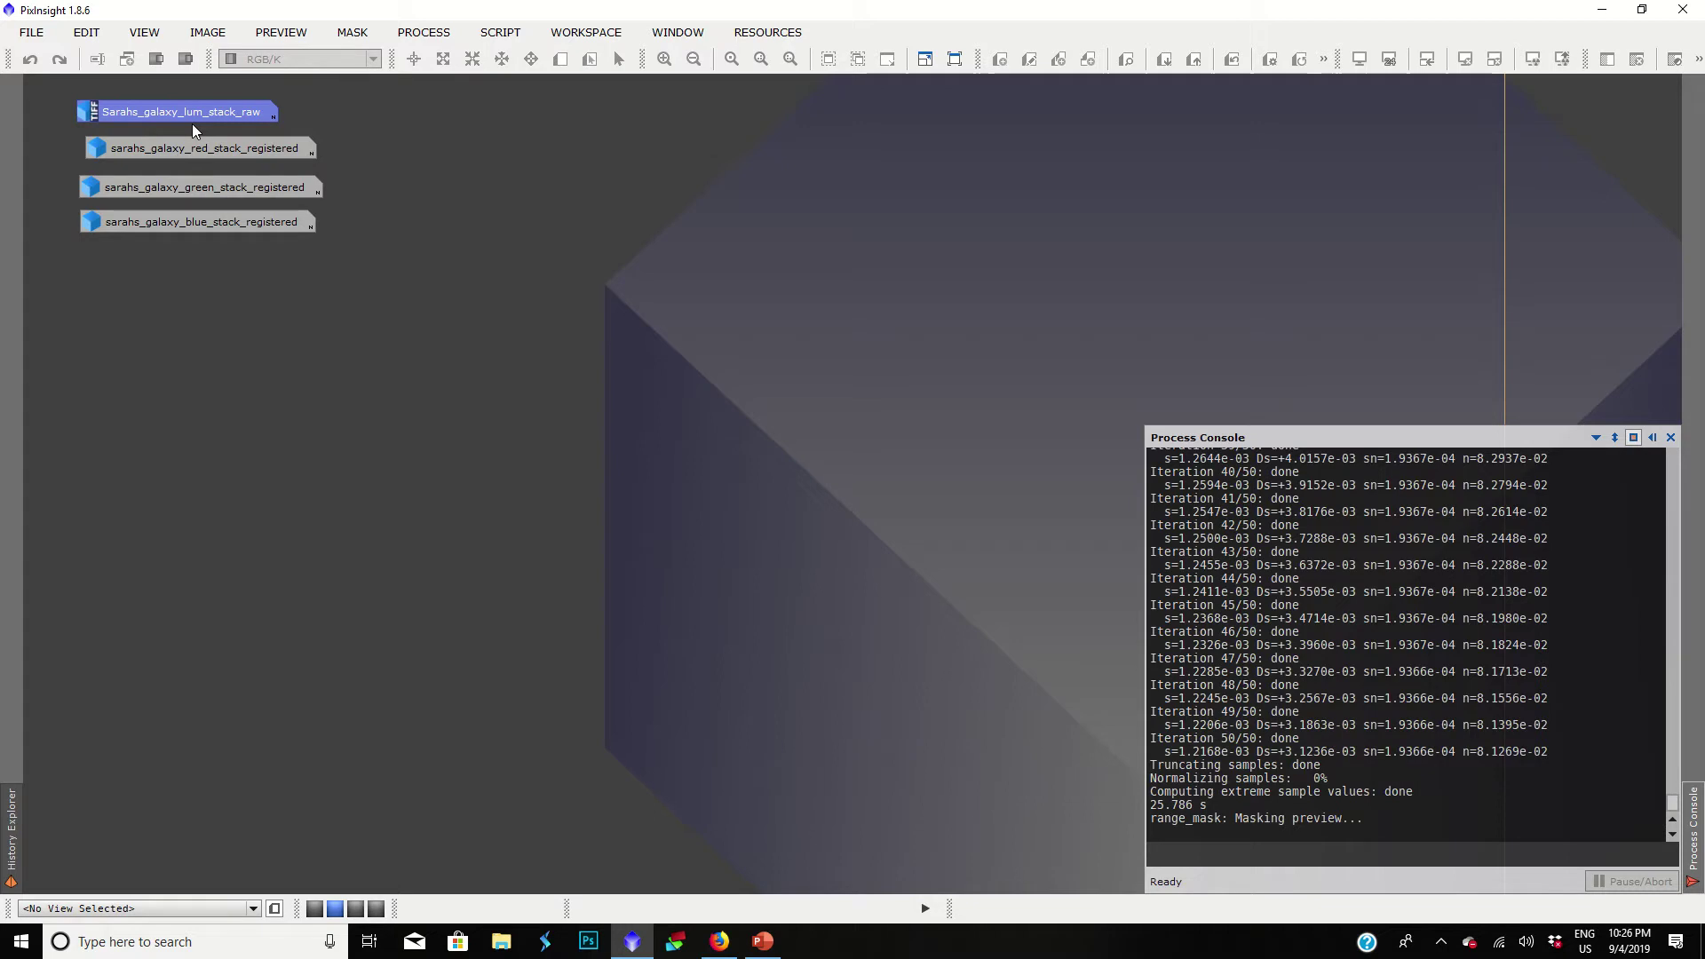
# Step: Open the Sarahs_galaxy_lum_stack_raw image from its workspace icon
pyautogui.moveTo(184, 110); pyautogui.dragTo(194, 116)
pyautogui.moveTo(200, 115)
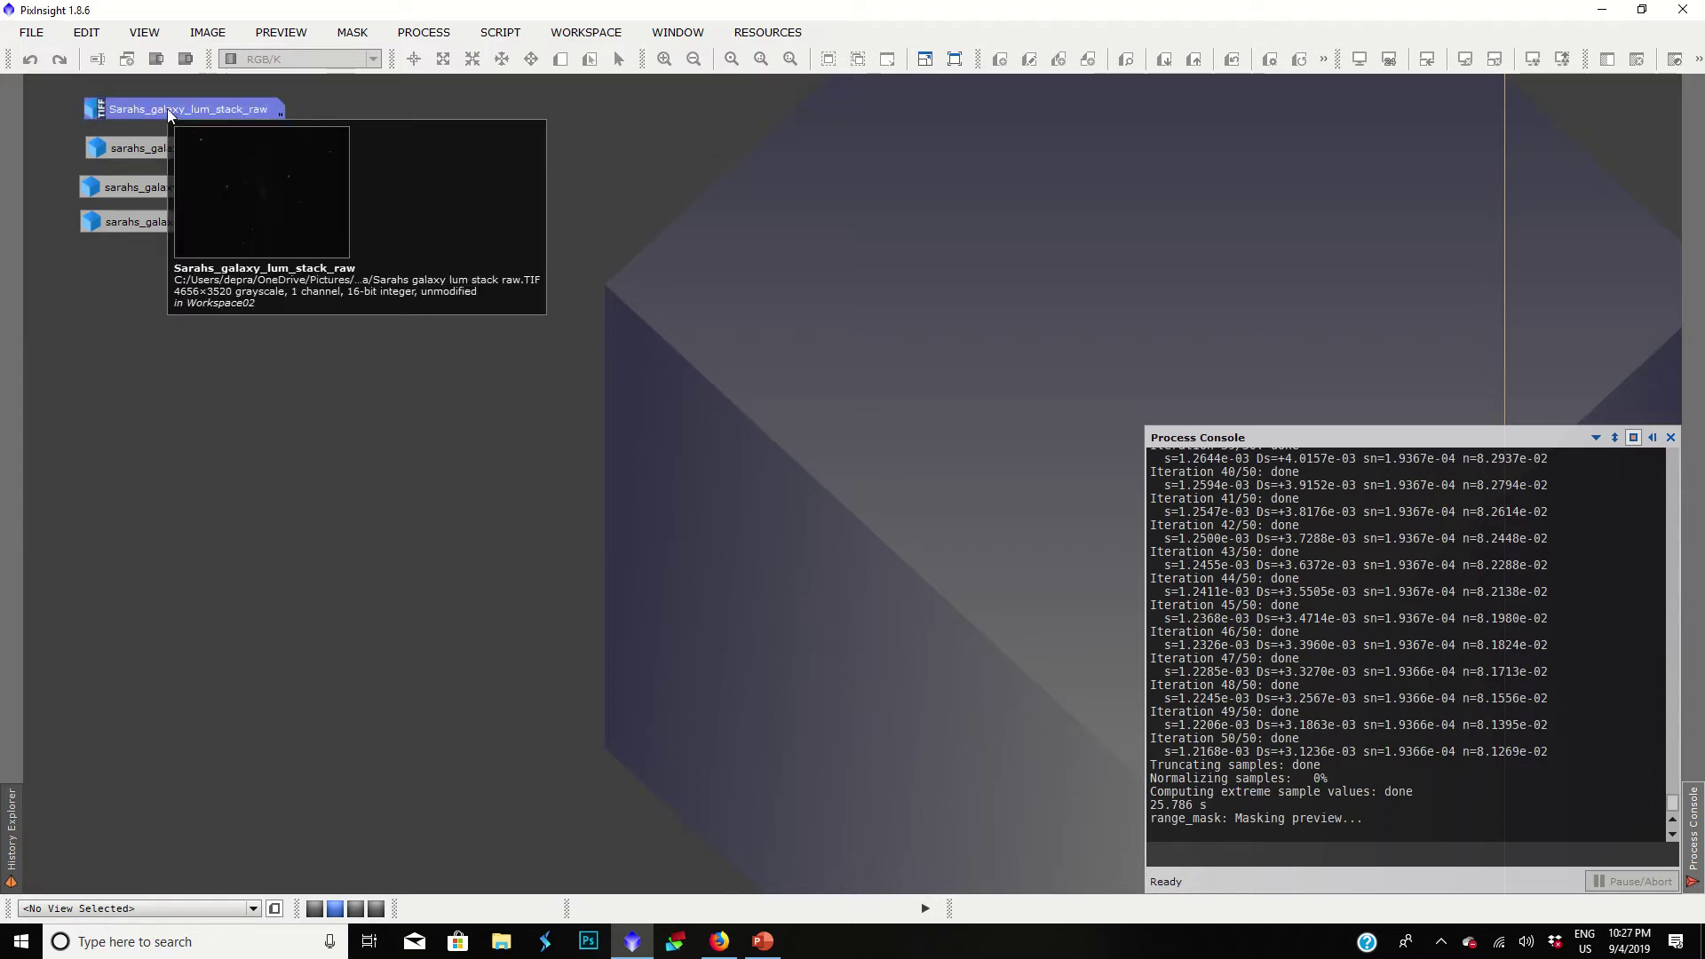
pyautogui.moveTo(169, 114); pyautogui.dragTo(174, 117)
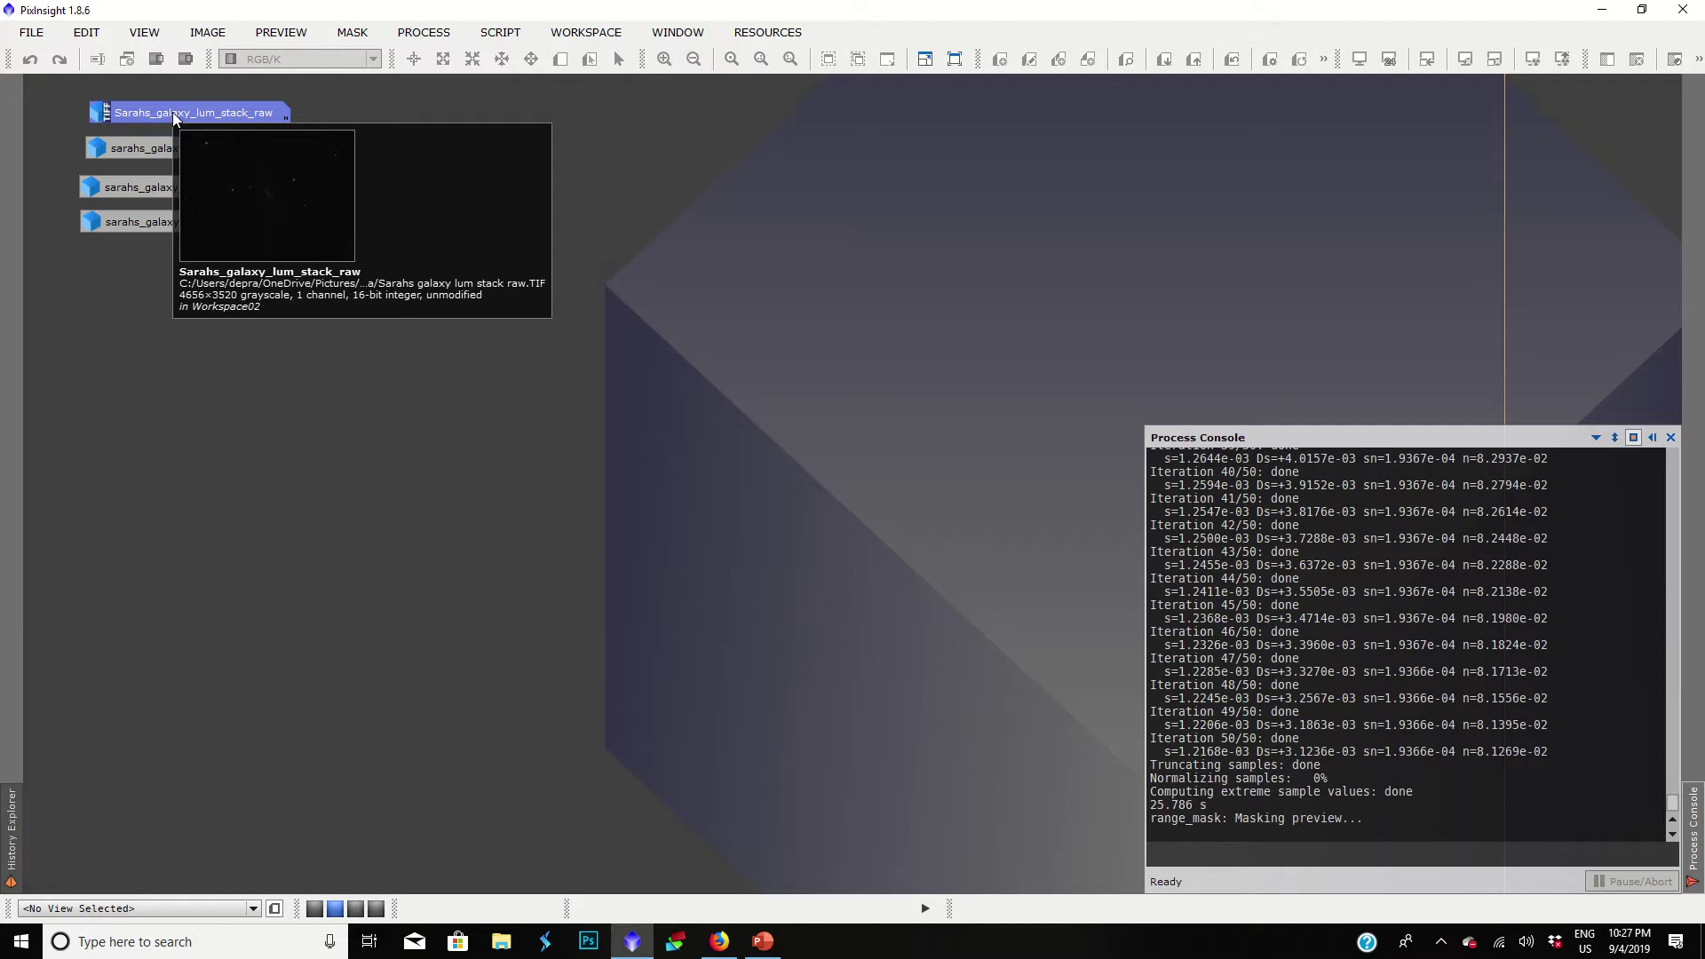
pyautogui.moveTo(174, 153)
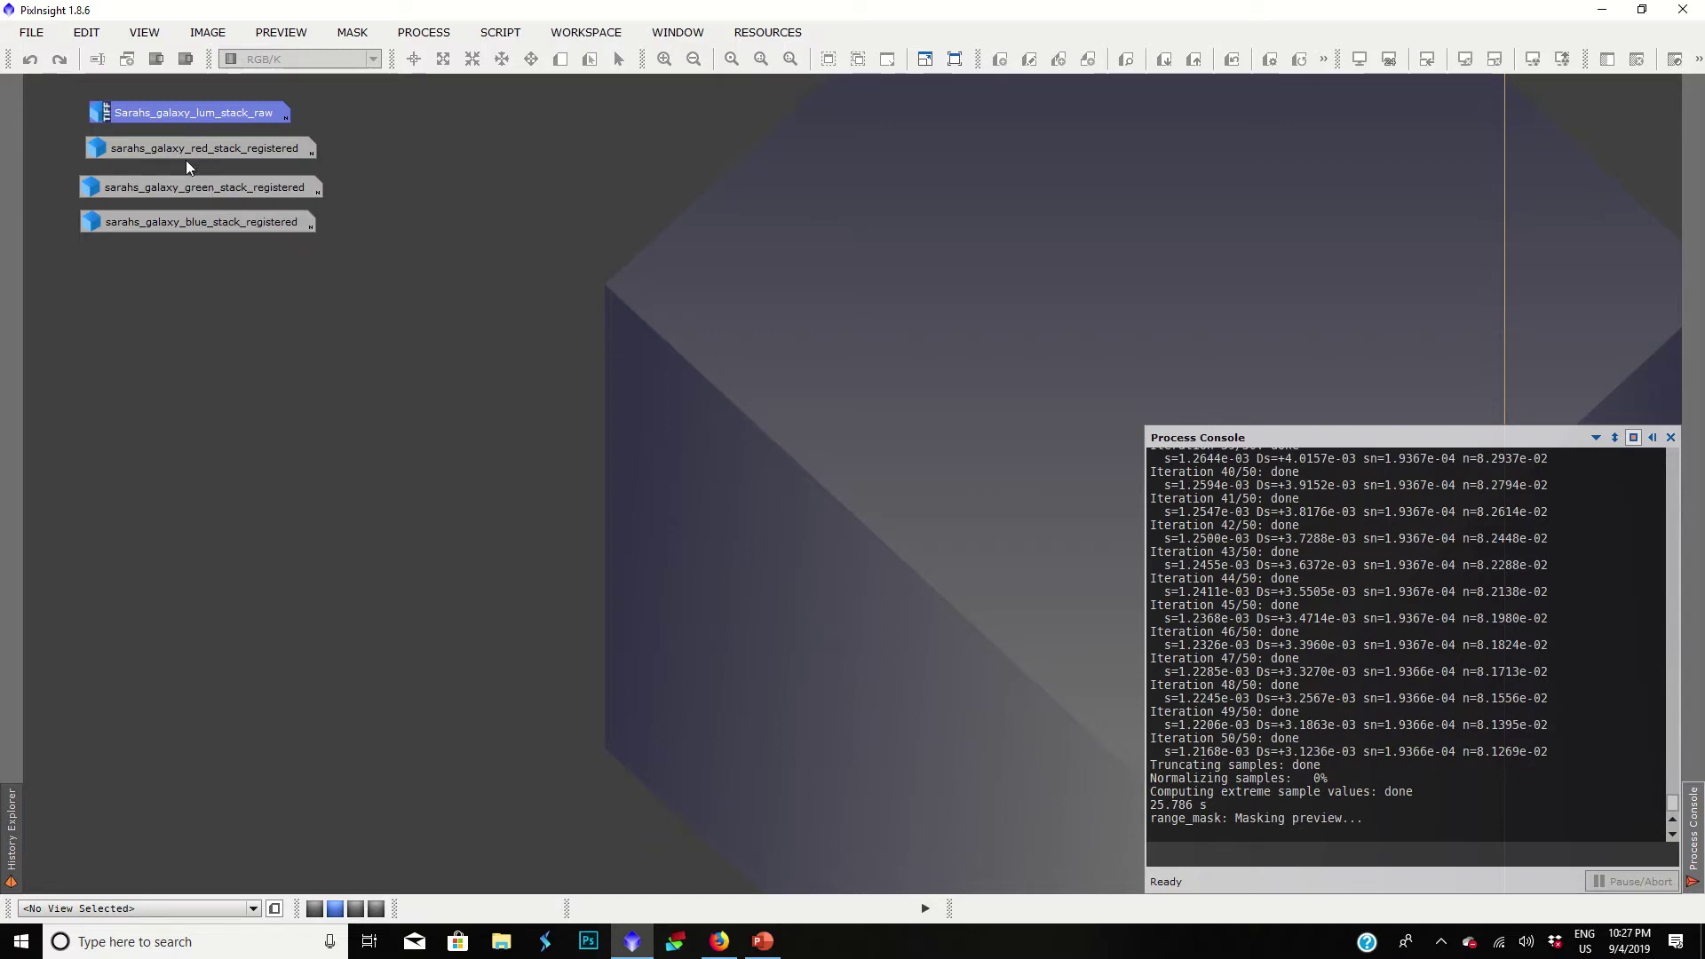
pyautogui.doubleClick(185, 120)
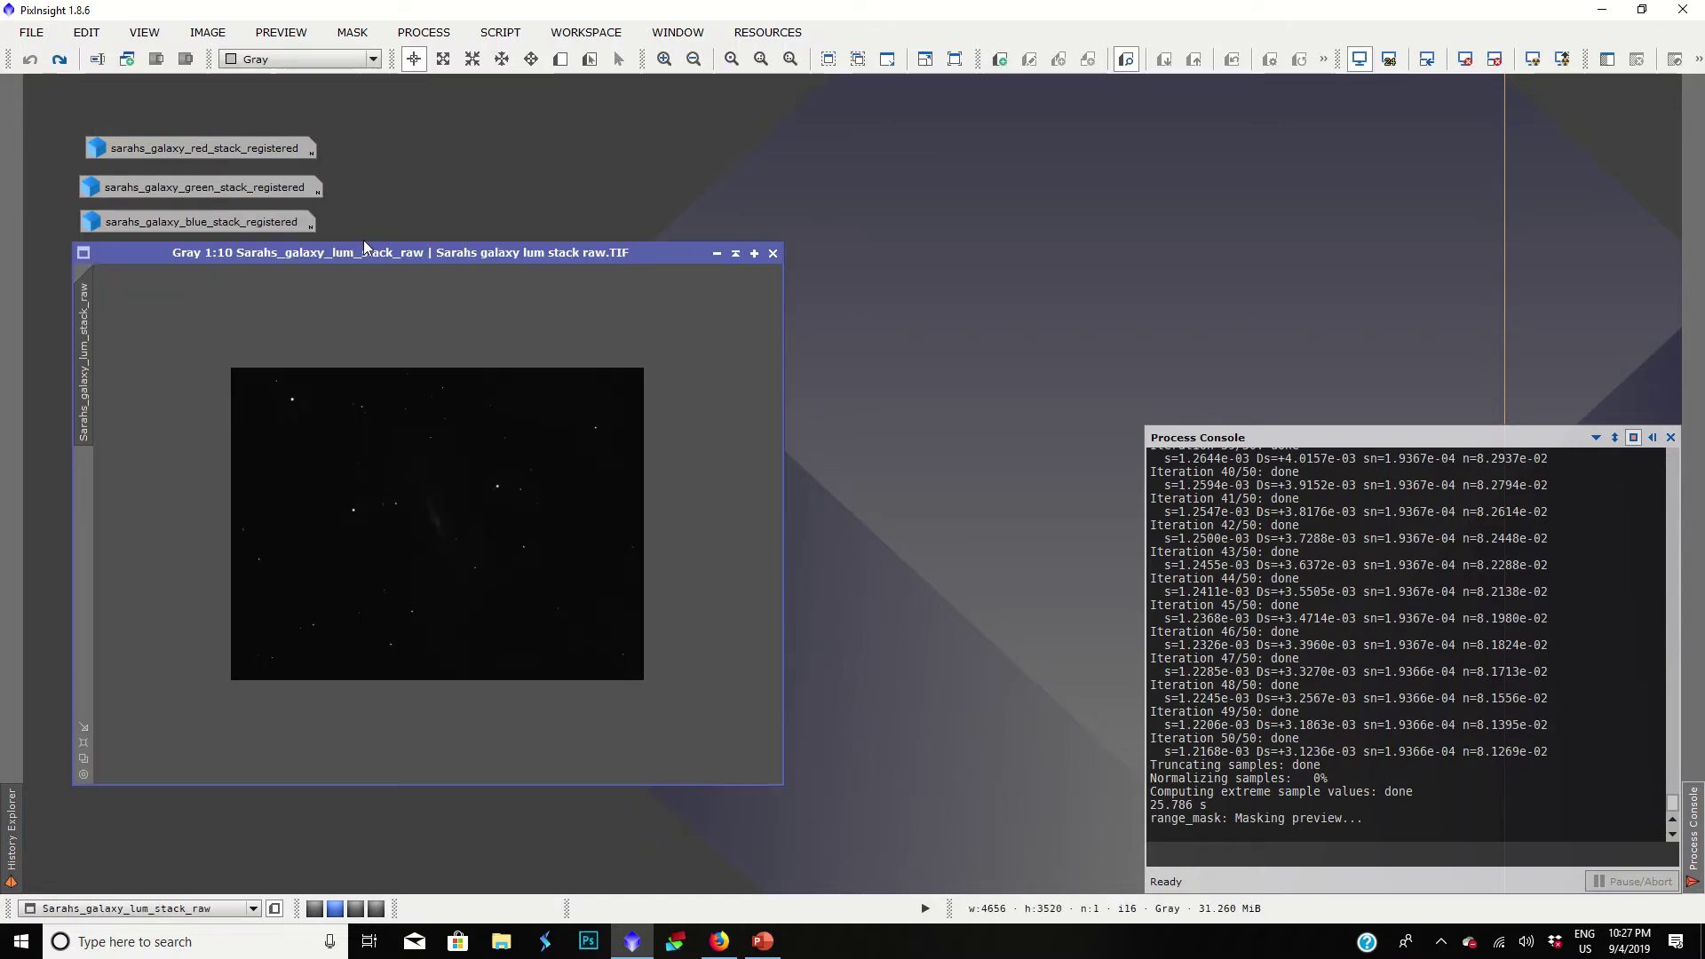
pyautogui.scroll(3, 361, 408)
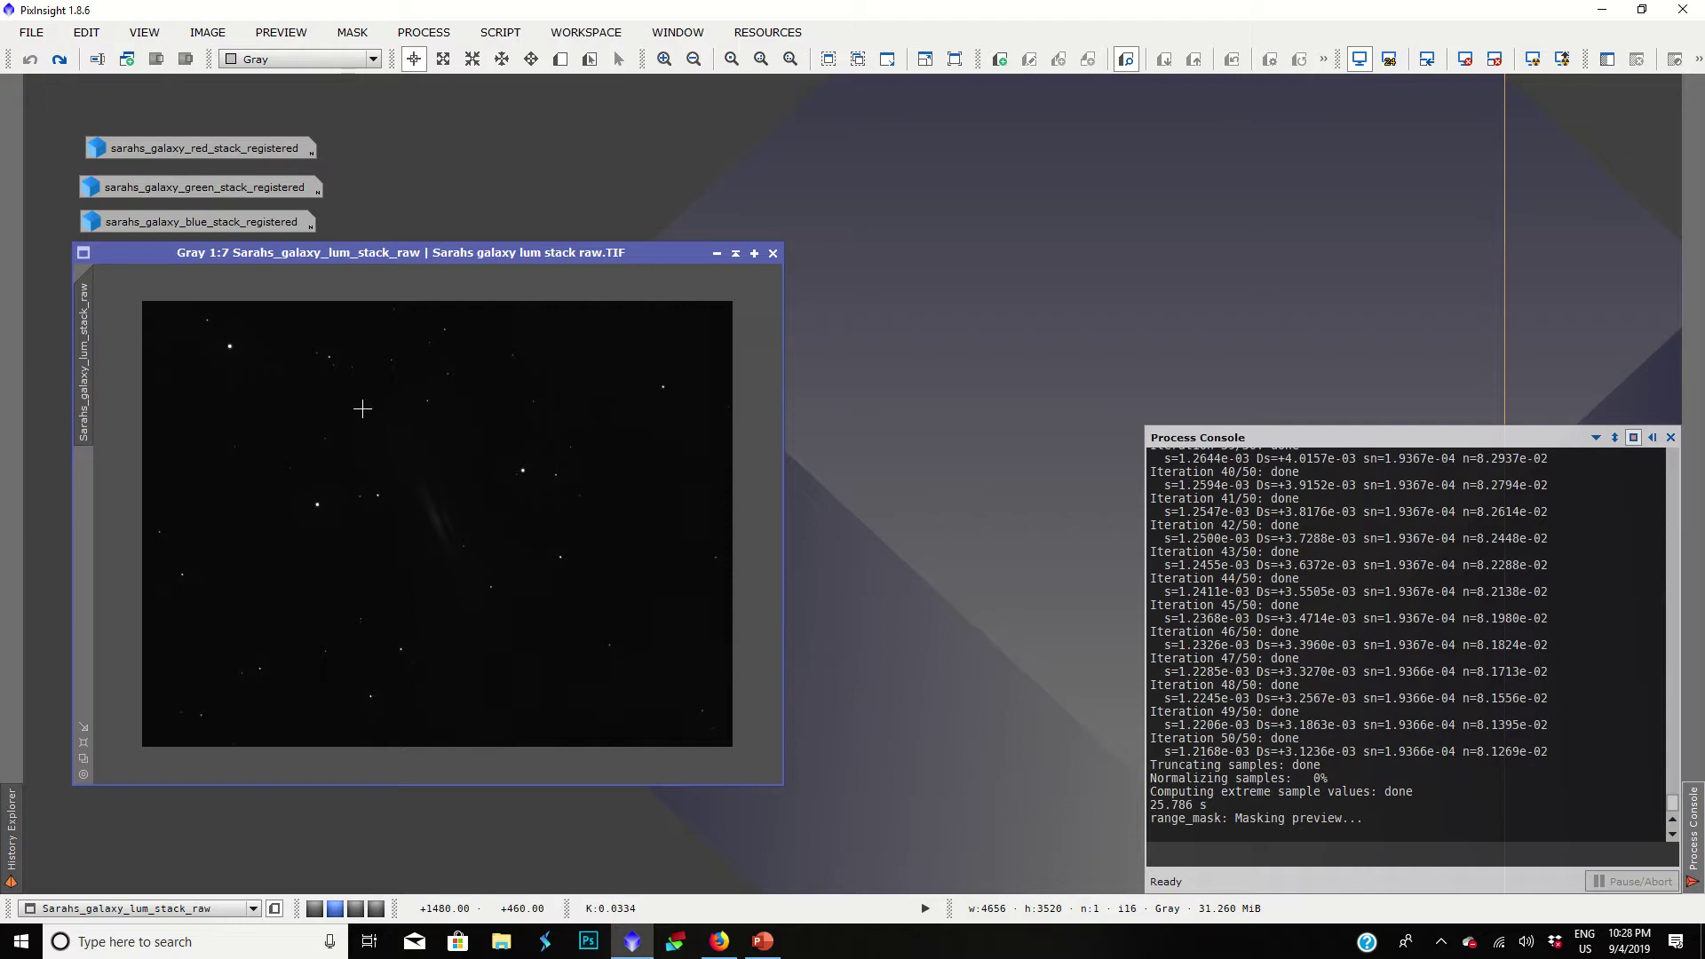
pyautogui.click(424, 32)
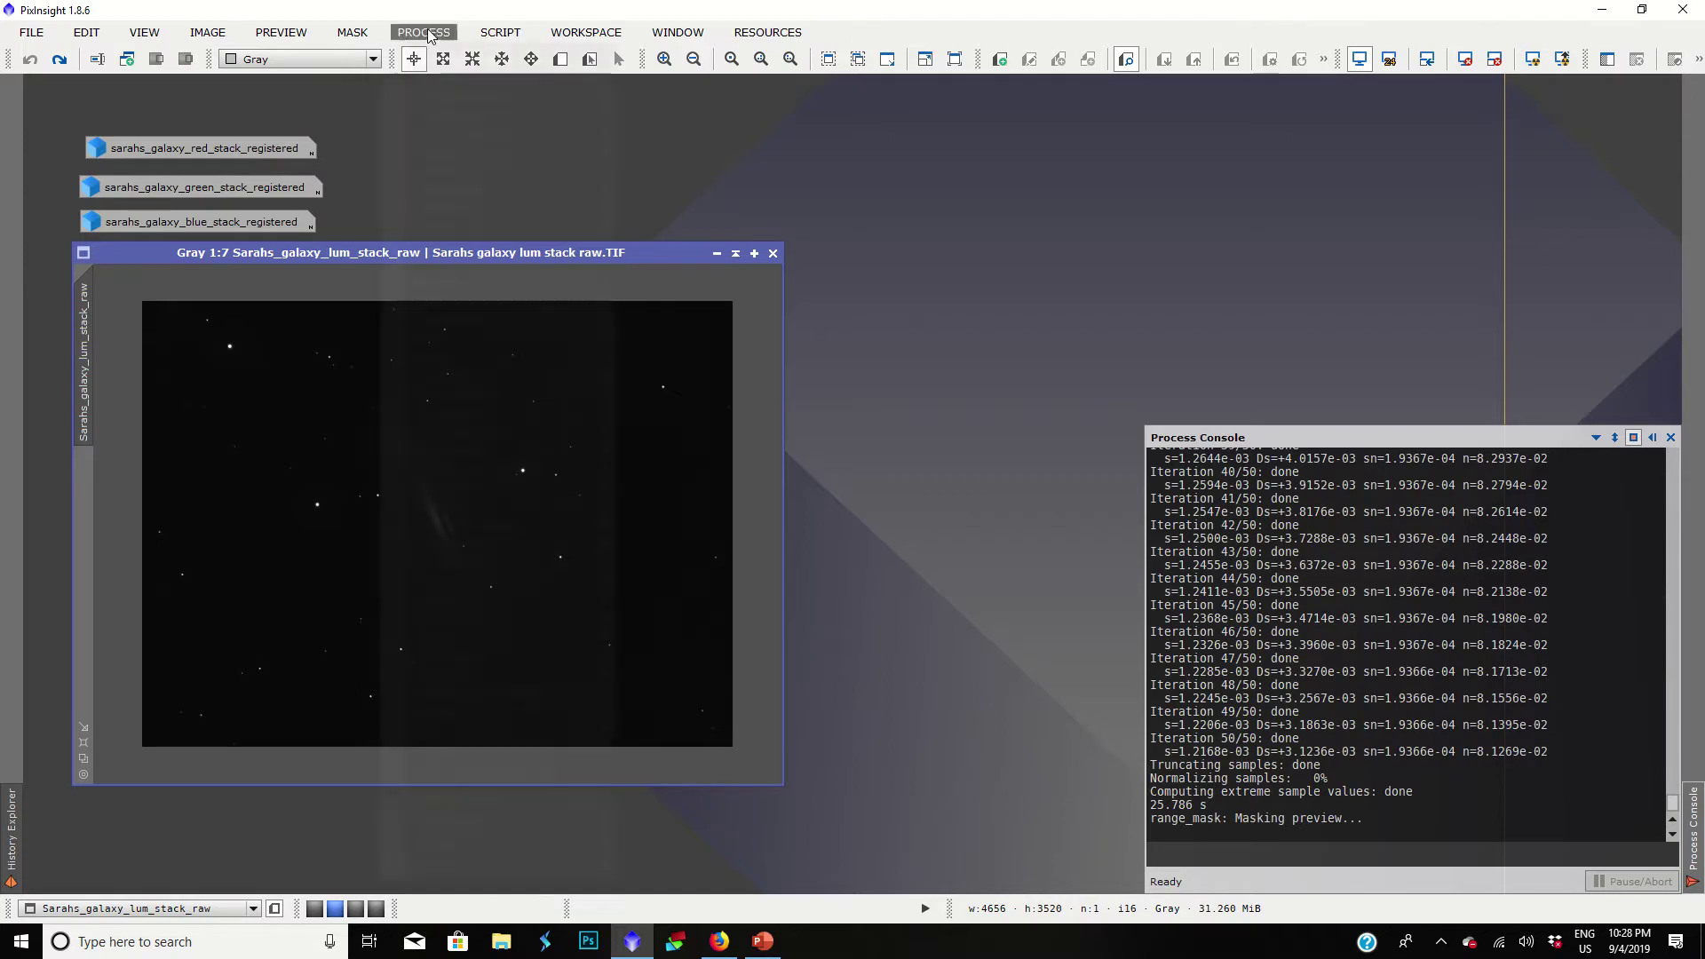
pyautogui.moveTo(427, 61)
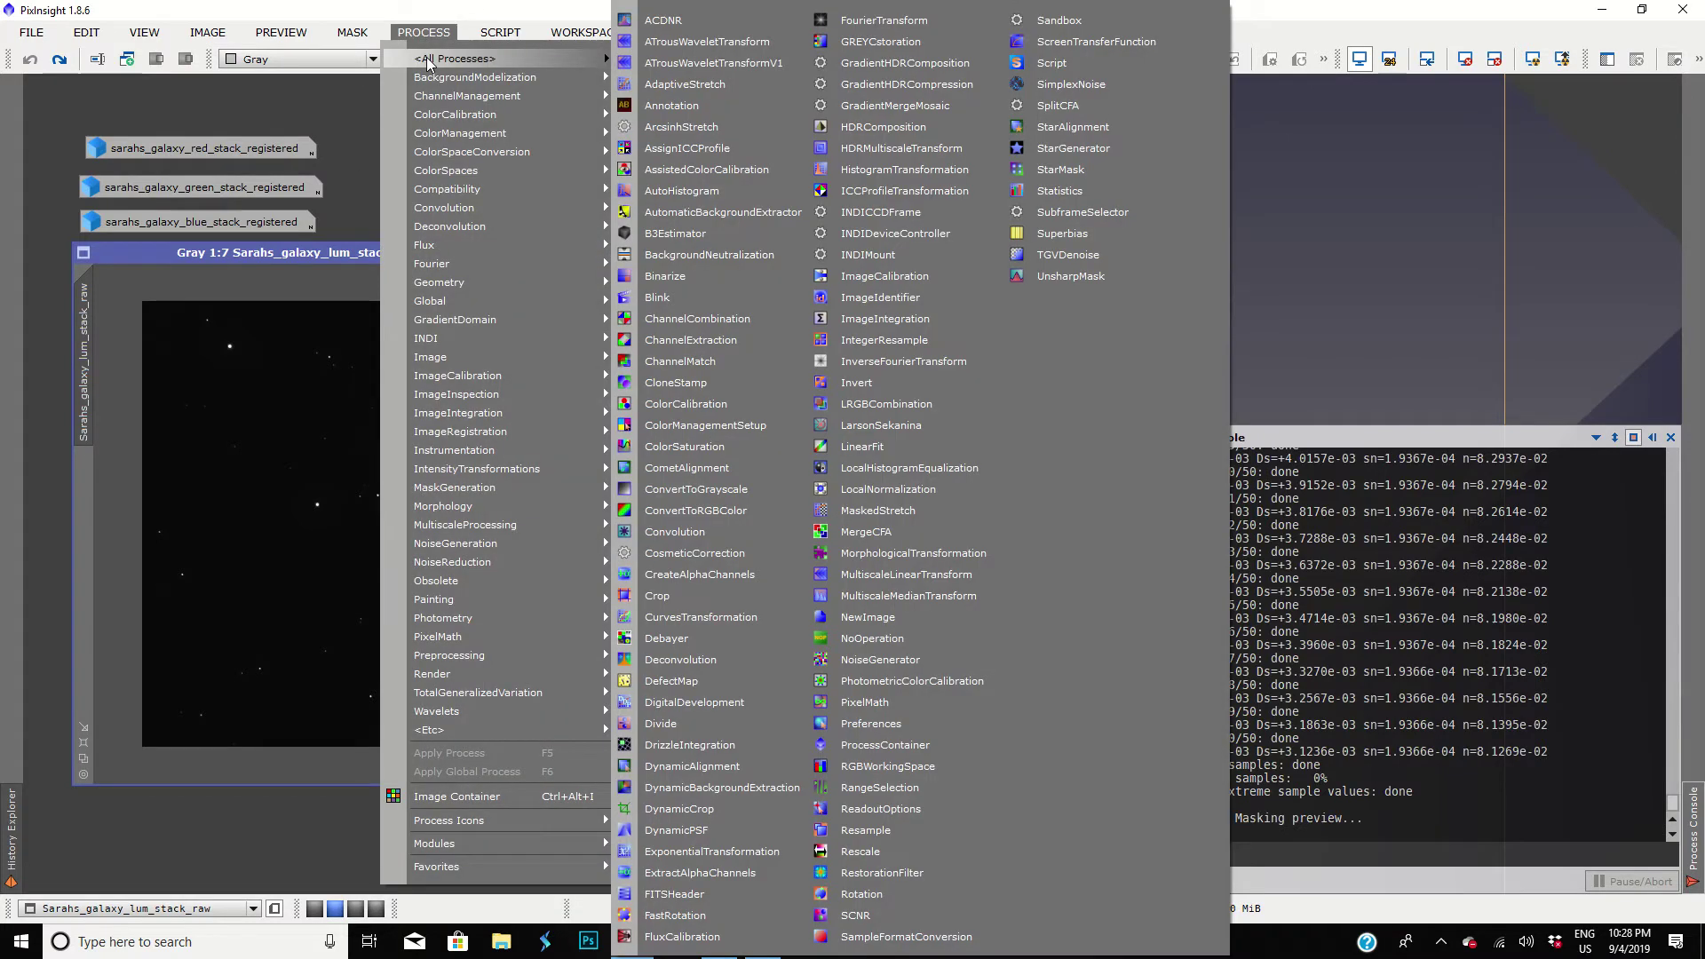
pyautogui.click(336, 113)
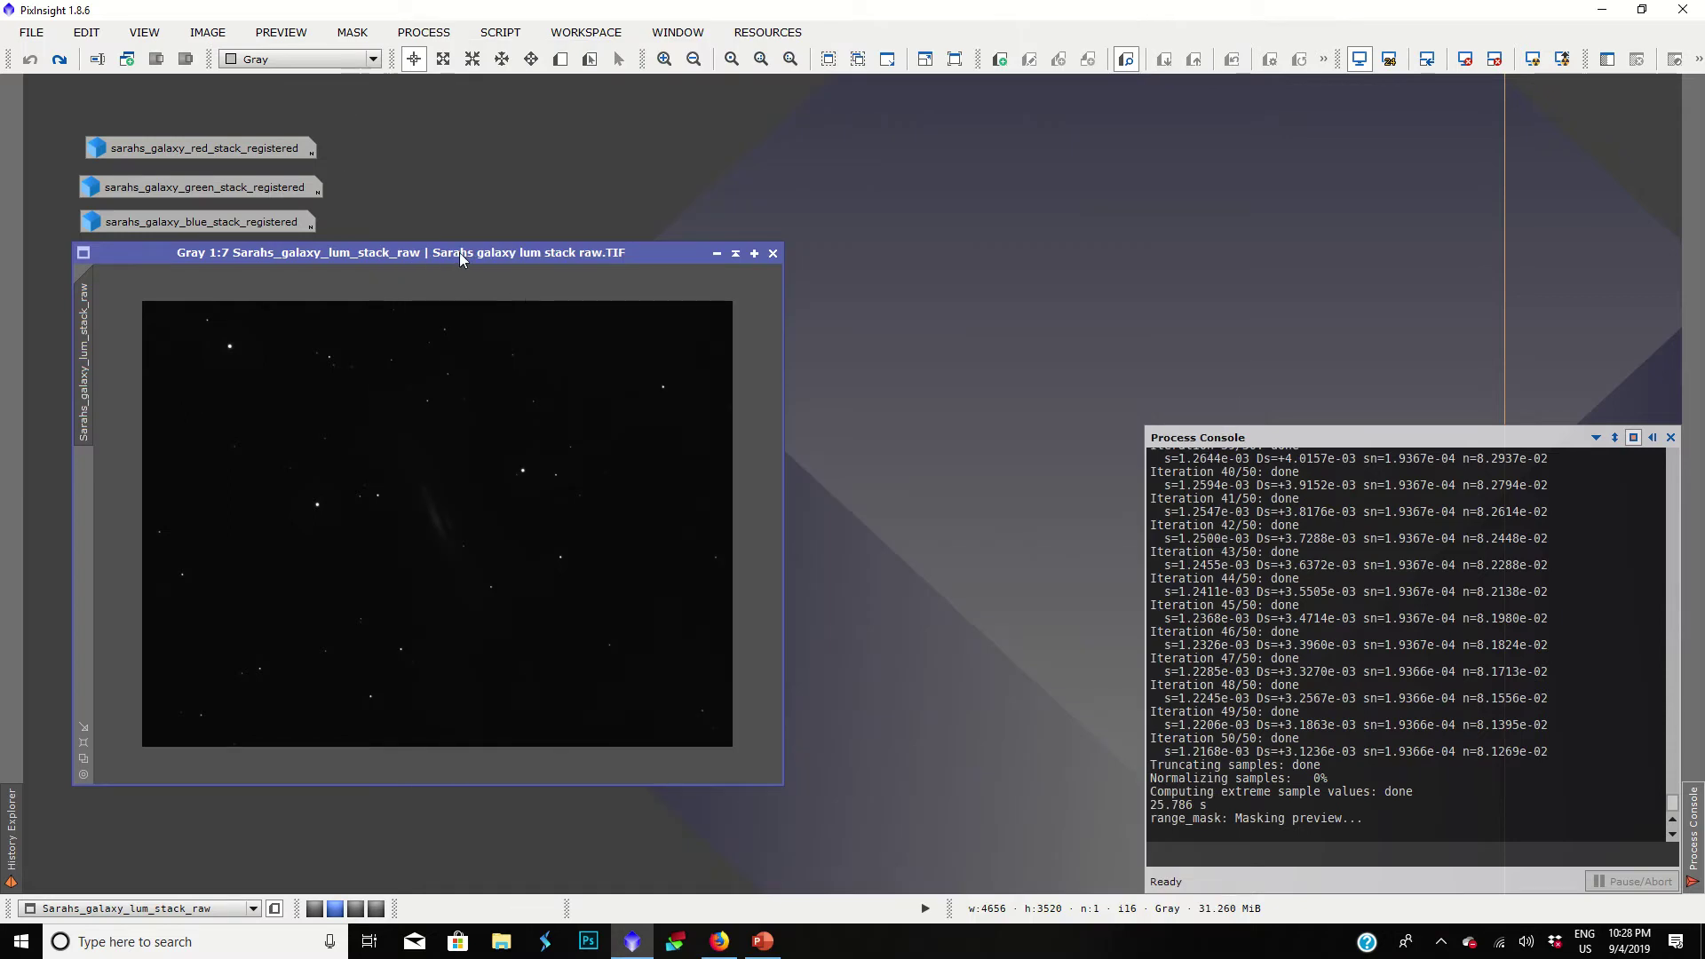
# Step: Move the luminance image toward the middle of the workspace and apply an automatic screen stretch to it
pyautogui.moveTo(511, 253); pyautogui.dragTo(844, 294)
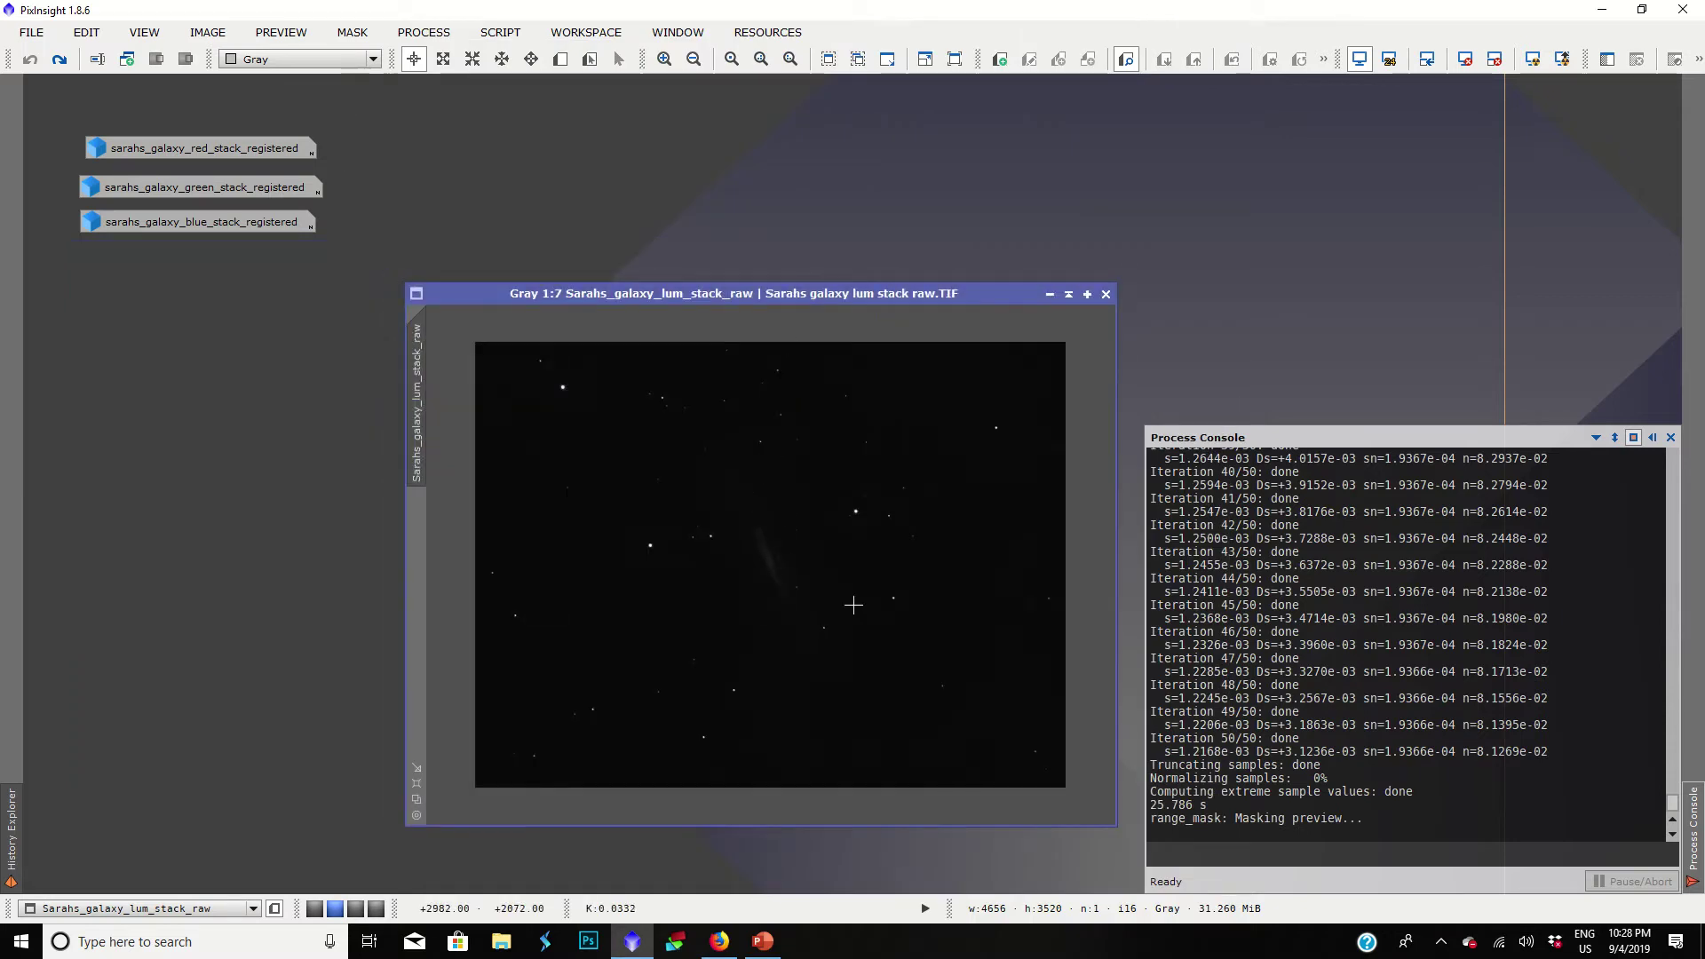
pyautogui.moveTo(793, 295); pyautogui.dragTo(763, 263)
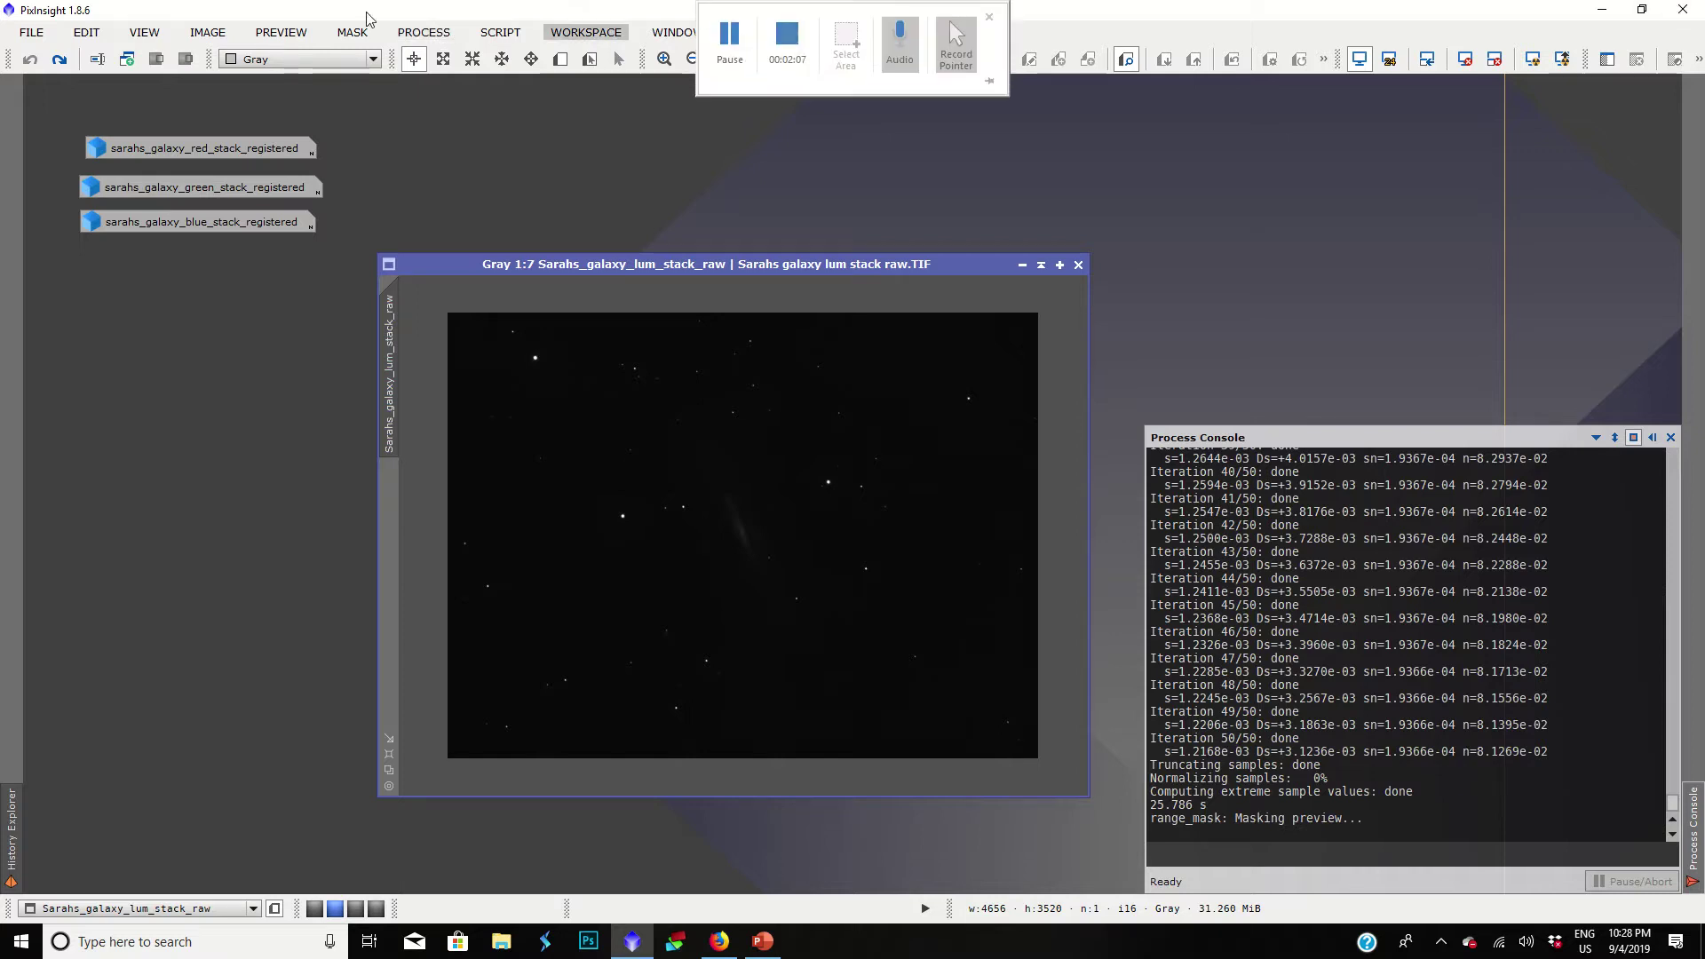
pyautogui.click(1533, 59)
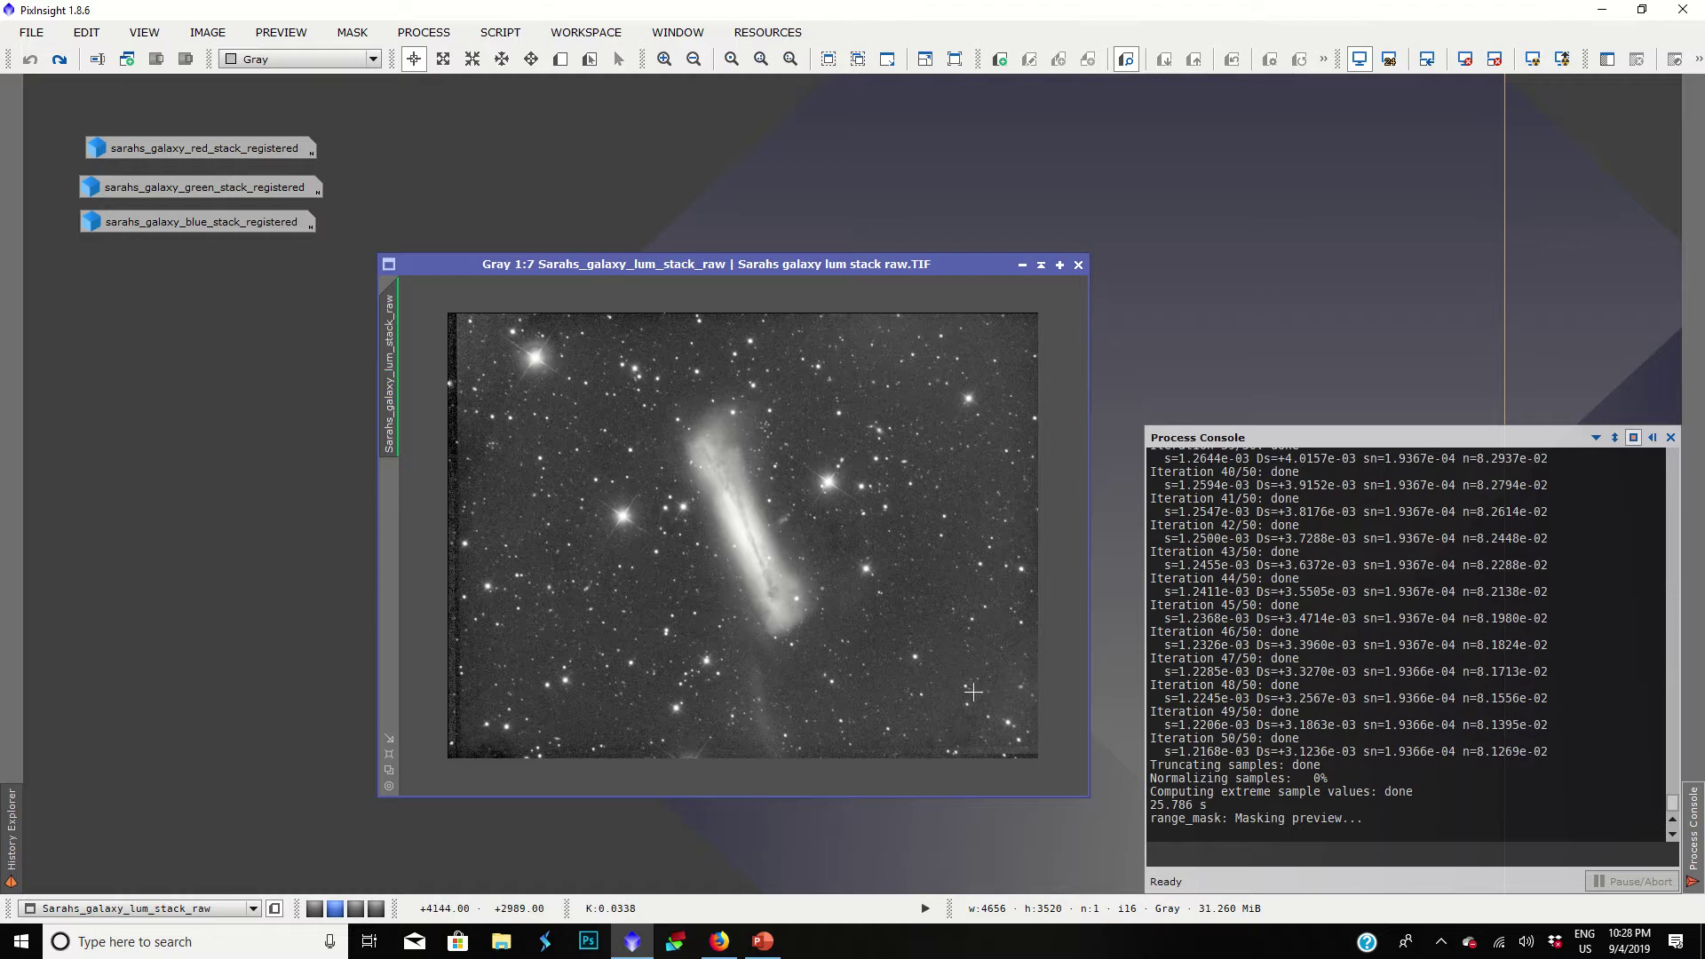
# Step: Examine the galaxy, its surrounding stars and the faint tidal tail in the screen-stretched luminance image
pyautogui.scroll(4, 854, 446)
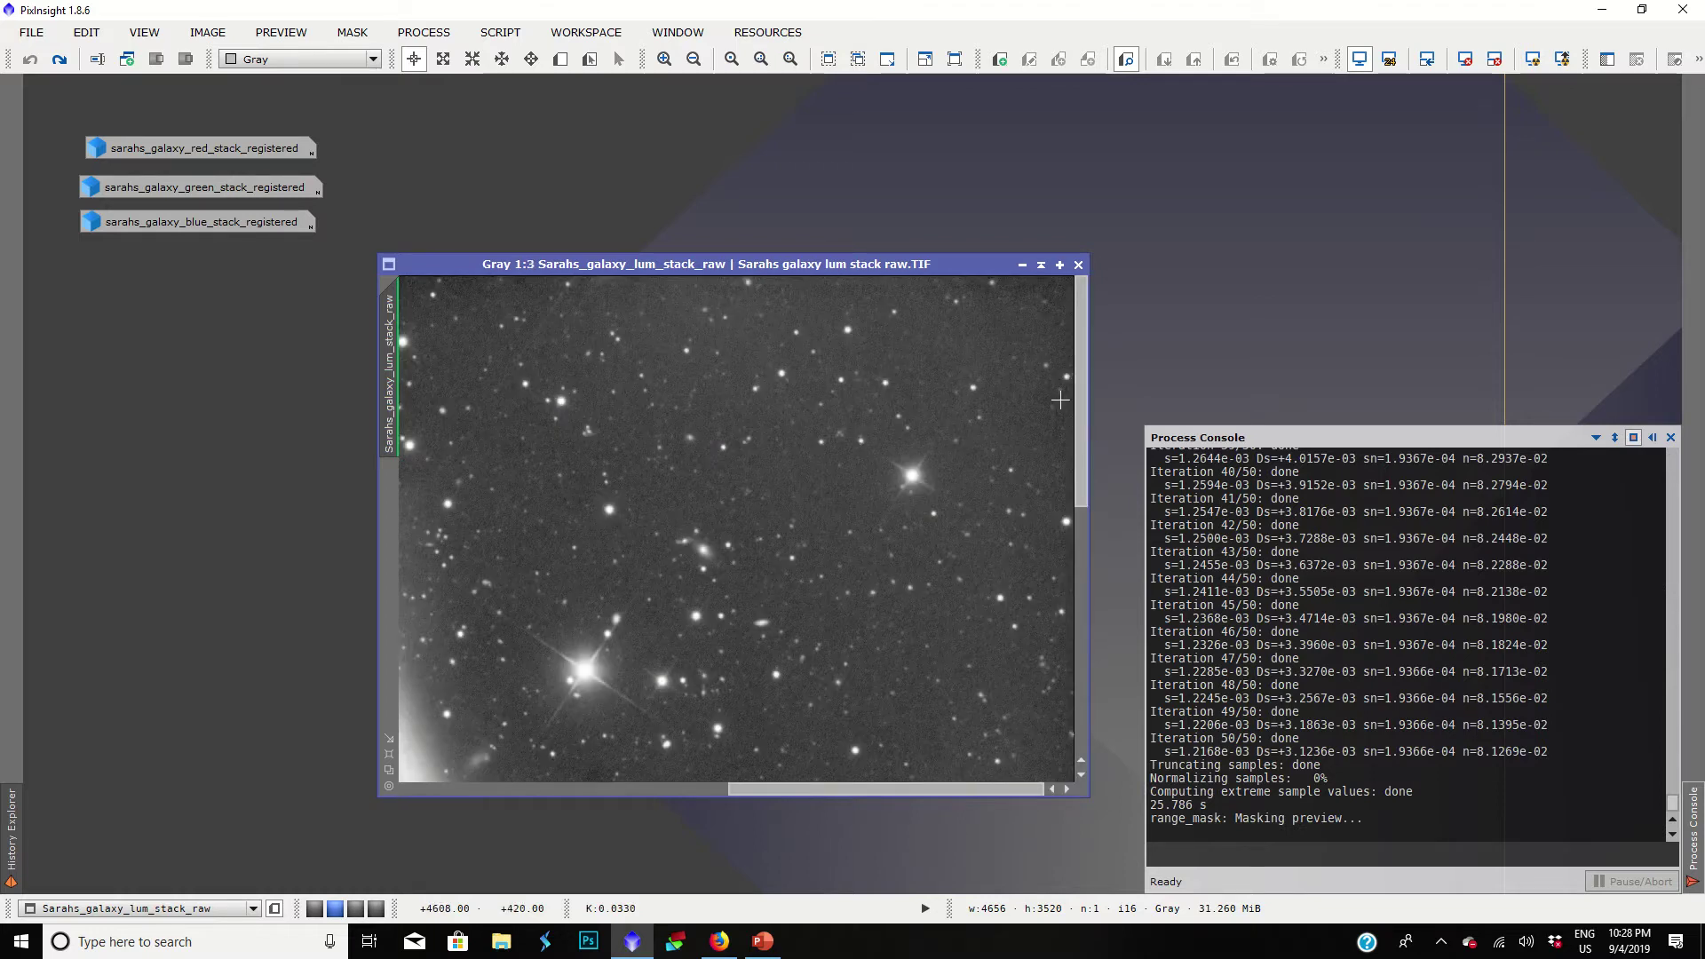
pyautogui.moveTo(1082, 402); pyautogui.dragTo(1081, 483)
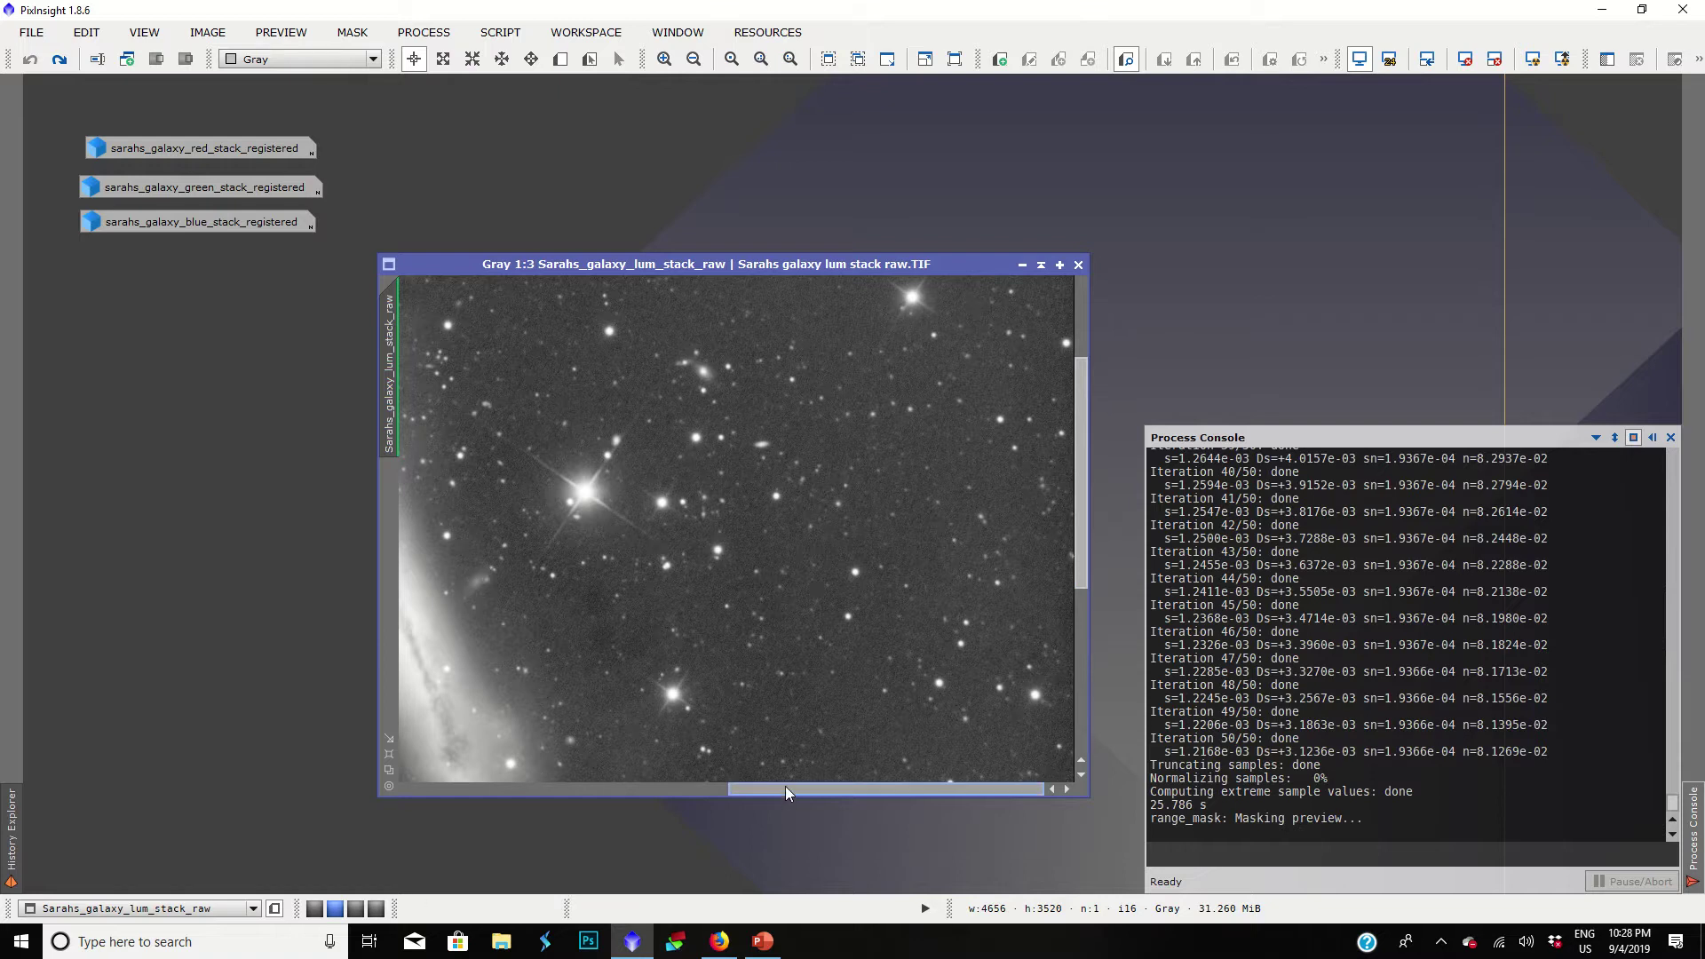
pyautogui.moveTo(785, 786); pyautogui.dragTo(691, 780)
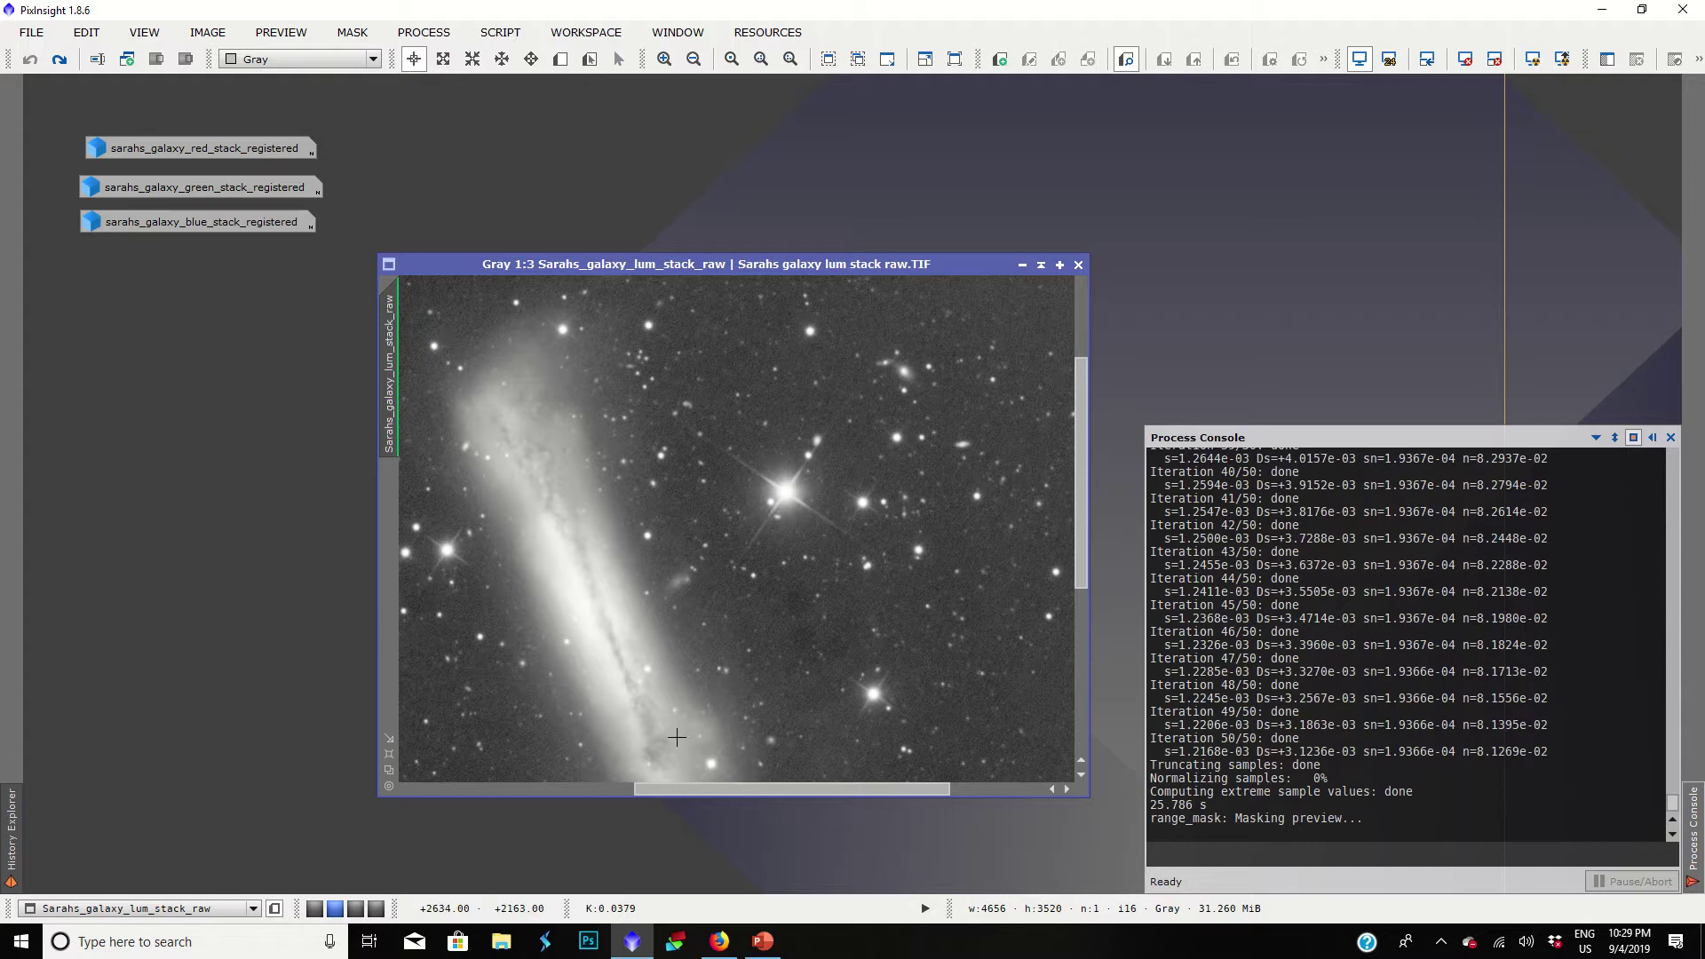
pyautogui.scroll(2, 843, 495)
pyautogui.scroll(-6, 842, 494)
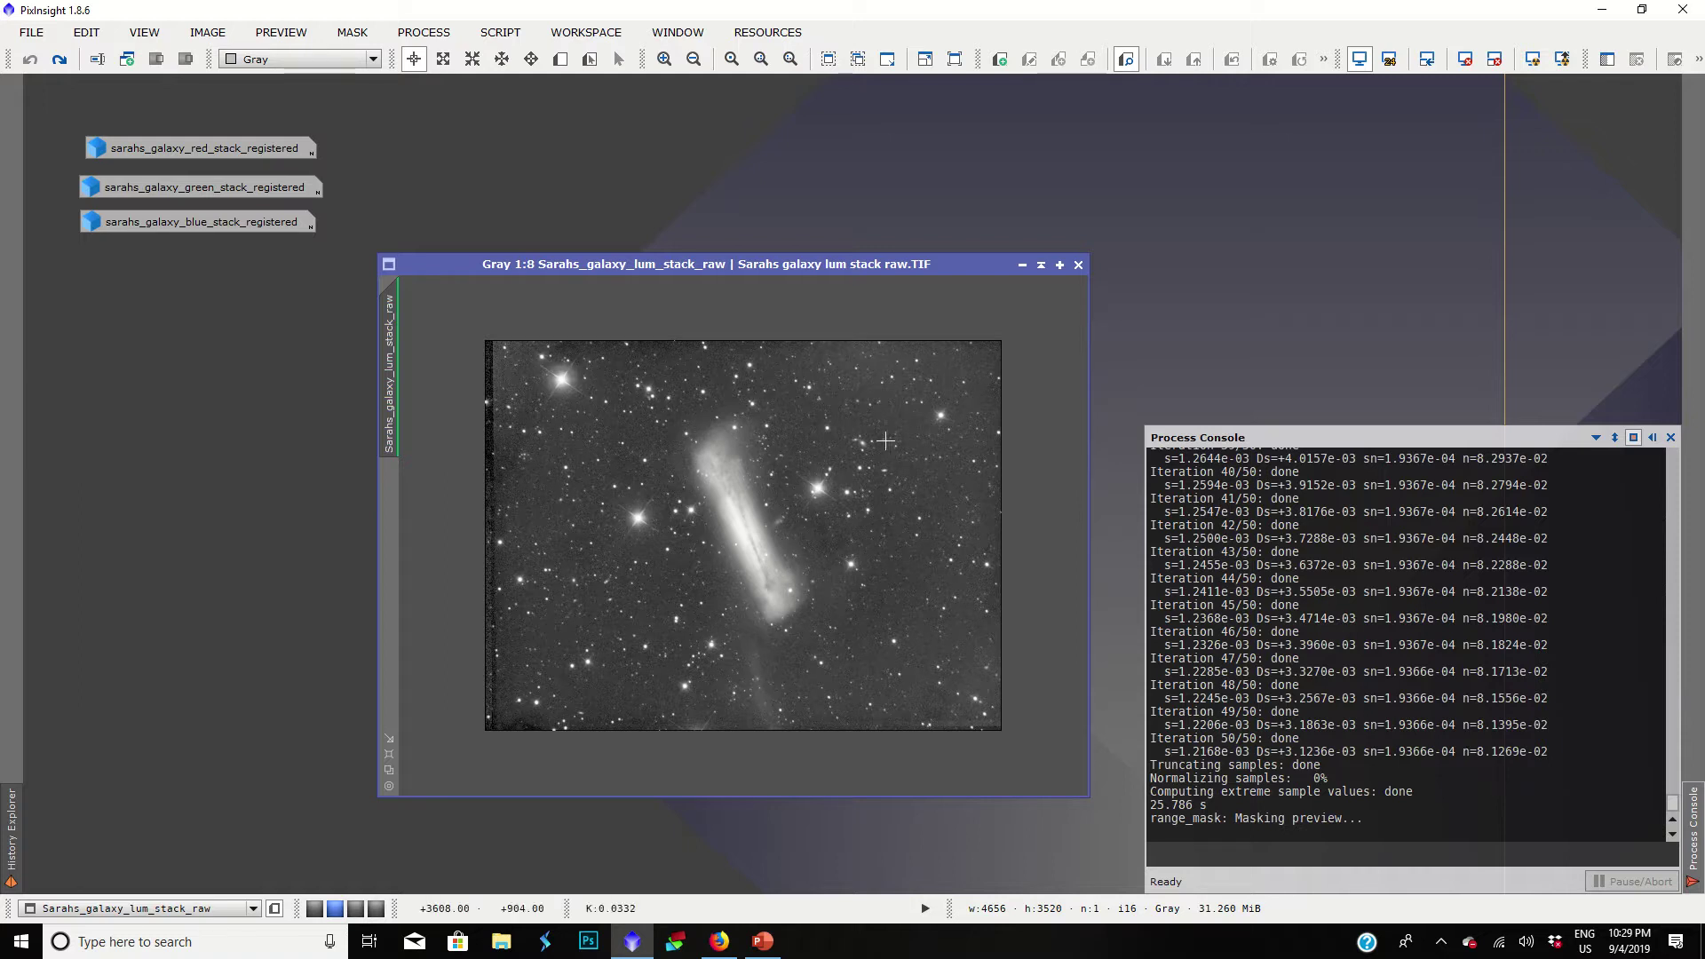
pyautogui.hotkey('ctrl', '+')
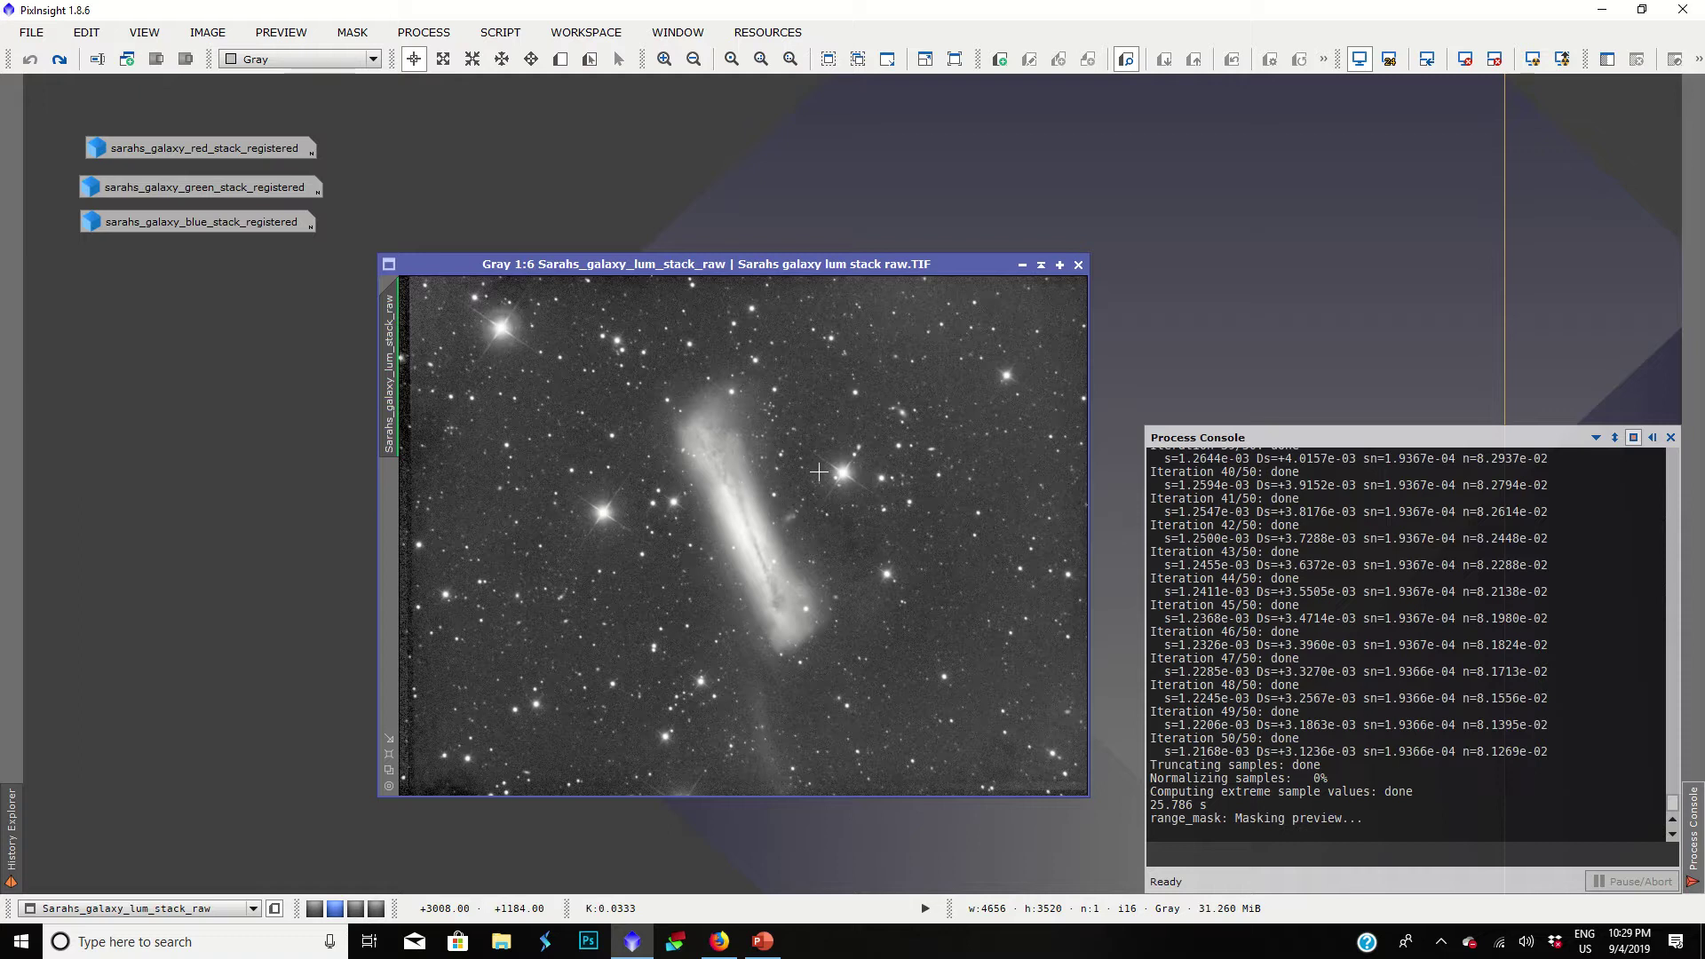
pyautogui.hotkey('ctrl', '+')
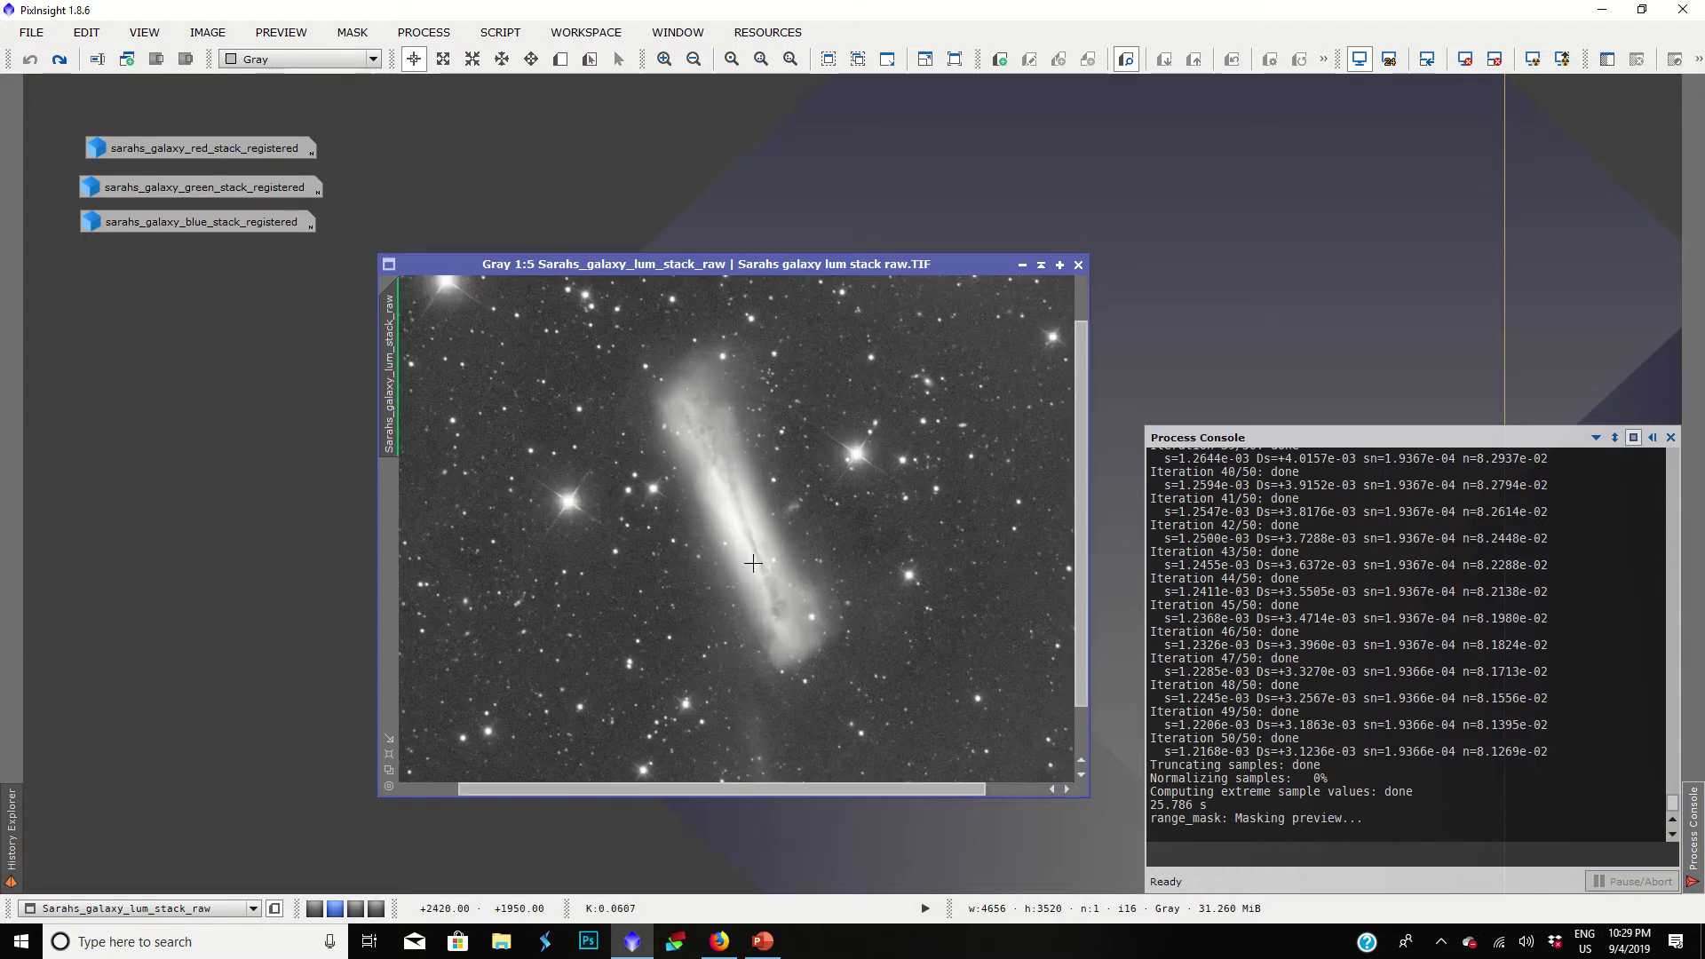
pyautogui.scroll(1, 741, 558)
pyautogui.scroll(-3, 740, 558)
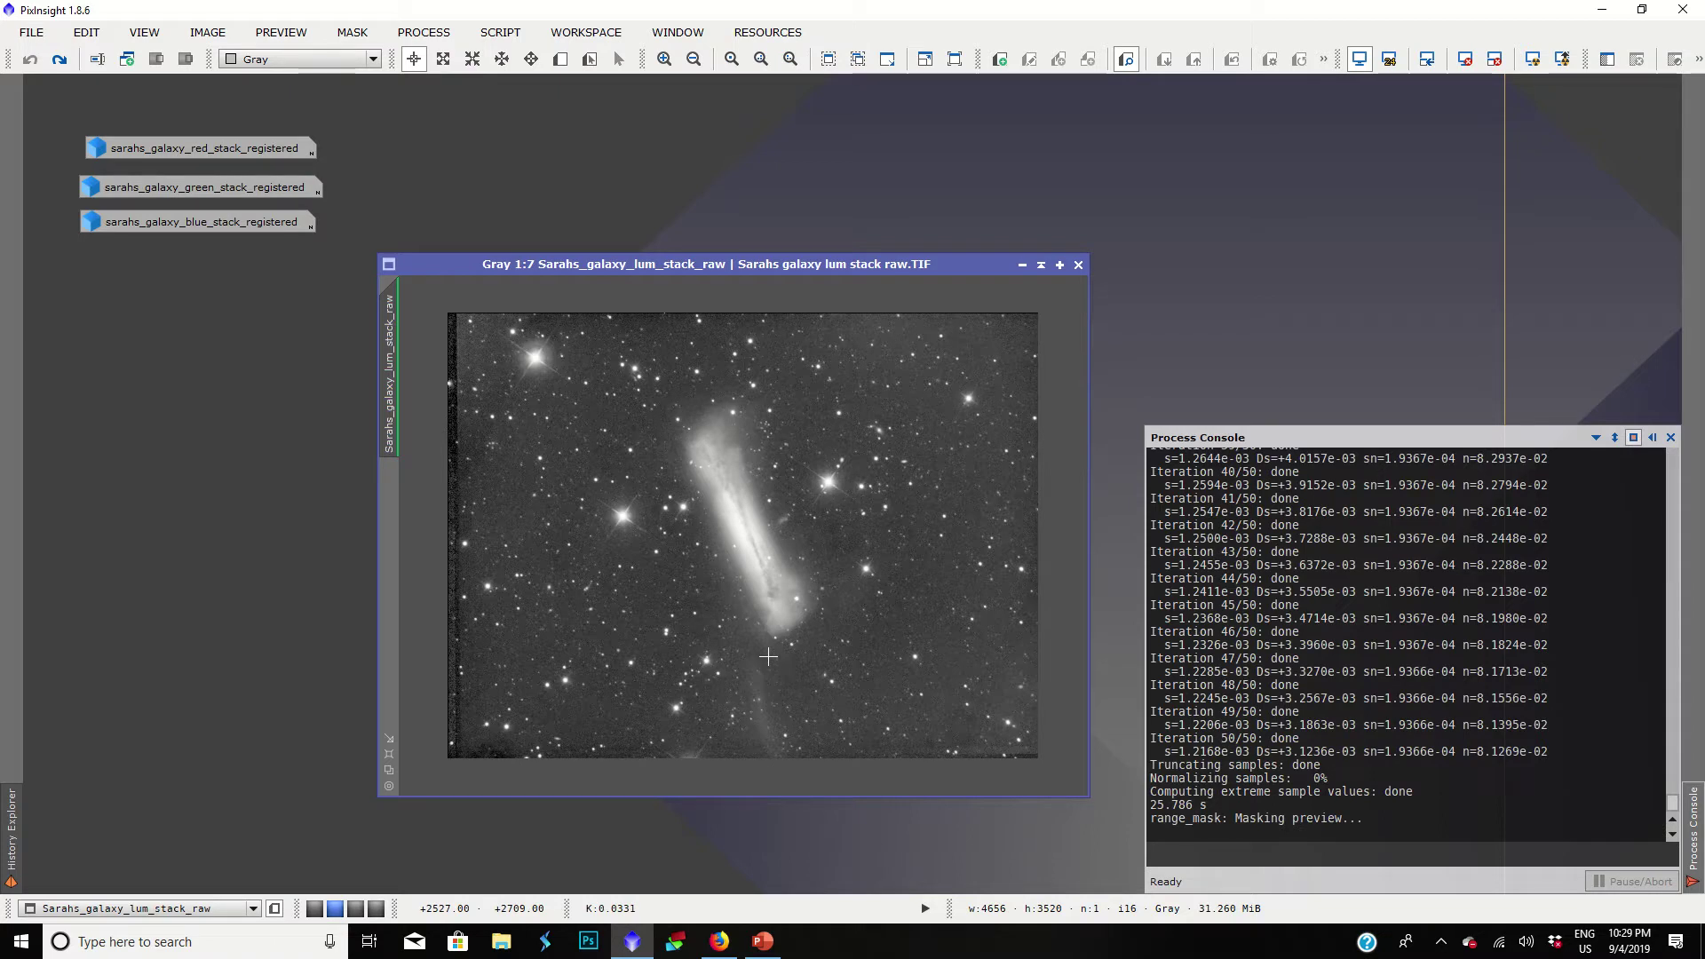
# Step: Reset the luminance image's screen stretch and open the HistogramTransformation process
pyautogui.click(1494, 58)
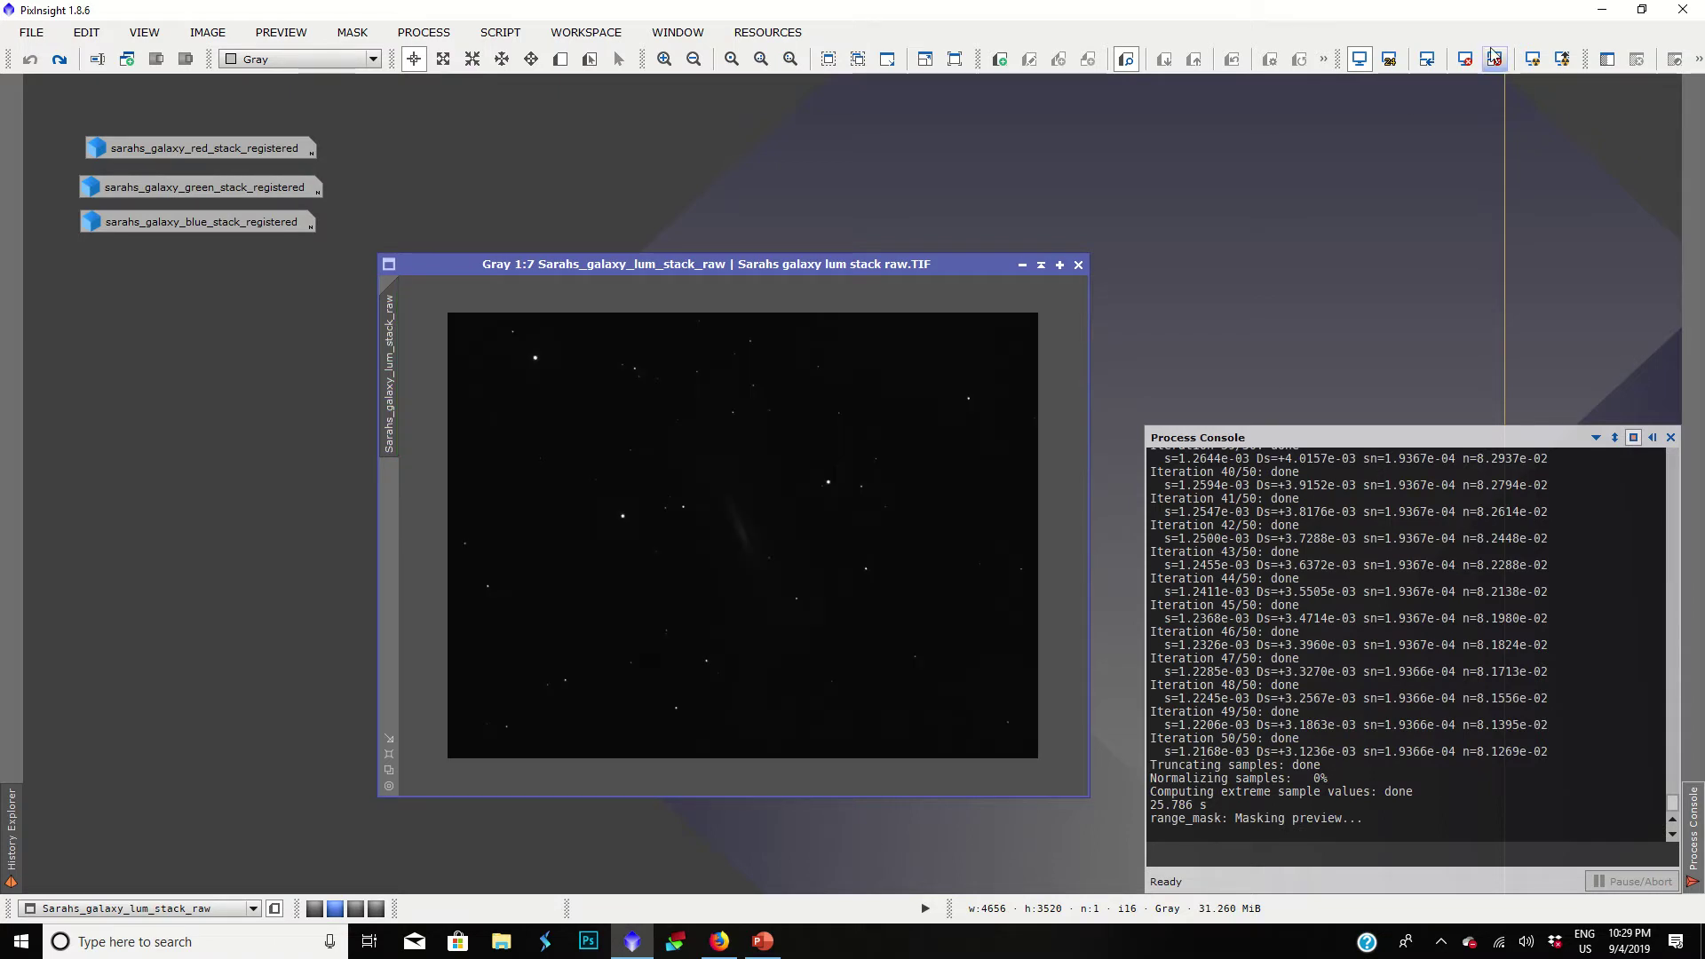
pyautogui.click(423, 34)
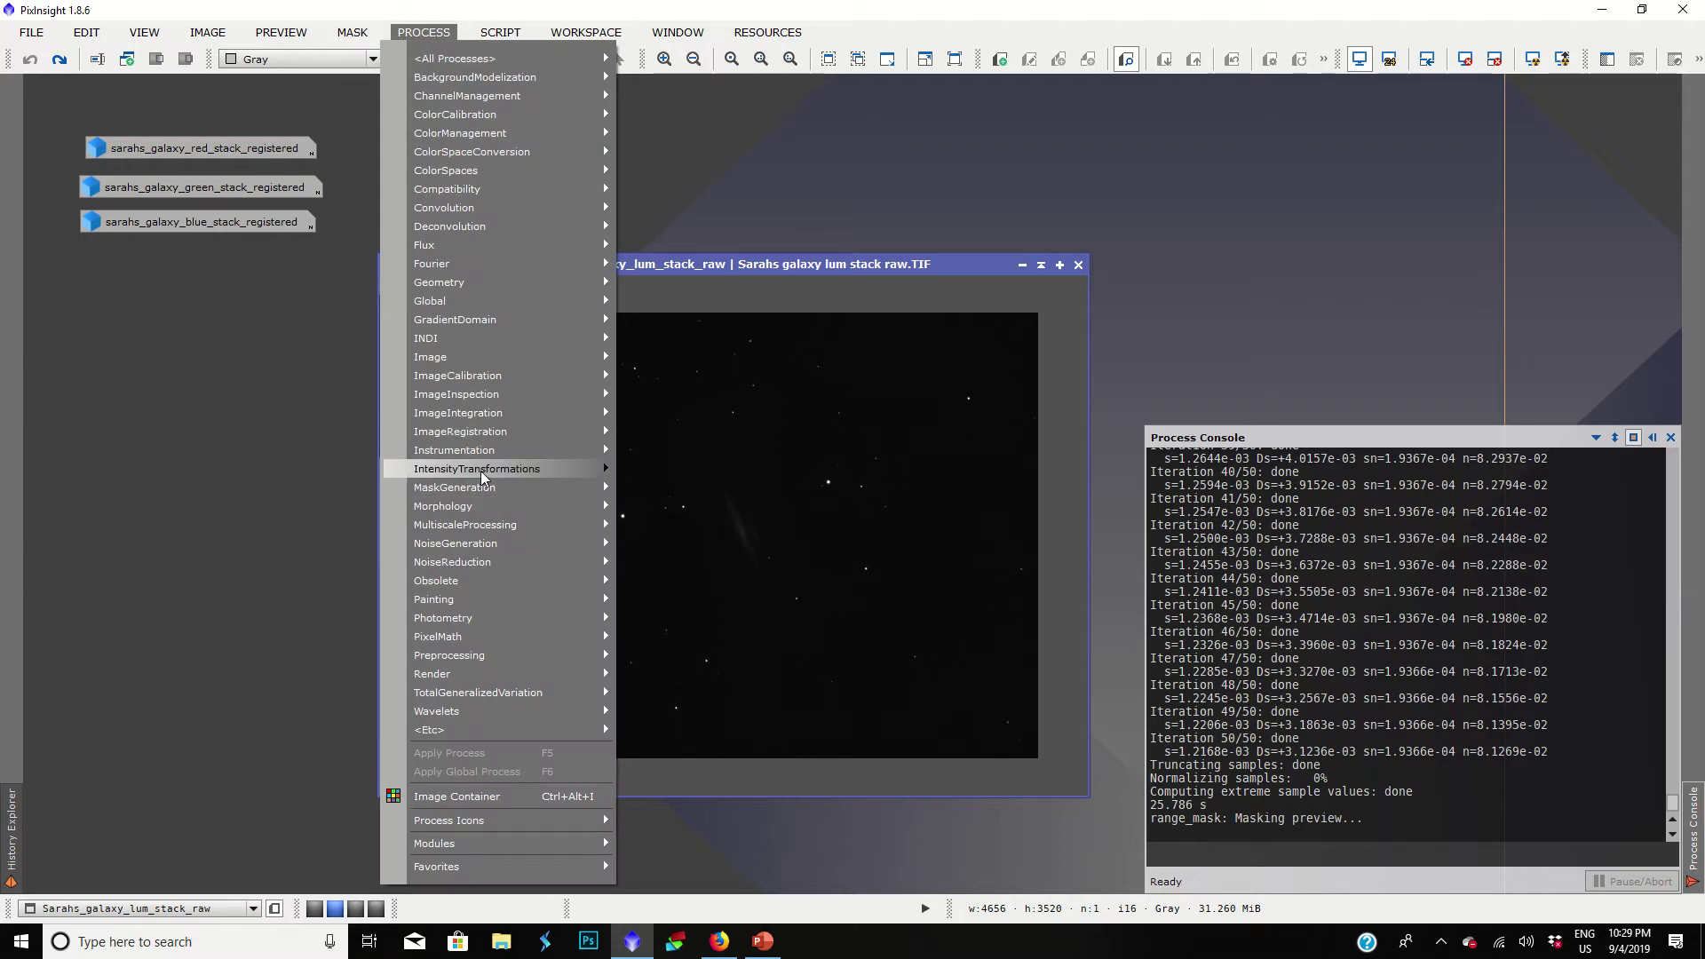
pyautogui.moveTo(482, 472)
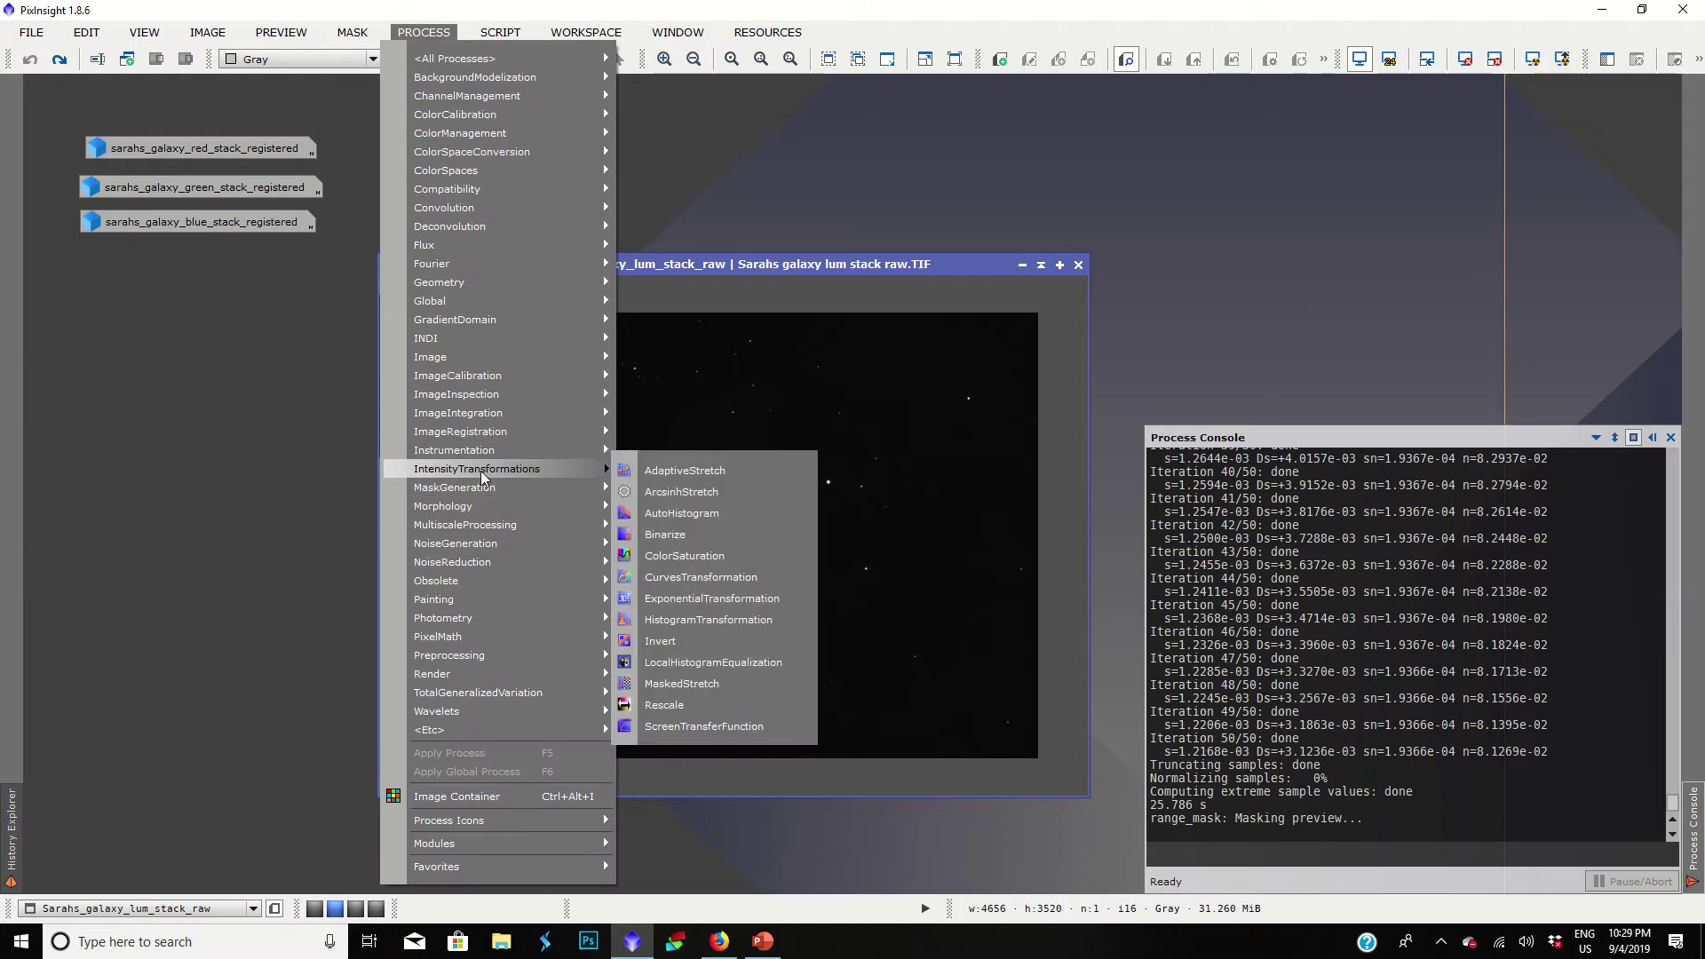
pyautogui.click(747, 625)
pyautogui.moveTo(769, 266); pyautogui.dragTo(716, 210)
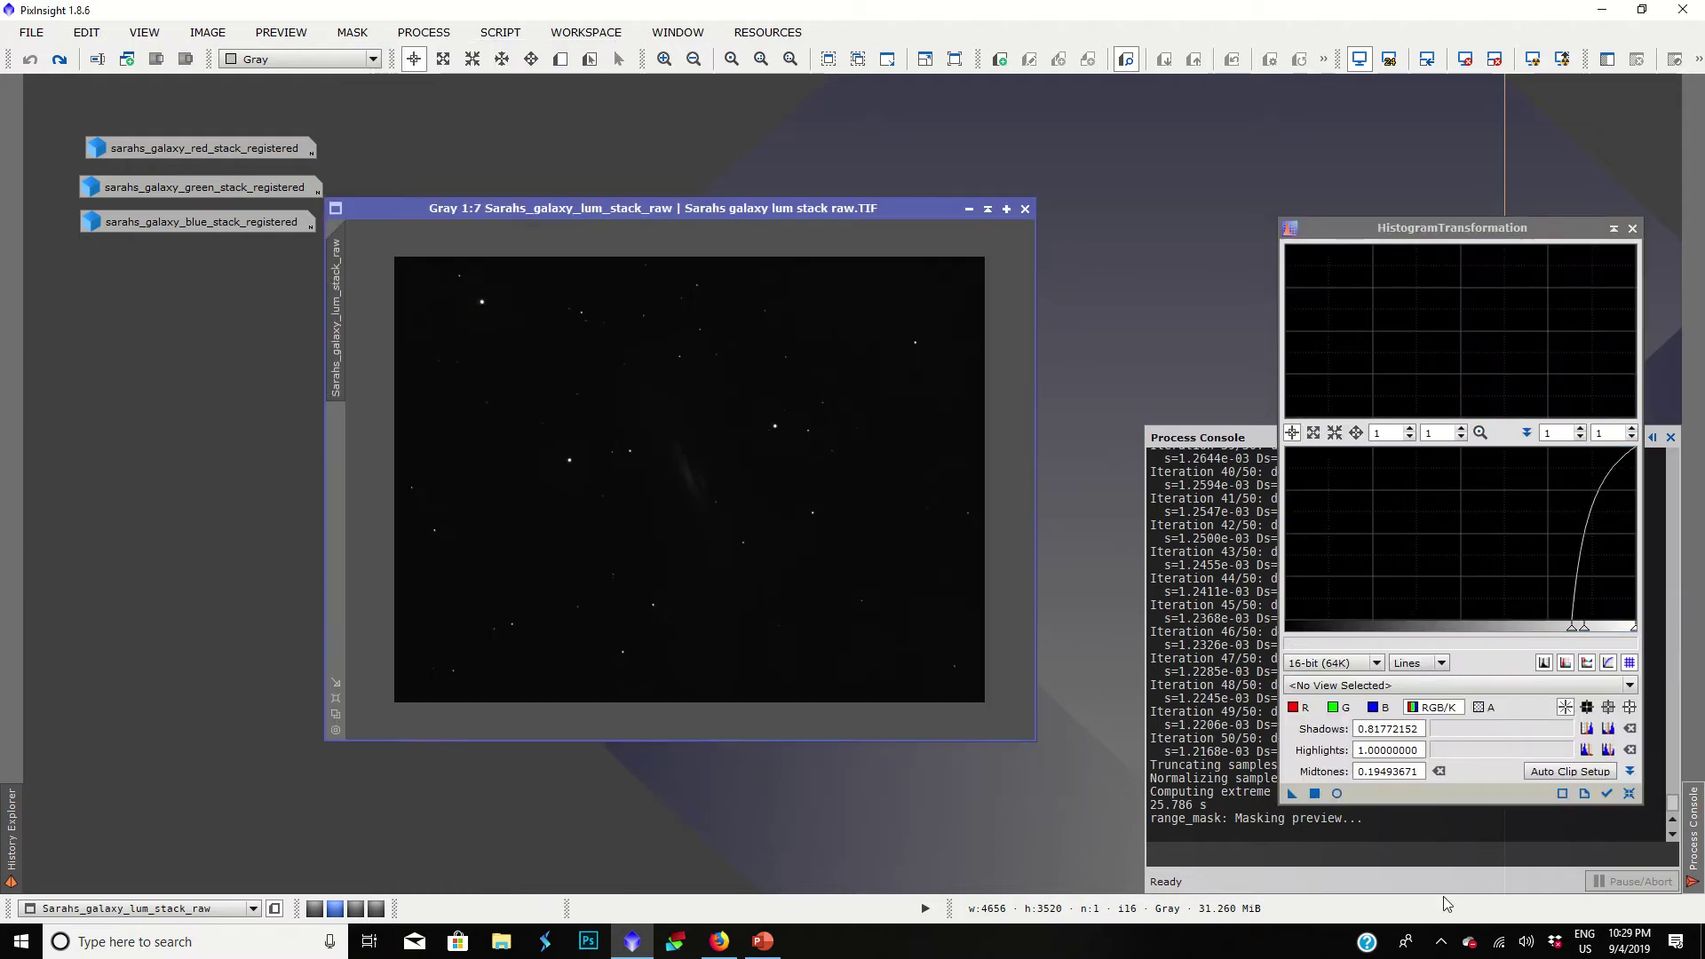
# Step: With a real-time preview, reset the histogram settings and apply a first stretch with midtones 0.00506329 to the luminance image
pyautogui.click(1336, 793)
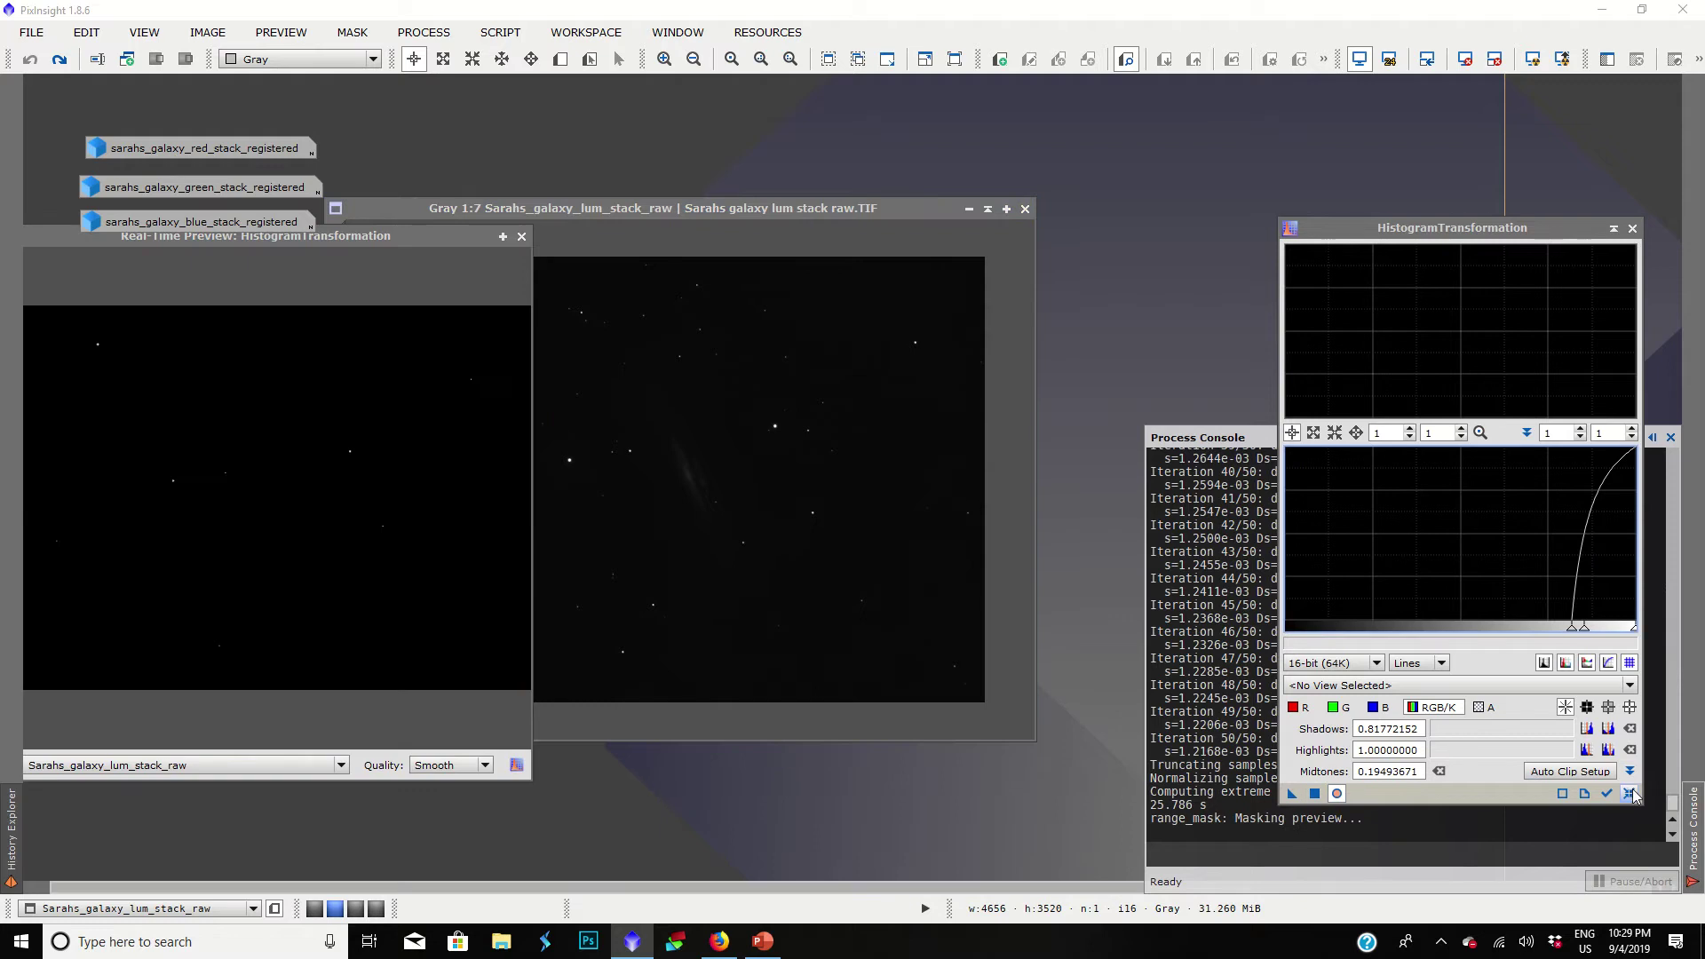
pyautogui.click(1629, 793)
pyautogui.moveTo(1460, 628); pyautogui.dragTo(1287, 633)
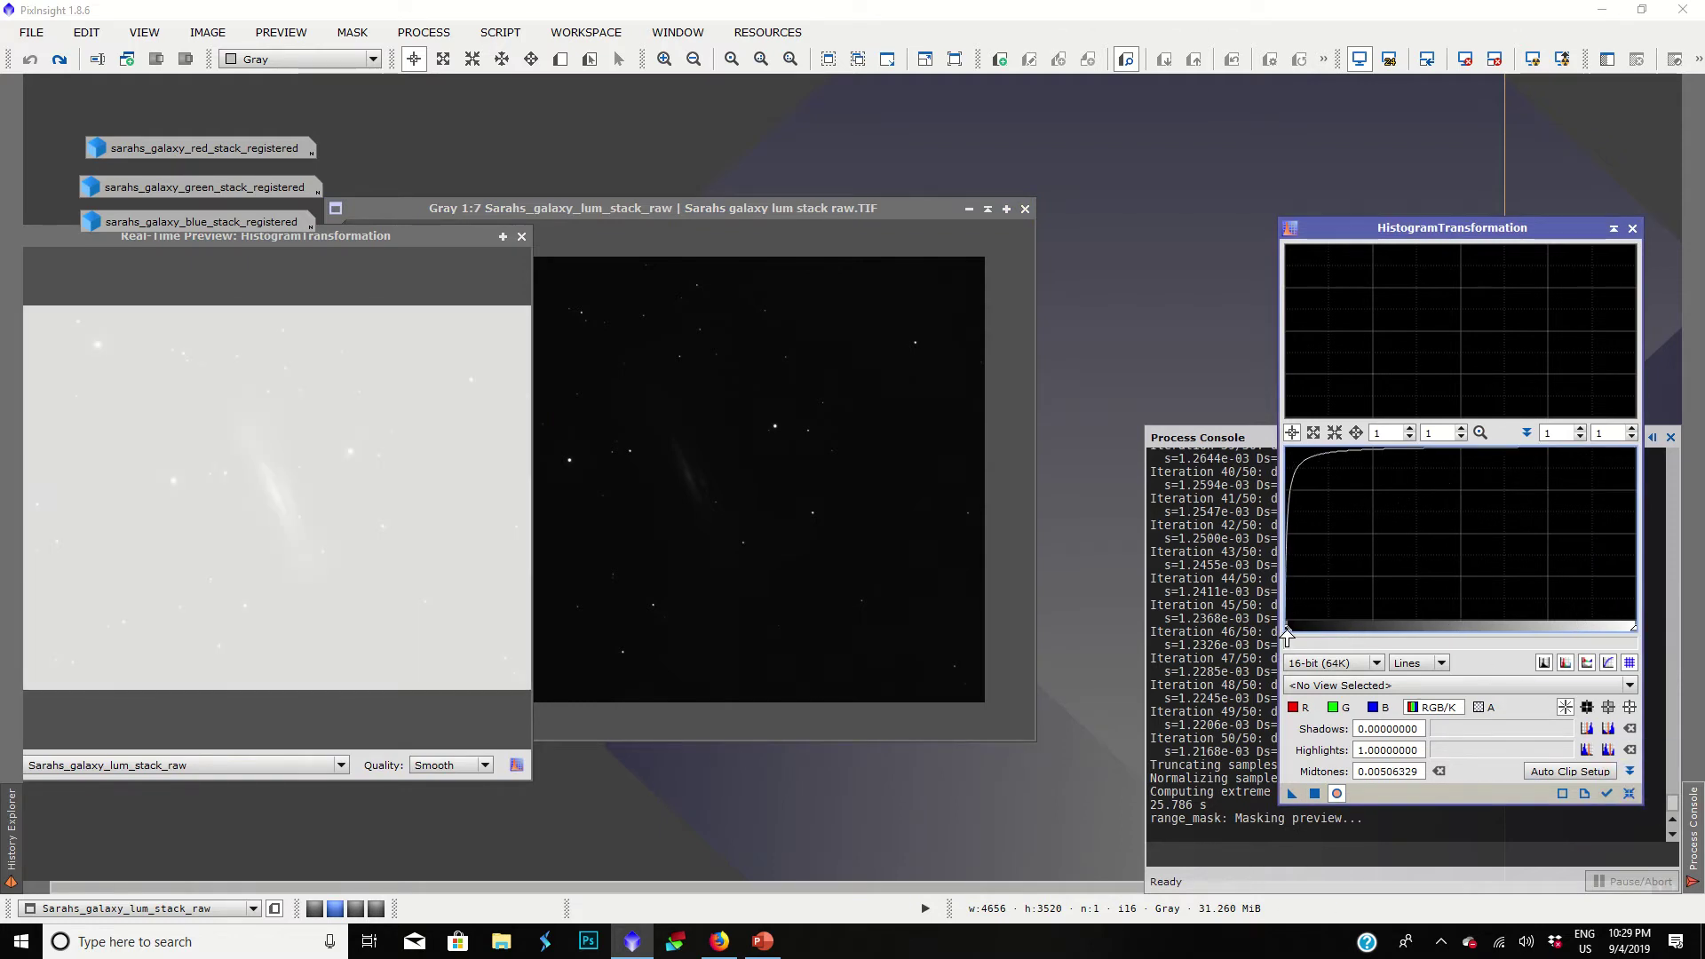
pyautogui.click(1315, 793)
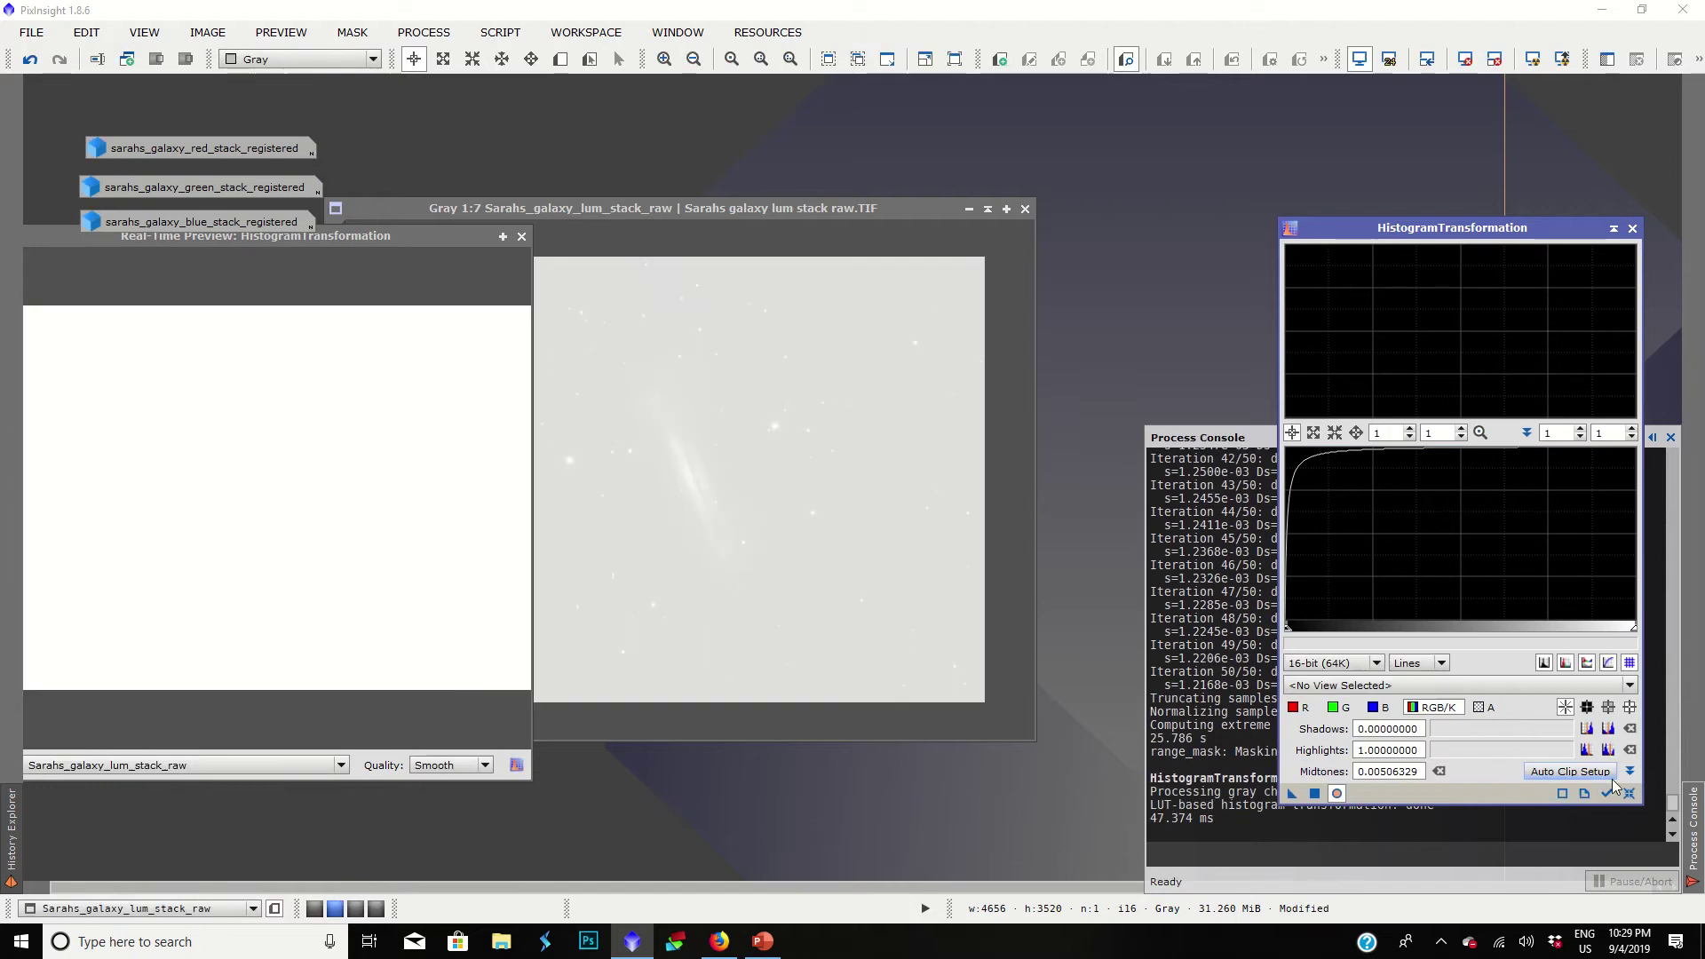
# Step: Reset the histogram settings and apply a second transformation with shadows 0.86329114 and midtones 0.34782607 to the luminance image
pyautogui.click(1627, 792)
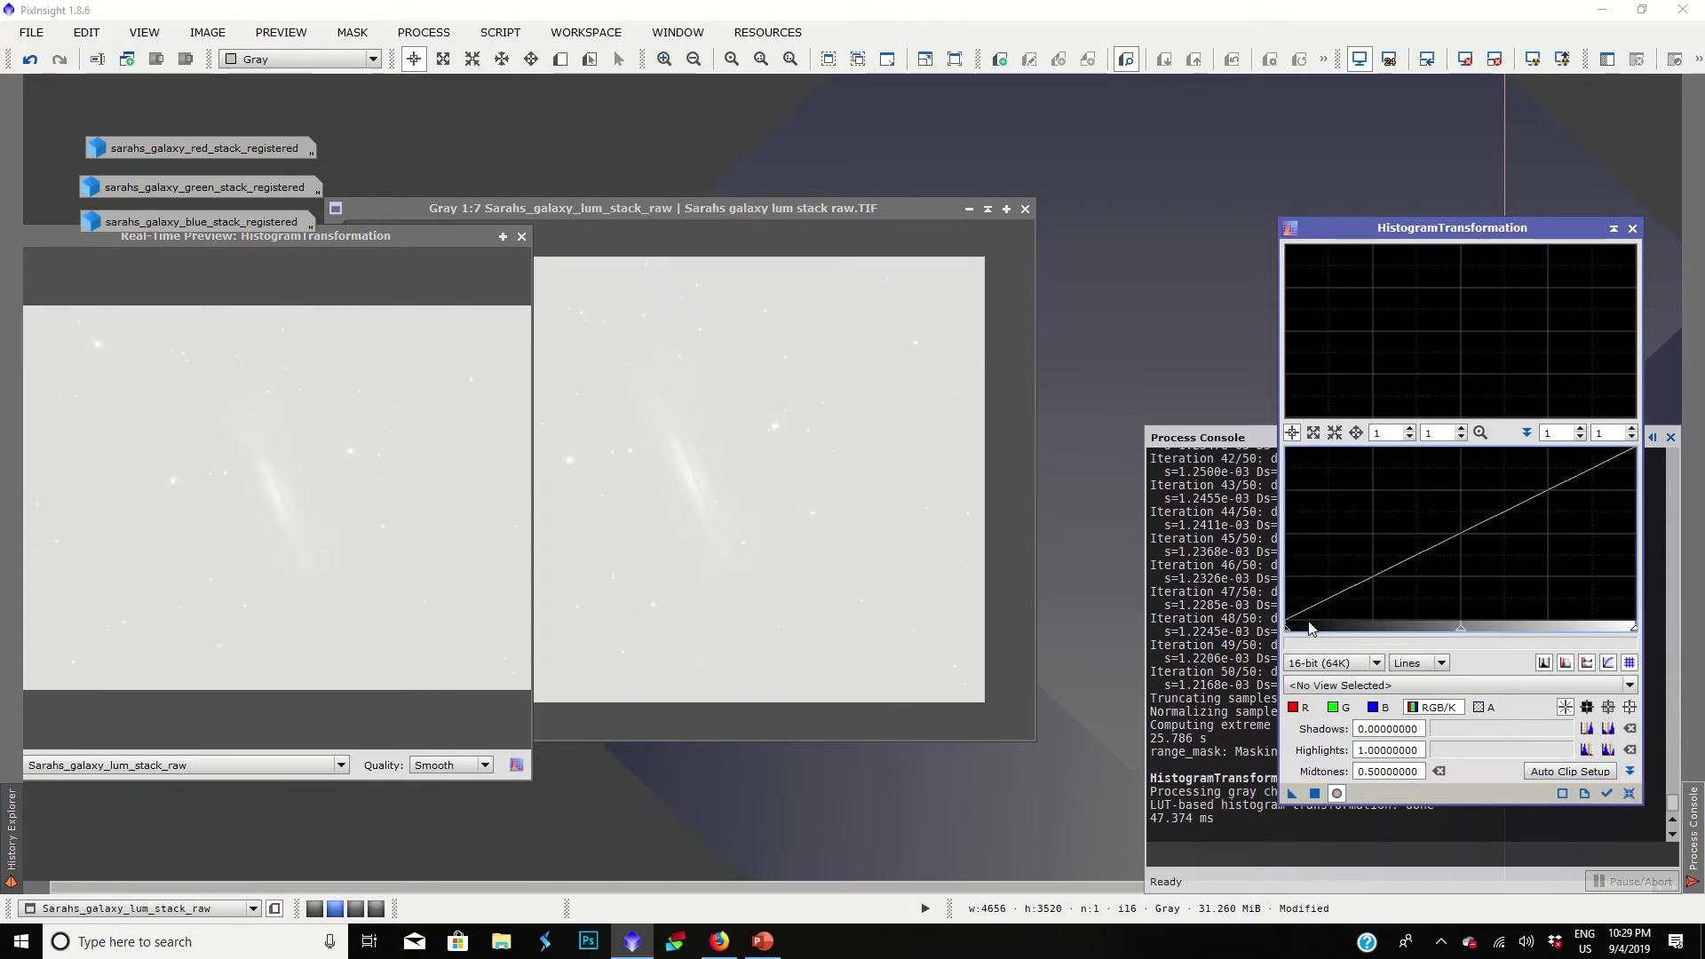
pyautogui.moveTo(1310, 628)
pyautogui.mouseDown()
pyautogui.moveTo(1337, 626)
pyautogui.moveTo(1297, 627)
pyautogui.moveTo(1576, 582)
pyautogui.mouseUp()
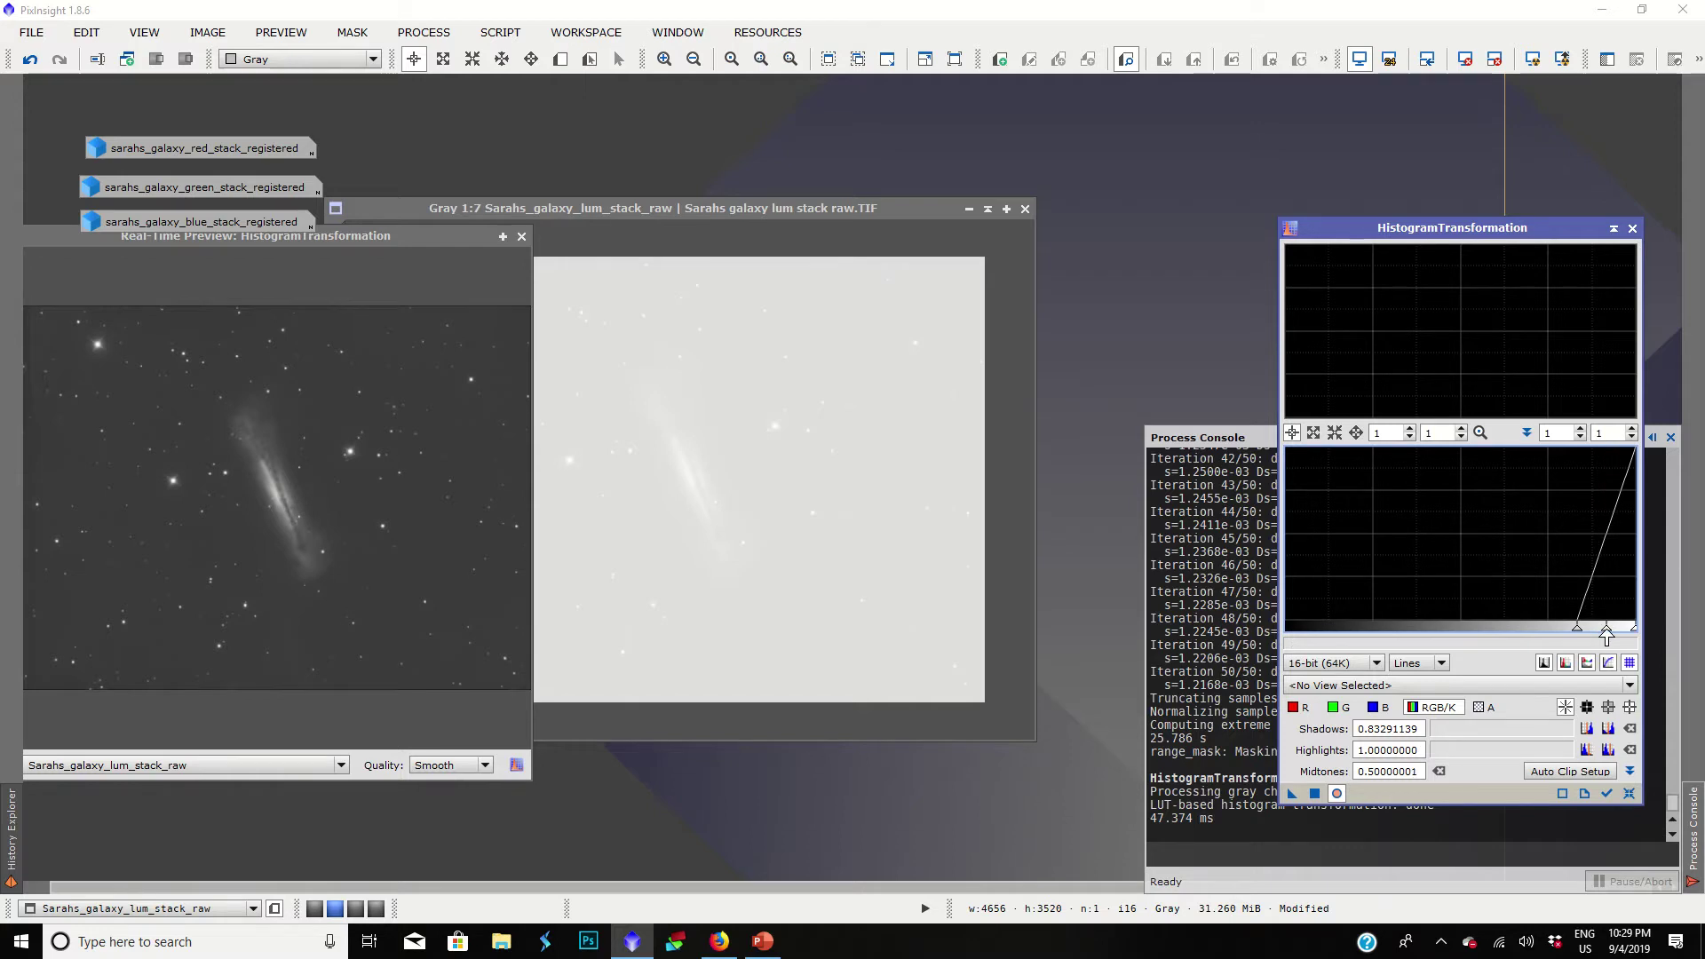
pyautogui.moveTo(1607, 634)
pyautogui.mouseDown()
pyautogui.moveTo(1573, 634)
pyautogui.moveTo(1587, 633)
pyautogui.mouseUp()
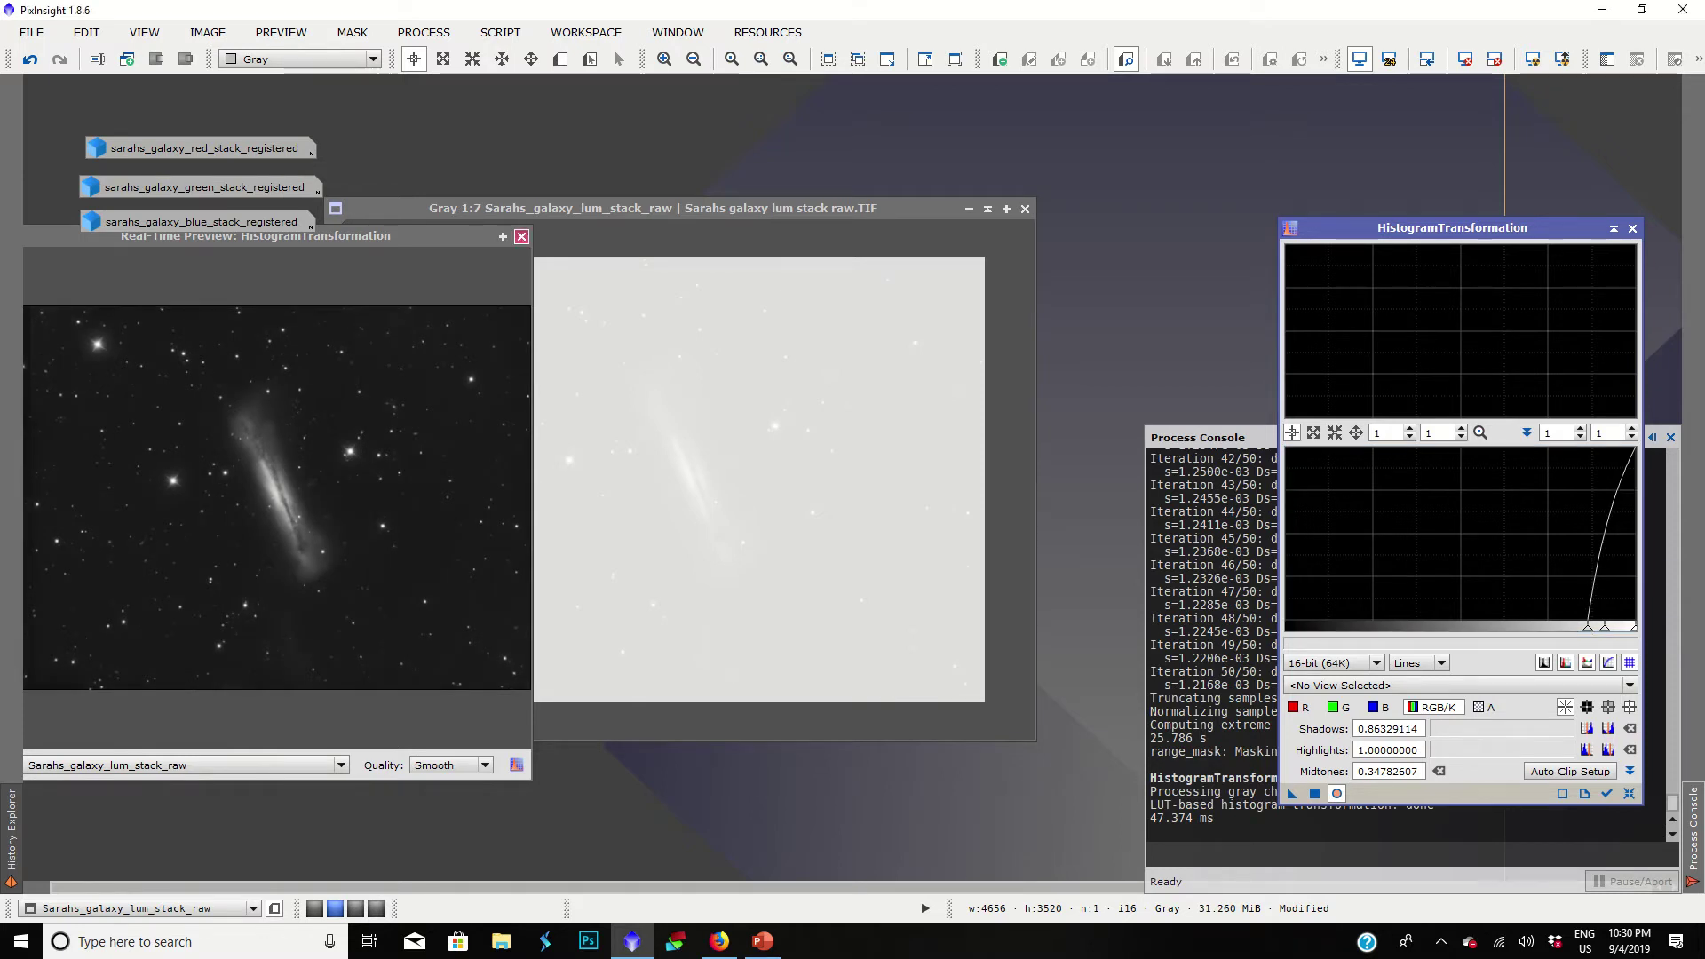
pyautogui.click(521, 237)
pyautogui.click(1313, 793)
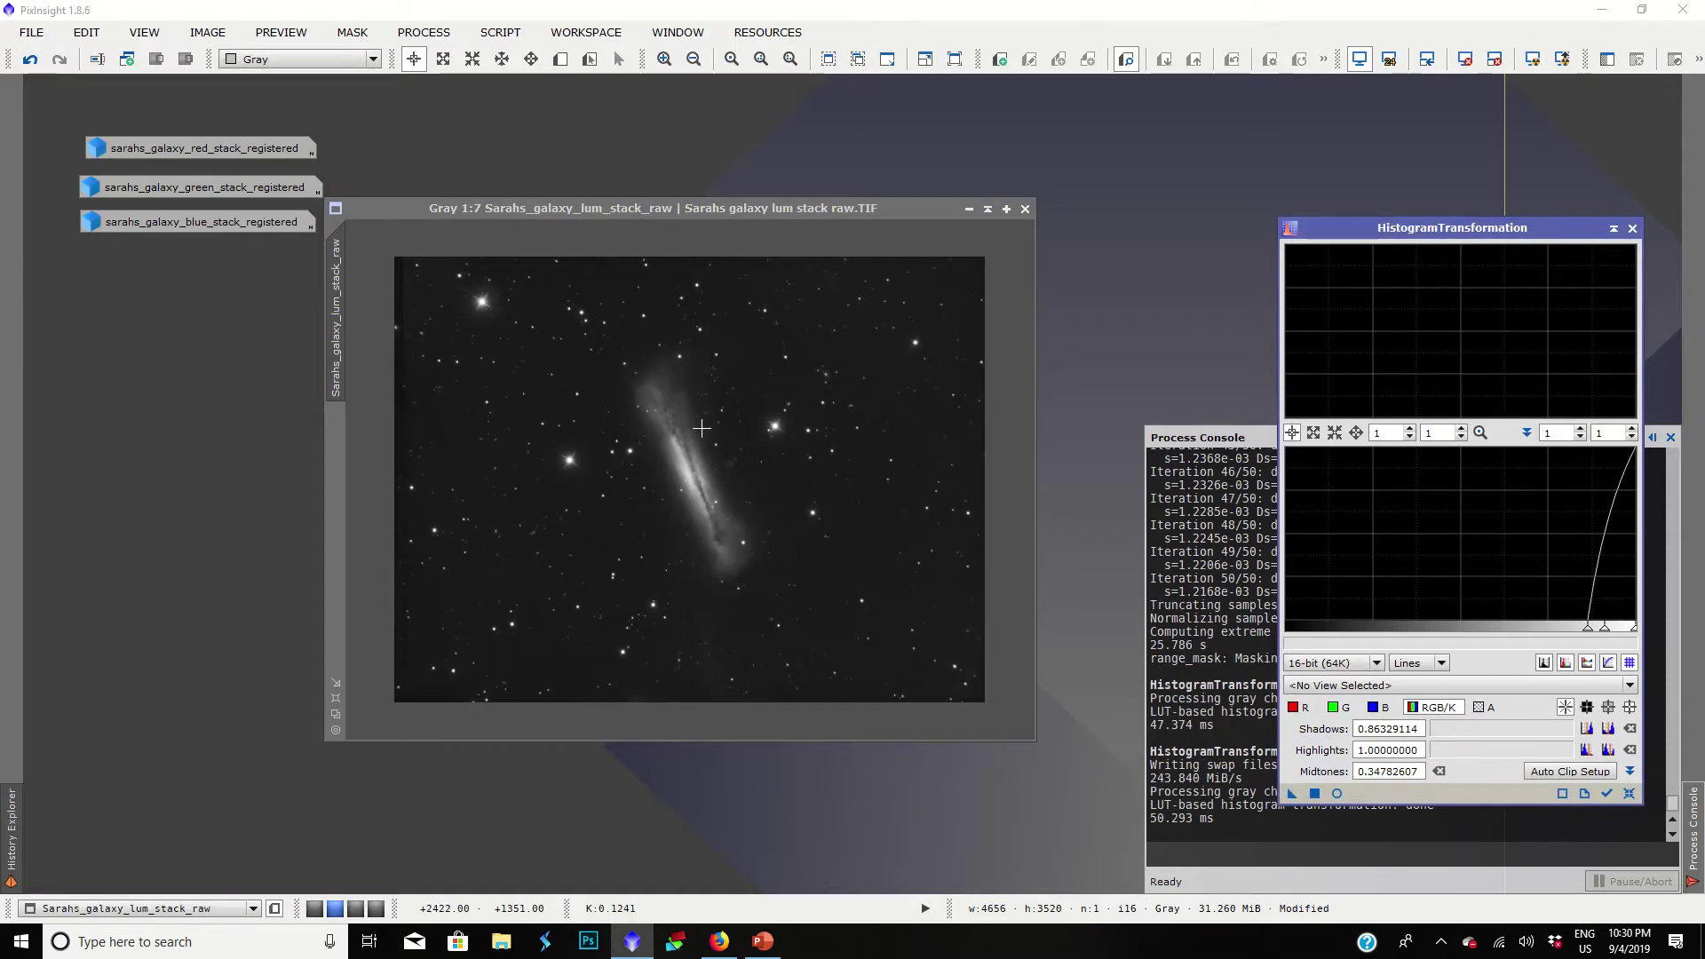
# Step: Inspect the background, stars and galaxy detail of the permanently stretched luminance image at several magnifications
pyautogui.scroll(5, 701, 428)
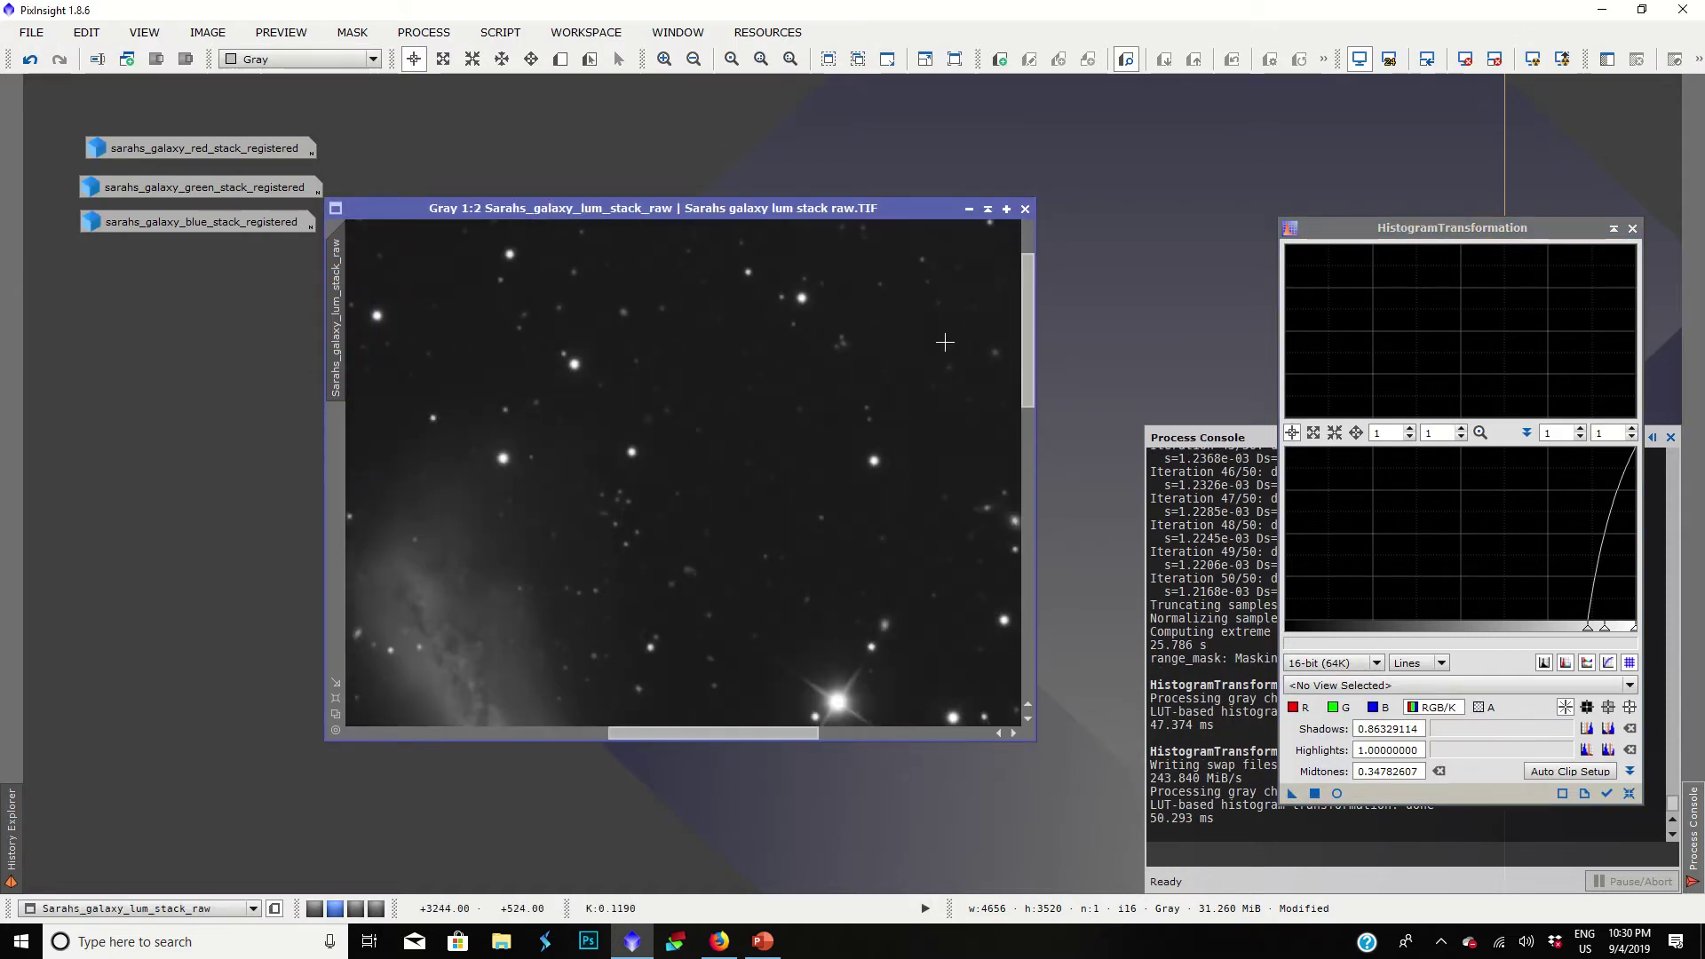
pyautogui.scroll(2, 959, 337)
pyautogui.scroll(-2, 959, 337)
pyautogui.scroll(1, 797, 334)
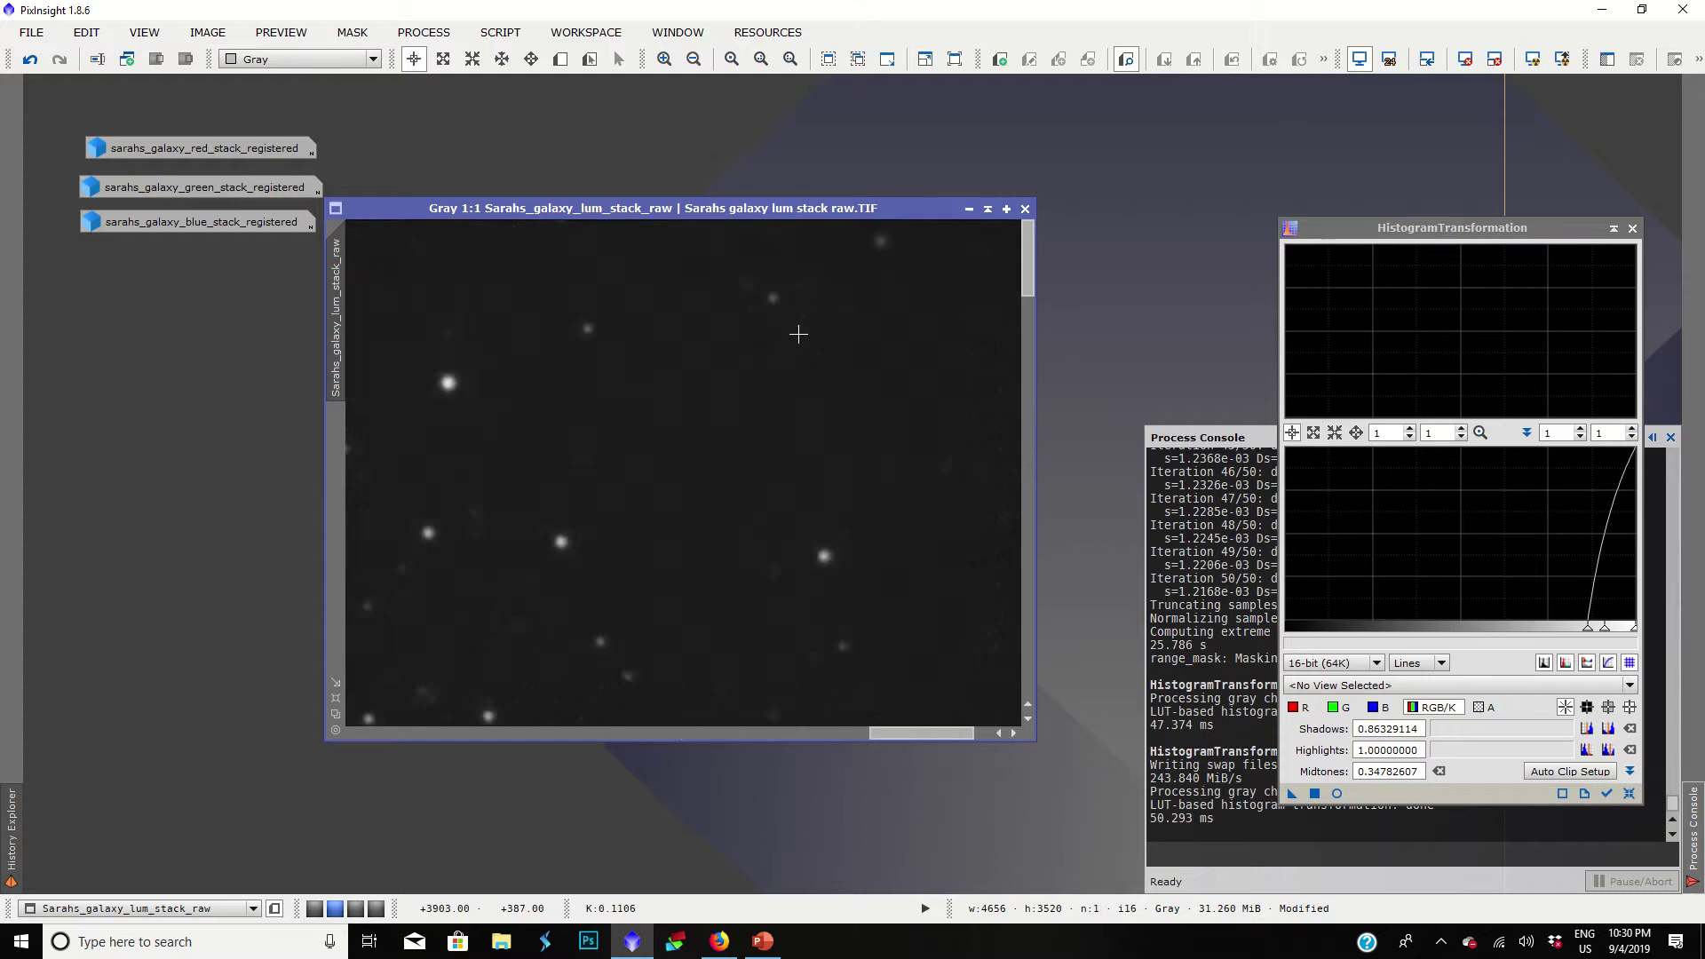
pyautogui.scroll(1, 797, 334)
pyautogui.scroll(-4, 614, 407)
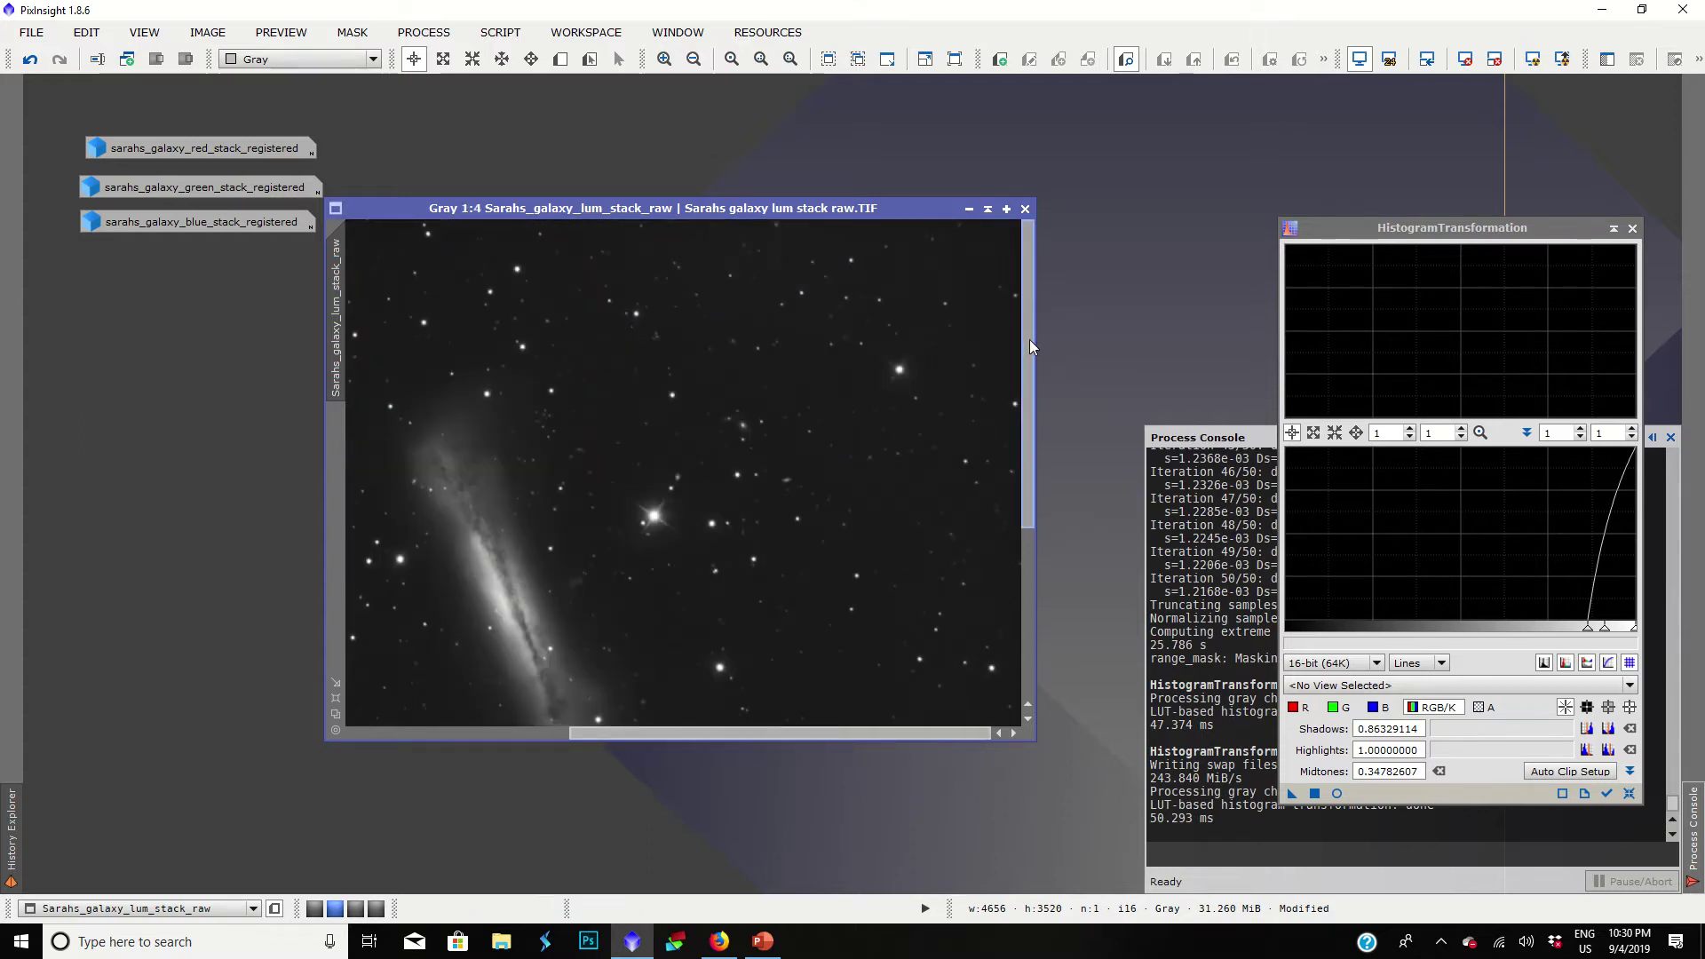
pyautogui.moveTo(1030, 339); pyautogui.dragTo(1027, 440)
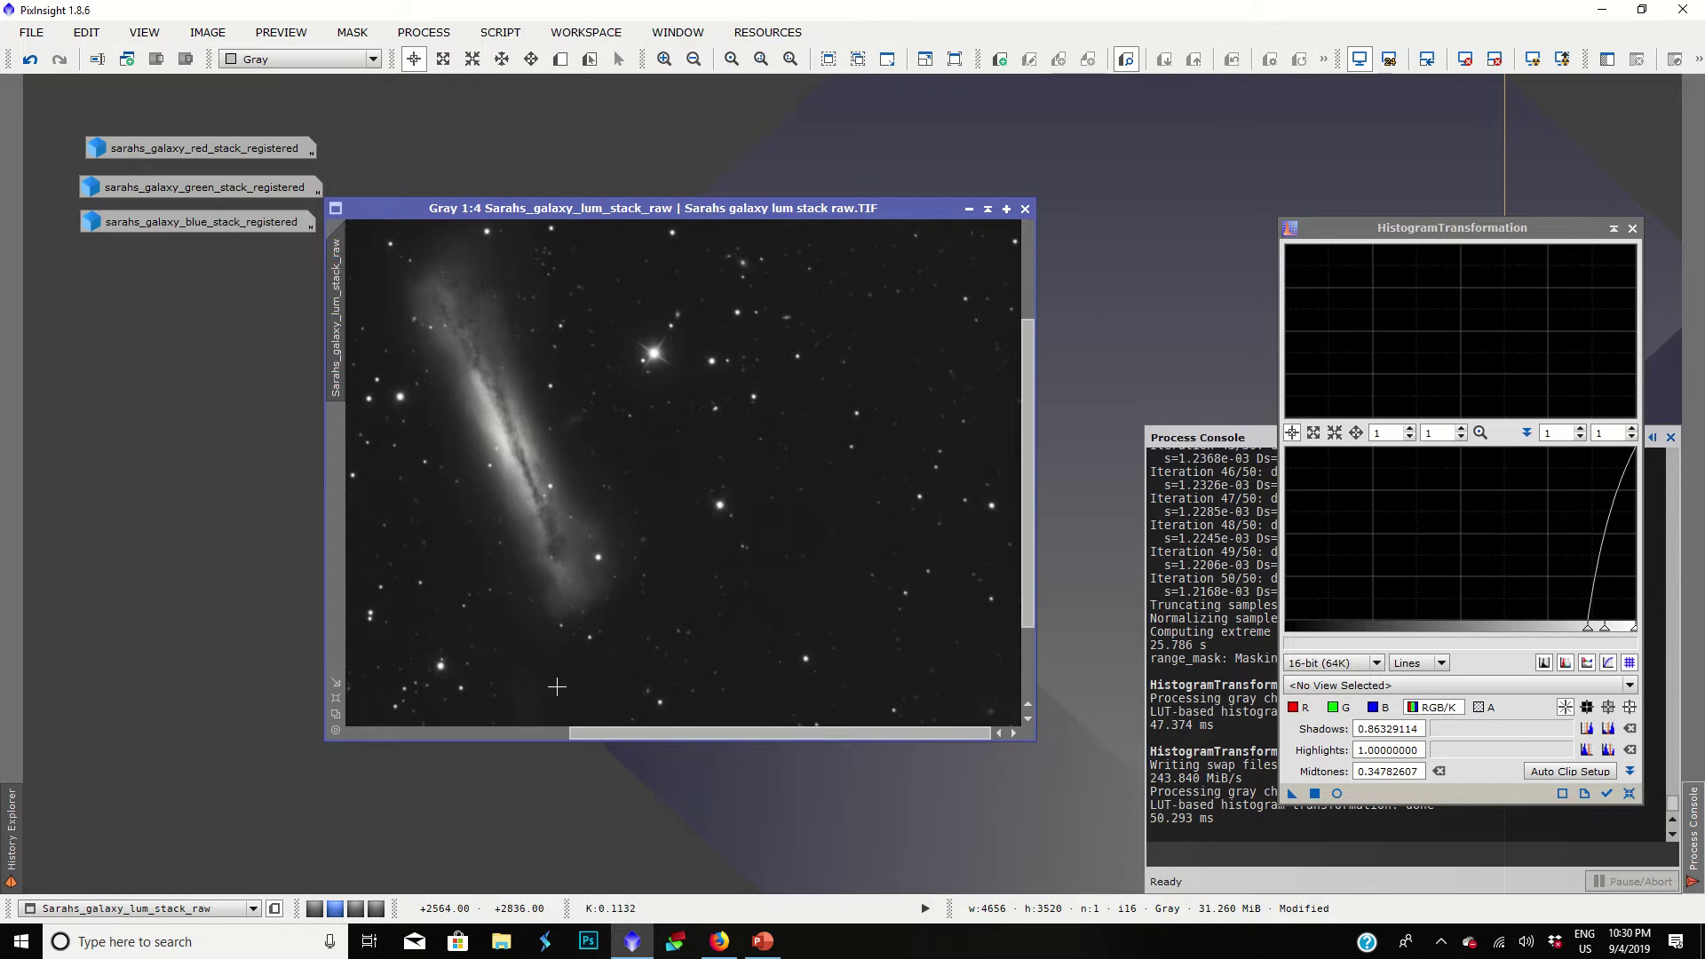
pyautogui.rightClick(1025, 547)
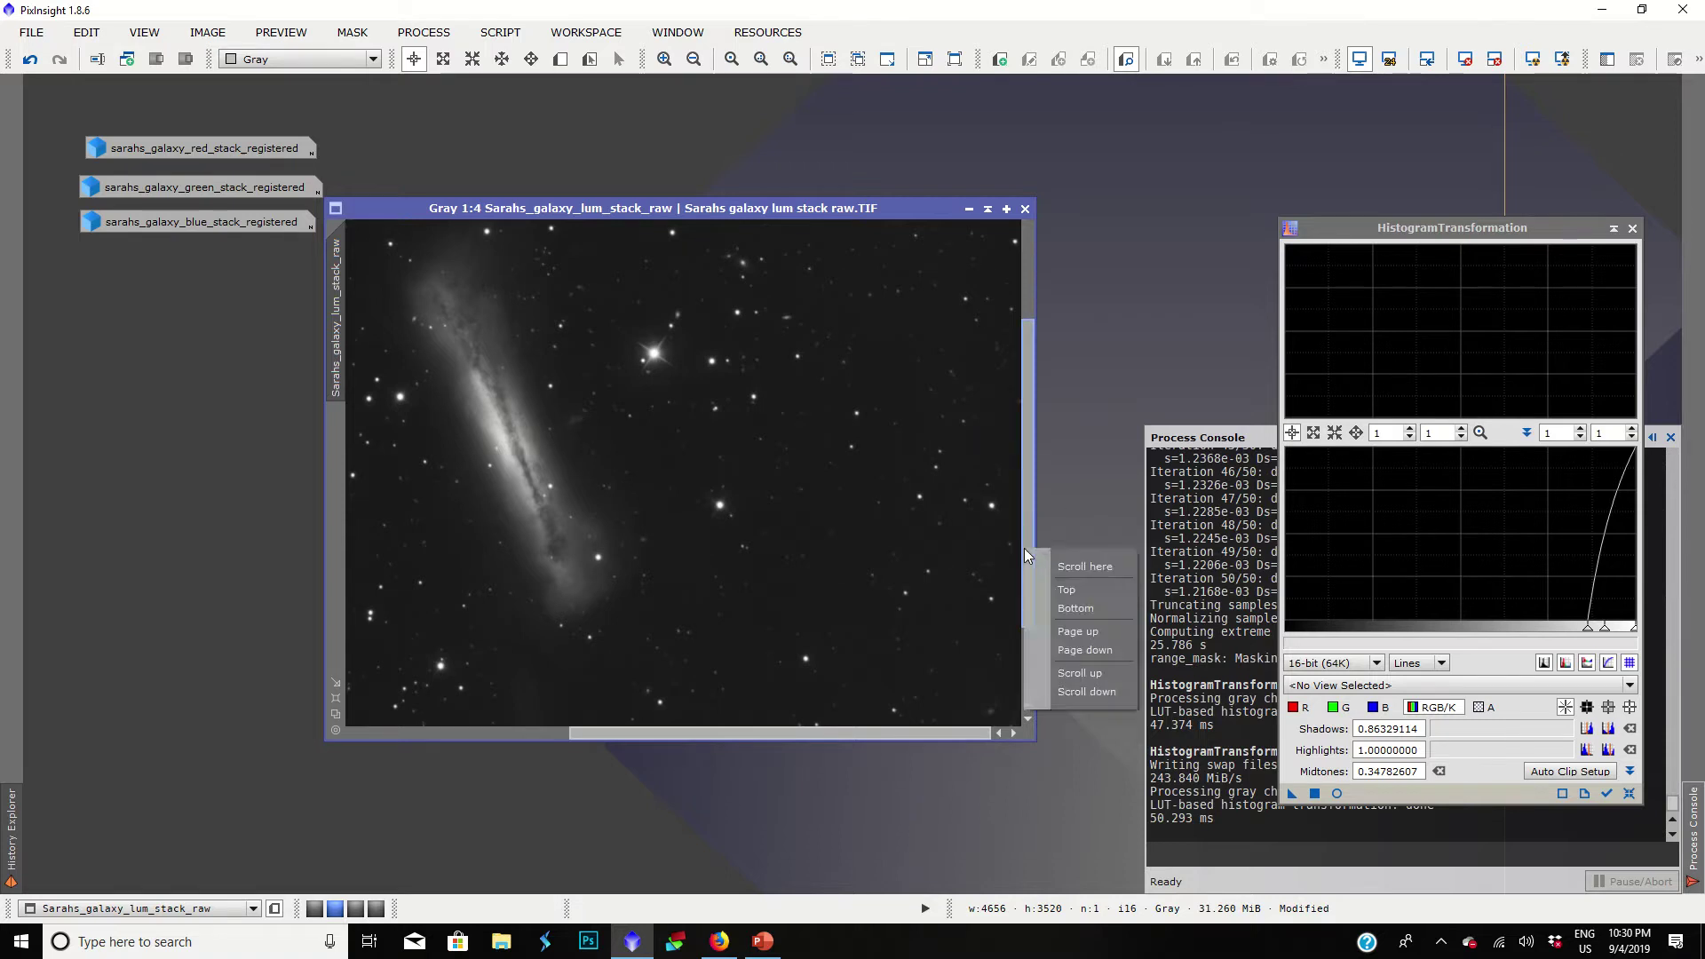
pyautogui.click(1027, 573)
pyautogui.moveTo(1030, 595); pyautogui.dragTo(1027, 551)
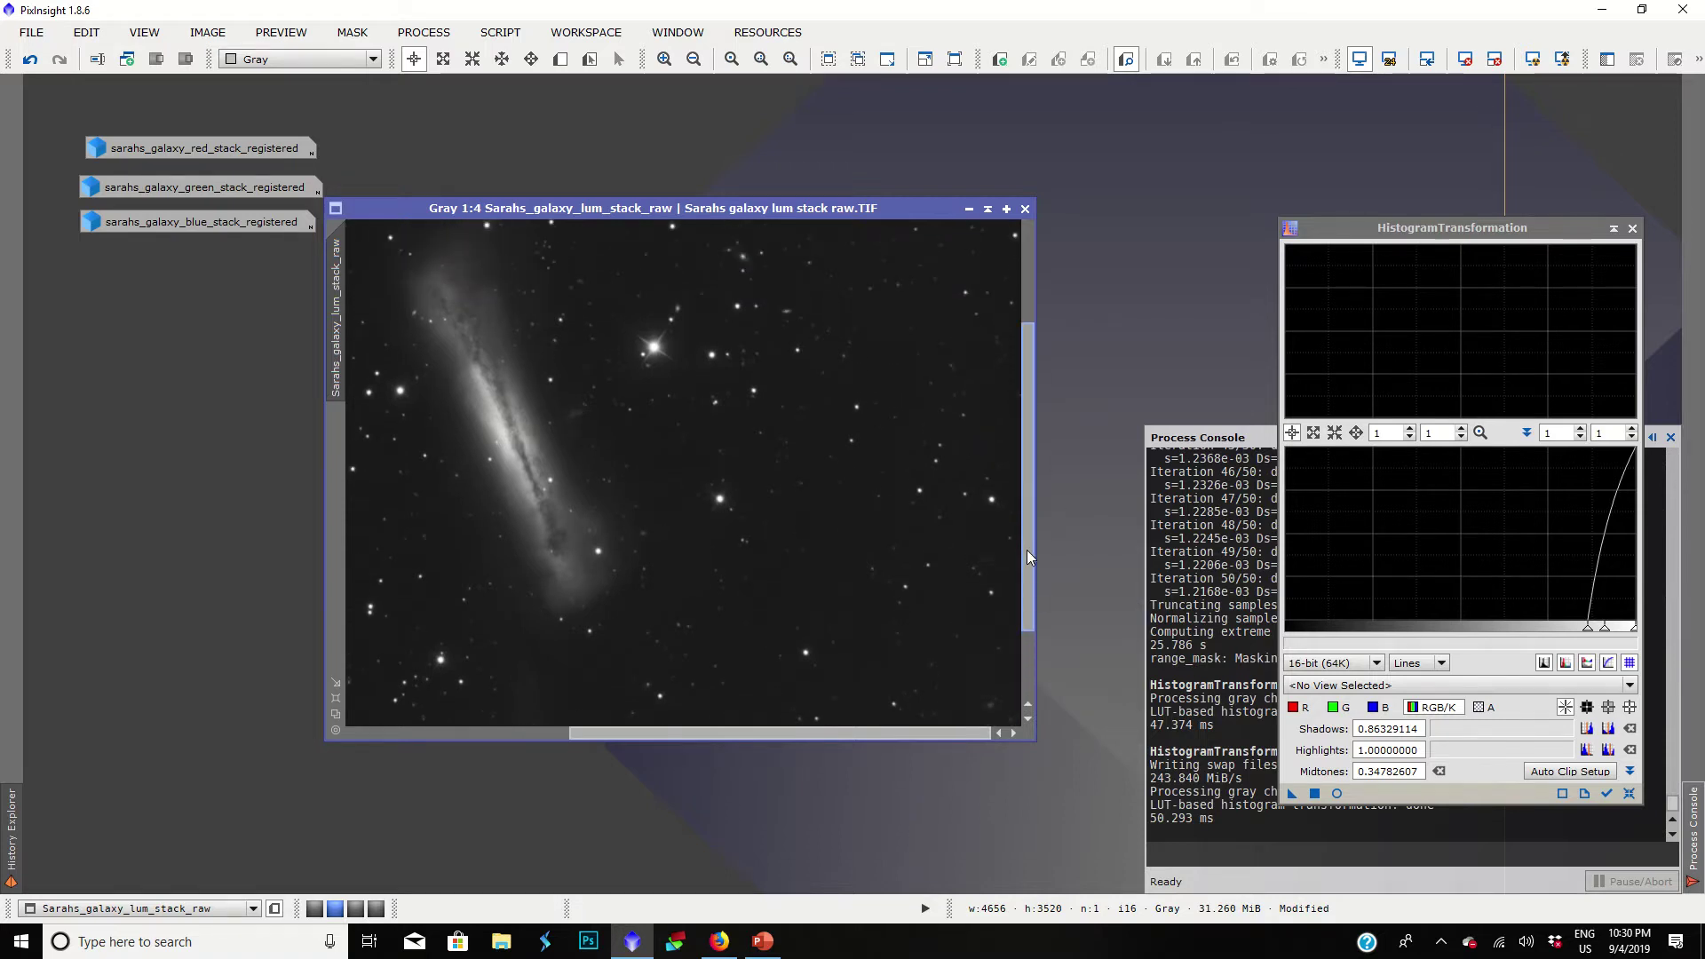
# Step: Check the whole stretched luminance image, reset the histogram settings and close HistogramTransformation
pyautogui.scroll(-2, 736, 507)
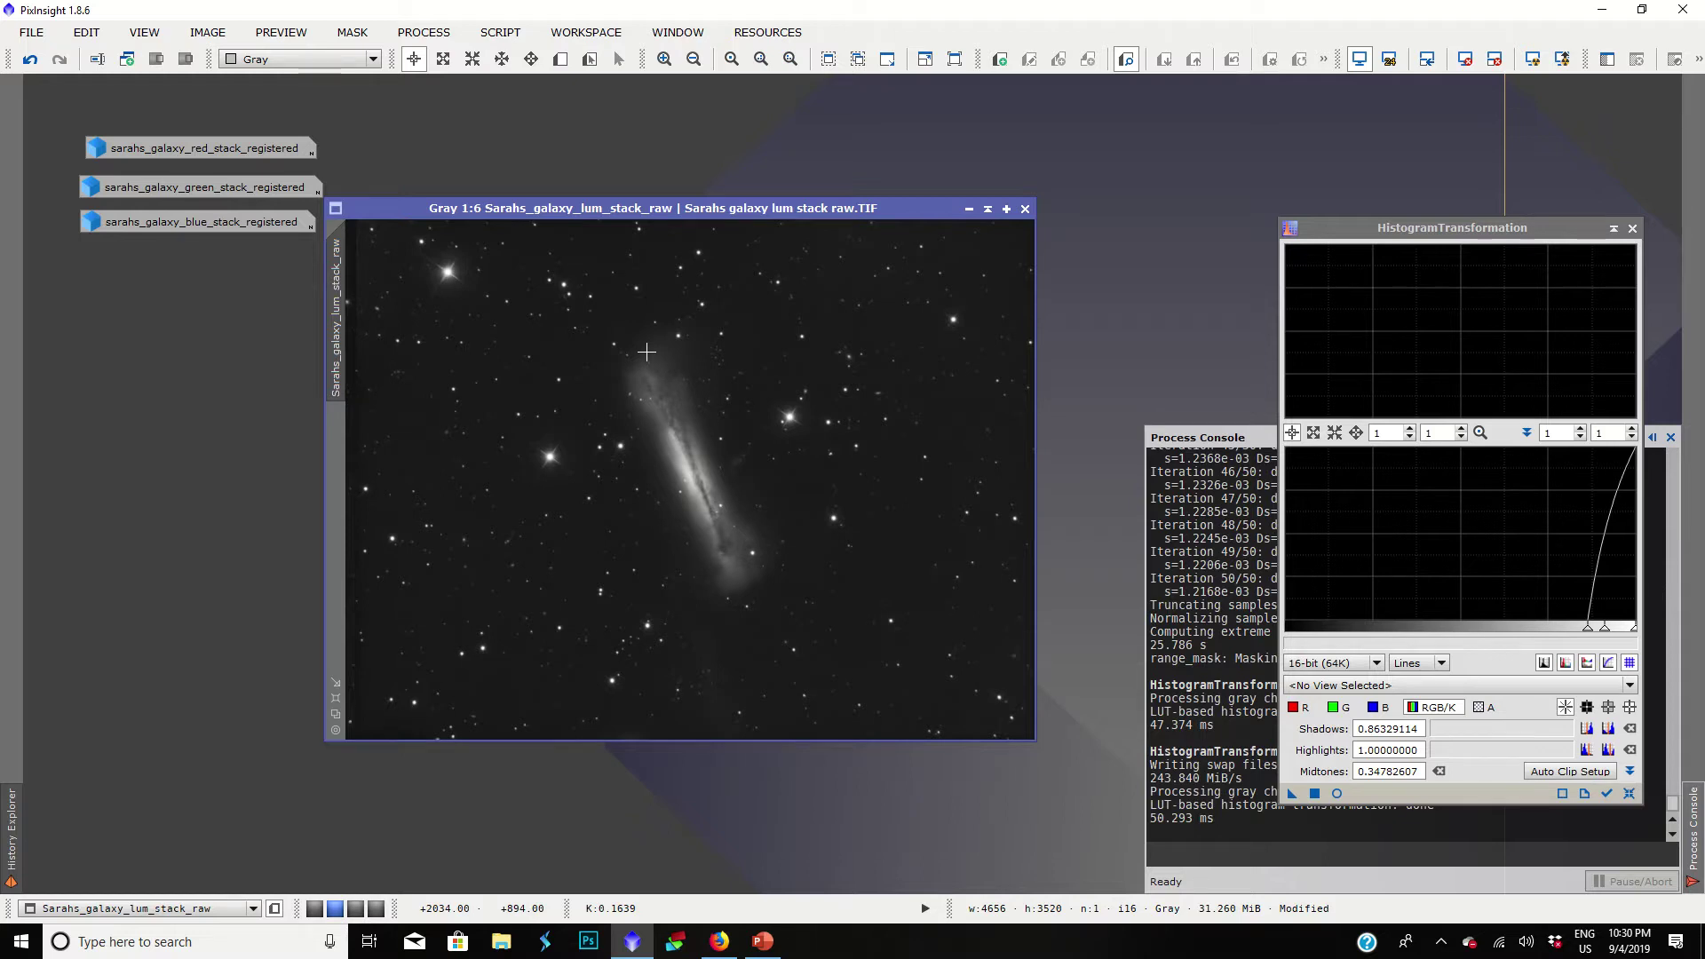
pyautogui.scroll(1, 647, 353)
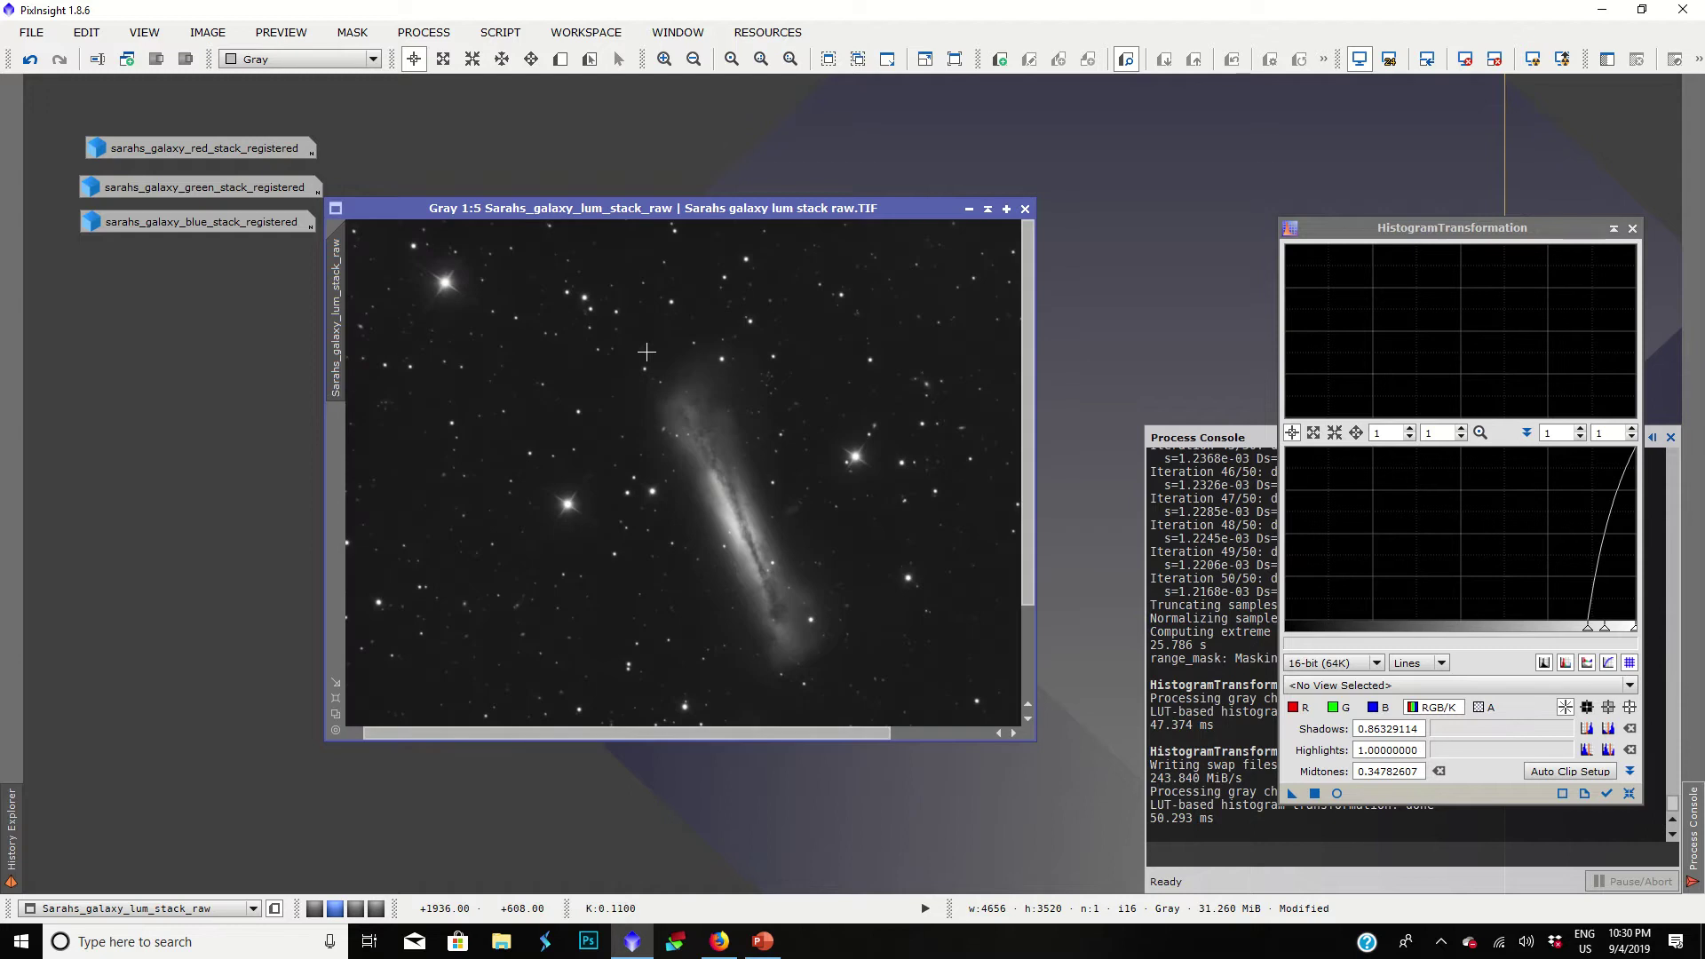
pyautogui.scroll(-2, 647, 352)
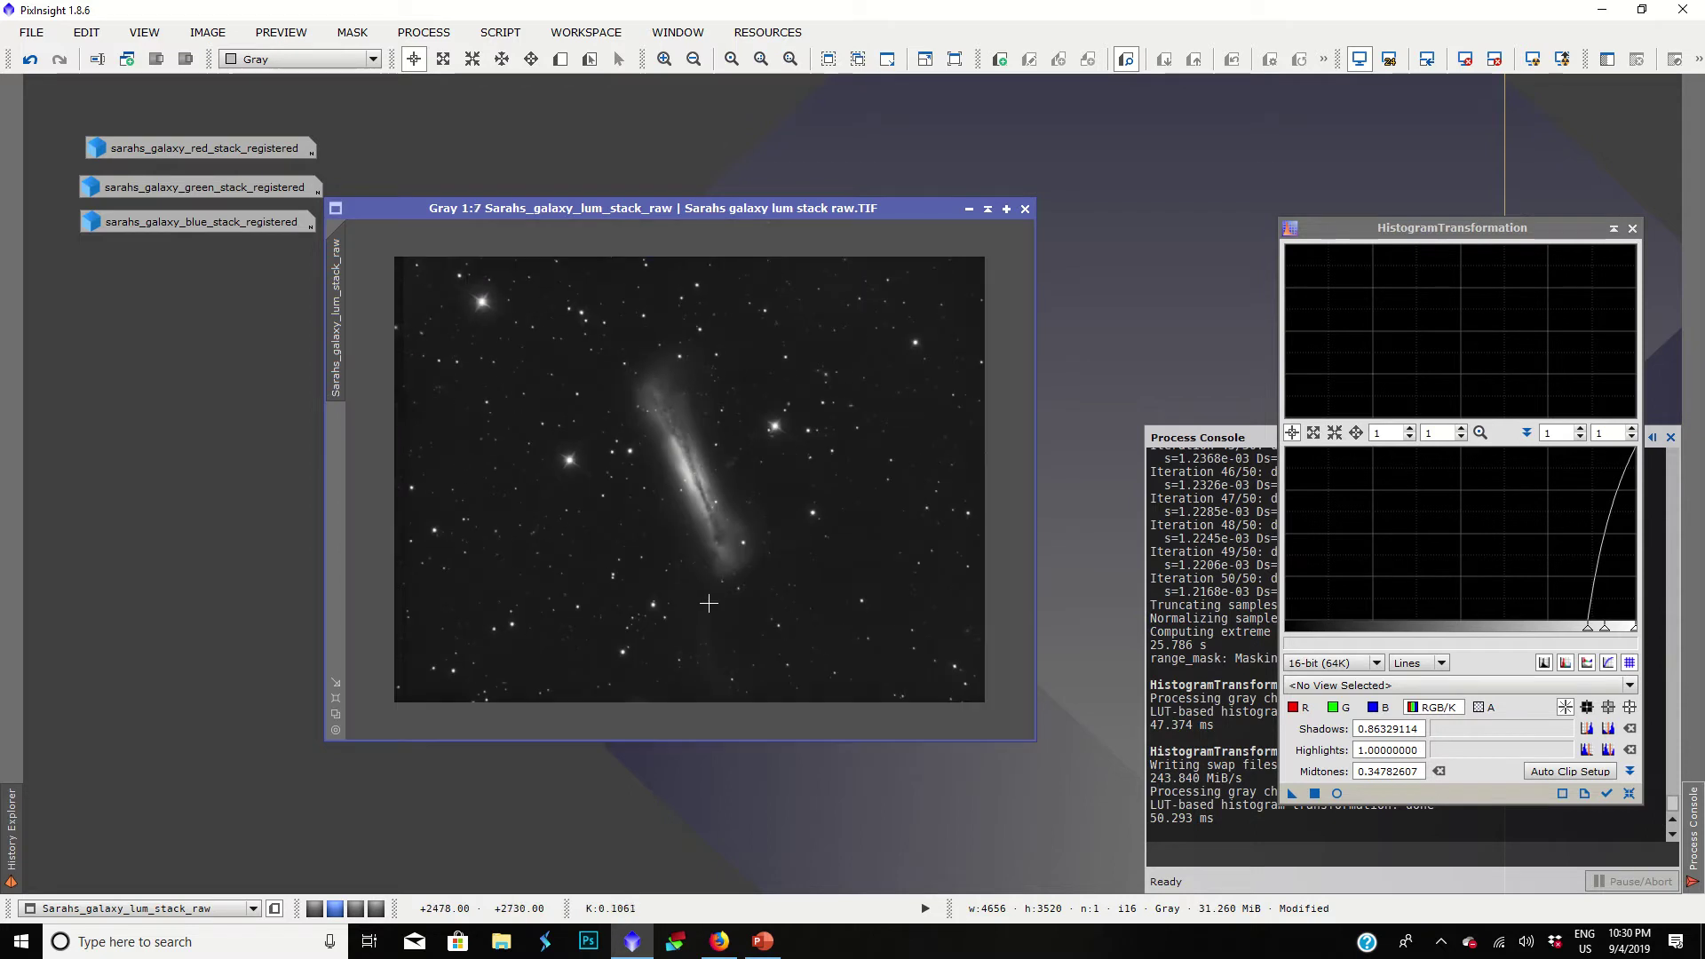
pyautogui.moveTo(707, 213)
pyautogui.mouseDown()
pyautogui.moveTo(710, 44)
pyautogui.moveTo(709, 193)
pyautogui.mouseUp()
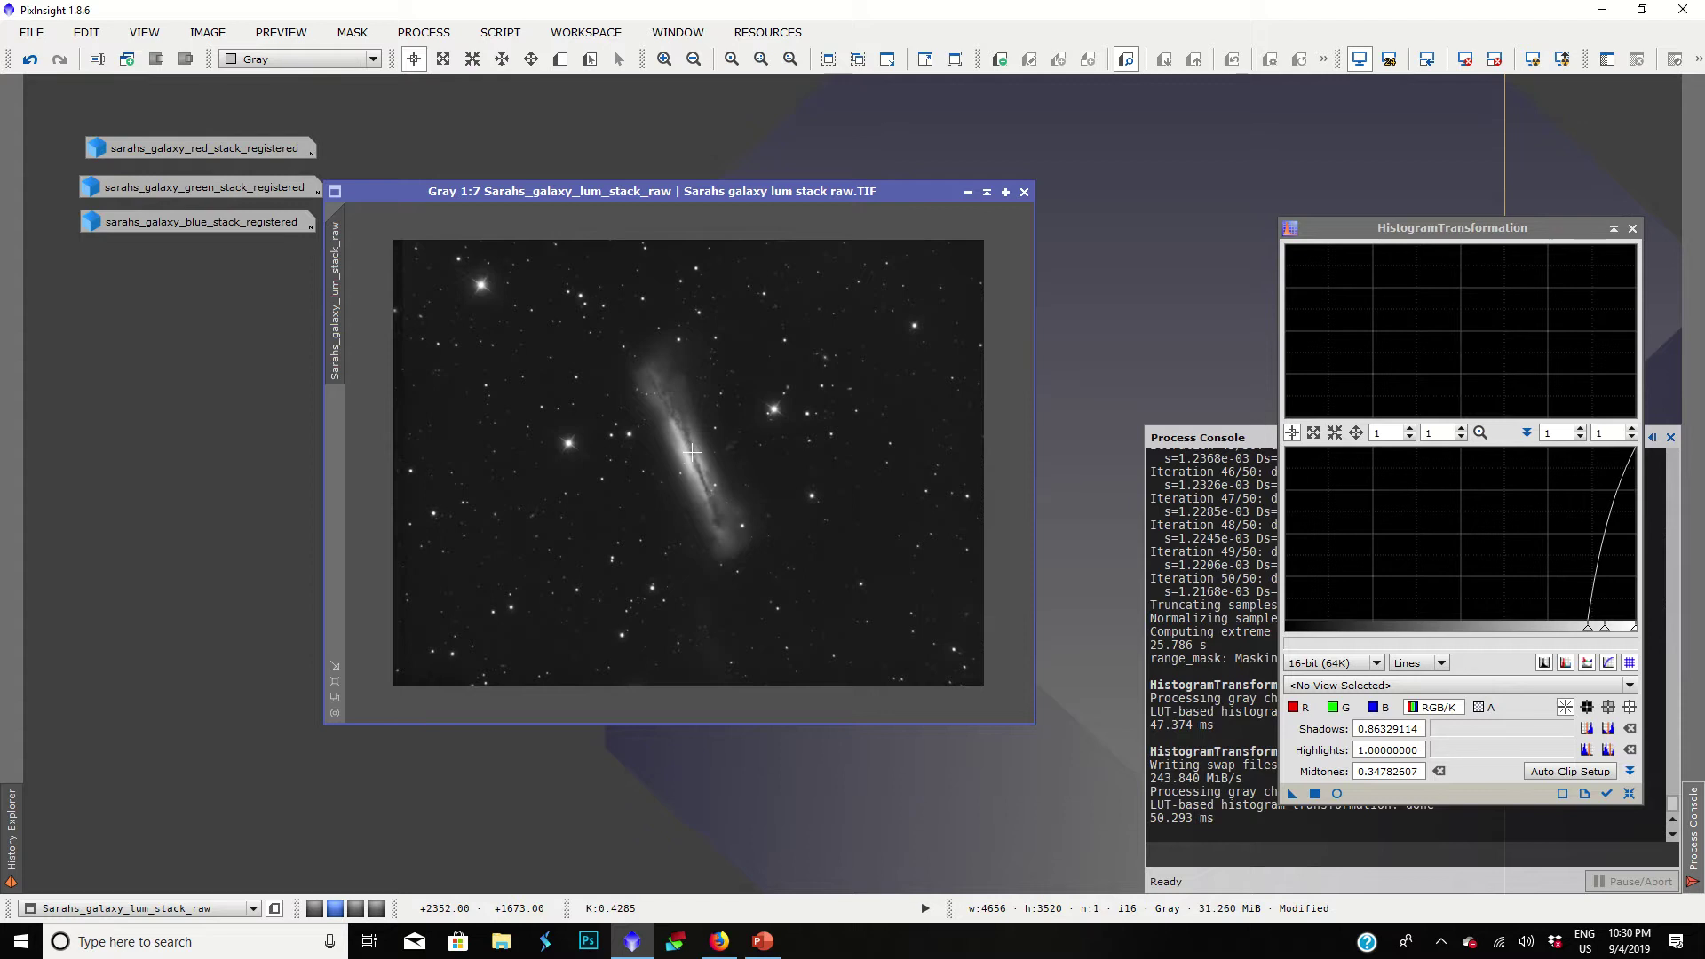
pyautogui.click(1627, 794)
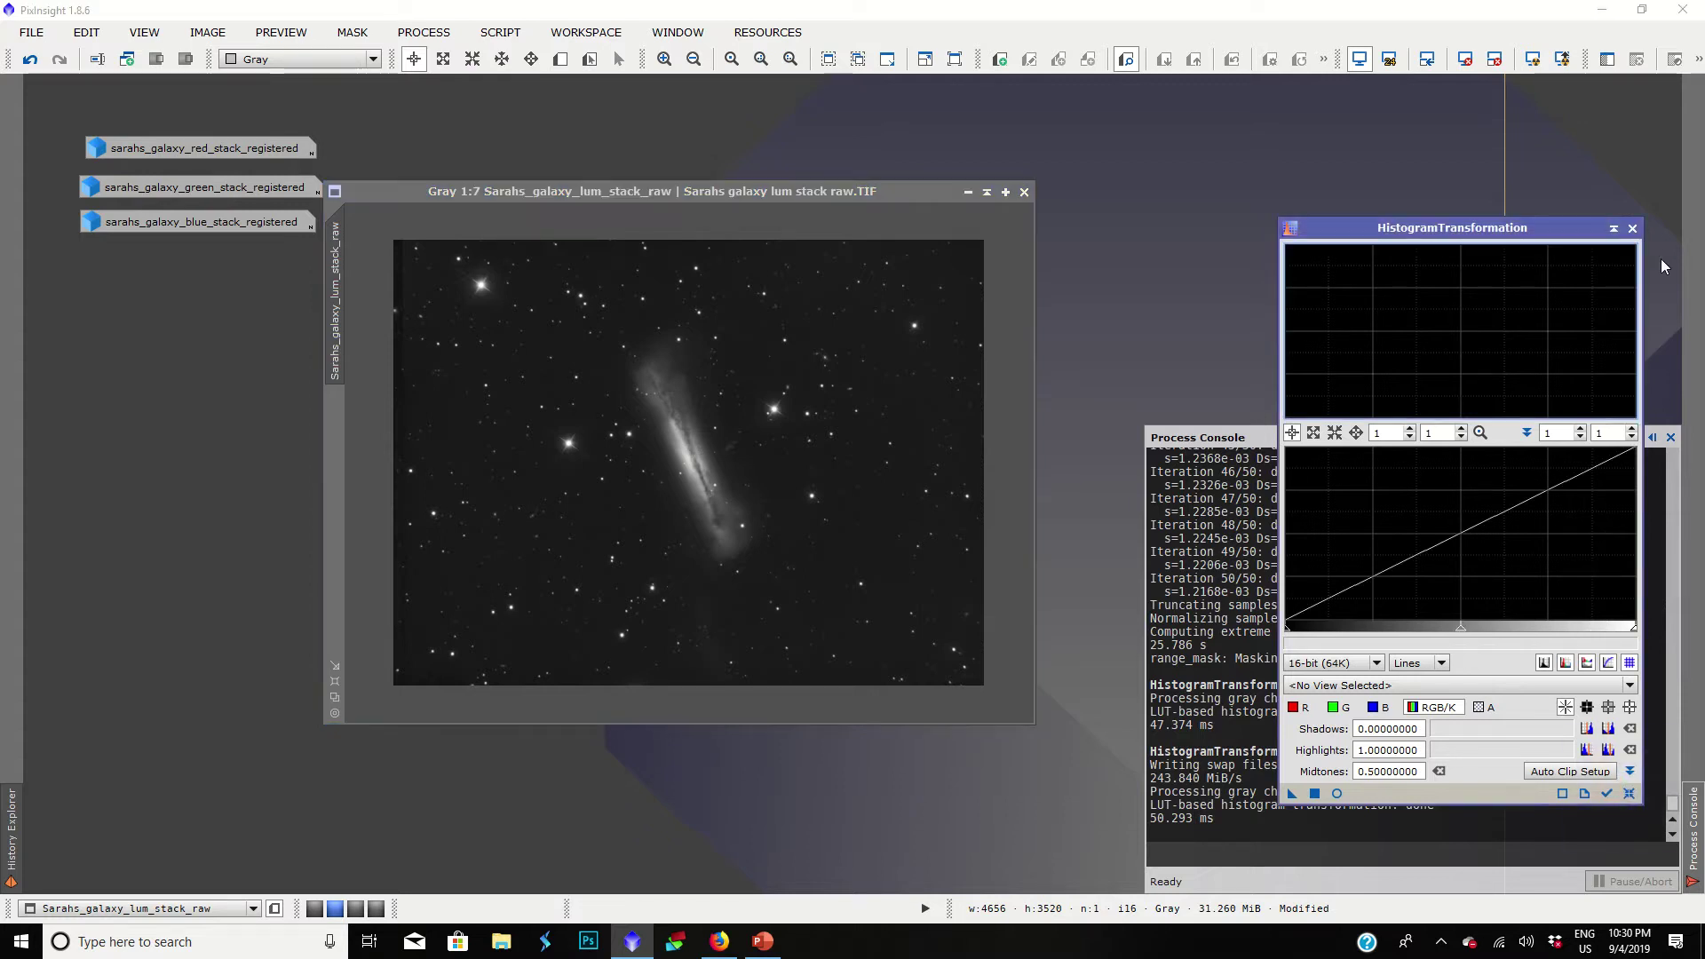
pyautogui.click(1632, 229)
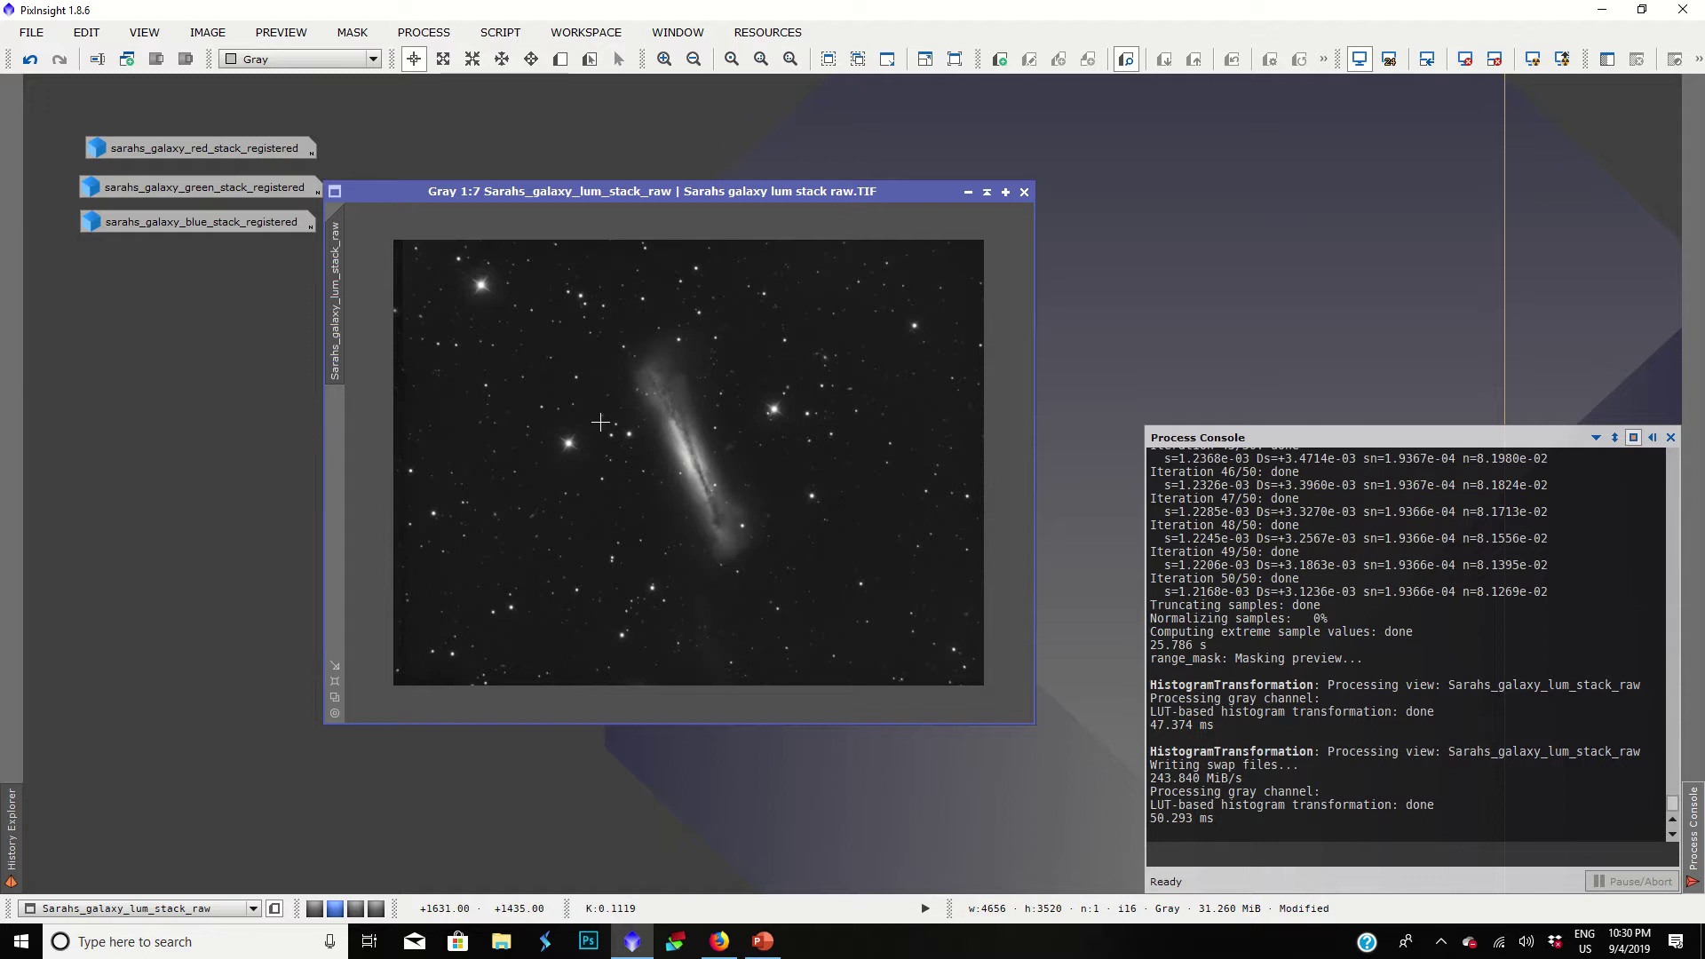
pyautogui.scroll(2, 600, 423)
pyautogui.scroll(-2, 601, 423)
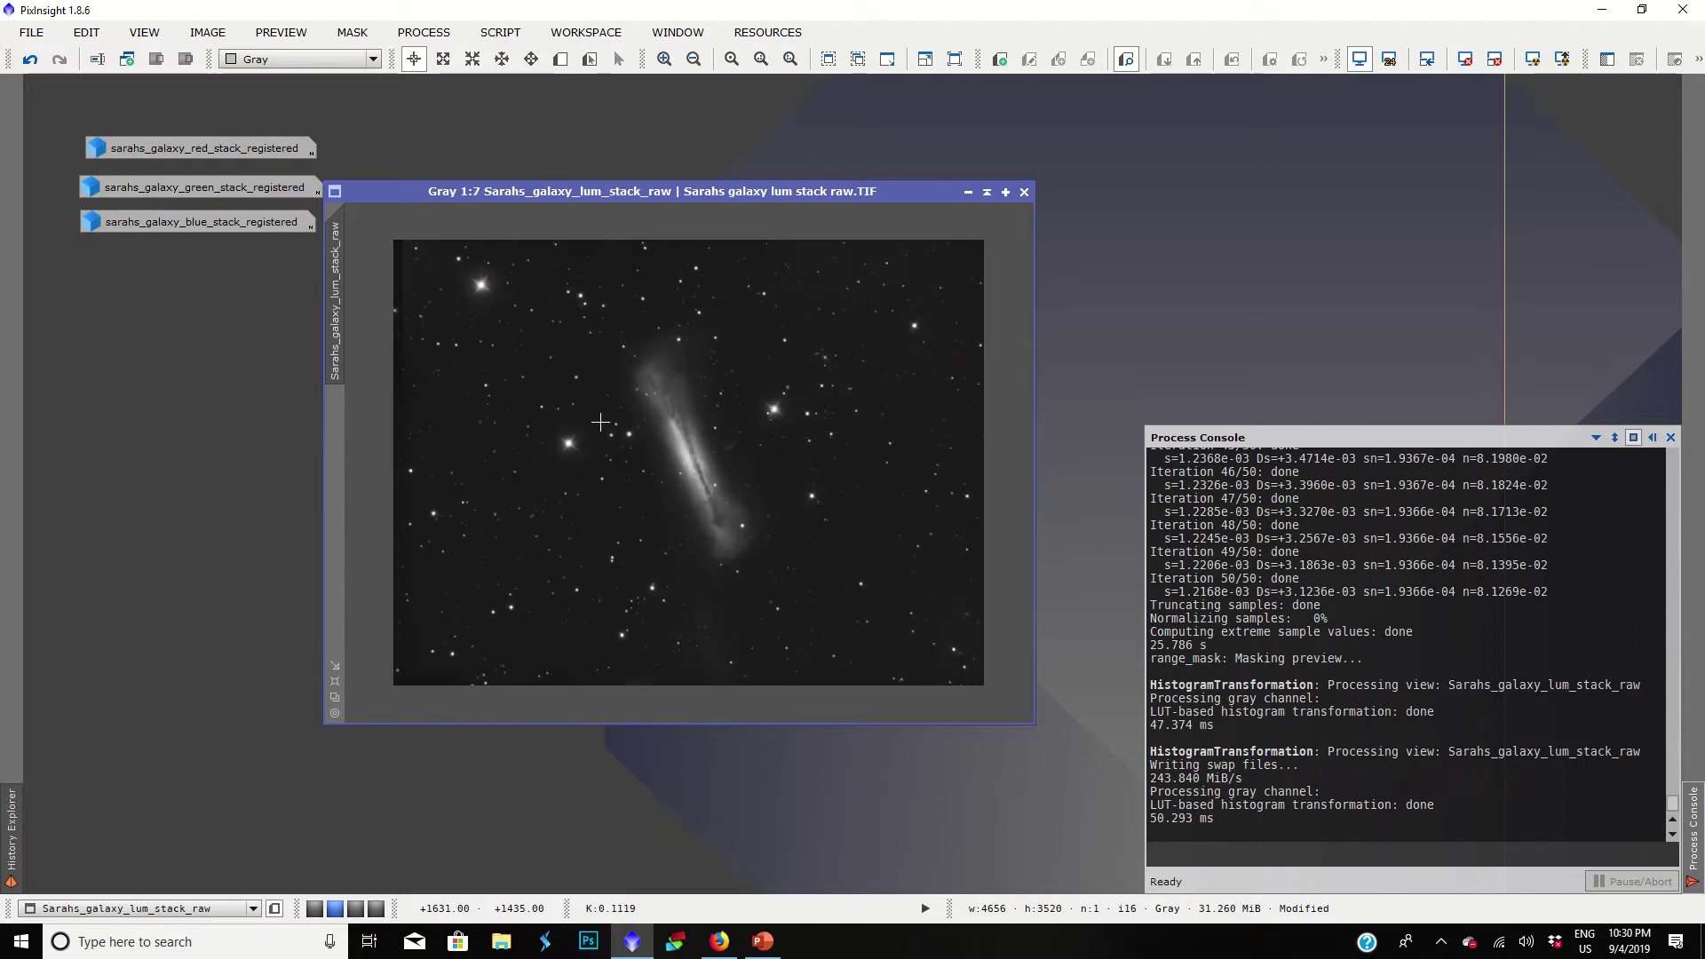
pyautogui.click(418, 35)
pyautogui.moveTo(533, 58)
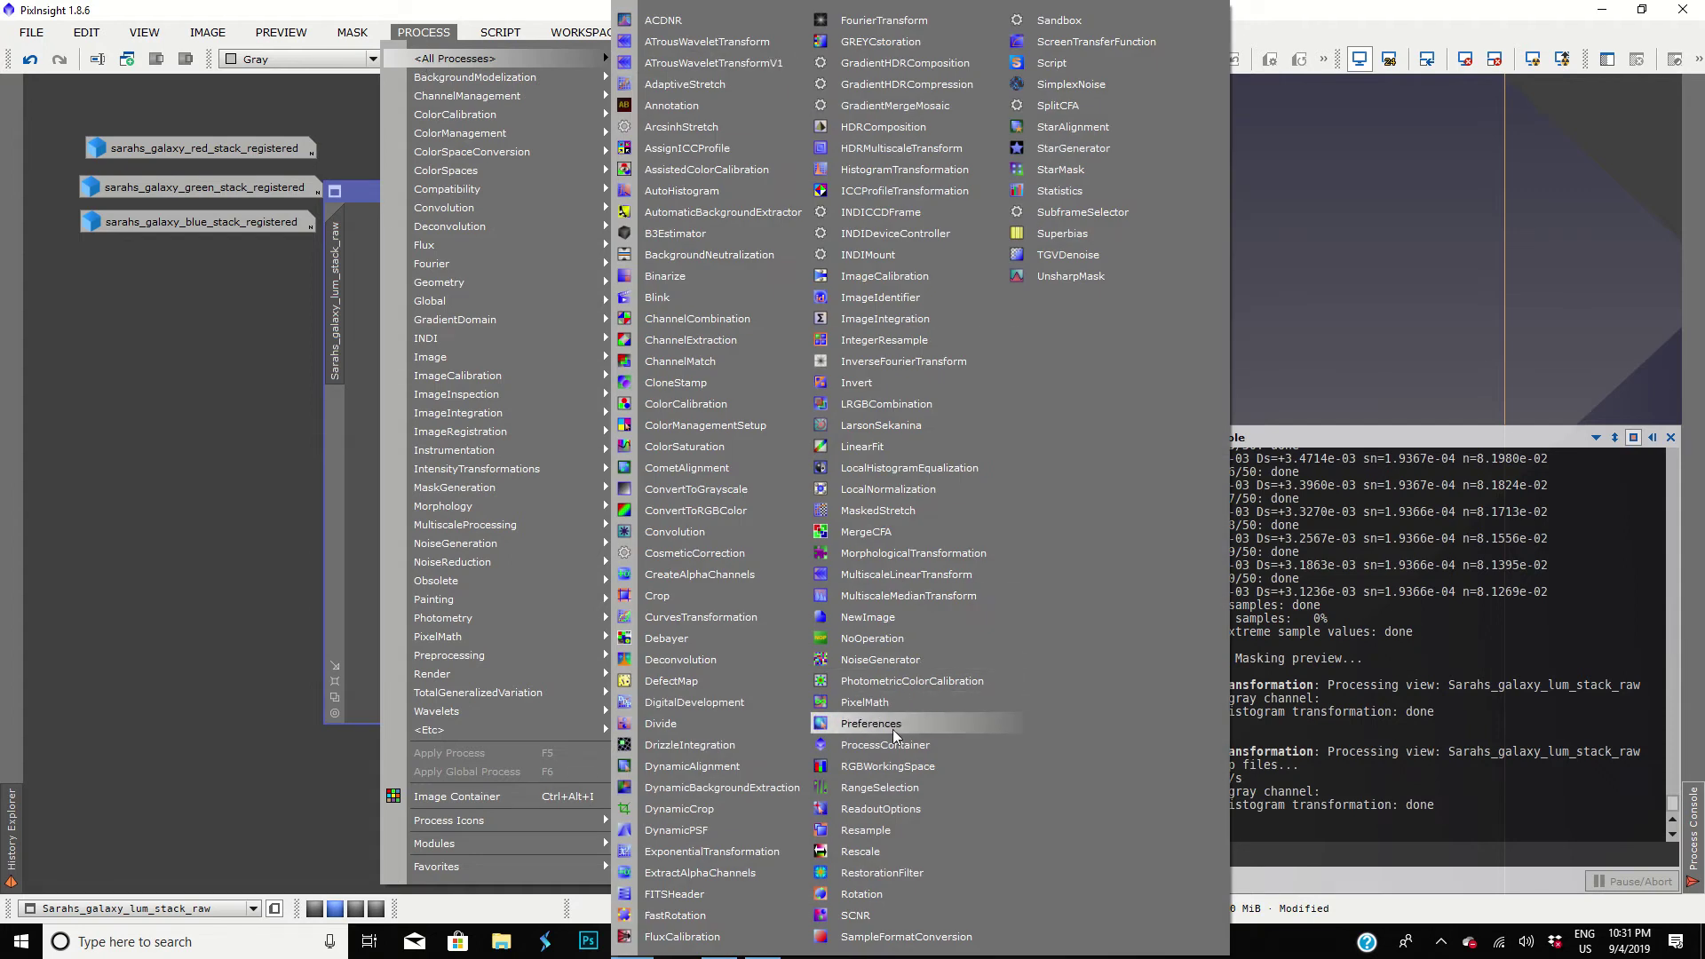
pyautogui.click(191, 430)
pyautogui.moveTo(338, 282); pyautogui.dragTo(522, 416)
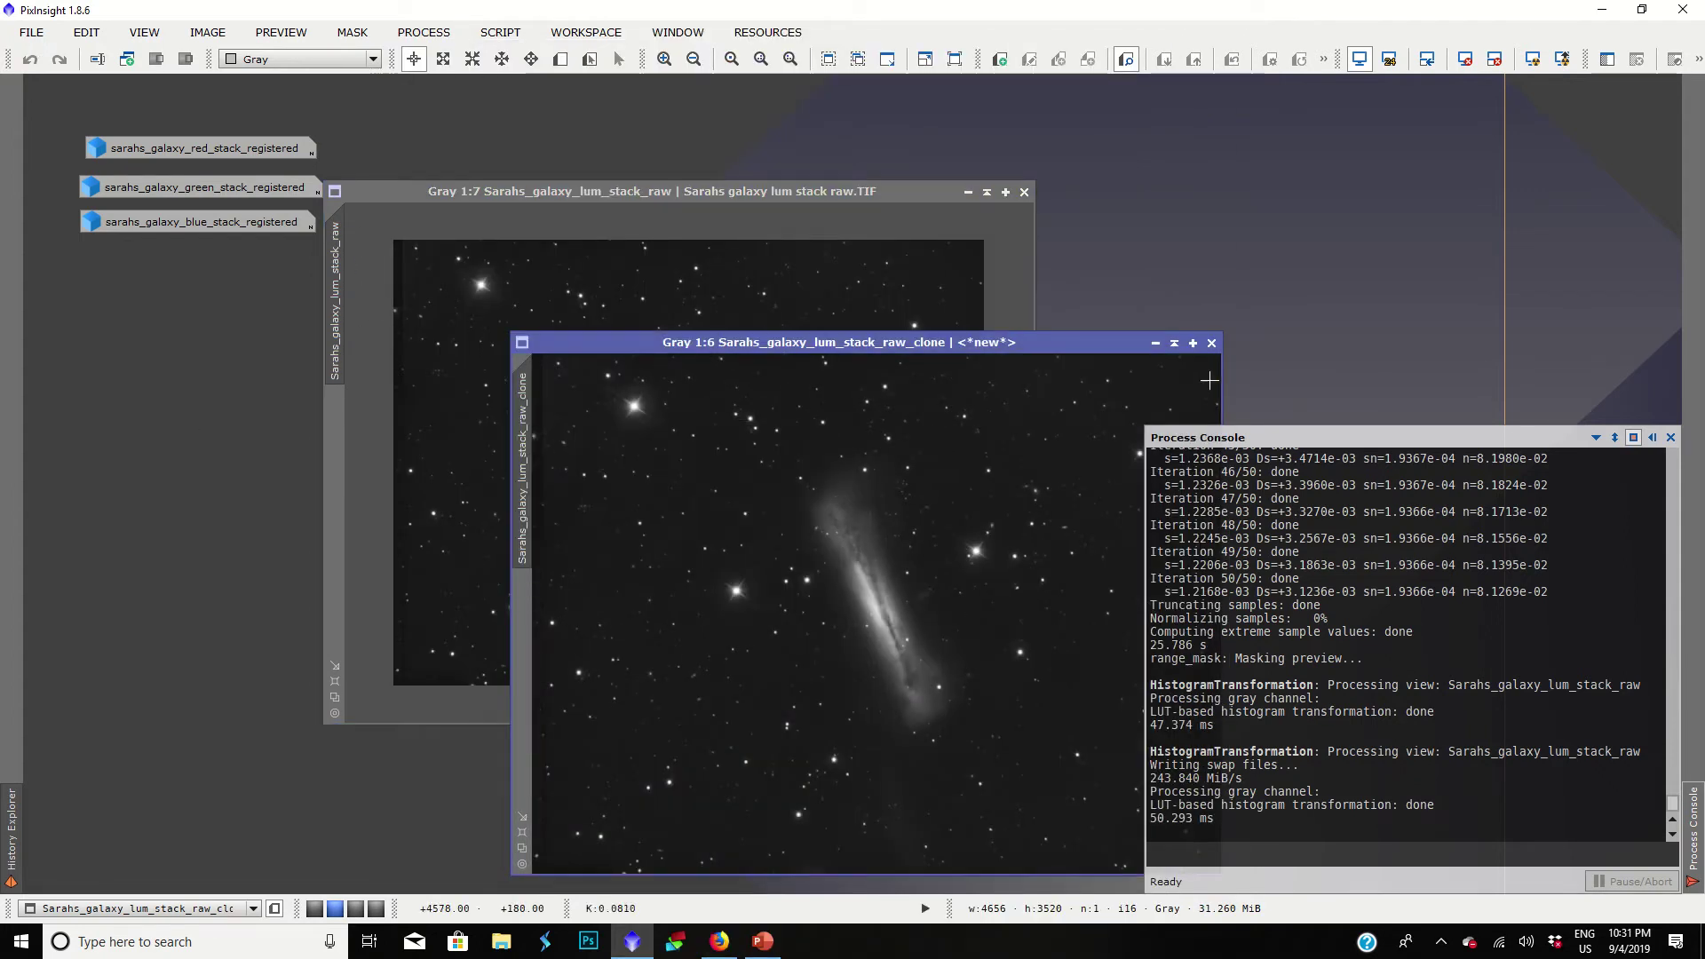
pyautogui.click(1211, 343)
pyautogui.rightClick(922, 349)
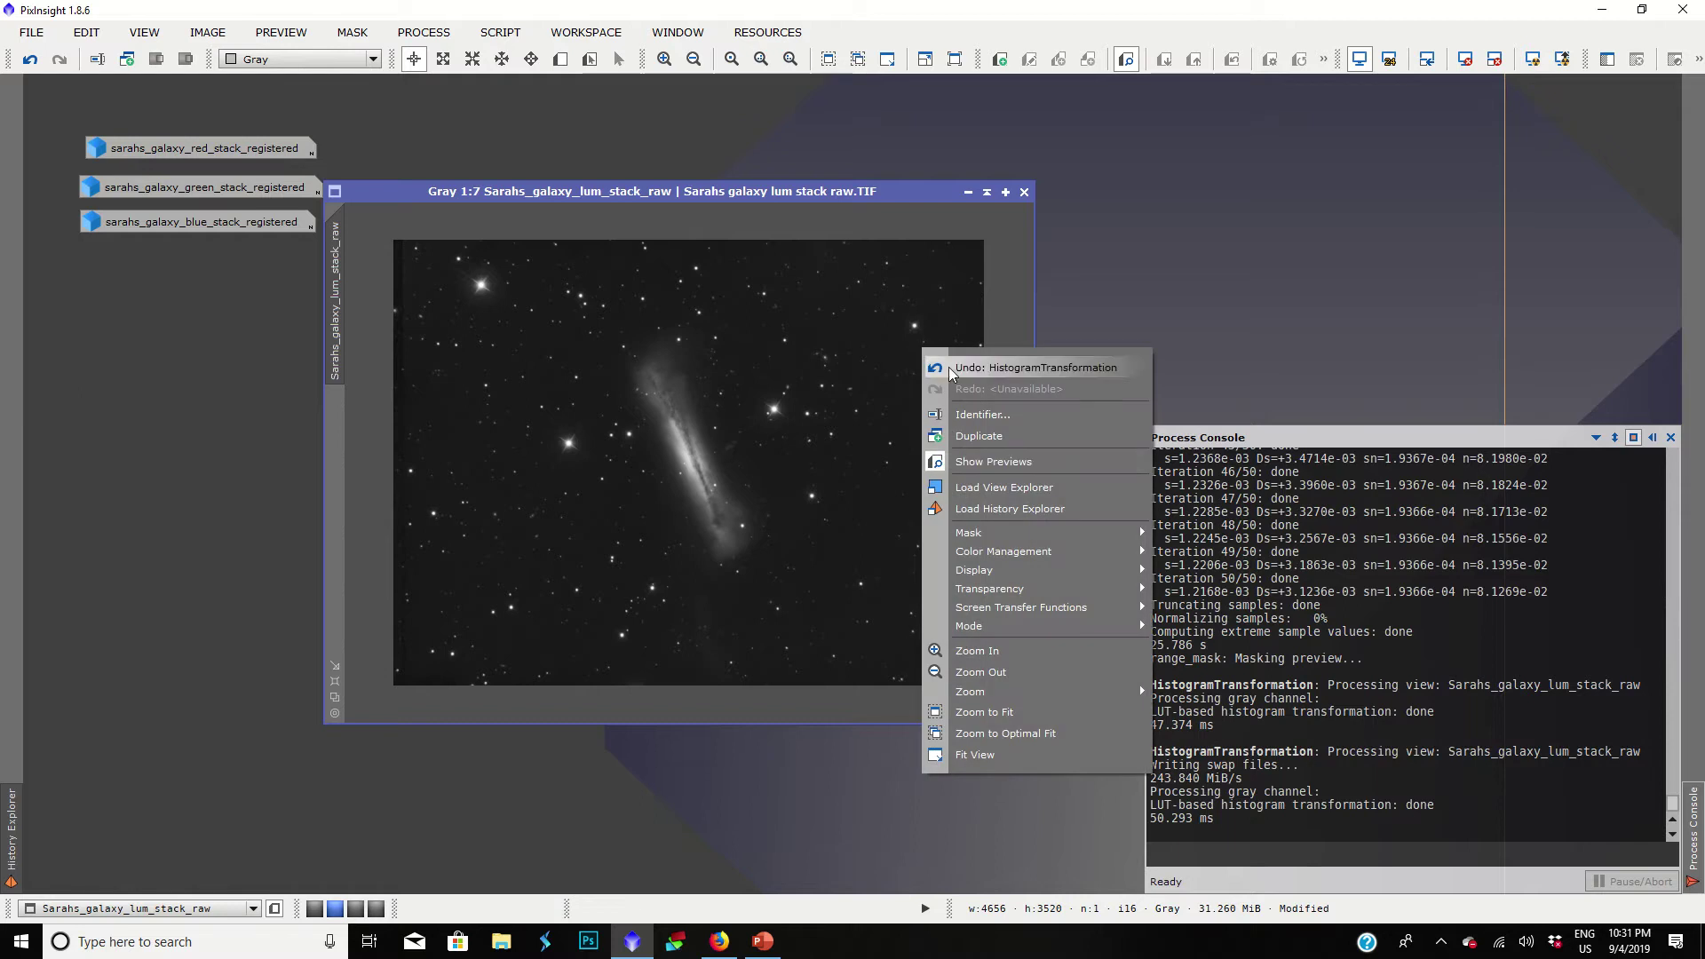
pyautogui.click(346, 329)
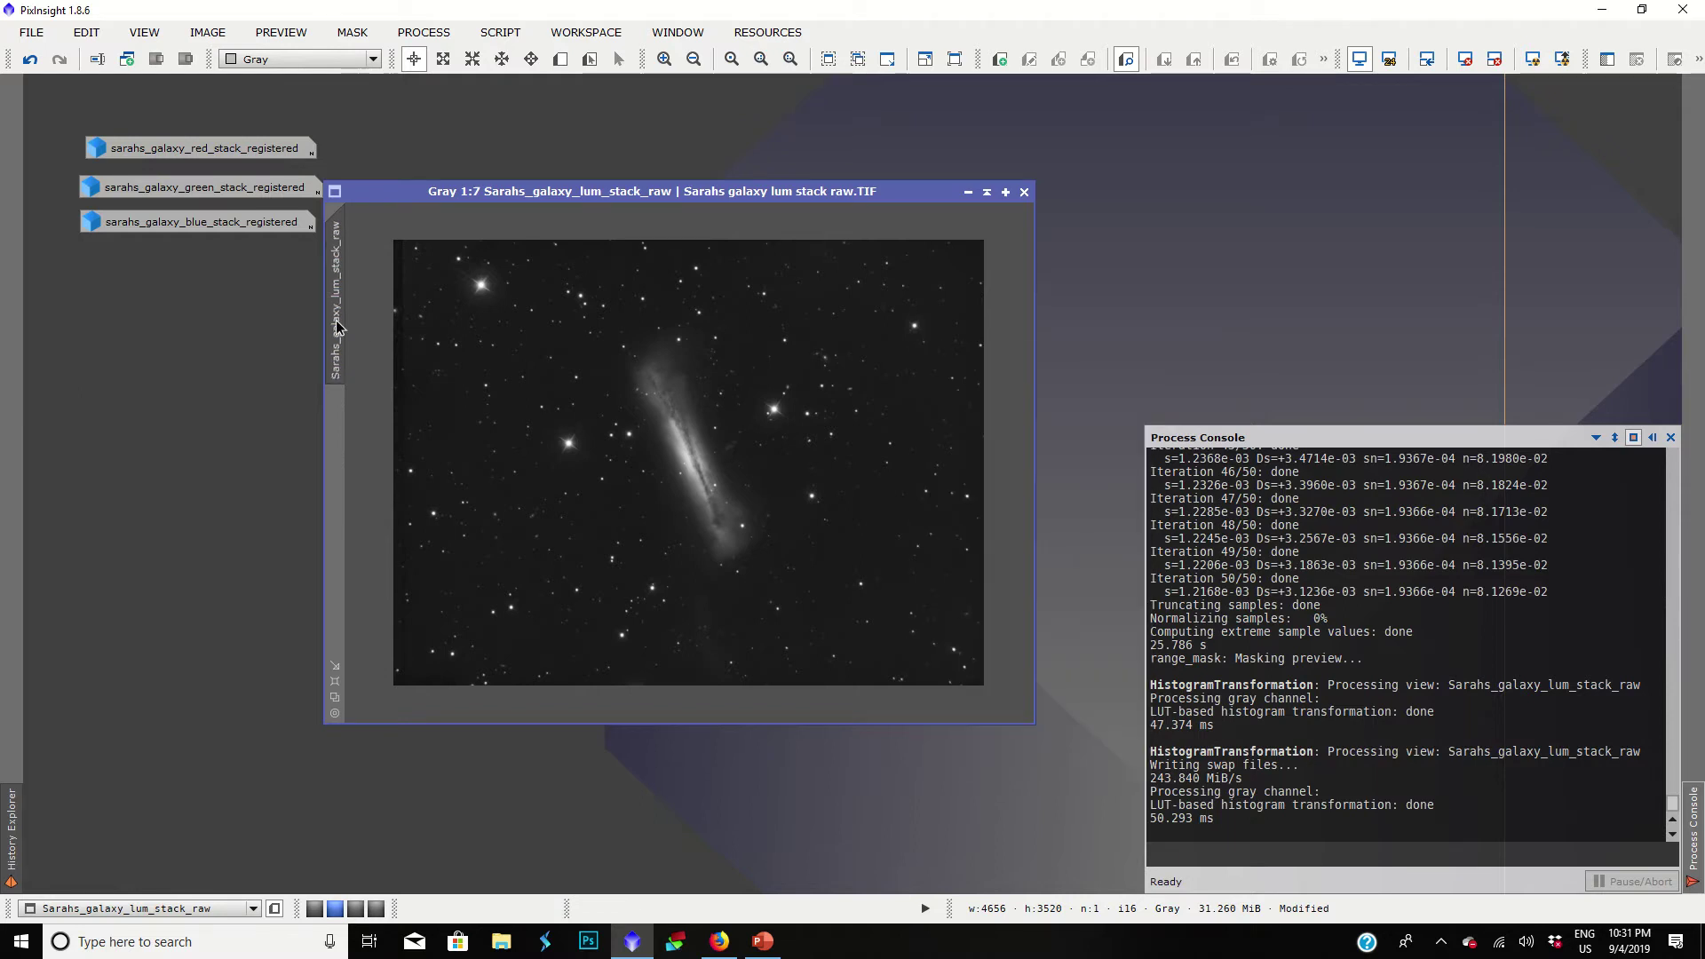
# Step: Clone the stretched luminance image and apply the clone to the original as a mask
pyautogui.moveTo(347, 329)
pyautogui.mouseDown()
pyautogui.moveTo(349, 252)
pyautogui.moveTo(653, 292)
pyautogui.mouseUp()
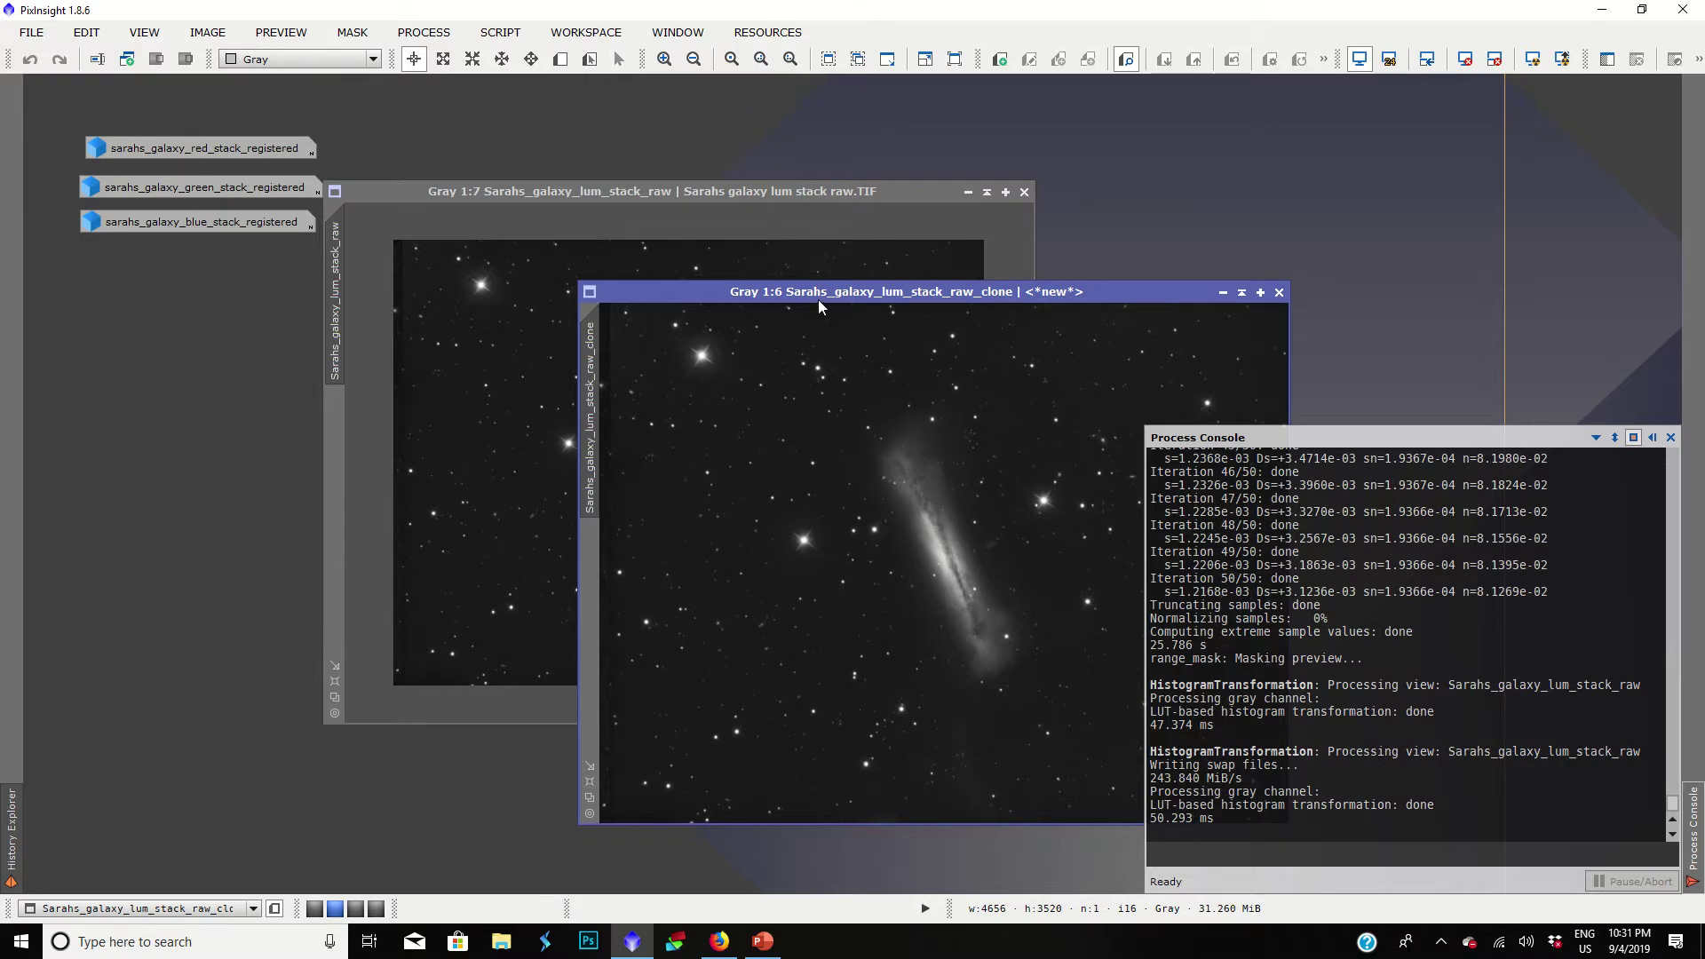
pyautogui.moveTo(817, 300)
pyautogui.mouseDown()
pyautogui.moveTo(692, 426)
pyautogui.moveTo(598, 356)
pyautogui.mouseUp()
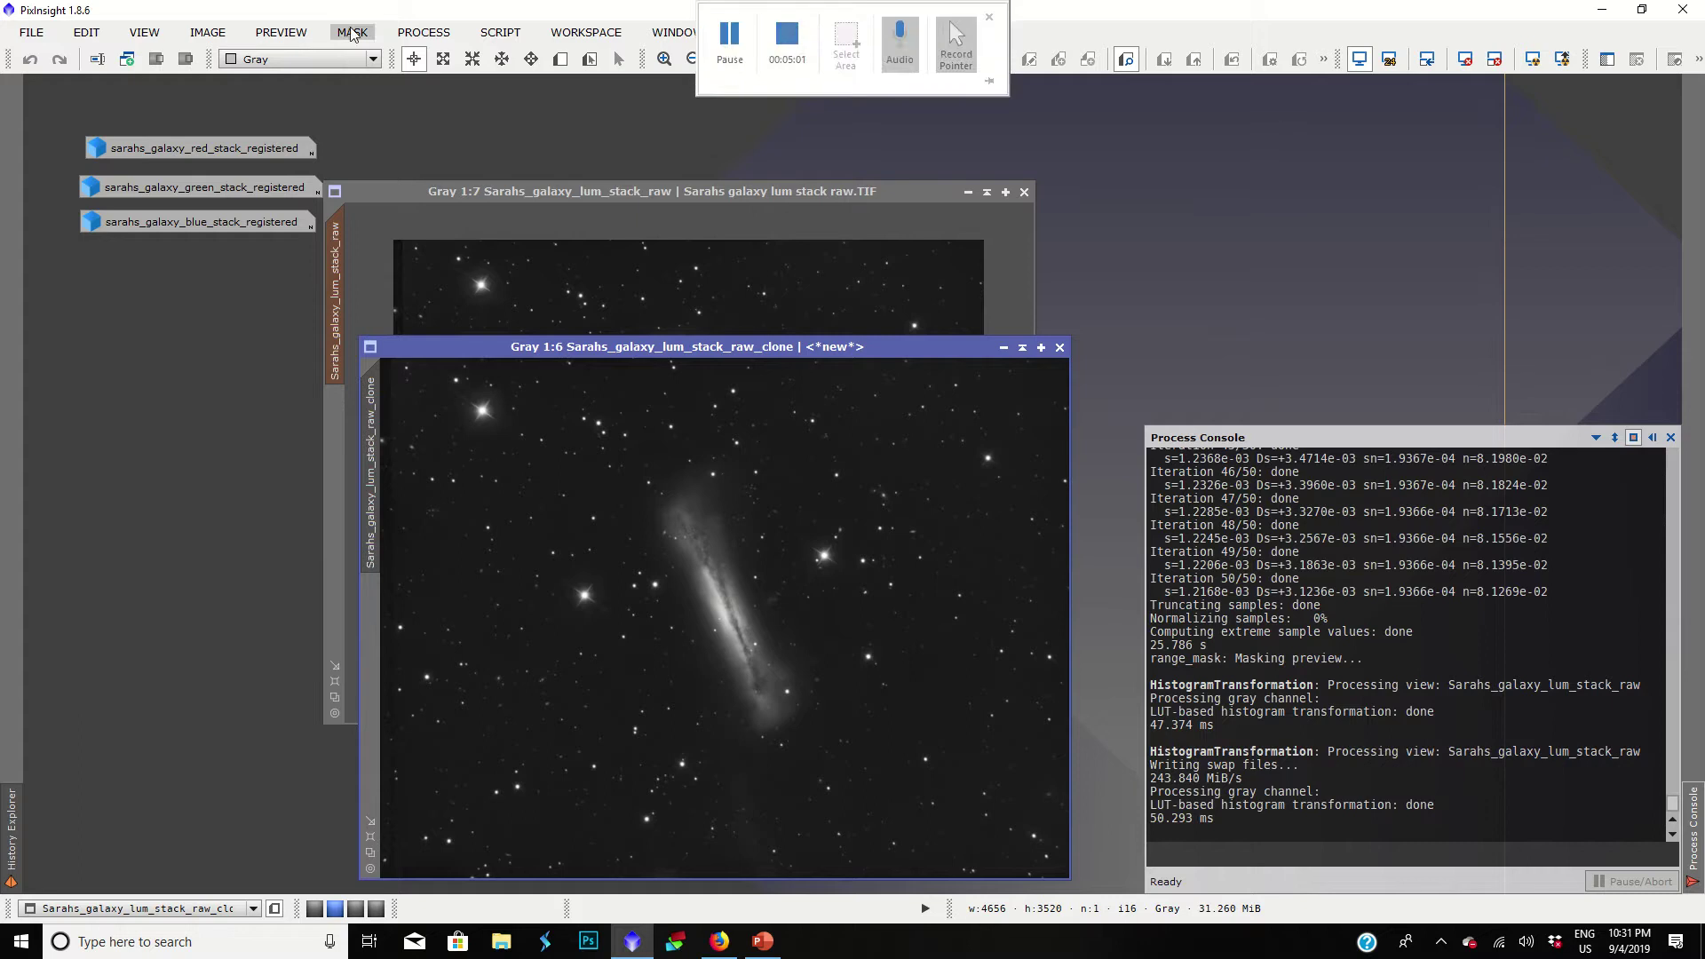
pyautogui.click(423, 195)
# Step: Show the mask overlay on the luminance image to examine the protected areas, and hide it again
pyautogui.click(360, 38)
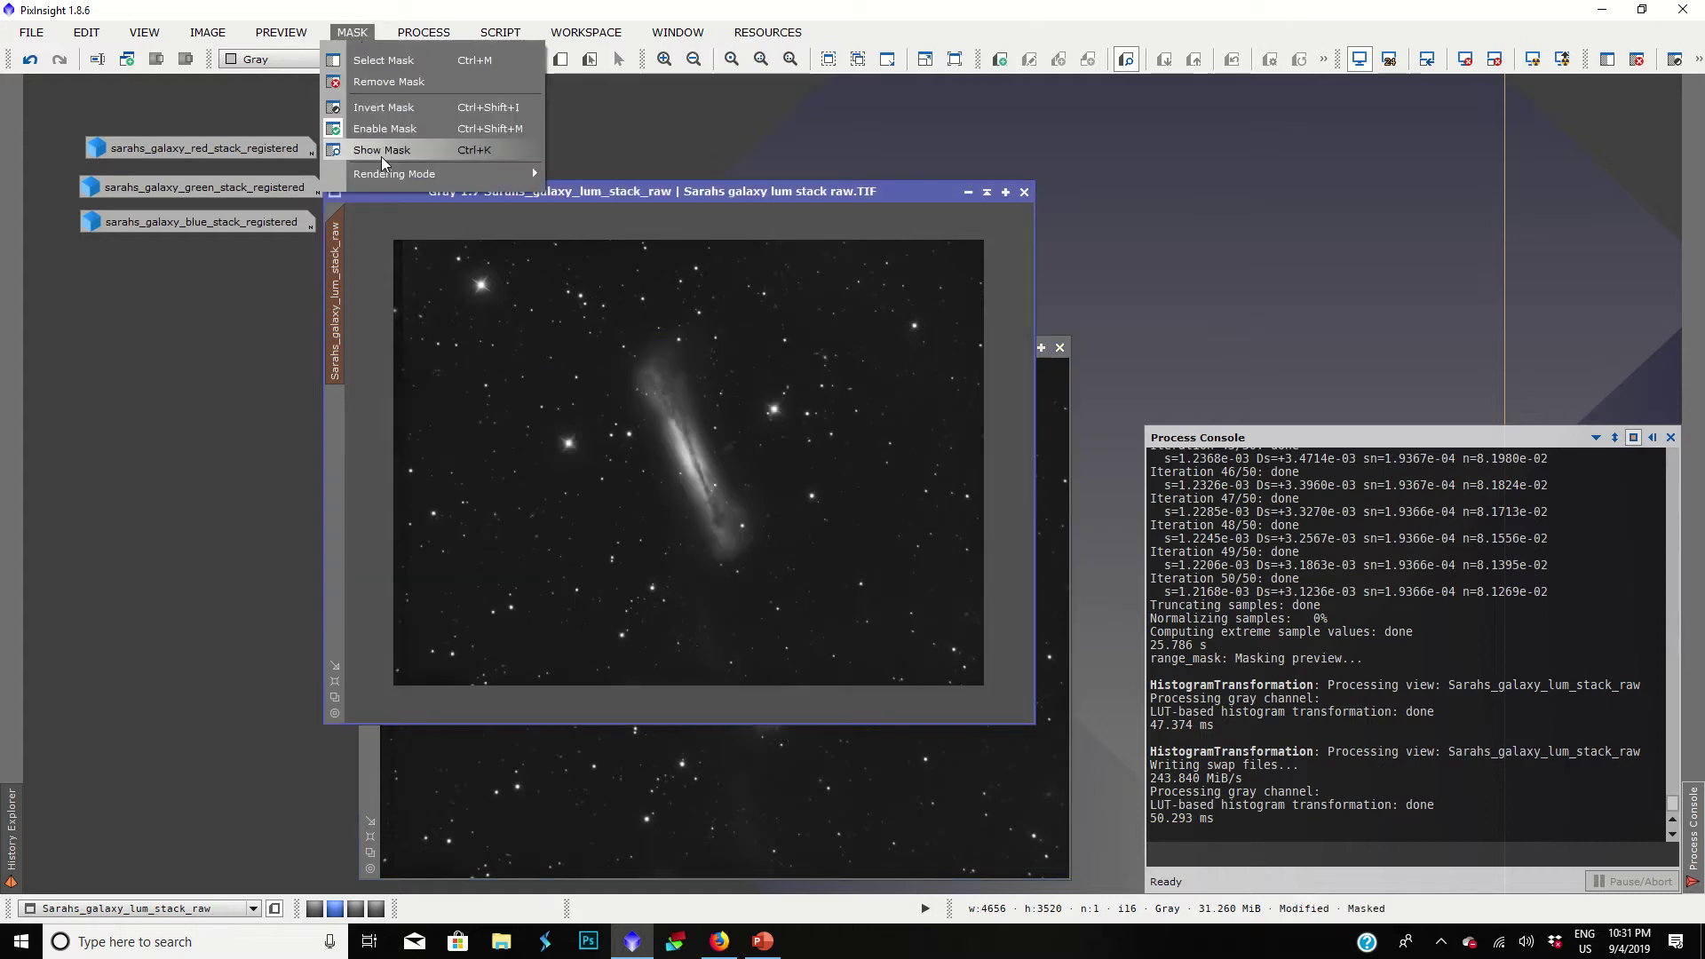
pyautogui.click(381, 156)
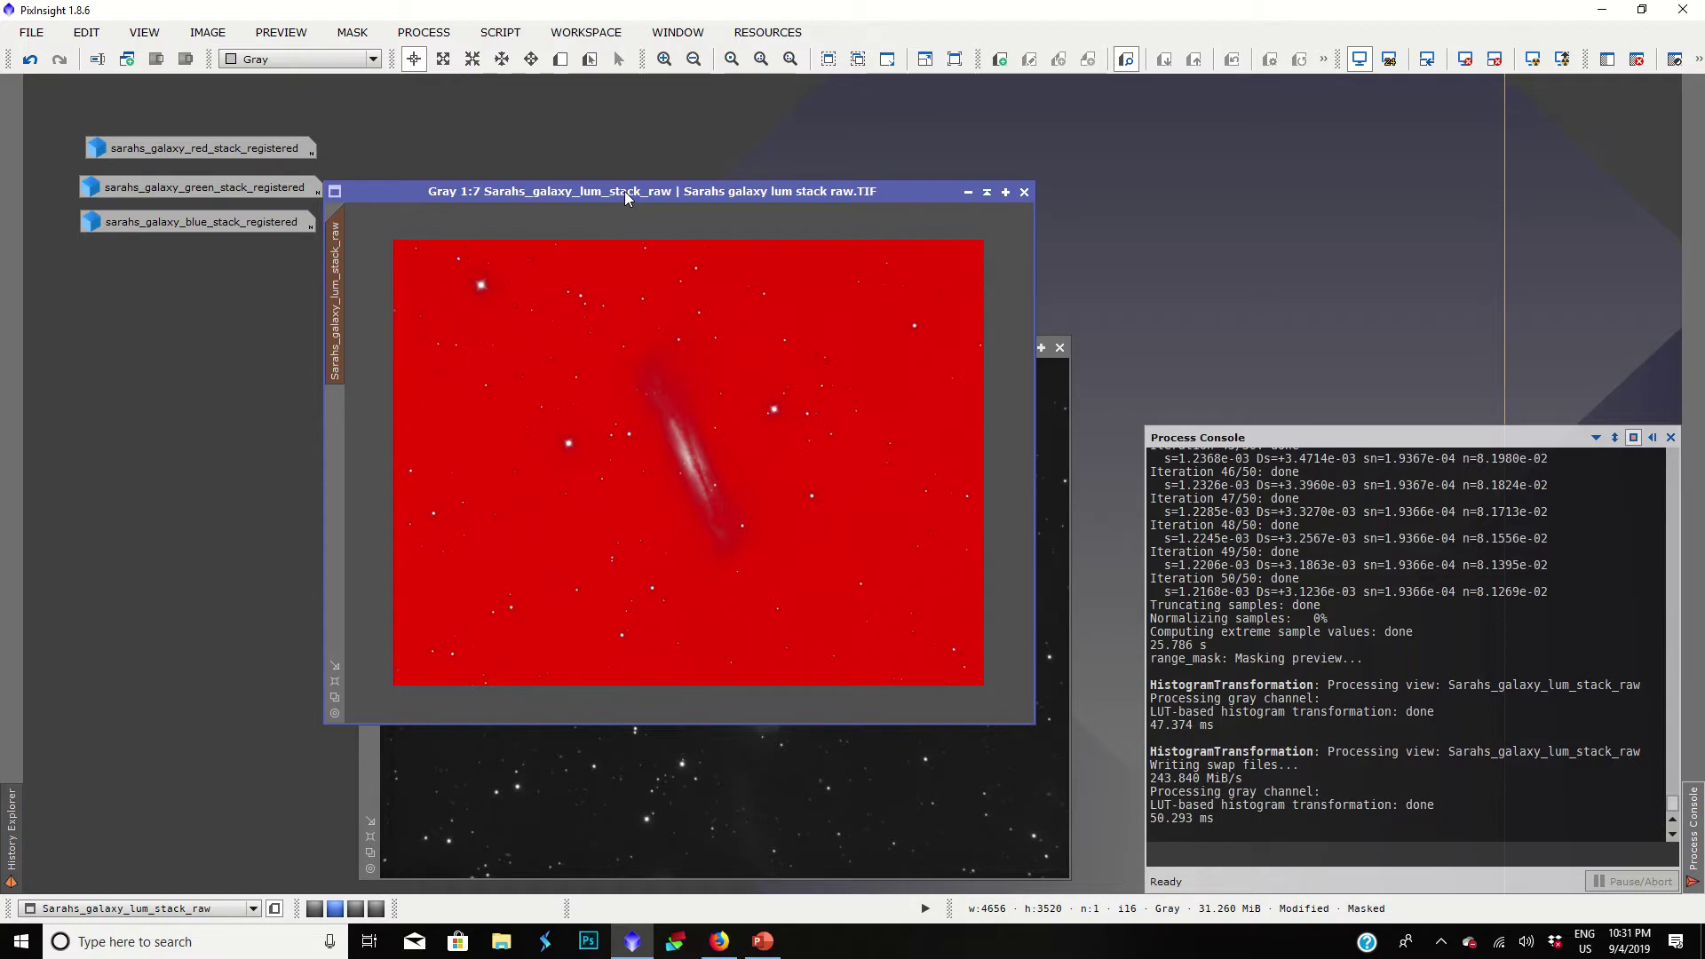
pyautogui.moveTo(877, 196); pyautogui.dragTo(856, 287)
pyautogui.click(355, 32)
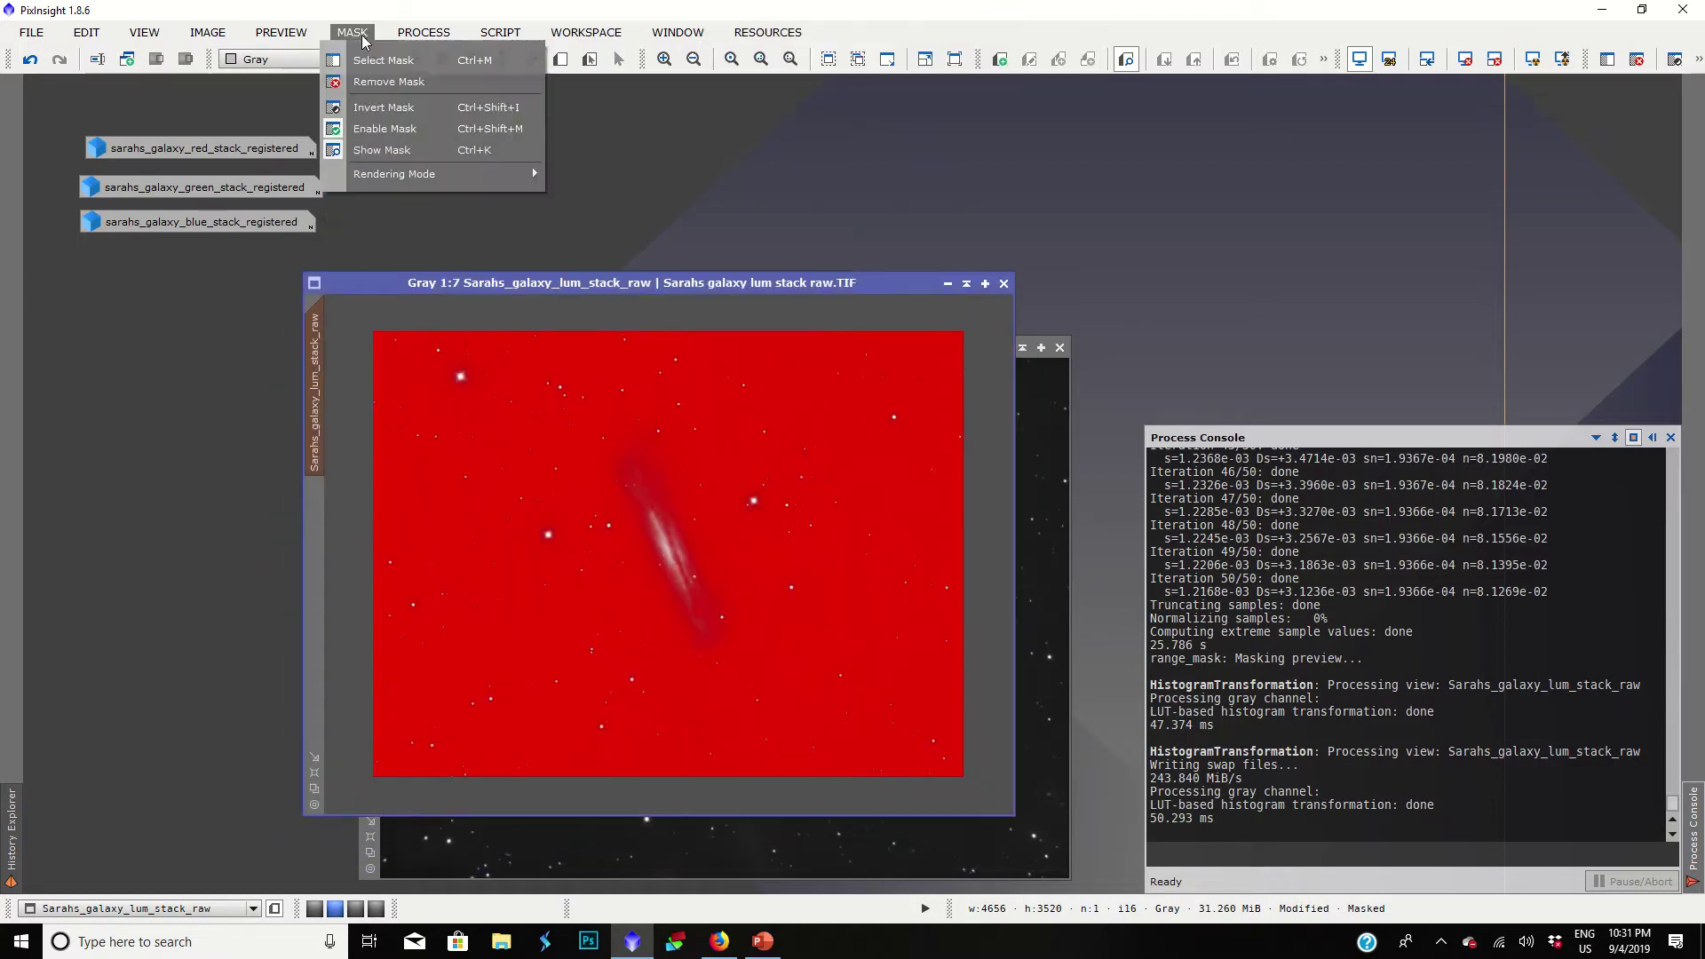
pyautogui.click(368, 147)
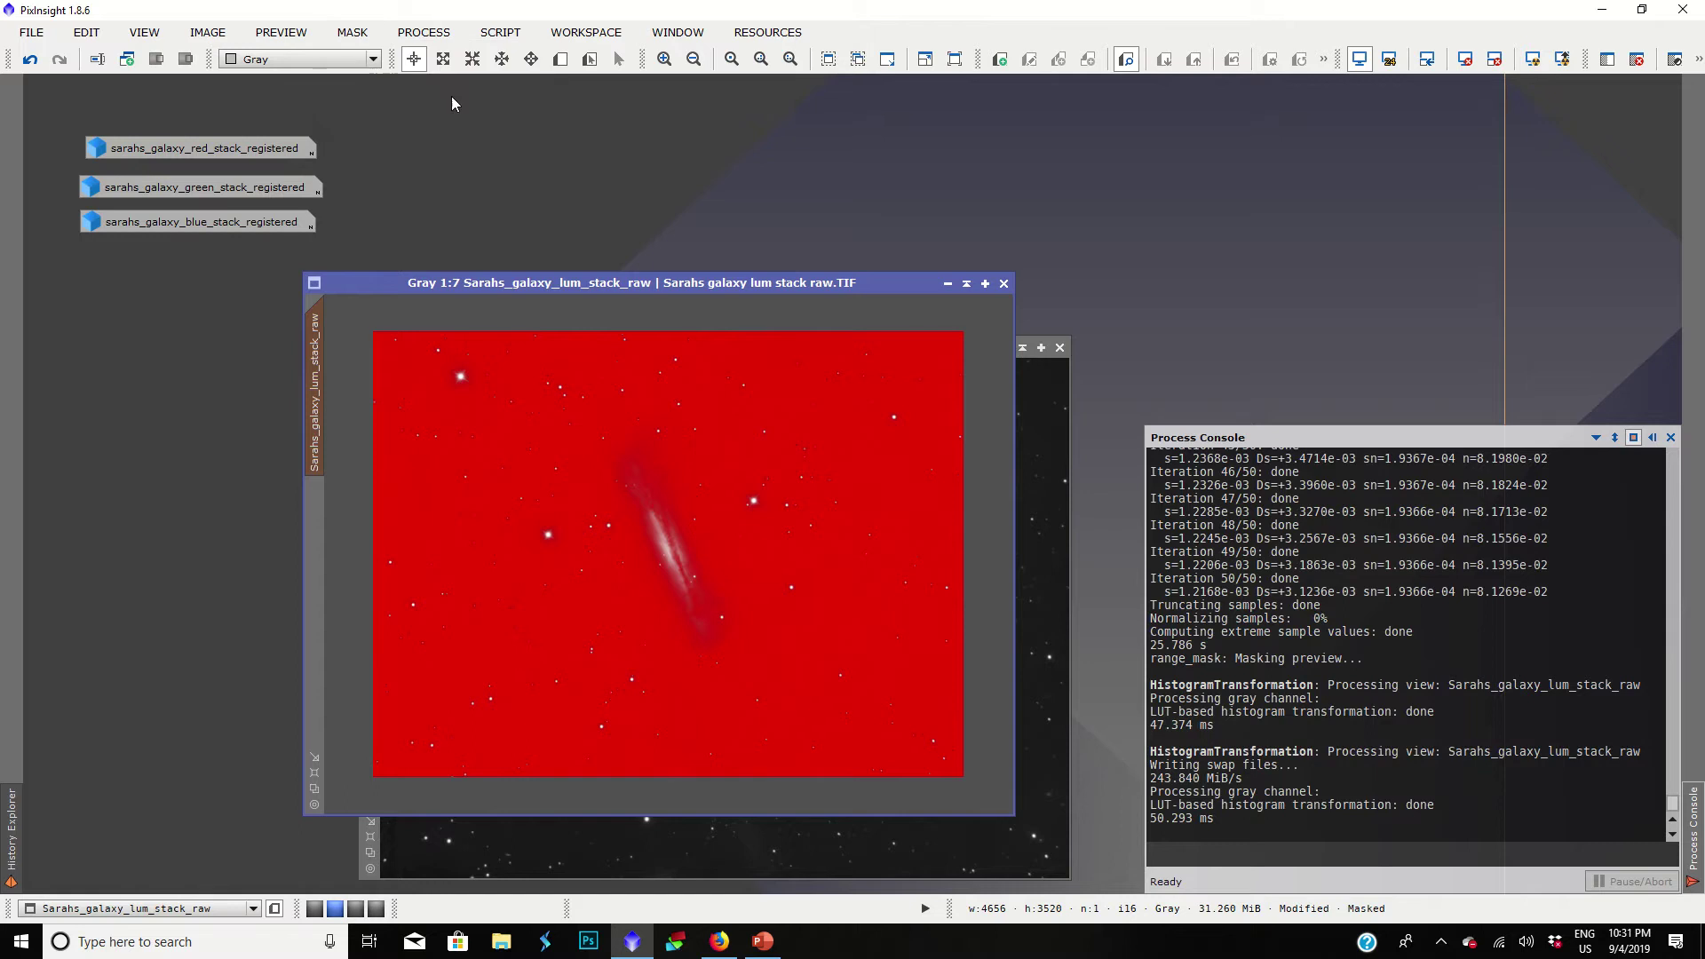
pyautogui.click(352, 32)
pyautogui.click(372, 149)
pyautogui.hotkey('ctrl', 'o')
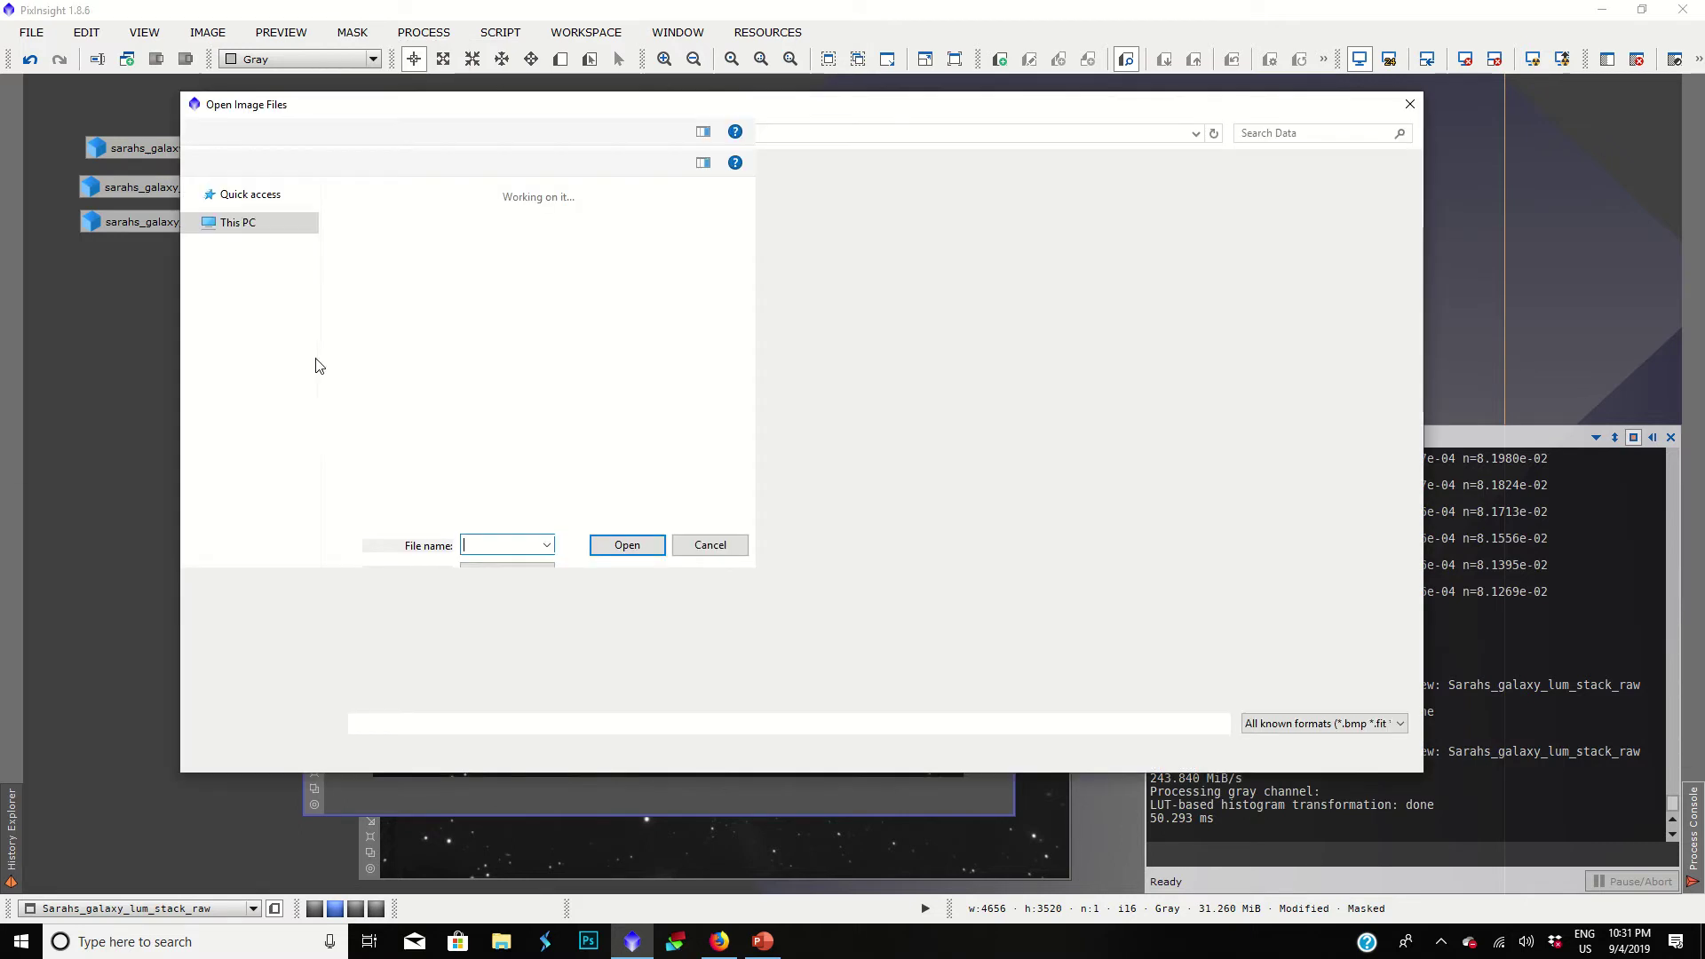
pyautogui.click(1403, 108)
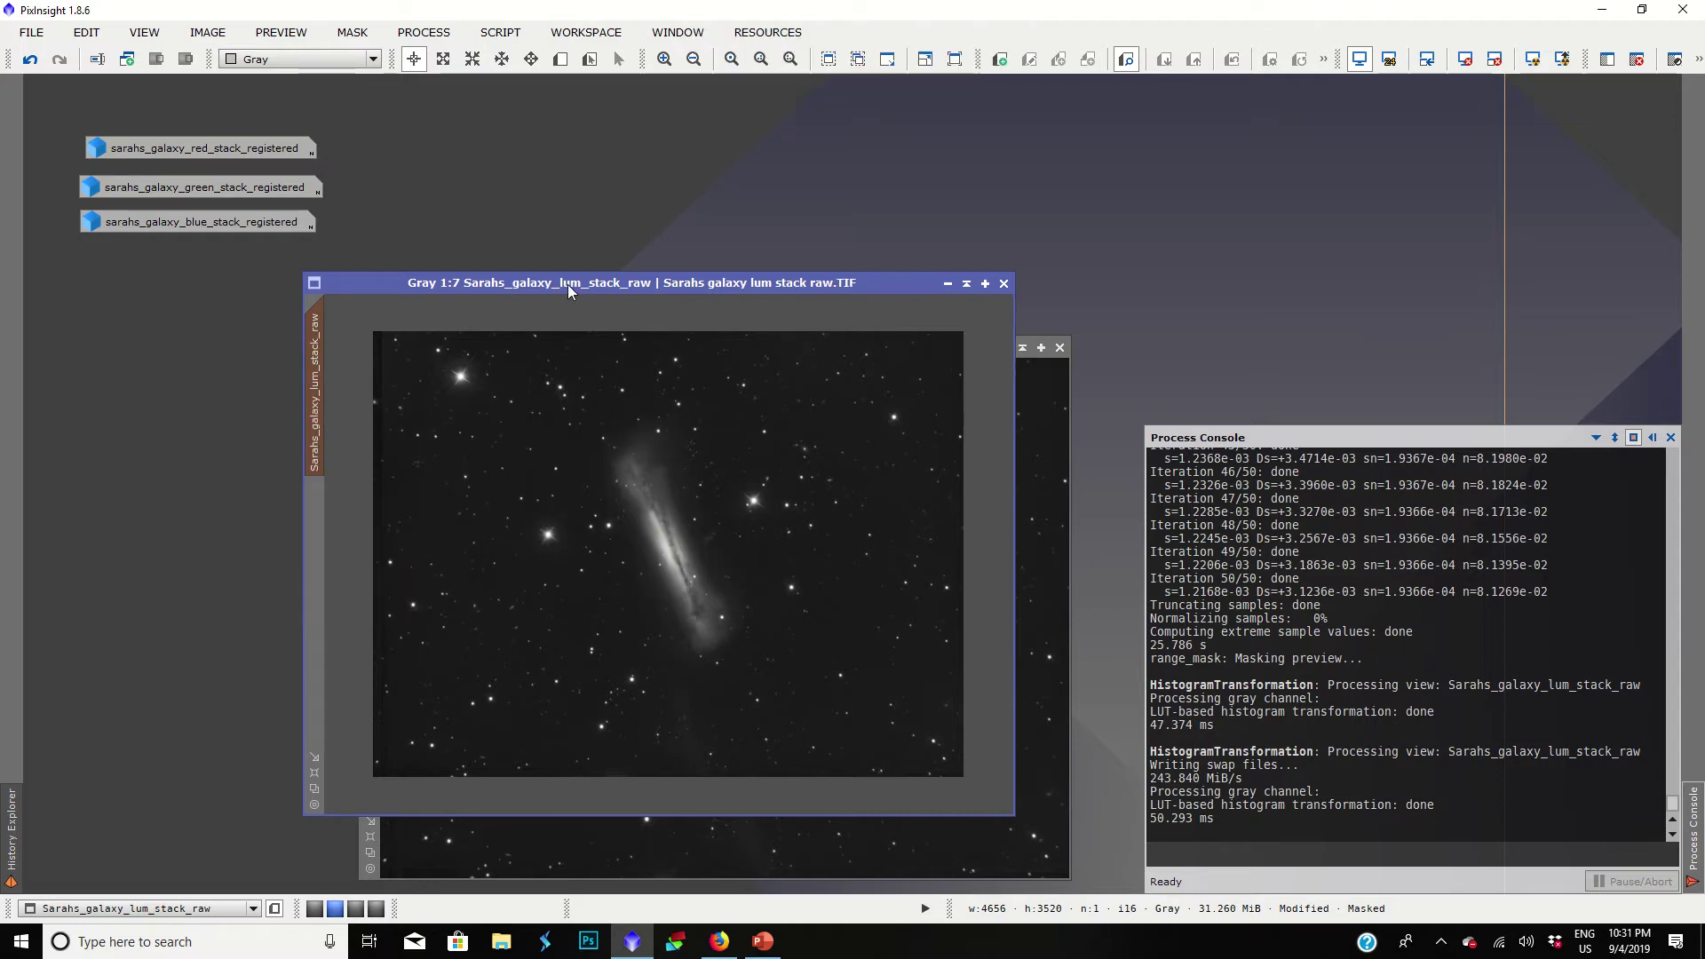
# Step: Apply HDRMultiscaleTransform with 6 layers and 1 iteration to the masked luminance image
pyautogui.moveTo(567, 284); pyautogui.dragTo(542, 199)
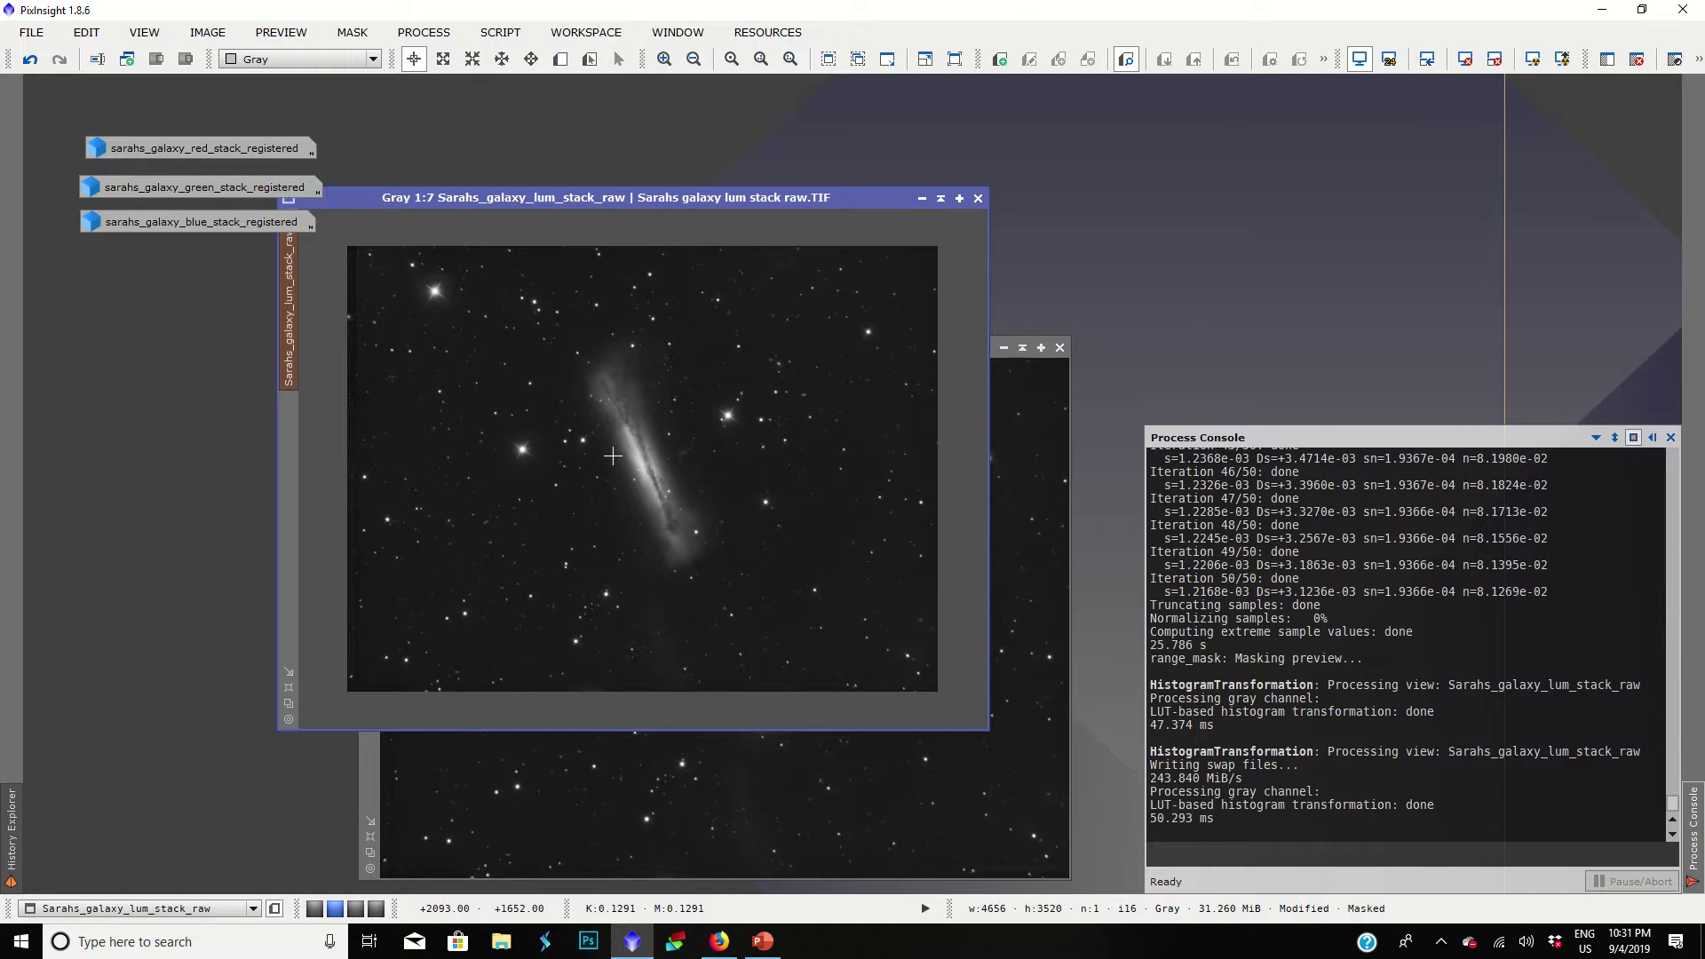
pyautogui.click(412, 34)
pyautogui.moveTo(471, 59)
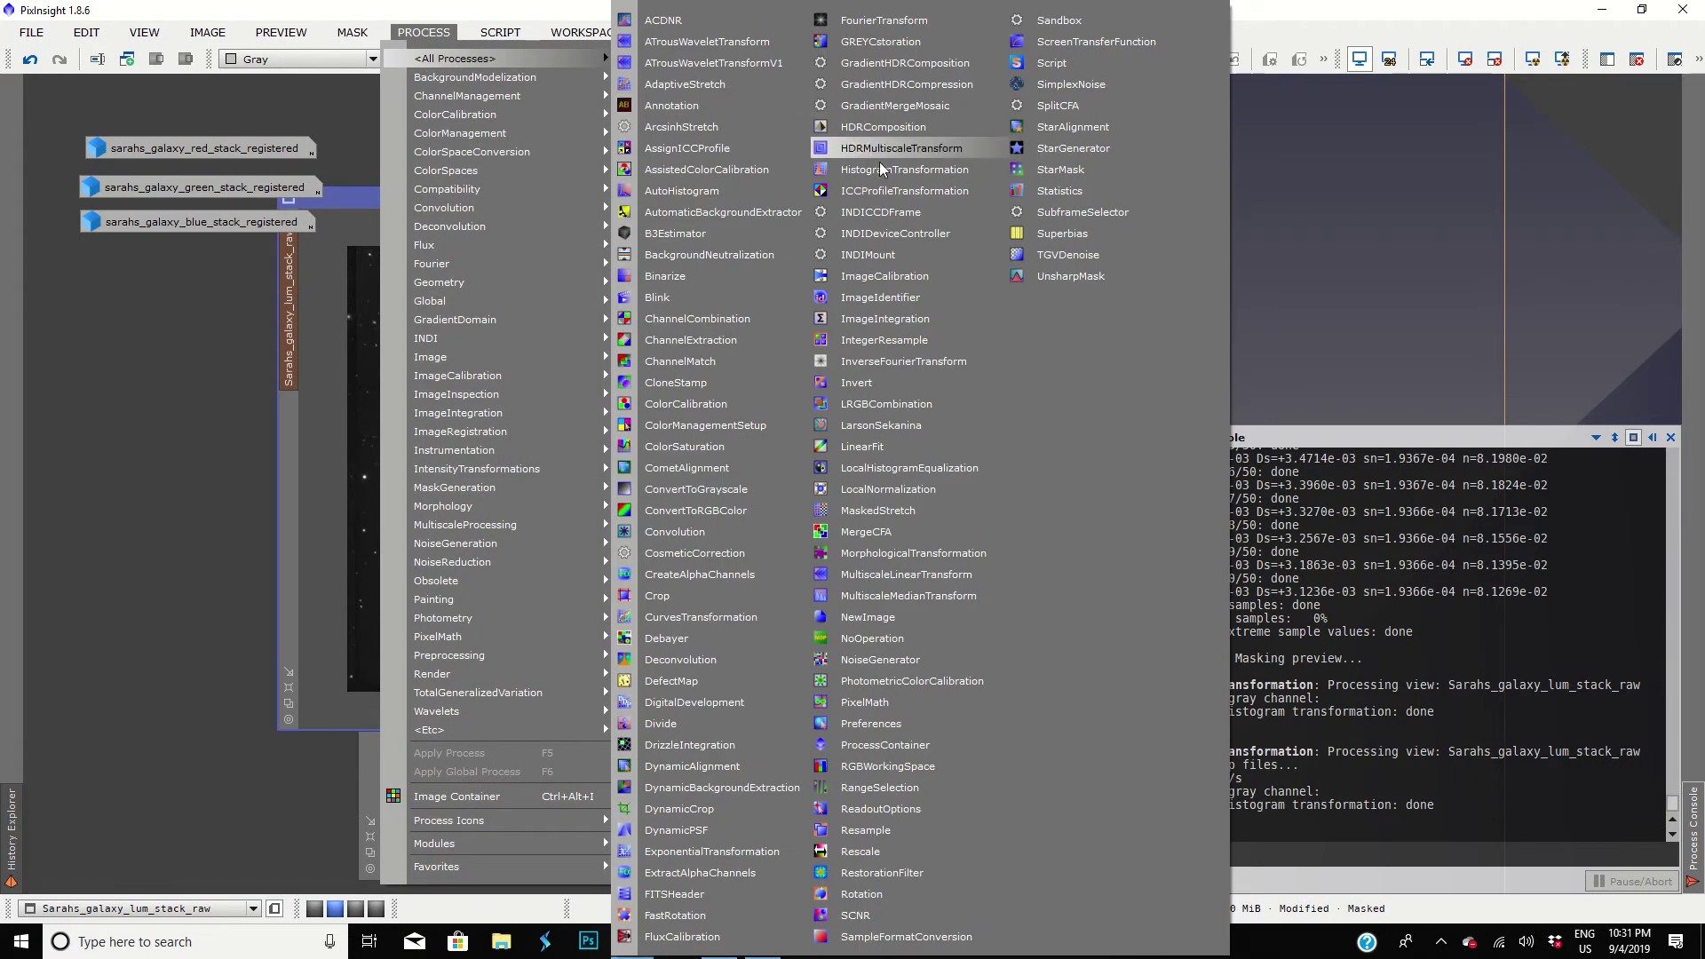
pyautogui.click(921, 151)
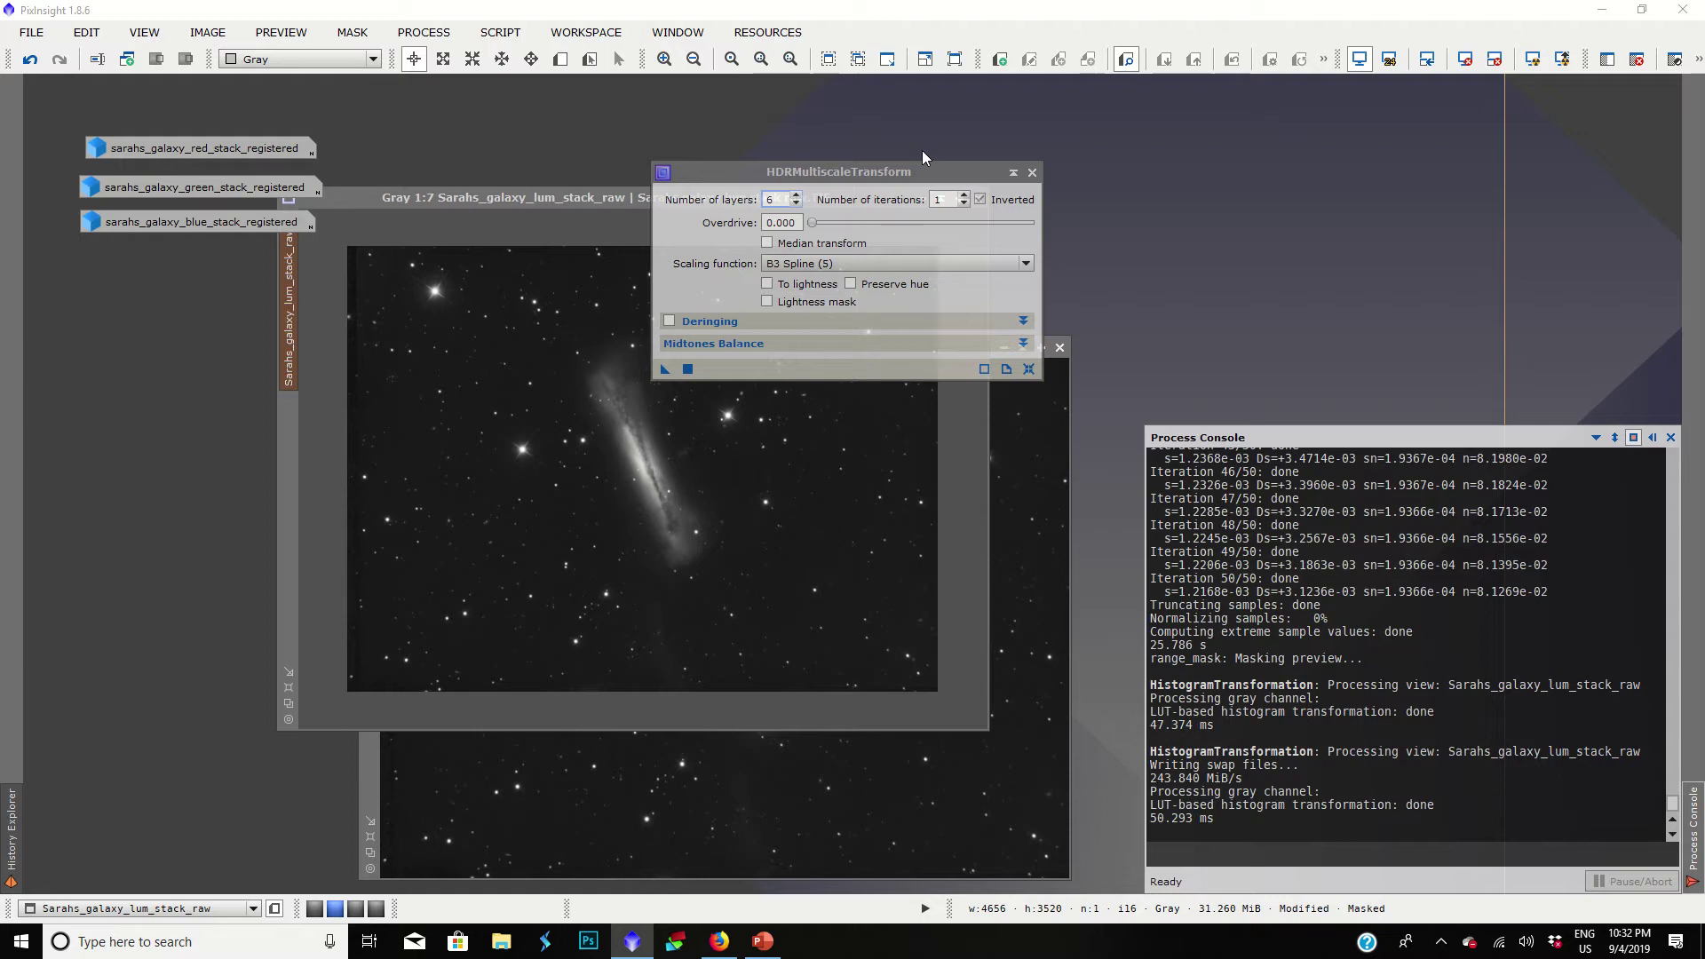
pyautogui.moveTo(861, 167); pyautogui.dragTo(1239, 179)
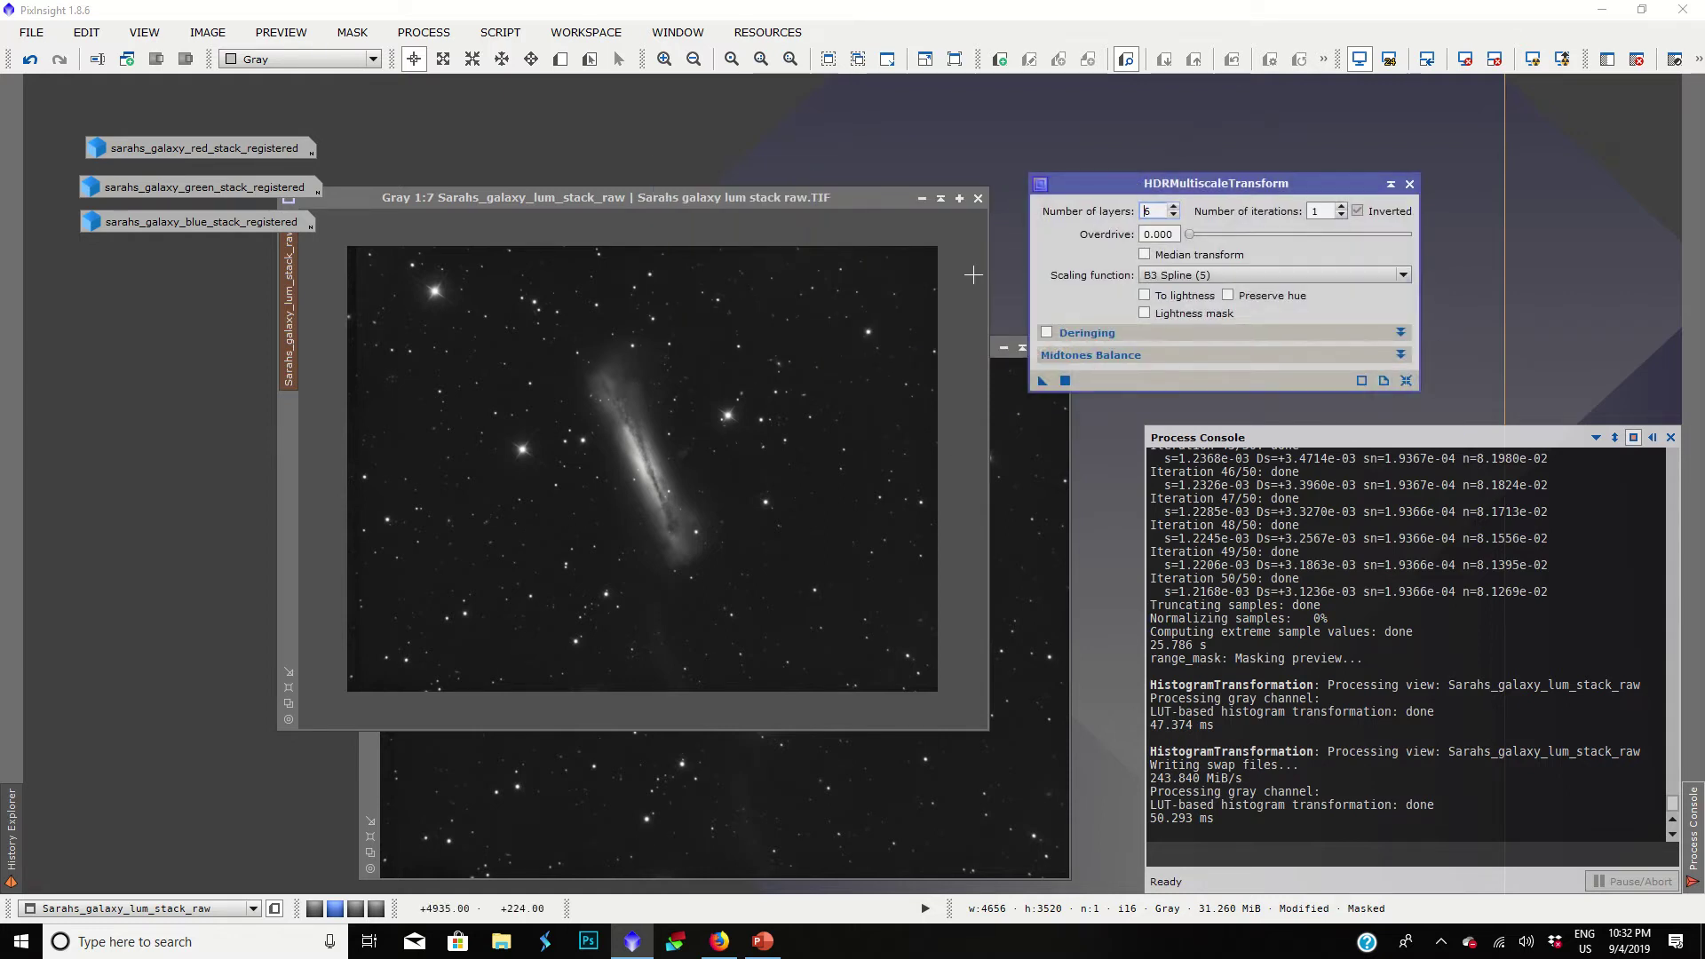
pyautogui.click(1062, 360)
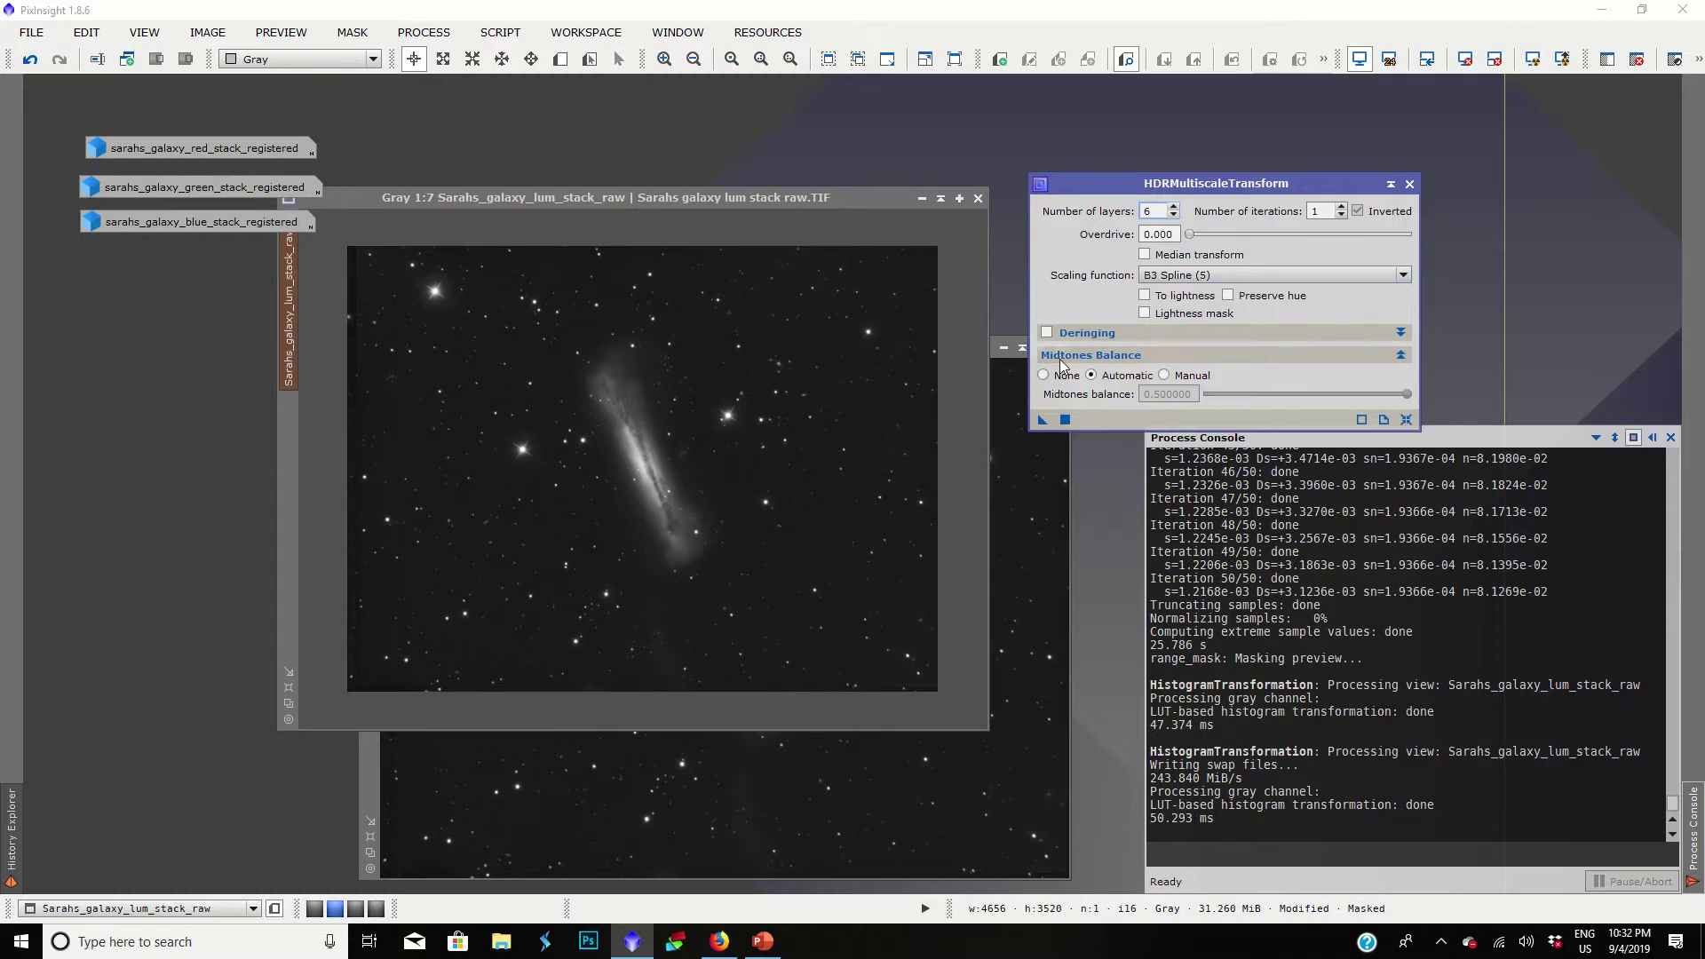
pyautogui.click(1062, 362)
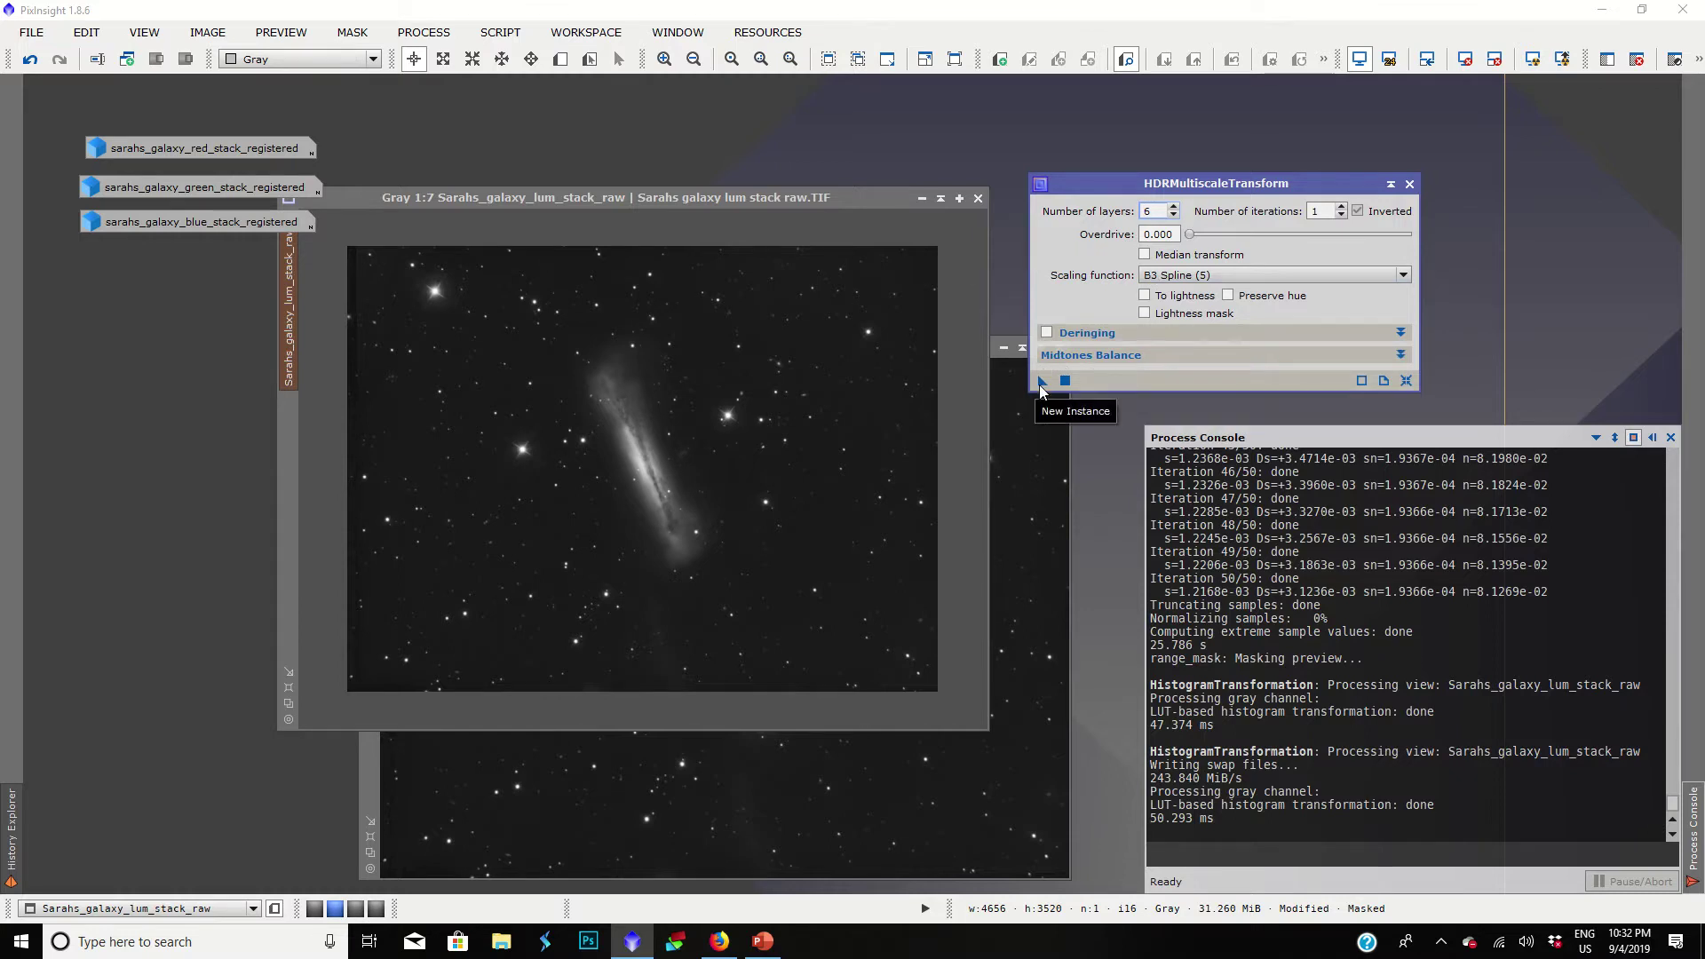
pyautogui.moveTo(1042, 381); pyautogui.dragTo(737, 459)
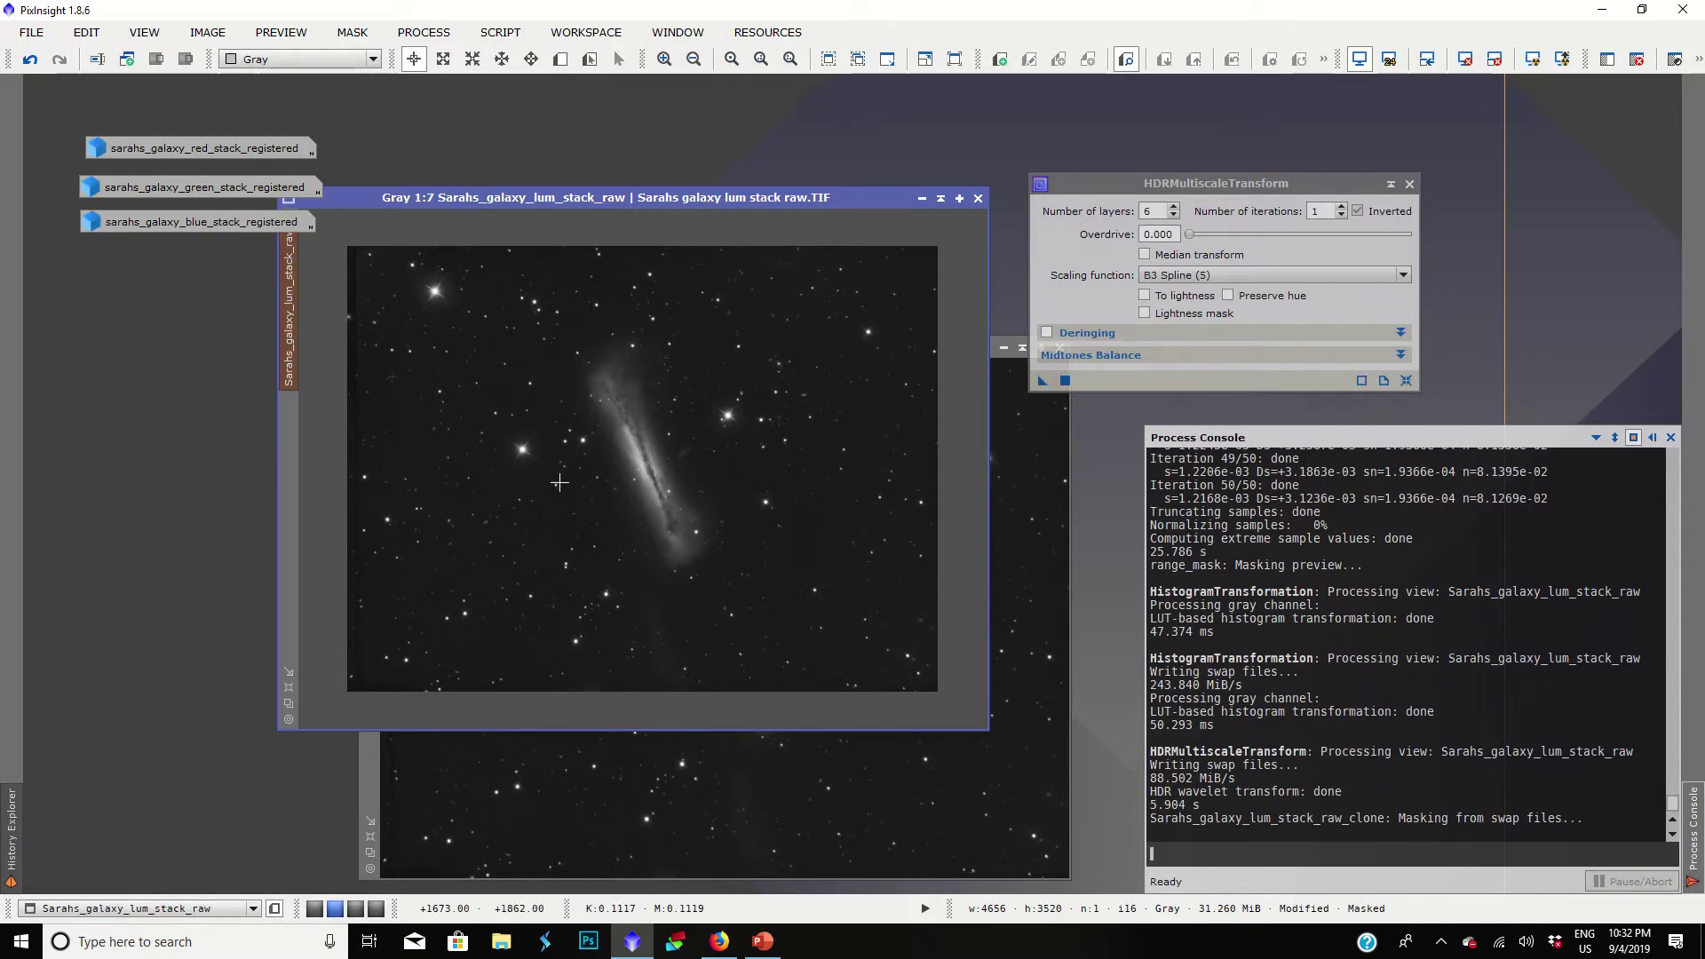
# Step: Inspect the galaxy's dust lane and core detail at several magnifications and close HDRMultiscaleTransform
pyautogui.scroll(4, 649, 434)
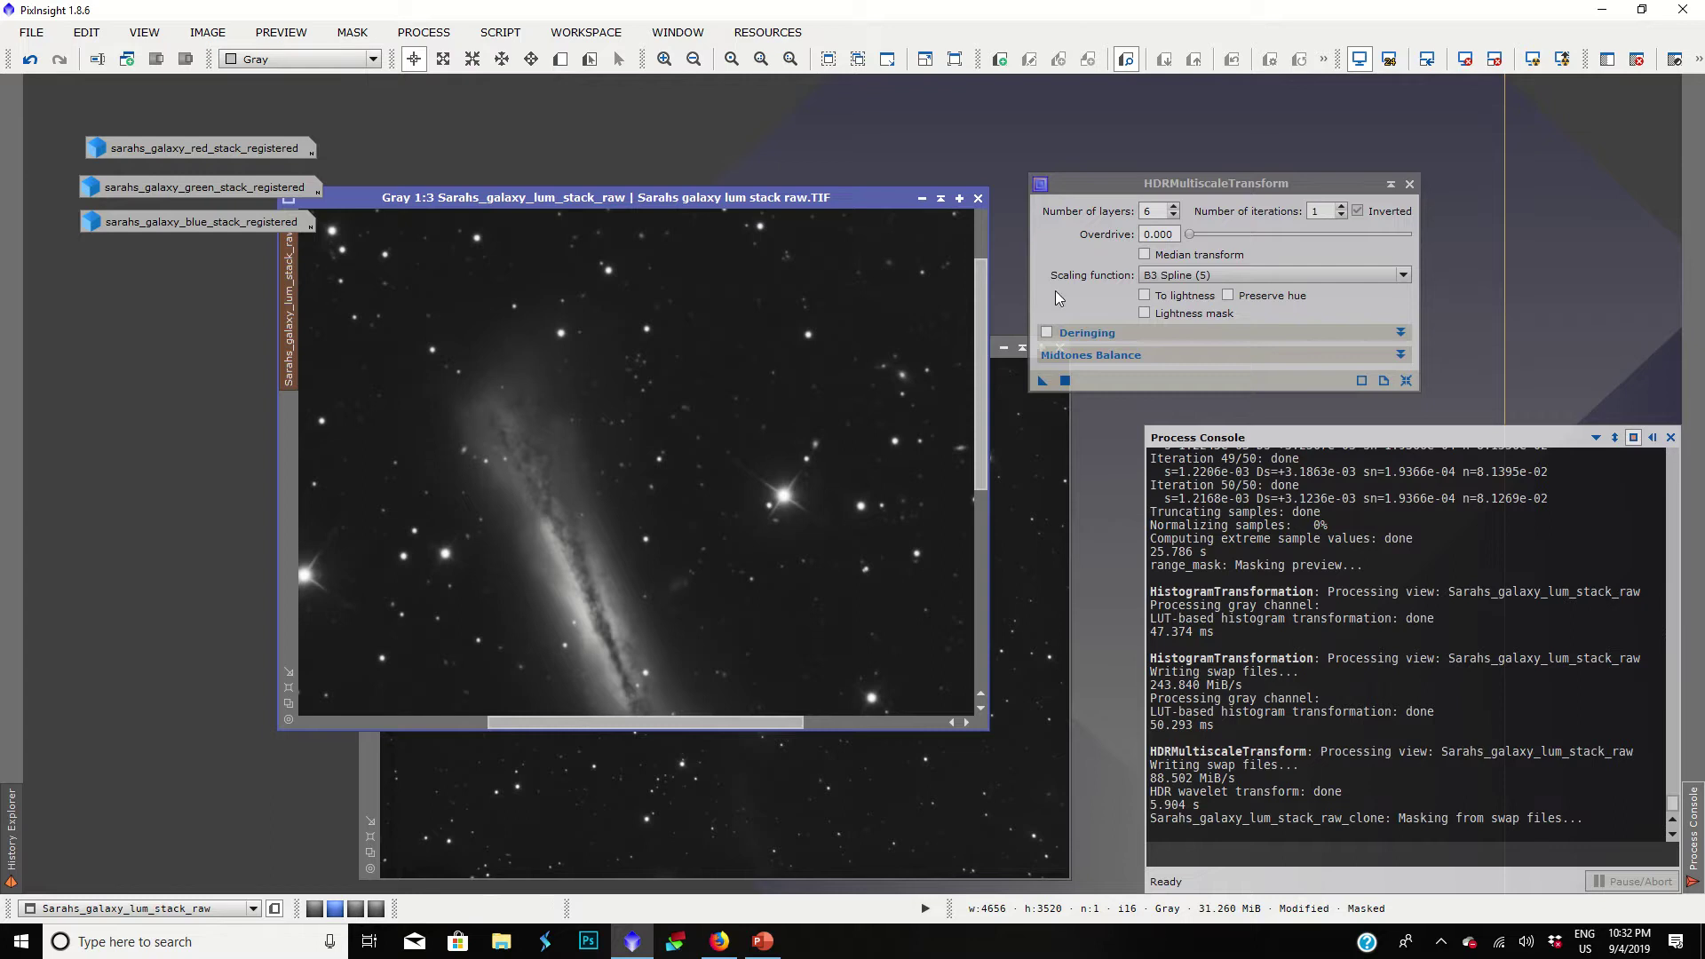
pyautogui.moveTo(985, 305); pyautogui.dragTo(989, 356)
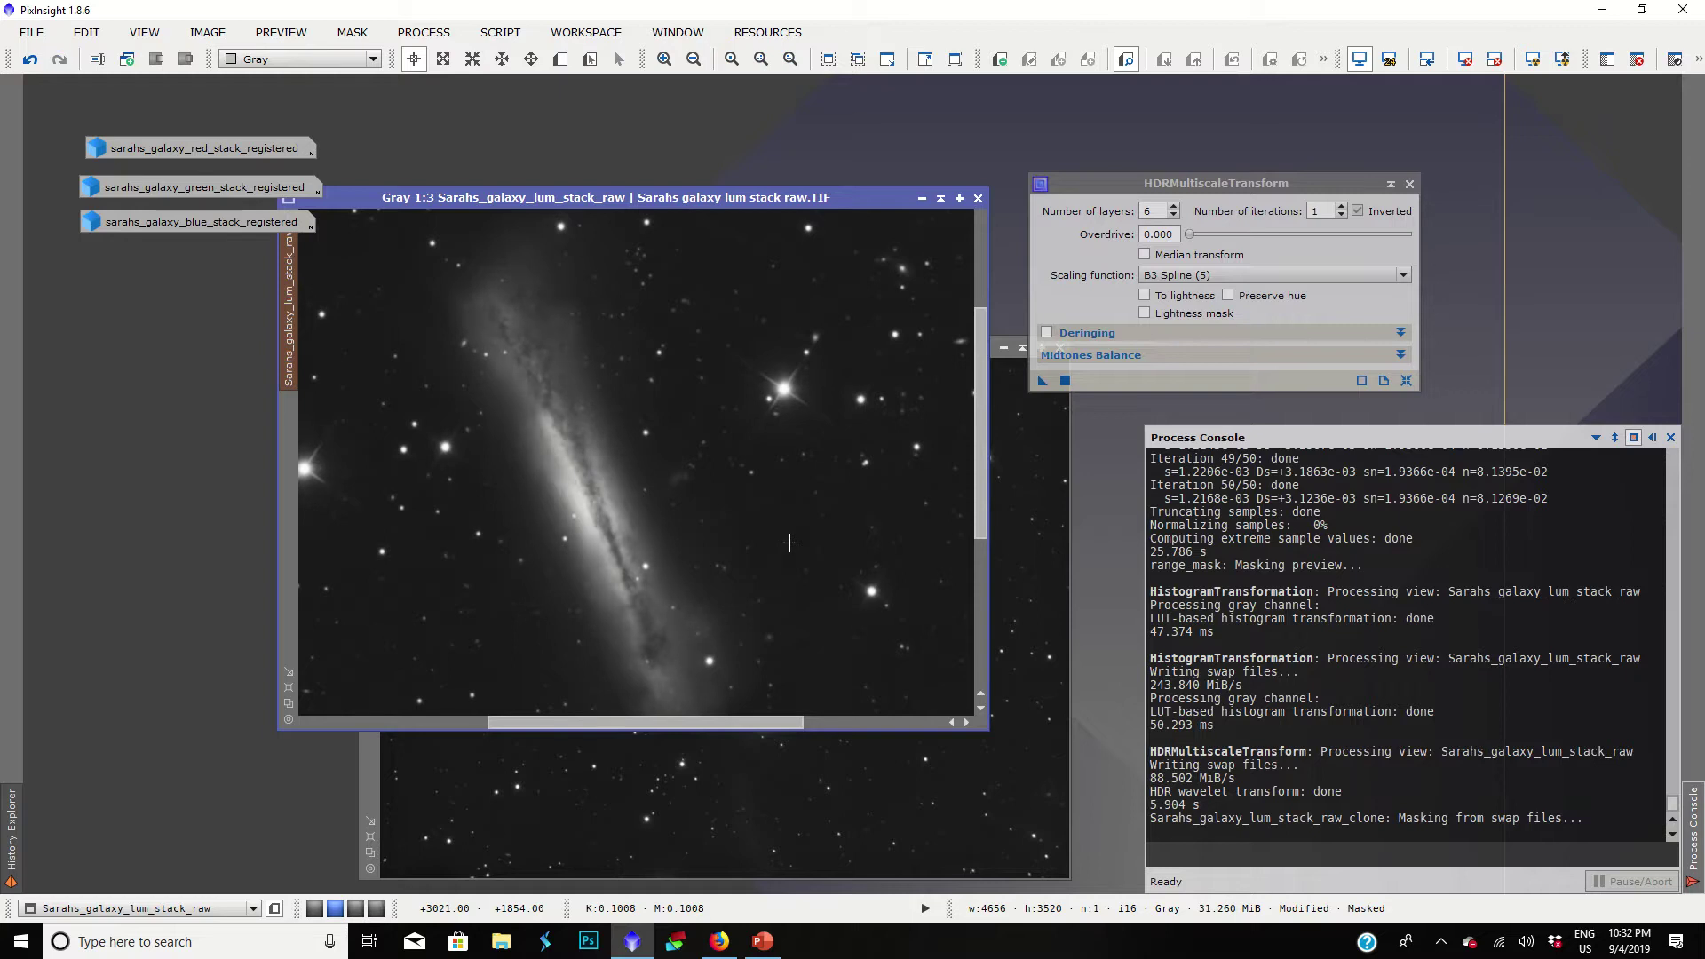
pyautogui.scroll(-2, 789, 542)
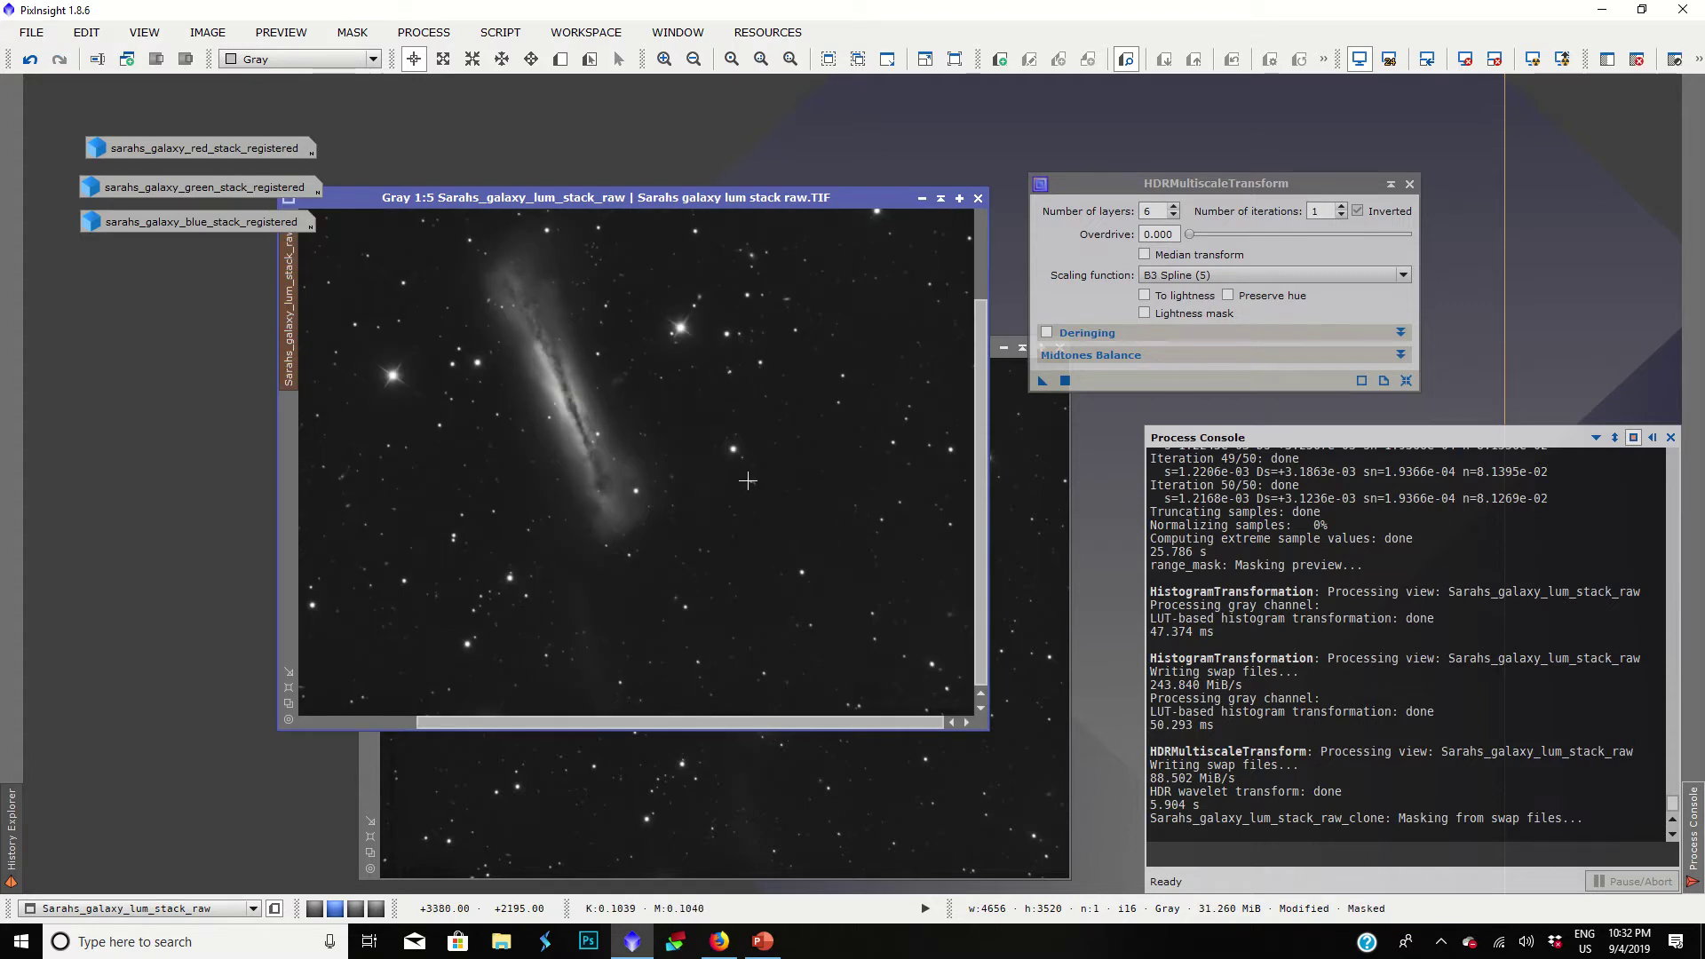
pyautogui.scroll(-1, 678, 416)
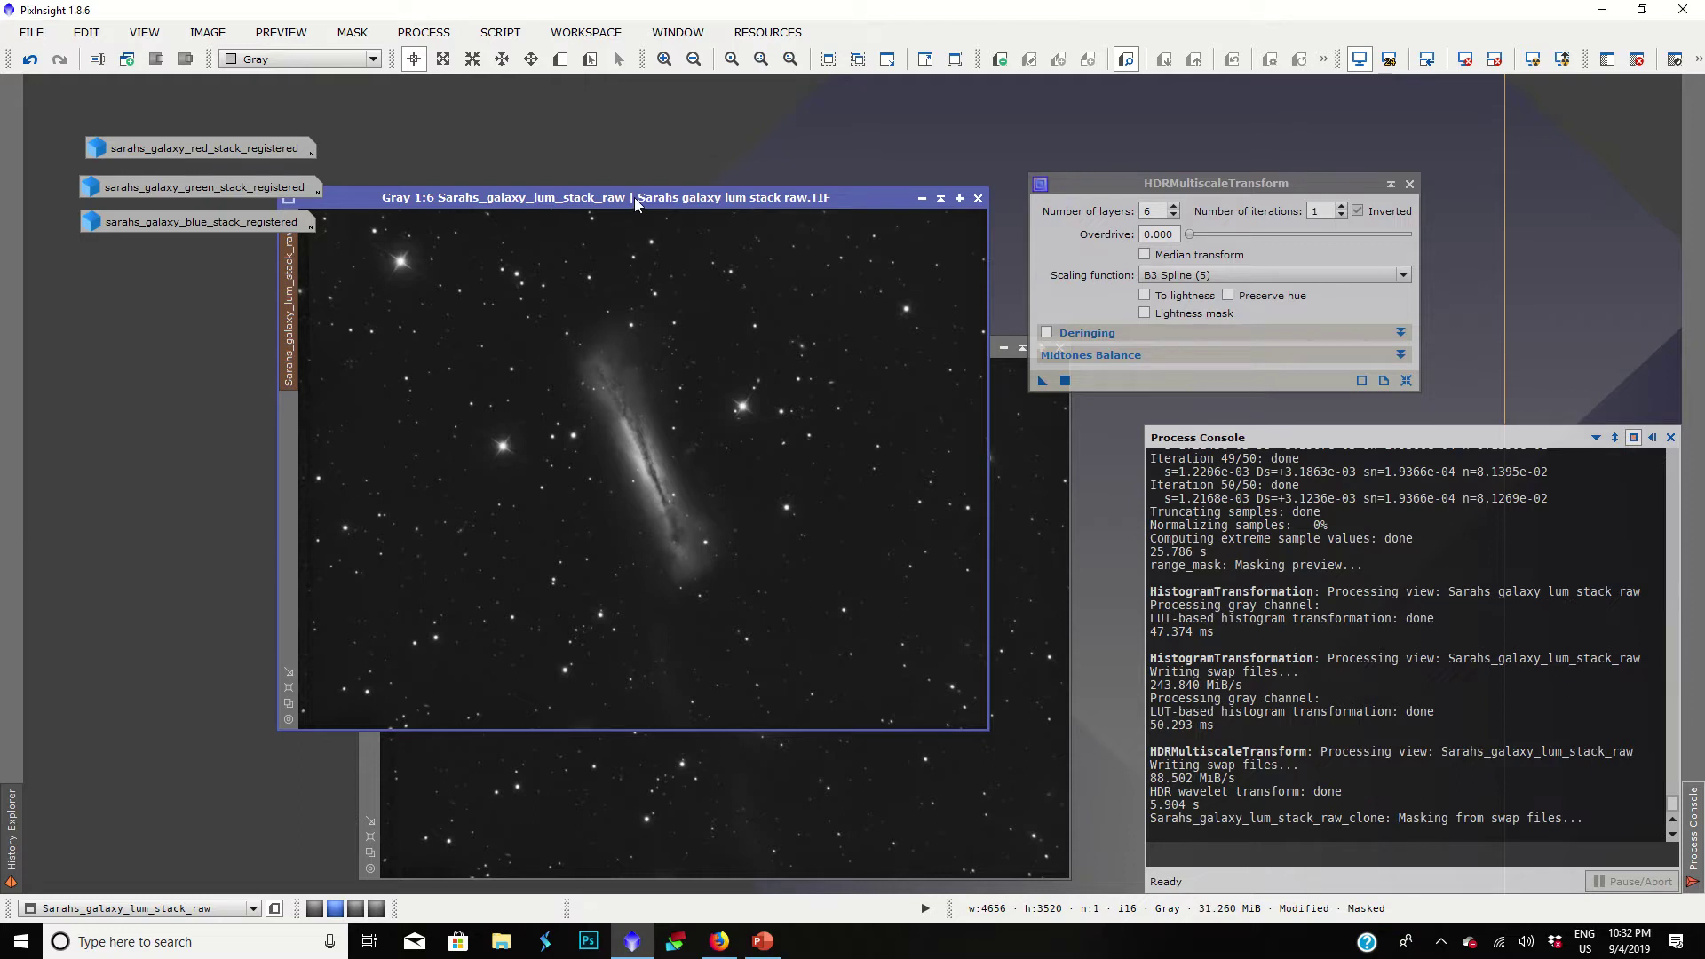
pyautogui.click(1410, 185)
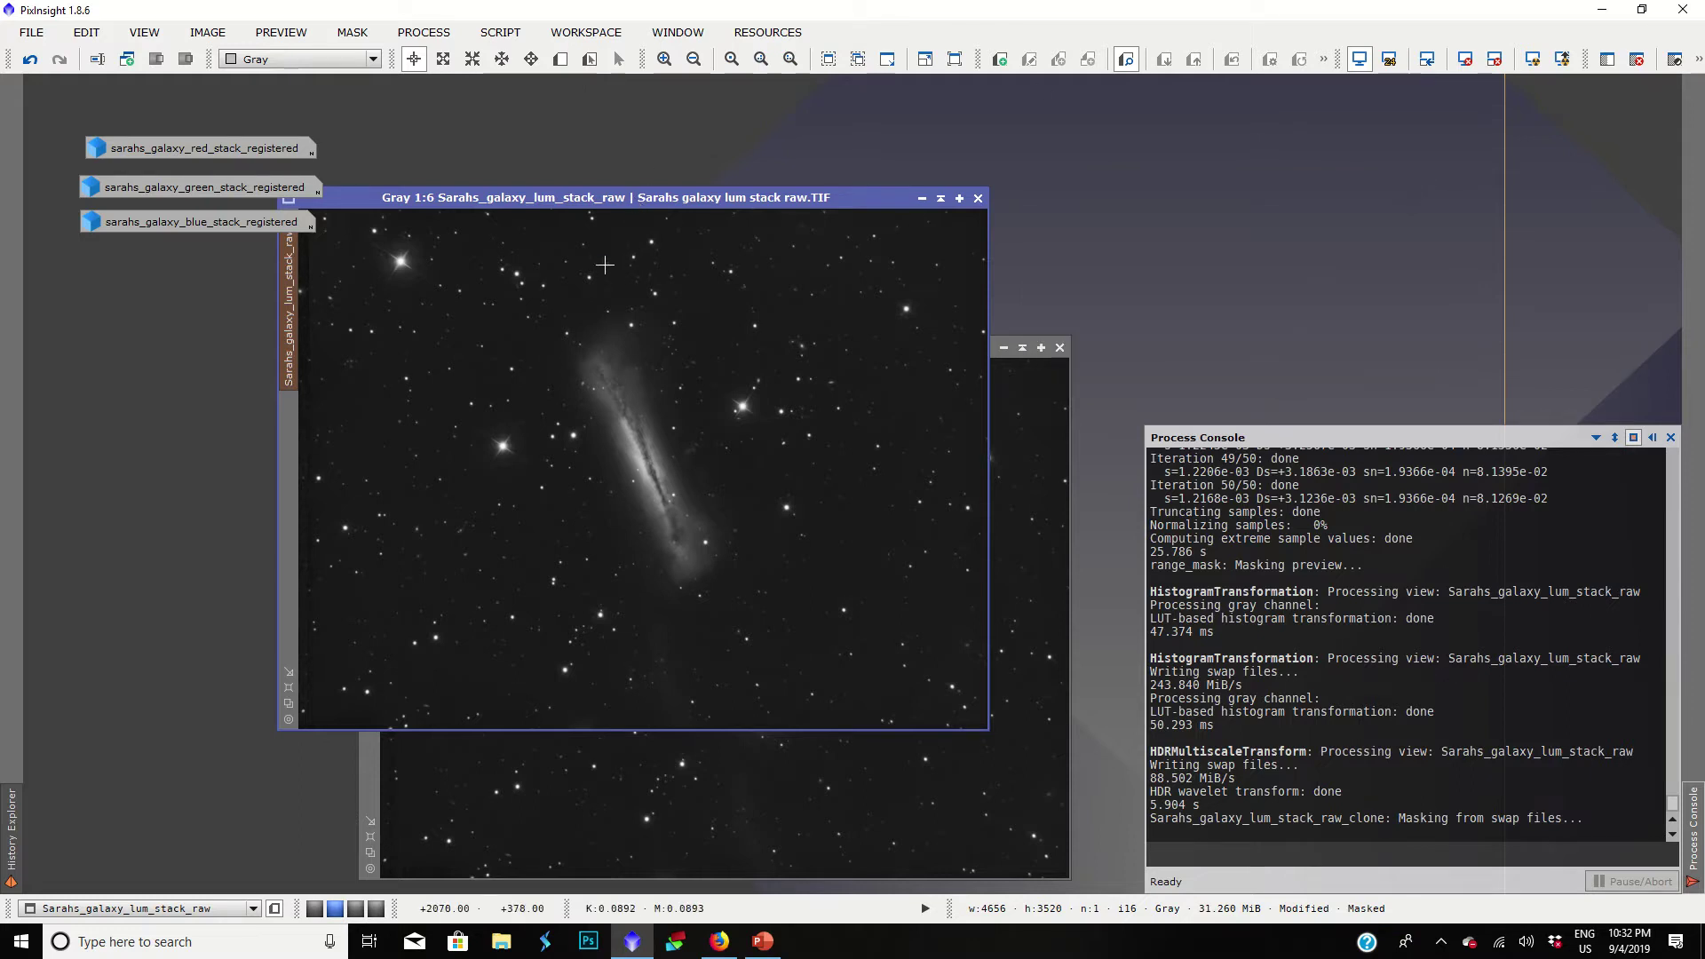
# Step: Create a preview of about 1536 by 1734 pixels around the galaxy in the luminance image and display it
pyautogui.moveTo(633, 202); pyautogui.dragTo(711, 184)
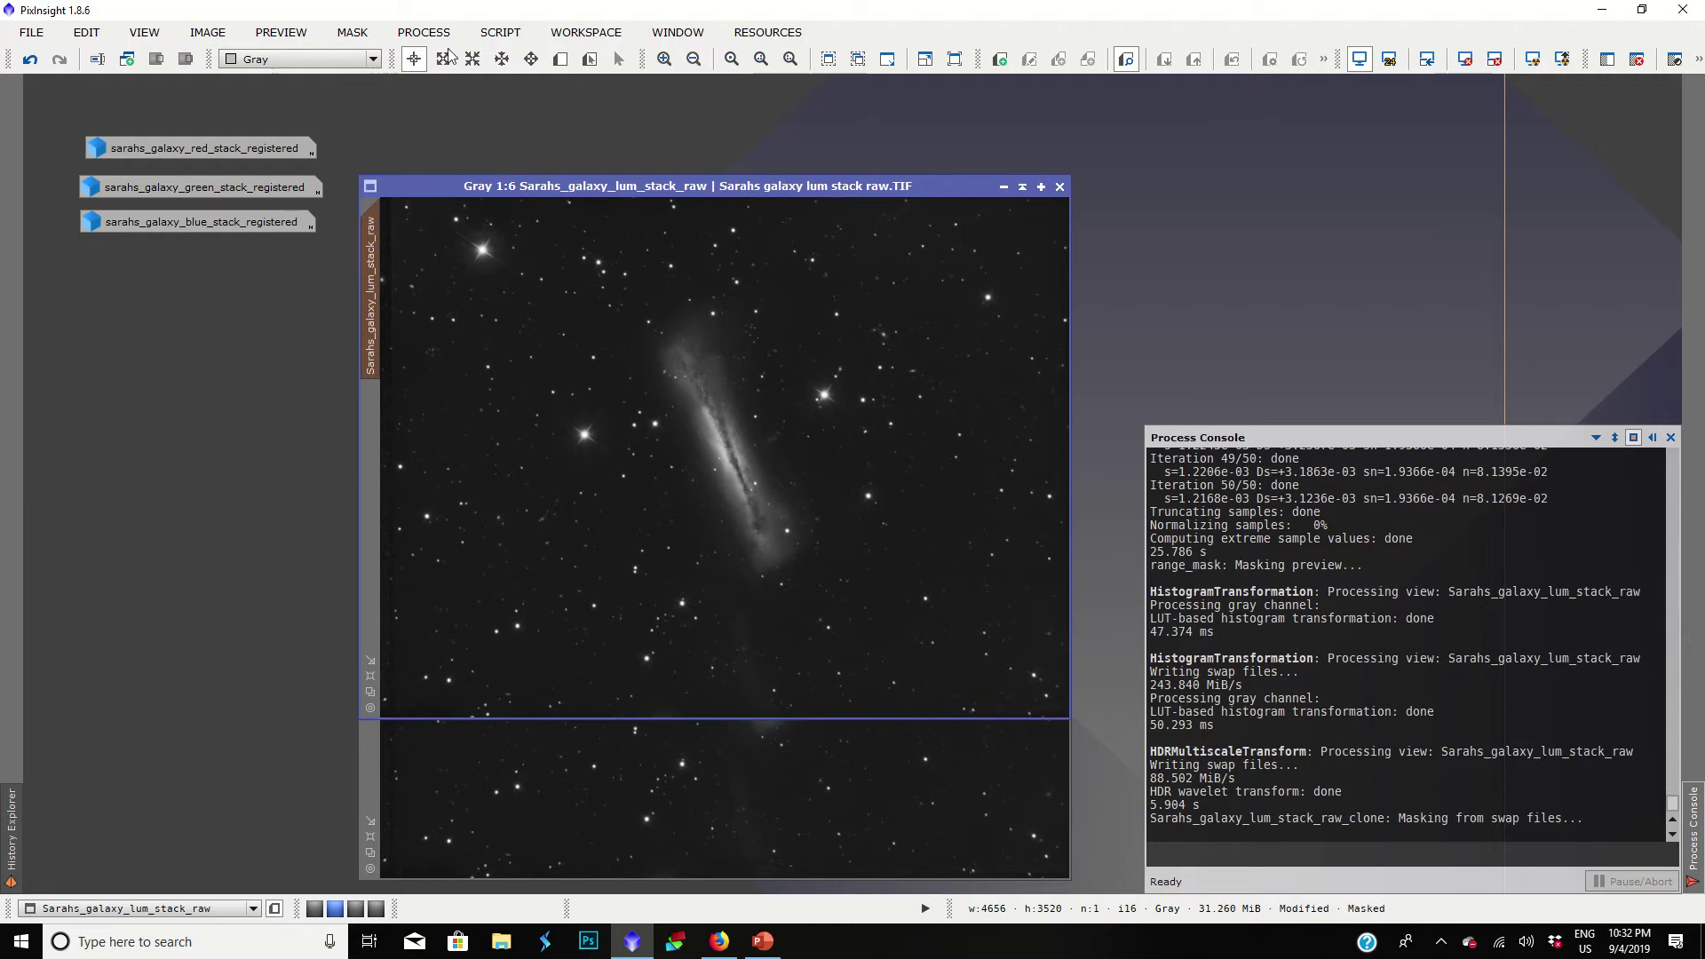
pyautogui.moveTo(560, 188); pyautogui.dragTo(509, 156)
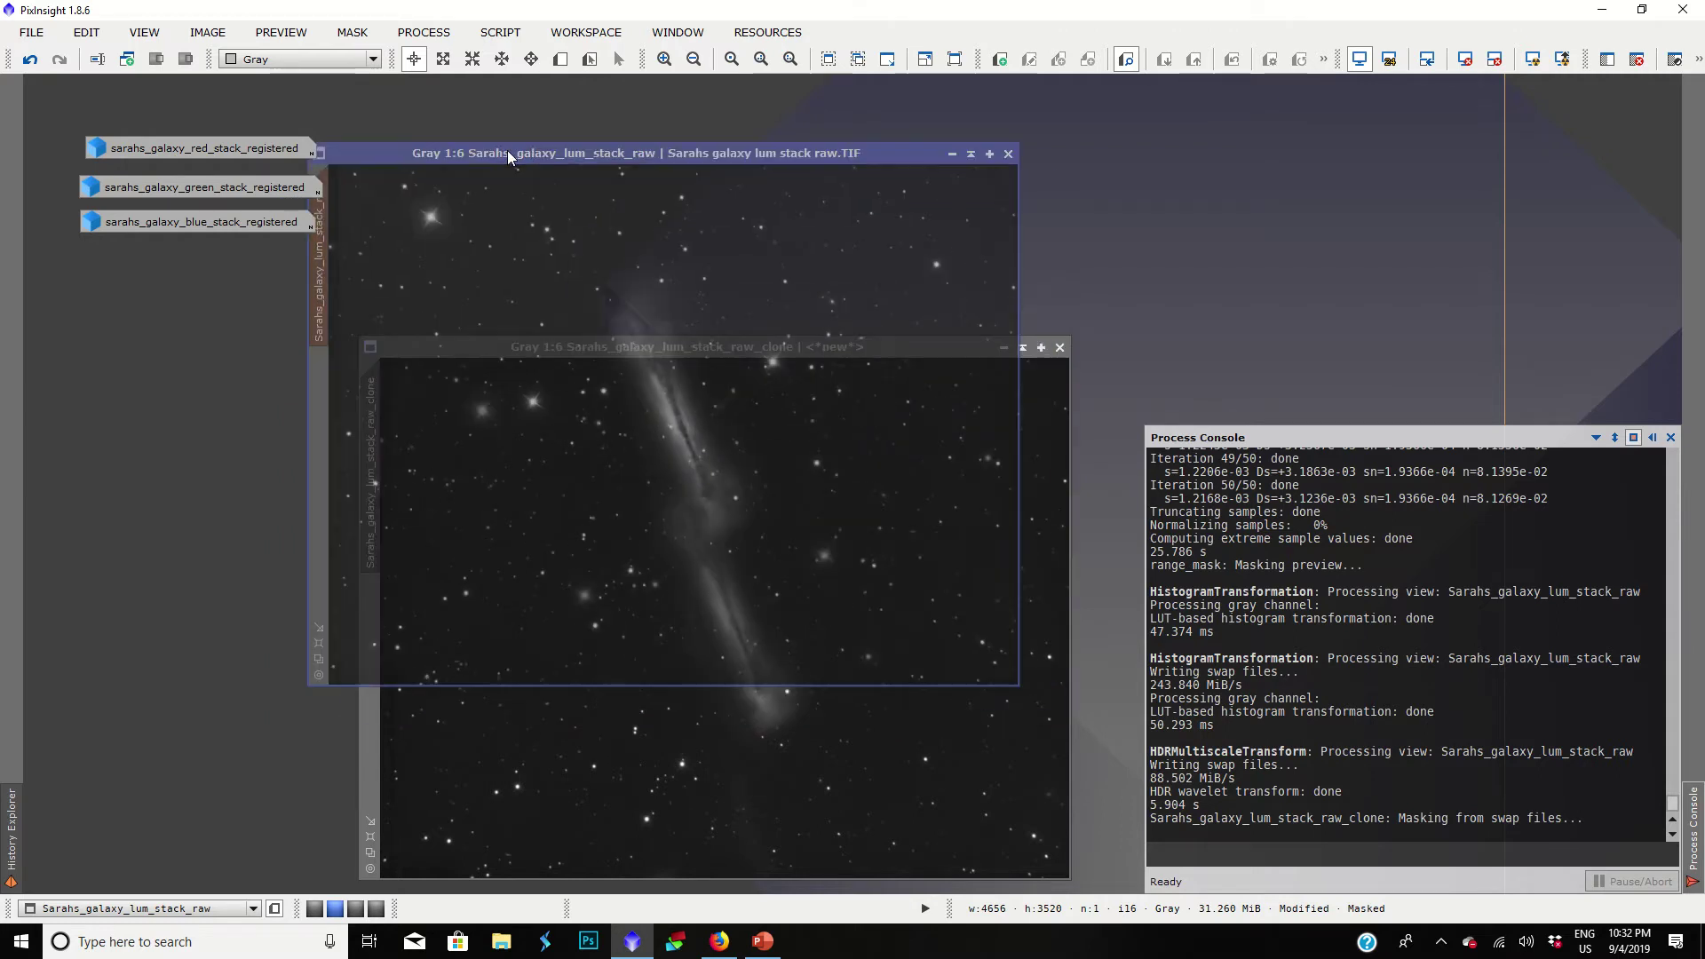
pyautogui.click(560, 58)
pyautogui.moveTo(593, 291); pyautogui.dragTo(757, 526)
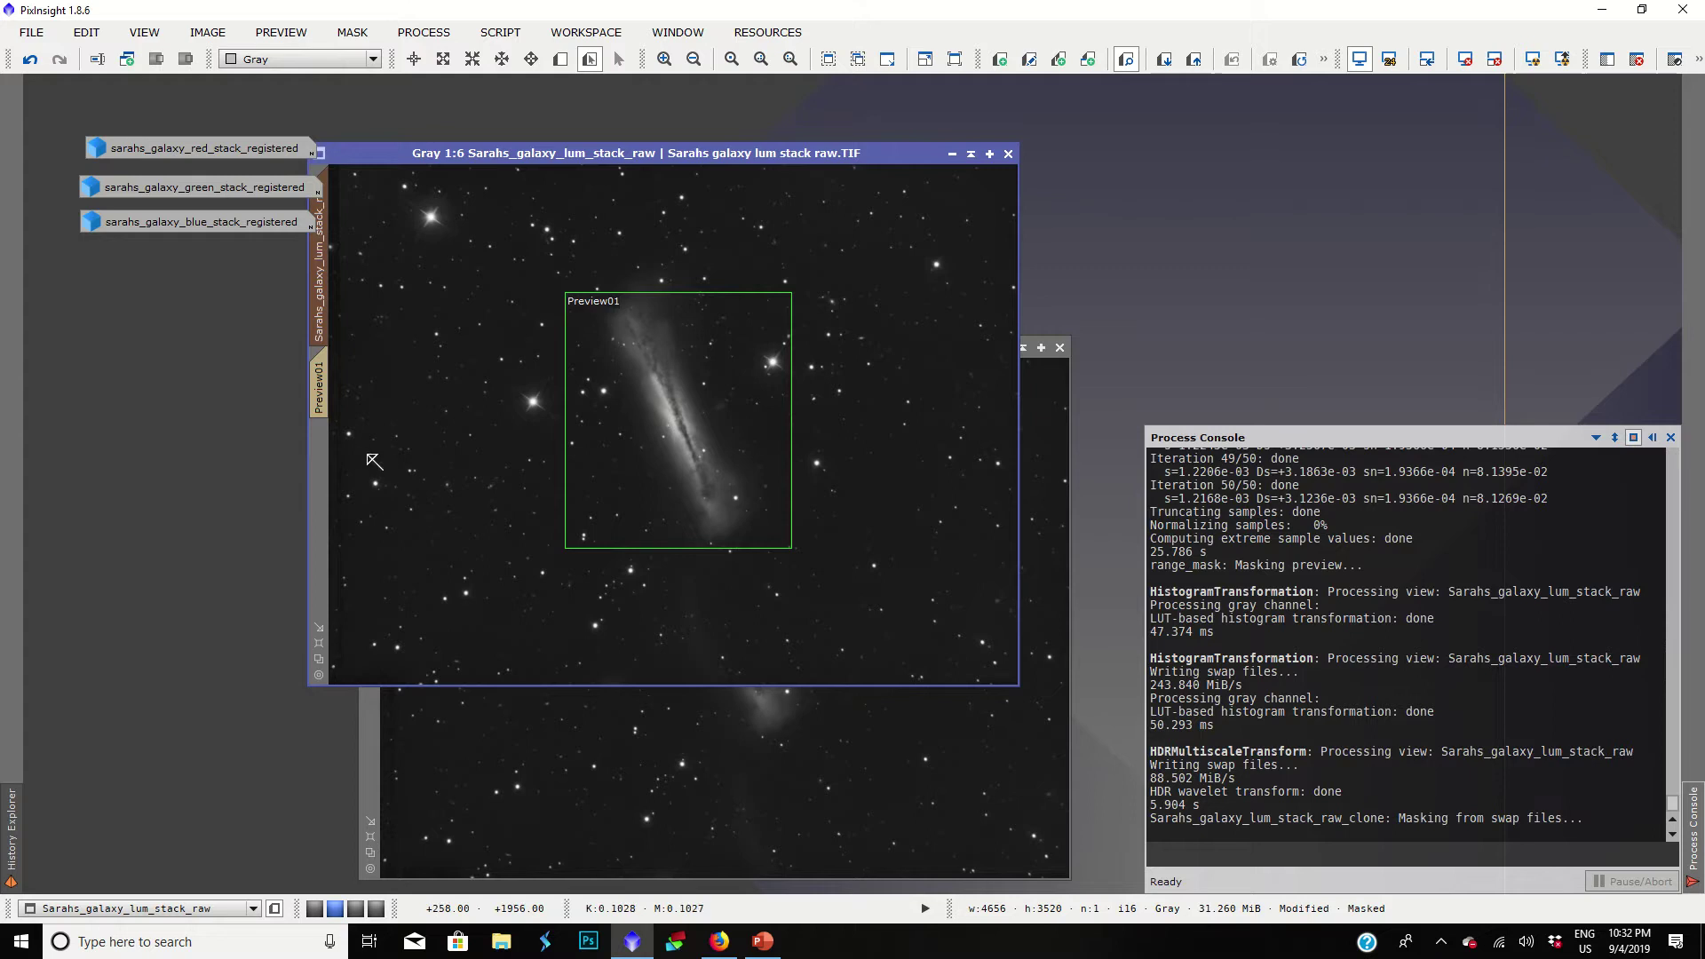
pyautogui.click(318, 386)
pyautogui.scroll(-2, 754, 512)
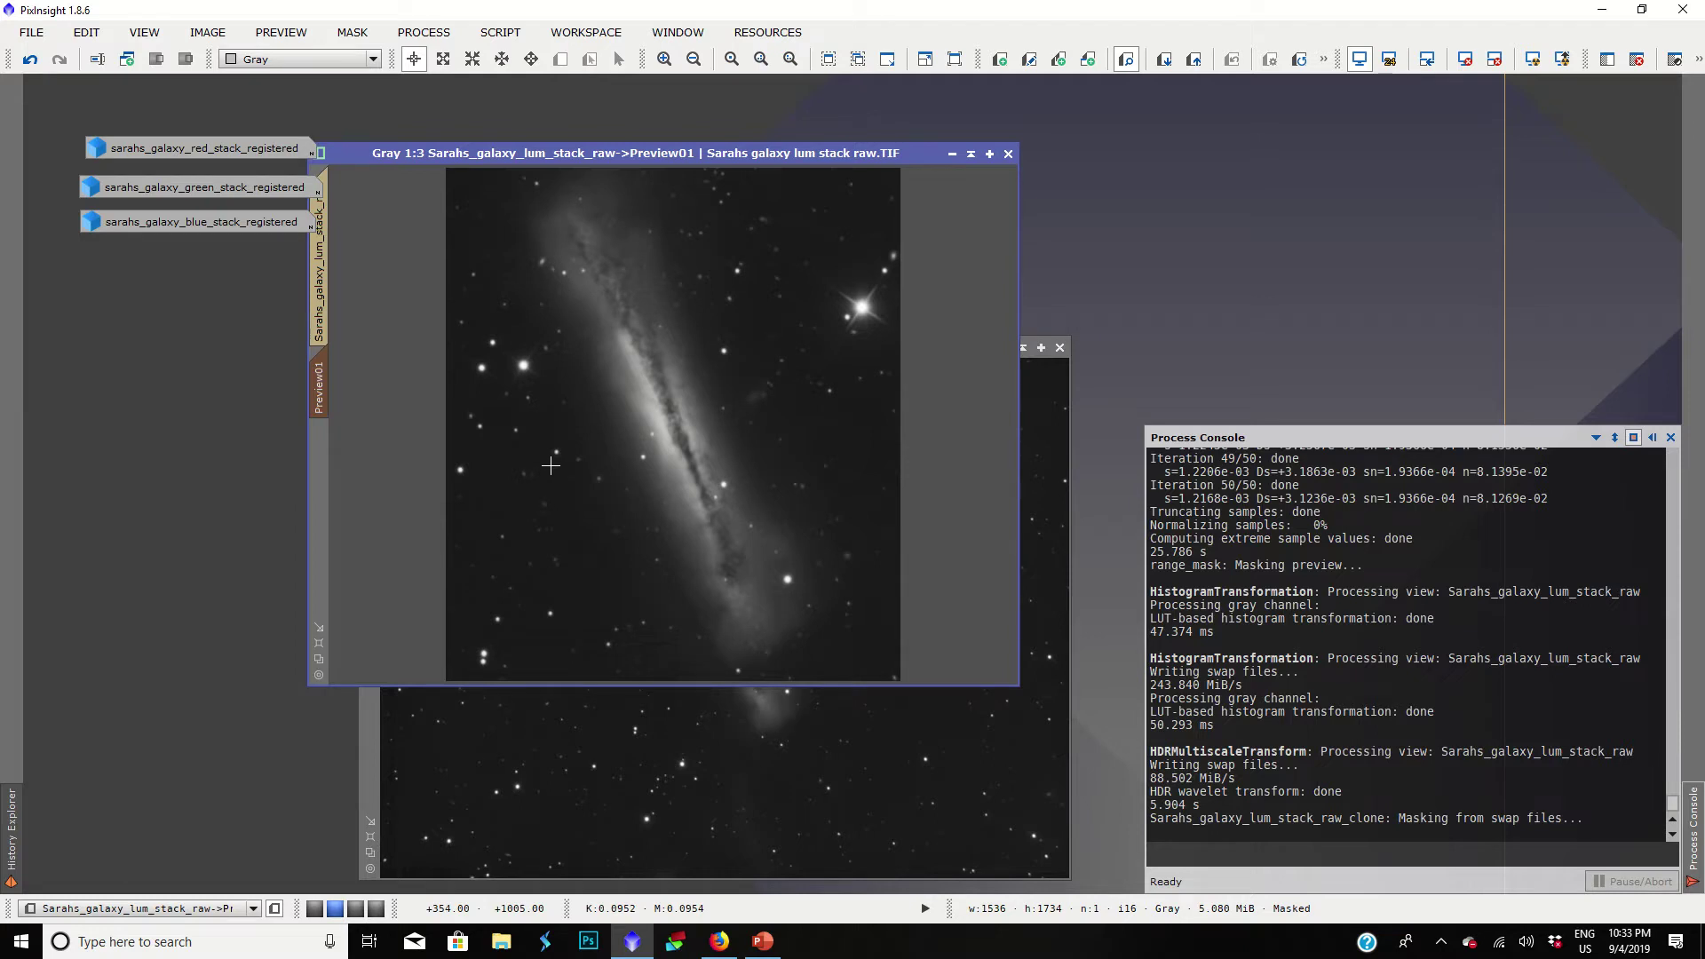
# Step: Create a second preview of about 1542 by 1734 pixels over the existing galaxy preview in the luminance image and display it
pyautogui.click(321, 256)
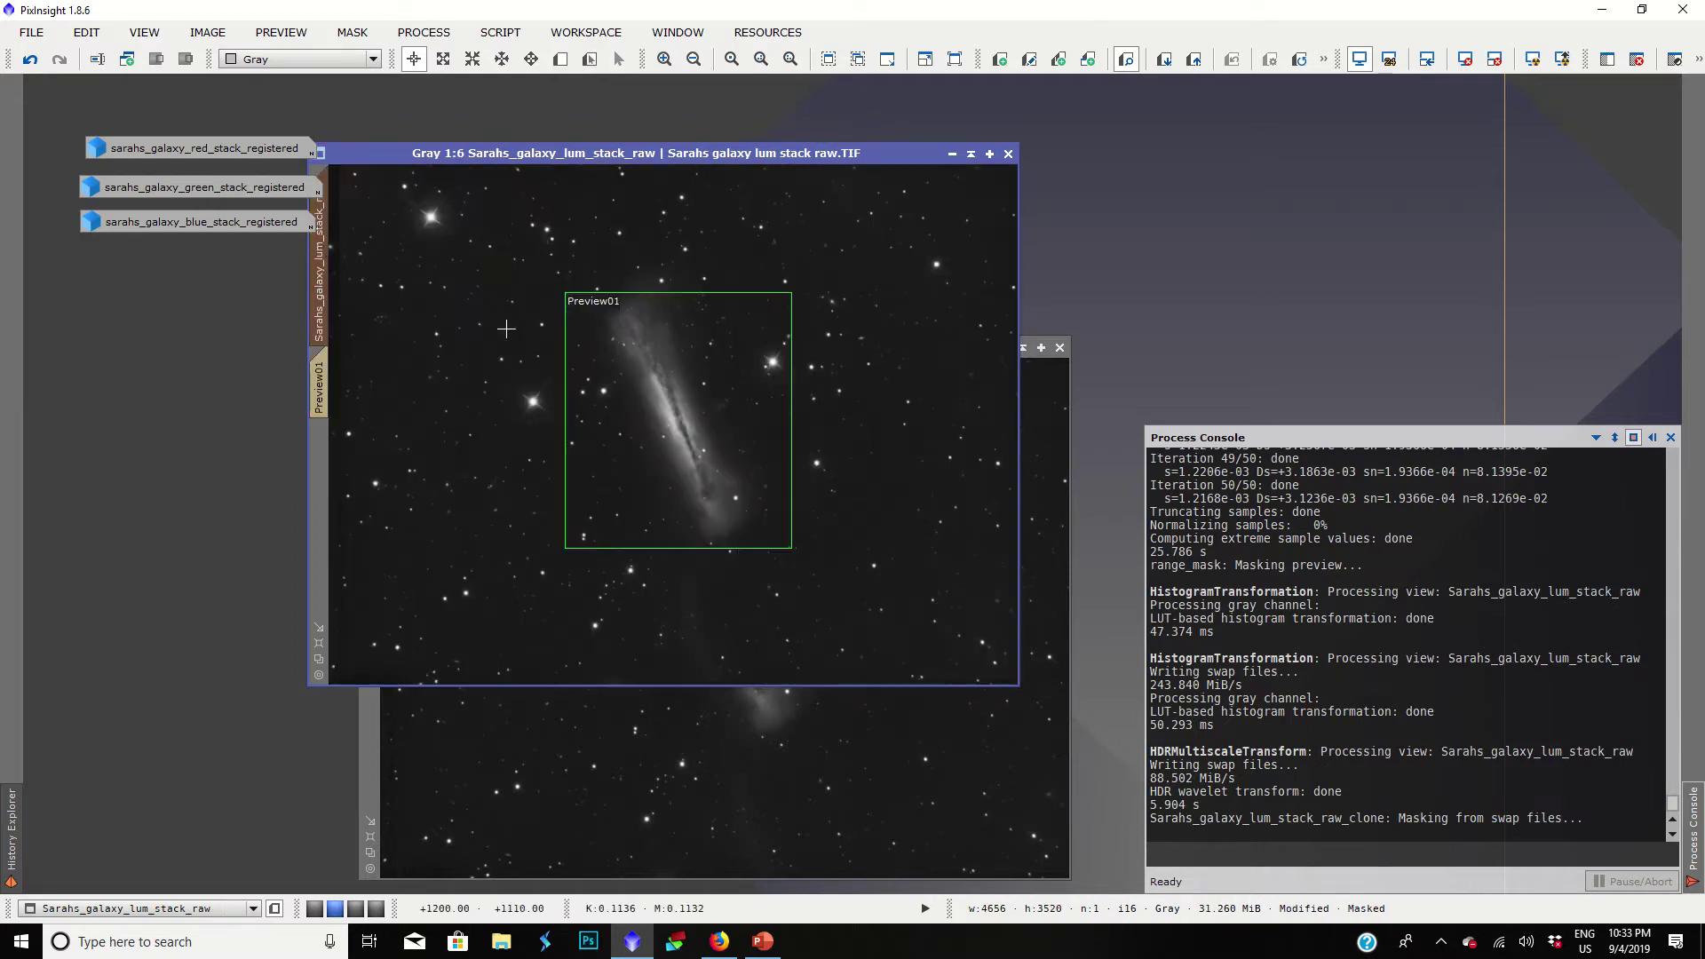
pyautogui.click(327, 379)
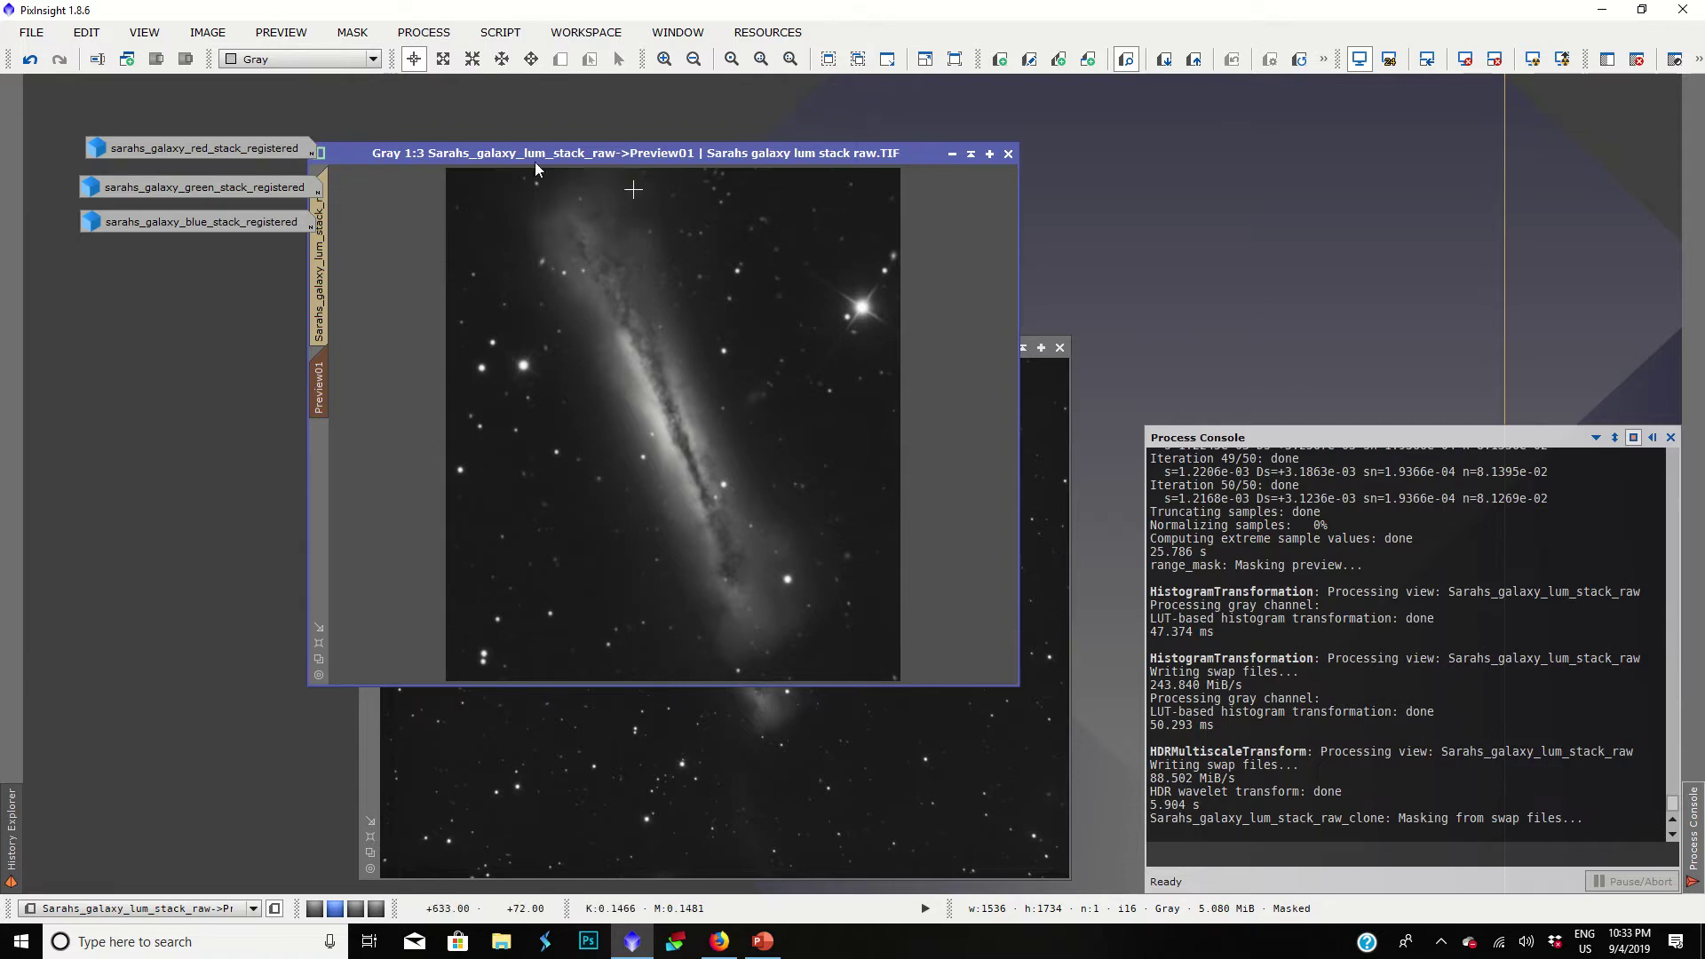
pyautogui.click(323, 274)
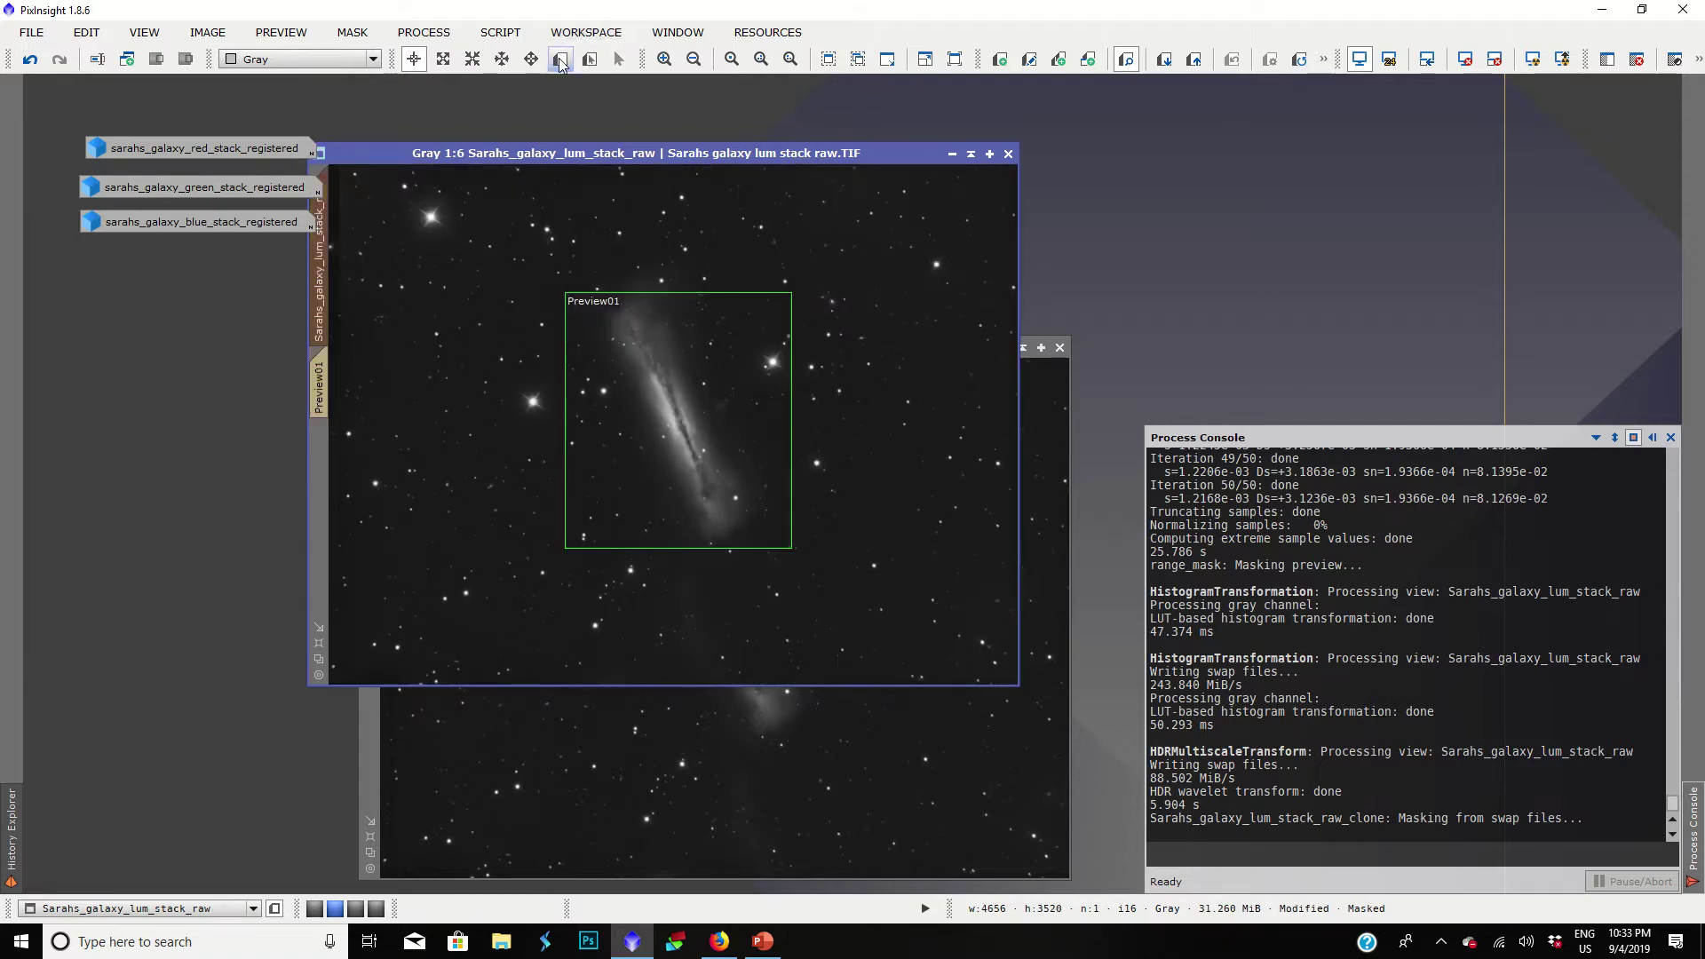
pyautogui.click(559, 59)
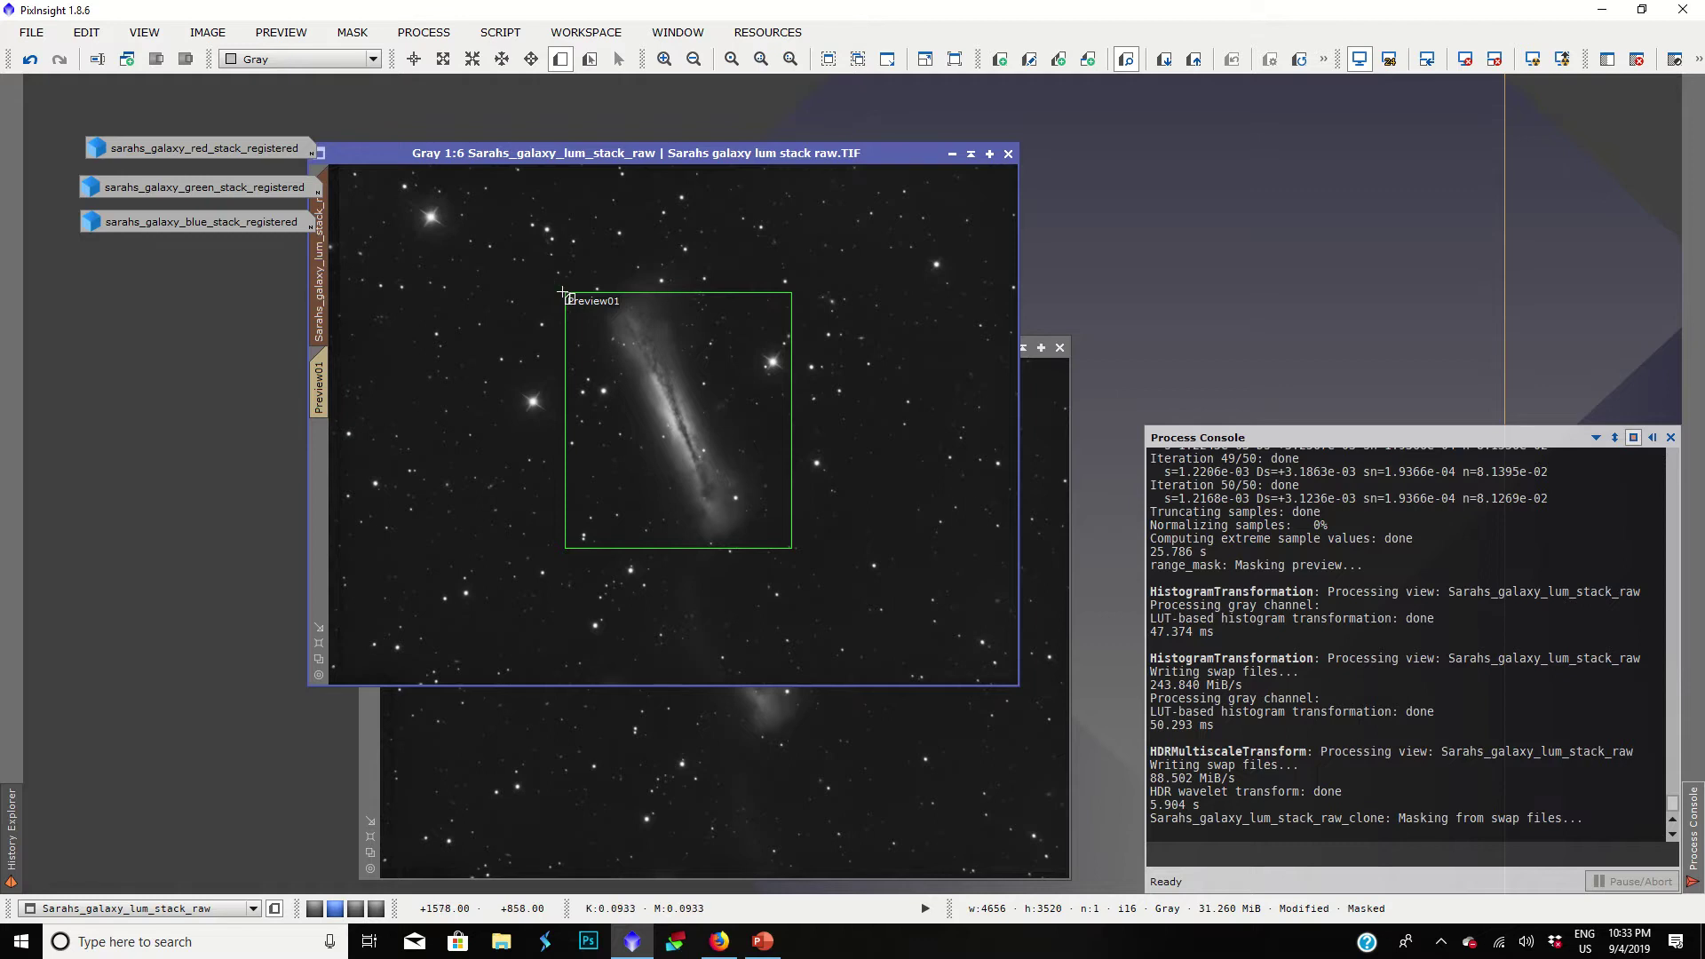
pyautogui.moveTo(562, 292); pyautogui.dragTo(793, 549)
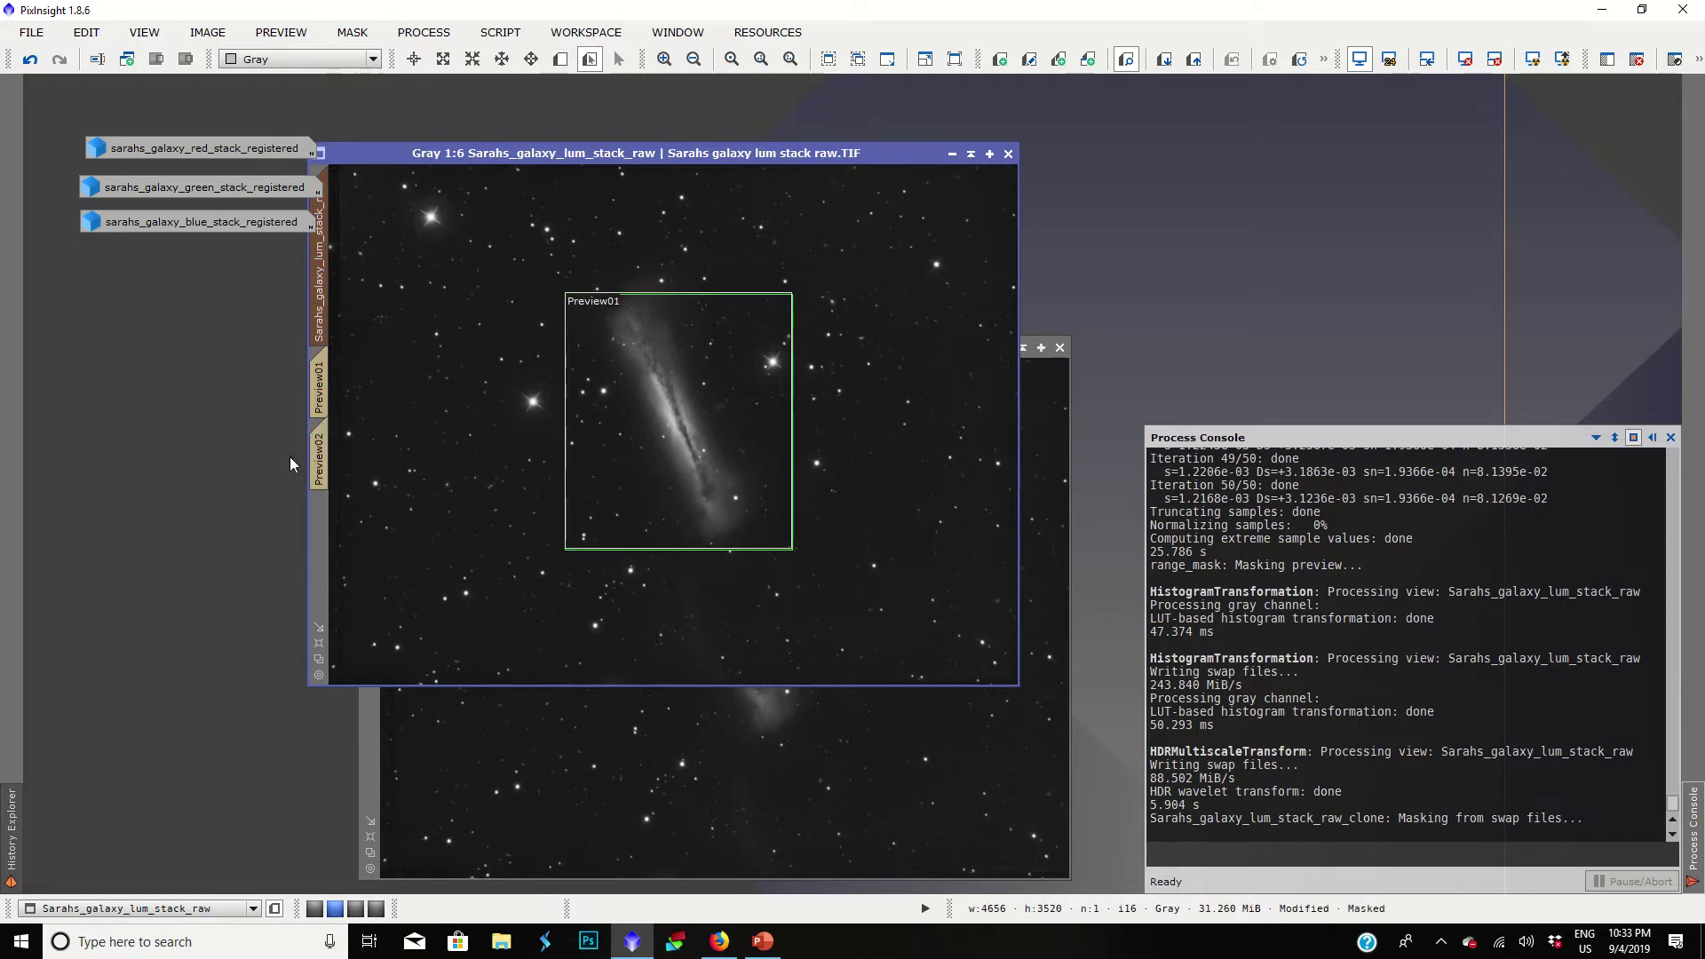
pyautogui.click(319, 459)
pyautogui.scroll(-1, 666, 431)
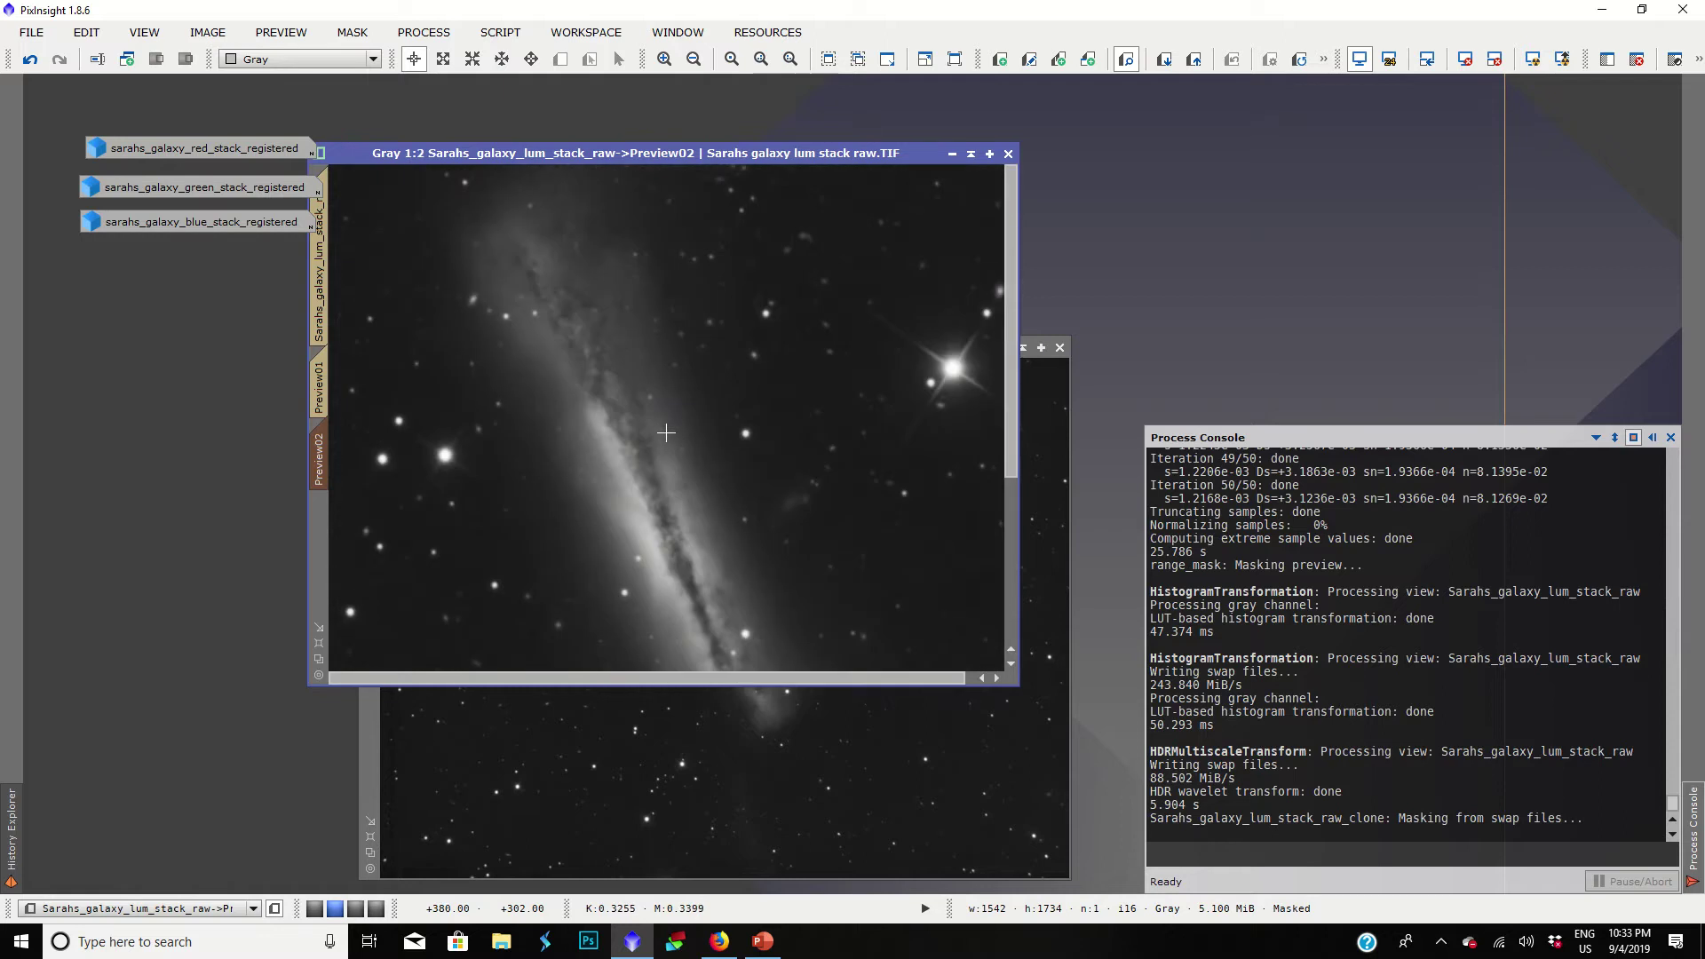
# Step: Open the Deconvolution process beside the galaxy preview and reset its parameters to the defaults
pyautogui.click(415, 32)
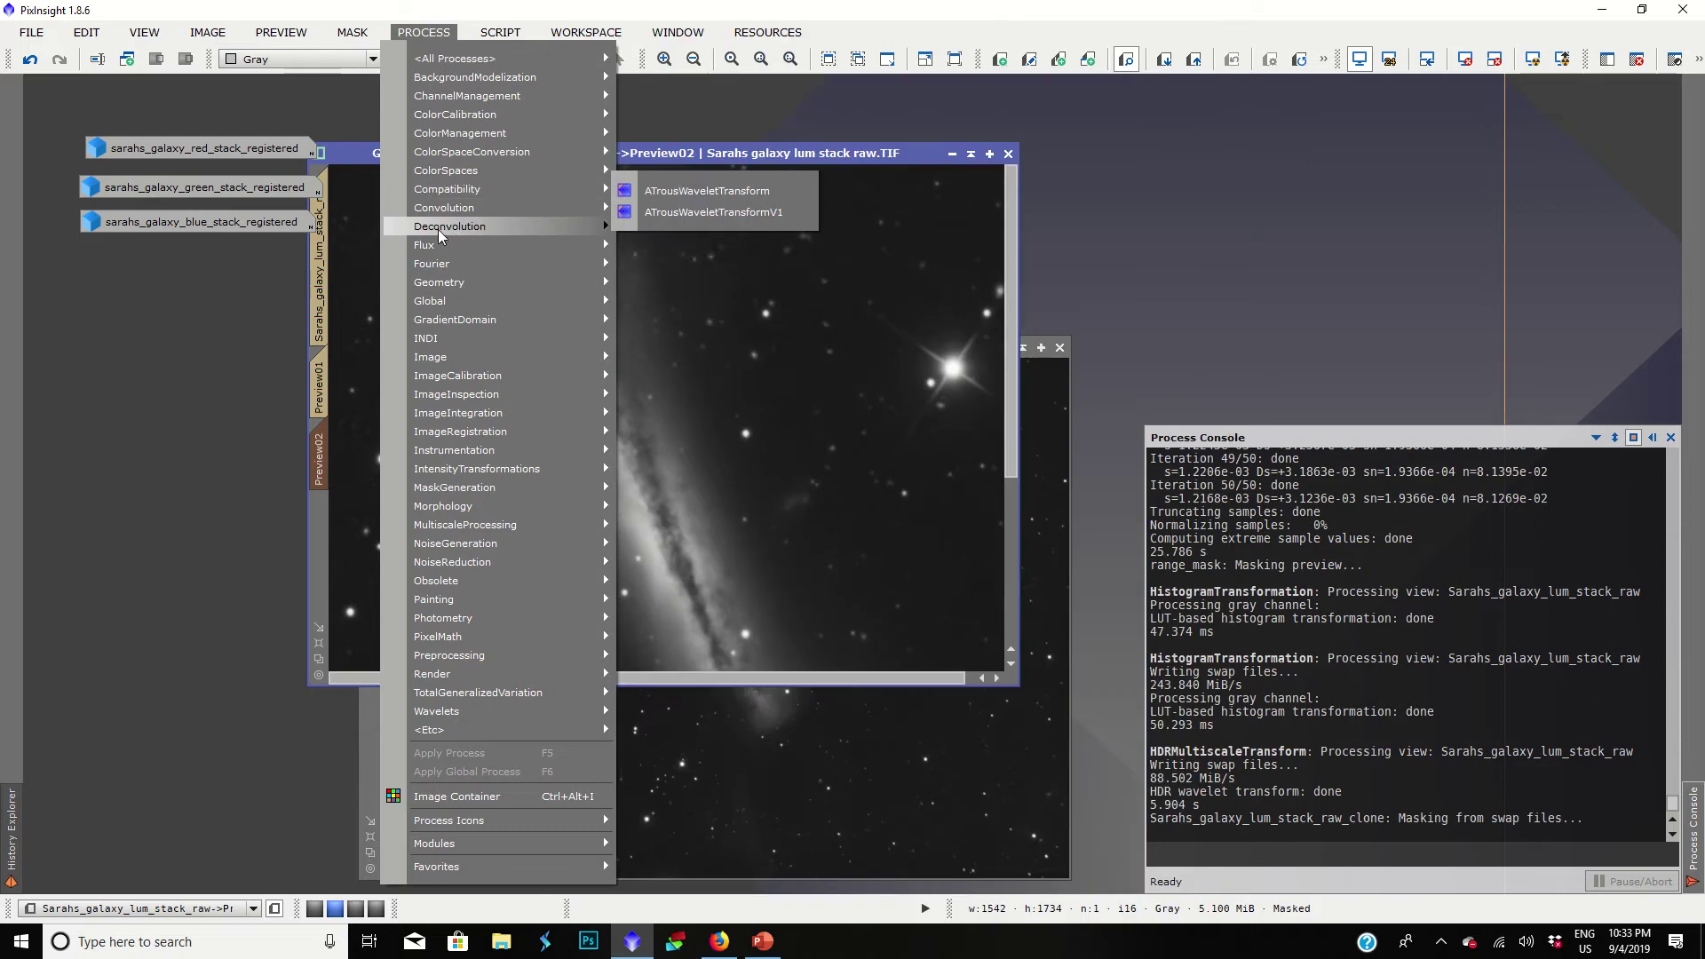
pyautogui.moveTo(595, 232)
pyautogui.click(680, 229)
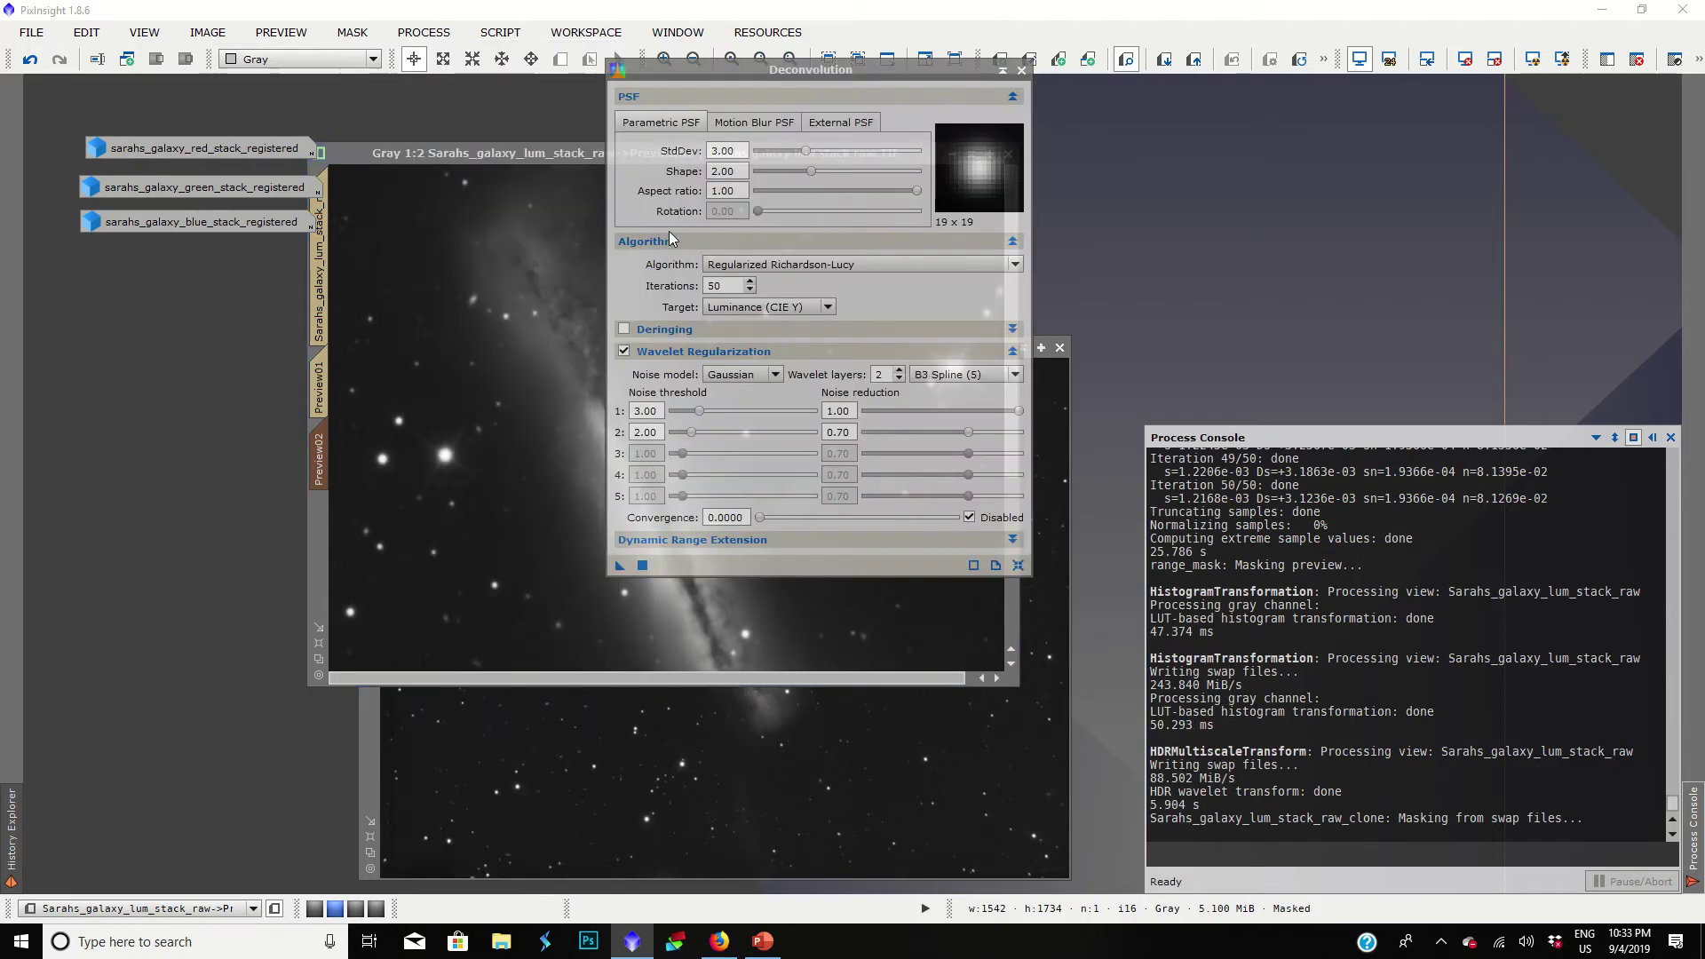
pyautogui.moveTo(757, 71); pyautogui.dragTo(1090, 147)
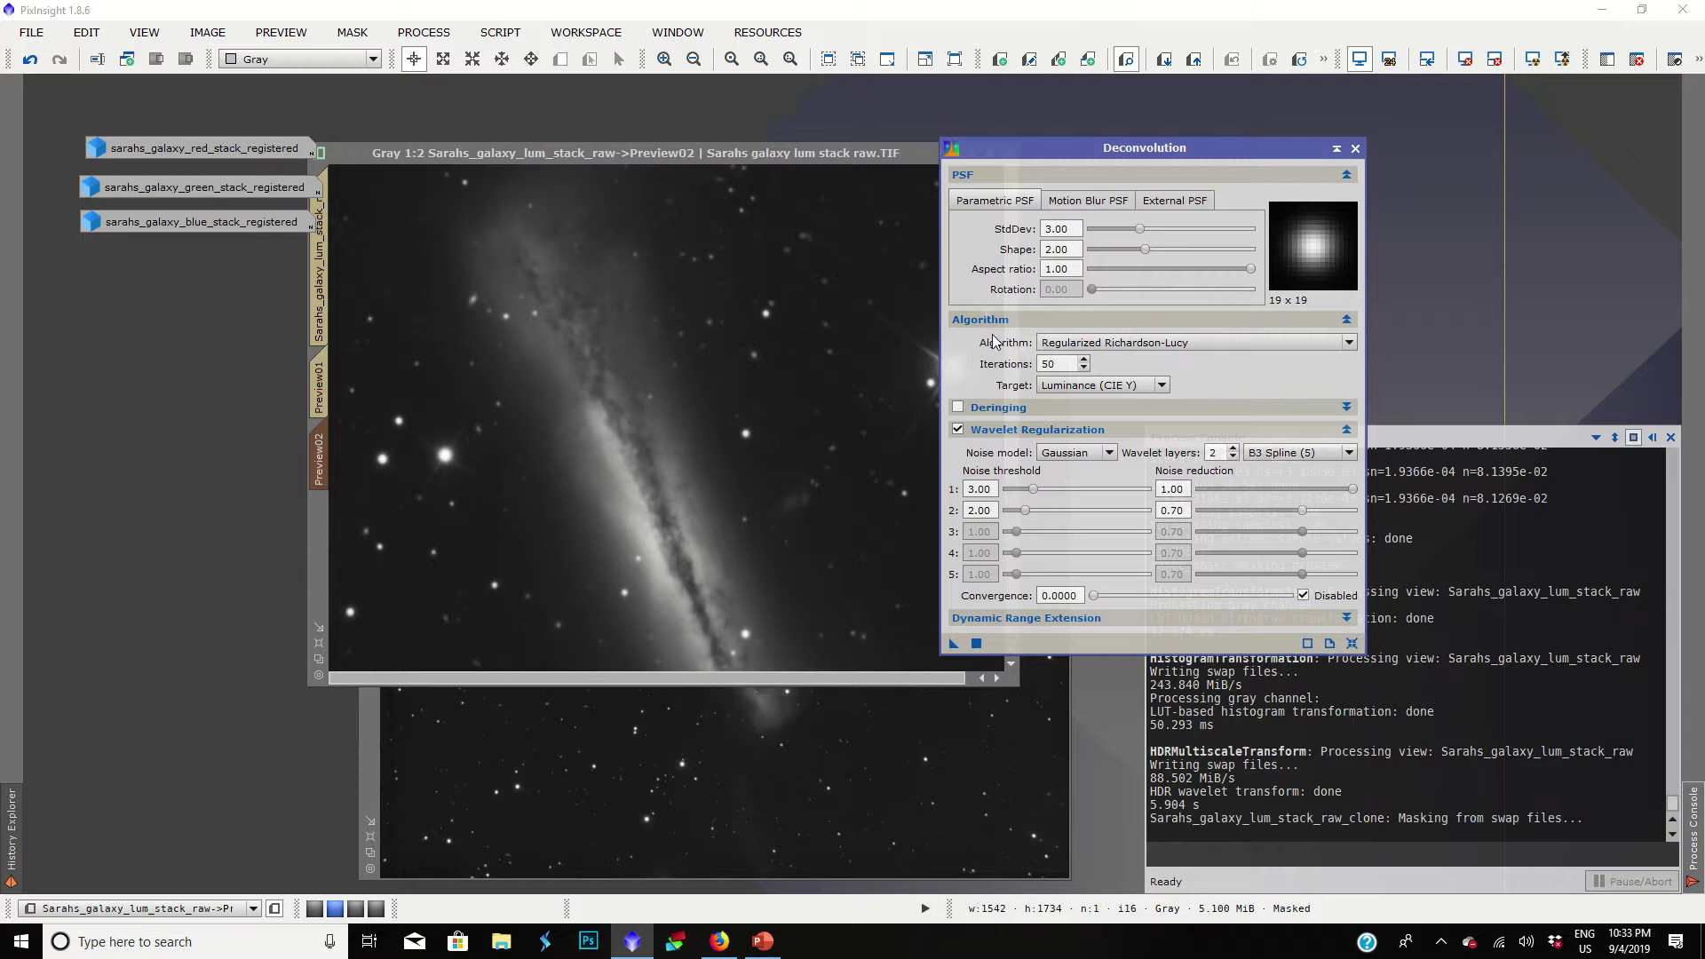
pyautogui.click(1348, 646)
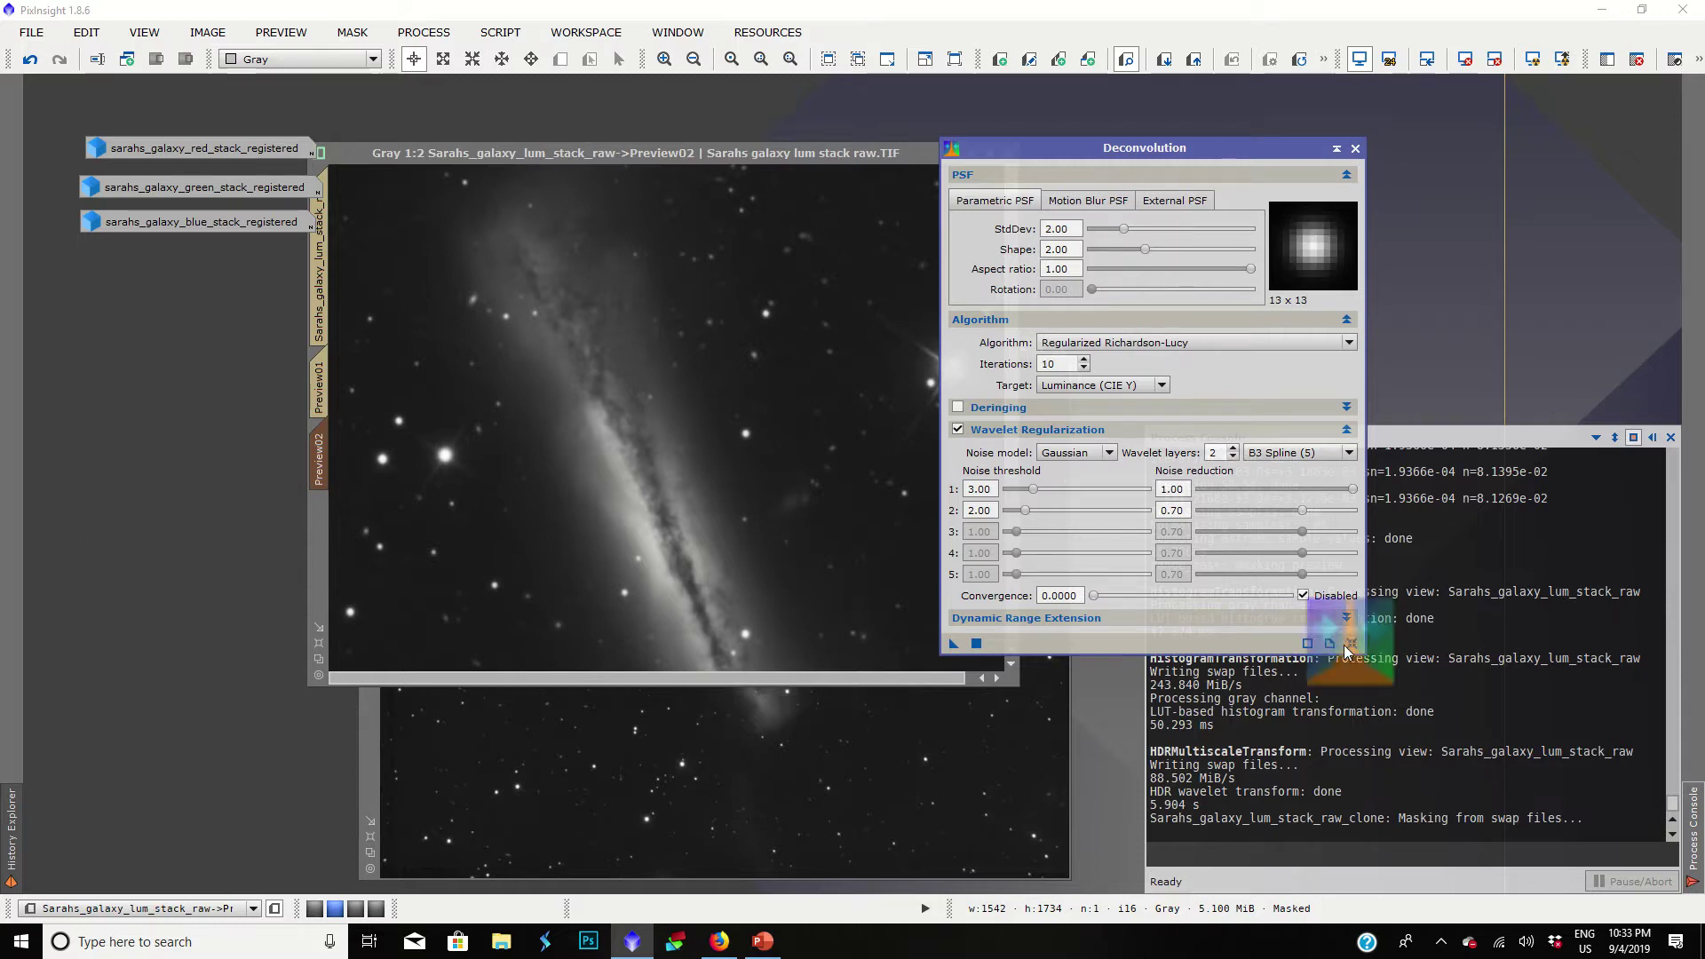
# Step: Apply Deconvolution to the second preview with 50 iterations and a parametric PSF standard deviation of 3.00
pyautogui.doubleClick(1059, 363)
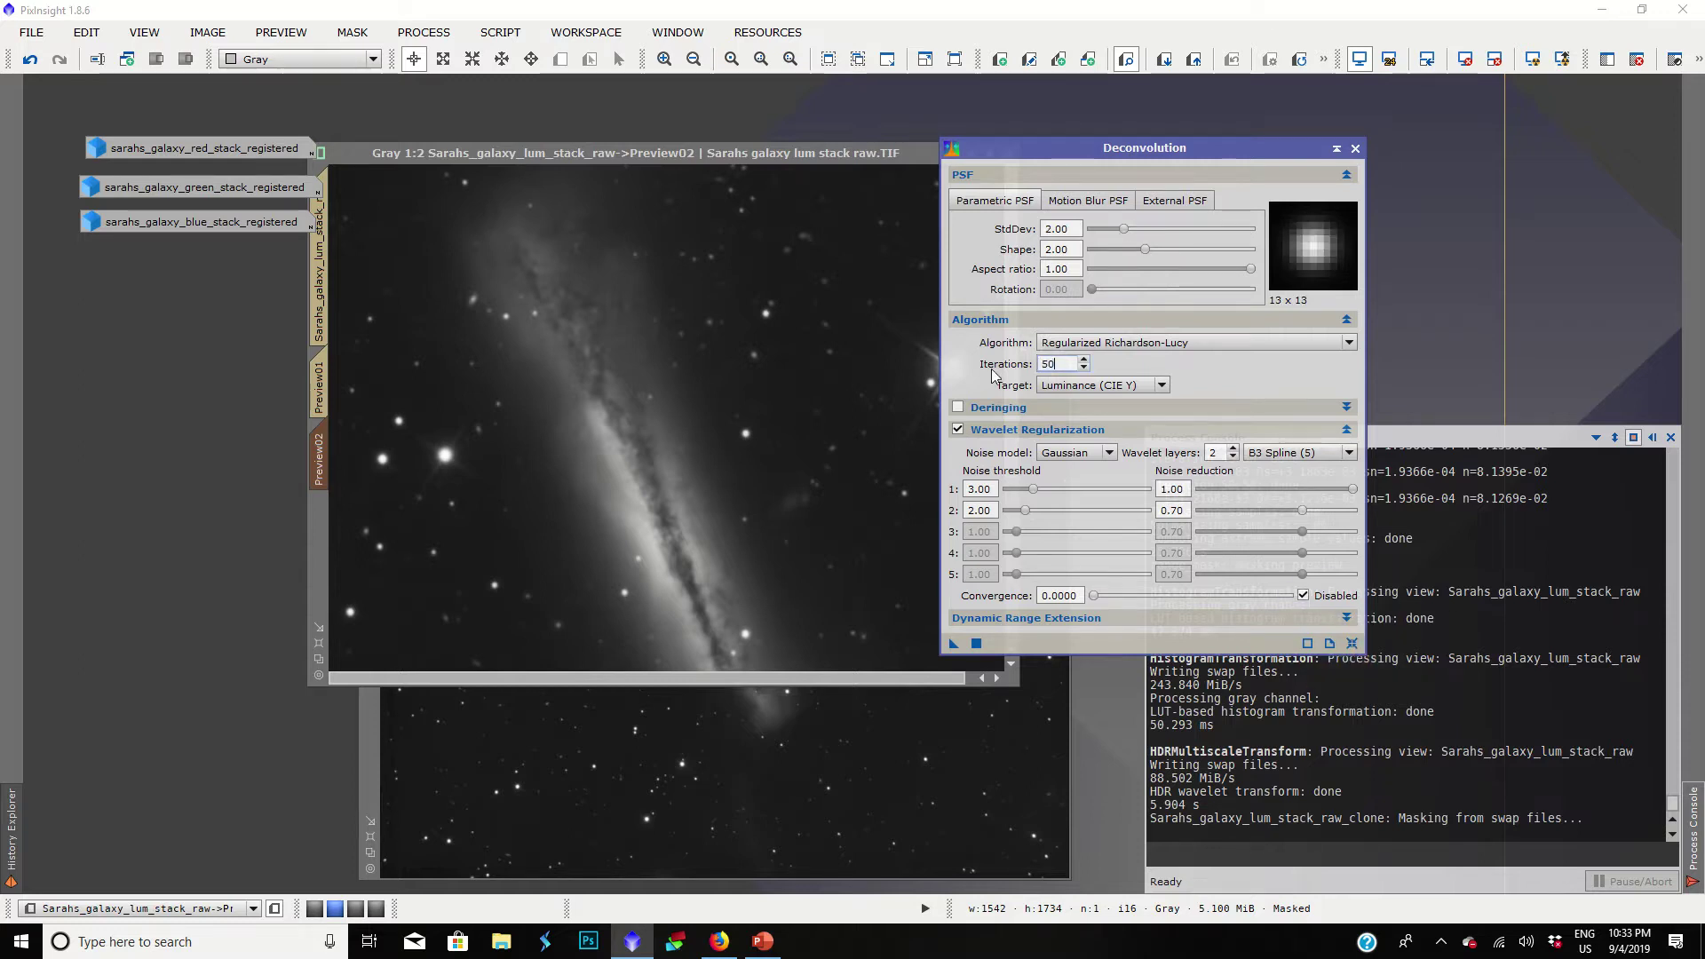
pyautogui.write('50')
pyautogui.click(1123, 229)
pyautogui.moveTo(1126, 226); pyautogui.dragTo(1142, 223)
pyautogui.doubleClick(818, 148)
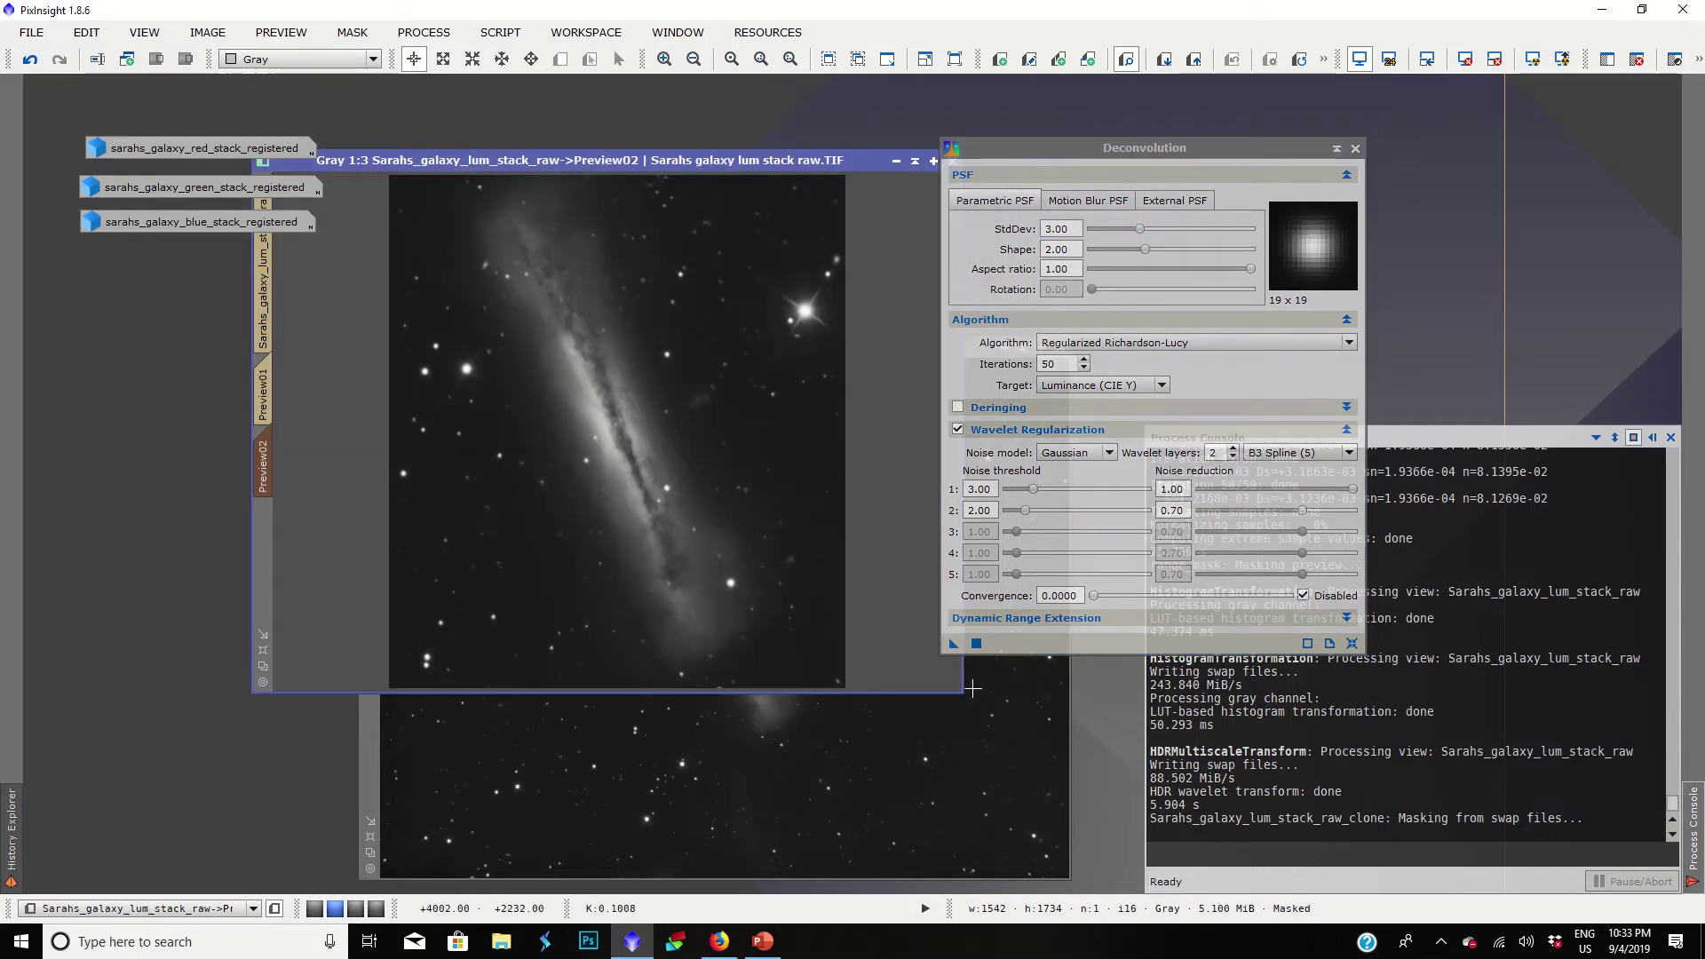
pyautogui.moveTo(951, 642); pyautogui.dragTo(683, 532)
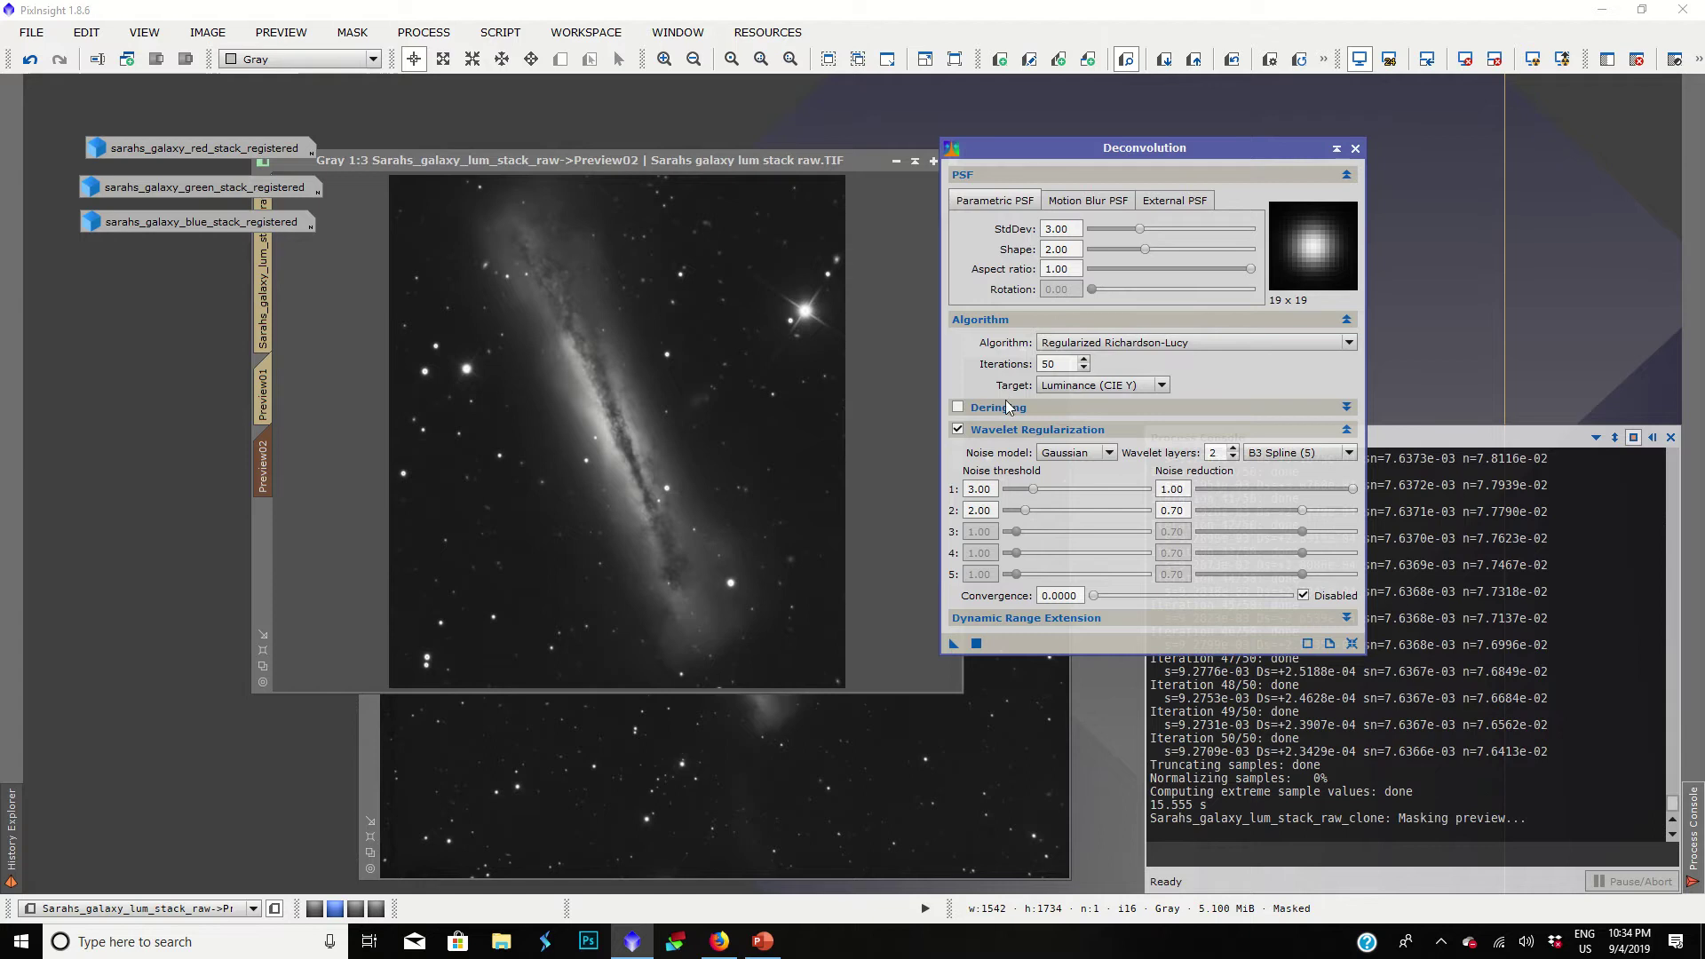
pyautogui.click(1007, 407)
pyautogui.click(958, 406)
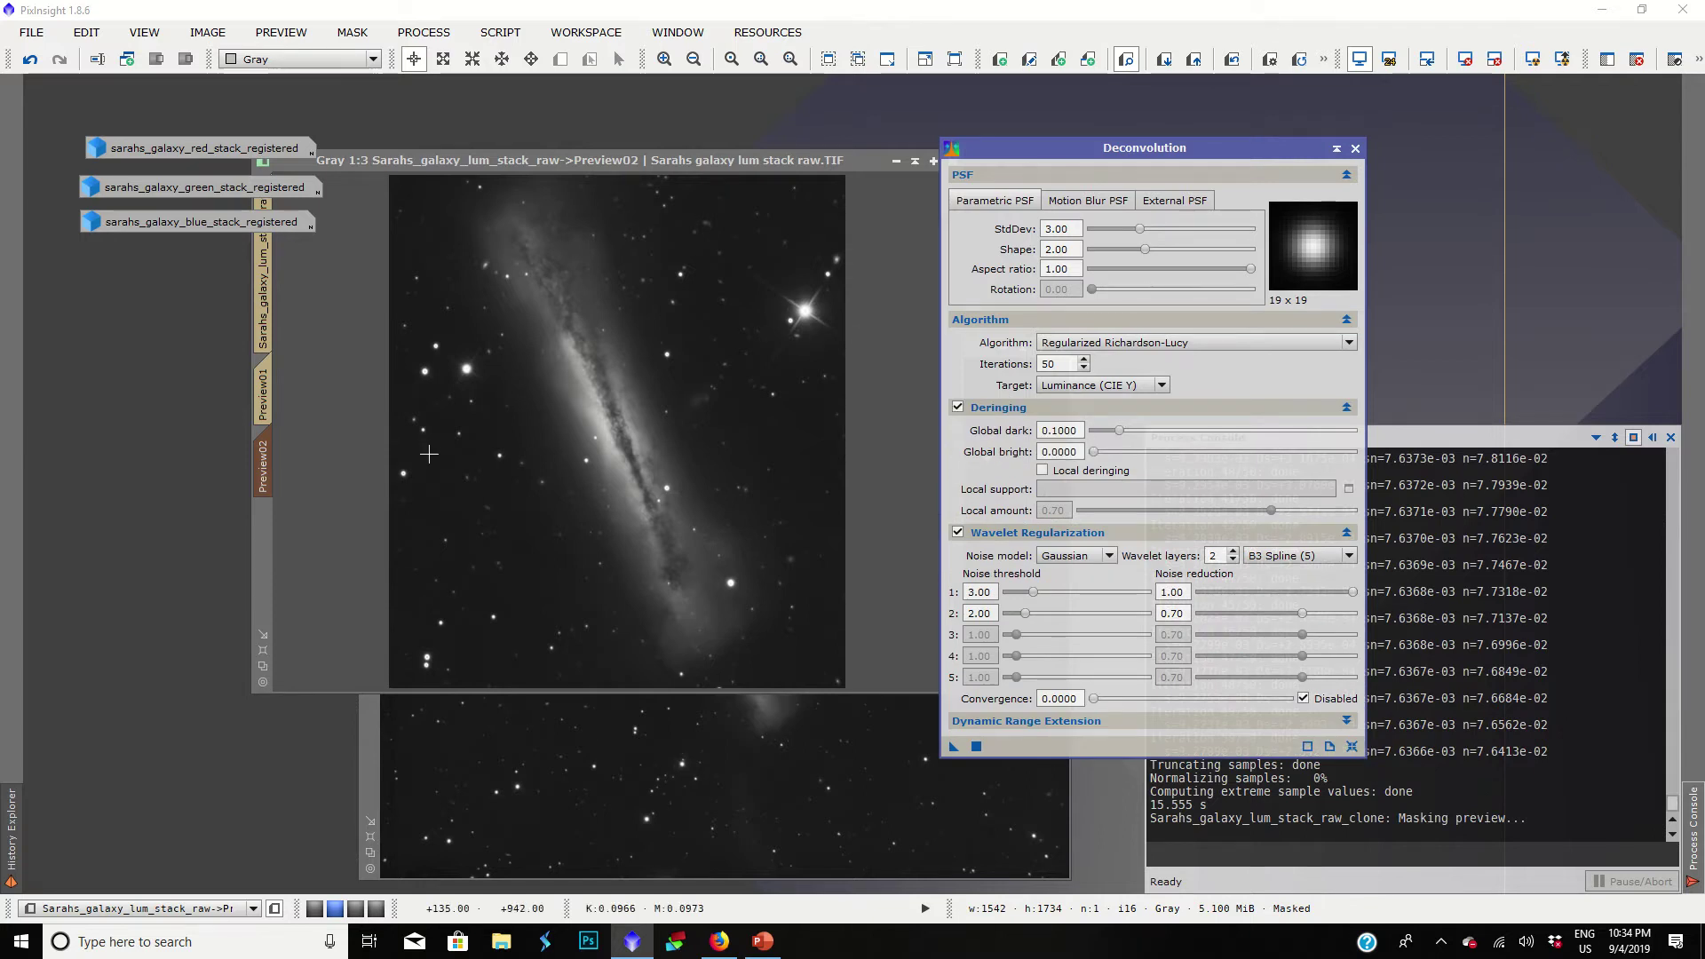
pyautogui.click(958, 408)
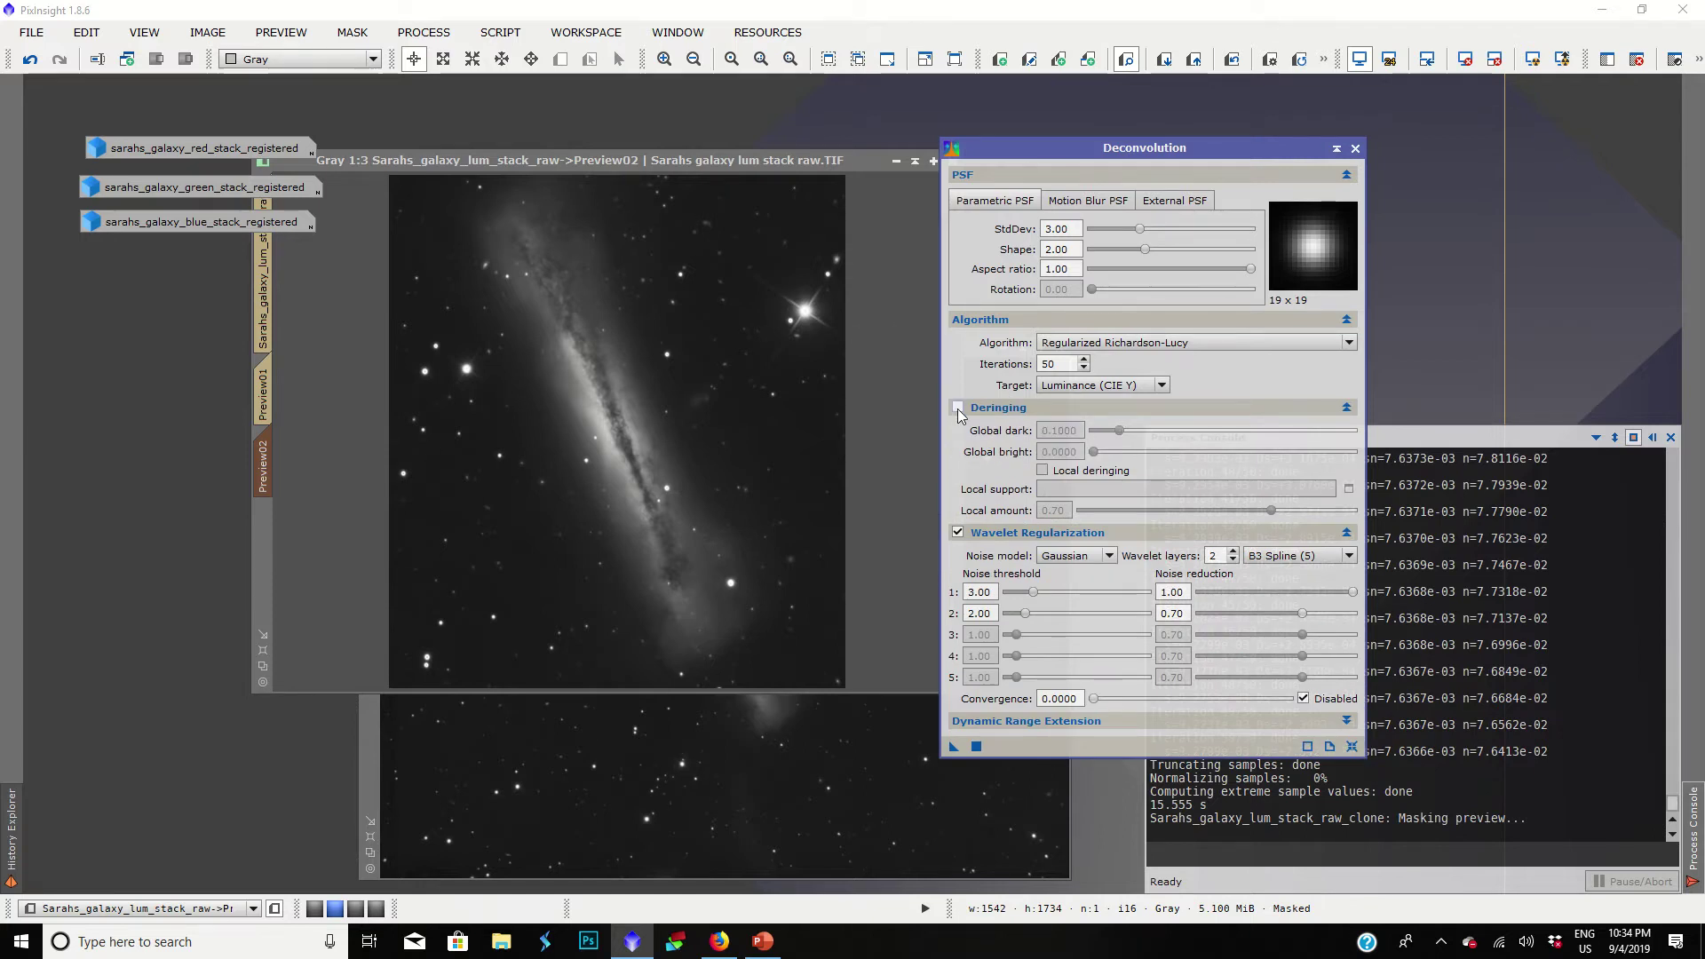
# Step: Examine the dust lane, core and stars in the deconvolved second preview at magnifications up to 4:1
pyautogui.click(605, 428)
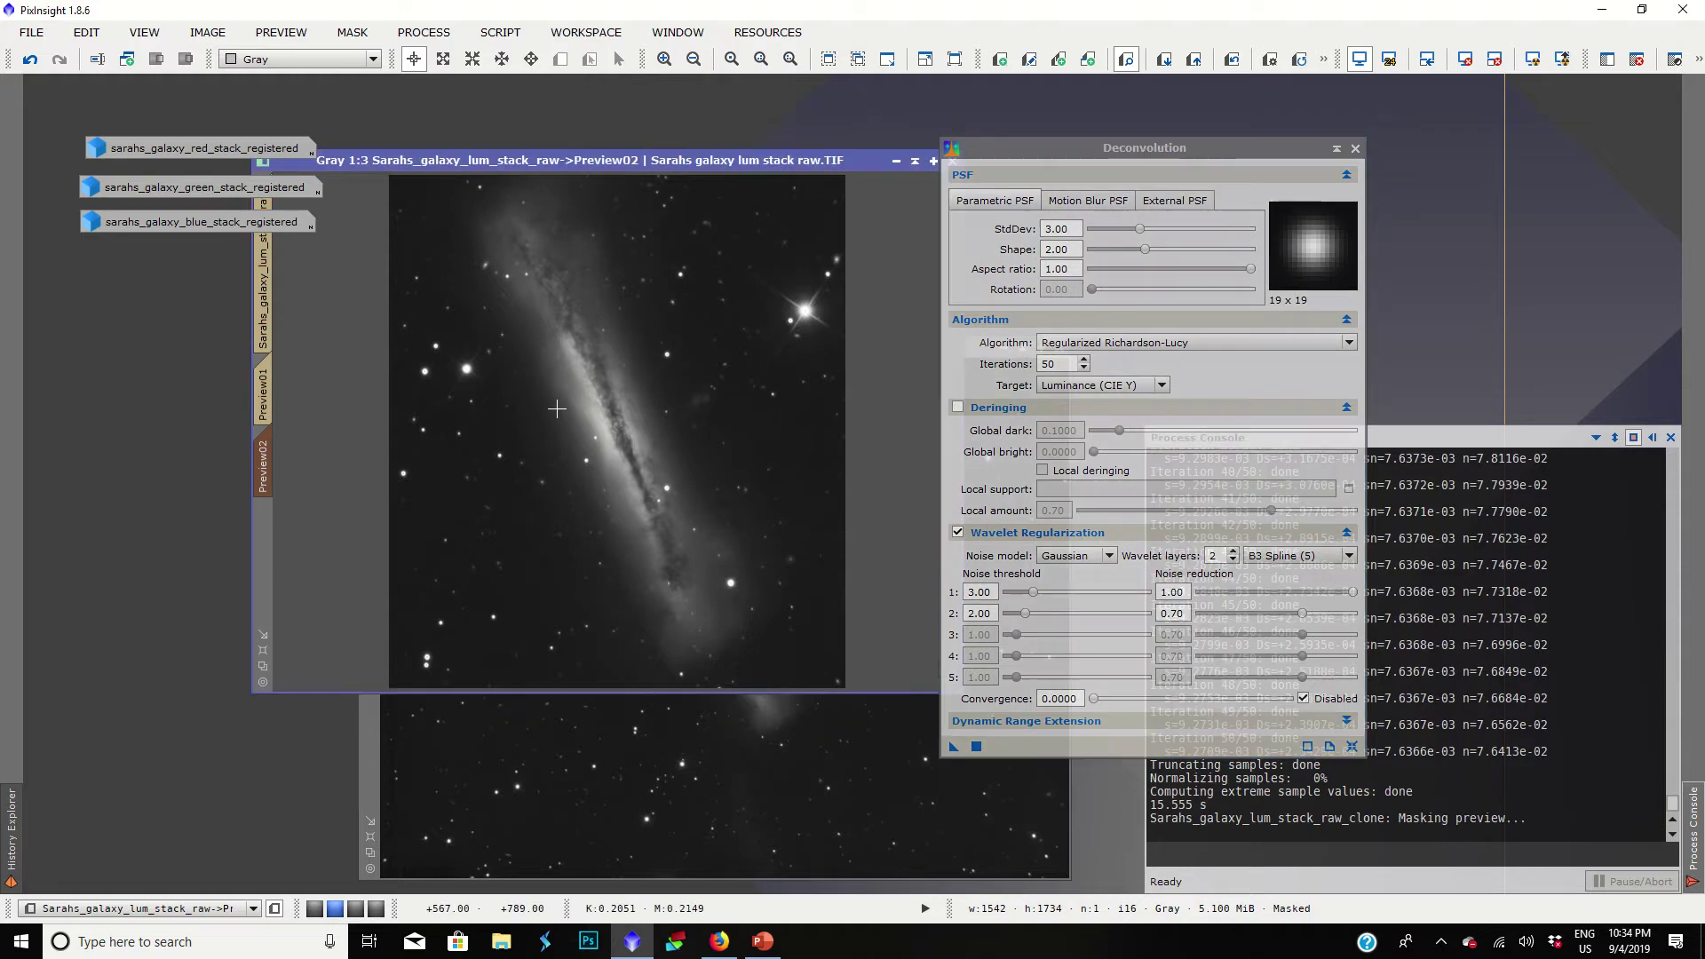
pyautogui.scroll(2, 604, 426)
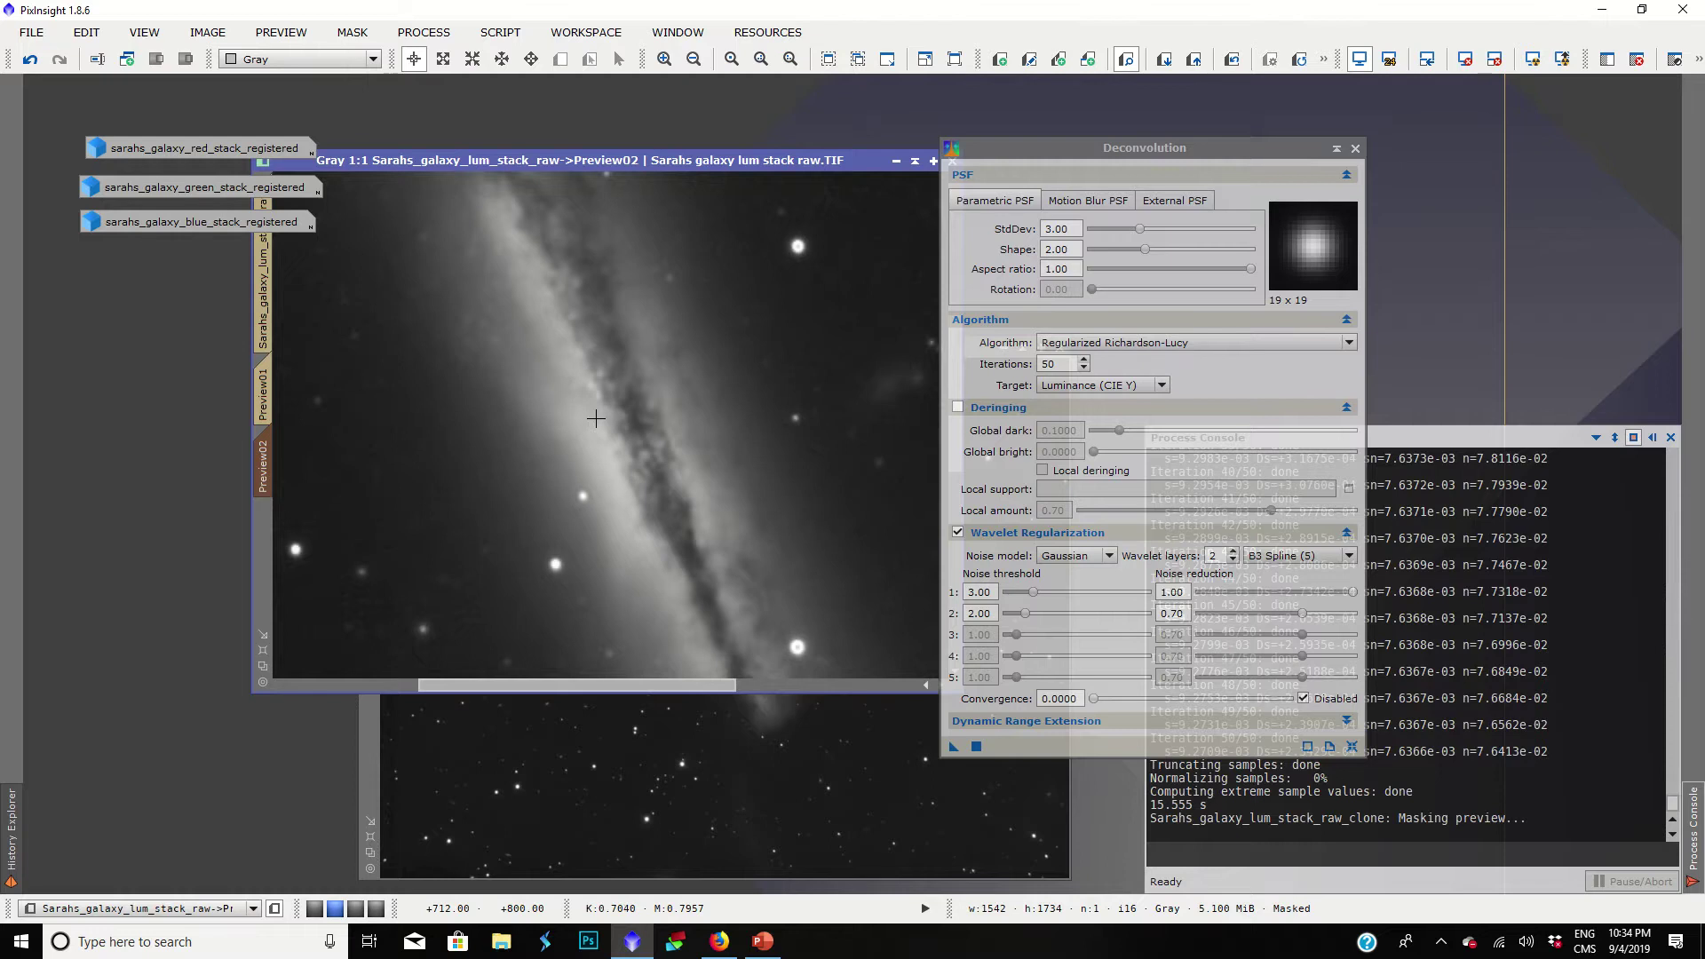
pyautogui.scroll(-1, 596, 418)
pyautogui.scroll(1, 596, 418)
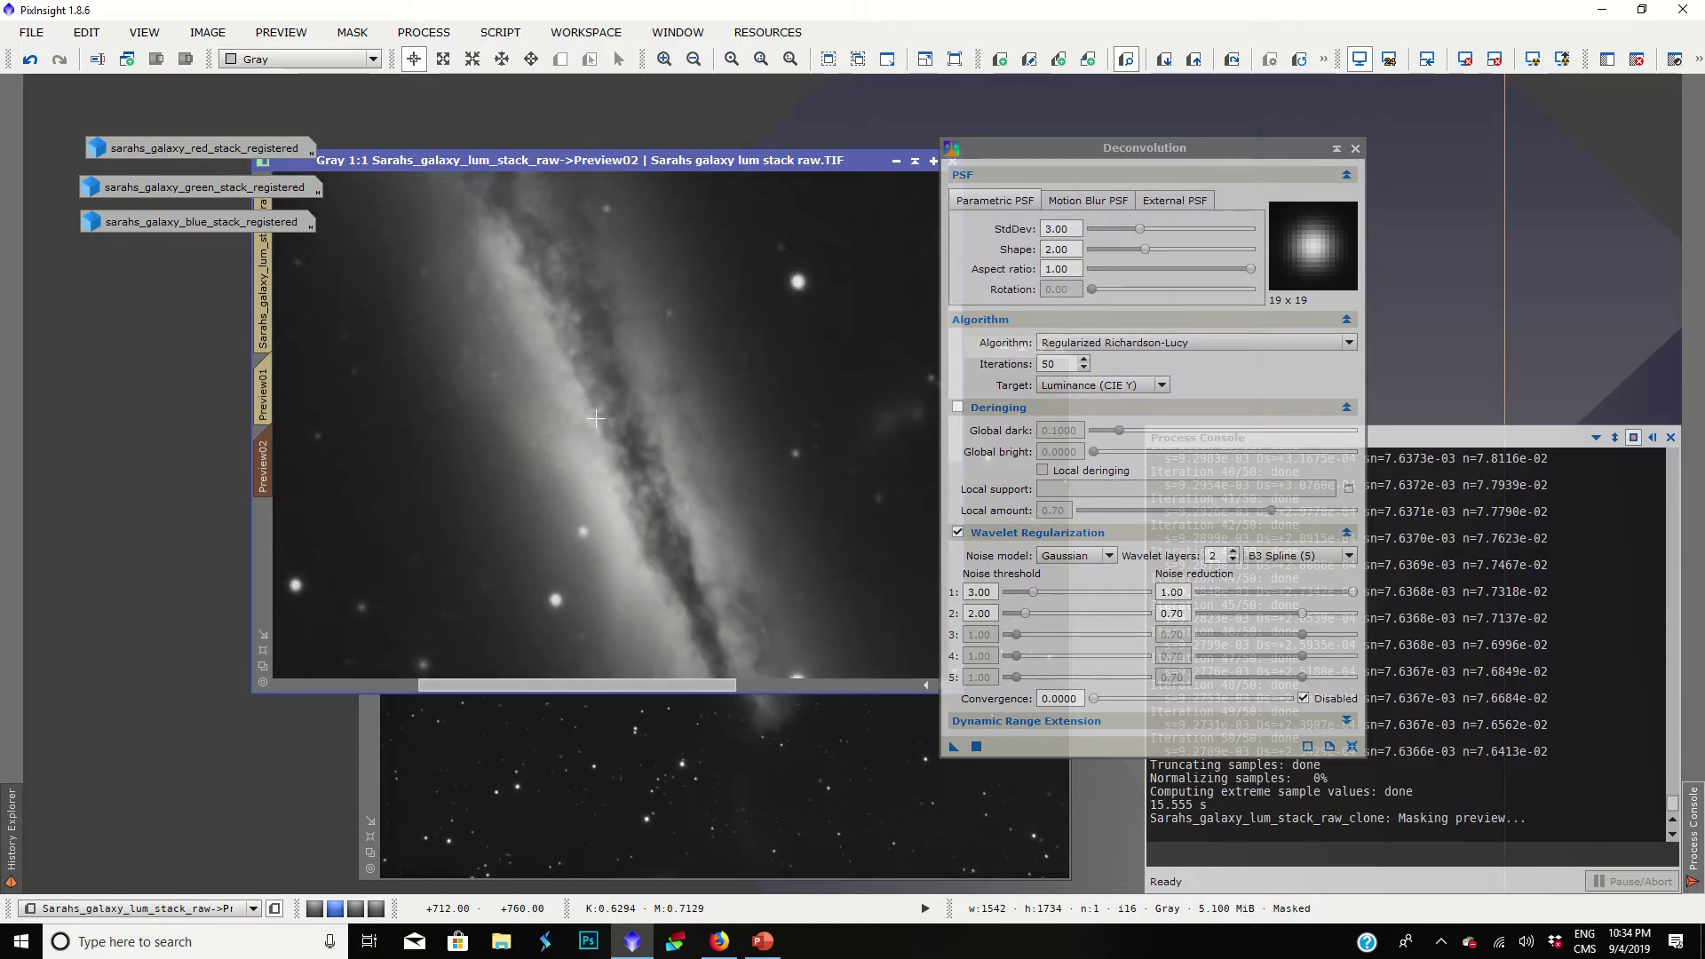
pyautogui.scroll(3, 596, 418)
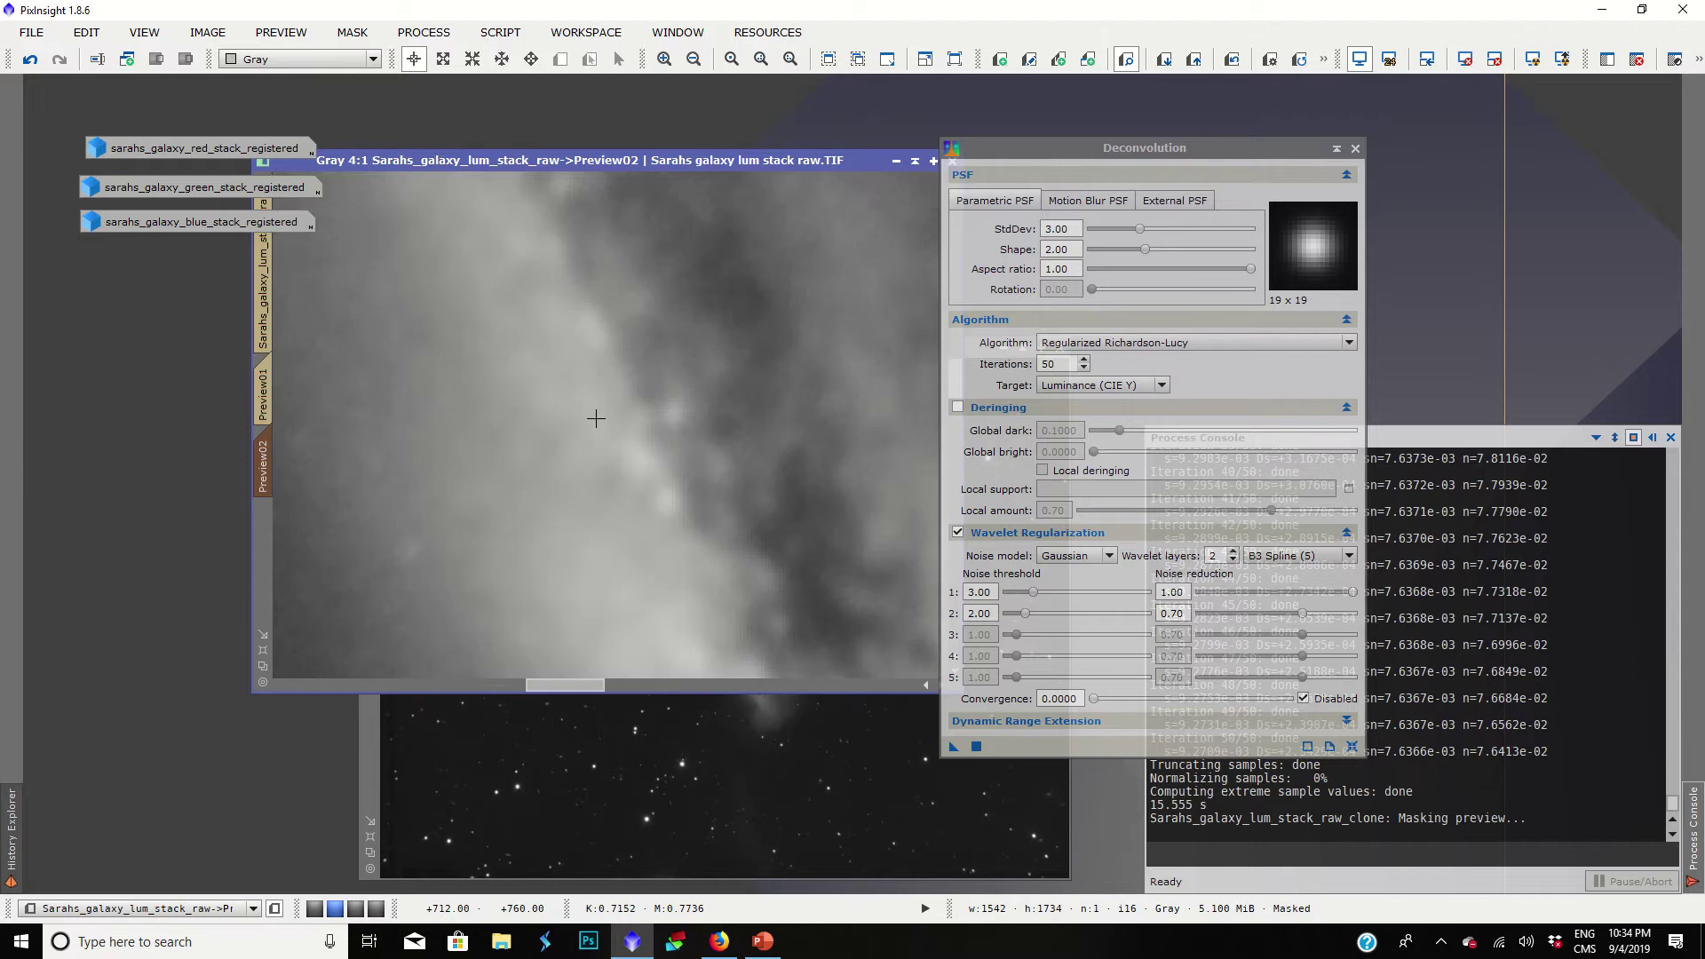
pyautogui.scroll(-1, 595, 418)
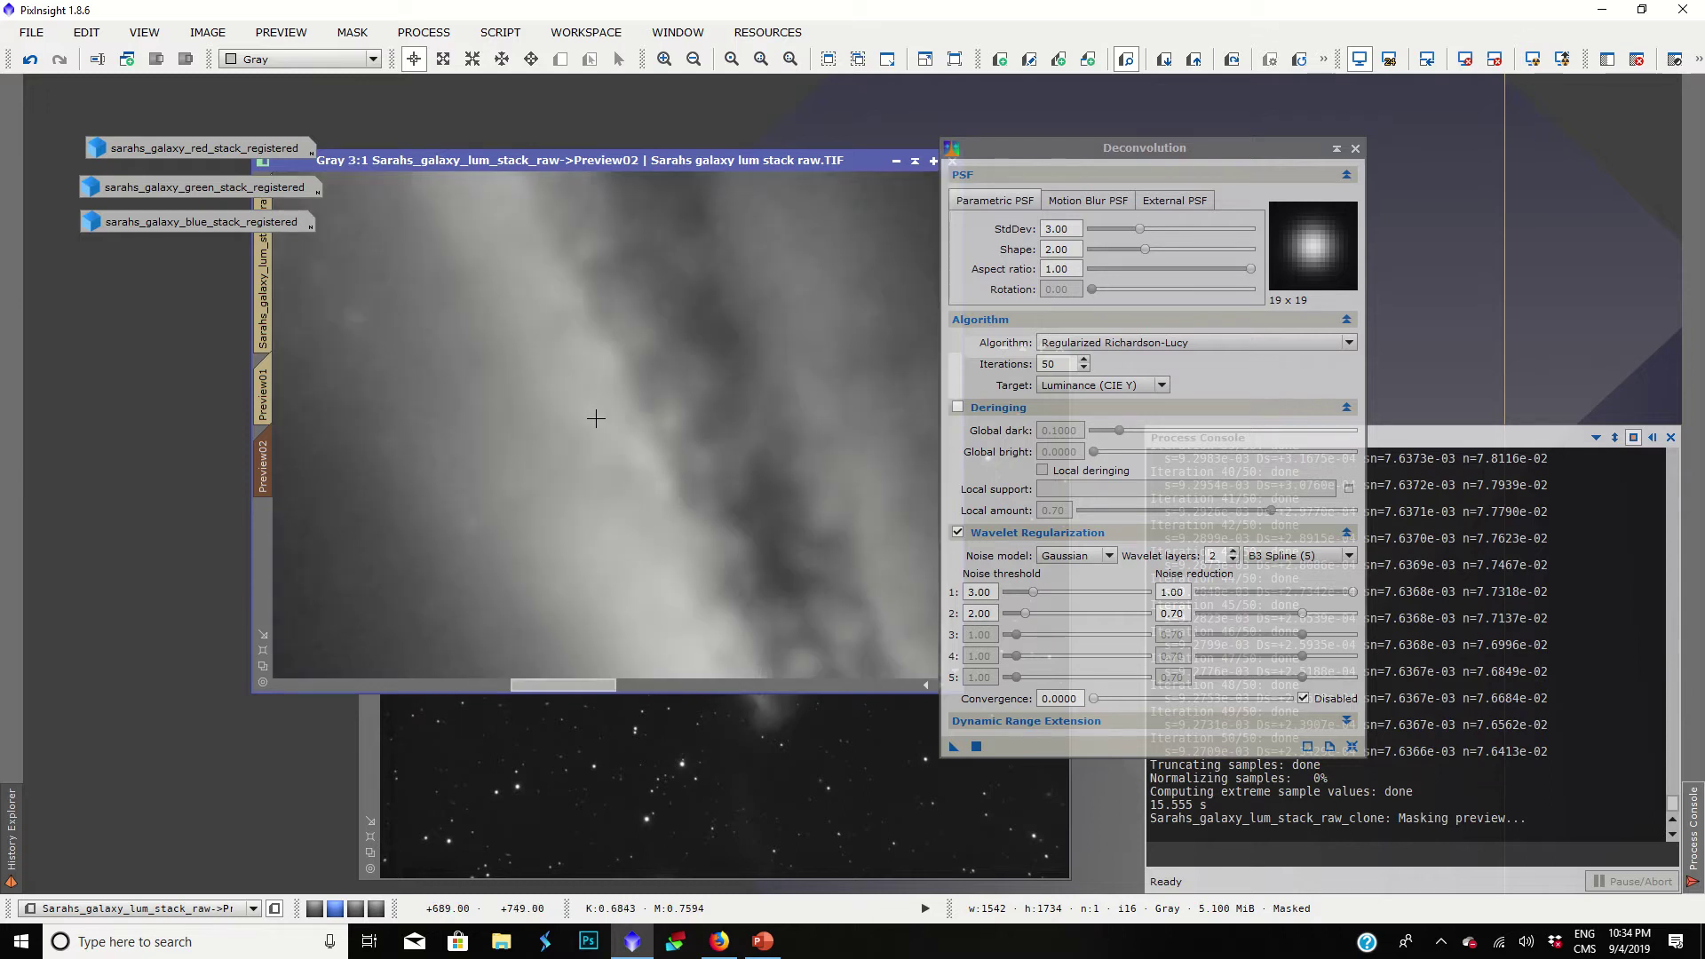
pyautogui.scroll(1, 595, 418)
pyautogui.scroll(-3, 596, 418)
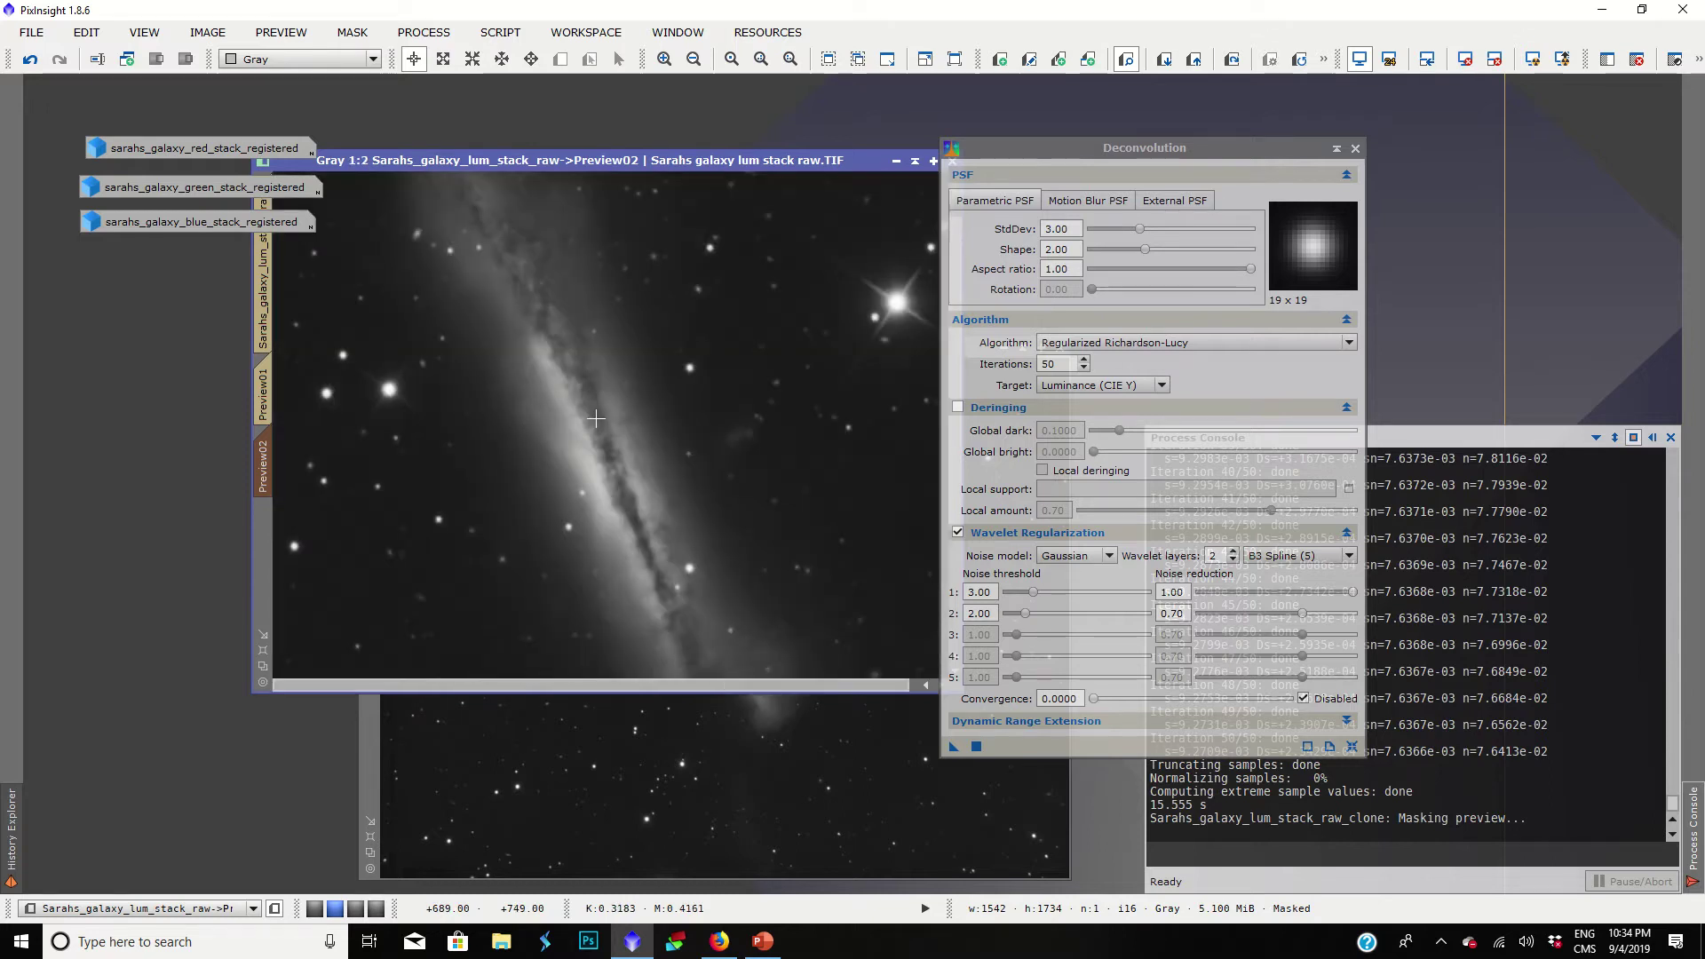
pyautogui.scroll(3, 749, 415)
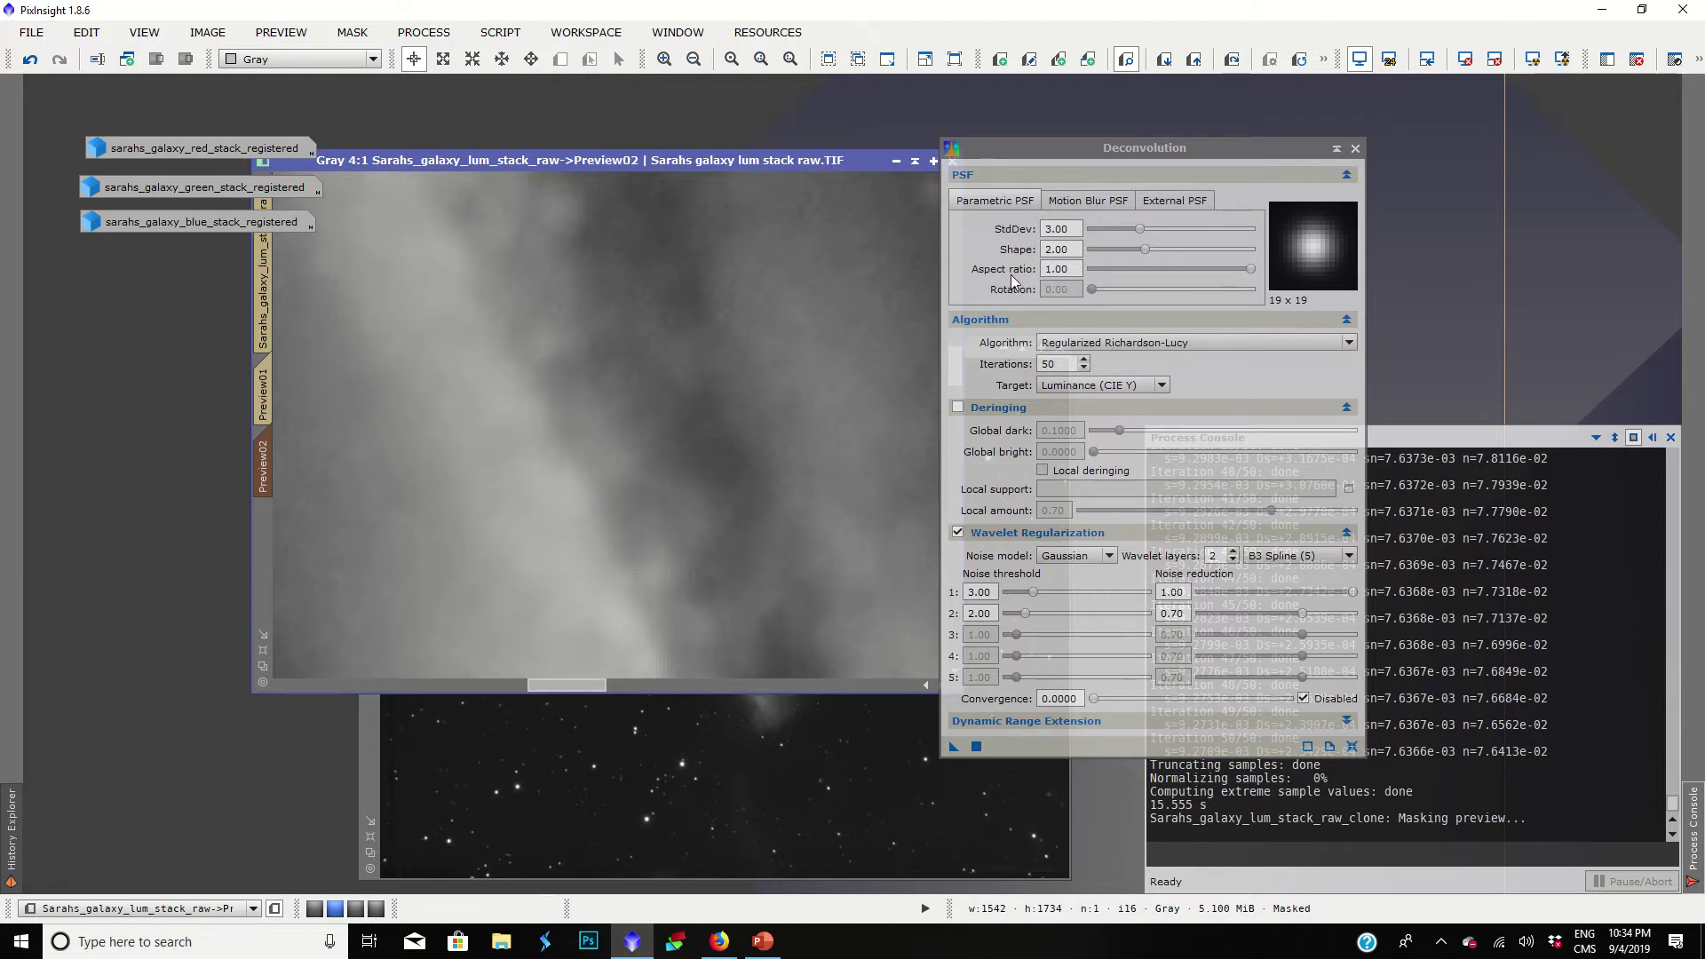
# Step: Set the PSF standard deviation to 1.90 and apply Deconvolution to the second preview
pyautogui.moveTo(1139, 229); pyautogui.dragTo(1121, 230)
pyautogui.click(808, 359)
pyautogui.scroll(-1, 809, 359)
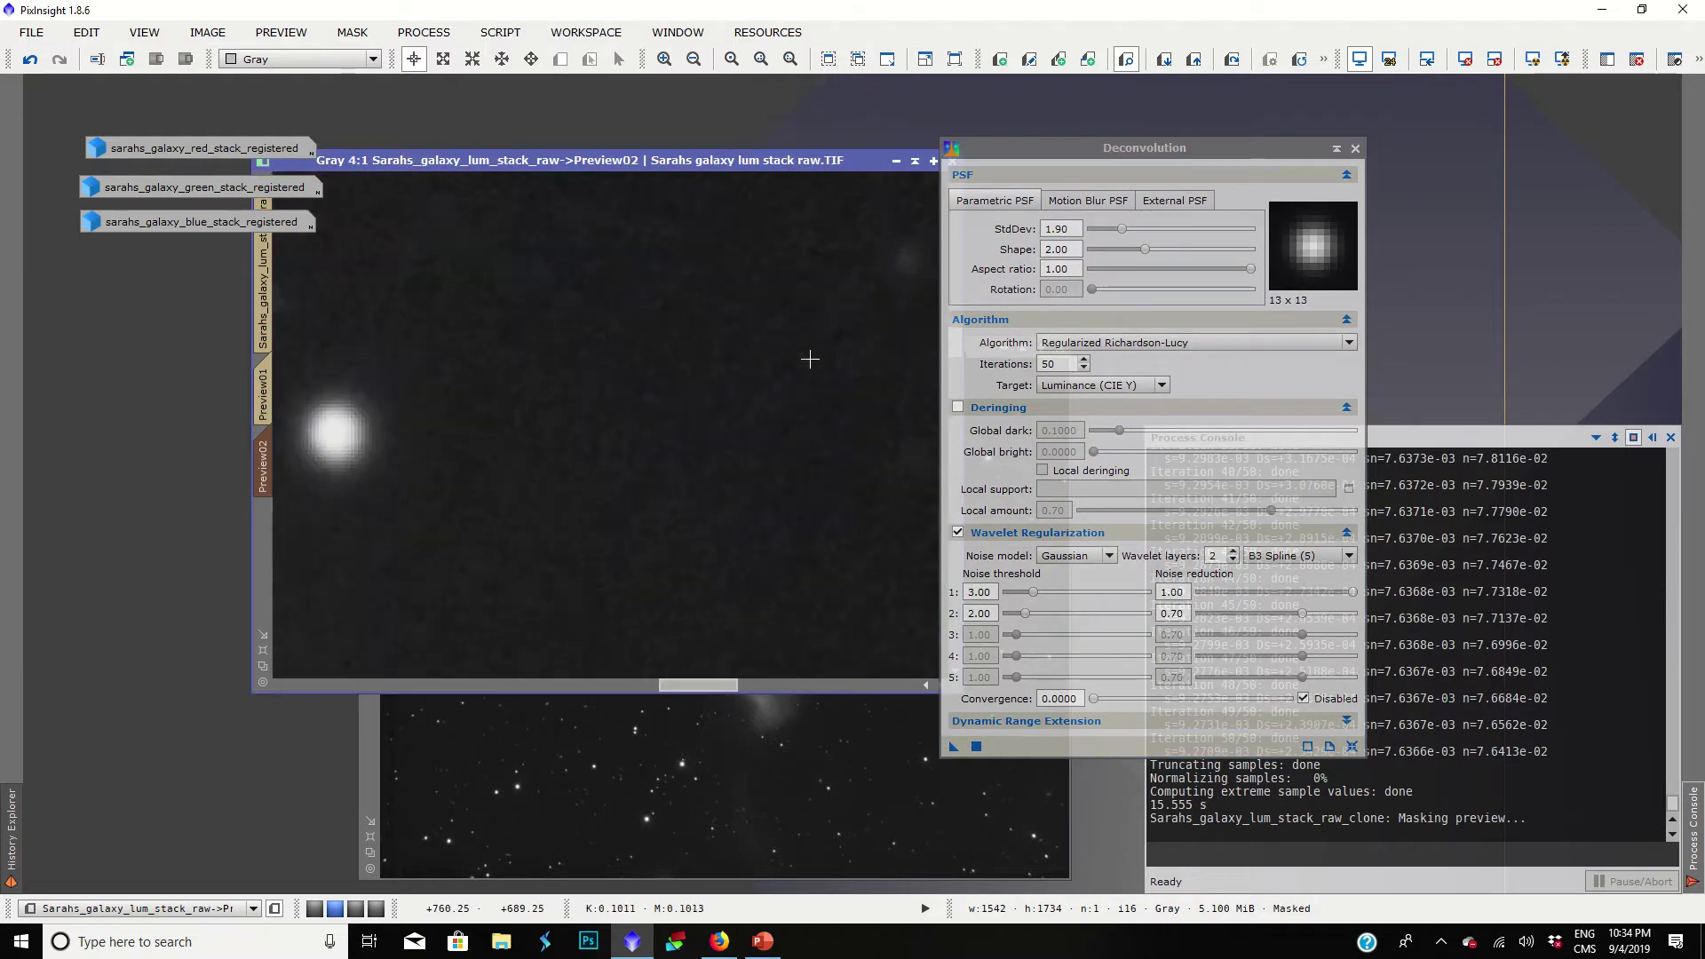
pyautogui.scroll(-3, 810, 358)
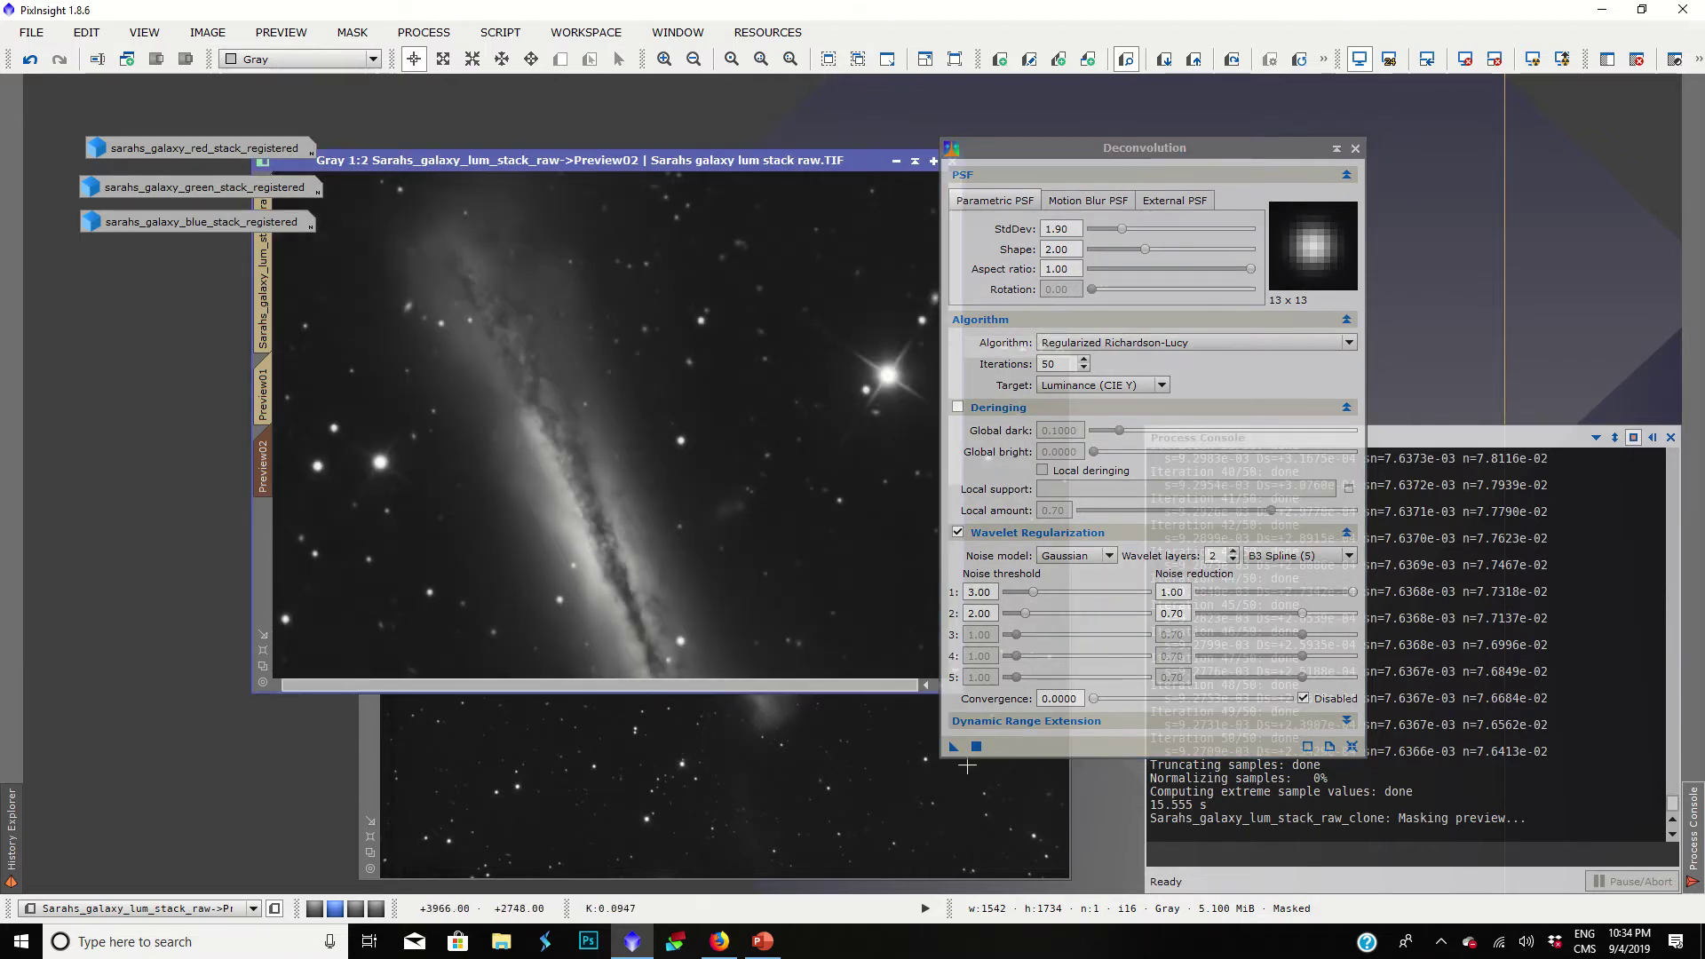
pyautogui.moveTo(953, 746); pyautogui.dragTo(624, 498)
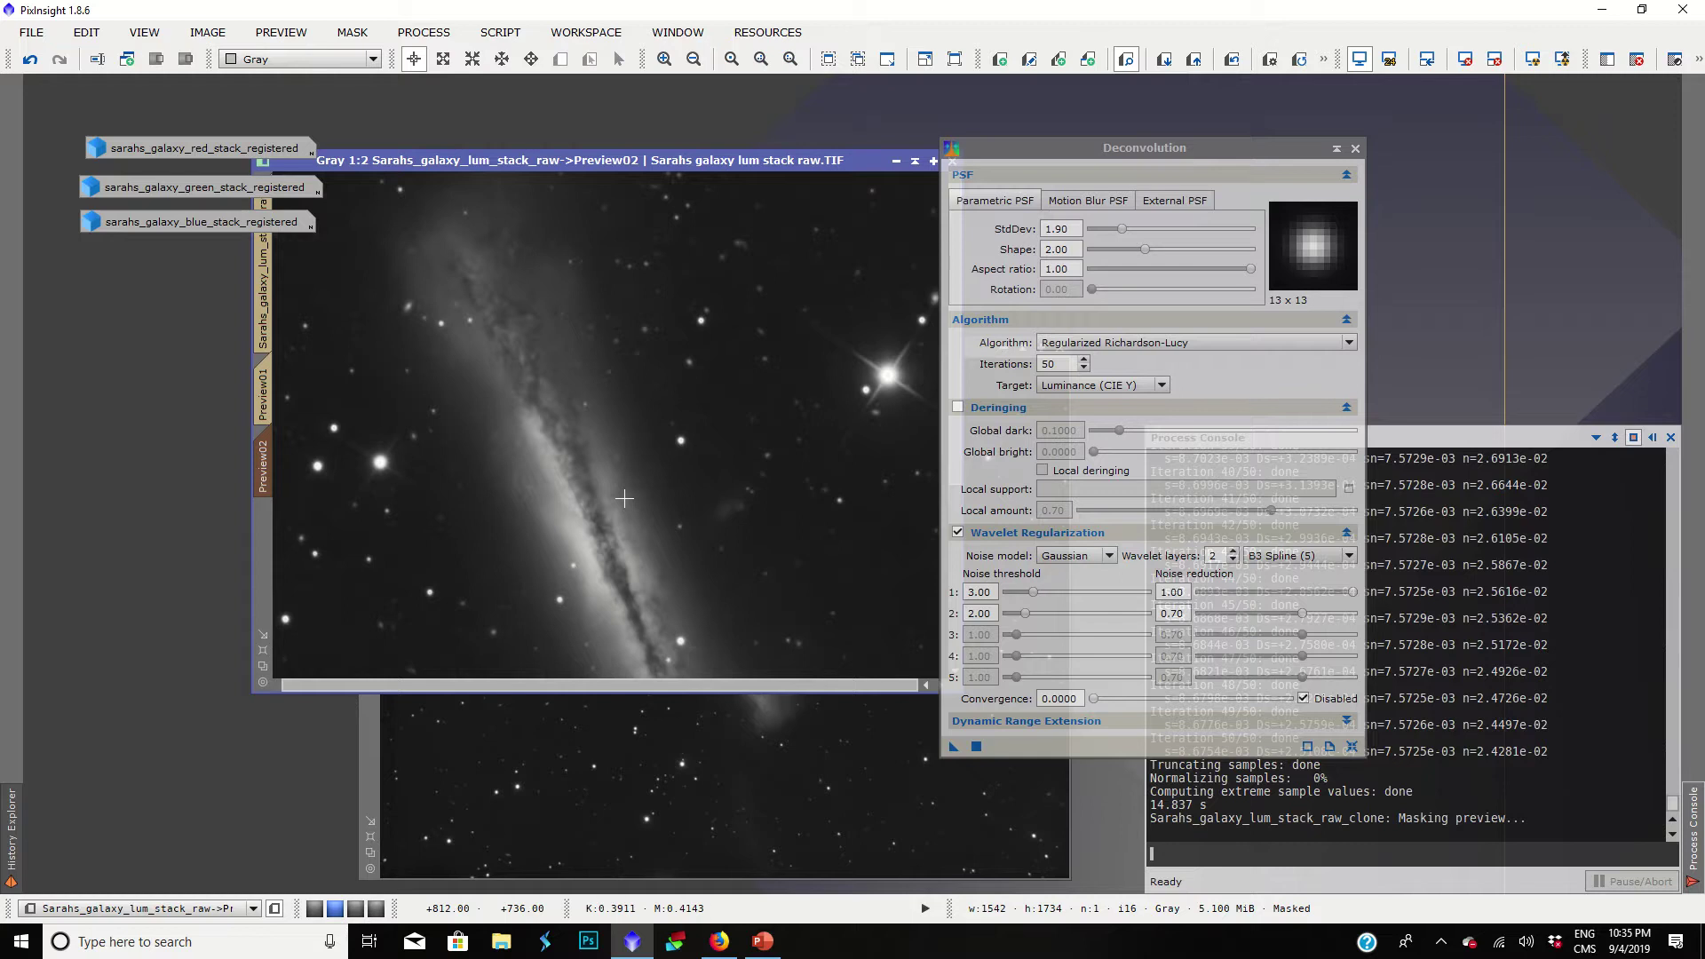
# Step: Inspect the galaxy detail in the second preview at several magnifications and move the image window clear of the Deconvolution dialog
pyautogui.scroll(-2, 624, 499)
pyautogui.scroll(3, 636, 371)
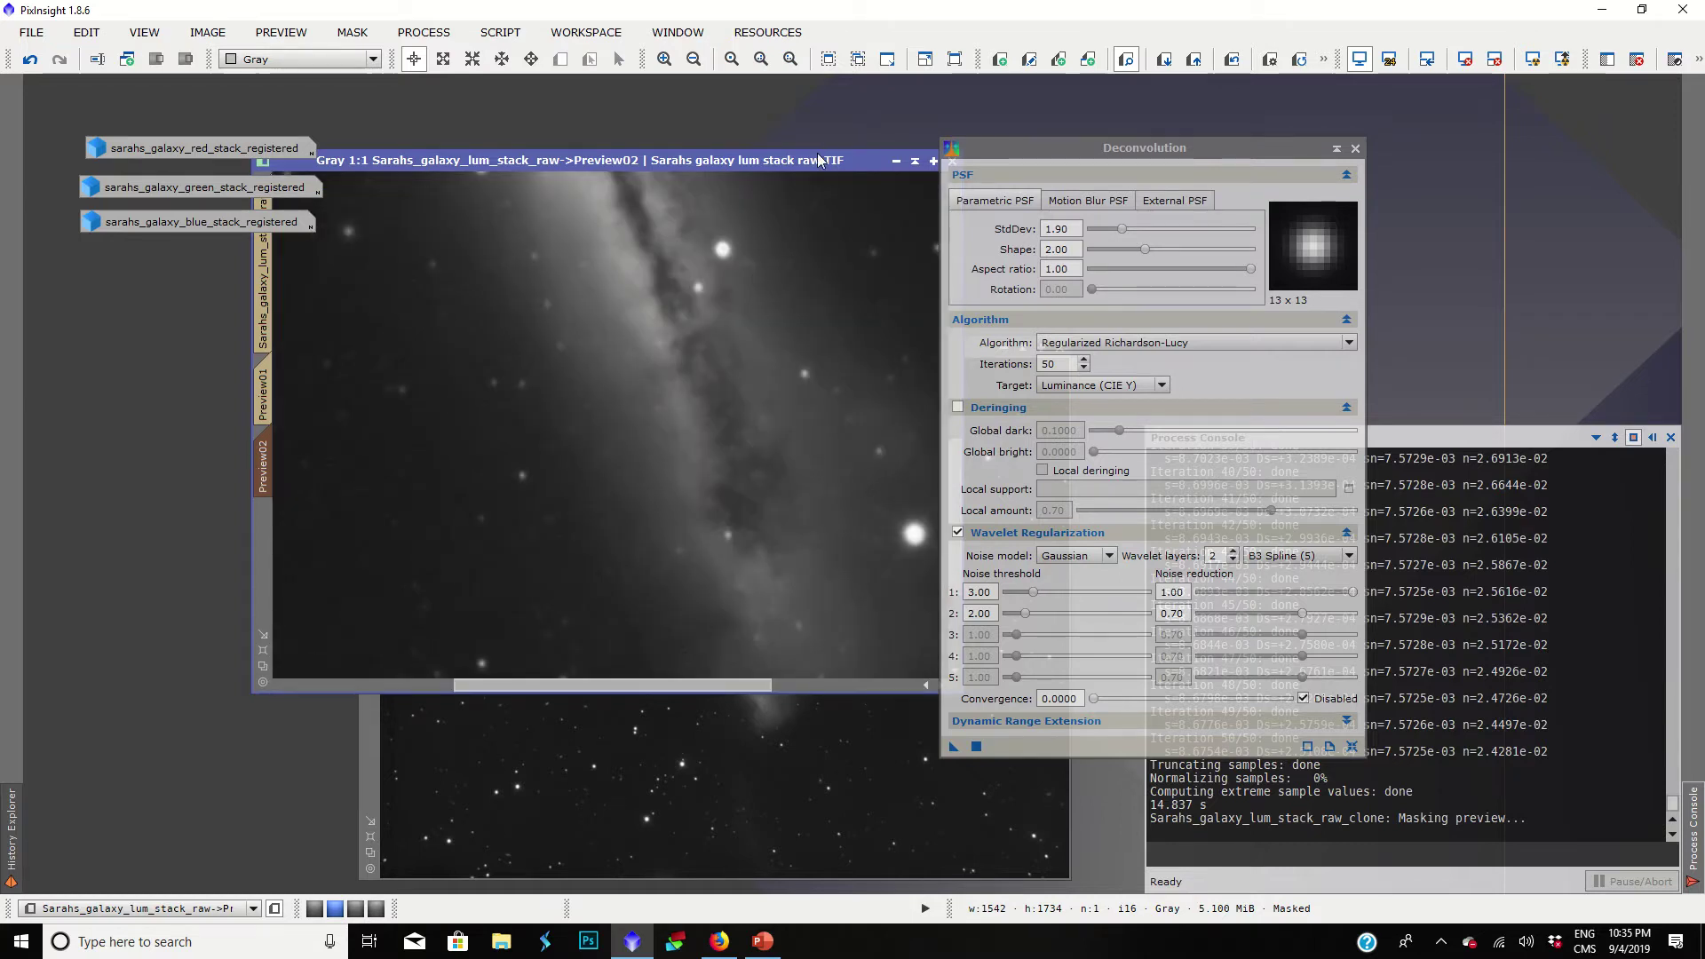
pyautogui.moveTo(819, 160); pyautogui.dragTo(761, 182)
pyautogui.moveTo(884, 399); pyautogui.dragTo(908, 400)
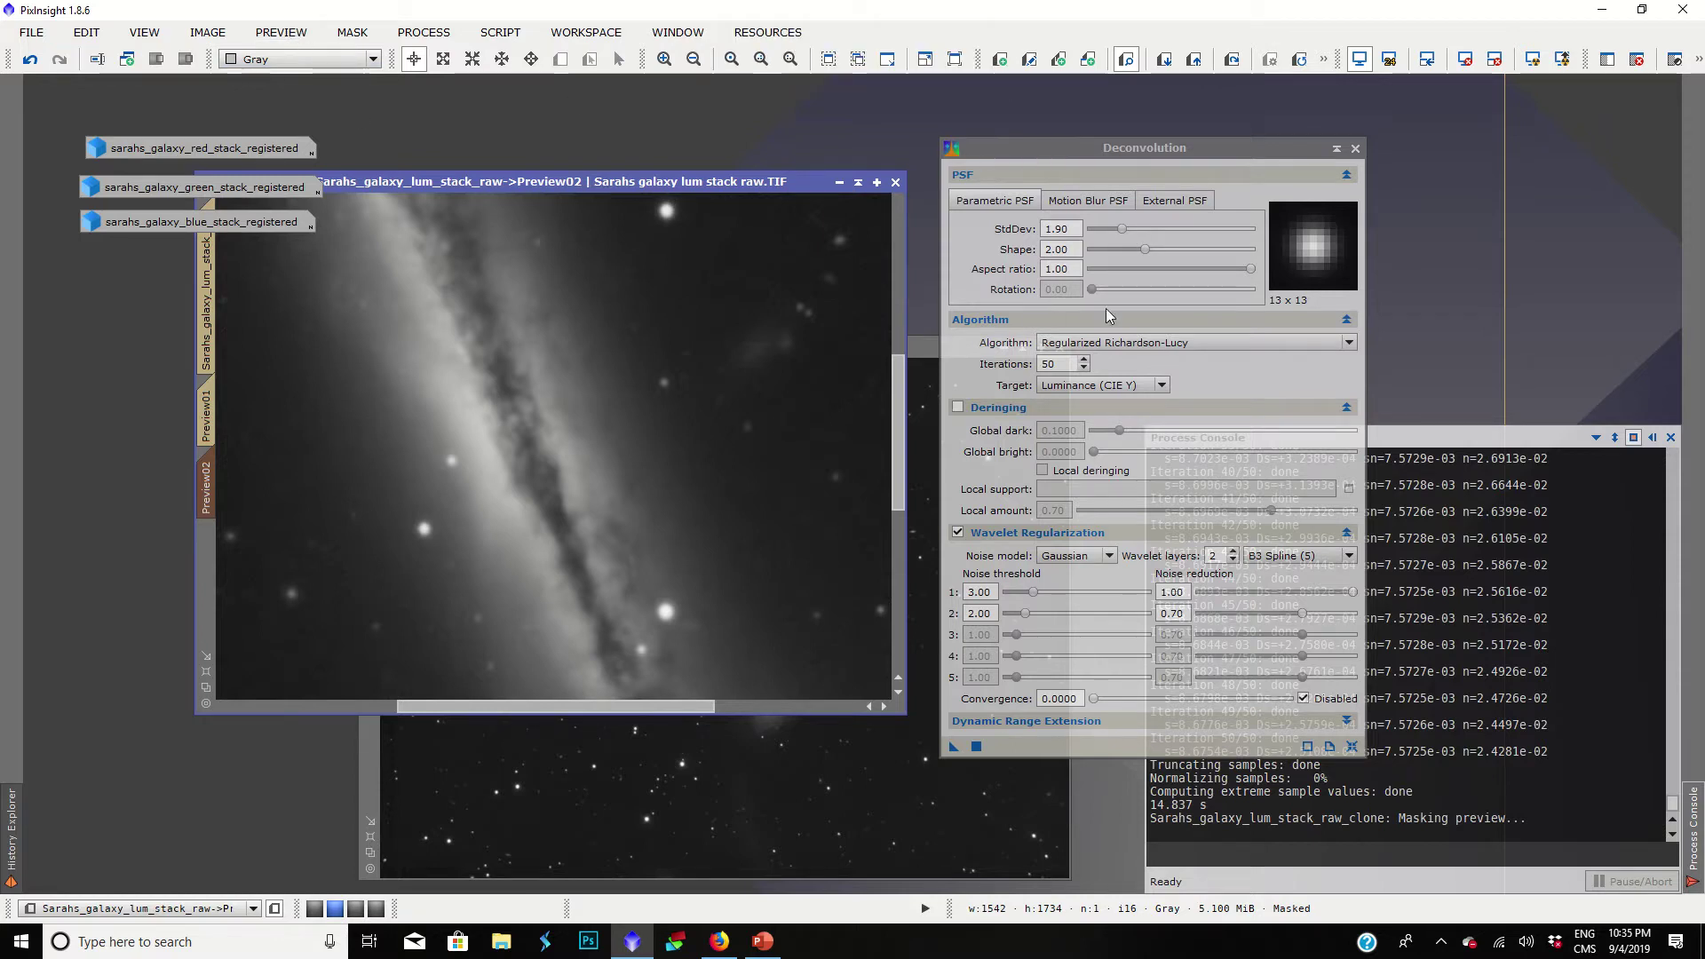
pyautogui.click(280, 32)
pyautogui.moveTo(424, 32)
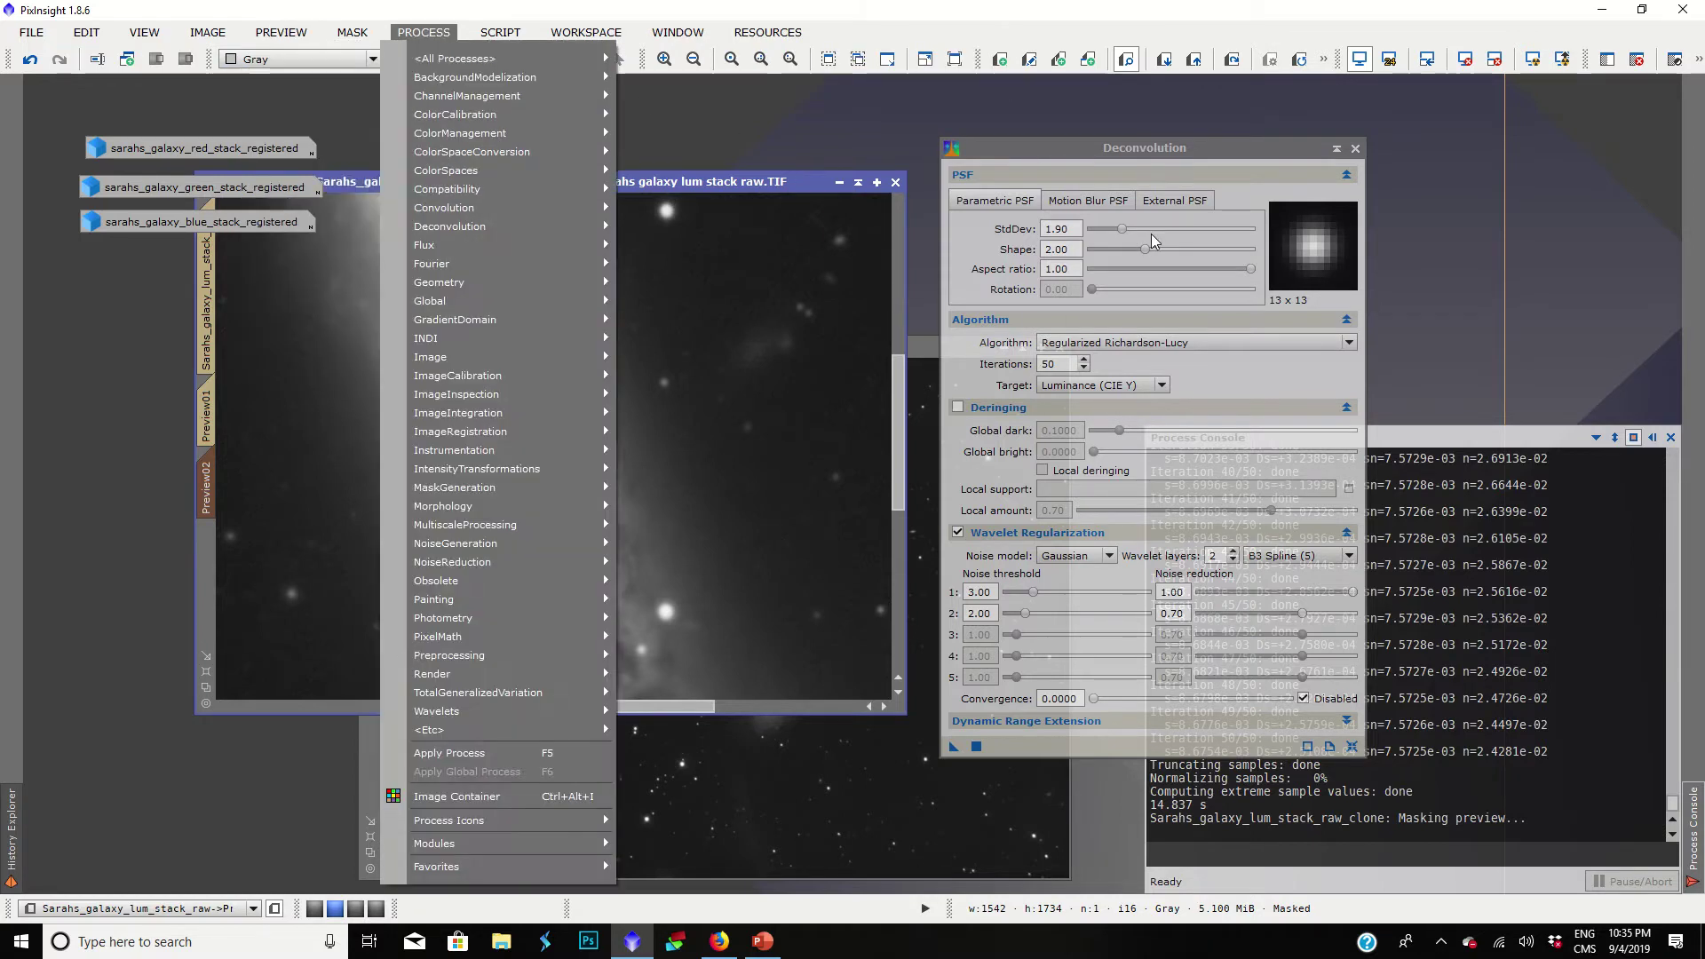
pyautogui.click(1082, 241)
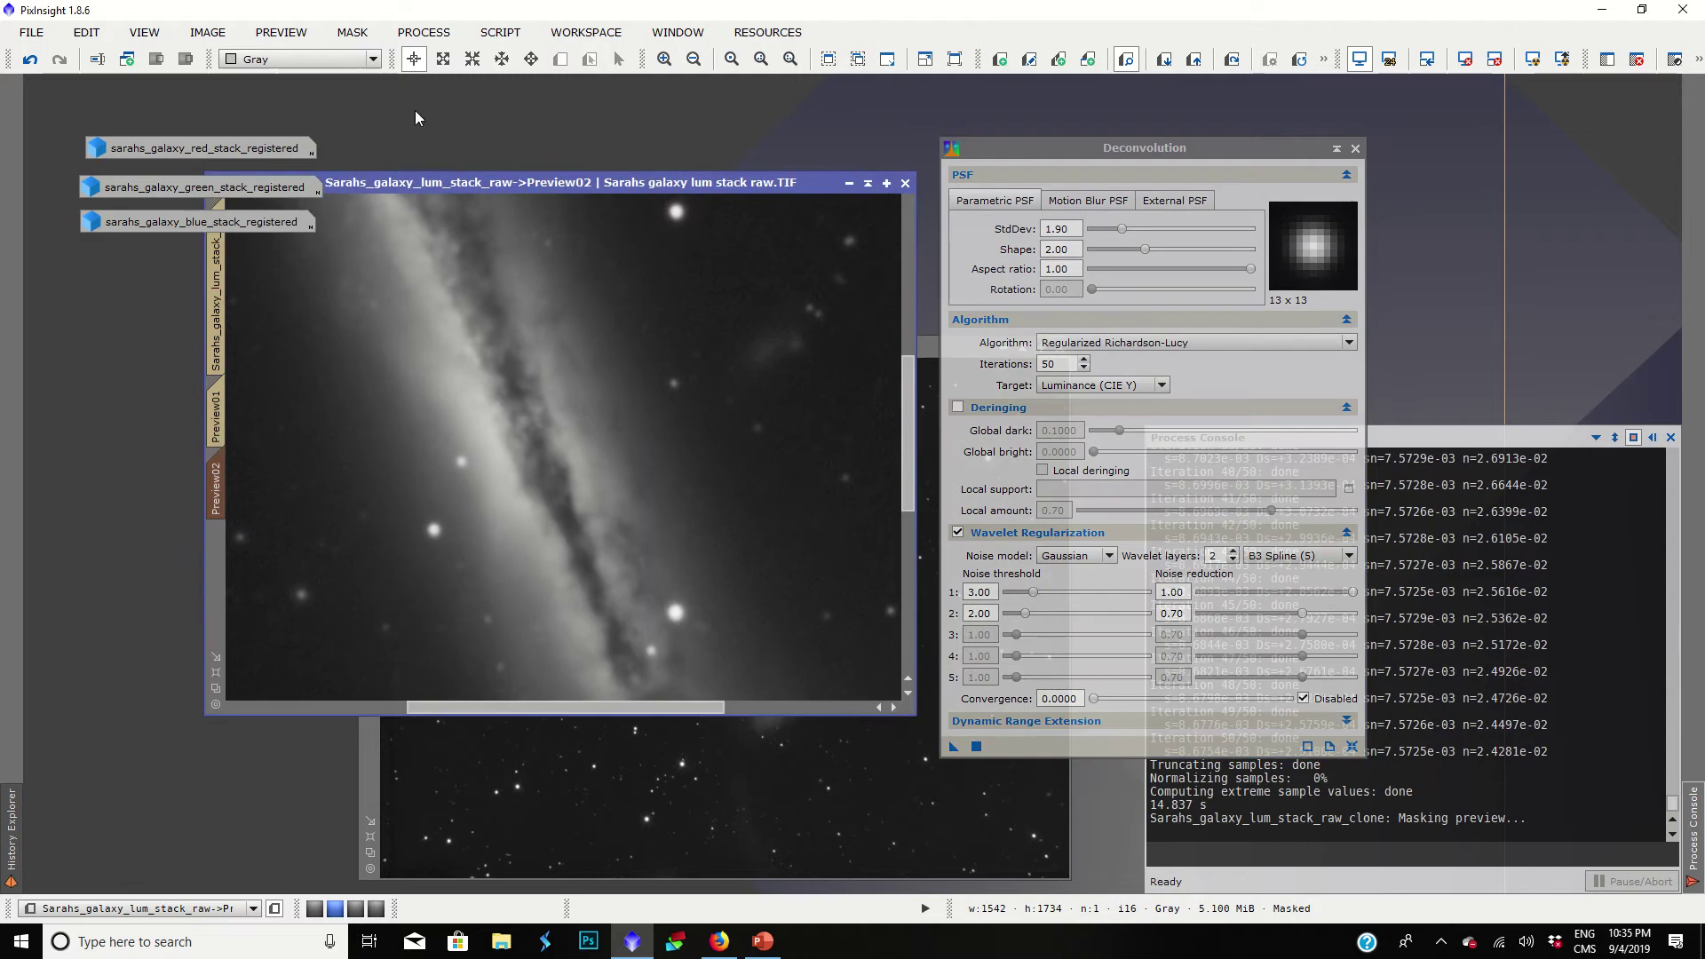
# Step: Remove the mask from the luminance image and display the full image instead of the second preview
pyautogui.click(352, 32)
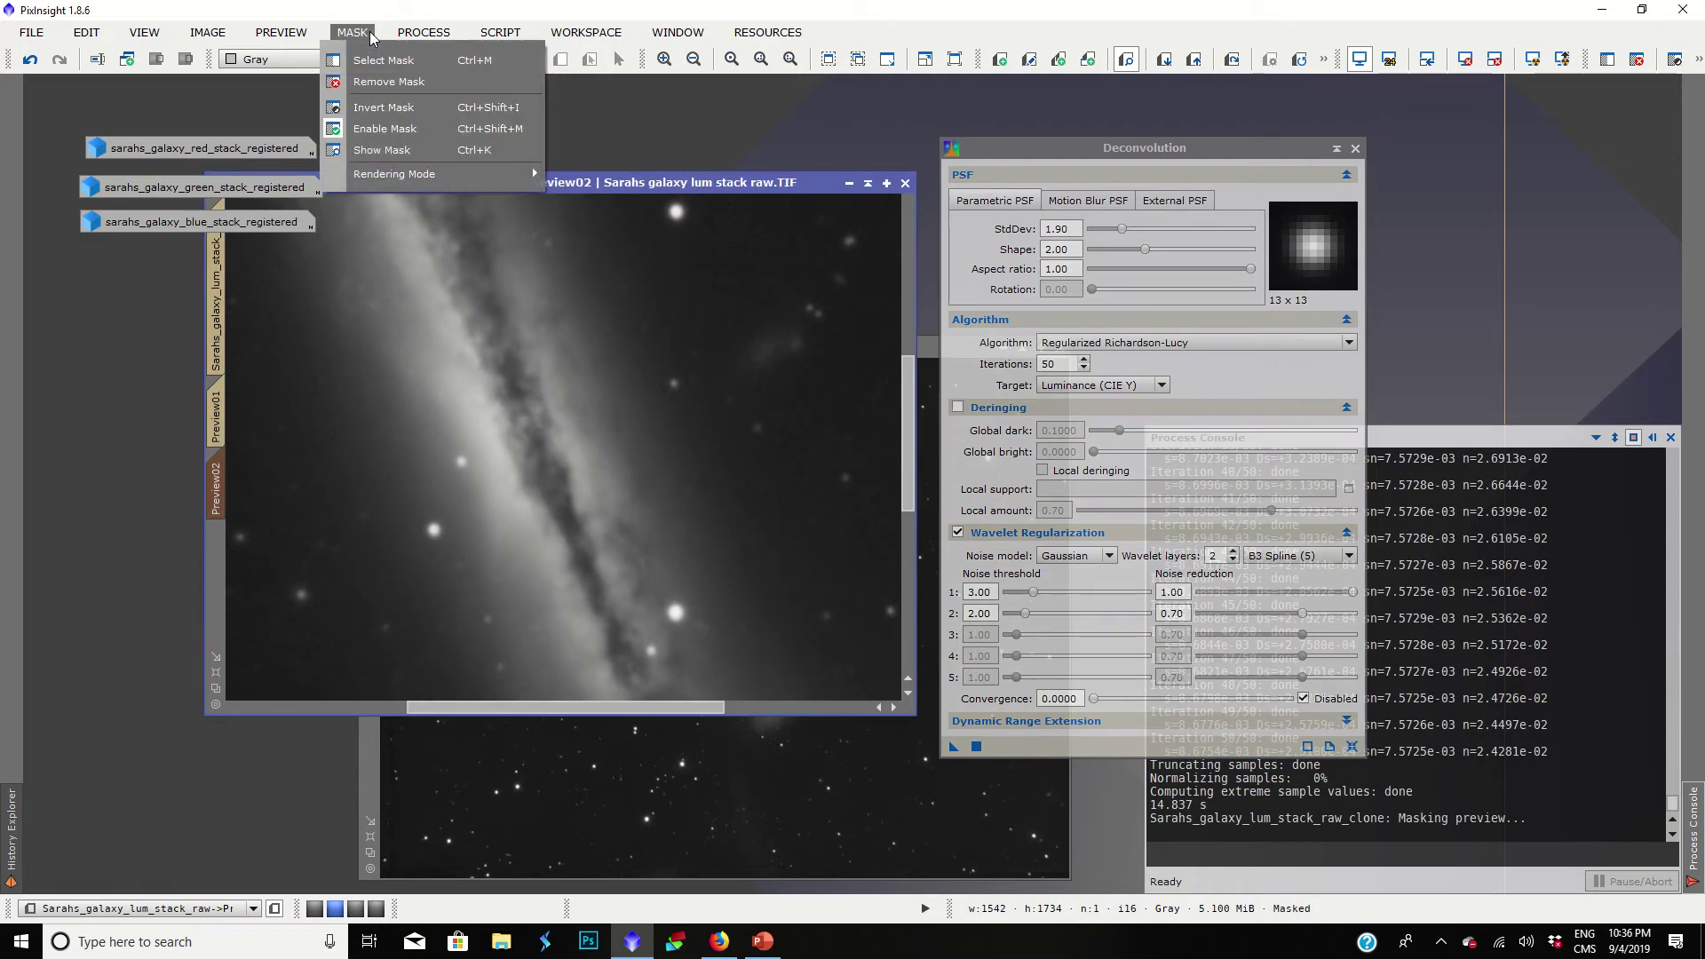
pyautogui.click(369, 82)
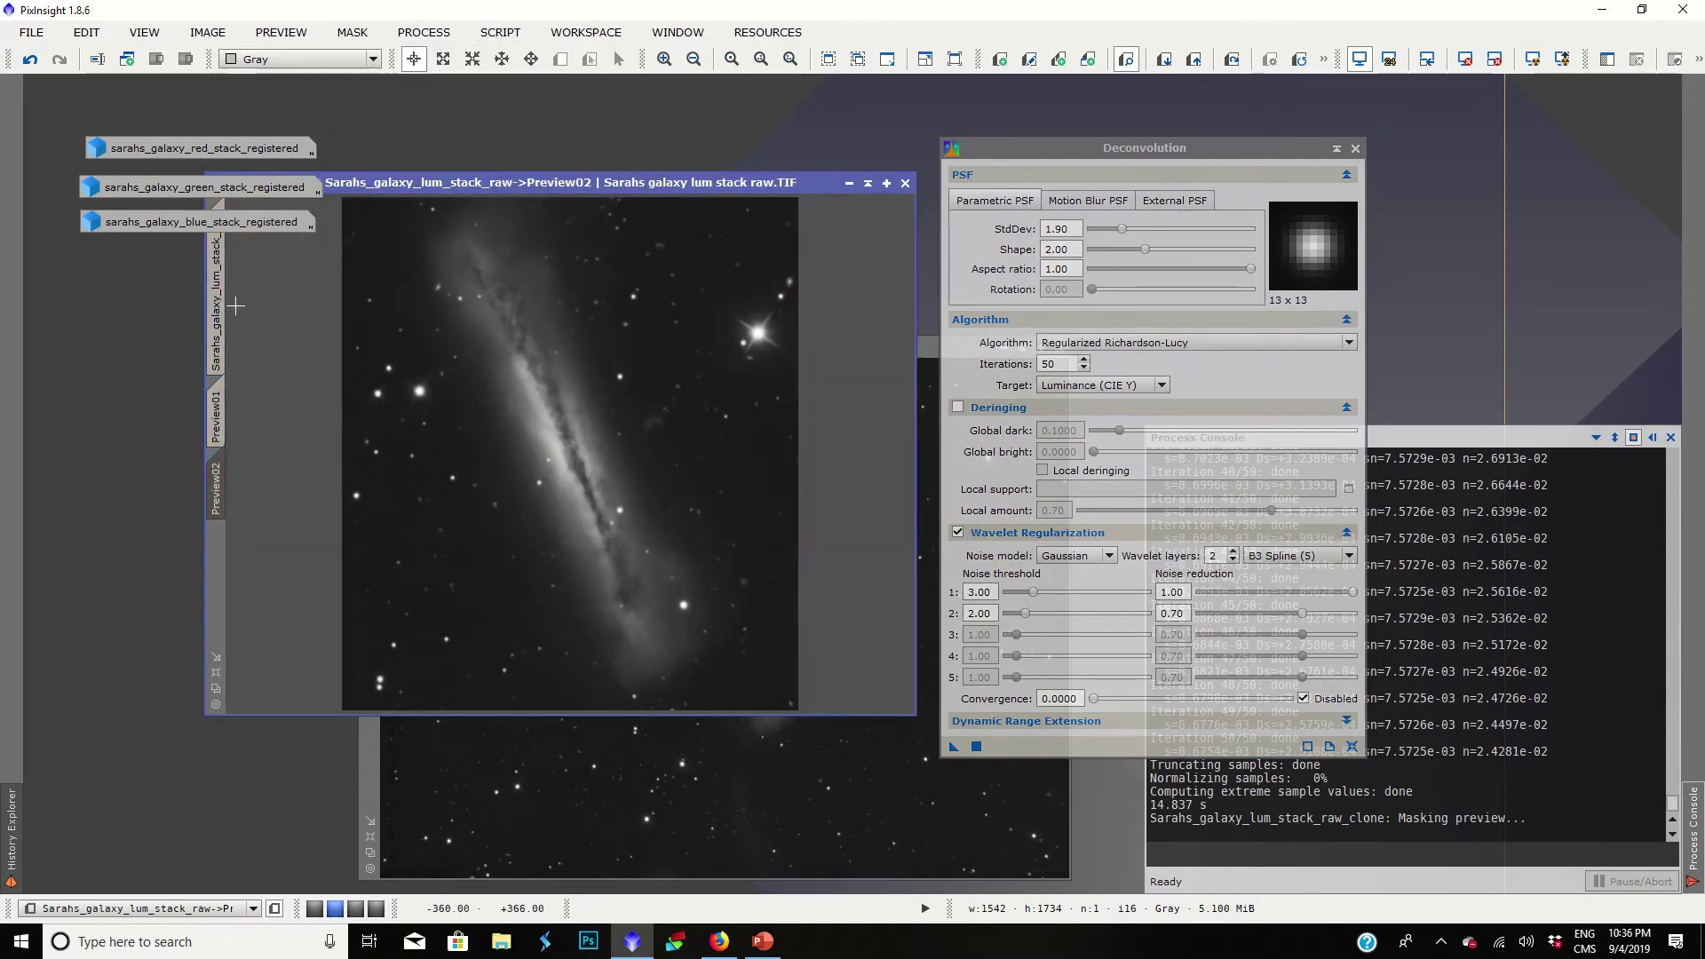
pyautogui.click(217, 298)
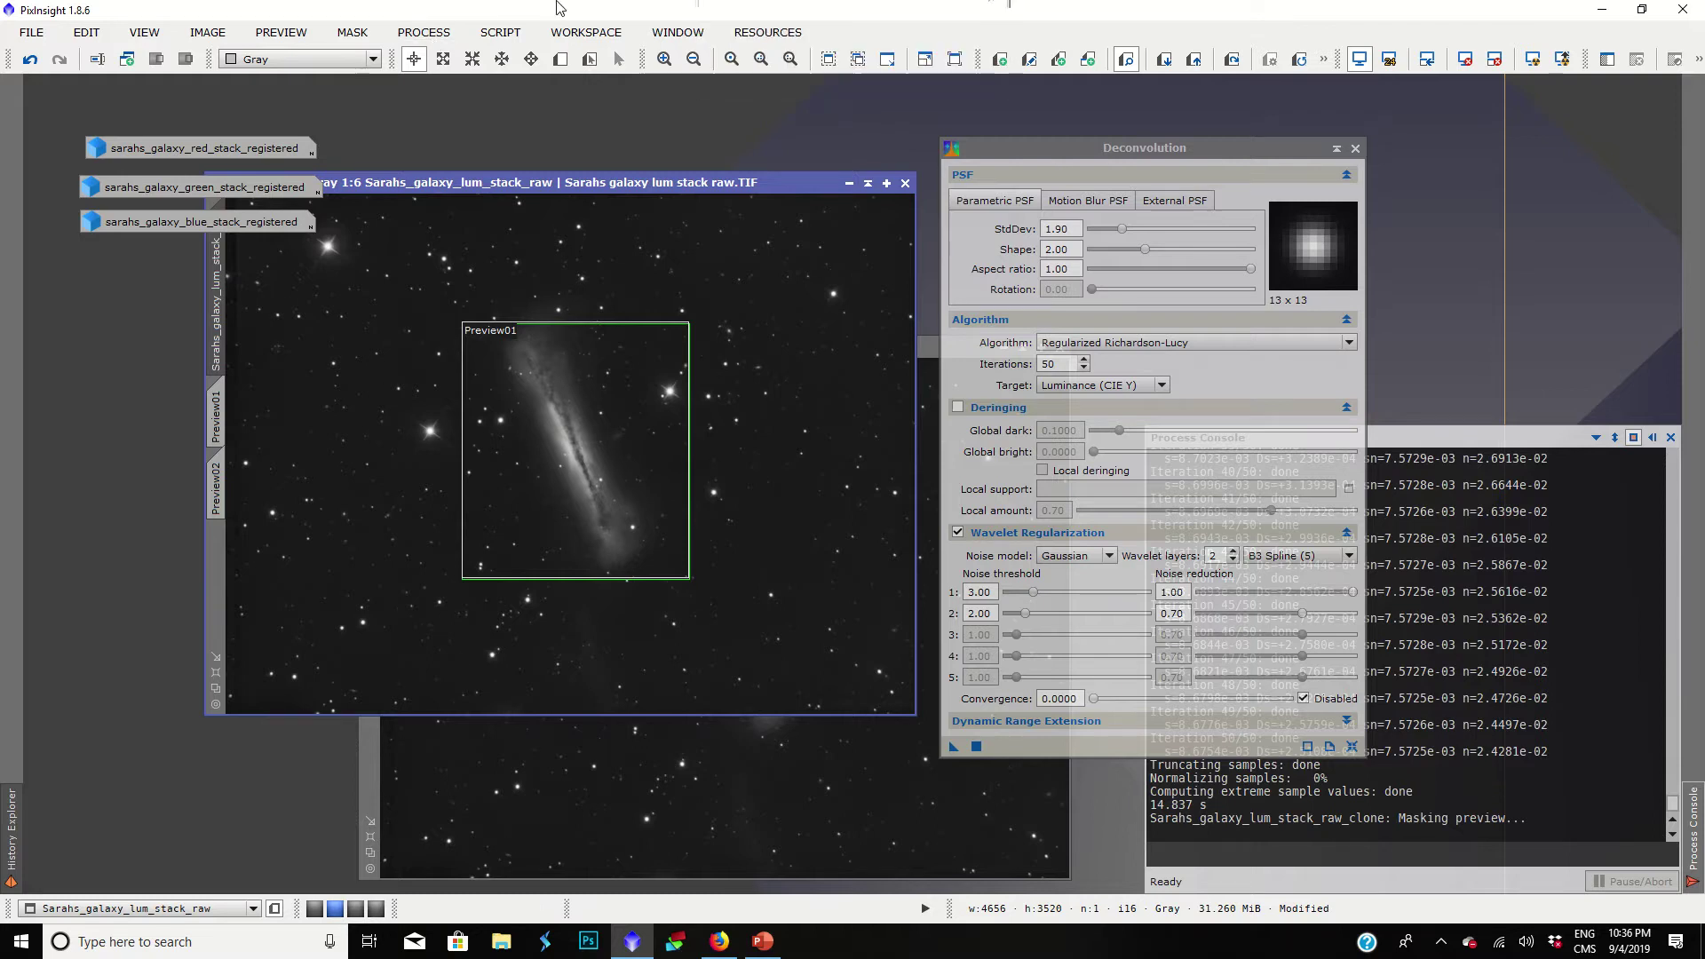
# Step: Open the RangeSelection process for the full luminance image and reset its parameters to the defaults
pyautogui.click(429, 40)
pyautogui.moveTo(568, 58)
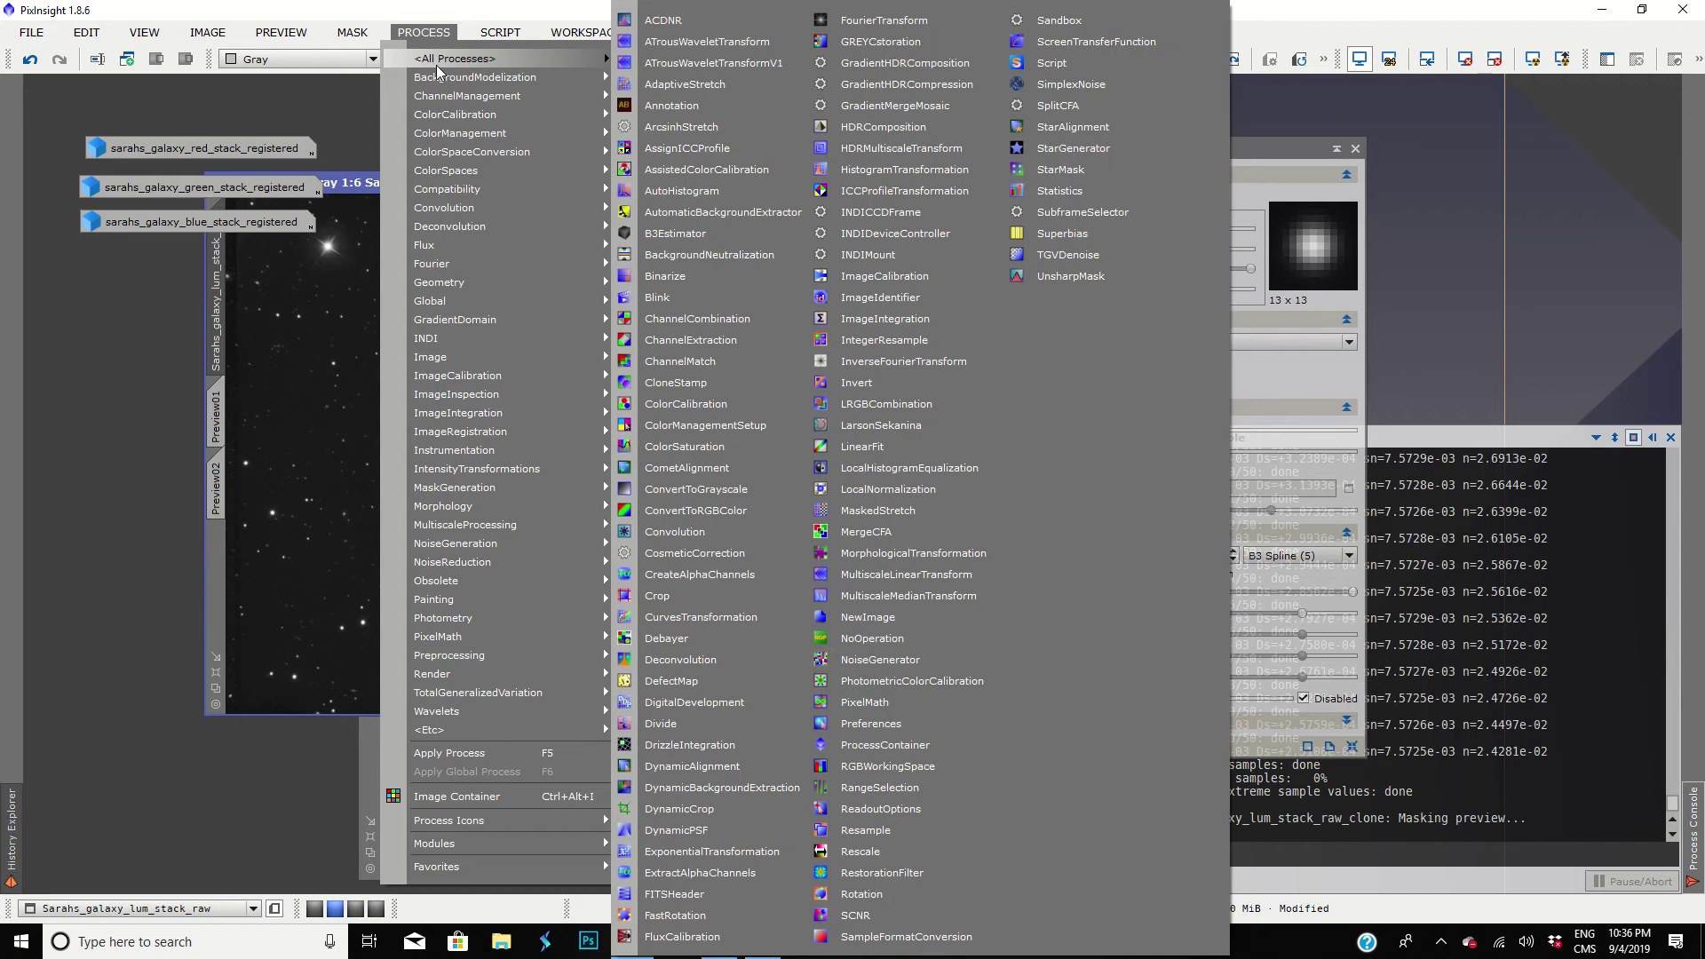
pyautogui.click(882, 789)
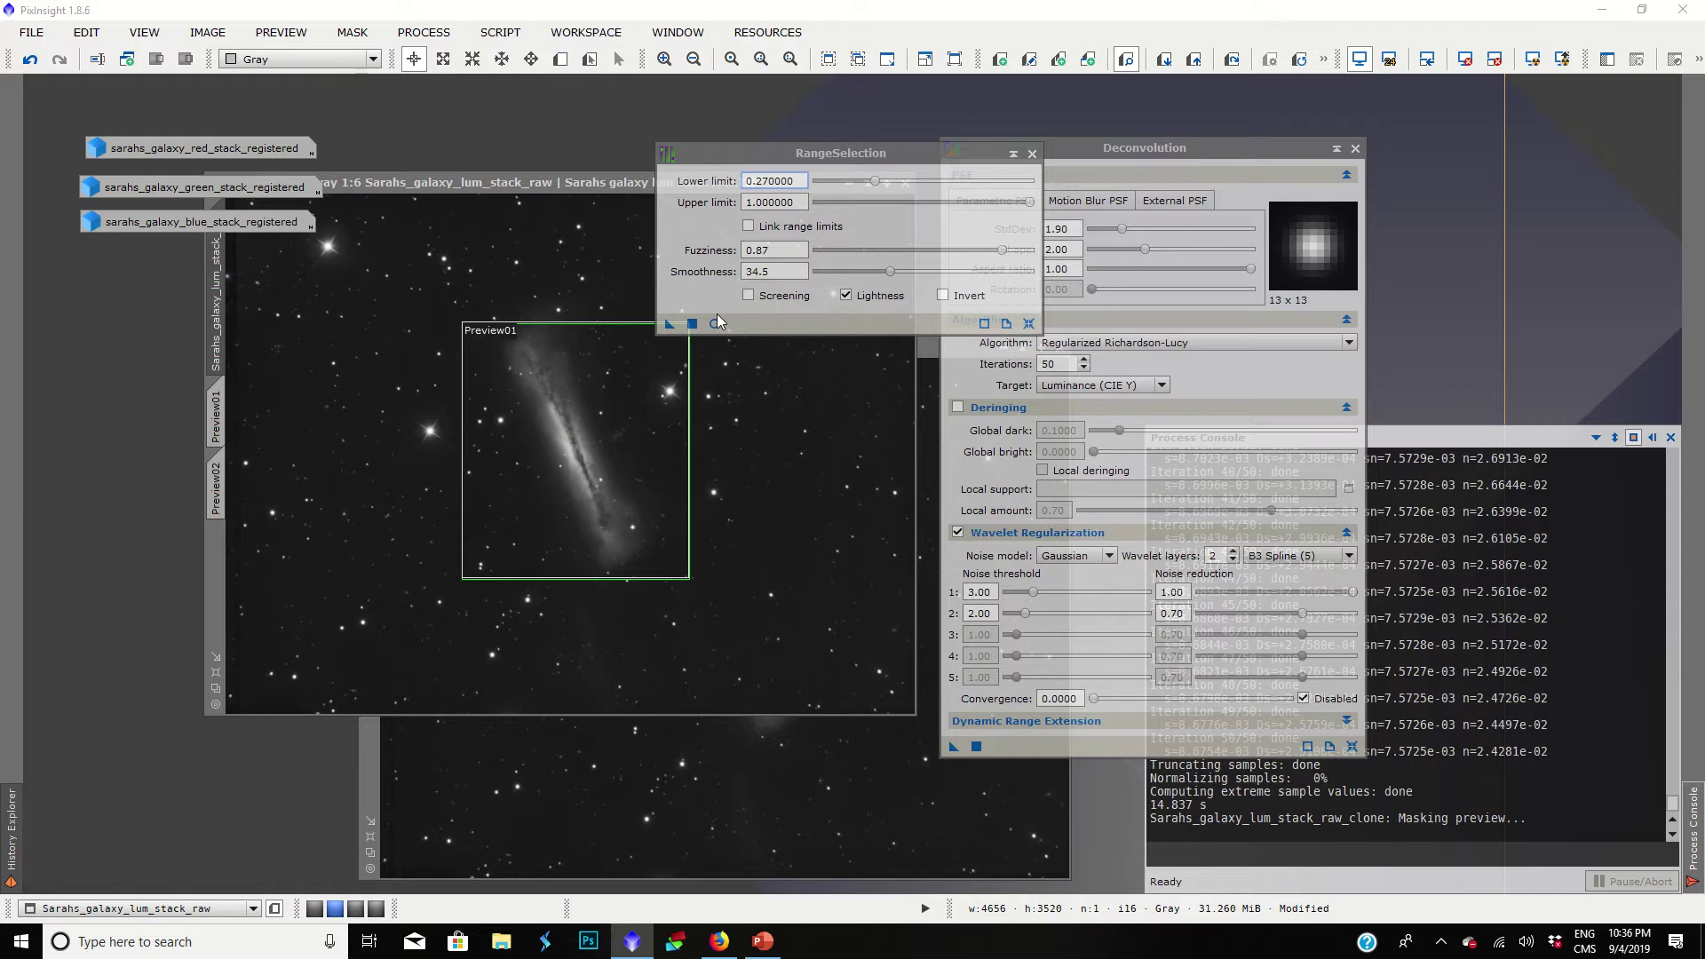
pyautogui.click(1028, 324)
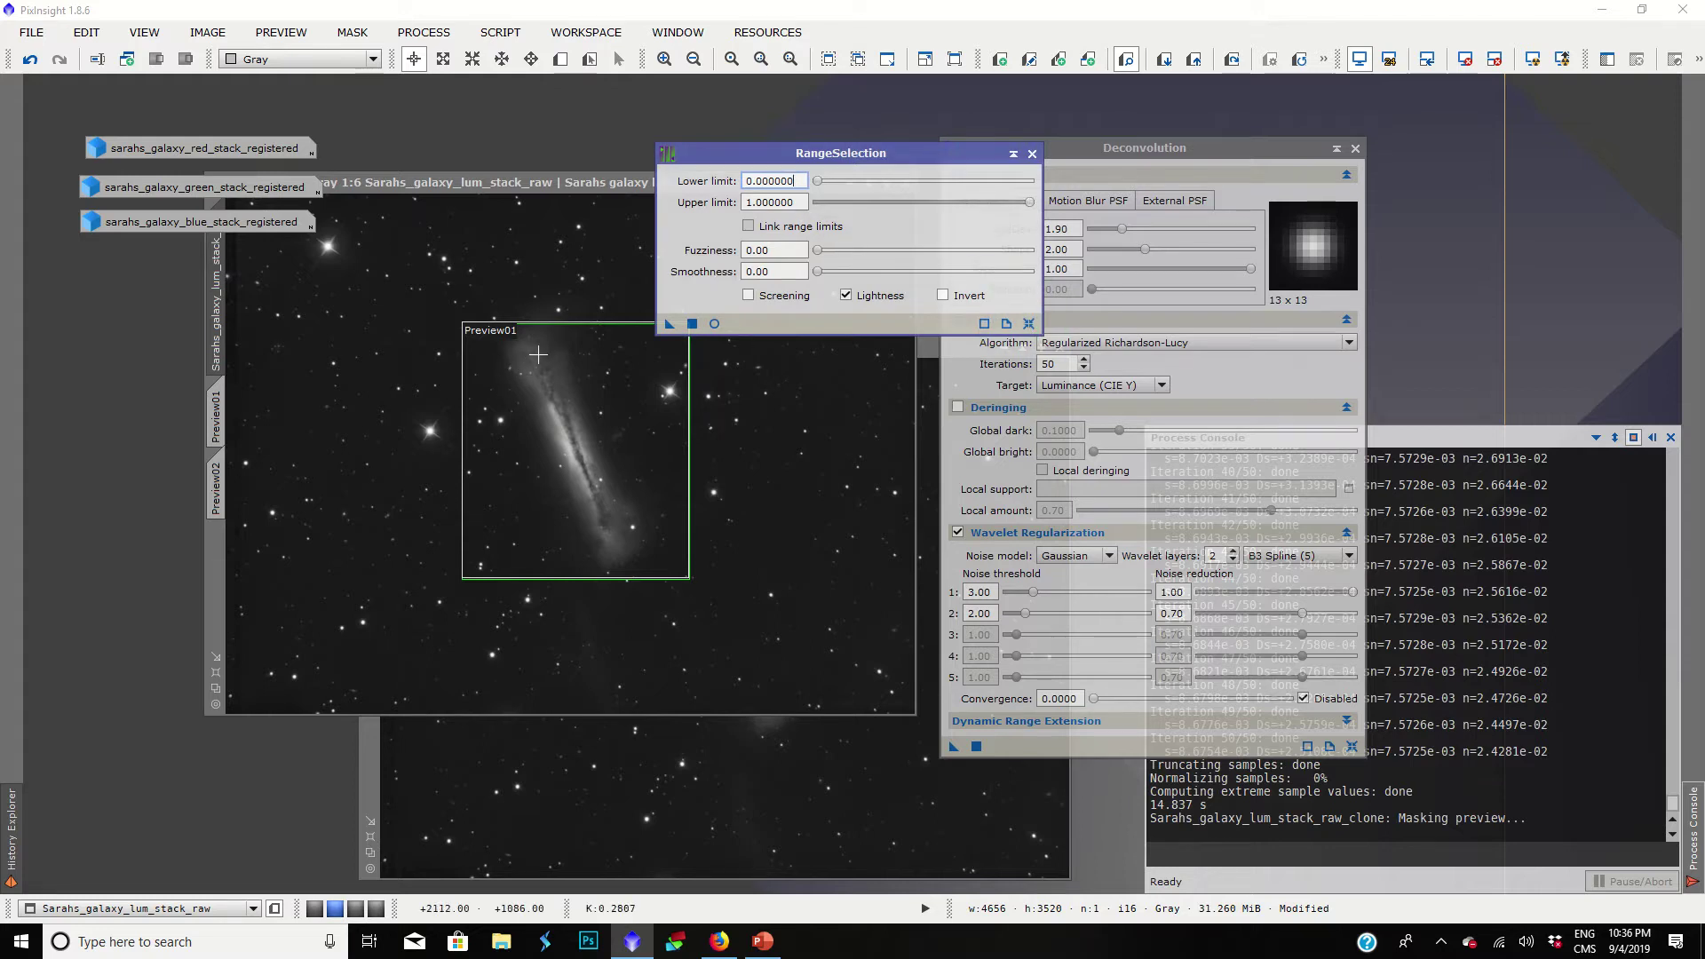
# Step: Turn on the real-time preview for RangeSelection and set the lower limit to 0.28 to isolate the galaxy
pyautogui.click(714, 324)
pyautogui.moveTo(464, 240); pyautogui.dragTo(756, 316)
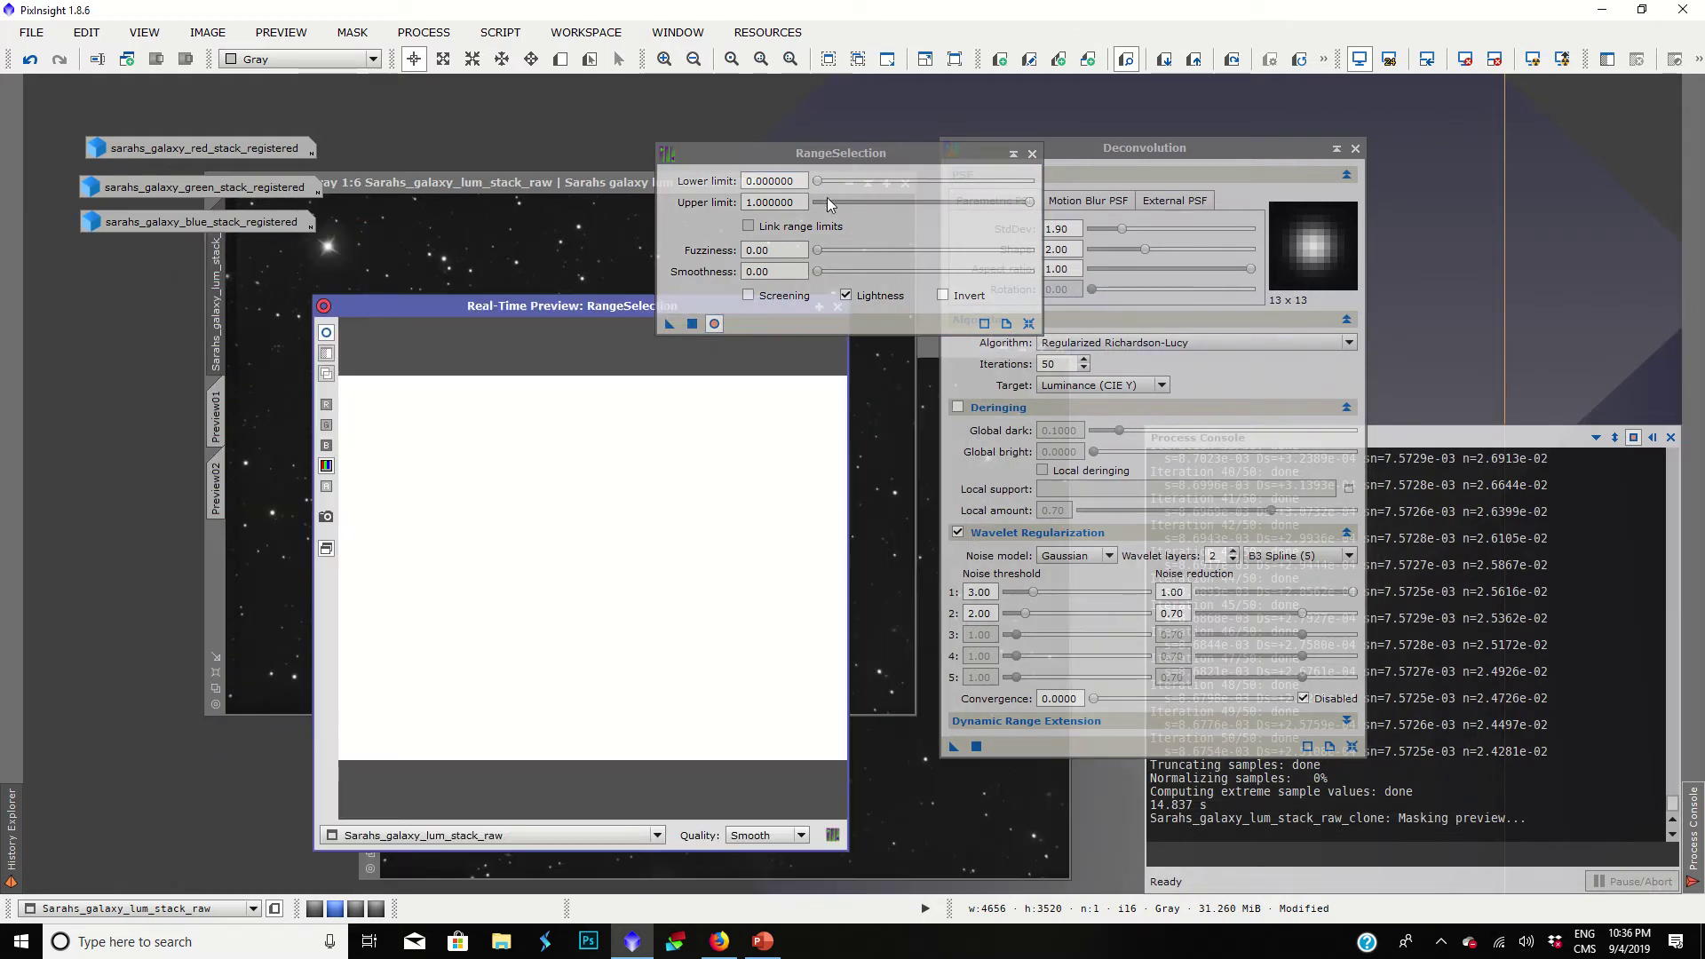
pyautogui.click(840, 181)
pyautogui.moveTo(818, 181); pyautogui.dragTo(875, 176)
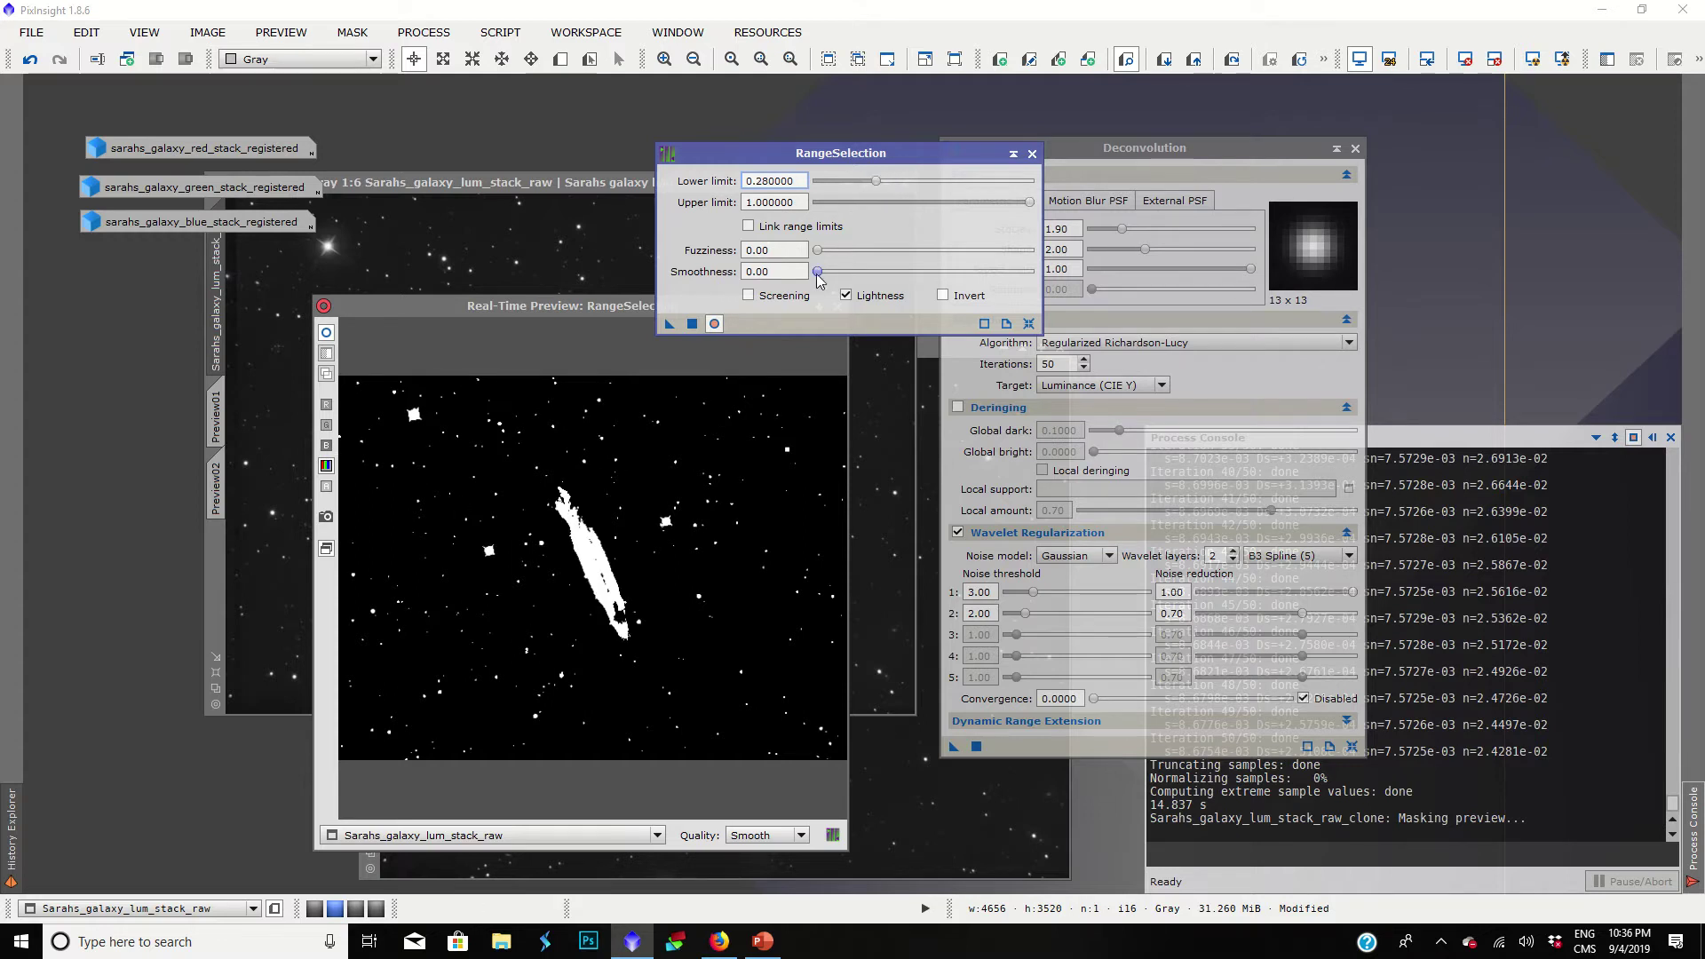
# Step: Try smoothness values of 60 and 10 for the range selection, and return the smoothness to 0
pyautogui.moveTo(818, 271); pyautogui.dragTo(943, 271)
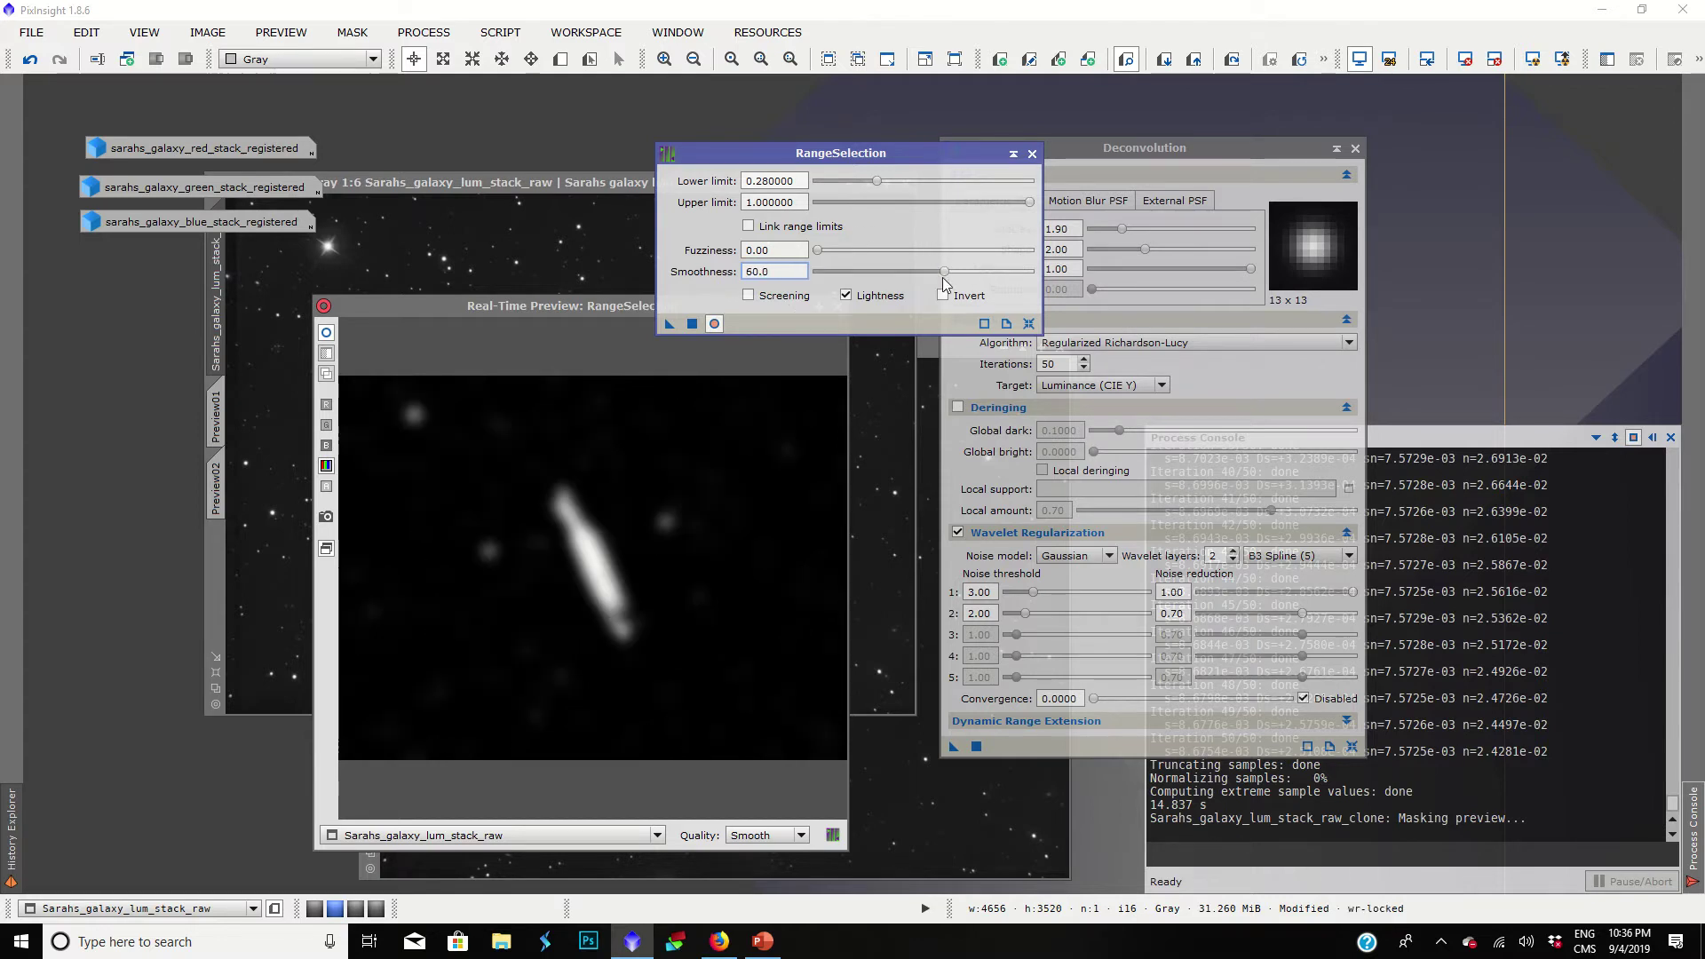
pyautogui.moveTo(945, 270); pyautogui.dragTo(830, 271)
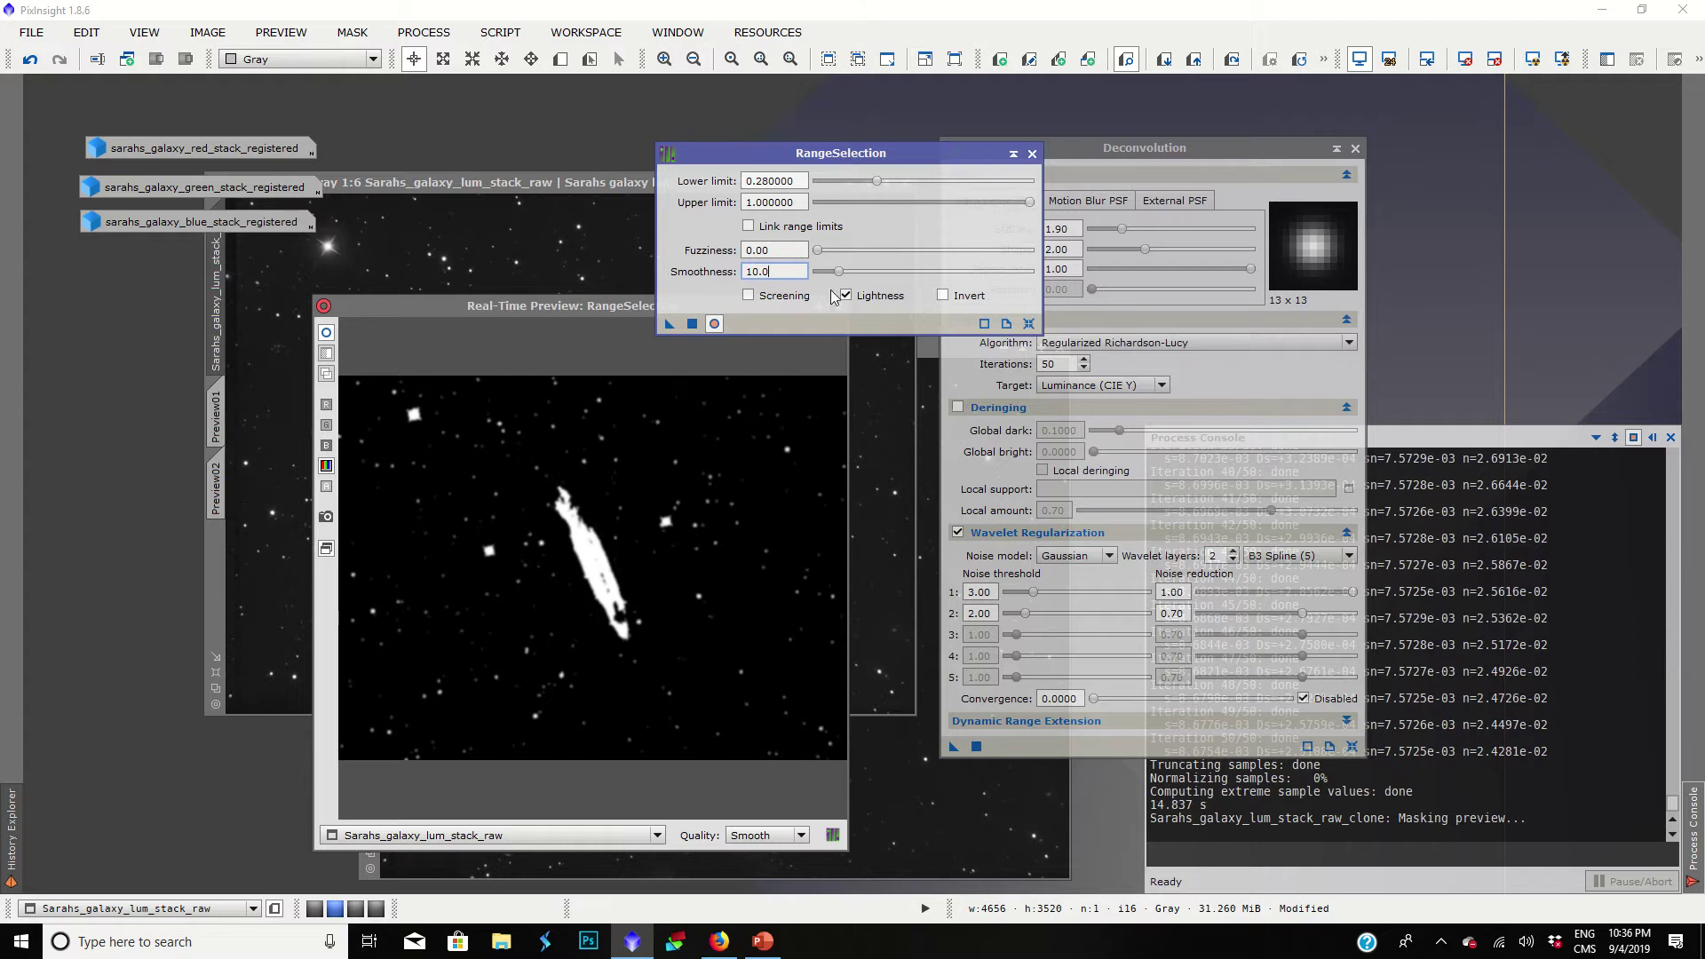
pyautogui.moveTo(875, 274); pyautogui.dragTo(815, 273)
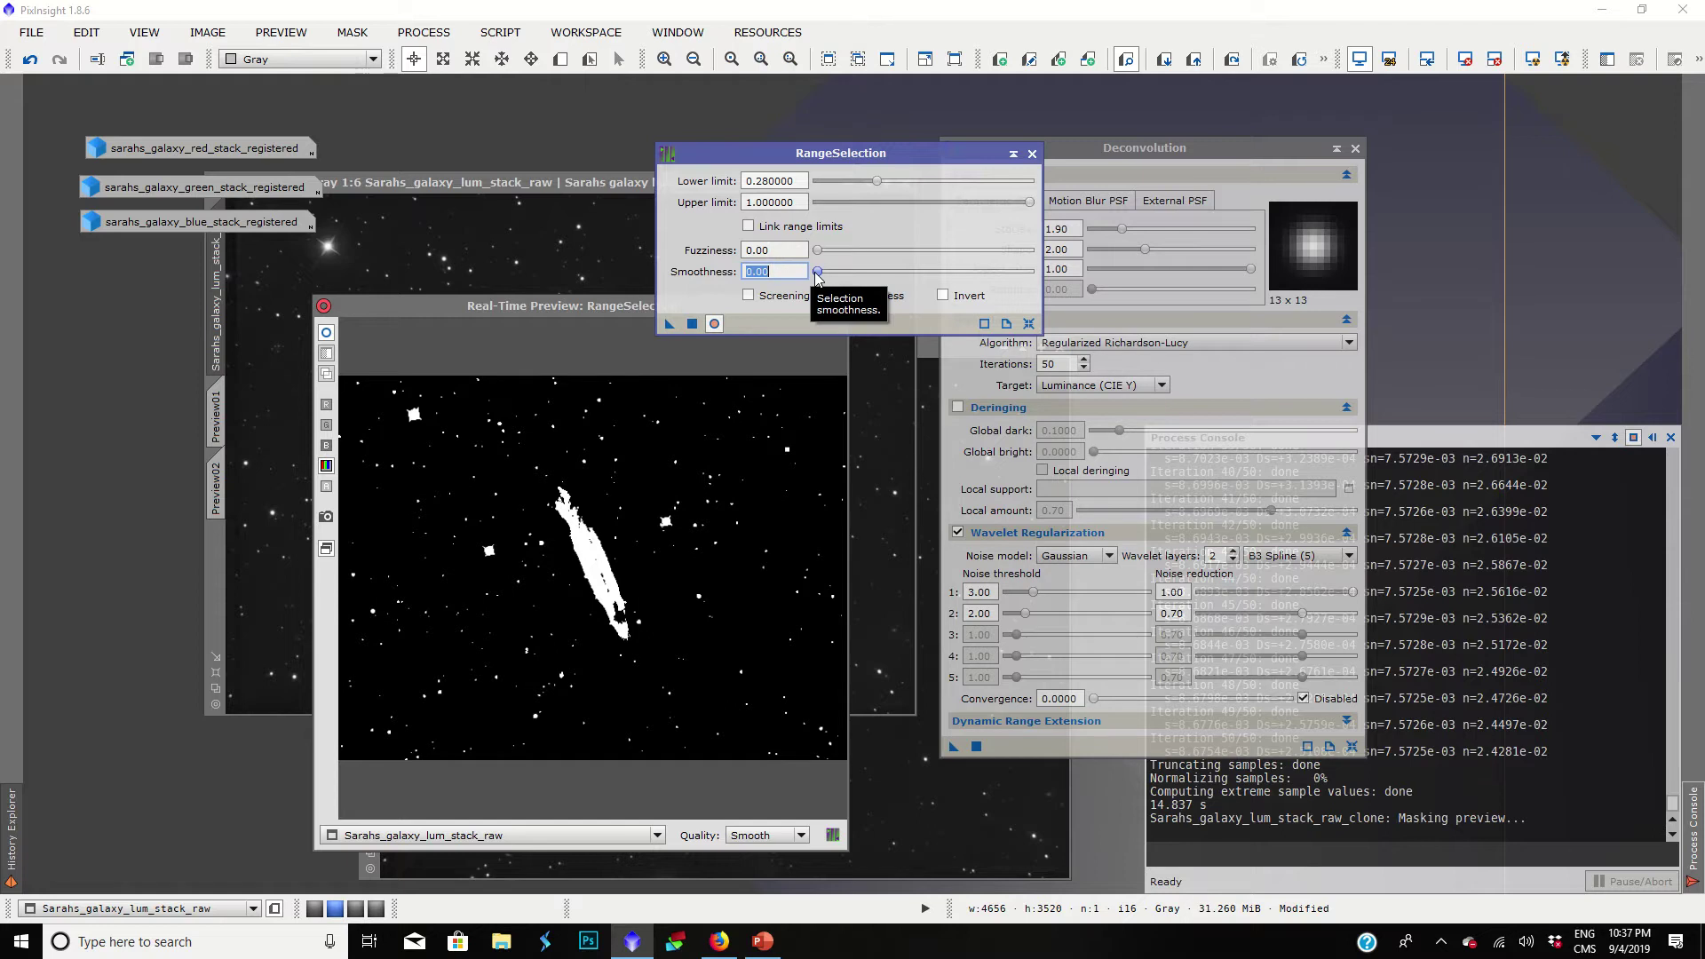
# Step: Move the real-time preview clear of the RangeSelection controls and set the smoothness to 49
pyautogui.moveTo(568, 306); pyautogui.dragTo(515, 275)
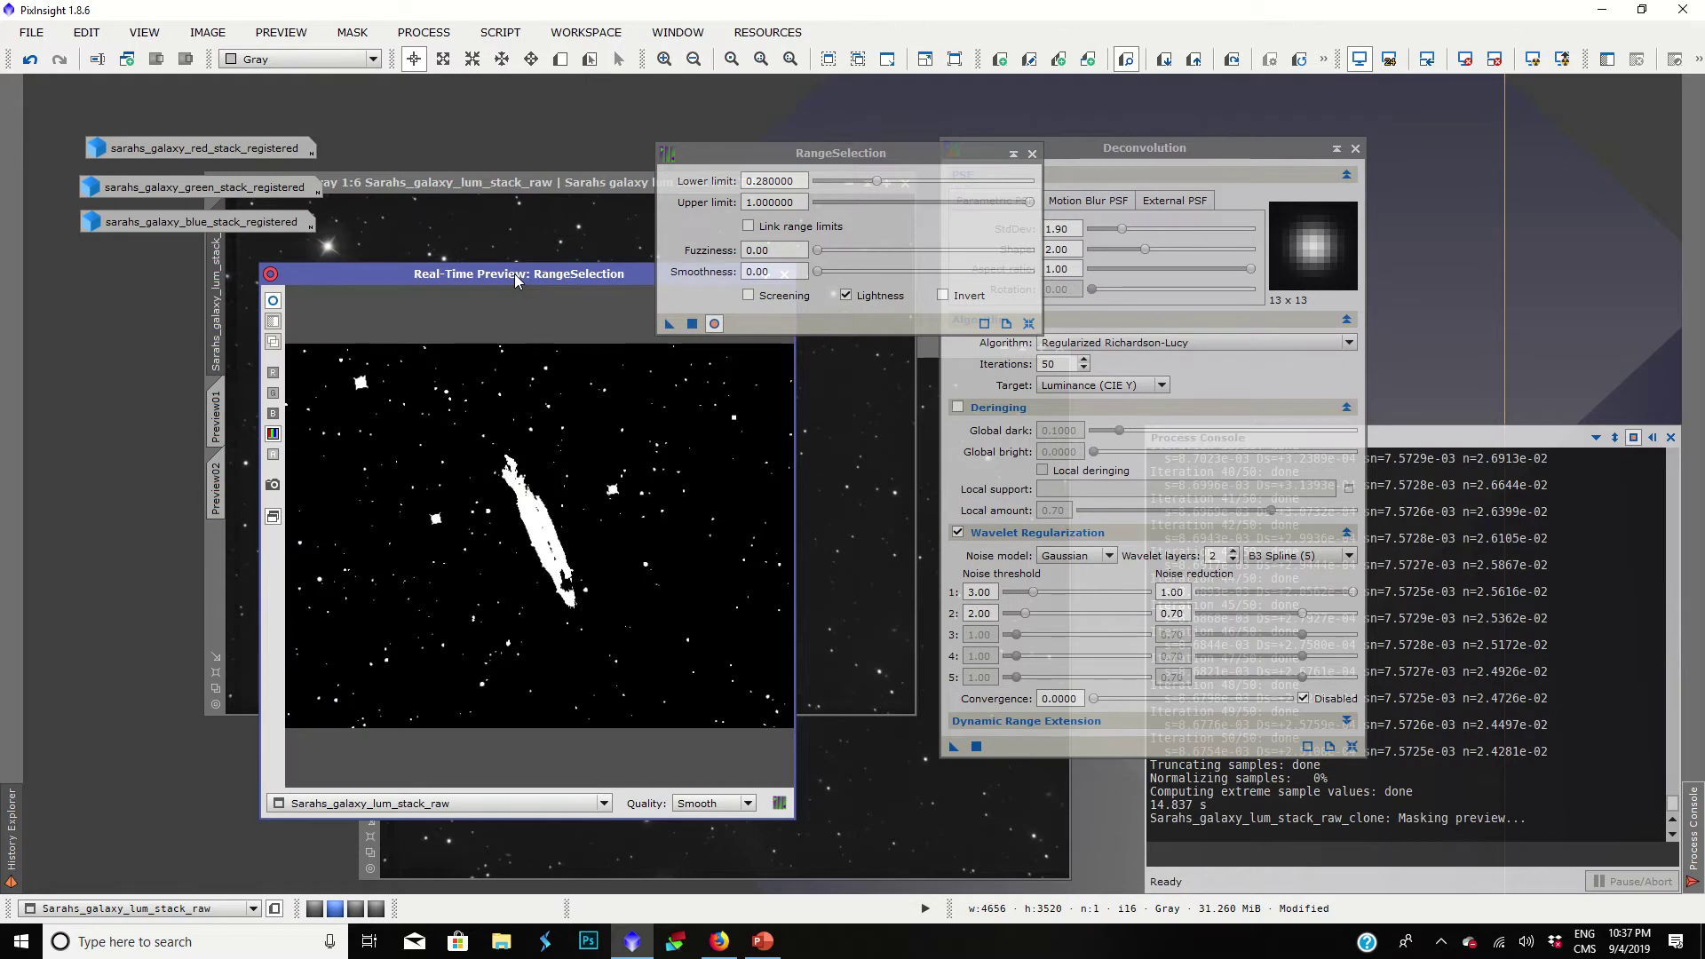
pyautogui.click(818, 279)
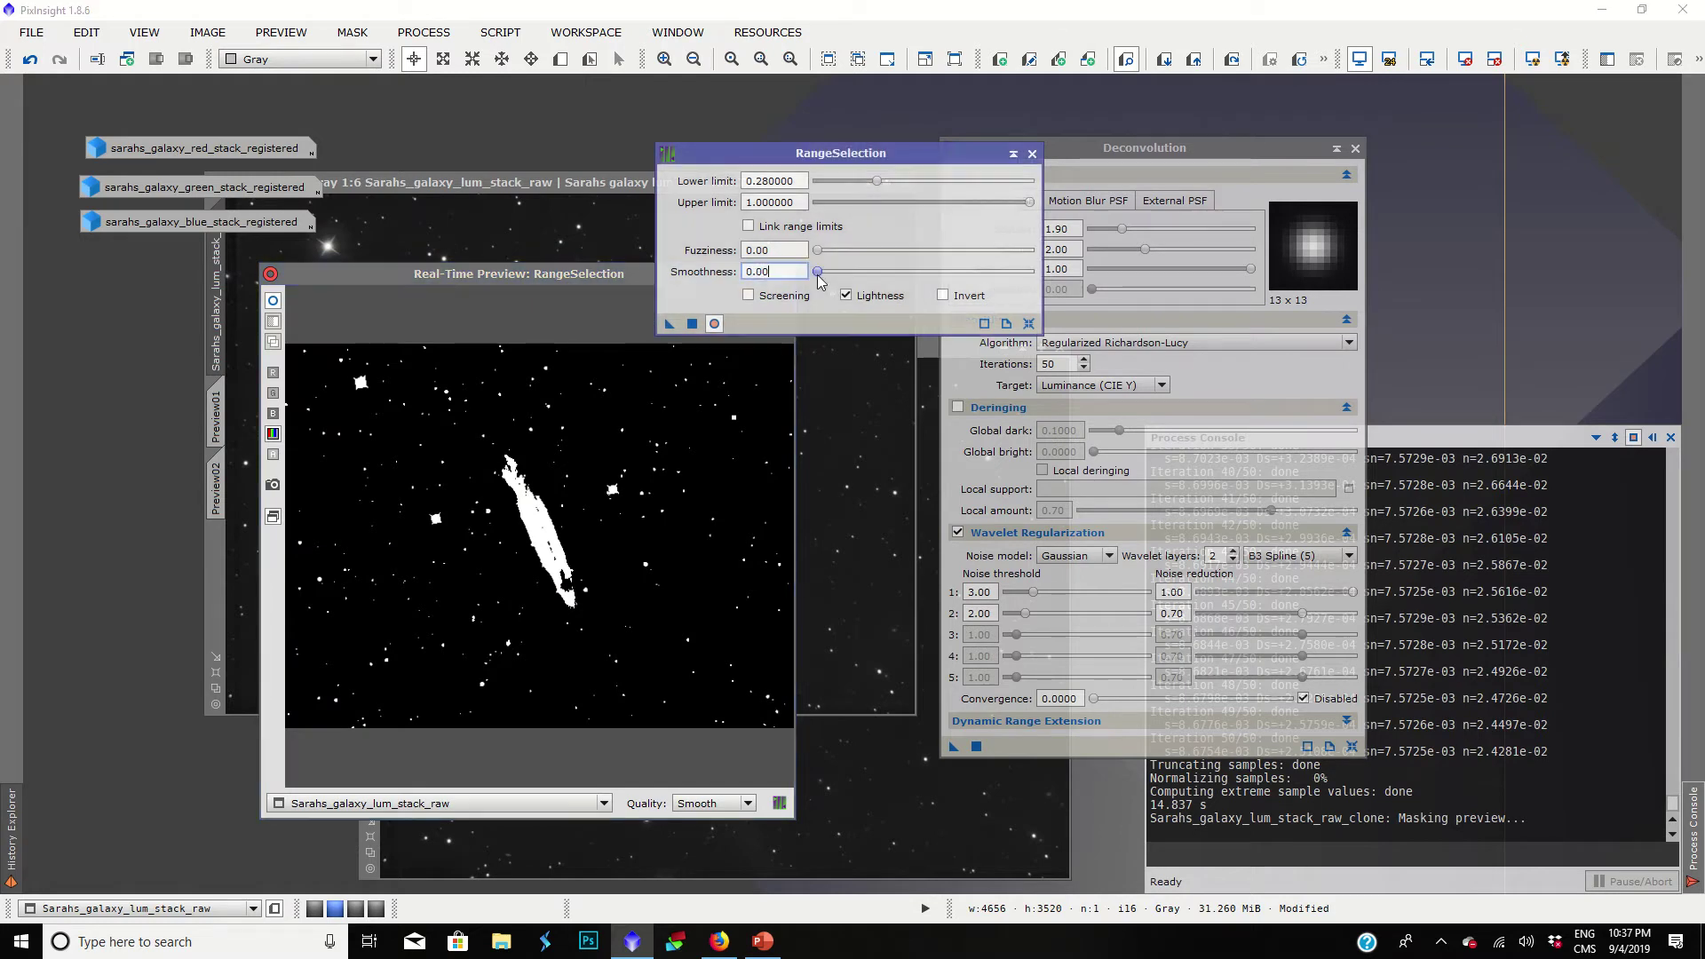
pyautogui.moveTo(823, 274); pyautogui.dragTo(922, 273)
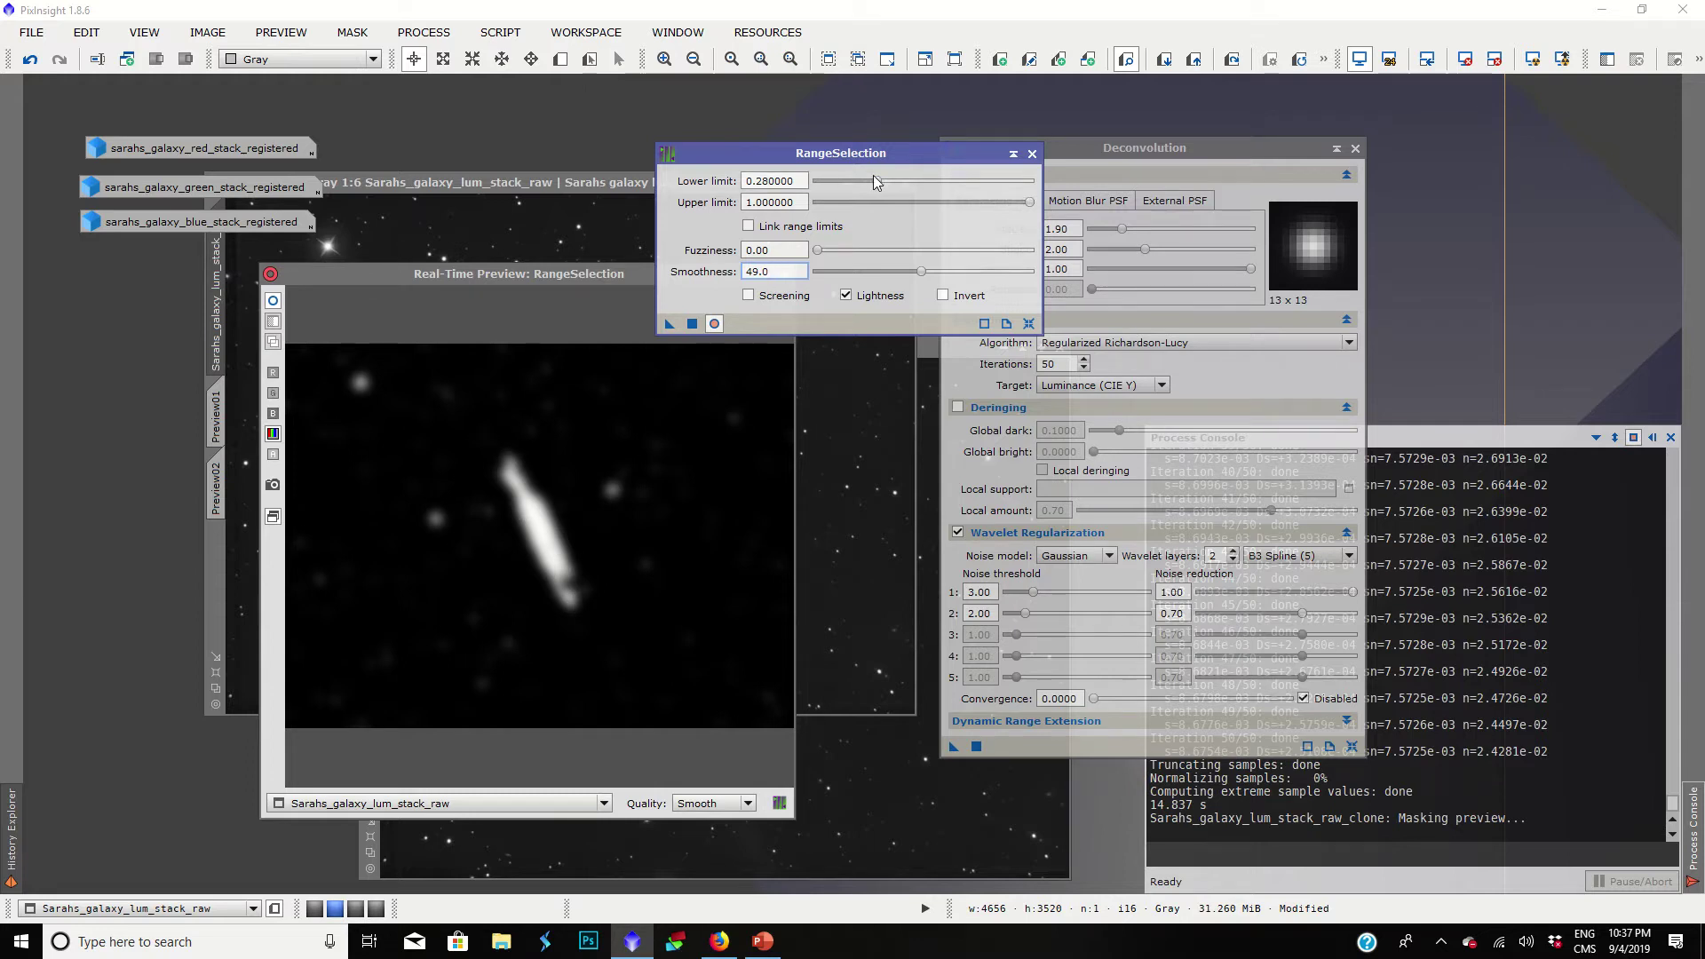
pyautogui.moveTo(874, 181); pyautogui.dragTo(877, 186)
pyautogui.moveTo(874, 183); pyautogui.dragTo(920, 184)
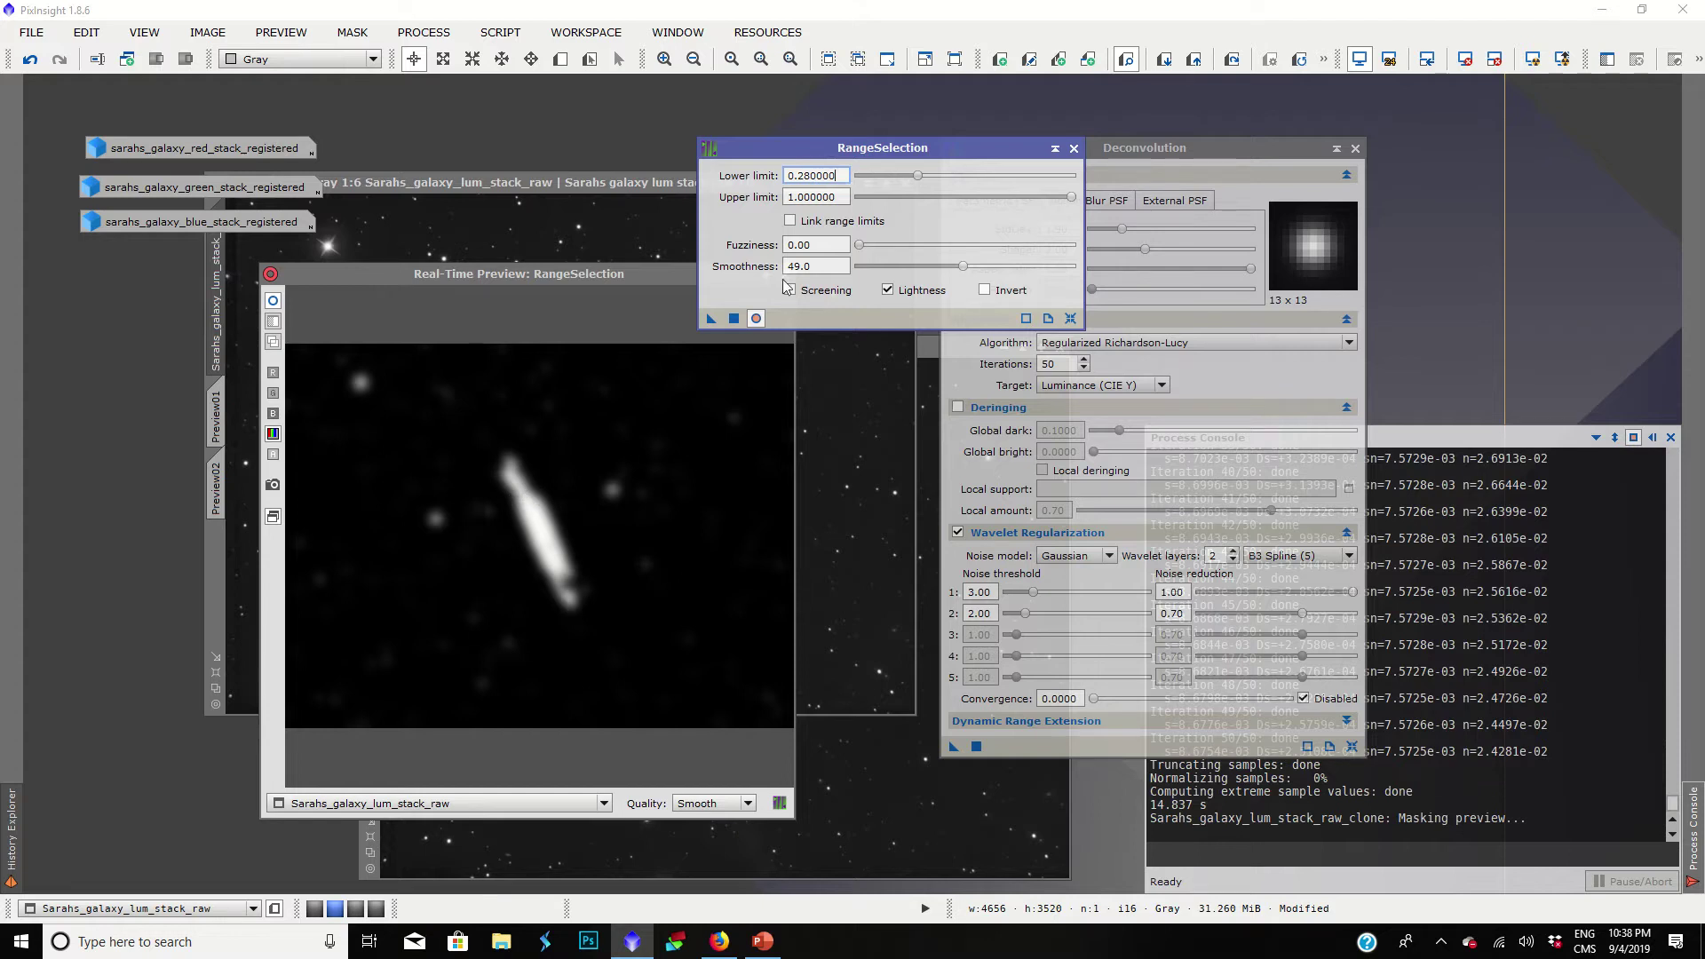
# Step: Generate the range mask from the luminance stack, close the real-time preview, and apply the mask to the luminance image
pyautogui.click(734, 318)
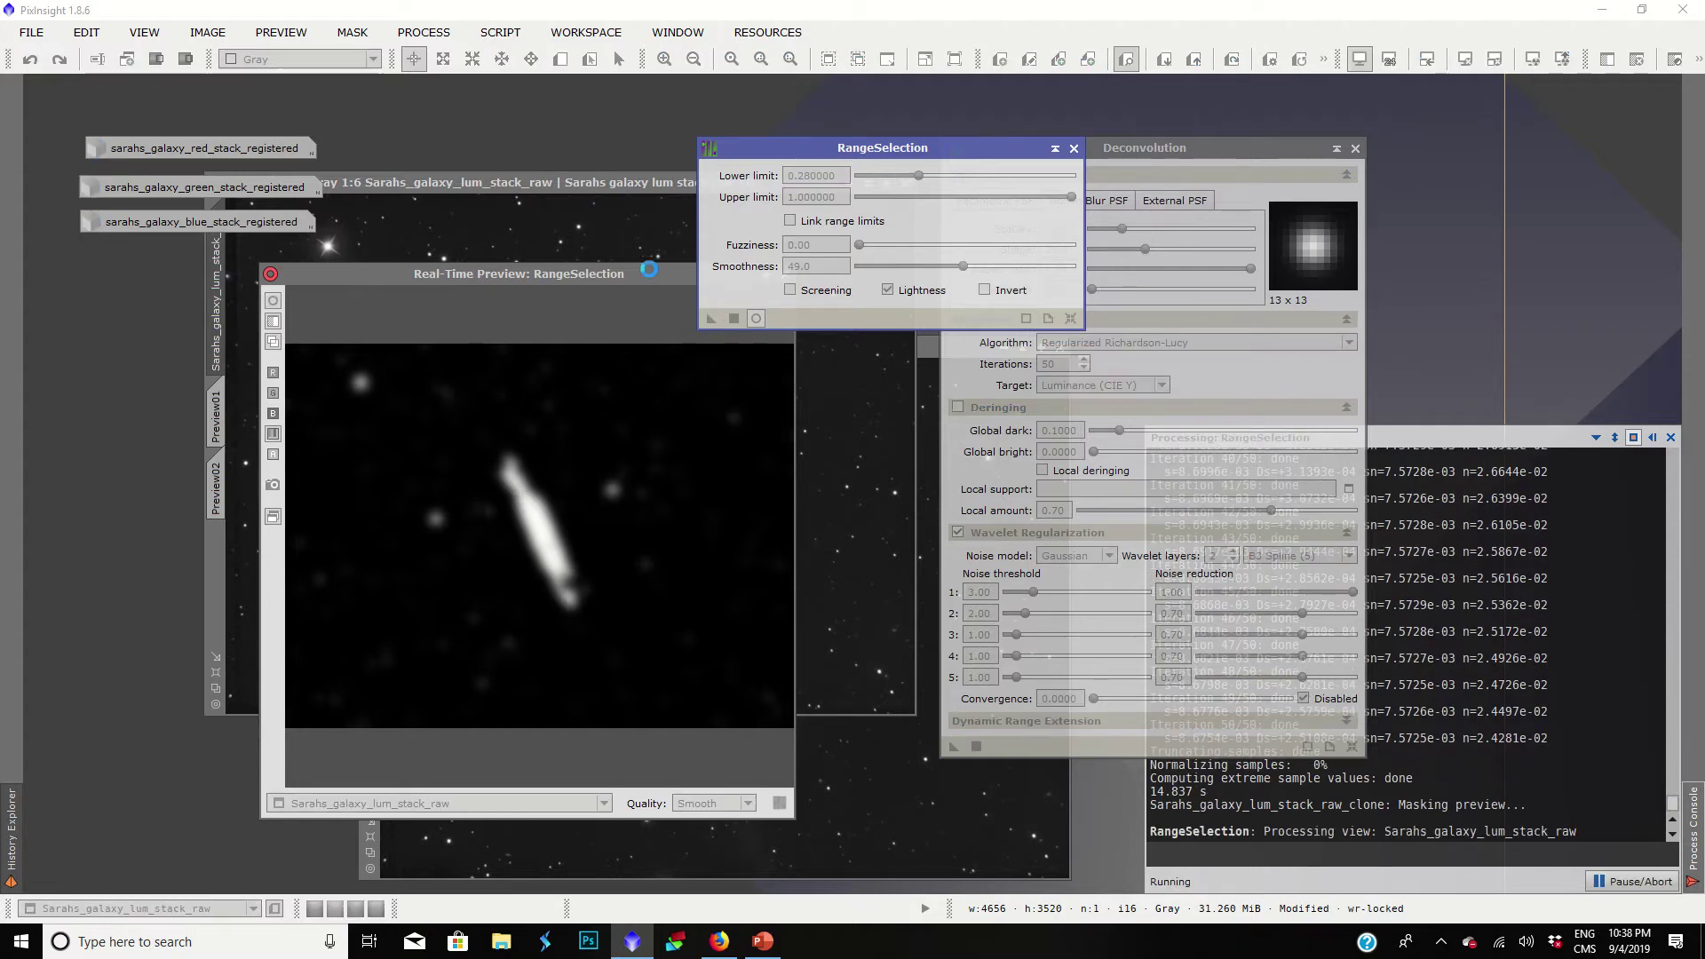
pyautogui.moveTo(642, 274); pyautogui.dragTo(496, 283)
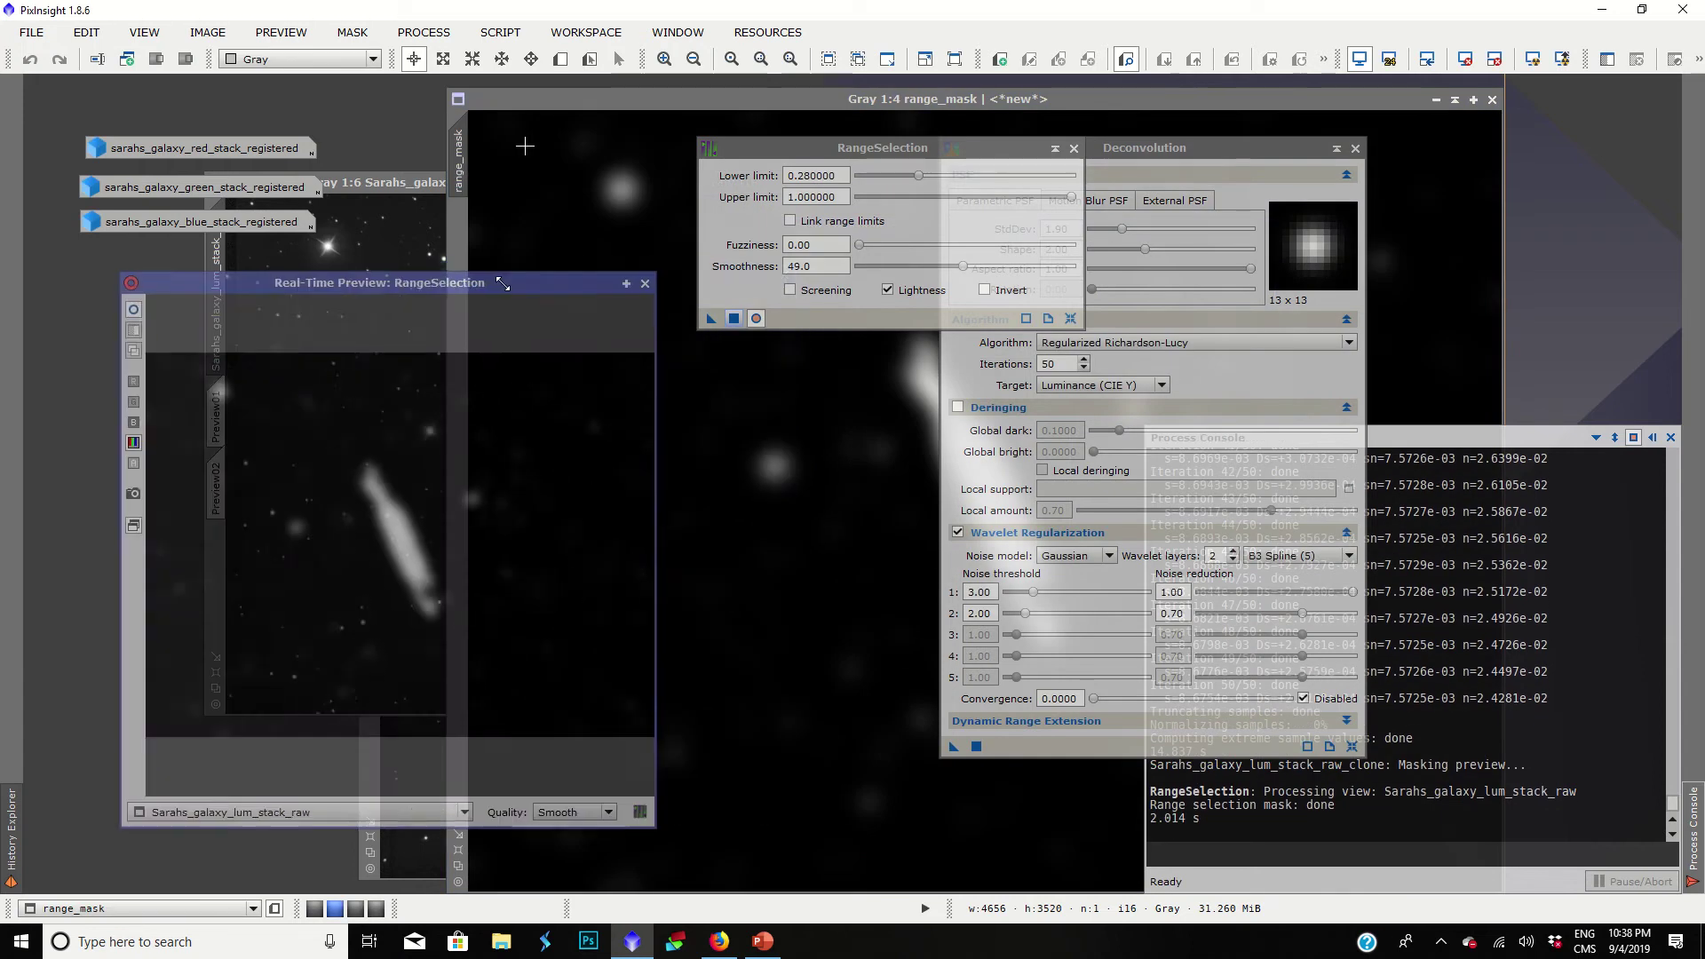
pyautogui.click(644, 283)
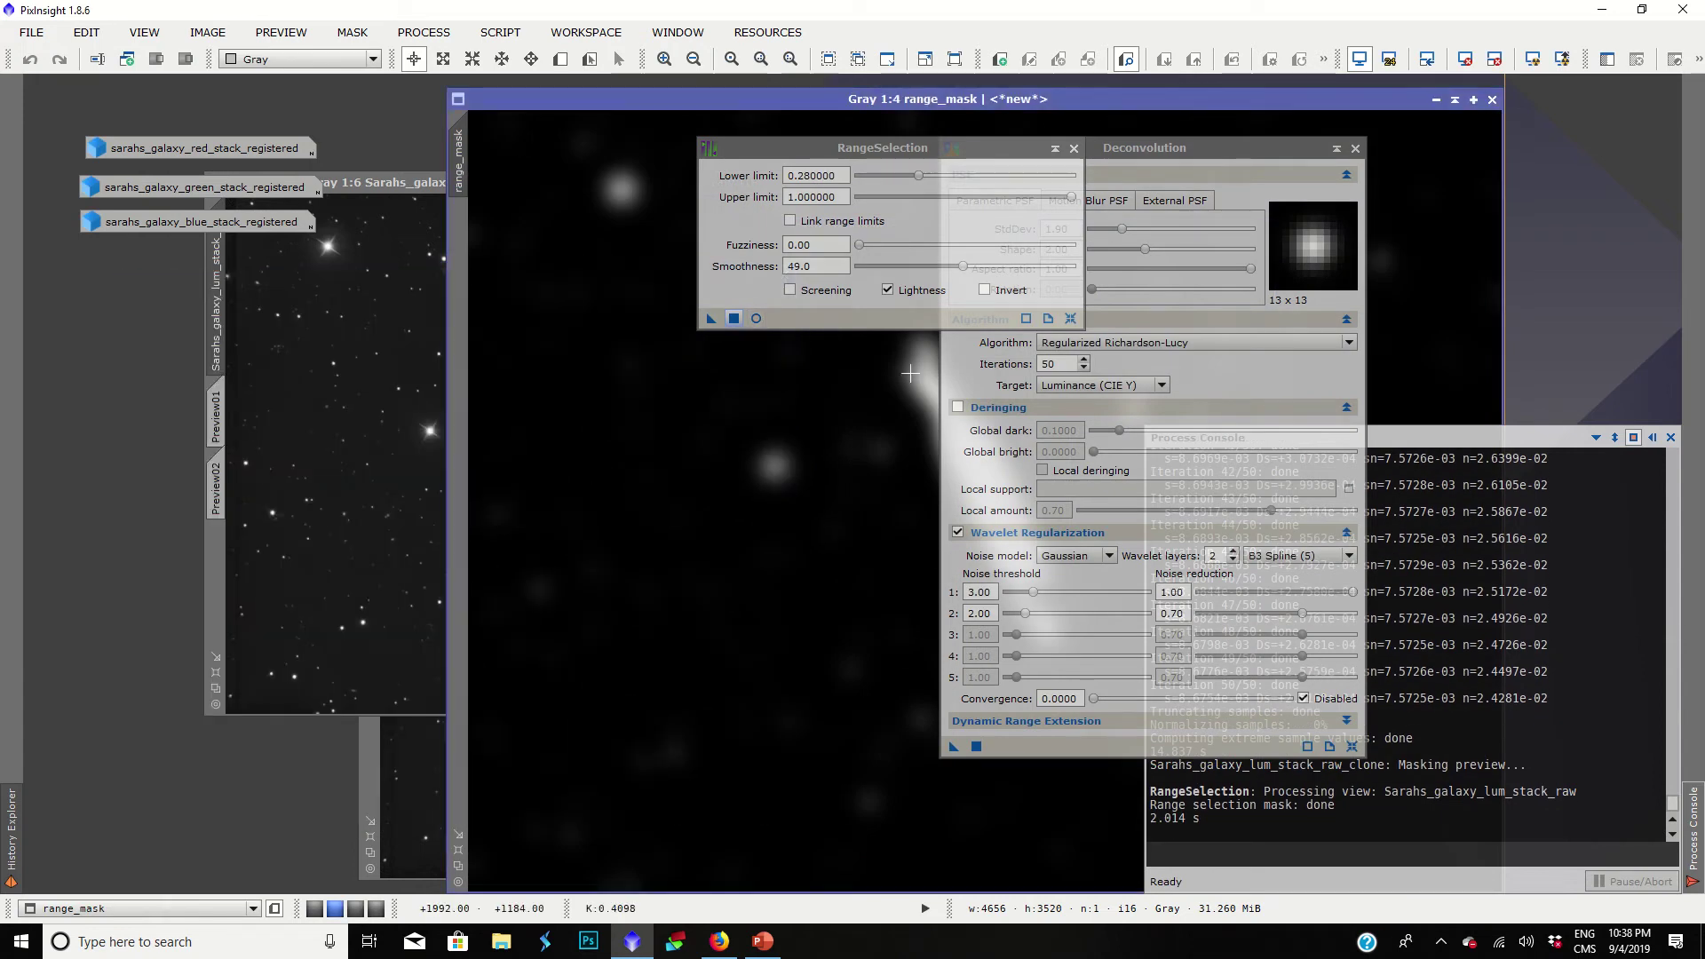
pyautogui.moveTo(502, 102); pyautogui.dragTo(222, 556)
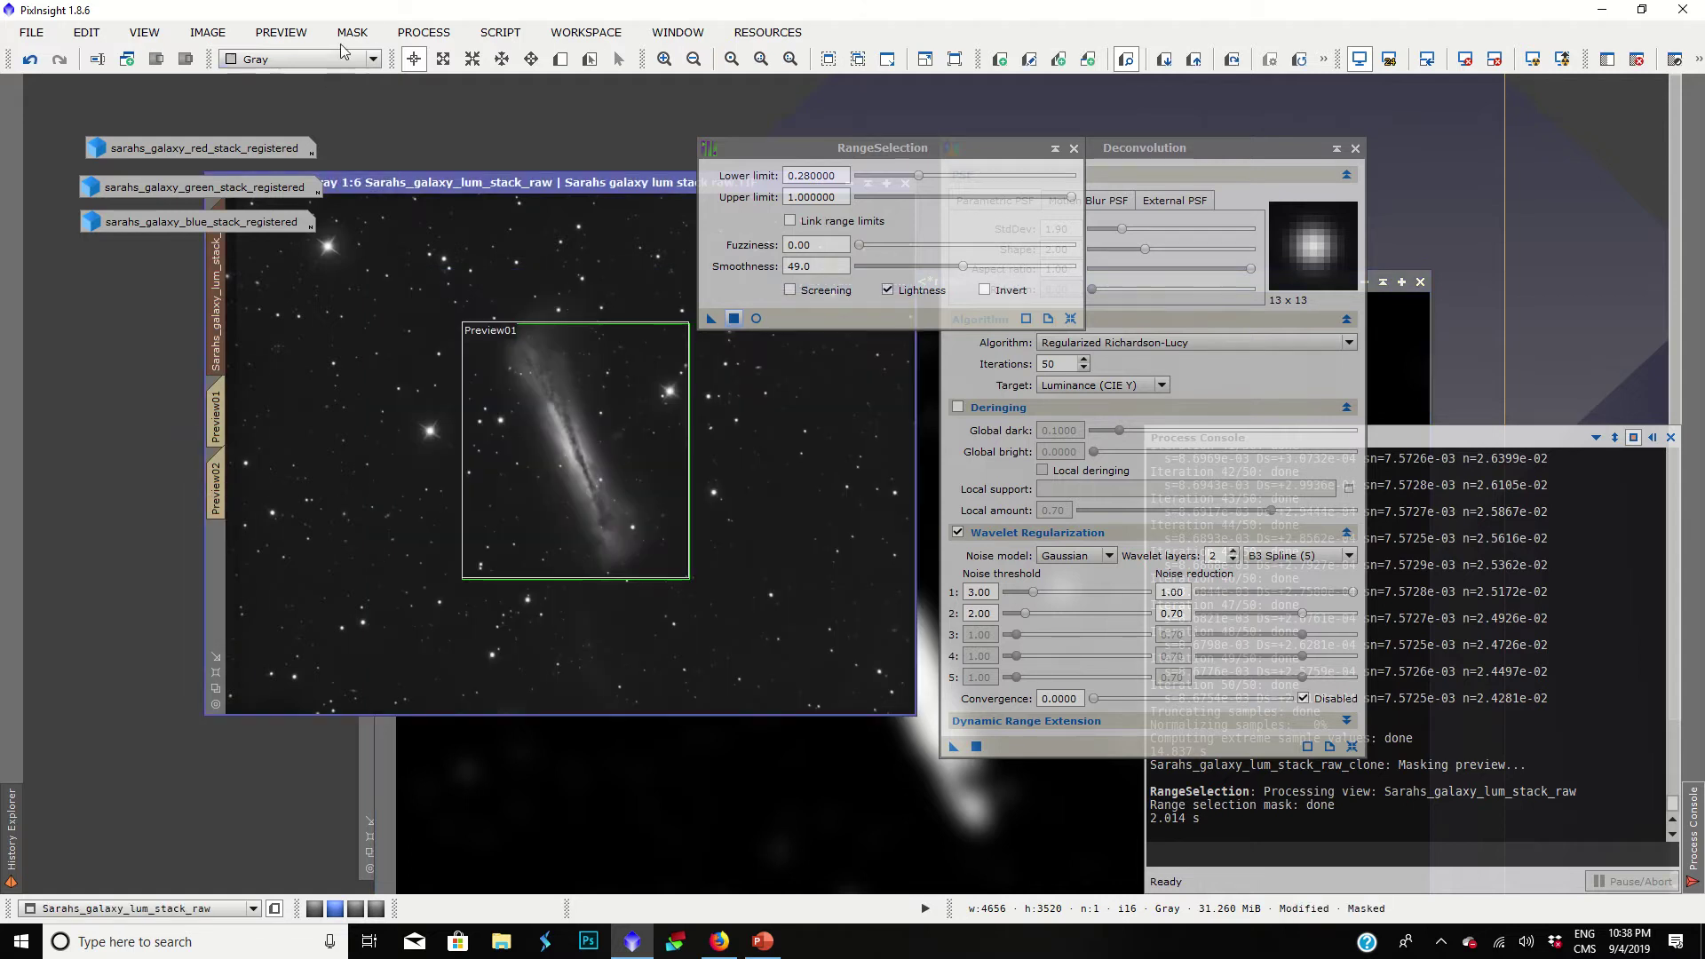
# Step: Display the mask overlay on the luminance image, examine its coverage of the galaxy and background at several magnifications, and hide it again
pyautogui.click(351, 32)
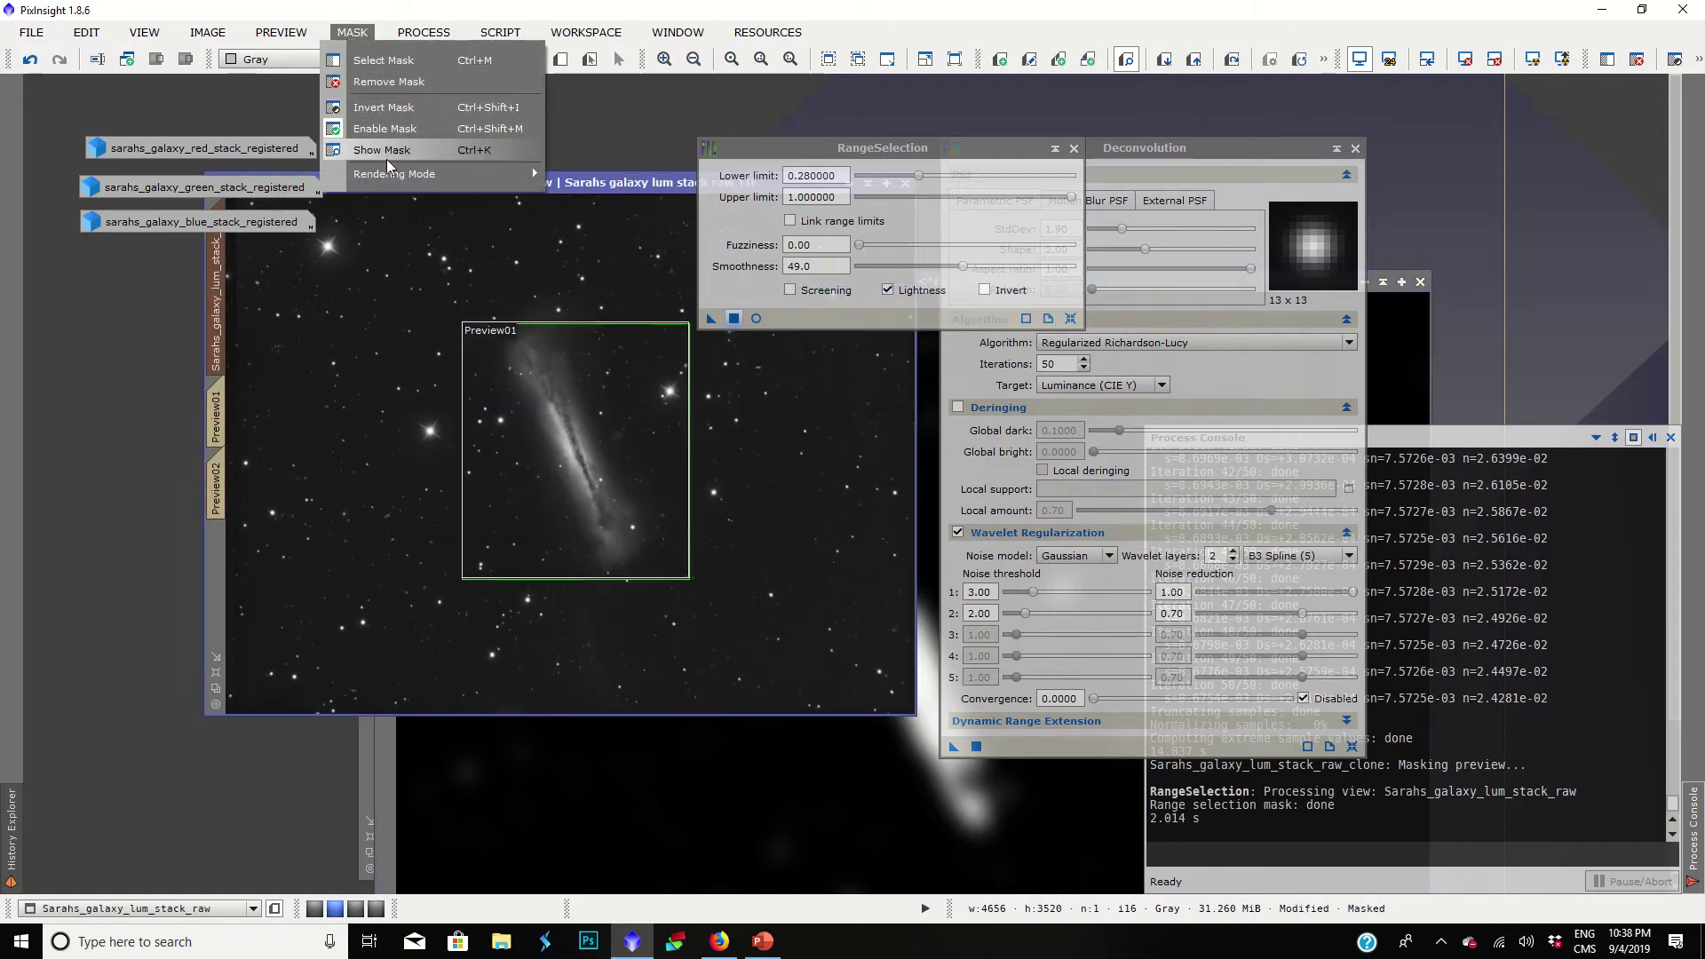
pyautogui.click(387, 156)
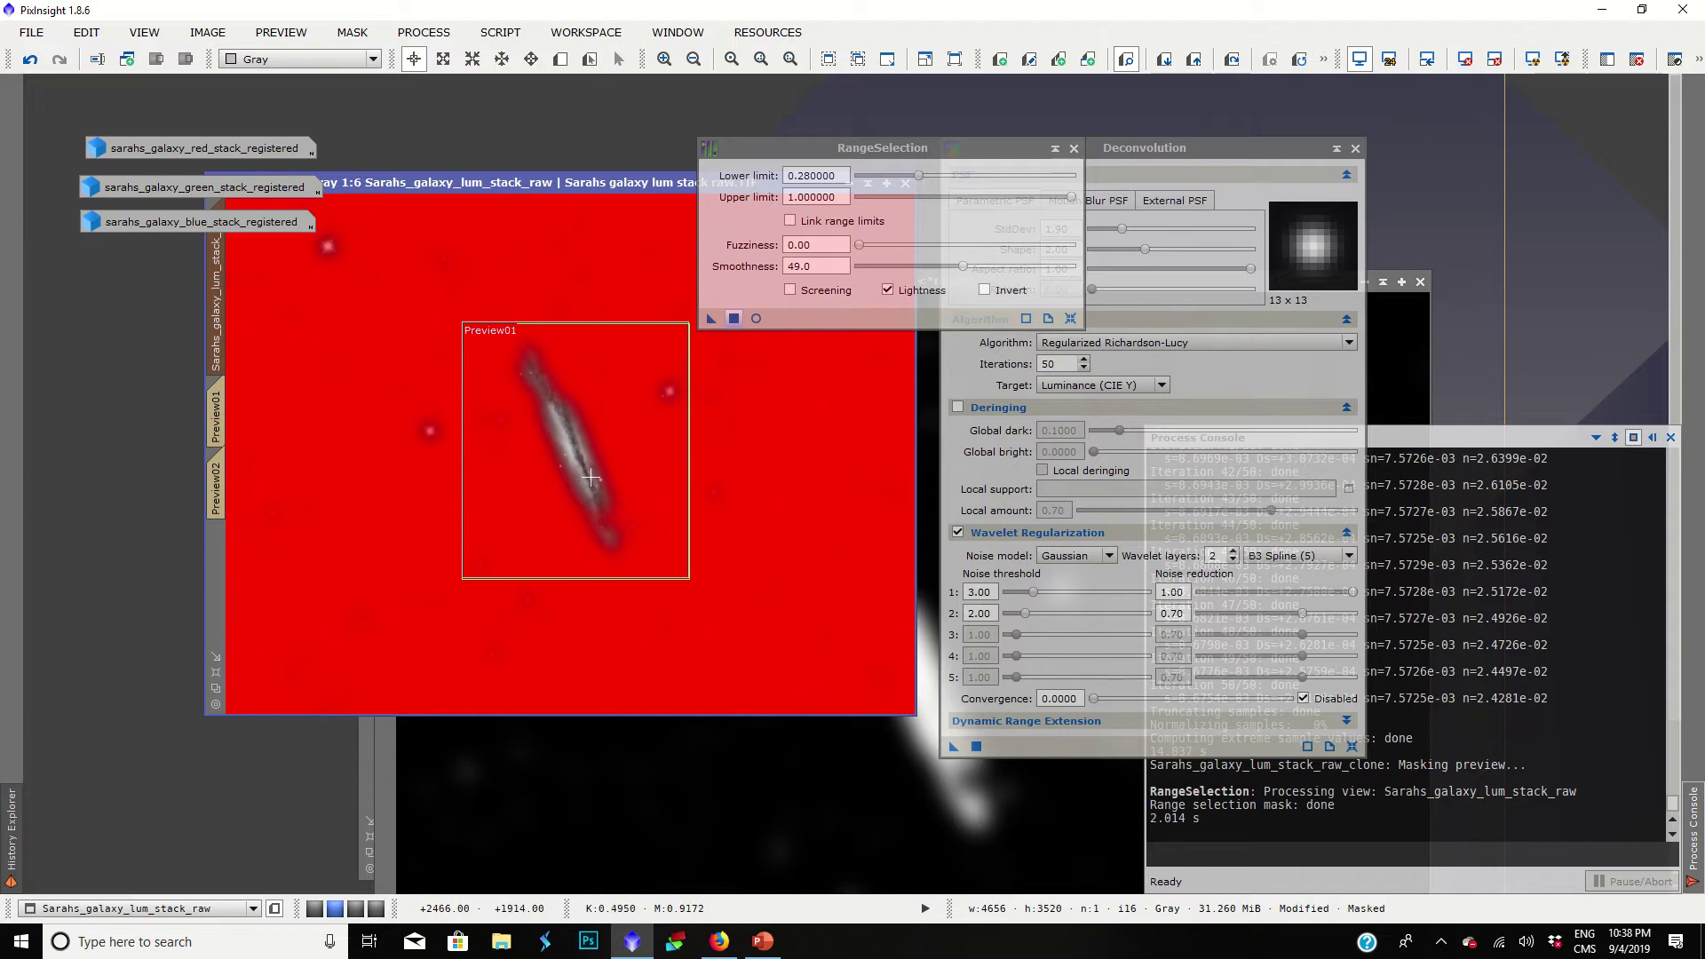
pyautogui.scroll(4, 591, 478)
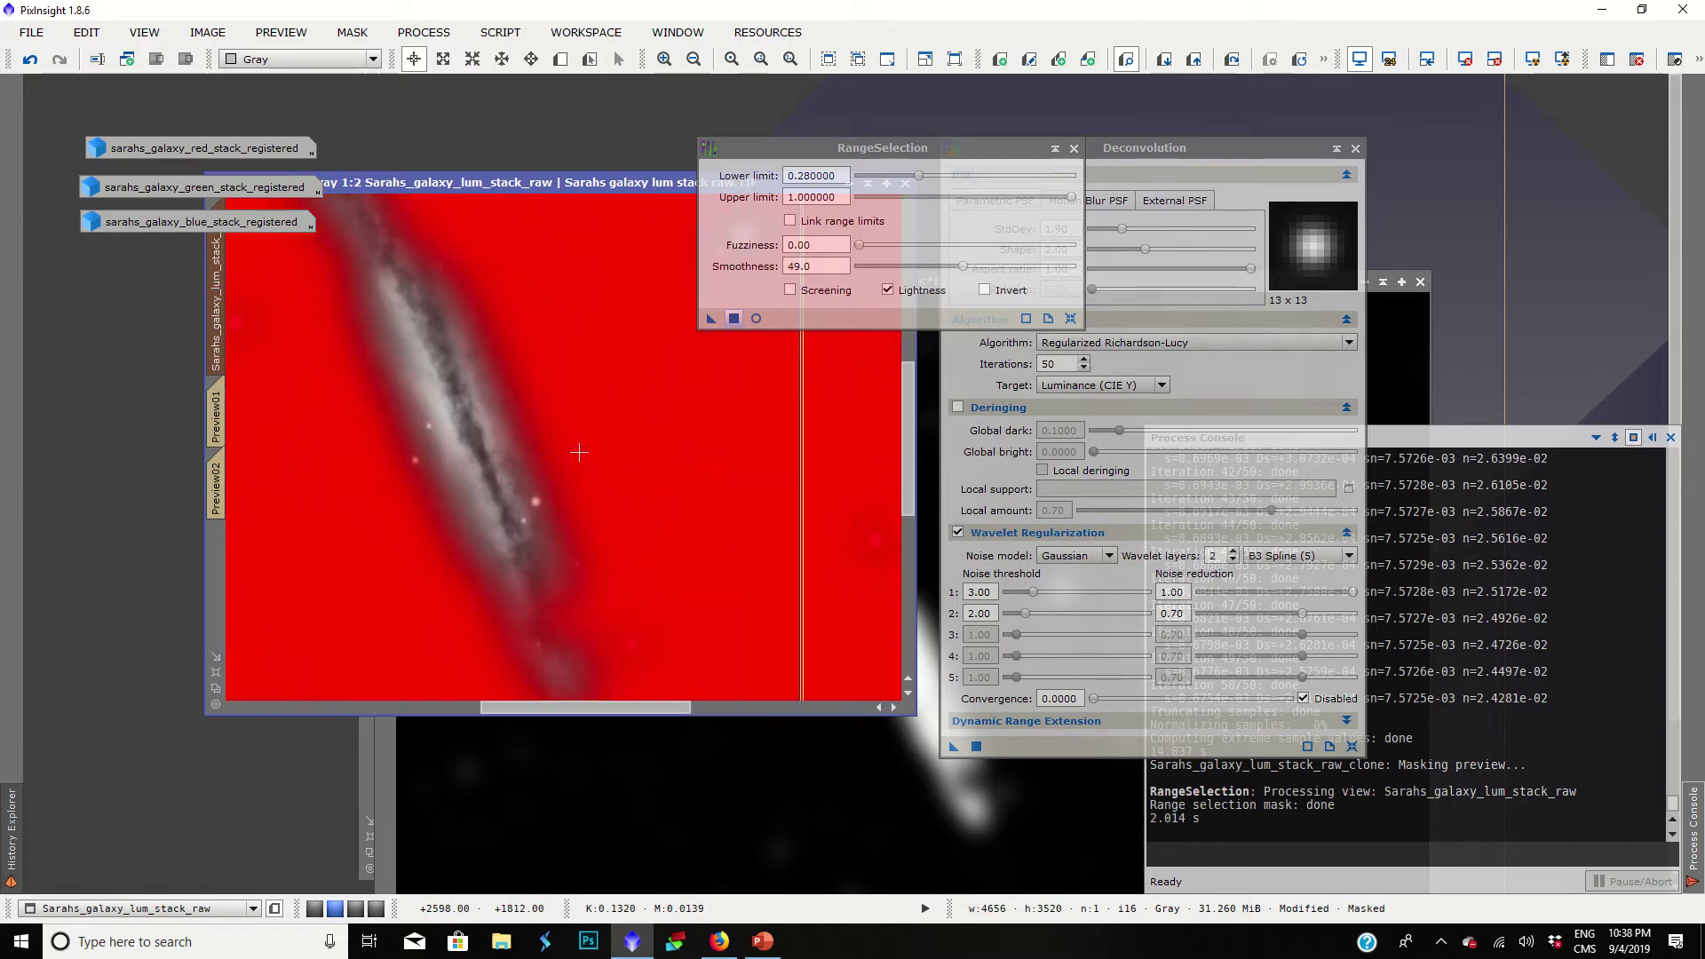
pyautogui.scroll(-3, 489, 493)
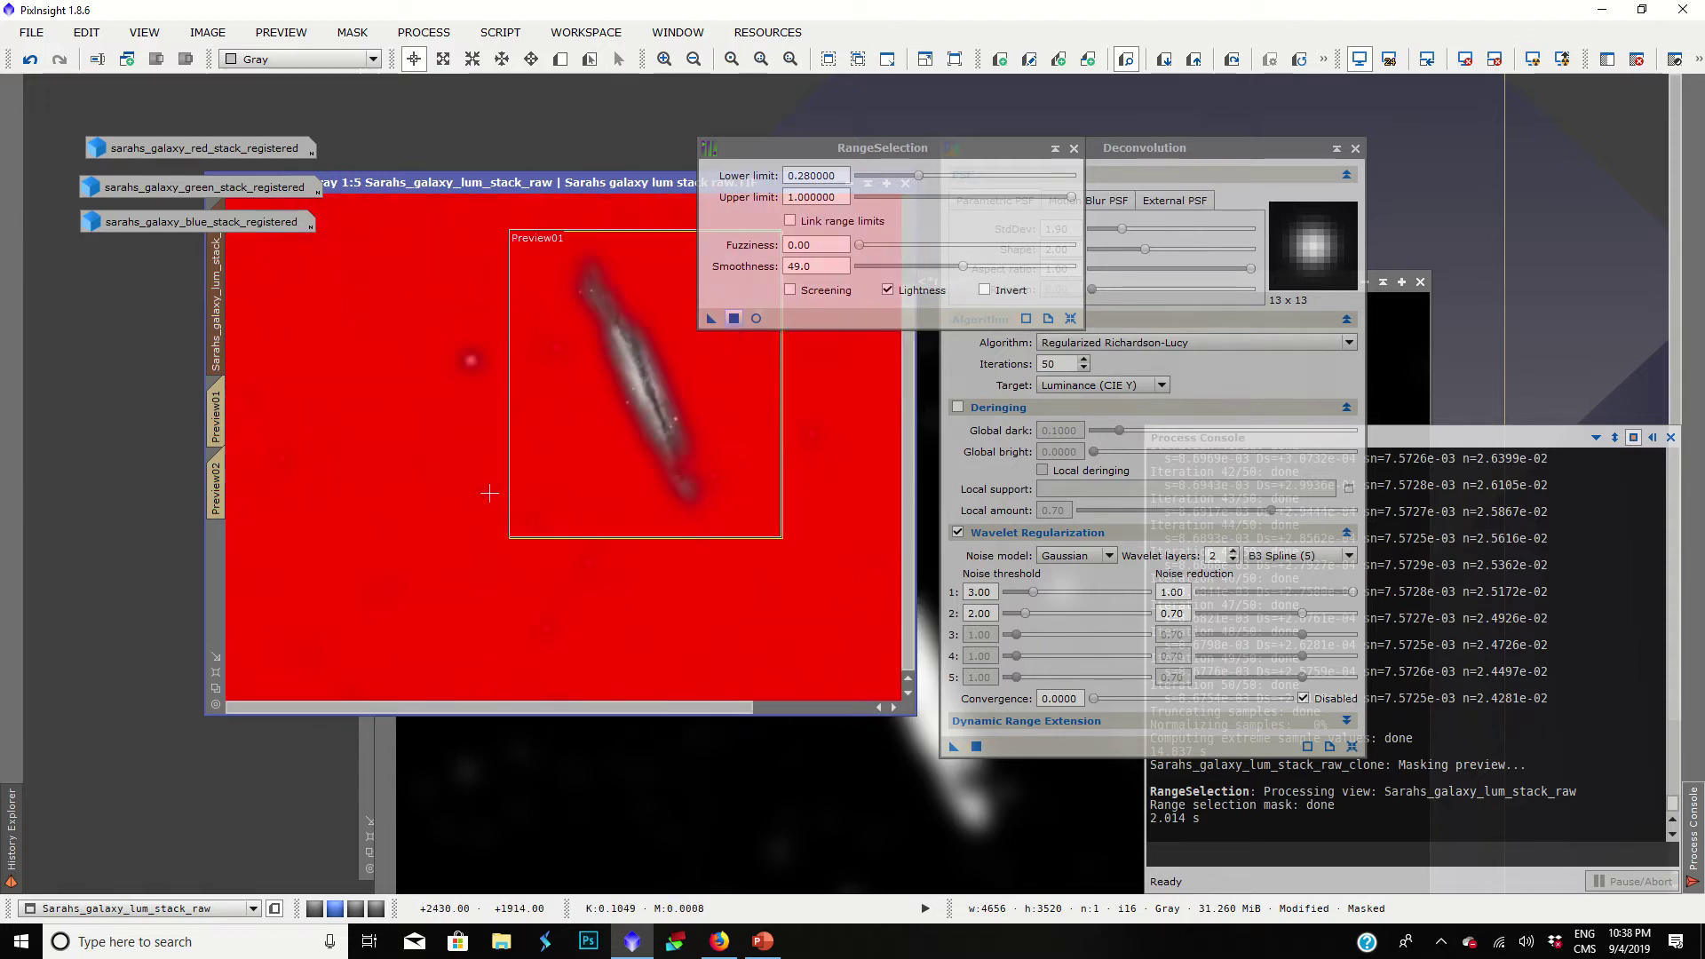
pyautogui.scroll(3, 470, 365)
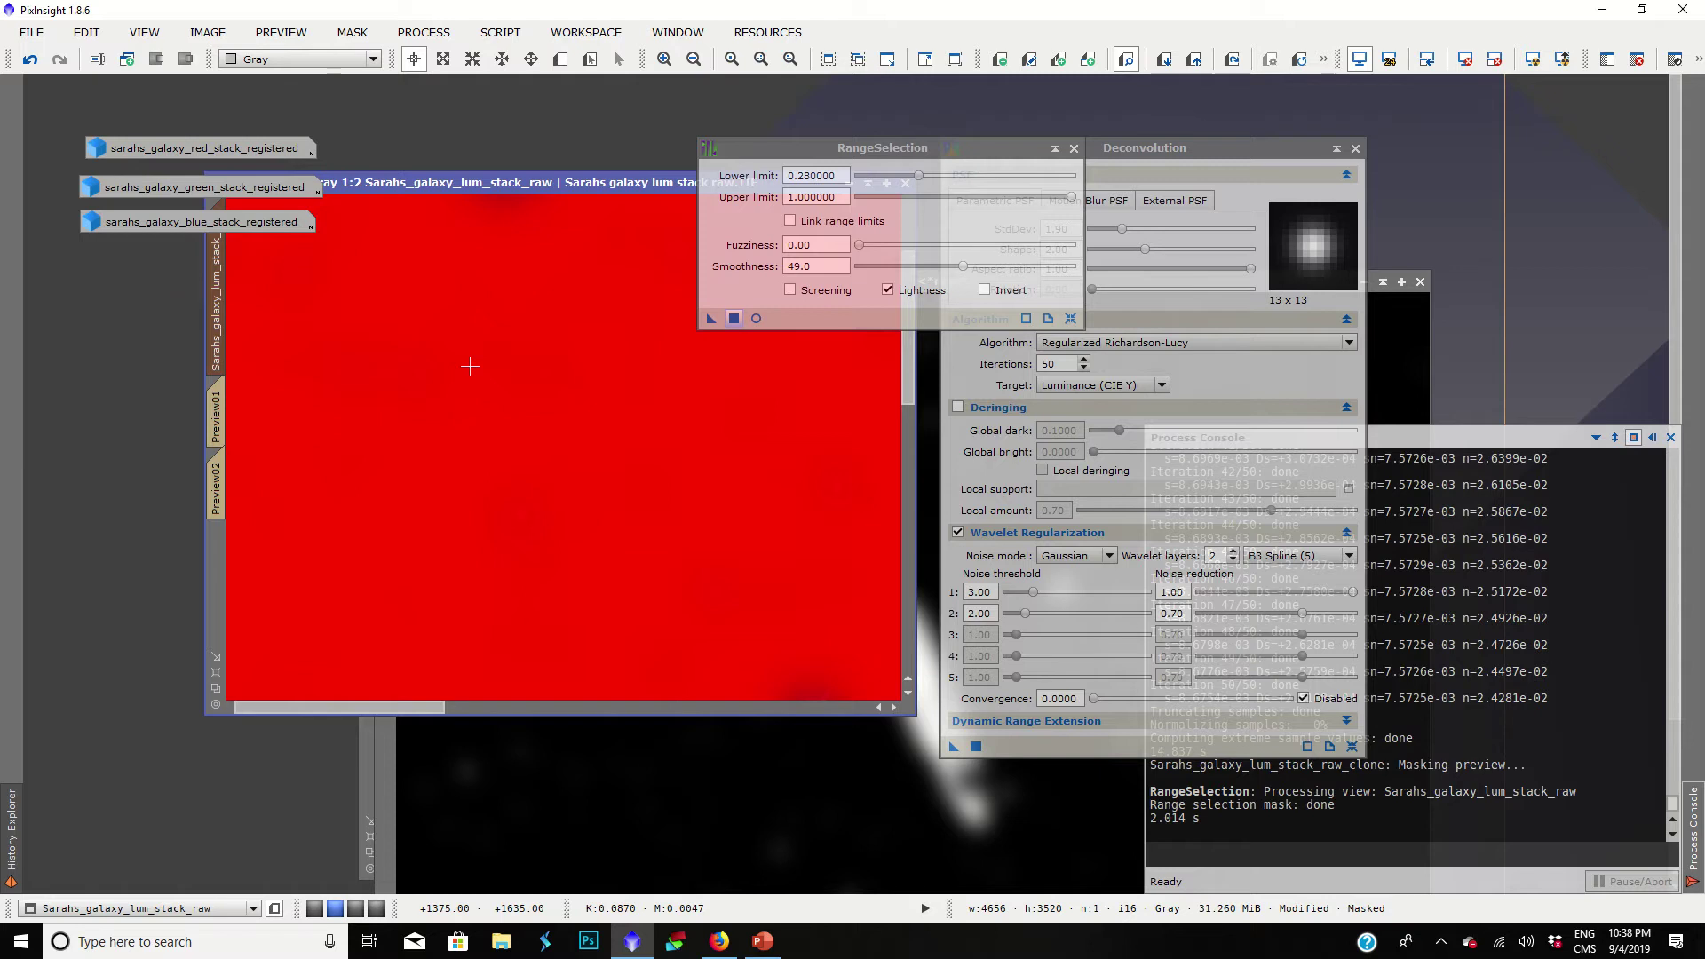
pyautogui.scroll(-7, 469, 365)
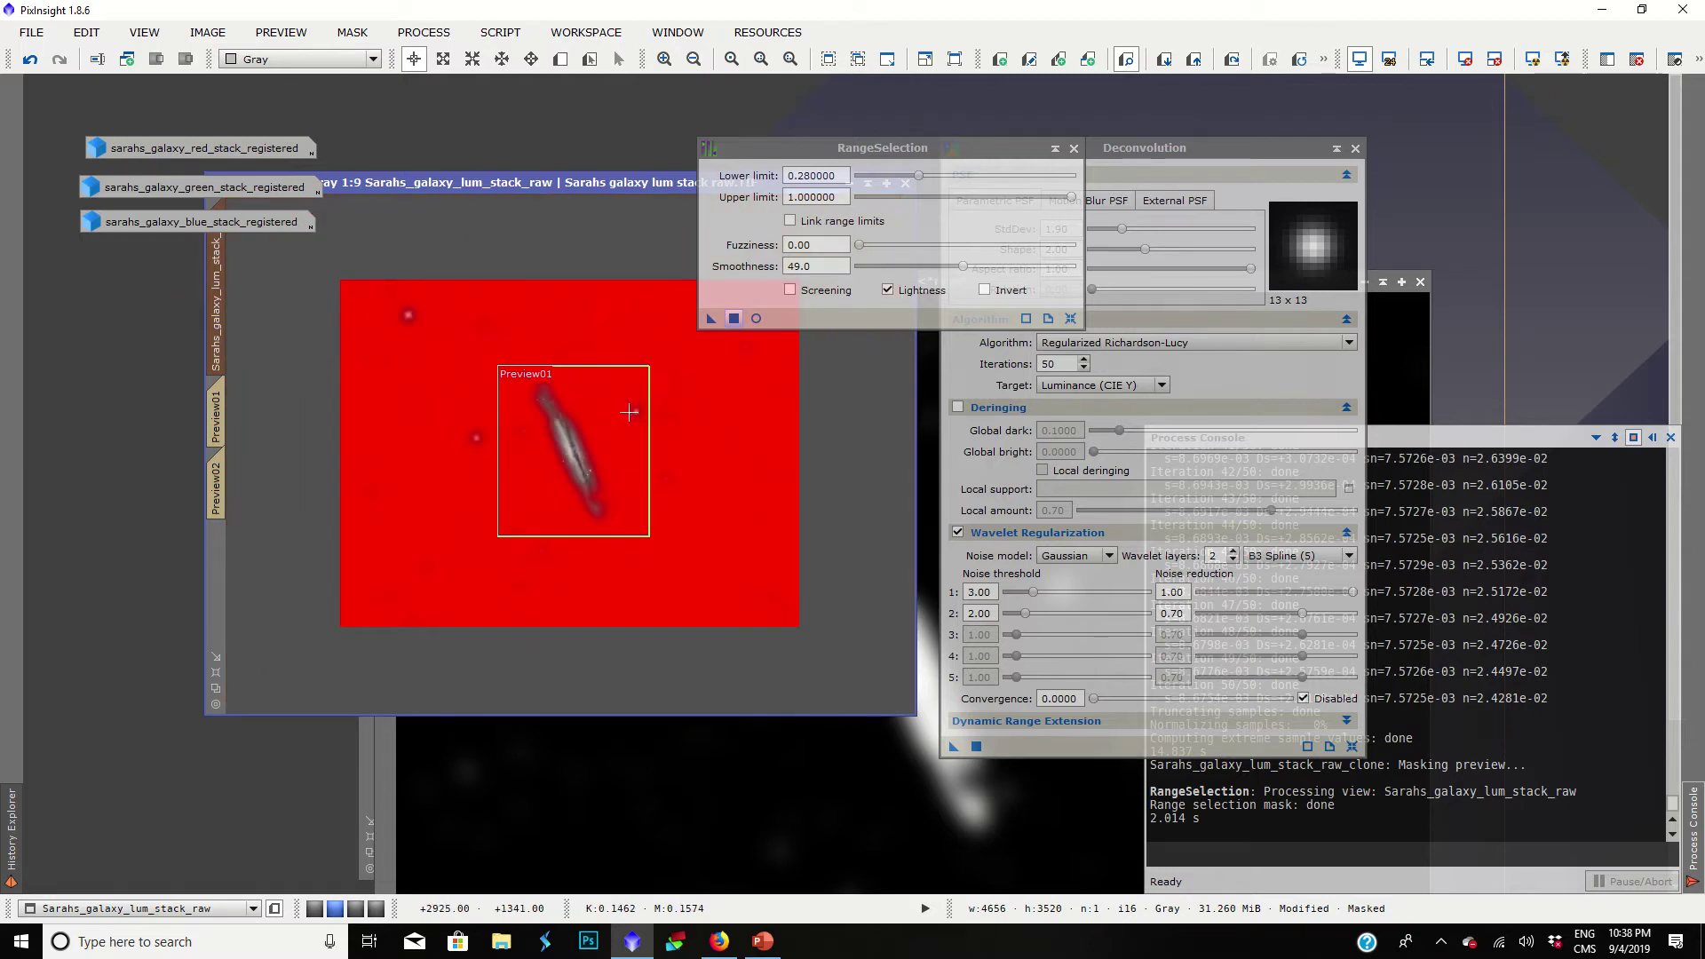
pyautogui.click(352, 32)
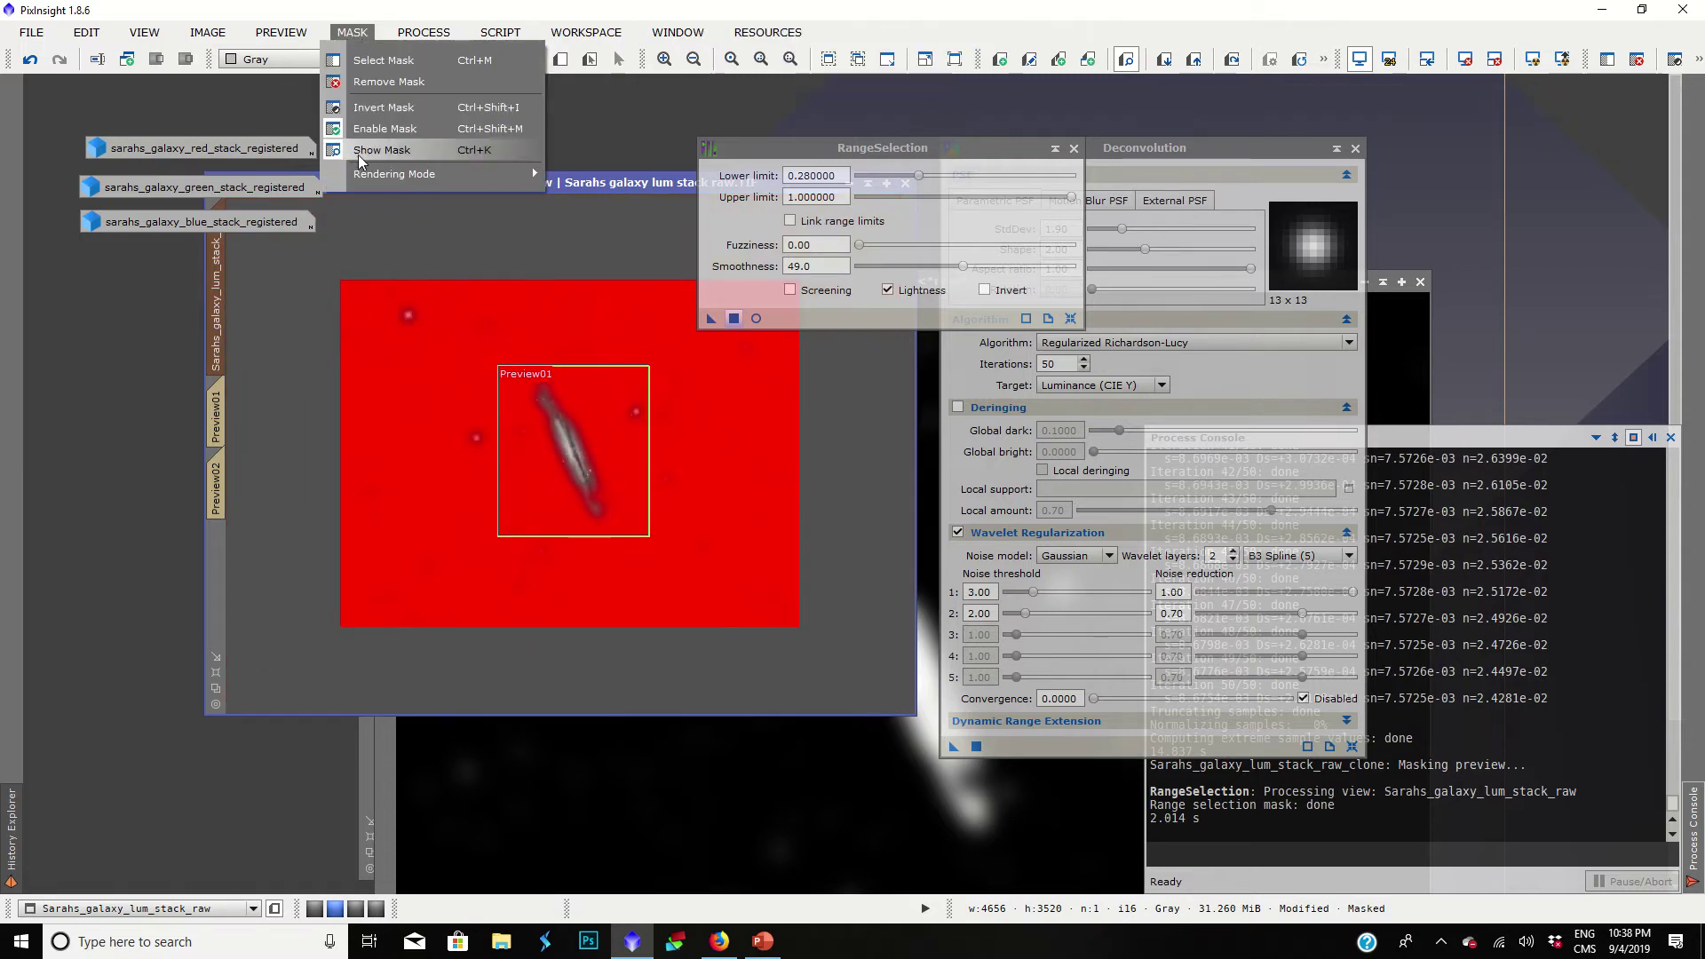
pyautogui.click(382, 150)
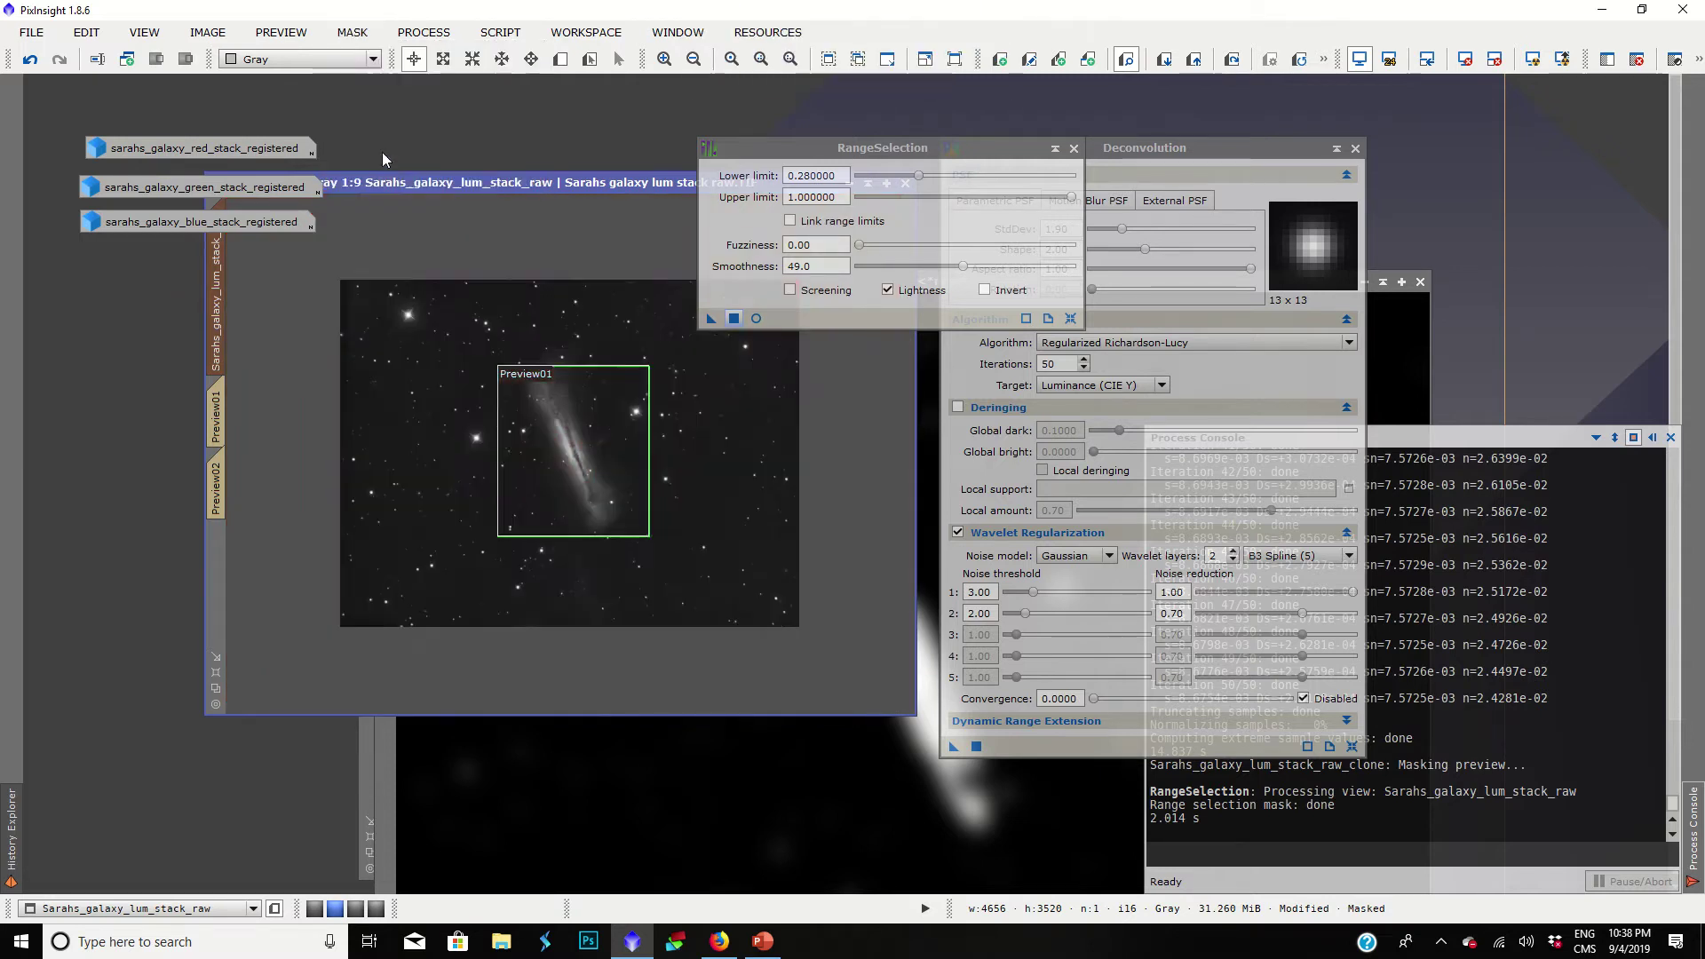
# Step: Set the PSF standard deviation to 2.0 and apply Deconvolution with 50 iterations to the first preview
pyautogui.click(216, 415)
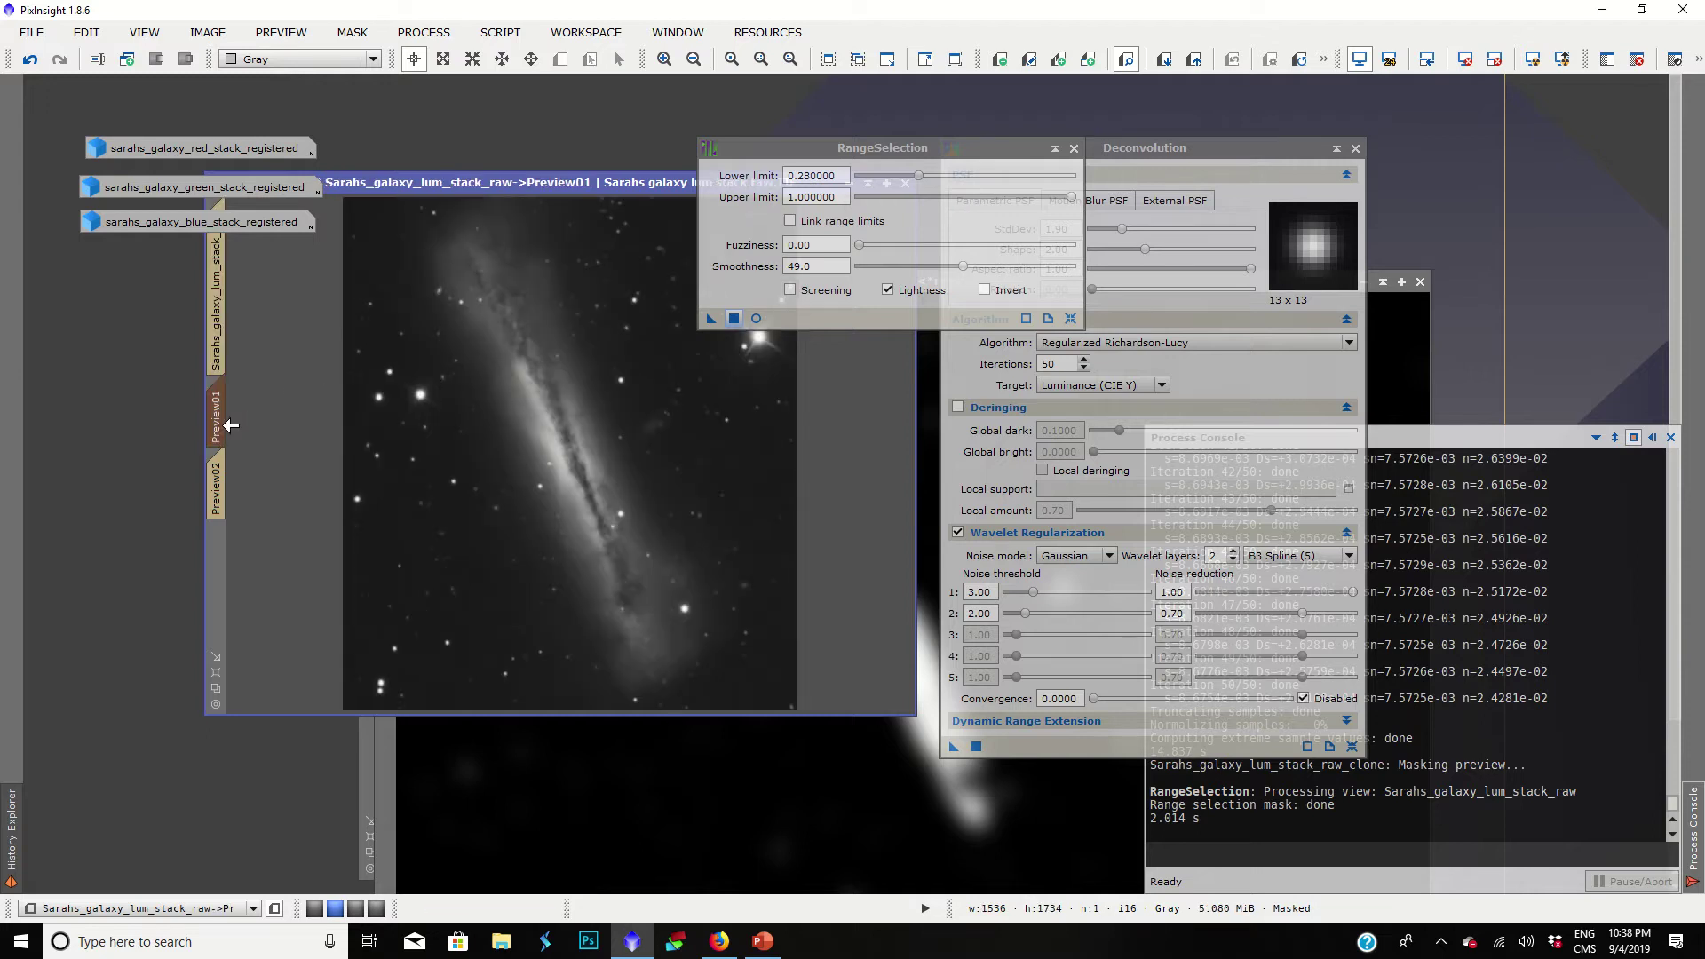
pyautogui.click(976, 365)
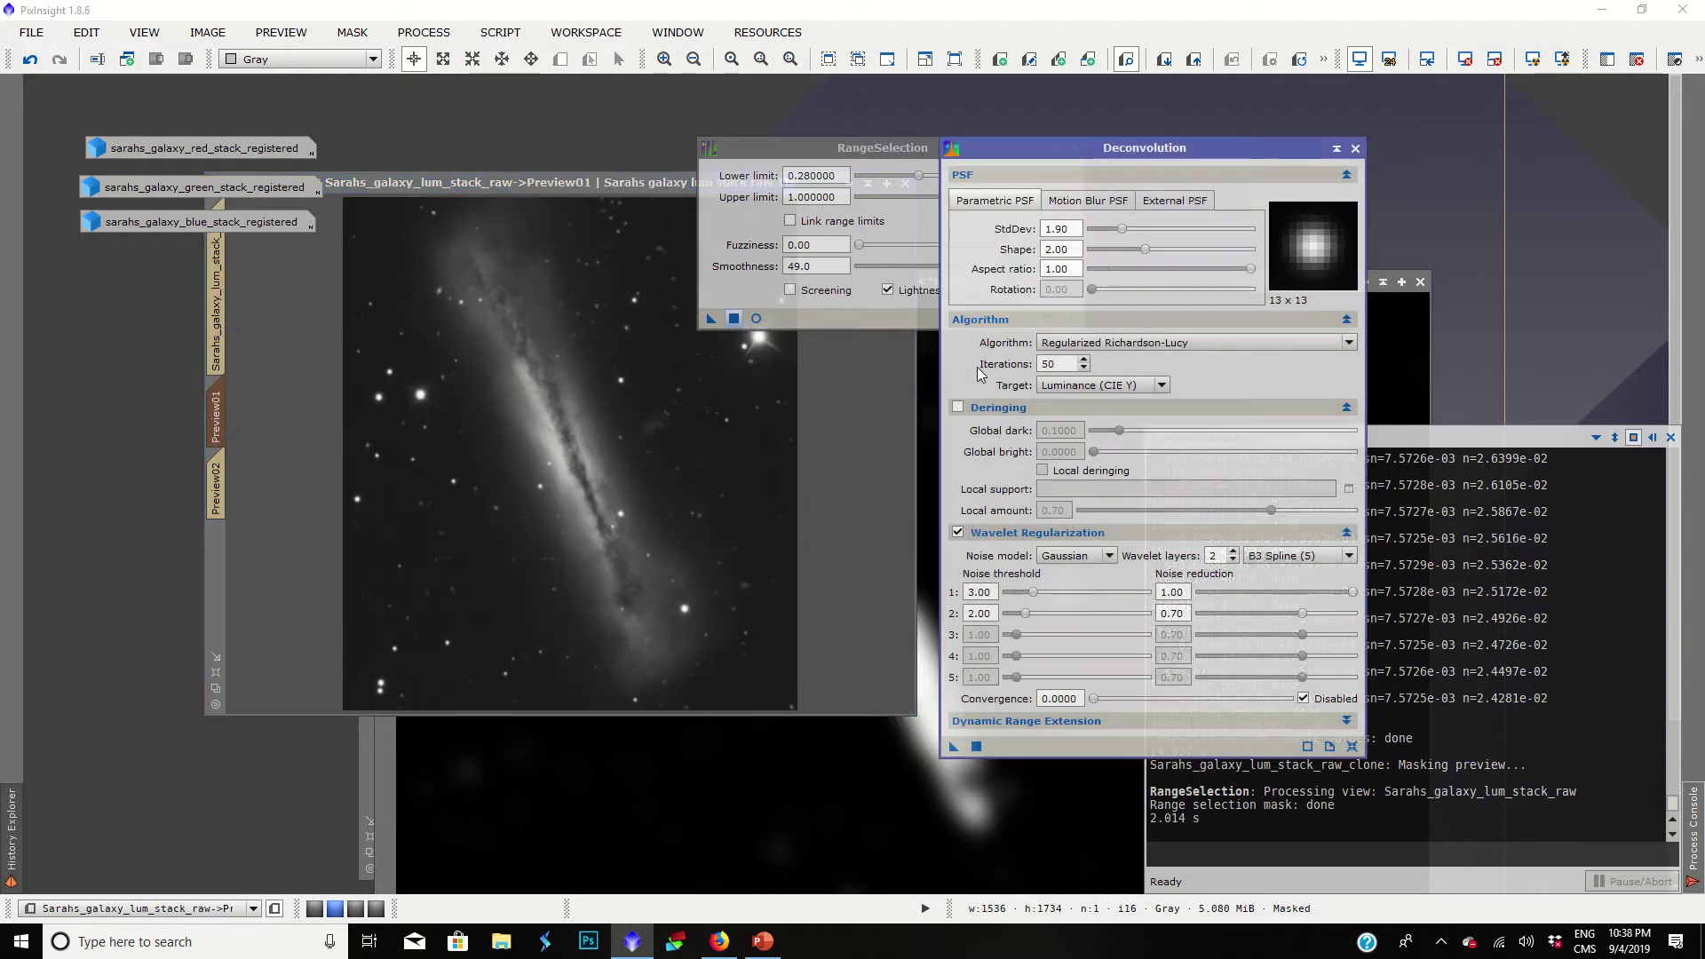
pyautogui.doubleClick(1070, 228)
pyautogui.press('BackSpace')
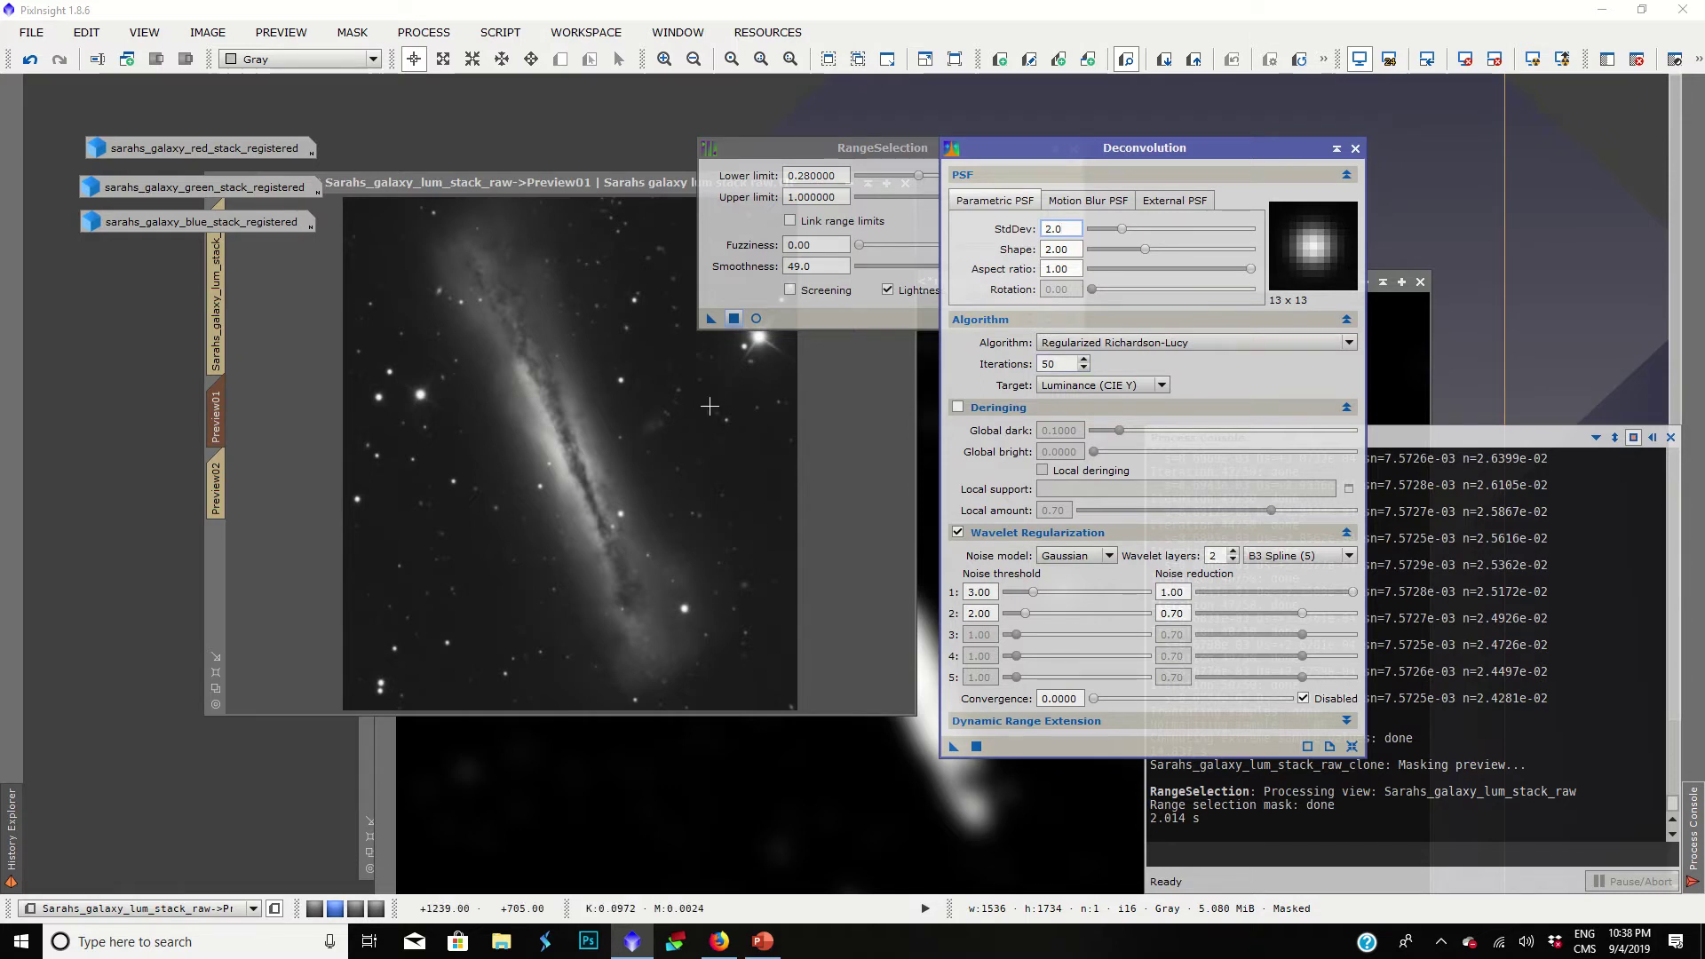
pyautogui.scroll(3, 704, 400)
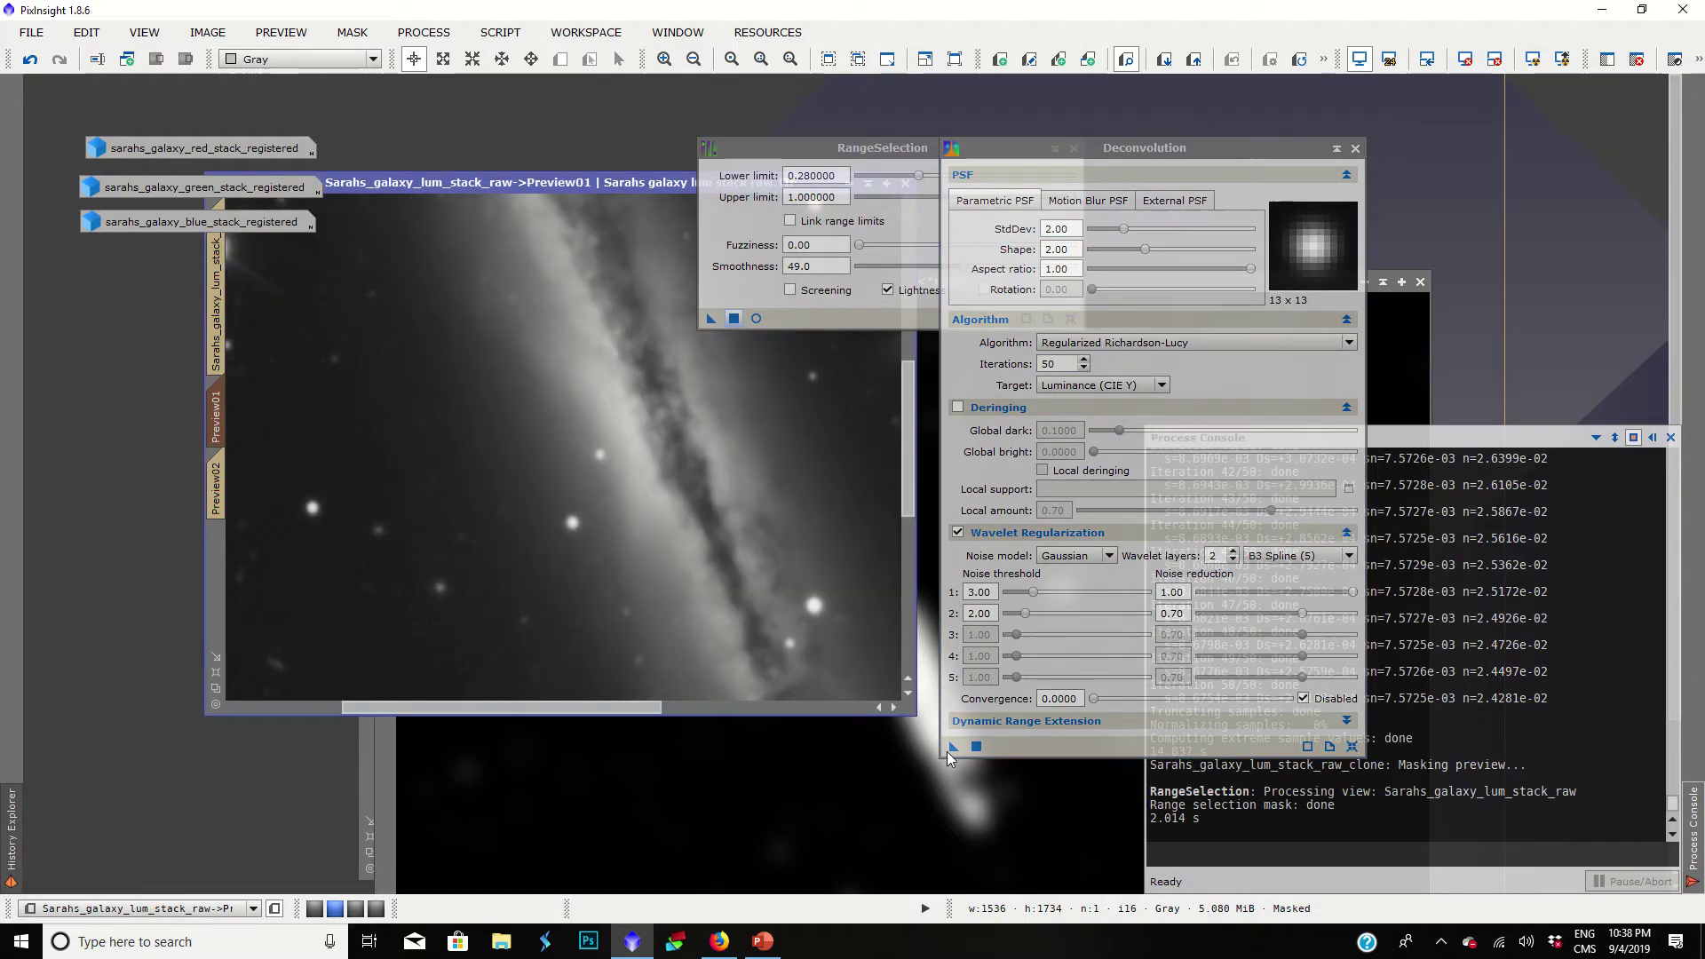
pyautogui.moveTo(953, 747); pyautogui.dragTo(606, 480)
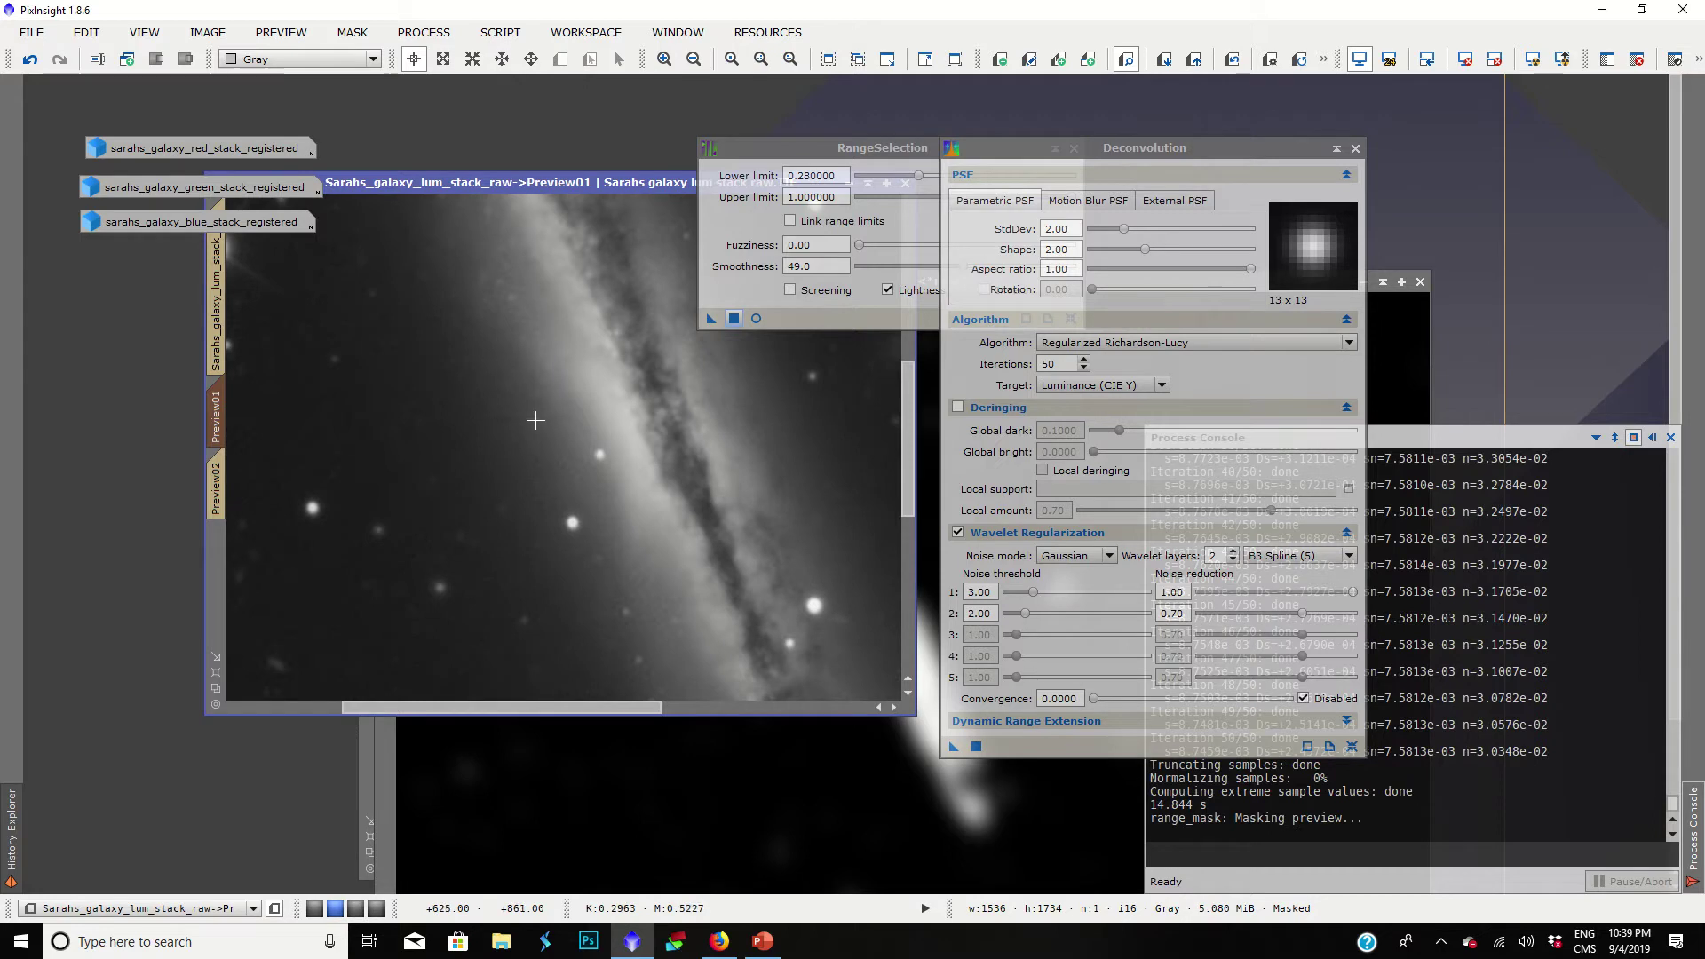
# Step: Inspect the dust lanes, outer galaxy and background stars in the deconvolved first preview at several magnifications
pyautogui.scroll(-3, 608, 339)
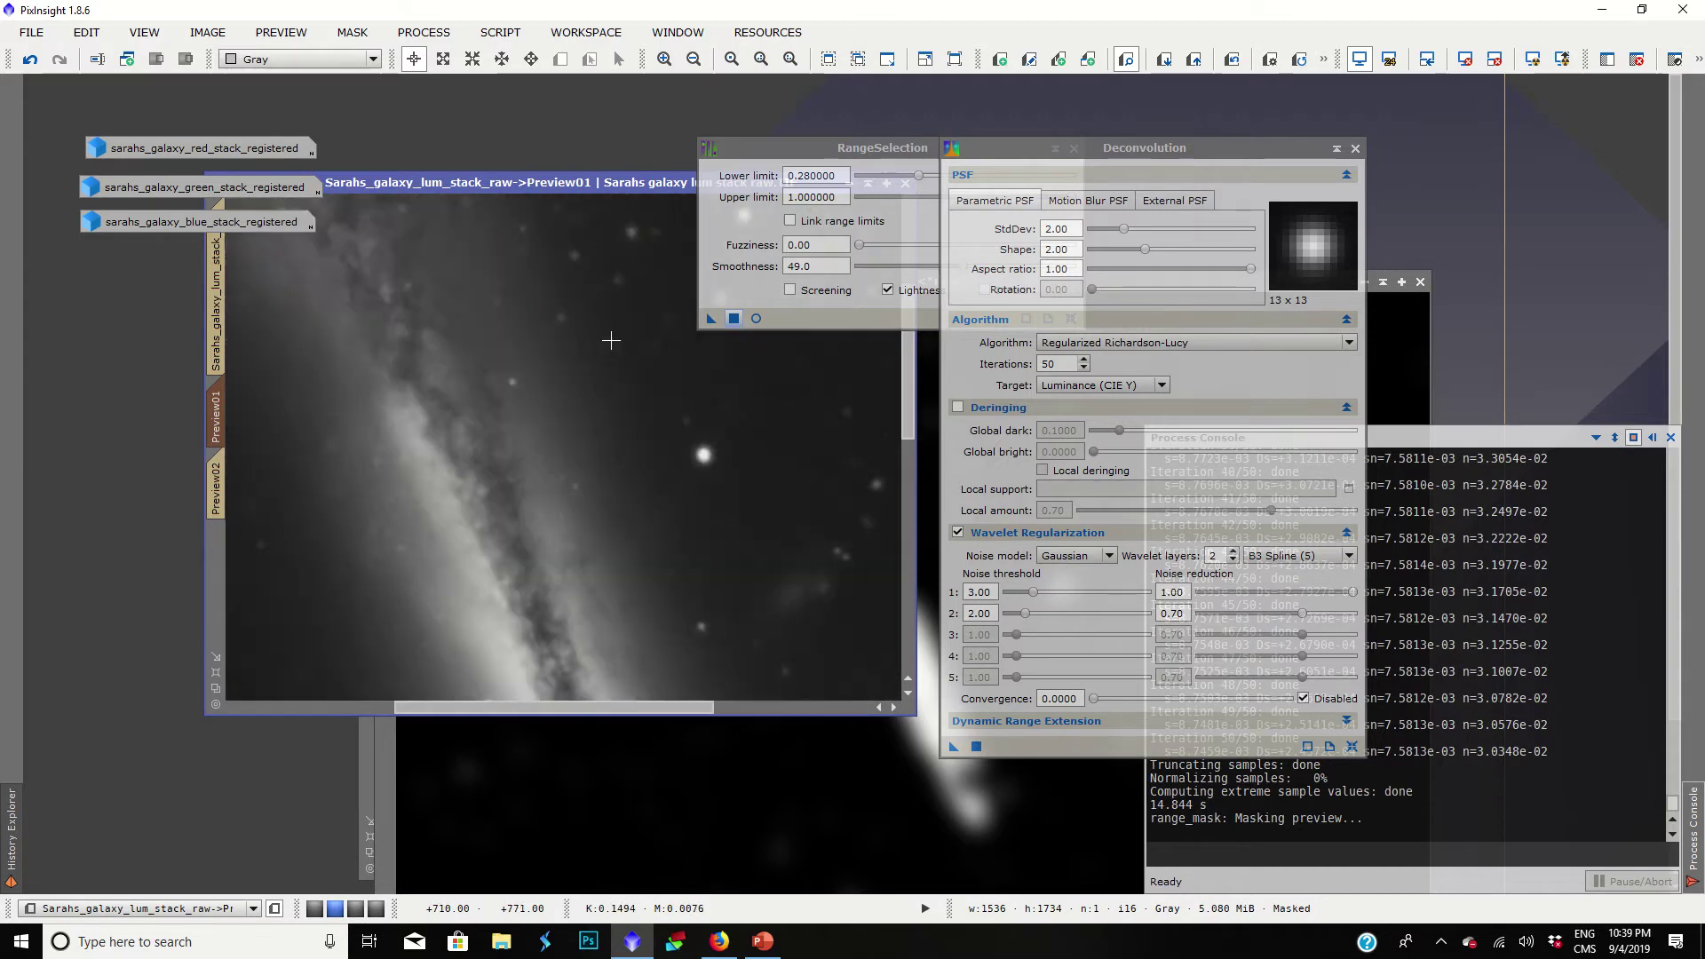
pyautogui.scroll(4, 500, 355)
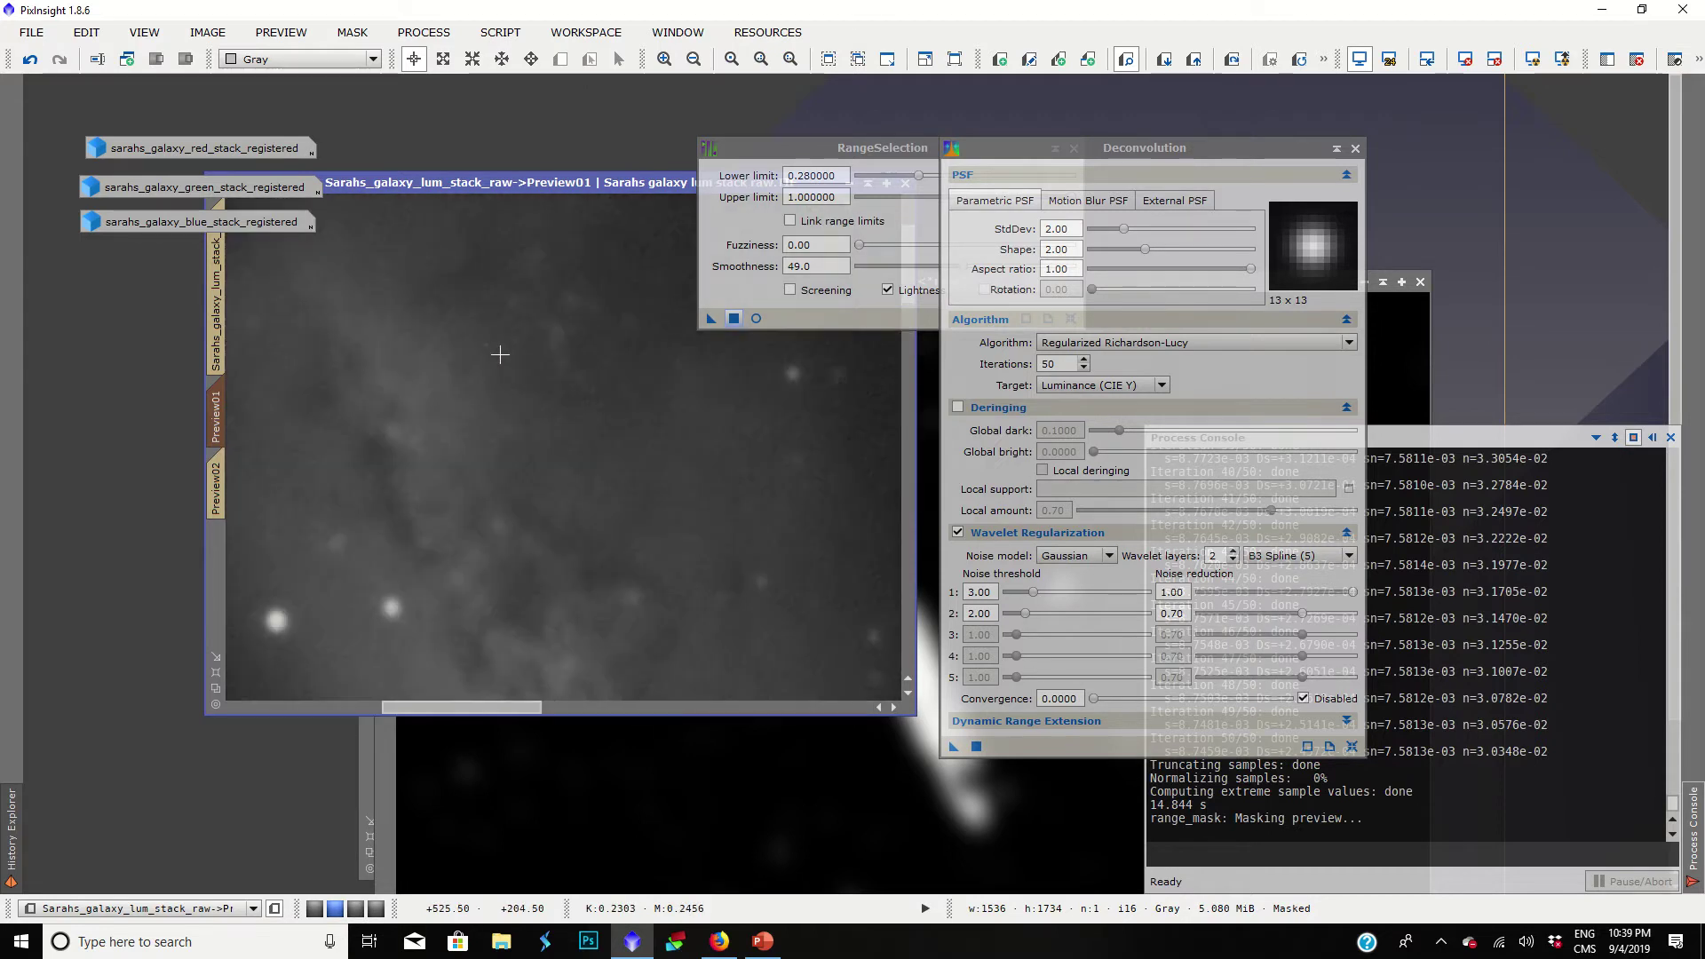
pyautogui.scroll(-4, 515, 438)
pyautogui.scroll(2, 683, 387)
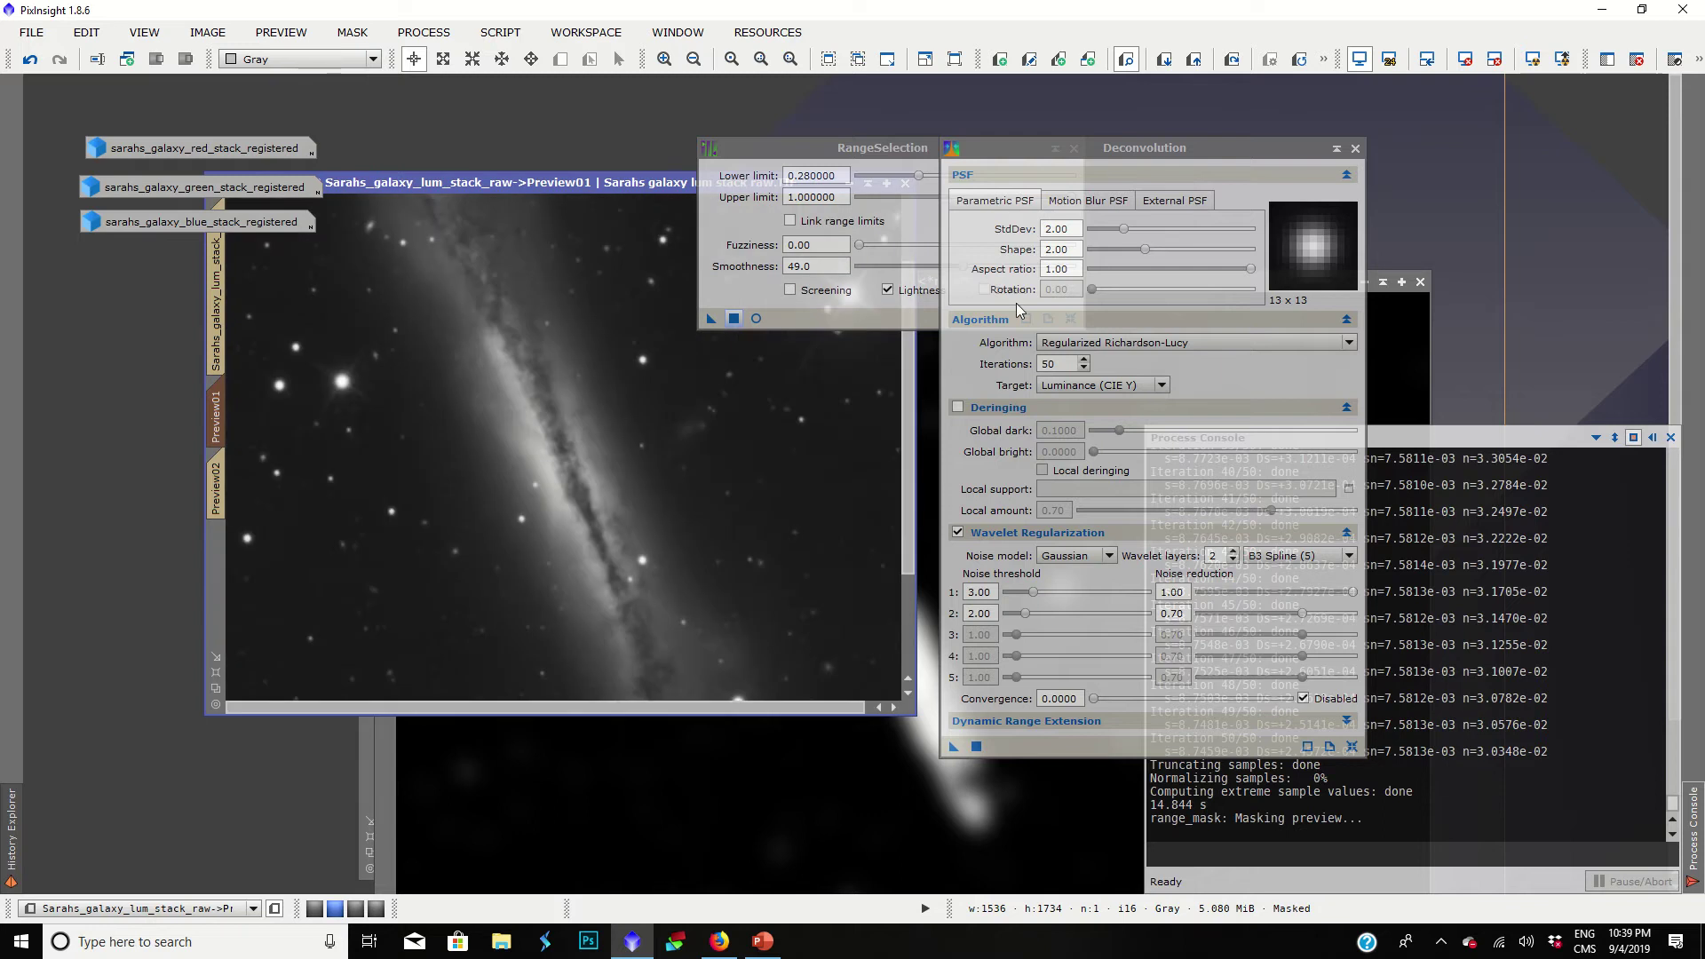
pyautogui.scroll(2, 702, 377)
pyautogui.scroll(-2, 702, 377)
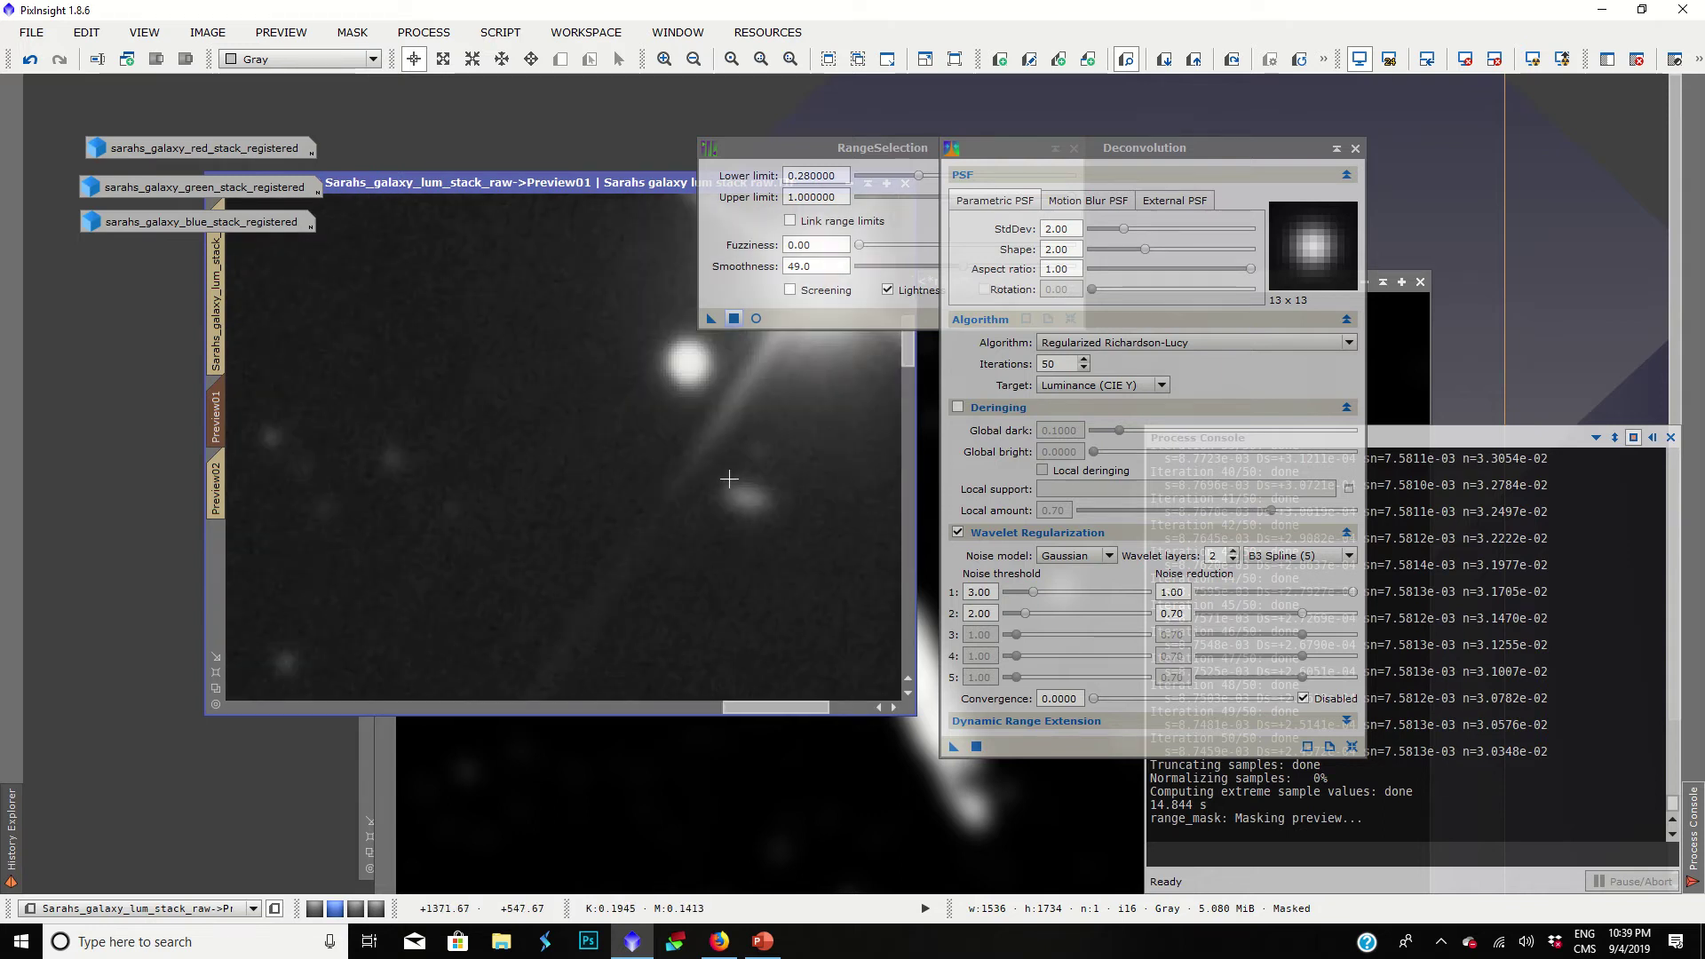
pyautogui.scroll(-1, 729, 478)
pyautogui.moveTo(733, 706); pyautogui.dragTo(574, 671)
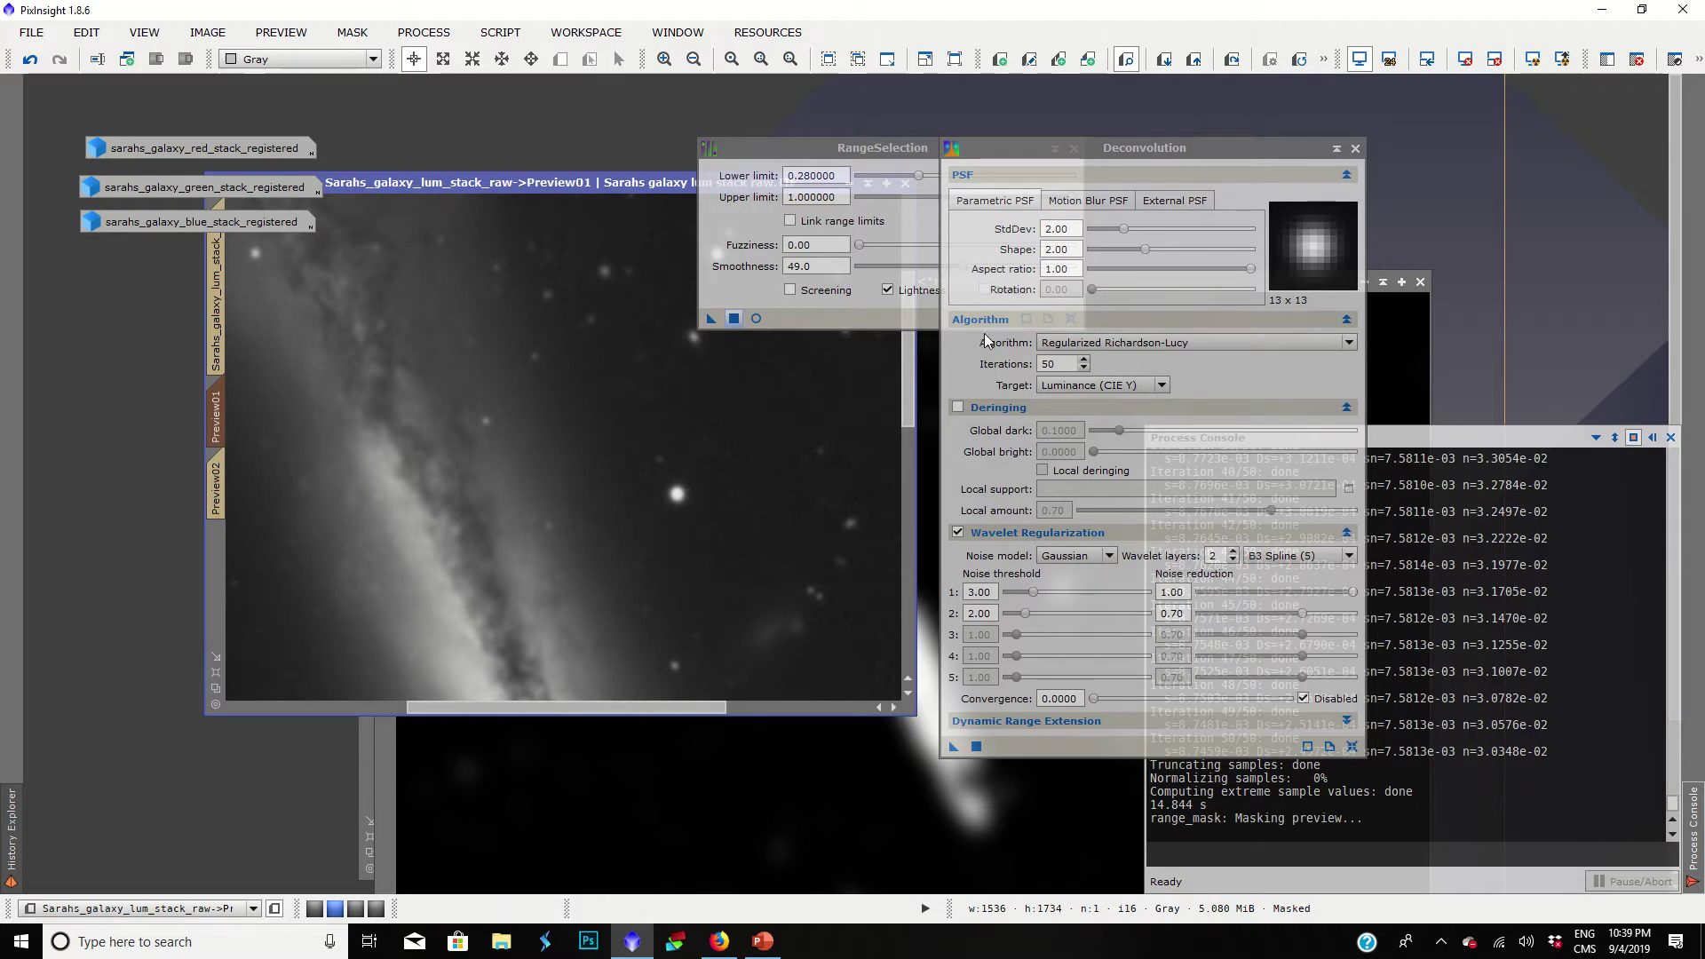
# Step: Set the PSF standard deviation to 4.00 and the iterations to 15, and apply Deconvolution to the first preview
pyautogui.moveTo(1123, 233); pyautogui.dragTo(1154, 234)
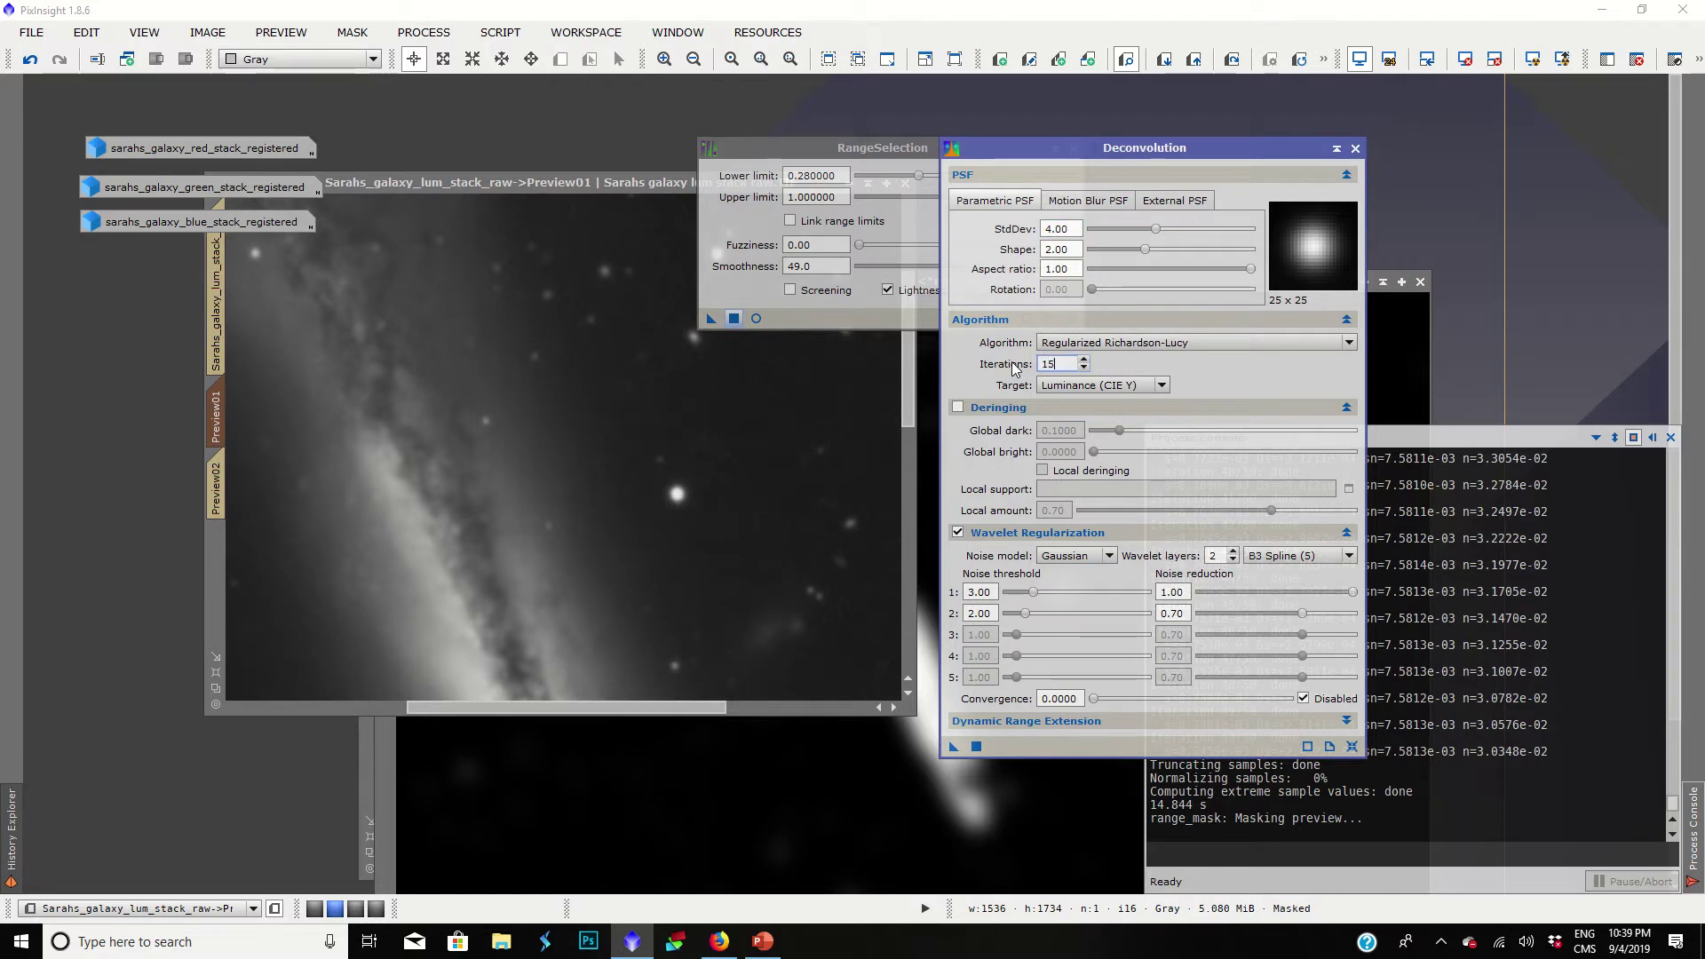
pyautogui.click(608, 524)
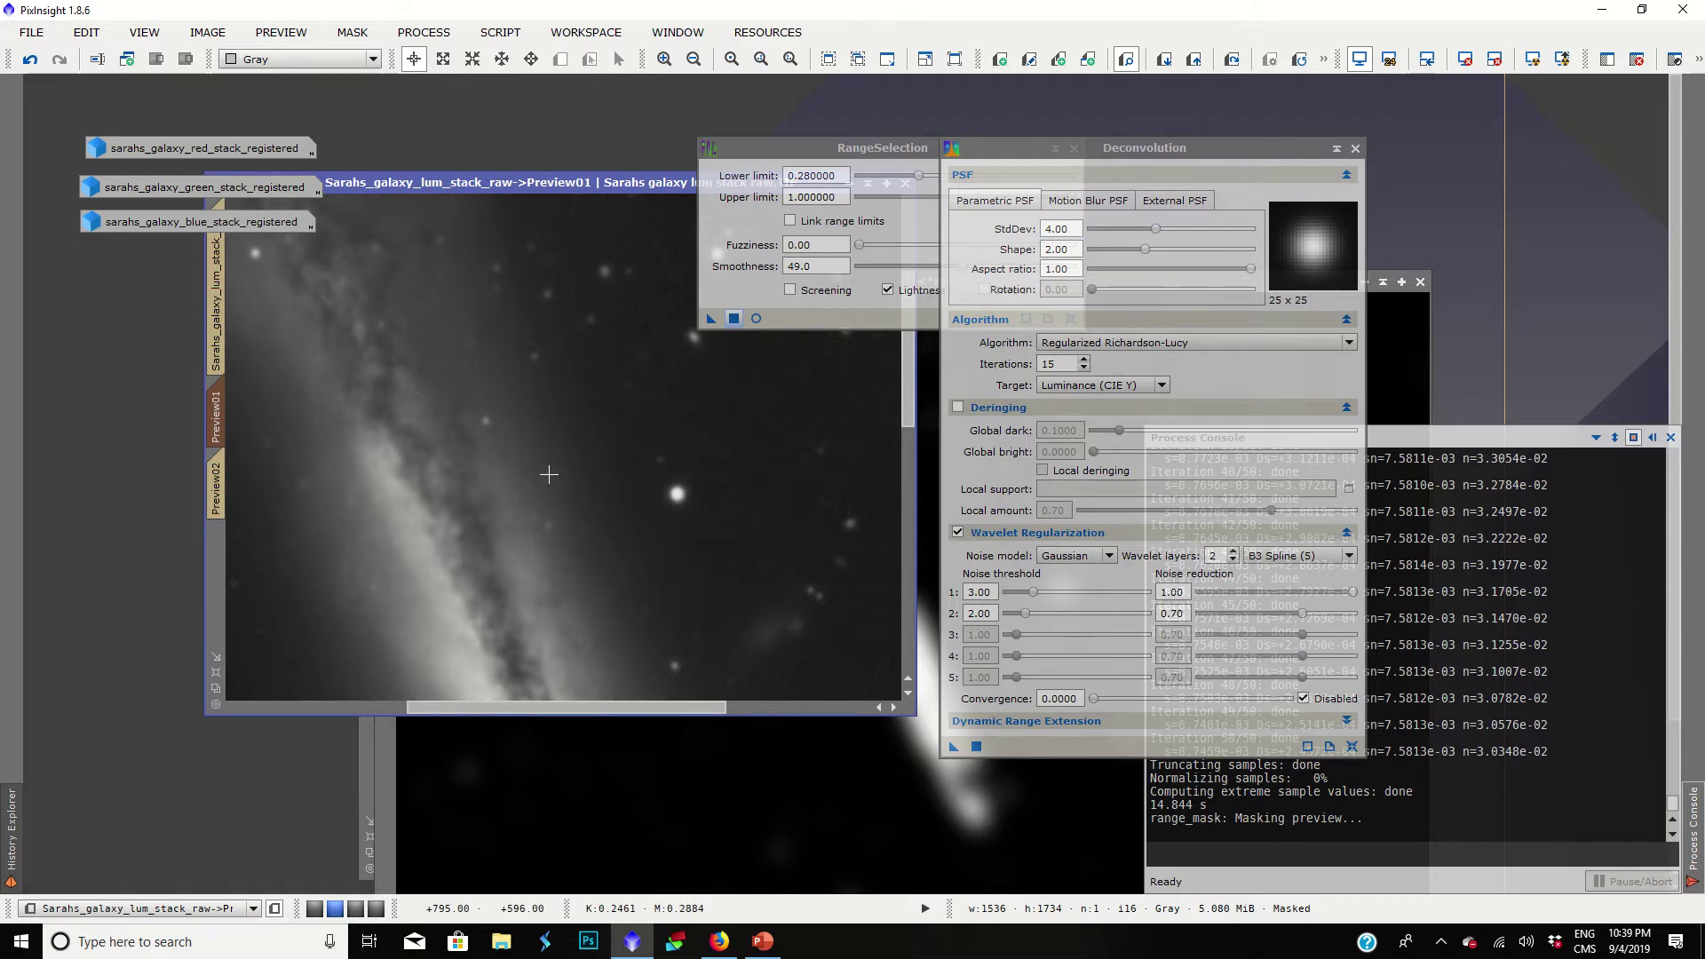
pyautogui.moveTo(952, 748); pyautogui.dragTo(556, 545)
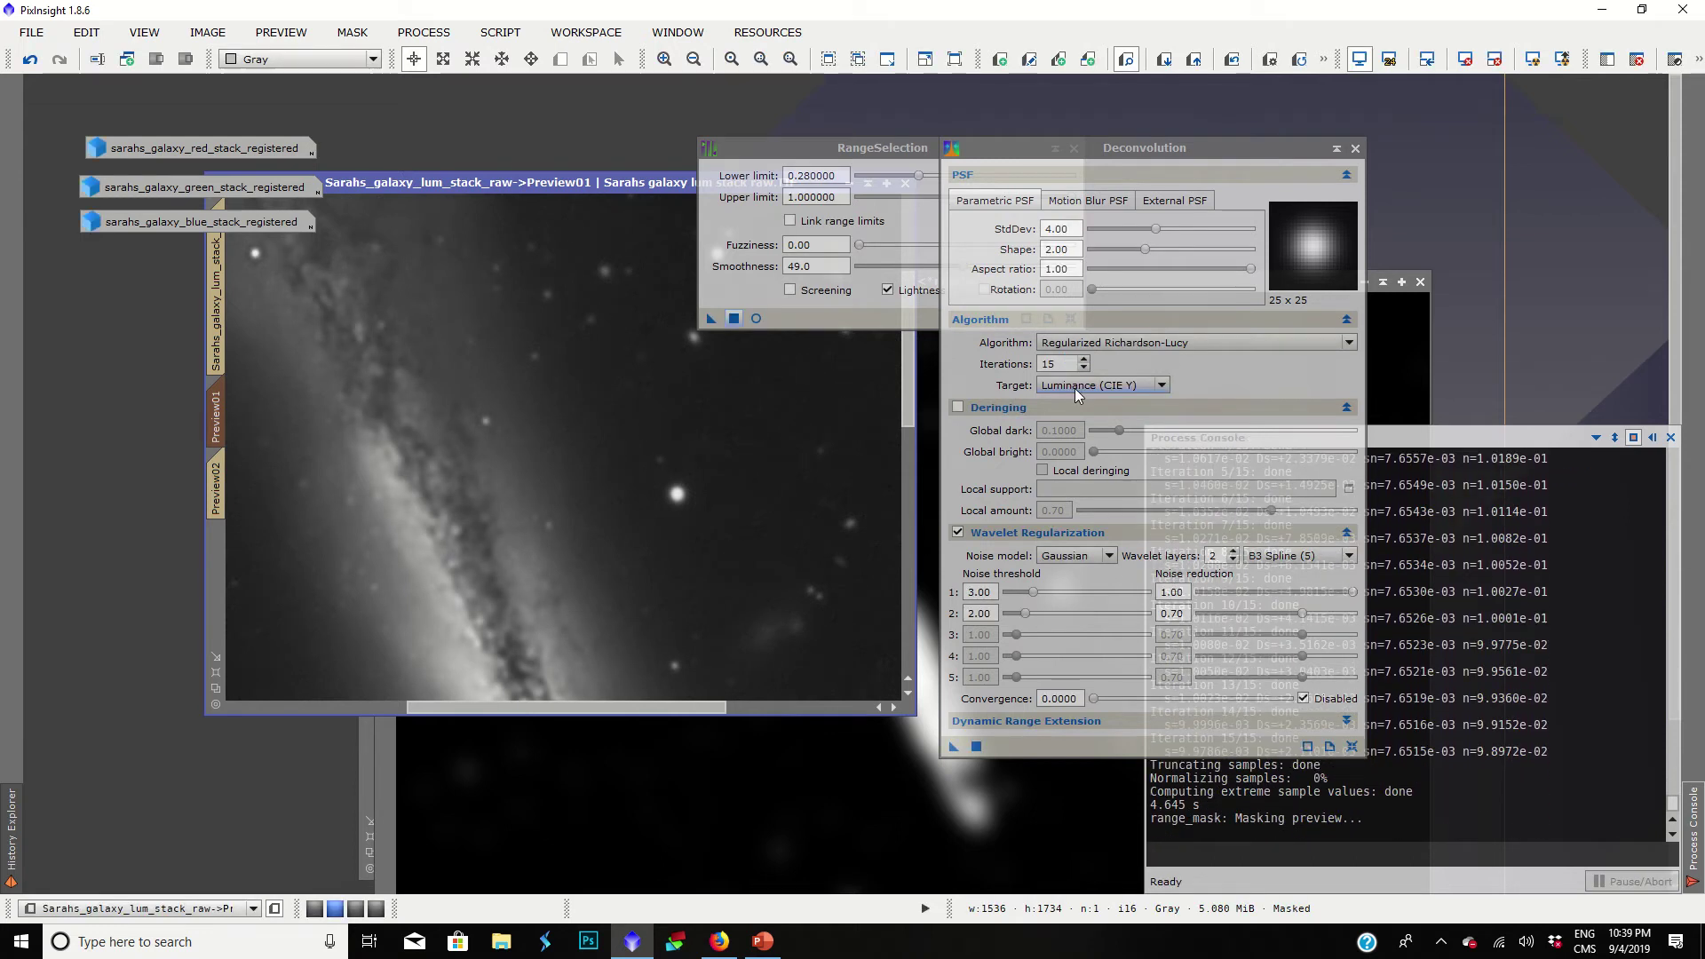
pyautogui.scroll(-2, 582, 459)
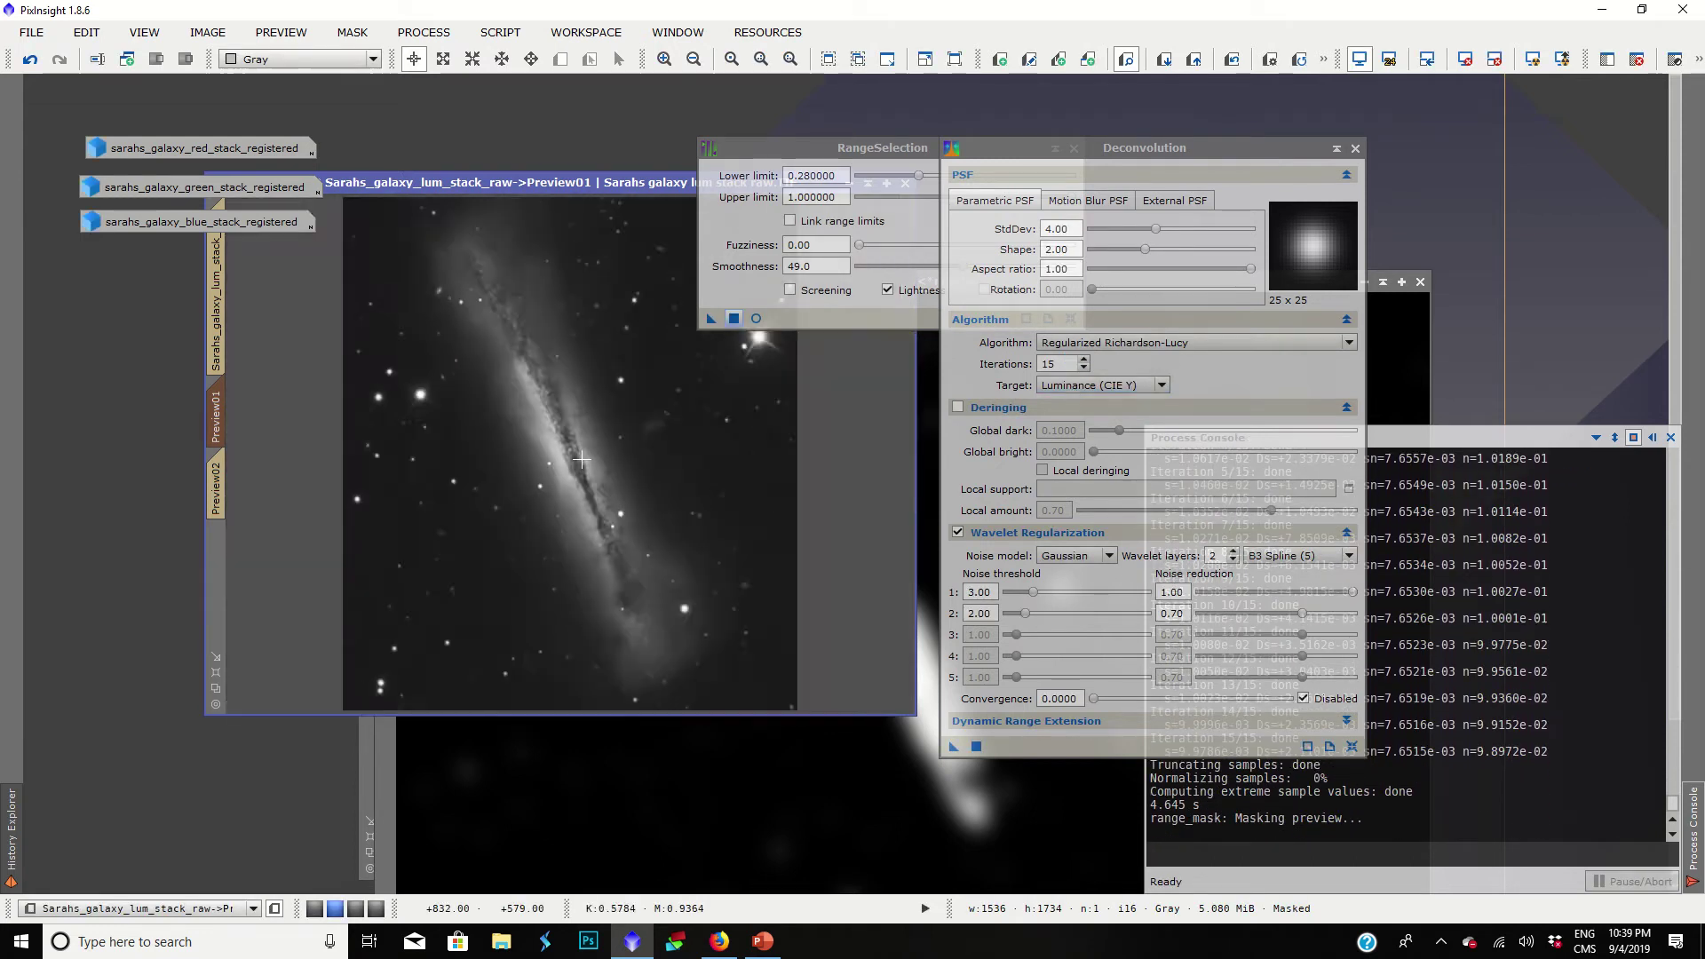
# Step: Set the PSF standard deviation to 2.00 and the iterations to 35, and apply Deconvolution to the first preview
pyautogui.scroll(4, 582, 459)
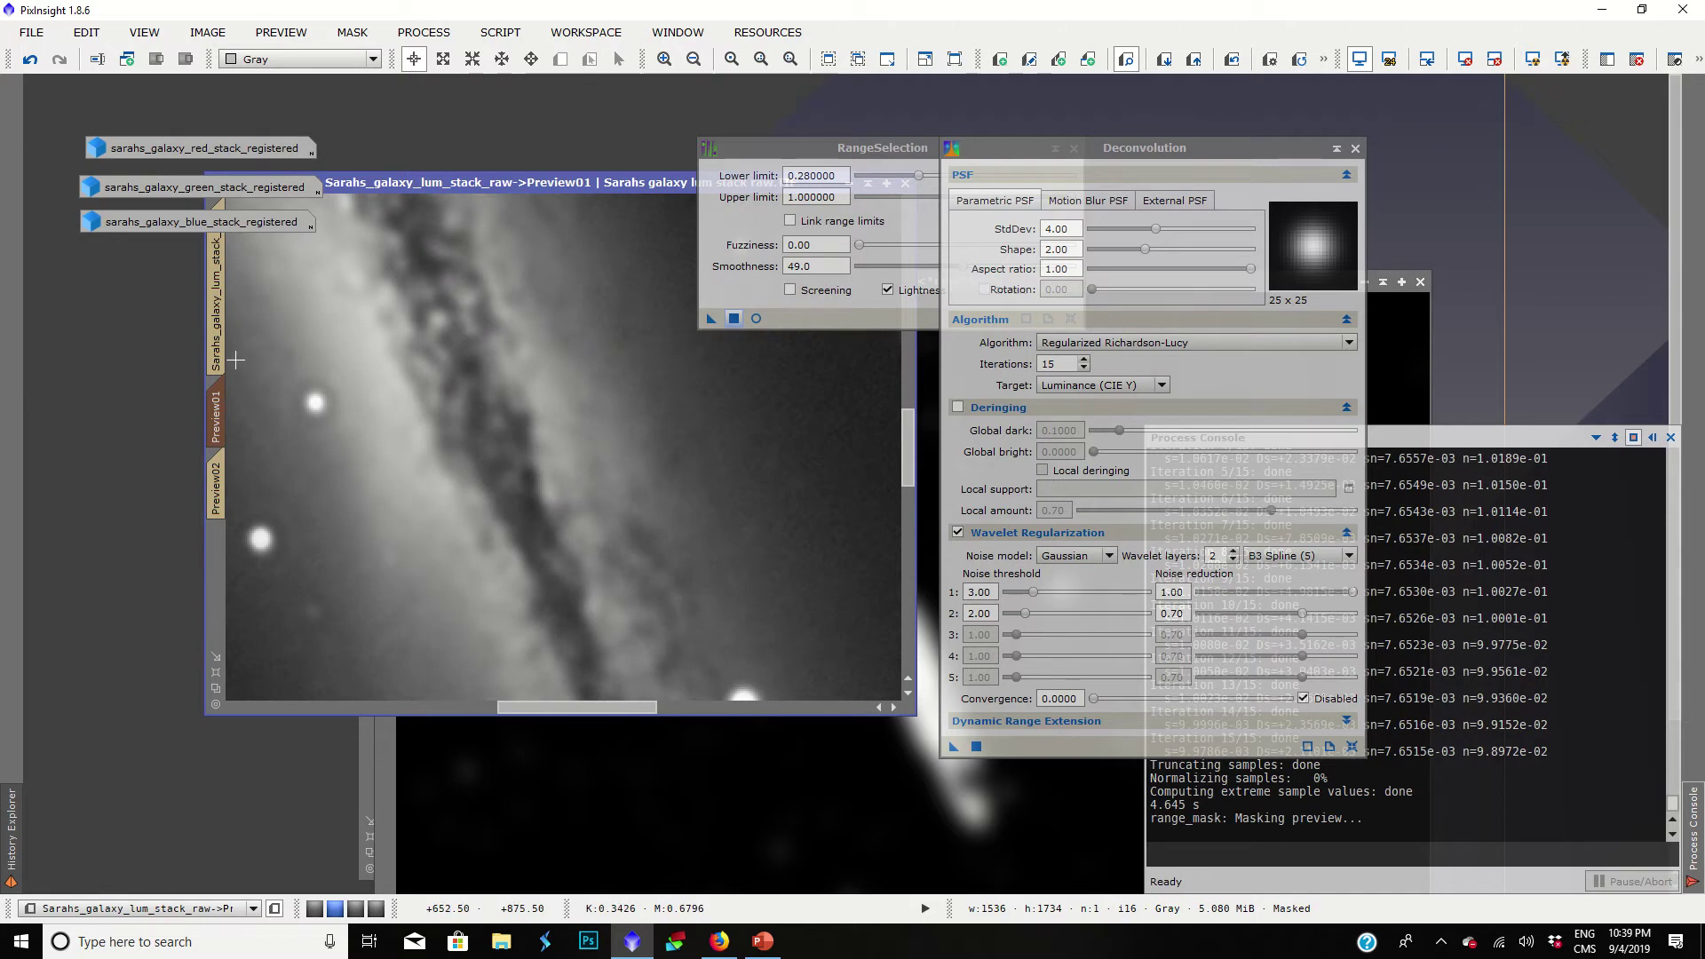
pyautogui.hotkey('ctrl', 'shift', 'z')
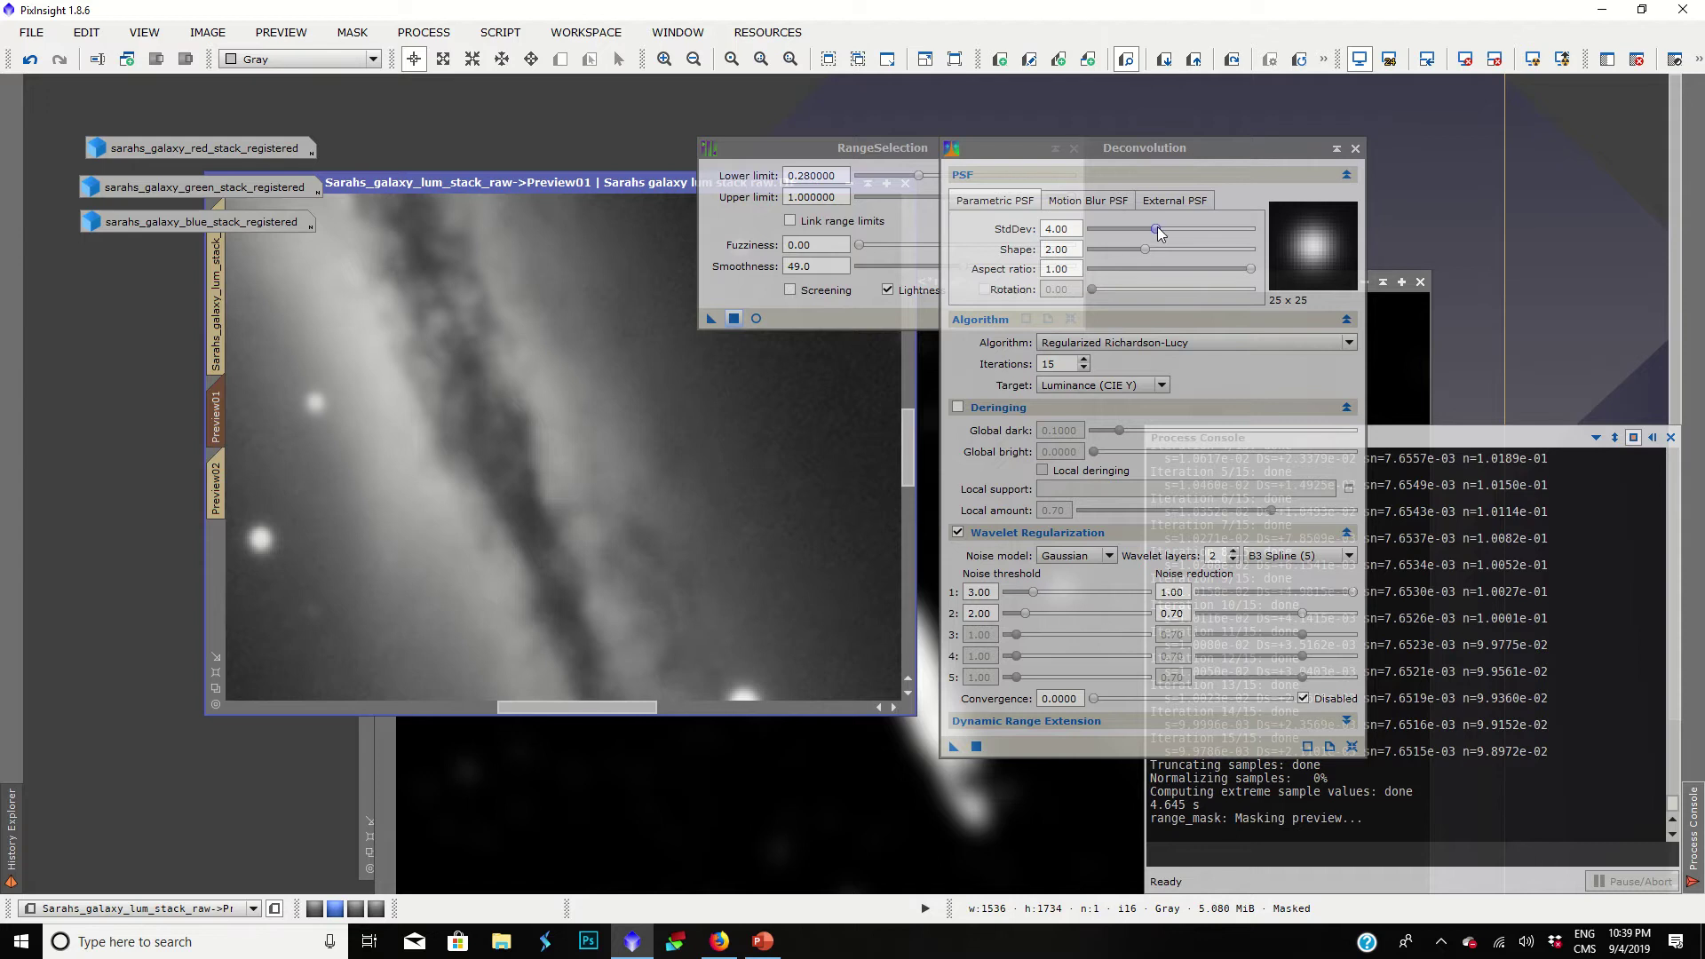
pyautogui.moveTo(1157, 229); pyautogui.dragTo(1123, 230)
pyautogui.click(1064, 362)
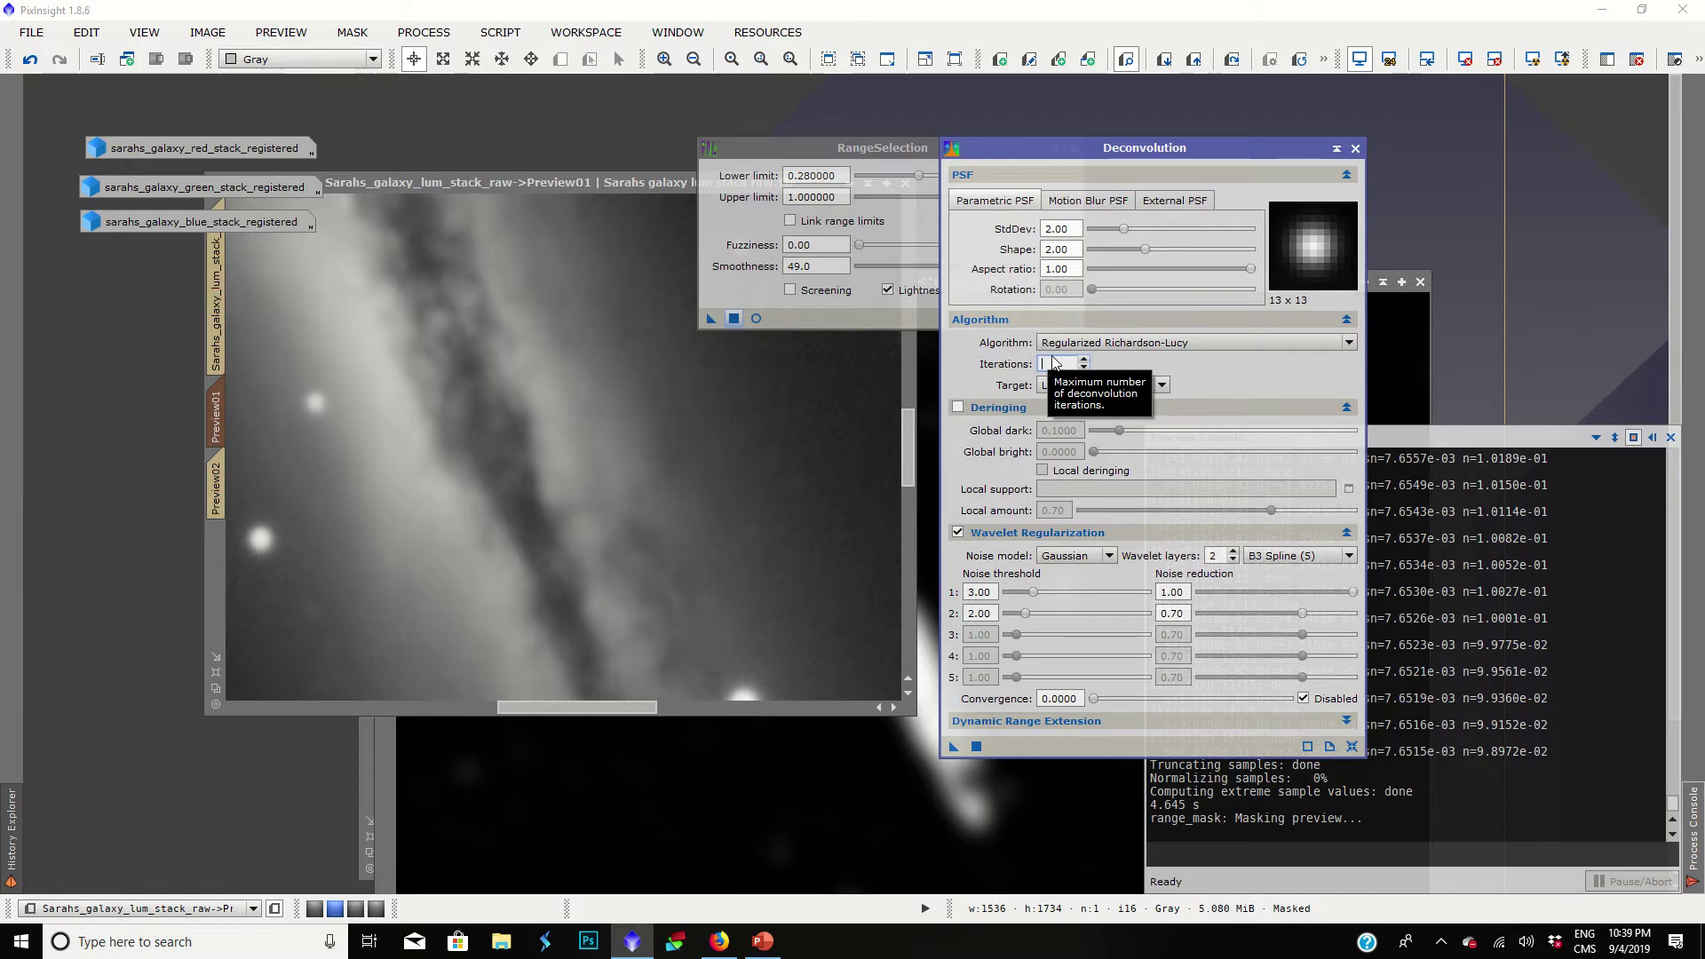
pyautogui.write('54')
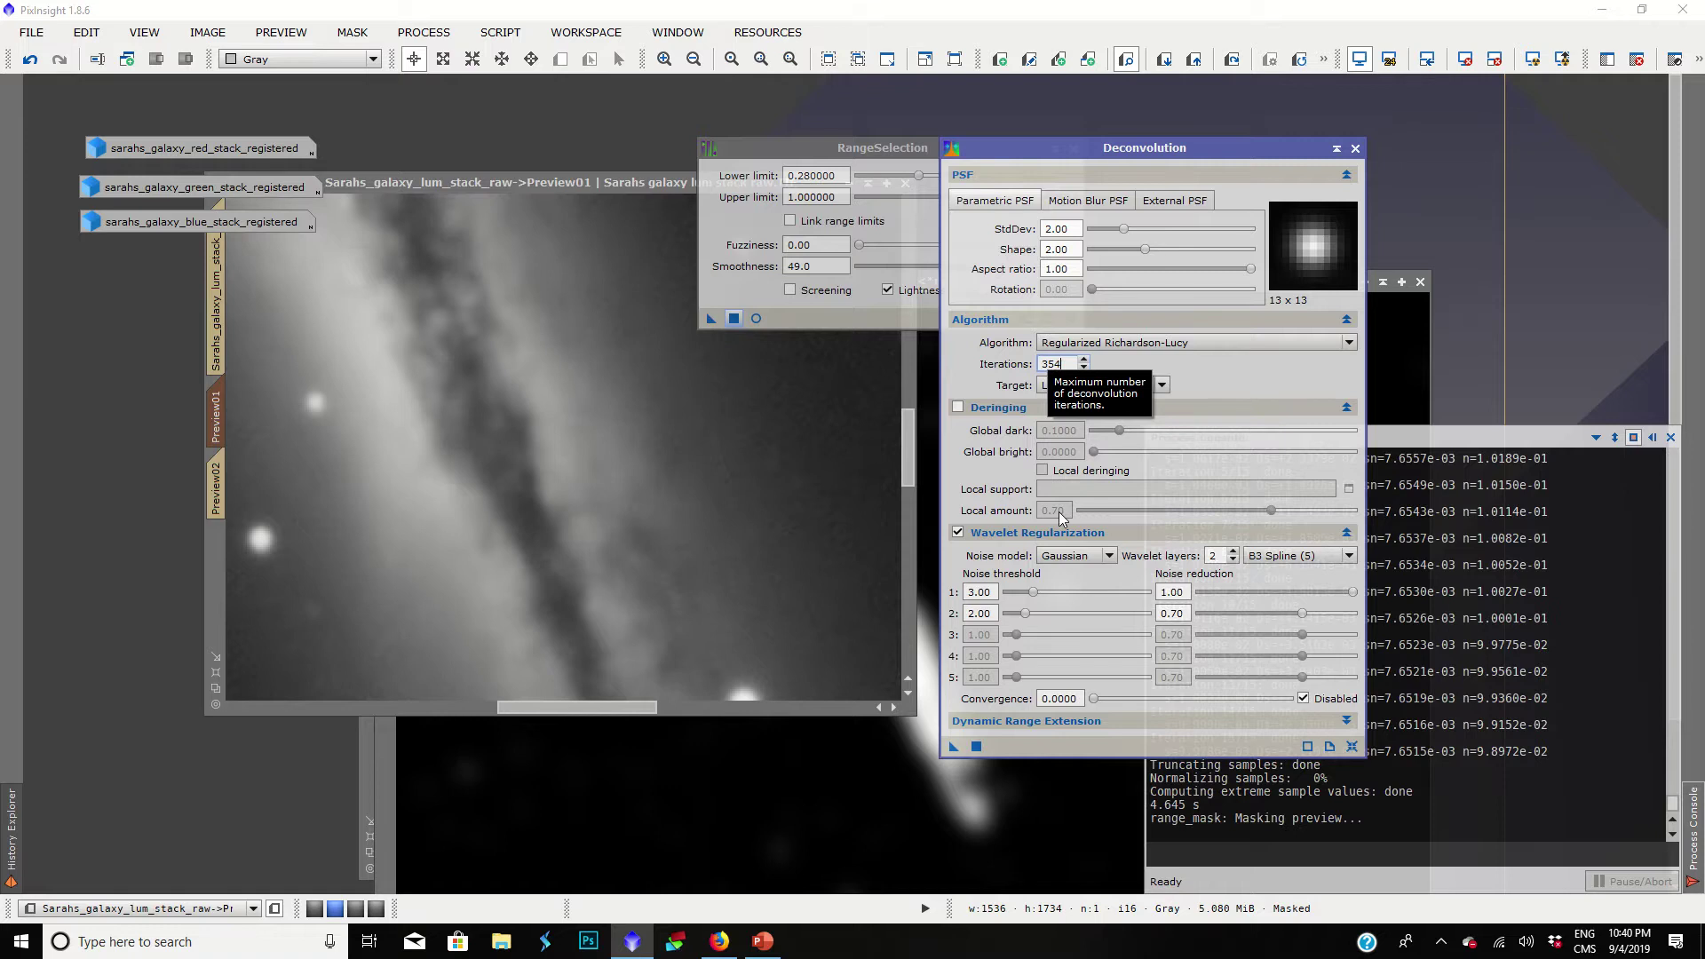
pyautogui.press('BackSpace')
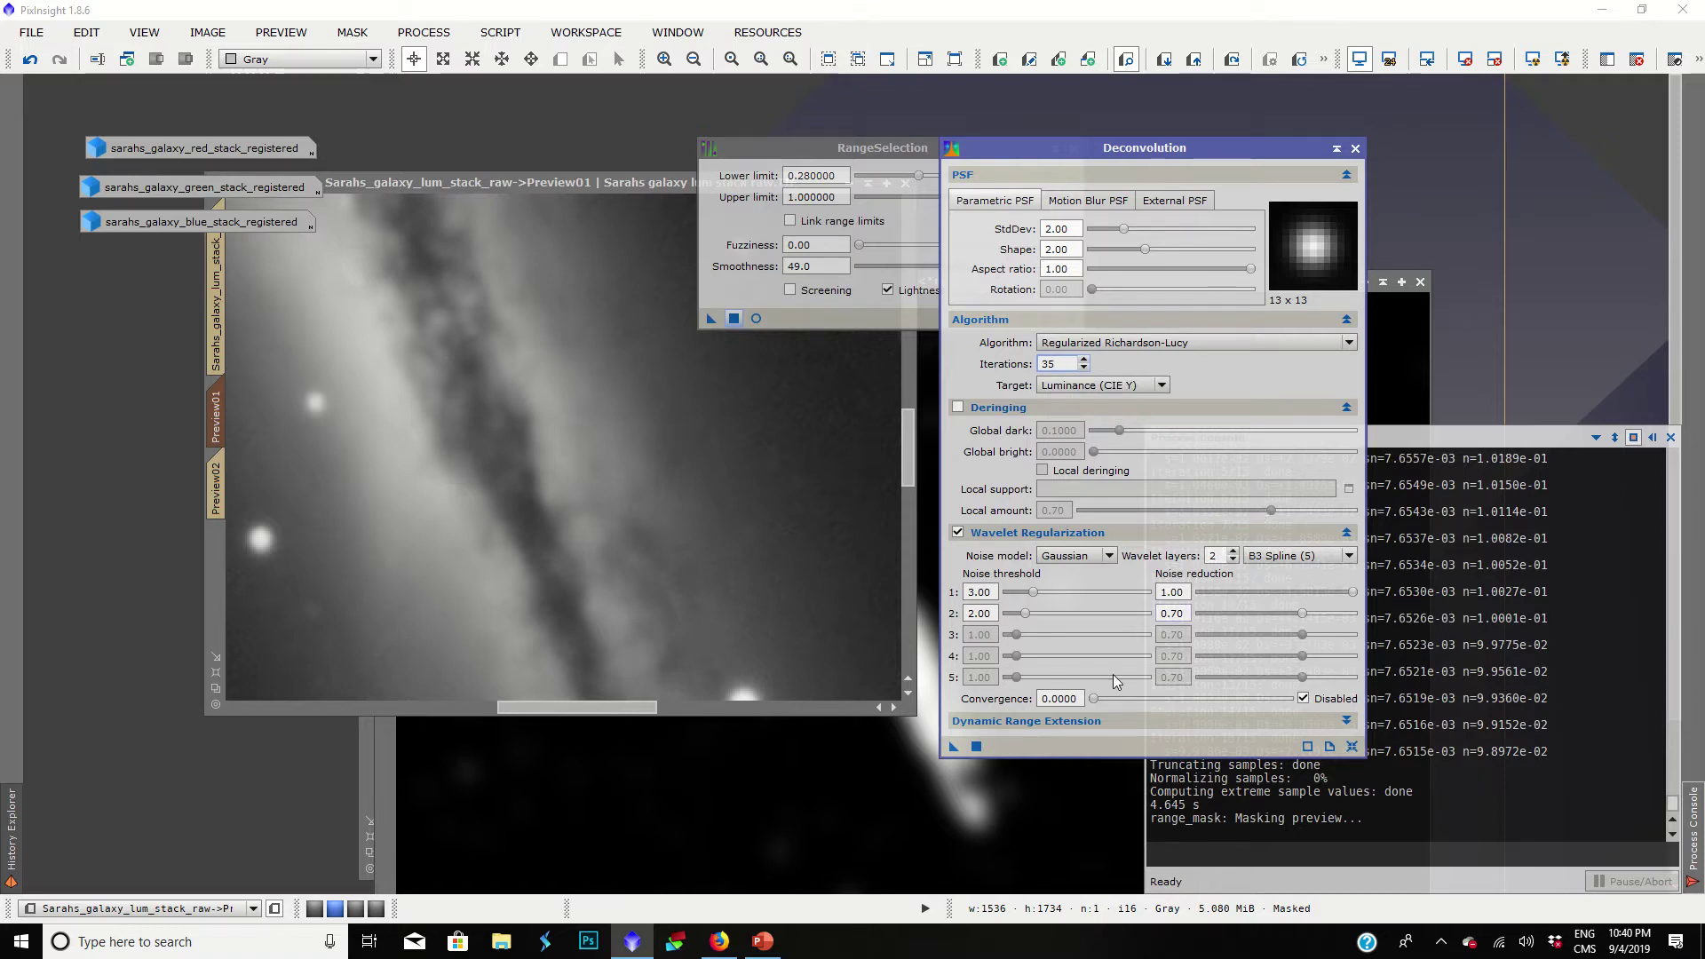
pyautogui.moveTo(953, 746); pyautogui.dragTo(652, 568)
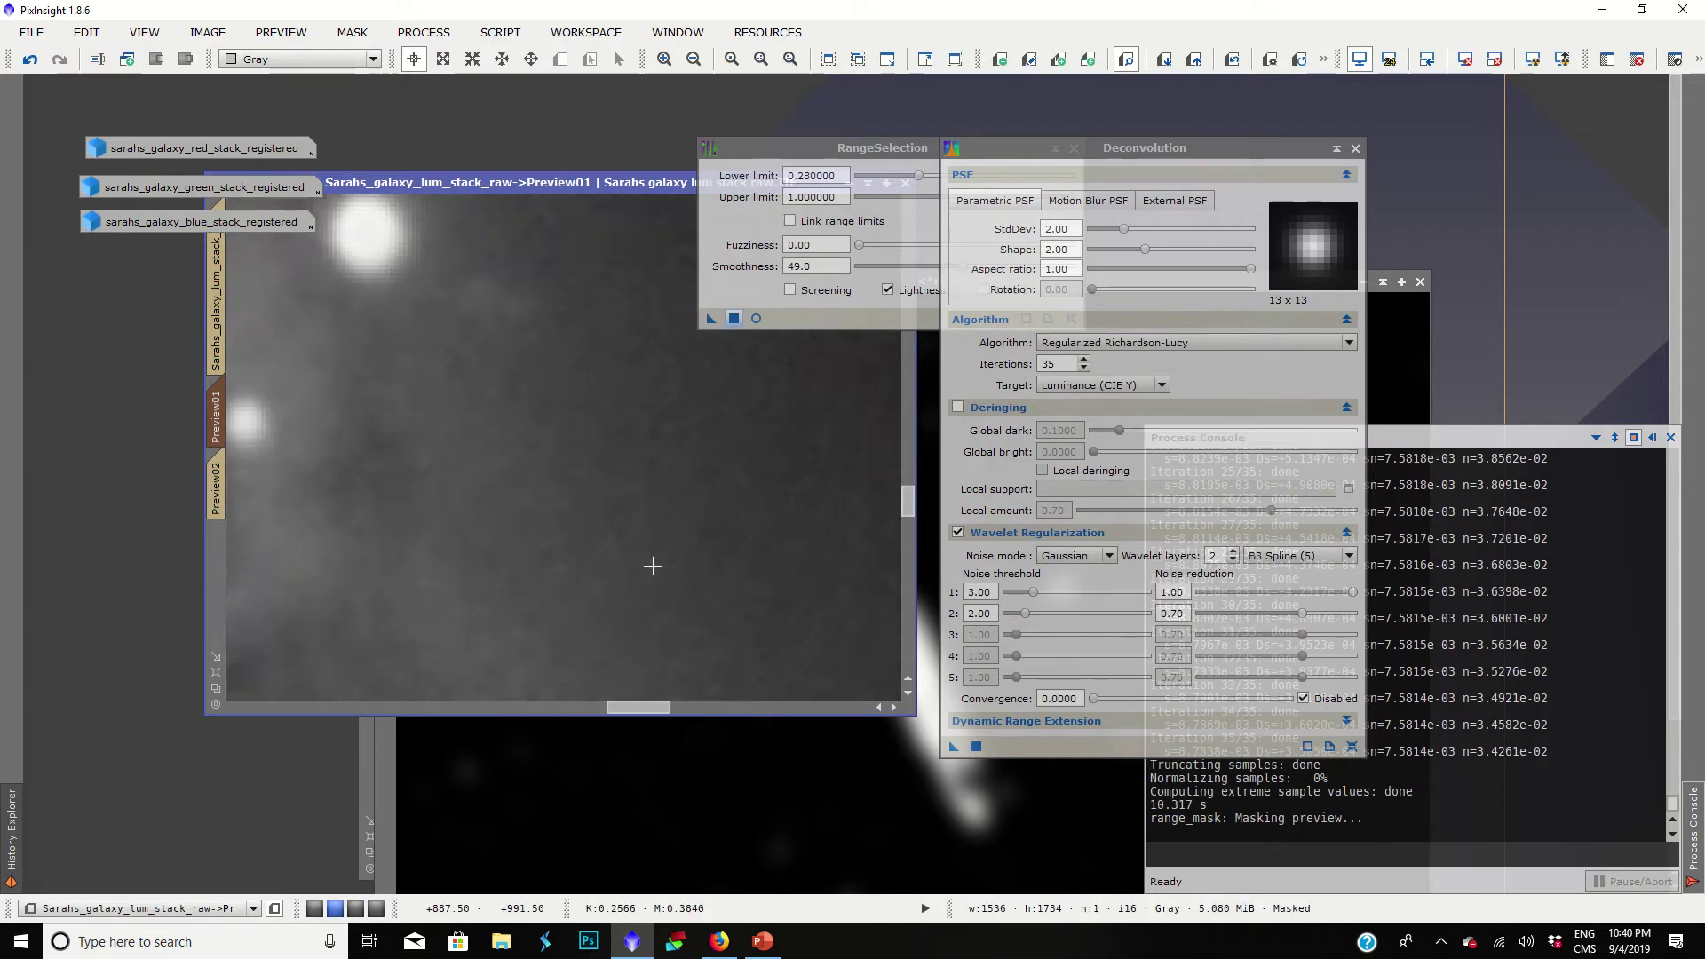
# Step: Check the dust lanes in the first preview and apply Deconvolution with the same settings to the full luminance image
pyautogui.scroll(-5, 653, 566)
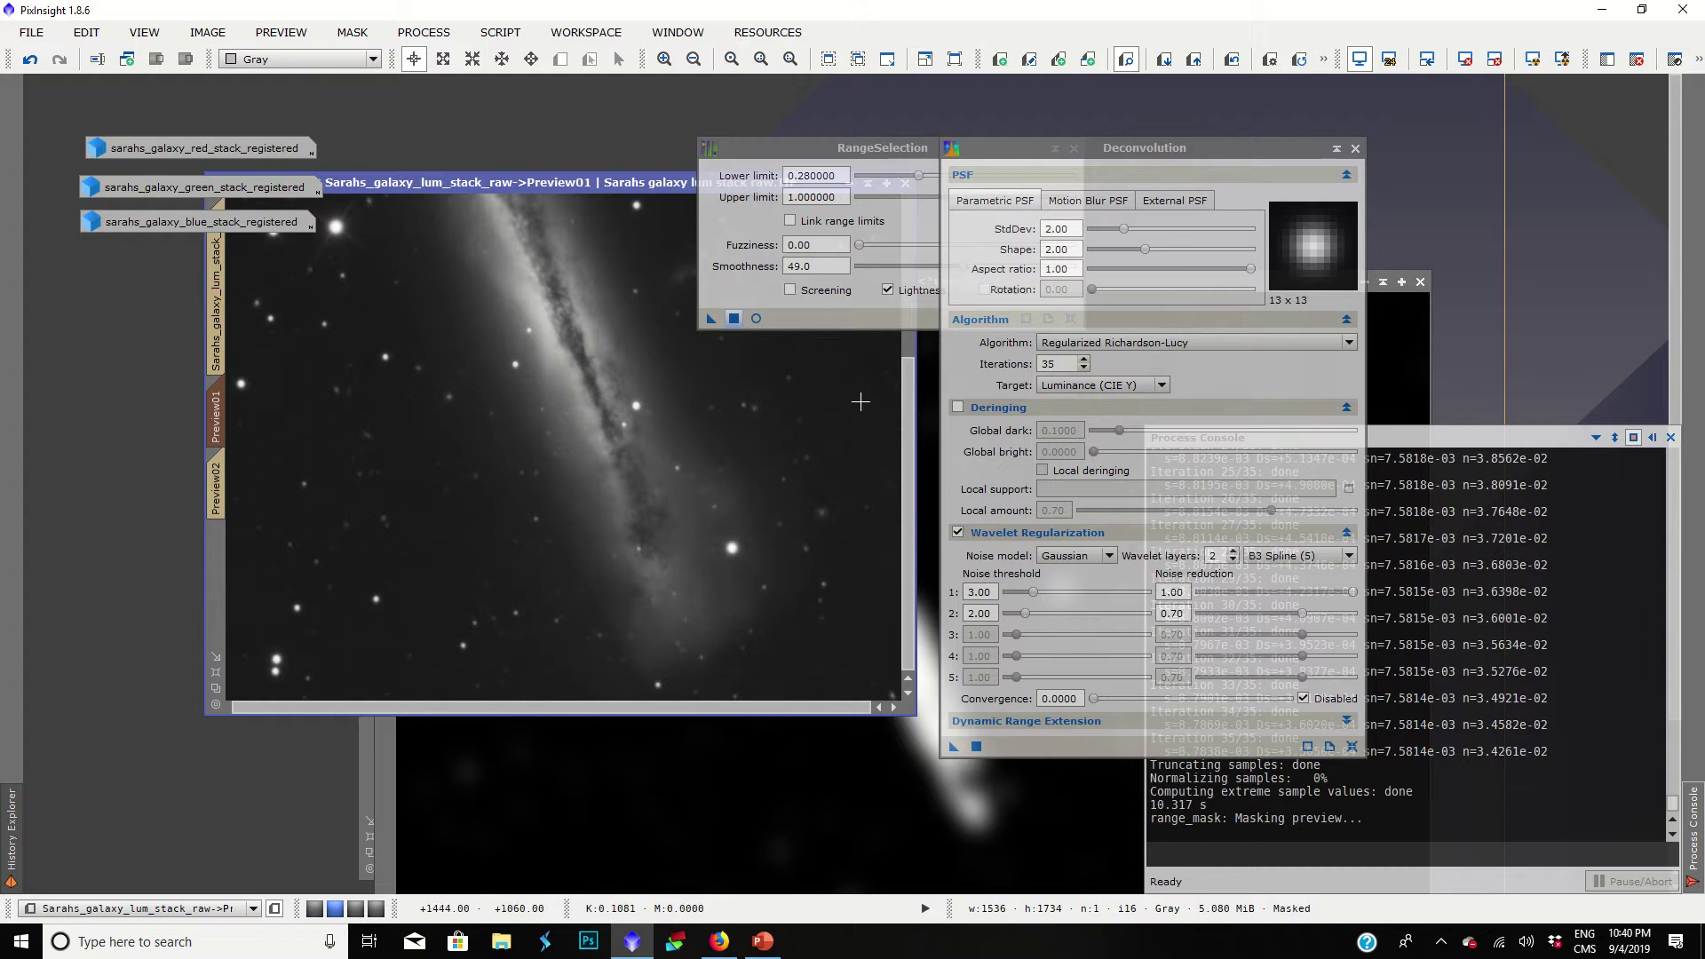
pyautogui.scroll(2, 503, 448)
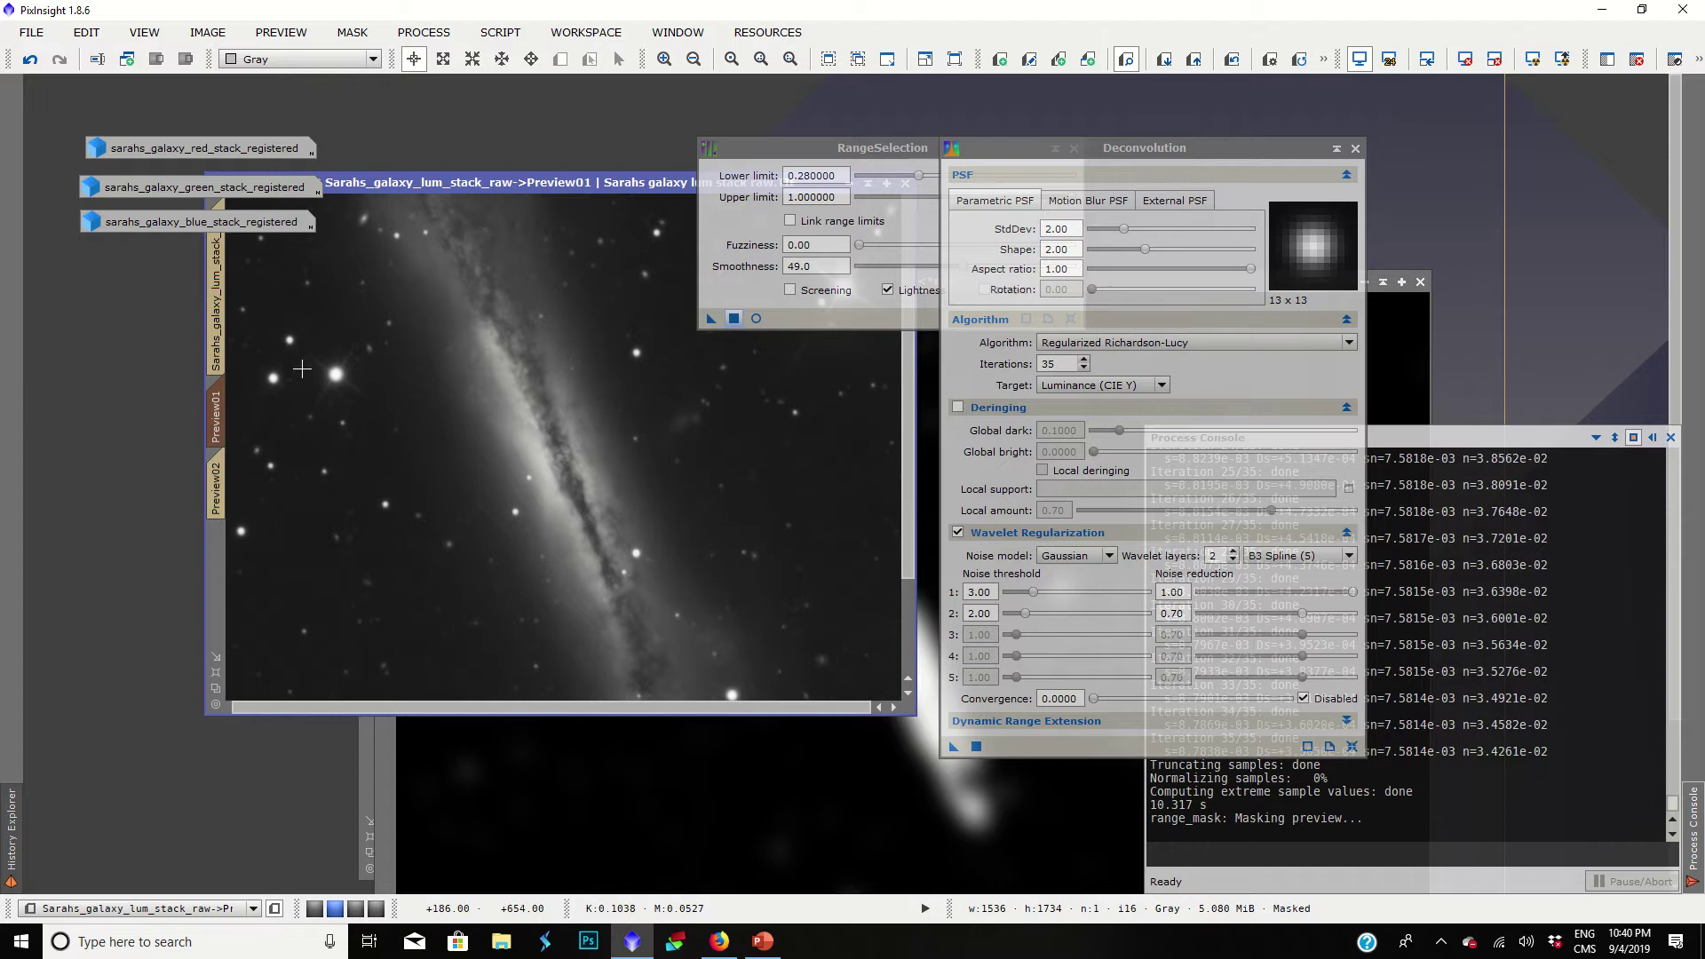
pyautogui.scroll(2, 579, 438)
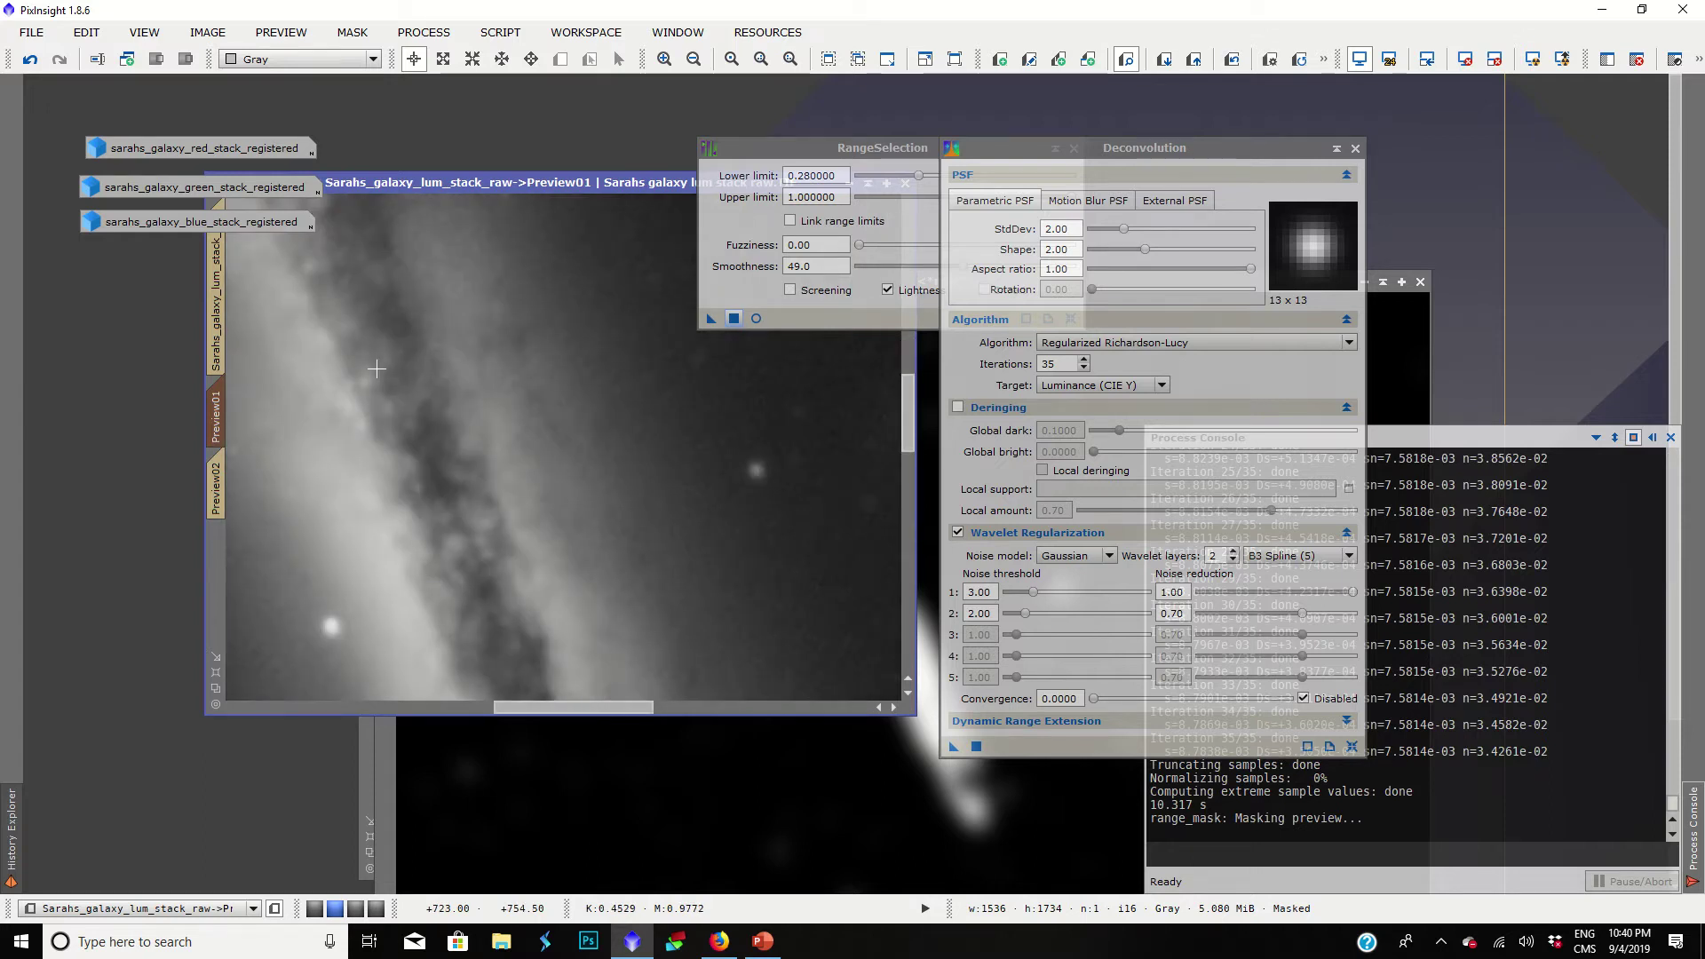
pyautogui.click(214, 293)
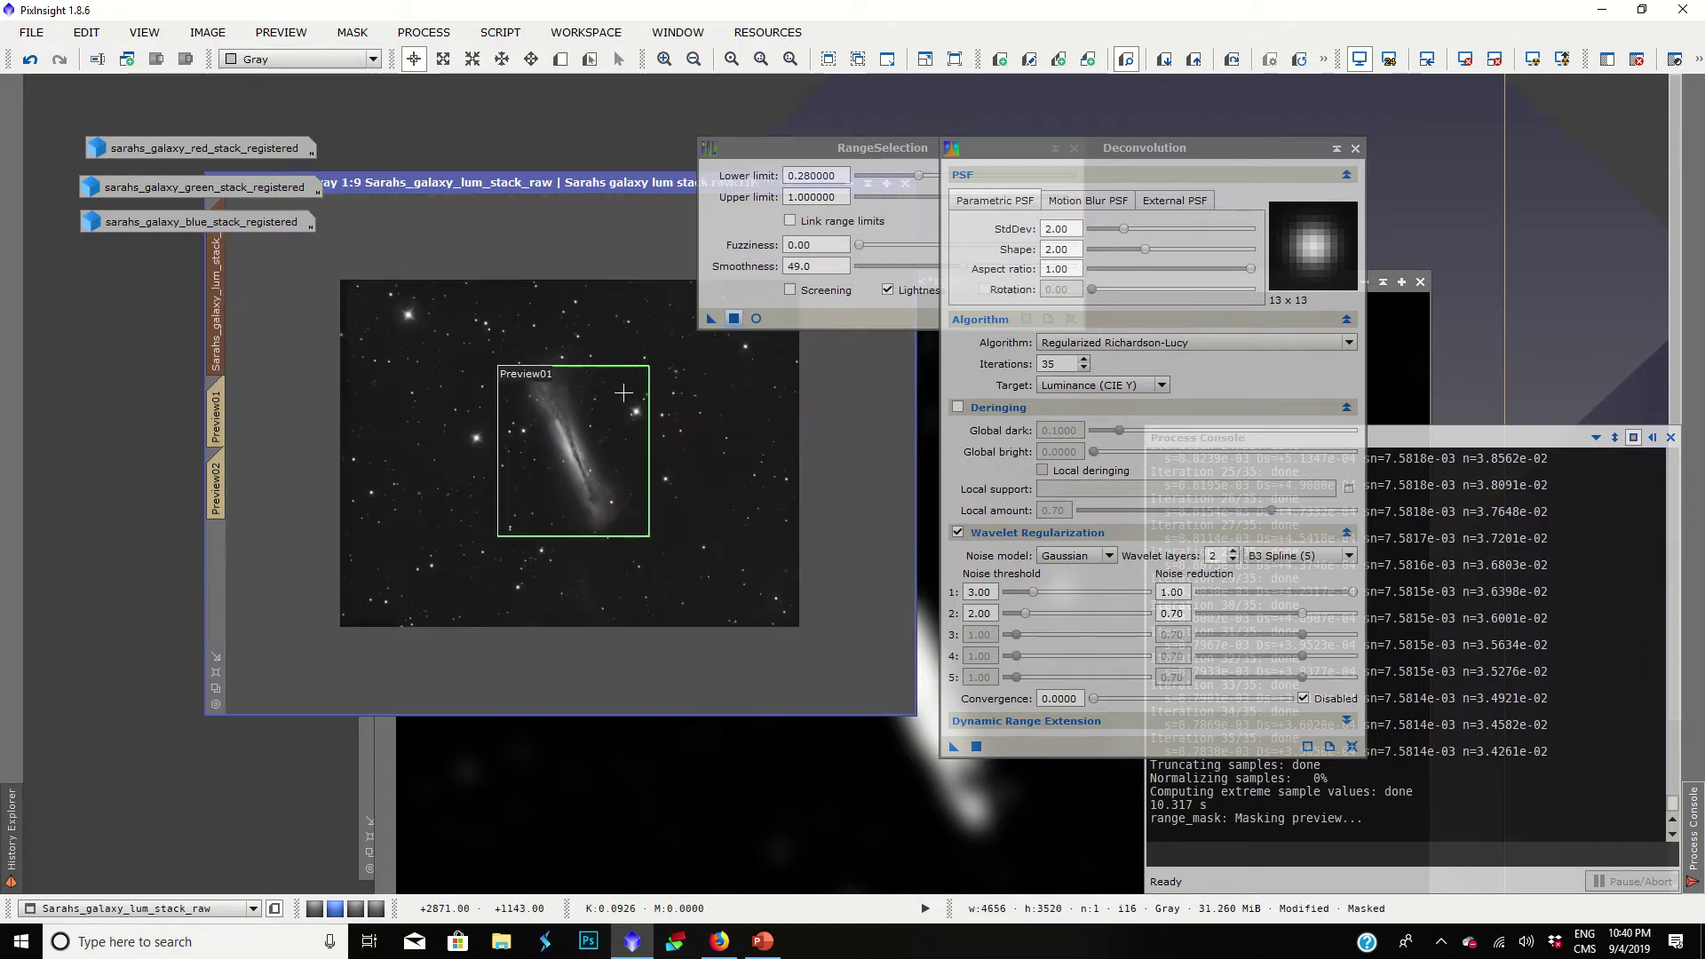
pyautogui.click(952, 753)
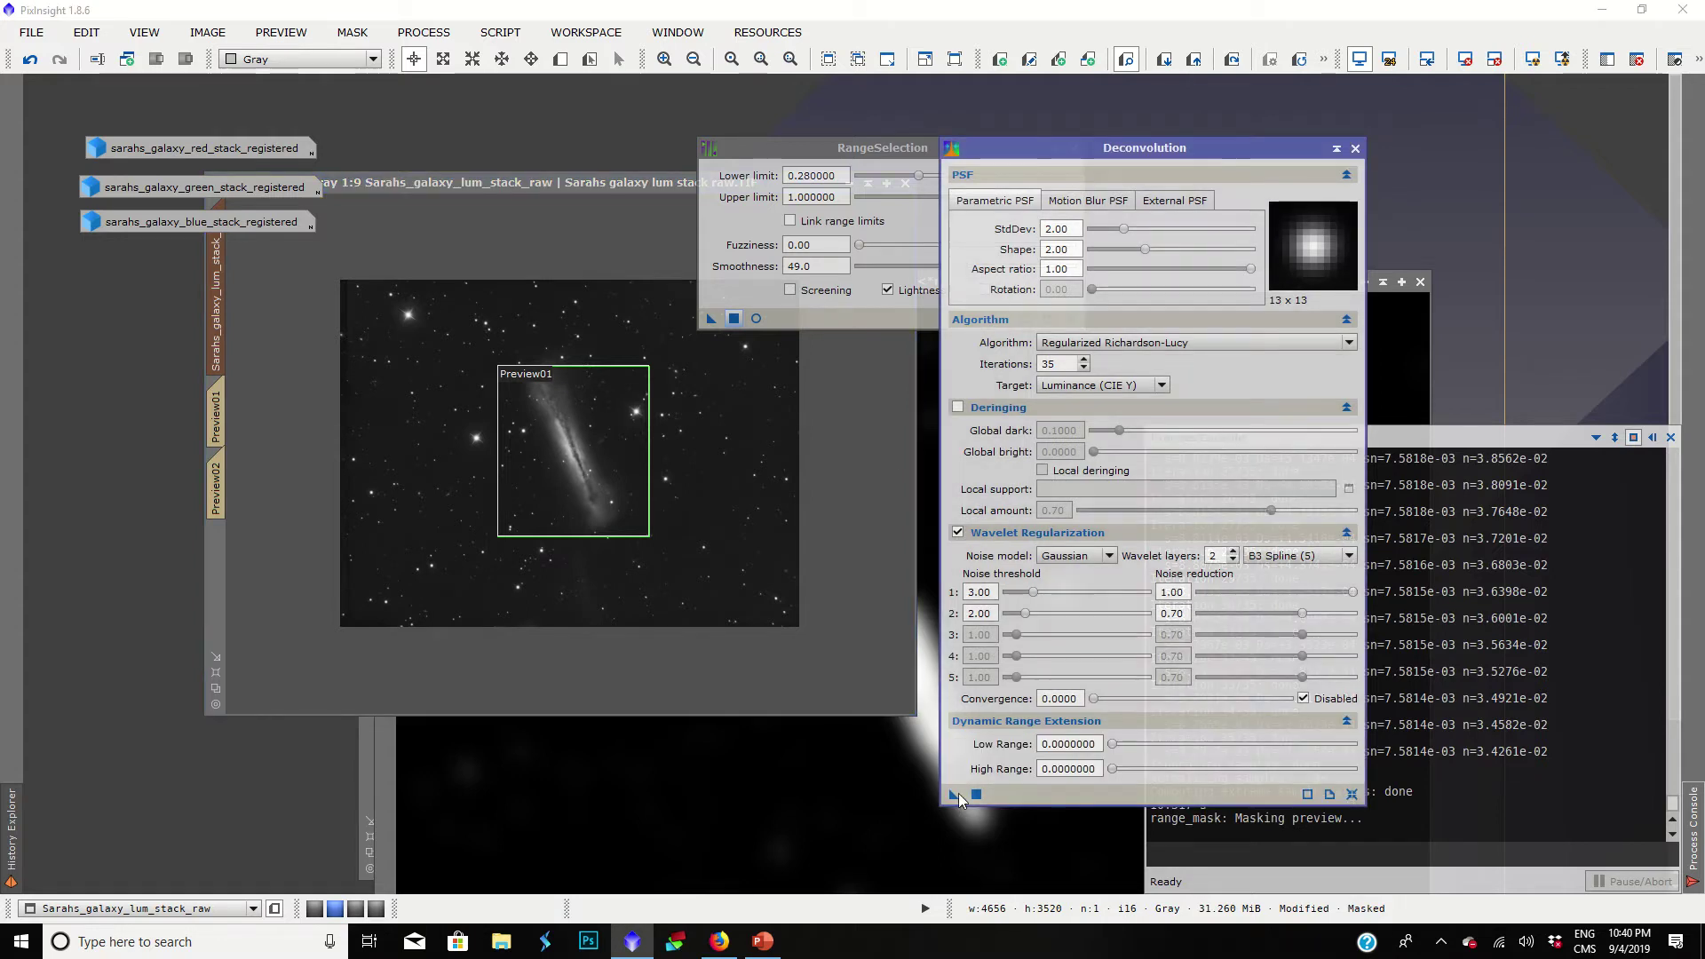
pyautogui.moveTo(954, 795); pyautogui.dragTo(654, 532)
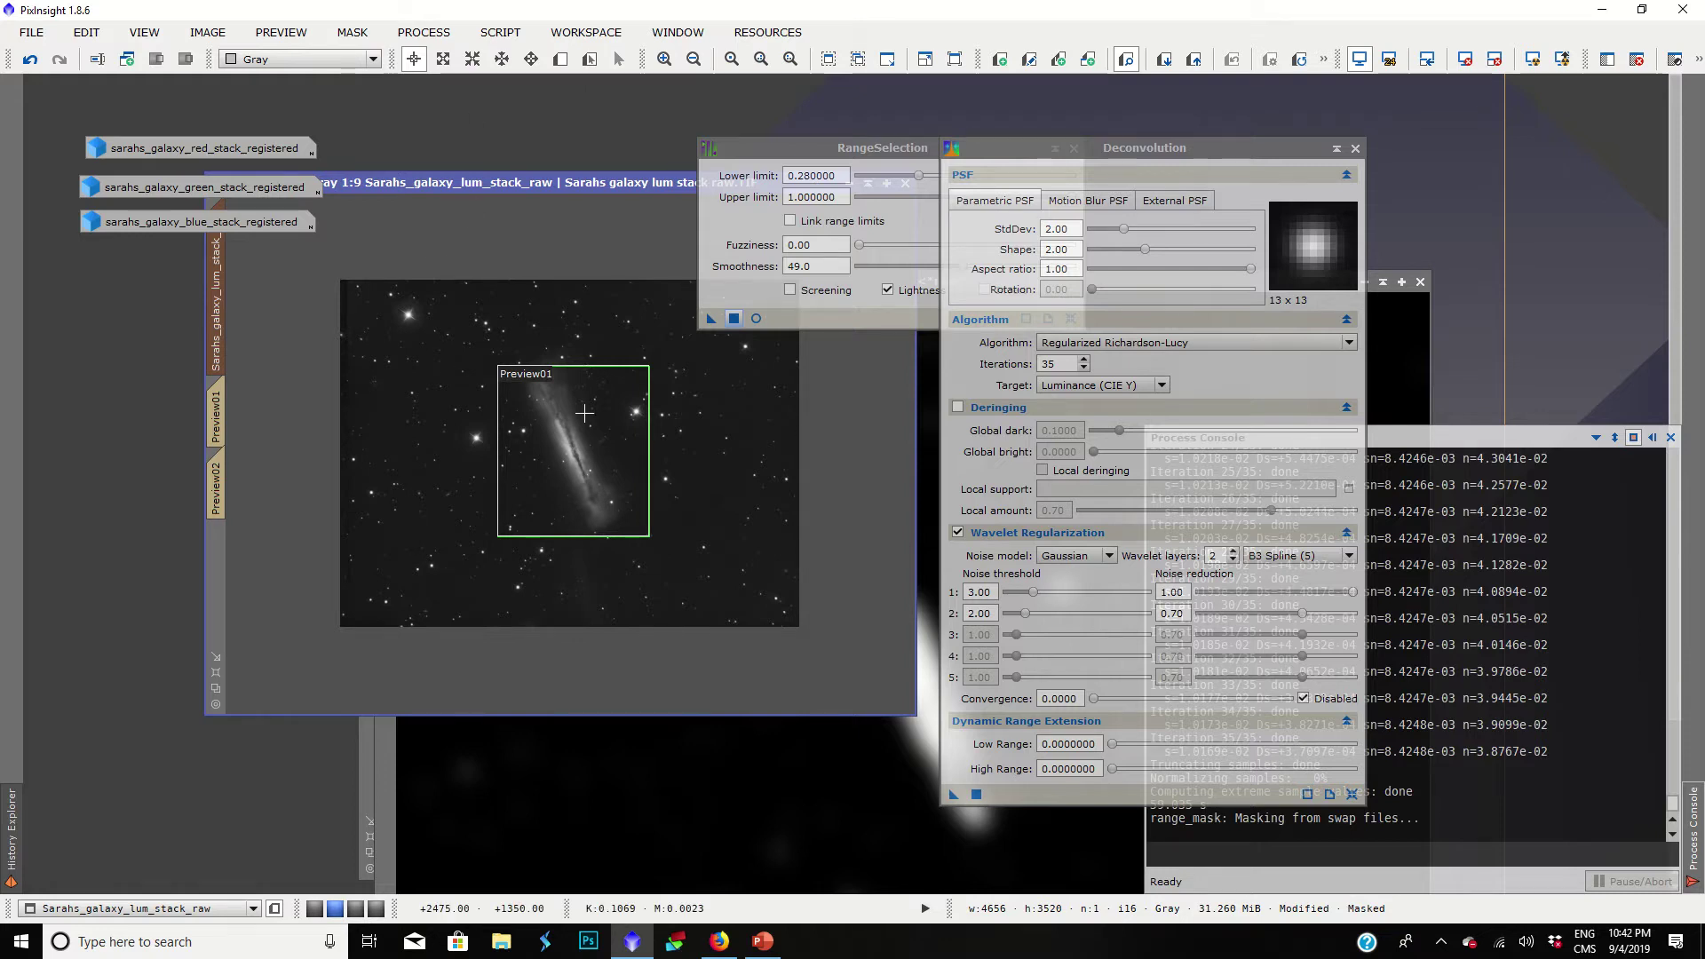
# Step: Examine the galaxy in the deconvolved luminance image up close, and close the RangeSelection and Deconvolution processes
pyautogui.scroll(6, 584, 413)
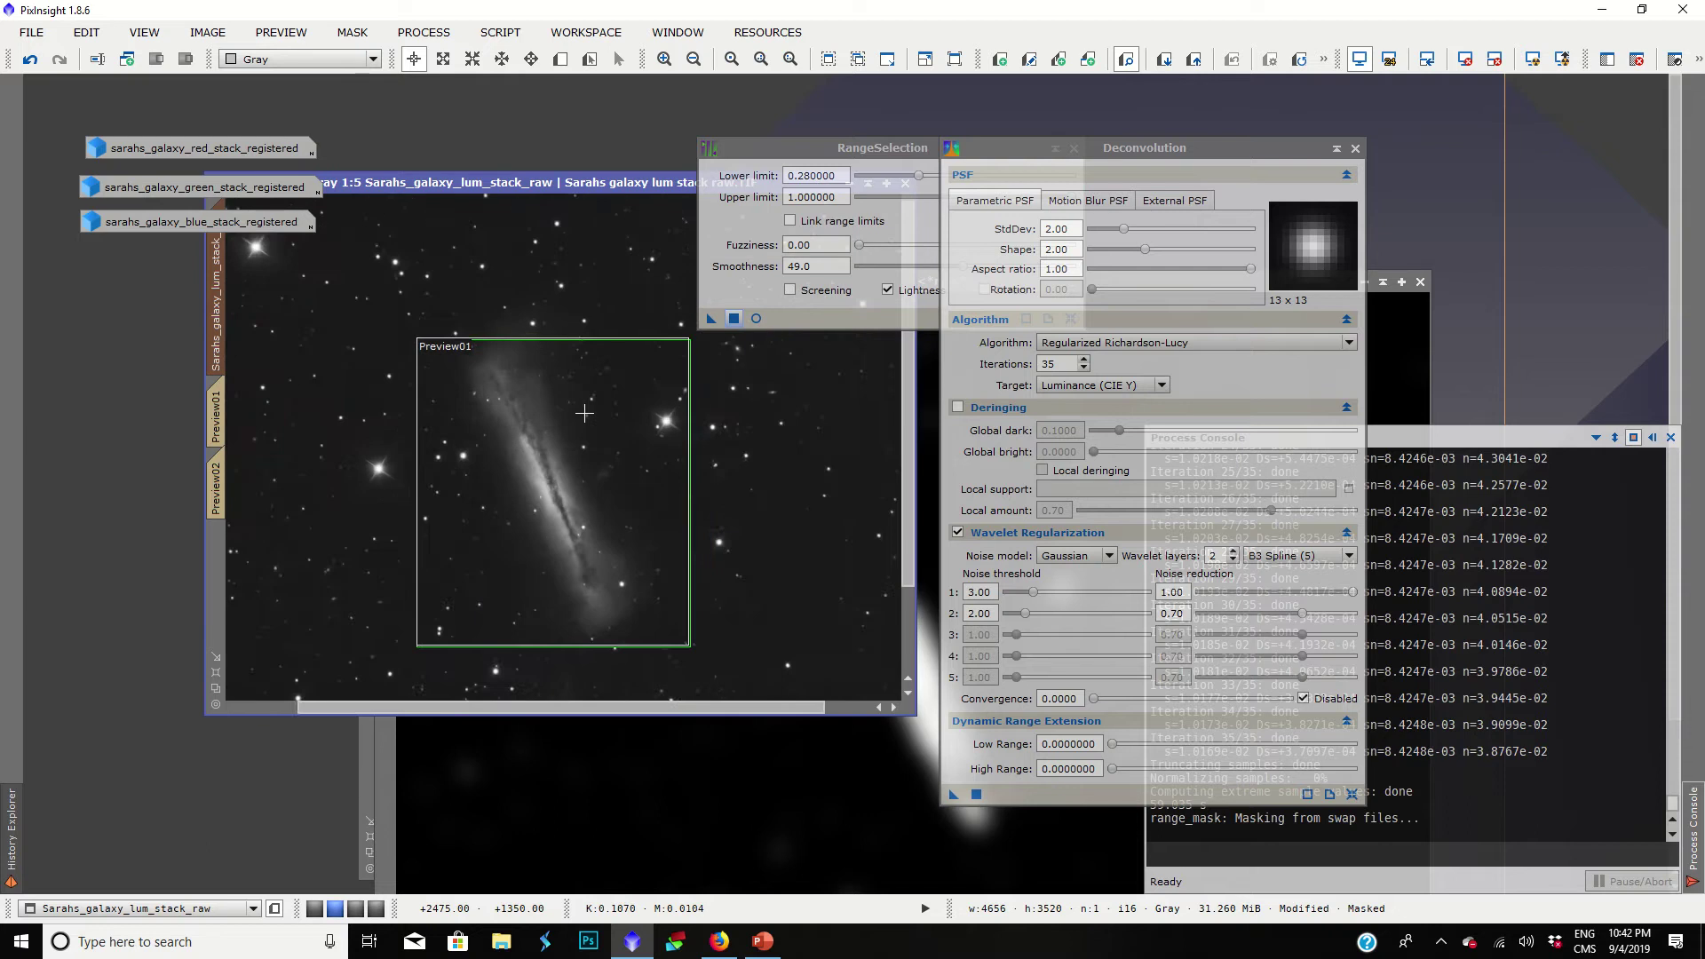
pyautogui.scroll(1, 525, 501)
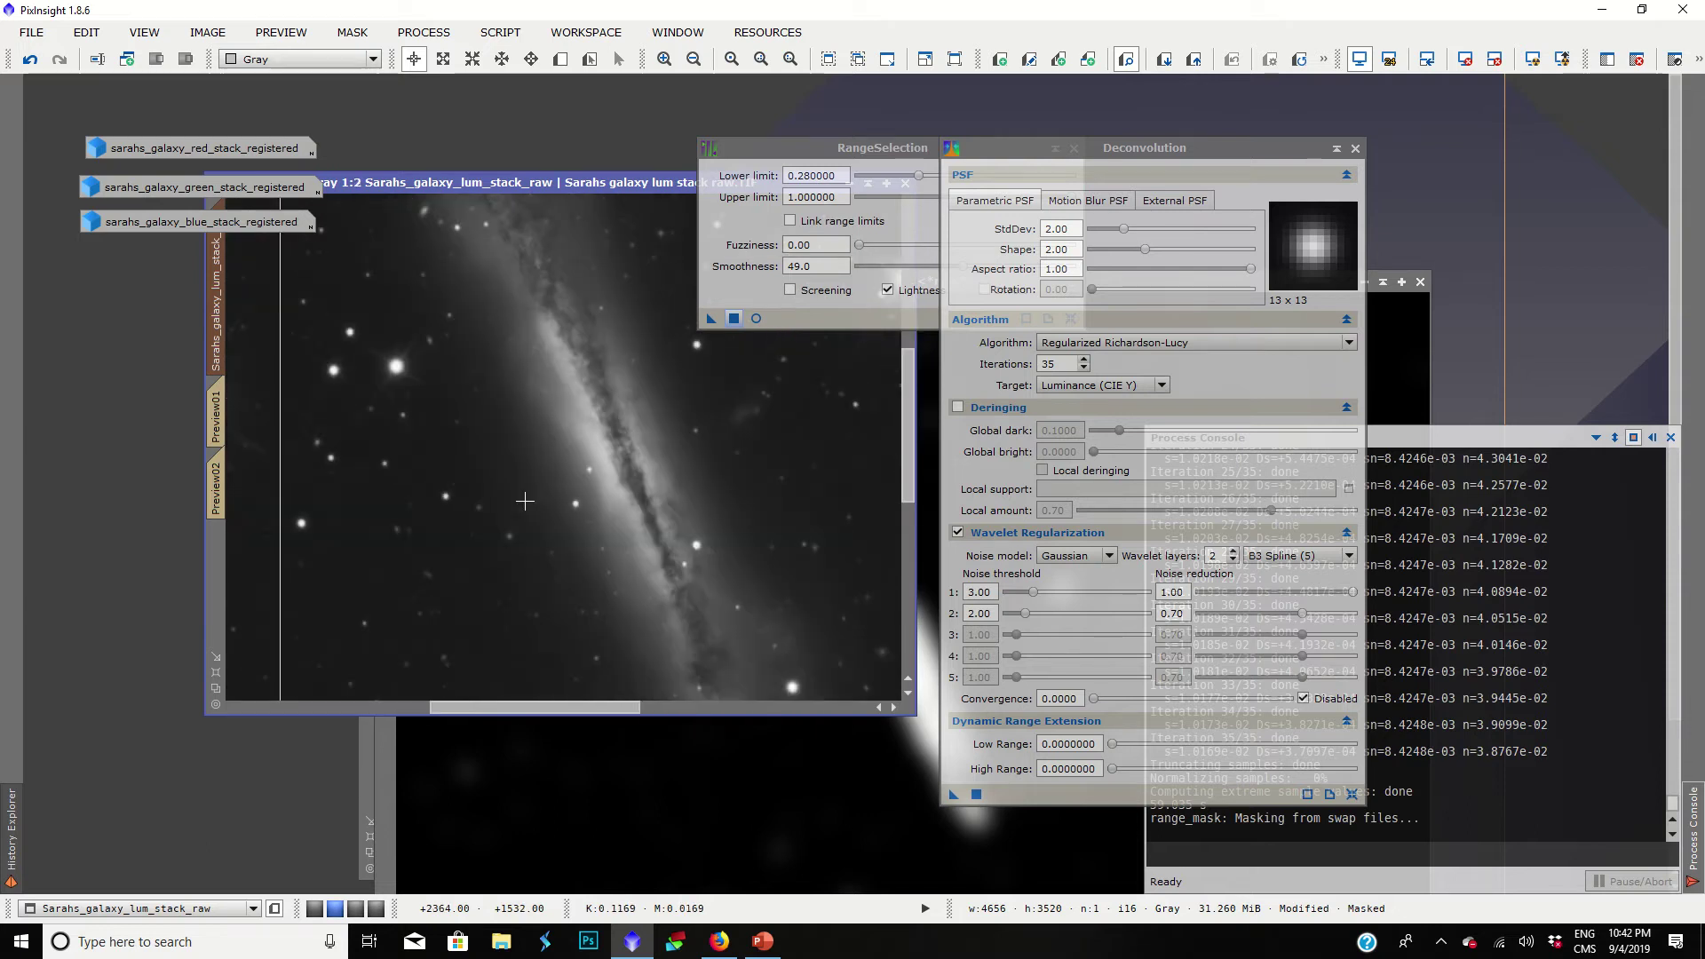
pyautogui.scroll(-8, 525, 501)
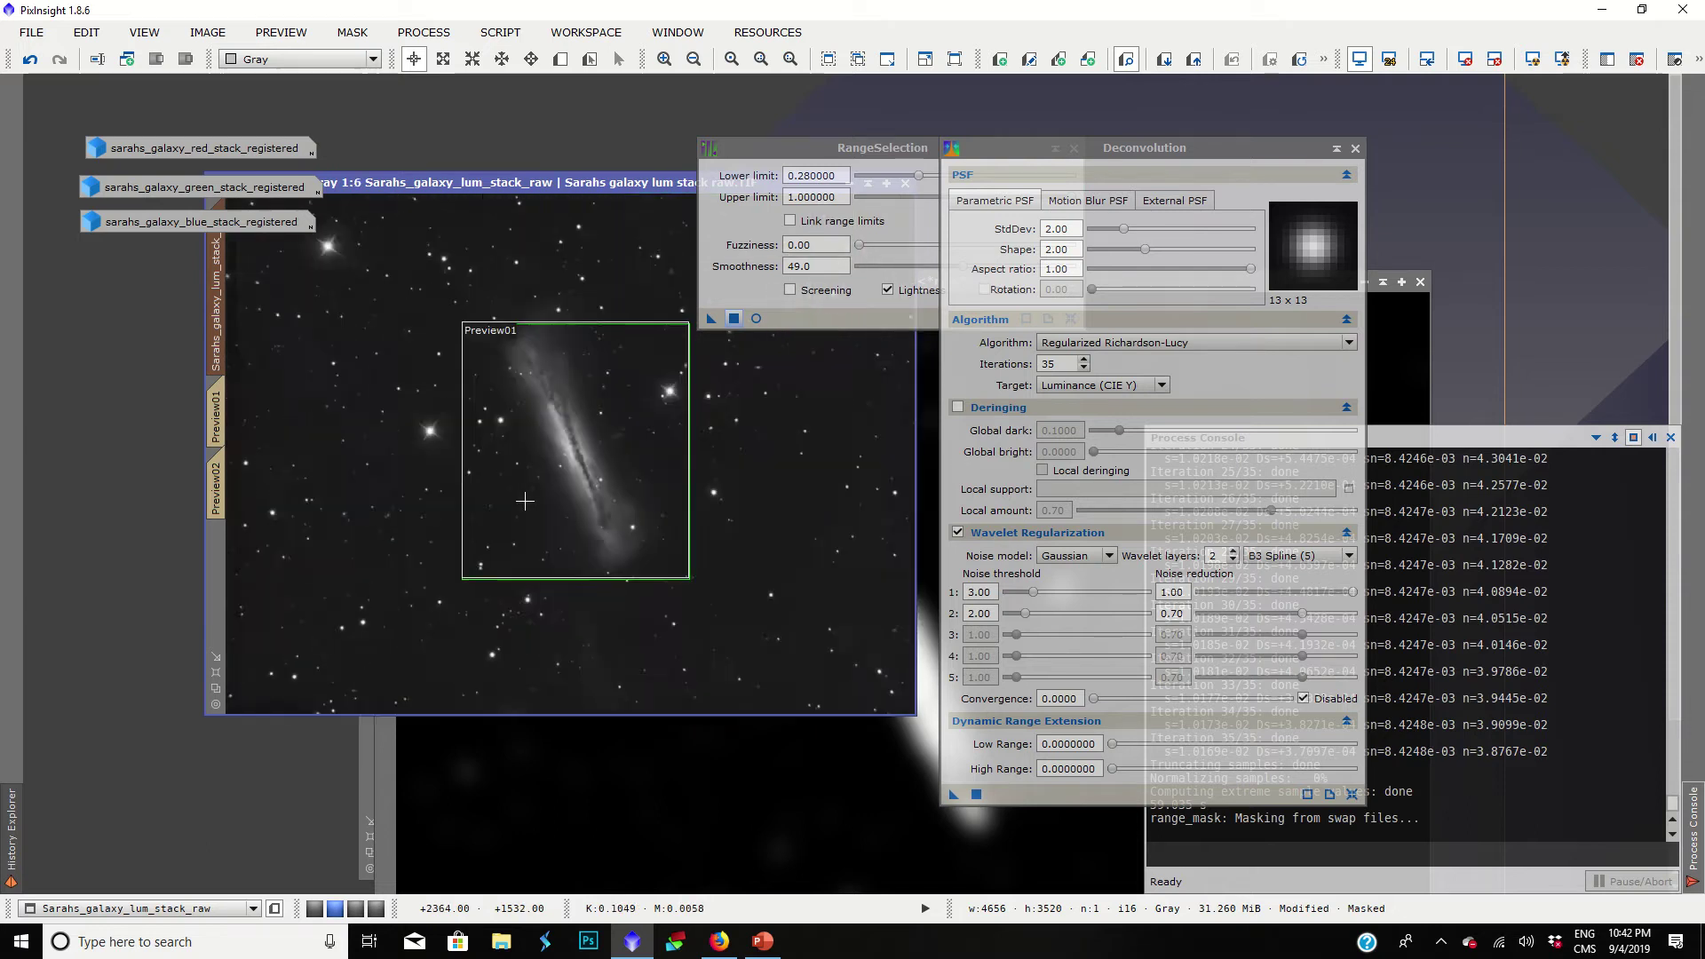
pyautogui.click(1074, 149)
pyautogui.click(1355, 147)
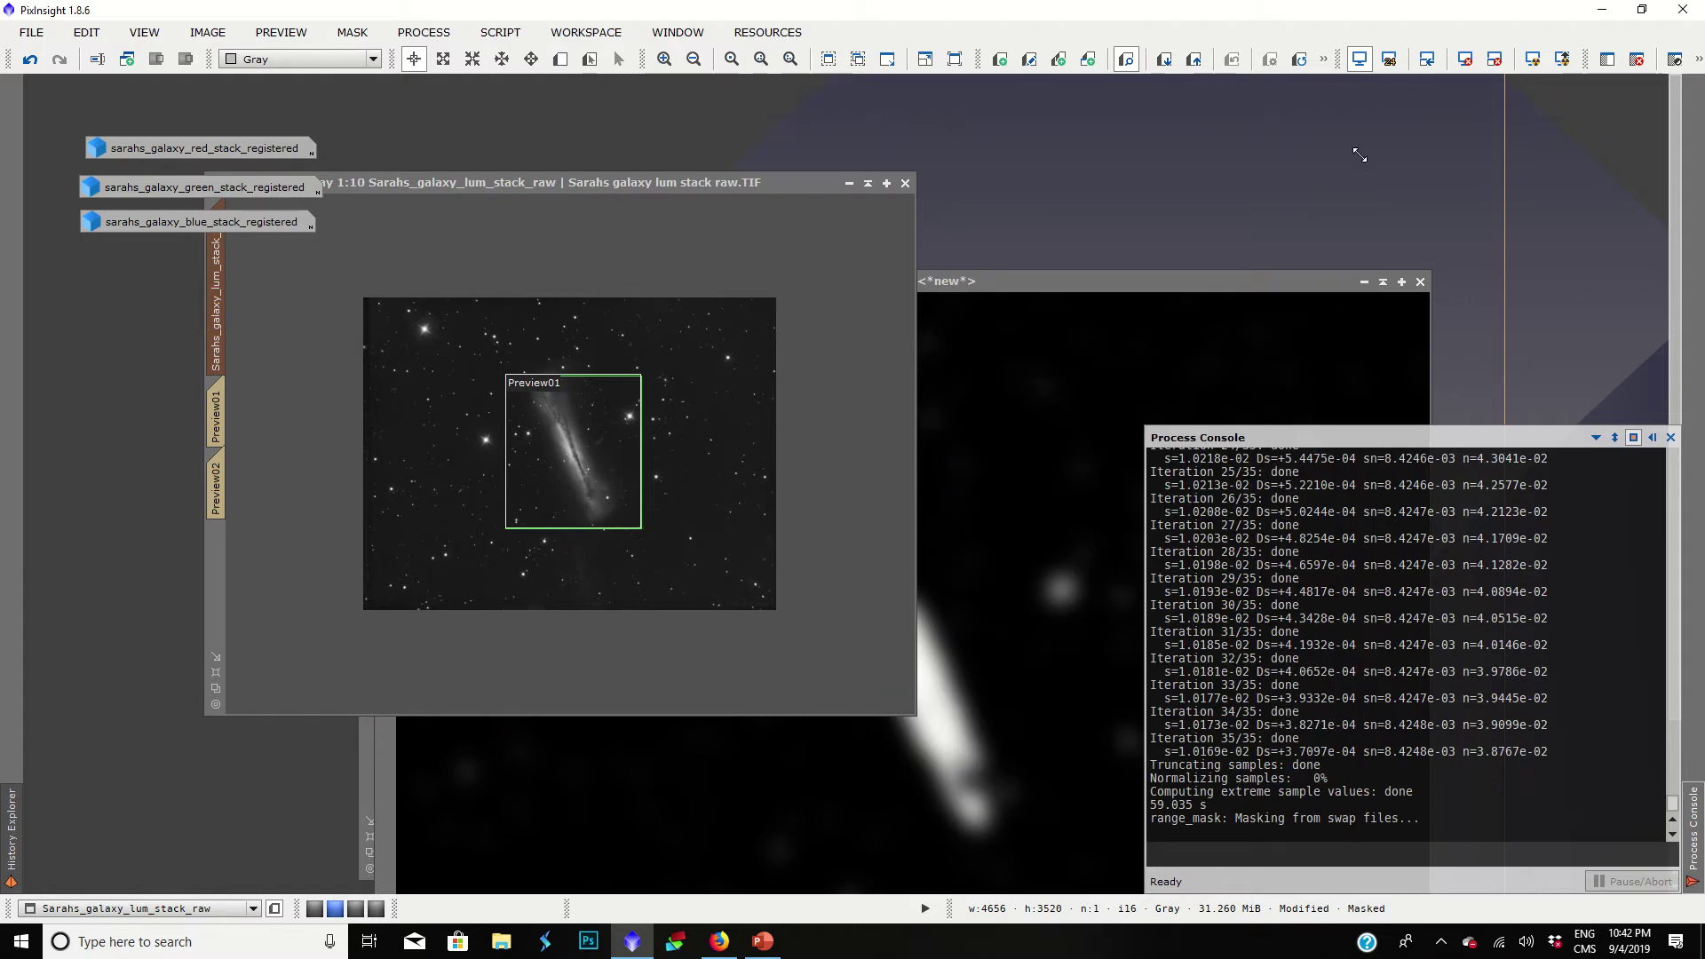
# Step: Close the range mask and the old luminance clone, accepting that their mask references are broken
pyautogui.click(1420, 281)
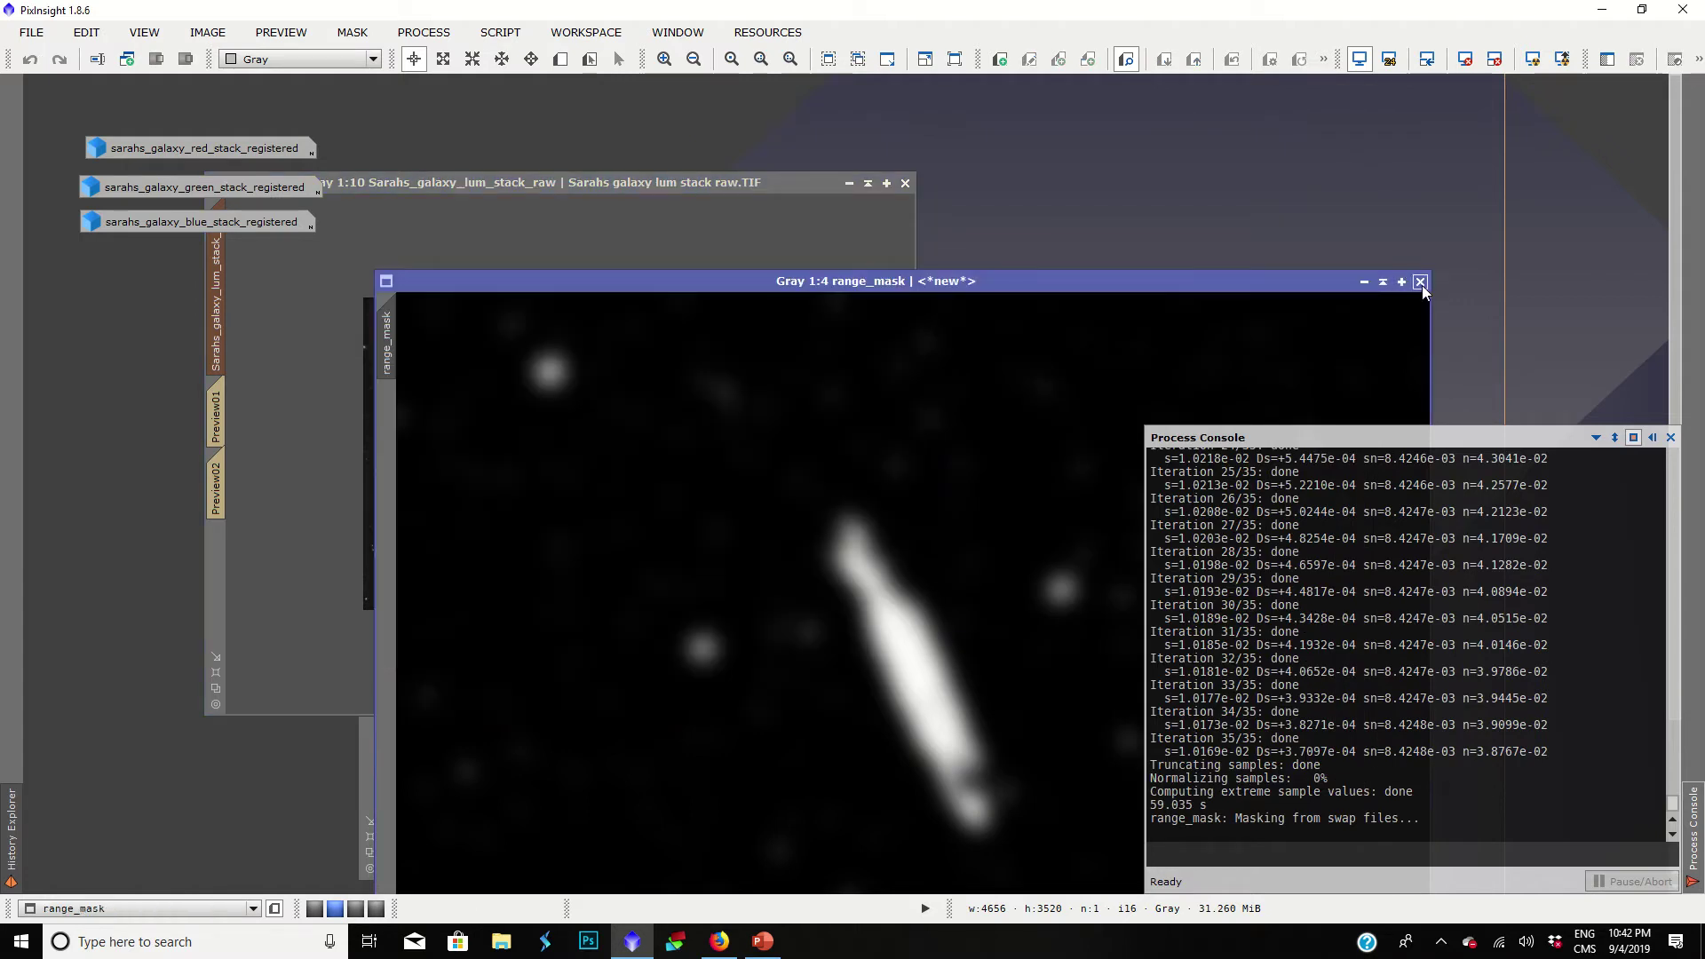
pyautogui.click(804, 513)
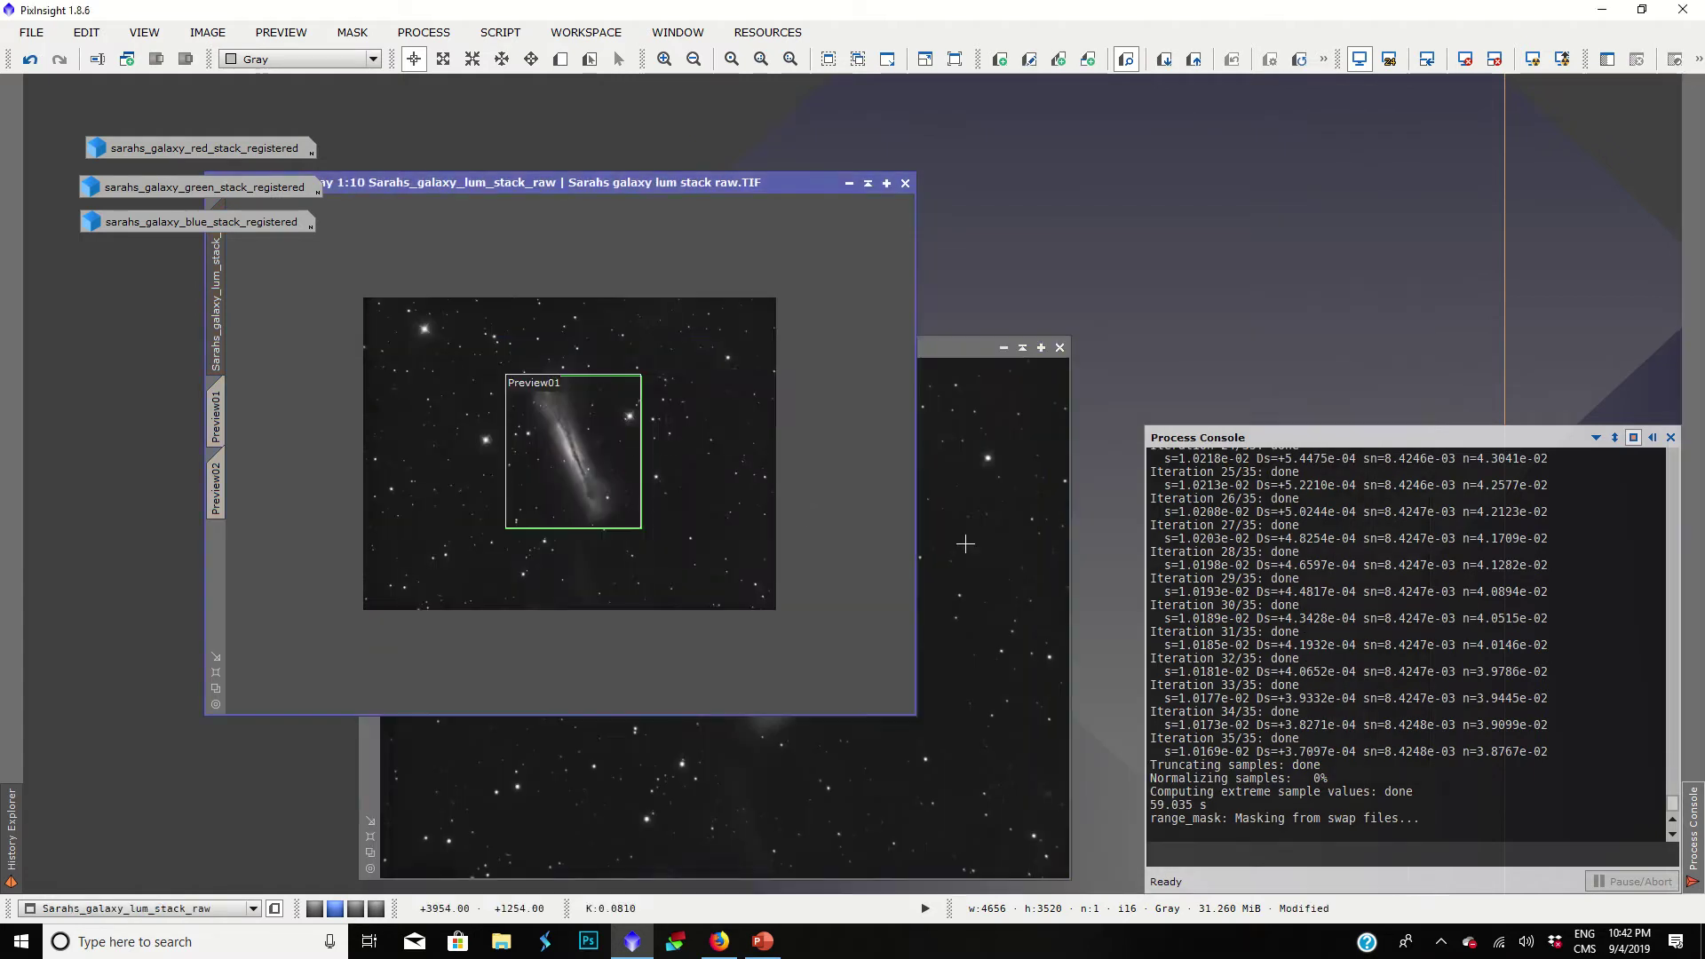
pyautogui.click(942, 339)
pyautogui.moveTo(942, 341)
pyautogui.mouseDown()
pyautogui.moveTo(1294, 208)
pyautogui.moveTo(1437, 176)
pyautogui.mouseUp()
pyautogui.click(1554, 183)
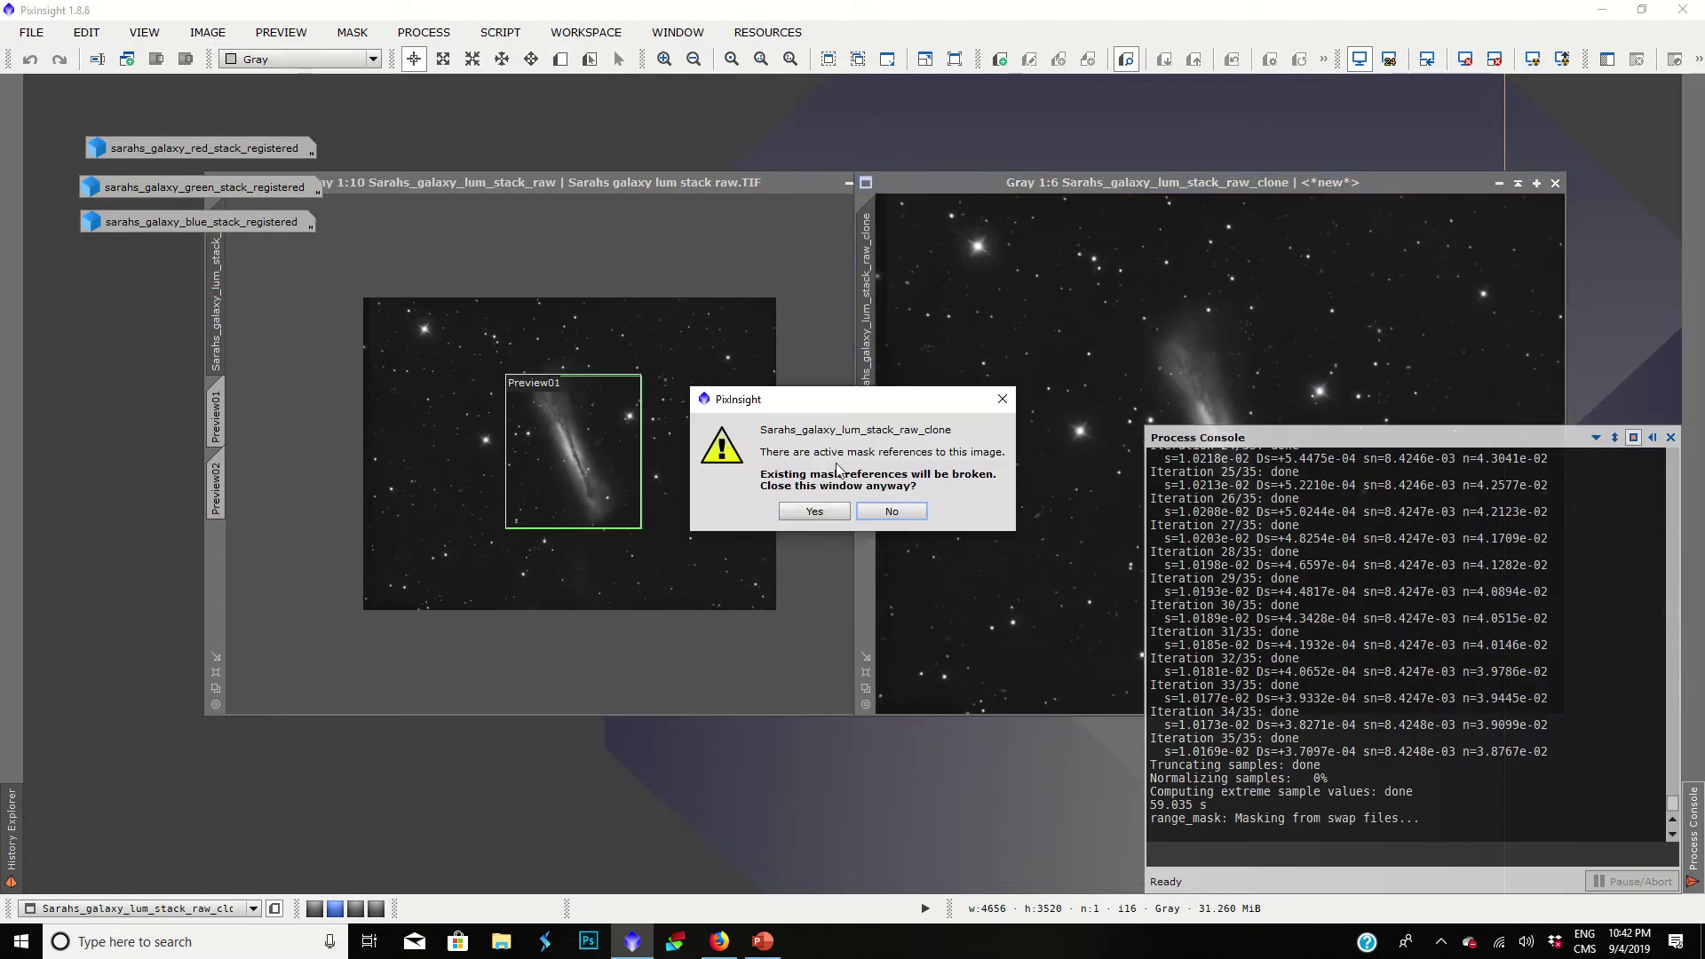
pyautogui.click(803, 513)
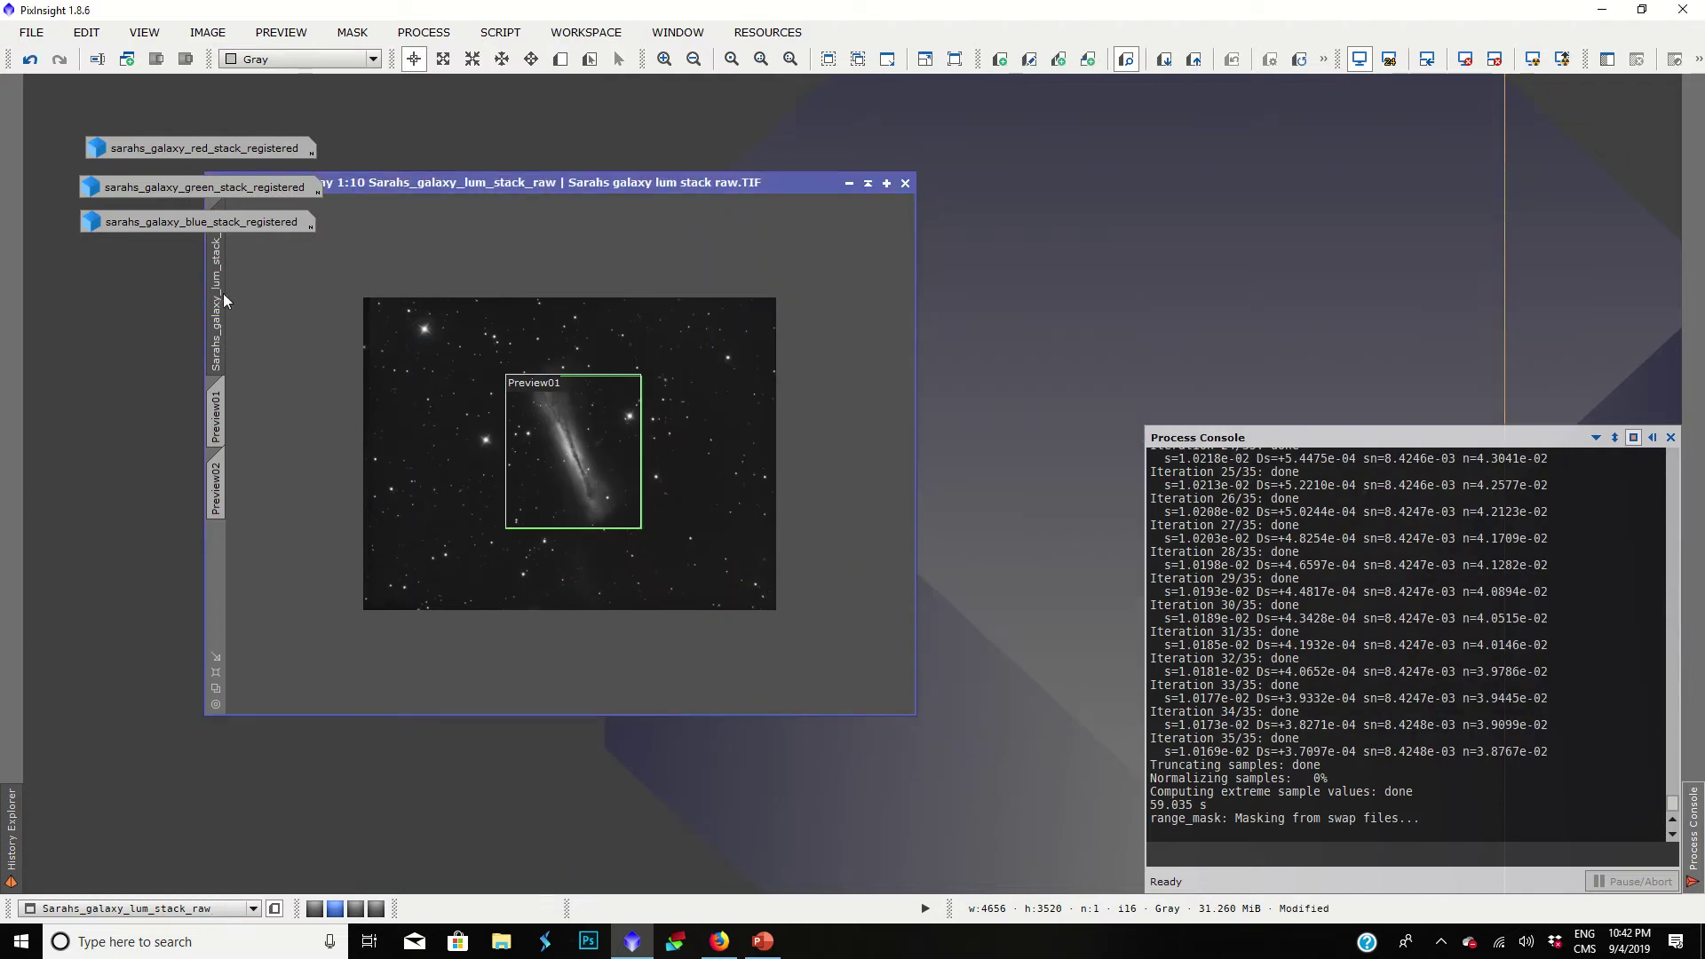
# Step: Clone the deconvolved luminance image, place the clone beside the original, and assign it as the original's mask
pyautogui.moveTo(224, 300); pyautogui.dragTo(1035, 293)
pyautogui.moveTo(1193, 266); pyautogui.dragTo(993, 176)
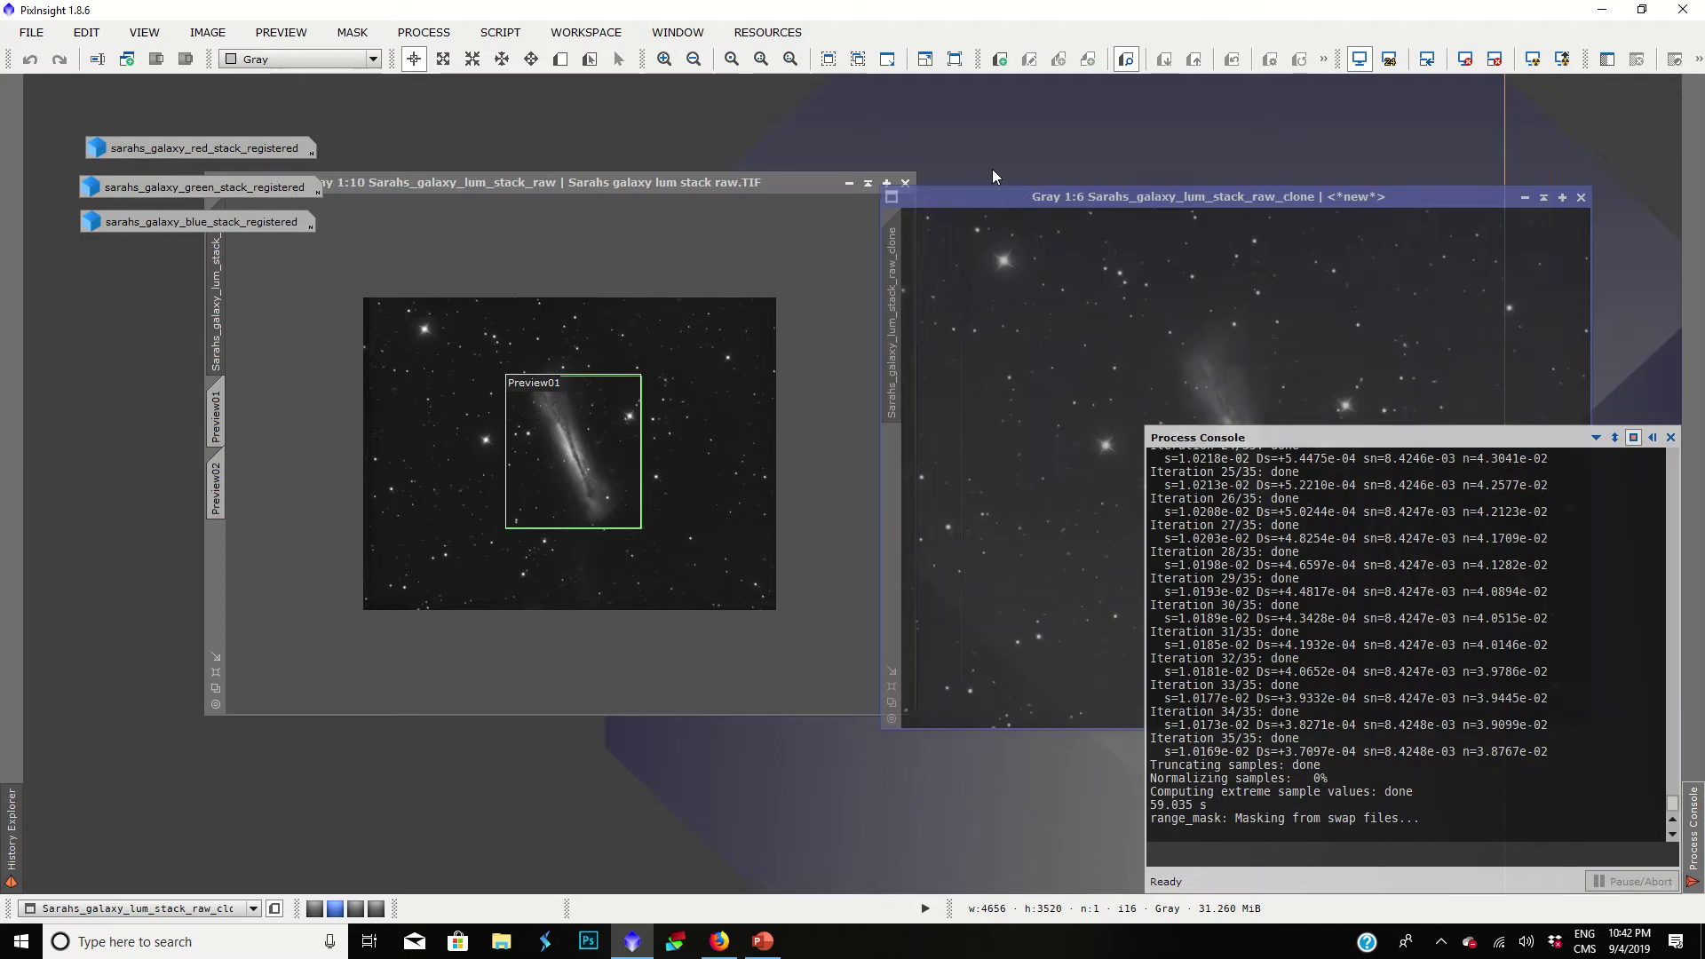
pyautogui.moveTo(843, 297)
pyautogui.mouseDown()
pyautogui.moveTo(220, 493)
pyautogui.moveTo(221, 552)
pyautogui.mouseUp()
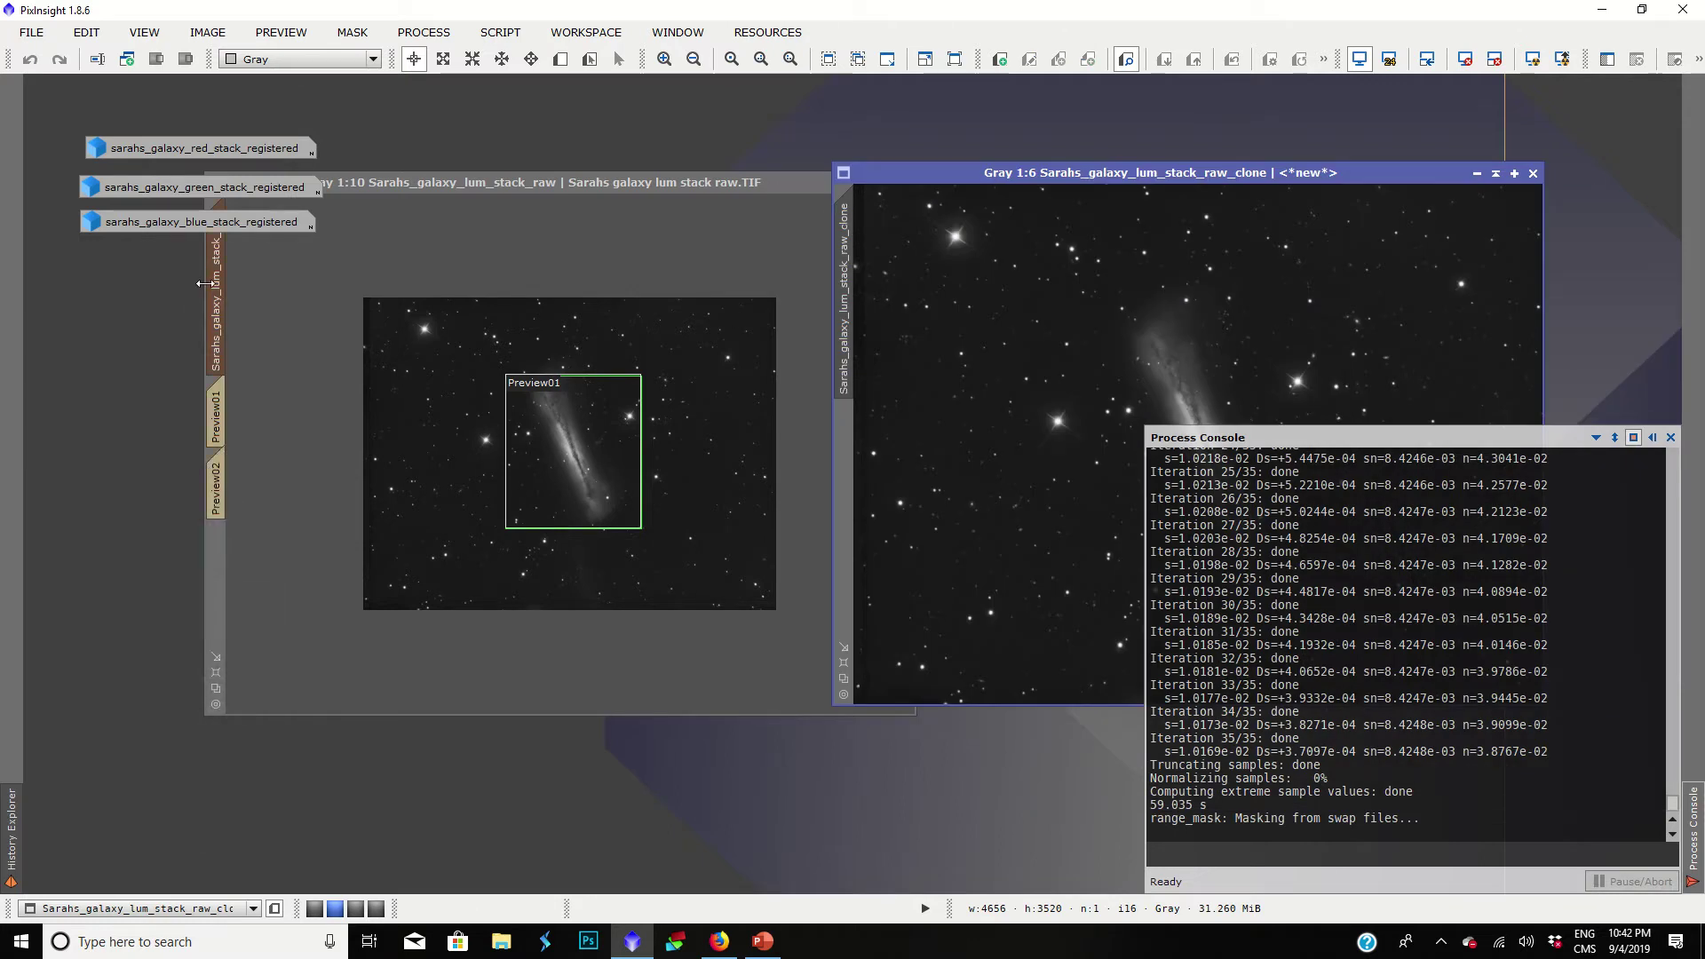
pyautogui.click(204, 284)
# Step: Open HistogramTransformation, display the mask overlay on the luminance image to check its protected areas, and hide it again
pyautogui.click(424, 32)
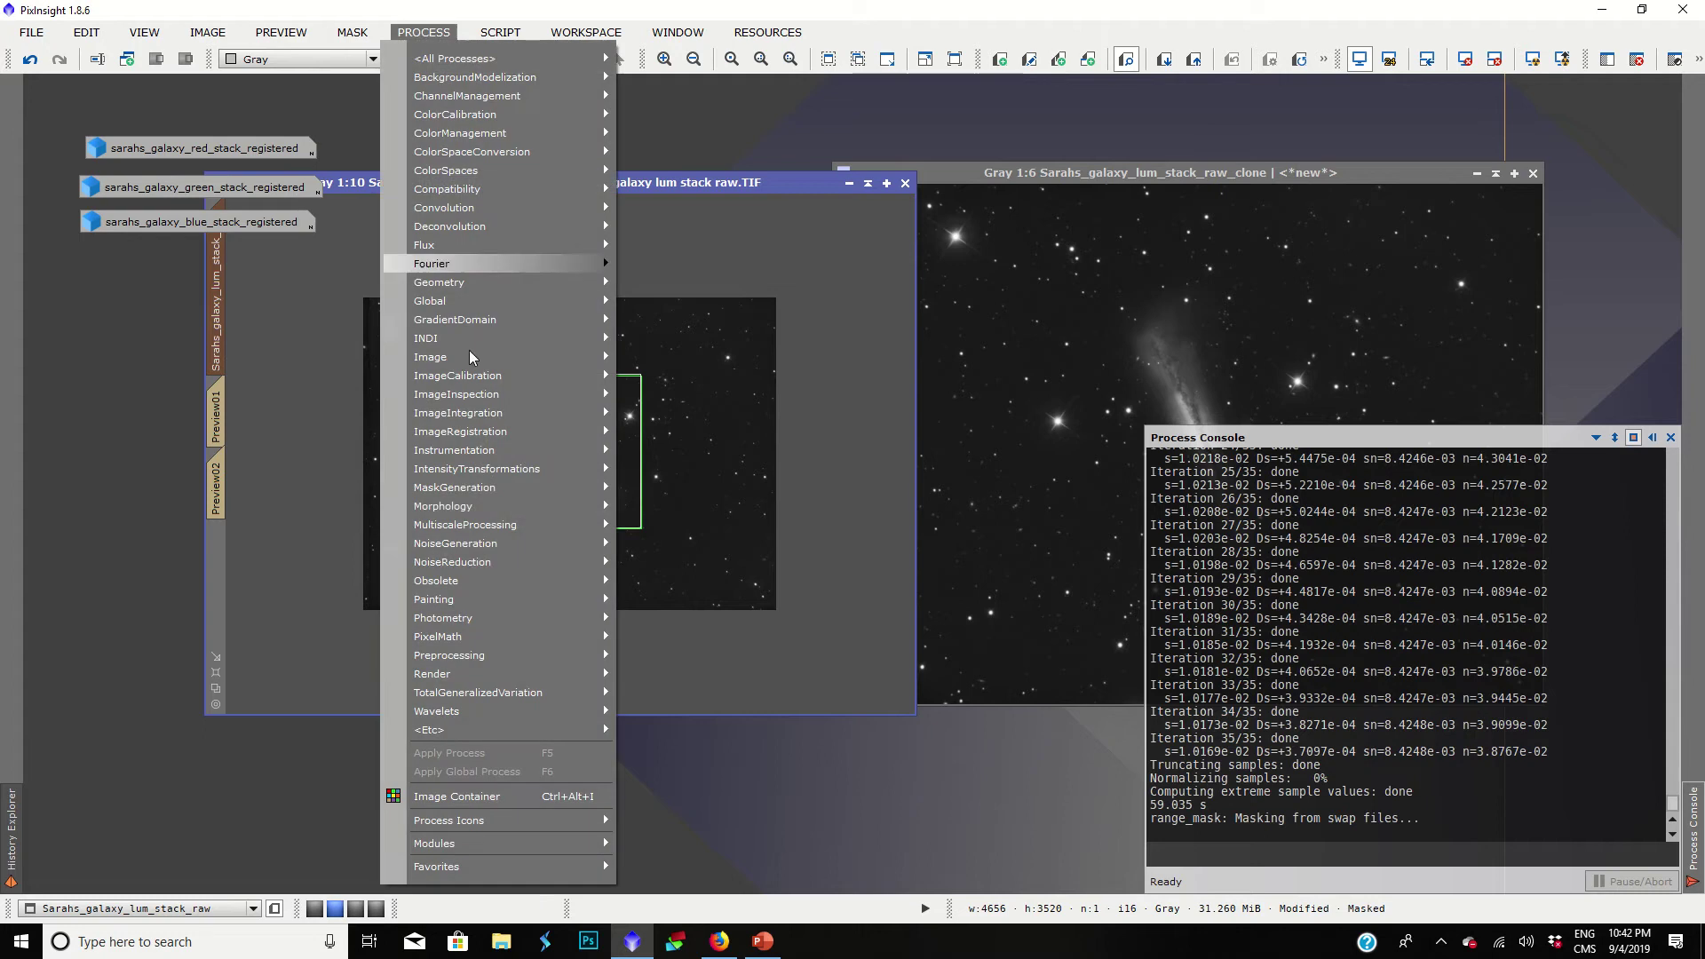
pyautogui.moveTo(498, 471)
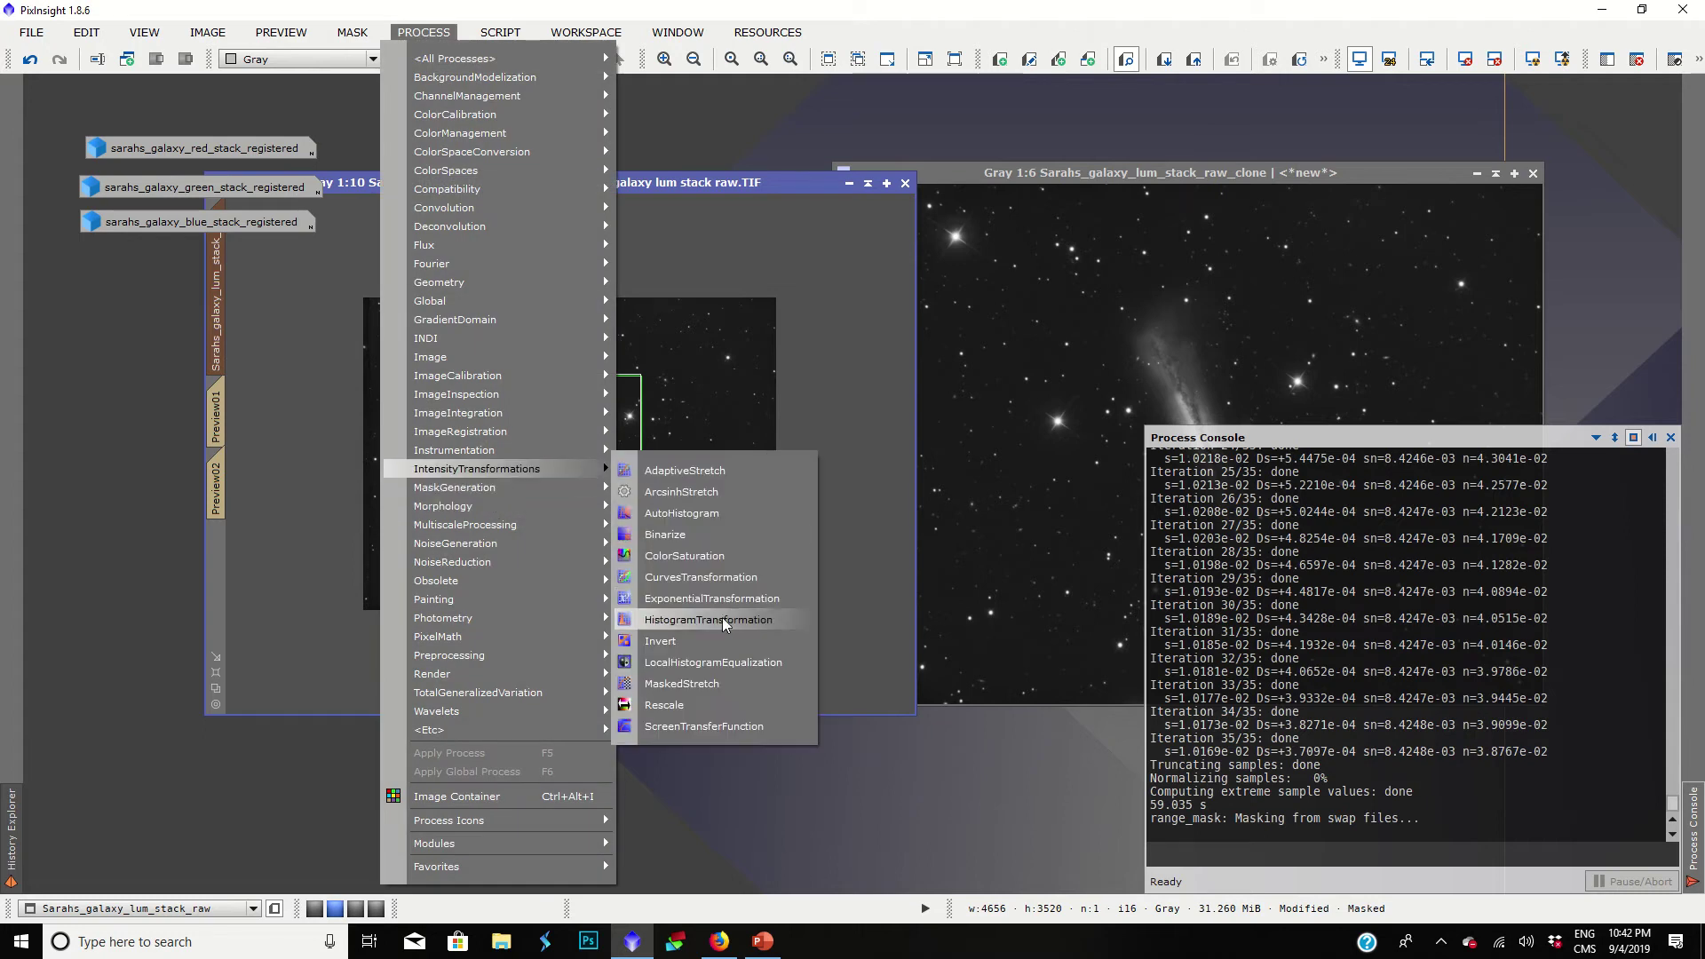
pyautogui.click(724, 622)
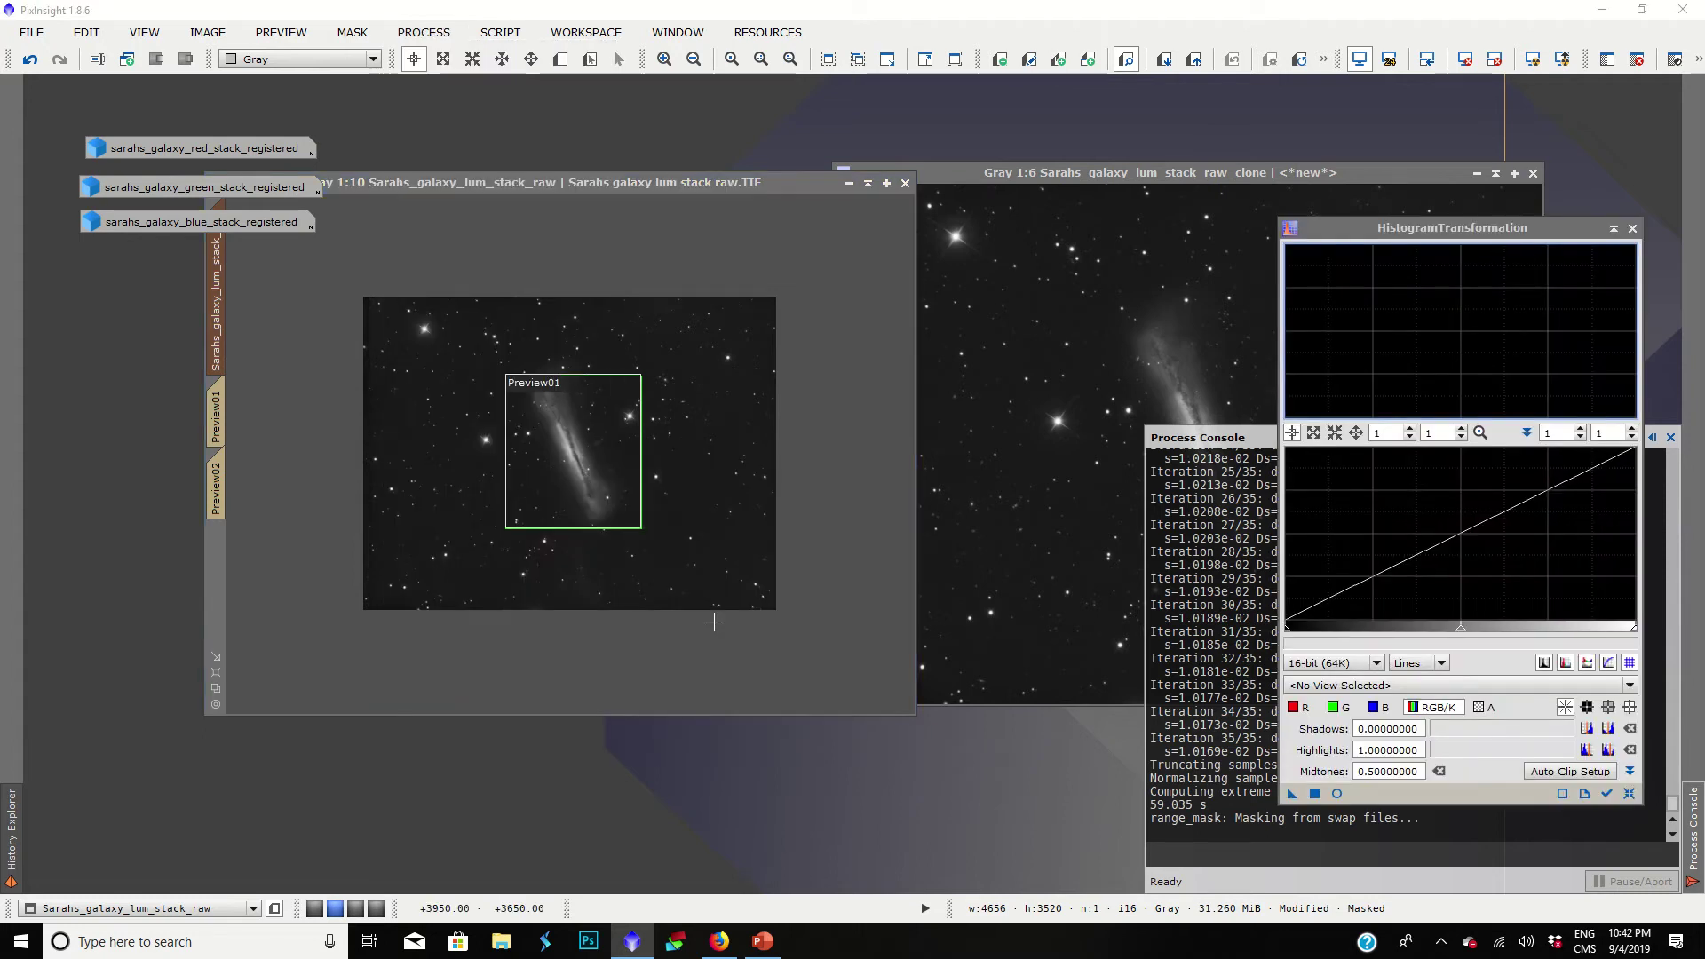
pyautogui.click(351, 32)
pyautogui.click(361, 149)
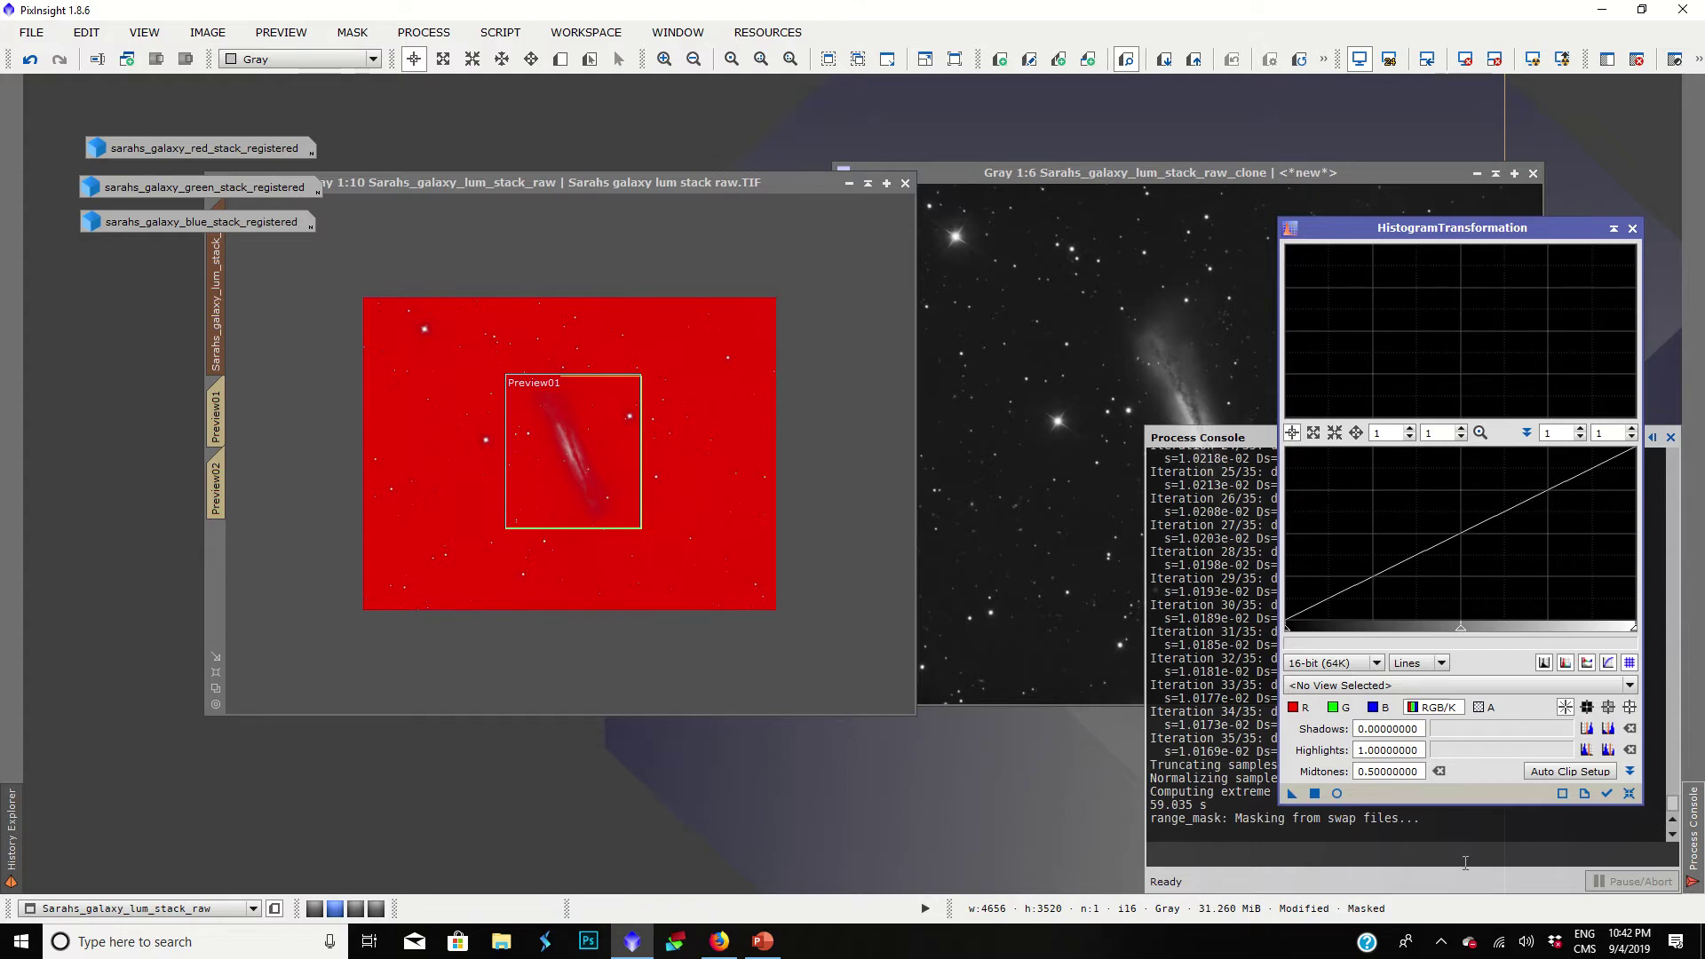
pyautogui.moveTo(1465, 634); pyautogui.dragTo(1462, 592)
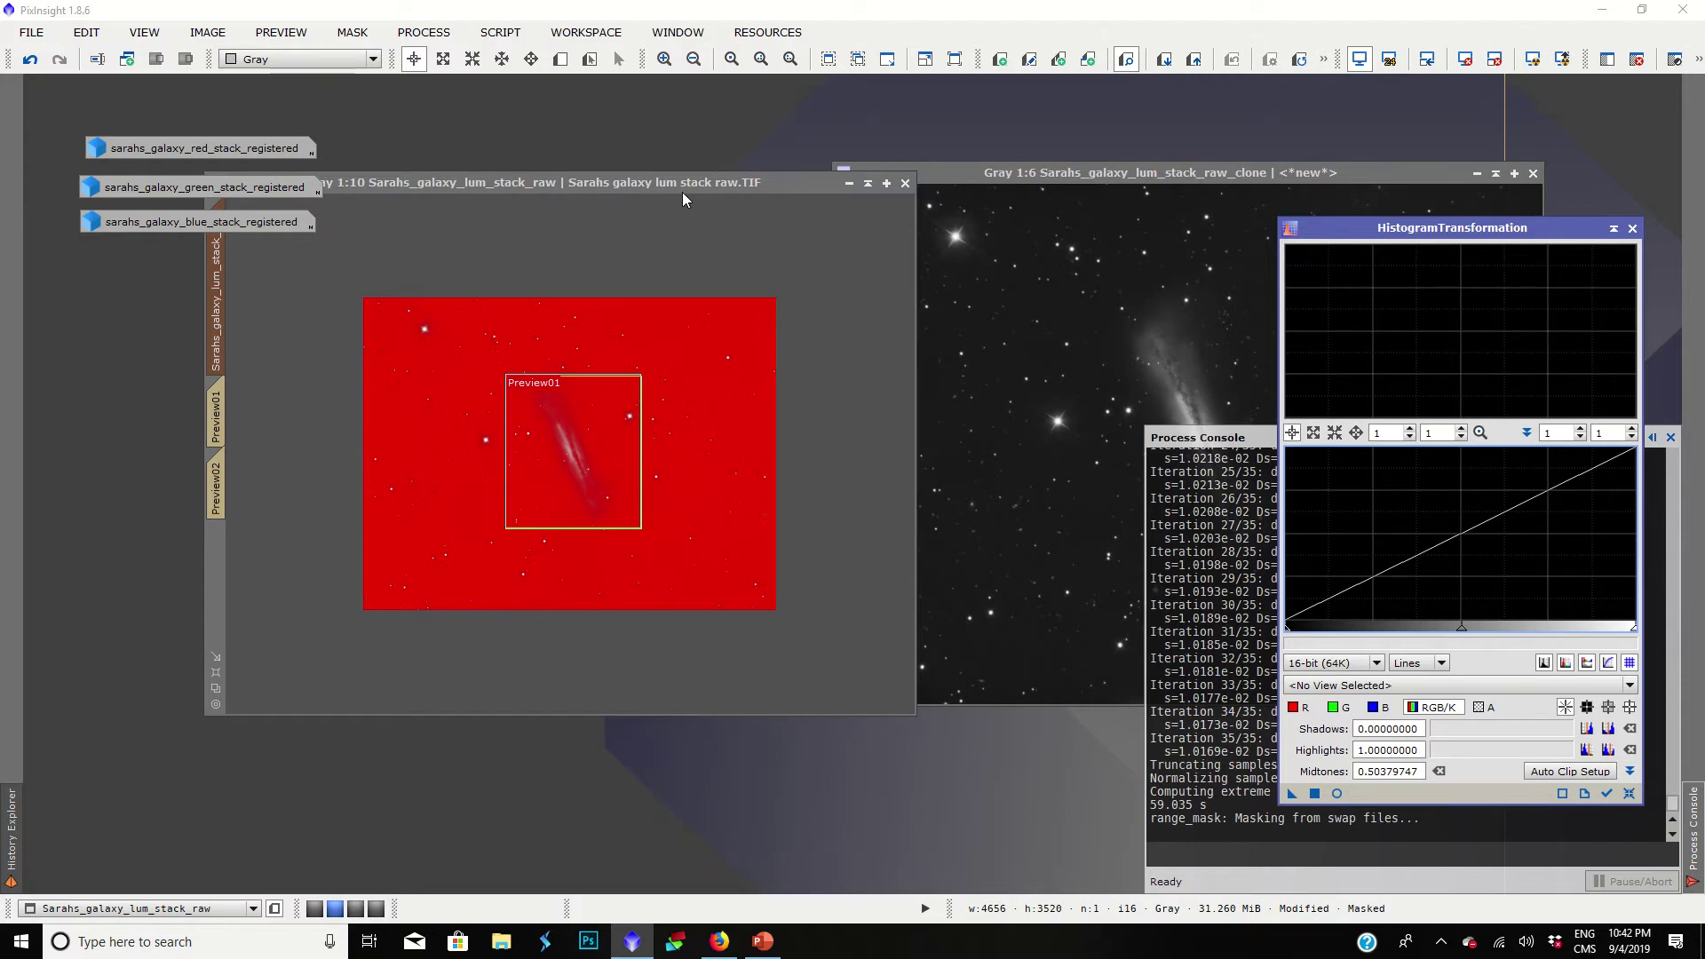
pyautogui.click(351, 35)
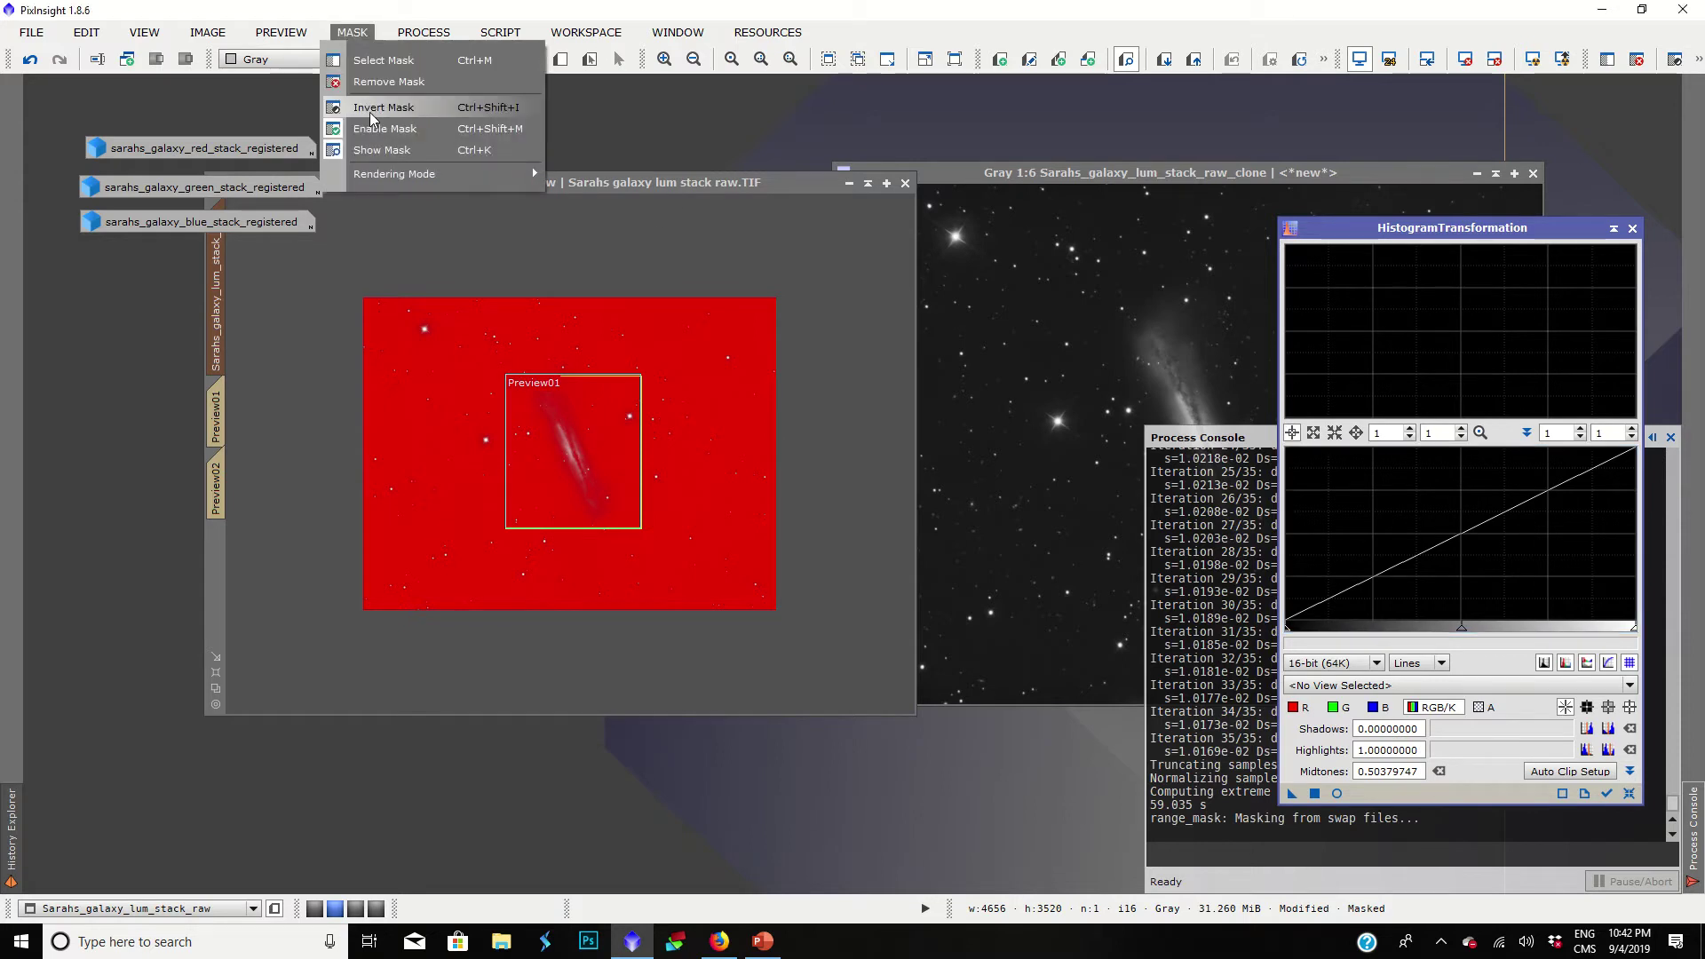
pyautogui.click(371, 152)
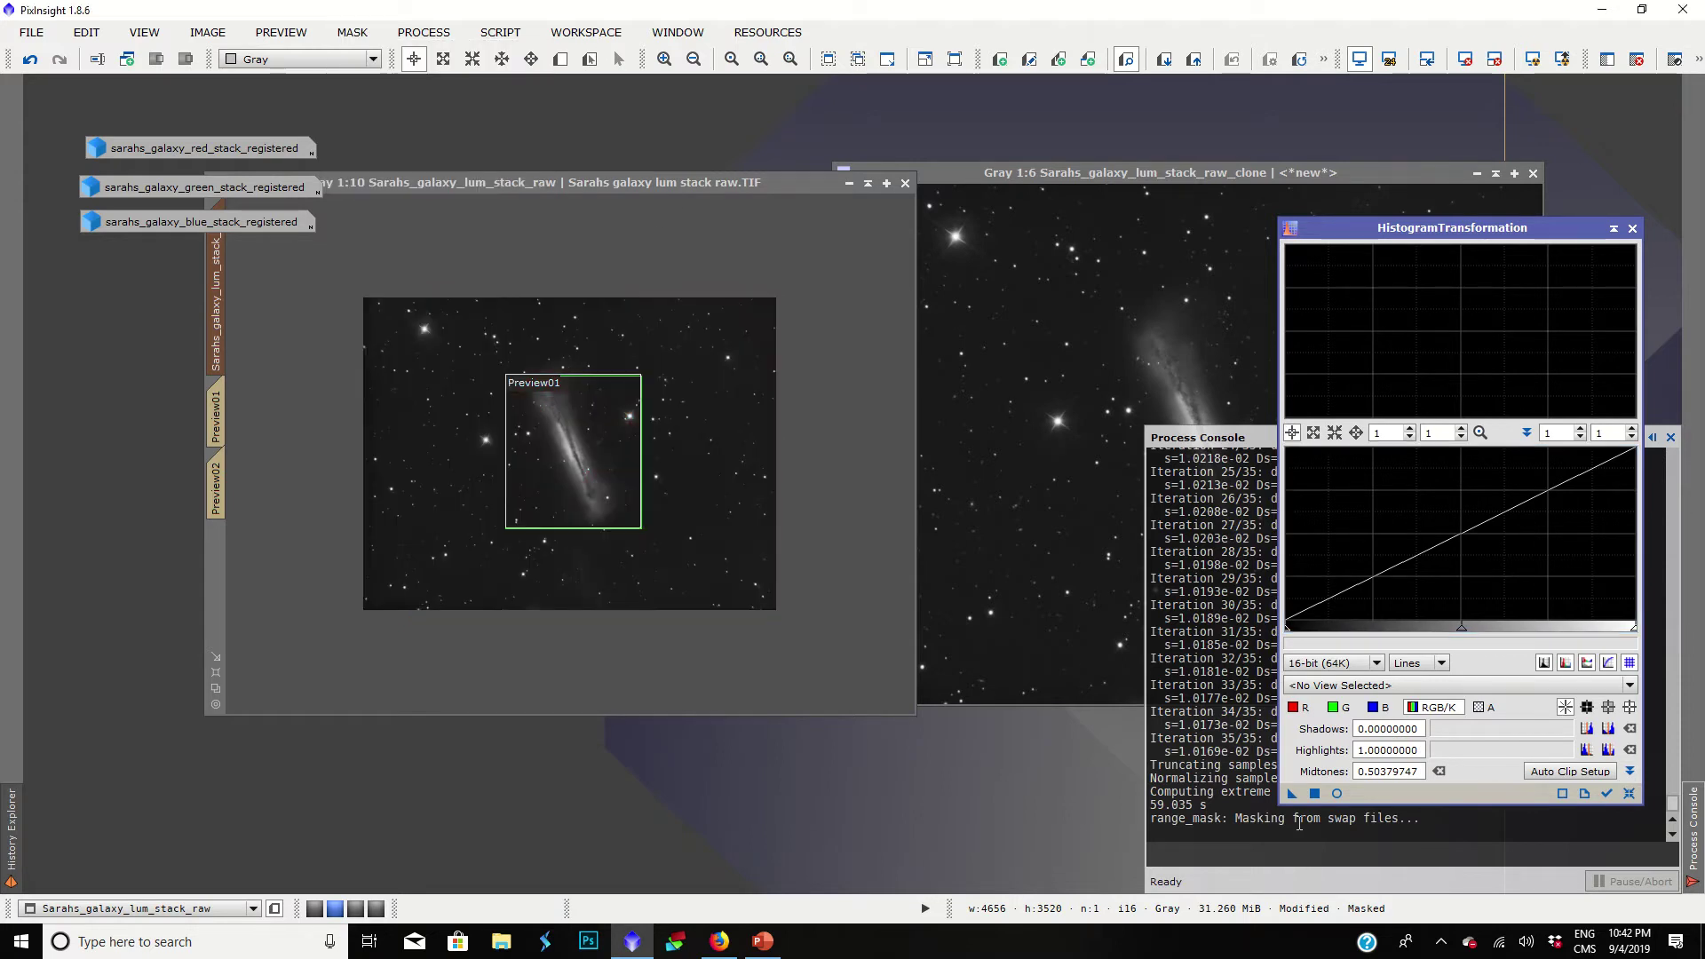
# Step: Using a real-time preview, set the HistogramTransformation midtones to about 0.3696 and apply the stretch to the masked luminance image
pyautogui.click(1337, 793)
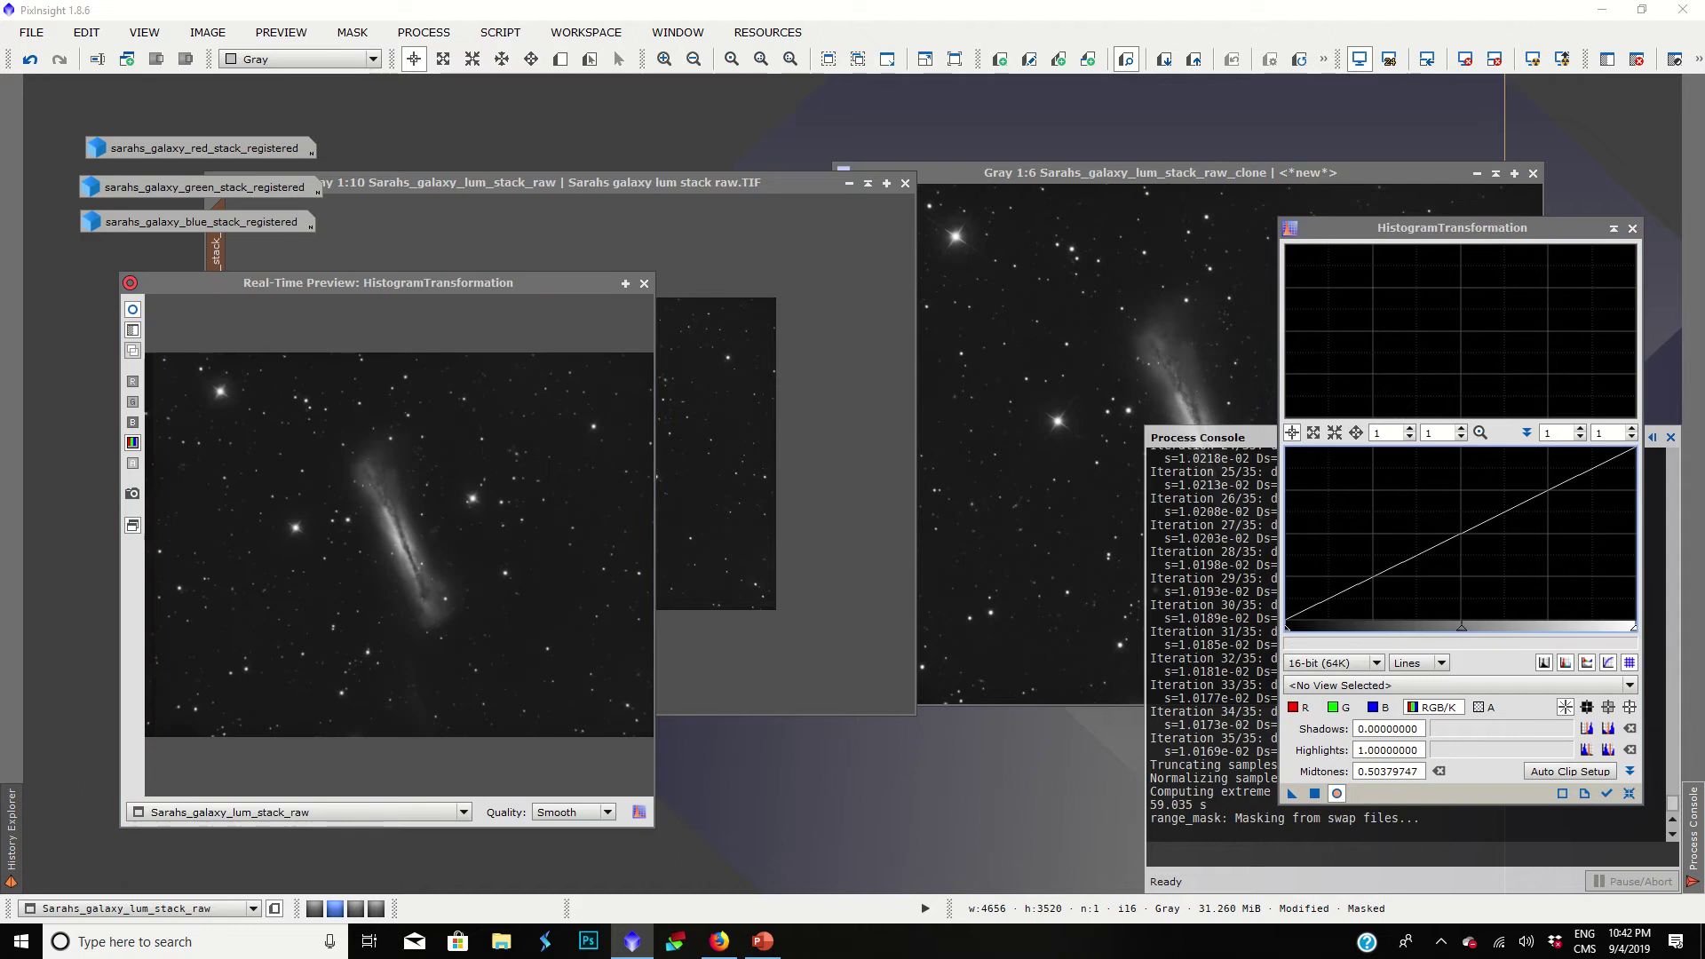
pyautogui.moveTo(1462, 634); pyautogui.dragTo(1414, 605)
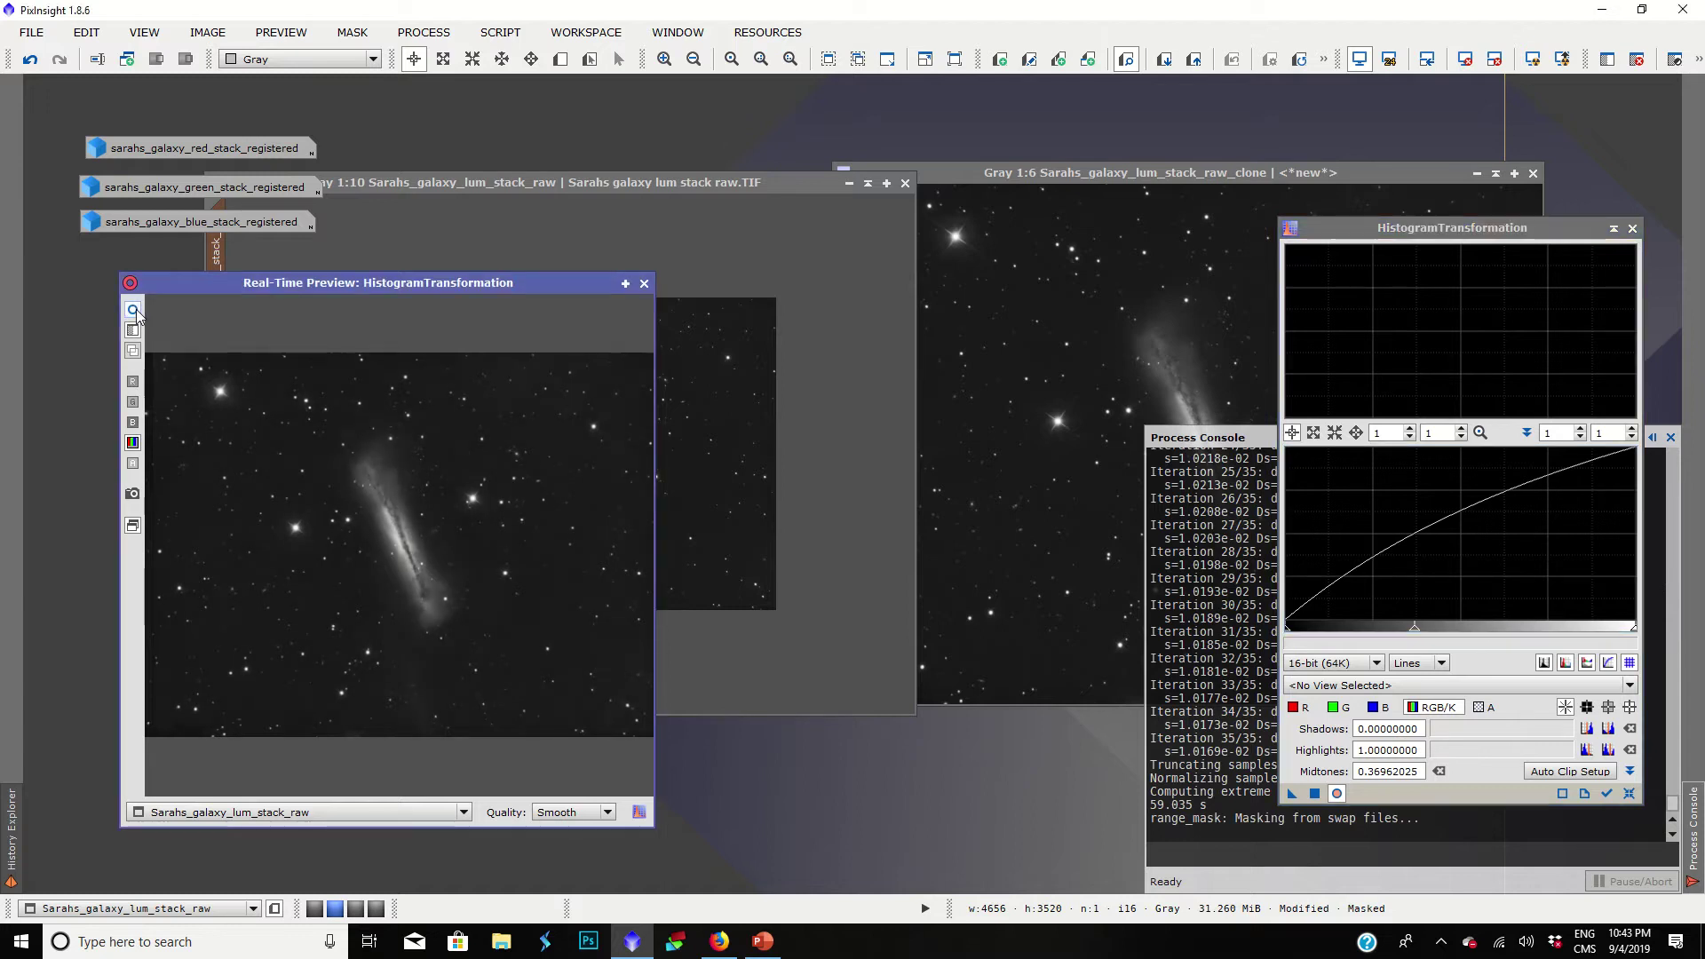
pyautogui.click(643, 283)
pyautogui.click(1315, 794)
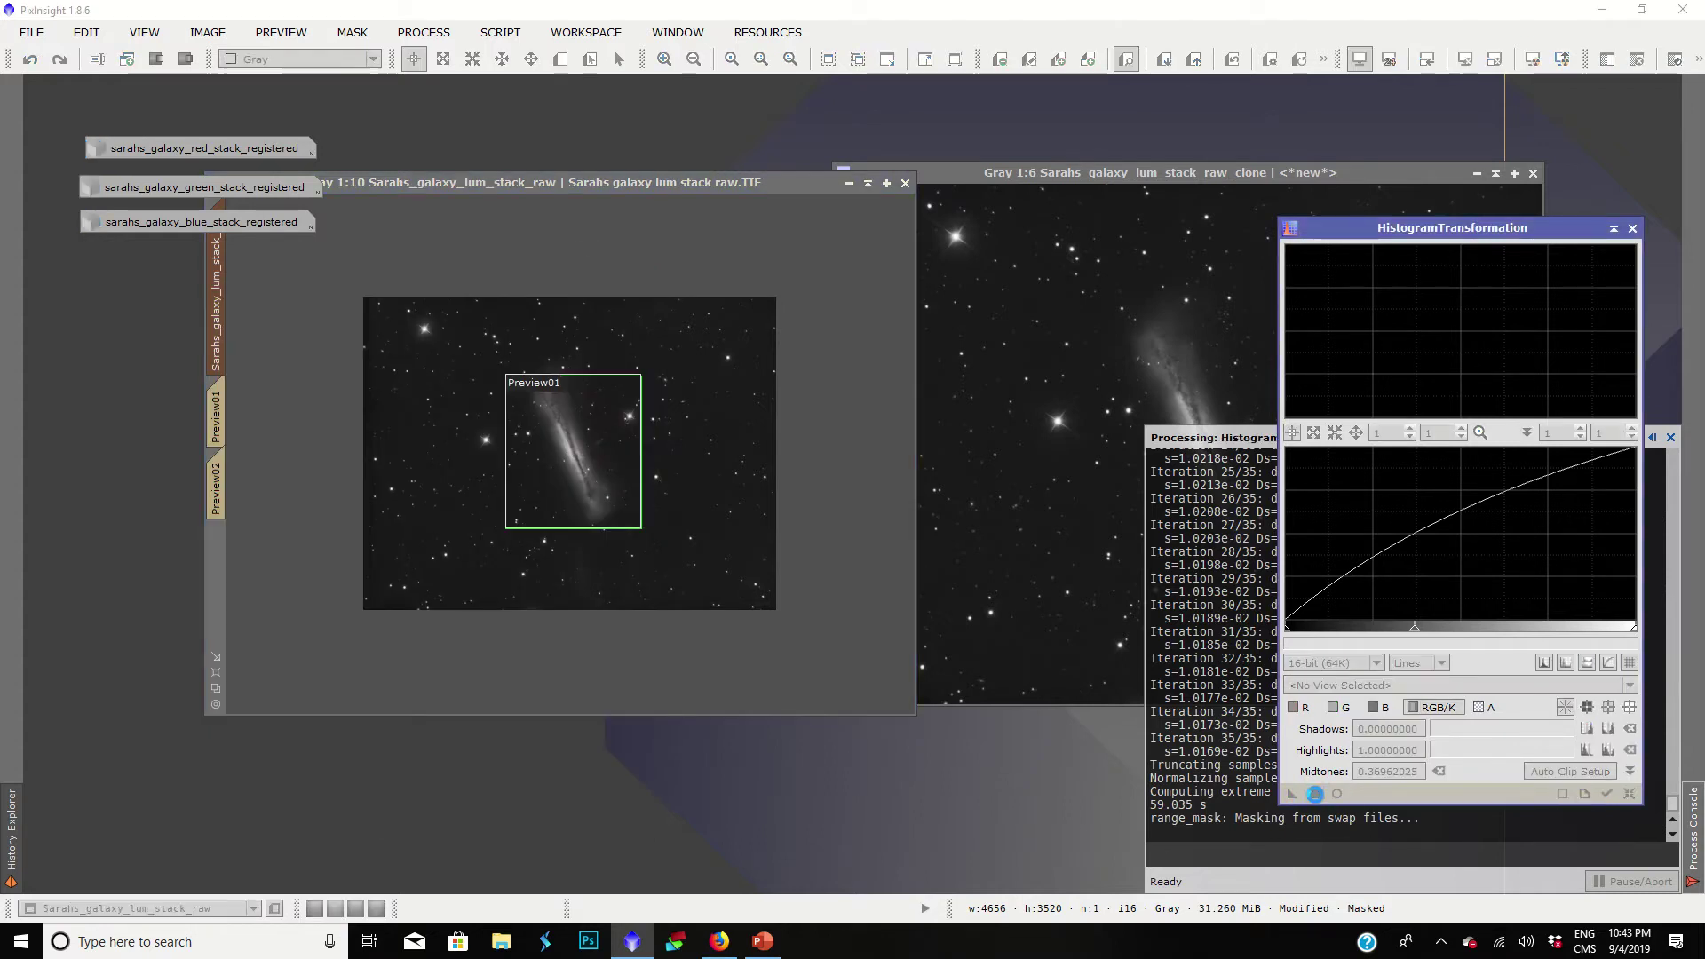
# Step: Invert the luminance image's mask and display its overlay to examine the coverage of the galaxy and stars
pyautogui.click(351, 32)
pyautogui.click(359, 107)
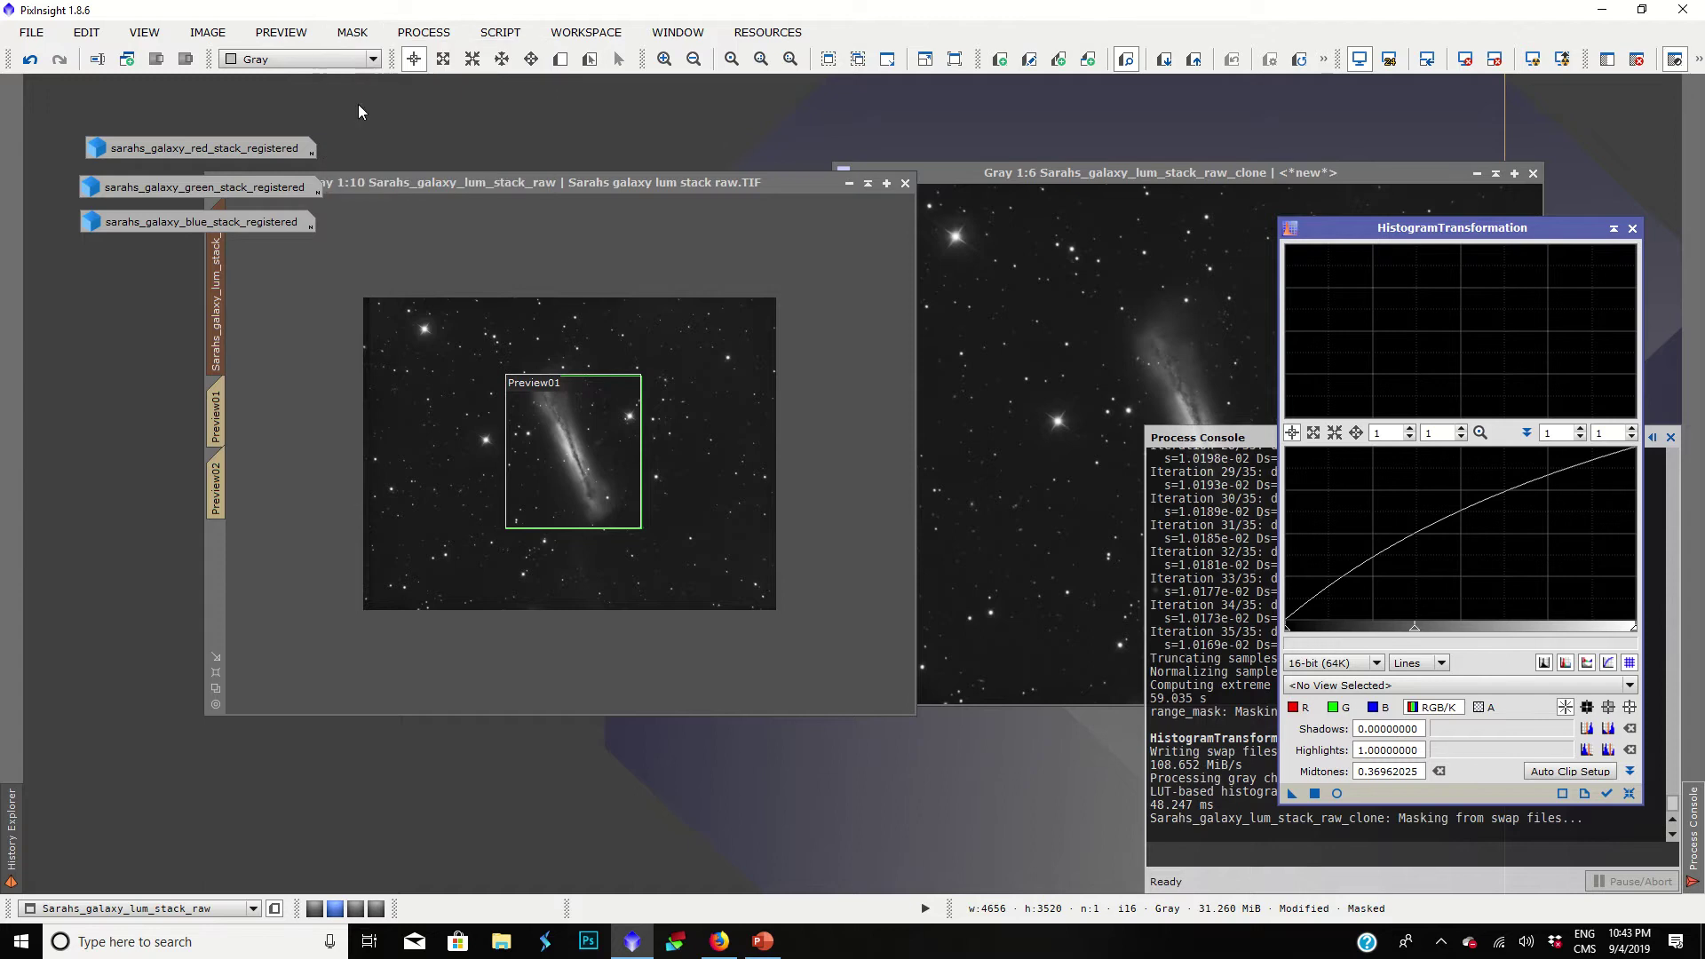
pyautogui.click(351, 32)
pyautogui.click(369, 150)
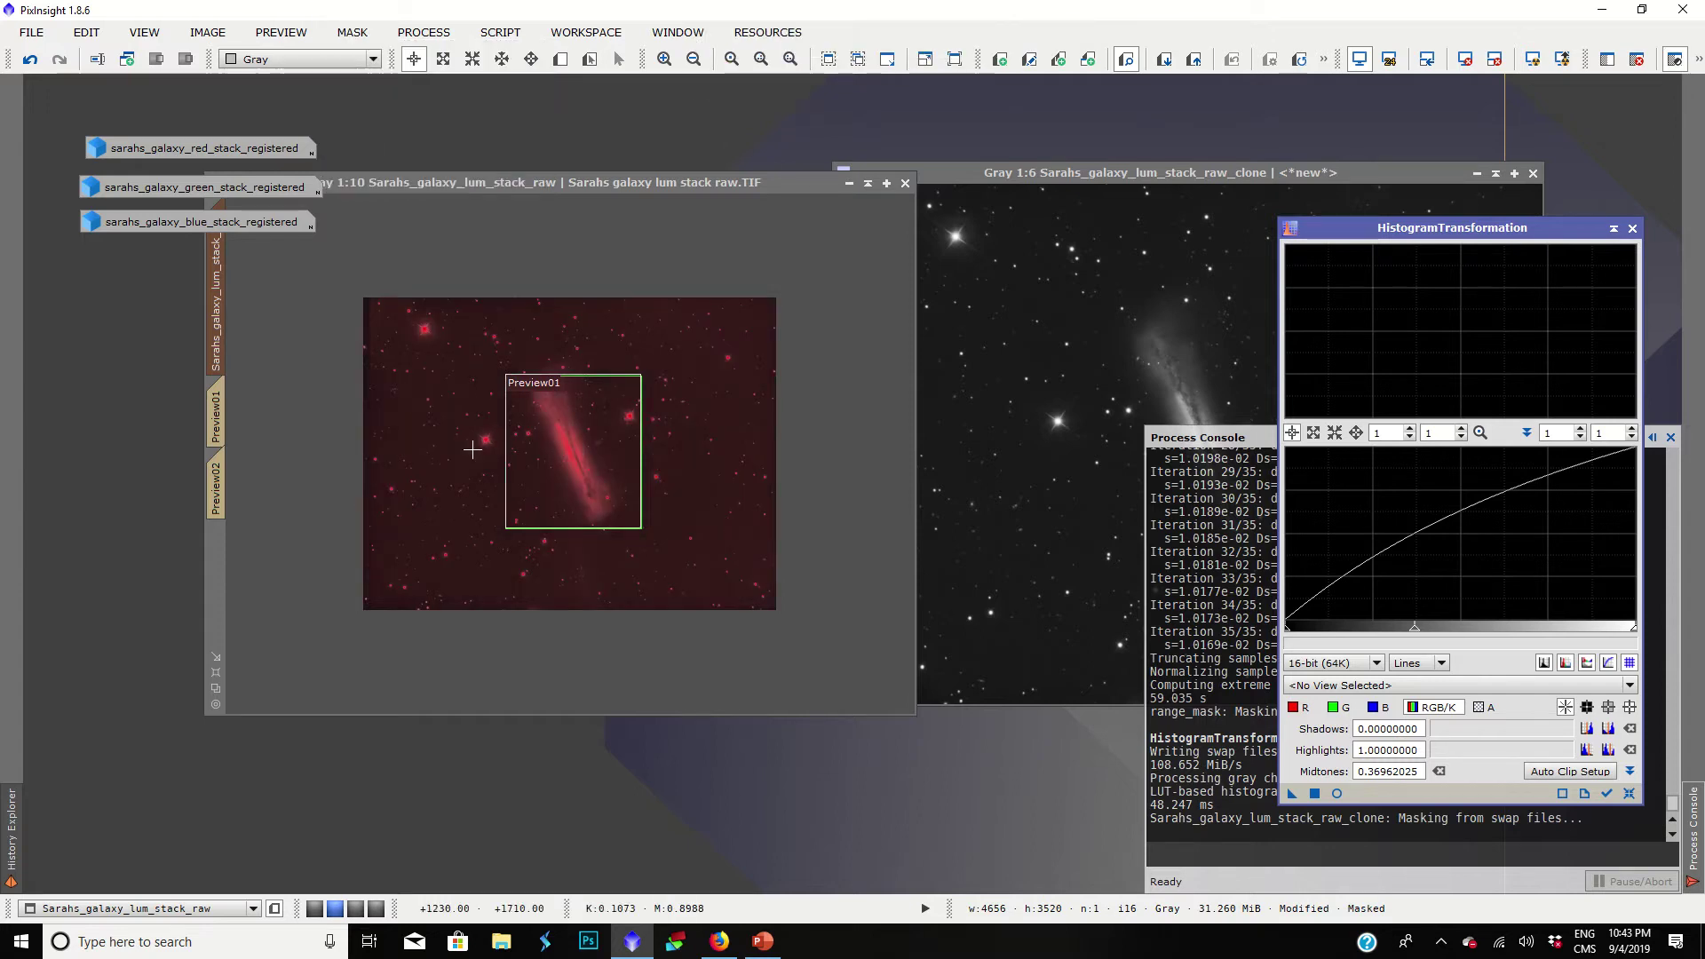
pyautogui.scroll(3, 536, 447)
pyautogui.scroll(1, 515, 462)
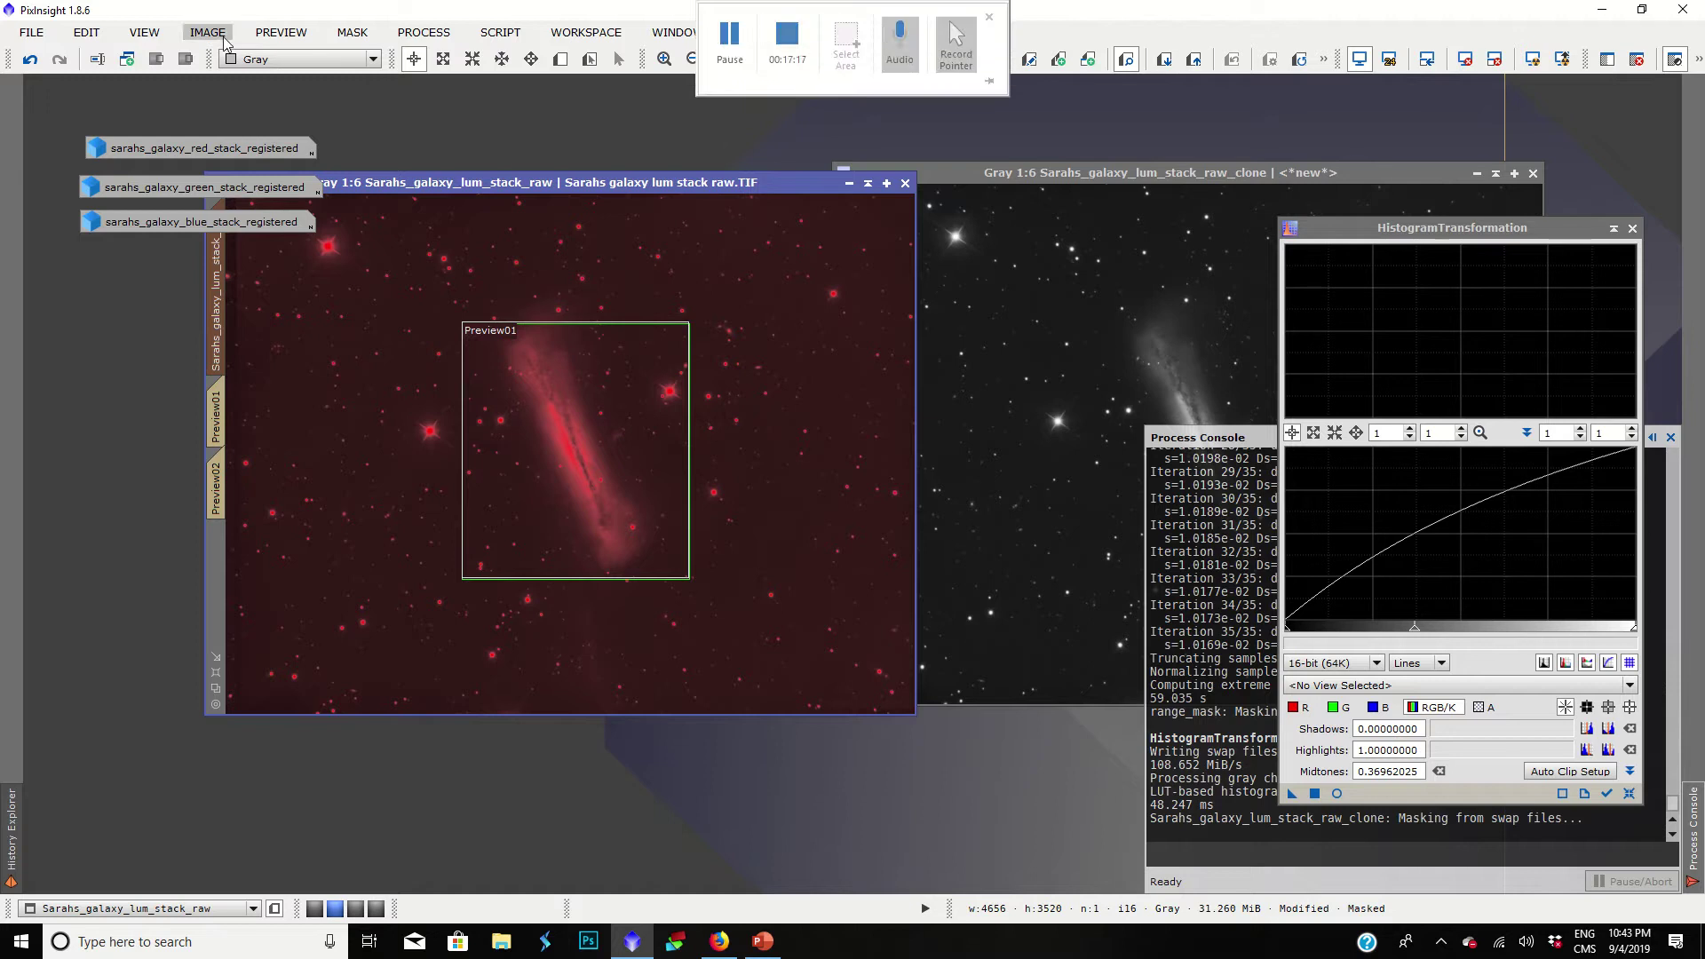
# Step: Hide the mask overlay, test HistogramTransformation midtones of about 0.519 in a real-time preview, and close the tool without applying the stretch
pyautogui.click(352, 32)
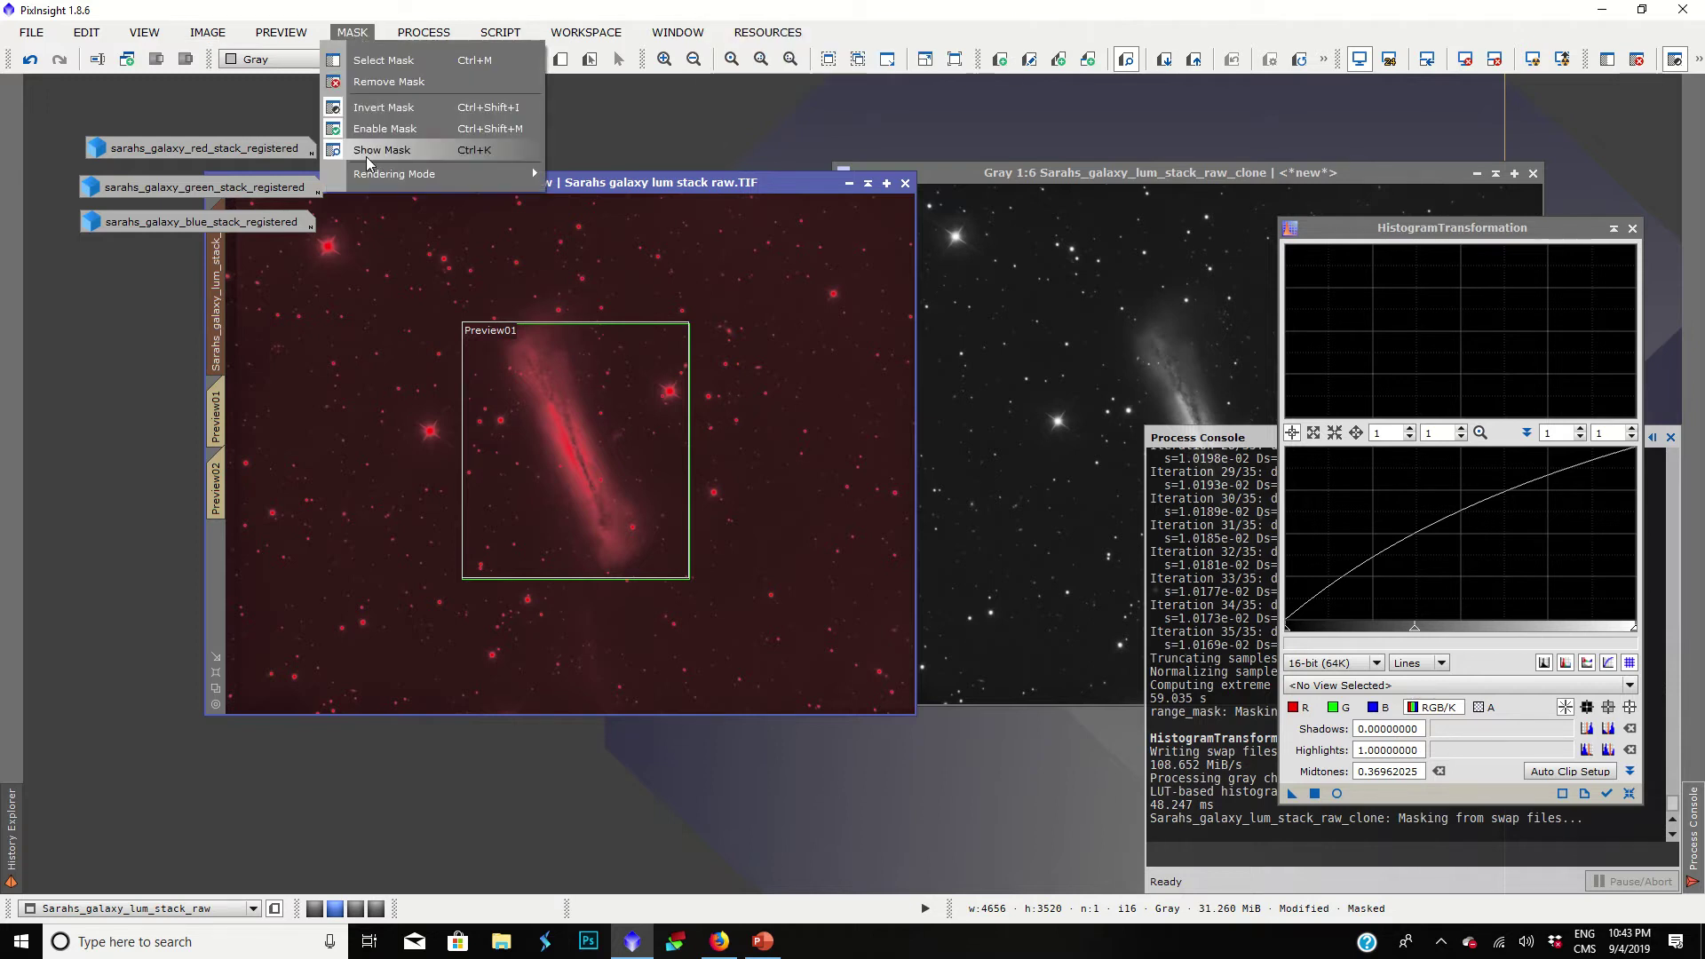
pyautogui.click(368, 152)
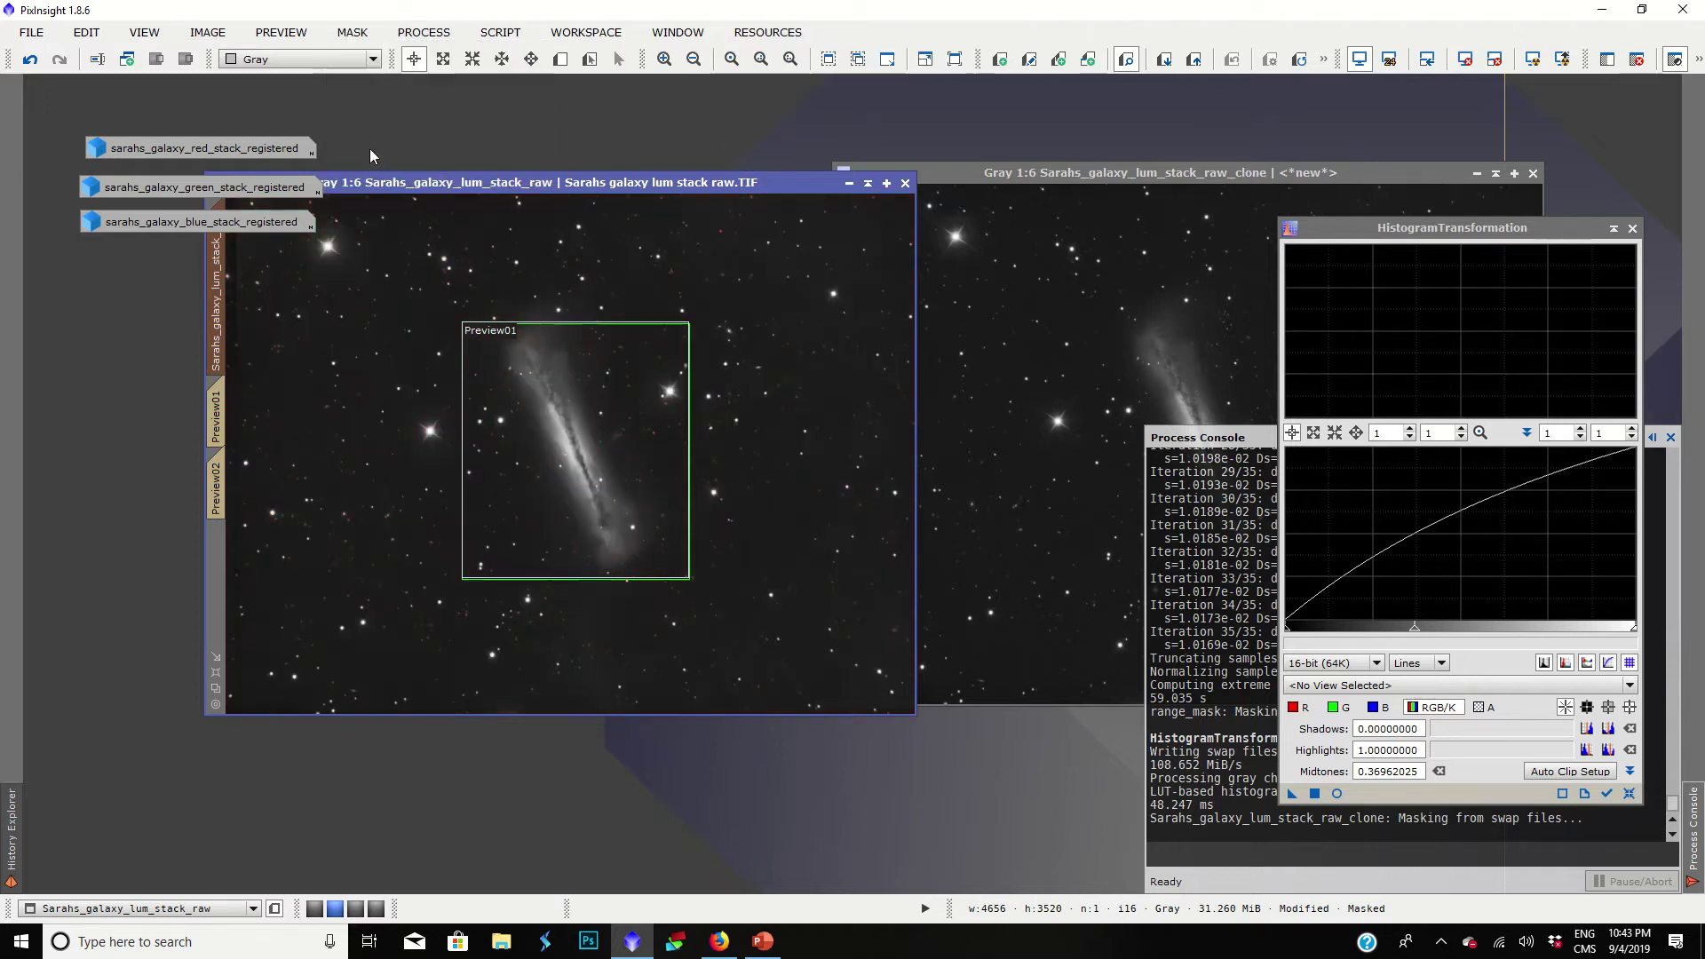
pyautogui.click(1334, 793)
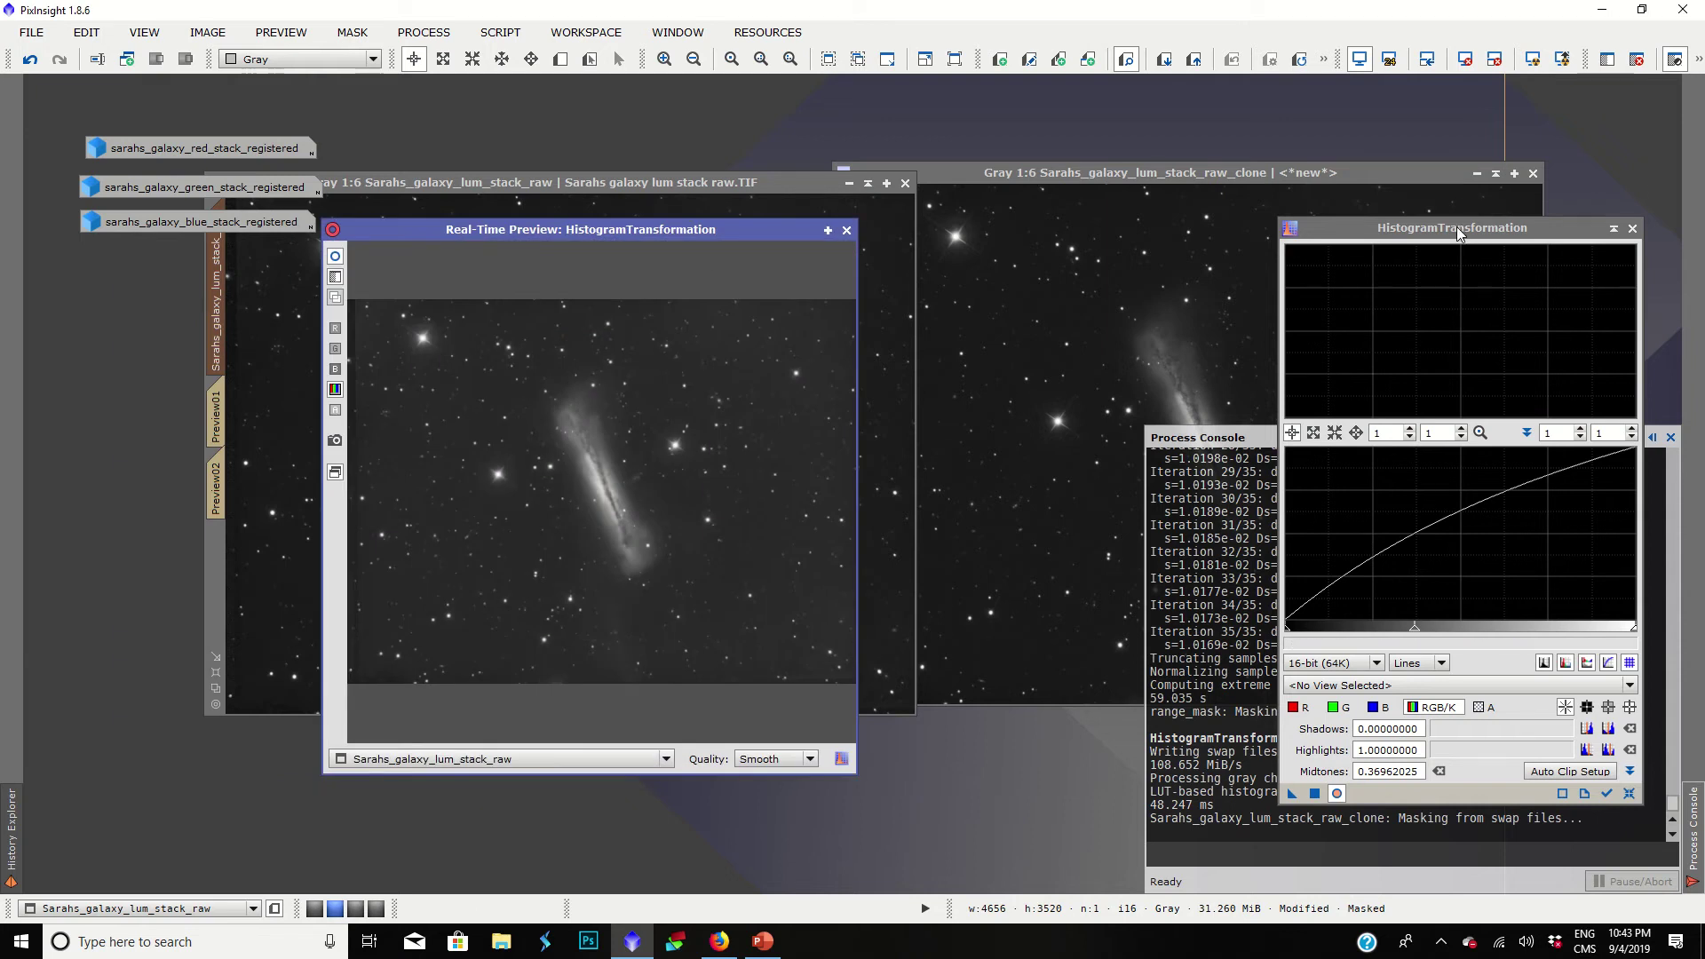
pyautogui.moveTo(1457, 233); pyautogui.dragTo(1256, 186)
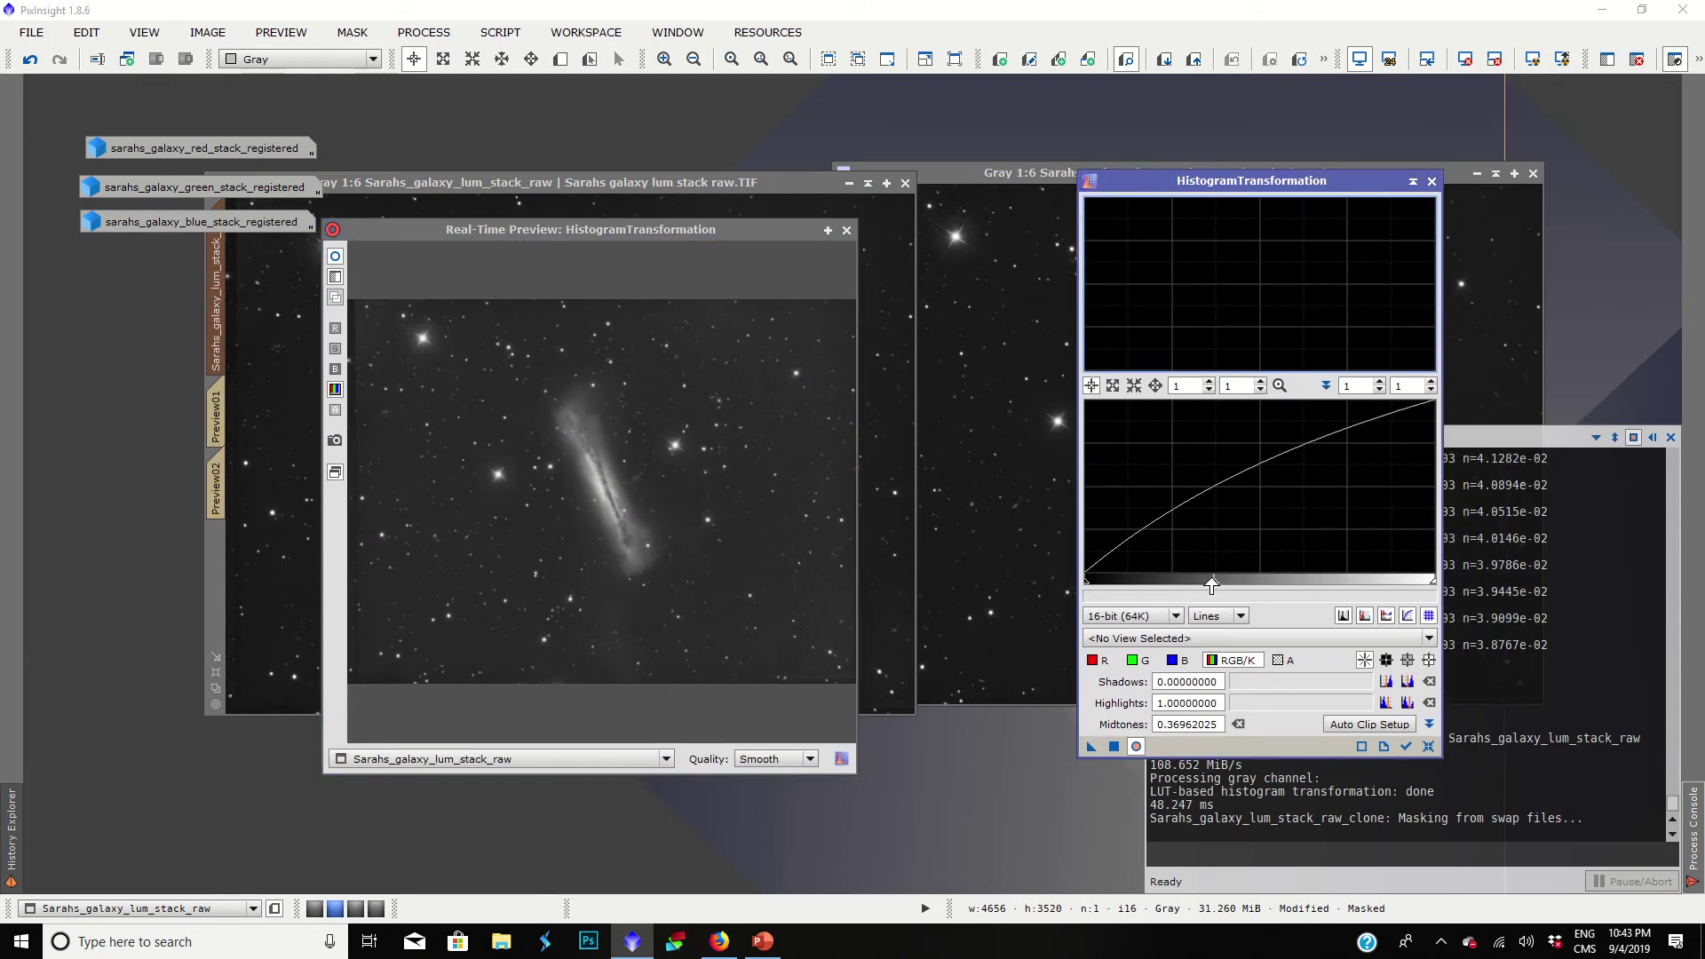
pyautogui.moveTo(1214, 584); pyautogui.dragTo(1277, 565)
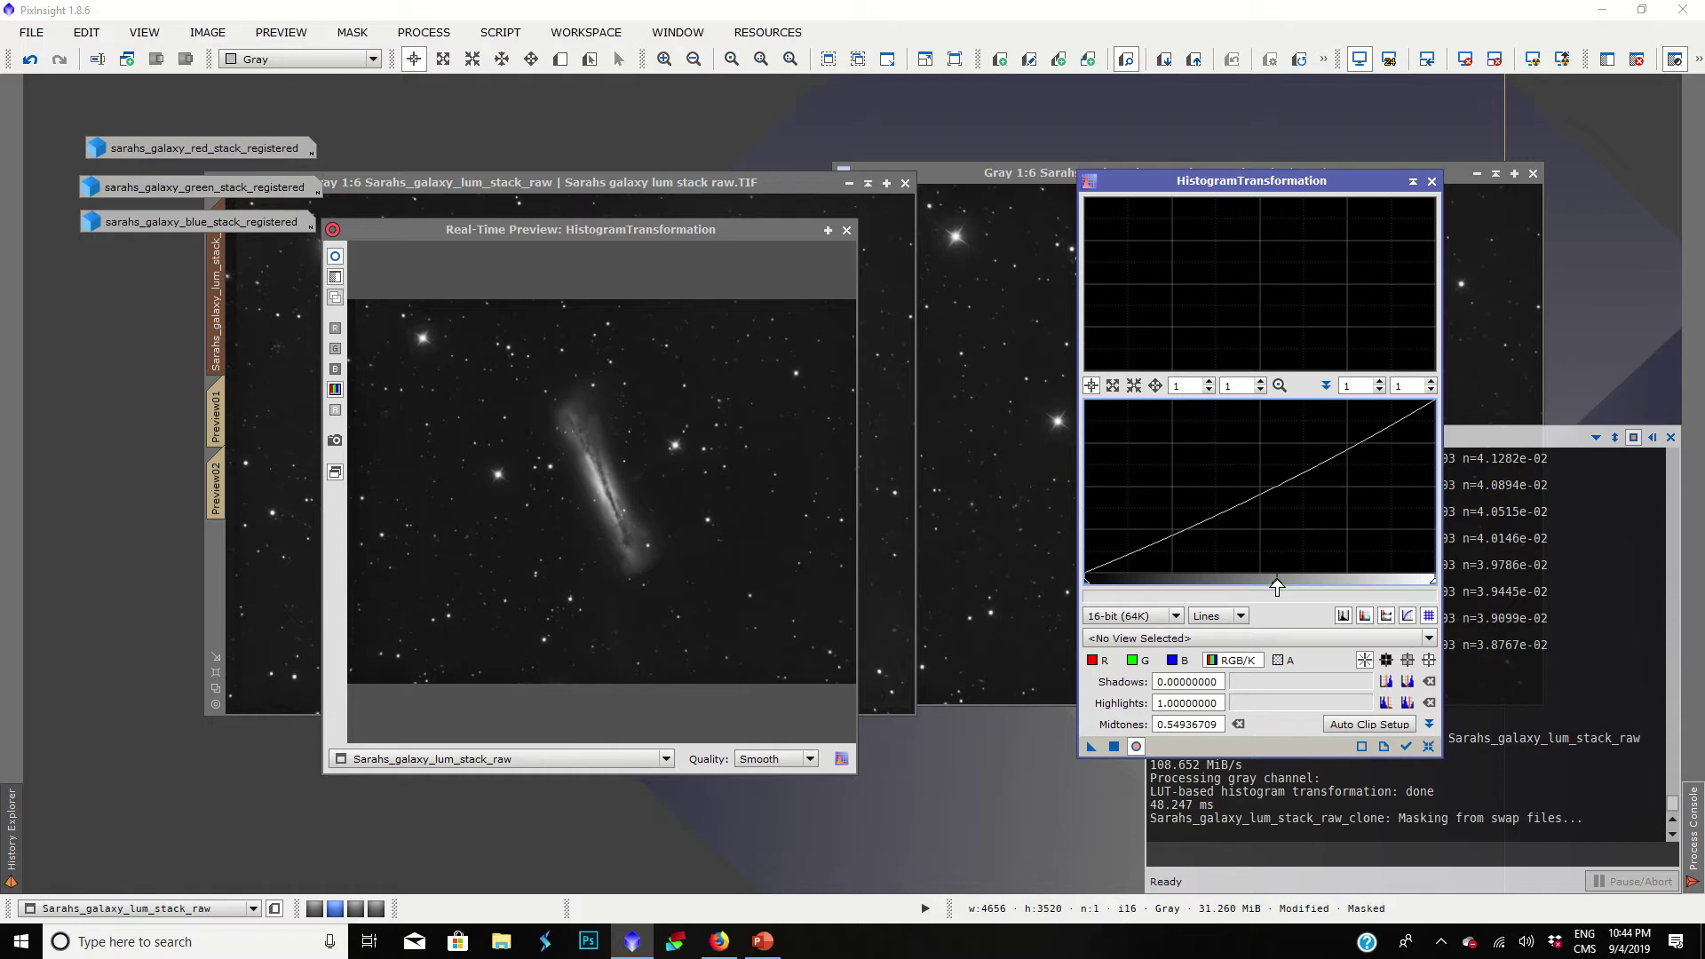
pyautogui.moveTo(1277, 586); pyautogui.dragTo(1266, 586)
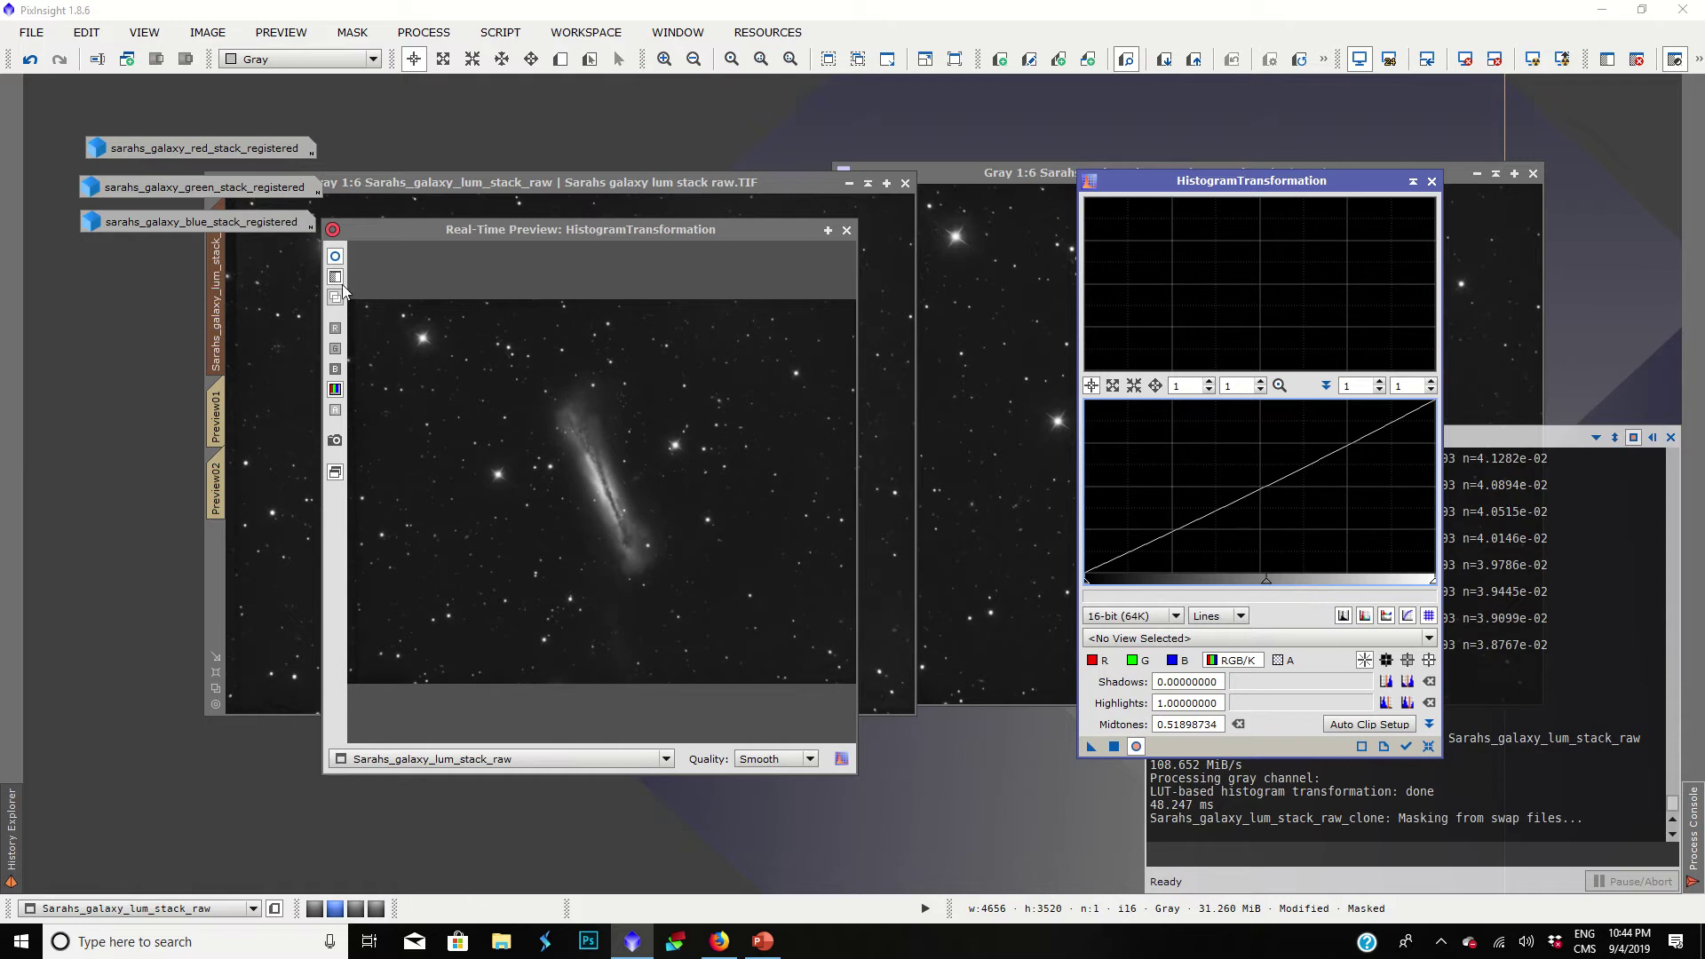
pyautogui.click(335, 257)
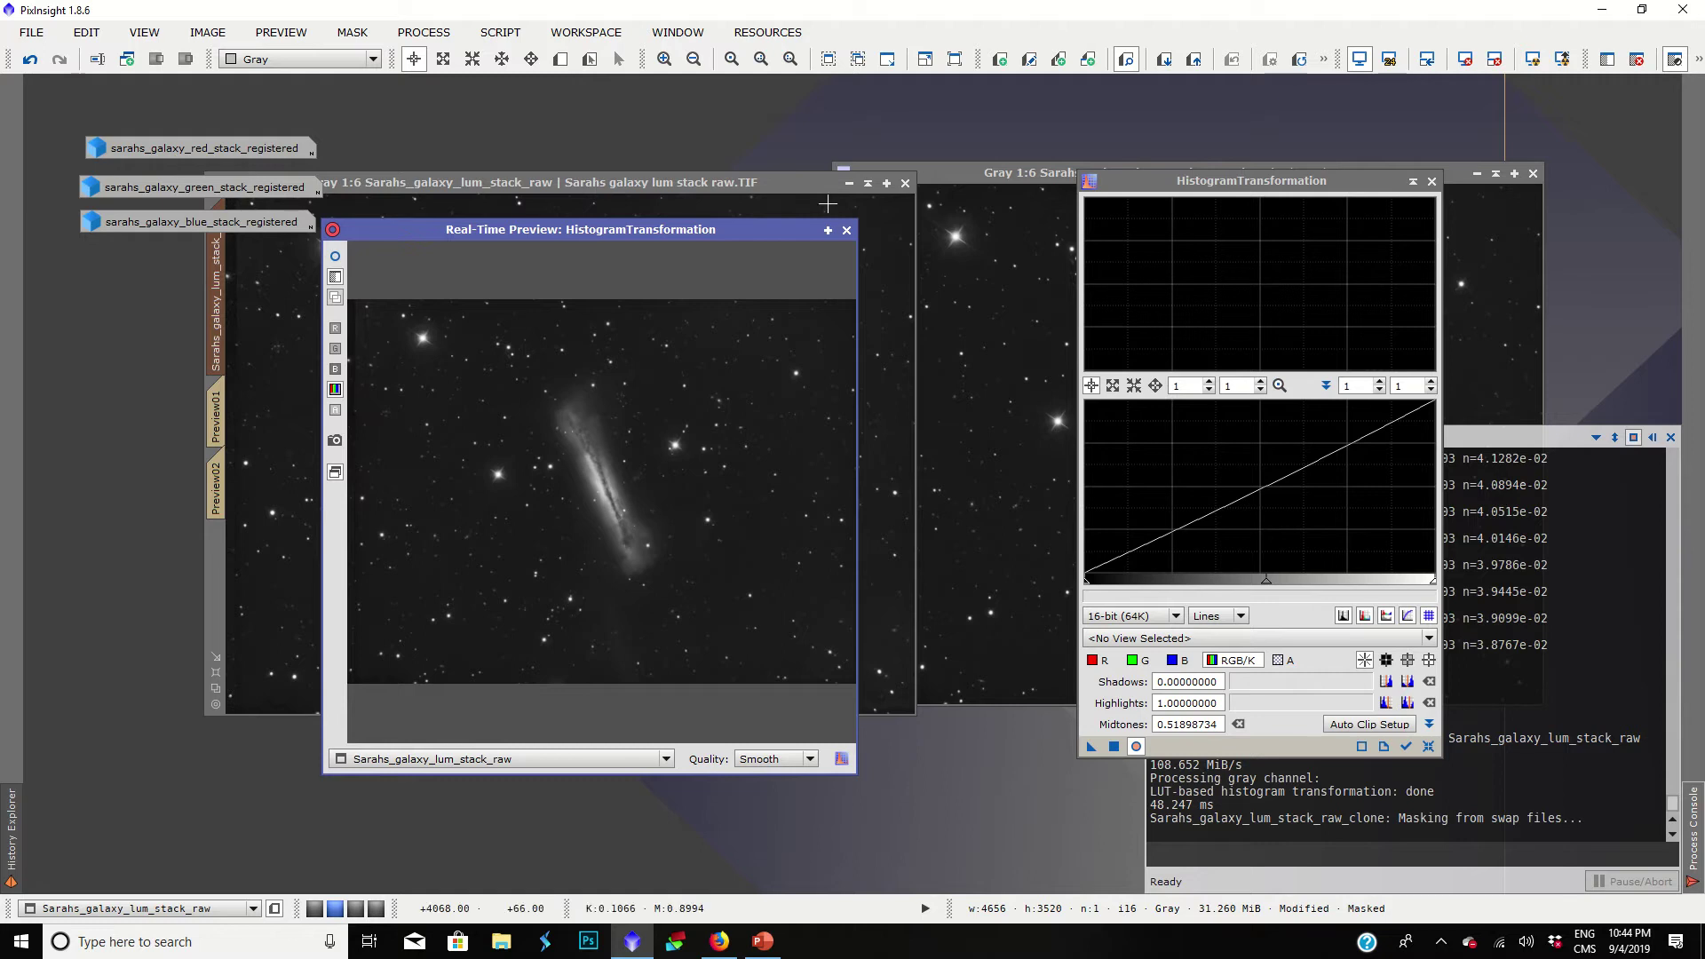
pyautogui.click(847, 230)
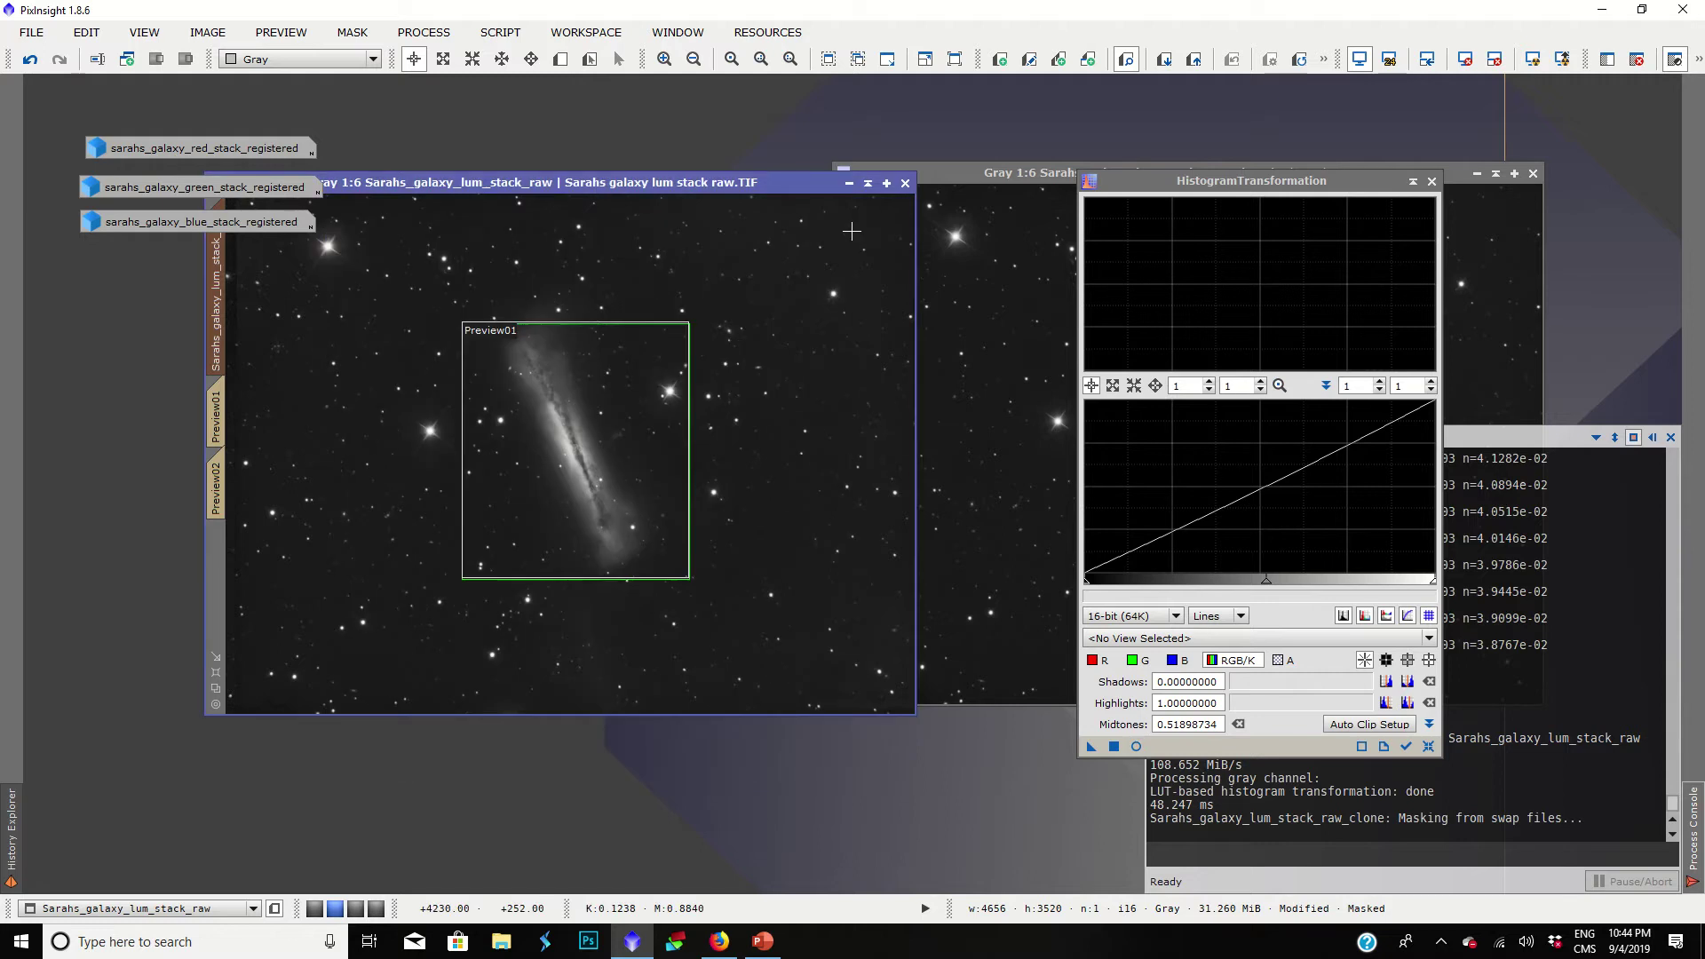
pyautogui.click(1431, 181)
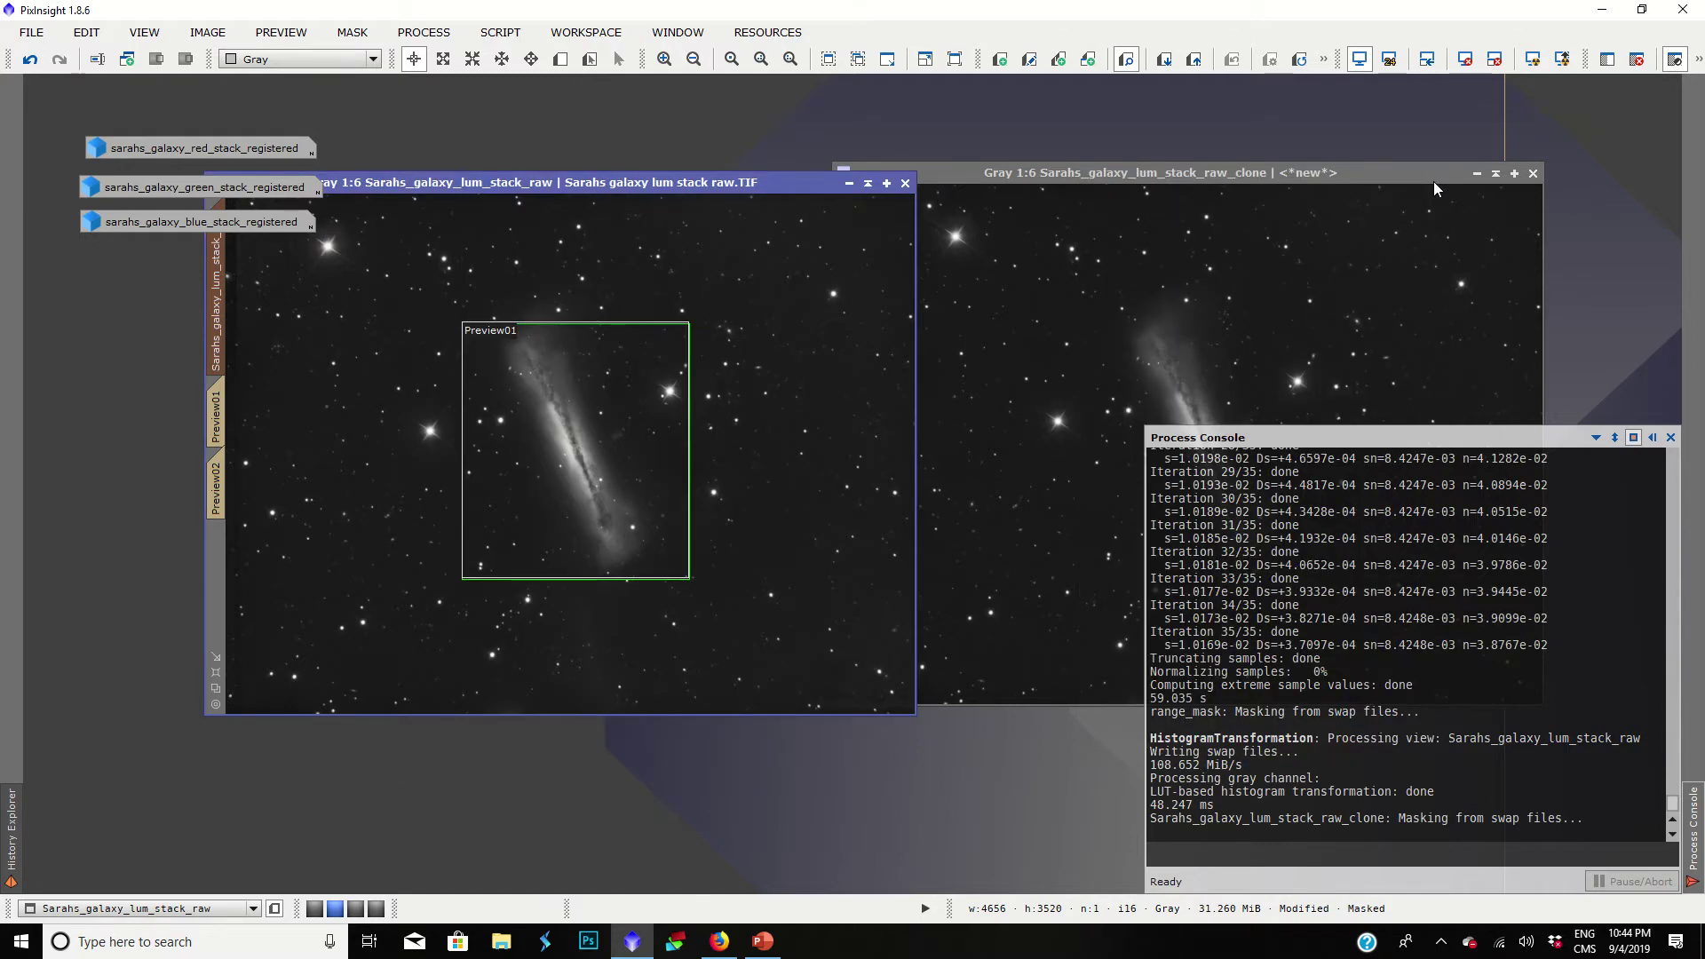
# Step: Delete all previews from the luminance image and remove its mask
pyautogui.click(411, 33)
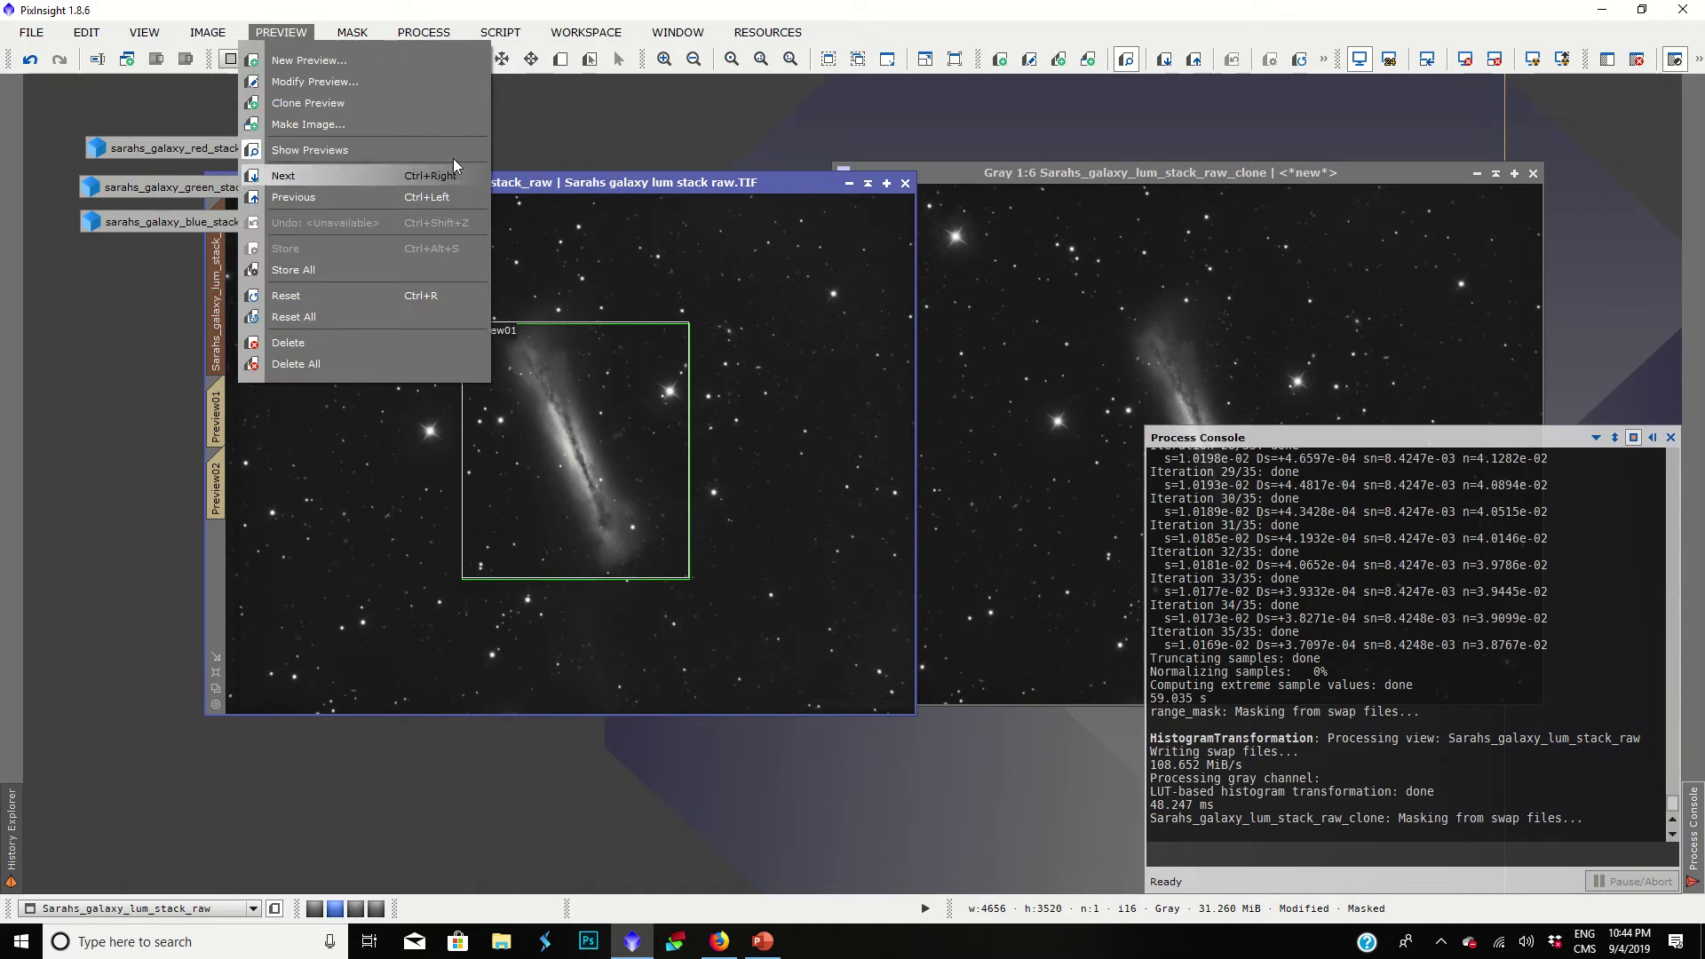
pyautogui.moveTo(224, 34)
pyautogui.click(315, 362)
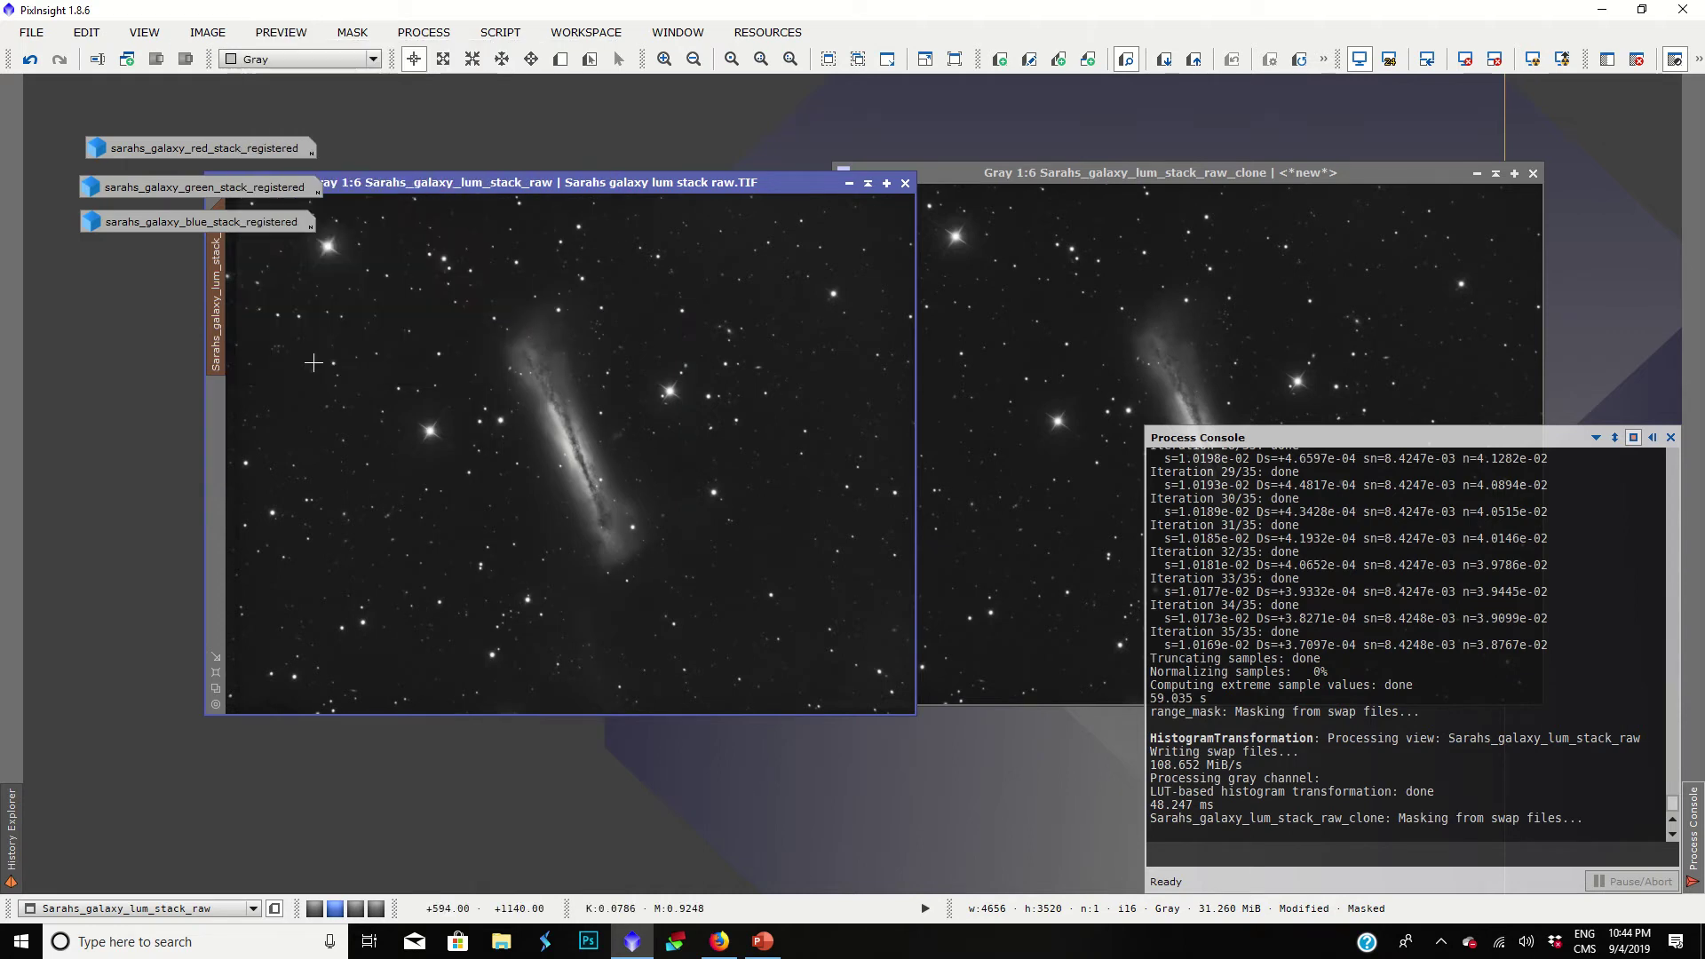
pyautogui.click(280, 33)
pyautogui.moveTo(352, 33)
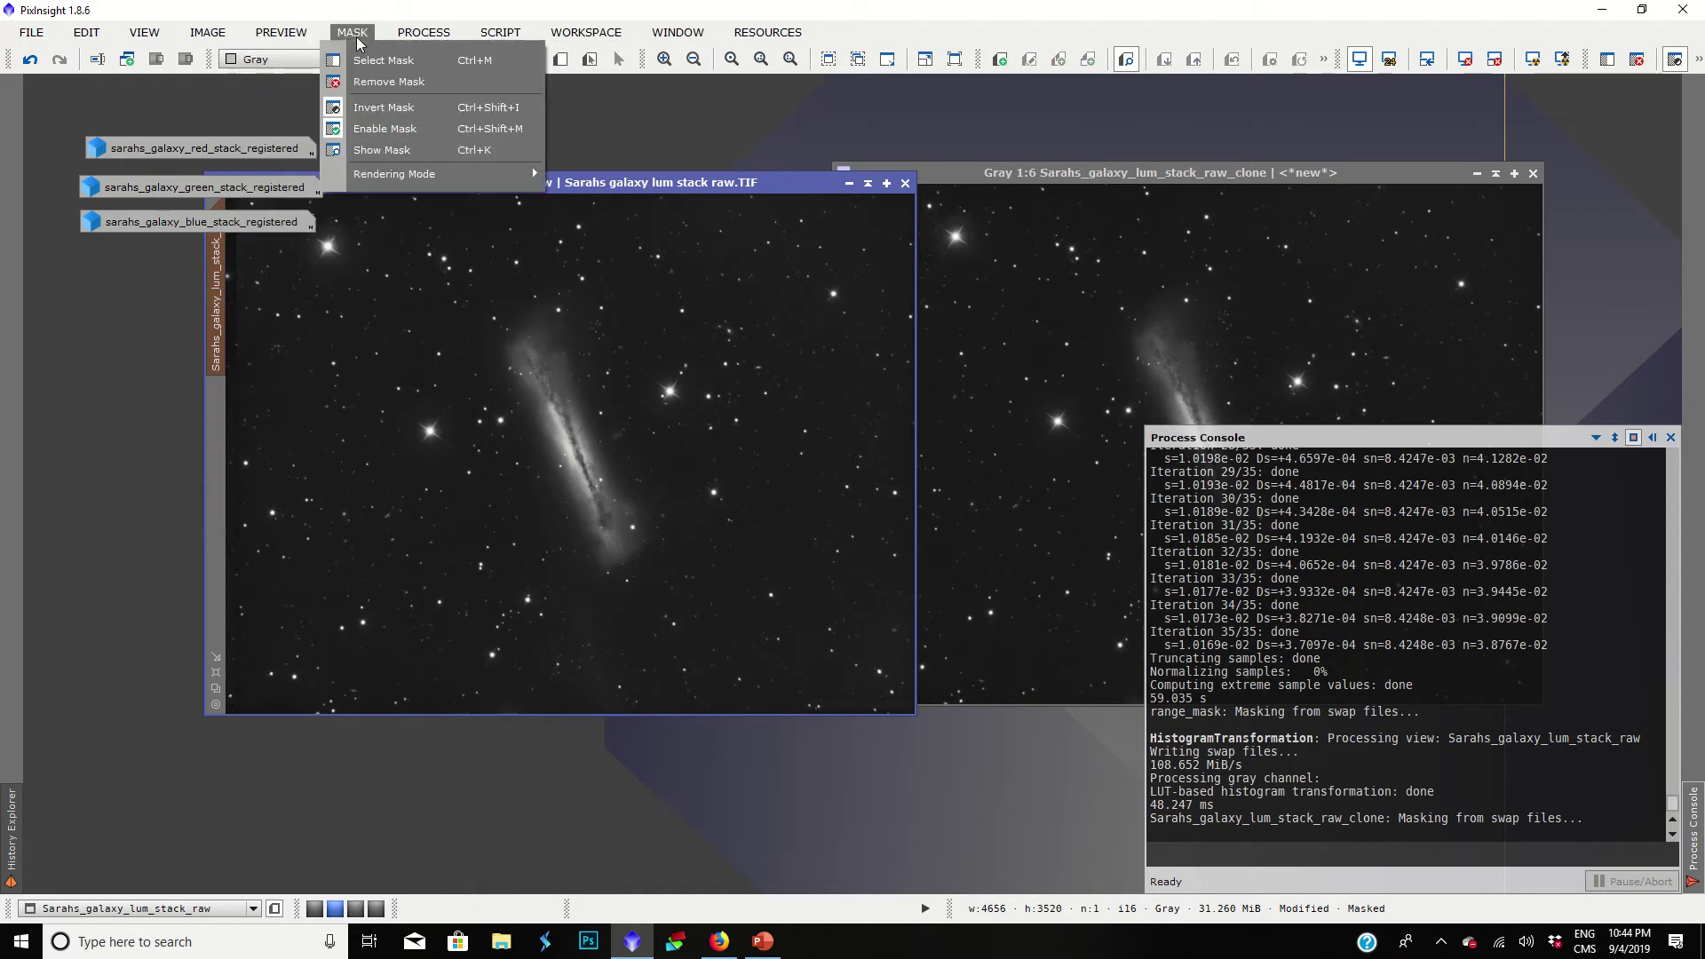
pyautogui.click(391, 81)
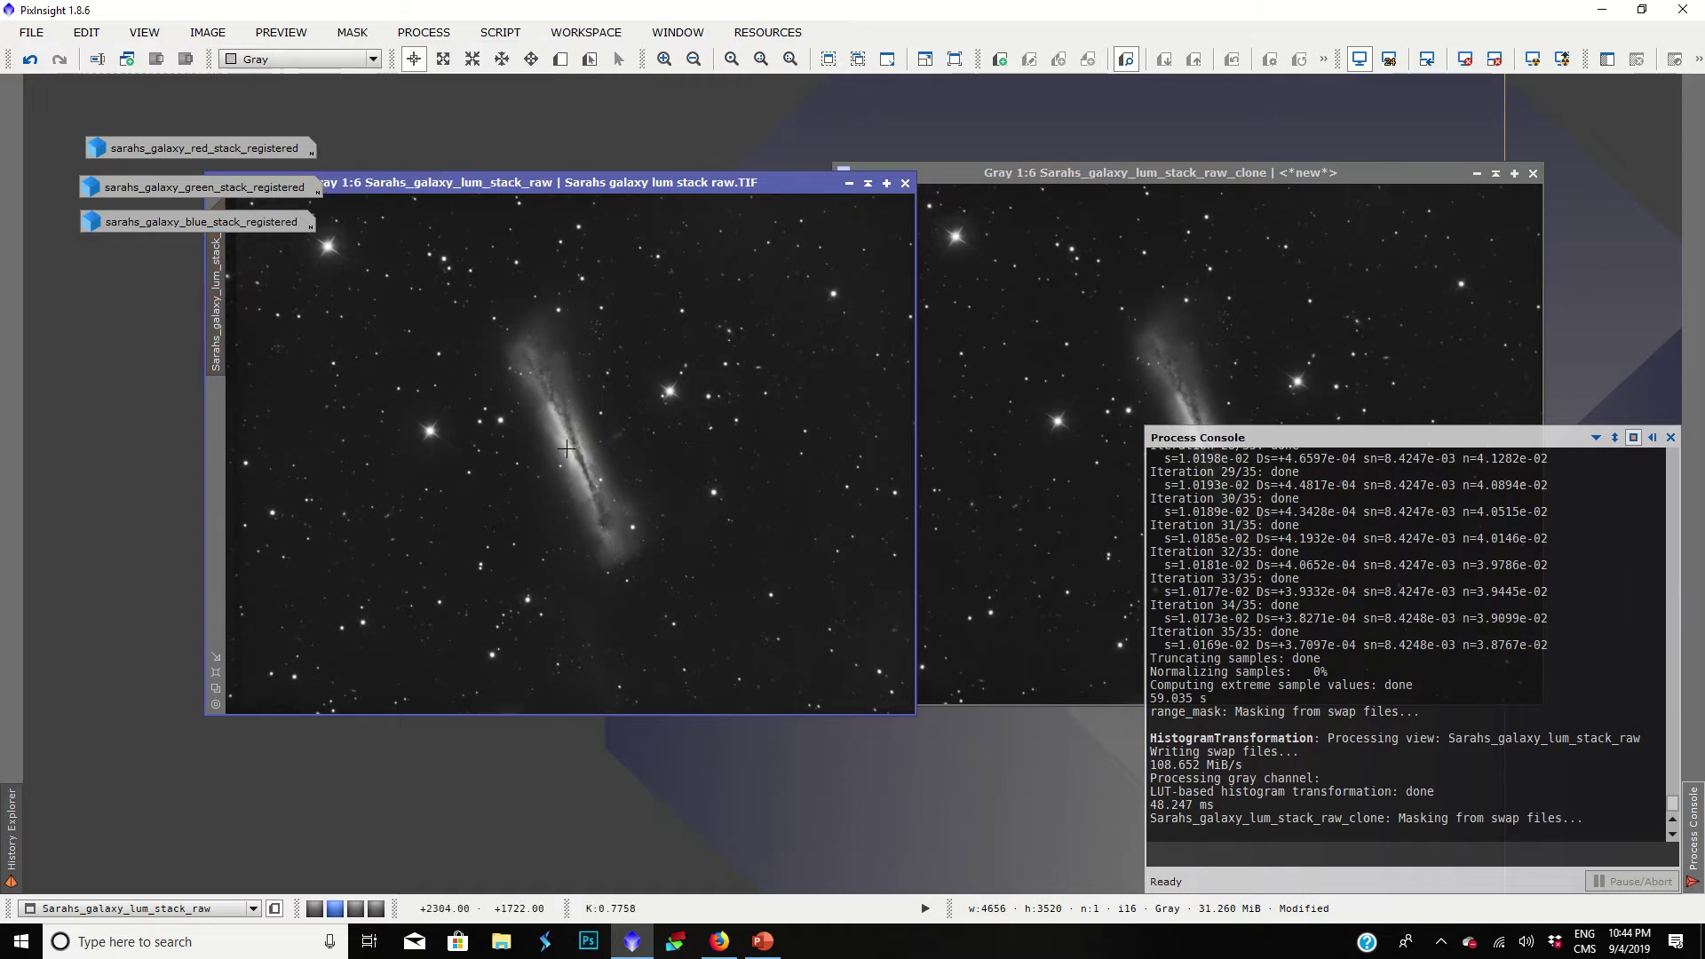
# Step: Draw a preview of about 336 × 396 px on the dark sky beside the galaxy's upper end and inspect its noise
pyautogui.scroll(5, 570, 462)
pyautogui.scroll(-5, 570, 462)
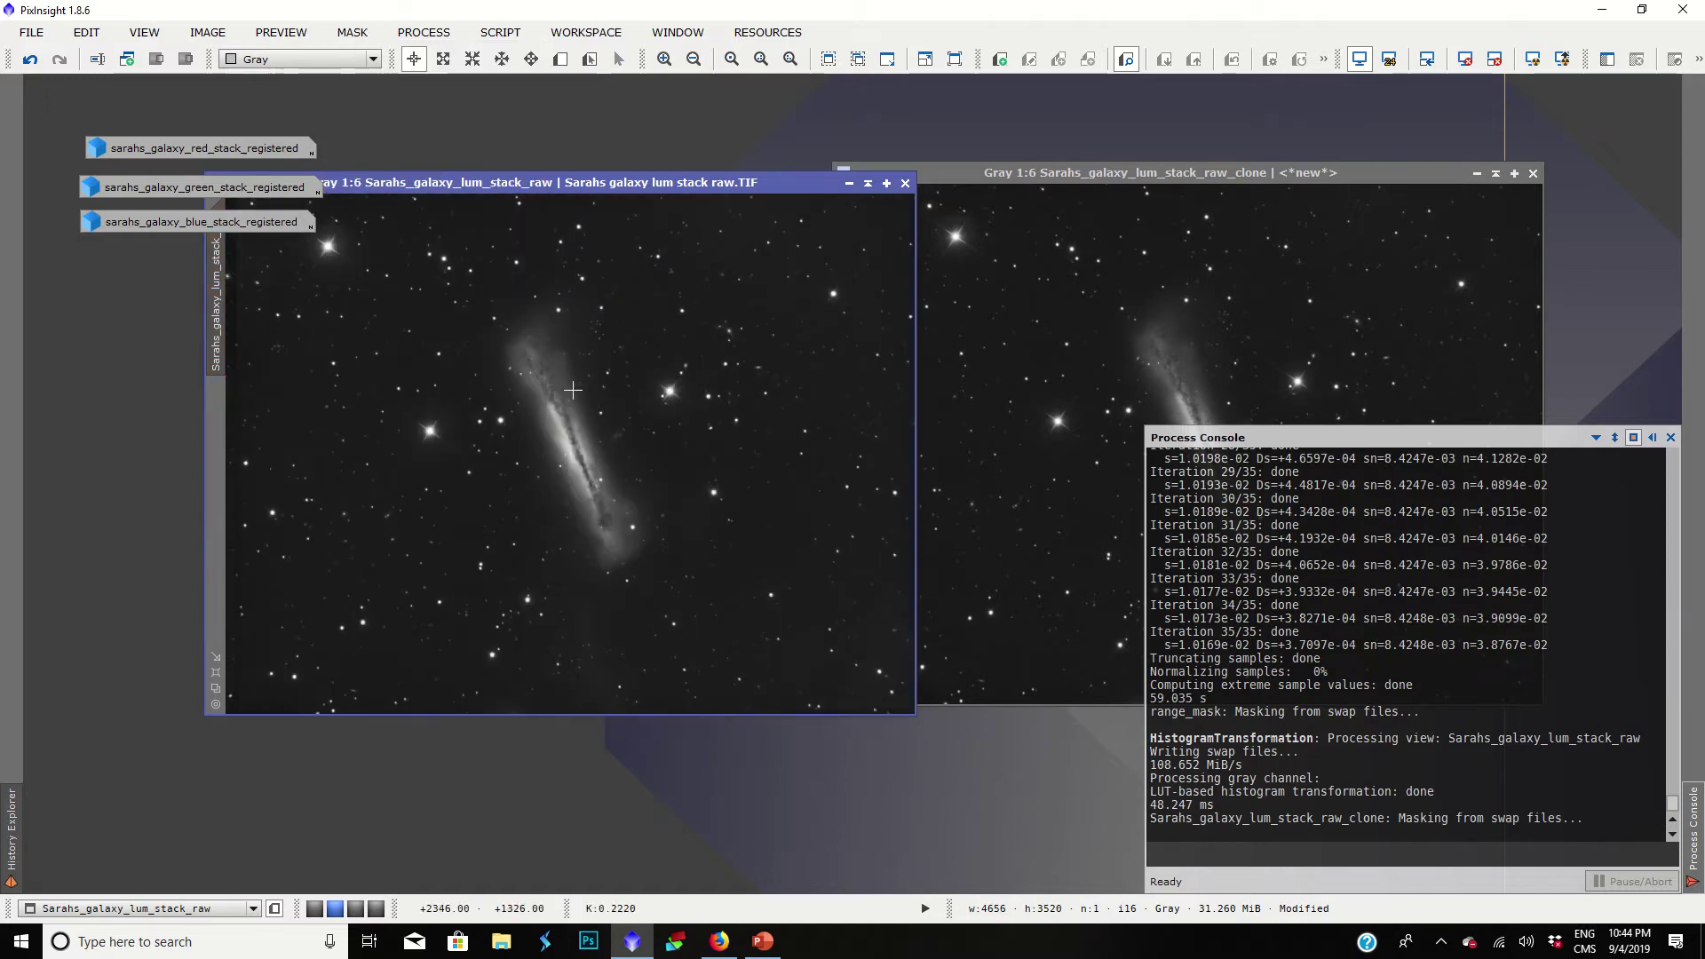
pyautogui.click(560, 59)
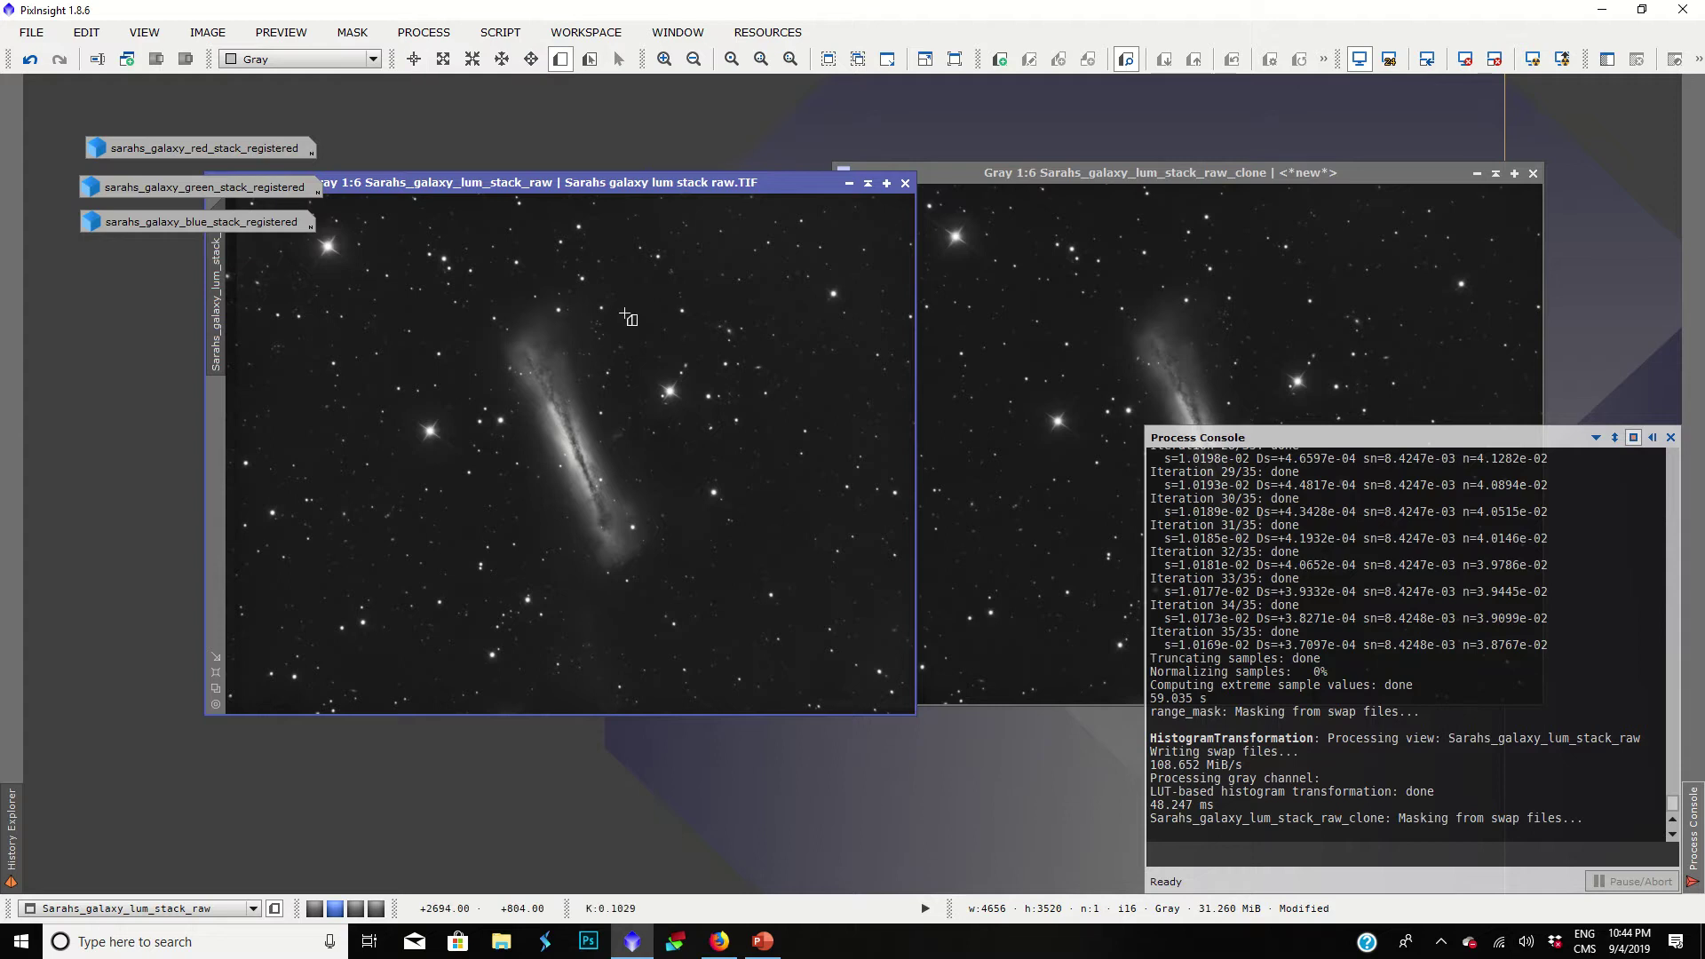
pyautogui.moveTo(619, 279); pyautogui.dragTo(667, 335)
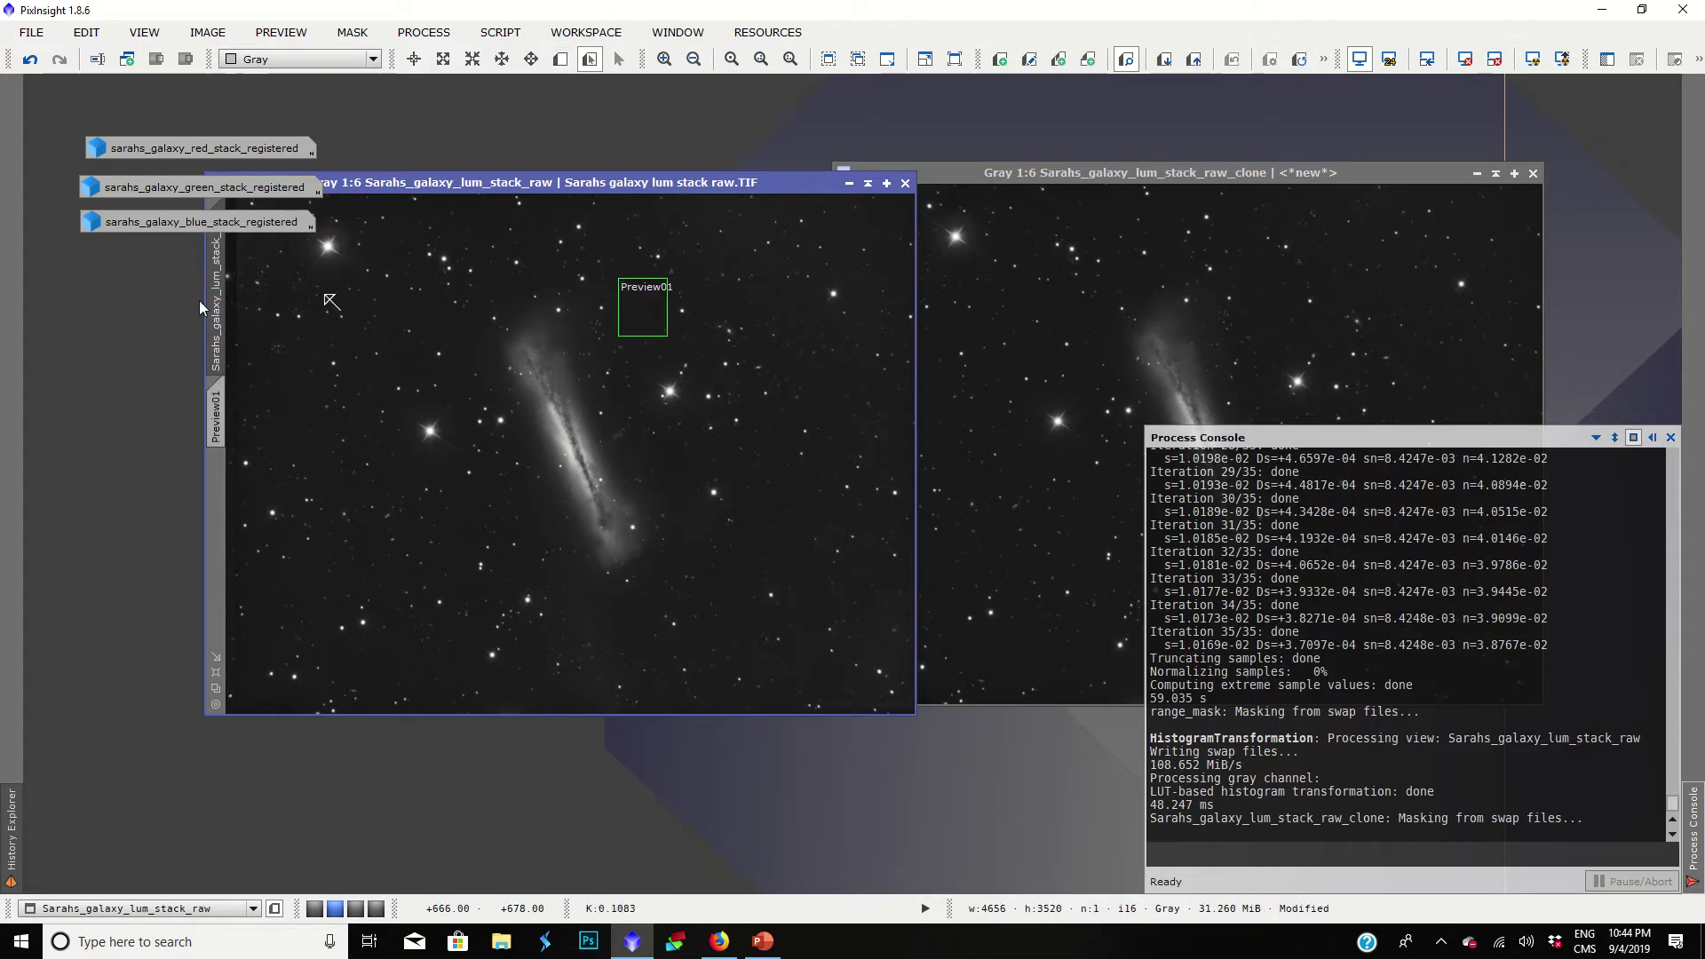
pyautogui.click(216, 414)
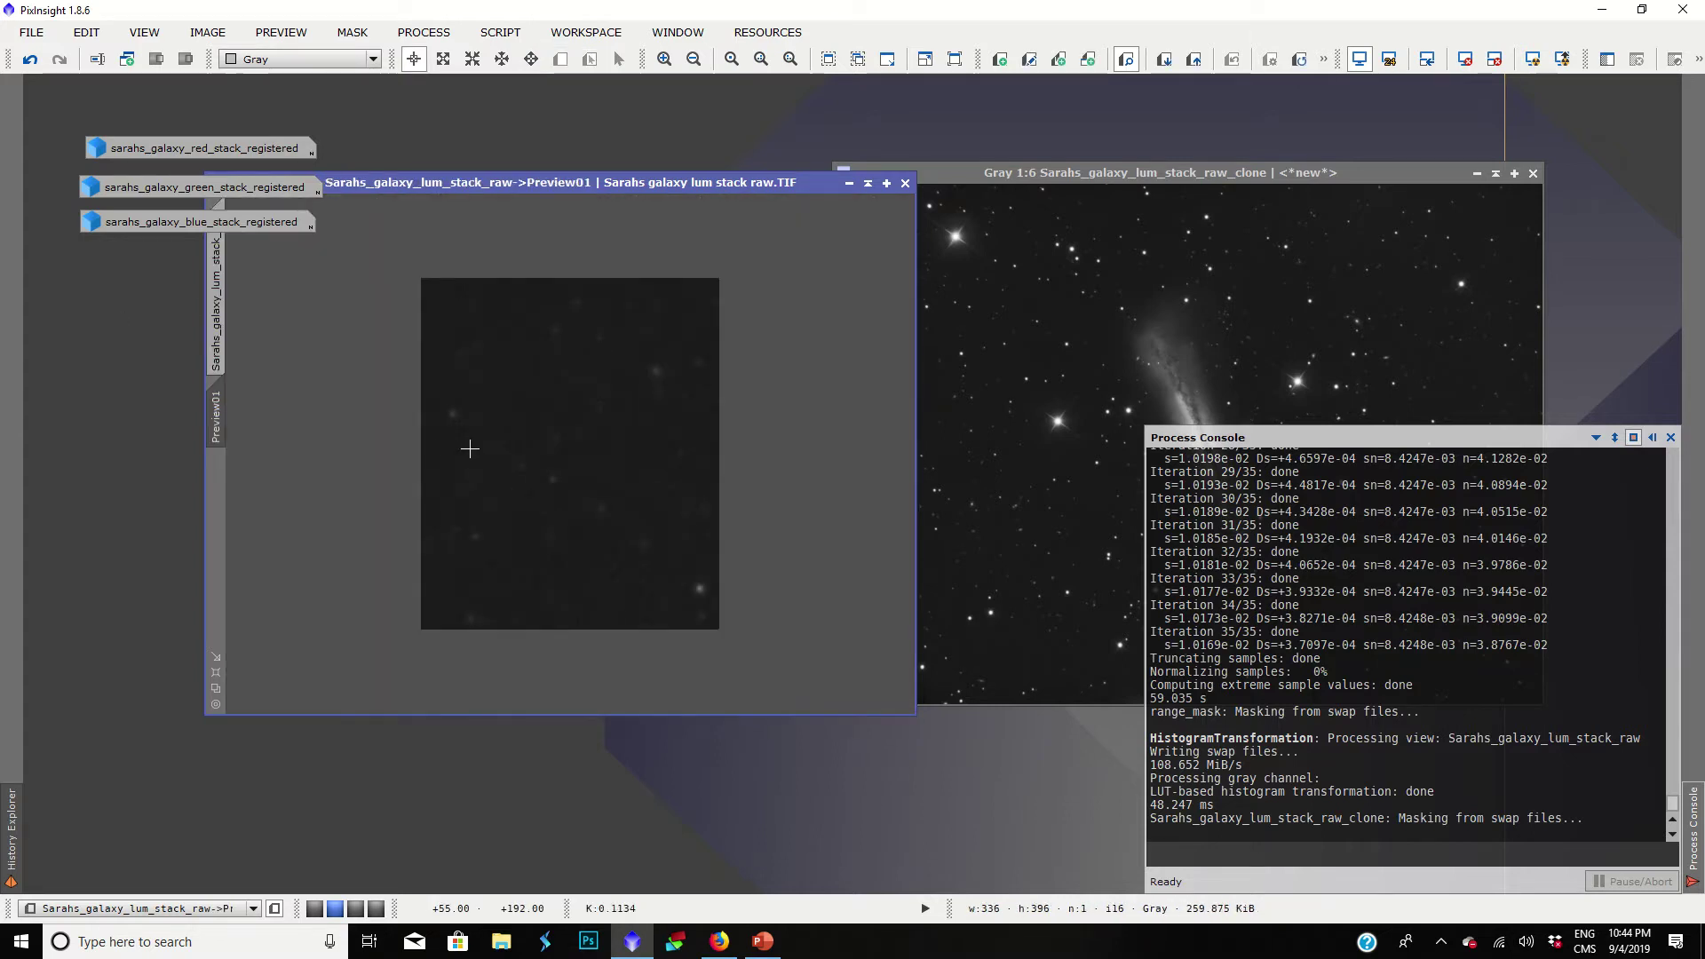
pyautogui.scroll(1, 469, 449)
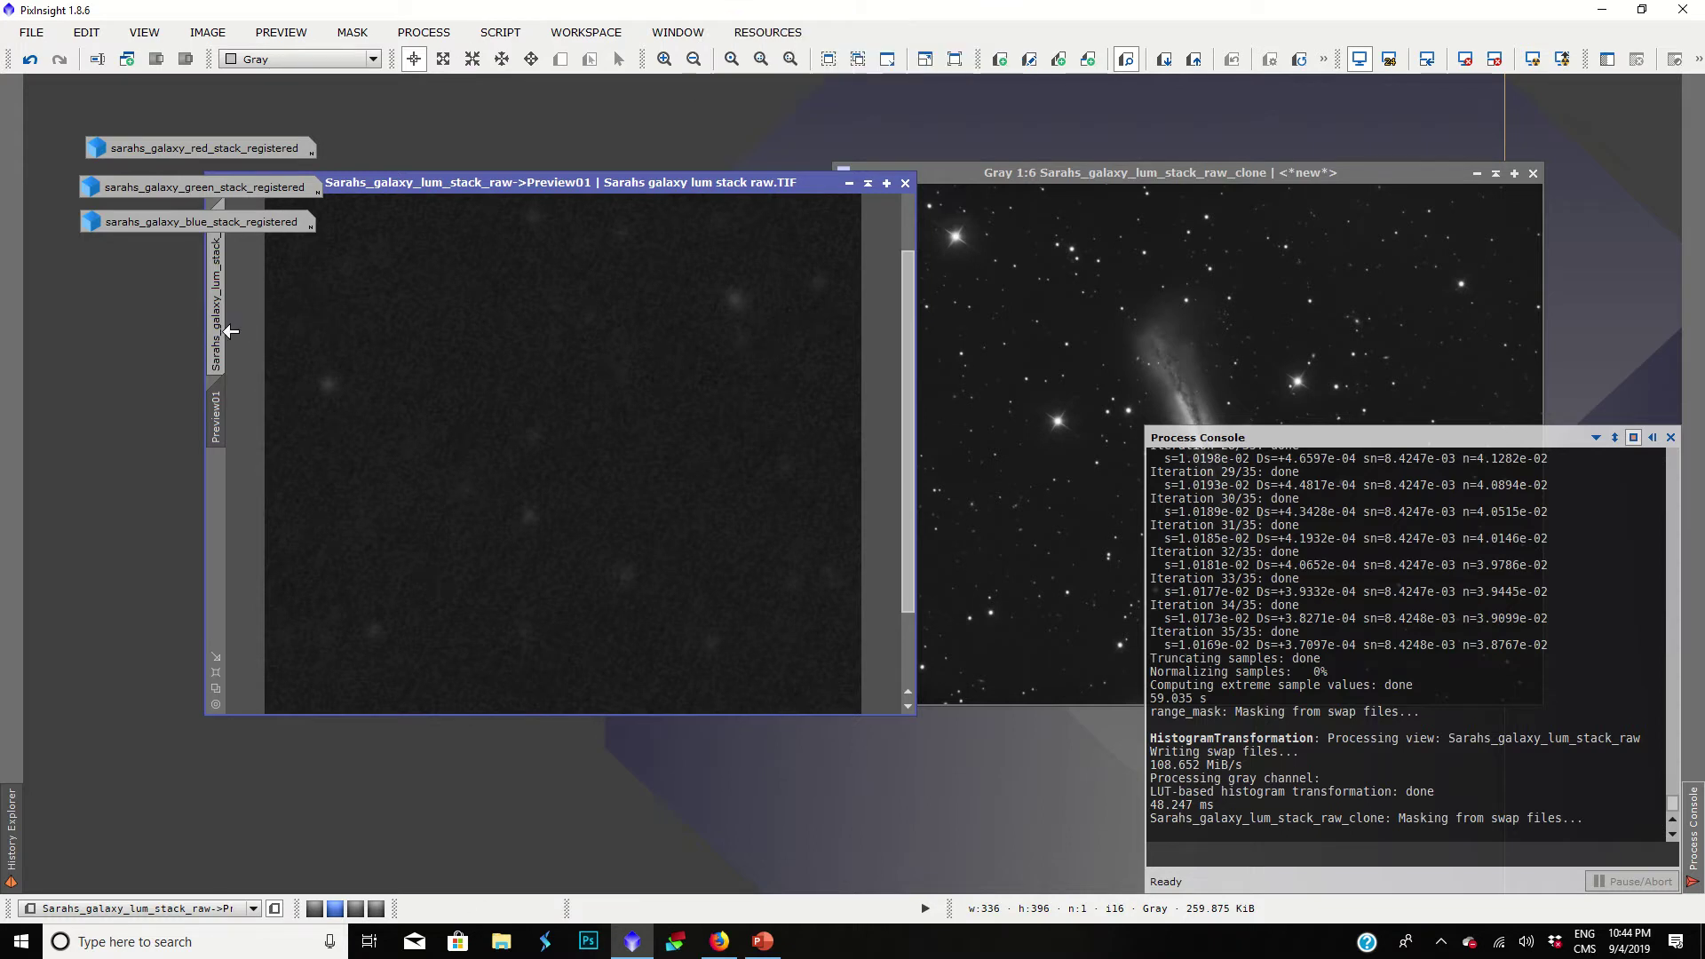
pyautogui.click(217, 324)
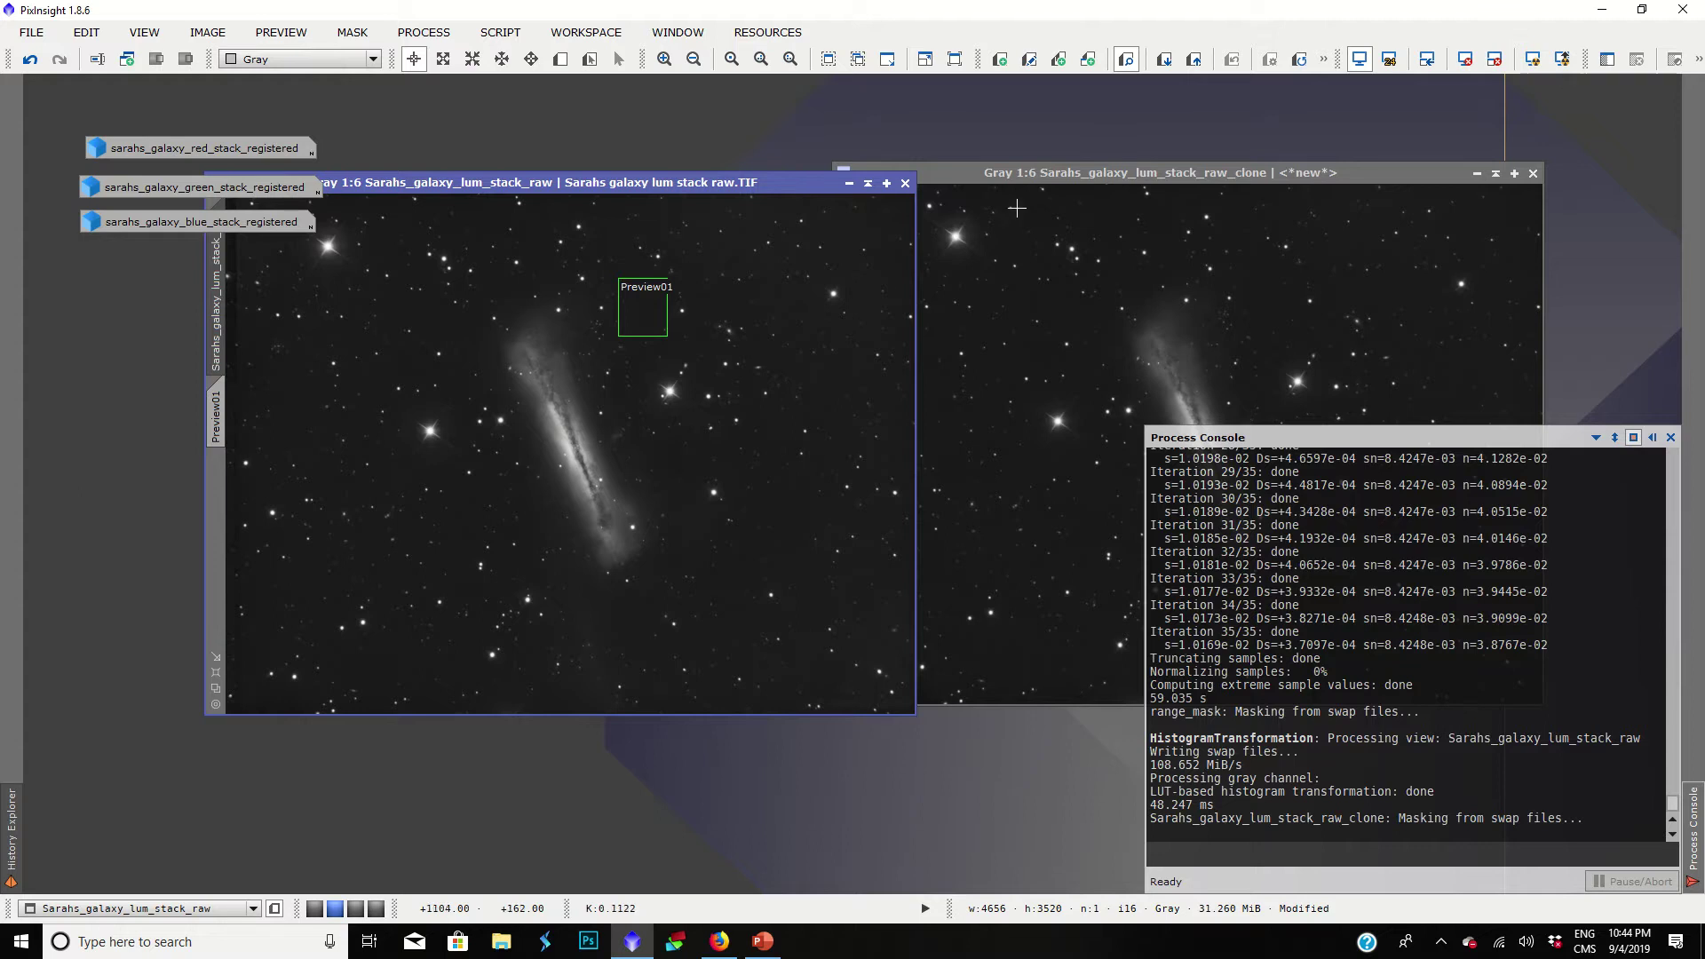
# Step: Assign the luminance clone as the original luminance image's mask and minimize the clone window
pyautogui.click(998, 171)
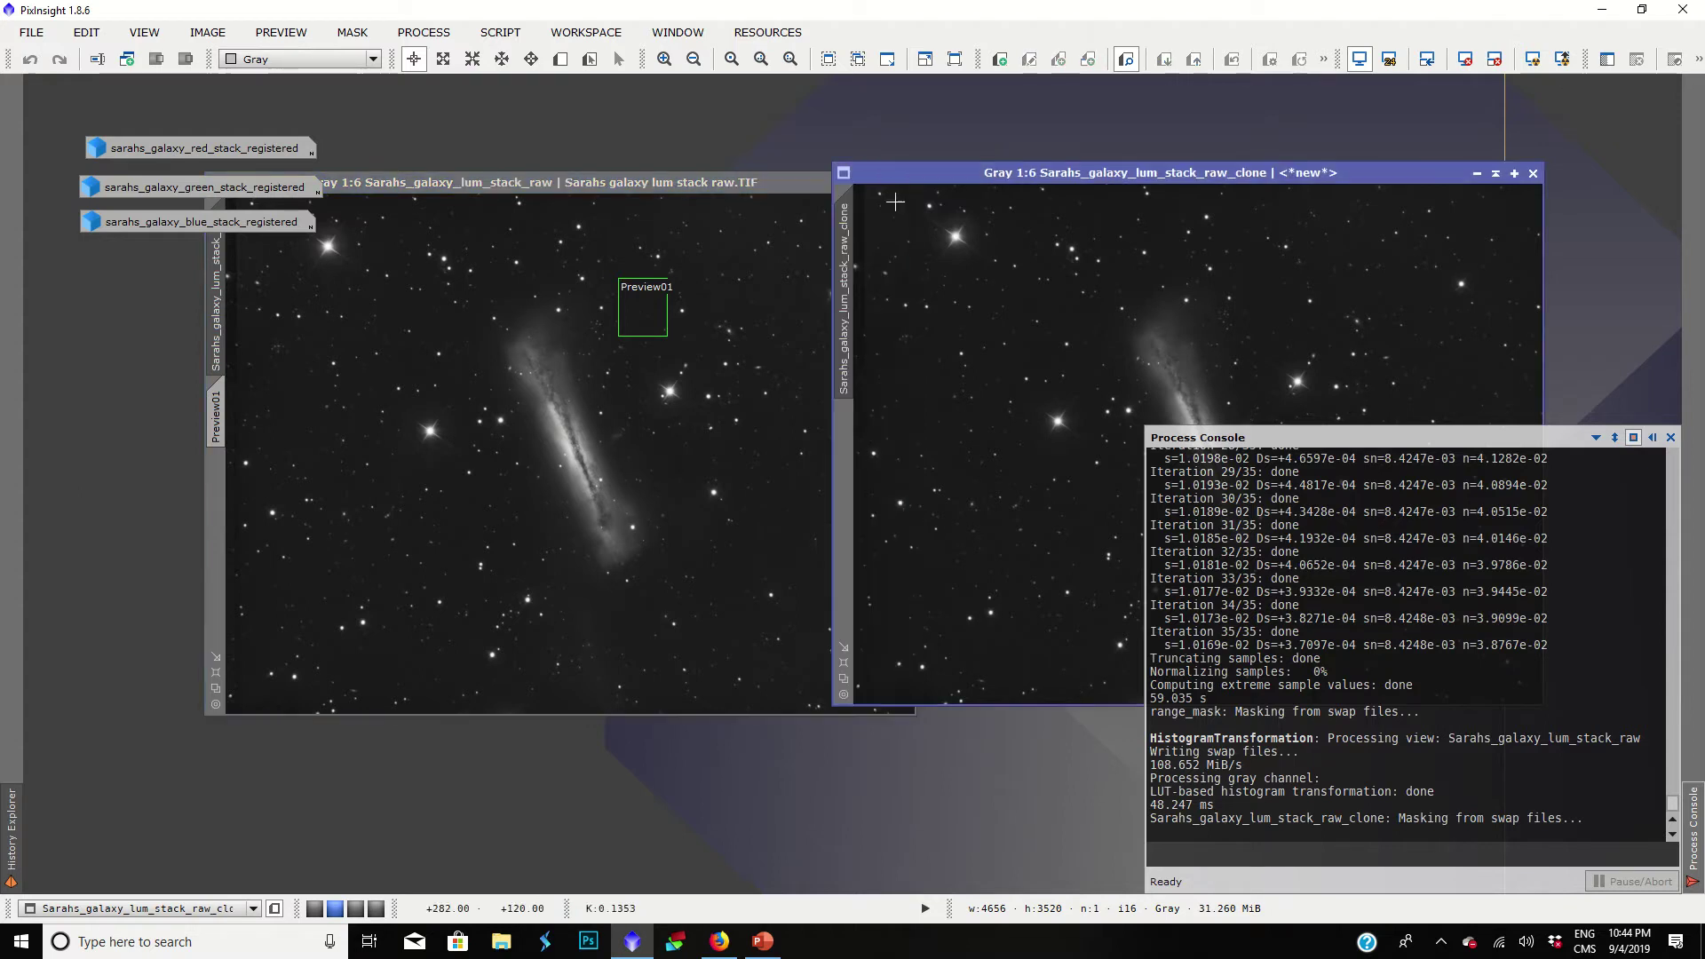
pyautogui.moveTo(848, 233)
pyautogui.mouseDown()
pyautogui.moveTo(419, 398)
pyautogui.moveTo(217, 503)
pyautogui.mouseUp()
pyautogui.moveTo(223, 312)
pyautogui.mouseDown()
pyautogui.moveTo(95, 323)
pyautogui.moveTo(230, 314)
pyautogui.mouseUp()
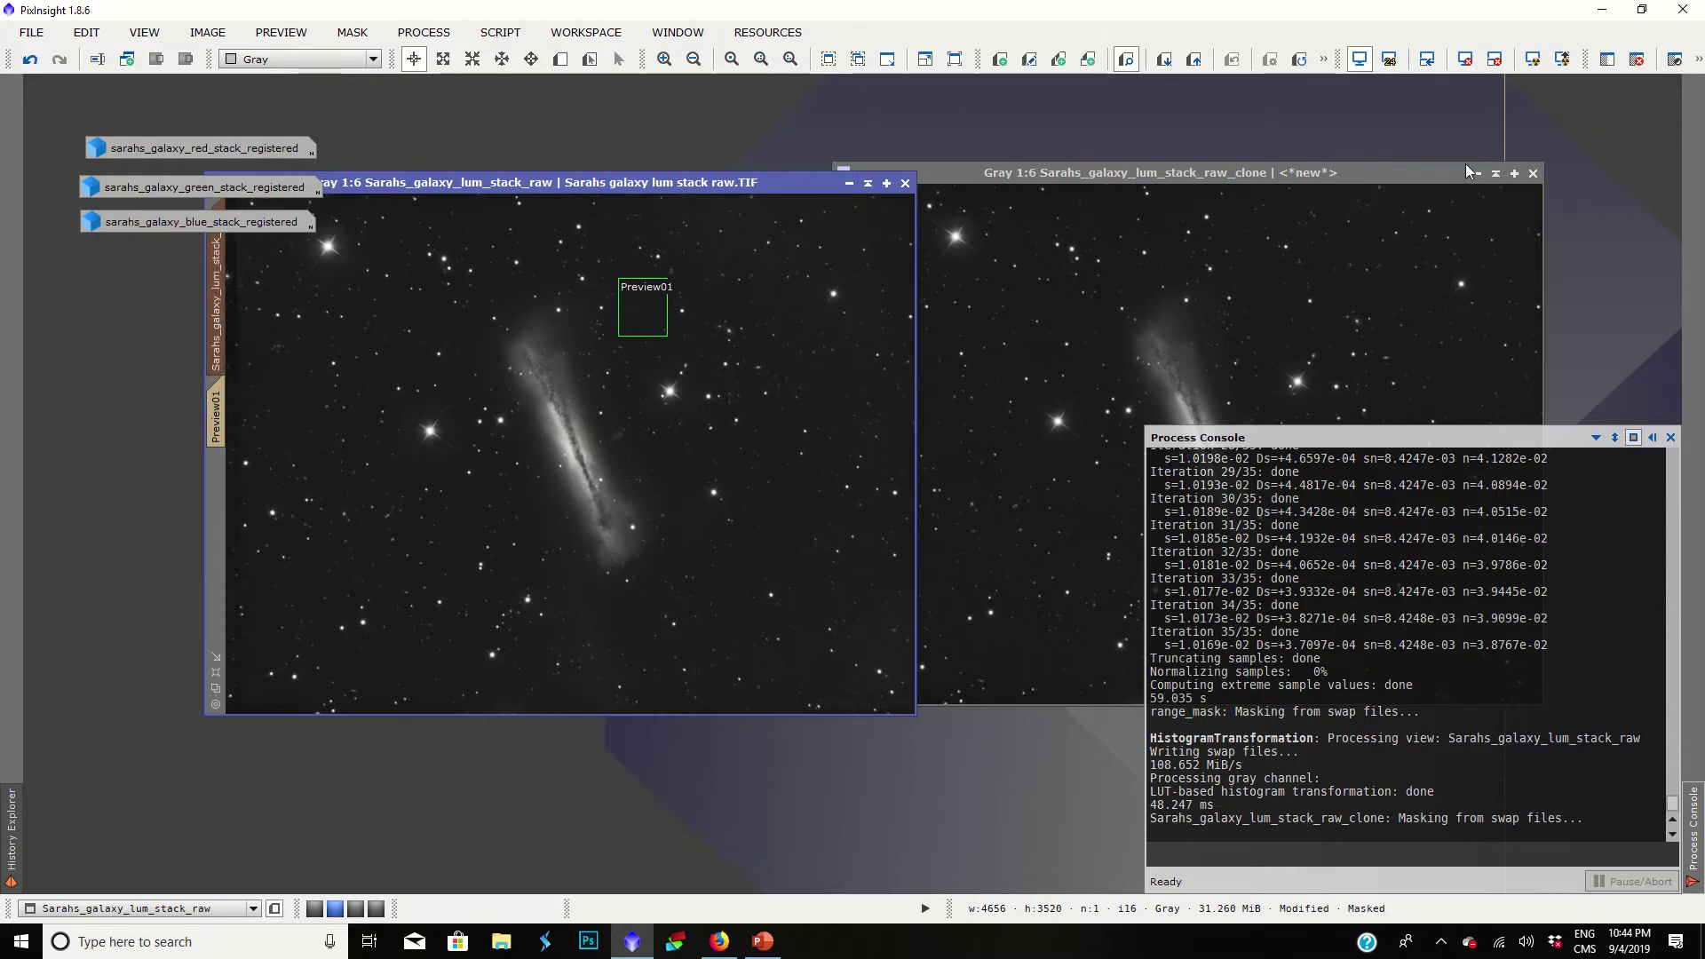
pyautogui.click(1476, 175)
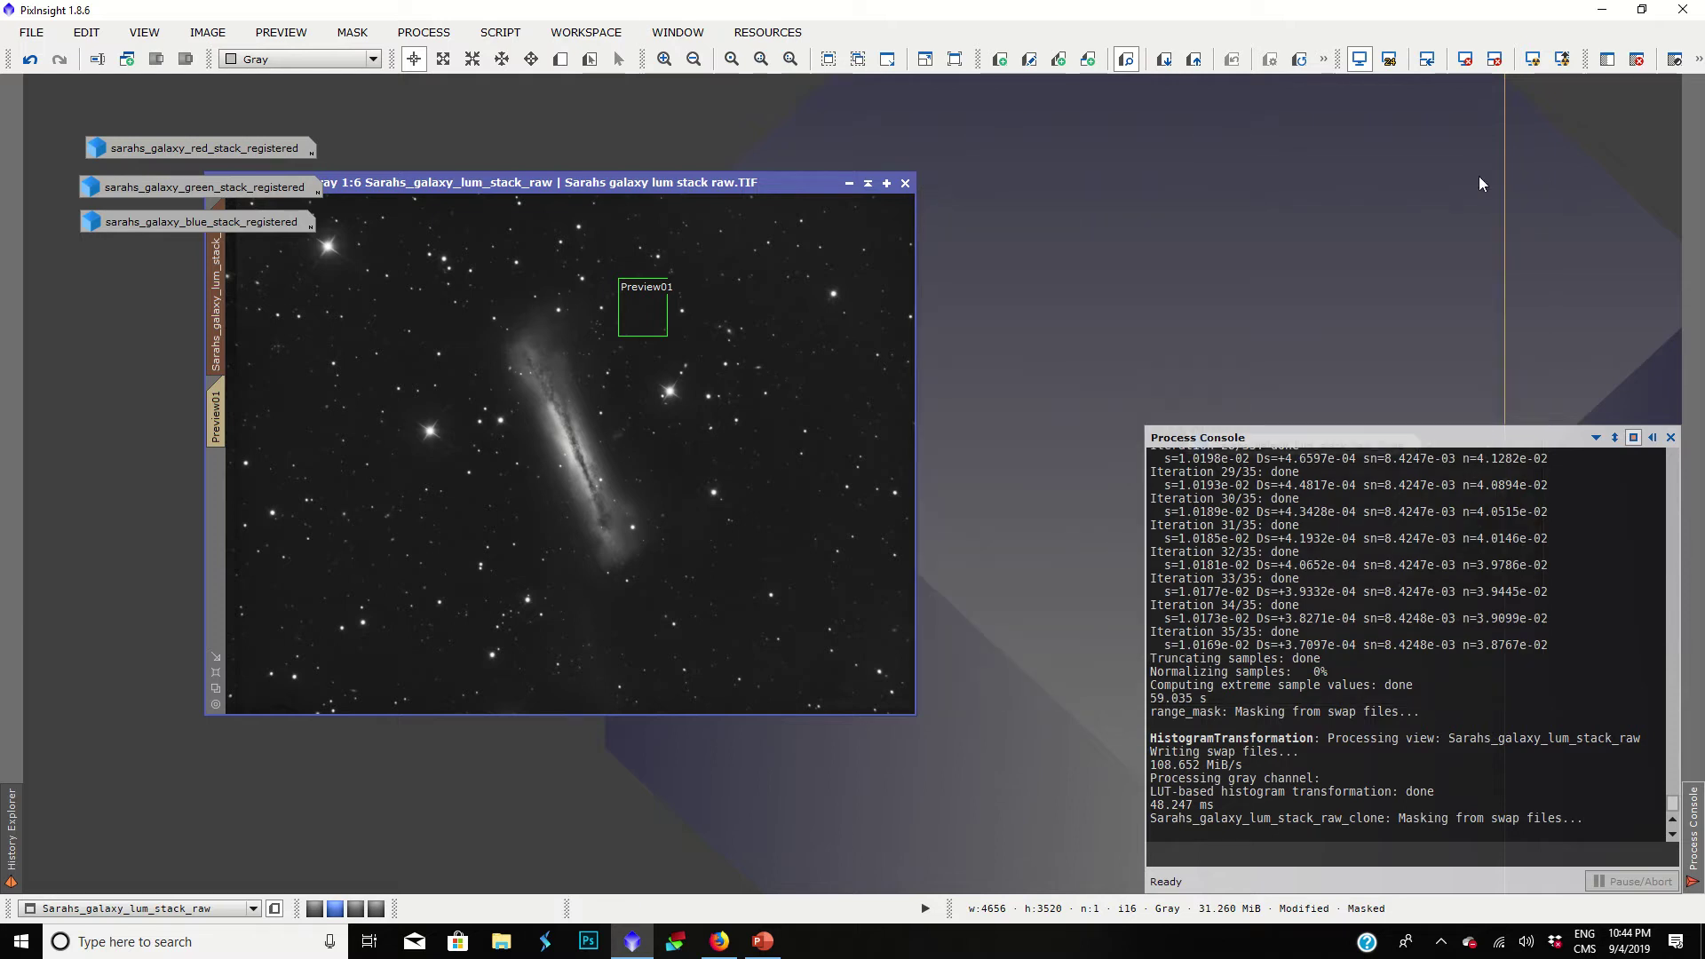
# Step: Invert the luminance image's mask so the galaxy and stars are protected, checking it with the overlay, and hide the overlay
pyautogui.click(366, 36)
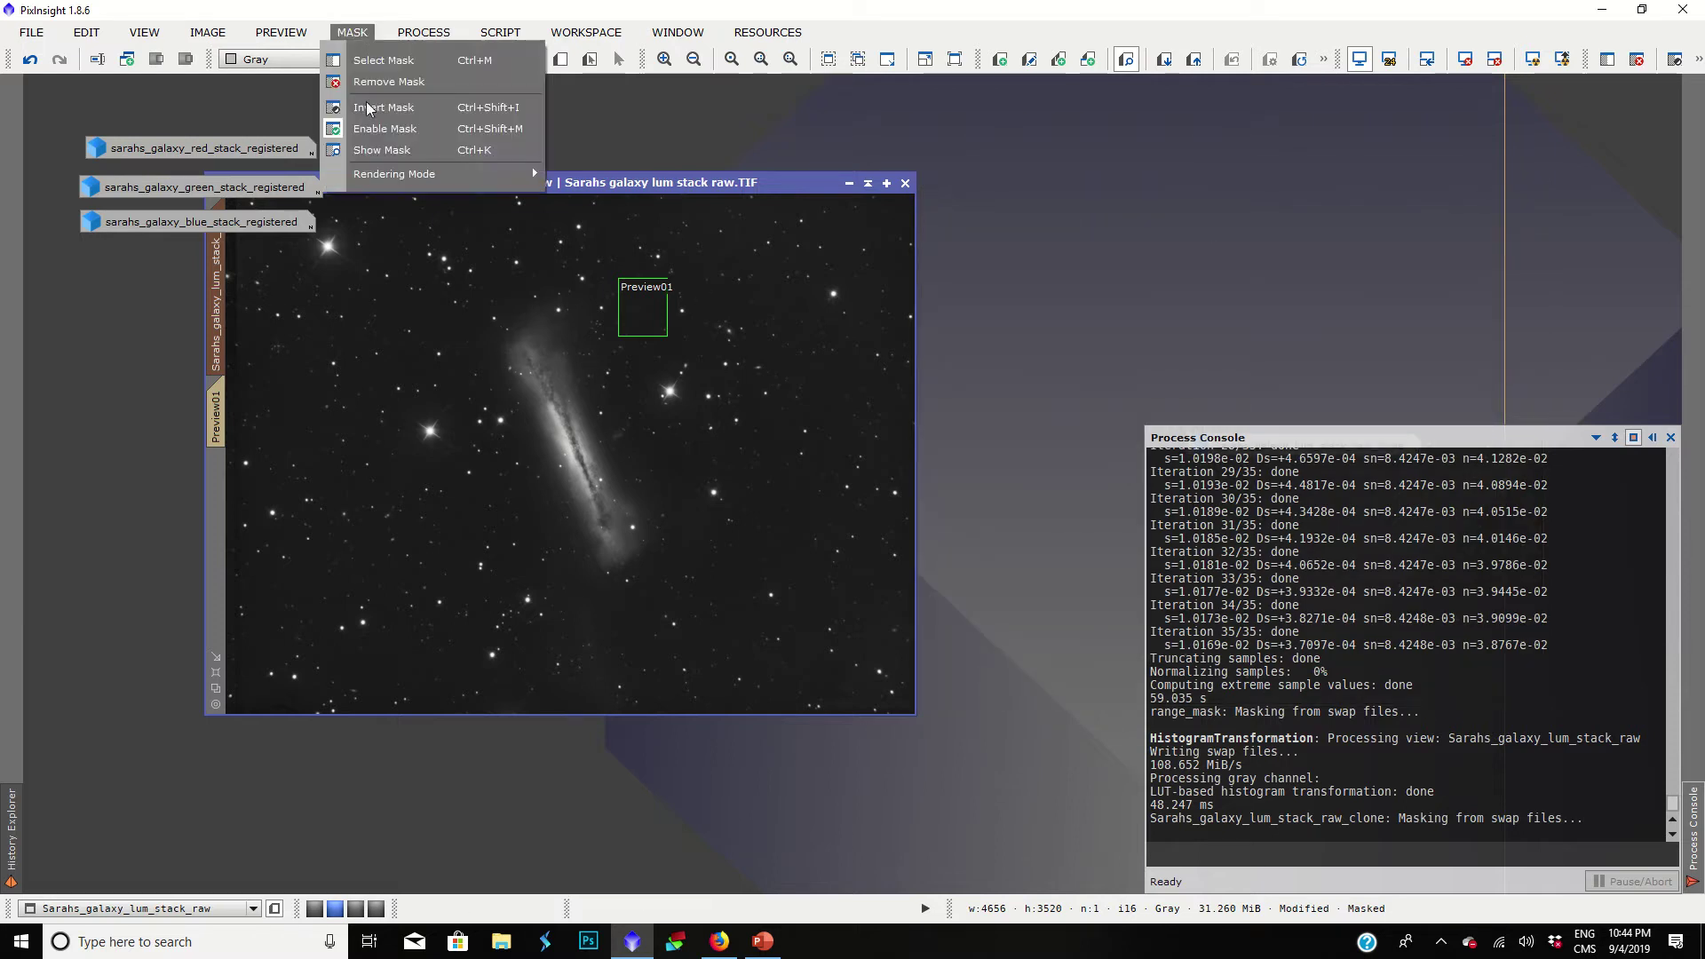
pyautogui.click(370, 147)
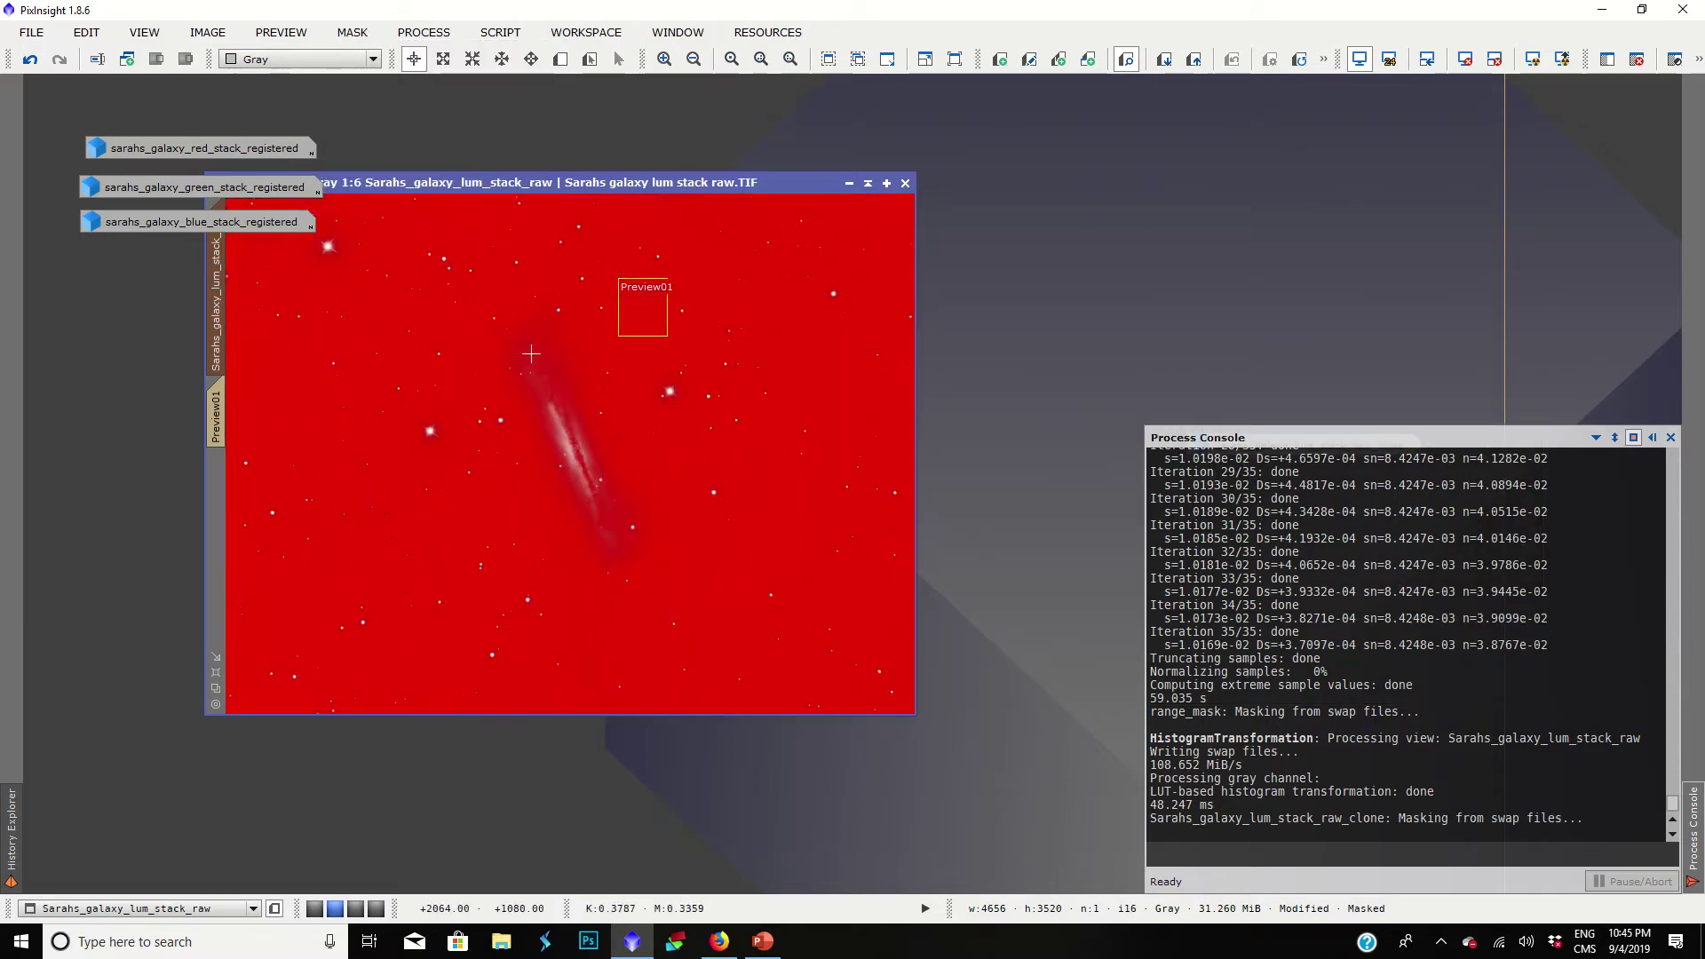
pyautogui.scroll(-1, 531, 354)
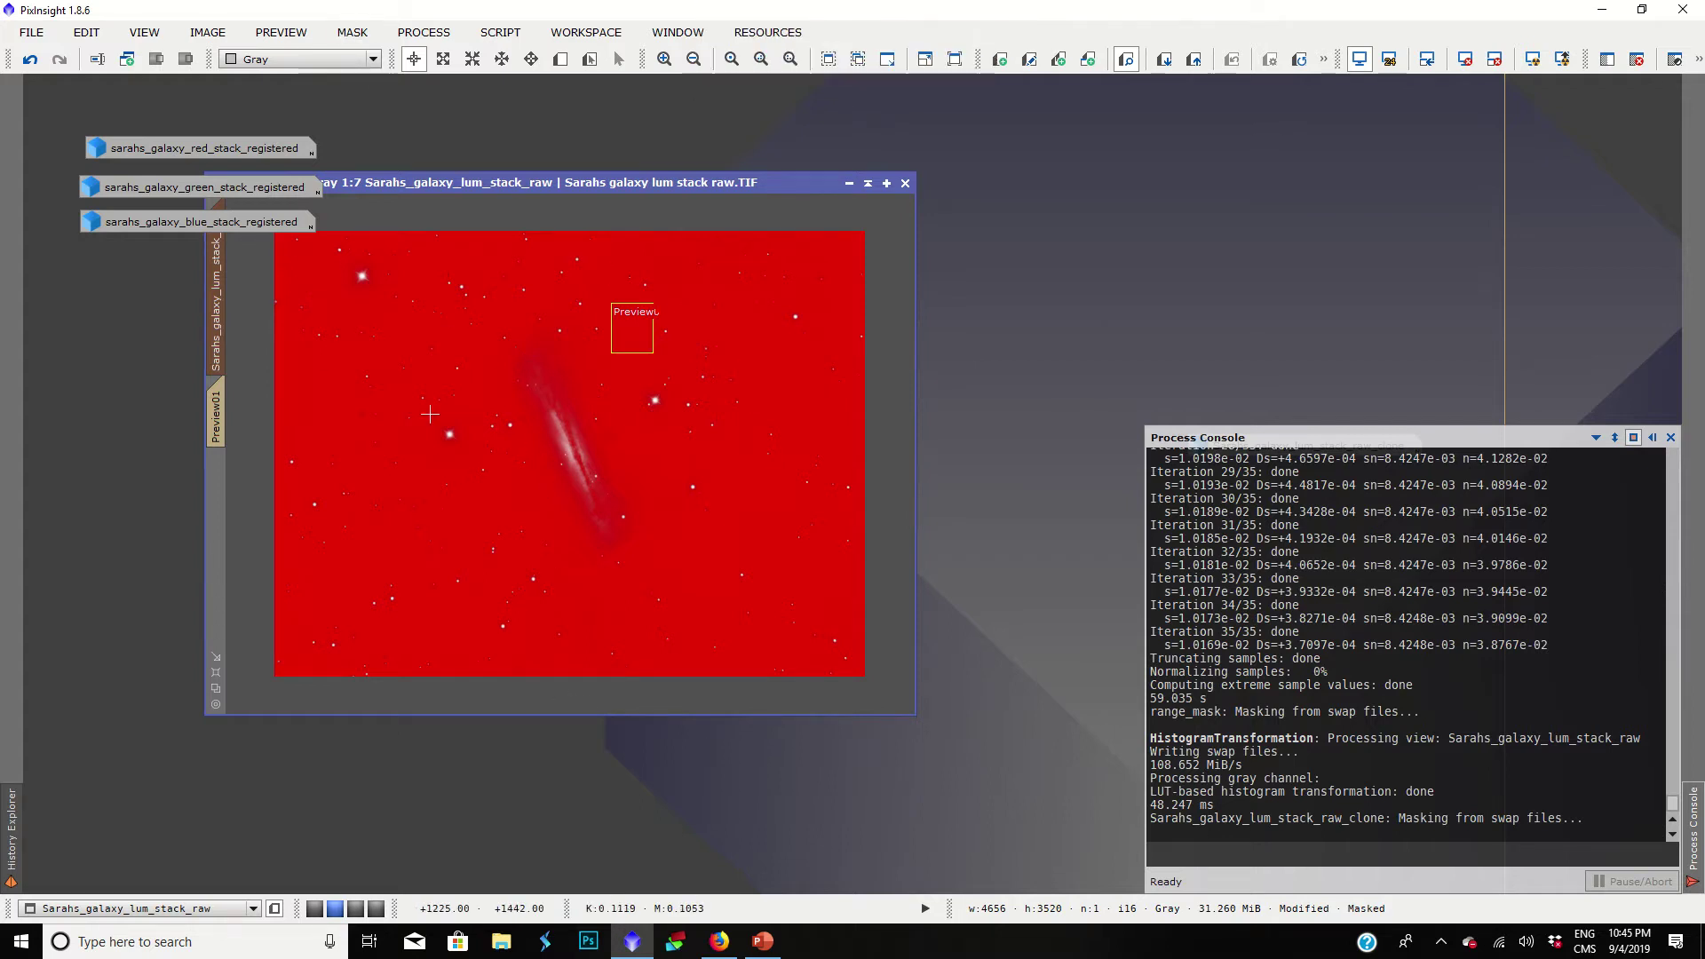
pyautogui.click(370, 31)
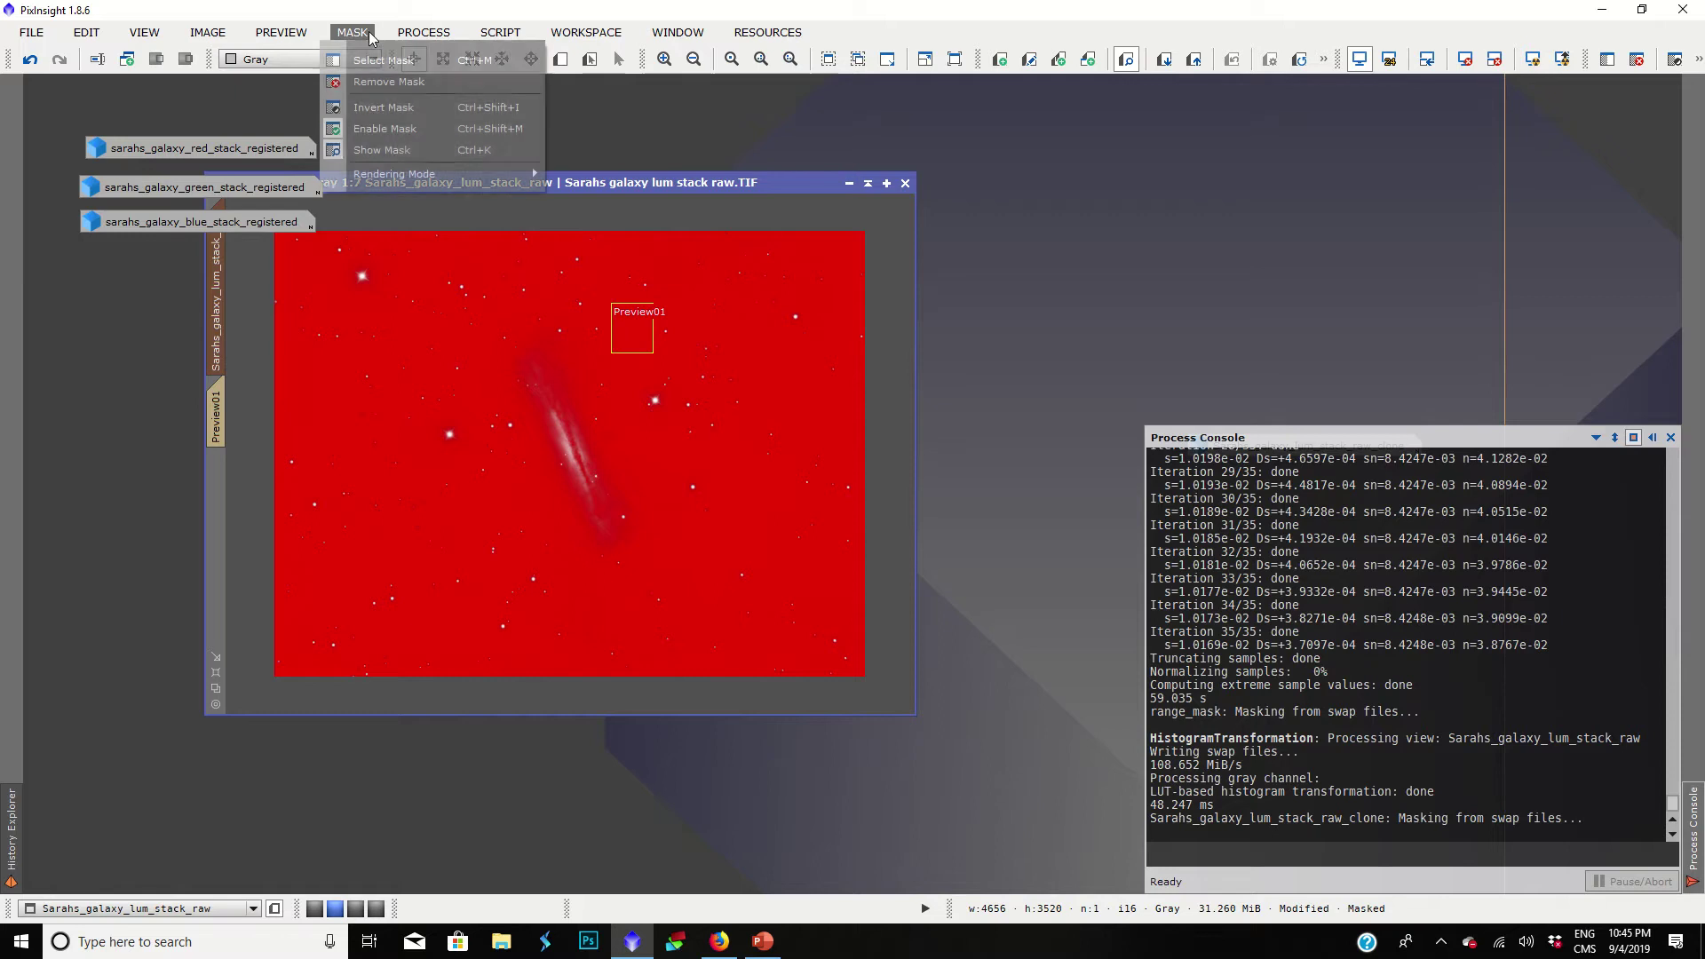
pyautogui.click(371, 107)
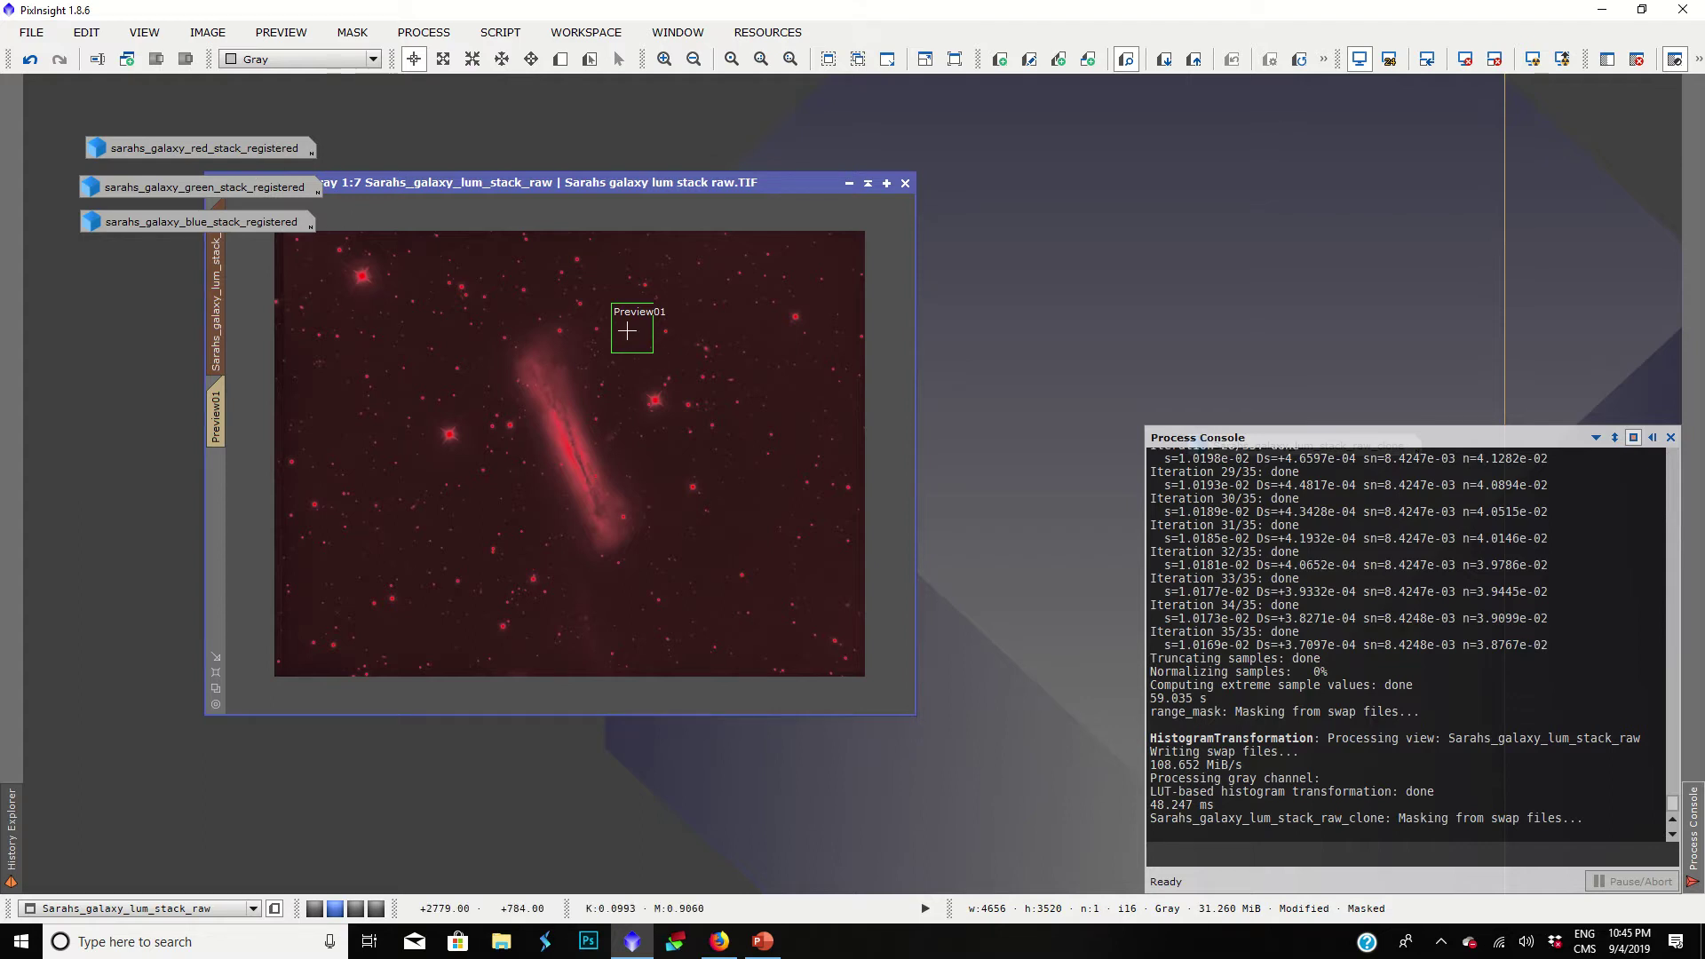
pyautogui.click(355, 33)
pyautogui.click(373, 140)
# Step: Open MultiscaleLinearTransform and display the luminance image's background preview enlarged to examine its noise
pyautogui.click(419, 33)
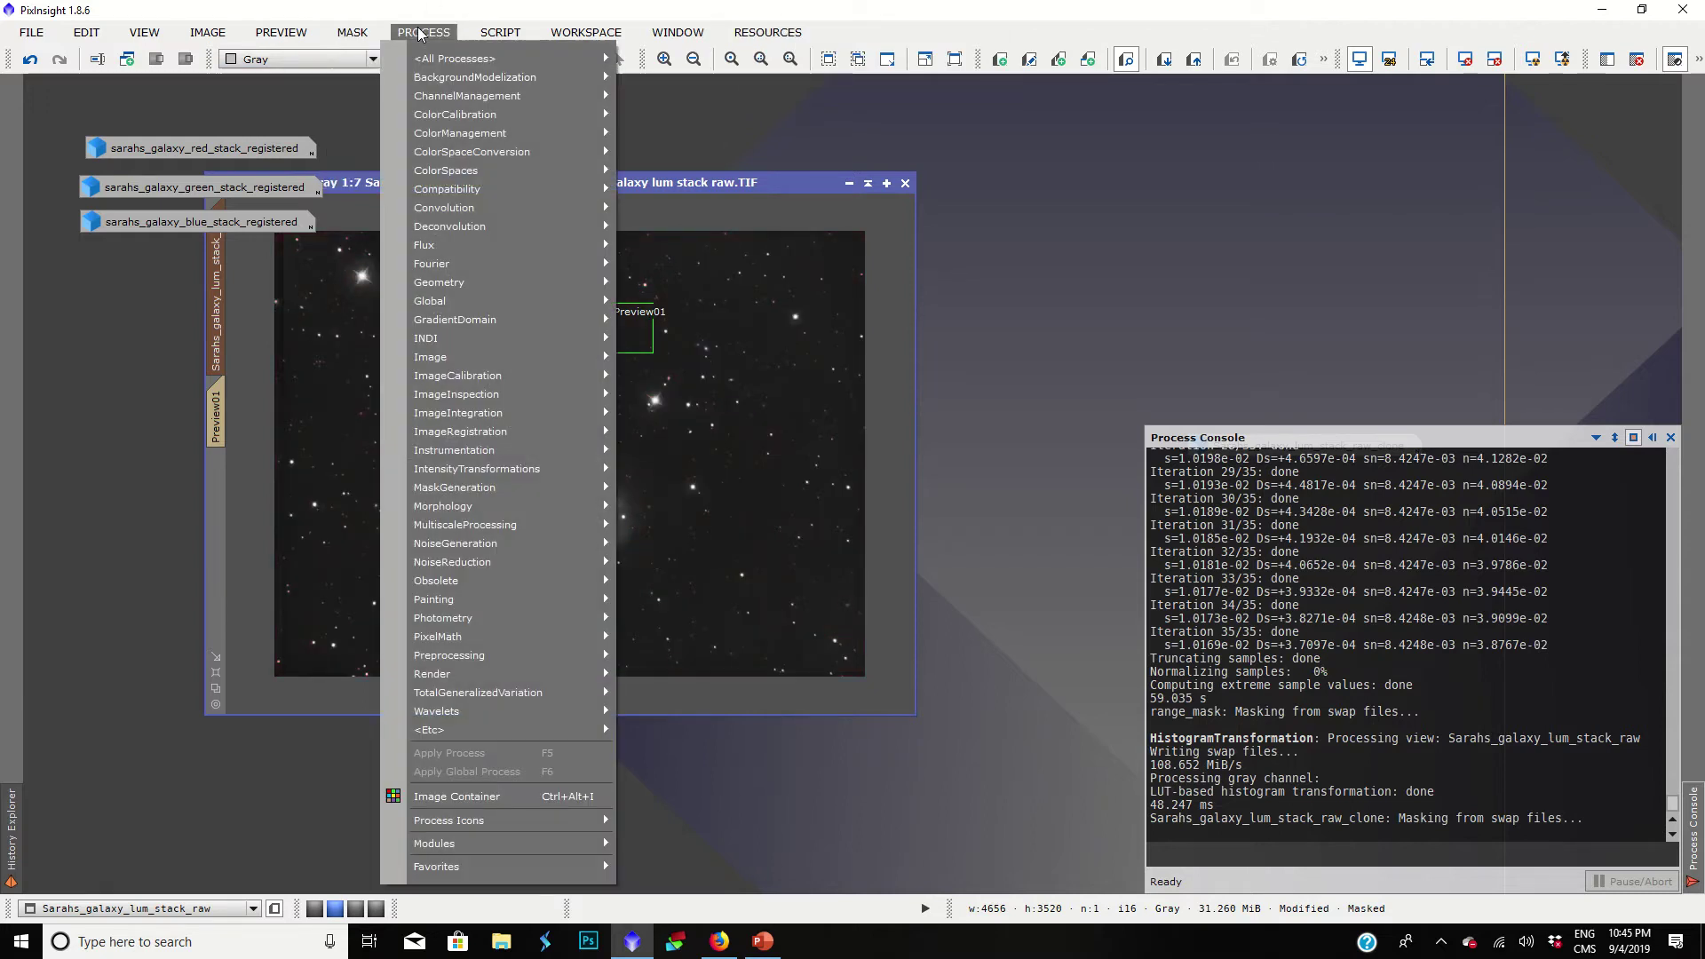
pyautogui.moveTo(533, 469)
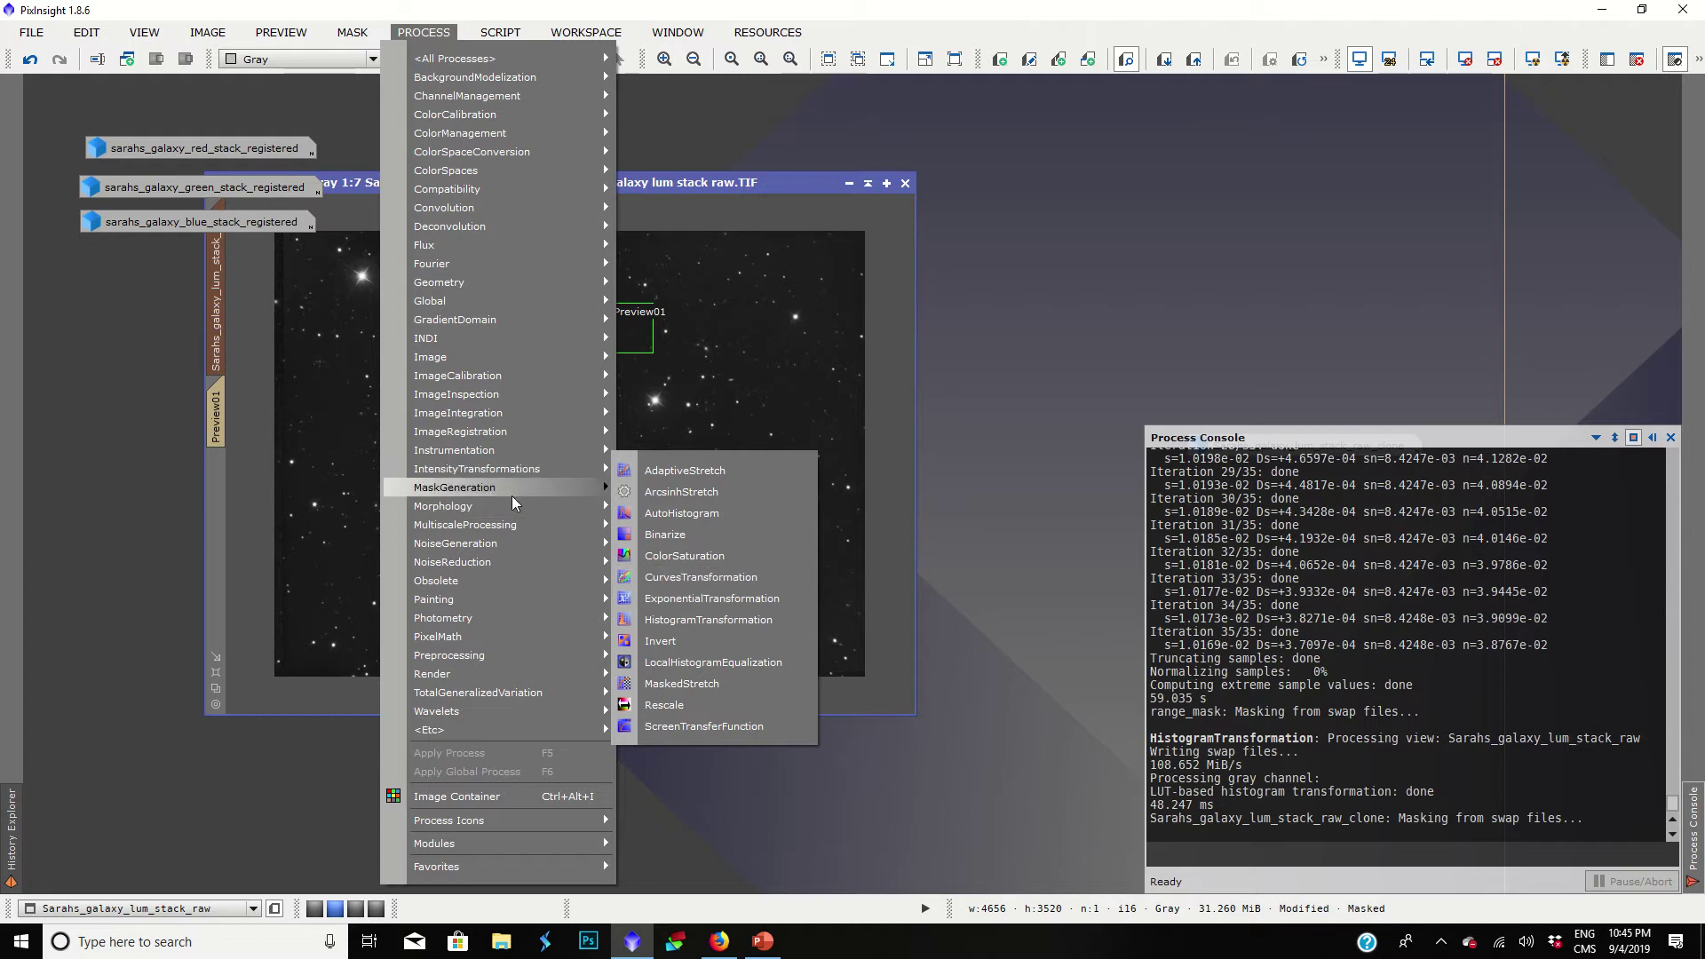
pyautogui.moveTo(478, 562)
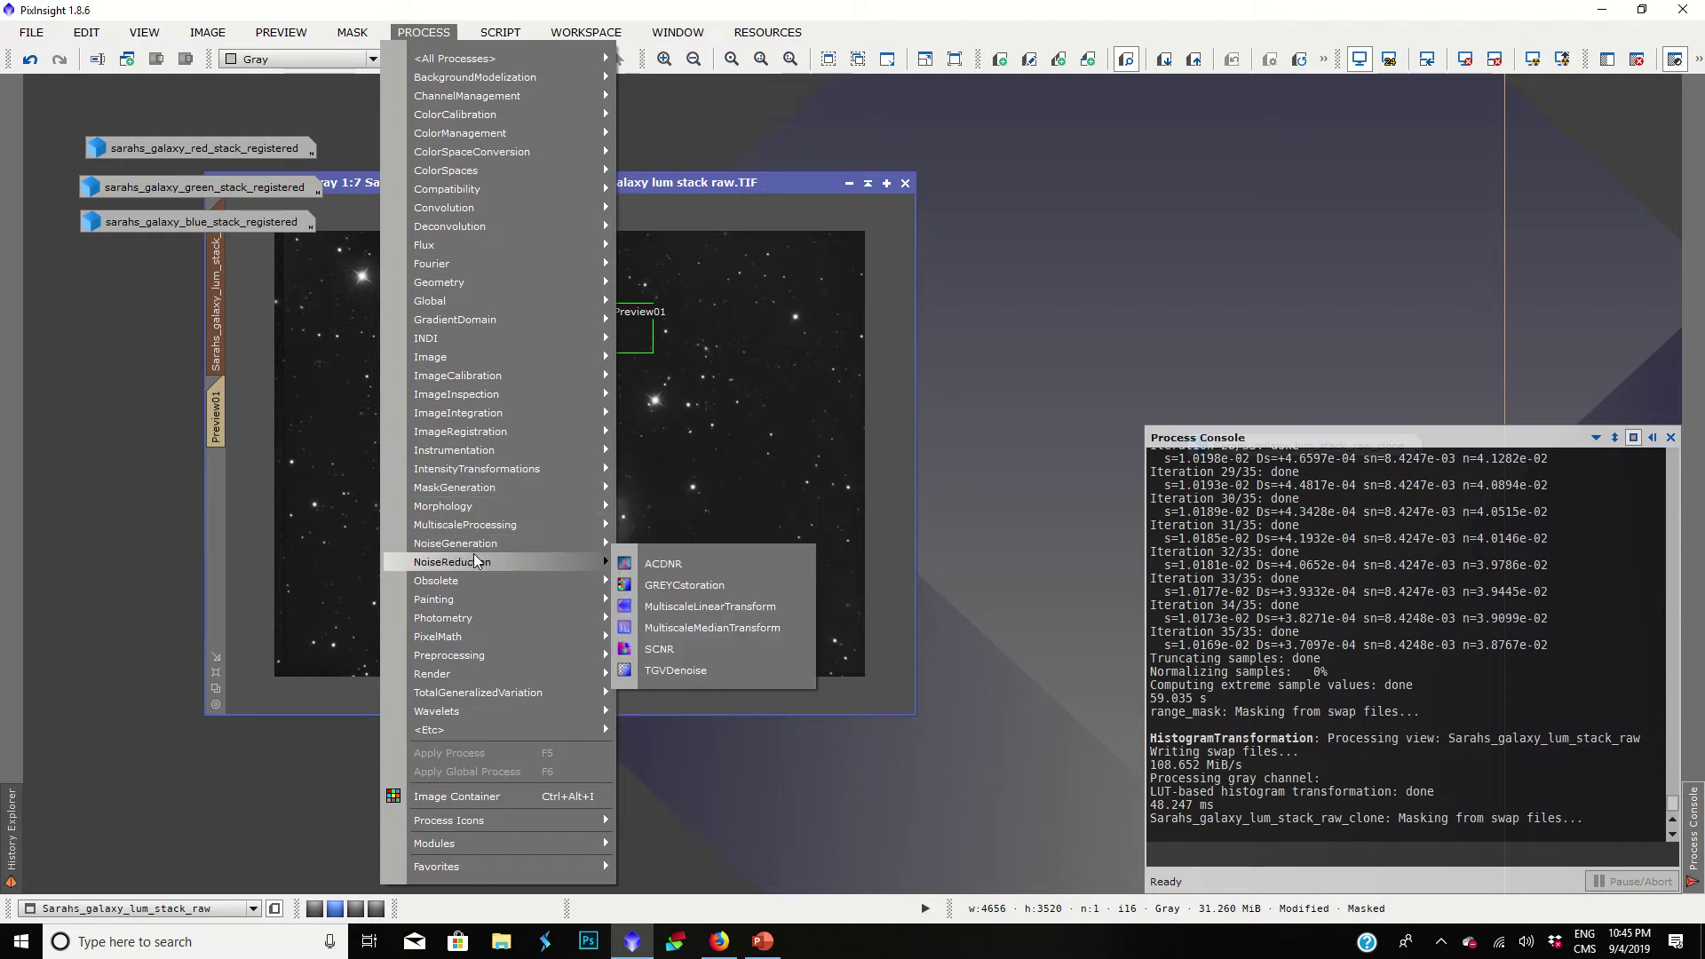
pyautogui.click(664, 606)
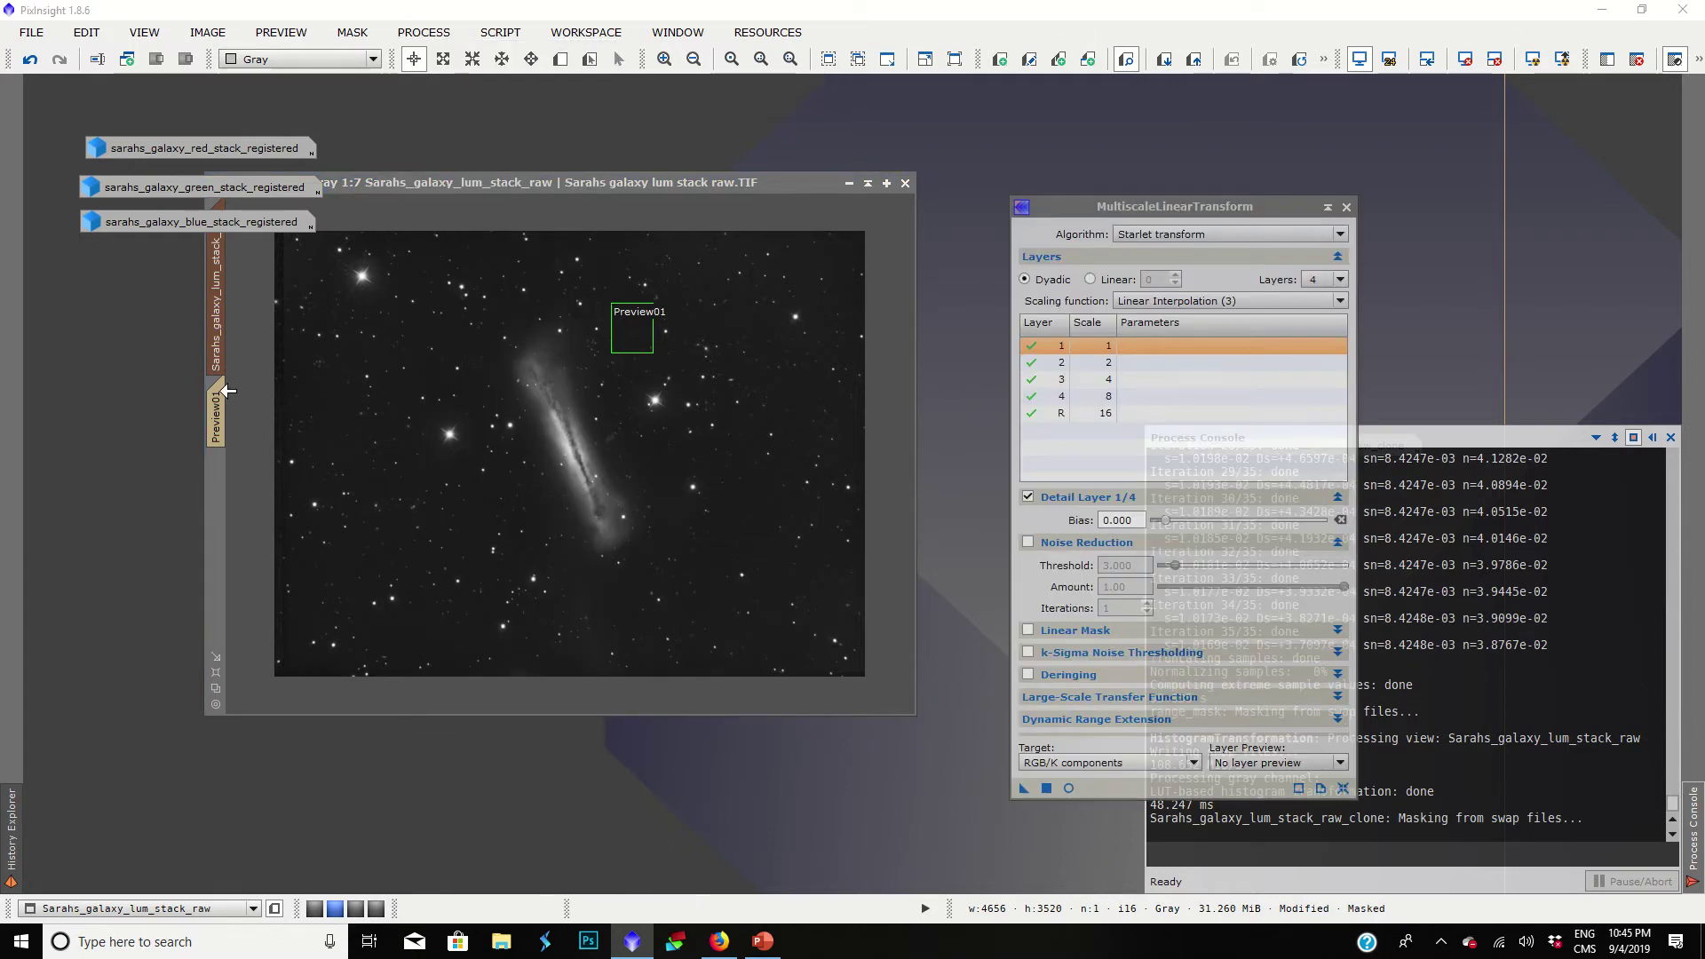
pyautogui.click(216, 412)
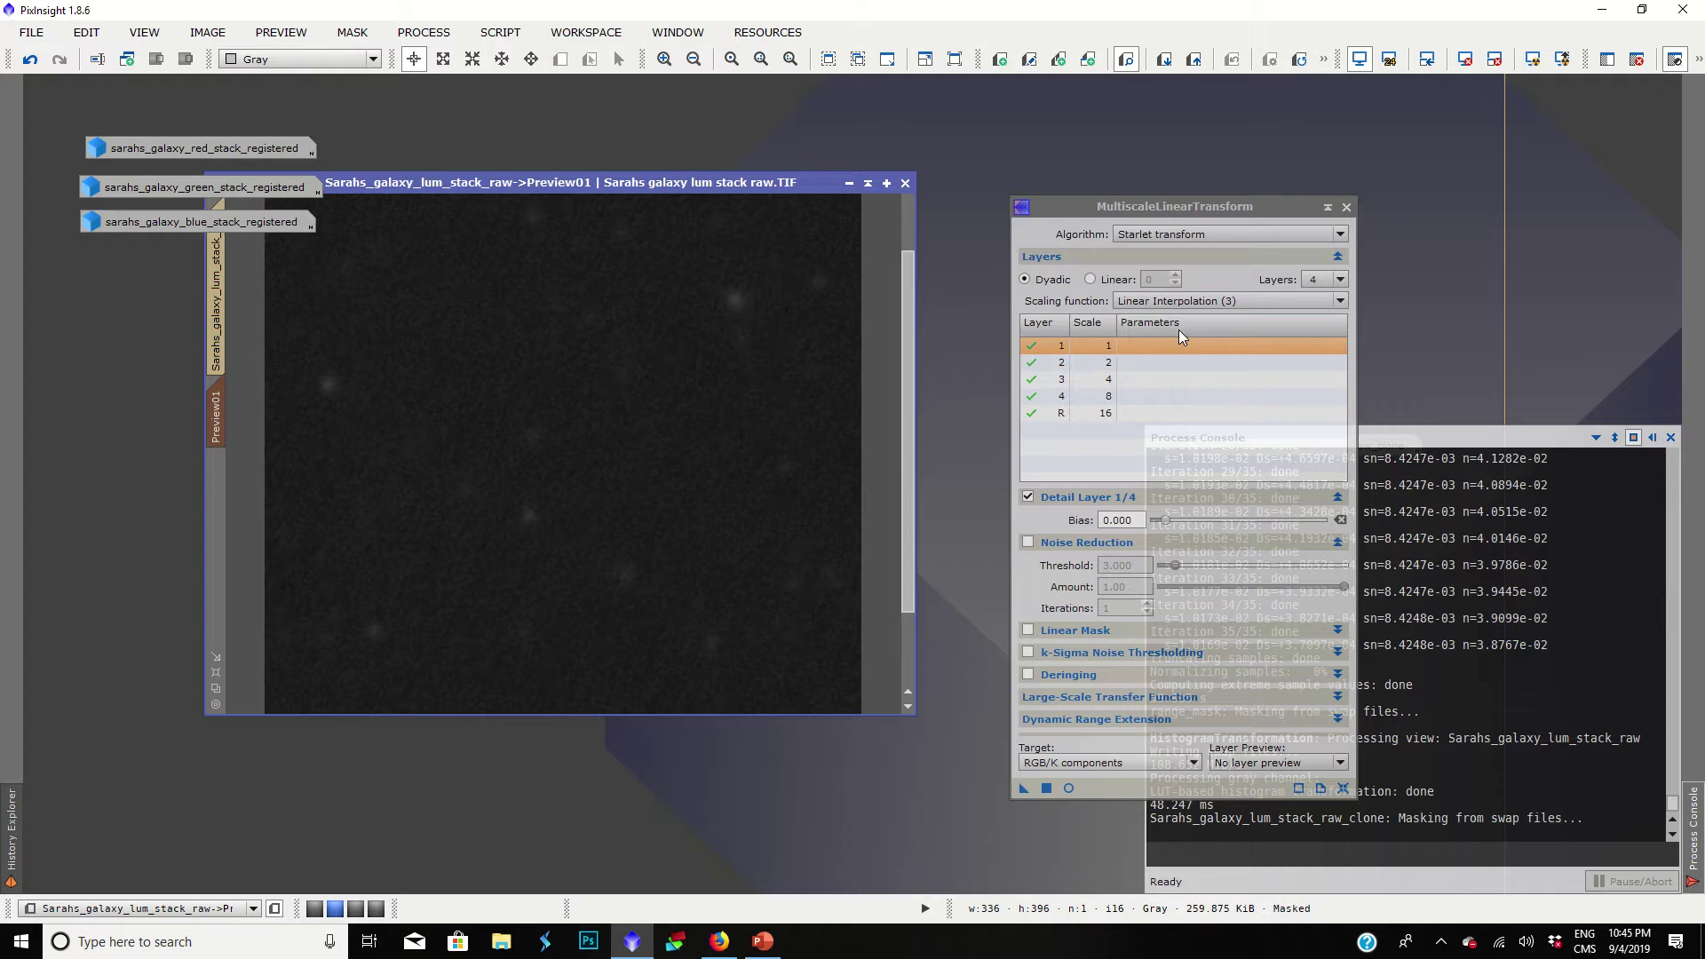
pyautogui.scroll(1, 635, 327)
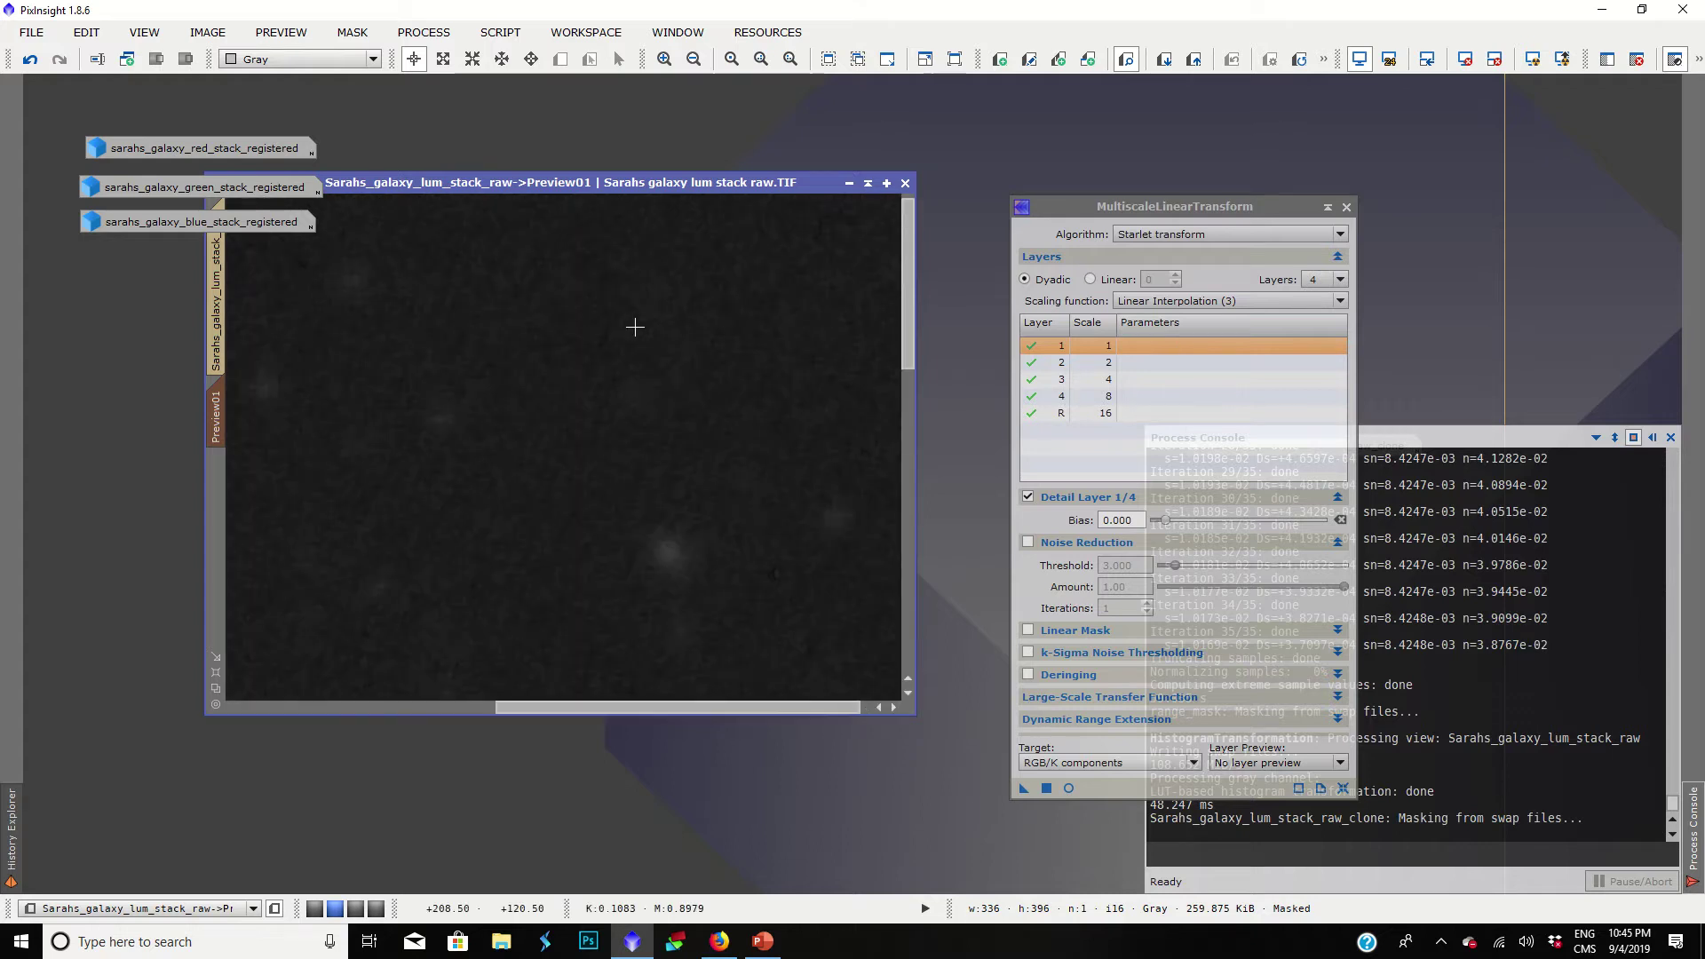
pyautogui.scroll(1, 634, 327)
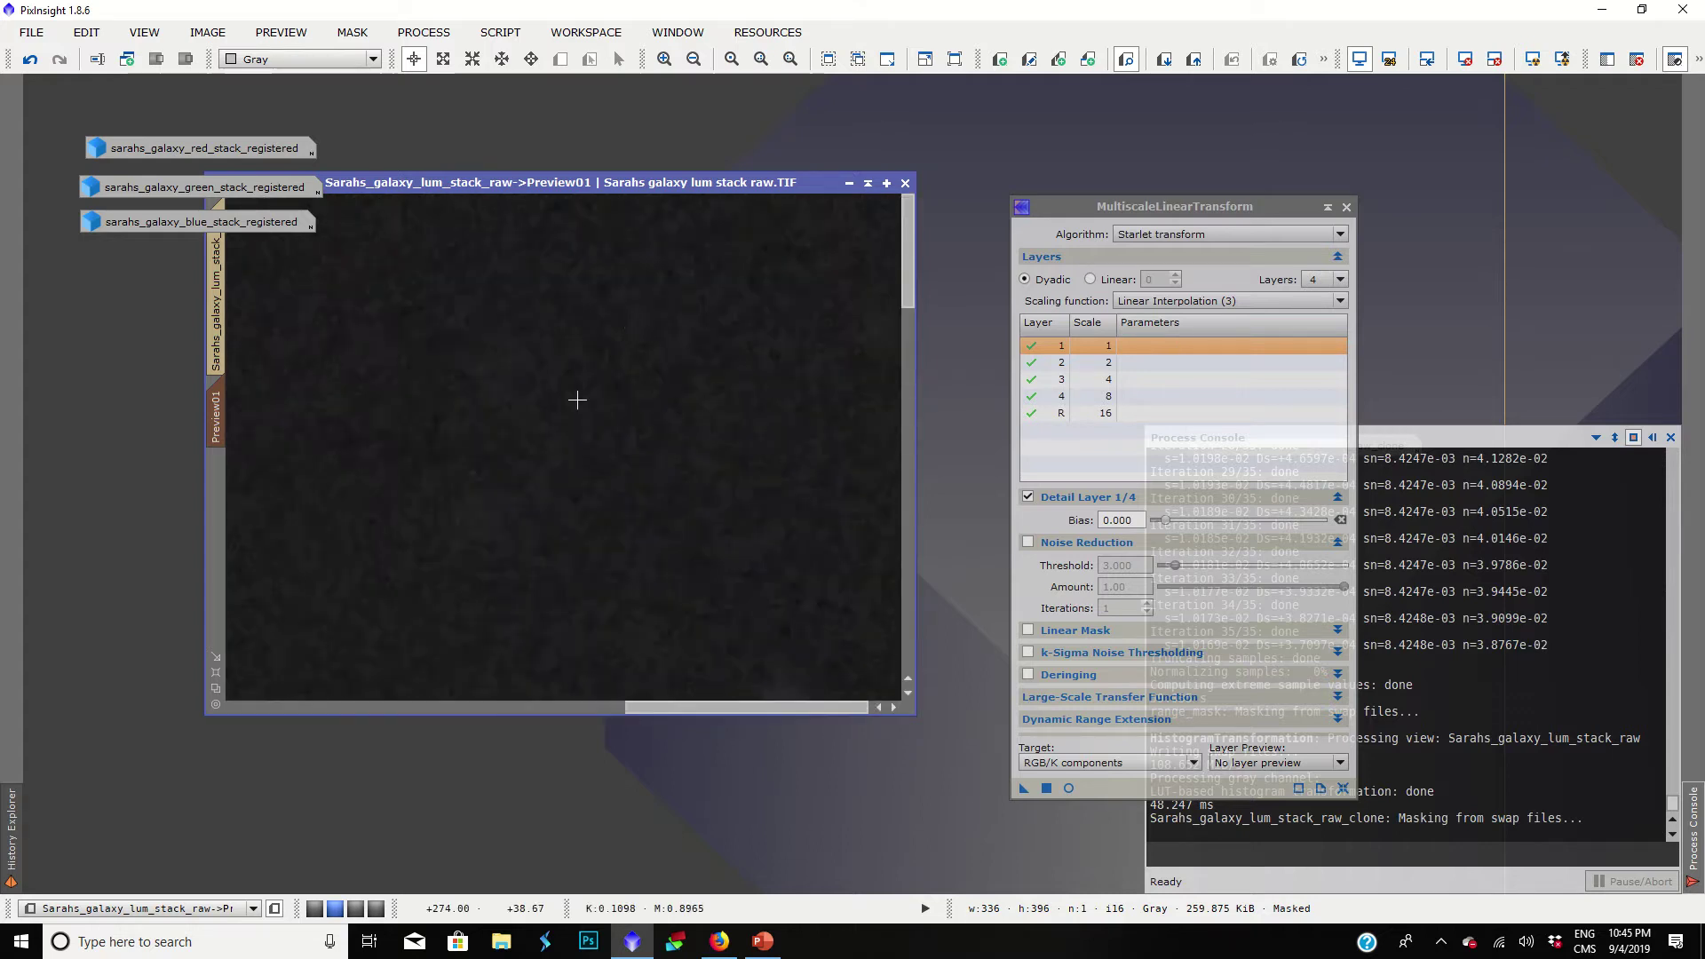
pyautogui.scroll(1, 577, 401)
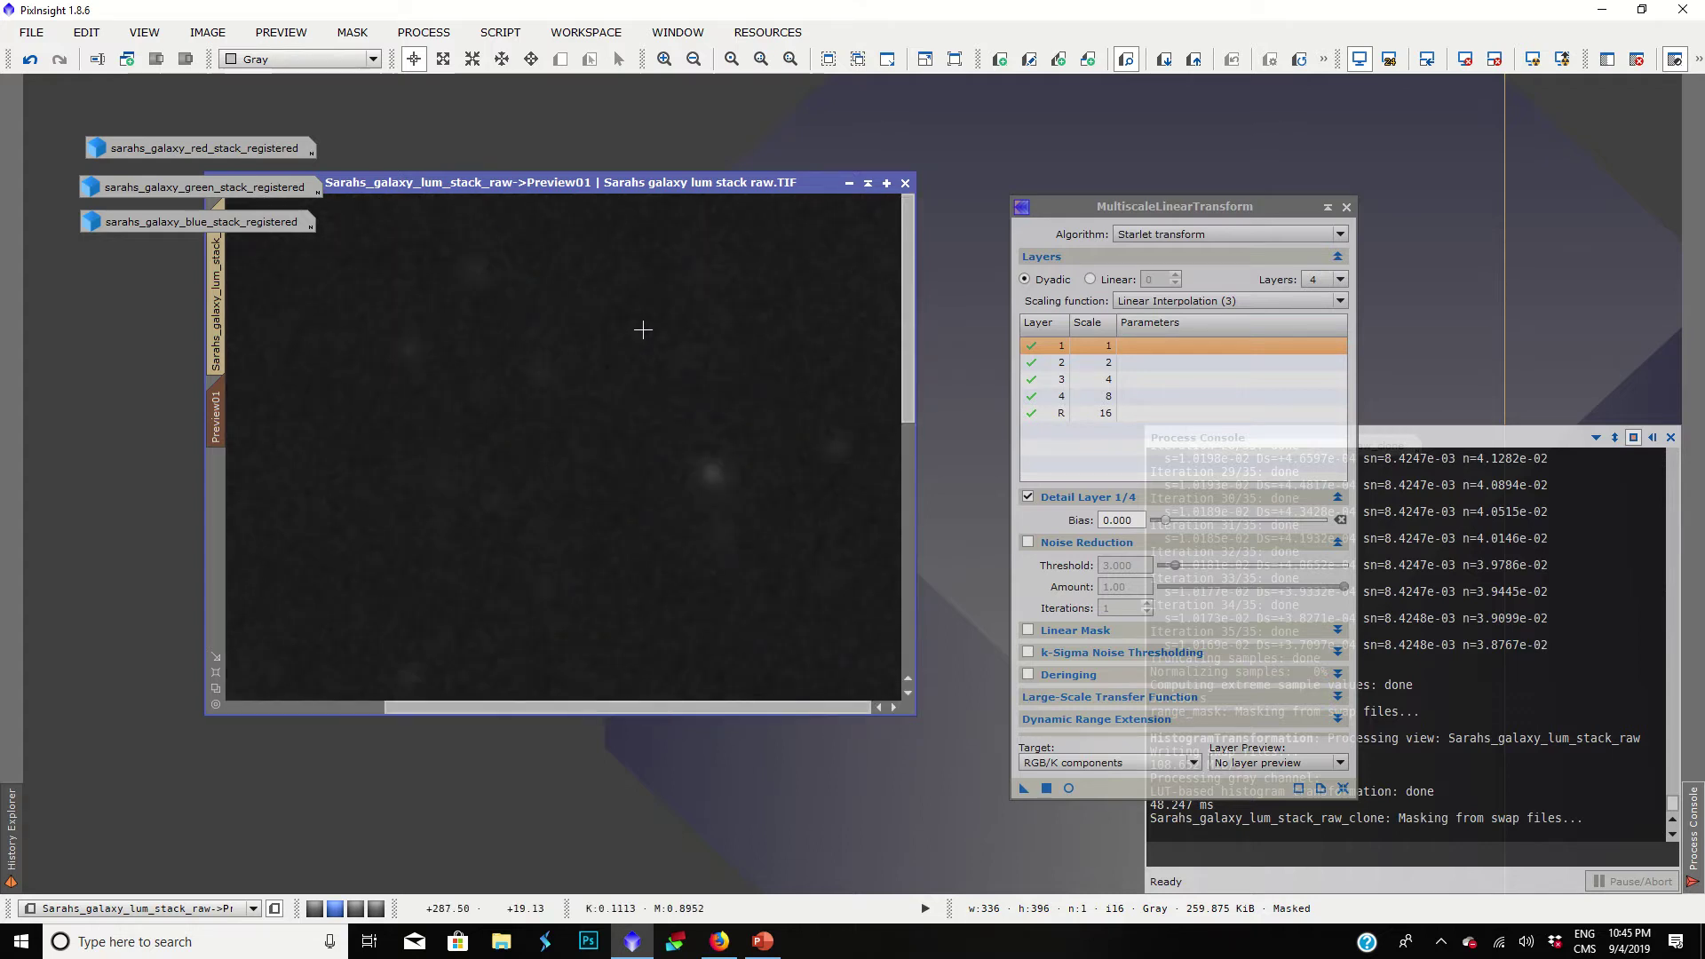
# Step: Inspect the background preview's noise, keep the transform at four layers, and select layer 1
pyautogui.scroll(-10, 643, 329)
pyautogui.scroll(3, 655, 429)
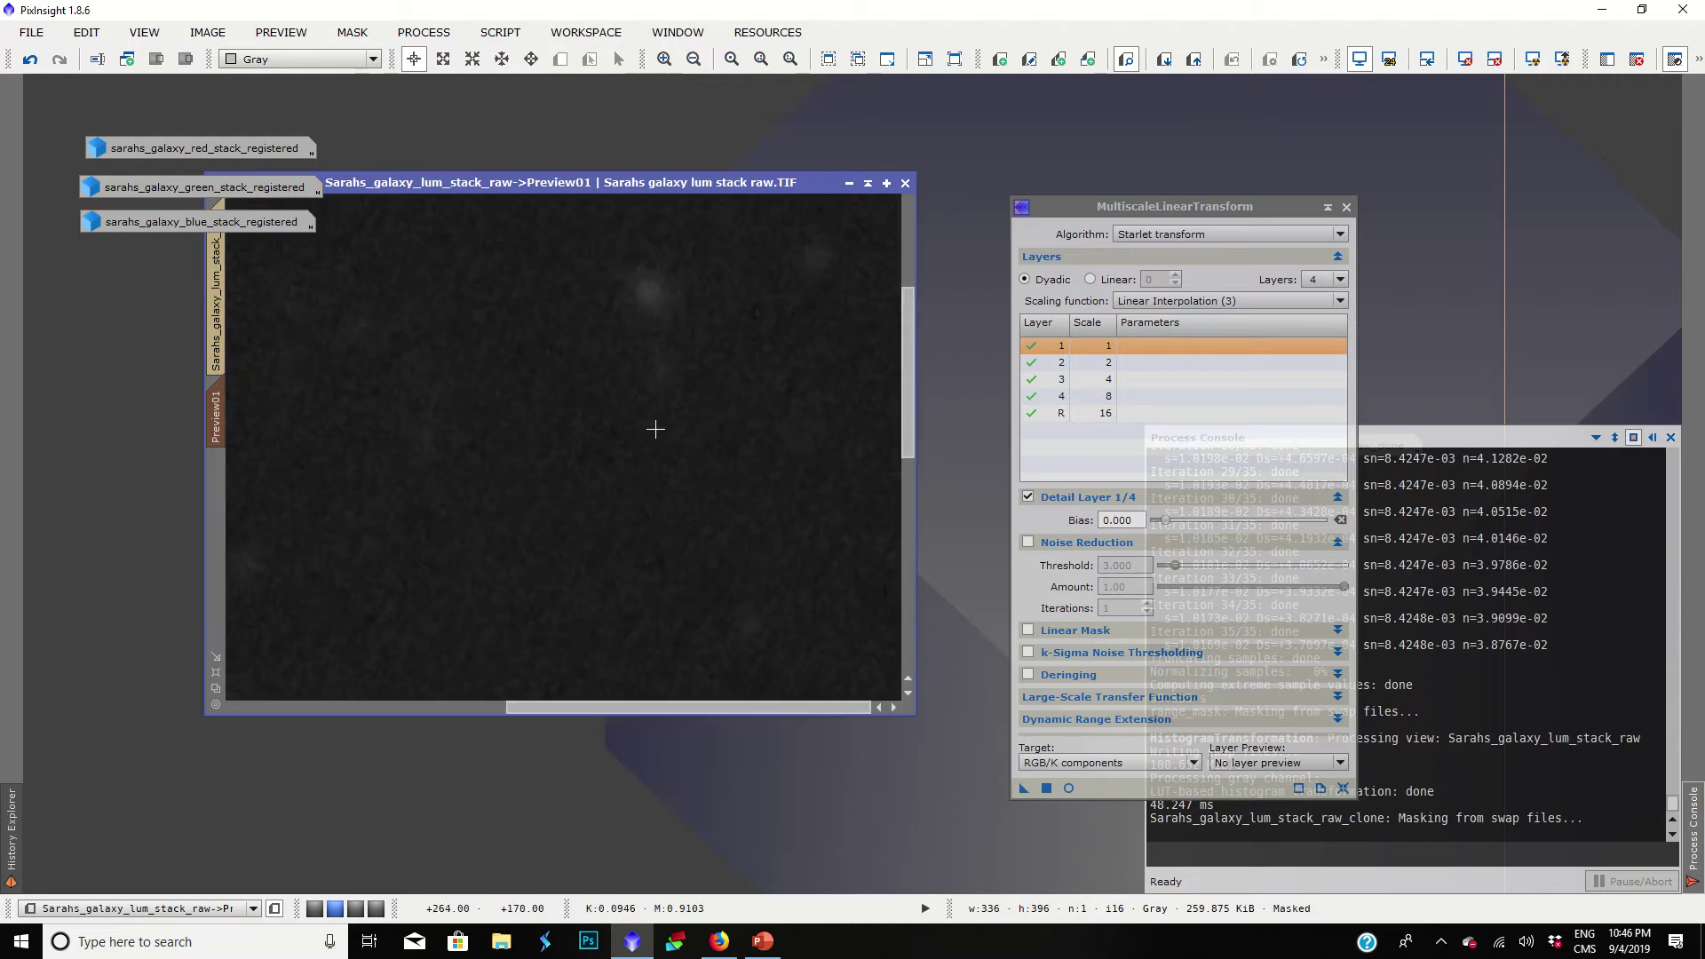
pyautogui.scroll(-2, 655, 429)
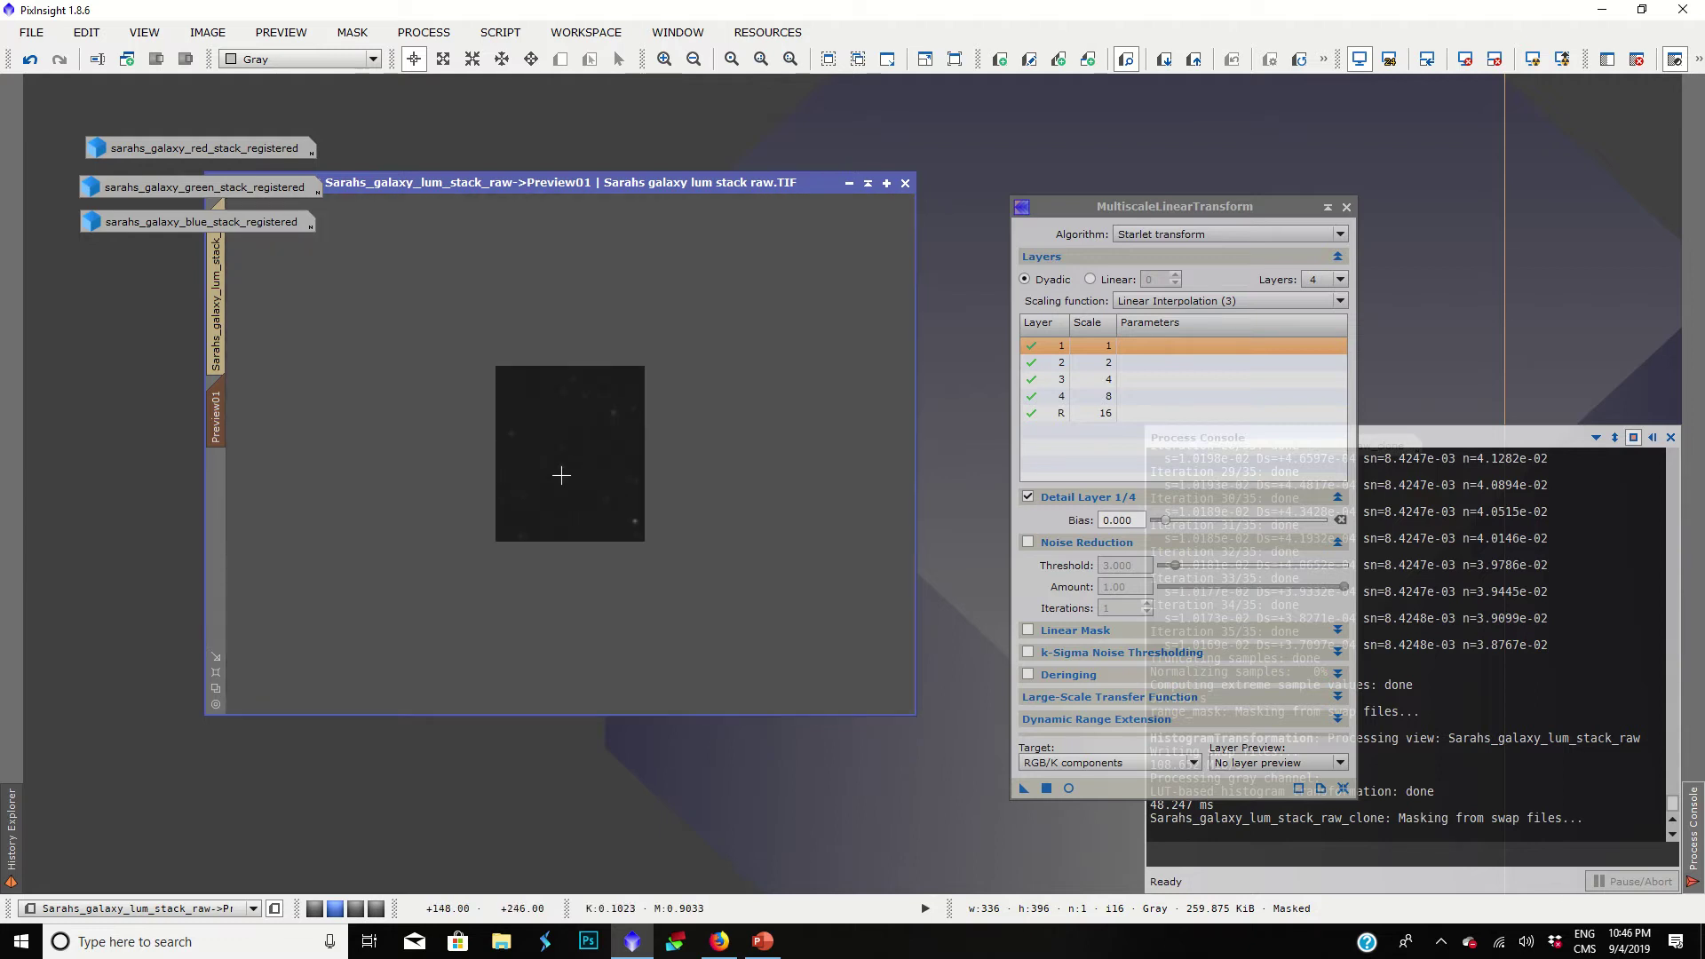
pyautogui.scroll(1, 561, 476)
pyautogui.scroll(1, 560, 477)
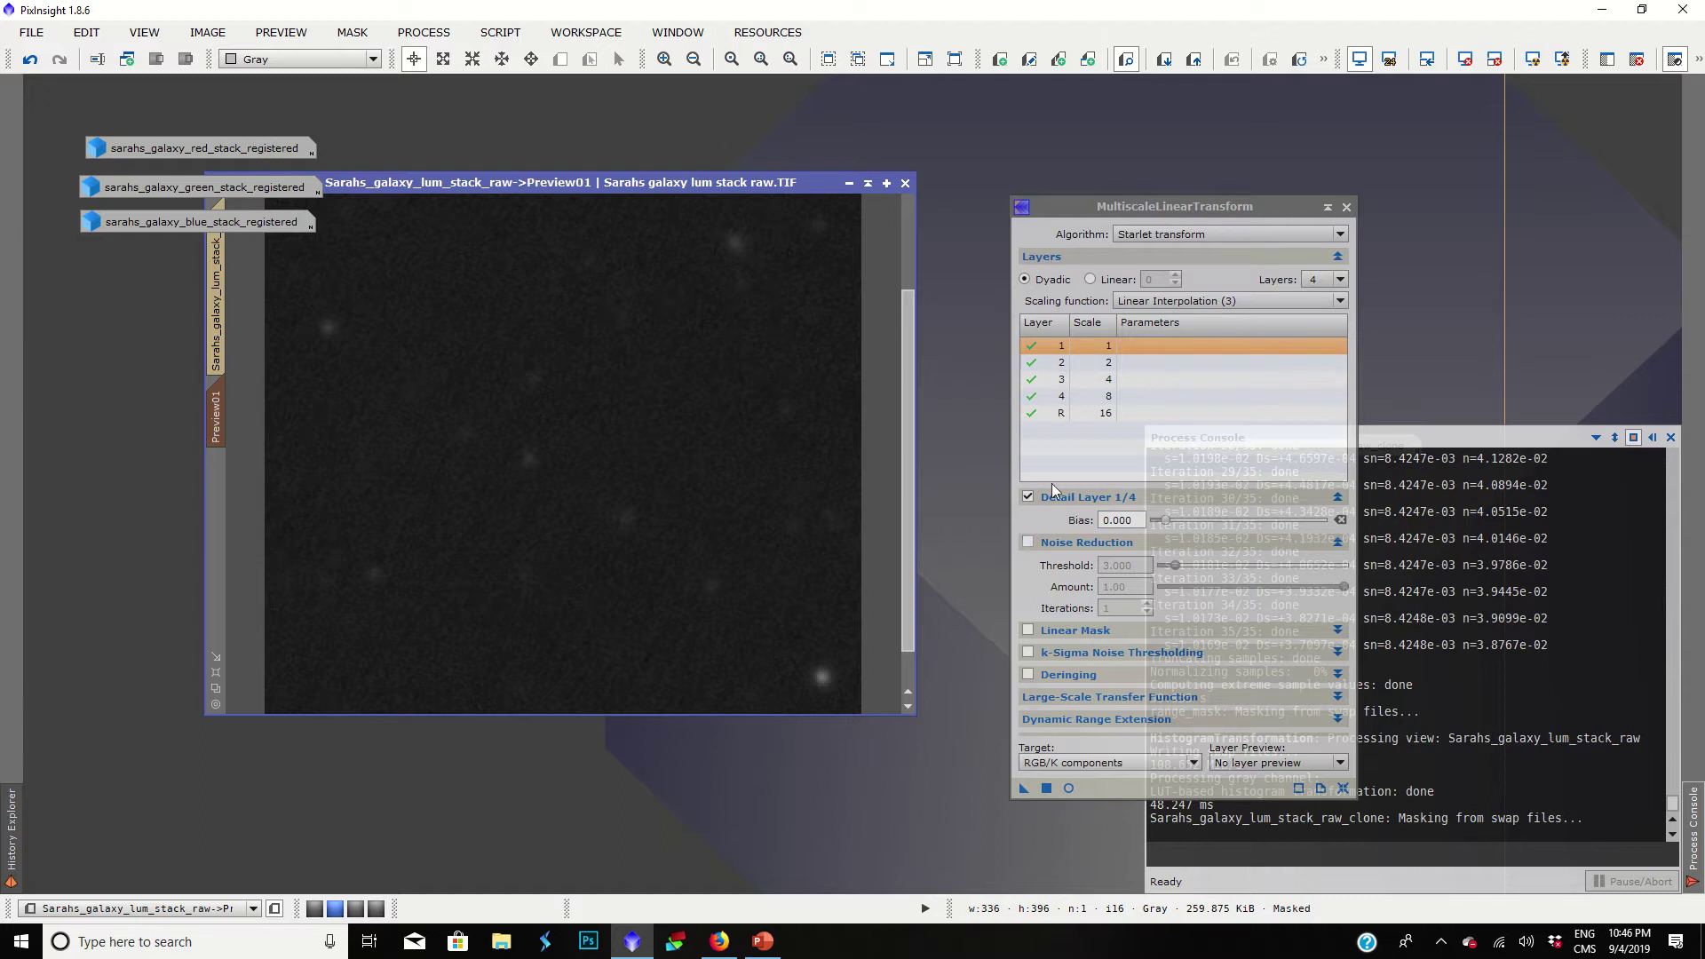
pyautogui.click(1321, 279)
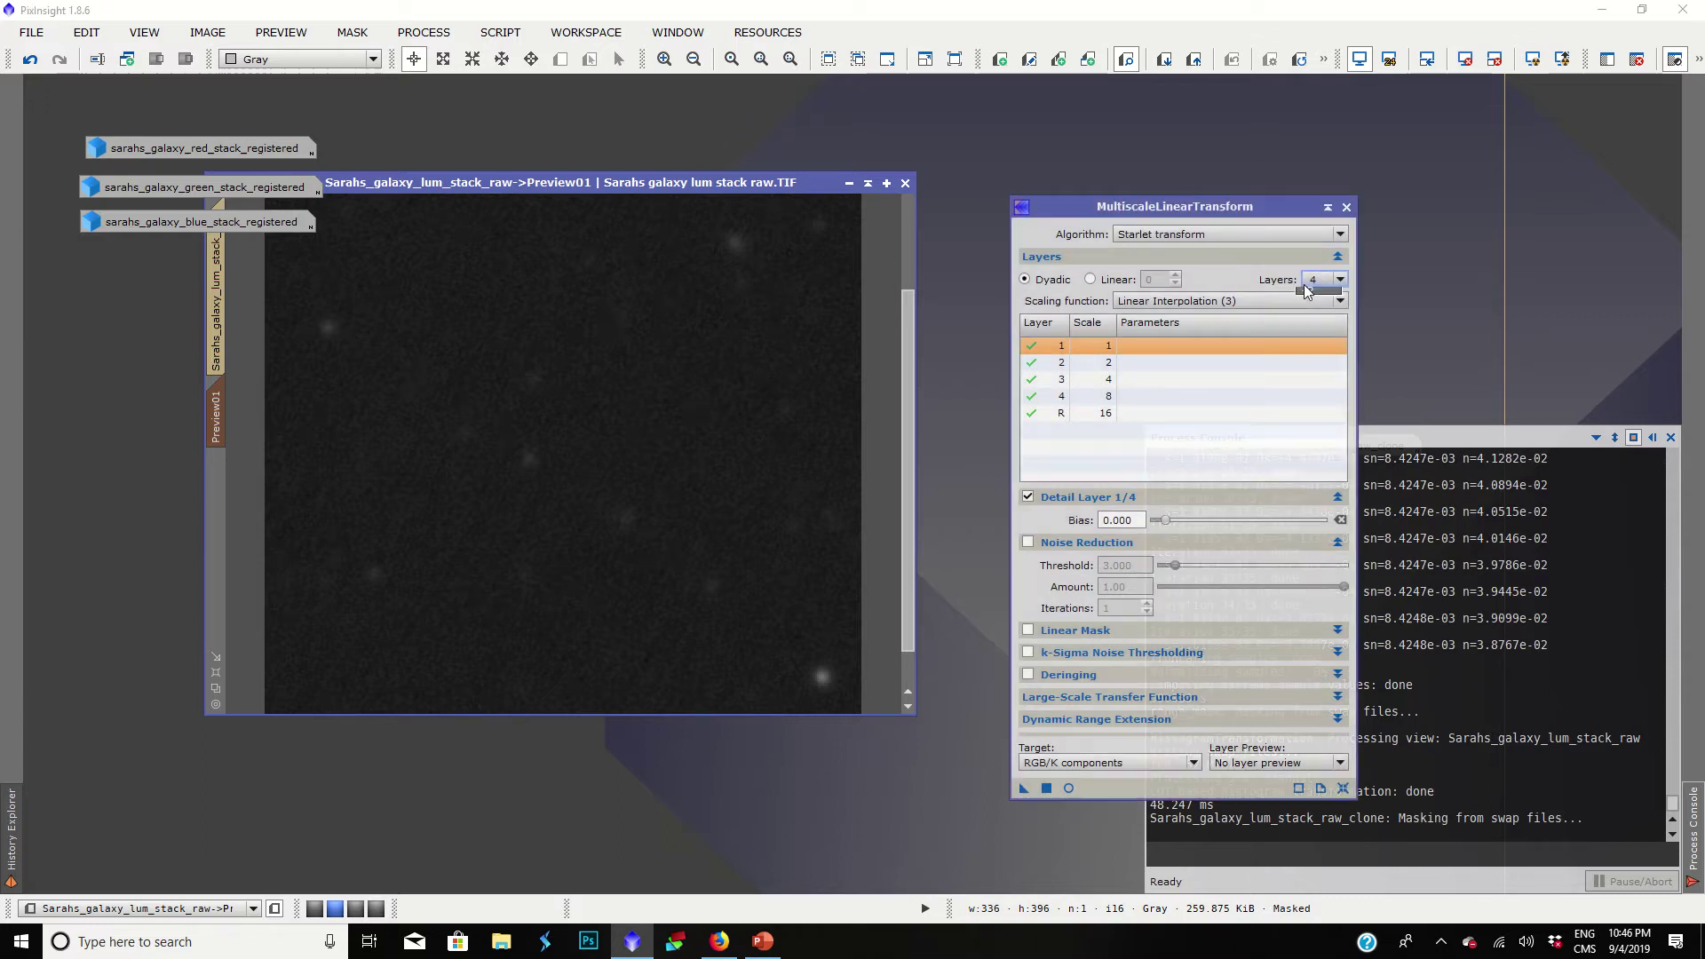
pyautogui.click(1319, 335)
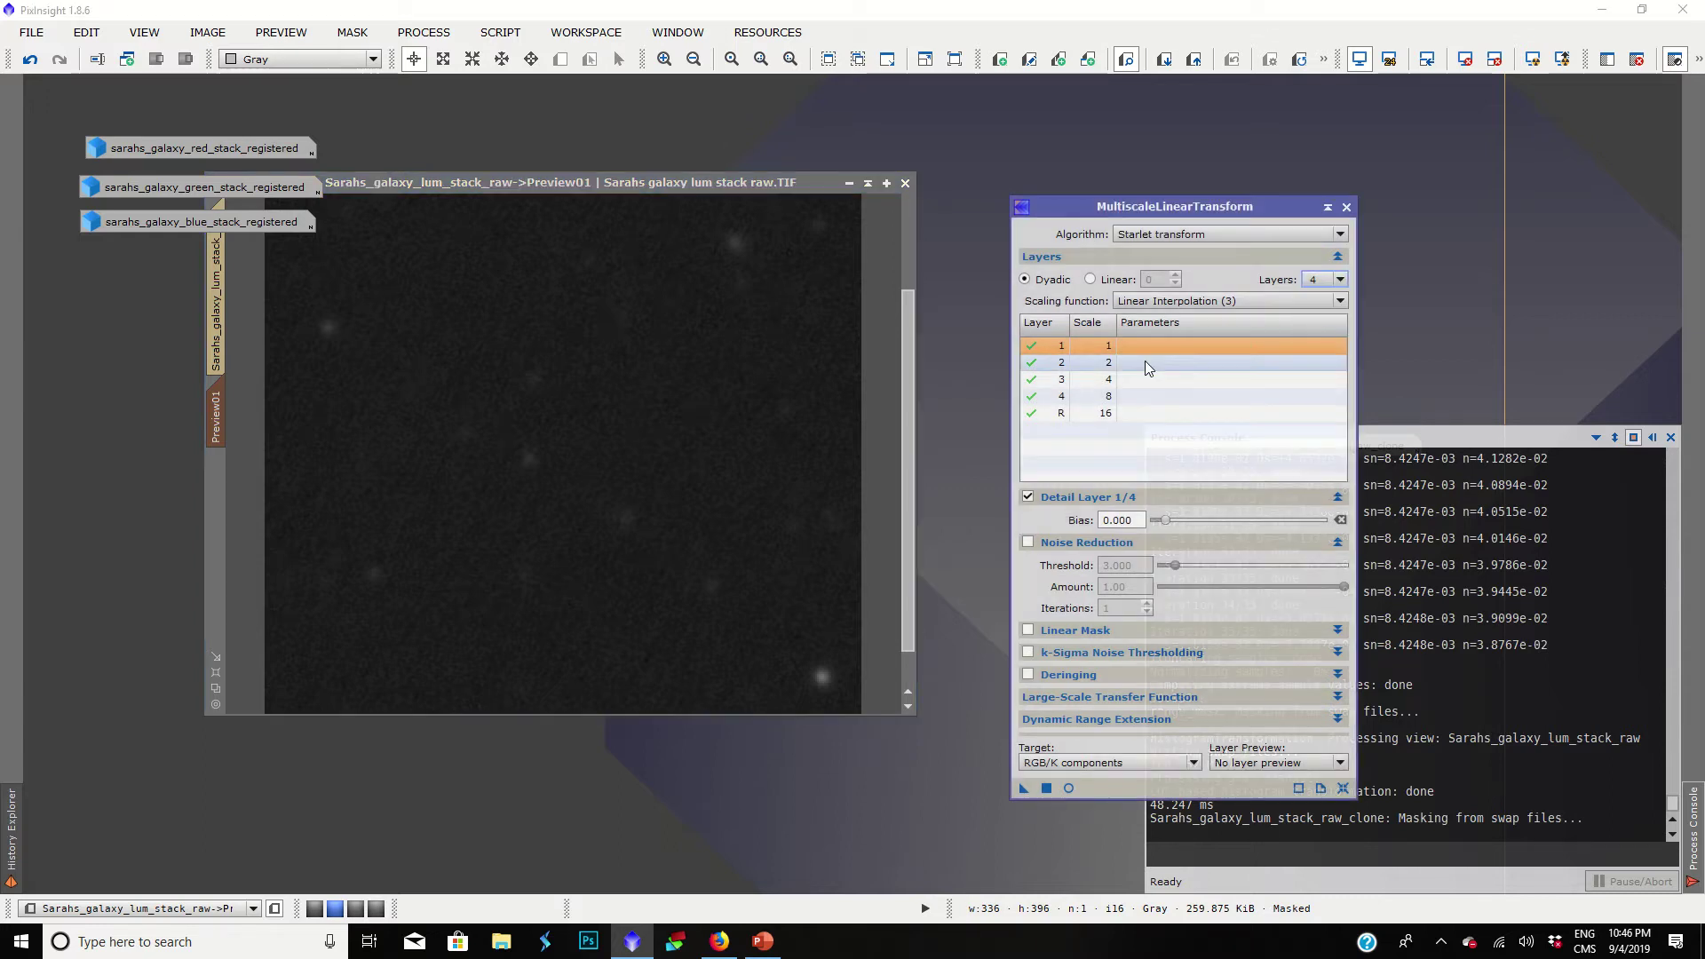
pyautogui.click(1092, 397)
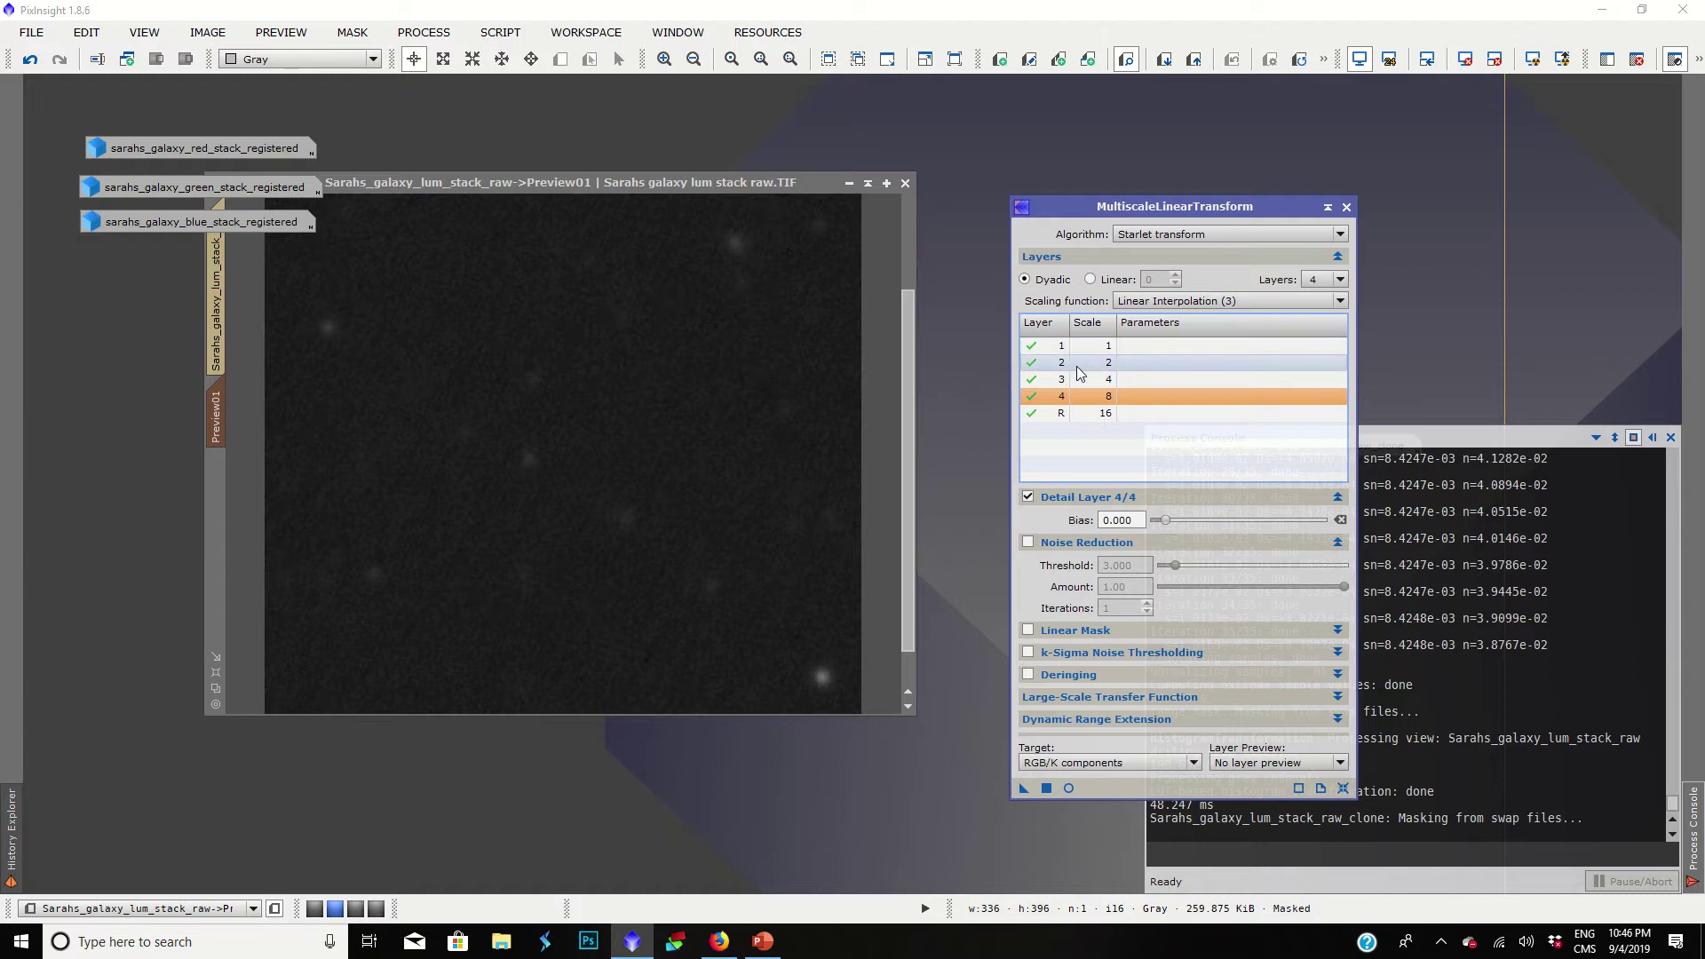
pyautogui.click(1090, 362)
pyautogui.click(1091, 349)
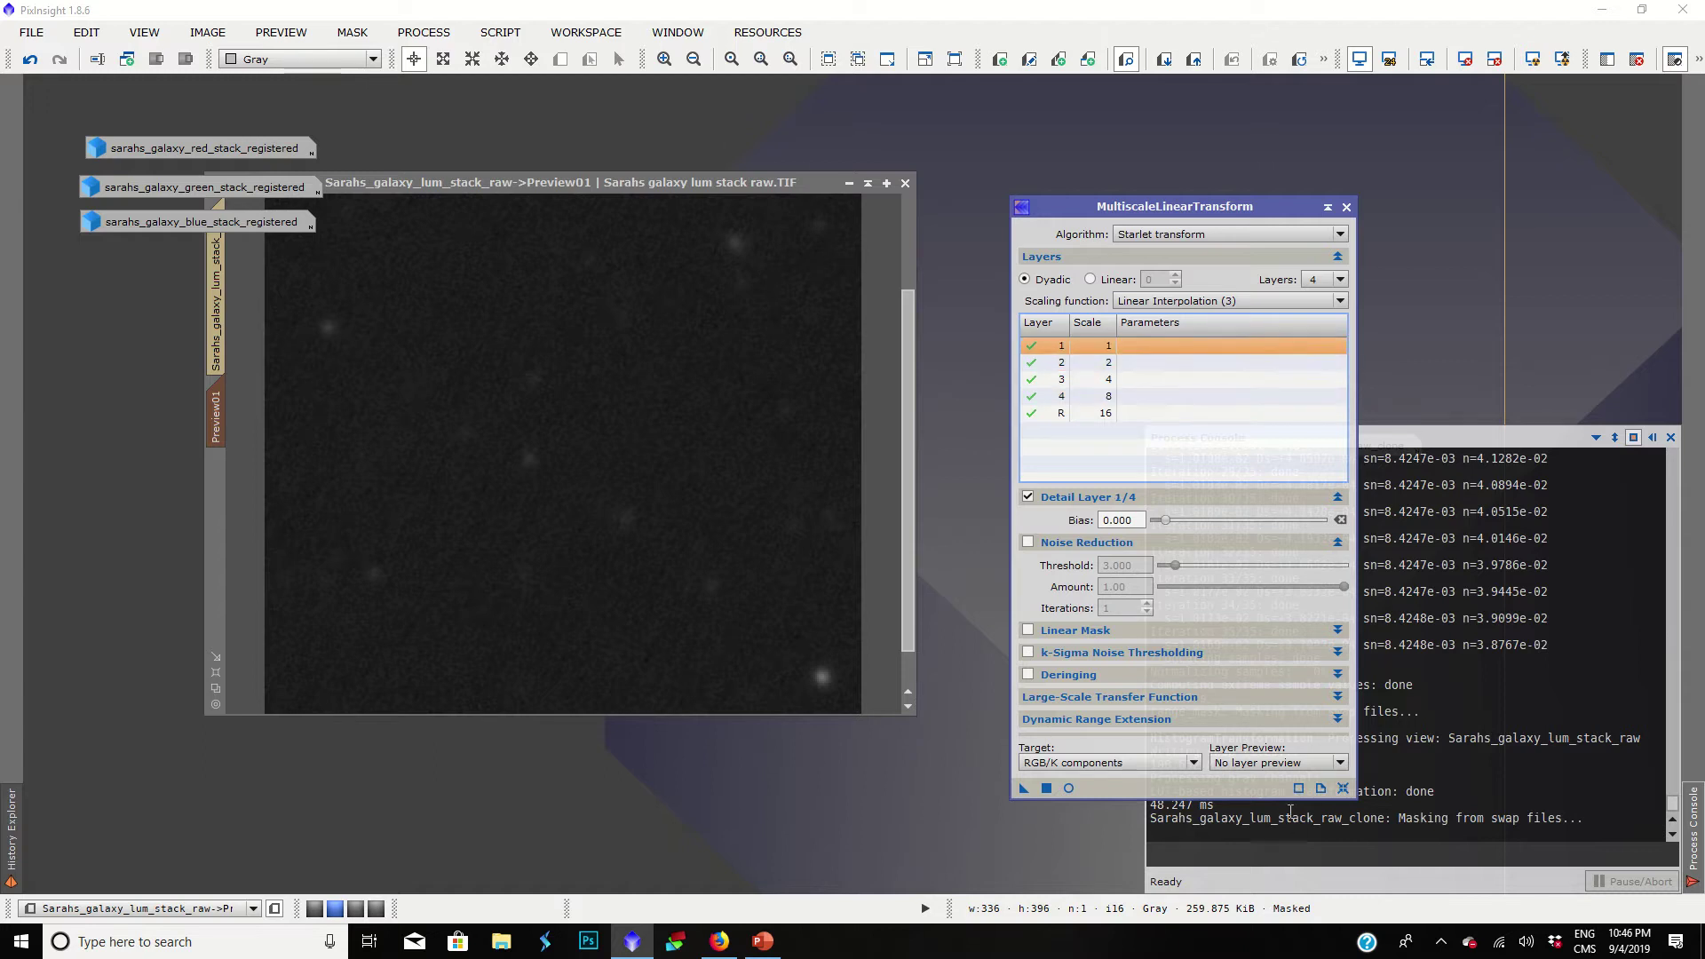
pyautogui.moveTo(1190, 197); pyautogui.dragTo(1156, 158)
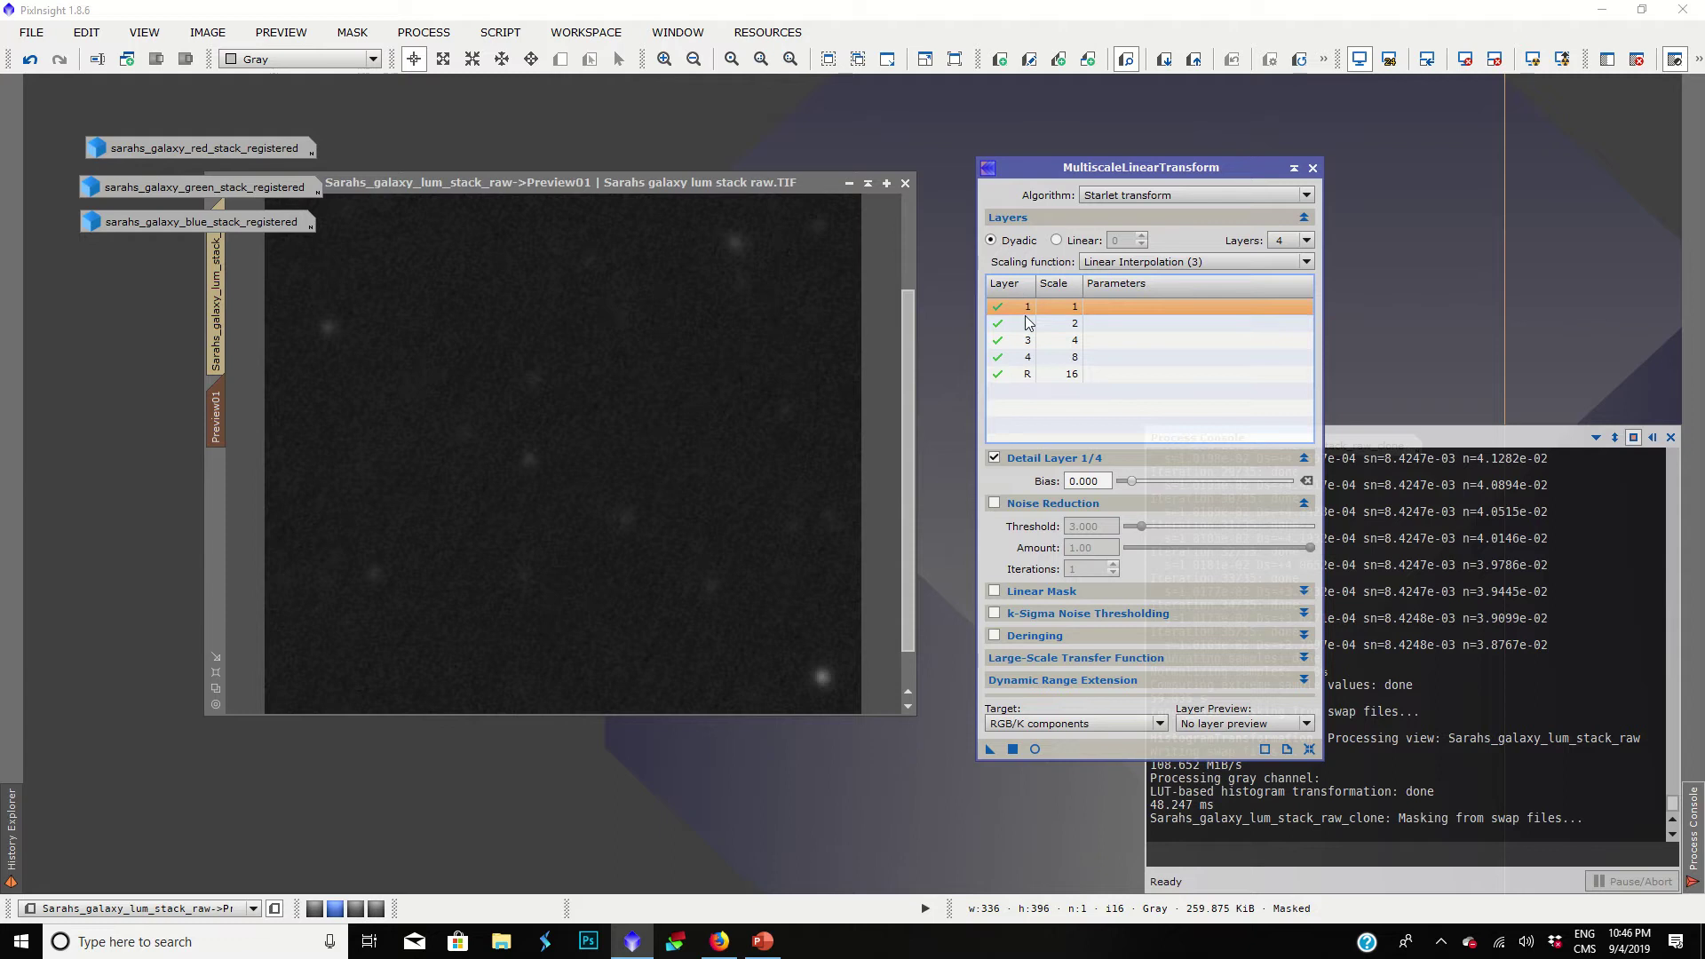
# Step: Enable noise reduction on layer 1, set the target to Luminance (CIE Y), and apply the transform to the background preview
pyautogui.click(994, 503)
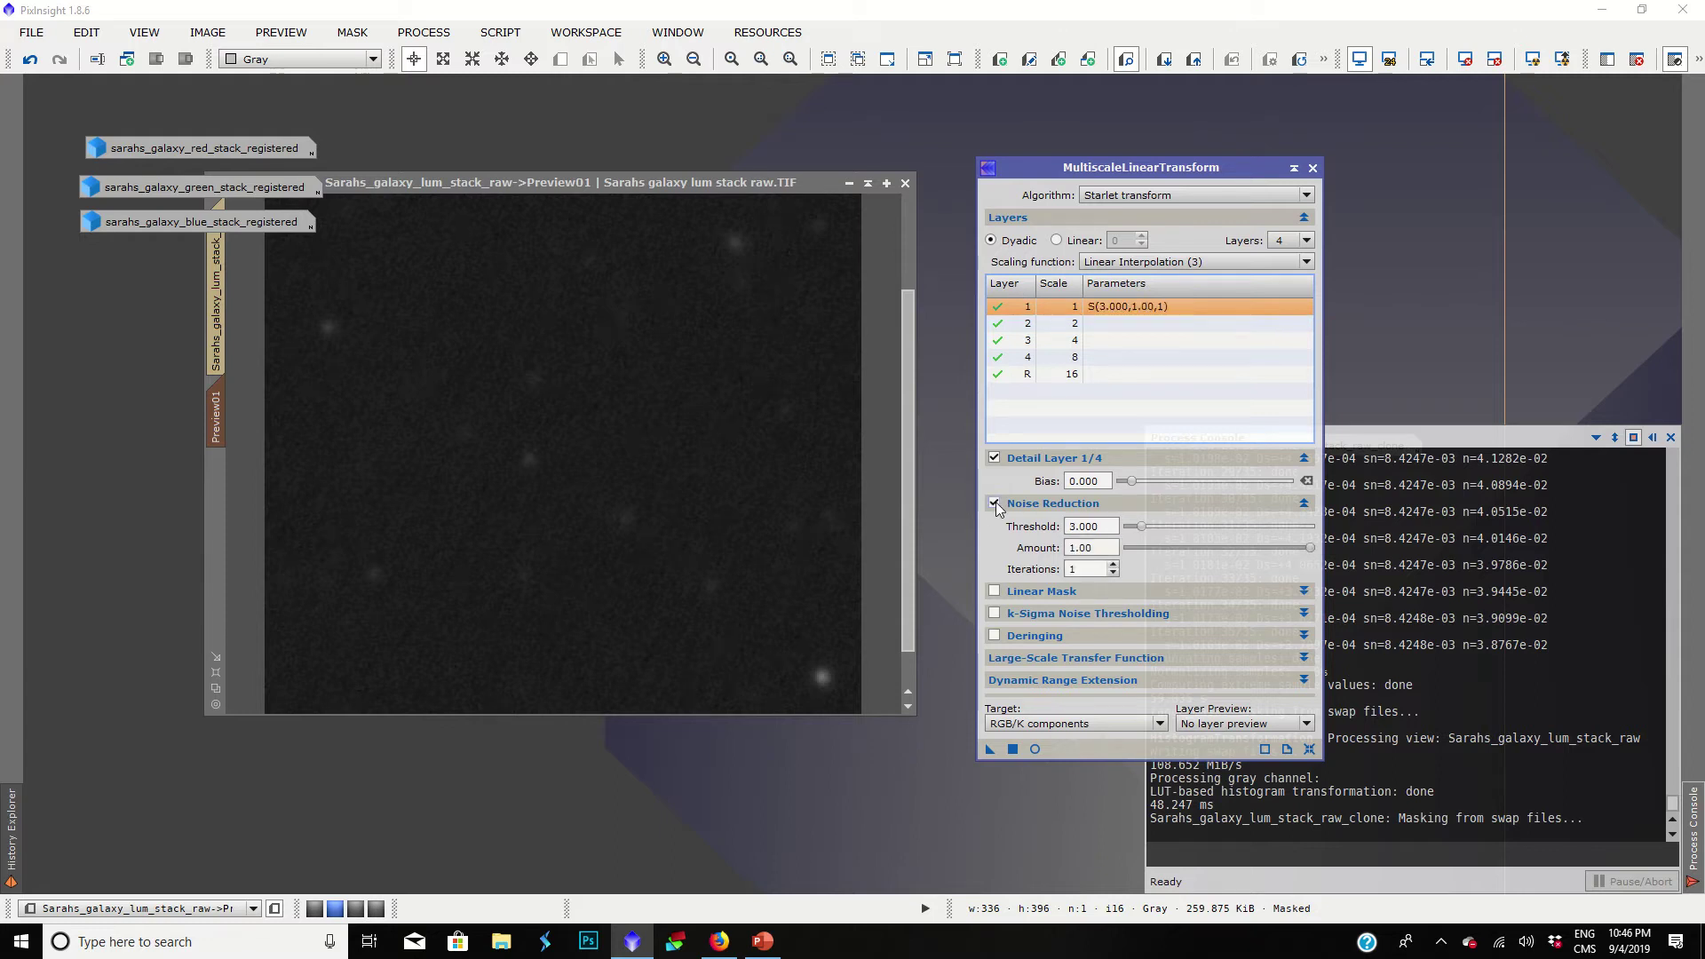
pyautogui.click(1026, 724)
pyautogui.click(1014, 757)
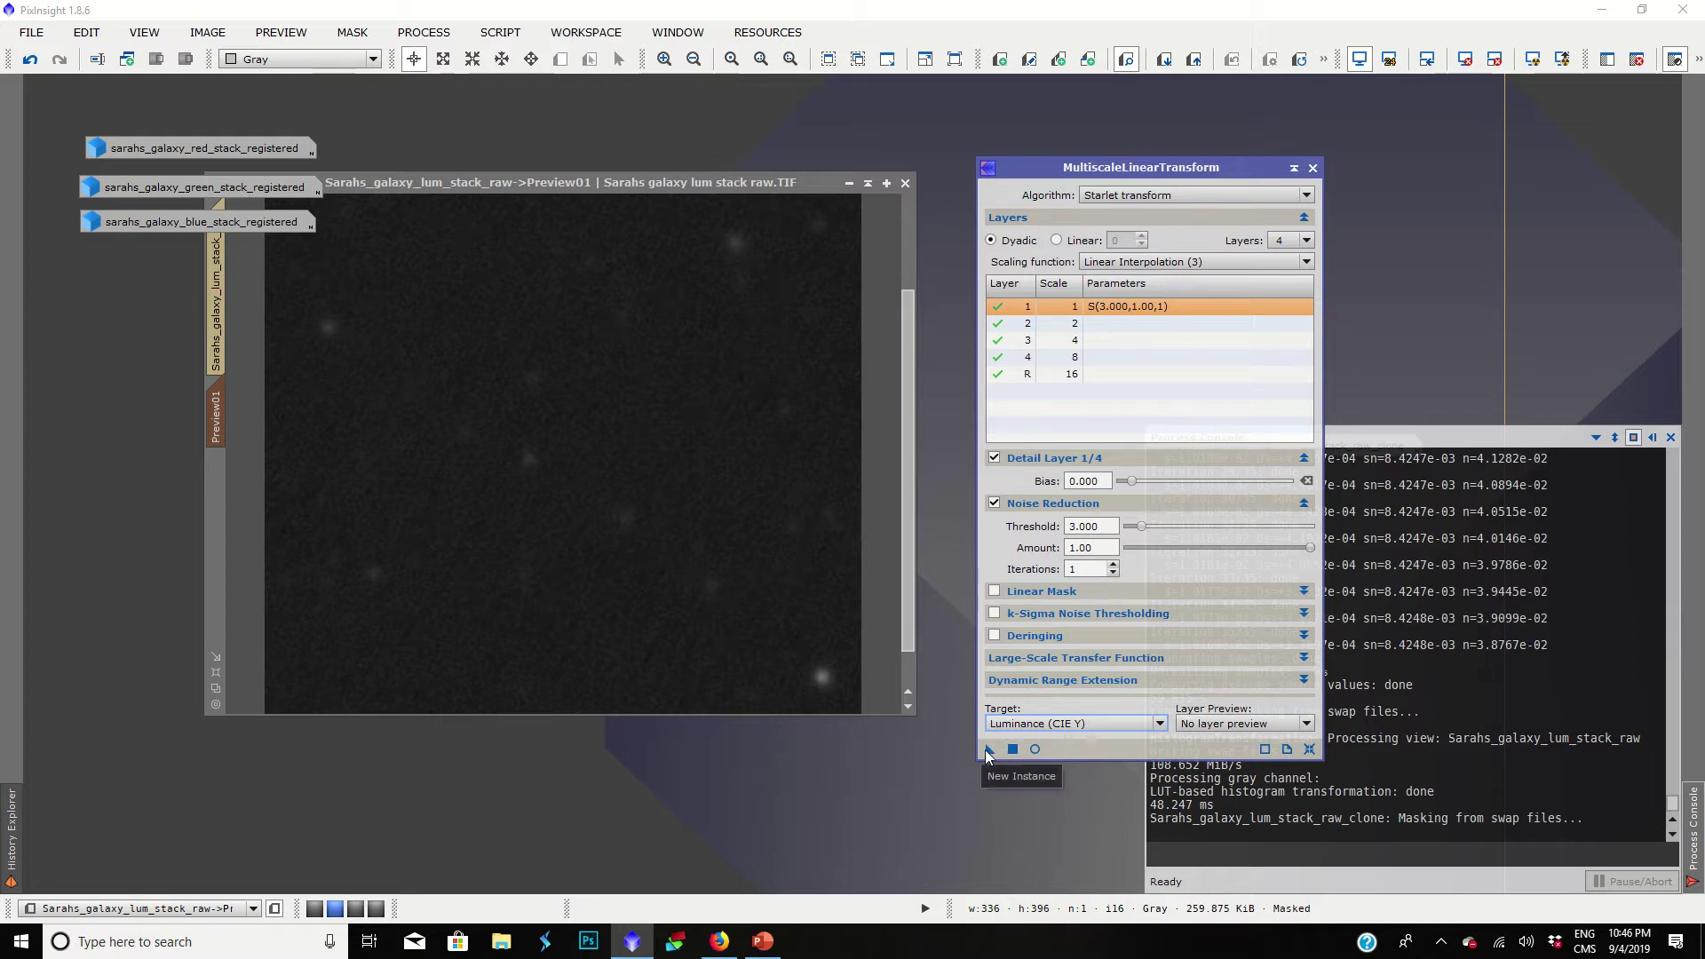
pyautogui.moveTo(987, 751); pyautogui.dragTo(670, 537)
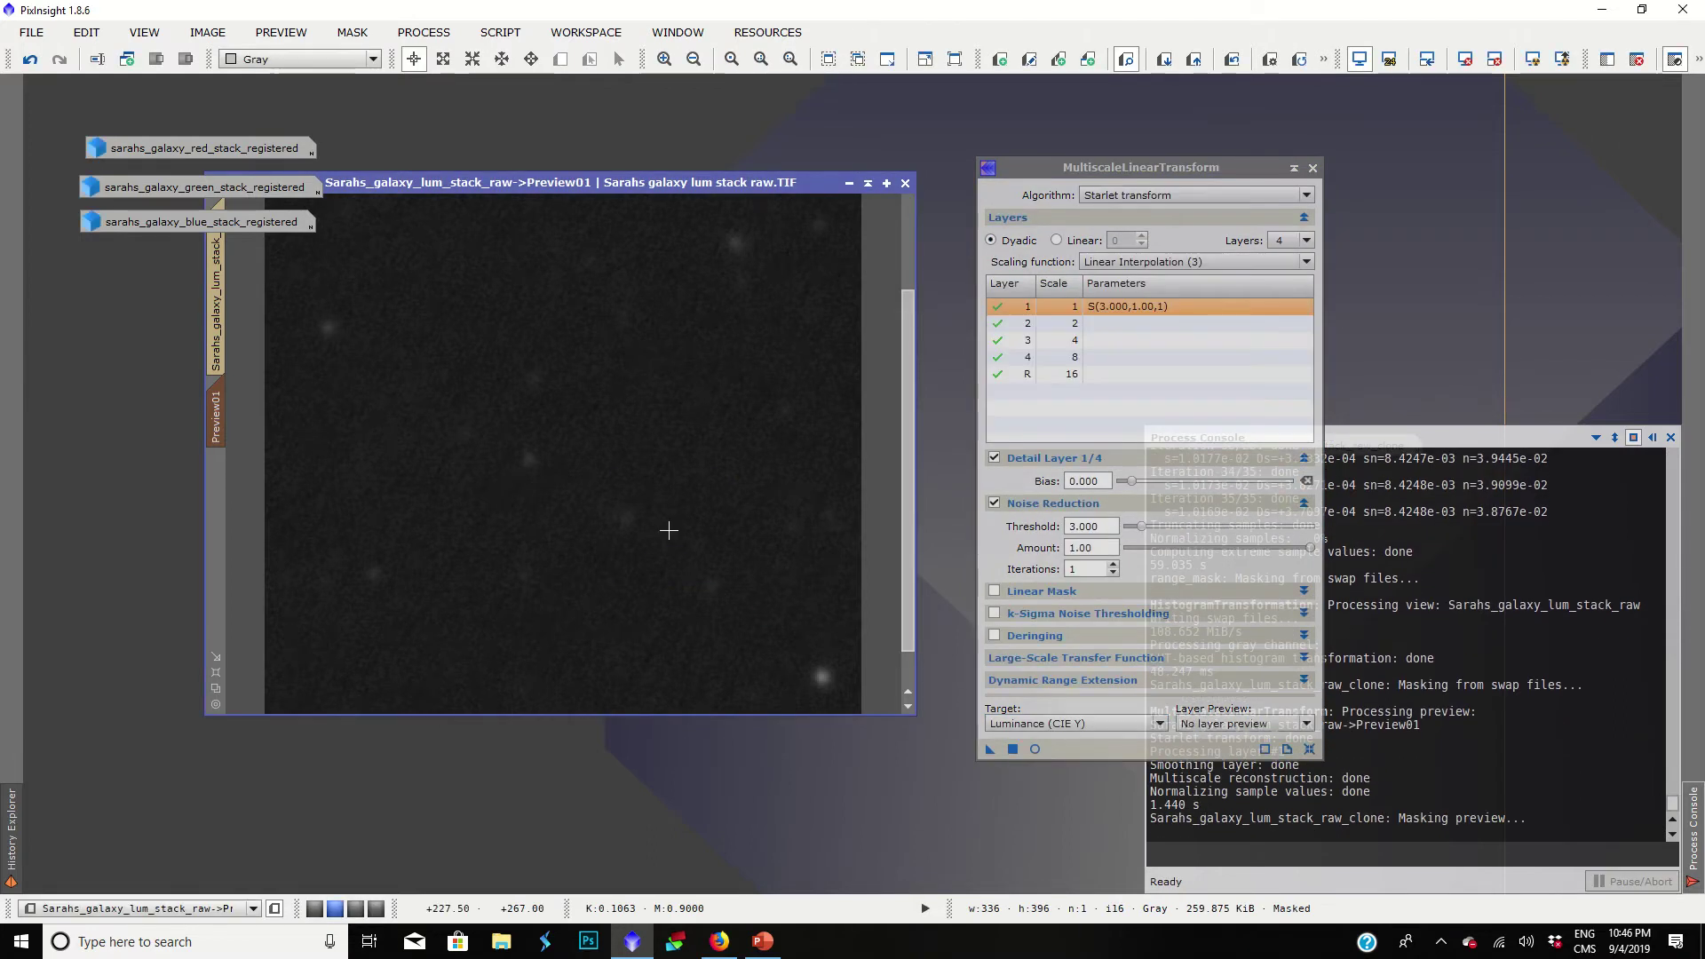
pyautogui.scroll(1, 669, 530)
pyautogui.hotkey('ctrl', 'shift')
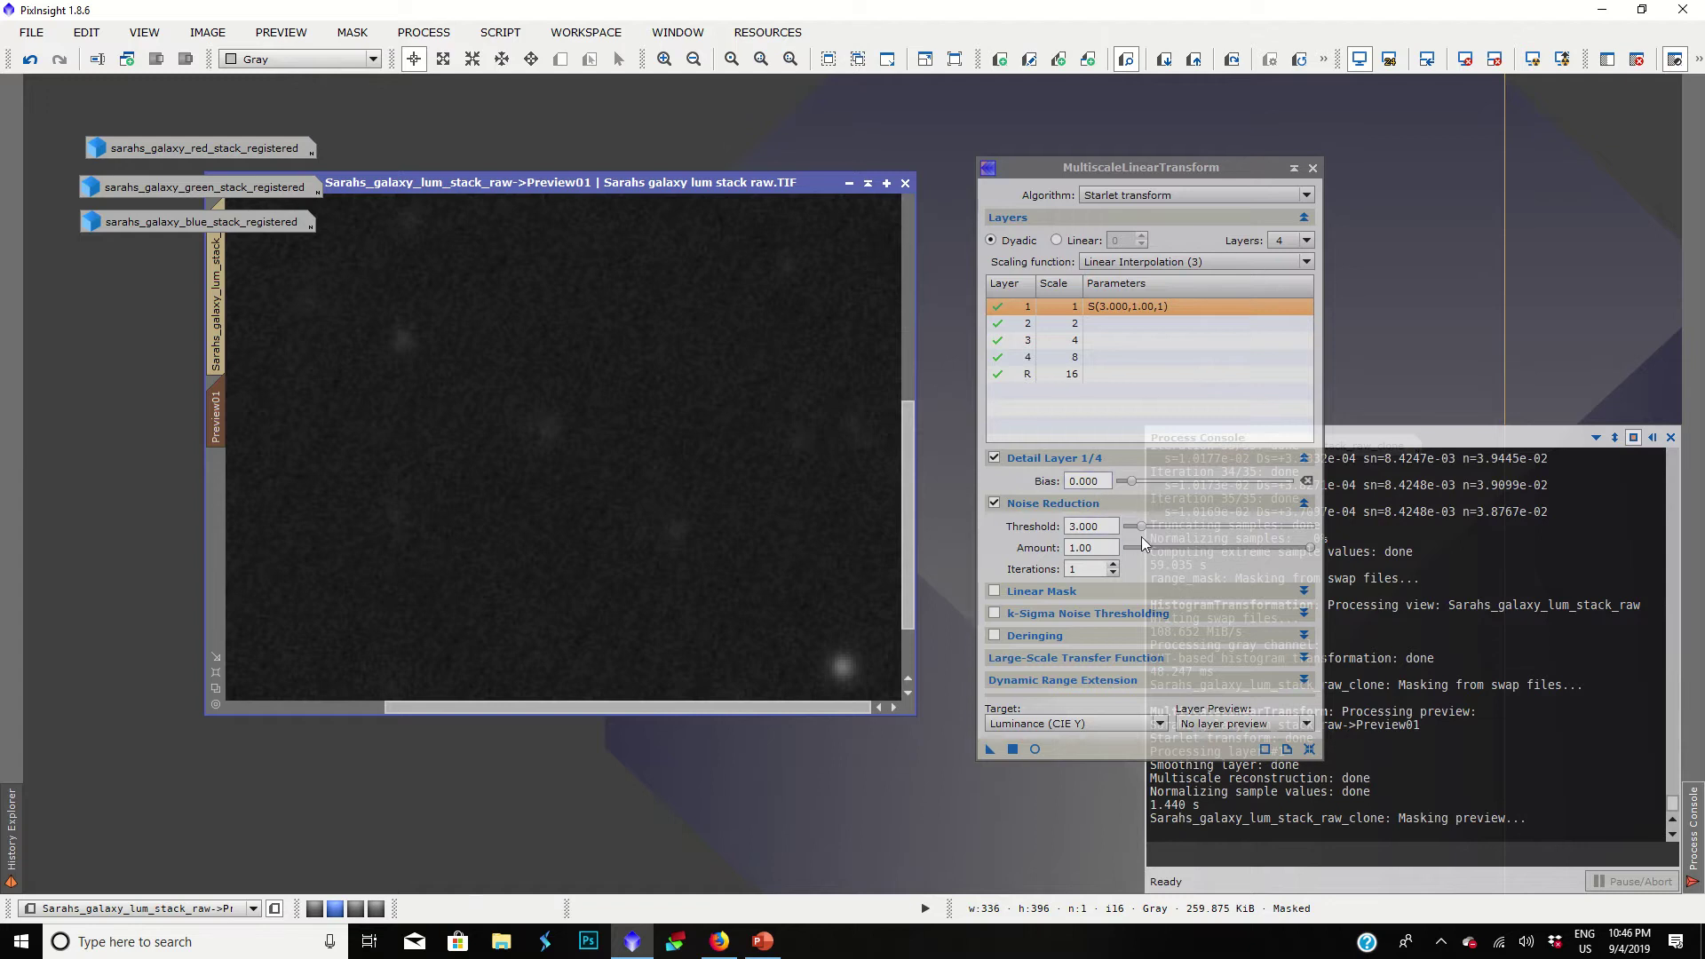
# Step: Set layer 1's noise reduction iterations to 3 and reapply the transform to the background preview
pyautogui.click(1113, 565)
pyautogui.click(1112, 565)
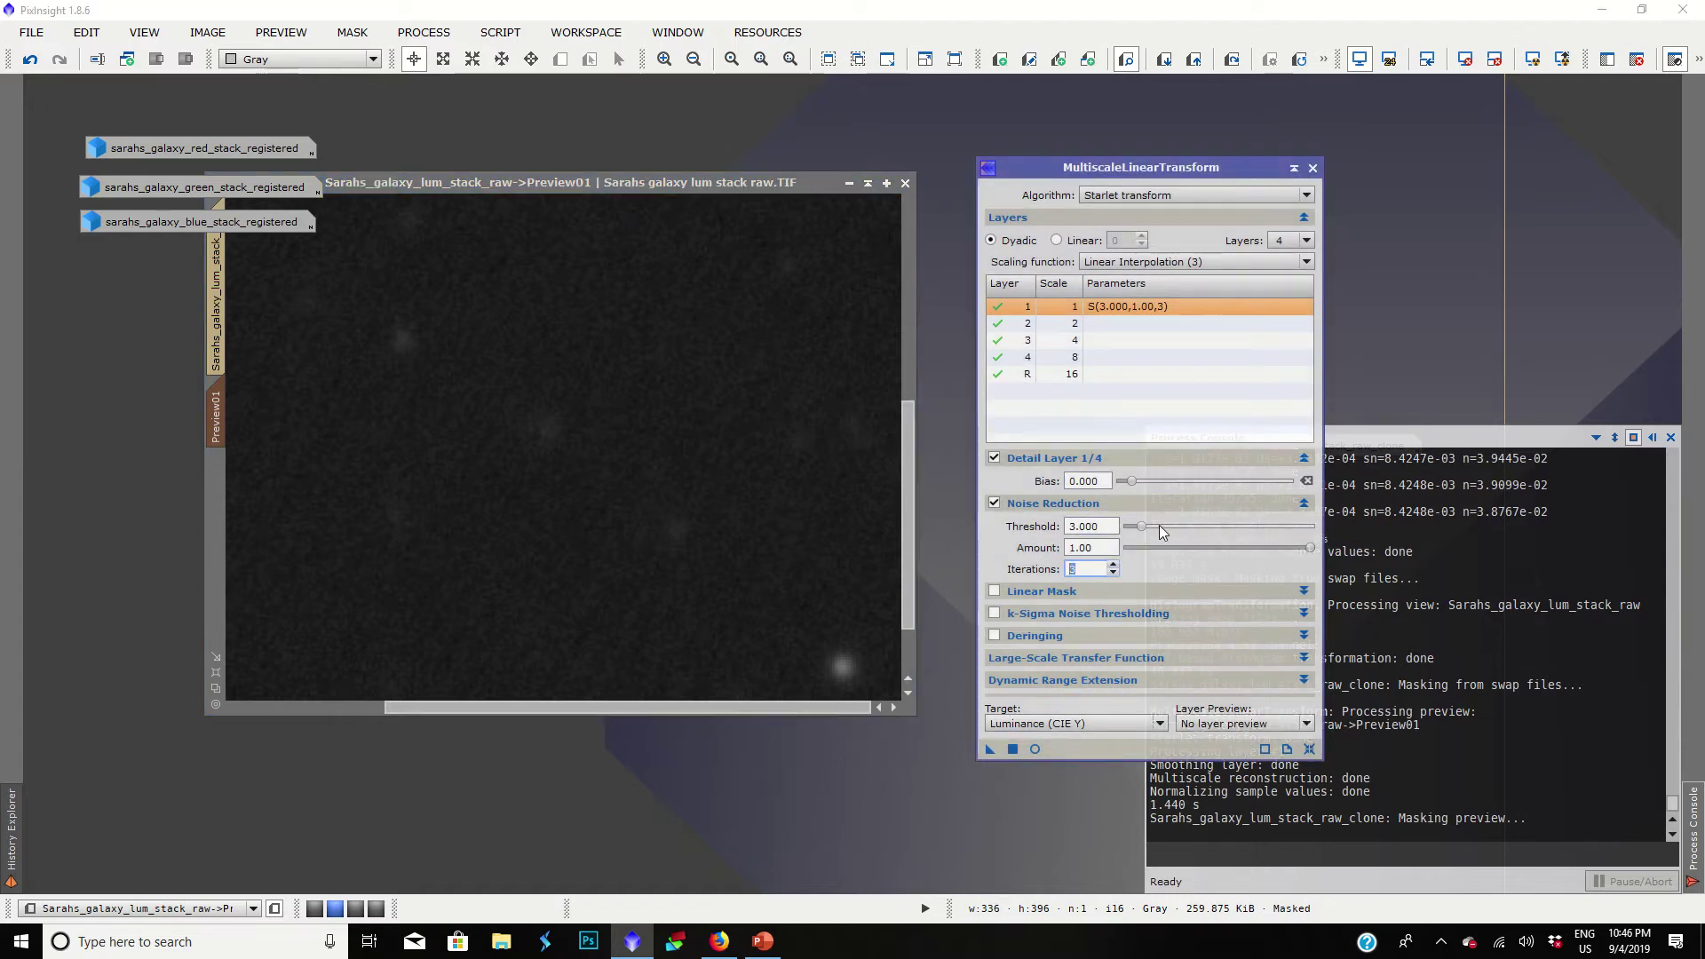
pyautogui.moveTo(950, 735); pyautogui.dragTo(721, 597)
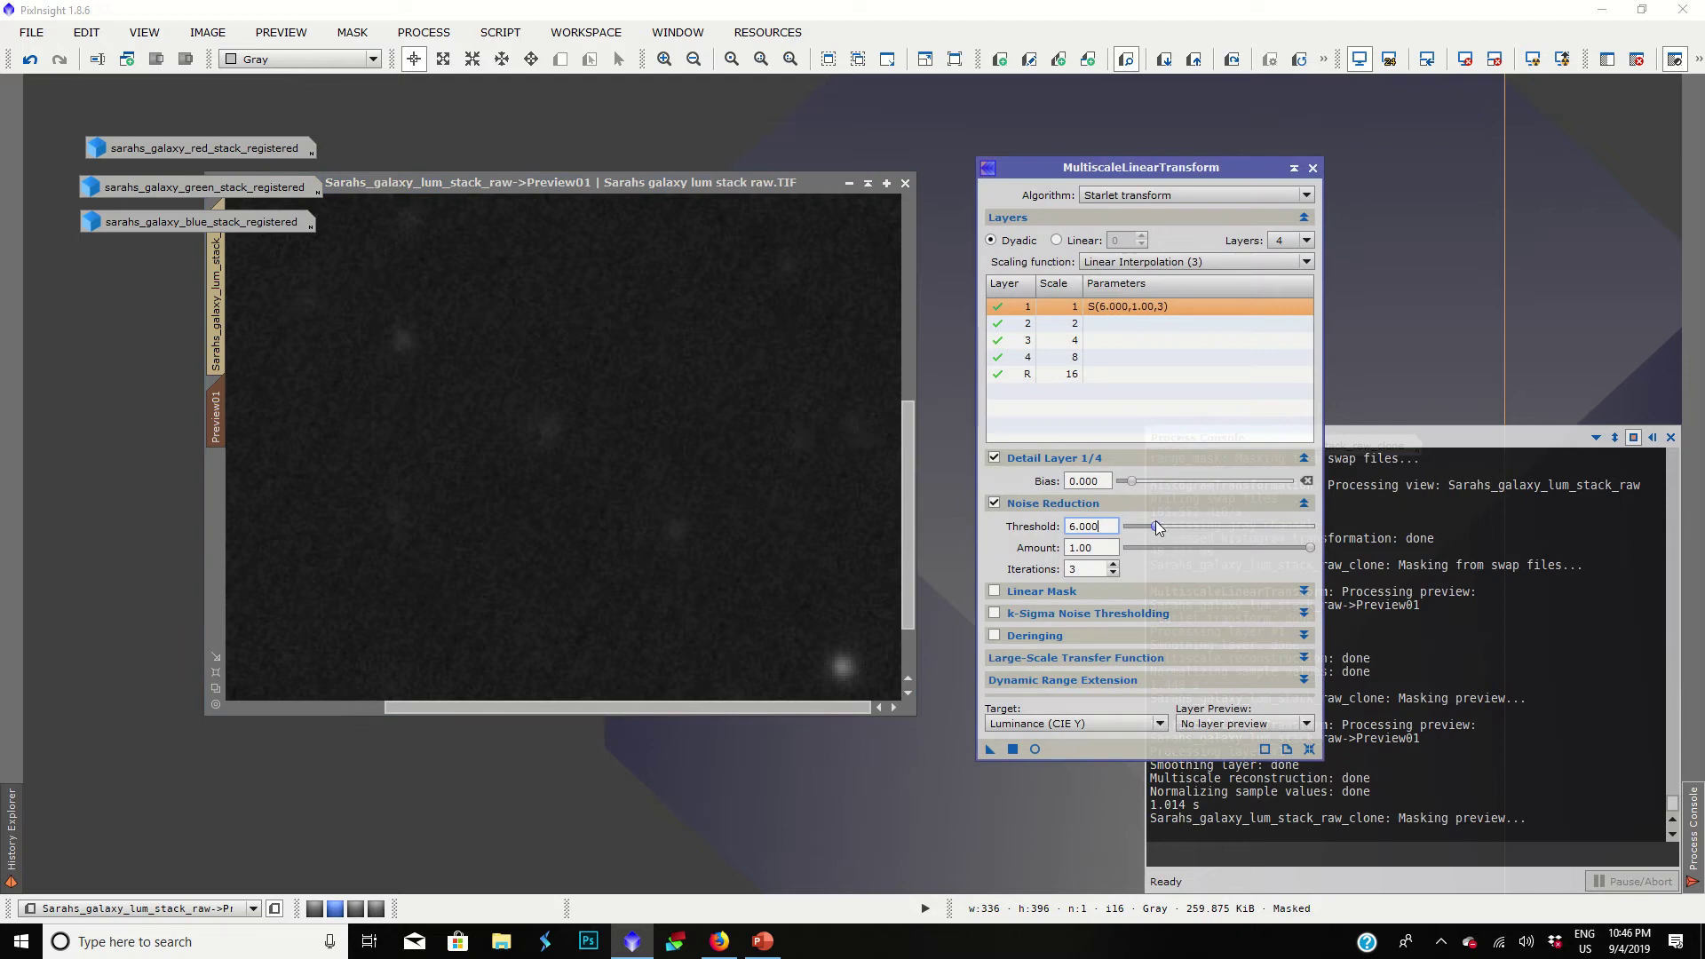
# Step: Set layer 1's noise reduction threshold to 6, apply the transform to the preview, and compare the background before and after
pyautogui.moveTo(1155, 524)
pyautogui.mouseDown()
pyautogui.moveTo(1176, 522)
pyautogui.moveTo(1157, 542)
pyautogui.mouseUp()
pyautogui.moveTo(985, 748); pyautogui.dragTo(684, 557)
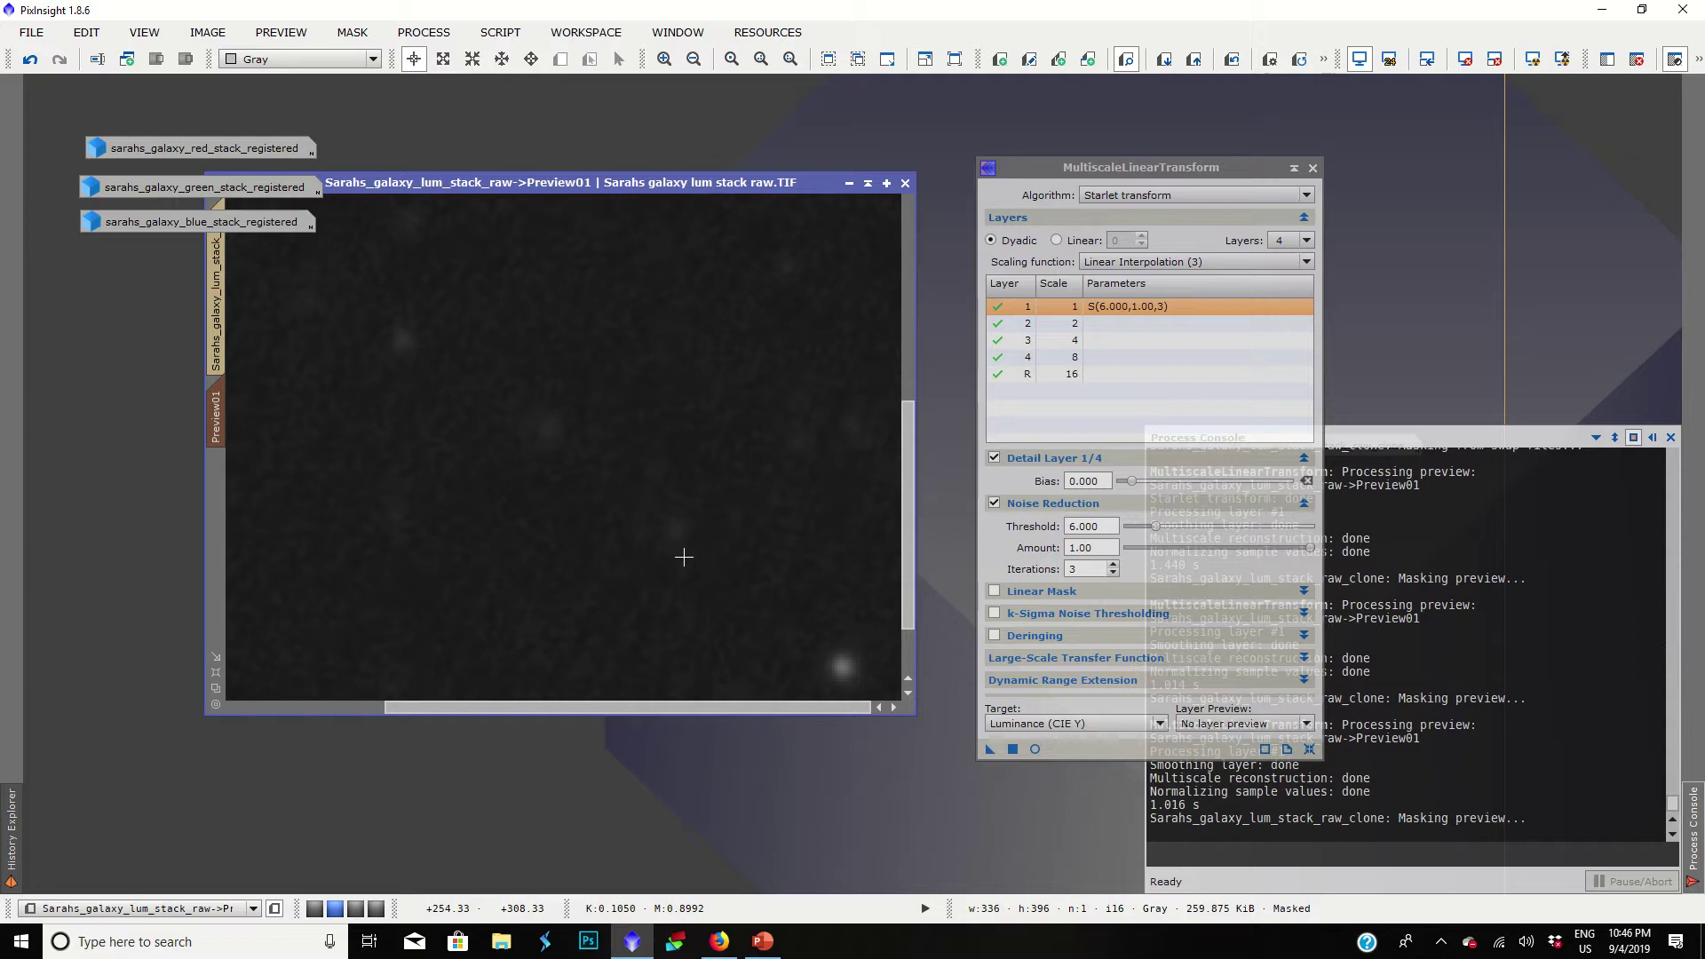
pyautogui.scroll(-3, 684, 557)
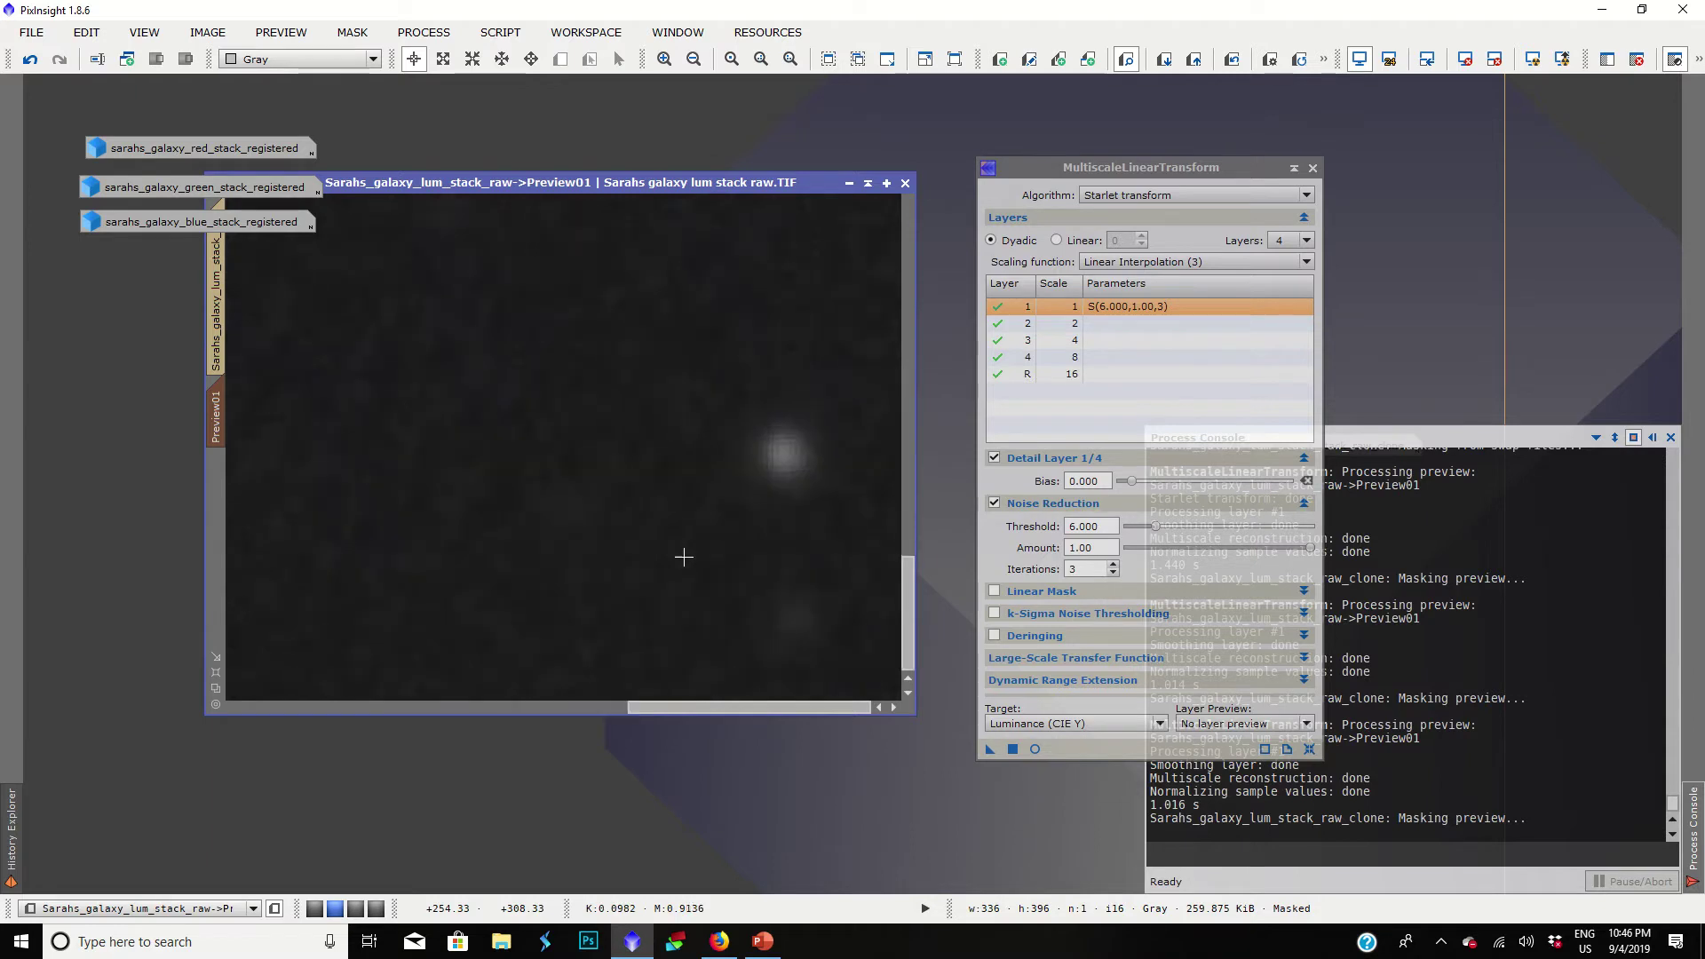
pyautogui.hotkey('ctrl', 'z')
pyautogui.hotkey('ctrl', 'y')
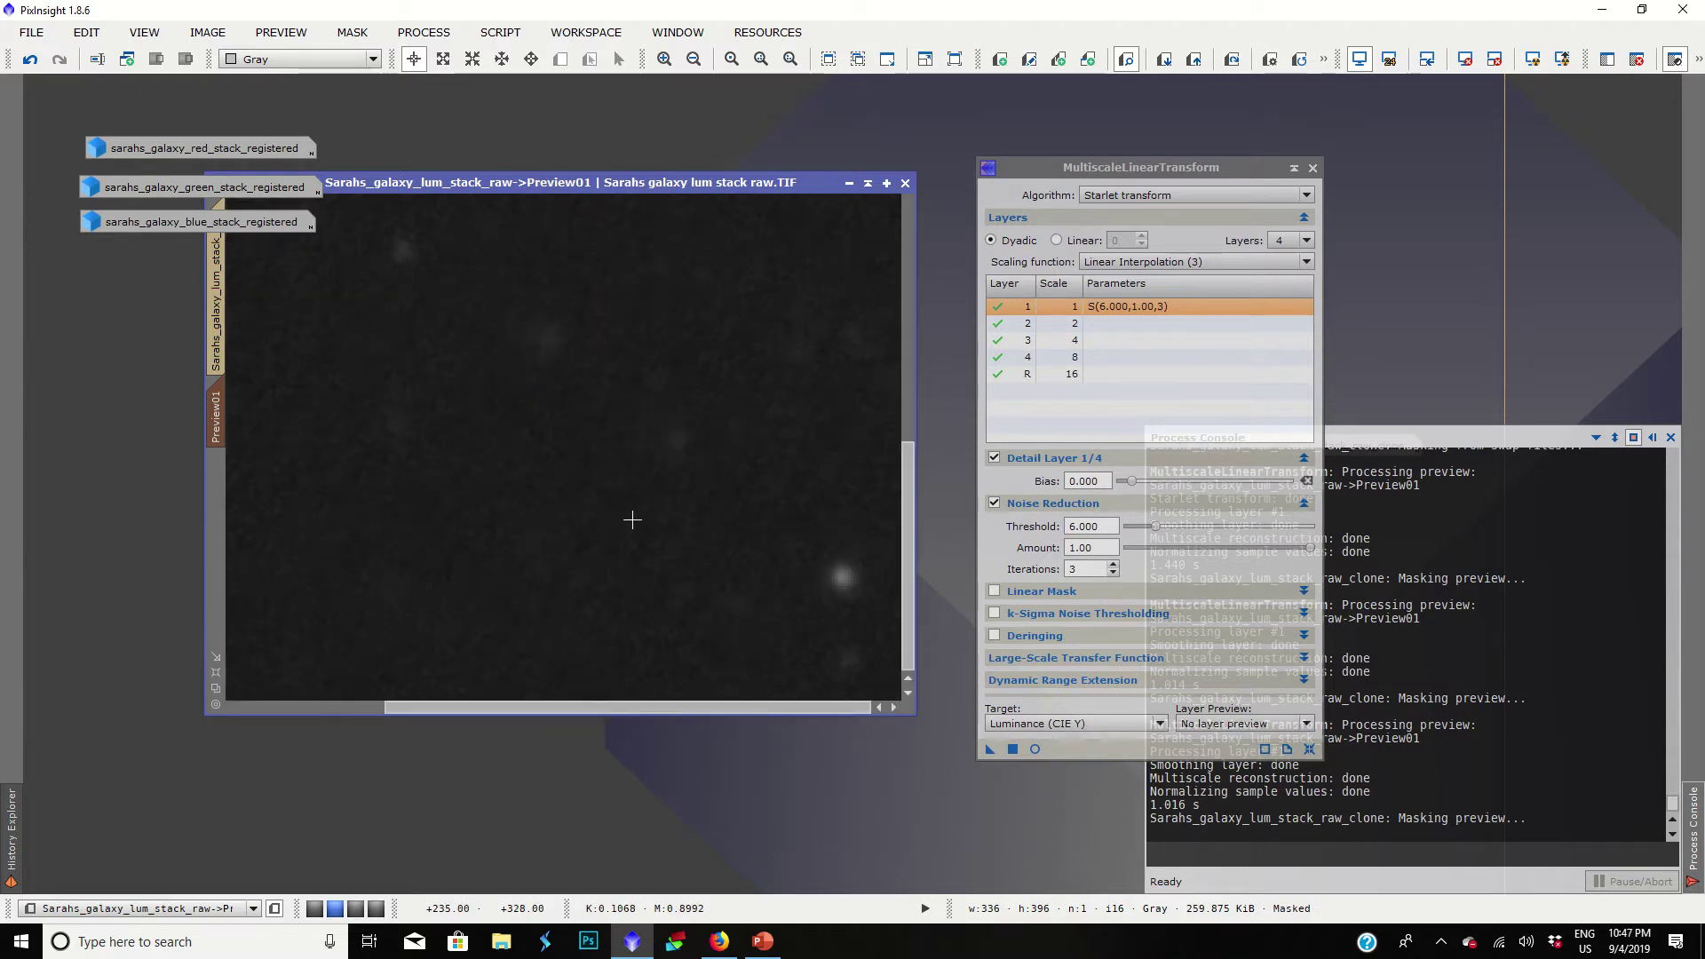
pyautogui.scroll(-2, 633, 520)
pyautogui.scroll(-2, 632, 520)
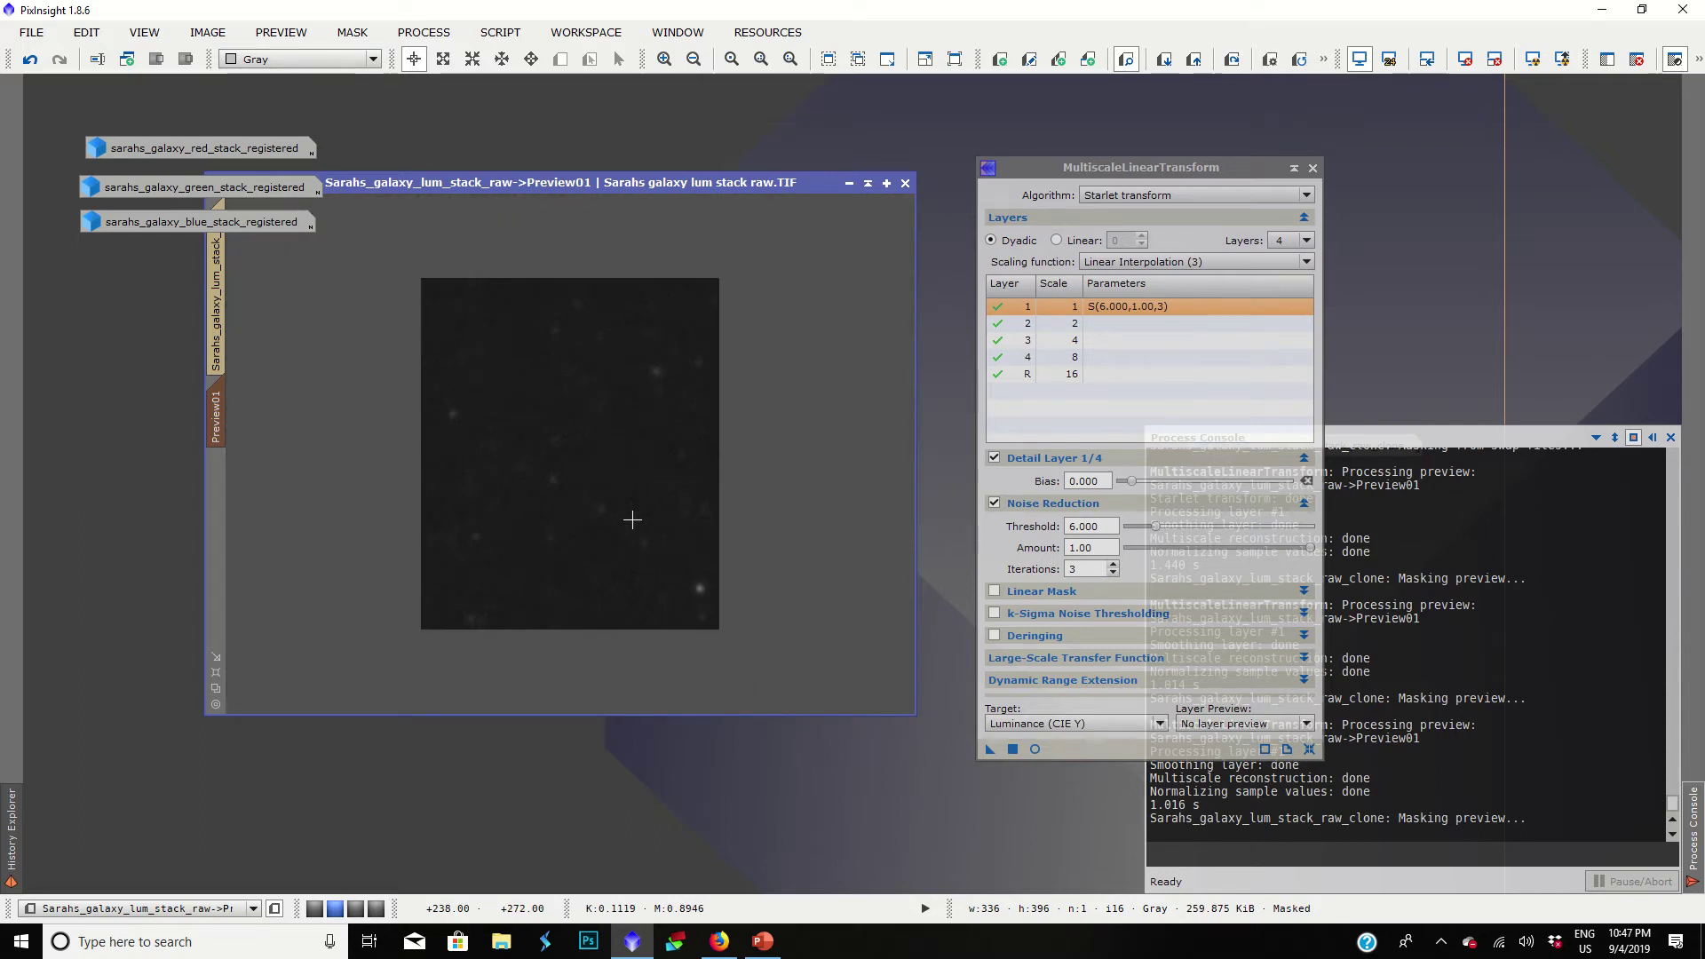
pyautogui.scroll(2, 632, 519)
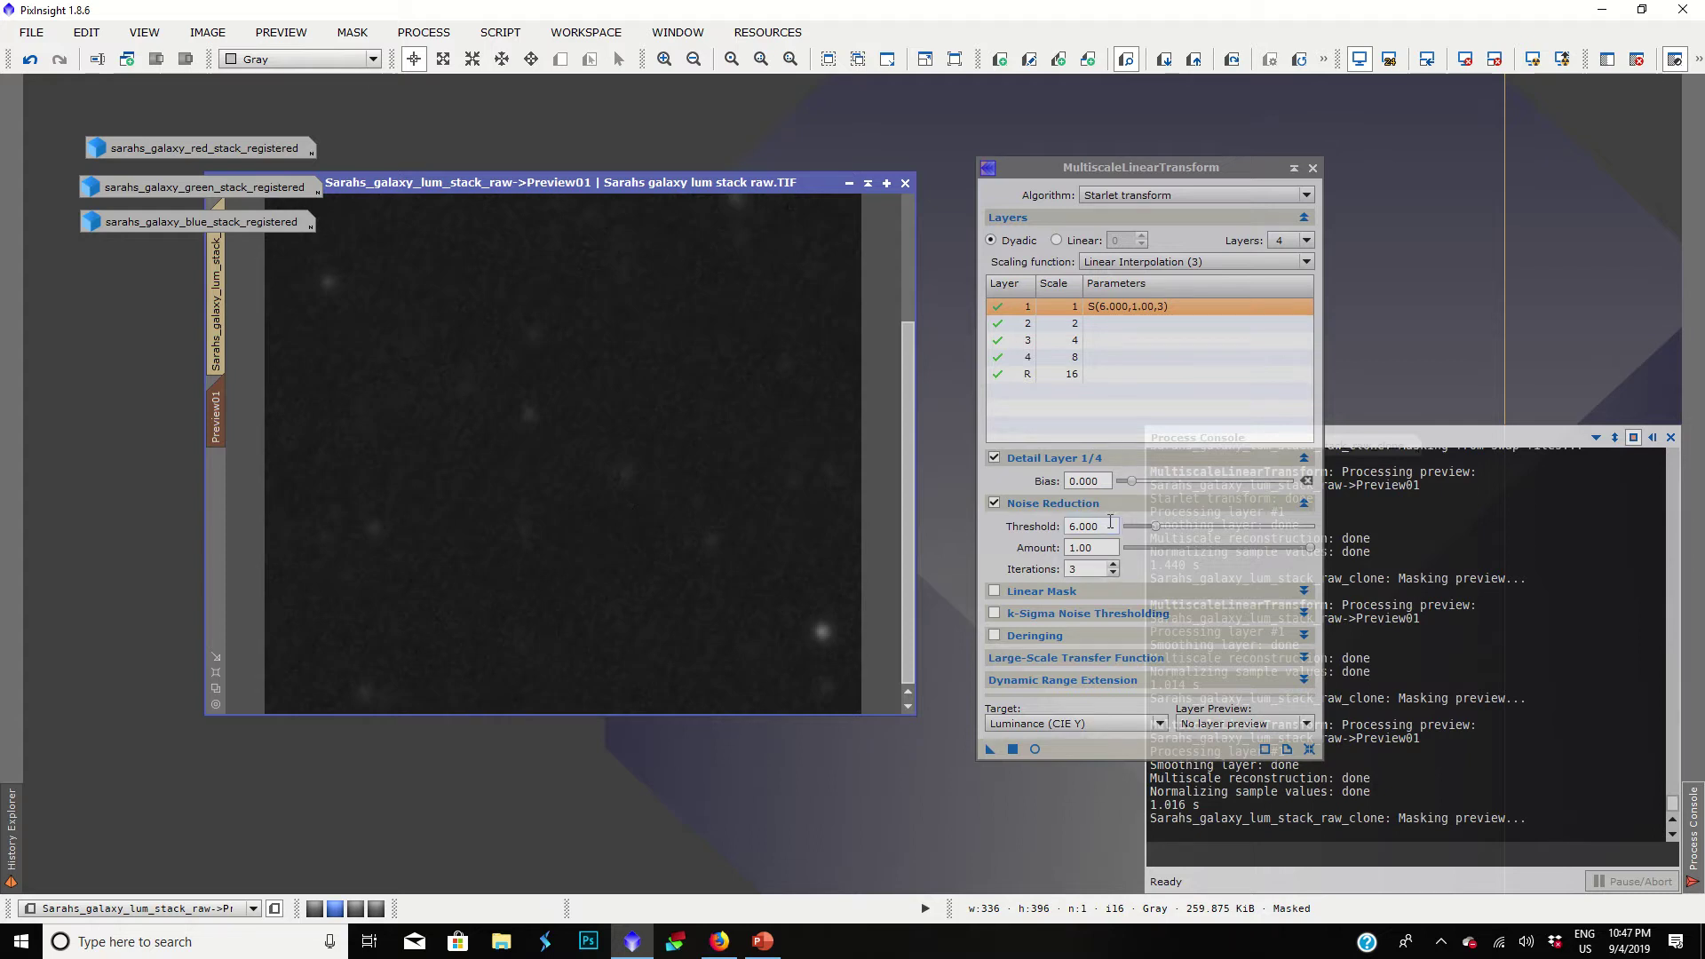
# Step: Set layer 1's noise reduction threshold to 3.0 and its iterations to 2
pyautogui.click(1110, 525)
pyautogui.write('6')
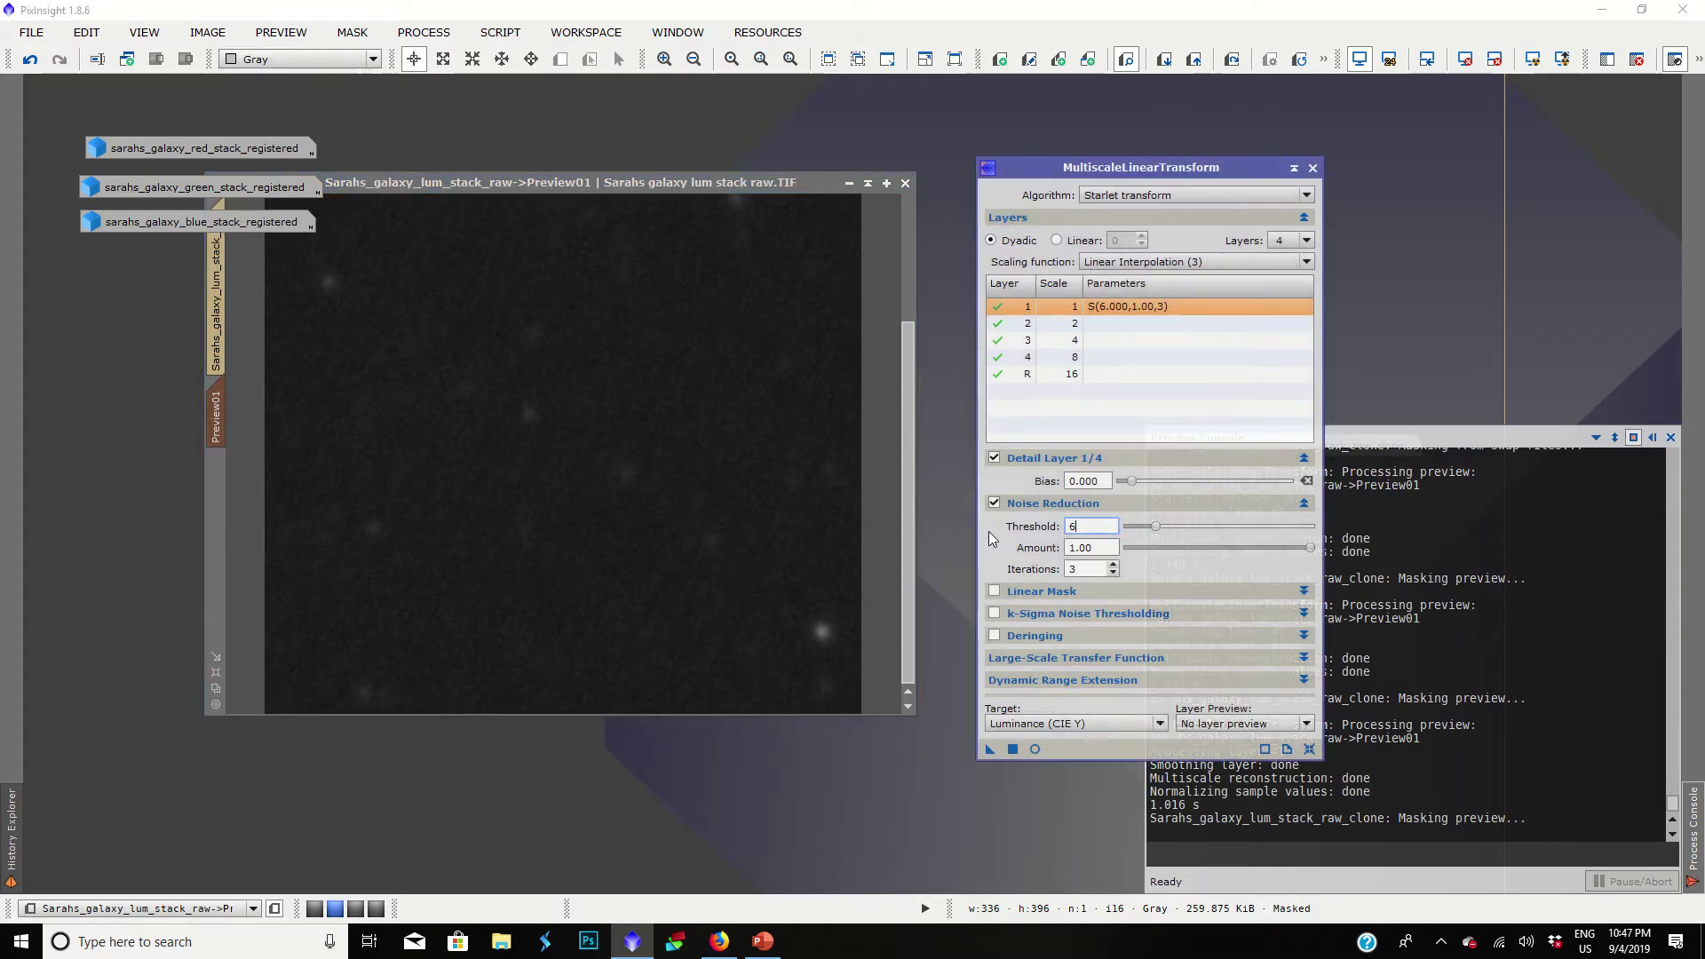
pyautogui.press('BackSpace')
pyautogui.write('3.0')
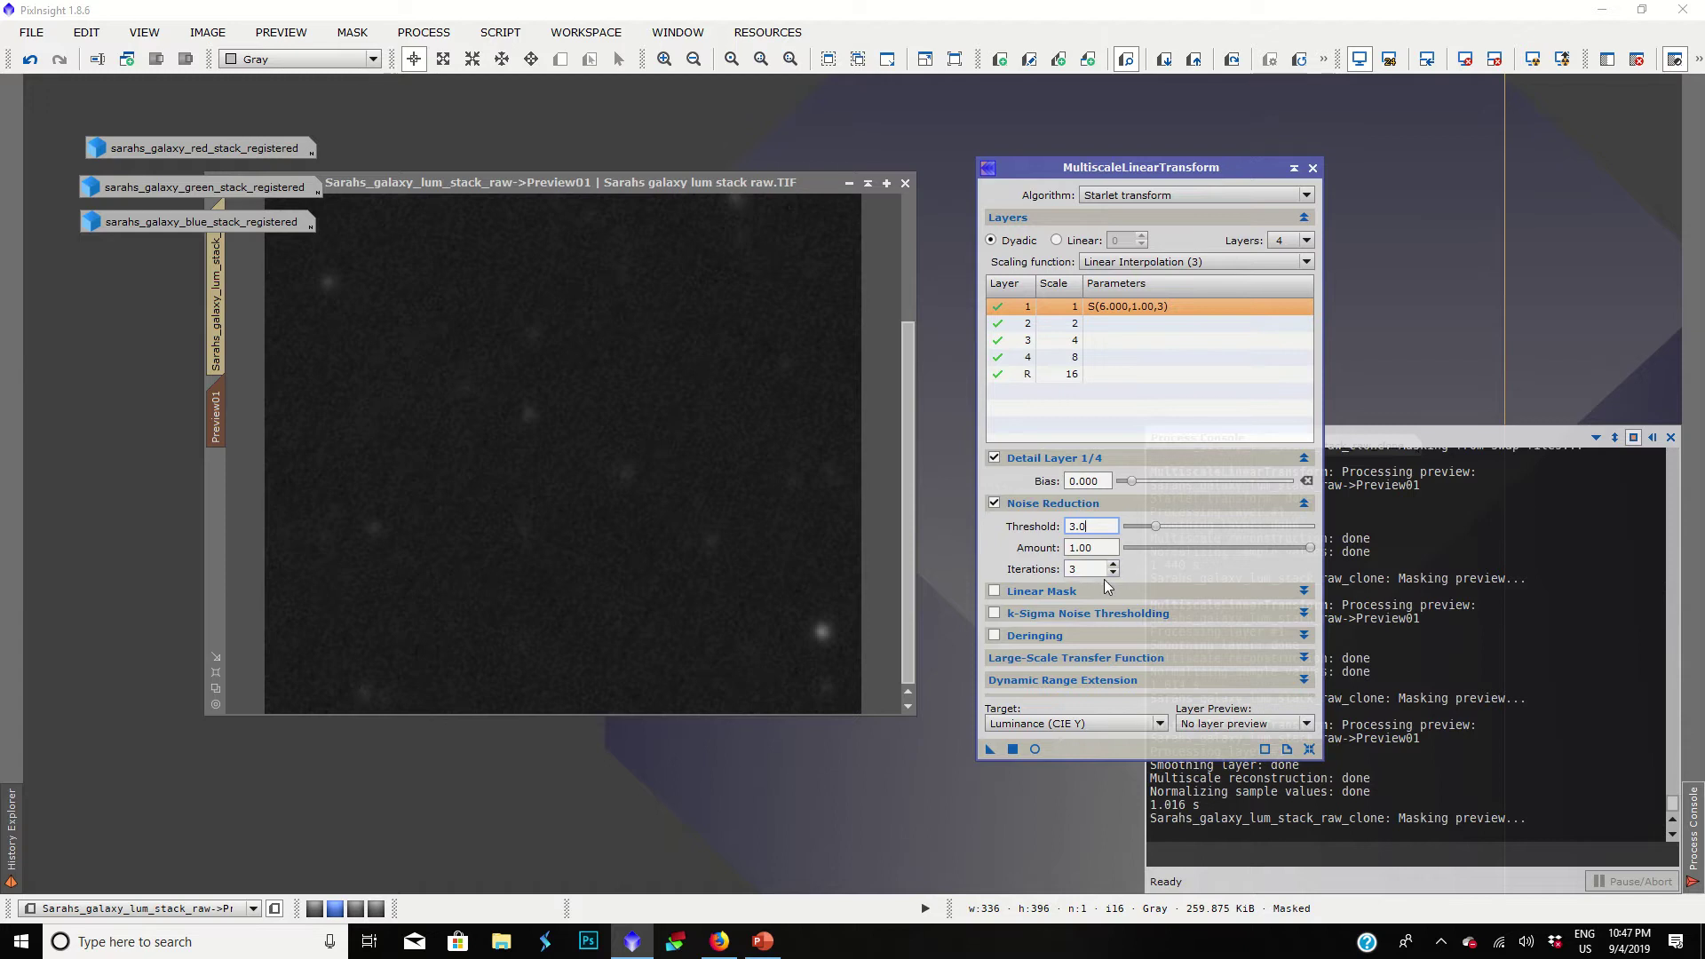
pyautogui.click(1070, 569)
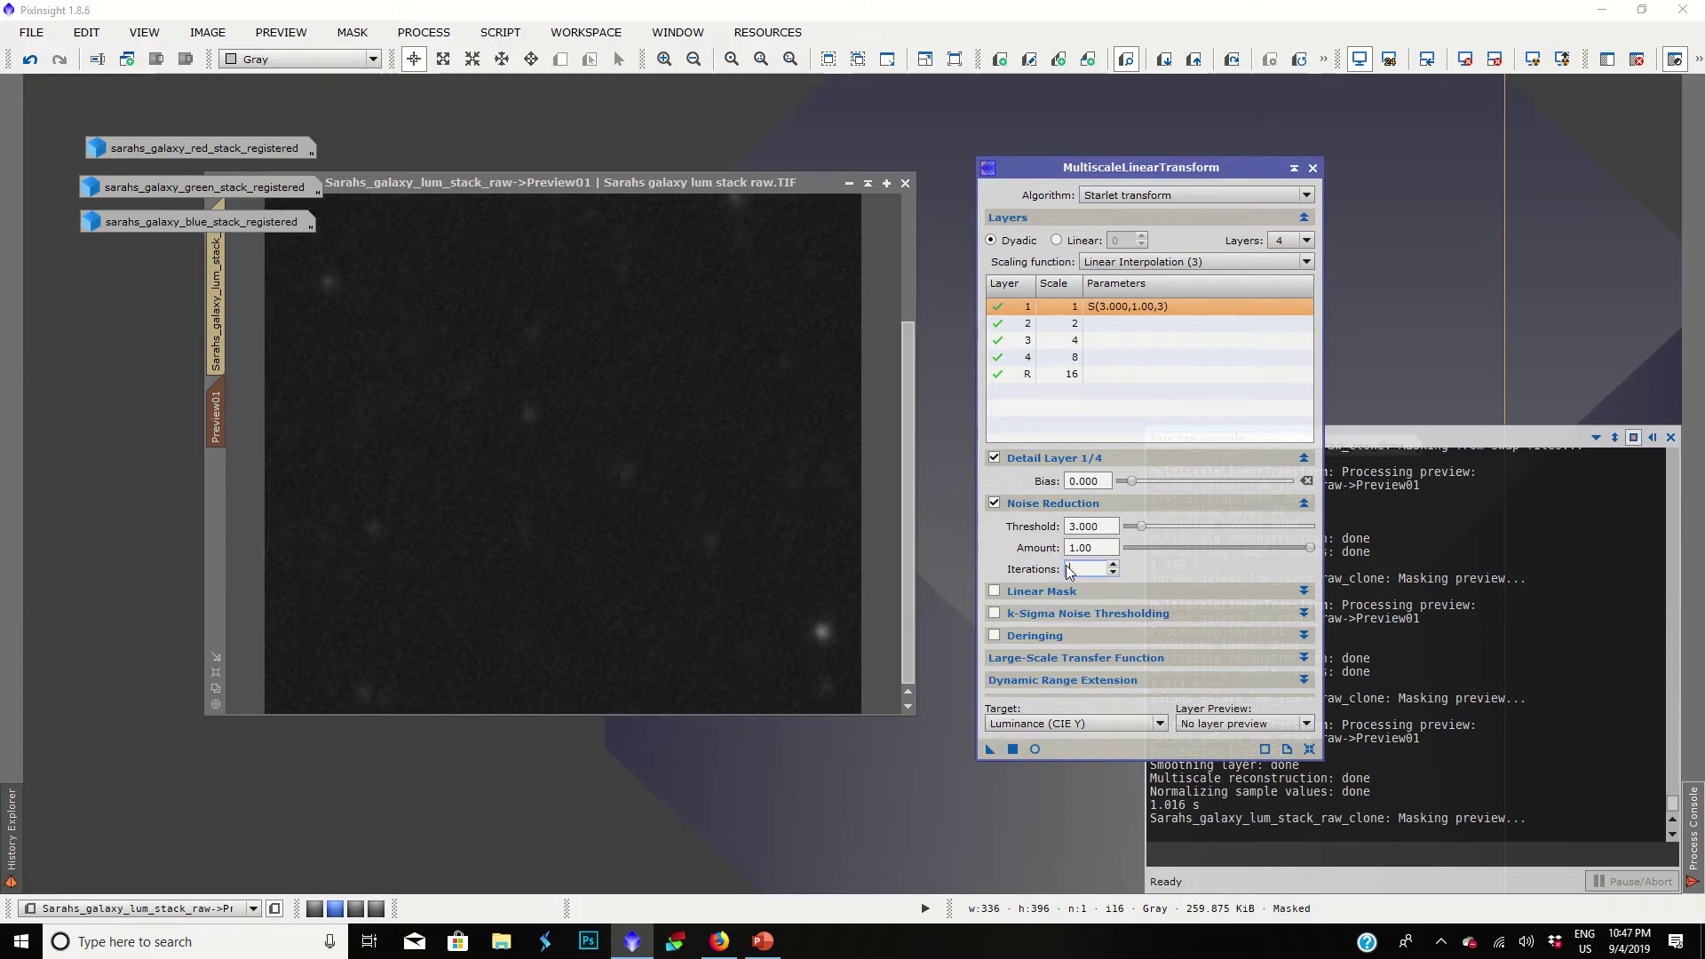
pyautogui.write('2')
pyautogui.press('Return')
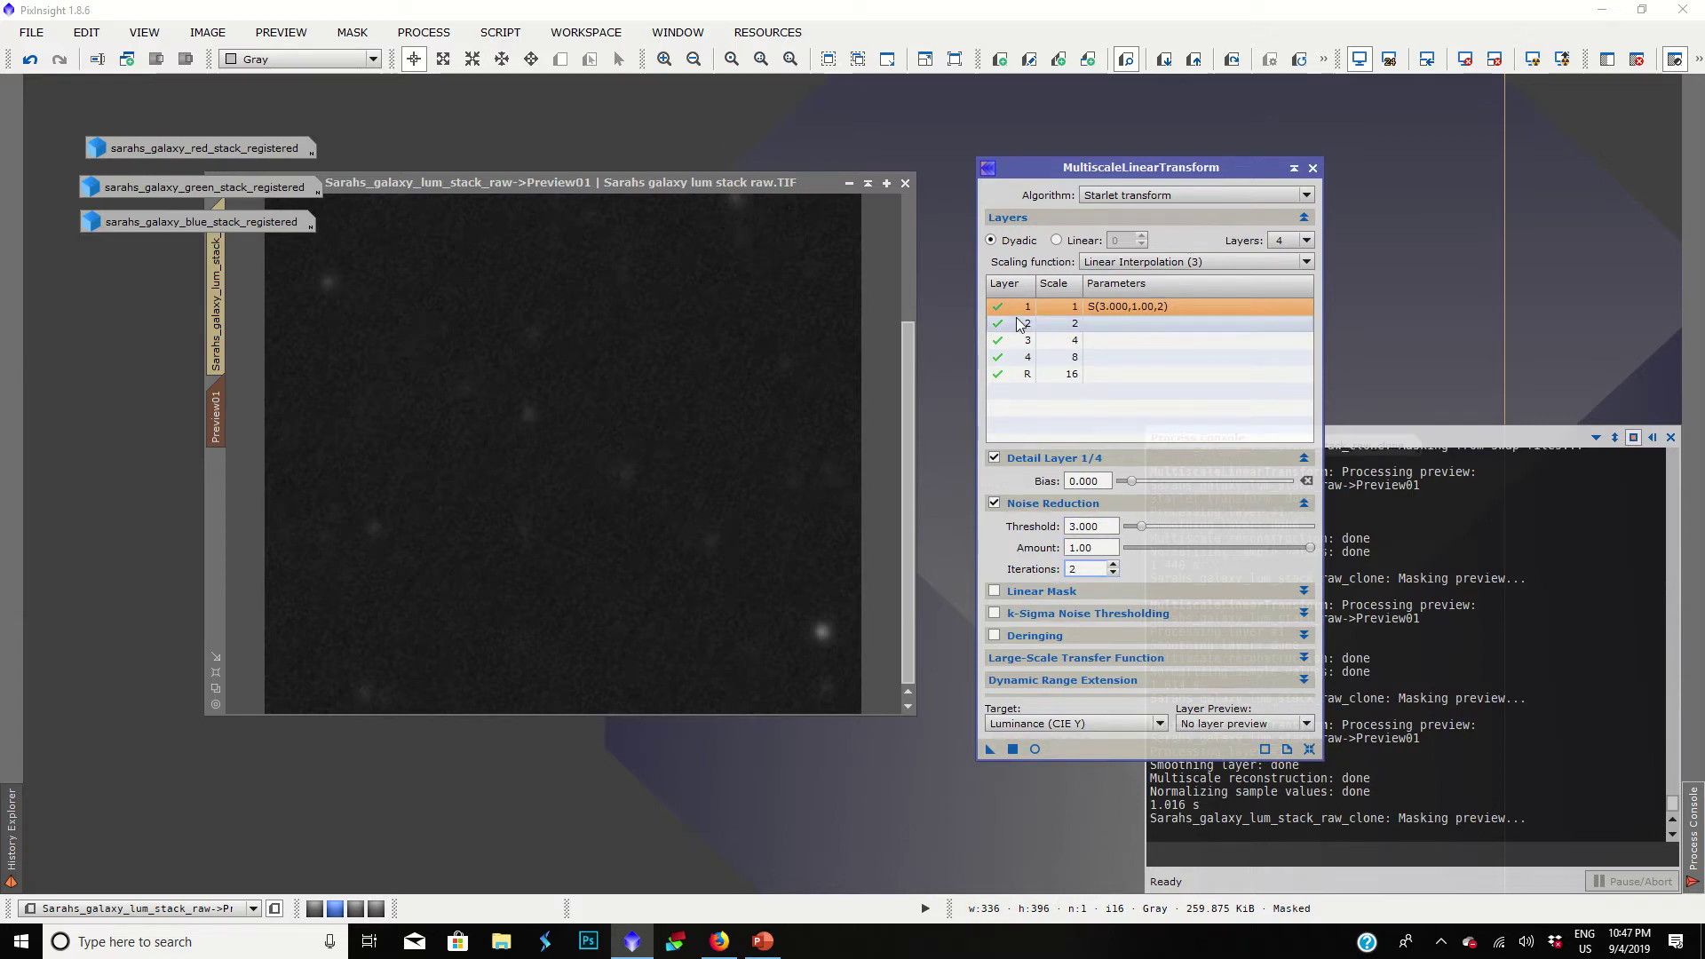
# Step: Enable noise reduction on layer 2 with threshold 3, amount 1 and one iteration, and test the transform on the background preview
pyautogui.click(1018, 324)
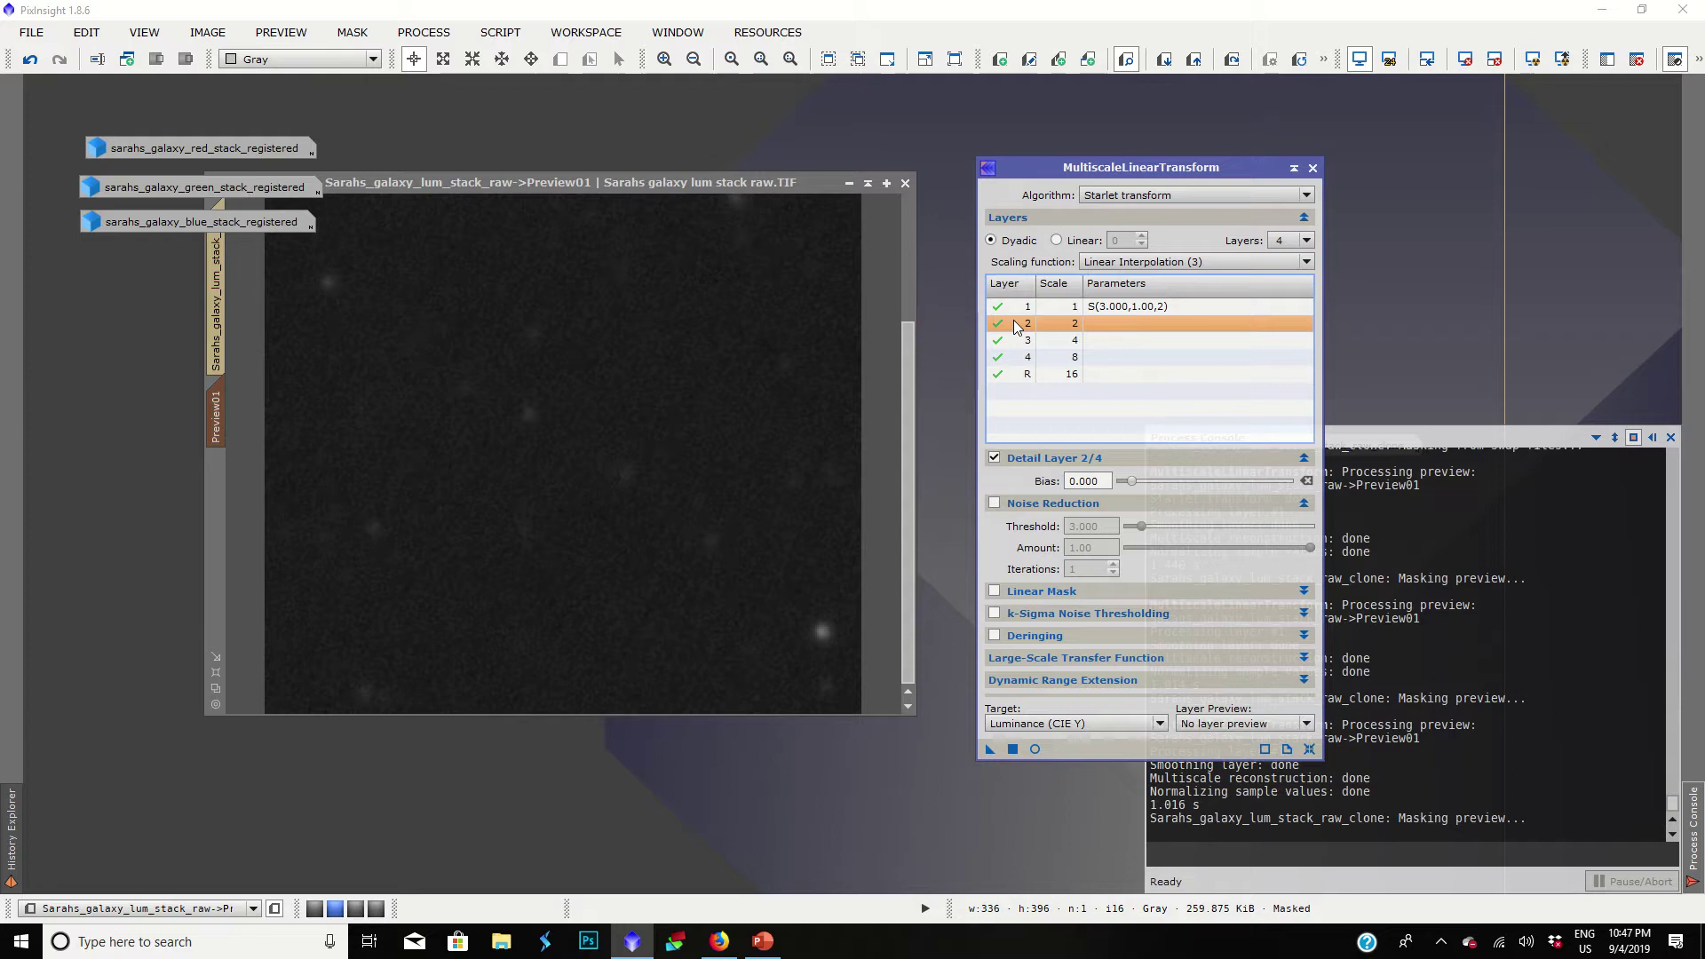
pyautogui.click(998, 506)
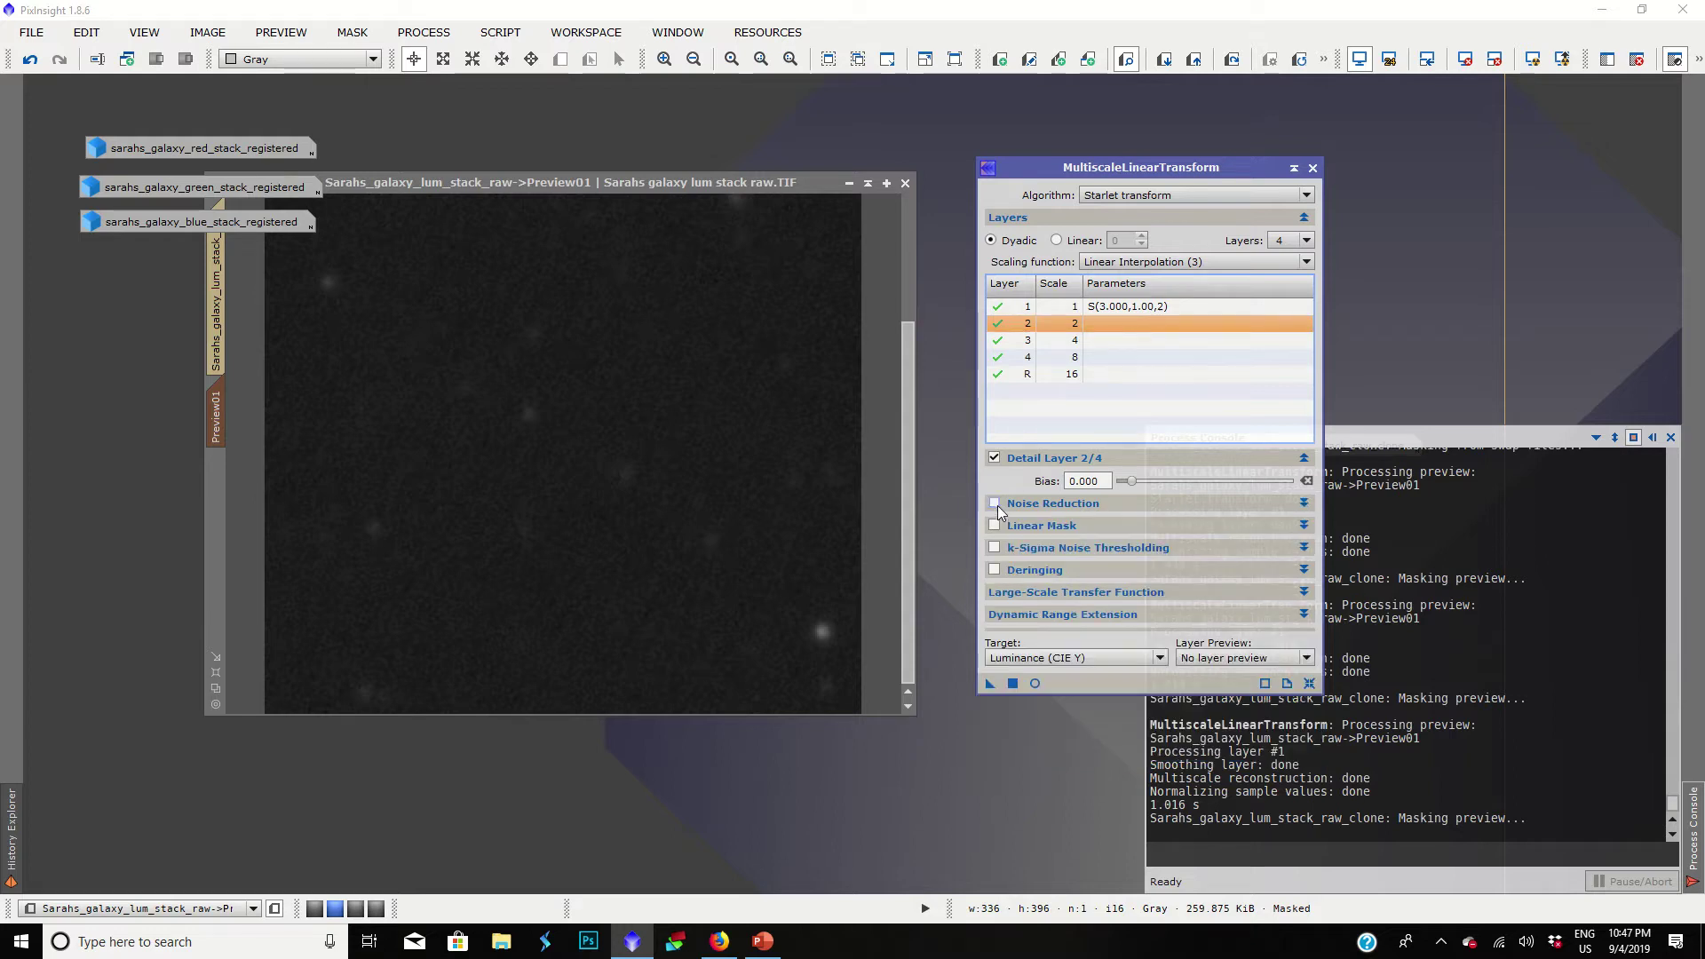
pyautogui.click(998, 504)
pyautogui.click(1093, 502)
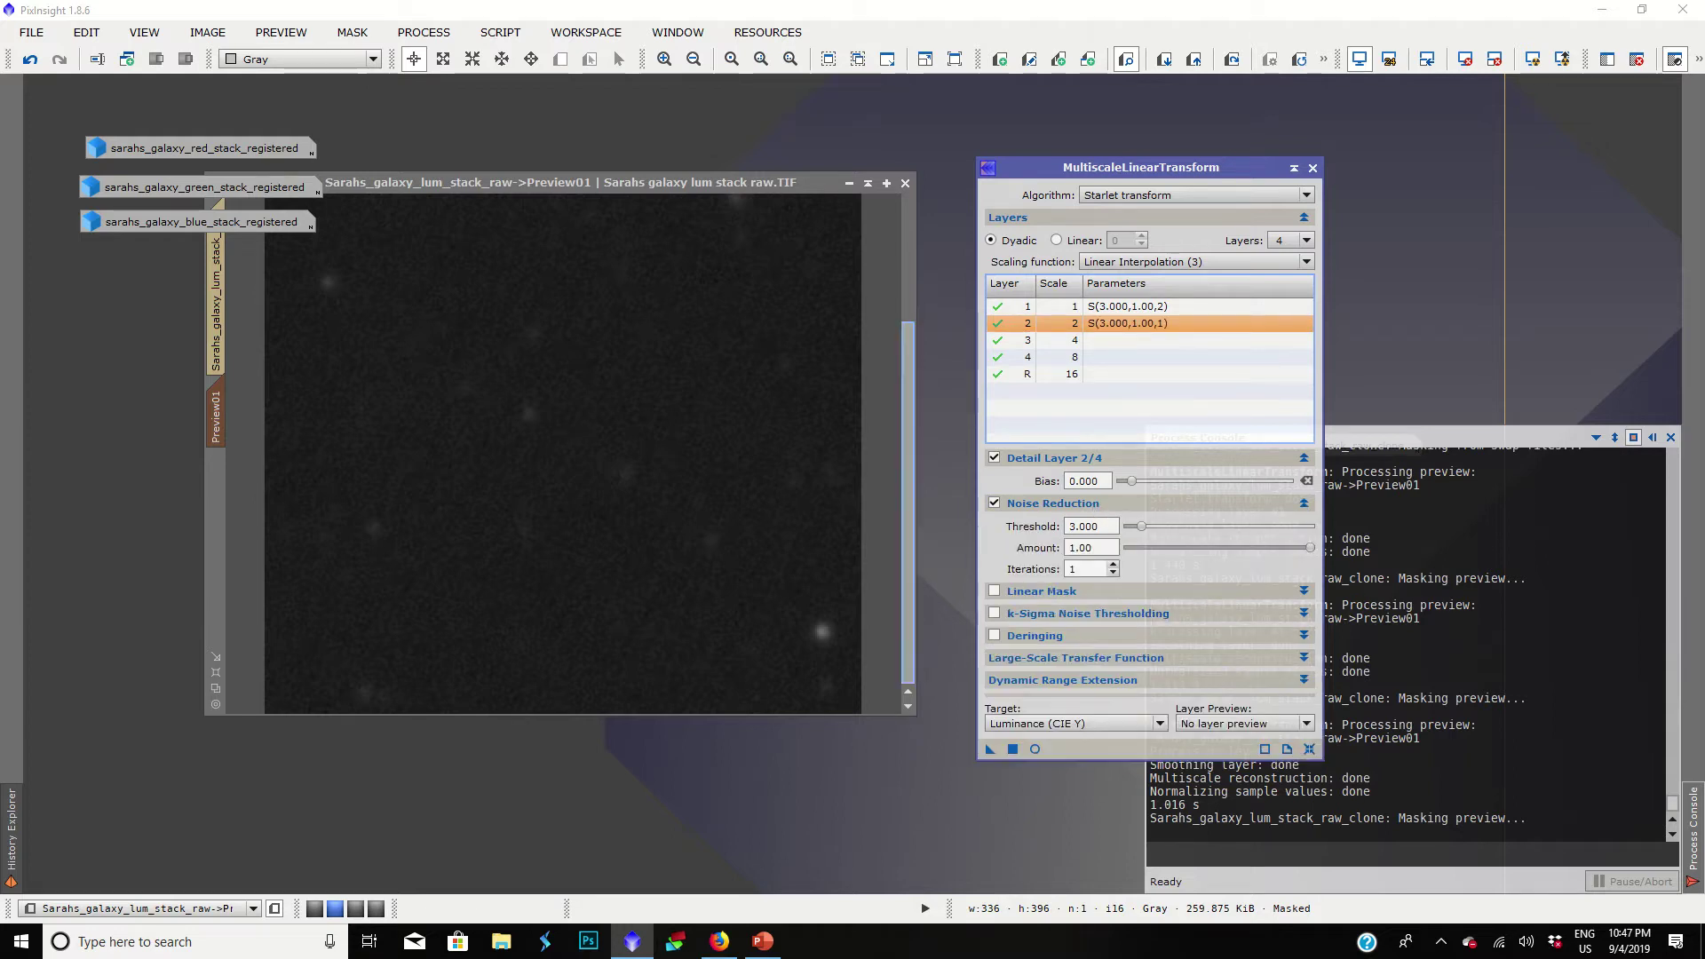
pyautogui.moveTo(990, 748); pyautogui.dragTo(708, 569)
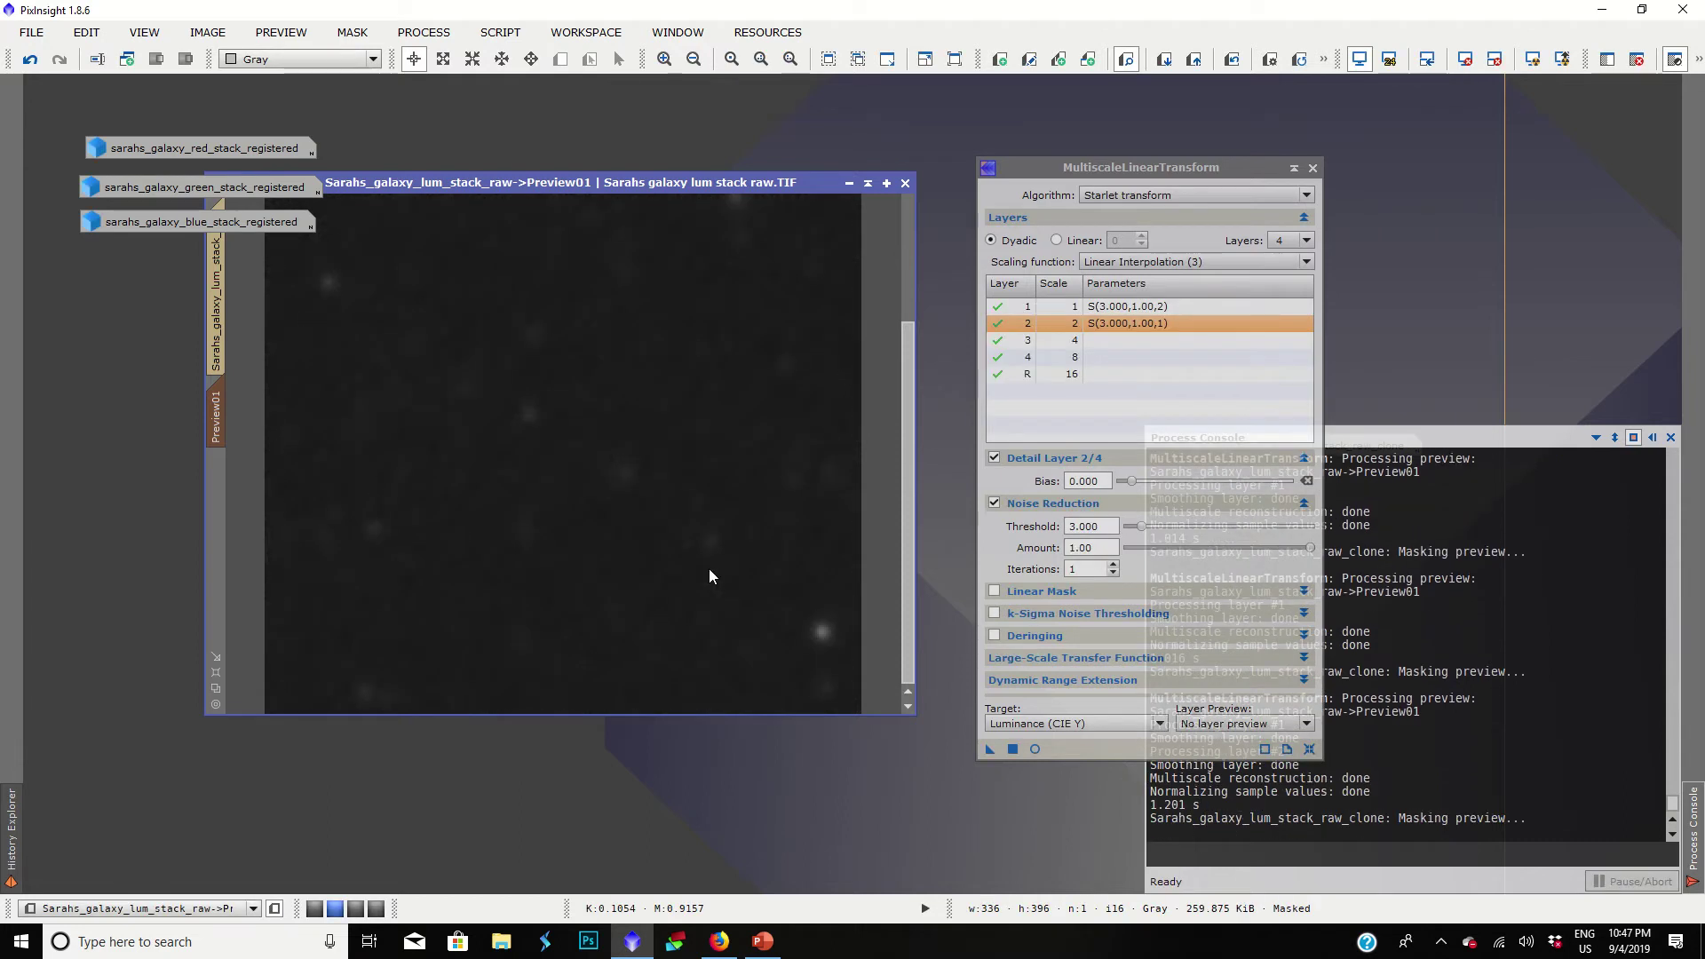
pyautogui.scroll(-1, 708, 576)
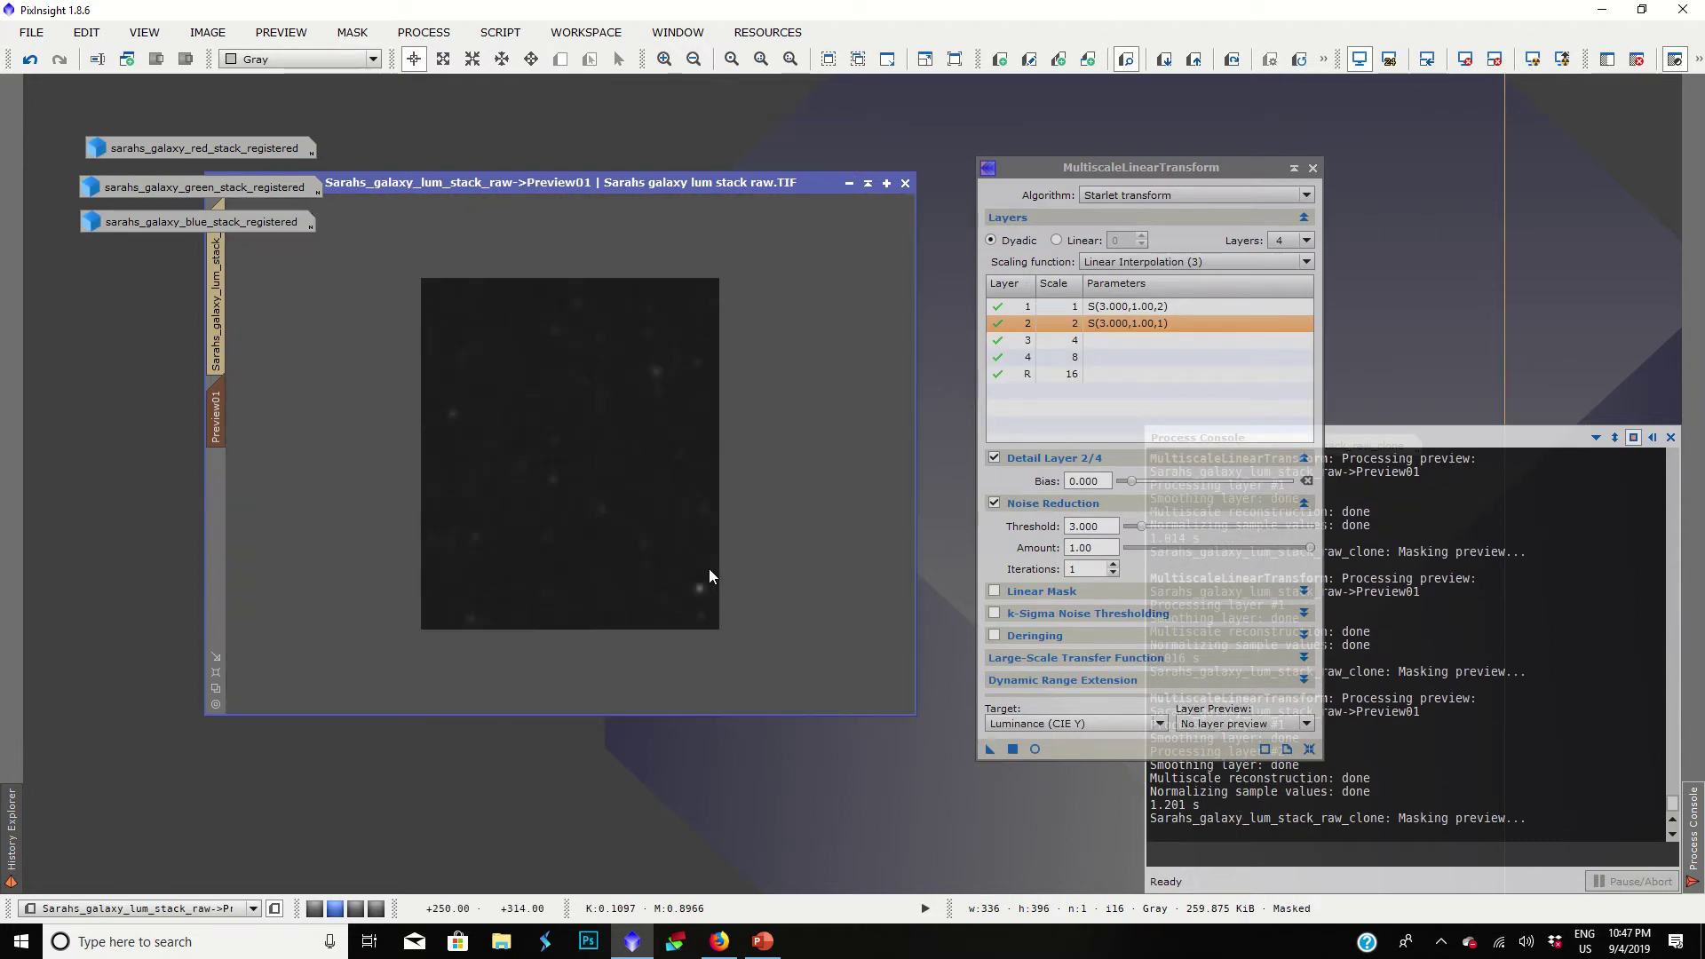
pyautogui.scroll(2, 574, 439)
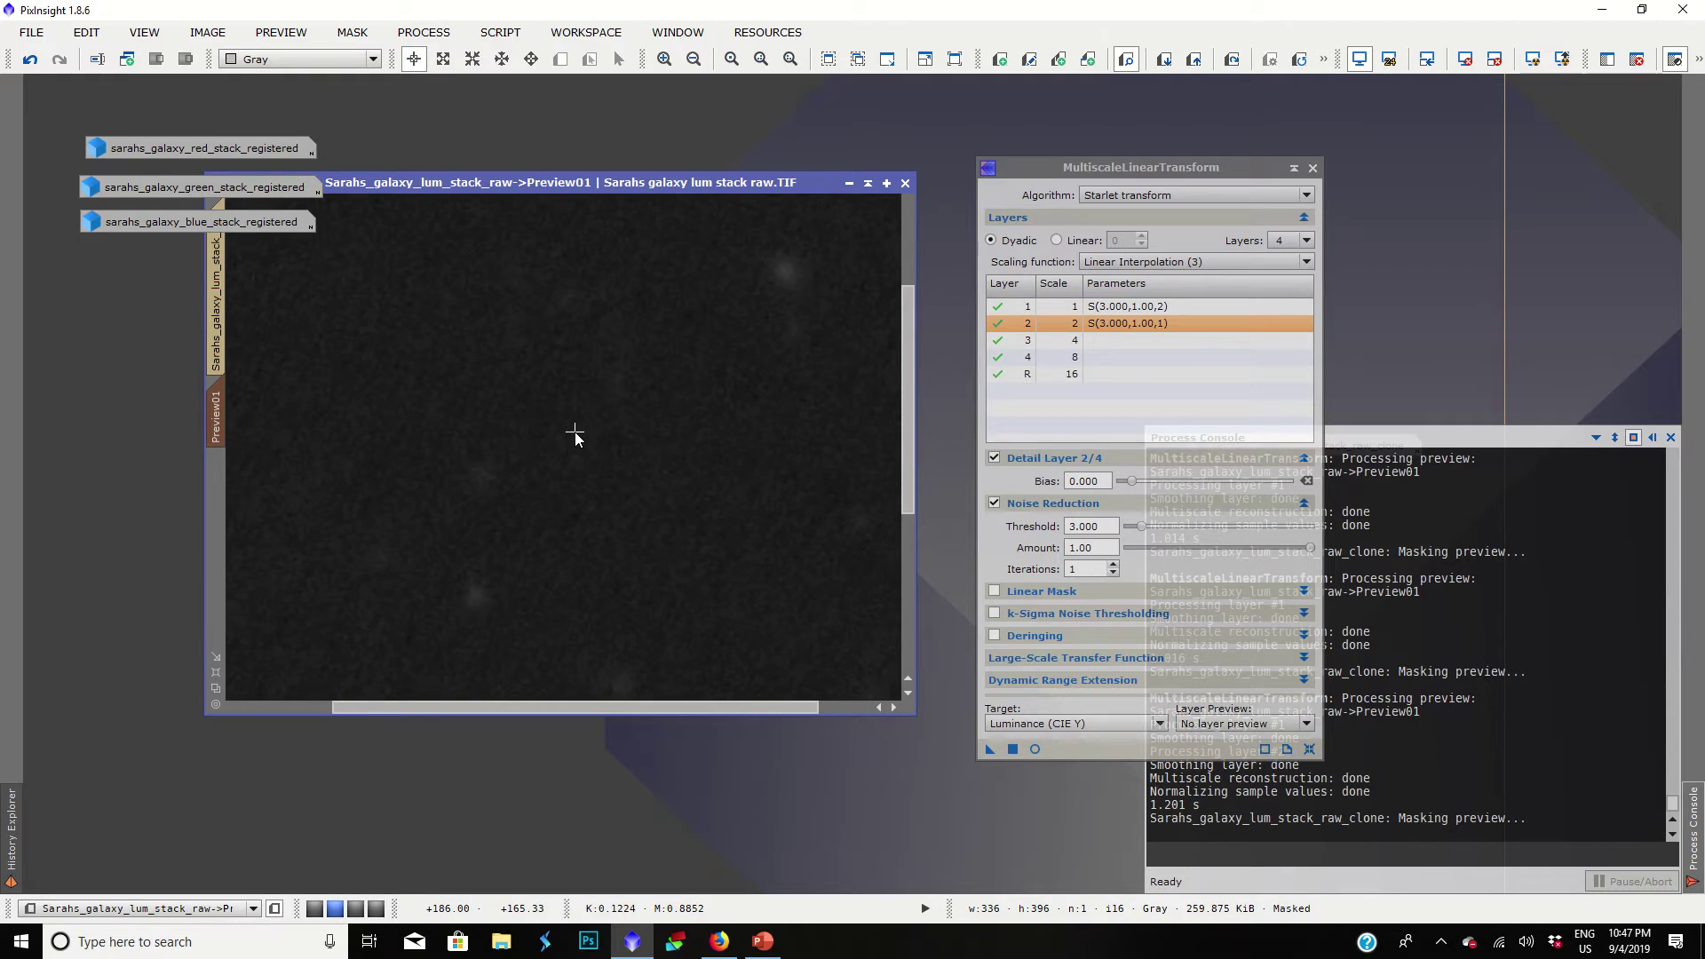
# Step: Apply the two-layer noise reduction to the full luminance image and inspect its background around the galaxy
pyautogui.click(217, 301)
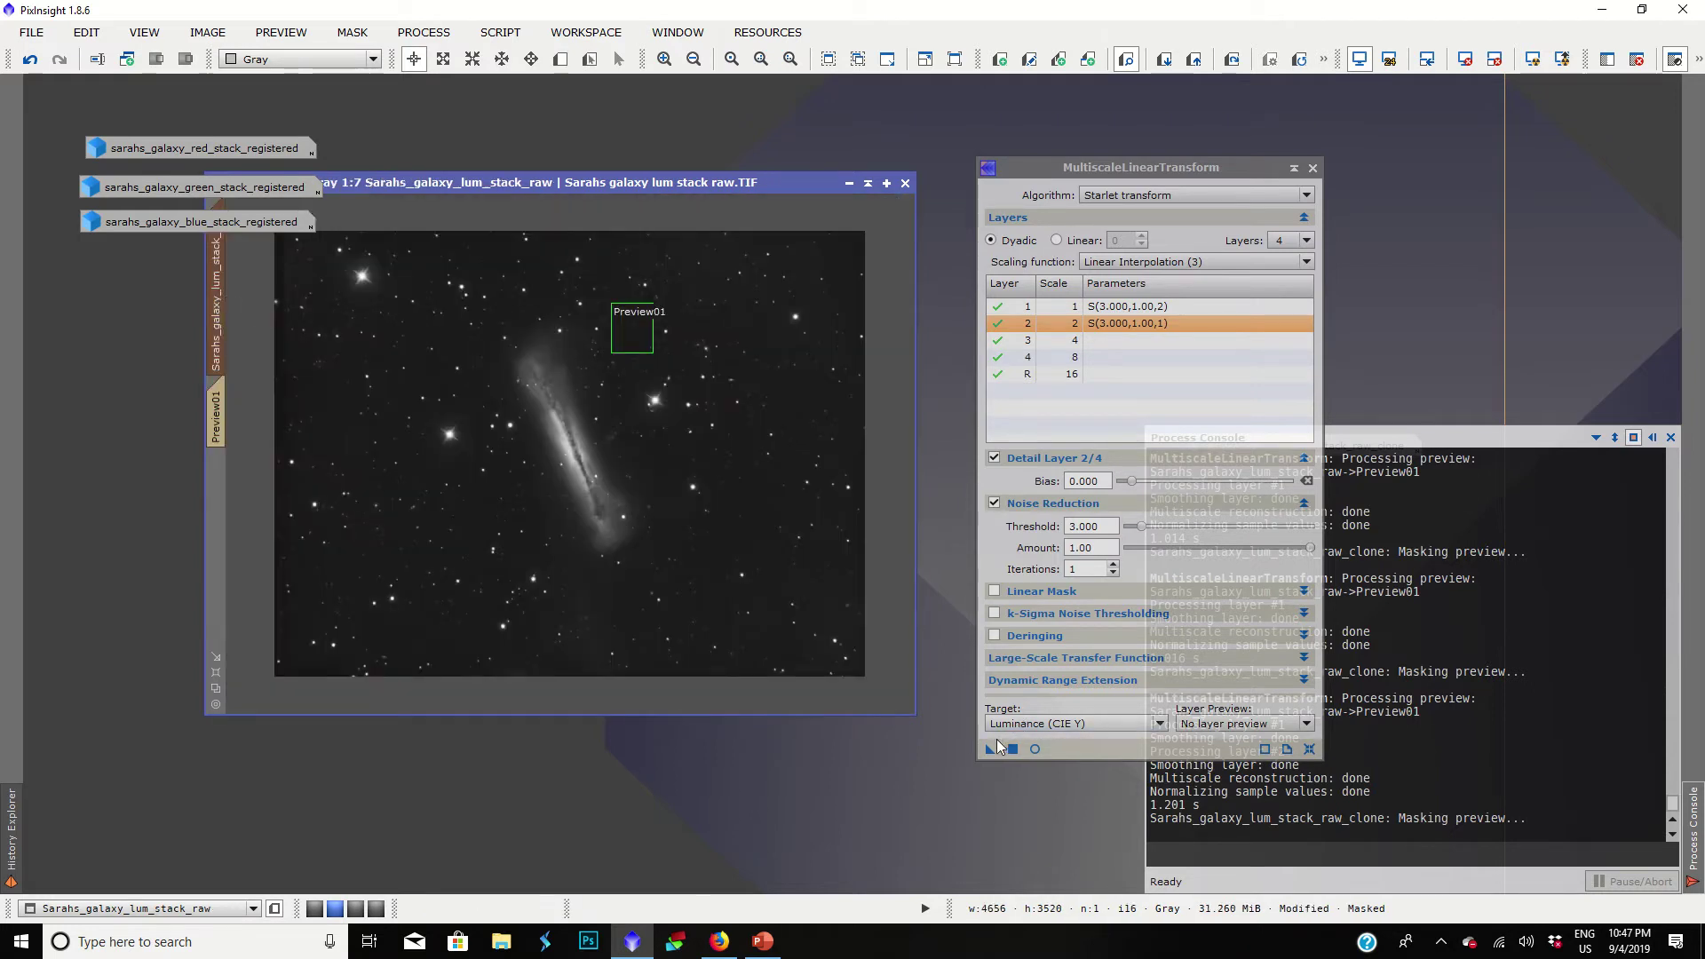
pyautogui.moveTo(990, 748); pyautogui.dragTo(742, 571)
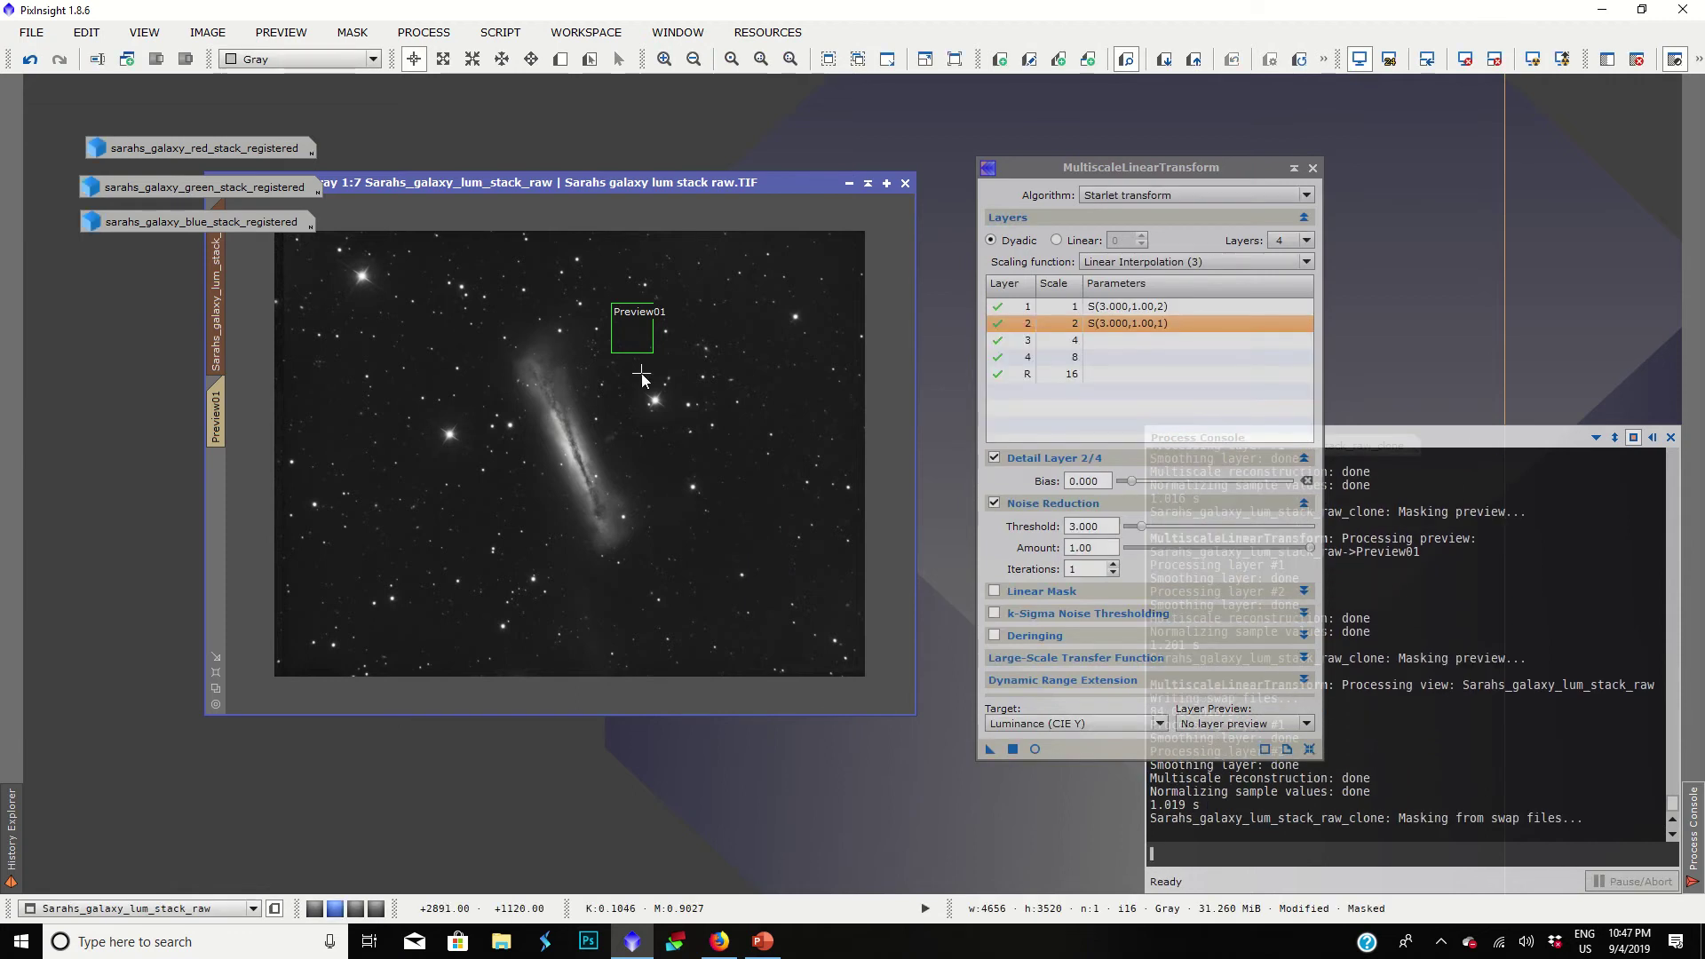
pyautogui.scroll(3, 646, 375)
pyautogui.scroll(2, 649, 377)
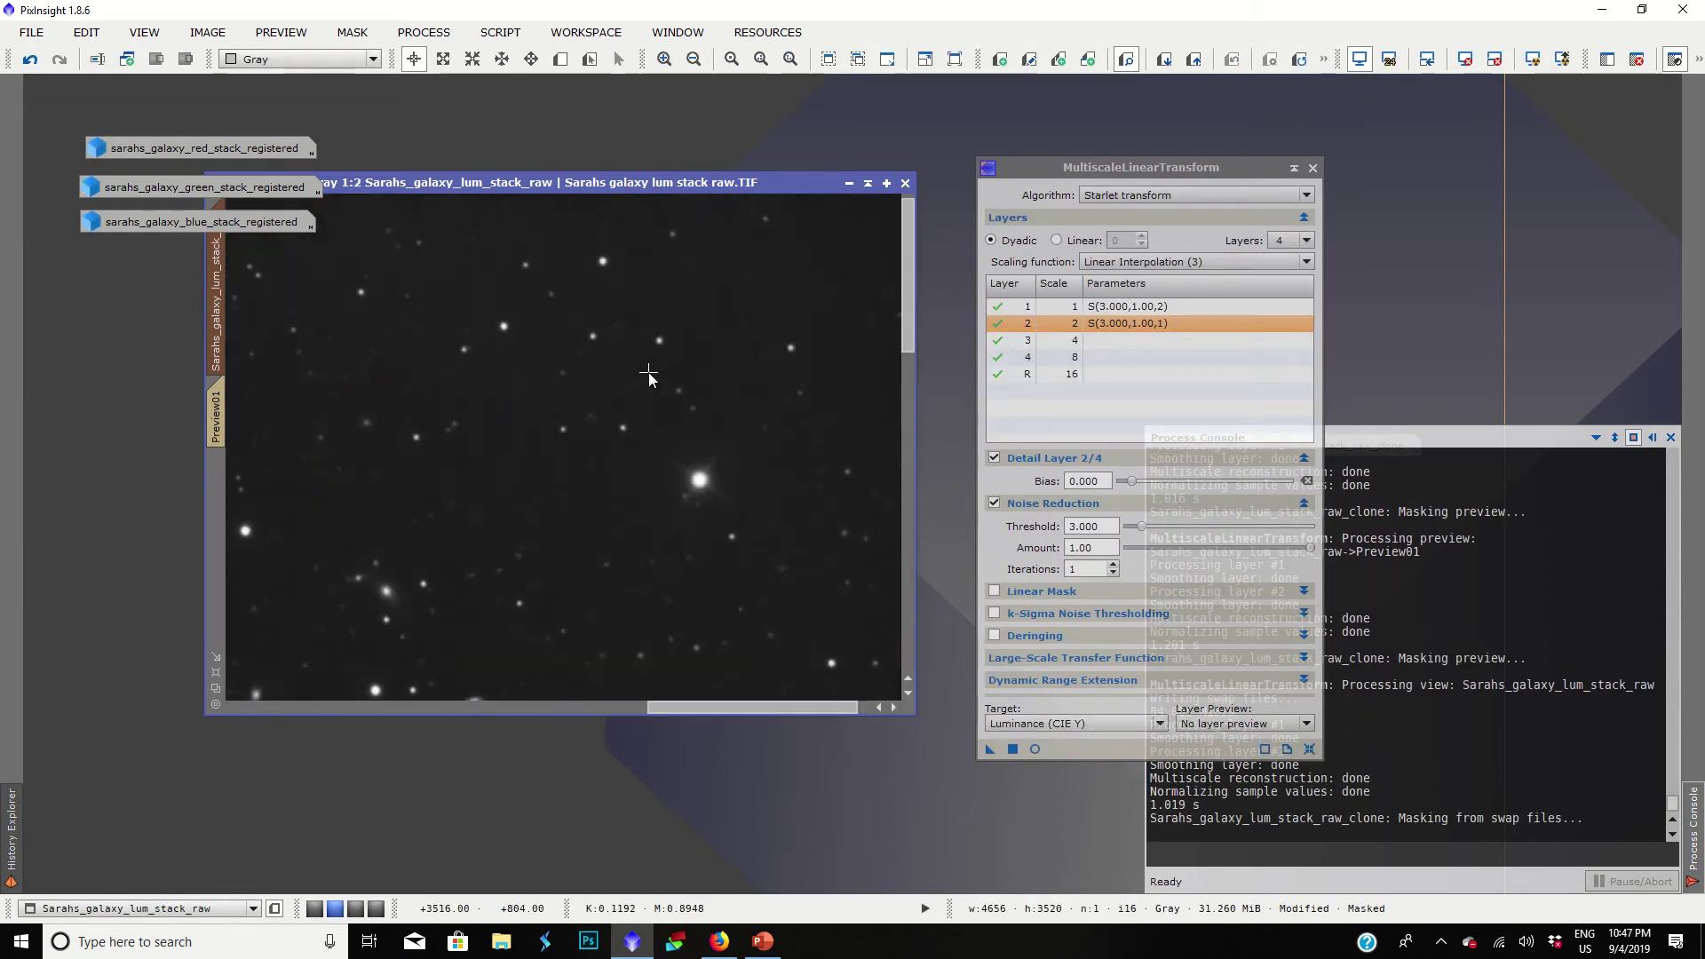
pyautogui.scroll(-4, 649, 377)
pyautogui.scroll(3, 386, 519)
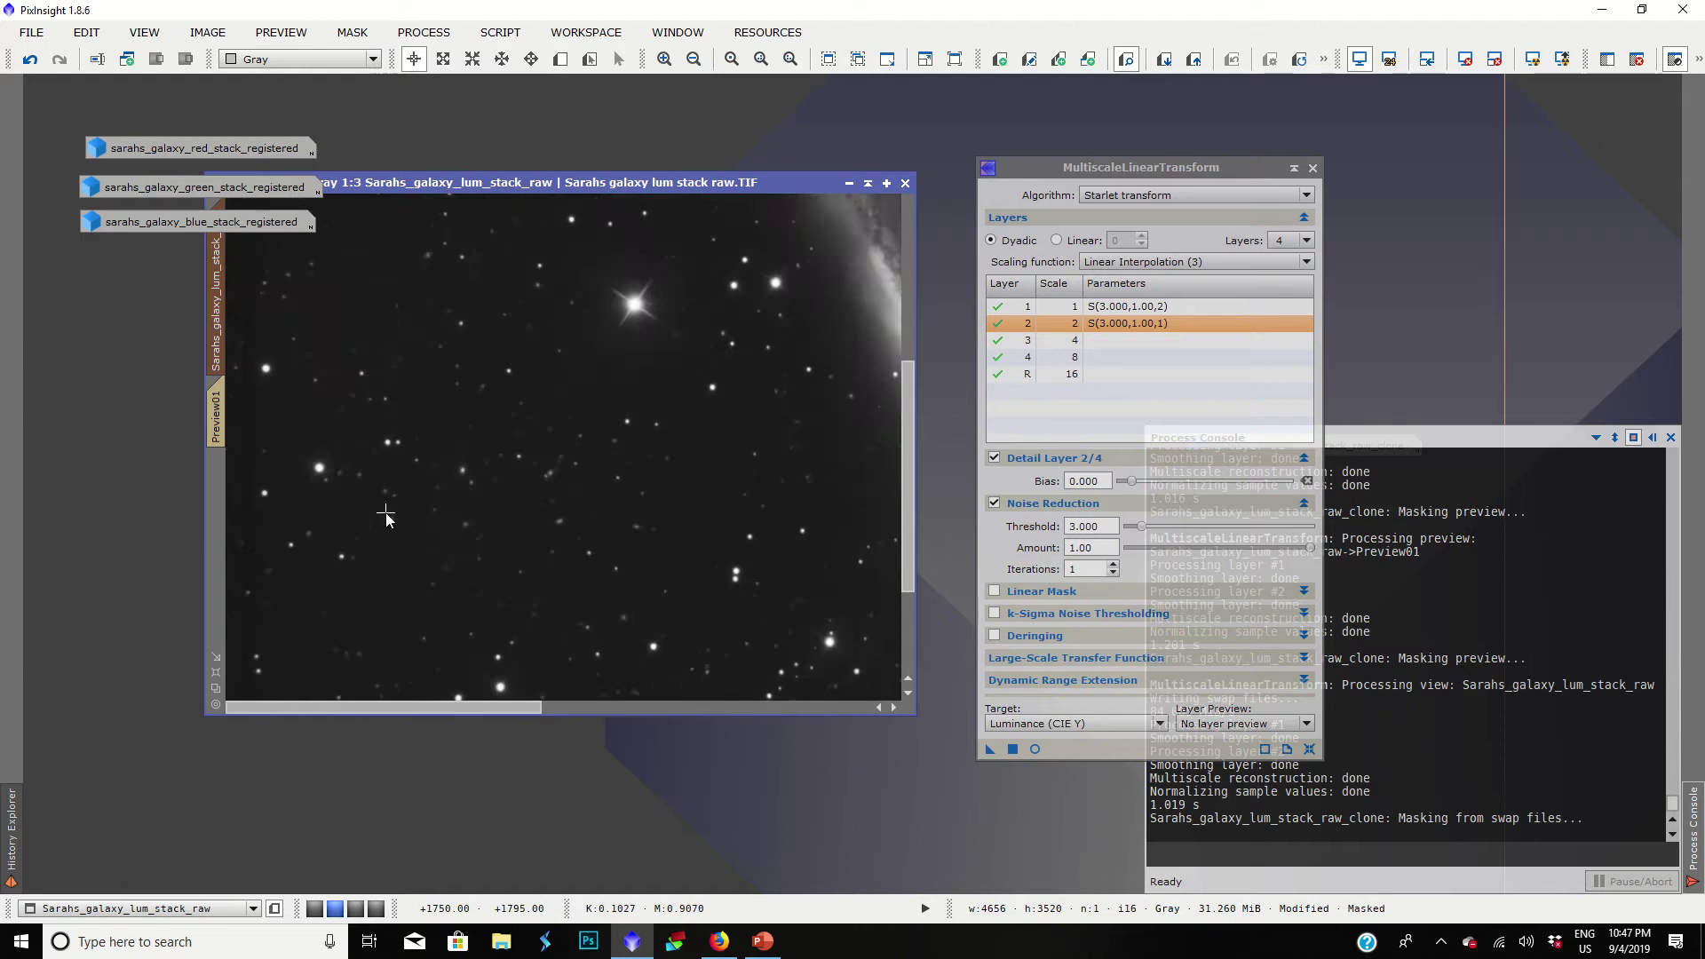
pyautogui.scroll(-4, 386, 520)
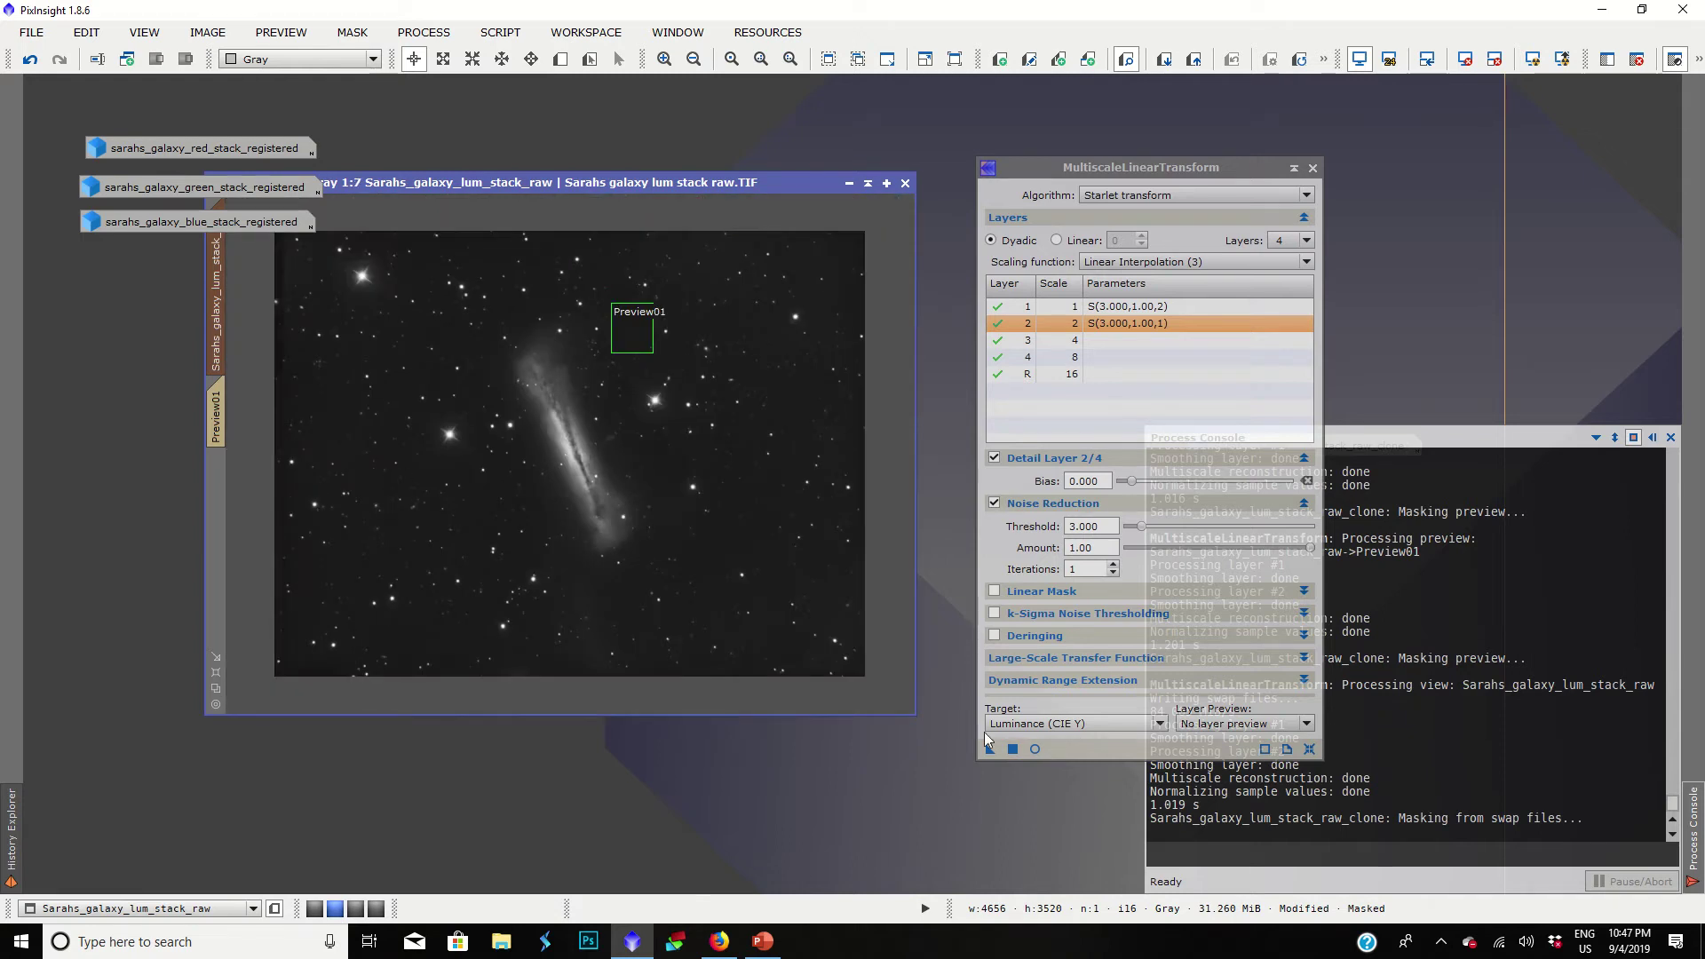
# Step: Try noise reduction on layer 3 with threshold 3, amount 1 and one iteration on the background preview, and disable it again
pyautogui.click(997, 305)
pyautogui.click(229, 413)
pyautogui.click(1071, 340)
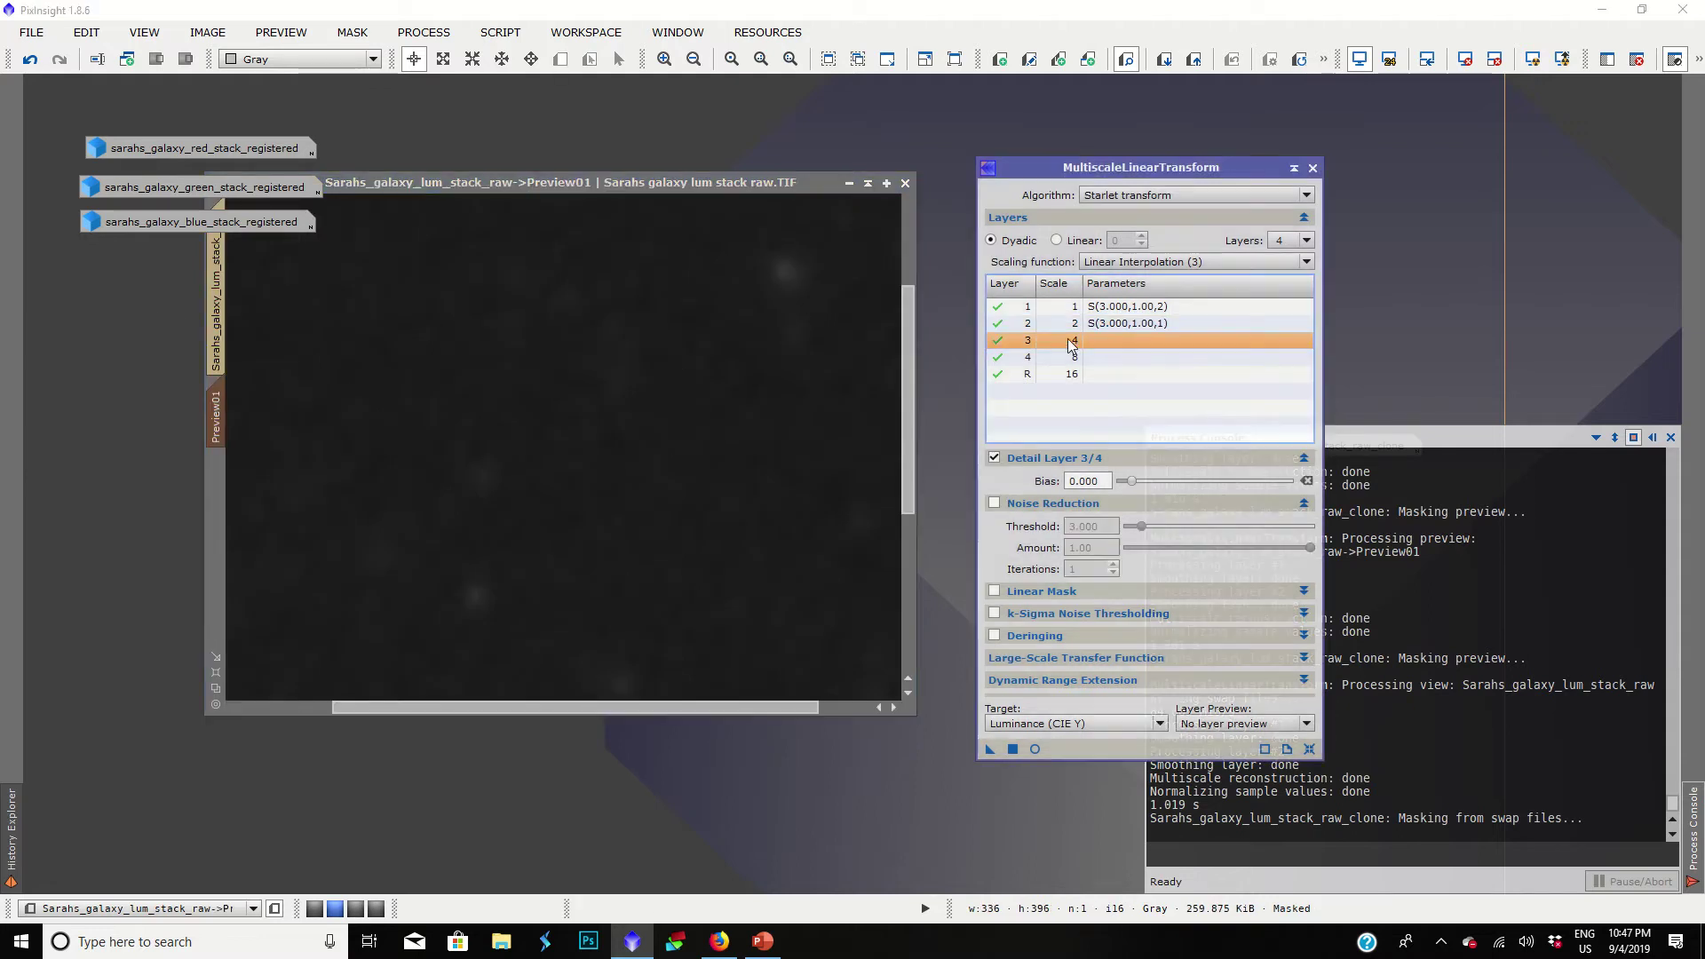
pyautogui.click(995, 503)
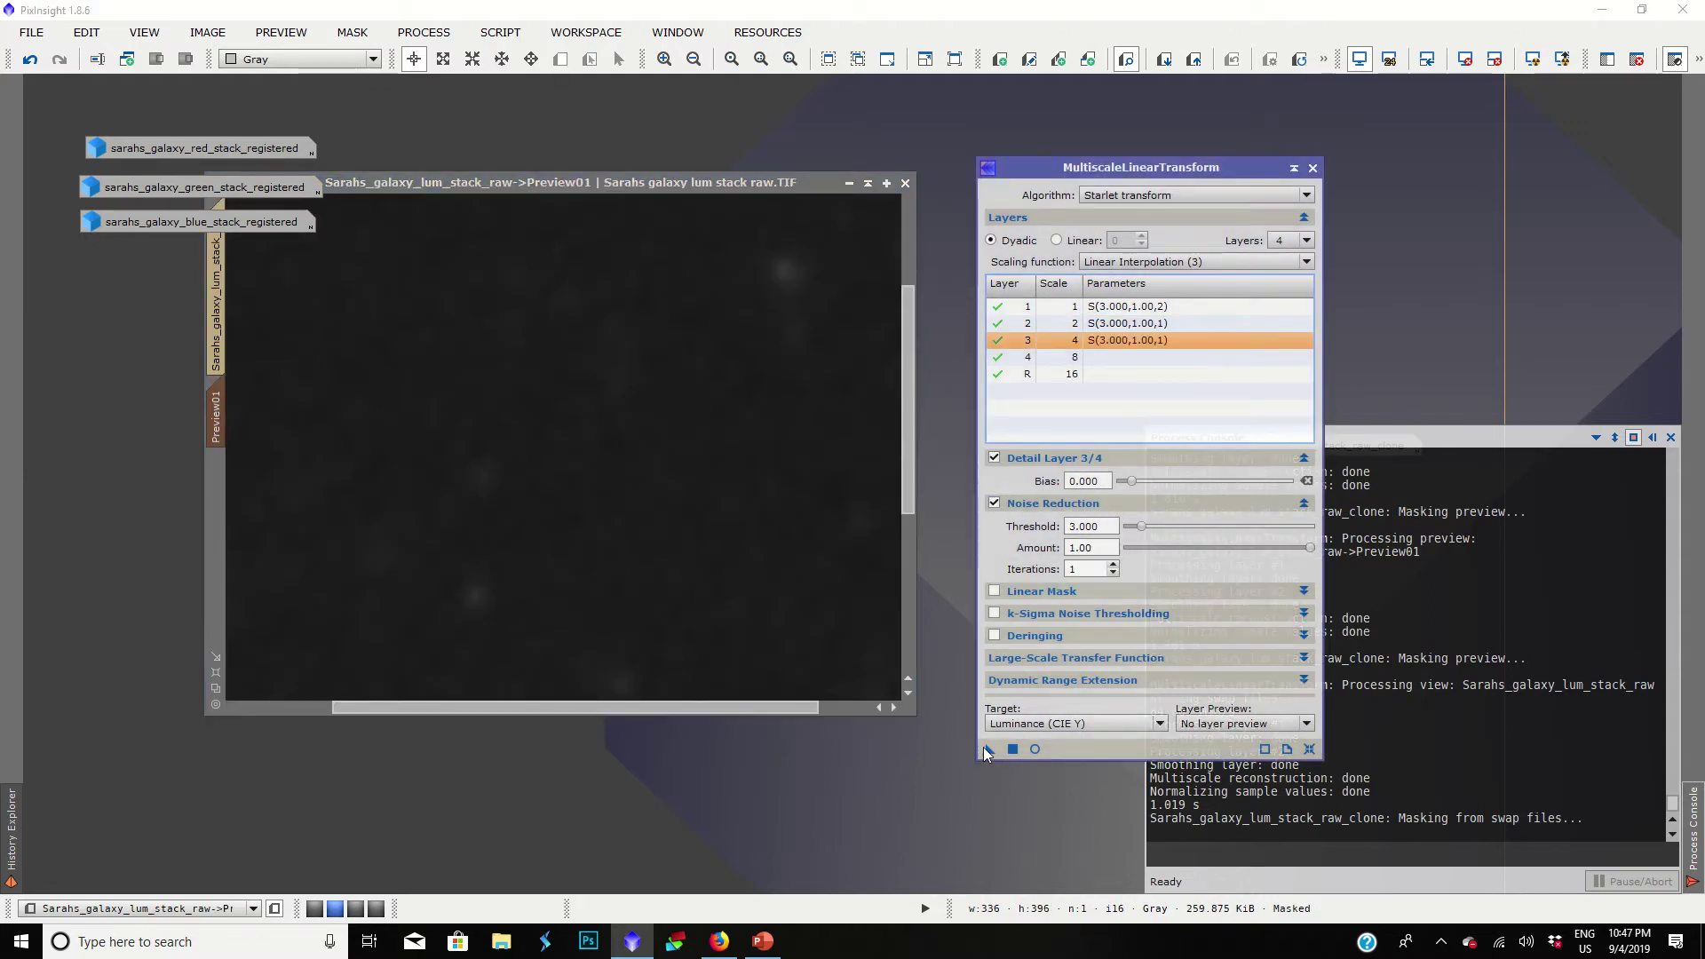
pyautogui.moveTo(988, 751); pyautogui.dragTo(632, 496)
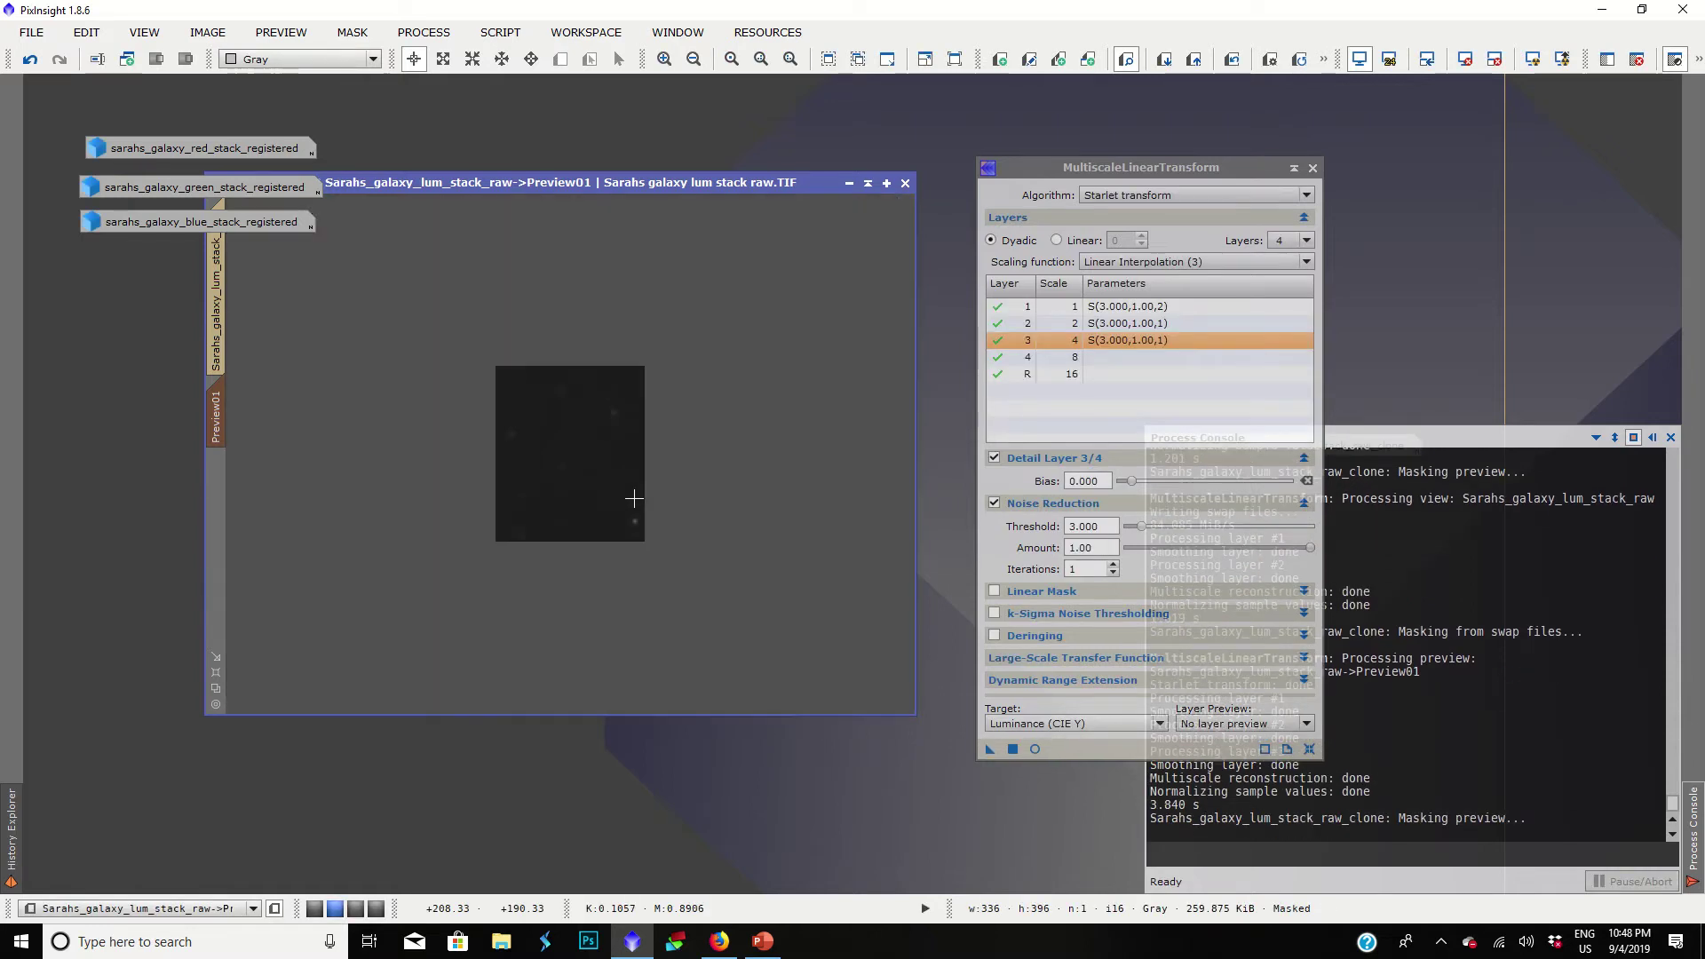
pyautogui.scroll(1, 541, 461)
pyautogui.scroll(1, 591, 461)
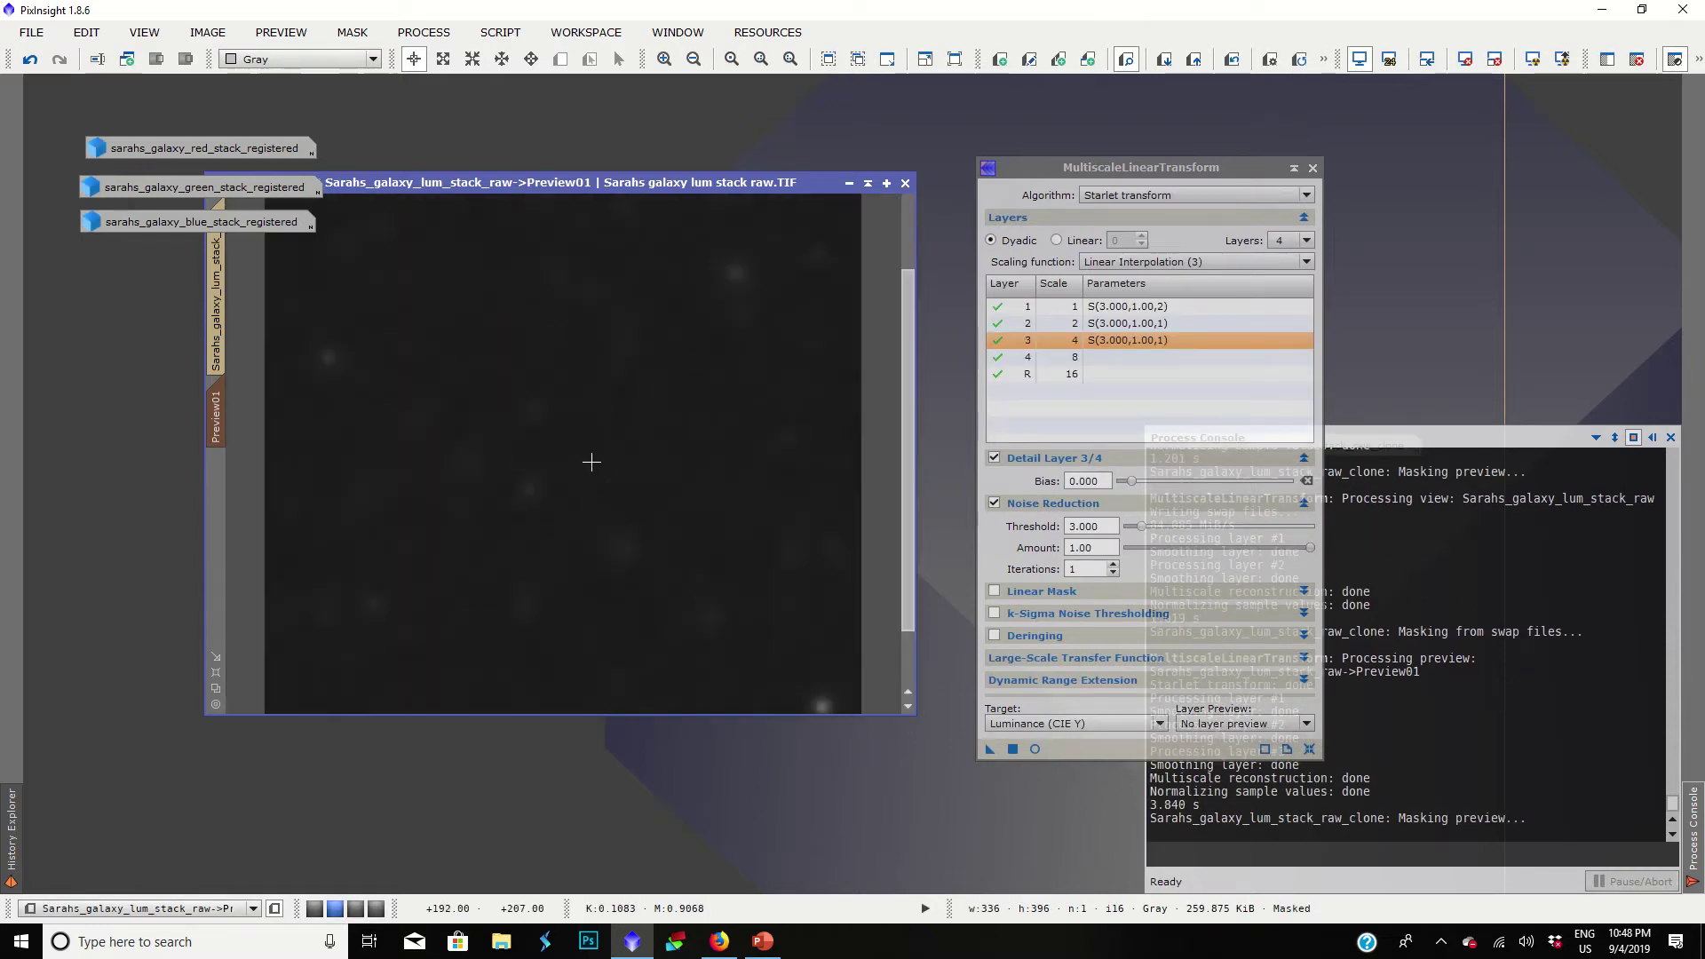
pyautogui.scroll(-1, 591, 462)
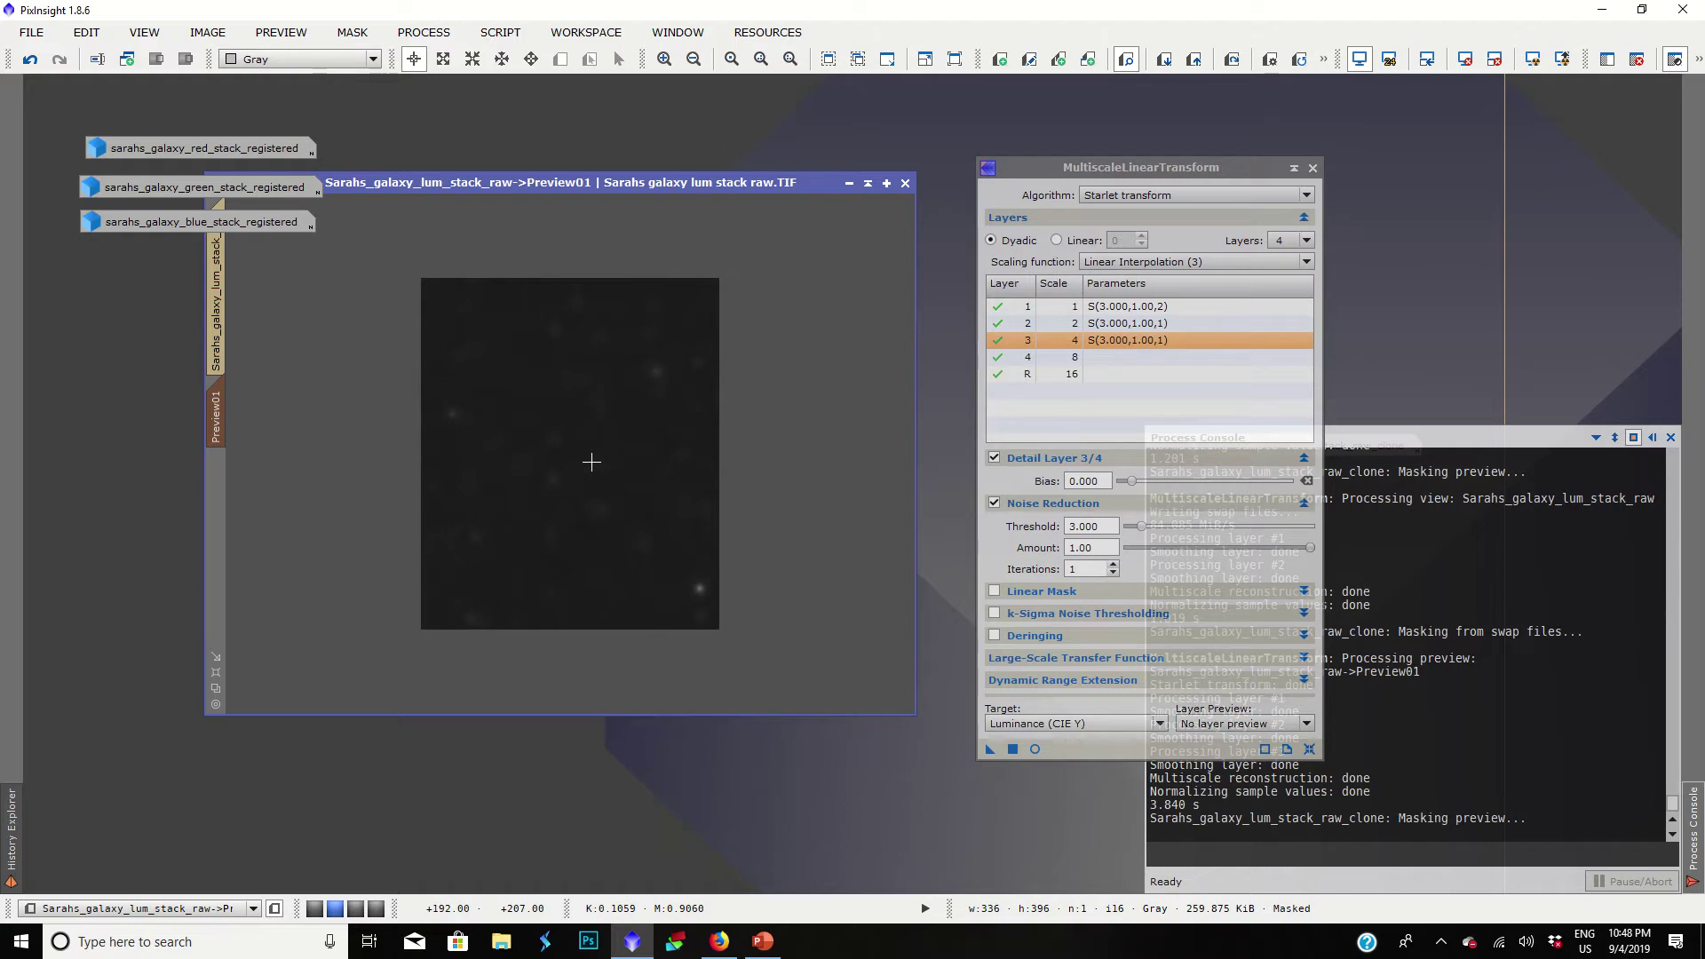
pyautogui.scroll(1, 591, 462)
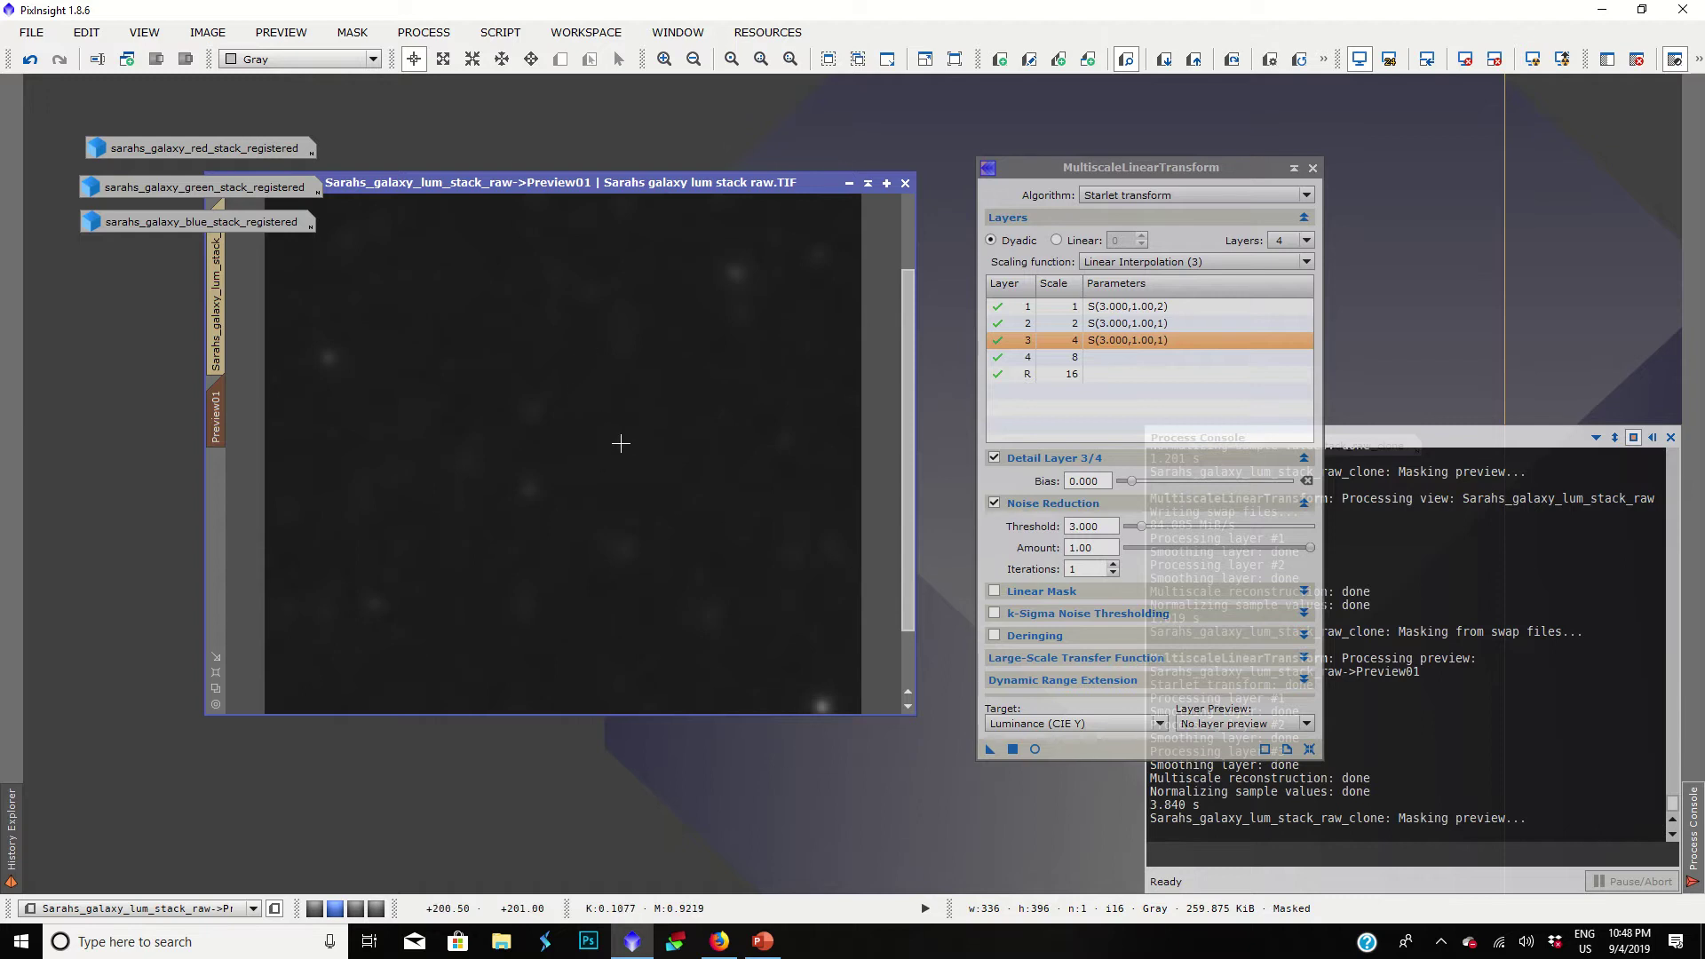
pyautogui.click(994, 503)
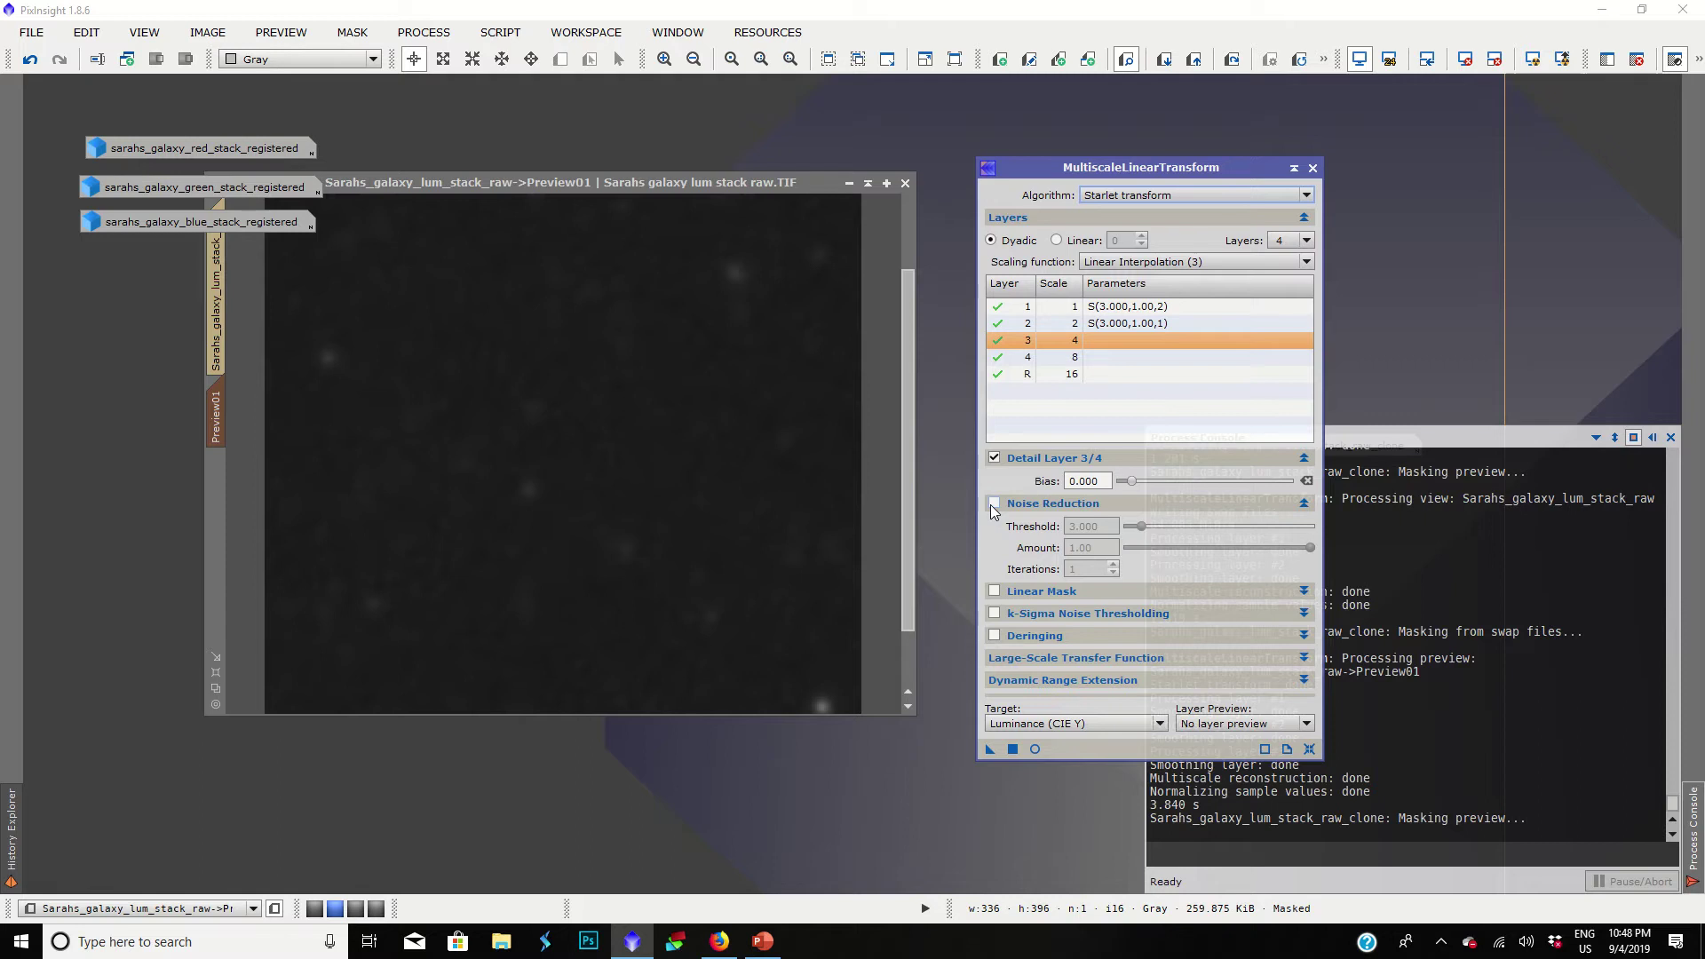
# Step: Compare the full luminance image's background before and after the two-layer noise reduction
pyautogui.click(213, 273)
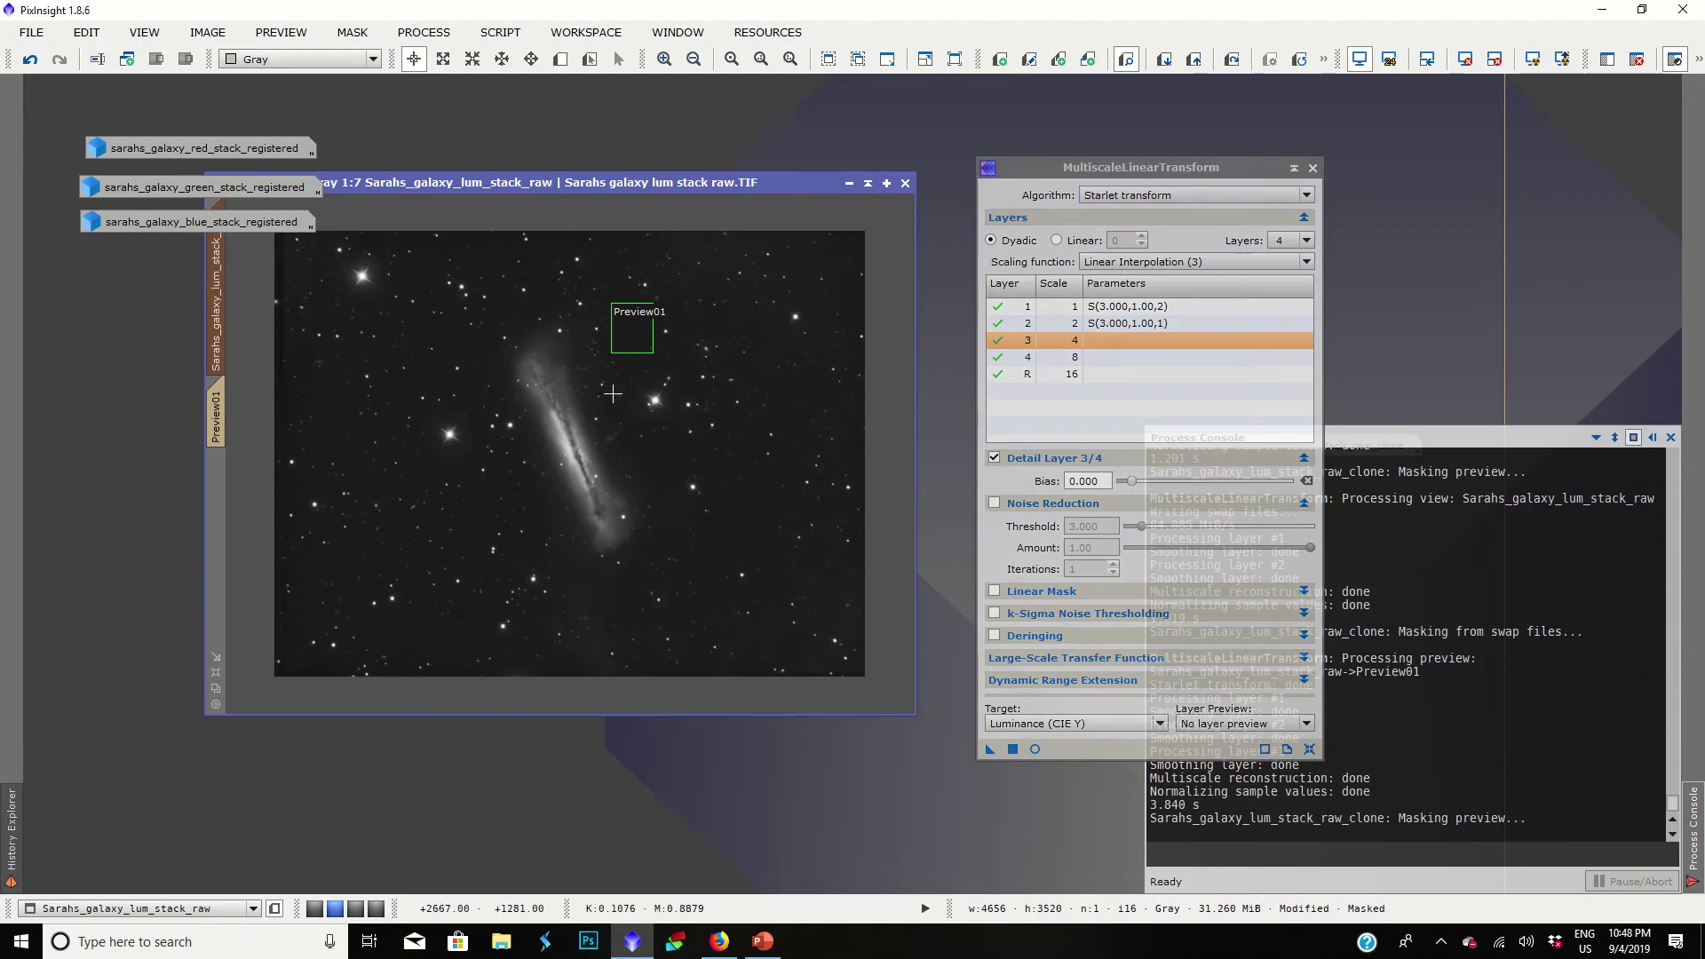
pyautogui.scroll(6, 609, 391)
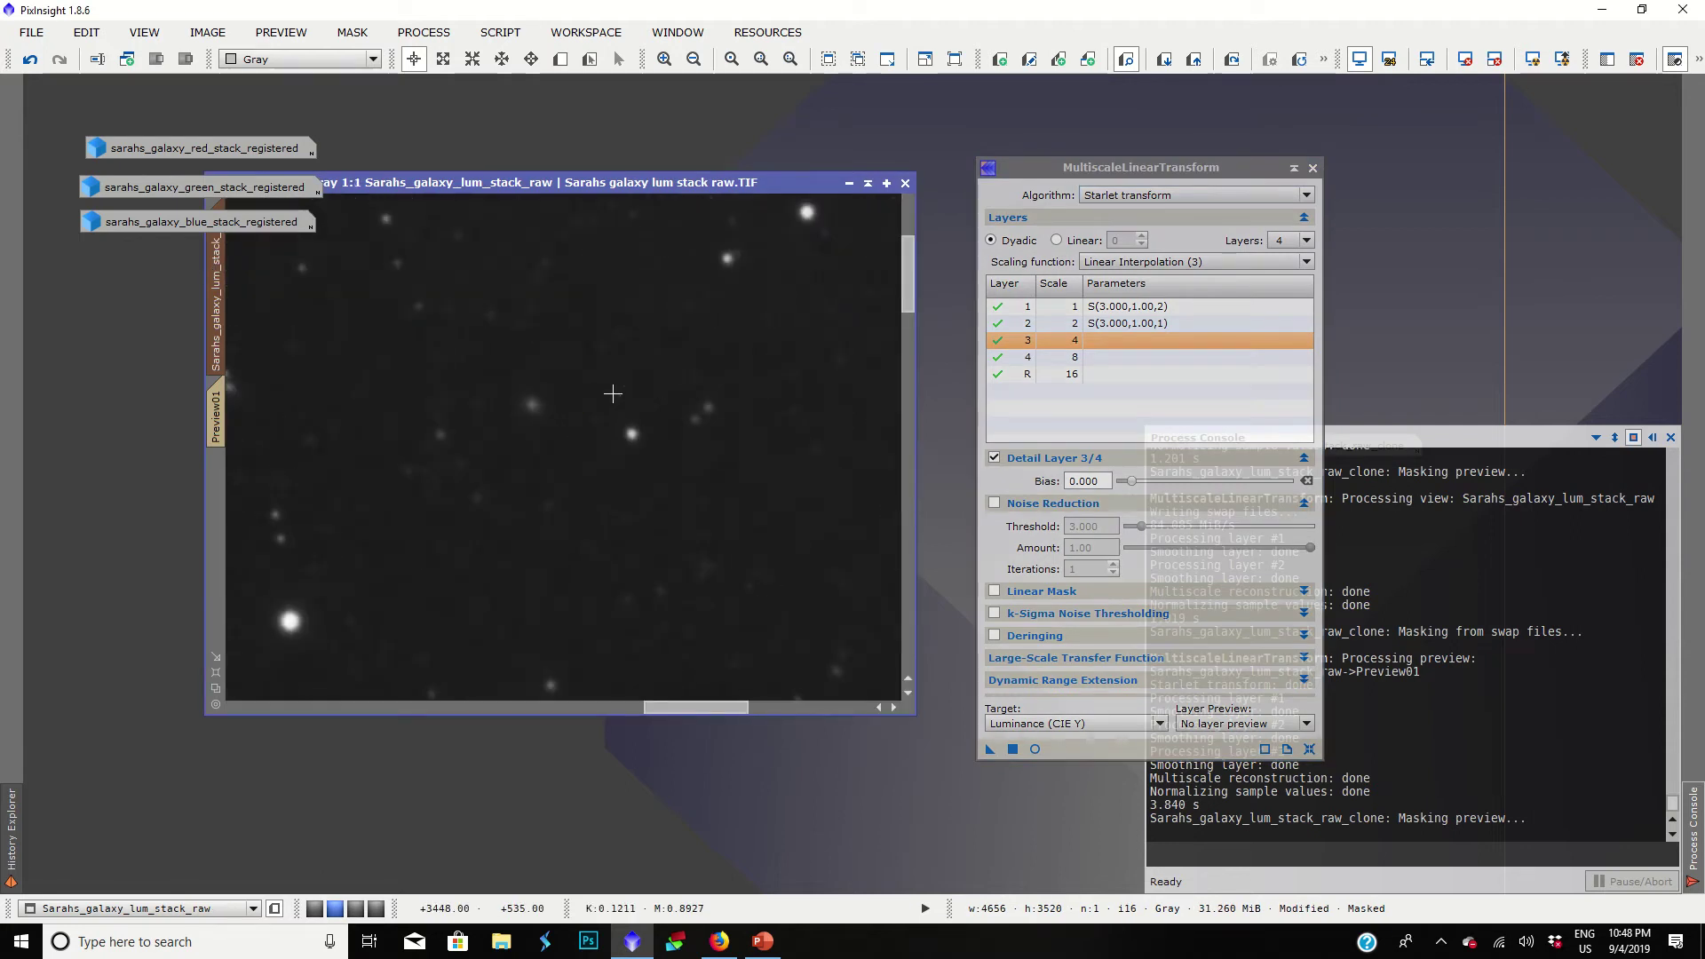
pyautogui.hotkey('ctrl', 'z')
pyautogui.hotkey('ctrl', 'y')
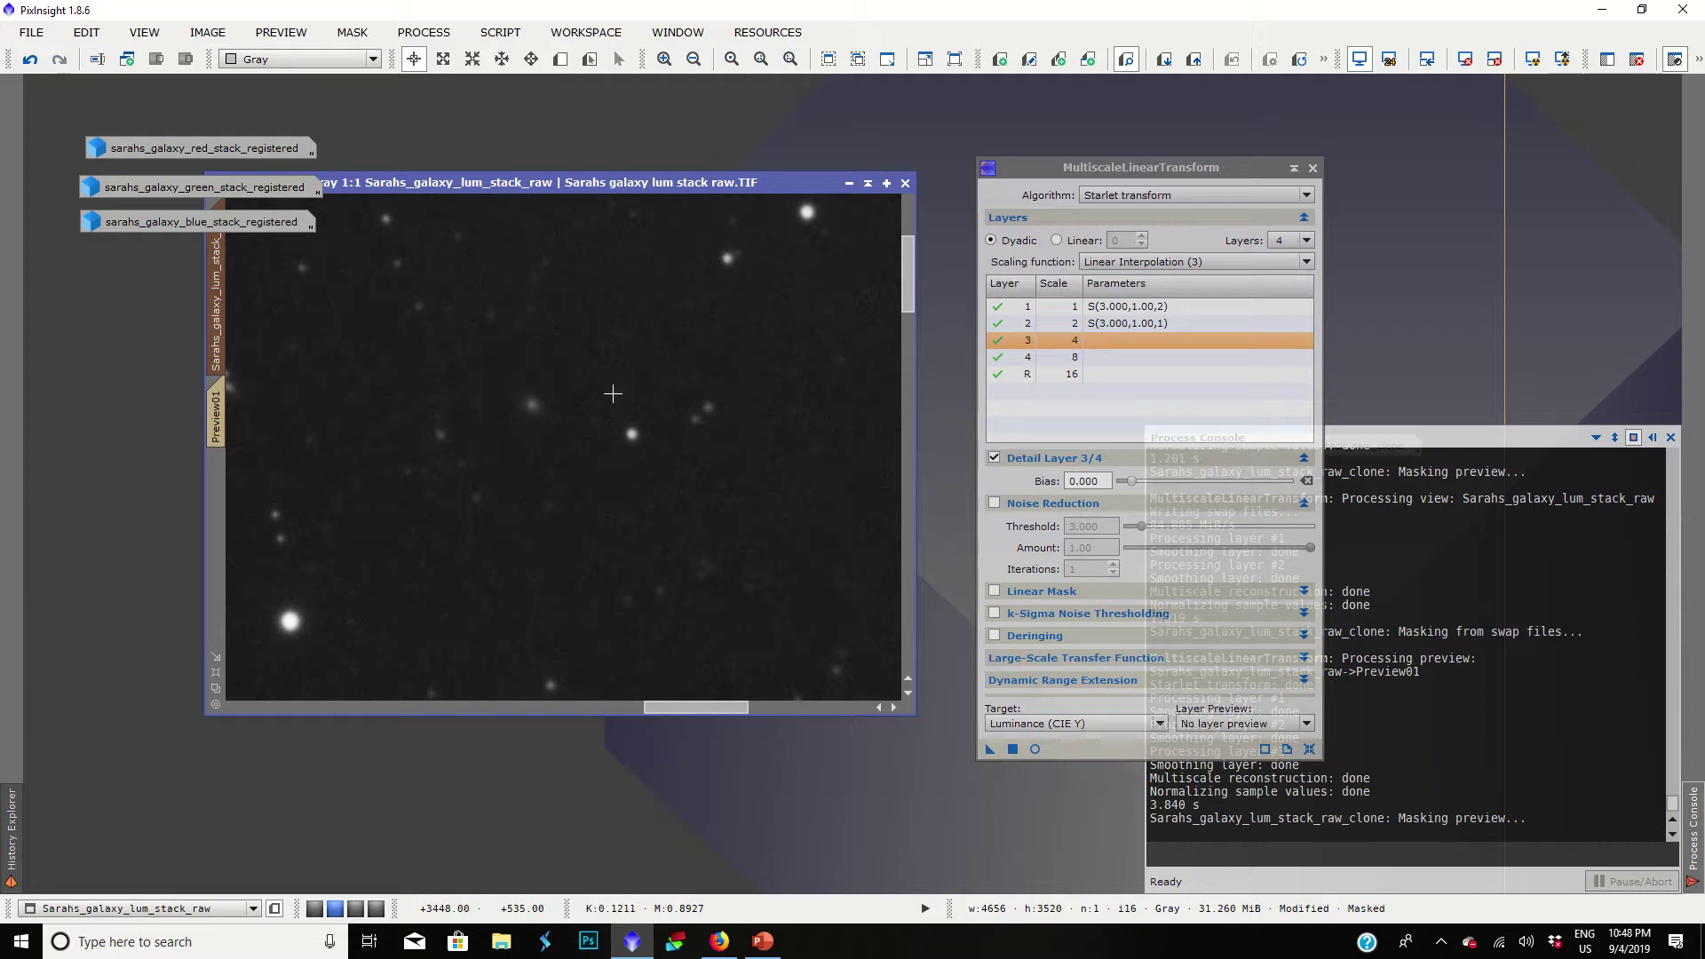
pyautogui.hotkey('ctrl', 'z')
pyautogui.scroll(-4, 612, 393)
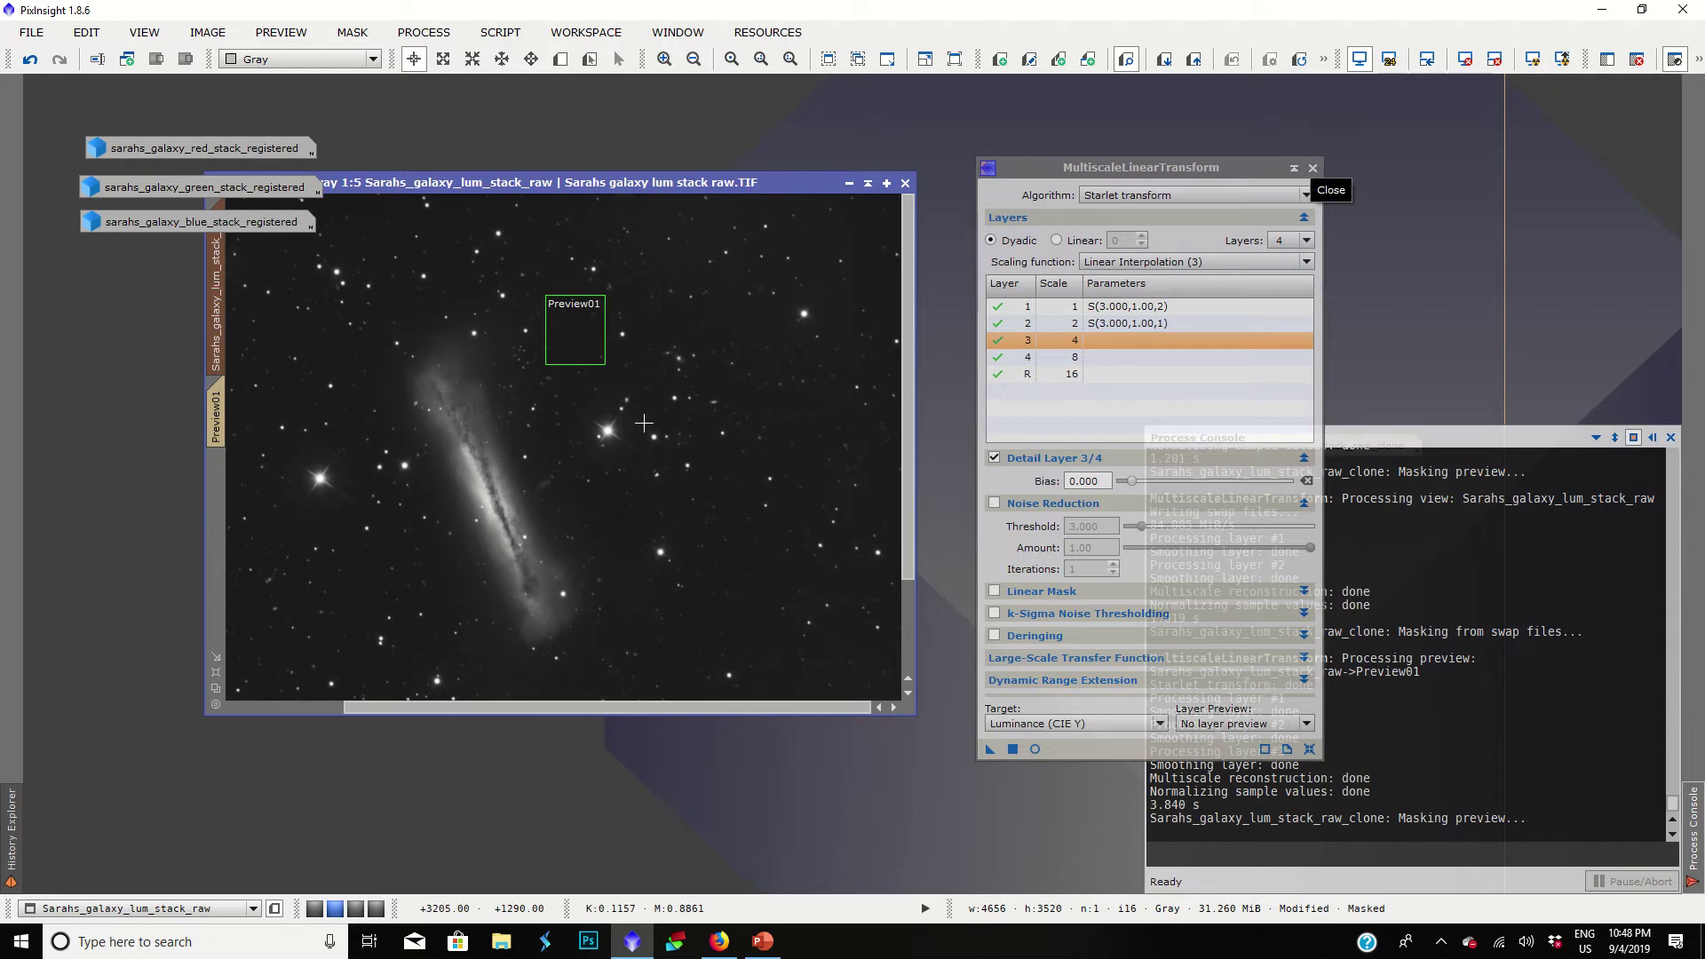
pyautogui.scroll(-1, 643, 424)
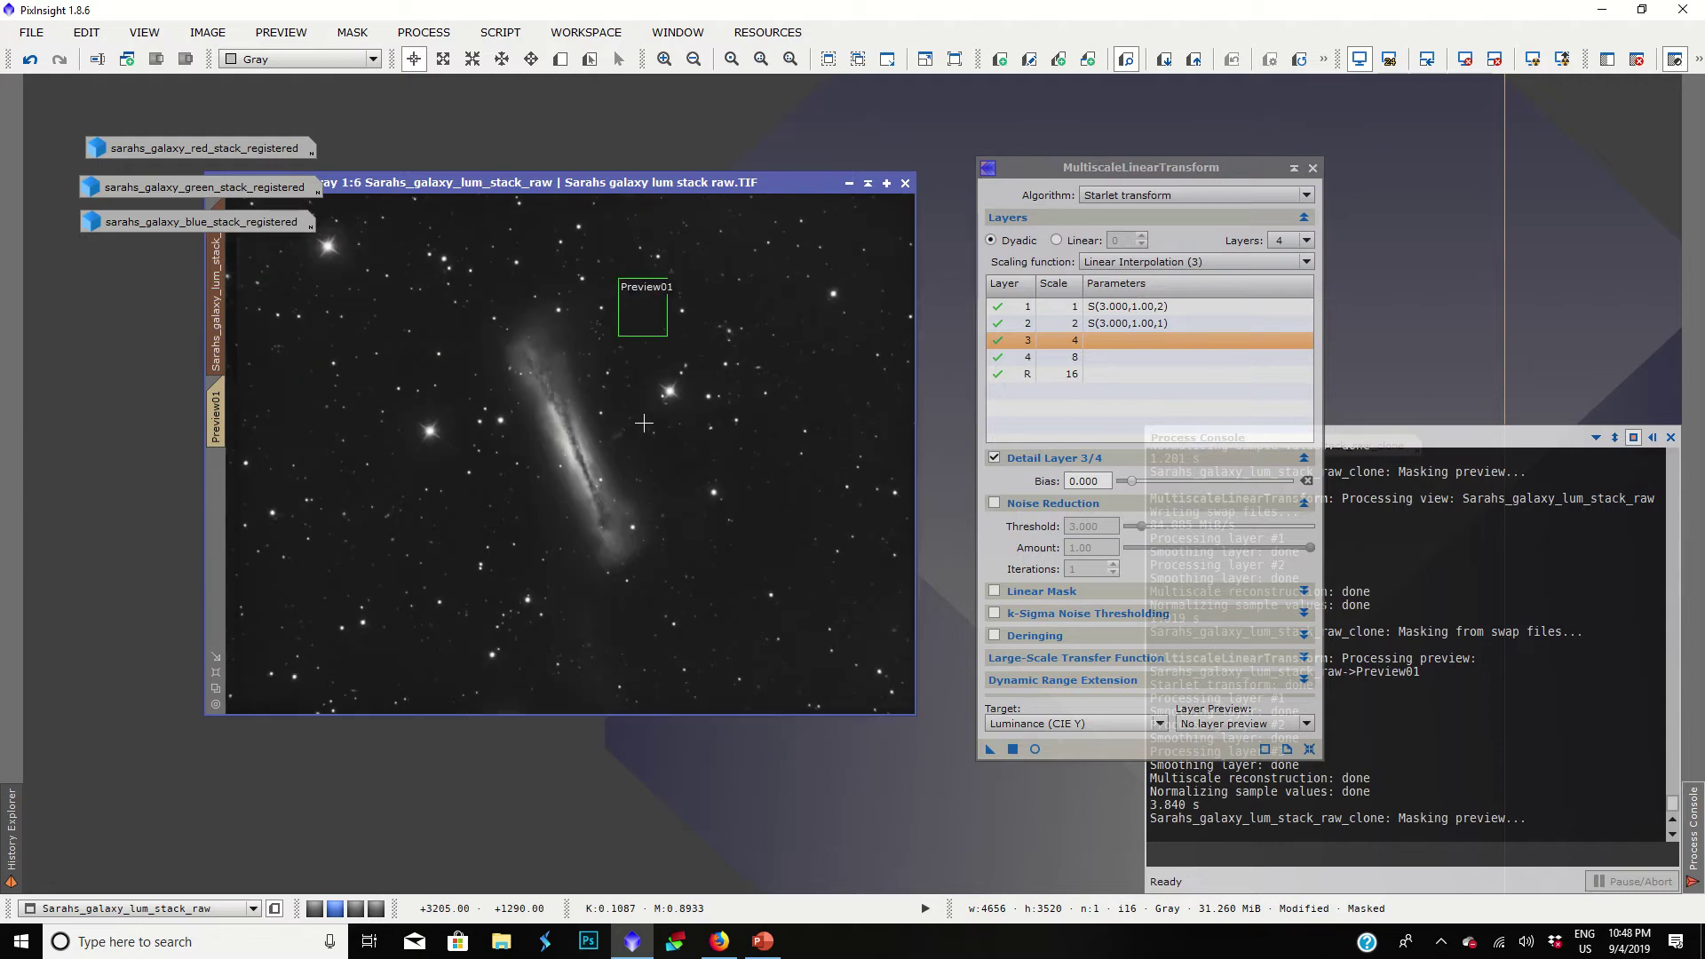
# Step: Delete the background preview and remove the mask from the luminance image
pyautogui.click(281, 32)
pyautogui.click(307, 368)
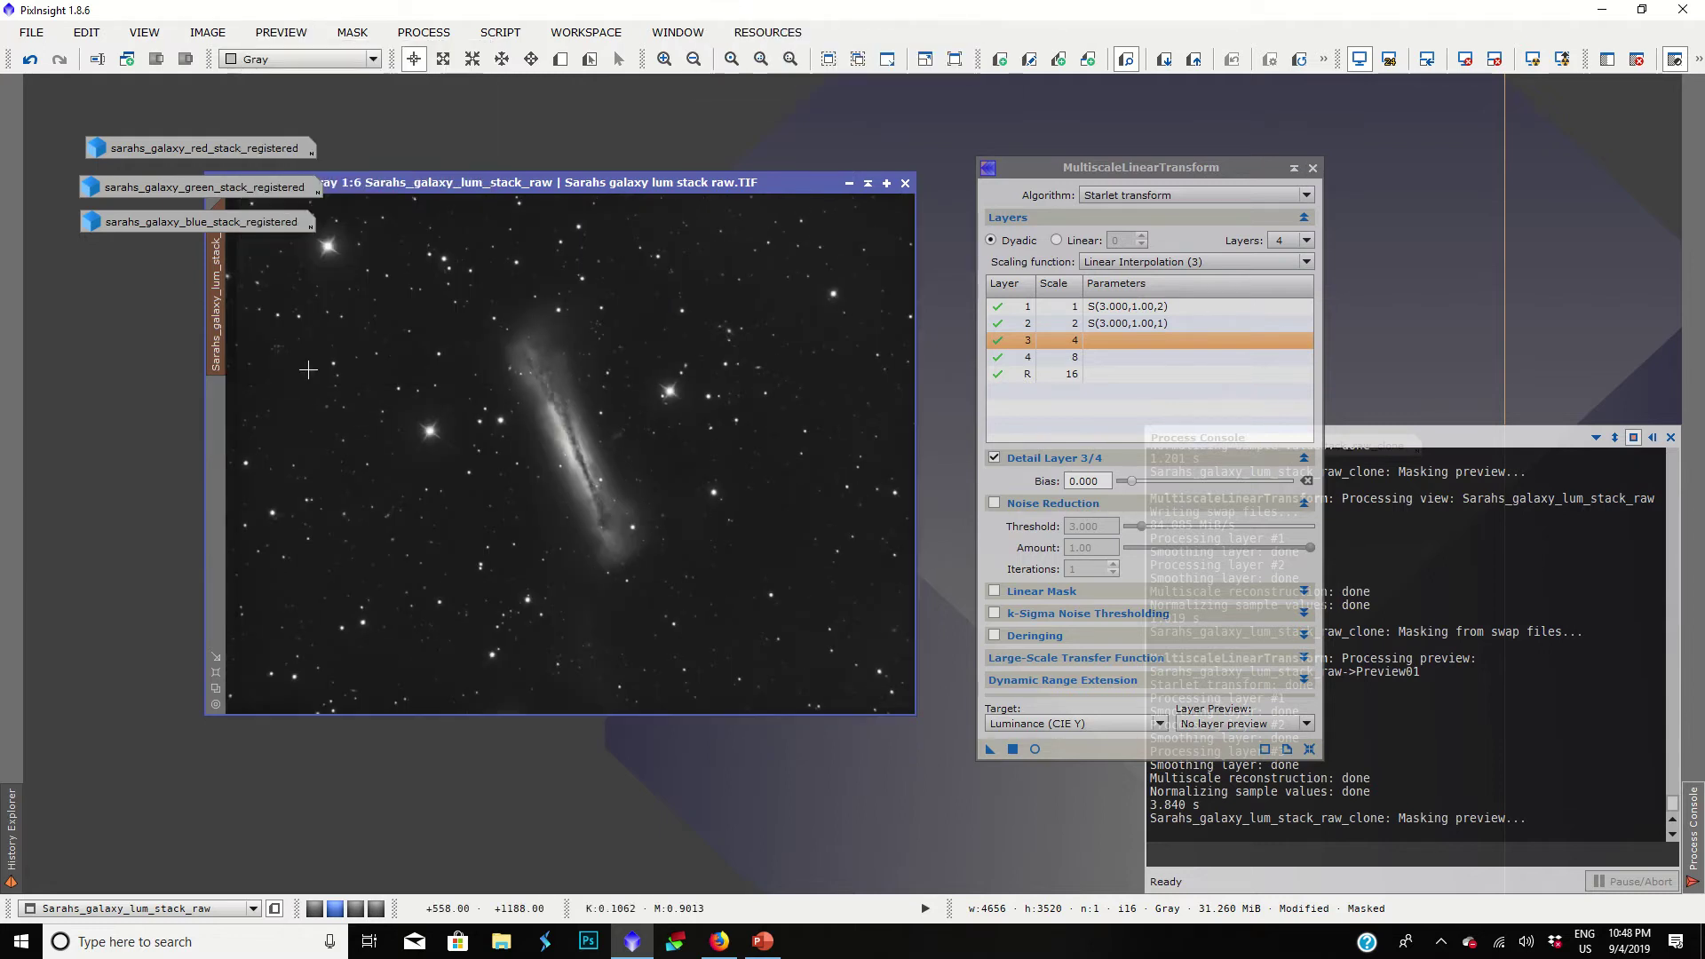
pyautogui.click(362, 32)
pyautogui.click(378, 82)
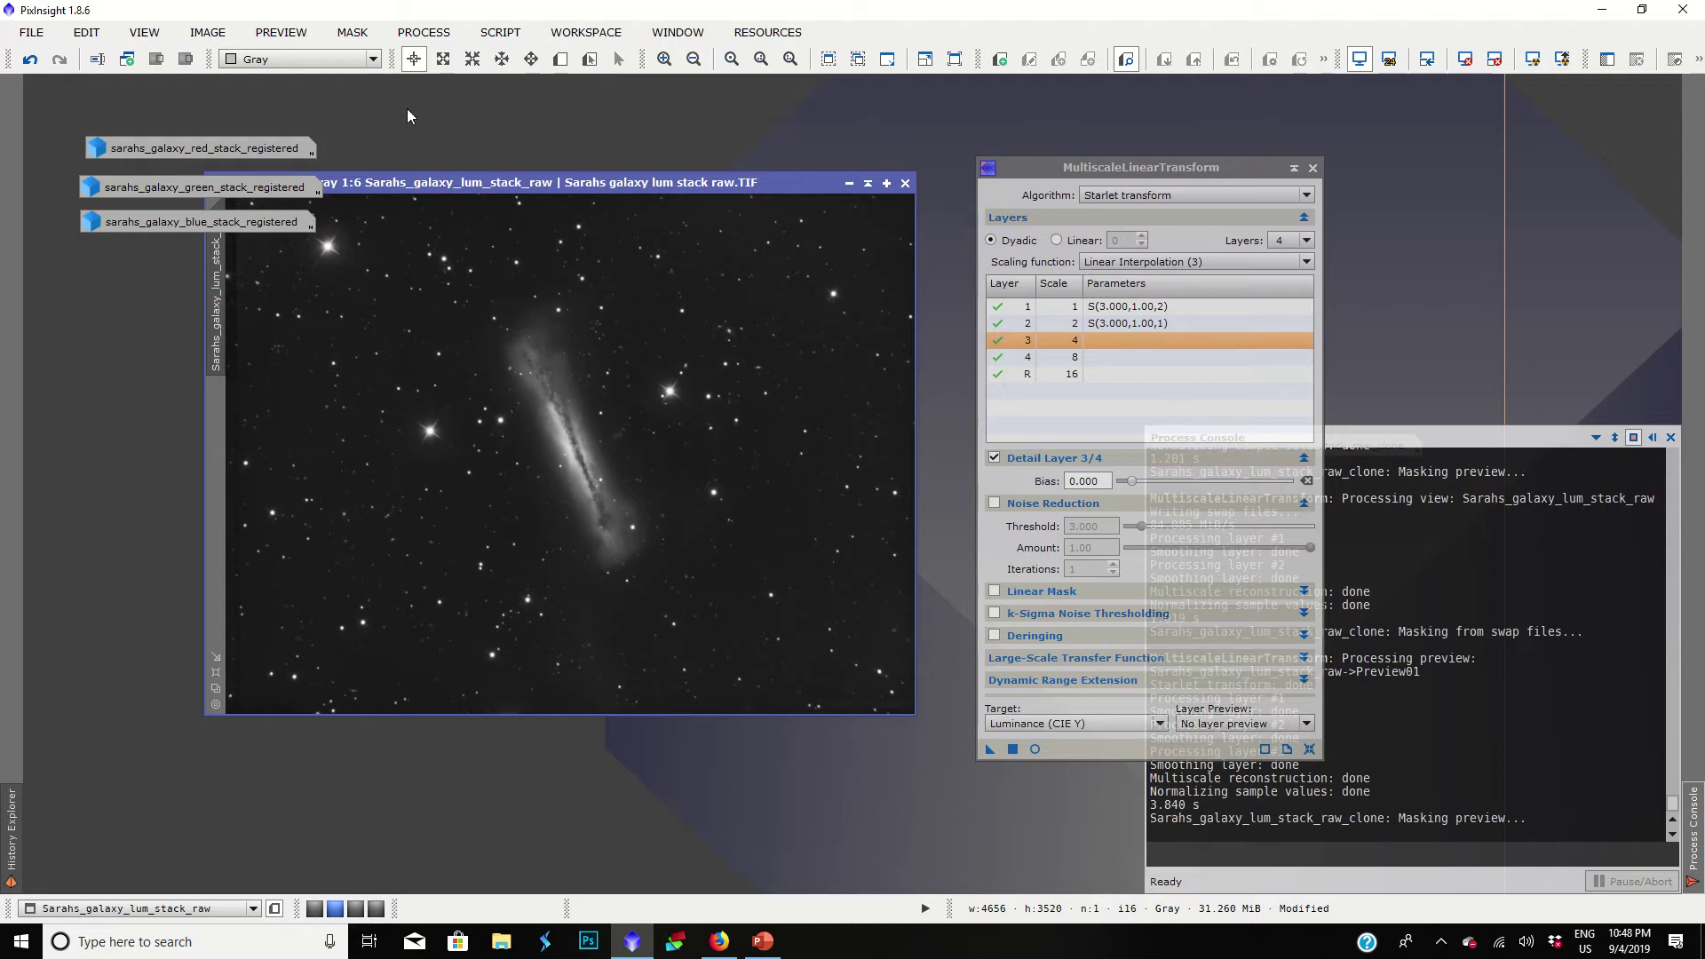
# Step: Minimize the luminance image, set its icon apart from the colour stacks, and close MultiscaleLinearTransform
pyautogui.click(849, 182)
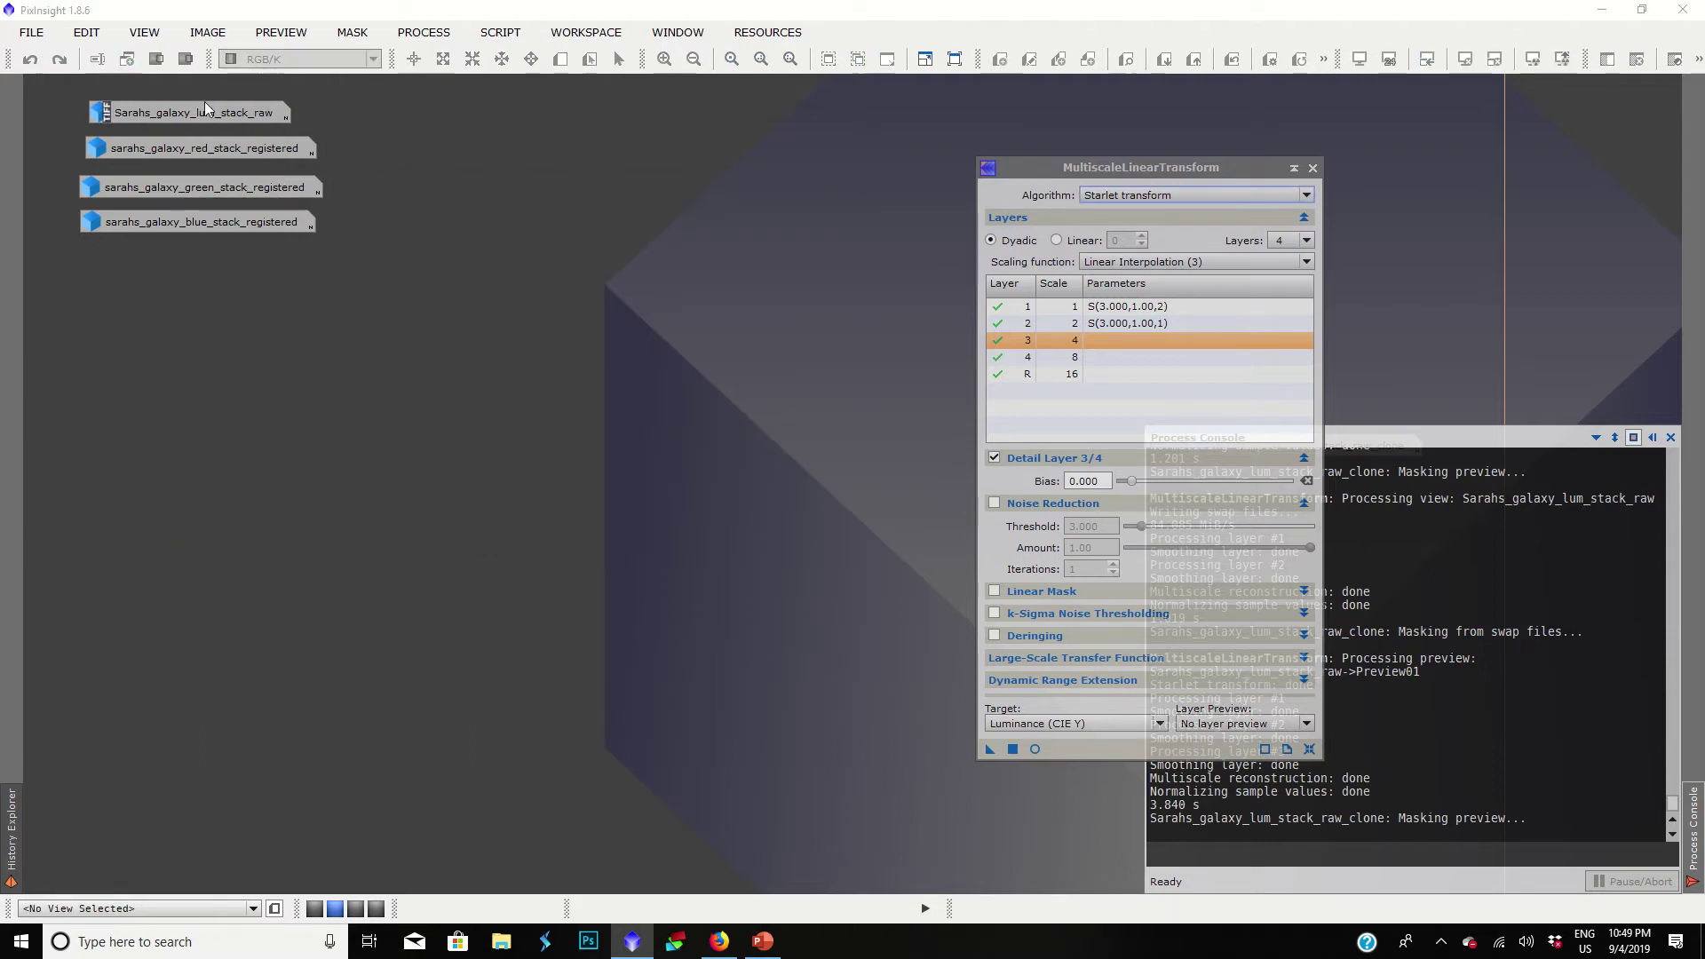
pyautogui.moveTo(1304, 145); pyautogui.dragTo(1529, 141)
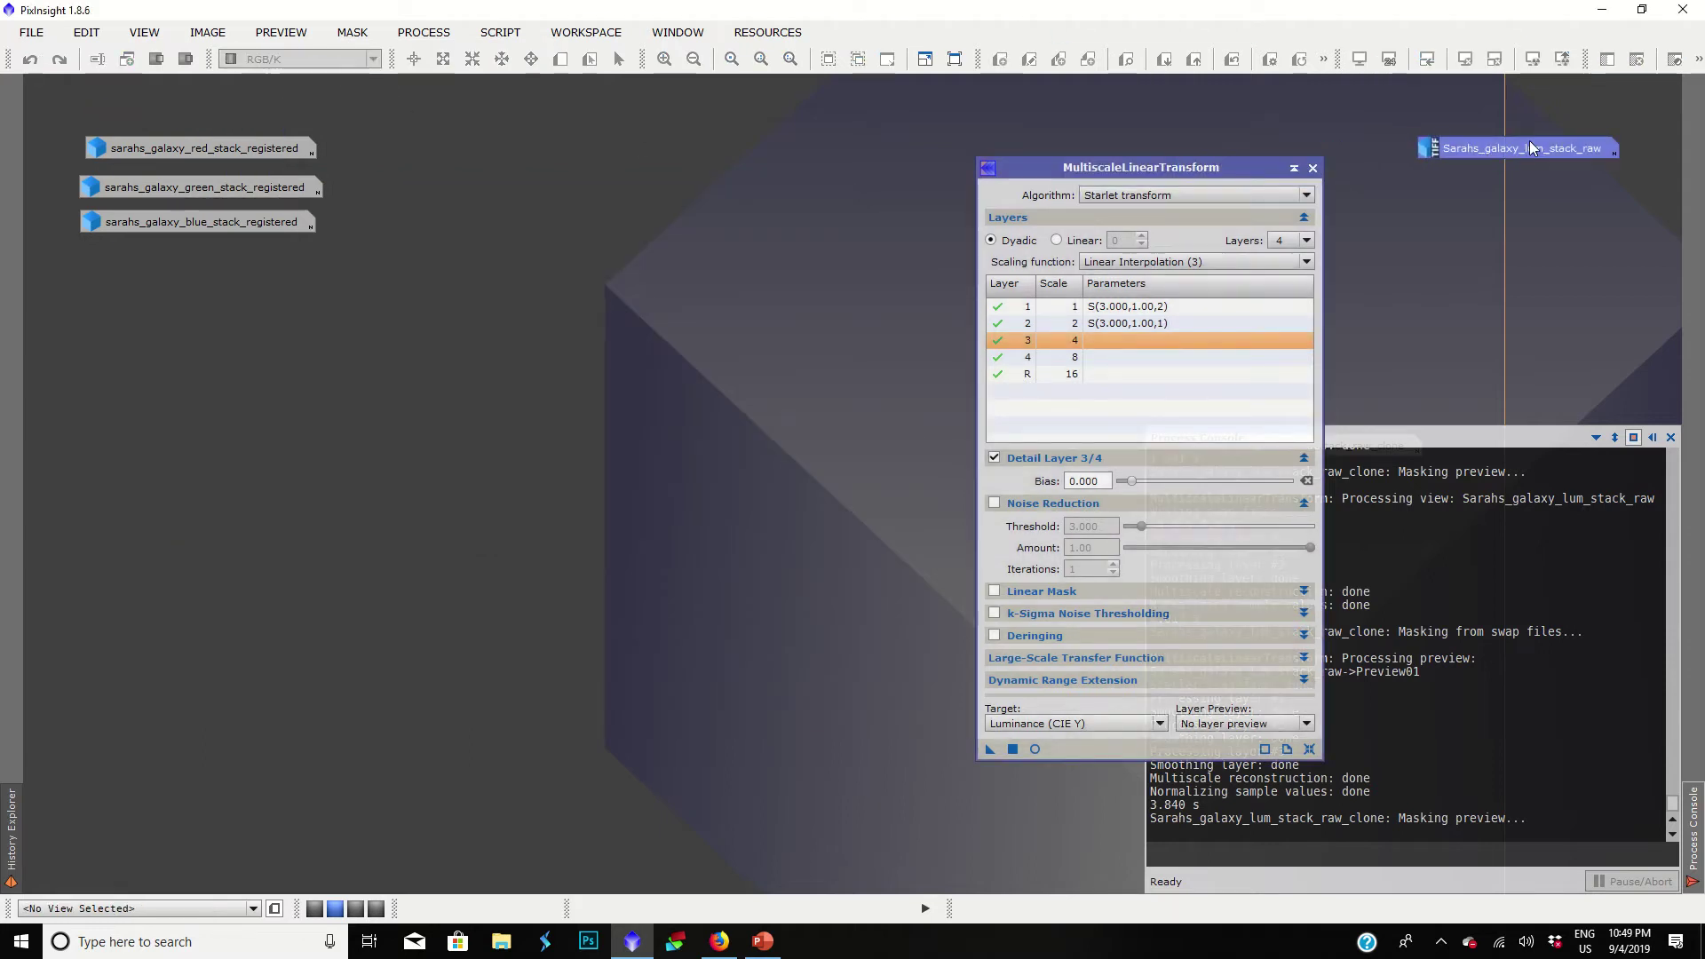
pyautogui.click(1312, 168)
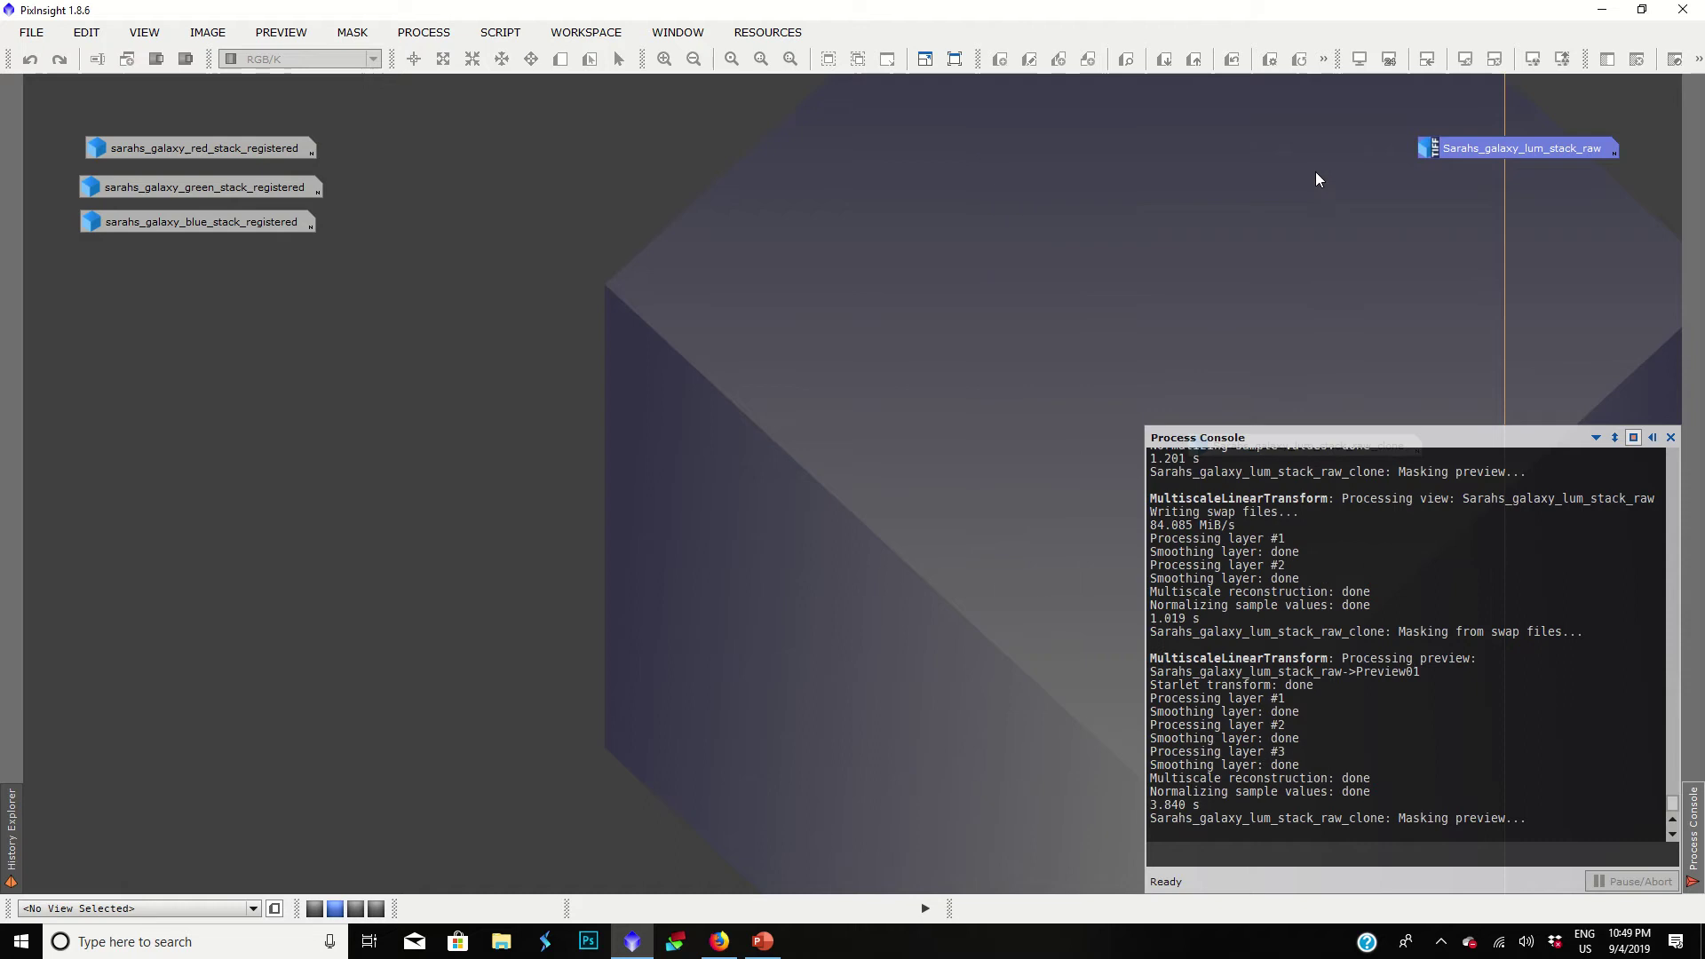
# Step: Restore the registered red stack's image window and reposition it in the workspace
pyautogui.doubleClick(183, 149)
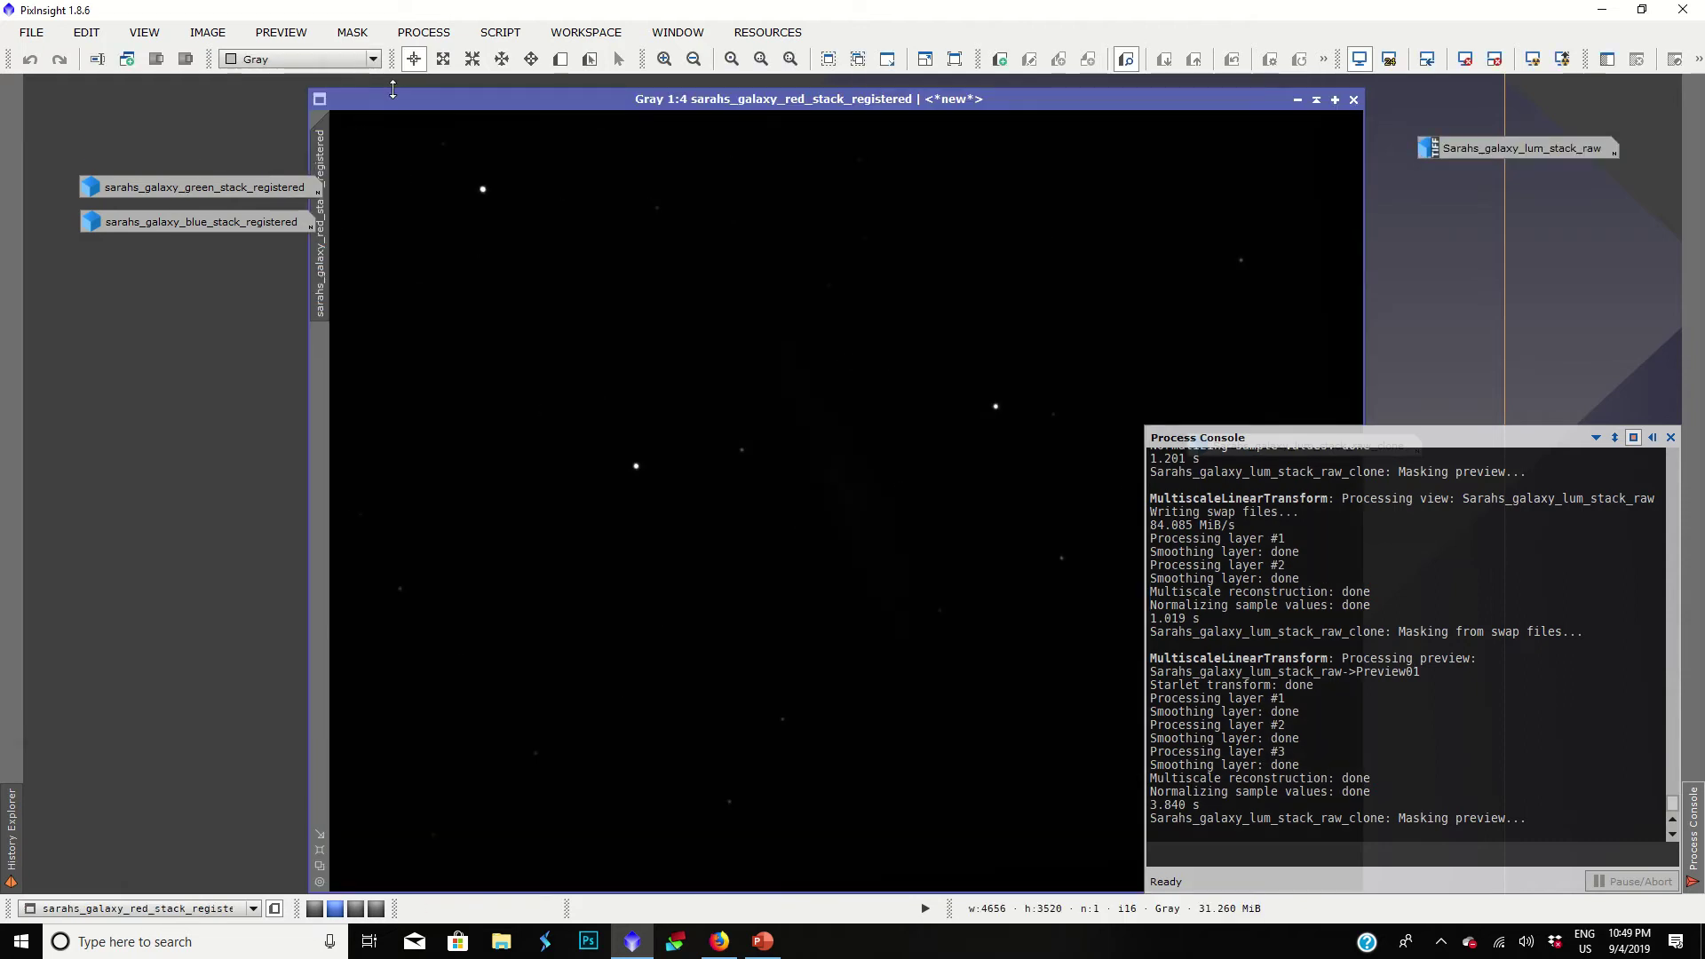
pyautogui.moveTo(329, 97); pyautogui.dragTo(142, 96)
pyautogui.click(424, 32)
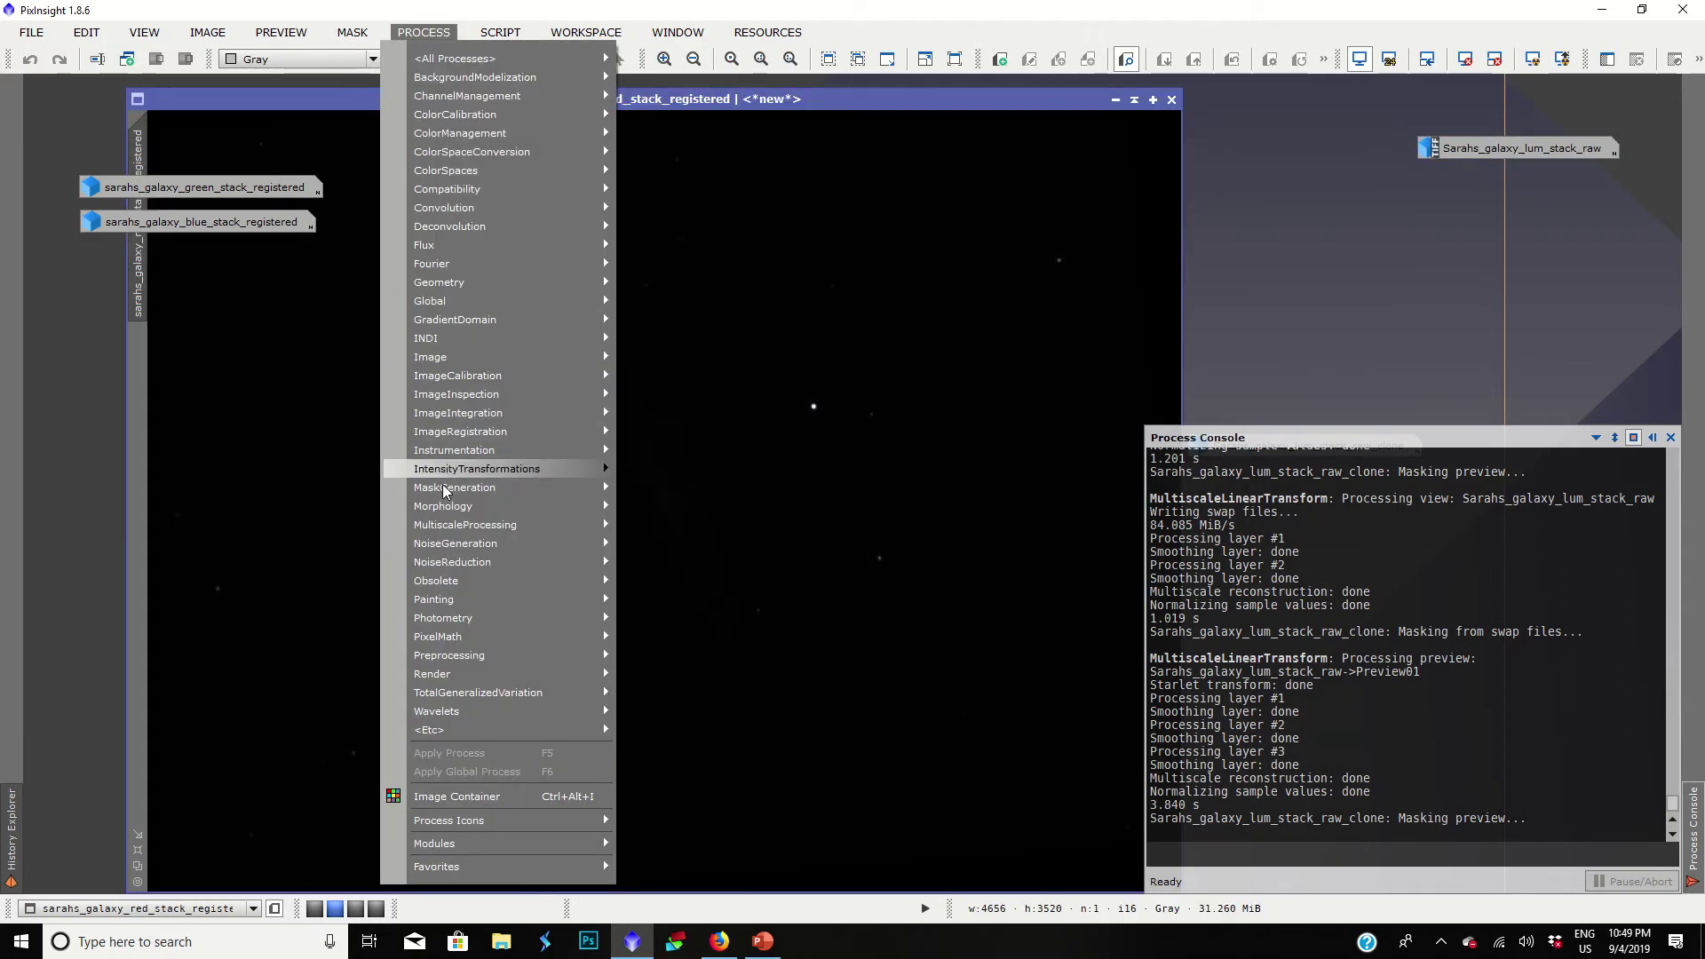
pyautogui.click(43, 369)
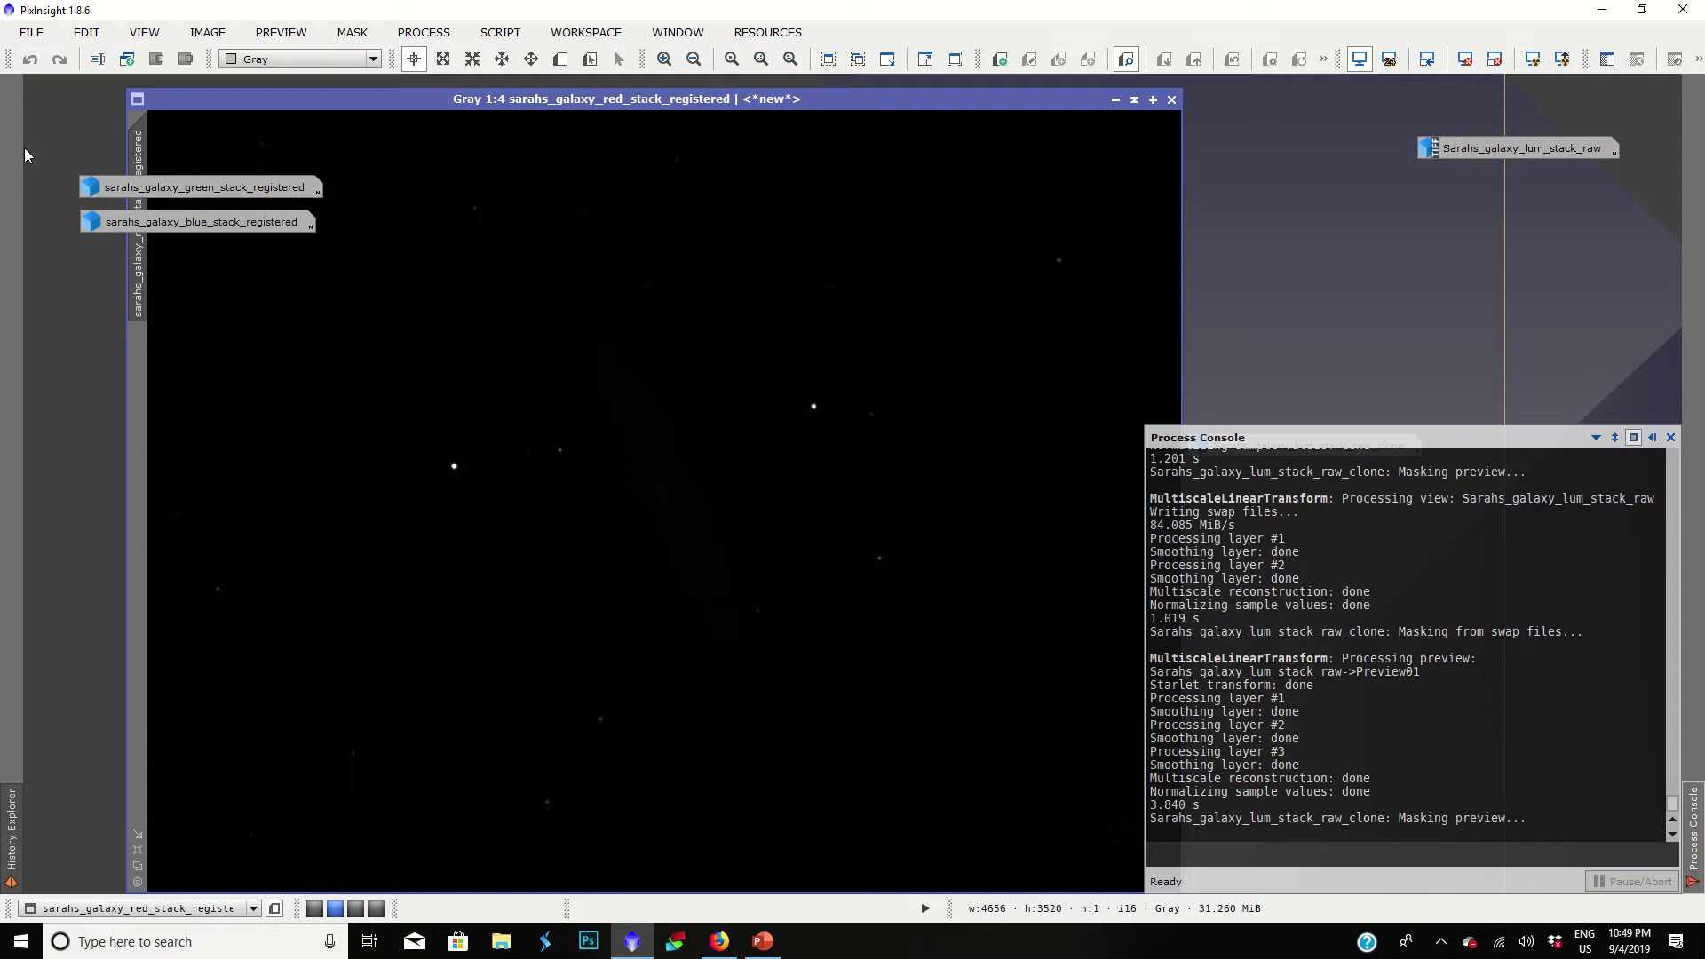
# Step: Open HistogramTransformation with a real-time preview of the red stack and set the midtones to 0.00506329
pyautogui.moveTo(285, 54)
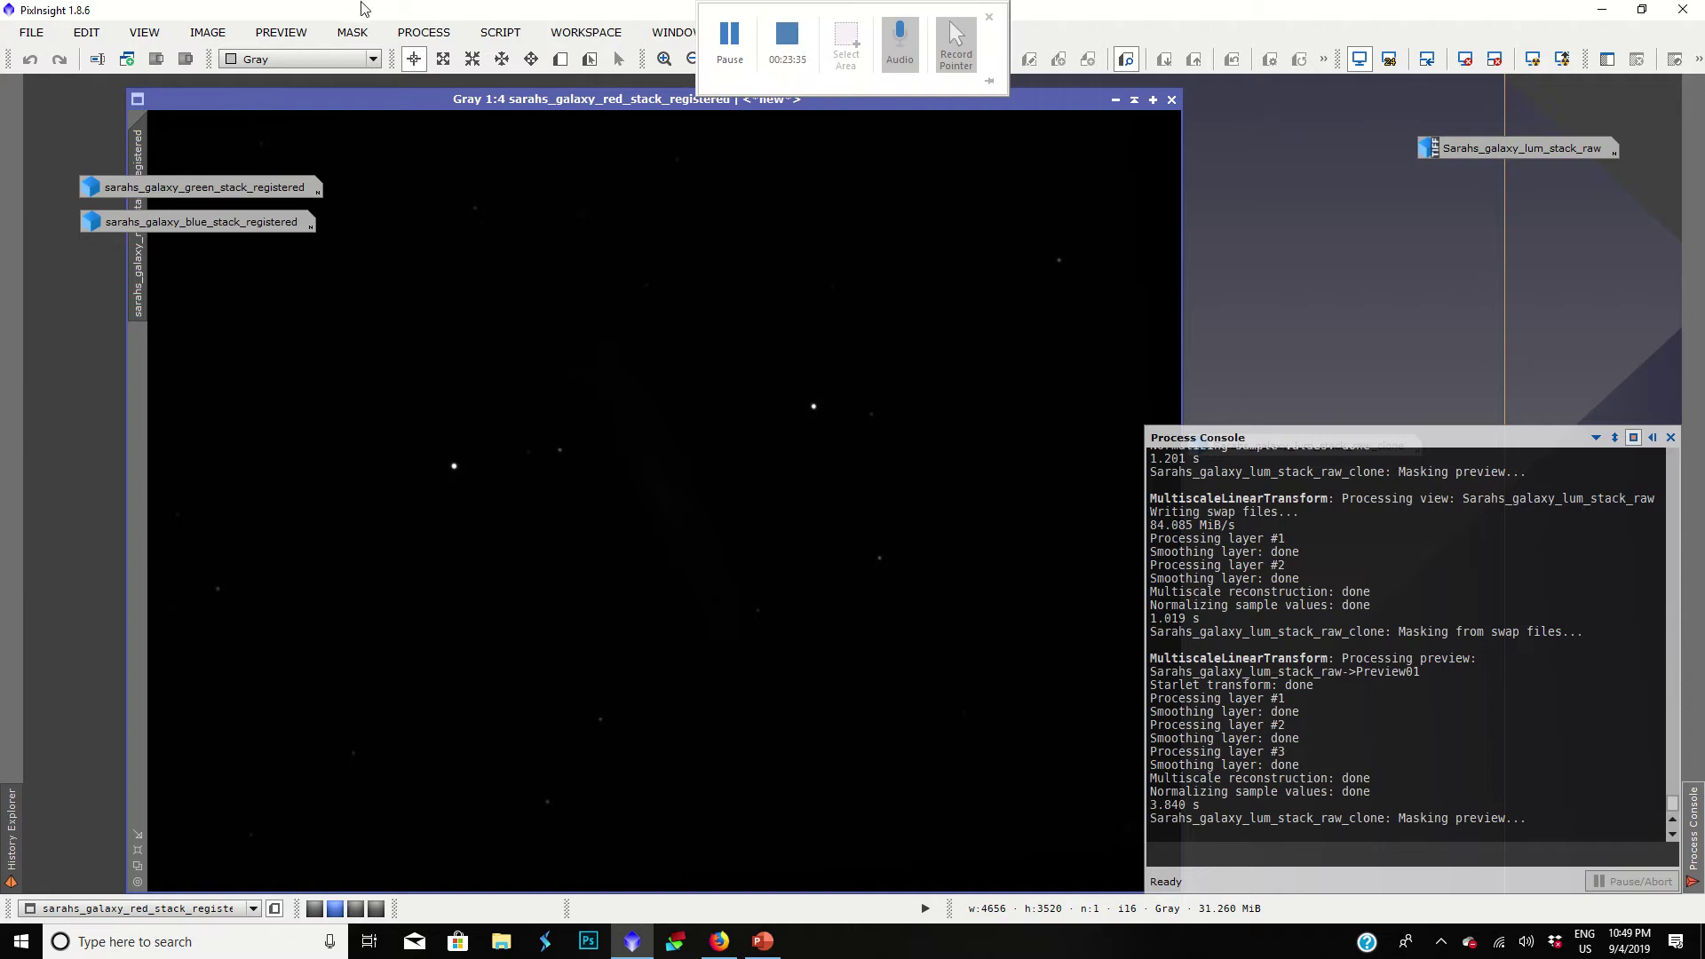
pyautogui.click(424, 32)
pyautogui.moveTo(540, 472)
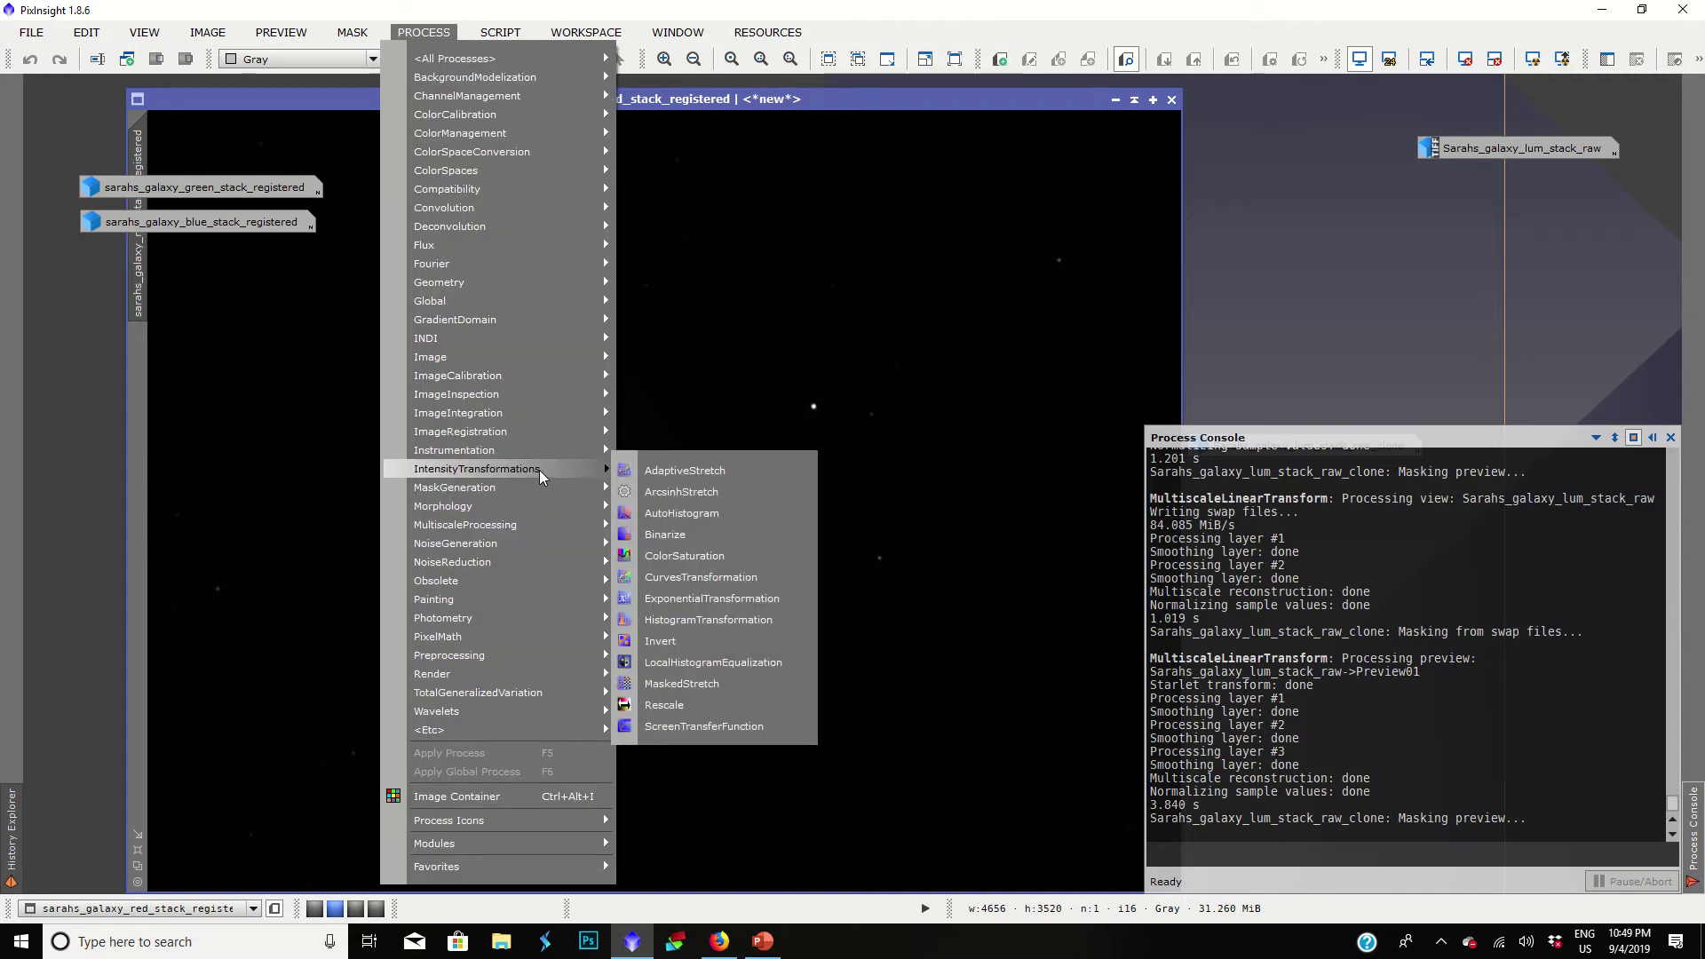
pyautogui.click(682, 619)
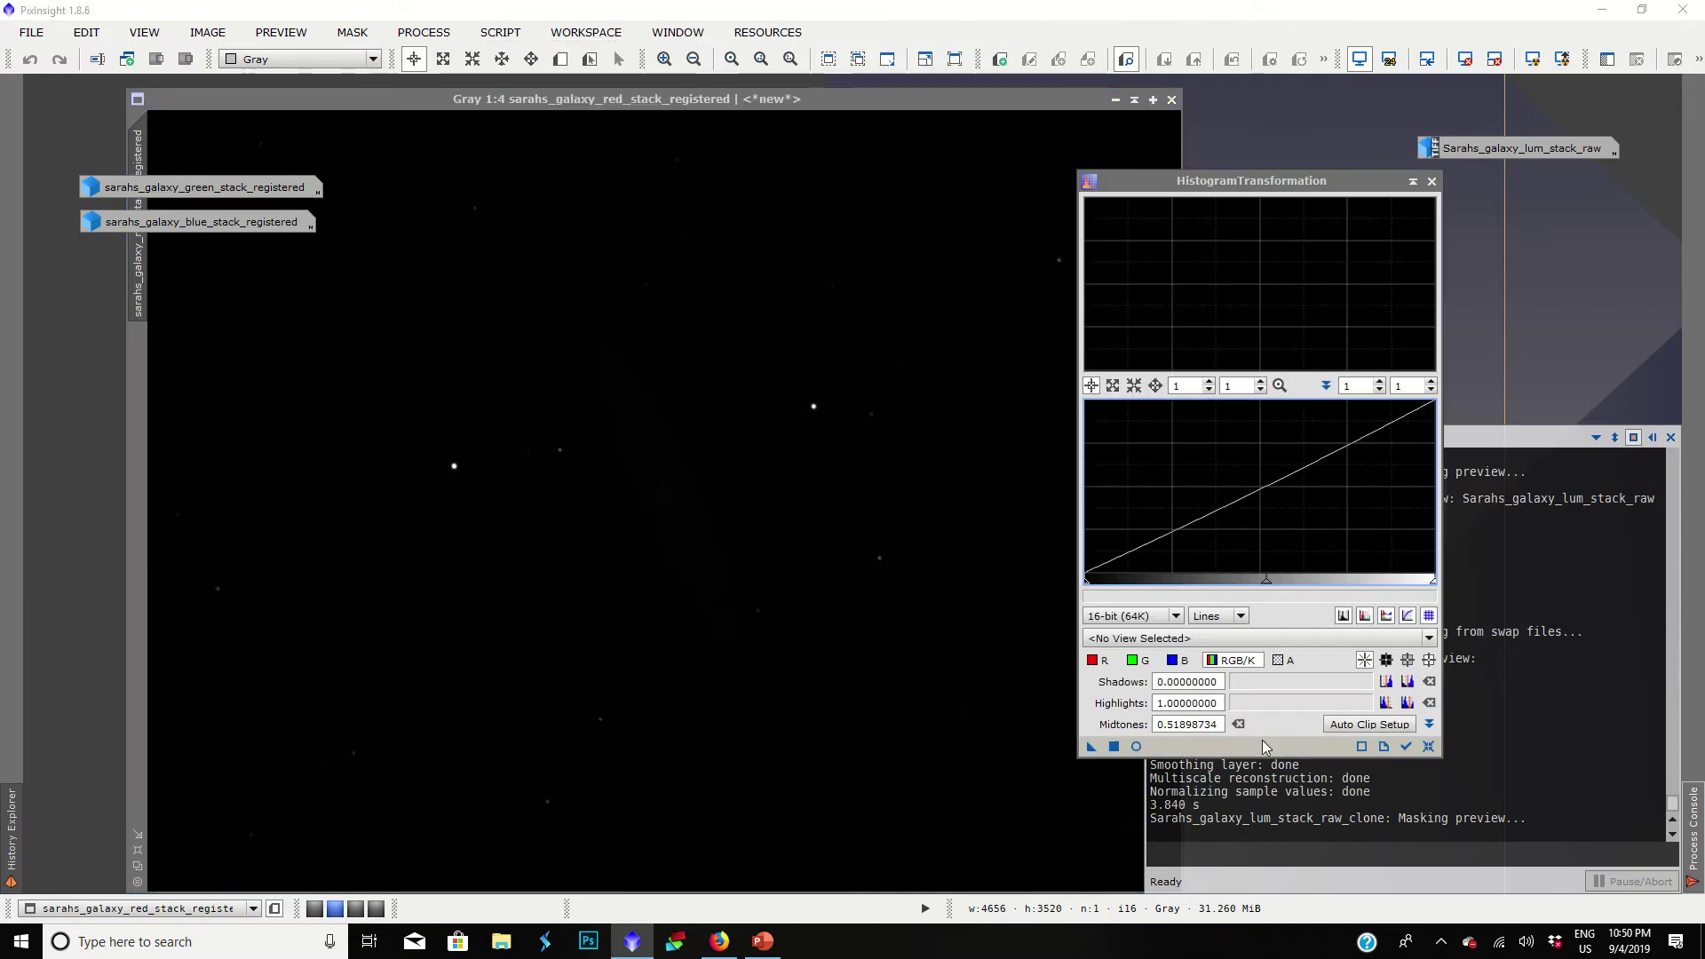
pyautogui.click(1136, 746)
pyautogui.moveTo(1266, 581); pyautogui.dragTo(1086, 590)
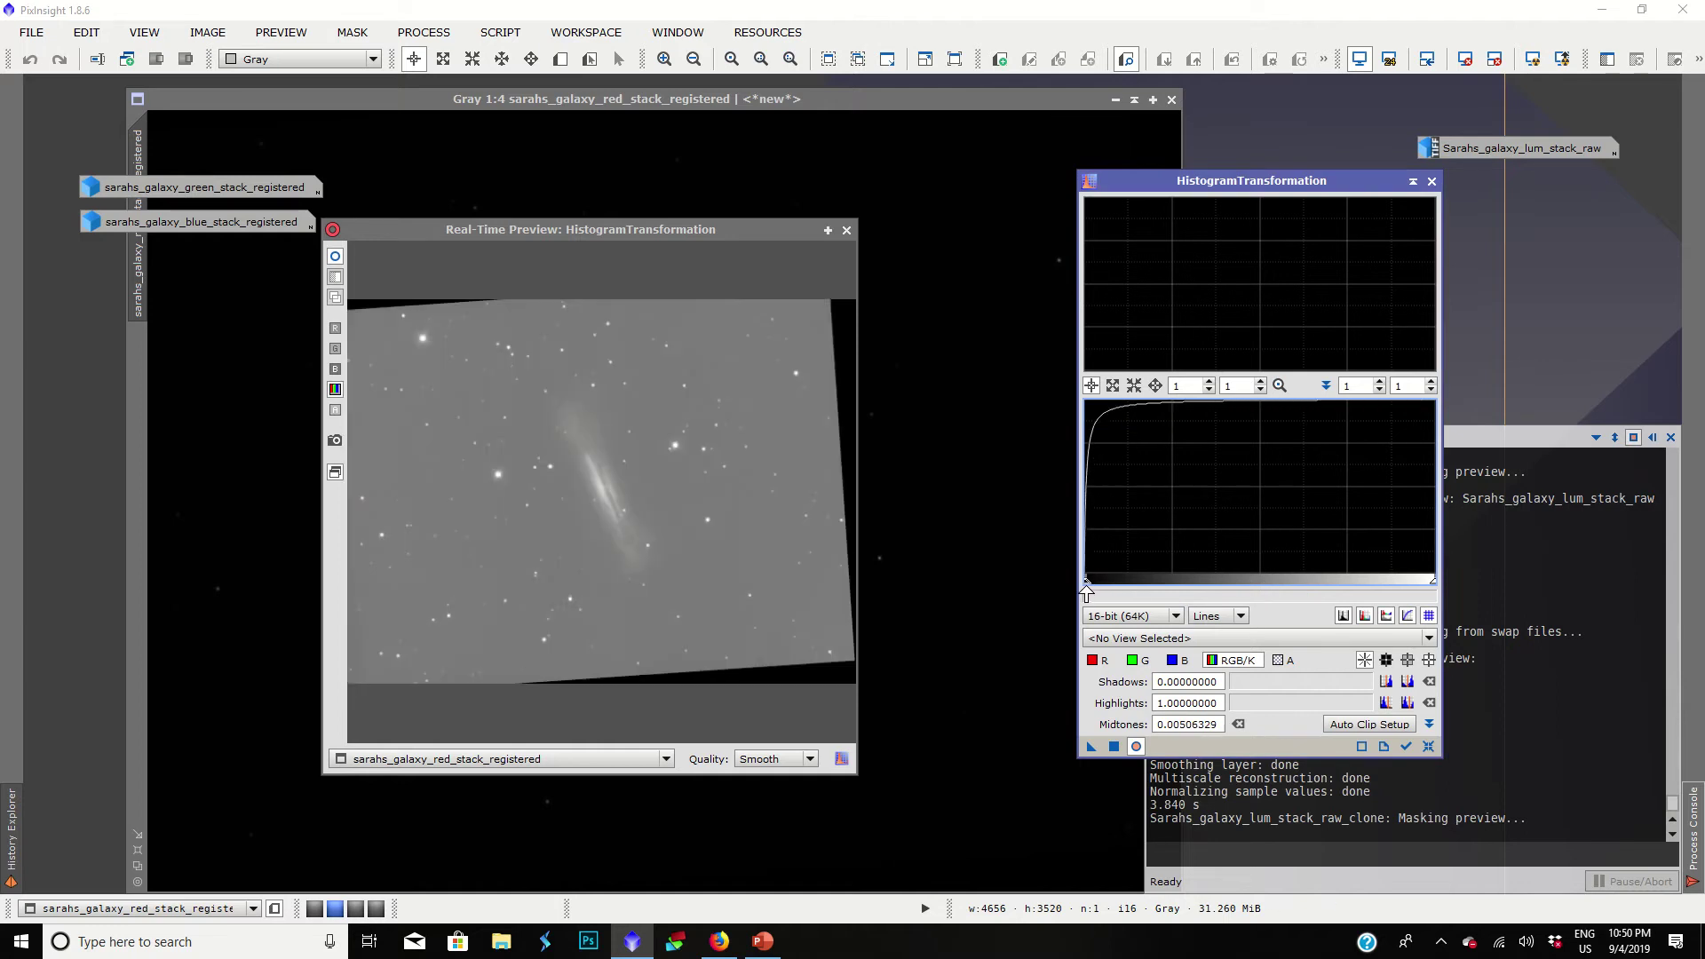
# Step: Restore the green and blue stacks and apply the same histogram stretch to the blue, green and red images
pyautogui.doubleClick(273, 191)
pyautogui.doubleClick(251, 221)
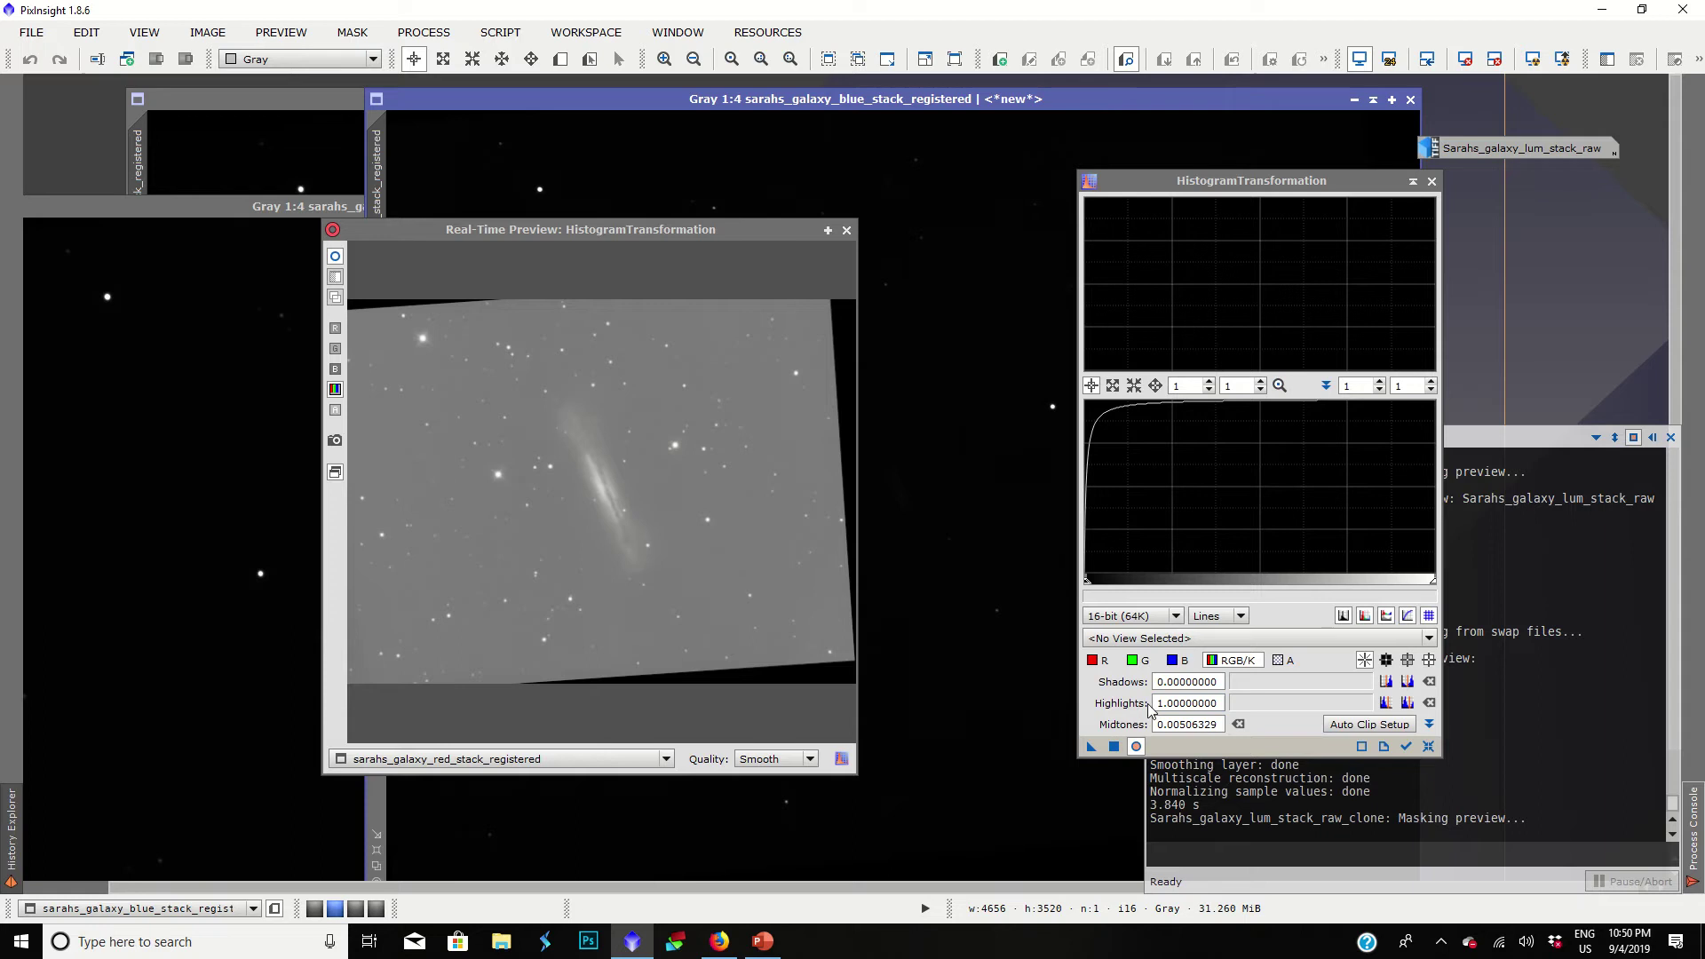
pyautogui.moveTo(1089, 746); pyautogui.dragTo(985, 568)
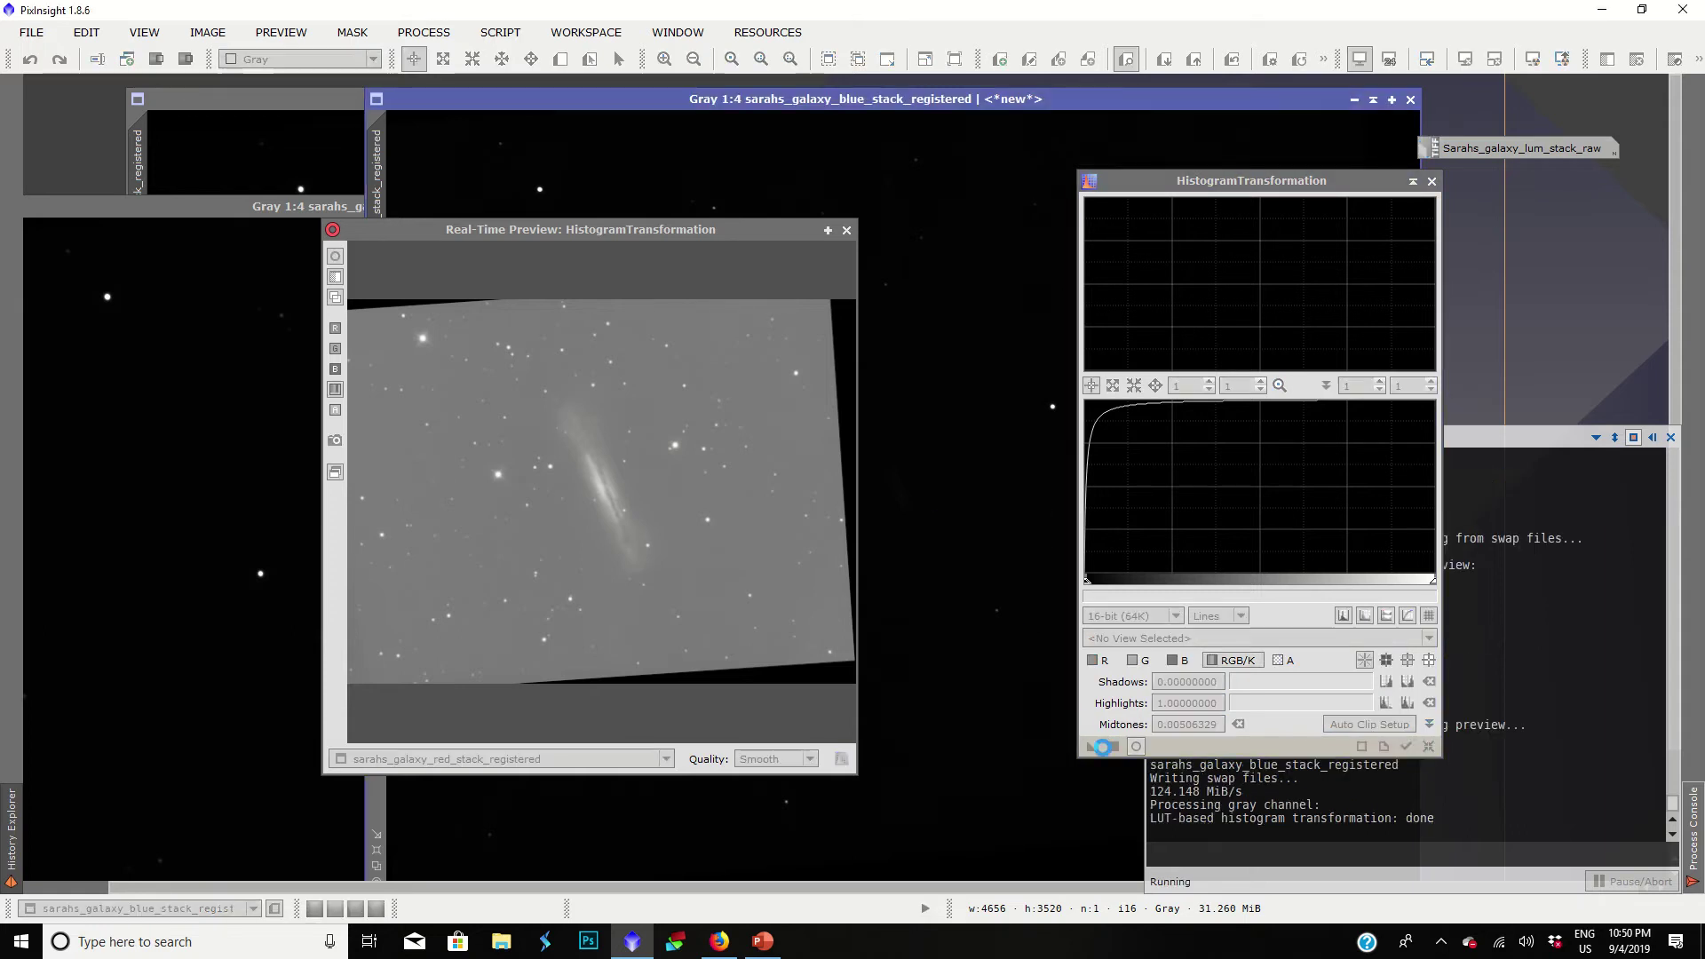
pyautogui.moveTo(1090, 747); pyautogui.dragTo(164, 559)
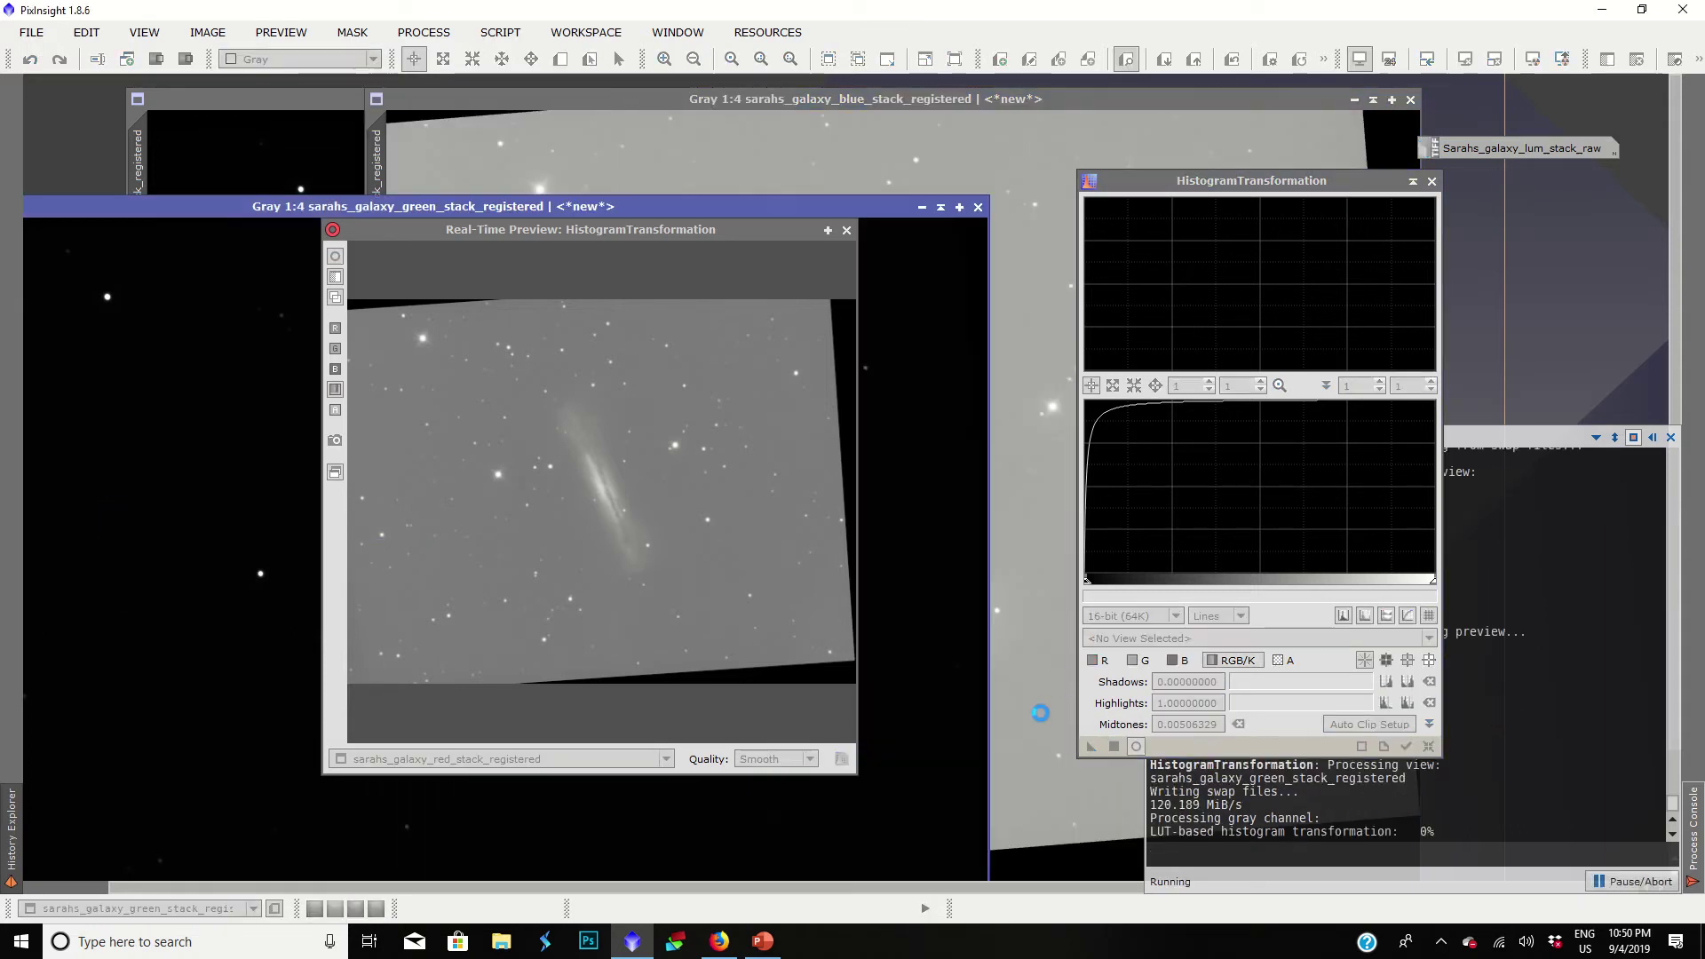
pyautogui.moveTo(1105, 748); pyautogui.dragTo(759, 191)
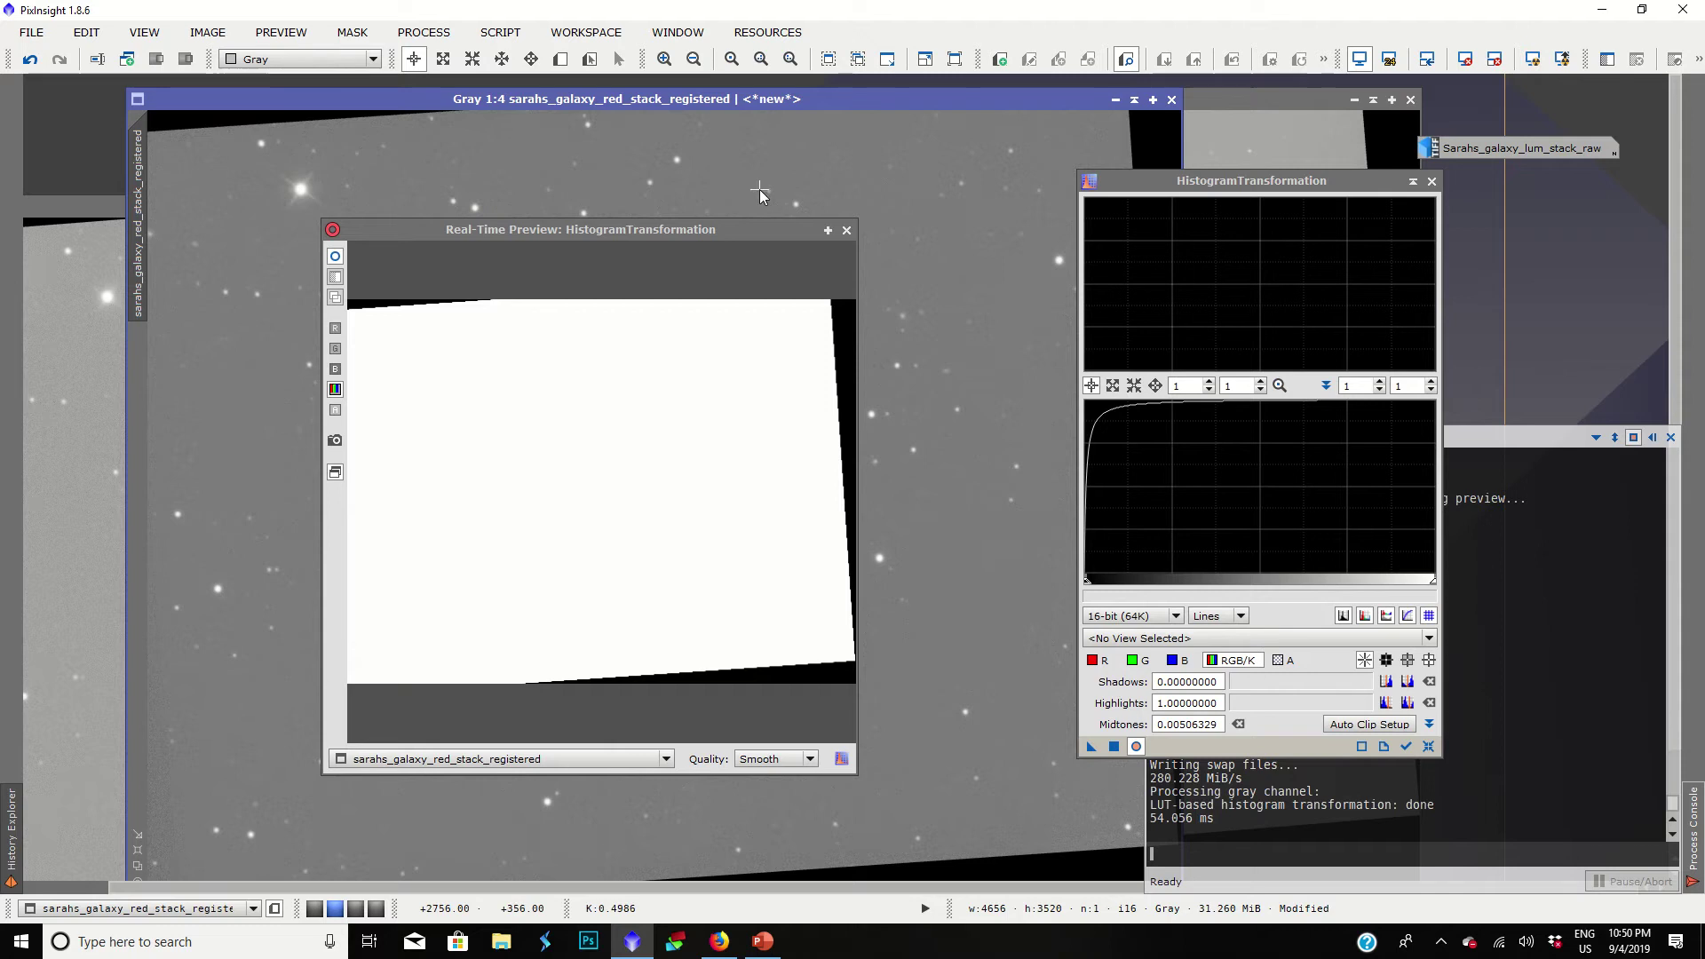
pyautogui.click(848, 229)
pyautogui.click(1136, 746)
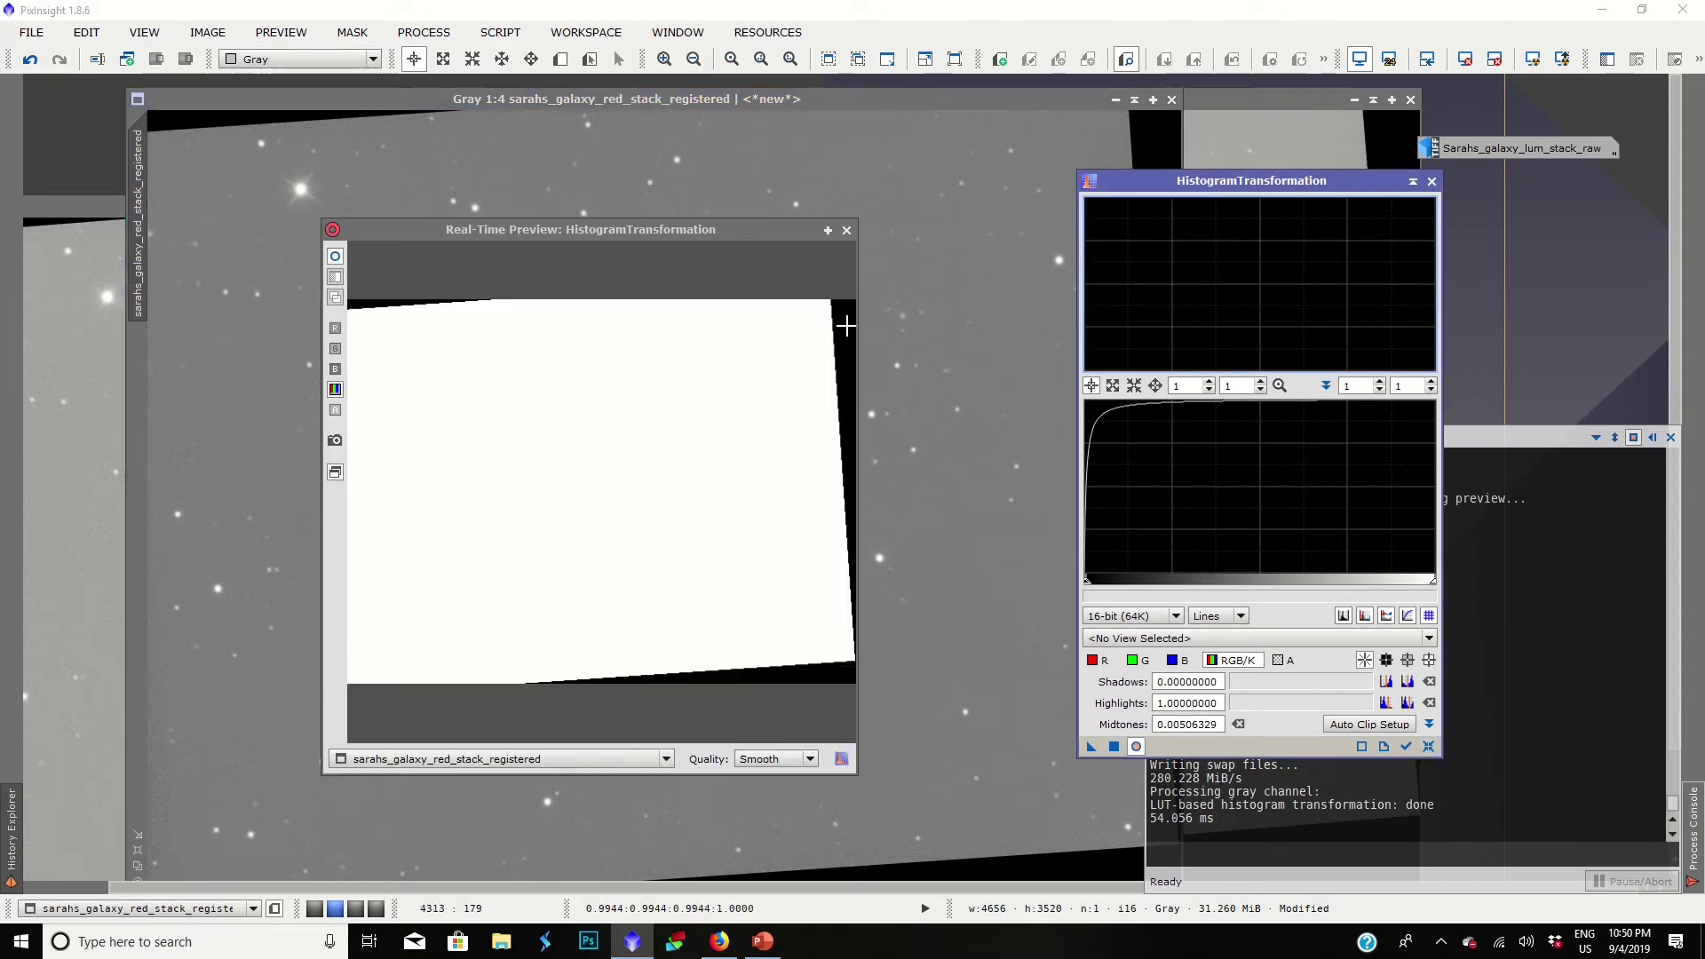
pyautogui.moveTo(507, 232)
pyautogui.mouseDown()
pyautogui.moveTo(680, 338)
pyautogui.moveTo(592, 331)
pyautogui.moveTo(503, 254)
pyautogui.mouseUp()
pyautogui.click(1114, 747)
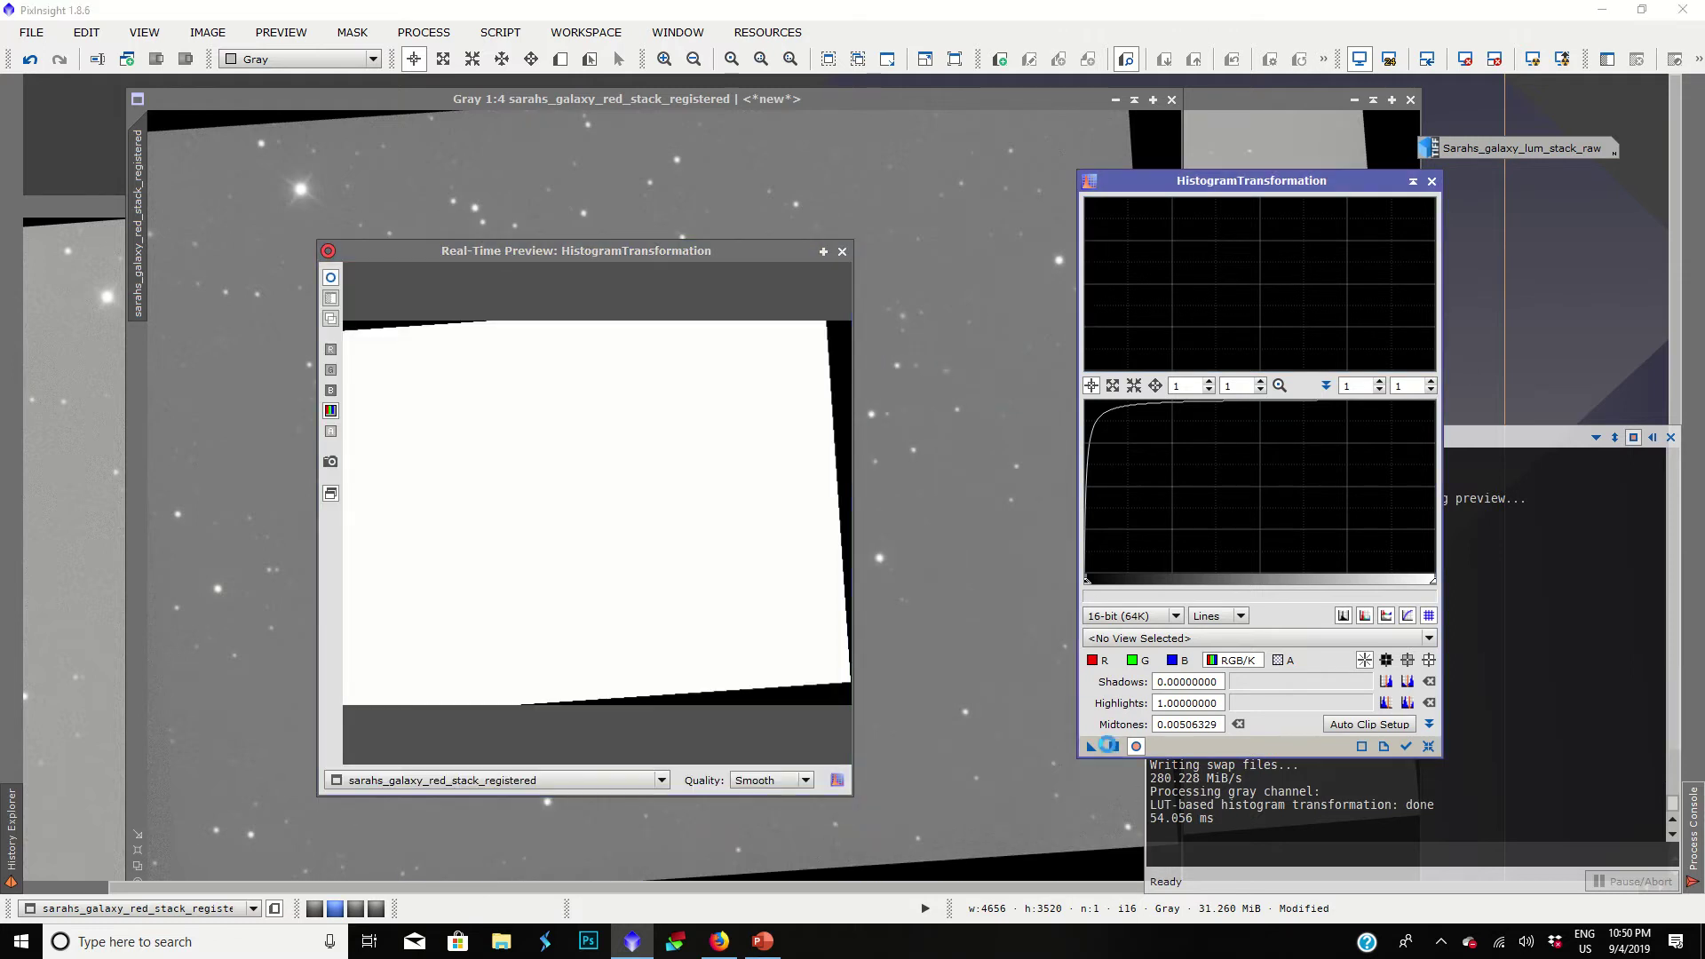
pyautogui.click(946, 373)
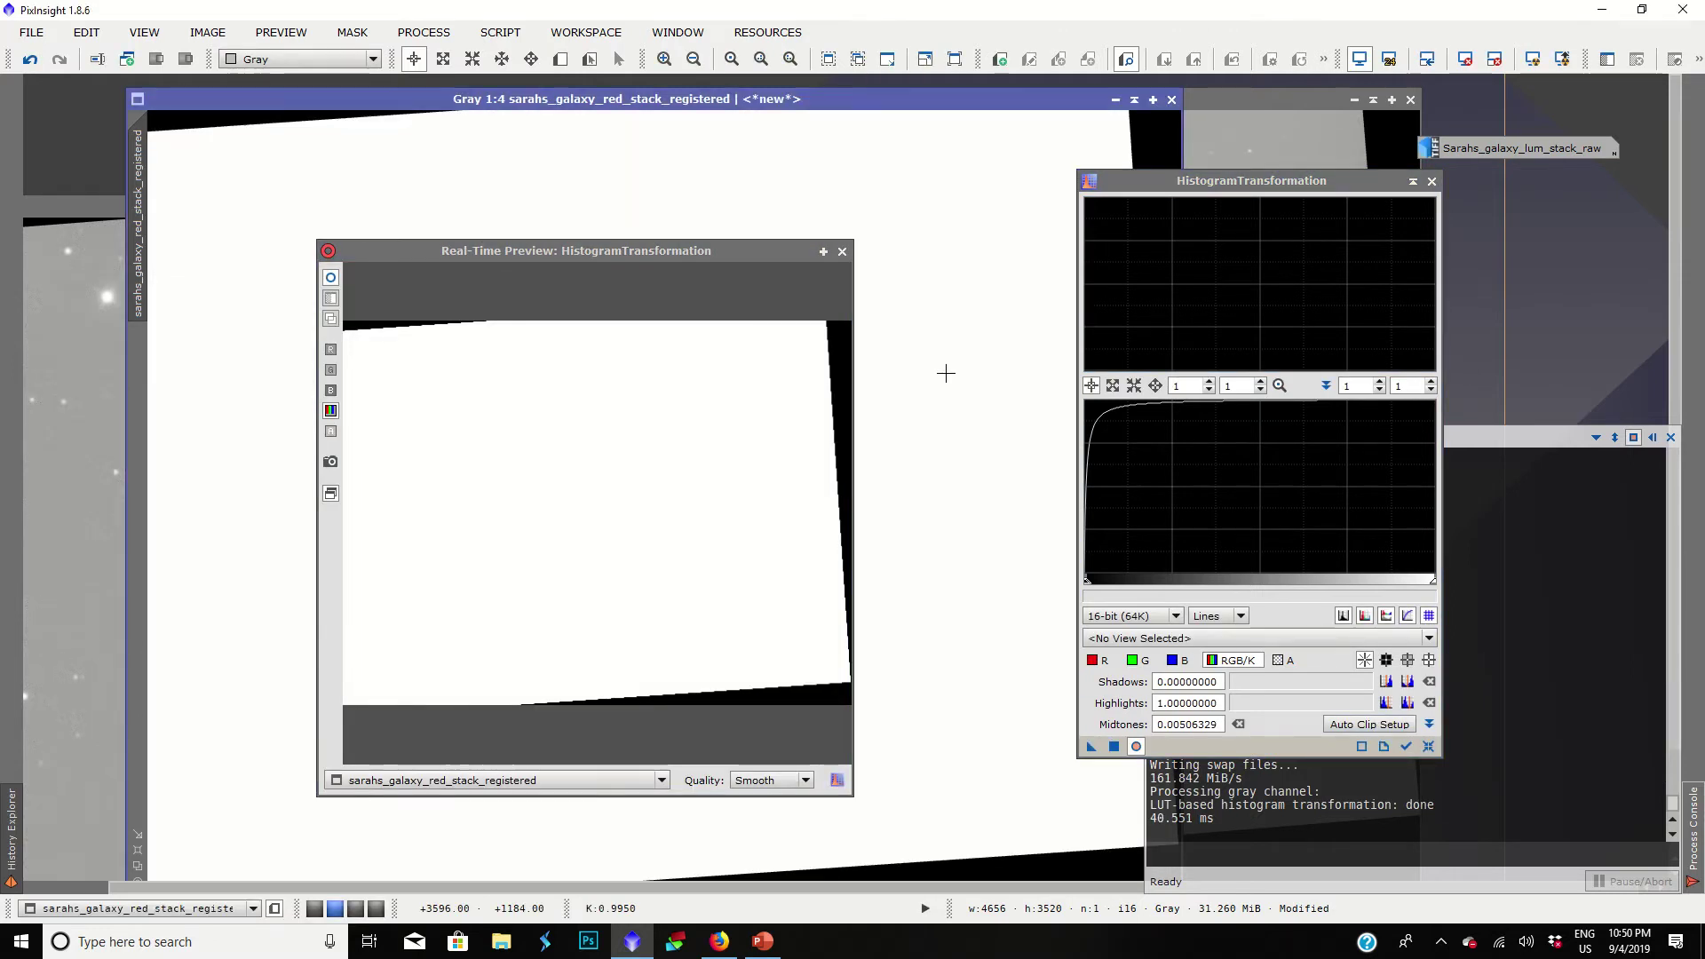
pyautogui.hotkey('ctrl', 'z')
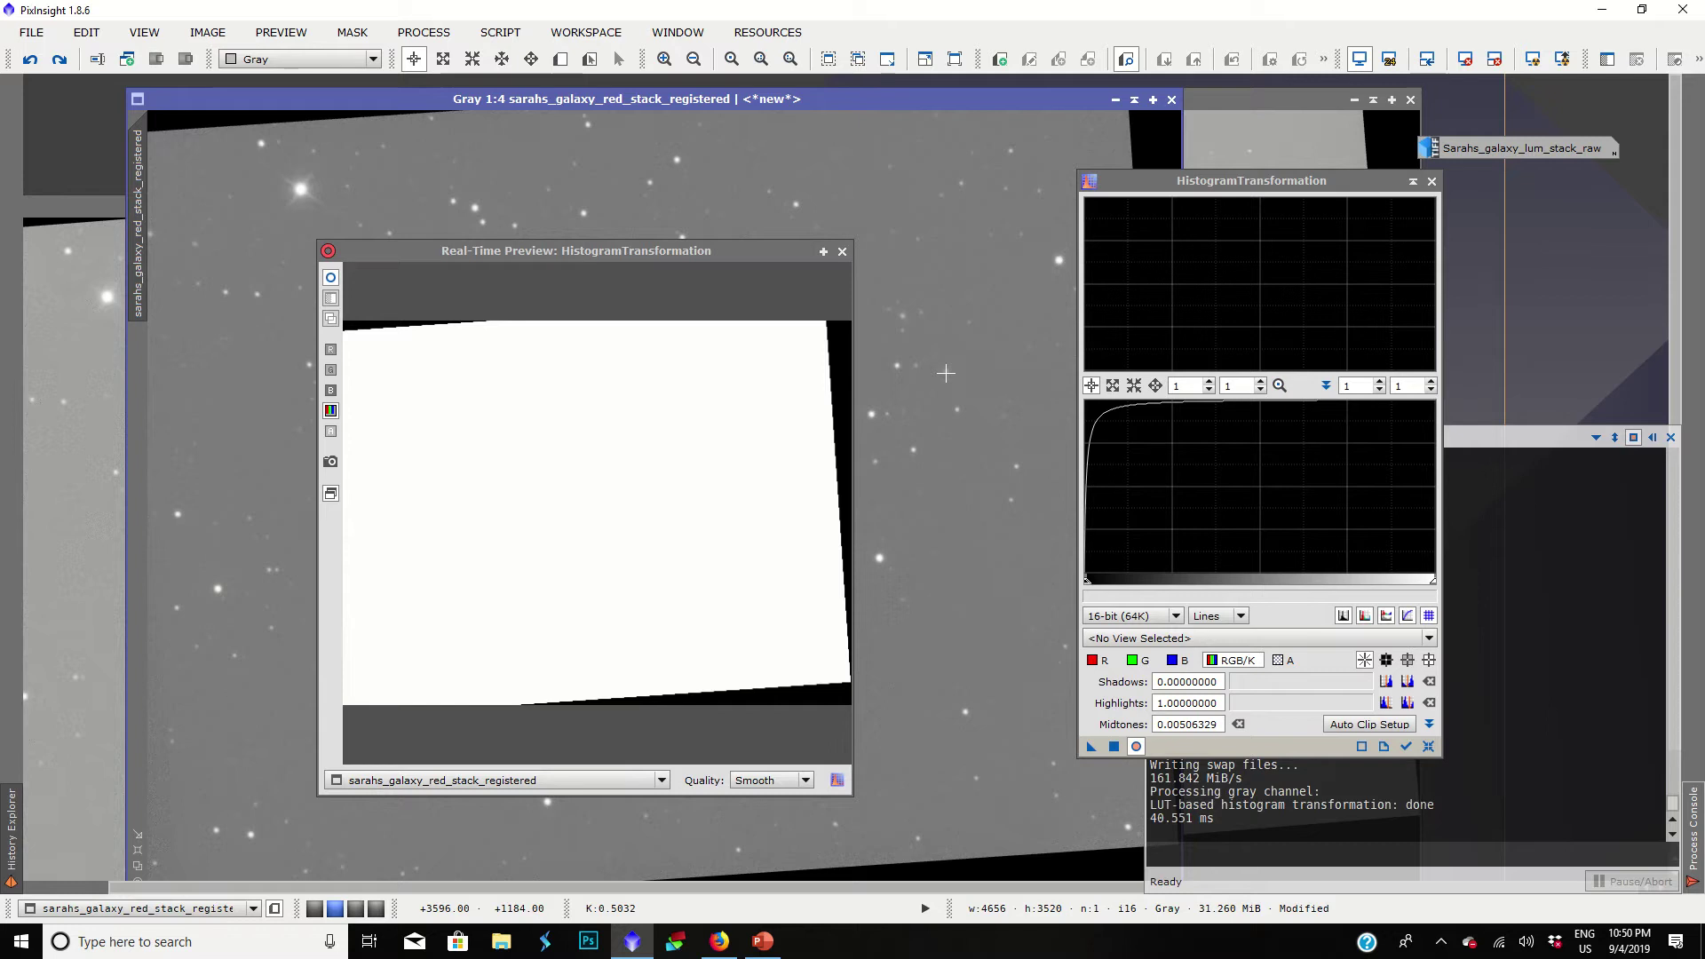
# Step: Reset HistogramTransformation, set midtones to about 0.395, and apply the stretch to the red stack
pyautogui.click(1429, 747)
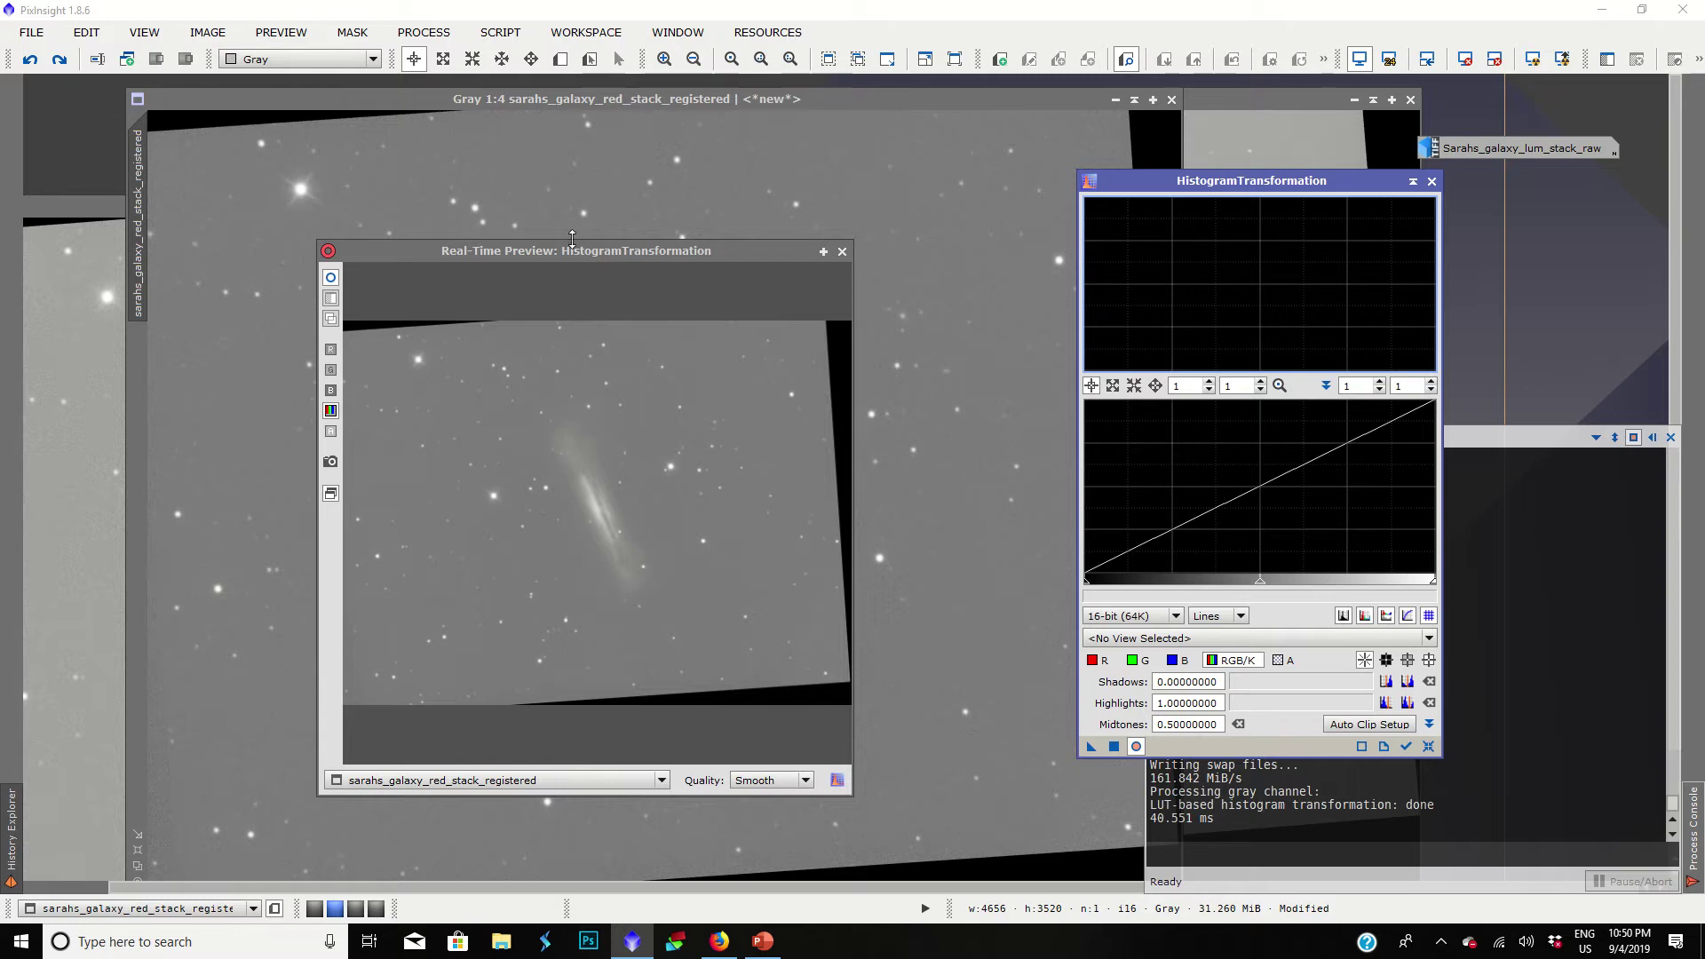
pyautogui.moveTo(568, 254); pyautogui.dragTo(626, 179)
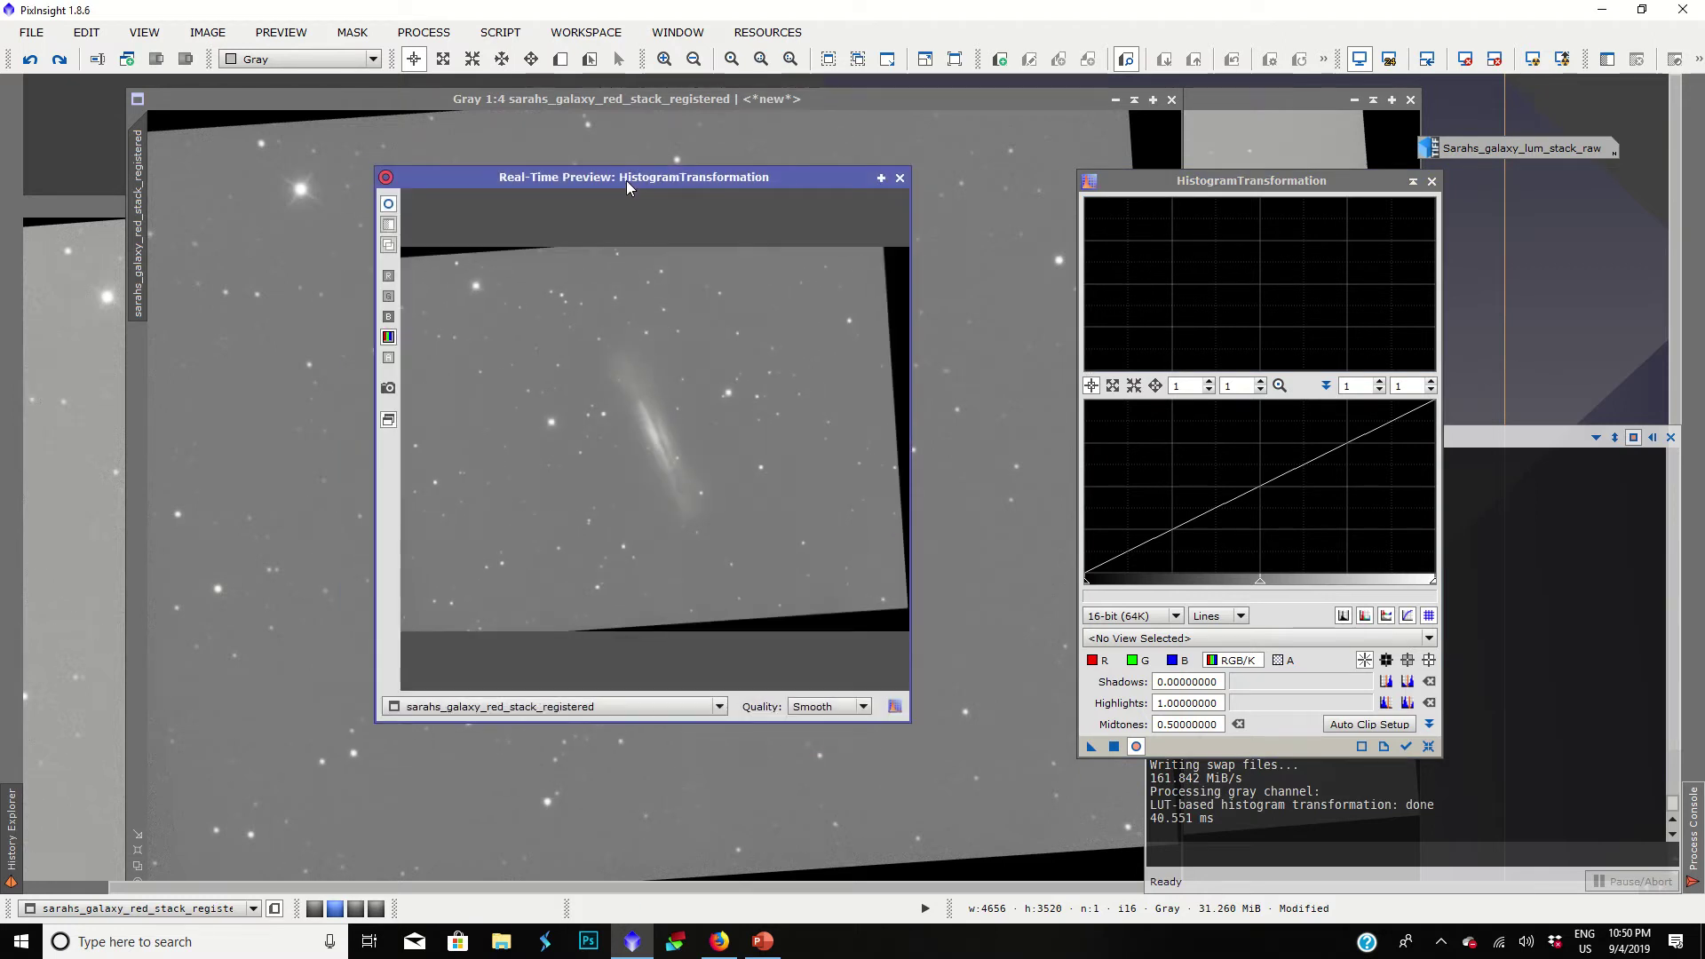
pyautogui.moveTo(653, 98); pyautogui.dragTo(730, 328)
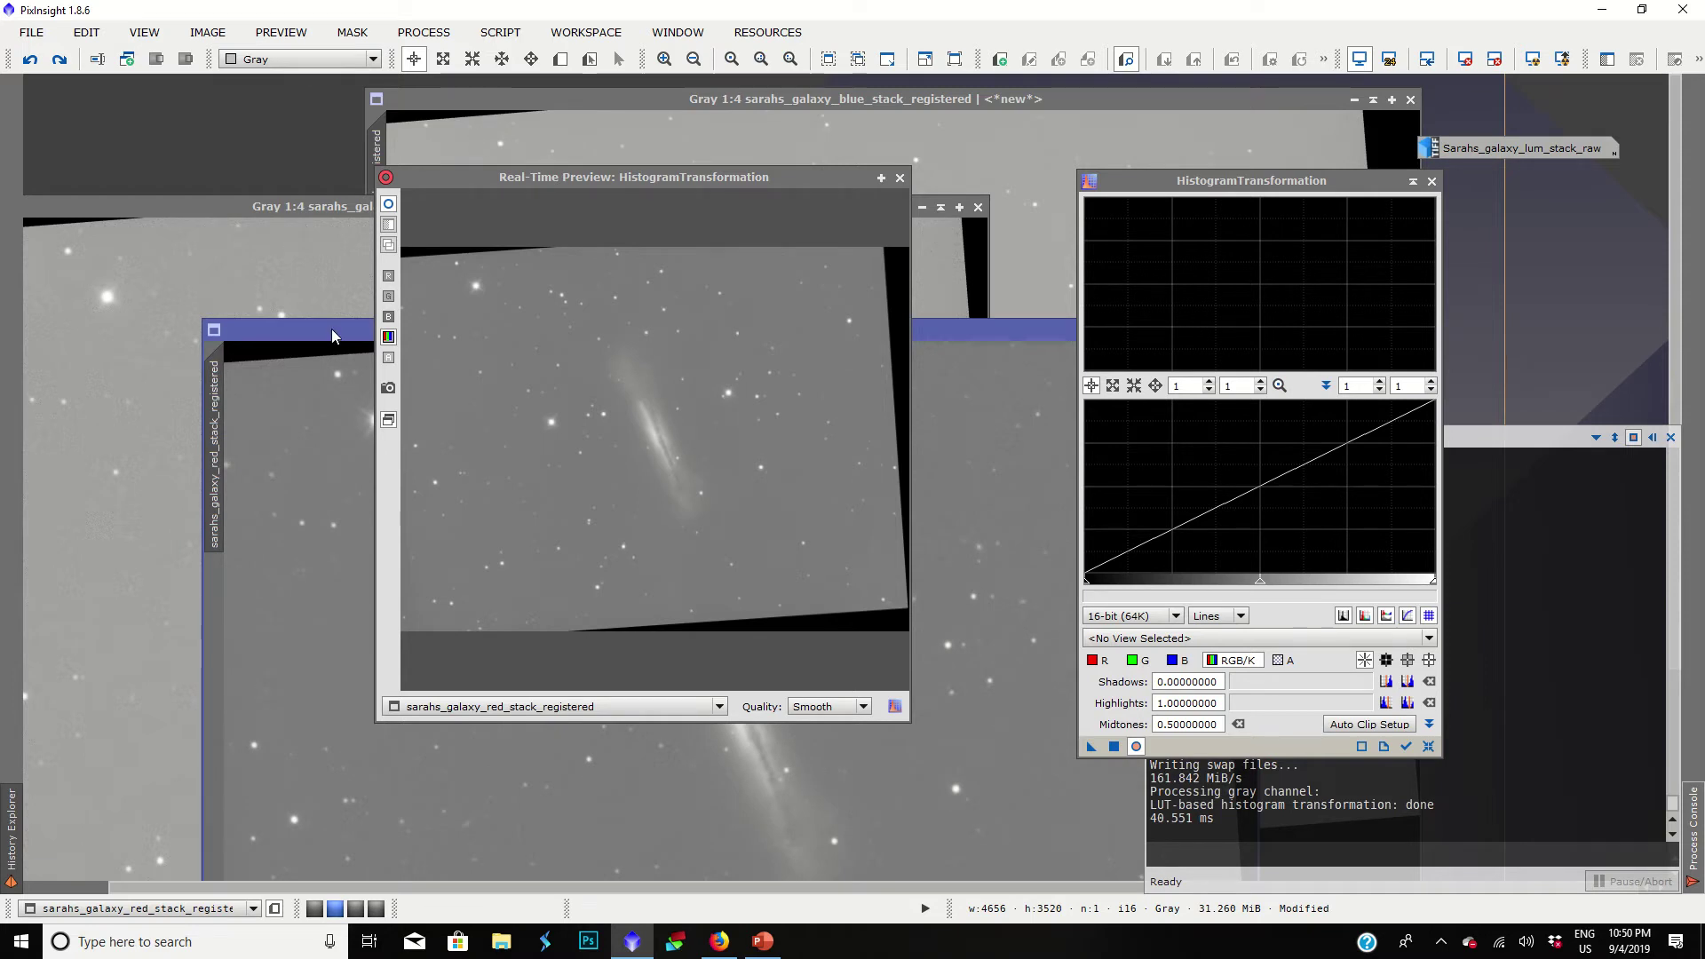
pyautogui.moveTo(327, 331); pyautogui.dragTo(150, 133)
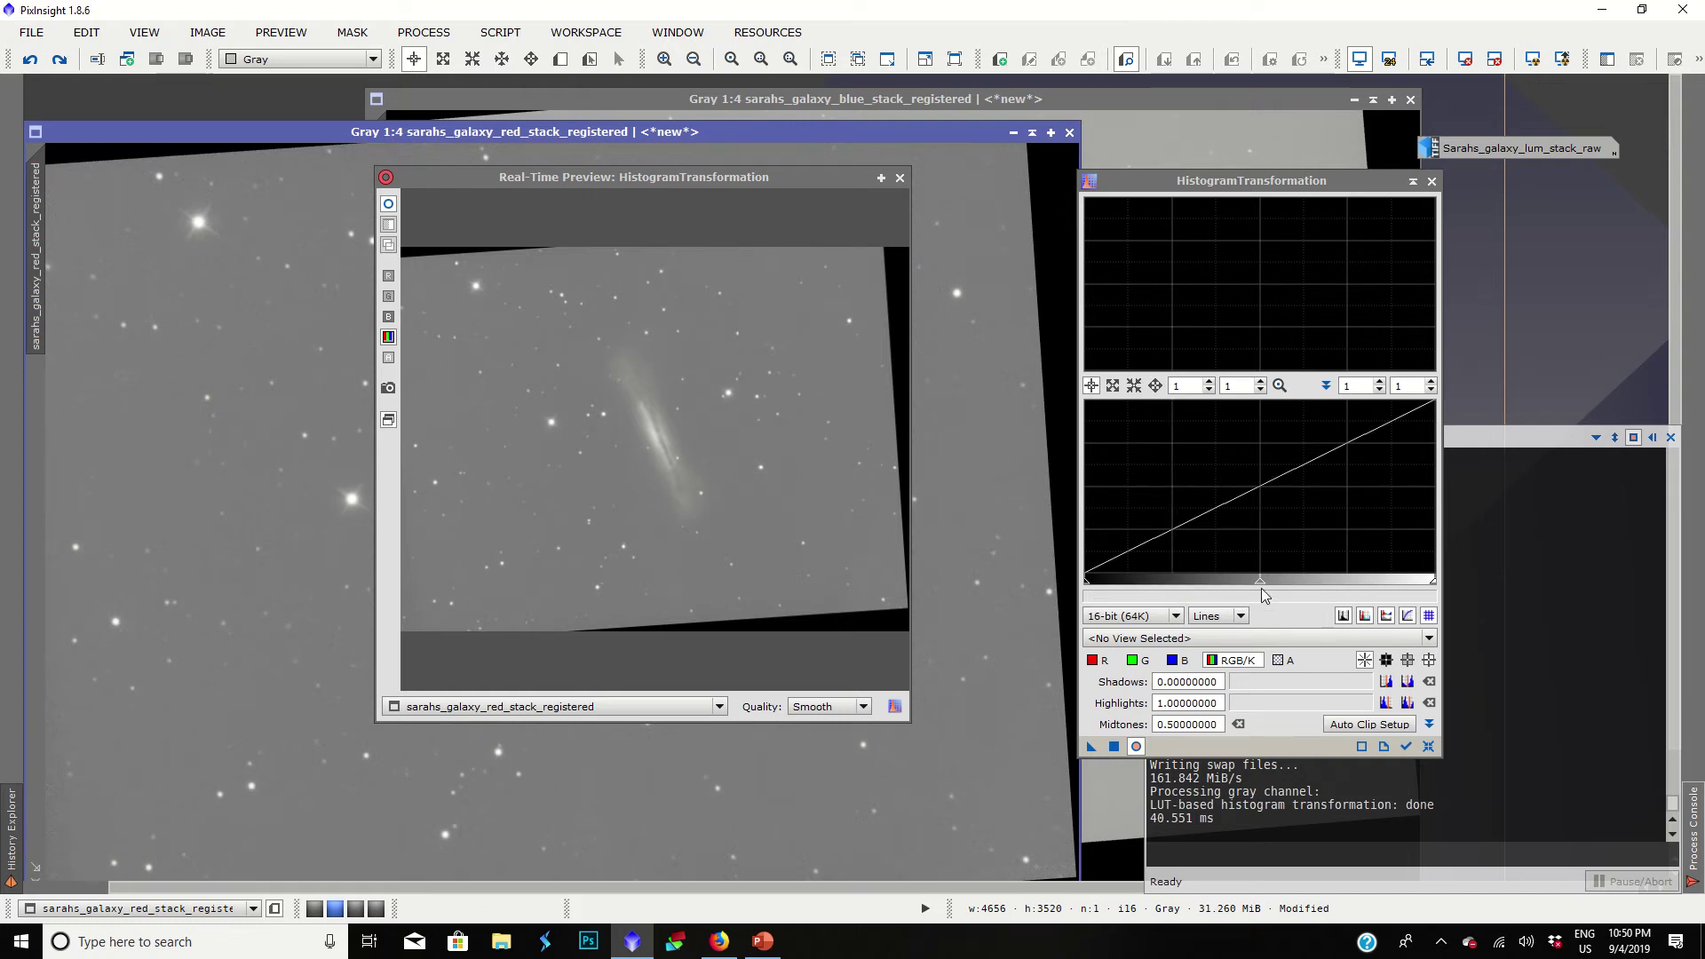
pyautogui.moveTo(1261, 588); pyautogui.dragTo(1222, 593)
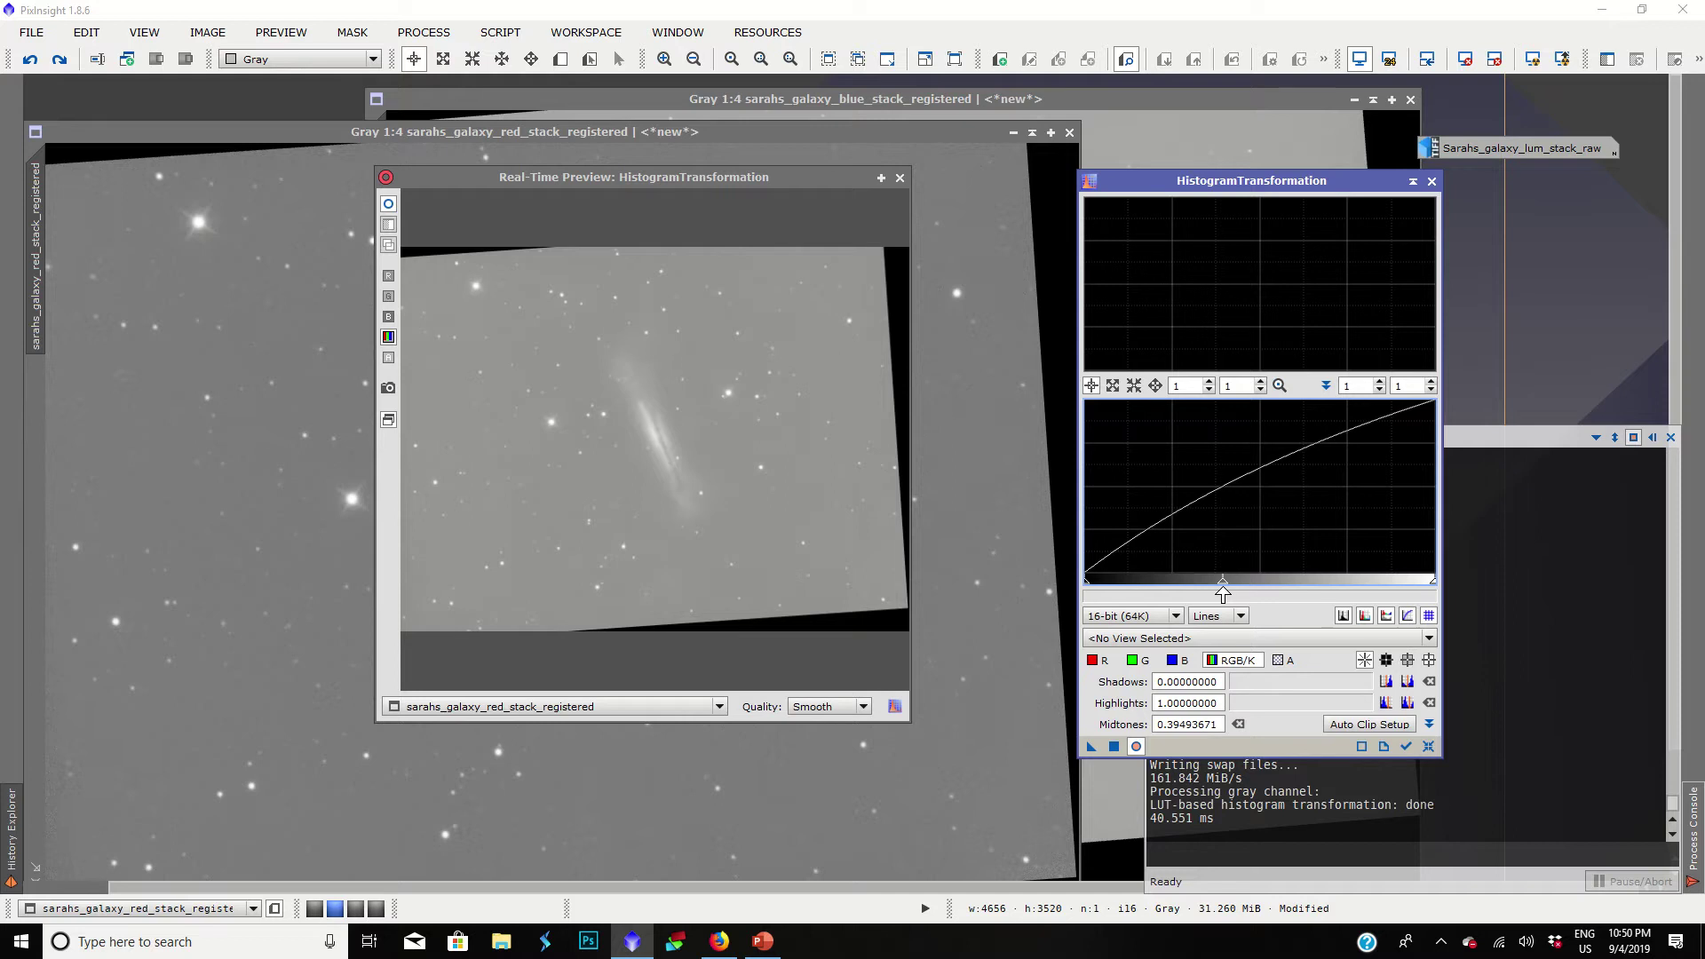
pyautogui.click(1113, 746)
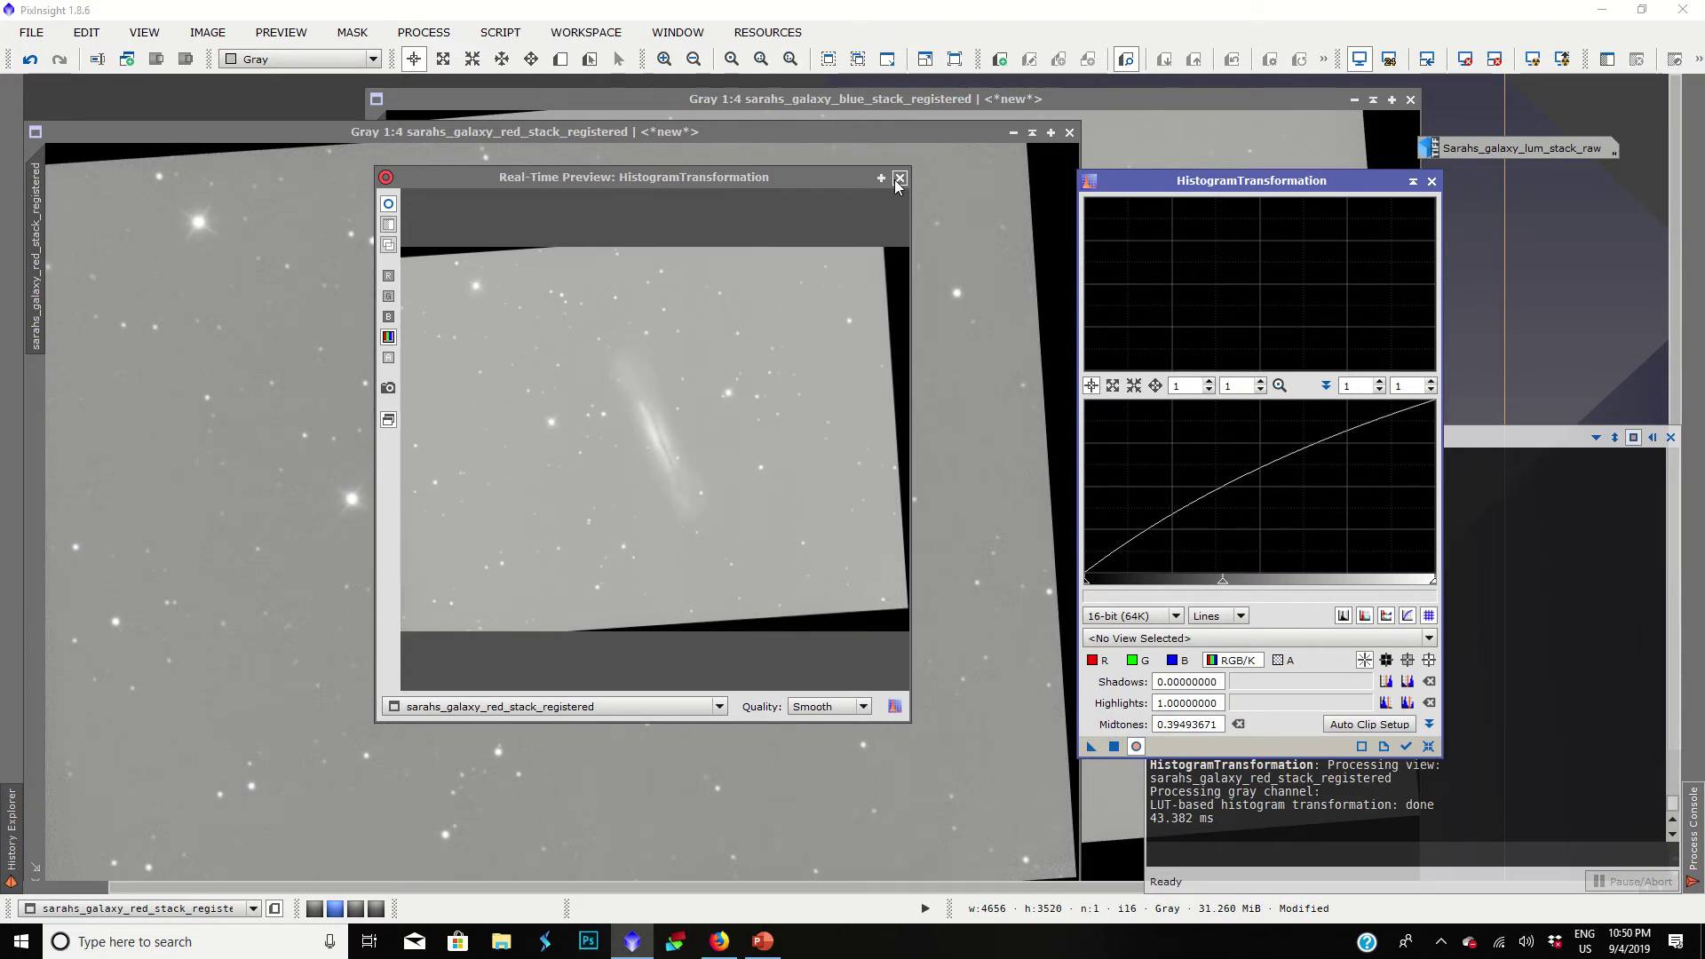
# Step: Reset the histogram settings, and set shadows to about 0.570 and midtones to about 0.105 for the red stack
pyautogui.click(1427, 746)
pyautogui.moveTo(1086, 594); pyautogui.dragTo(1266, 586)
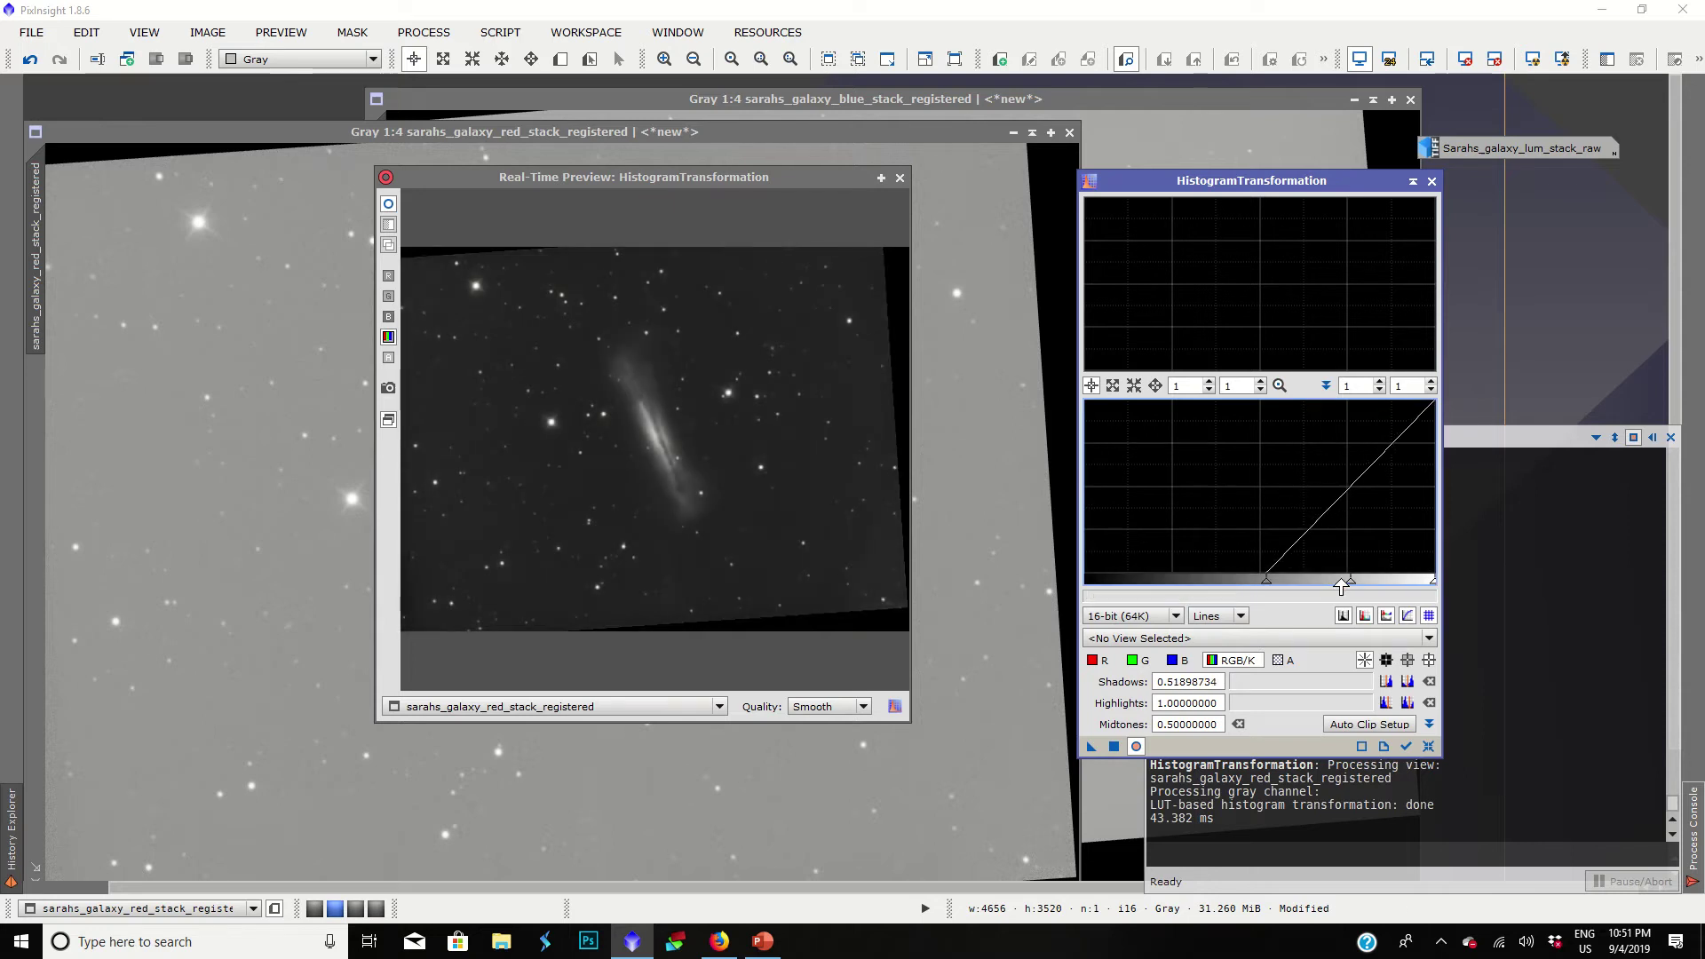
pyautogui.moveTo(1347, 586); pyautogui.dragTo(1298, 586)
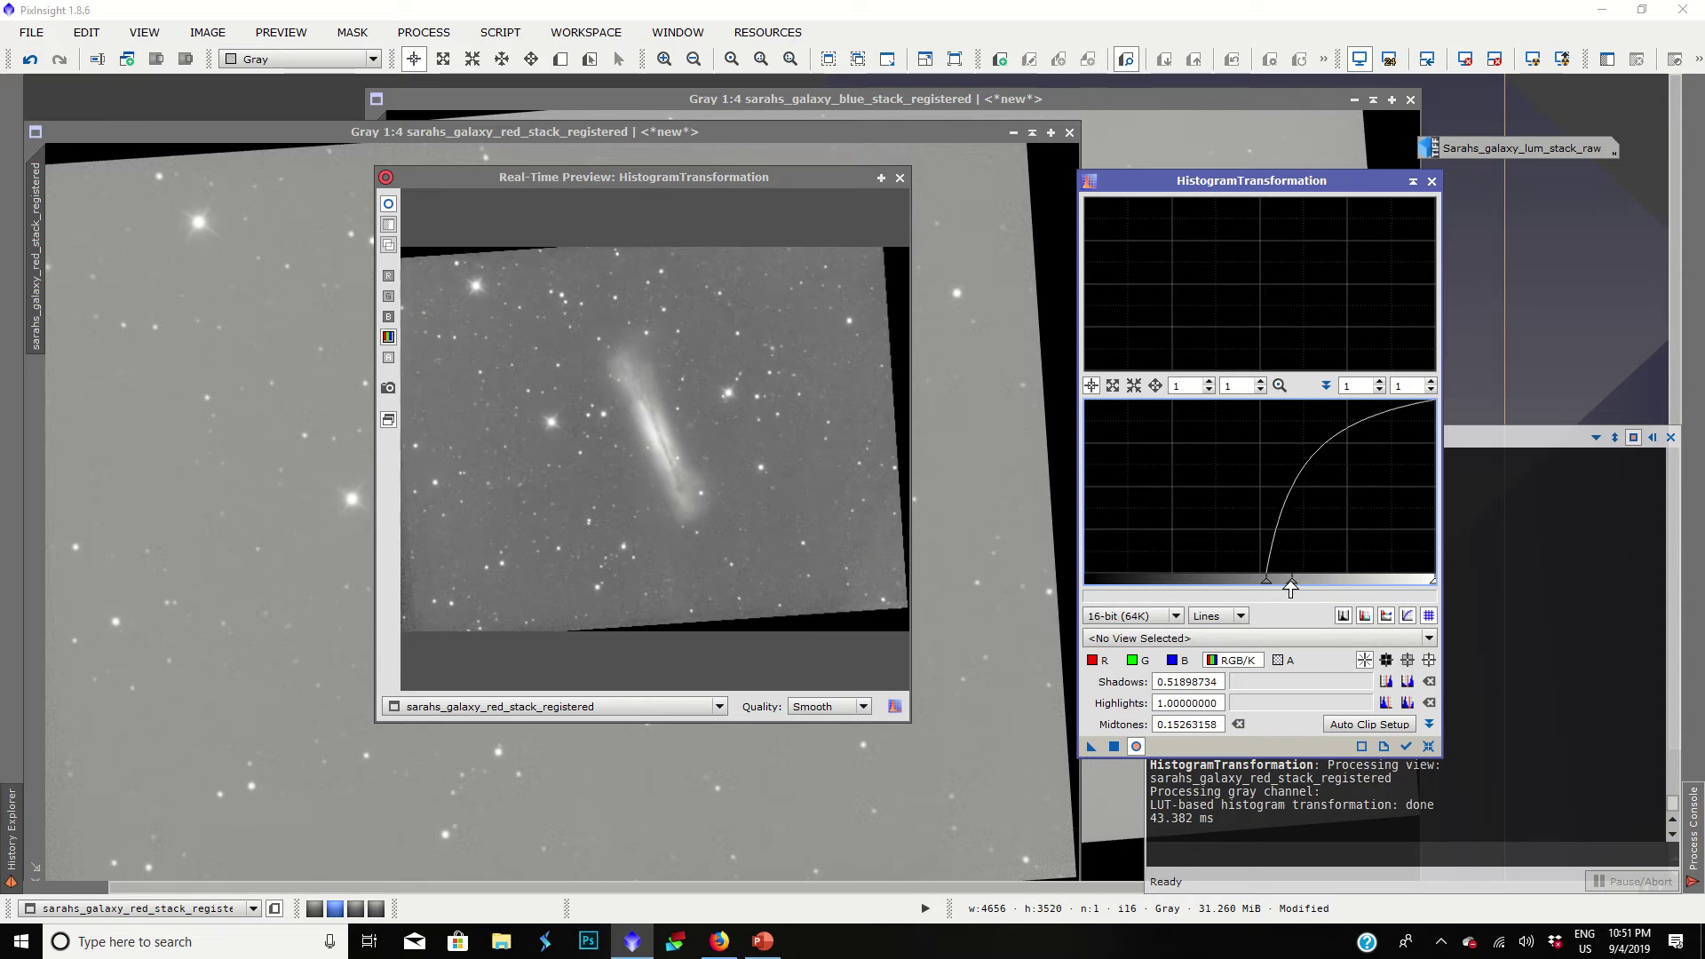
pyautogui.moveTo(1266, 586); pyautogui.dragTo(1299, 587)
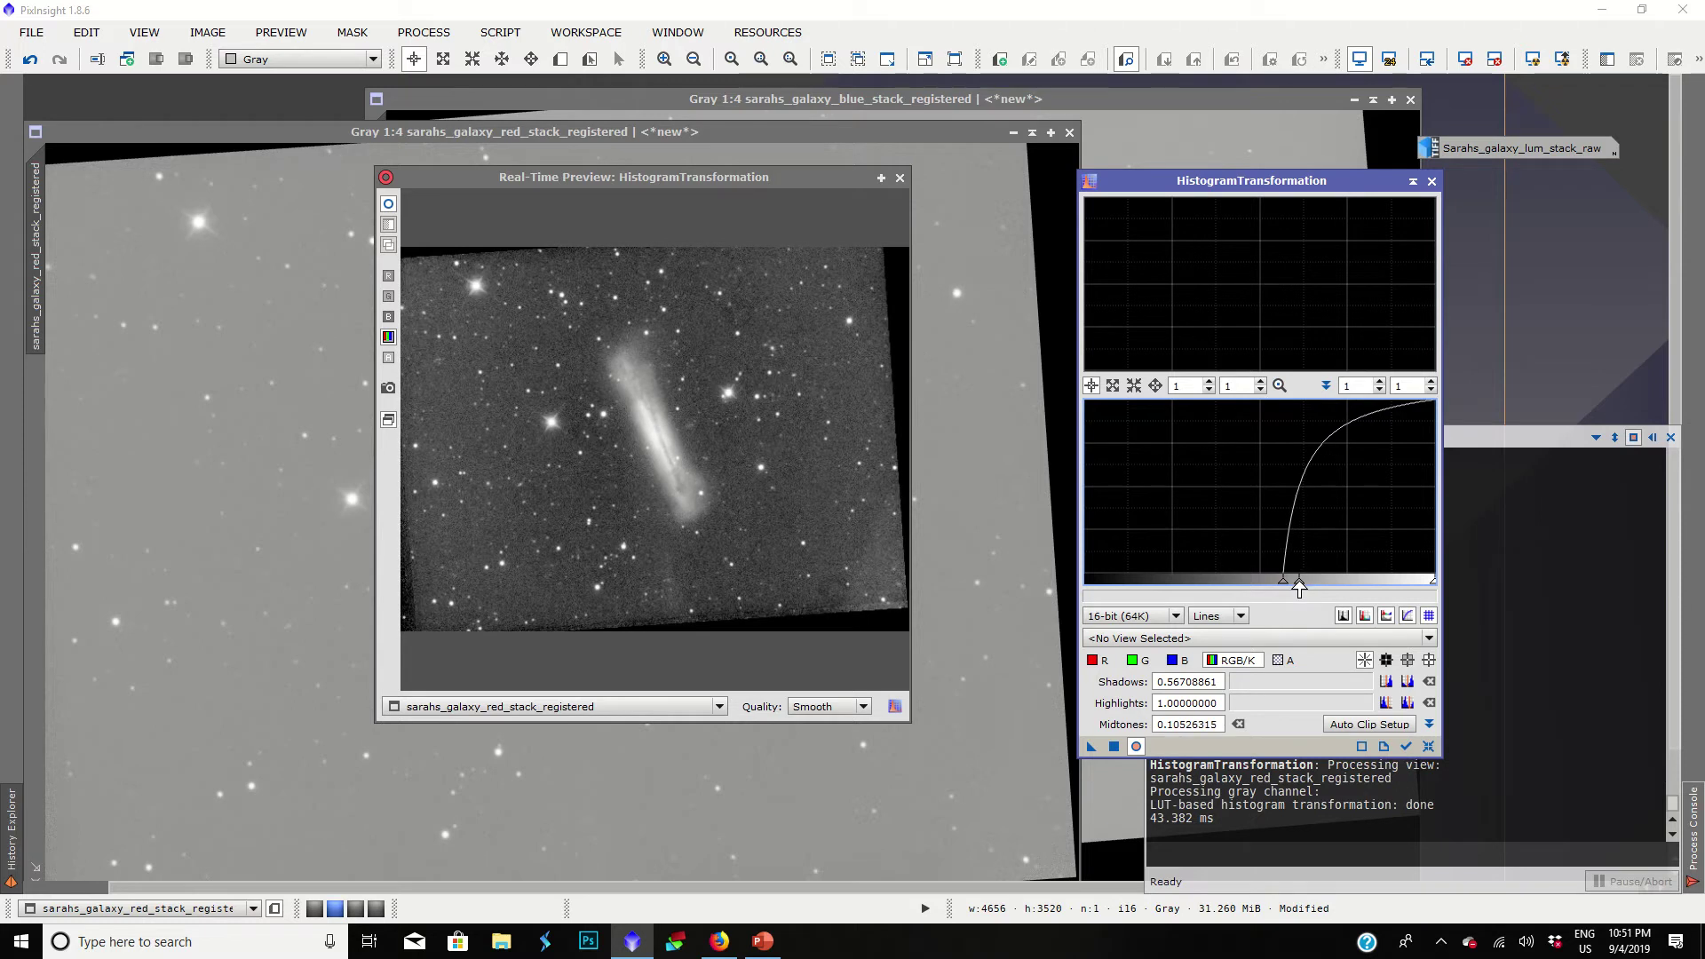
pyautogui.moveTo(1283, 586); pyautogui.dragTo(1284, 587)
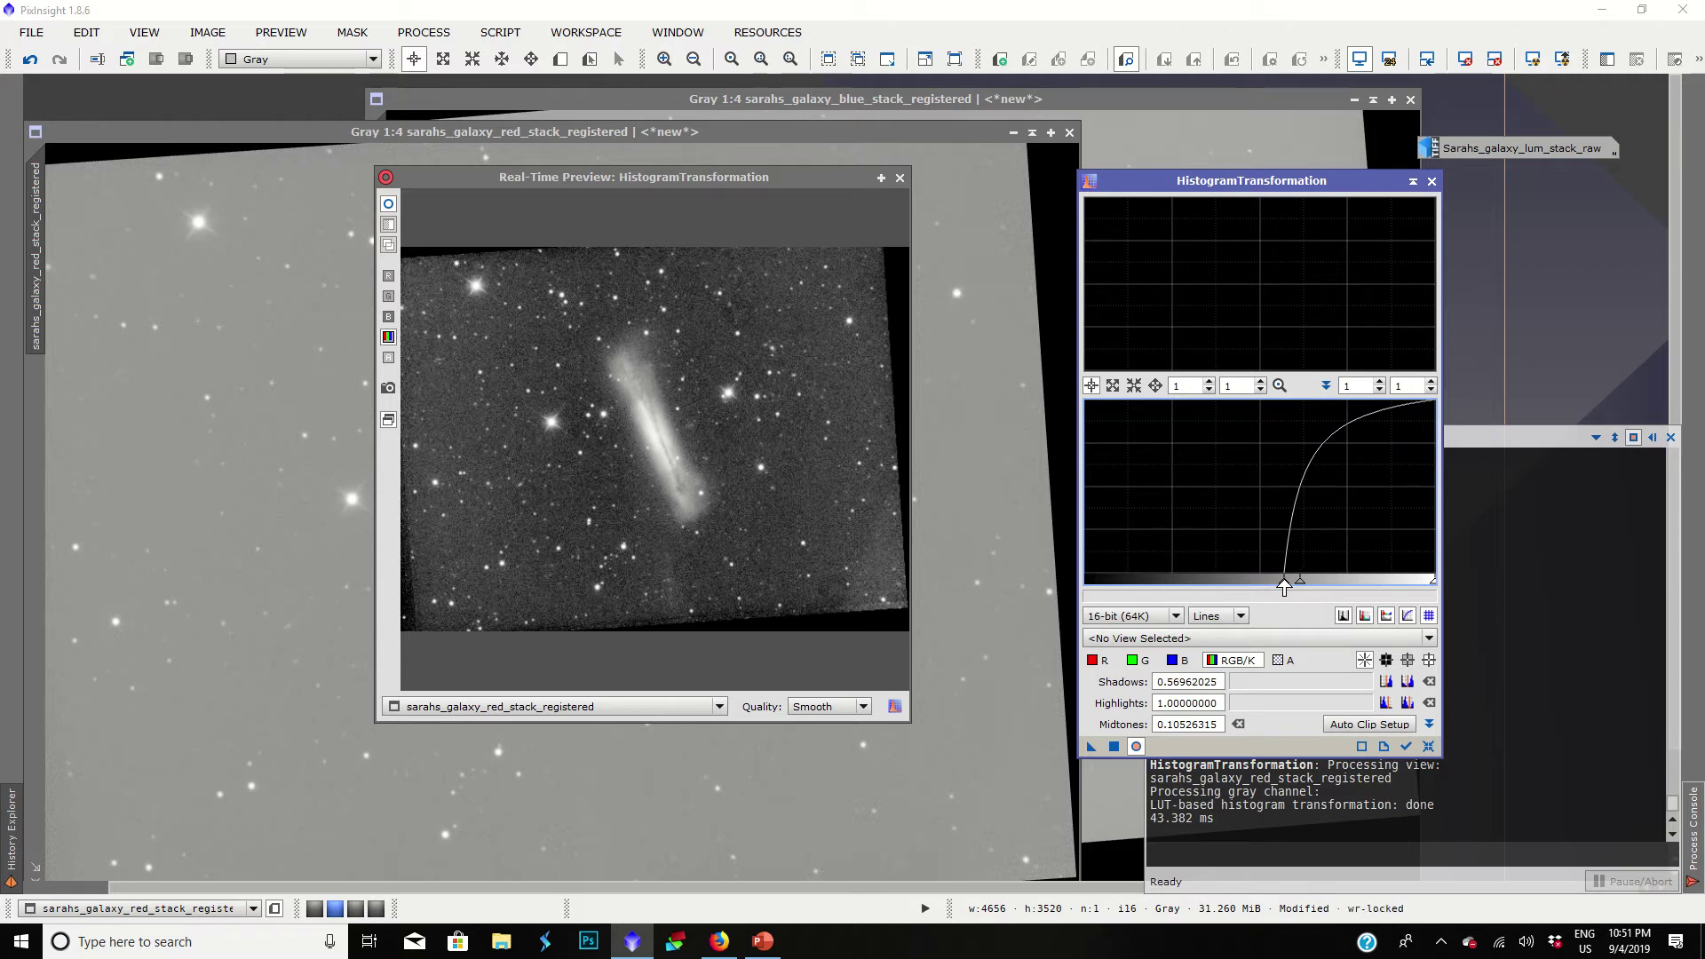
pyautogui.click(424, 32)
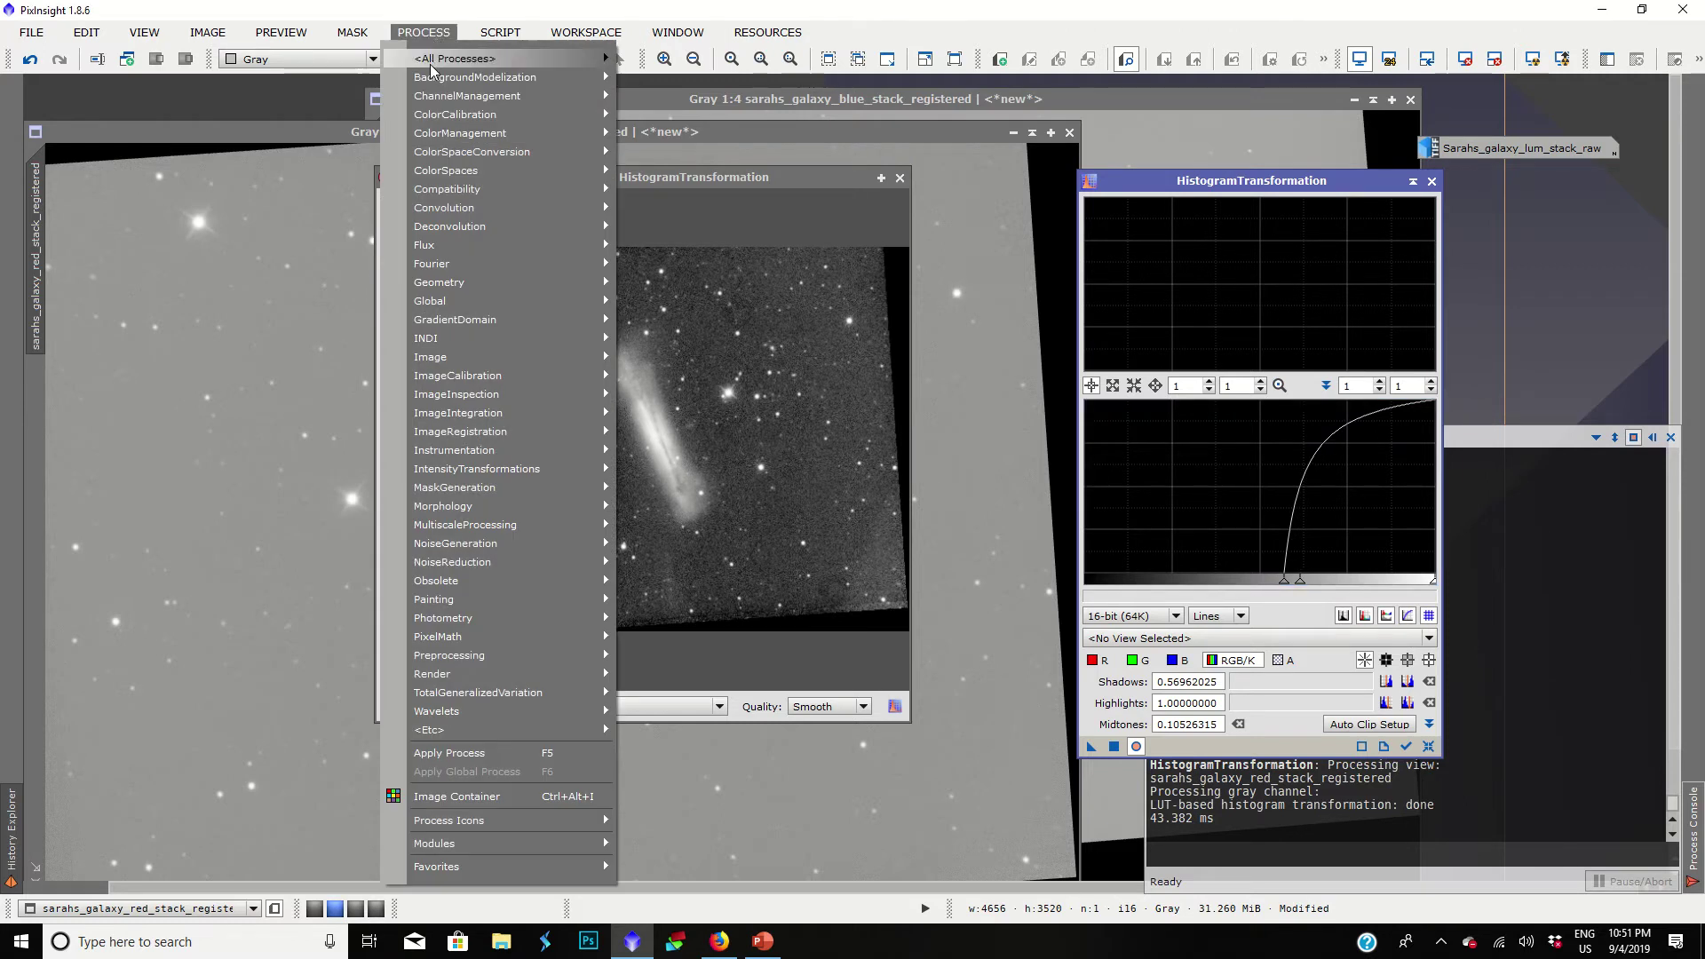
pyautogui.moveTo(586, 79)
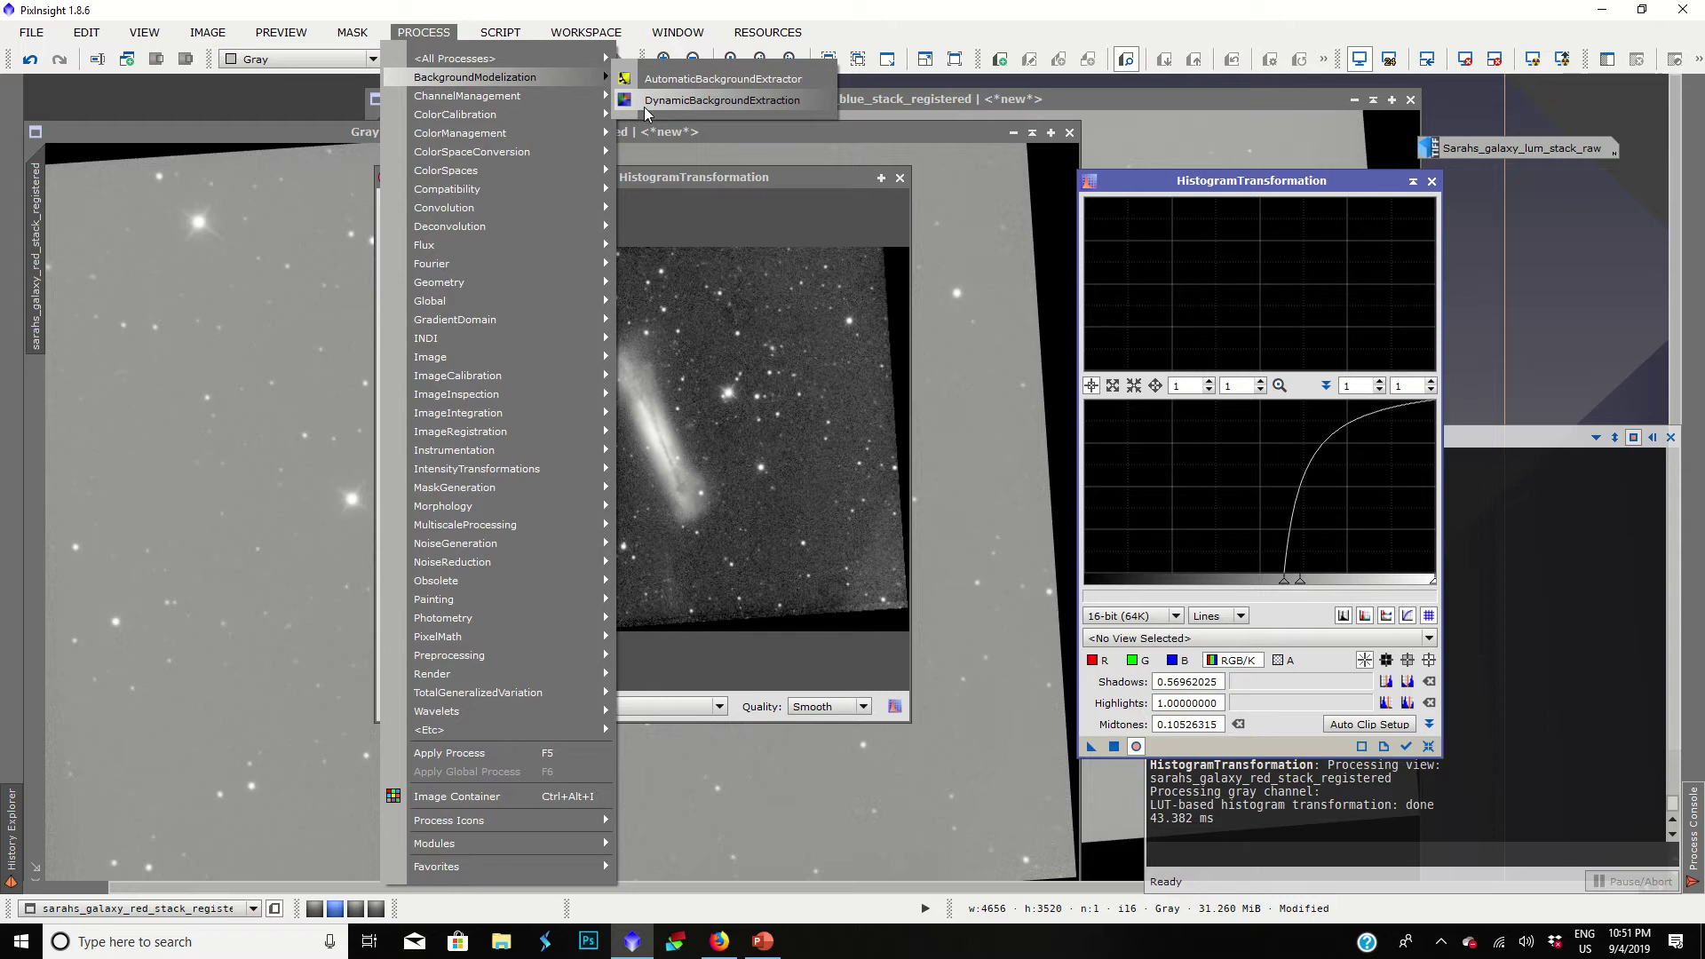
pyautogui.click(293, 82)
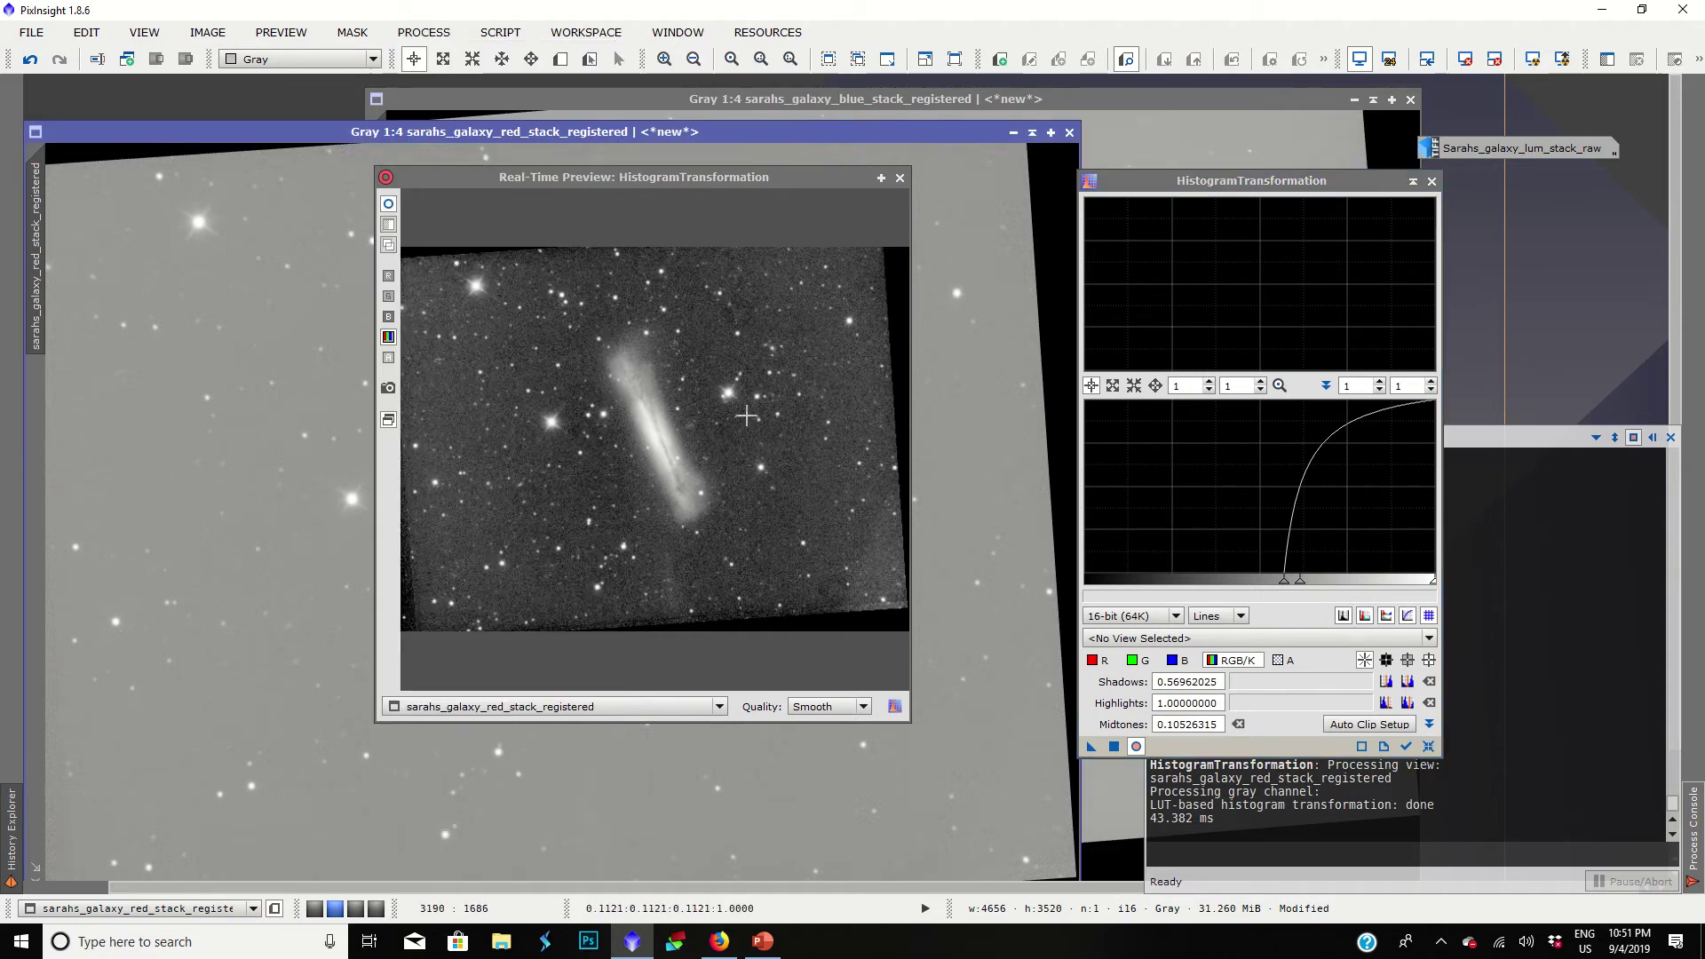
# Step: Apply the configured histogram stretch to the red stack and close its real-time preview
pyautogui.moveTo(1091, 746); pyautogui.dragTo(955, 213)
pyautogui.click(900, 177)
pyautogui.scroll(1, 792, 374)
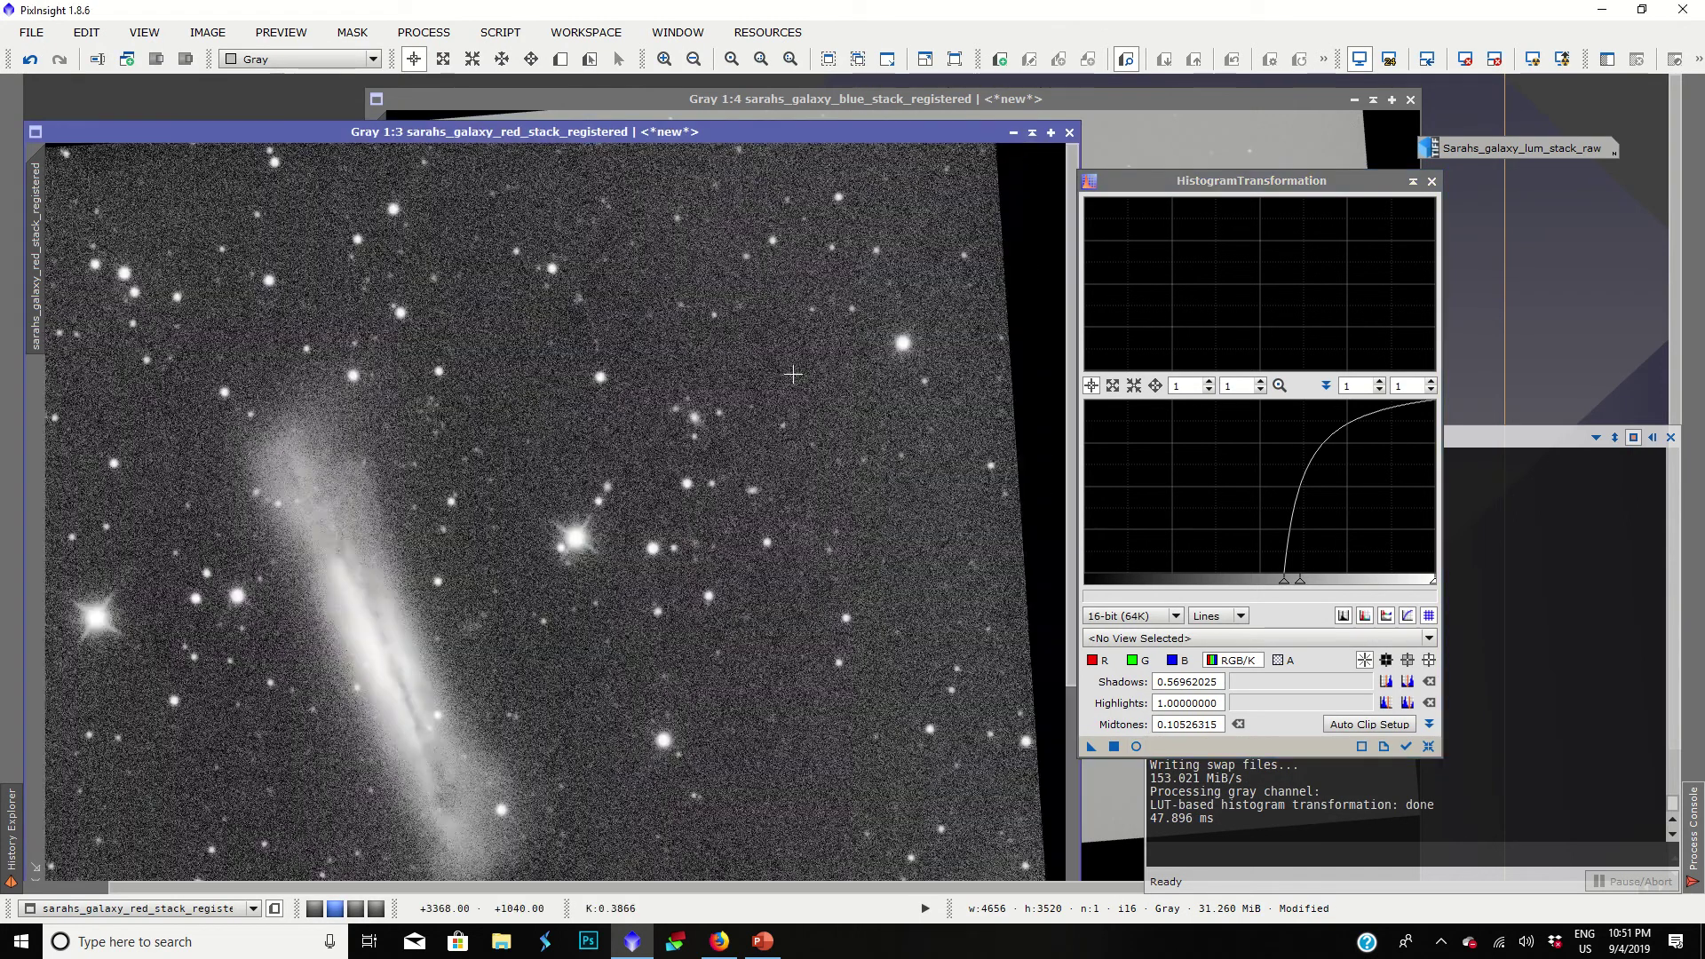
pyautogui.scroll(-4, 793, 374)
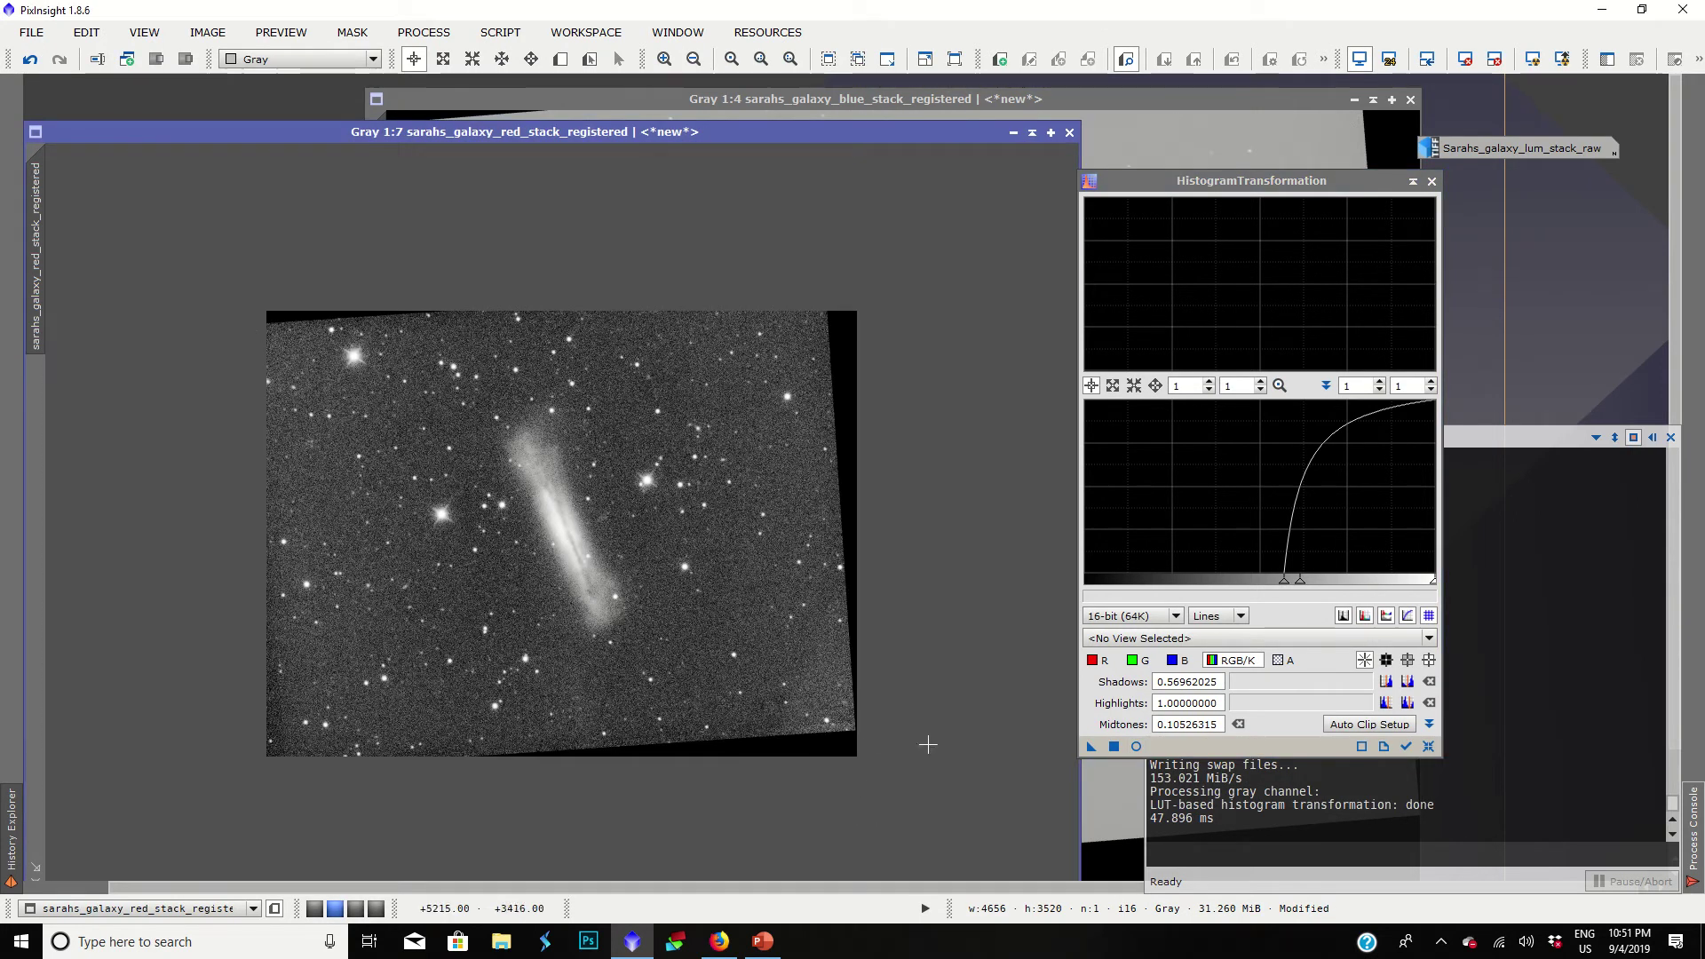
# Step: Run AutomaticBackgroundExtractor on the red stack with Subtraction correction, discarding the background model and replacing the target image
pyautogui.click(423, 36)
pyautogui.moveTo(533, 77)
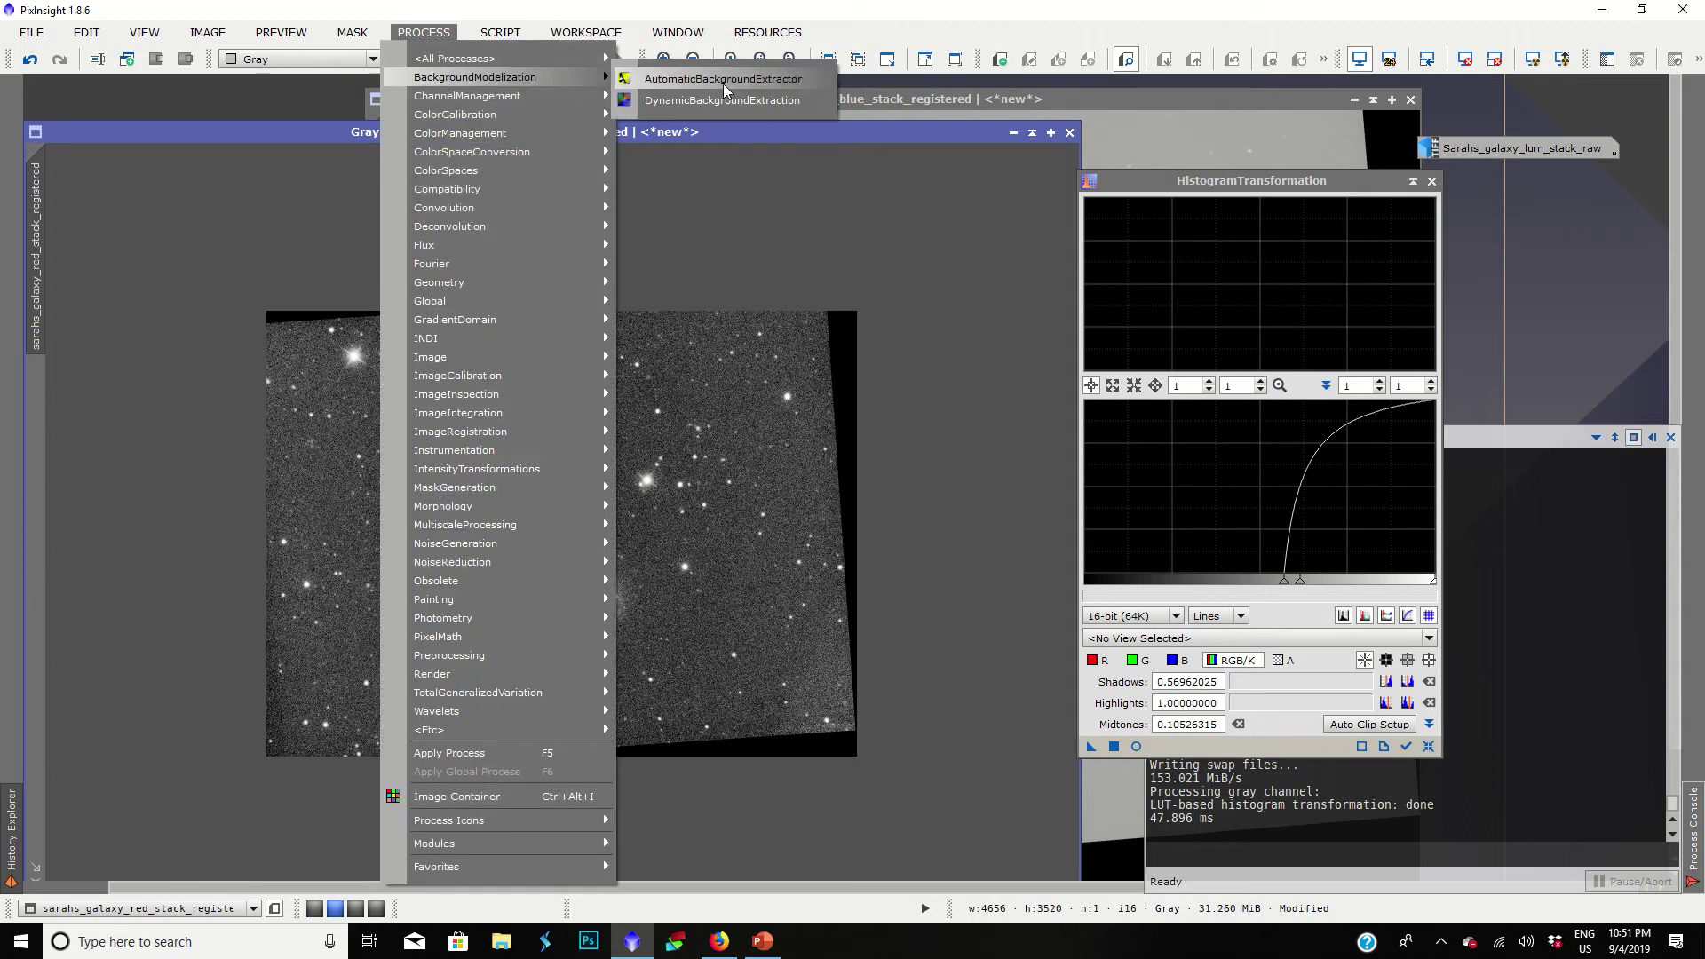
pyautogui.click(723, 80)
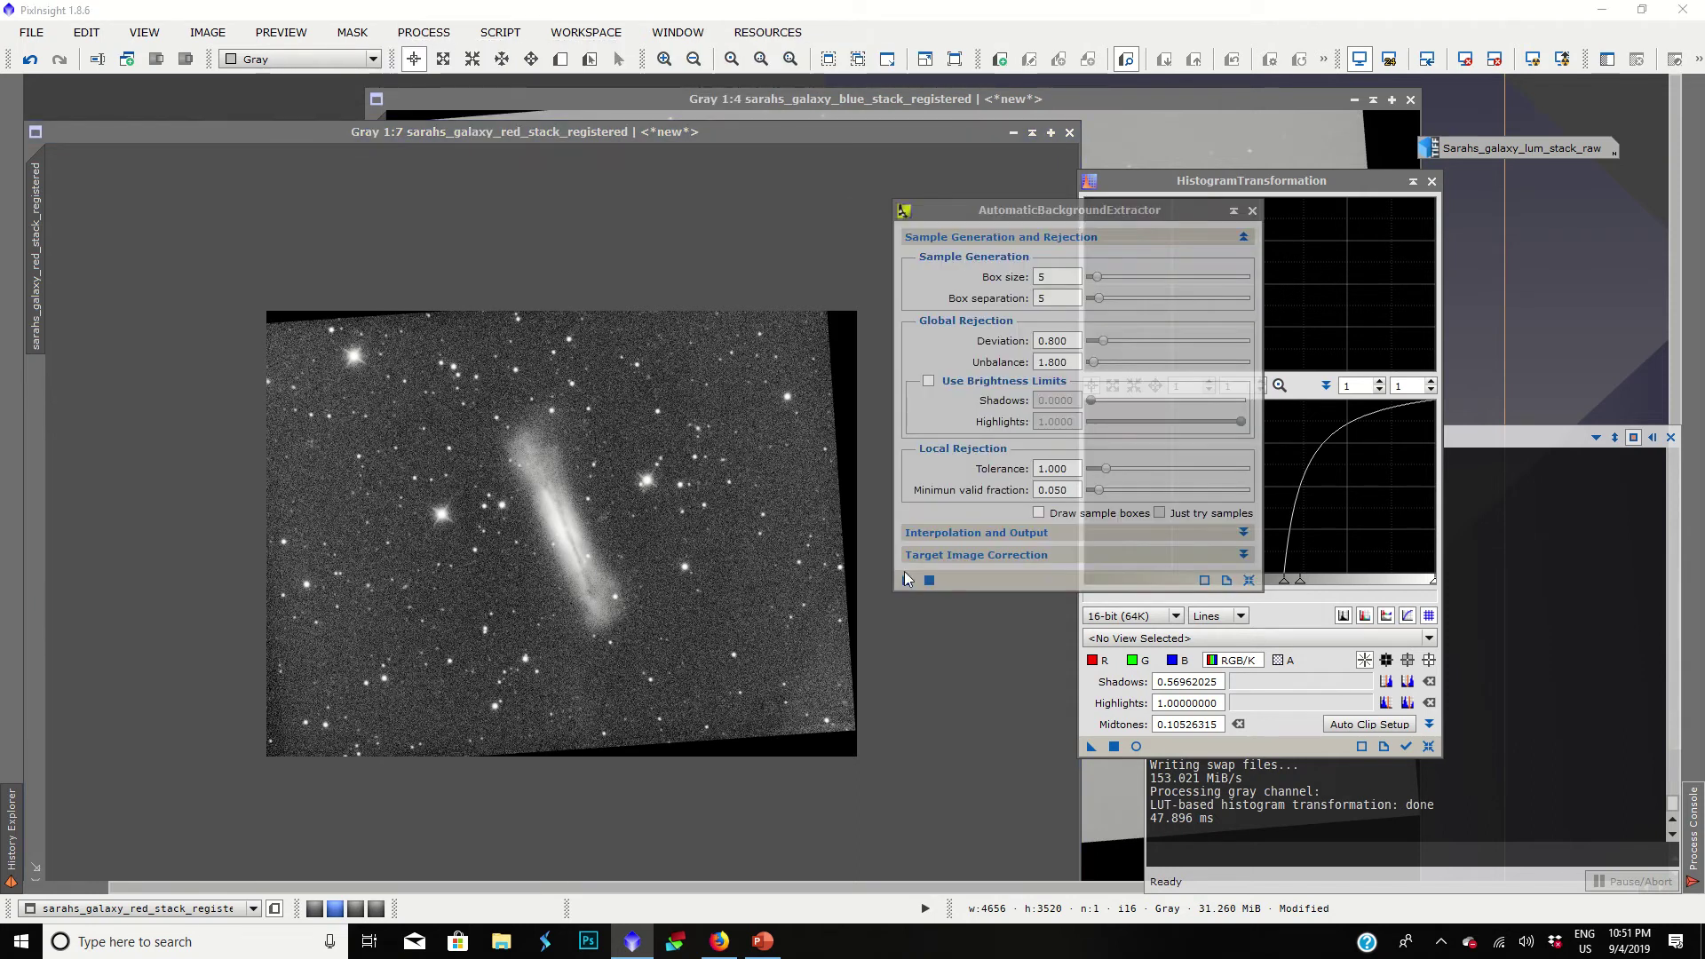
pyautogui.click(921, 557)
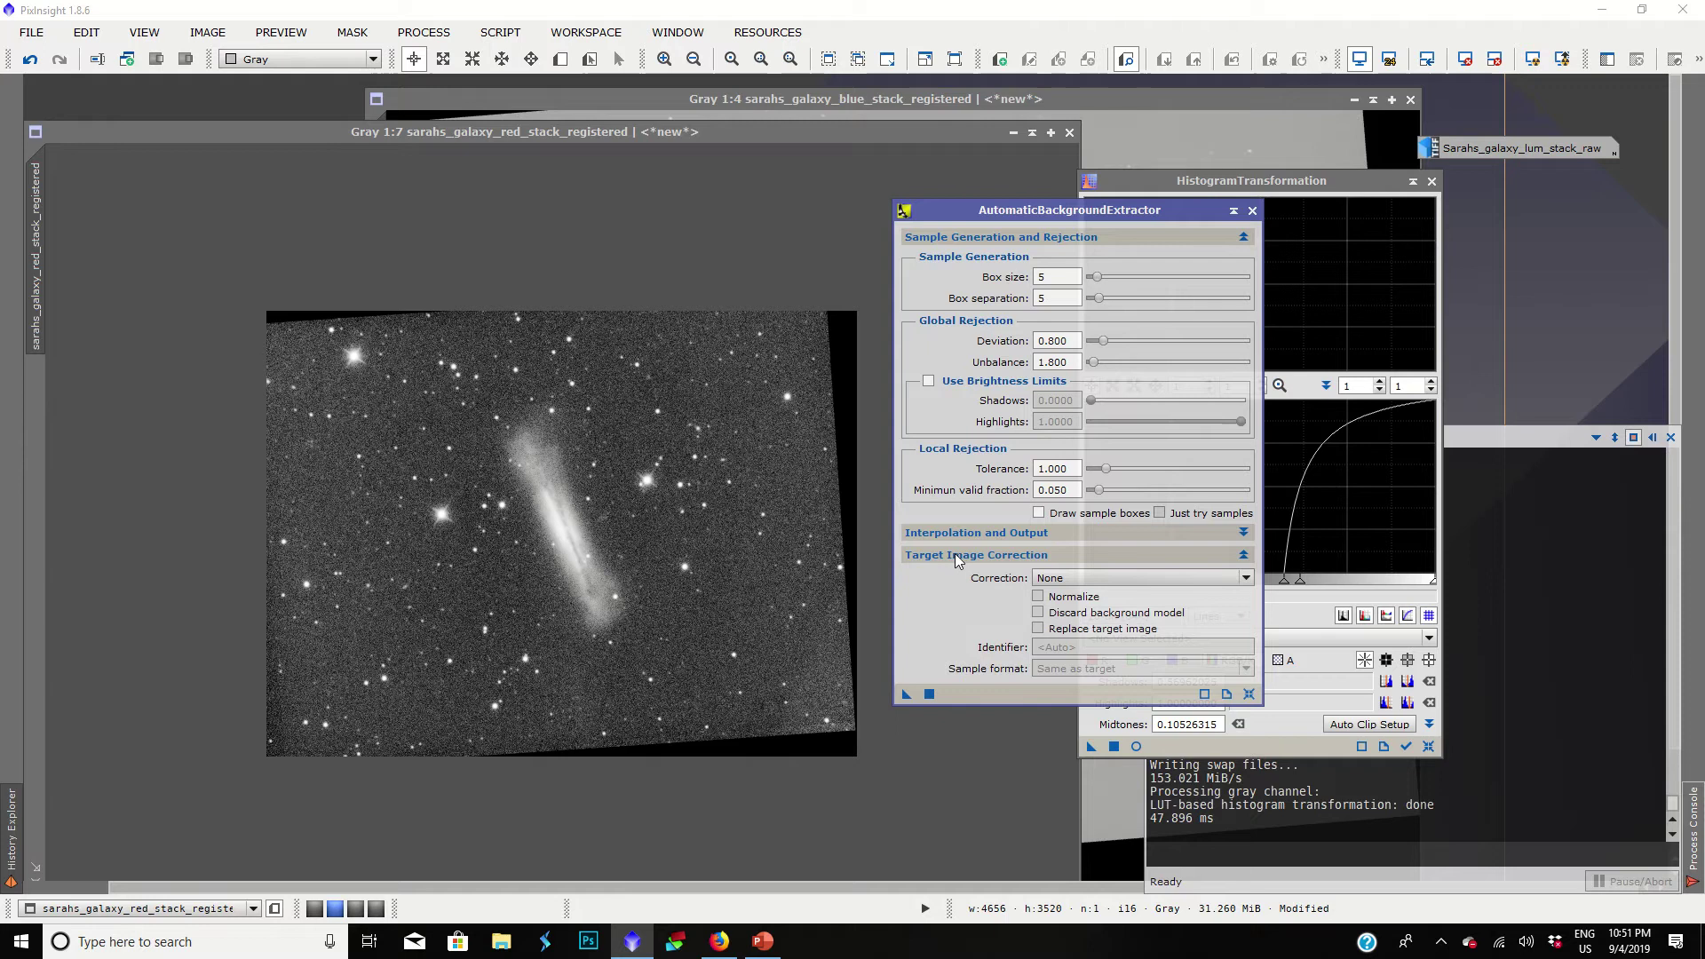
pyautogui.click(1054, 579)
pyautogui.click(1061, 595)
pyautogui.click(1038, 613)
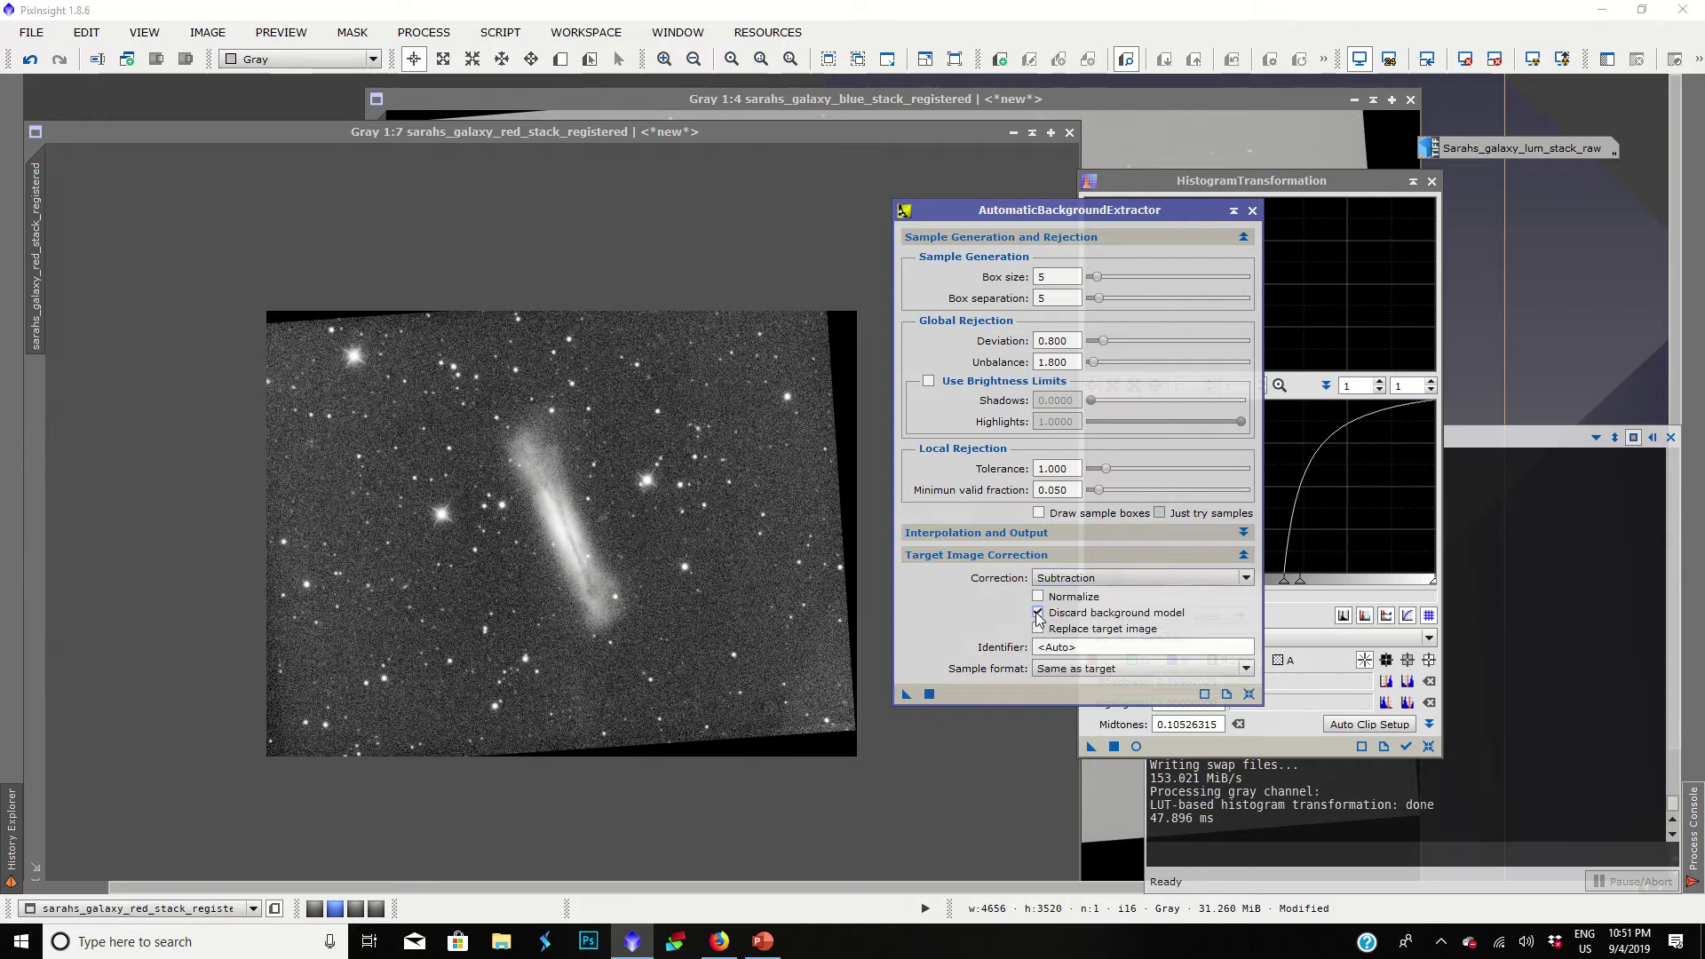
pyautogui.click(1038, 628)
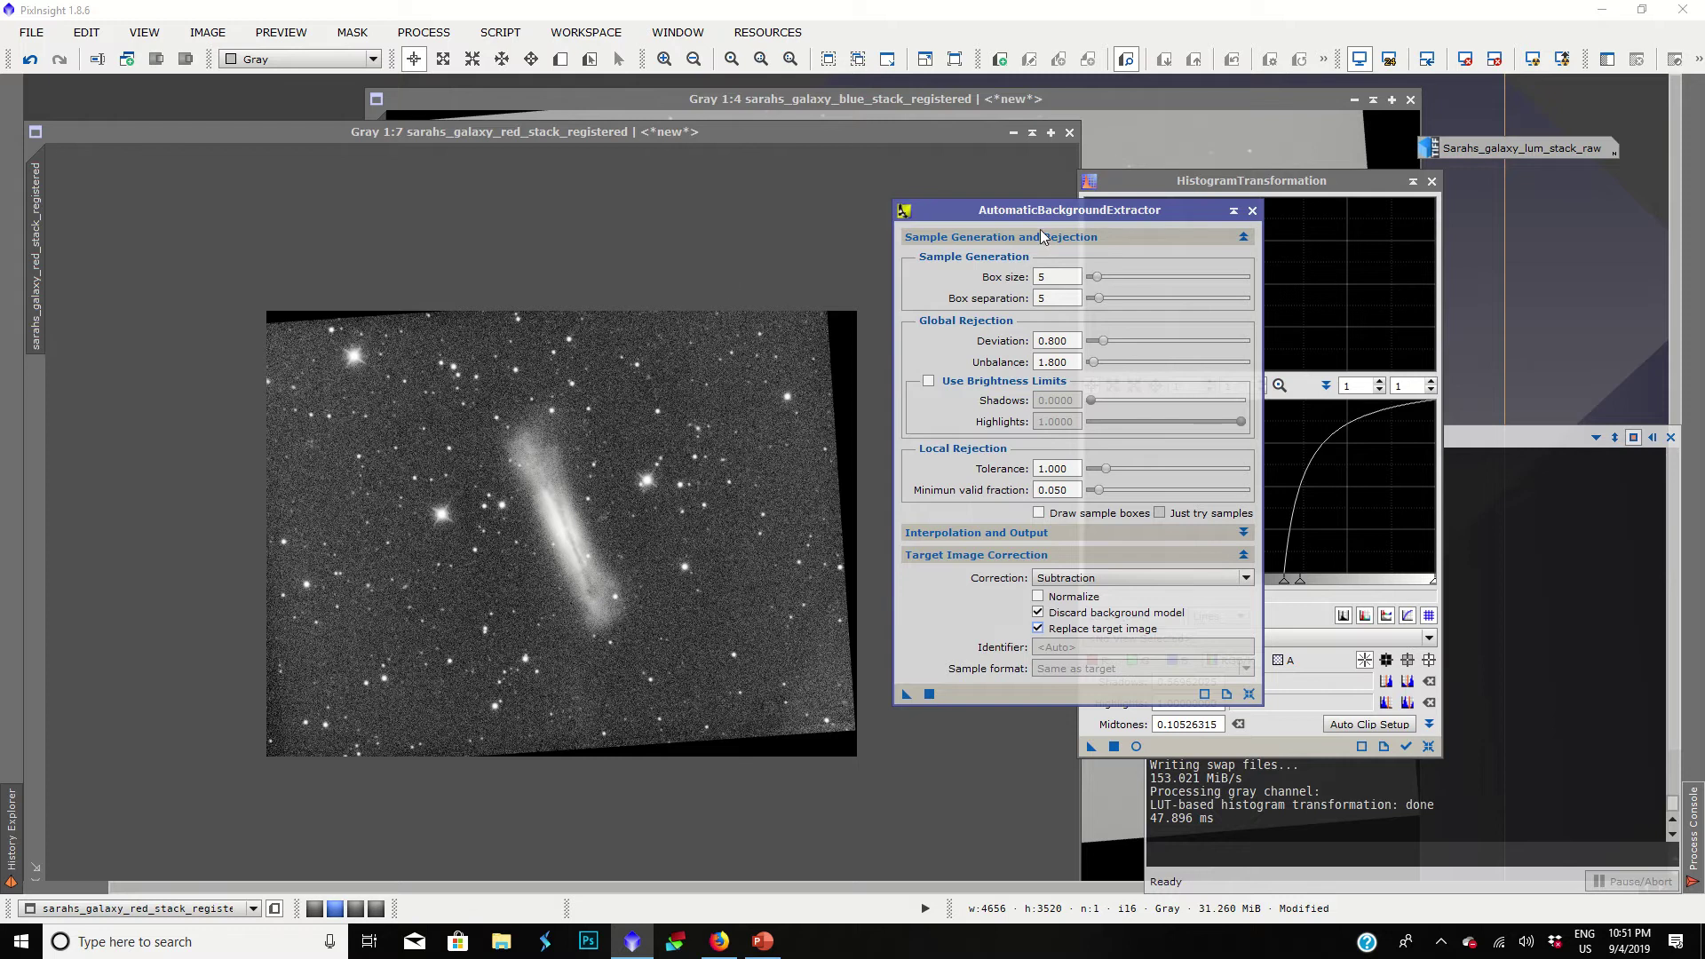
pyautogui.moveTo(906, 693); pyautogui.dragTo(661, 647)
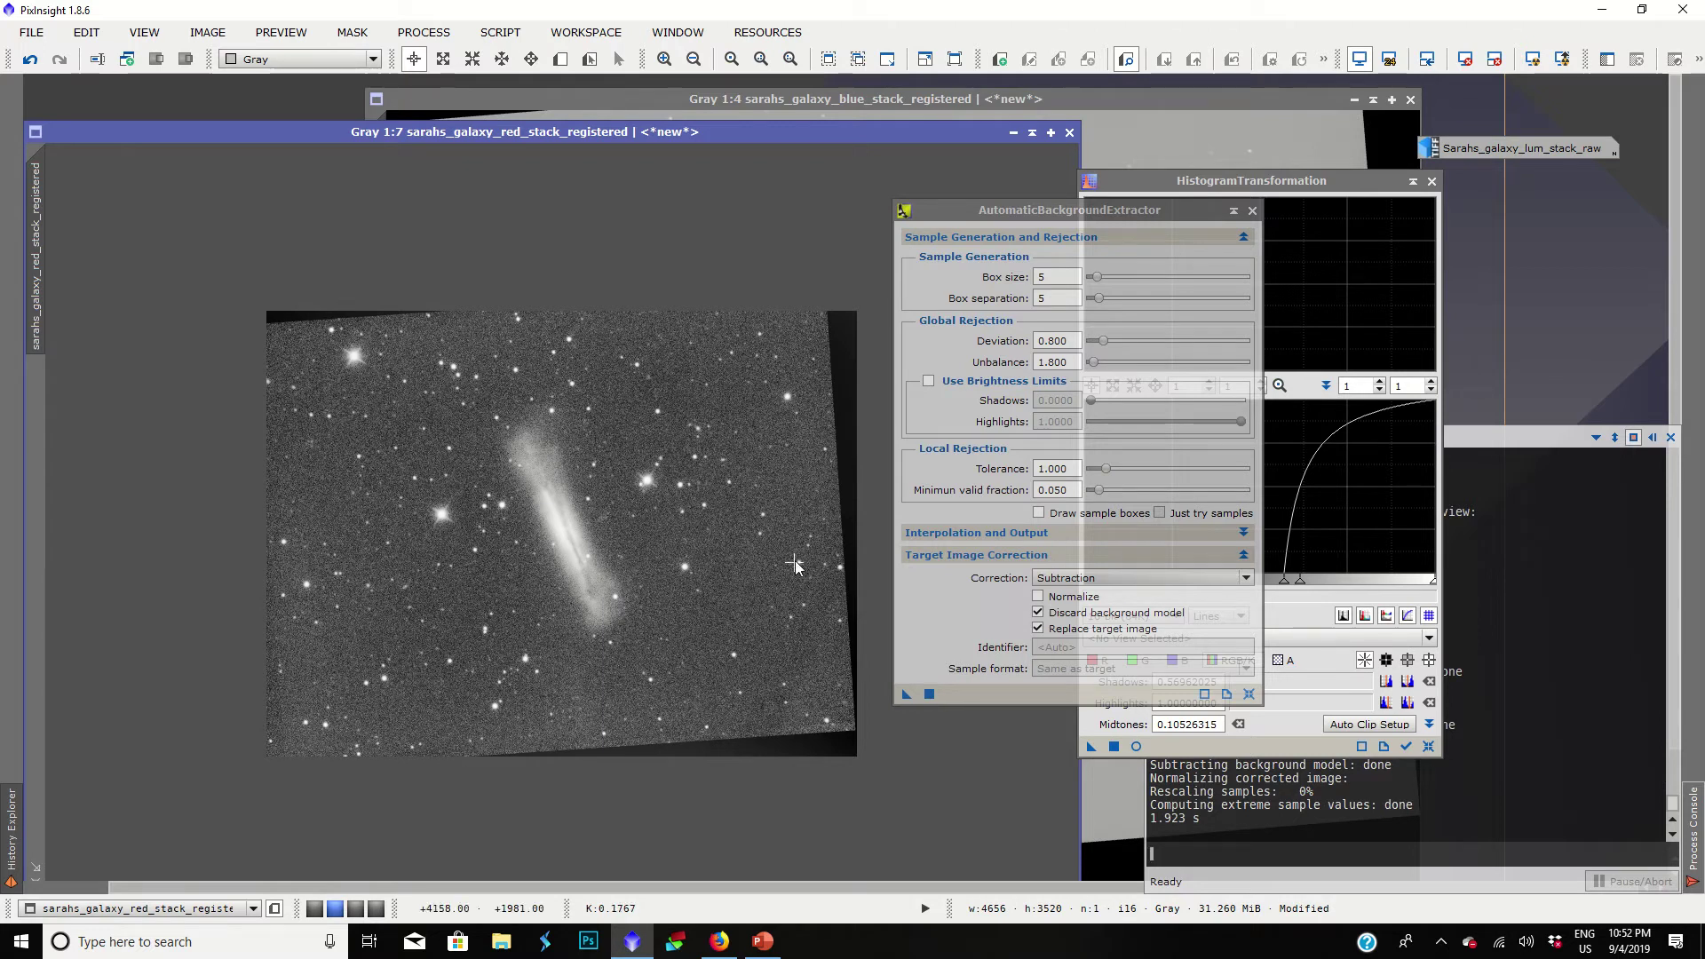
pyautogui.click(1252, 211)
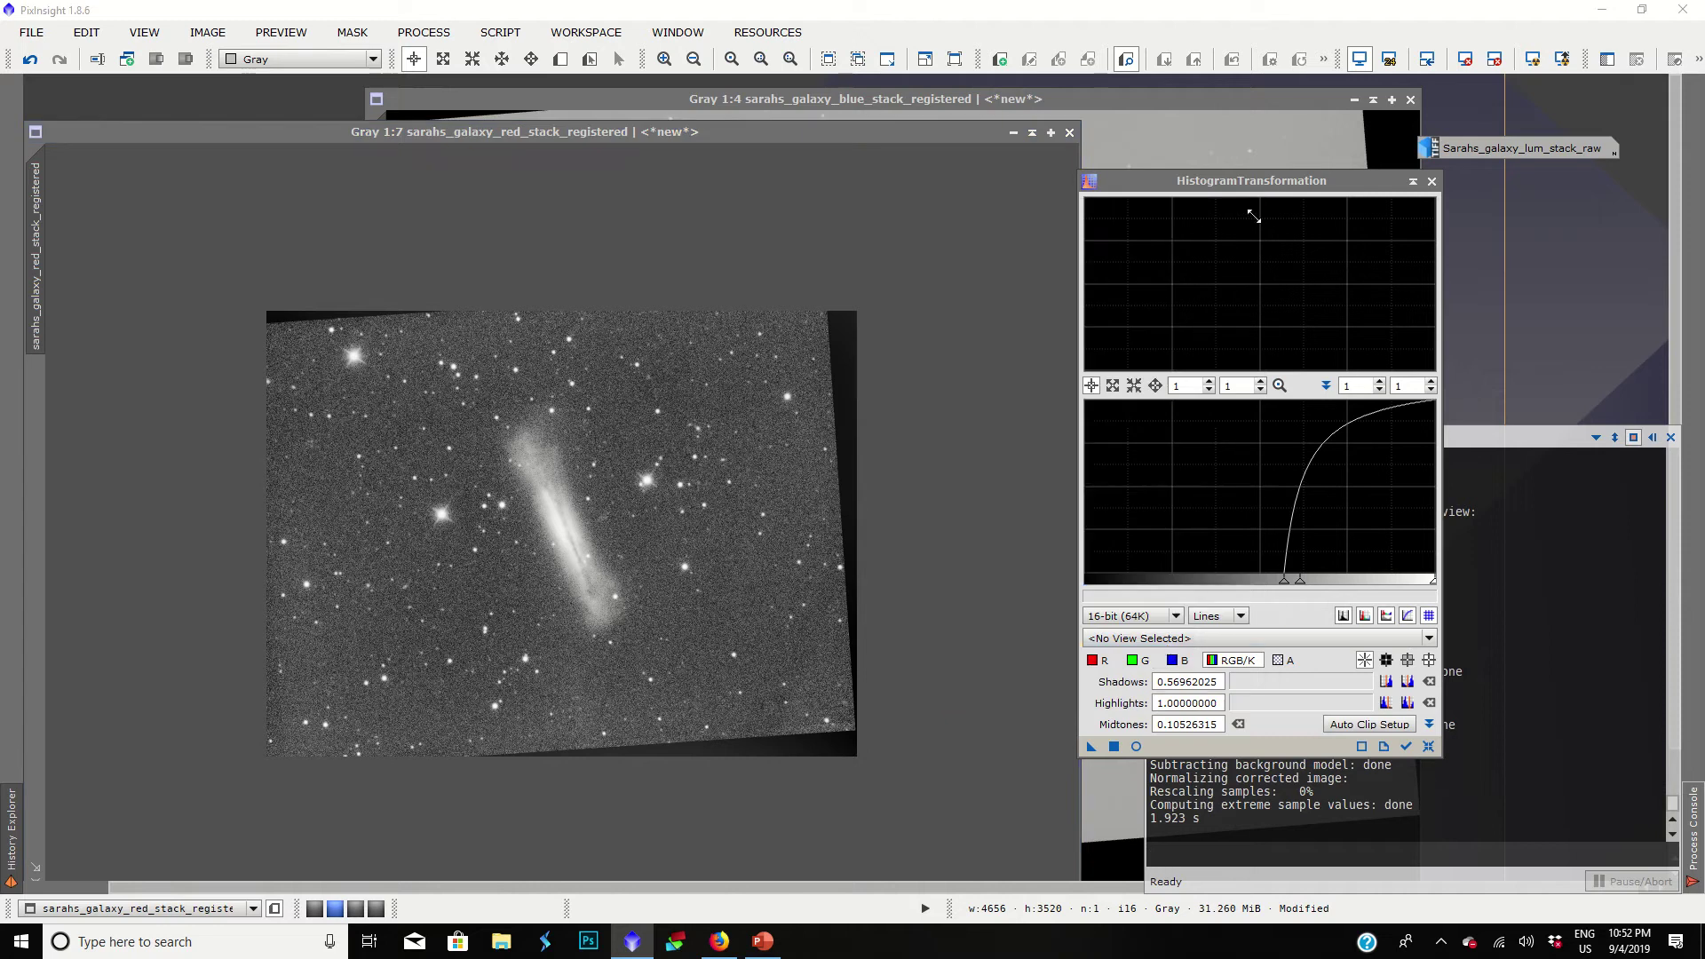
# Step: Reset HistogramTransformation, set midtones to about 0.557 and shadows to about 0.142, and apply it to the red stack
pyautogui.click(1135, 746)
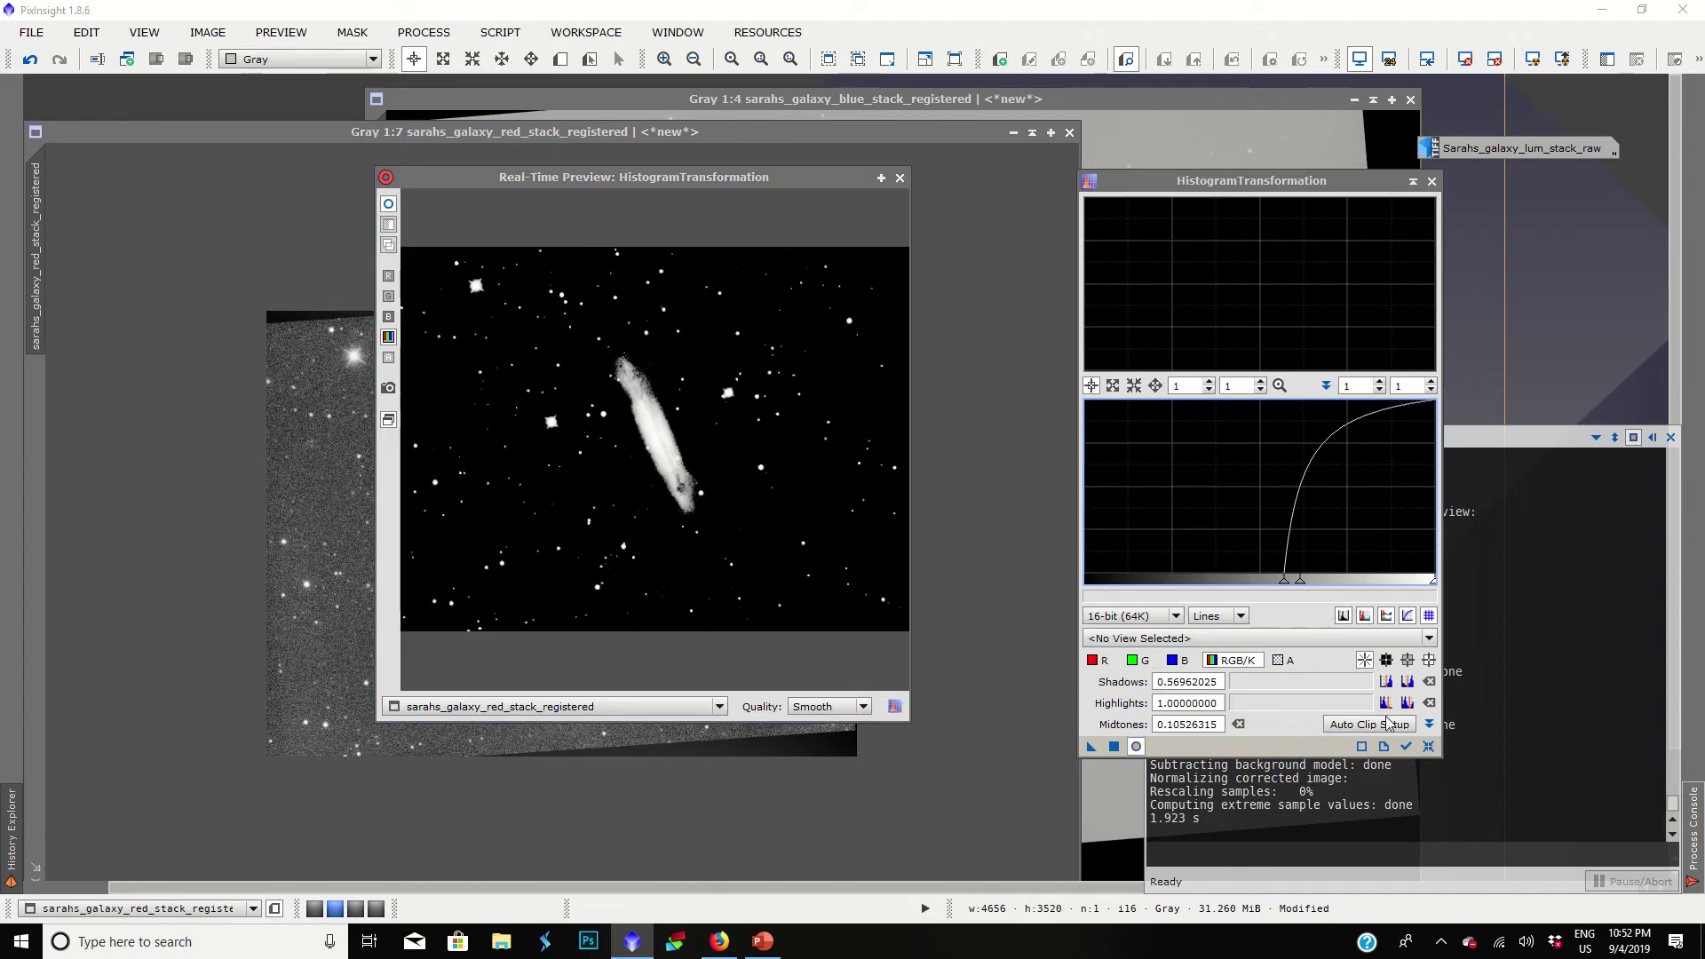
pyautogui.click(1427, 745)
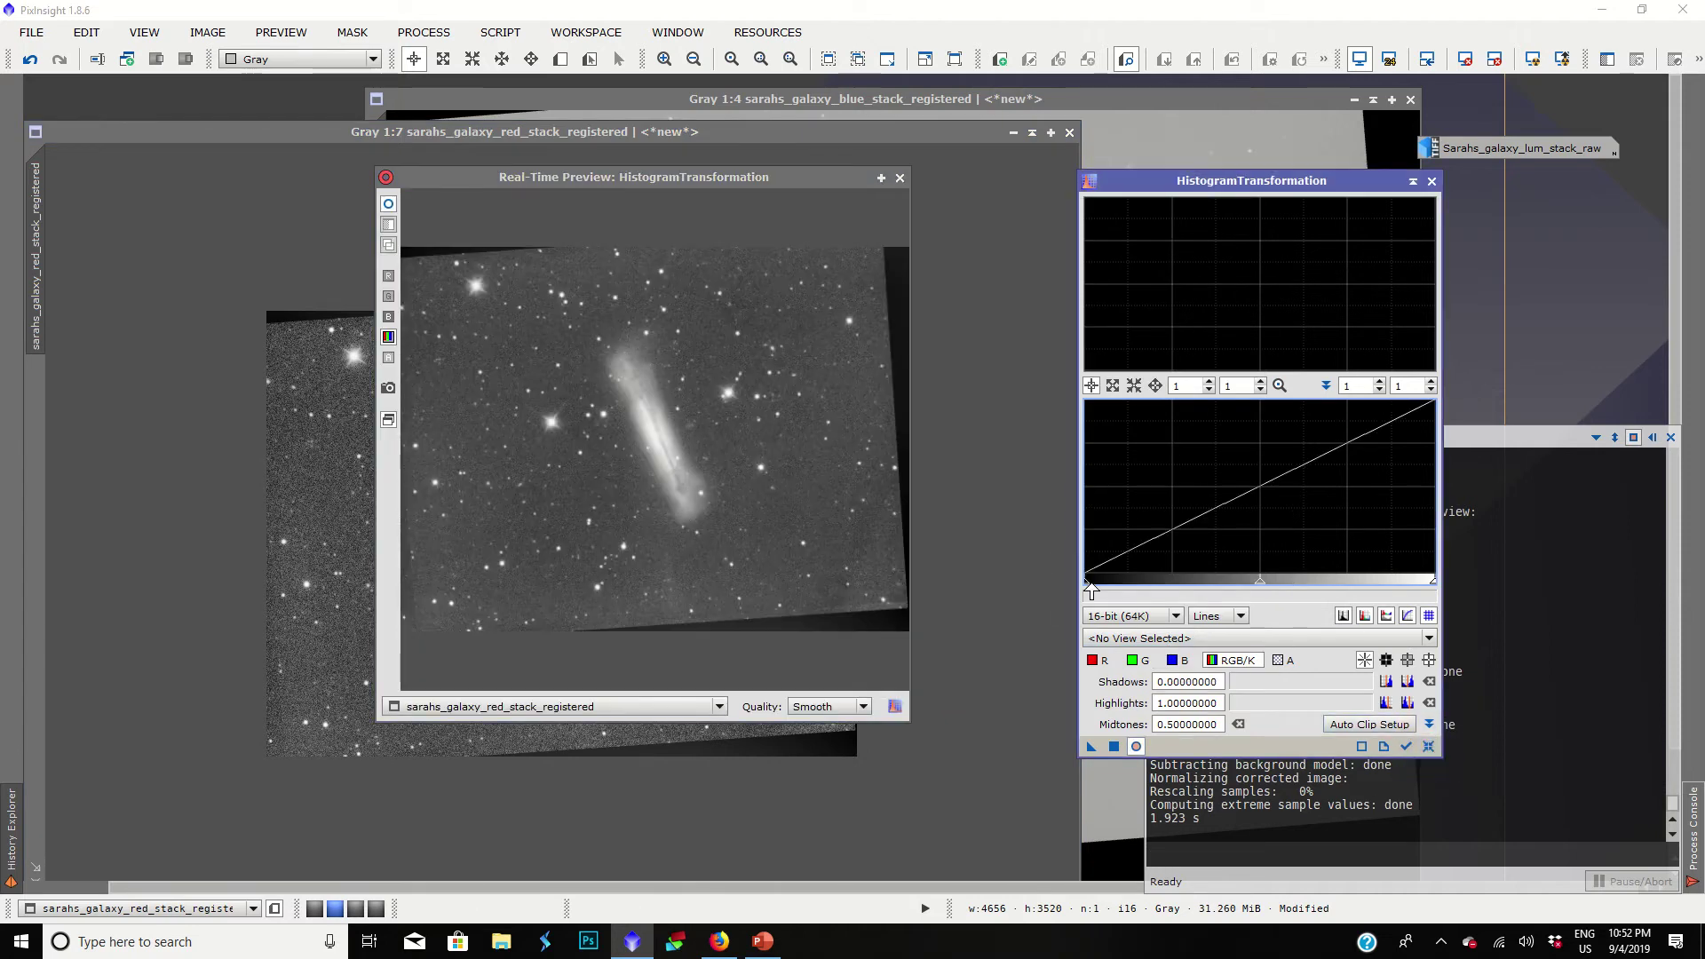
pyautogui.moveTo(1085, 581)
pyautogui.mouseDown()
pyautogui.moveTo(1157, 583)
pyautogui.moveTo(1085, 583)
pyautogui.mouseUp()
pyautogui.moveTo(1259, 583); pyautogui.dragTo(1279, 586)
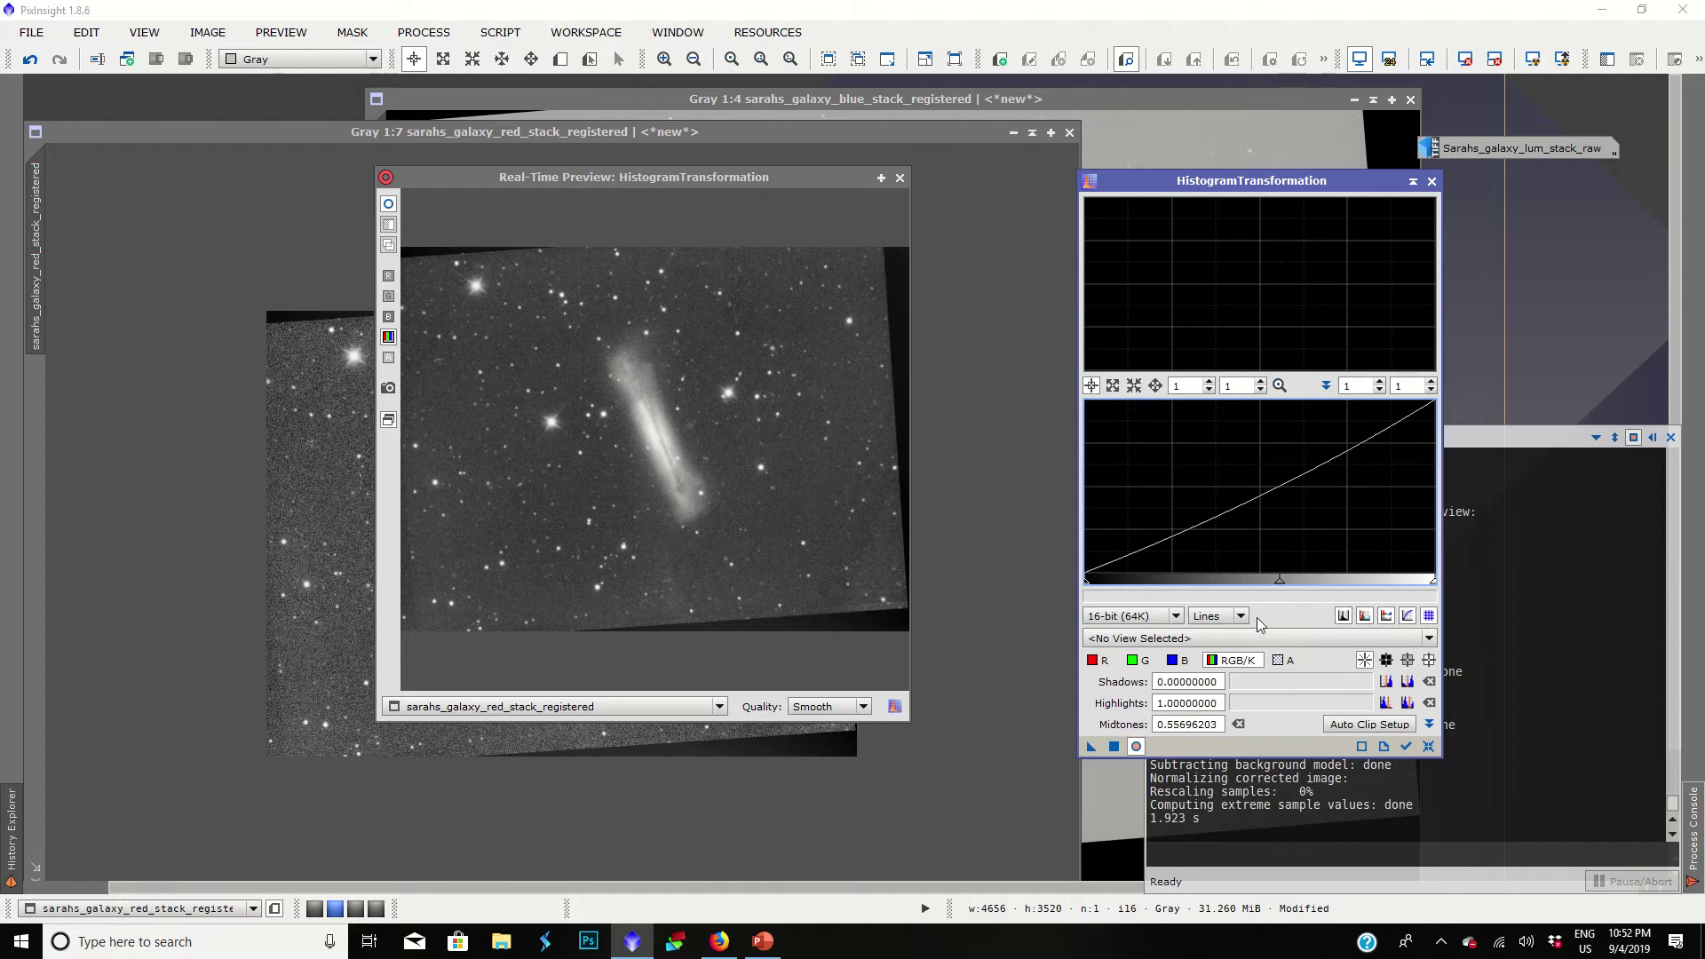
pyautogui.moveTo(1090, 585); pyautogui.dragTo(1134, 583)
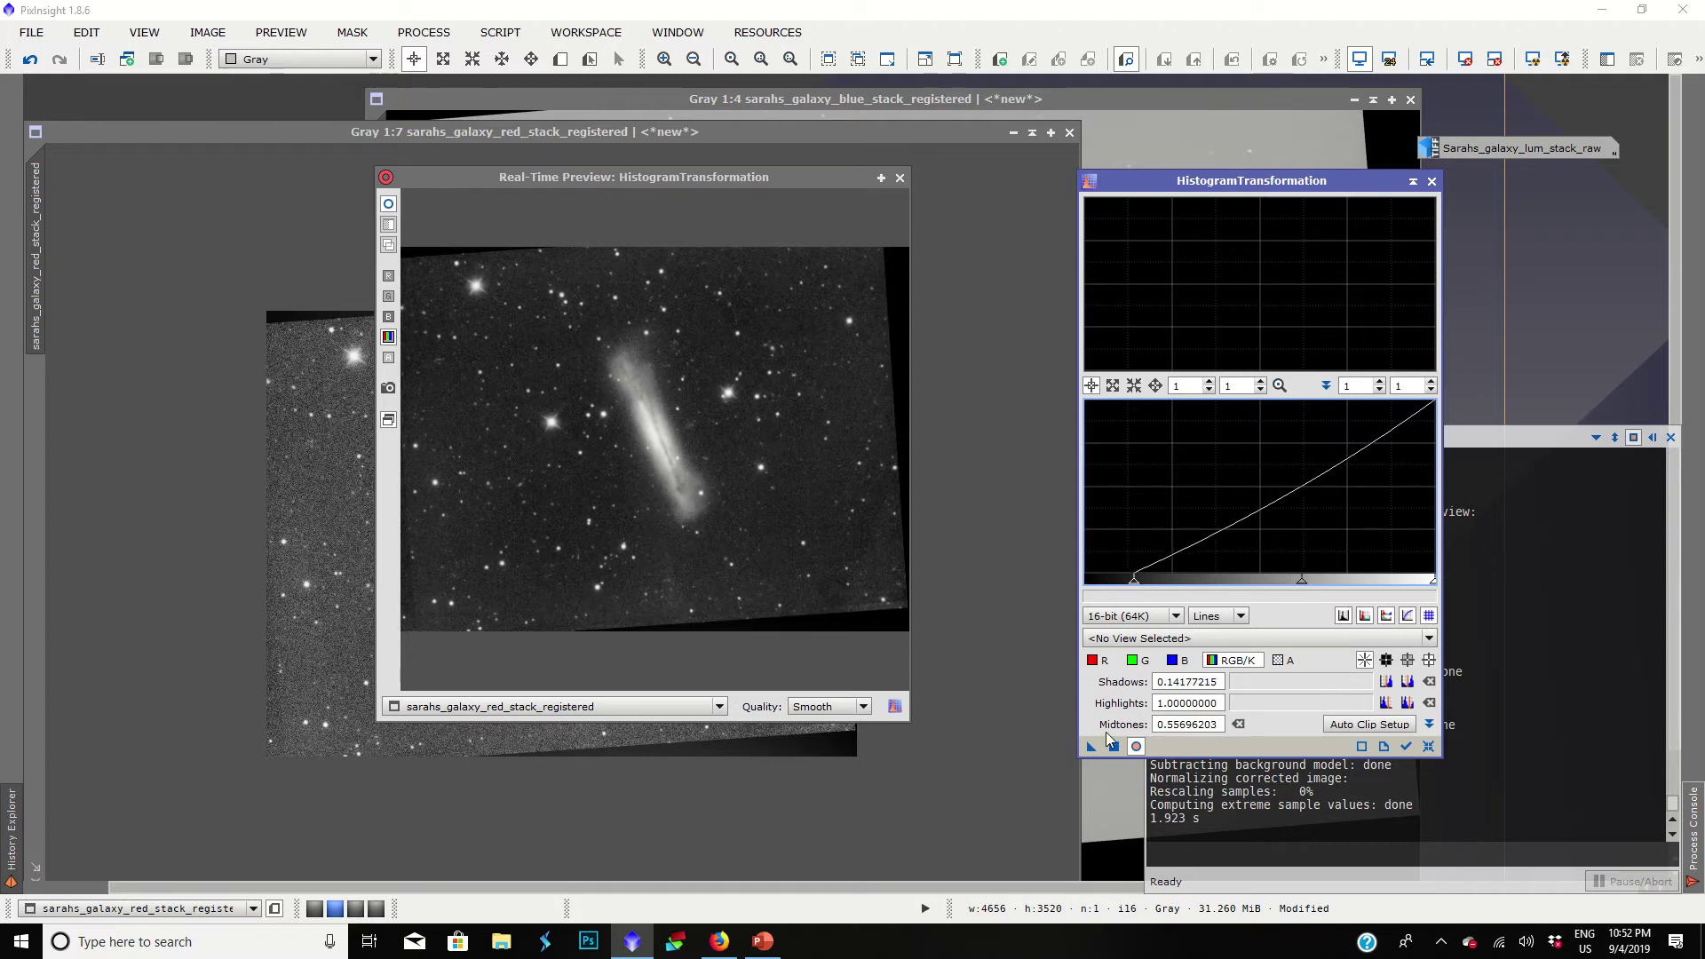
pyautogui.click(1115, 747)
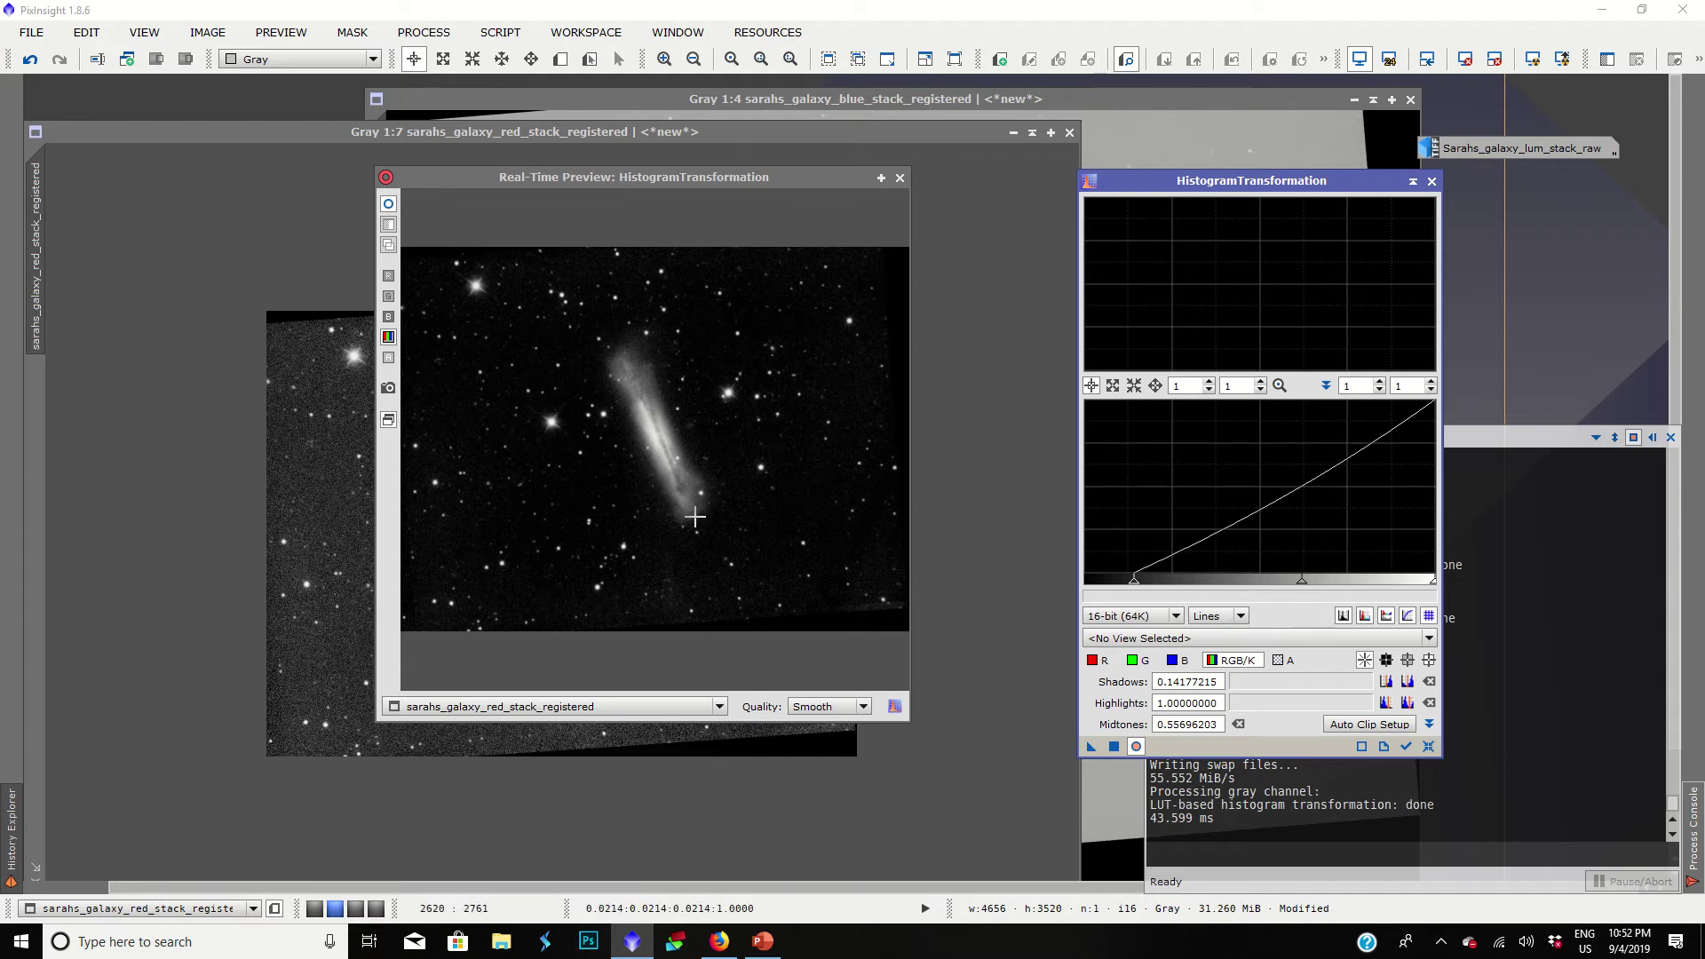
pyautogui.click(900, 176)
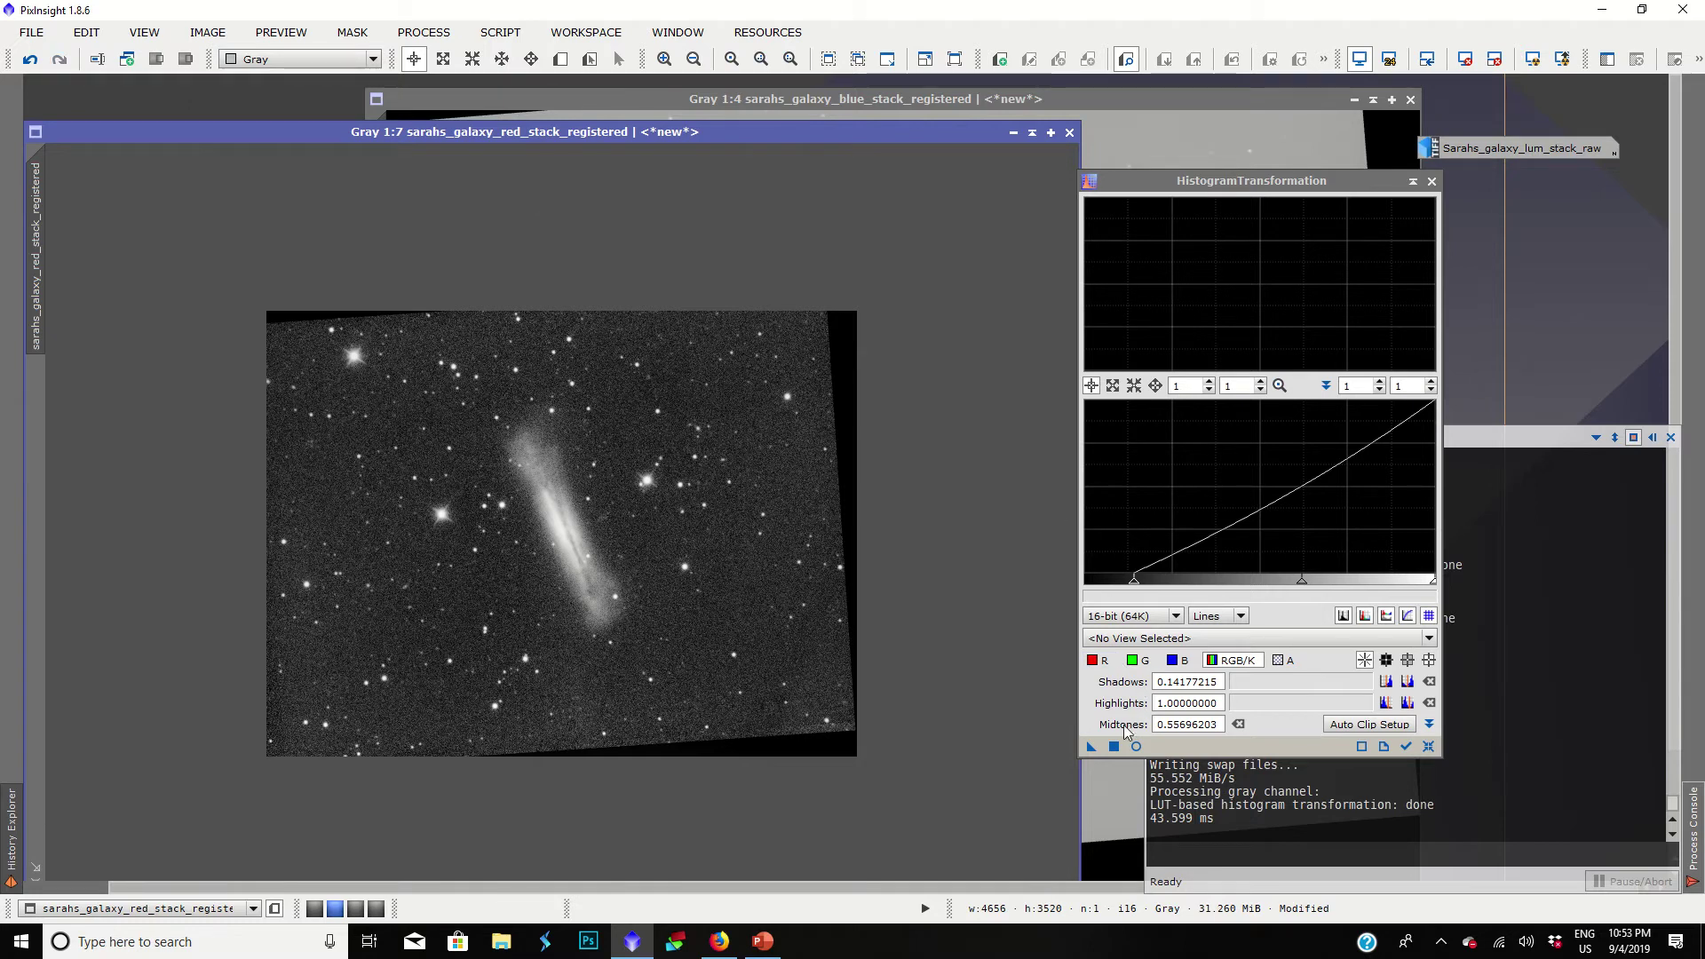
pyautogui.click(744, 99)
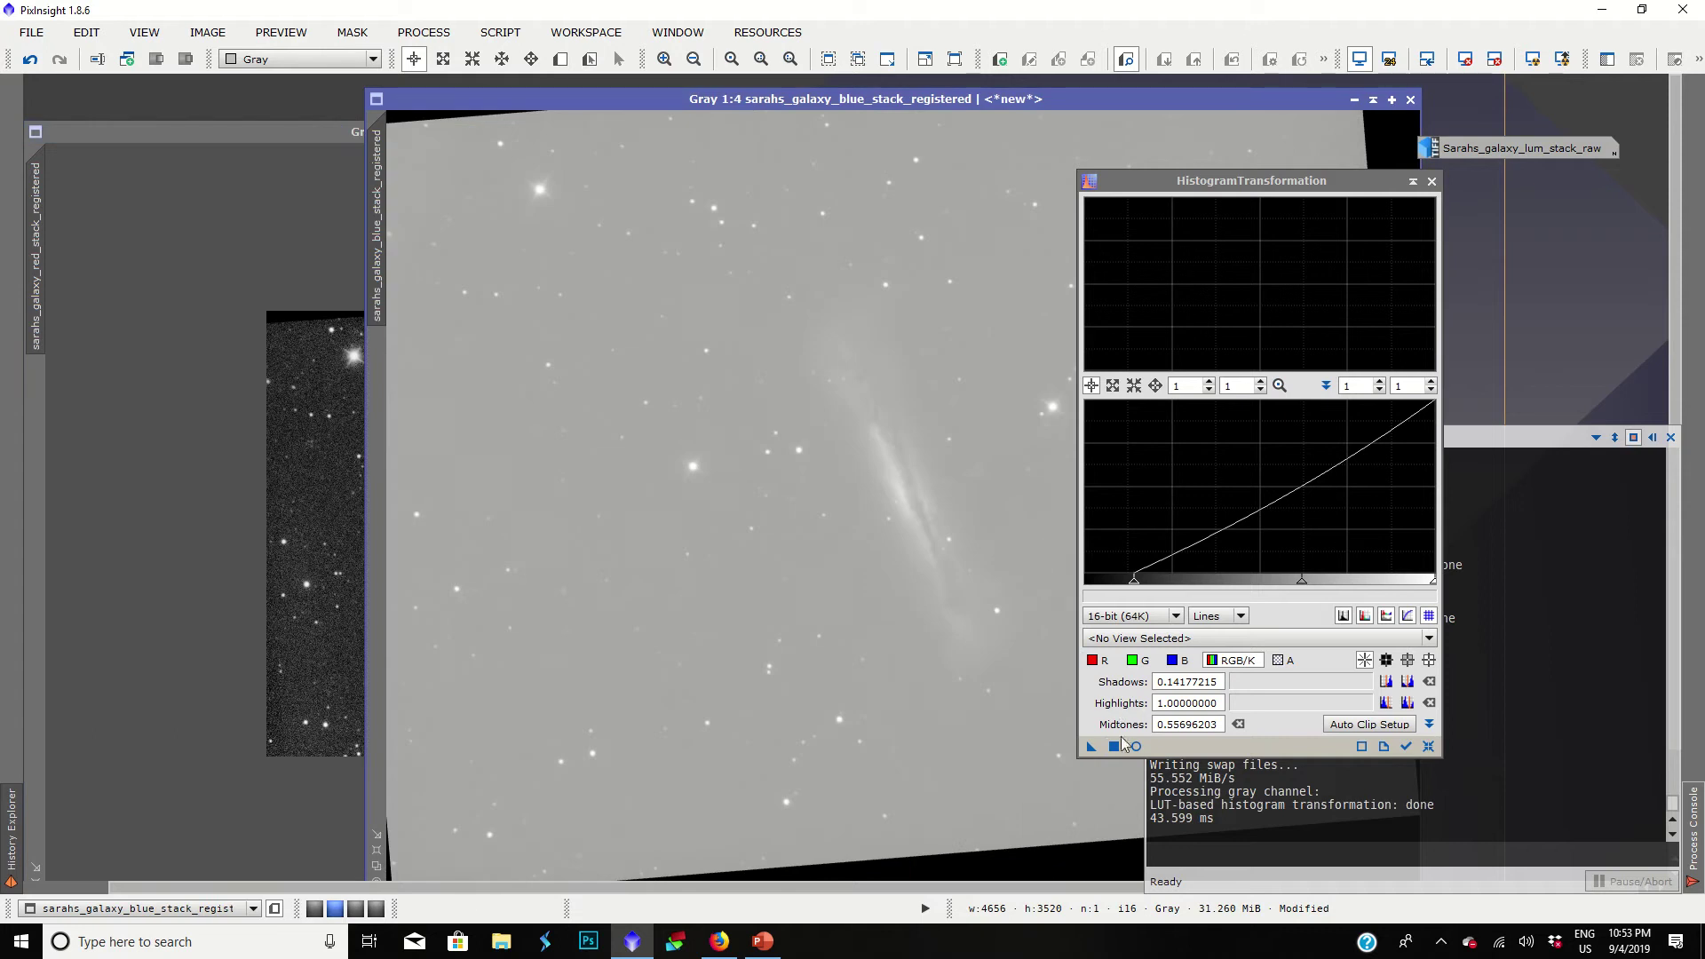
pyautogui.click(1092, 745)
pyautogui.moveTo(1091, 745); pyautogui.dragTo(728, 591)
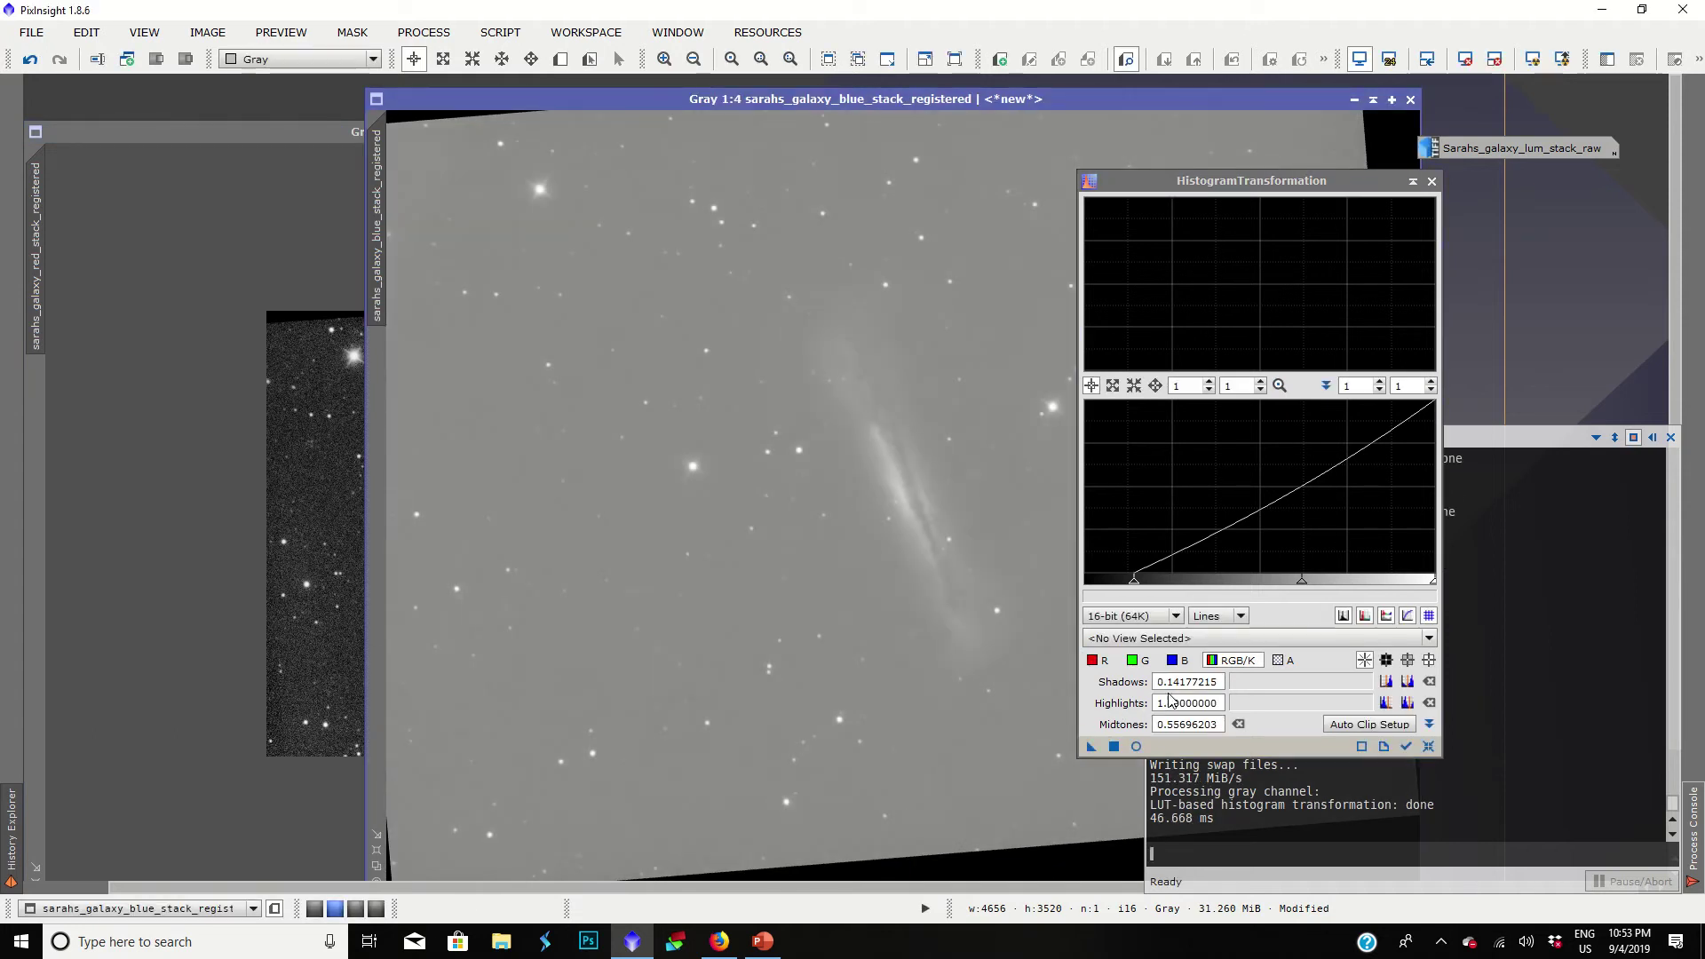
pyautogui.hotkey('ctrl', 'z')
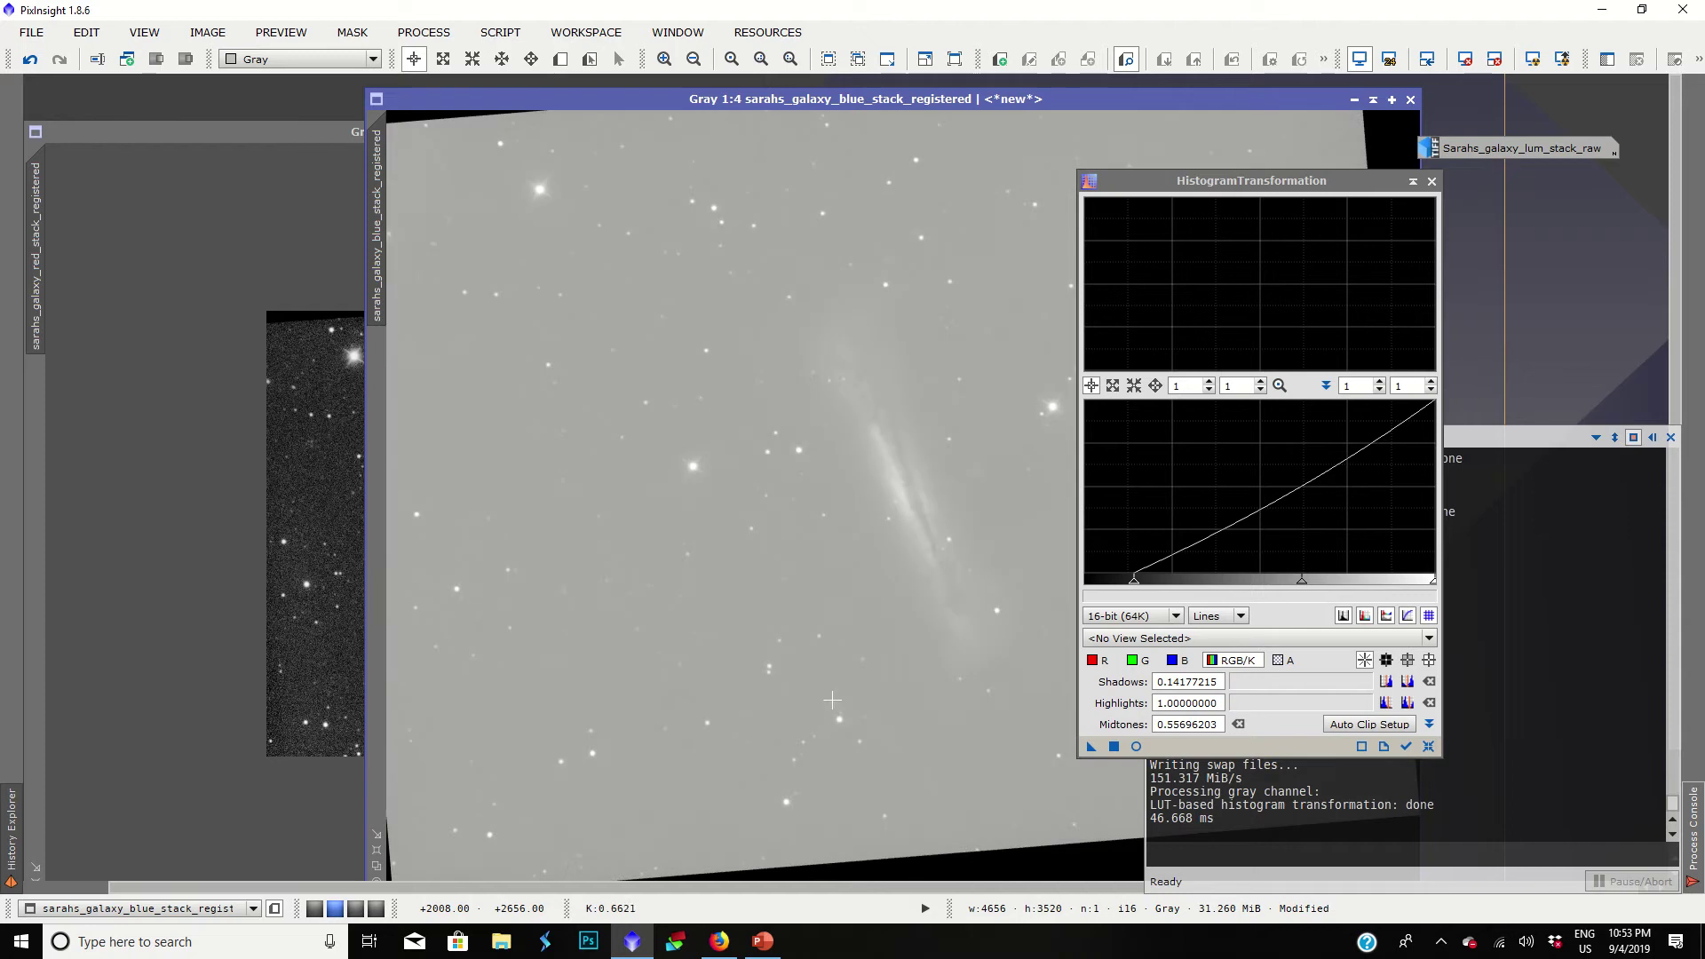
# Step: Preview the existing histogram settings on the blue stack, close the preview, and minimize the blue, red and green stack images
pyautogui.click(1136, 746)
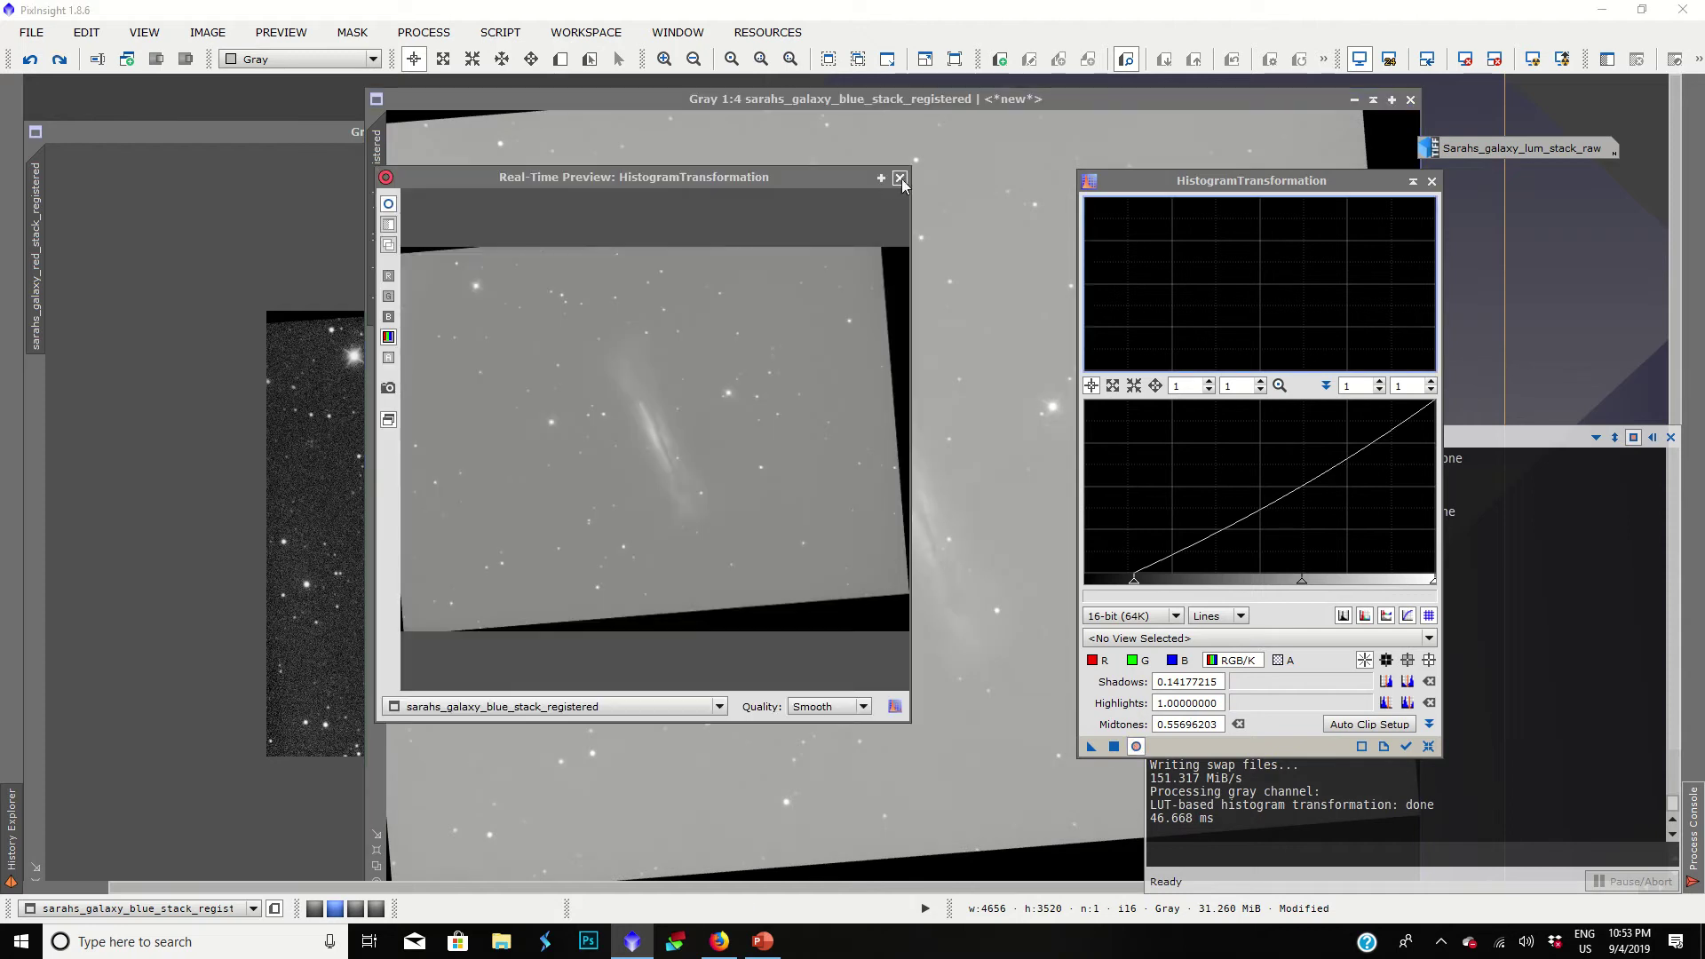
pyautogui.click(899, 177)
pyautogui.click(1353, 100)
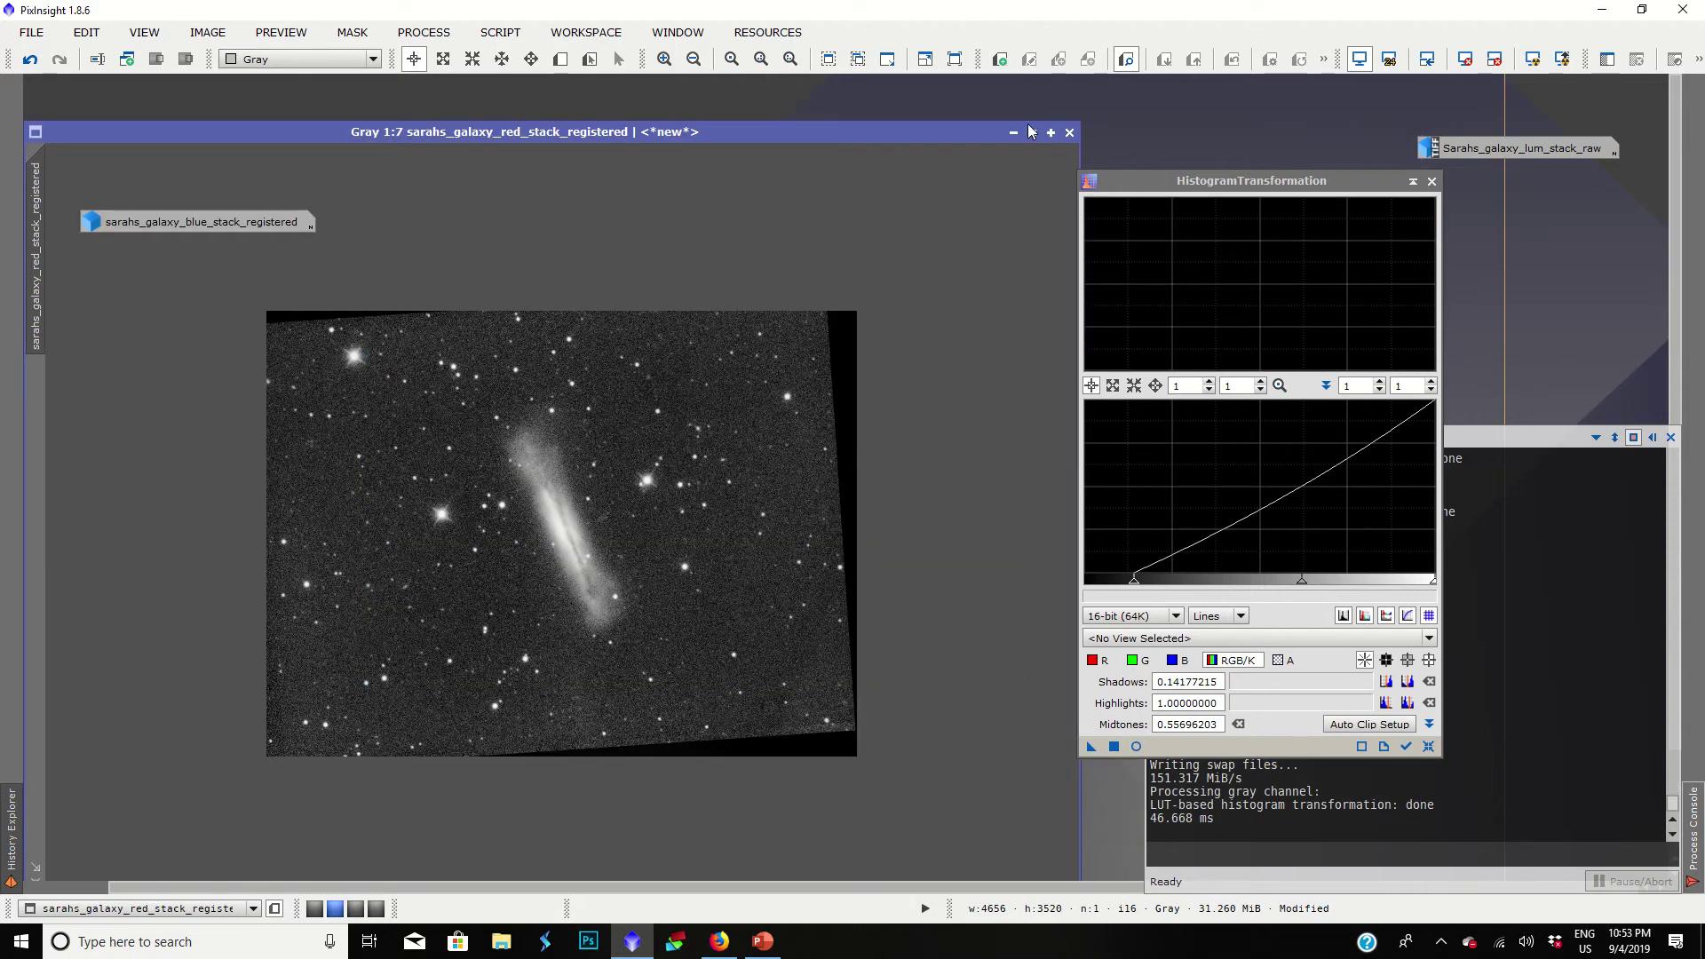
pyautogui.click(1013, 133)
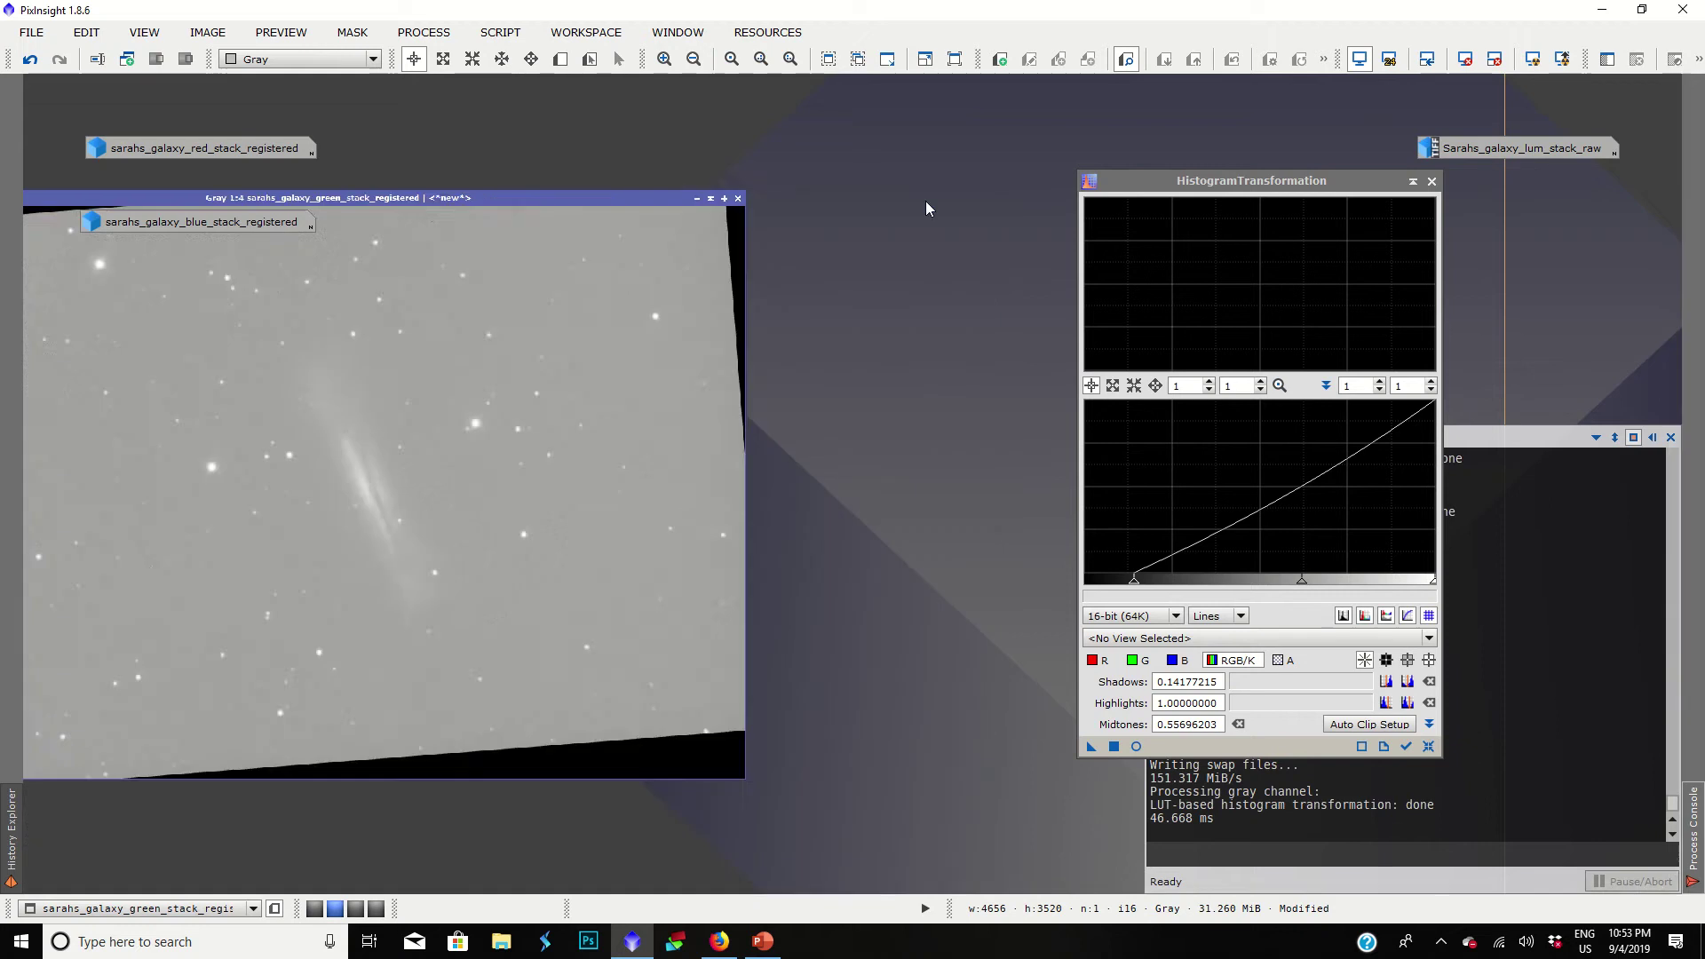
pyautogui.click(922, 206)
pyautogui.doubleClick(227, 149)
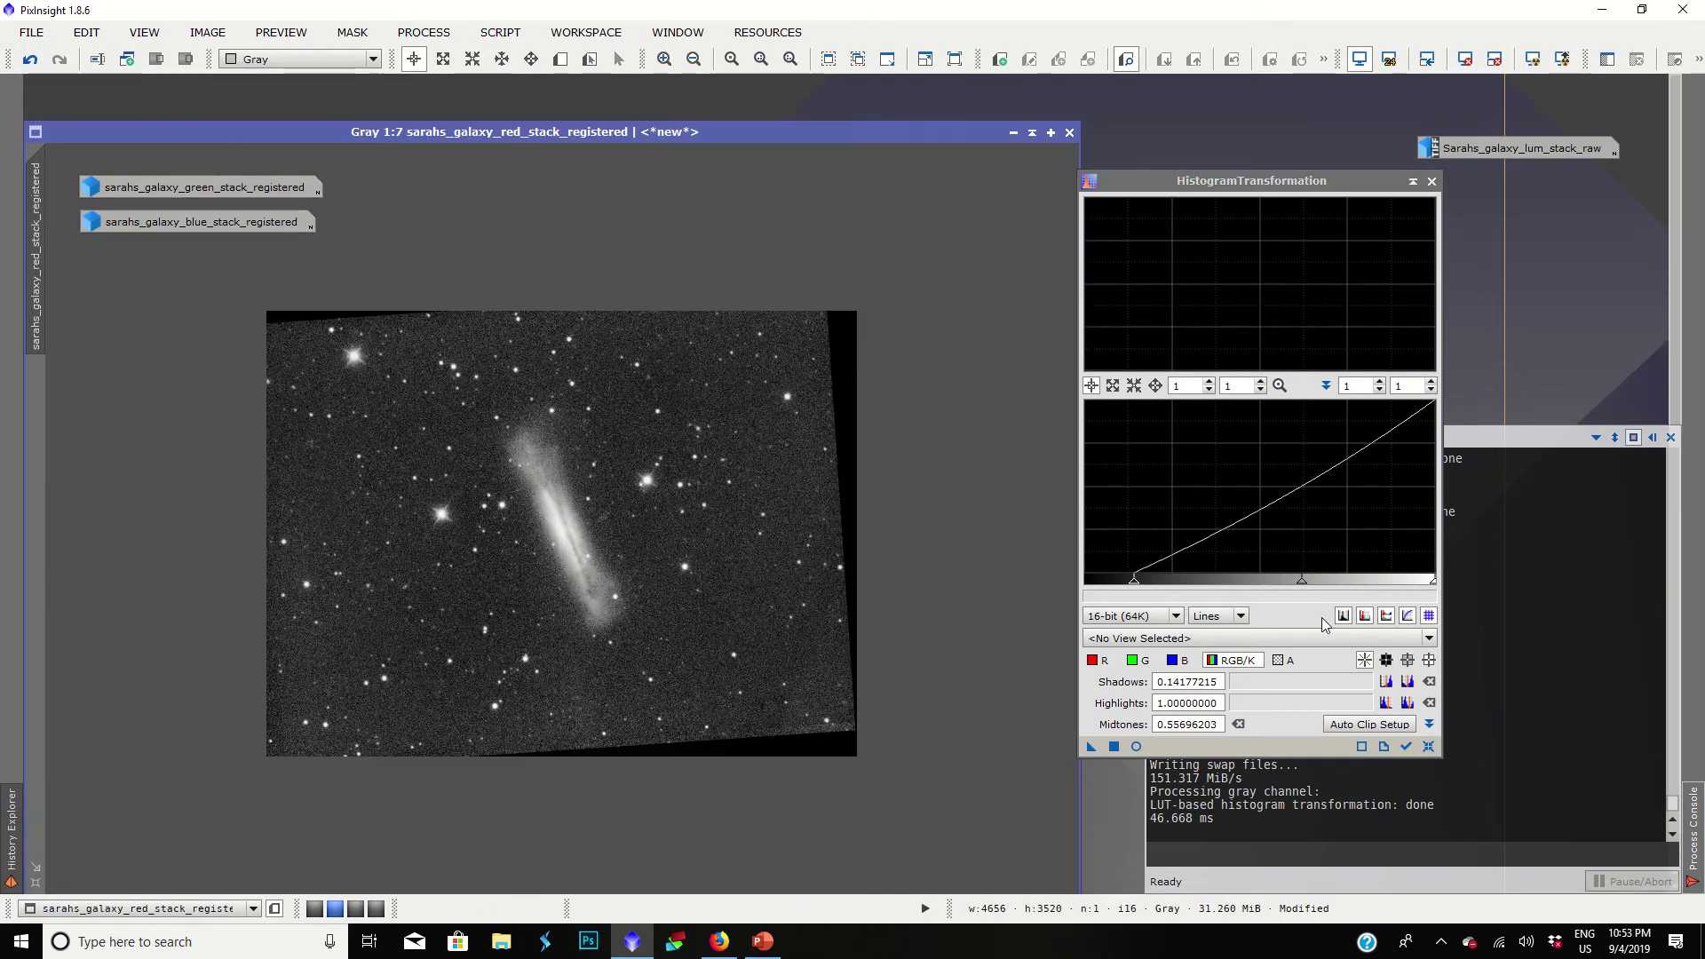
pyautogui.click(981, 132)
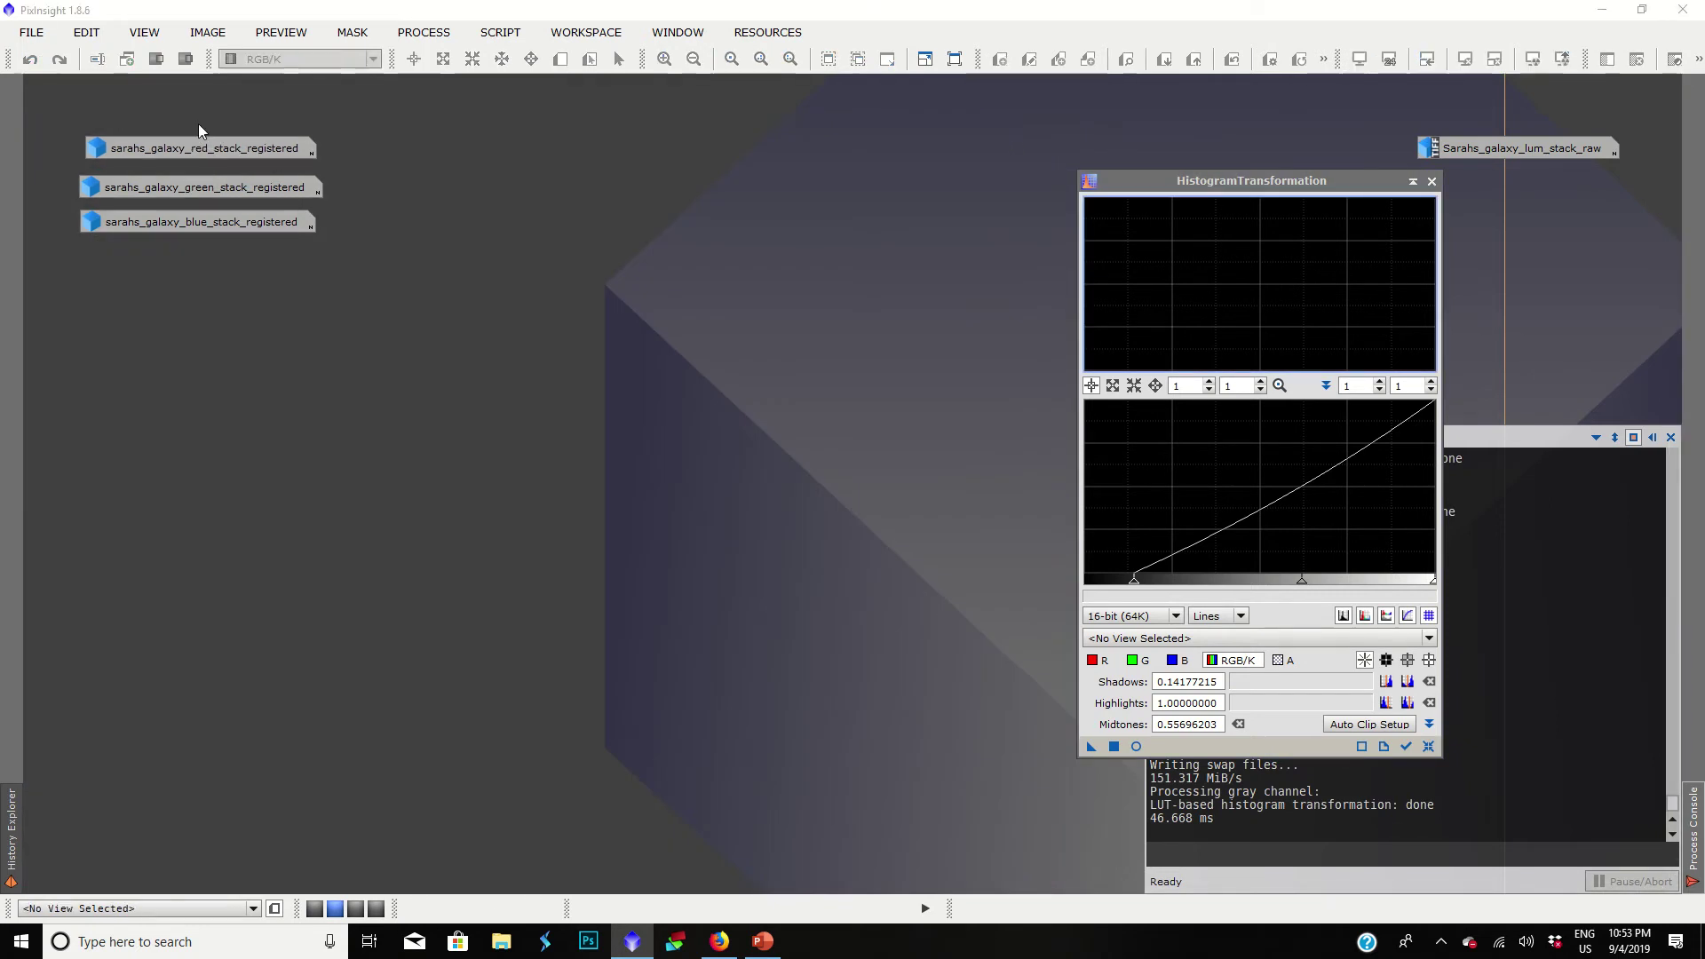
# Step: Restore the green stack, reset HistogramTransformation, and set shadows to 0.600 and midtones to about 0.314 with the real-time preview on
pyautogui.doubleClick(190, 181)
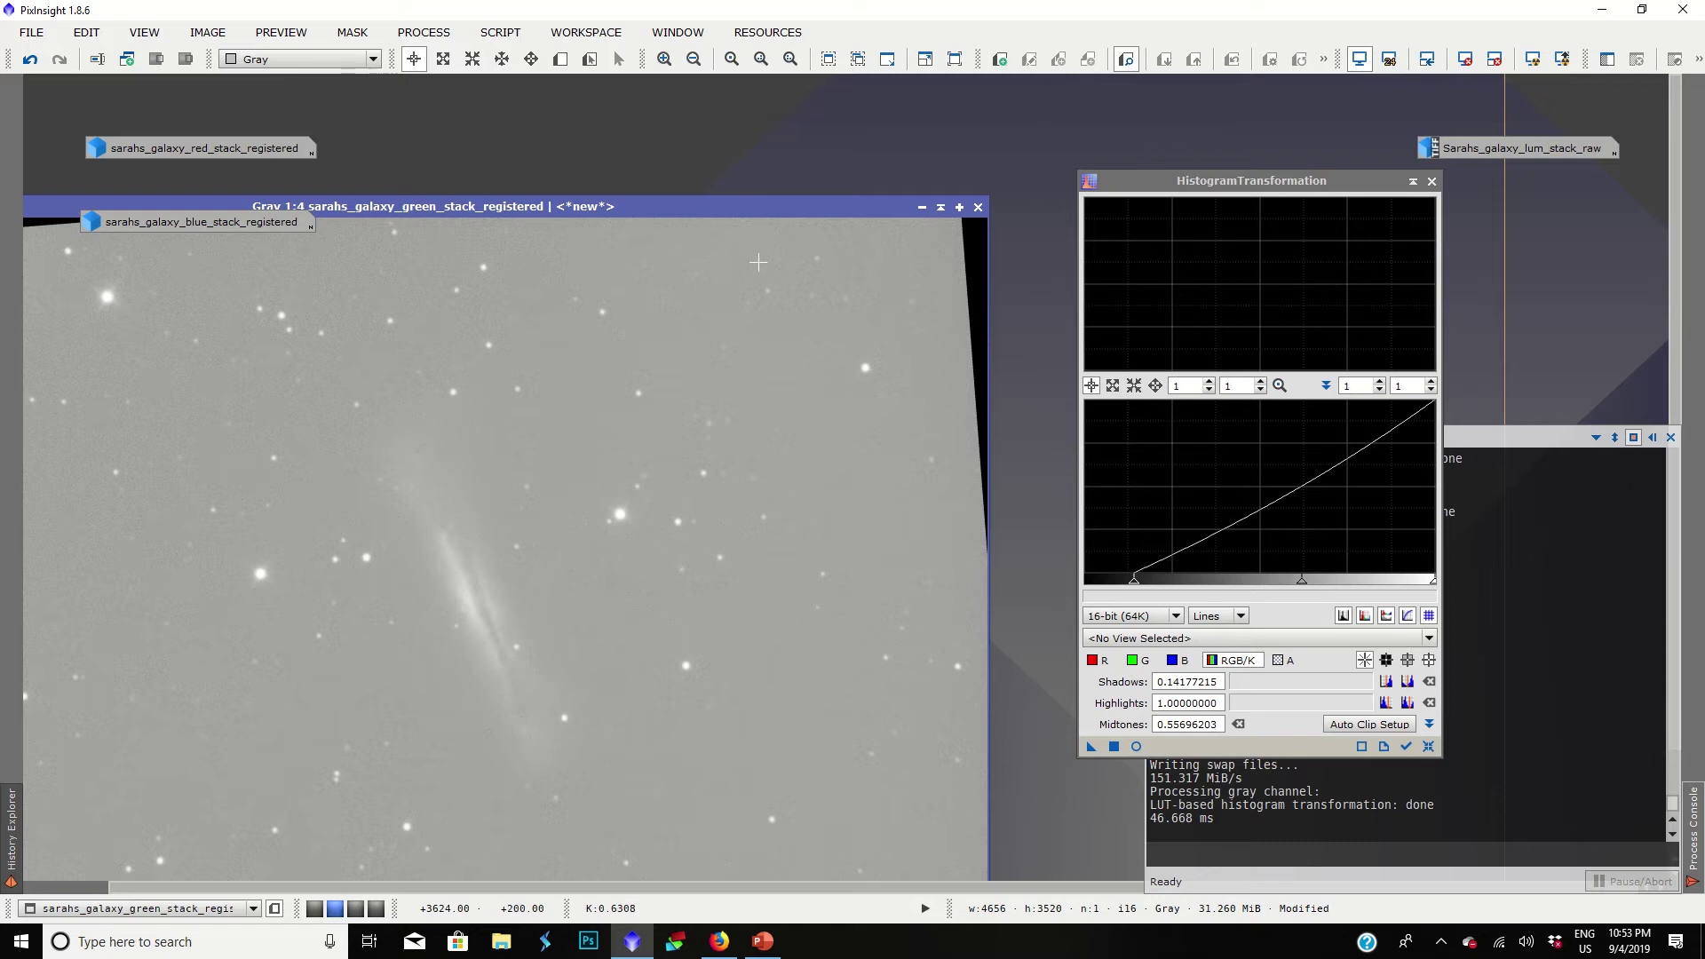
pyautogui.moveTo(738, 212); pyautogui.dragTo(839, 66)
pyautogui.click(1428, 746)
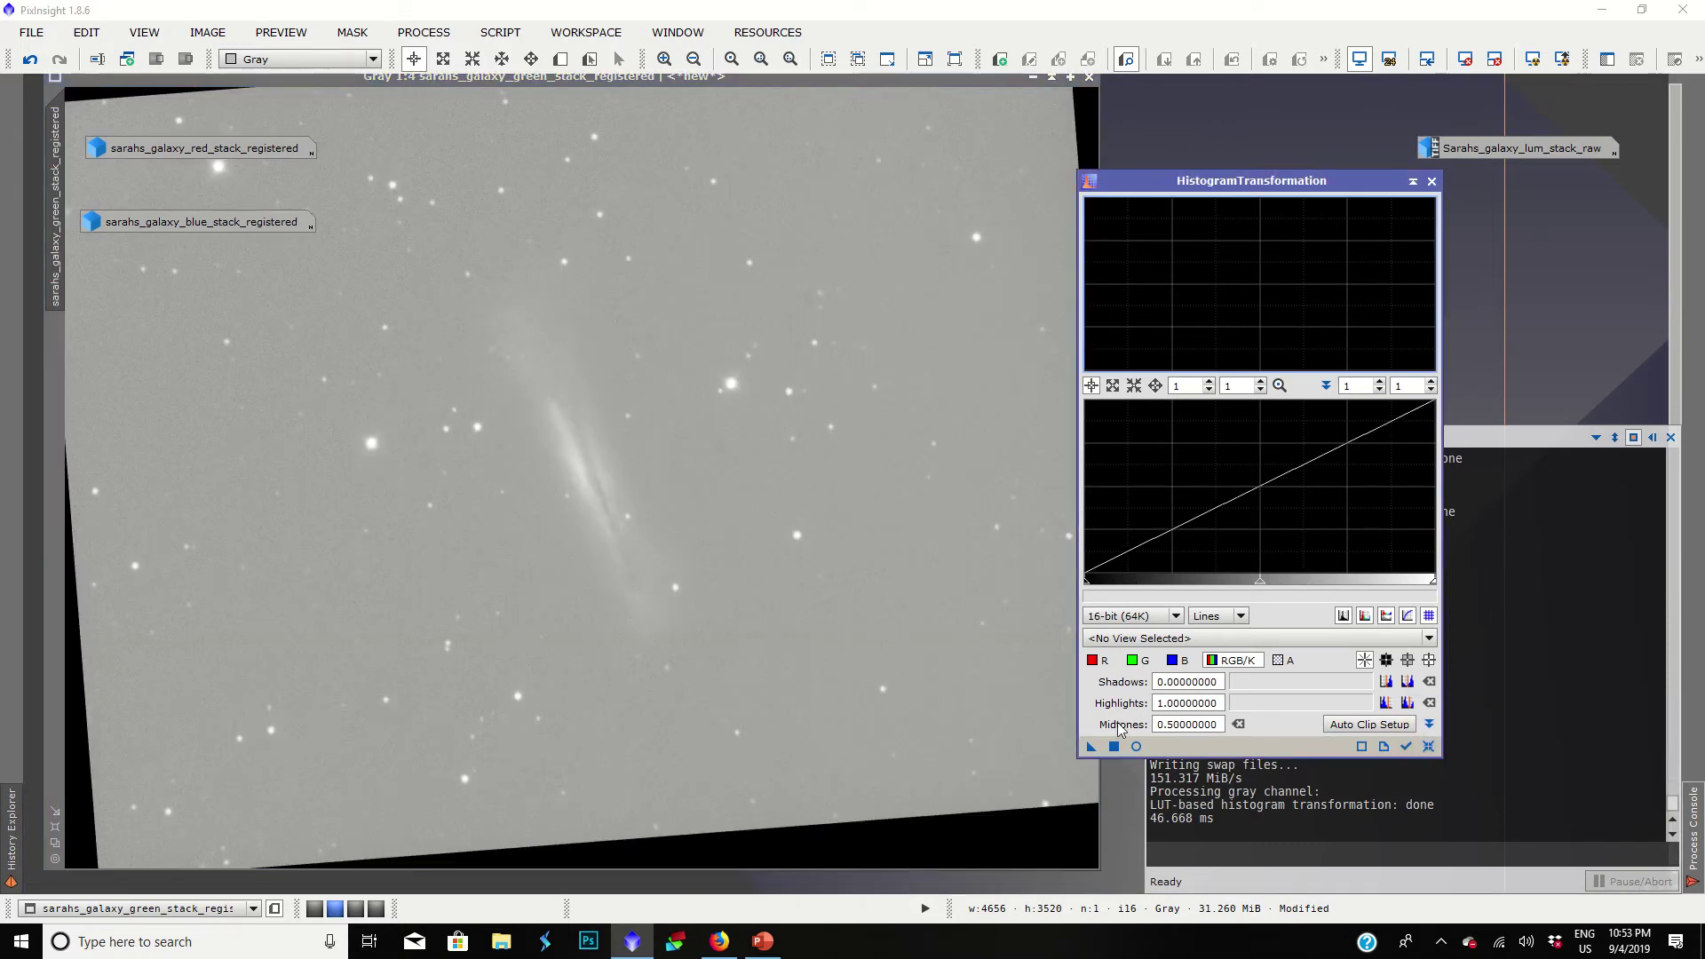
pyautogui.click(1136, 746)
pyautogui.moveTo(1087, 579)
pyautogui.mouseDown()
pyautogui.moveTo(1339, 581)
pyautogui.moveTo(1294, 584)
pyautogui.mouseUp()
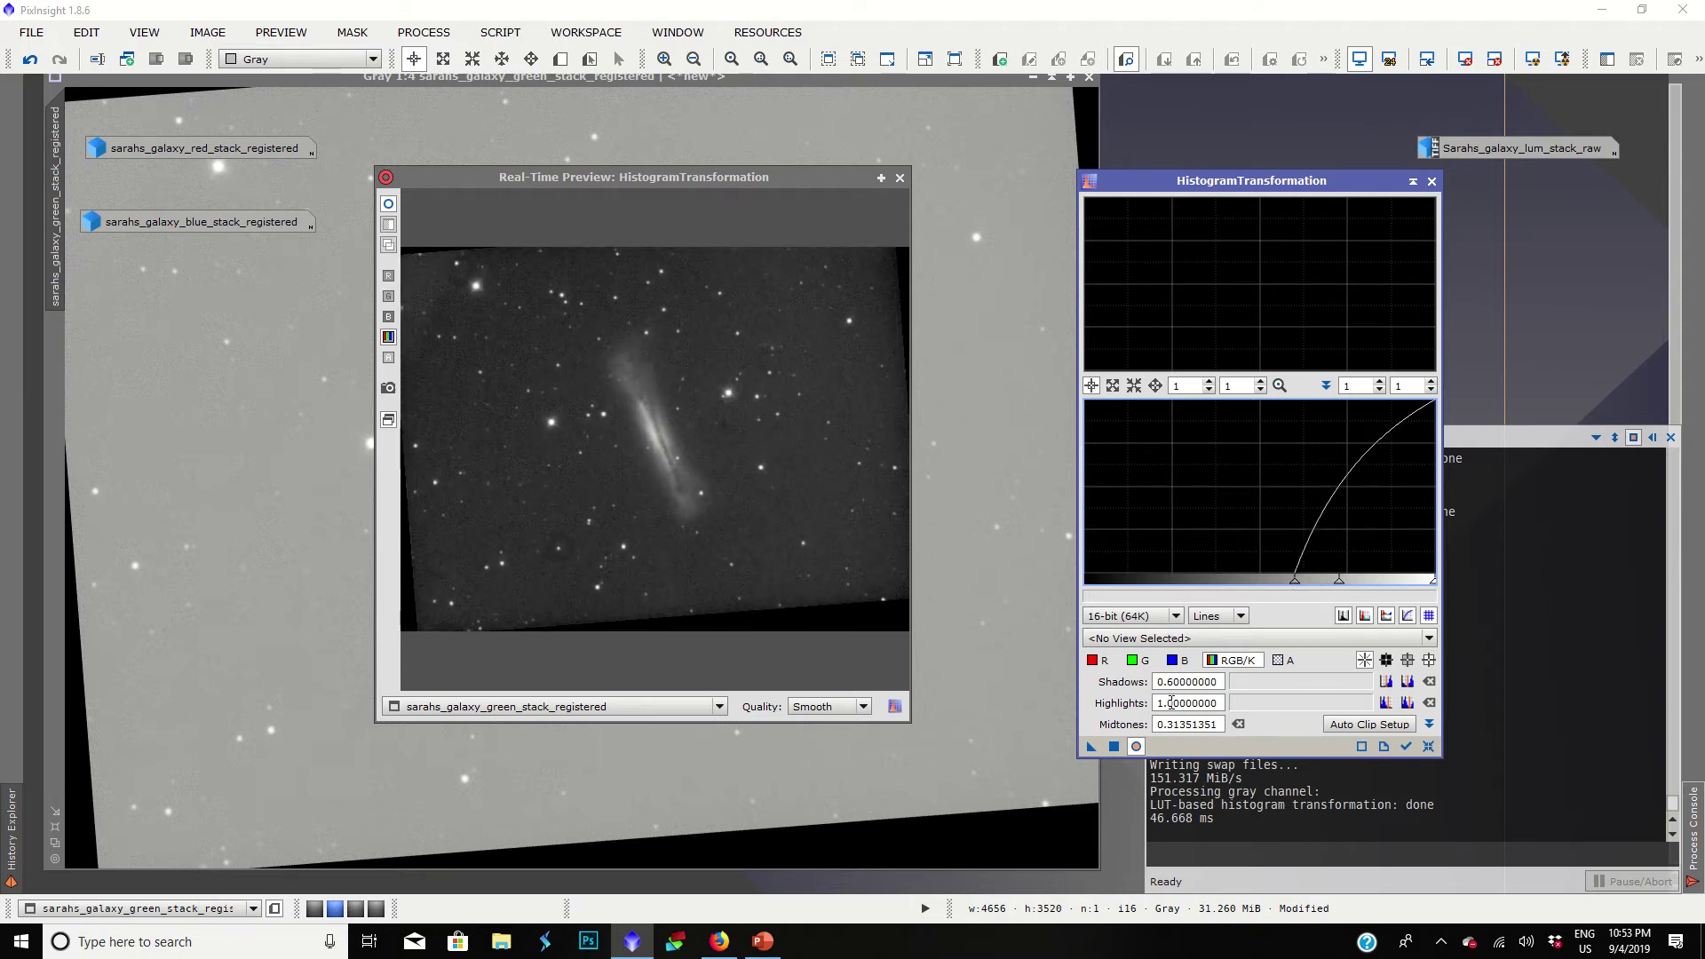
# Step: Apply the configured histogram stretch to the green stack, close the preview, and minimize the image
pyautogui.click(1113, 745)
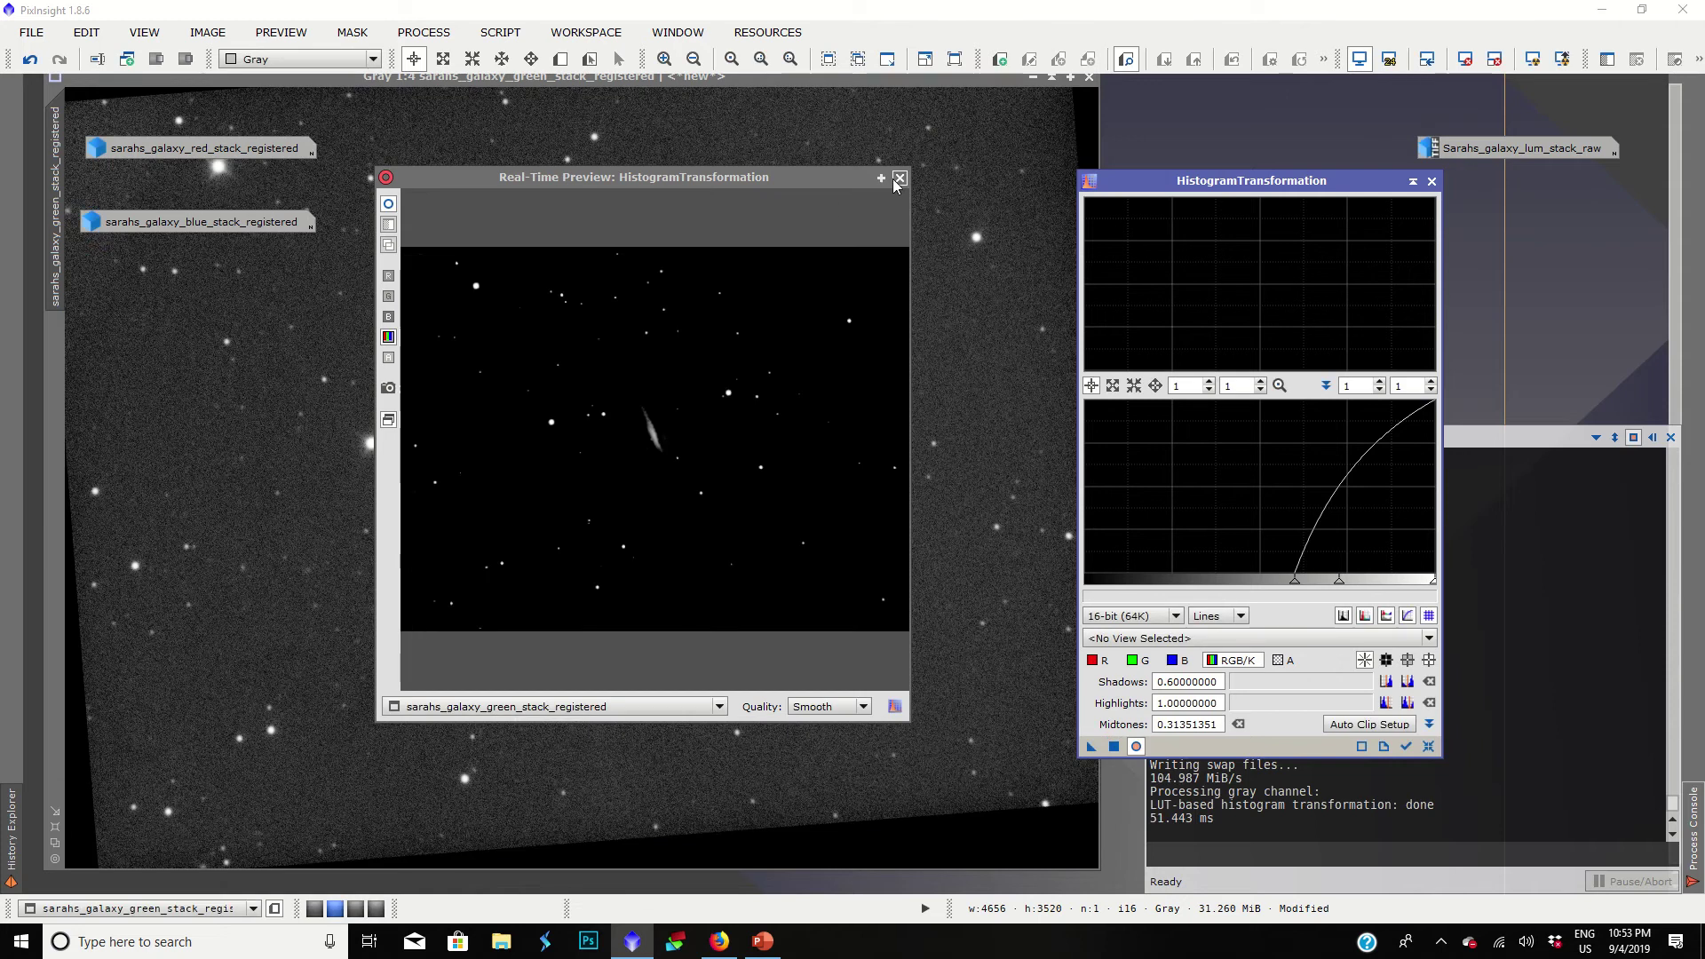
pyautogui.click(899, 177)
pyautogui.click(1033, 78)
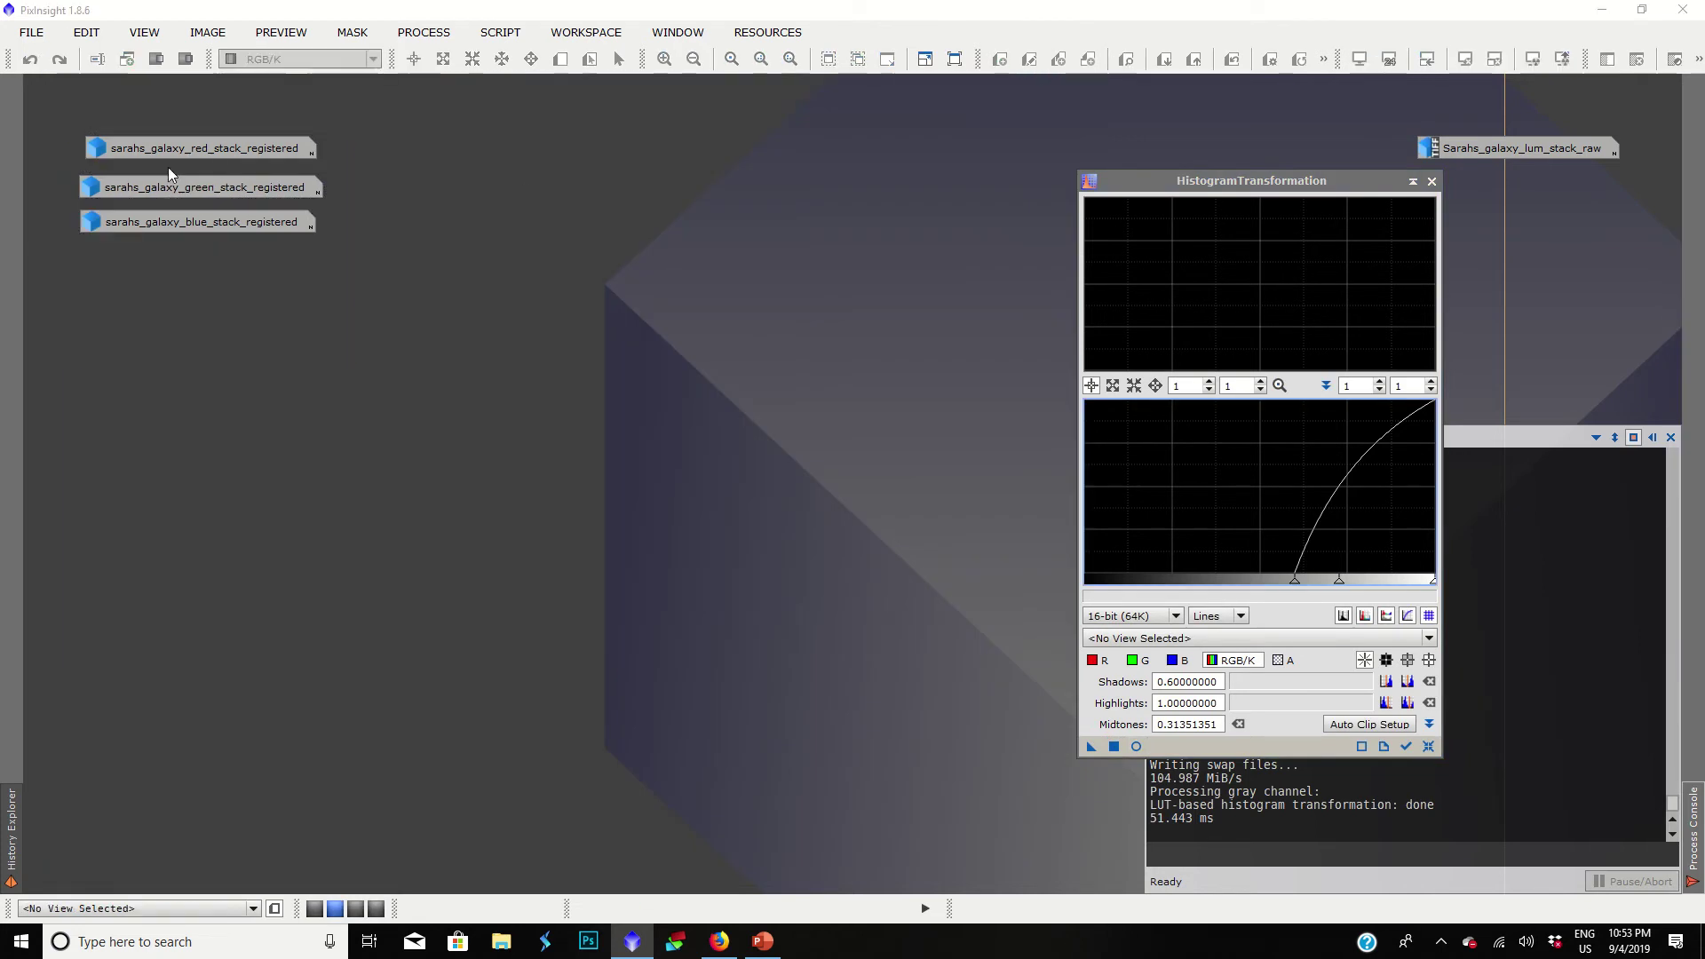
# Step: Restore the blue stack, reset HistogramTransformation, set shadows to about 0.638 and midtones to about 0.218 using the preview, and apply it
pyautogui.doubleClick(153, 222)
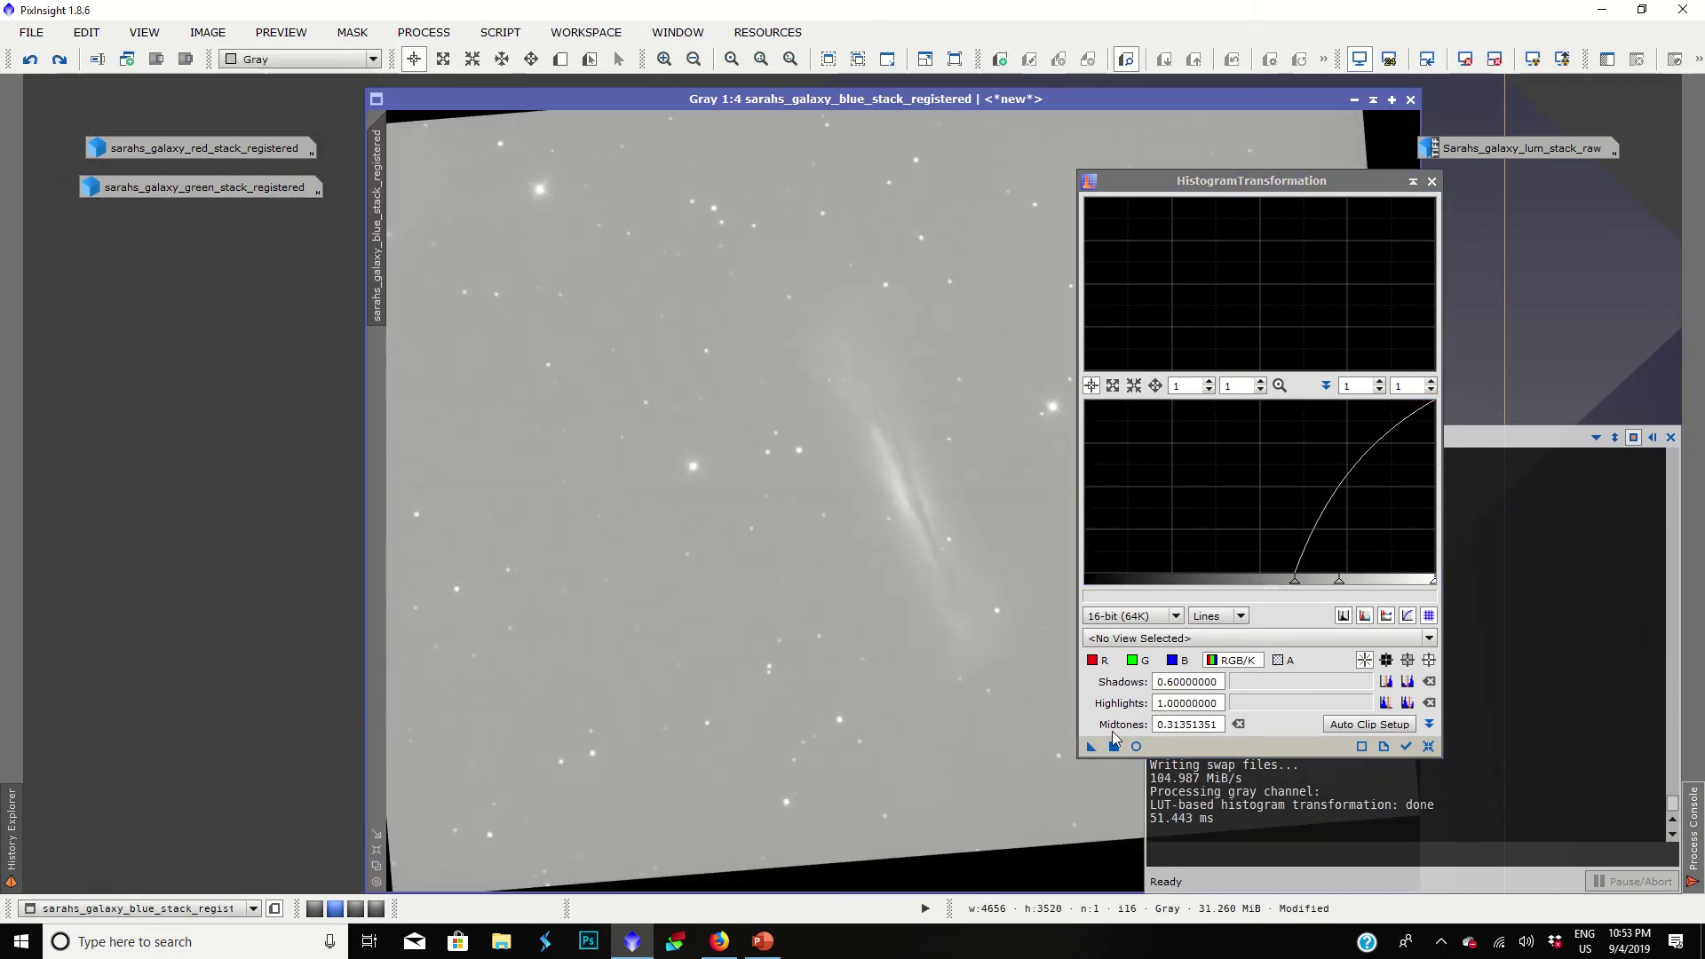
pyautogui.click(1137, 747)
pyautogui.click(1428, 746)
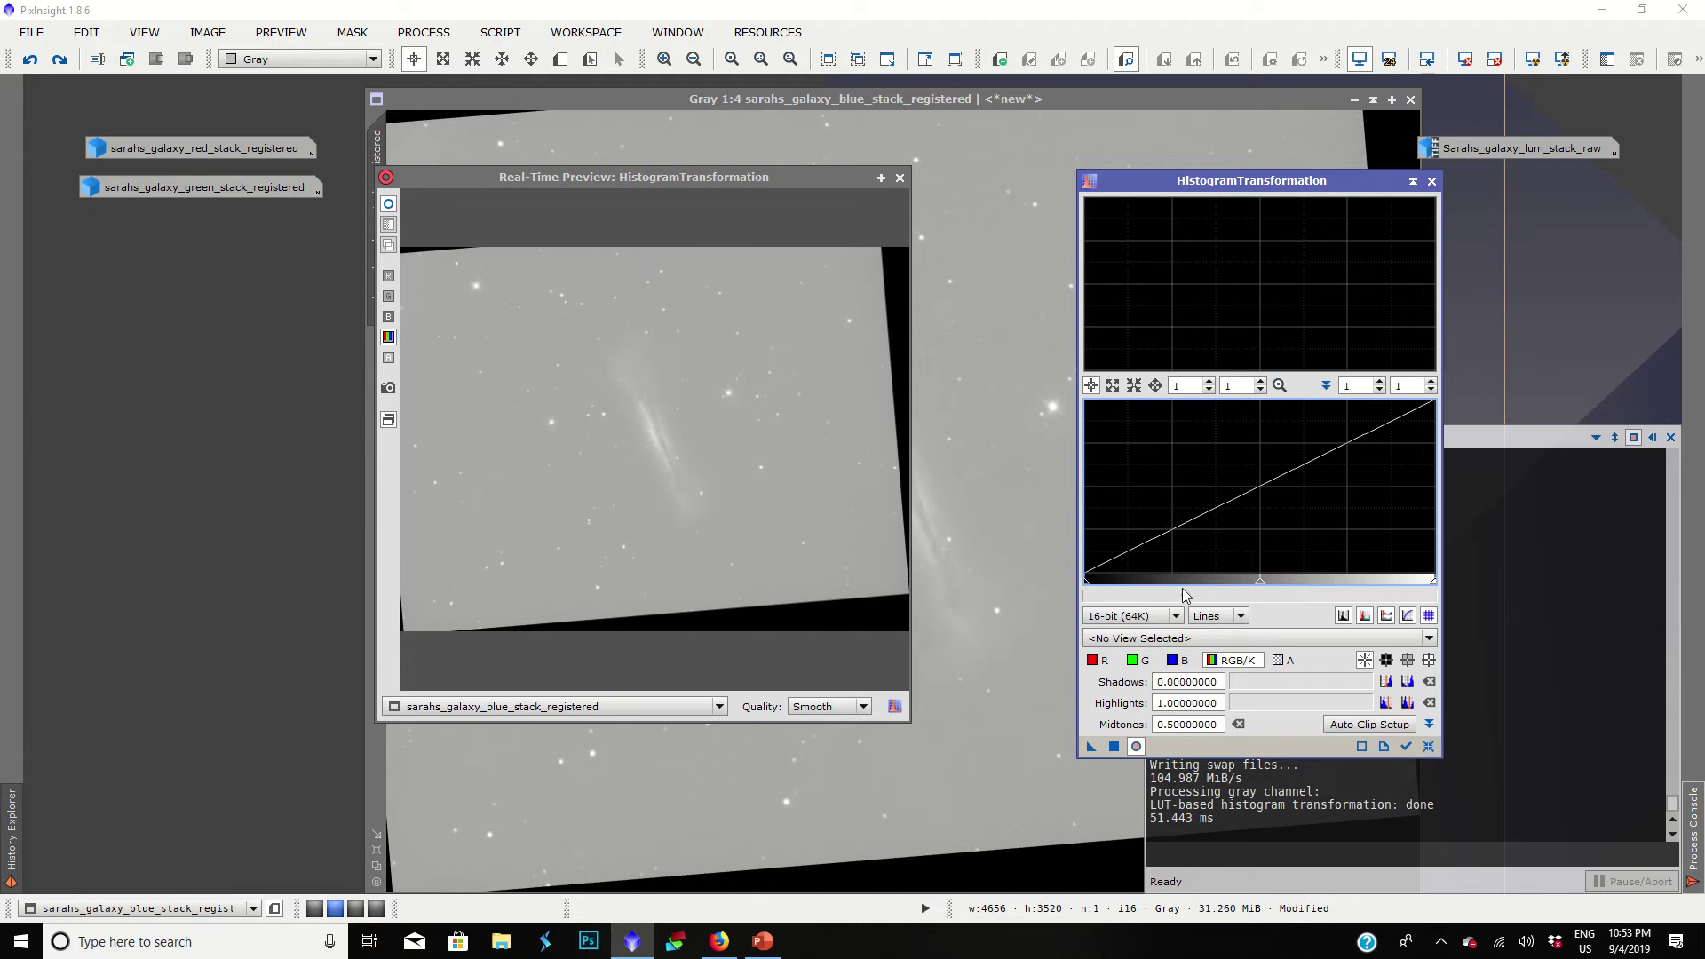
pyautogui.moveTo(1098, 586); pyautogui.dragTo(1294, 586)
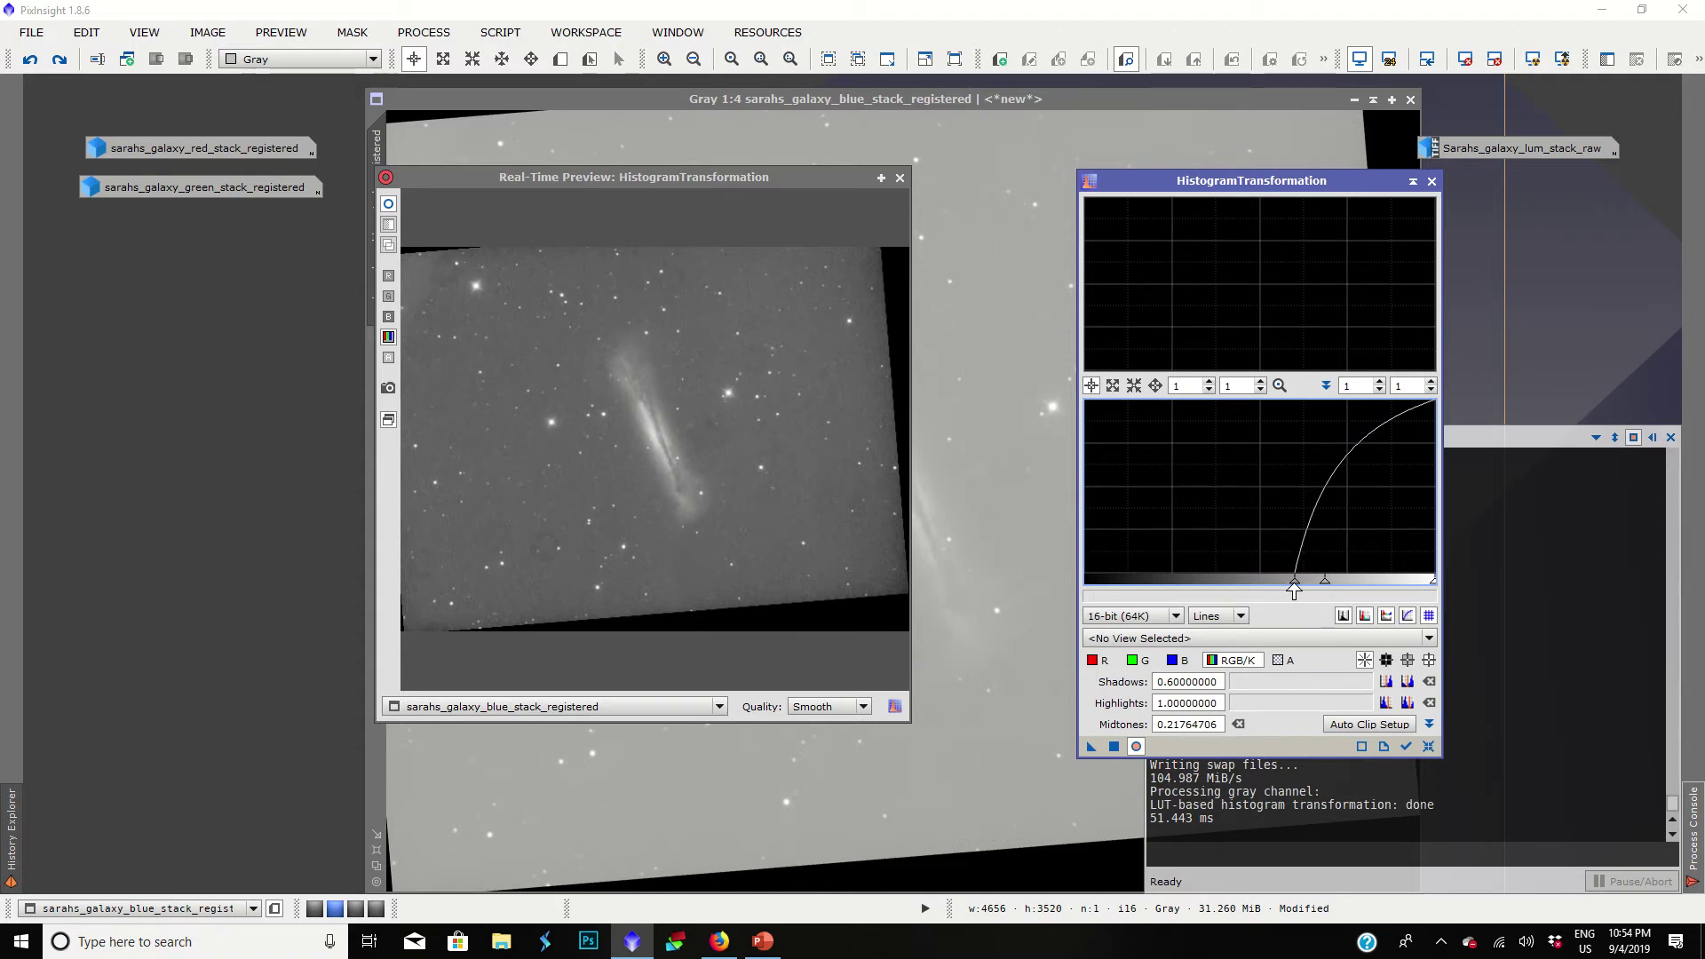
pyautogui.moveTo(1293, 589); pyautogui.dragTo(1308, 599)
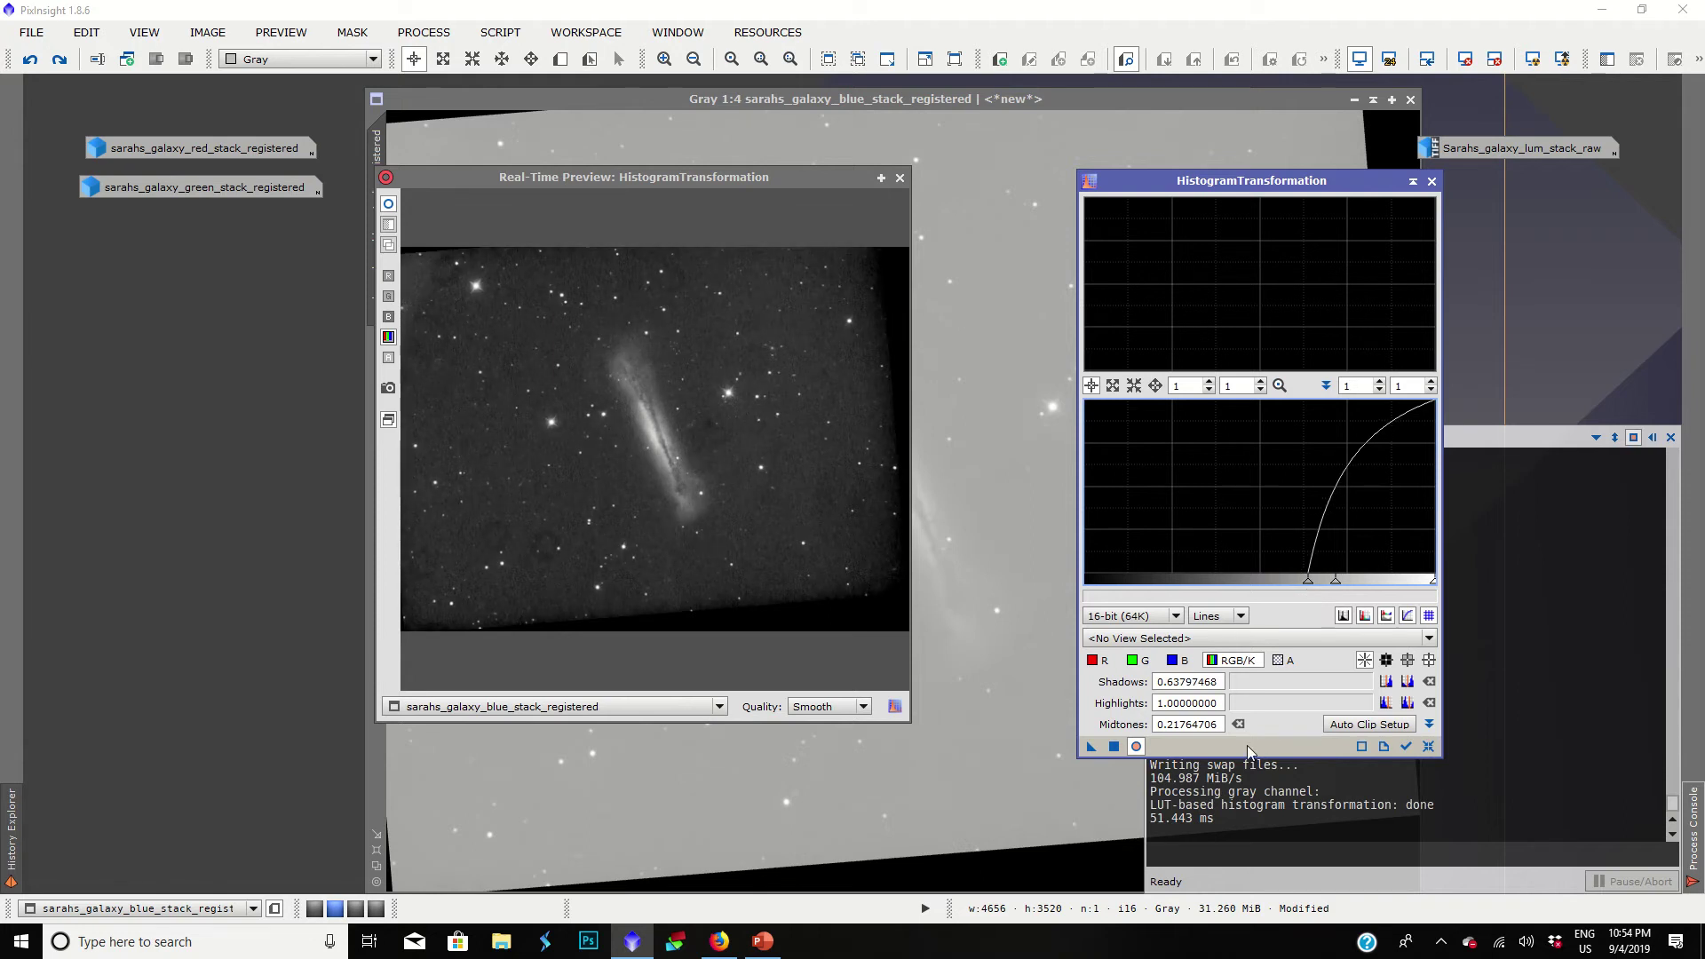
pyautogui.click(1113, 746)
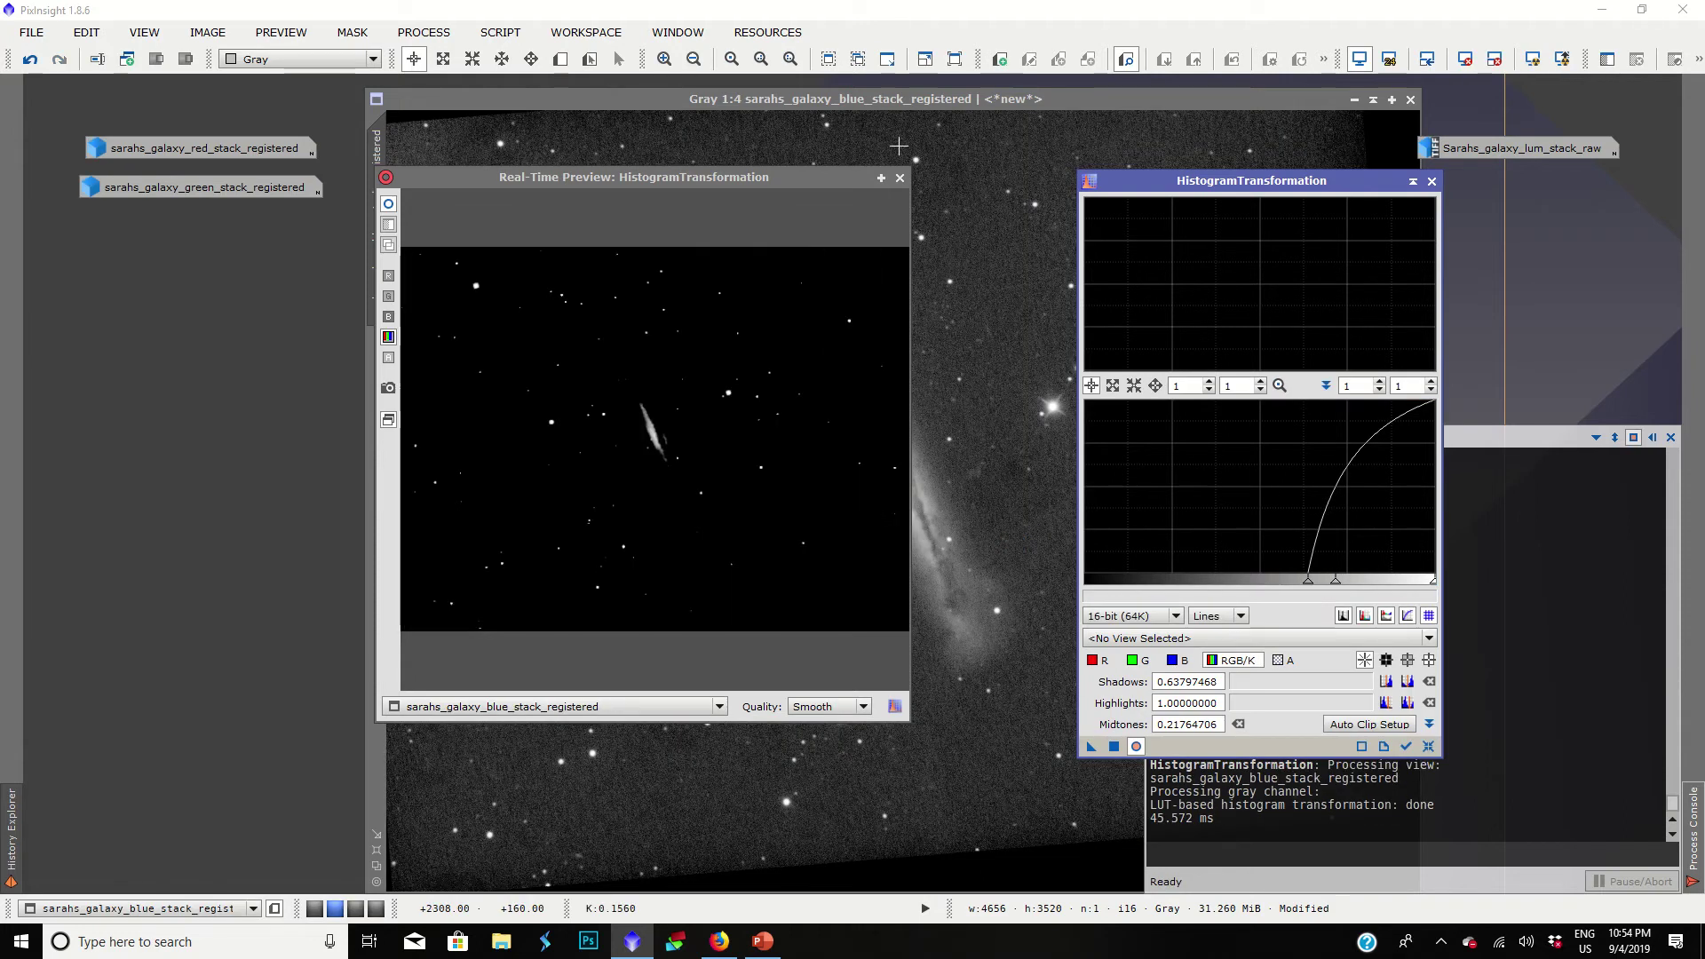
pyautogui.click(900, 178)
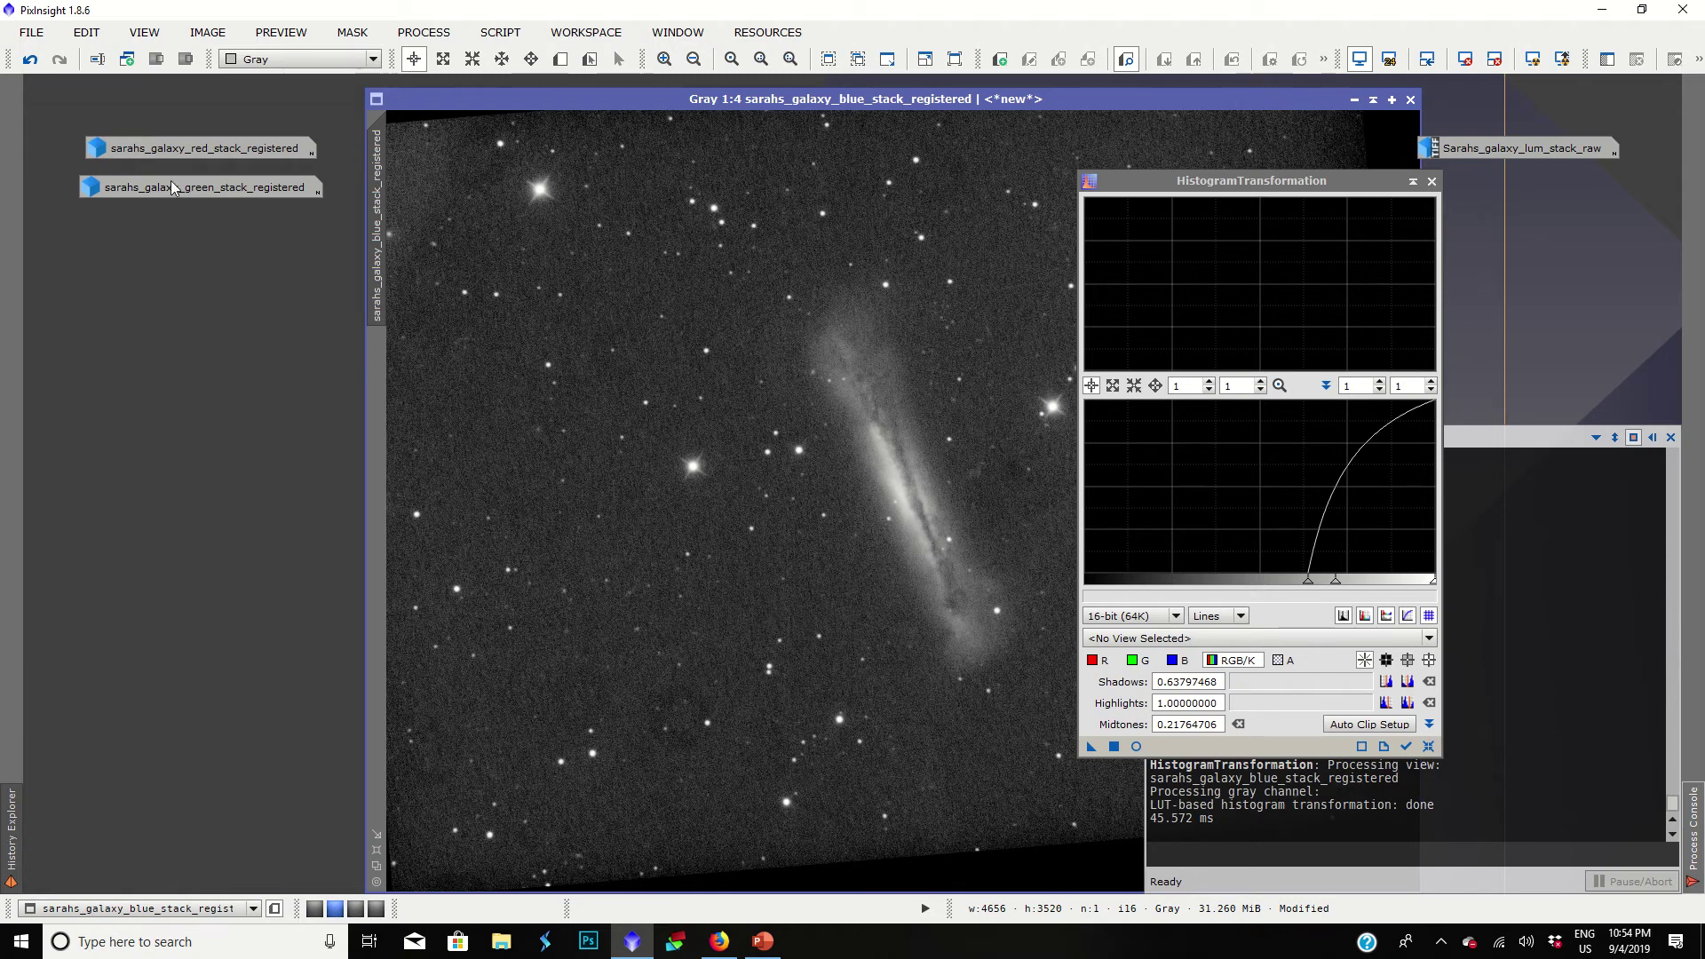
# Step: Compare the stretched red, green and blue stacks, leaving all three images minimized
pyautogui.doubleClick(200, 147)
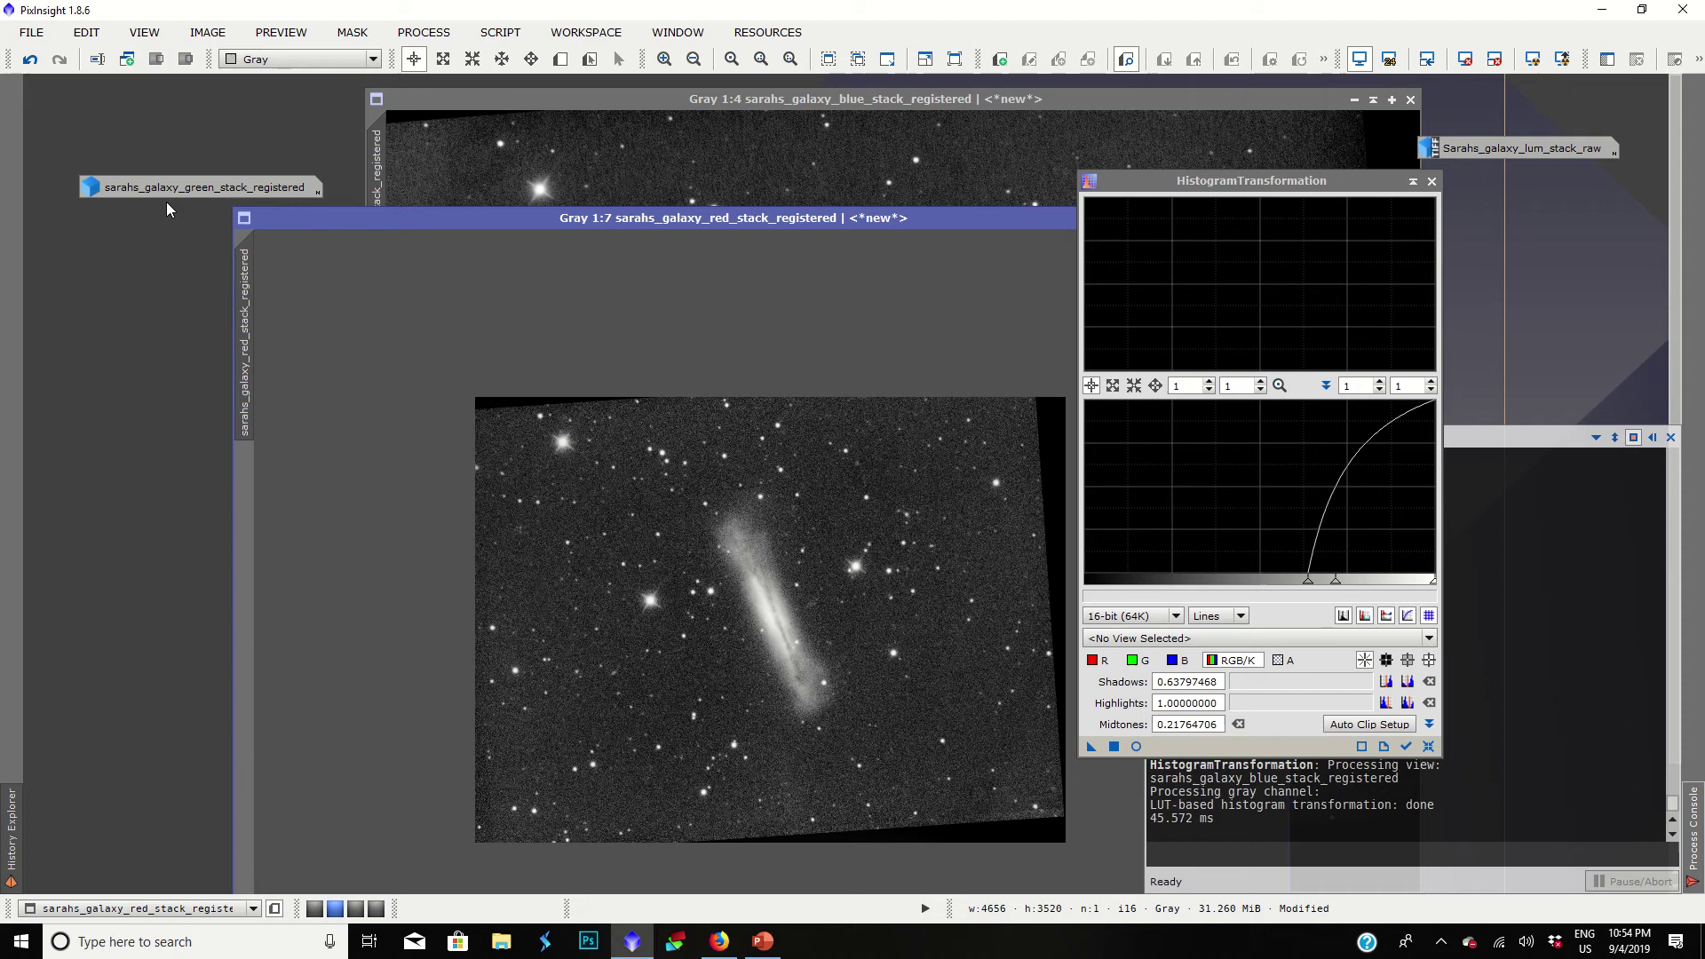
pyautogui.doubleClick(132, 192)
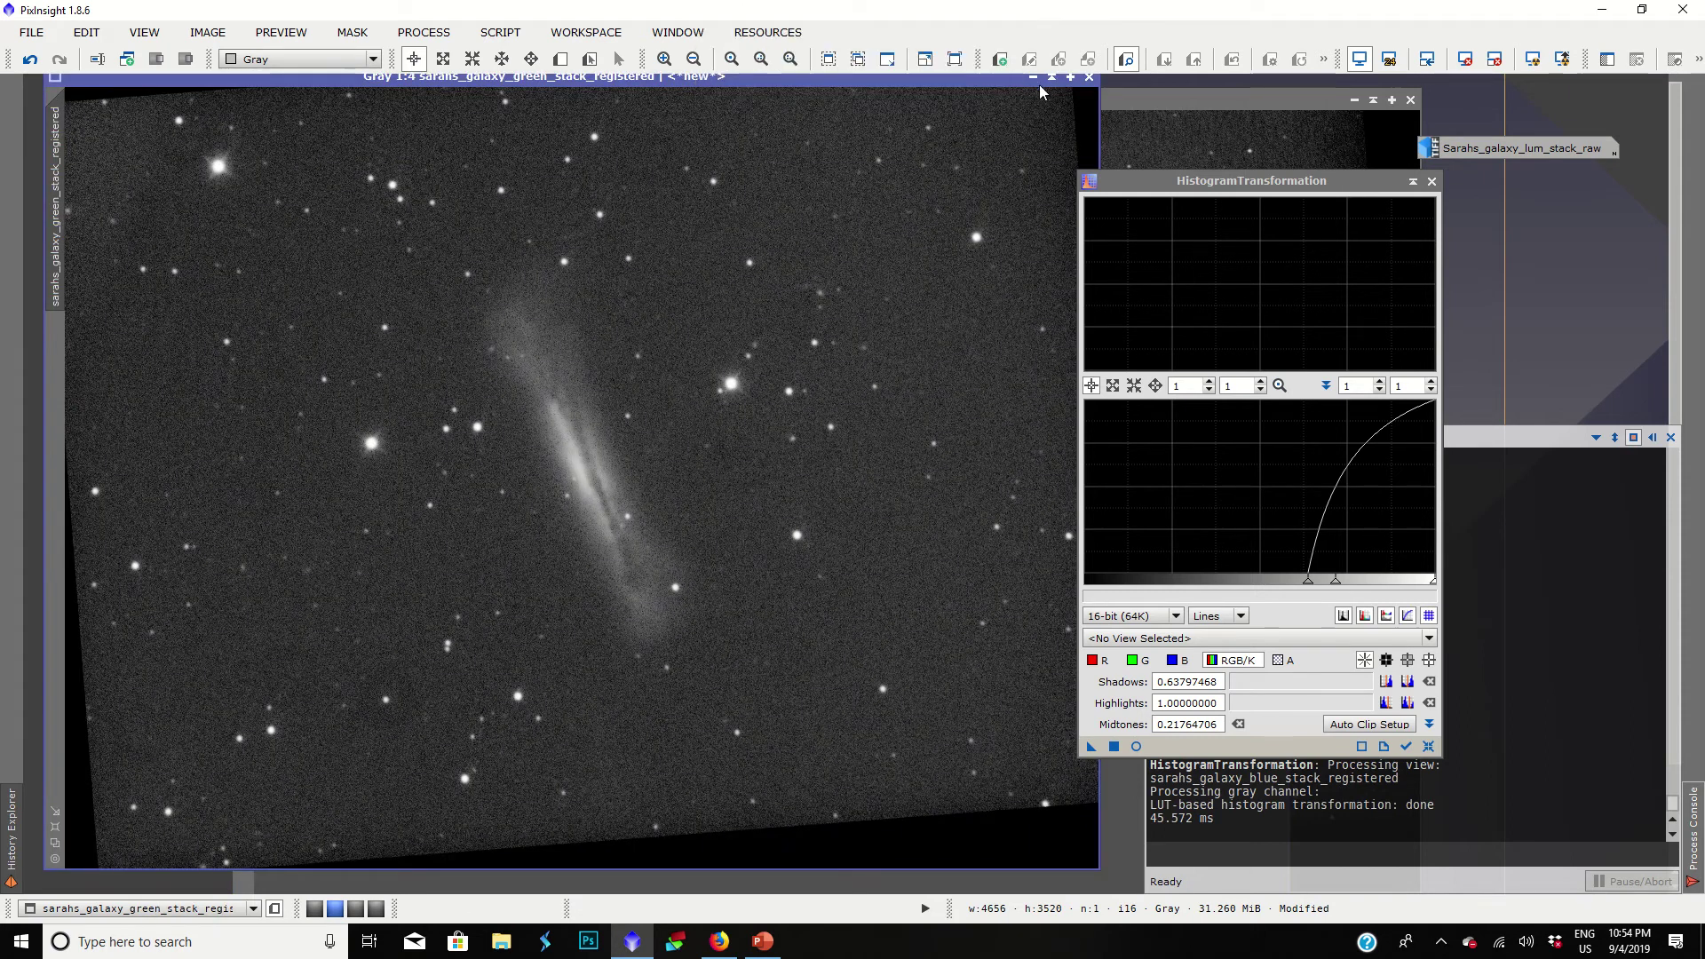
pyautogui.click(1036, 80)
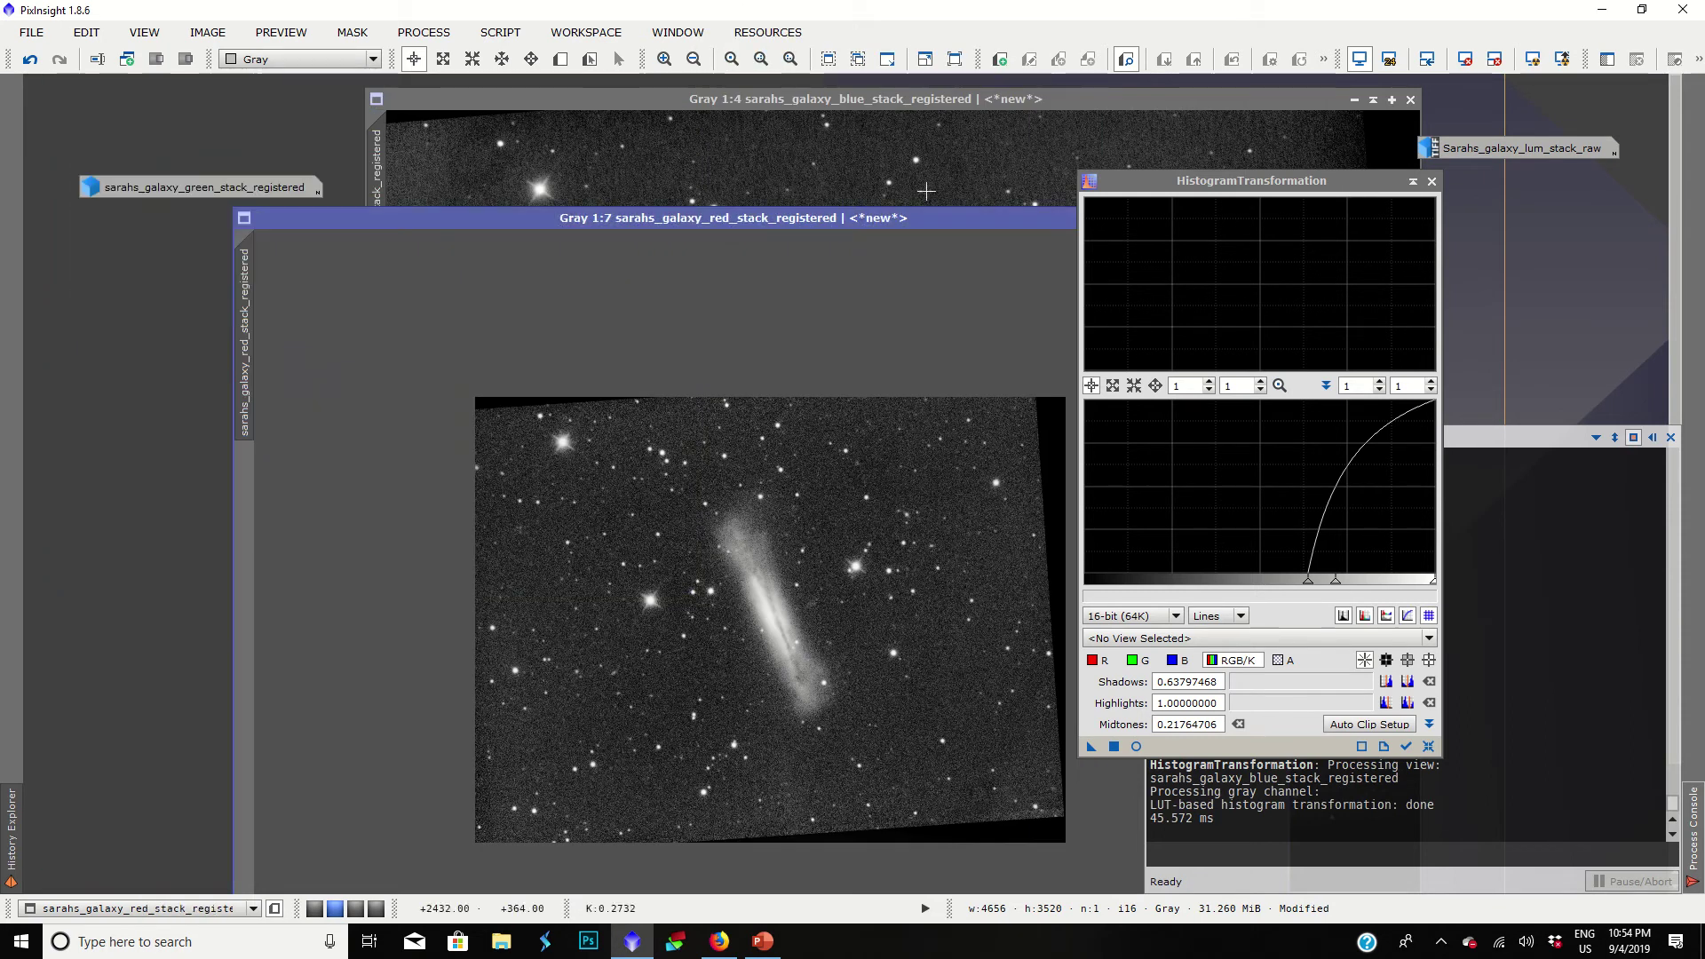
pyautogui.moveTo(904, 217); pyautogui.dragTo(694, 177)
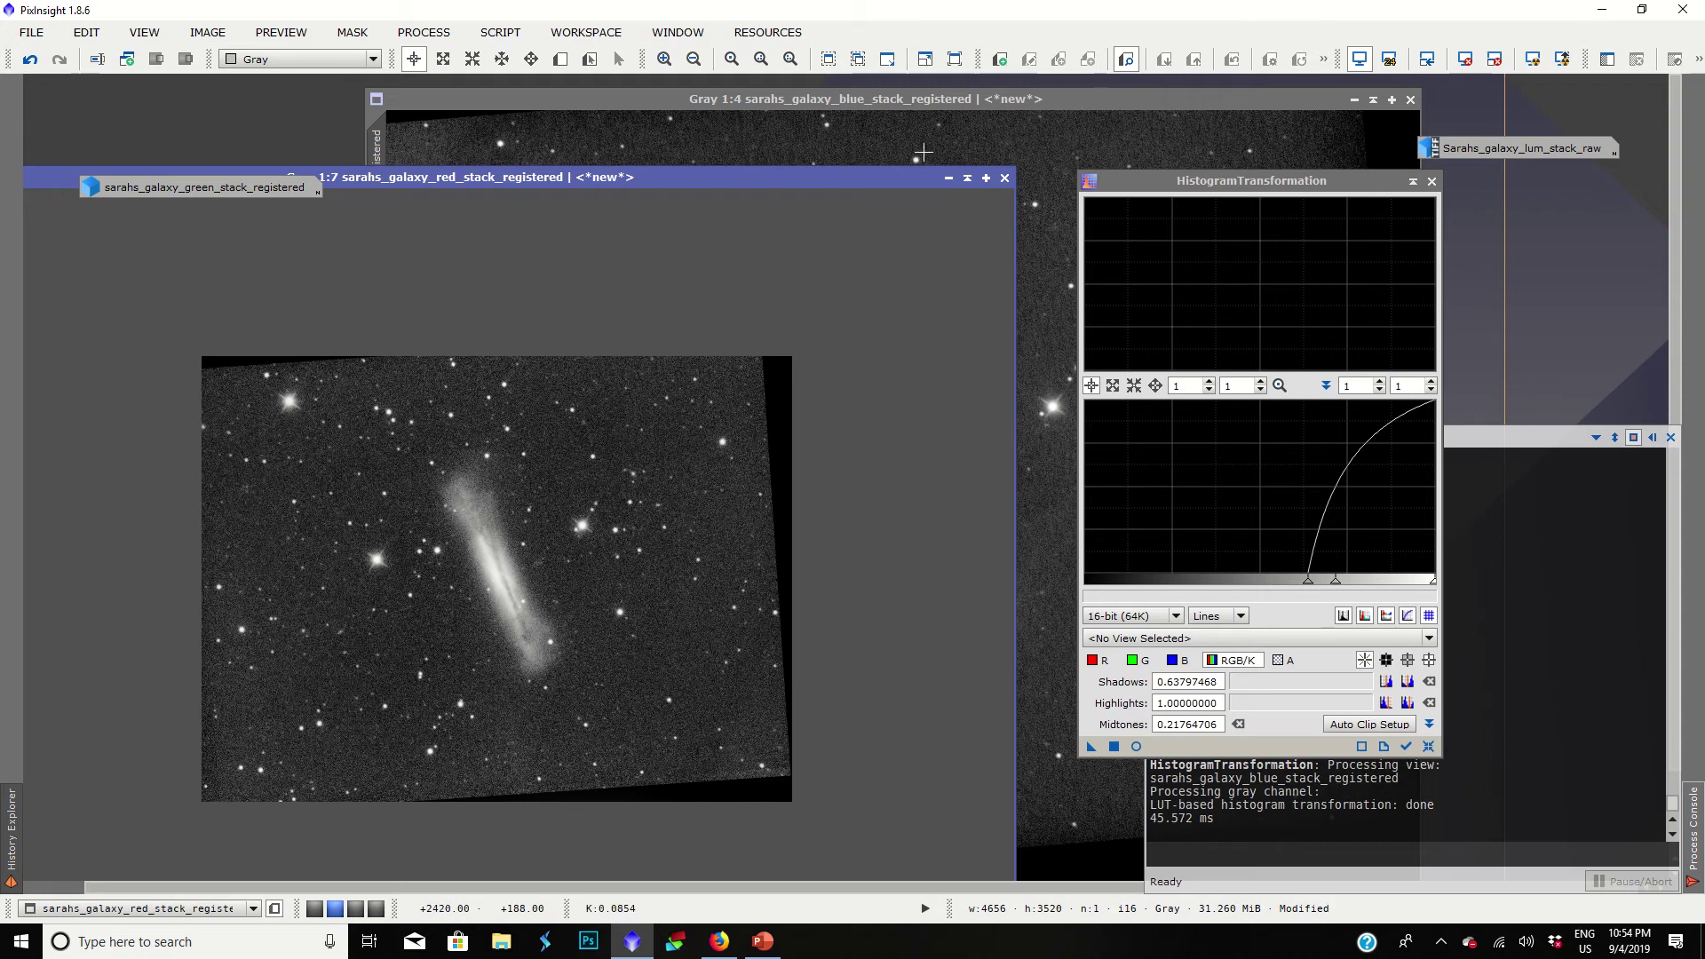
pyautogui.click(947, 179)
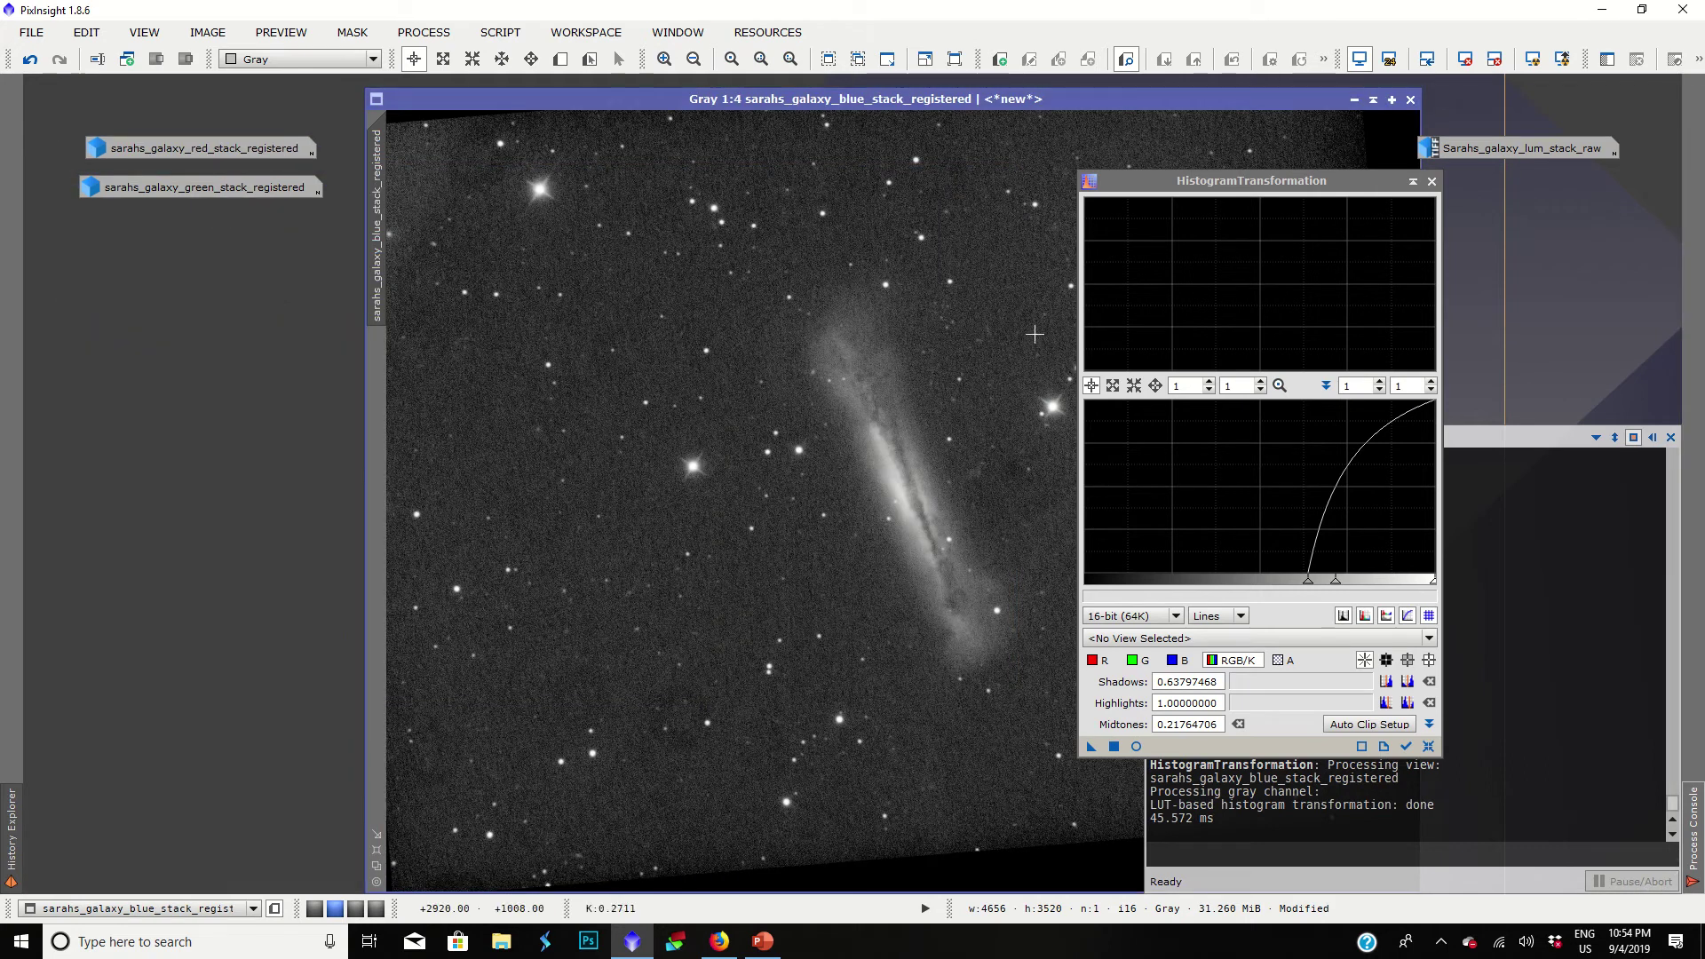
pyautogui.click(1355, 100)
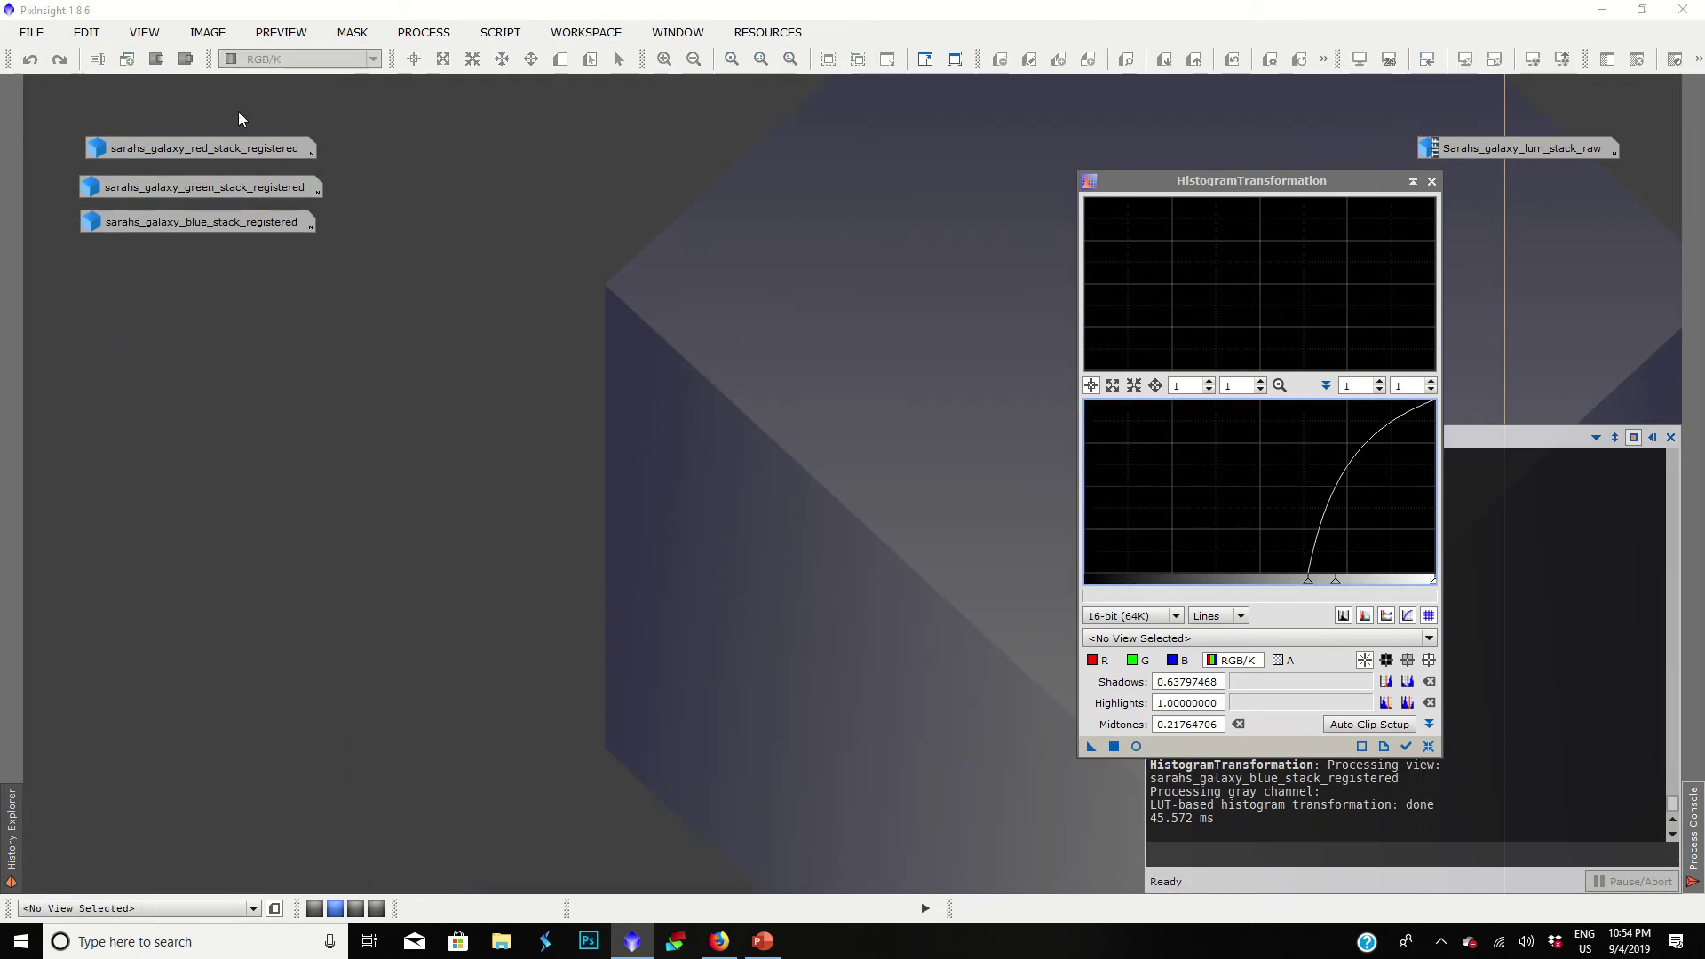
# Step: Open the LRGBCombination process and exclude the luminance channel from the combination
pyautogui.click(434, 36)
pyautogui.moveTo(435, 61)
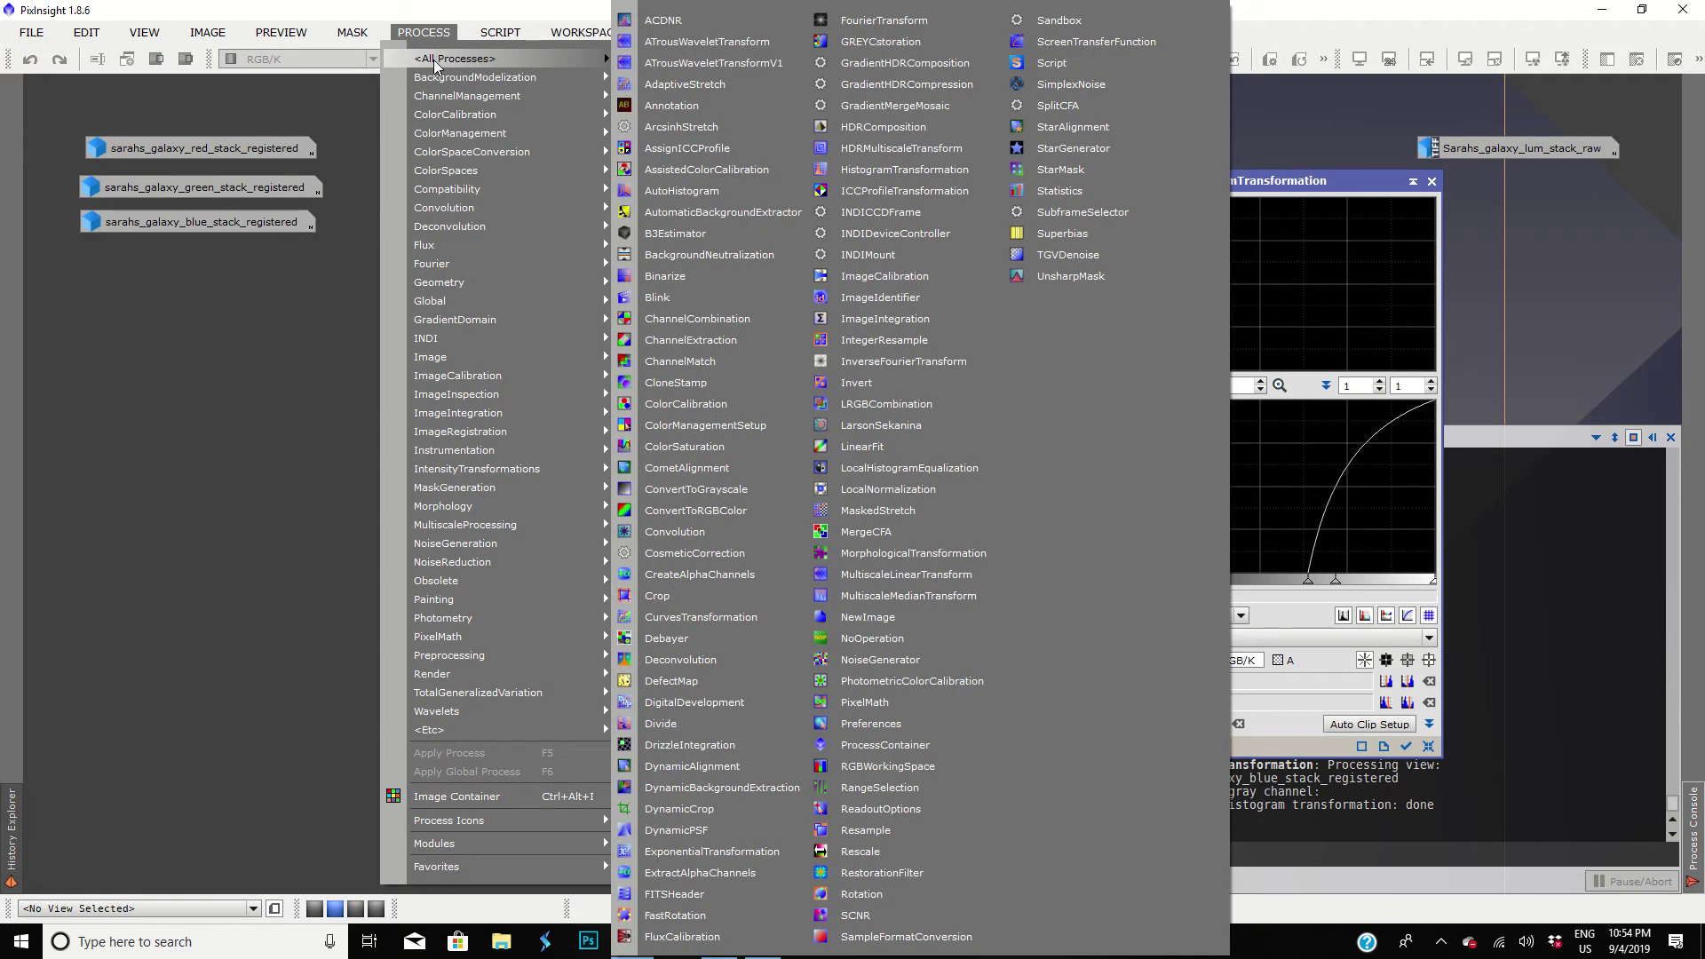
pyautogui.click(912, 404)
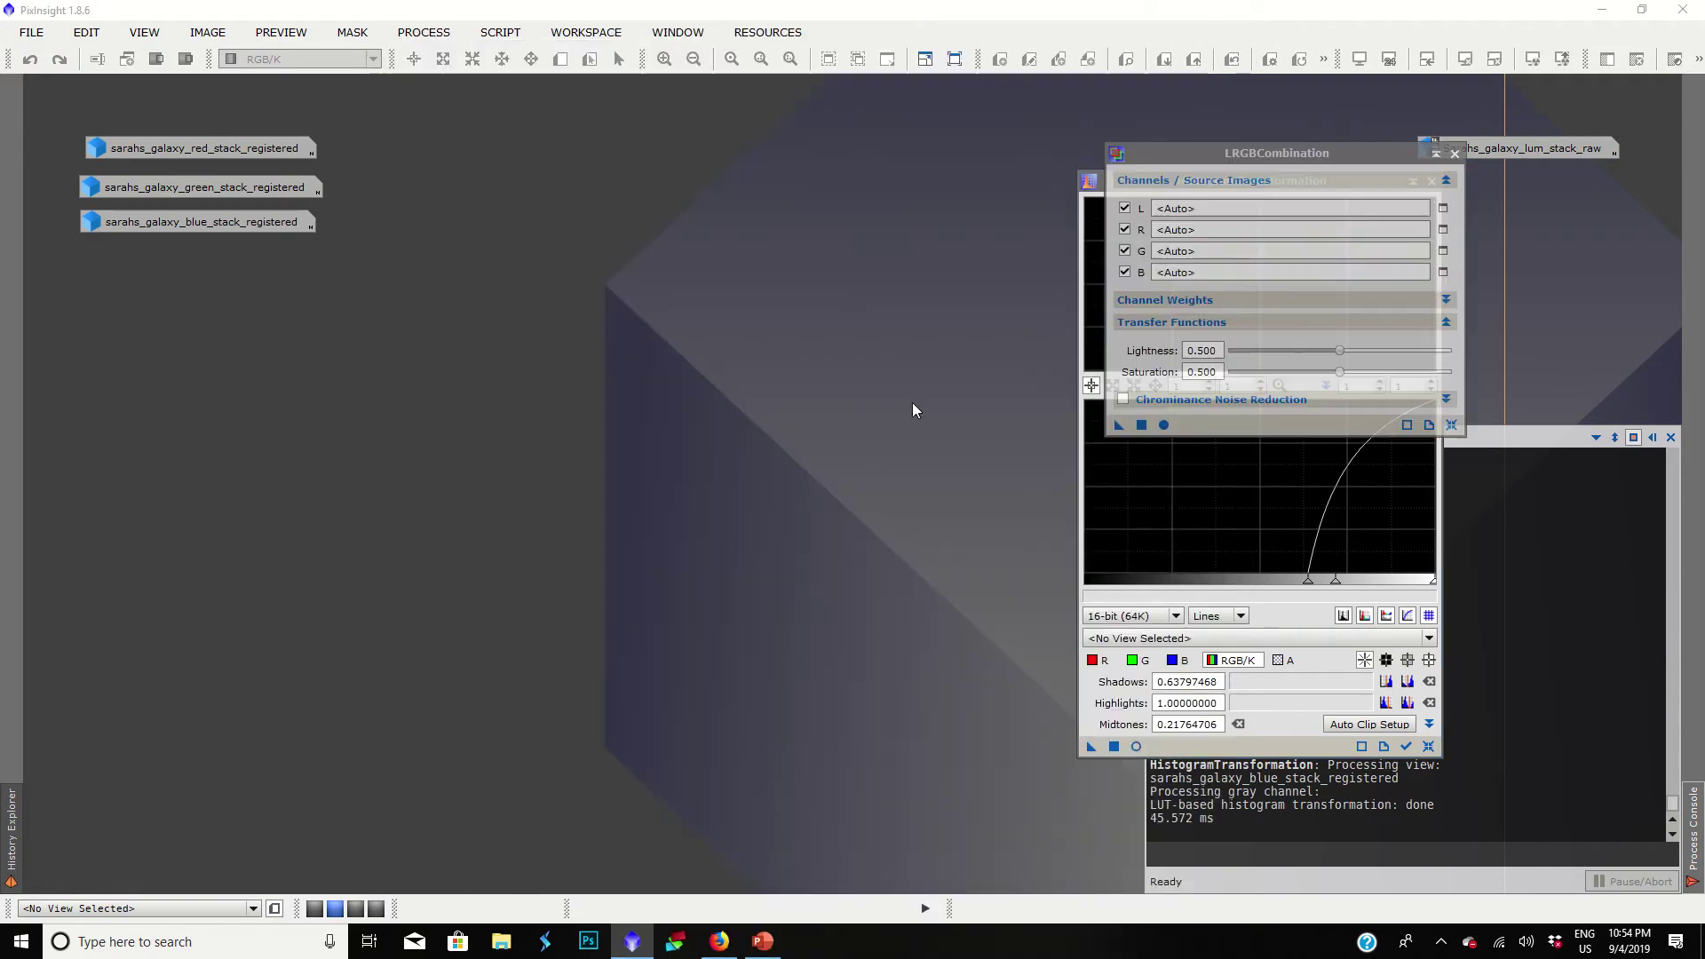
pyautogui.click(1125, 209)
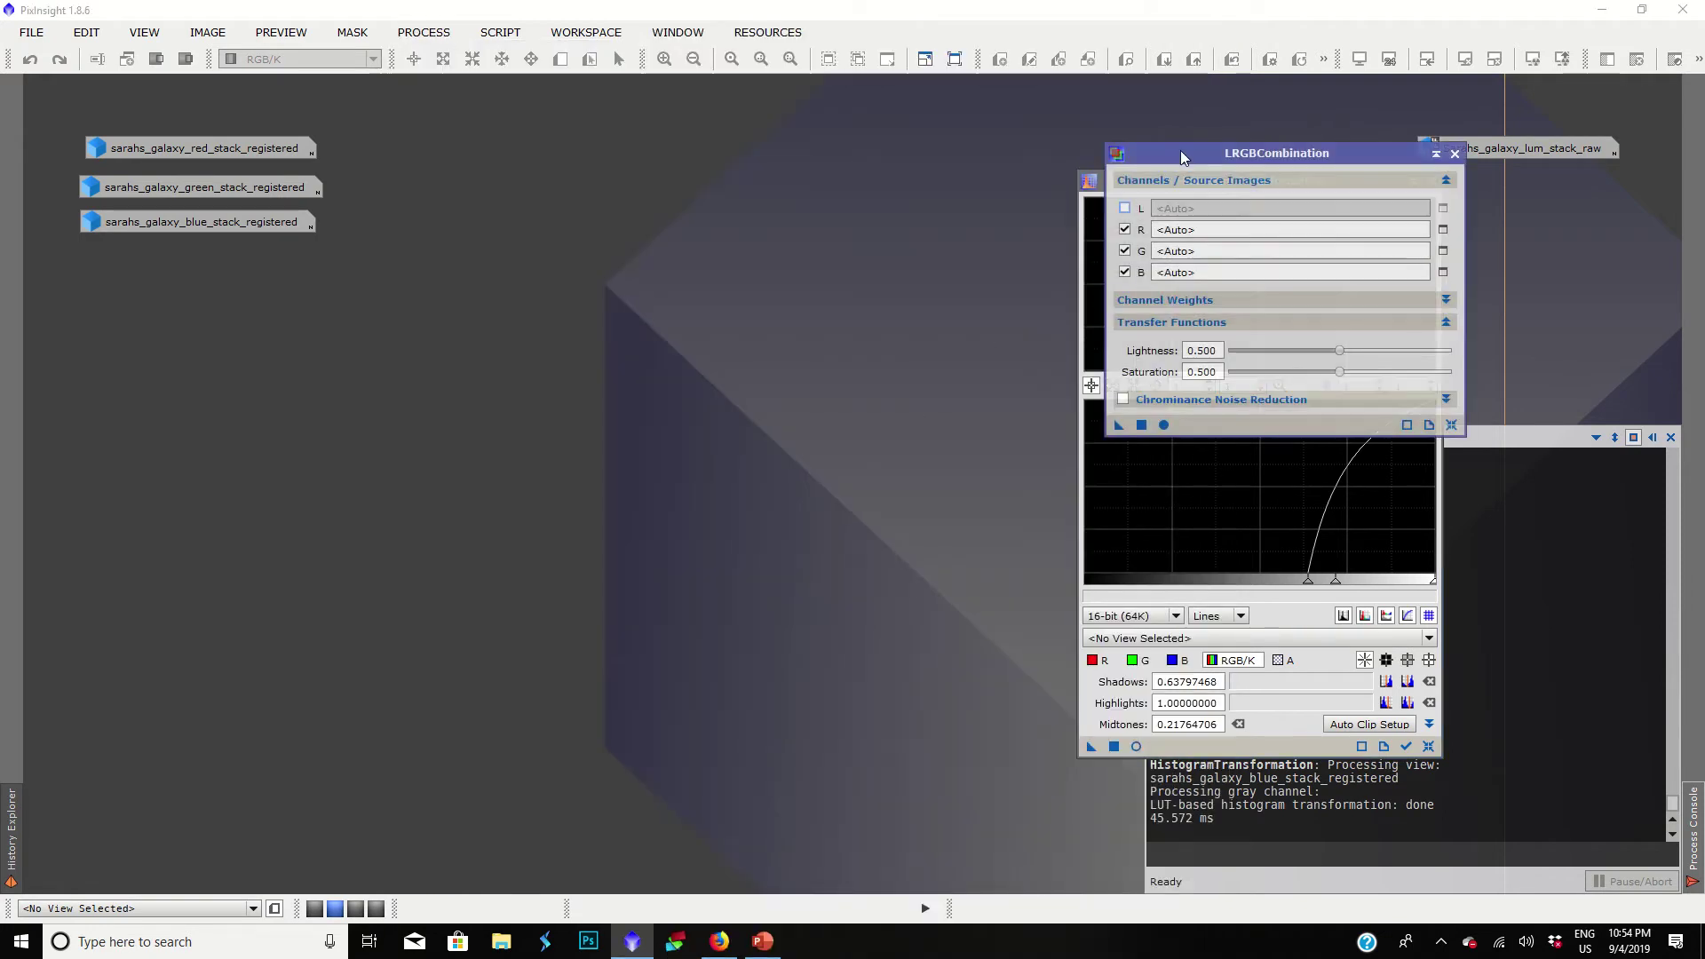
pyautogui.moveTo(1180, 151); pyautogui.dragTo(692, 198)
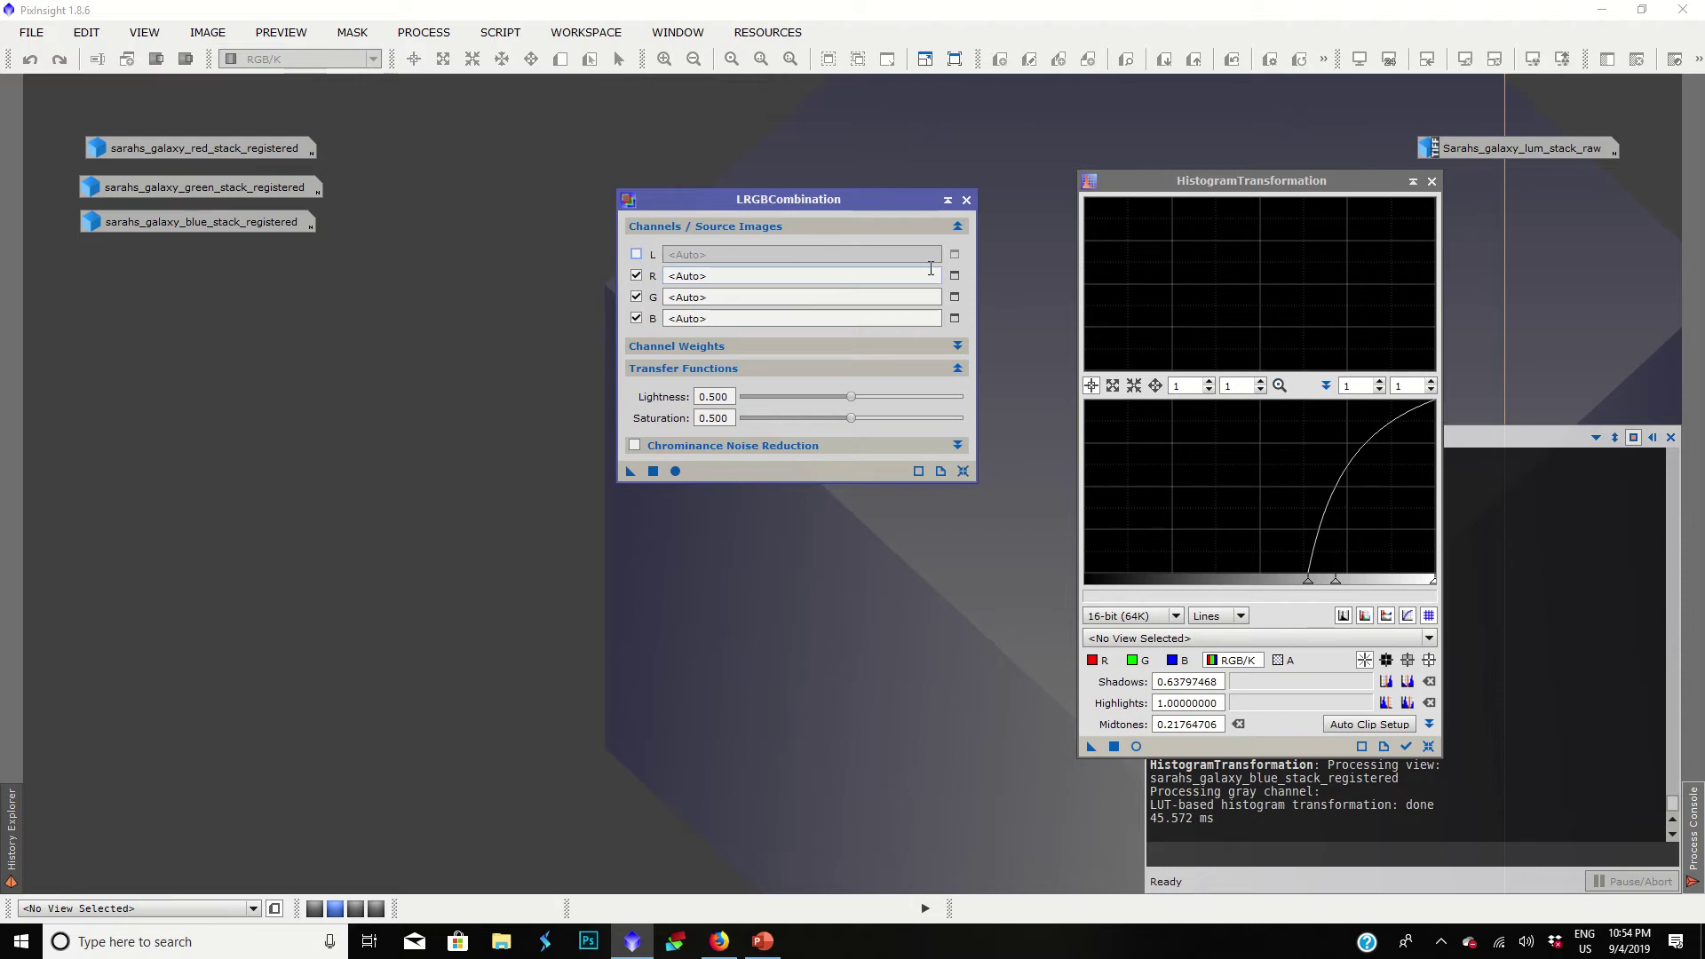
# Step: Assign sarahs_galaxy_red_stack_registered as the red channel source in LRGBCombination
pyautogui.click(955, 276)
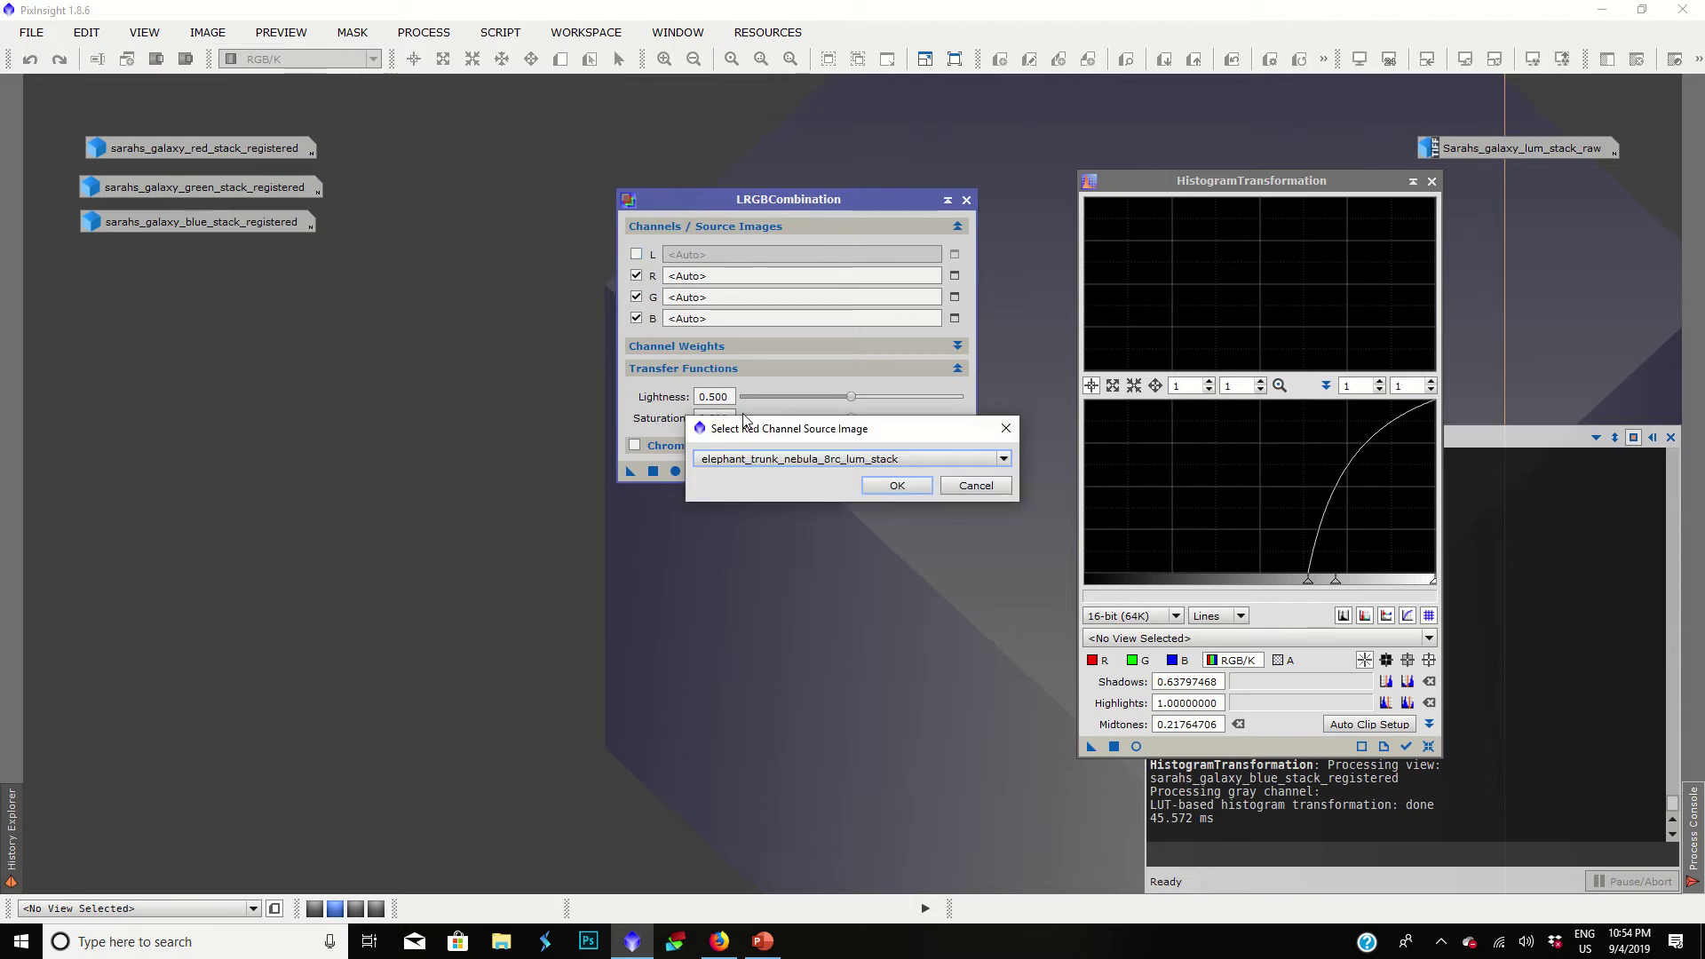
pyautogui.click(769, 459)
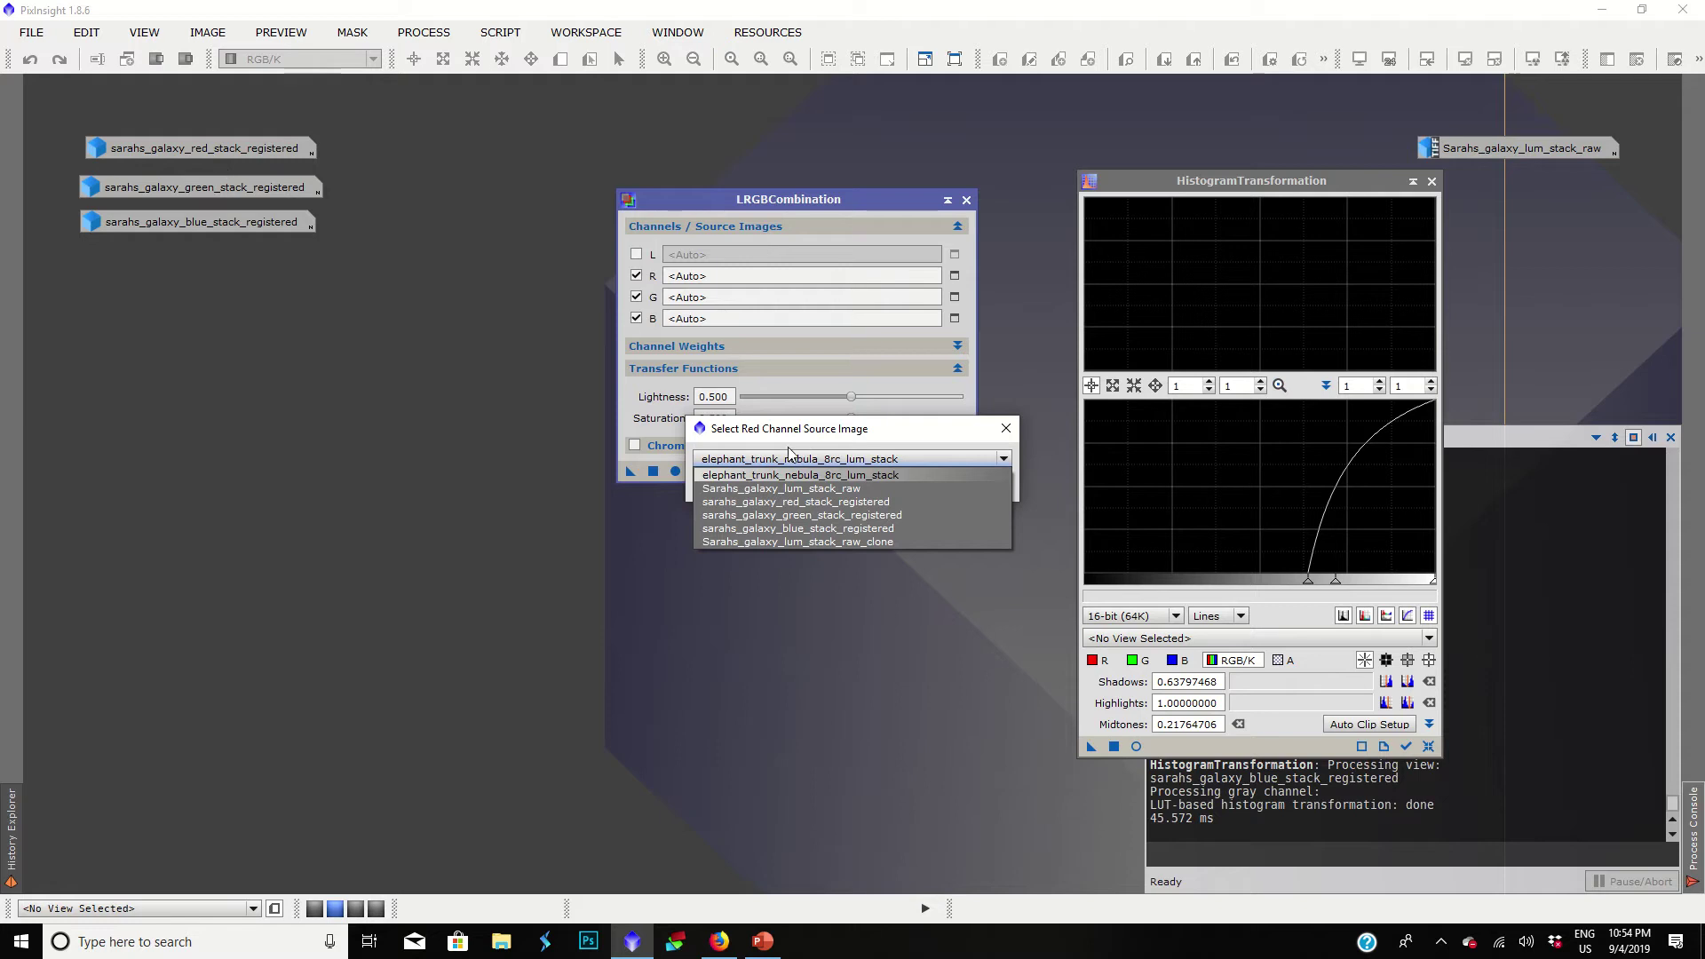
pyautogui.click(821, 503)
pyautogui.click(894, 494)
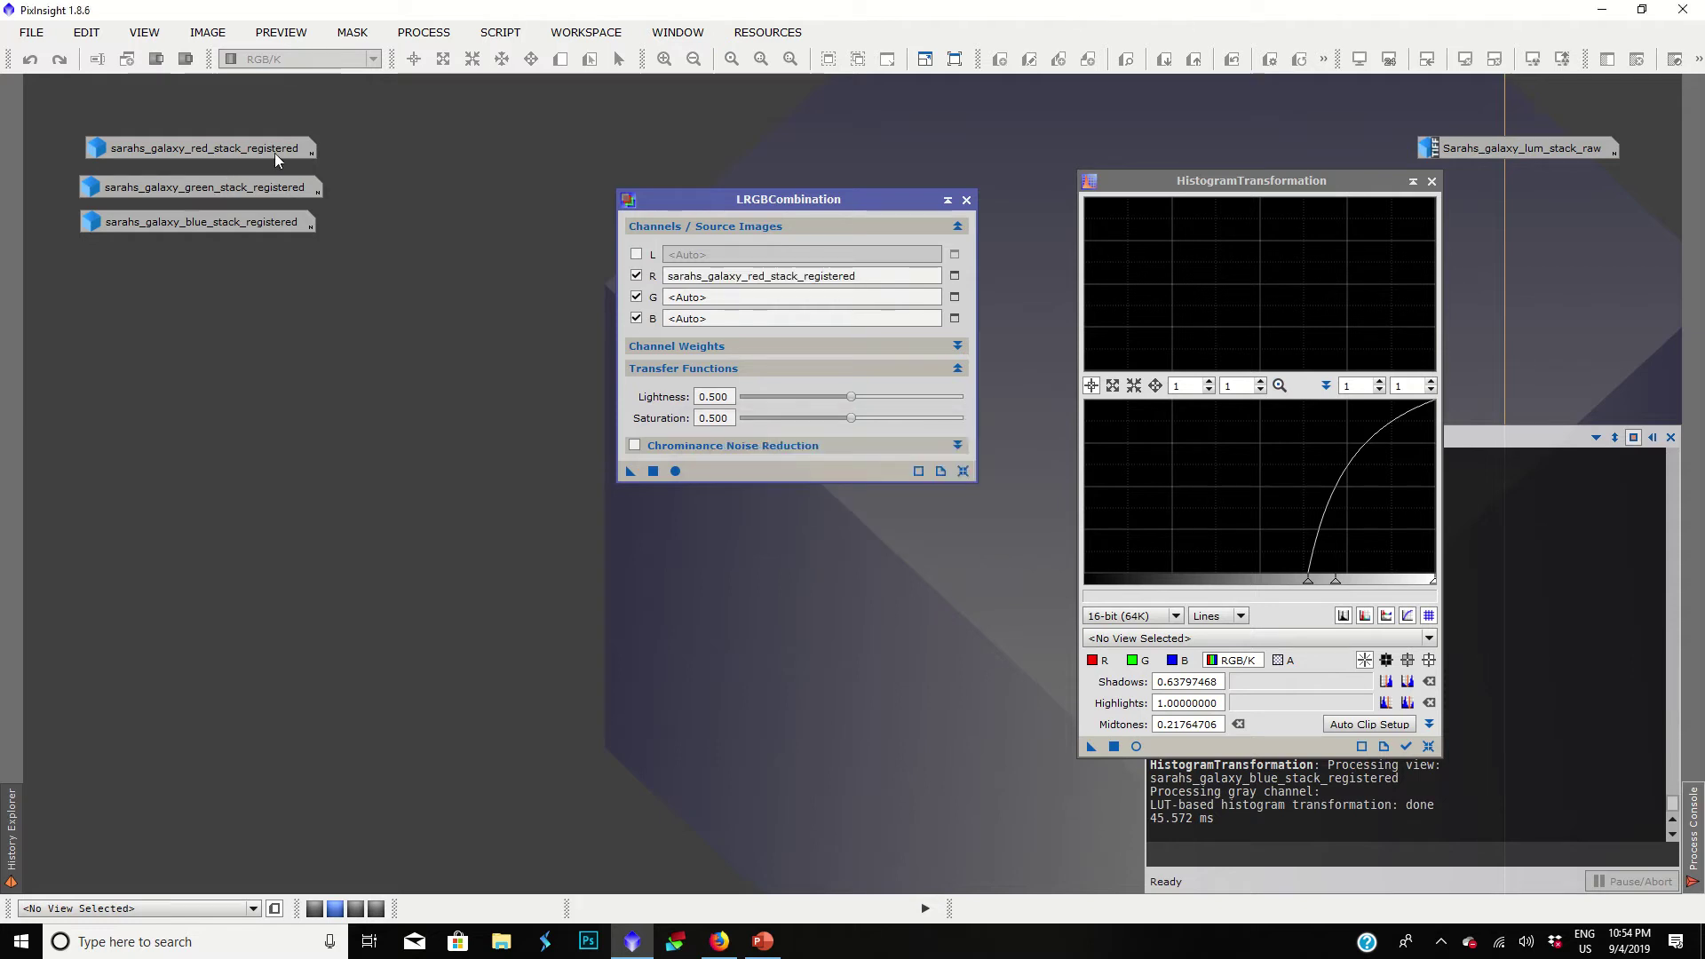
# Step: Assign sarahs_galaxy_green_stack_registered as the green channel source in LRGBCombination
pyautogui.click(954, 296)
pyautogui.click(750, 458)
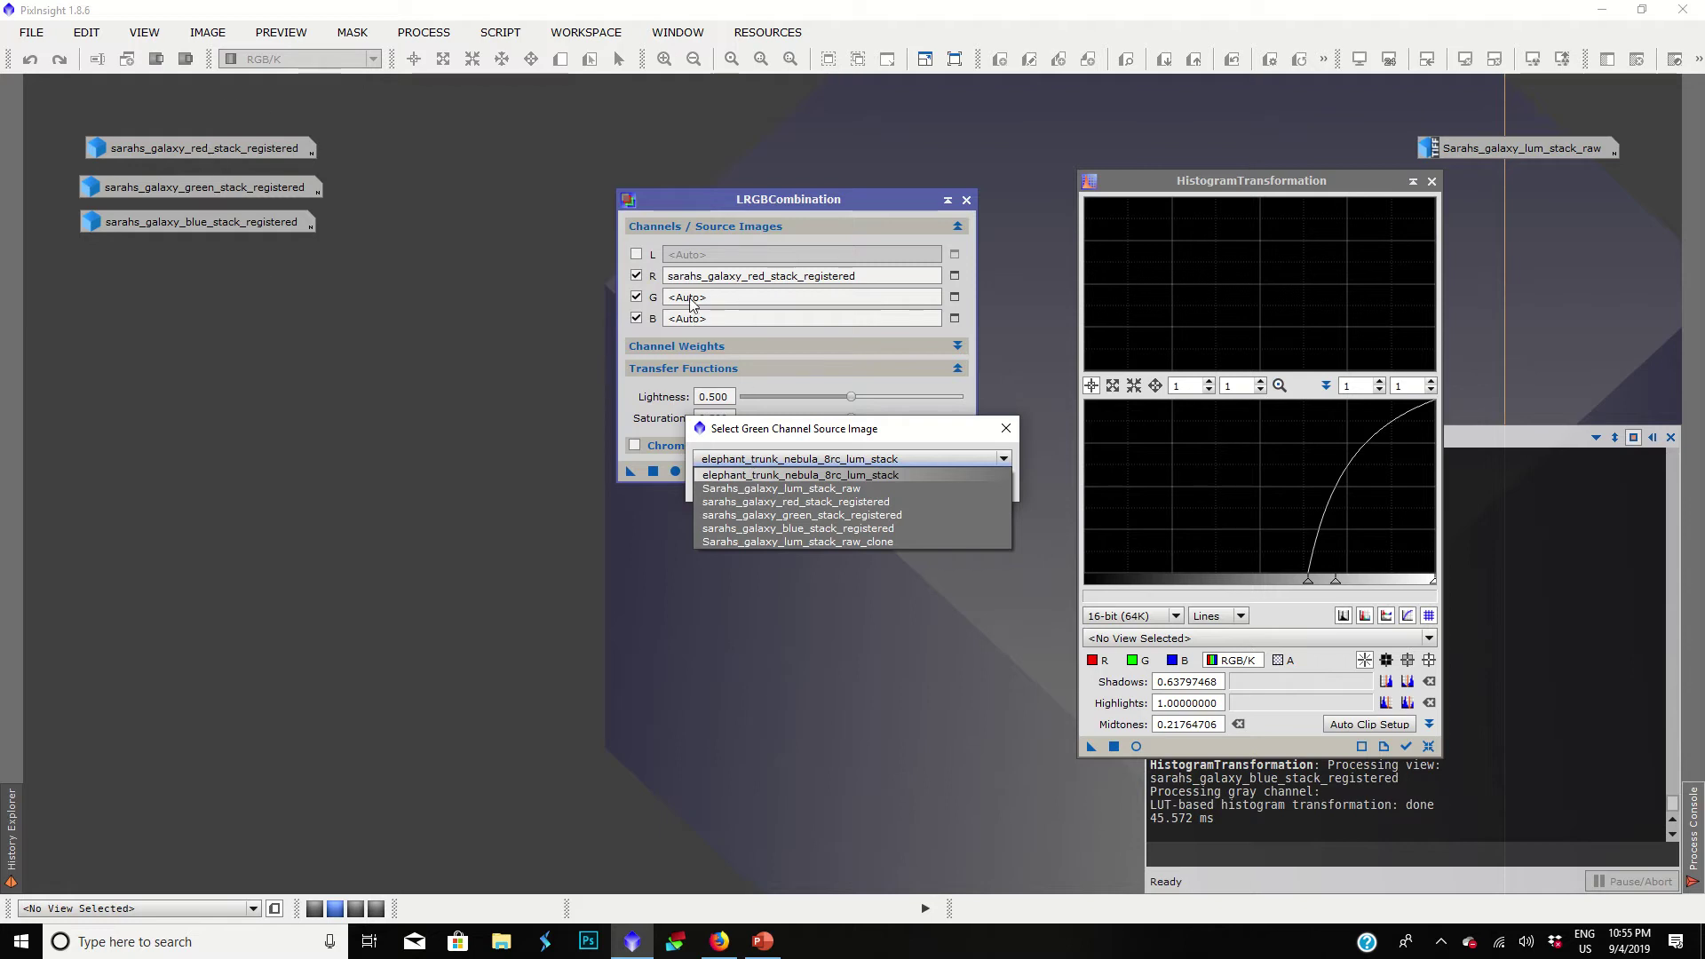
pyautogui.click(820, 517)
pyautogui.click(879, 484)
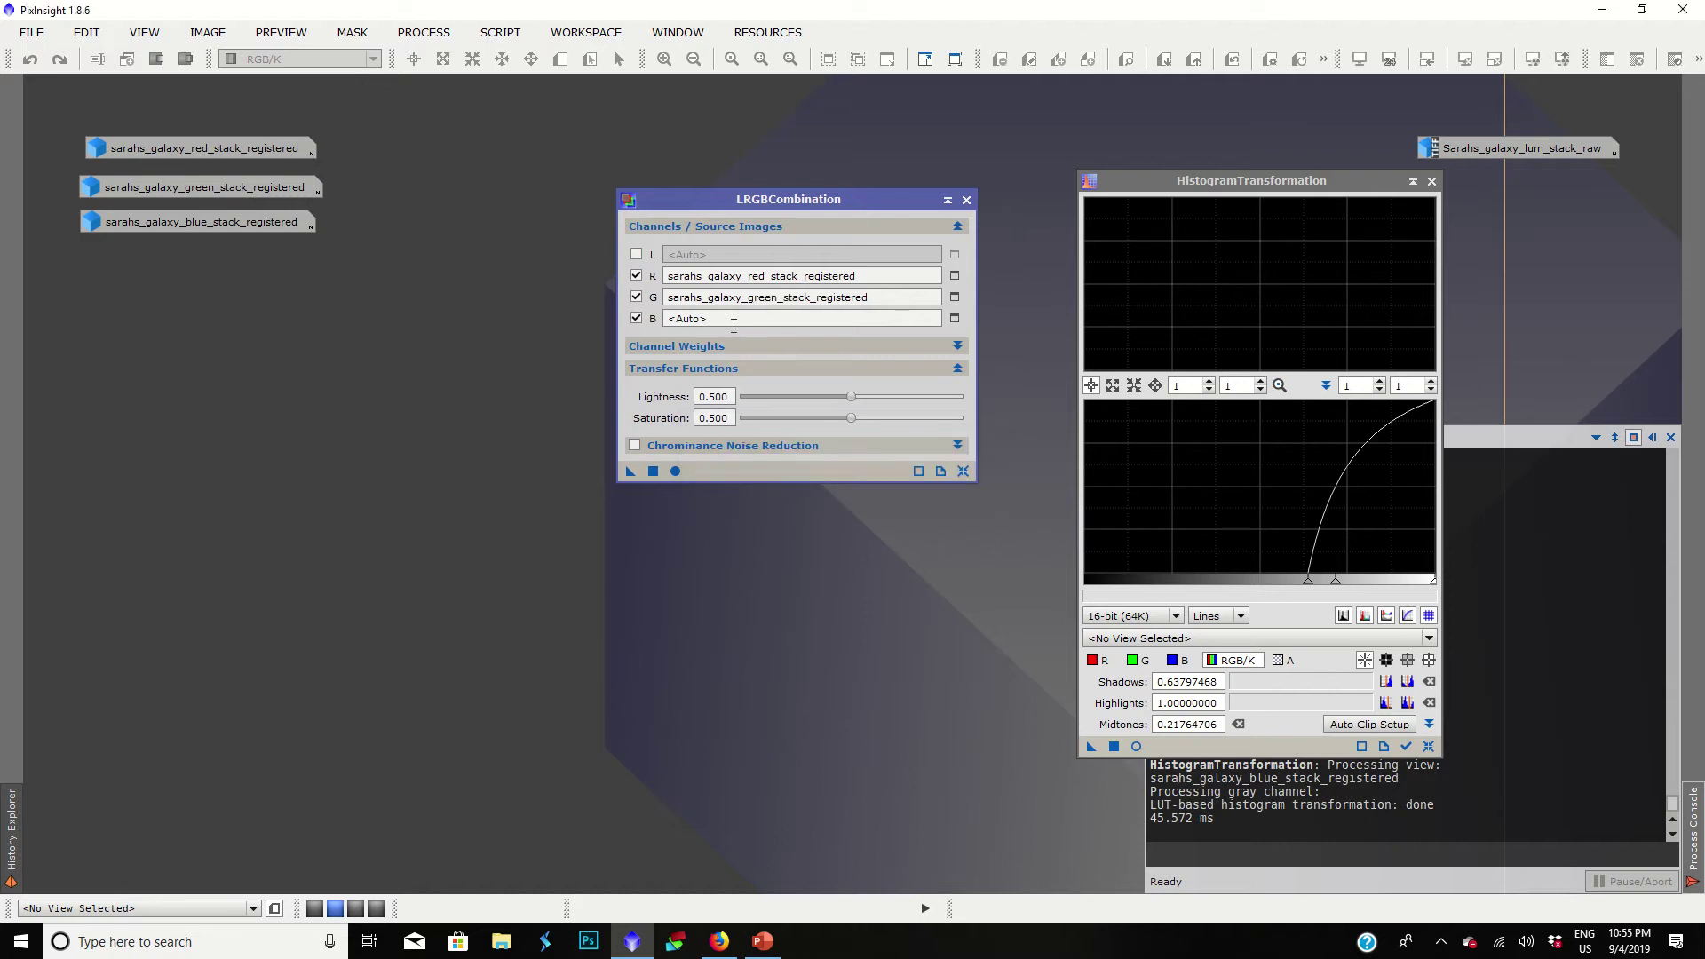
# Step: Assign sarahs_galaxy_blue_stack_registered as the blue channel source and set the LRGBCombination saturation to 0.400
pyautogui.click(955, 317)
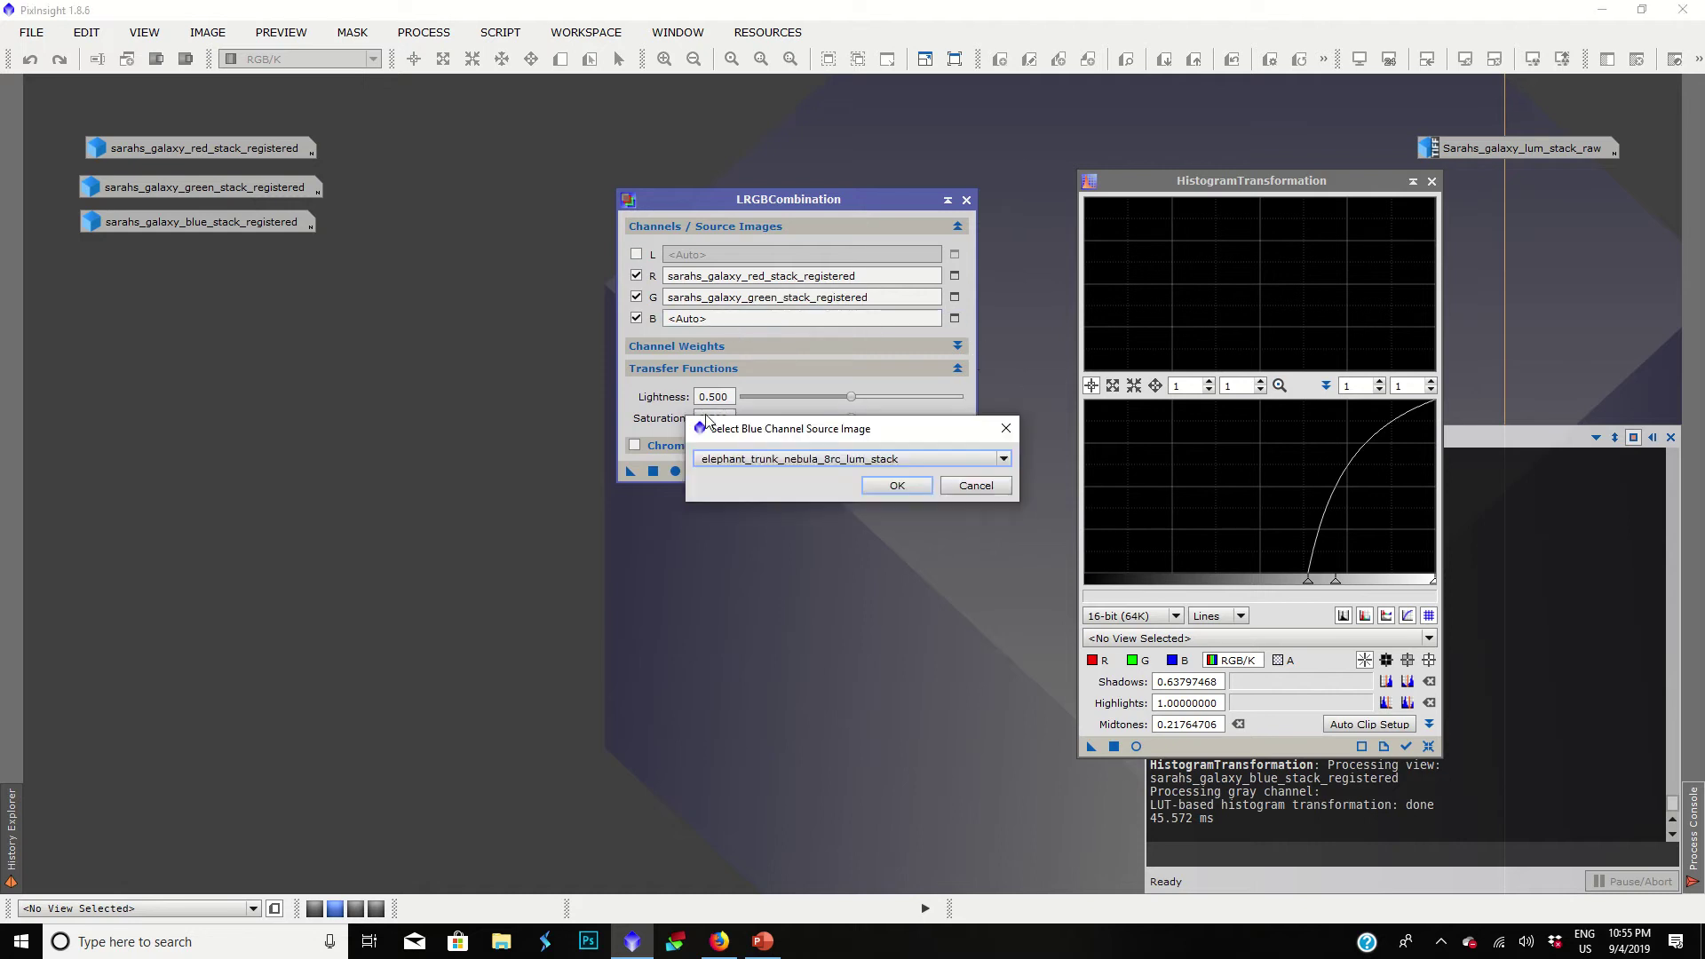
pyautogui.click(772, 459)
pyautogui.click(781, 530)
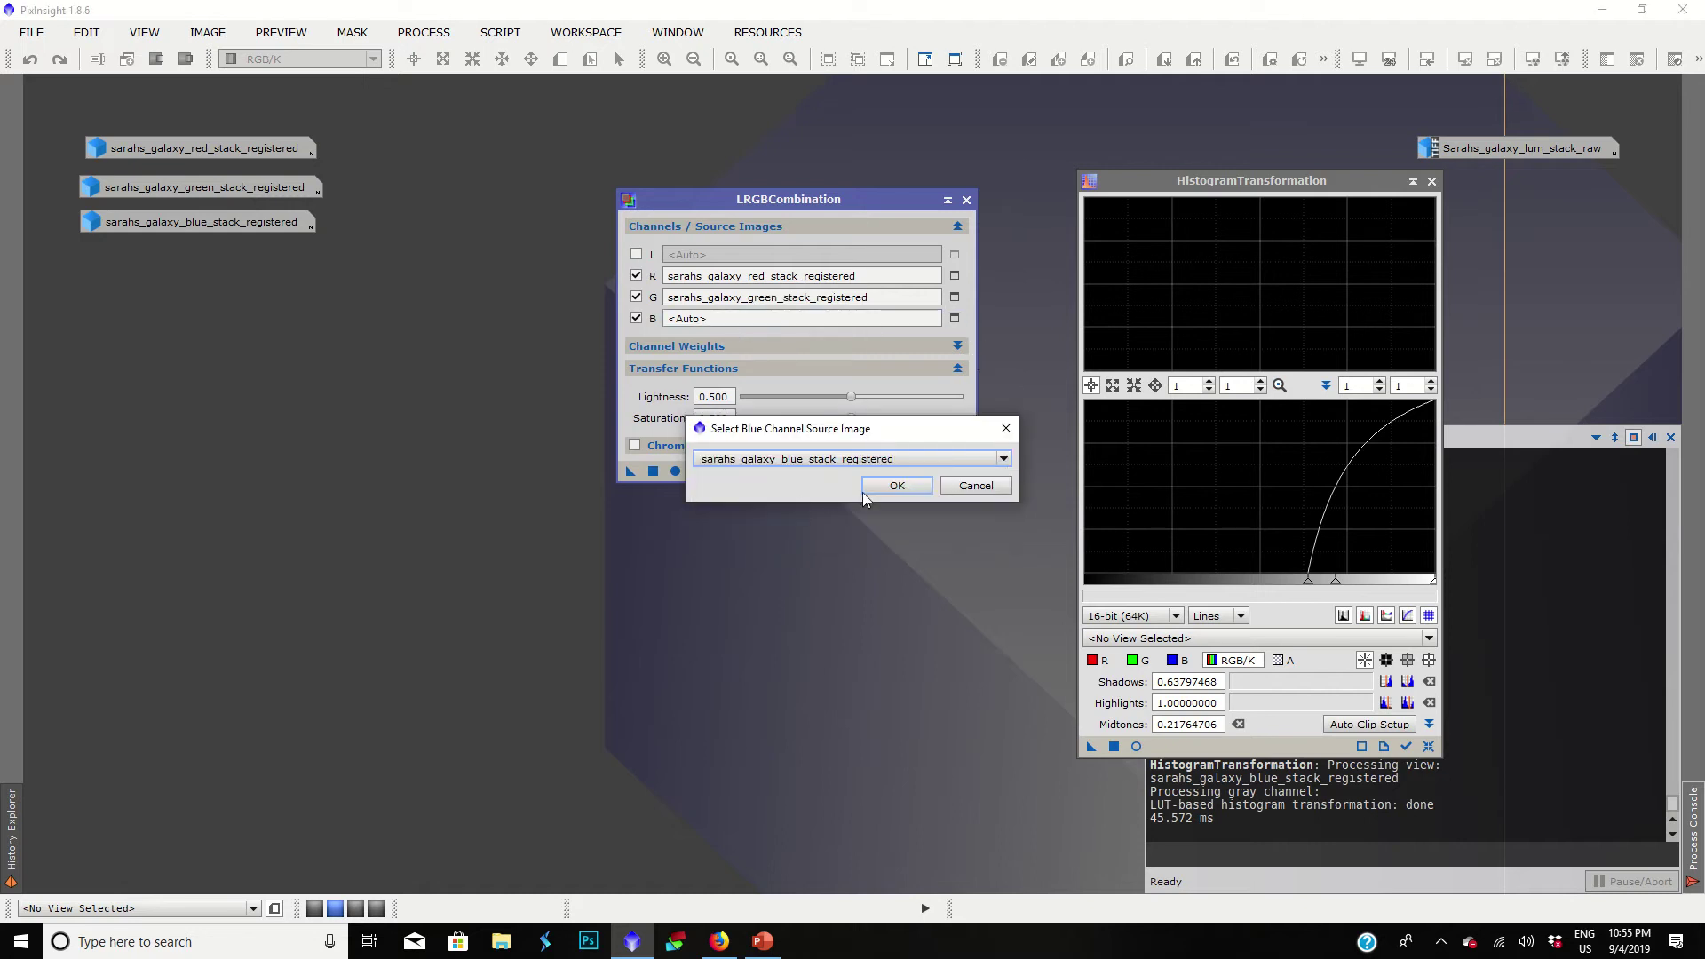
pyautogui.click(879, 486)
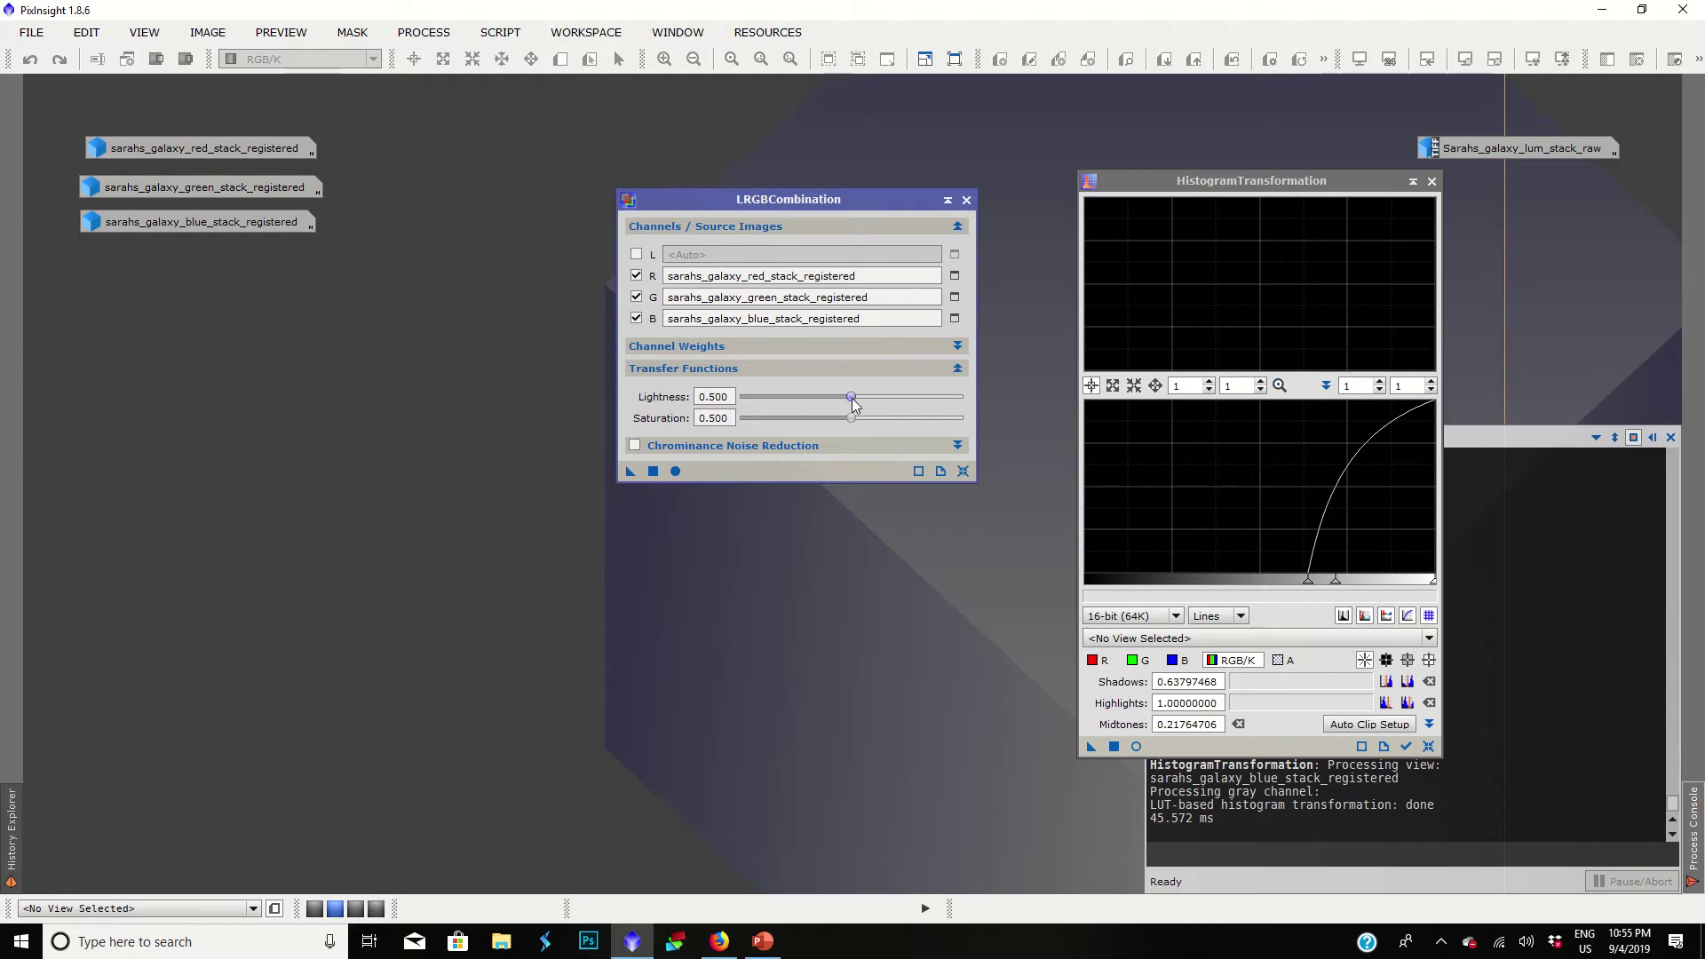
pyautogui.moveTo(853, 426); pyautogui.dragTo(846, 424)
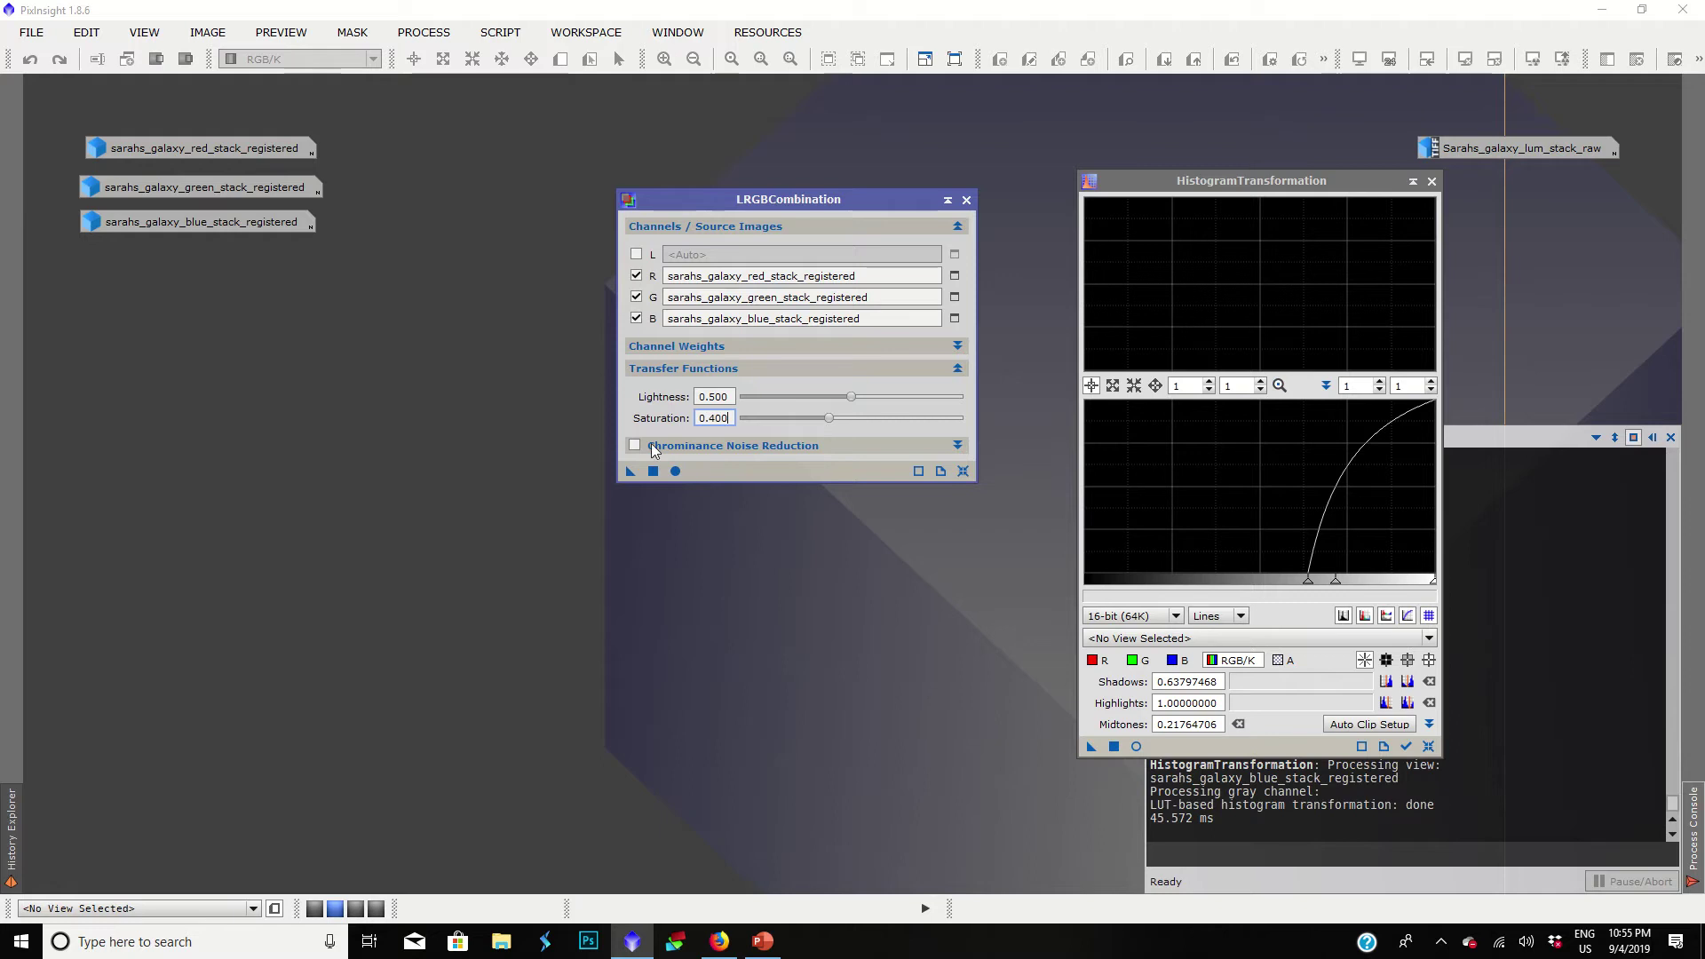
# Step: Run LRGBCombination globally on the three stacks to generate a trial colour image, and close that image
pyautogui.click(652, 471)
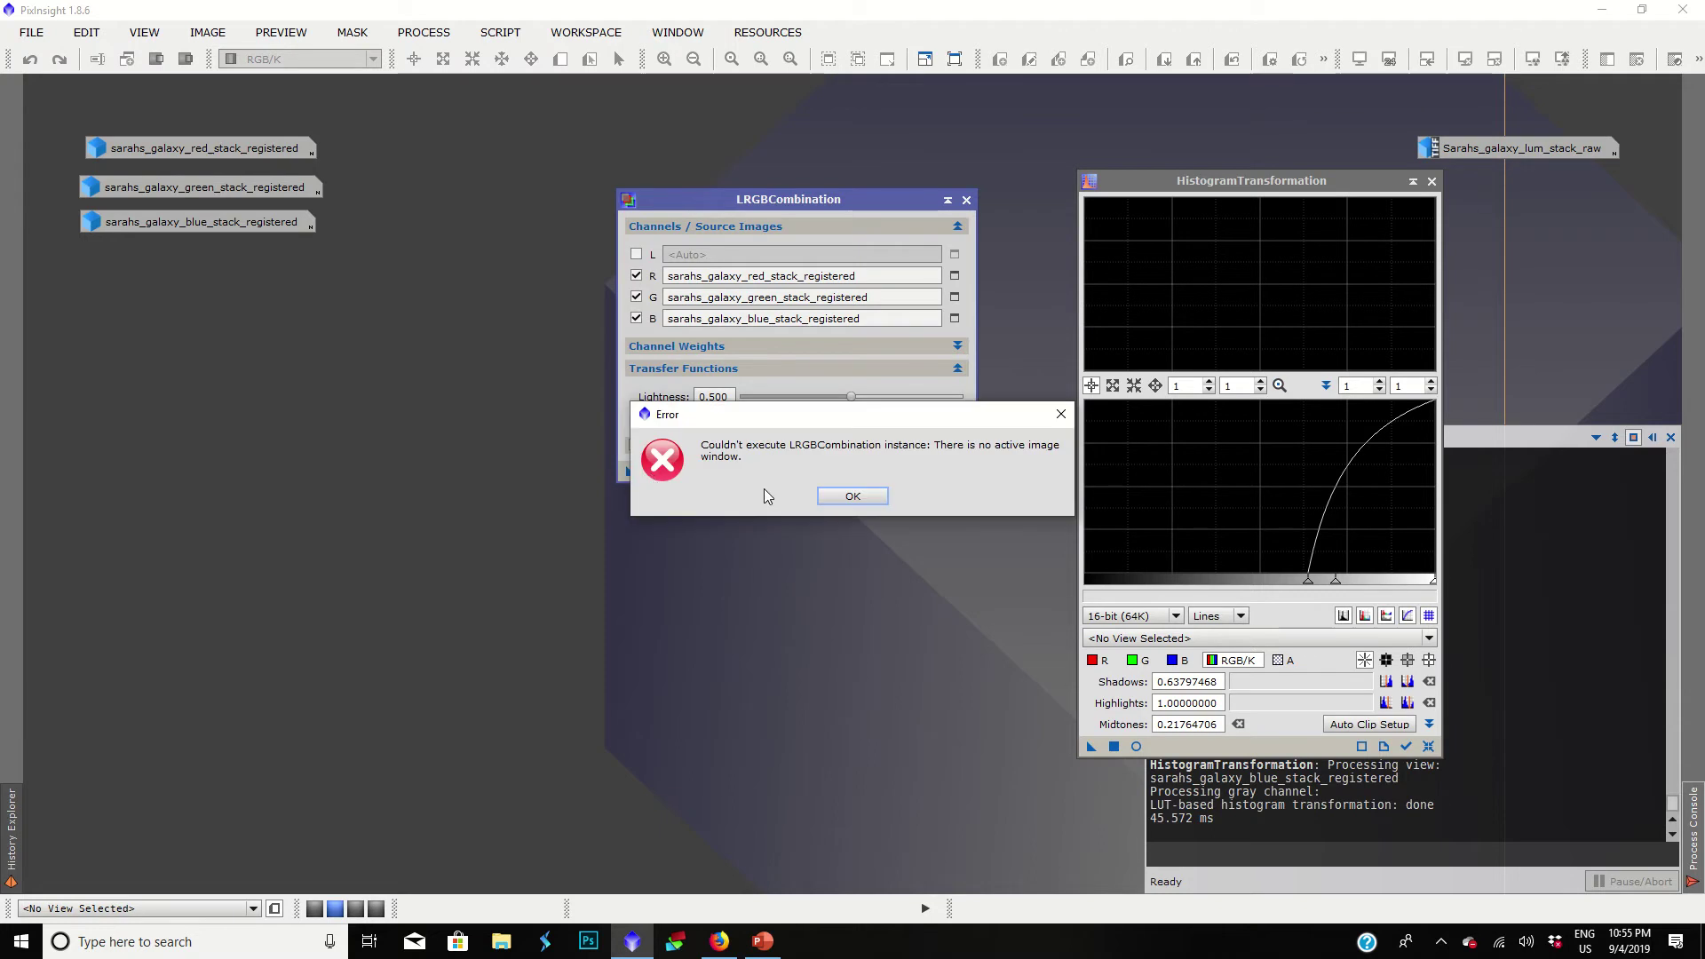
pyautogui.press('Return')
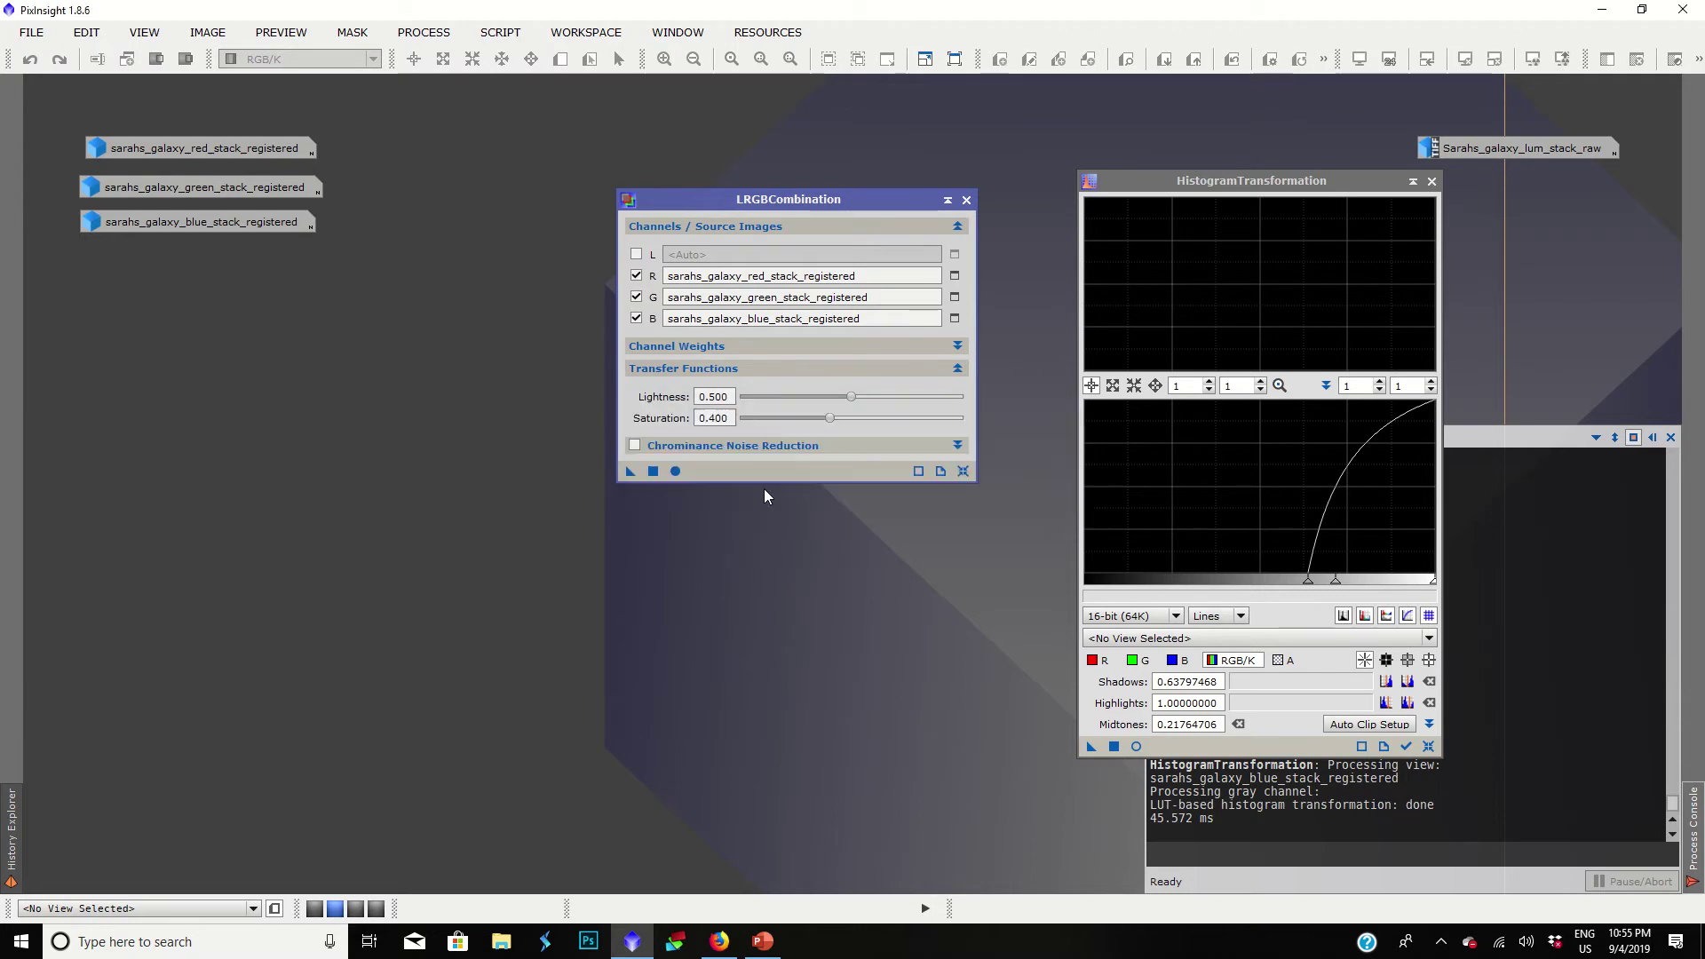
pyautogui.click(675, 473)
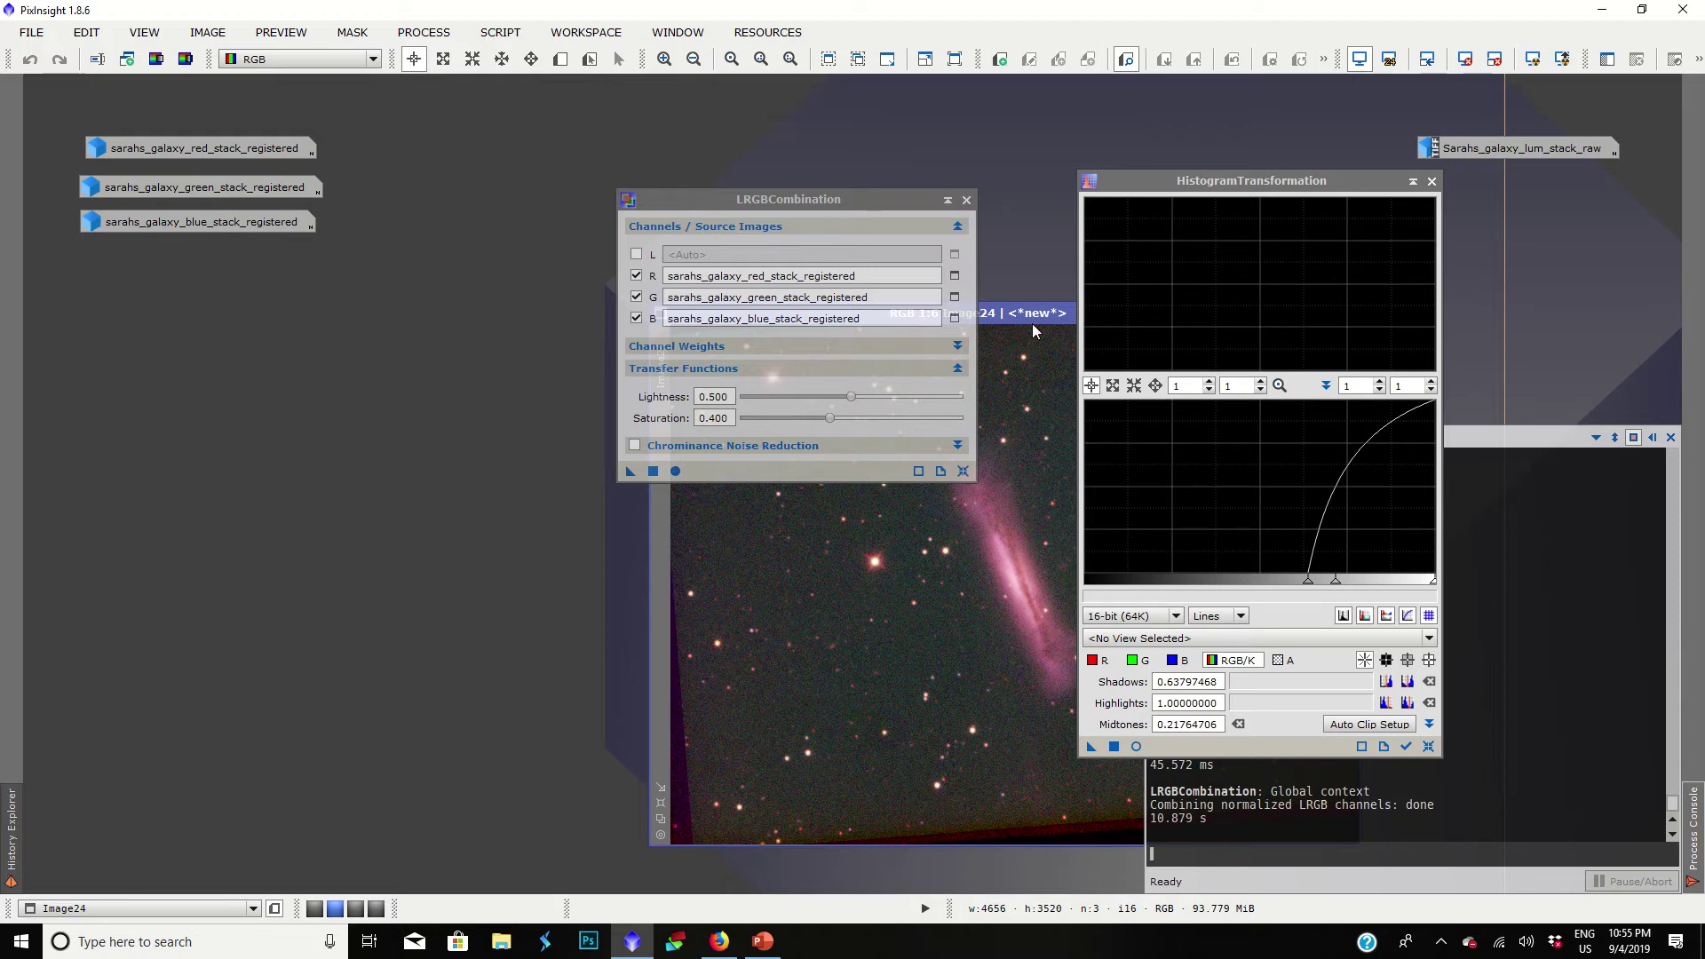
pyautogui.moveTo(982, 312); pyautogui.dragTo(415, 141)
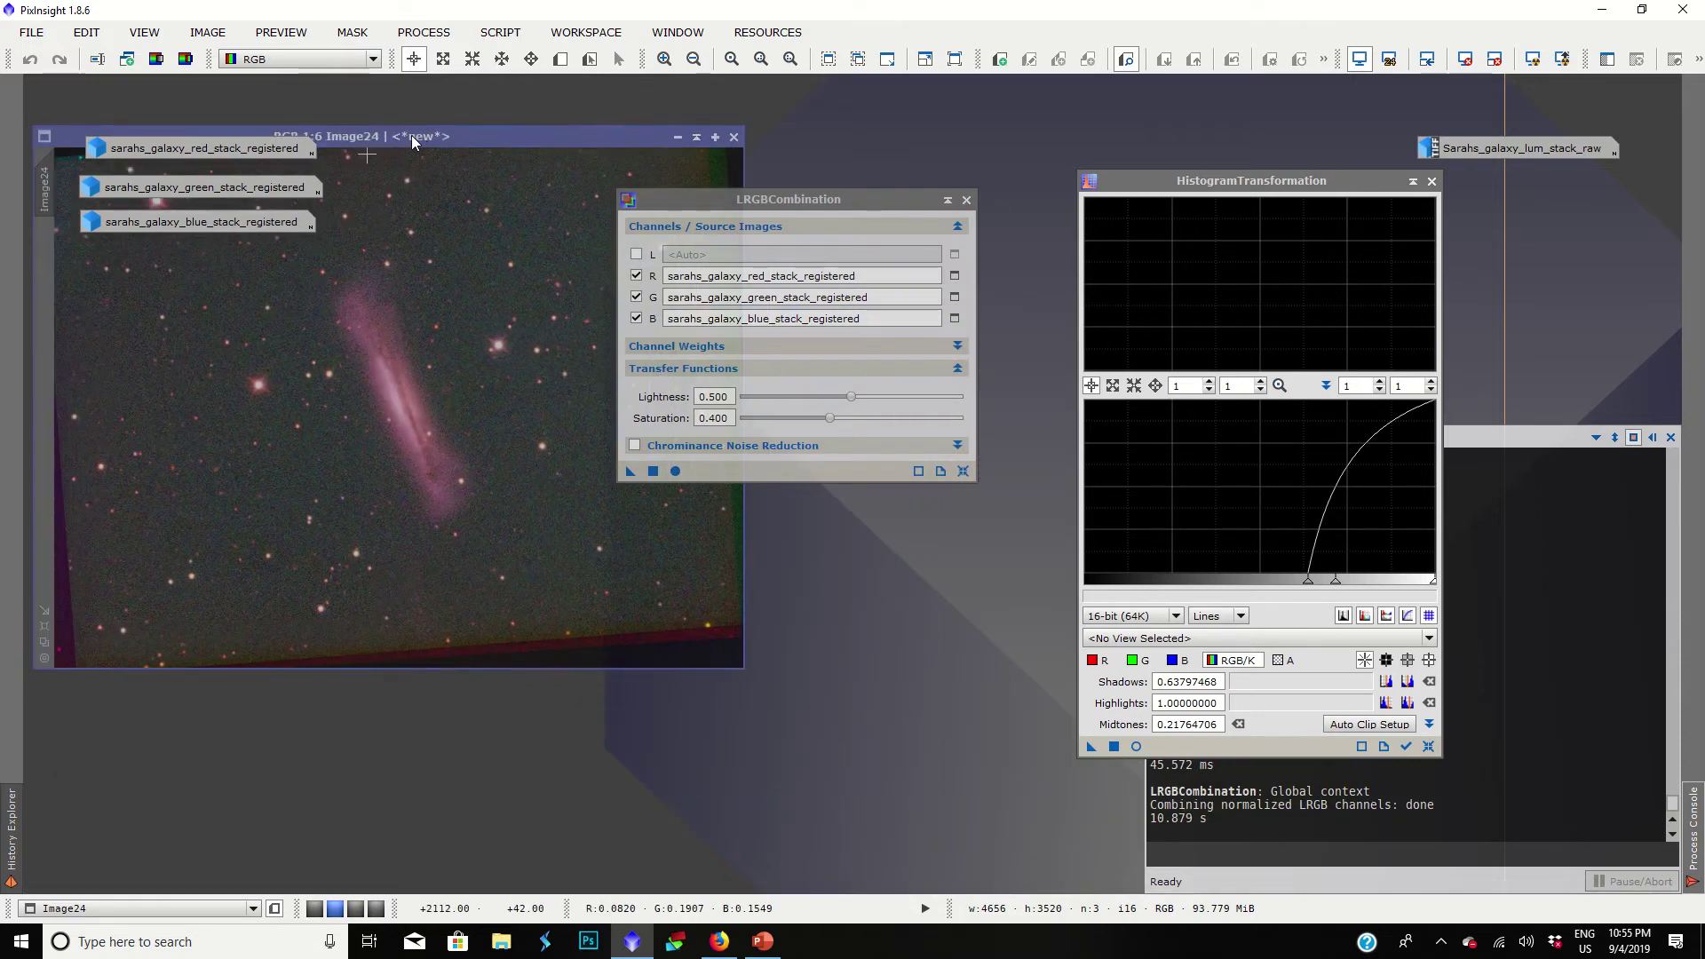
pyautogui.click(734, 138)
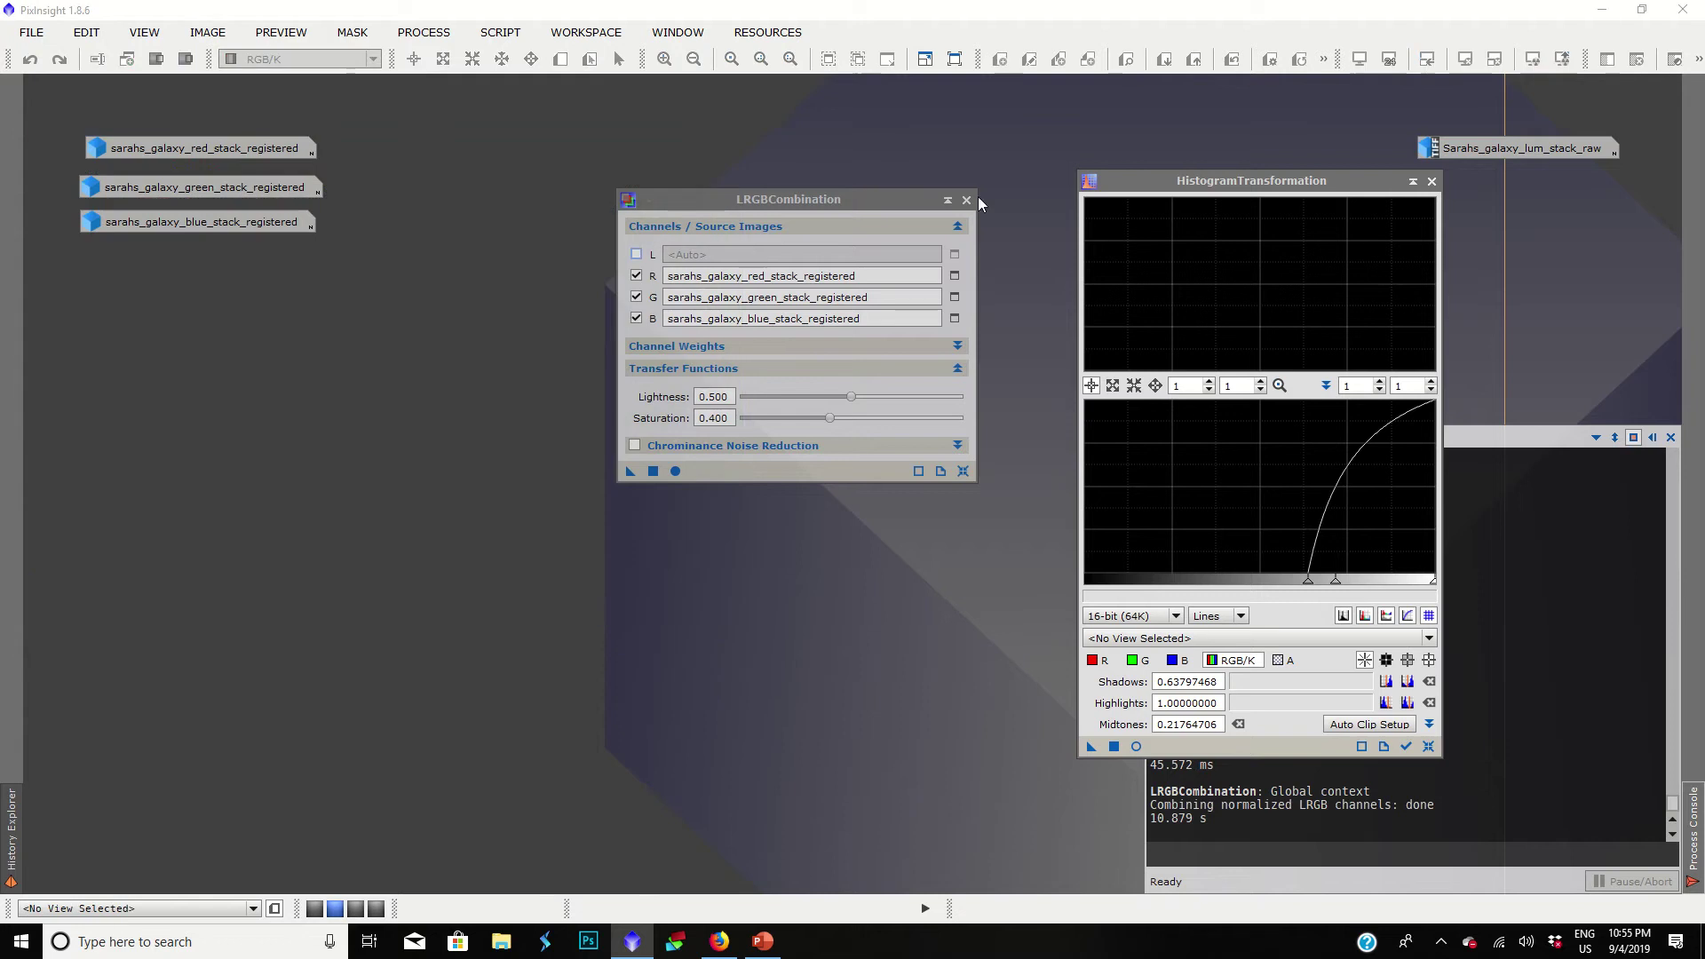
# Step: Undo the last histogram stretch on the registered red, green and blue stacks, and minimize the blue and green images
pyautogui.moveTo(953, 203); pyautogui.dragTo(1248, 232)
pyautogui.doubleClick(205, 147)
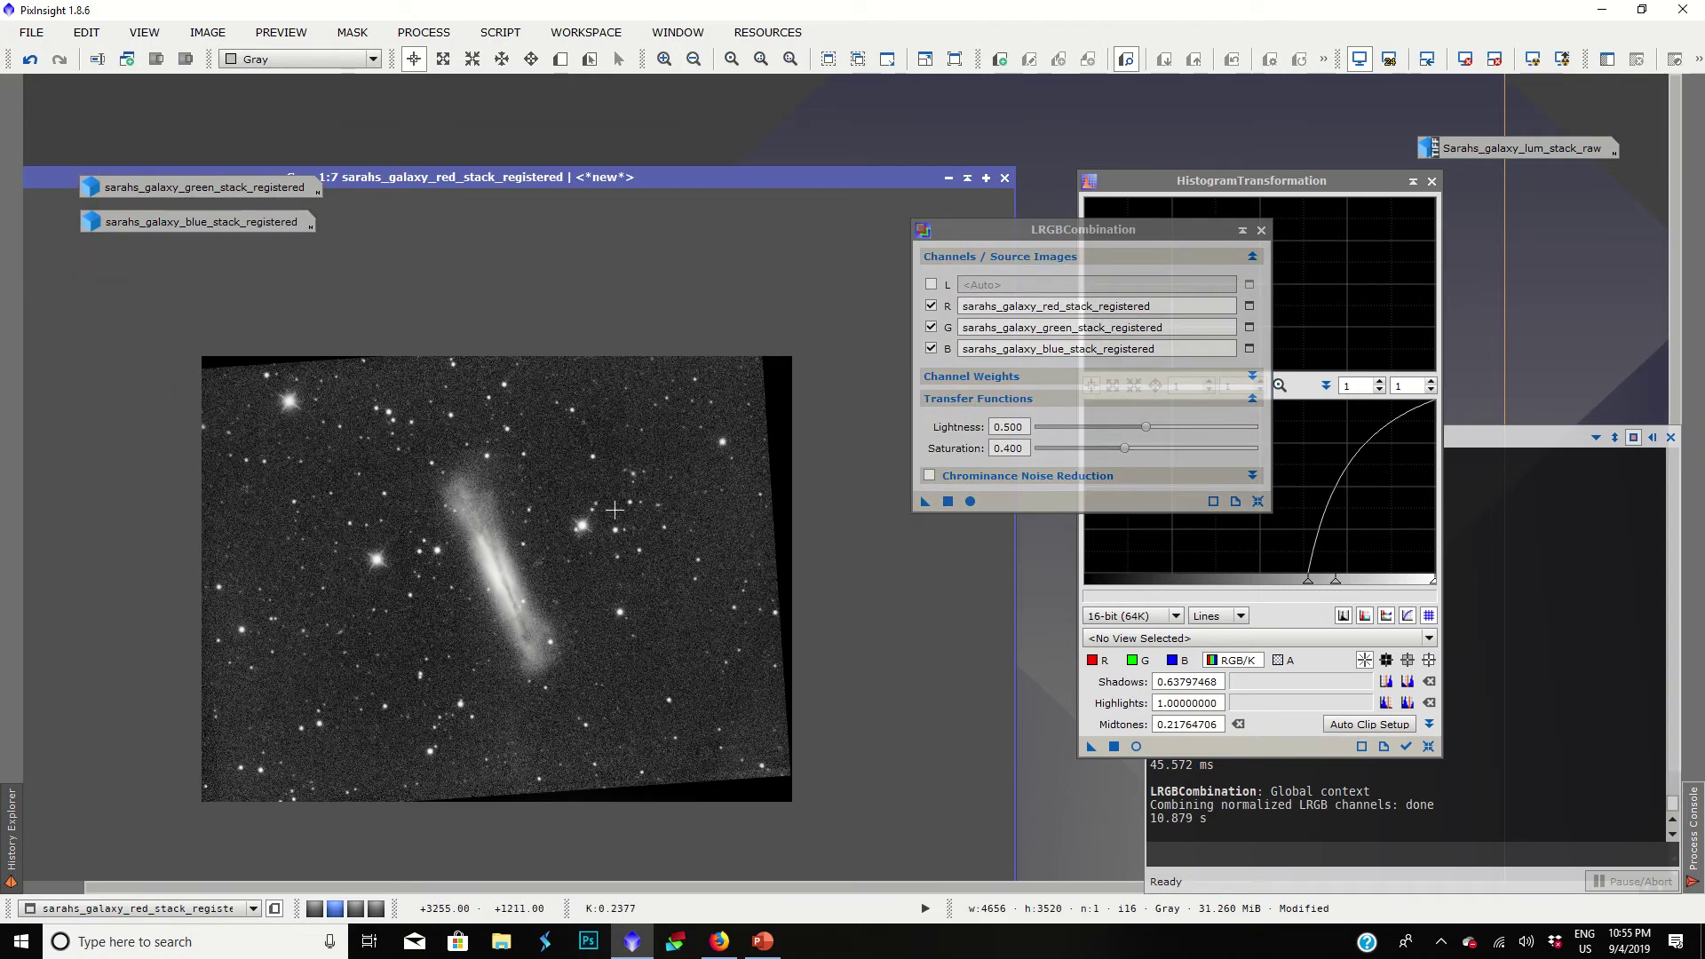
pyautogui.hotkey('ctrl', 'z')
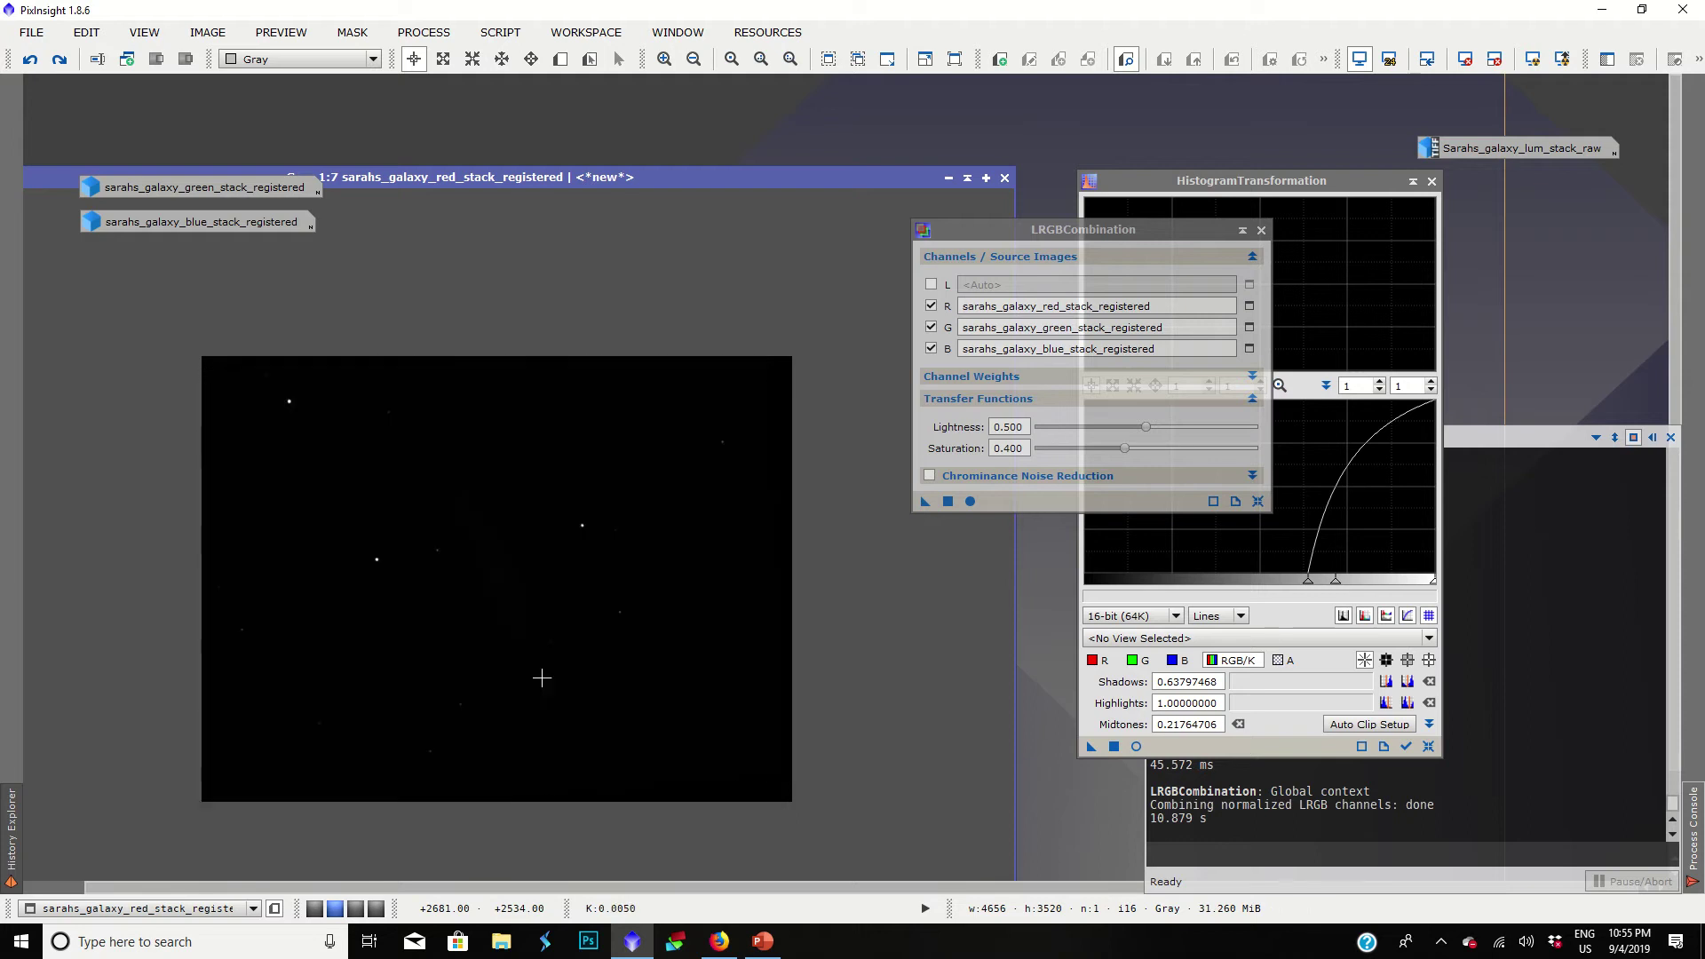
pyautogui.doubleClick(138, 190)
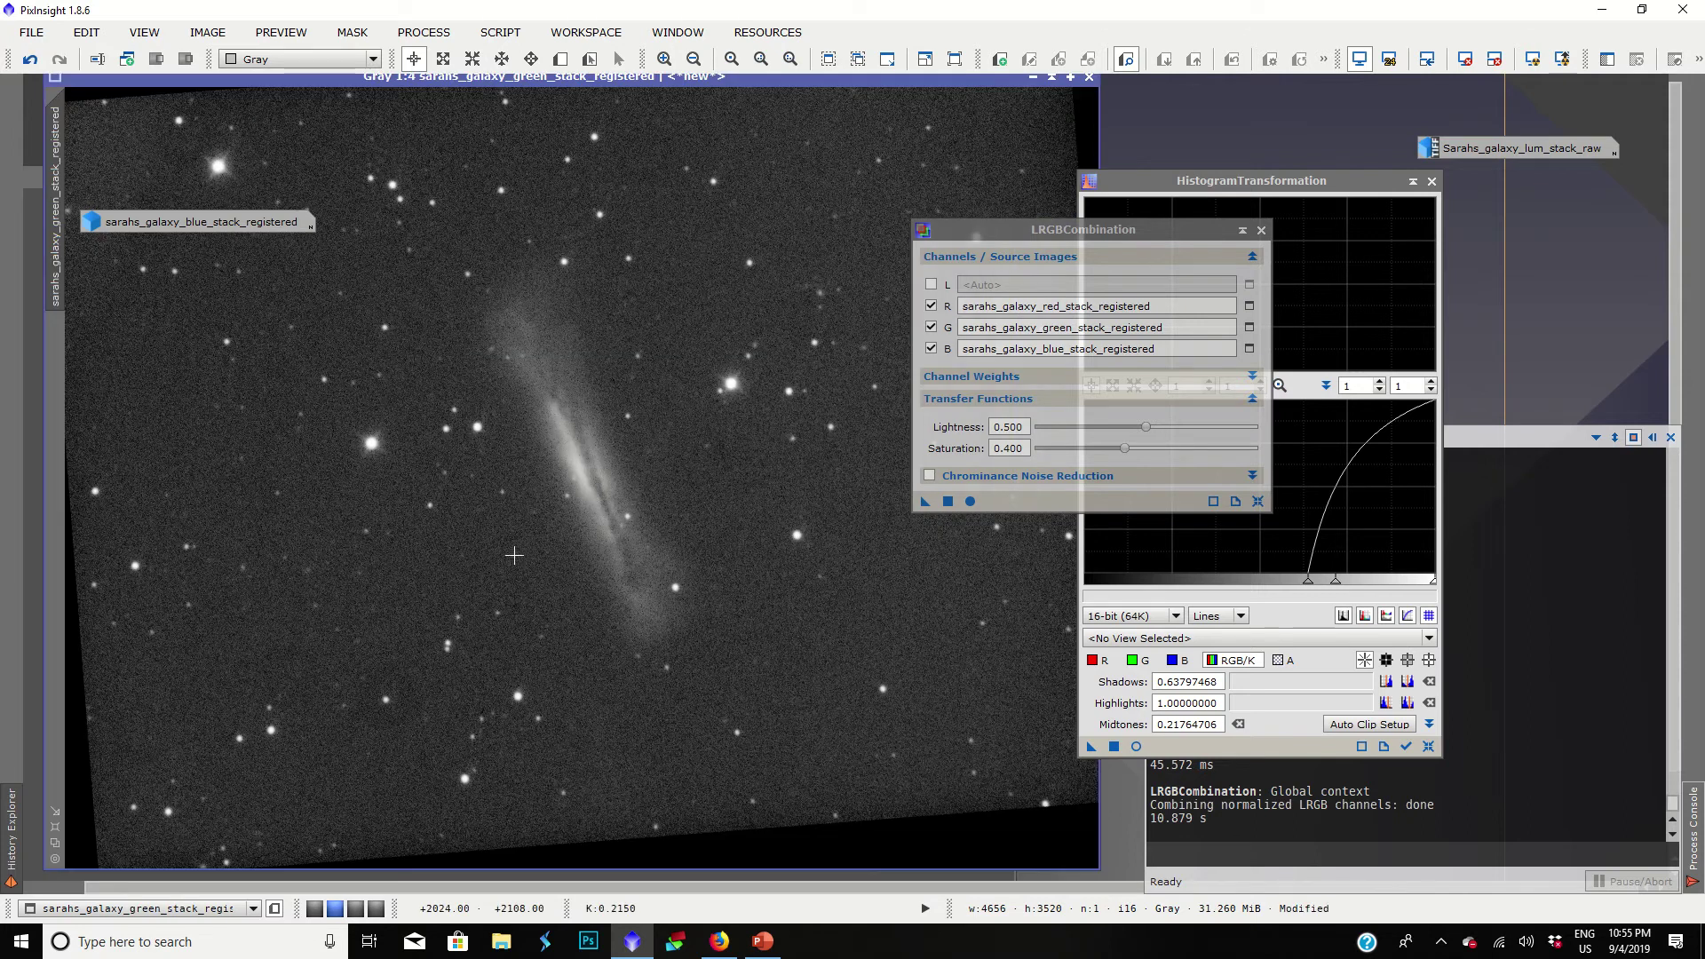
pyautogui.hotkey('ctrl', 'z')
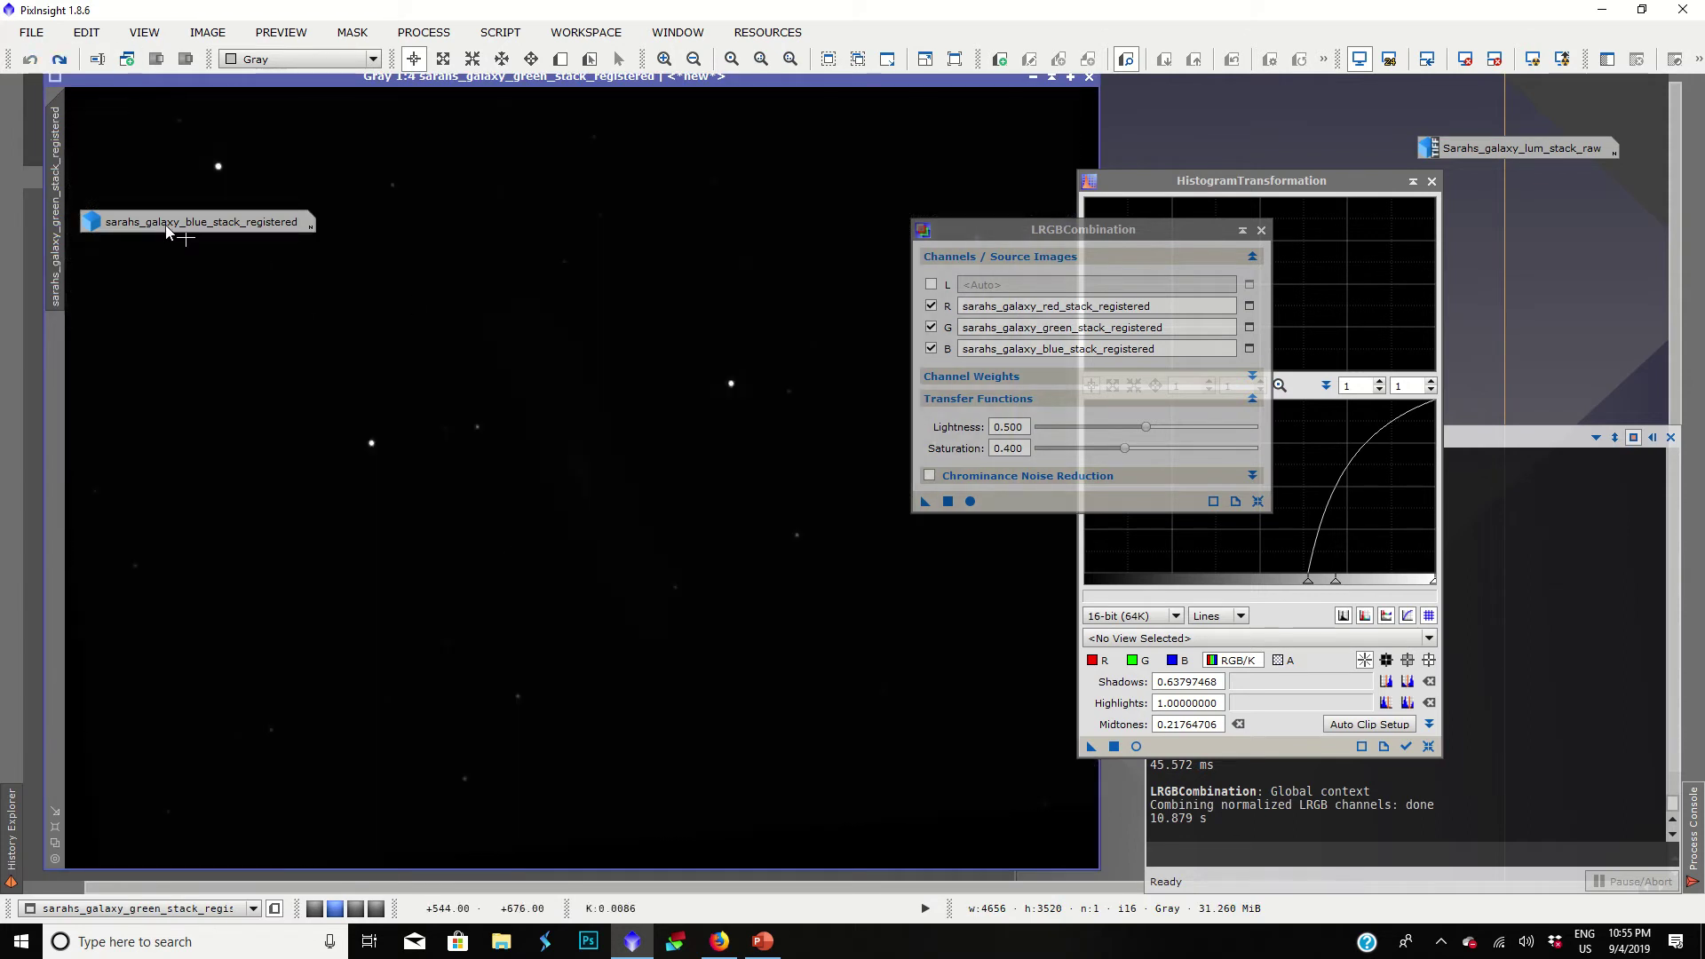
pyautogui.doubleClick(196, 229)
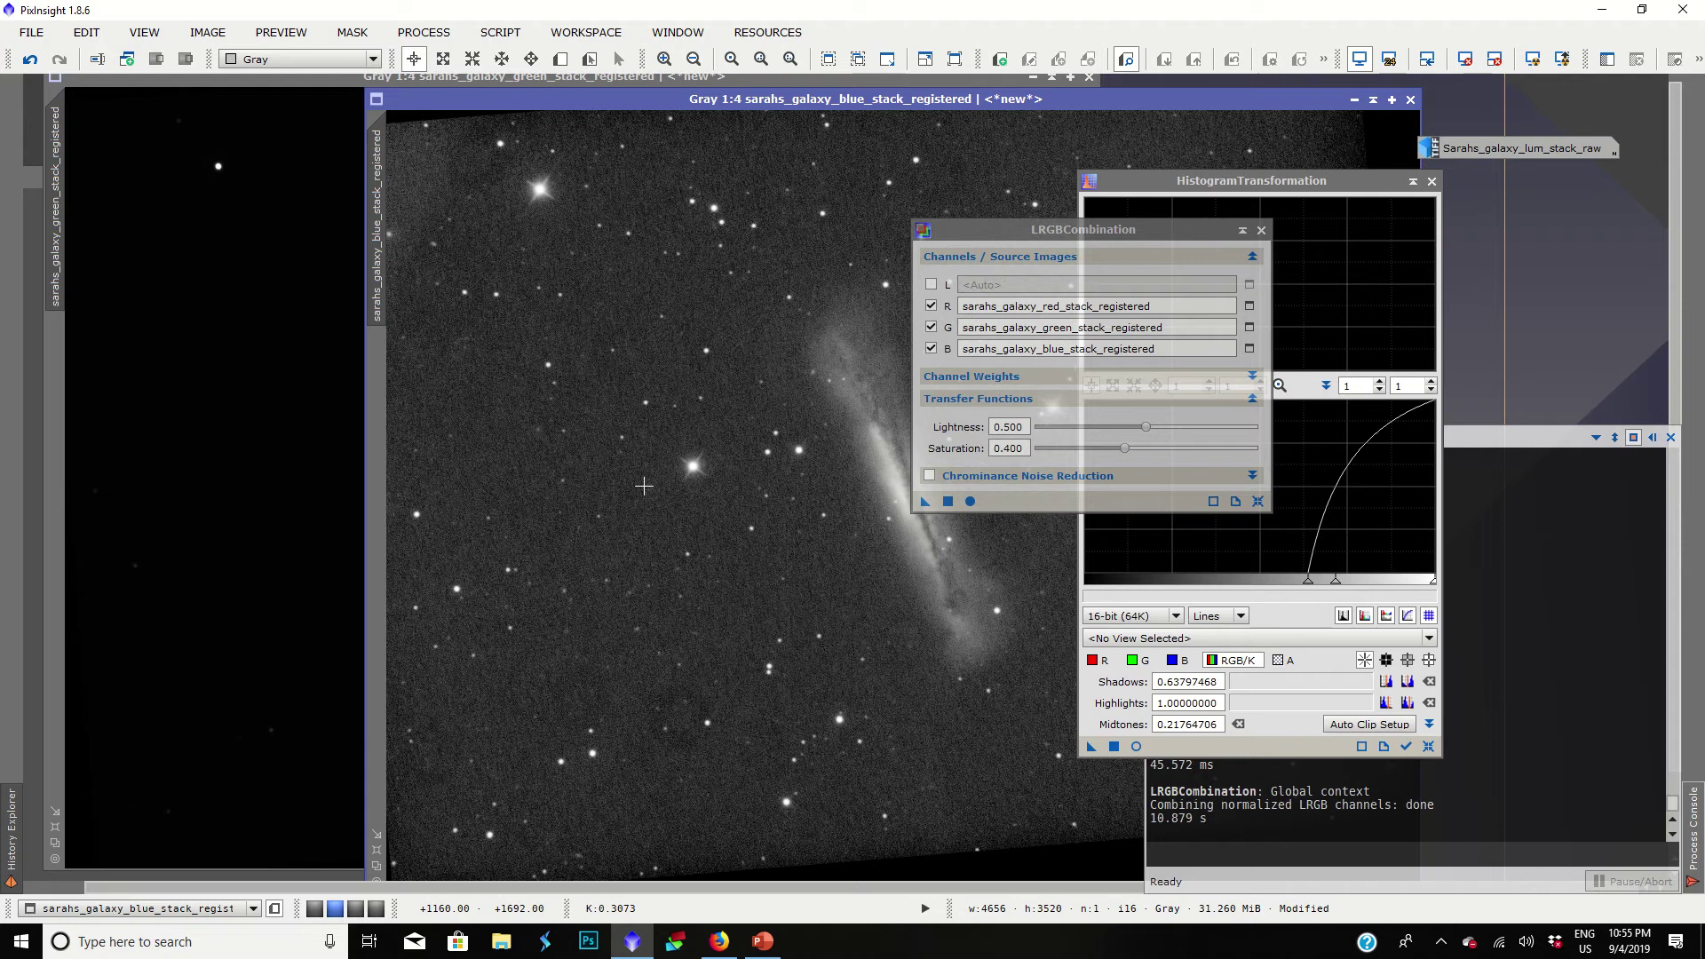
pyautogui.hotkey('ctrl', 'z')
pyautogui.click(1354, 100)
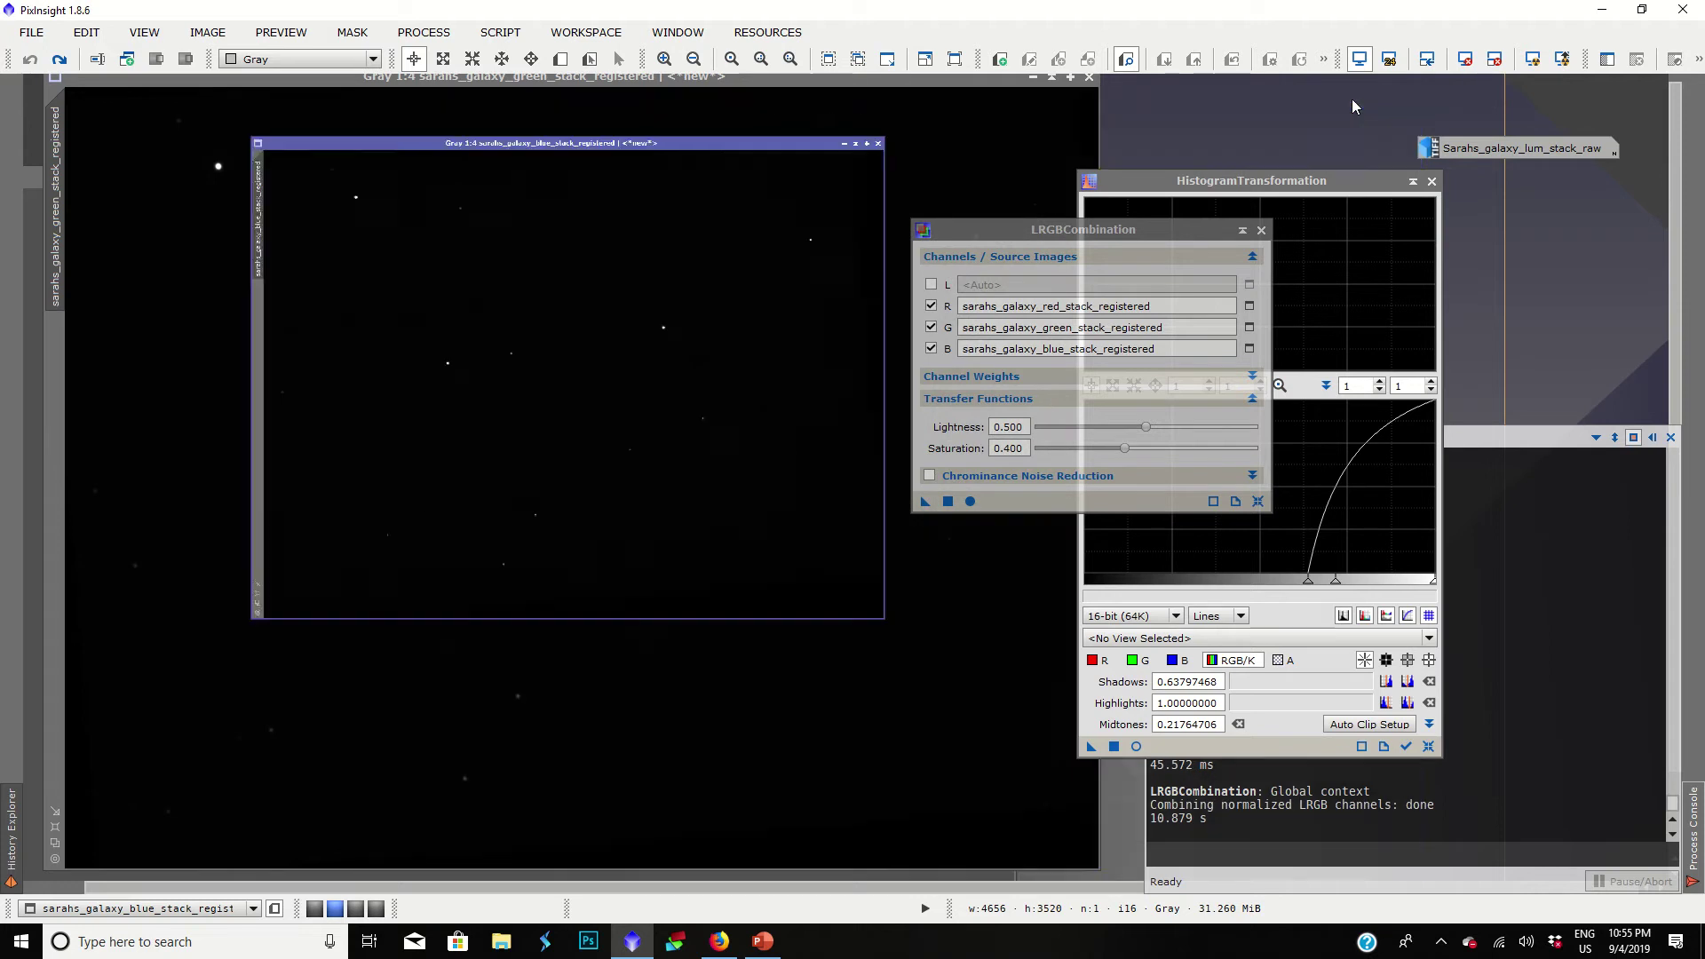
pyautogui.click(844, 143)
pyautogui.click(1032, 76)
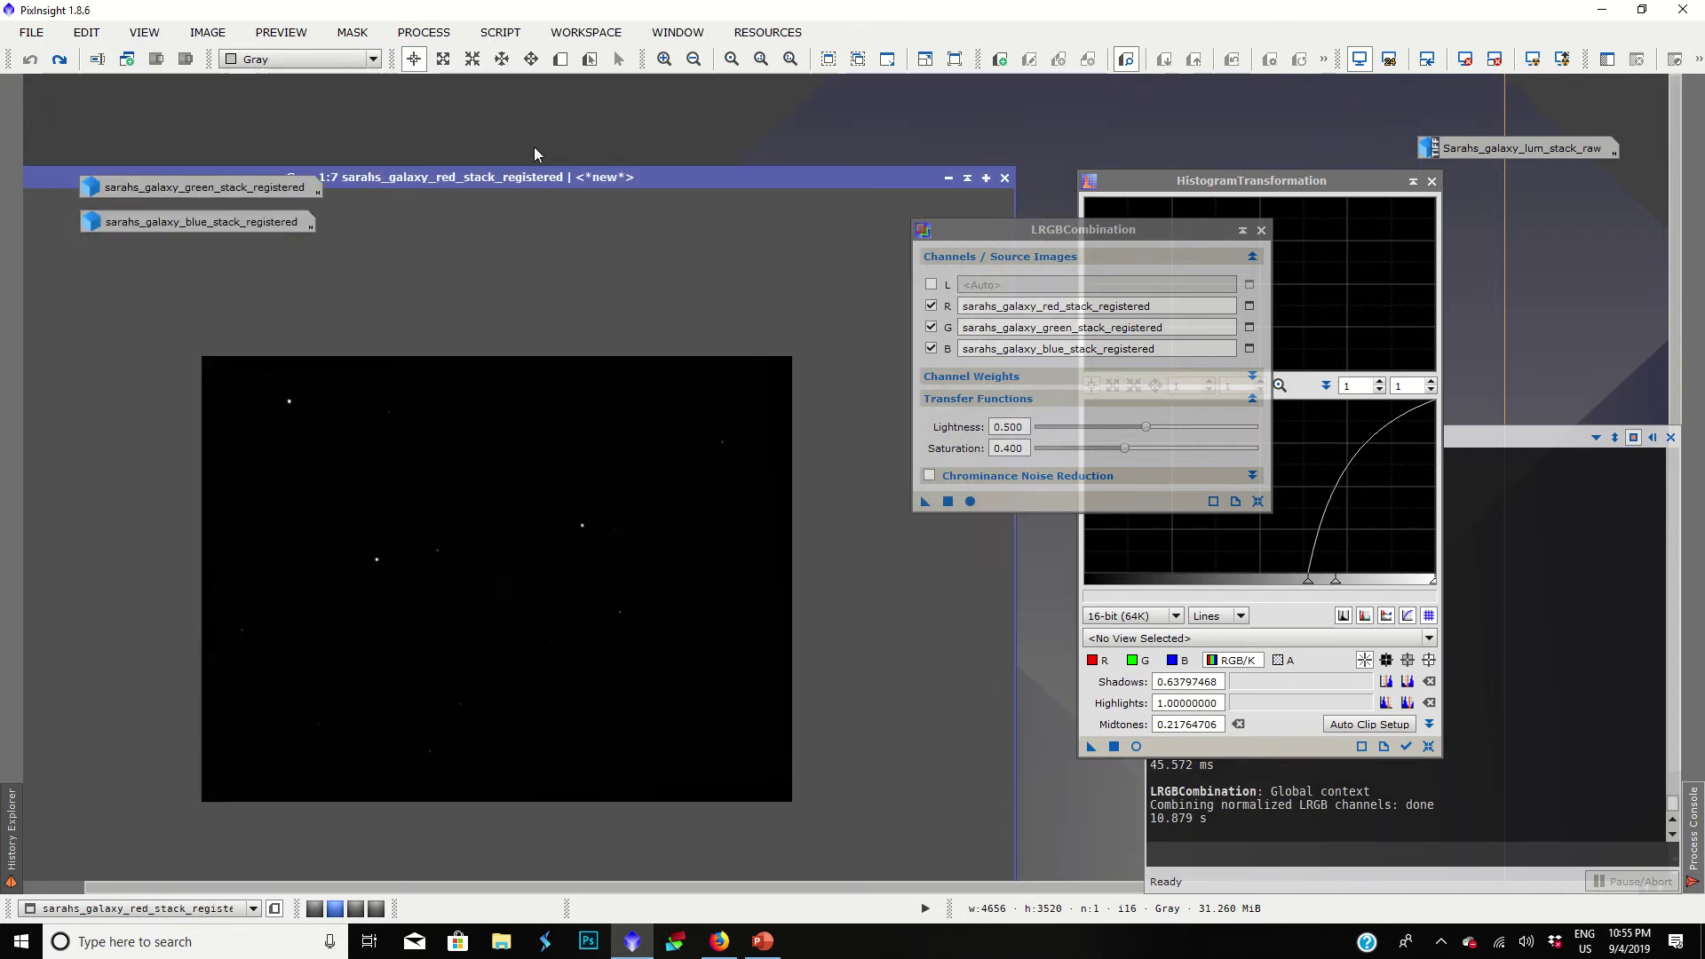
# Step: Reset HistogramTransformation with the real-time preview on the red stack and apply a first stretch with midtones 0.00506329
pyautogui.moveTo(534, 178); pyautogui.dragTo(671, 99)
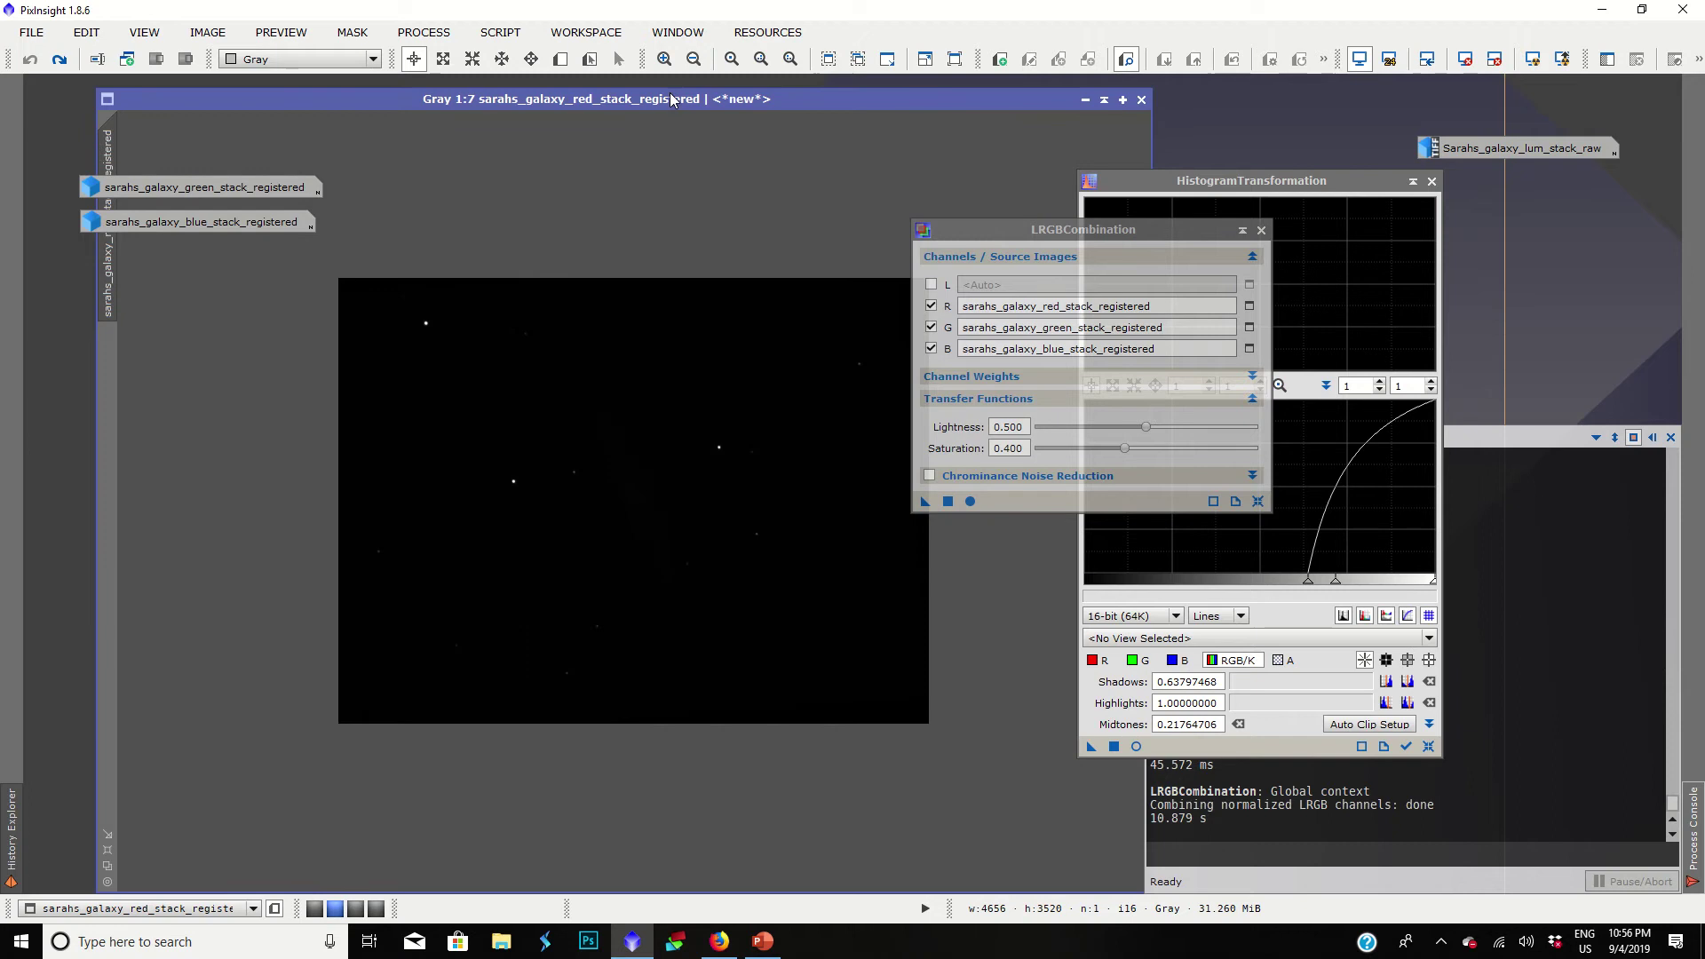
pyautogui.click(1135, 746)
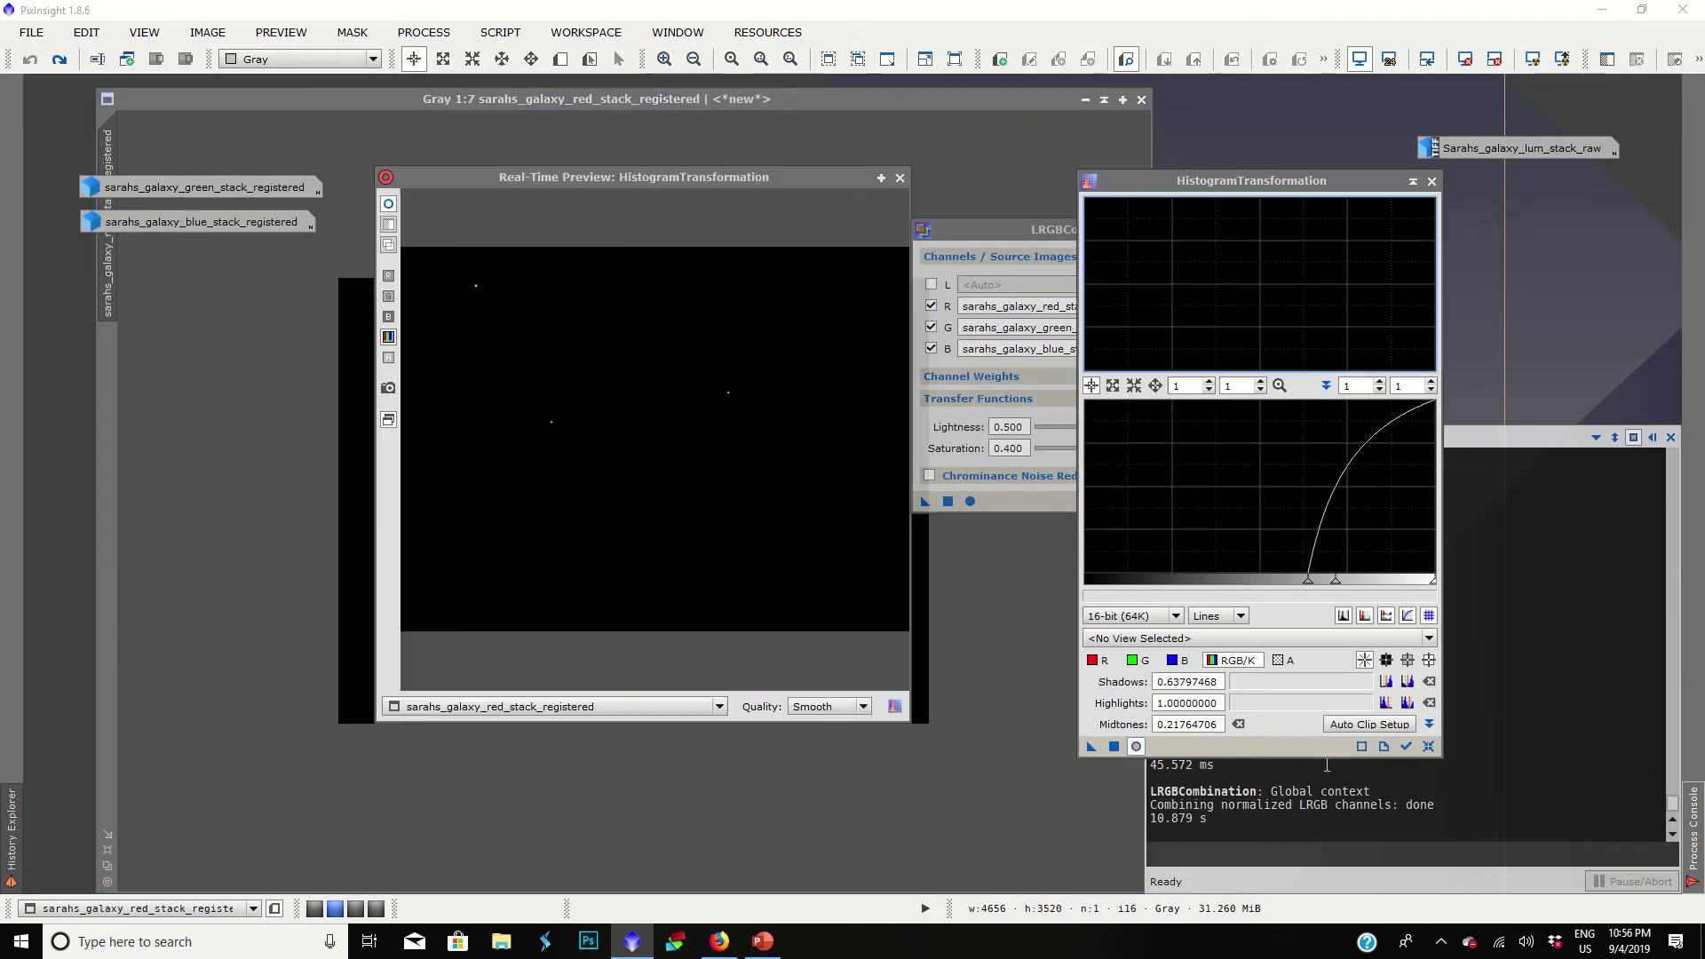
pyautogui.click(1428, 745)
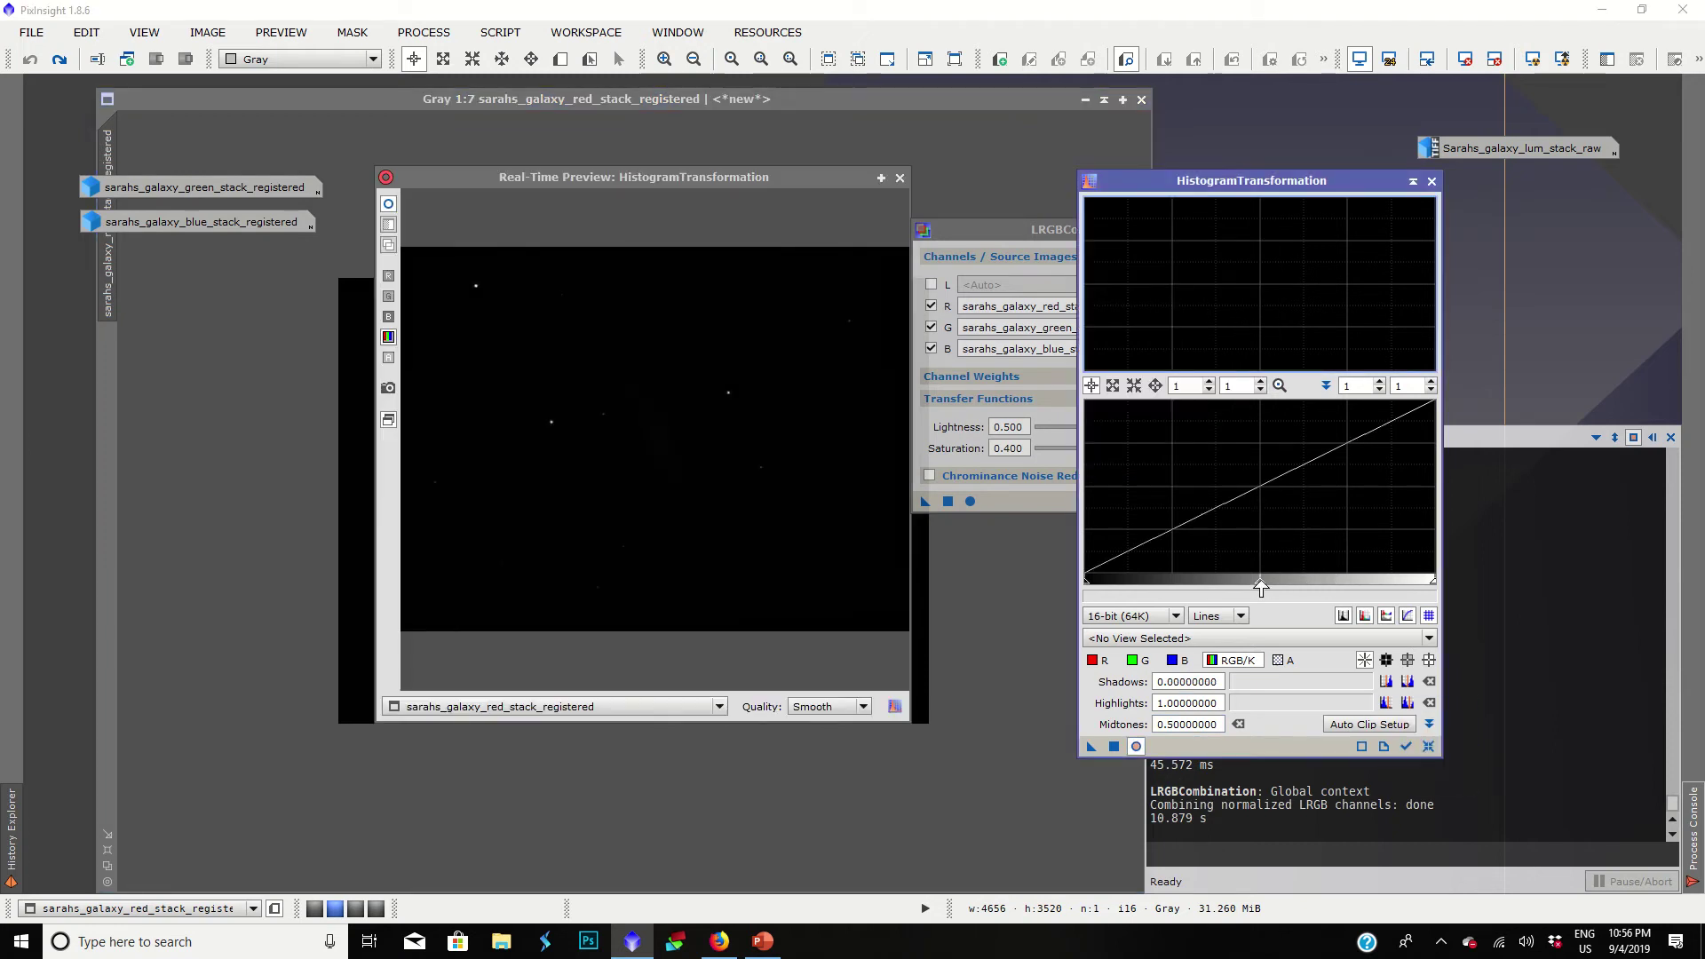
pyautogui.moveTo(1261, 588); pyautogui.dragTo(1087, 588)
pyautogui.moveTo(1106, 749); pyautogui.dragTo(994, 781)
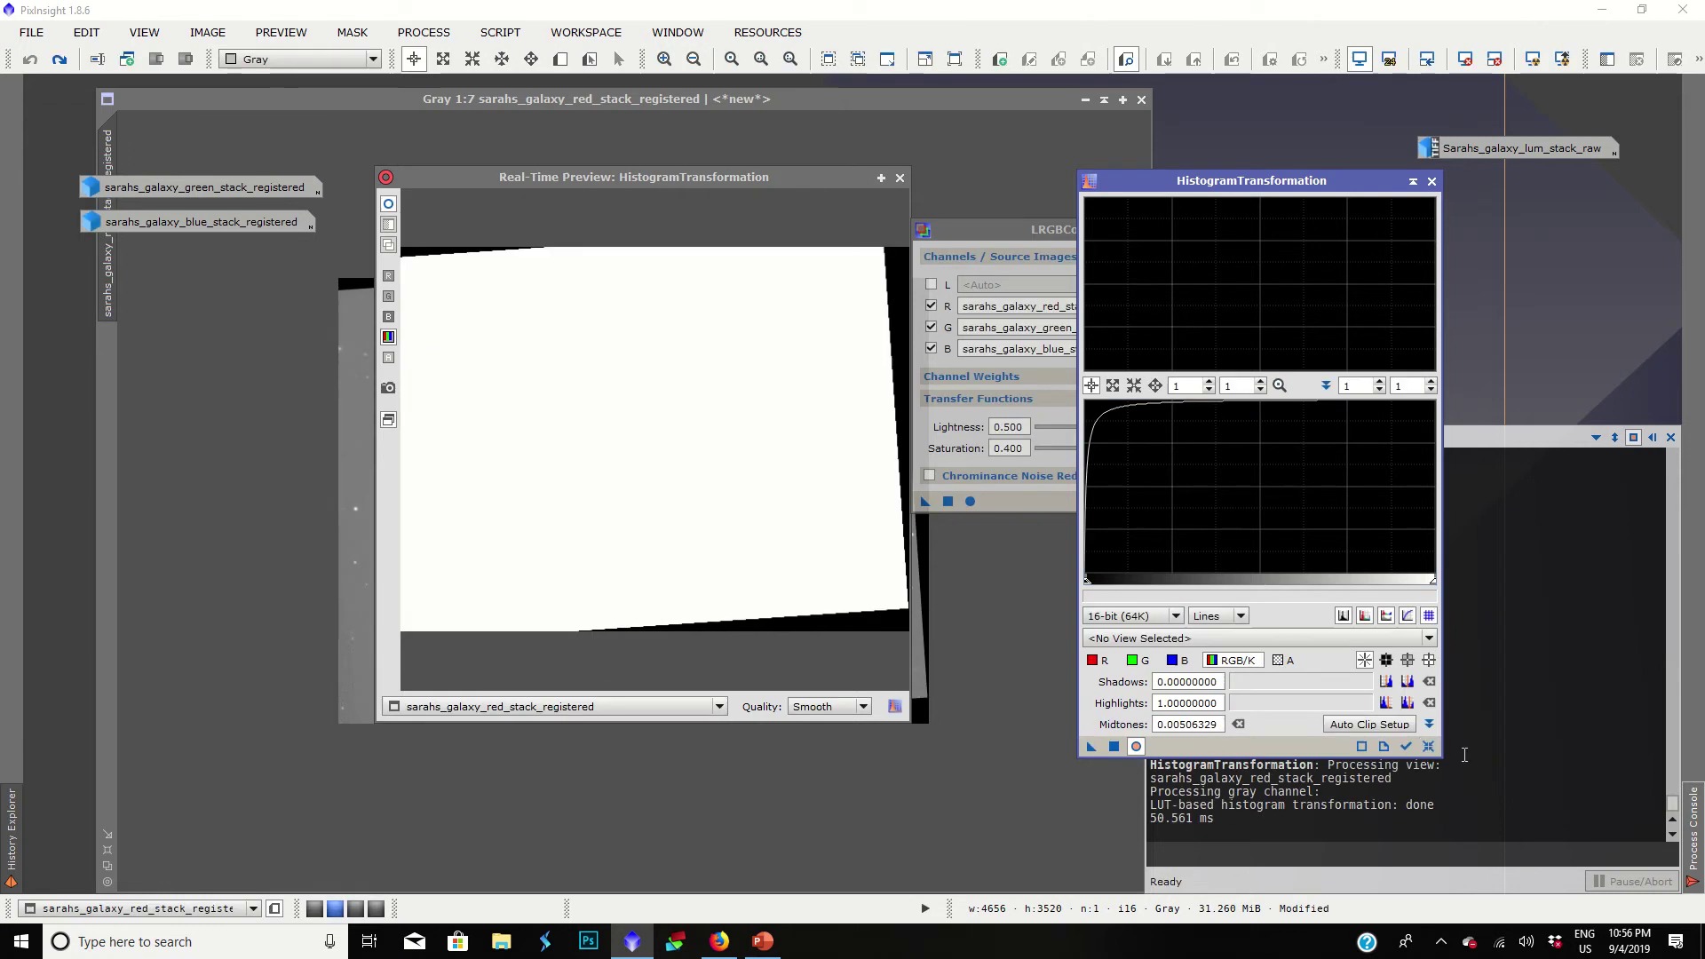
# Step: Apply a second HistogramTransformation to the red stack with shadows 0.45822785 and midtones 0.35189873, and close the preview
pyautogui.click(1428, 749)
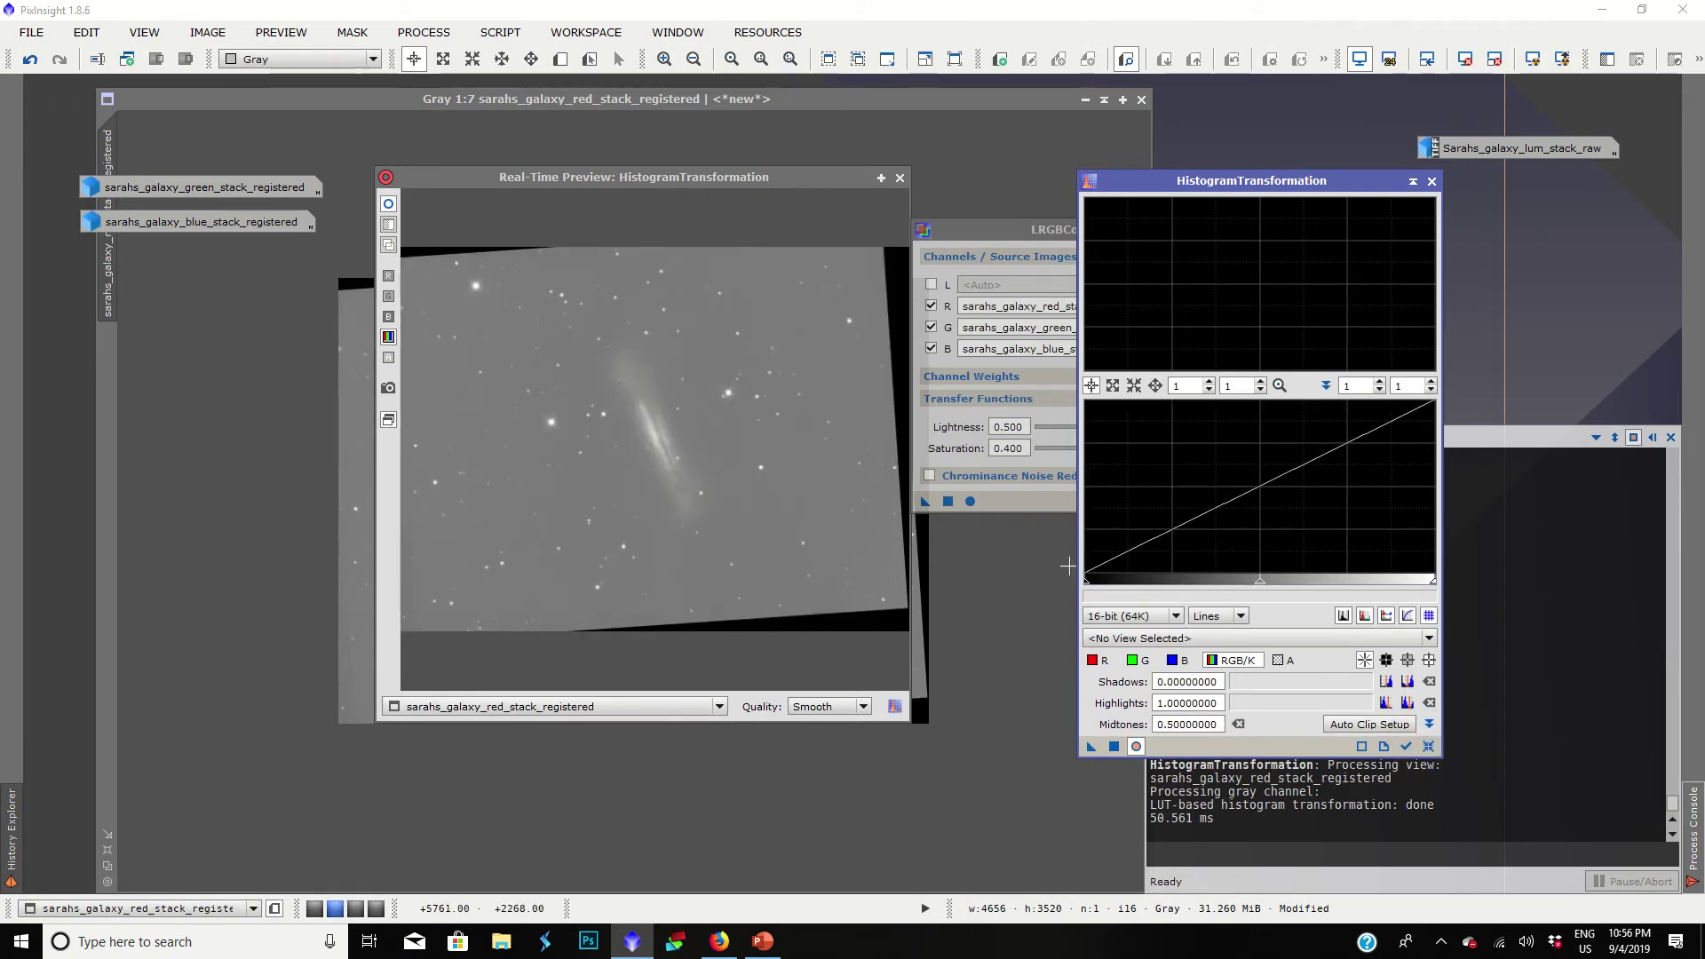
pyautogui.moveTo(1258, 588); pyautogui.dragTo(1208, 588)
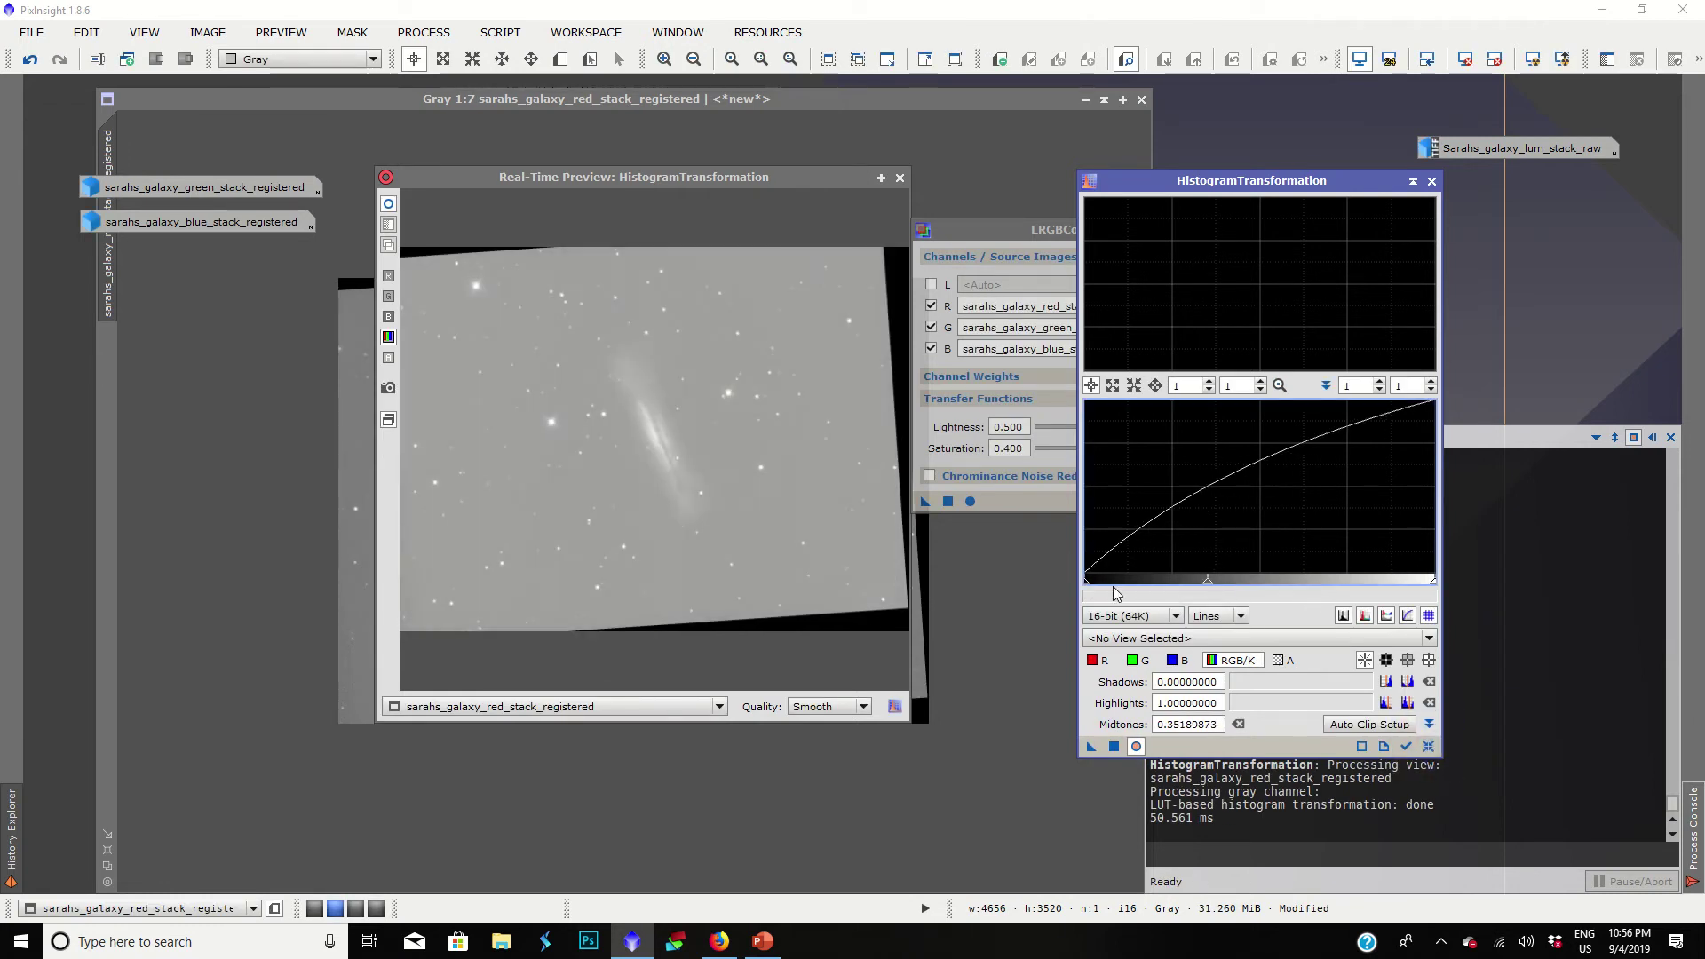
pyautogui.moveTo(1090, 588); pyautogui.dragTo(1245, 569)
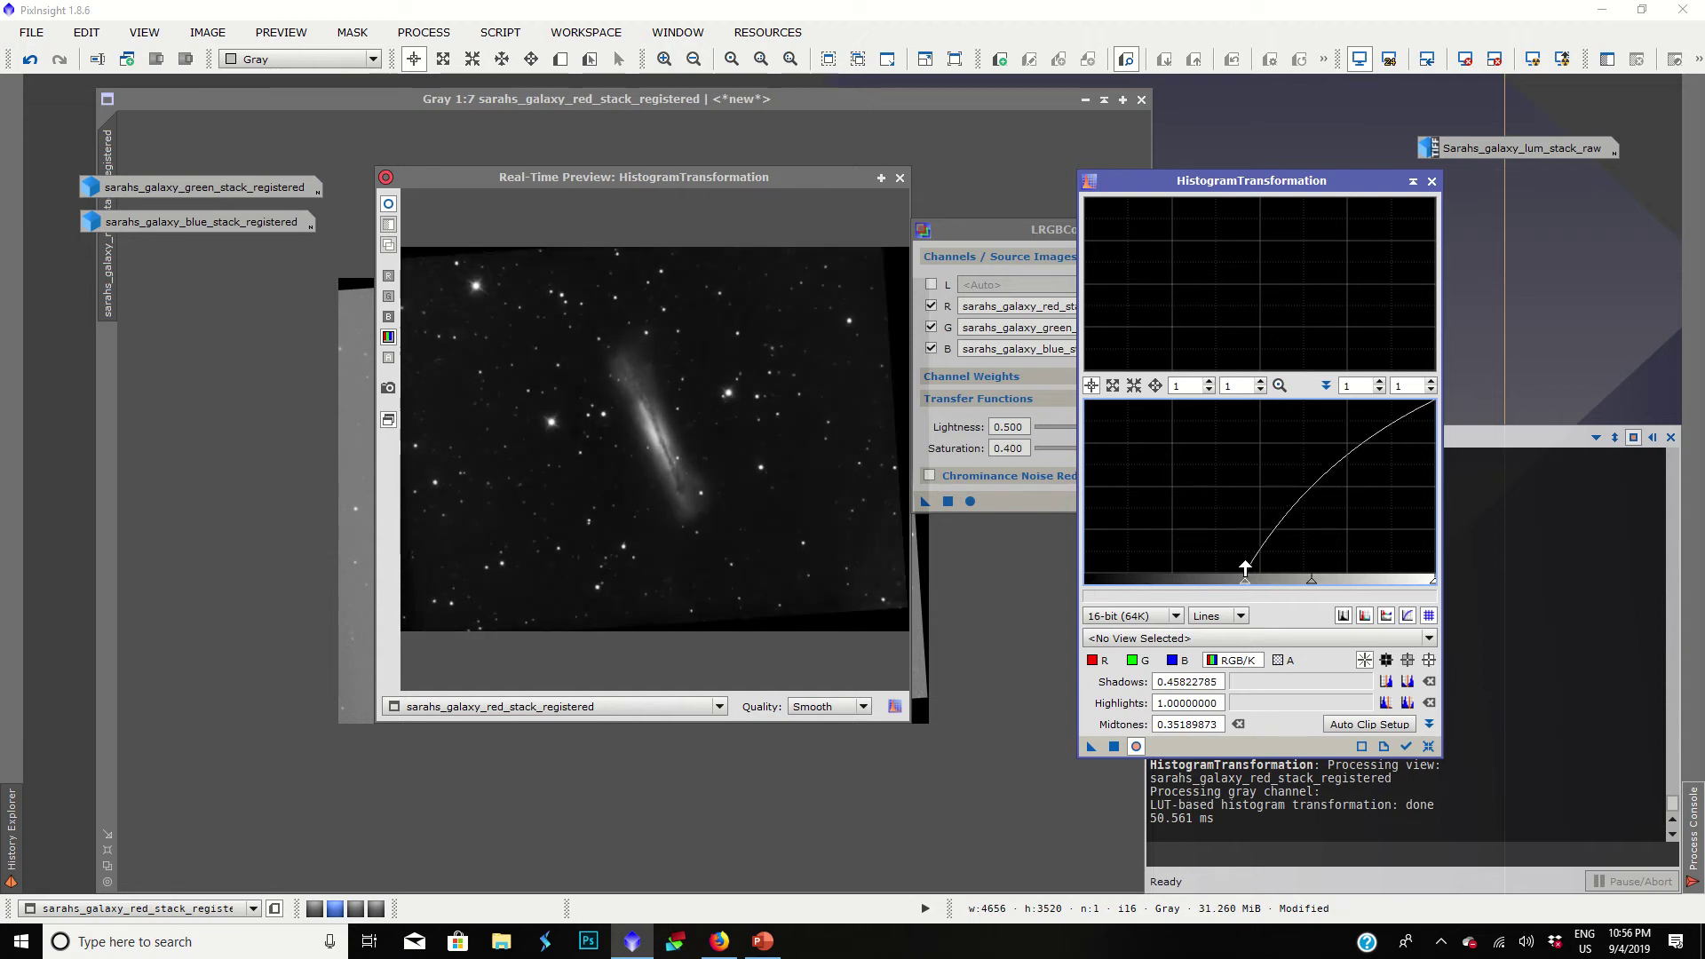
pyautogui.click(1114, 747)
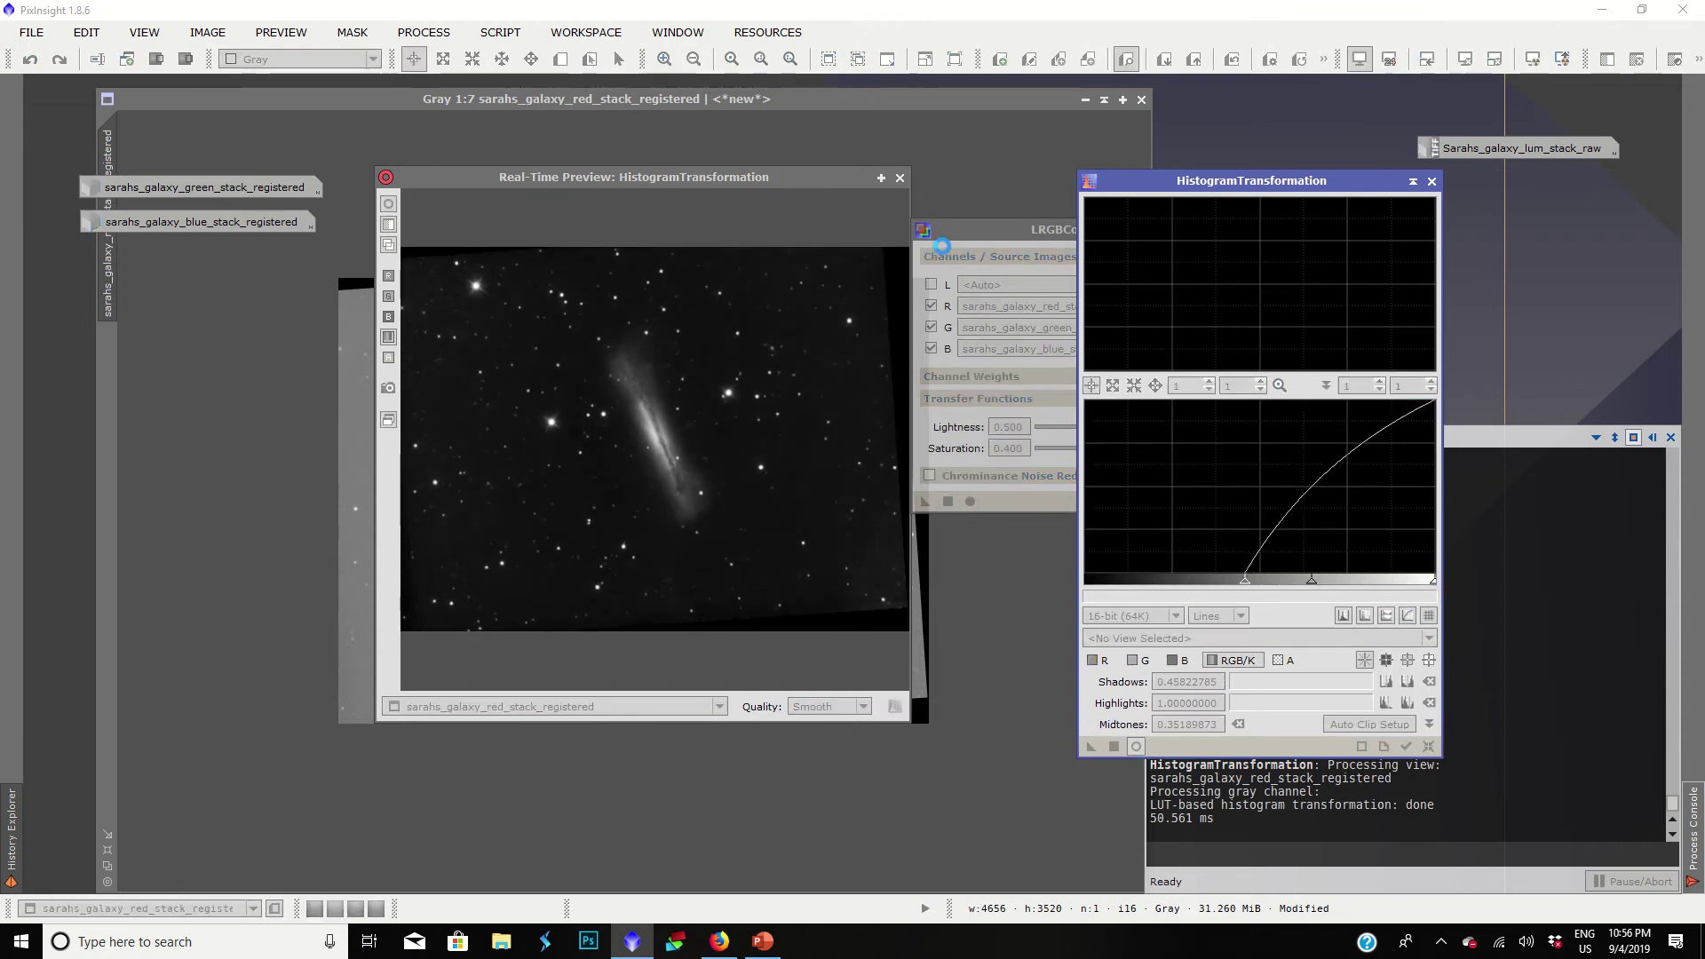
pyautogui.click(899, 178)
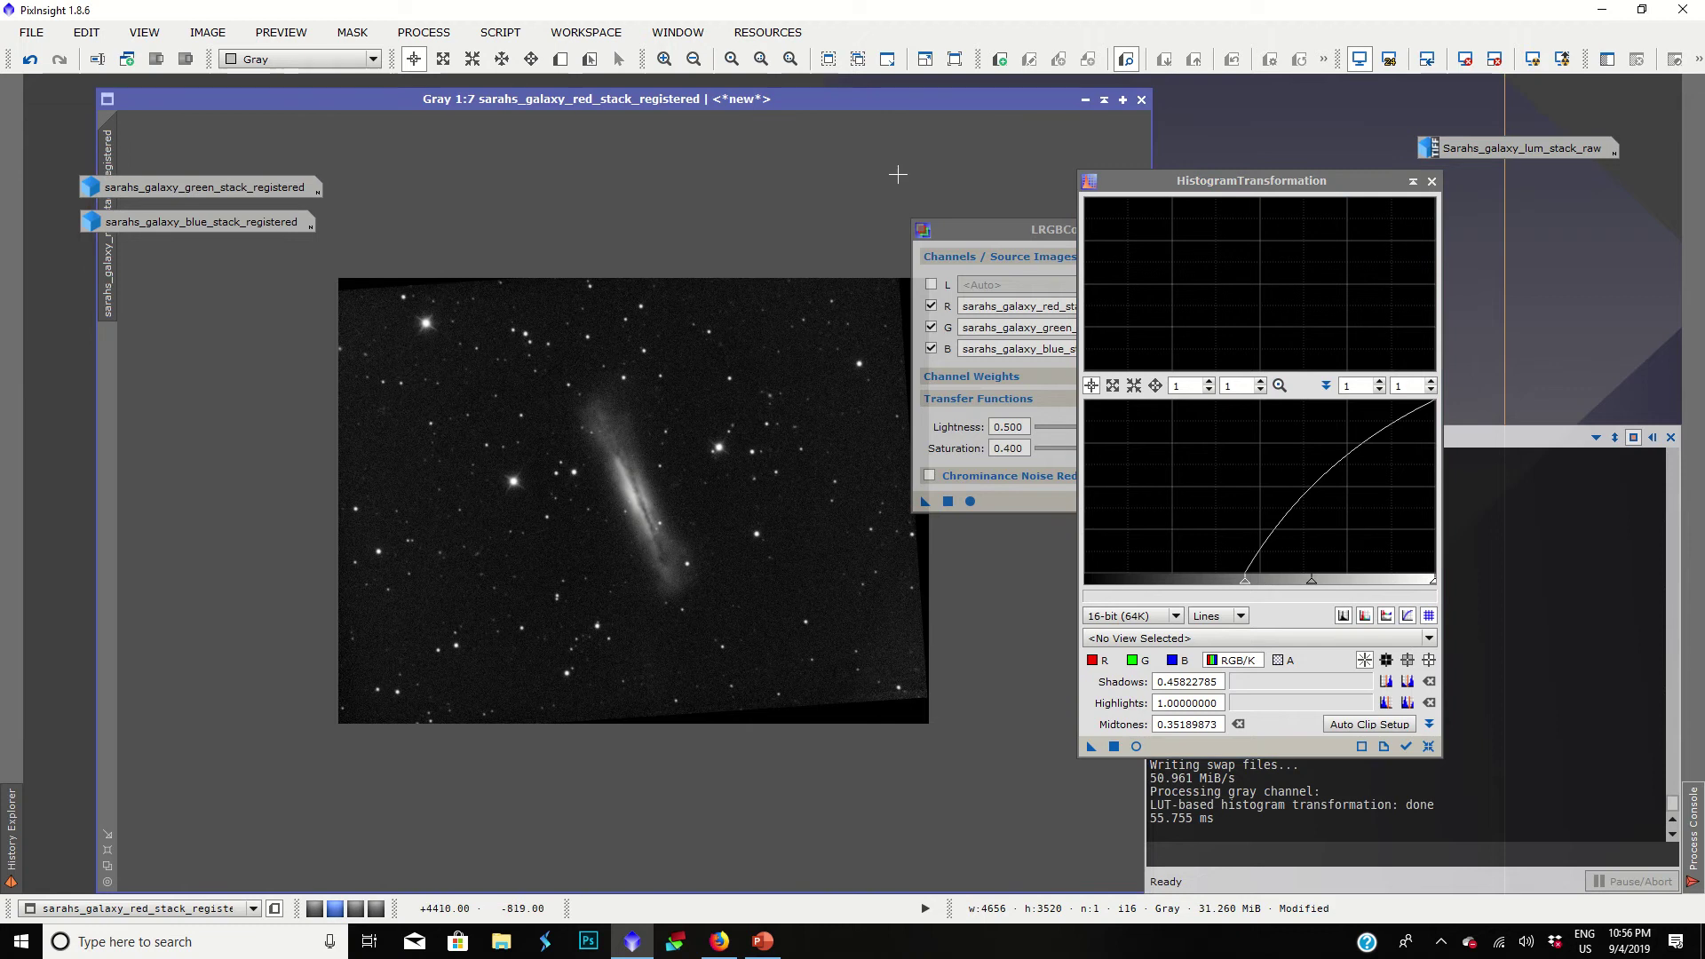
# Step: Restore the green stack, preview it with a reset HistogramTransformation, and apply a first stretch with midtones 0.00506329
pyautogui.doubleClick(204, 186)
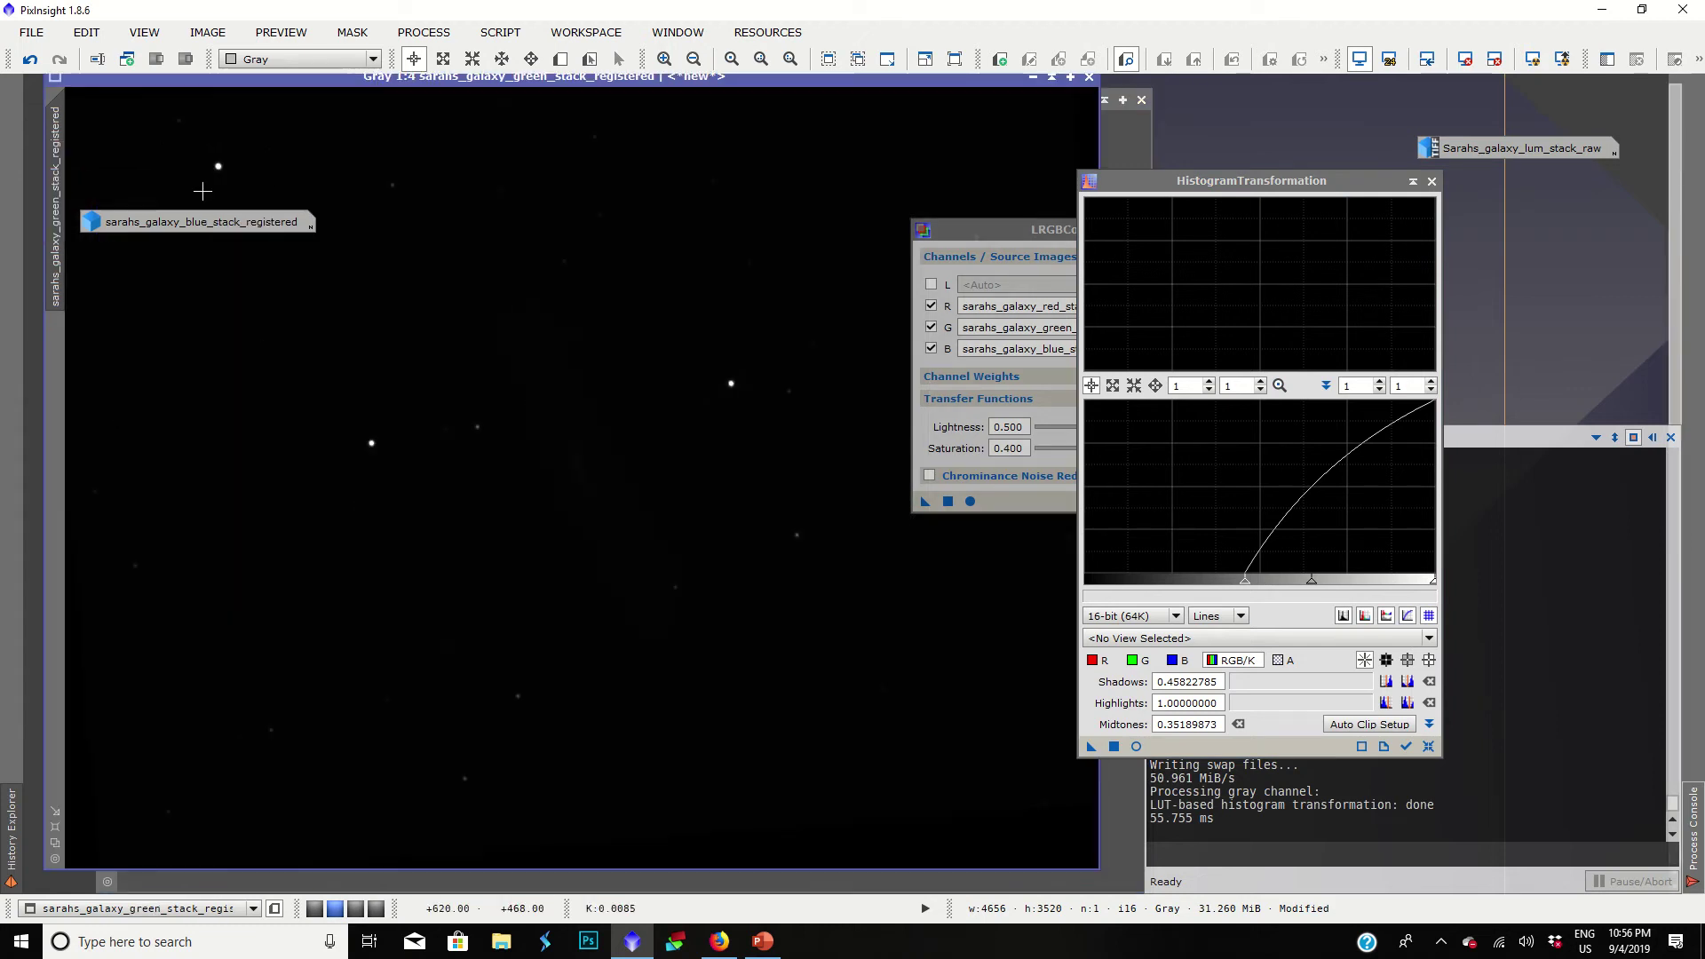
pyautogui.click(1136, 746)
pyautogui.click(1428, 746)
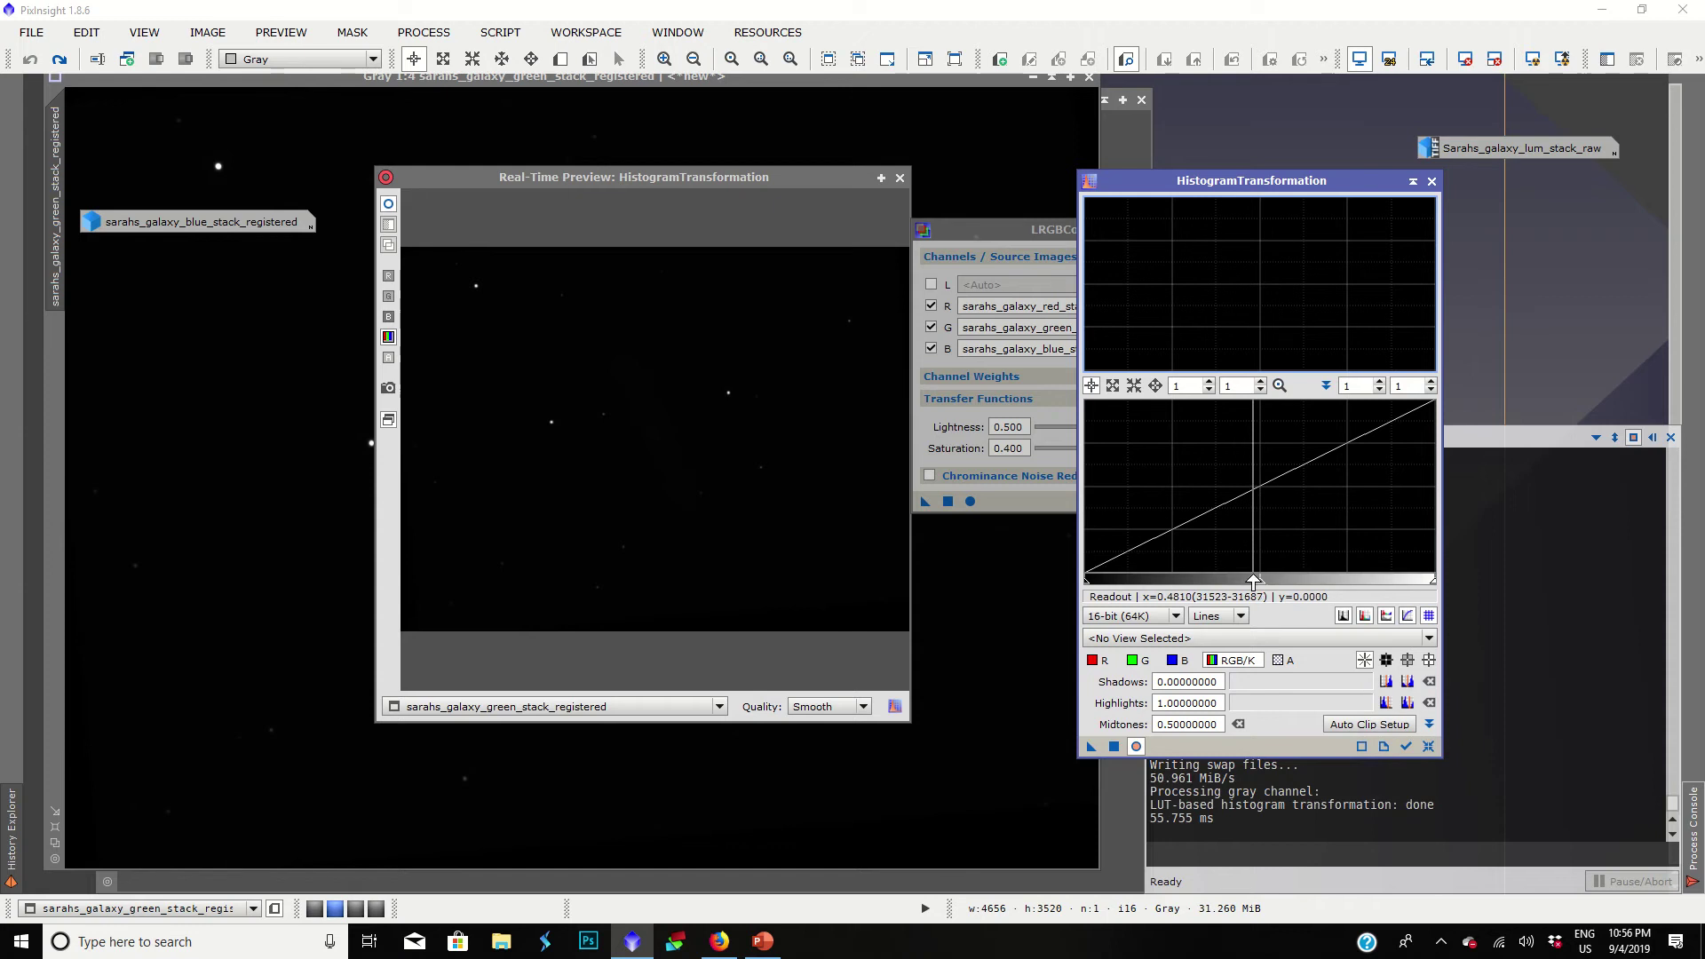
pyautogui.moveTo(1260, 580); pyautogui.dragTo(1086, 589)
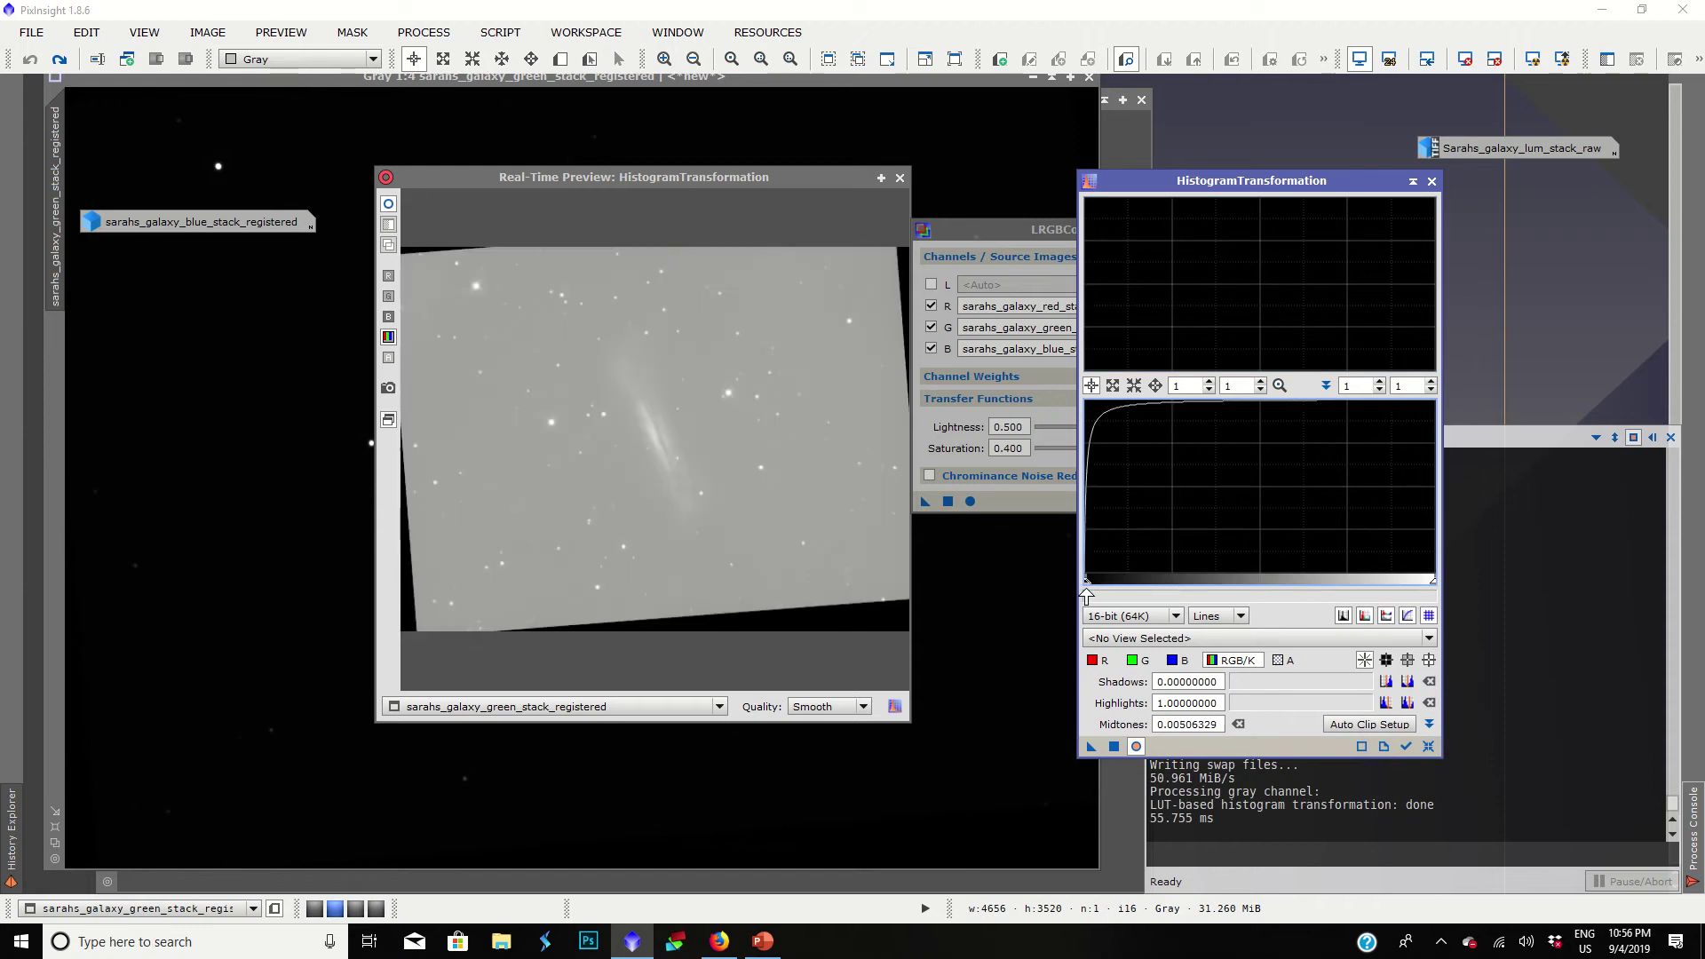
pyautogui.click(1114, 746)
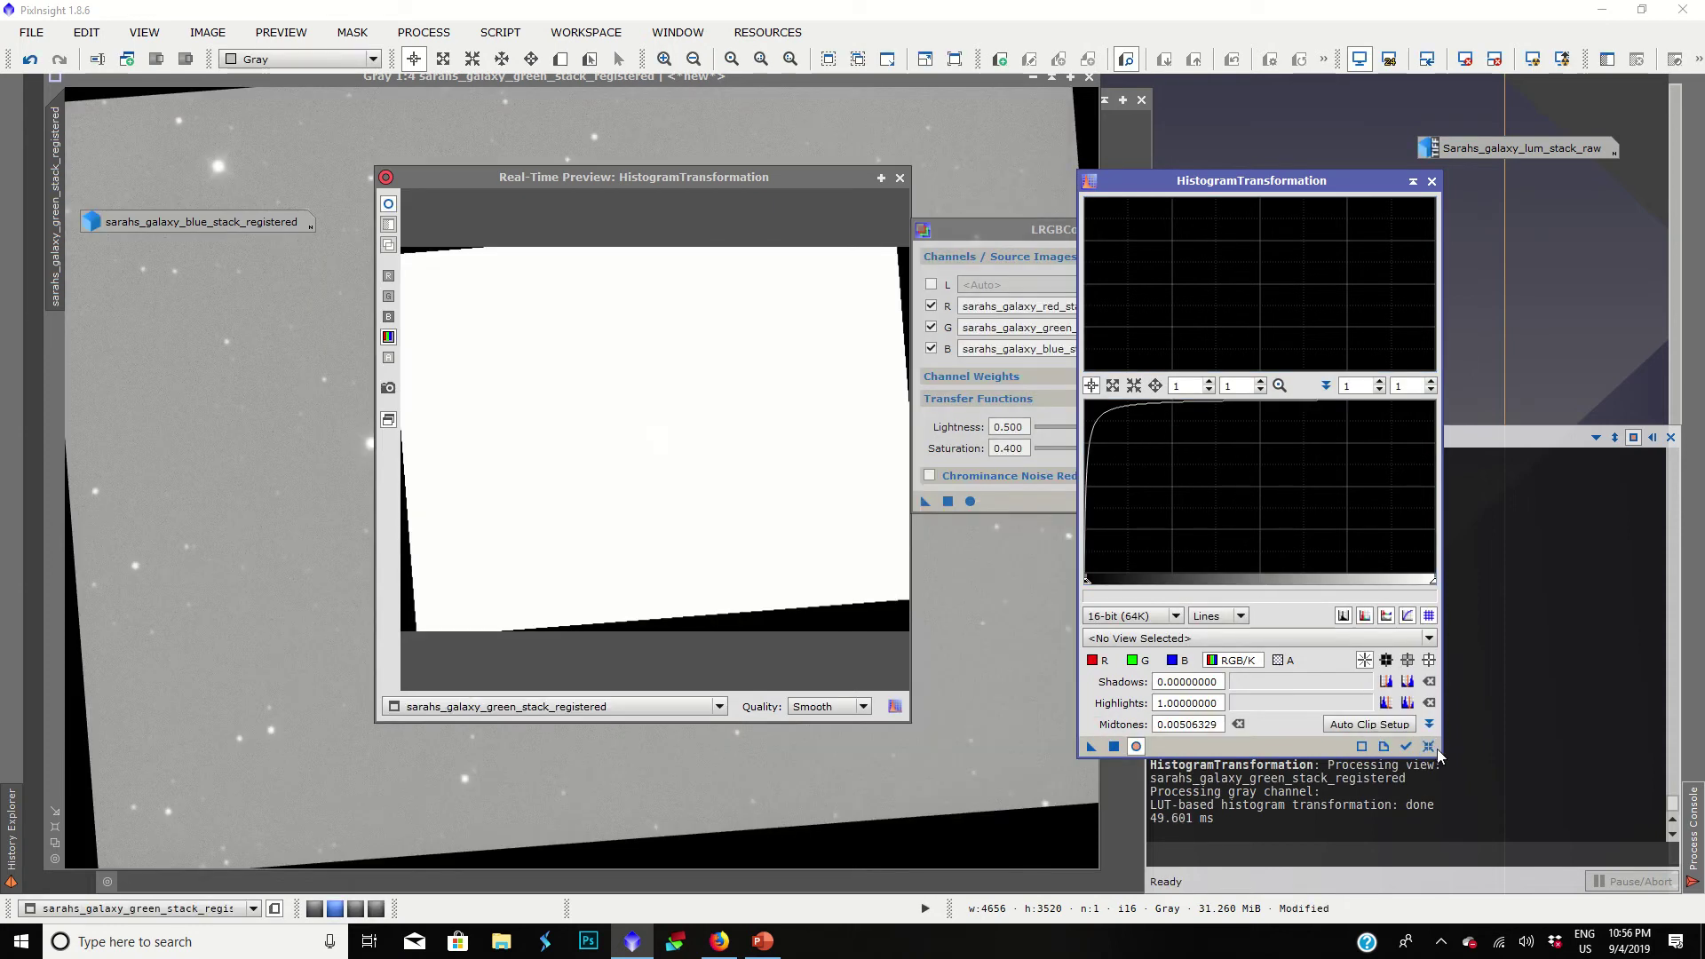
# Step: Apply a second stretch to the green stack with shadows 0.60506329 and midtones 0.45061728, and minimize the green and red images
pyautogui.click(1428, 746)
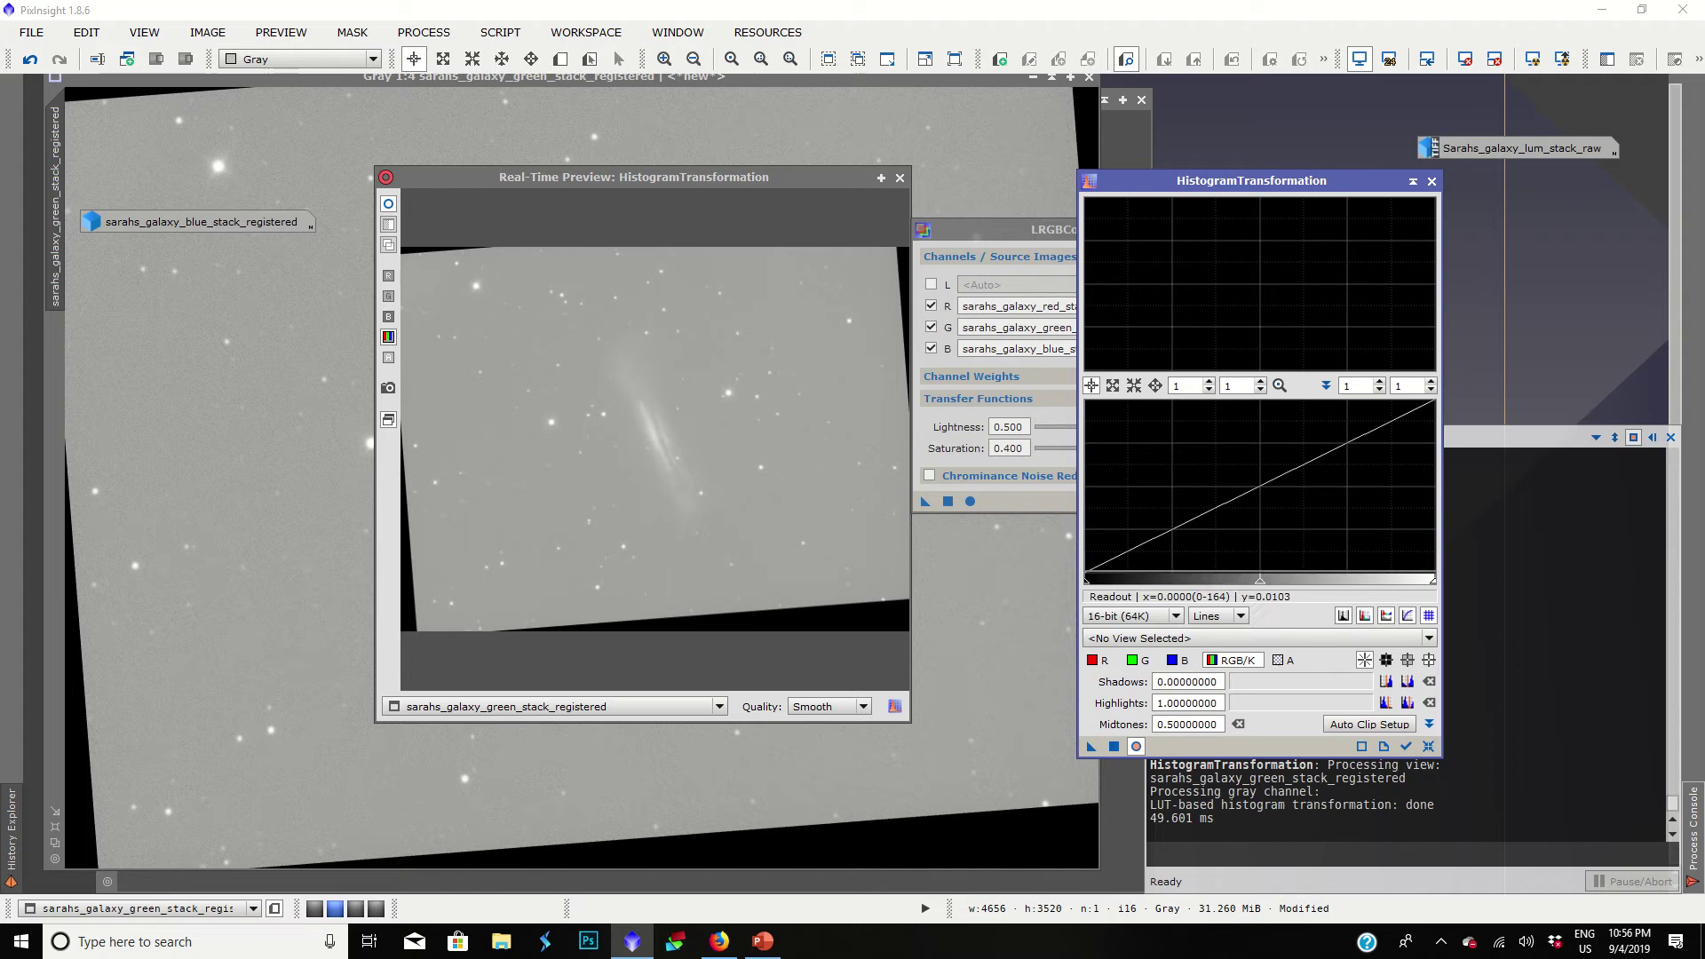
pyautogui.moveTo(1085, 580); pyautogui.dragTo(1199, 578)
pyautogui.moveTo(1261, 578); pyautogui.dragTo(1291, 578)
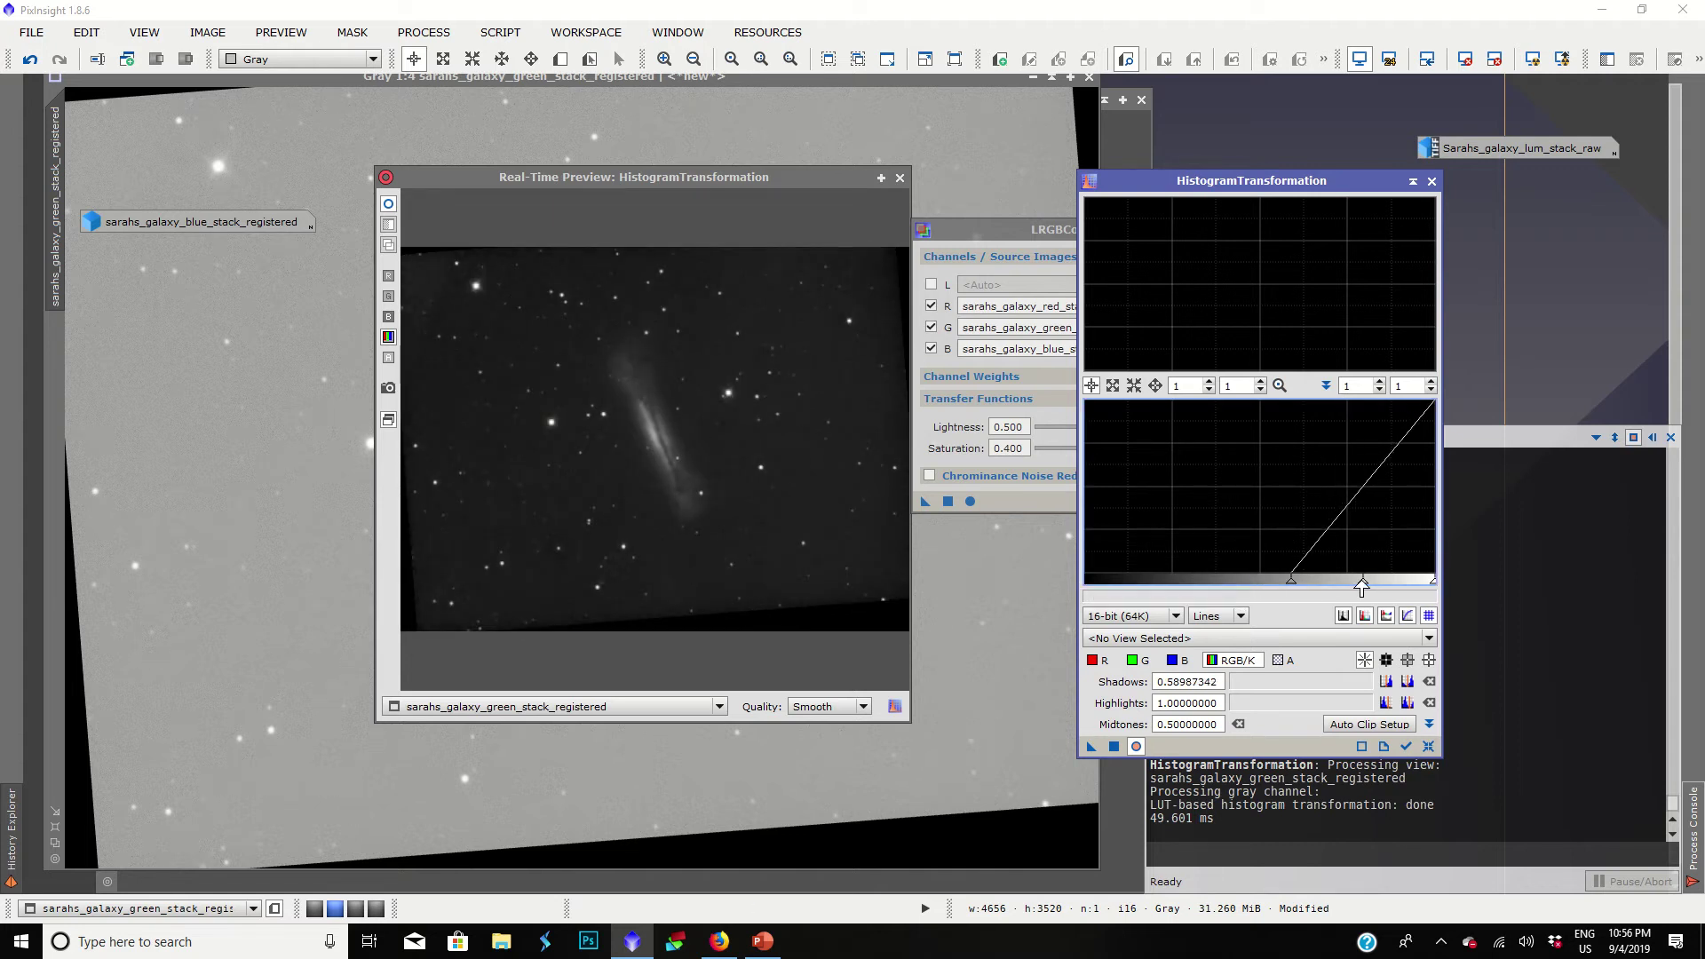
pyautogui.moveTo(1363, 582); pyautogui.dragTo(1296, 585)
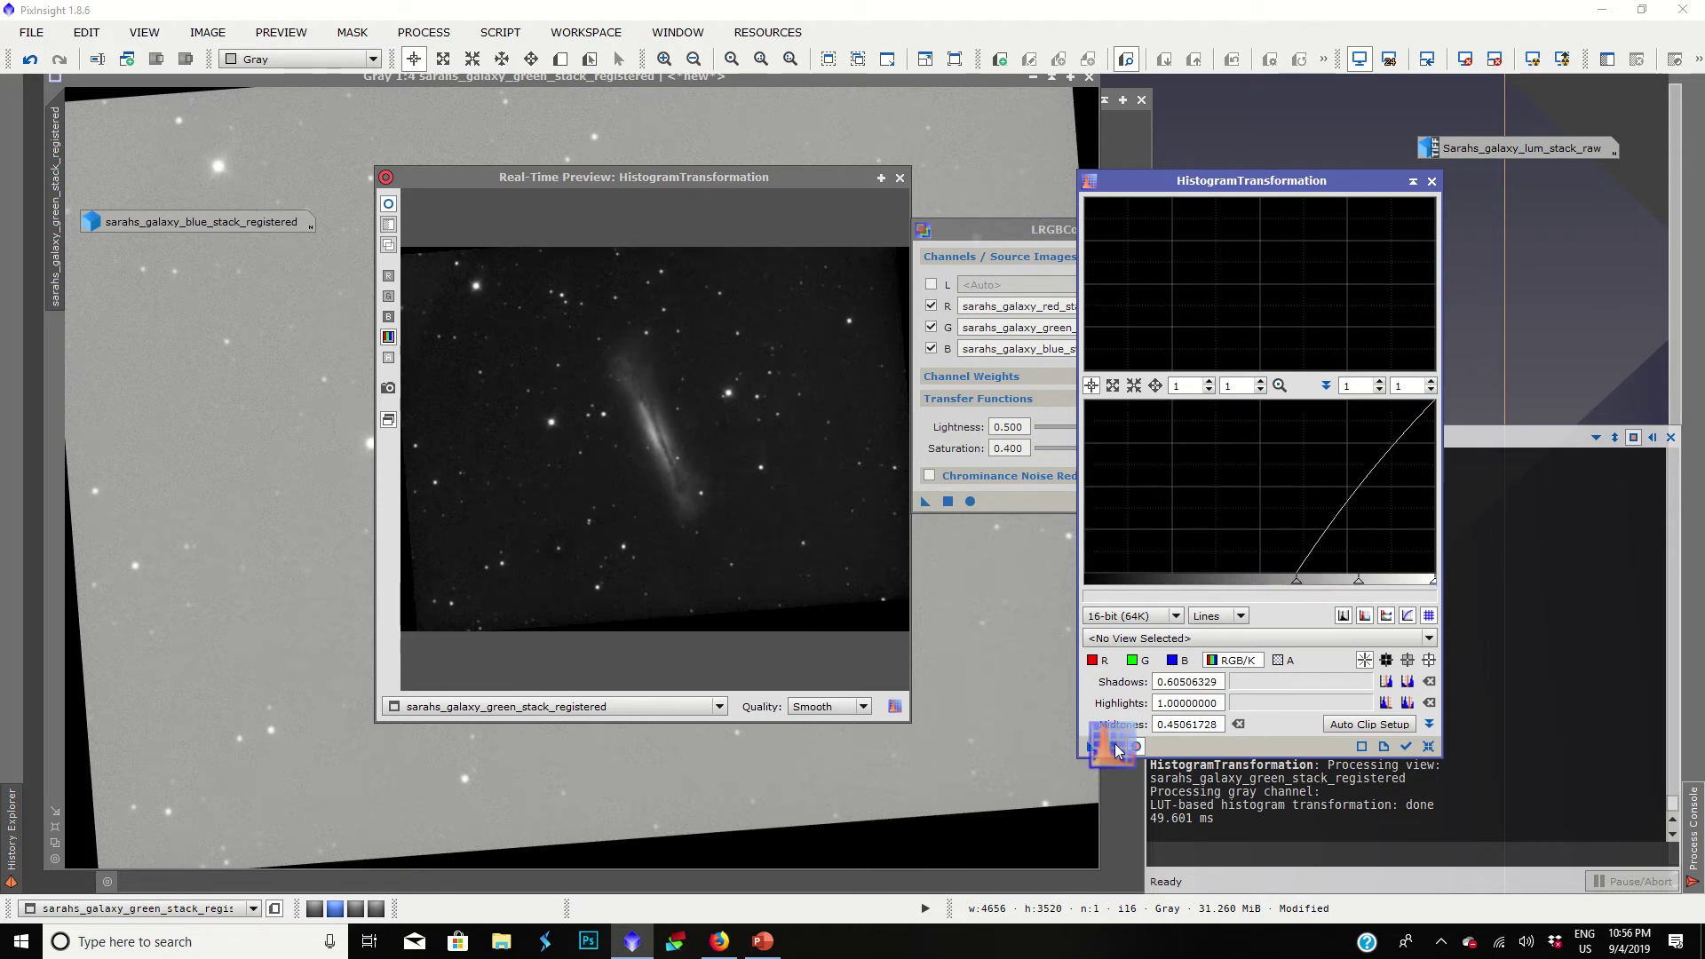
pyautogui.moveTo(1091, 746); pyautogui.dragTo(951, 209)
pyautogui.click(900, 177)
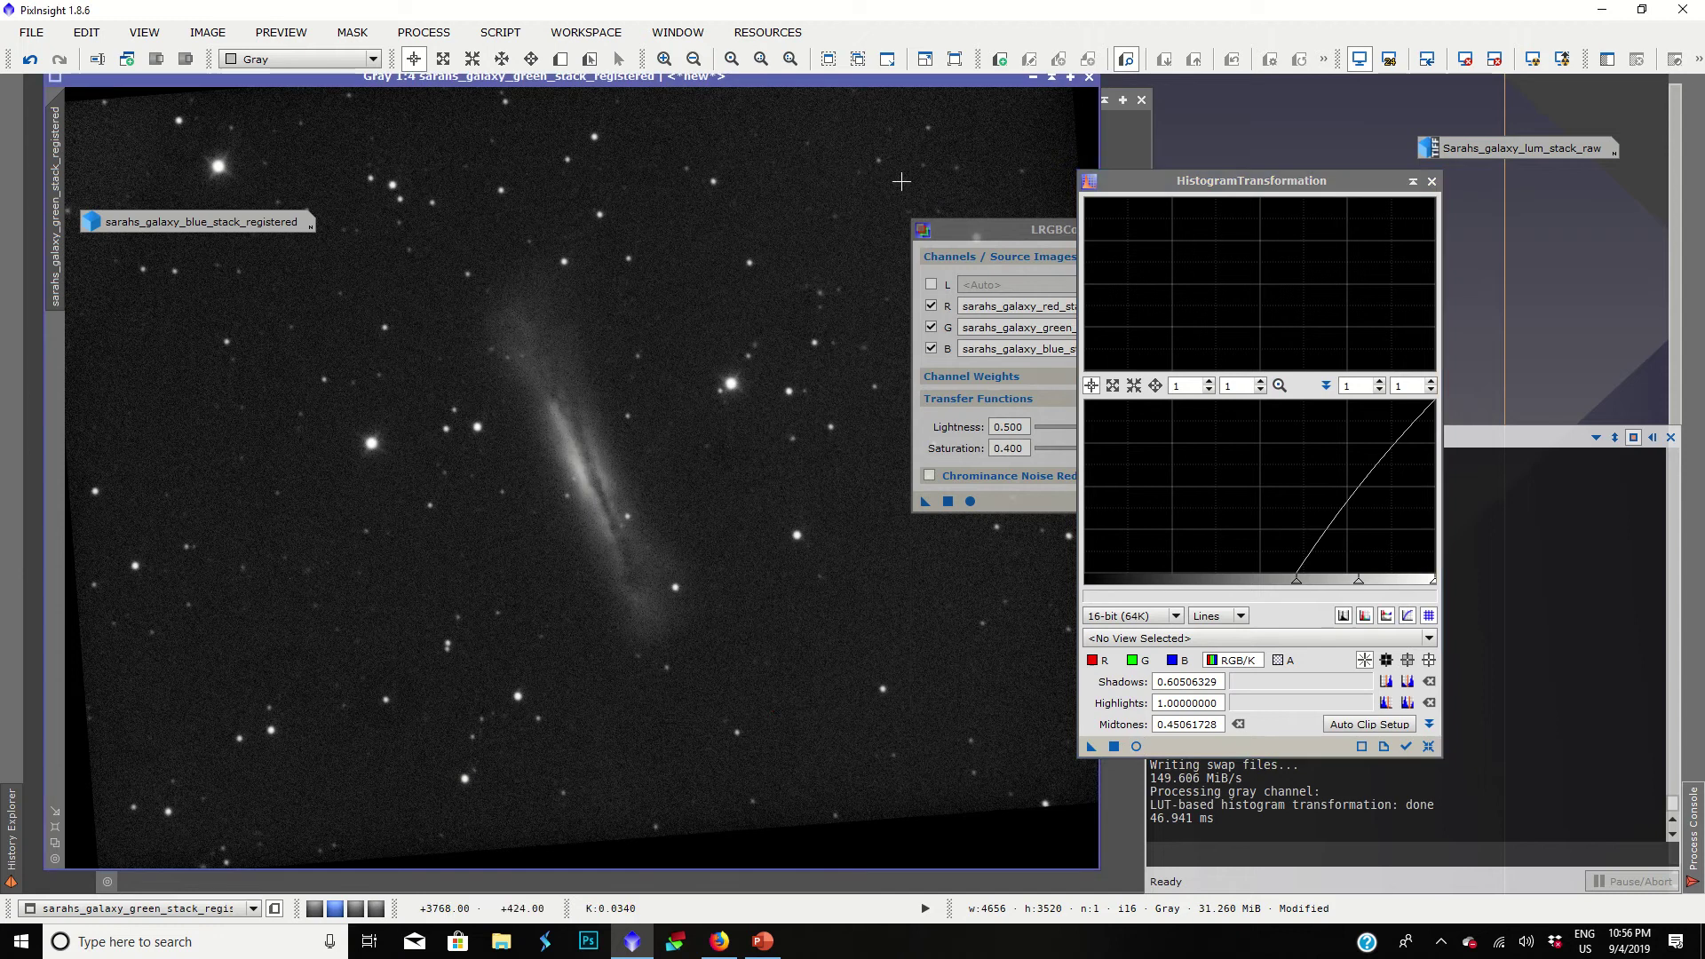
pyautogui.click(1033, 76)
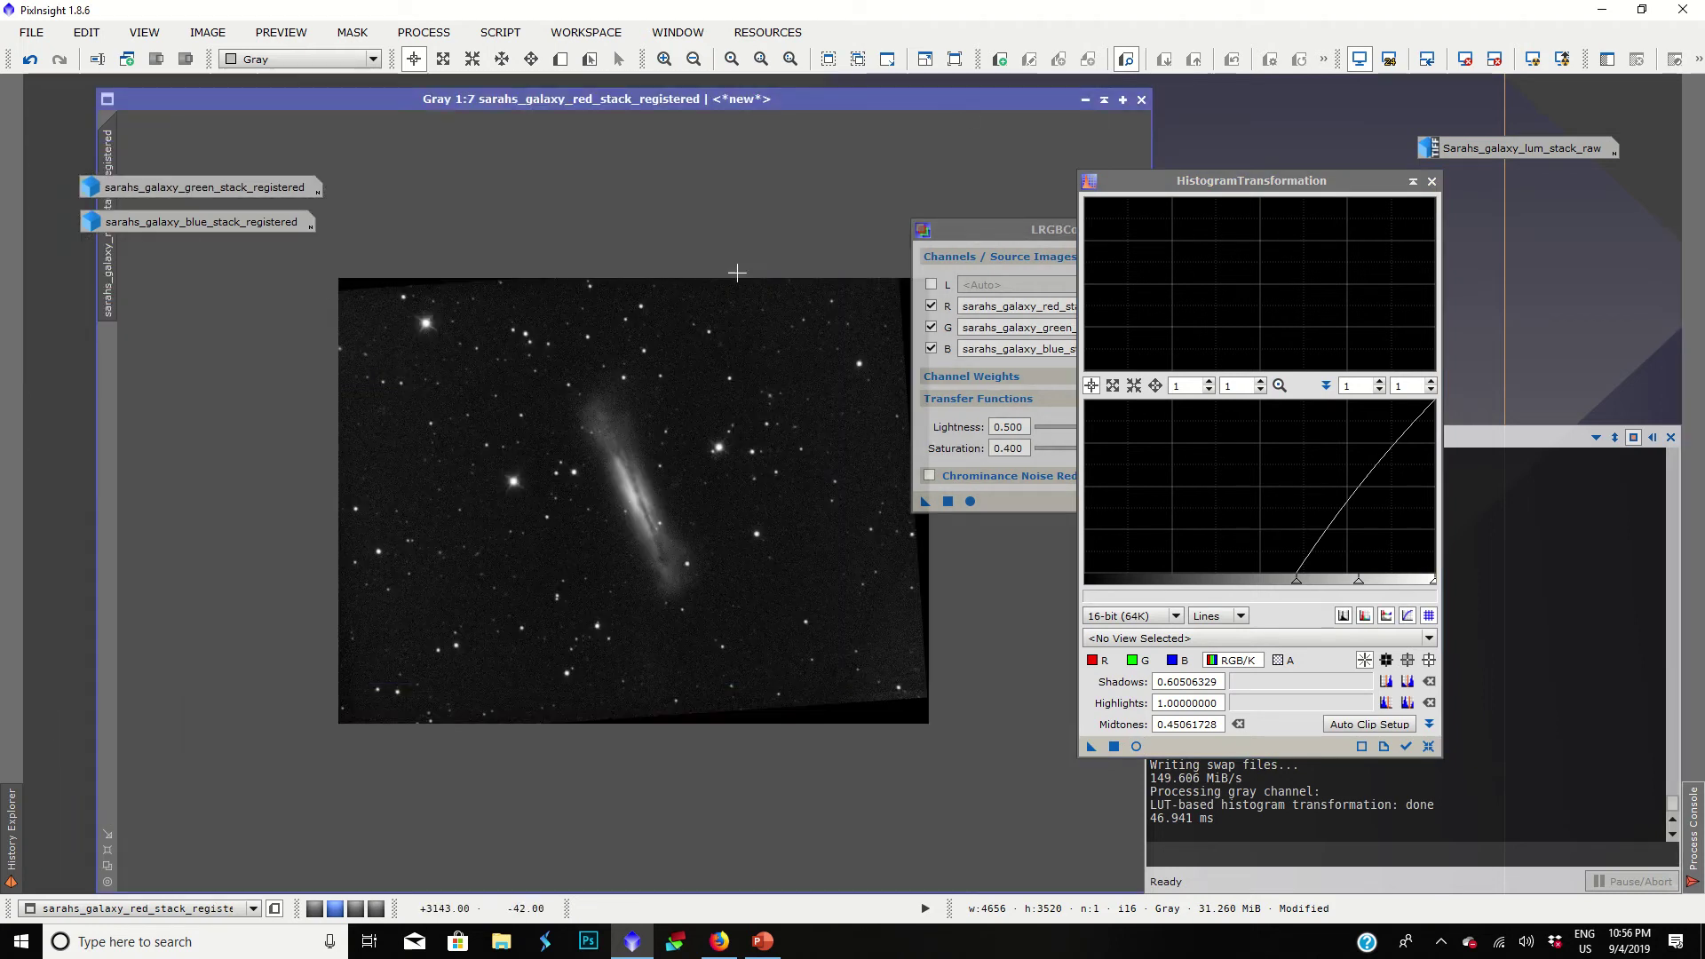
pyautogui.click(1085, 101)
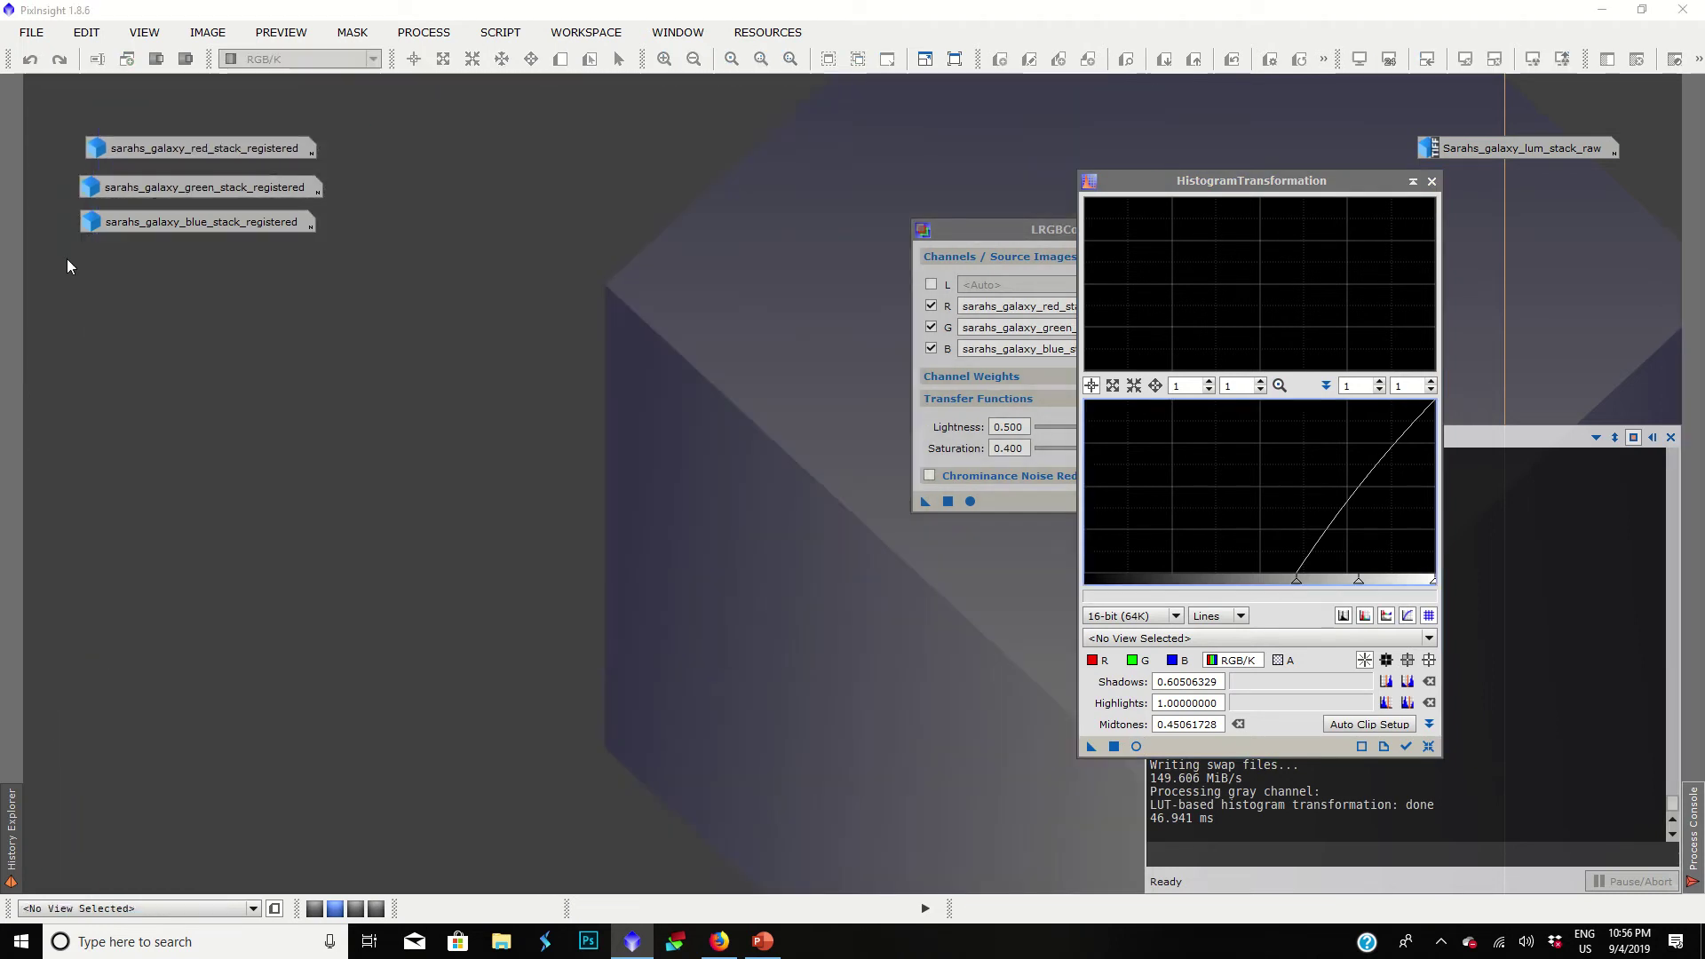
# Step: Restore the blue stack, apply a first HistogramTransformation stretch with midtones 0.00253165, and reset the histogram settings
pyautogui.doubleClick(149, 229)
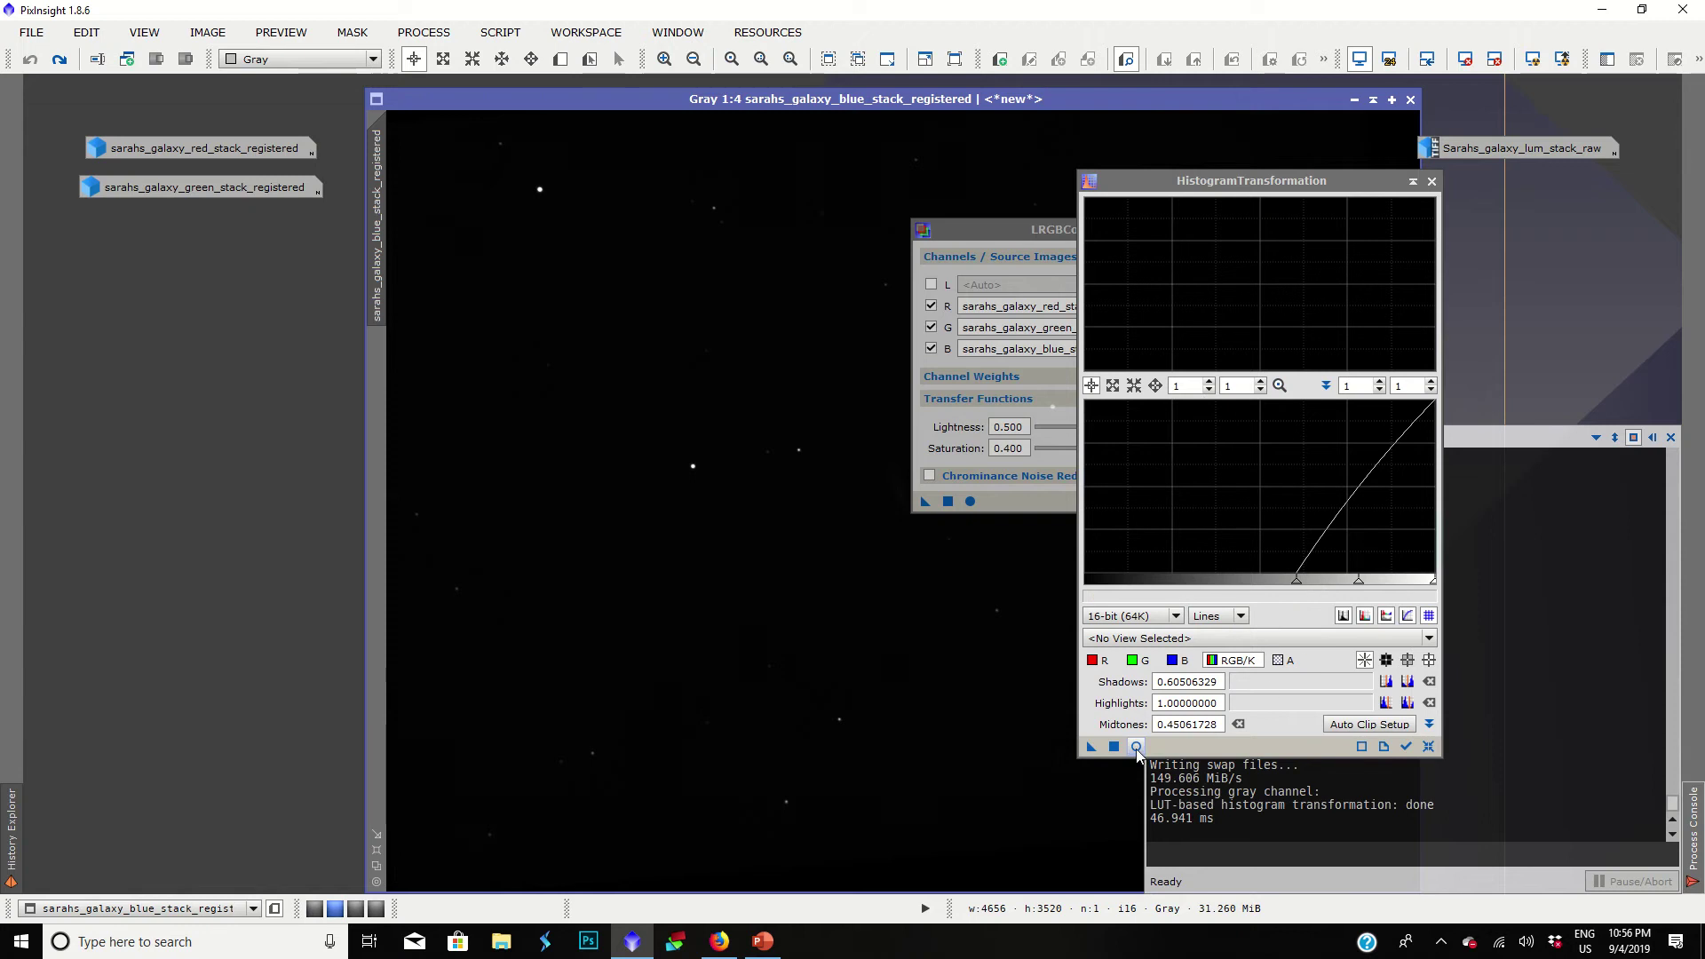
pyautogui.click(1136, 746)
pyautogui.click(1428, 746)
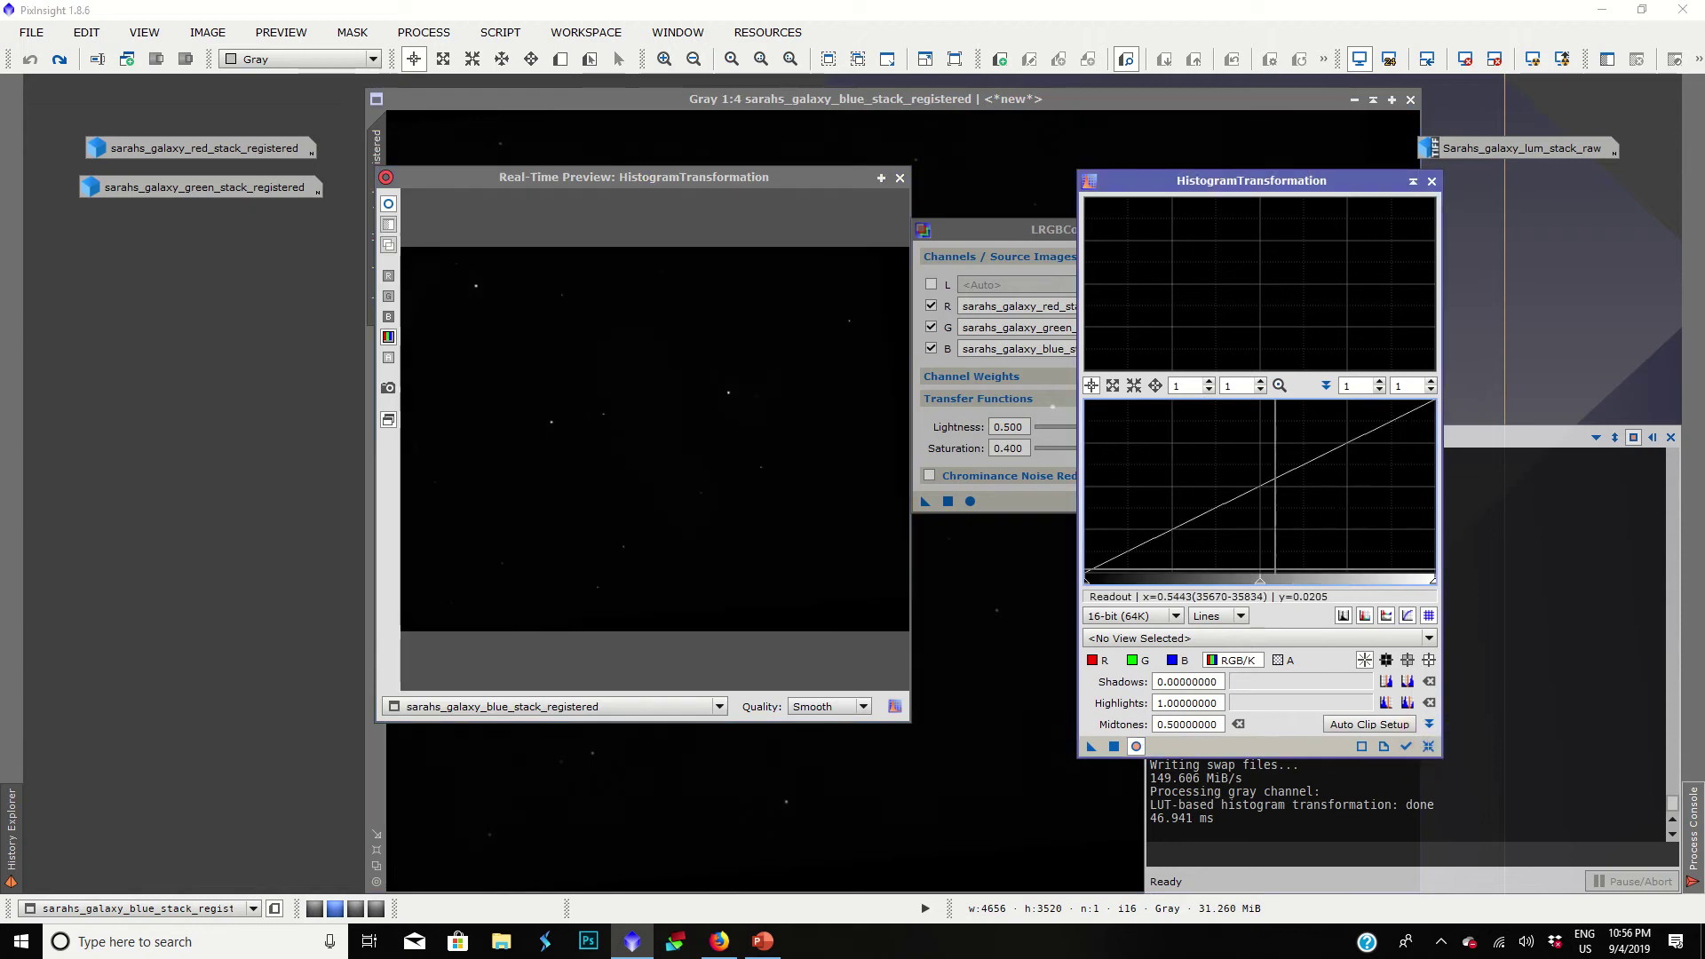
pyautogui.moveTo(1259, 586); pyautogui.dragTo(1085, 583)
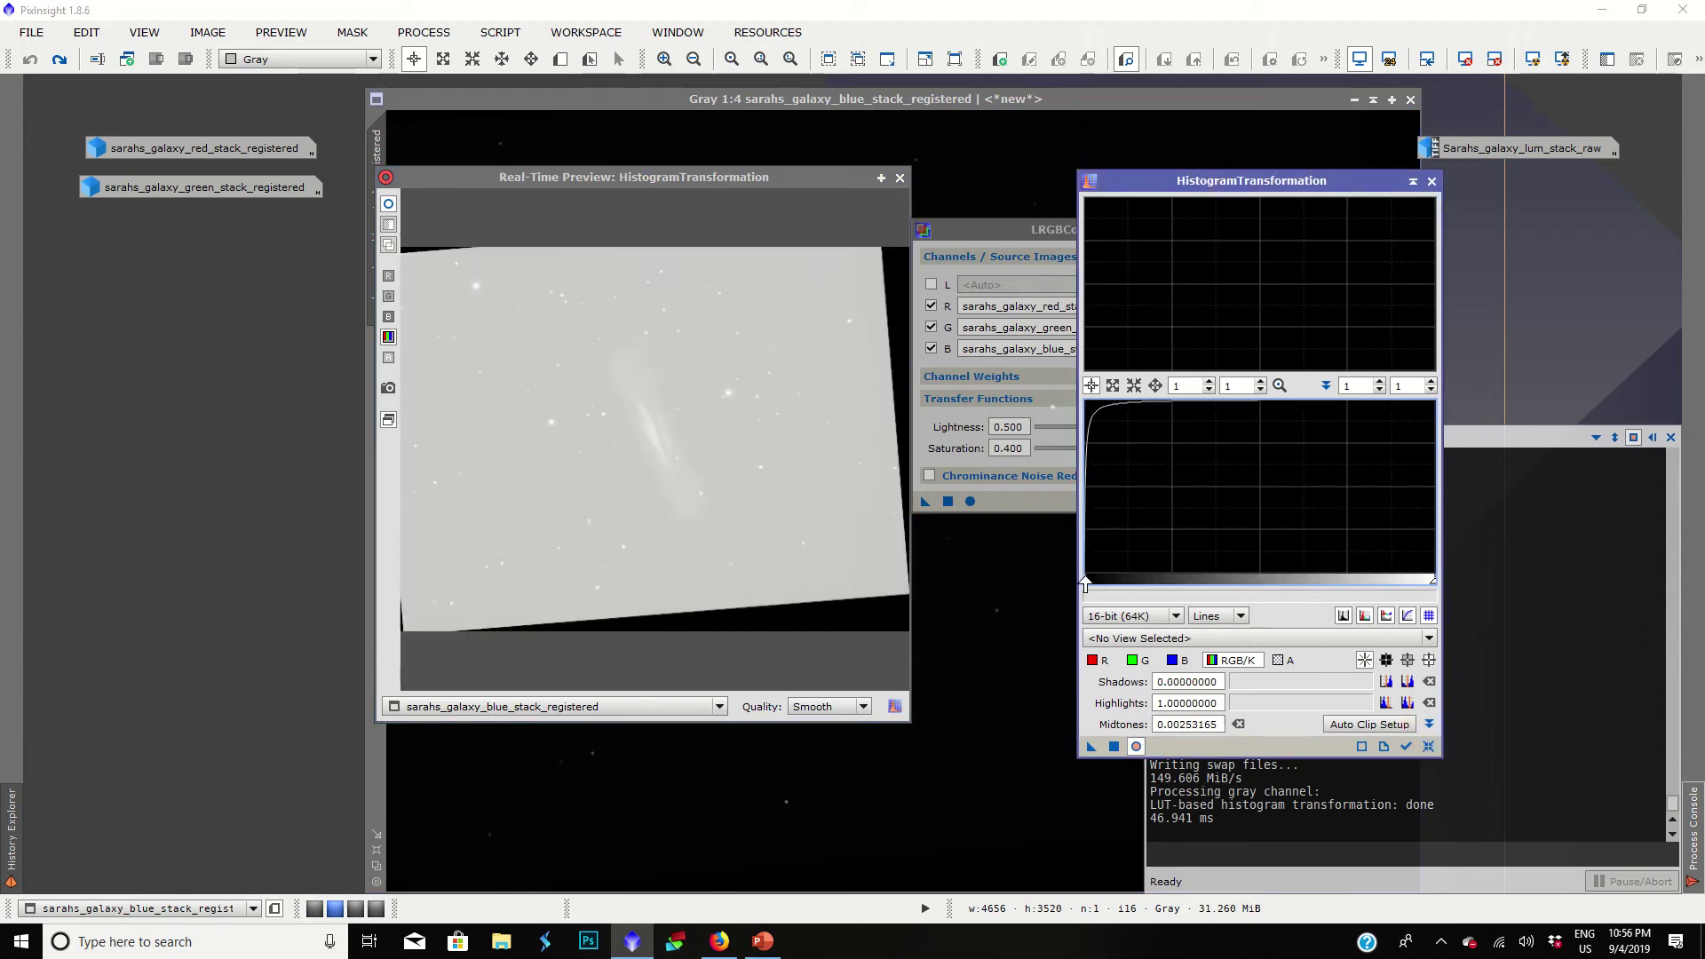
pyautogui.click(1112, 746)
pyautogui.click(1429, 748)
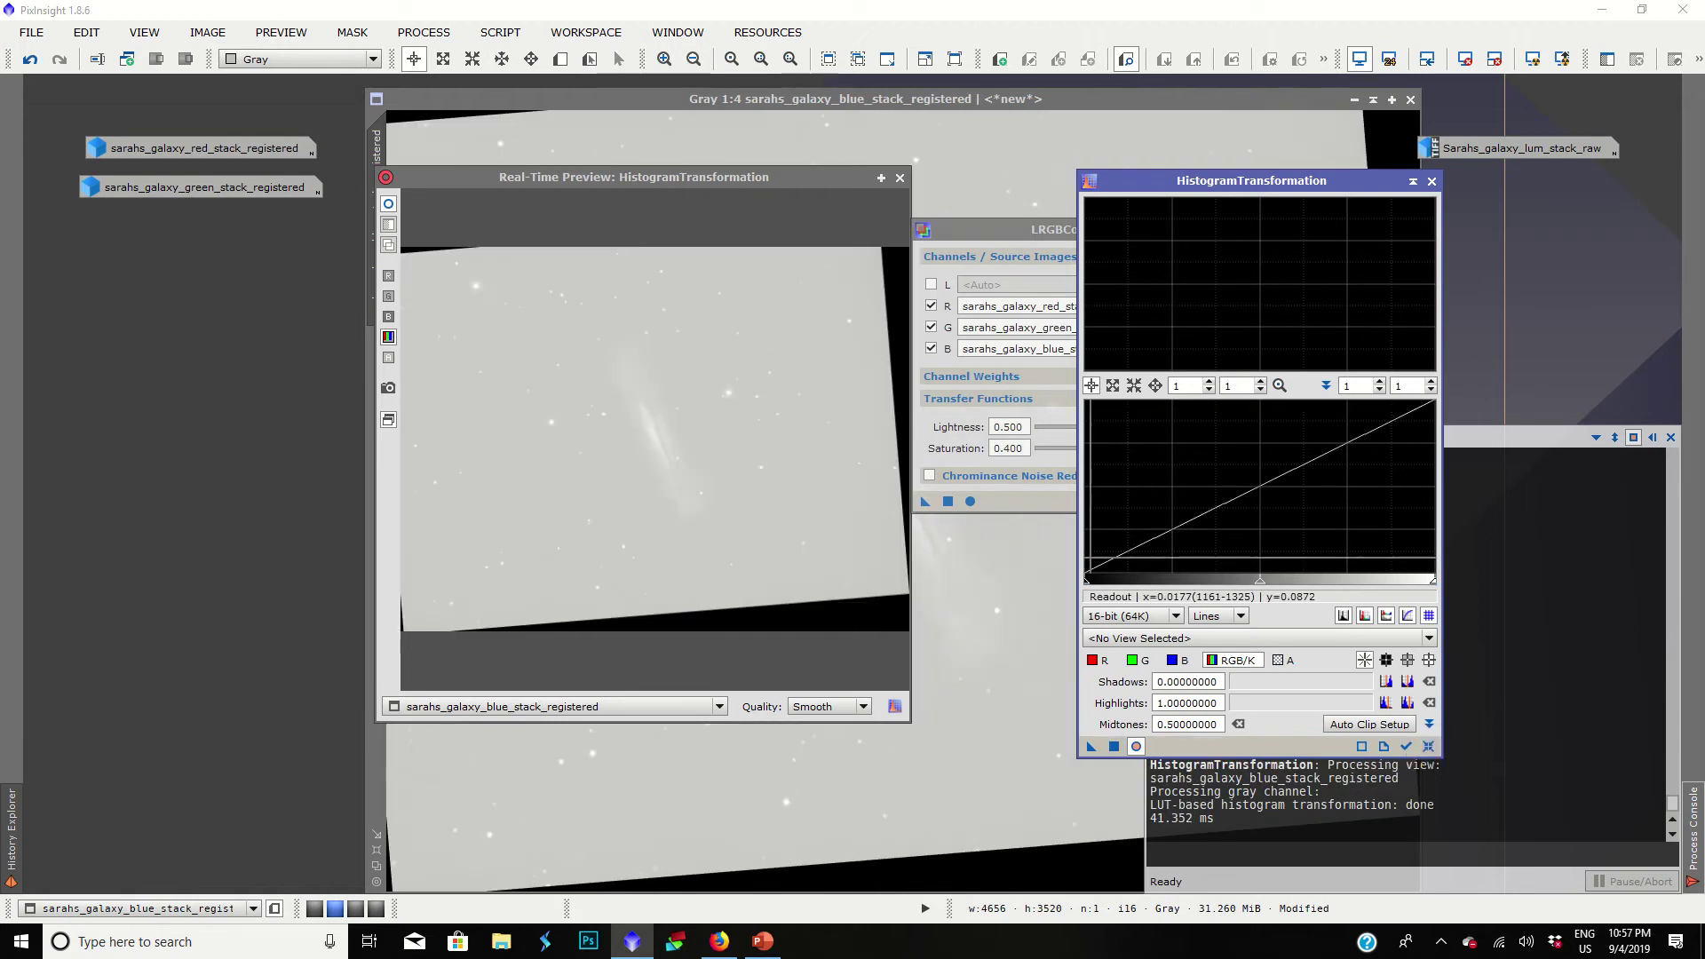
# Step: Apply a second HistogramTransformation to the blue stack with shadows 0.78987342 and midtones 0.37215190, close the preview and minimize the image
pyautogui.moveTo(1260, 583); pyautogui.dragTo(1215, 586)
pyautogui.moveTo(1101, 588); pyautogui.dragTo(1361, 578)
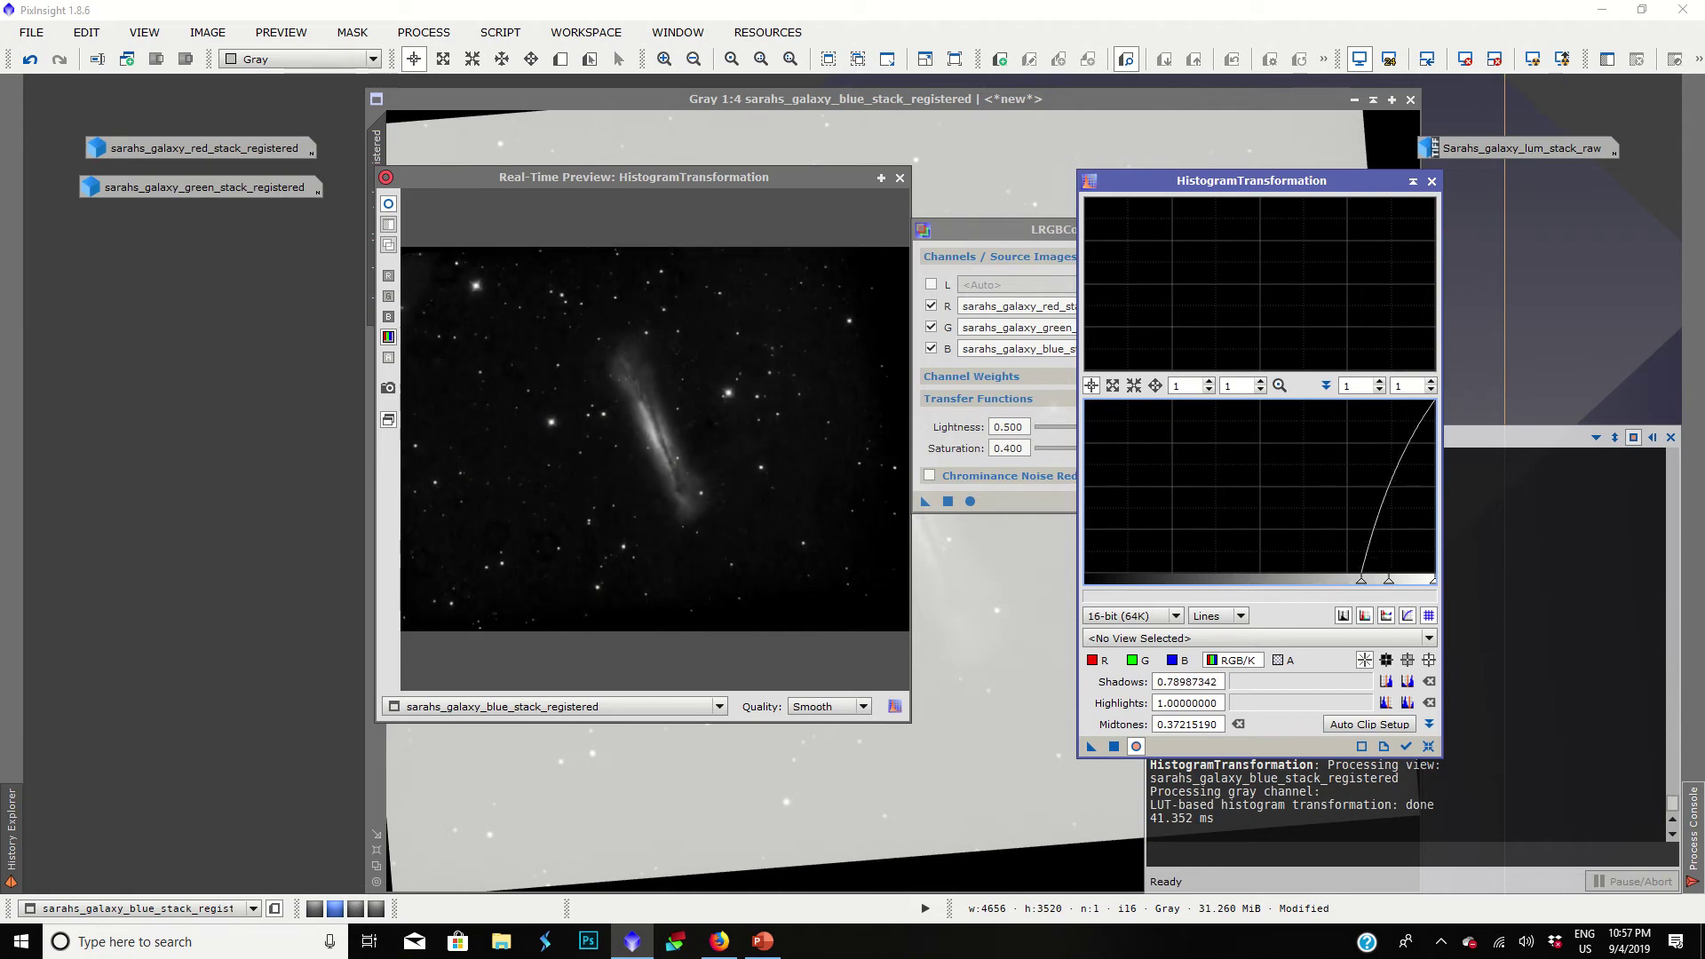
pyautogui.click(1113, 746)
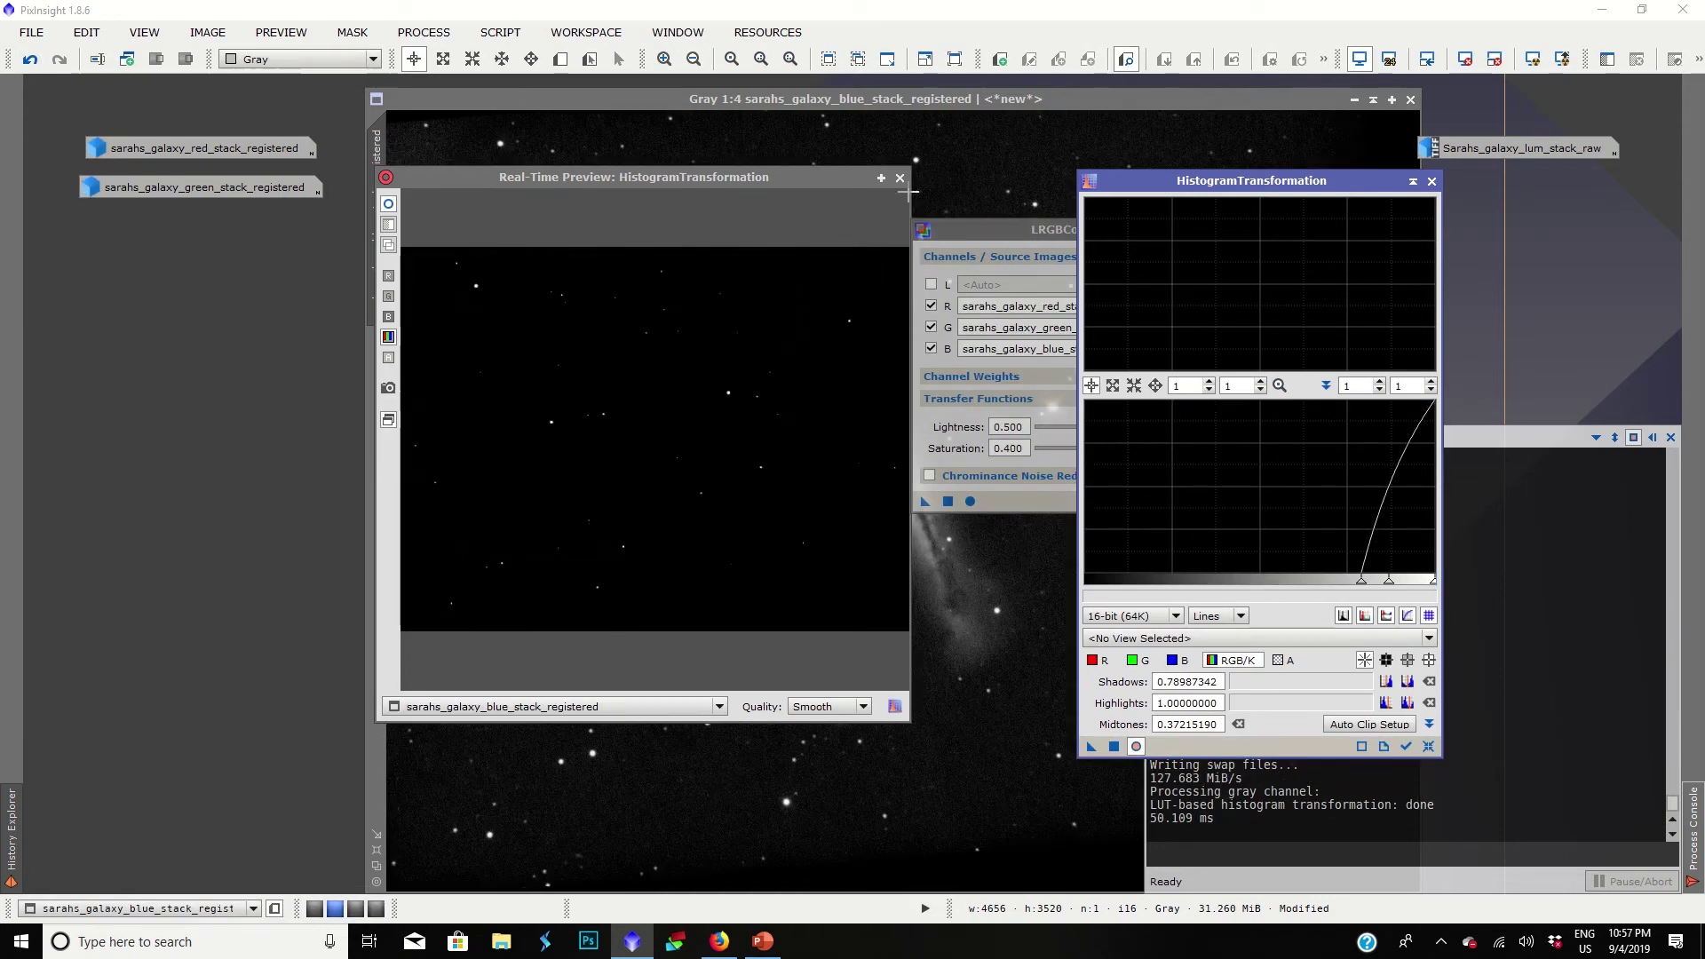
pyautogui.click(895, 177)
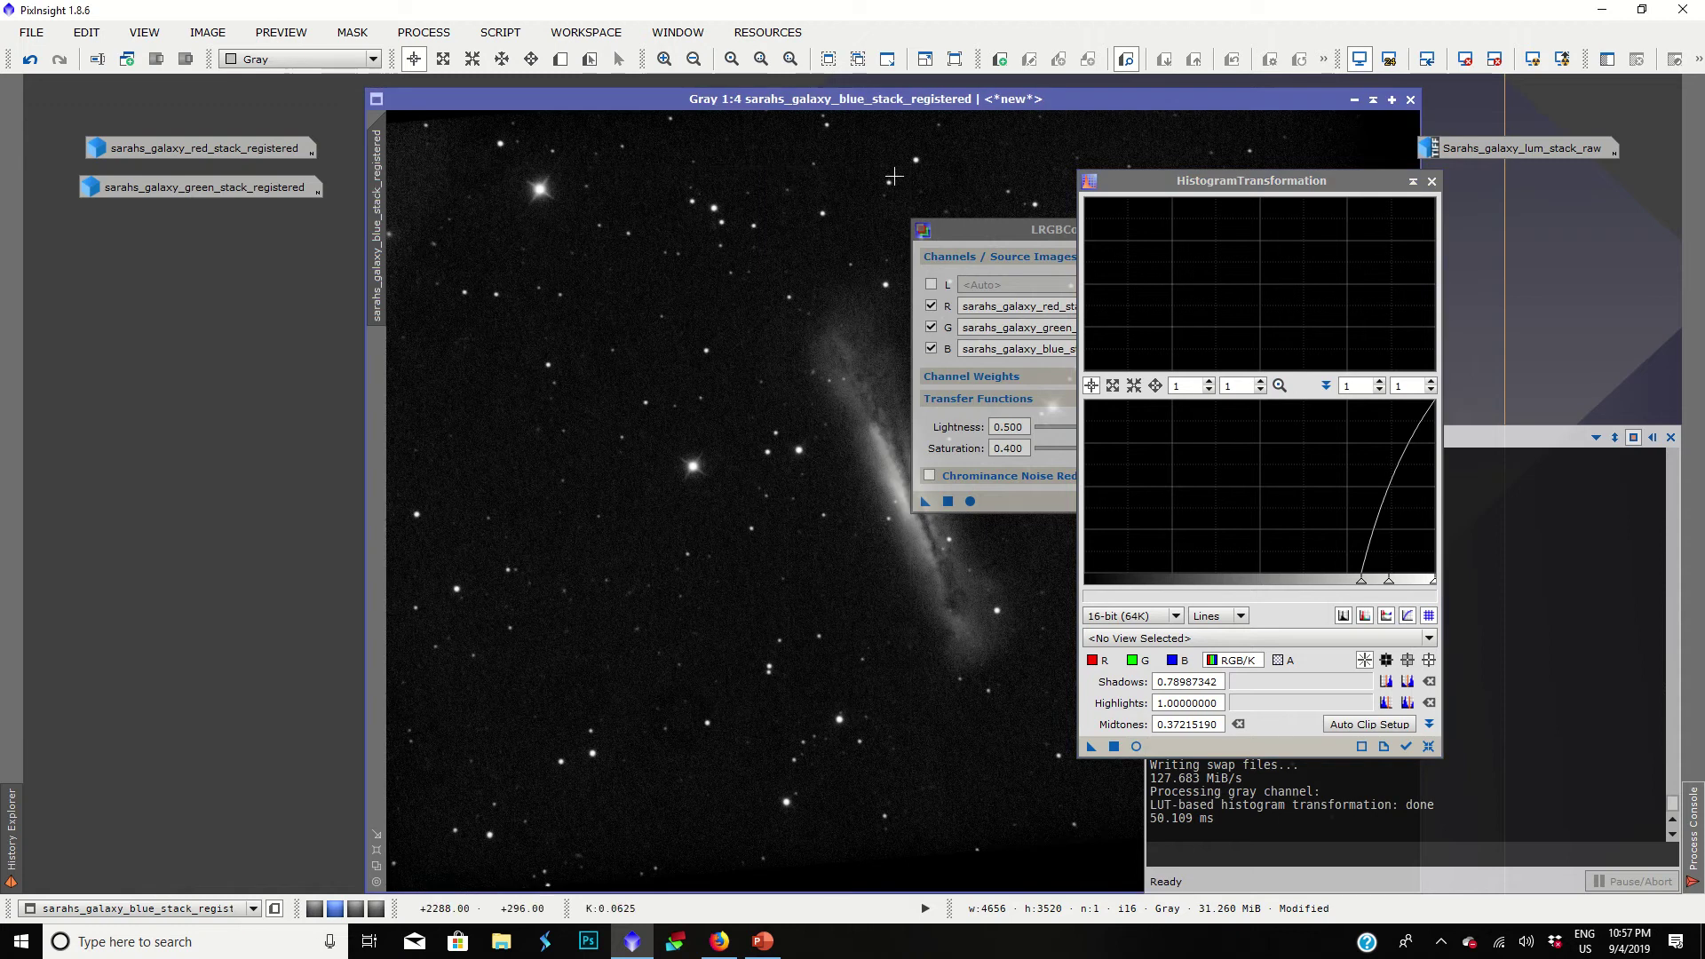
pyautogui.click(1357, 103)
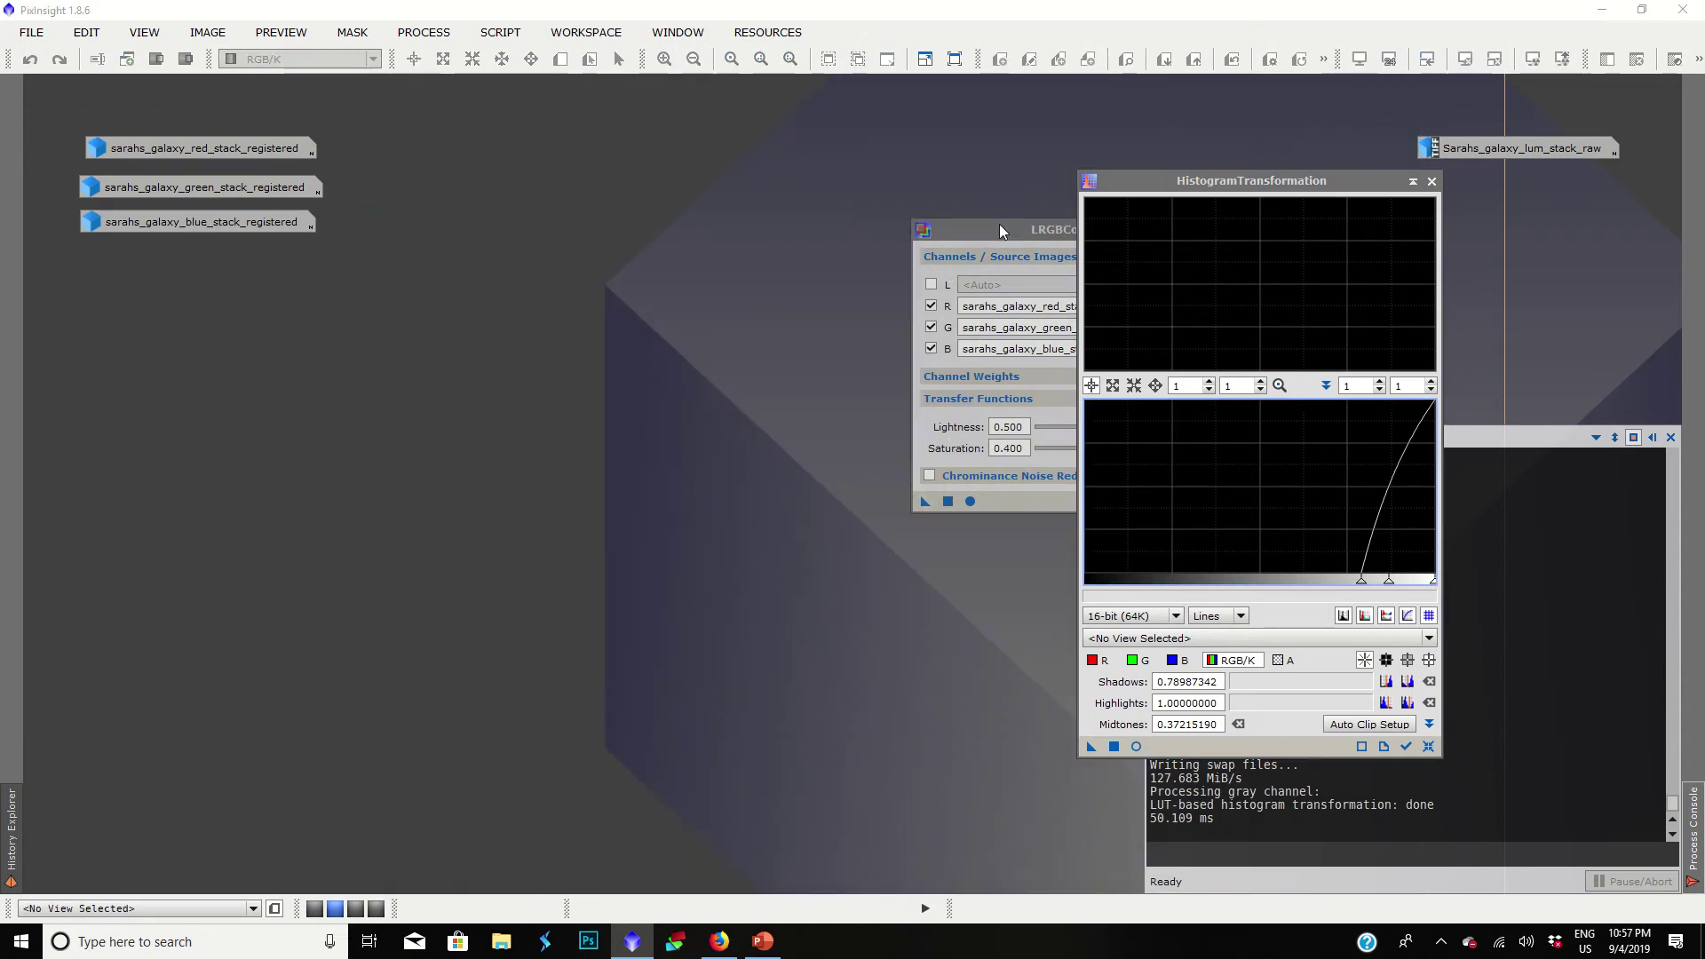
# Step: Combine the restretched red, green and blue stacks into a new colour image with LRGBCombination and move its window into clear space
pyautogui.moveTo(999, 223); pyautogui.dragTo(728, 153)
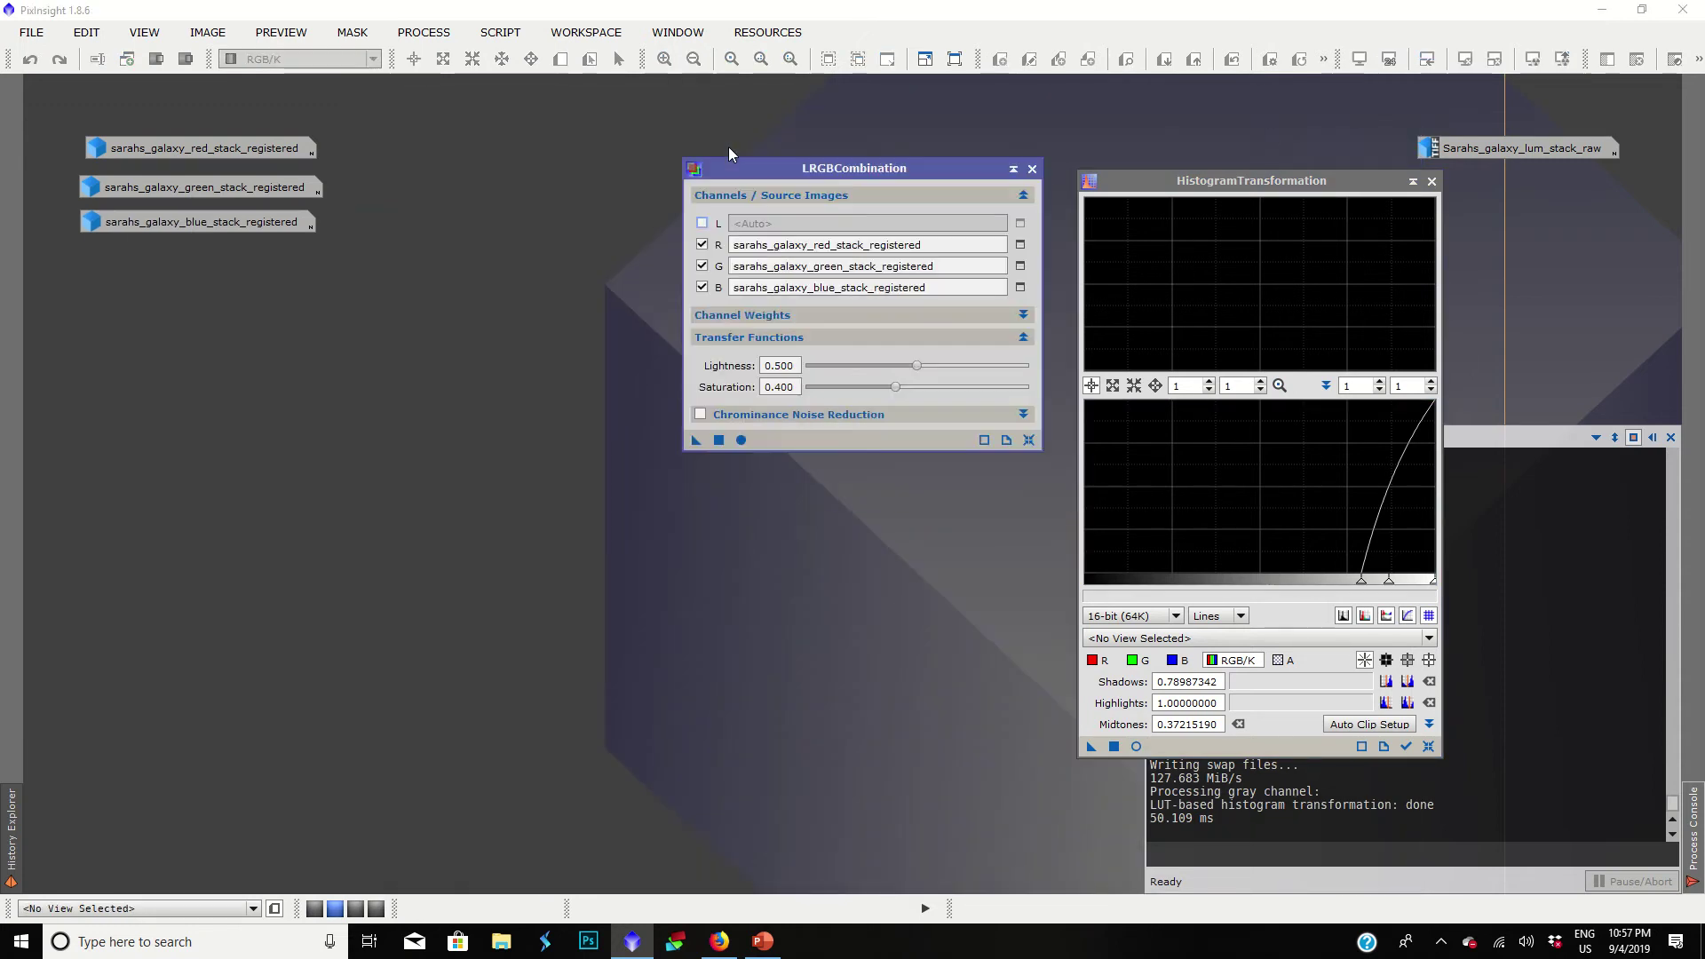
pyautogui.click(741, 440)
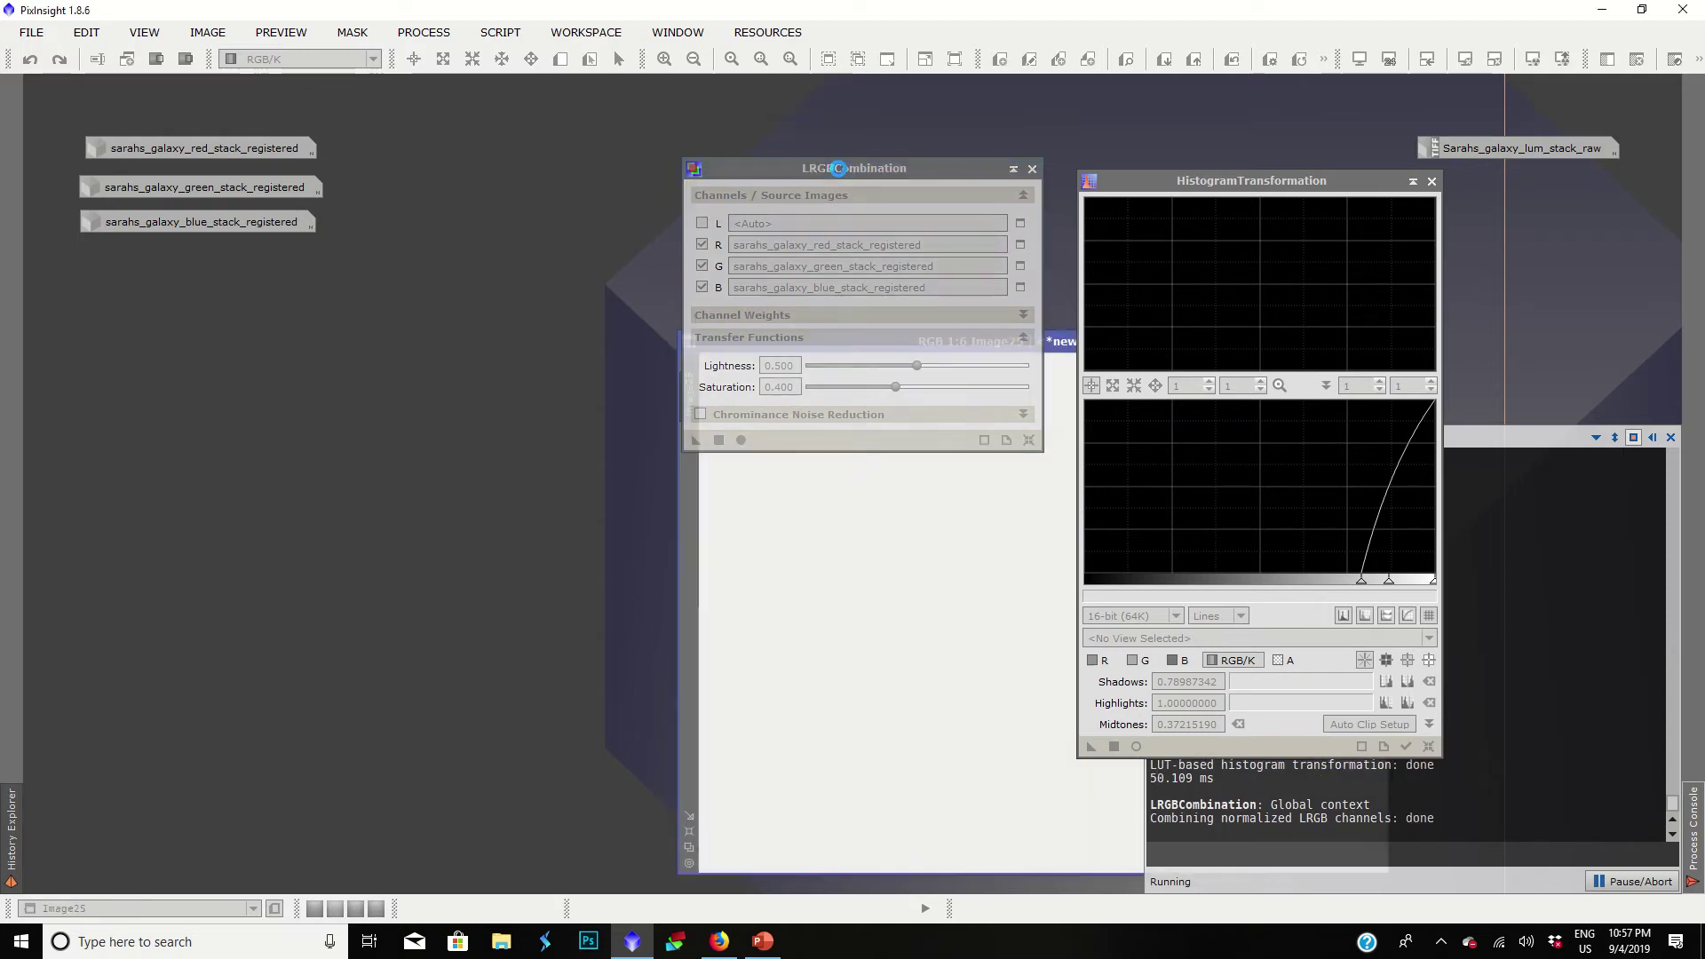
pyautogui.moveTo(838, 169); pyautogui.dragTo(1048, 35)
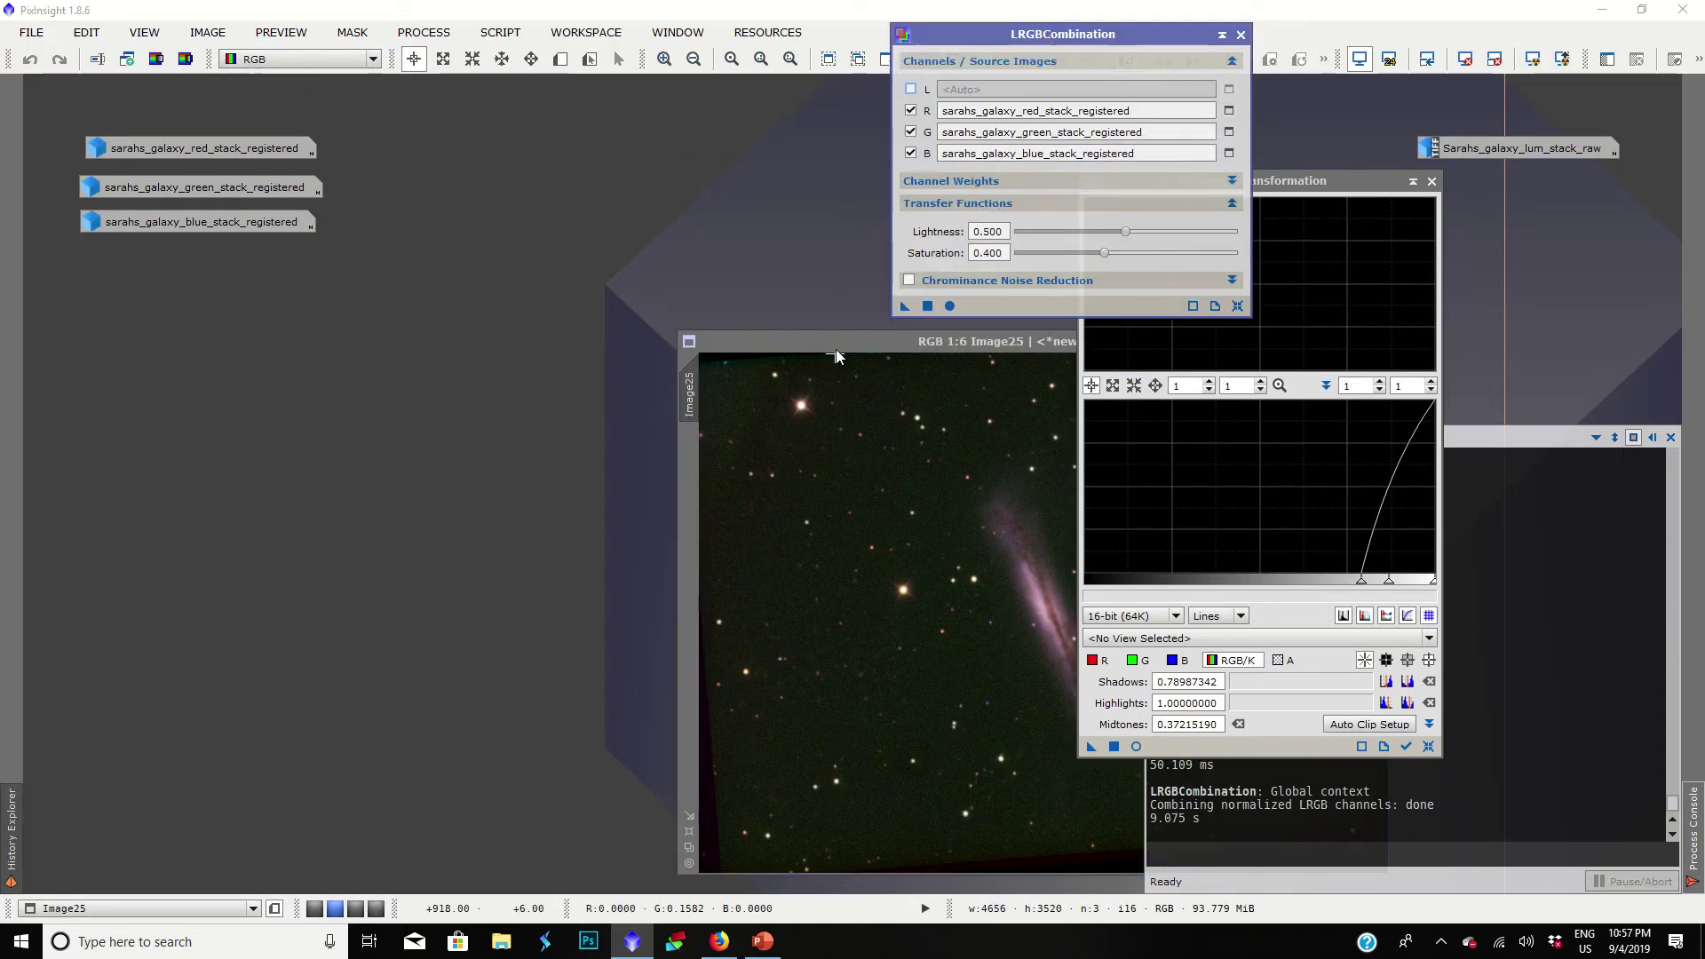
pyautogui.moveTo(849, 343); pyautogui.dragTo(381, 243)
pyautogui.scroll(1, 523, 406)
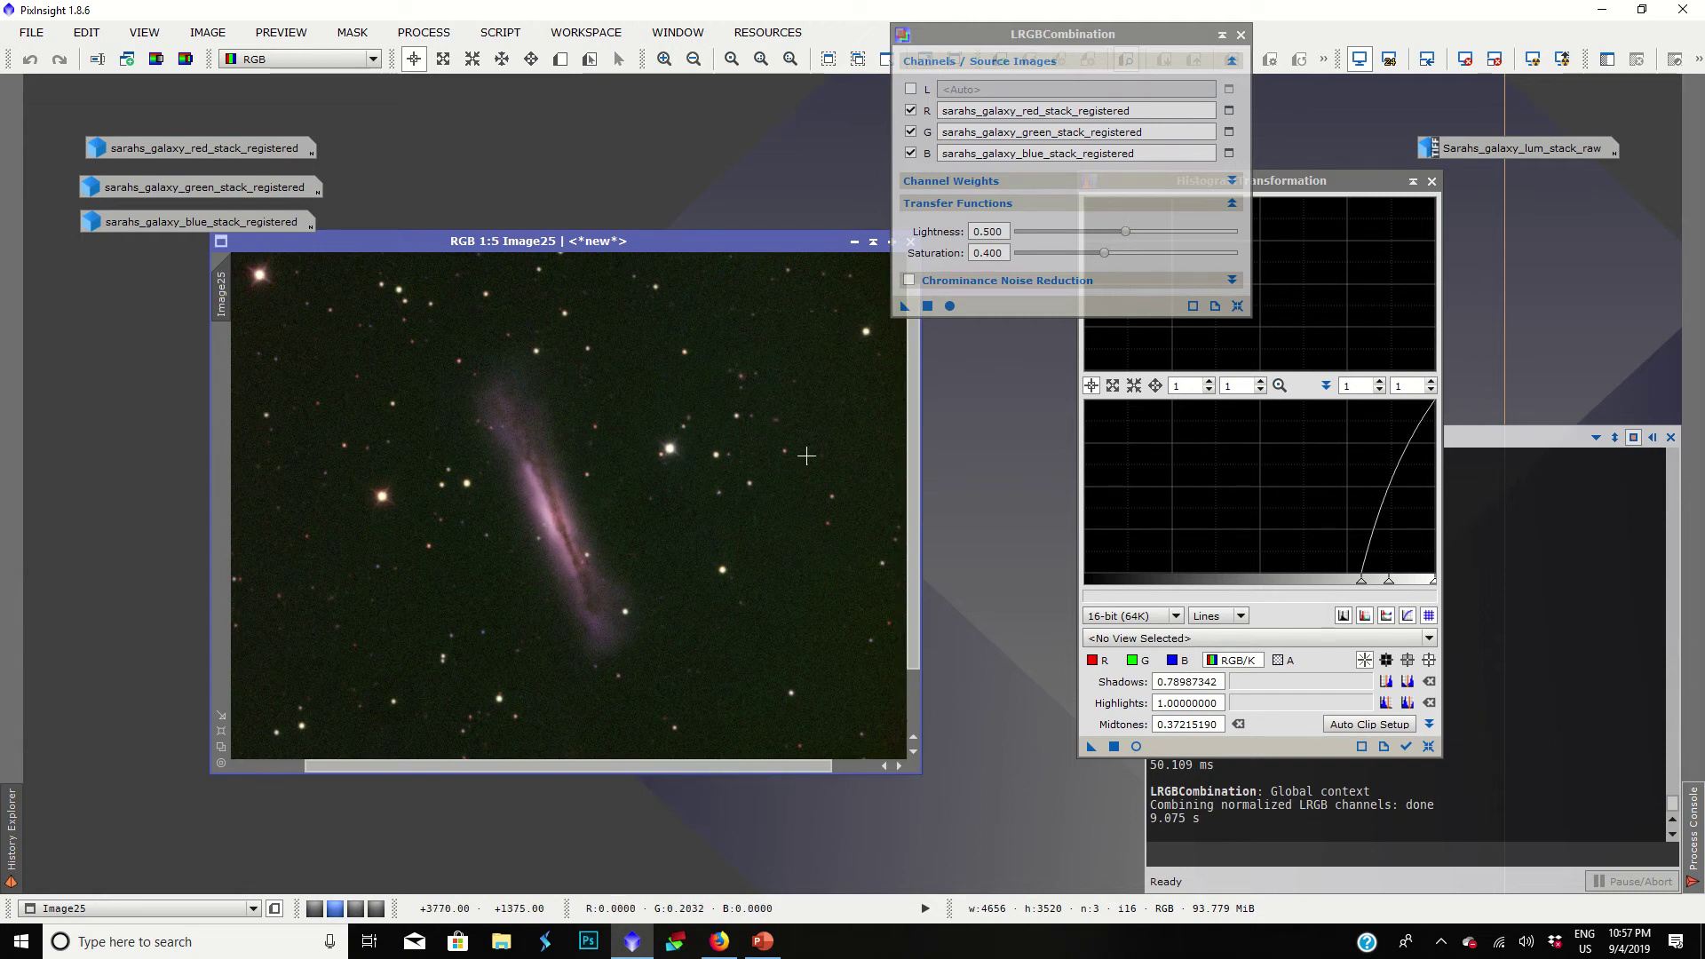
pyautogui.scroll(-2, 641, 475)
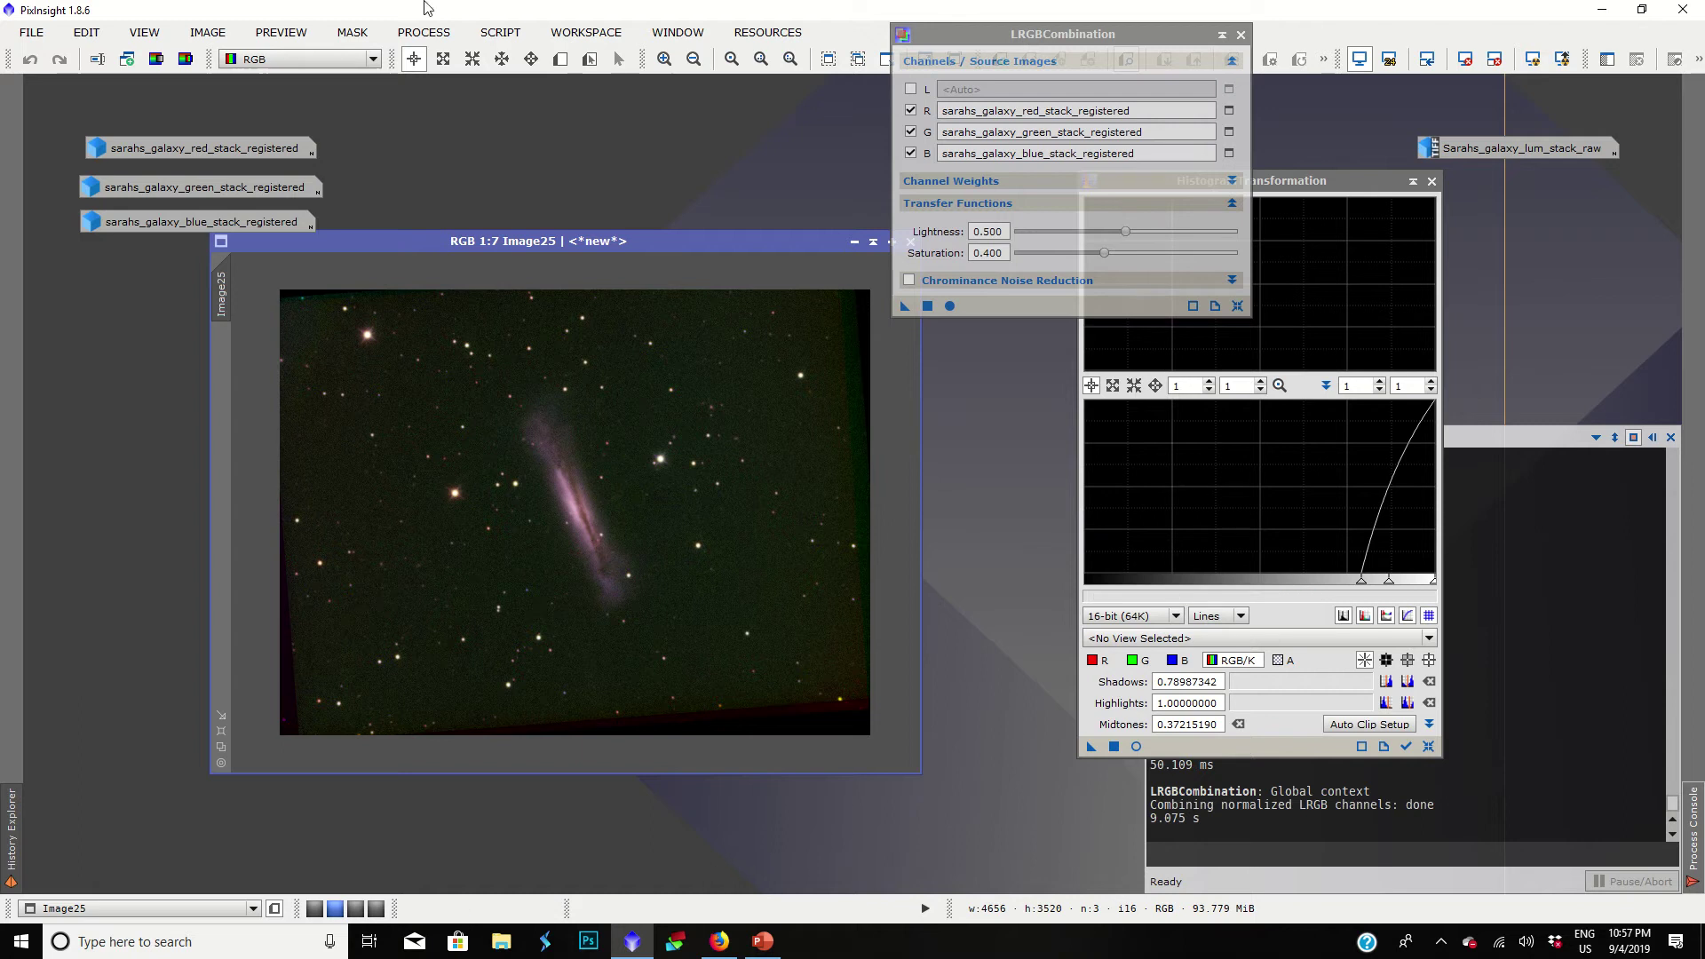
pyautogui.scroll(2, 546, 331)
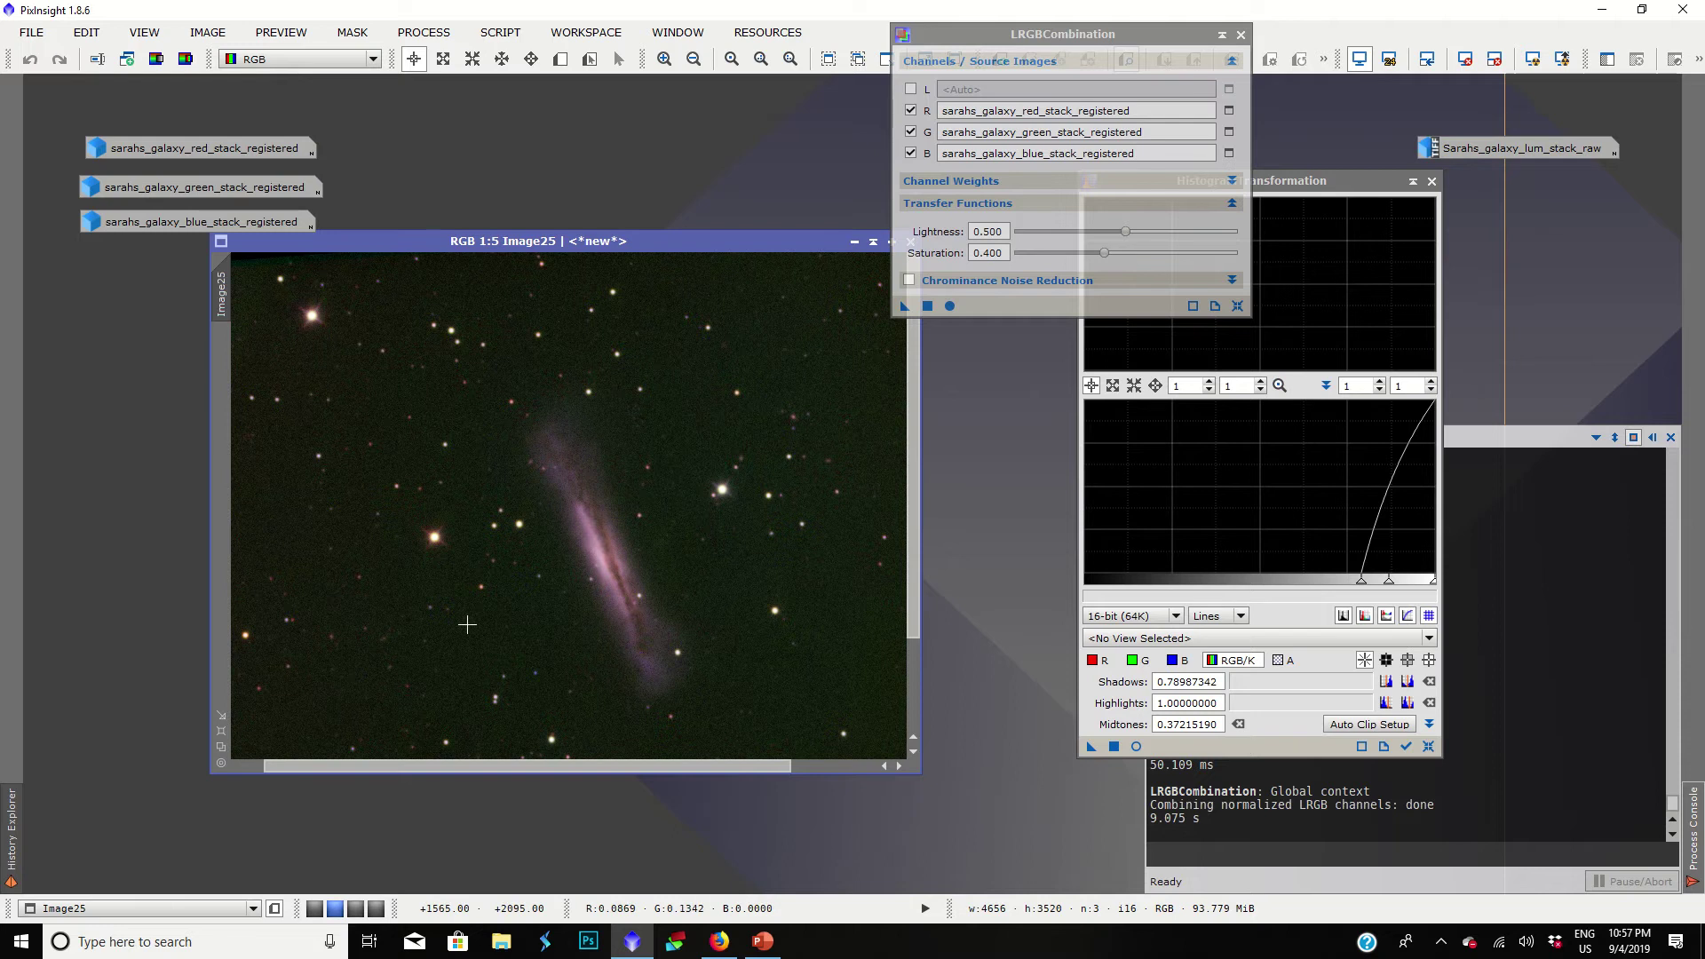
# Step: Define a small preview over an empty patch of sky above and to the right of the galaxy
pyautogui.click(560, 58)
pyautogui.moveTo(723, 311); pyautogui.dragTo(762, 387)
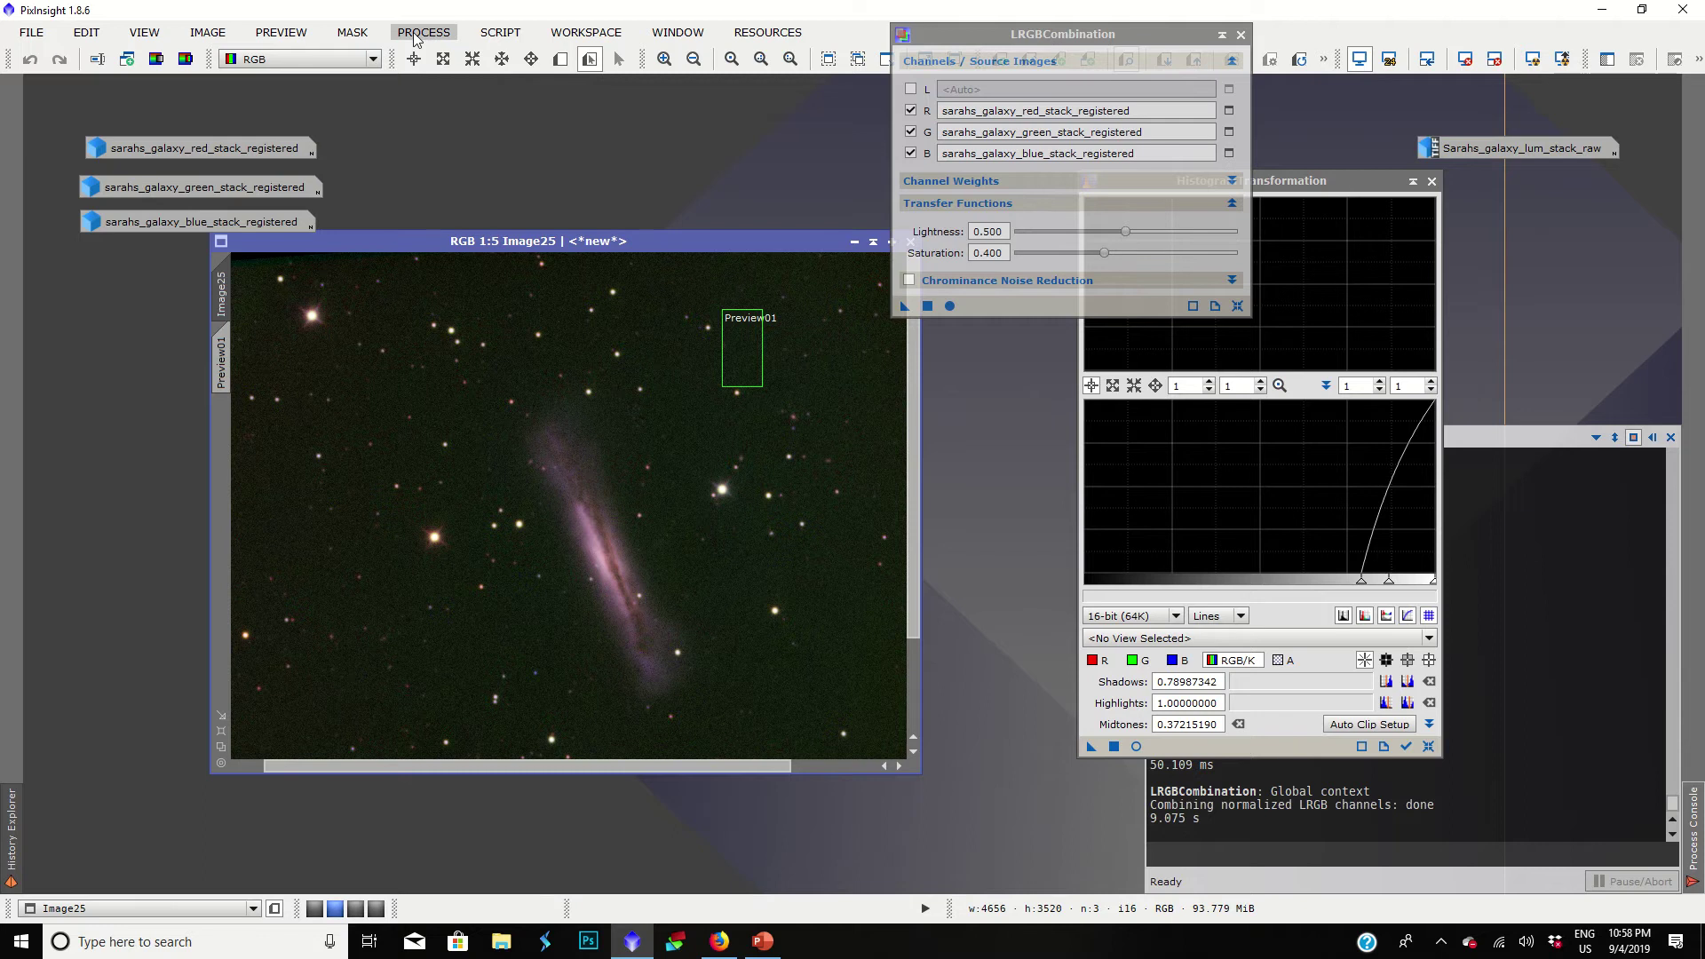
pyautogui.scroll(1, 528, 444)
pyautogui.scroll(-2, 528, 444)
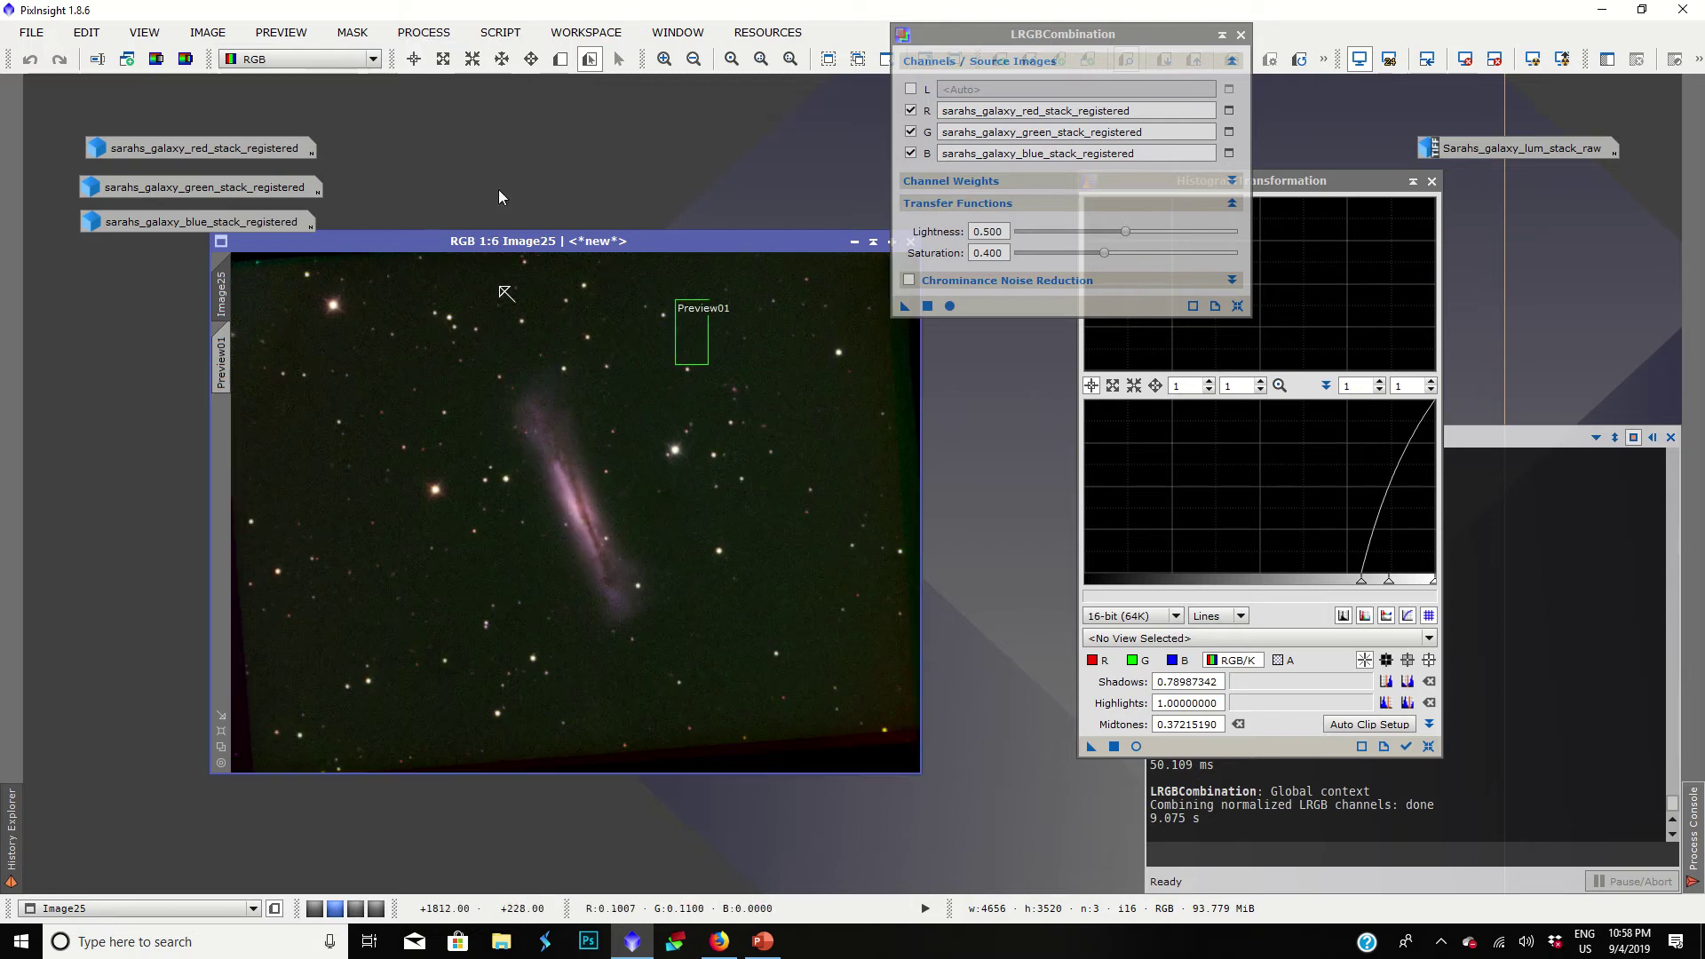
# Step: Open the BackgroundNeutralization process and move the LRGBCombination dialog clear of it
pyautogui.click(422, 34)
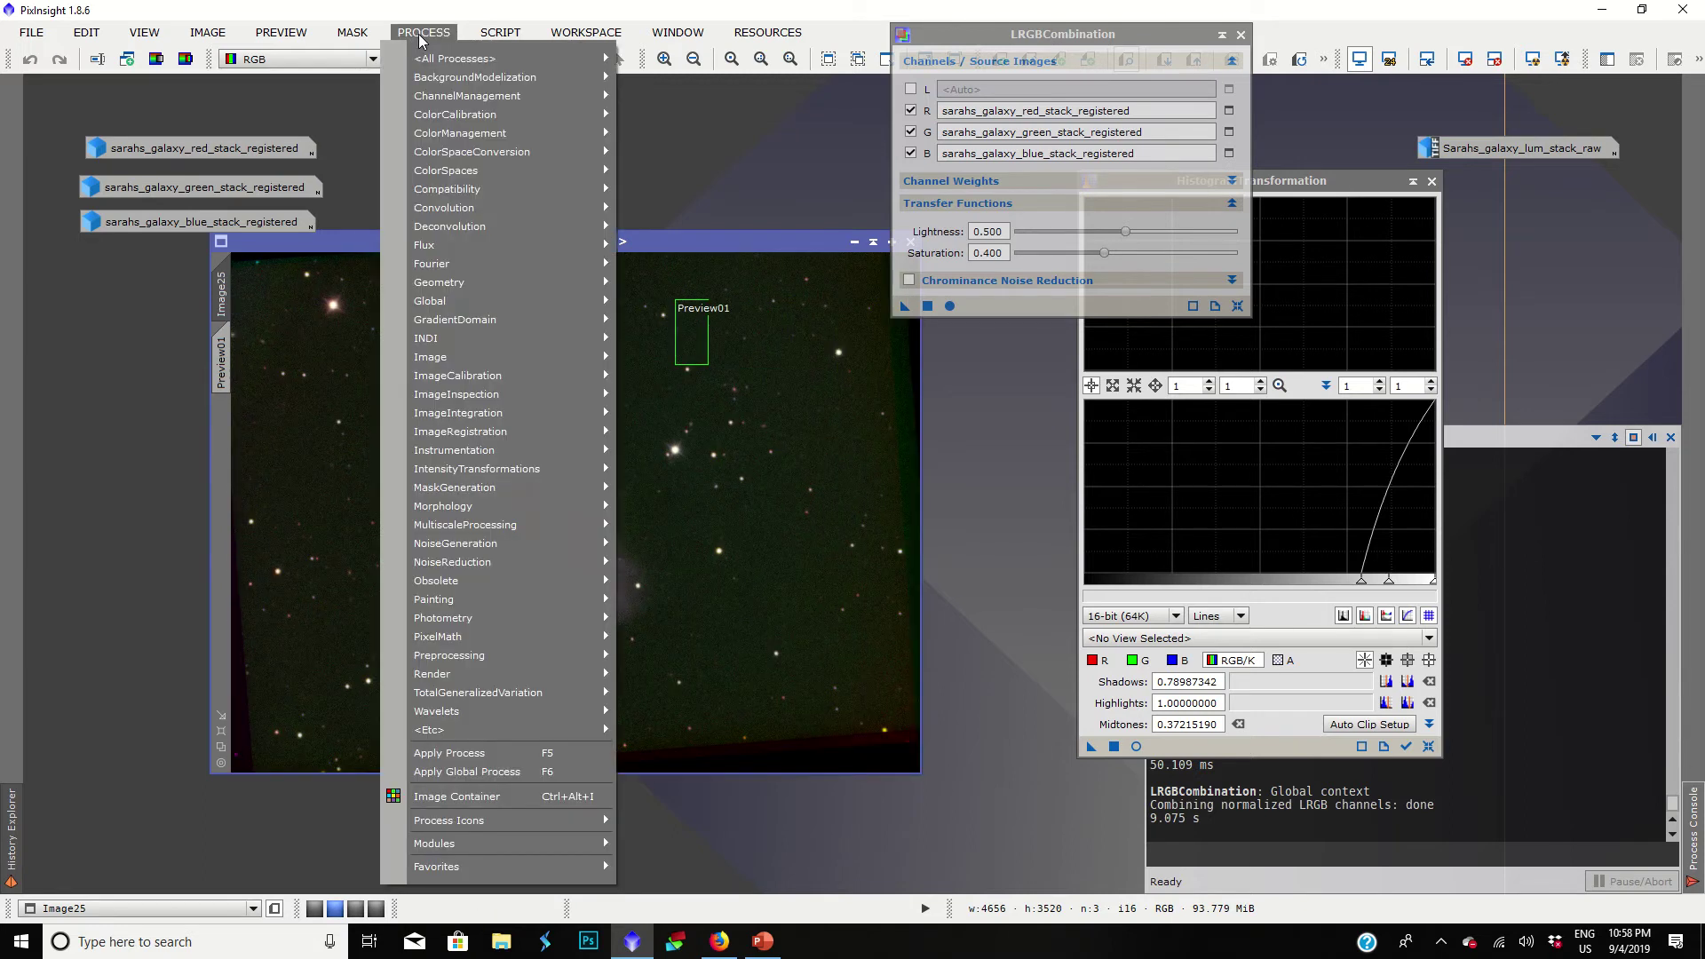
pyautogui.moveTo(448, 117)
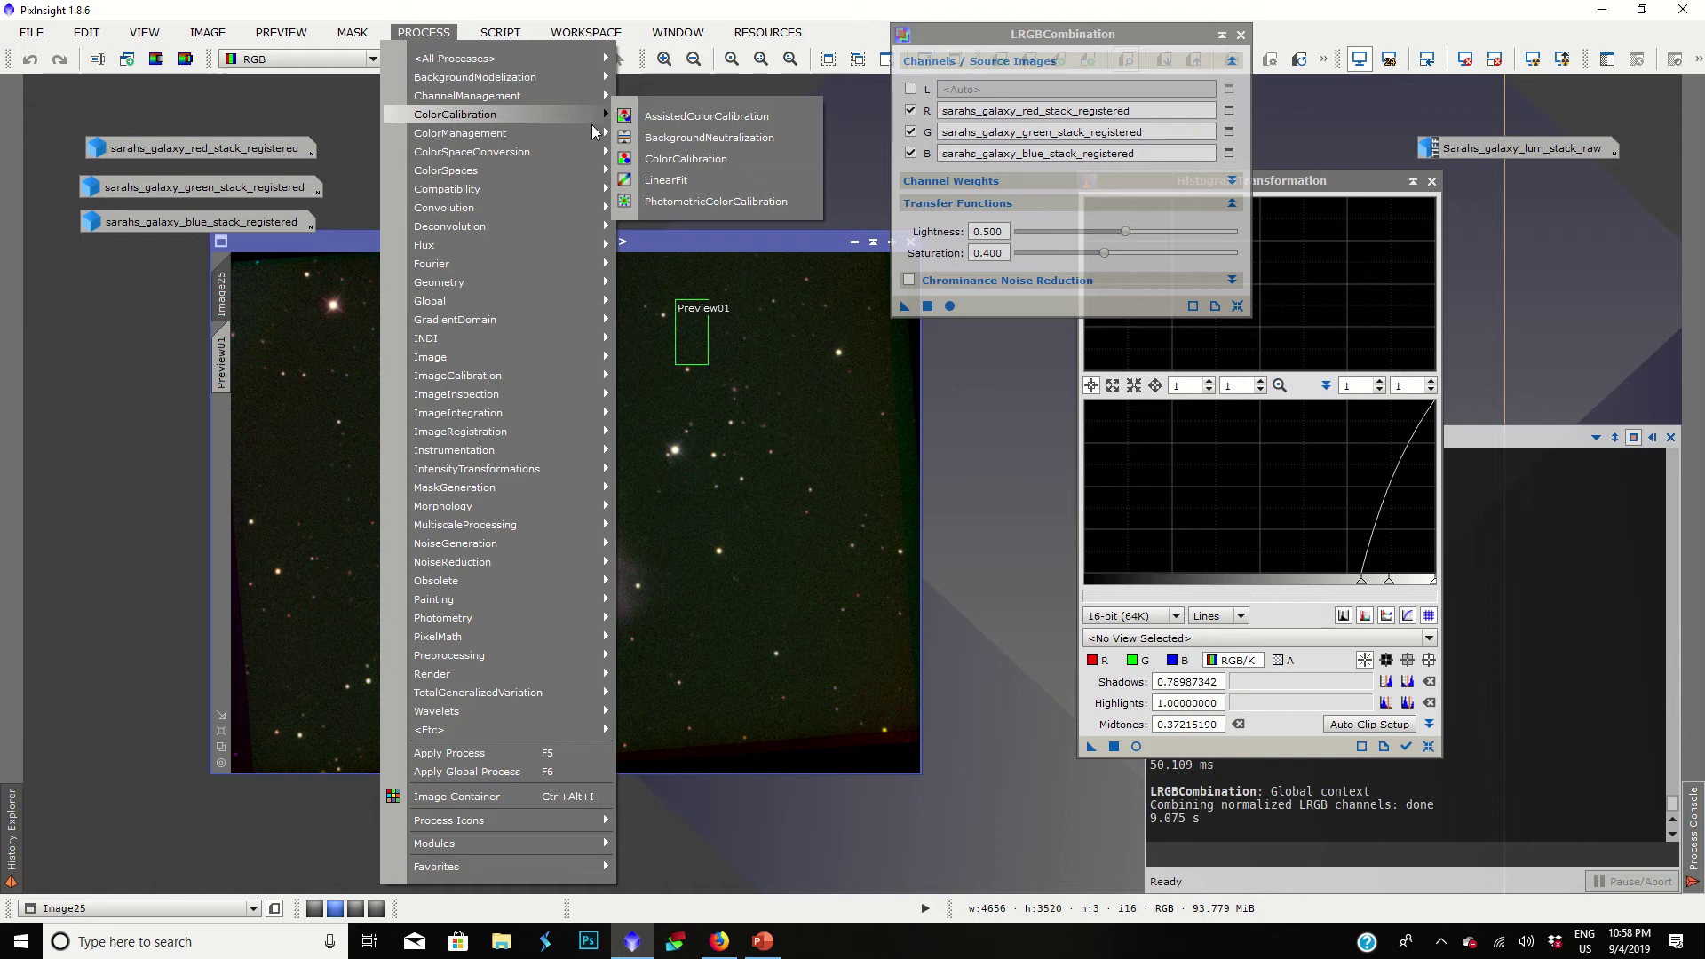
pyautogui.click(665, 140)
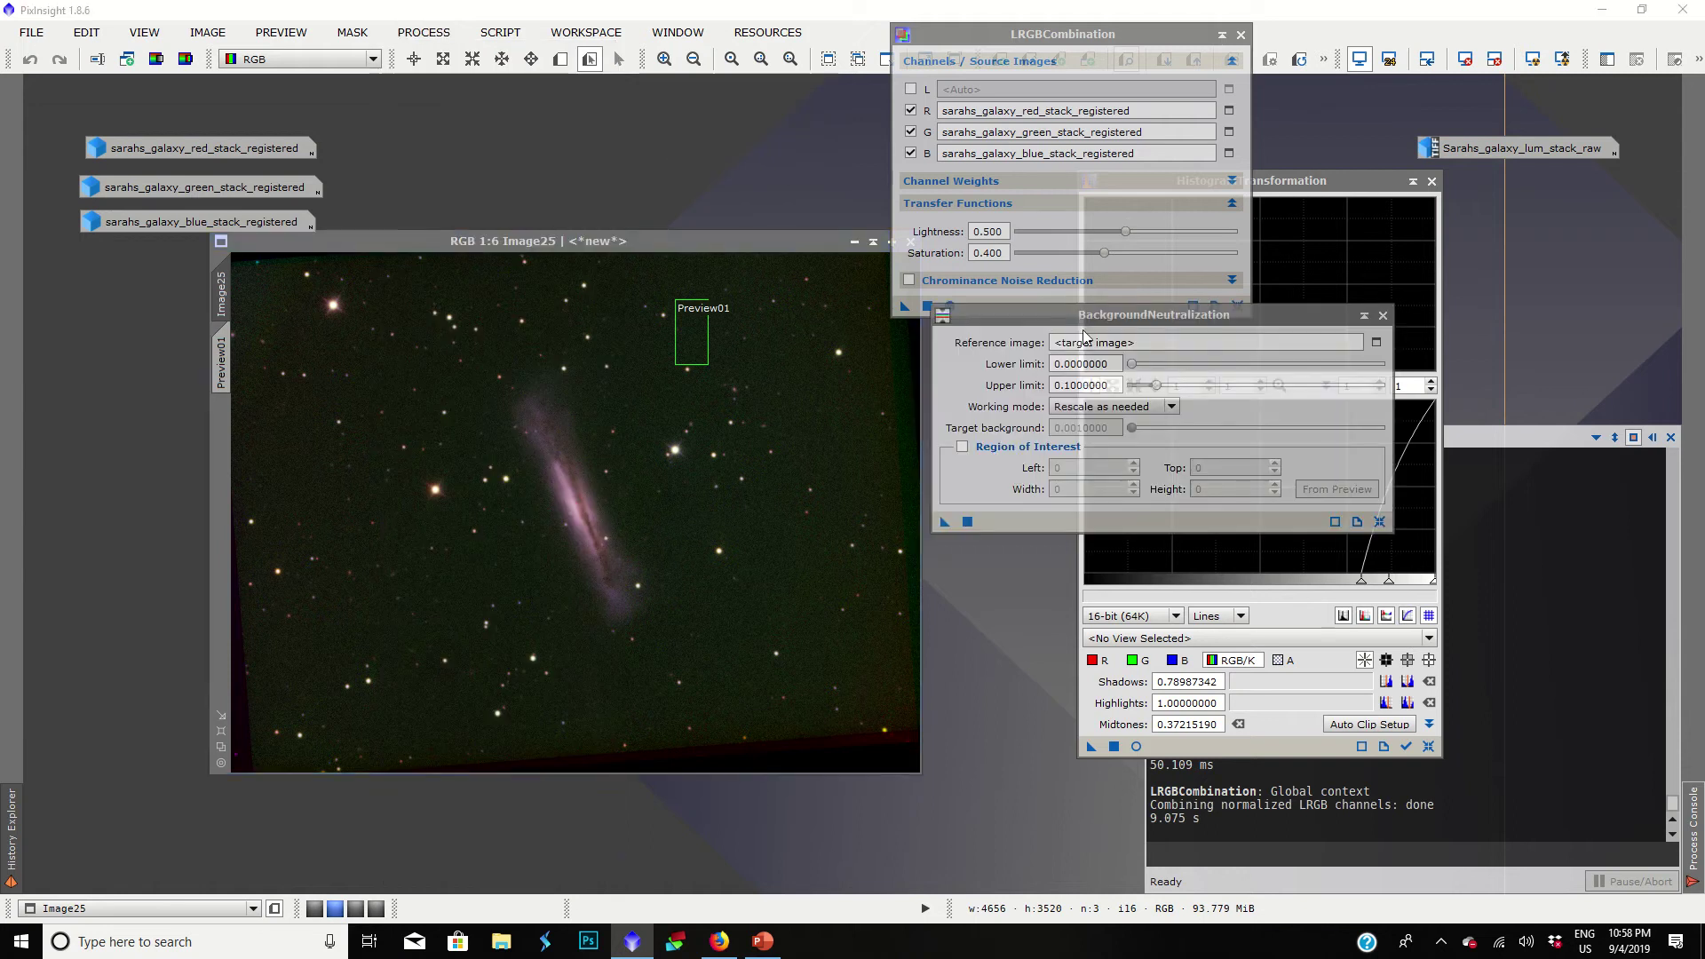
pyautogui.moveTo(1083, 320); pyautogui.dragTo(923, 221)
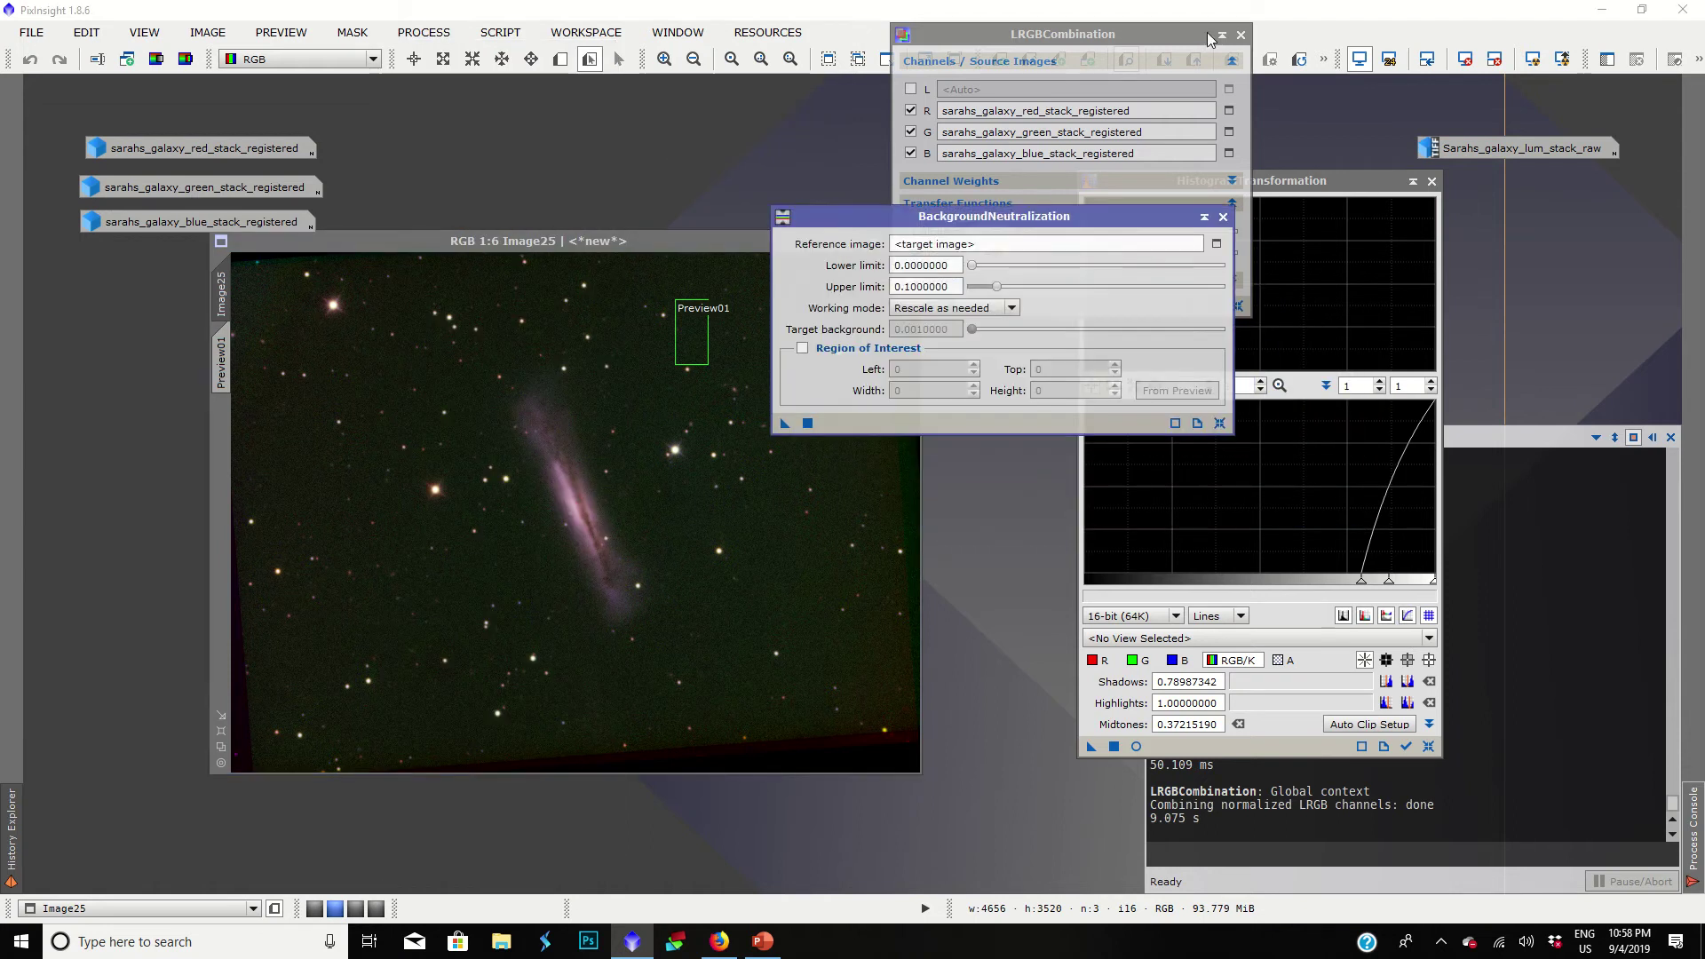
pyautogui.moveTo(1210, 39); pyautogui.dragTo(1612, 185)
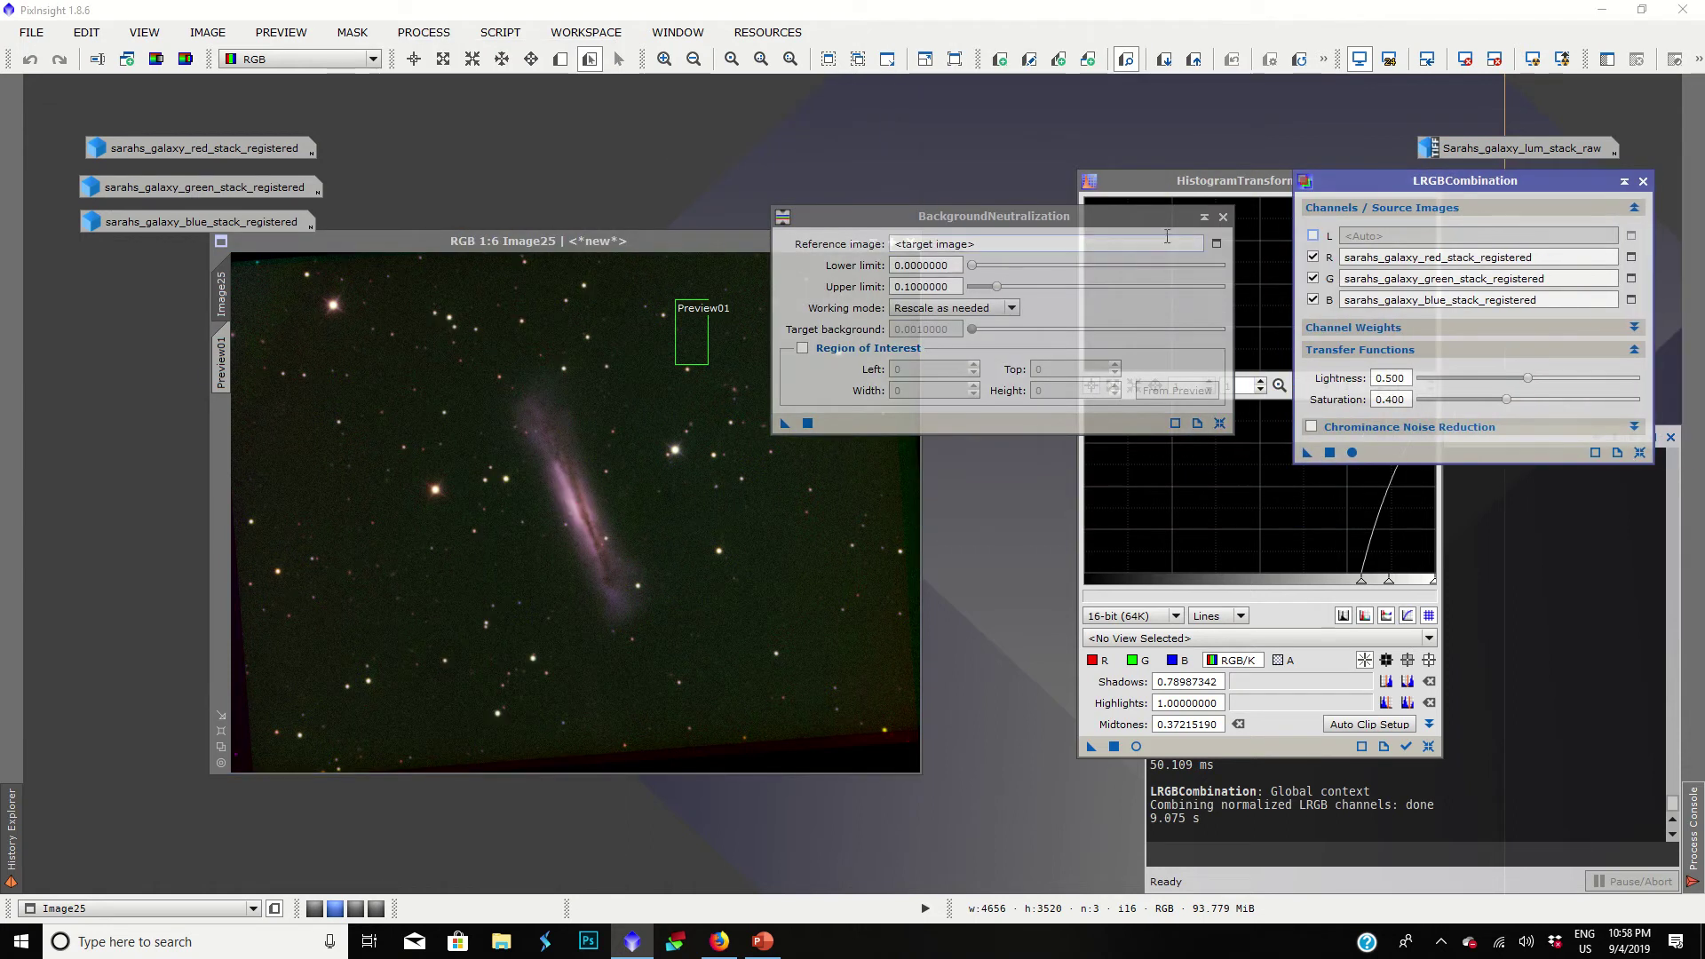
# Step: Set the BackgroundNeutralization reference image to Image25->Preview01
pyautogui.click(1217, 243)
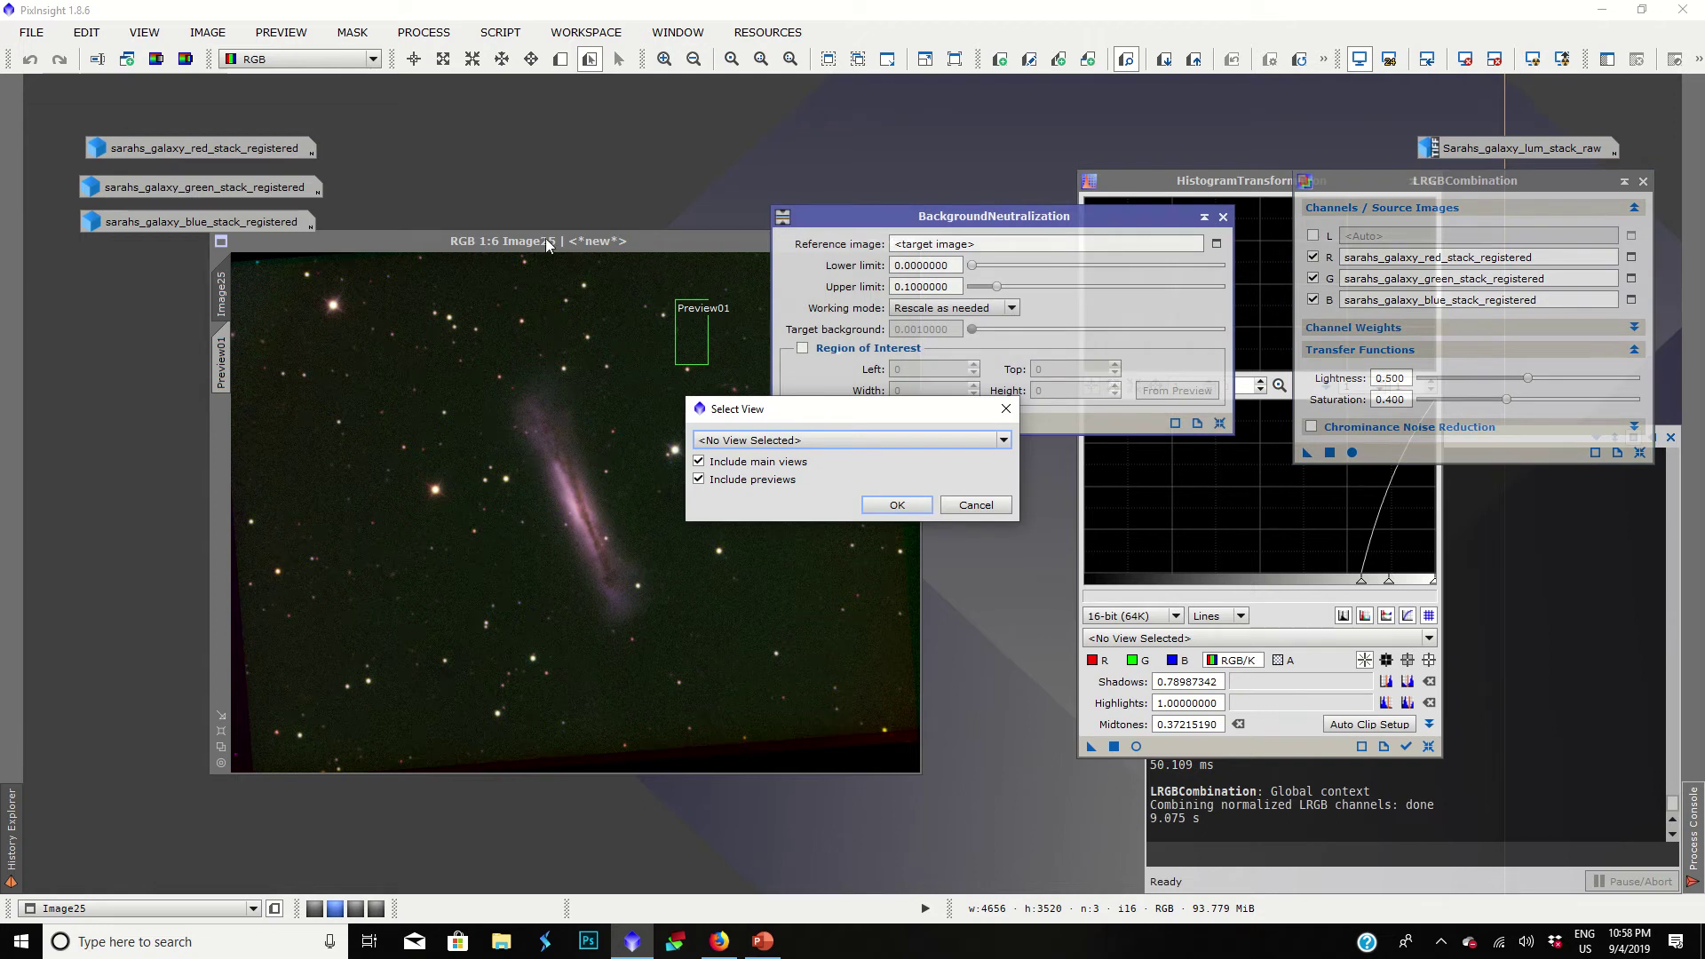
pyautogui.click(939, 444)
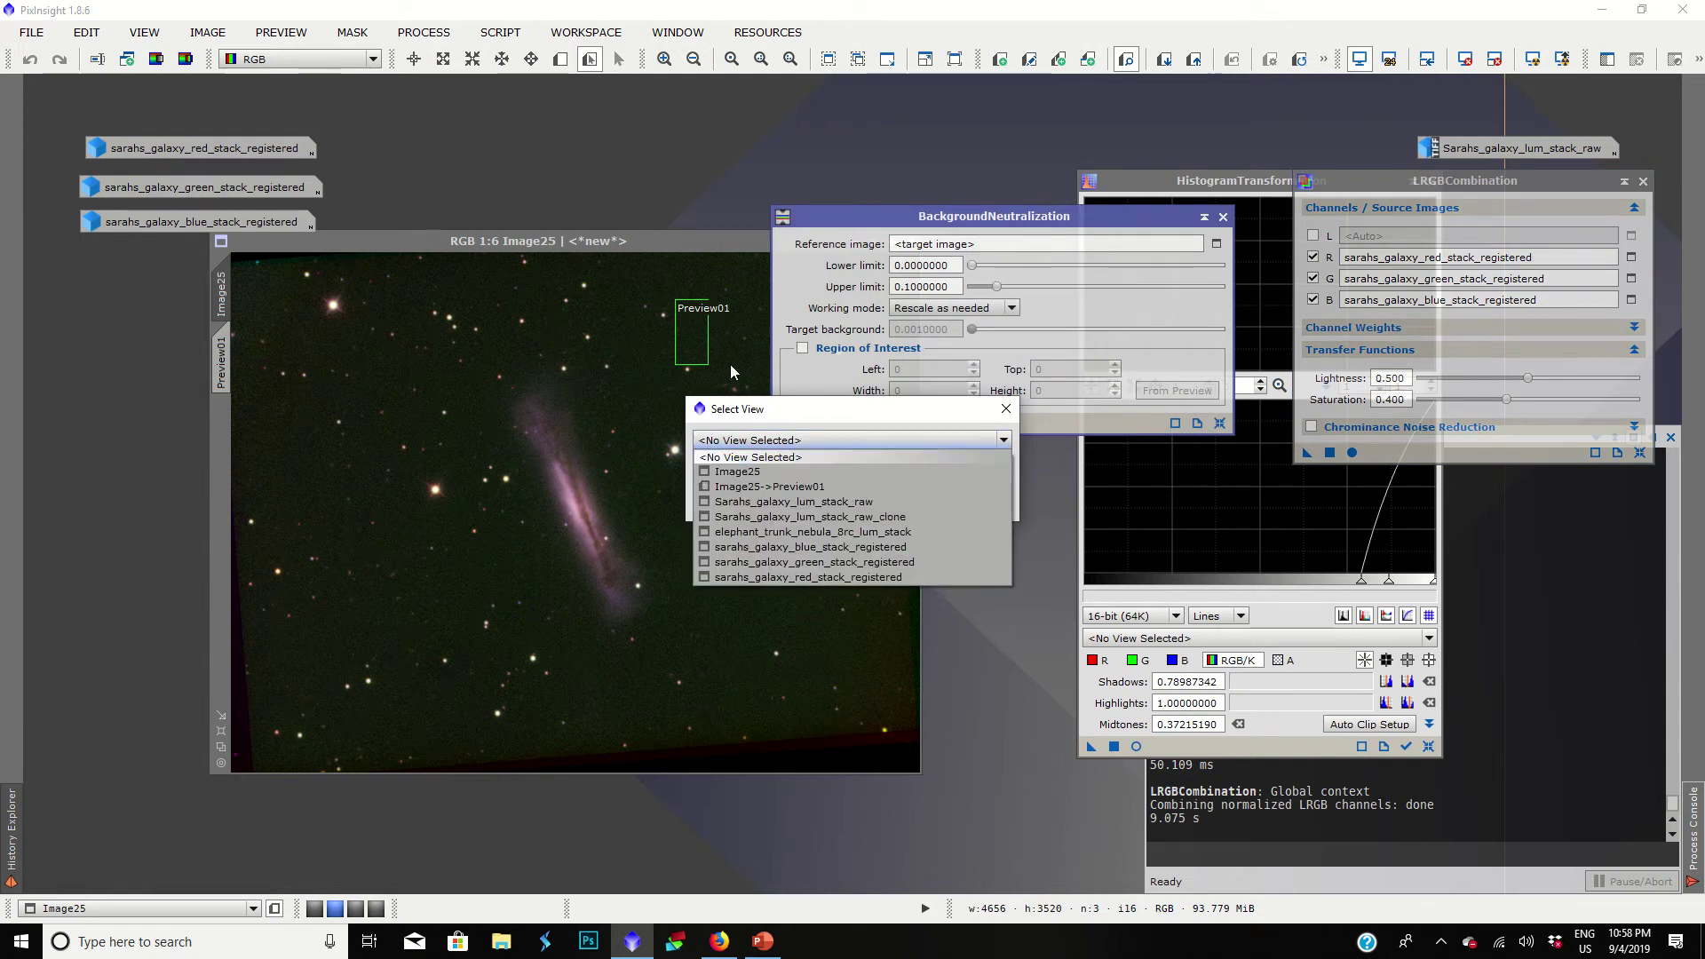
pyautogui.click(779, 488)
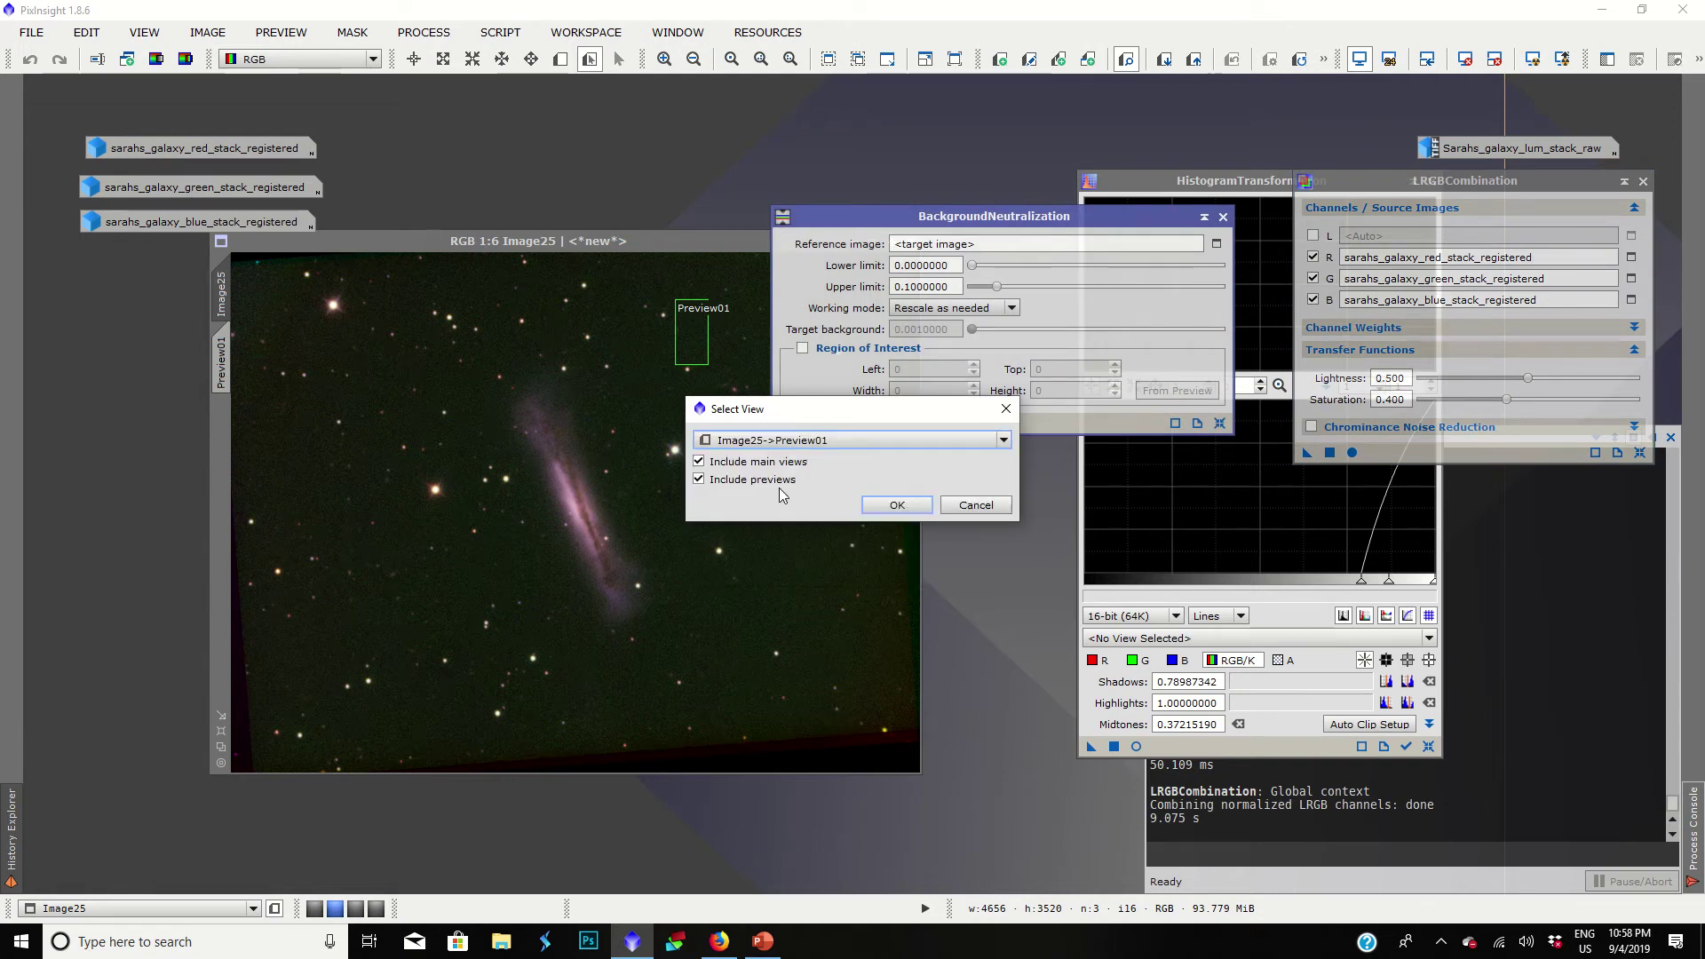
pyautogui.click(895, 506)
# Step: Rename the combined colour image's identifier to sarahsgalaxyrgb
pyautogui.click(477, 263)
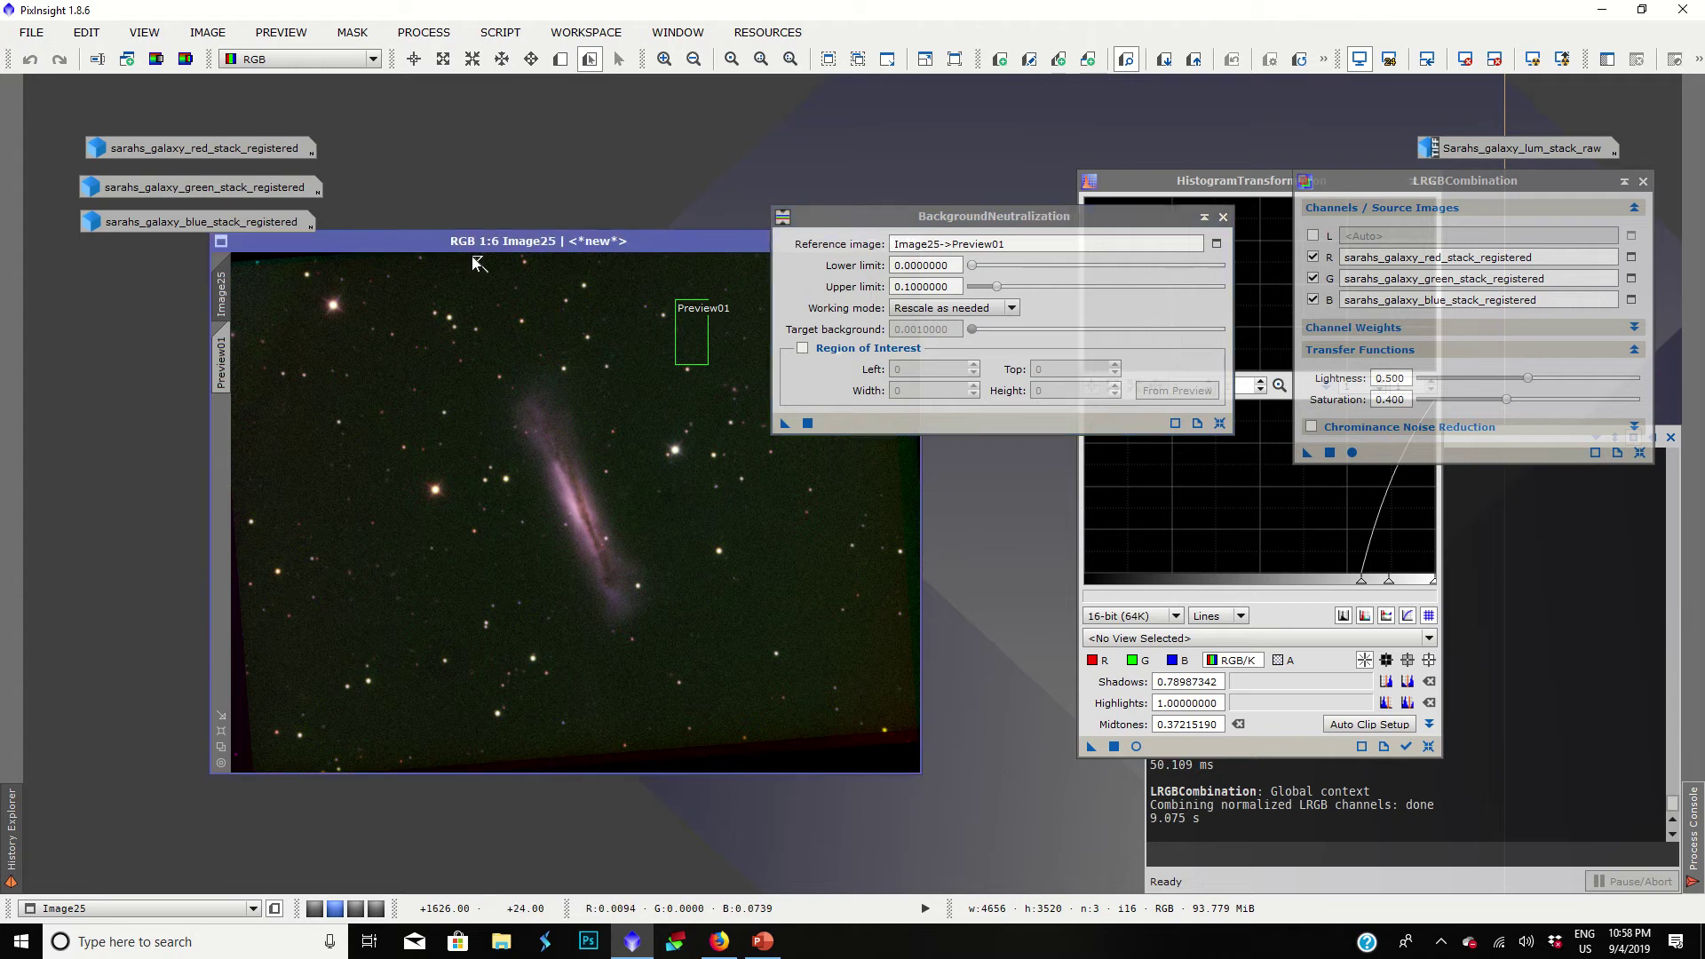
pyautogui.rightClick(477, 264)
pyautogui.click(519, 322)
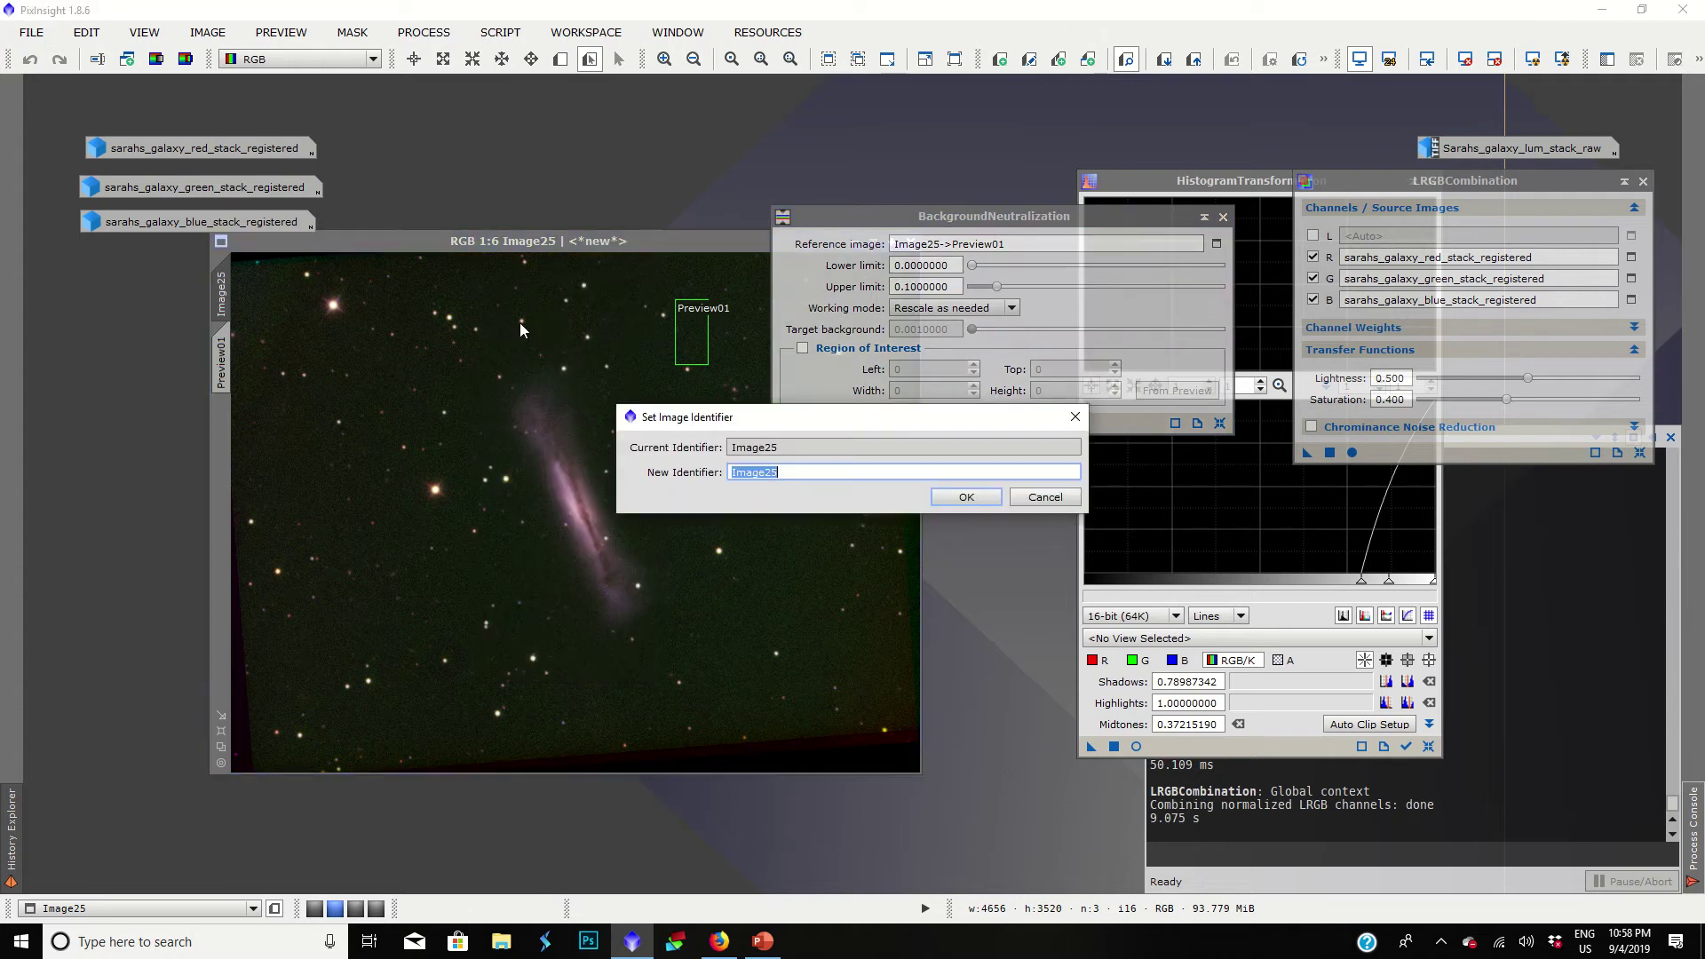
pyautogui.write('sarahsgalaxyrgb')
pyautogui.press('Return')
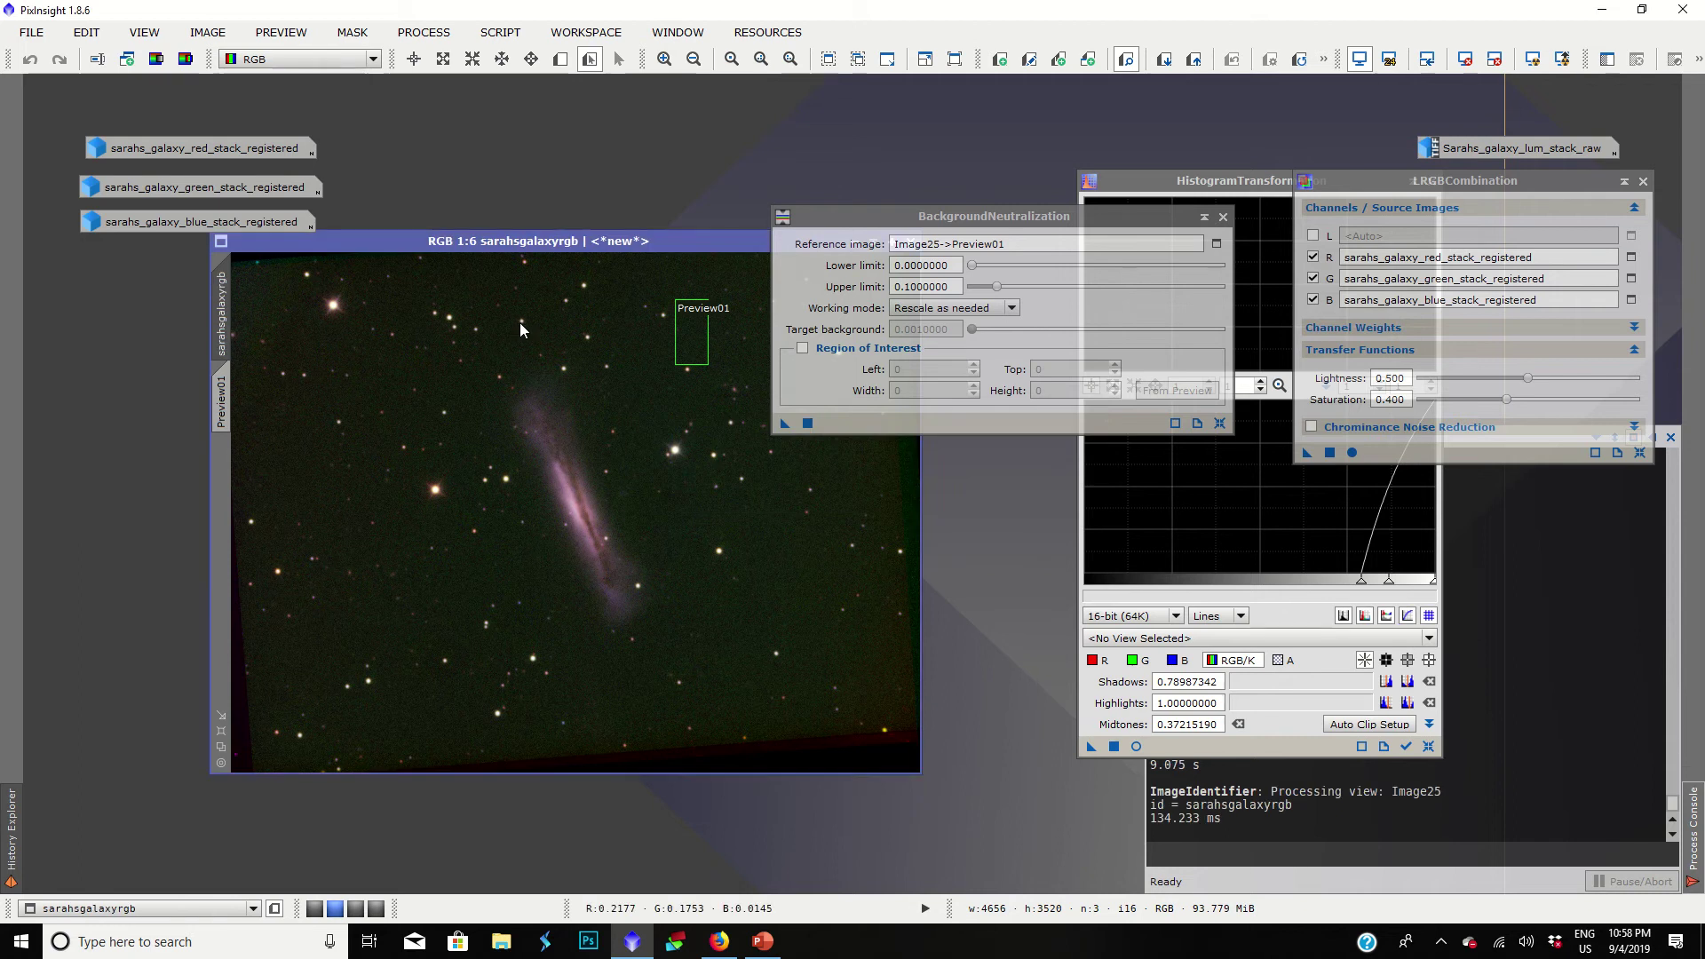
# Step: Set the background reference image to sarahsgalaxyrgb->Preview01, apply BackgroundNeutralization to the colour image and close the process
pyautogui.click(1217, 243)
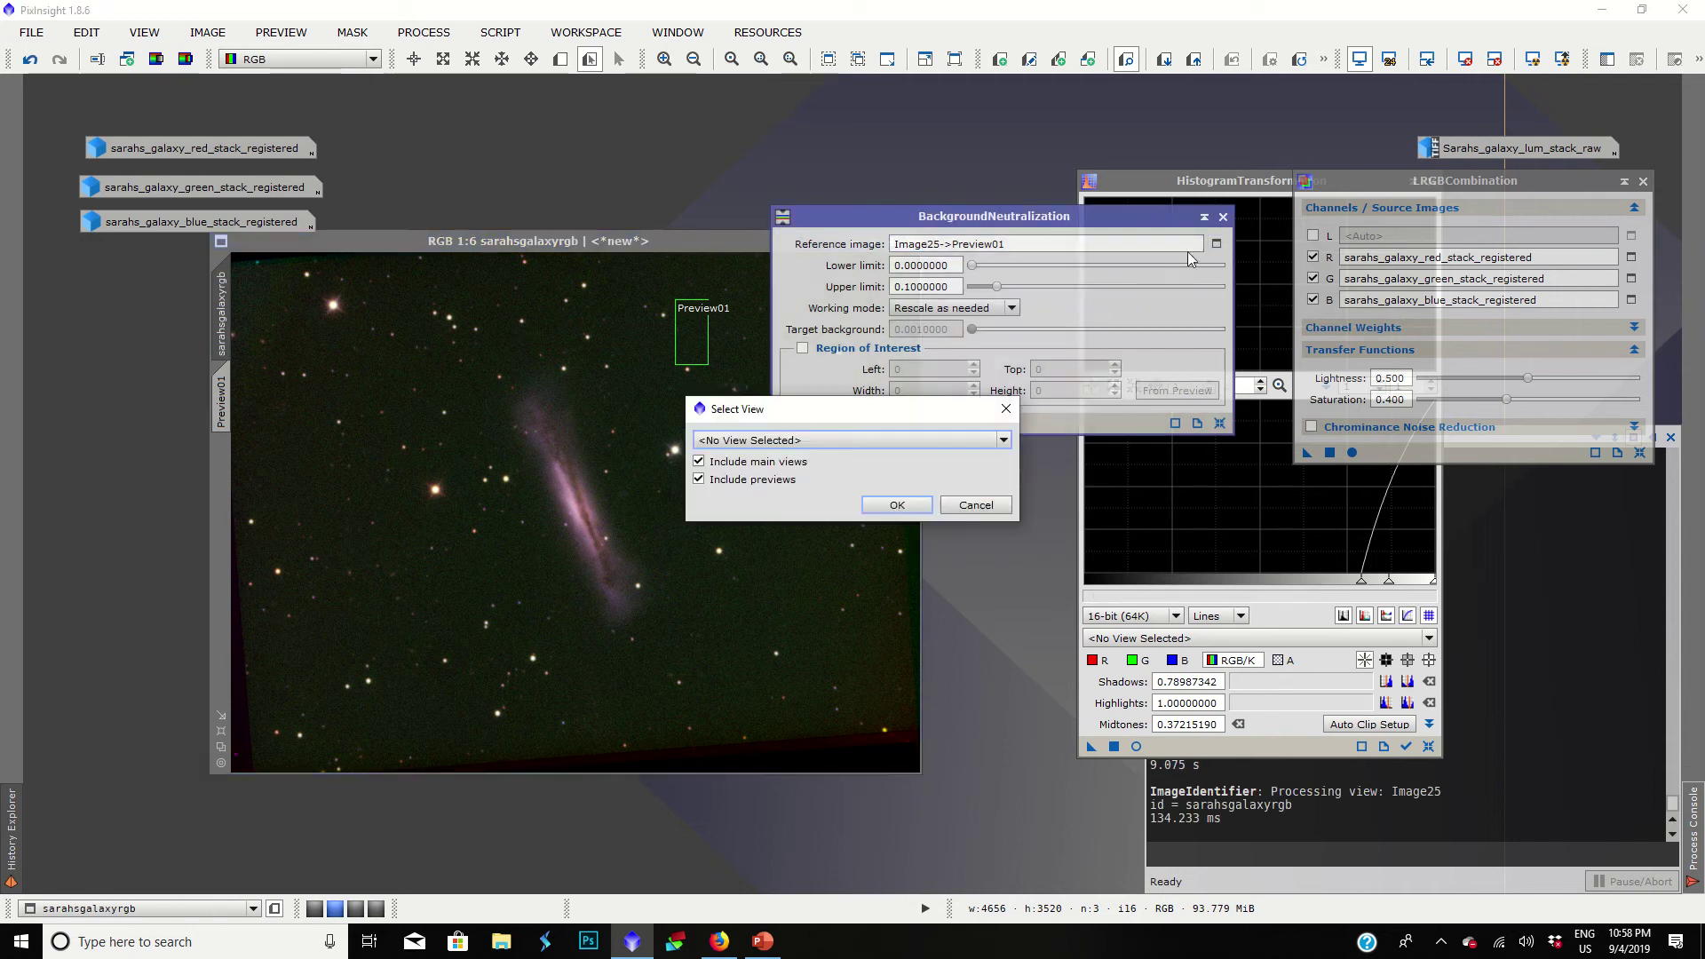
pyautogui.click(830, 440)
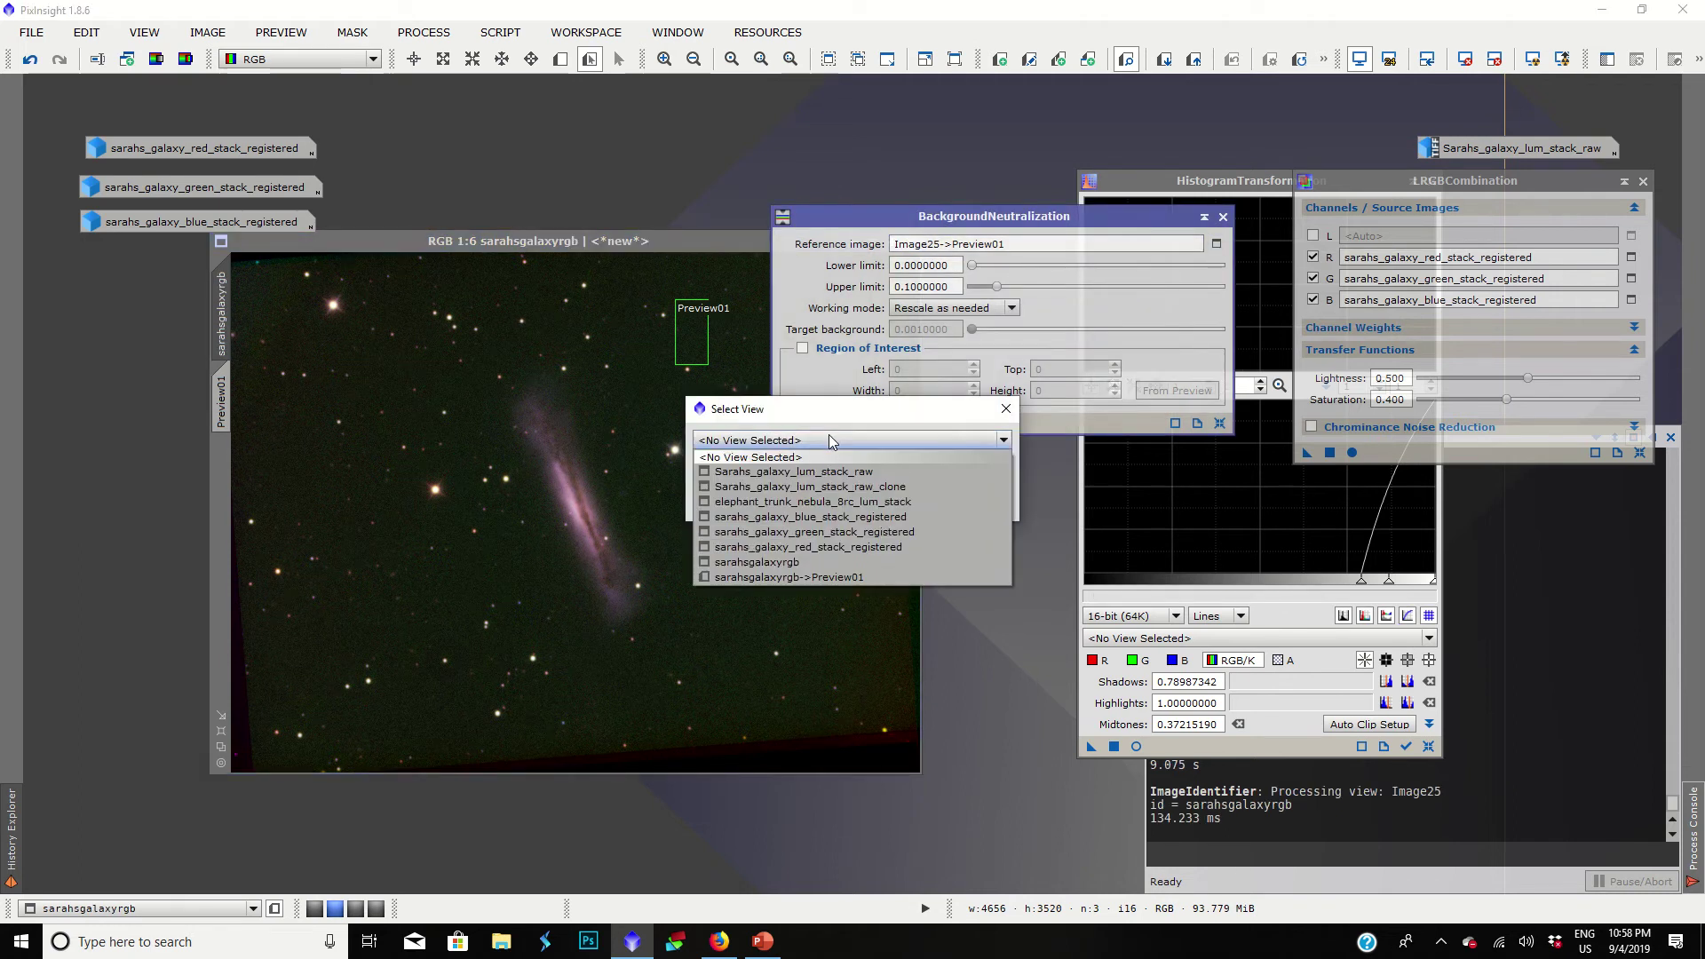
pyautogui.click(786, 577)
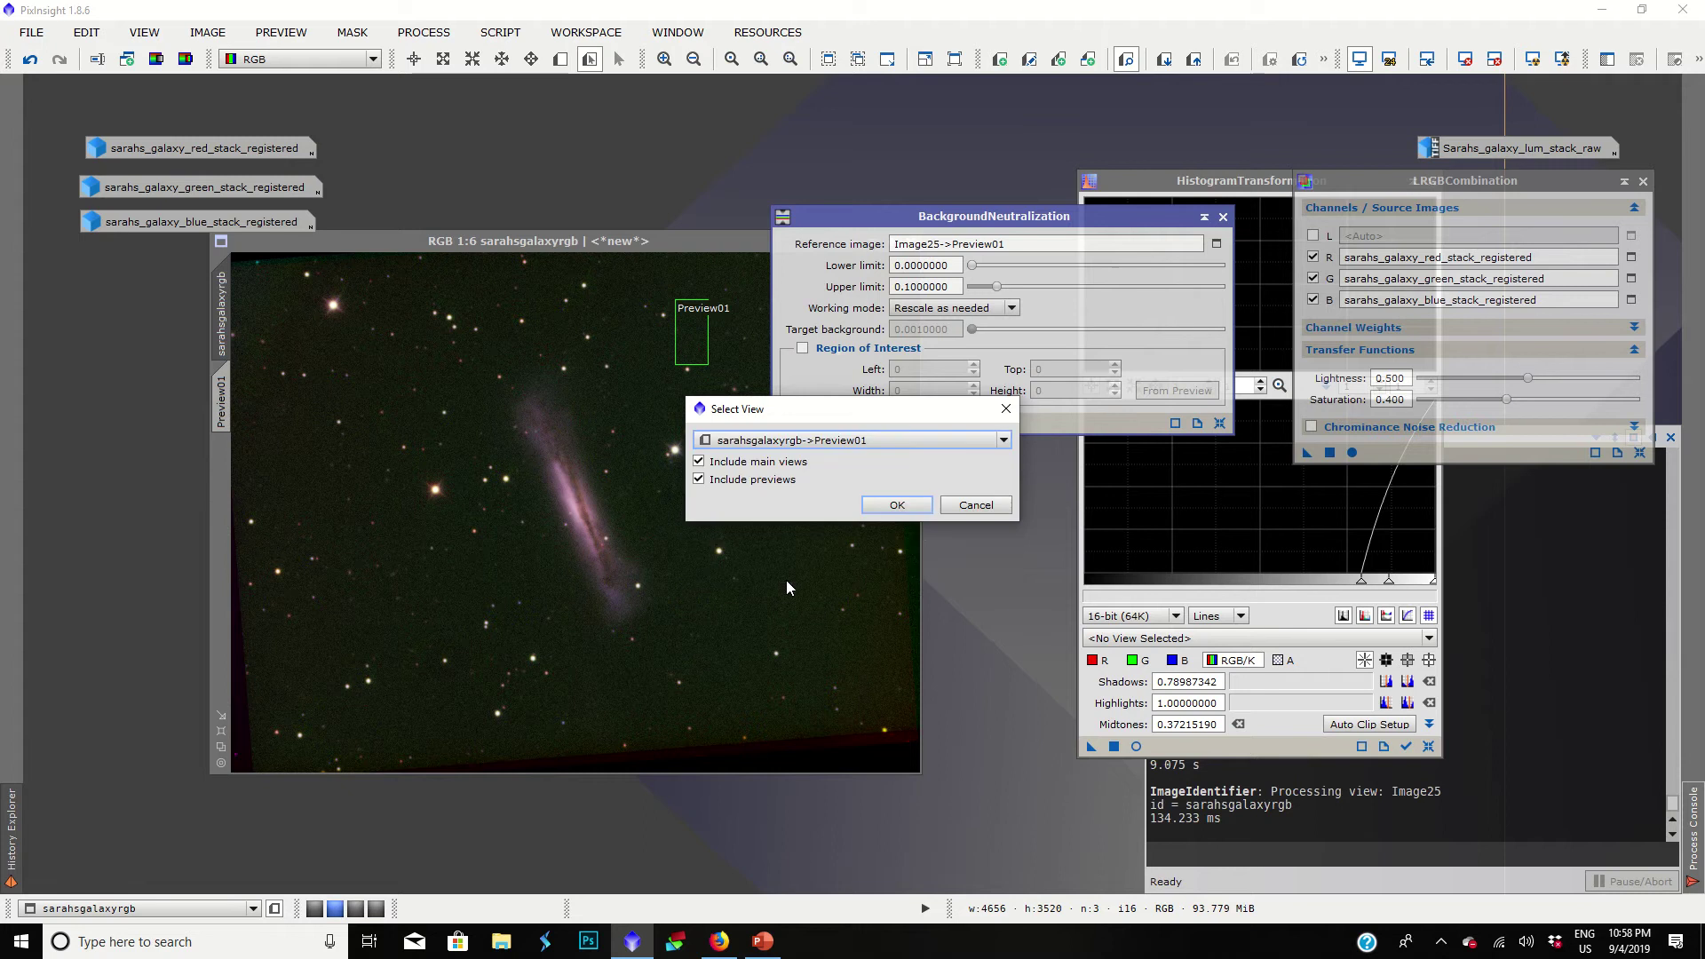
pyautogui.click(897, 504)
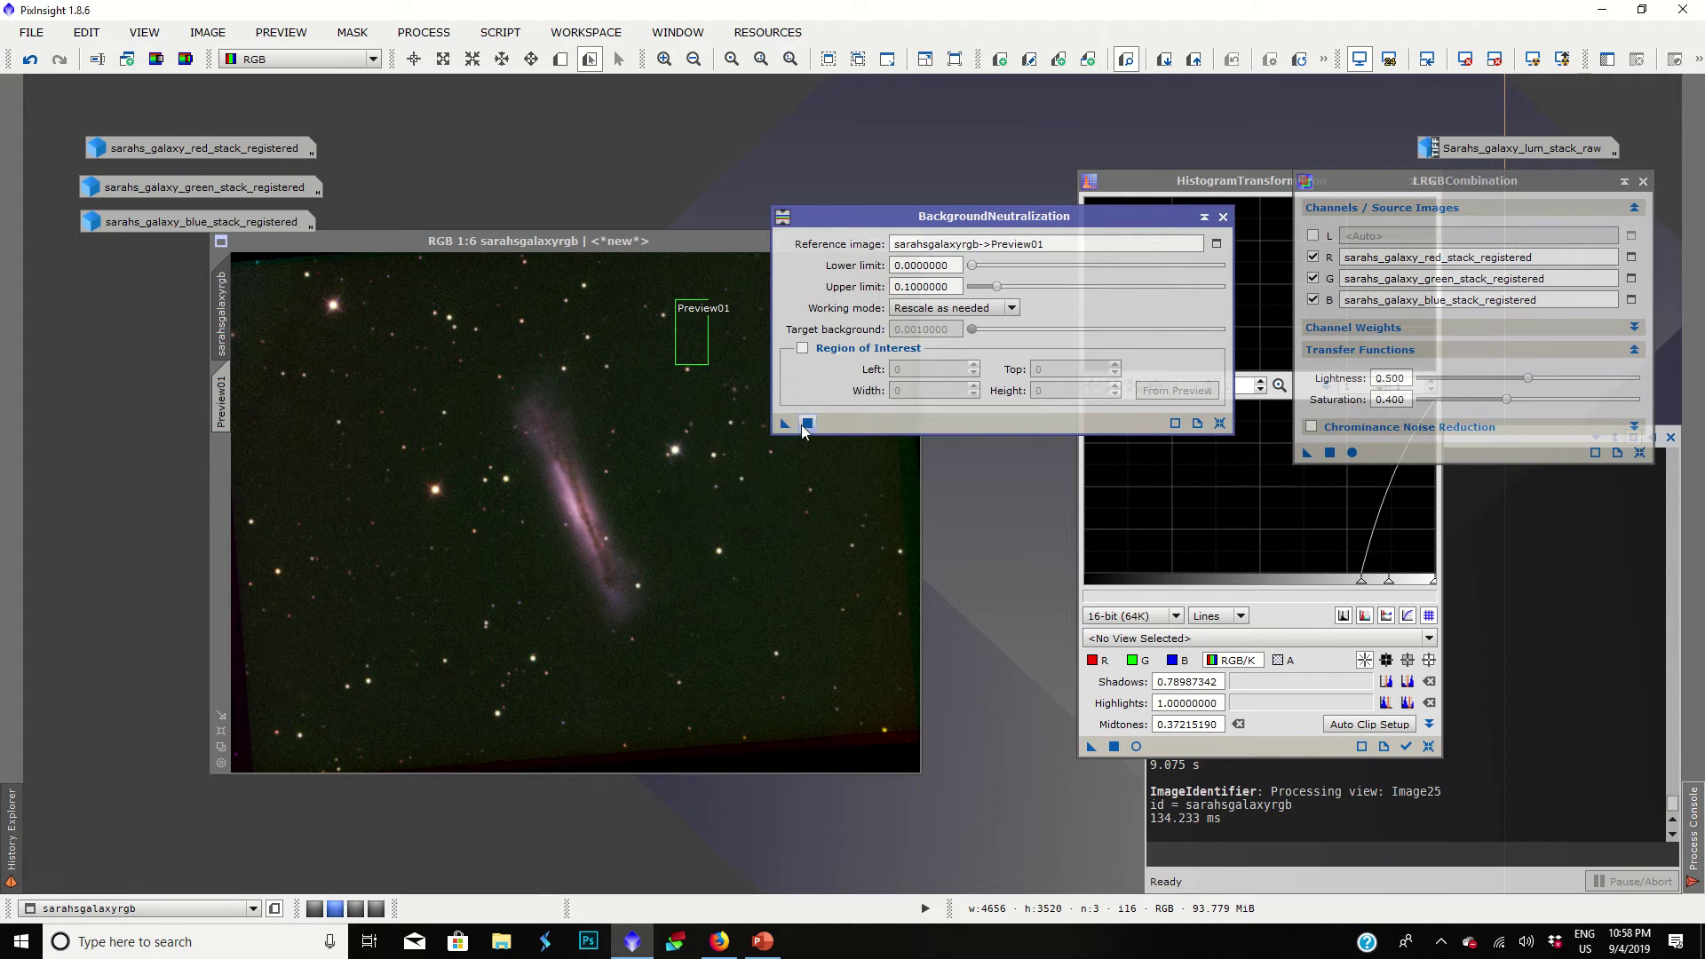
pyautogui.click(804, 423)
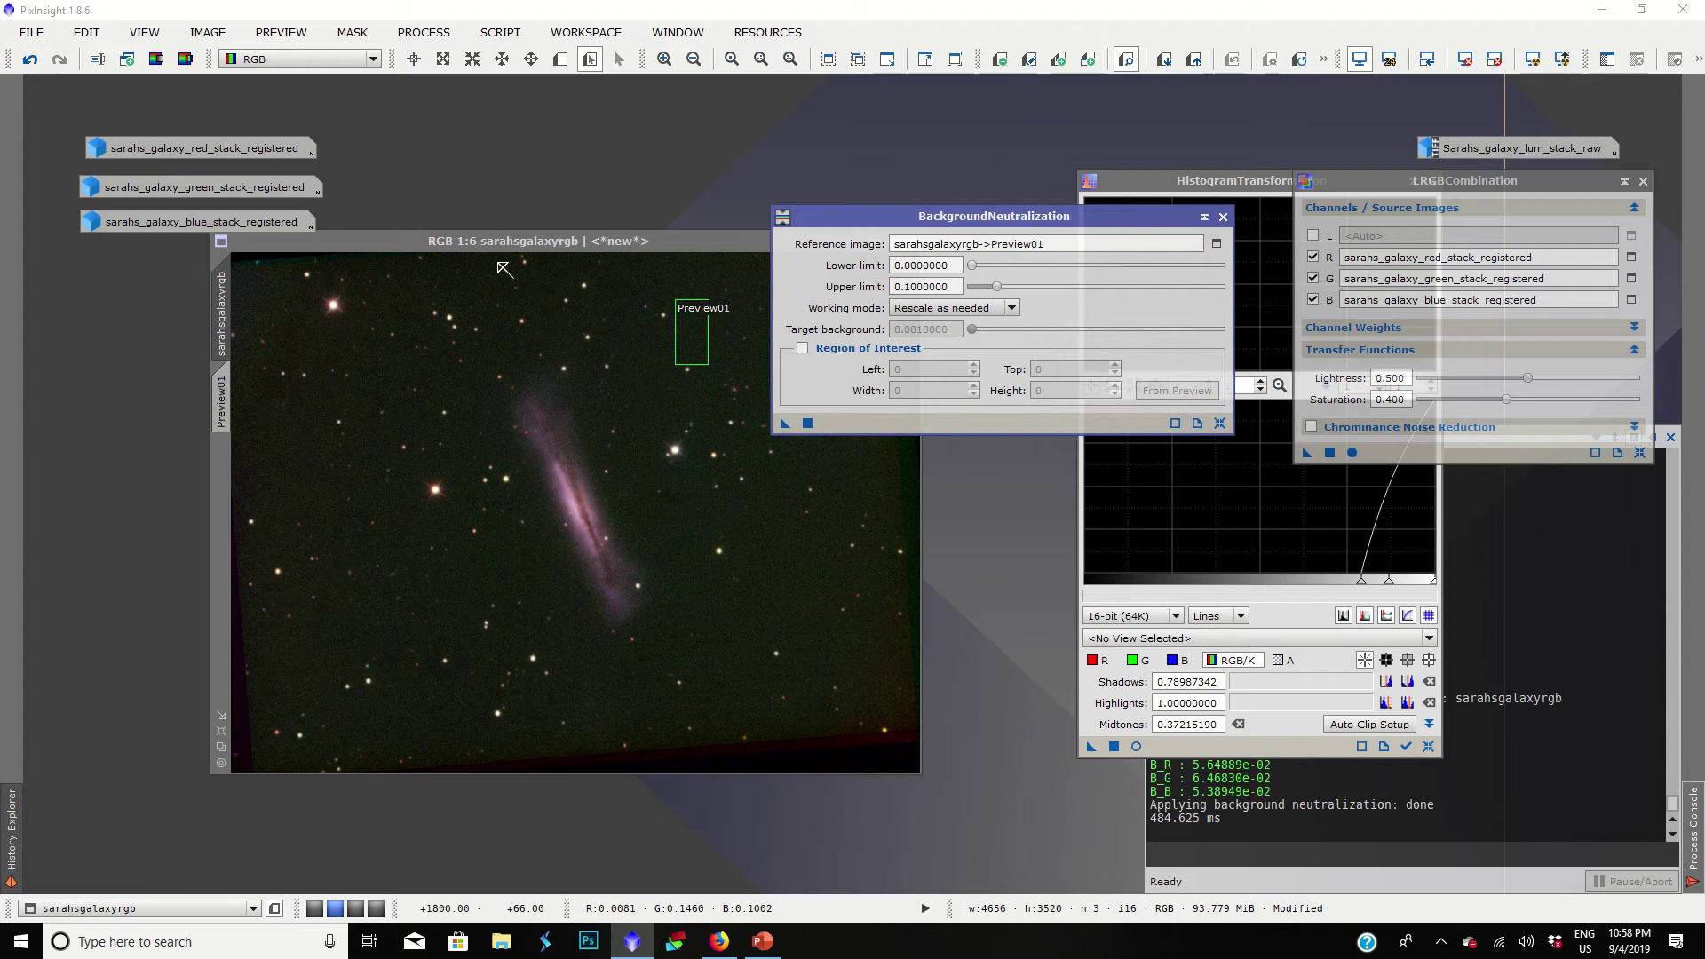
pyautogui.click(1222, 217)
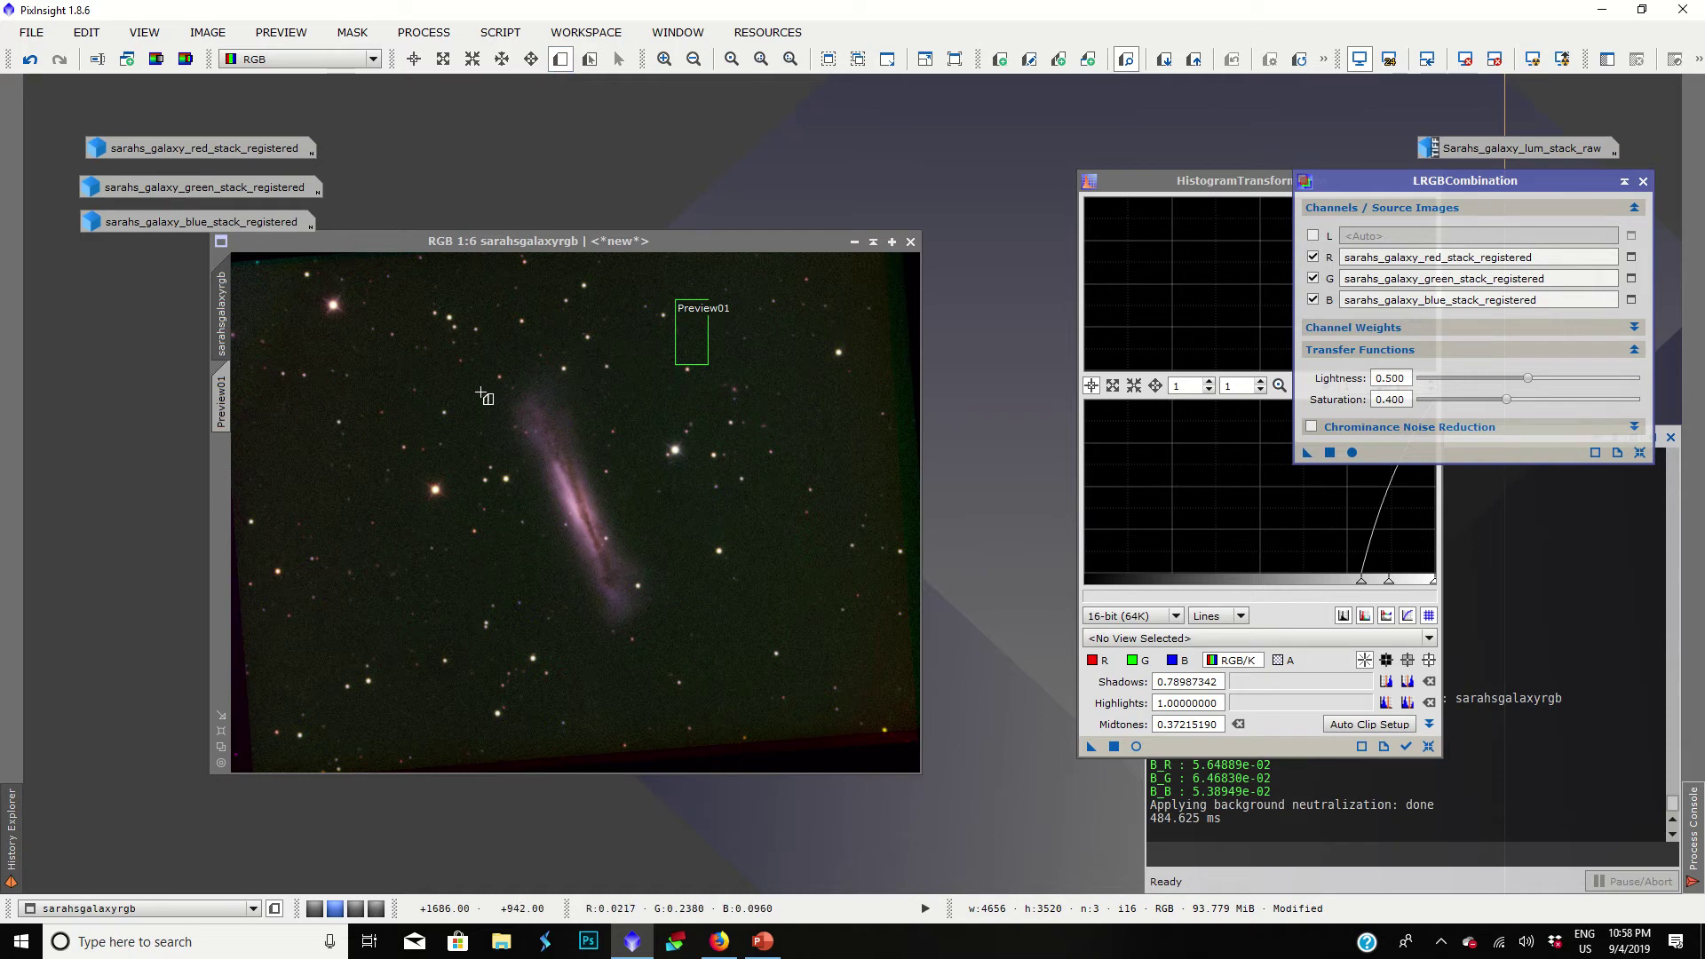
# Step: Define a second preview enclosing the galaxy and shift it slightly up and to the left
pyautogui.click(560, 59)
pyautogui.moveTo(487, 388); pyautogui.dragTo(681, 619)
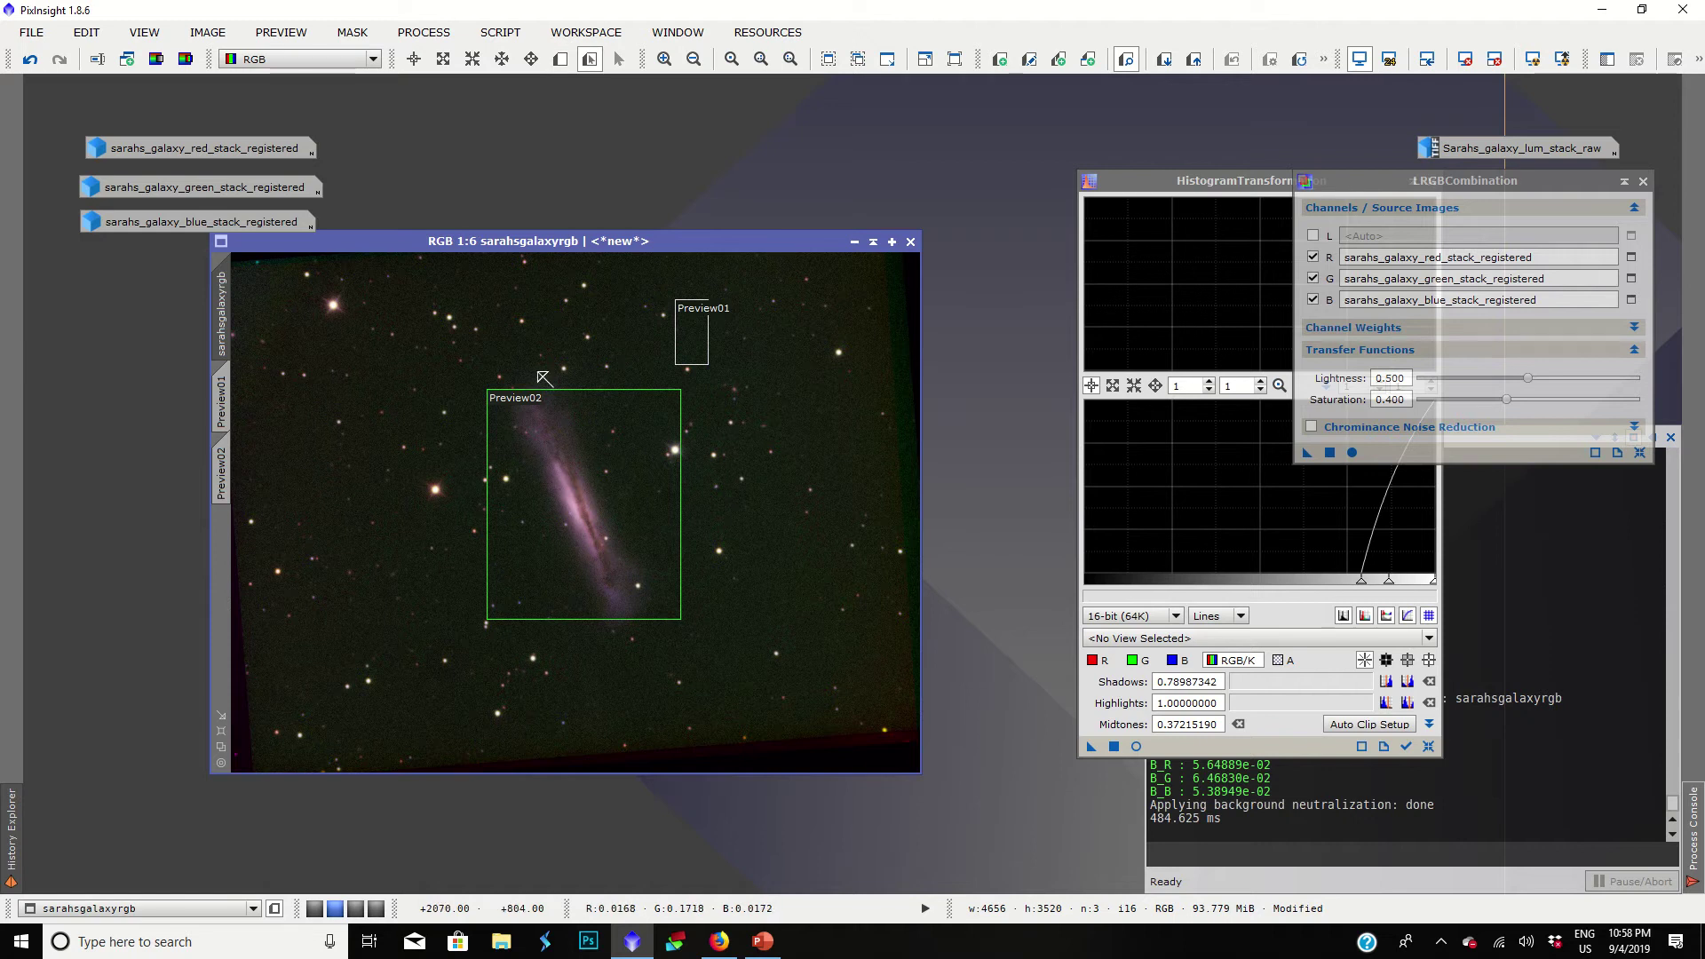
pyautogui.moveTo(561, 479); pyautogui.dragTo(555, 472)
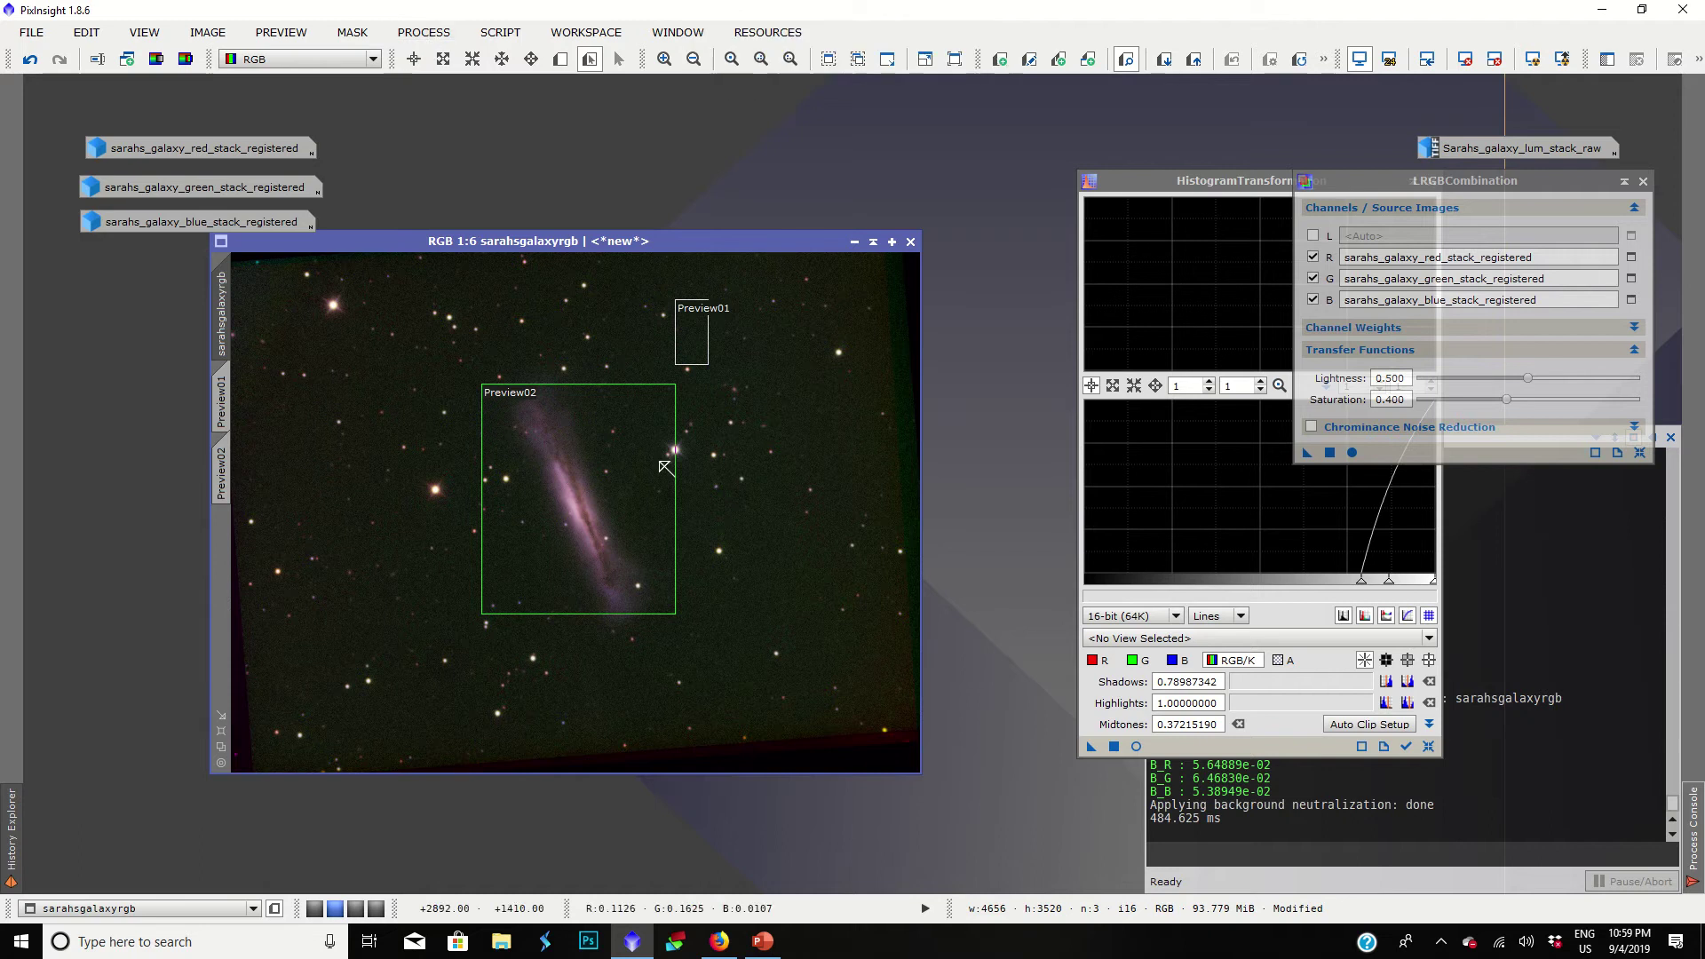
# Step: Open the ColorCalibration process and set its white reference image to sarahsgalaxyrgb->Preview02
pyautogui.click(409, 33)
pyautogui.moveTo(449, 116)
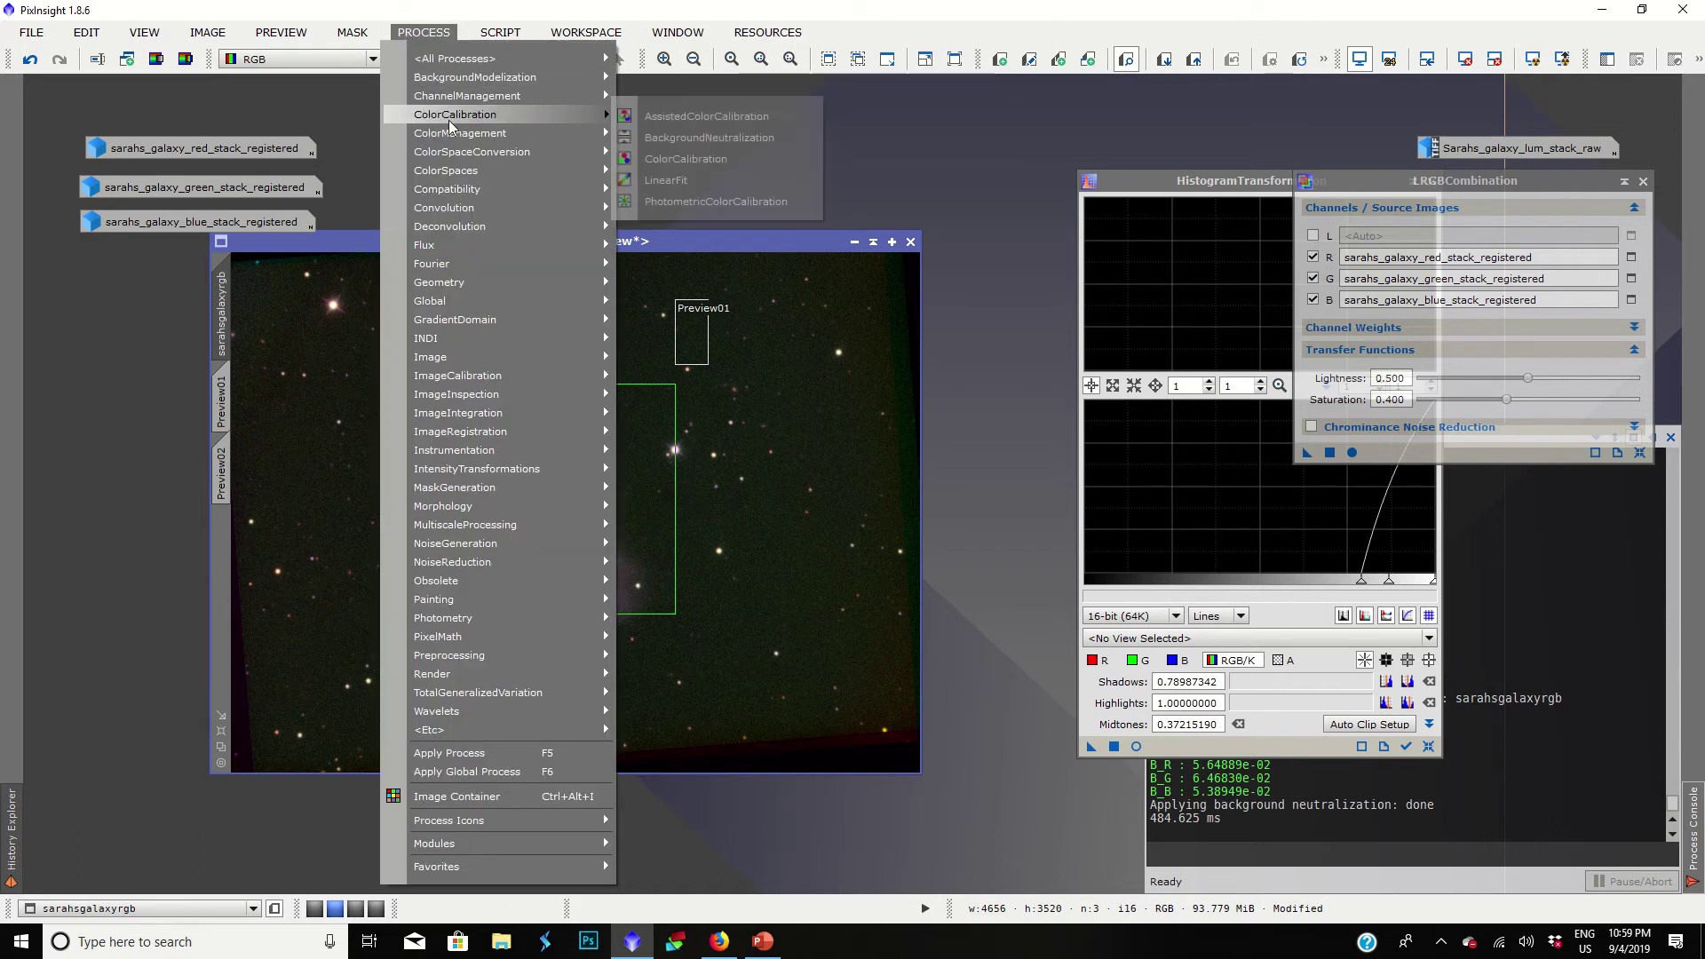
pyautogui.click(684, 158)
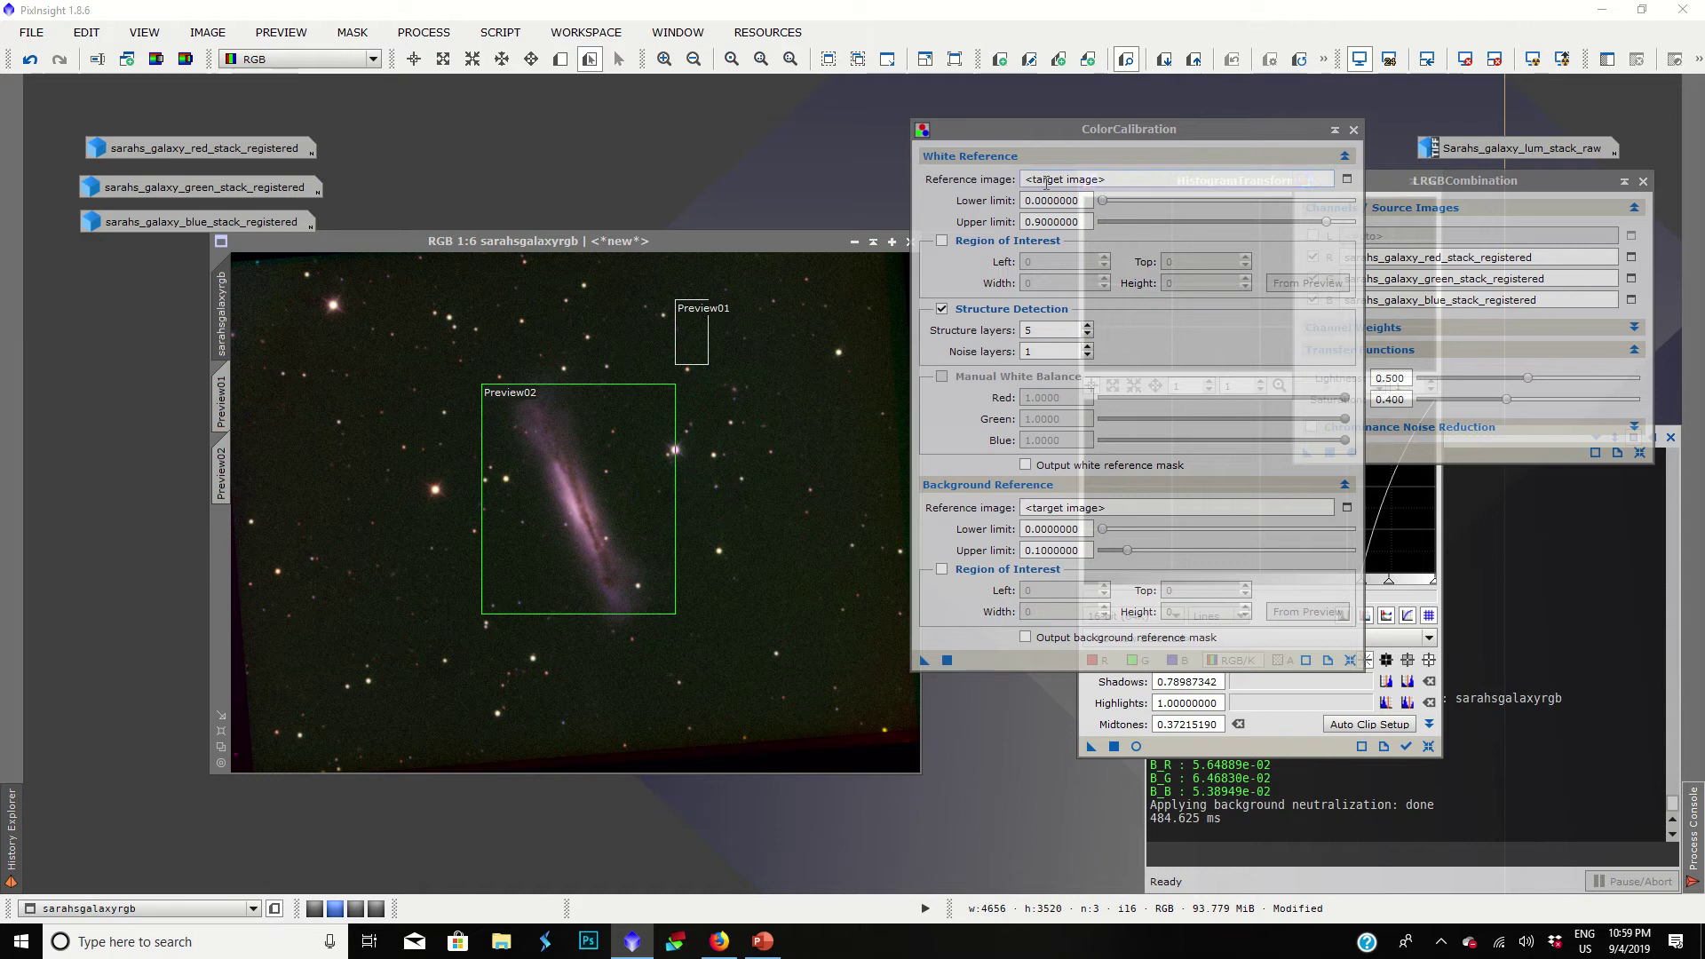
pyautogui.click(1347, 180)
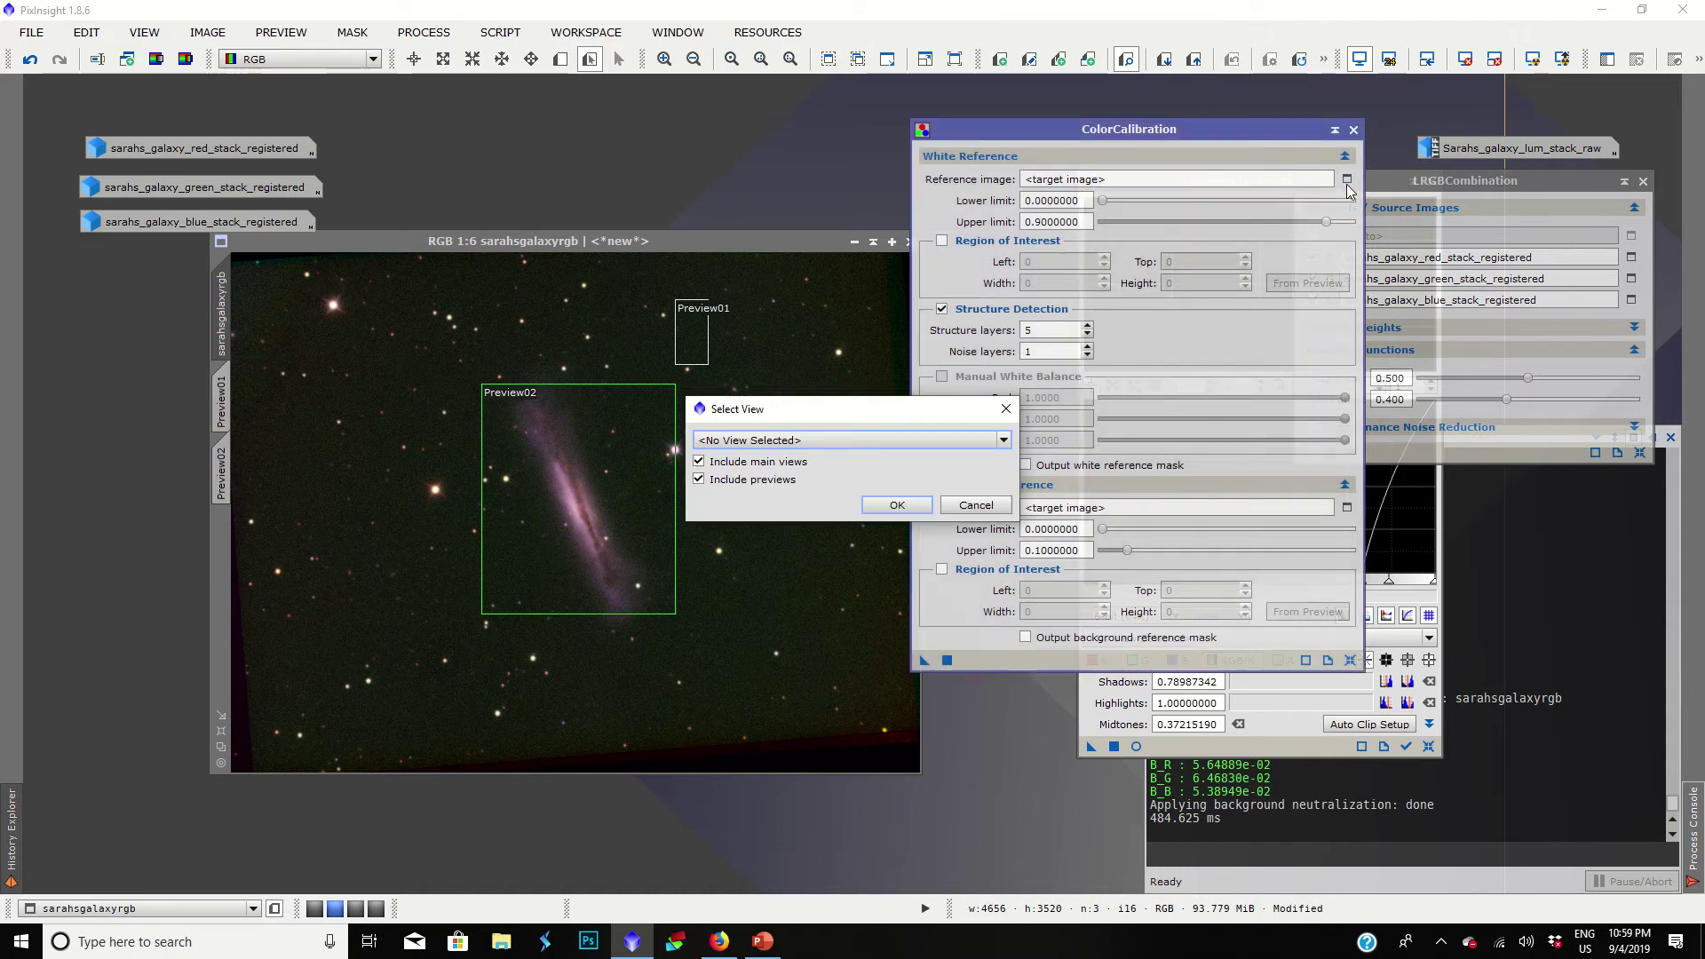
pyautogui.click(767, 440)
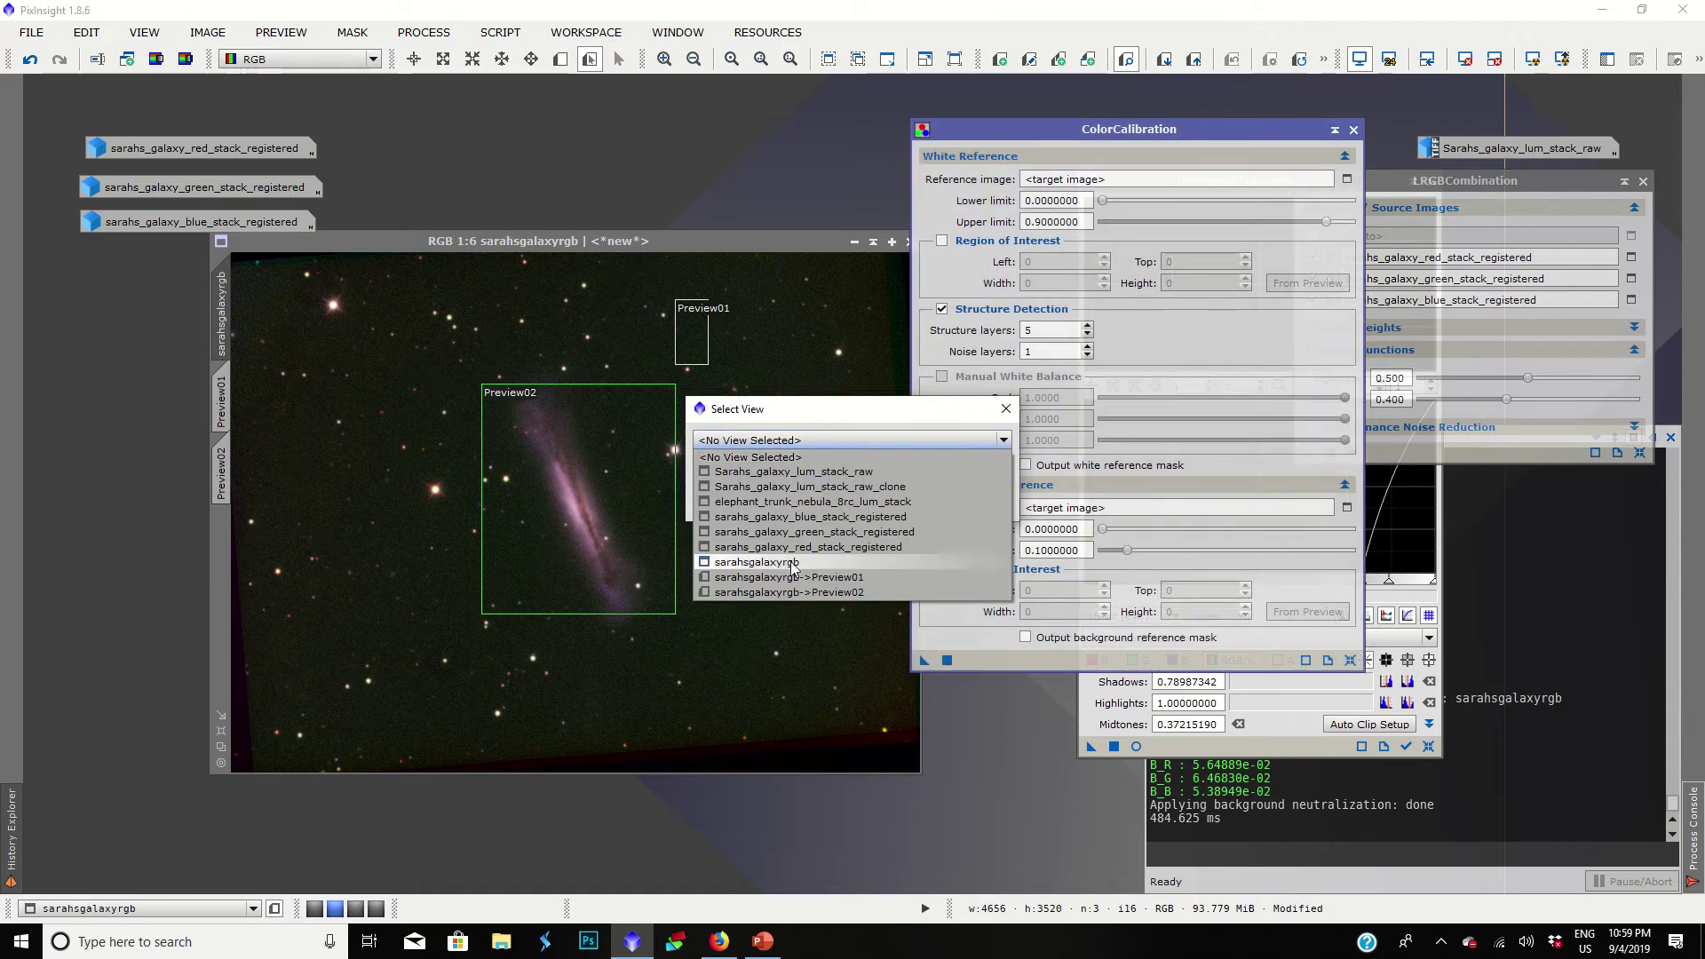
pyautogui.click(797, 592)
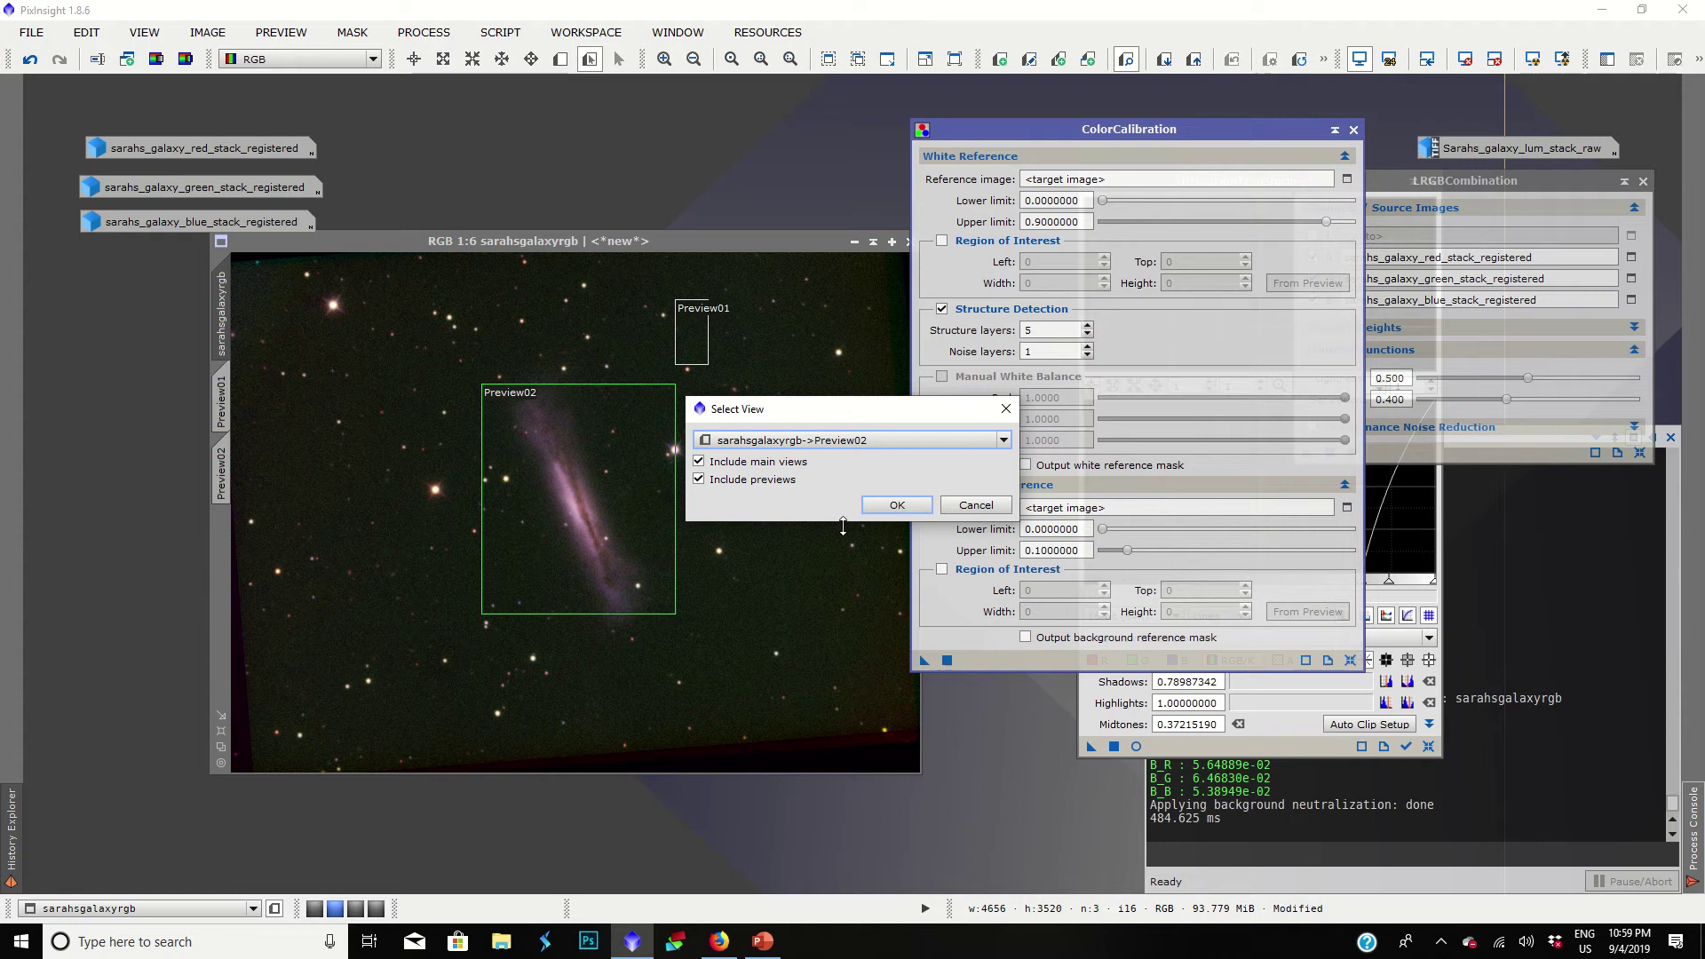
pyautogui.click(895, 505)
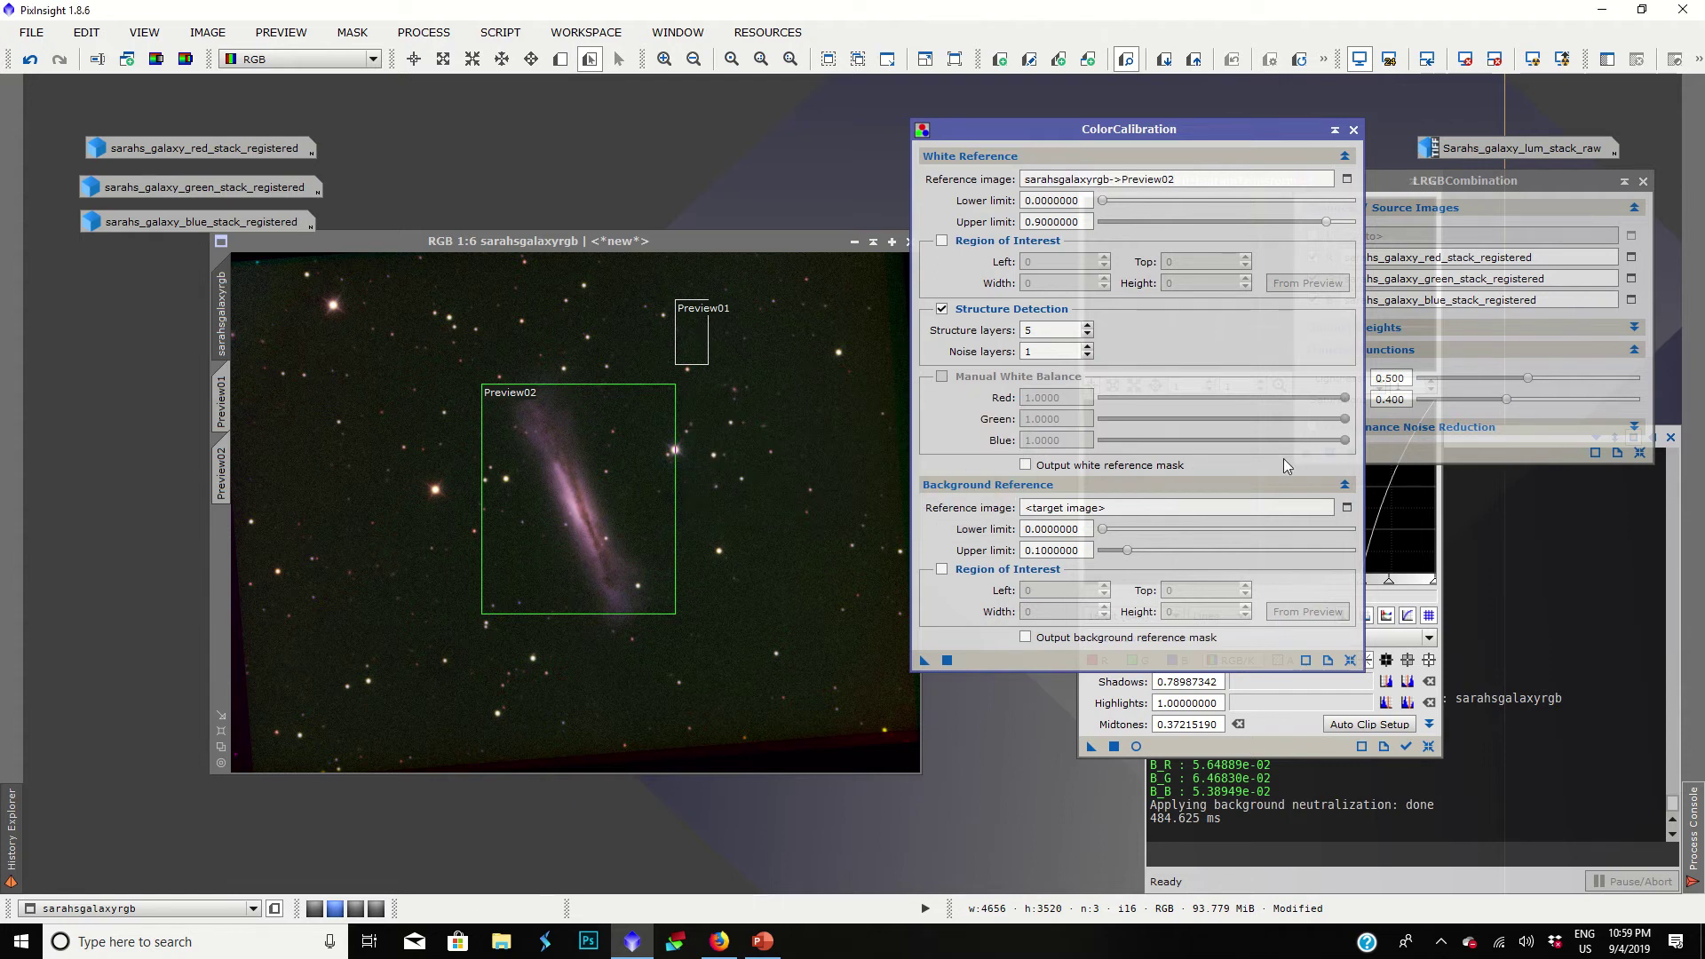
# Step: Set the ColorCalibration background reference image to sarahsgalaxyrgb->Preview01
pyautogui.click(1347, 508)
pyautogui.click(789, 442)
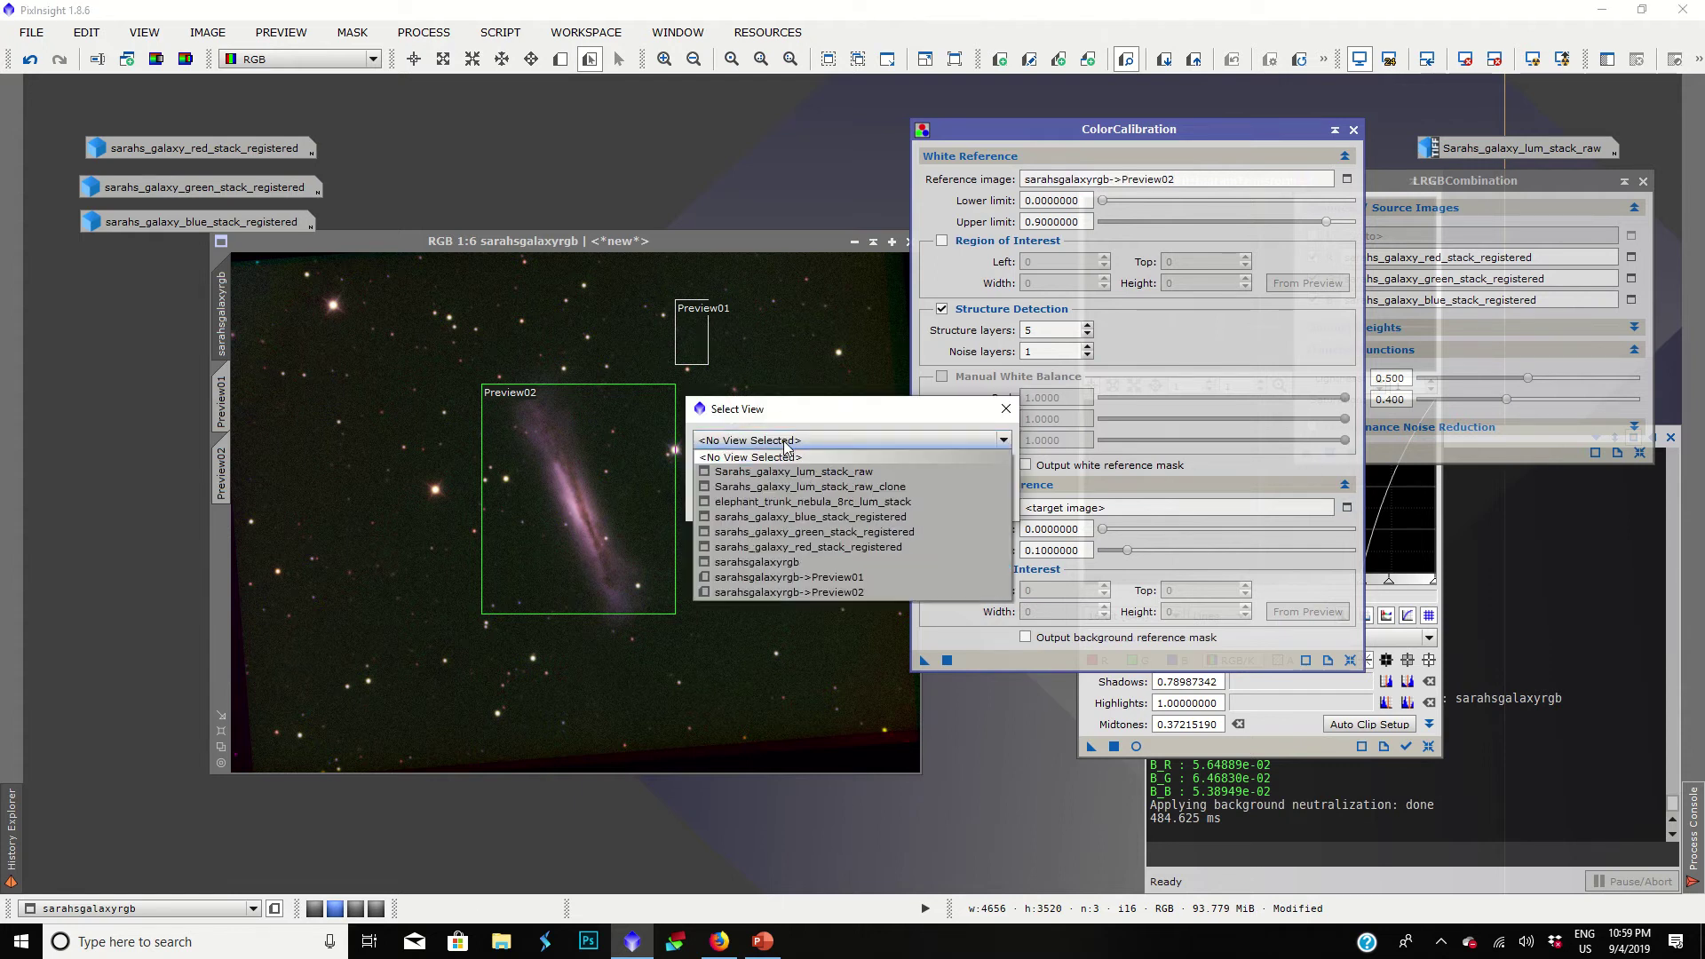
pyautogui.click(789, 577)
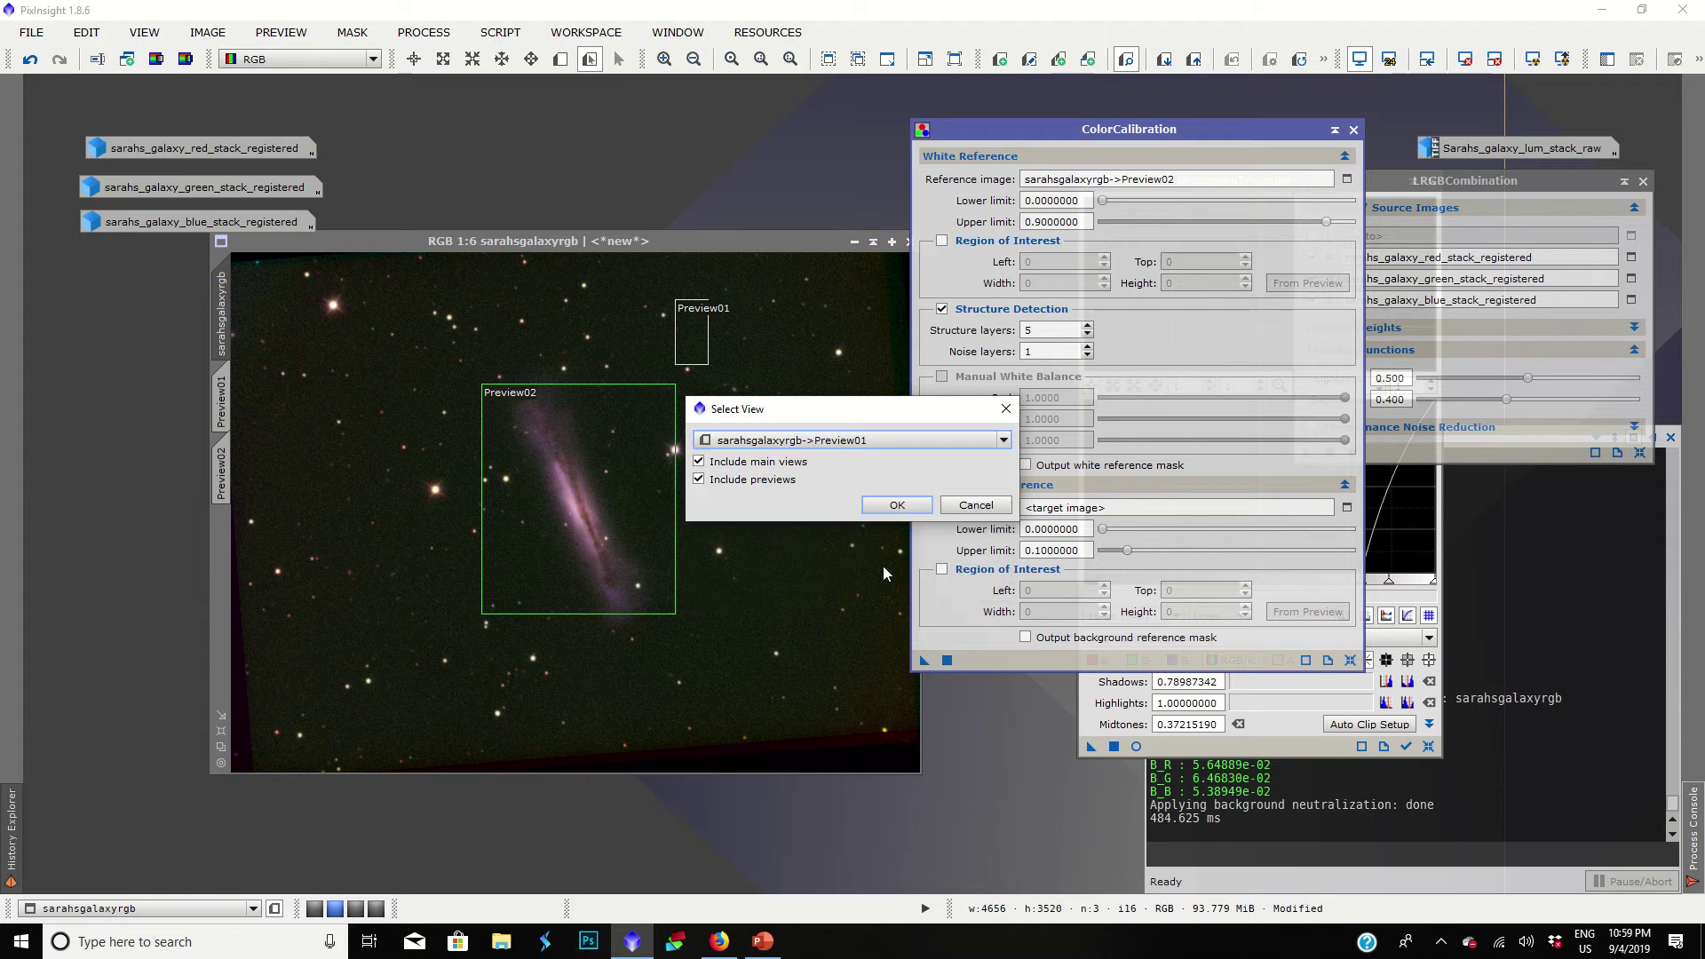
pyautogui.click(903, 506)
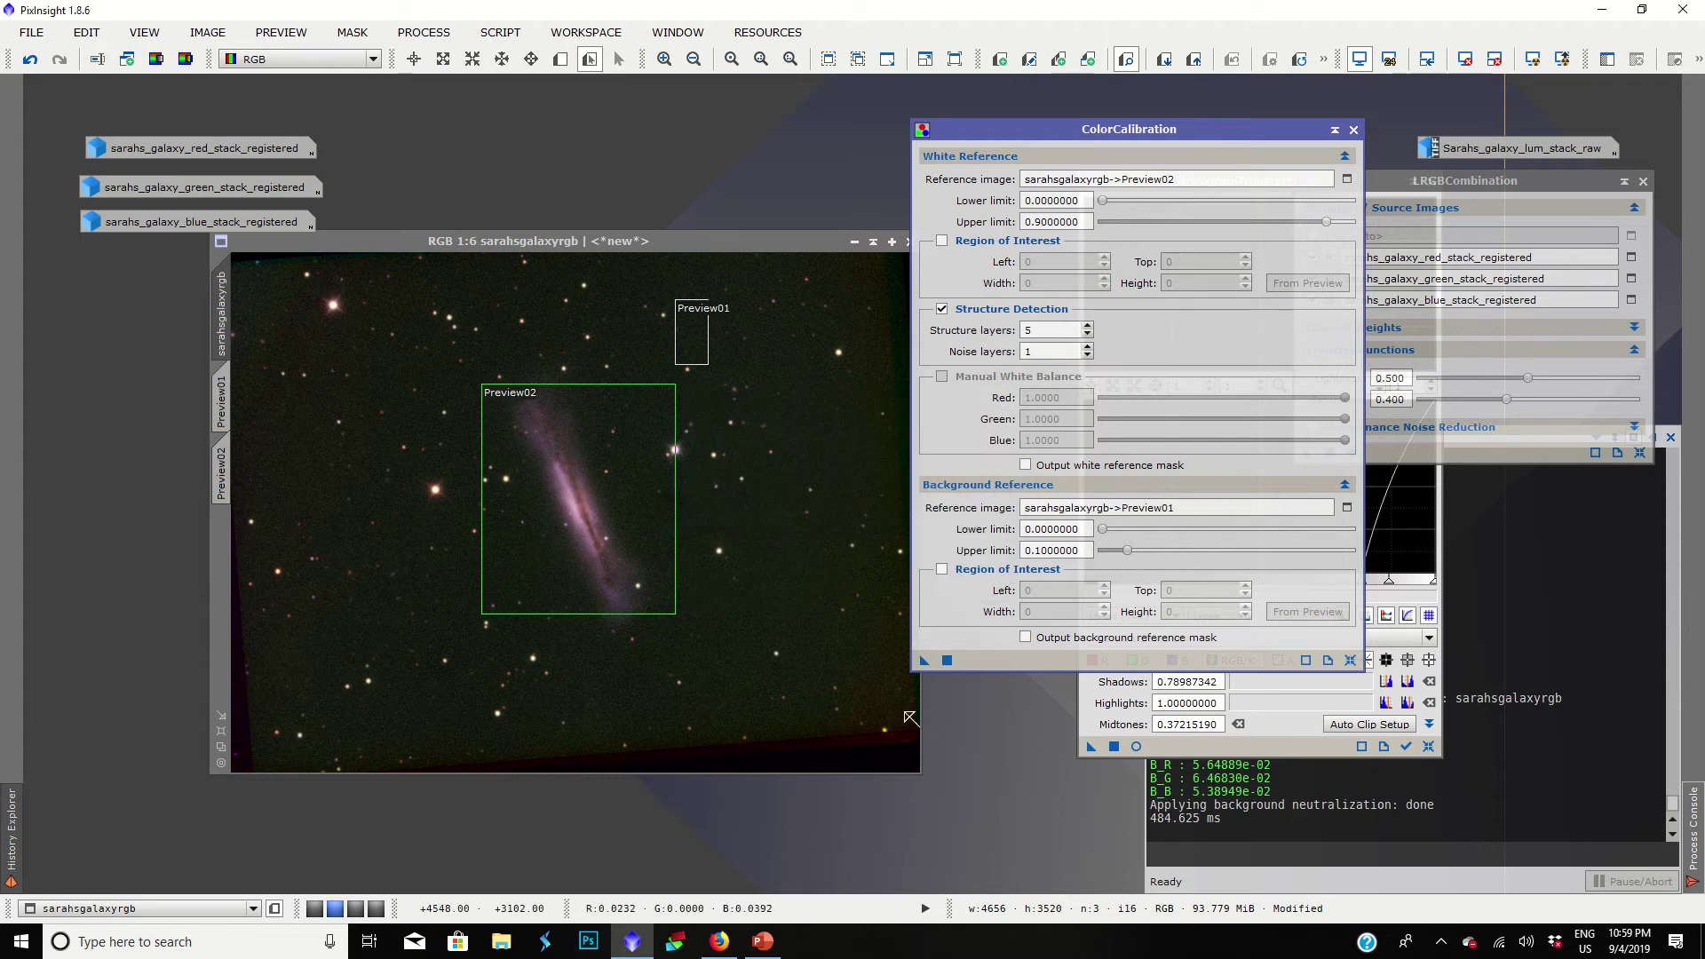
# Step: Try ColorCalibration on sarahsgalaxyrgb with the galaxy preview as white reference, inspect the colours and undo it
pyautogui.click(924, 663)
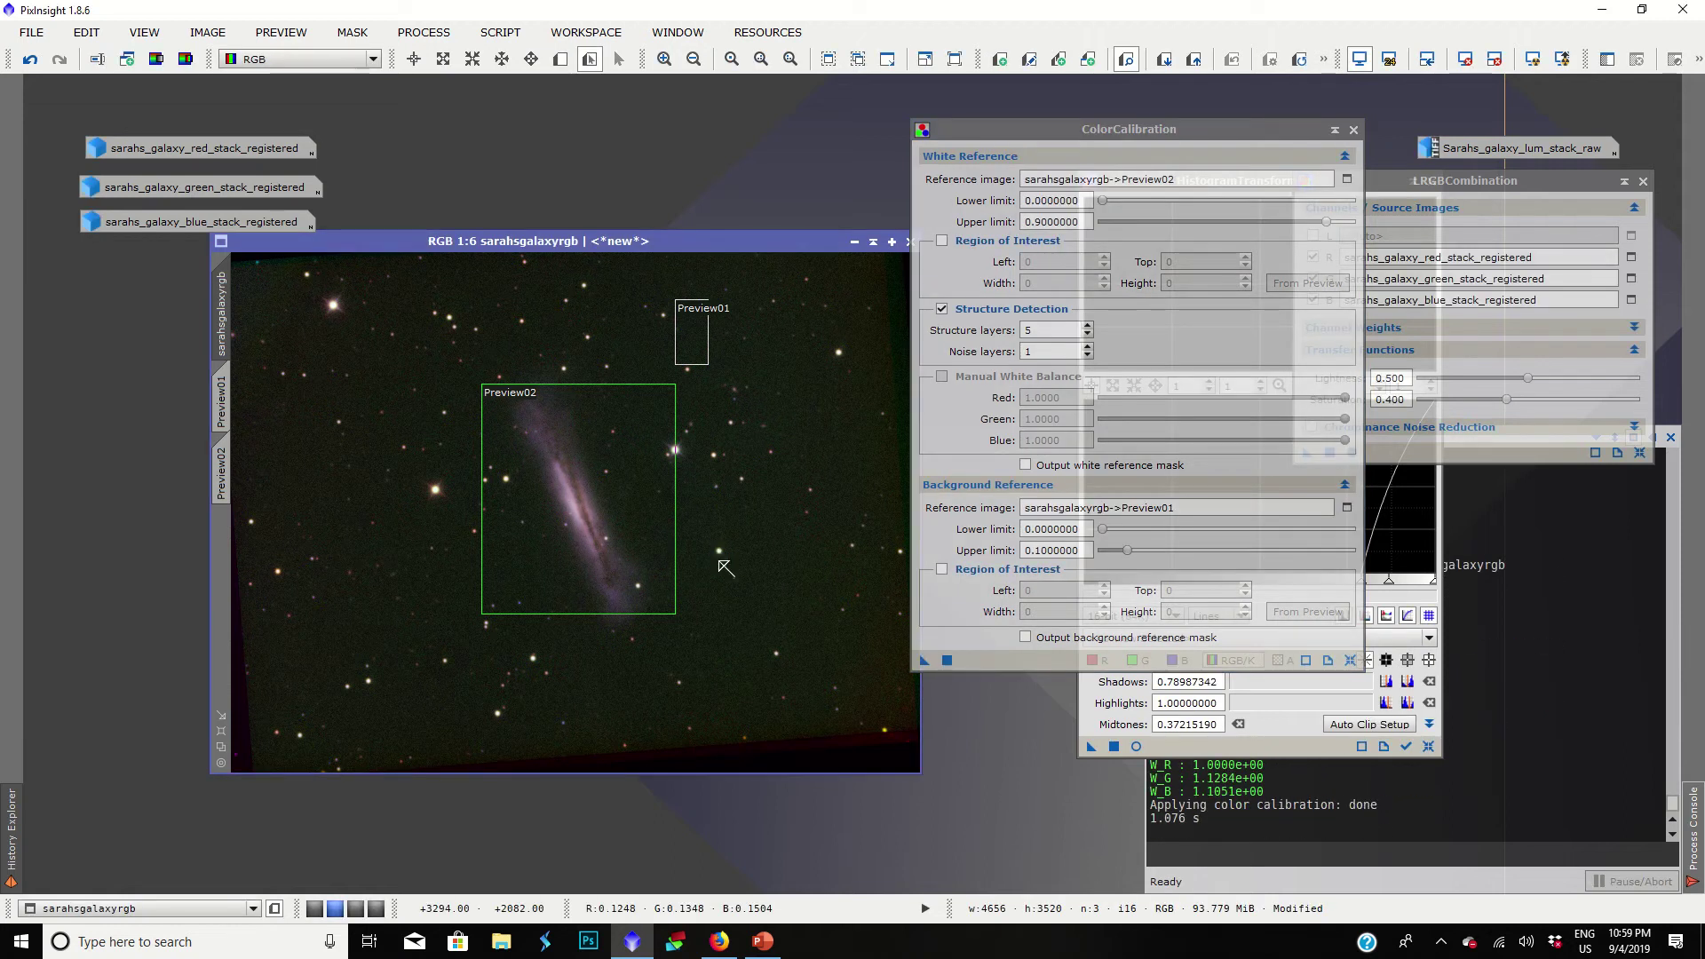
pyautogui.scroll(1, 726, 567)
pyautogui.scroll(-3, 726, 566)
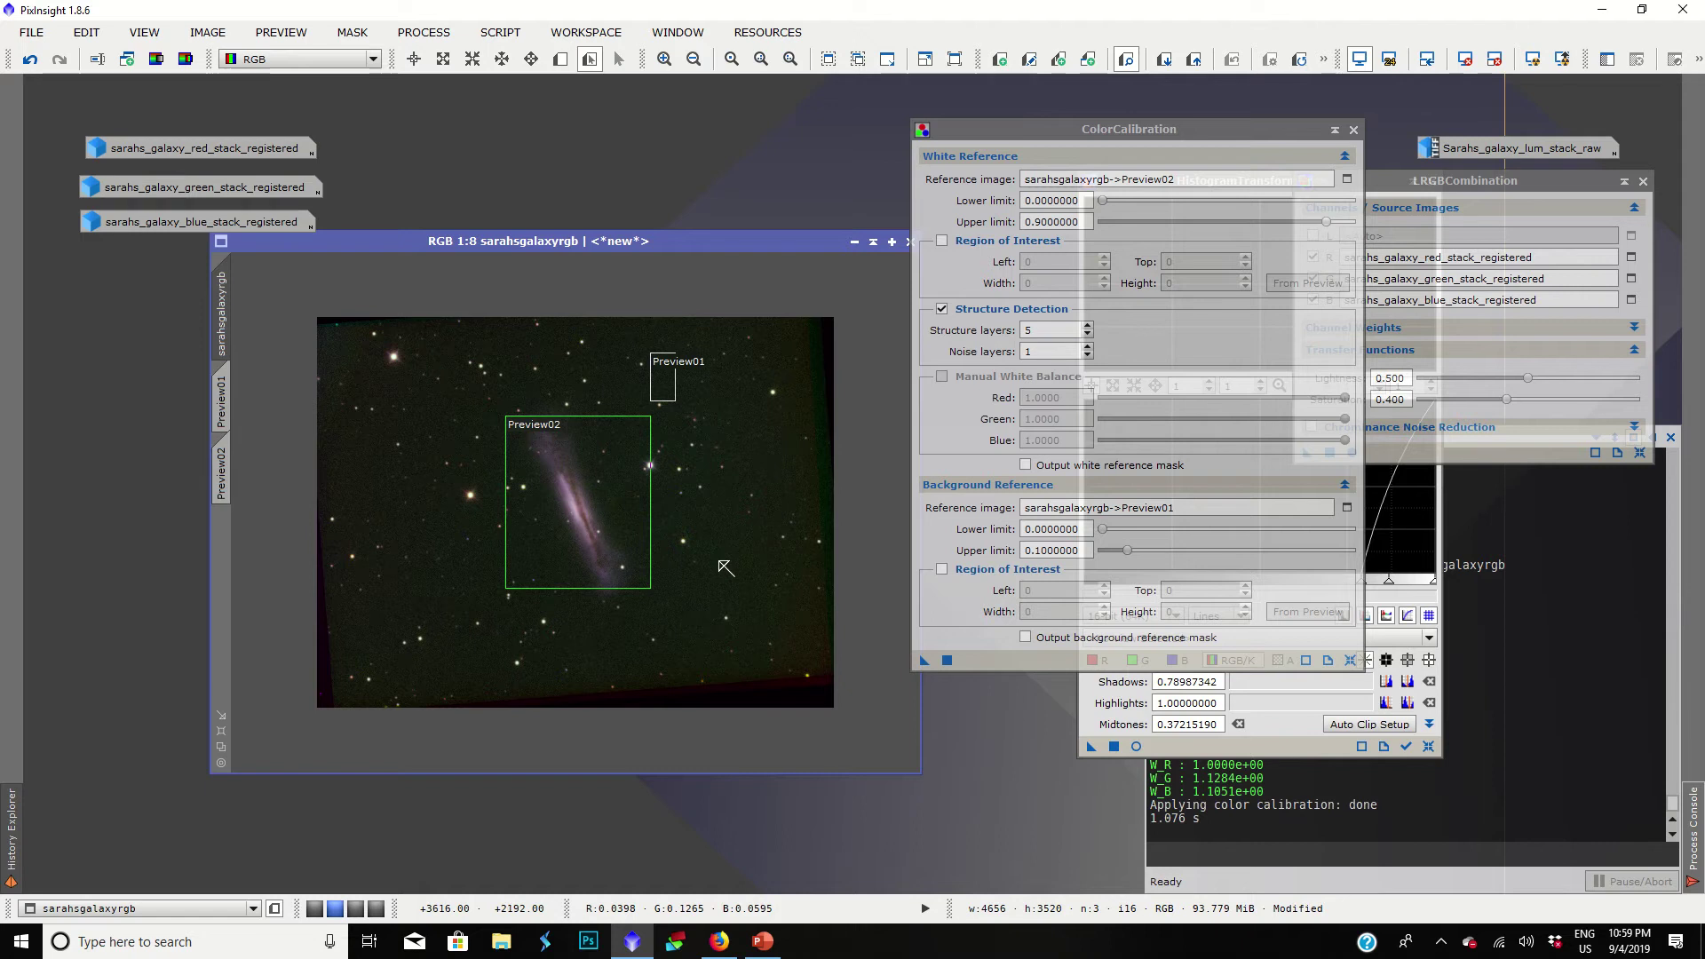
pyautogui.scroll(1, 725, 567)
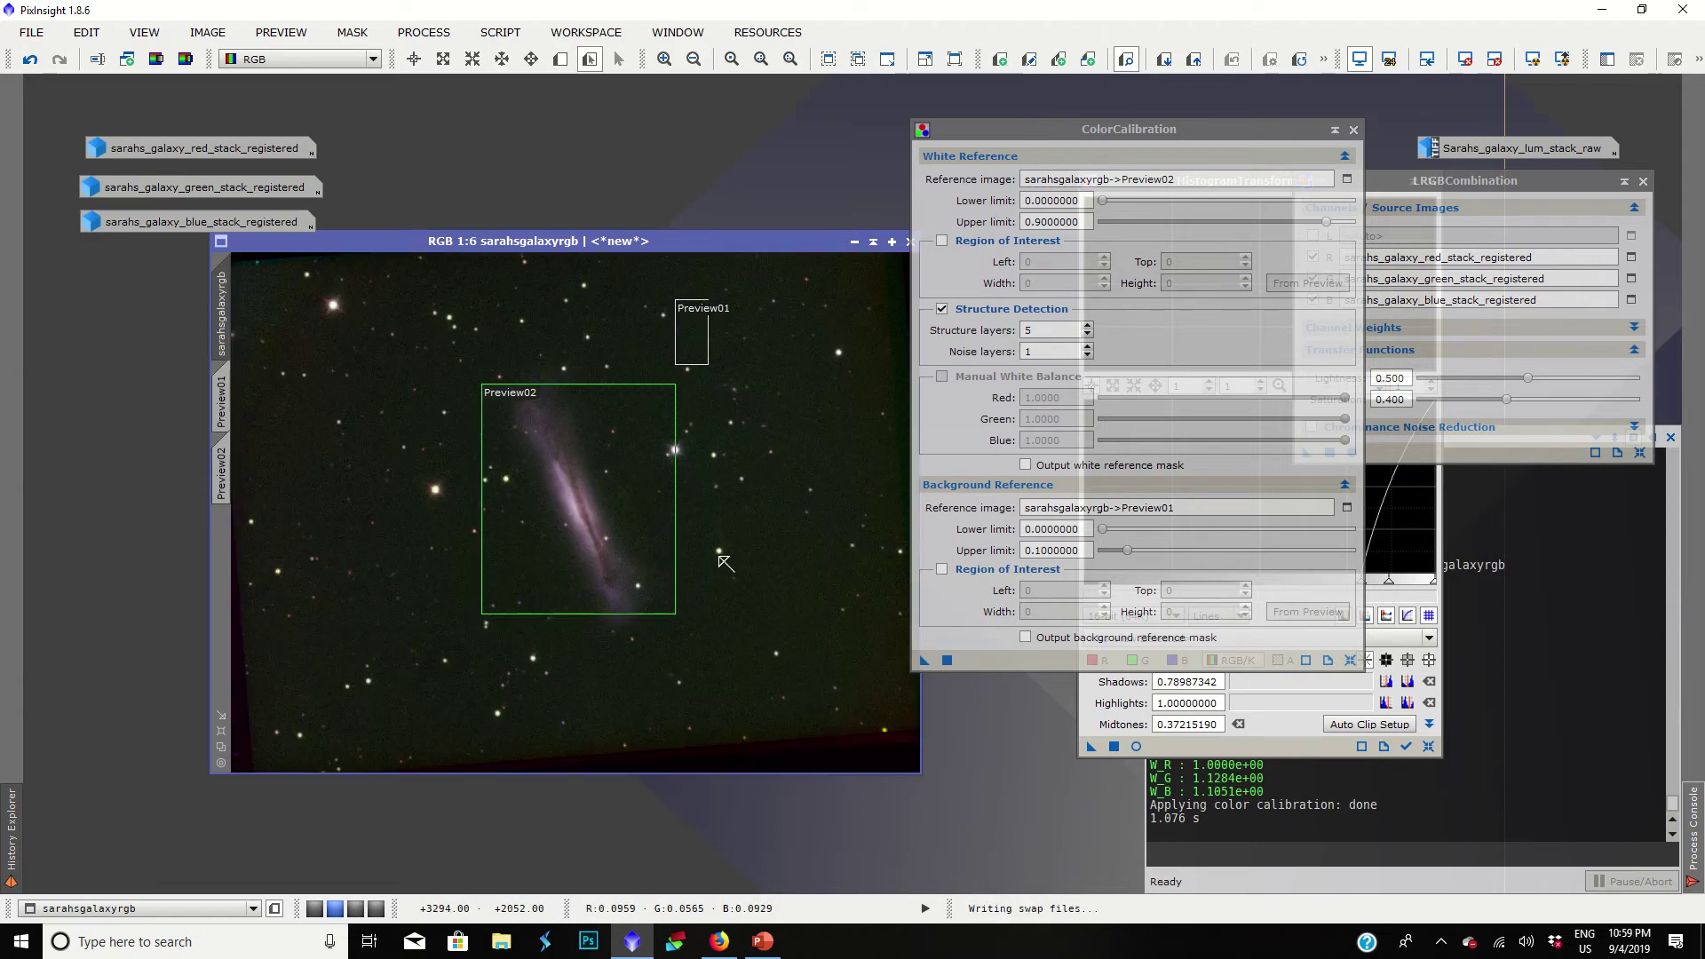
pyautogui.hotkey('alt', 'r')
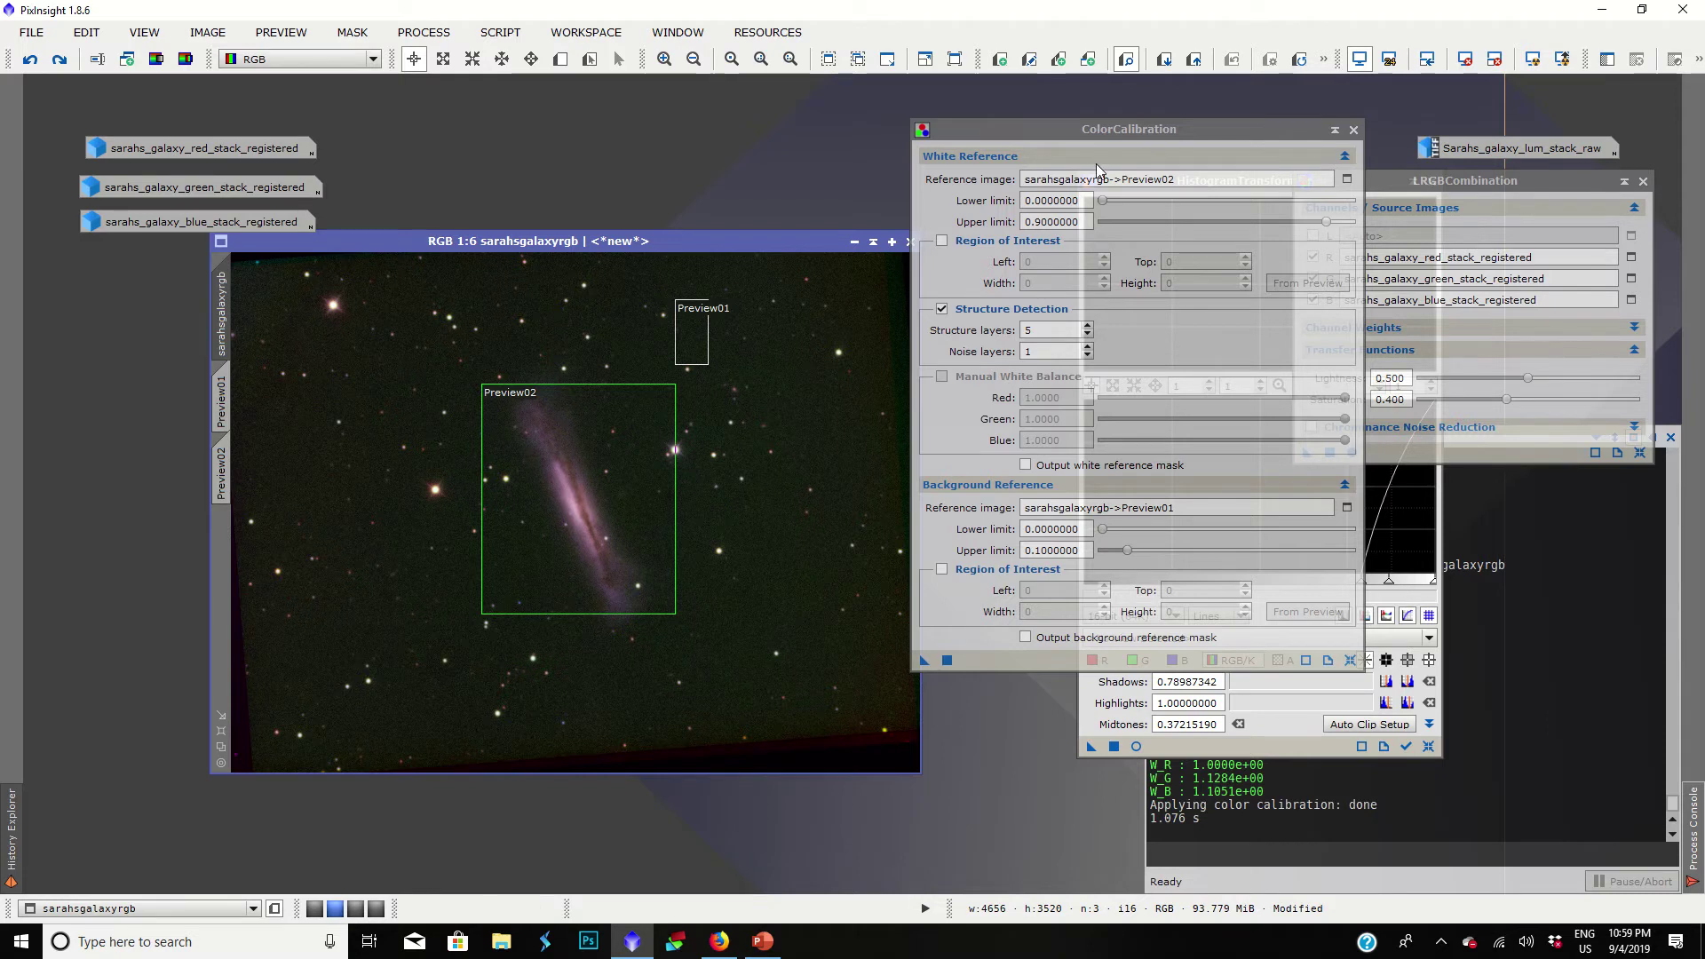
# Step: Change the ColorCalibration white reference image to the whole sarahsgalaxyrgb view
pyautogui.click(1347, 180)
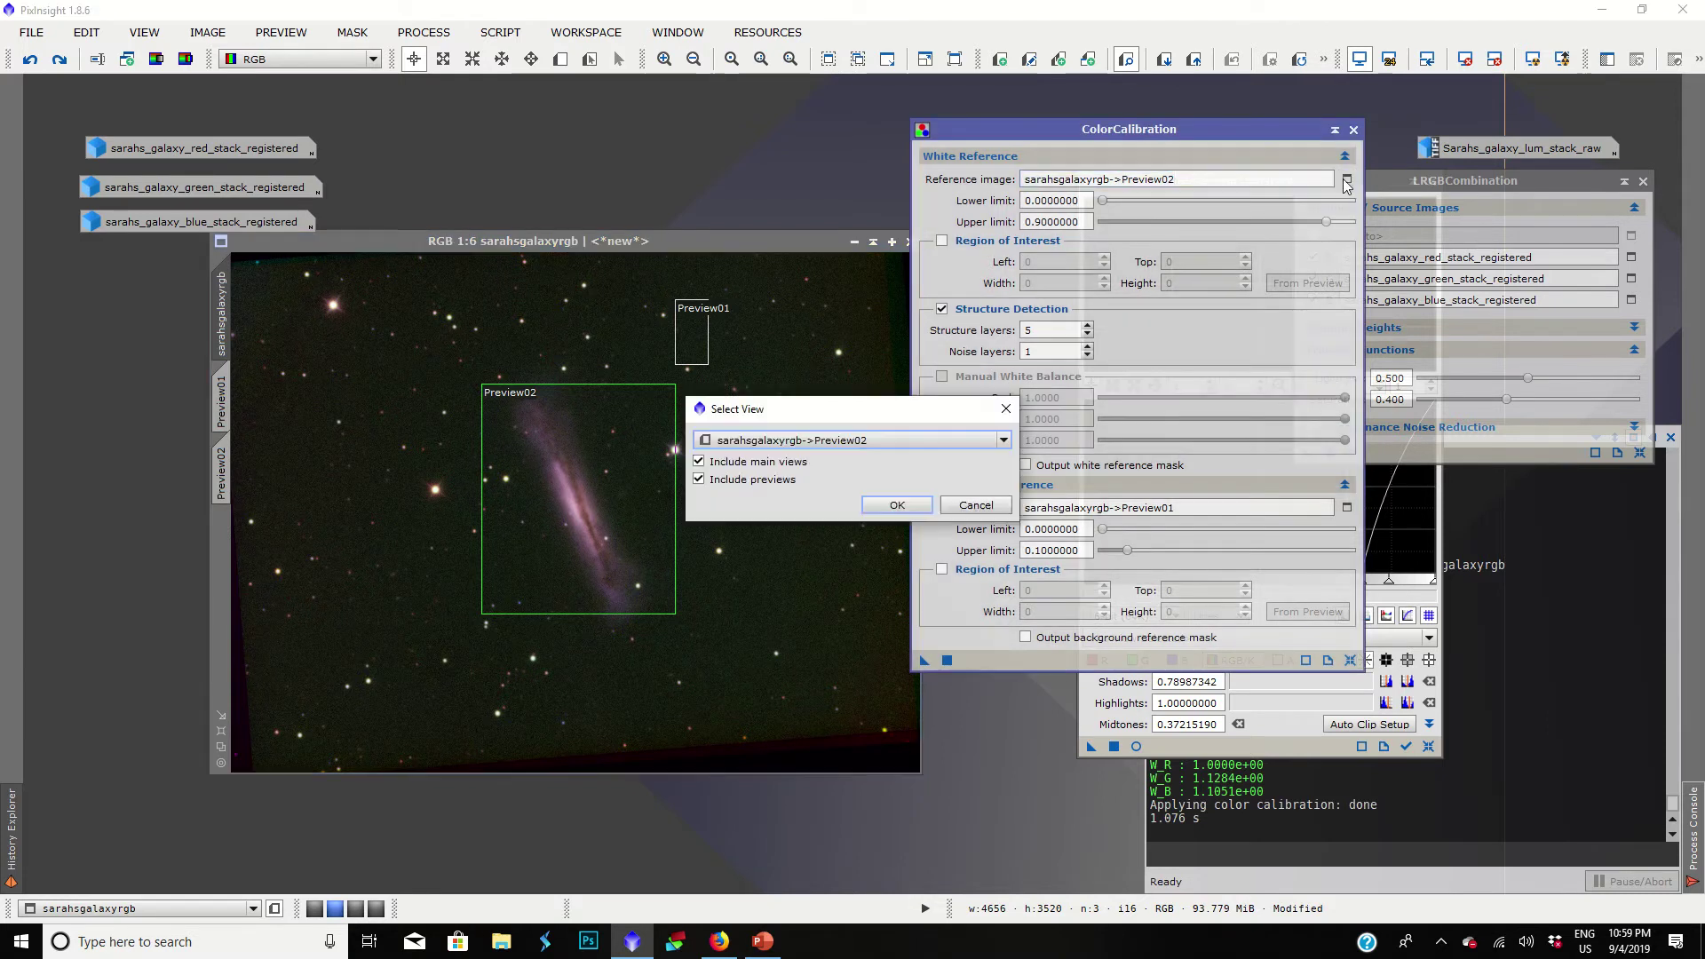
pyautogui.click(806, 438)
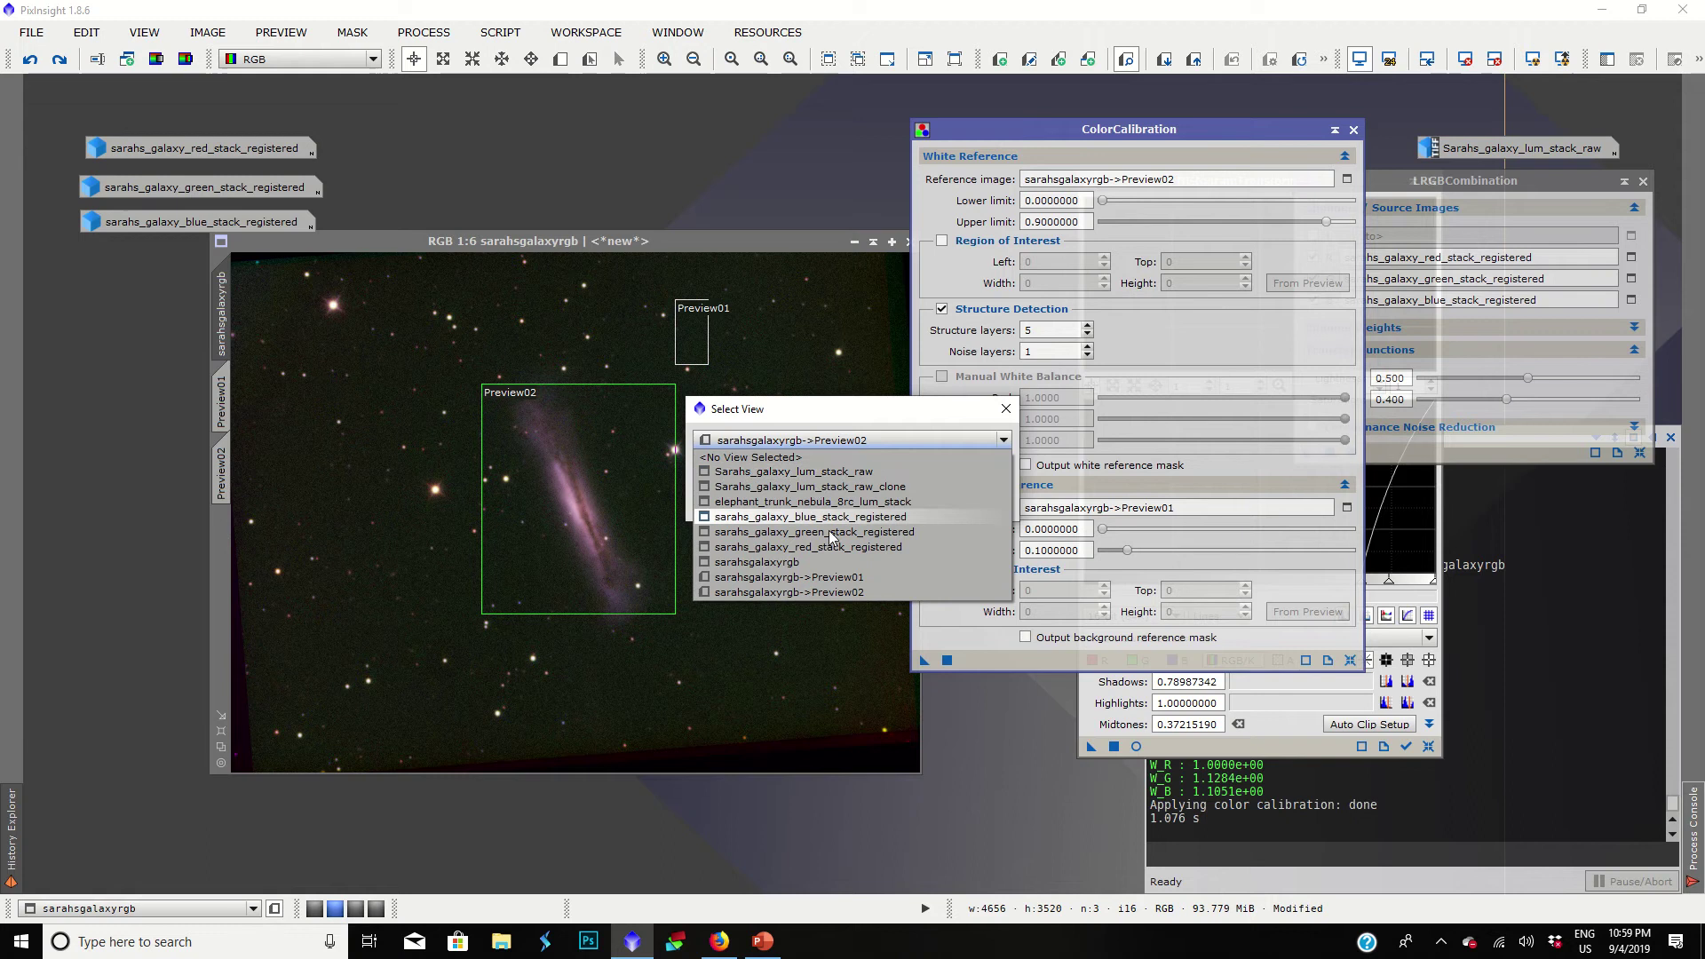
pyautogui.click(833, 563)
pyautogui.click(896, 505)
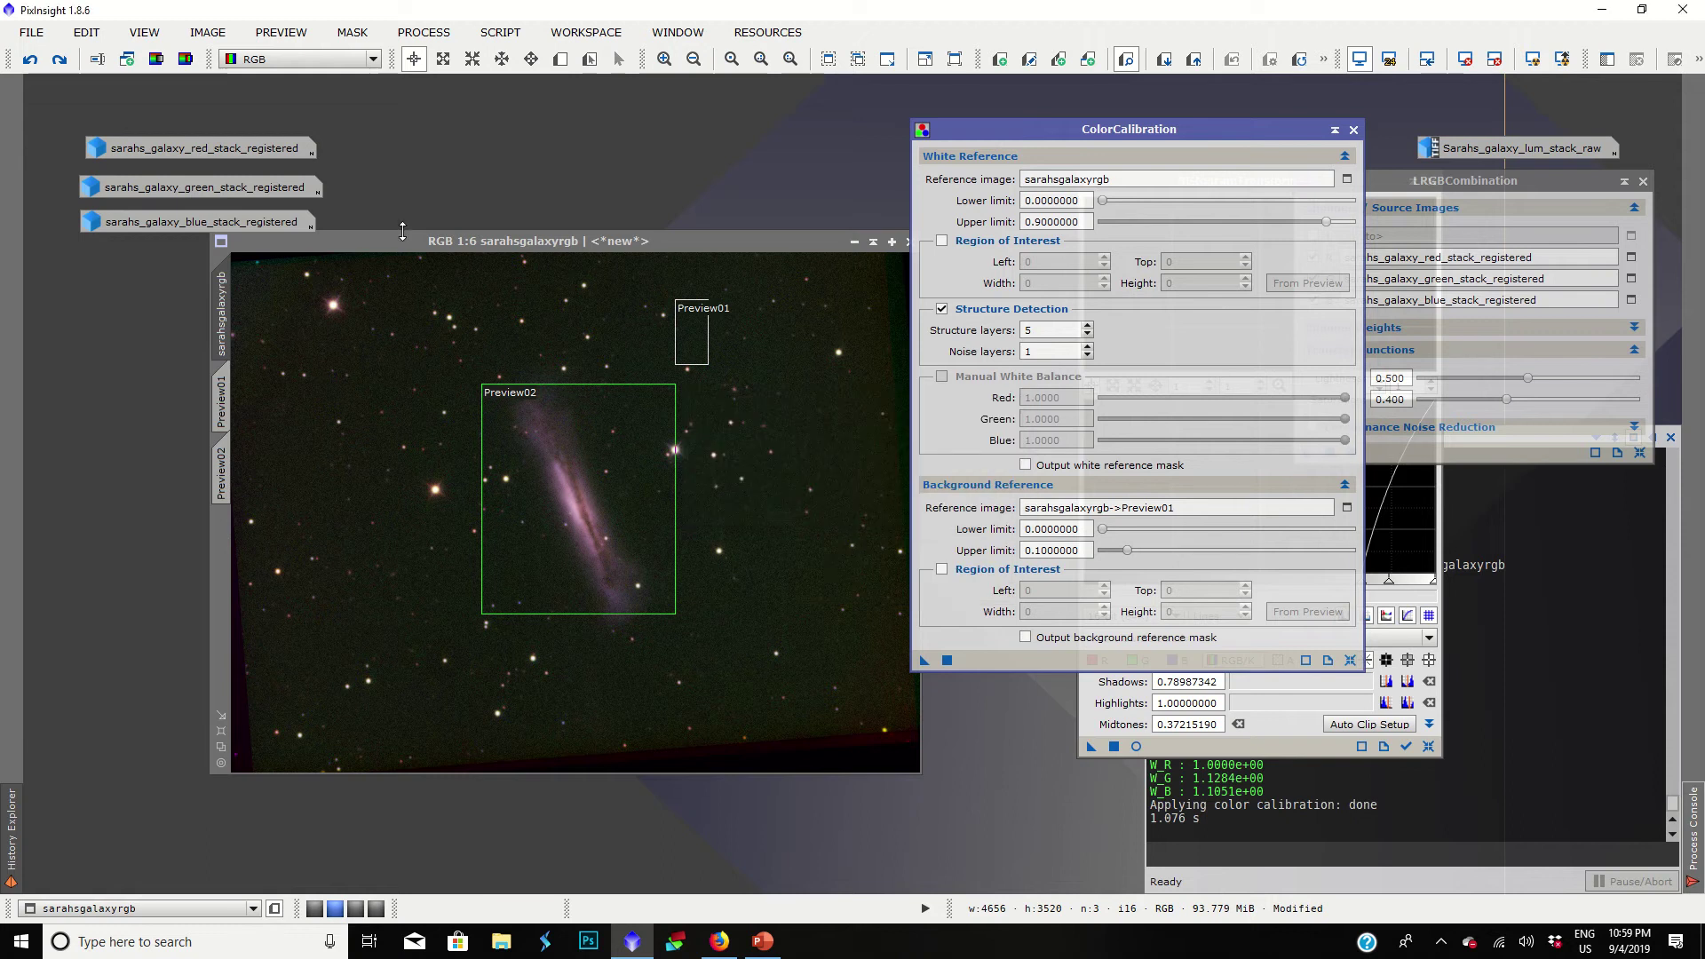
# Step: Try ColorCalibration with the whole image as white reference, undo it and close the process
pyautogui.scroll(-1, 646, 453)
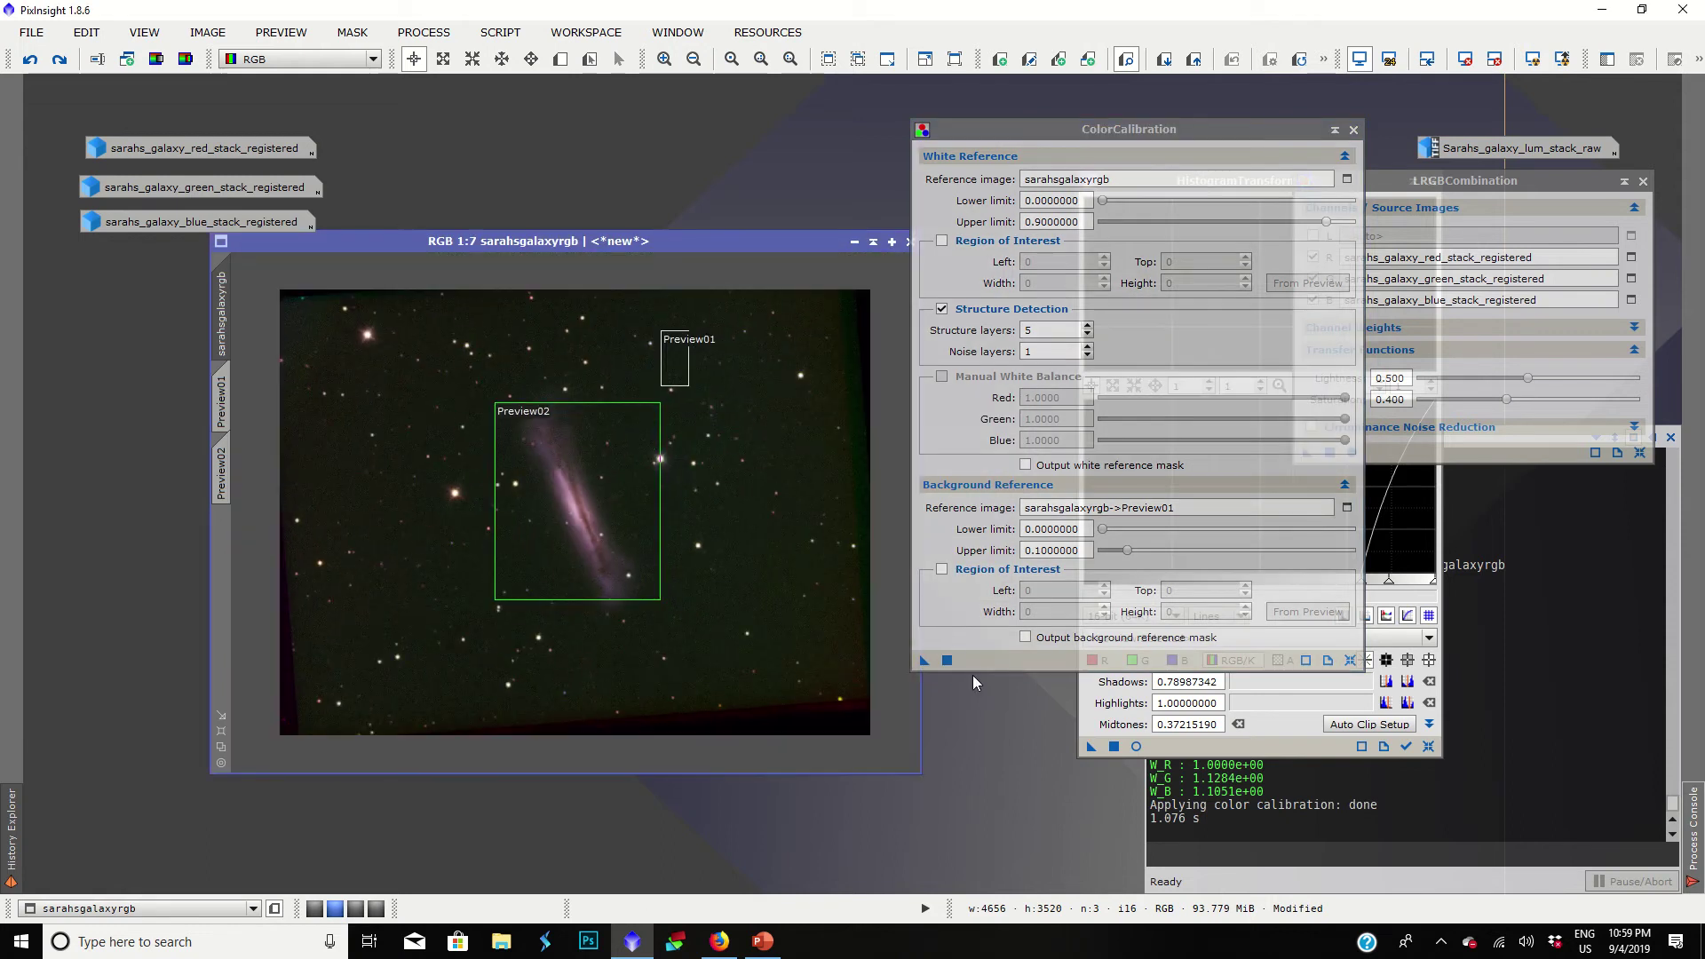
pyautogui.click(924, 661)
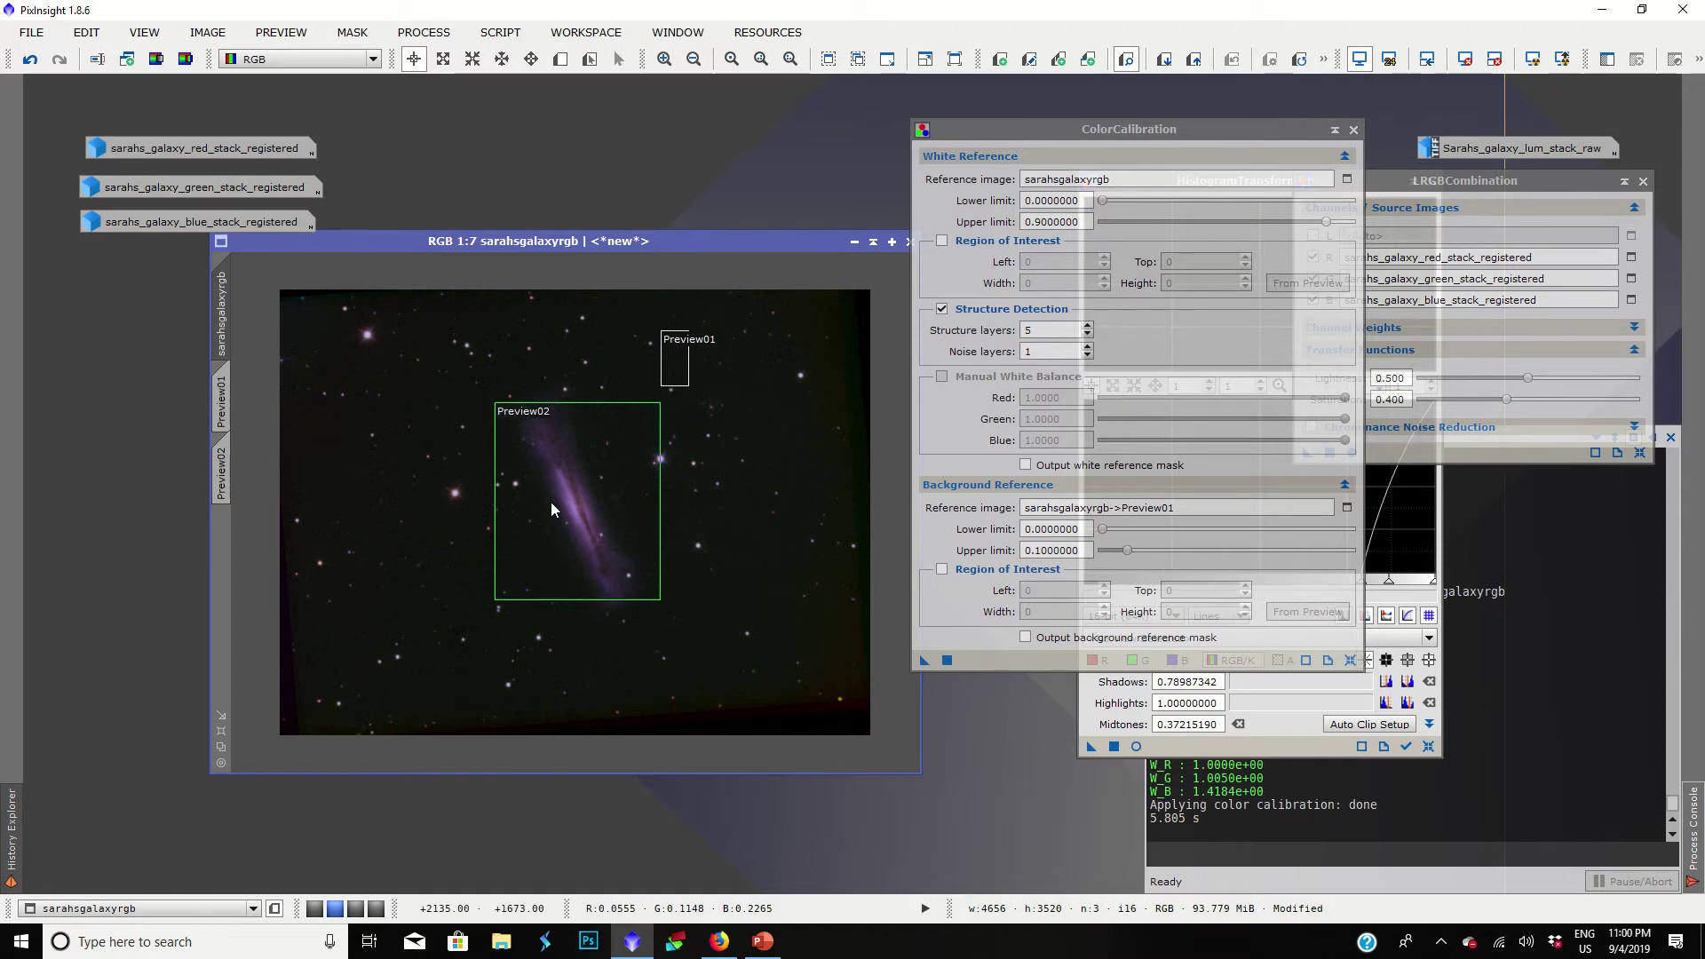
pyautogui.scroll(1, 551, 504)
pyautogui.hotkey('ctrl', 'z')
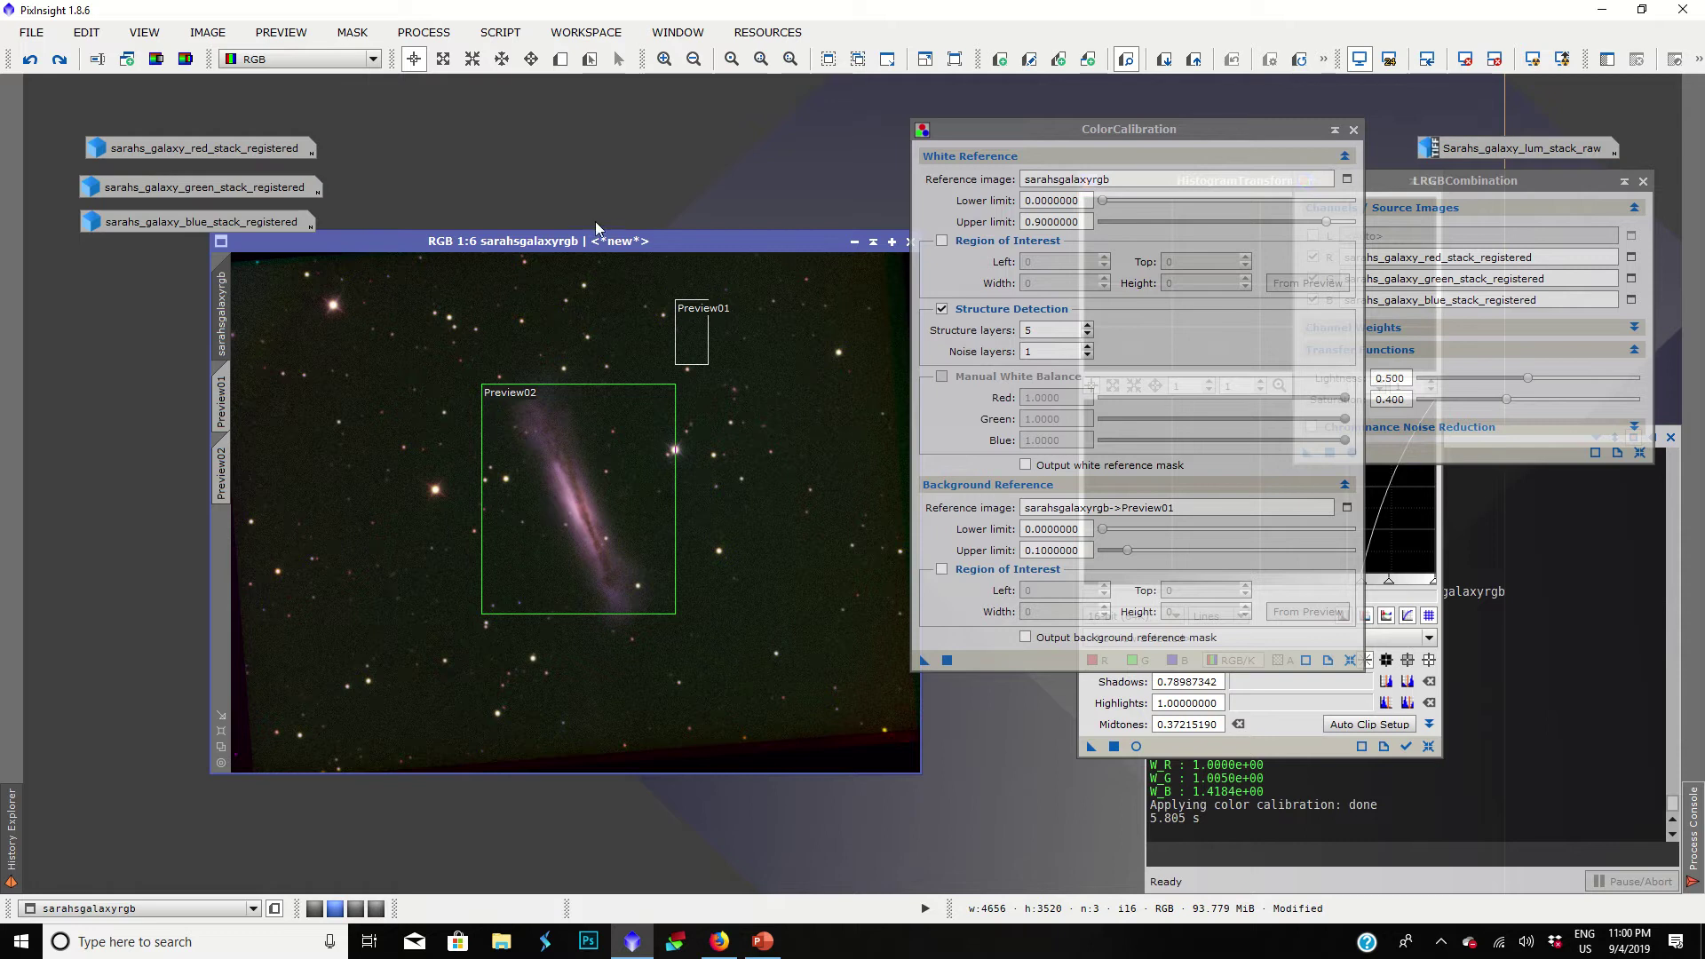
pyautogui.moveTo(571, 239); pyautogui.dragTo(517, 257)
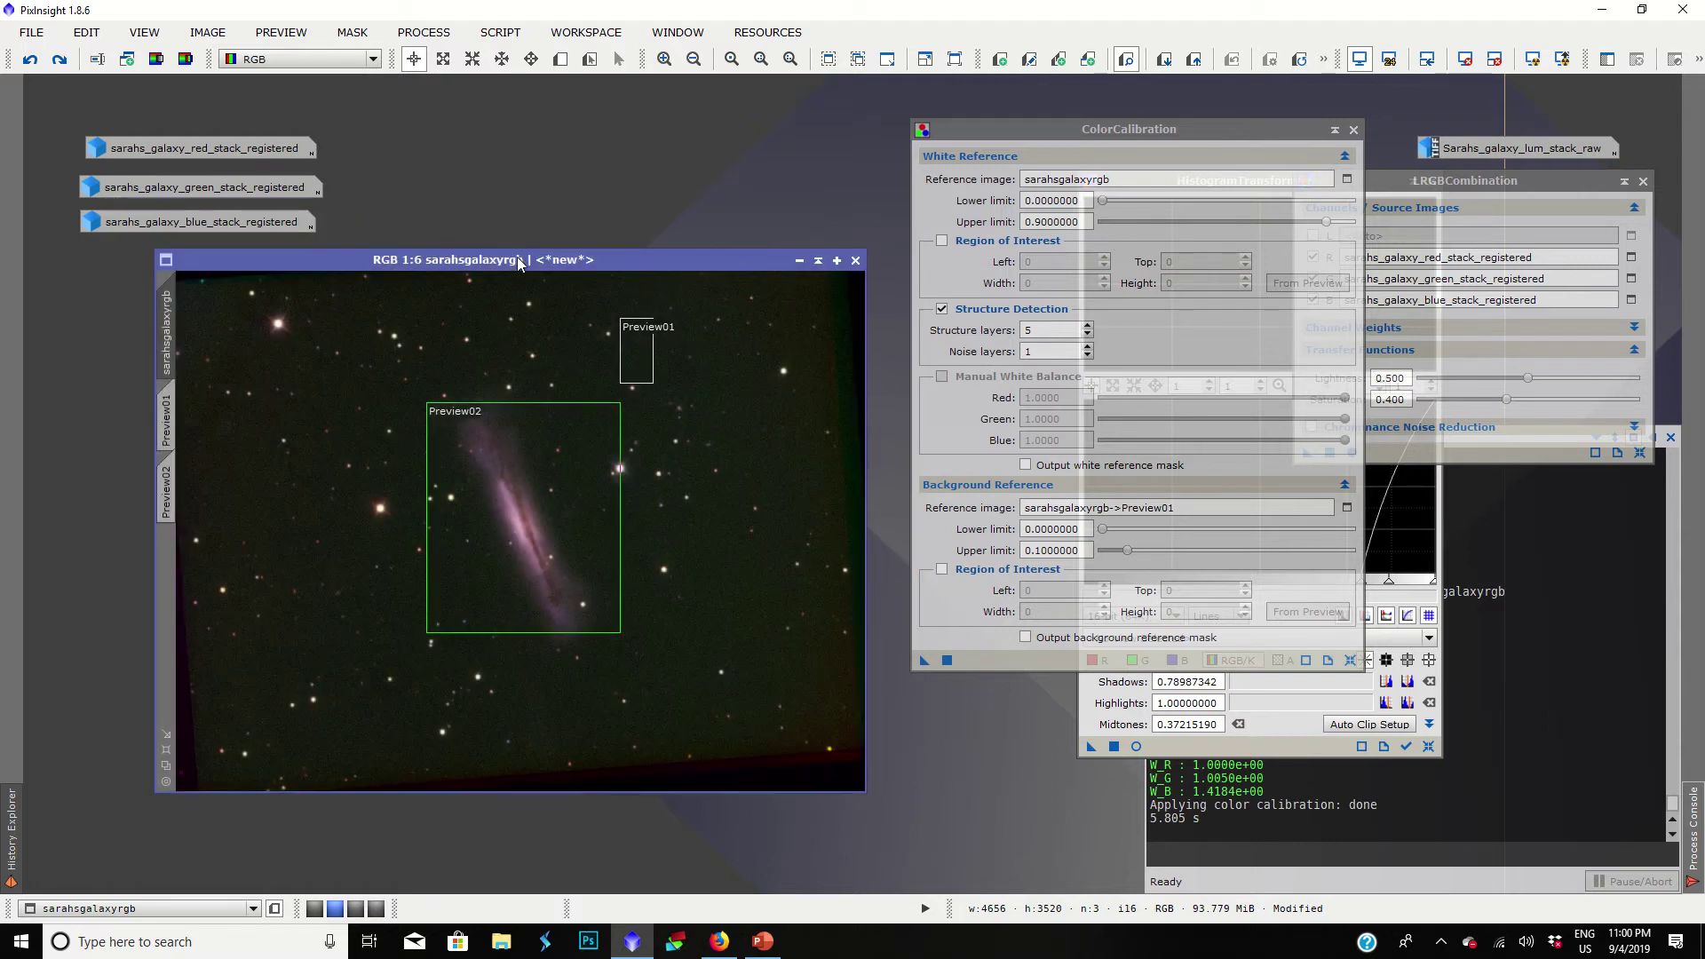
pyautogui.scroll(-1, 687, 377)
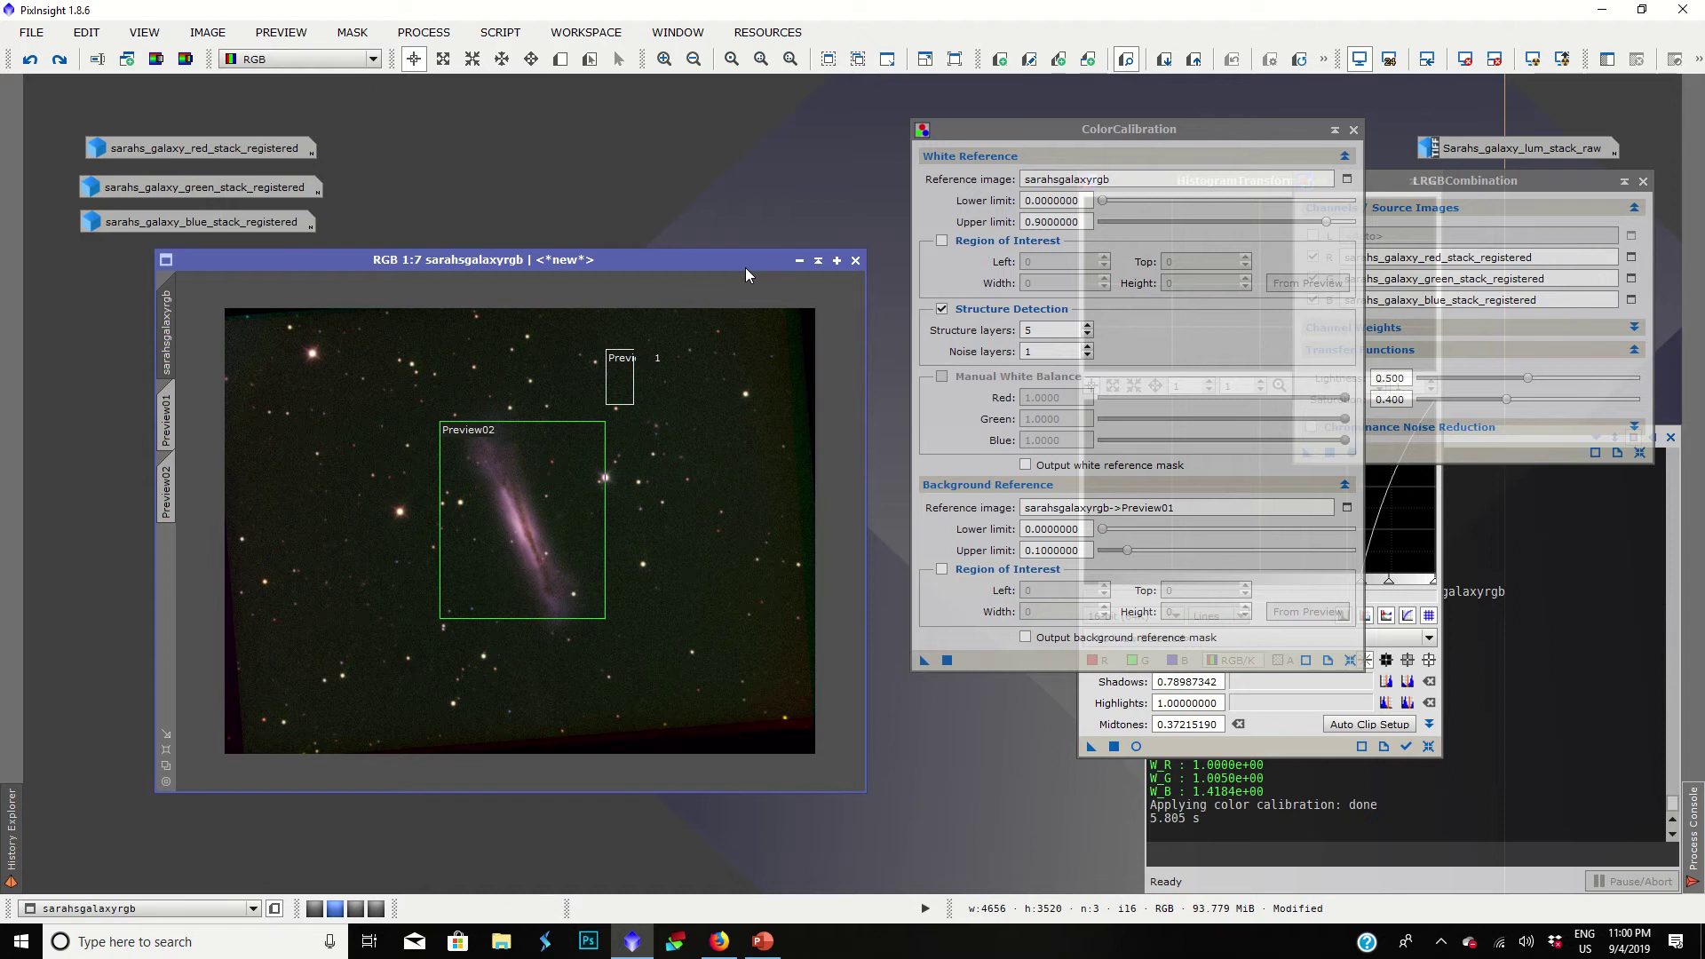
pyautogui.click(1353, 130)
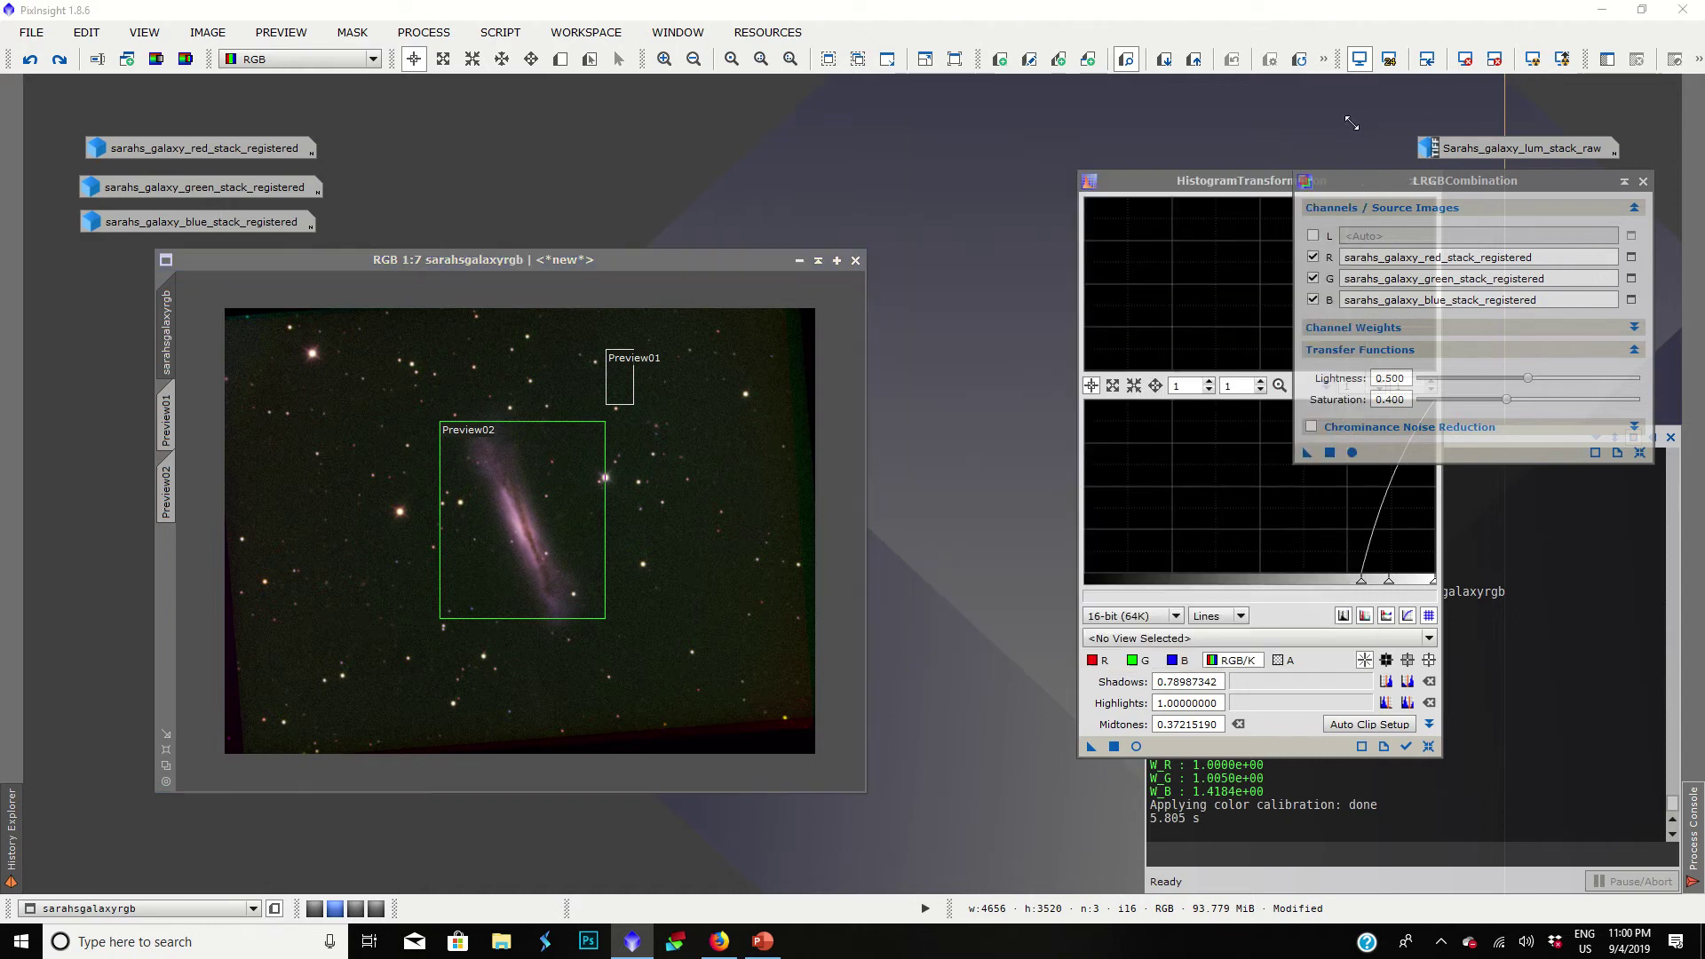
# Step: Delete all previews from sarahsgalaxyrgb and move the image window up beside the process windows
pyautogui.click(280, 32)
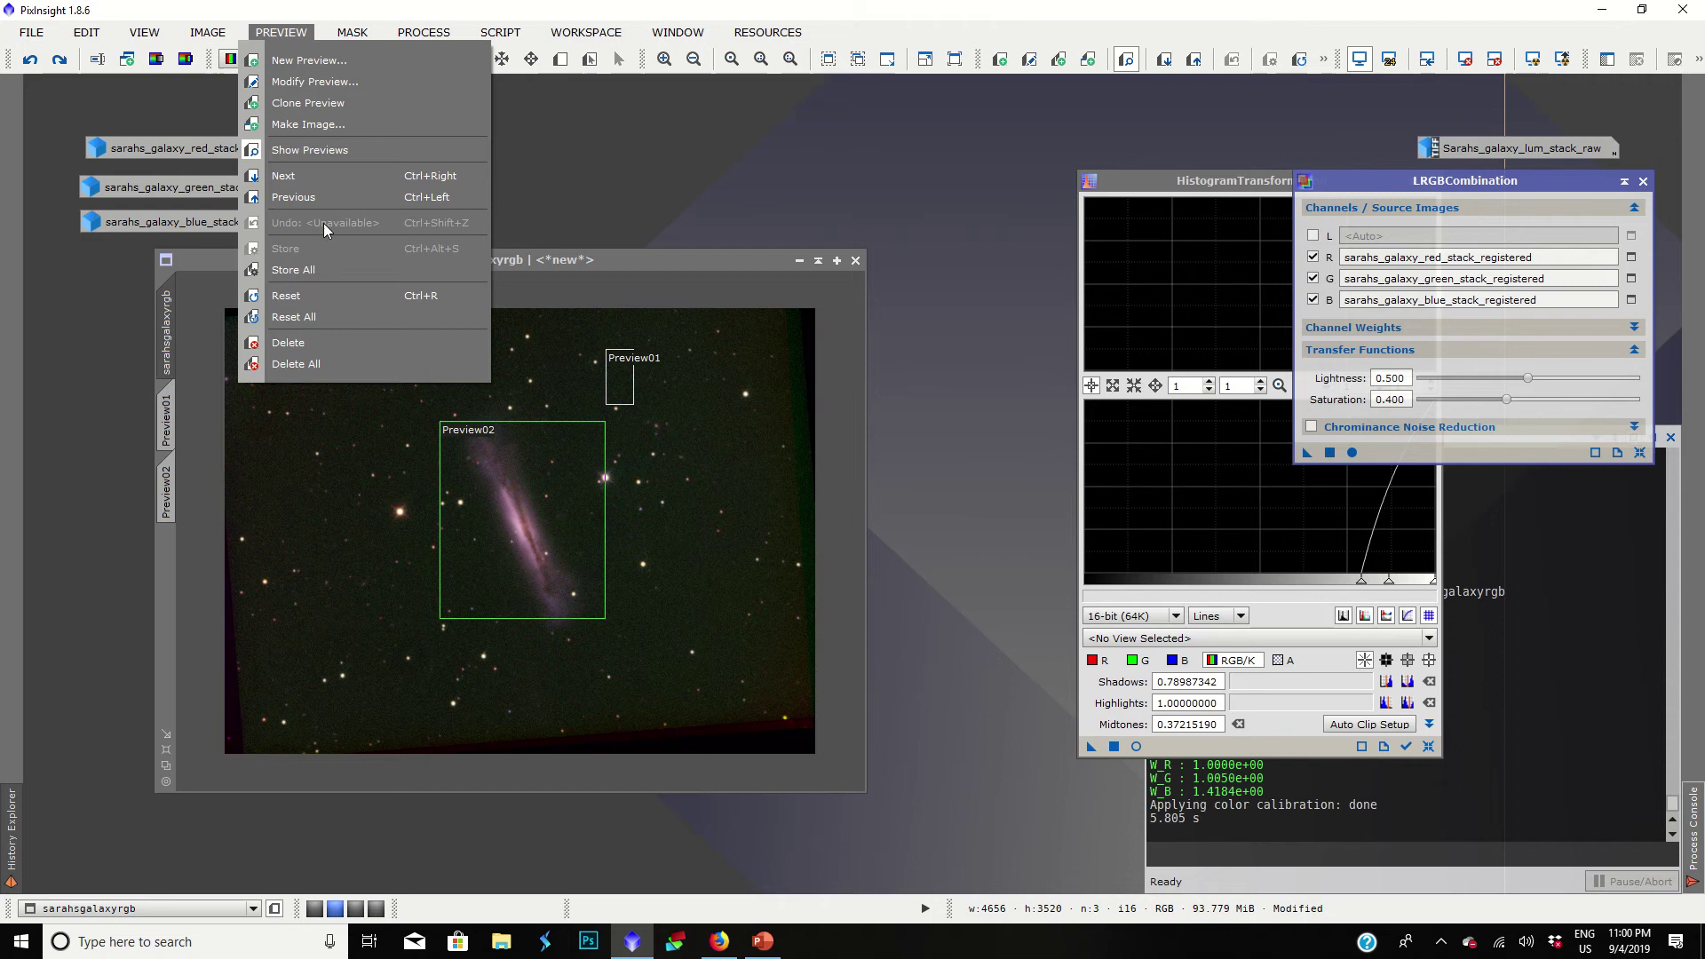
pyautogui.click(301, 371)
pyautogui.moveTo(471, 259); pyautogui.dragTo(644, 193)
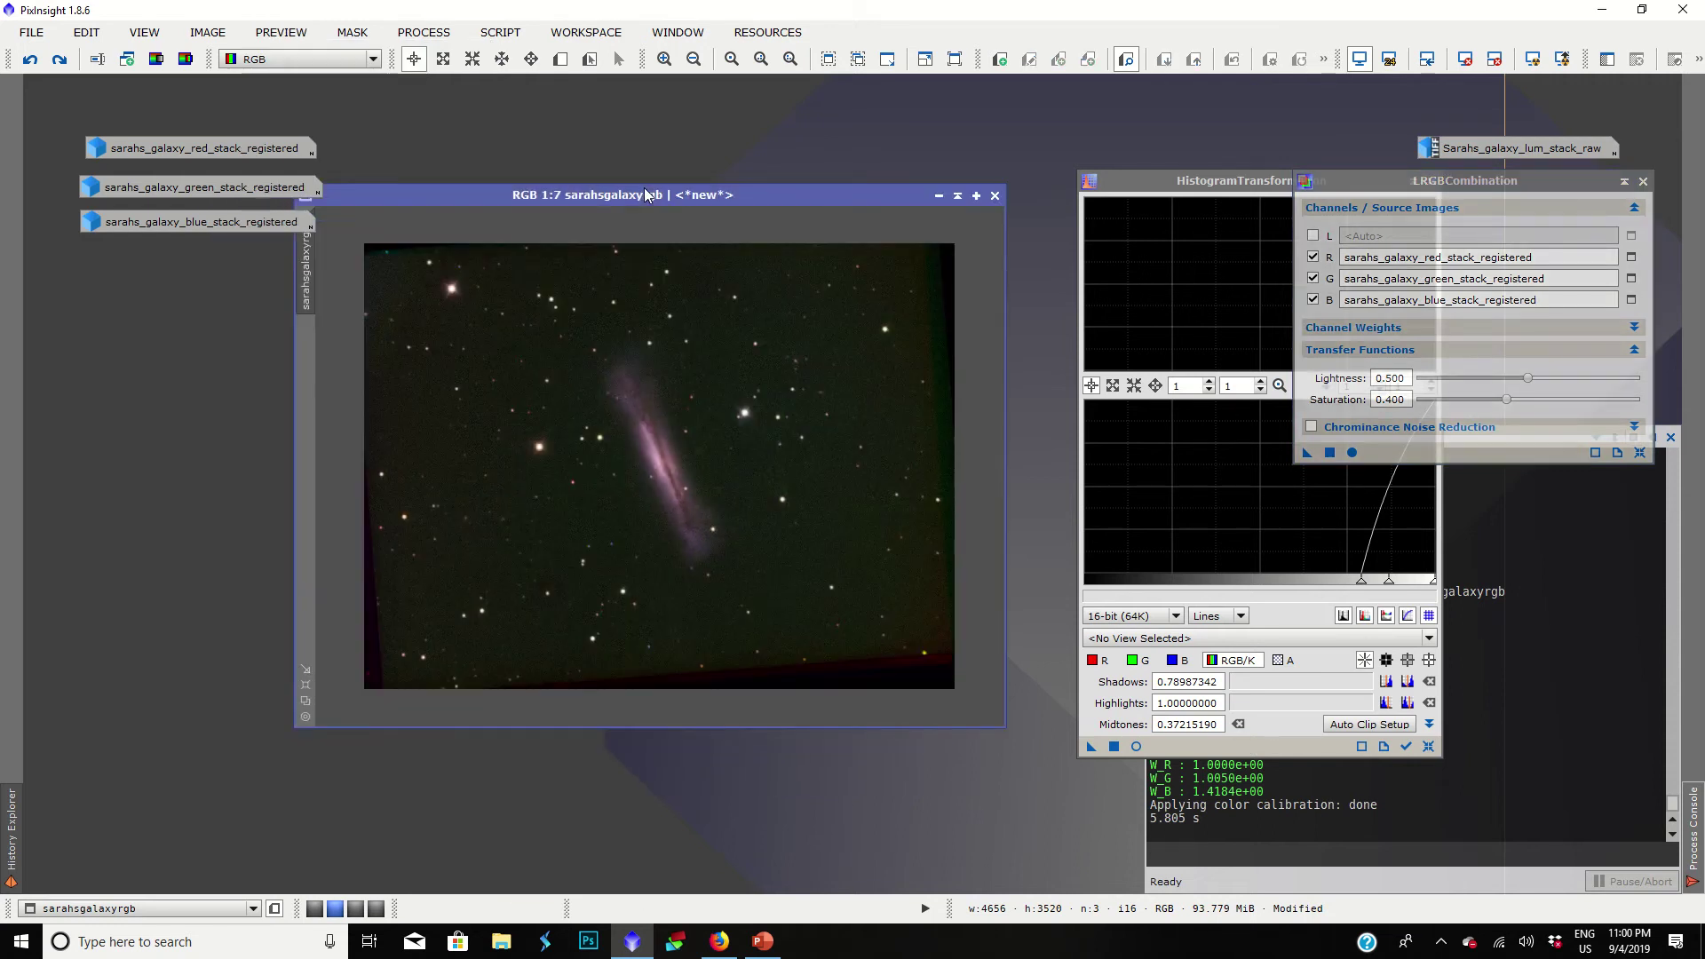
pyautogui.scroll(-2, 703, 418)
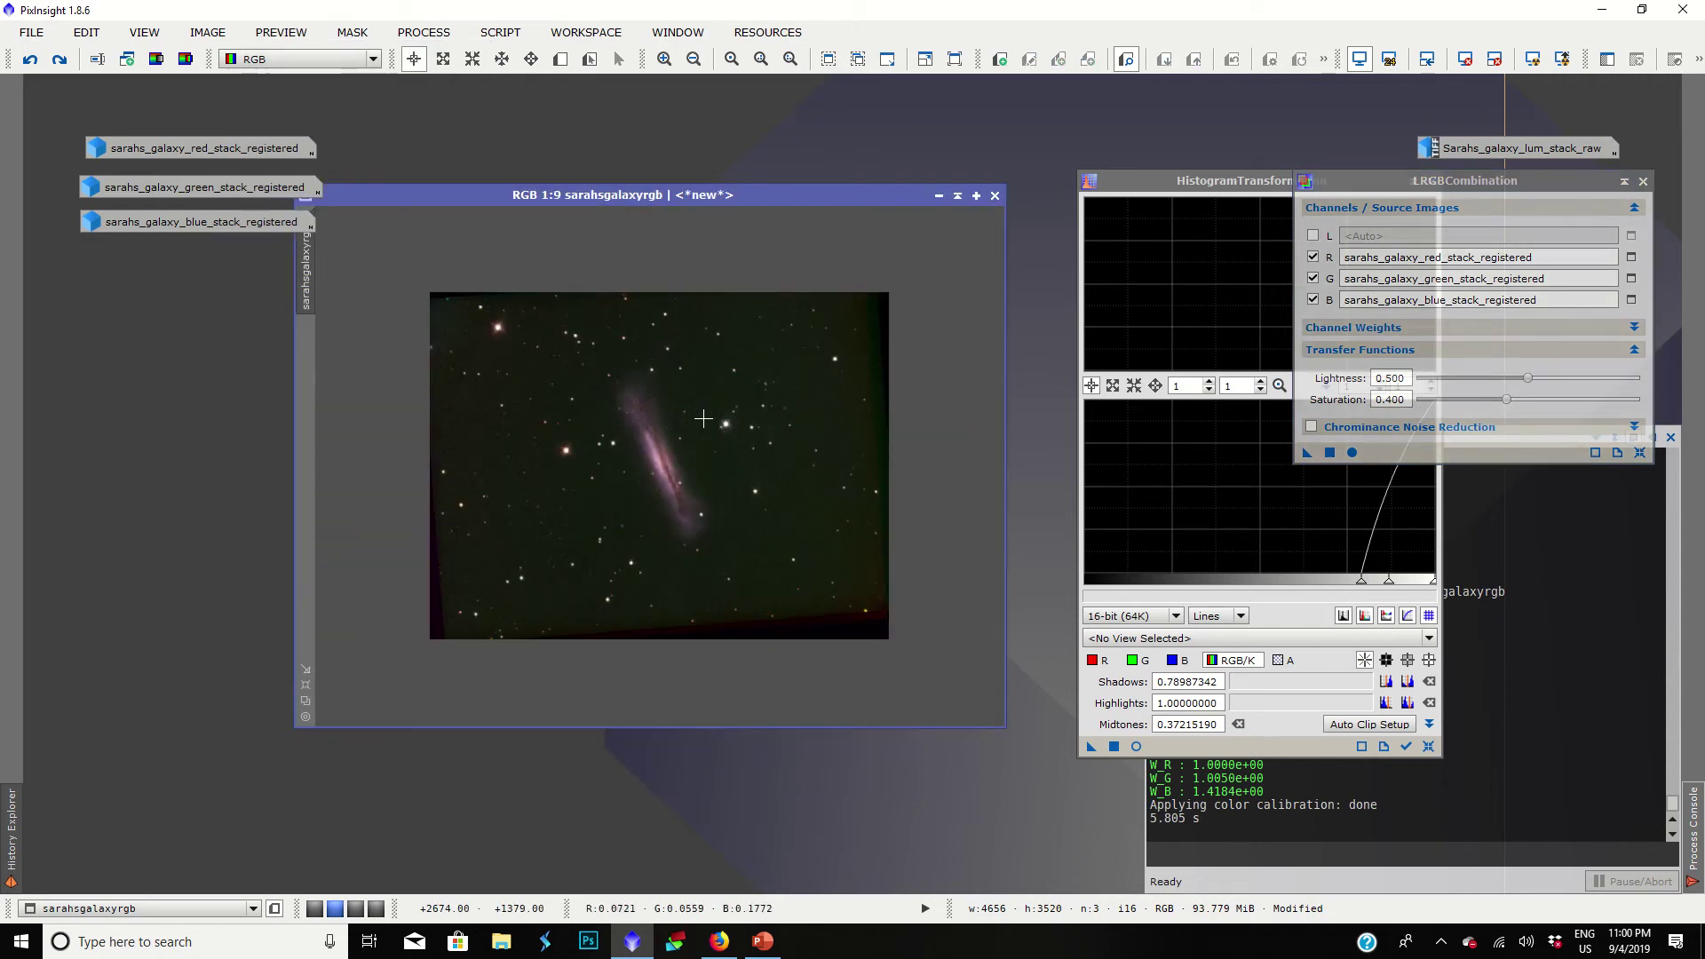
# Step: Remove the green cast from sarahsgalaxyrgb with SCNR, using Average Neutral protection and amount 1.00, and close the process
pyautogui.click(423, 32)
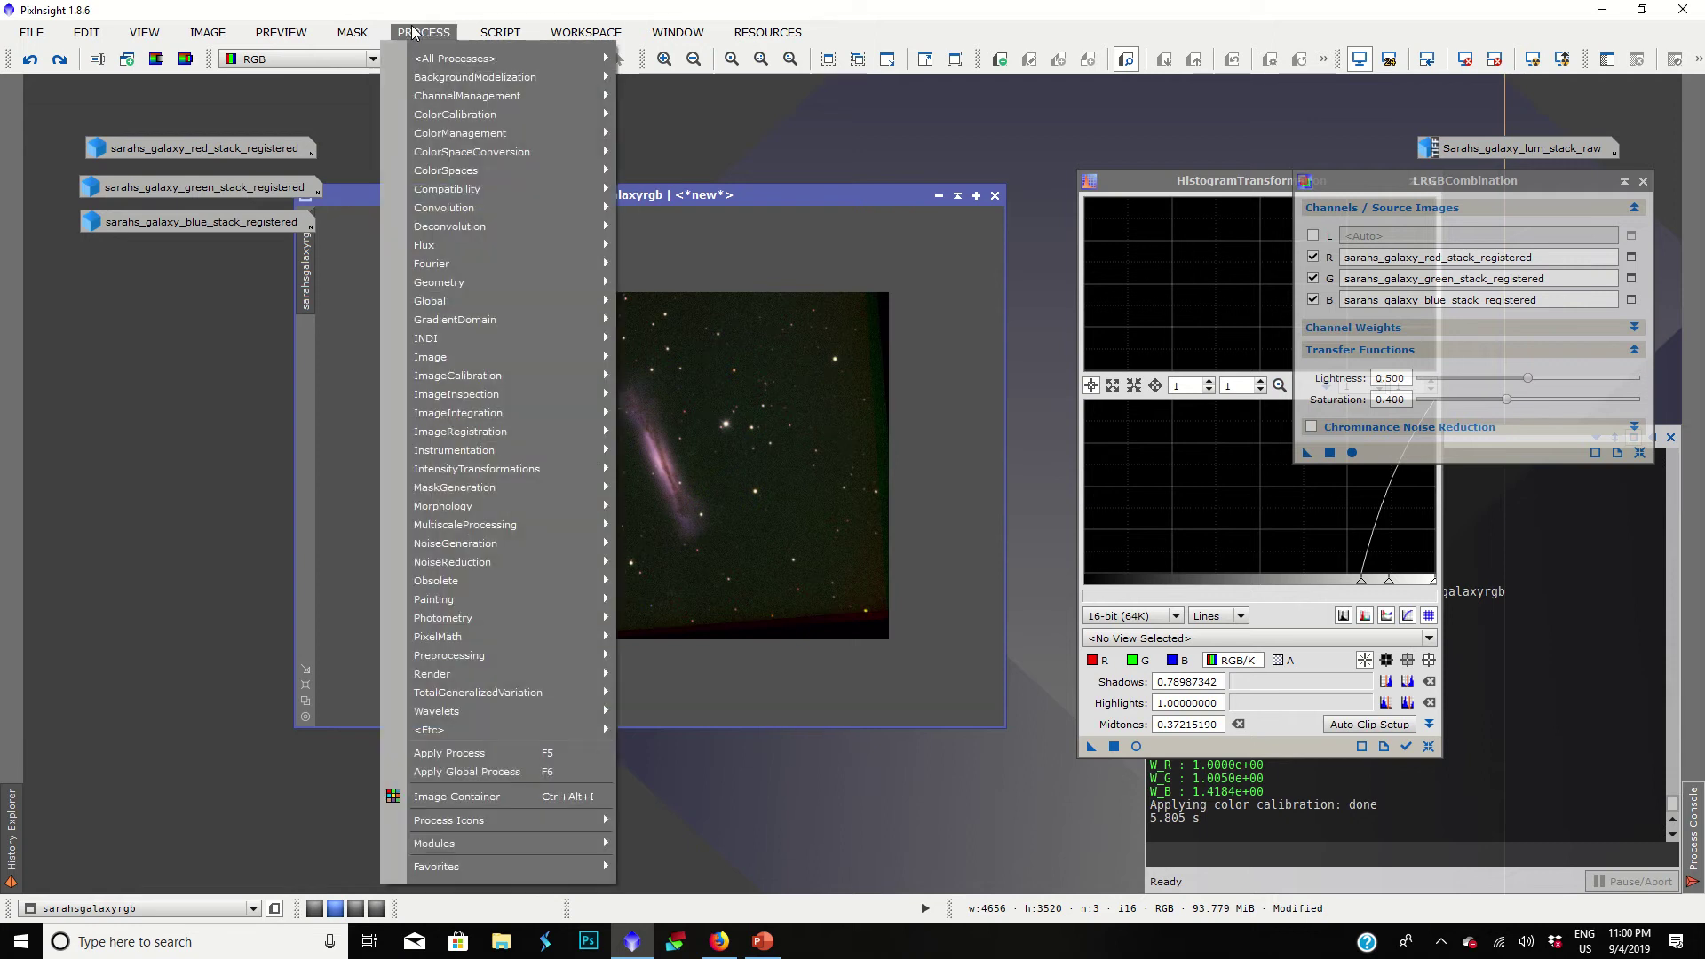
pyautogui.moveTo(468, 569)
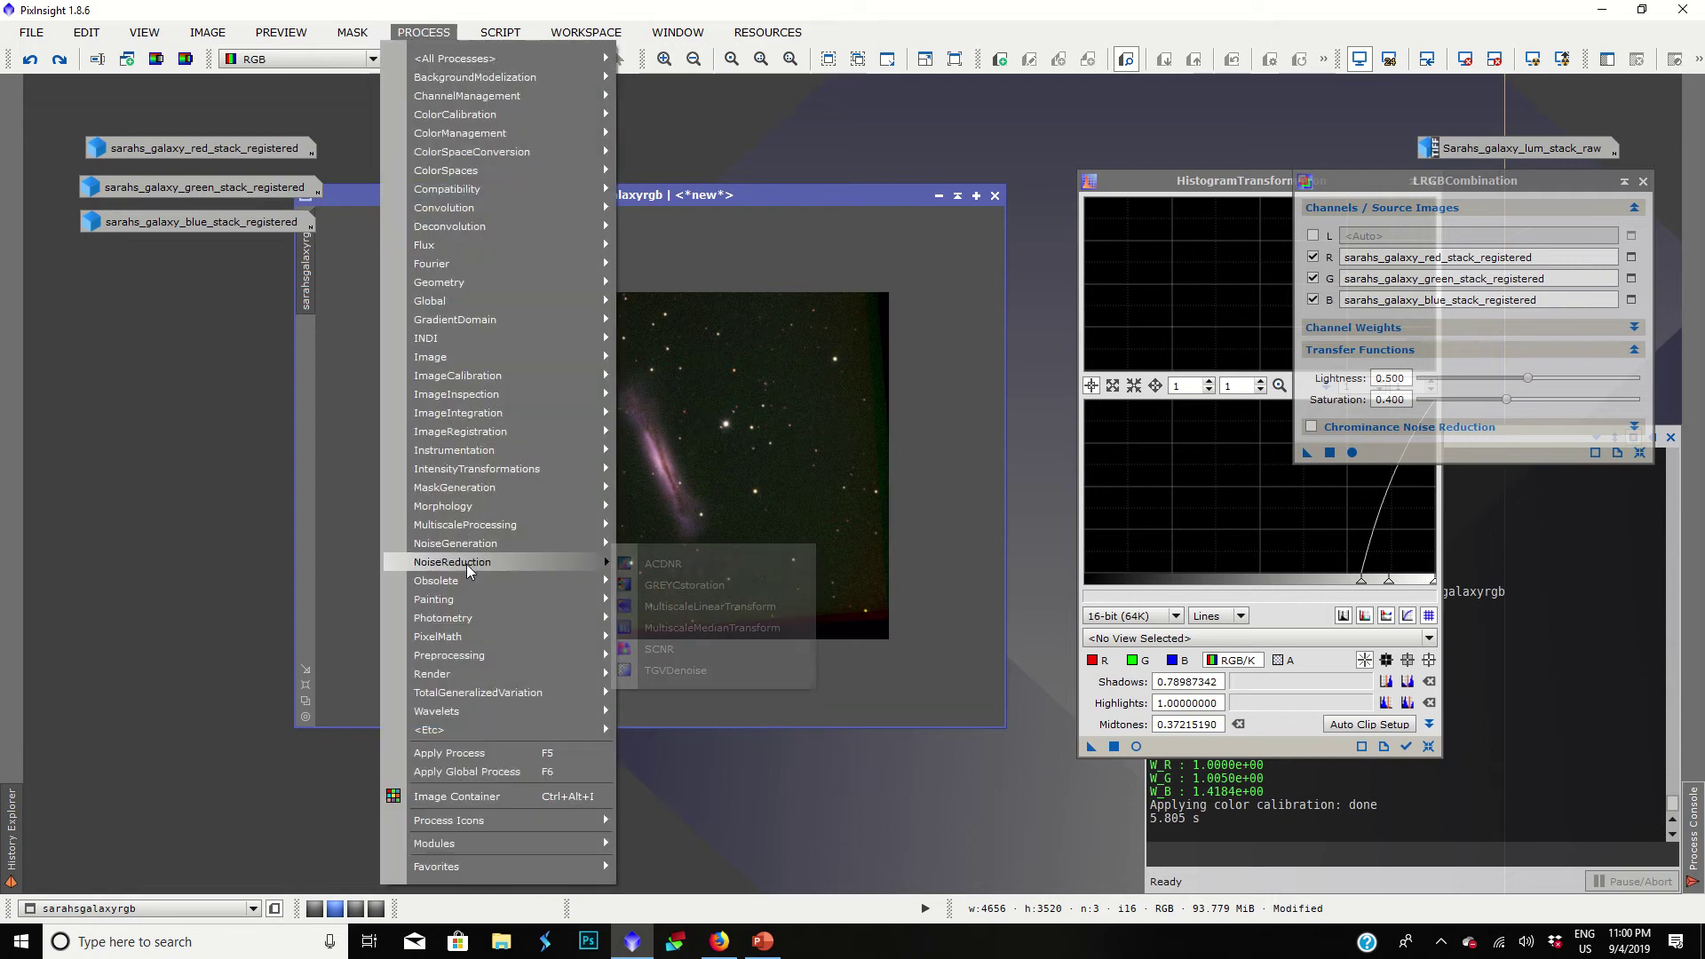
pyautogui.click(670, 652)
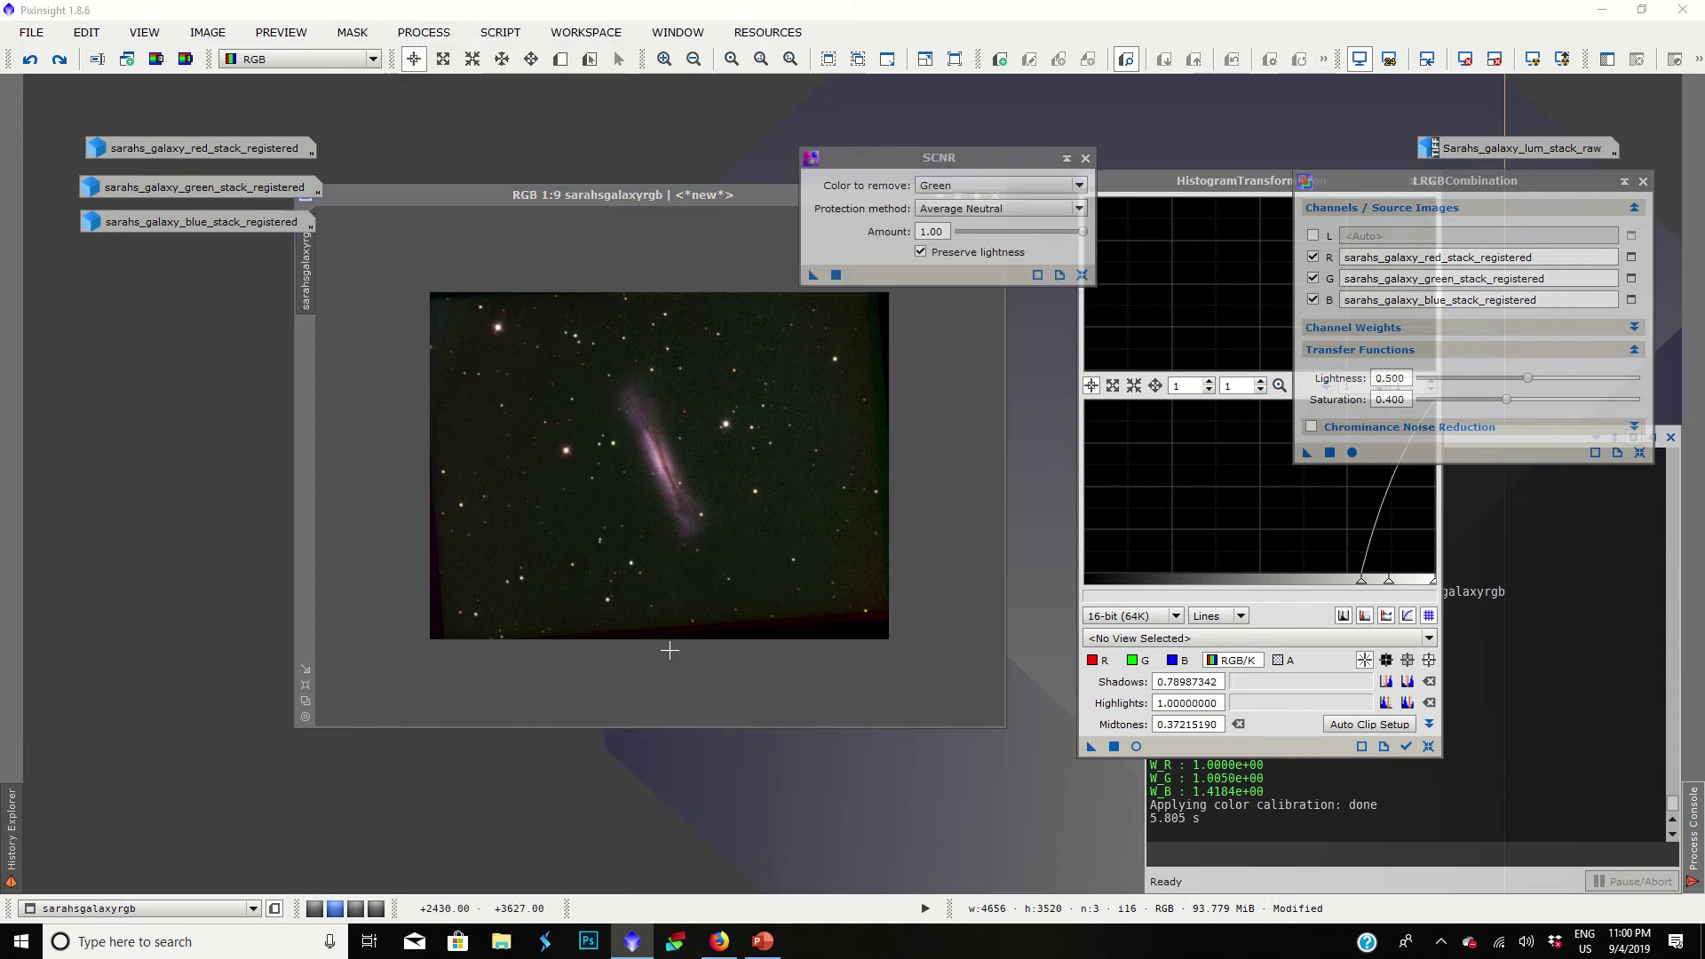
pyautogui.click(937, 185)
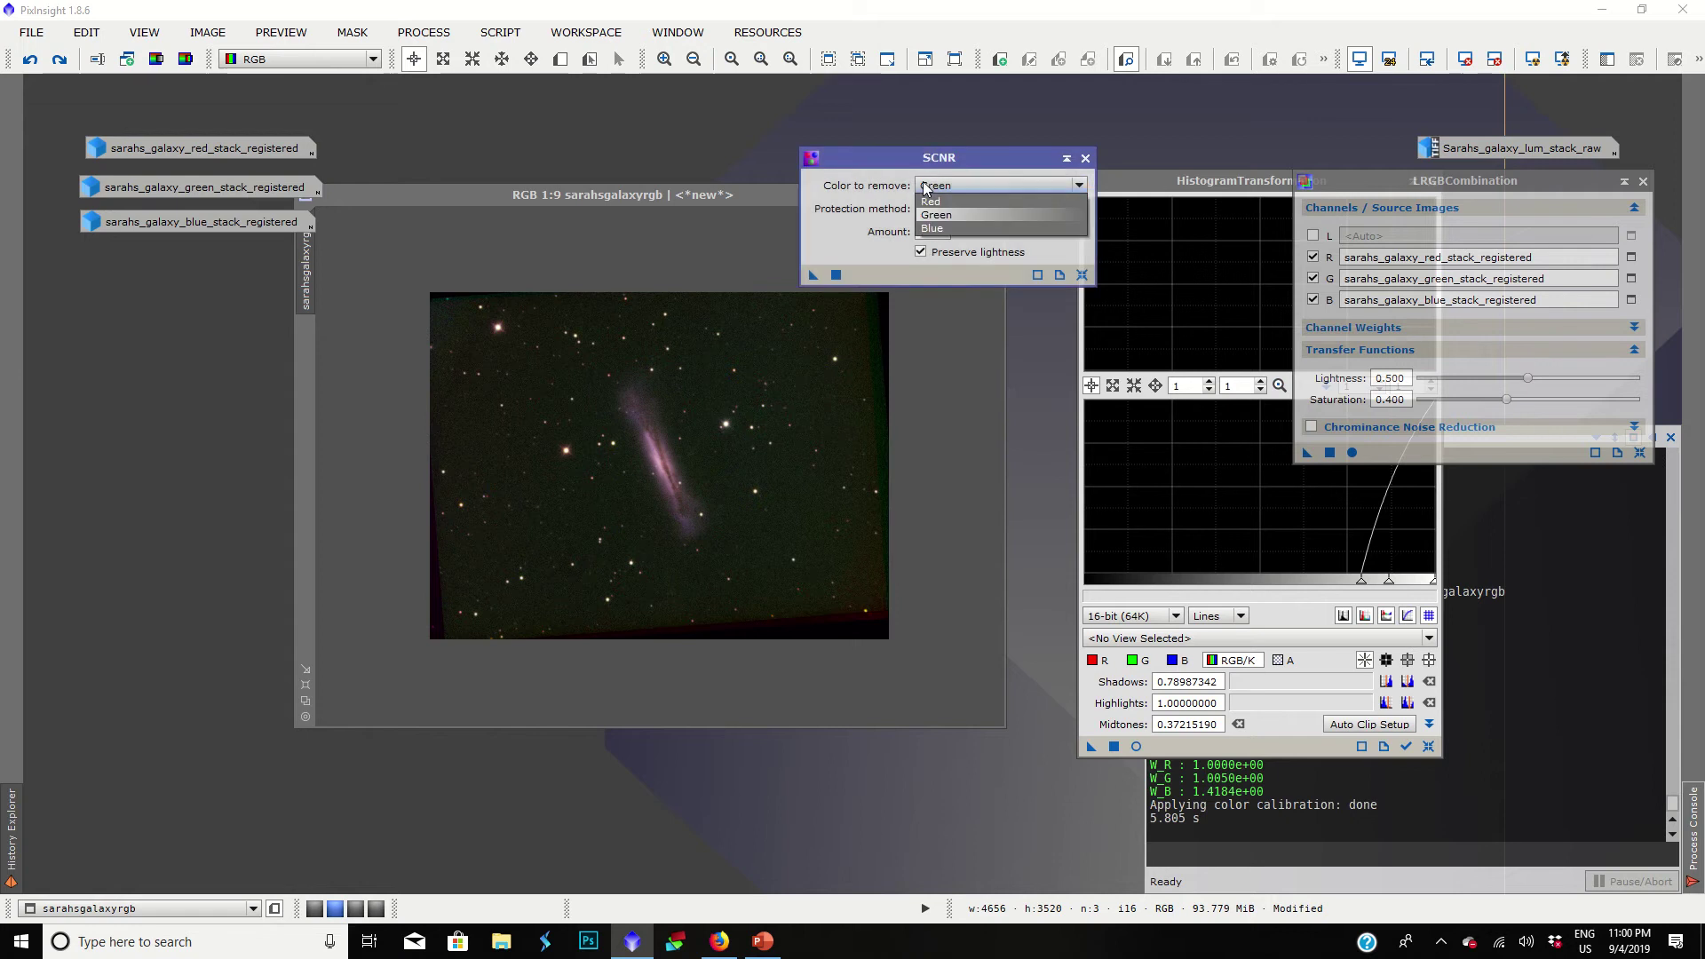
pyautogui.click(937, 219)
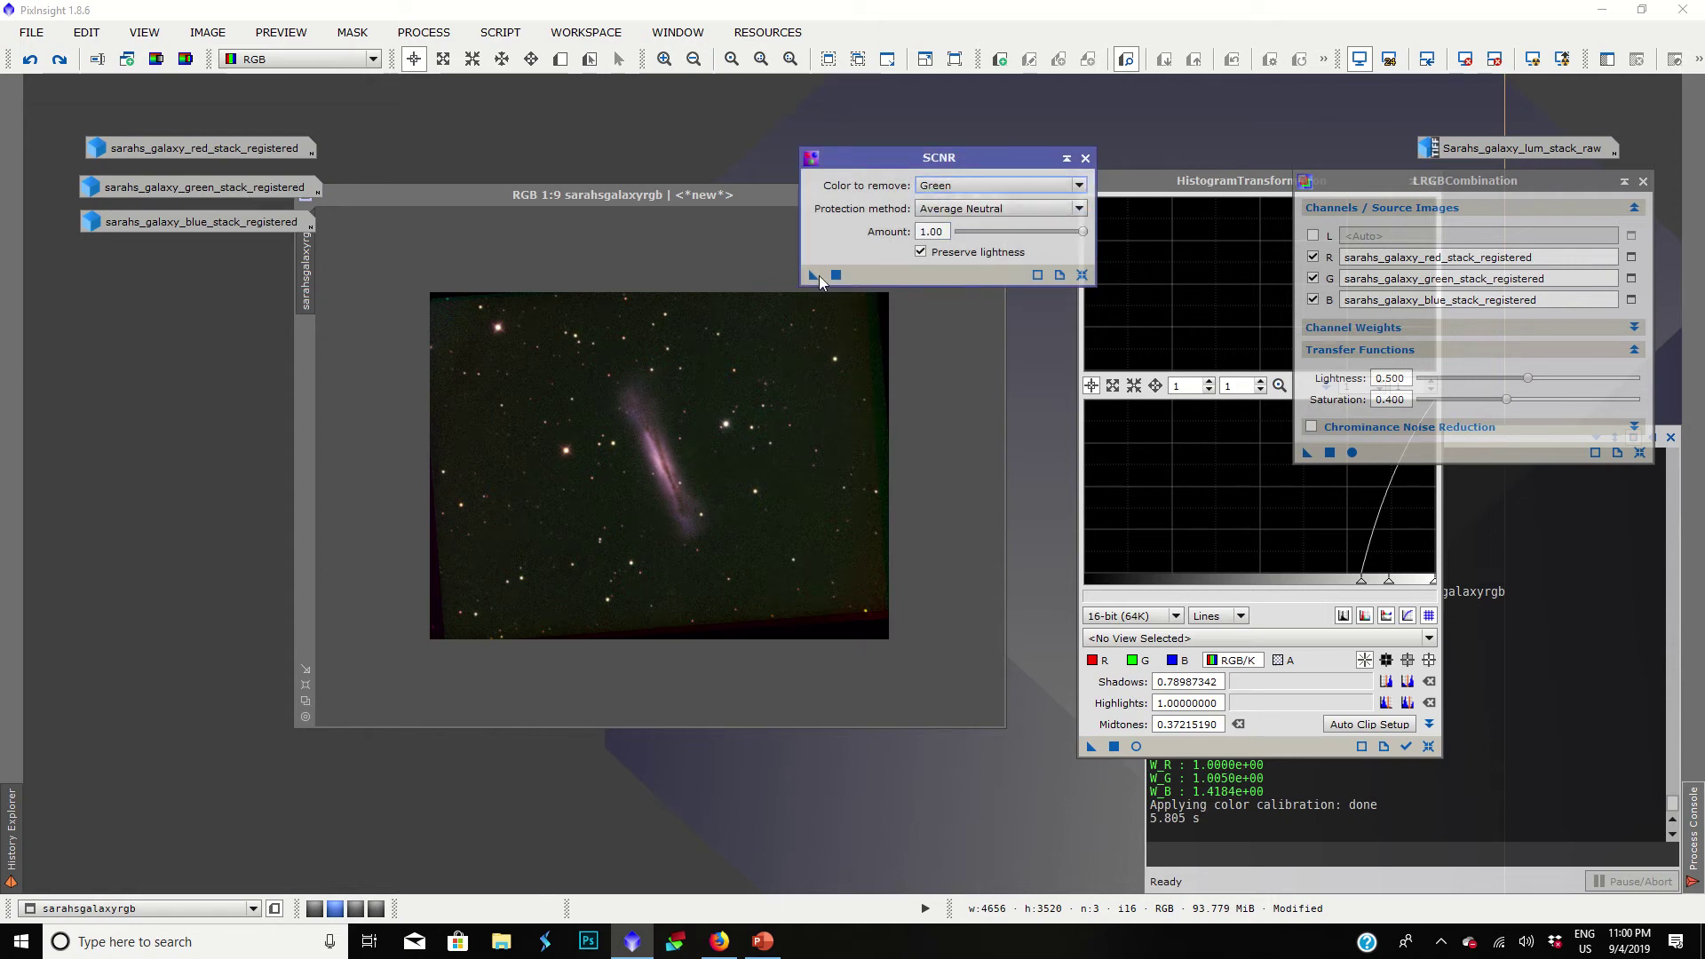
pyautogui.moveTo(814, 276); pyautogui.dragTo(756, 399)
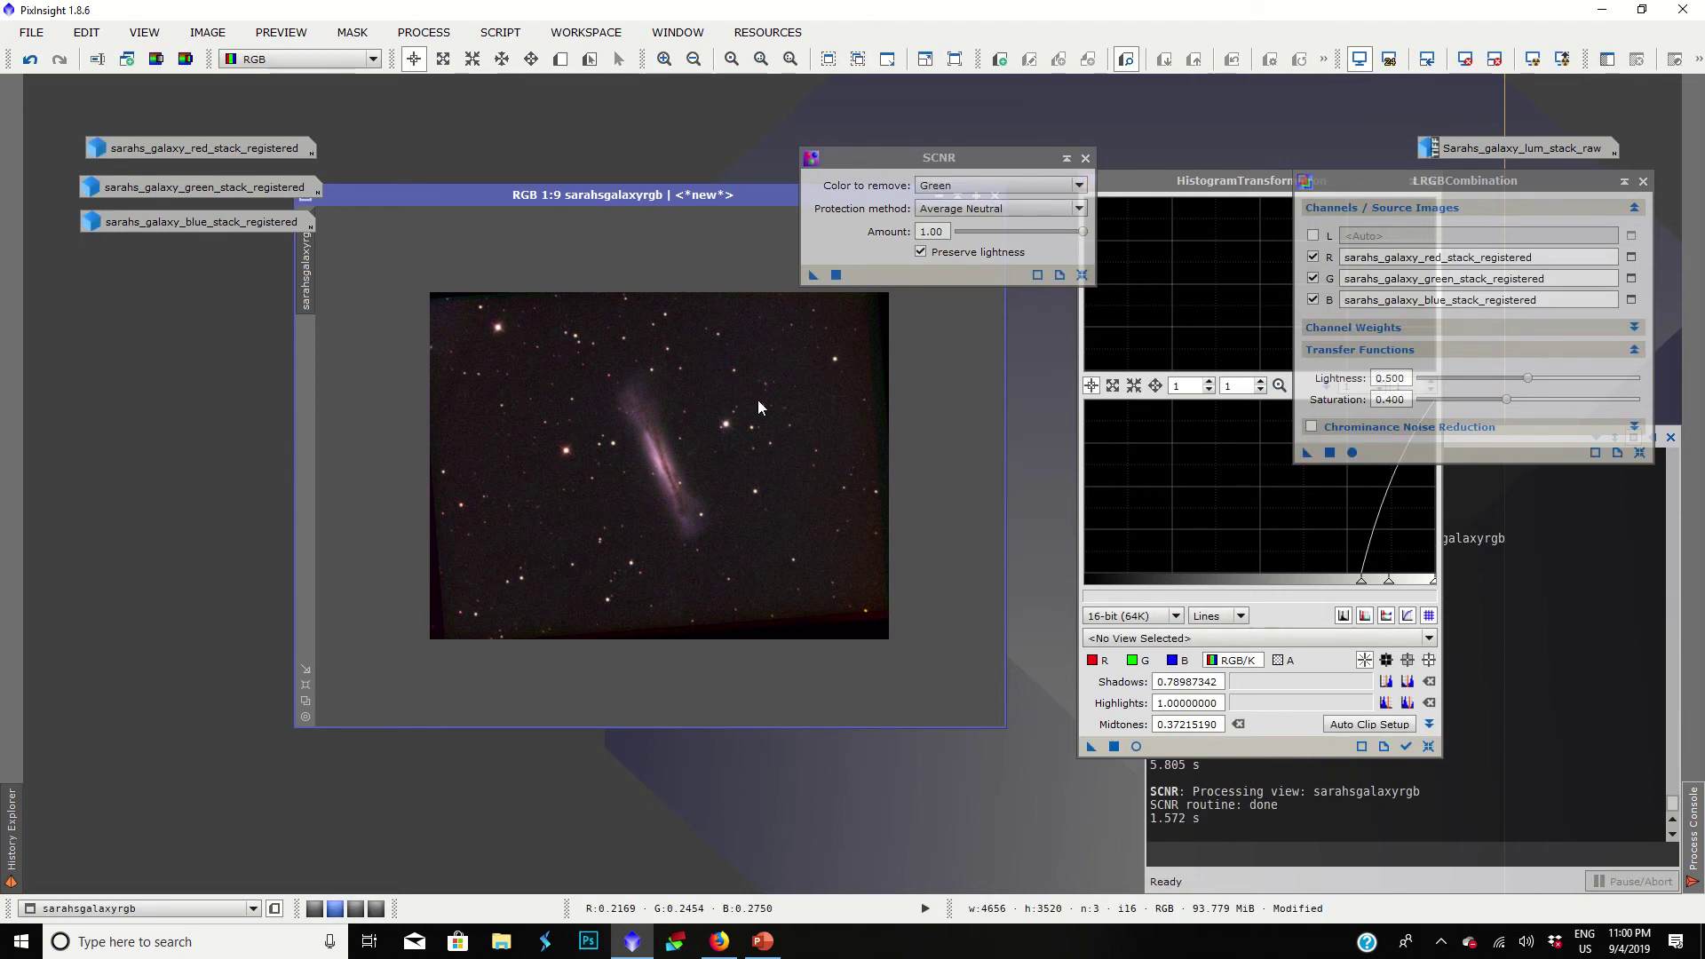
pyautogui.click(1085, 159)
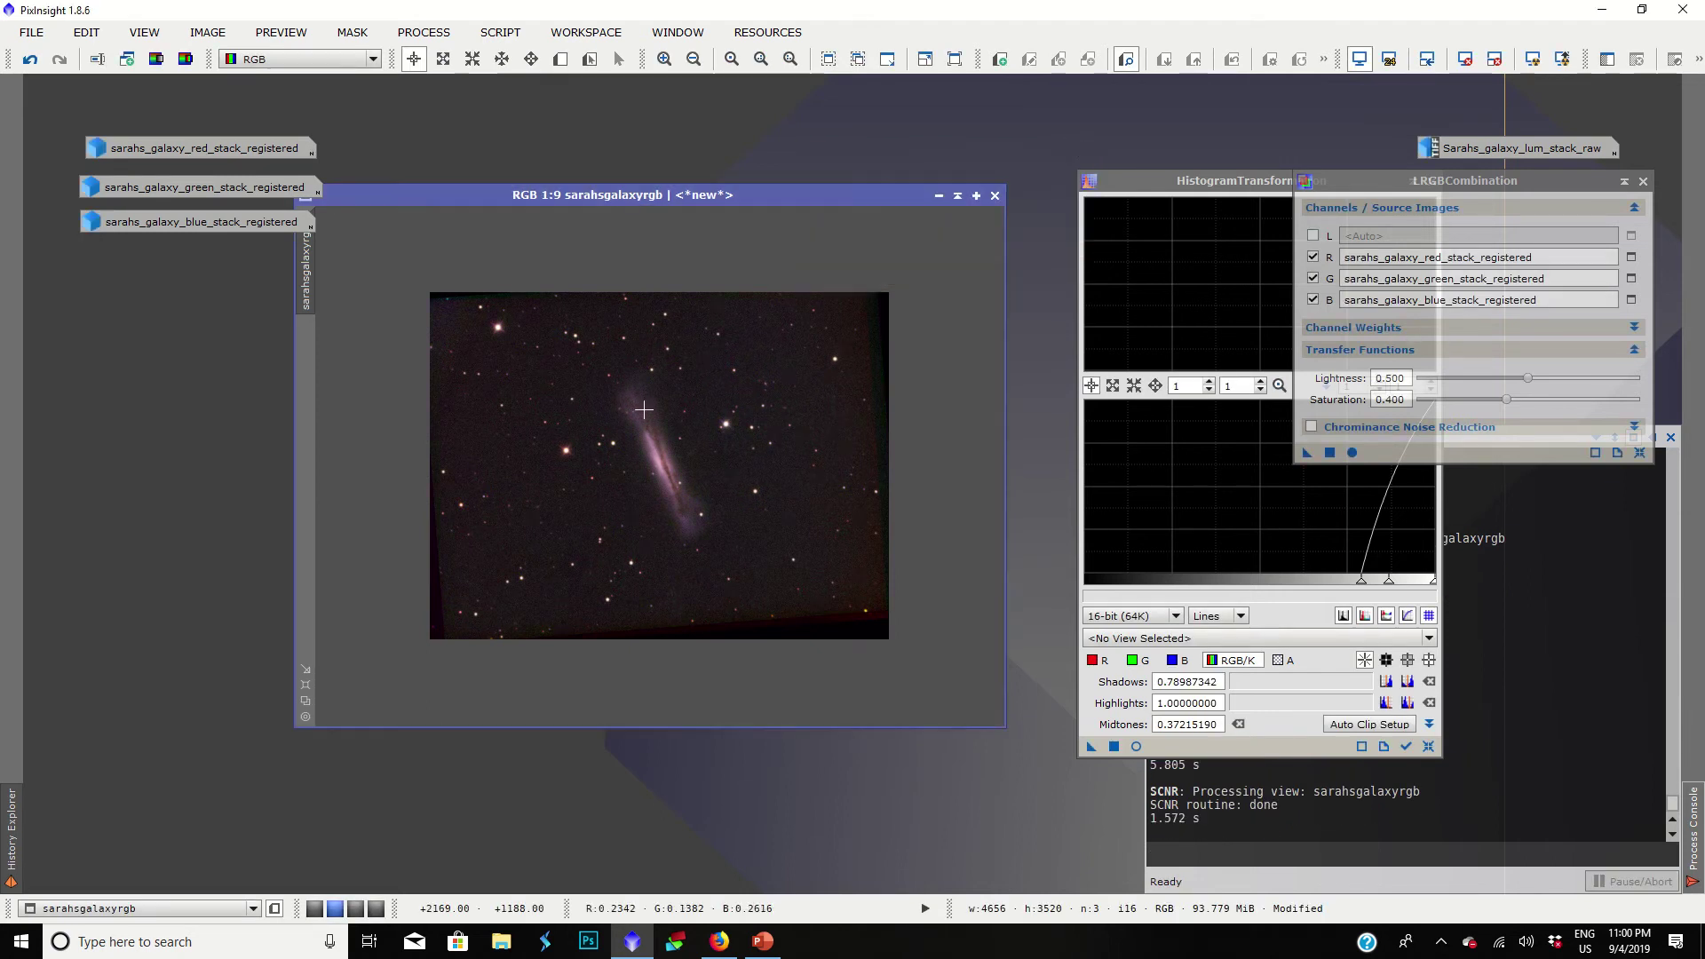
# Step: Inspect the galaxy and background colours in sarahsgalaxyrgb and close the LRGBCombination process
pyautogui.scroll(3, 693, 434)
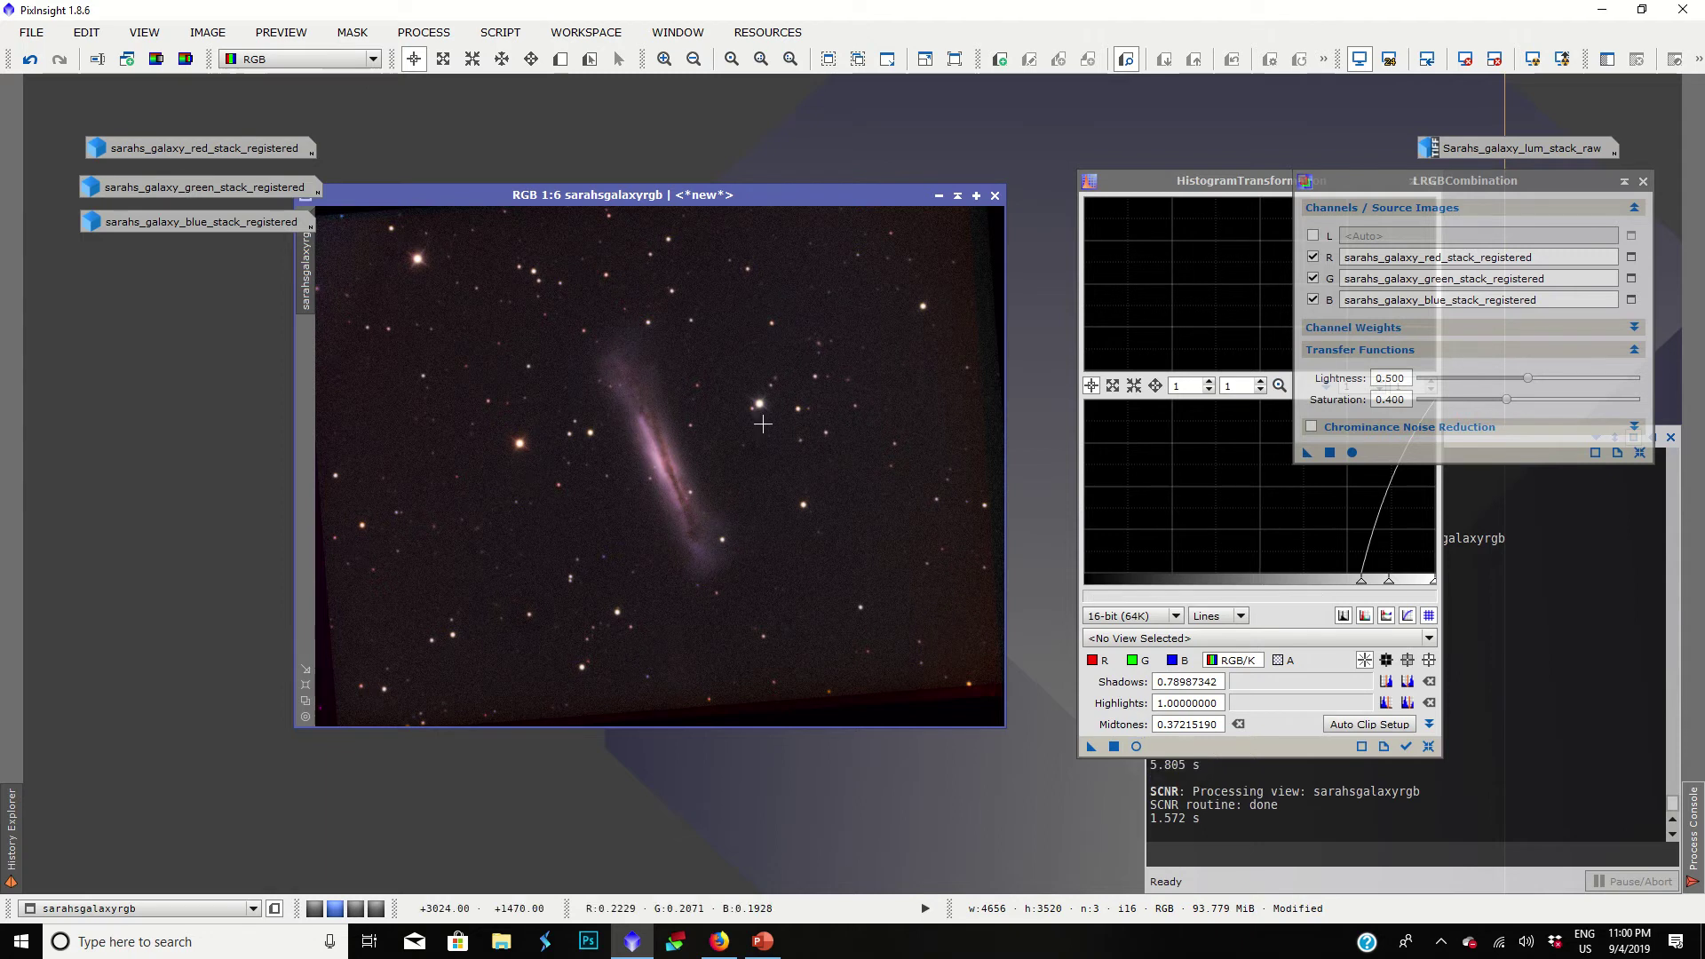
pyautogui.scroll(1, 762, 425)
pyautogui.scroll(-1, 763, 424)
pyautogui.scroll(-1, 663, 450)
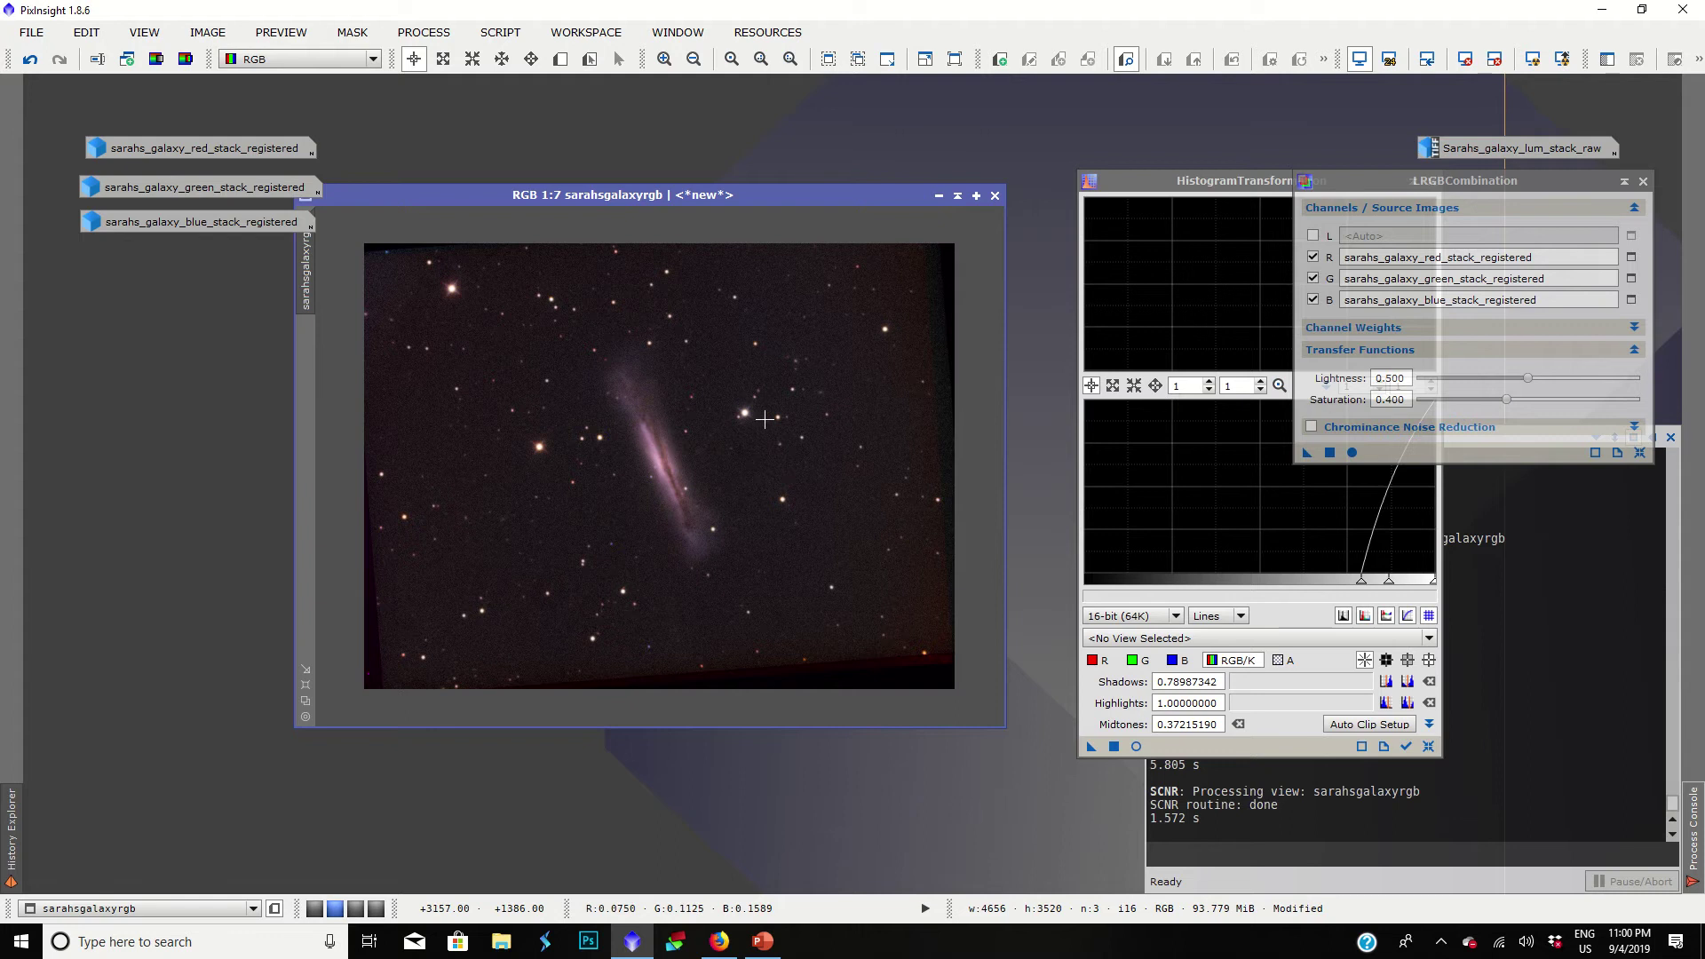
pyautogui.click(1642, 183)
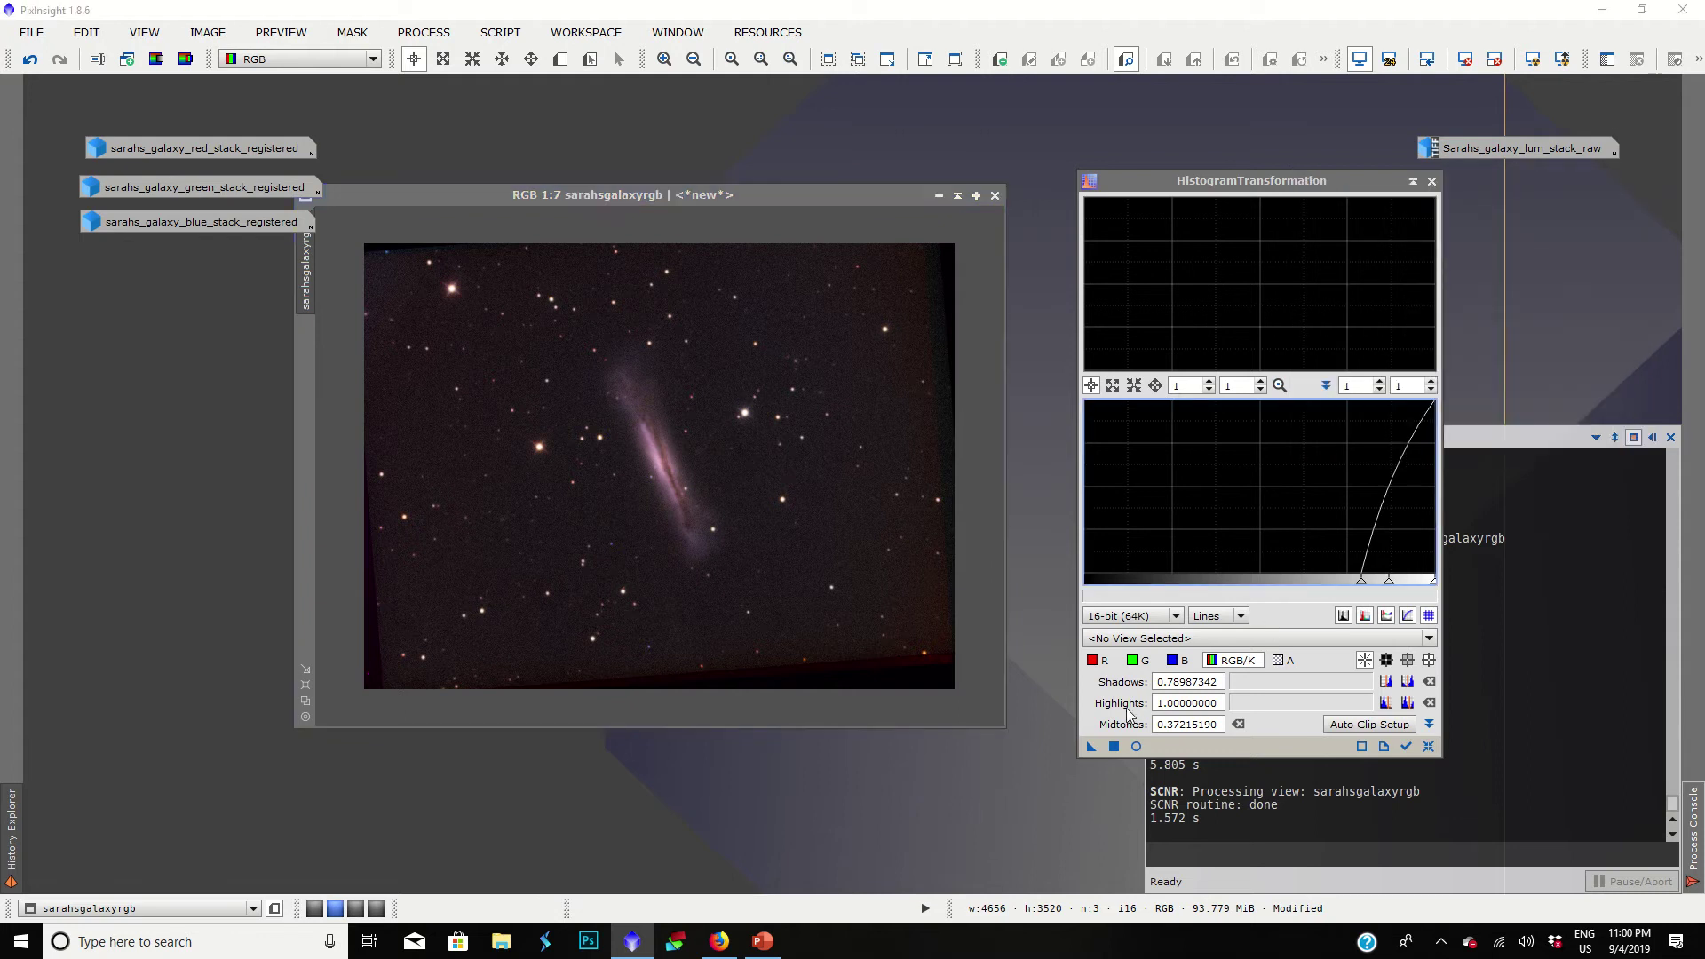
pyautogui.click(1135, 746)
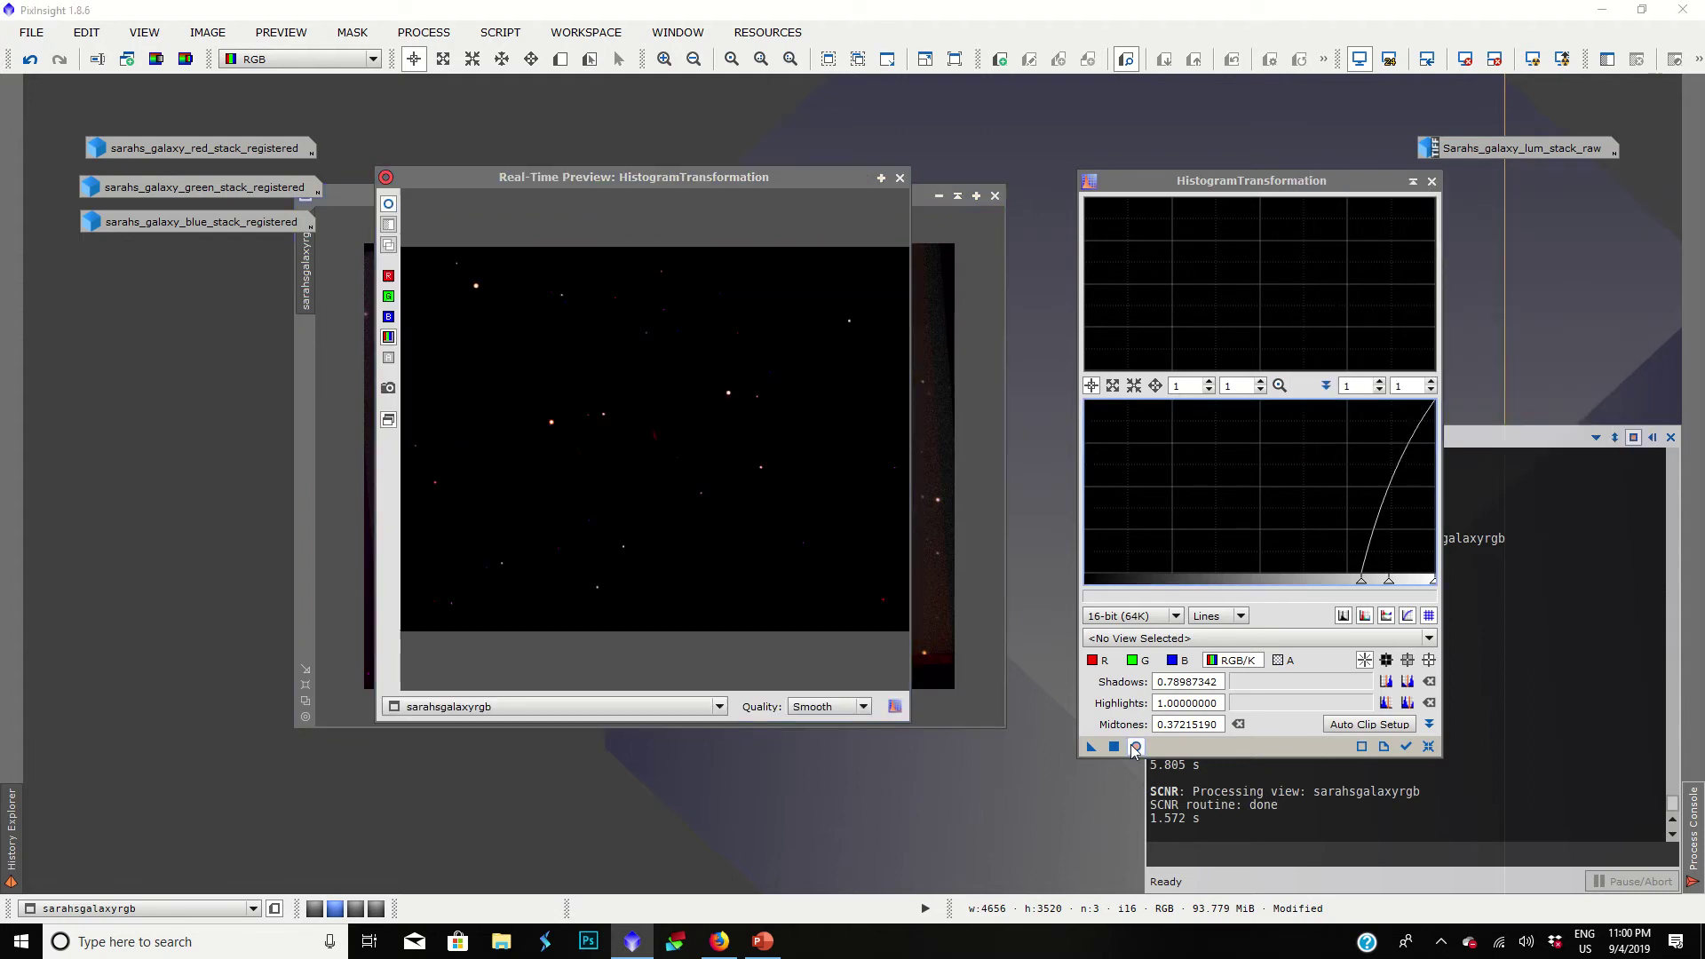
pyautogui.click(1428, 746)
pyautogui.click(1139, 660)
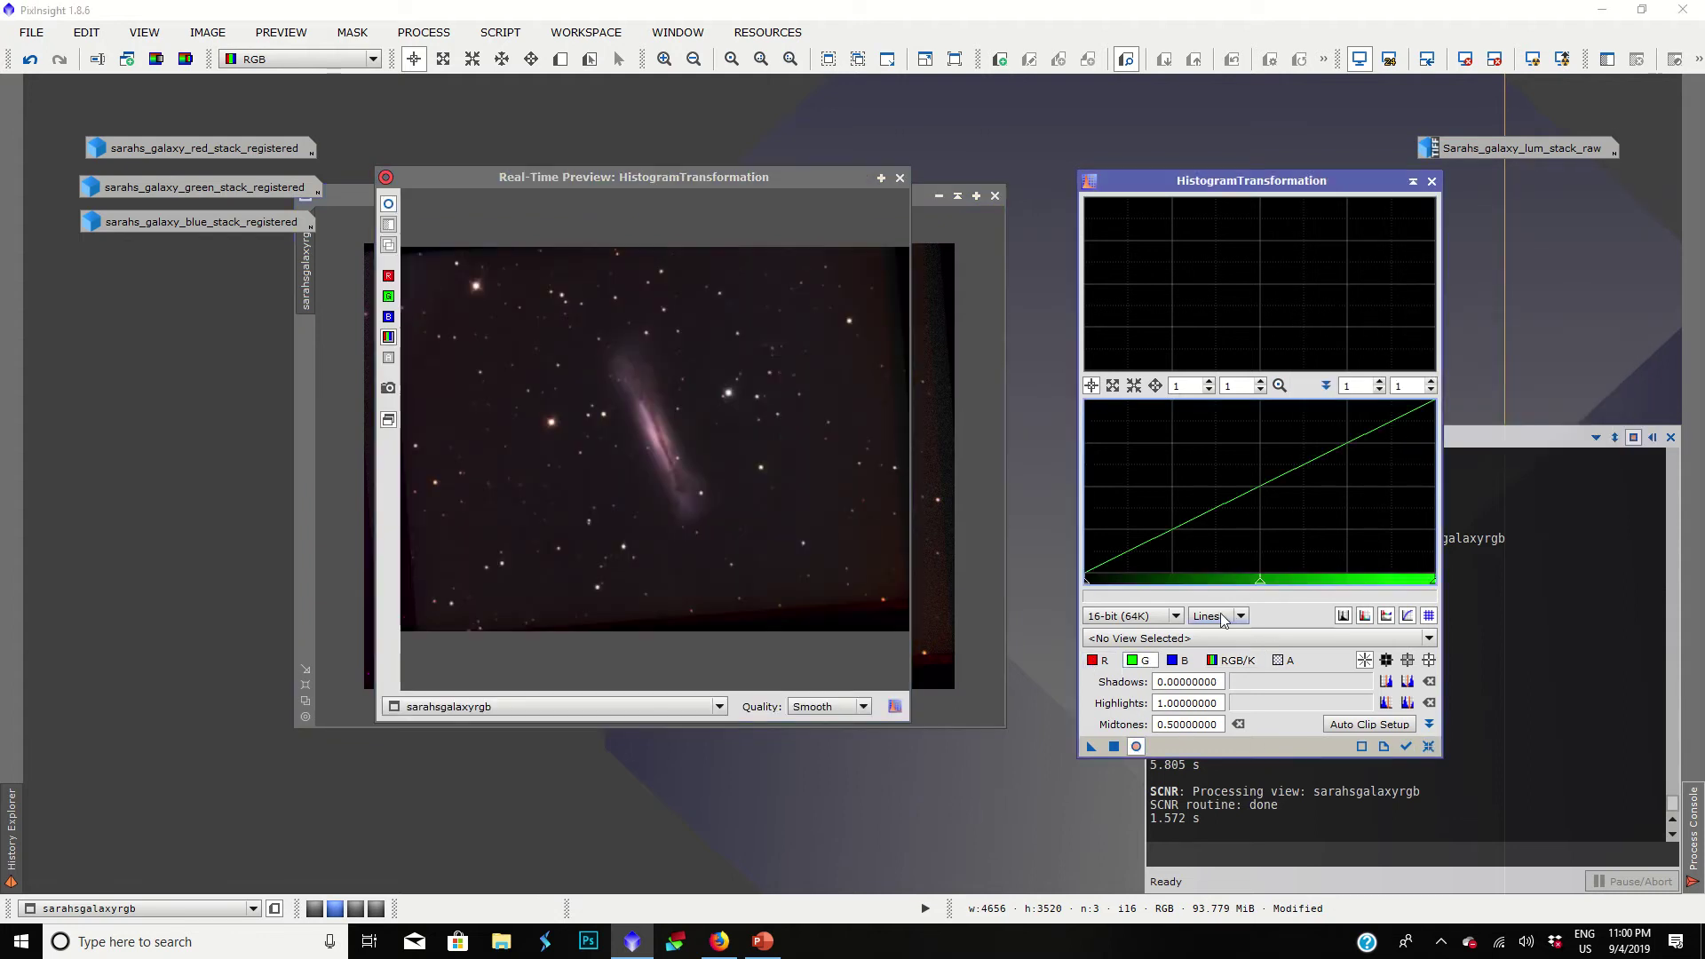
pyautogui.moveTo(1259, 586); pyautogui.dragTo(1238, 588)
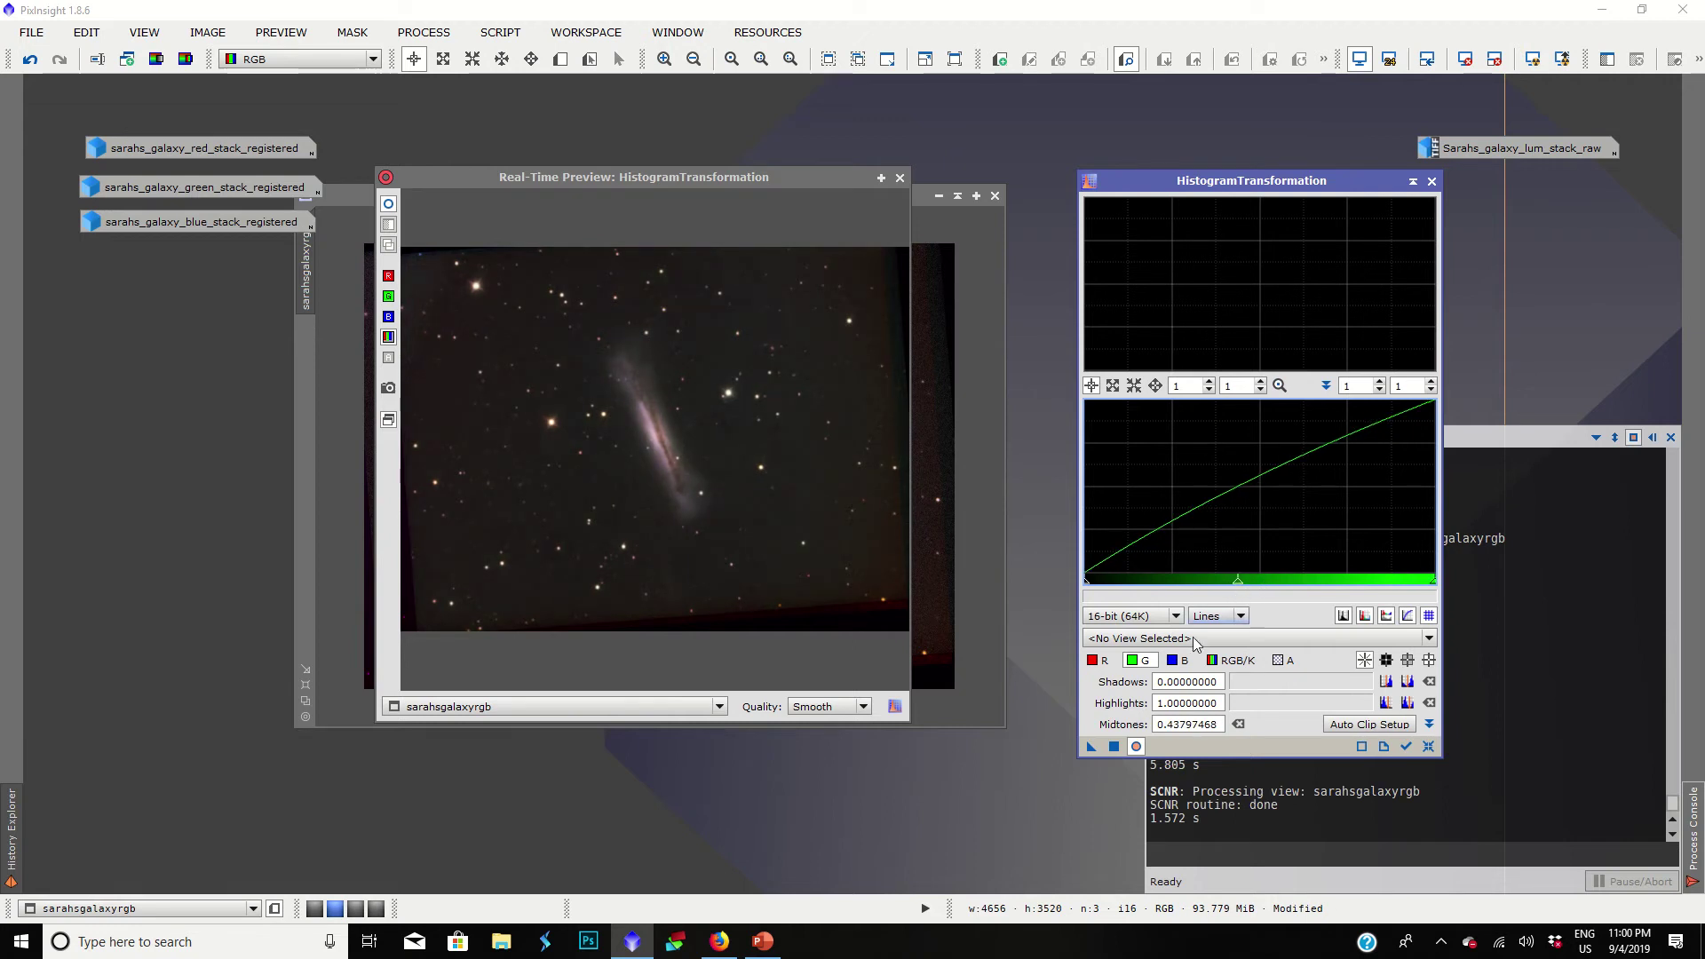
pyautogui.click(1183, 665)
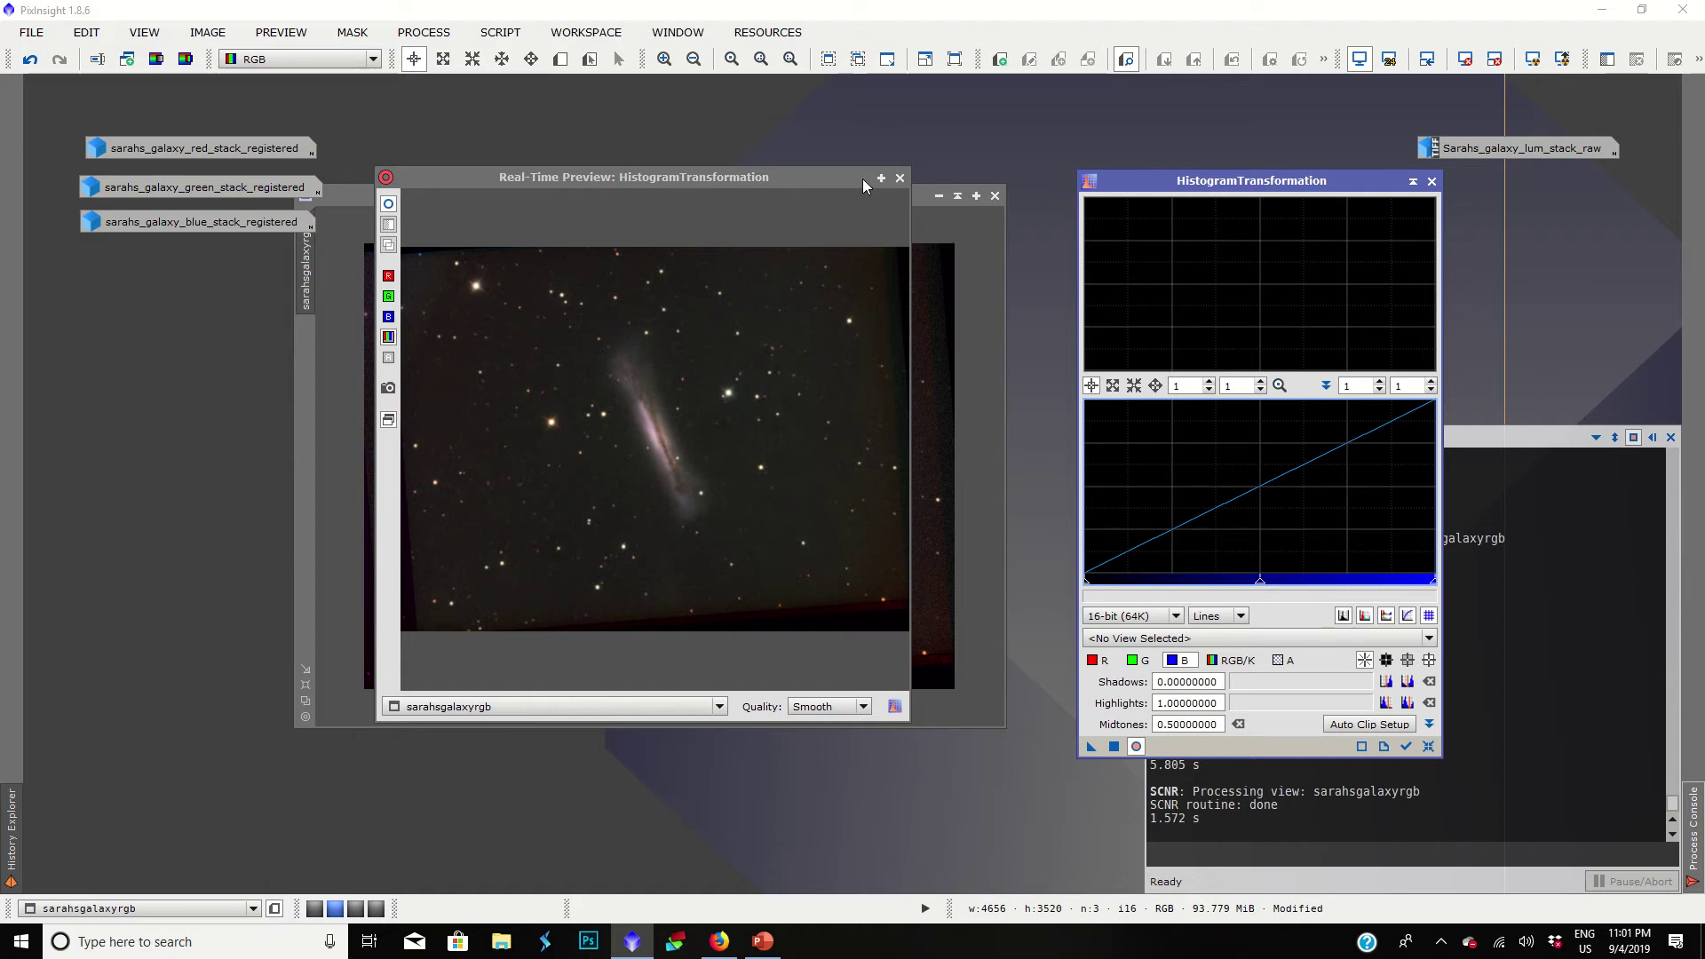
pyautogui.click(900, 178)
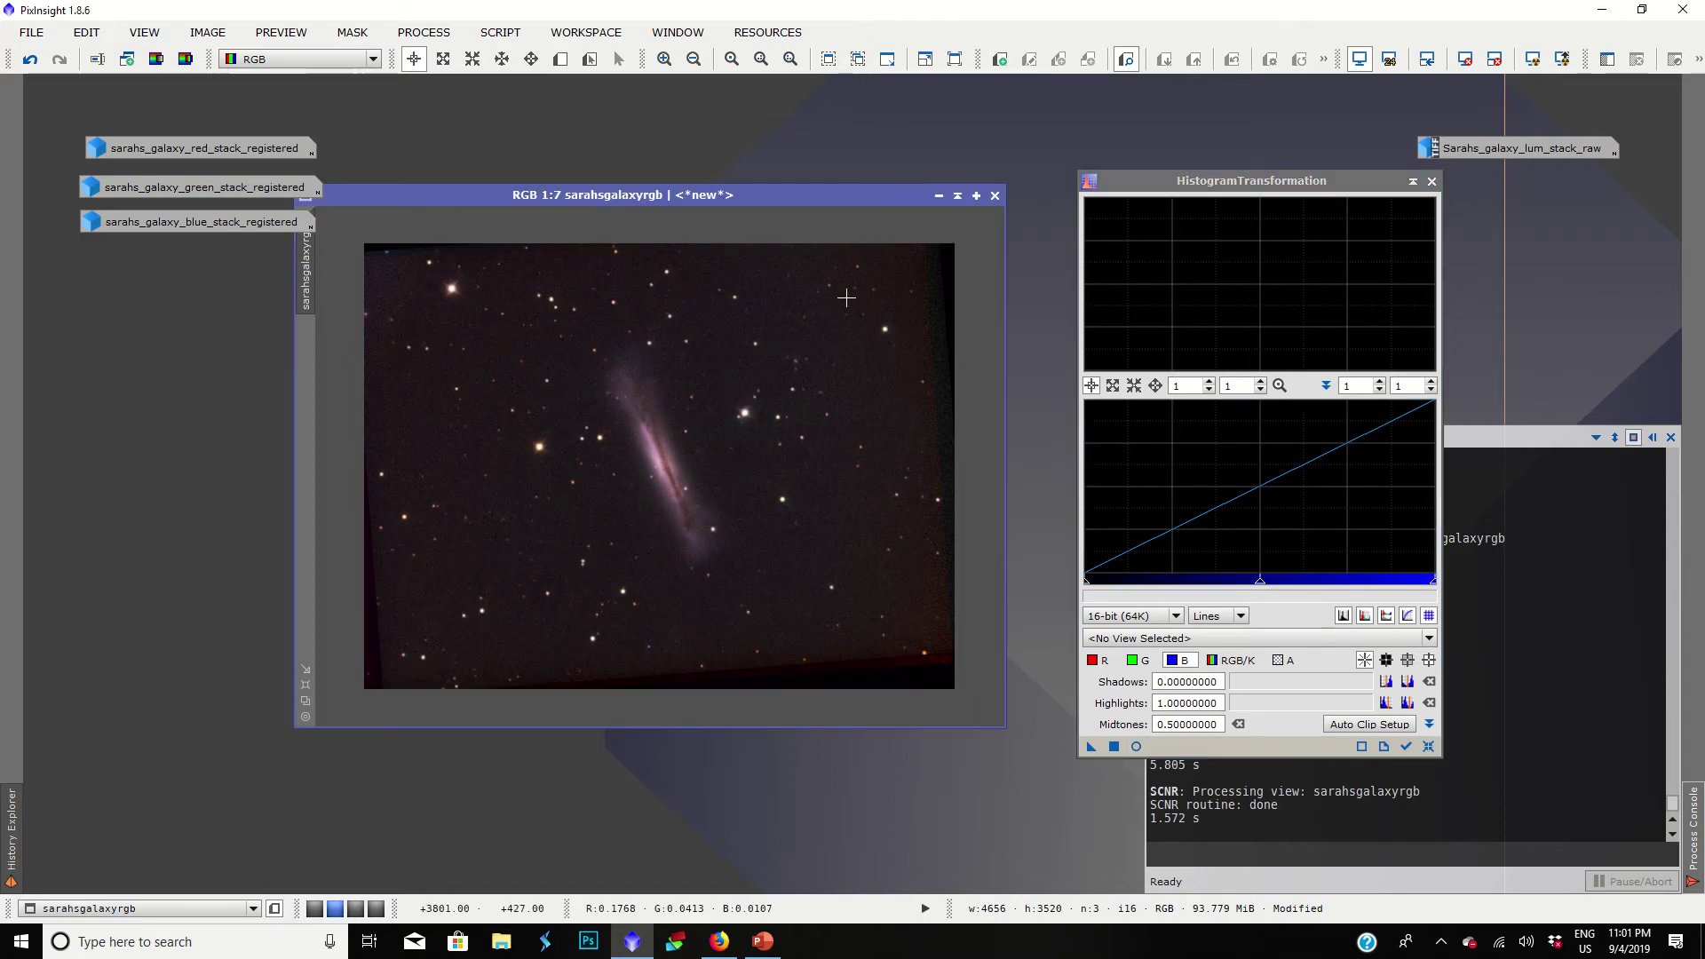
pyautogui.click(1431, 181)
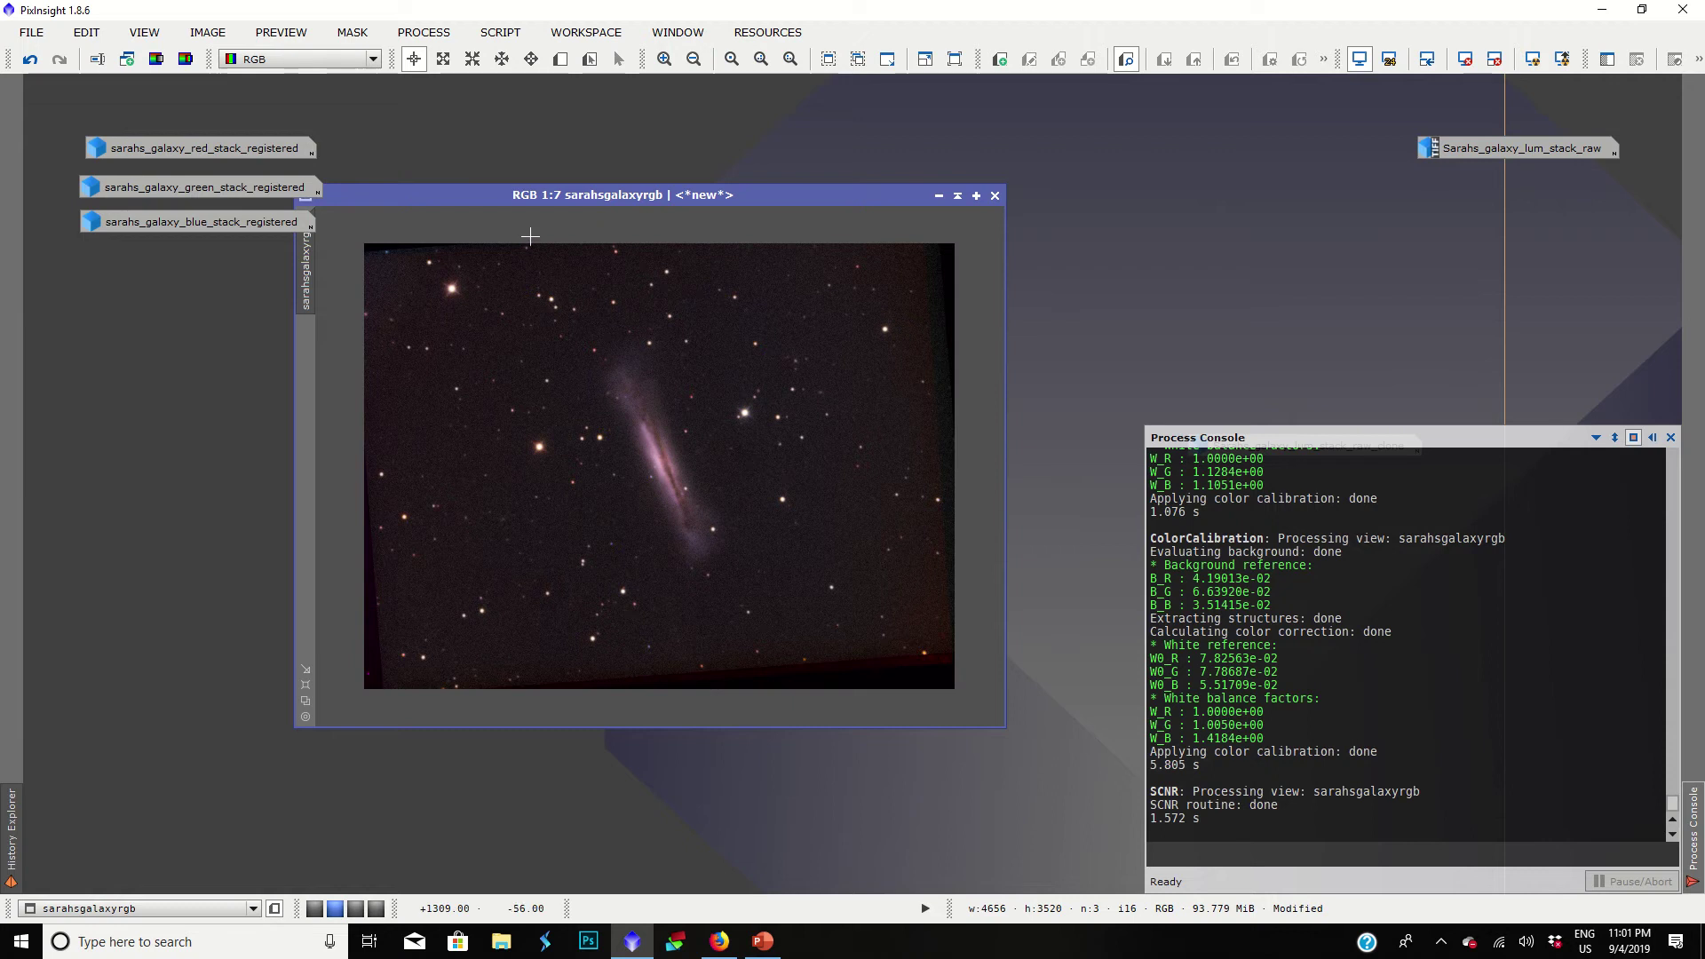
# Step: Apply AutomaticBackgroundExtractor to sarahsgalaxyrgb with Subtraction correction, discarding the background model and replacing the target image
pyautogui.scroll(1, 530, 239)
pyautogui.scroll(-1, 530, 240)
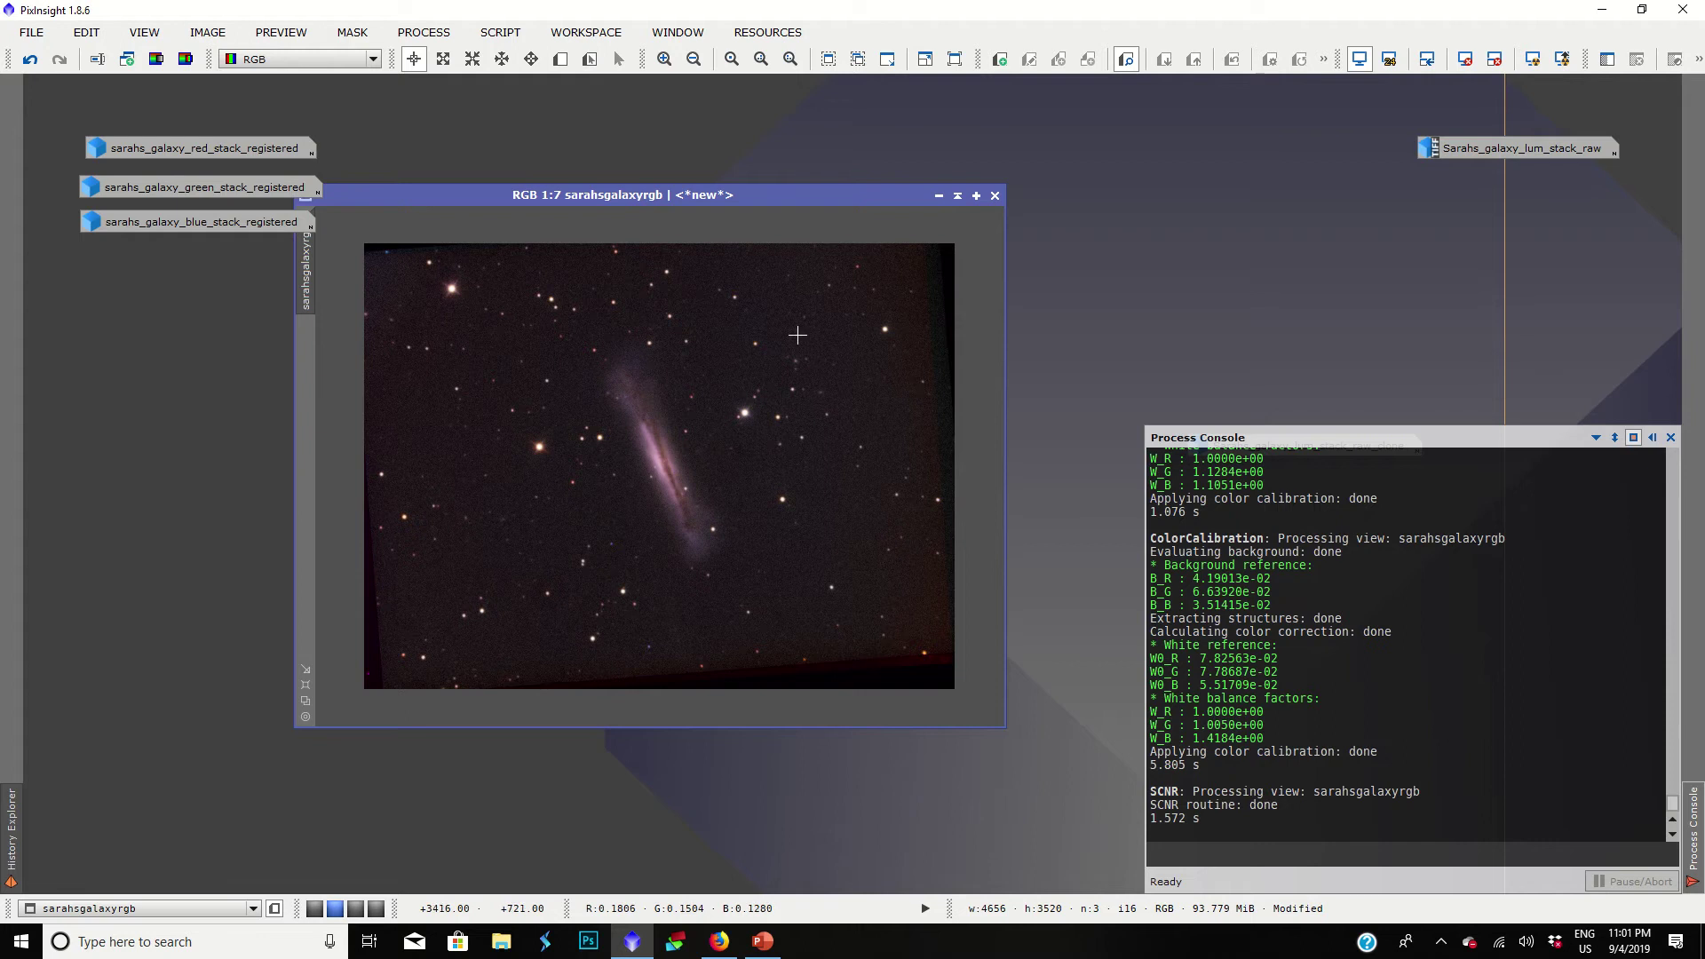
pyautogui.click(424, 32)
pyautogui.moveTo(440, 80)
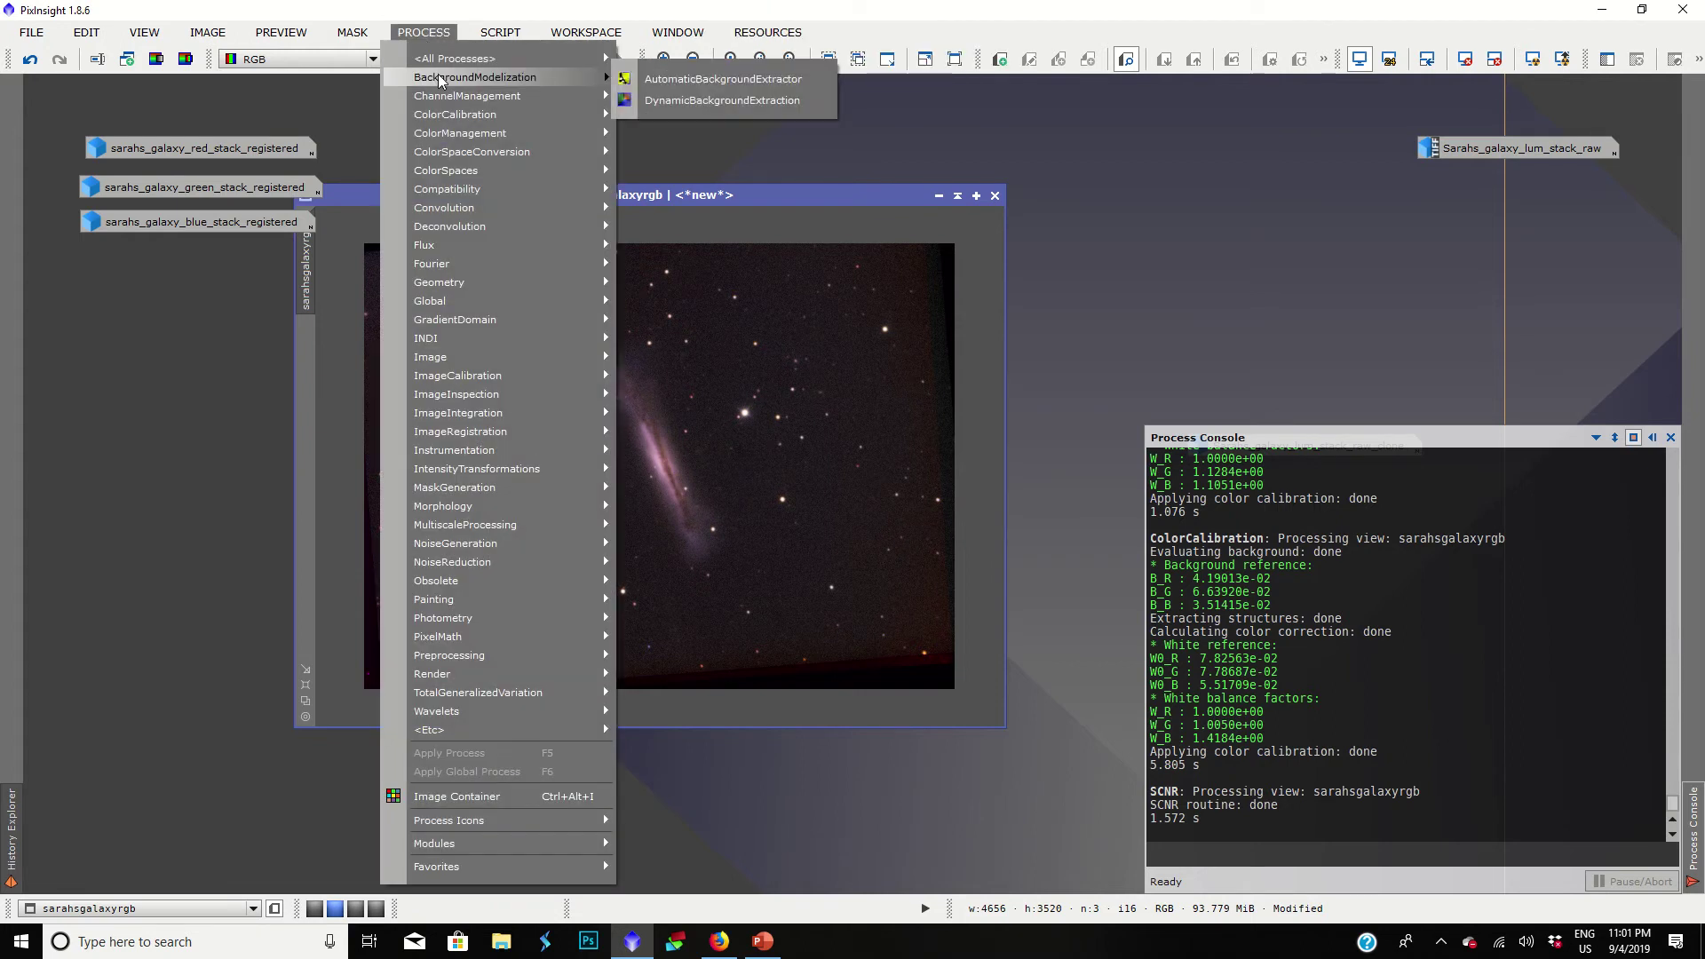
pyautogui.click(719, 80)
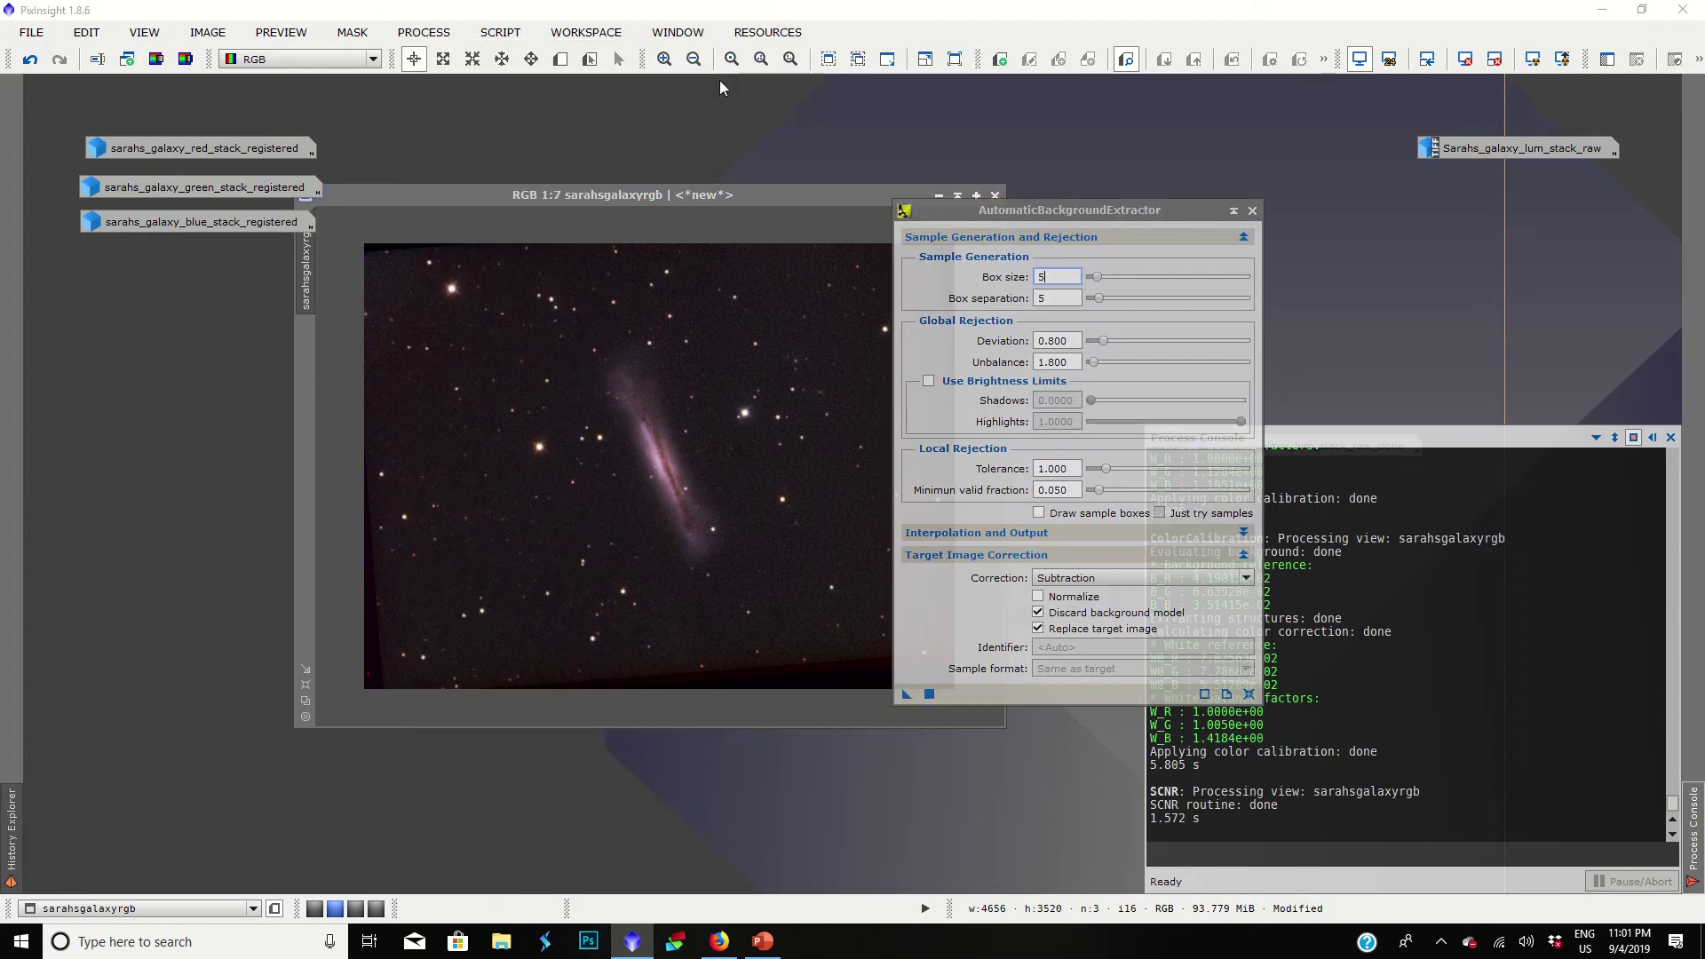
pyautogui.click(952, 558)
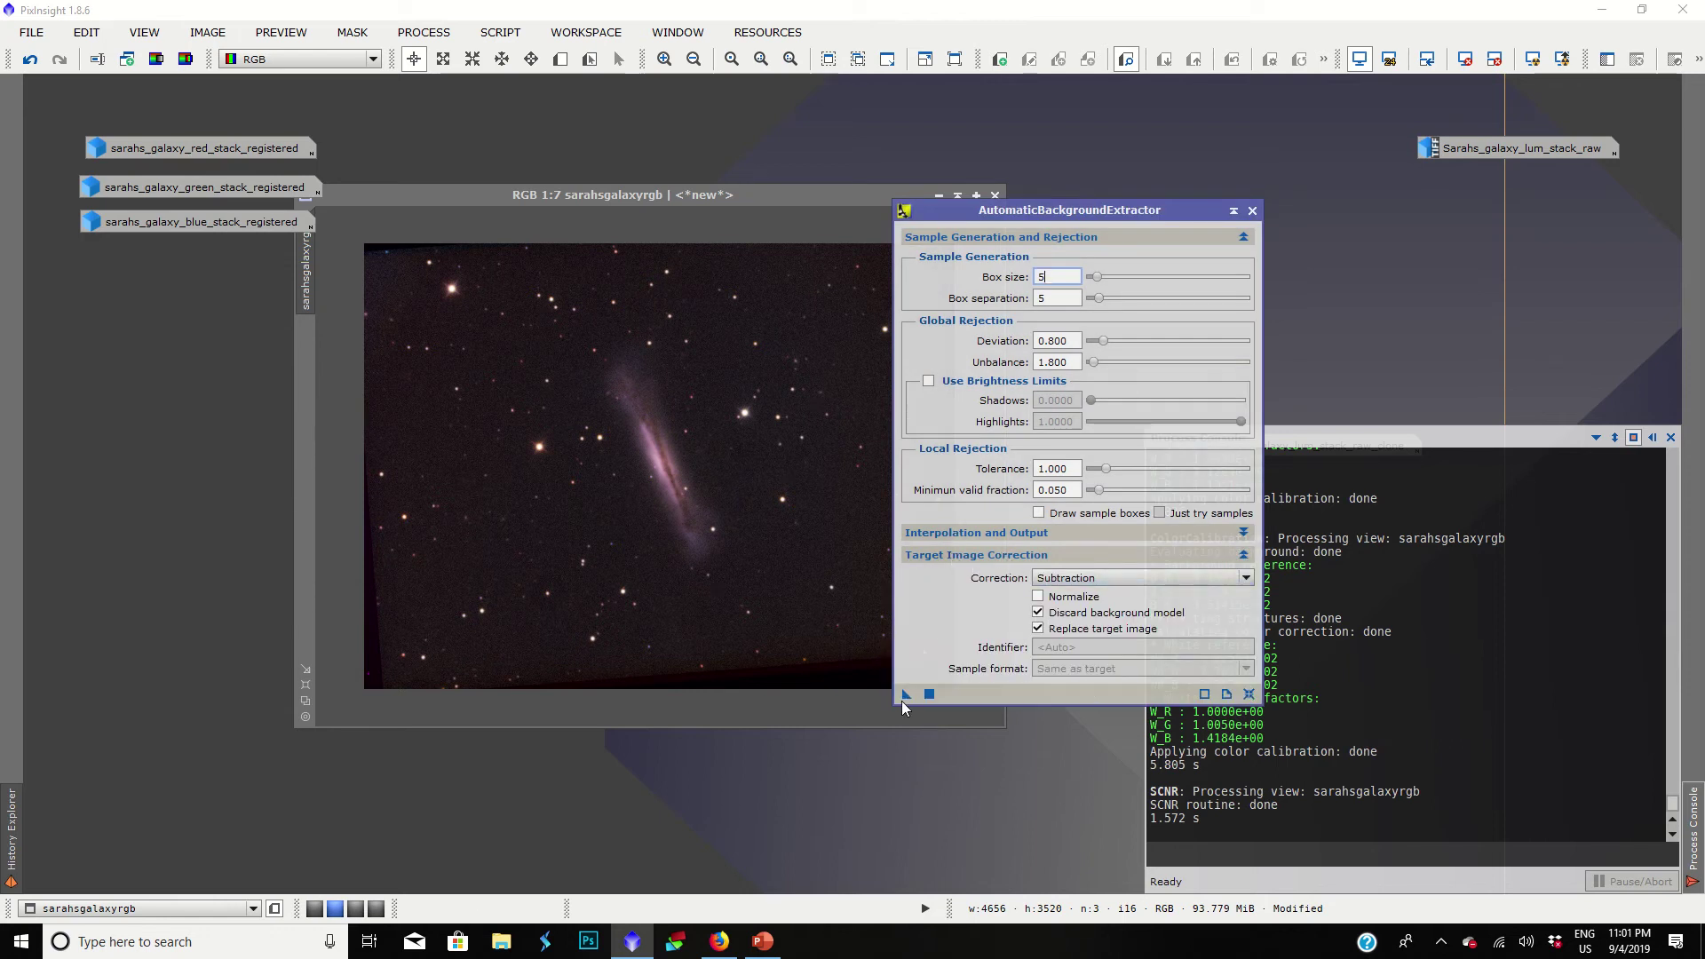
pyautogui.moveTo(906, 694); pyautogui.dragTo(621, 483)
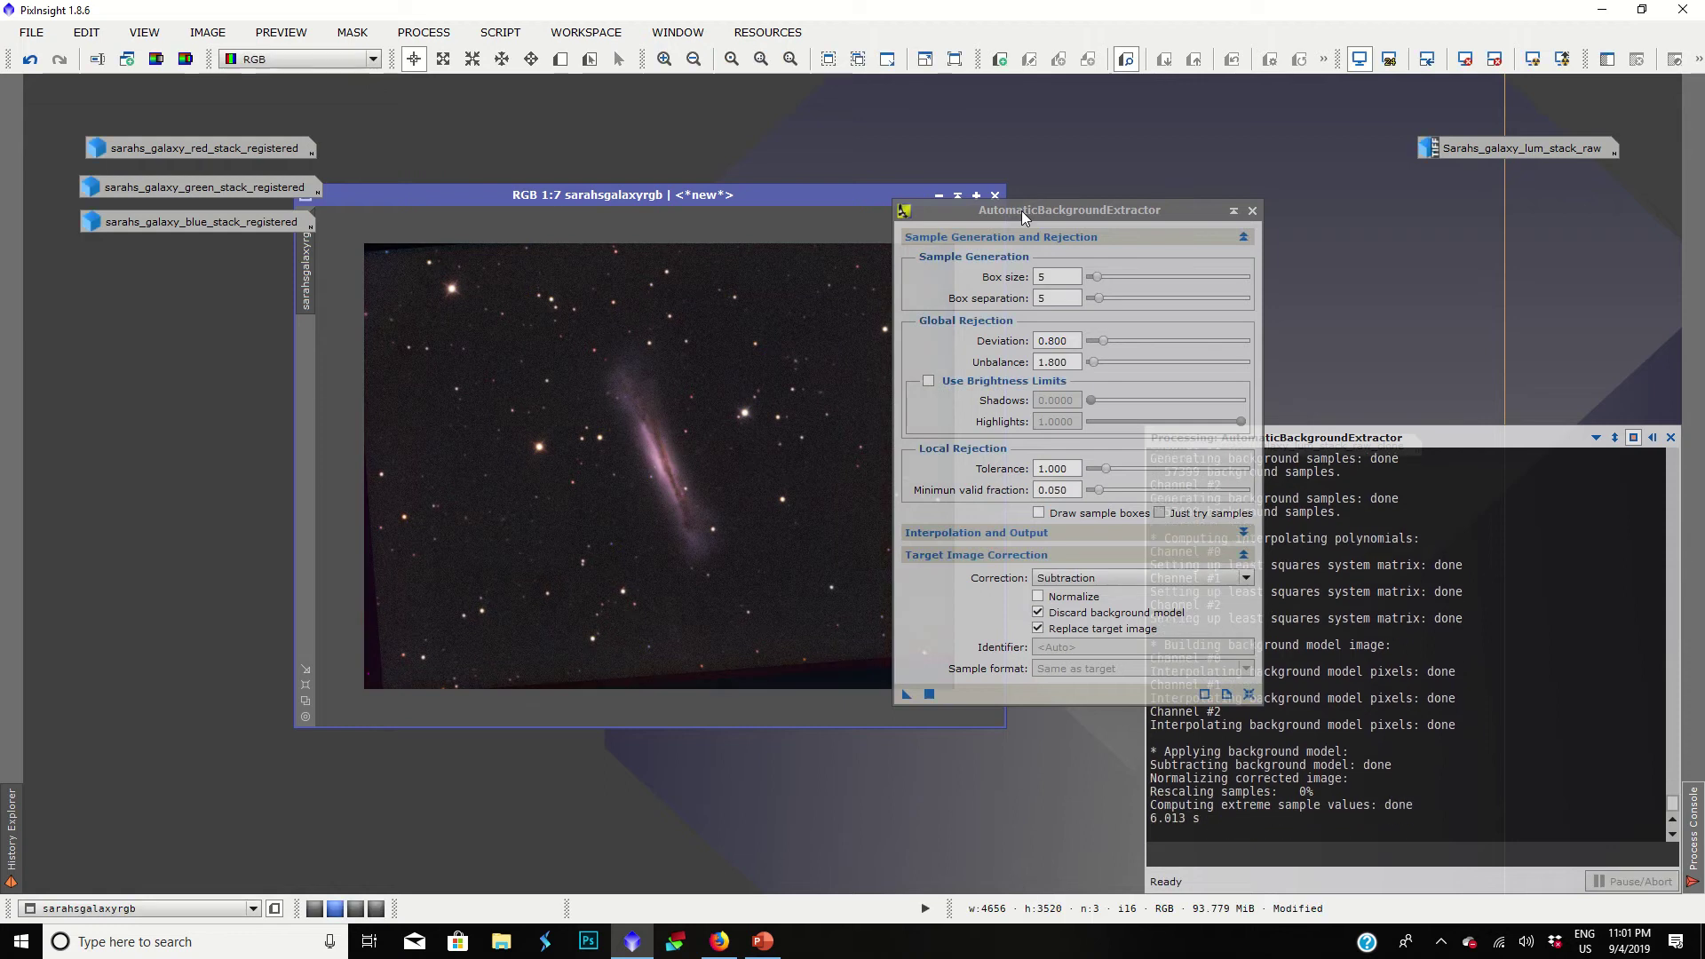
# Step: Move the AutomaticBackgroundExtractor window off the image, inspect the corrected background of sarahsgalaxyrgb and close the process
pyautogui.moveTo(1021, 210); pyautogui.dragTo(1185, 203)
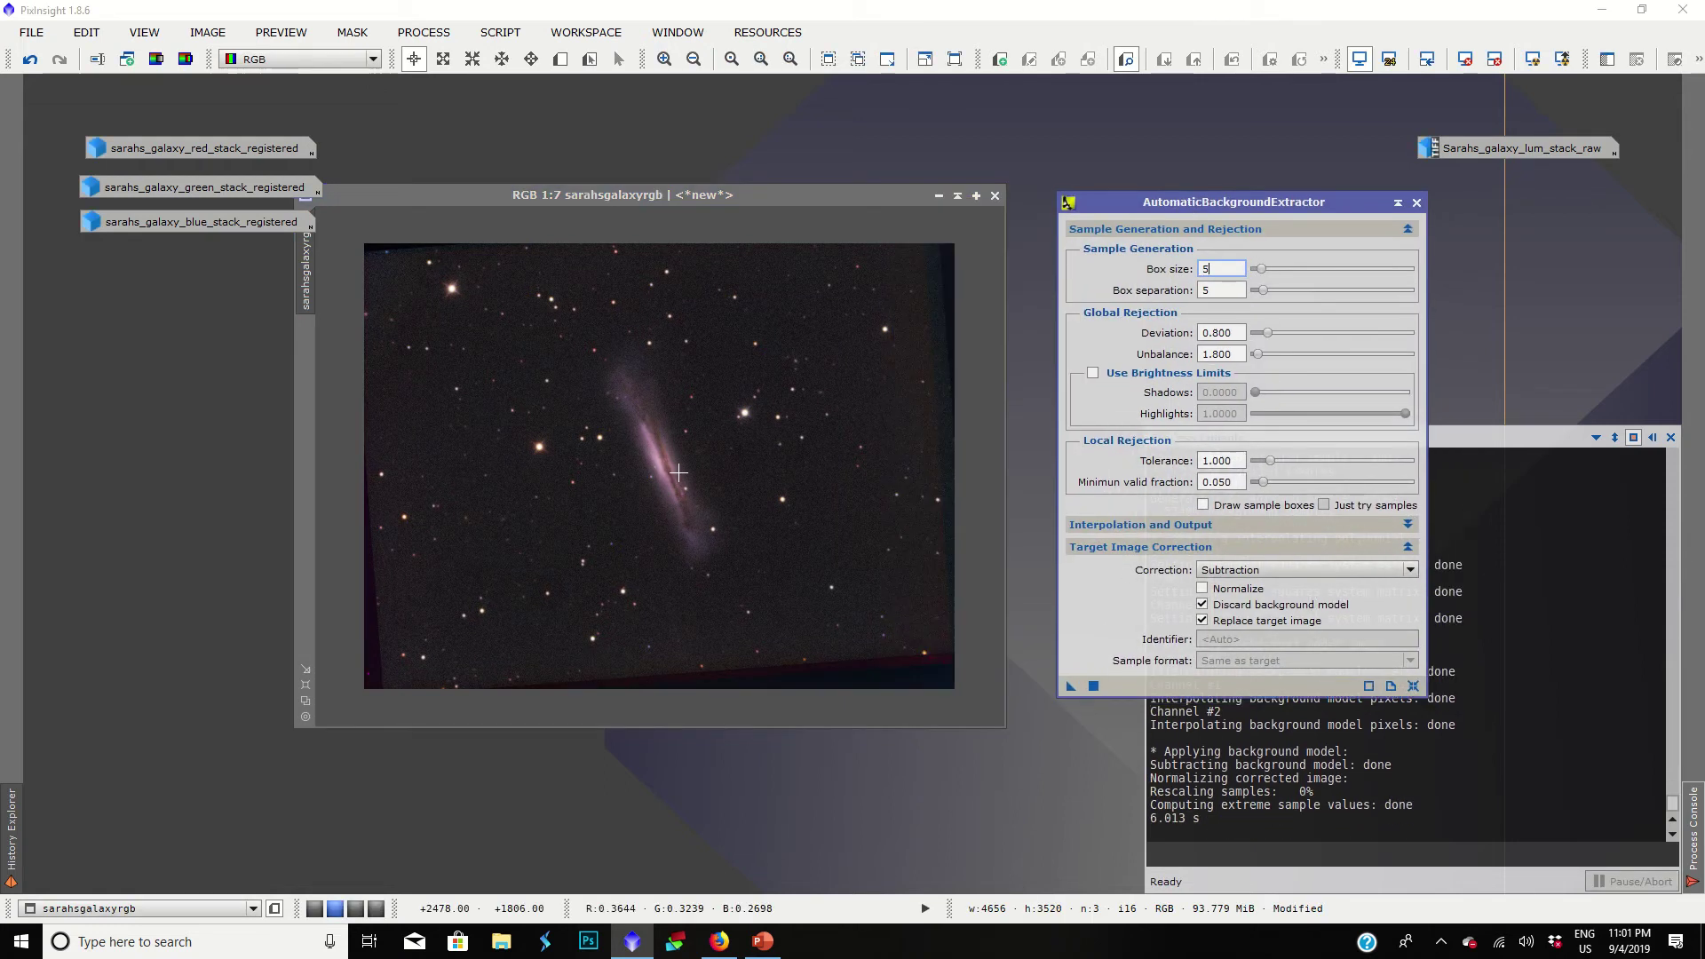
pyautogui.click(930, 282)
pyautogui.scroll(1, 930, 281)
pyautogui.scroll(-2, 930, 281)
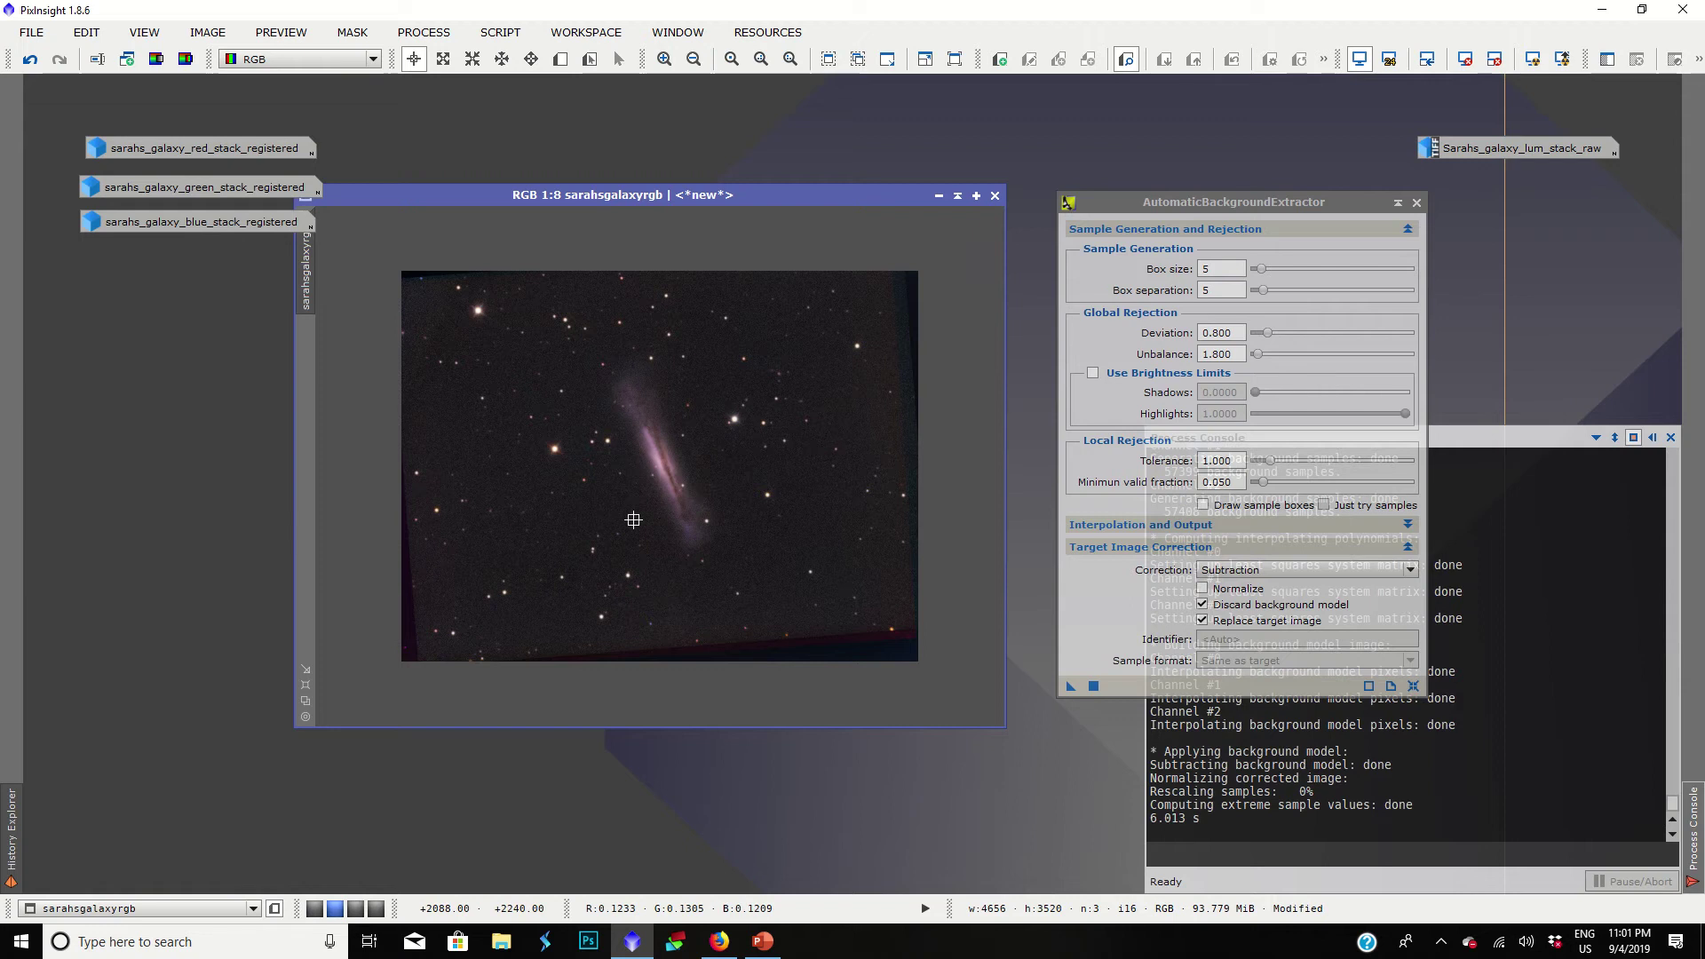
pyautogui.scroll(2, 628, 514)
pyautogui.scroll(-1, 633, 519)
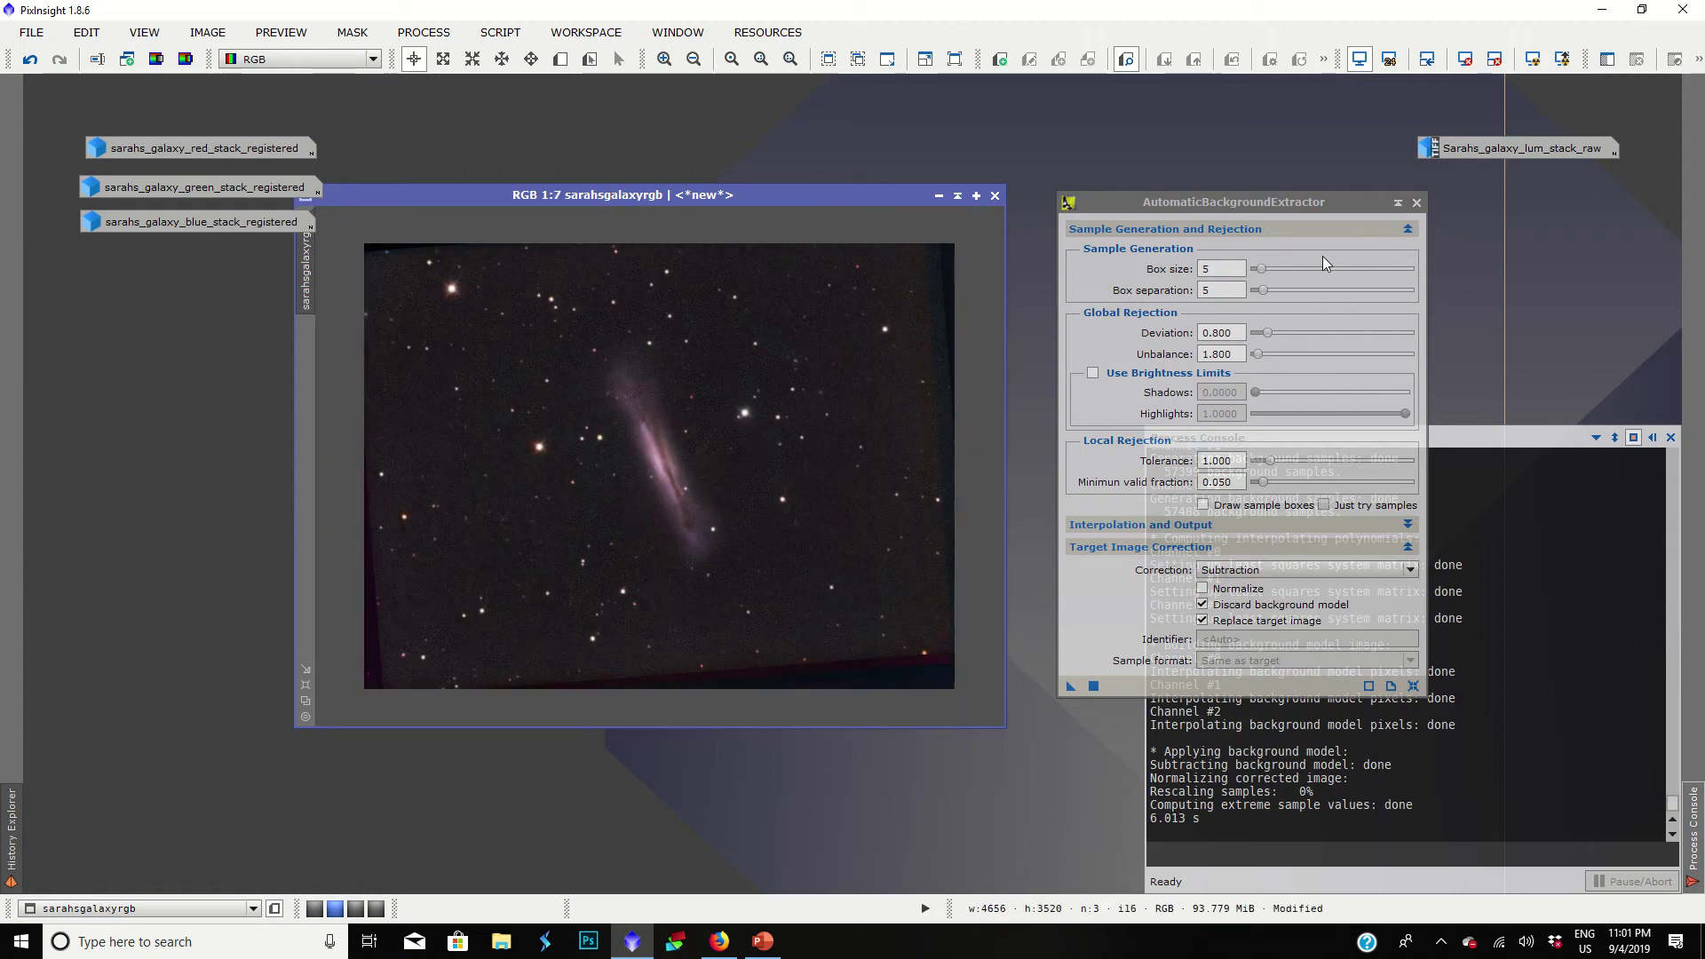
pyautogui.click(1416, 203)
# Step: Open HistogramTransformation with a real-time preview of sarahsgalaxyrgb and reset its parameters
pyautogui.click(423, 32)
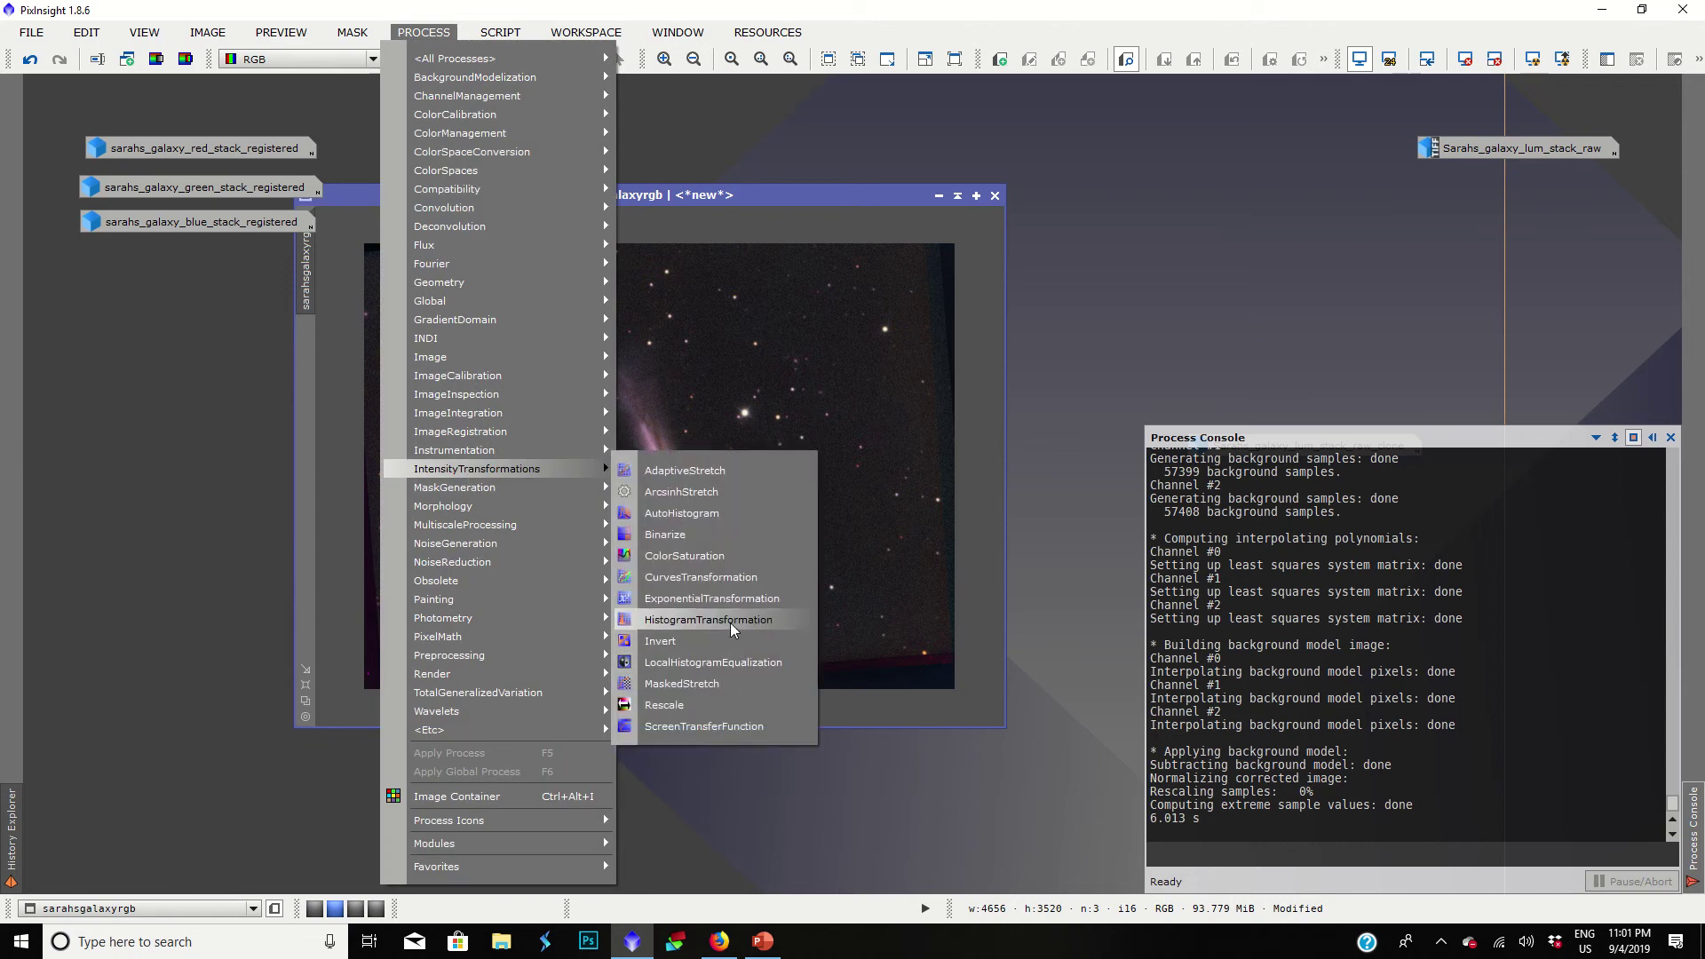
pyautogui.click(675, 617)
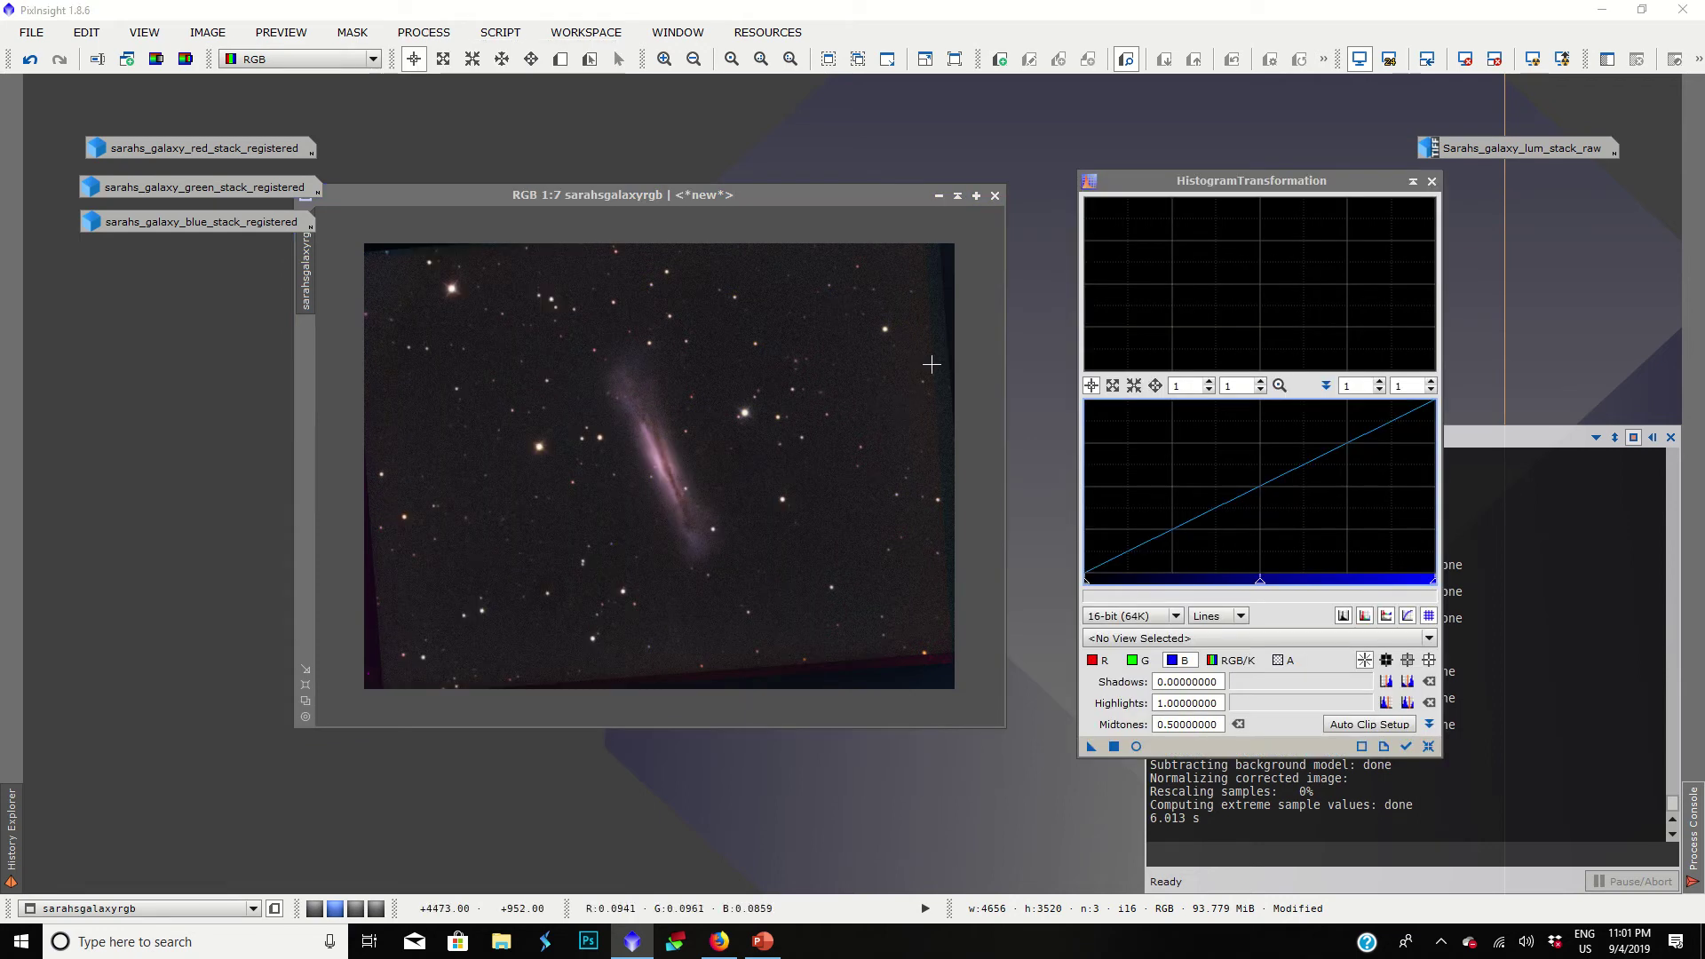
pyautogui.click(1135, 746)
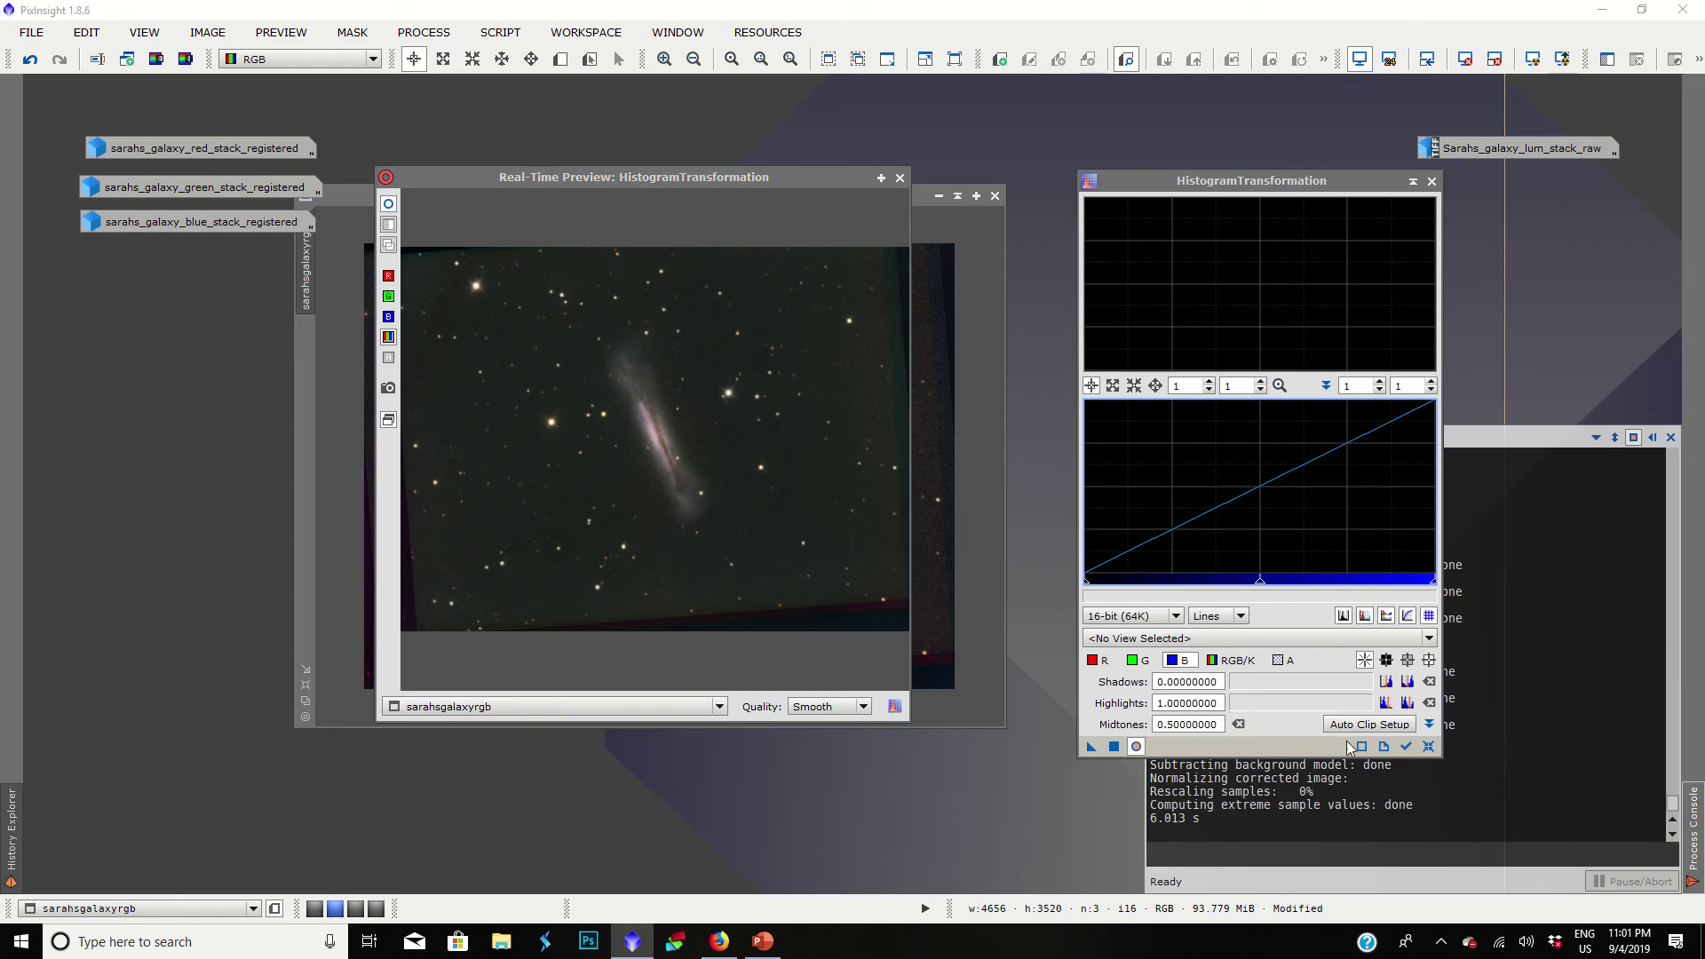
pyautogui.click(1404, 748)
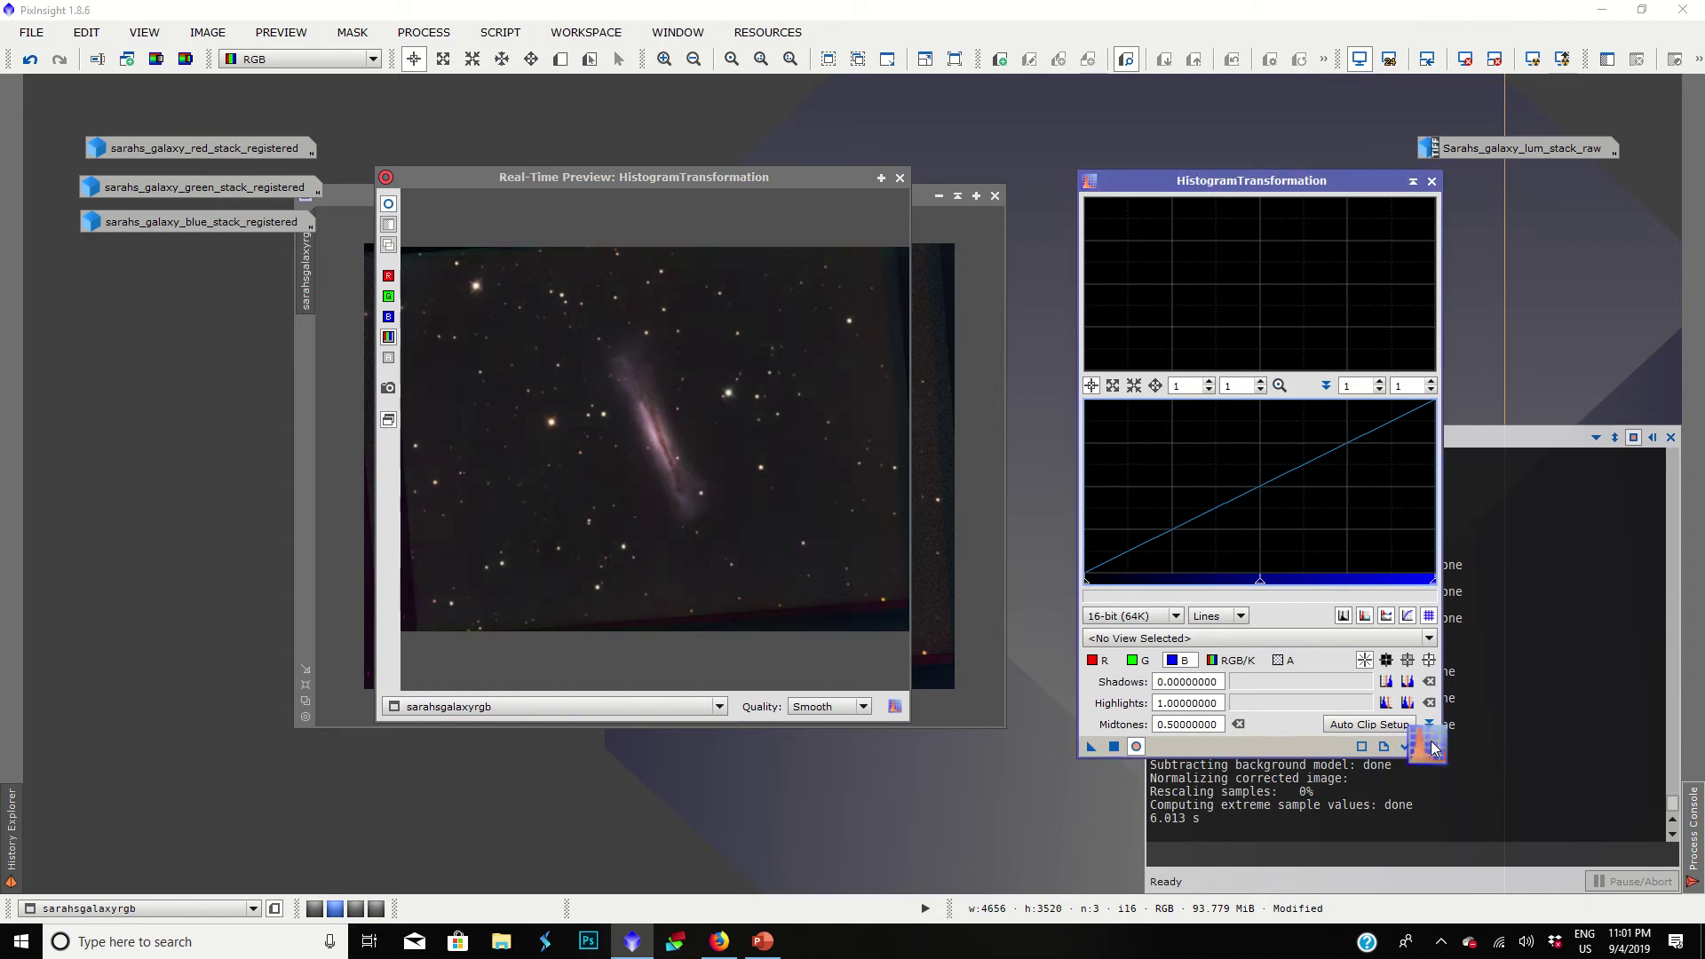
# Step: Try green channel shadows of about 0.025 and midtones of about 0.444 in HistogramTransformation
pyautogui.click(1139, 659)
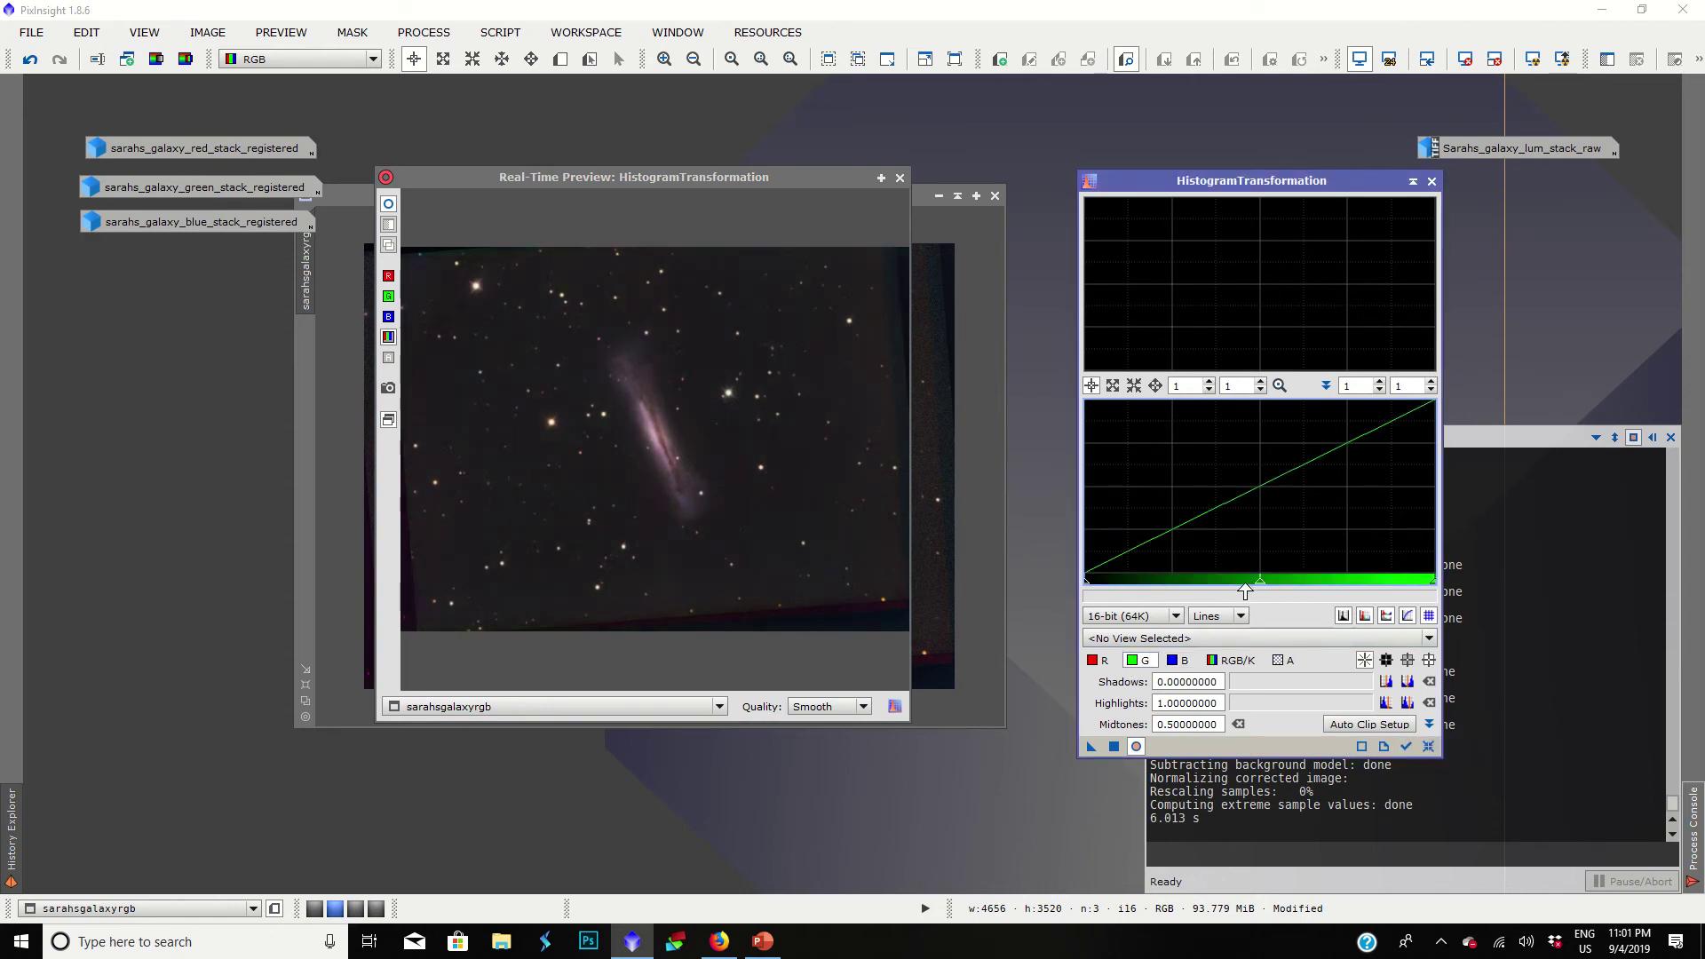
pyautogui.moveTo(1260, 587); pyautogui.dragTo(1236, 587)
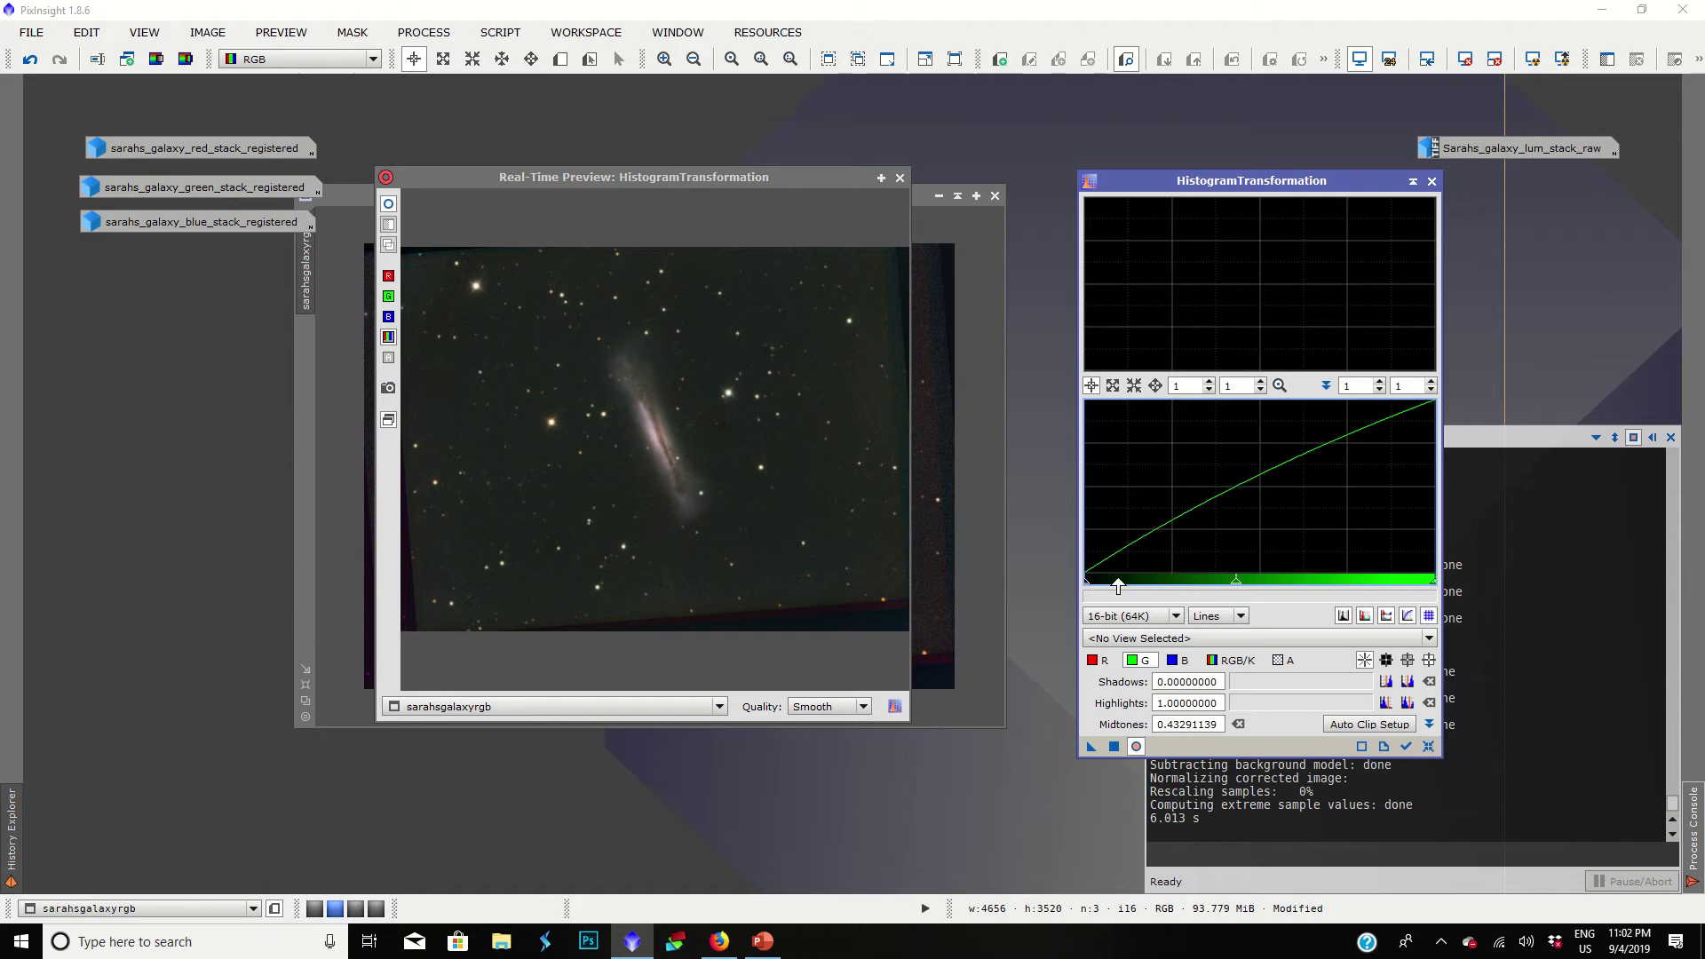
pyautogui.moveTo(1088, 587); pyautogui.dragTo(1094, 587)
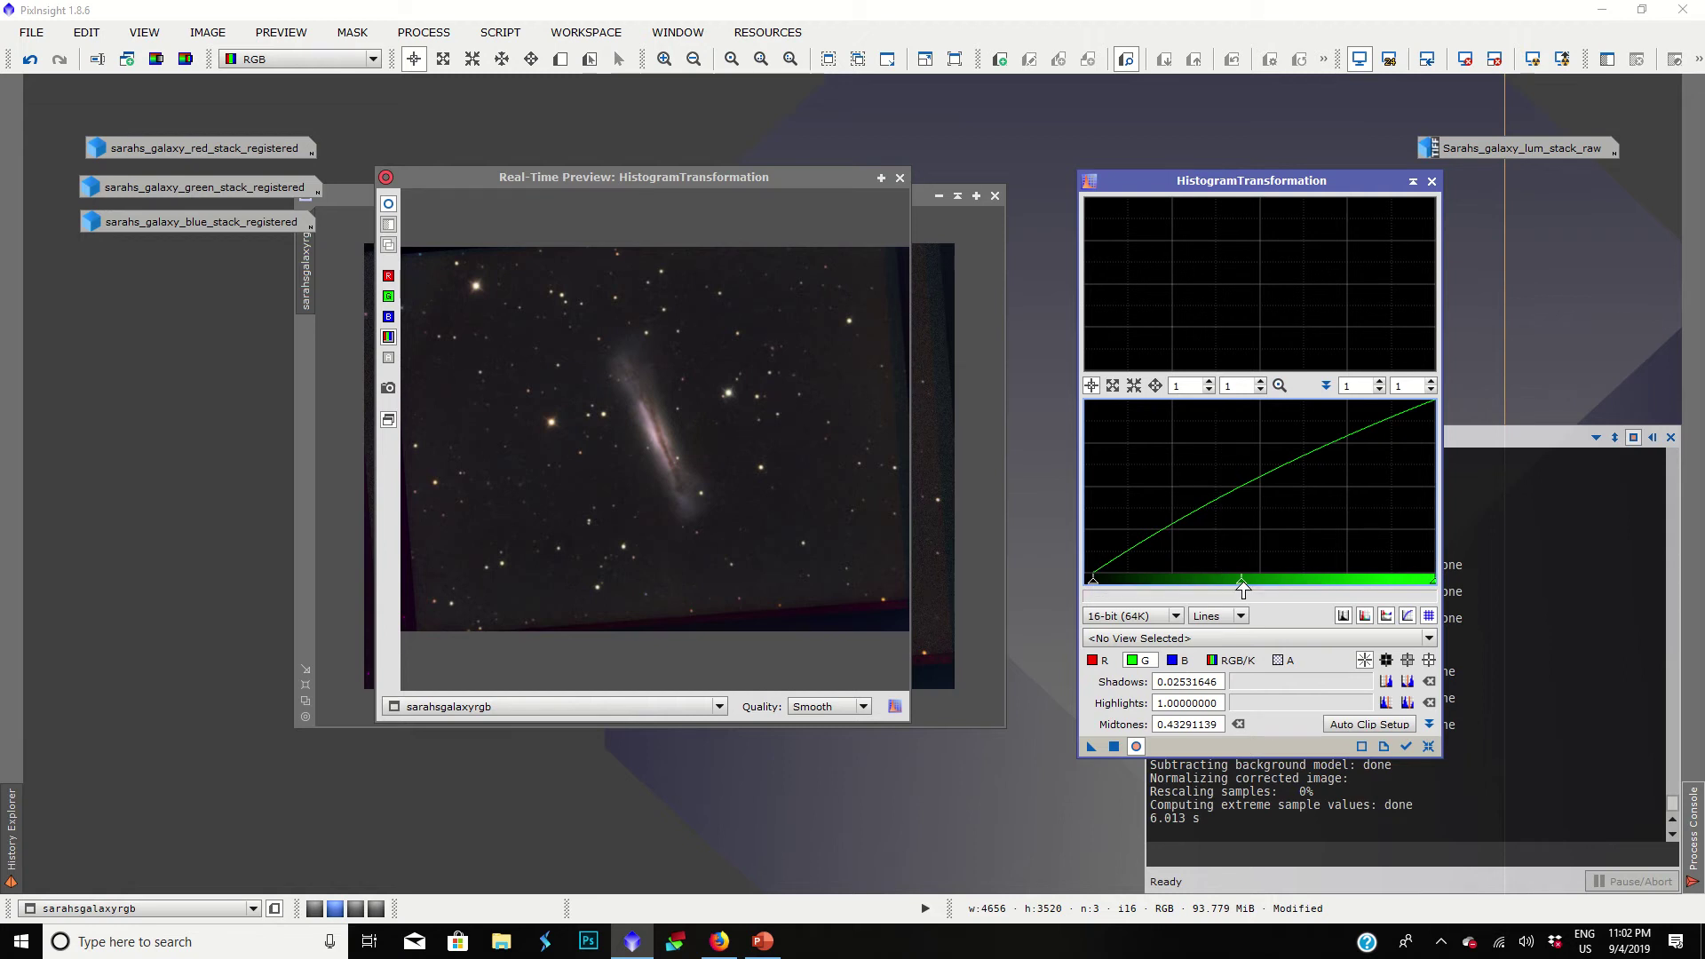
pyautogui.moveTo(1242, 588); pyautogui.dragTo(1246, 588)
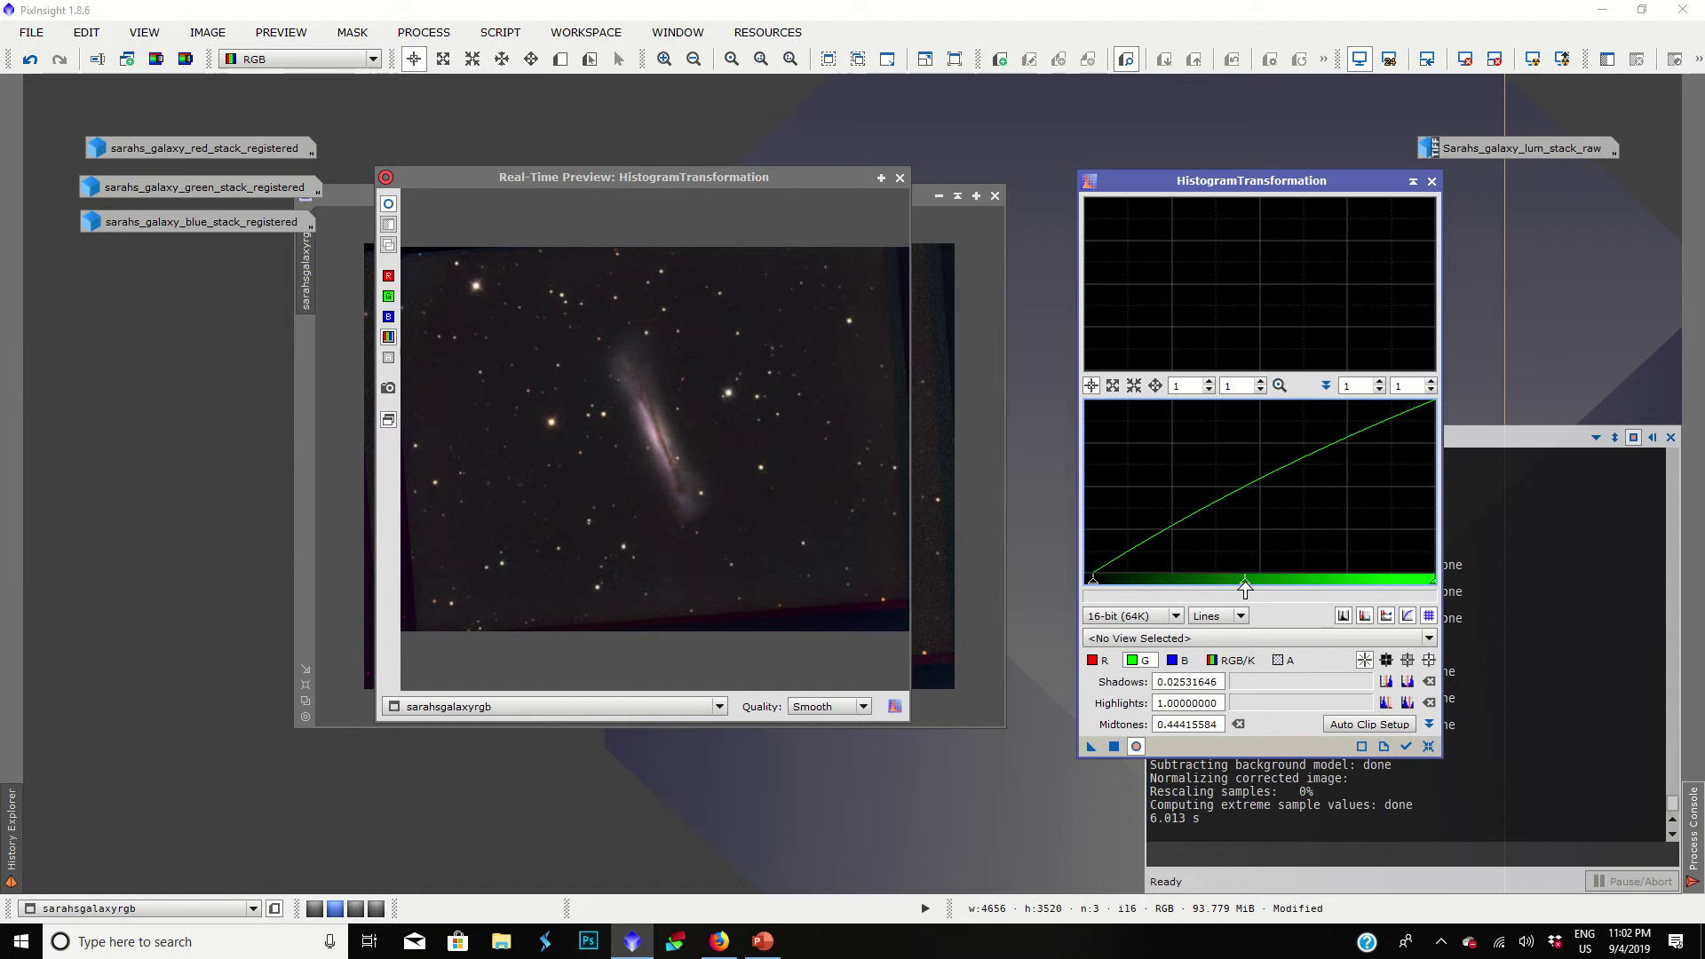
# Step: Try blue channel shadows of about 0.041 and midtones of about 0.413, checking the real-time preview
pyautogui.click(1178, 660)
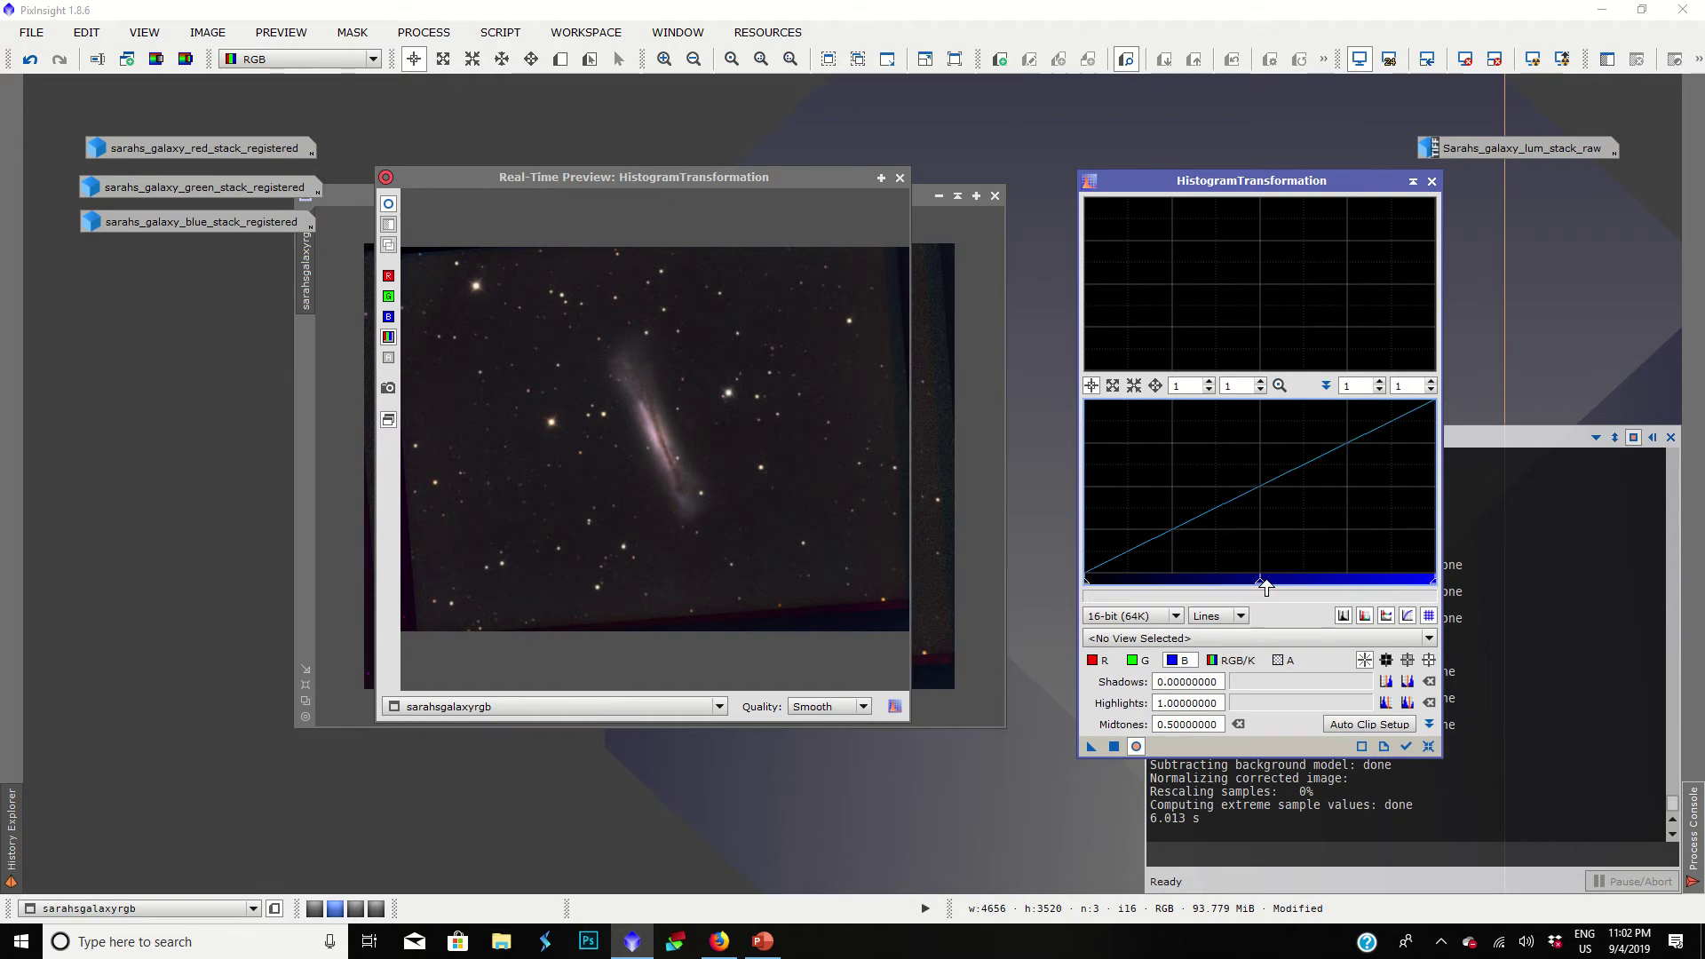
pyautogui.moveTo(1259, 586); pyautogui.dragTo(1229, 591)
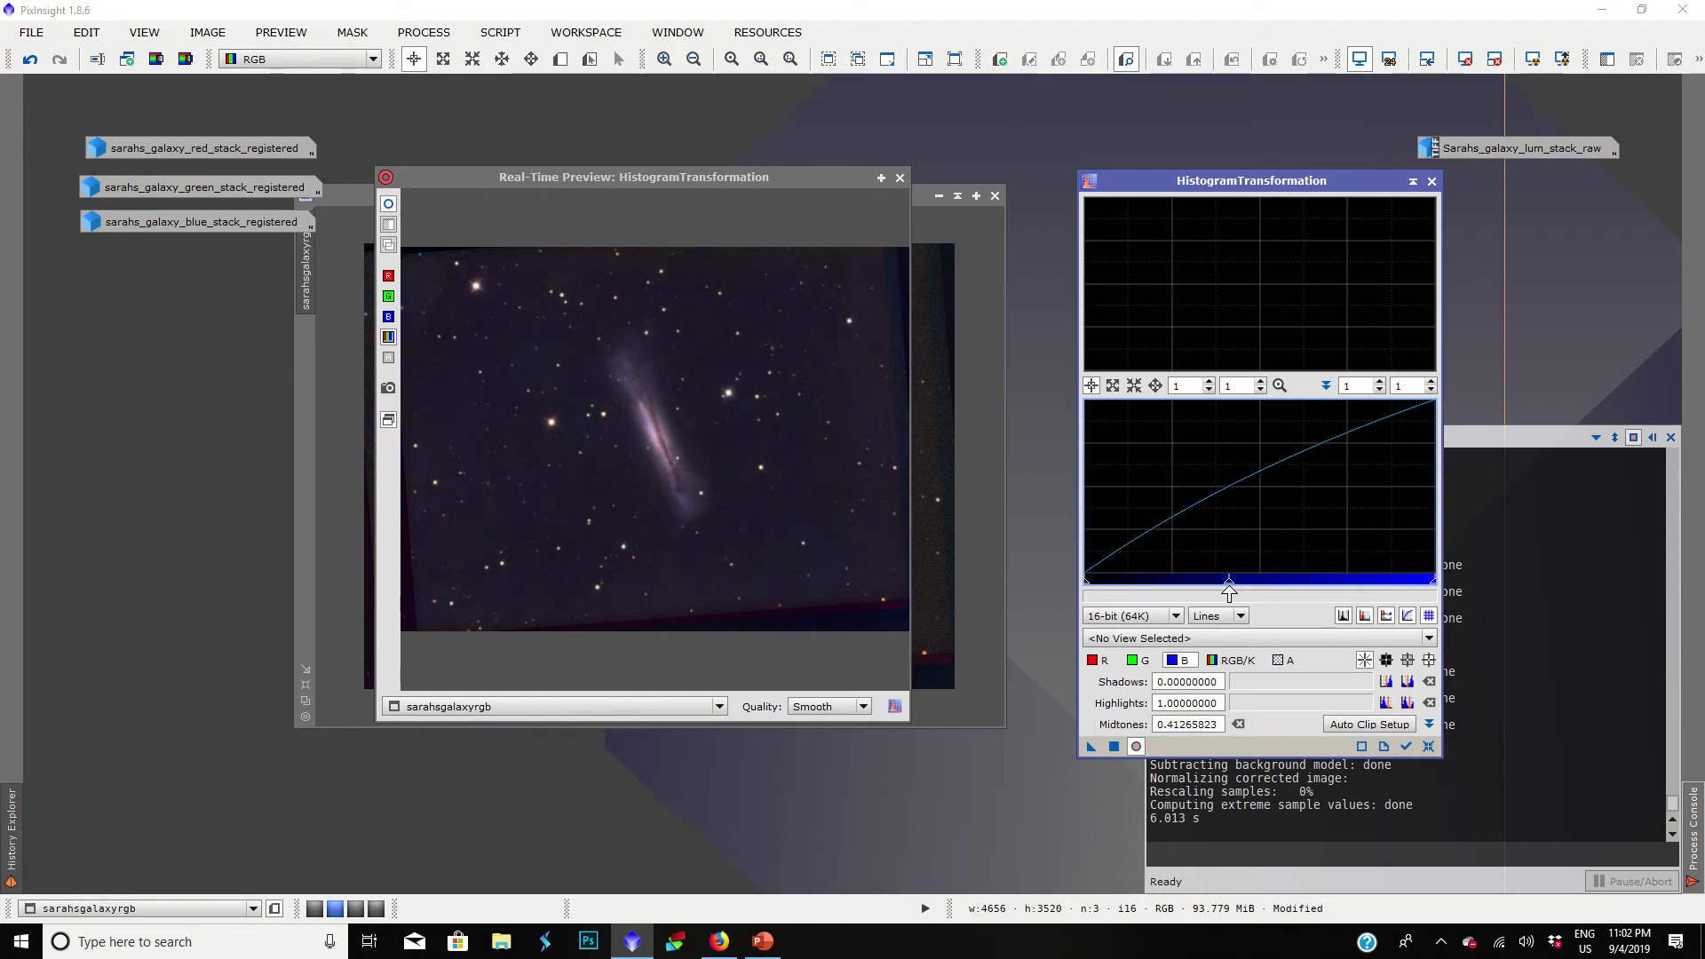
pyautogui.moveTo(1084, 586); pyautogui.dragTo(1099, 586)
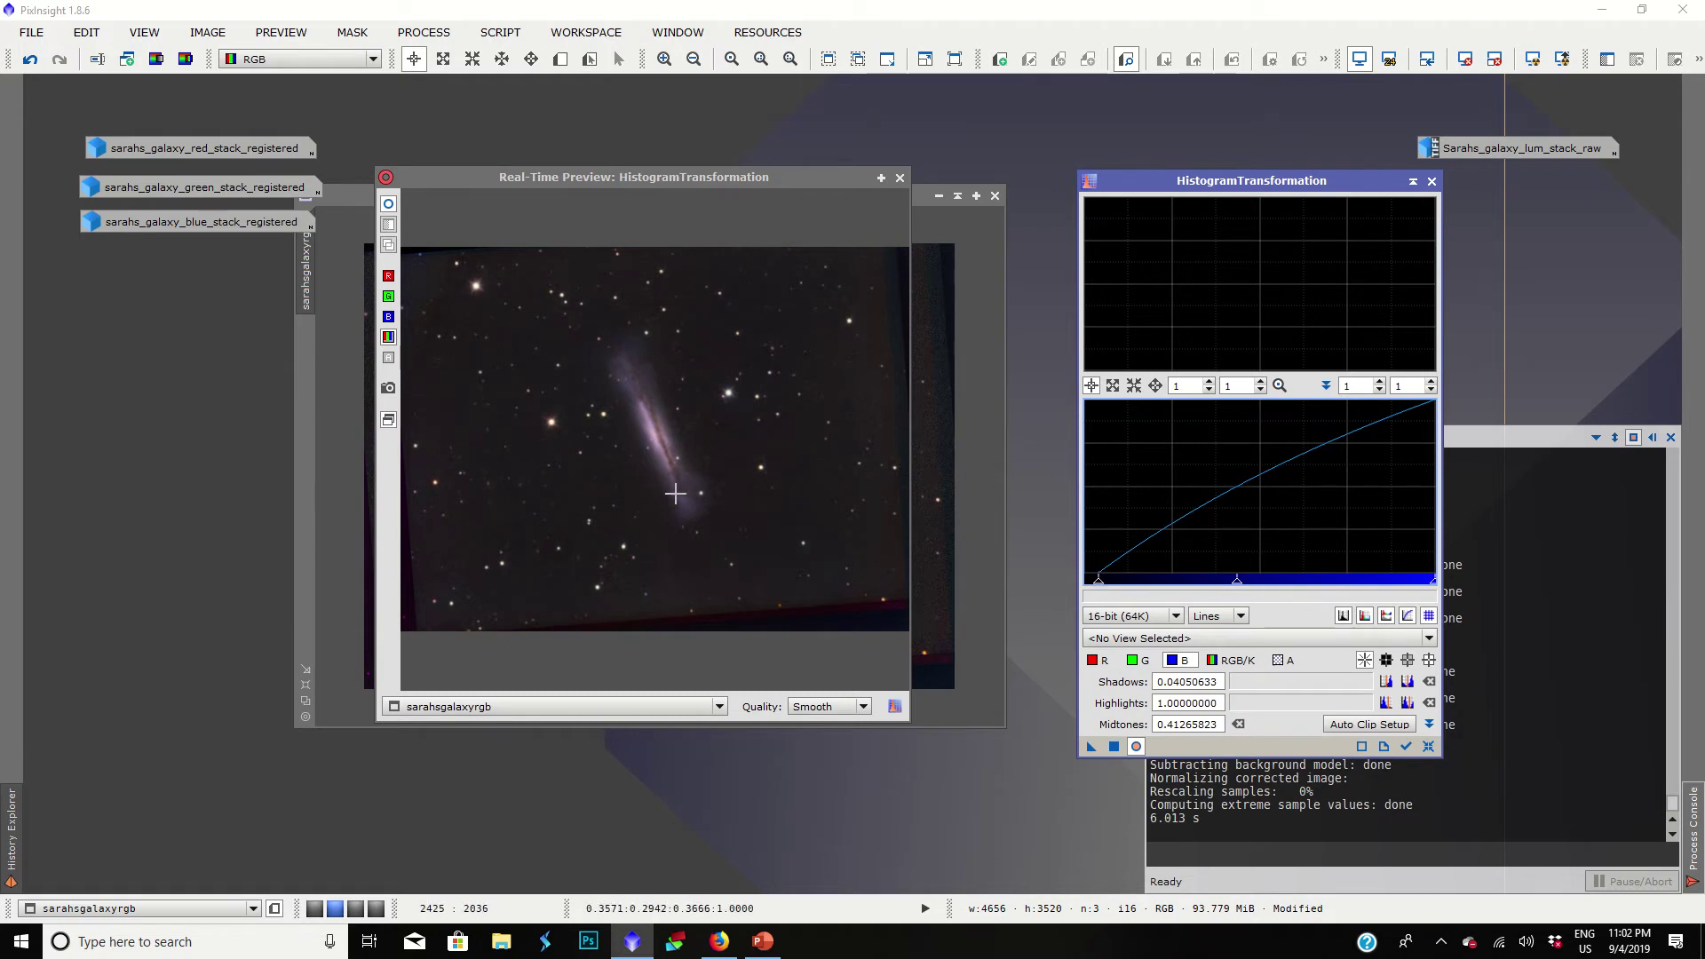
pyautogui.click(397, 204)
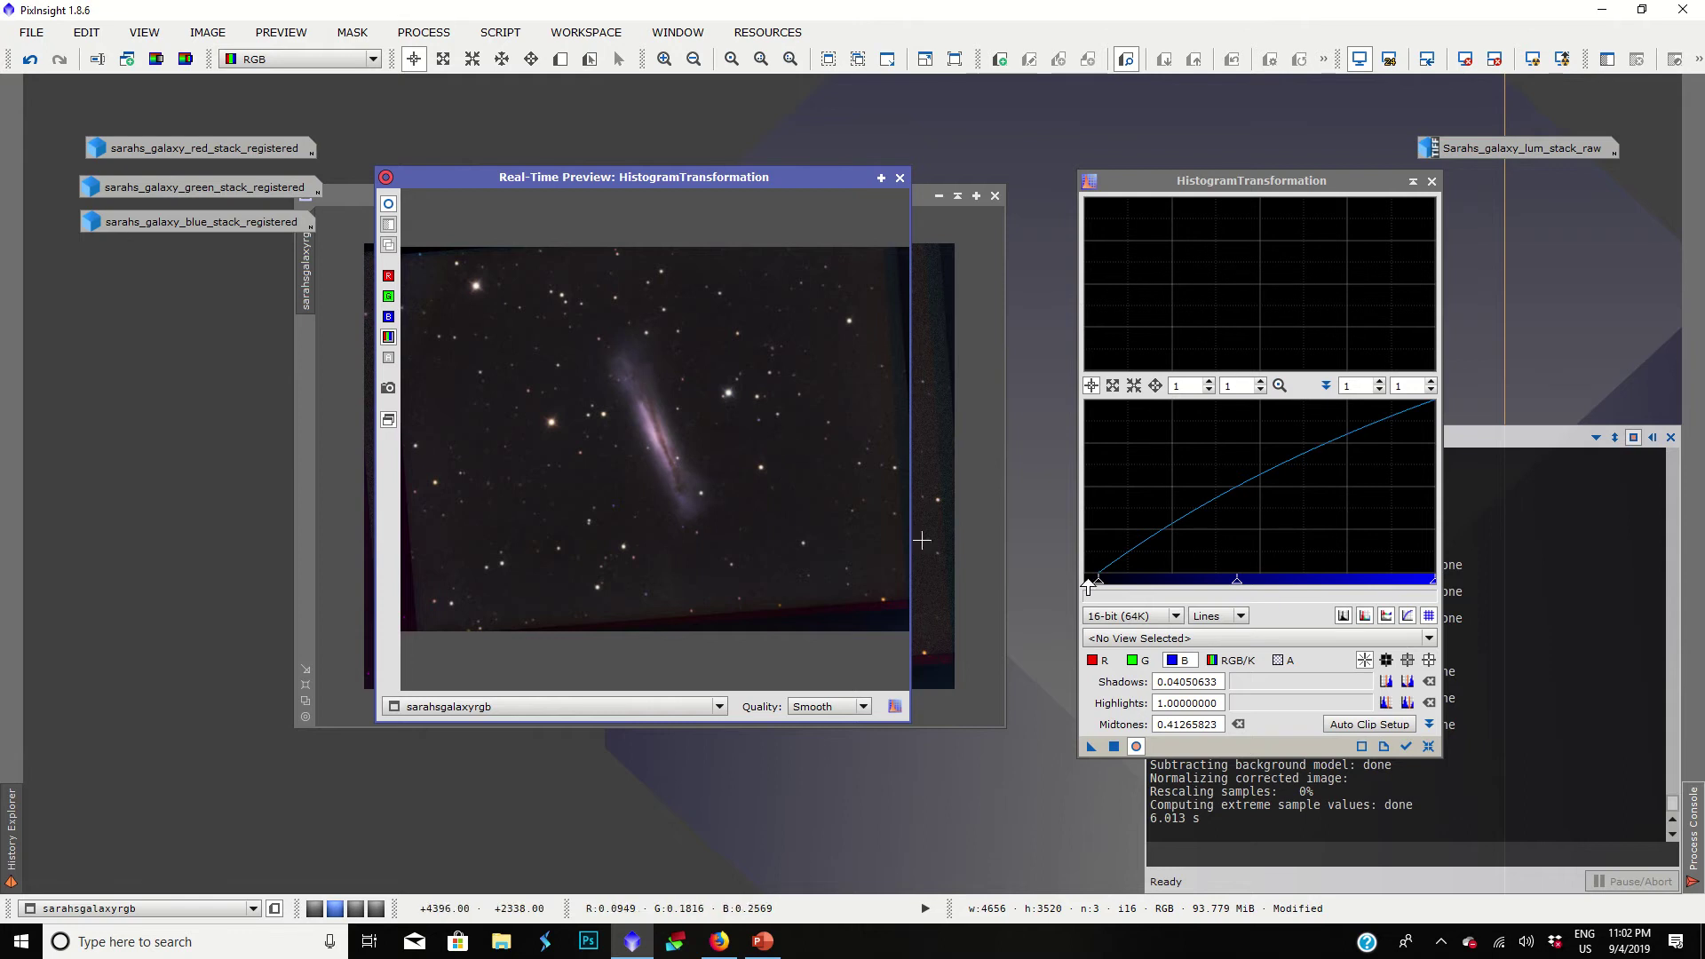
# Step: Reset HistogramTransformation and set the green channel's shadows to about 0.056 and midtones to about 0.366
pyautogui.click(1138, 659)
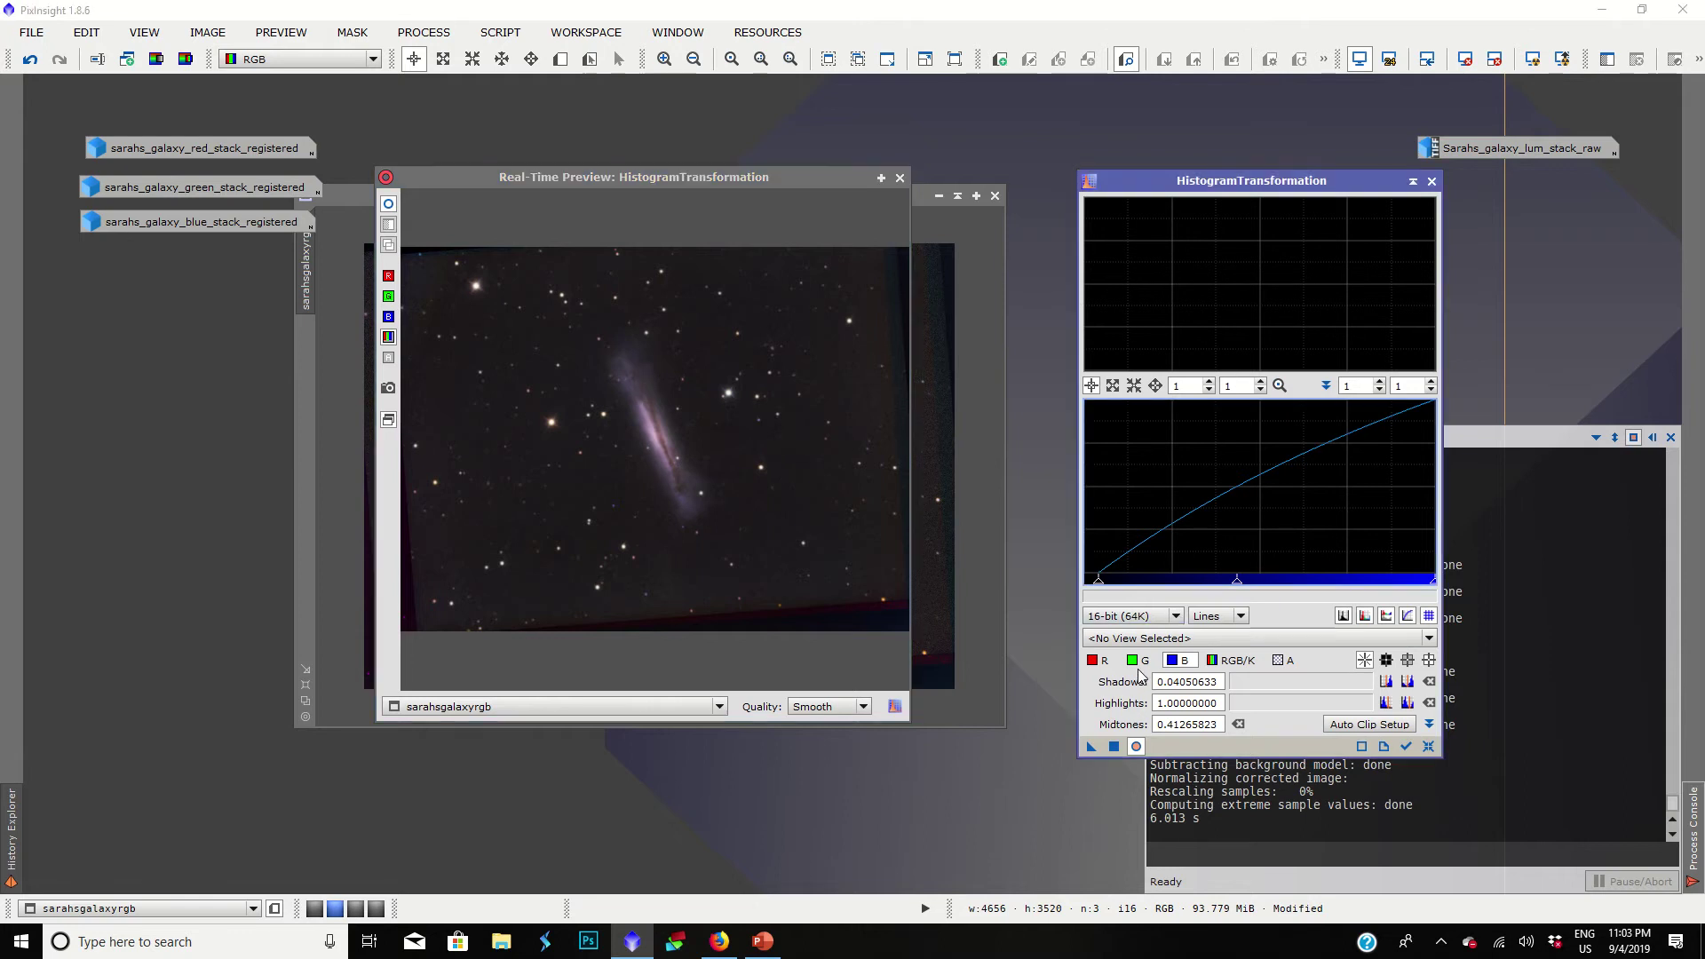
pyautogui.click(1428, 746)
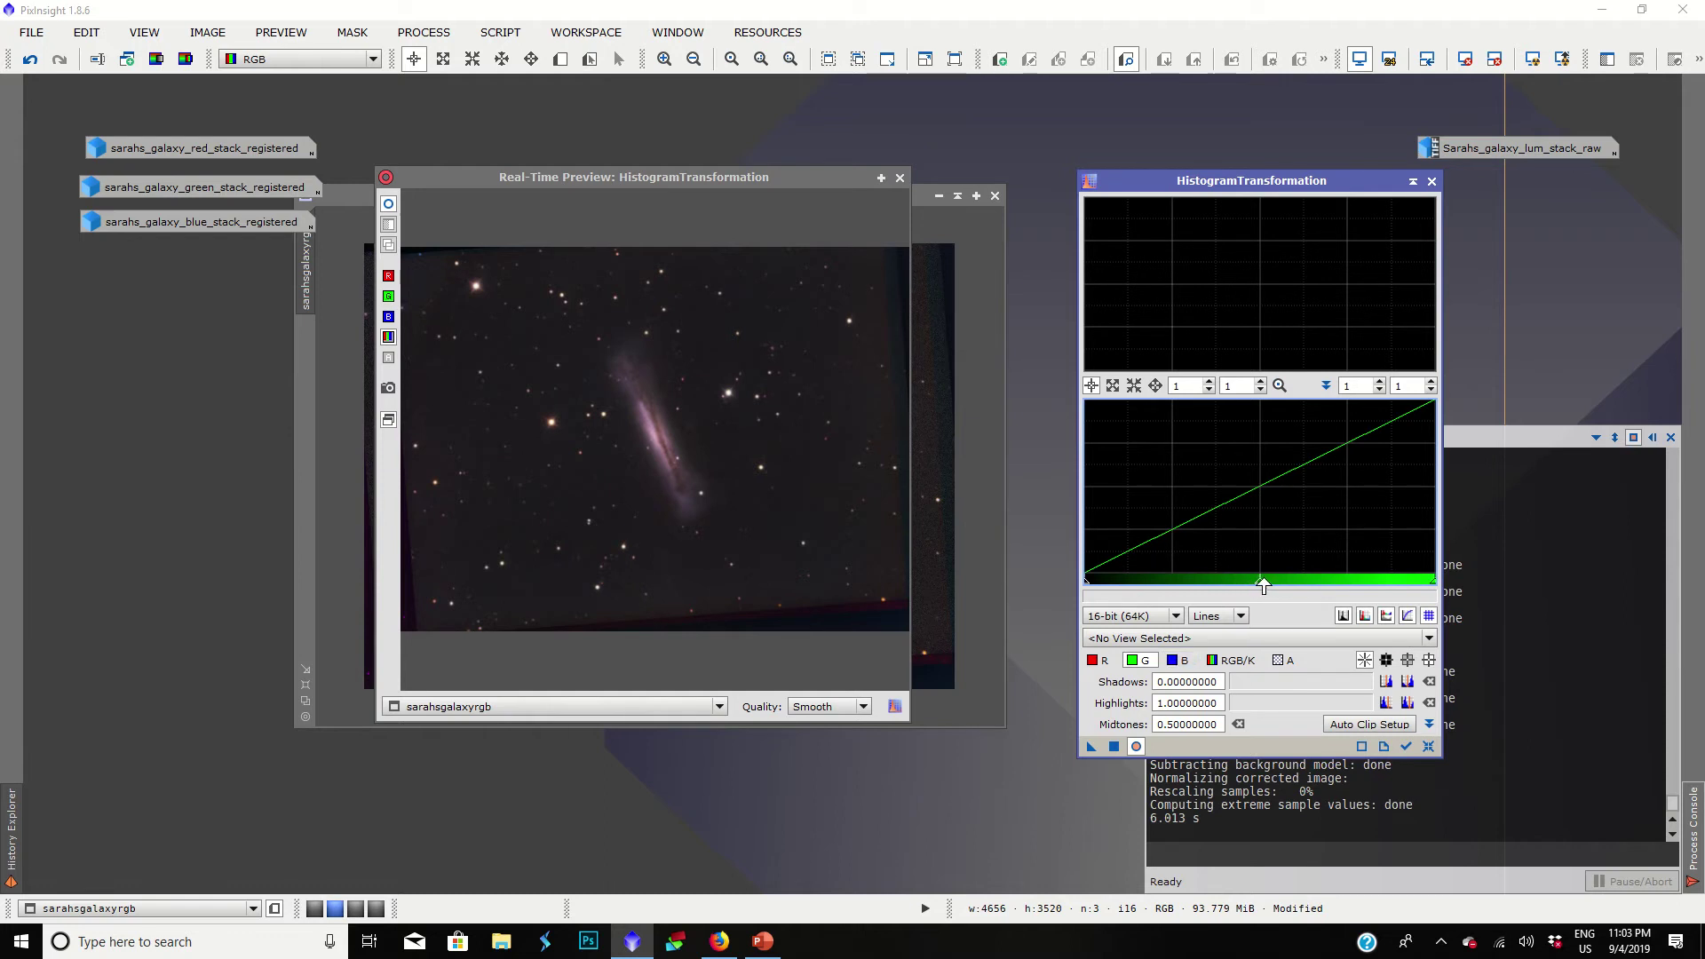
pyautogui.moveTo(1264, 583); pyautogui.dragTo(1230, 589)
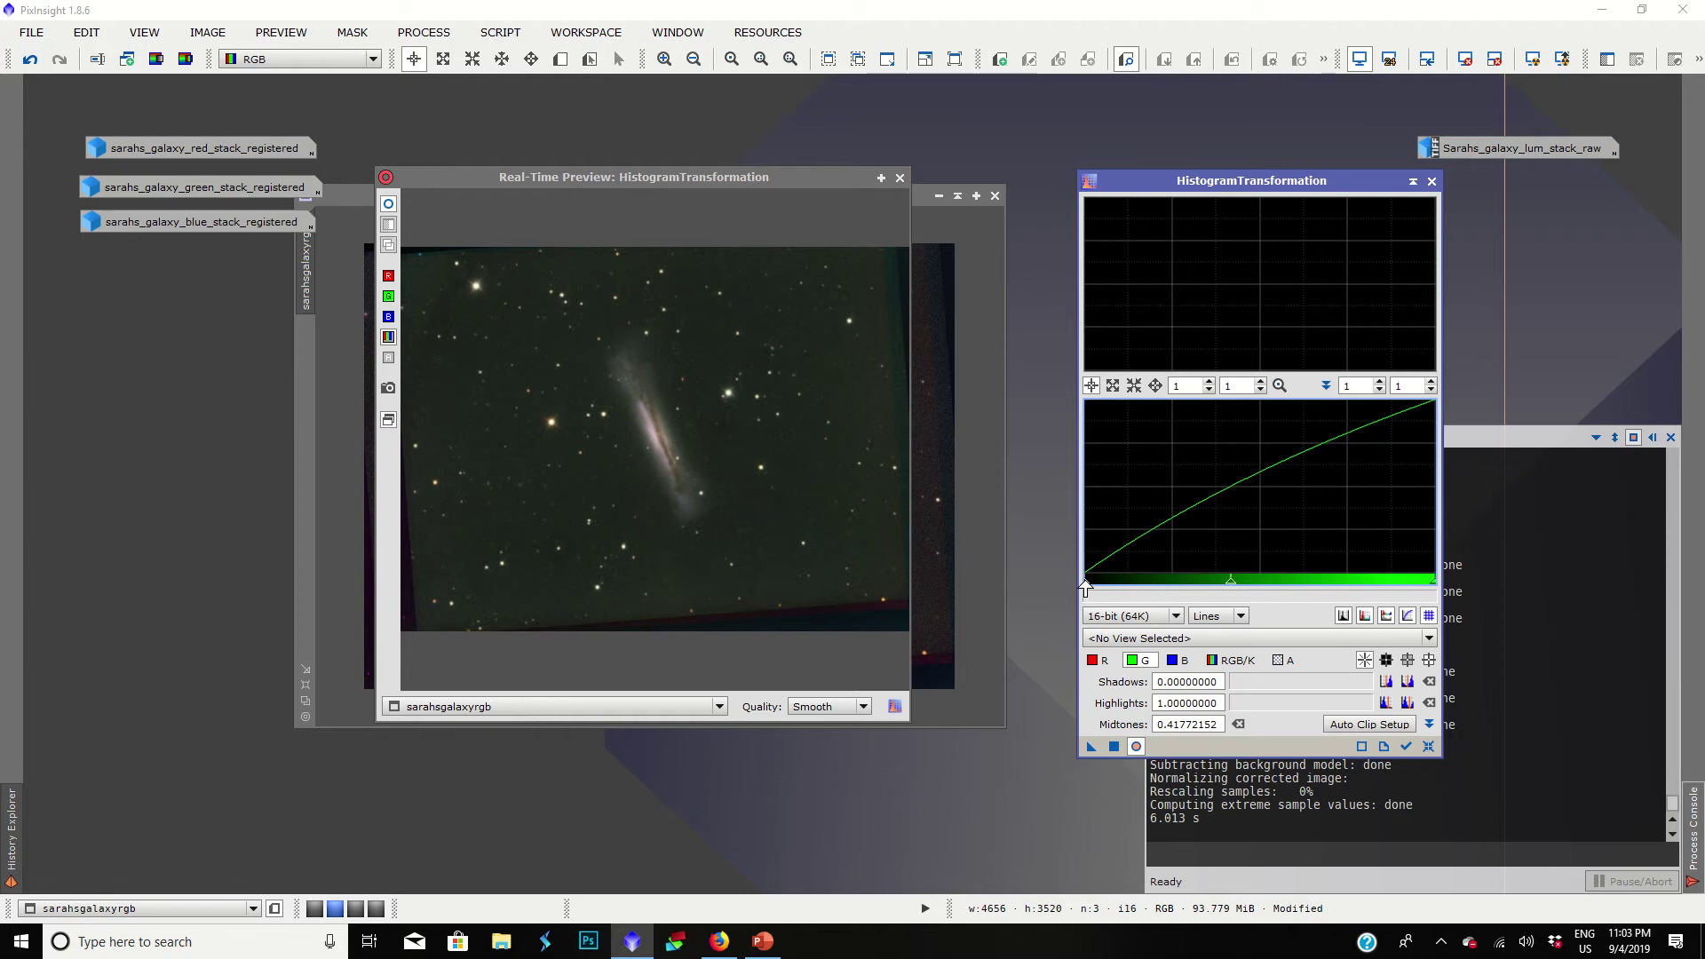
pyautogui.moveTo(1085, 586); pyautogui.dragTo(1098, 586)
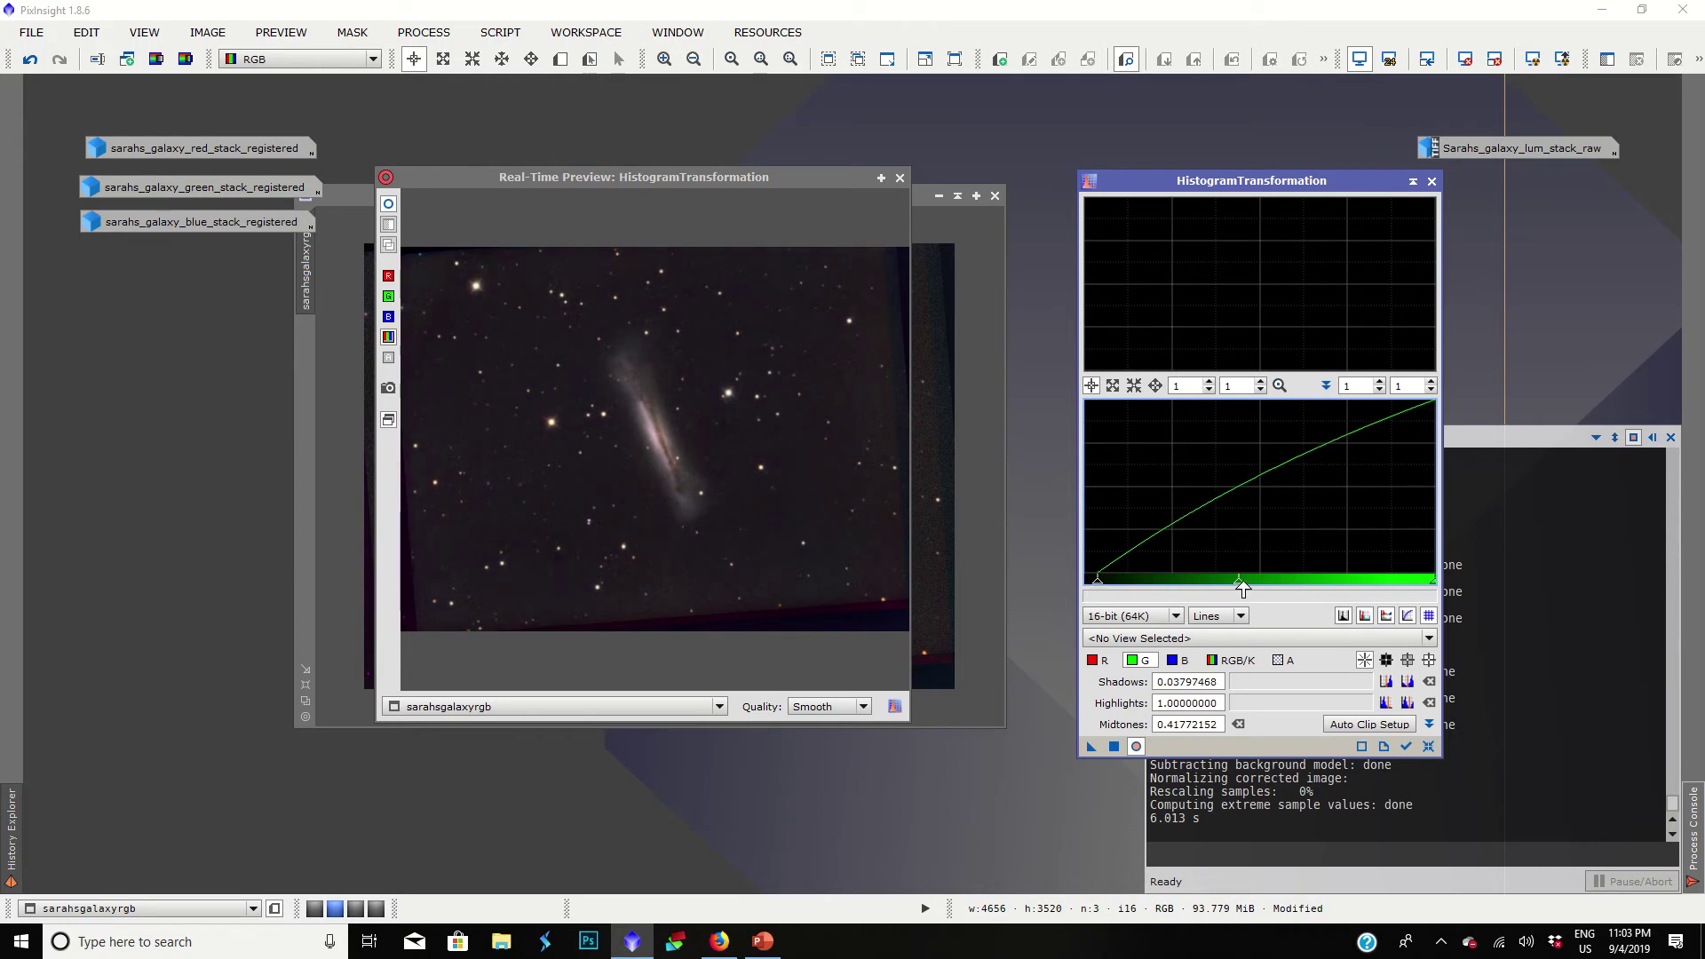
pyautogui.moveTo(1239, 586); pyautogui.dragTo(1221, 588)
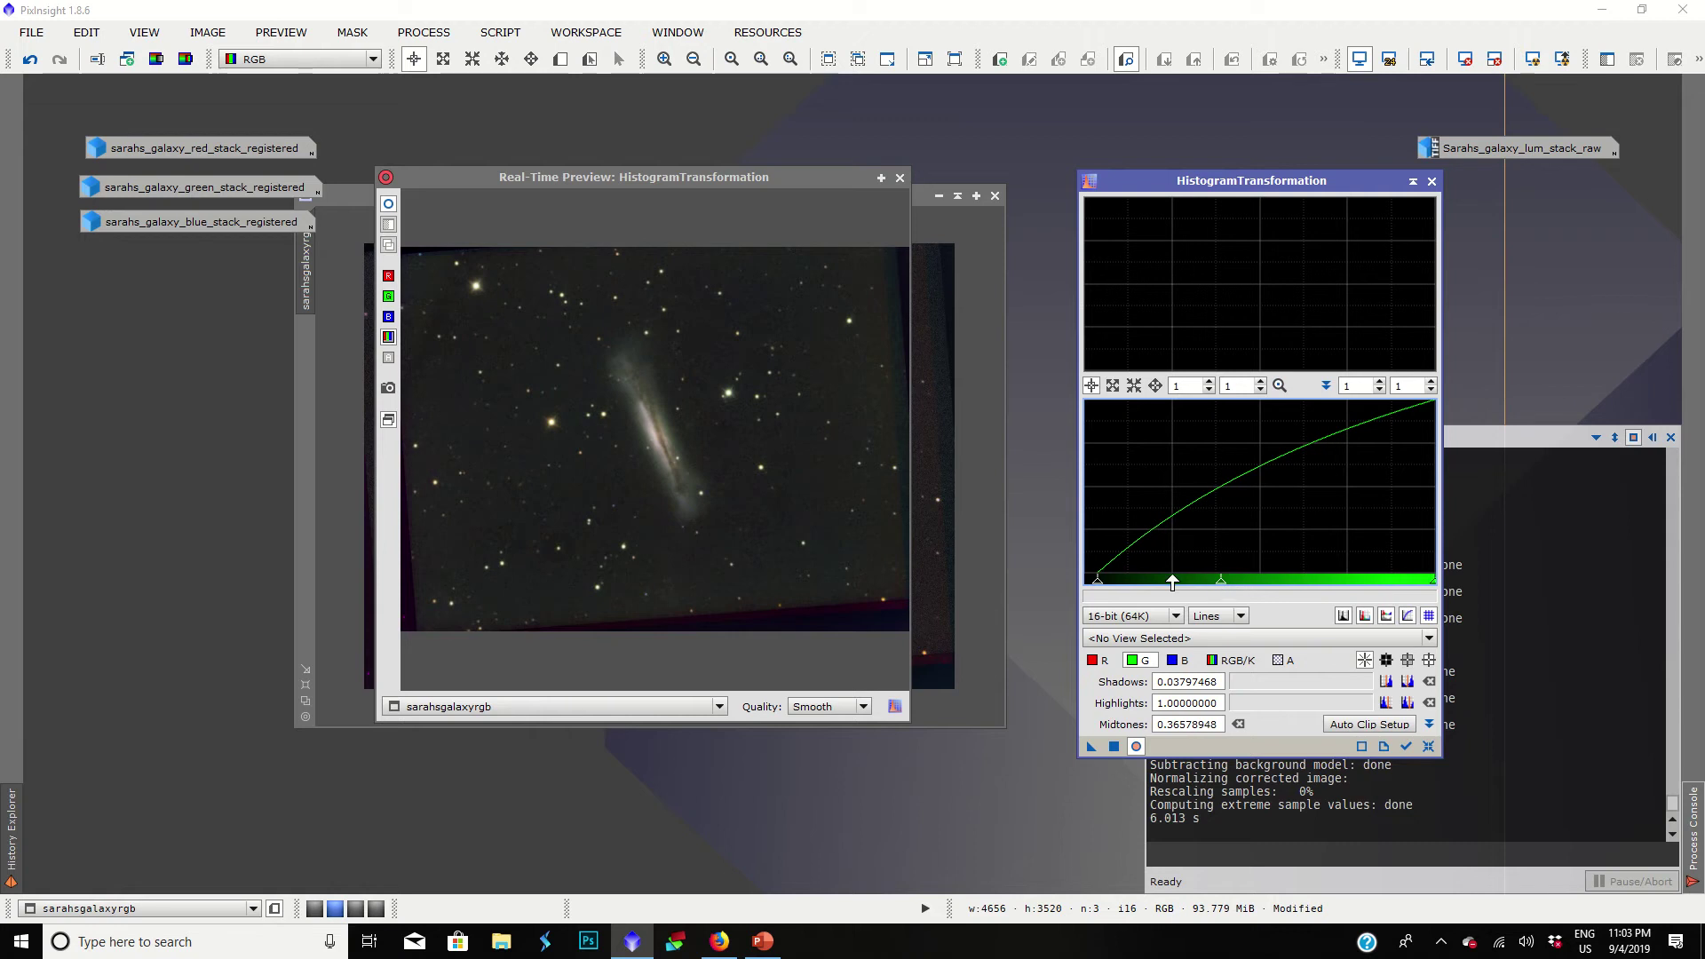
pyautogui.moveTo(1100, 586); pyautogui.dragTo(1104, 588)
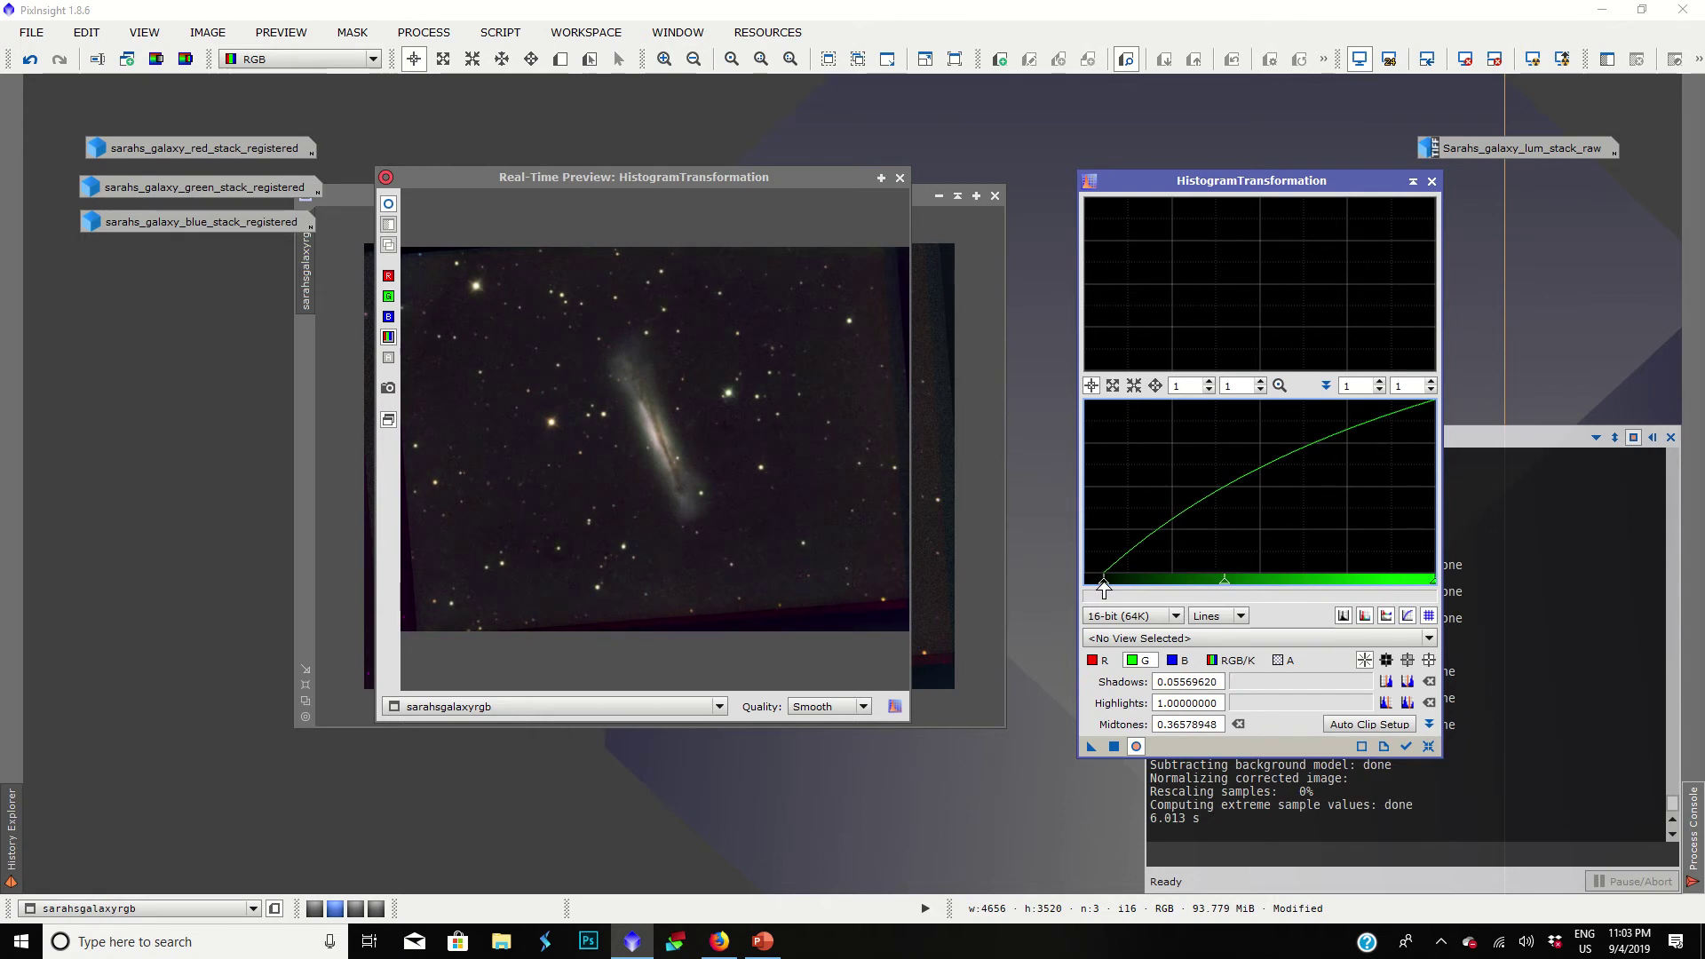
# Step: Set the blue channel's midtones to about 0.354 and shadows to about 0.056 in HistogramTransformation
pyautogui.click(1172, 660)
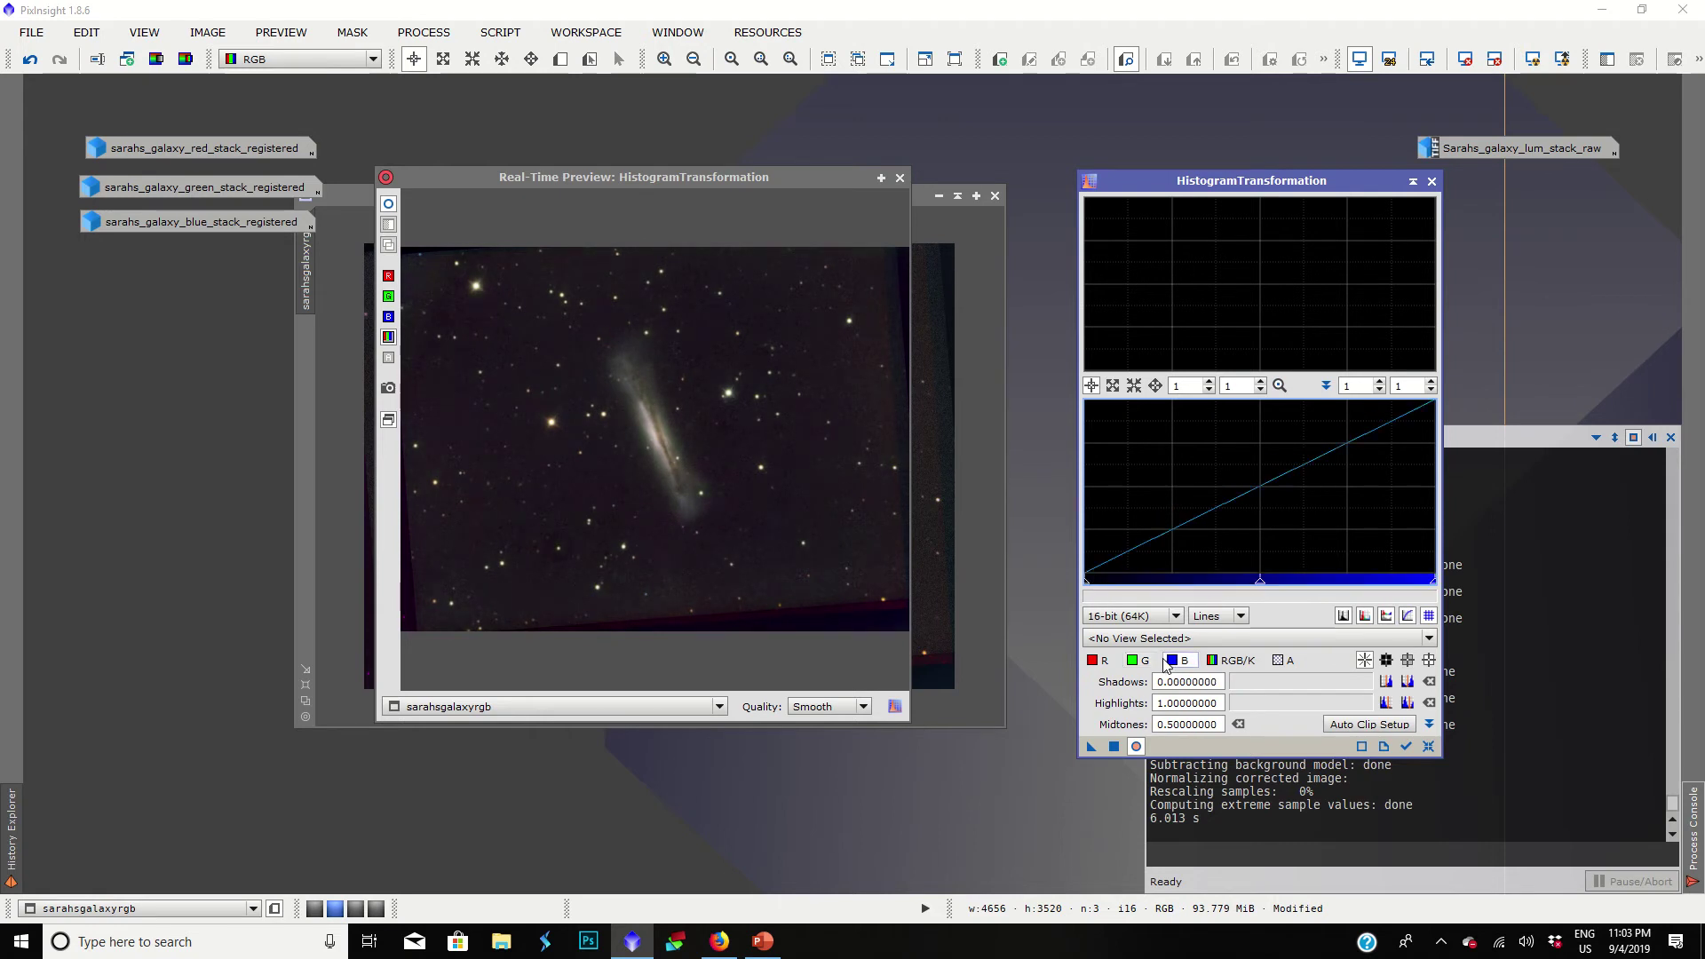
pyautogui.moveTo(1259, 583); pyautogui.dragTo(1210, 590)
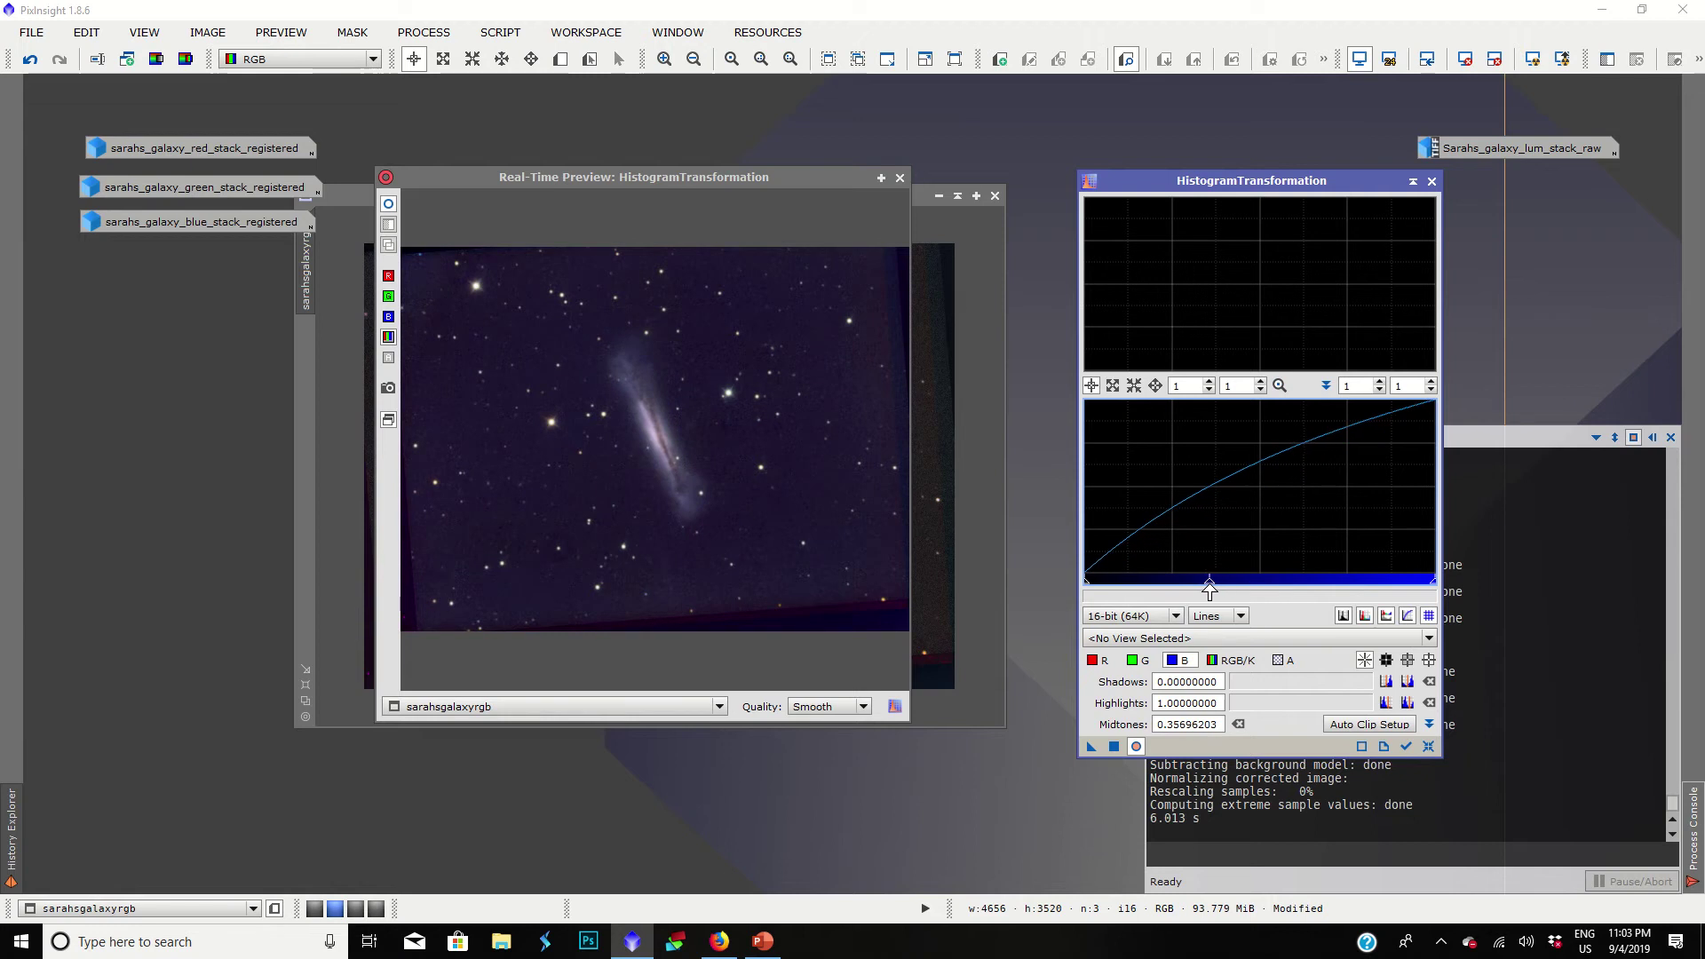
pyautogui.moveTo(1085, 583); pyautogui.dragTo(1104, 591)
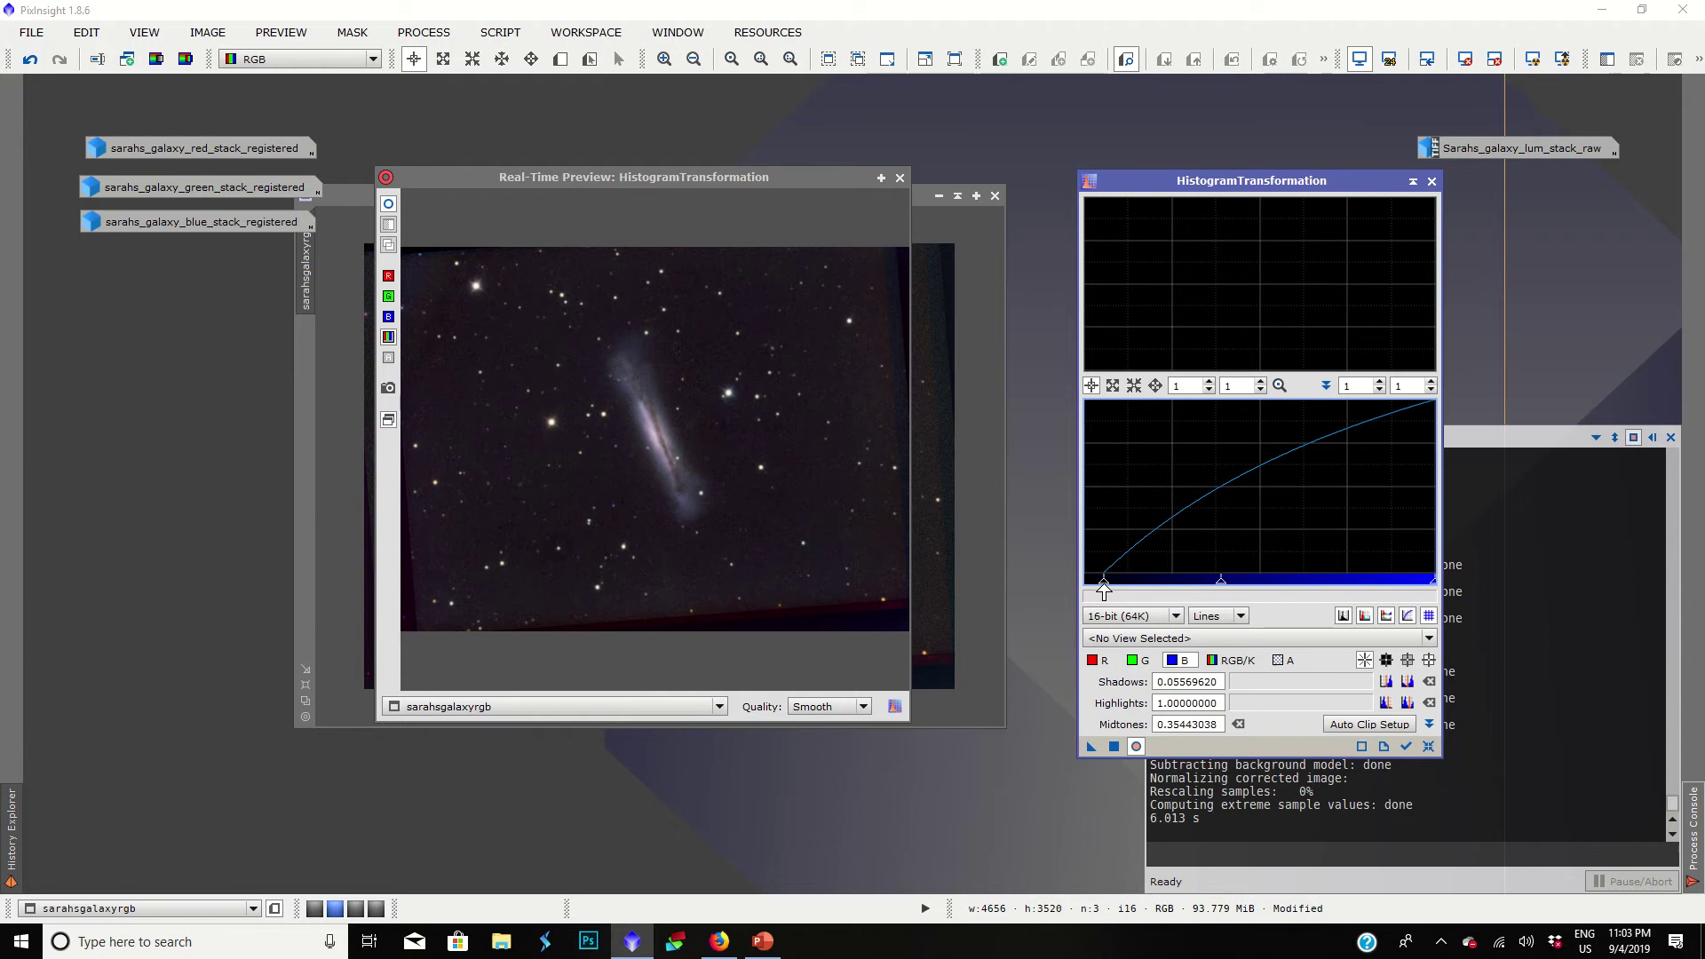
# Step: Set the red channel's midtones to about 0.504 and shadows to about 0.008 in HistogramTransformation
pyautogui.click(1099, 661)
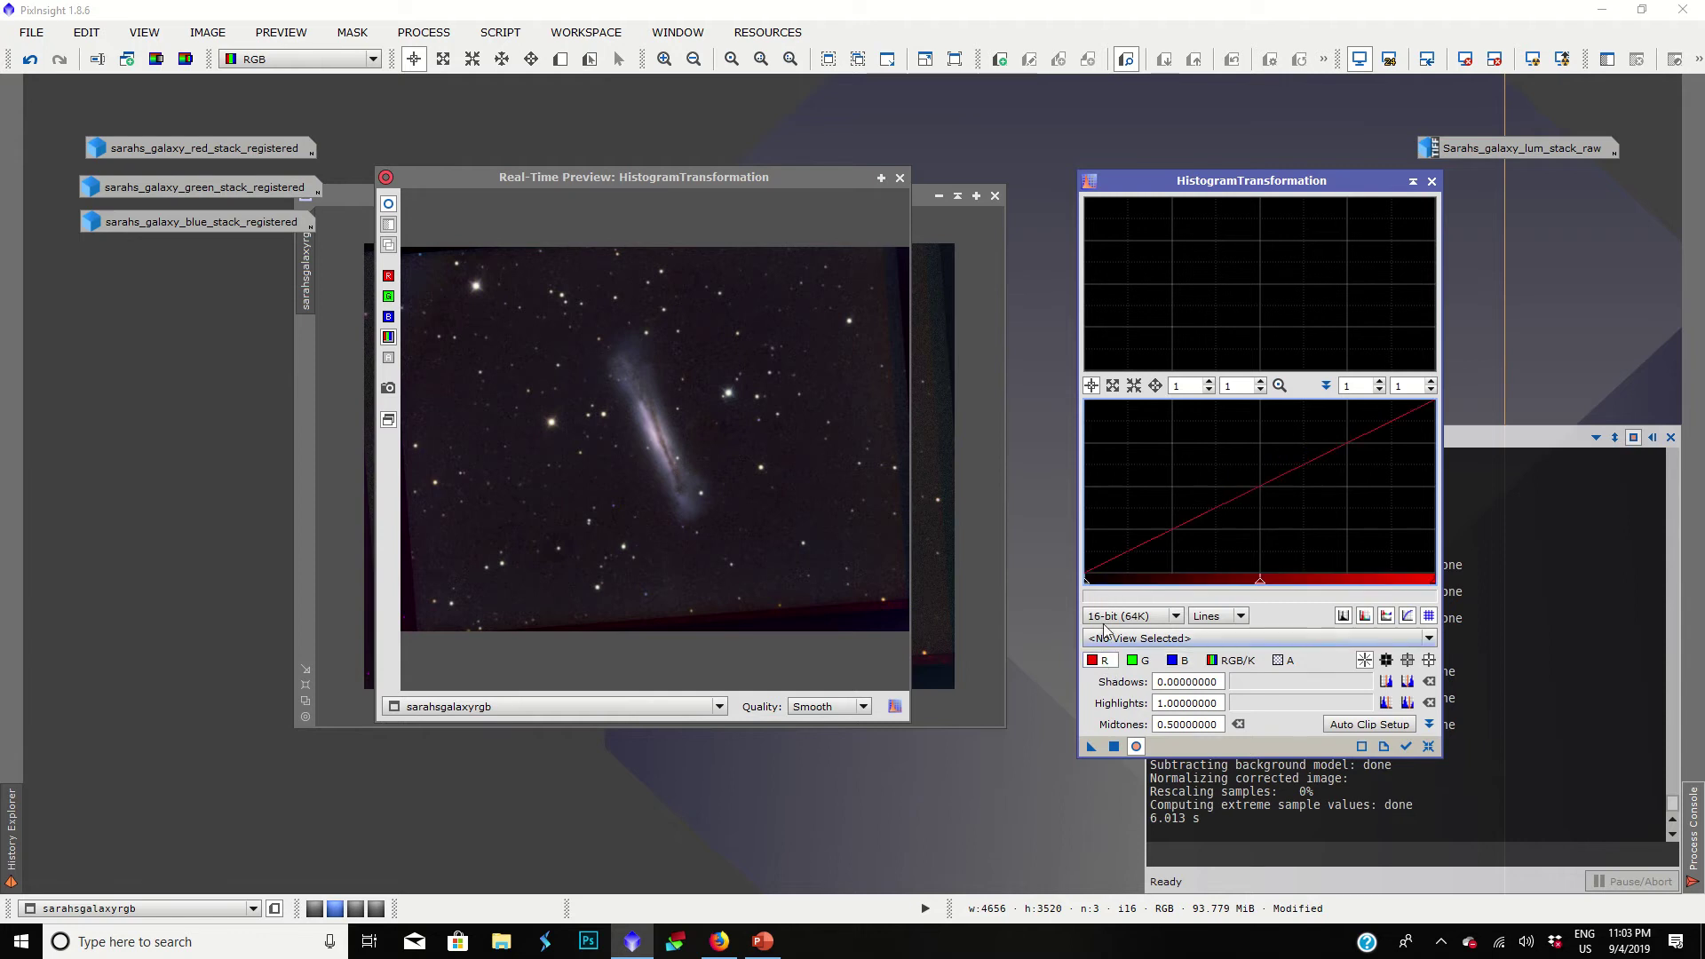
pyautogui.moveTo(1085, 584); pyautogui.dragTo(1084, 579)
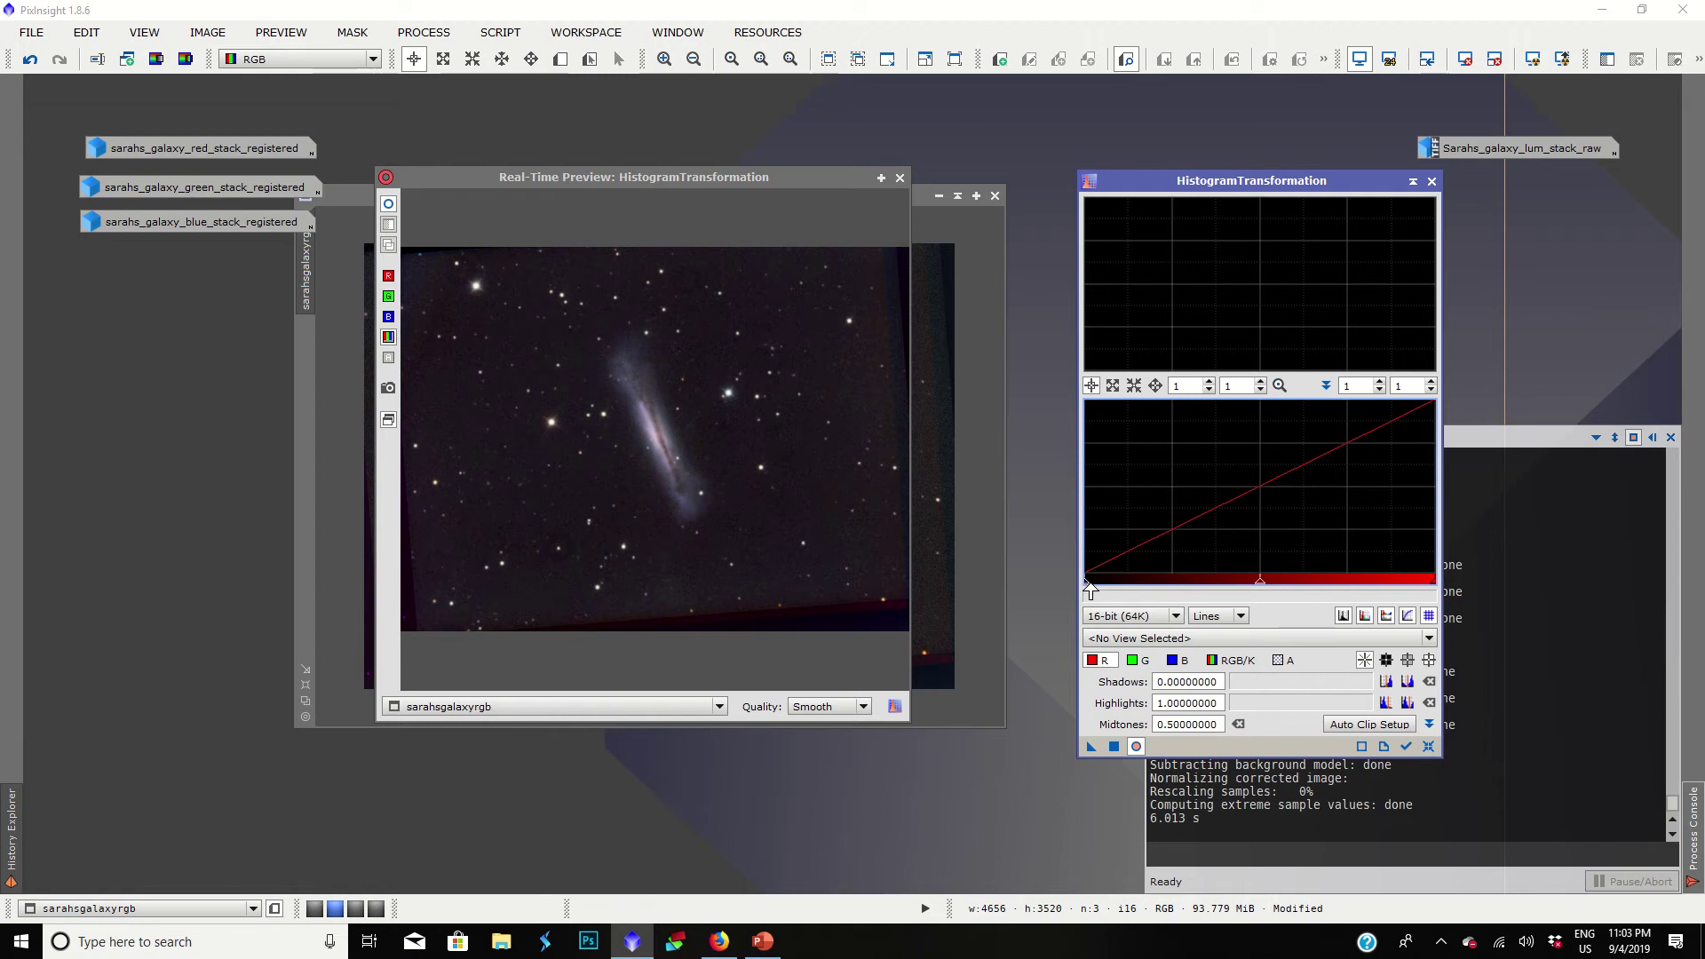
pyautogui.moveTo(1260, 588); pyautogui.dragTo(1260, 586)
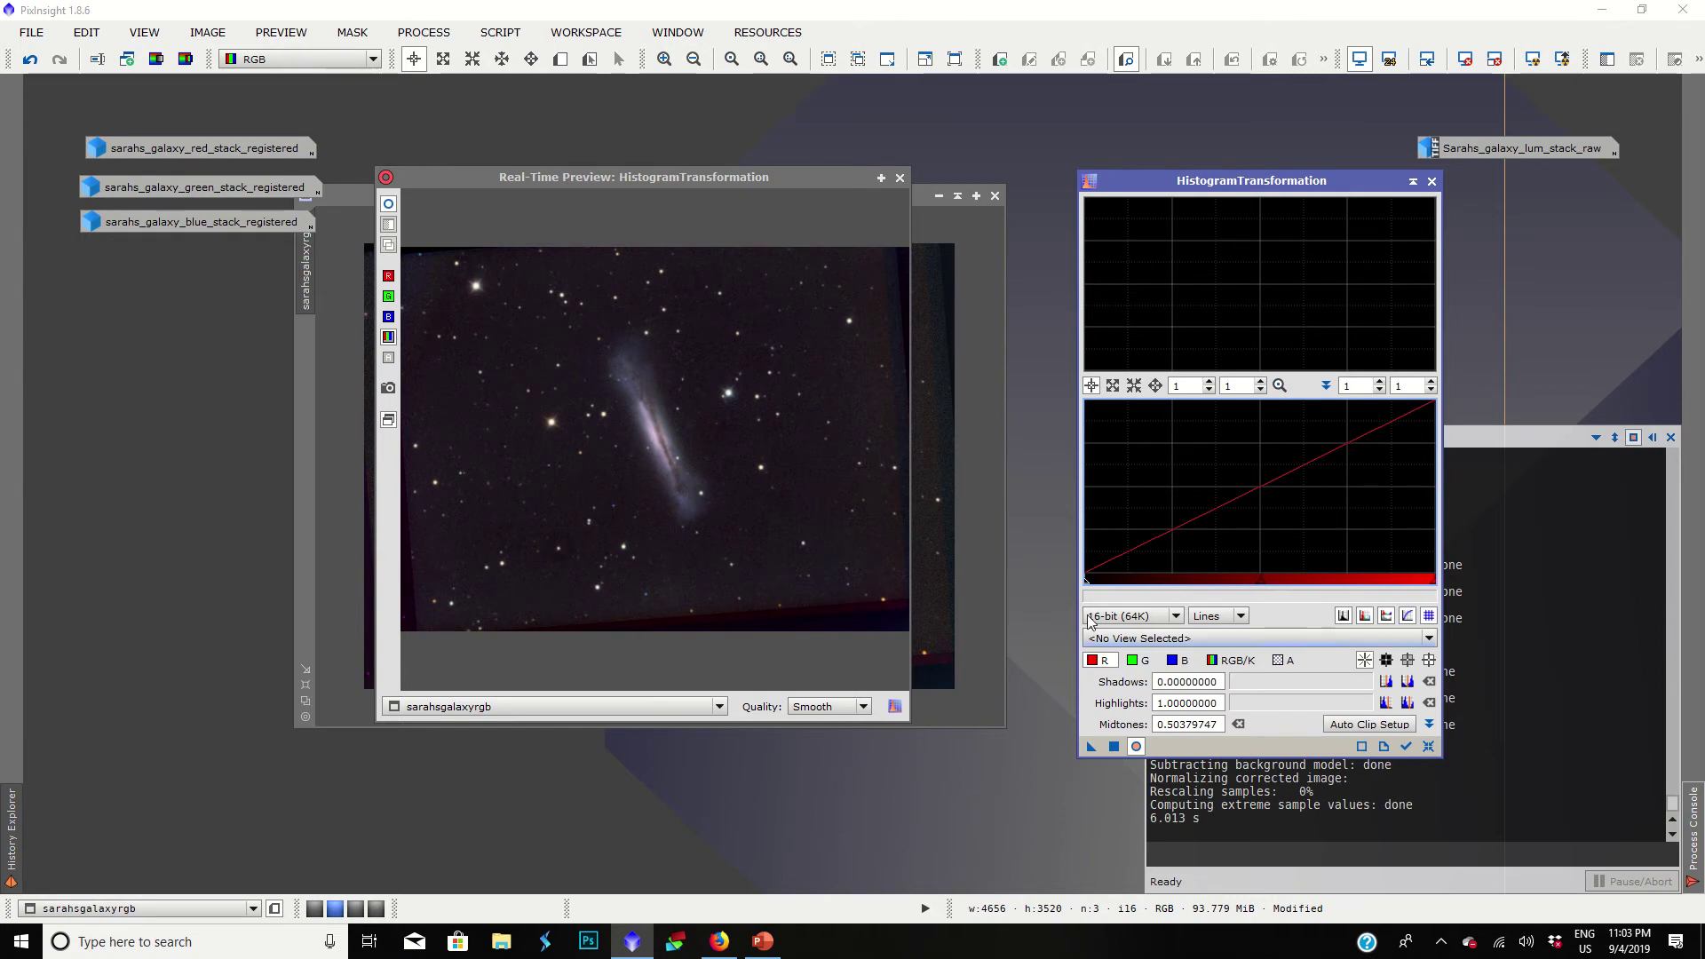
pyautogui.moveTo(1085, 587); pyautogui.dragTo(1085, 585)
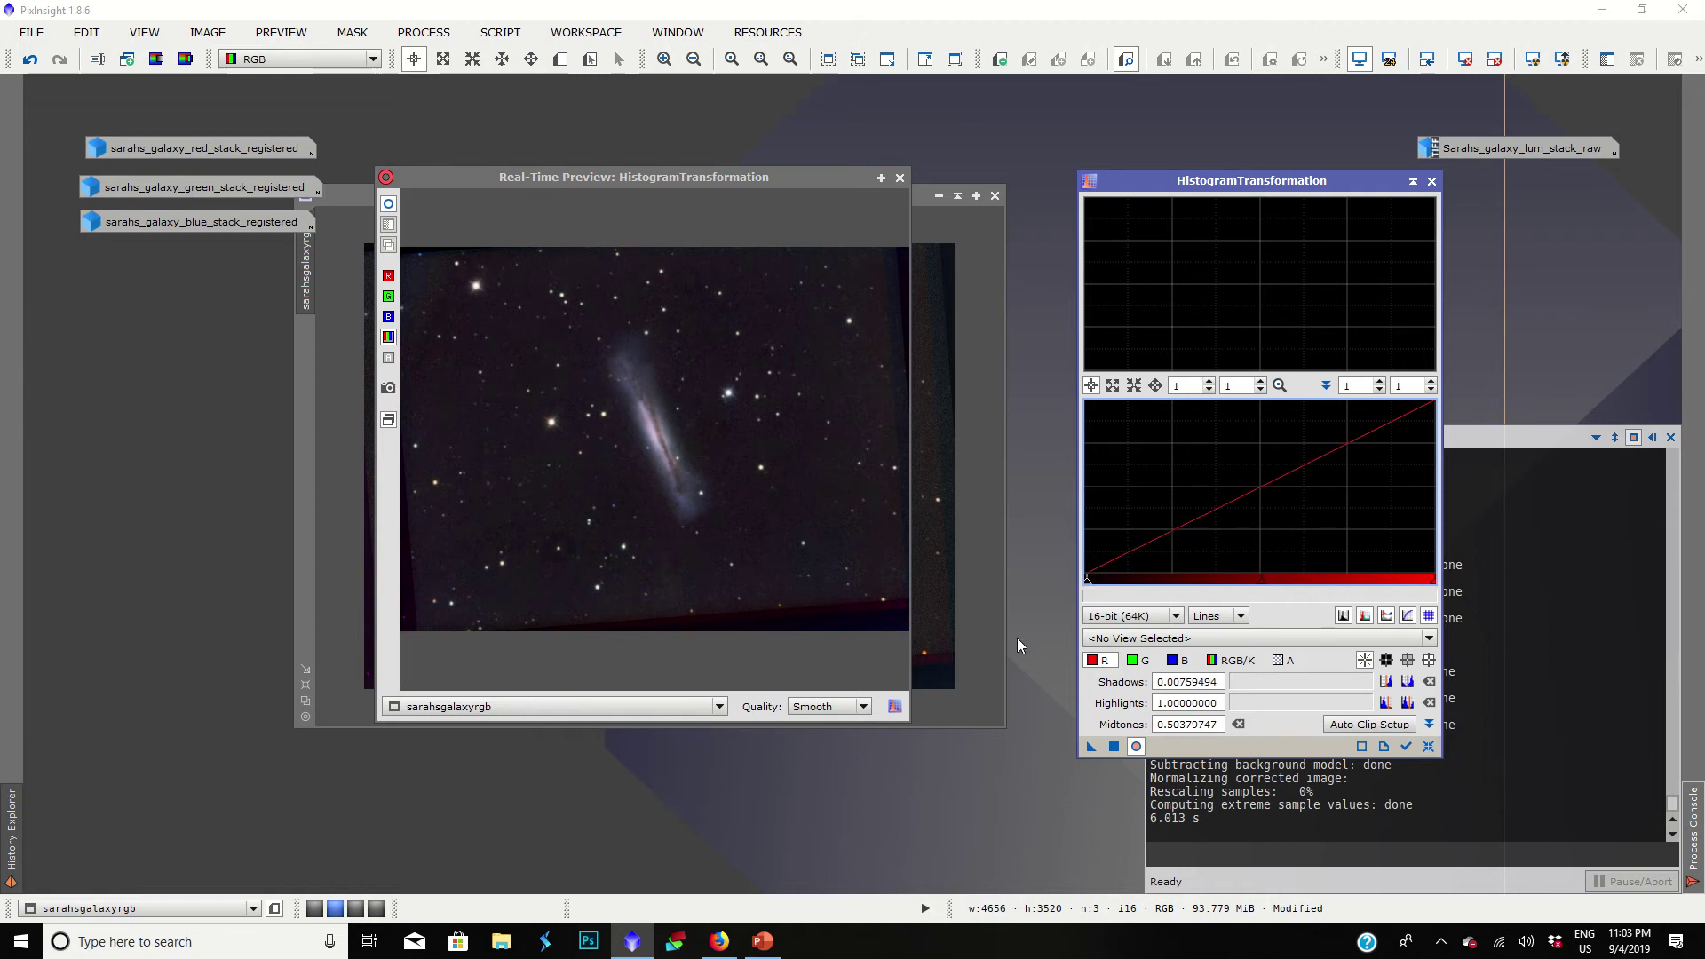
# Step: Apply the channel adjustments to the sarahsgalaxyrgb image, close the real-time preview, and inspect the galaxy up close
pyautogui.click(1114, 747)
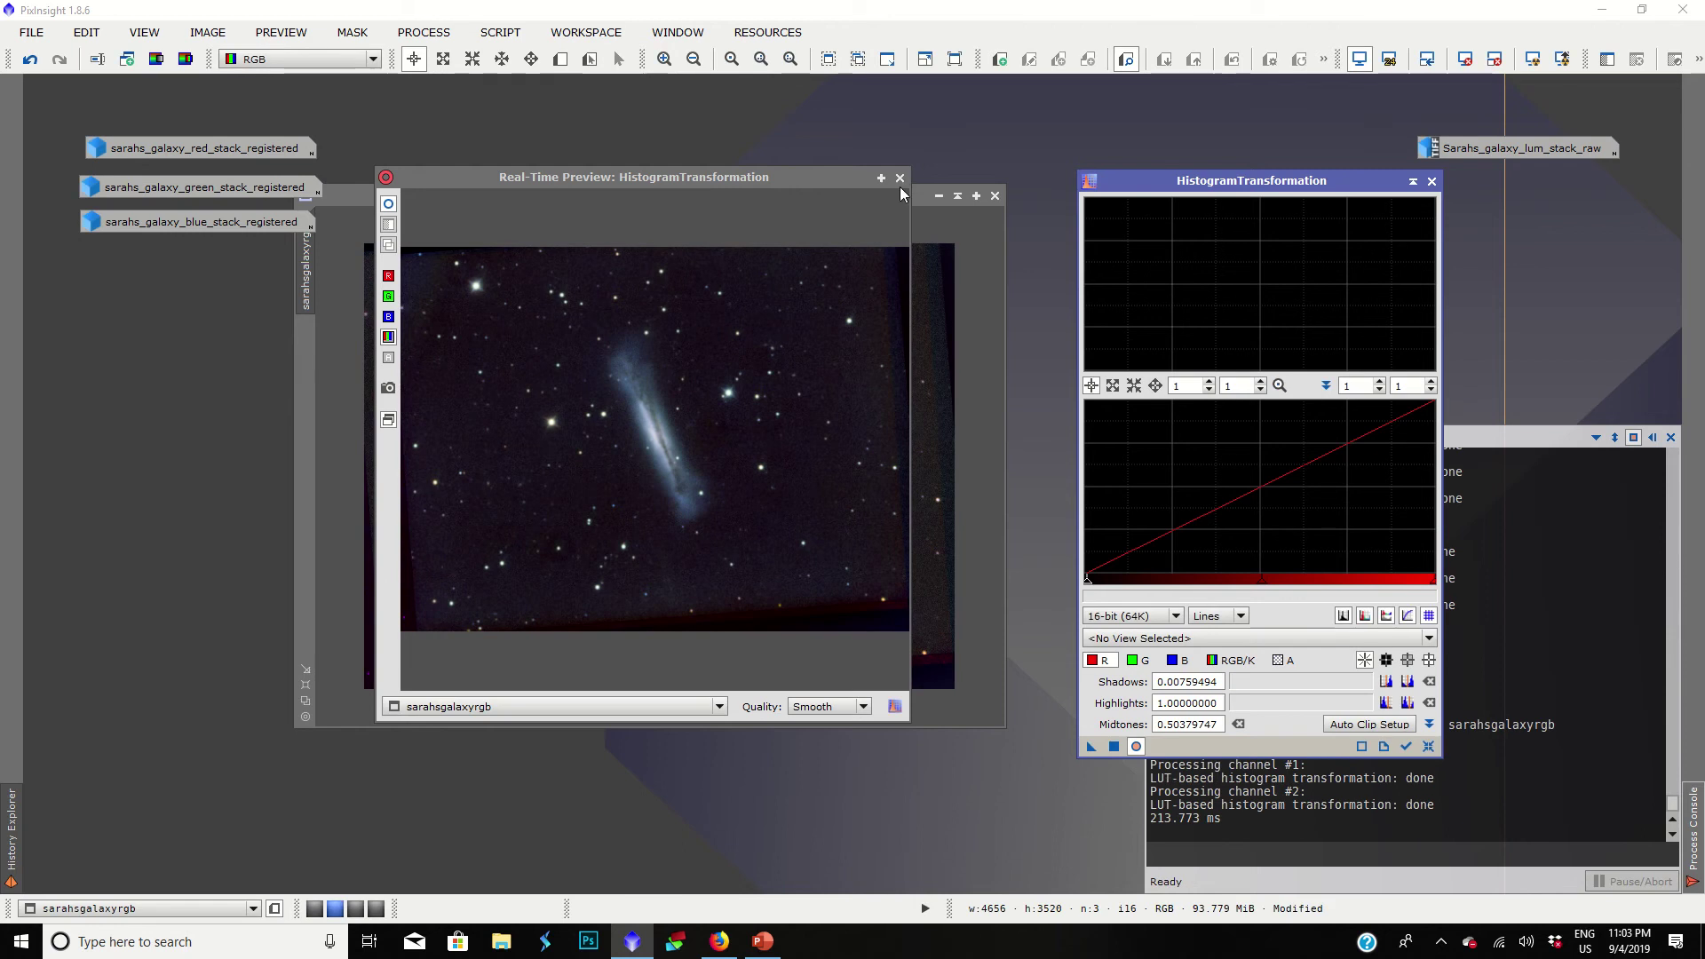
pyautogui.click(900, 179)
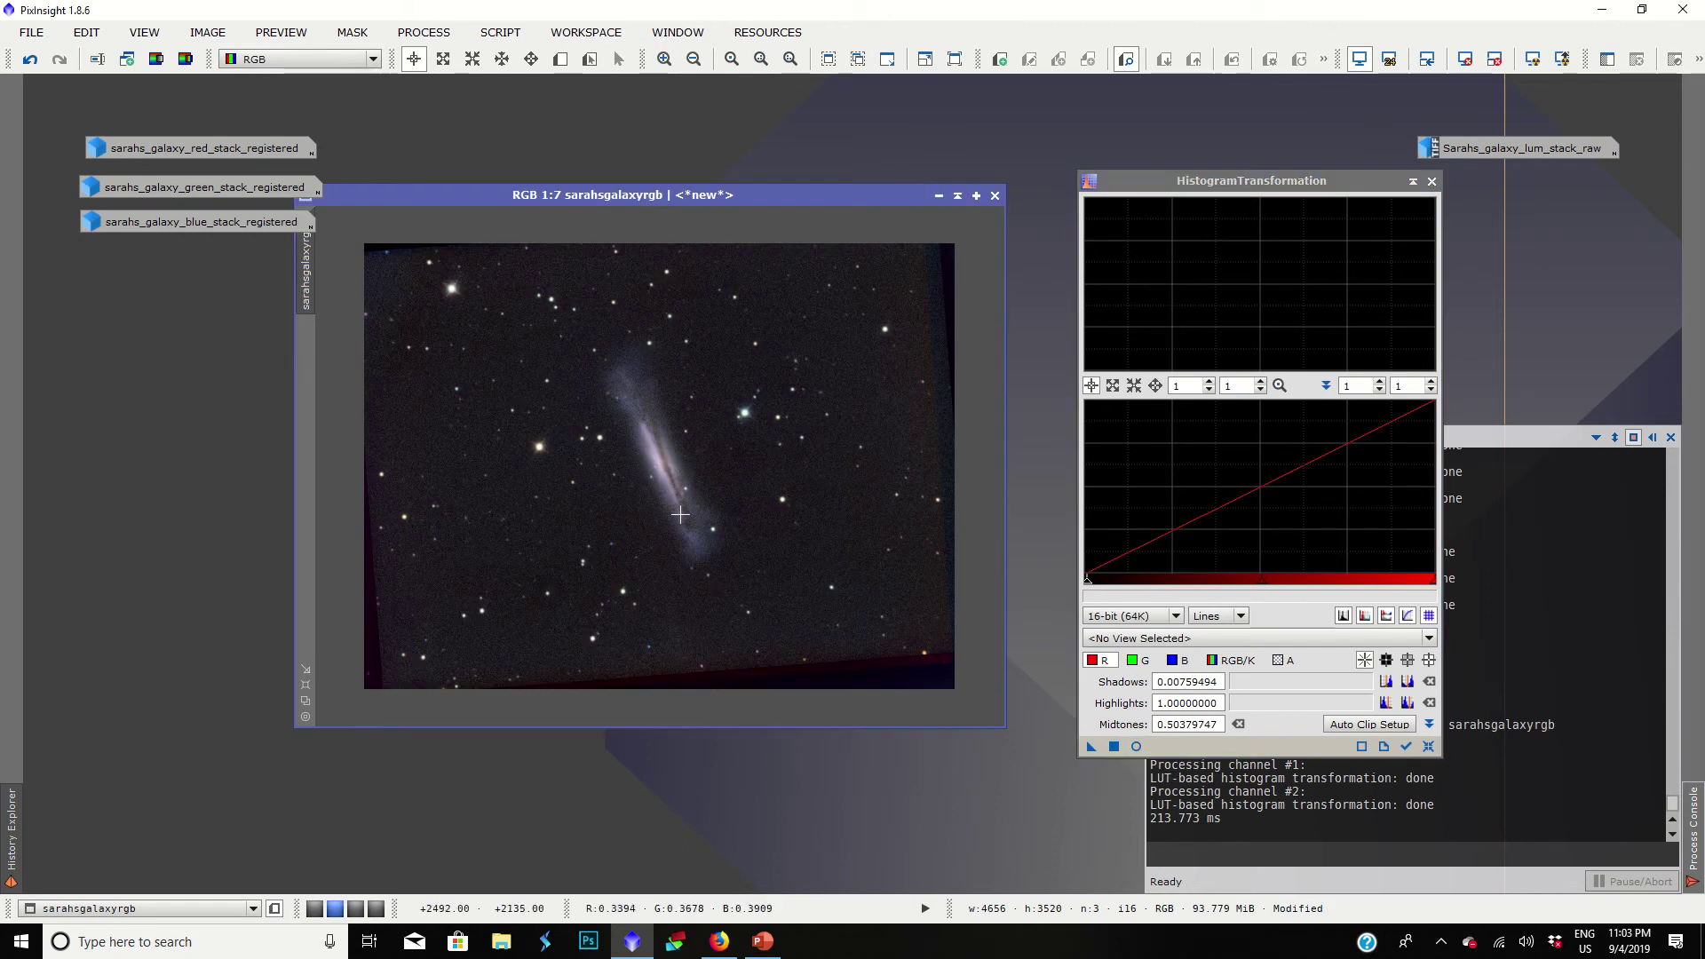
pyautogui.scroll(6, 613, 355)
pyautogui.scroll(-3, 617, 358)
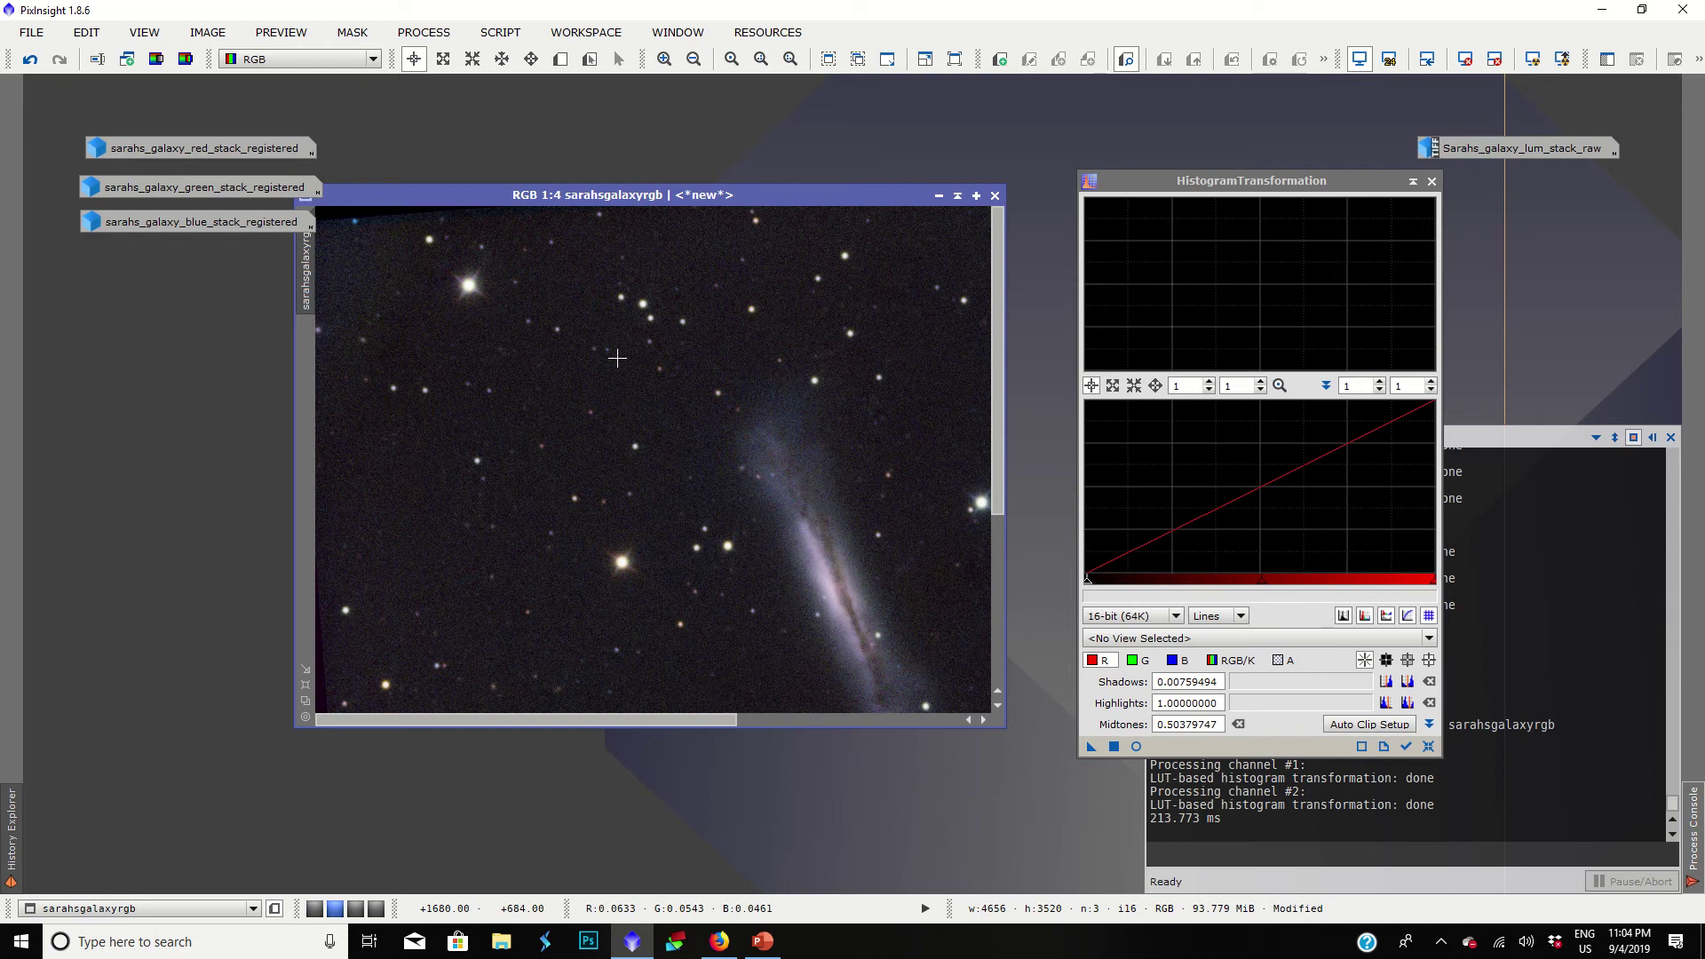
pyautogui.scroll(-5, 617, 358)
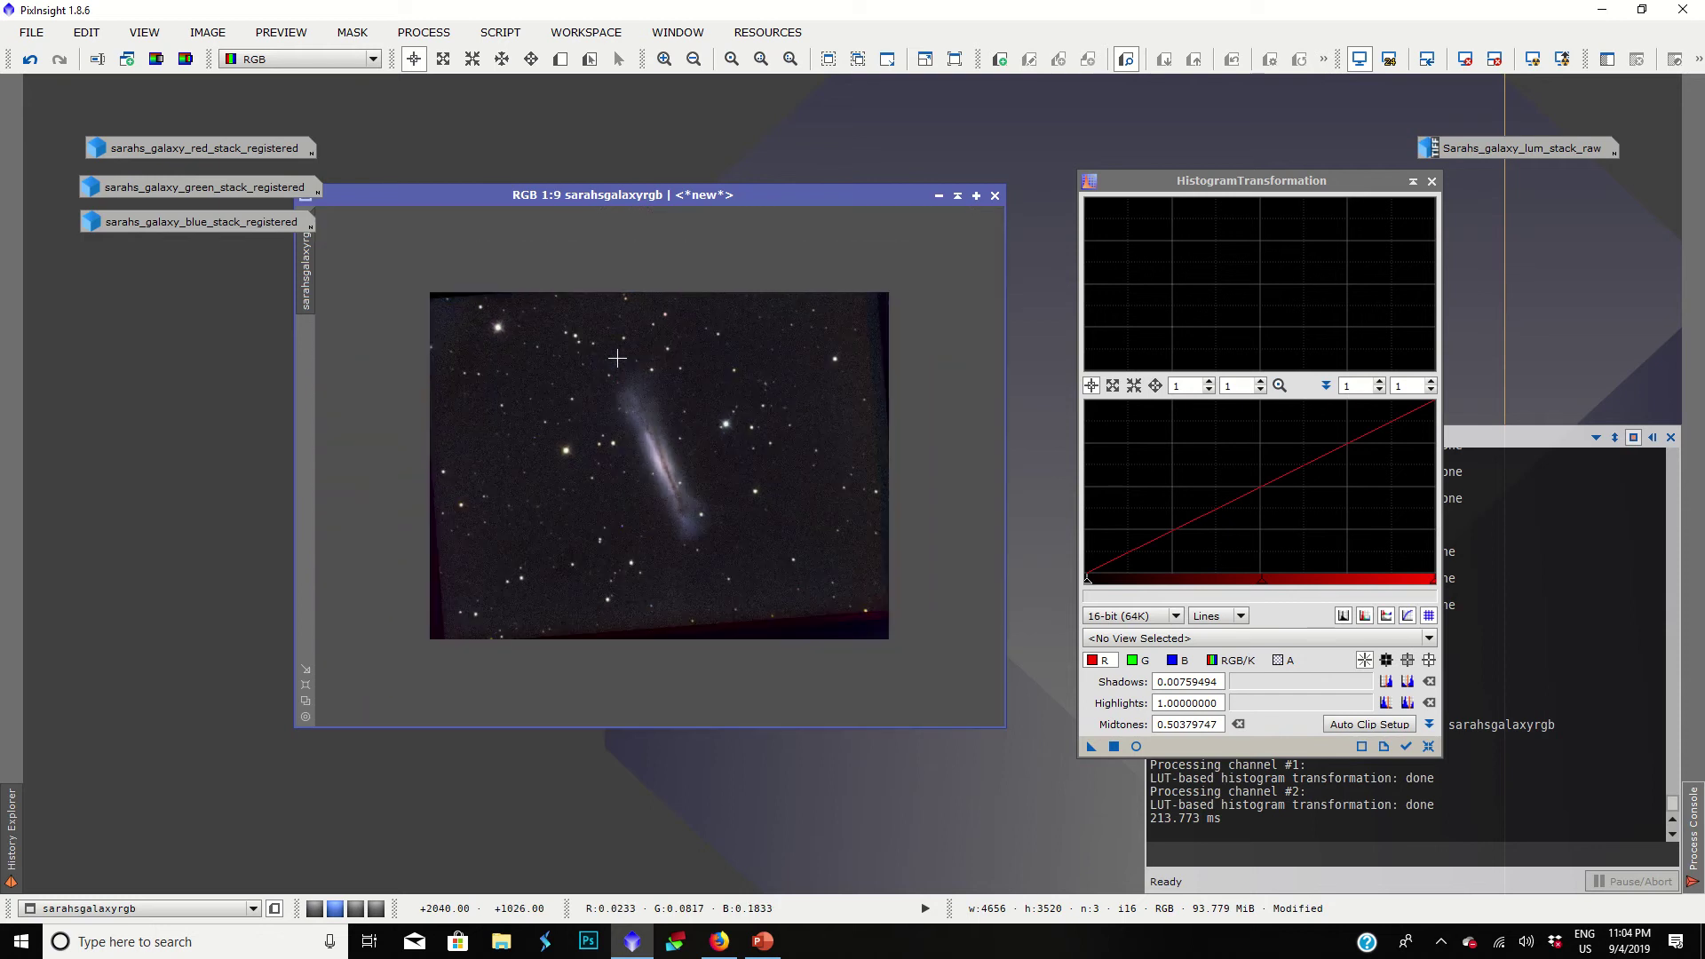
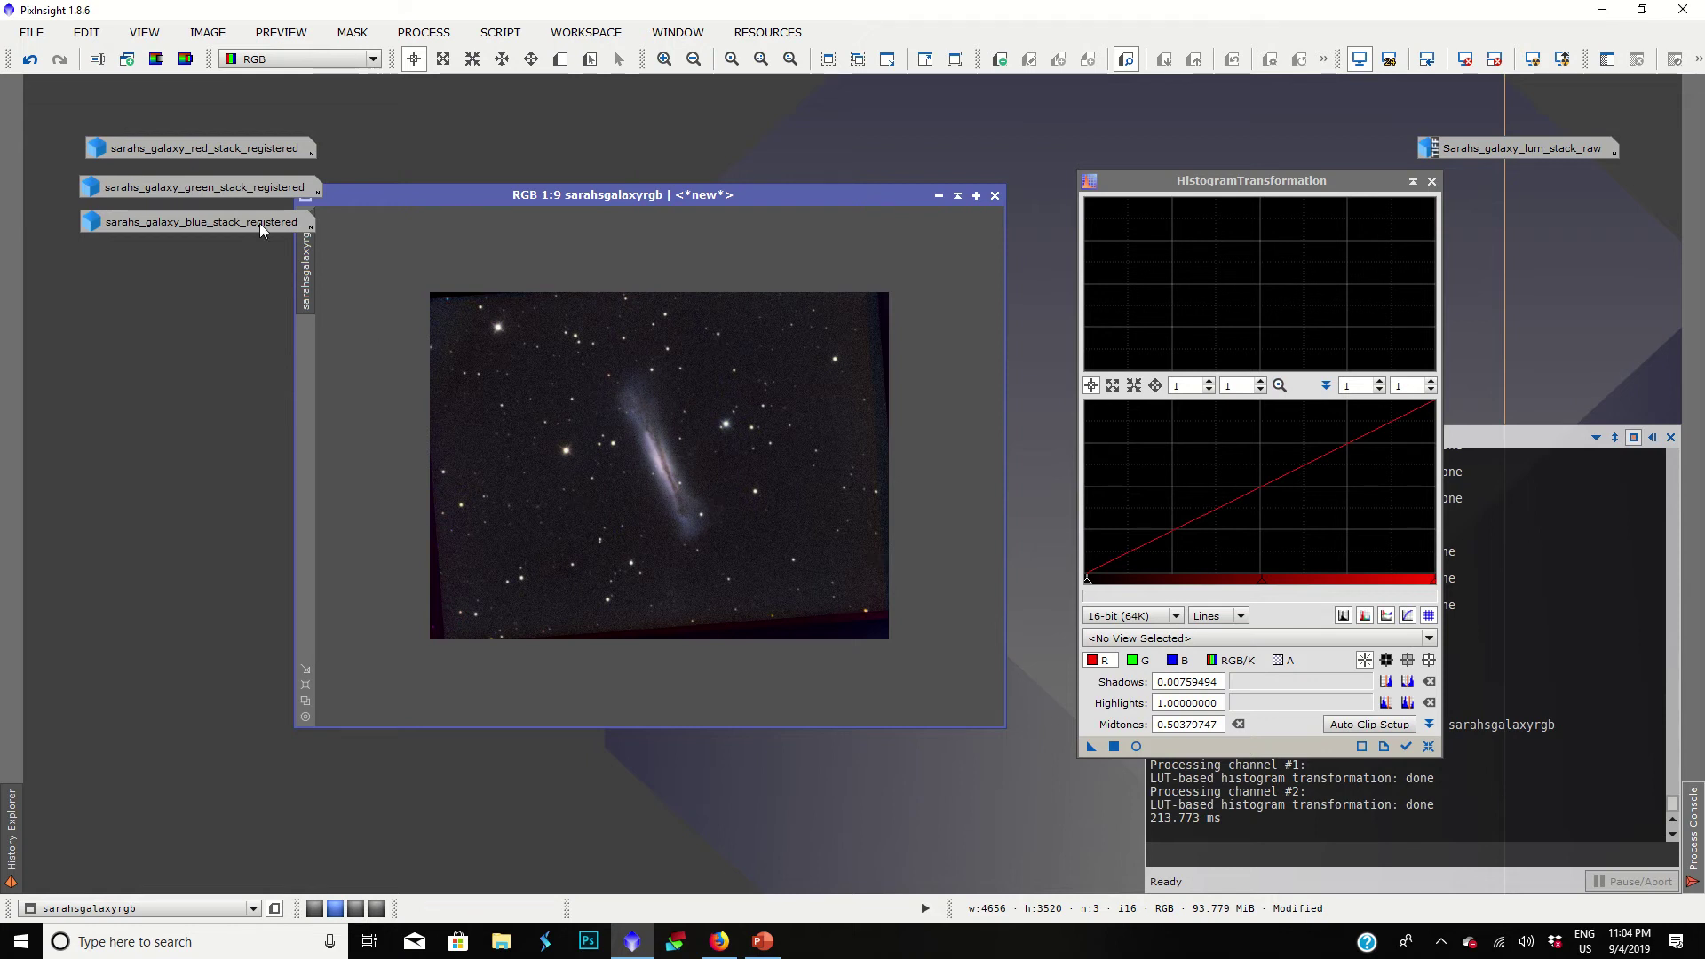
# Step: Clone the sarahsgalaxyrgb image and stretch the clone with combined RGB/K midtones of about 0.233 and shadows of about 0.147
pyautogui.moveTo(311, 258); pyautogui.dragTo(166, 333)
pyautogui.moveTo(430, 293); pyautogui.dragTo(456, 299)
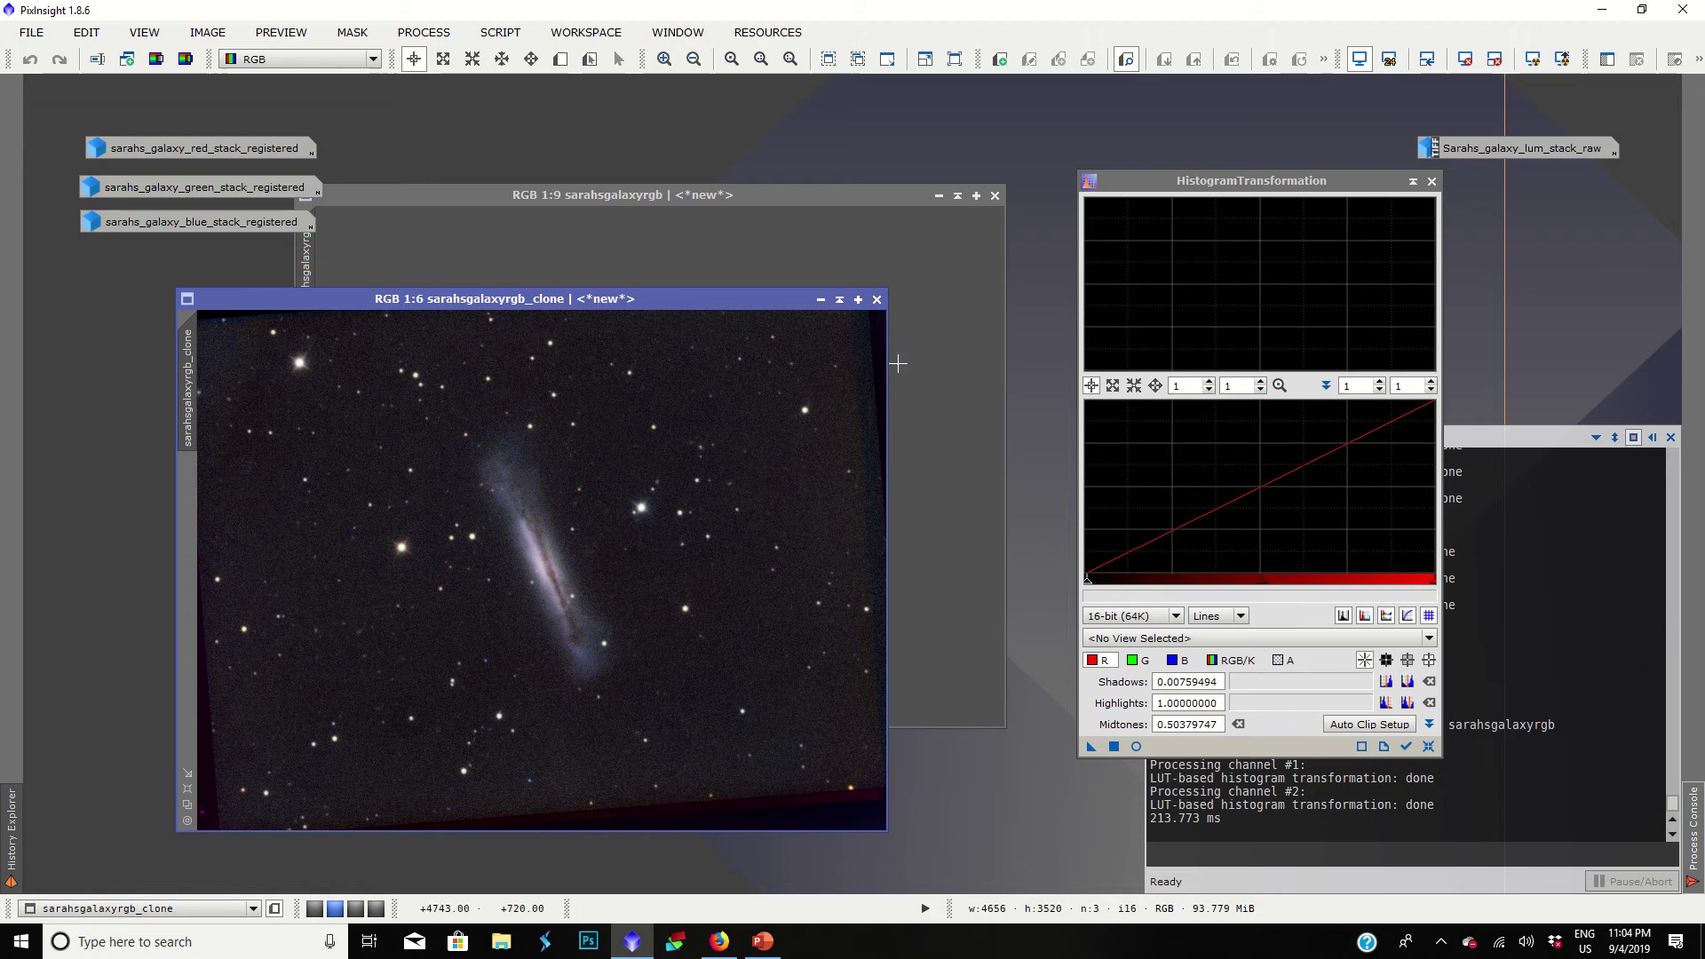
pyautogui.click(1136, 746)
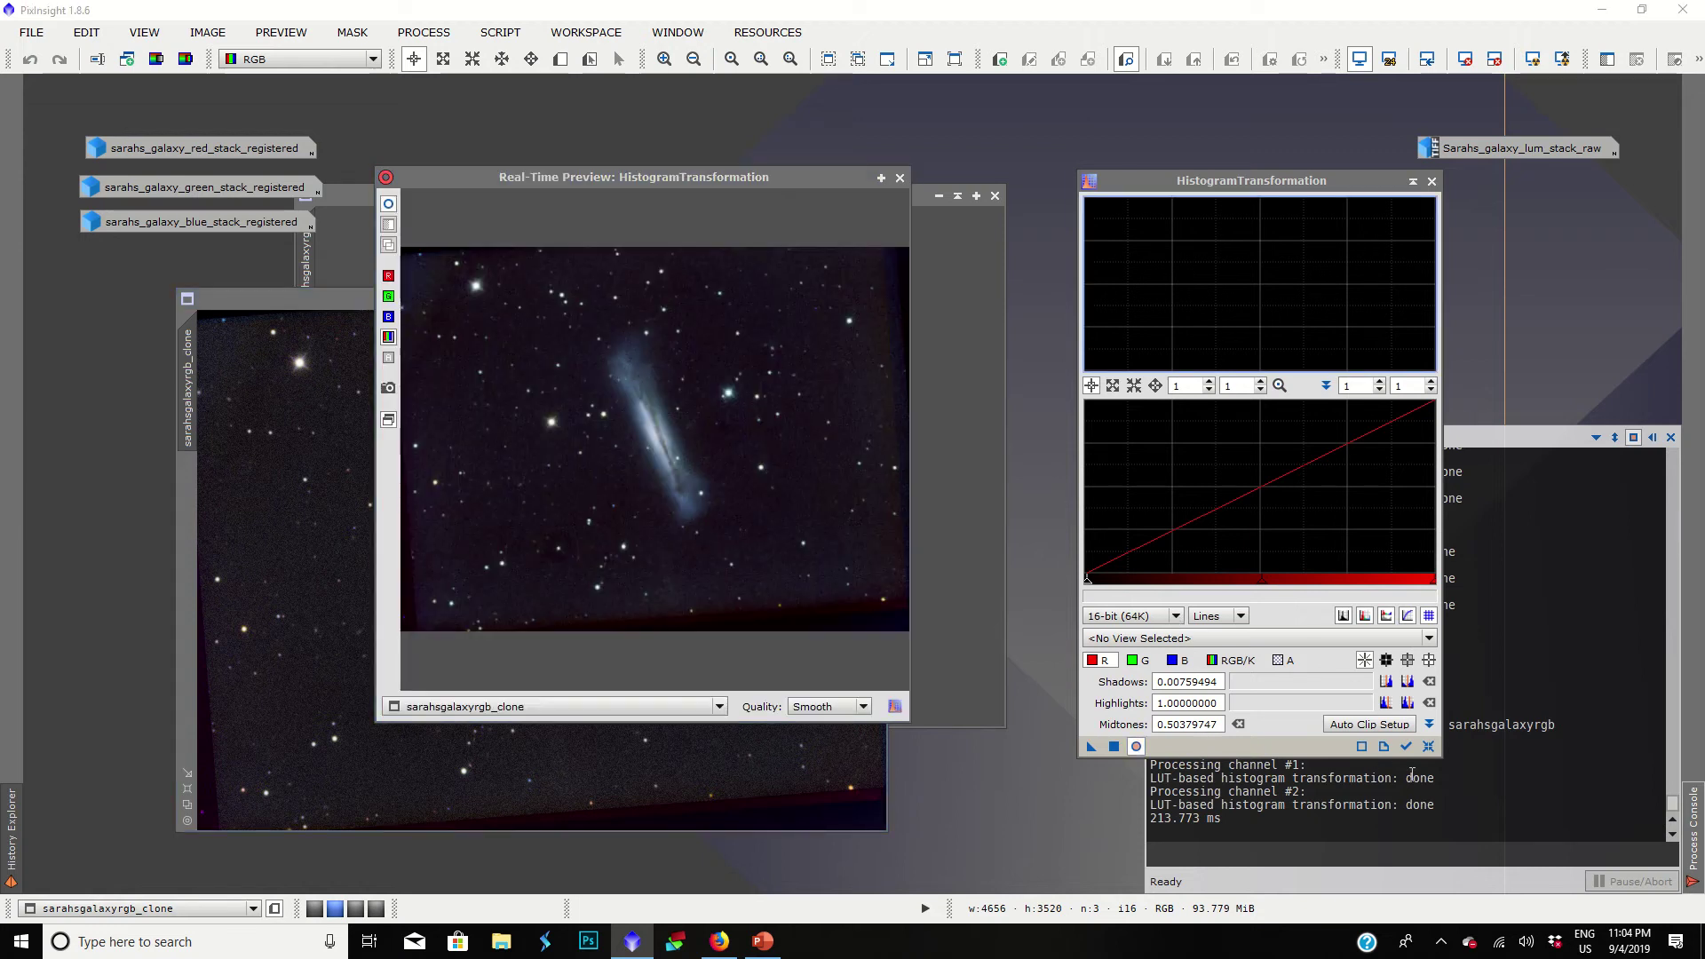
pyautogui.click(1428, 746)
pyautogui.click(1233, 664)
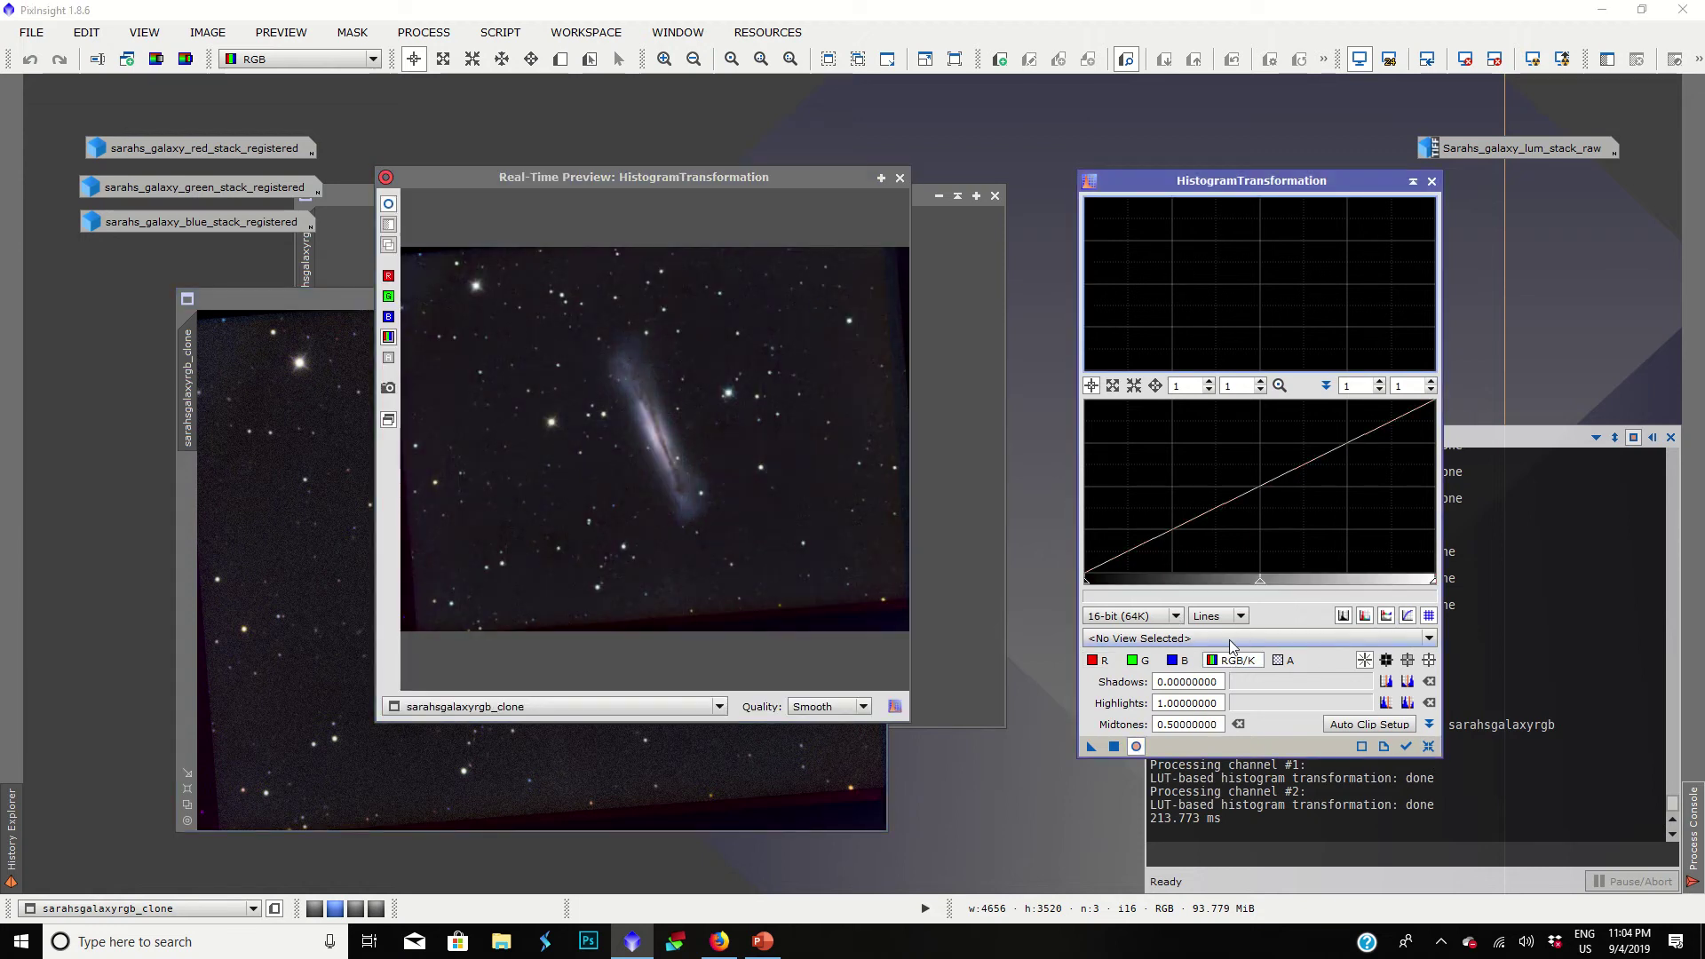
pyautogui.moveTo(1262, 585); pyautogui.dragTo(1166, 587)
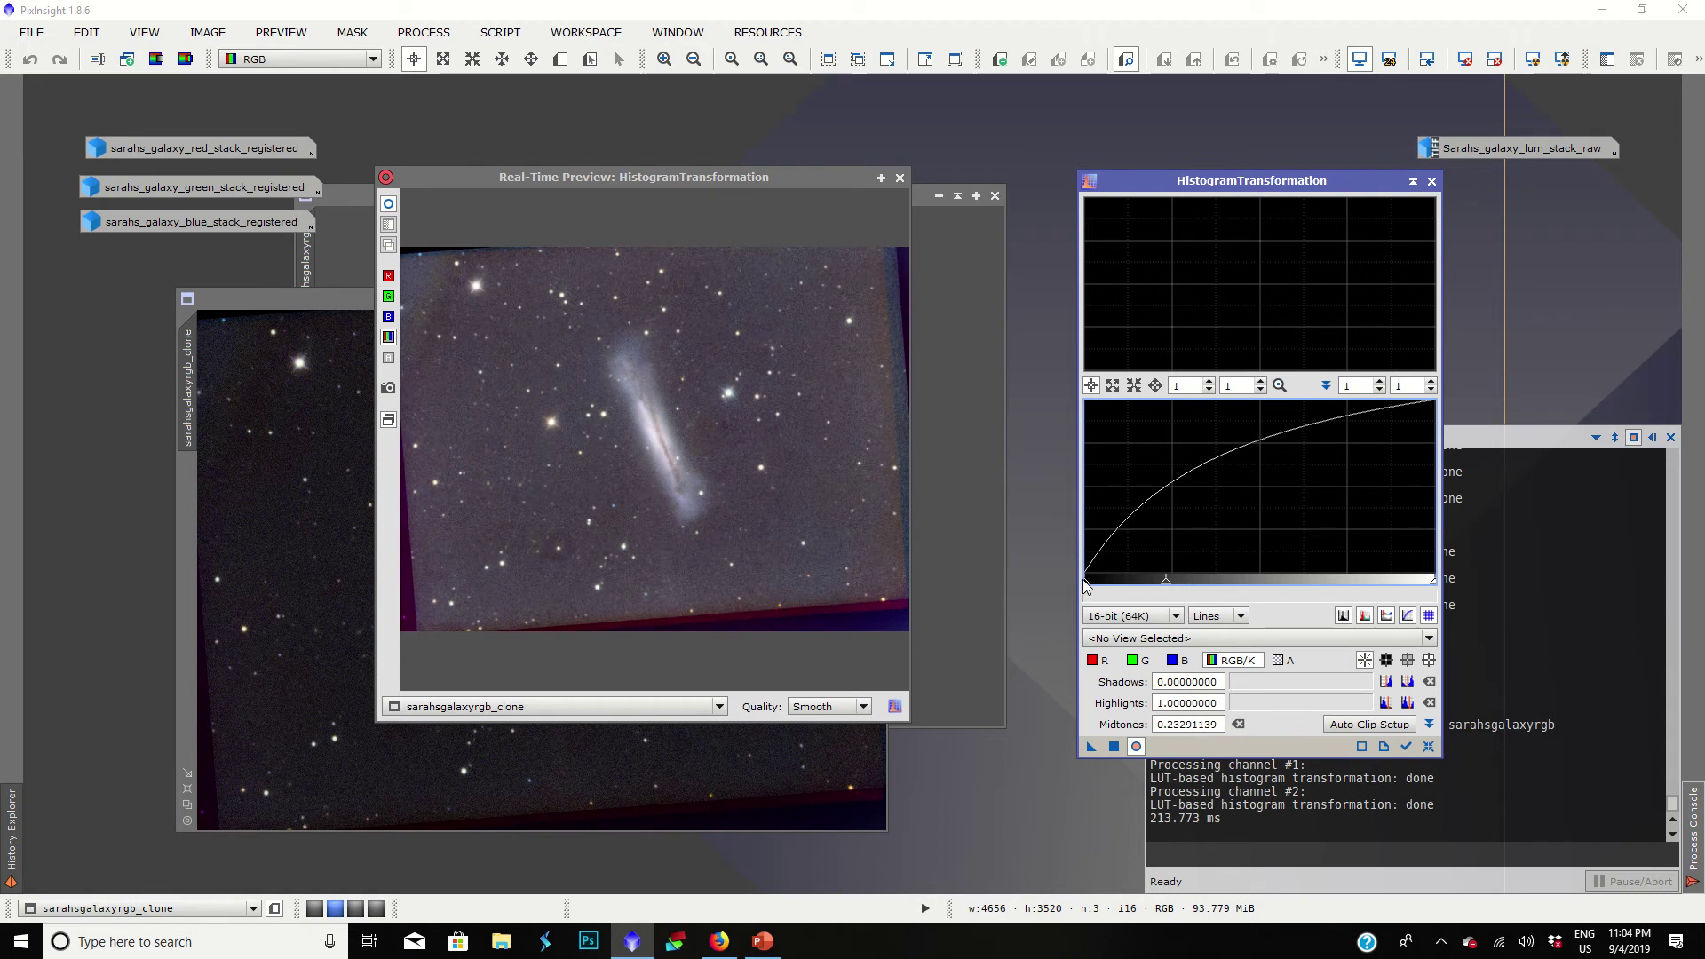
pyautogui.moveTo(1087, 587); pyautogui.dragTo(1136, 581)
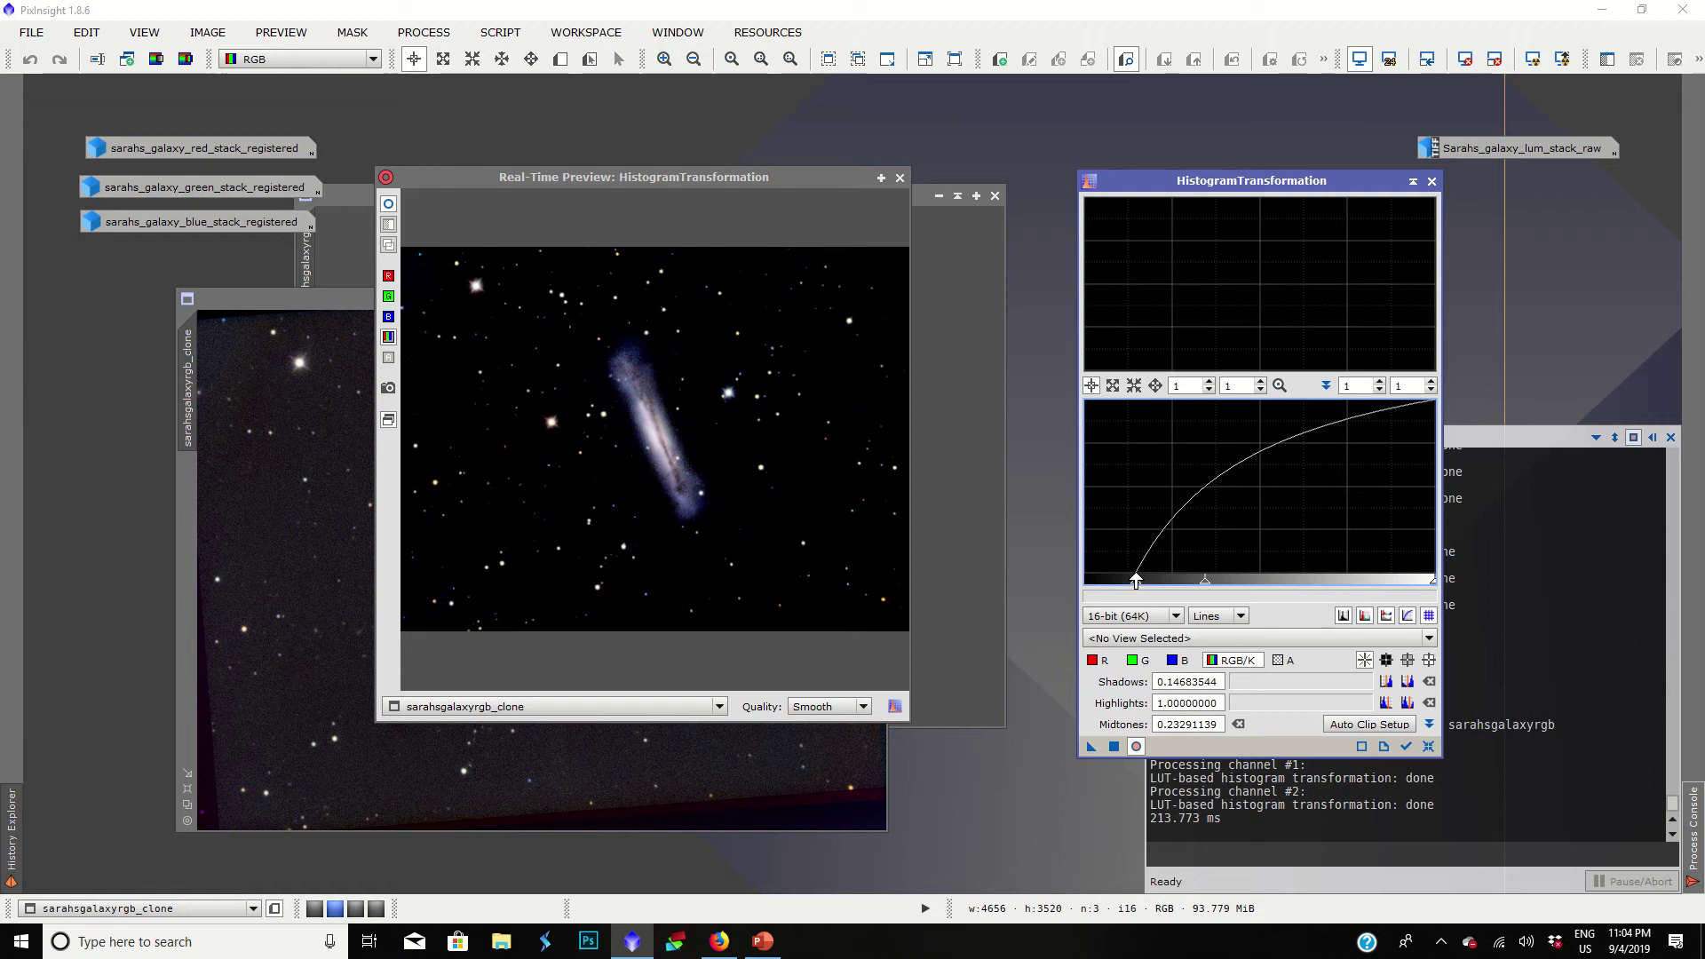
pyautogui.click(1114, 746)
pyautogui.click(899, 177)
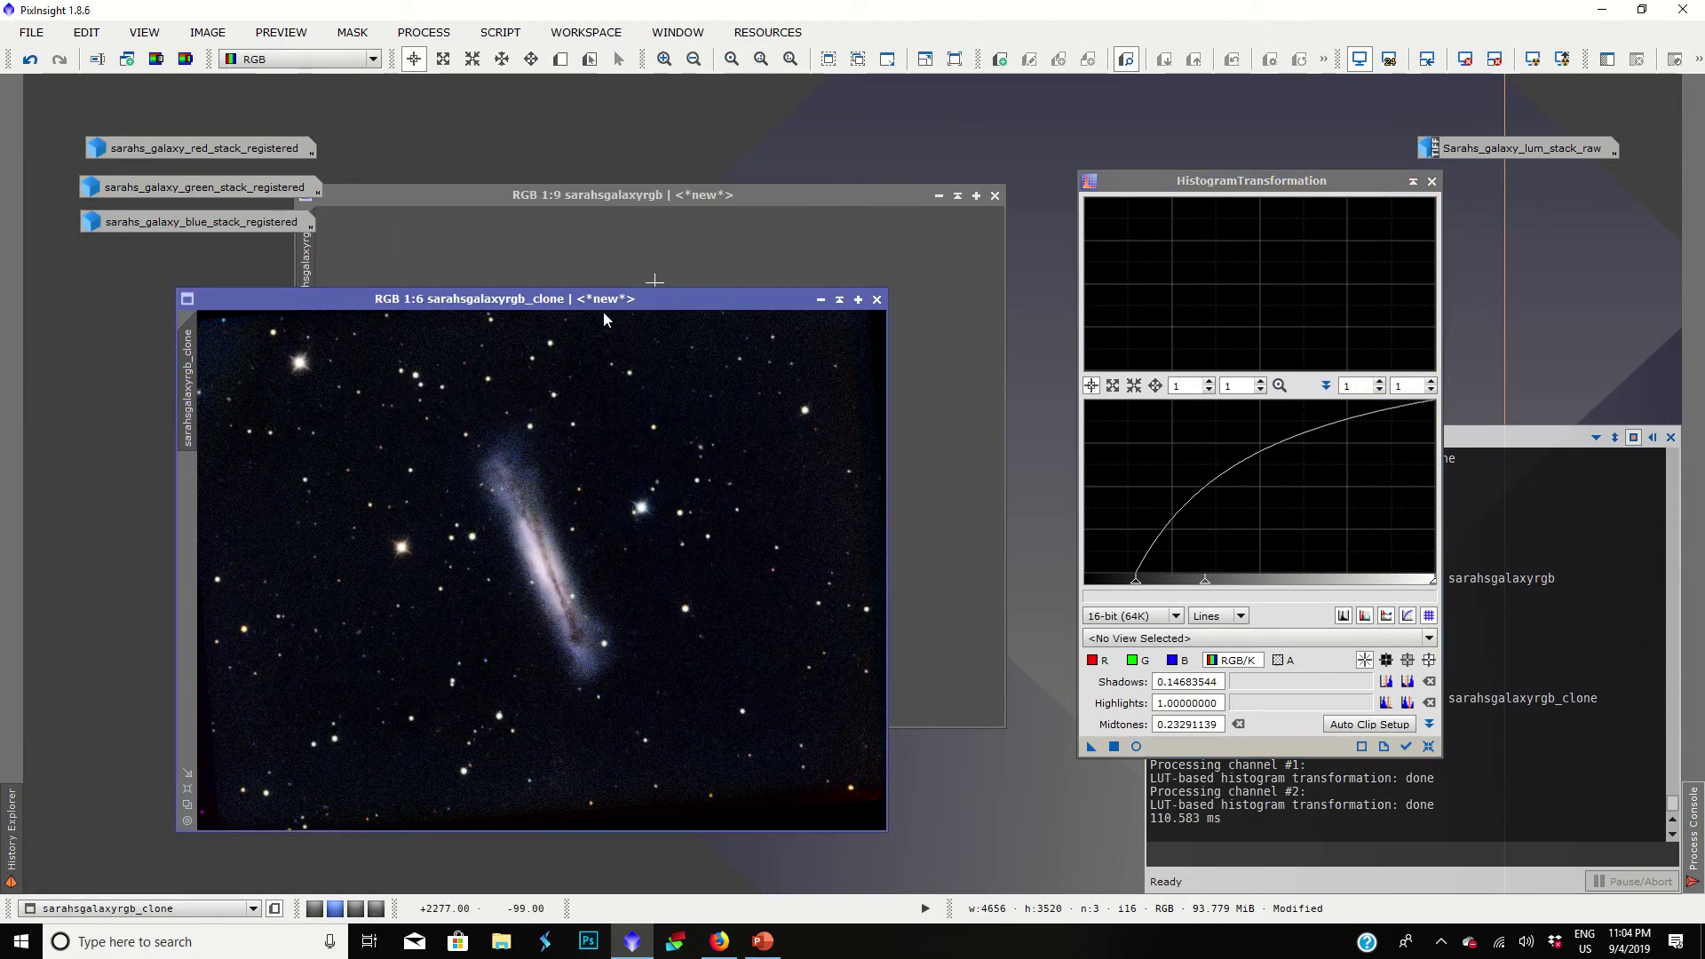
# Step: Use the stretched clone as a mask on the sarahsgalaxyrgb image and hide the mask overlay
pyautogui.moveTo(569, 301); pyautogui.dragTo(788, 225)
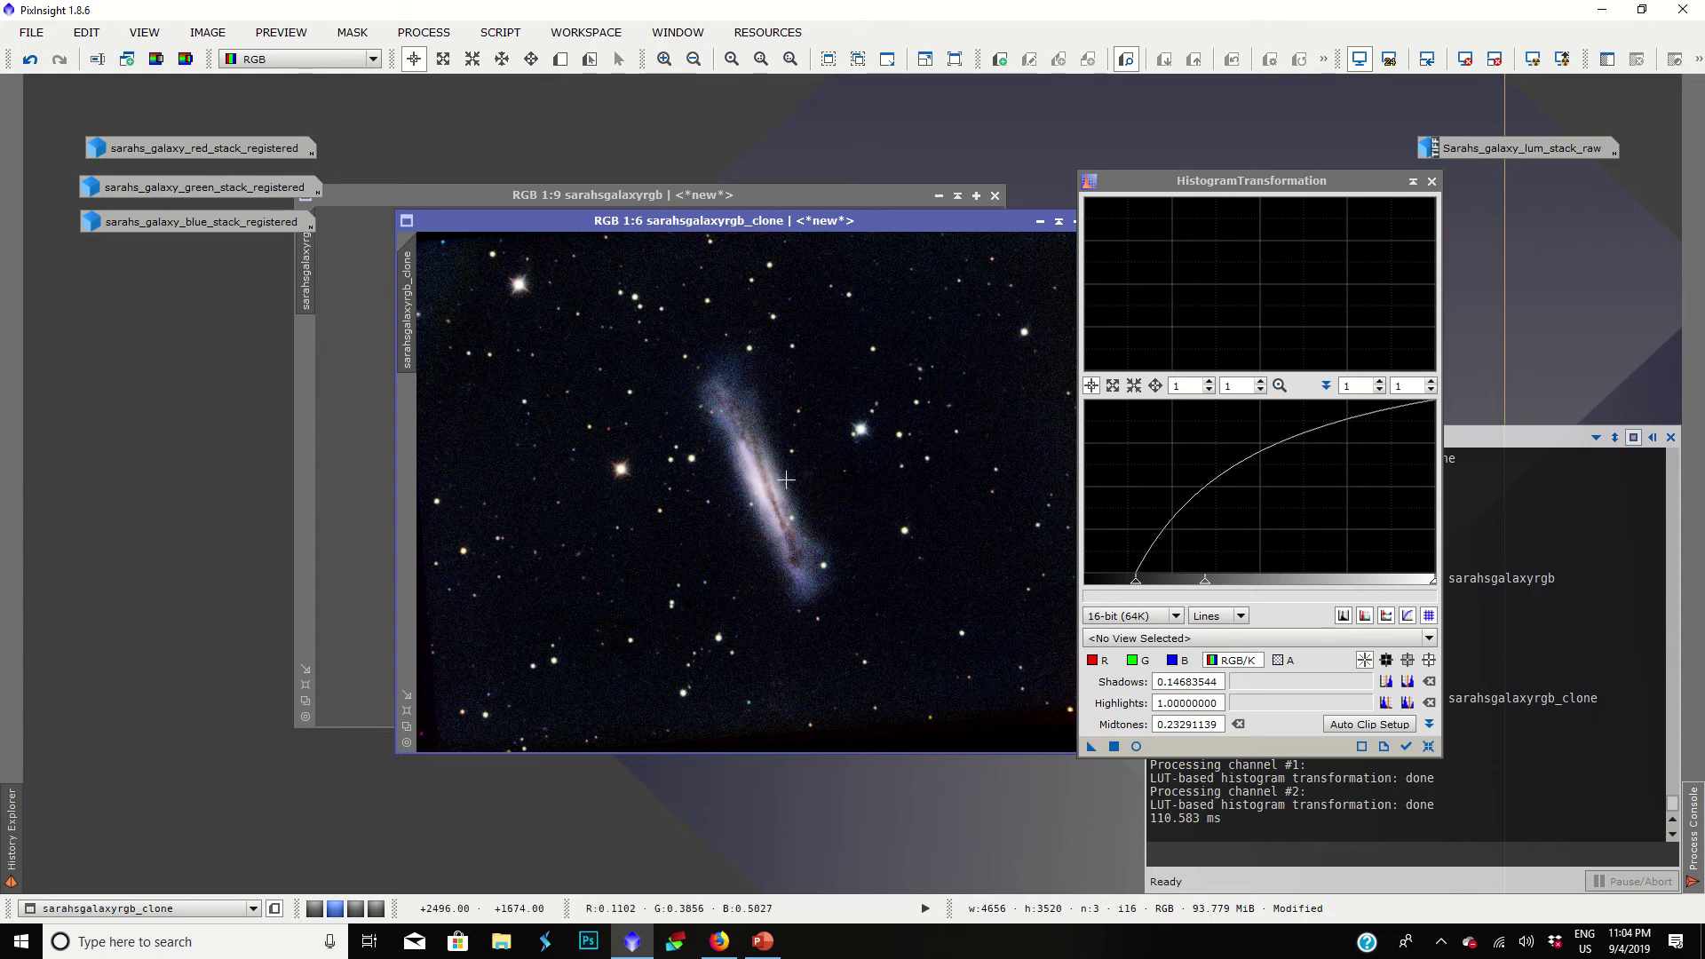
pyautogui.moveTo(407, 293)
pyautogui.mouseDown()
pyautogui.moveTo(312, 359)
pyautogui.moveTo(337, 359)
pyautogui.mouseUp()
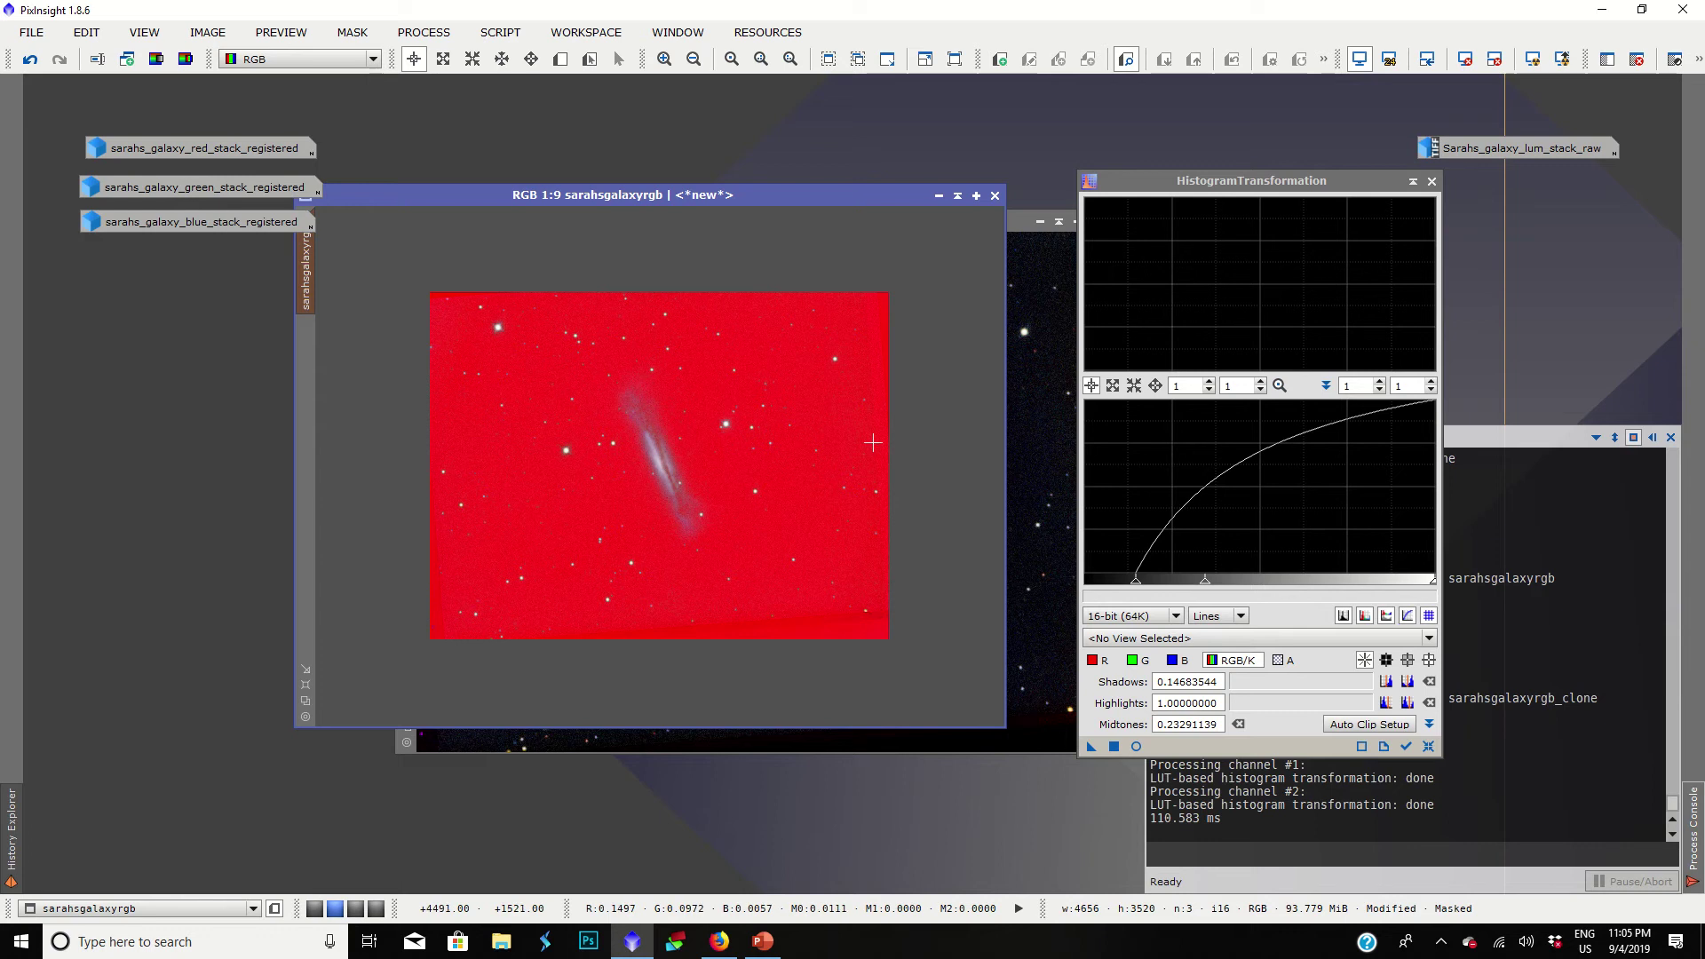
pyautogui.click(352, 32)
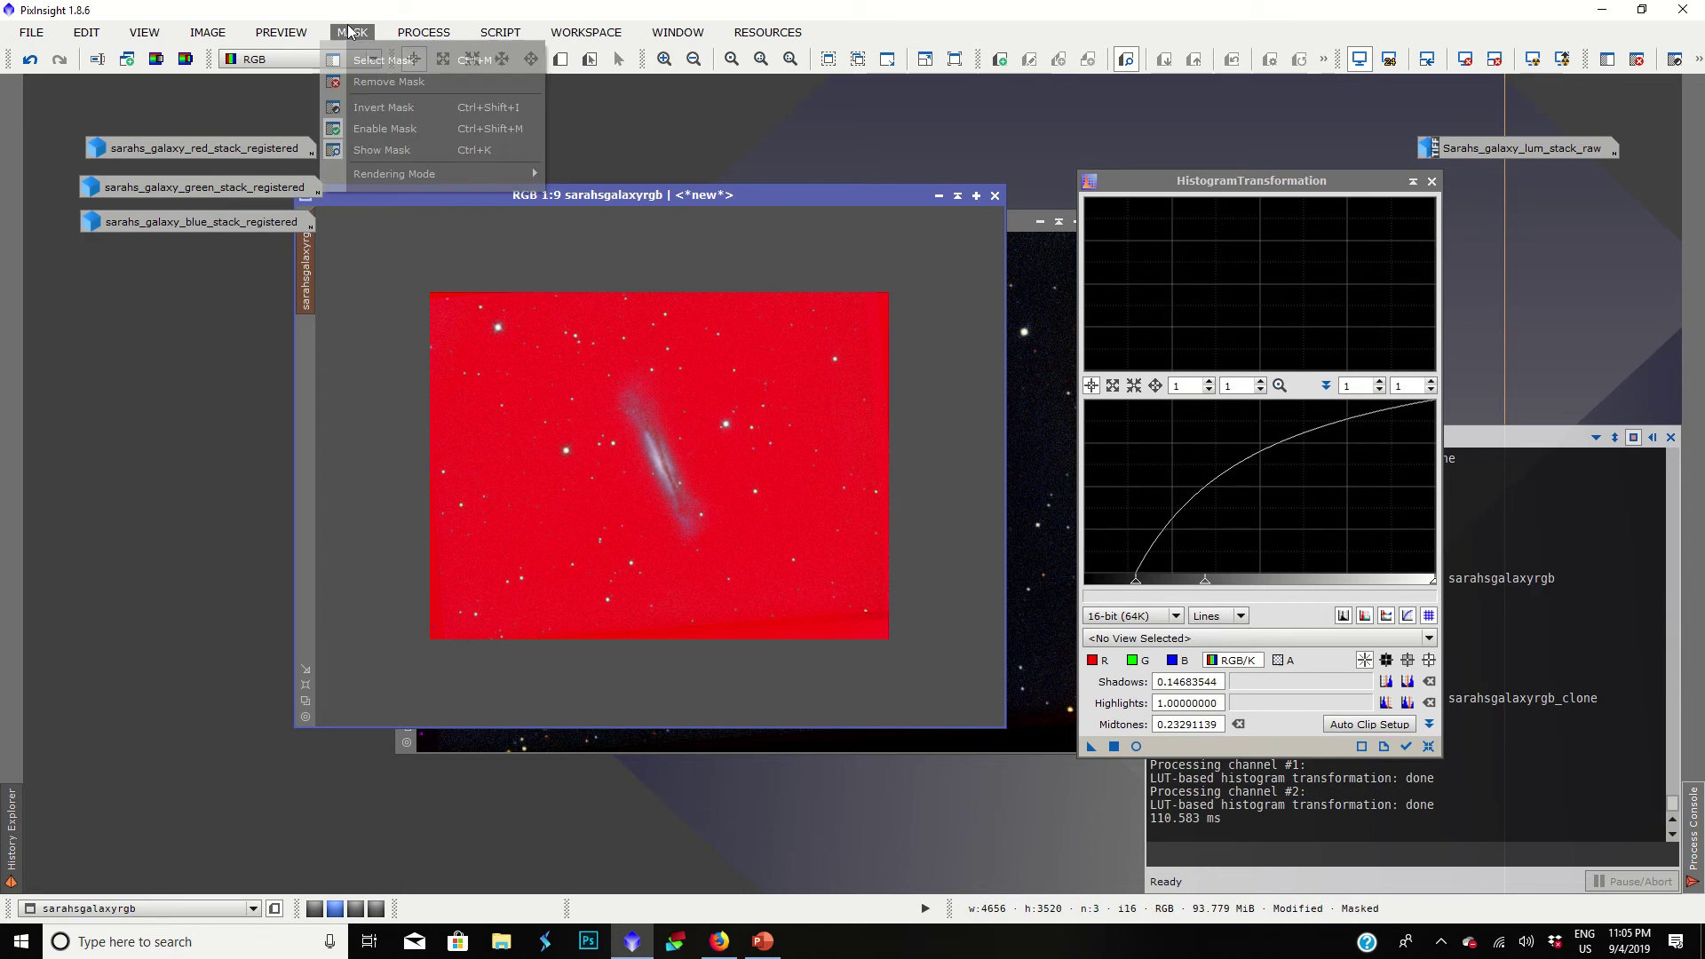
pyautogui.click(388, 157)
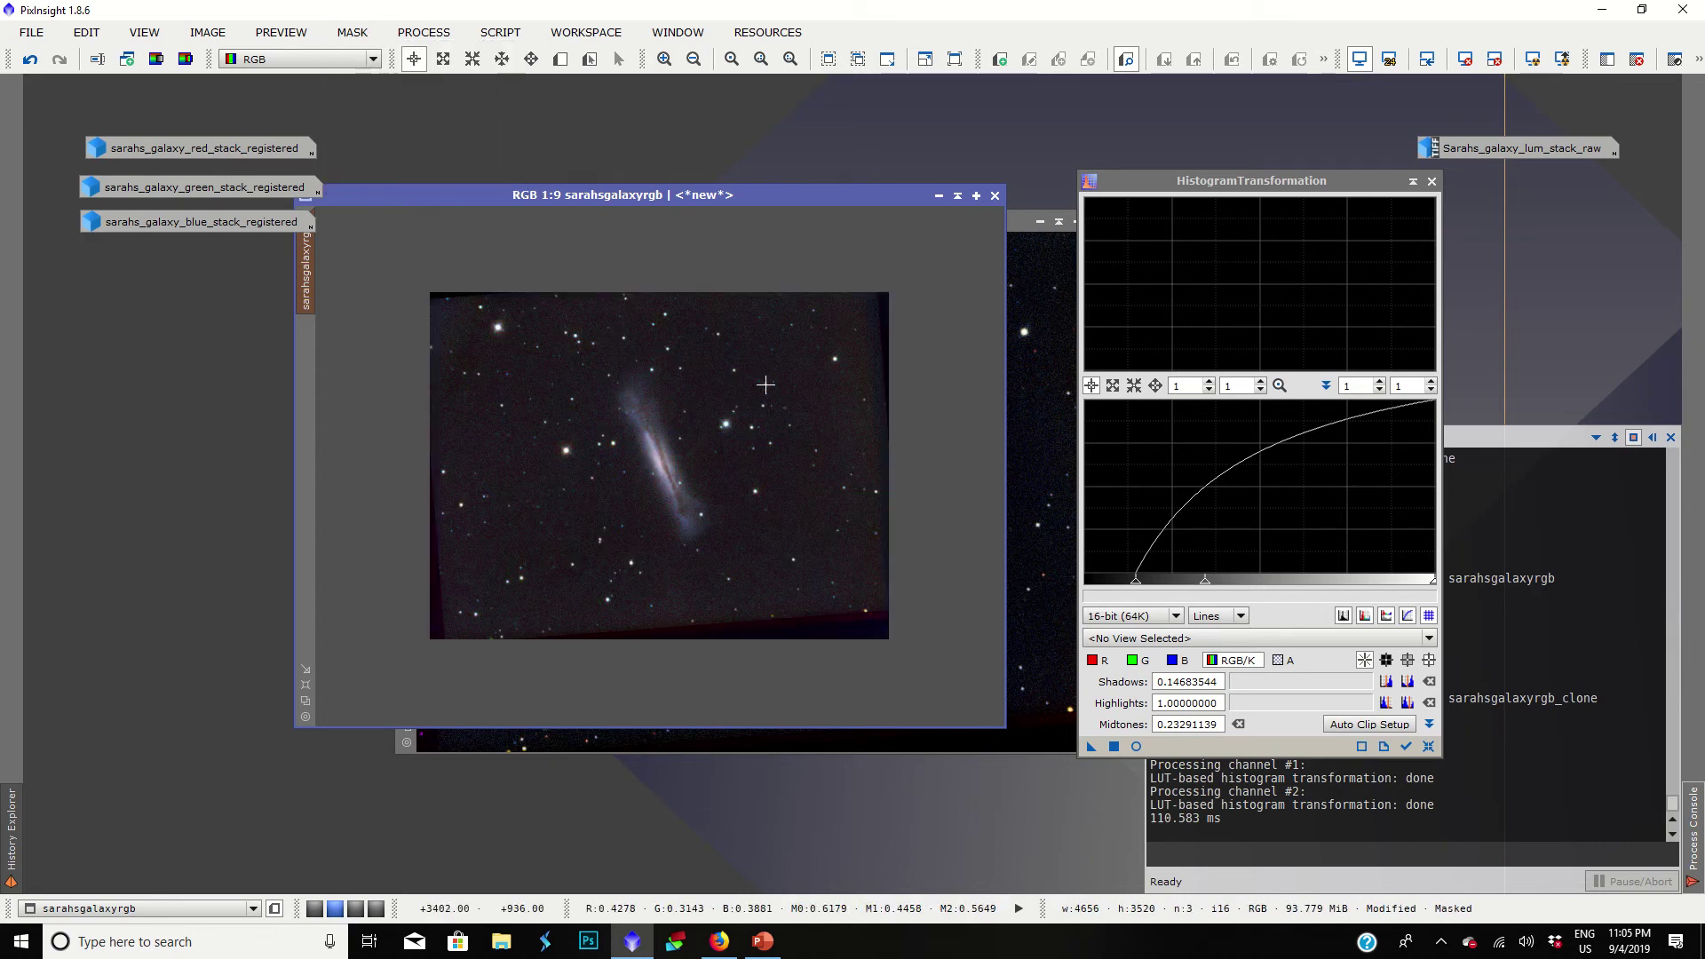
# Step: Reset HistogramTransformation and try green midtones of about 0.352 and blue midtones of about 0.347 on the masked image
pyautogui.click(1135, 746)
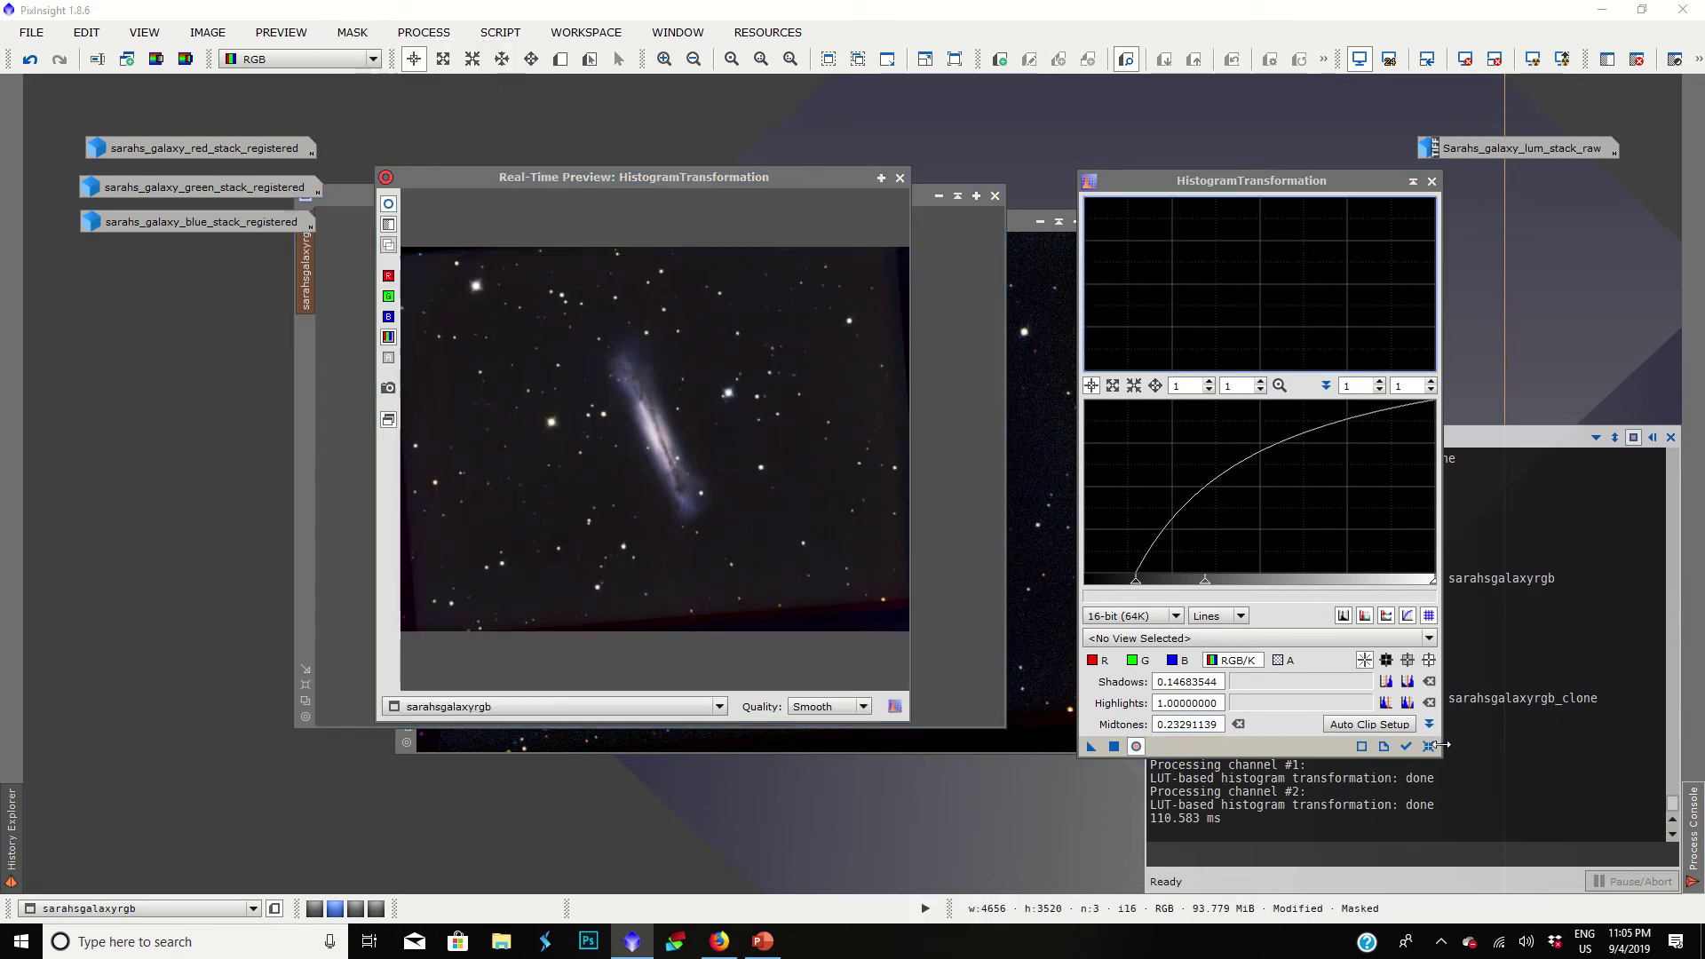
pyautogui.click(1428, 746)
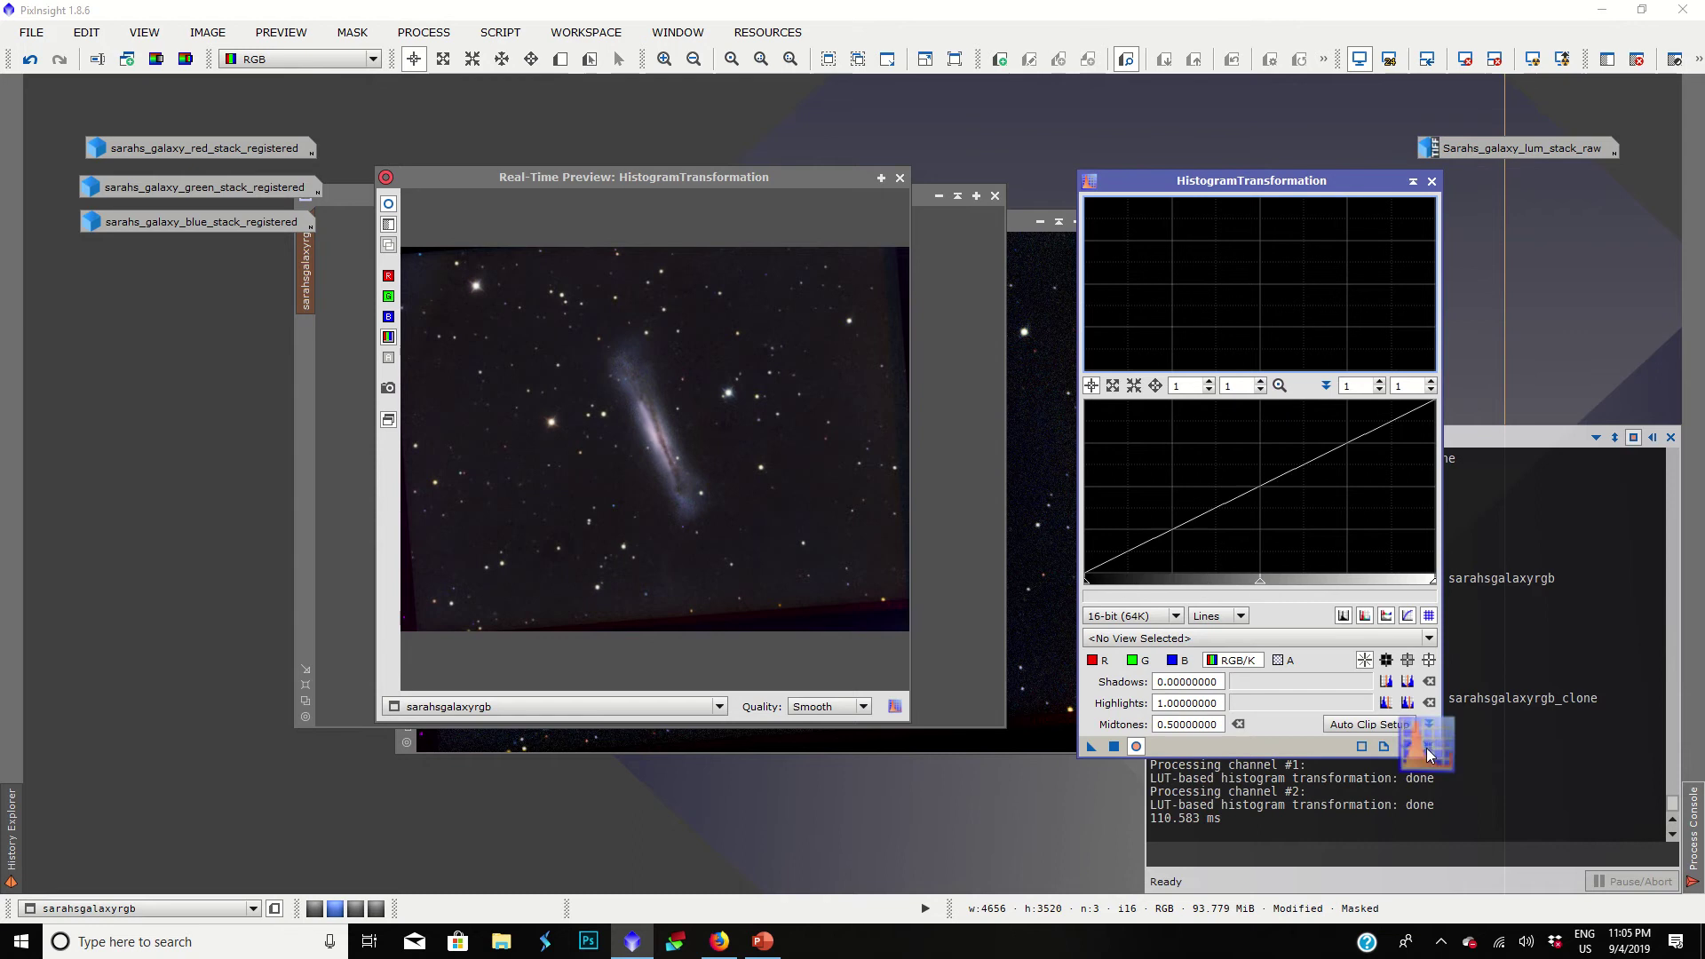
pyautogui.click(1173, 663)
pyautogui.moveTo(1260, 582); pyautogui.dragTo(1204, 603)
pyautogui.click(1139, 659)
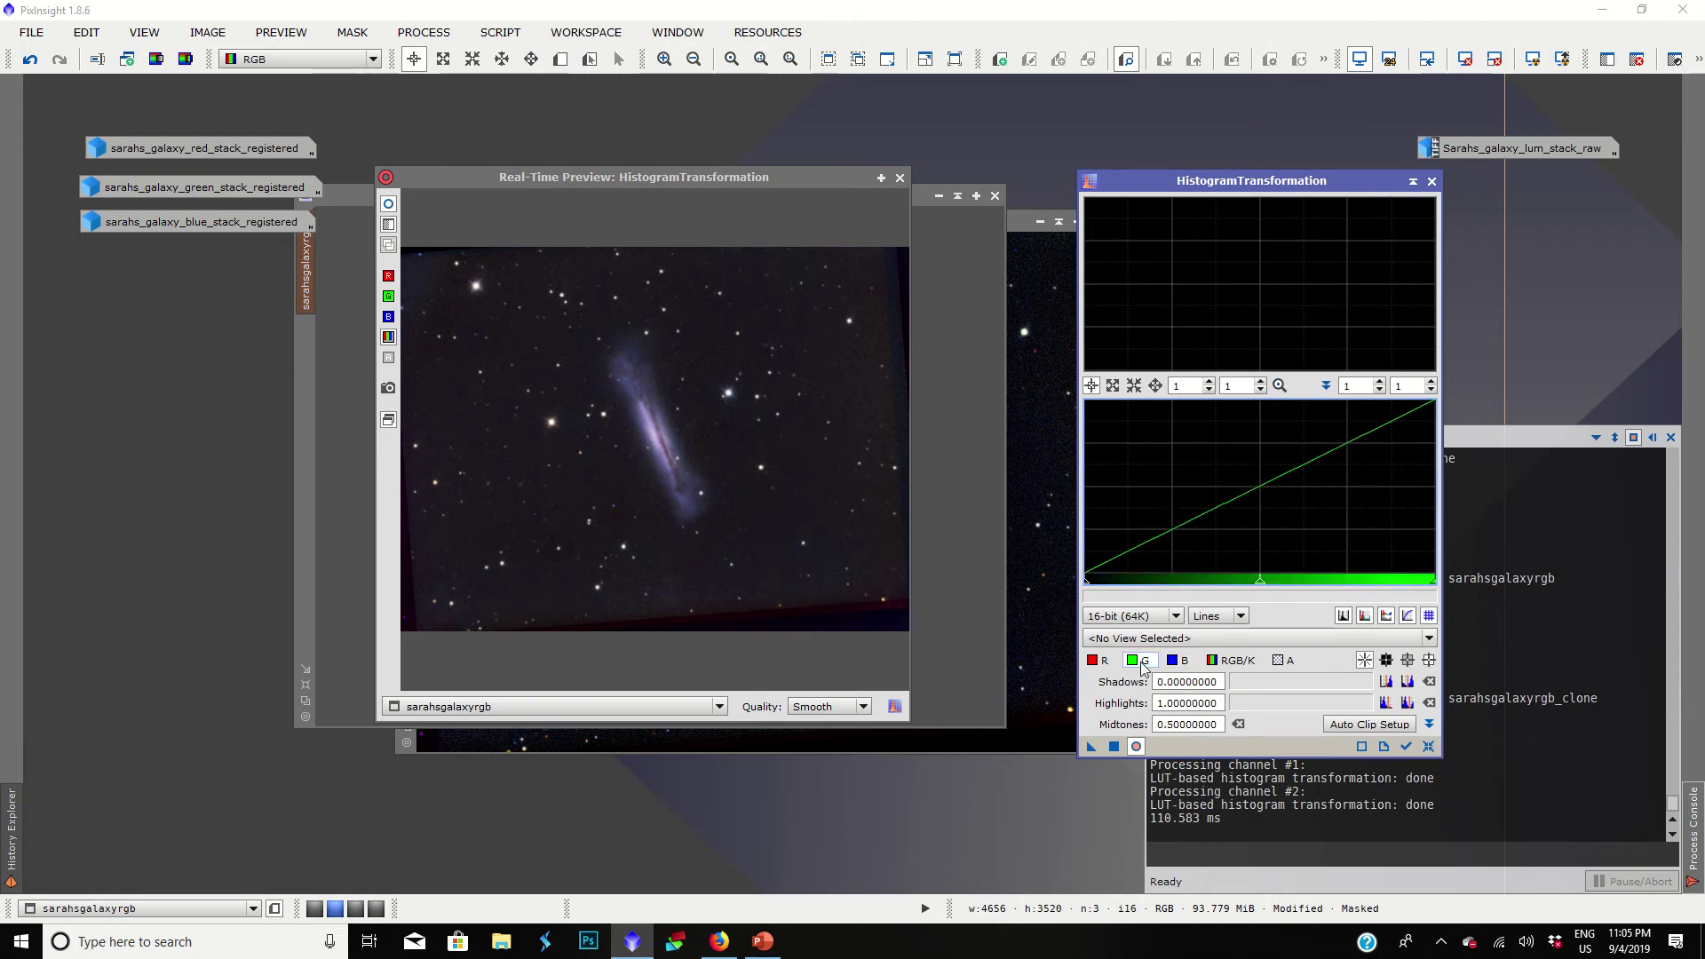
pyautogui.moveTo(1260, 581); pyautogui.dragTo(1208, 586)
pyautogui.click(1107, 661)
pyautogui.click(1132, 659)
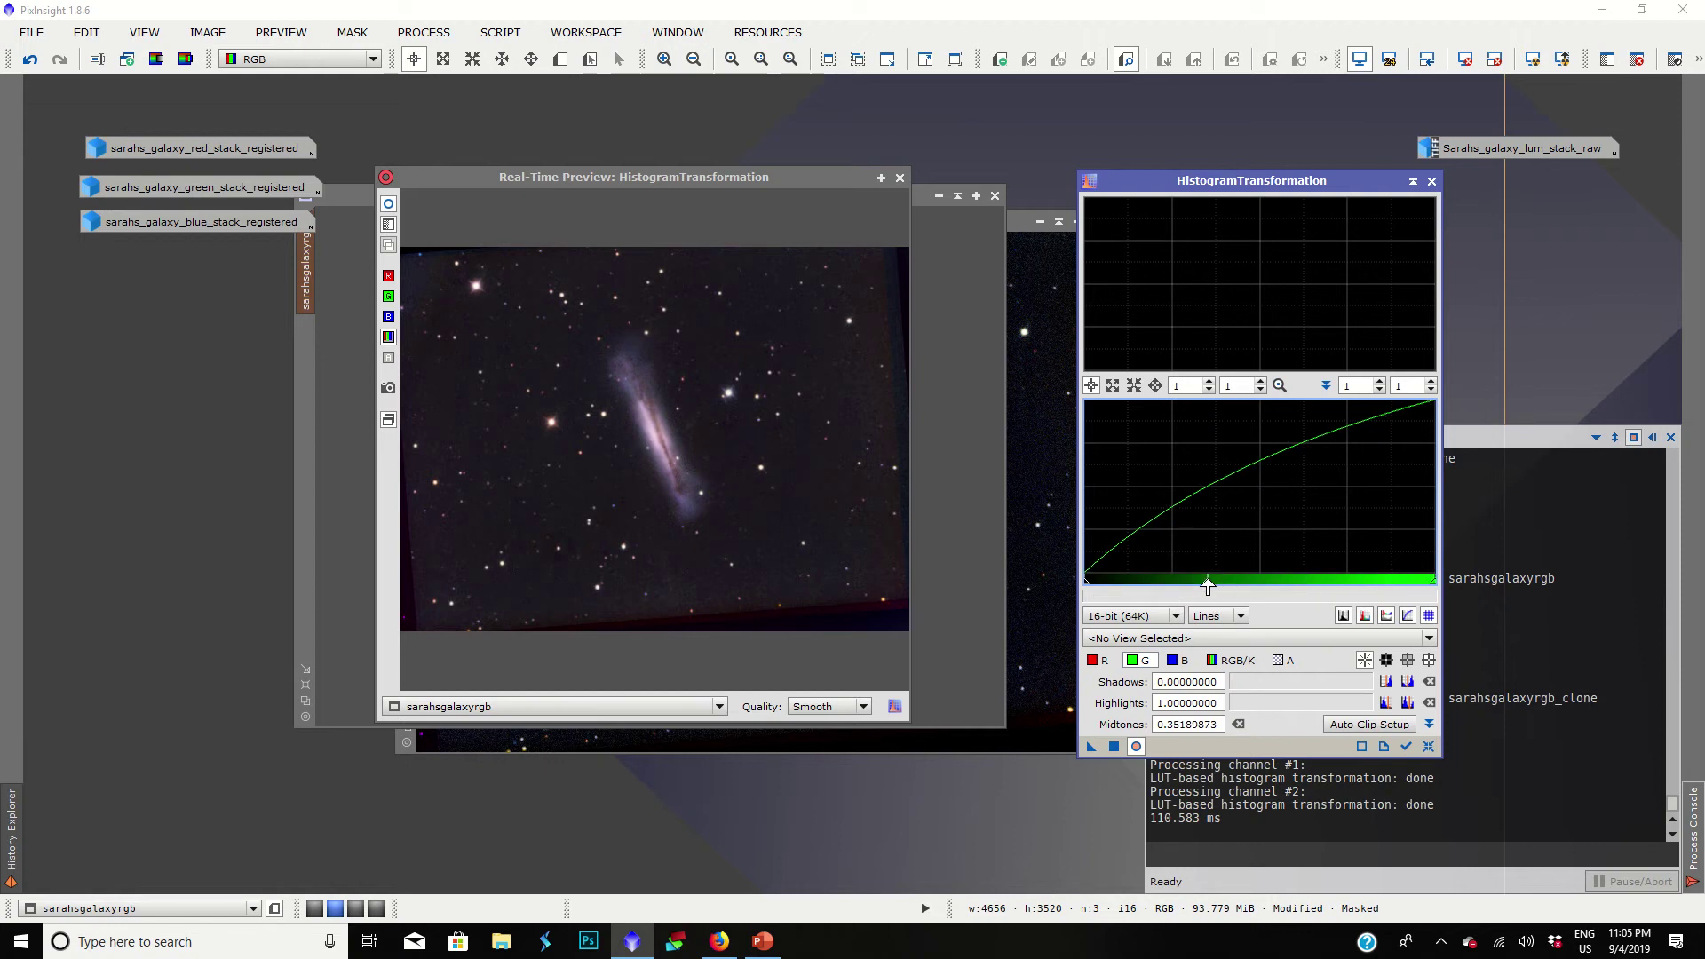
pyautogui.click(1177, 659)
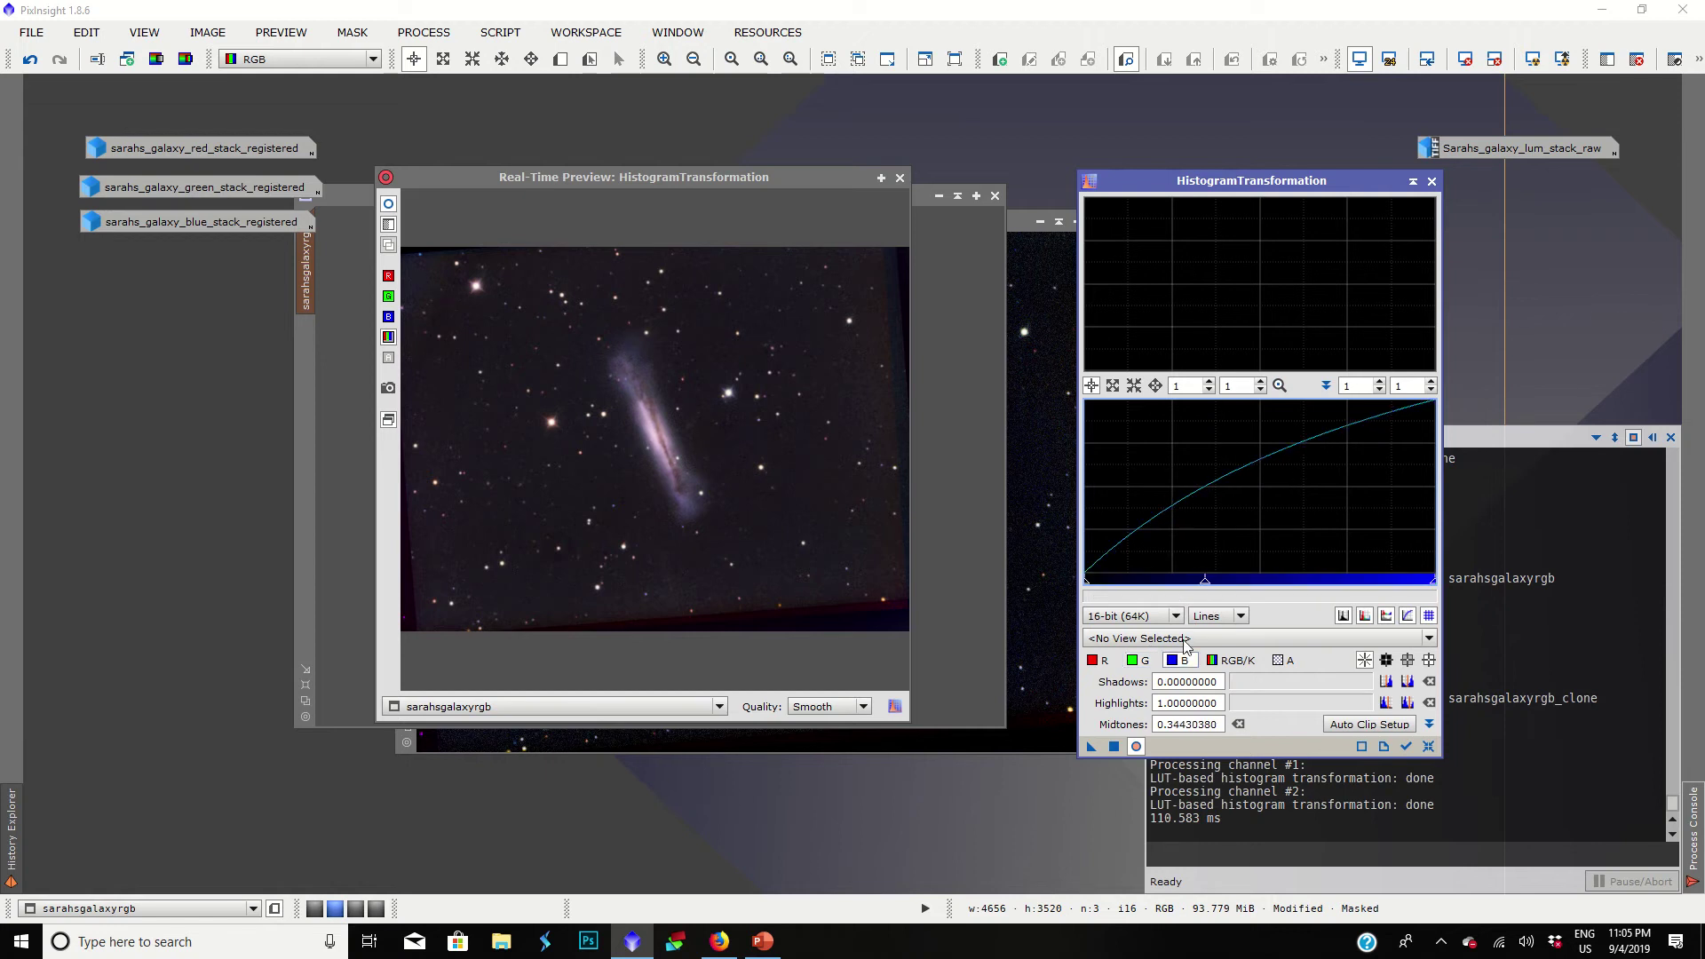
pyautogui.moveTo(1207, 585); pyautogui.dragTo(1206, 584)
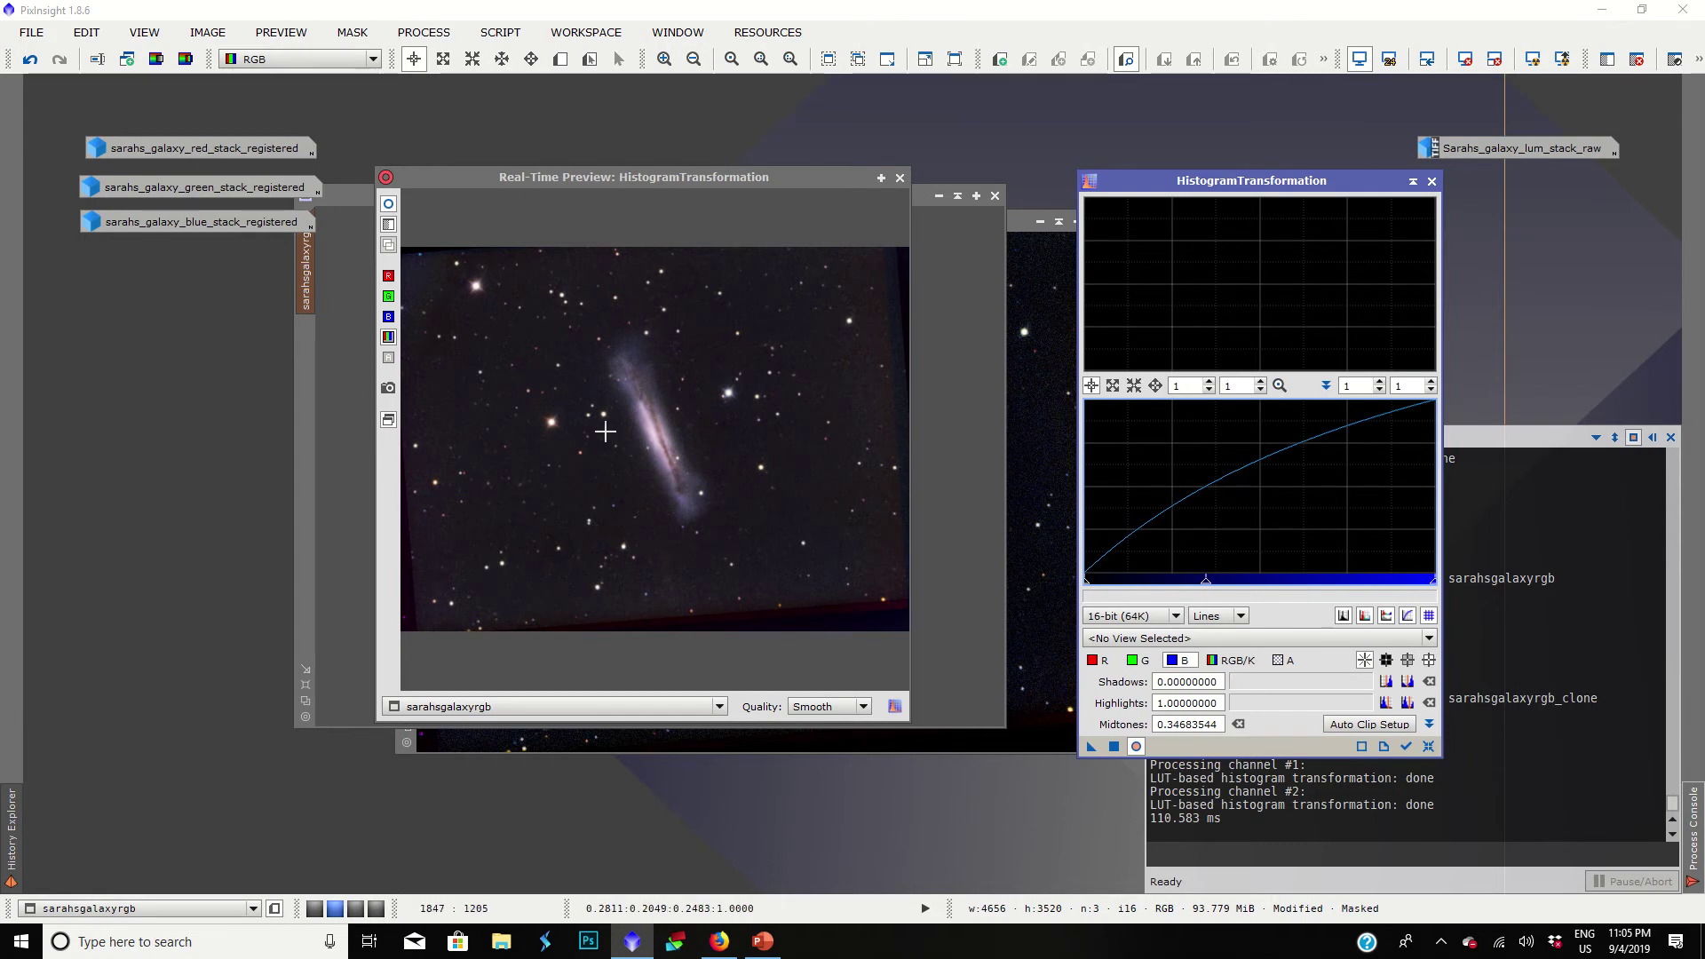
# Step: Compare the galaxy's colours with and without the midtone adjustment in the real-time preview
pyautogui.click(388, 205)
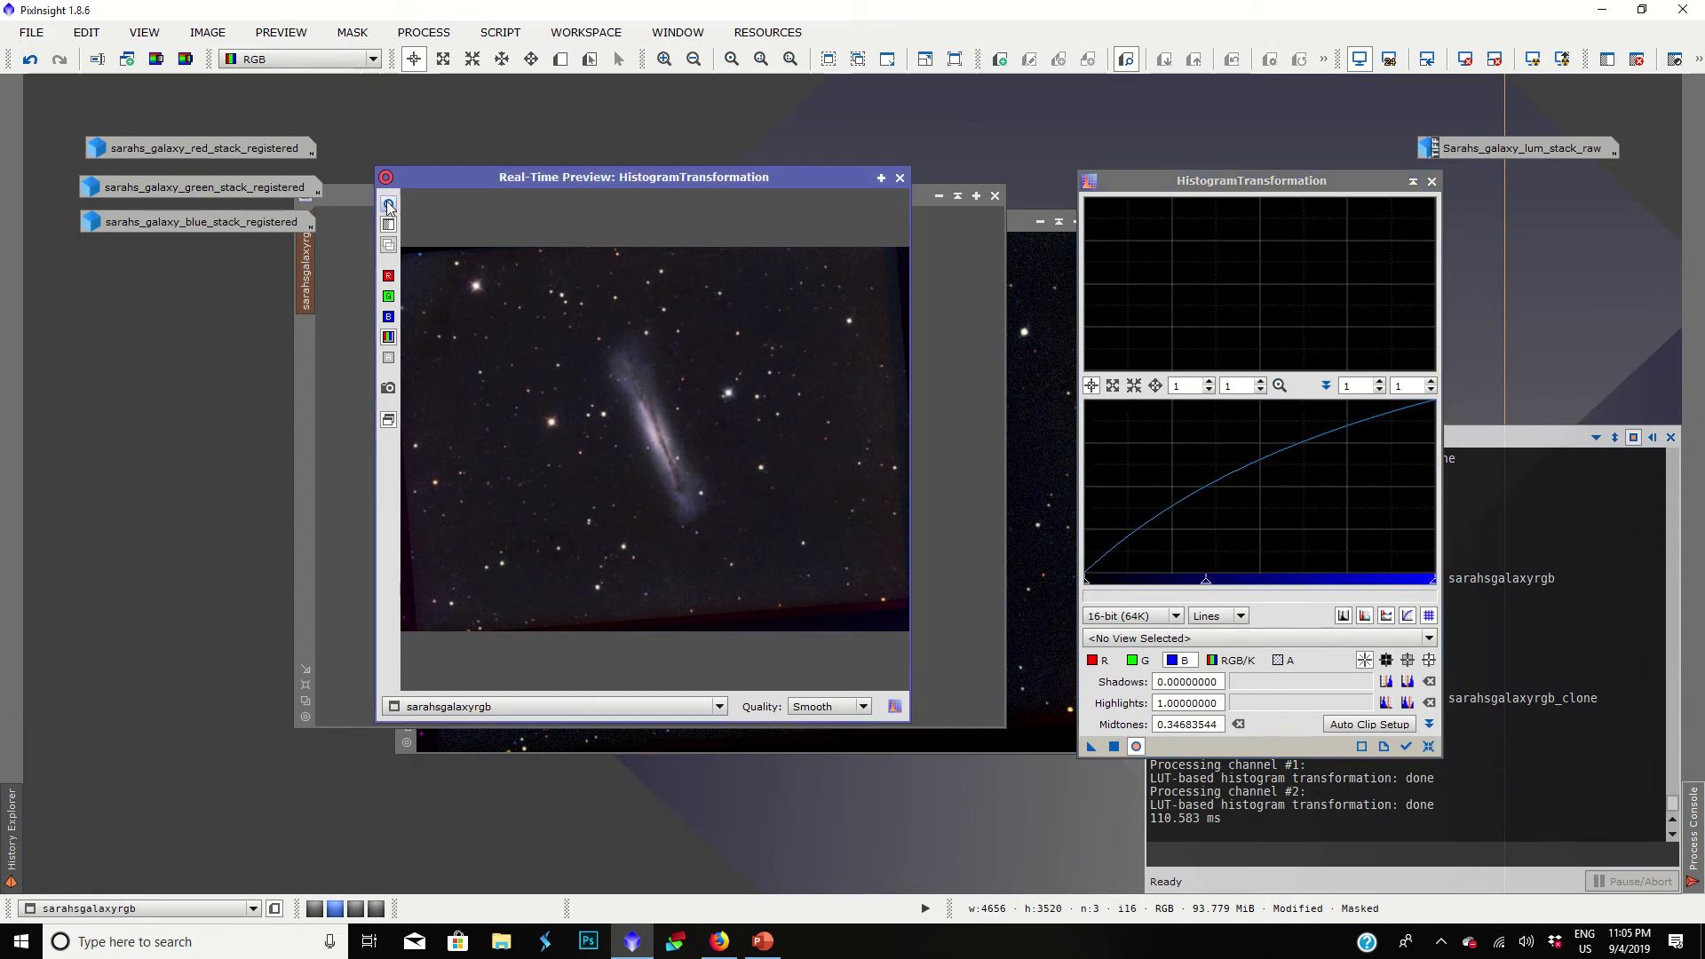
pyautogui.click(388, 206)
pyautogui.click(388, 205)
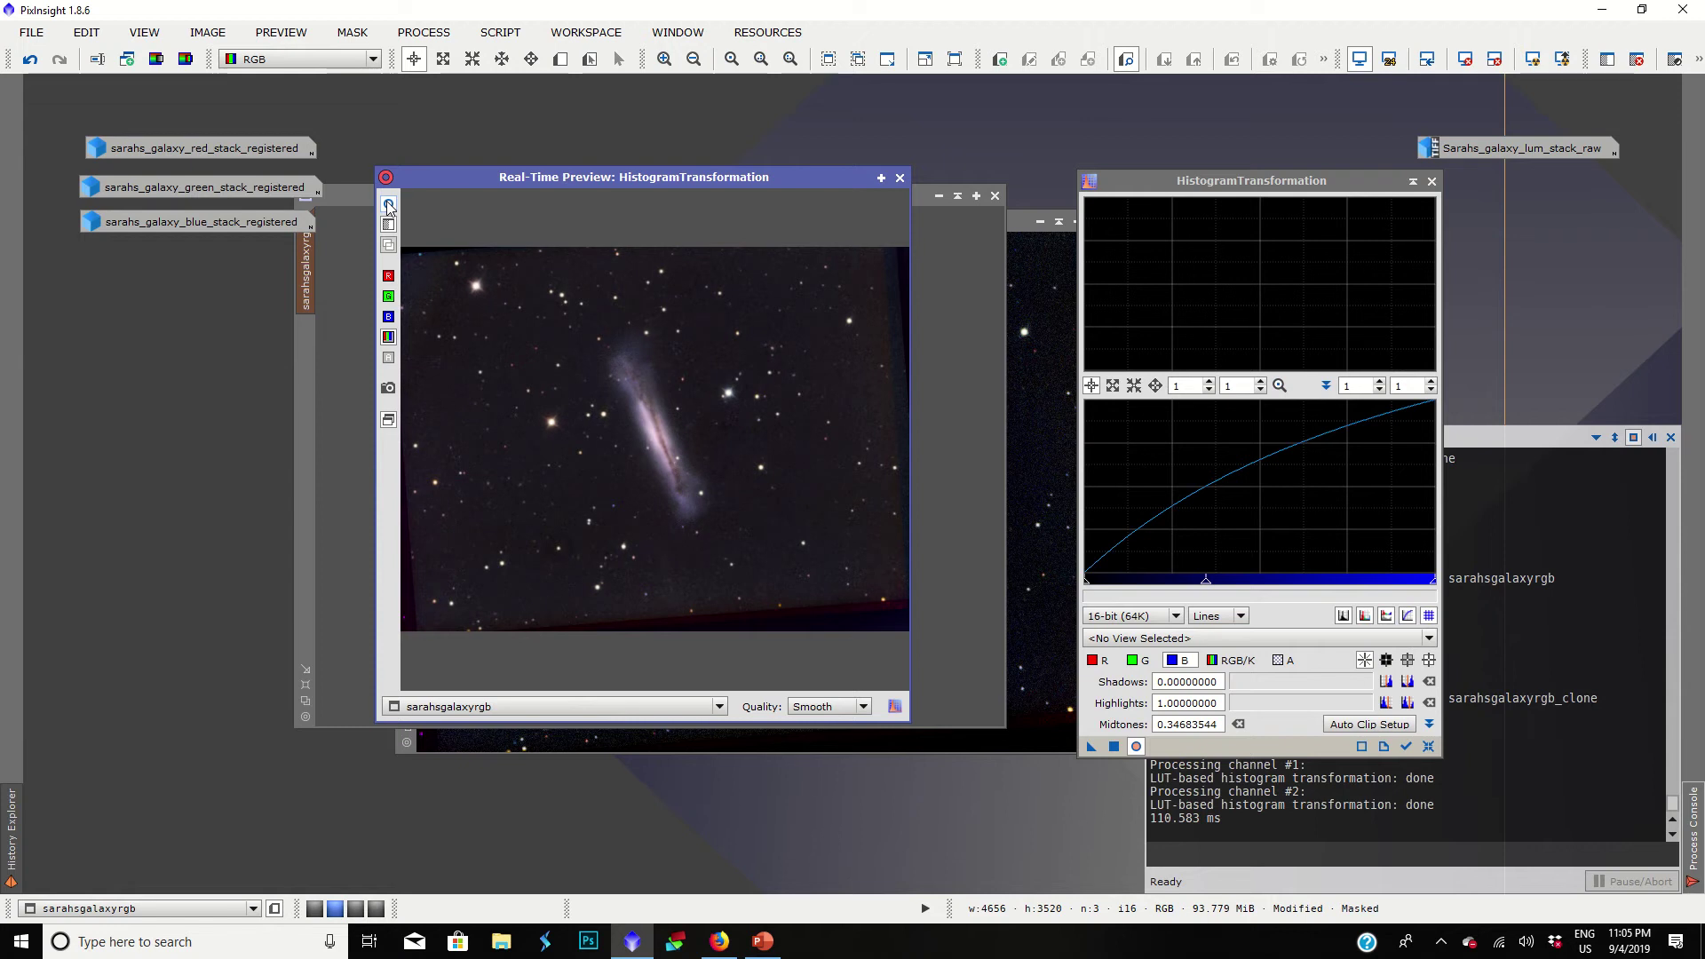
pyautogui.click(388, 205)
pyautogui.click(388, 205)
pyautogui.click(388, 205)
pyautogui.click(388, 205)
pyautogui.click(388, 206)
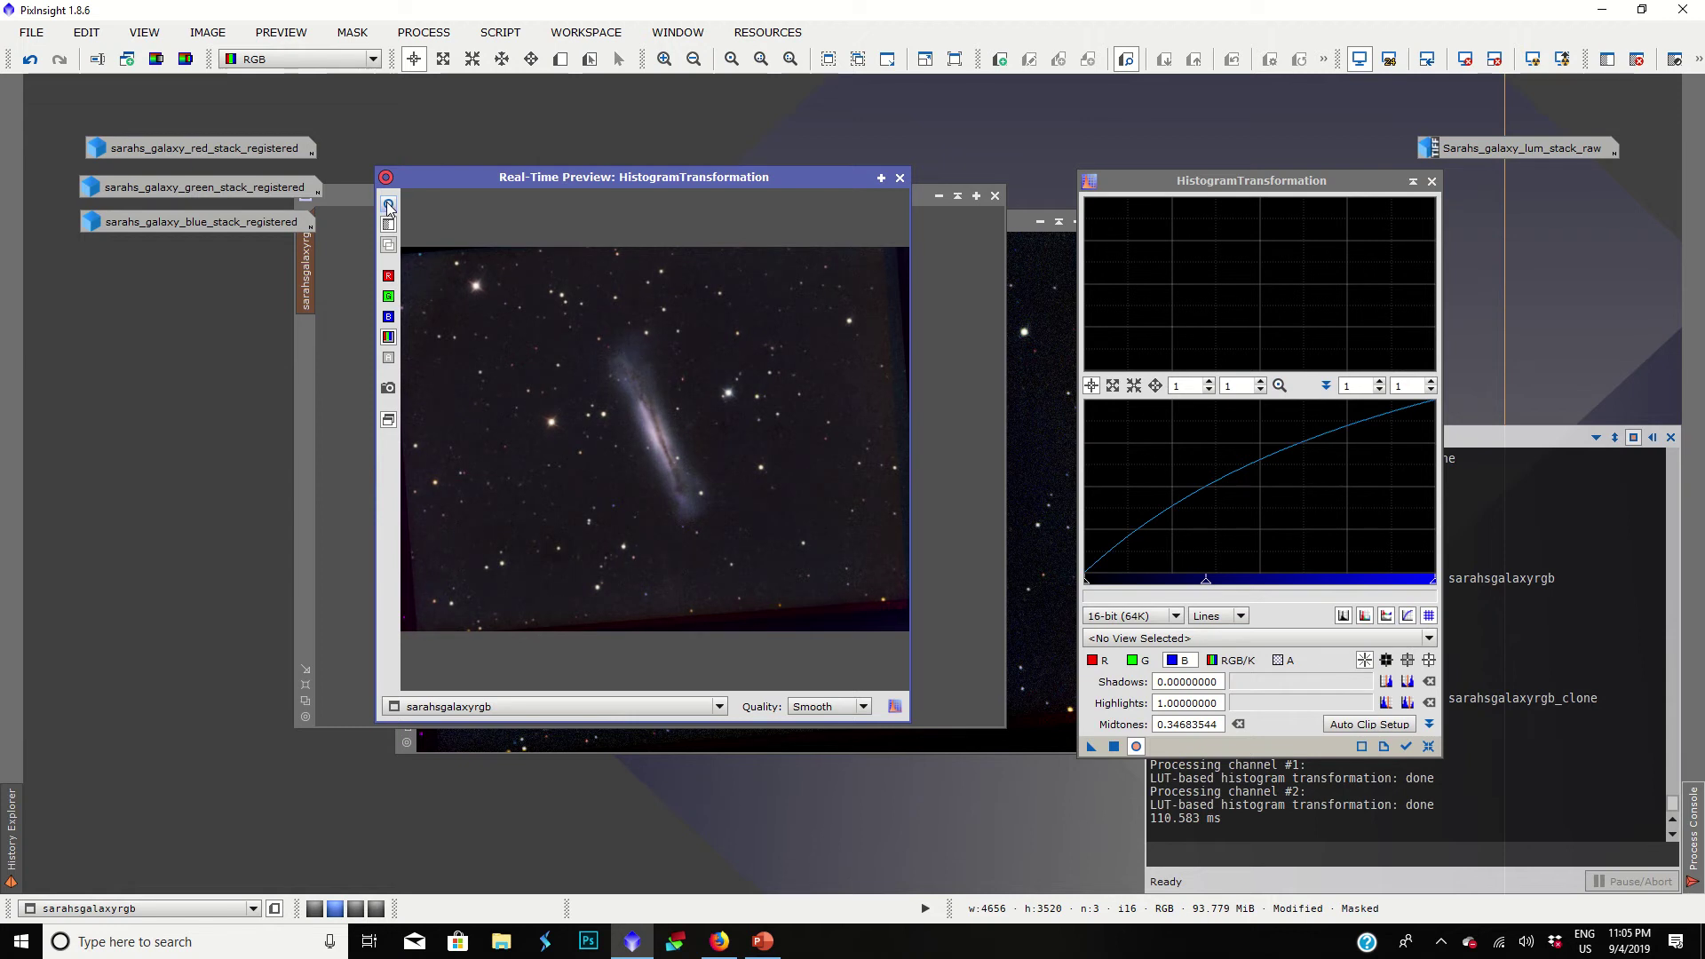
pyautogui.click(388, 205)
pyautogui.click(388, 205)
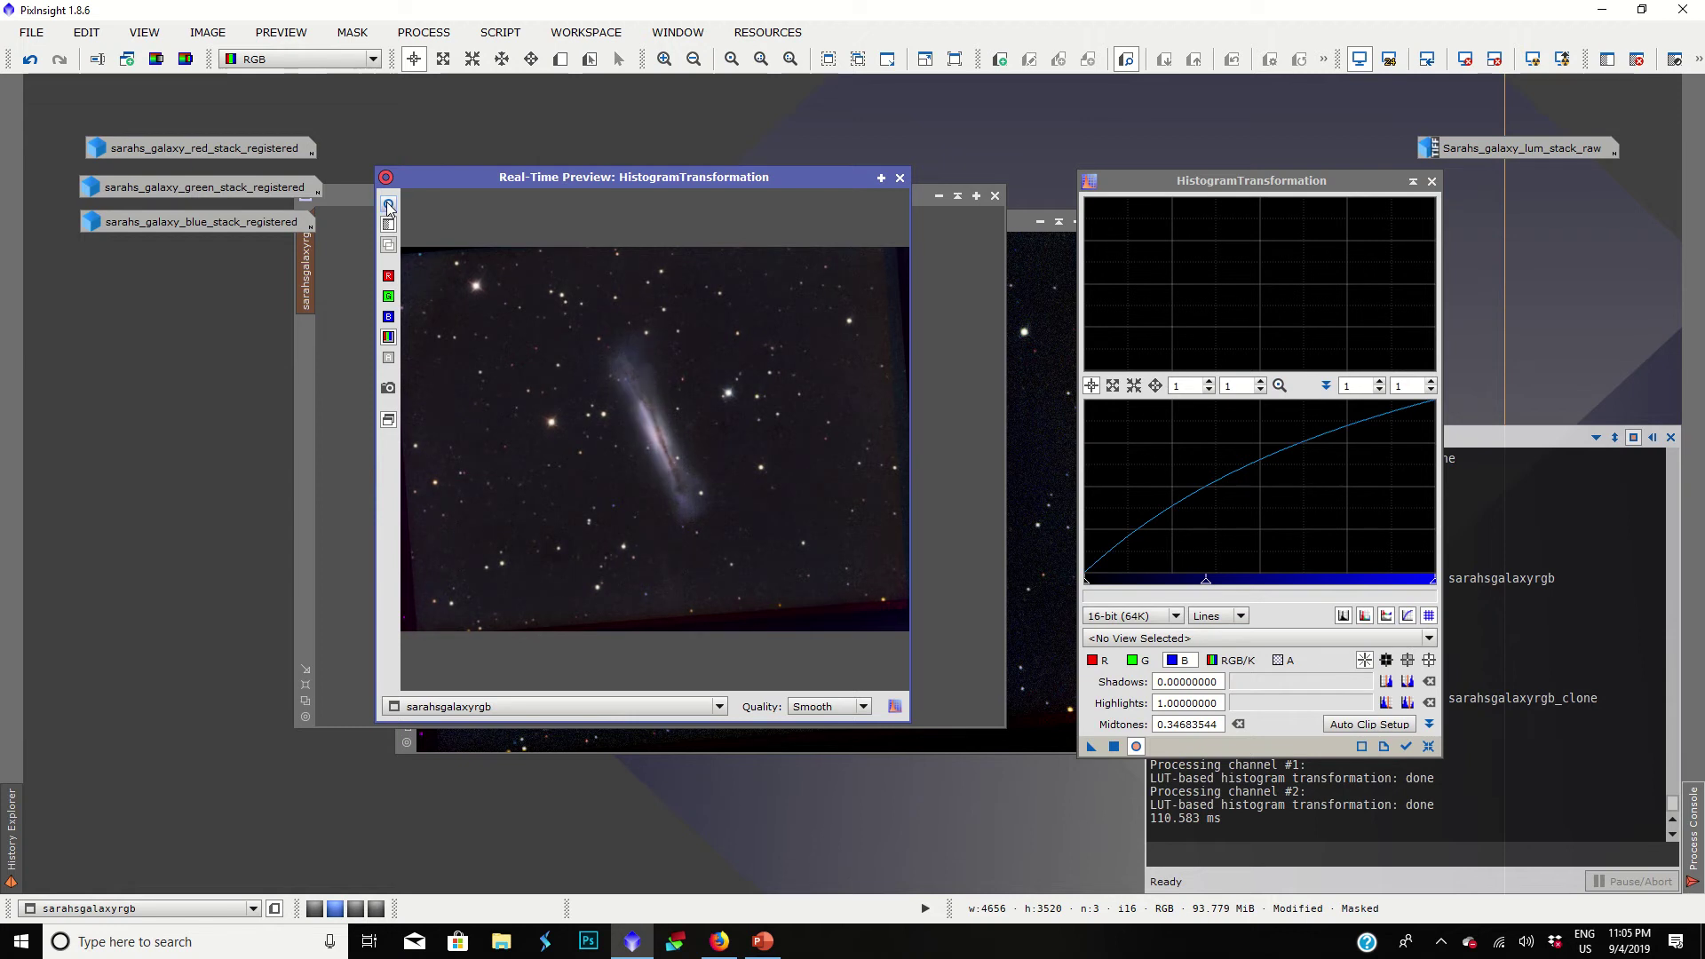
# Step: Close the preview and HistogramTransformation without applying the adjustment, and remove the mask from the sarahsgalaxyrgb image
pyautogui.click(899, 178)
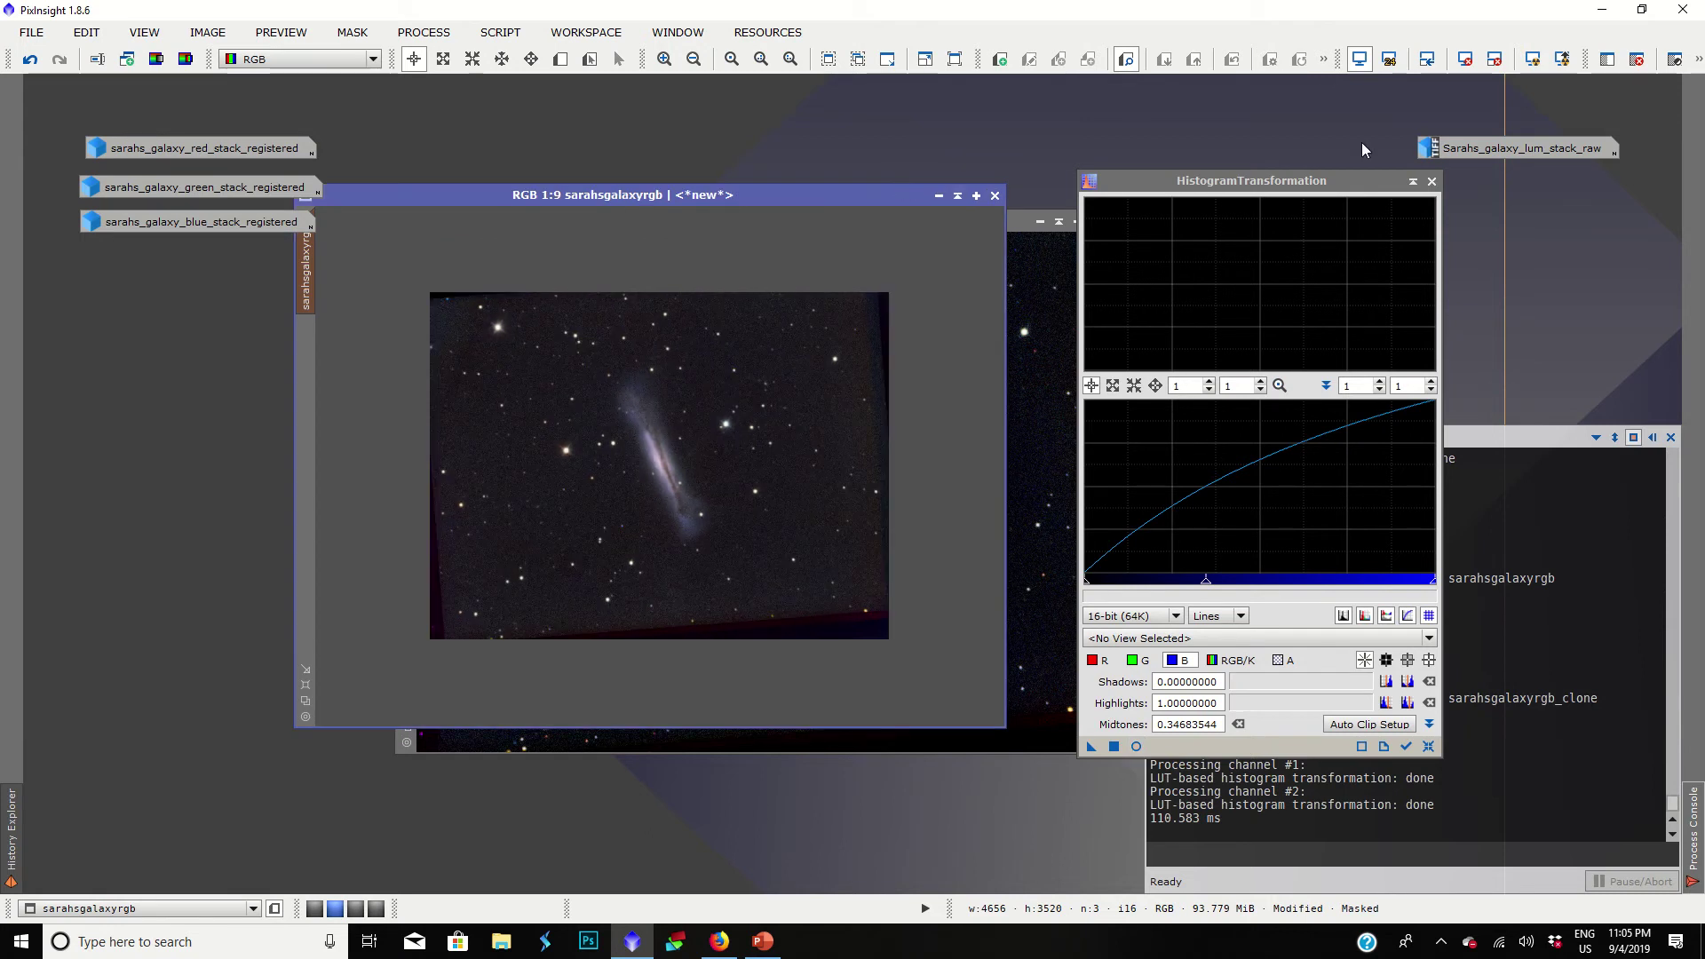
pyautogui.click(1431, 182)
pyautogui.click(352, 31)
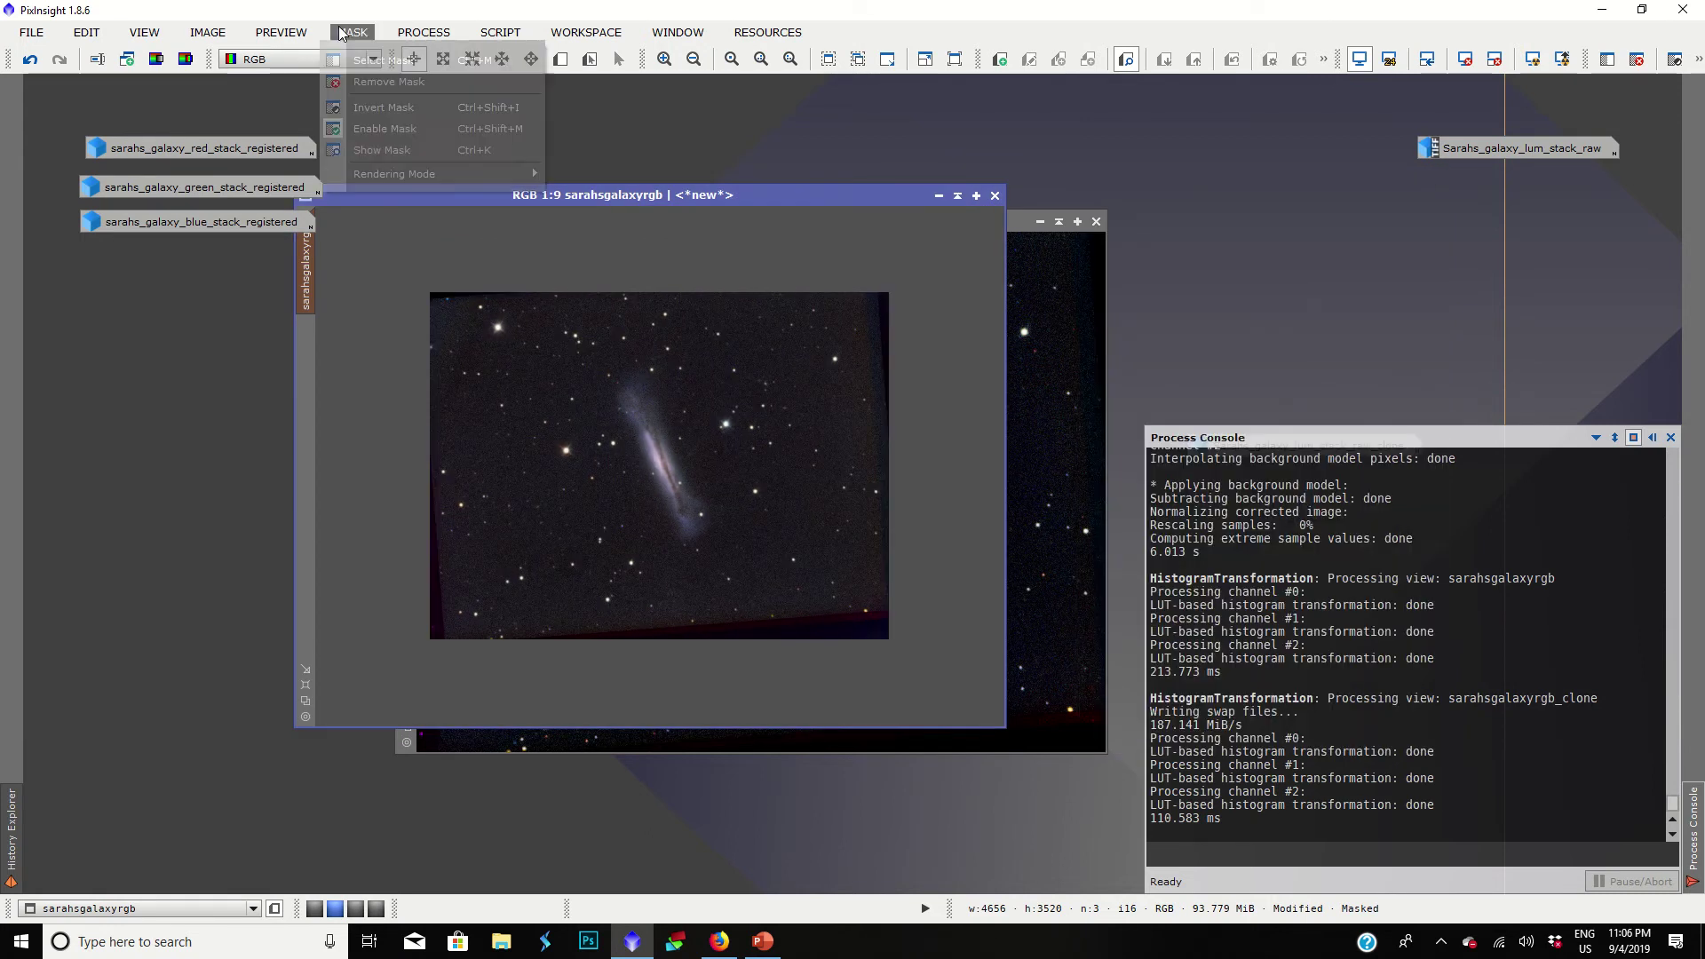
pyautogui.click(396, 82)
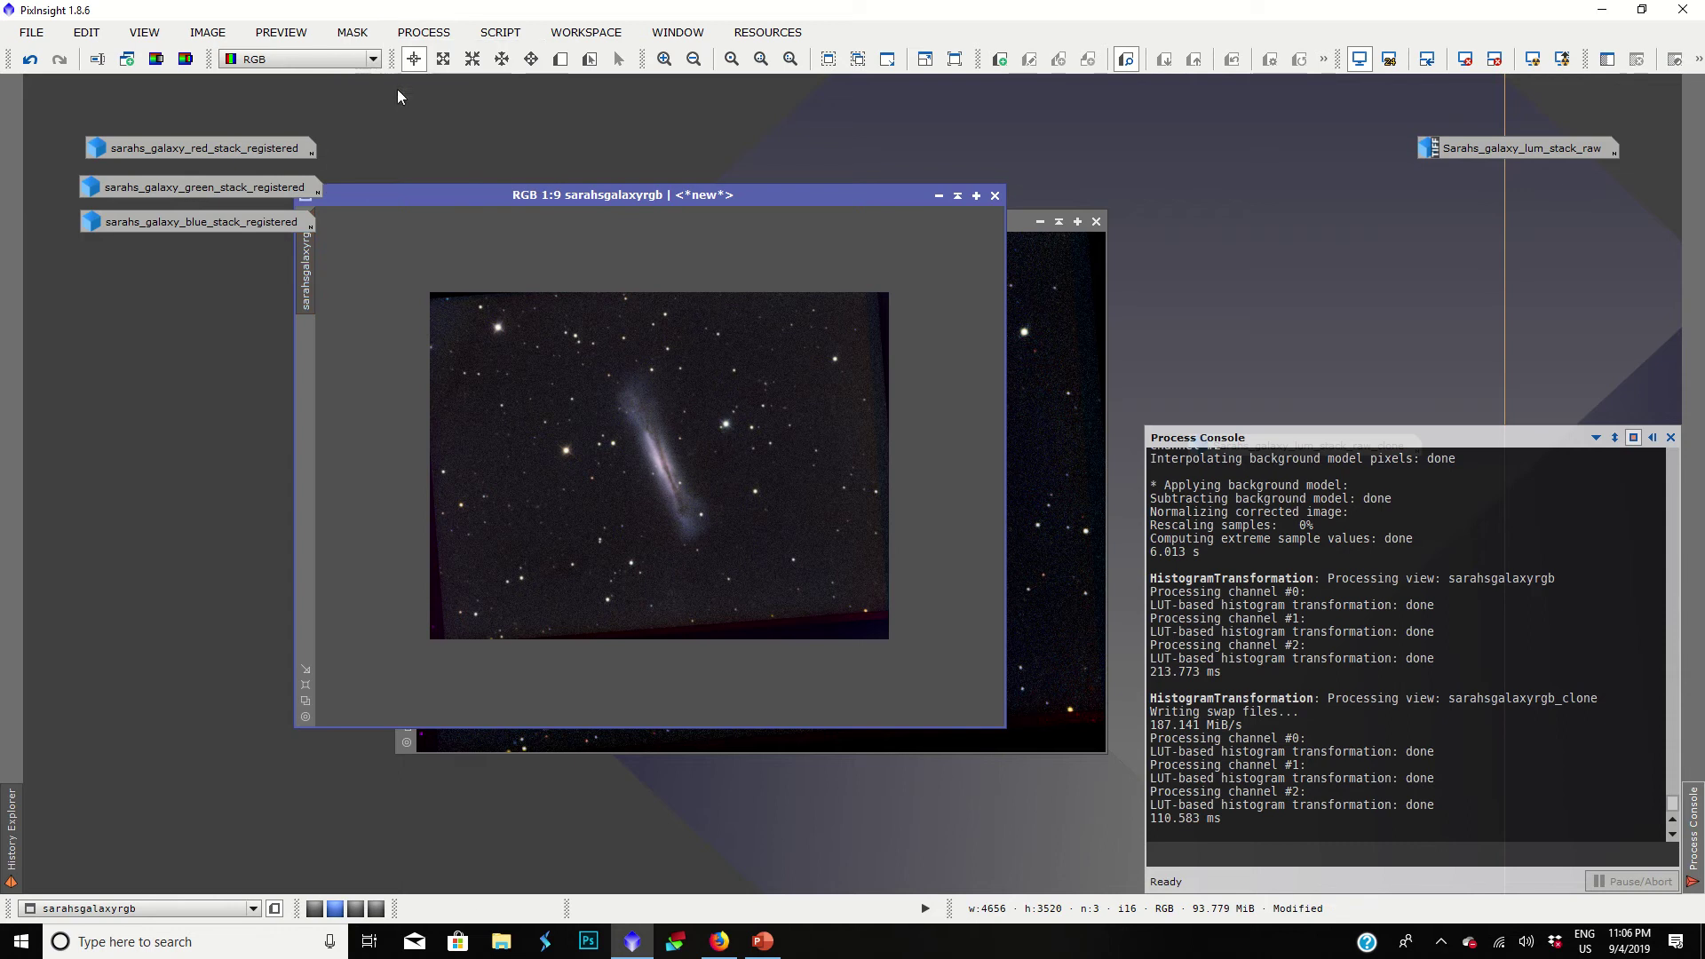
# Step: Open RangeSelection with a real-time preview on sarahsgalaxyrgb and set the lower limit to 0.19 and smoothness to 100
pyautogui.click(424, 32)
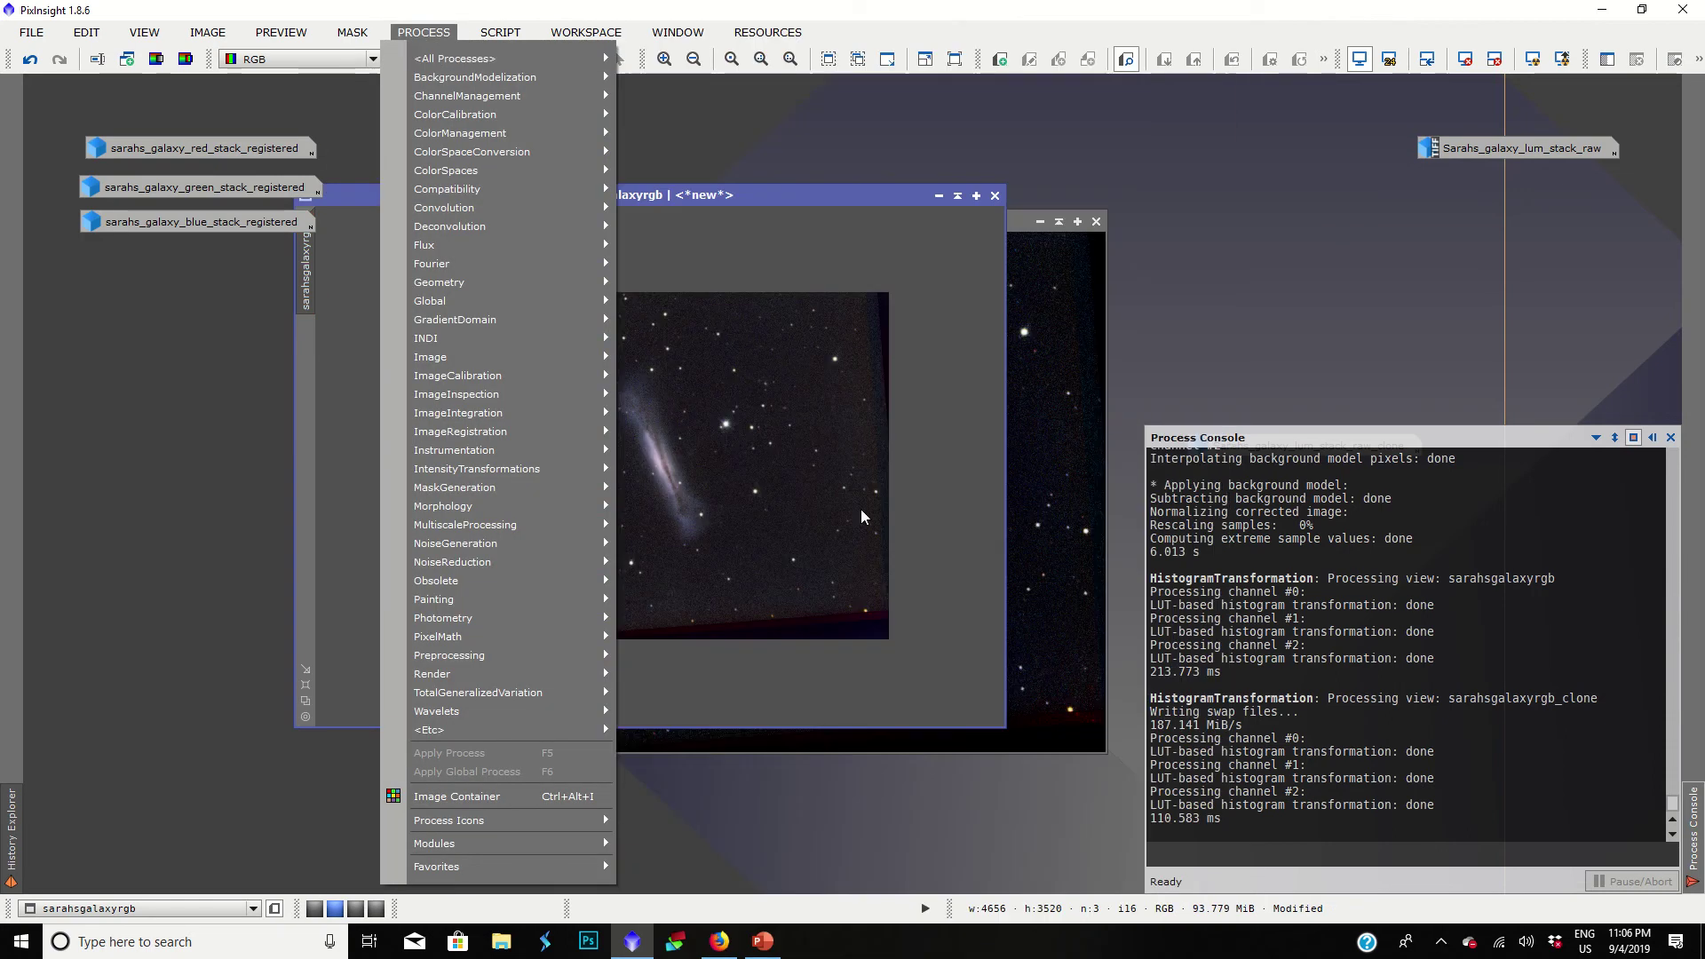
pyautogui.moveTo(423, 55)
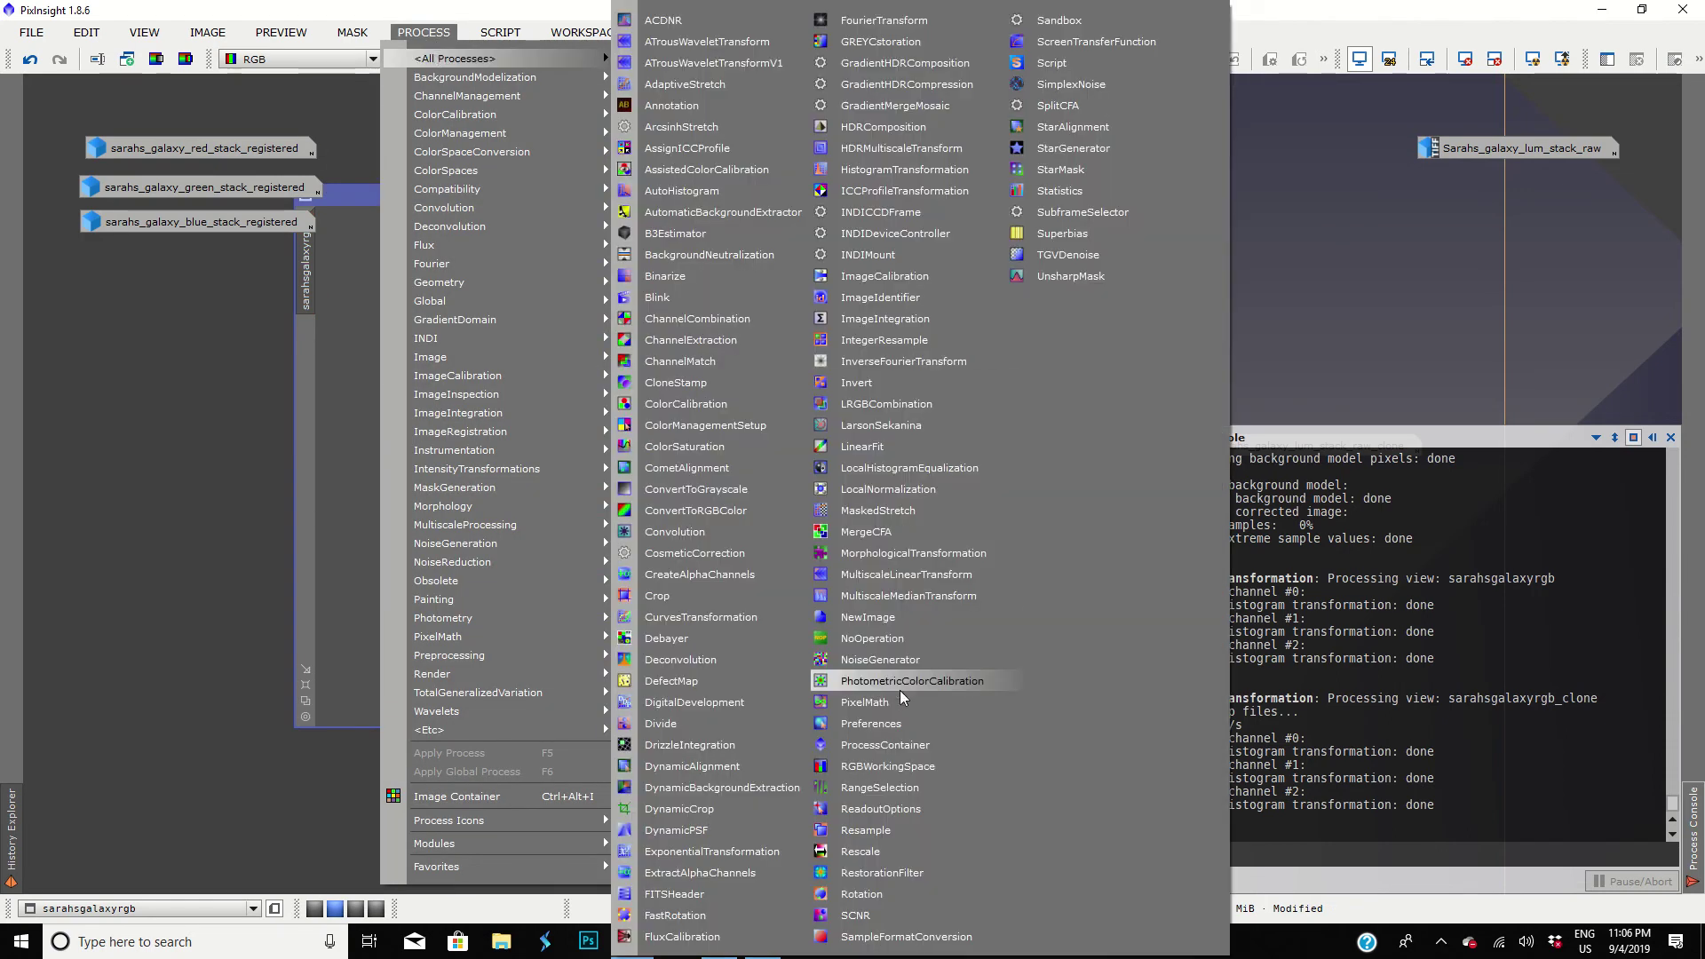
pyautogui.click(895, 794)
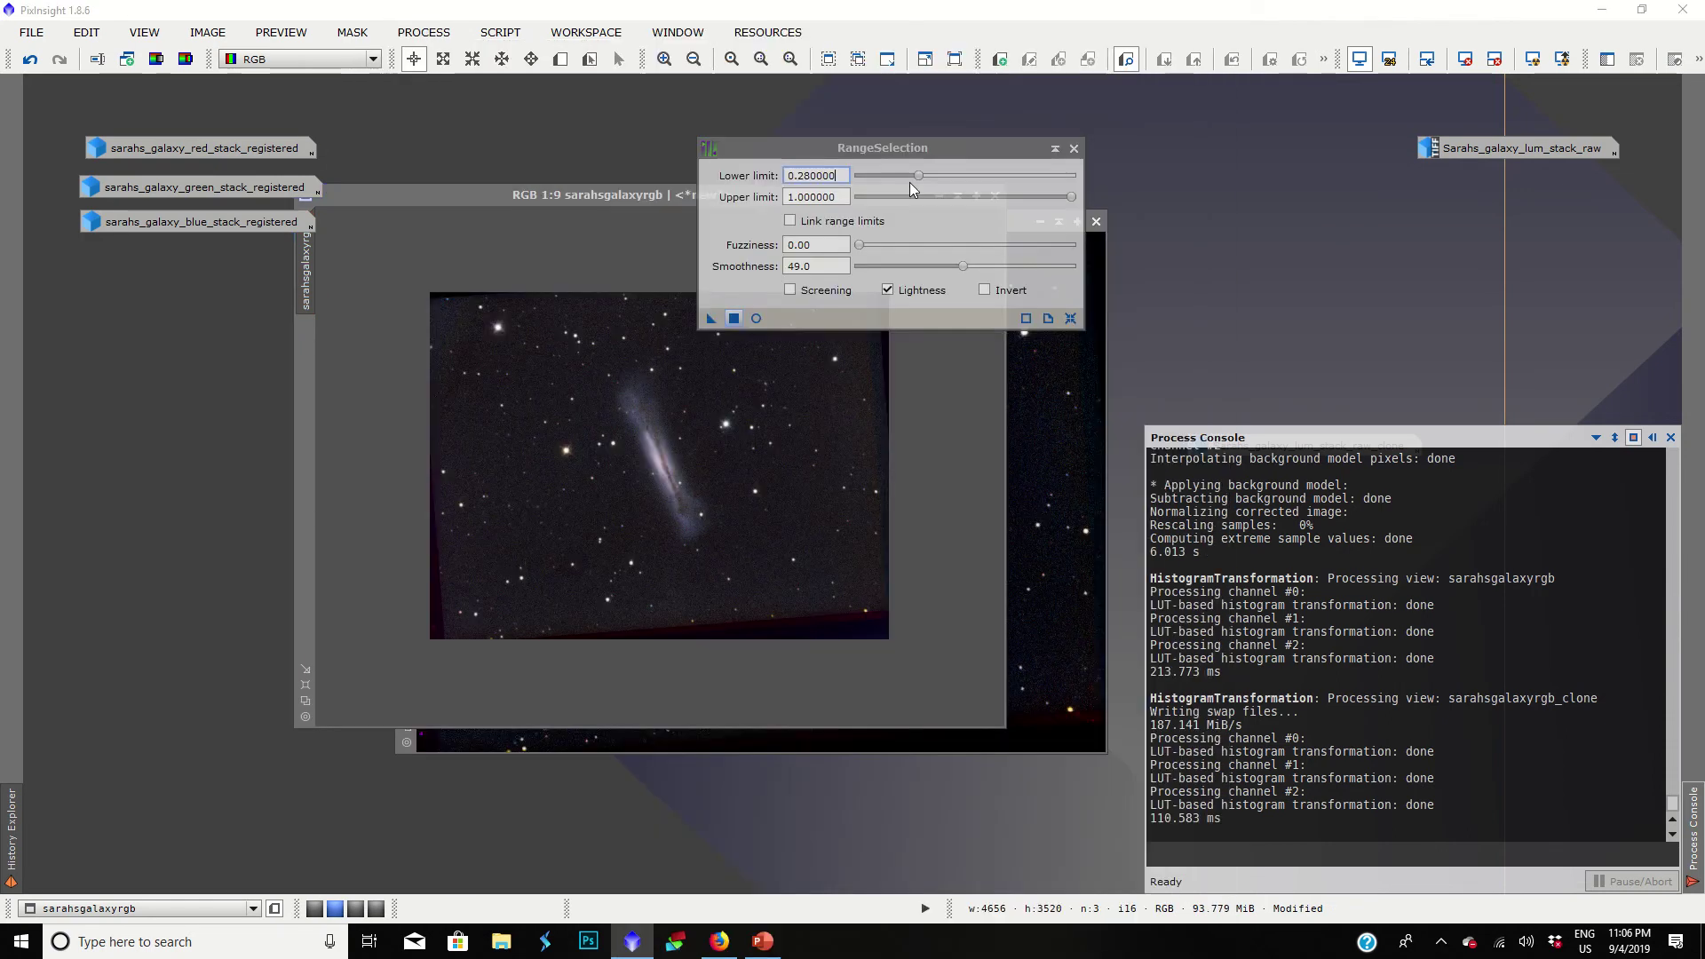
pyautogui.click(754, 318)
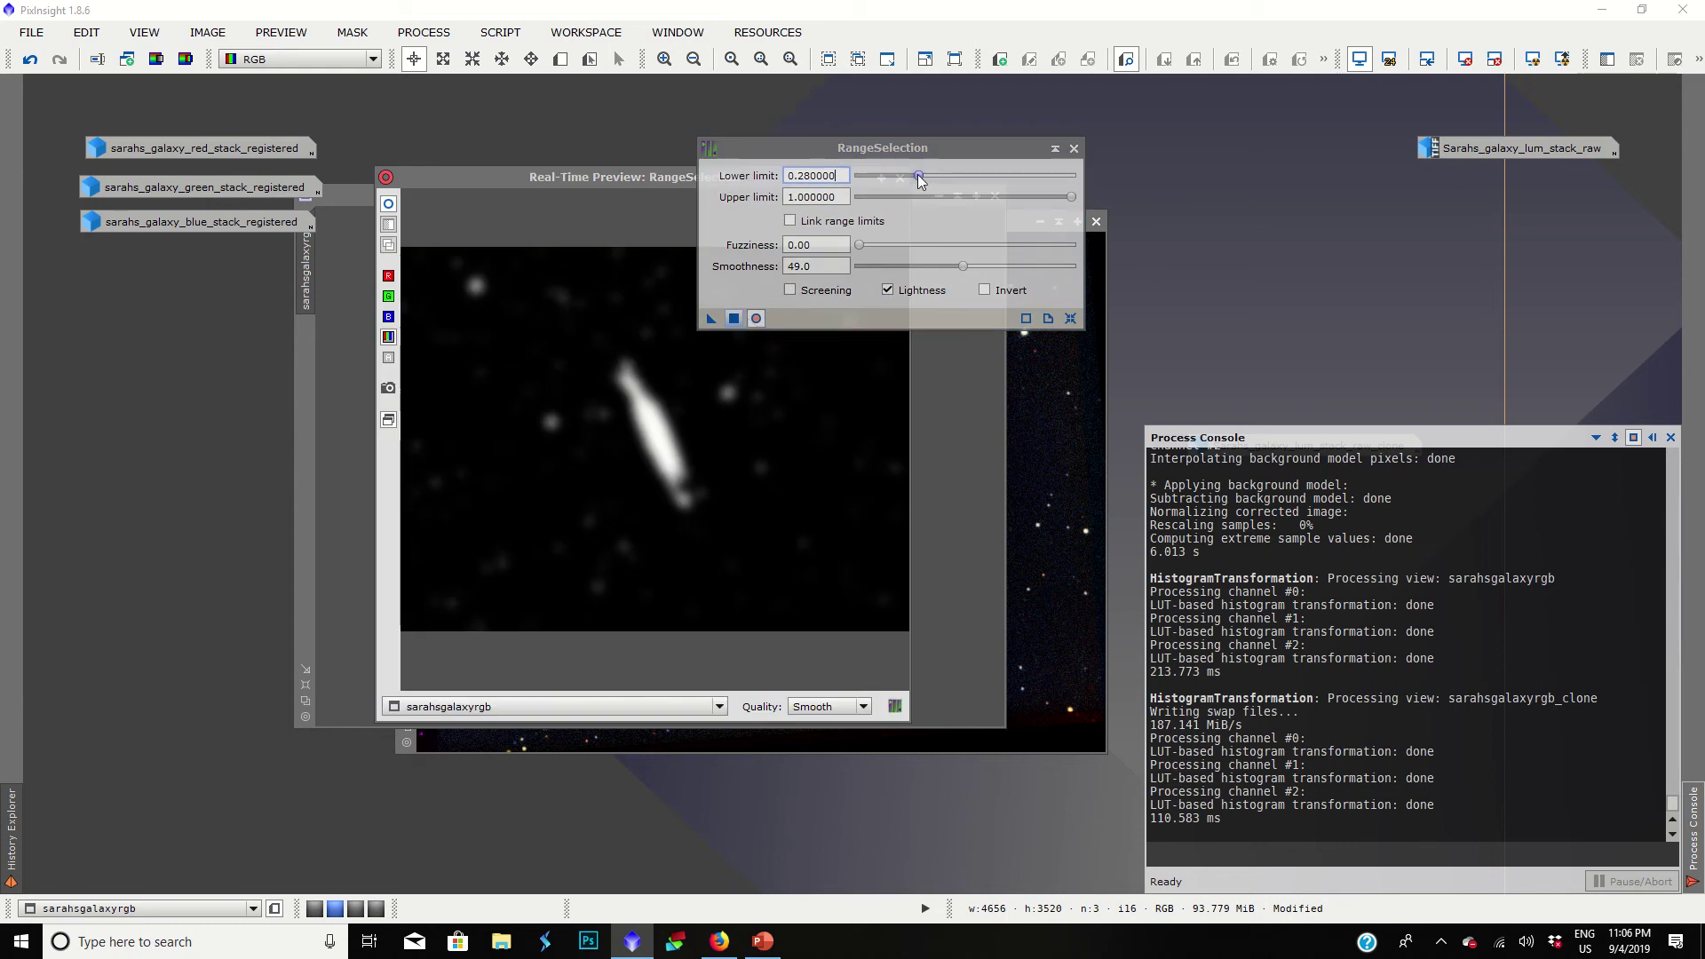
pyautogui.moveTo(920, 180); pyautogui.dragTo(901, 181)
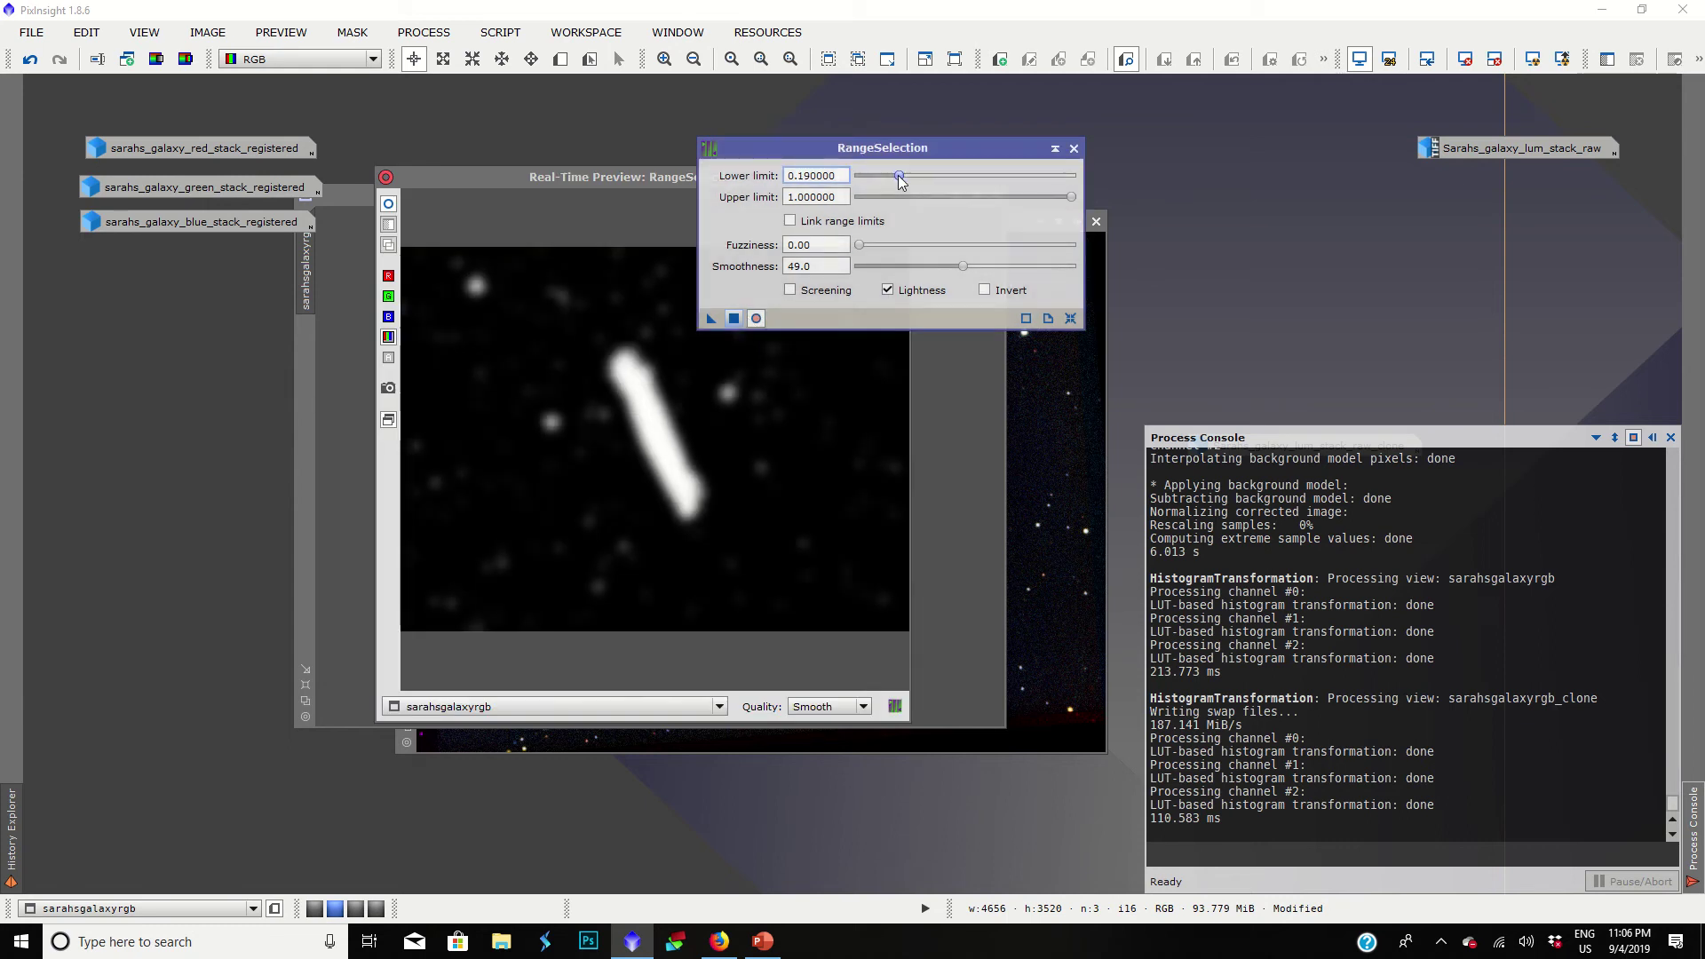
pyautogui.moveTo(965, 266); pyautogui.dragTo(1076, 266)
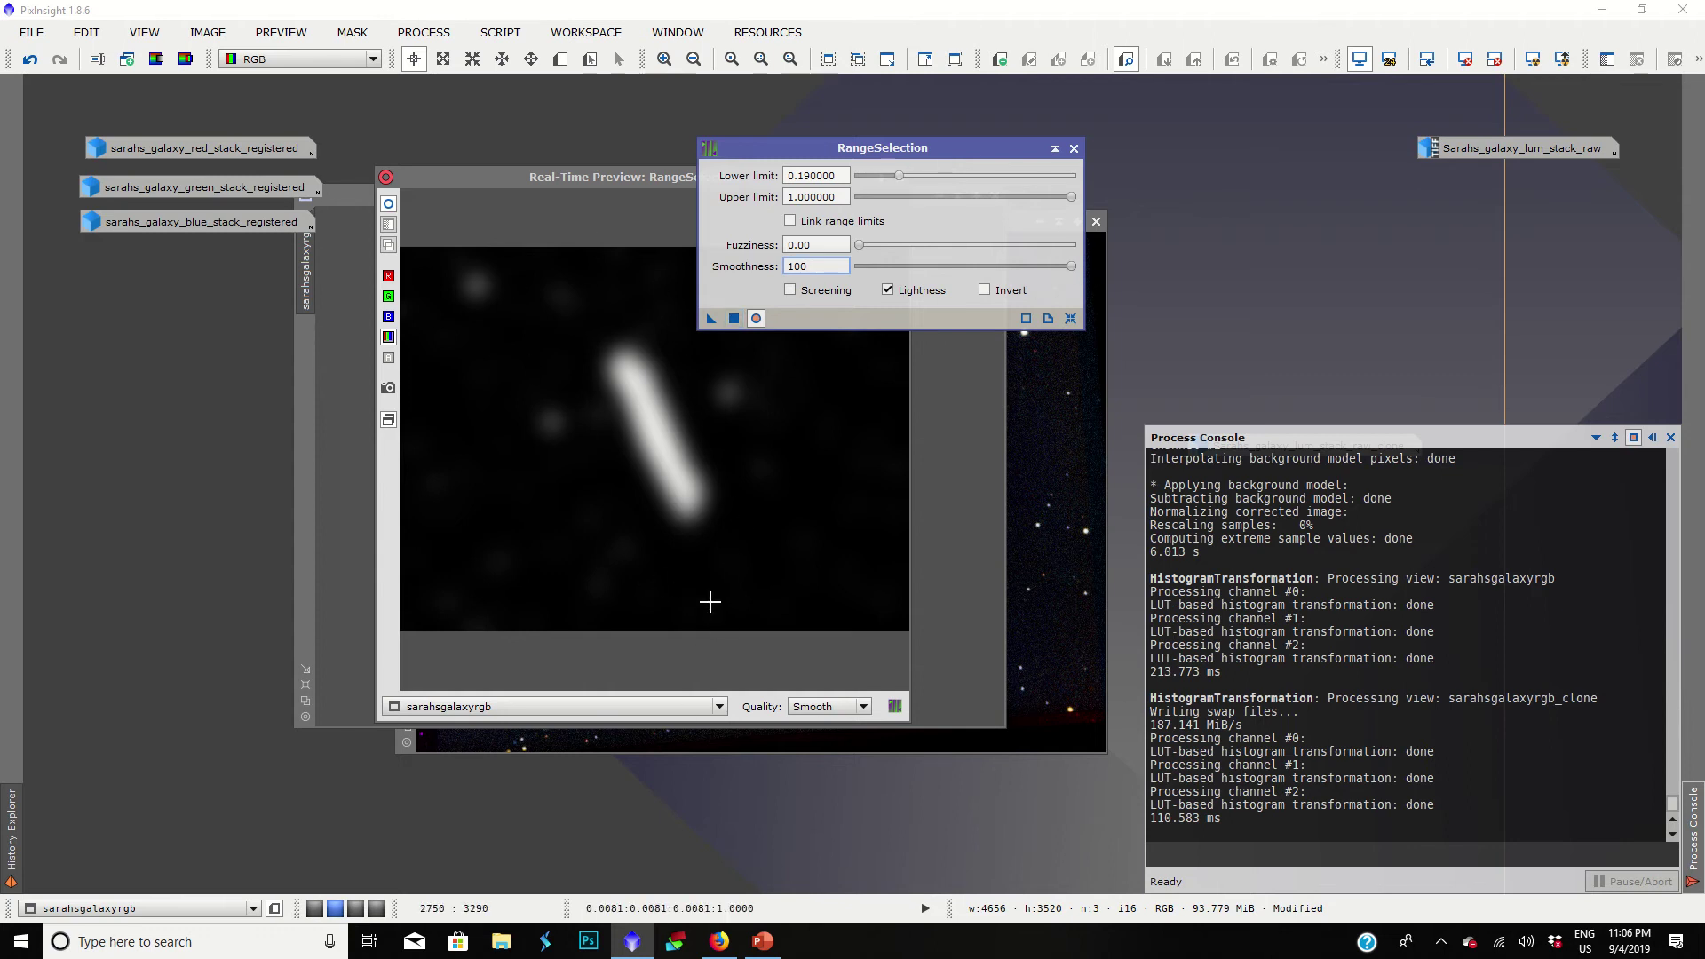
# Step: Set the RangeSelection lower limit to 0.16 and generate a range mask from sarahsgalaxyrgb
pyautogui.click(901, 176)
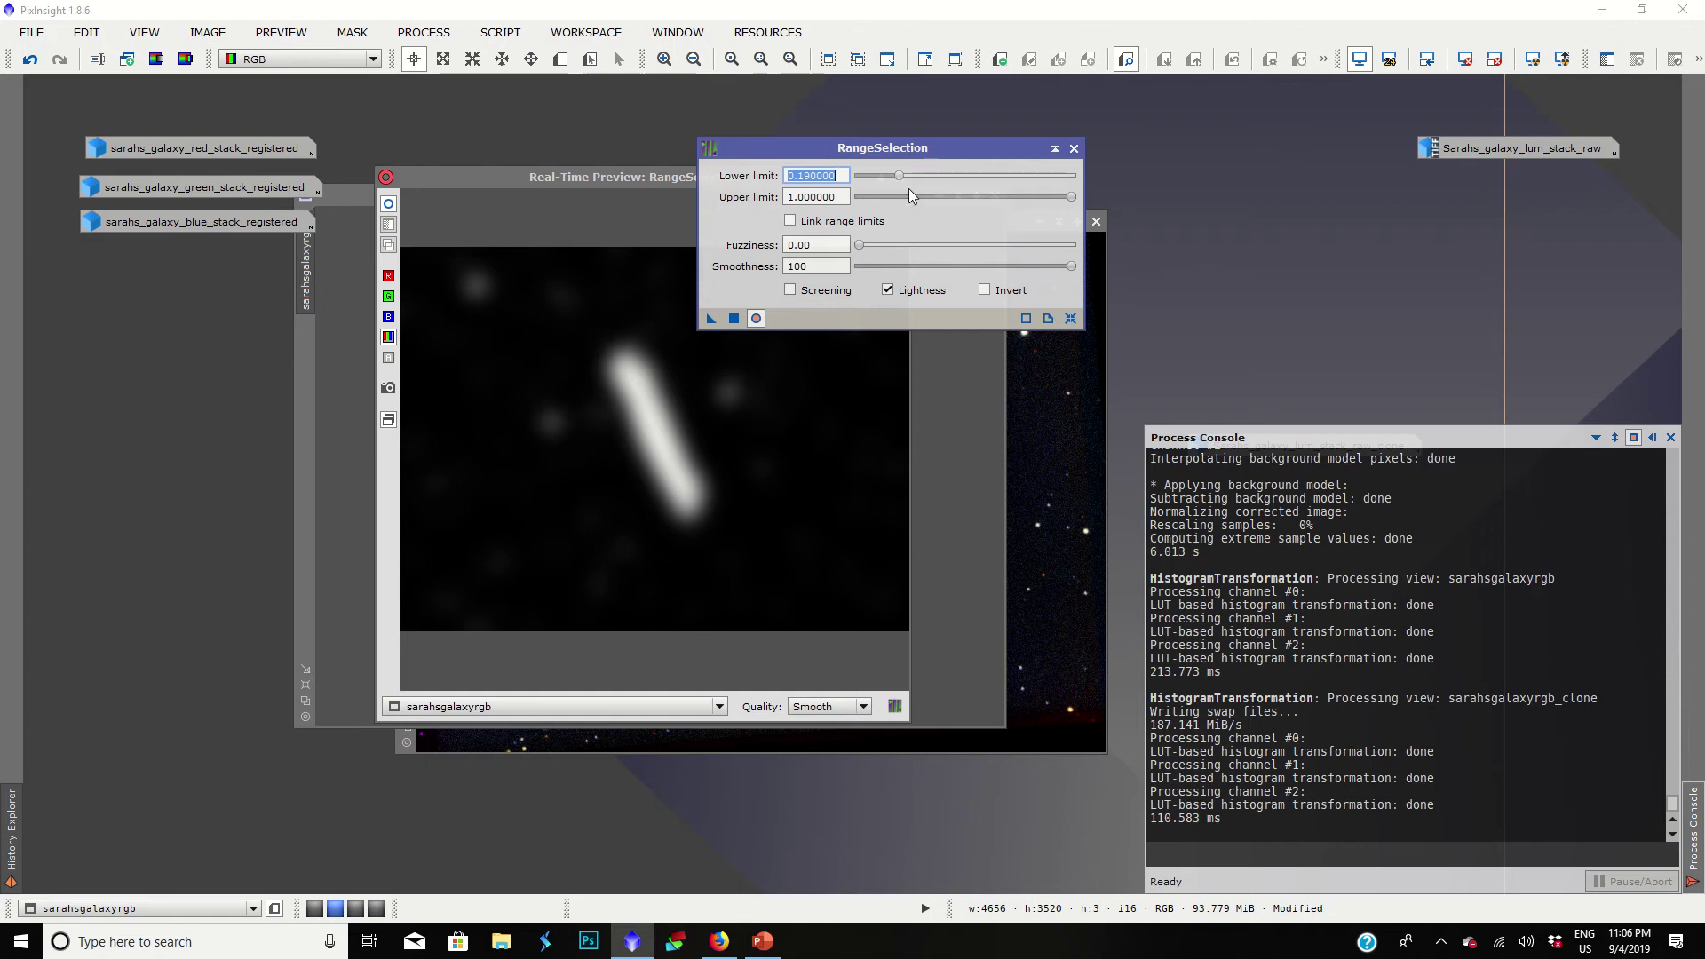
pyautogui.scroll(-1, 899, 178)
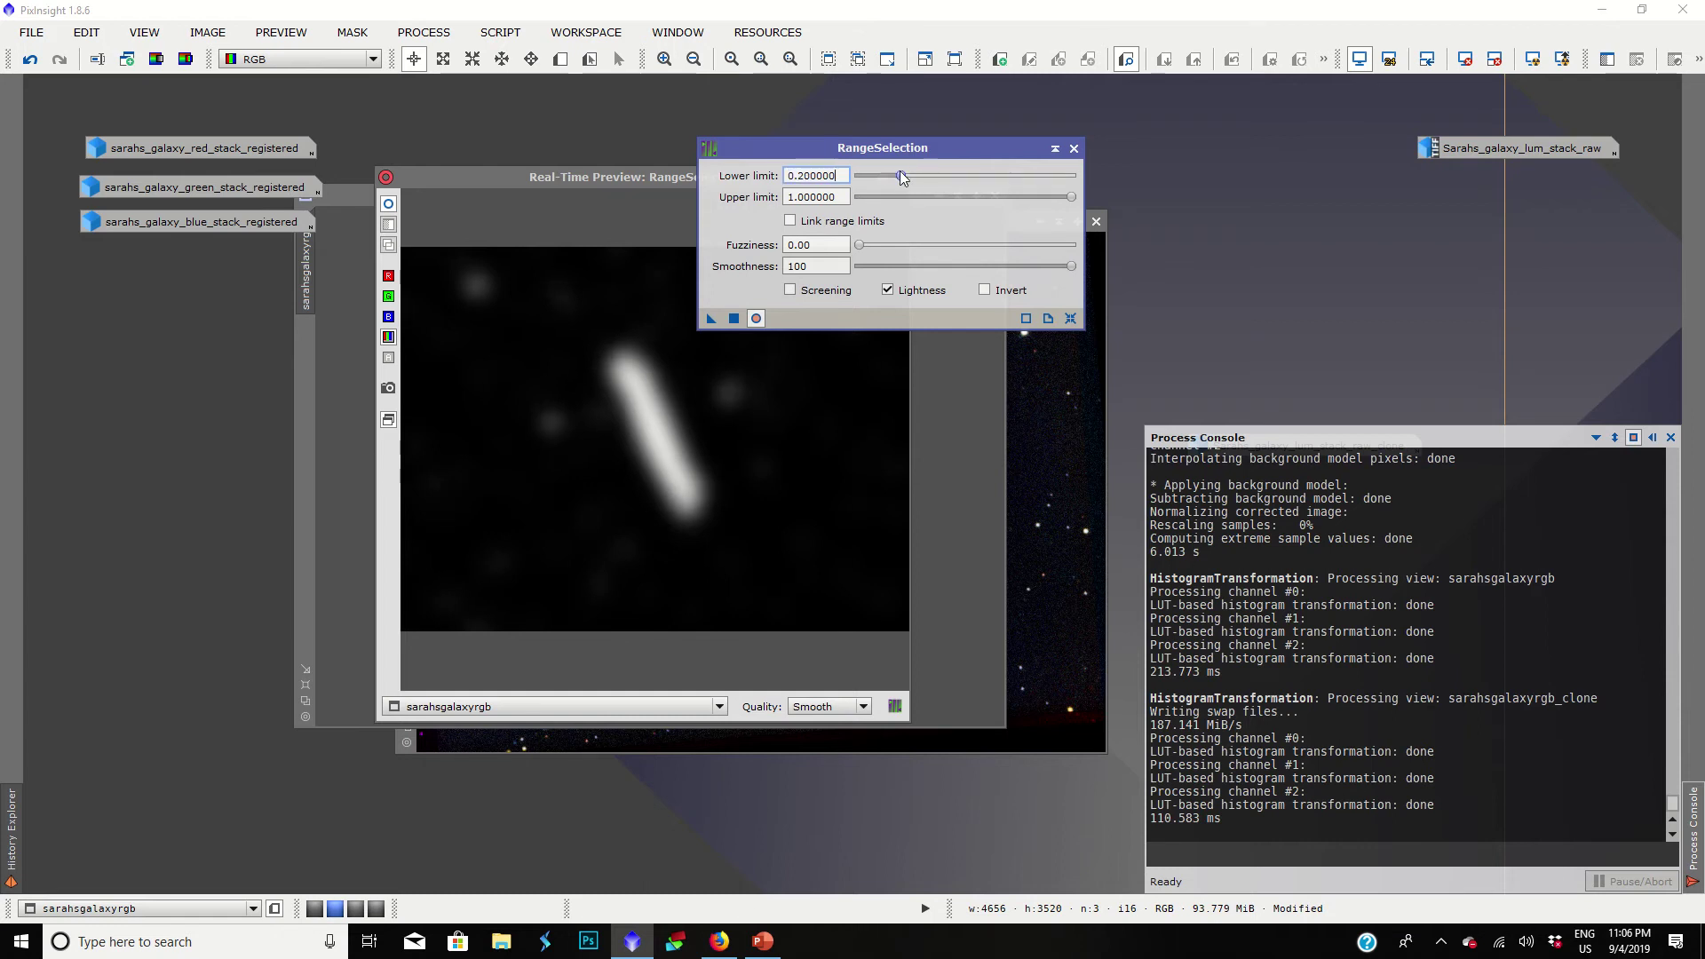
pyautogui.moveTo(899, 177); pyautogui.dragTo(888, 178)
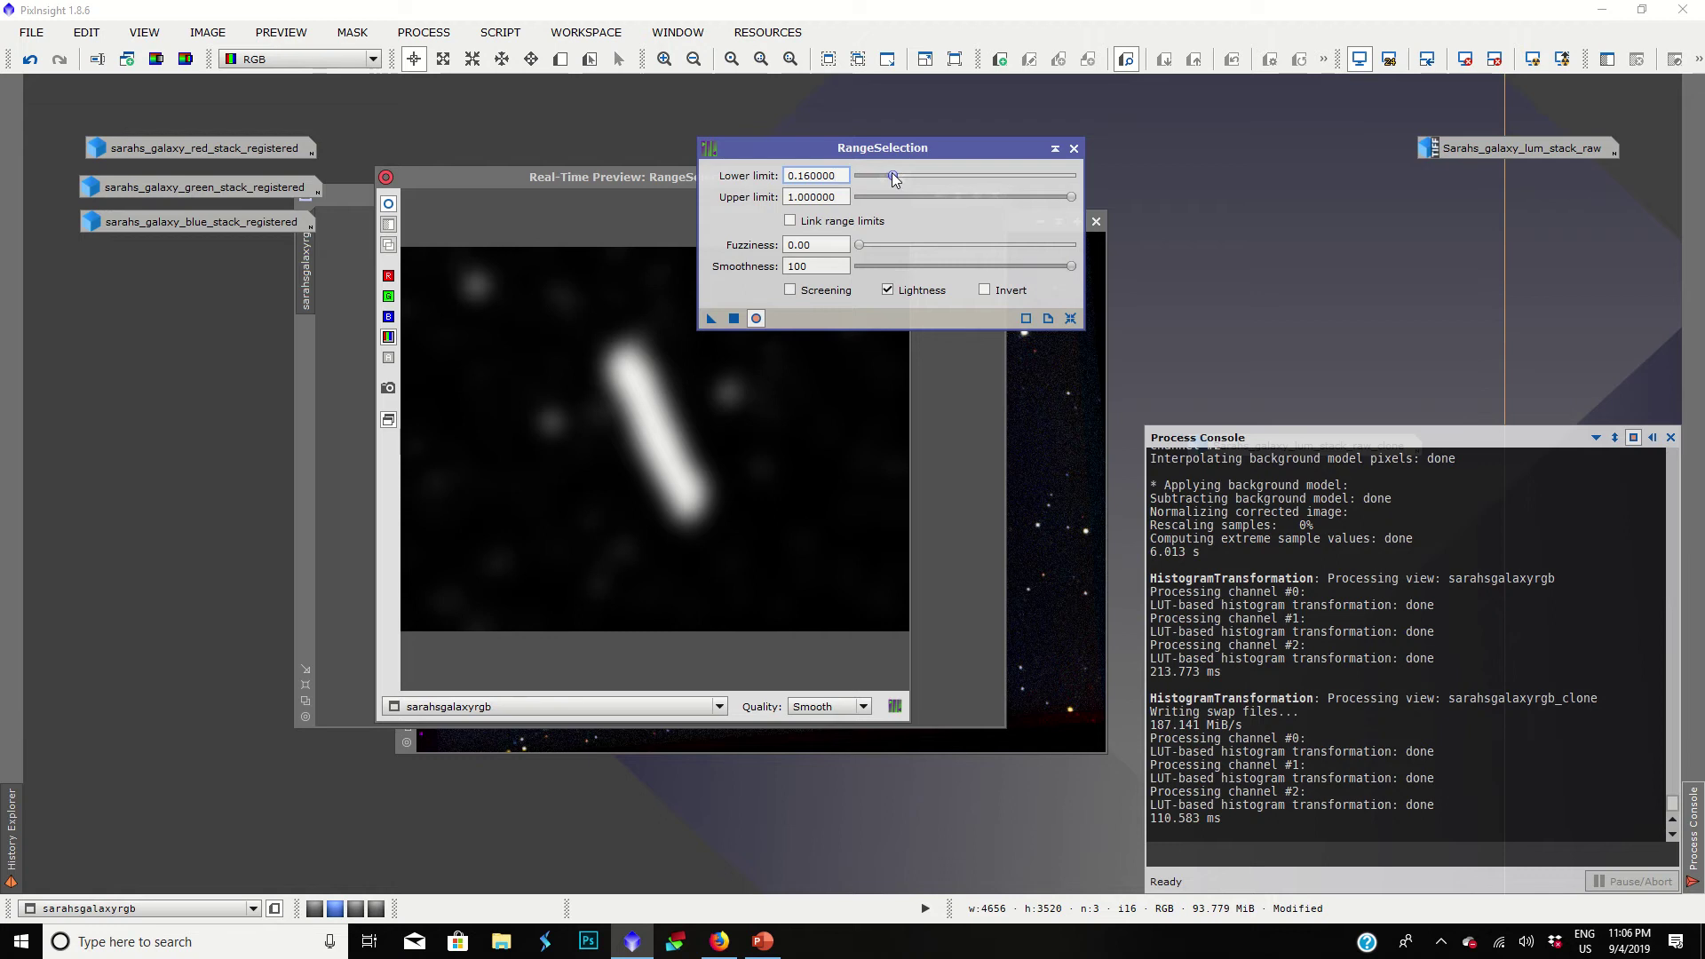
pyautogui.click(733, 319)
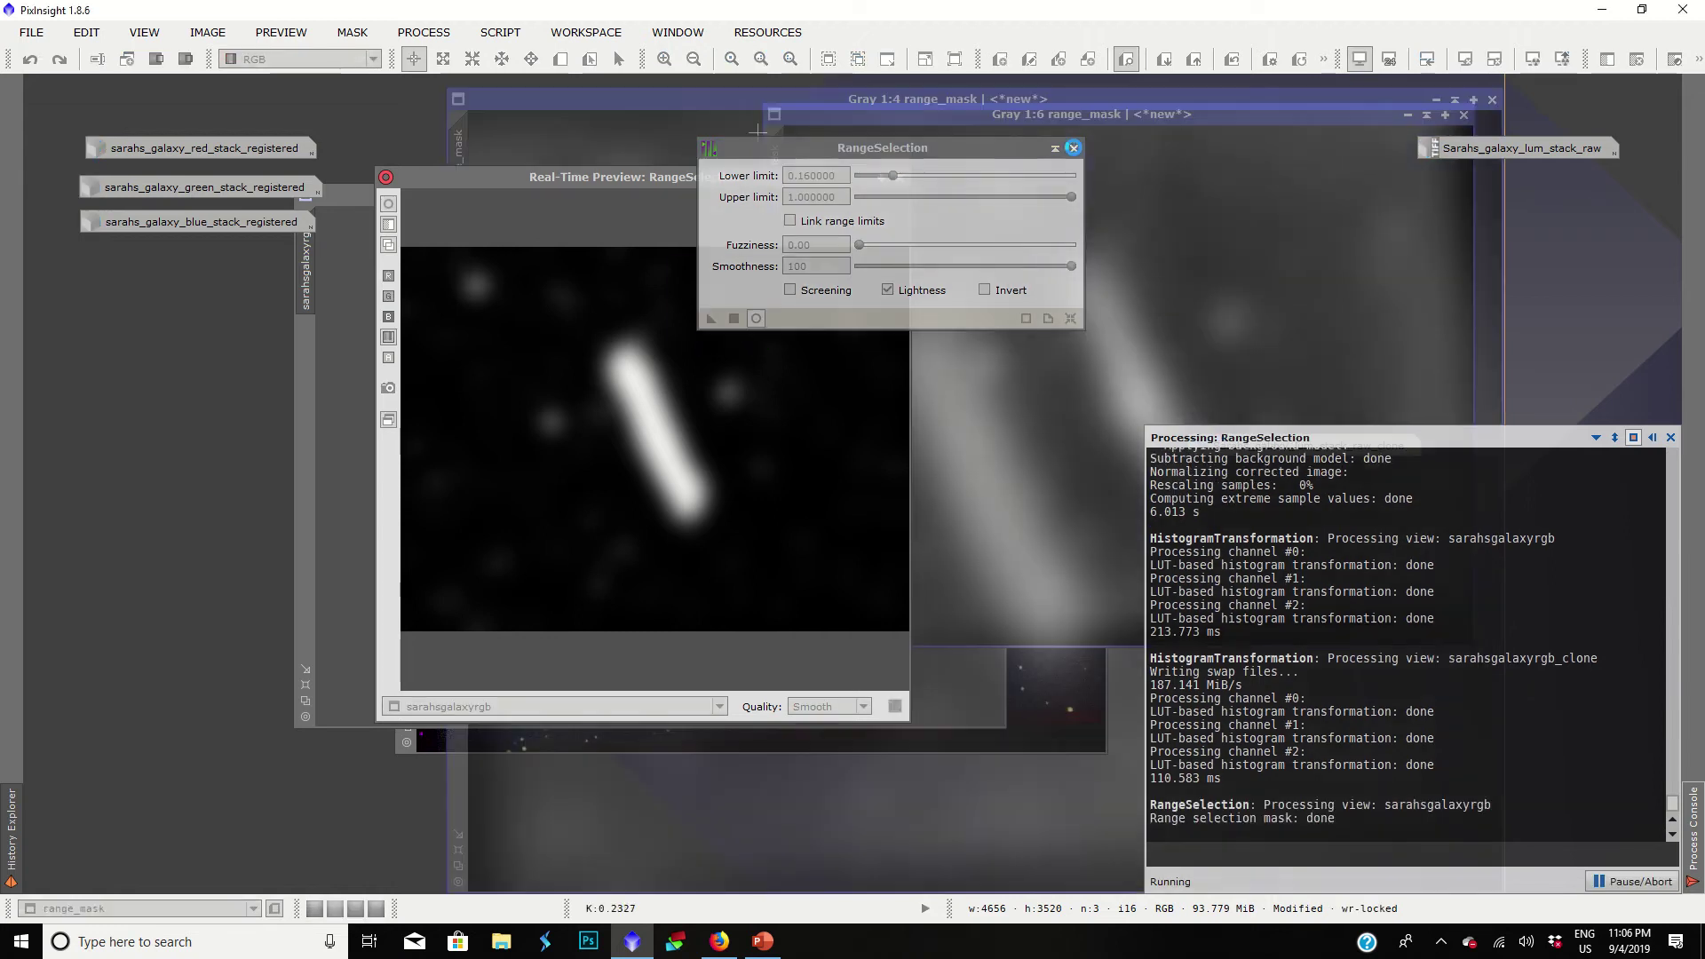
# Step: Discard the generated range mask and close RangeSelection and its real-time preview
pyautogui.click(1073, 149)
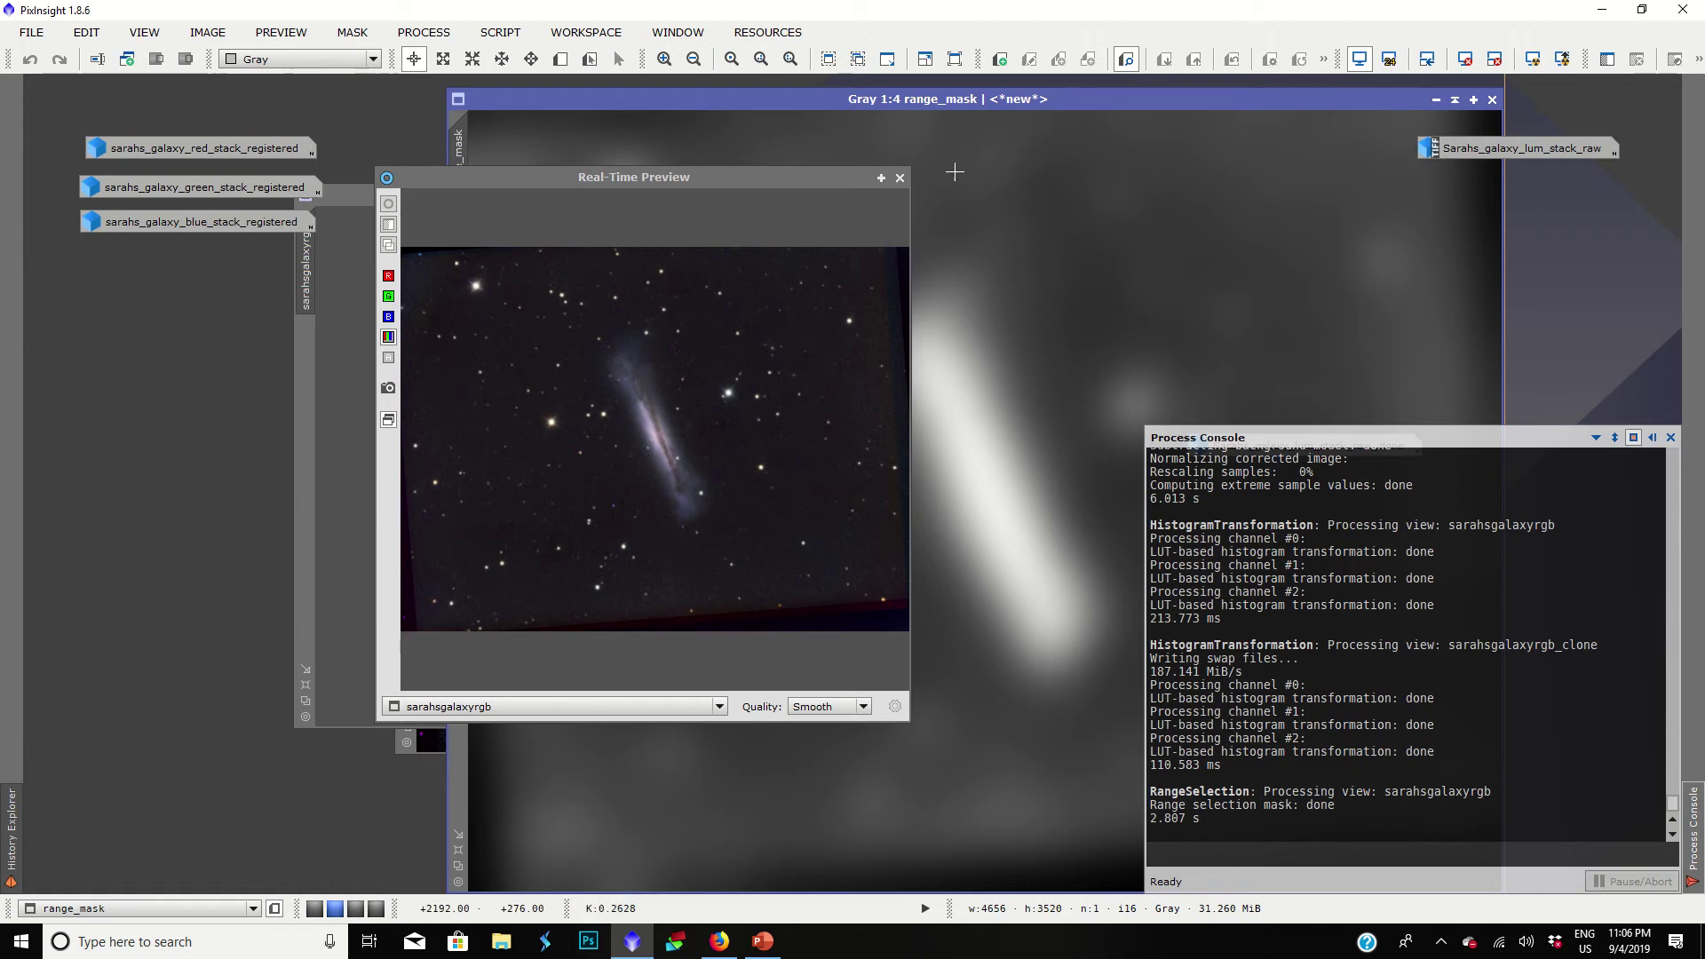
pyautogui.moveTo(987, 86); pyautogui.dragTo(988, 73)
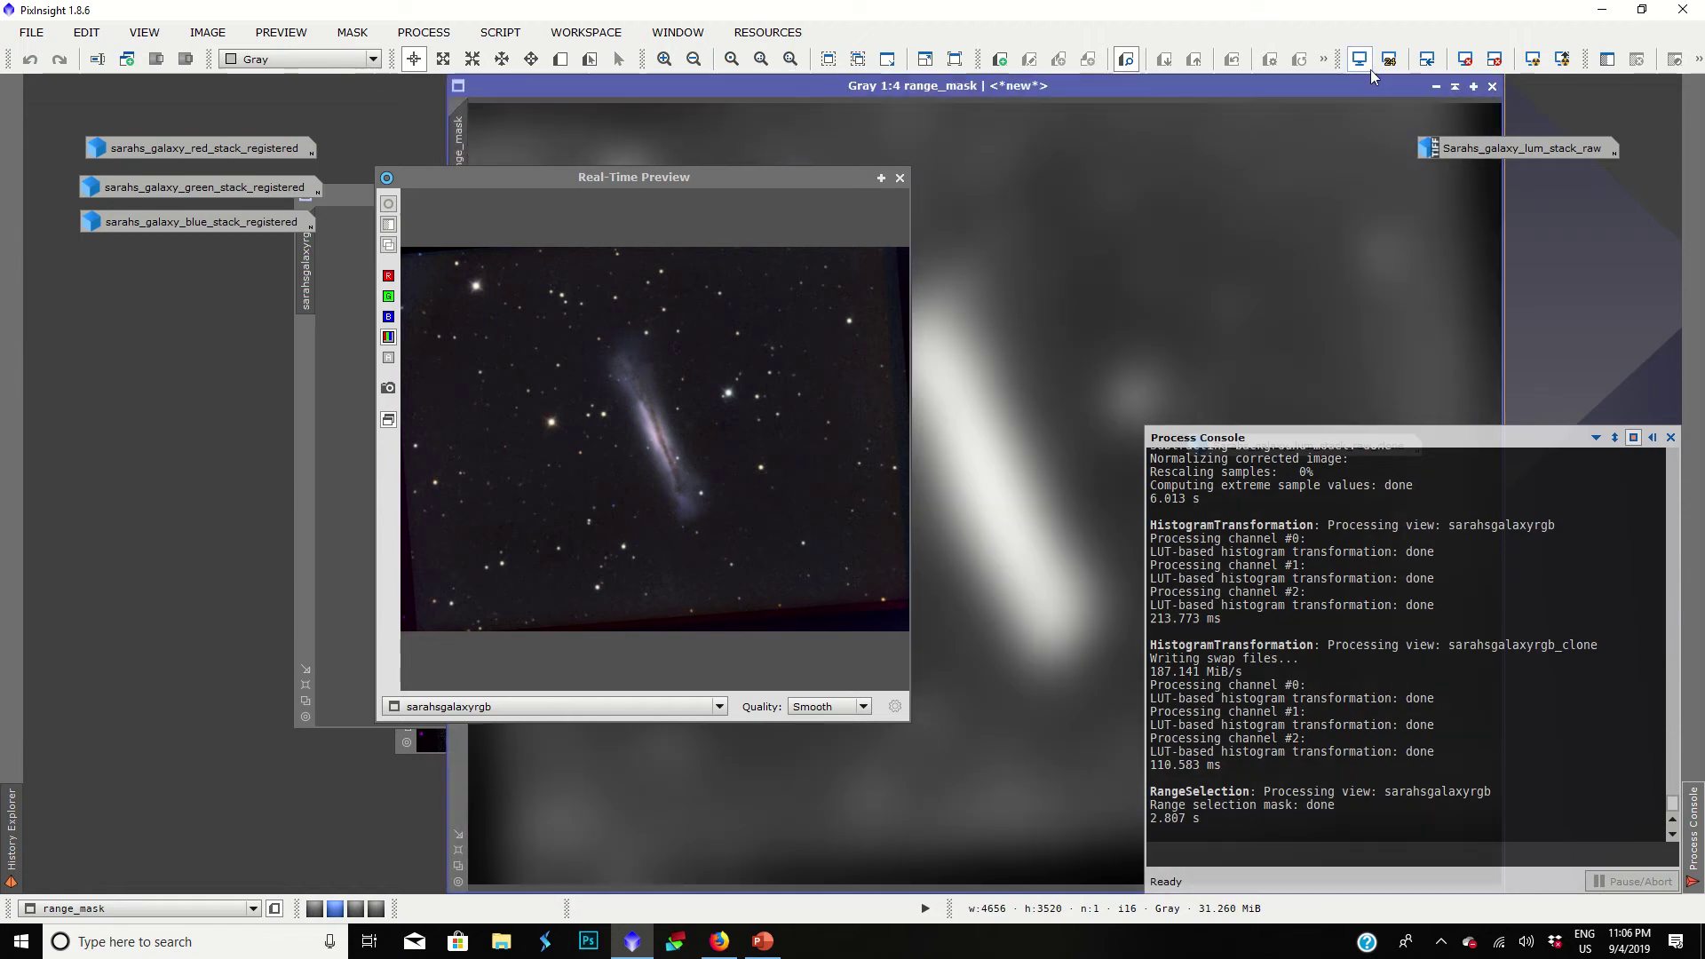
pyautogui.click(1492, 86)
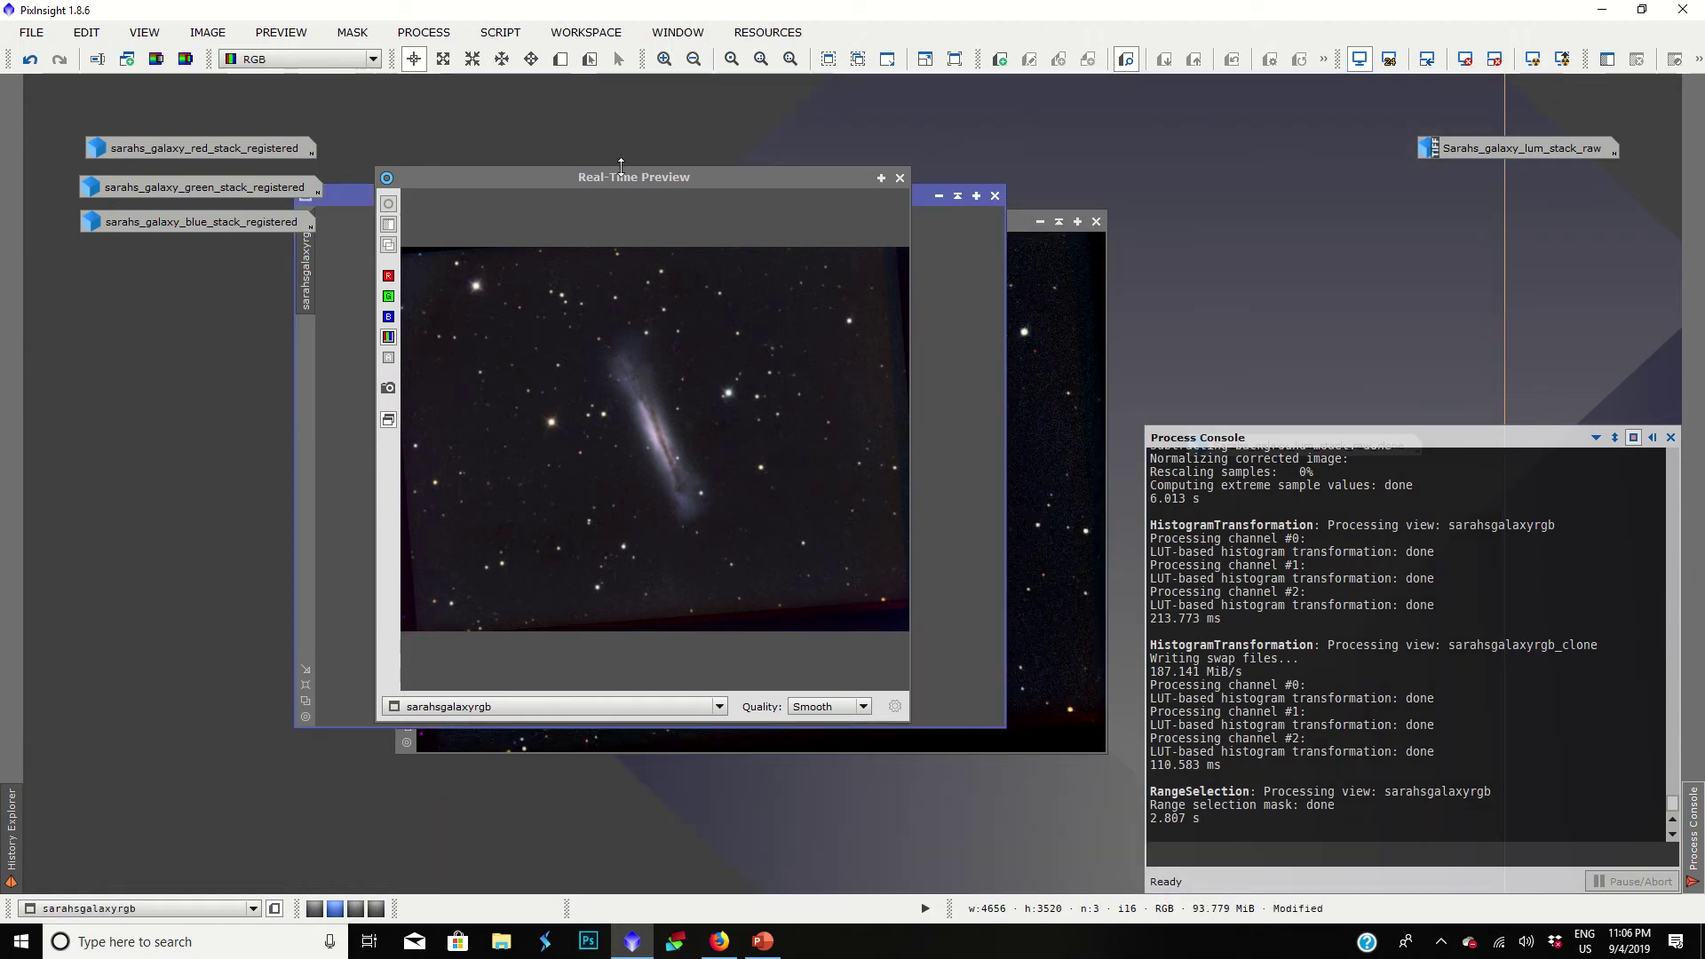
pyautogui.click(900, 178)
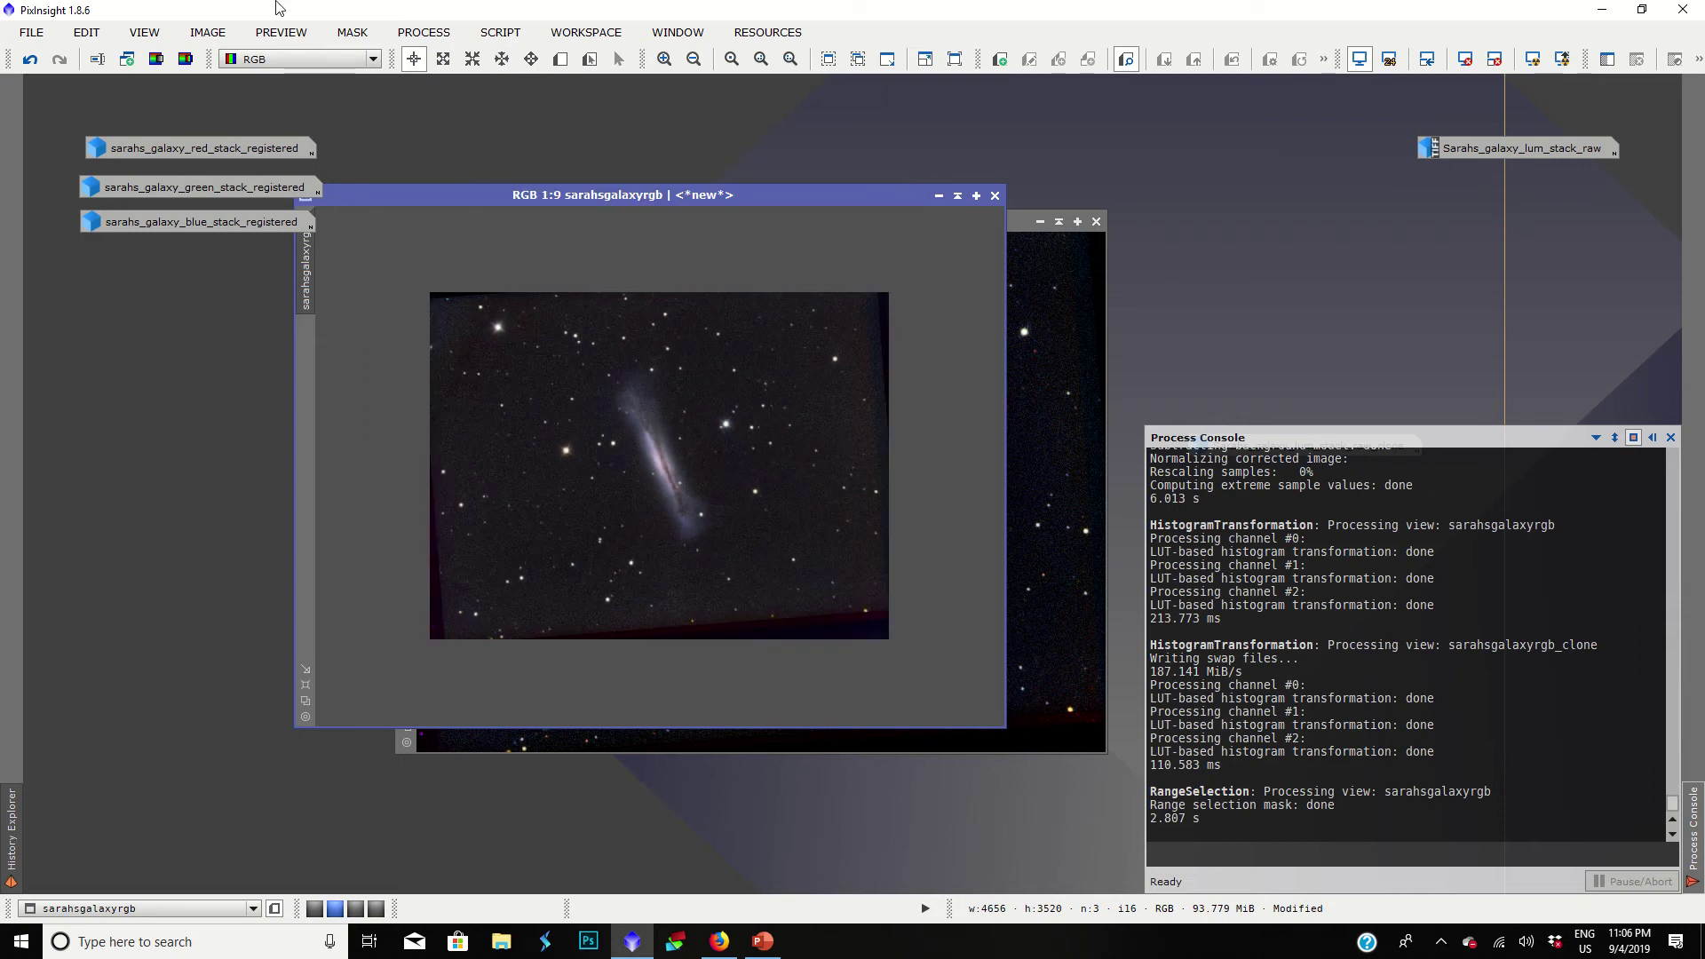
# Step: Reopen RangeSelection with a real-time preview, set the lower limit to 0.24, and generate a new range mask from sarahsgalaxyrgb
pyautogui.click(437, 34)
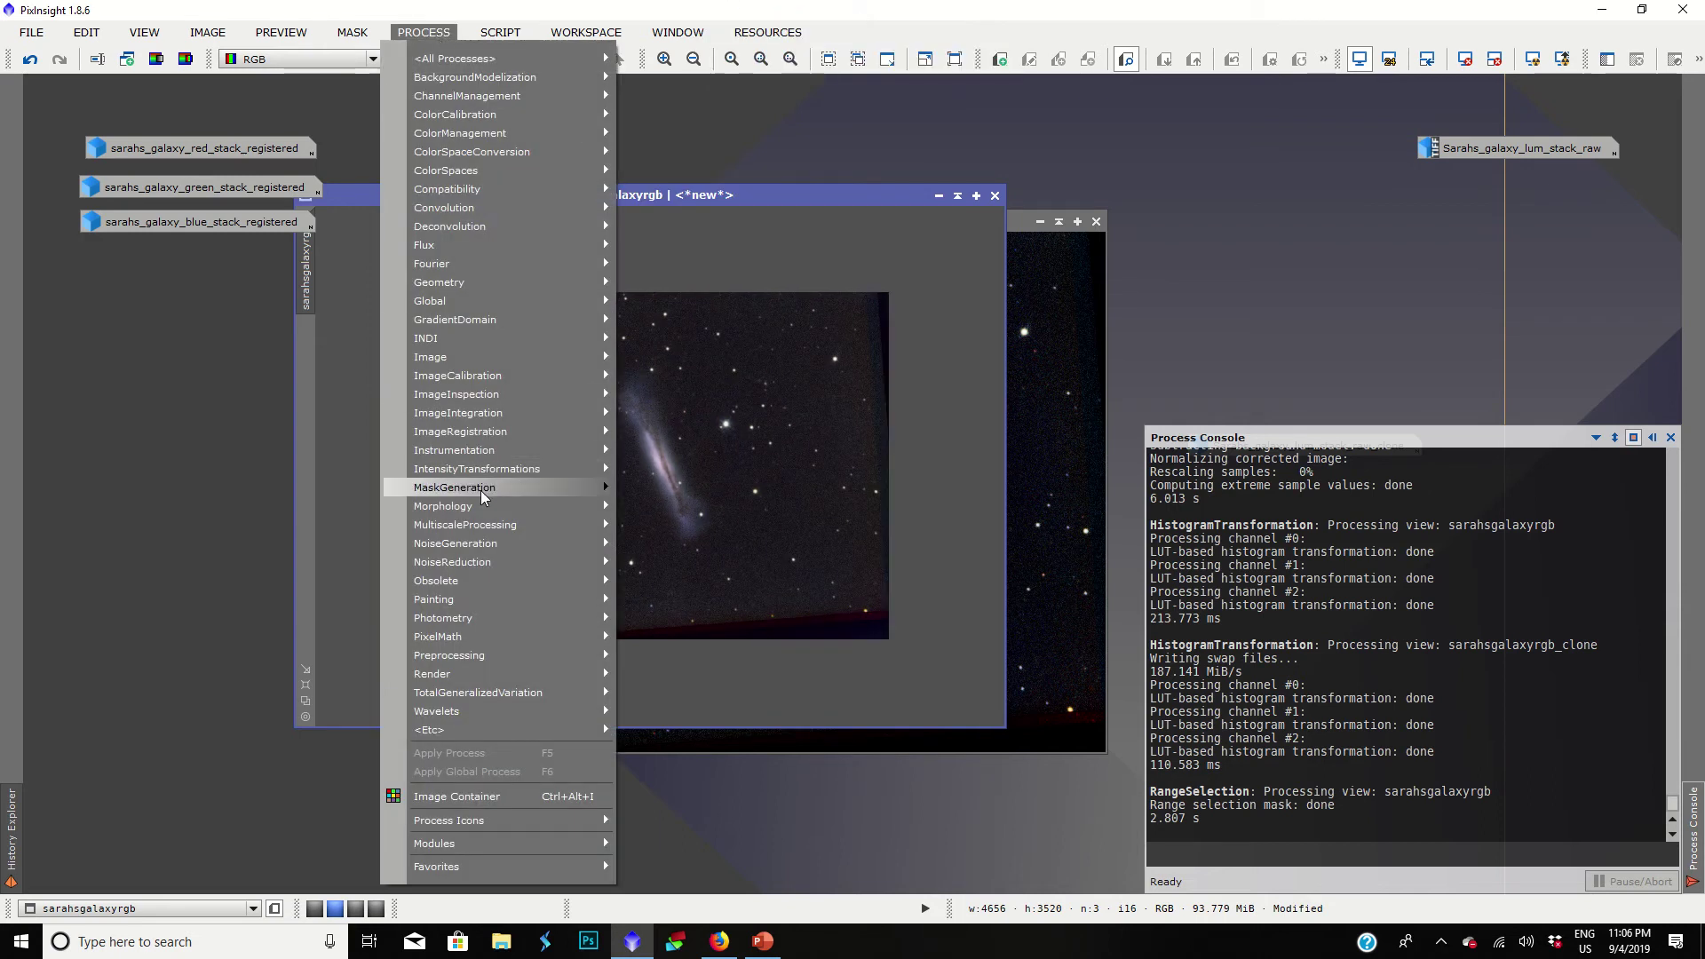
pyautogui.moveTo(448, 58)
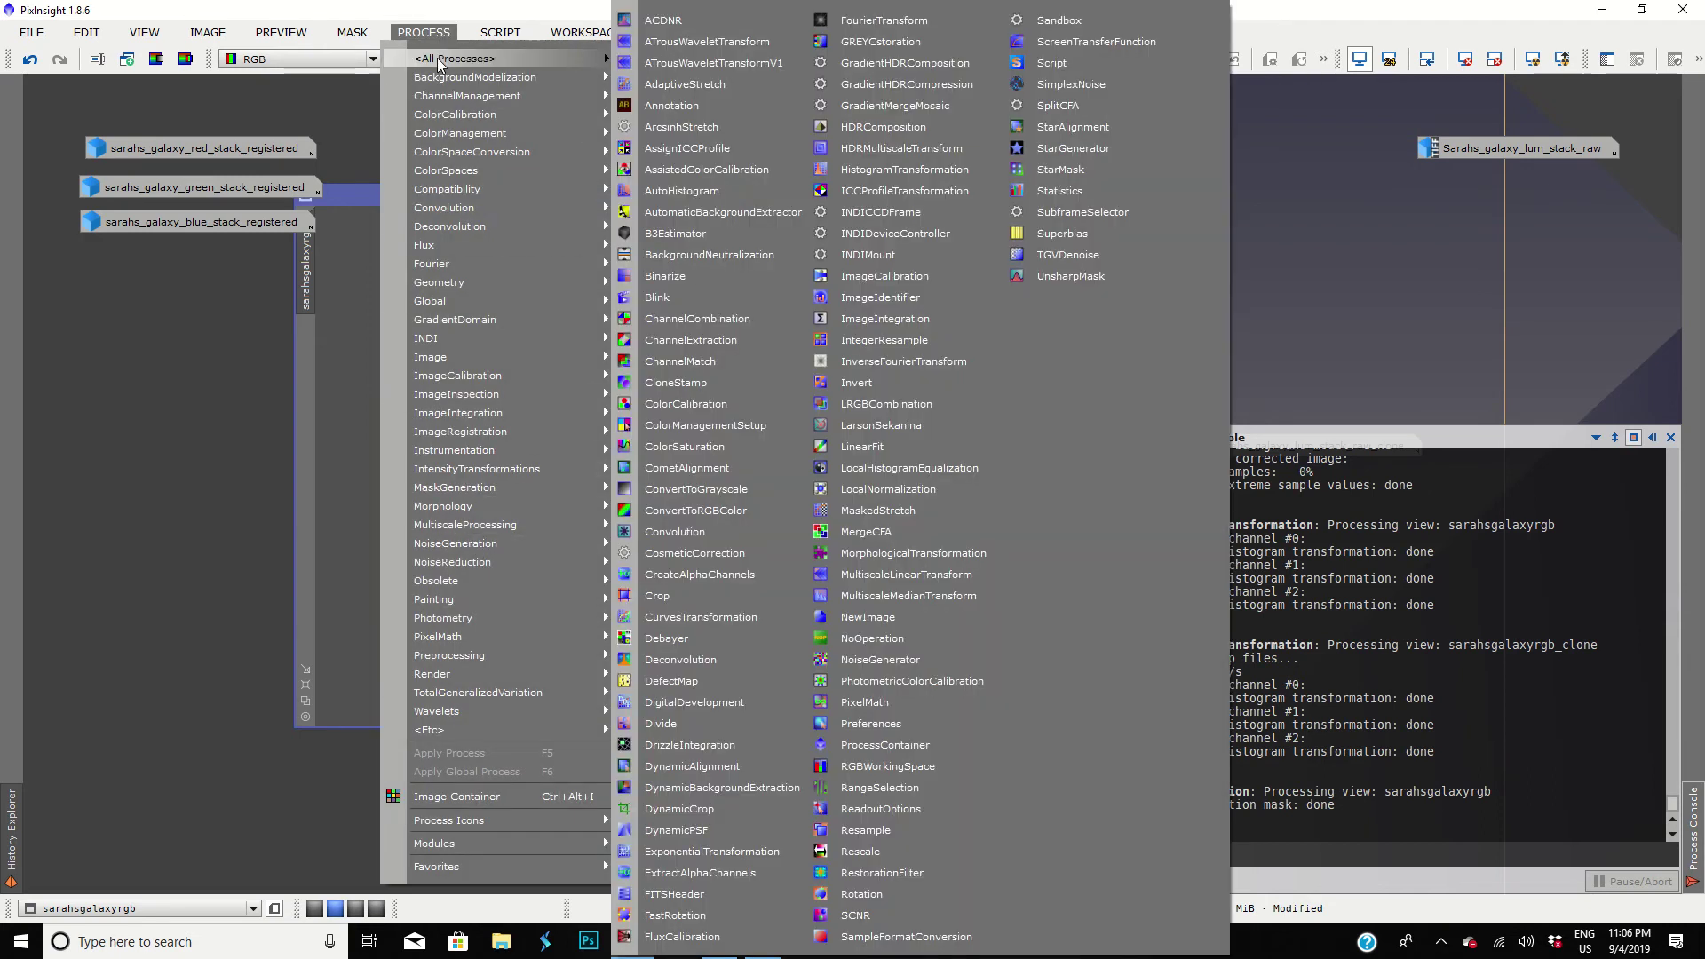
pyautogui.click(875, 787)
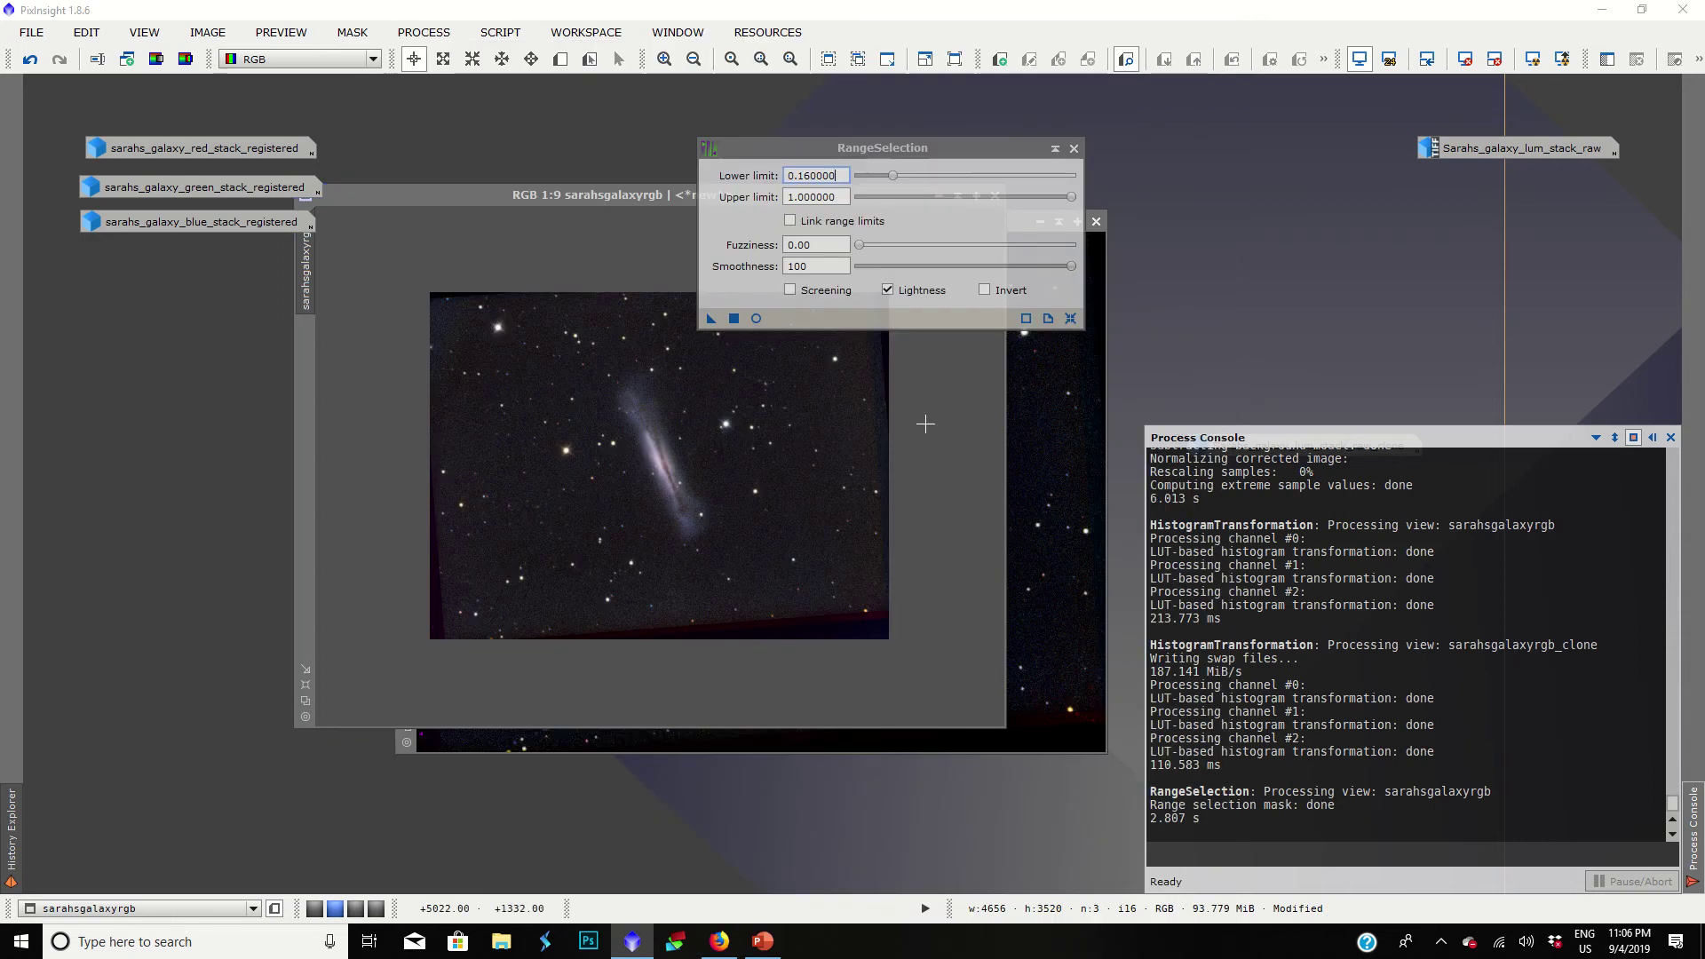
pyautogui.click(756, 319)
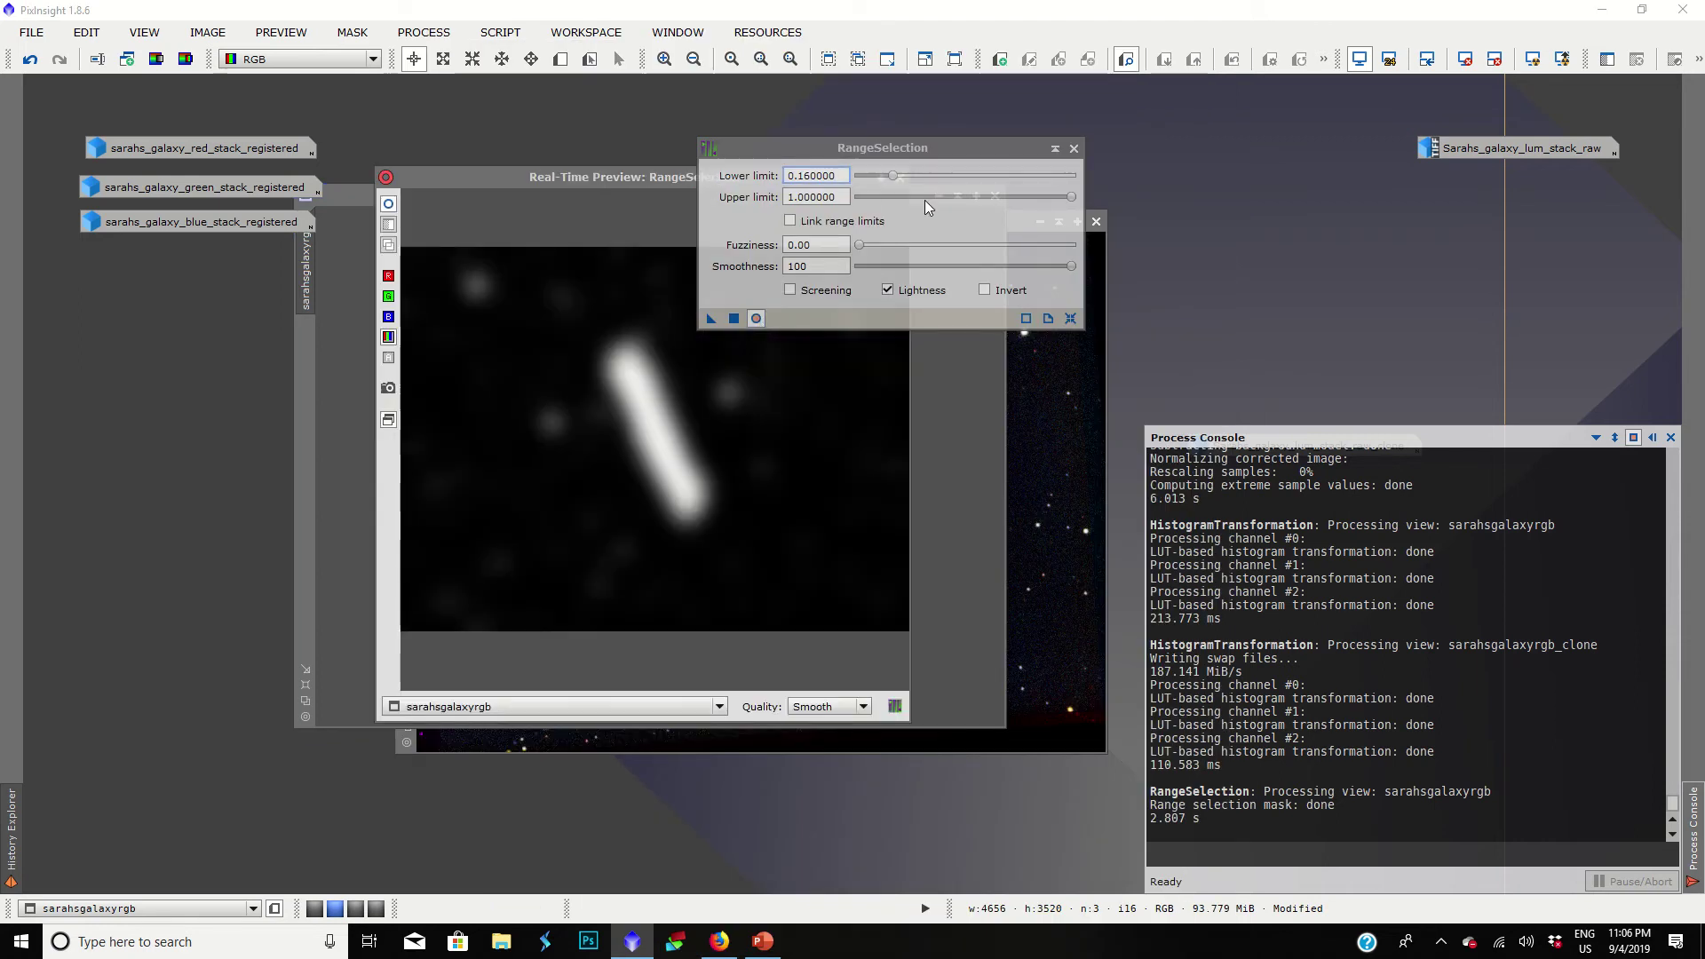
pyautogui.click(894, 176)
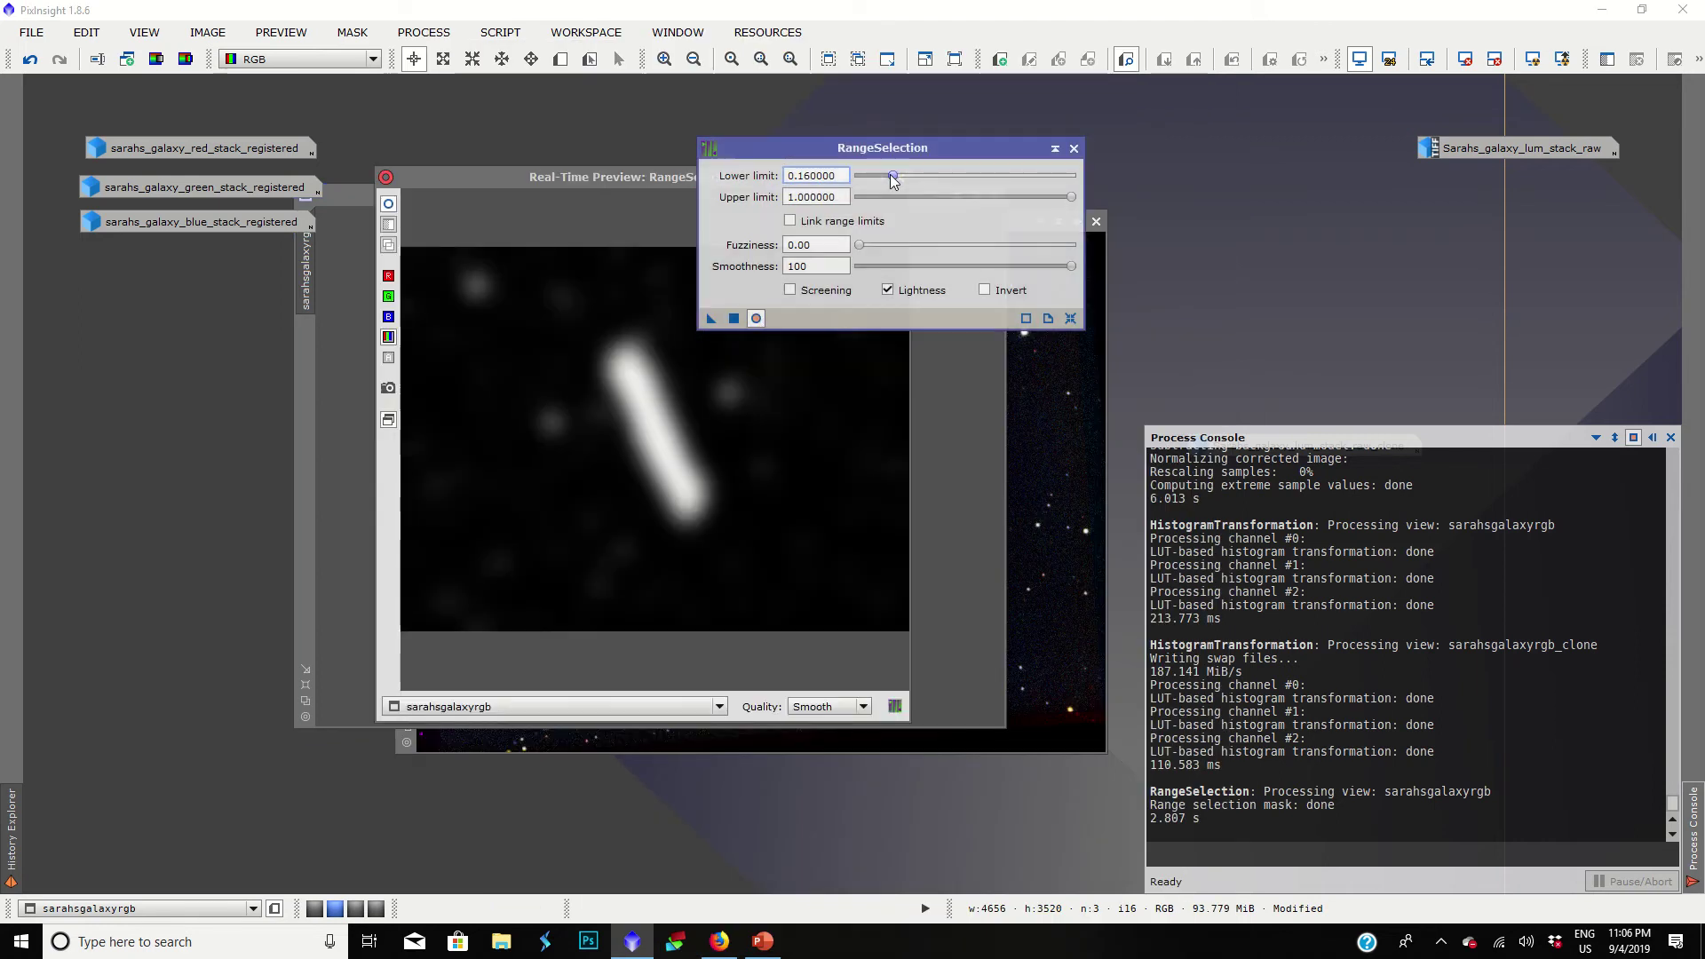
pyautogui.moveTo(808, 154); pyautogui.dragTo(1271, 247)
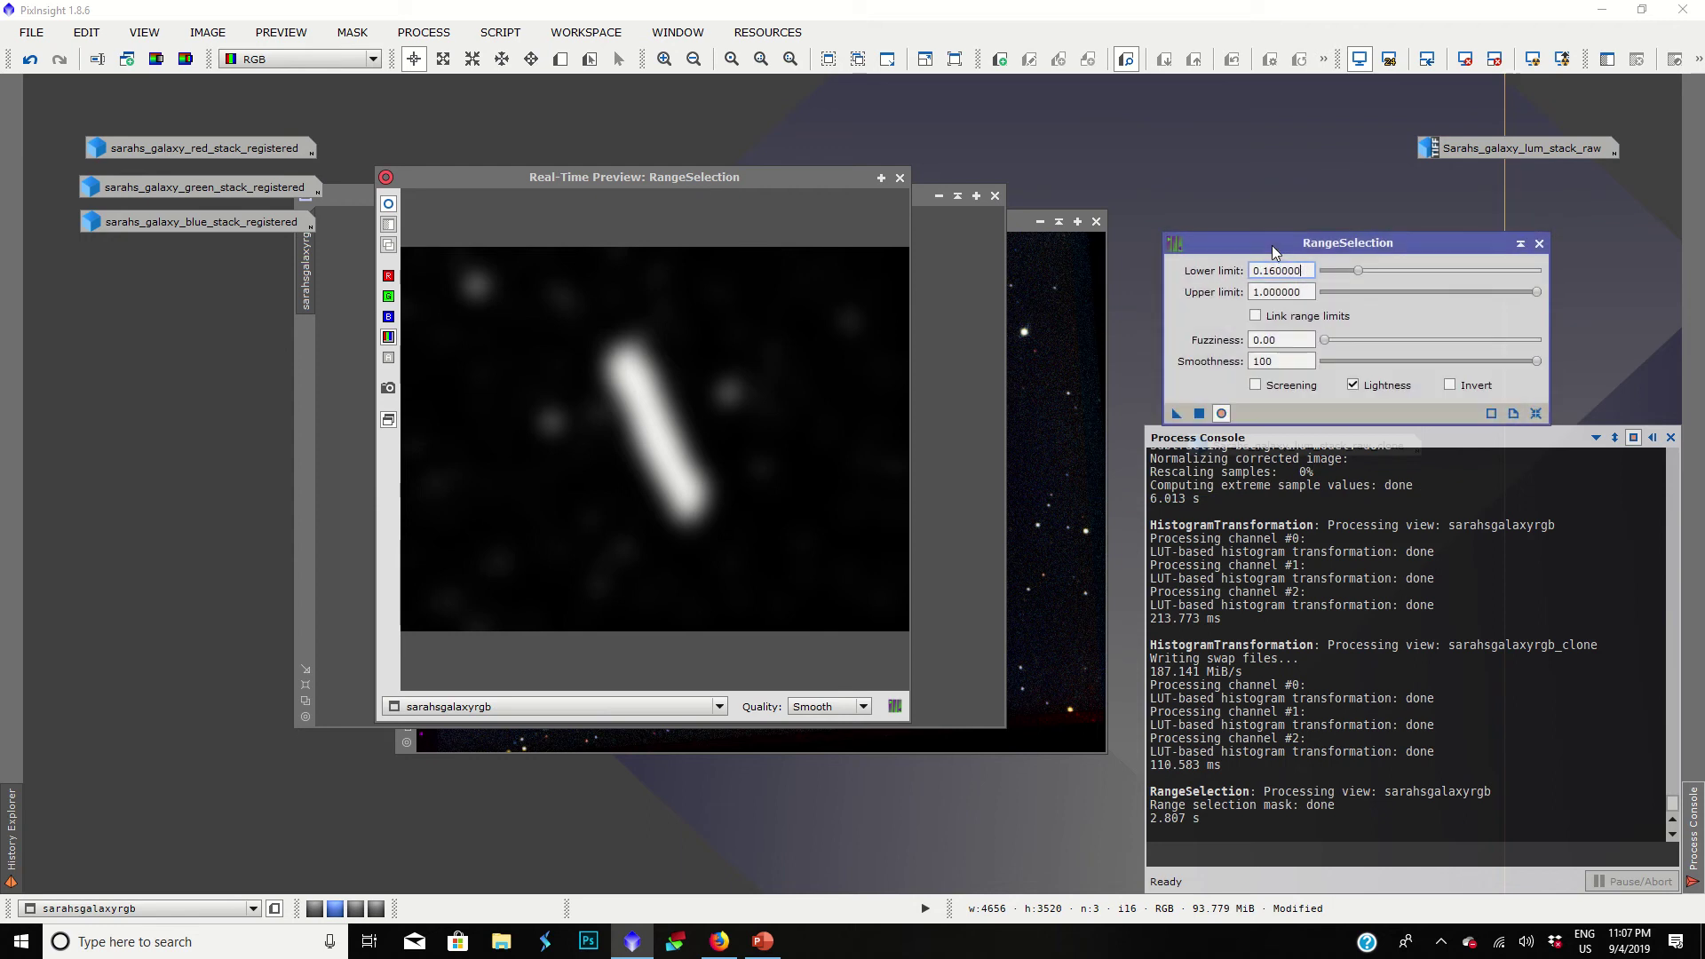
pyautogui.moveTo(643, 183); pyautogui.dragTo(590, 247)
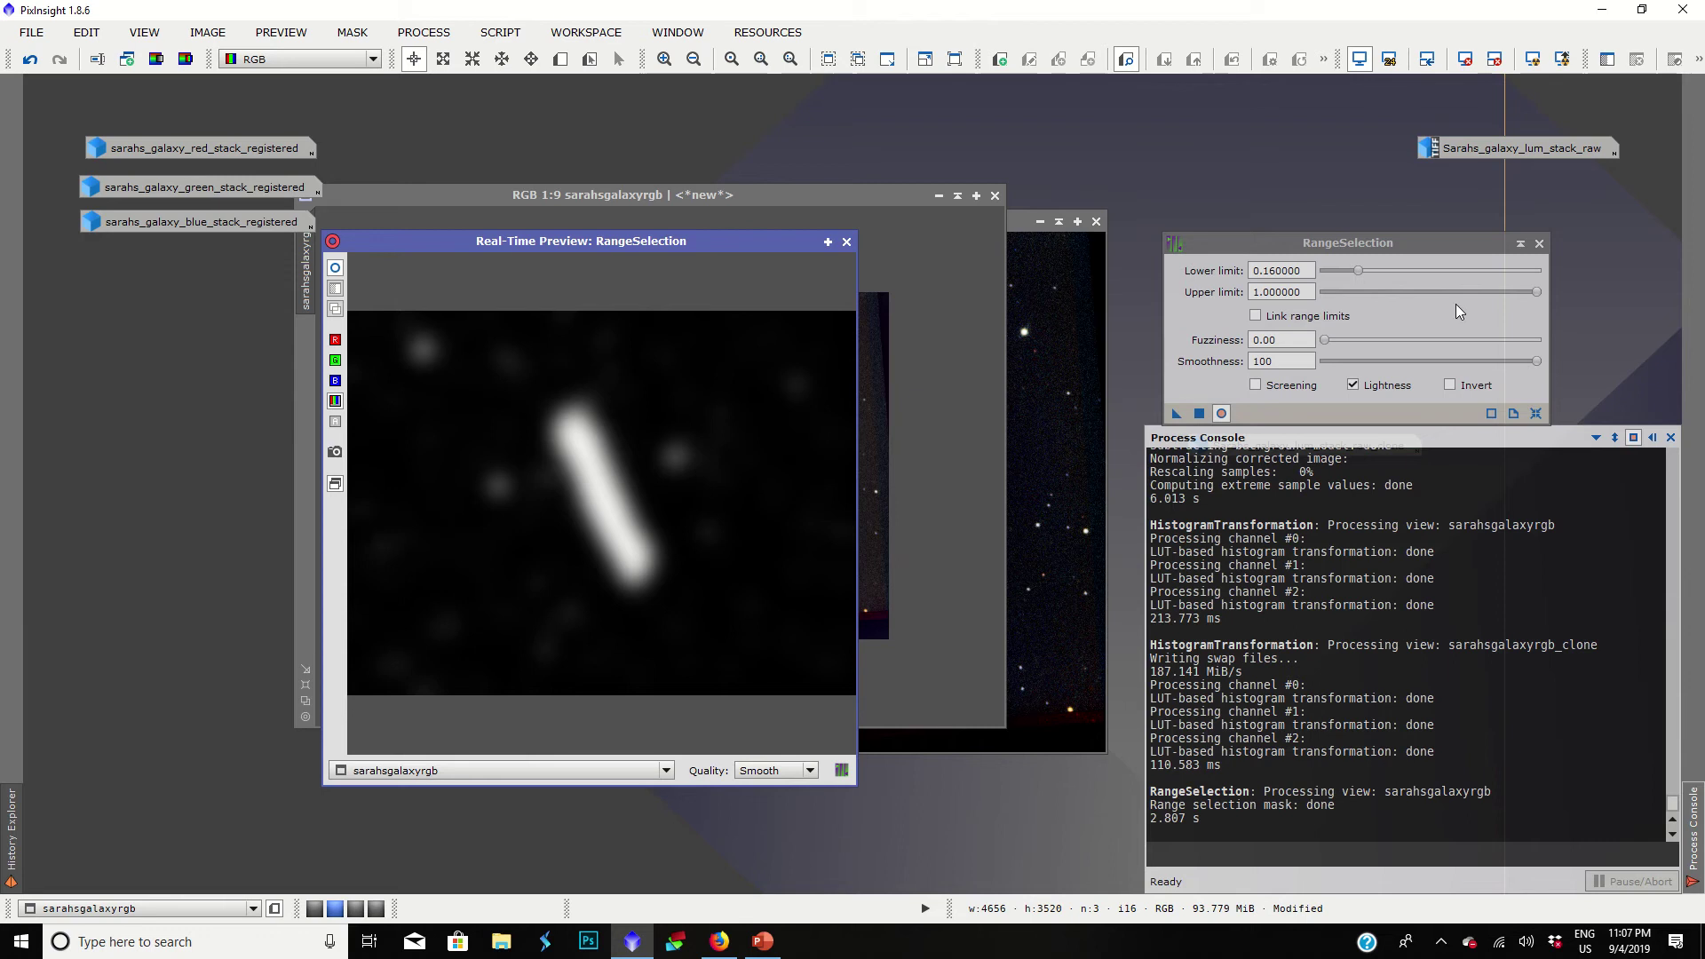
pyautogui.moveTo(1362, 236)
pyautogui.mouseDown()
pyautogui.moveTo(1323, 194)
pyautogui.moveTo(1302, 229)
pyautogui.moveTo(1333, 242)
pyautogui.mouseUp()
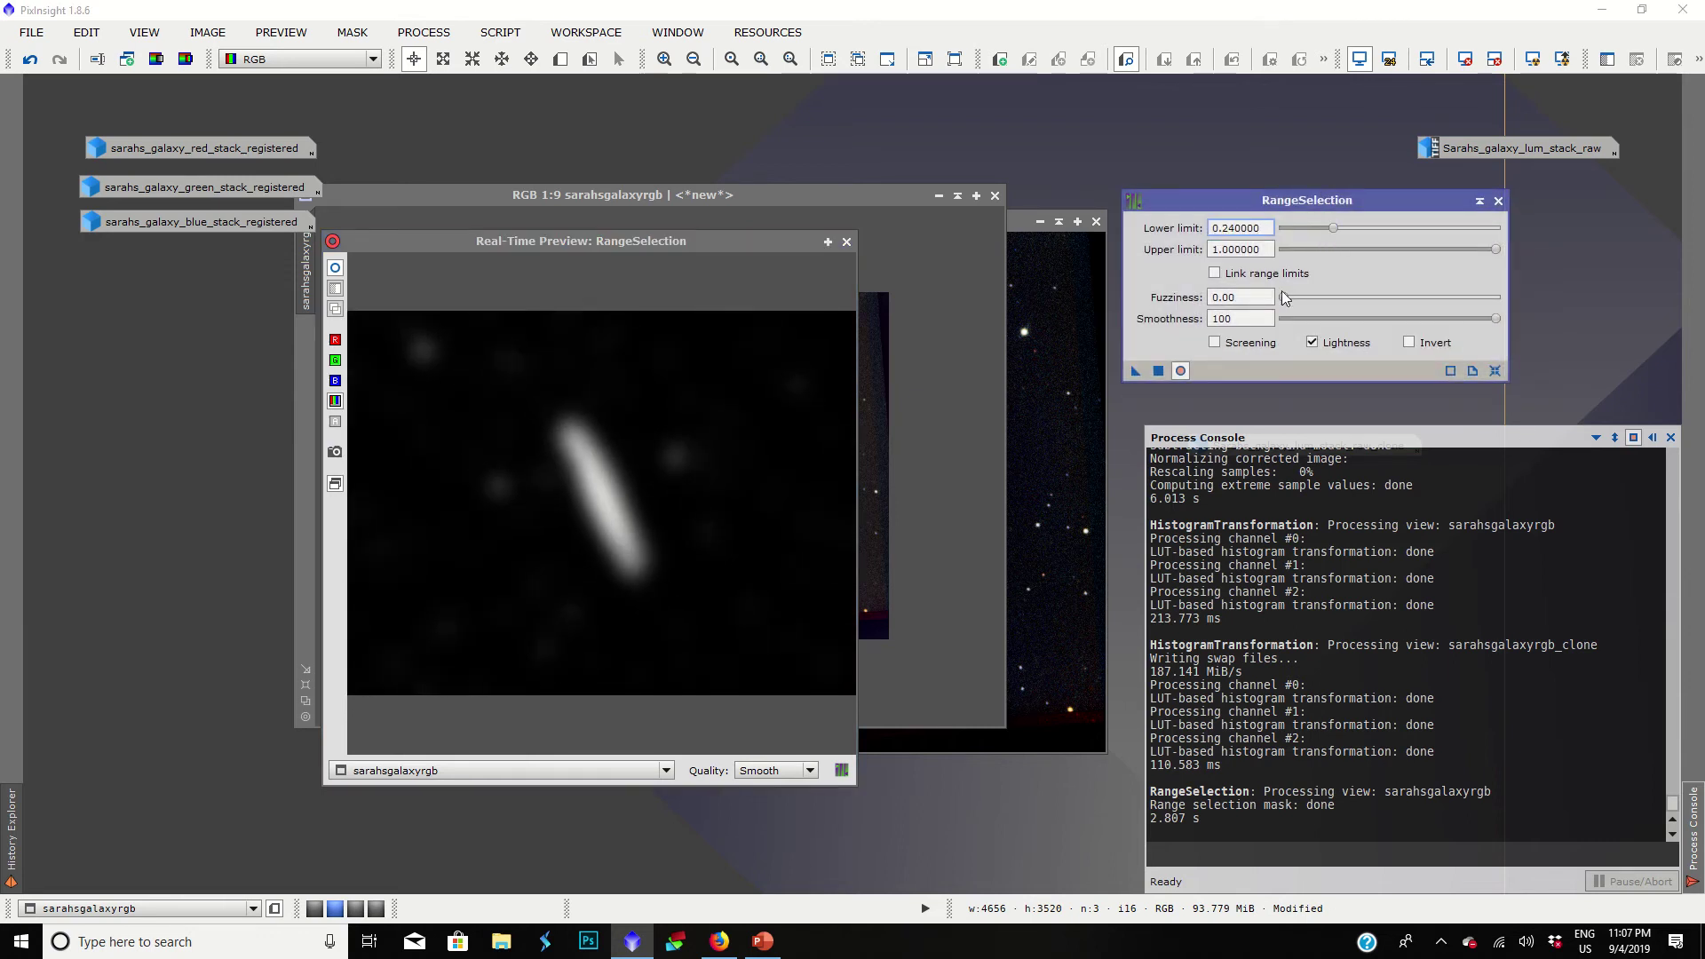
pyautogui.click(1159, 371)
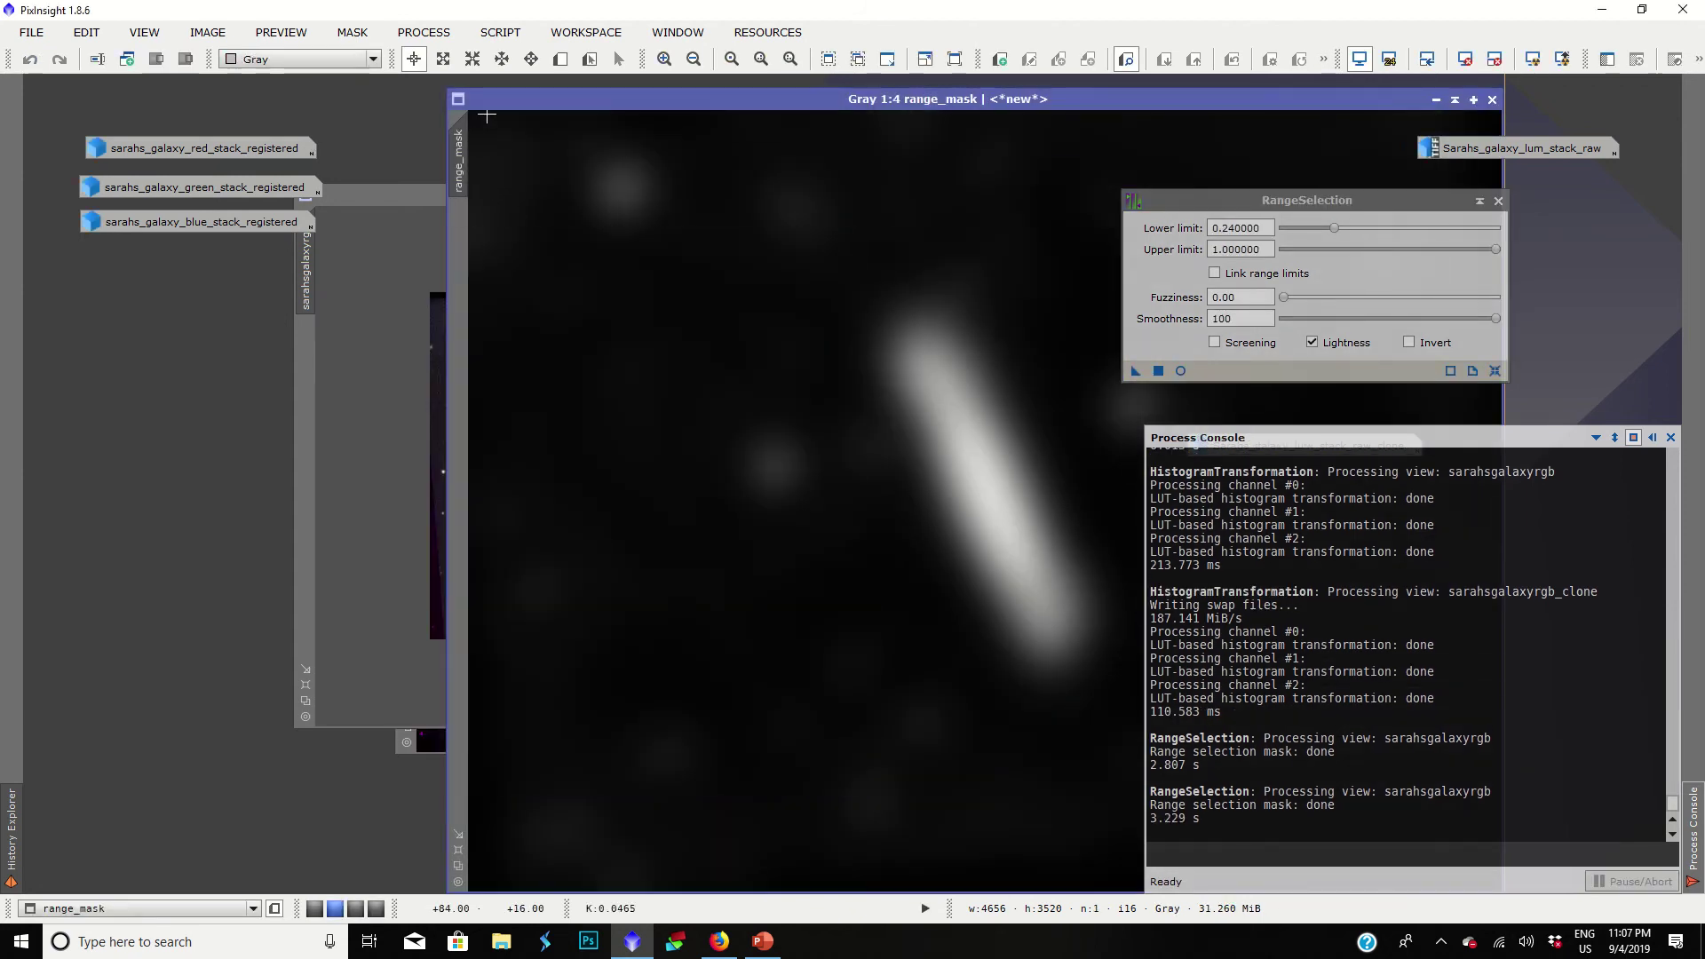
# Step: Use range_mask as the mask on the sarahsgalaxyrgb image and show the mask overlay
pyautogui.moveTo(490, 104); pyautogui.dragTo(375, 78)
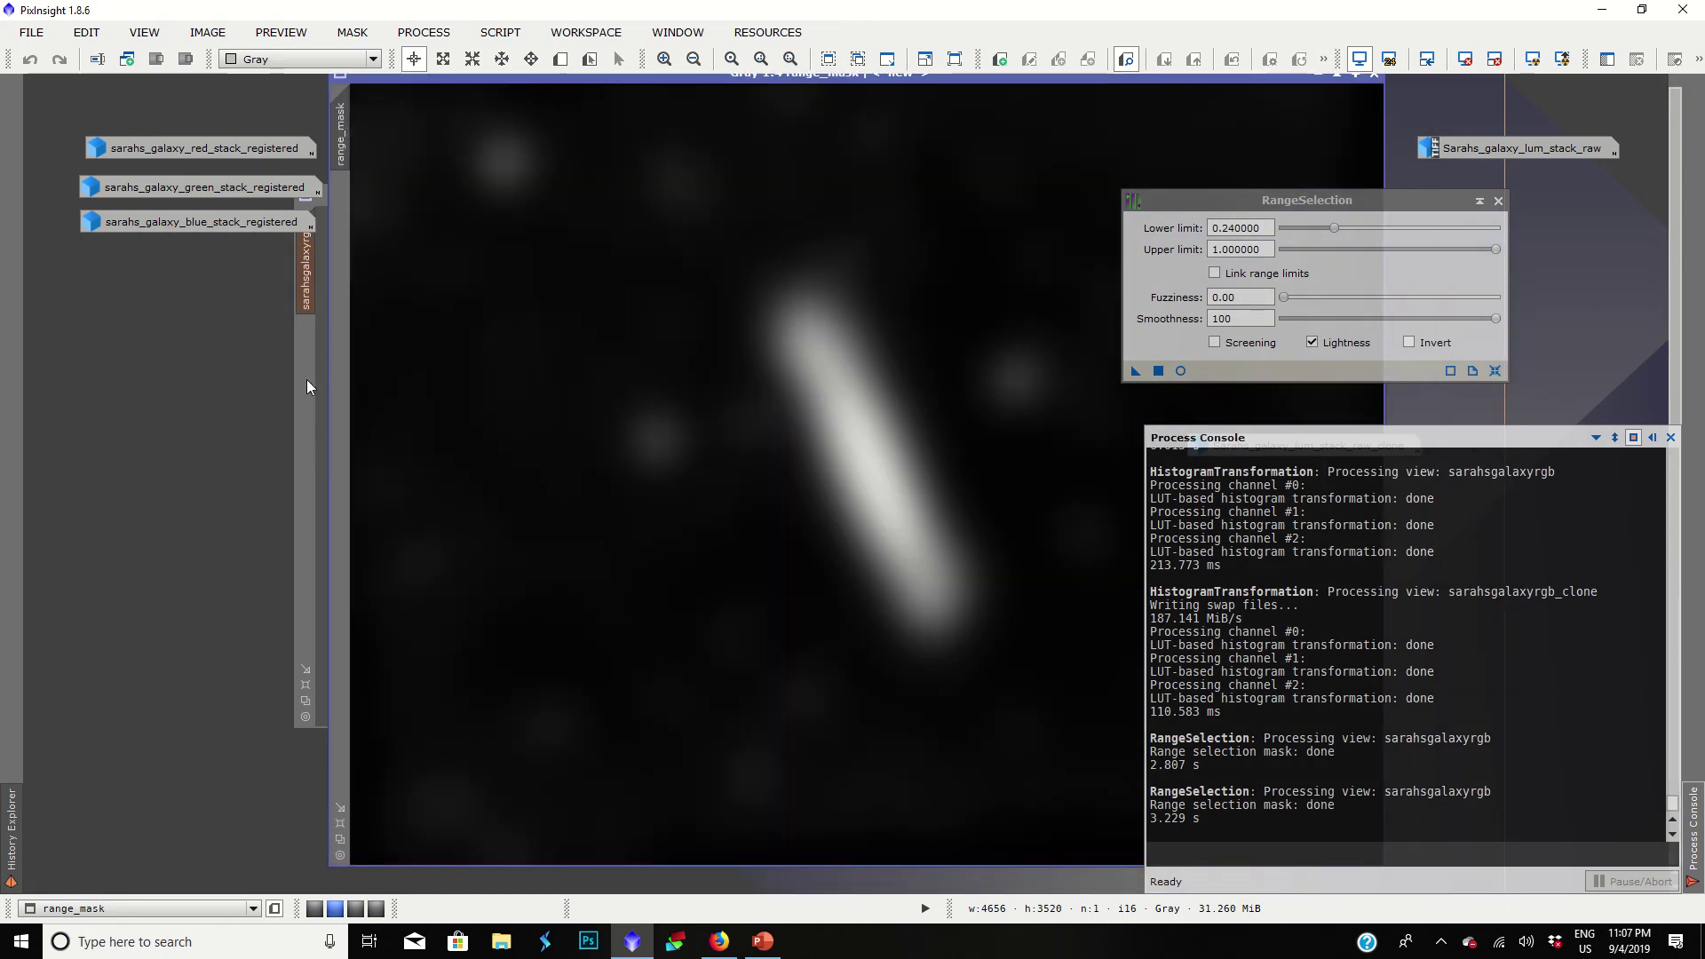
pyautogui.click(304, 446)
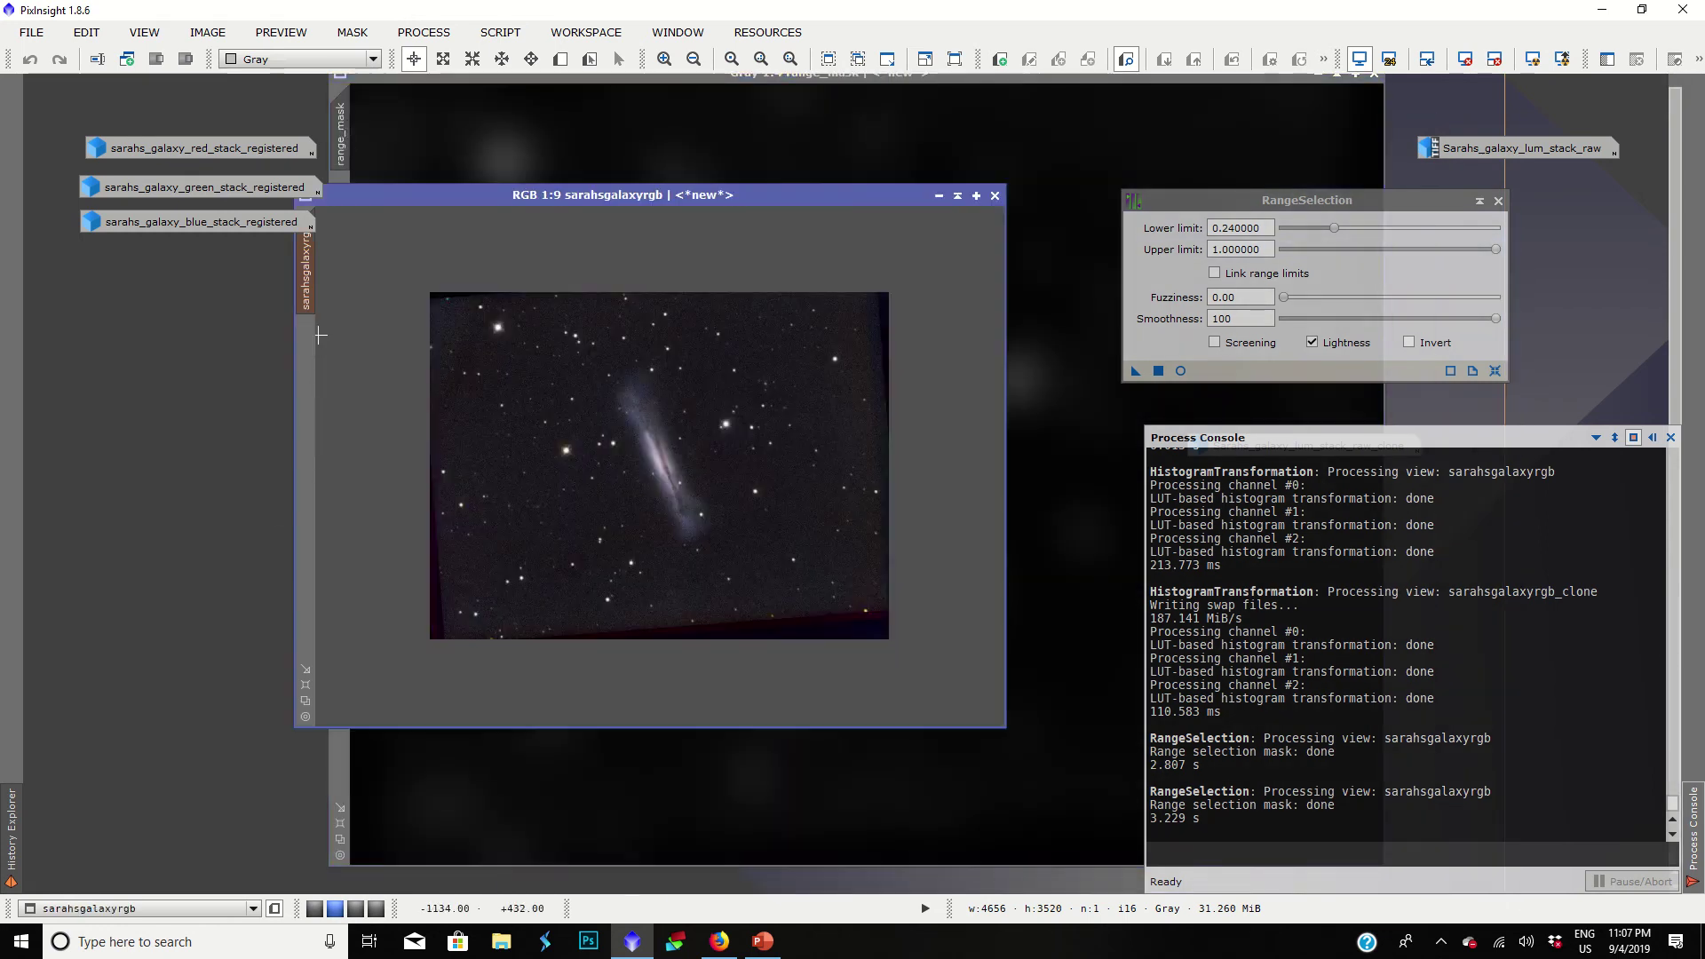
pyautogui.click(346, 36)
pyautogui.click(381, 153)
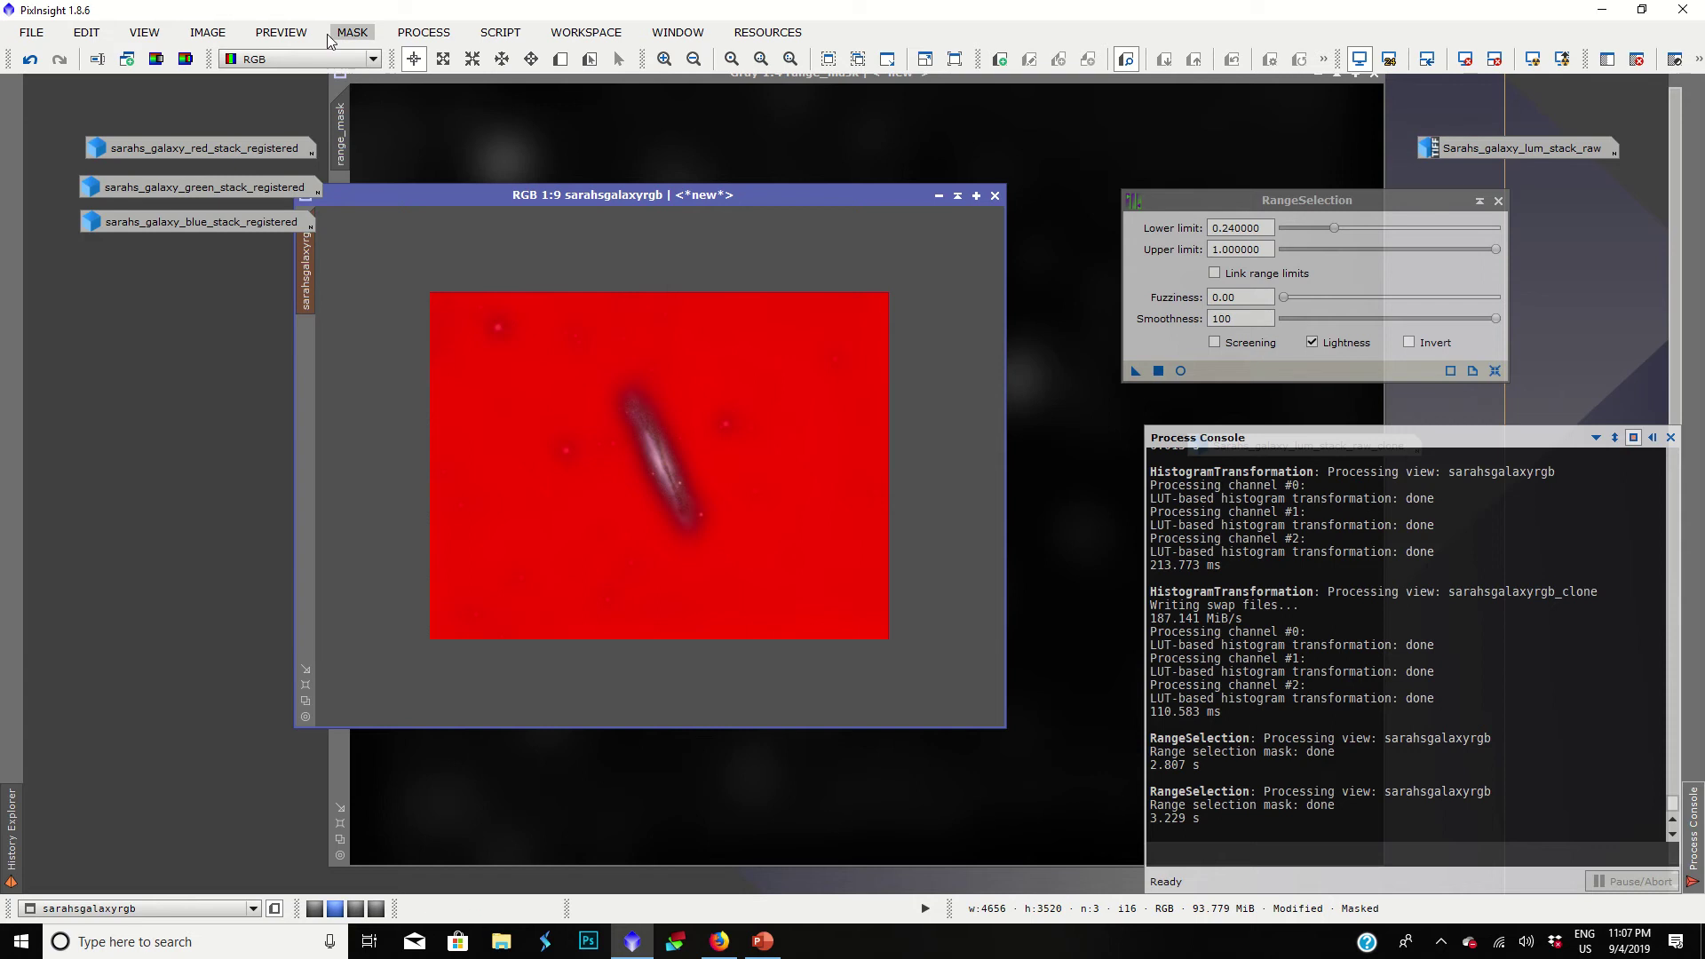
# Step: Remove the mask from the sarahsgalaxyrgb image and assign range_mask to it again
pyautogui.click(352, 33)
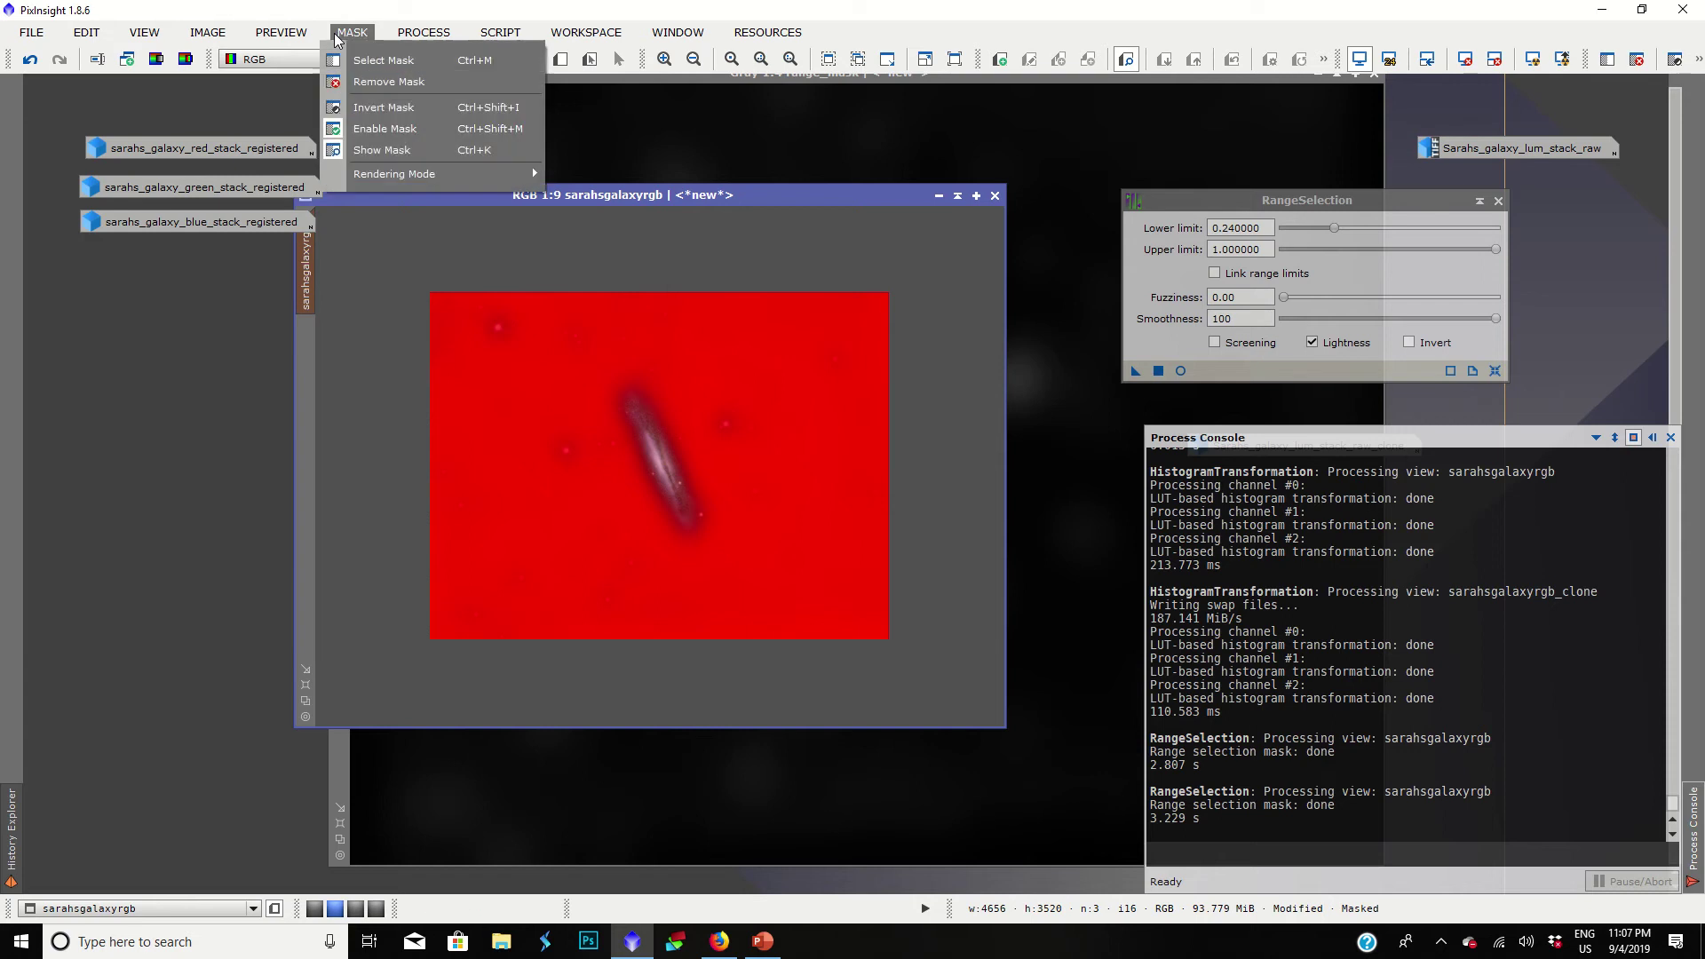
pyautogui.click(376, 83)
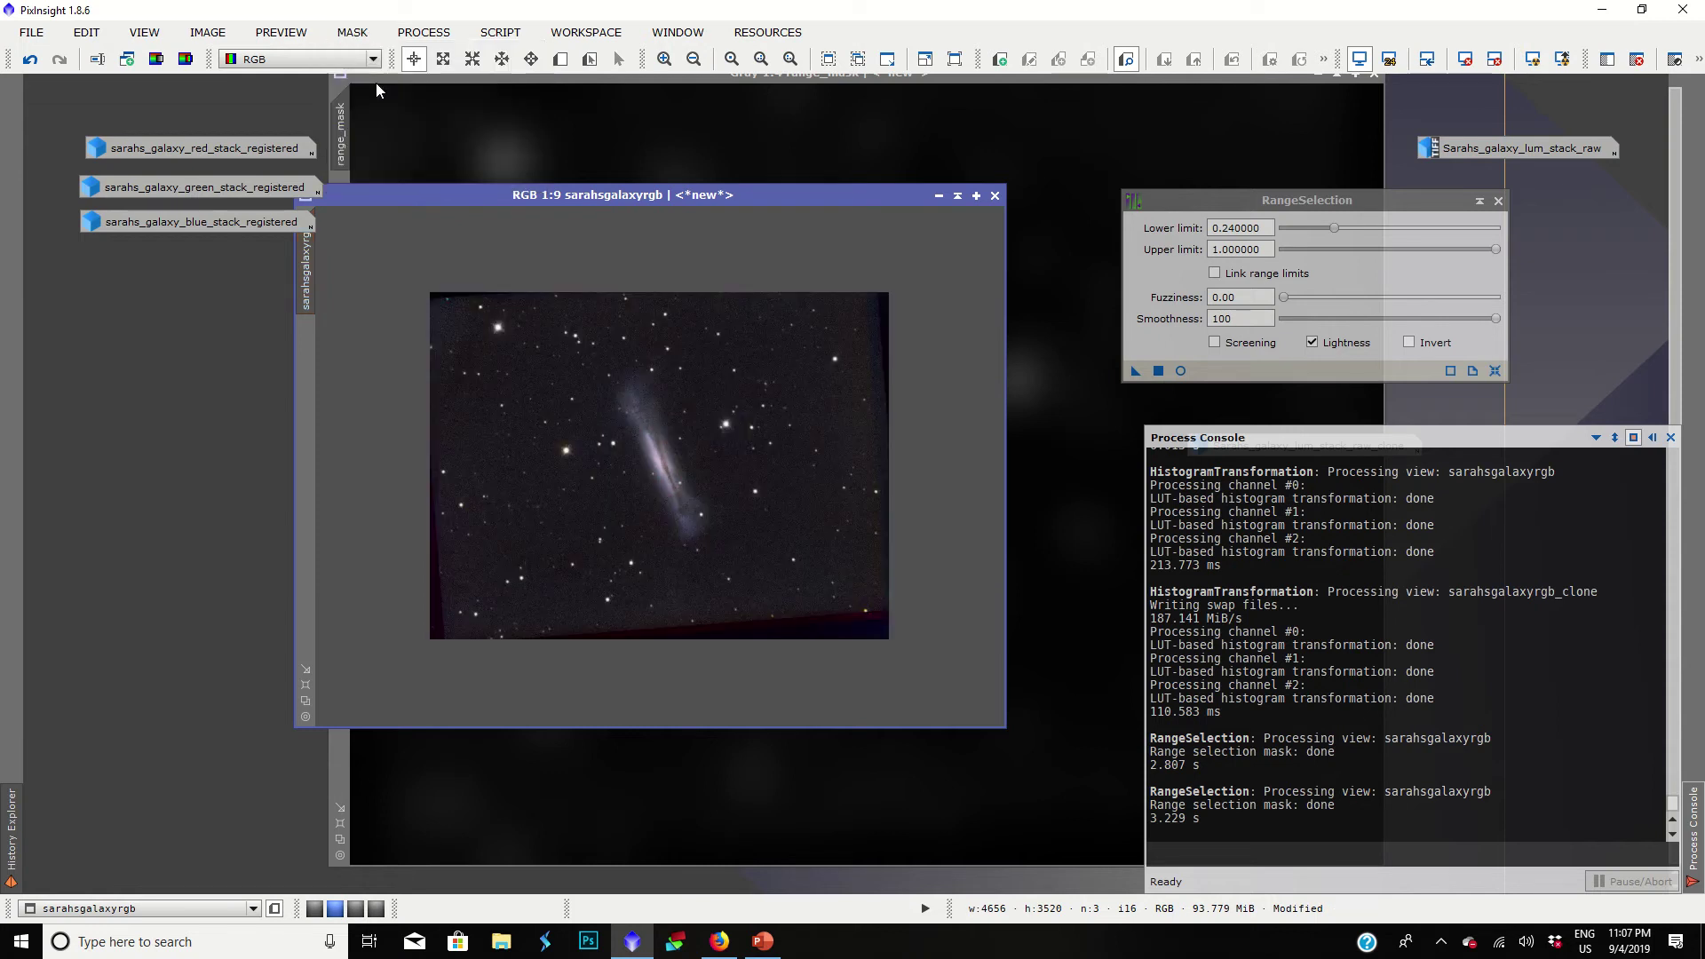
pyautogui.click(340, 132)
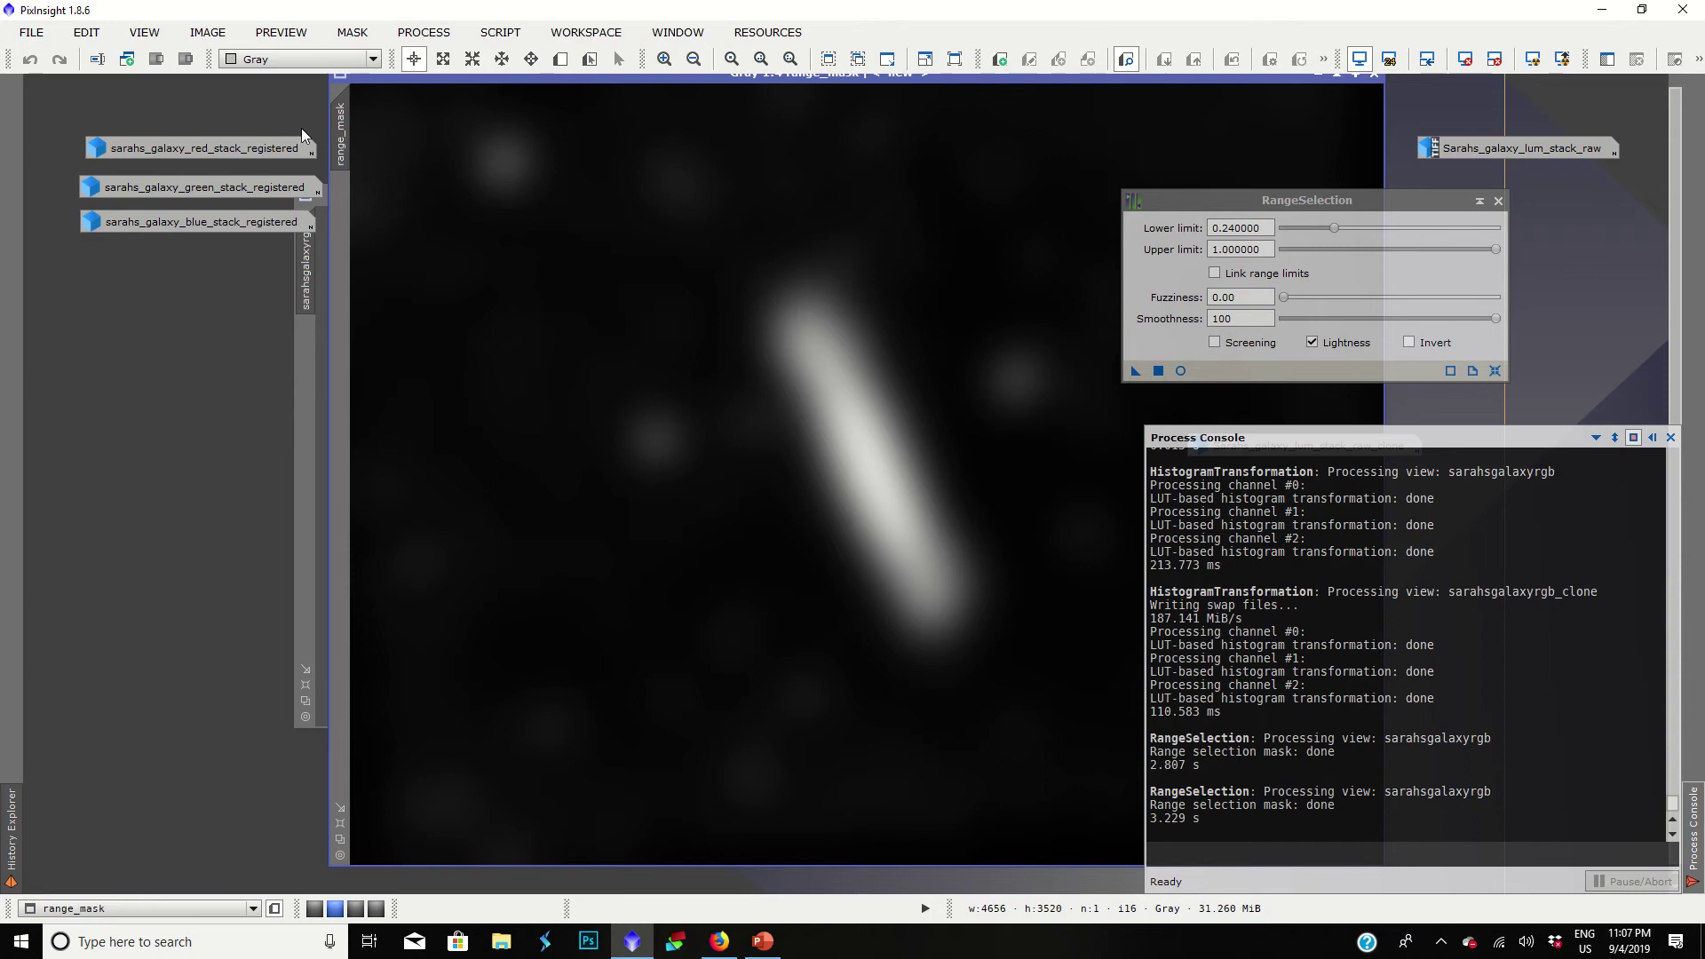
pyautogui.moveTo(311, 380); pyautogui.dragTo(309, 369)
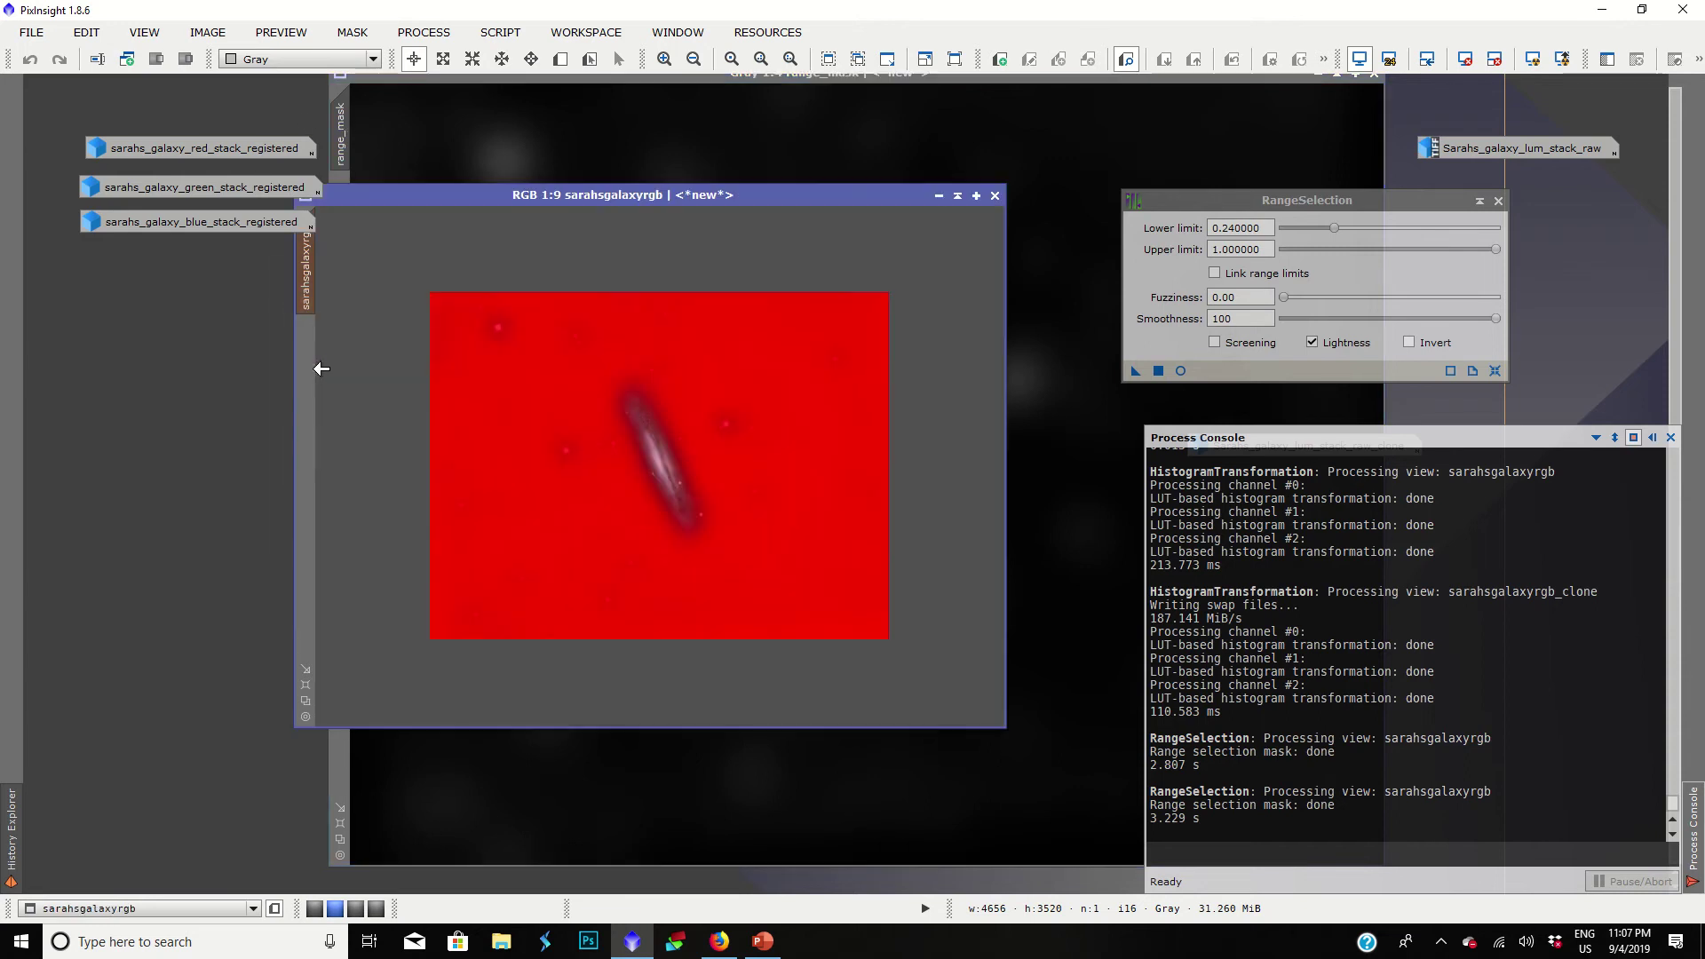
# Step: Hide the mask overlay and open CurvesTransformation with a real-time preview of the masked sarahsgalaxyrgb image
pyautogui.click(351, 32)
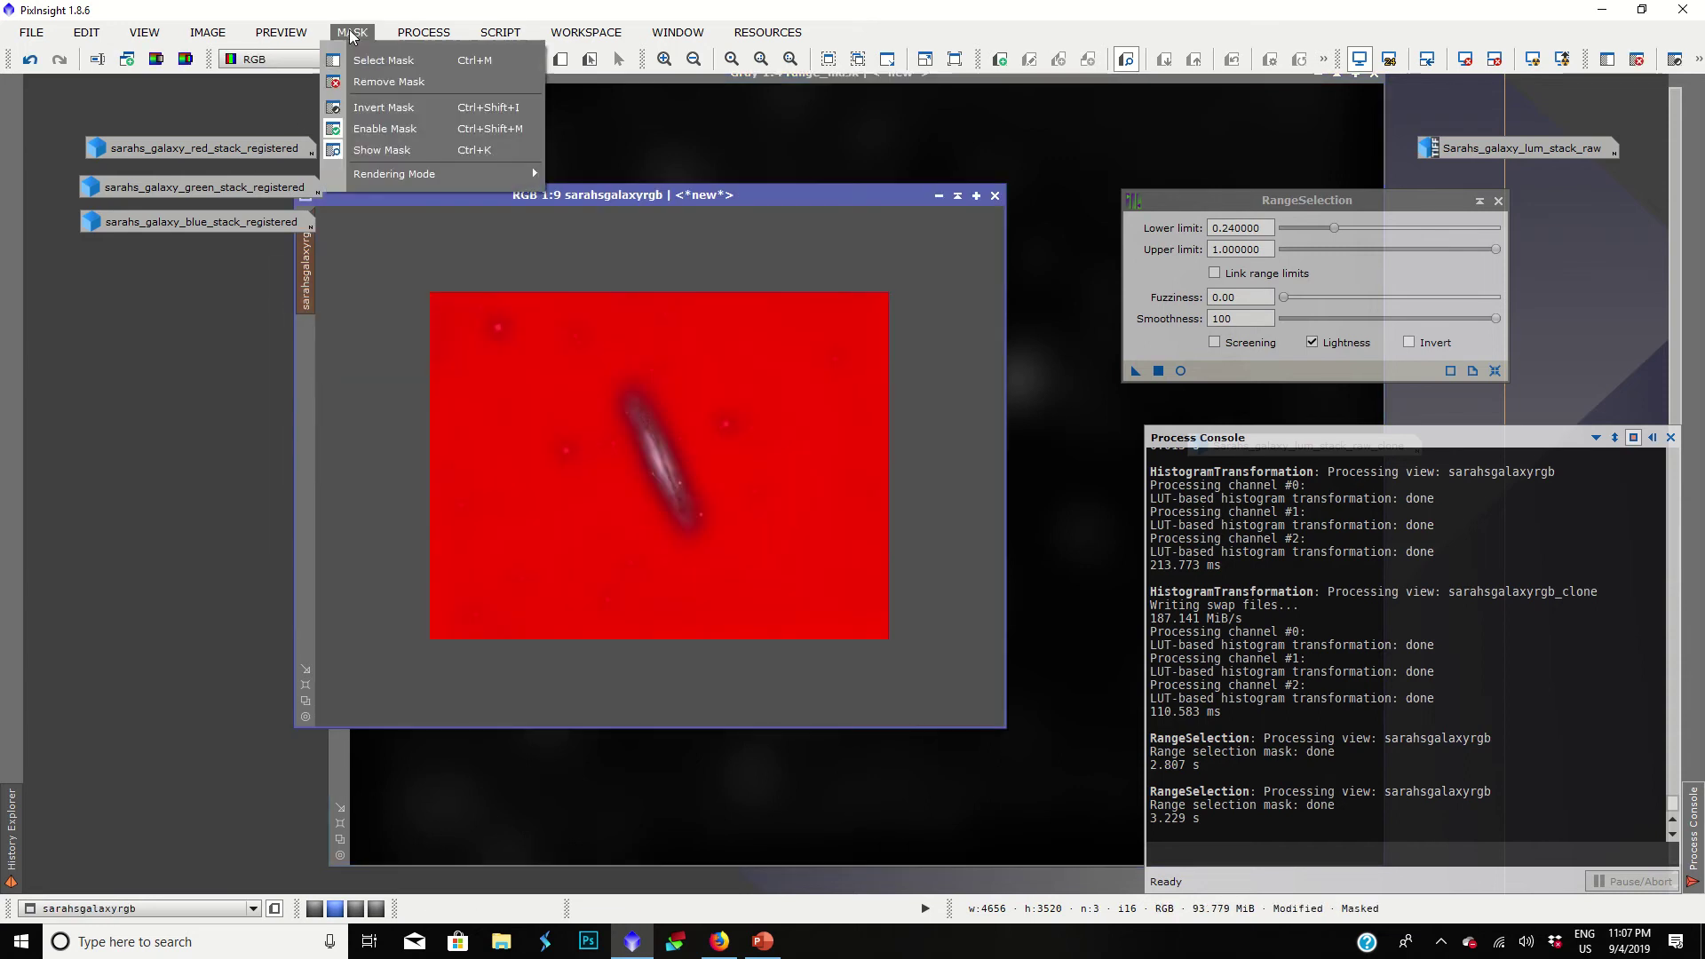
pyautogui.click(373, 134)
pyautogui.click(421, 34)
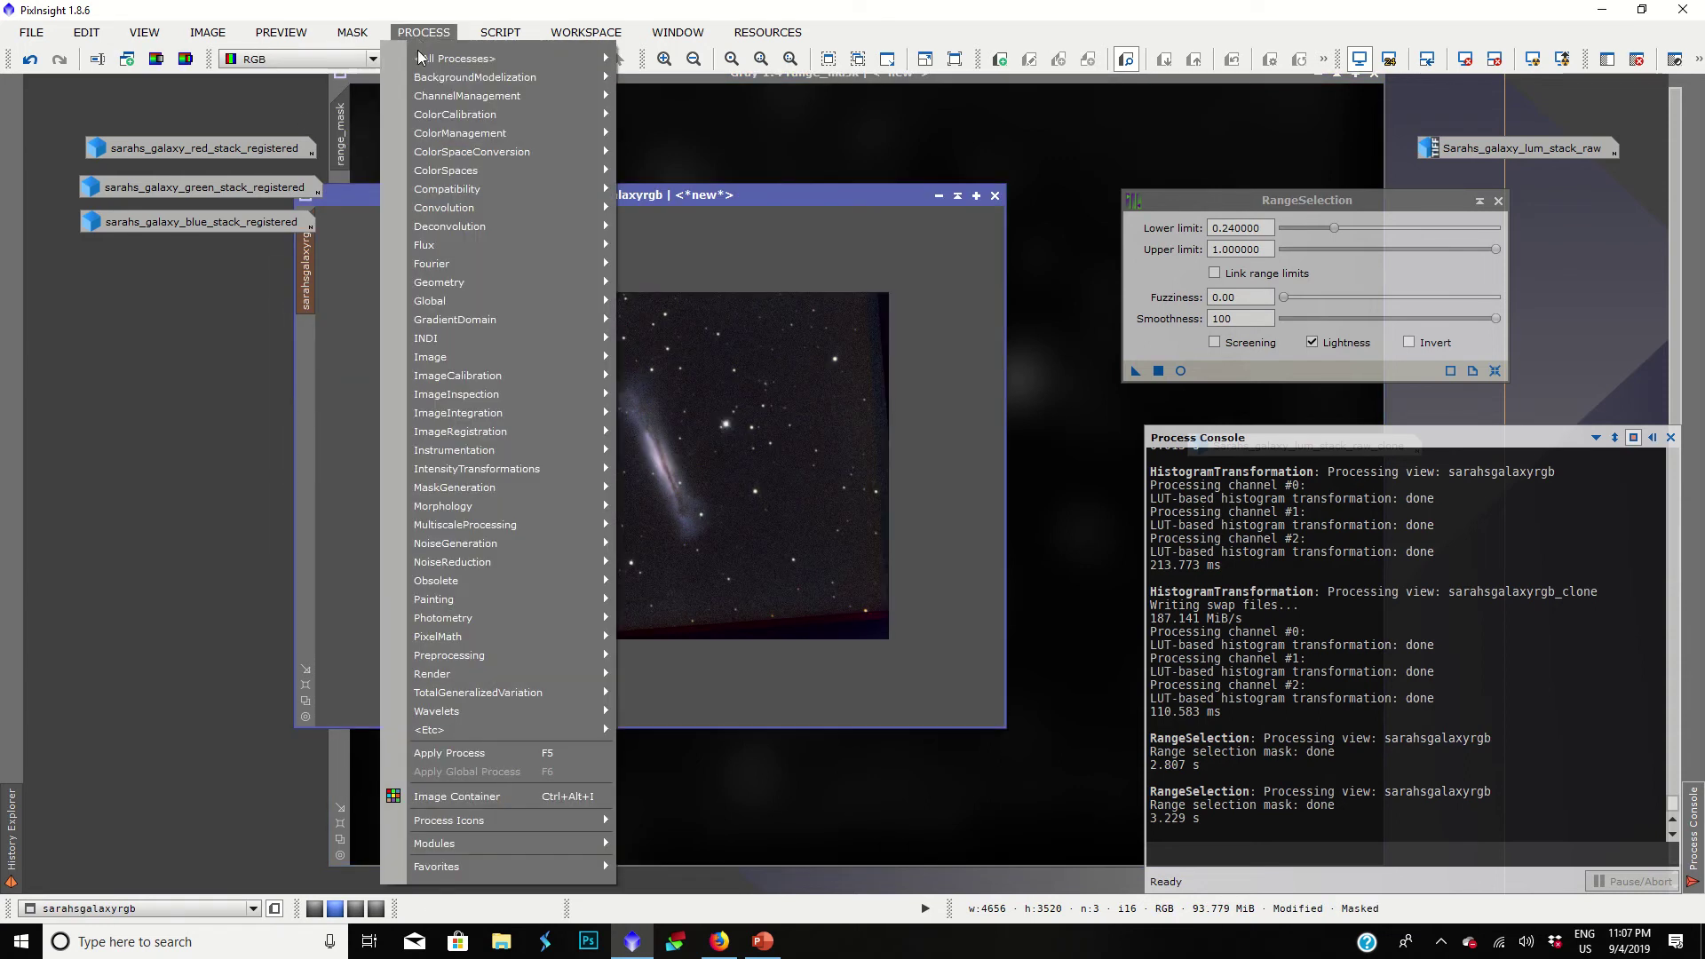
pyautogui.moveTo(464, 480)
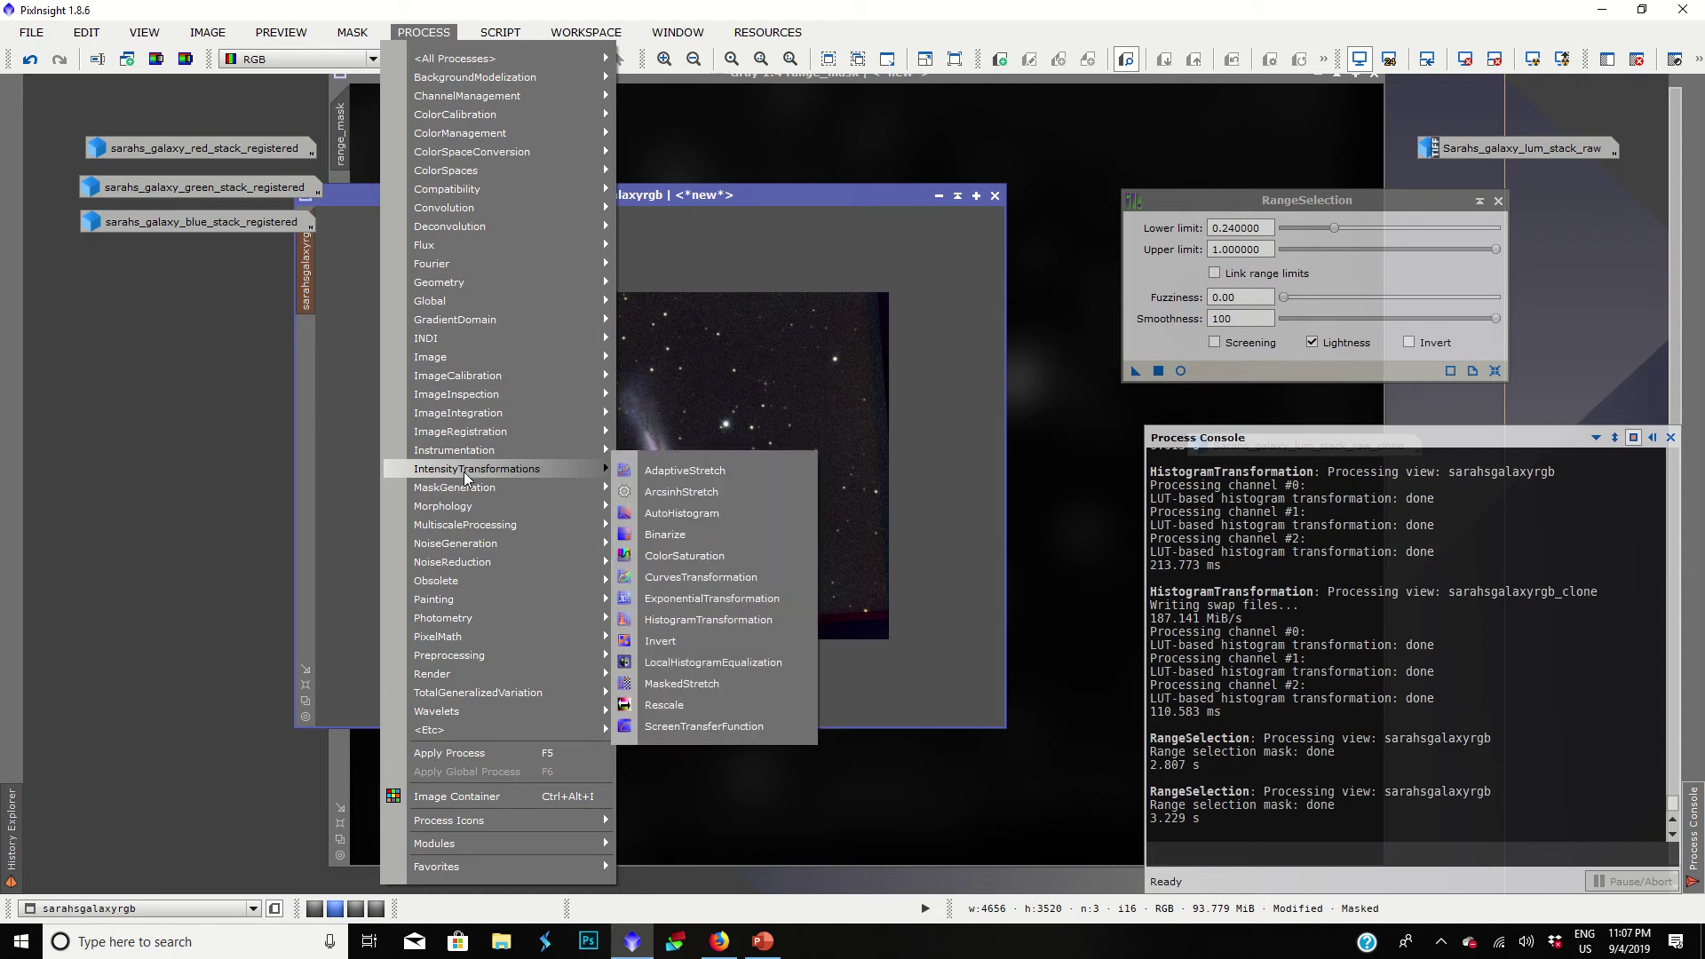
pyautogui.click(723, 577)
pyautogui.click(1133, 757)
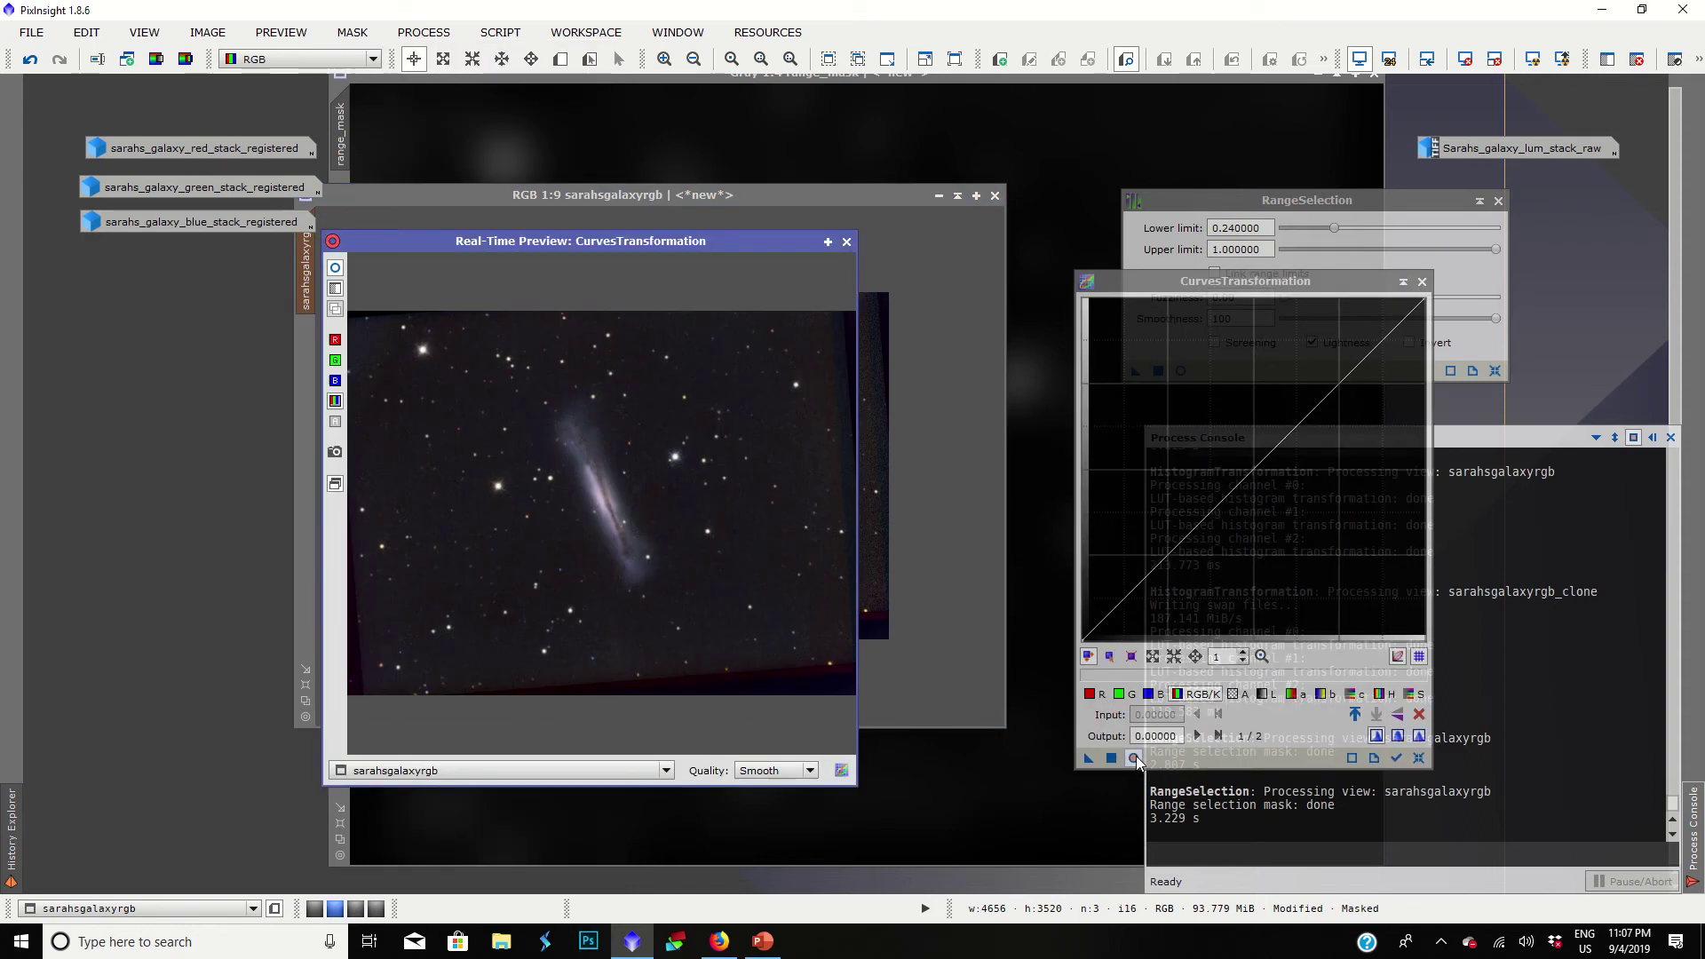
pyautogui.moveTo(642, 244); pyautogui.dragTo(727, 240)
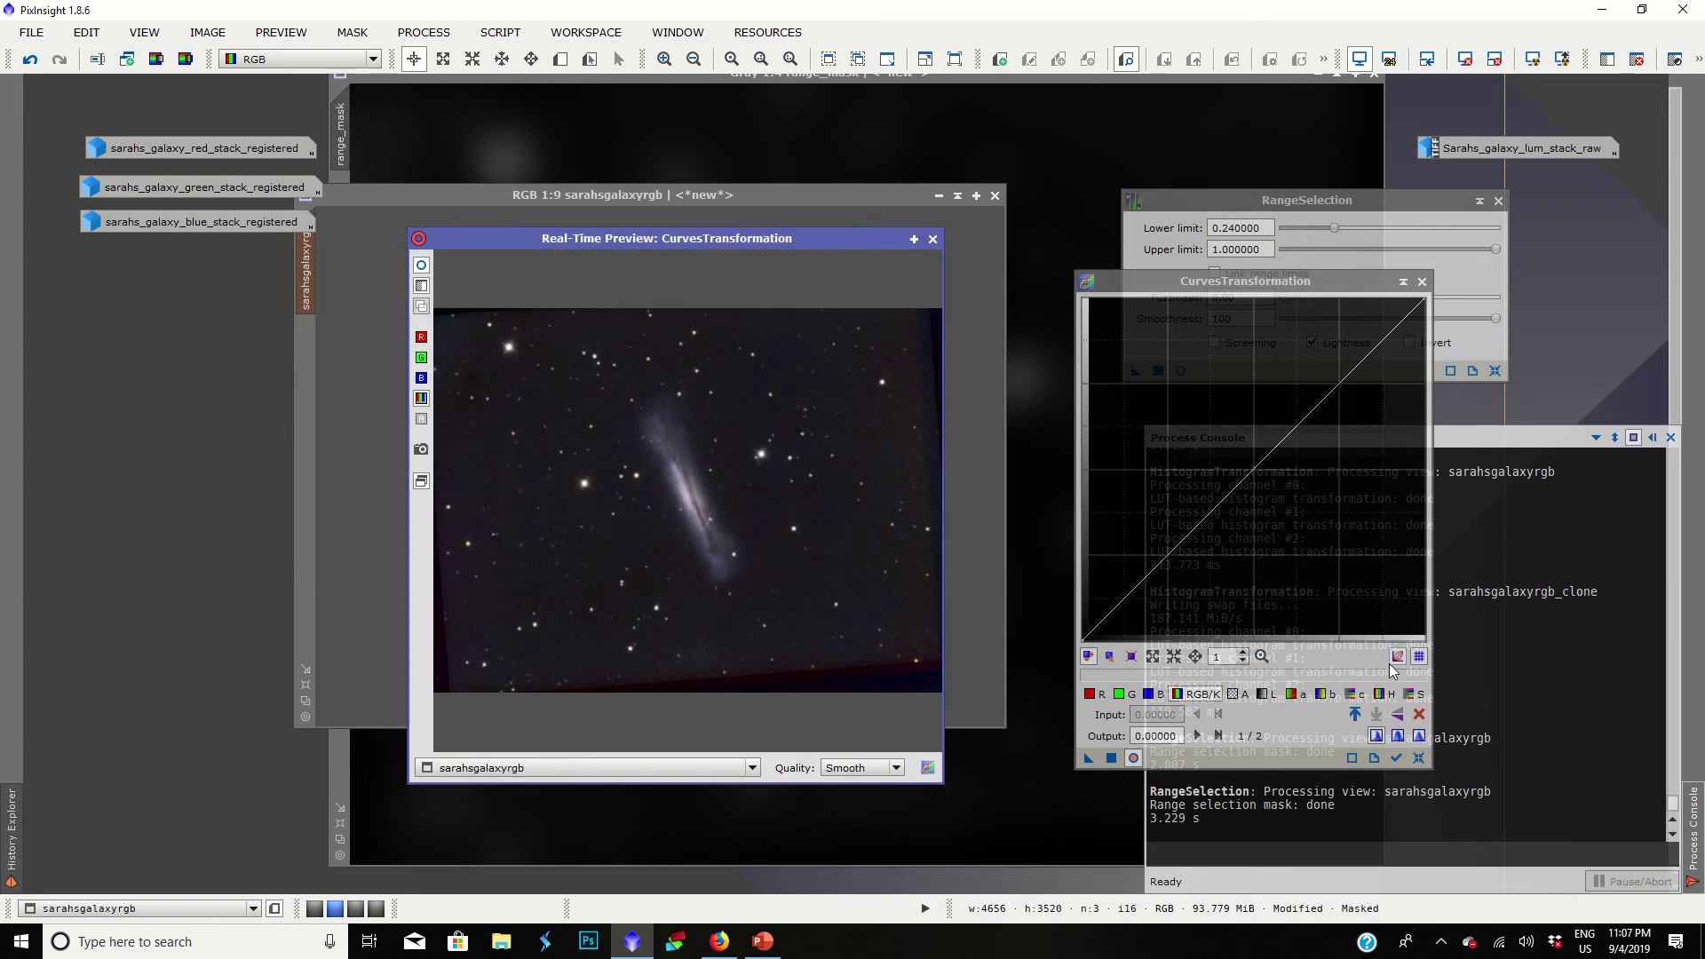
# Step: Reset the trial RGB/K curve and raise the saturation curve at input 0.556 to output 0.850
pyautogui.moveTo(1275, 447); pyautogui.dragTo(1275, 361)
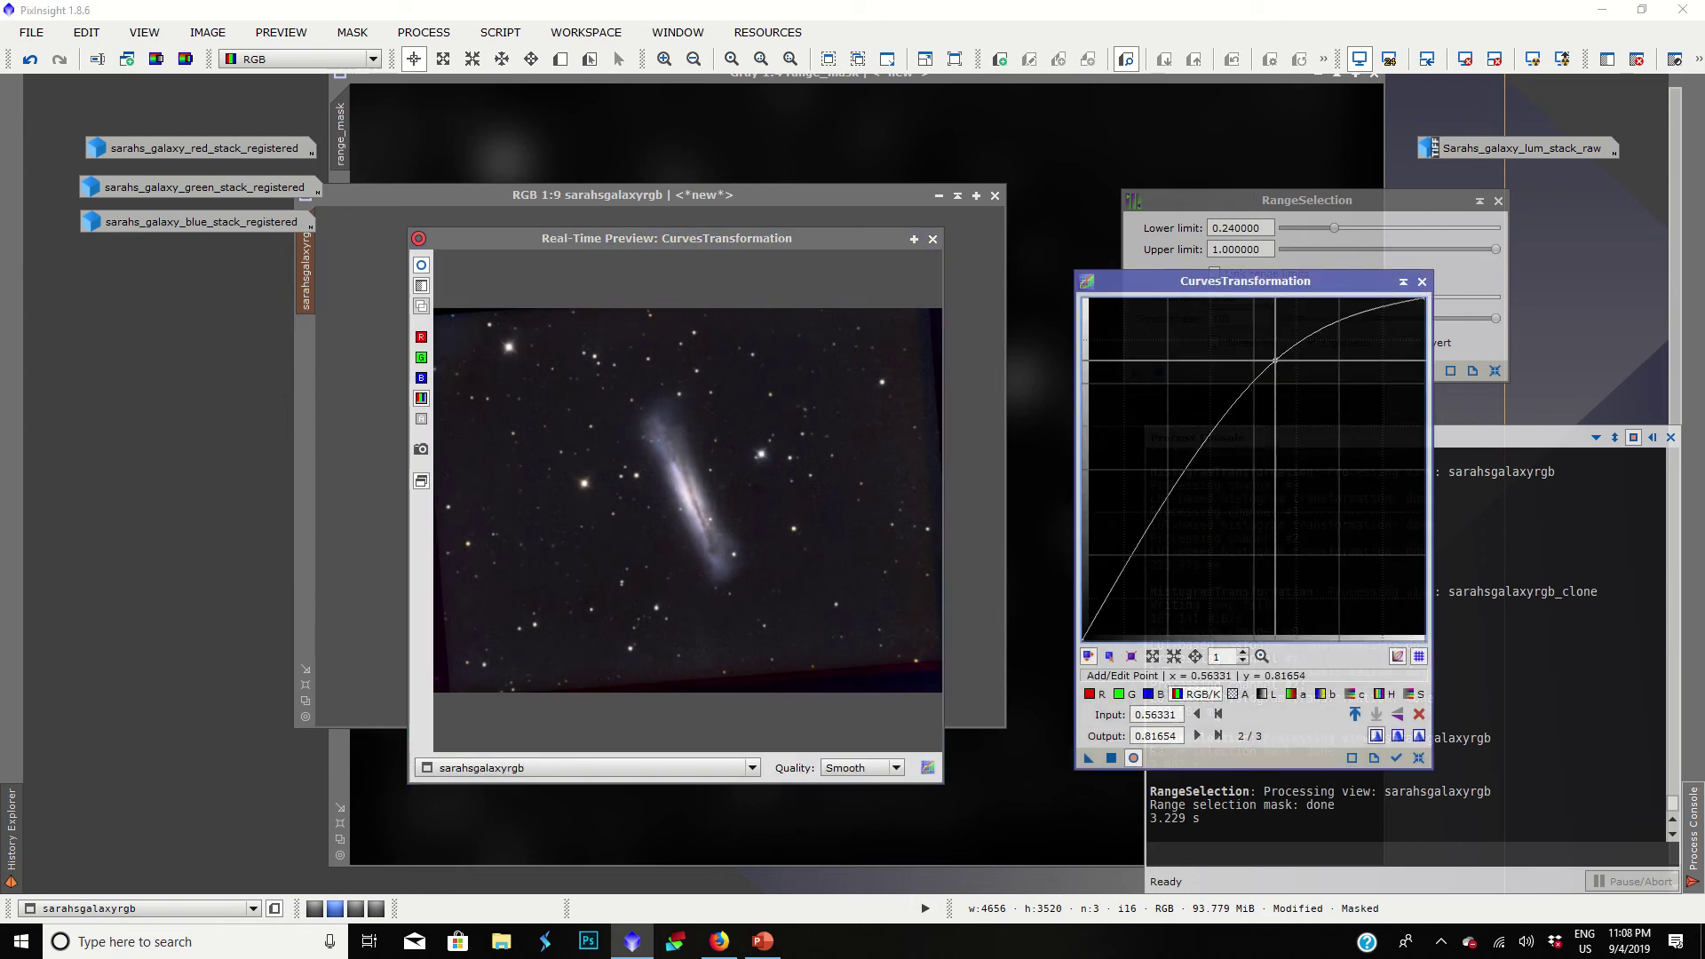
pyautogui.click(1419, 714)
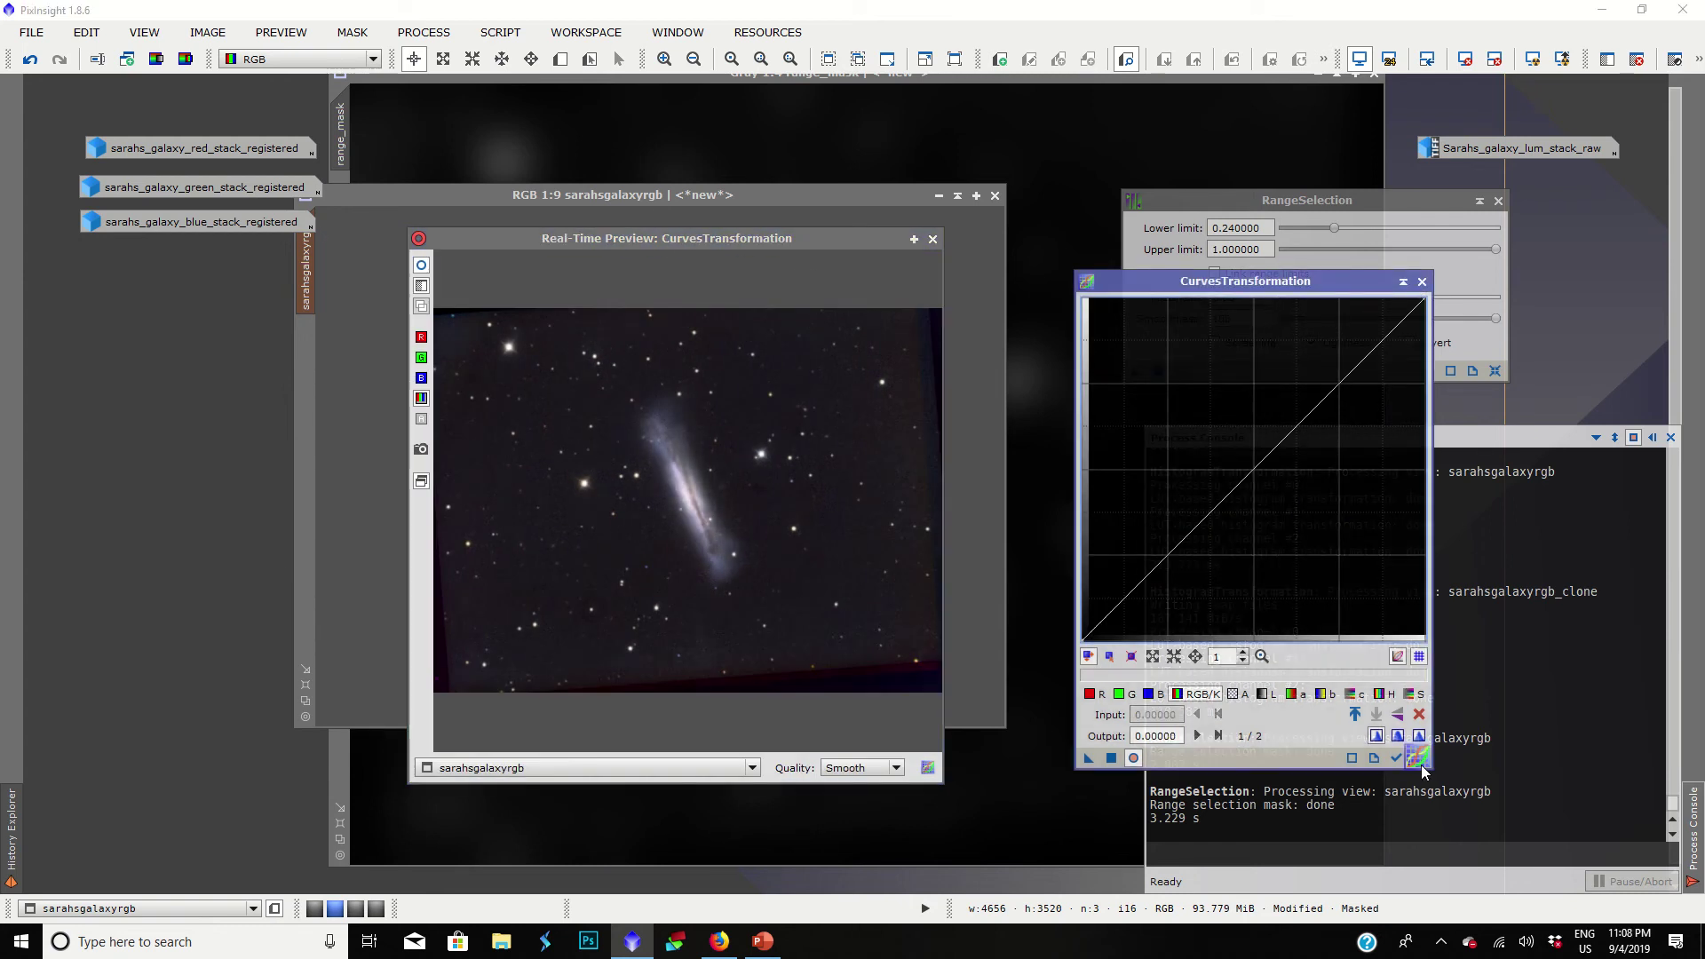
pyautogui.click(1420, 694)
pyautogui.moveTo(1273, 448); pyautogui.dragTo(1272, 349)
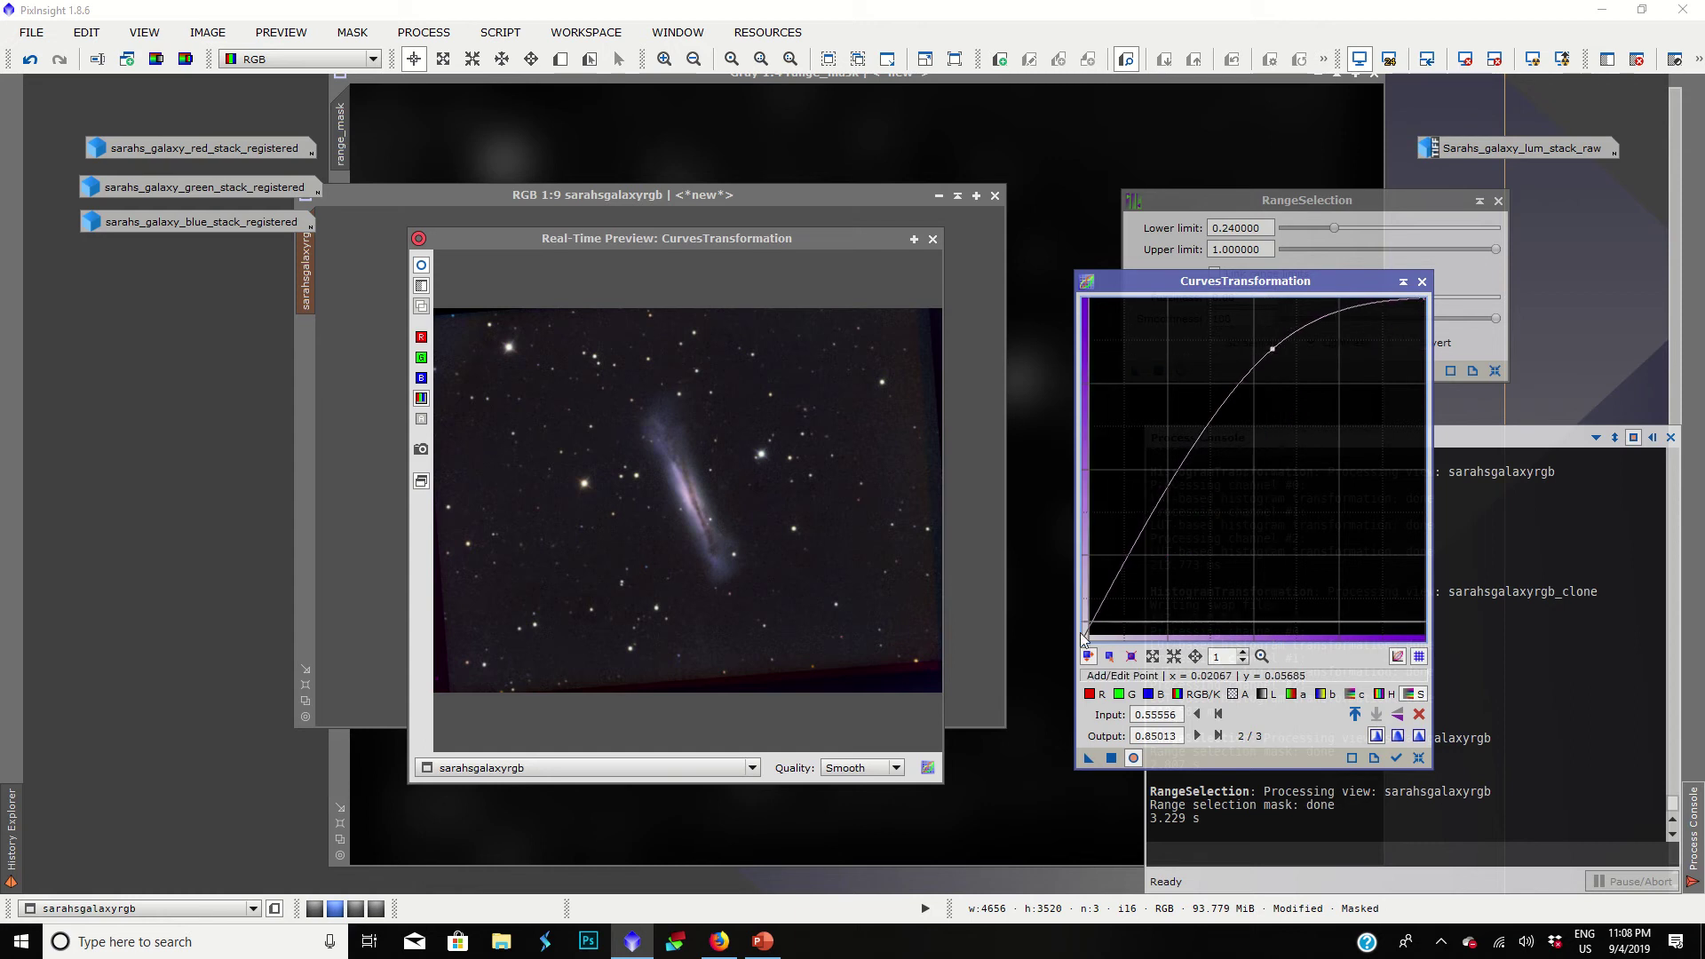
# Step: Shape the green curve with points at input 0.739, output 0.783 and input 0.380, output 0.385, and refresh the preview comparison
pyautogui.click(1121, 693)
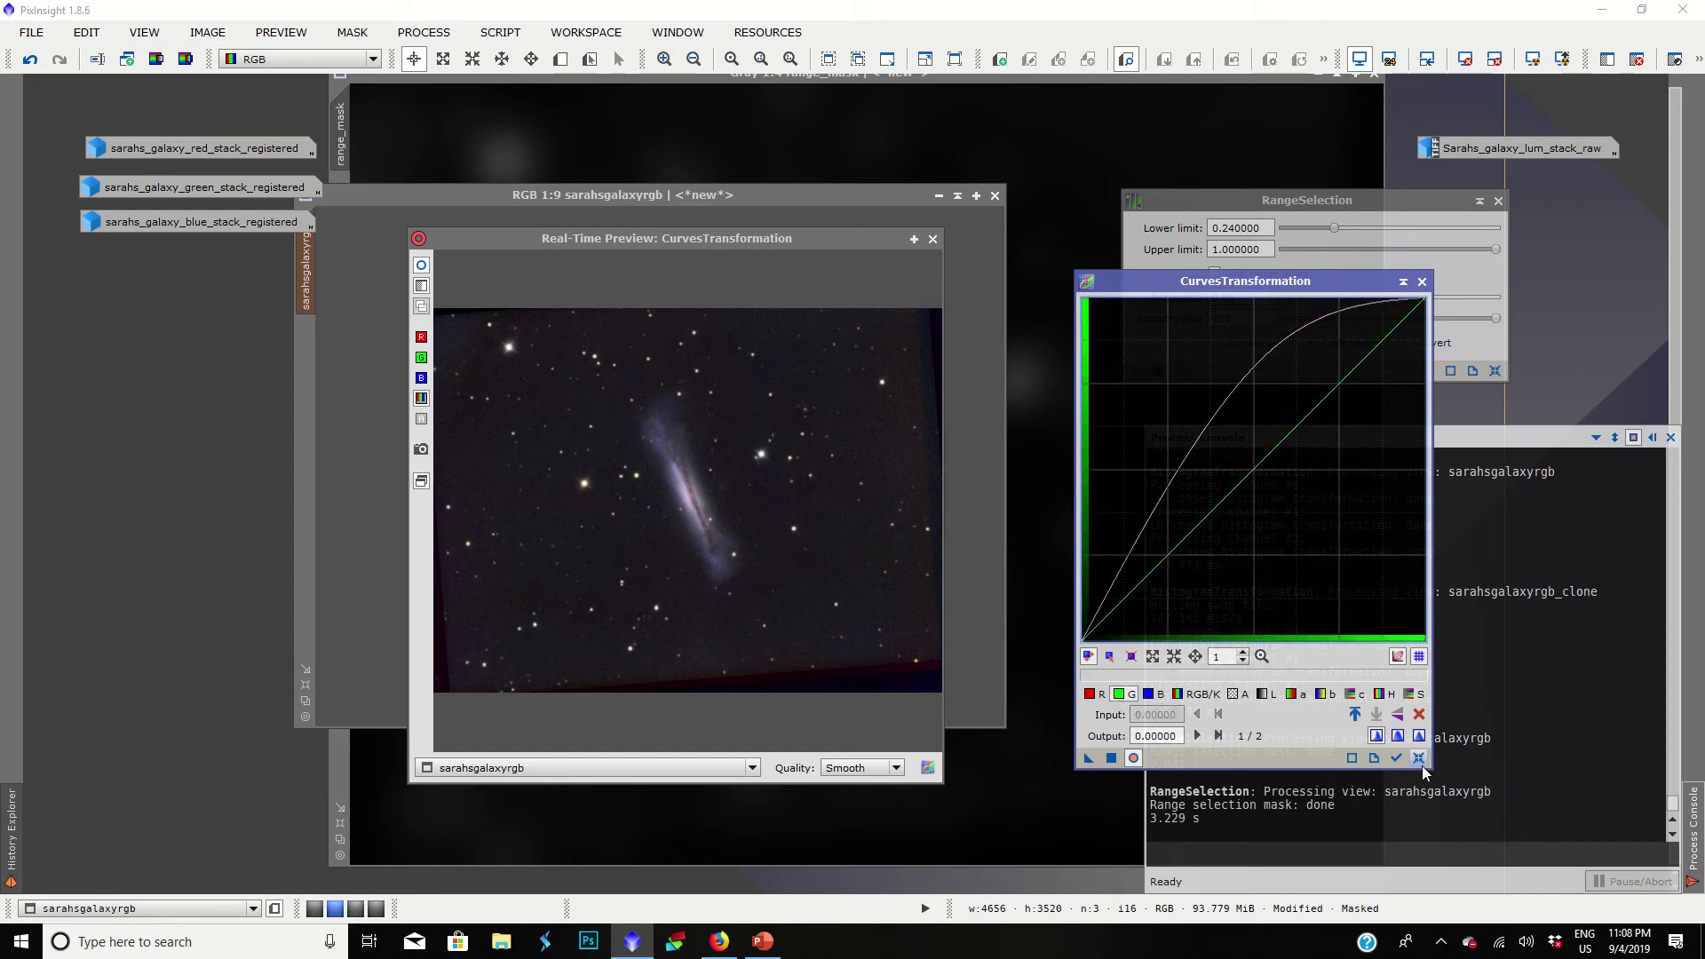
pyautogui.moveTo(1329, 412); pyautogui.dragTo(1336, 372)
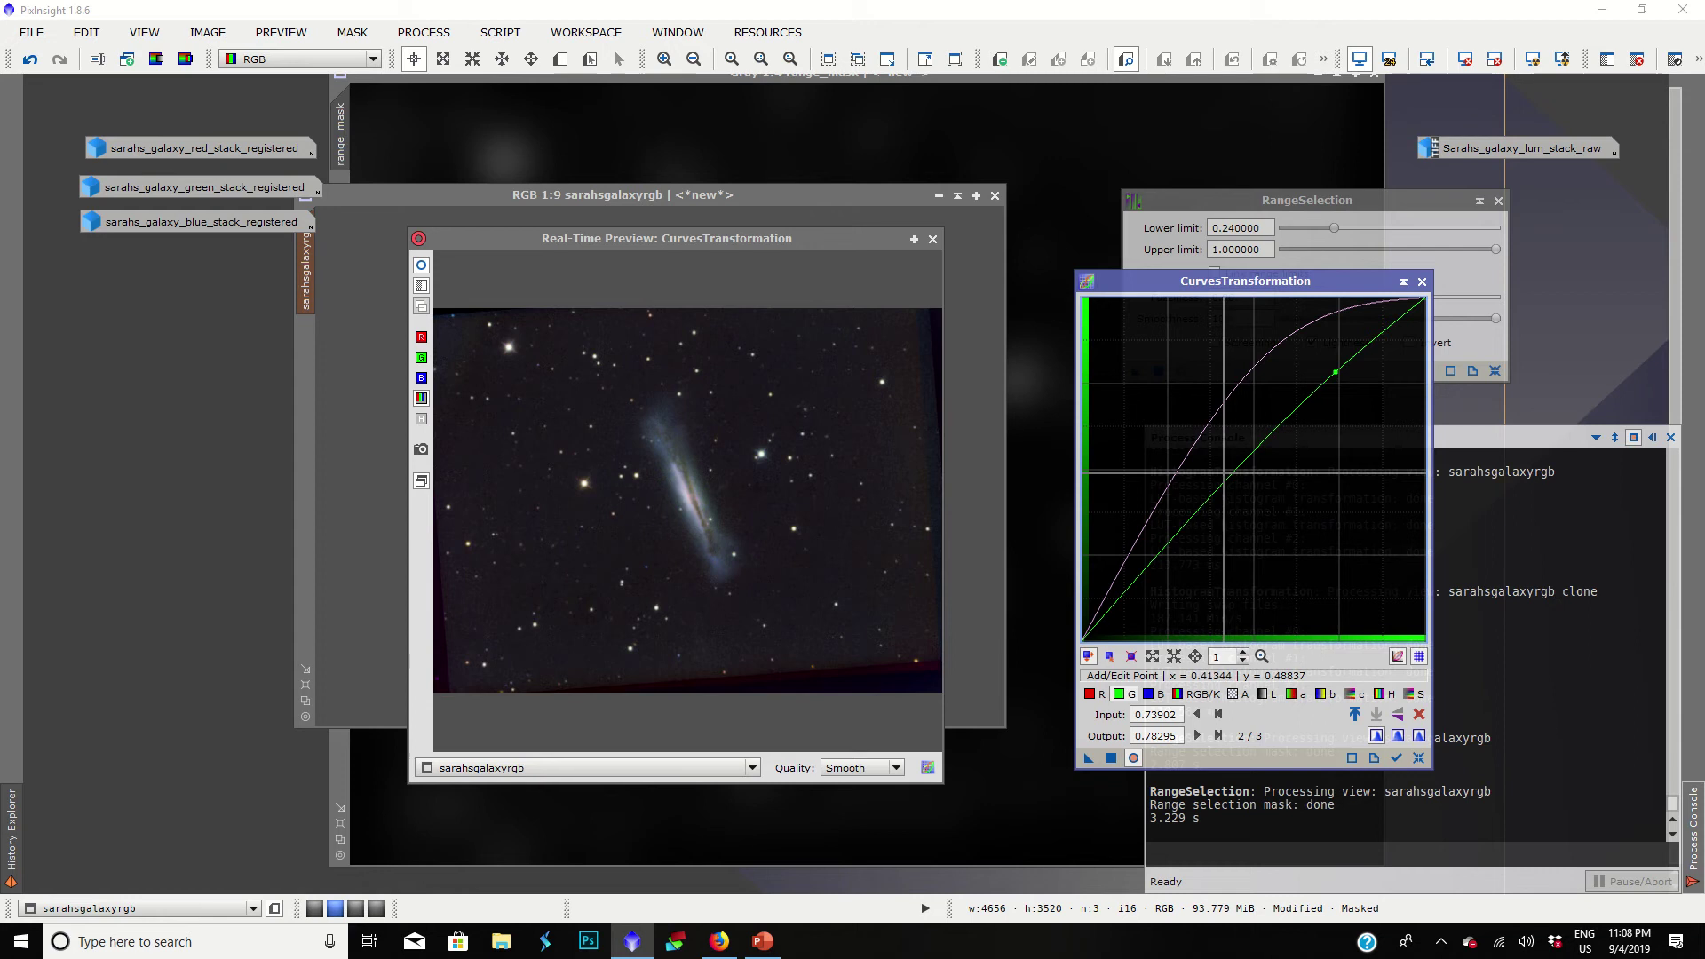
pyautogui.click(1212, 504)
pyautogui.moveTo(1212, 504); pyautogui.dragTo(1212, 509)
pyautogui.click(422, 268)
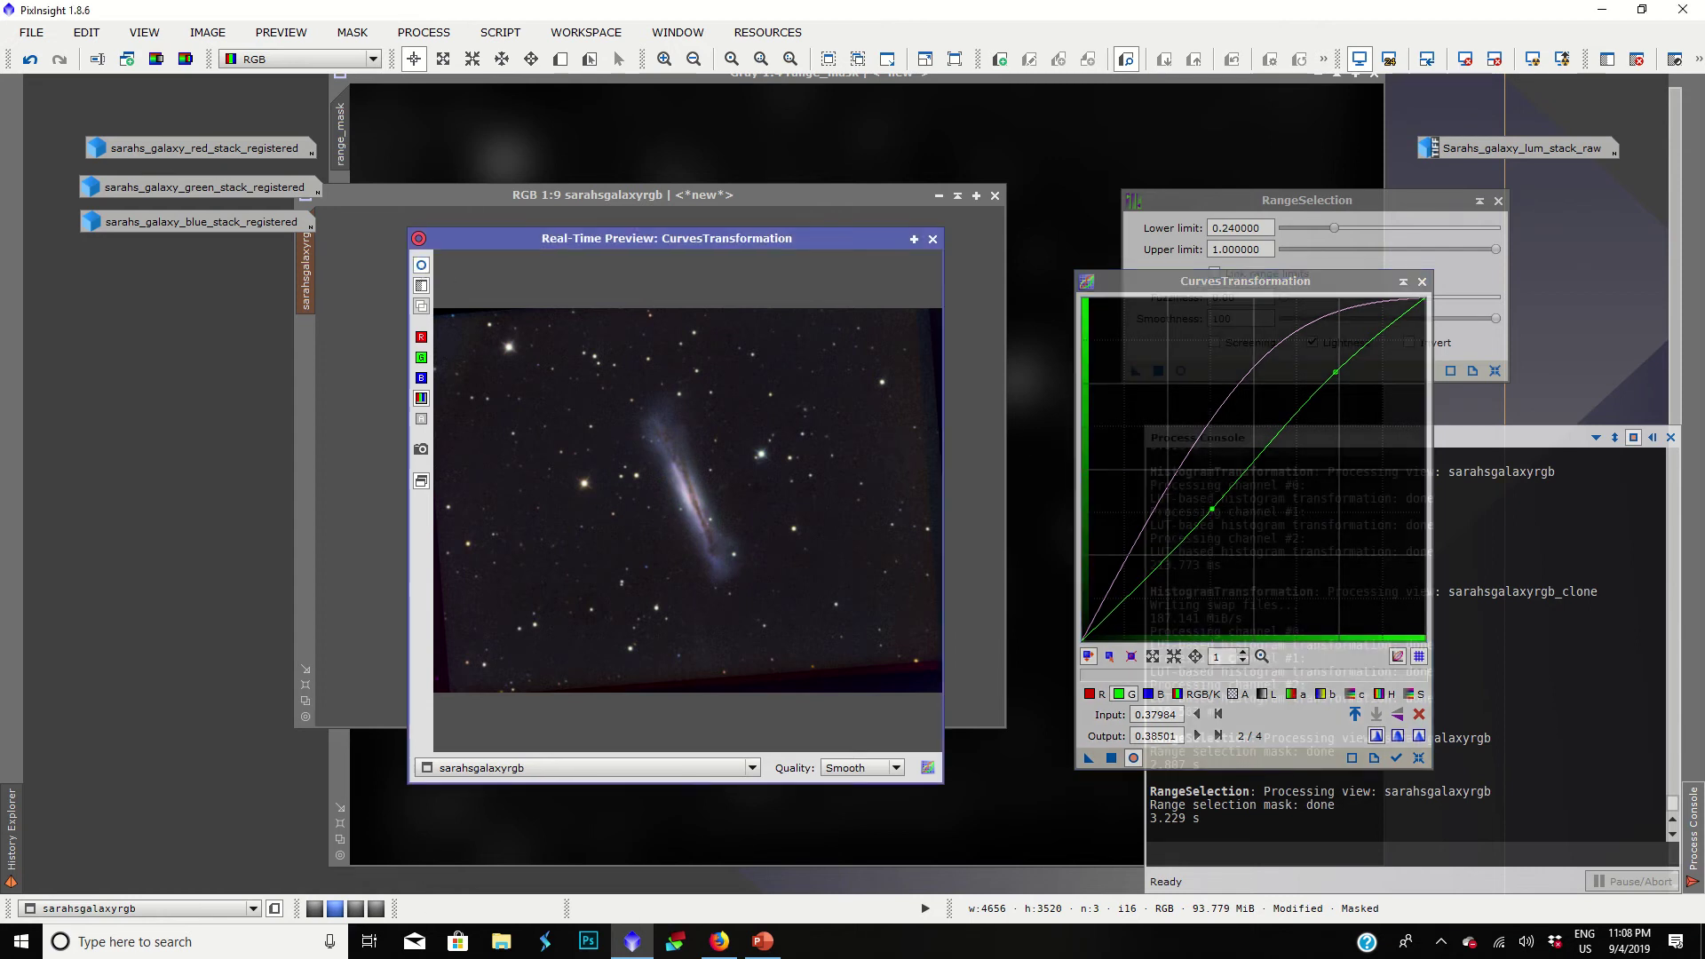
# Step: Shape the red curve with points at input 0.736, output 0.788 and input 0.380, output 0.419, and compare the preview
pyautogui.click(1089, 693)
pyautogui.click(1329, 395)
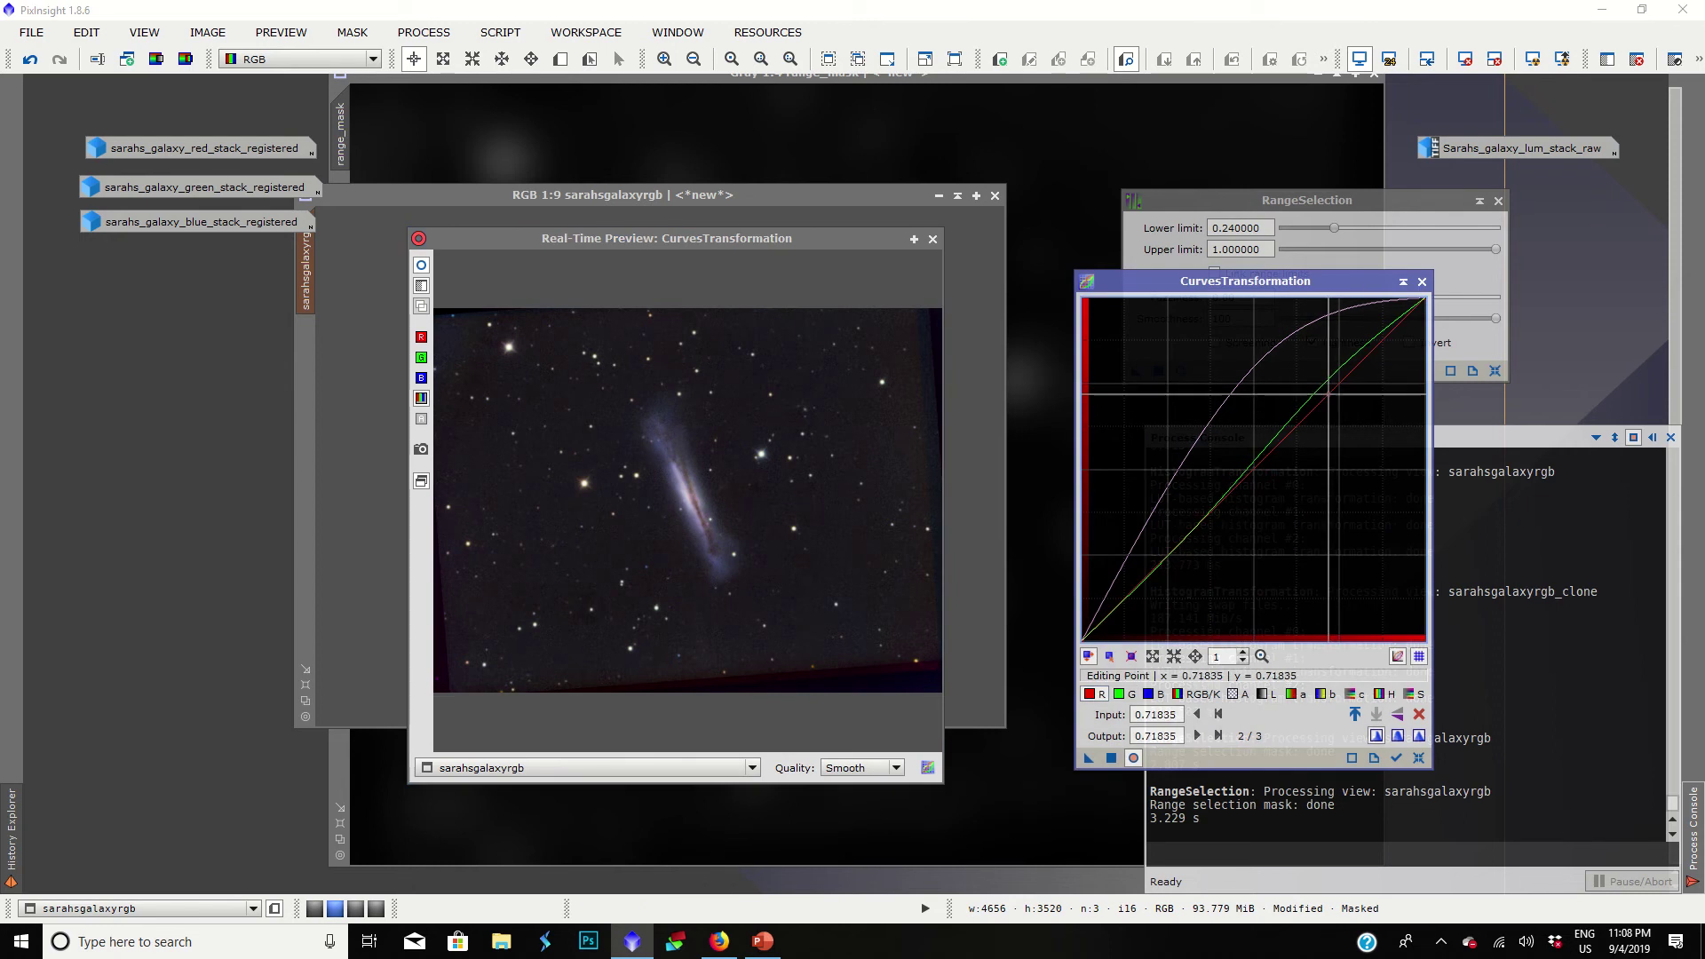
pyautogui.moveTo(1329, 395); pyautogui.dragTo(1335, 371)
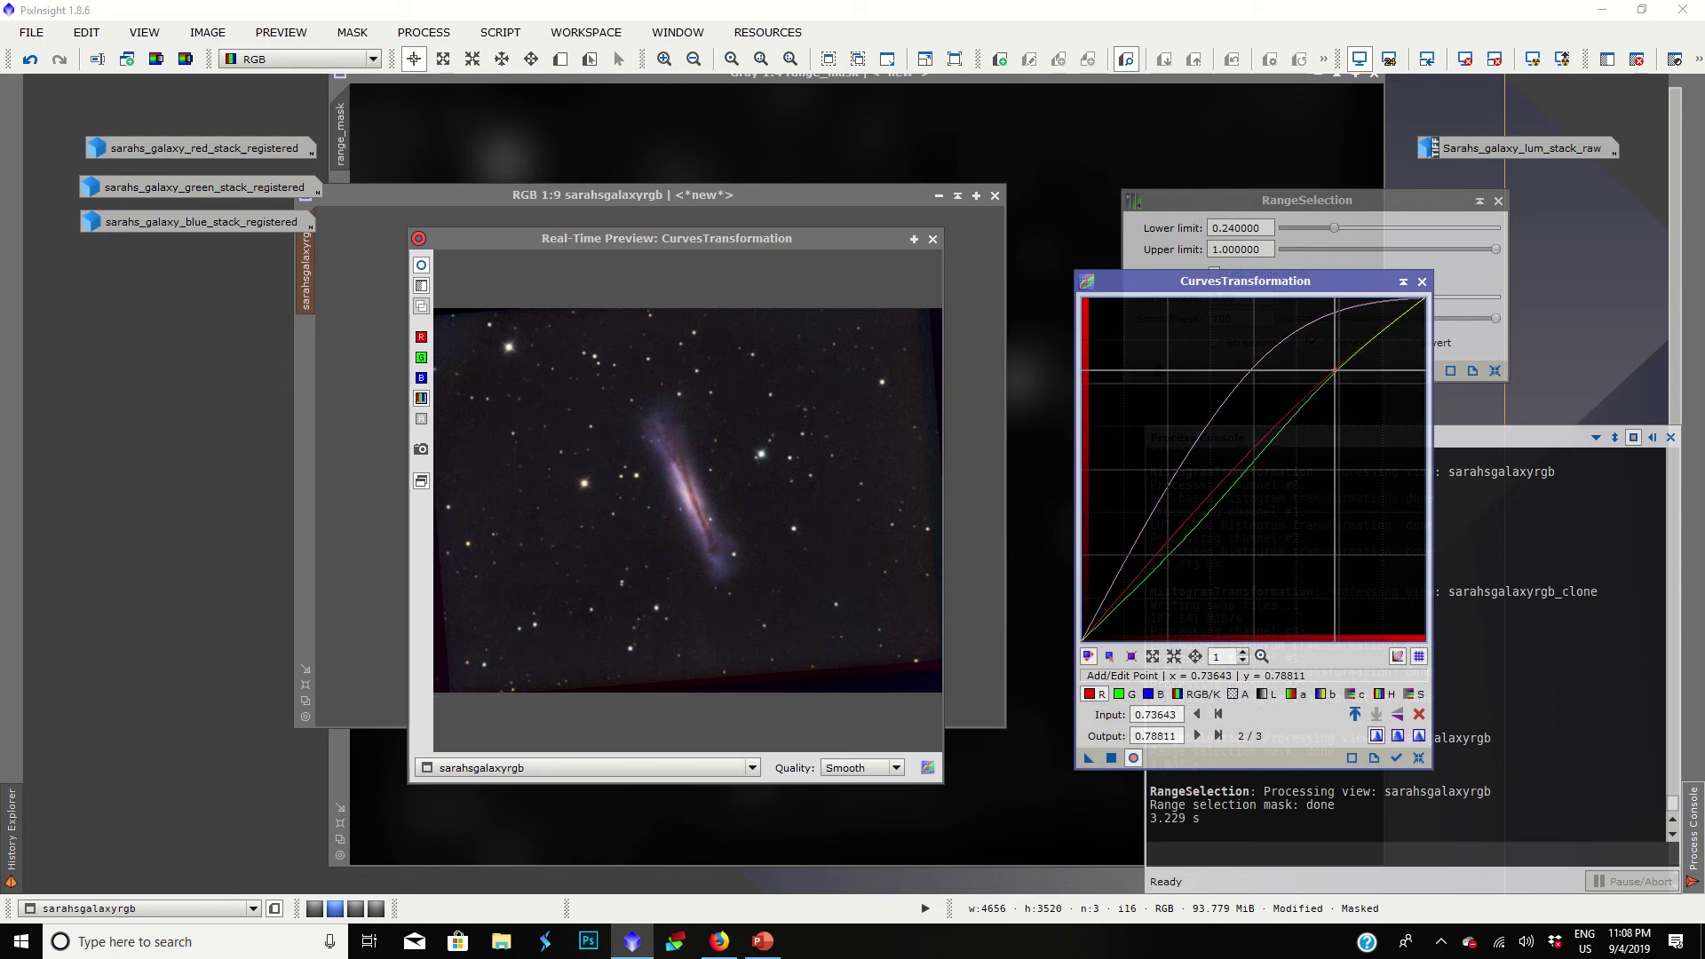
pyautogui.click(1212, 494)
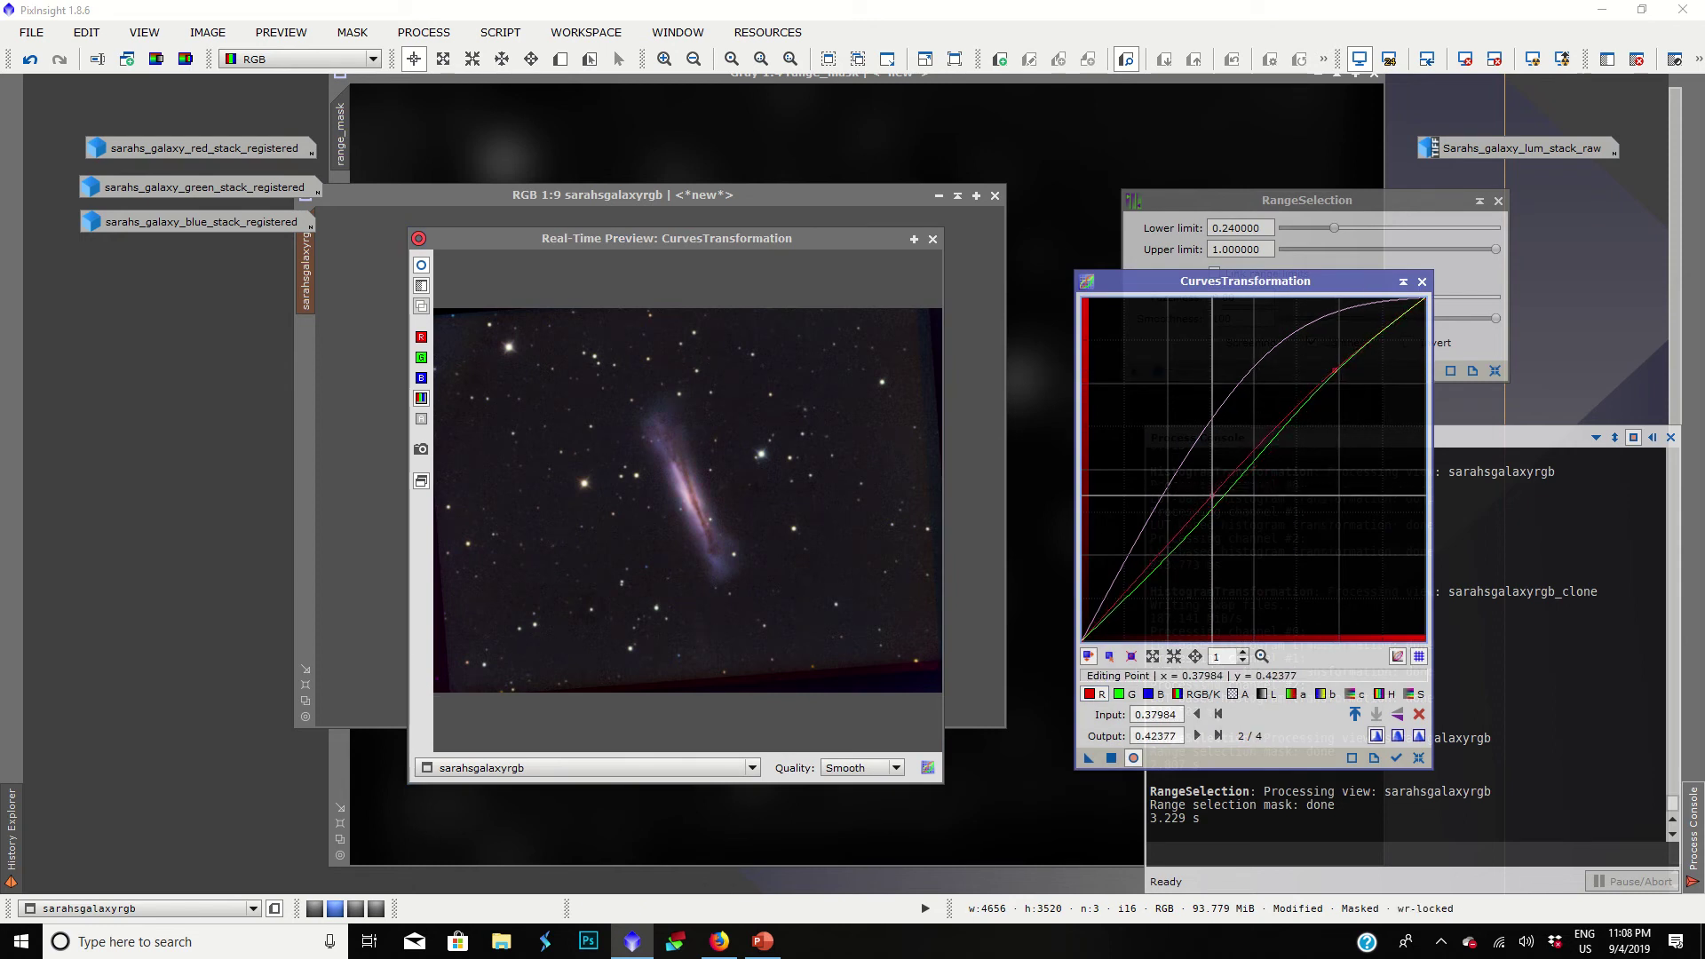
pyautogui.moveTo(1212, 495); pyautogui.dragTo(1212, 498)
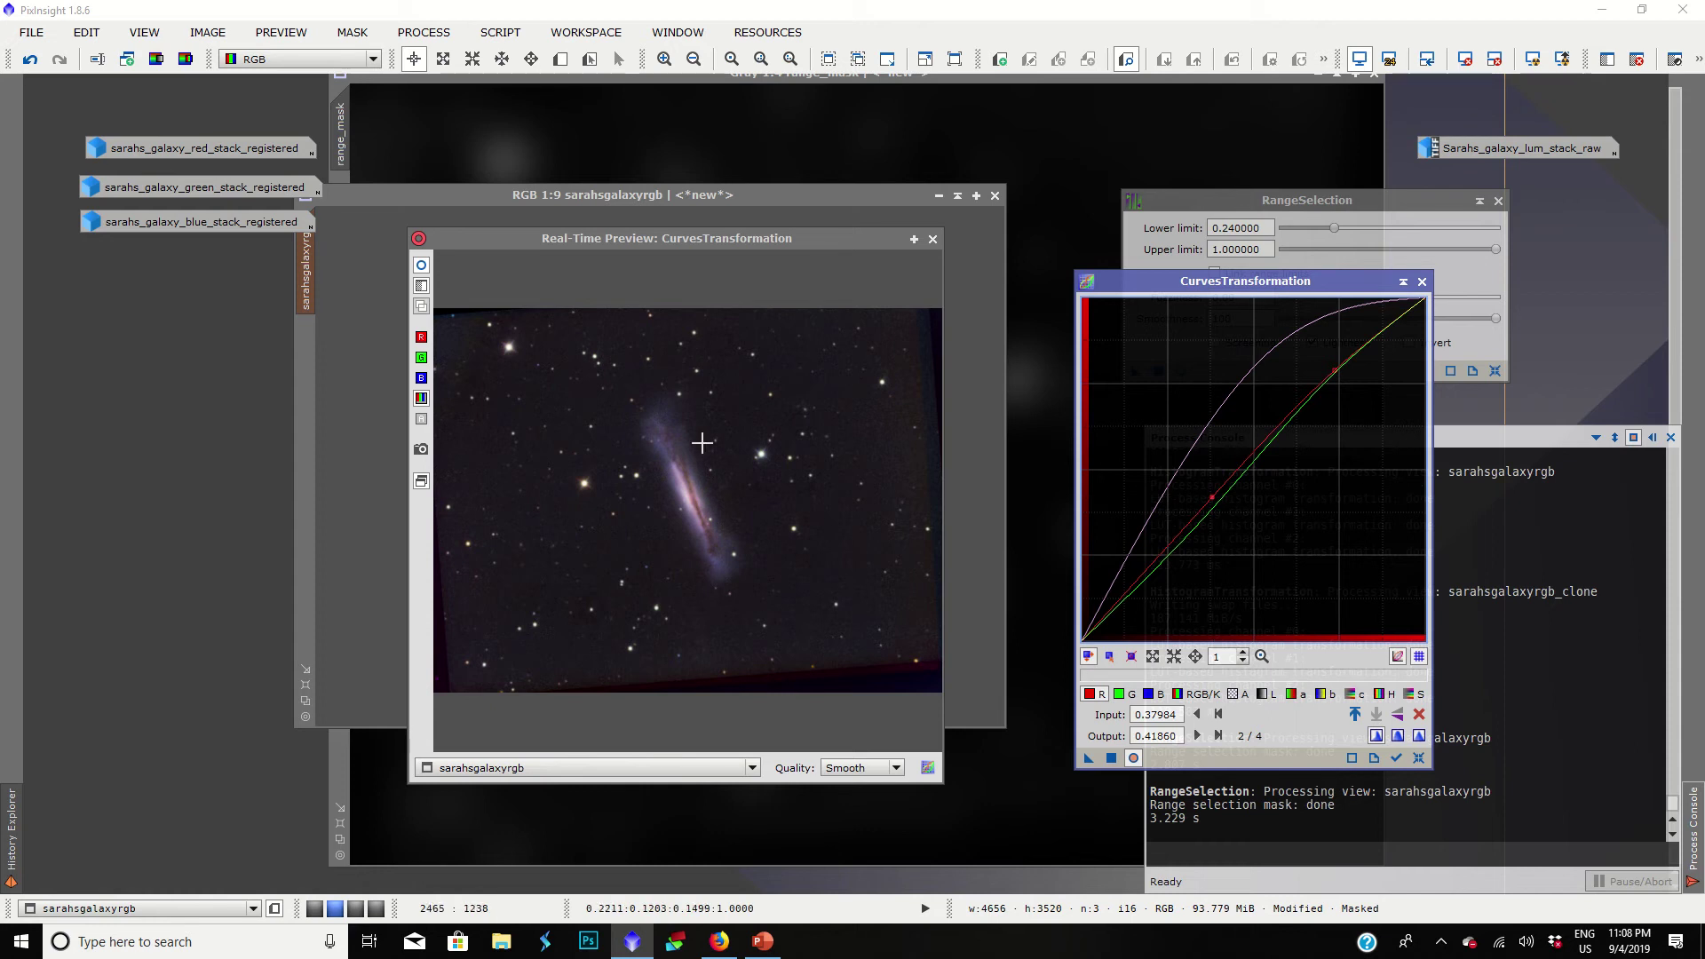
pyautogui.click(423, 275)
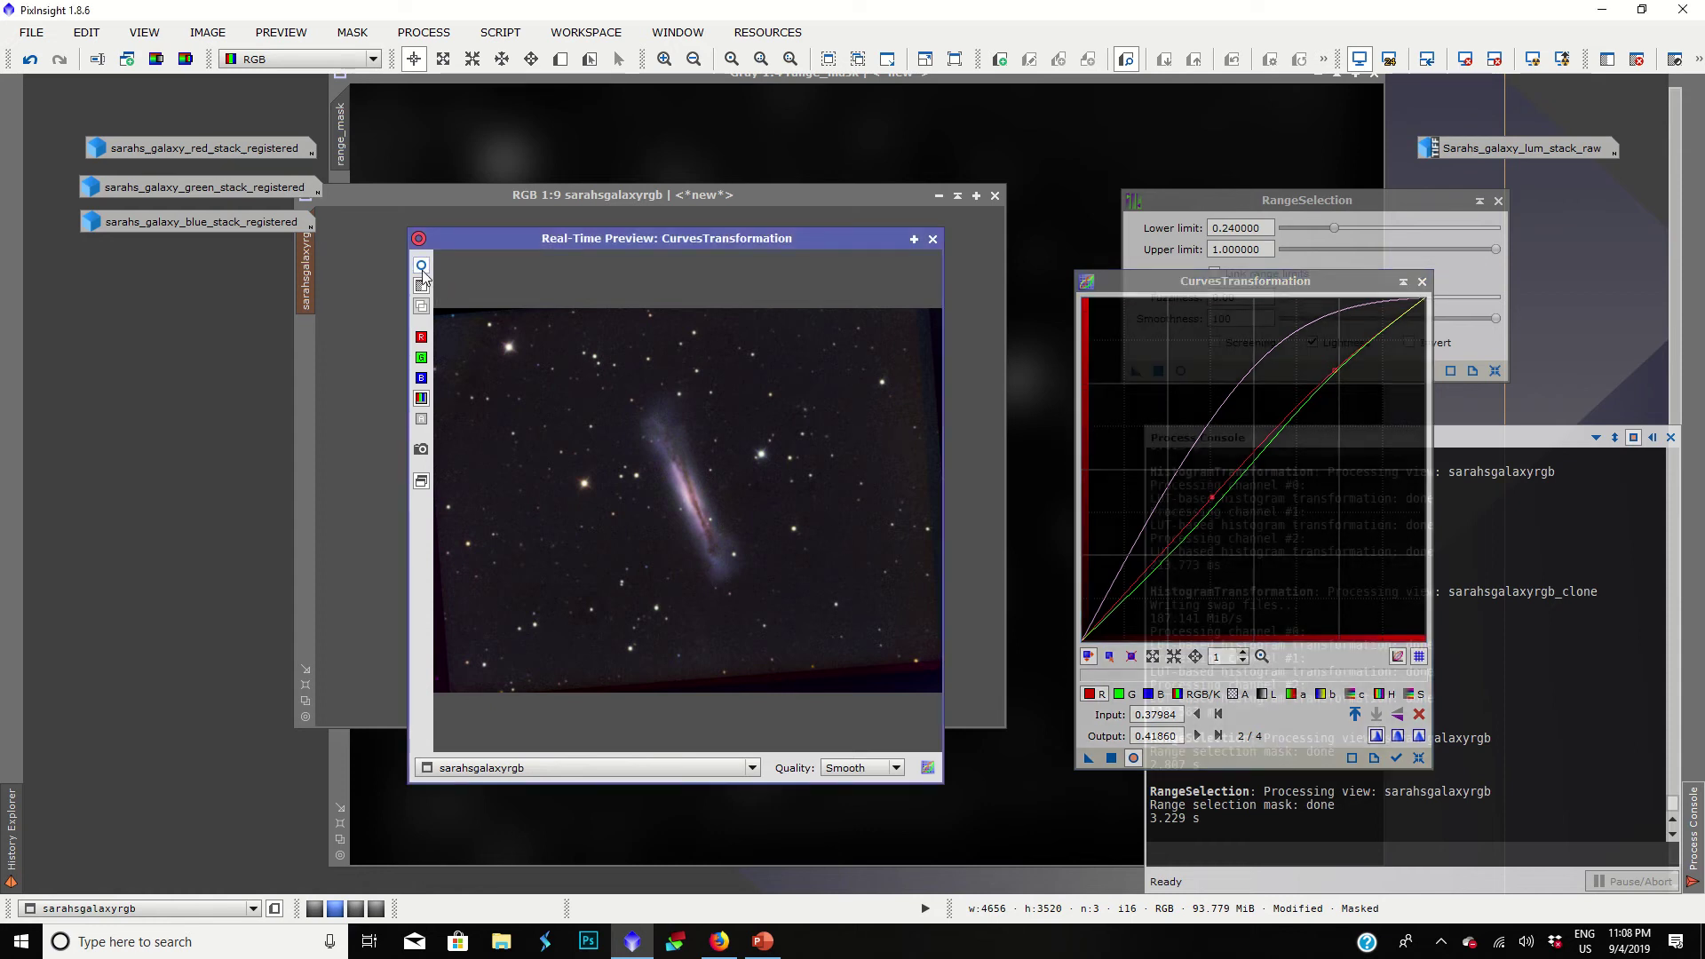
# Step: Raise the saturation curve further and move the green points to input 0.718, output 0.778 and input 0.380, output 0.403
pyautogui.click(1414, 694)
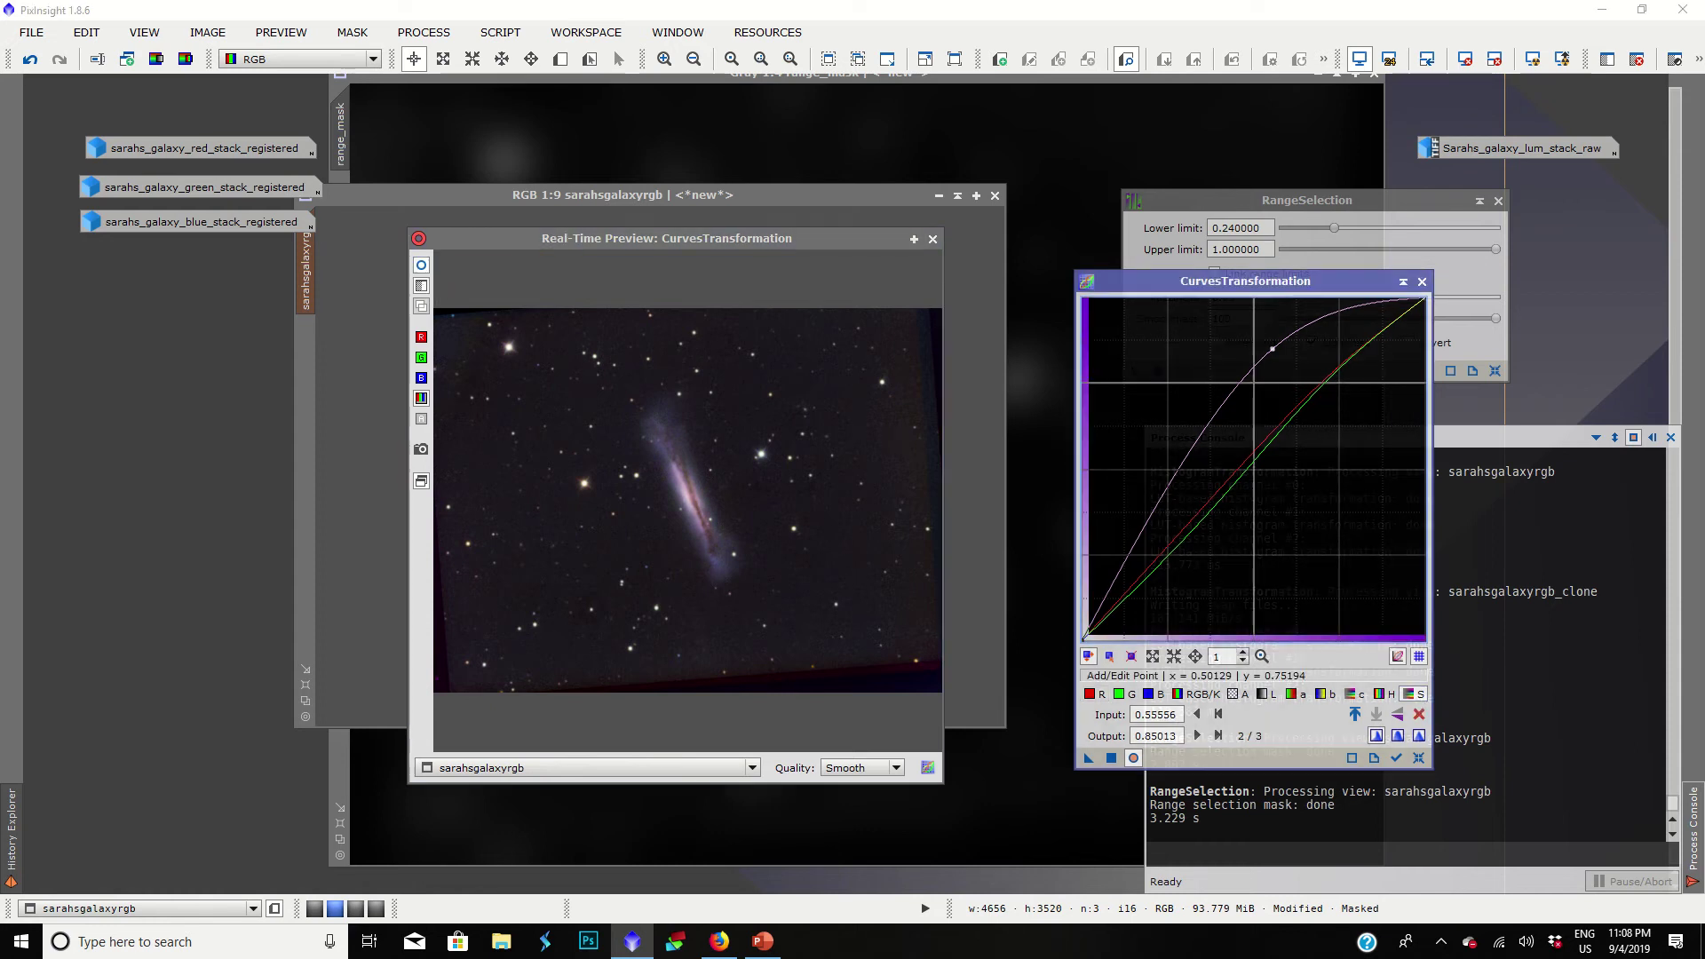
pyautogui.moveTo(1273, 349); pyautogui.dragTo(1251, 342)
pyautogui.click(1118, 694)
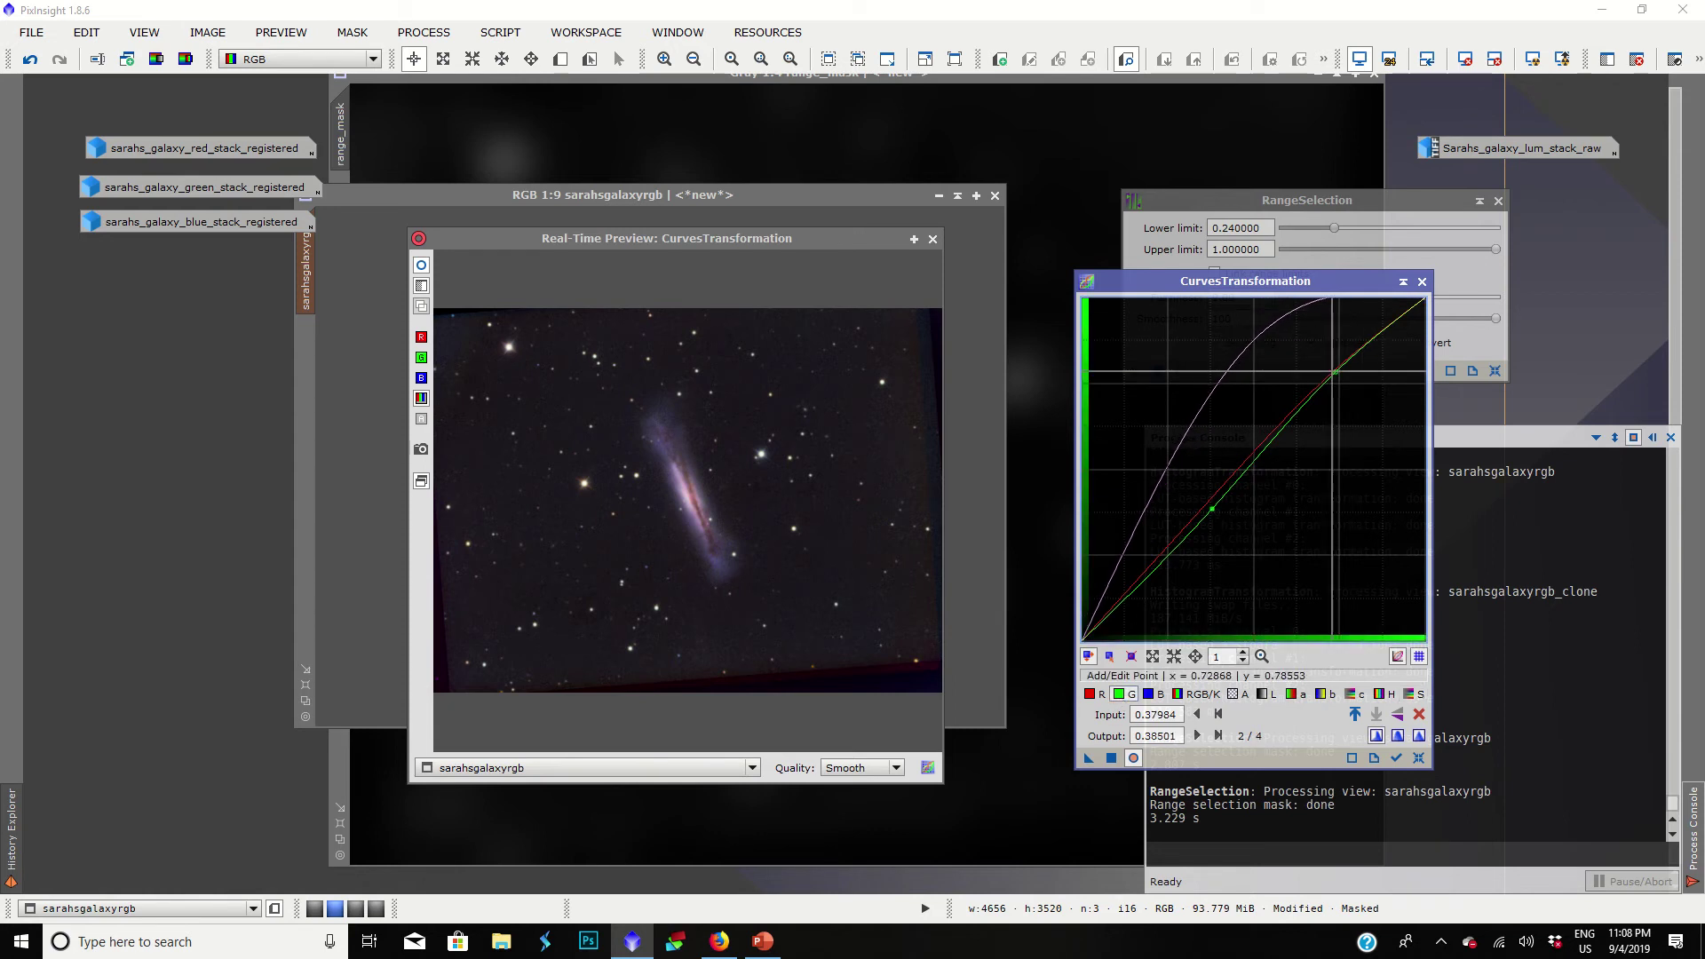
pyautogui.click(1337, 367)
pyautogui.moveTo(1336, 367); pyautogui.dragTo(1328, 374)
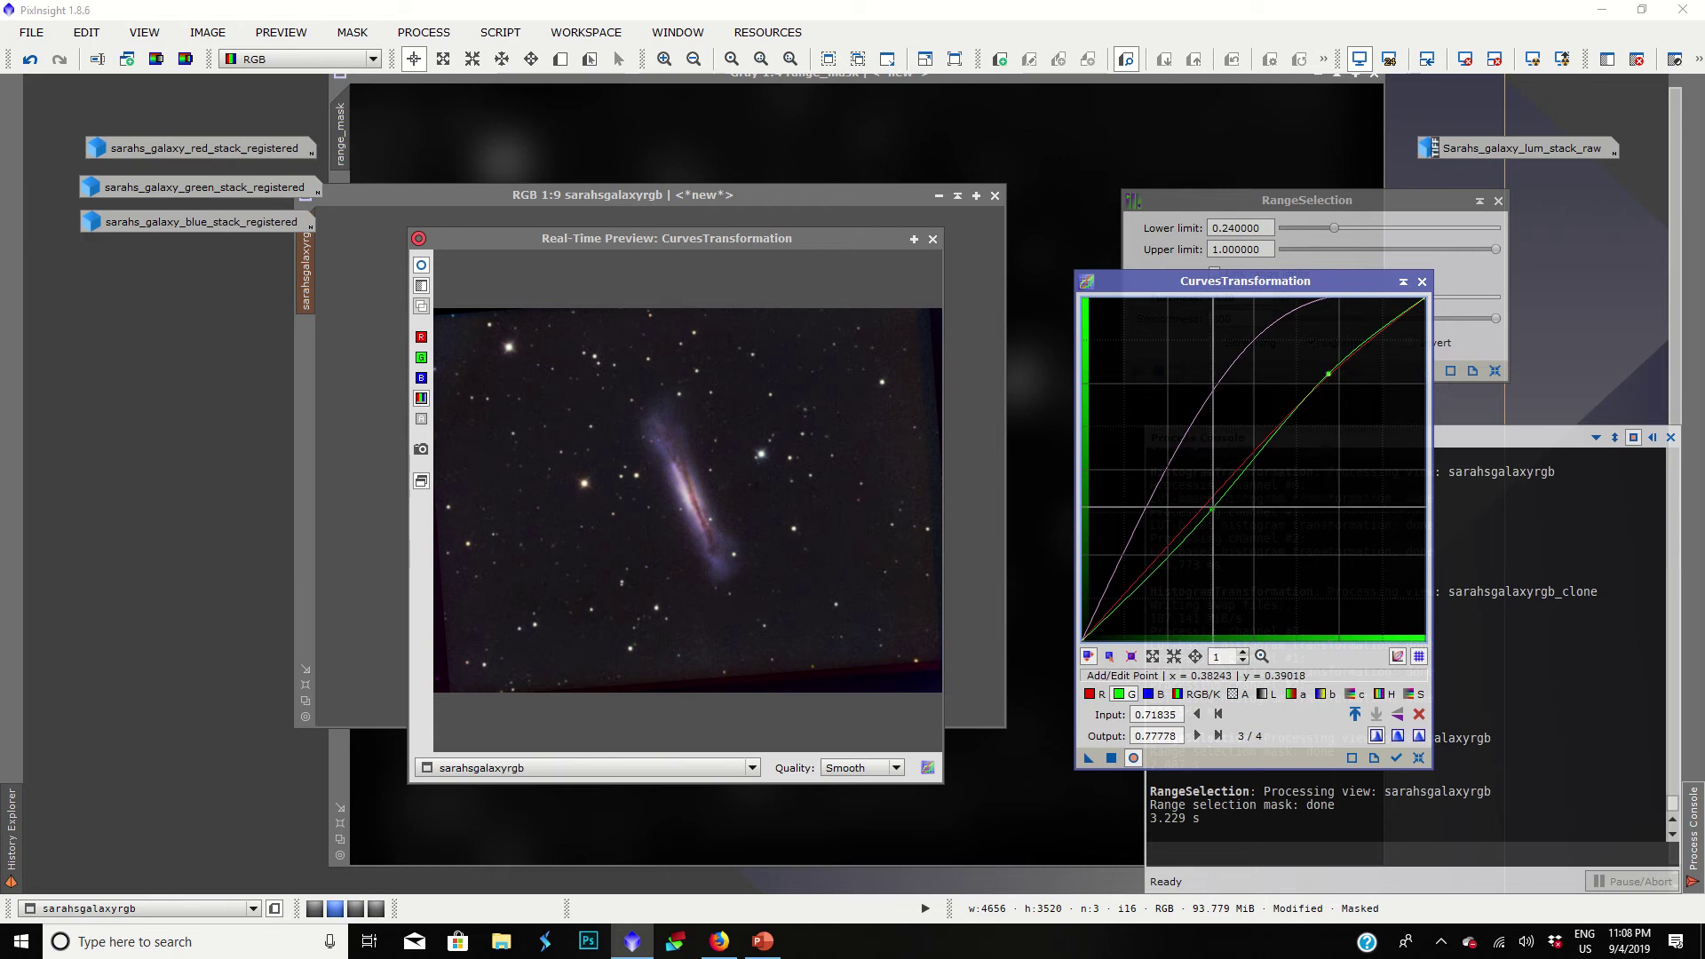
pyautogui.moveTo(1211, 508); pyautogui.dragTo(1211, 503)
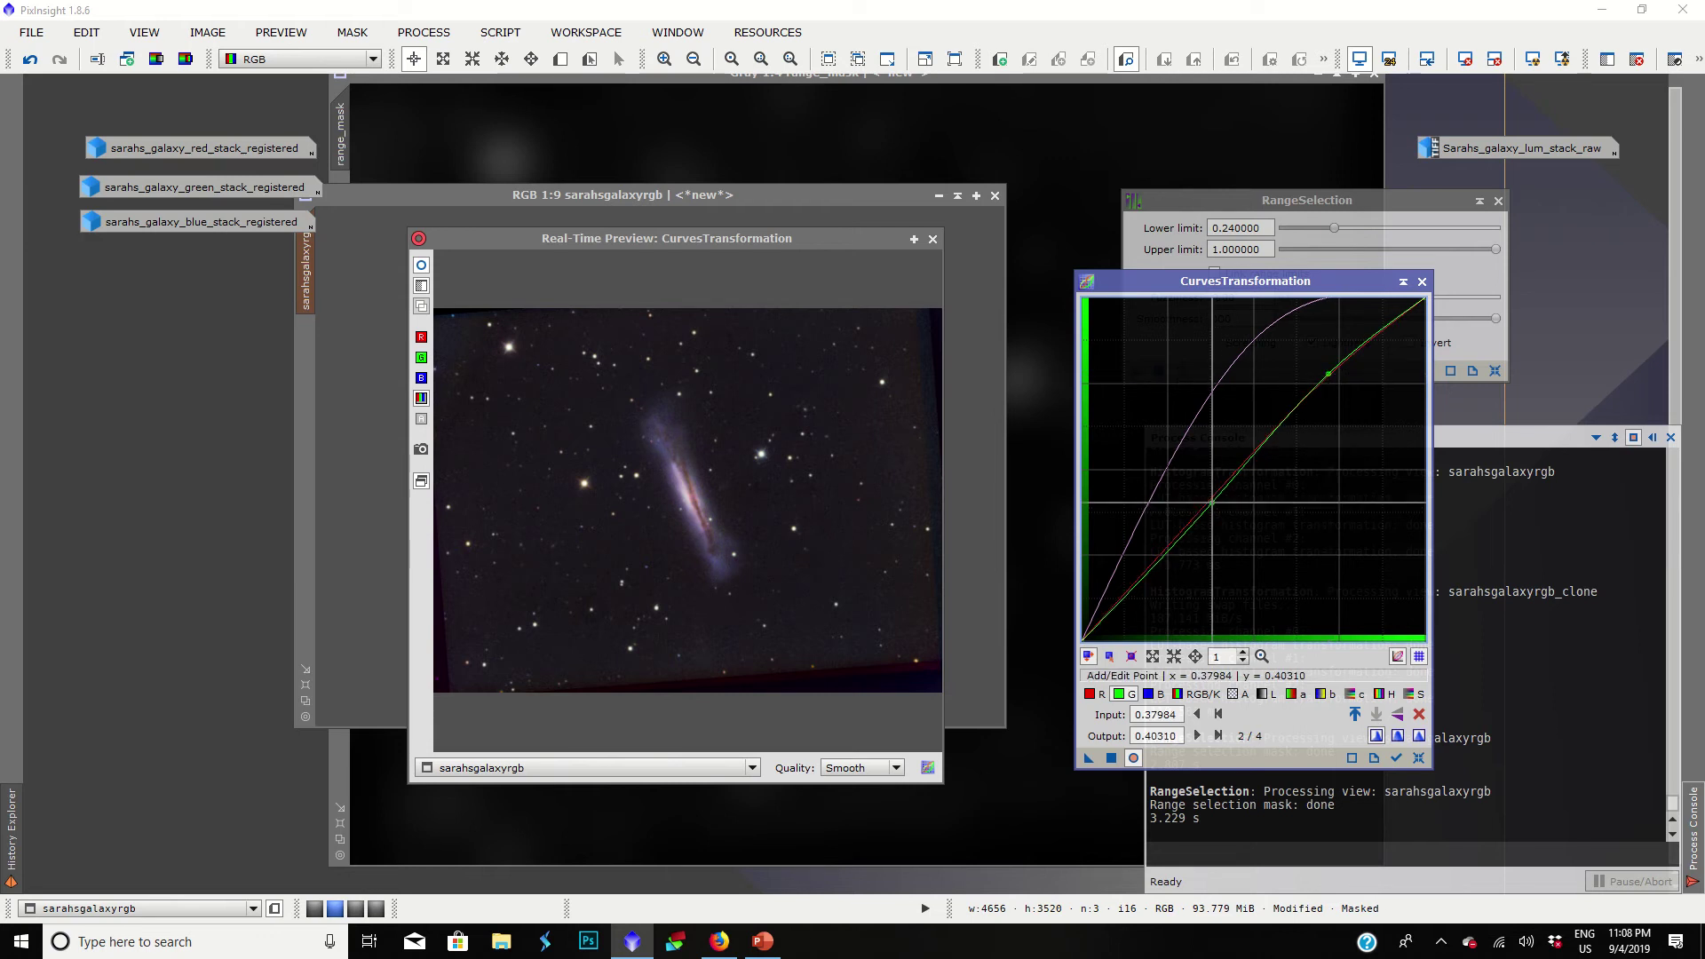
pyautogui.click(421, 275)
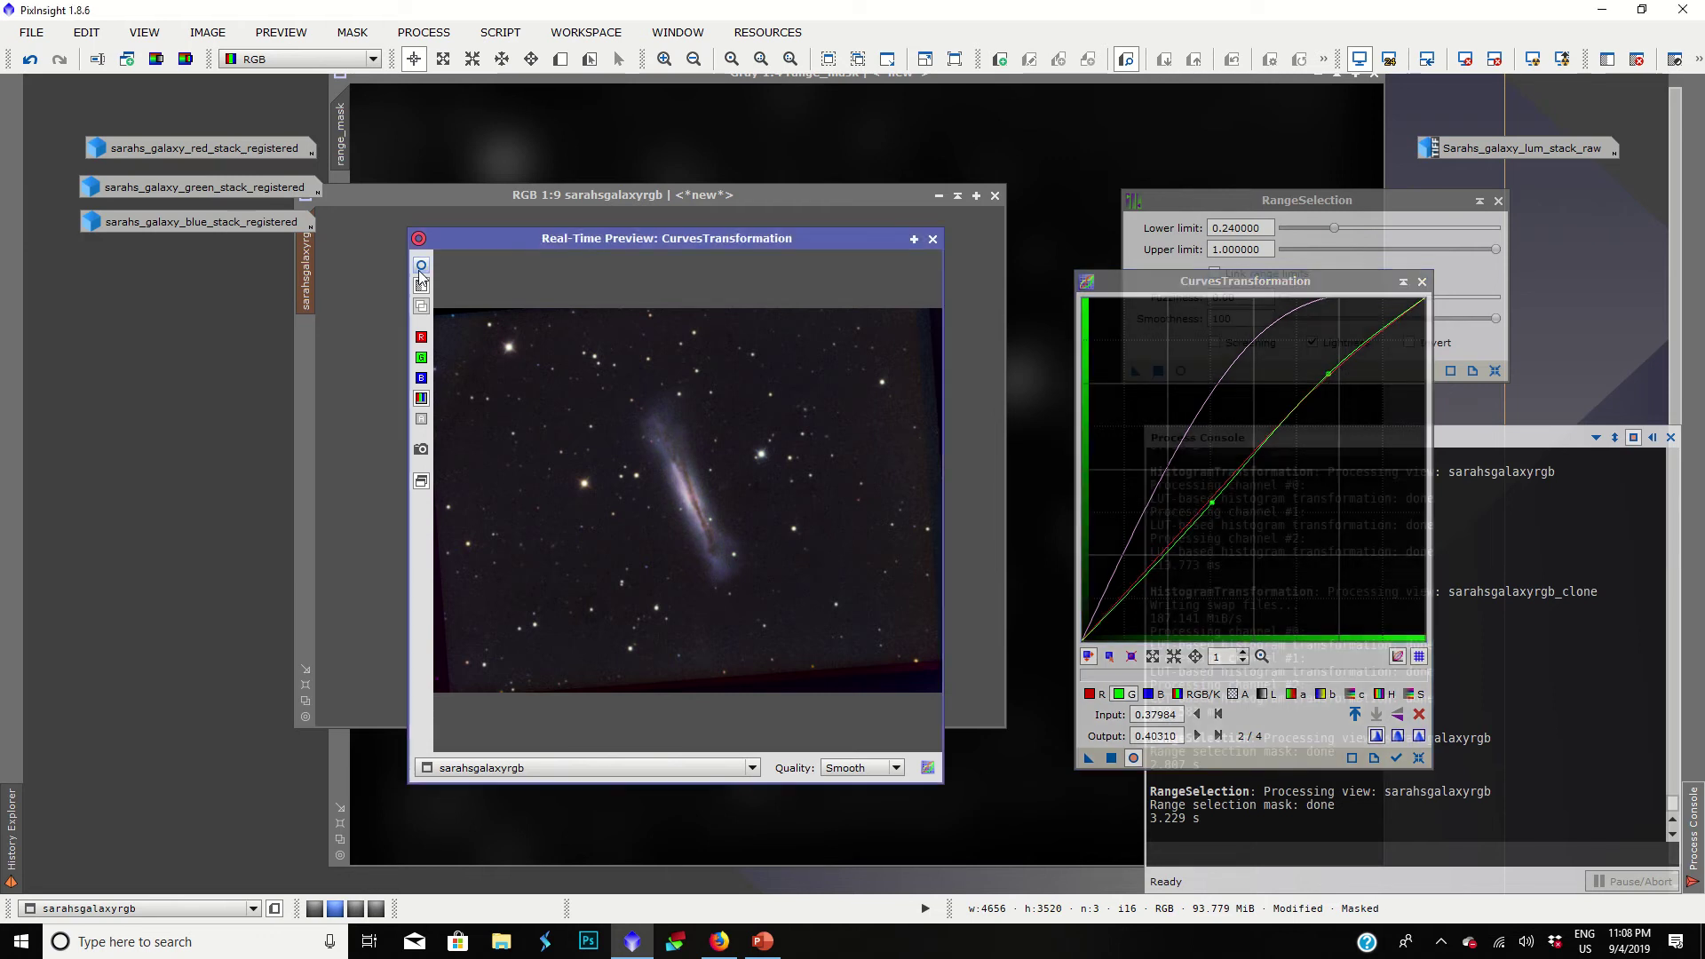
# Step: Close the real-time preview and apply the curves transformation twice to the masked sarahsgalaxyrgb image
pyautogui.click(933, 239)
pyautogui.click(1110, 758)
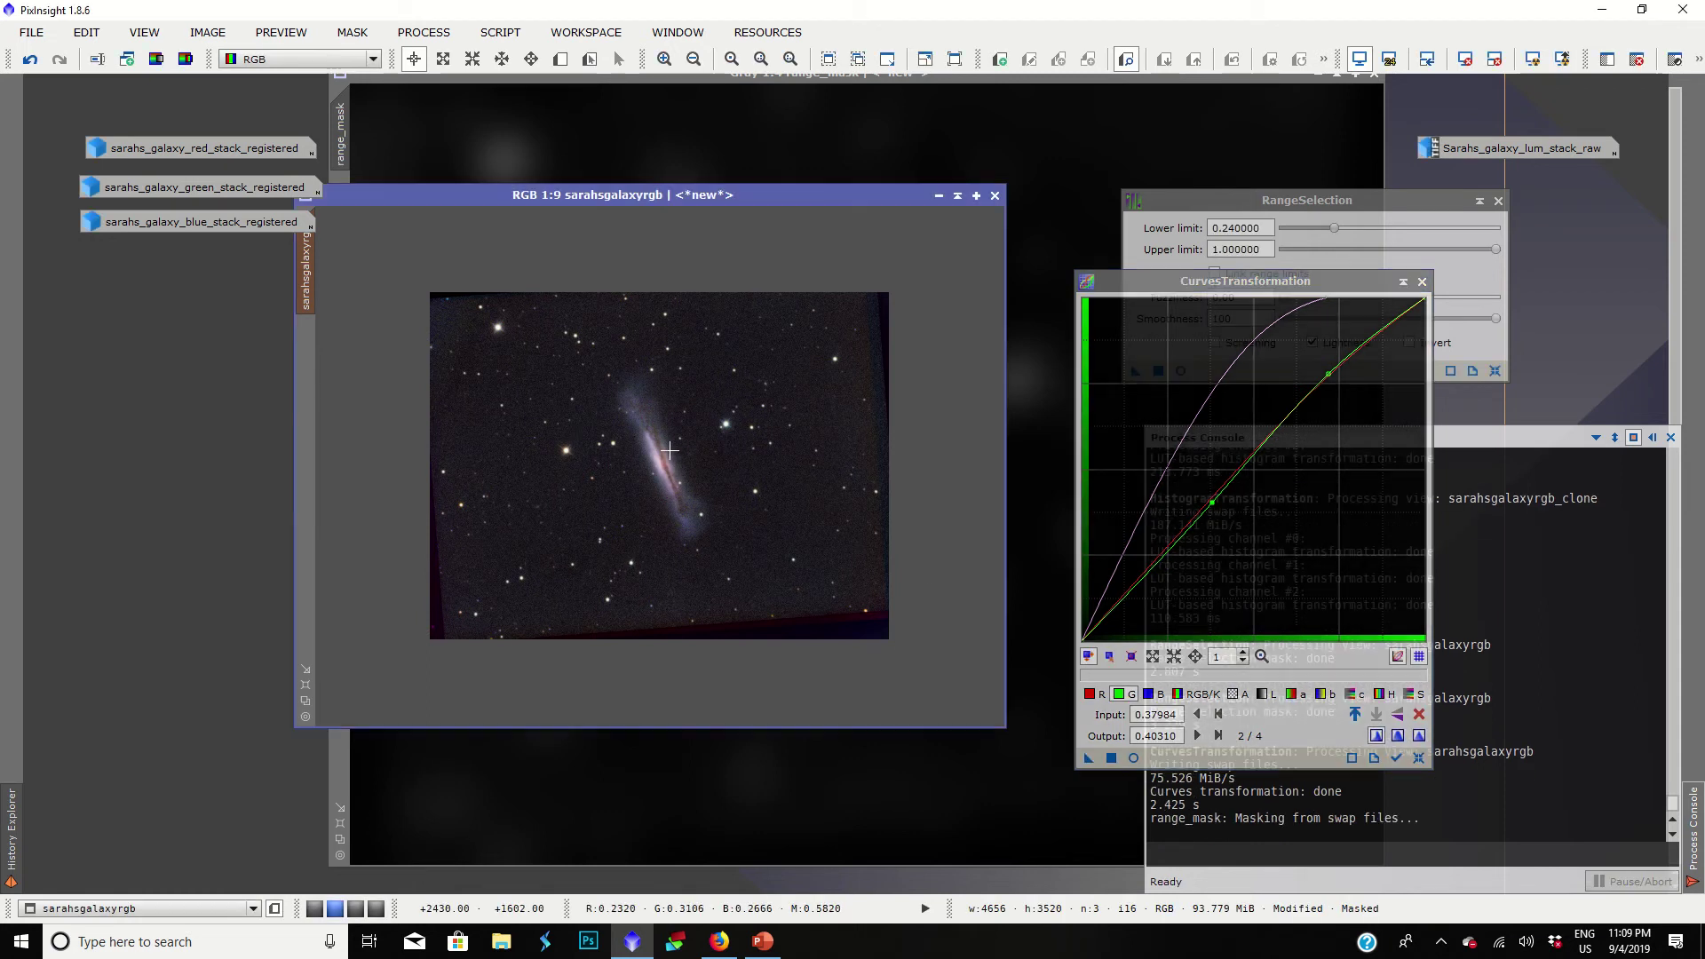
pyautogui.scroll(3, 670, 450)
pyautogui.scroll(-1, 669, 451)
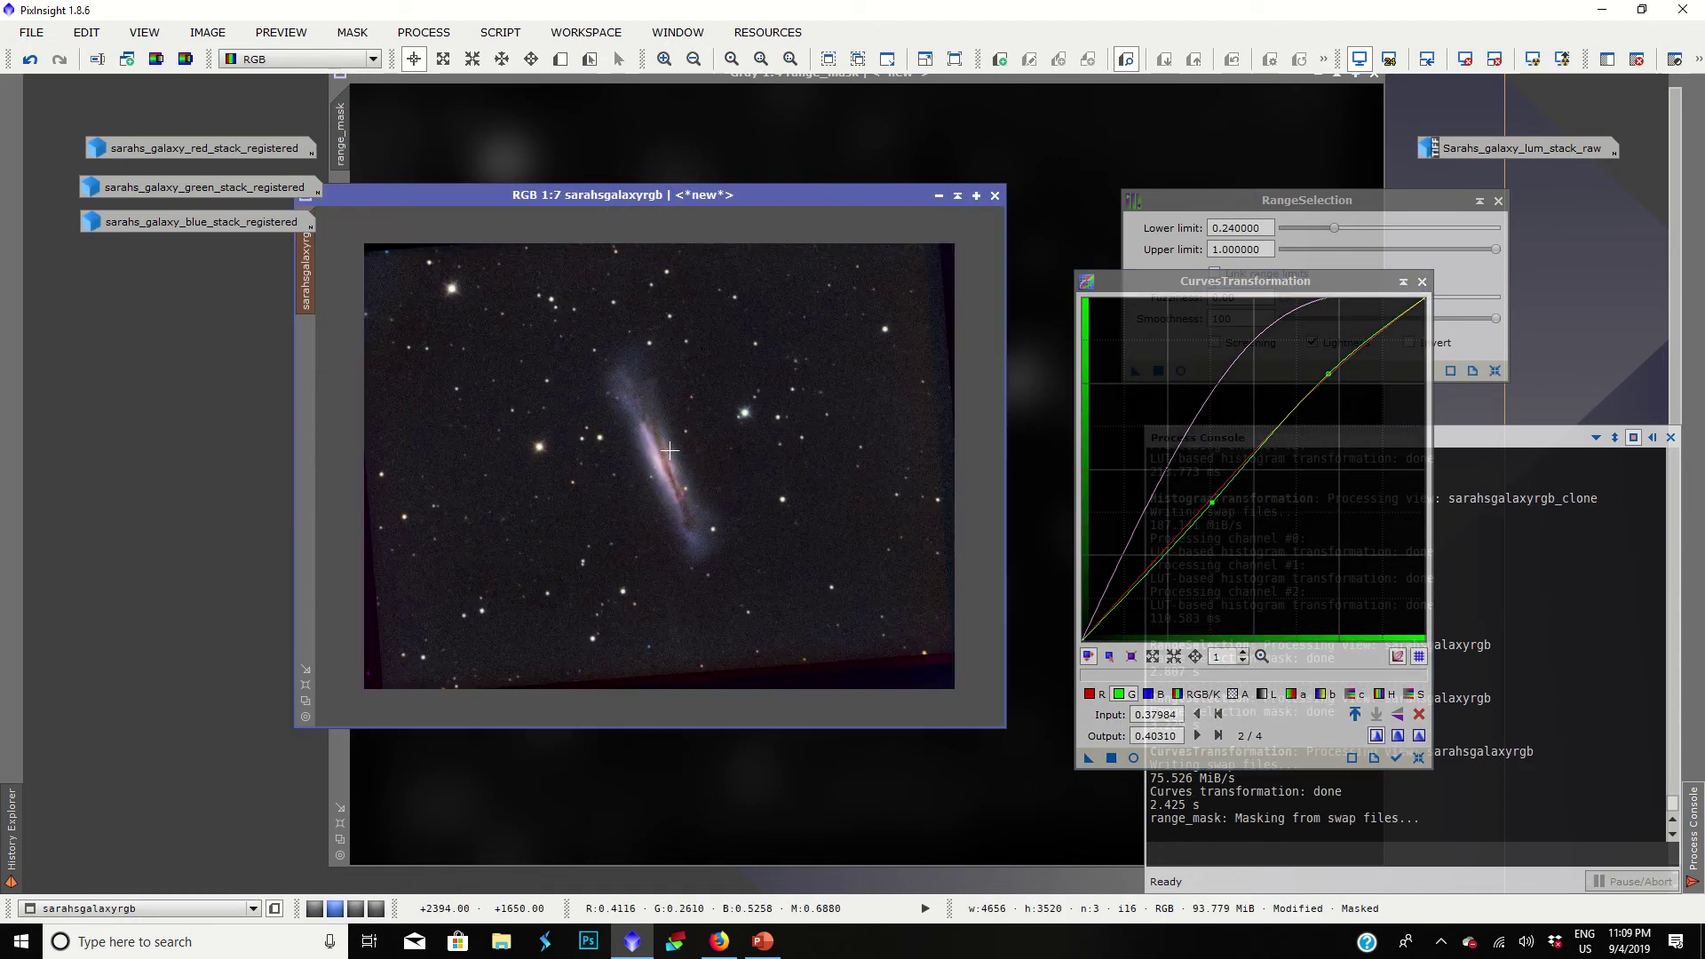
pyautogui.click(1112, 757)
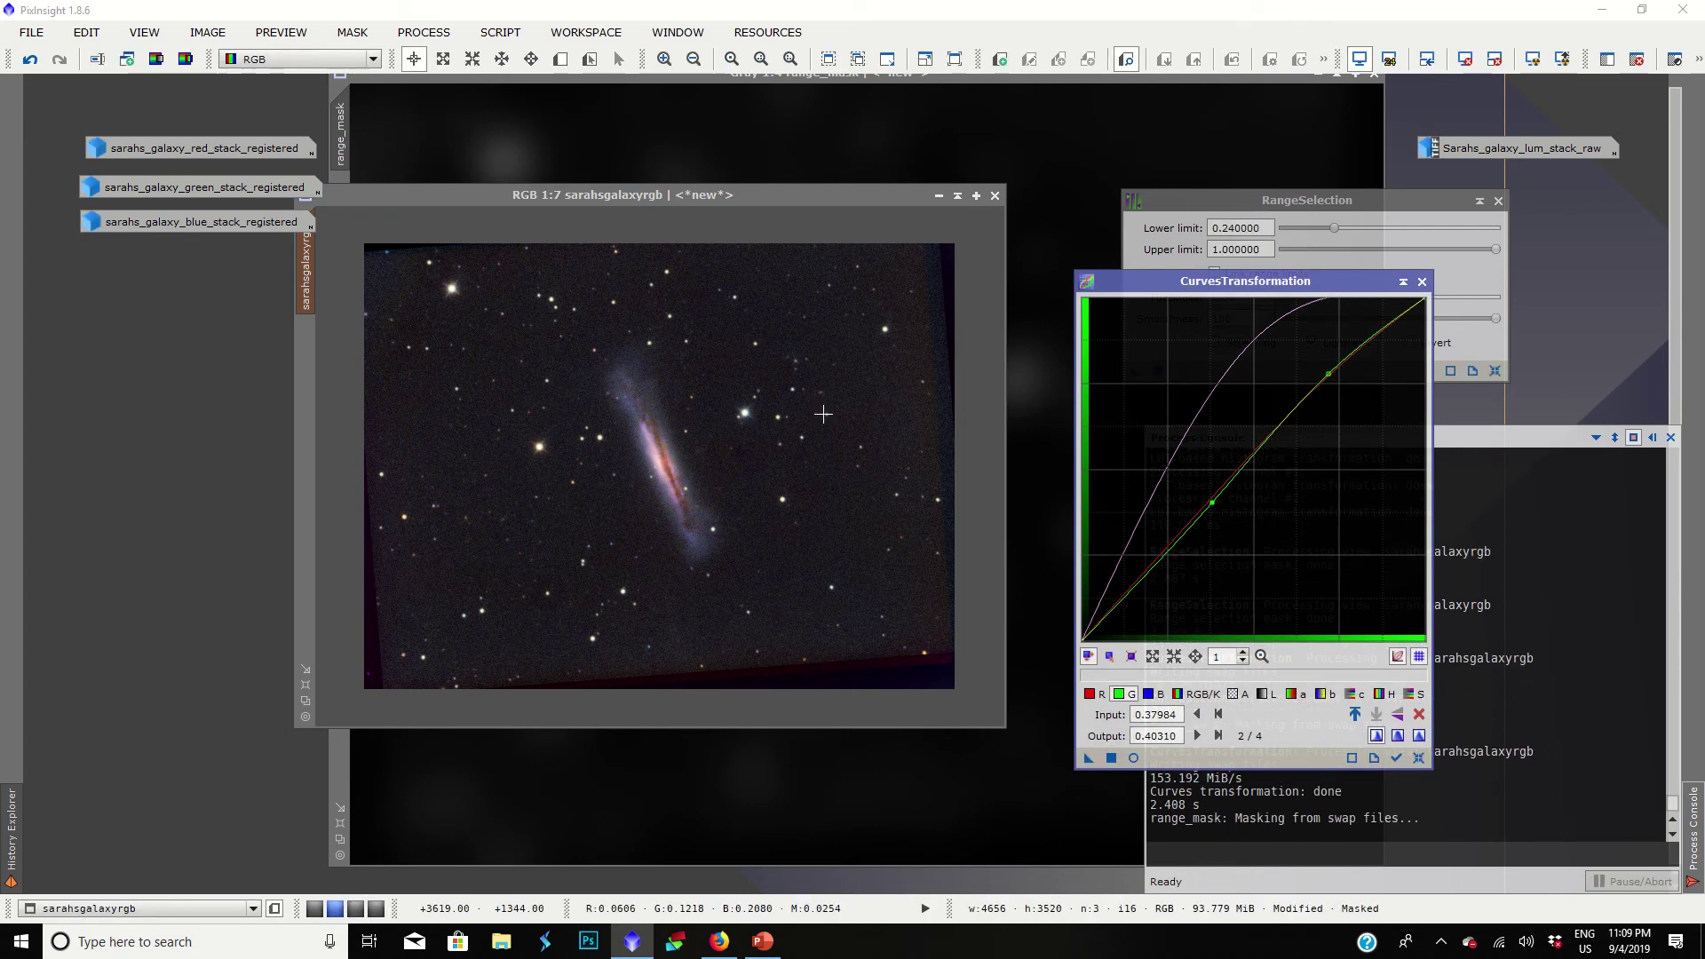
# Step: Invert the range mask on sarahsgalaxyrgb so it protects the galaxy, display it to check the coverage, and hide it
pyautogui.click(823, 414)
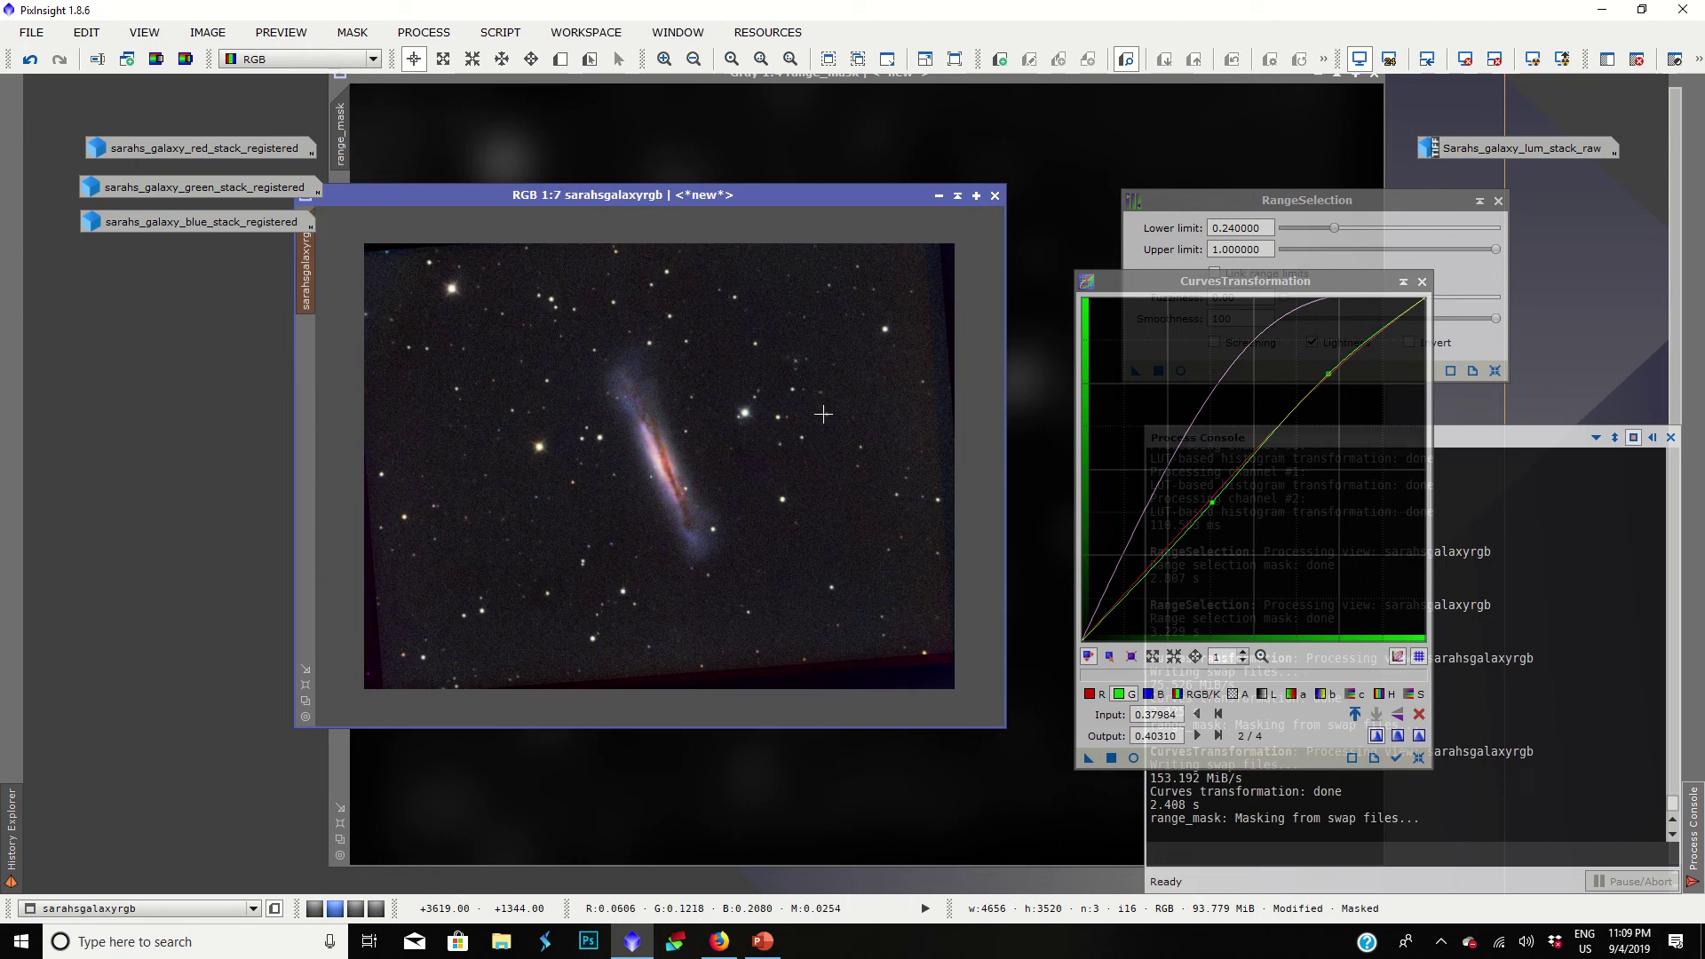
pyautogui.click(347, 32)
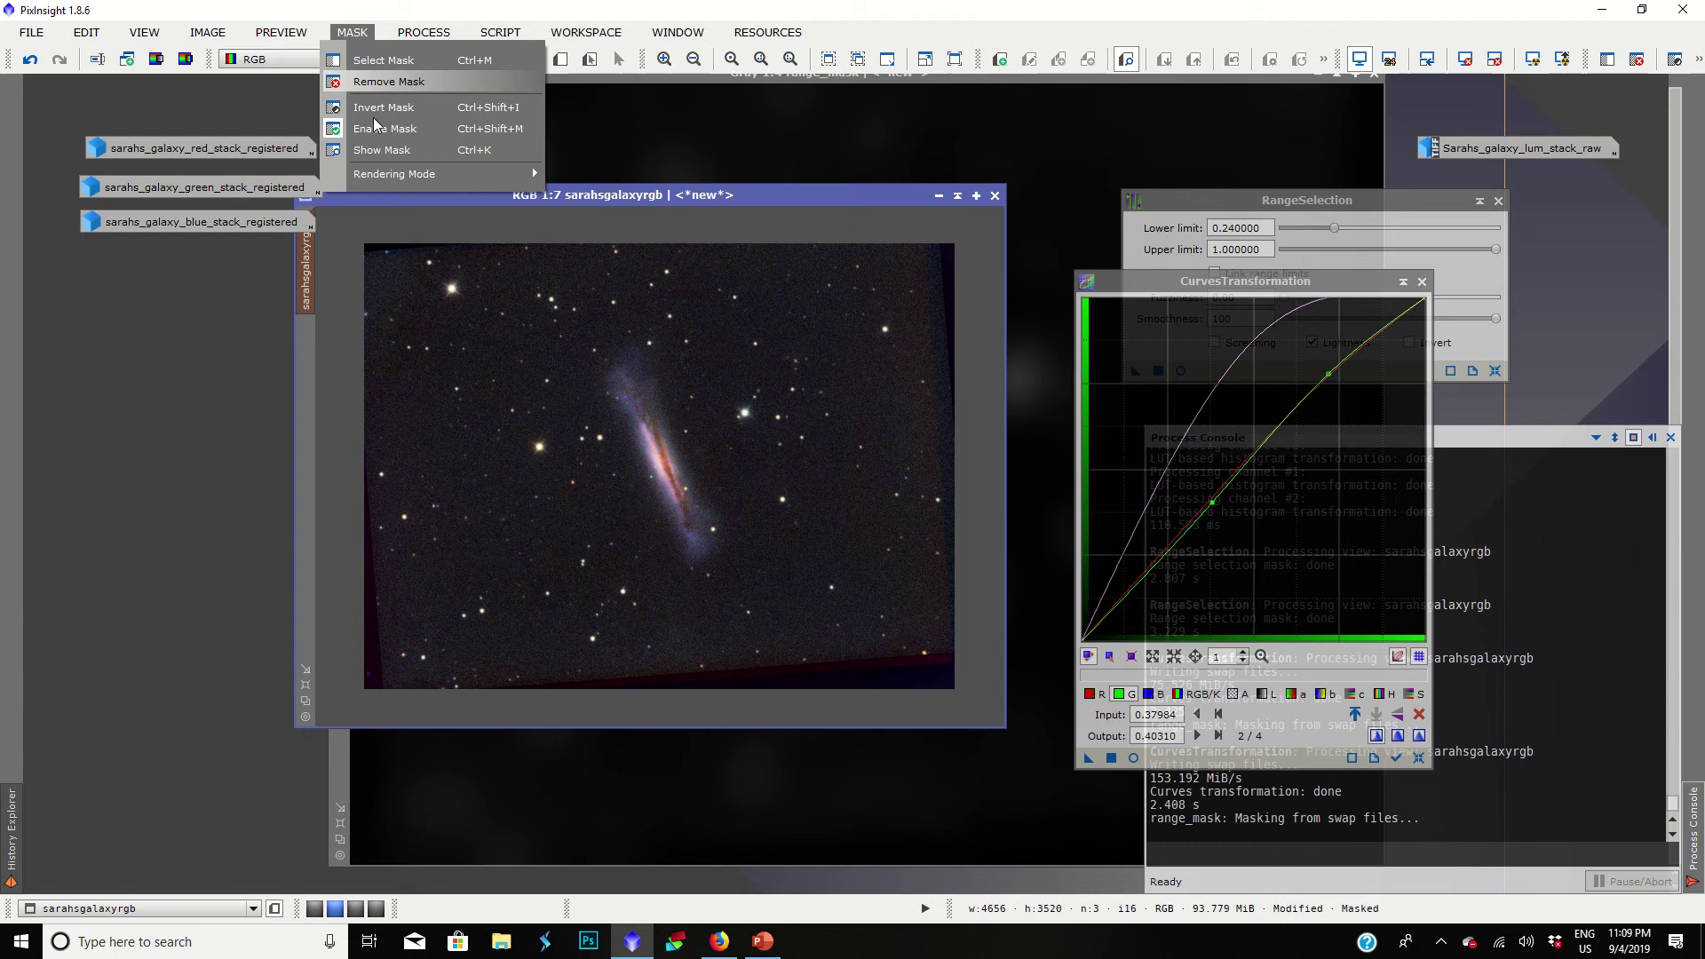
pyautogui.click(383, 107)
pyautogui.click(351, 32)
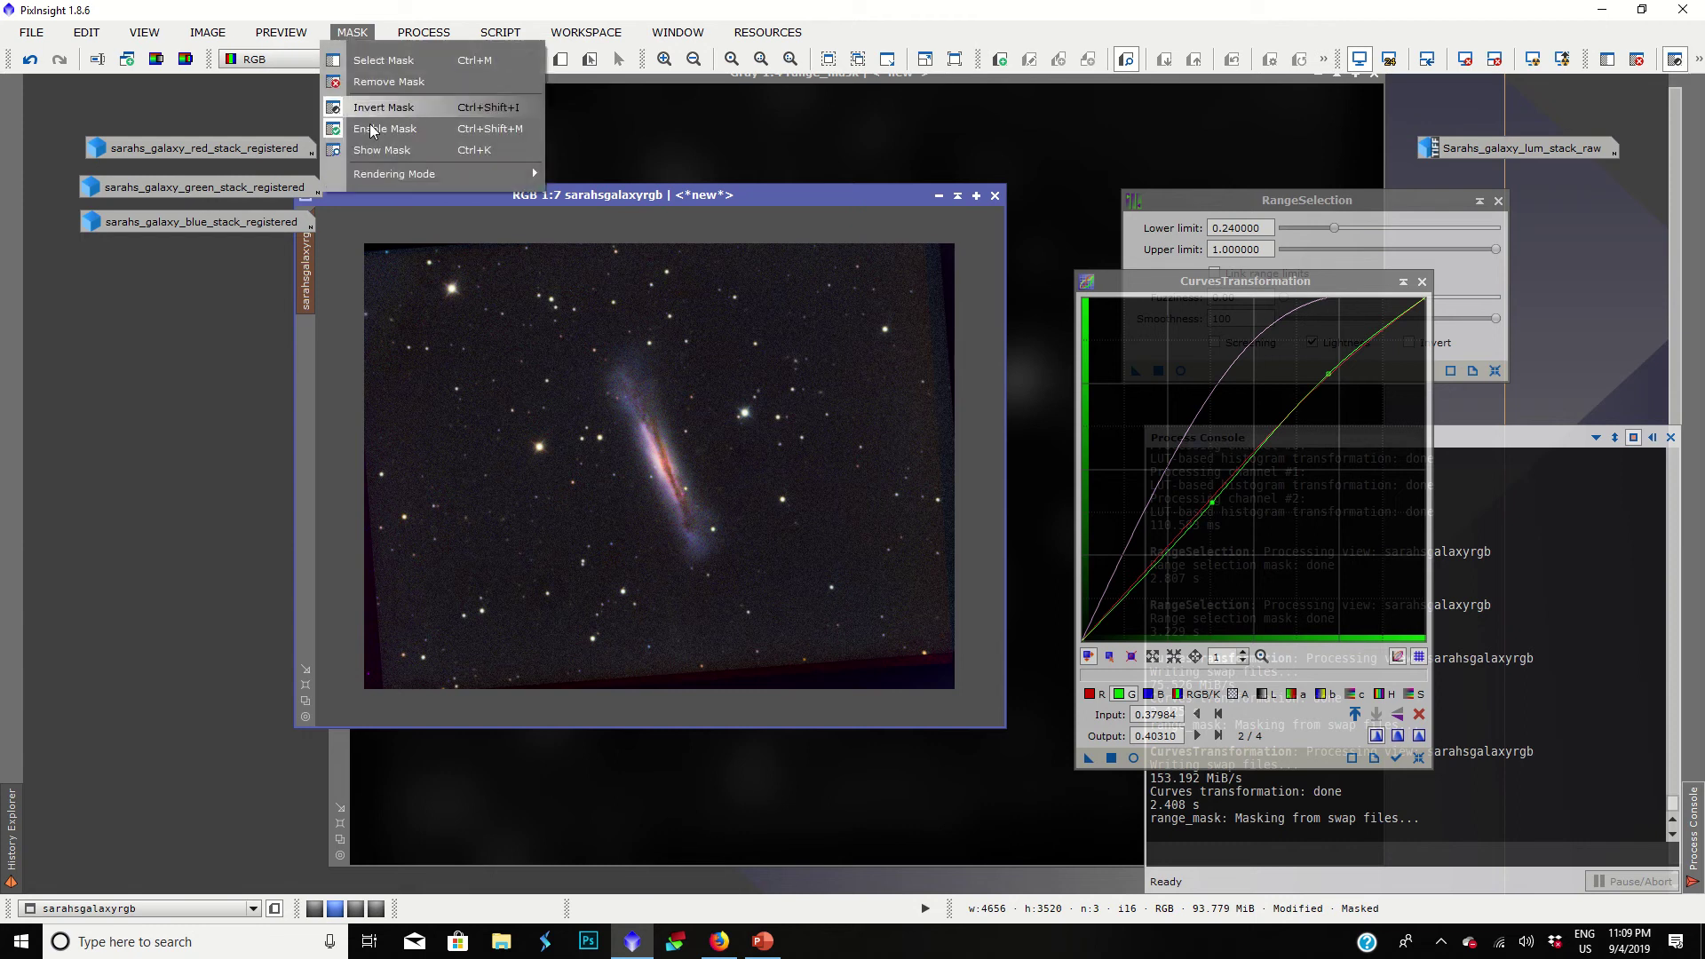
pyautogui.click(372, 130)
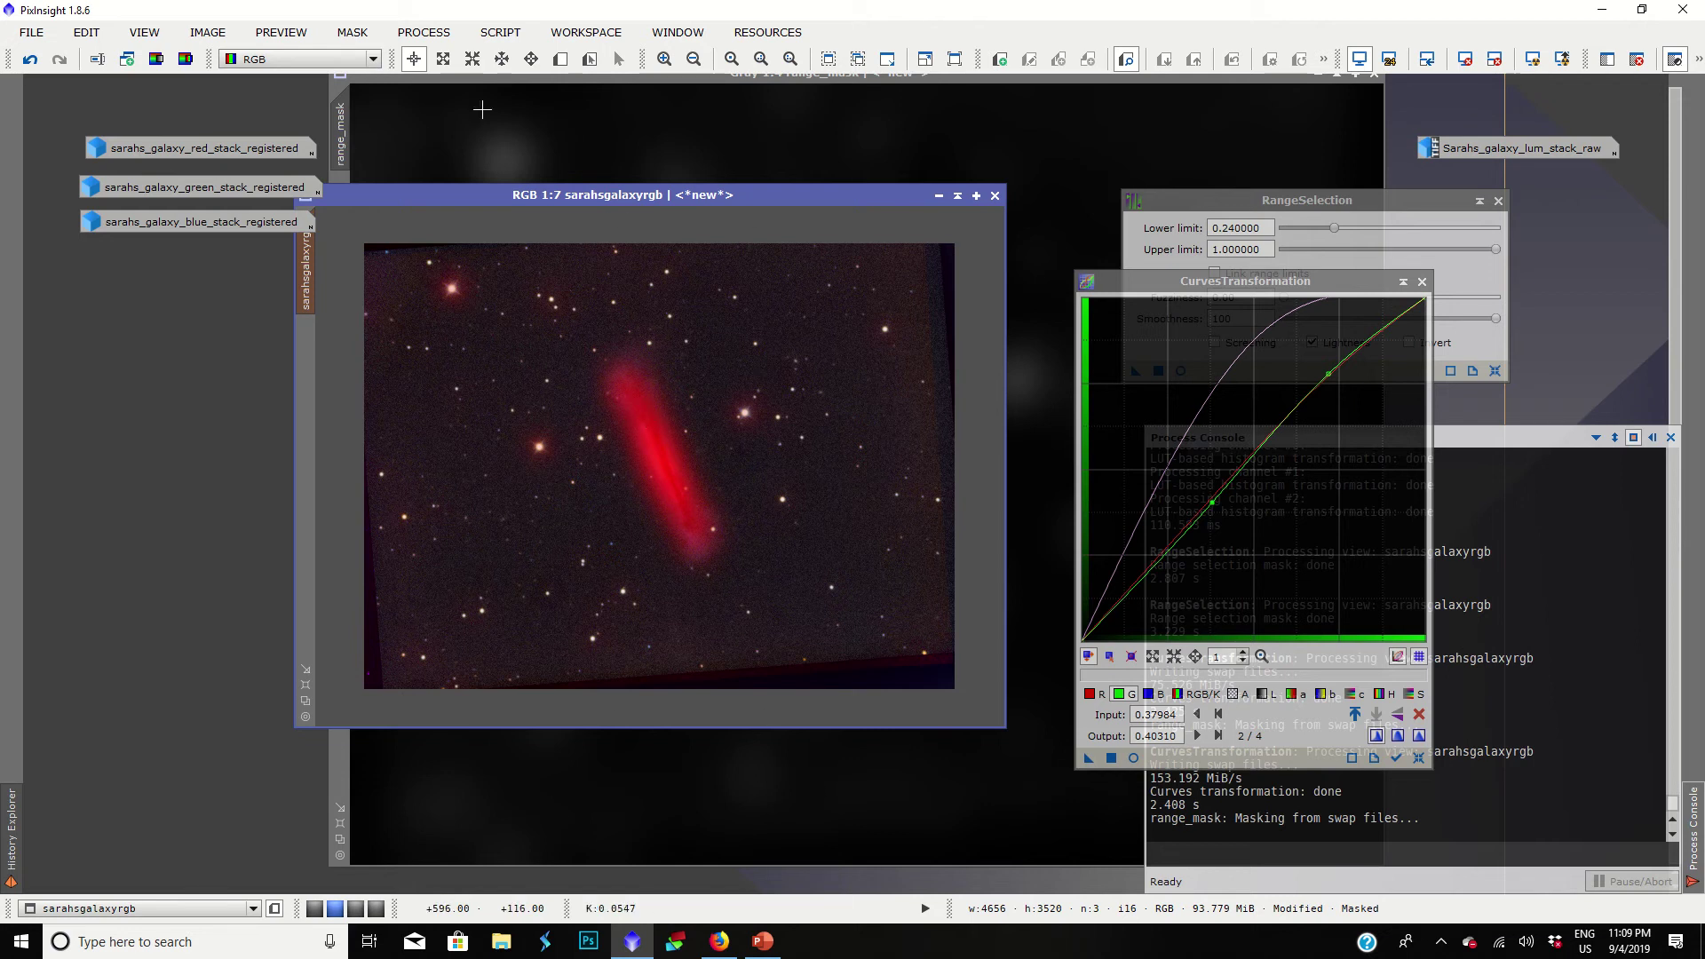
pyautogui.click(353, 33)
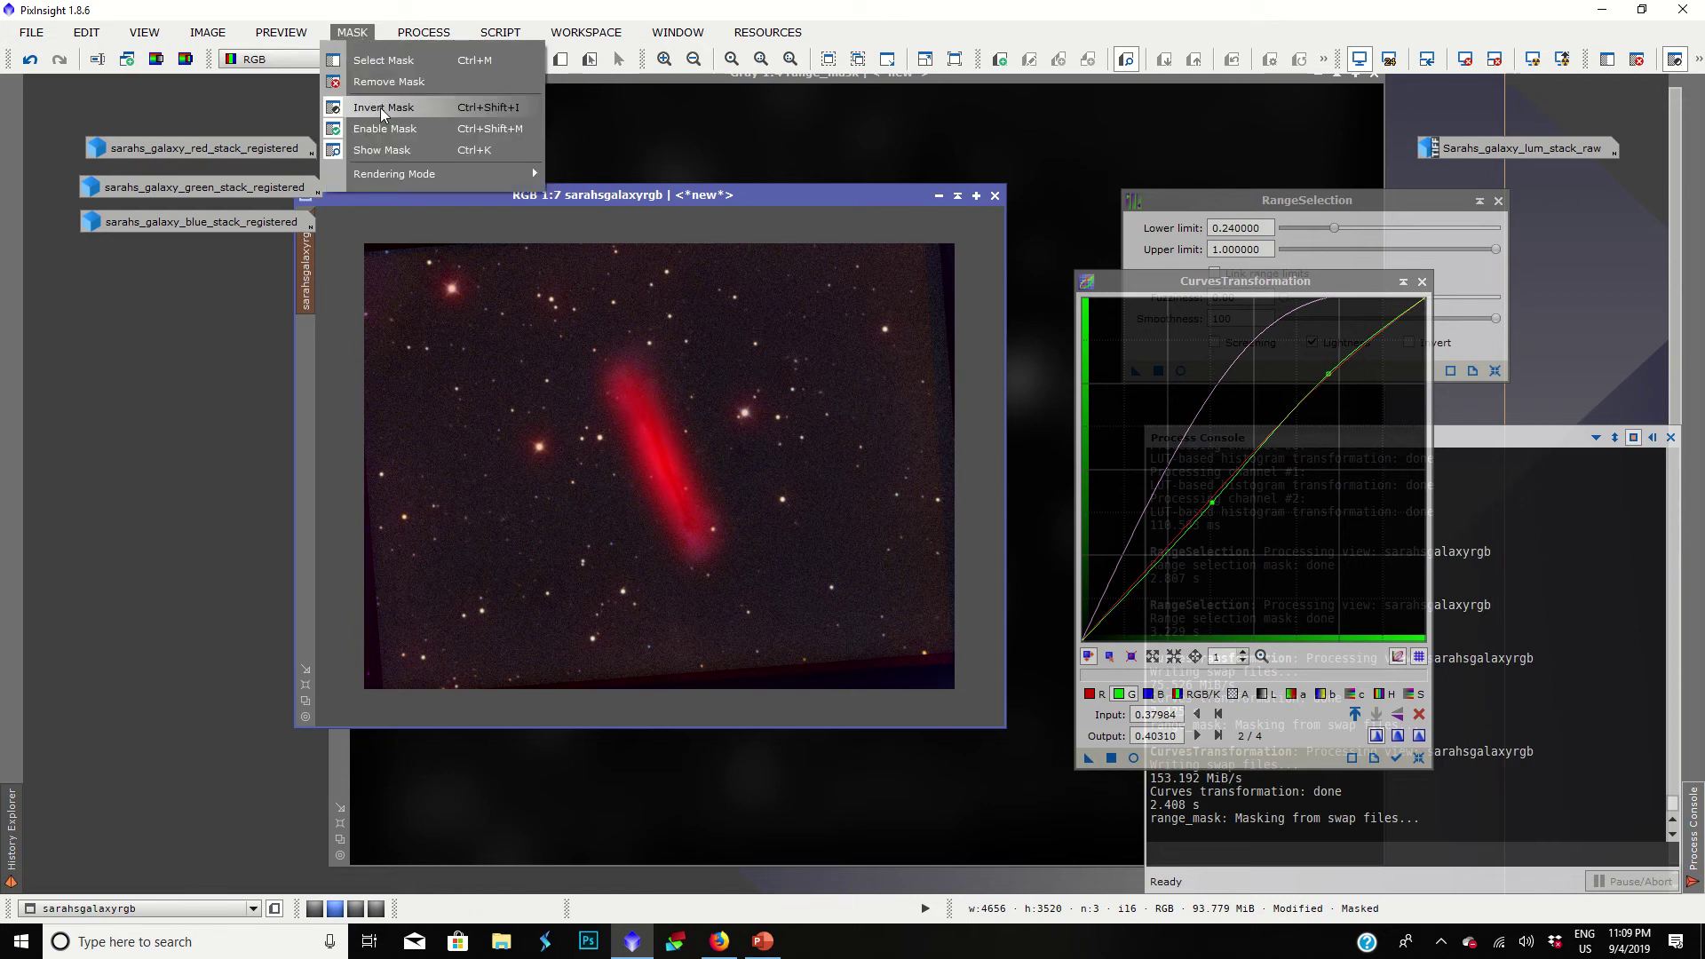
pyautogui.click(387, 147)
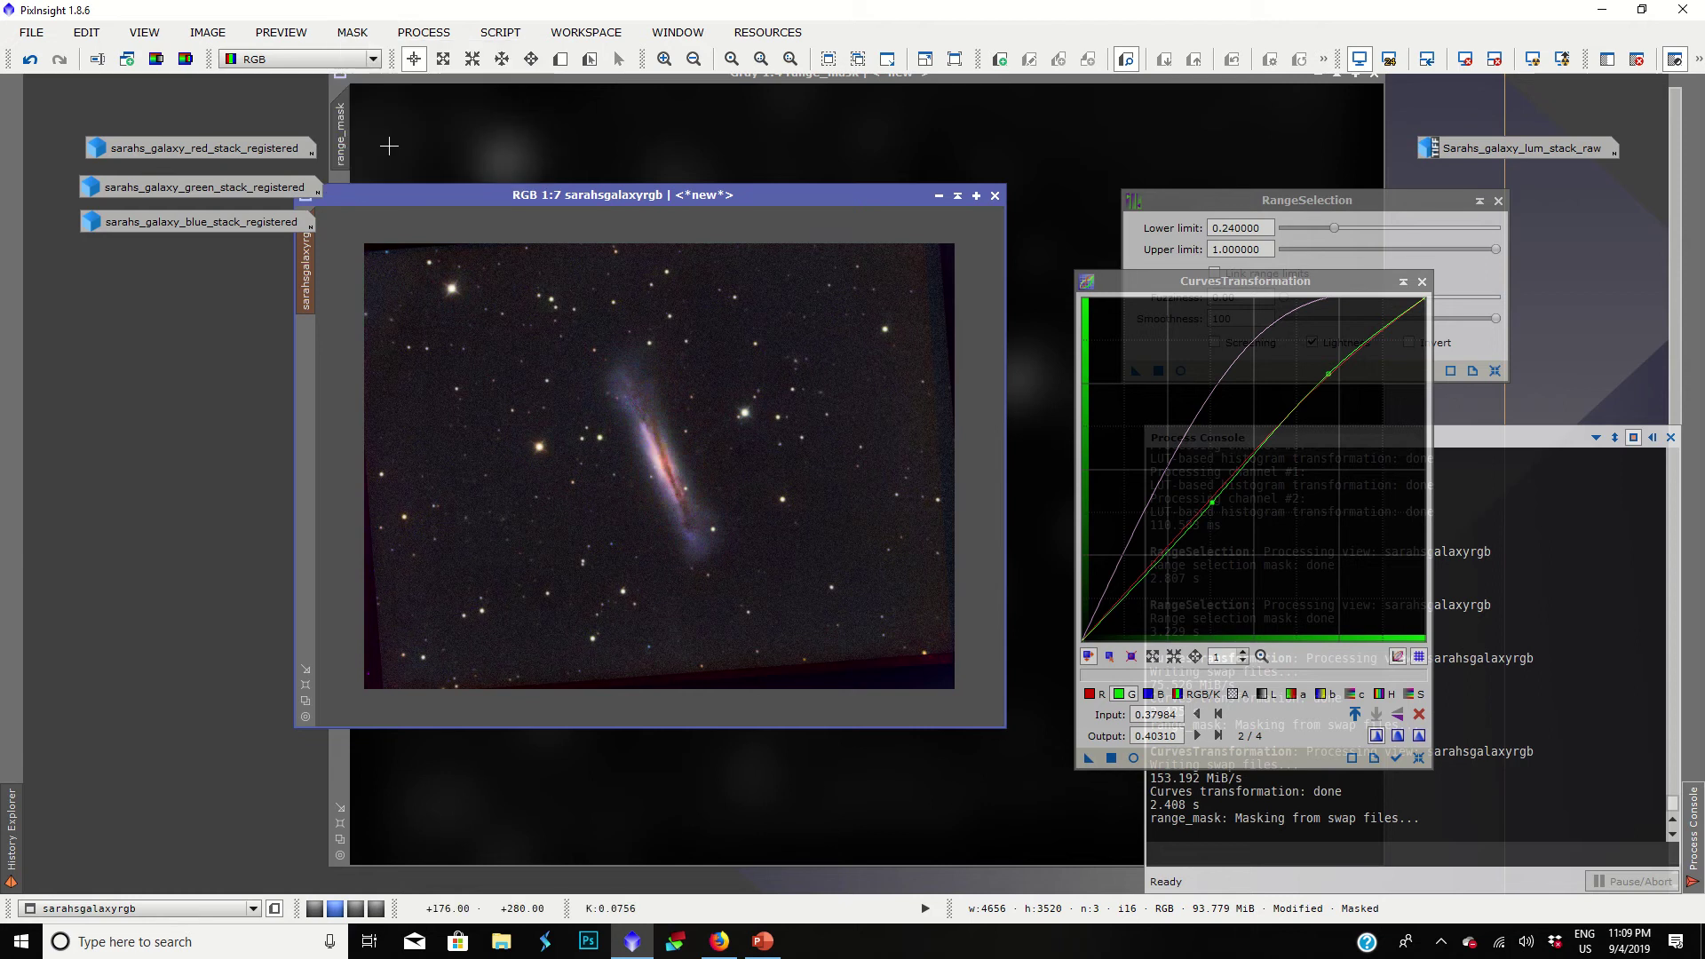
# Step: Open a real-time preview of the curves, reset all curves and switch to the saturation curve
pyautogui.click(1133, 758)
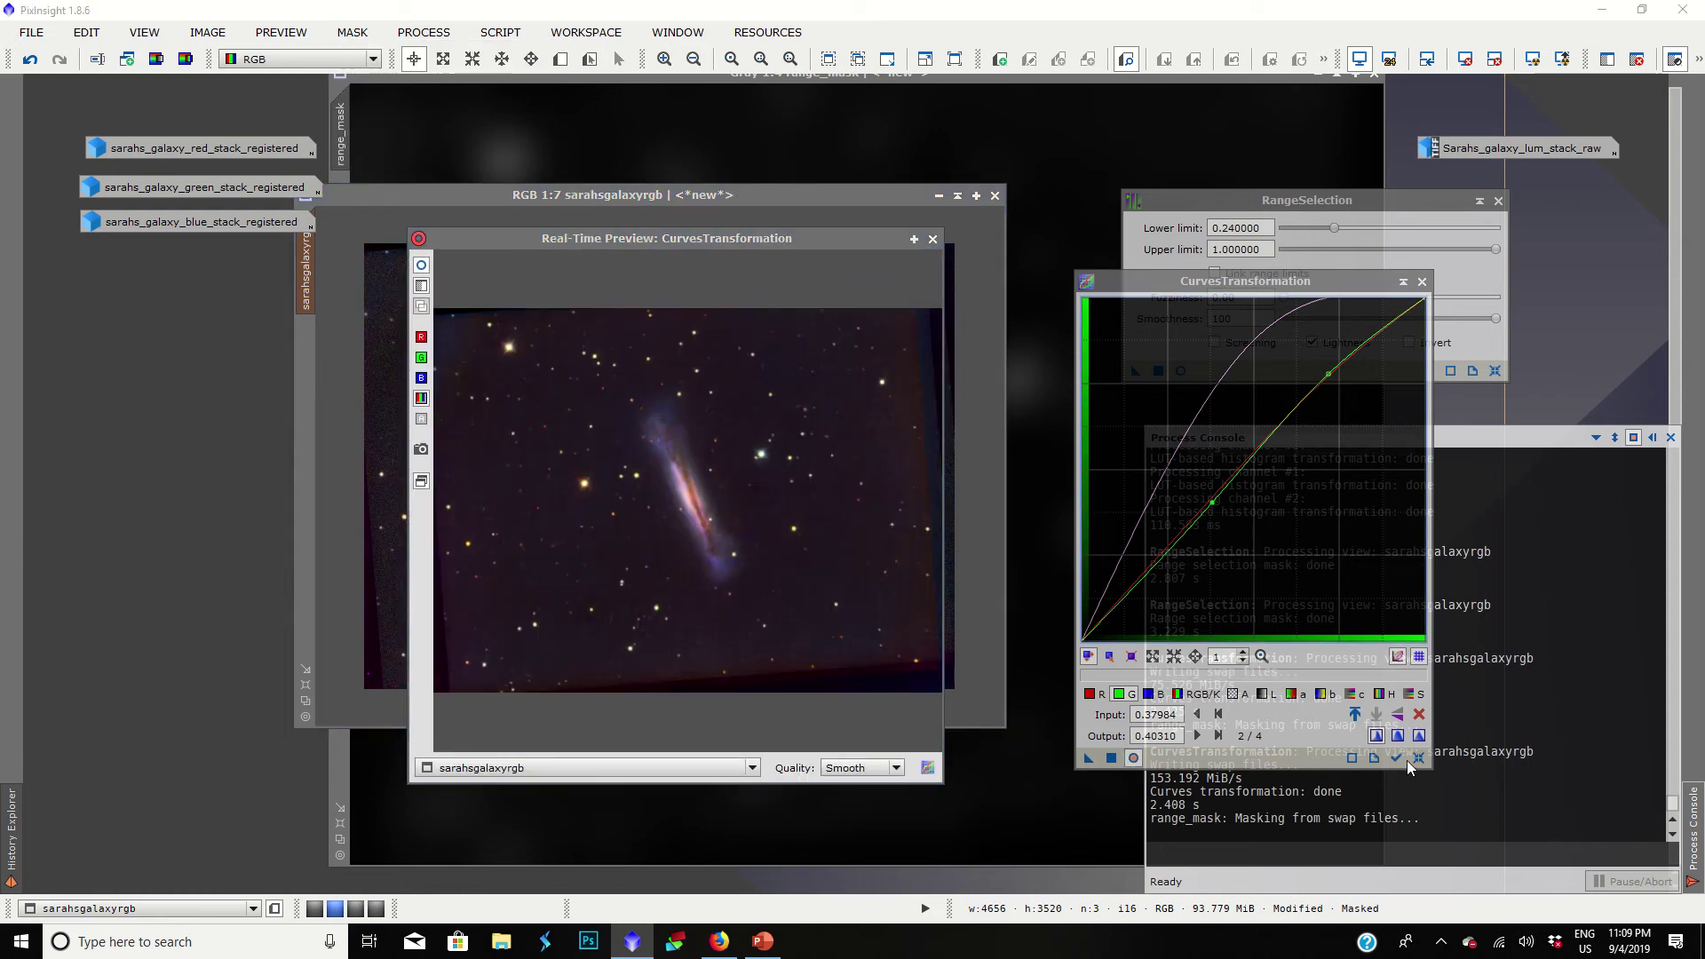
pyautogui.click(1417, 758)
pyautogui.click(1408, 693)
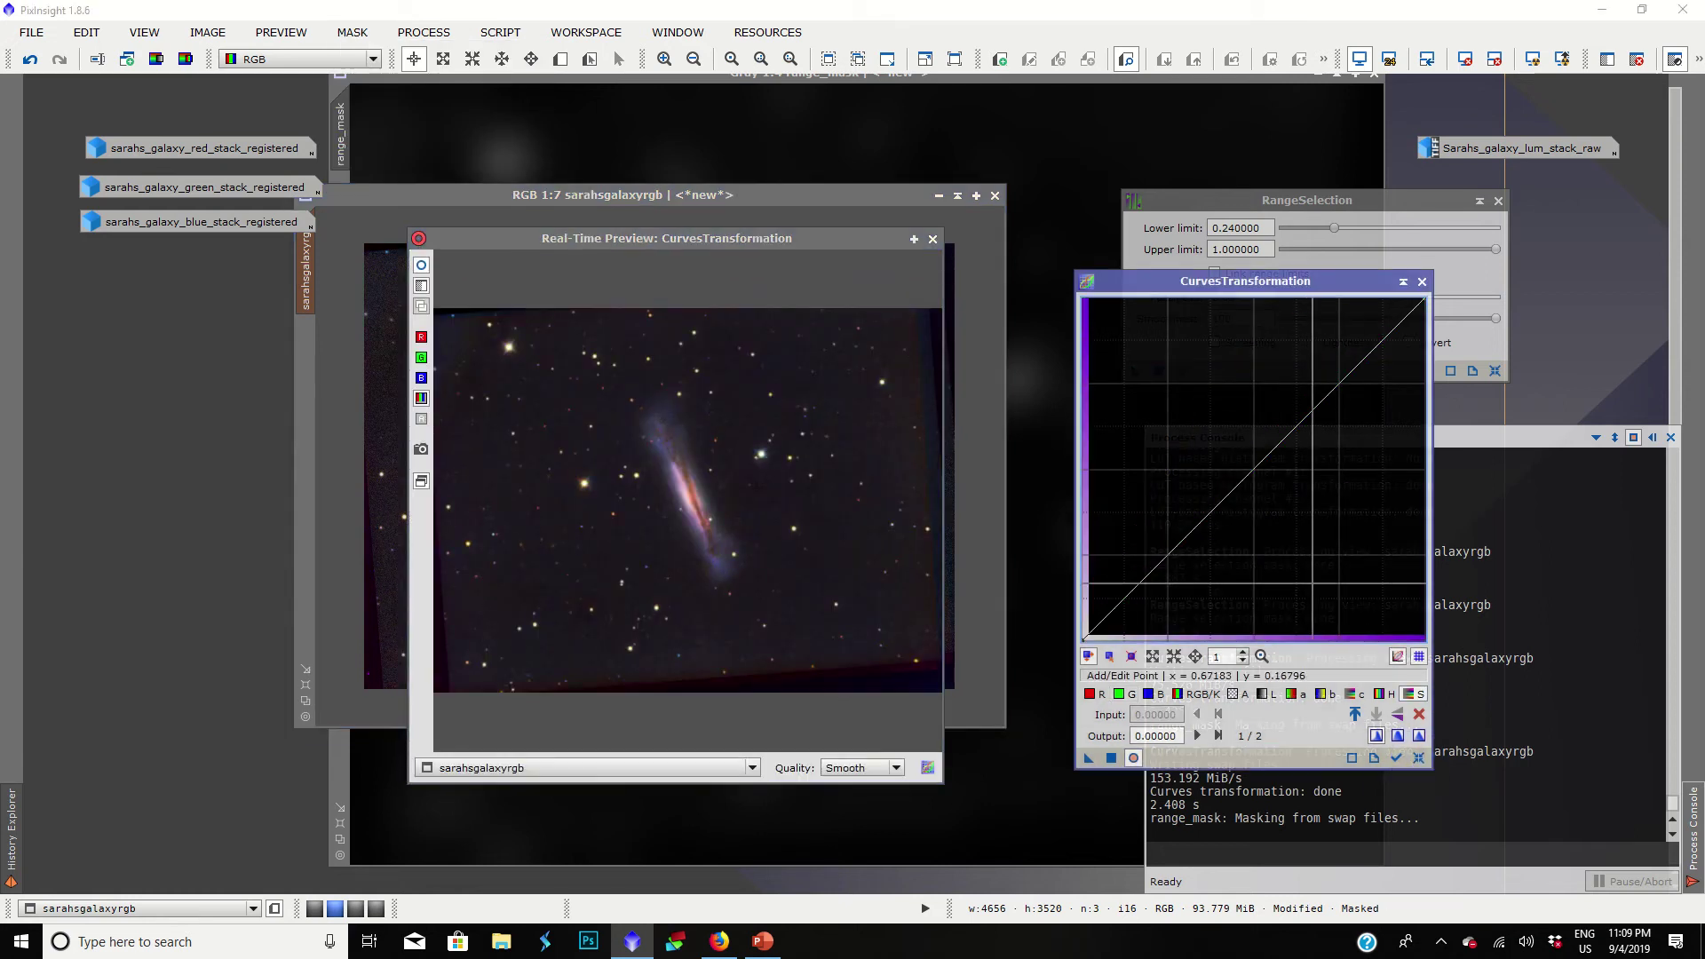
pyautogui.click(1306, 579)
pyautogui.moveTo(1306, 579); pyautogui.dragTo(1188, 579)
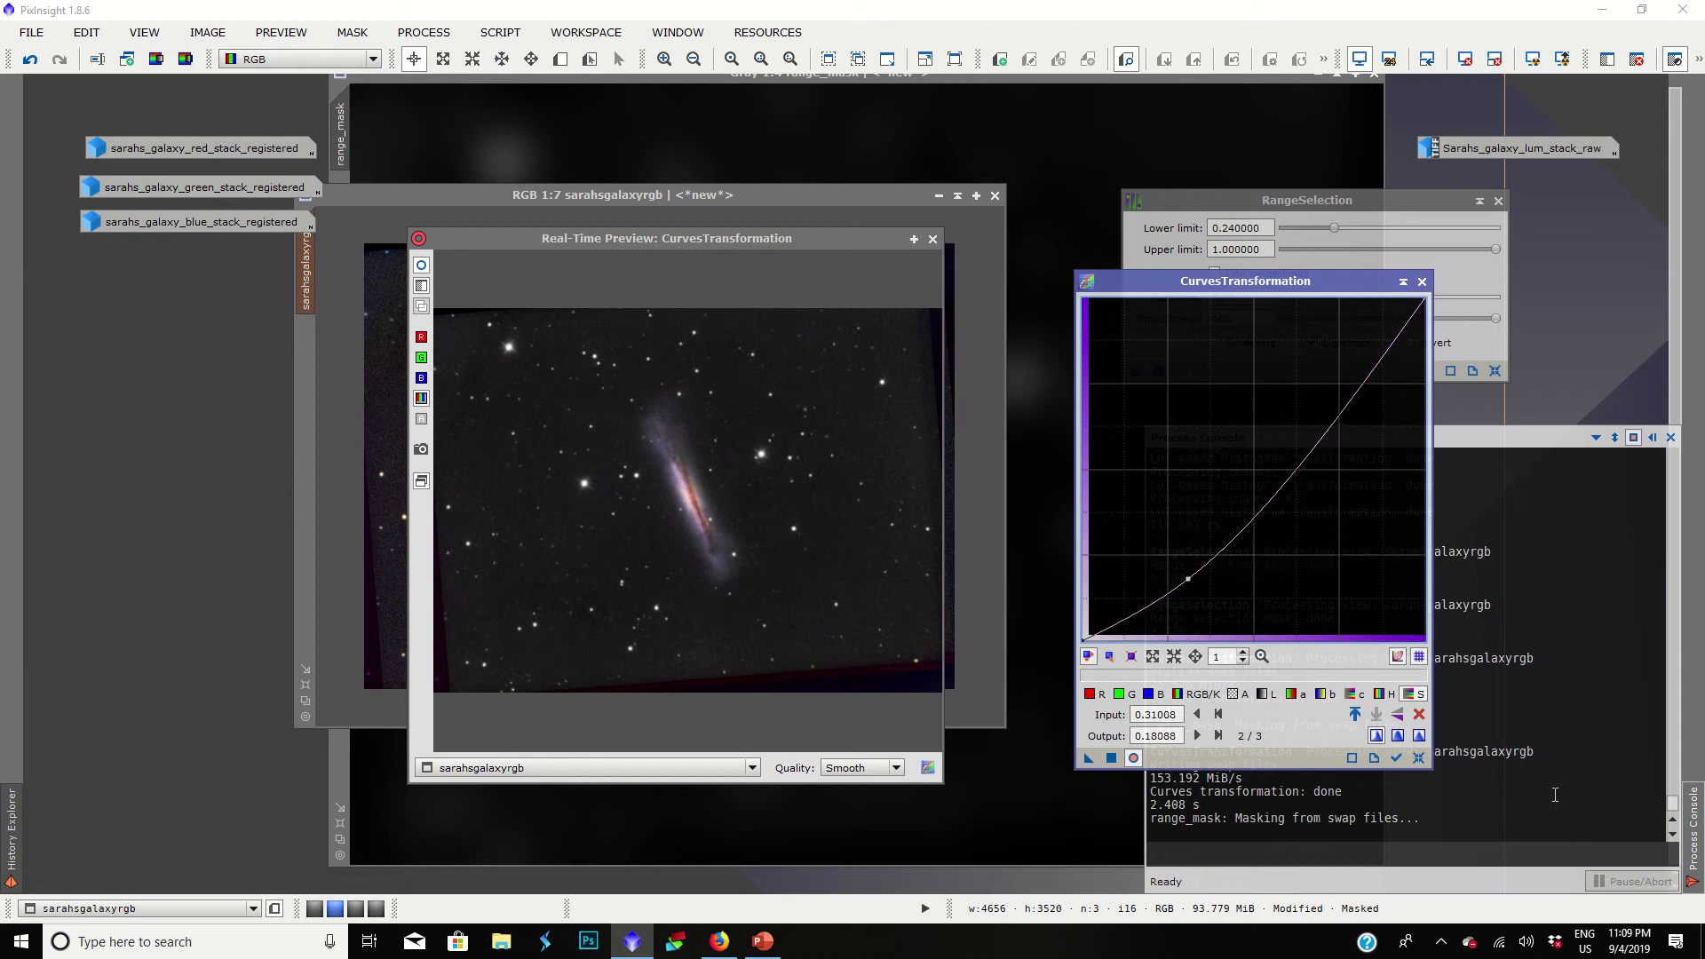
pyautogui.click(1418, 736)
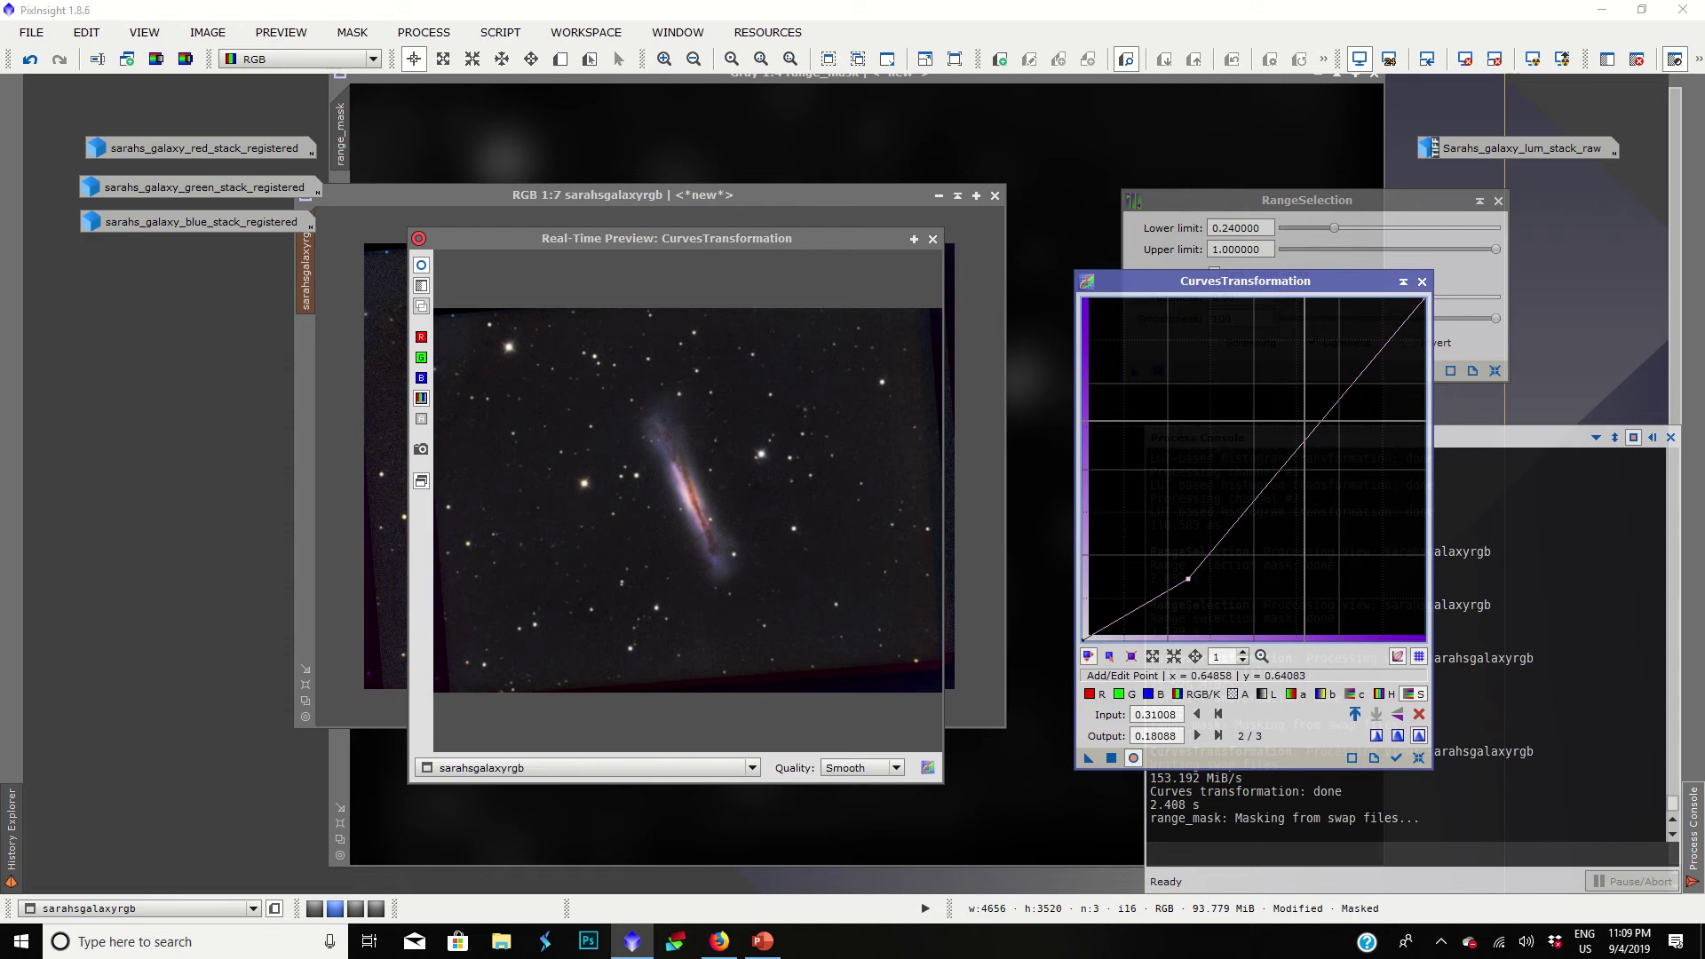
pyautogui.click(1311, 419)
pyautogui.moveTo(1297, 363); pyautogui.dragTo(1309, 440)
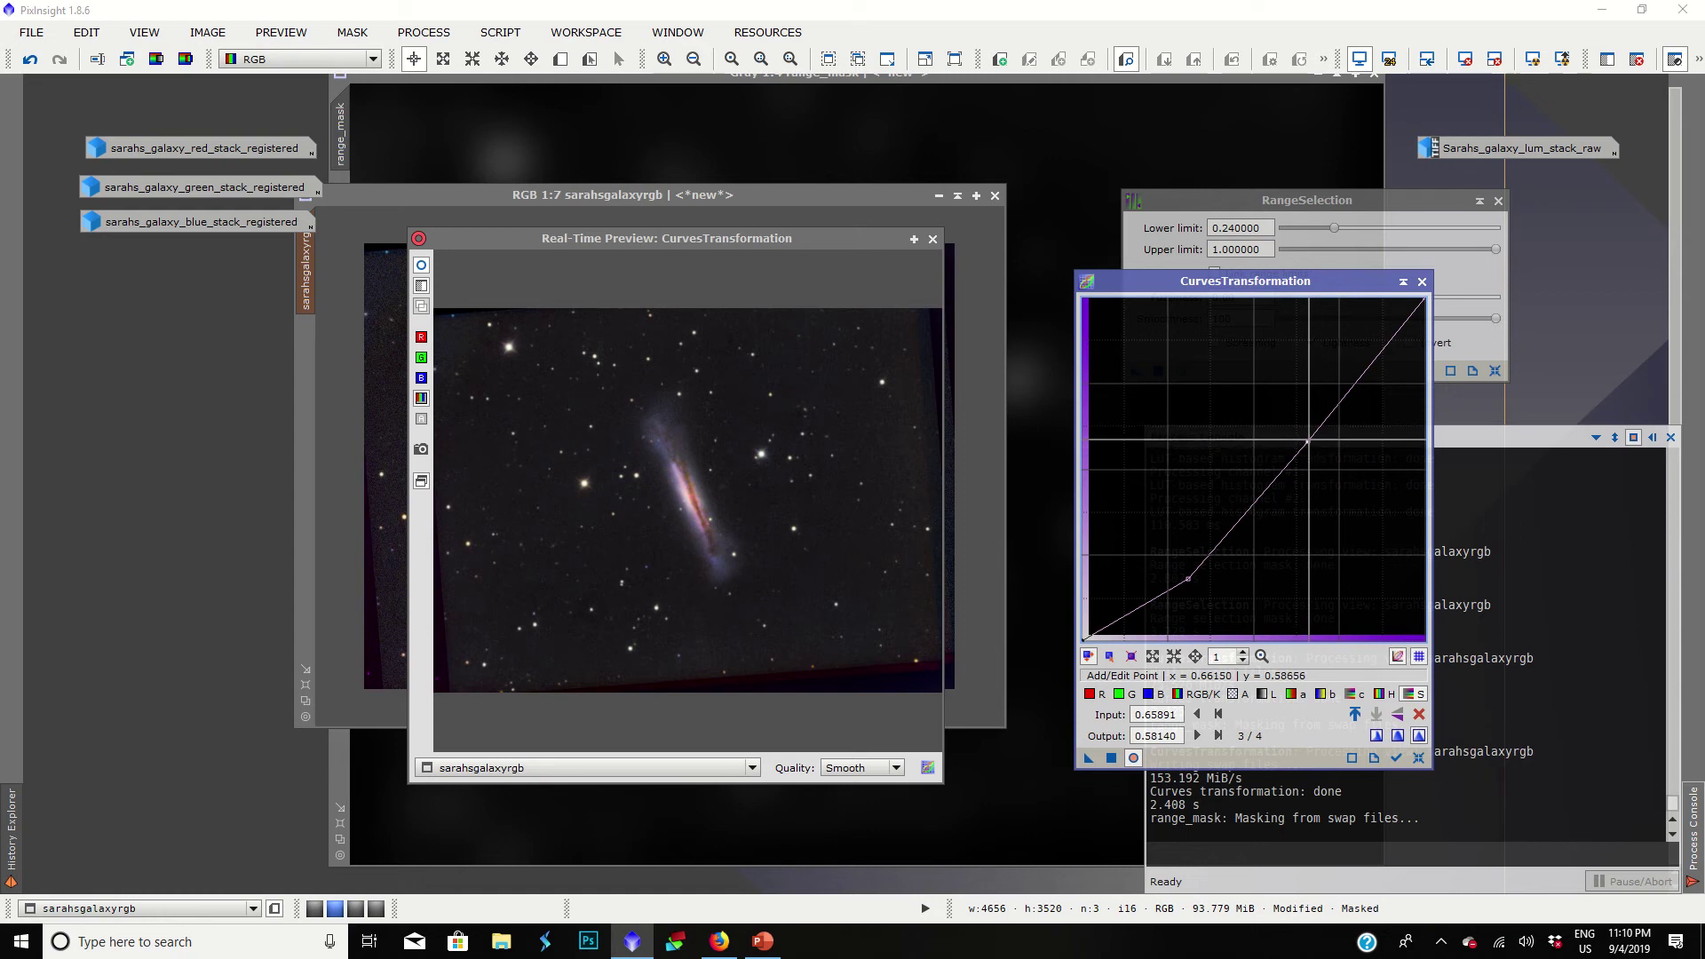
pyautogui.moveTo(1309, 440); pyautogui.dragTo(1315, 332)
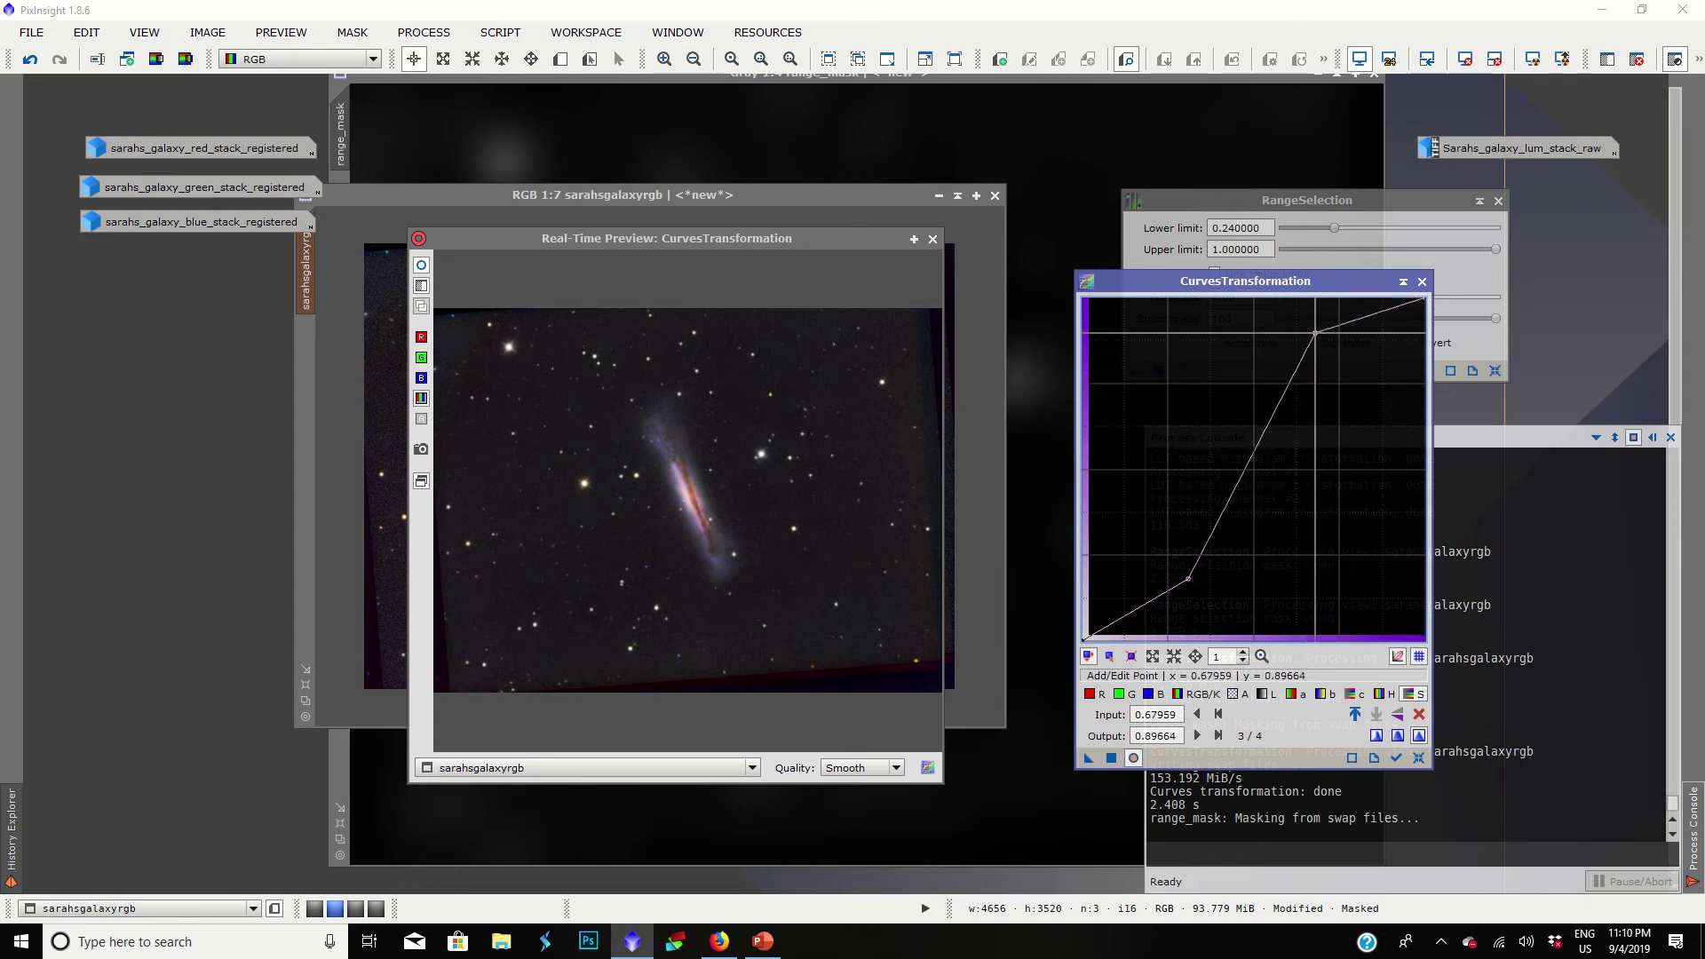
pyautogui.moveTo(1188, 579); pyautogui.dragTo(1162, 548)
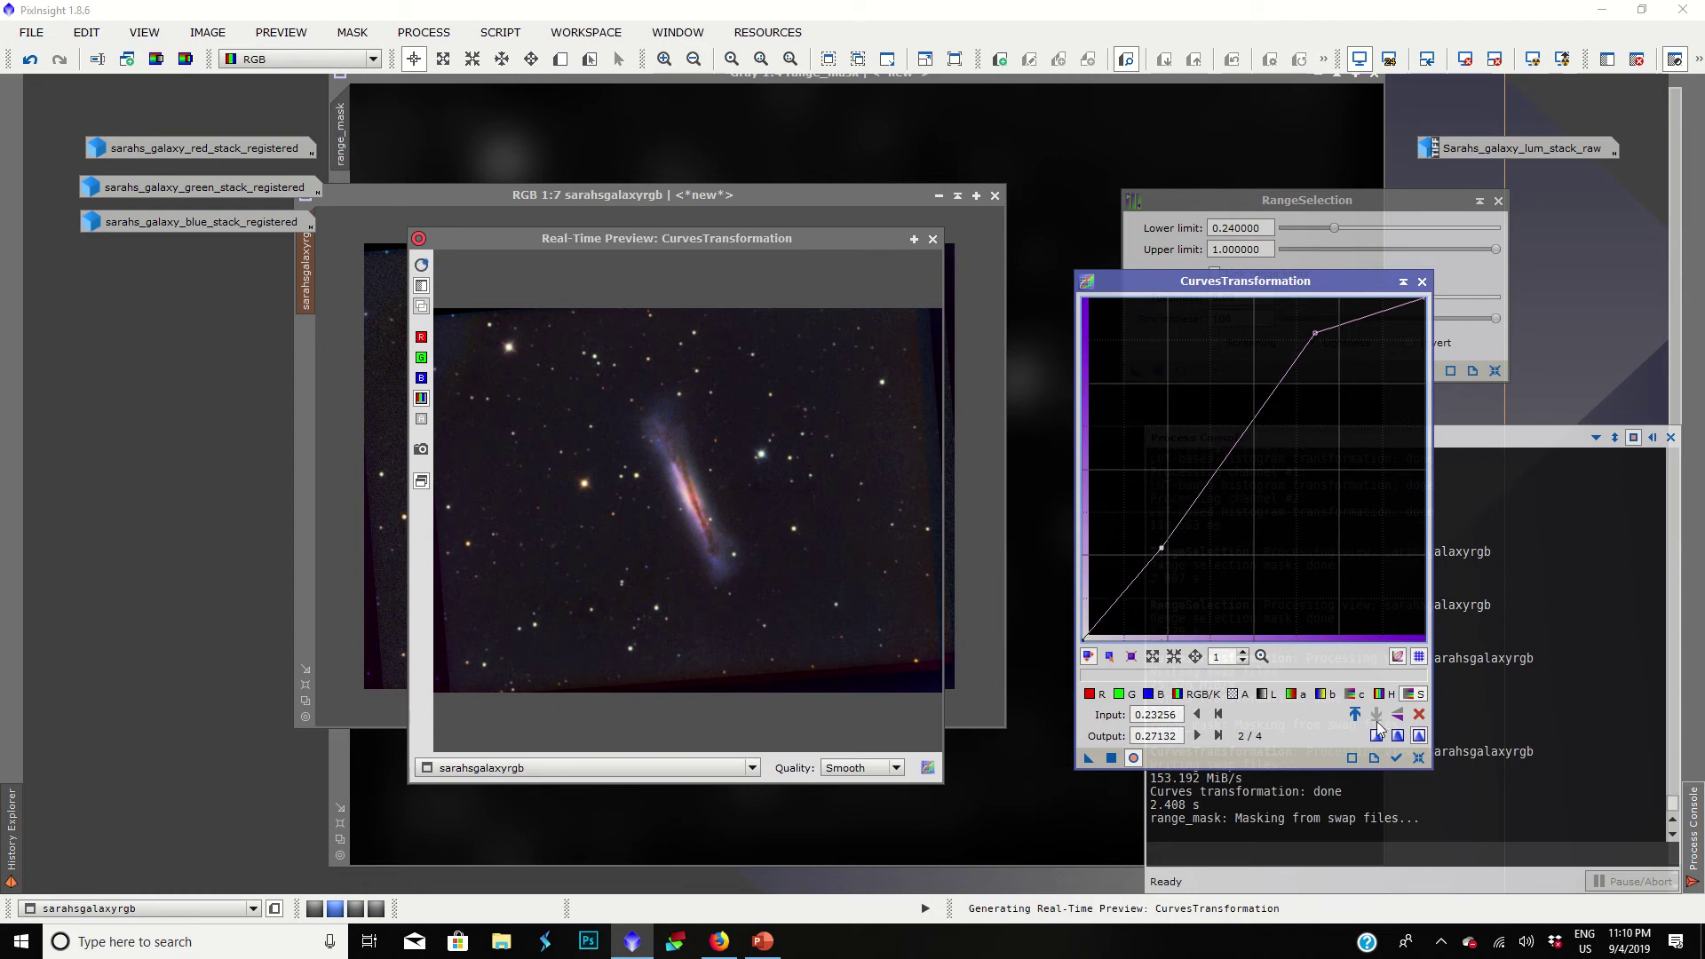
pyautogui.click(1418, 758)
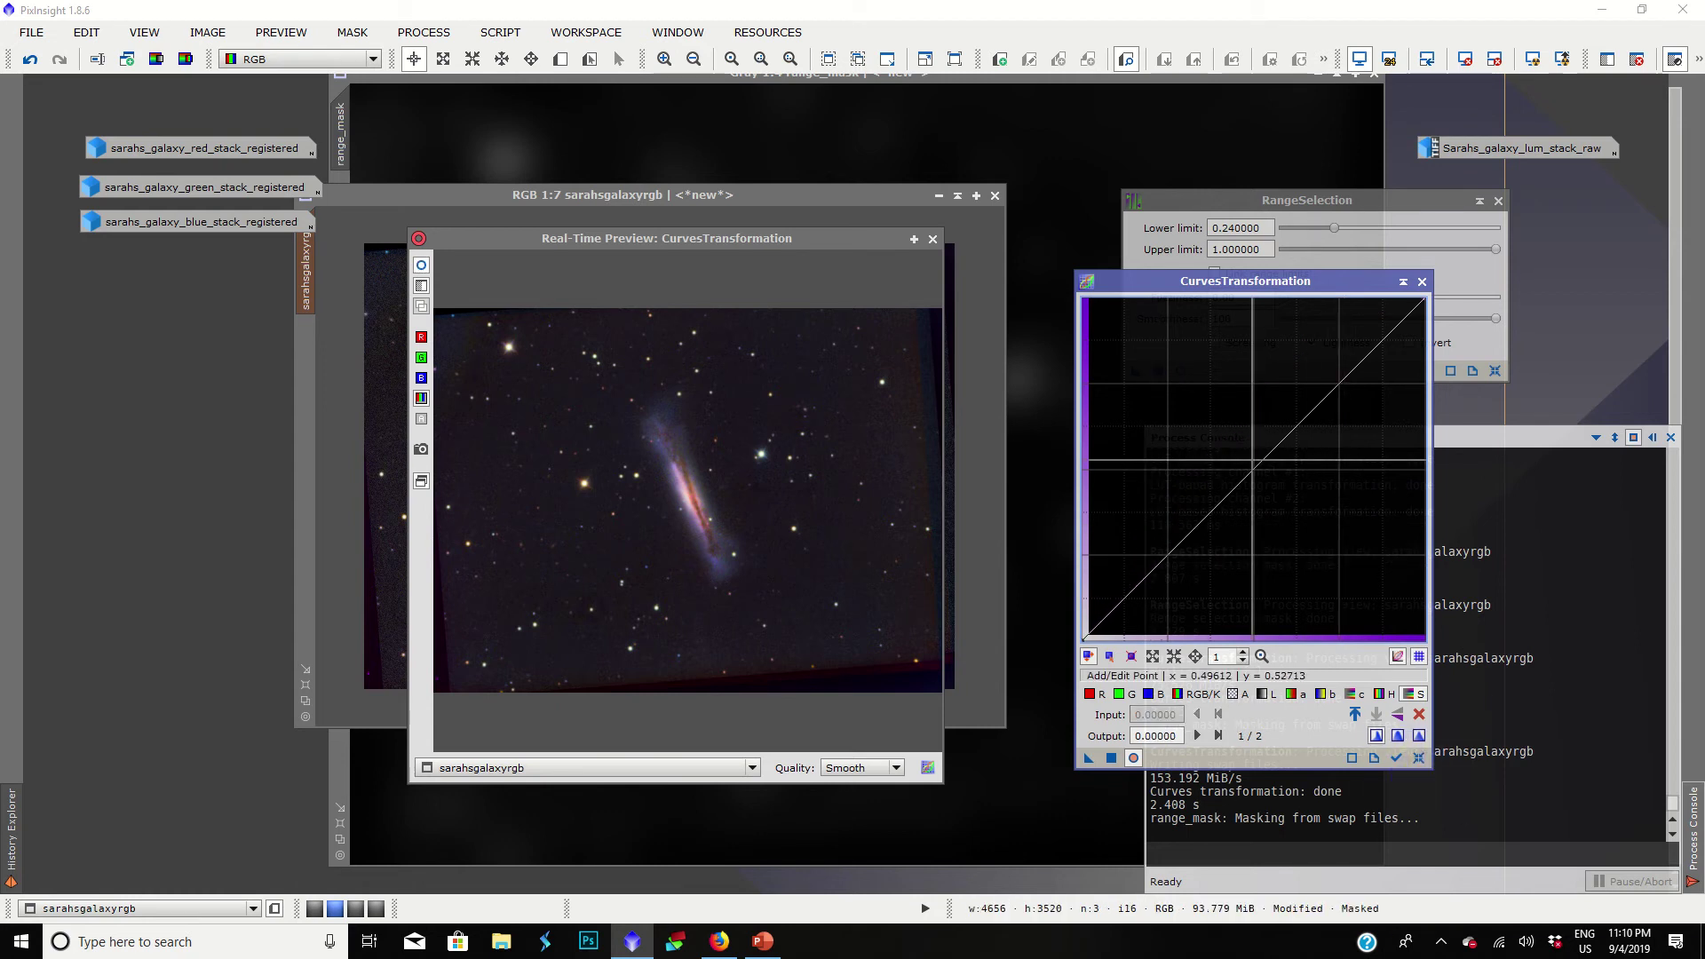
# Step: Lower the saturation curve for the background with a single point at input 0.494, output 0.408
pyautogui.moveTo(1239, 459); pyautogui.dragTo(1258, 496)
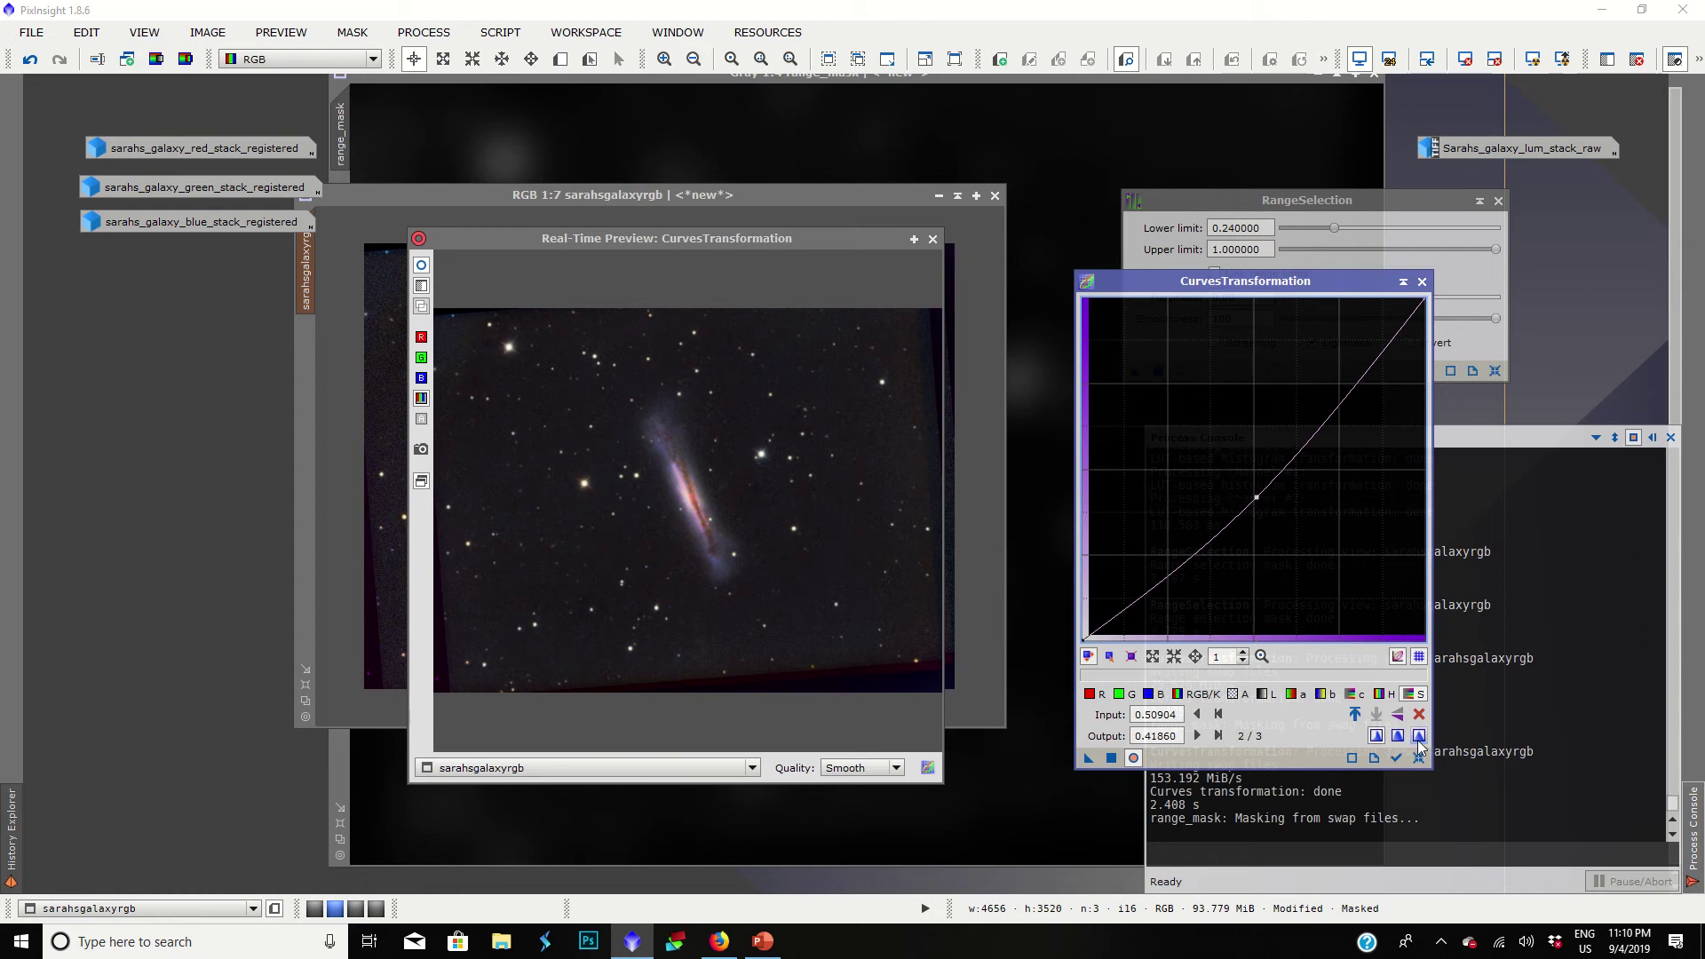
pyautogui.moveTo(1256, 497); pyautogui.dragTo(1251, 500)
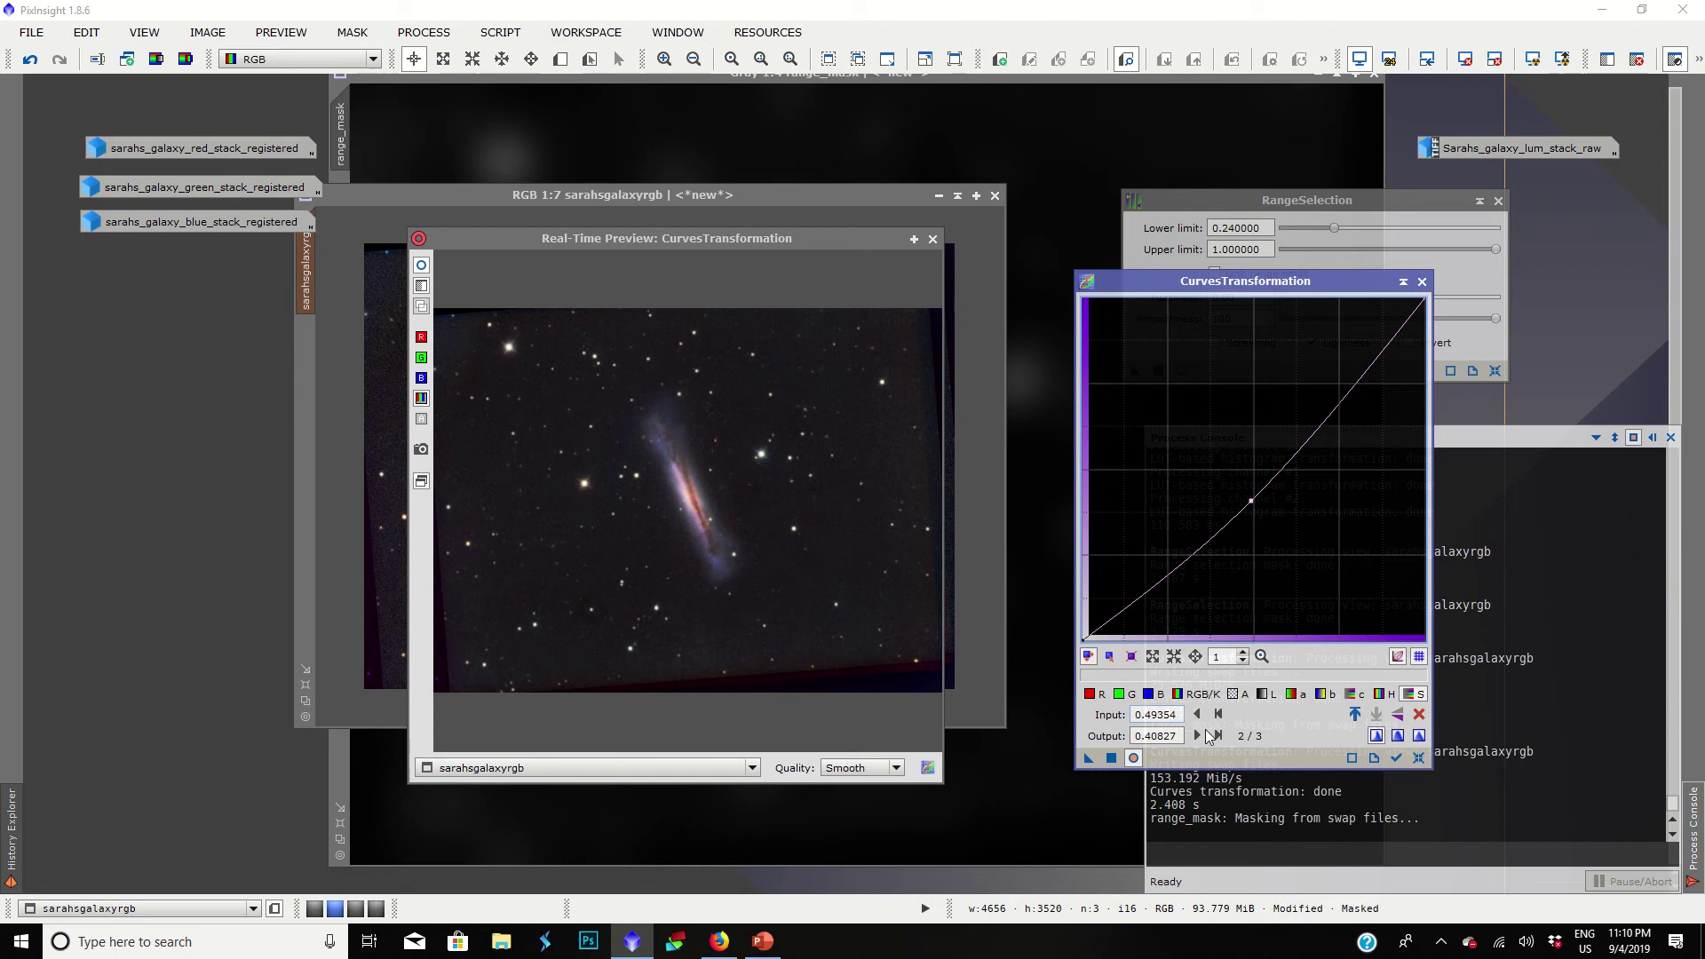
# Step: Lower the blue curve slightly near its middle and the green curve with a point at input 0.411, output 0.367
pyautogui.click(1147, 696)
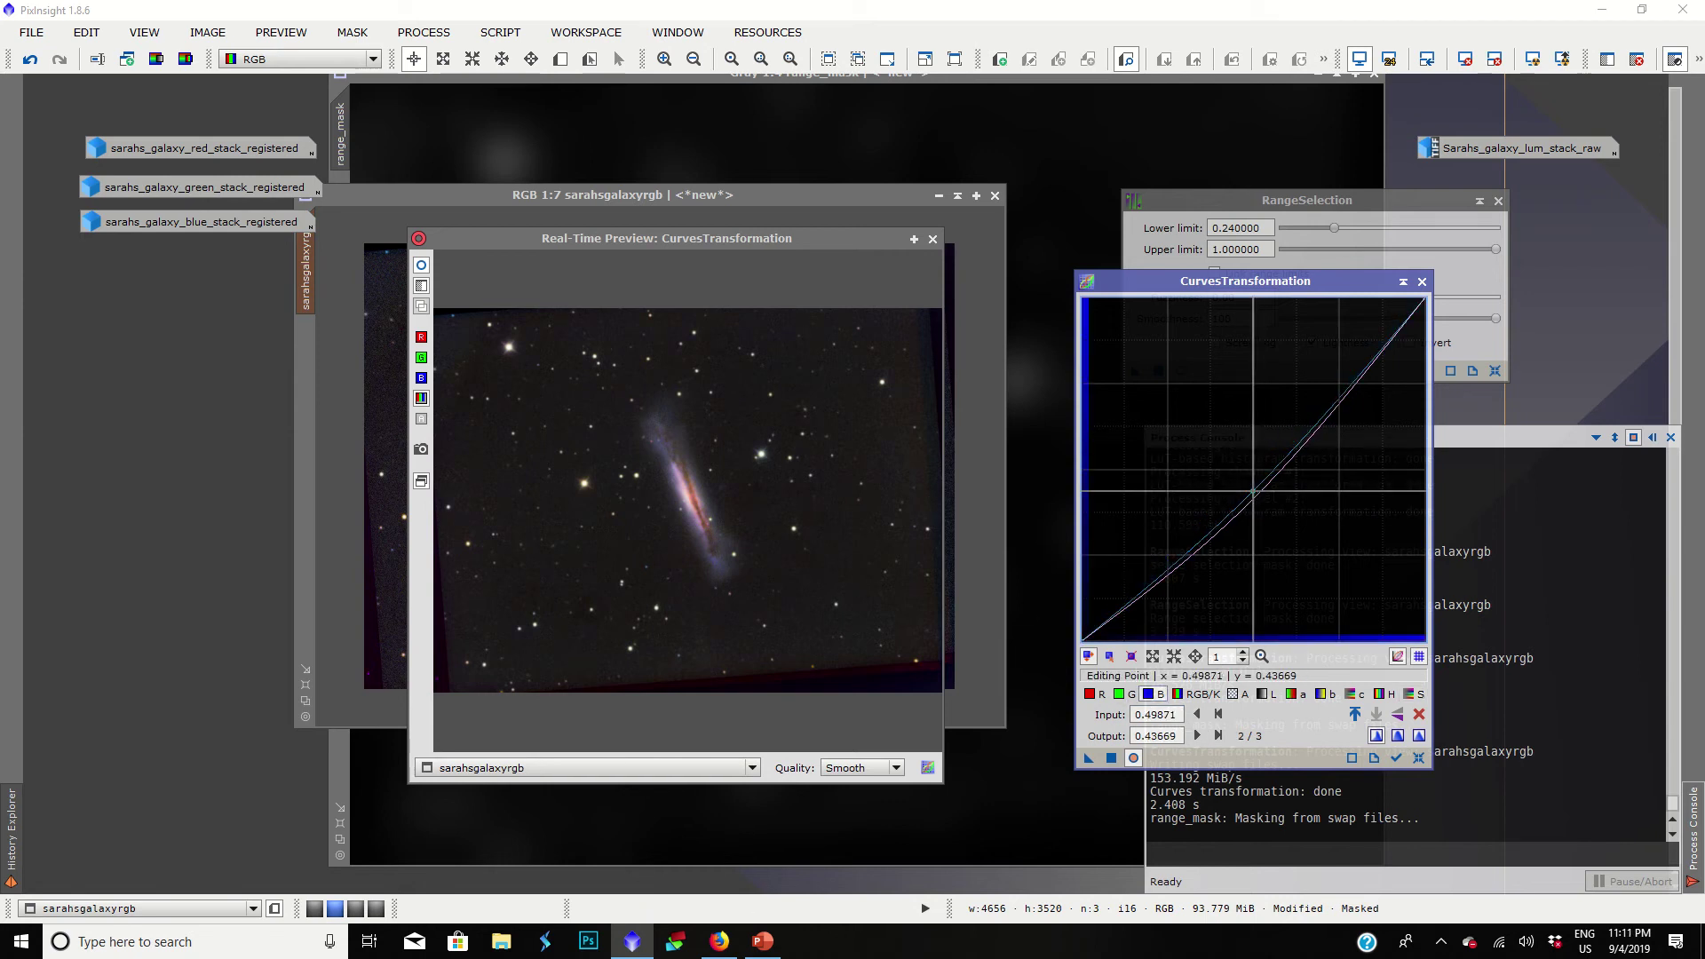
pyautogui.moveTo(1252, 491); pyautogui.dragTo(1223, 514)
pyautogui.click(1120, 694)
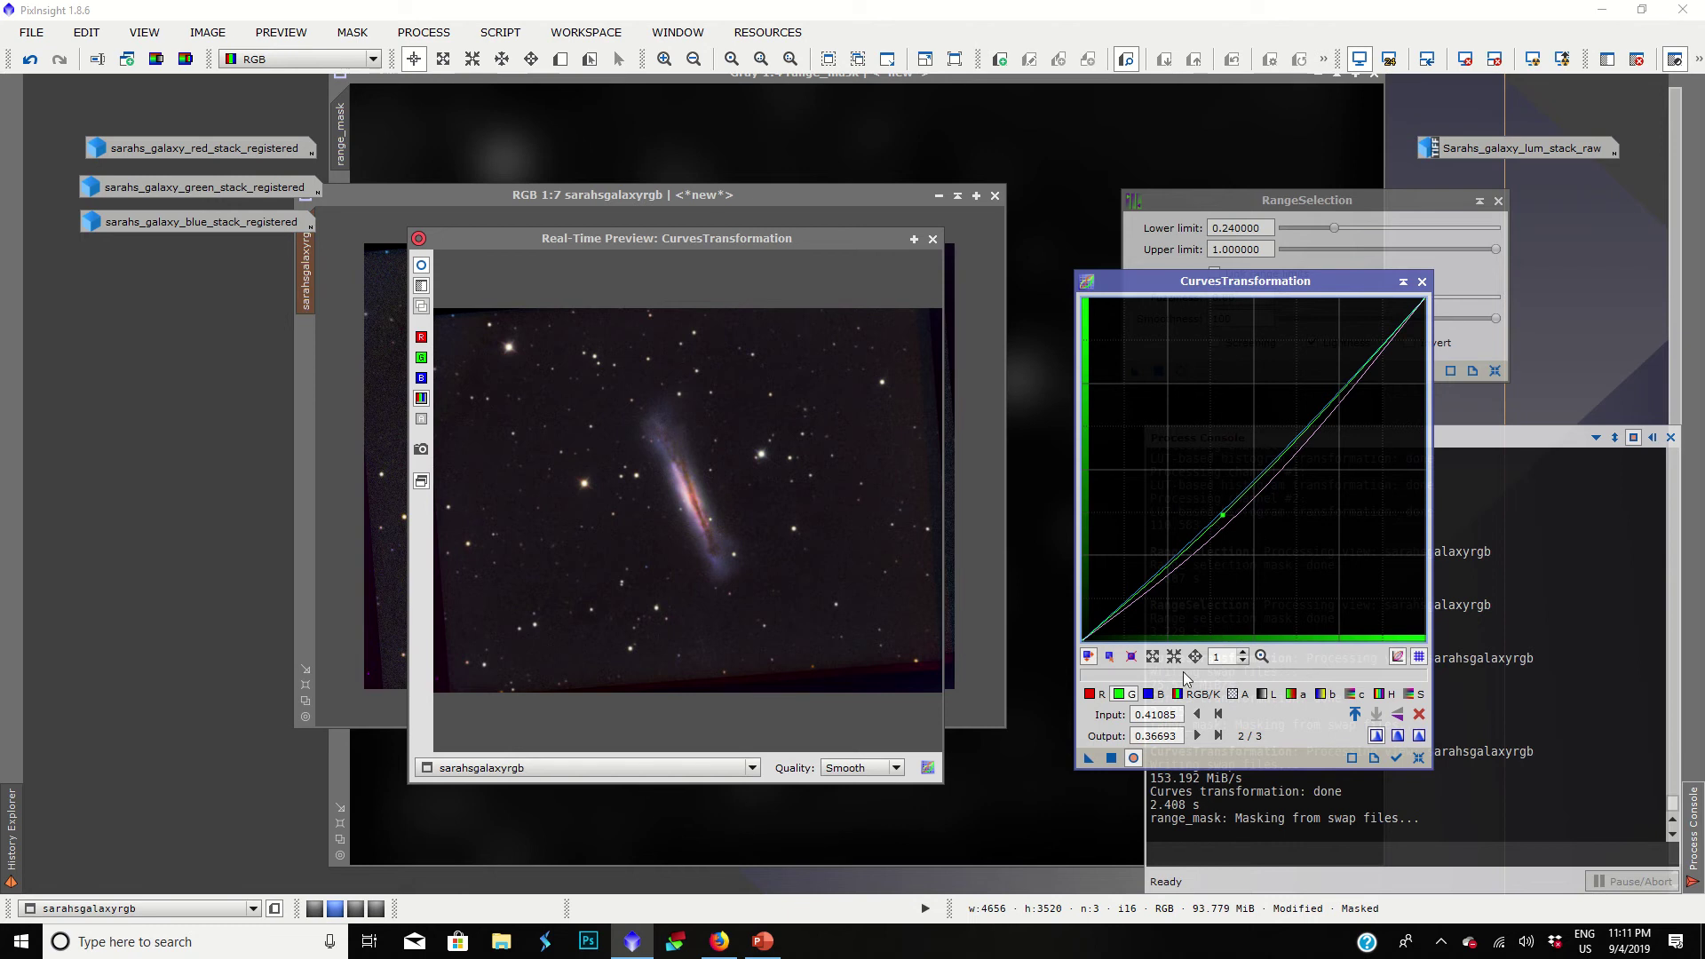
# Step: Darken the combined RGB/K curve with a single point at input 0.196, output 0.145, discarding the trial point in the highlights
pyautogui.click(1198, 694)
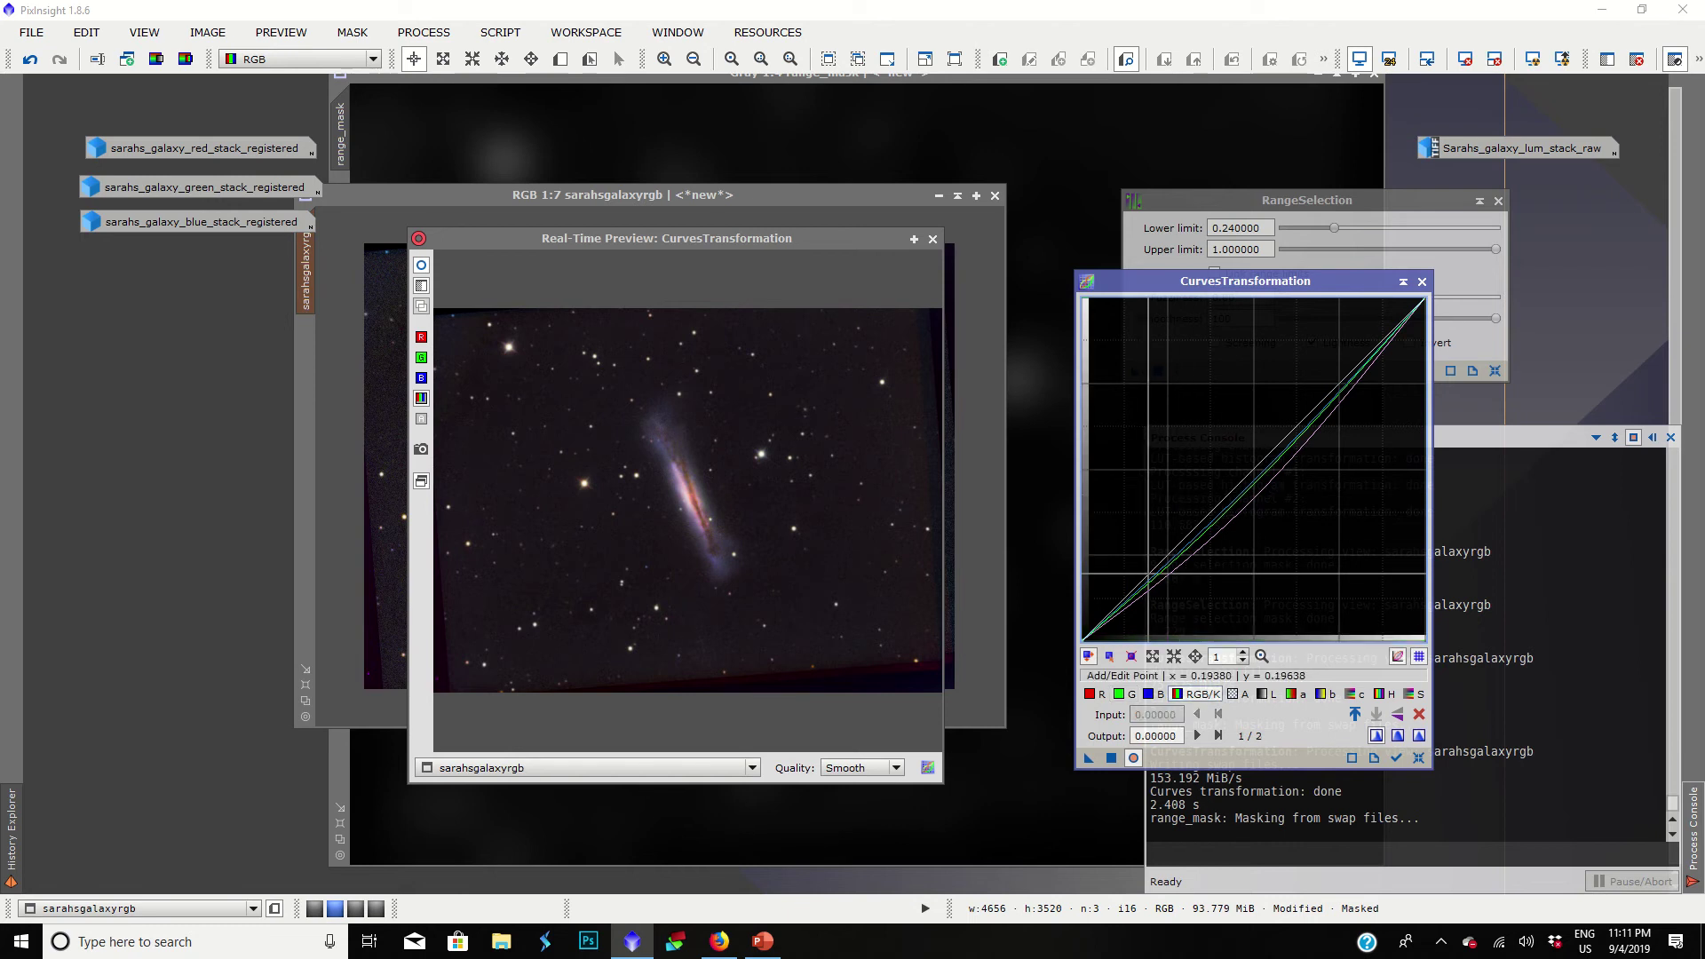
pyautogui.moveTo(1149, 577); pyautogui.dragTo(1149, 591)
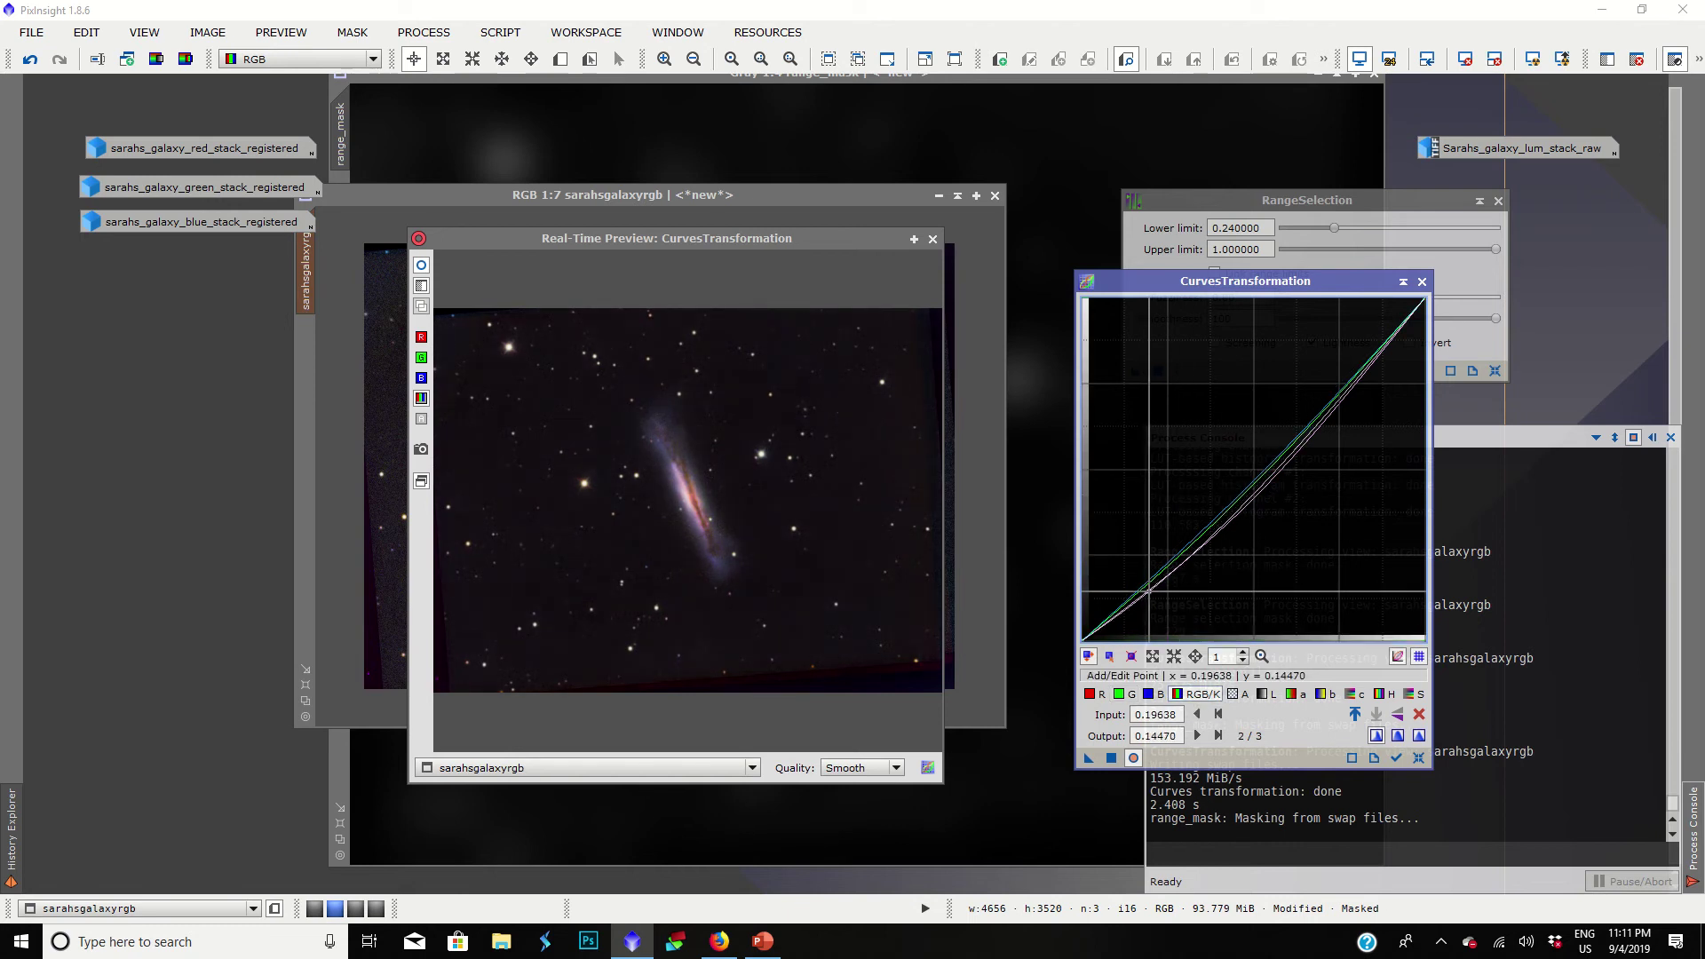
pyautogui.moveTo(1326, 411)
pyautogui.mouseDown()
pyautogui.moveTo(1288, 368)
pyautogui.moveTo(1297, 405)
pyautogui.mouseUp()
pyautogui.keyDown('ctrl'); pyautogui.click(1297, 405); pyautogui.keyUp('ctrl')
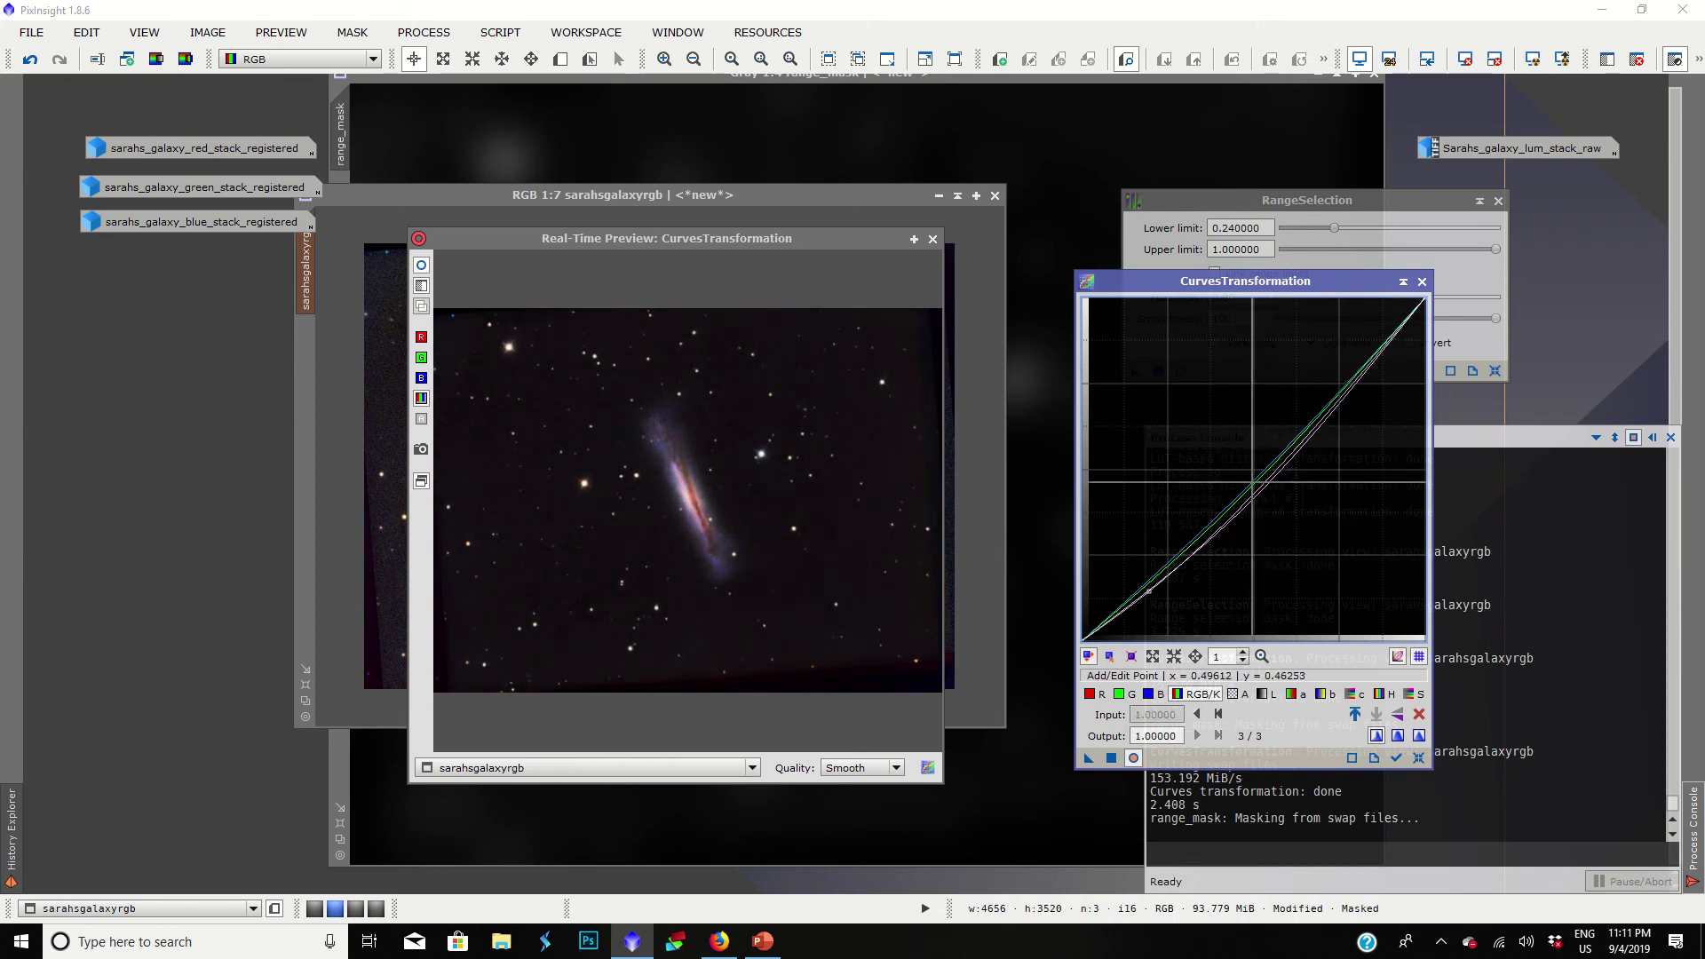
# Step: Try a lightness curve point at input 0.755, output 0.809, remove it, and place one at input 0.499, output 0.506 instead
pyautogui.click(1267, 694)
pyautogui.moveTo(1345, 391); pyautogui.dragTo(1340, 363)
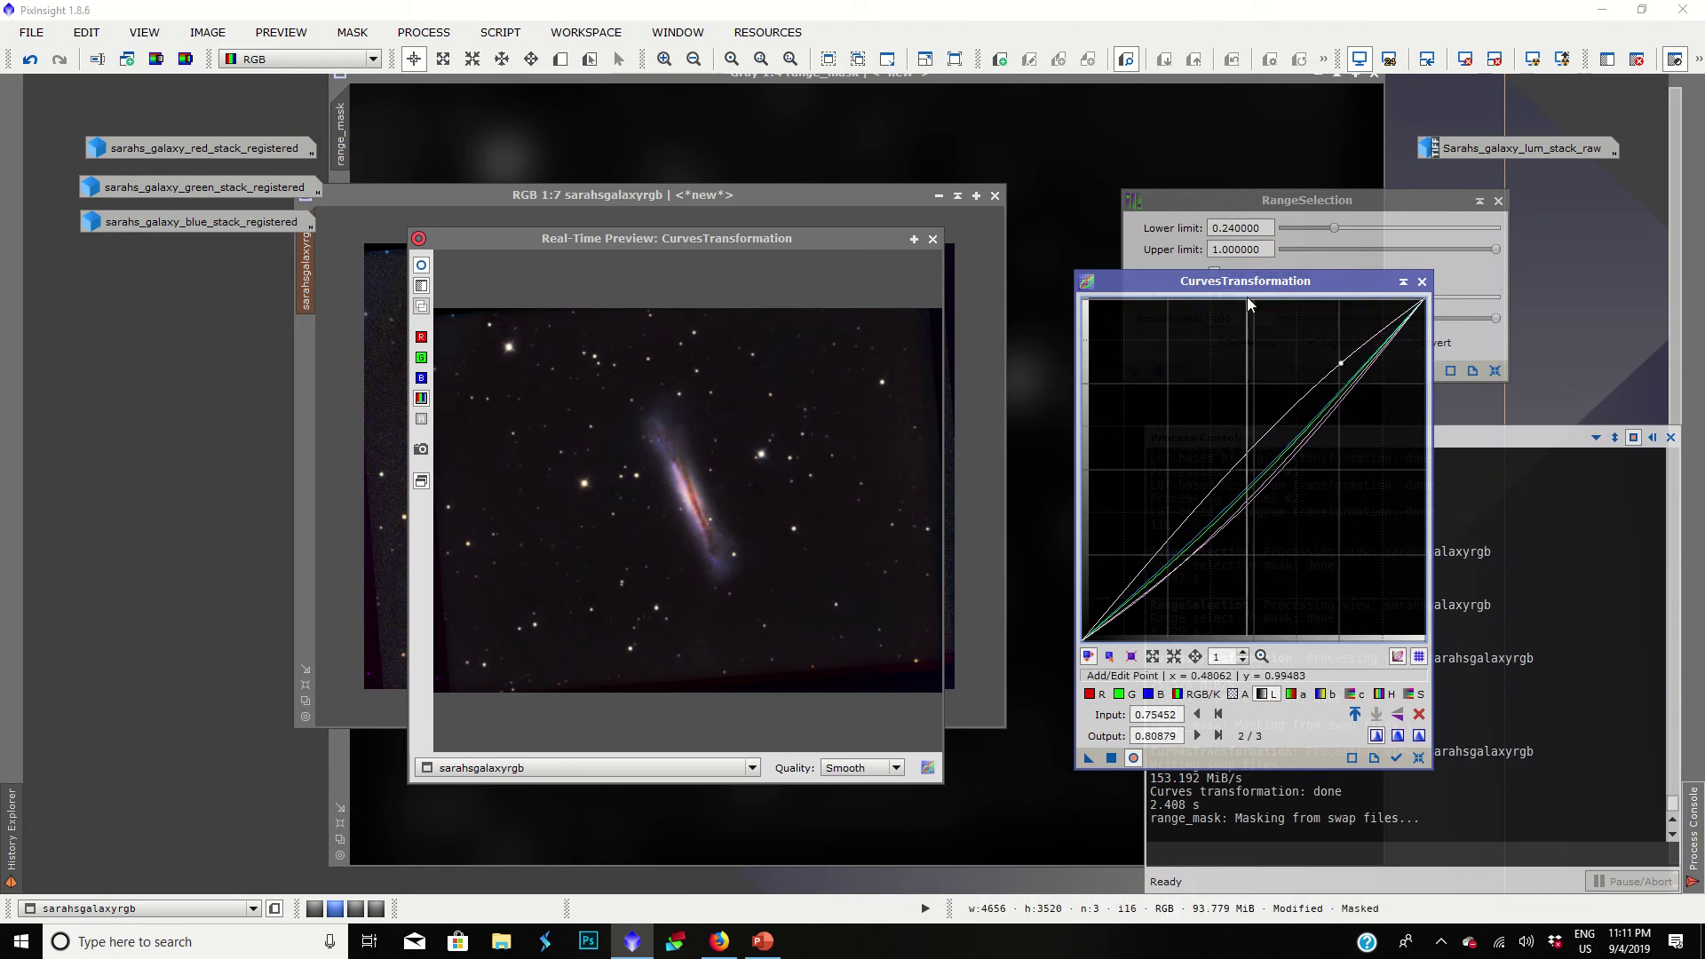
pyautogui.moveTo(1249, 280); pyautogui.dragTo(1230, 230)
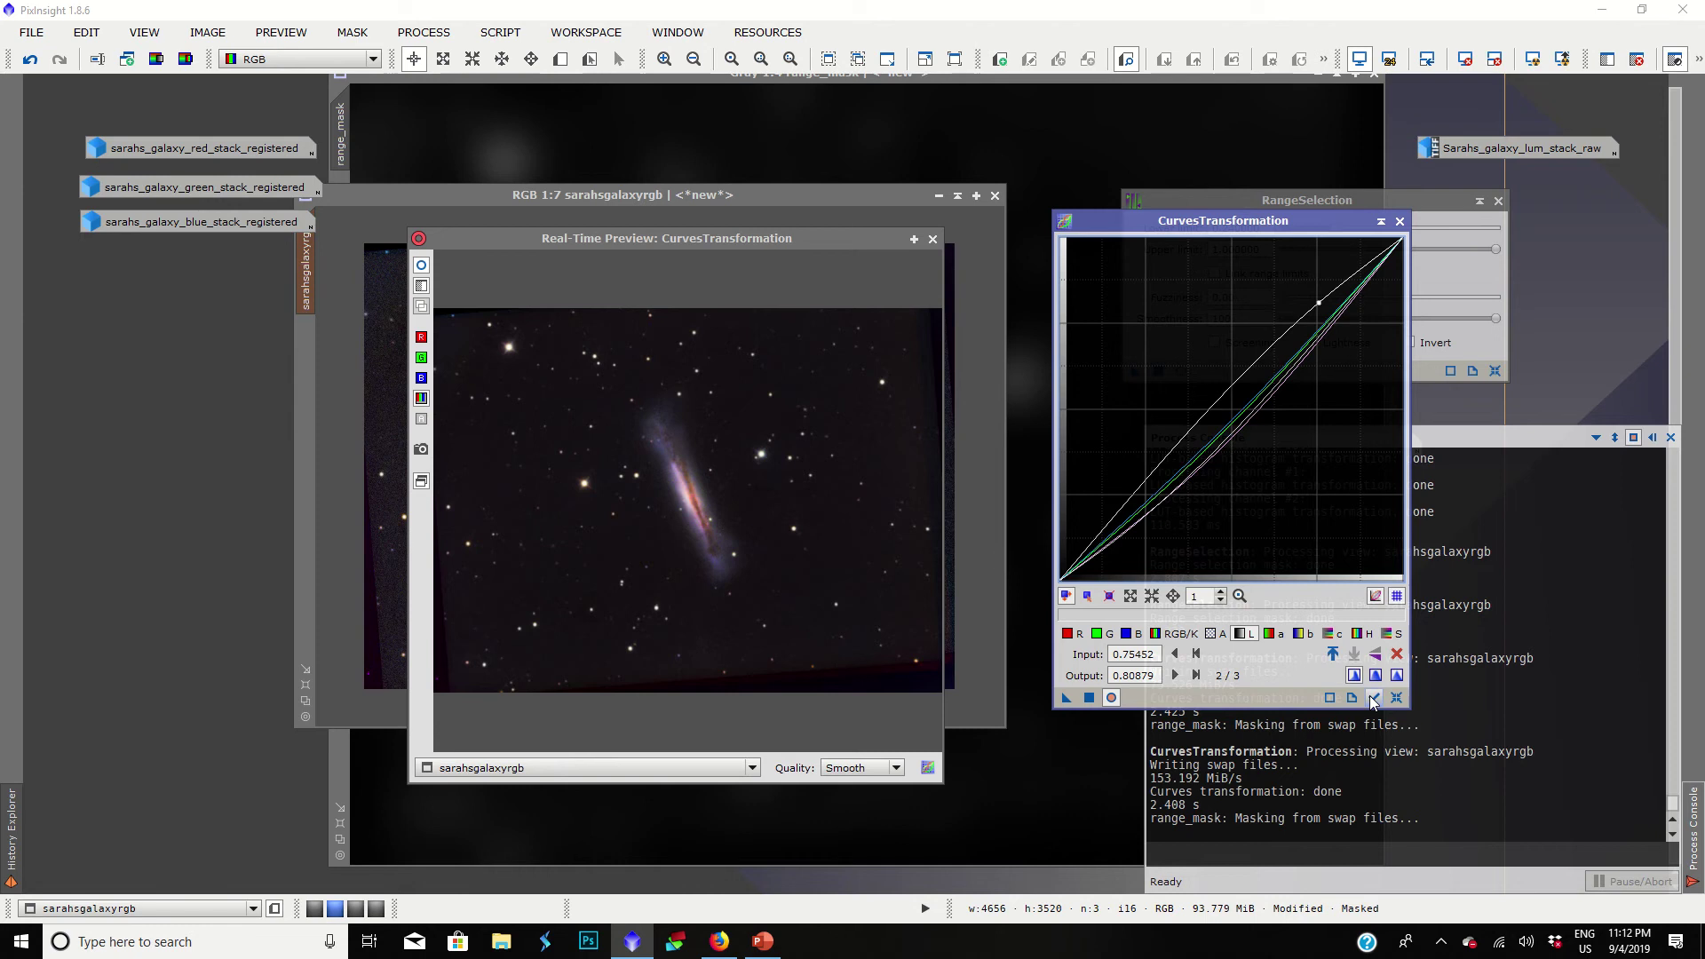
pyautogui.click(1396, 654)
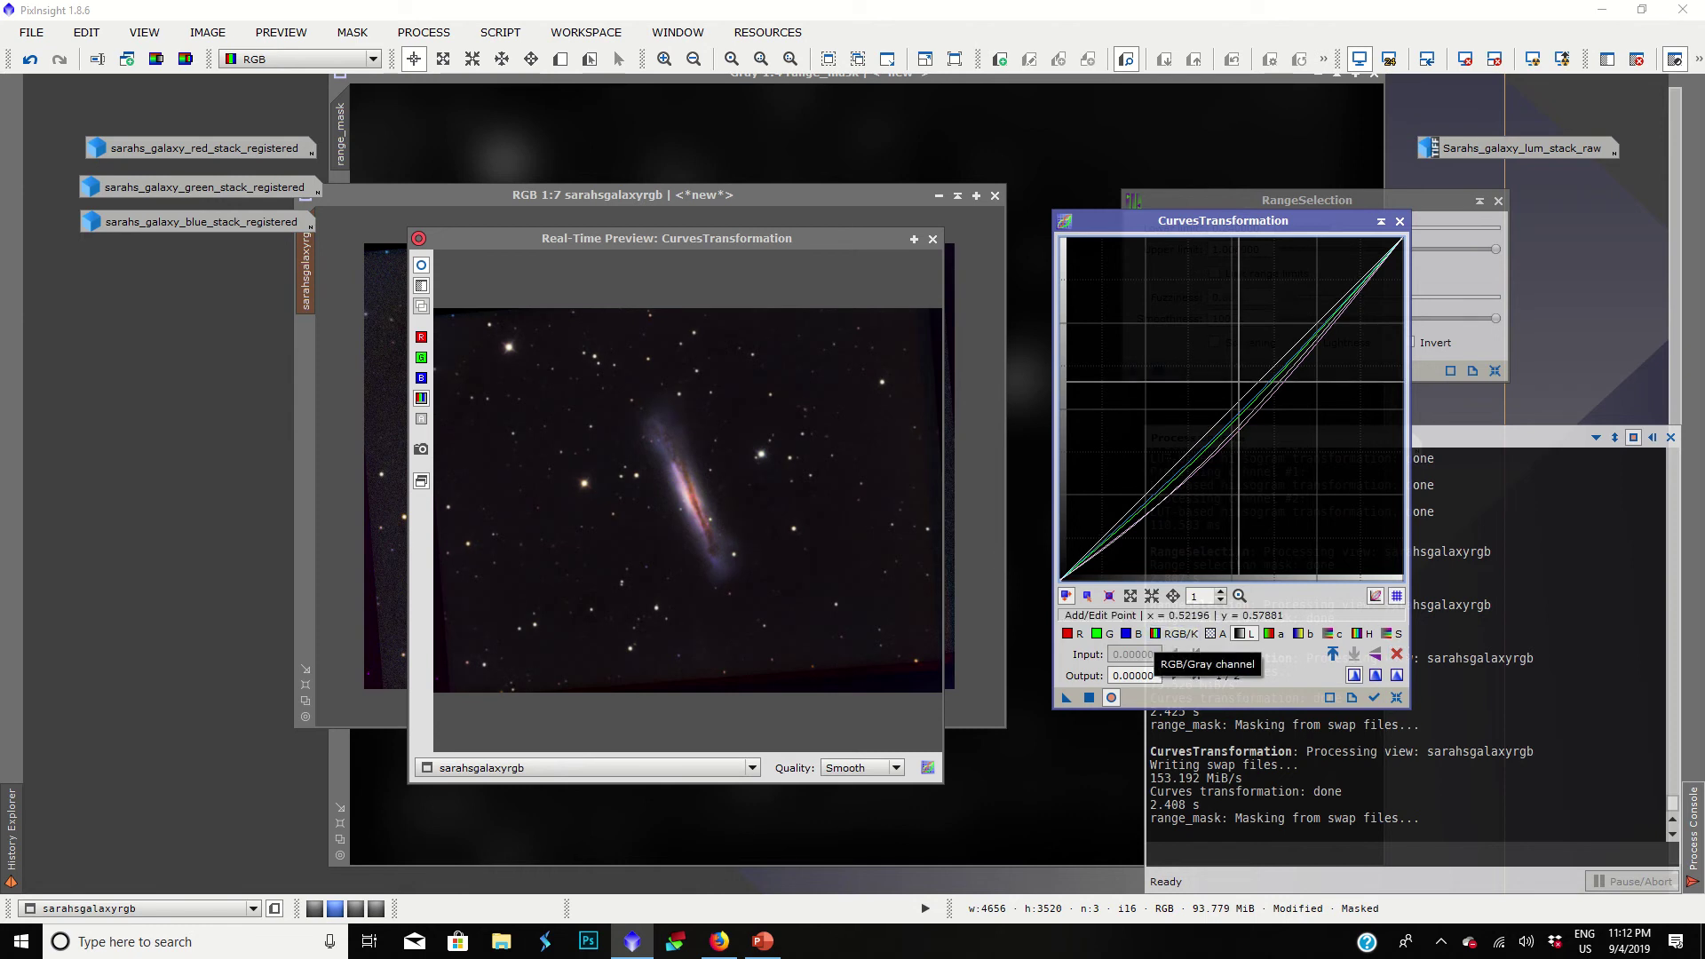
pyautogui.moveTo(1233, 407)
pyautogui.mouseDown()
pyautogui.moveTo(1232, 369)
pyautogui.moveTo(1230, 408)
pyautogui.mouseUp()
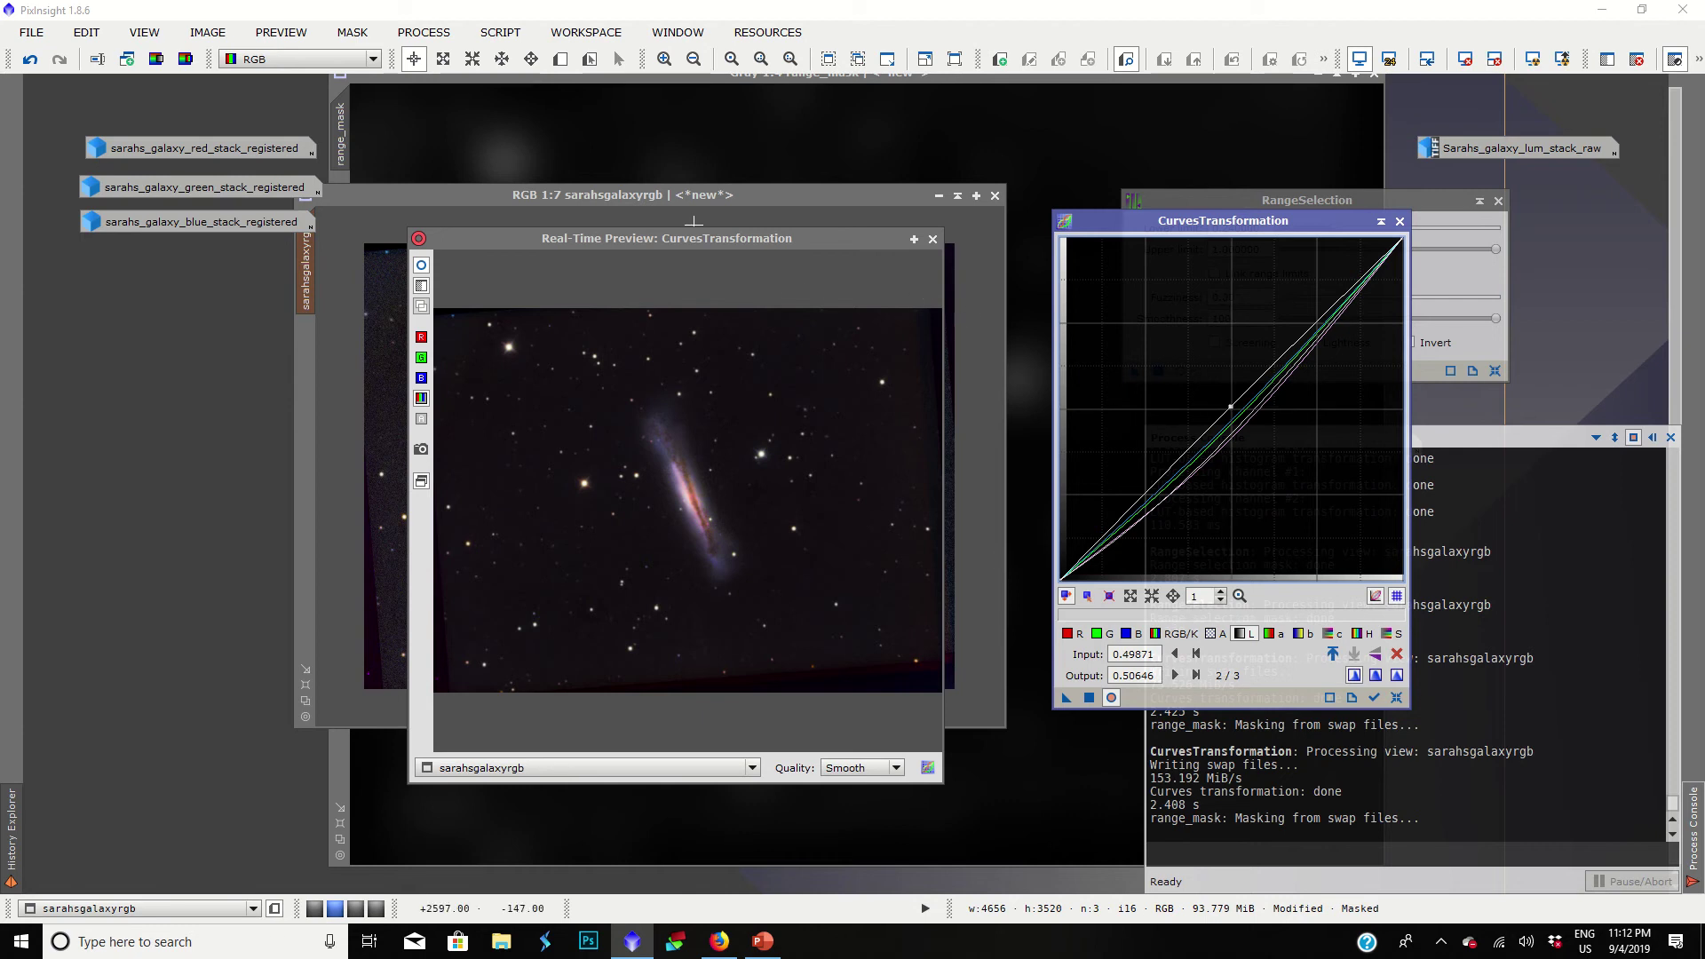
# Step: Compare the galaxy image before and after the curves by toggling the real-time preview effect repeatedly
pyautogui.moveTo(682, 243); pyautogui.dragTo(669, 199)
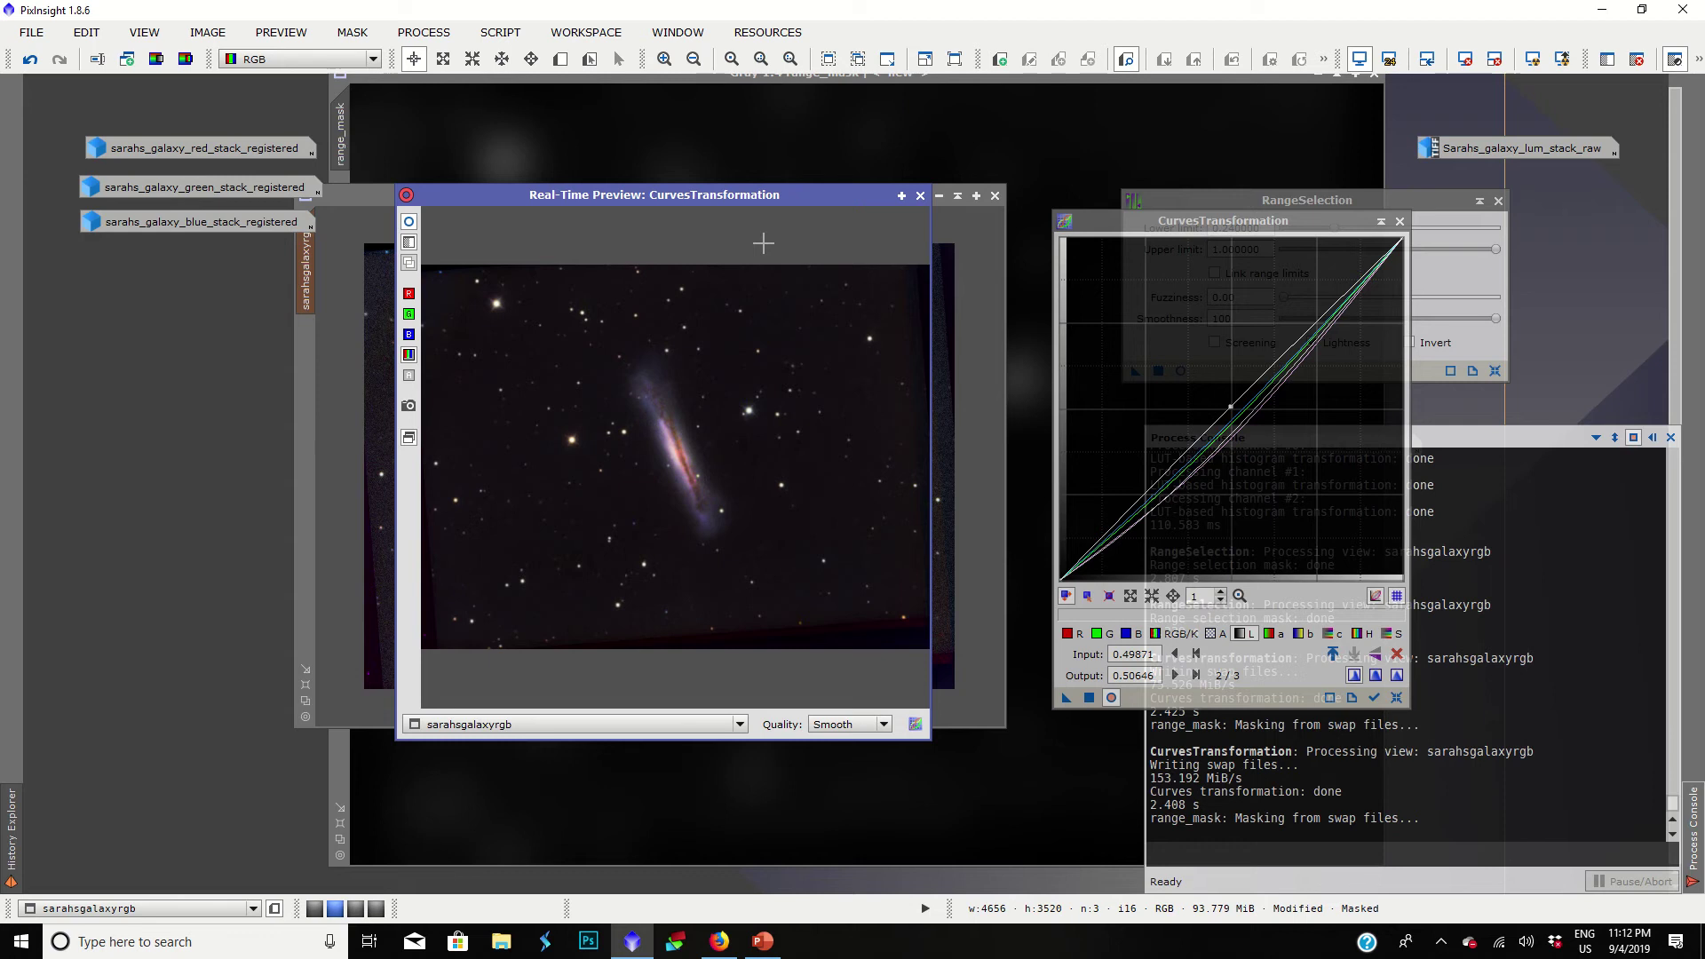
pyautogui.click(414, 222)
pyautogui.click(413, 222)
pyautogui.click(414, 222)
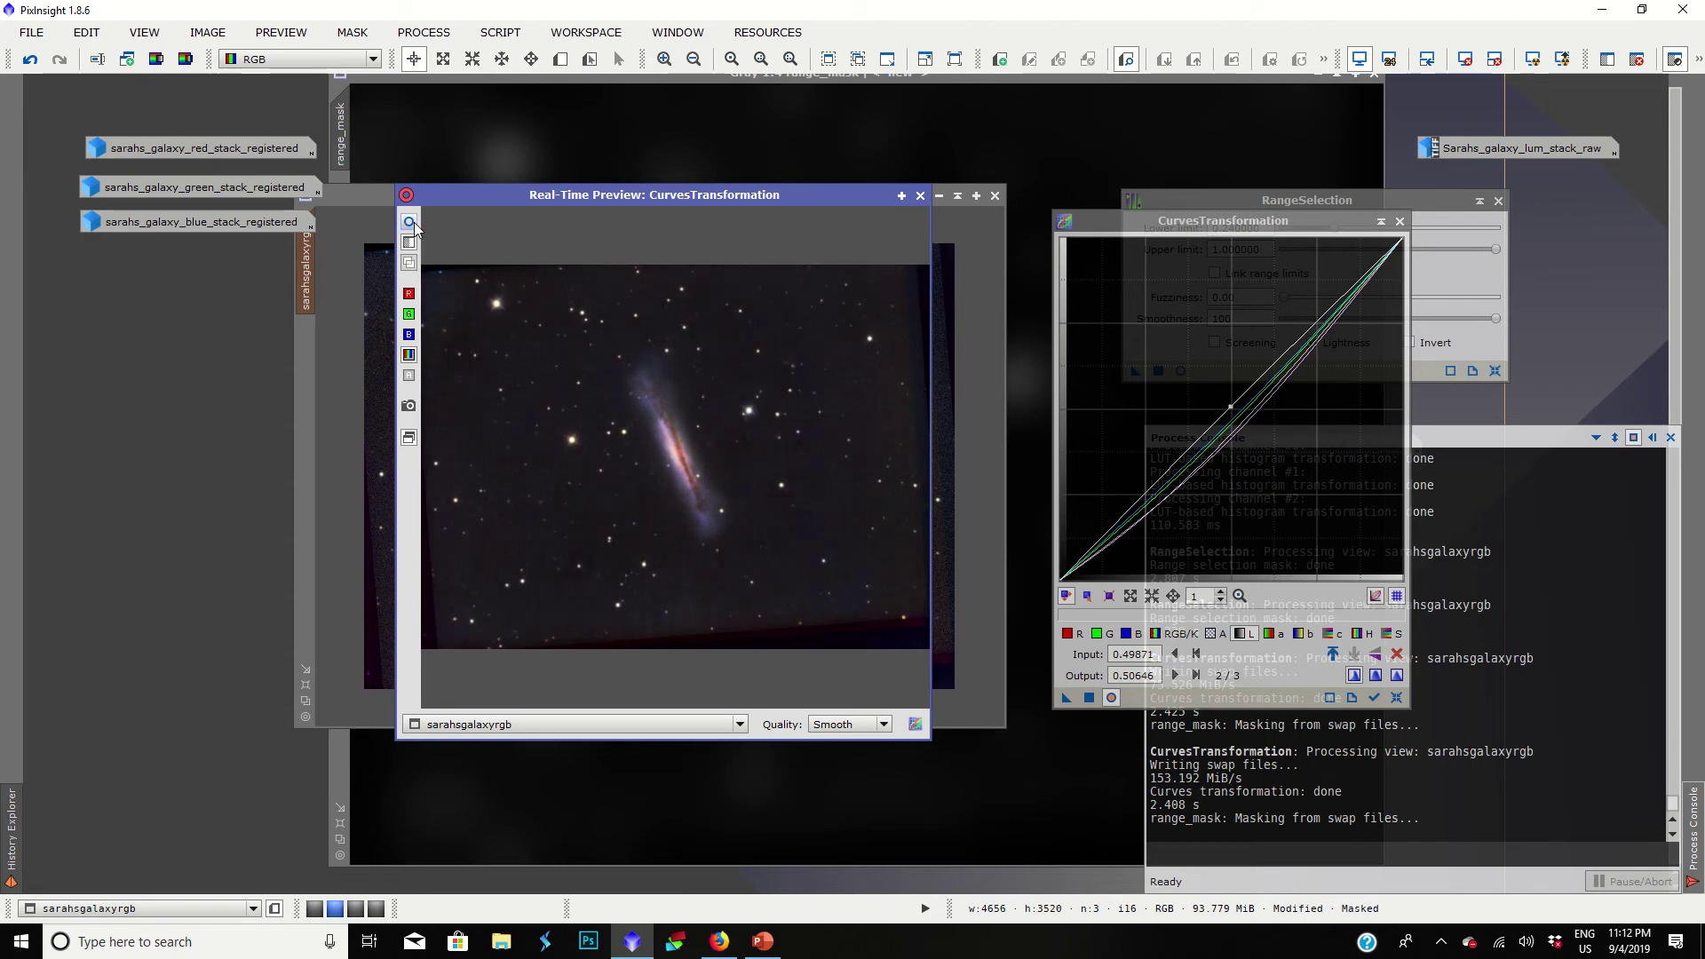
pyautogui.click(414, 222)
pyautogui.click(413, 222)
pyautogui.click(414, 222)
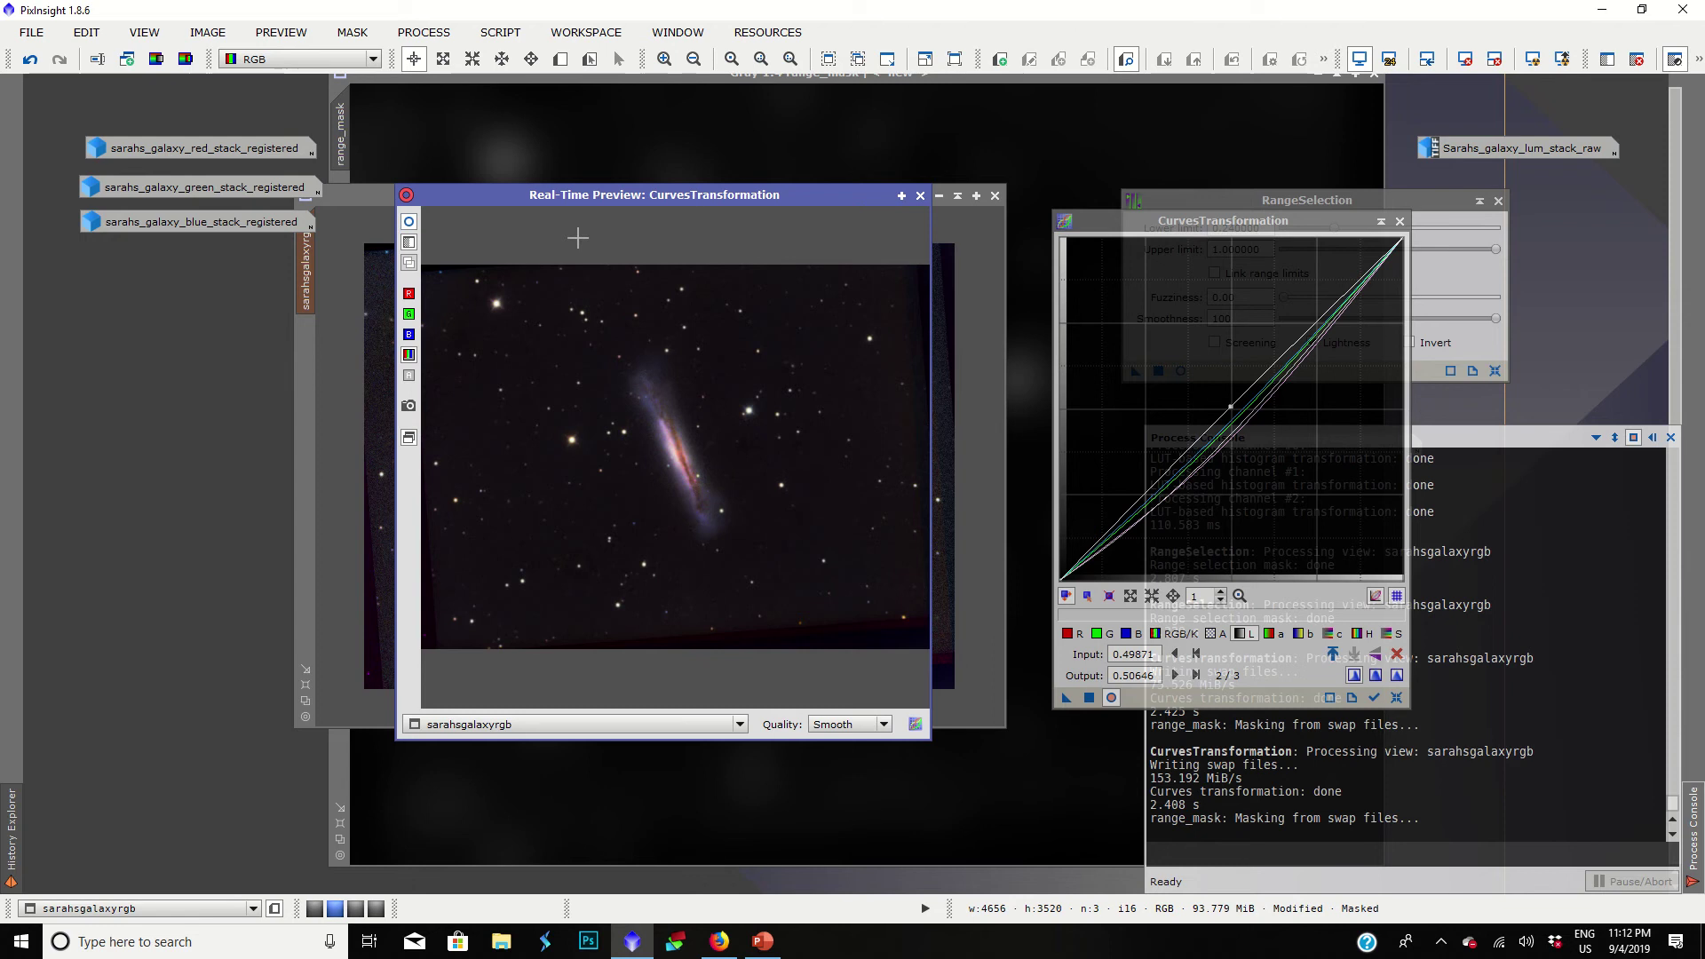
# Step: Apply the curves transformation to sarahsgalaxyrgb, closing the real-time preview, and remove the range mask from the image
pyautogui.click(1088, 697)
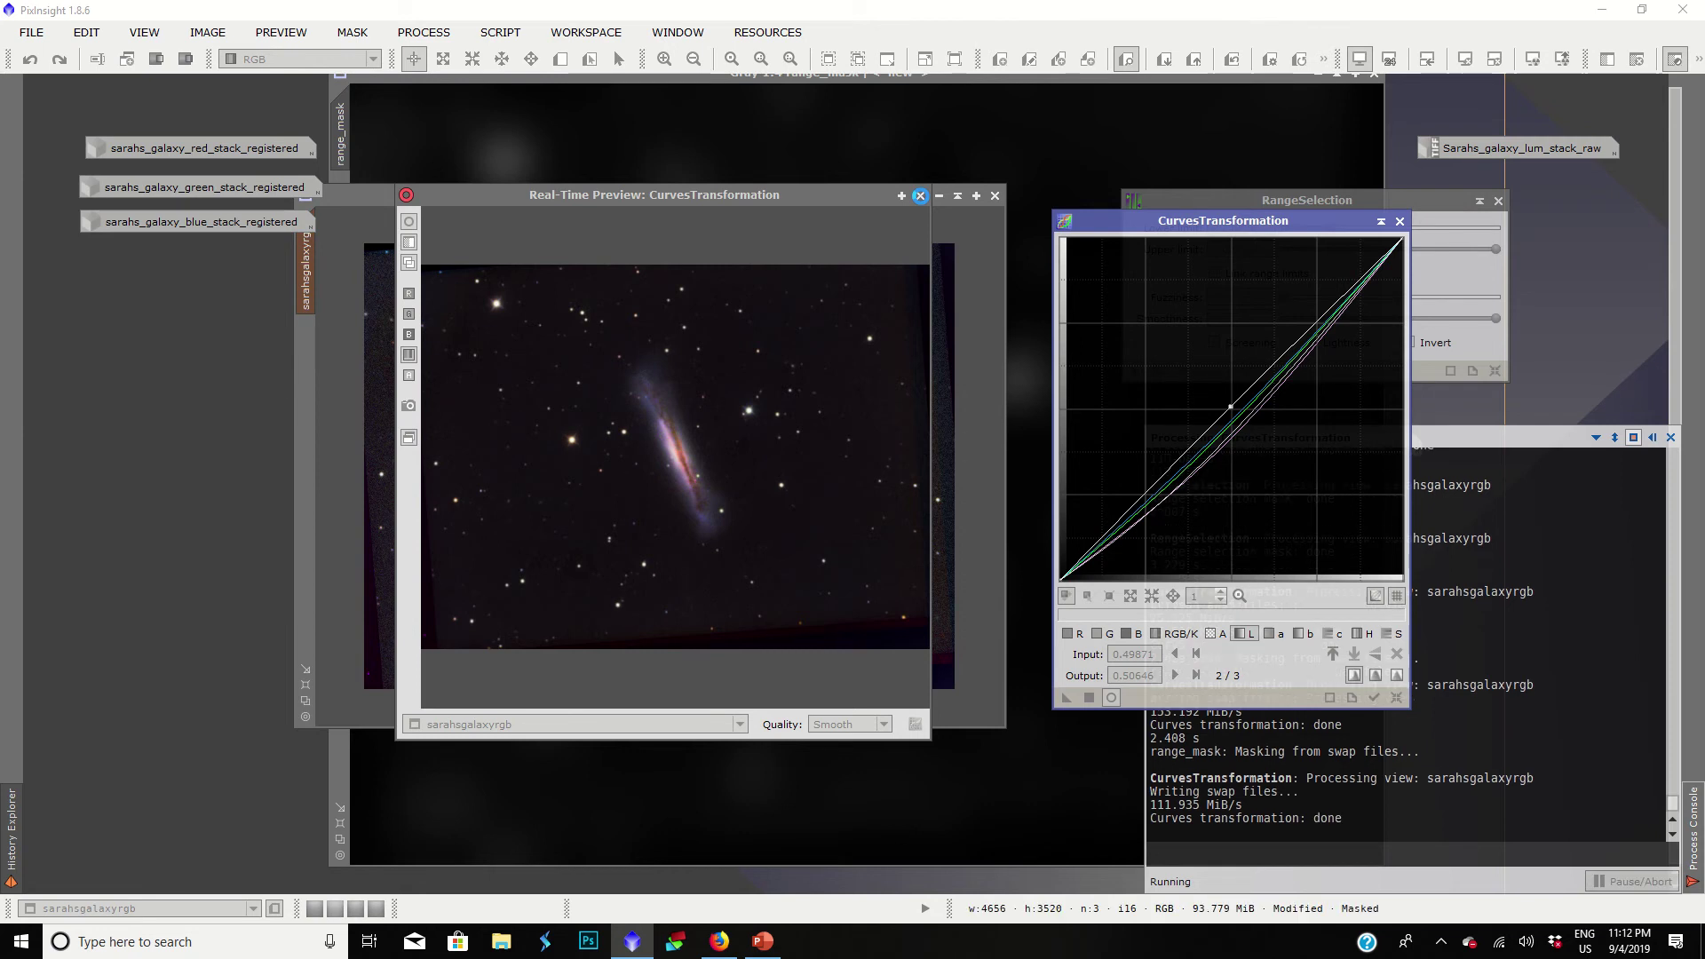
pyautogui.click(920, 196)
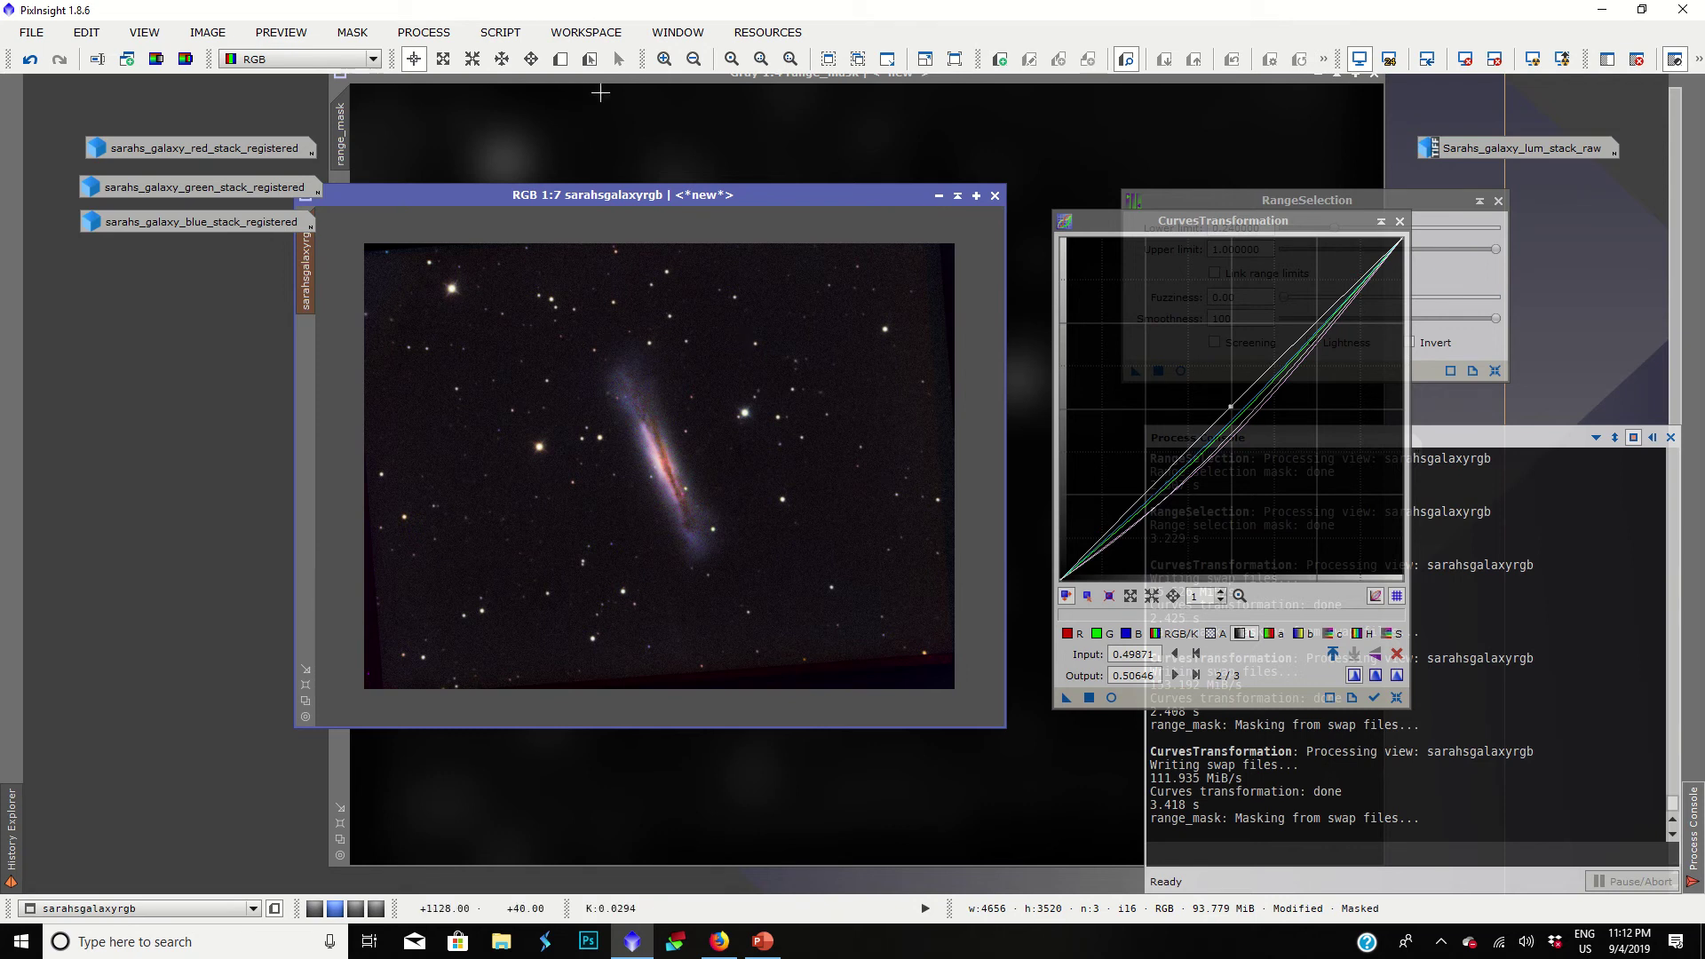
pyautogui.click(355, 35)
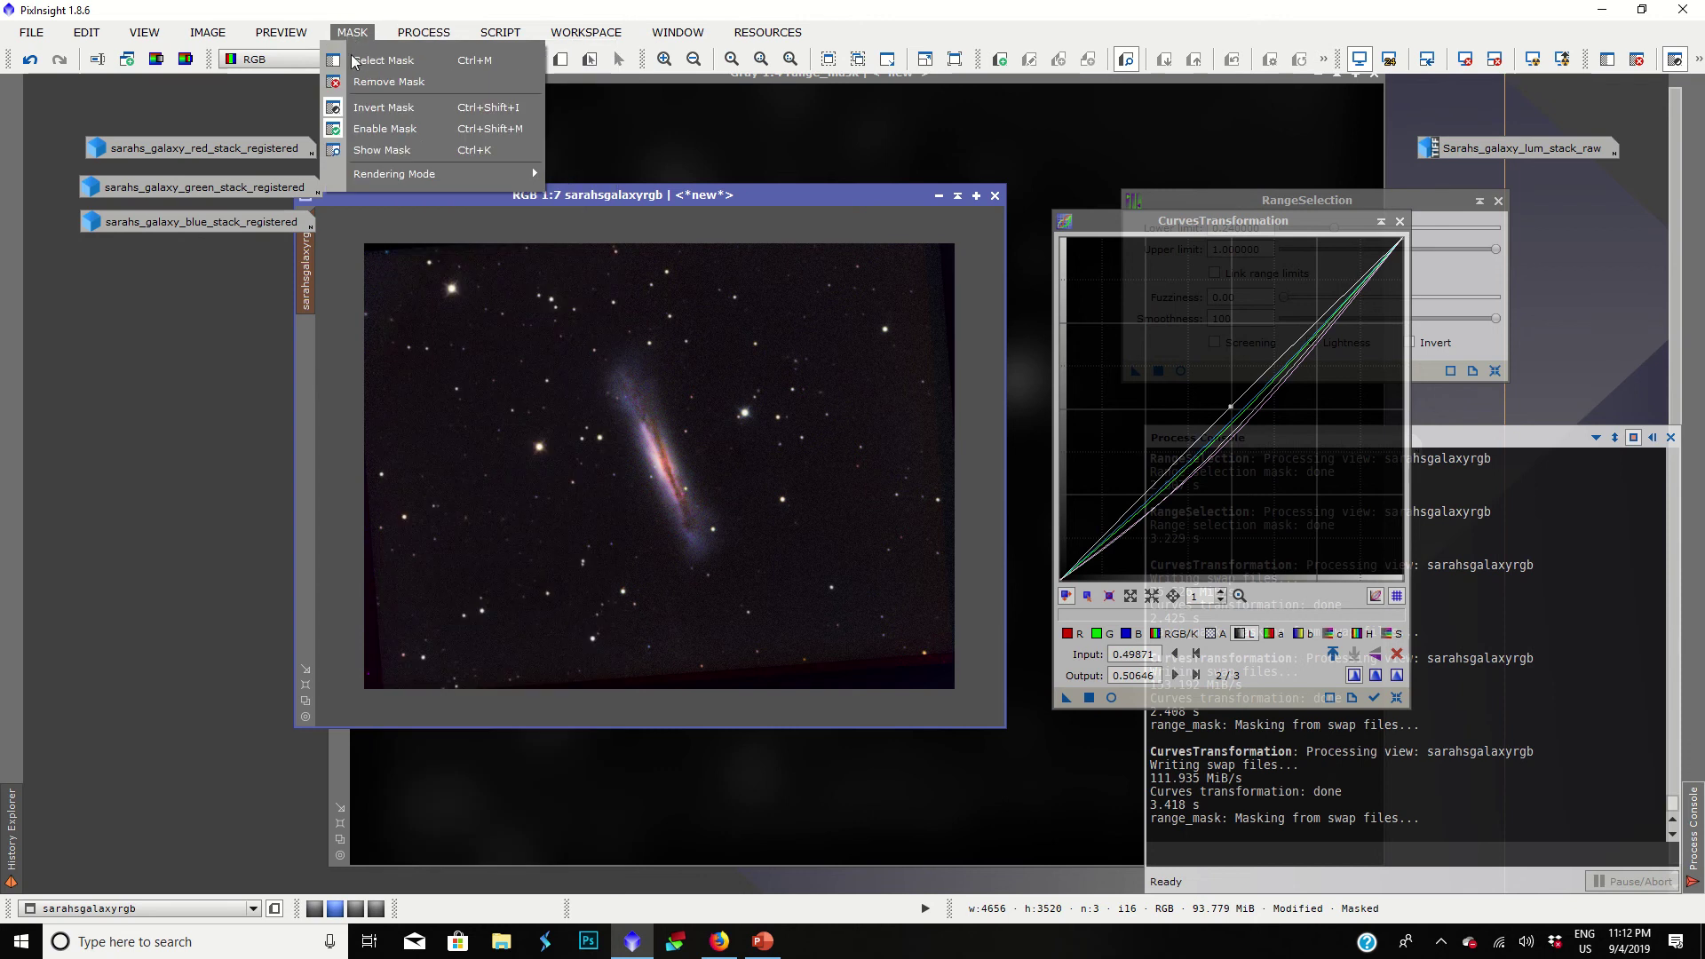
pyautogui.click(392, 82)
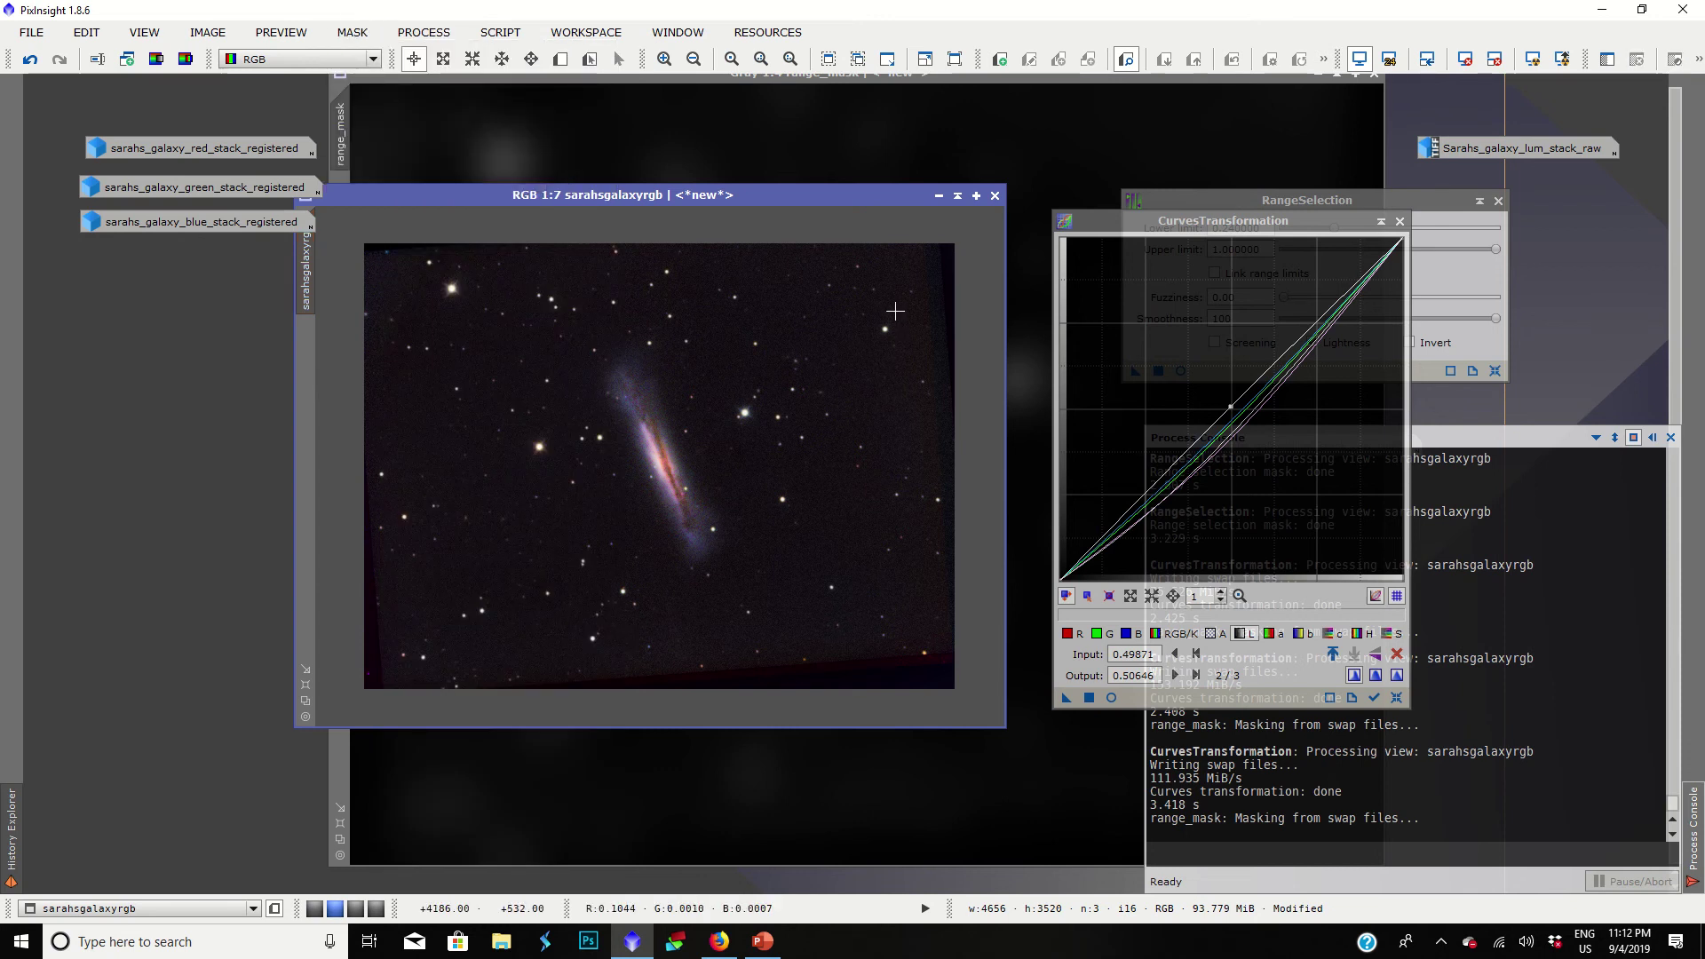
# Step: Open the DynamicBackgroundExtraction process beside the galaxy image and make sarahsgalaxyrgb its target view
pyautogui.click(423, 34)
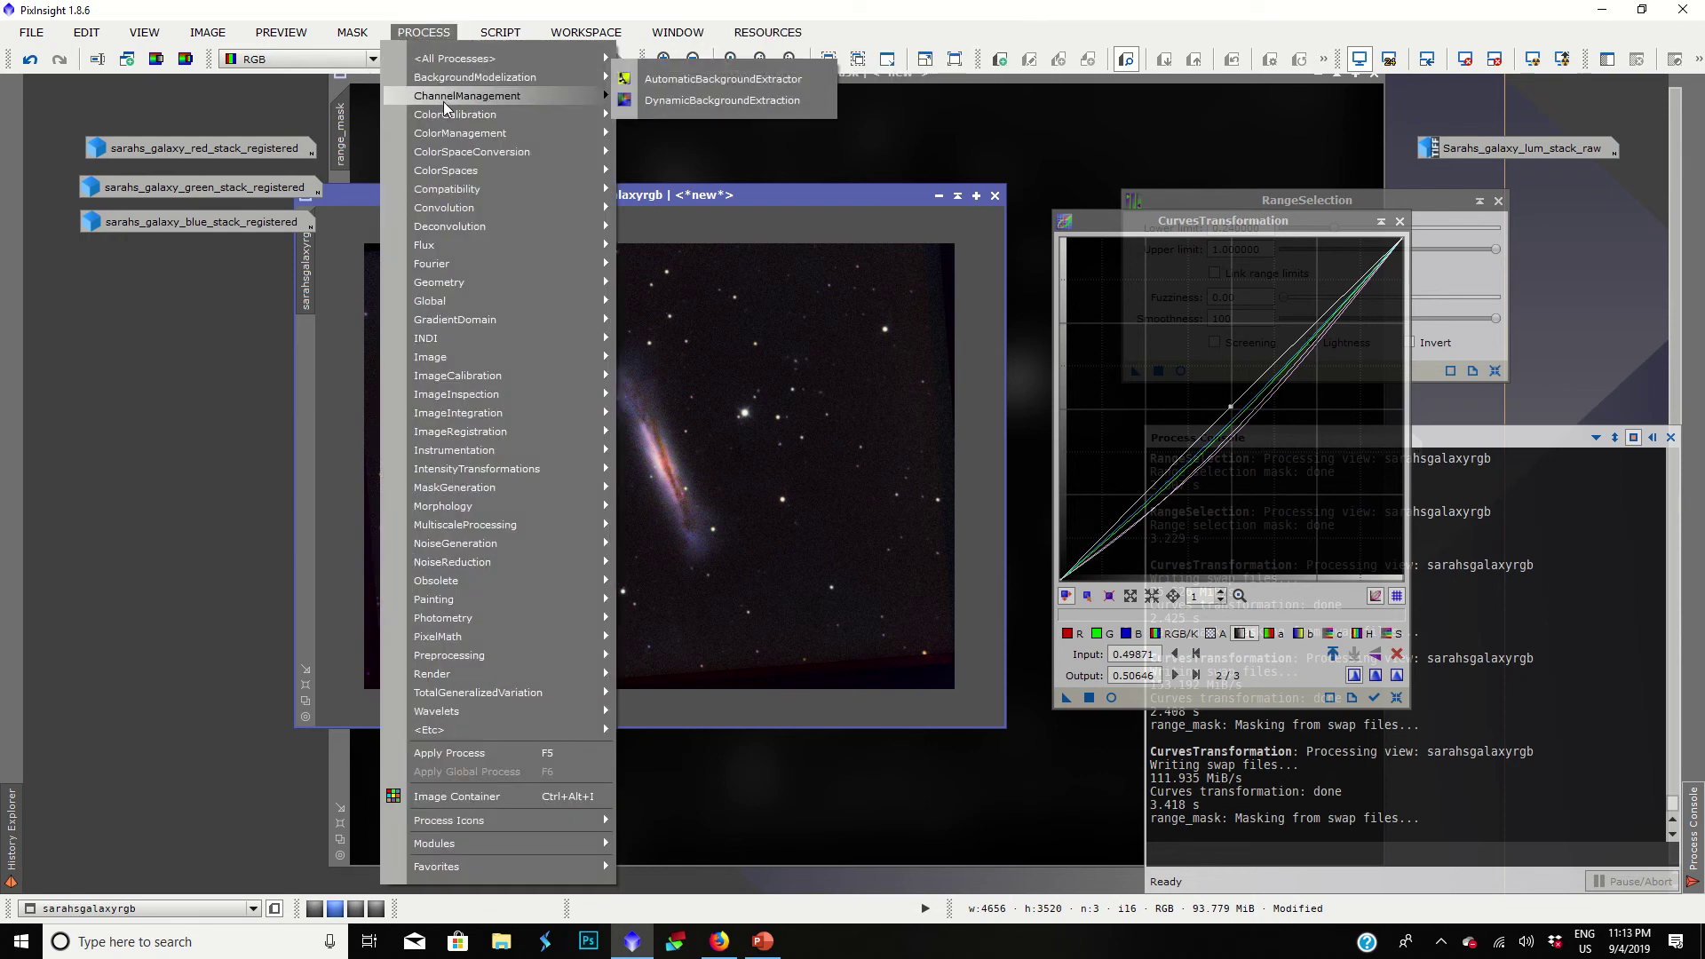
pyautogui.moveTo(603, 85)
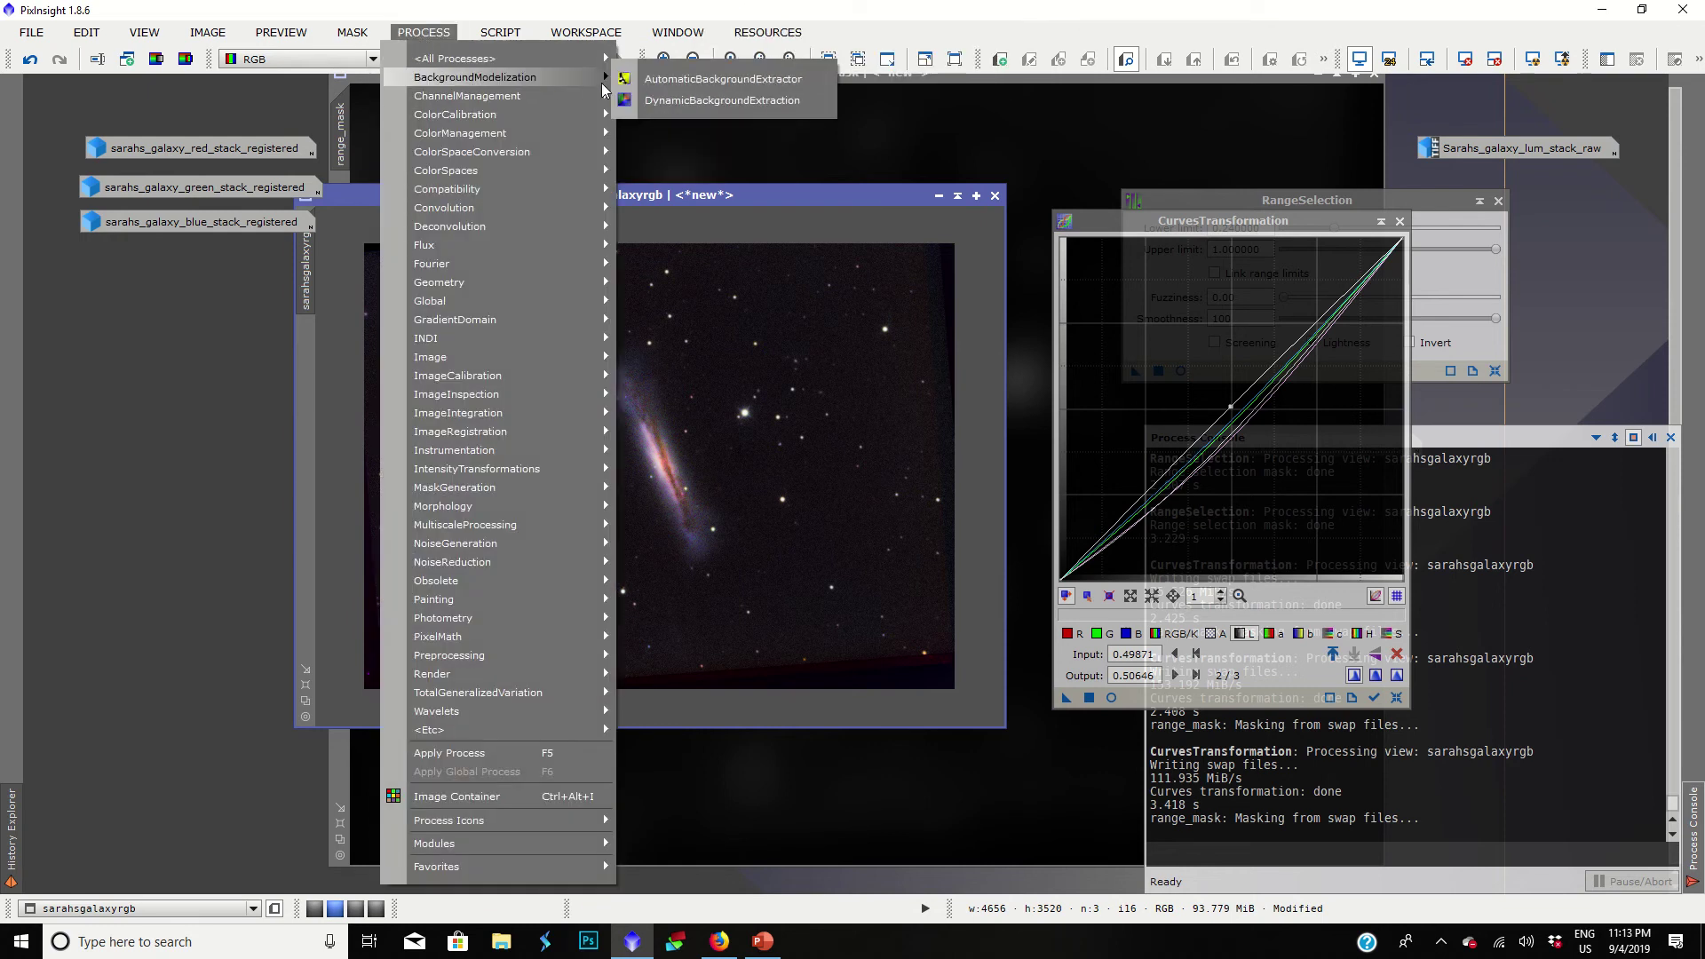
pyautogui.click(663, 101)
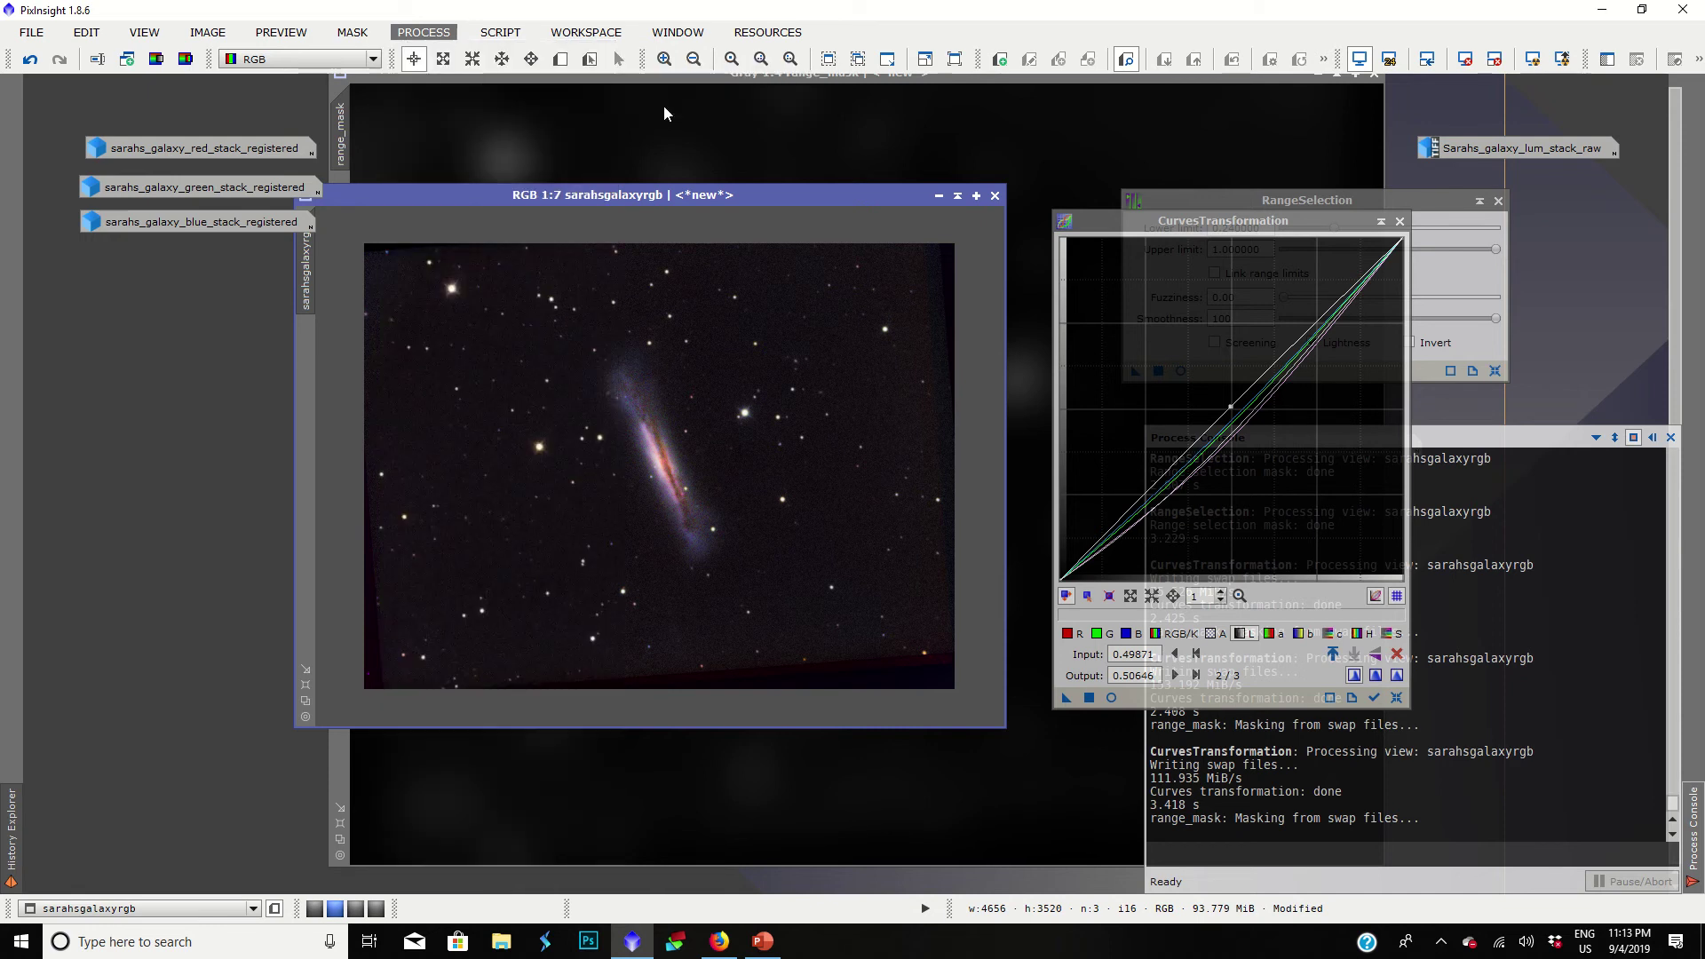
pyautogui.moveTo(659, 201); pyautogui.dragTo(592, 151)
pyautogui.moveTo(1041, 190); pyautogui.dragTo(1008, 155)
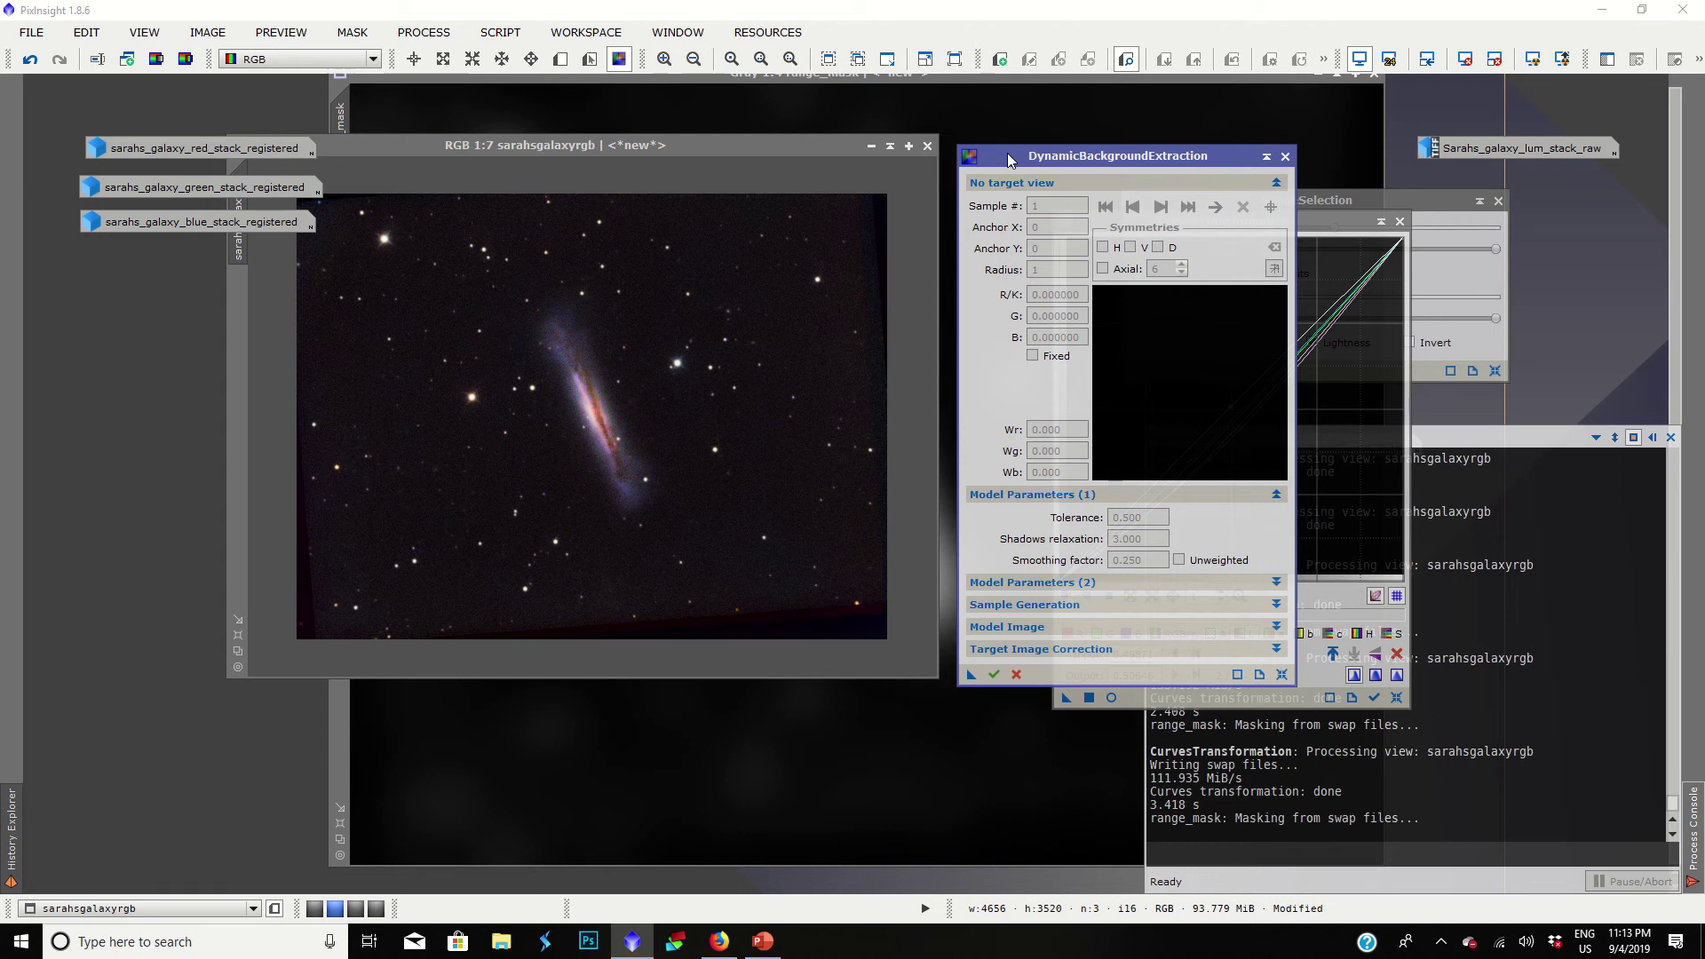
pyautogui.click(603, 360)
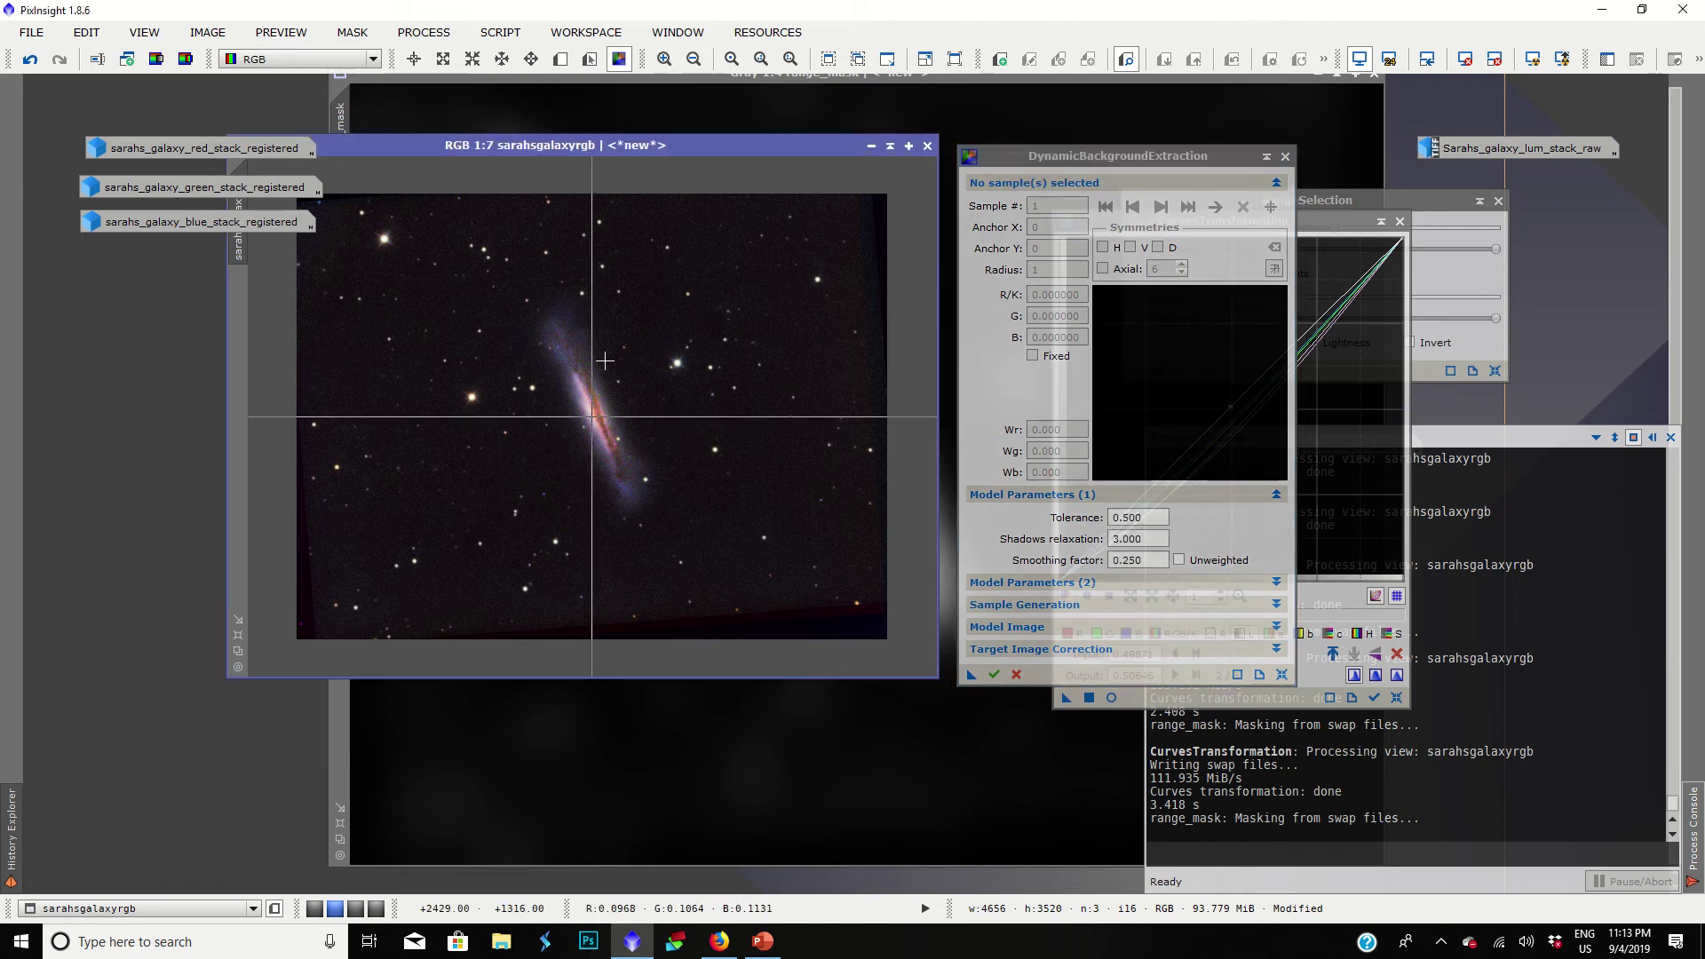
# Step: Place eight background samples on star-free sky in the upper-right and lower-right areas of the galaxy image
pyautogui.click(828, 224)
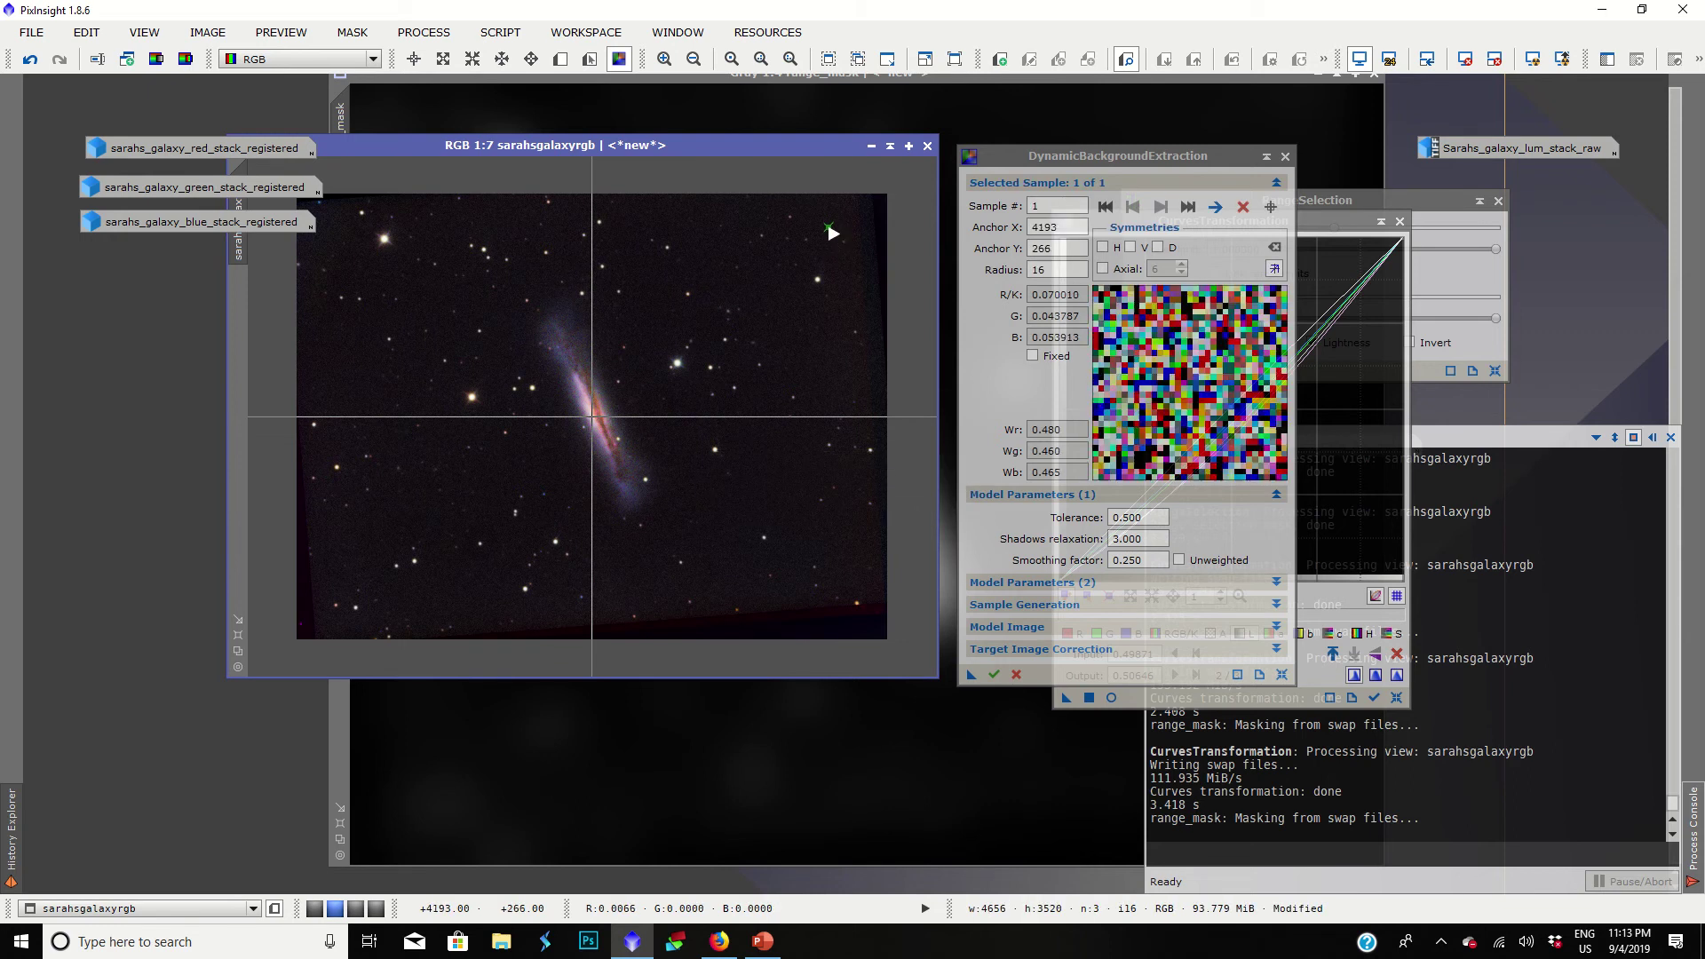
pyautogui.click(838, 267)
pyautogui.click(737, 268)
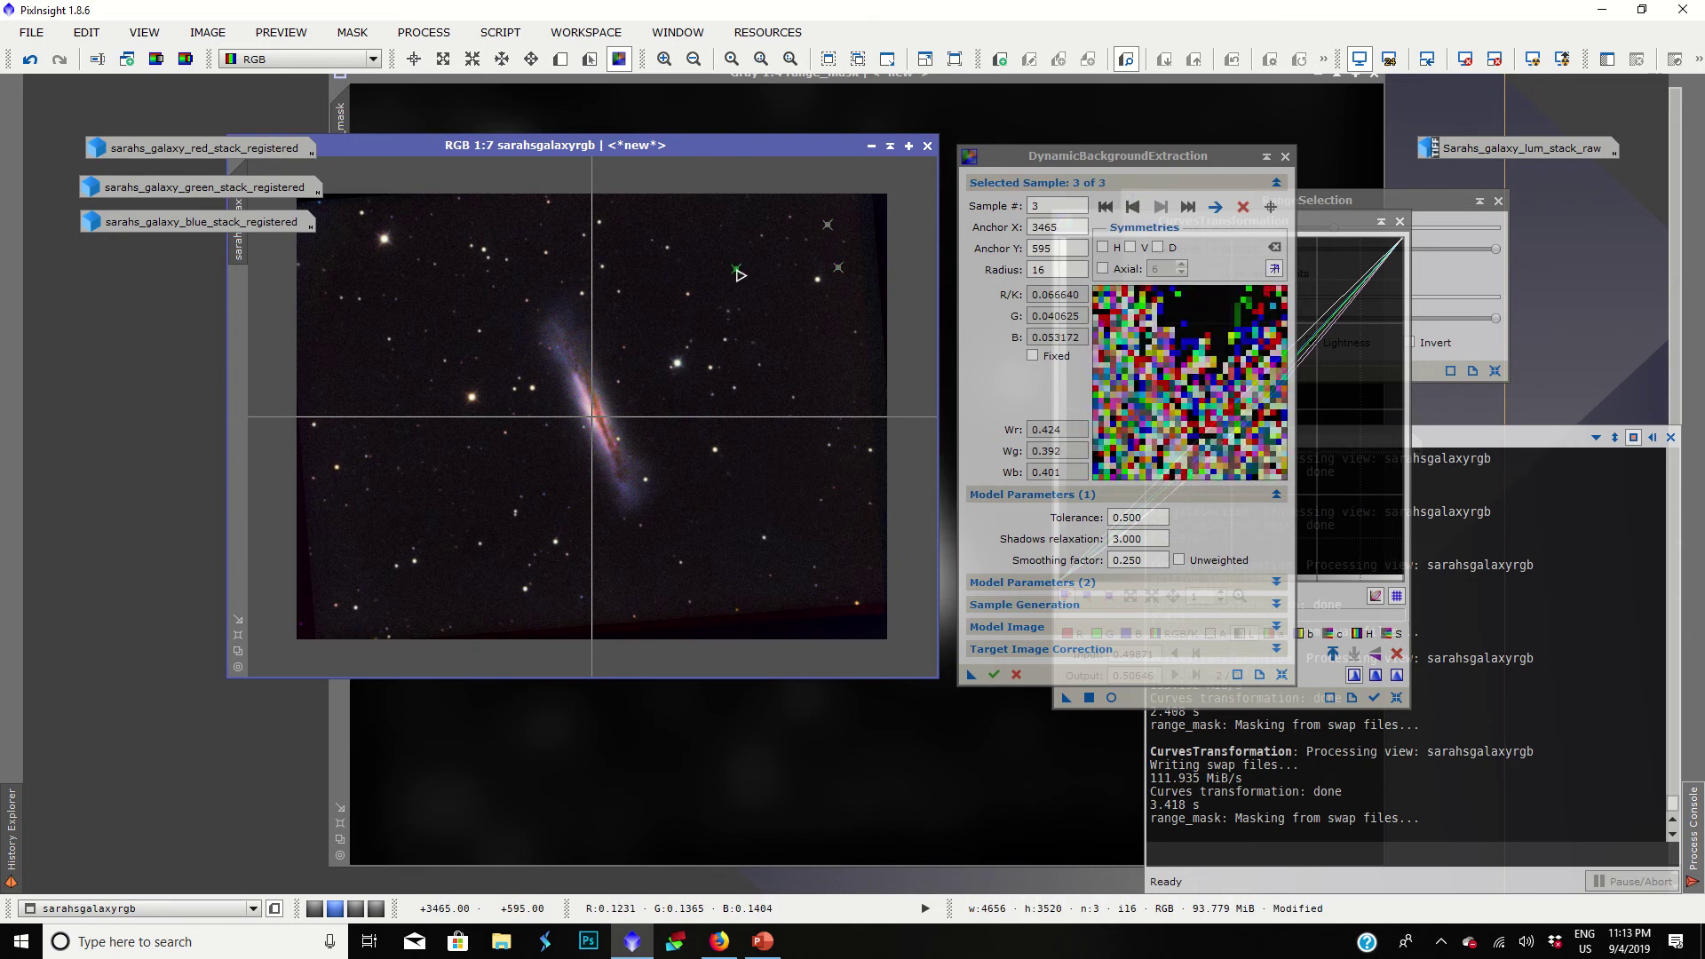
pyautogui.click(792, 326)
pyautogui.click(854, 561)
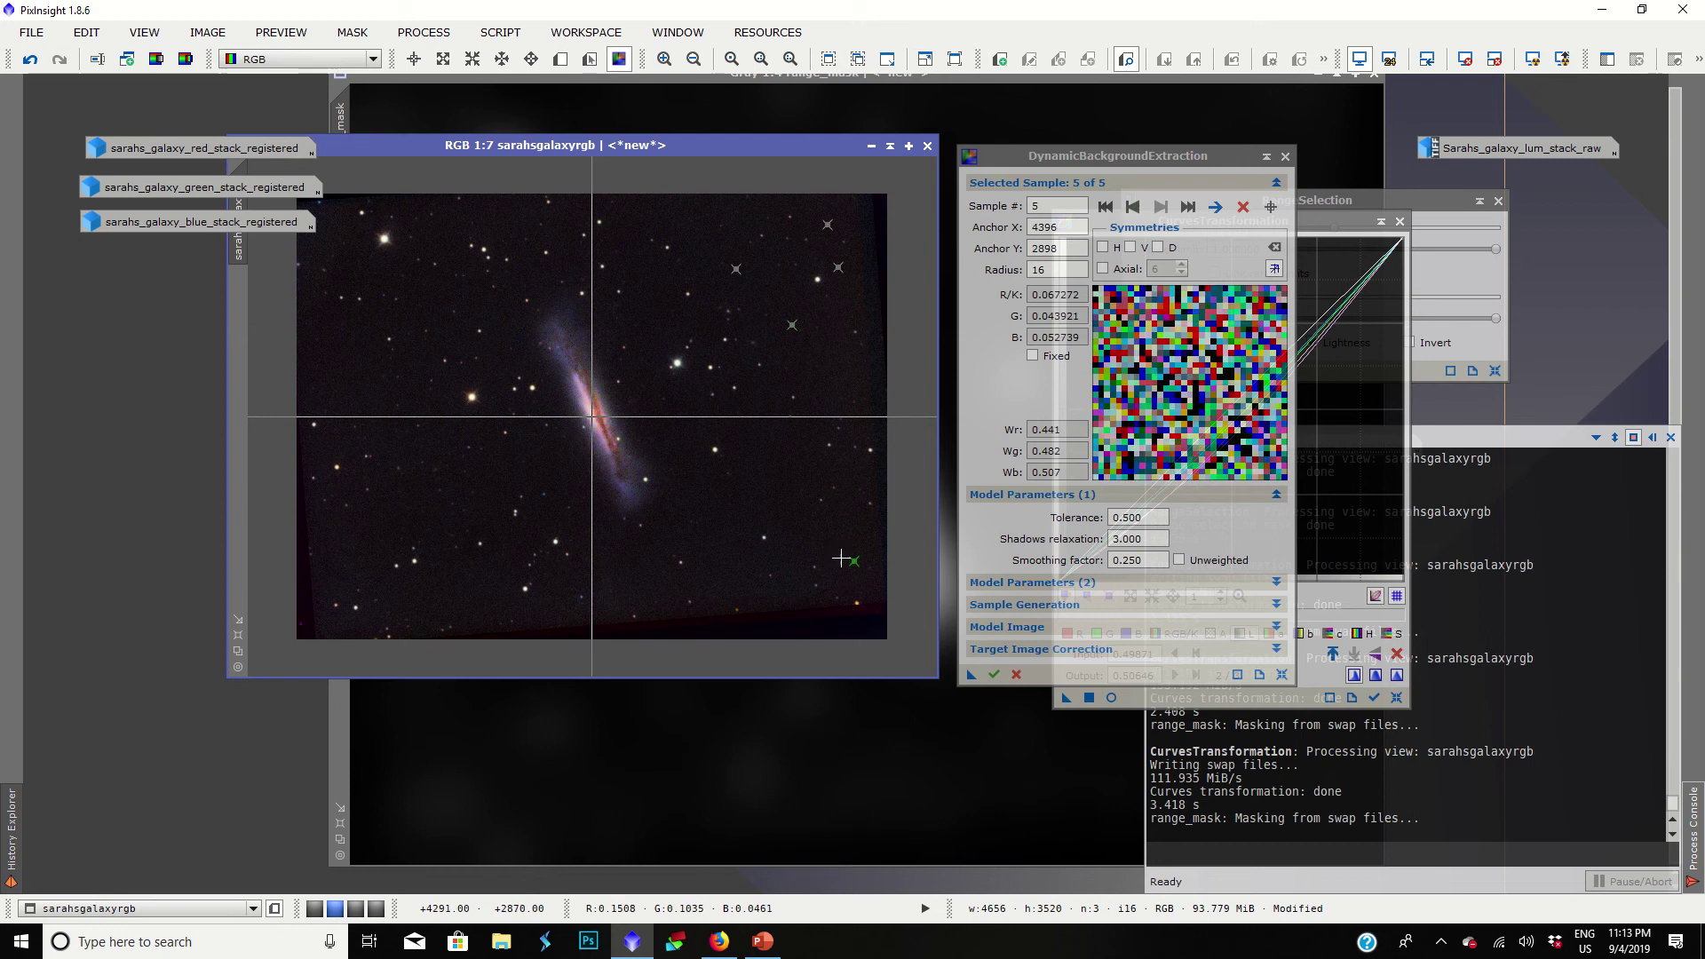
pyautogui.click(804, 538)
pyautogui.click(797, 574)
pyautogui.click(823, 476)
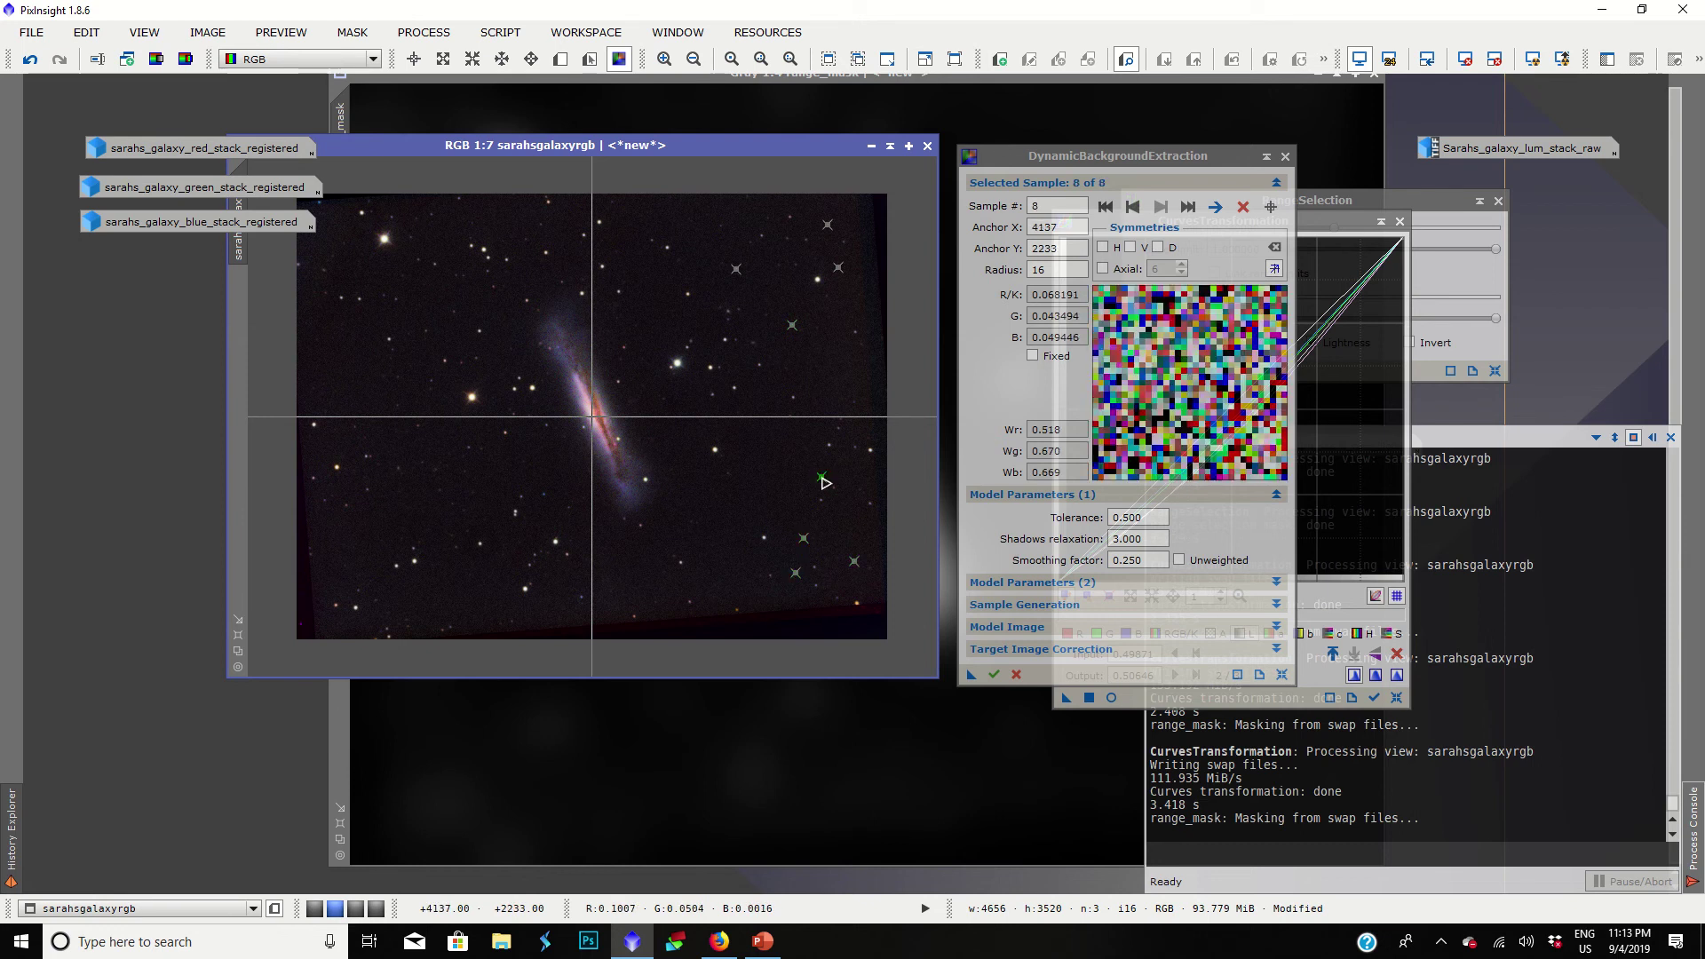
# Step: Place eight more background samples on star-free sky in the lower-left and upper-left areas of the galaxy image
pyautogui.click(457, 516)
pyautogui.click(408, 512)
pyautogui.click(357, 538)
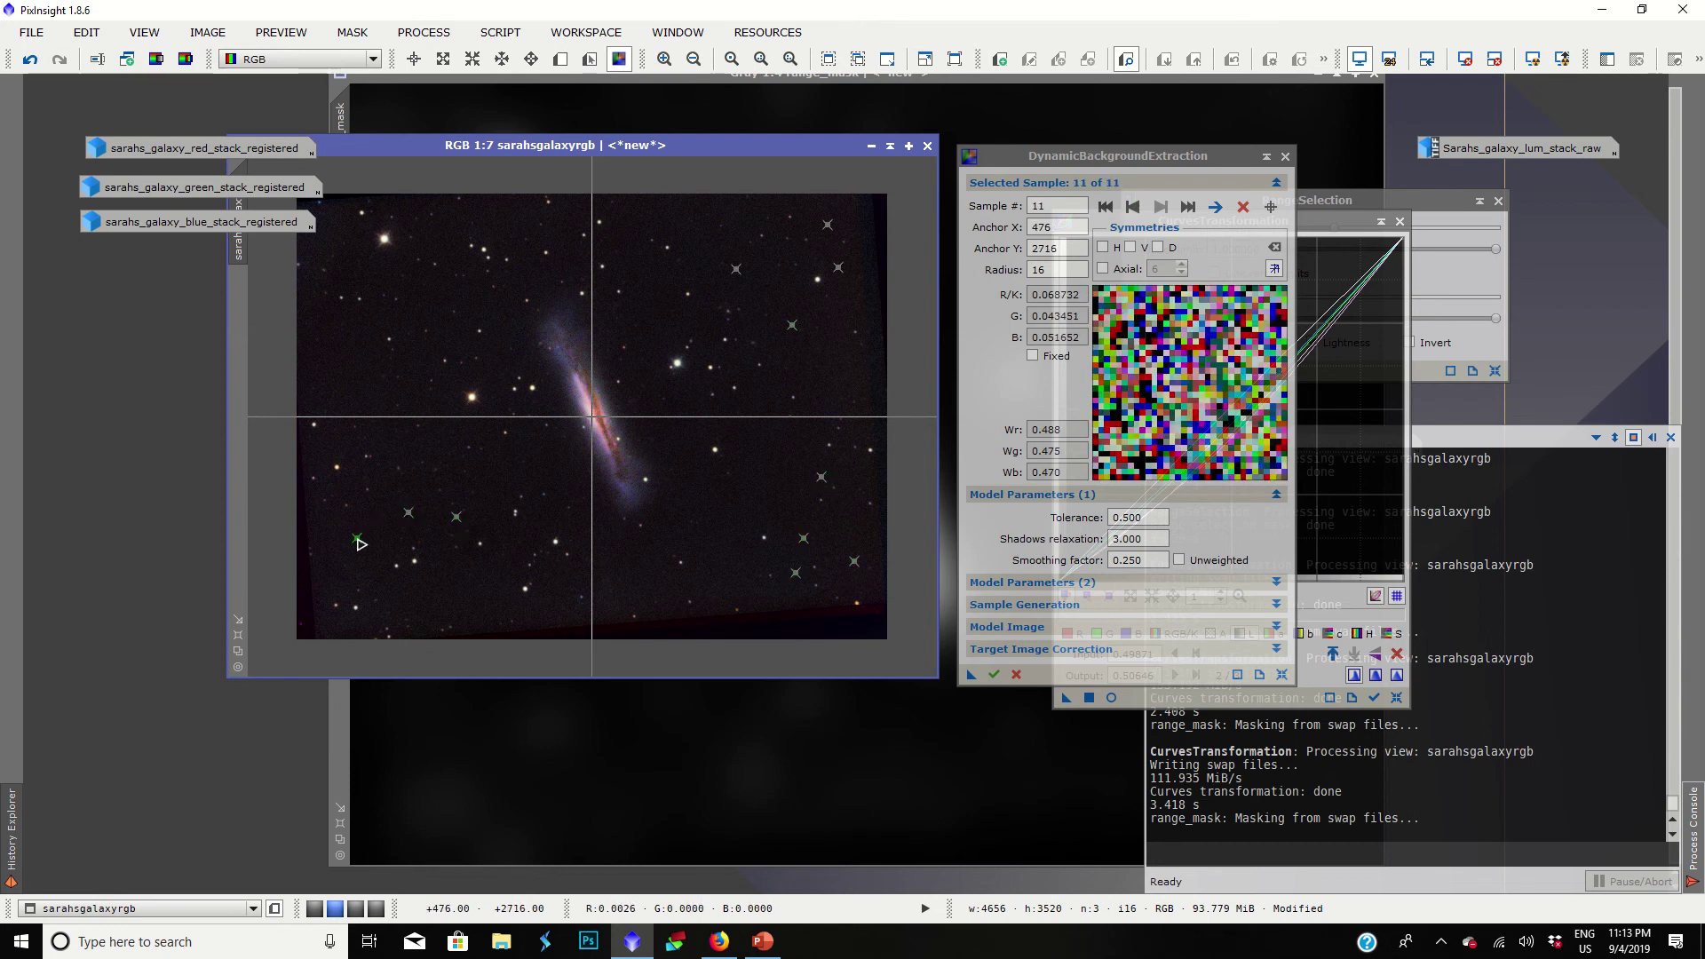
pyautogui.click(419, 604)
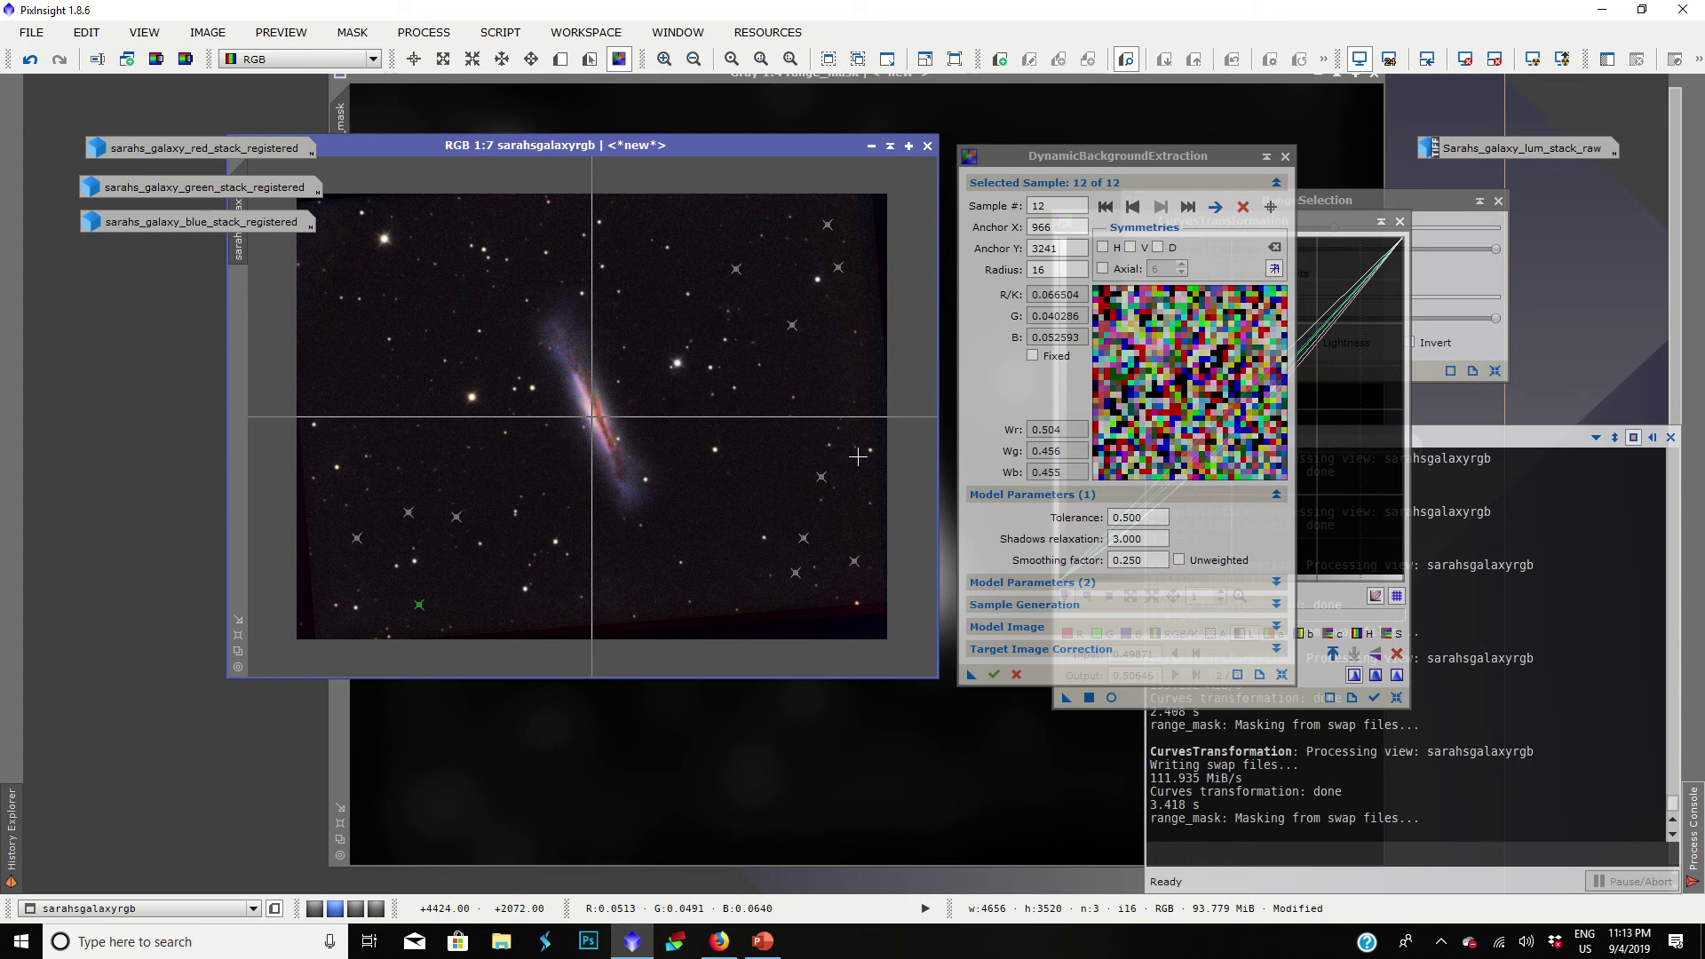
pyautogui.click(316, 343)
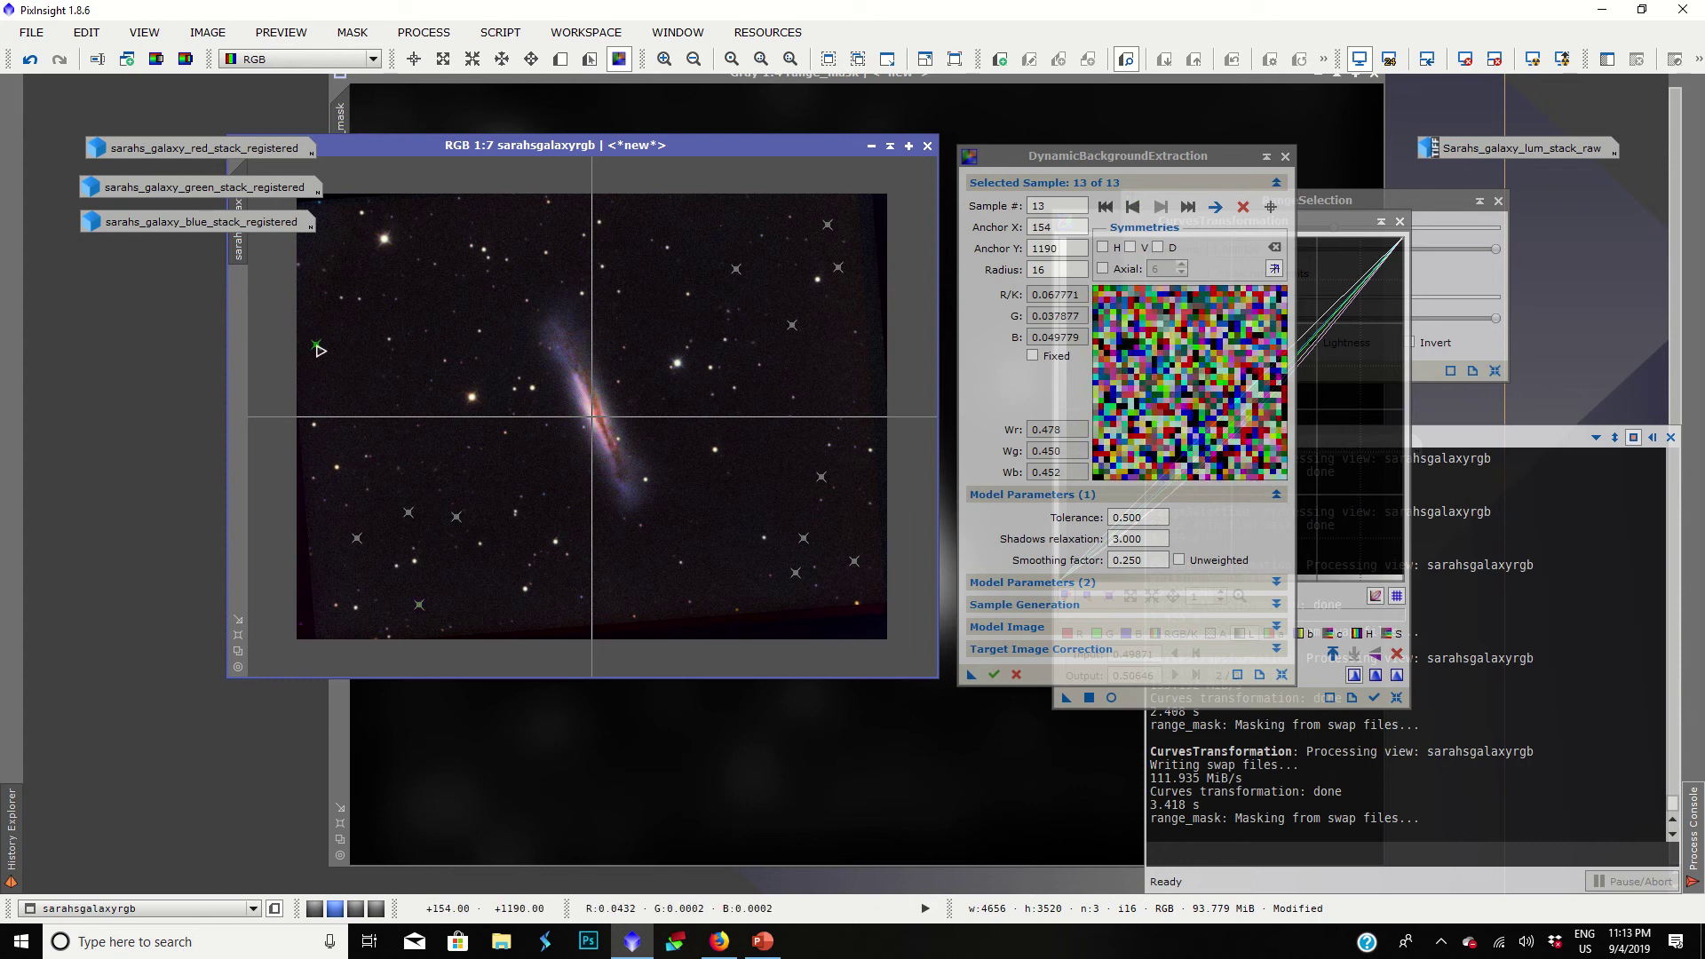
pyautogui.click(354, 260)
pyautogui.click(424, 306)
pyautogui.click(436, 244)
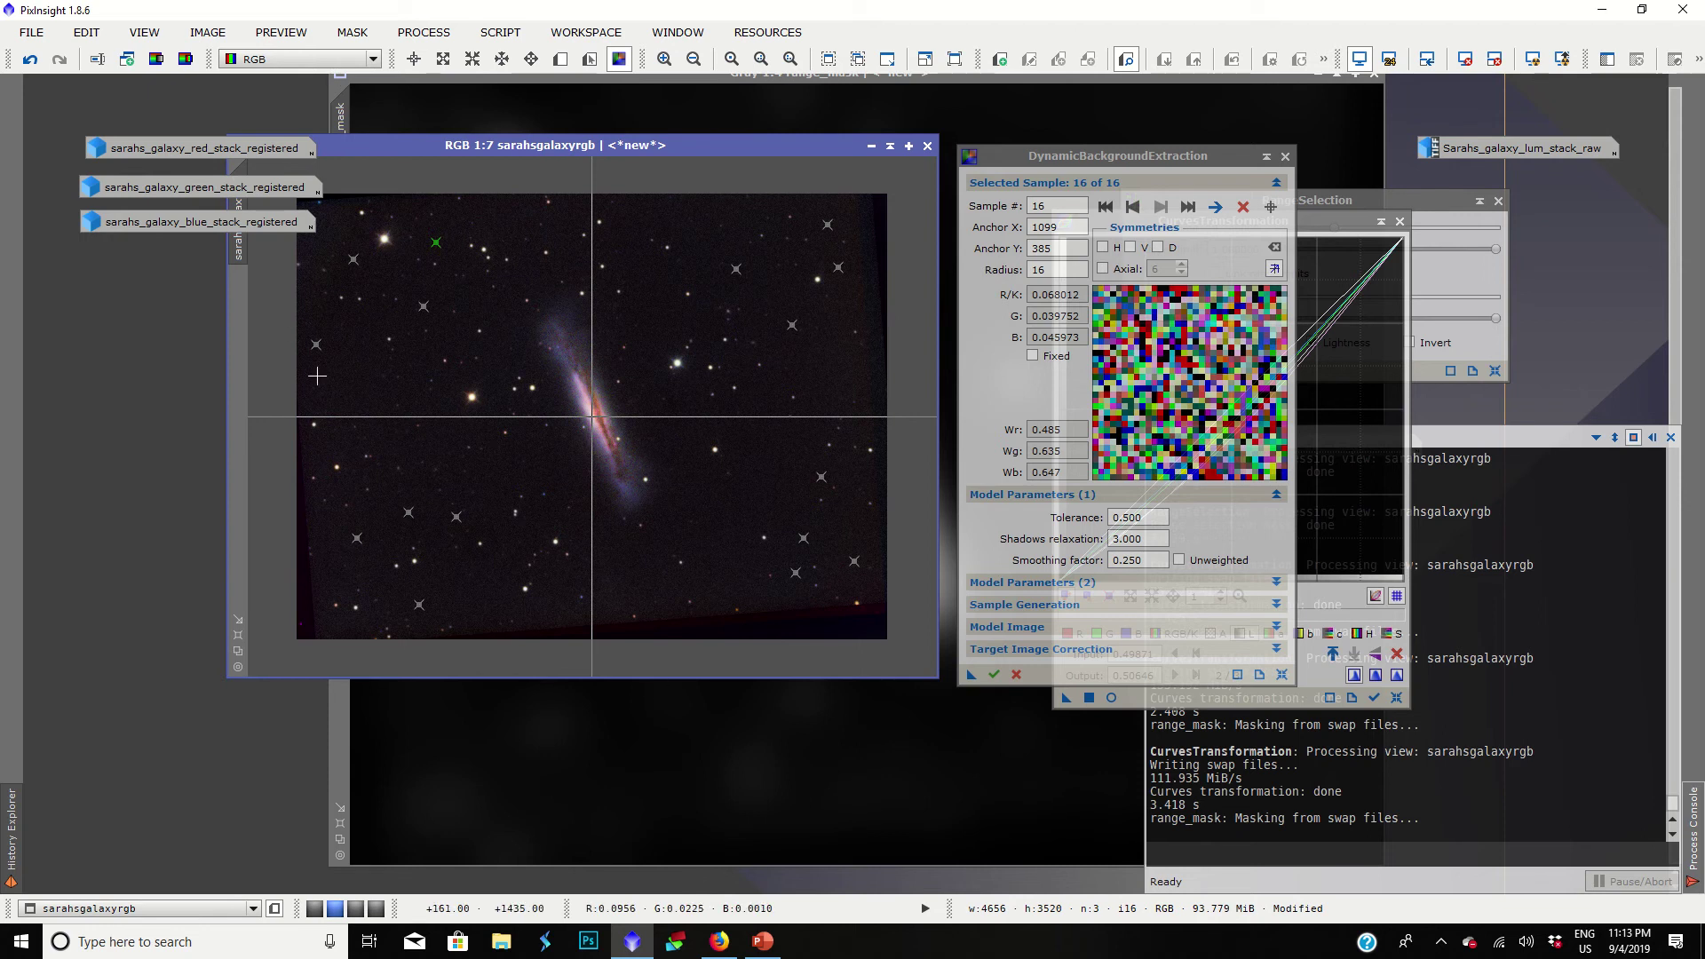
# Step: Set the target image correction to Subtraction, with the background model discarded and the target image replaced
pyautogui.click(1002, 649)
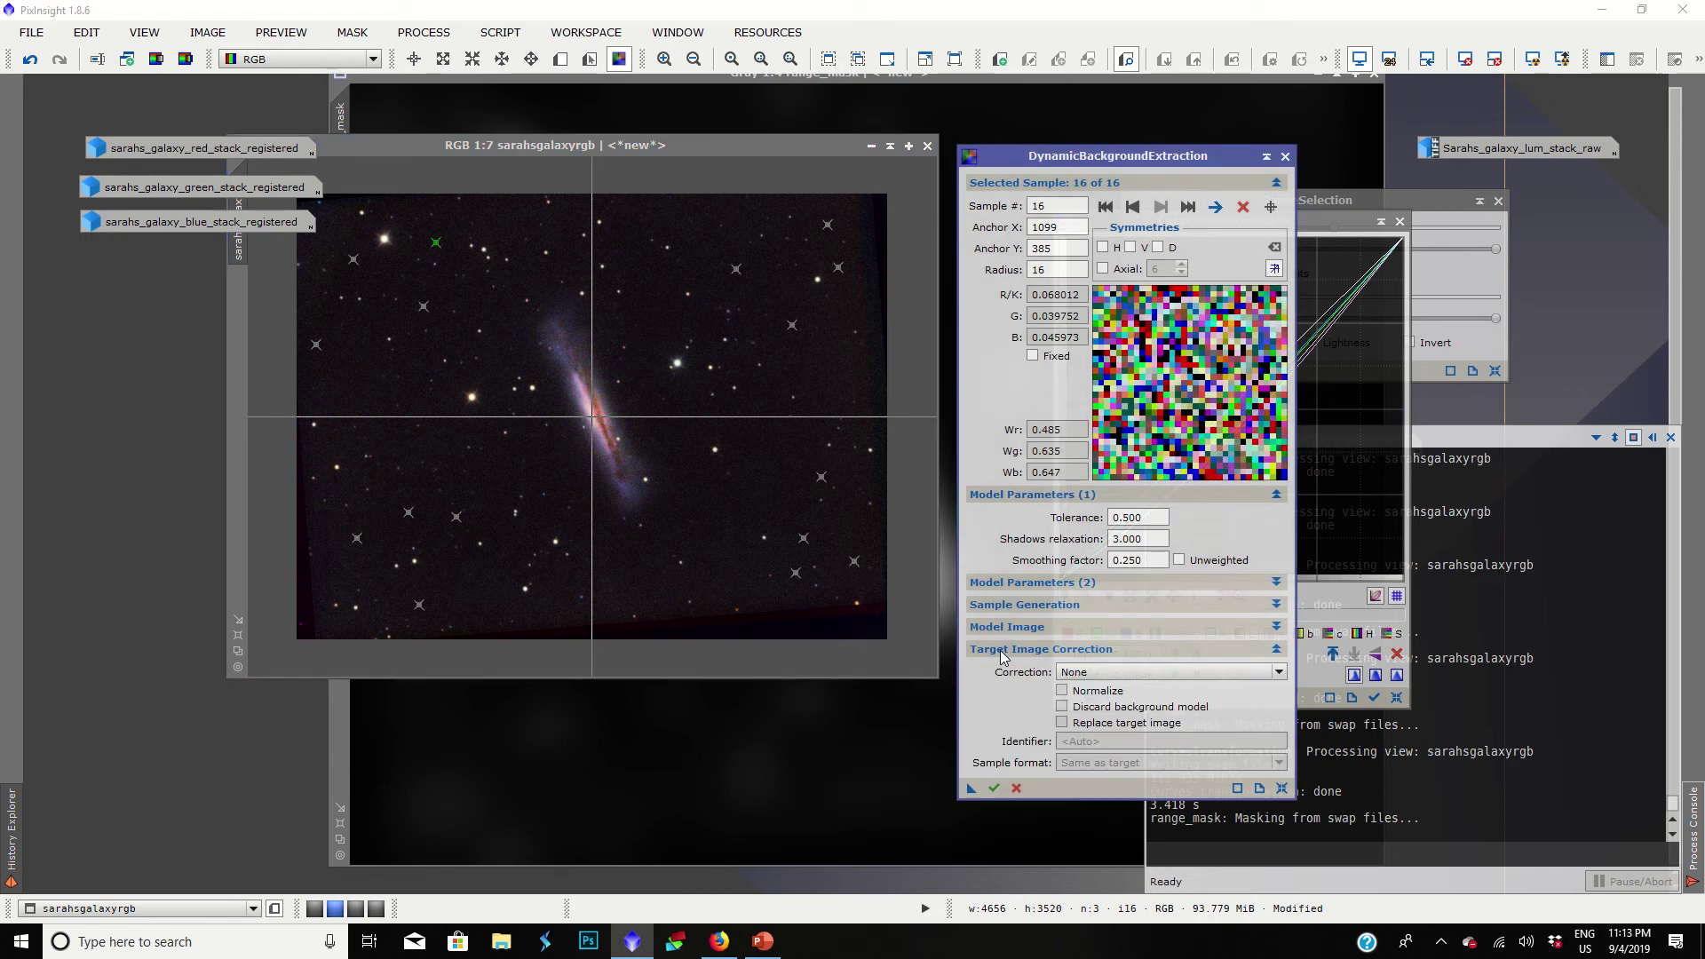
pyautogui.click(1059, 674)
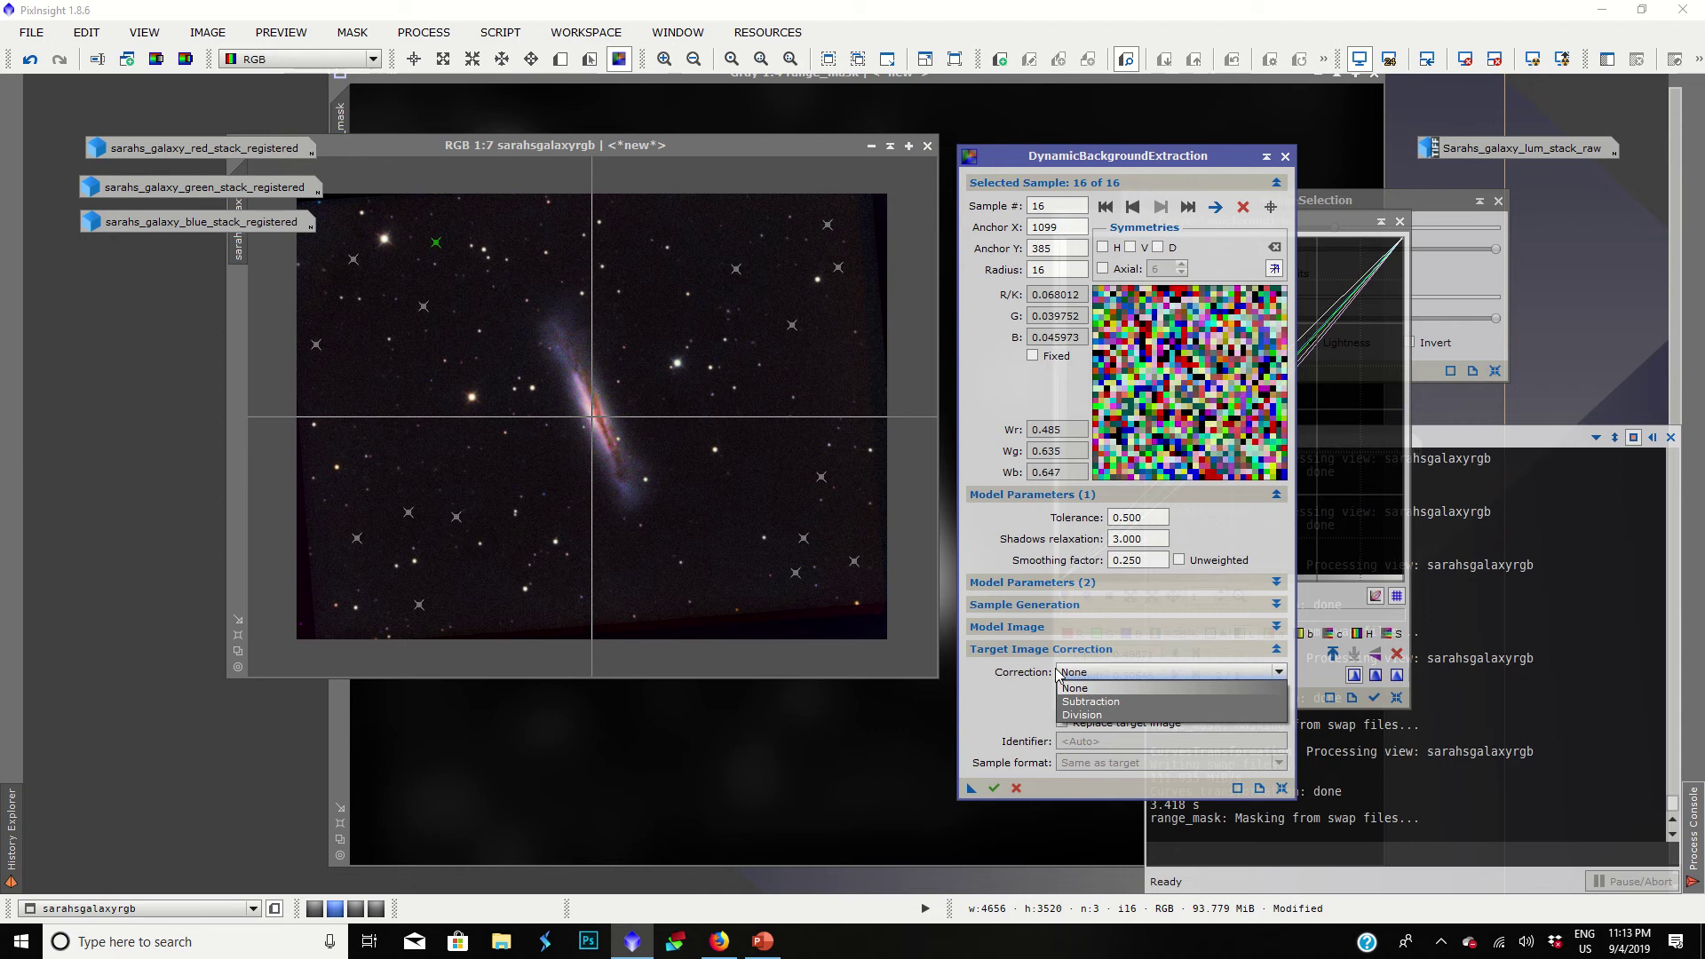
pyautogui.click(1080, 715)
pyautogui.click(1079, 673)
pyautogui.click(1077, 703)
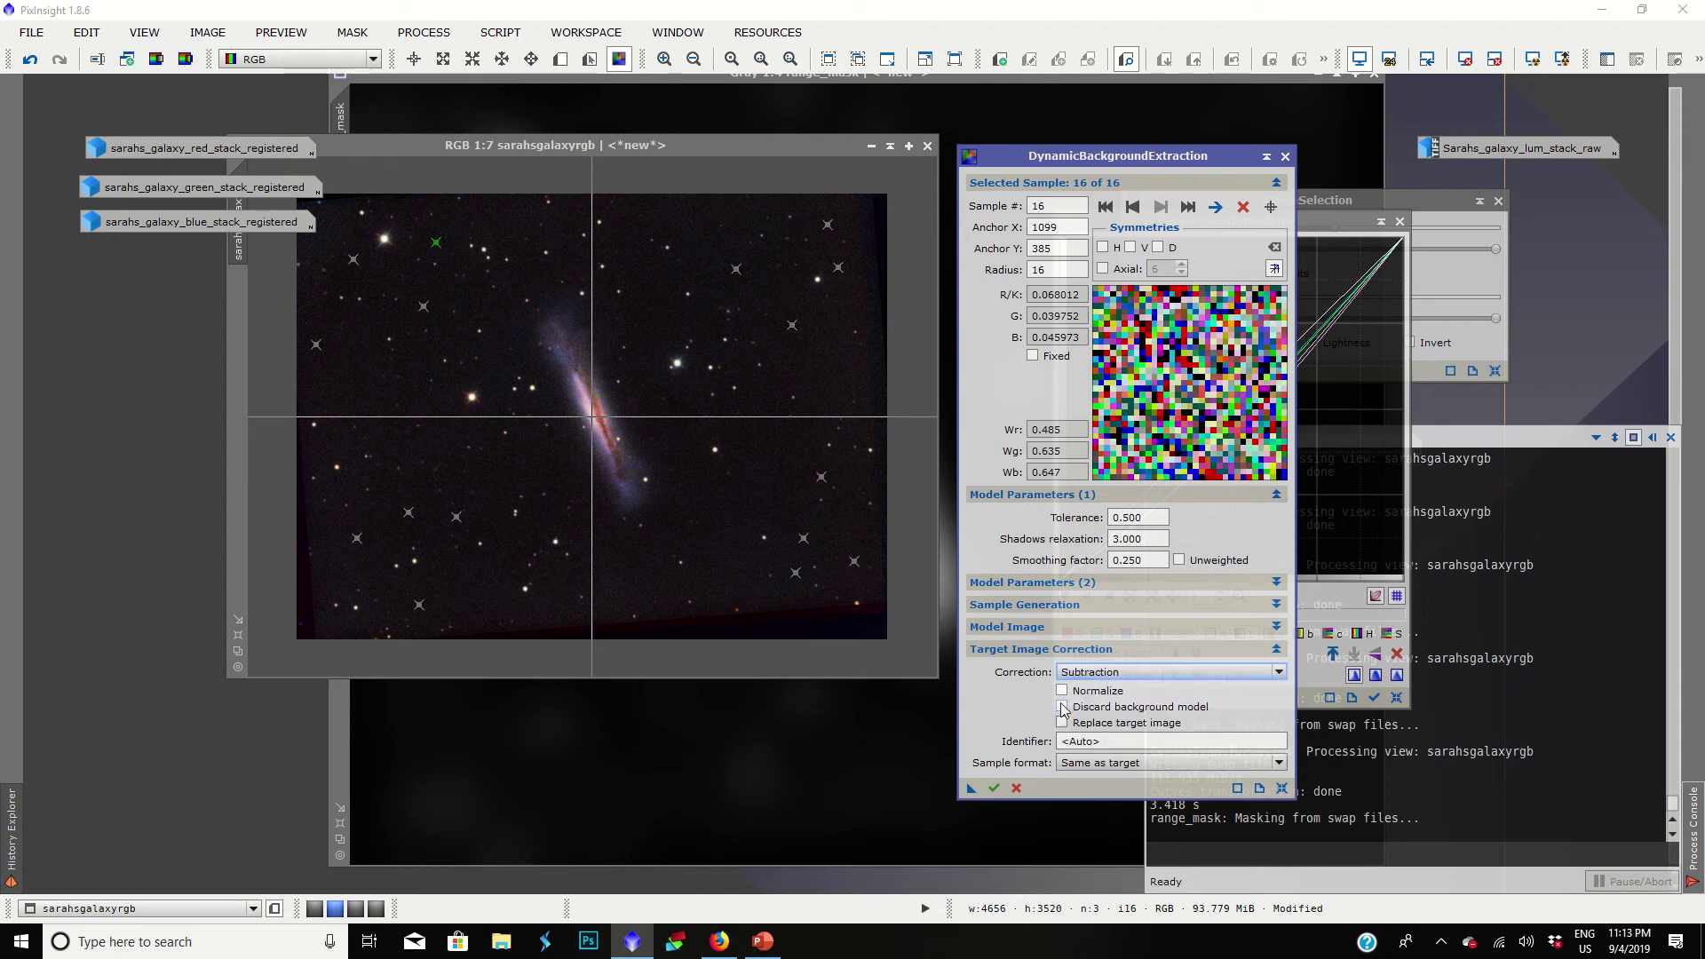
pyautogui.click(1062, 706)
pyautogui.click(1062, 724)
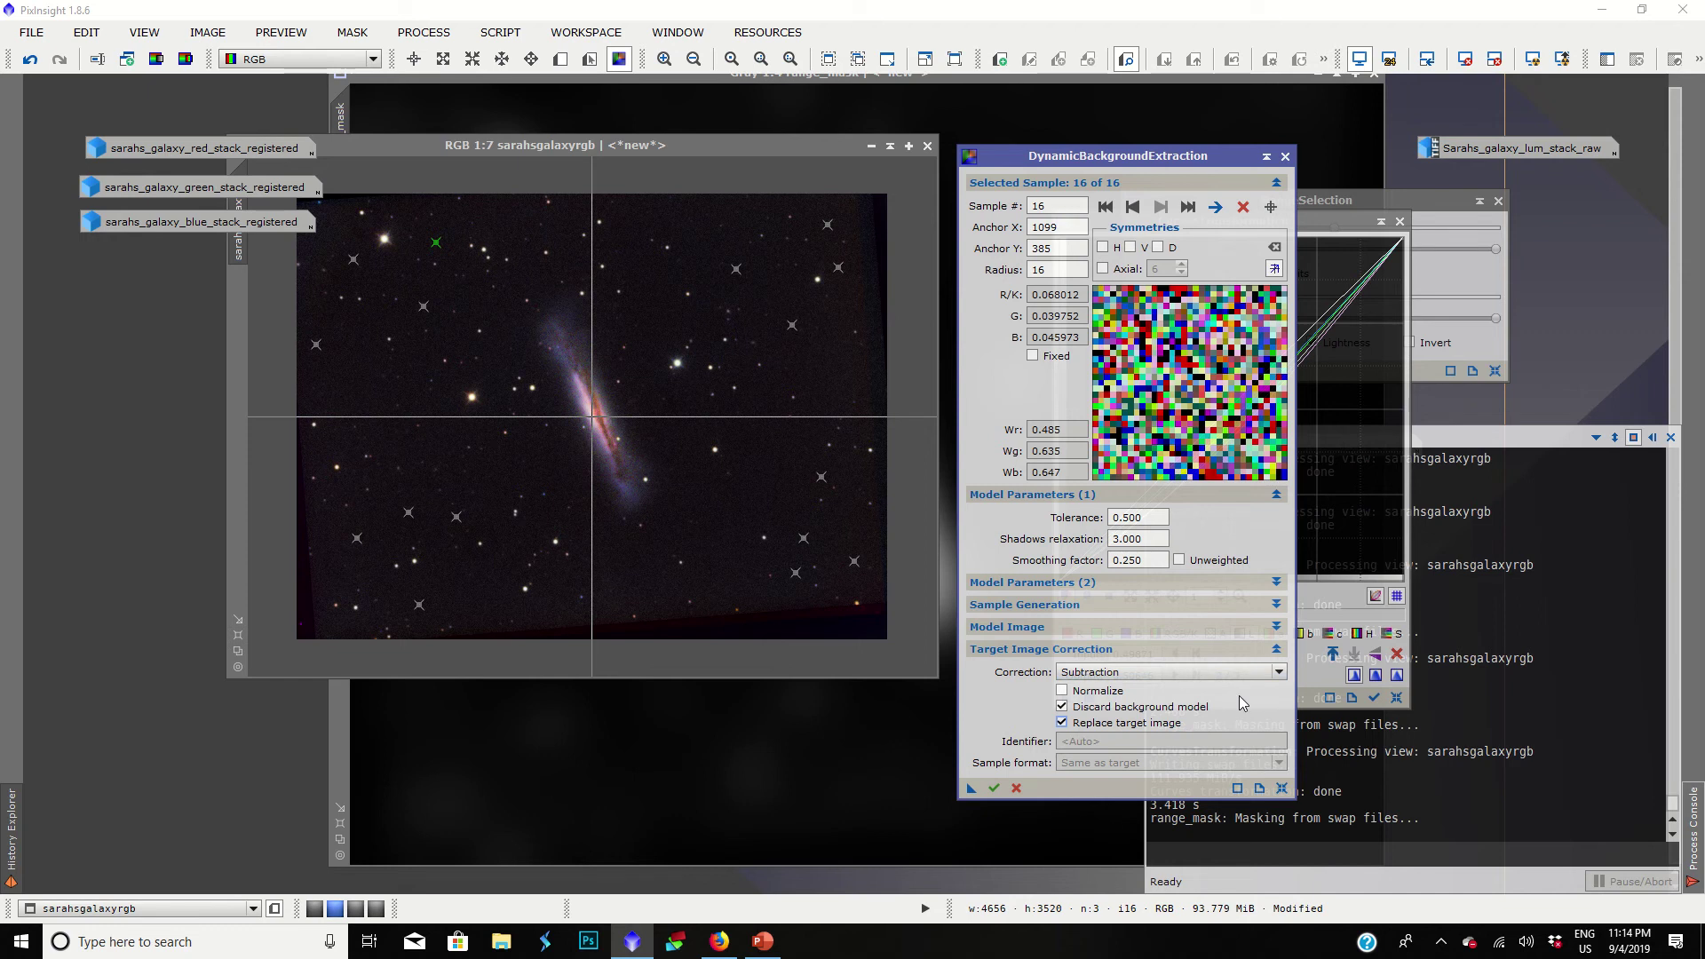
# Step: Run the background extraction on sarahsgalaxyrgb and add another sample on the sky in the image's lower-right area
pyautogui.click(993, 789)
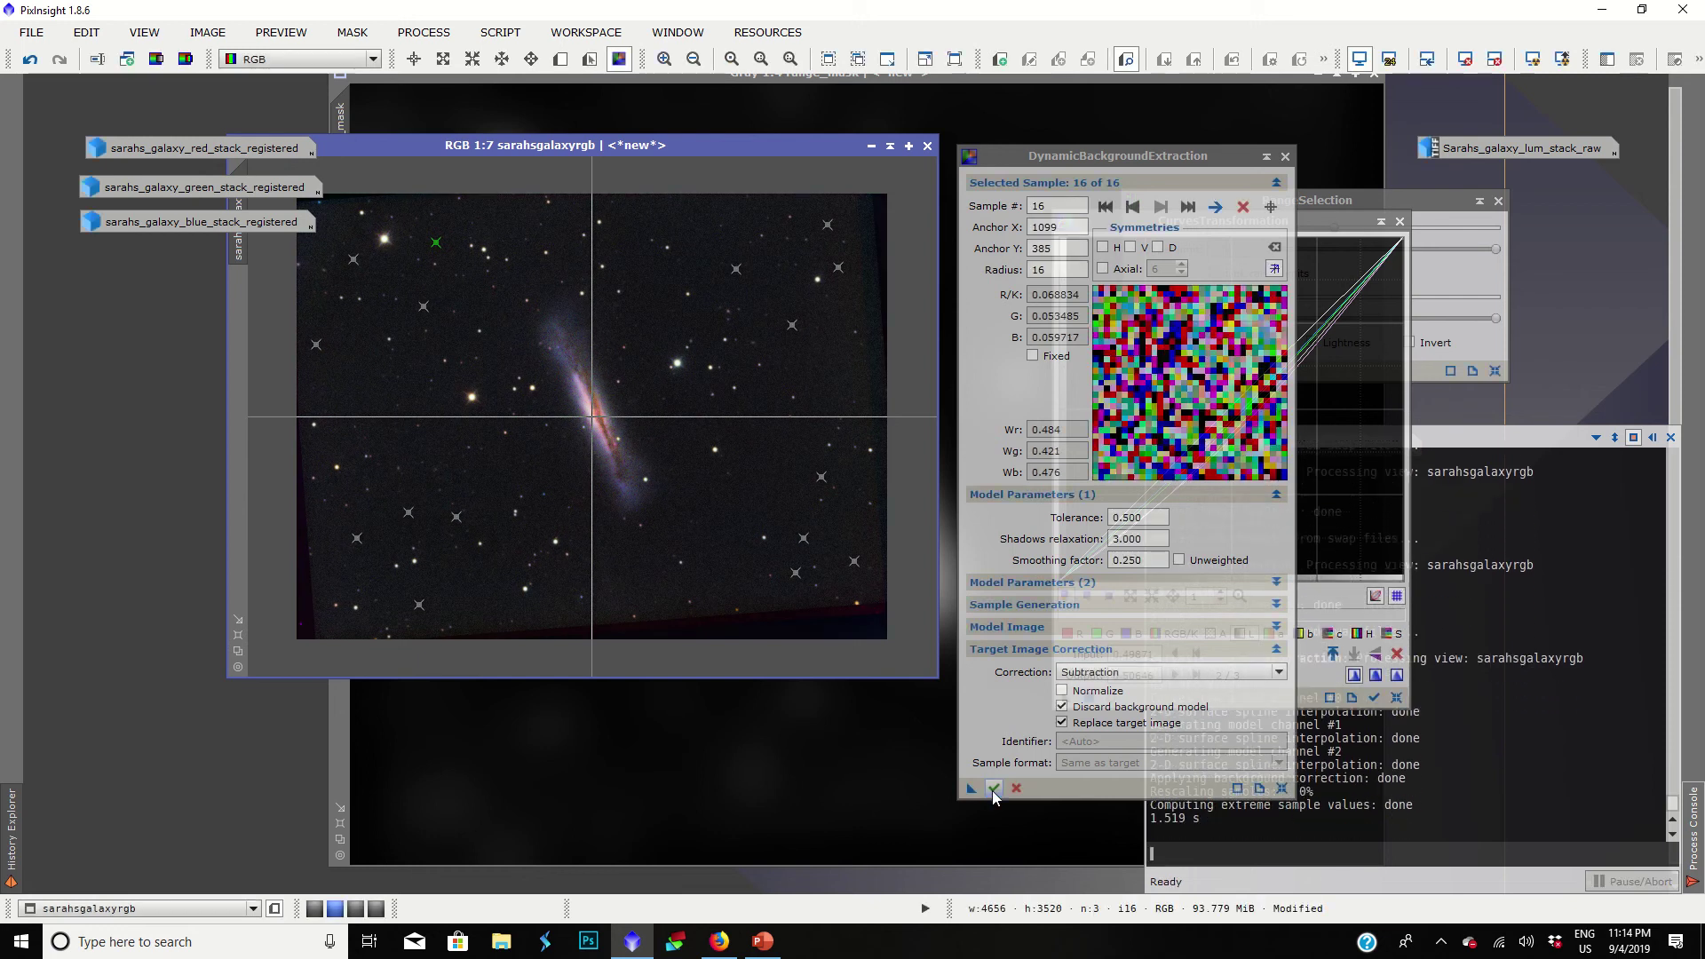
pyautogui.click(744, 558)
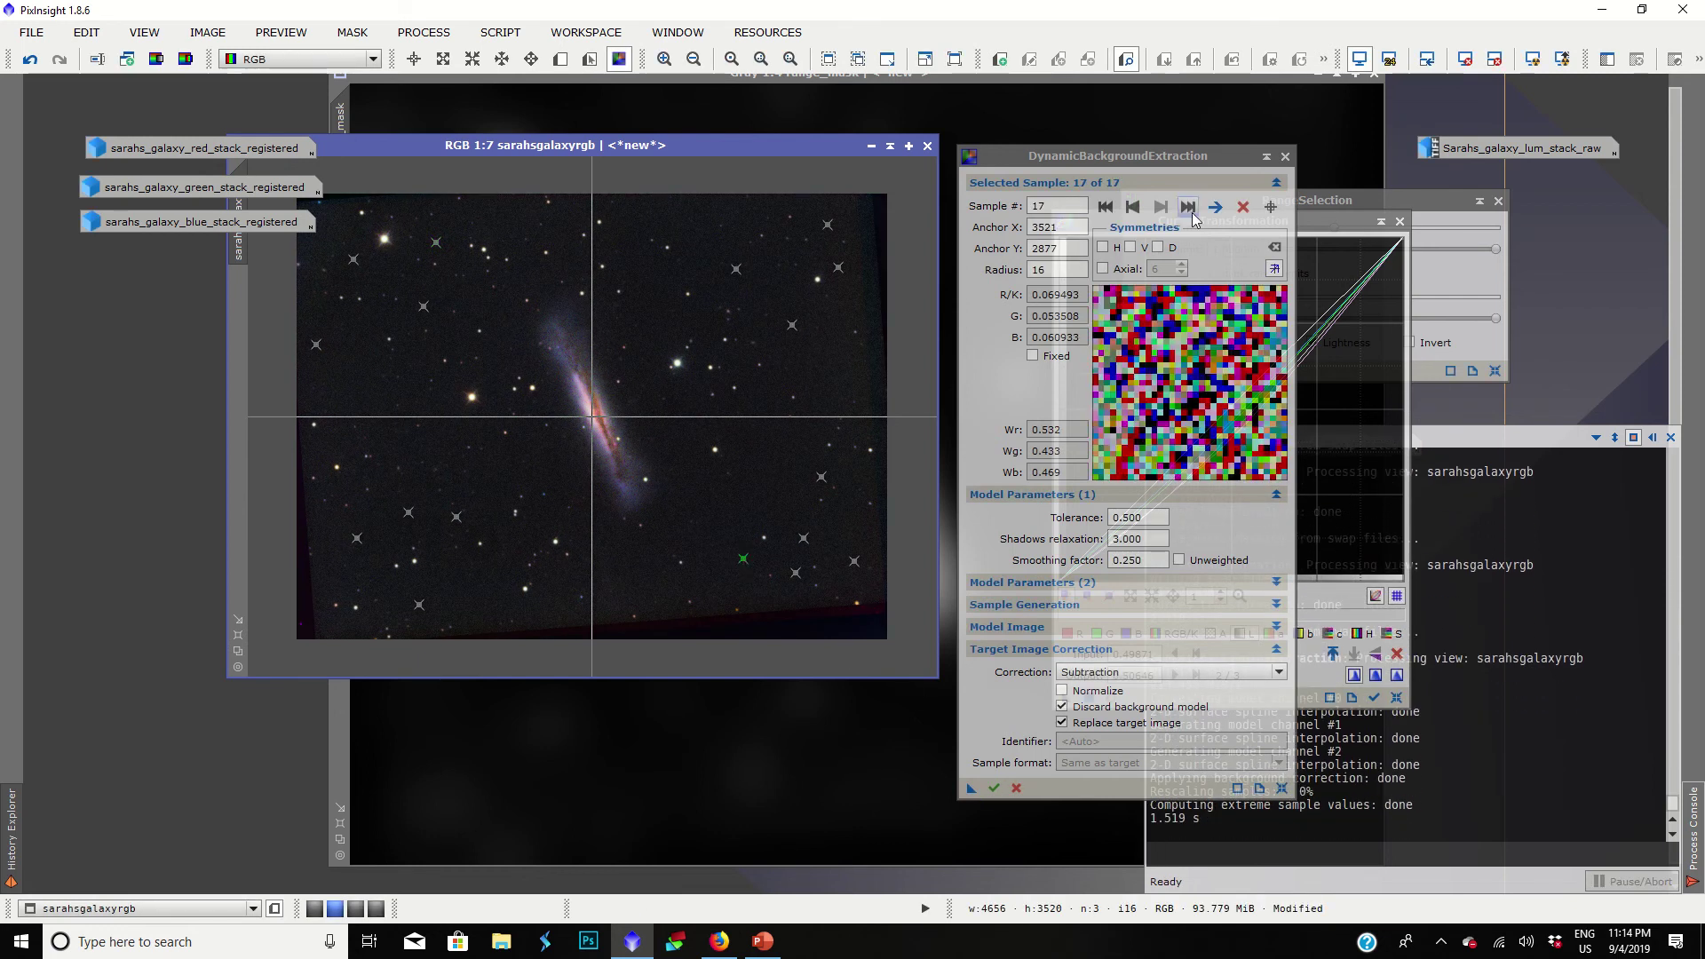
# Step: Close the DynamicBackgroundExtraction session and compare sarahsgalaxyrgb with and without the background correction
pyautogui.click(1285, 157)
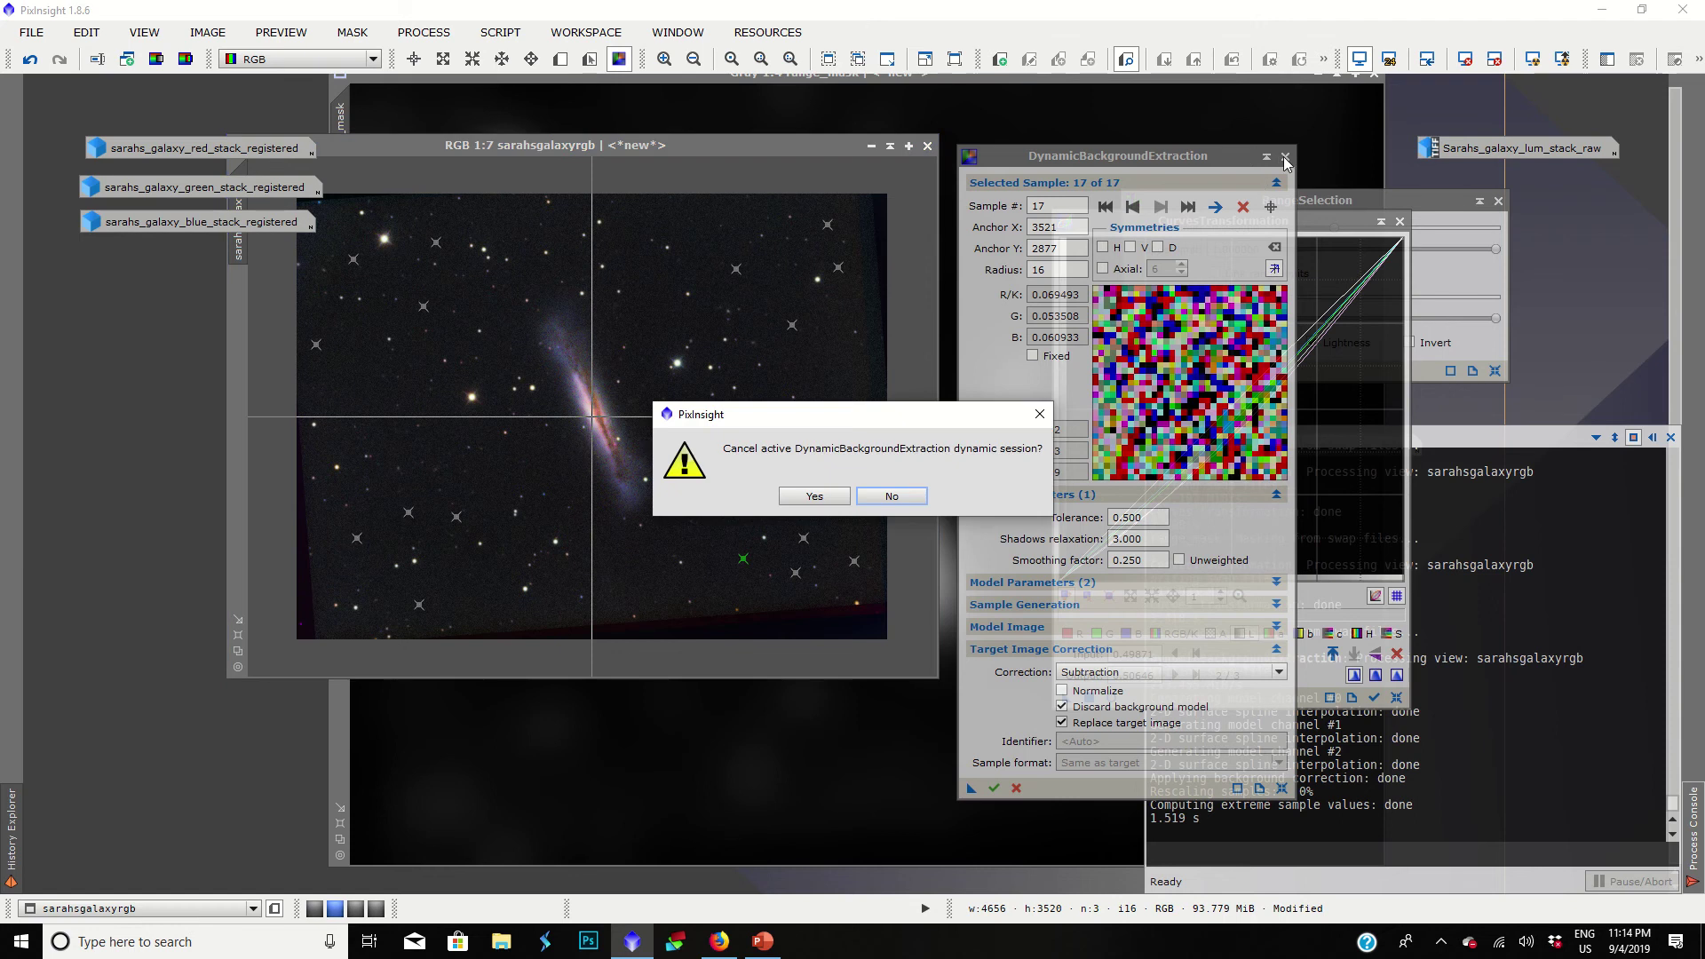
pyautogui.click(814, 495)
pyautogui.click(774, 500)
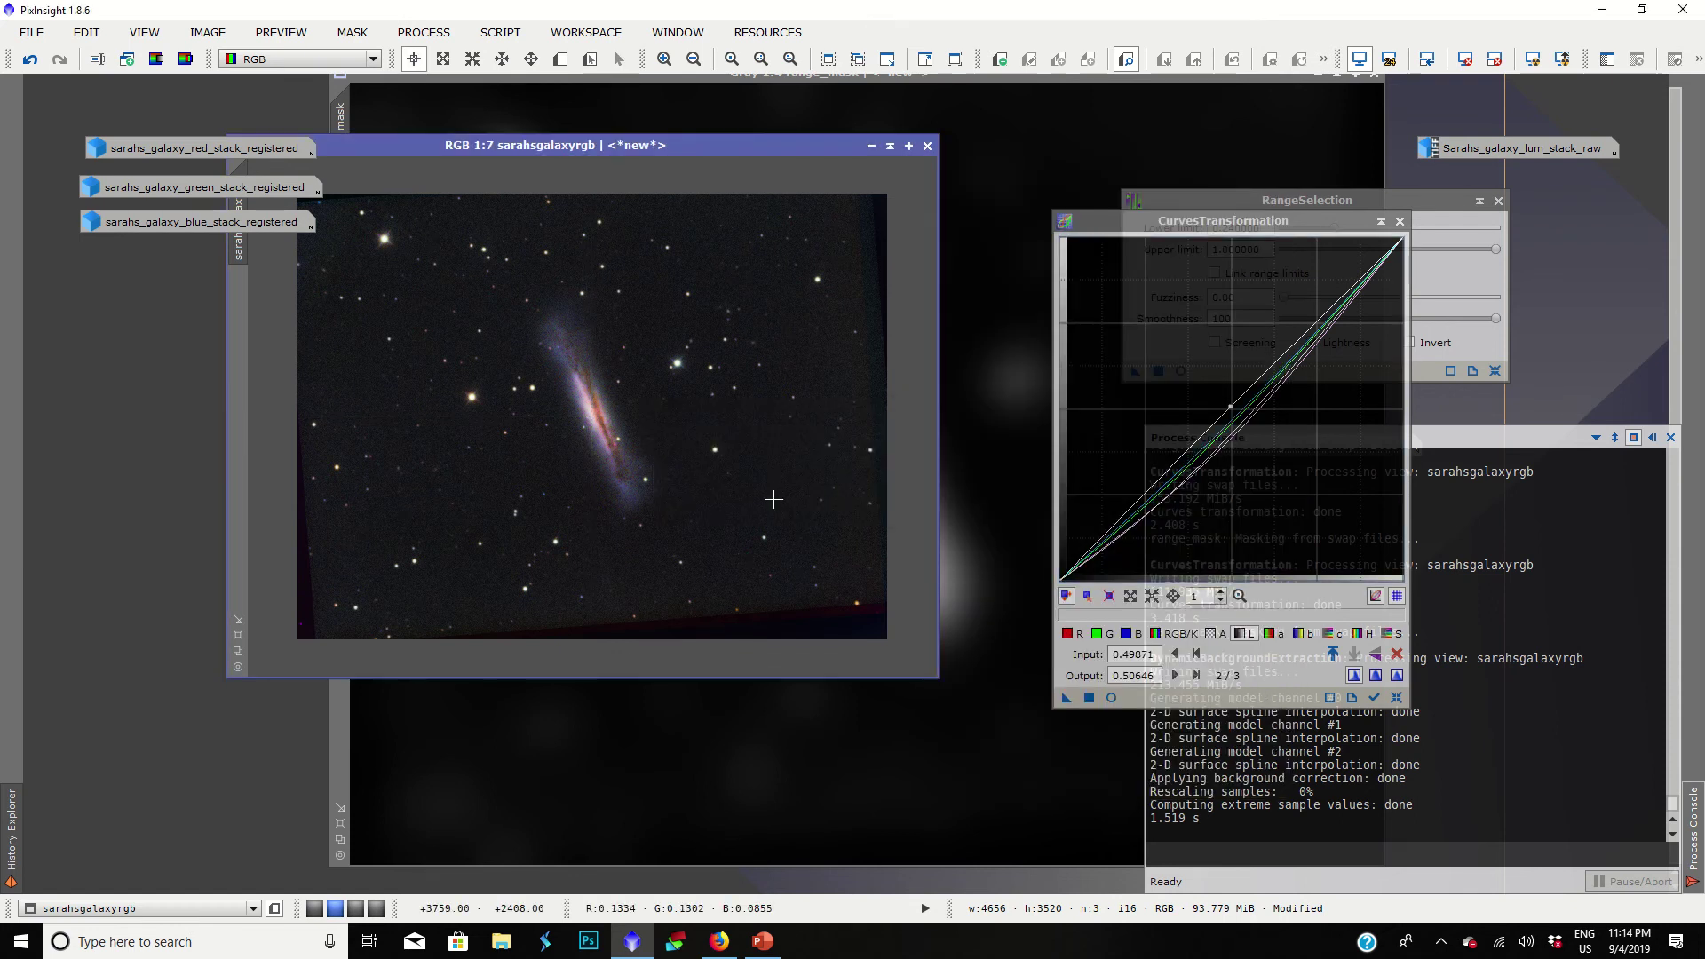
pyautogui.hotkey('ctrl', 'z')
pyautogui.hotkey('ctrl', 'y')
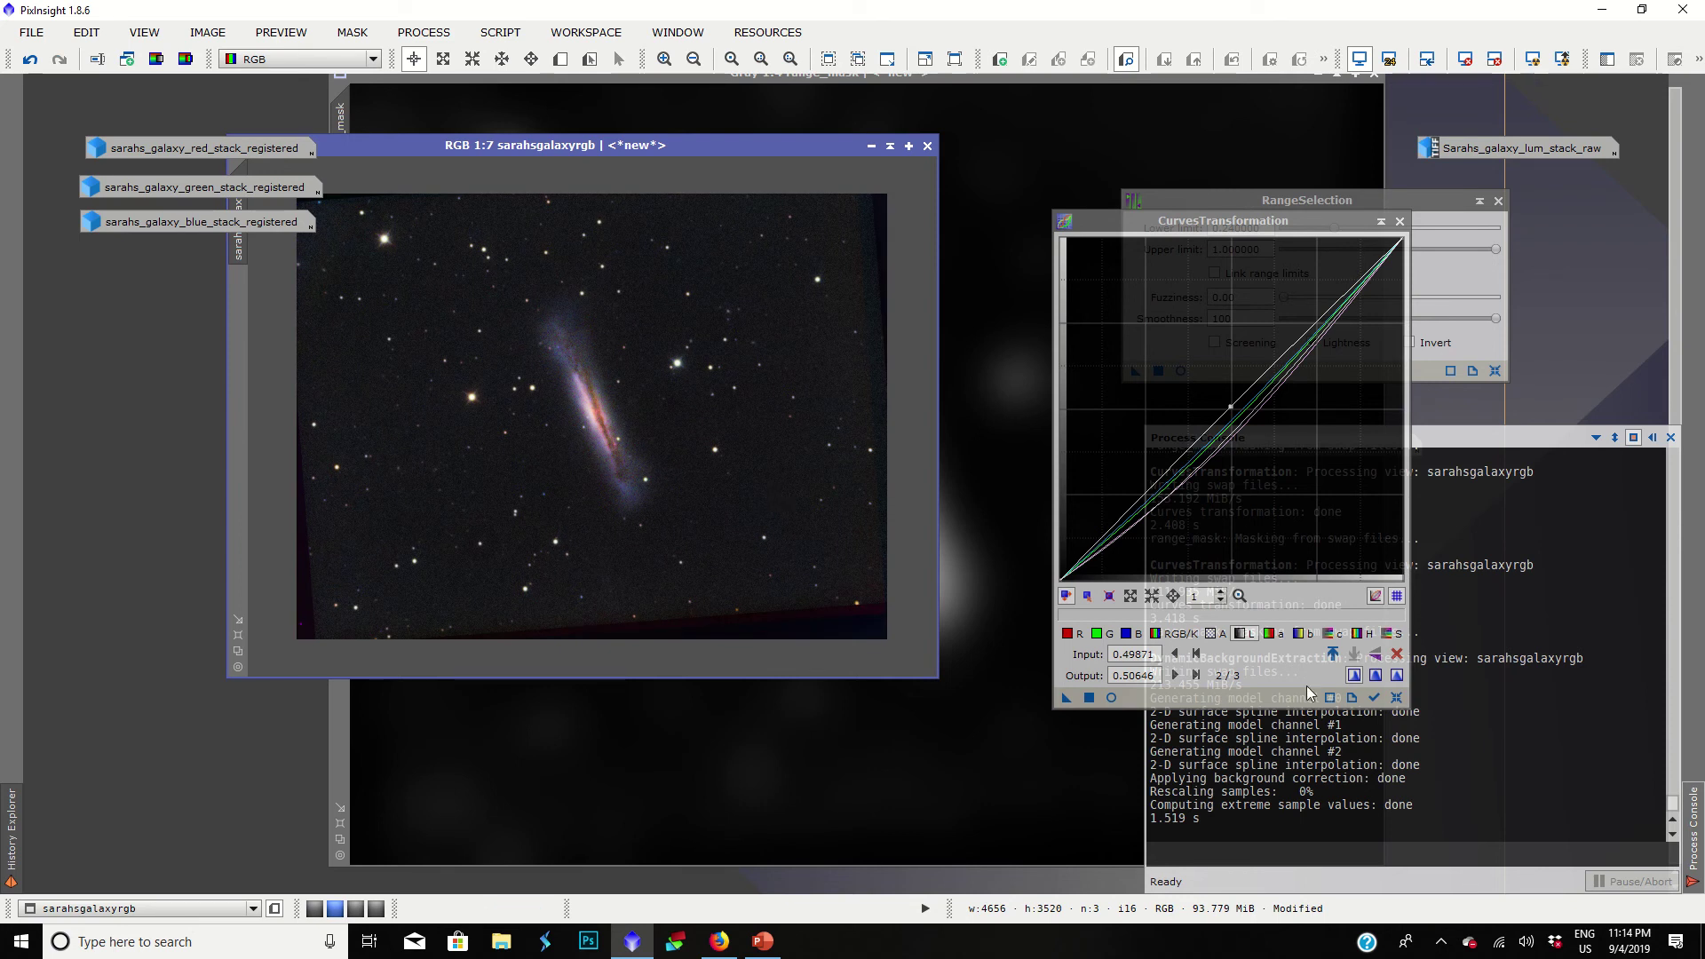
# Step: Reset CurvesTransformation with its real-time preview open, and lower the blue curve at input about 0.25 to output about 0.19
pyautogui.click(1111, 698)
pyautogui.click(1395, 698)
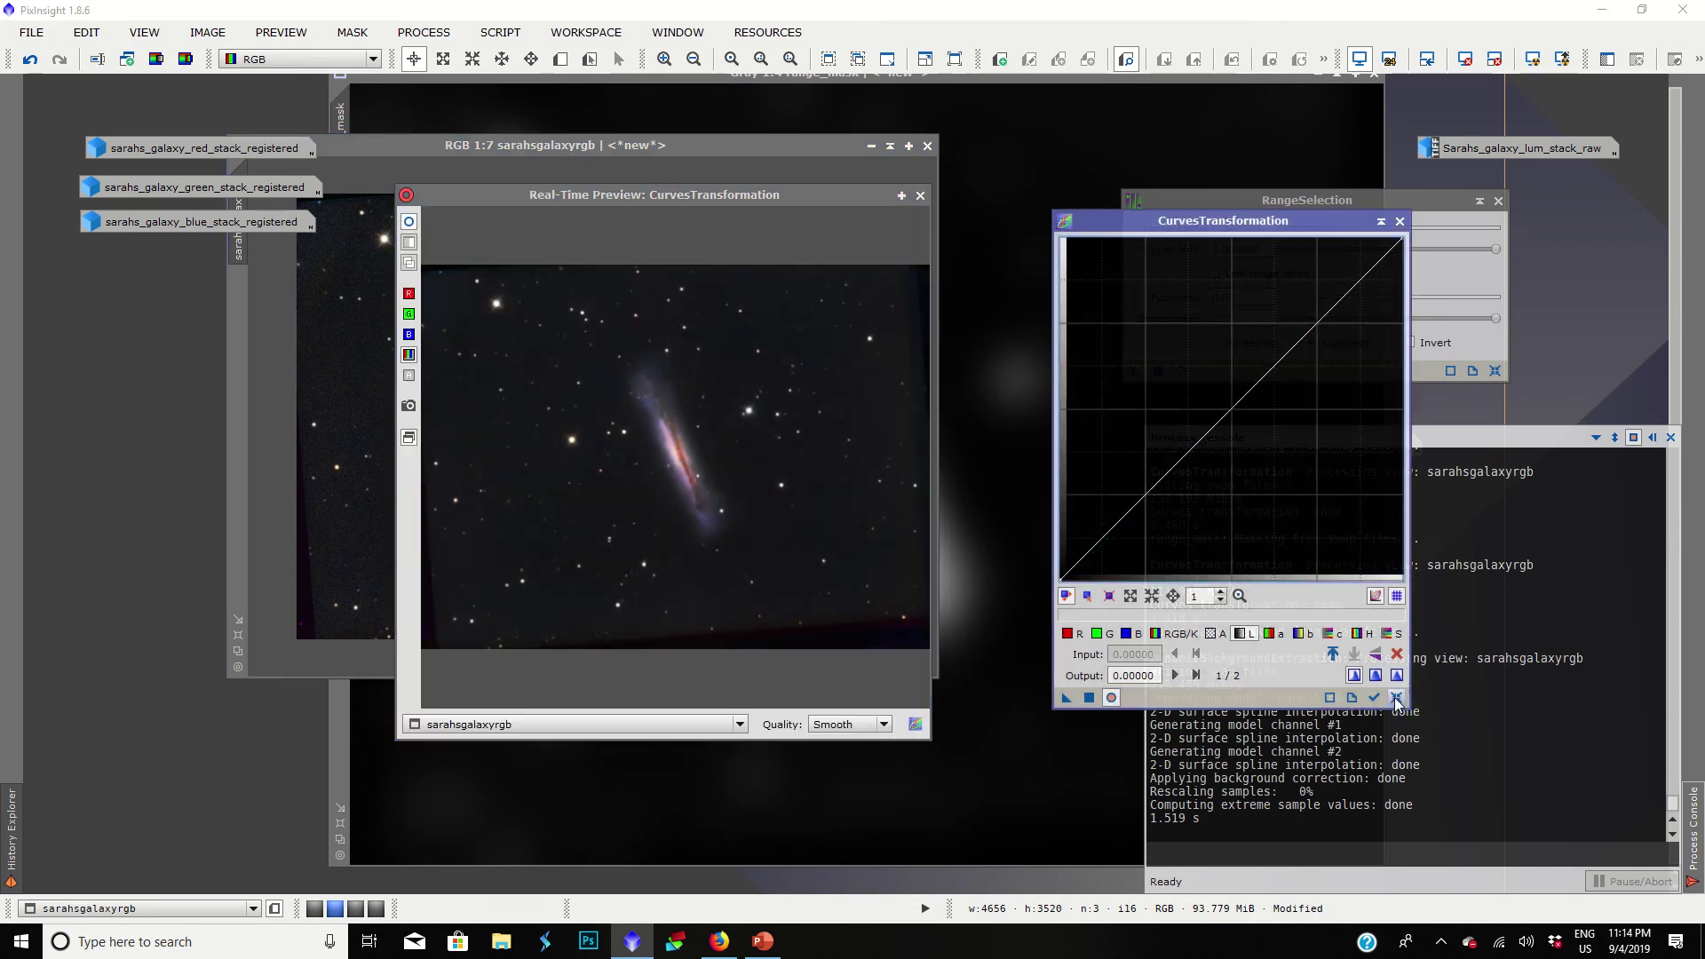
pyautogui.click(1126, 634)
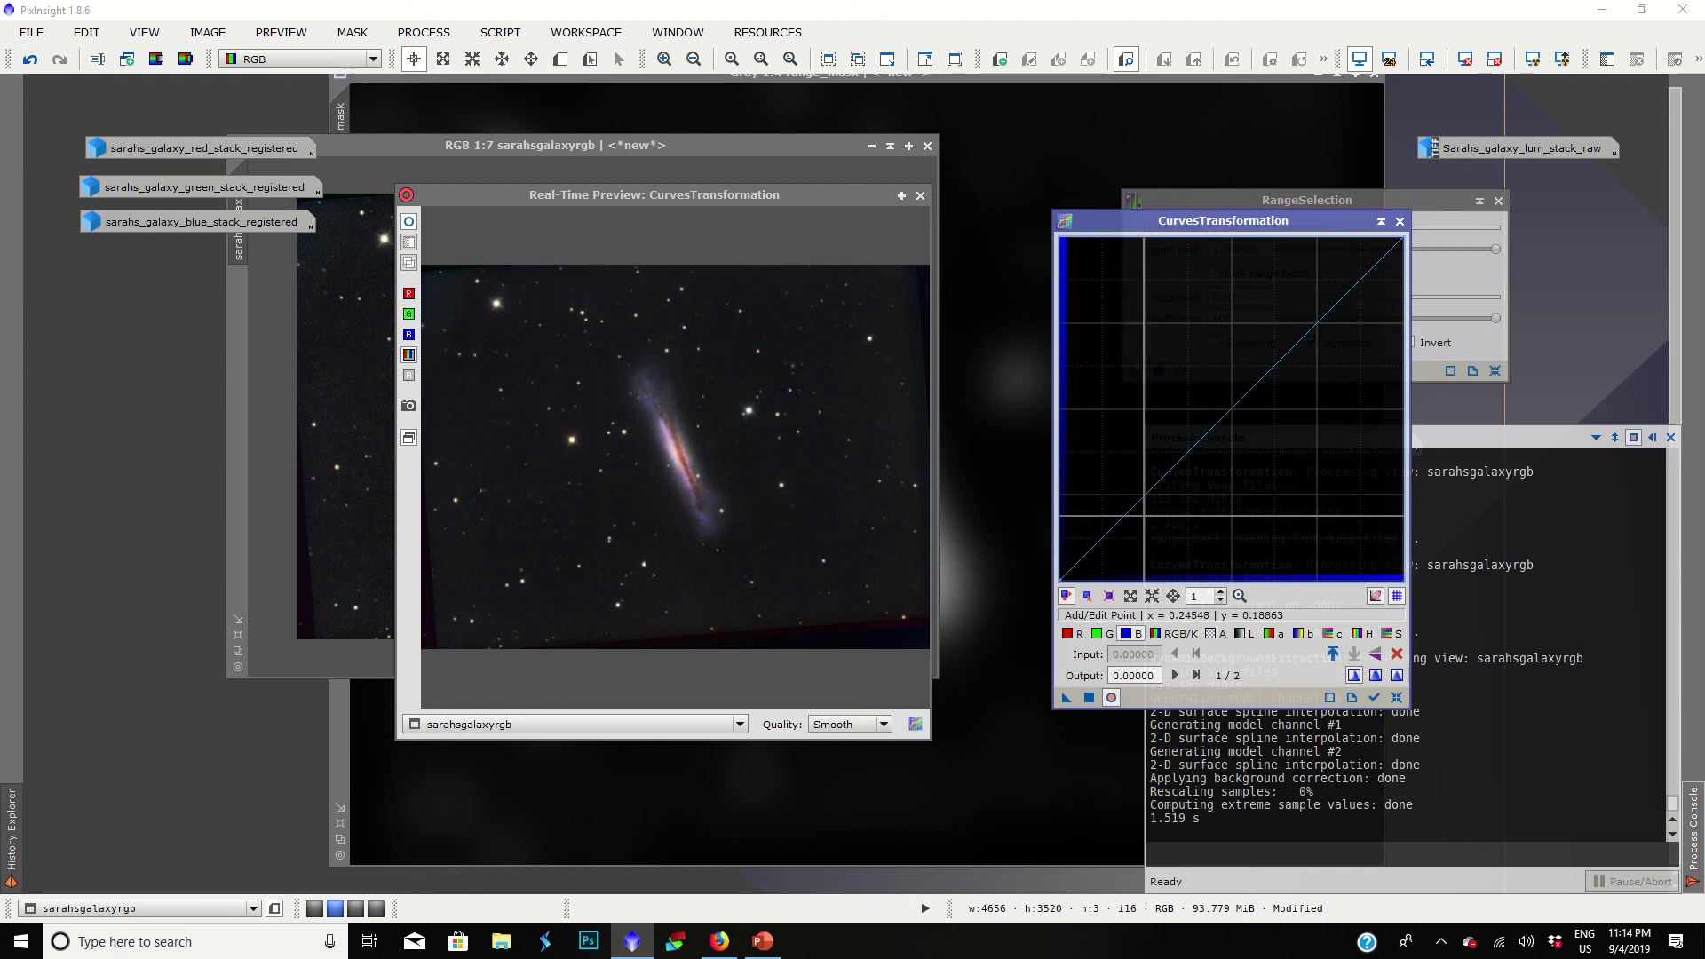
pyautogui.click(1144, 517)
# Step: Lower the green curve slightly near input 0.25, and readjust the blue curve point to about 0.258 input and 0.225 output
pyautogui.click(1102, 634)
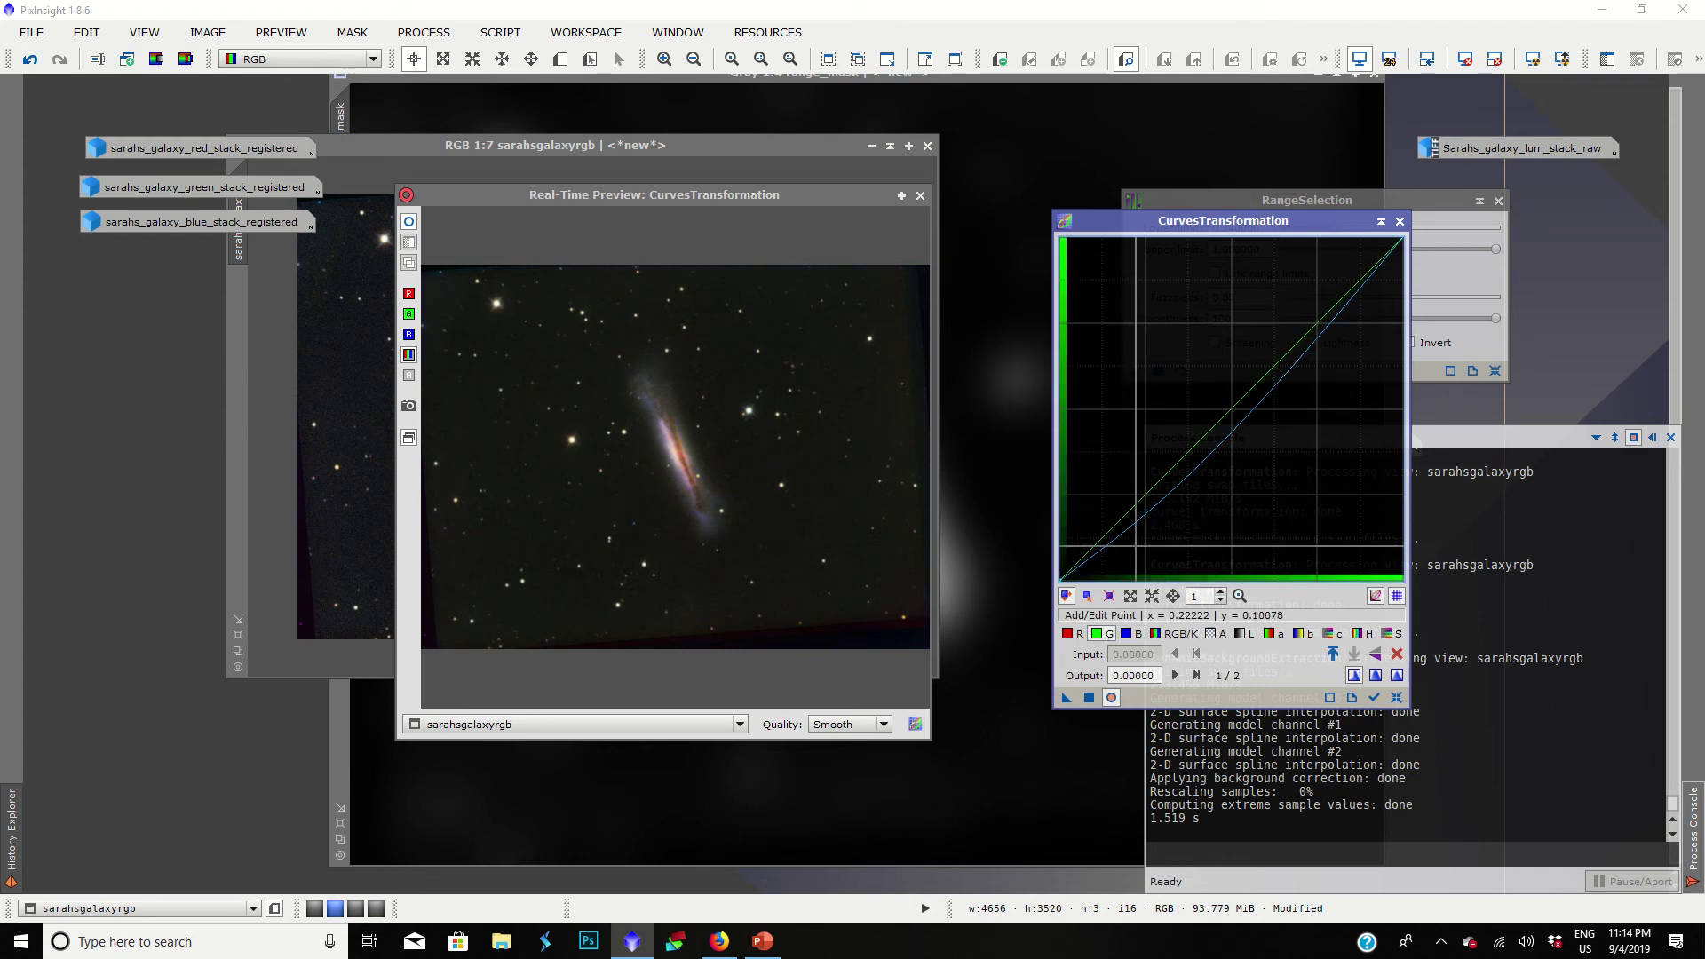
pyautogui.click(1147, 508)
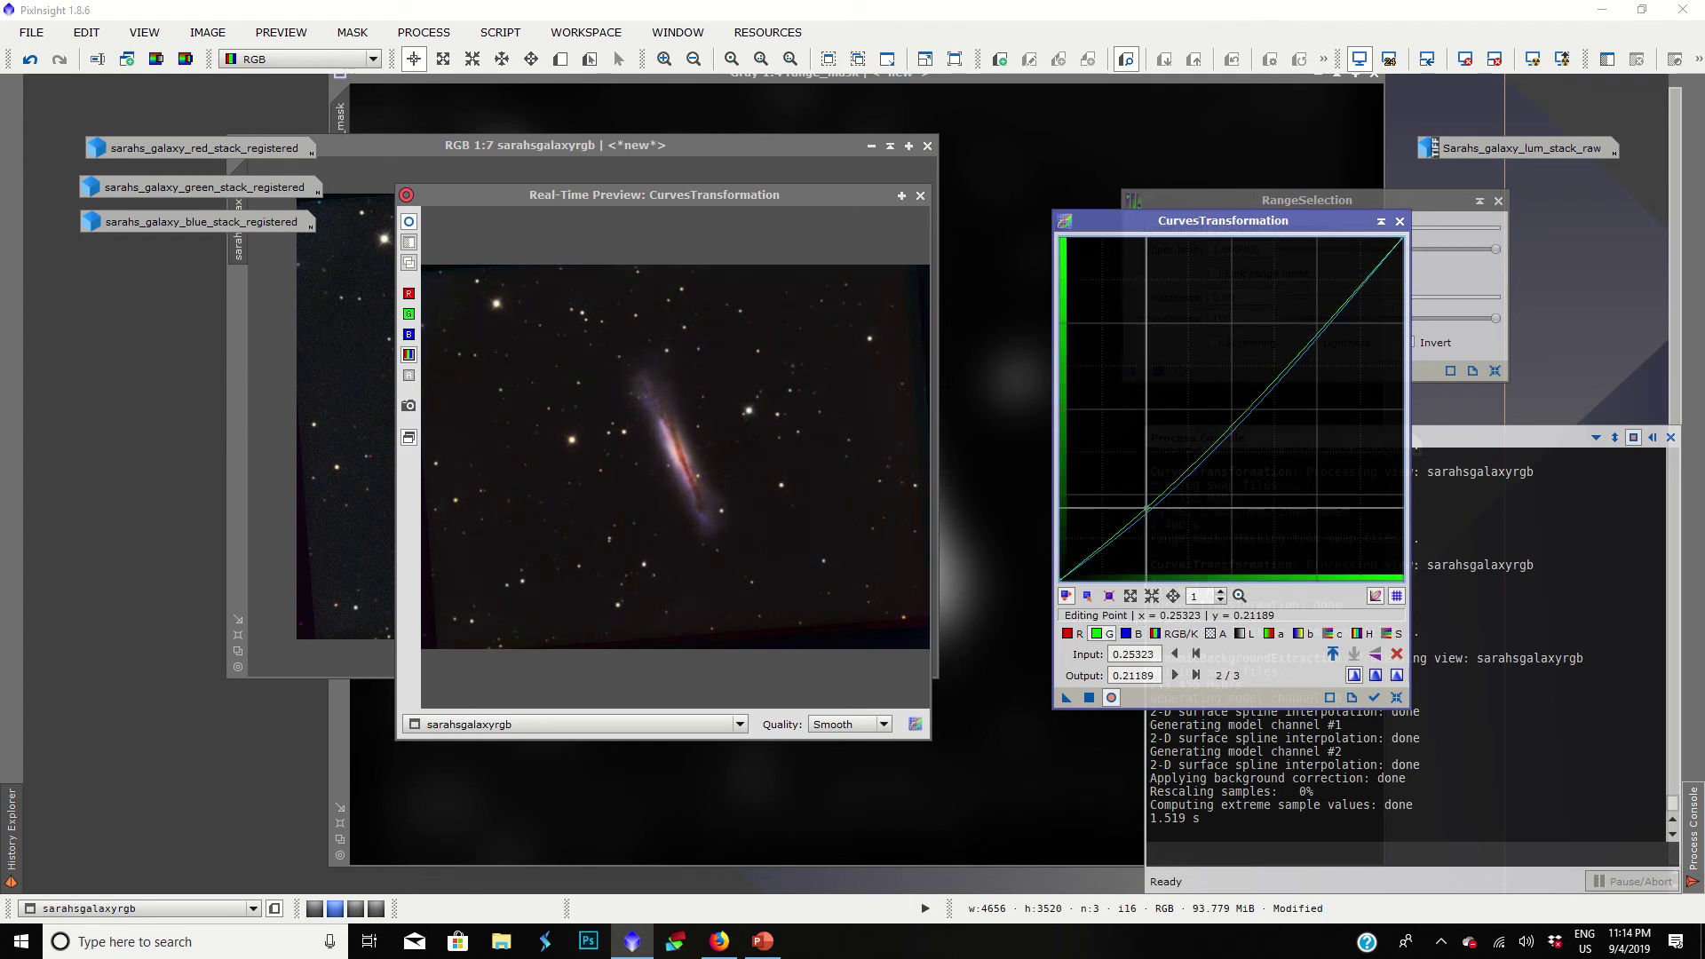
pyautogui.moveTo(1147, 507); pyautogui.dragTo(1148, 505)
pyautogui.click(1125, 633)
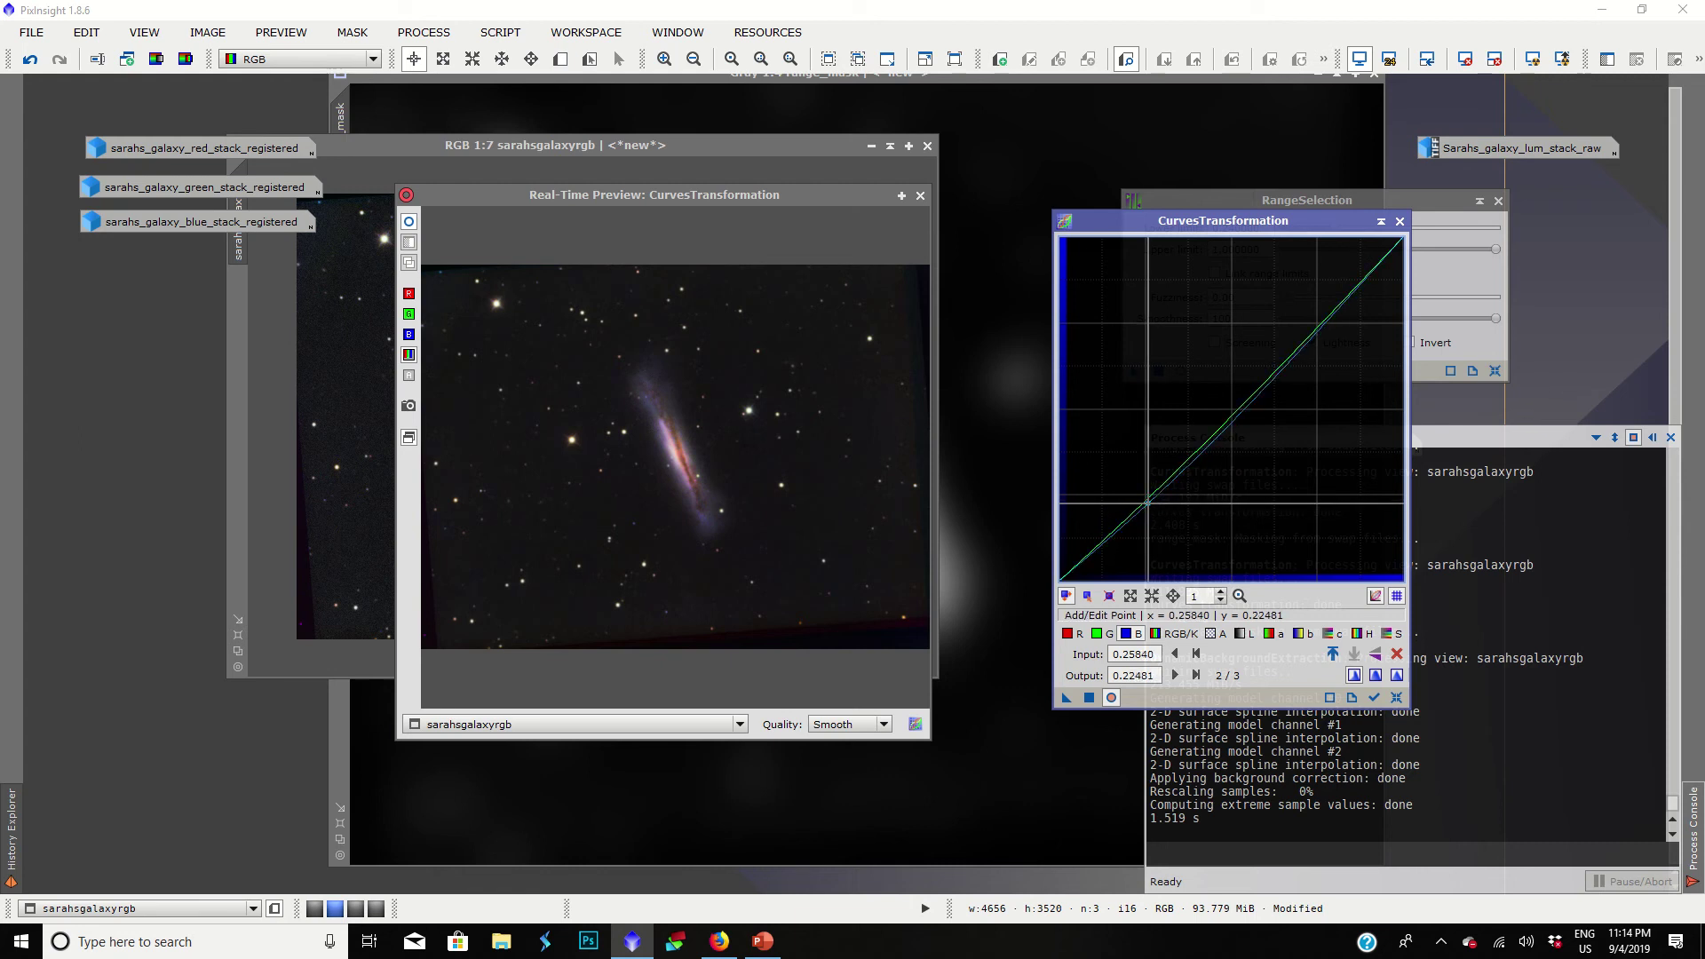
# Step: Lower the red curve at input about 0.256 to output about 0.230, and check the previewed result against the original
pyautogui.click(1074, 633)
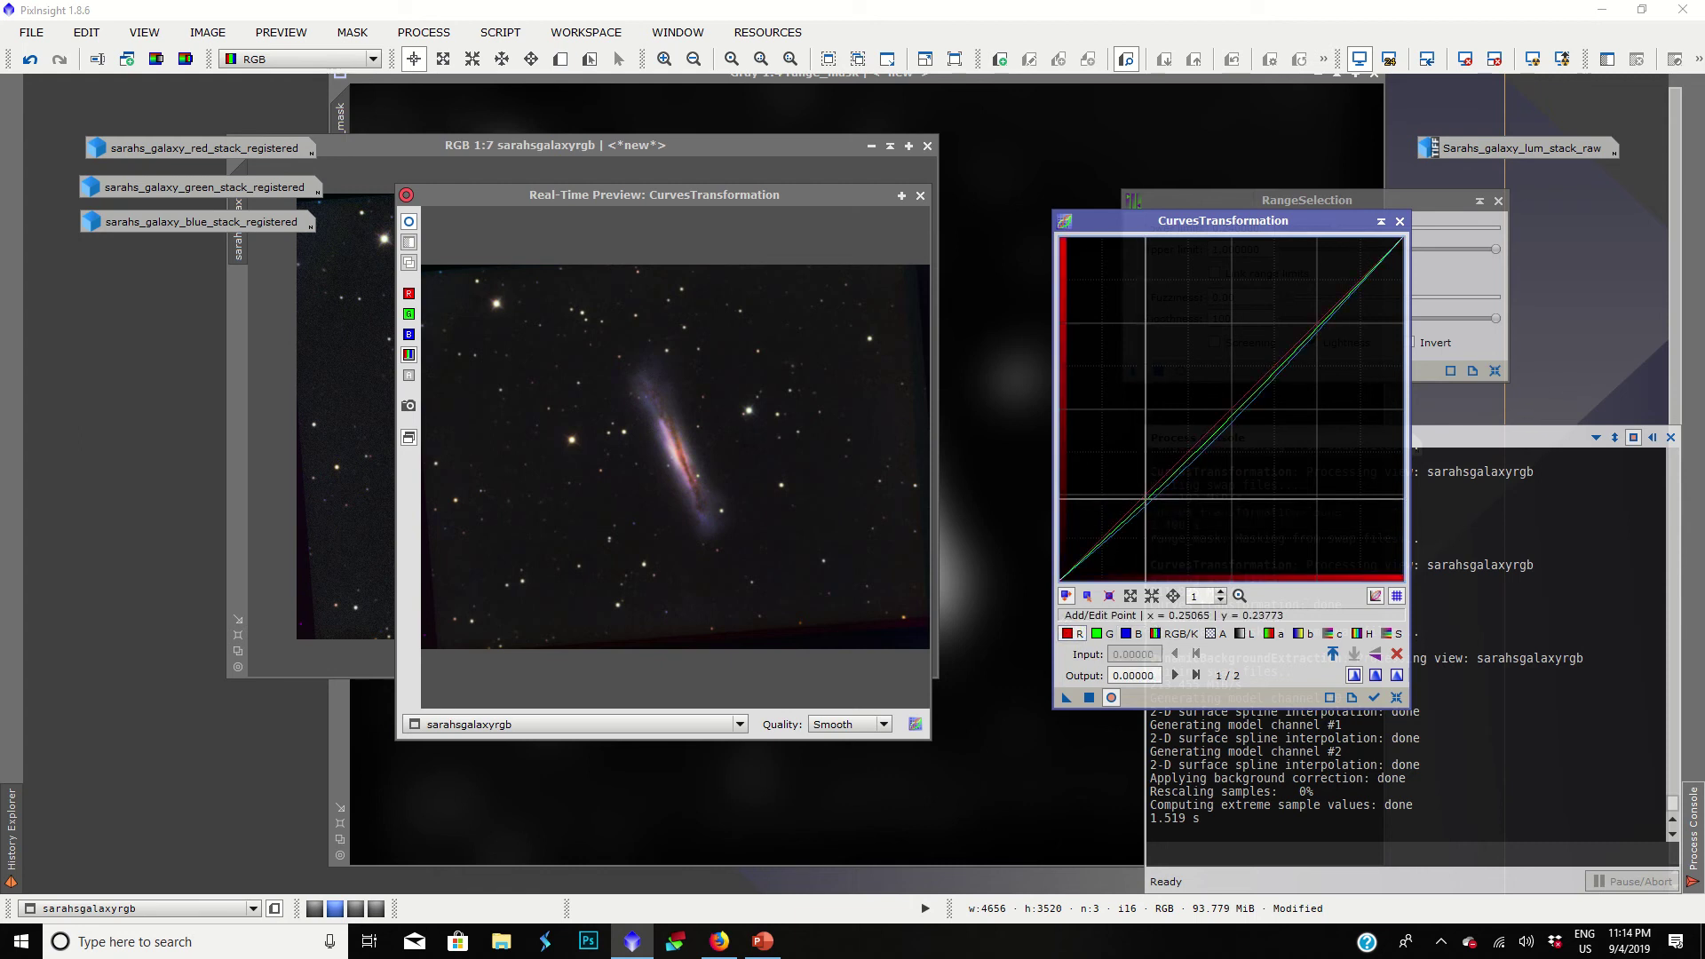
pyautogui.moveTo(1146, 502); pyautogui.dragTo(1147, 503)
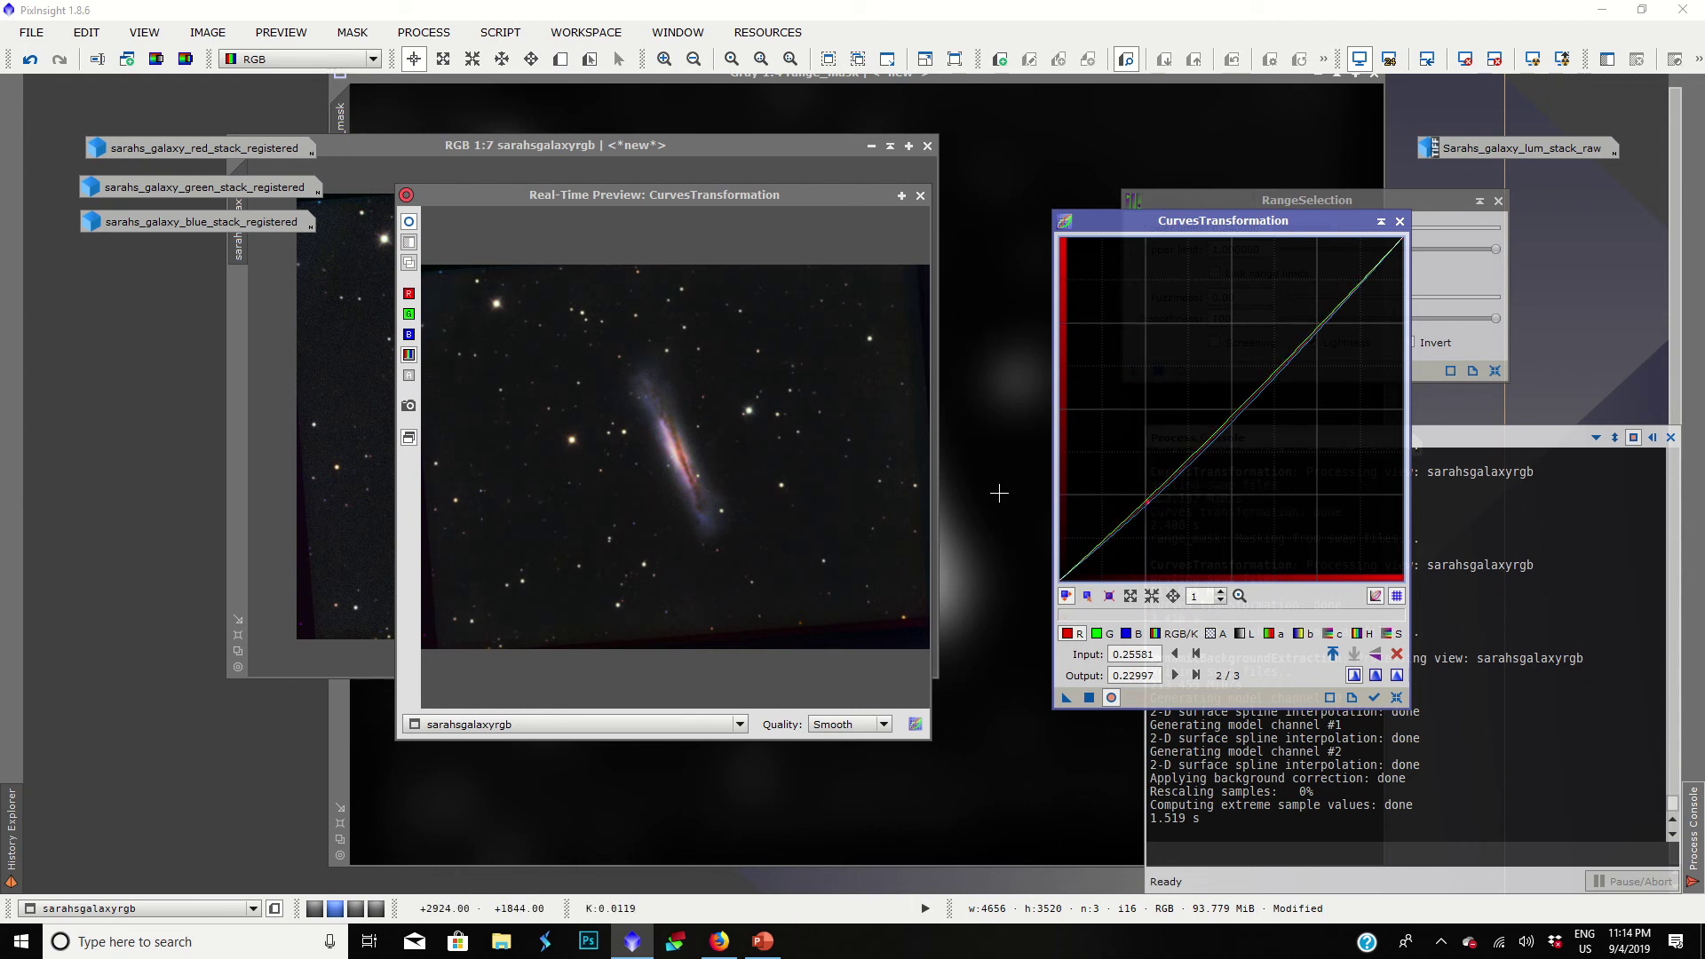
pyautogui.click(410, 222)
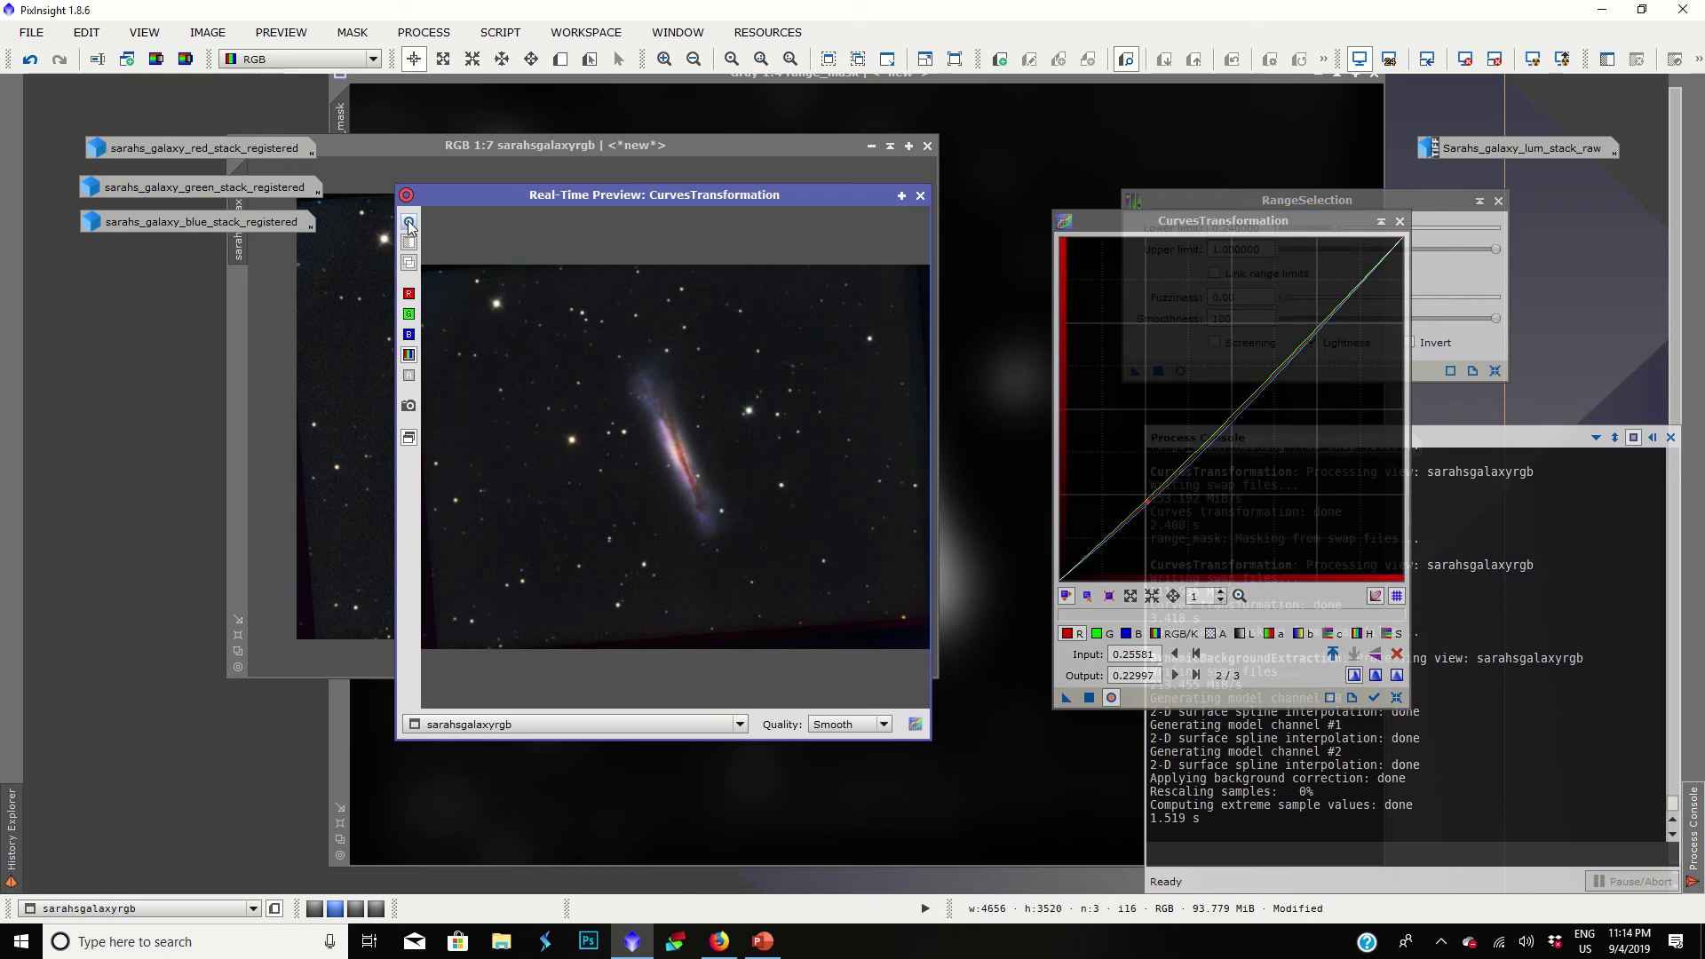
# Step: Lower the green curve point to about 0.253 input and 0.214 output, apply the curves to sarahsgalaxyrgb and close the preview
pyautogui.click(1097, 633)
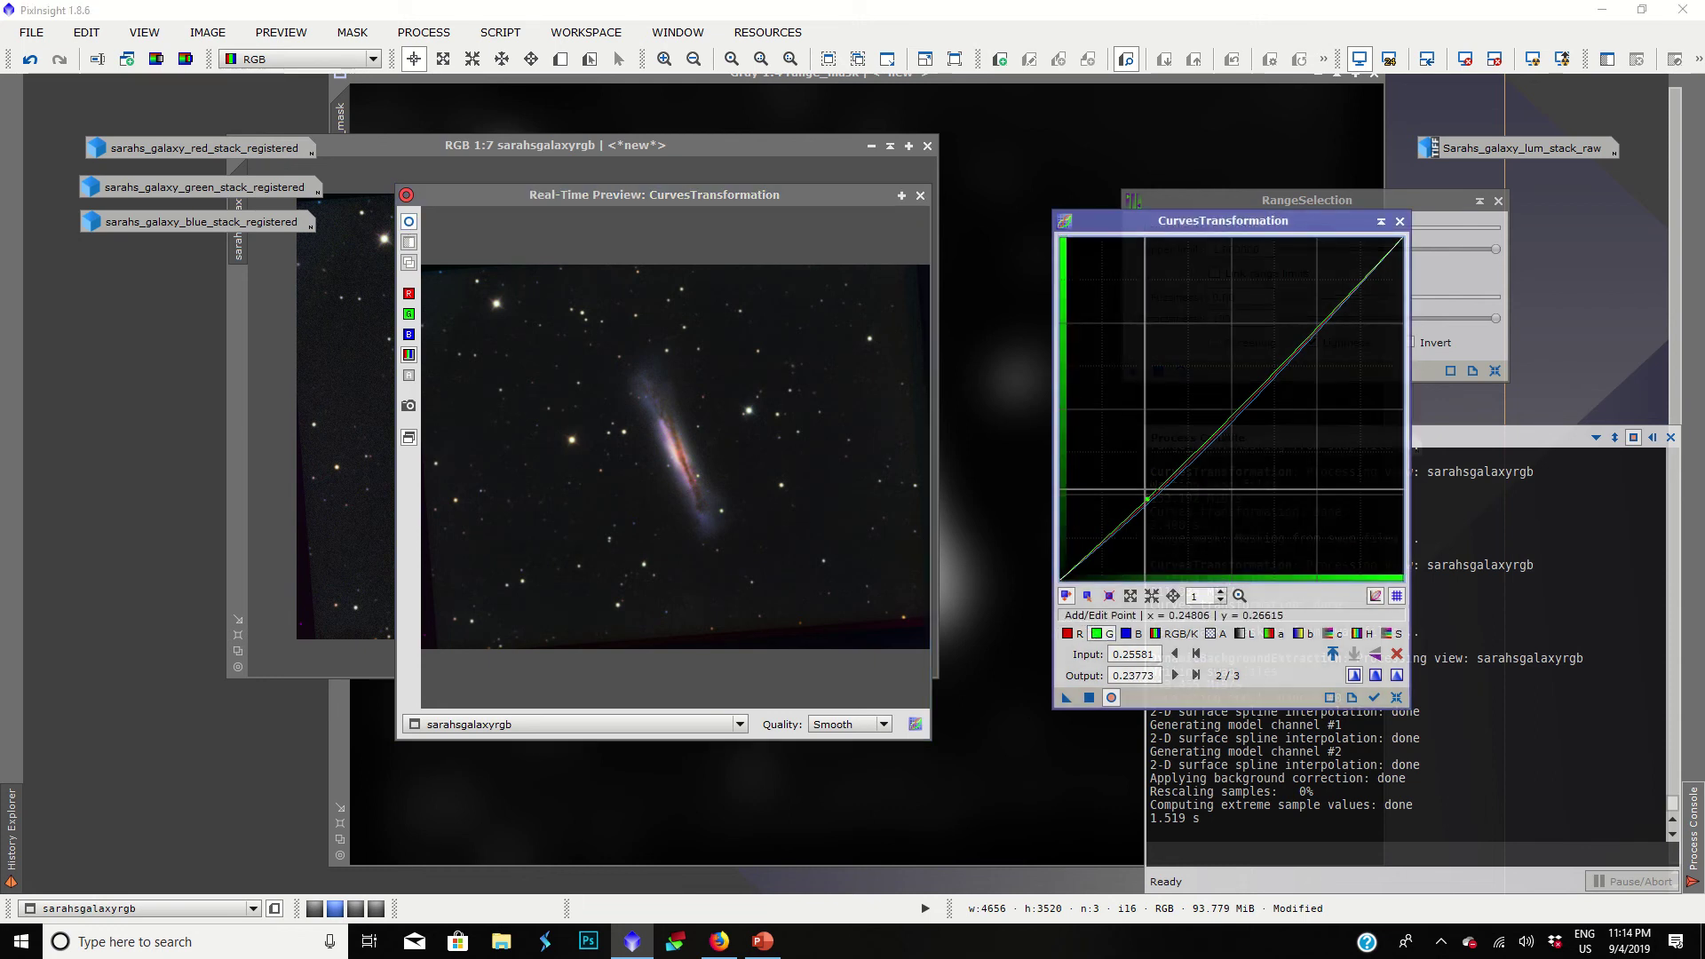
pyautogui.moveTo(1148, 500); pyautogui.dragTo(1147, 506)
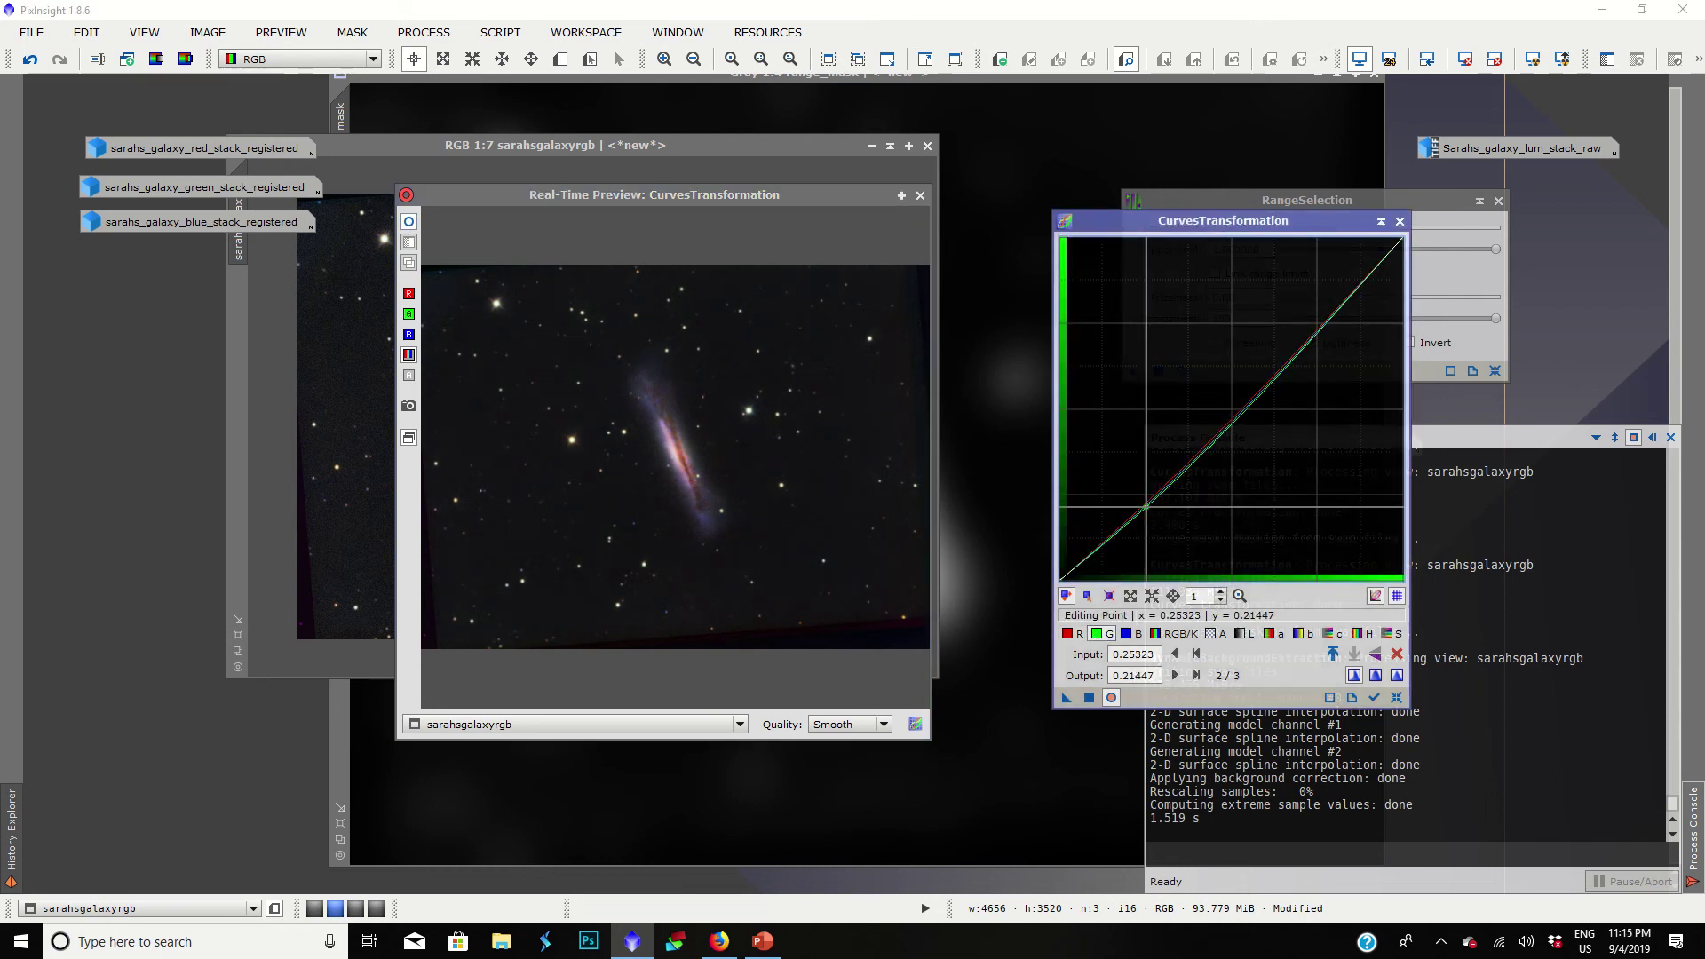
pyautogui.click(1089, 697)
pyautogui.click(920, 195)
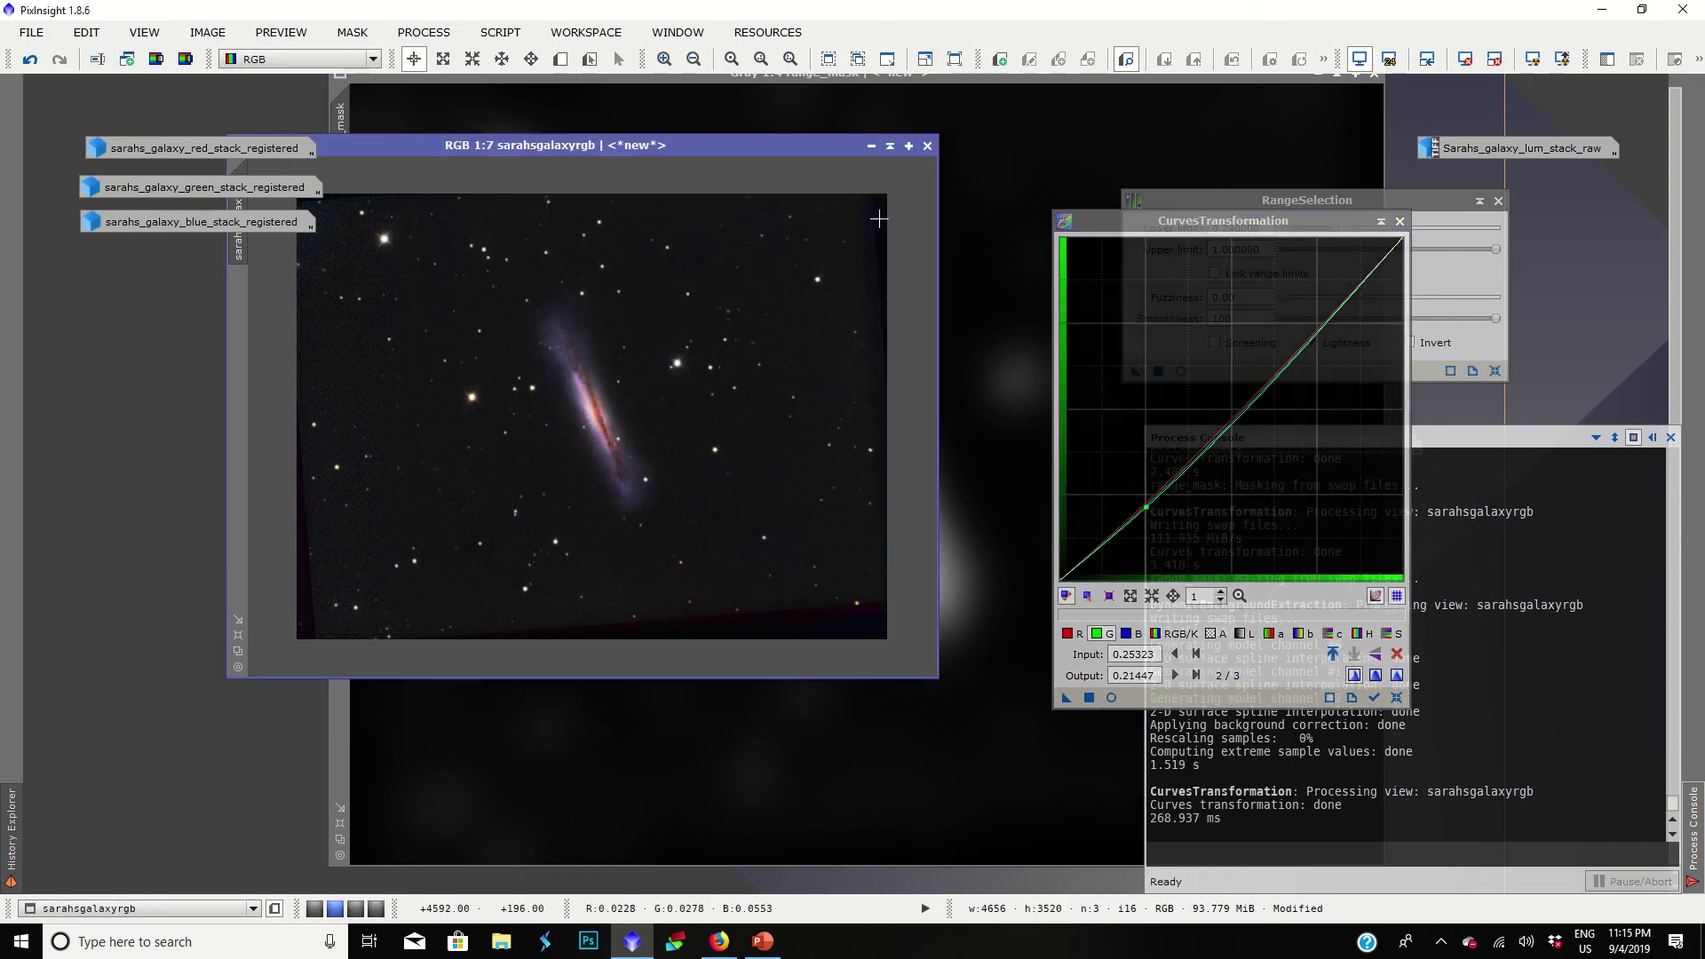
# Step: Examine the galaxy, the stars and the surrounding background of sarahsgalaxyrgb for colour casts at several magnifications
pyautogui.scroll(-1, 728, 362)
pyautogui.scroll(2, 728, 362)
pyautogui.scroll(-1, 728, 361)
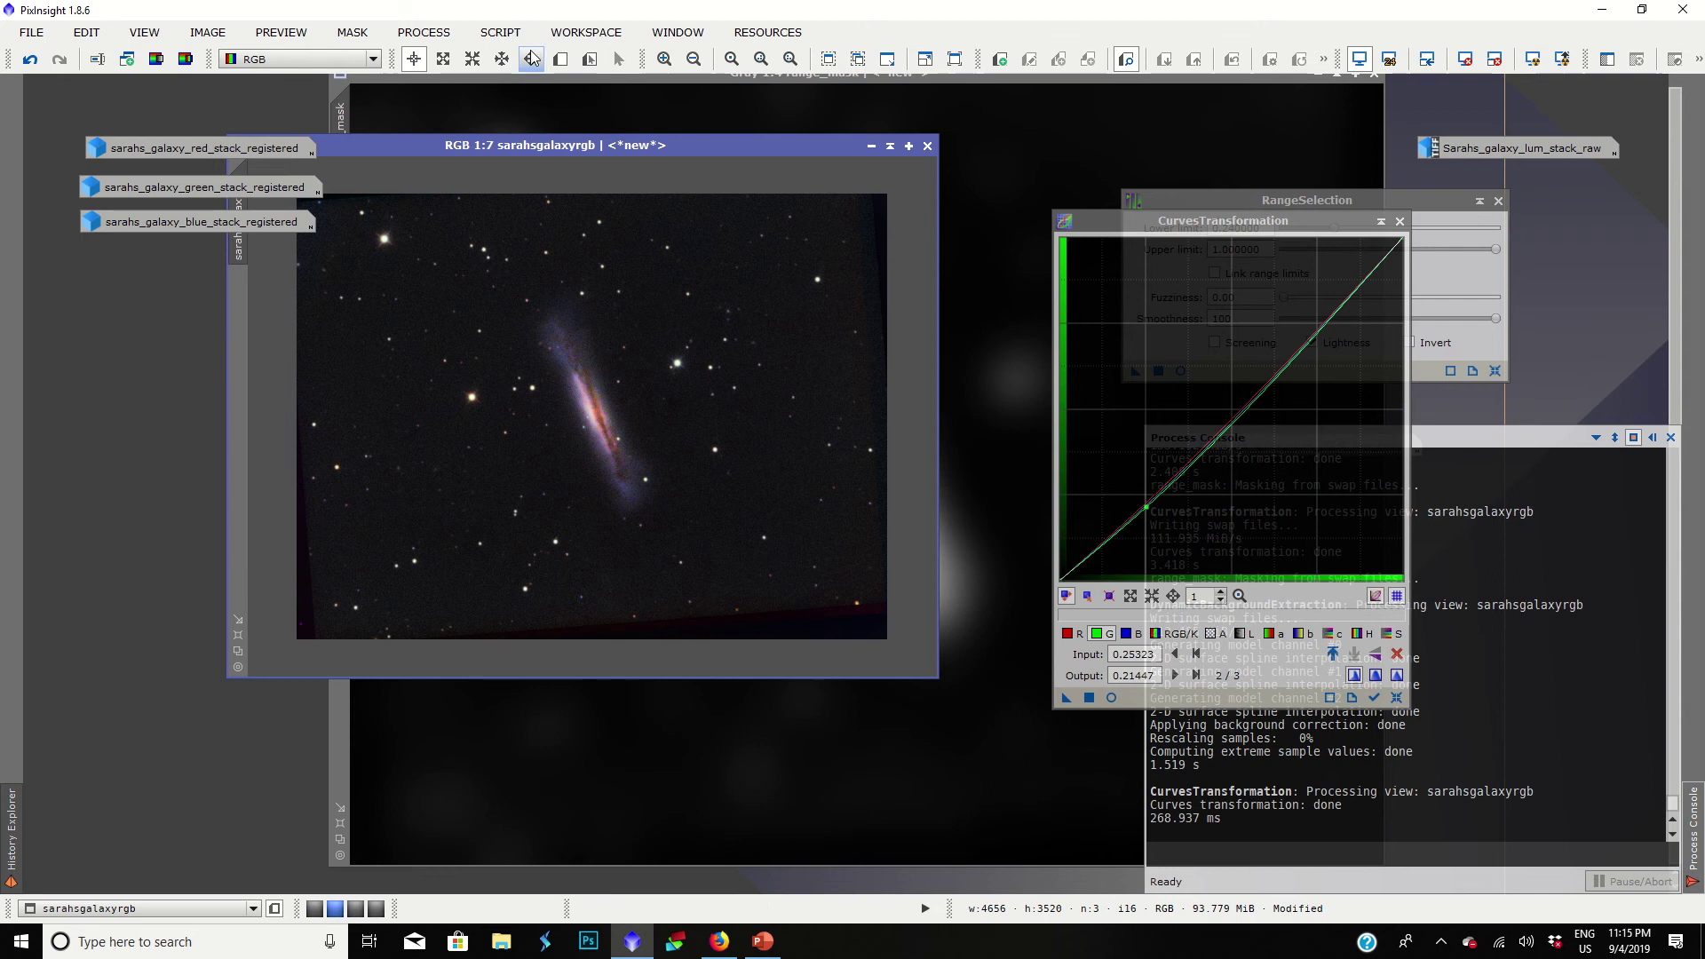
pyautogui.moveTo(537, 150); pyautogui.dragTo(662, 174)
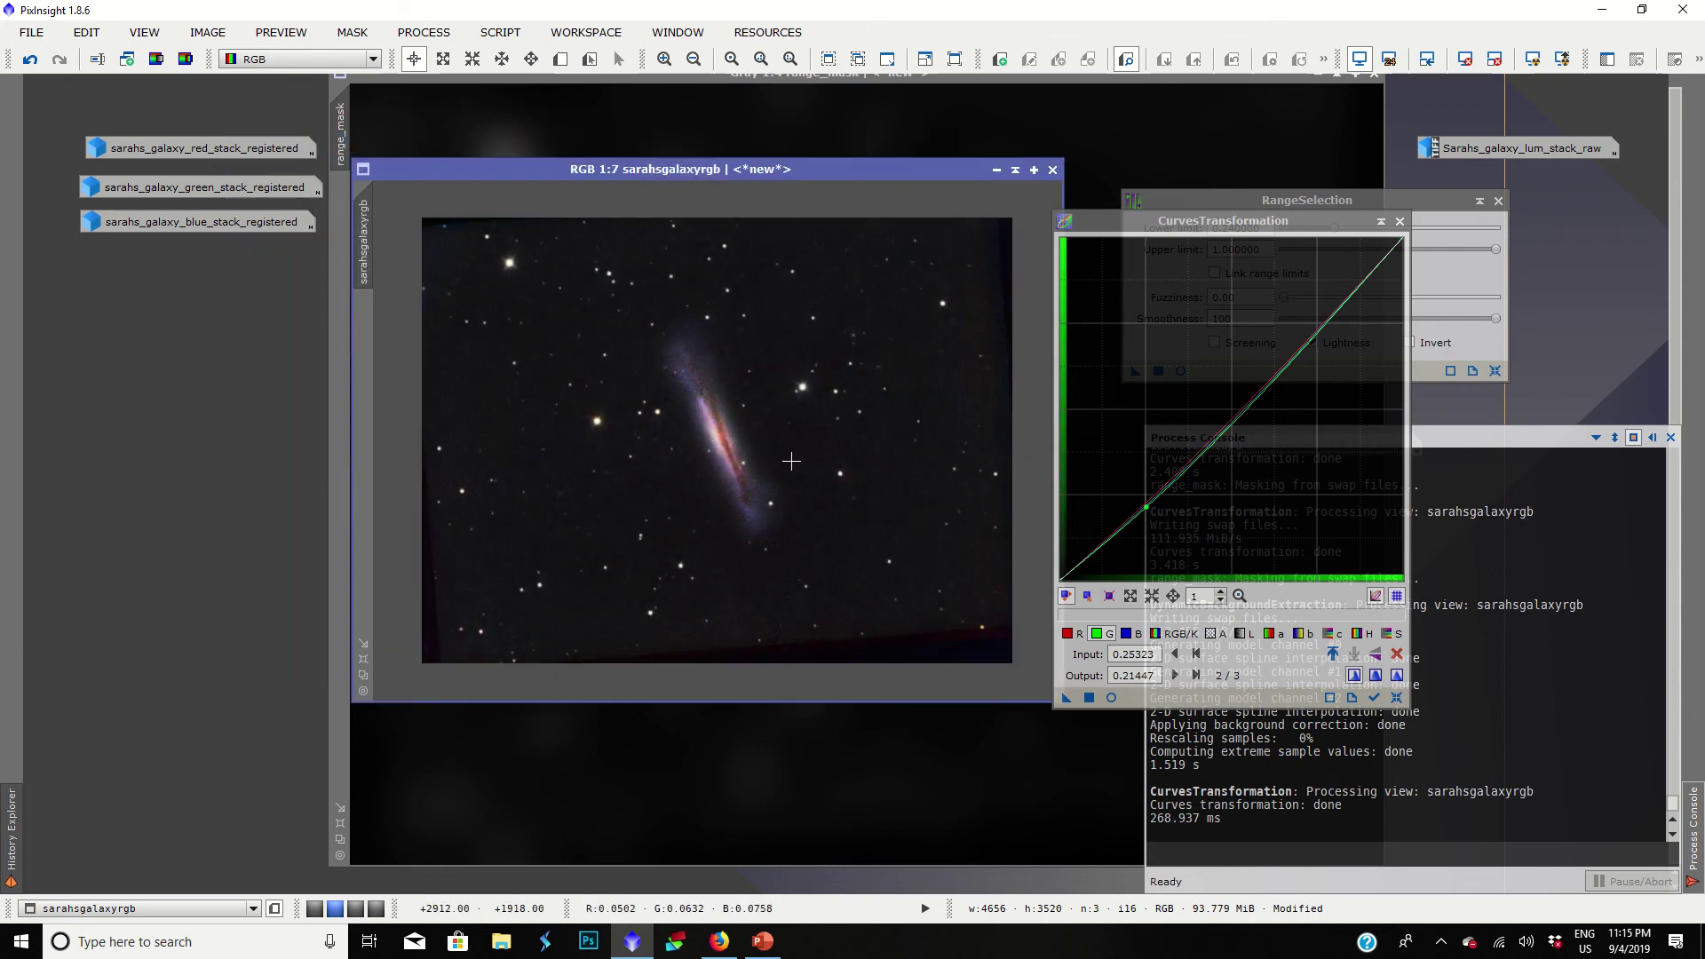
pyautogui.scroll(-4, 712, 420)
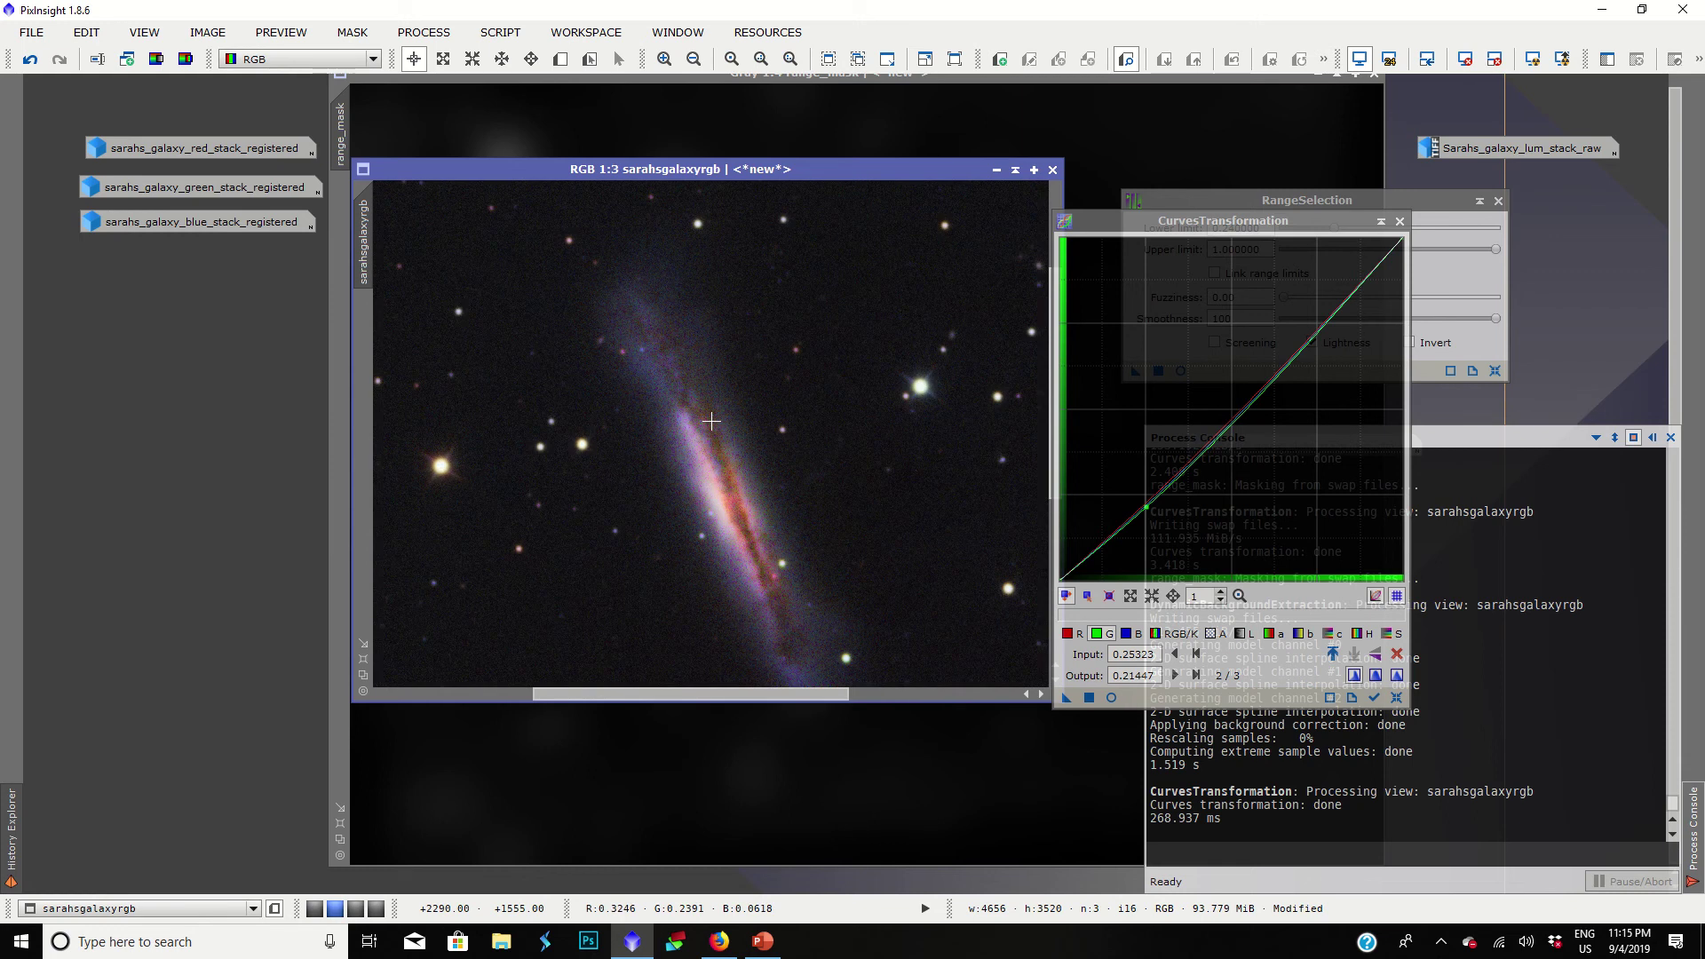
pyautogui.scroll(3, 711, 421)
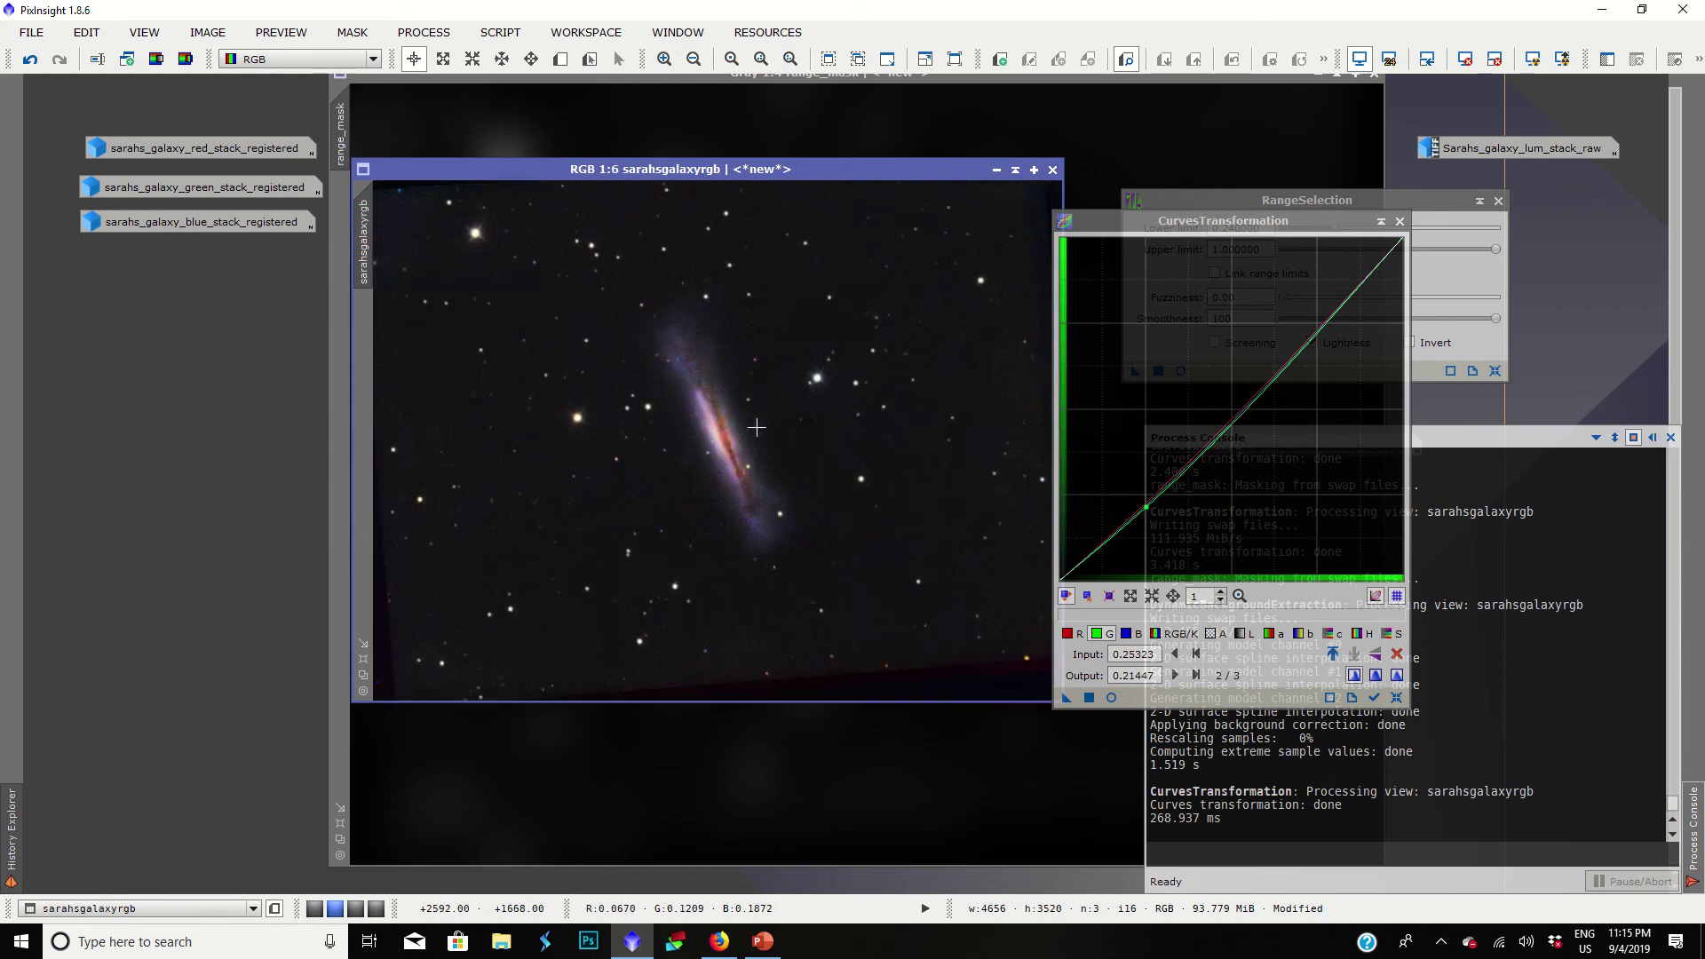
pyautogui.scroll(-4, 750, 425)
pyautogui.scroll(2, 524, 385)
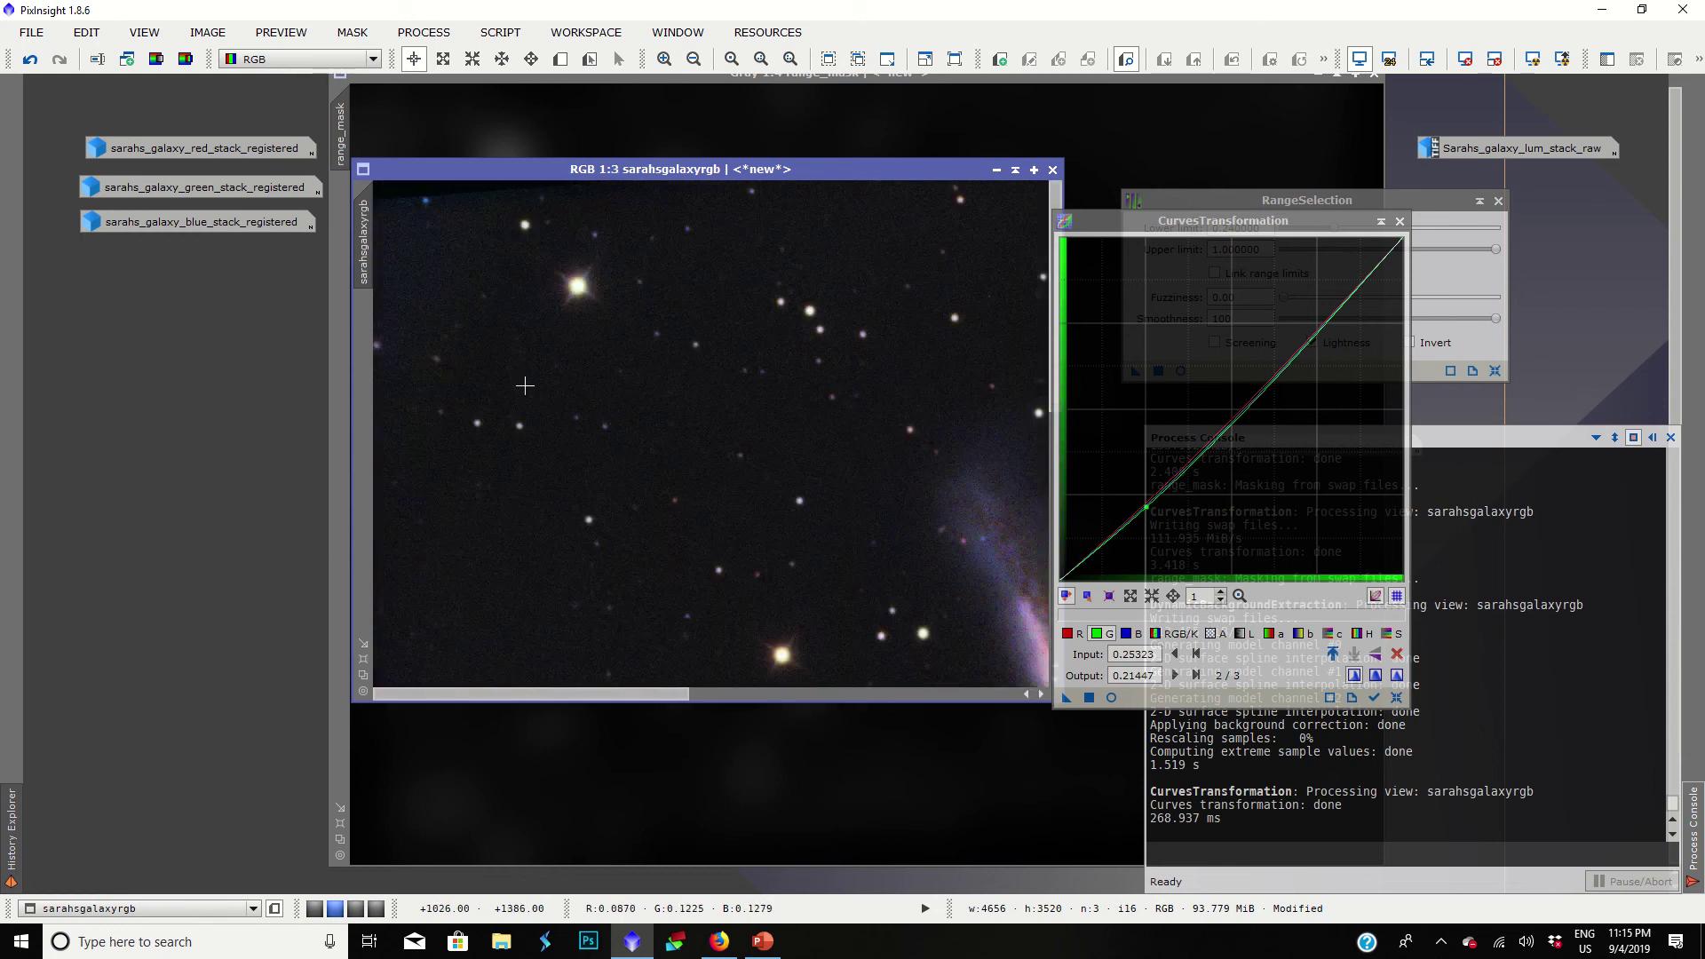
pyautogui.hscroll(5, 896, 419)
pyautogui.scroll(-1, 896, 418)
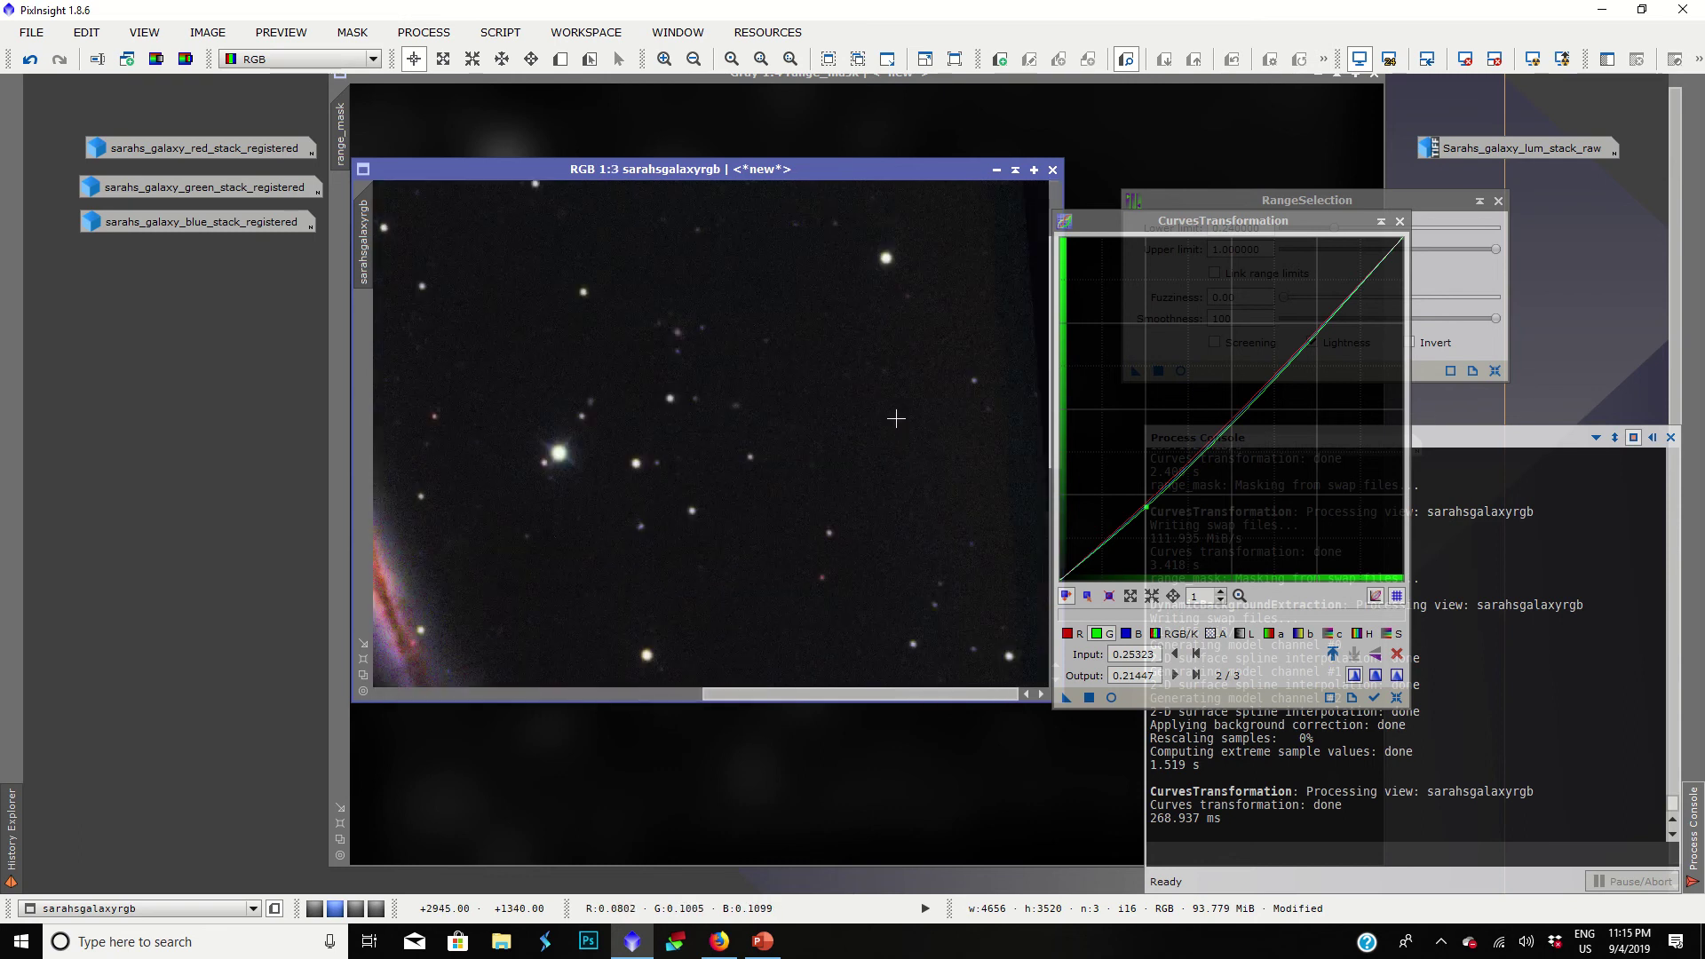
pyautogui.scroll(-1, 620, 413)
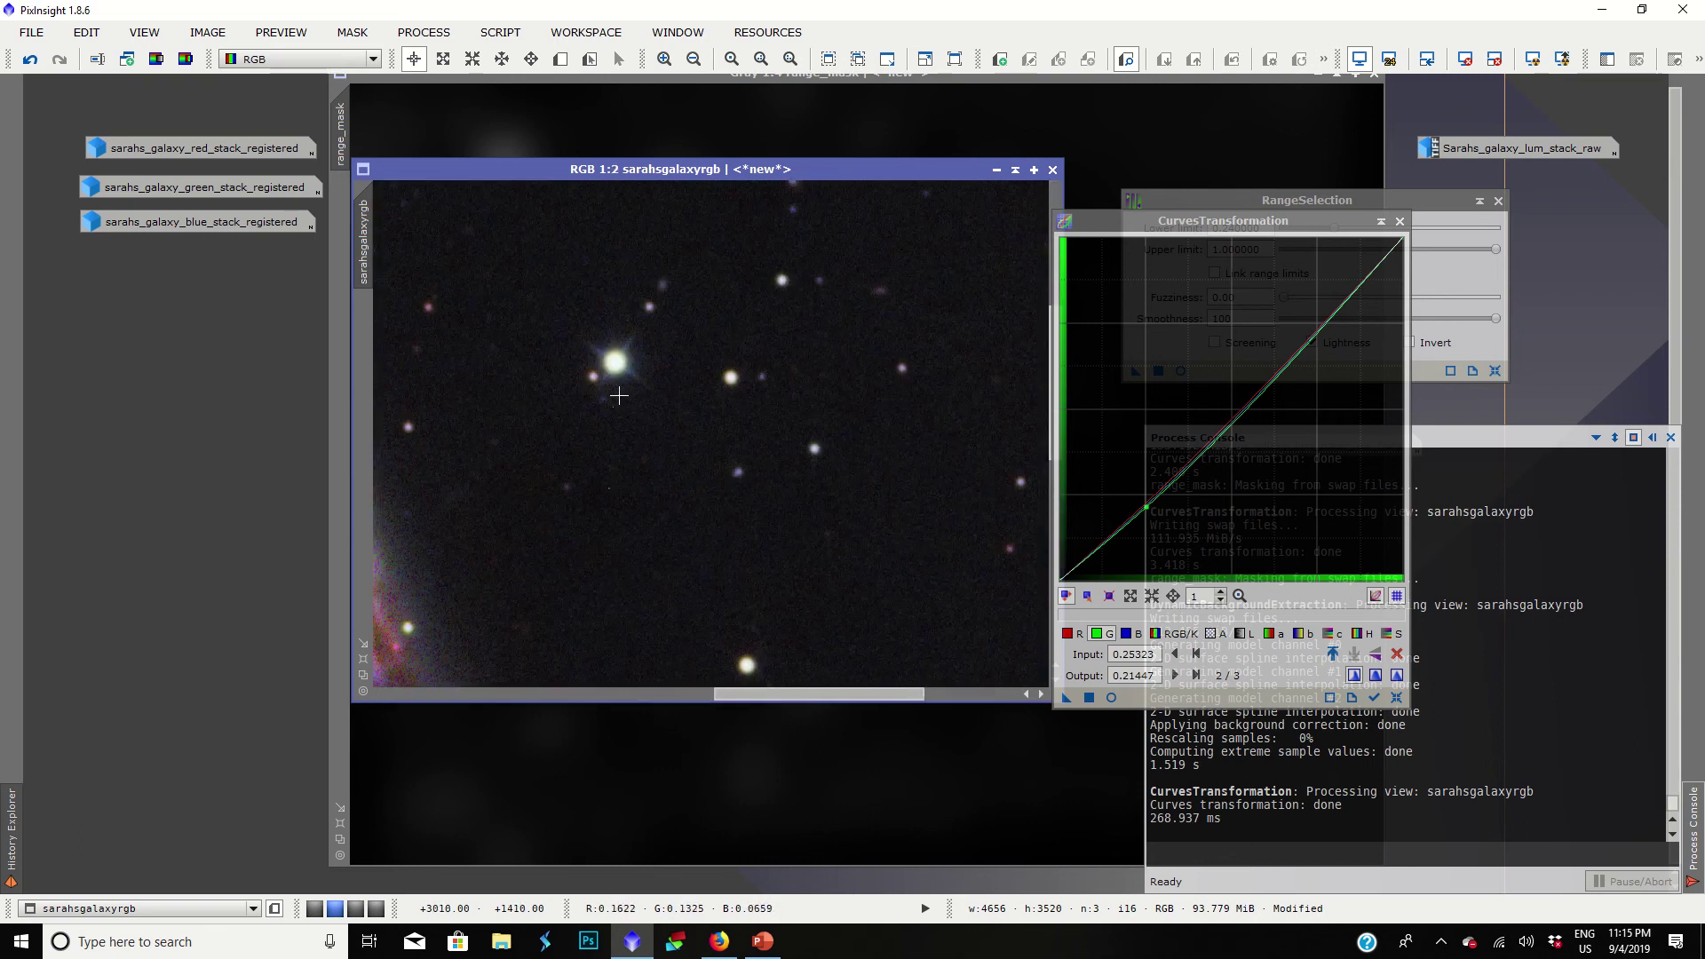
pyautogui.scroll(5, 619, 378)
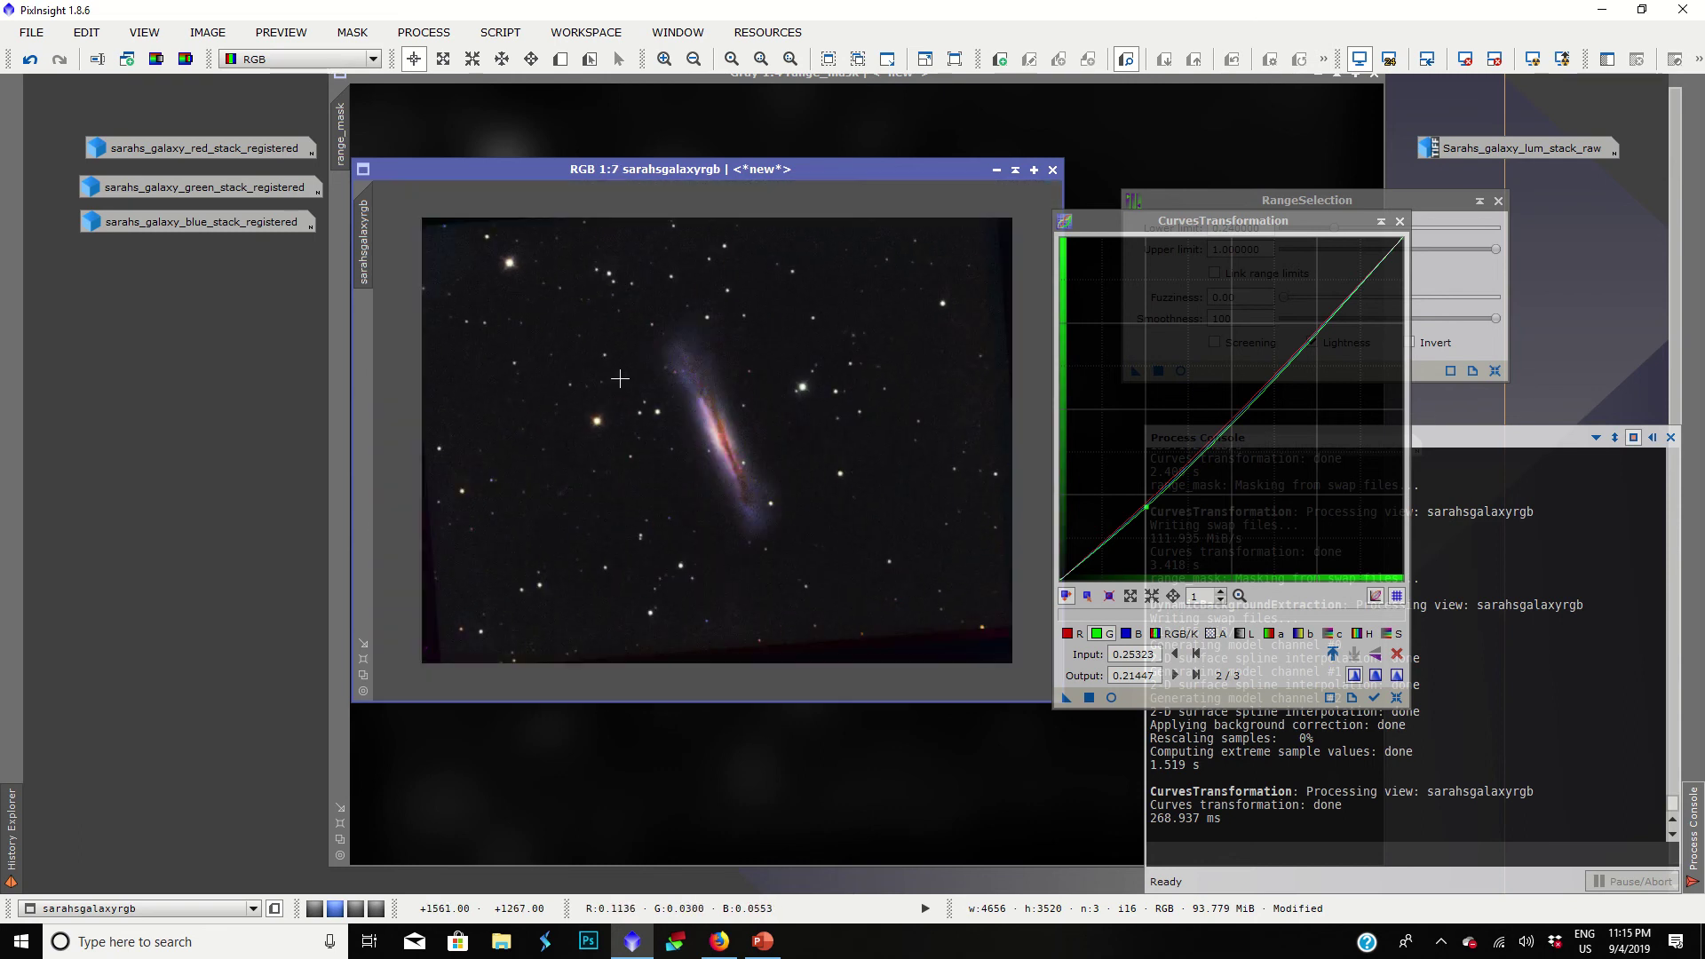
# Step: Apply SCNR to sarahsgalaxyrgb to remove green, using Average Neutral protection, amount 1.00 and preserved lightness
pyautogui.click(423, 31)
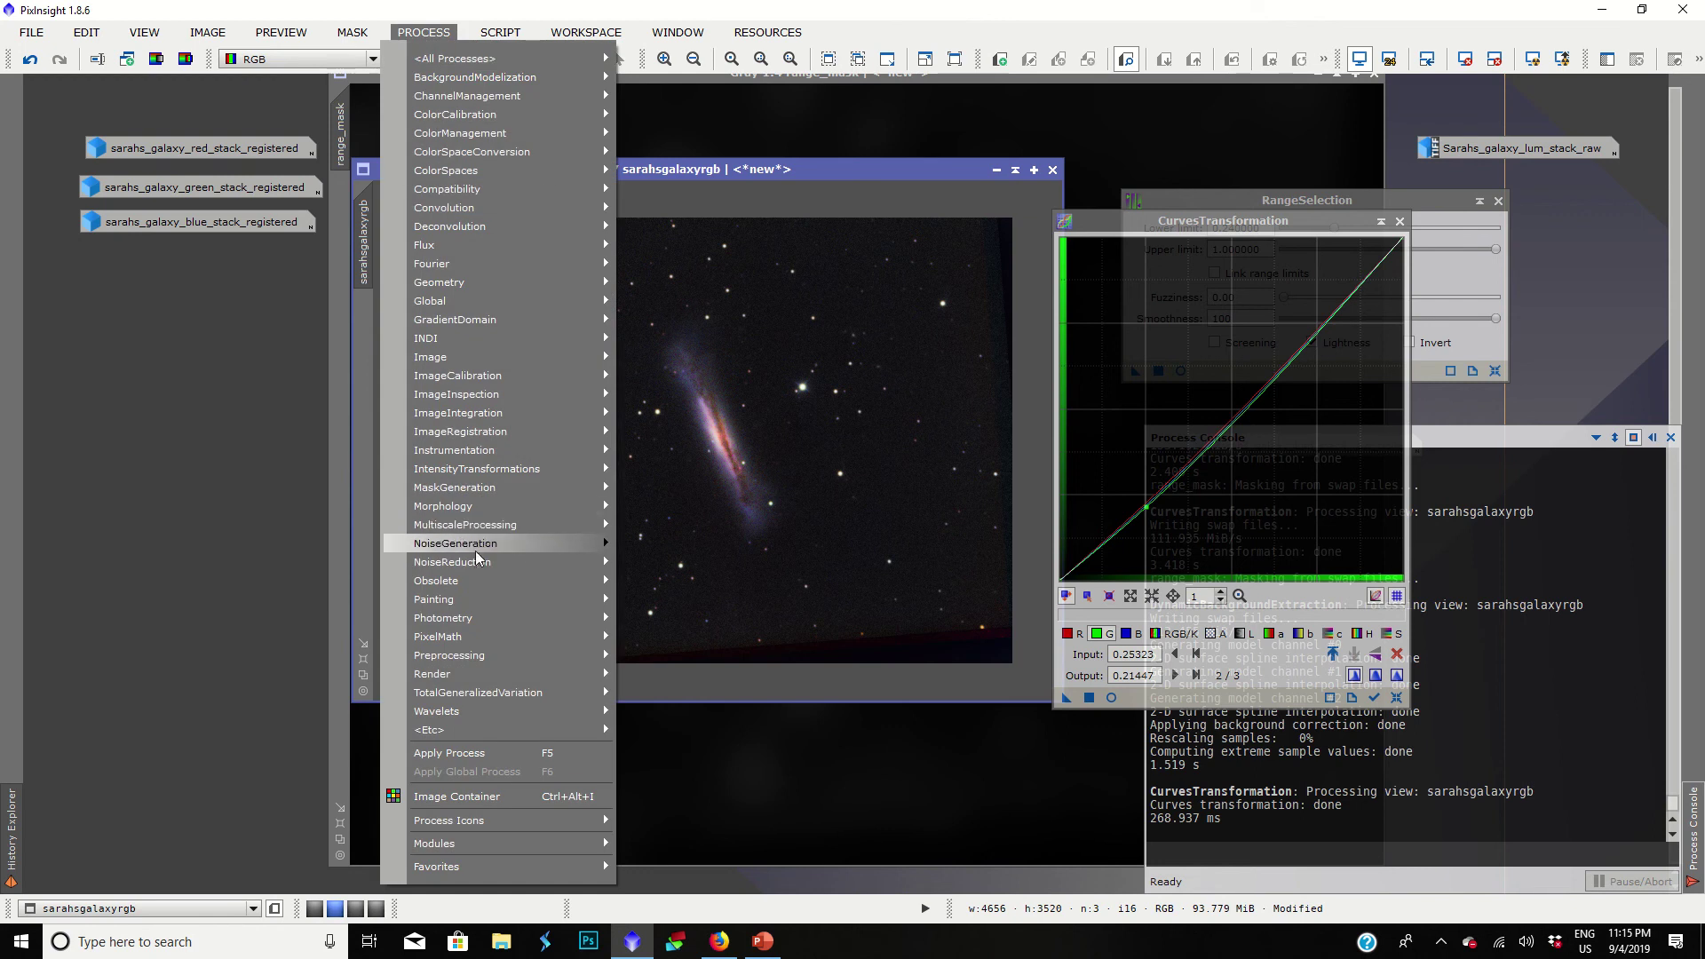
pyautogui.moveTo(475, 562)
pyautogui.click(694, 646)
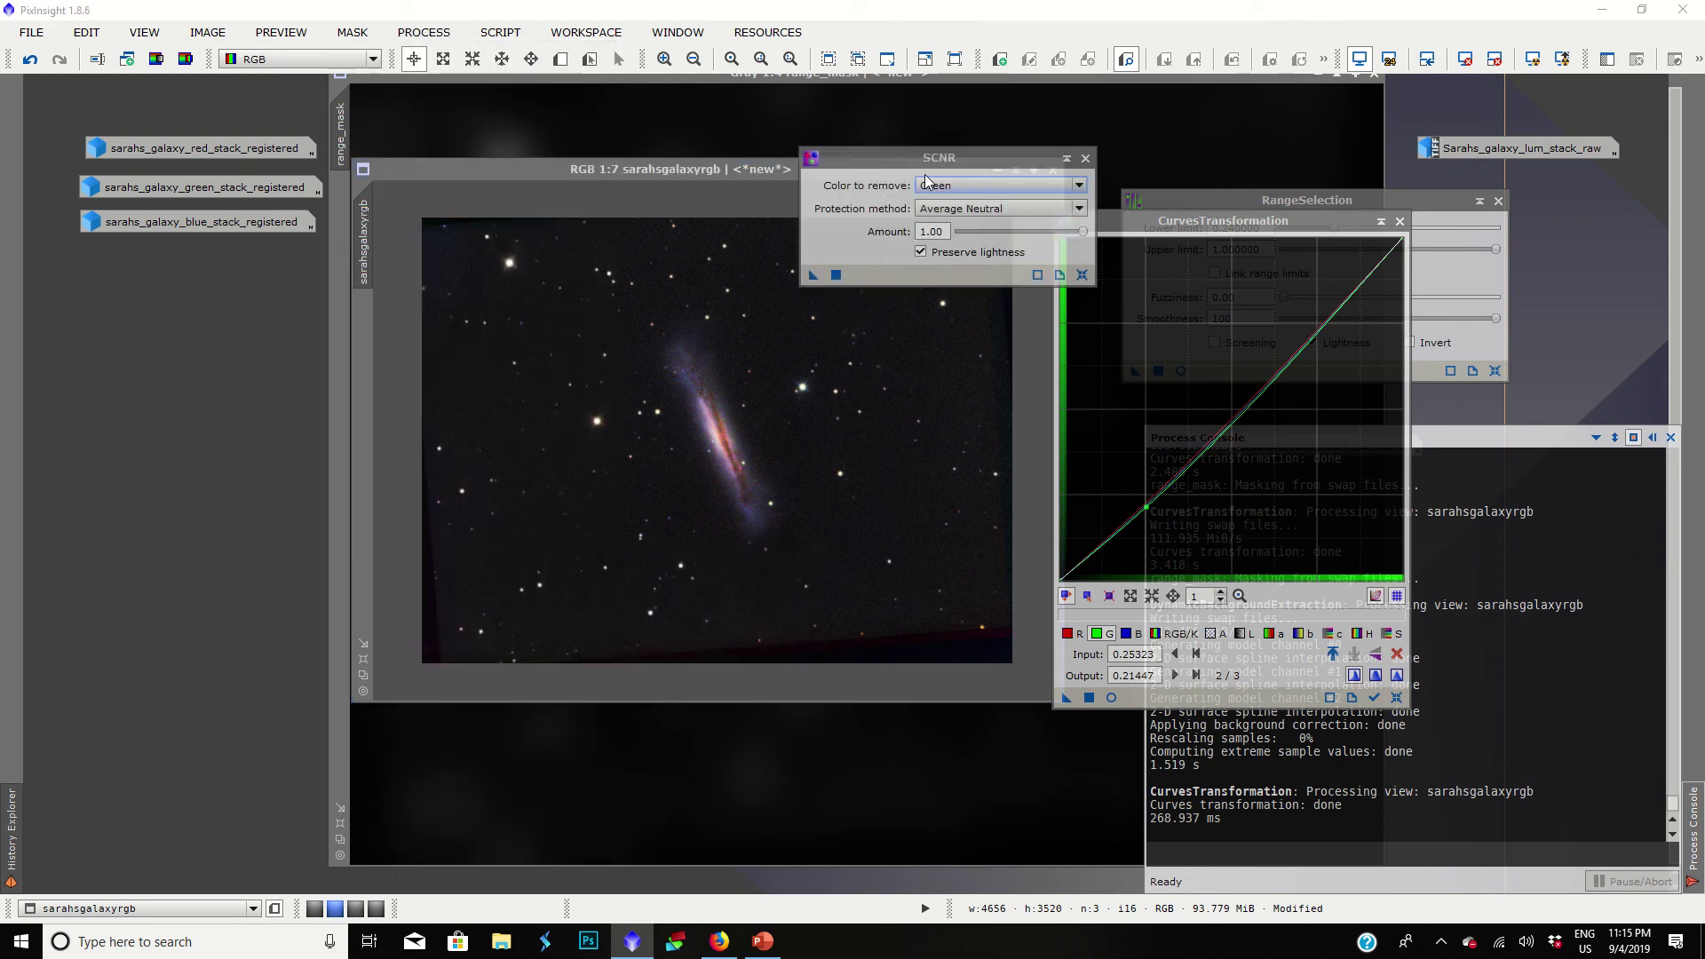
pyautogui.moveTo(813, 275); pyautogui.dragTo(632, 417)
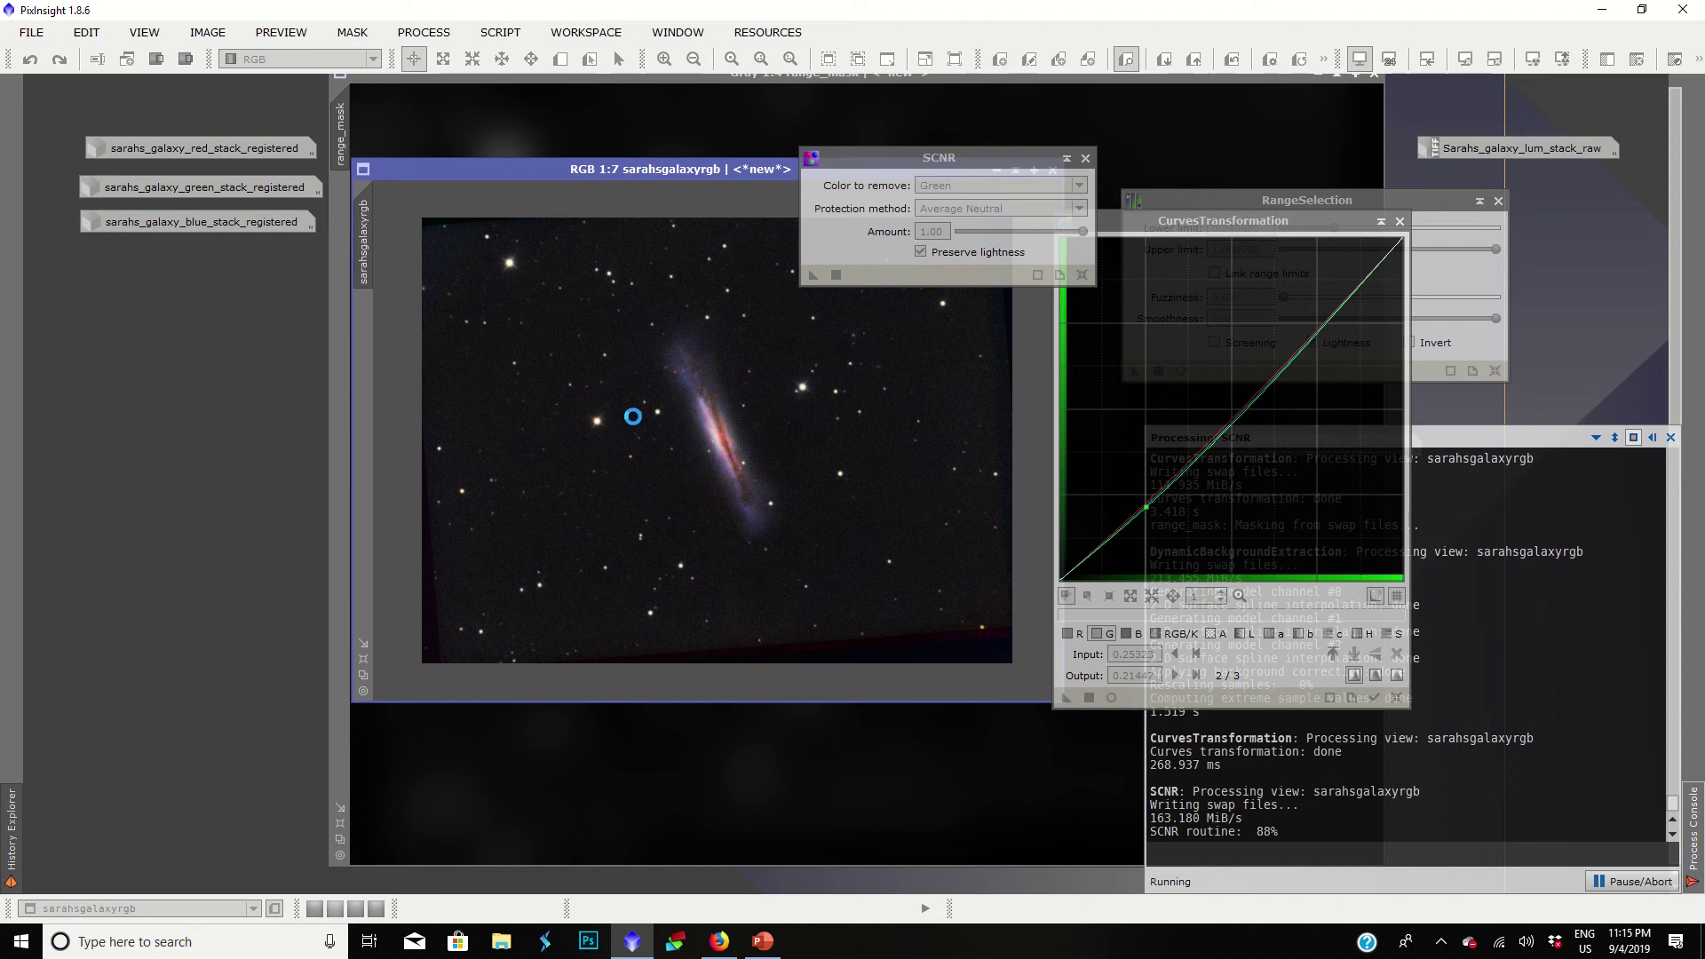
pyautogui.click(1085, 158)
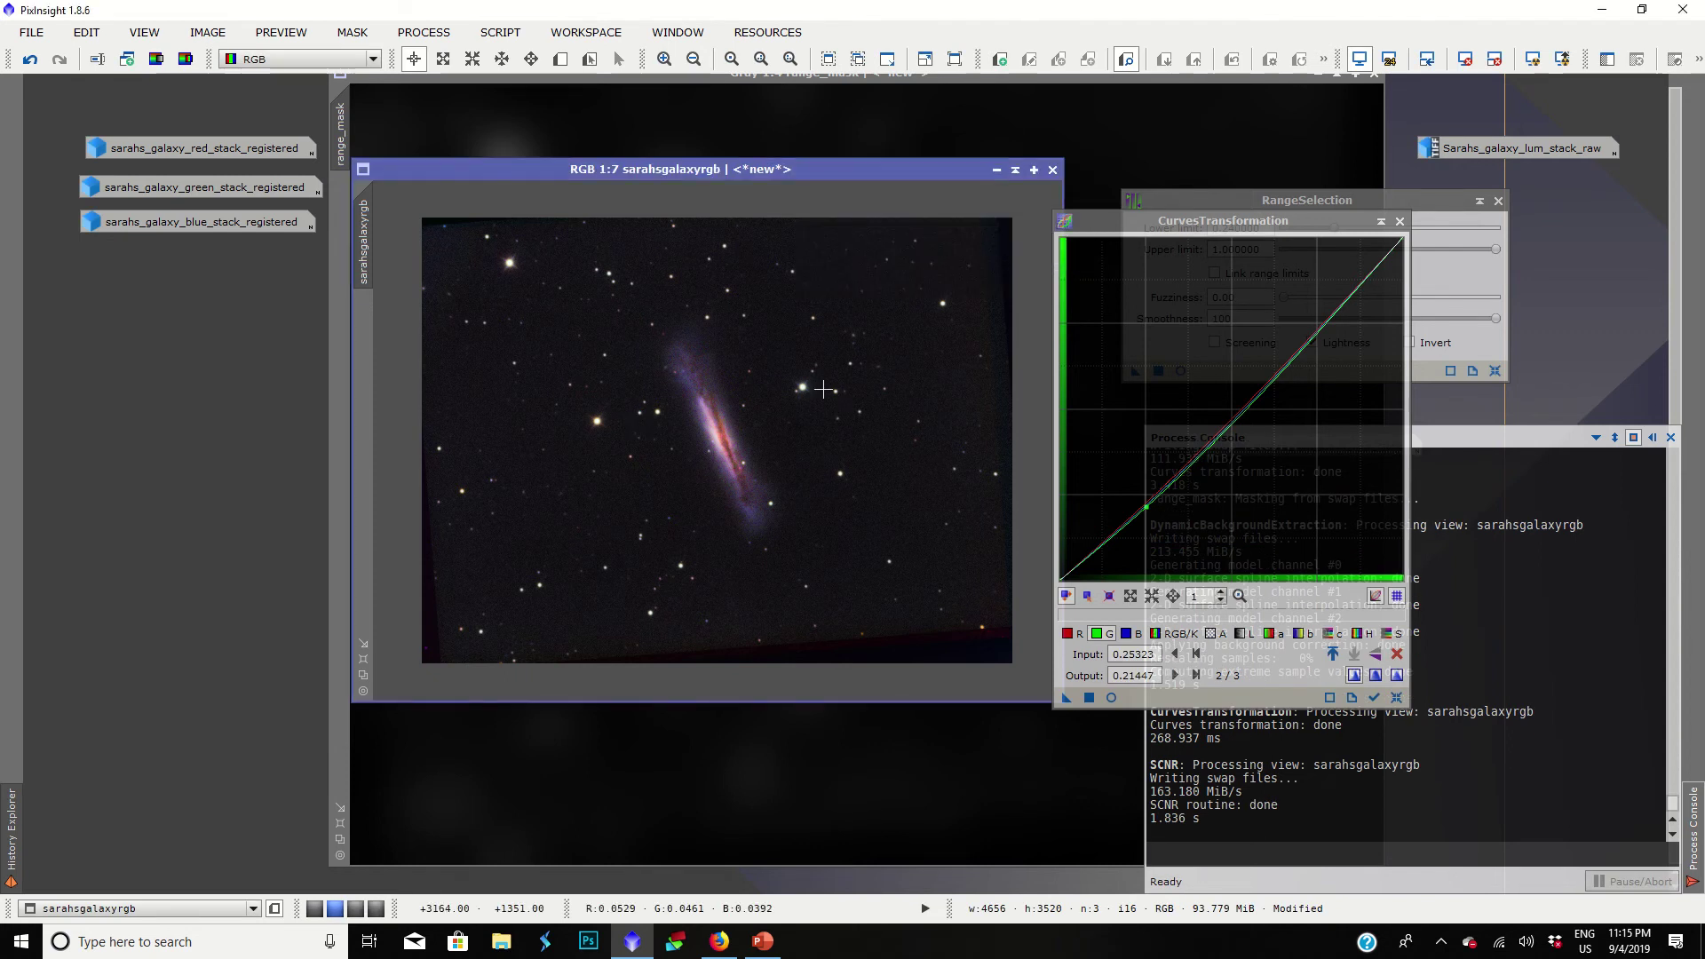
# Step: Examine the stars and background up close, comparing sarahsgalaxyrgb with and without the green removal
pyautogui.scroll(5, 823, 389)
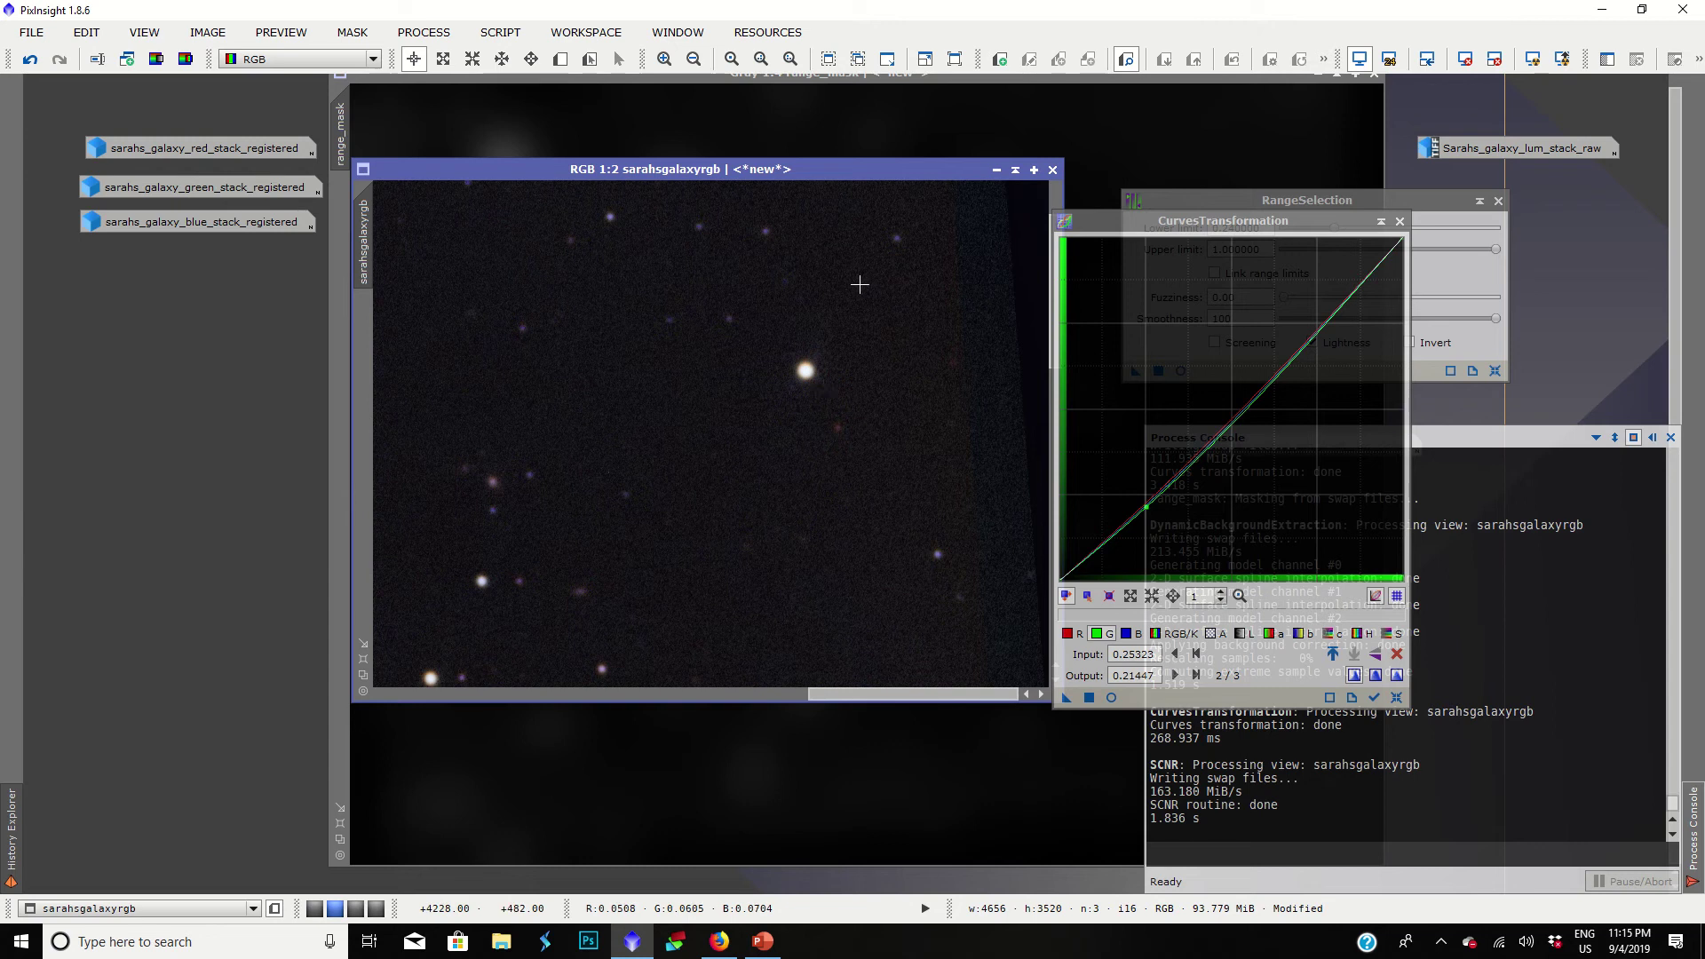
pyautogui.scroll(-4, 870, 255)
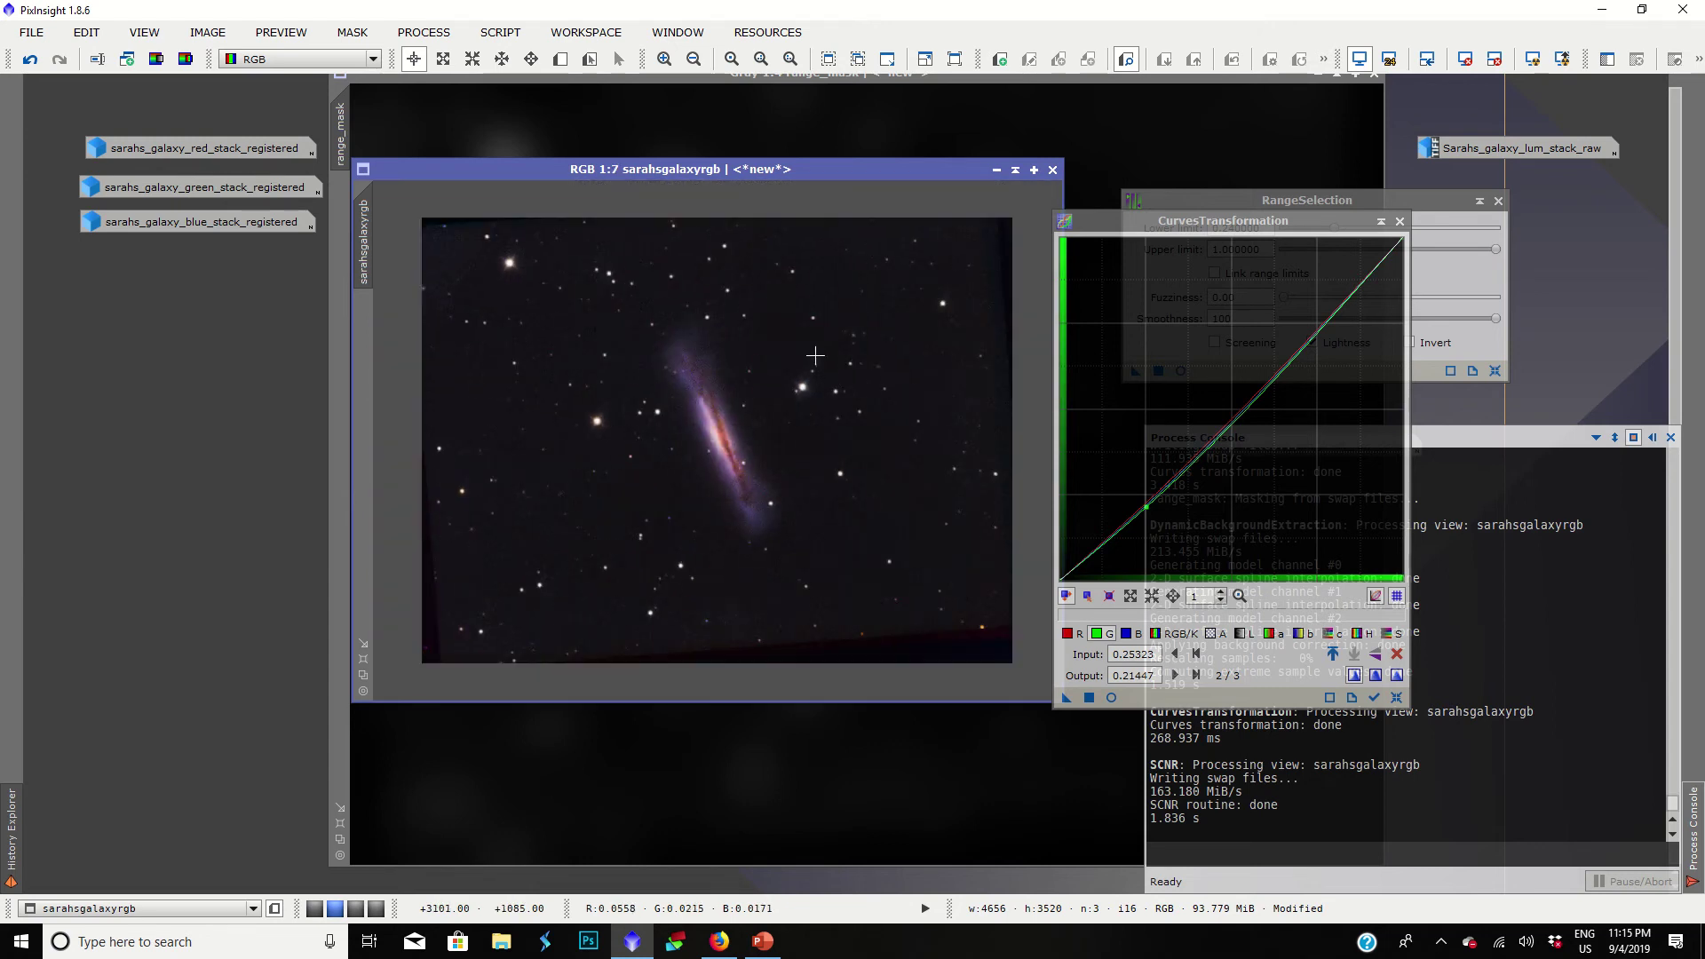
pyautogui.scroll(2, 770, 388)
pyautogui.scroll(2, 696, 388)
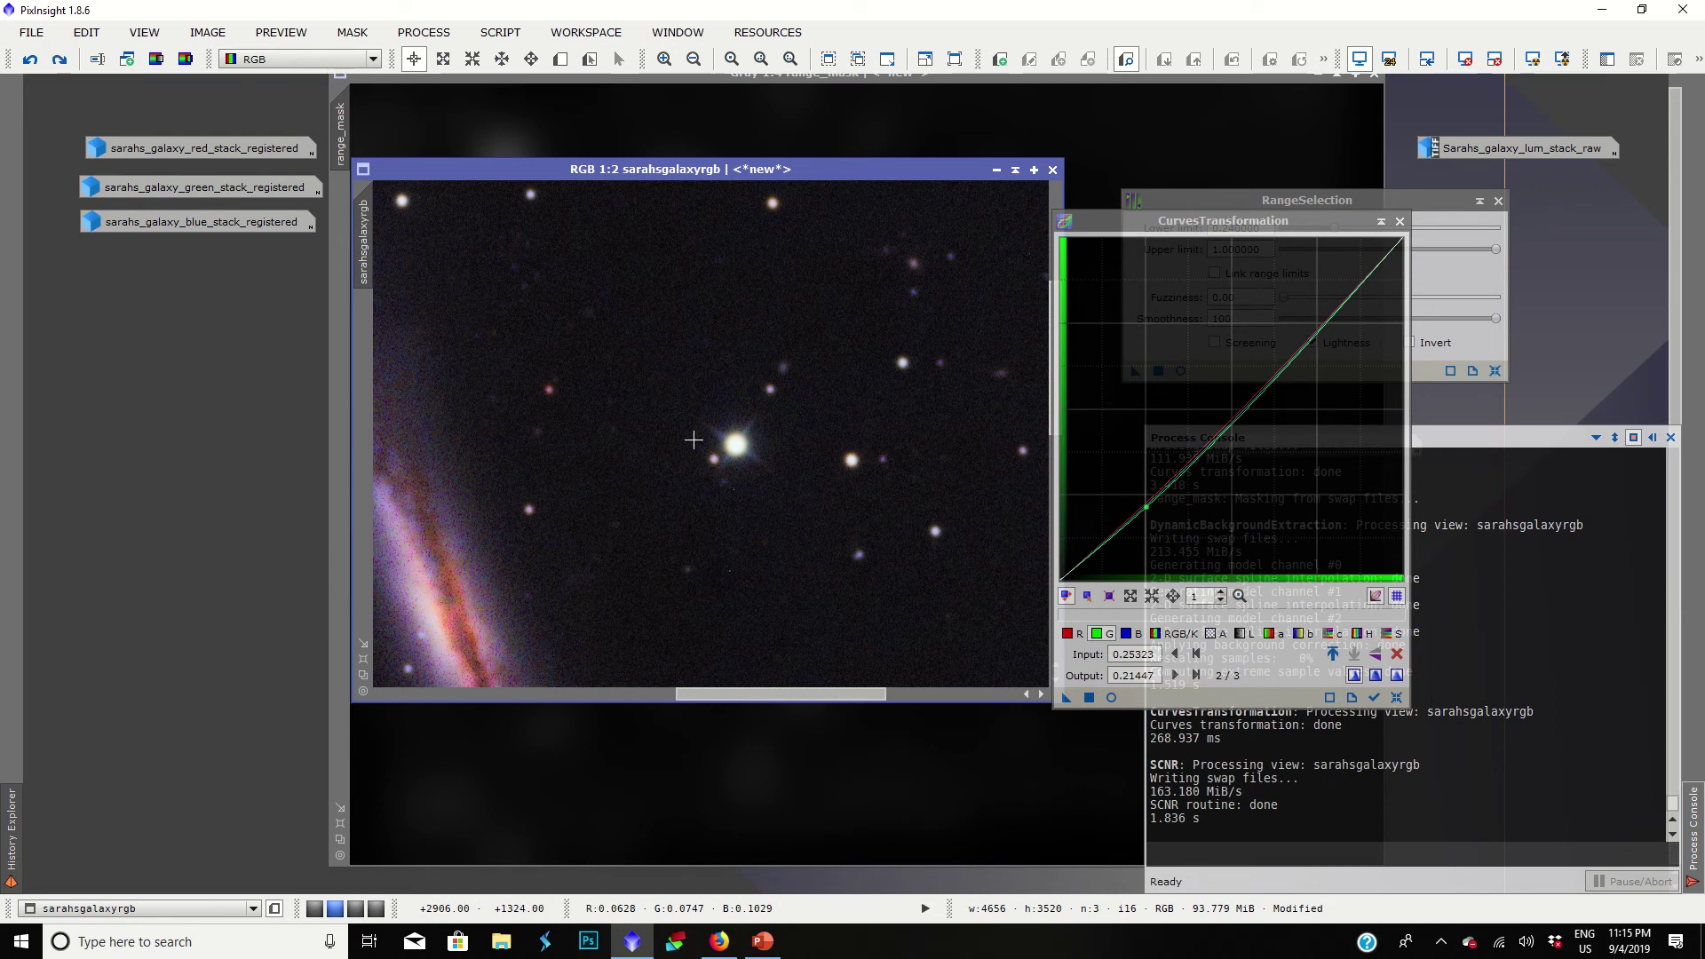
pyautogui.hotkey('ctrl', 'y')
pyautogui.hotkey('ctrl', 'z')
pyautogui.hotkey('ctrl', 'y')
pyautogui.scroll(-4, 694, 439)
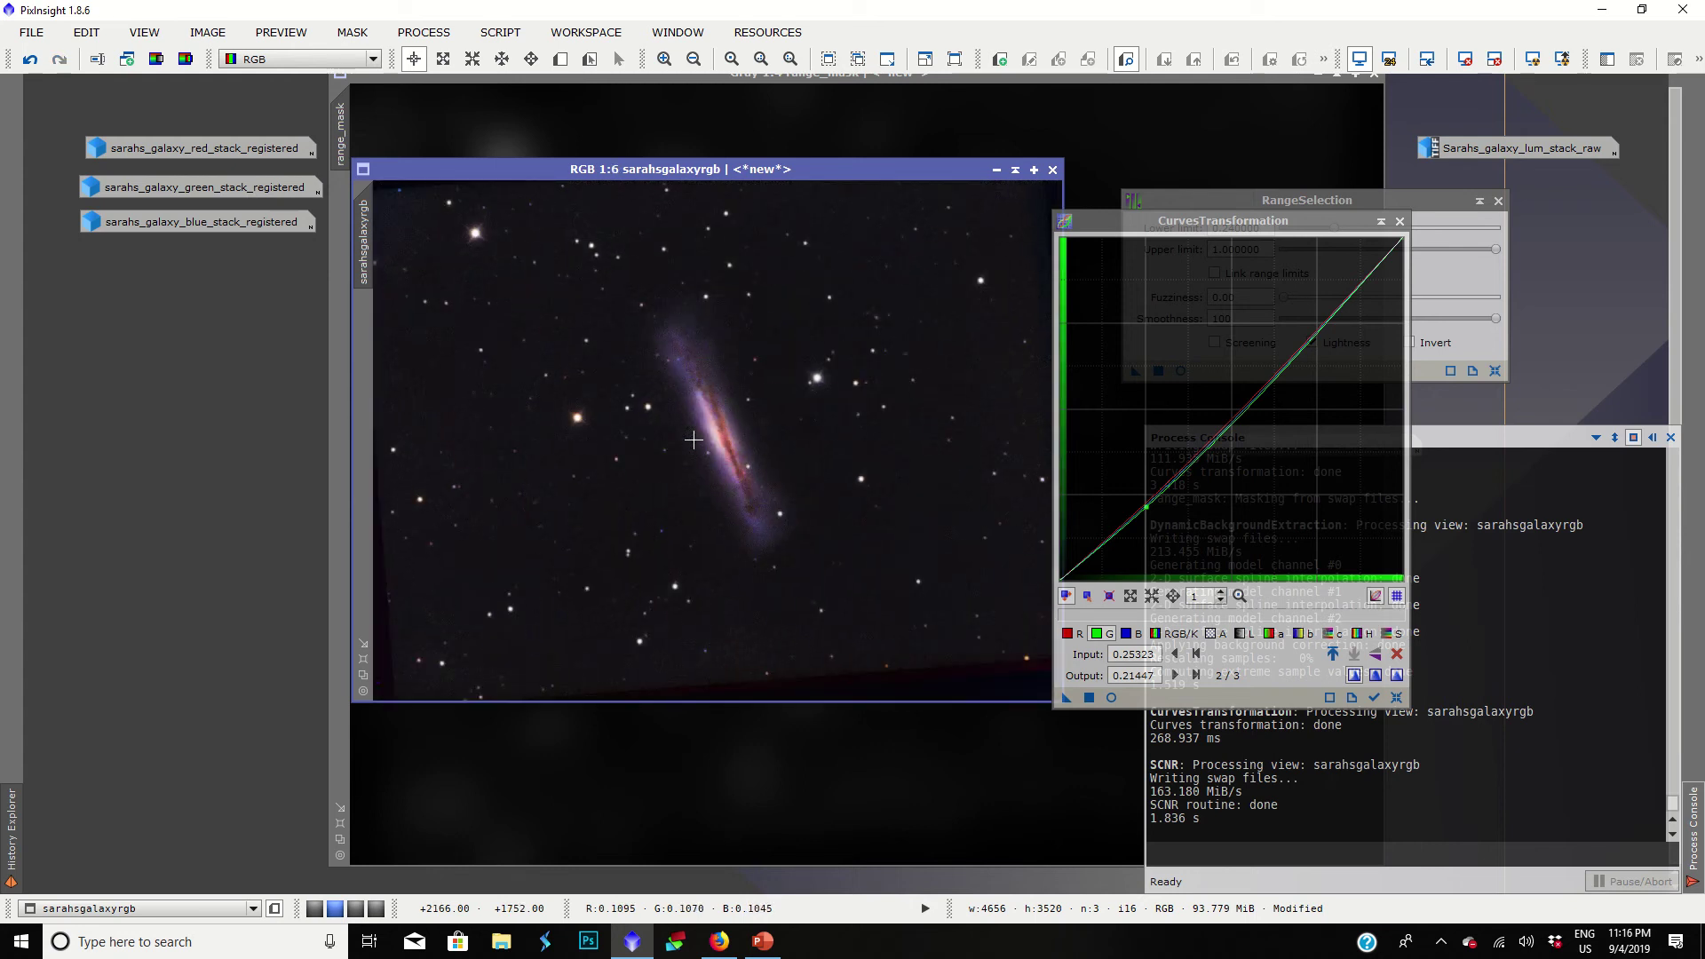
# Step: Undo the SCNR green removal on sarahsgalaxyrgb and inspect the star and galaxy colours
pyautogui.hotkey('ctrl', 'z')
pyautogui.scroll(5, 724, 404)
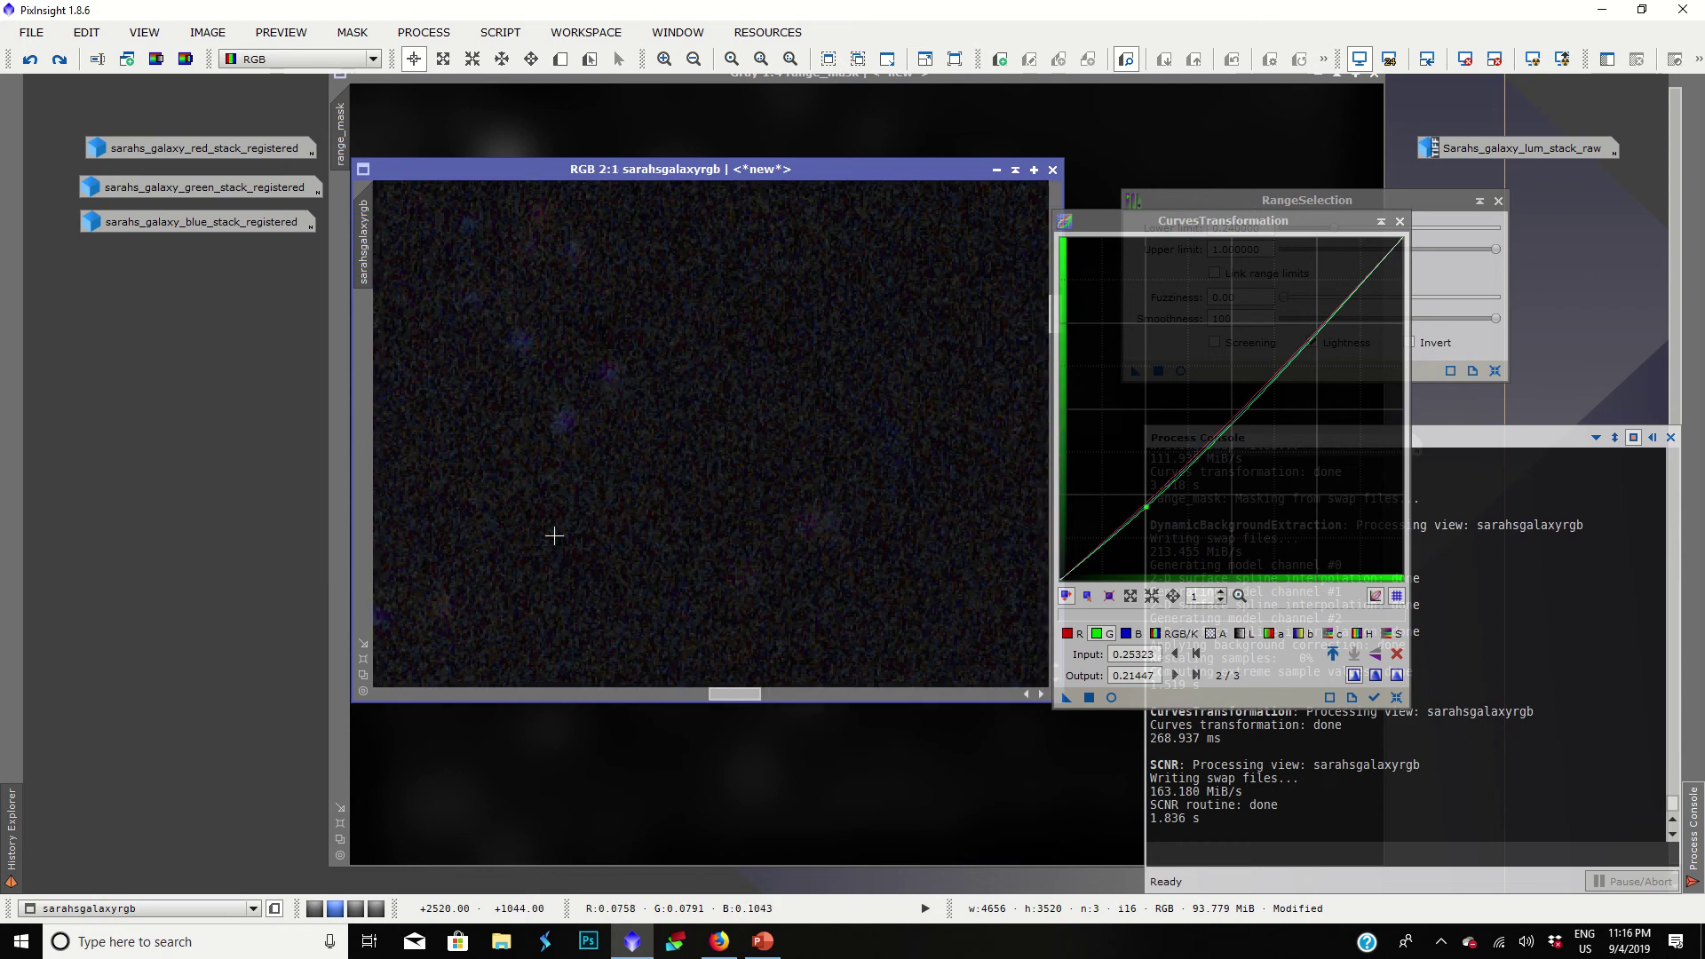
pyautogui.scroll(-2, 552, 532)
pyautogui.scroll(-1, 554, 535)
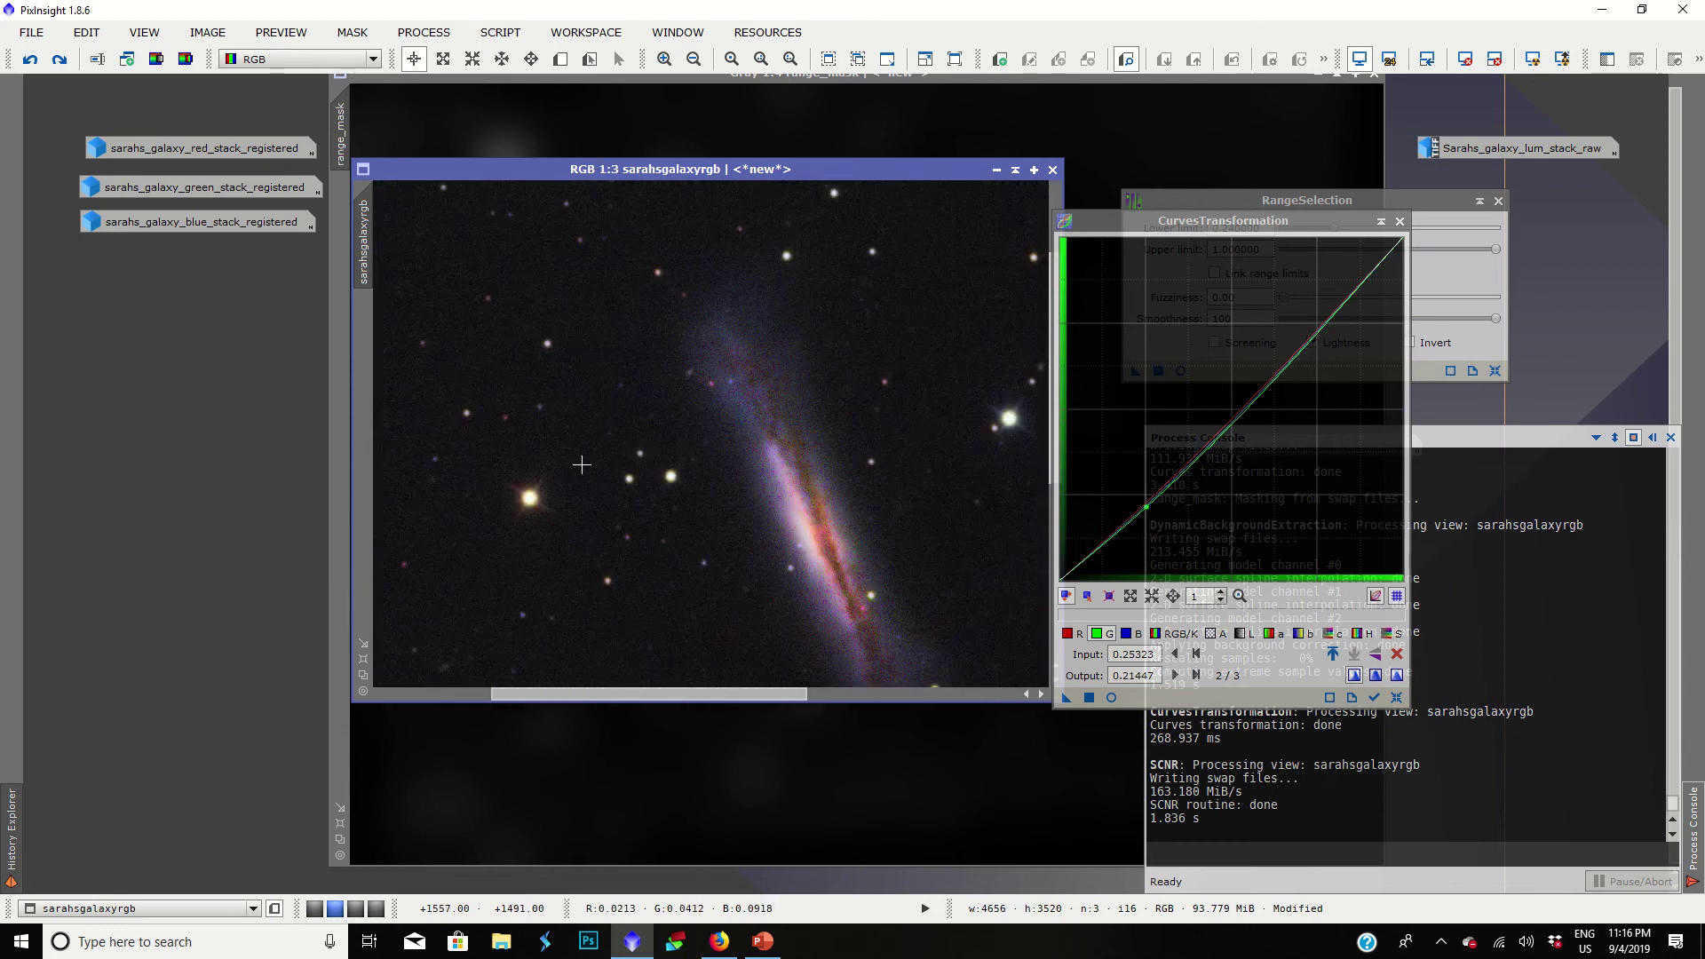
pyautogui.scroll(-2, 811, 323)
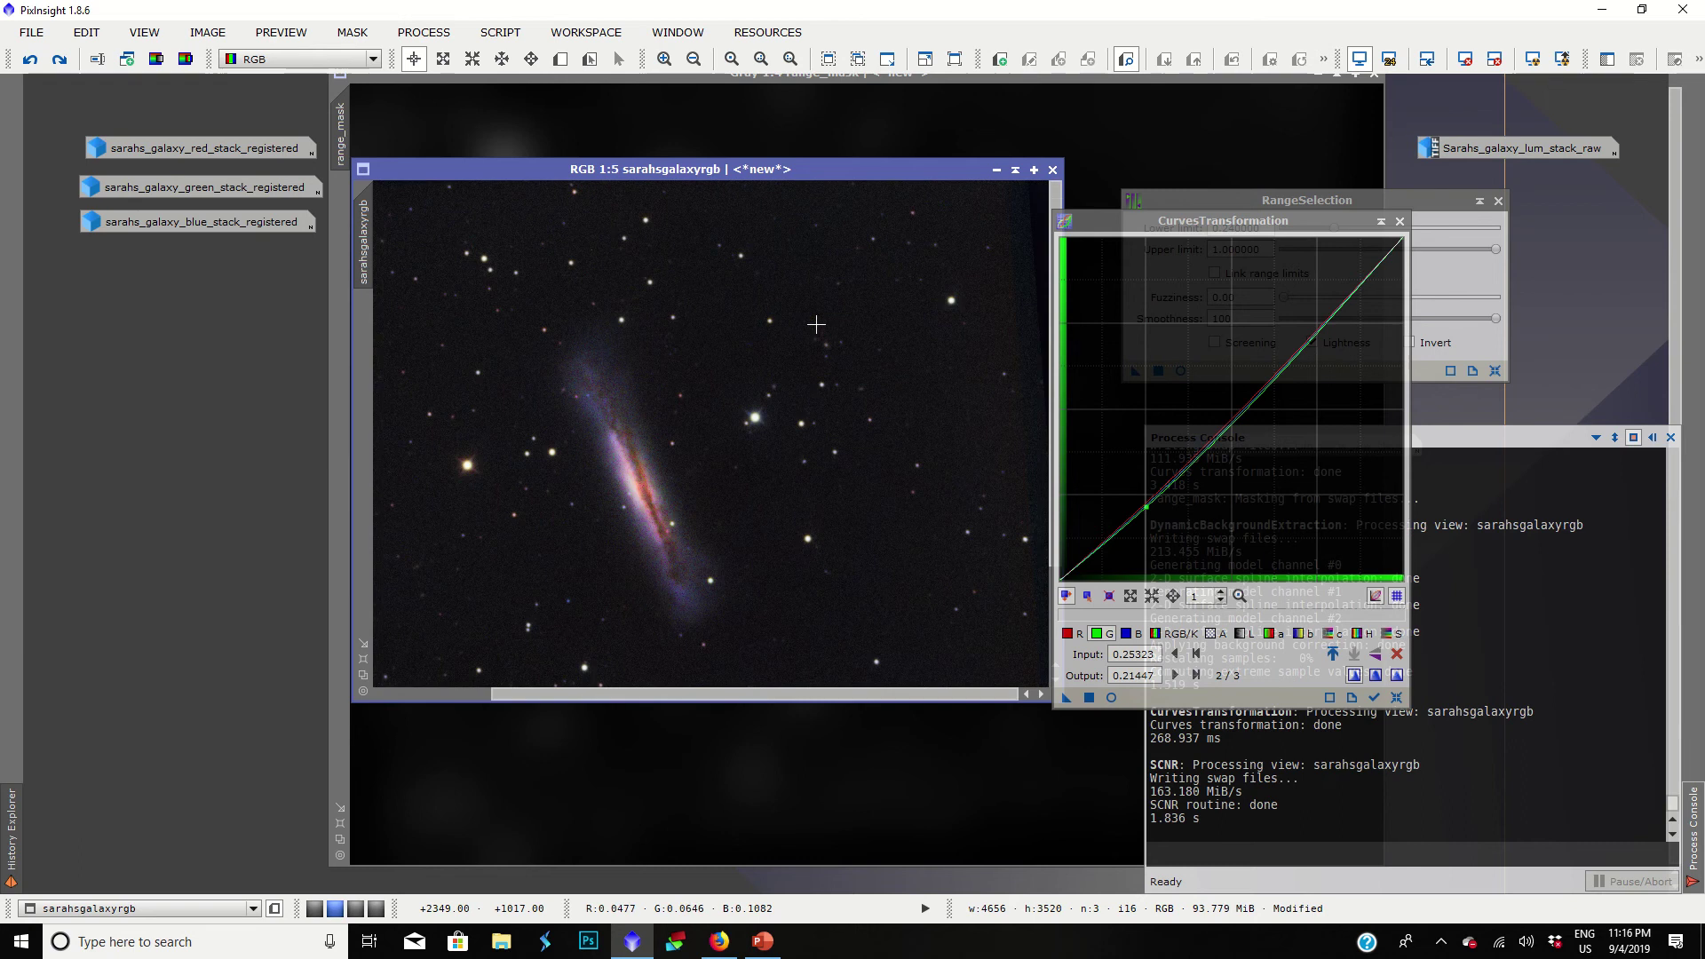
pyautogui.scroll(-2, 658, 468)
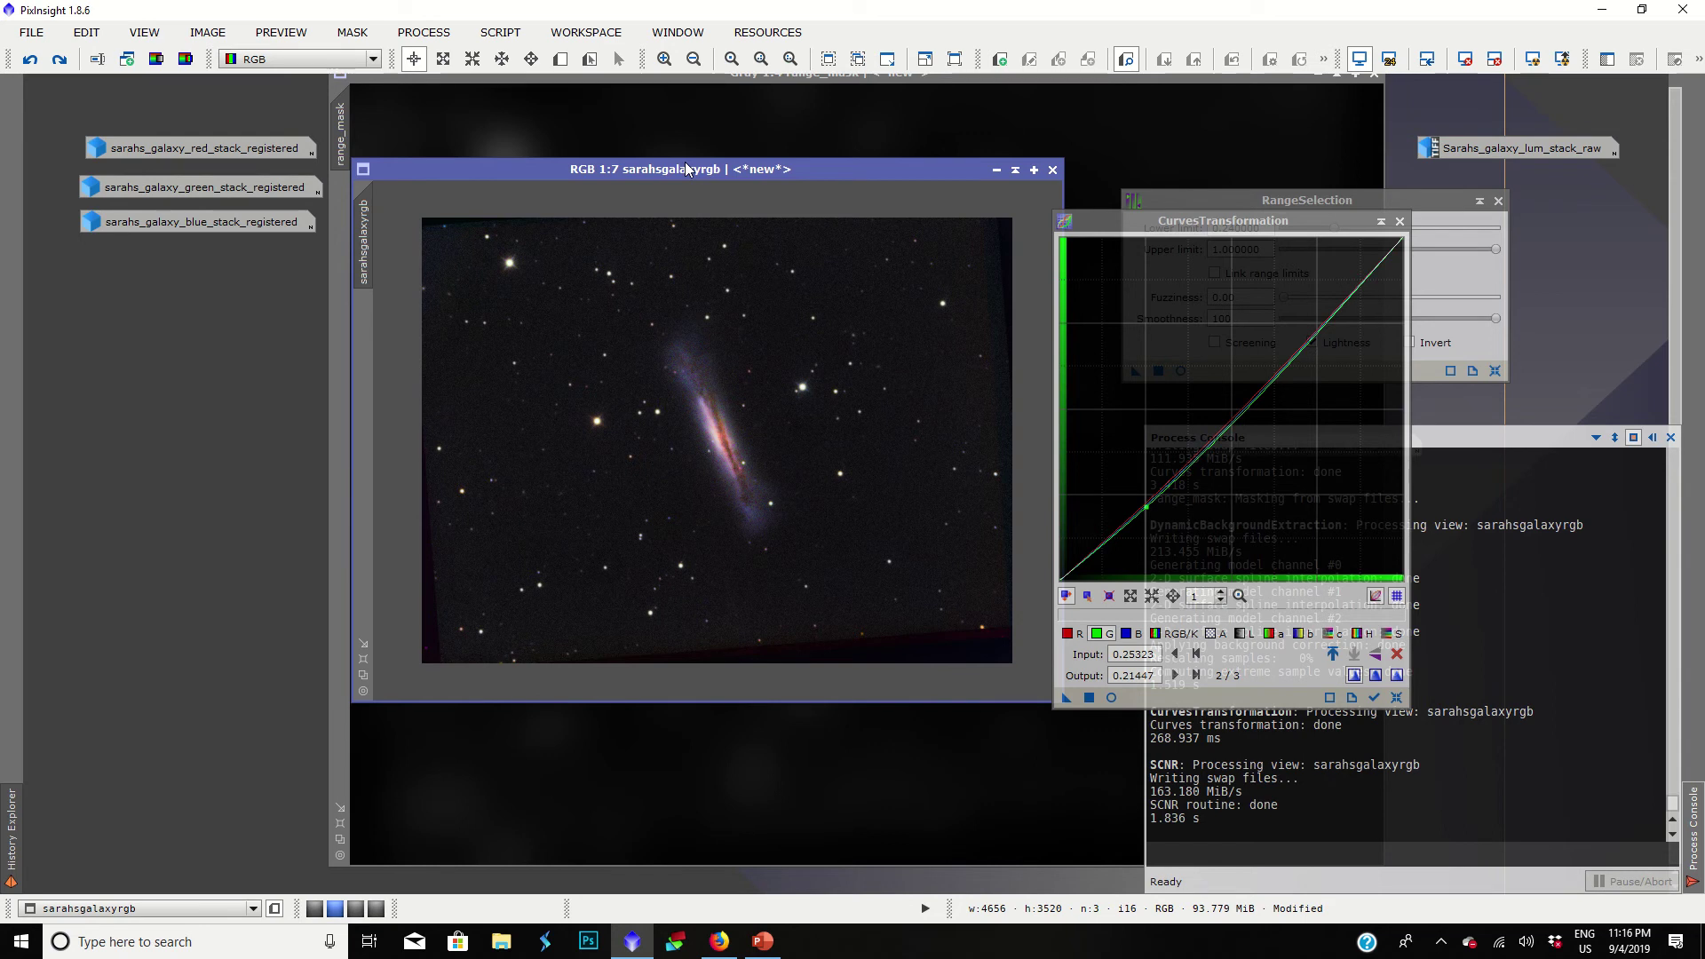
# Step: Minimize the range_mask image window
pyautogui.click(1318, 75)
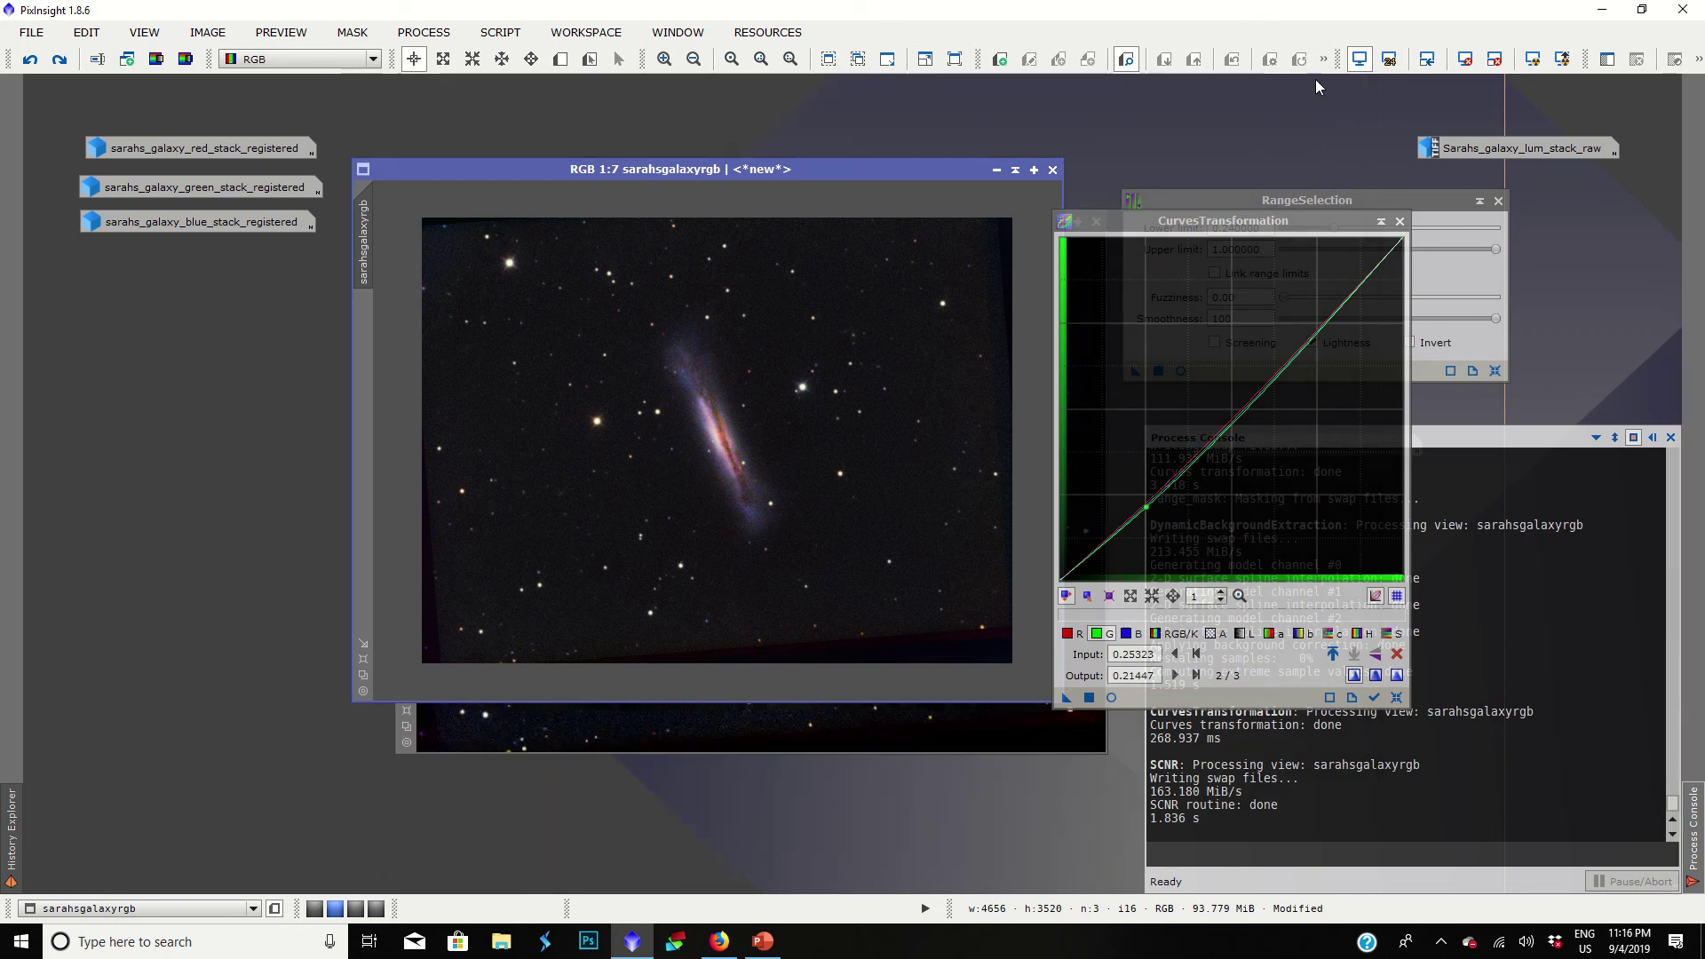
# Step: Shift the sarahsgalaxyrgb window and place the minimized range_mask clear of it, and check the background noise up close
pyautogui.moveTo(721, 174); pyautogui.dragTo(691, 163)
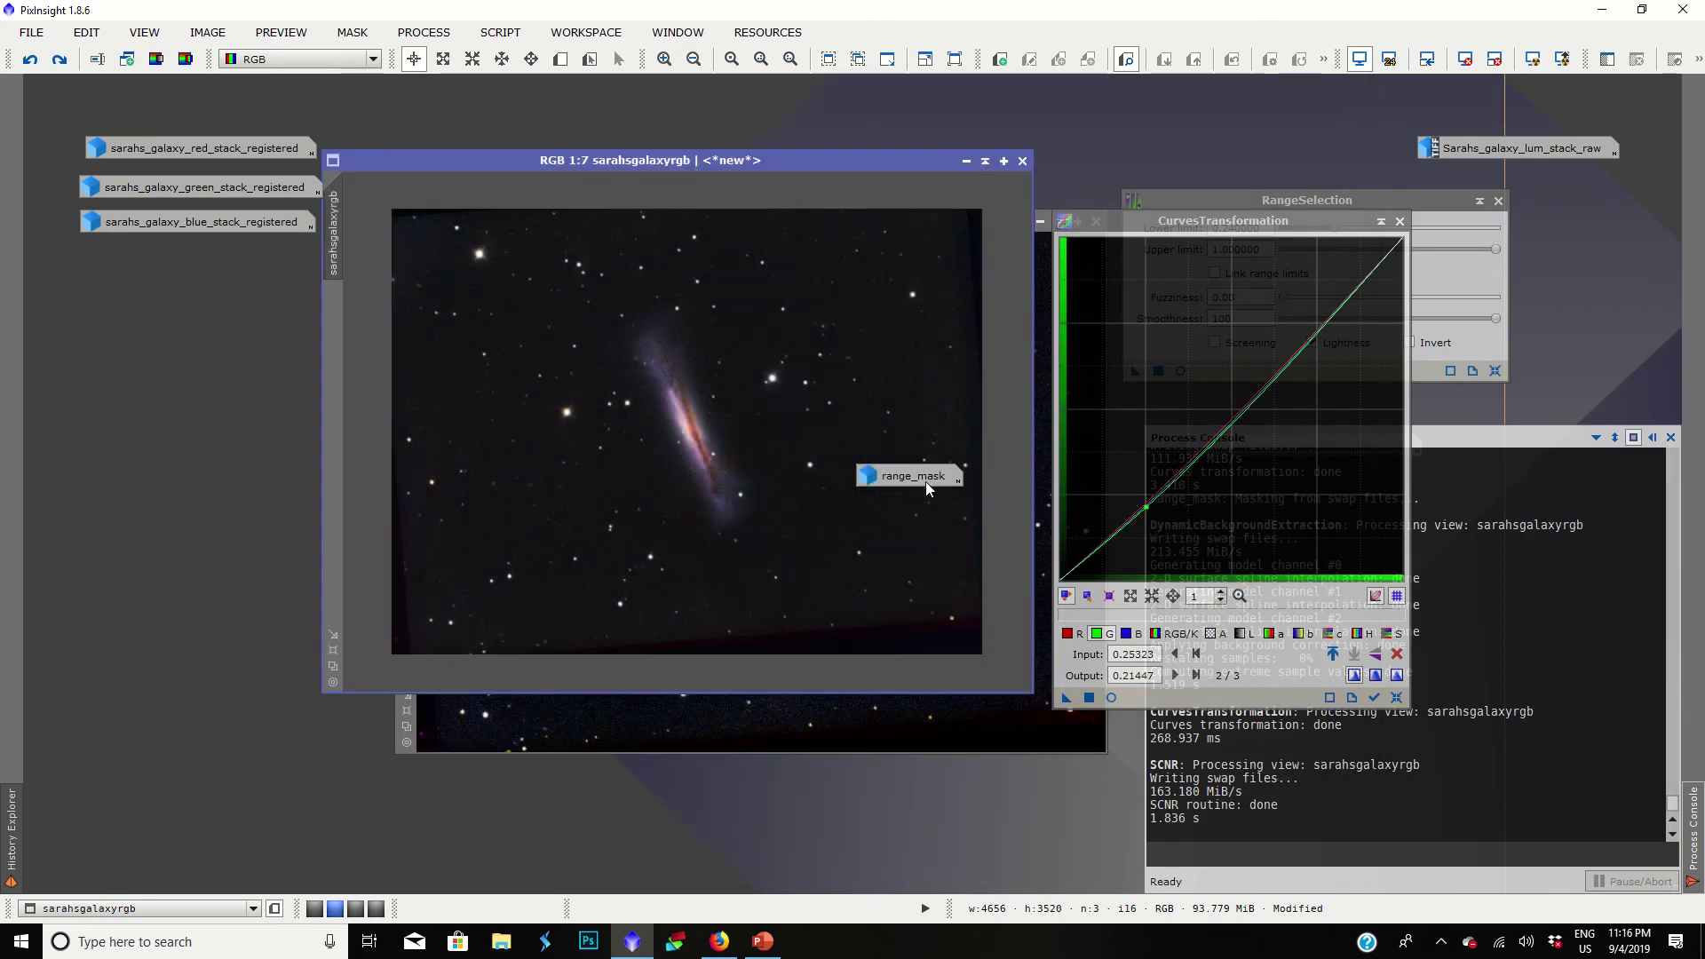
pyautogui.moveTo(925, 481); pyautogui.dragTo(132, 441)
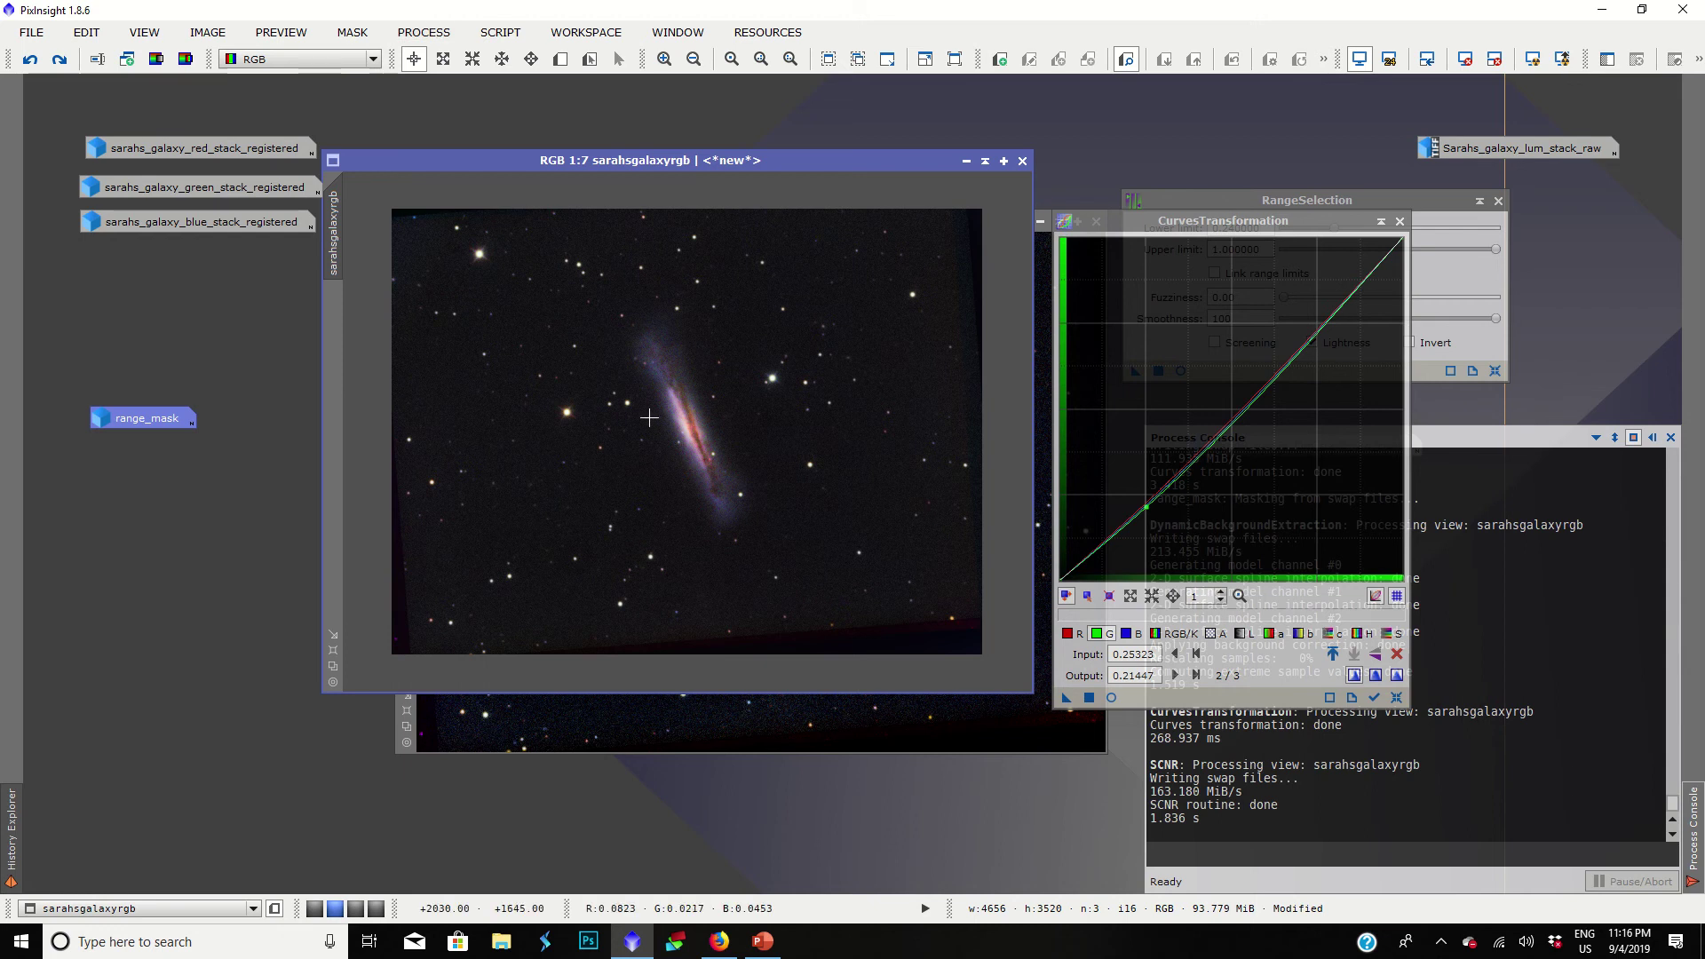
pyautogui.scroll(7, 660, 392)
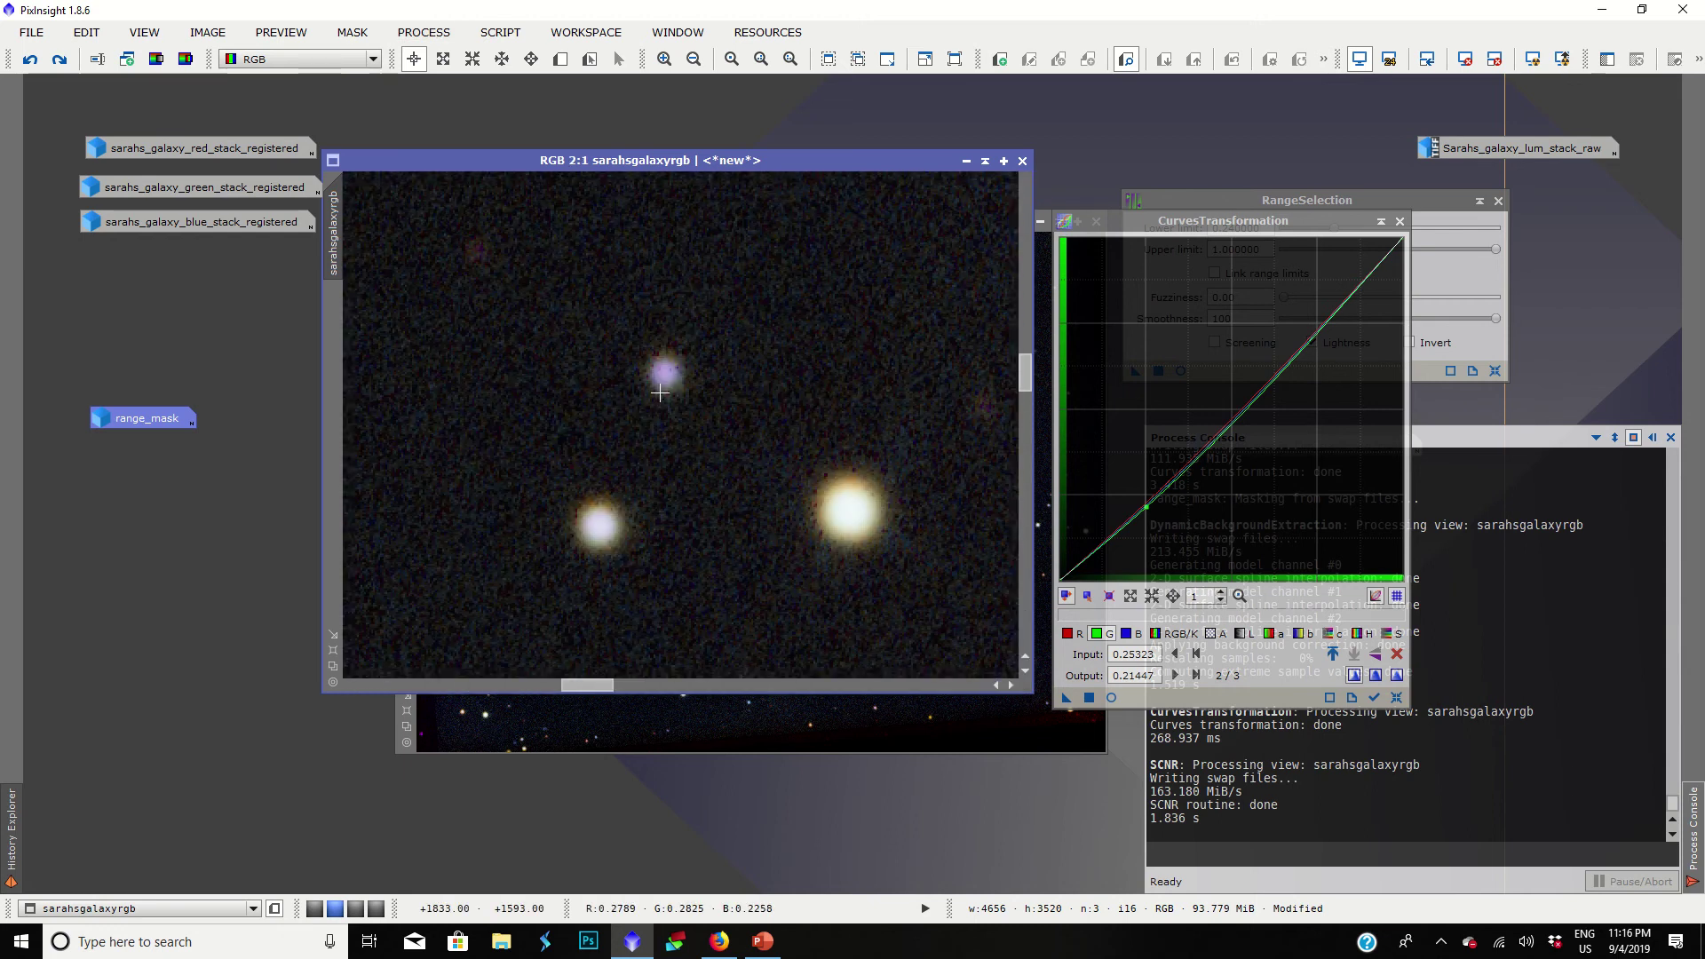
pyautogui.scroll(-9, 659, 393)
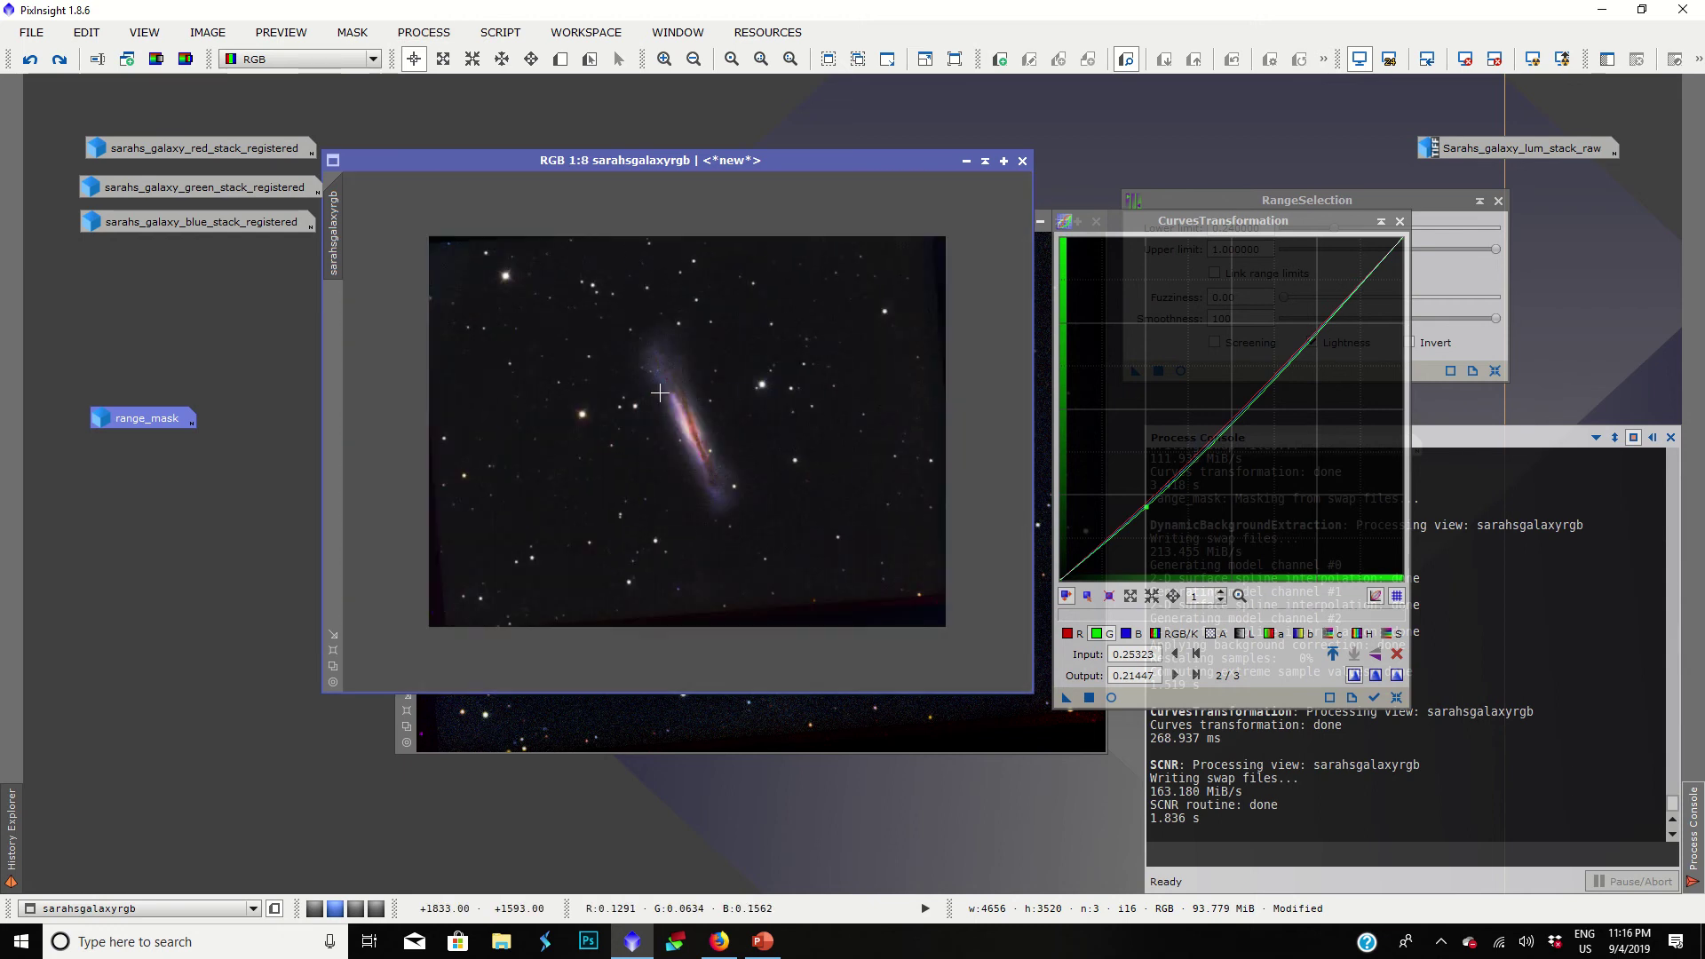
# Step: Open the Convolution process, clear of the galaxy image, and start its real-time preview on sarahsgalaxyrgb
pyautogui.click(364, 35)
pyautogui.moveTo(423, 32)
pyautogui.moveTo(446, 215)
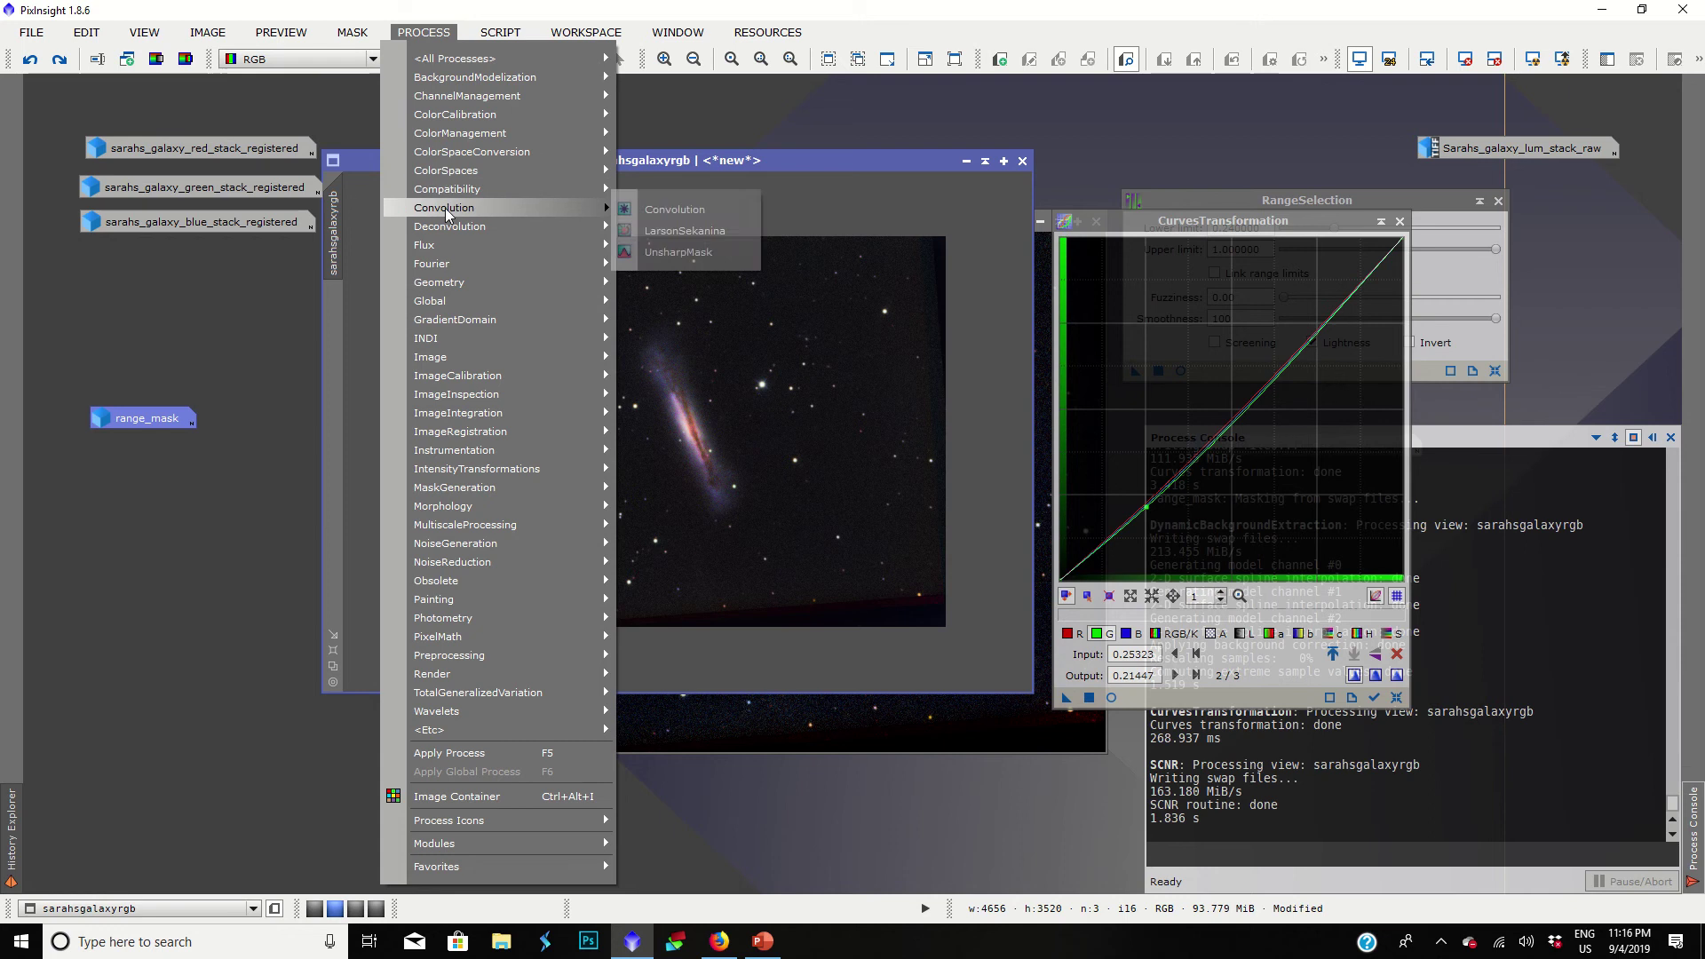
pyautogui.click(659, 211)
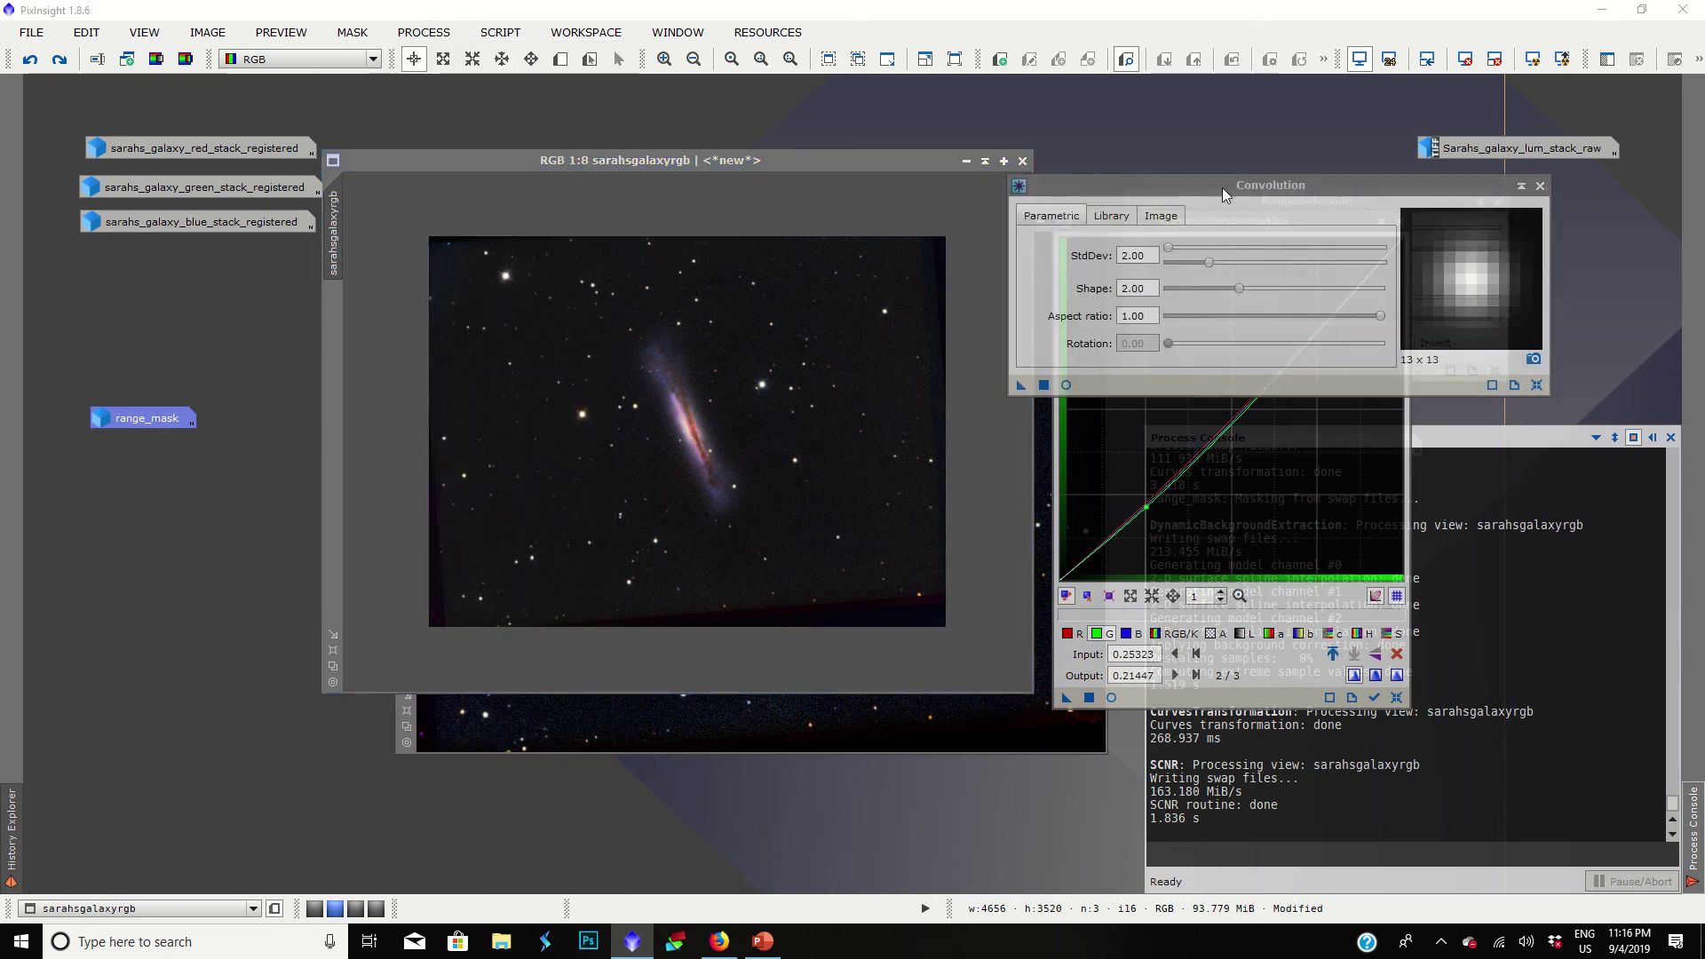
pyautogui.moveTo(1222, 188); pyautogui.dragTo(1107, 203)
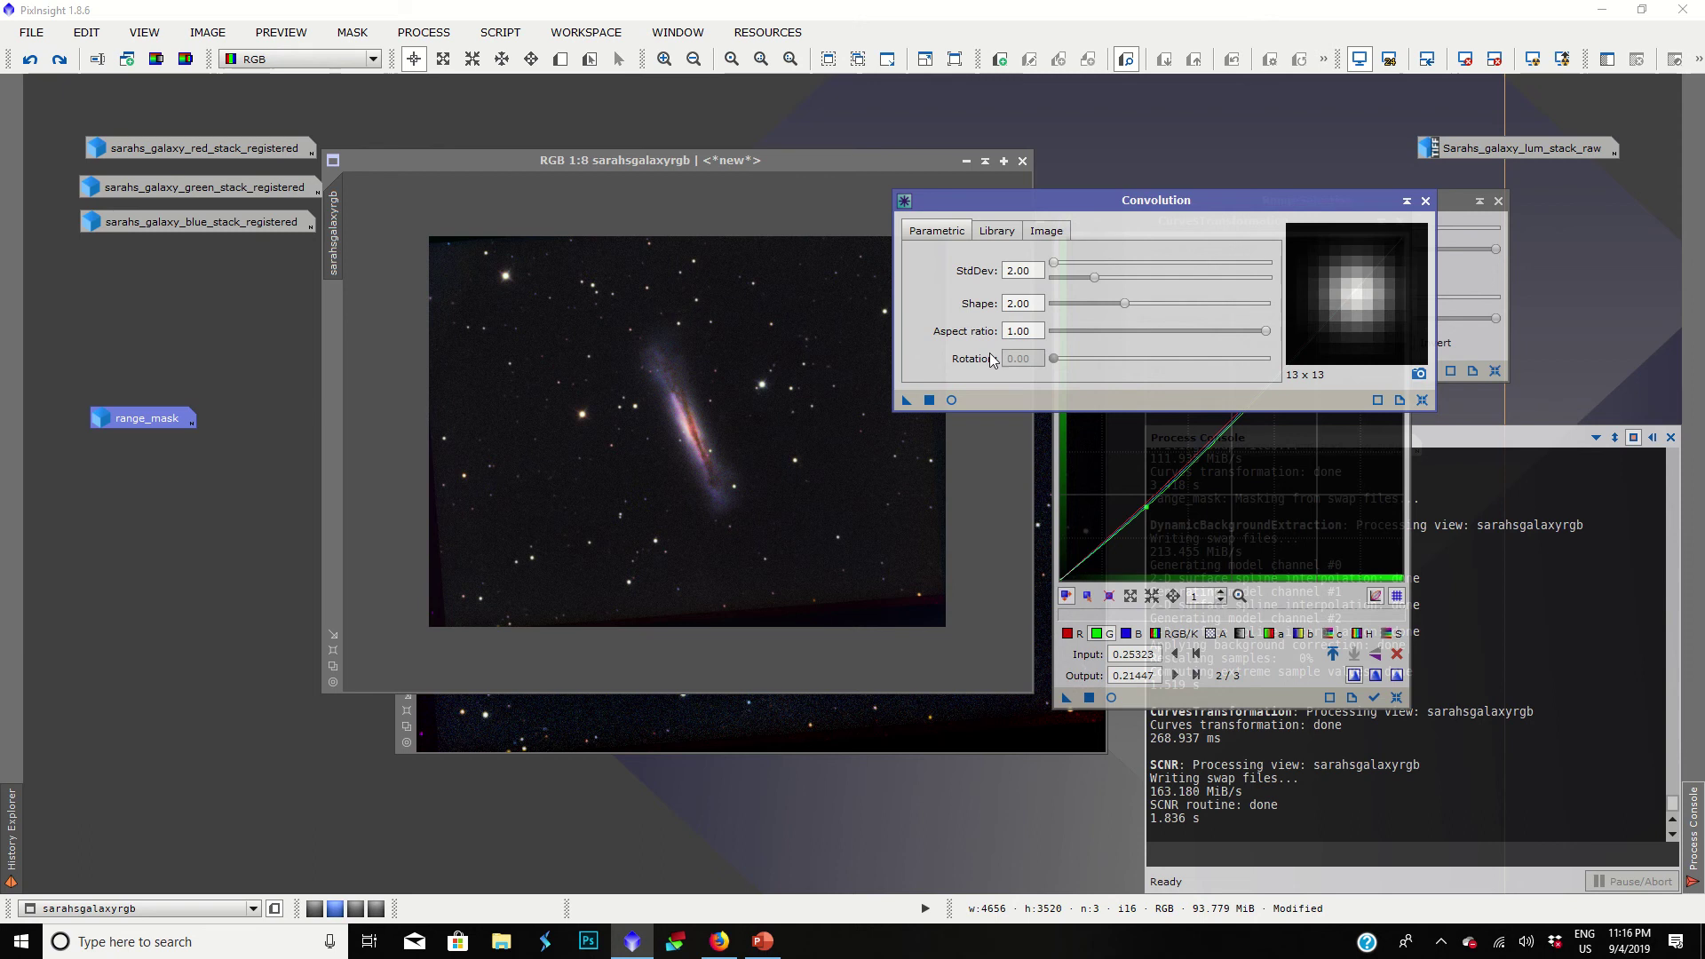
pyautogui.click(952, 401)
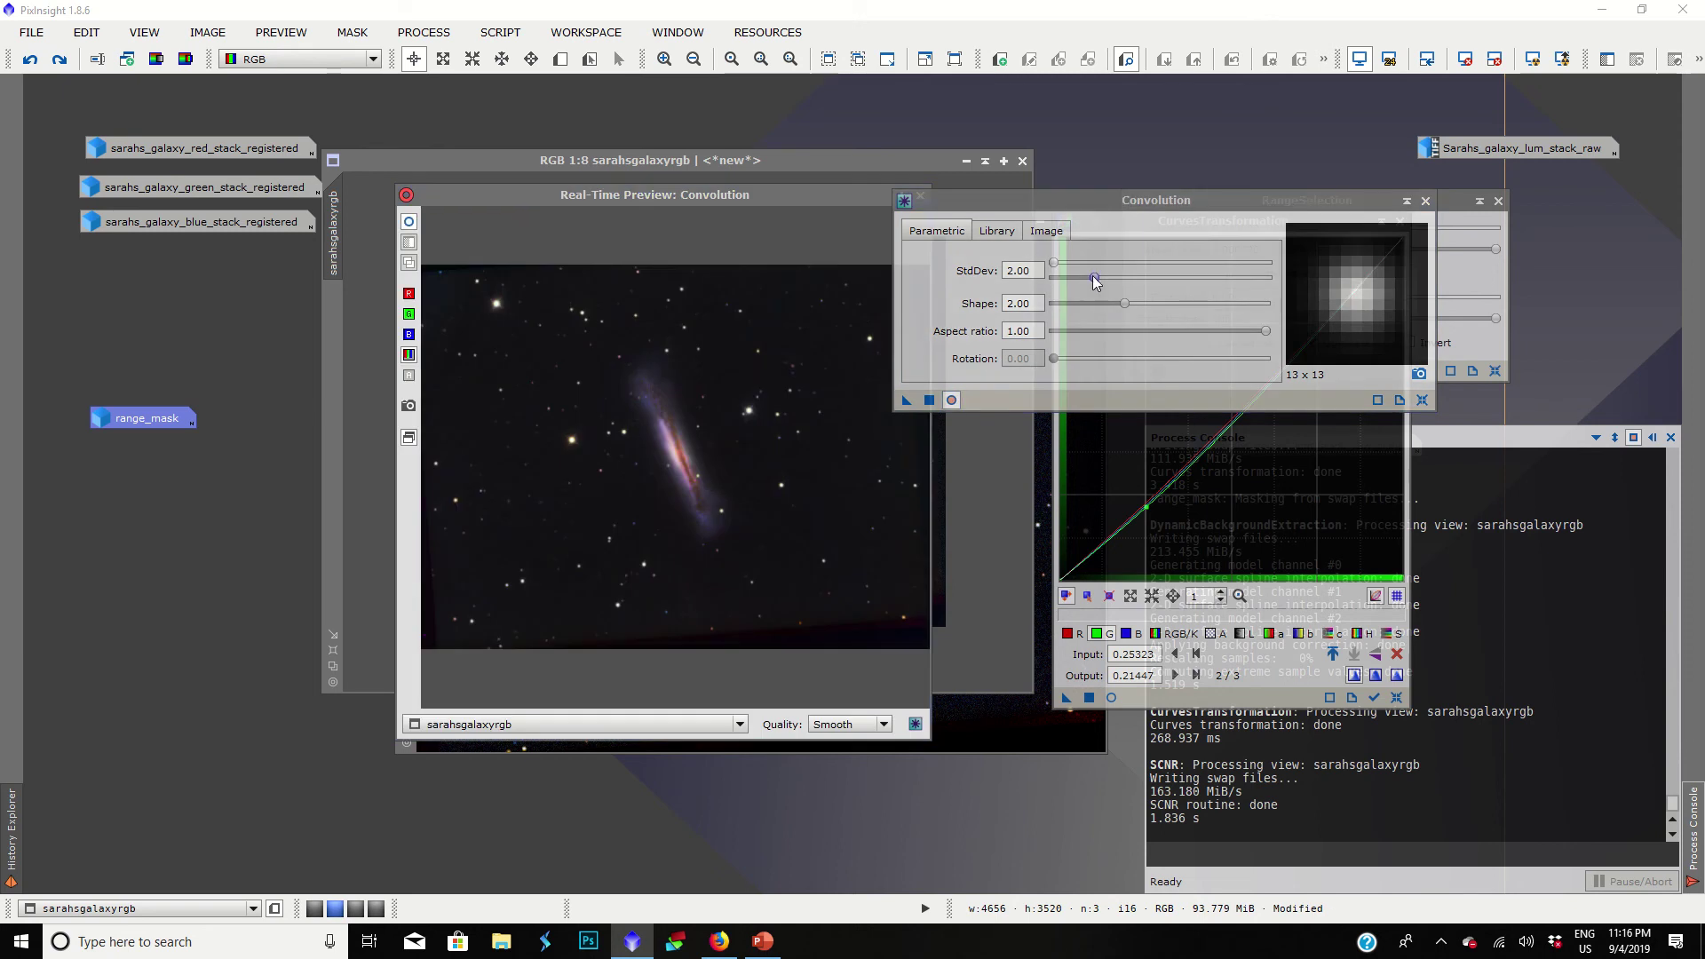
# Step: Apply Convolution to sarahsgalaxyrgb with StdDev 8.20, Shape 2.00 and Aspect ratio 1.00, and close the real-time preview
pyautogui.moveTo(1095, 279); pyautogui.dragTo(1191, 279)
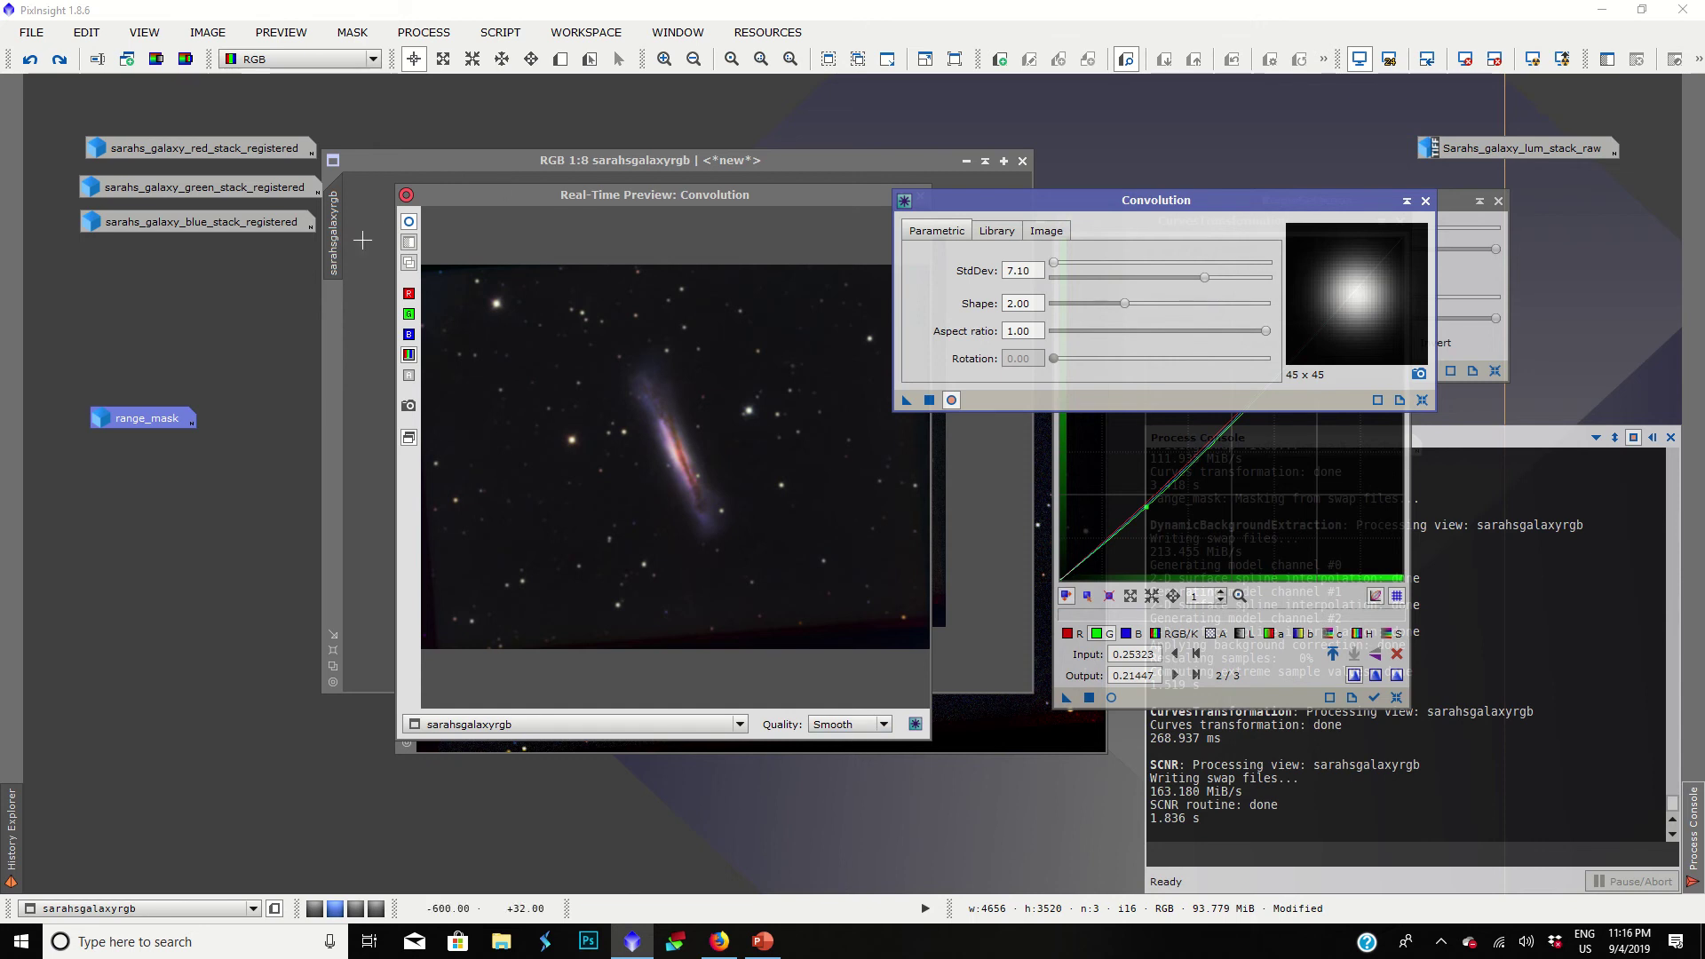
pyautogui.click(408, 223)
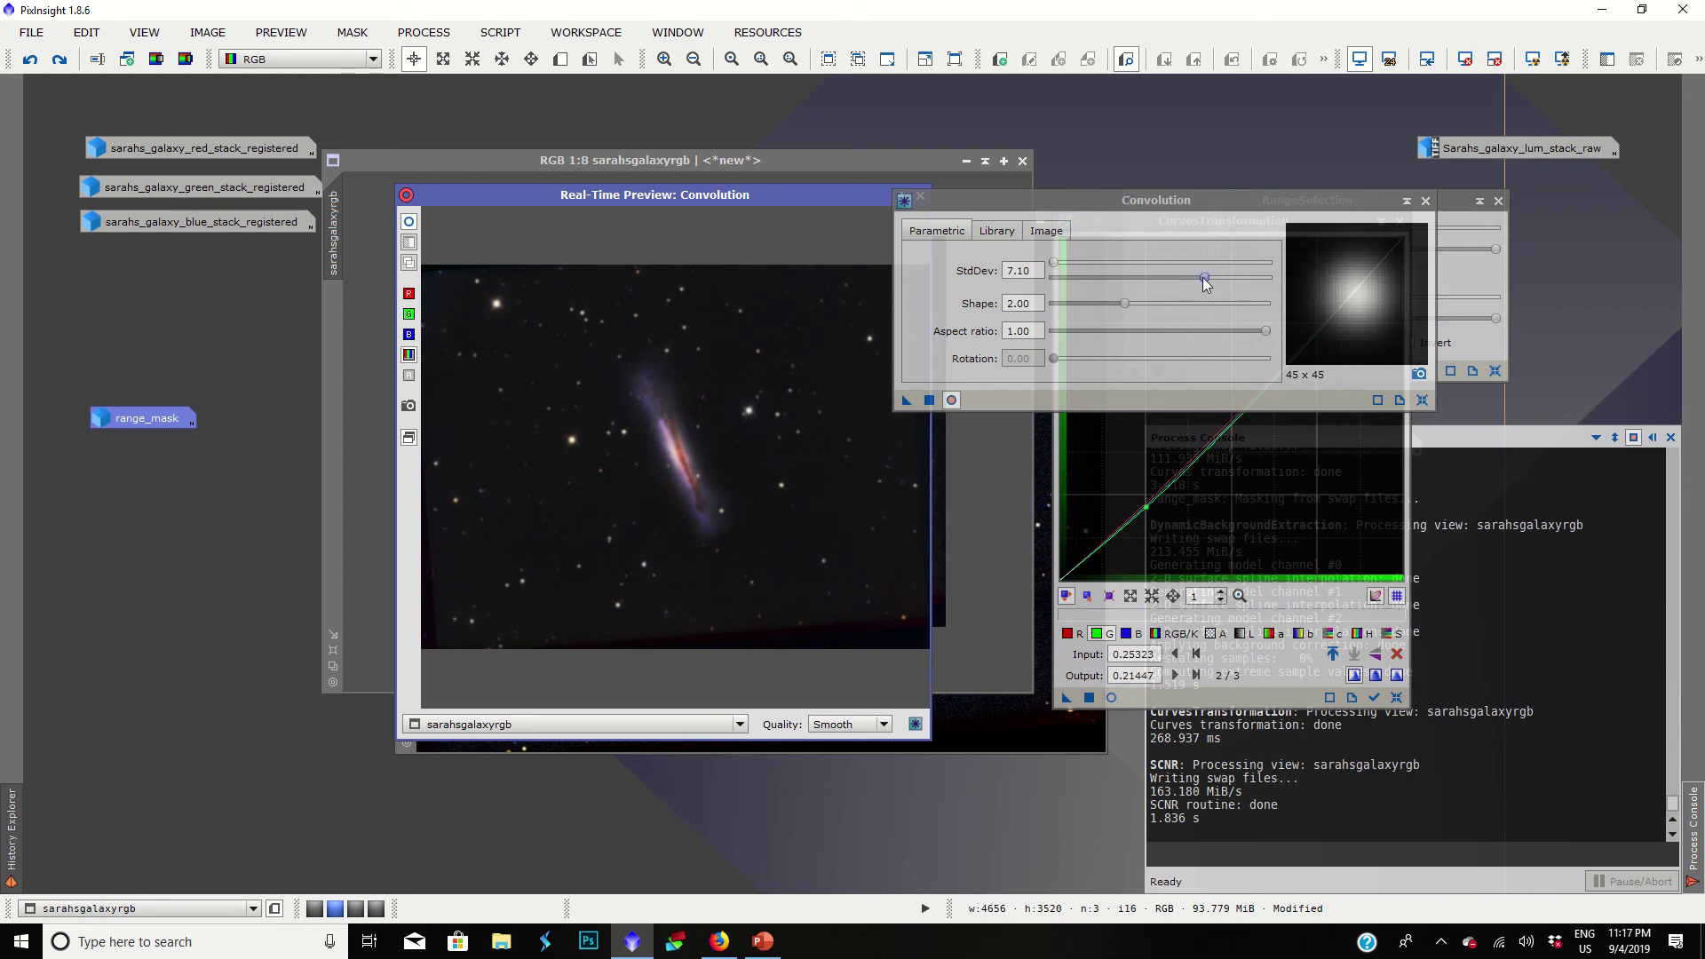
pyautogui.moveTo(1204, 277); pyautogui.dragTo(1226, 277)
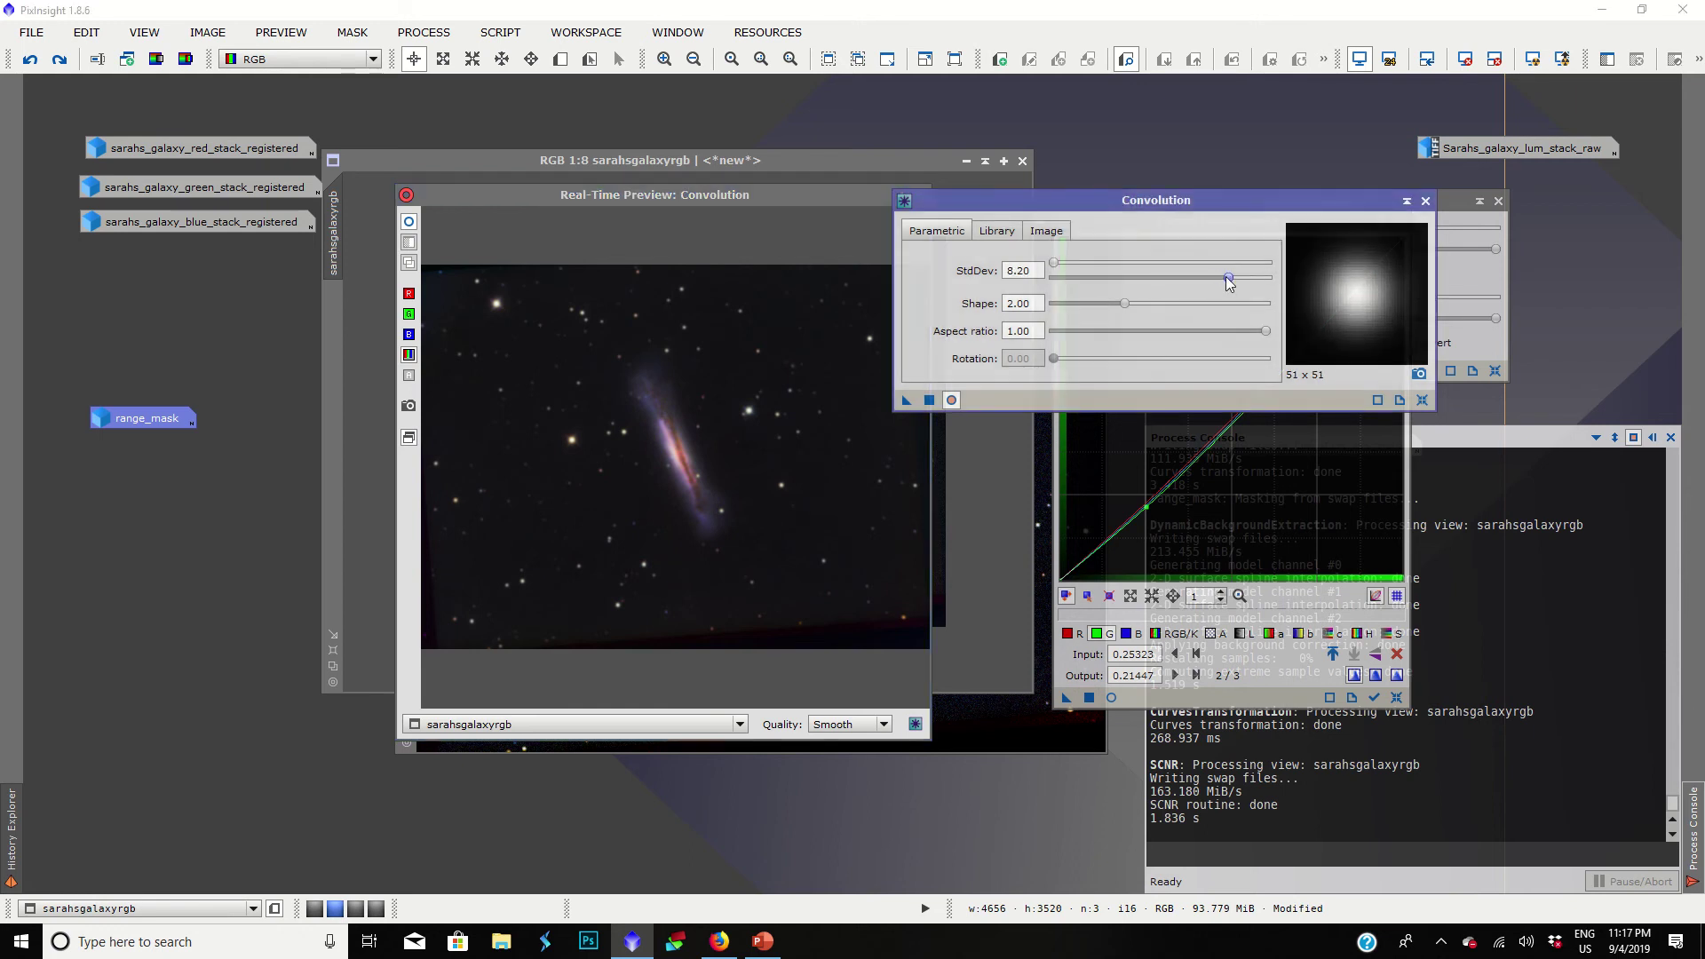
pyautogui.click(929, 401)
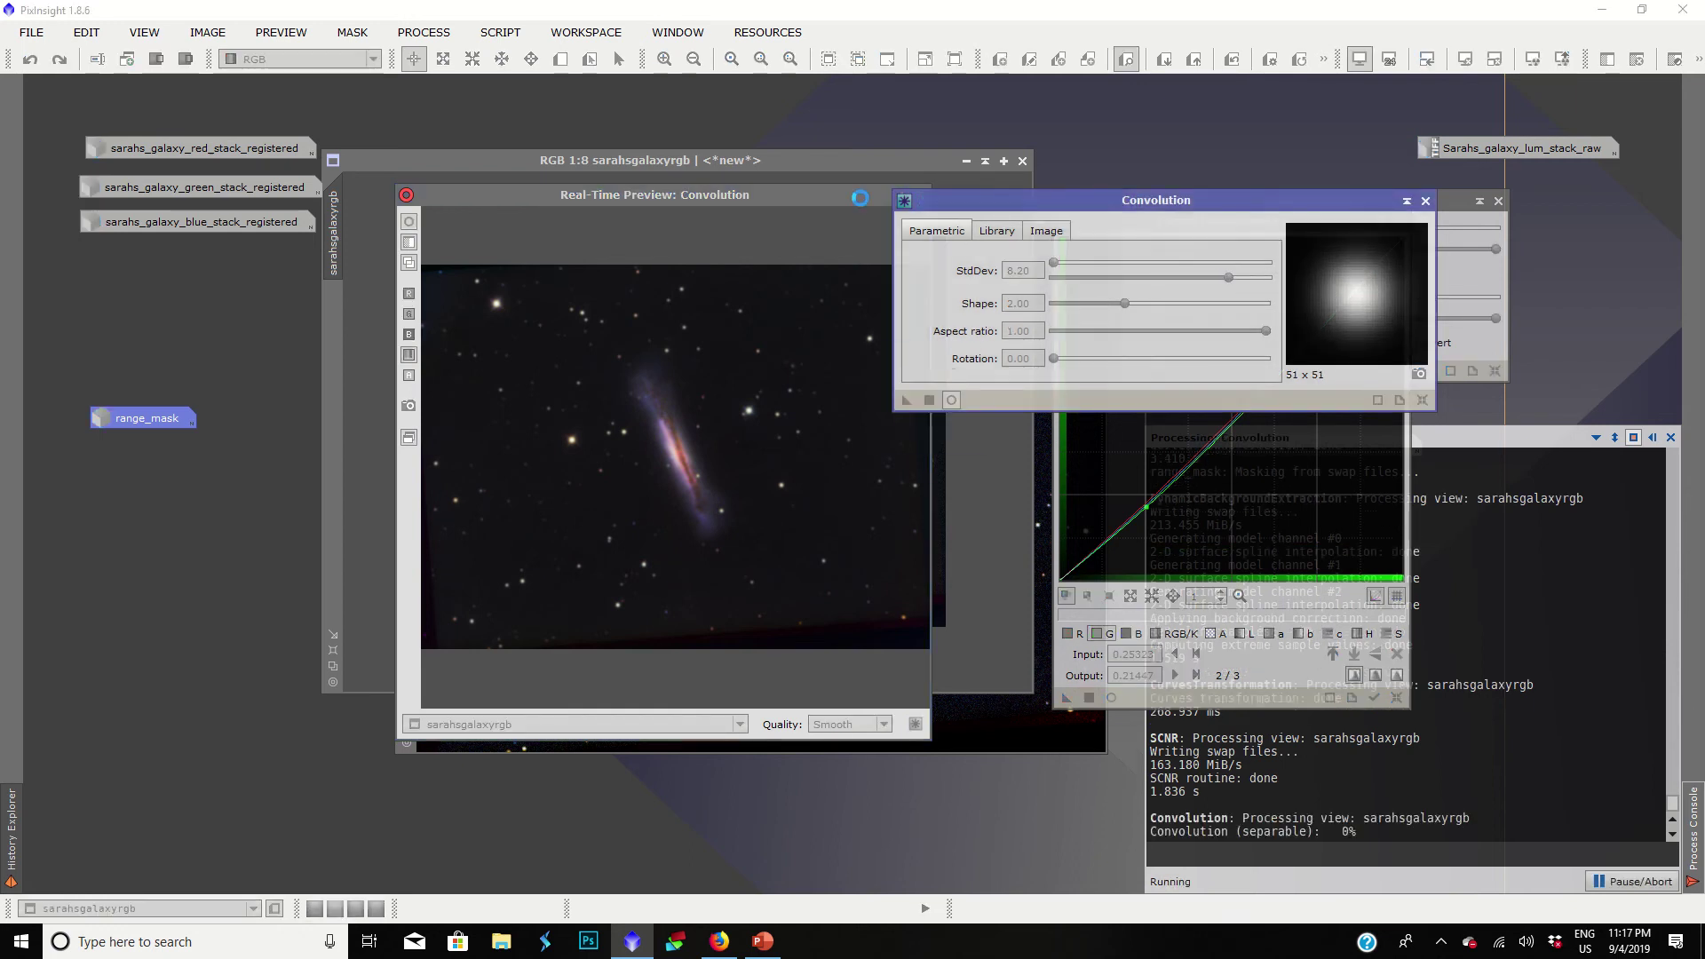
pyautogui.moveTo(875, 196); pyautogui.dragTo(776, 200)
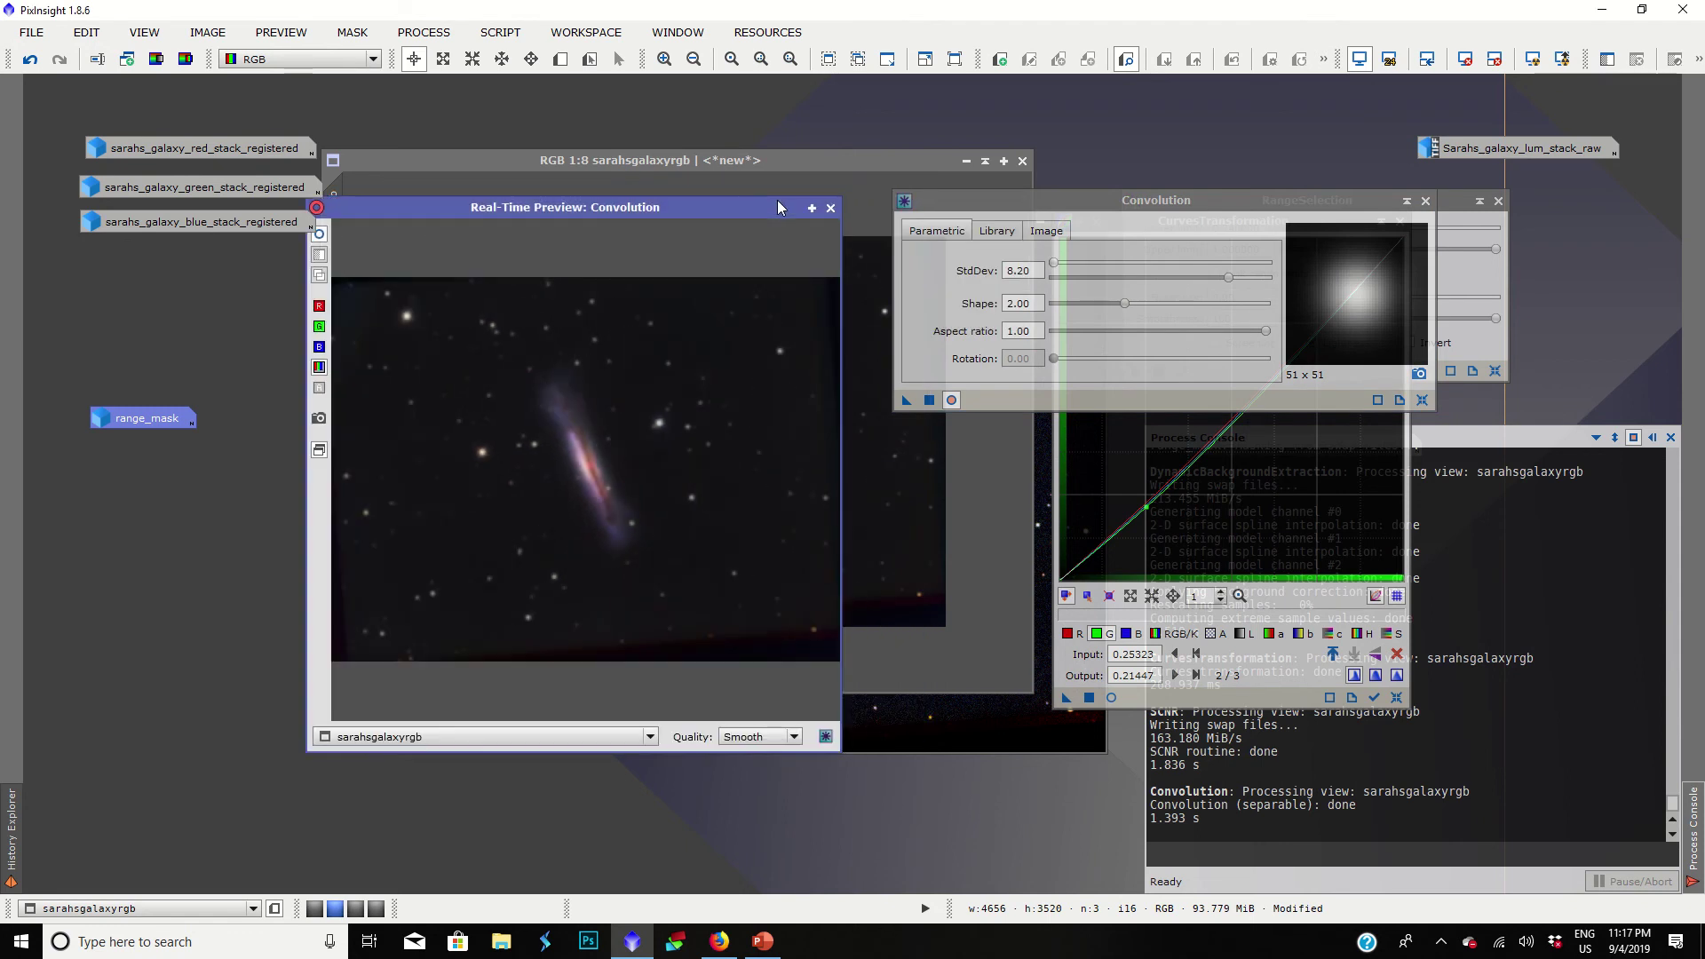
pyautogui.click(839, 204)
# Step: Examine the background, stars and galaxy in sarahsgalaxyrgb up close and as a whole for the blurring effect
pyautogui.scroll(5, 732, 476)
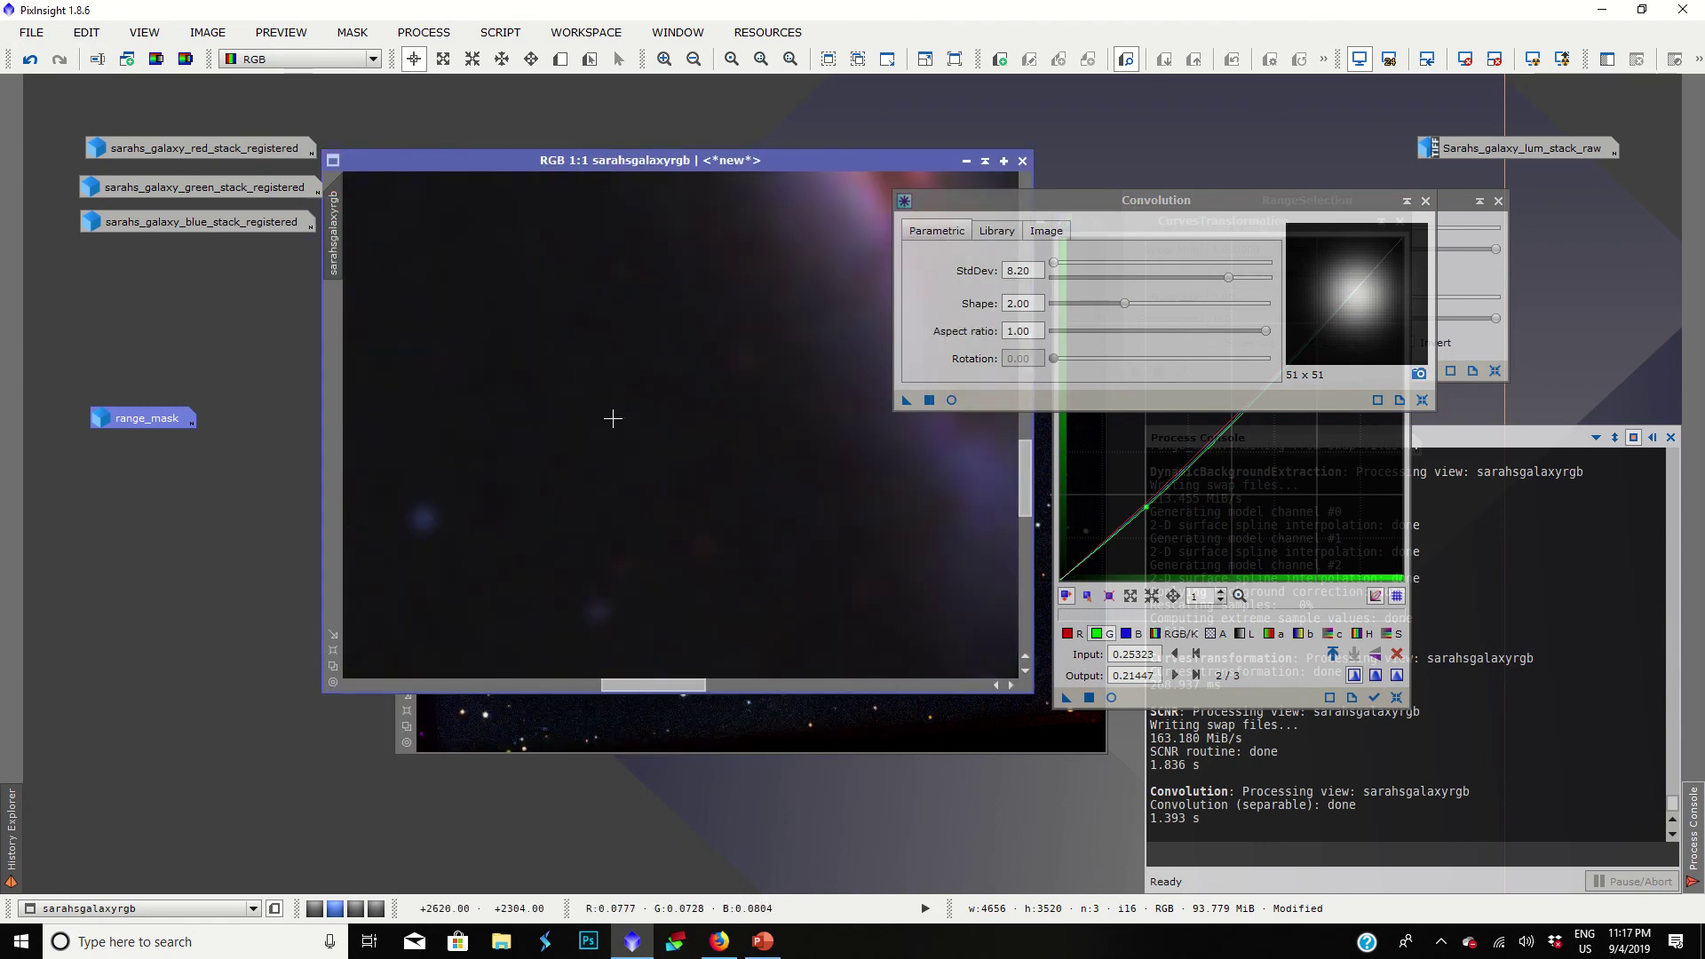
pyautogui.scroll(-5, 613, 418)
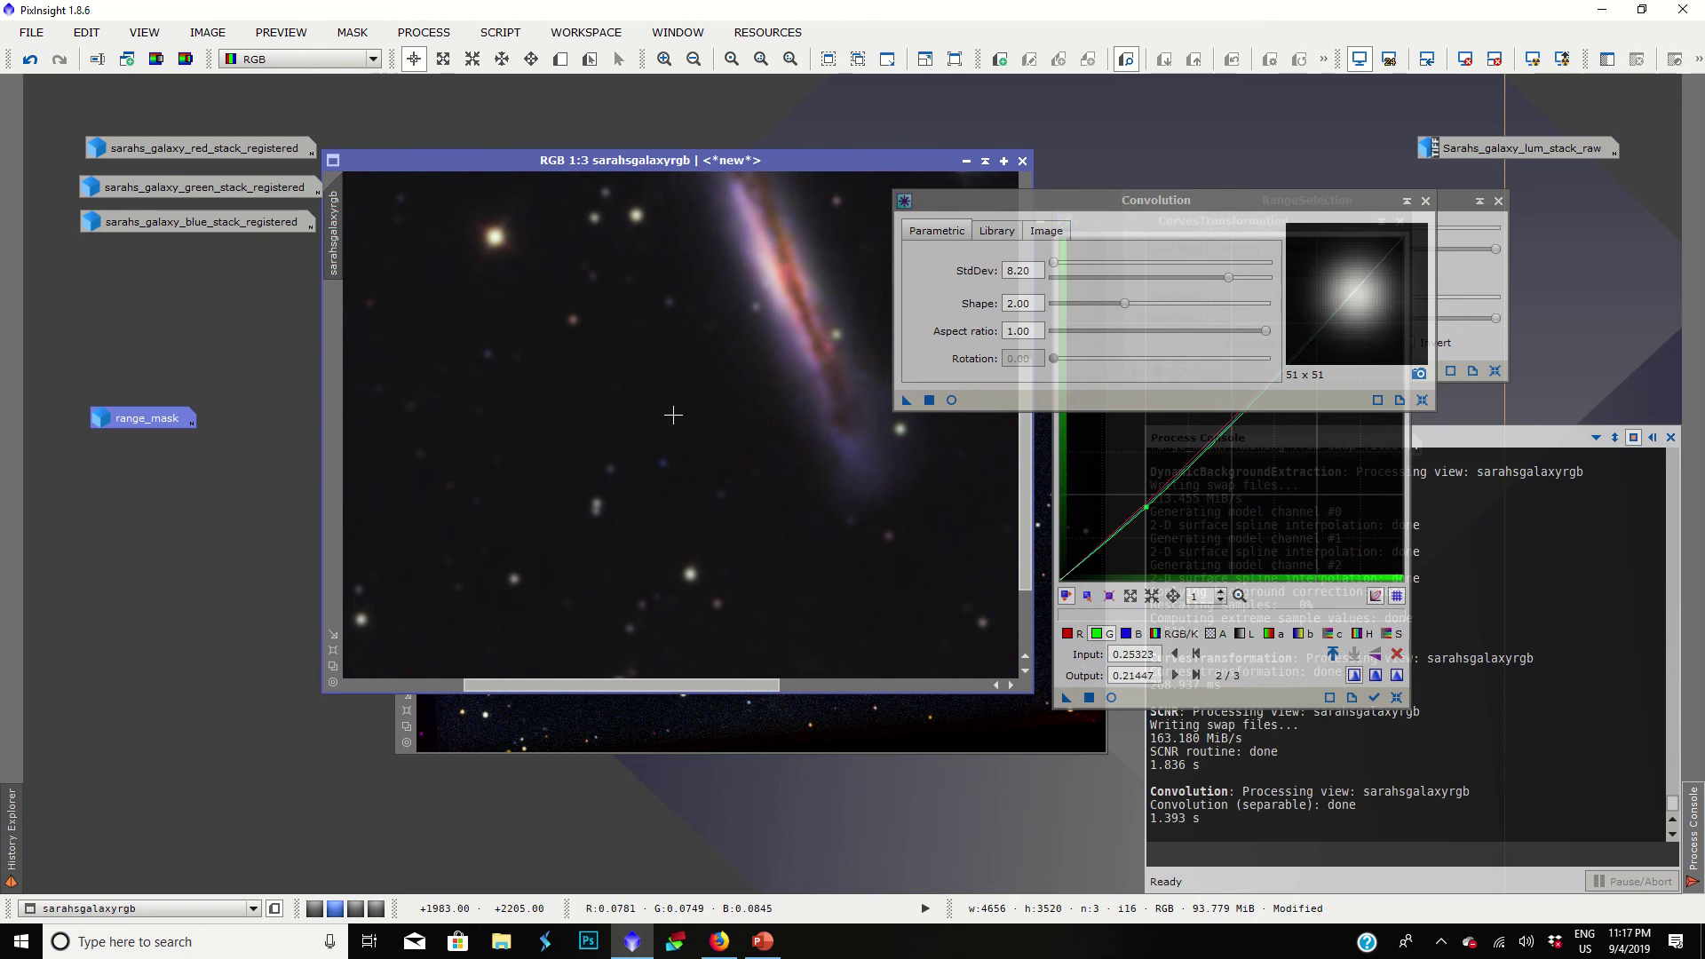
pyautogui.scroll(5, 673, 415)
pyautogui.scroll(-5, 673, 415)
pyautogui.scroll(1, 673, 414)
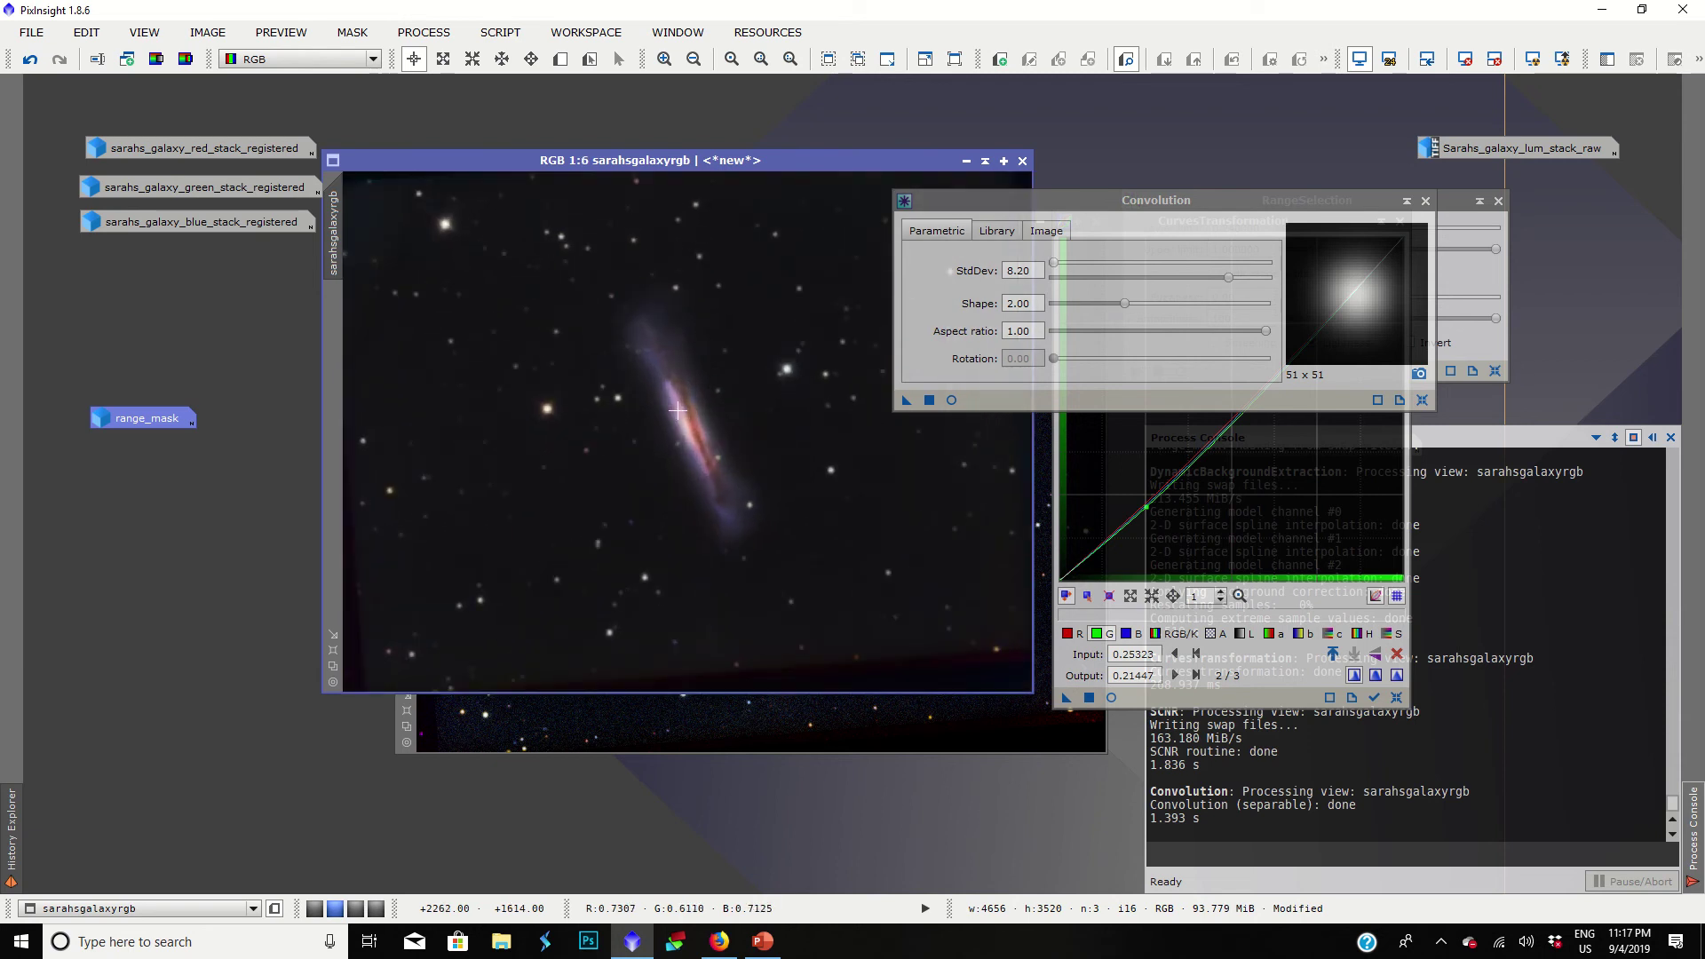
pyautogui.scroll(-1, 662, 404)
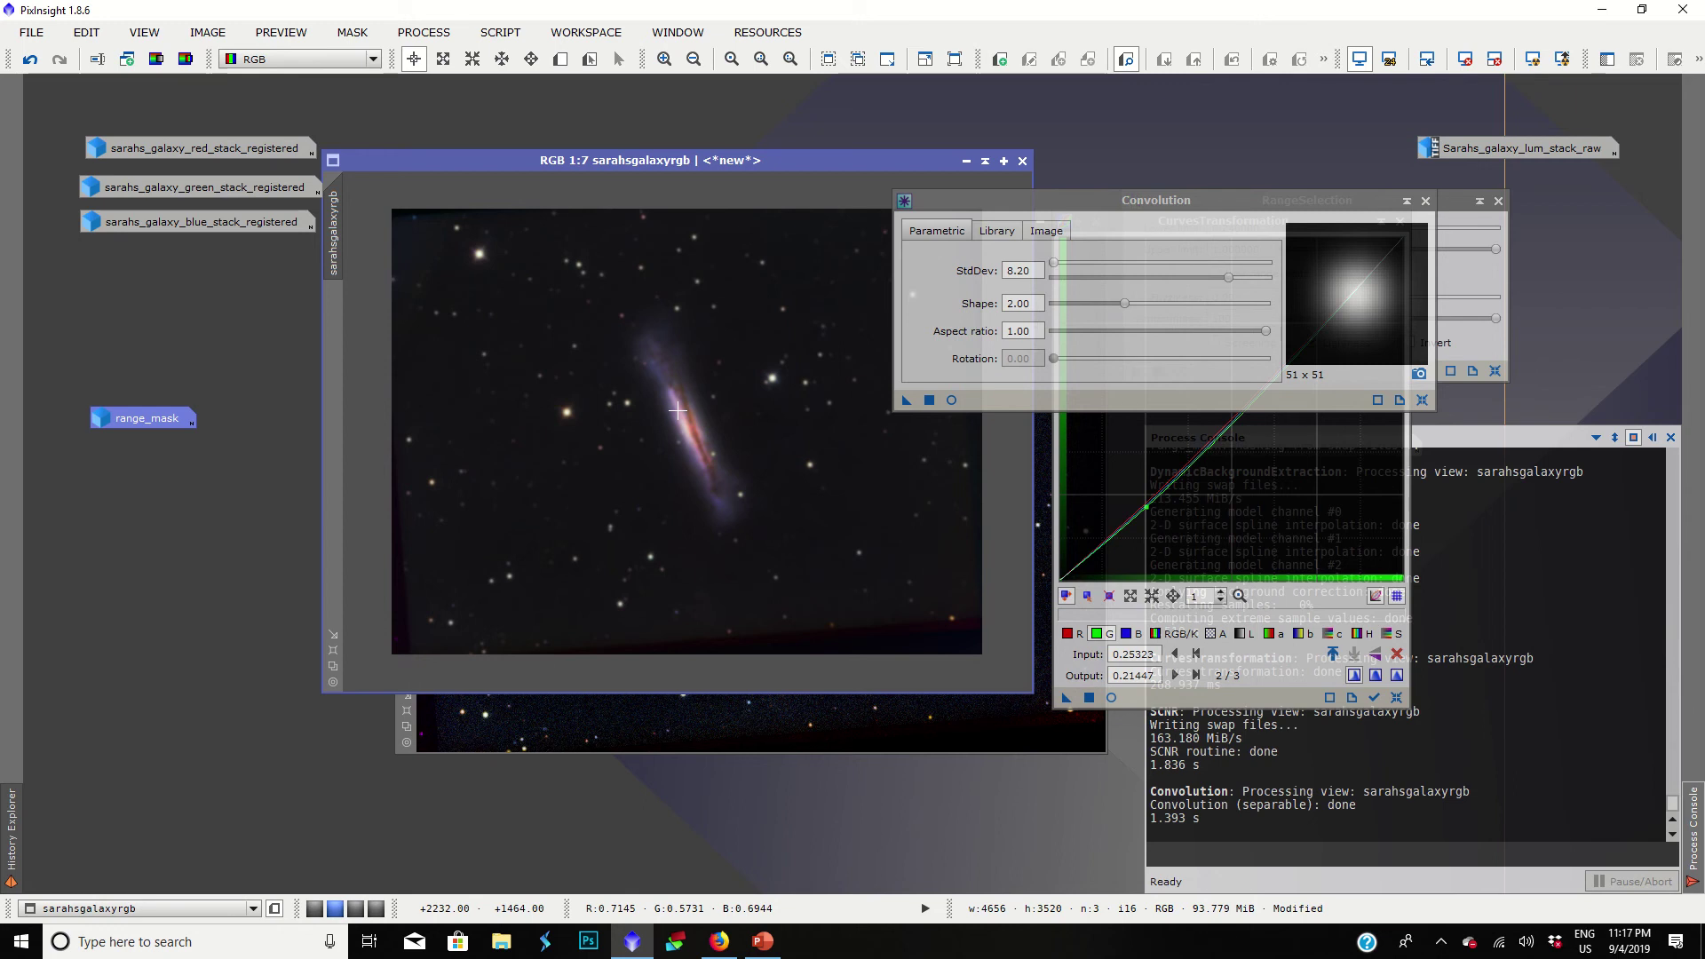
# Step: Close the Convolution and CurvesTransformation processes
pyautogui.click(1425, 201)
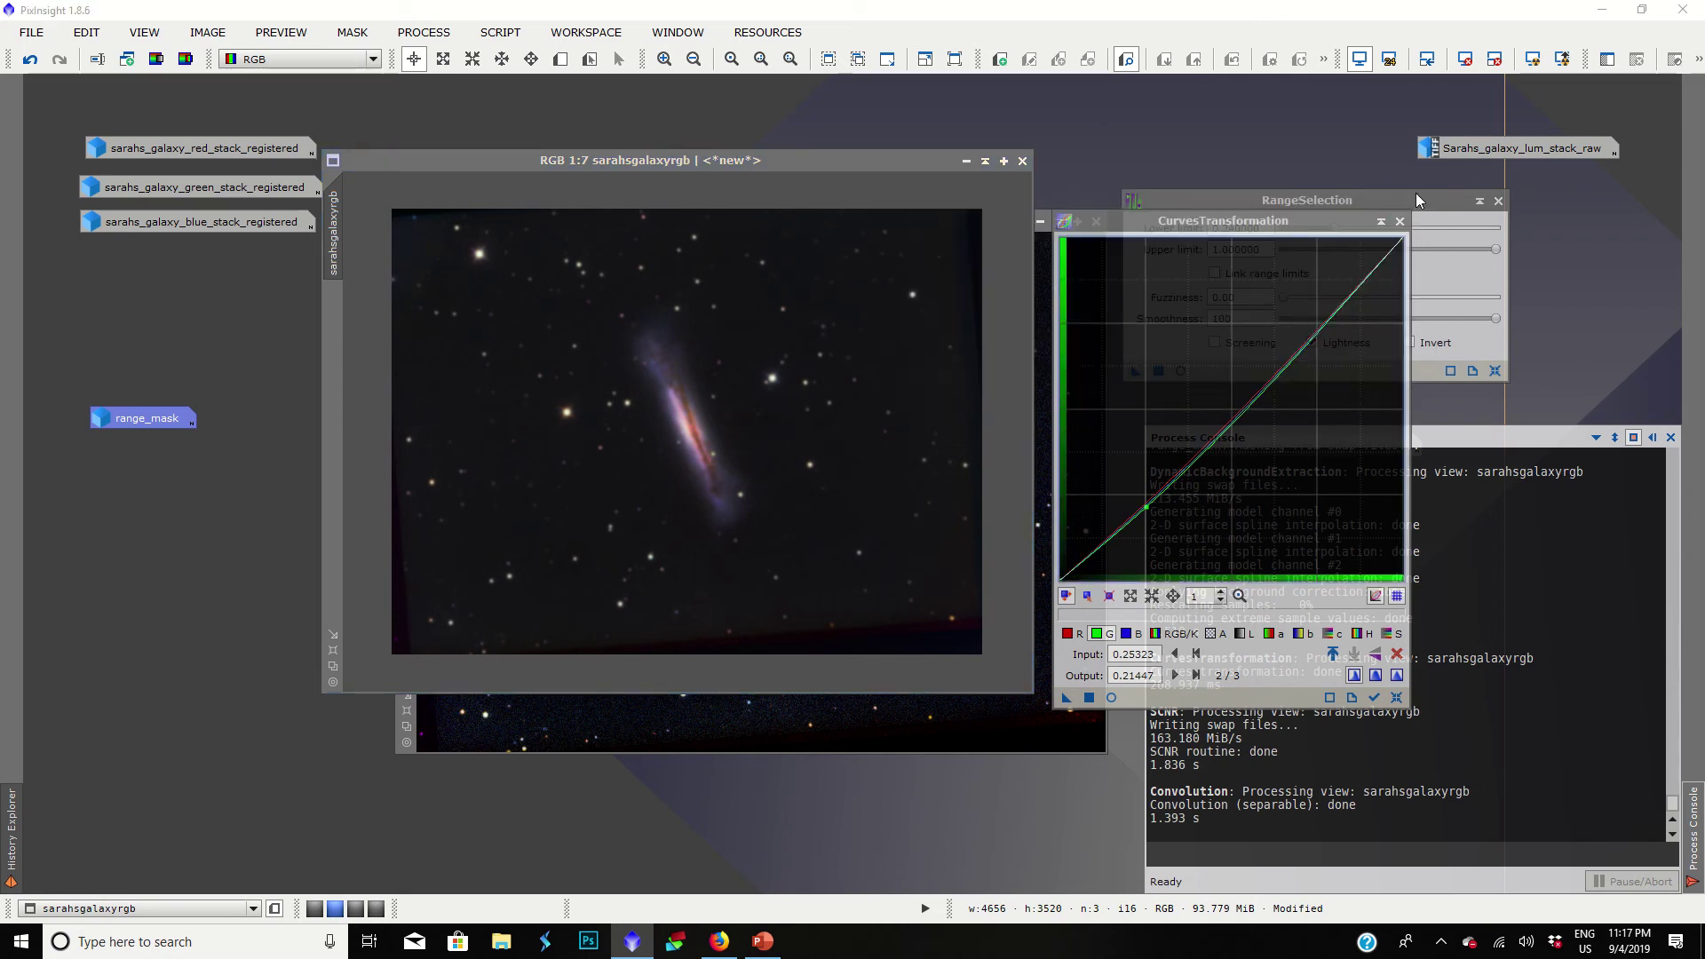
pyautogui.click(1400, 221)
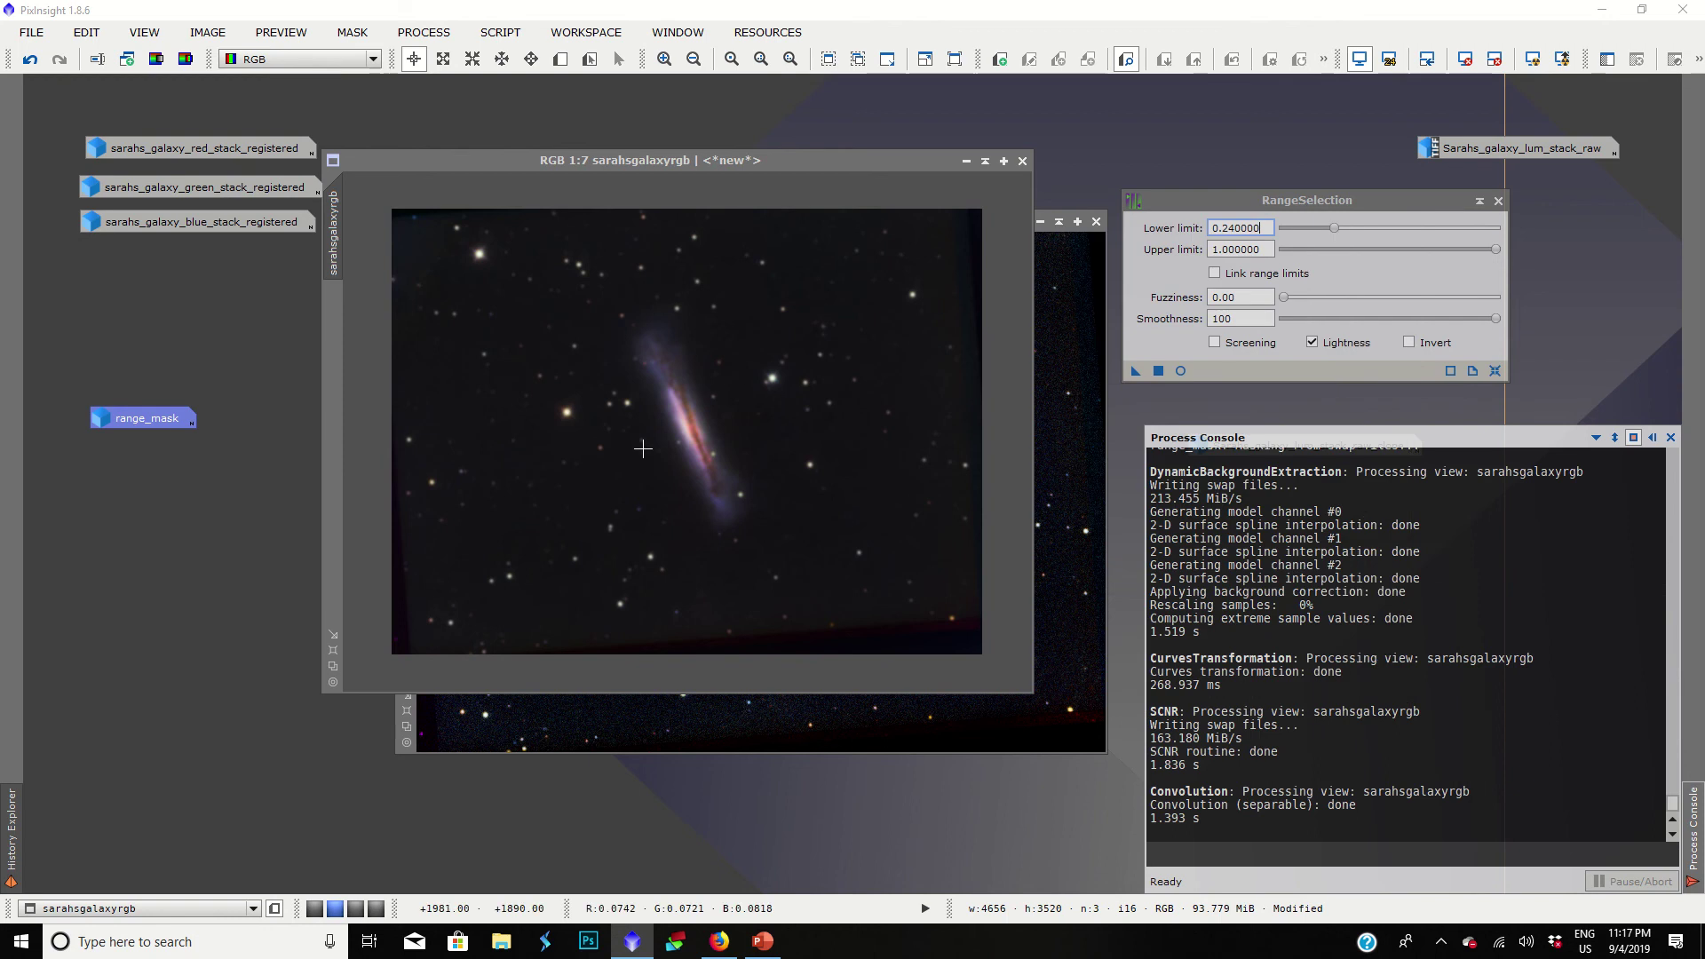
pyautogui.click(397, 35)
pyautogui.click(792, 135)
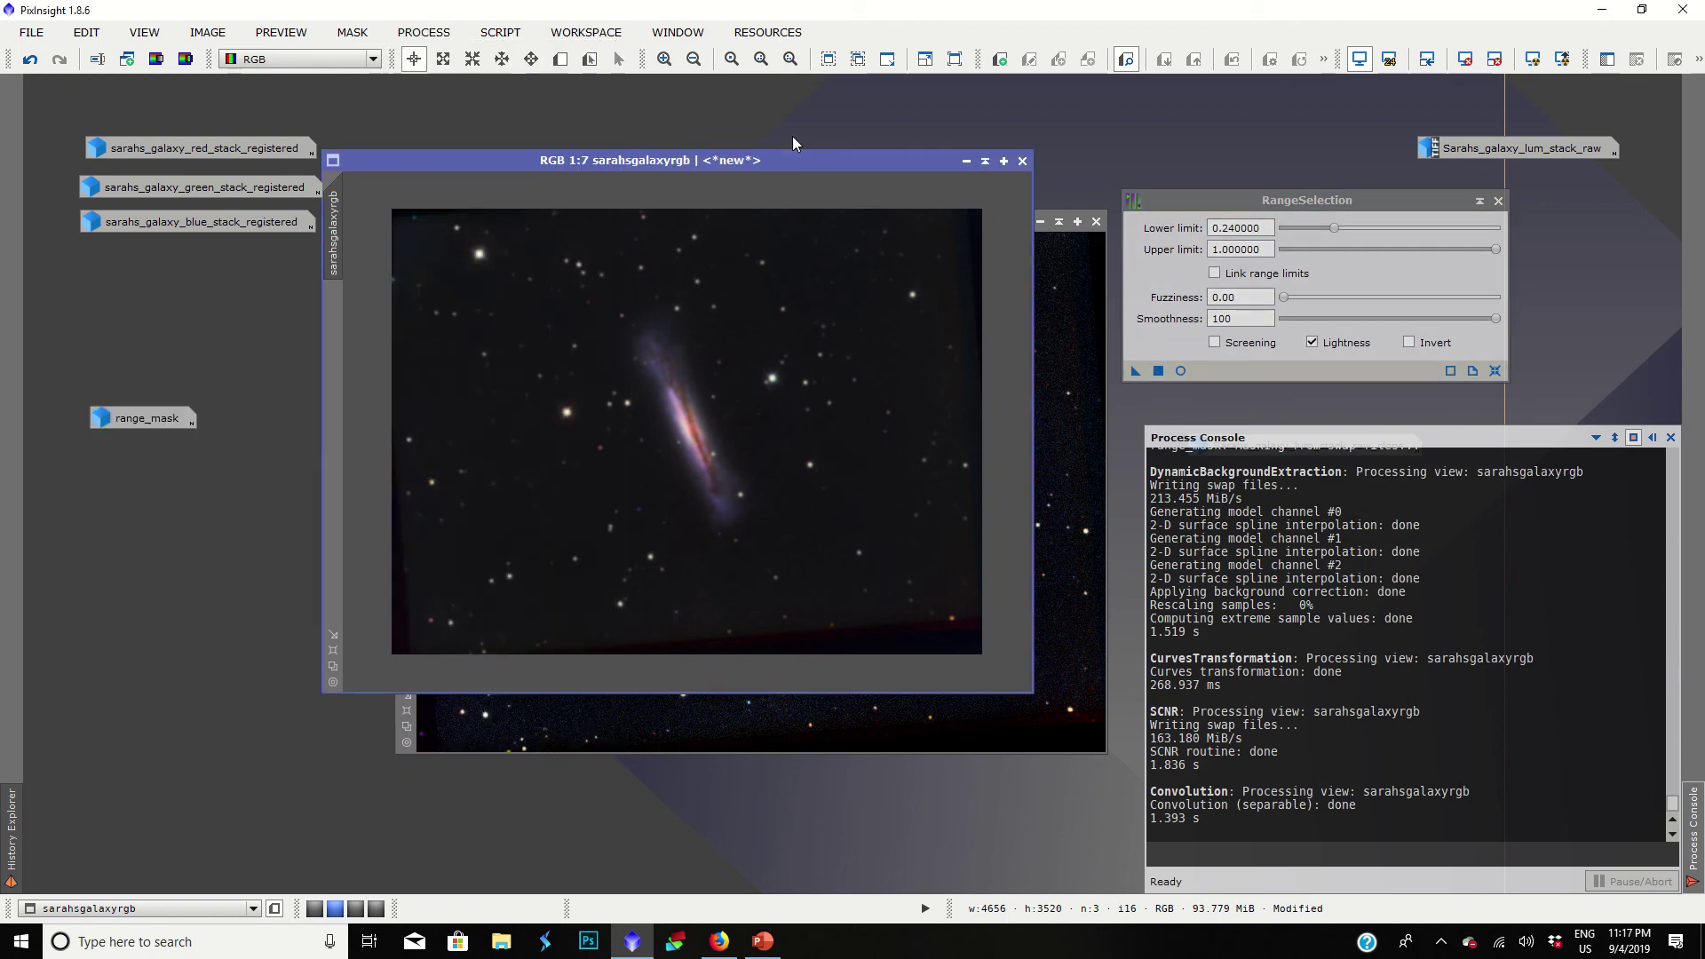
# Step: Restore the range_mask image, apply it as a mask to sarahsgalaxyrgb, and make the galaxy image active
pyautogui.doubleClick(160, 420)
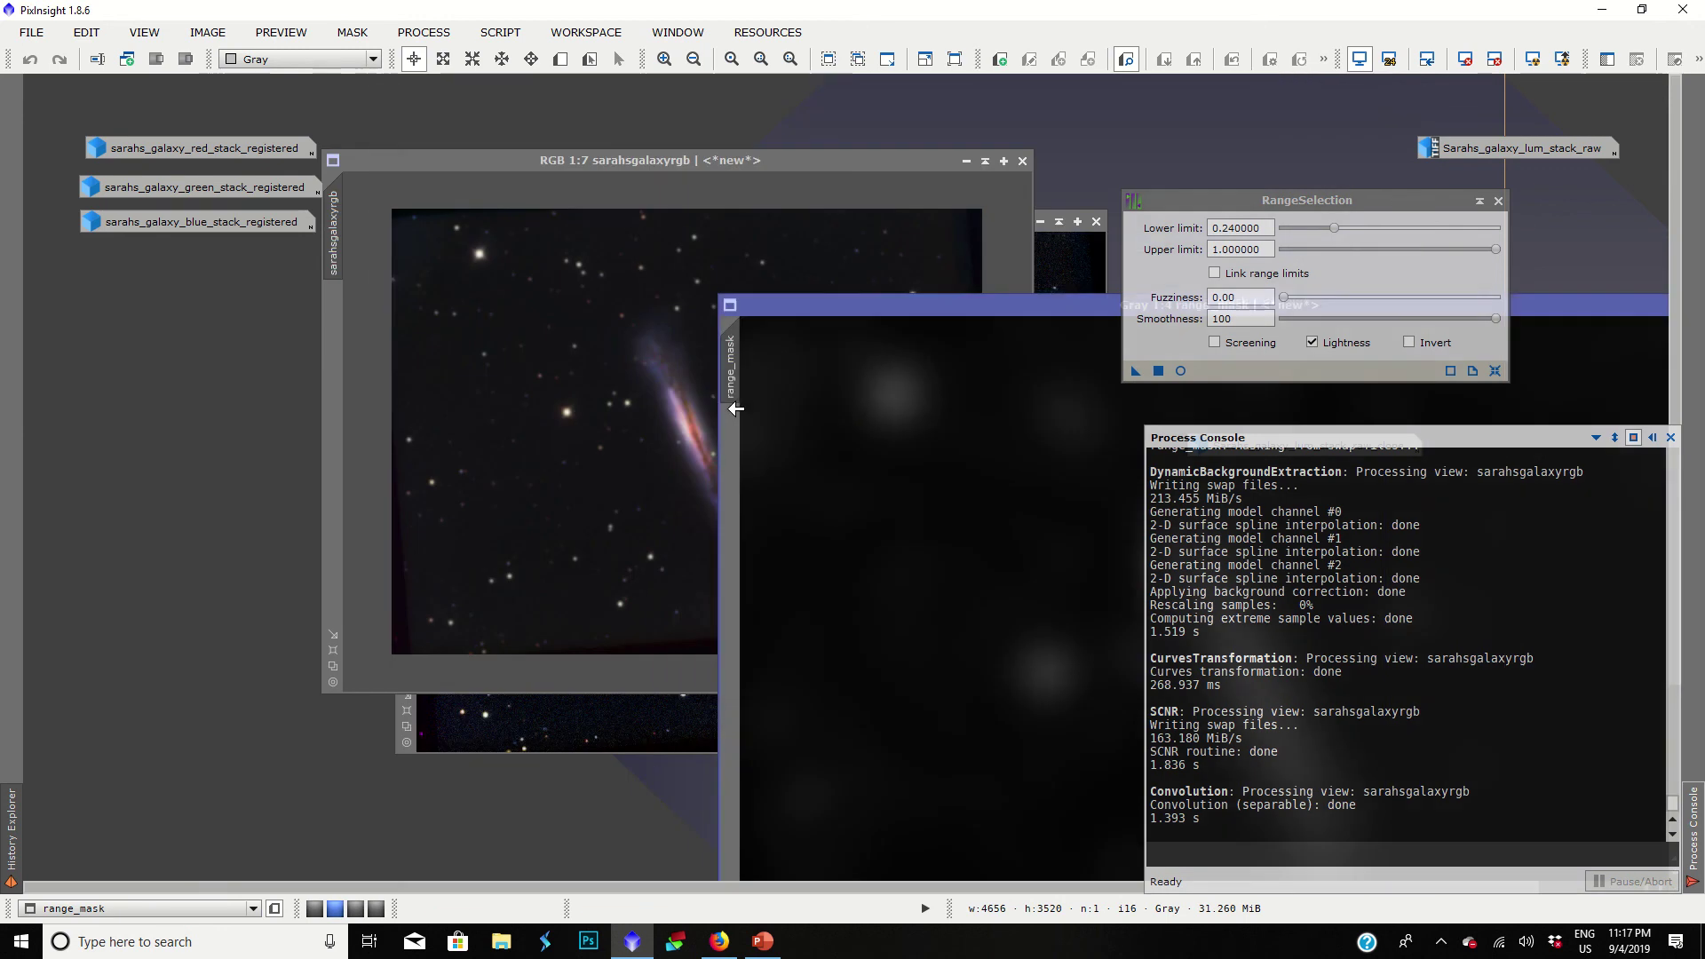
pyautogui.moveTo(729, 364); pyautogui.dragTo(328, 351)
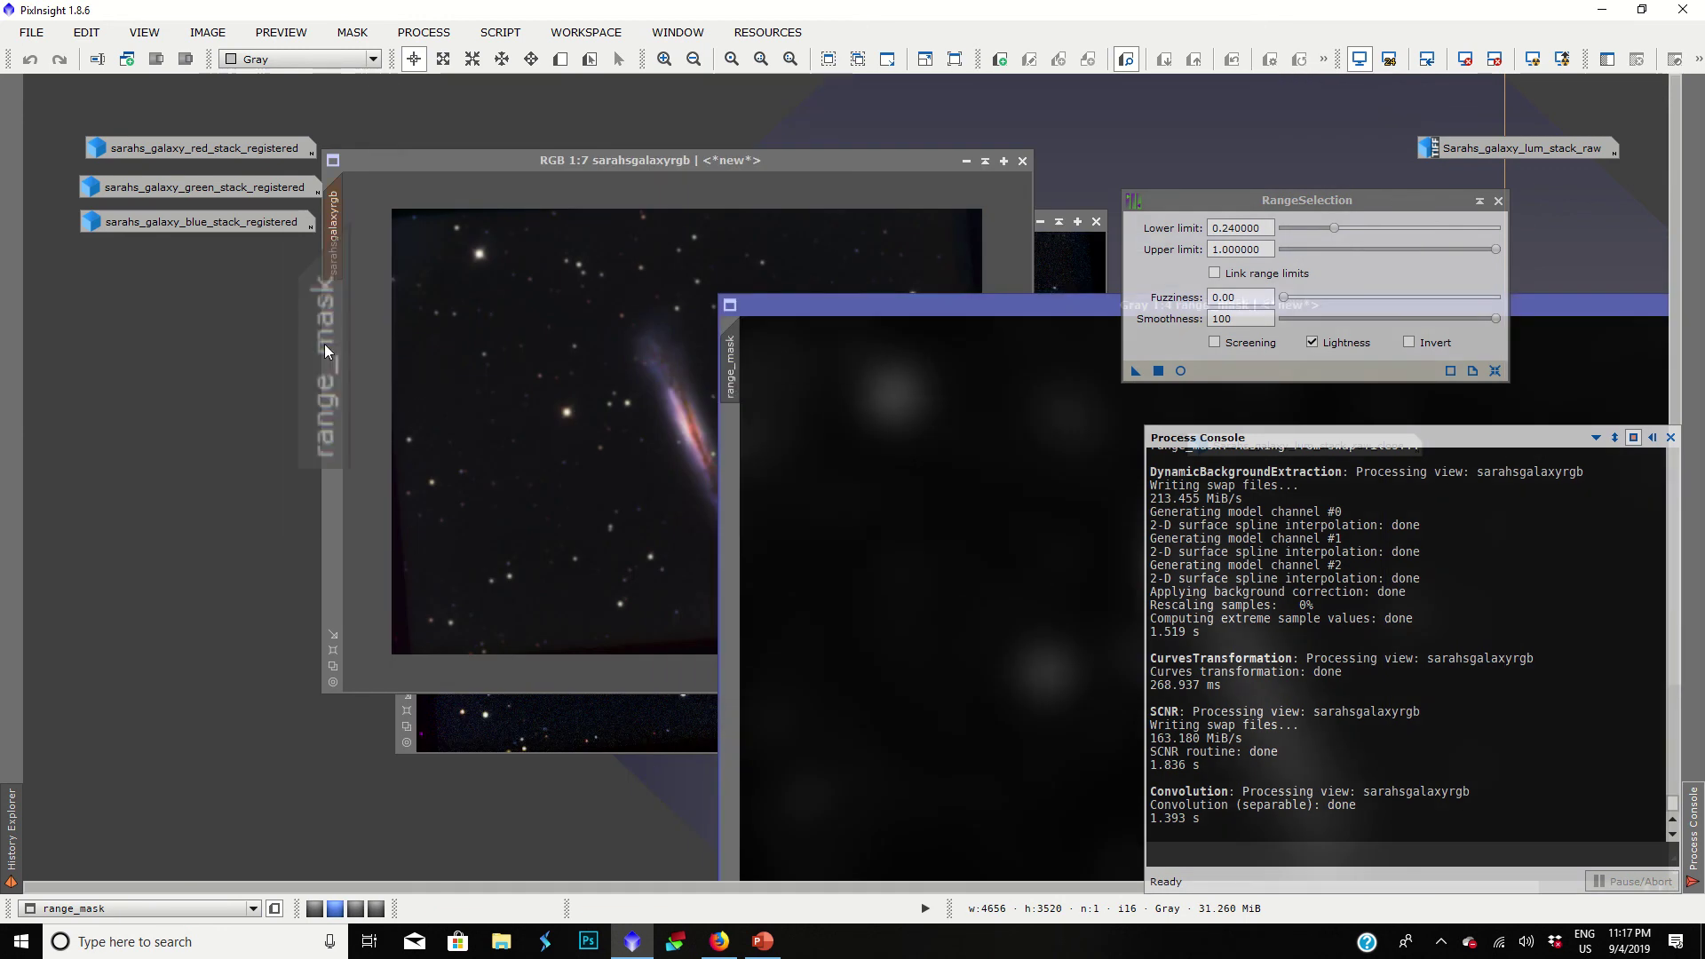
pyautogui.click(535, 159)
# Step: Open HistogramTransformation with a real-time preview of the masked sarahsgalaxyrgb and reset its parameters to defaults
pyautogui.click(431, 34)
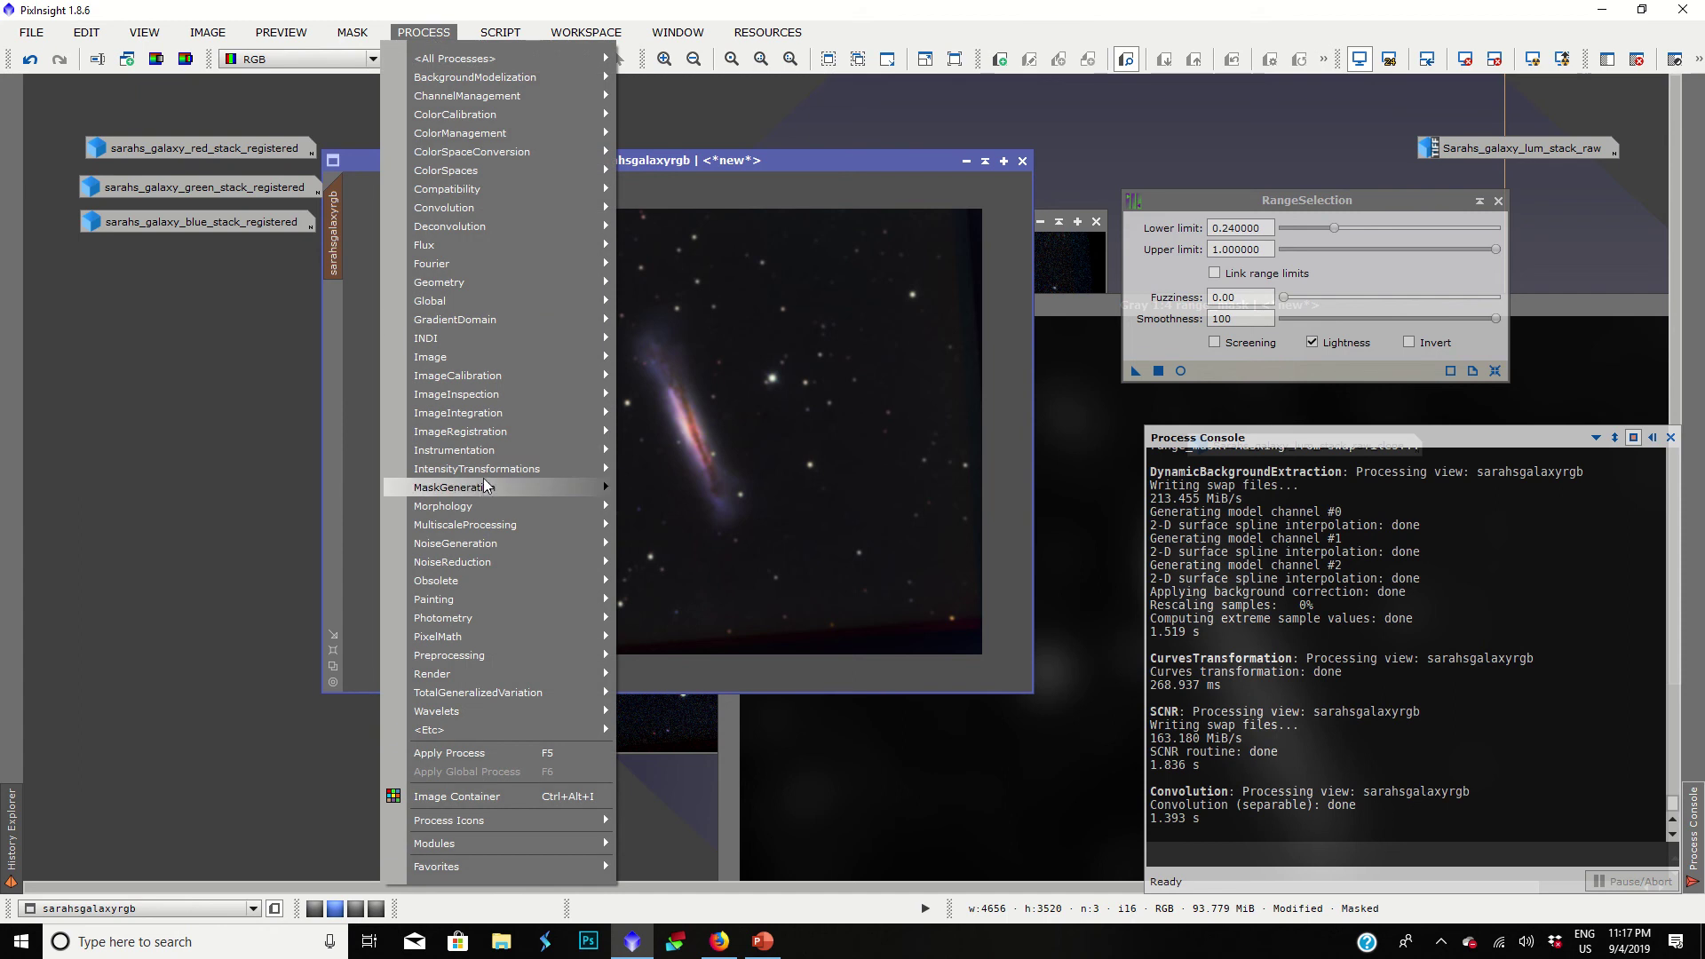
pyautogui.moveTo(497, 468)
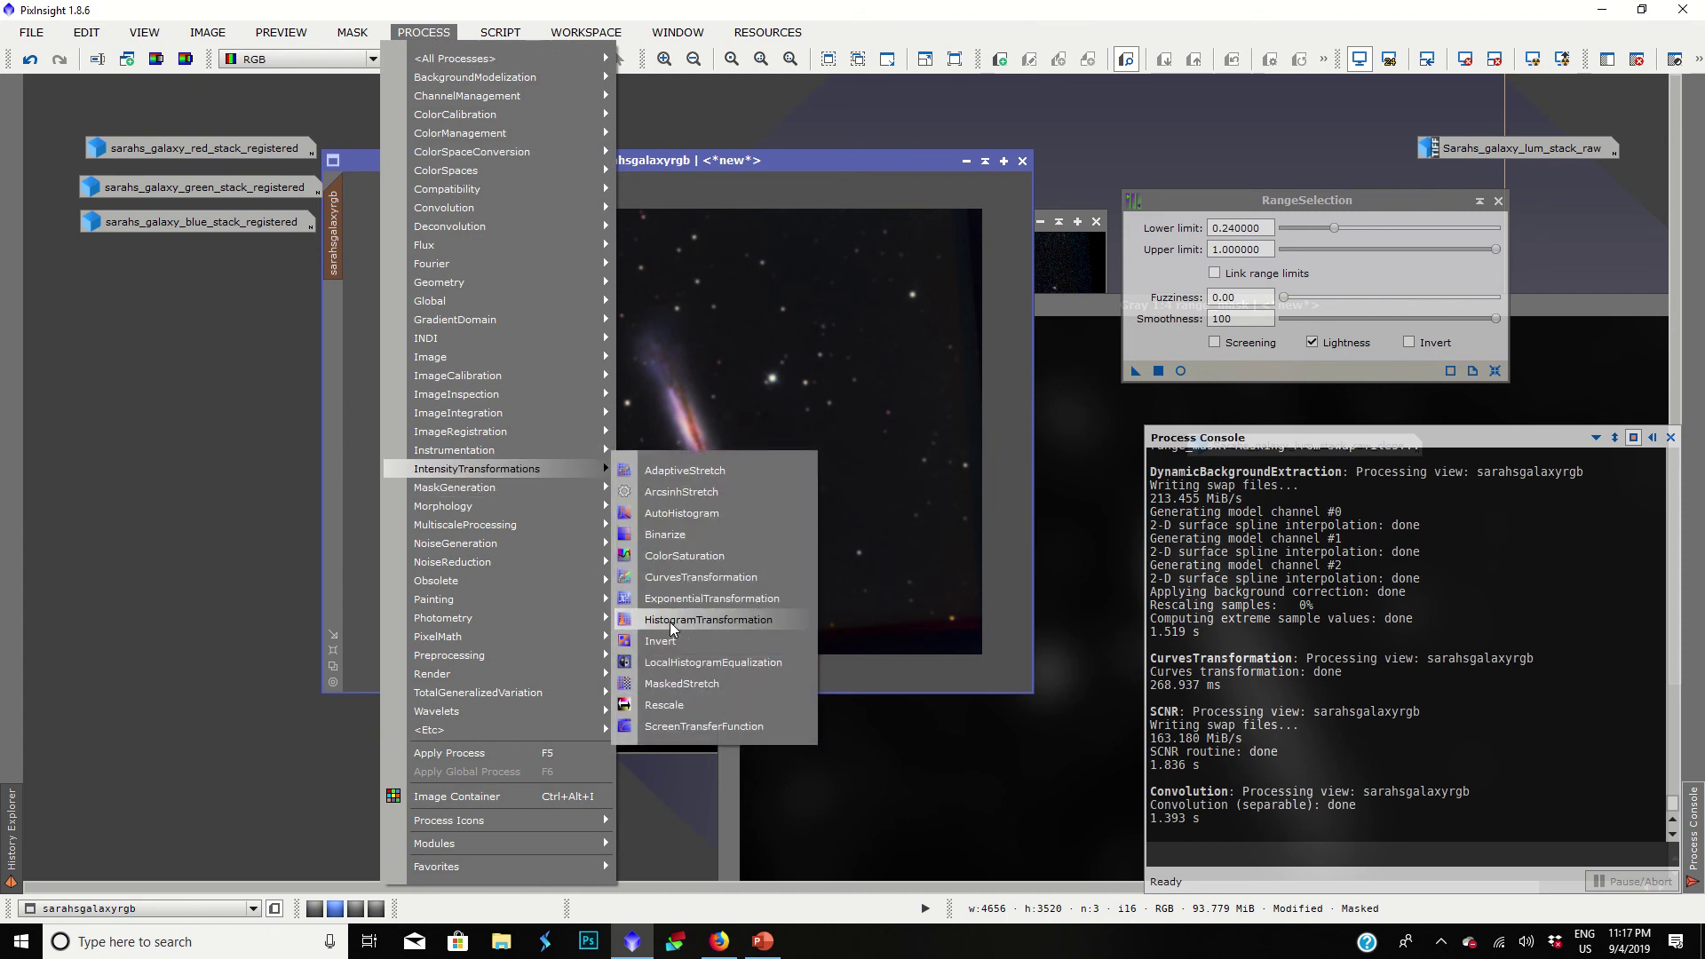
pyautogui.click(702, 620)
pyautogui.click(1136, 746)
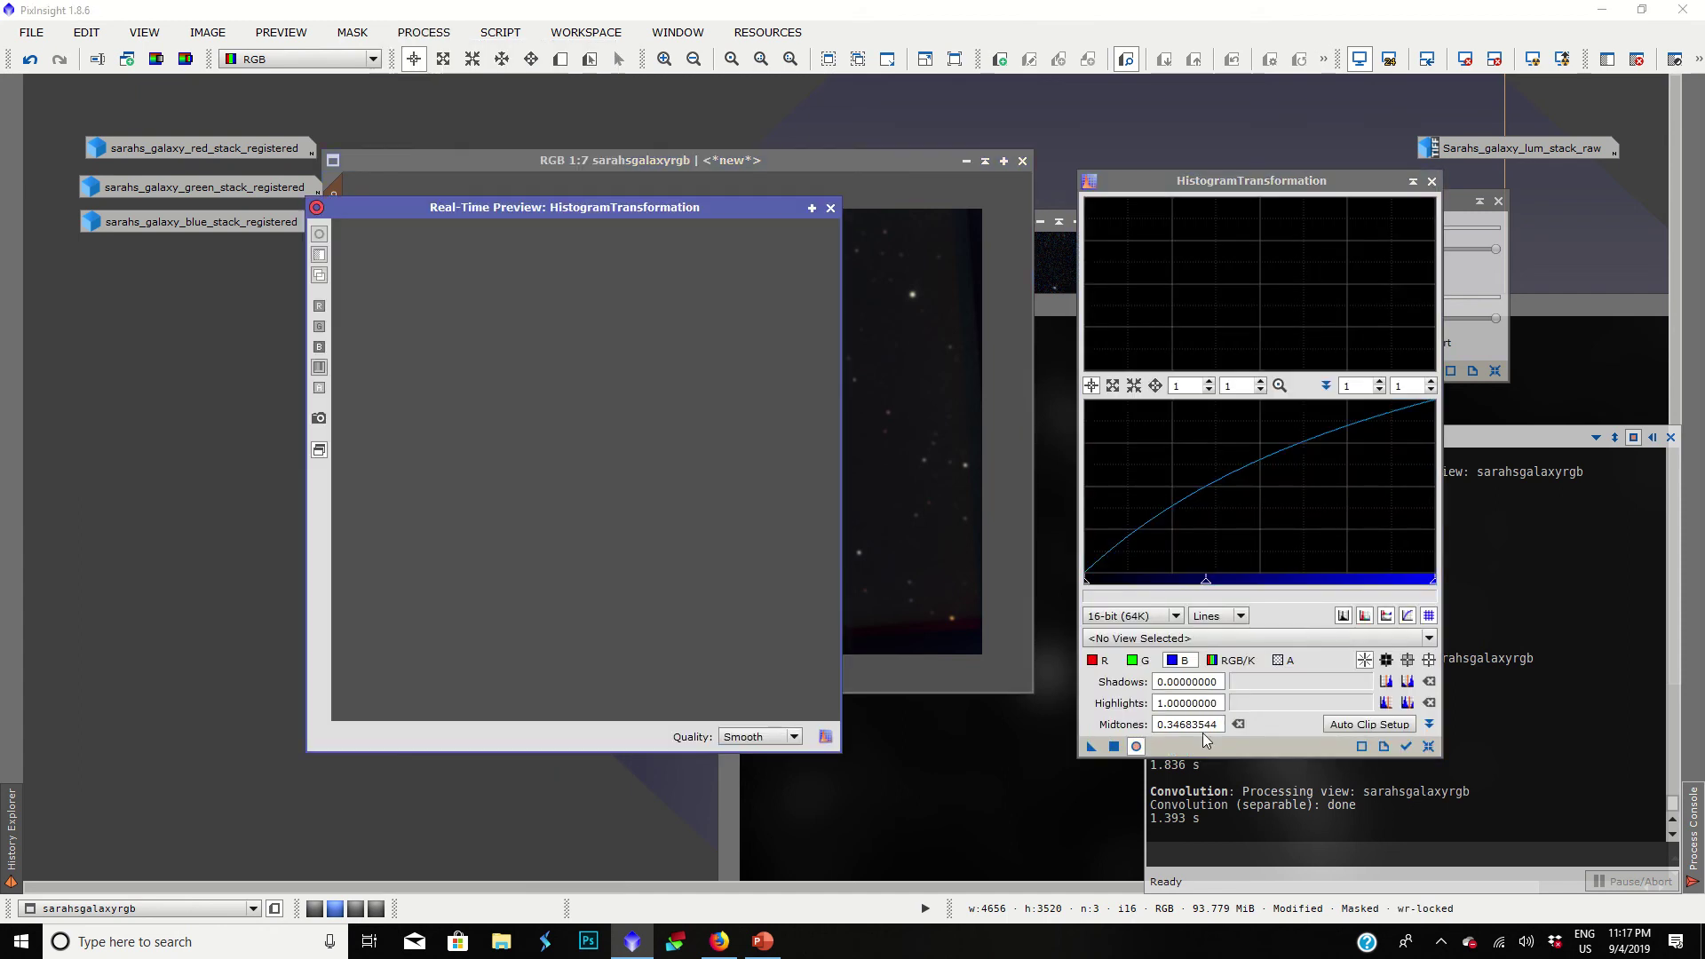
pyautogui.click(1428, 746)
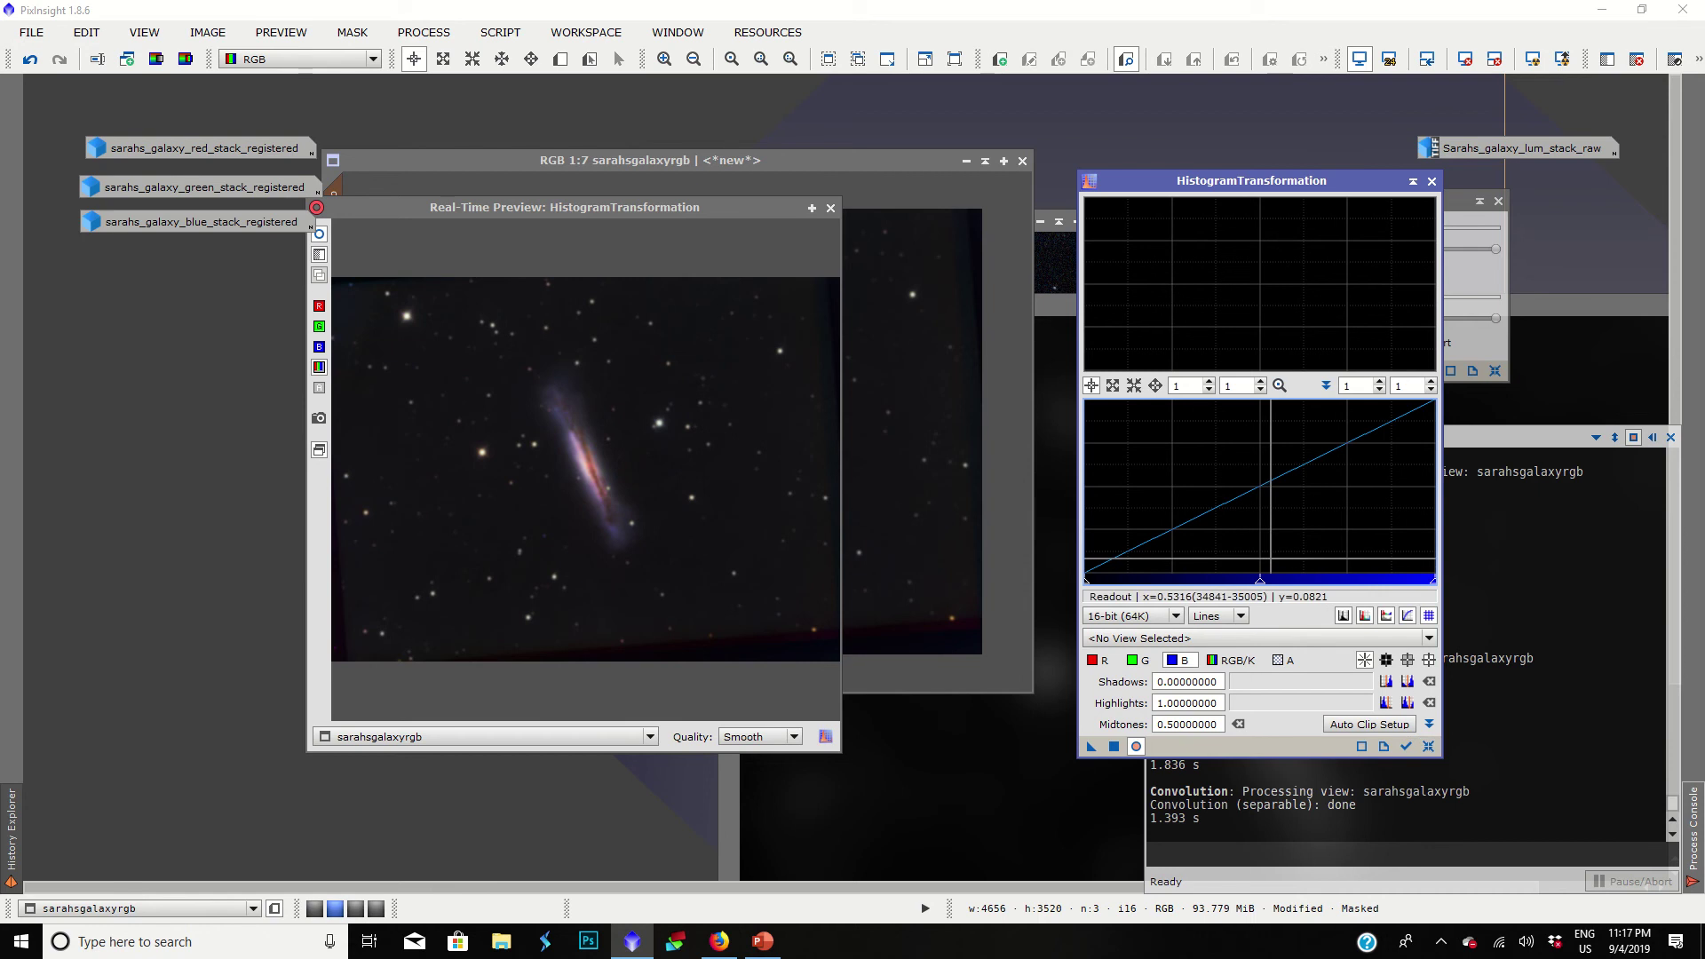
# Step: Brighten the masked galaxy by setting midtones to about 0.410 for blue, 0.430 for green and 0.392 for combined RGB/K
pyautogui.moveTo(1259, 586); pyautogui.dragTo(1235, 589)
pyautogui.click(1138, 660)
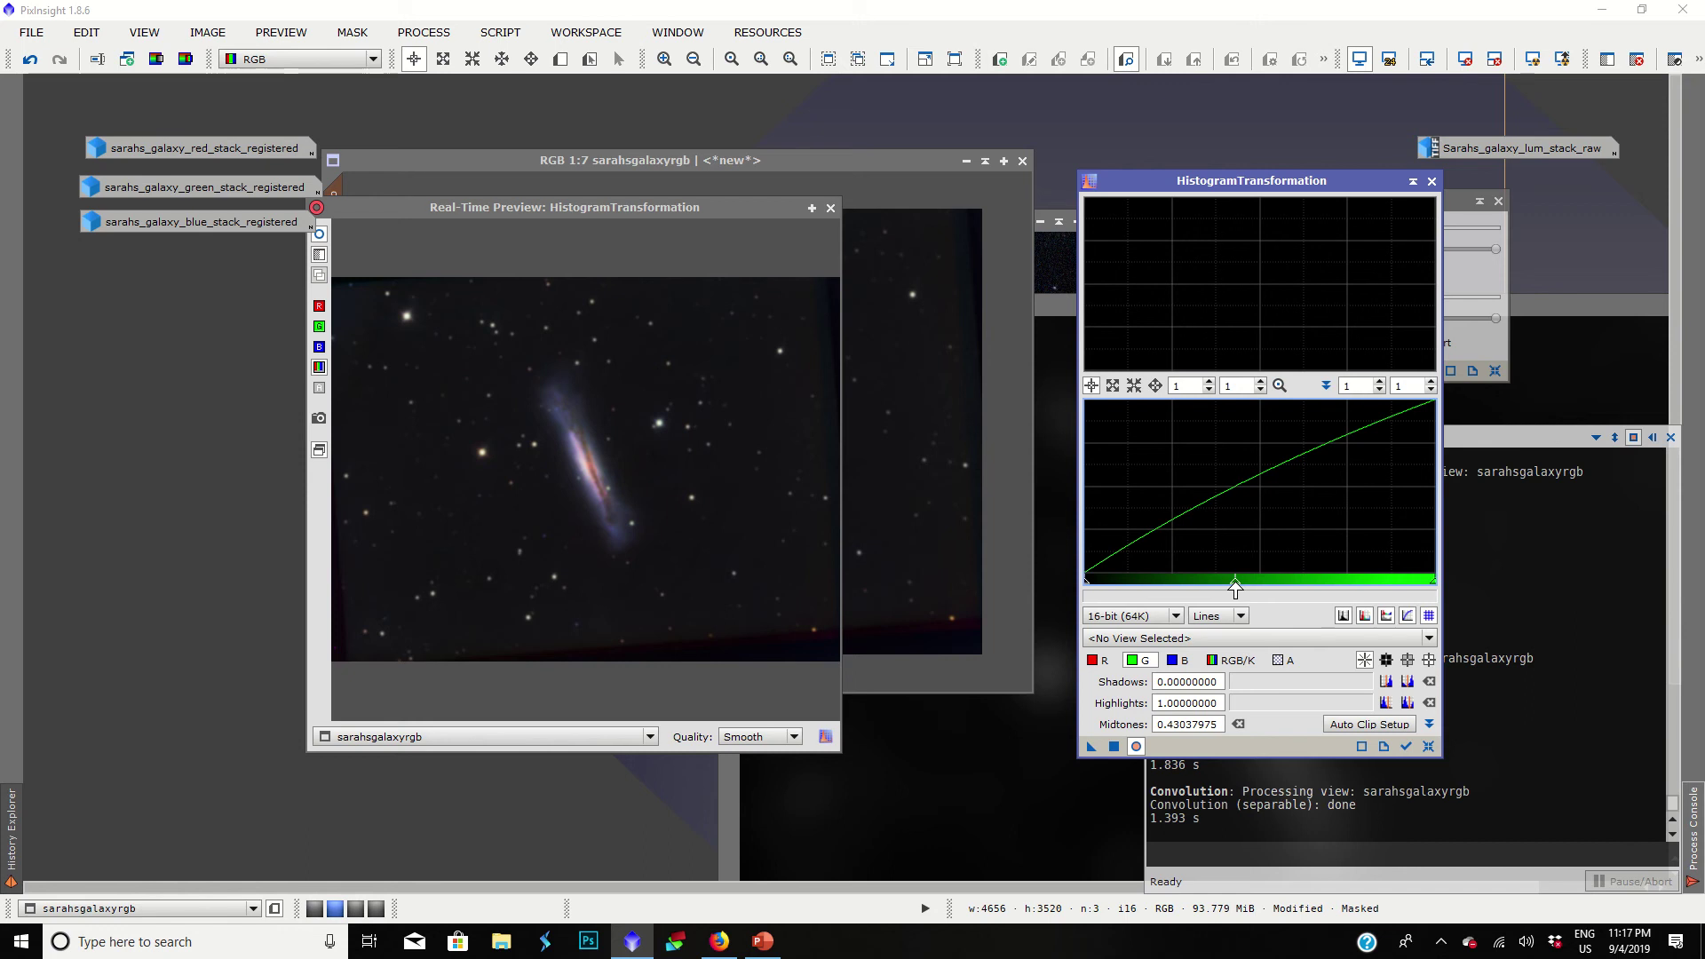
pyautogui.click(1230, 660)
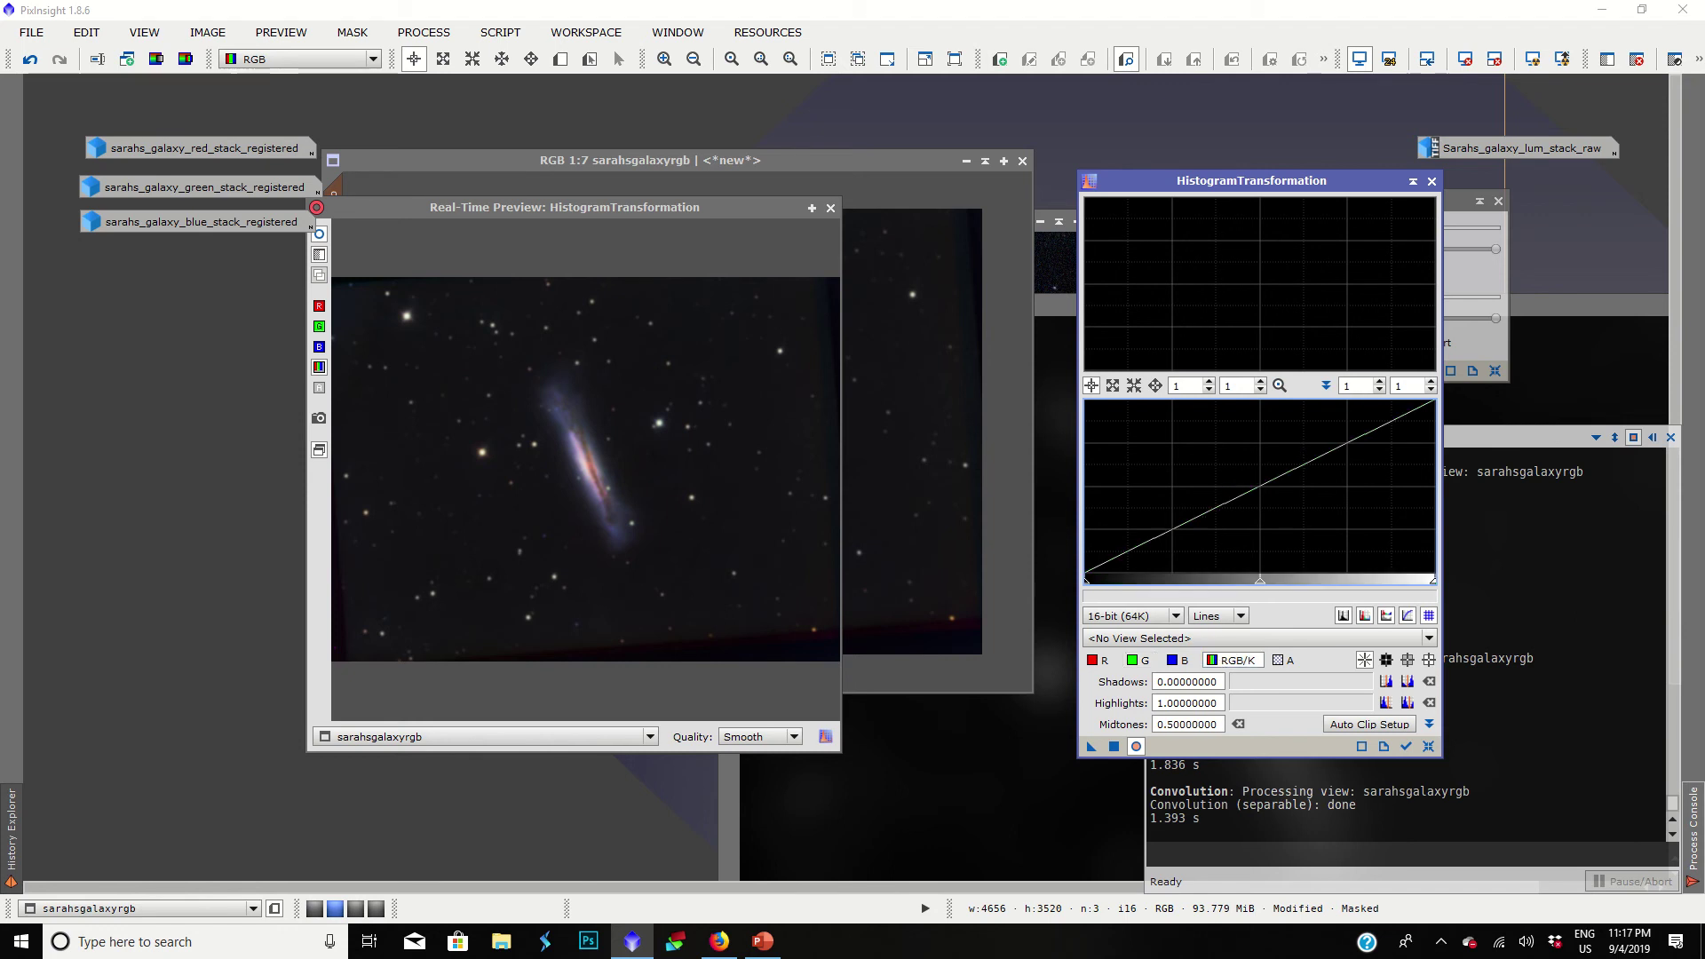
pyautogui.moveTo(1261, 584); pyautogui.dragTo(1221, 593)
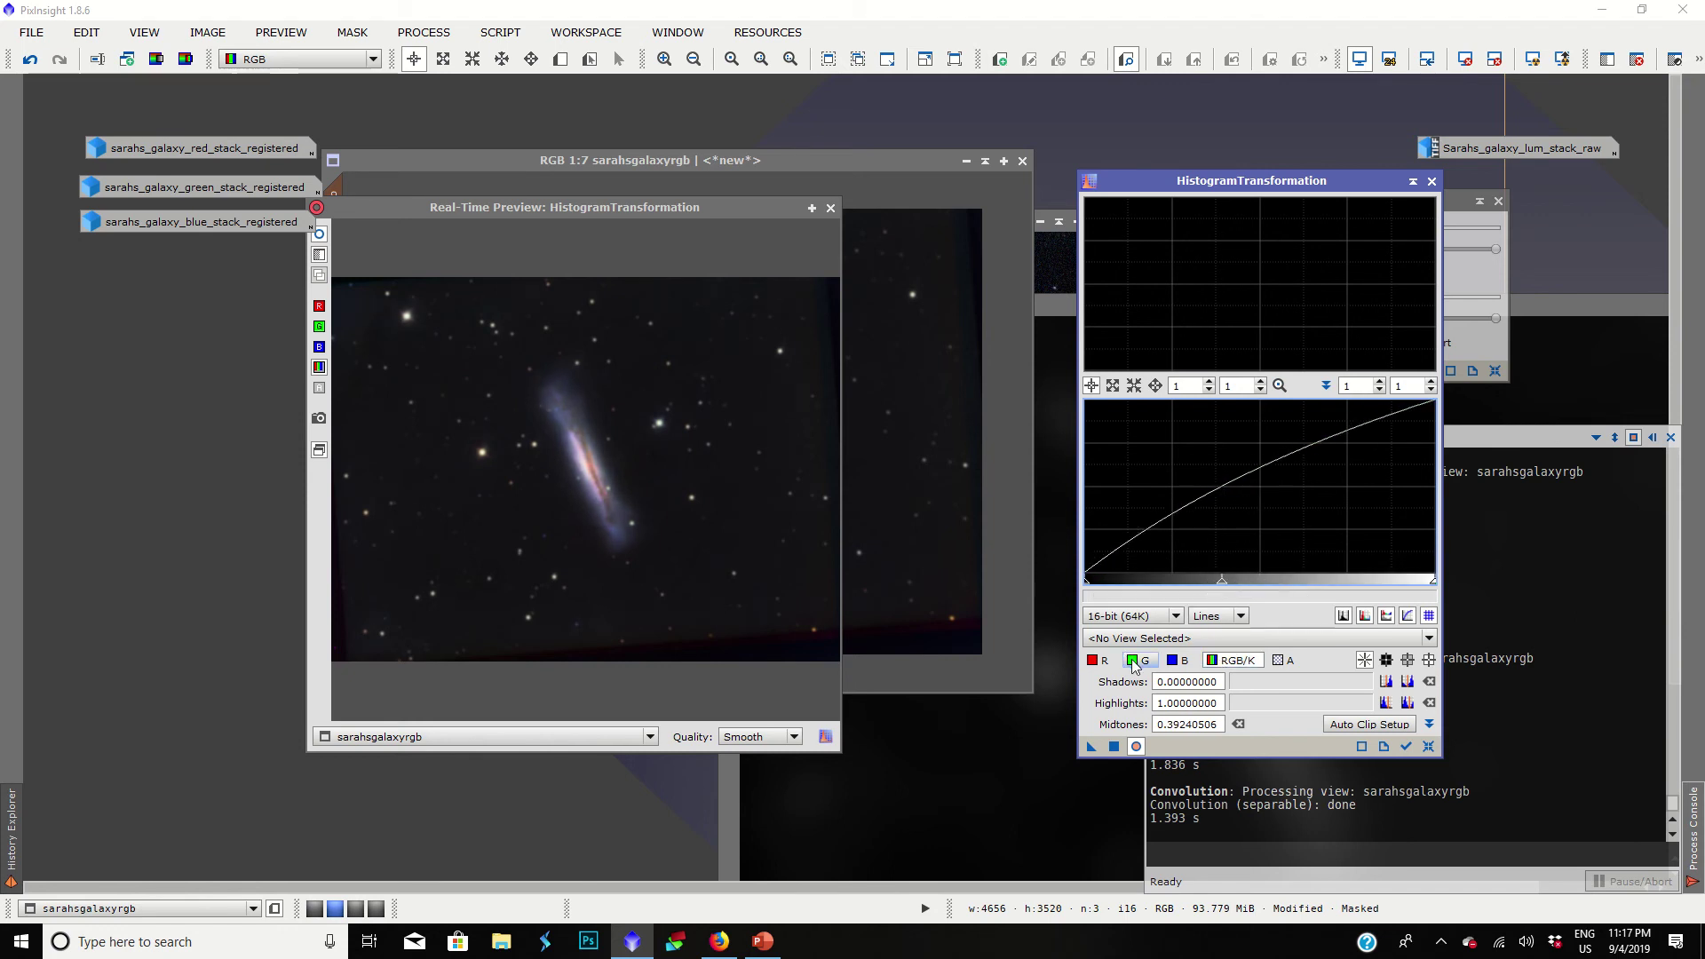
# Step: Lower the green midtones slightly and set blue to about 0.405, then compare before and after and close the real-time preview
pyautogui.click(1099, 660)
pyautogui.click(1169, 661)
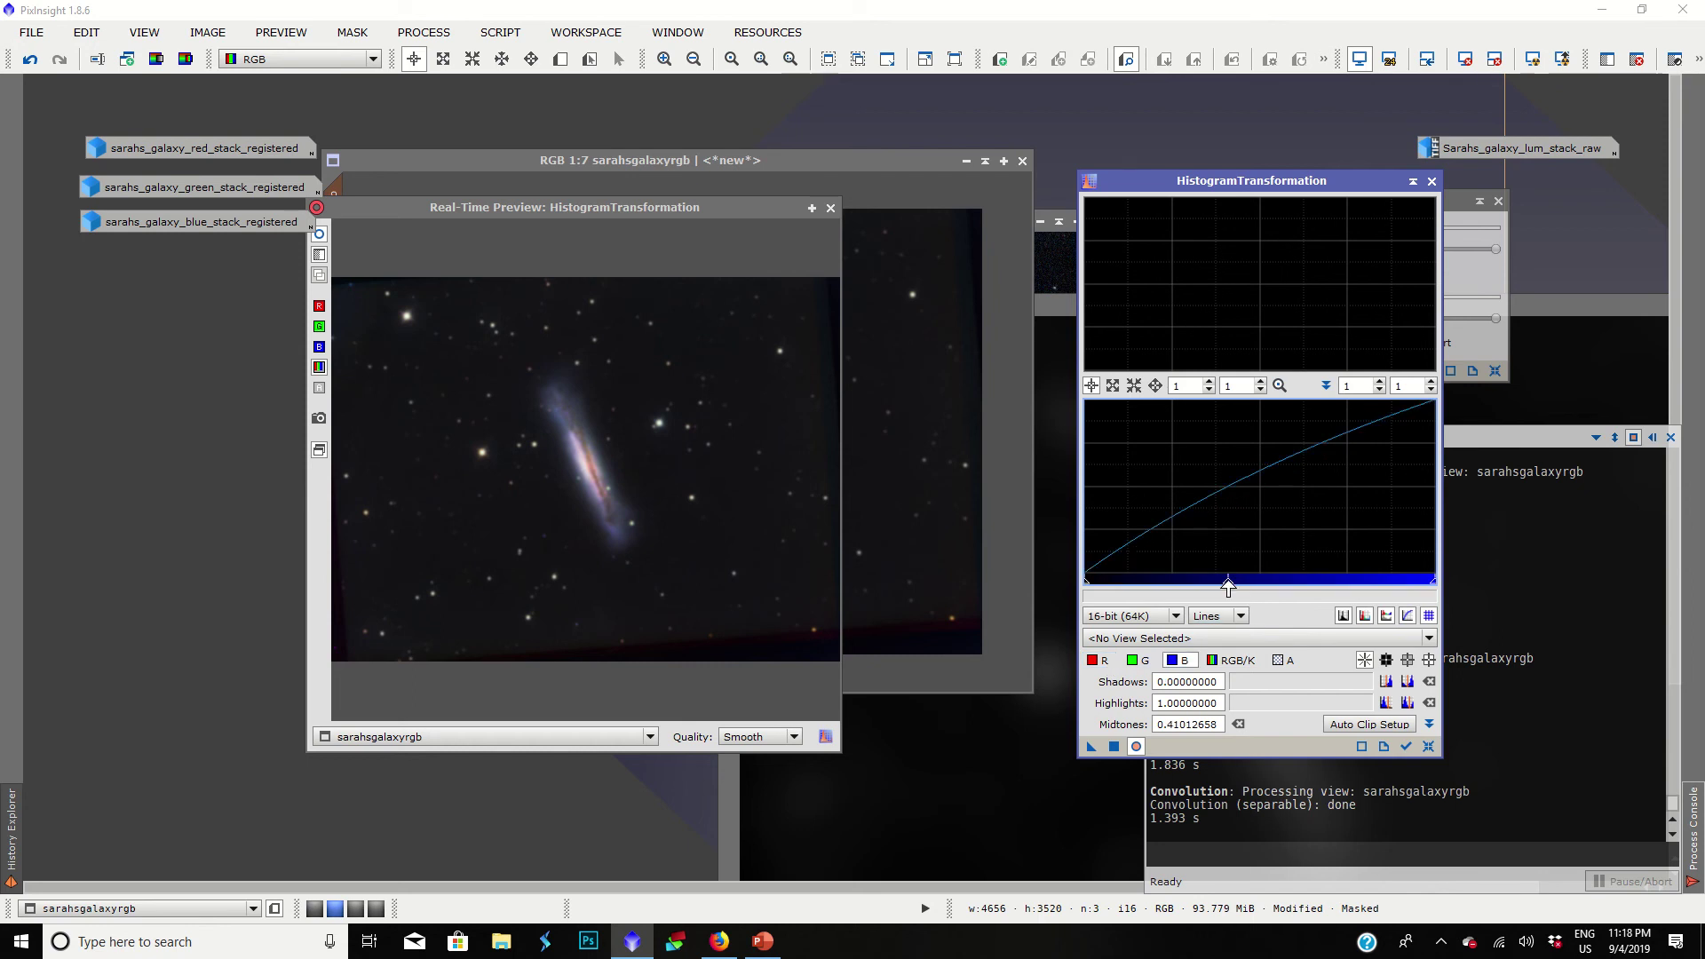
pyautogui.moveTo(1229, 586); pyautogui.dragTo(1205, 588)
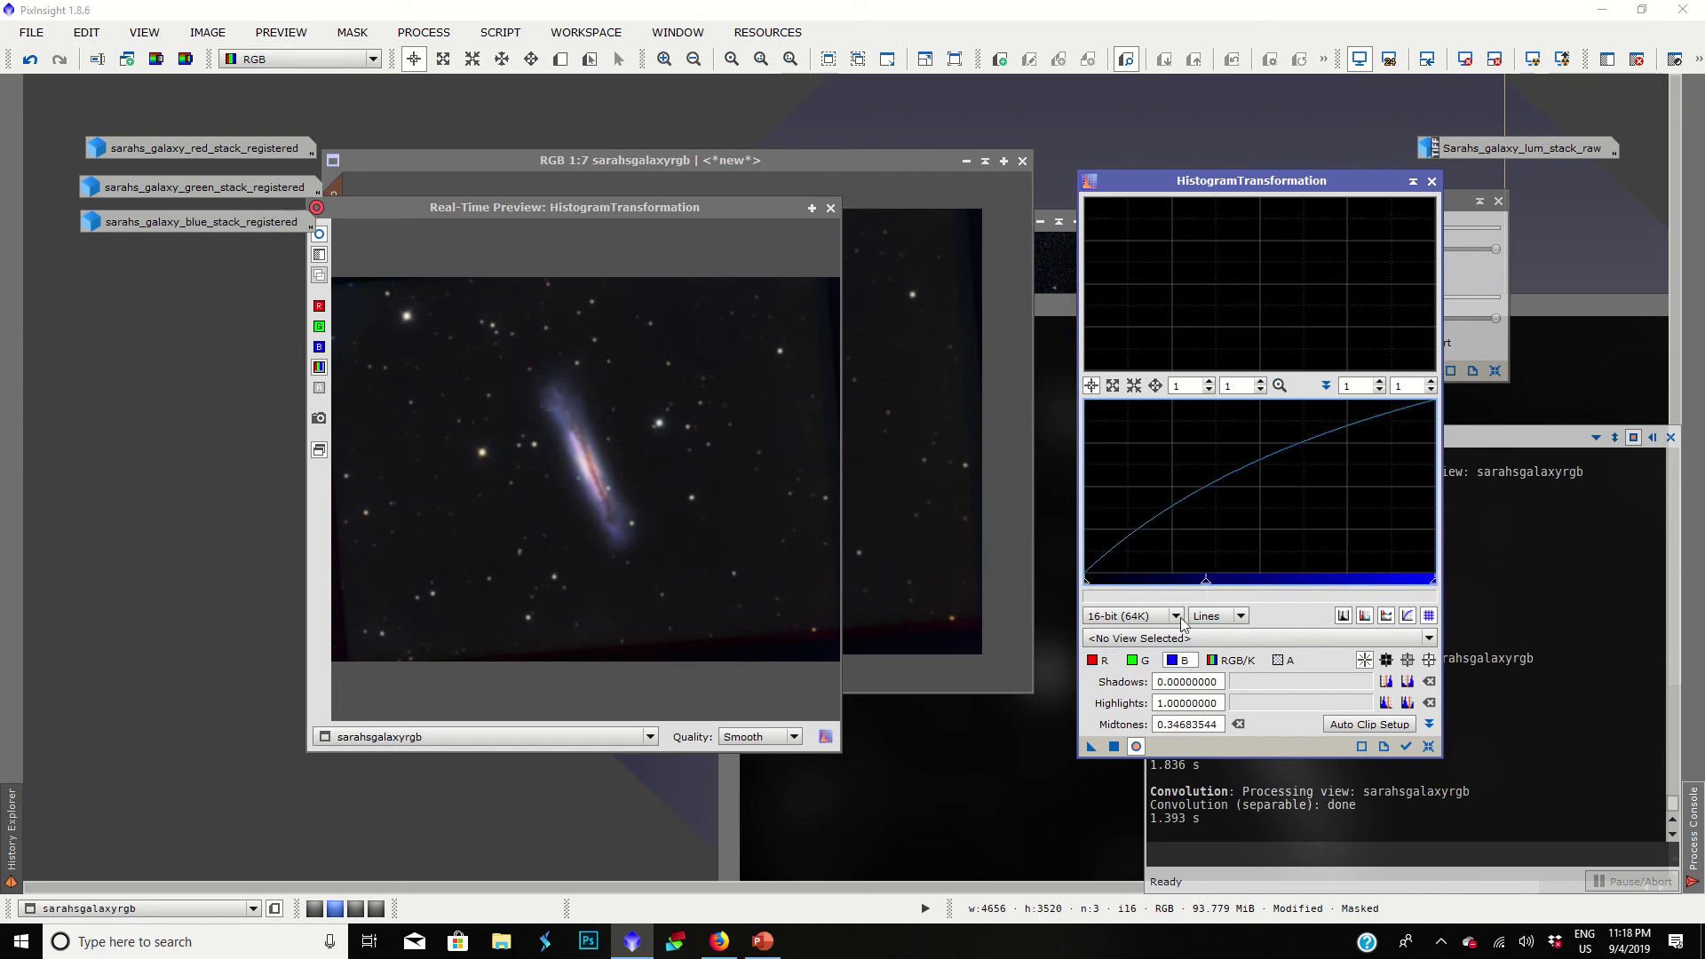
pyautogui.click(1133, 666)
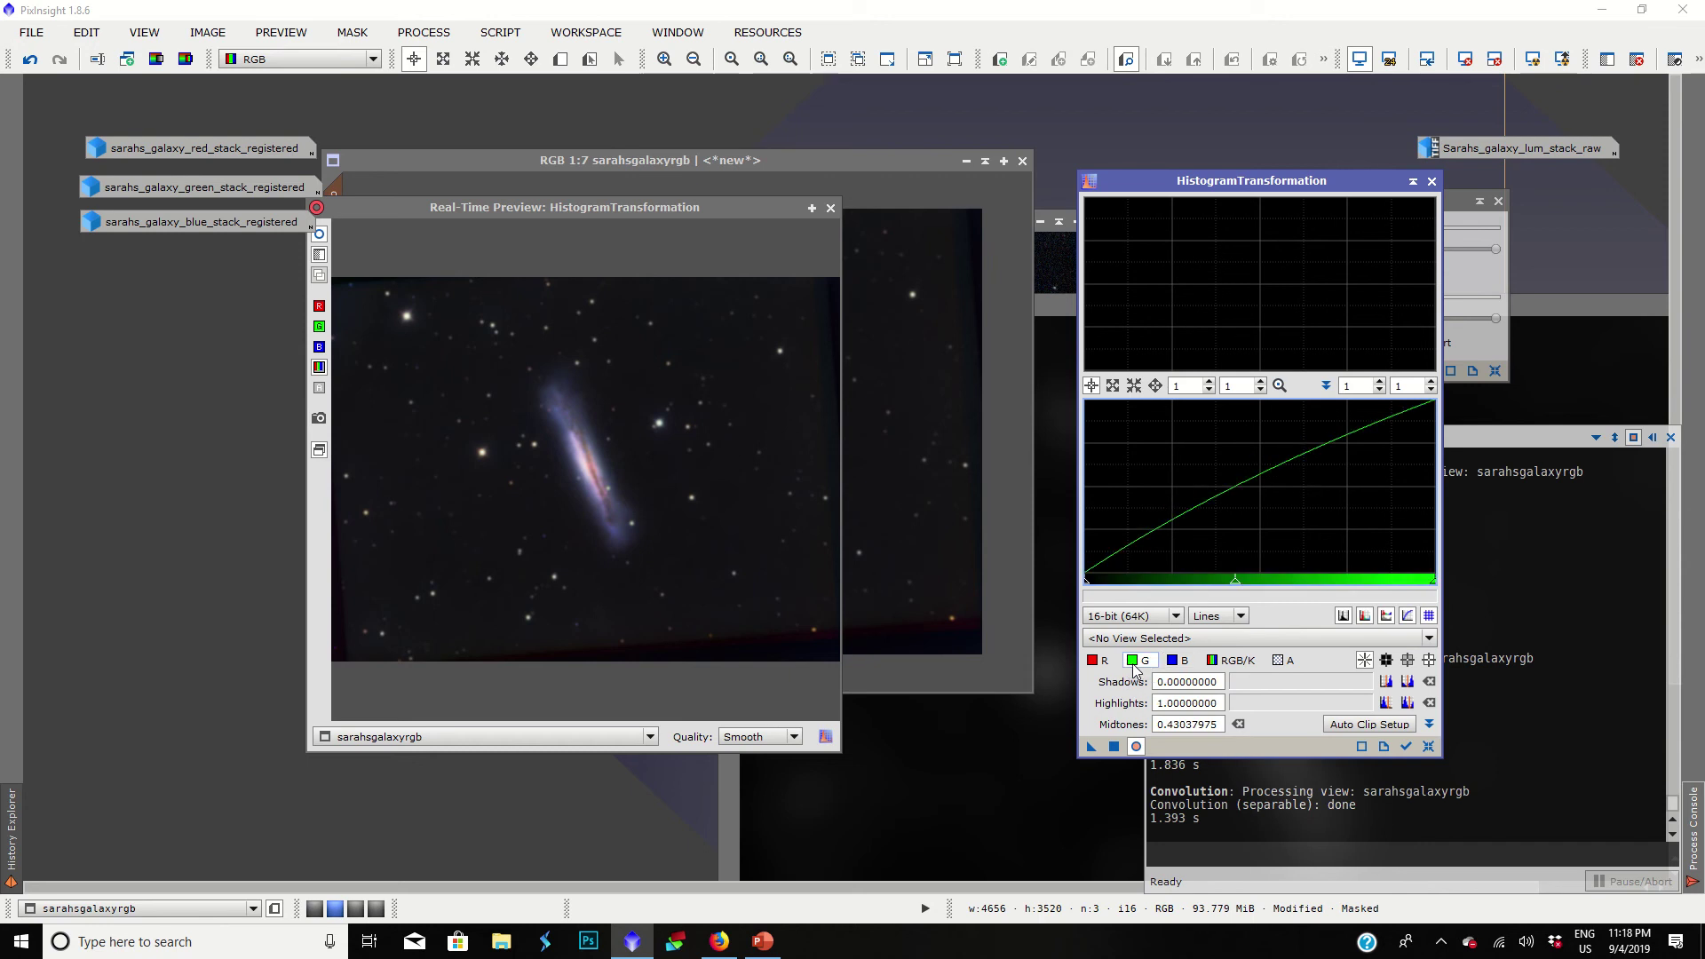
pyautogui.moveTo(1236, 586)
pyautogui.mouseDown()
pyautogui.moveTo(1207, 586)
pyautogui.moveTo(1252, 586)
pyautogui.moveTo(1211, 586)
pyautogui.moveTo(1225, 586)
pyautogui.mouseUp()
pyautogui.click(1099, 662)
pyautogui.click(1169, 663)
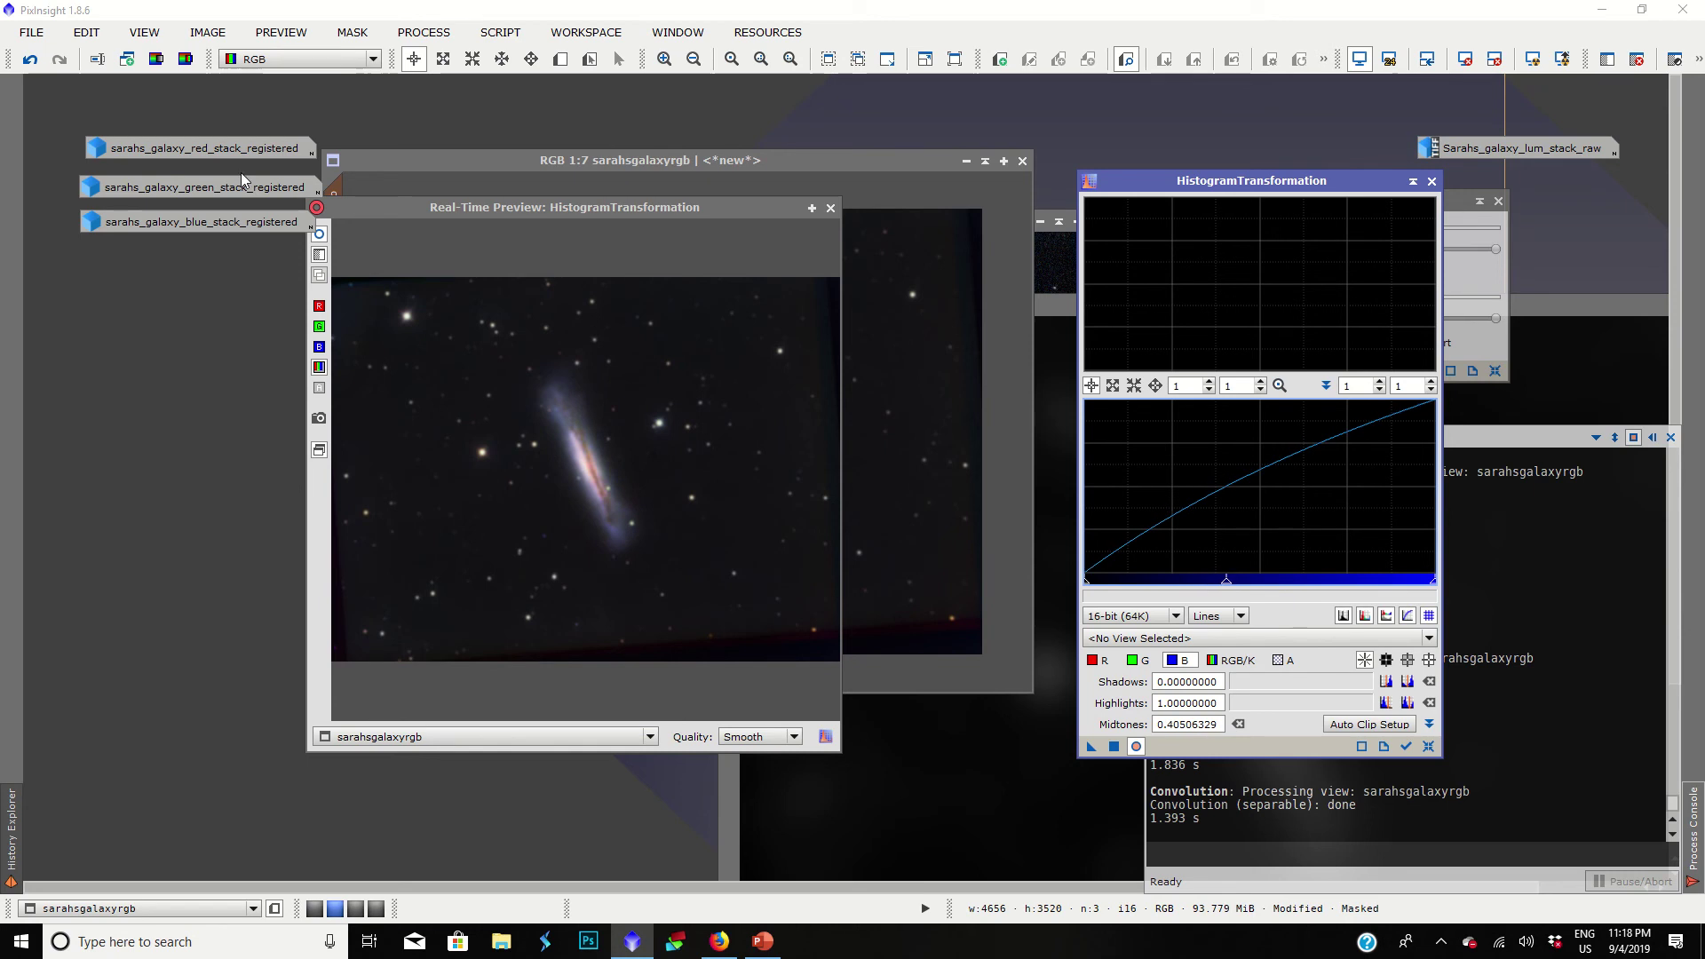
pyautogui.click(325, 240)
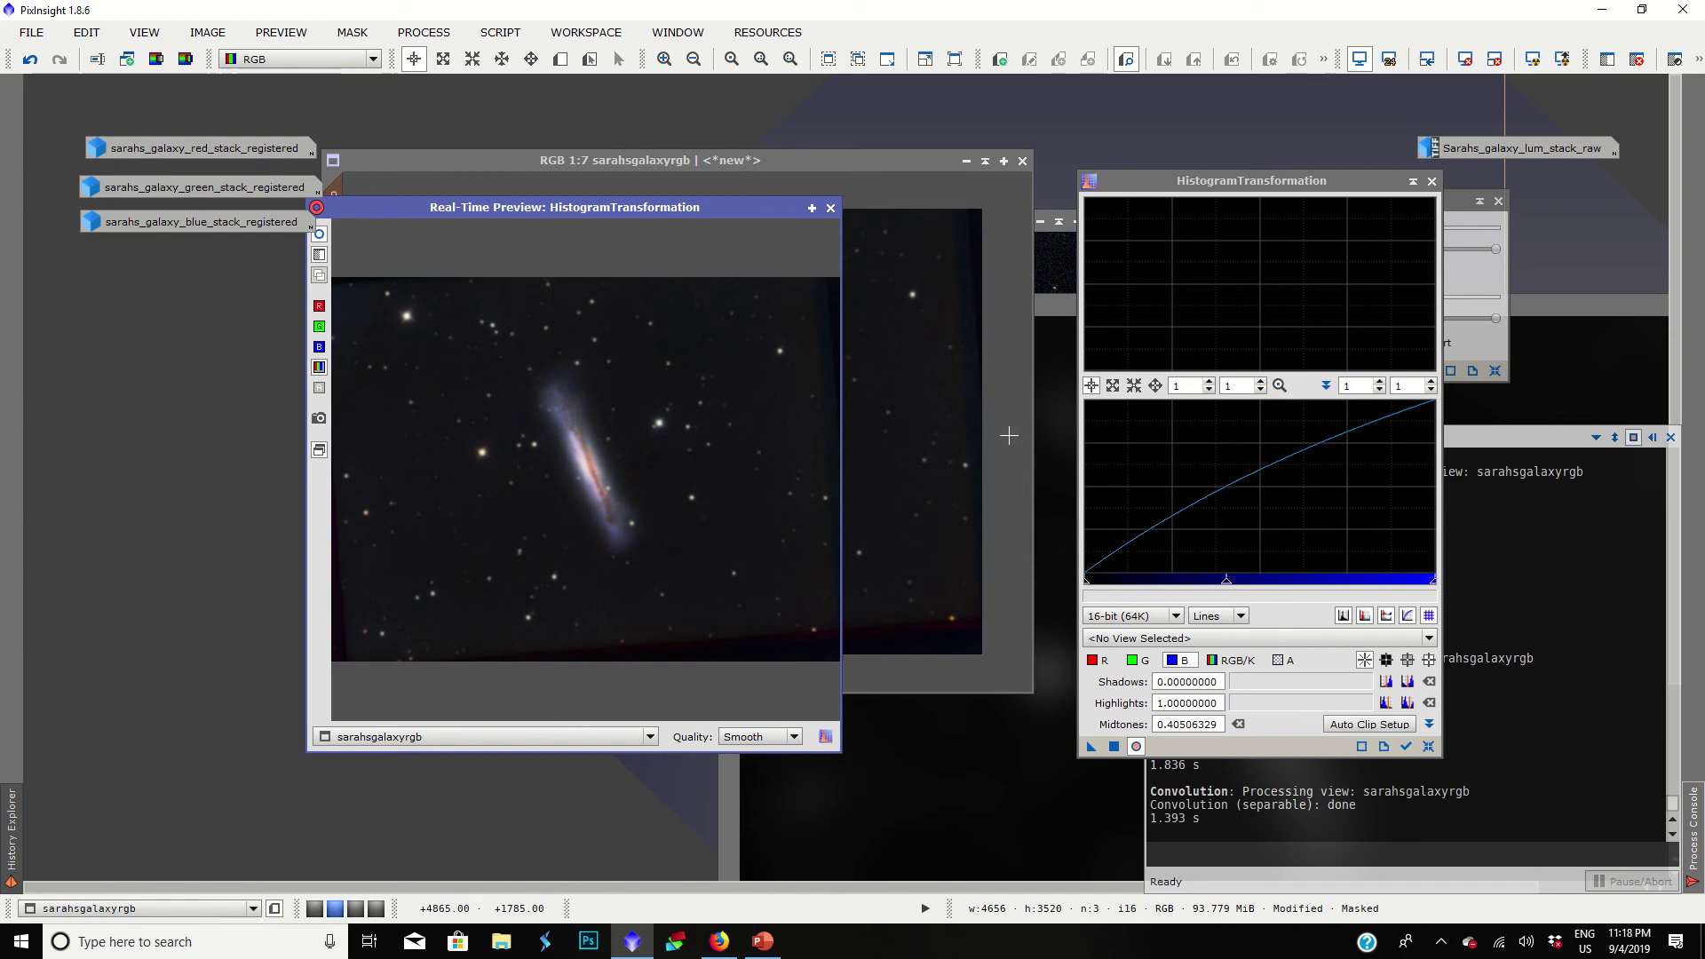
pyautogui.click(830, 207)
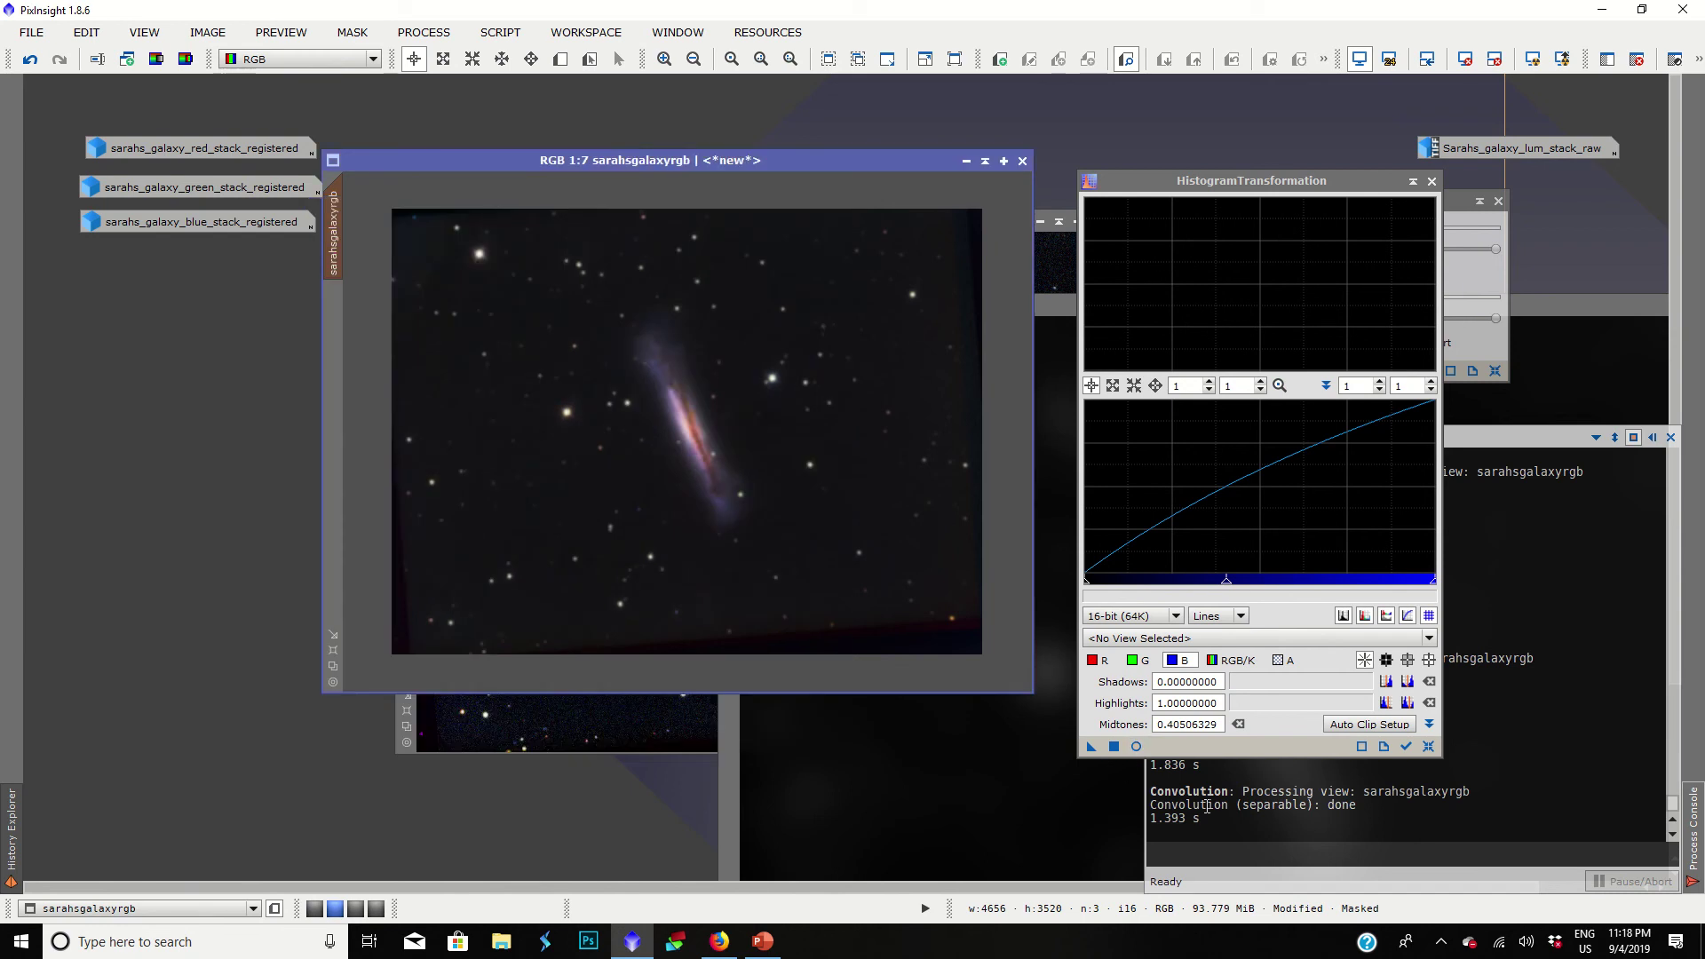
# Step: Apply the histogram adjustment to the masked sarahsgalaxyrgb and open CurvesTransformation with a real-time preview and default curves
pyautogui.click(1115, 748)
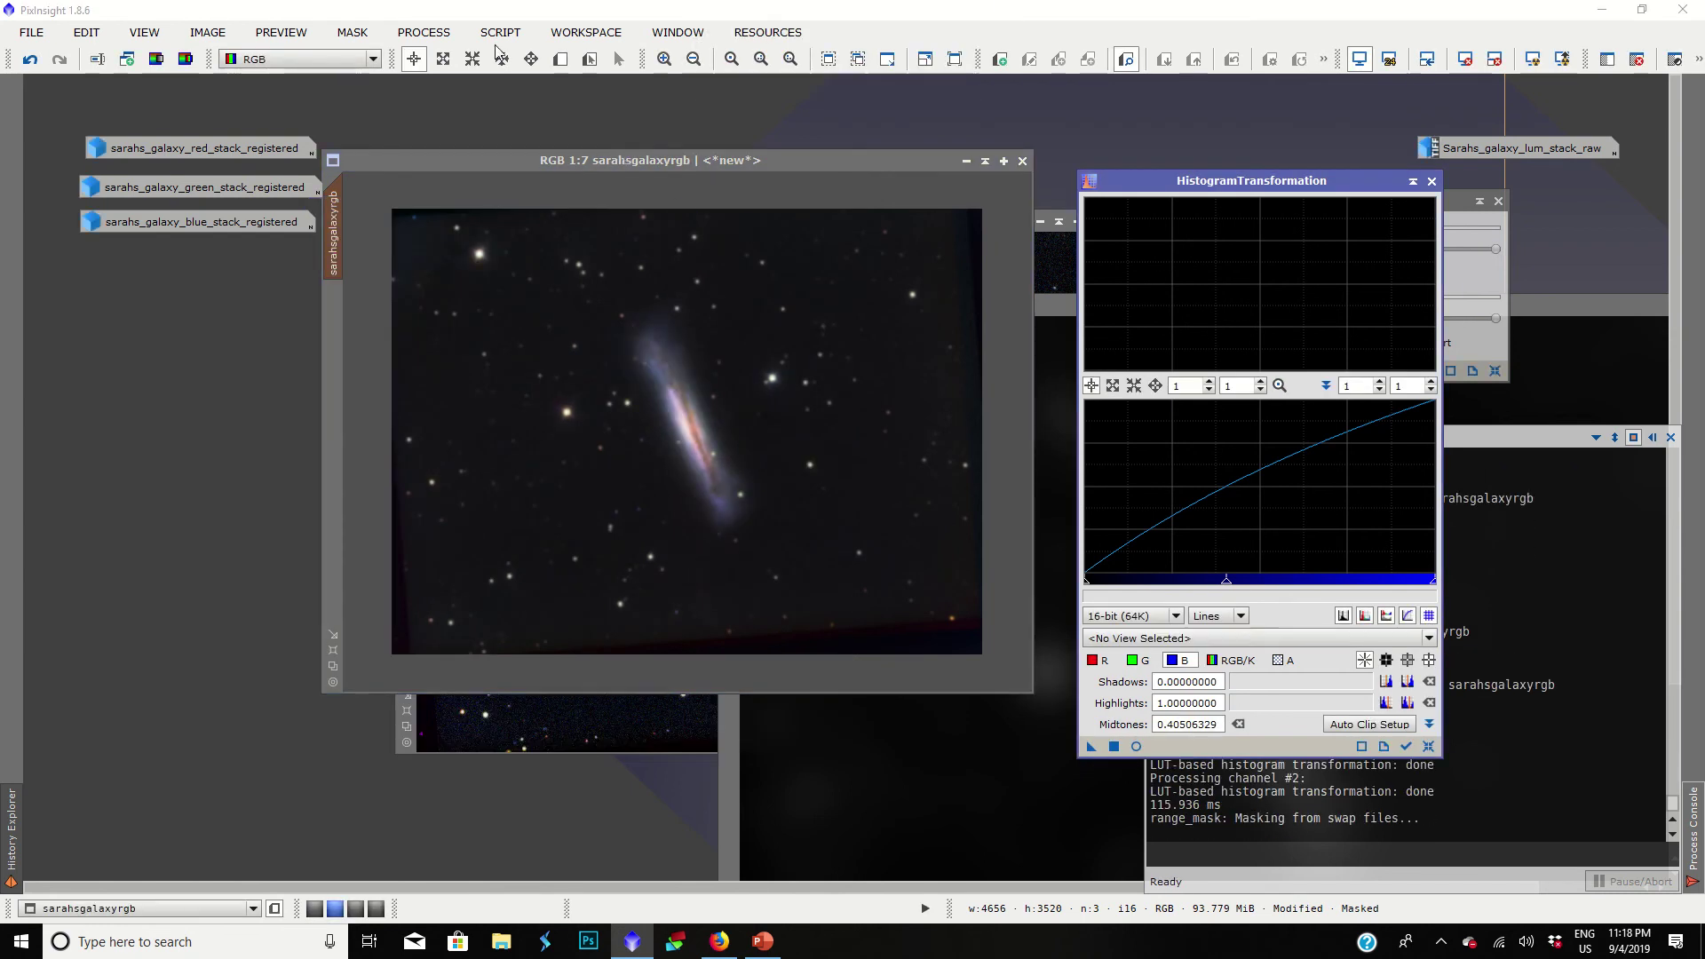
pyautogui.click(424, 32)
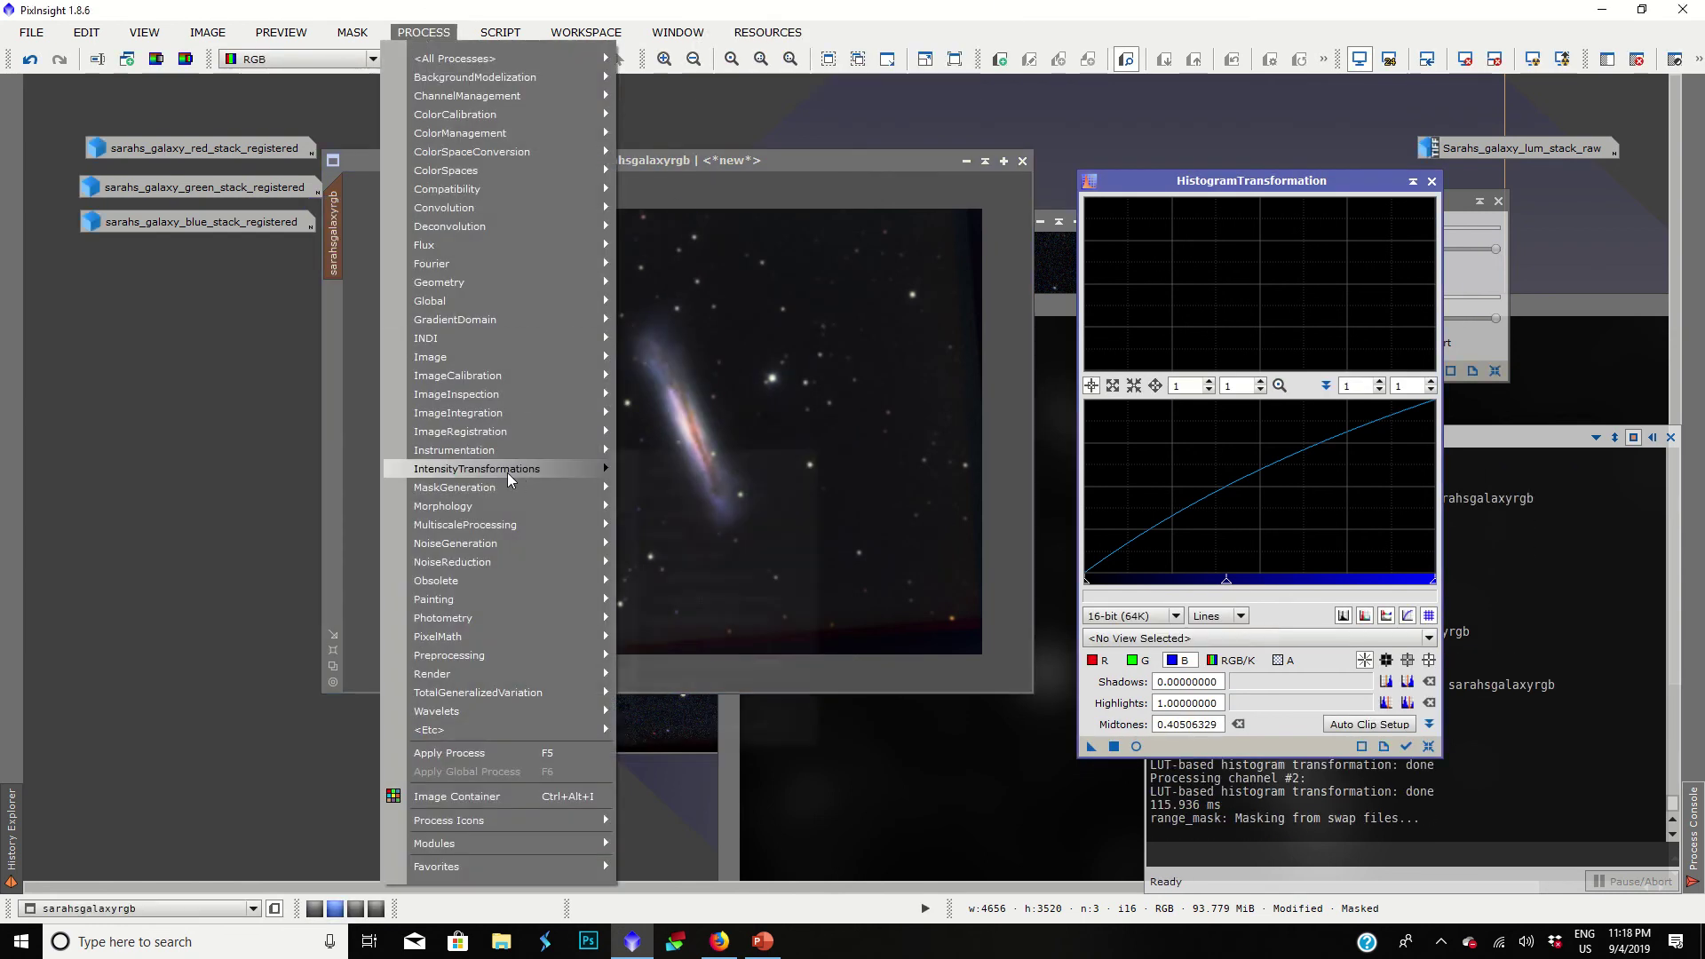
pyautogui.moveTo(509, 471)
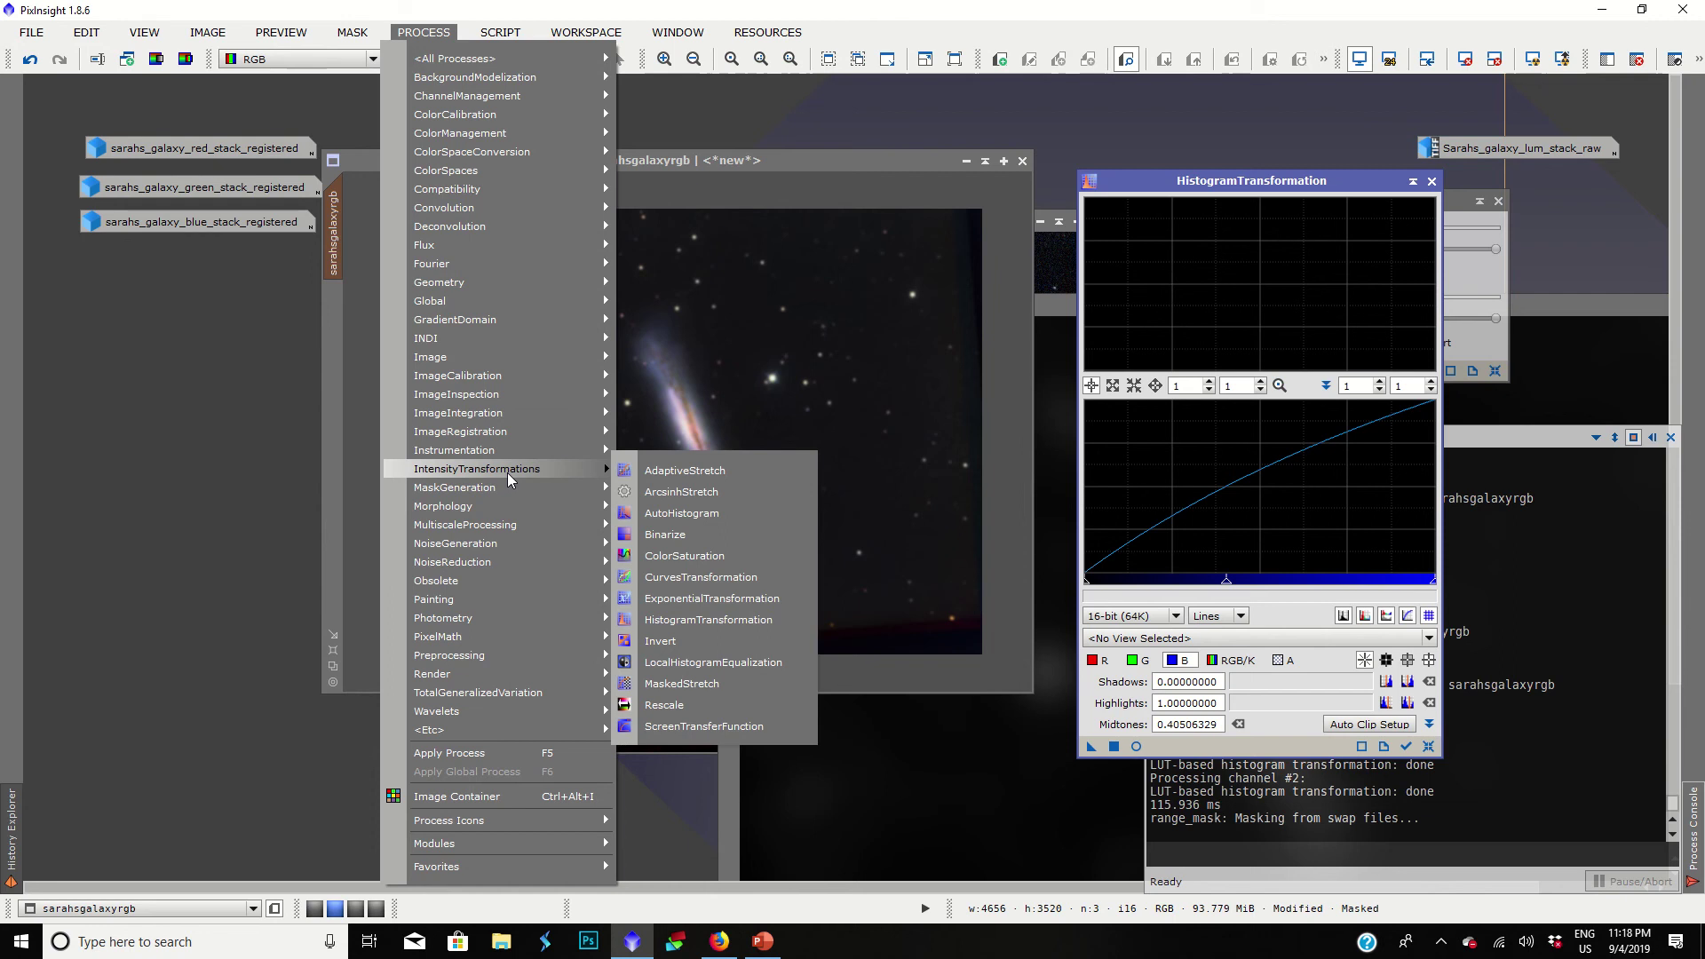
pyautogui.click(688, 577)
pyautogui.click(1112, 699)
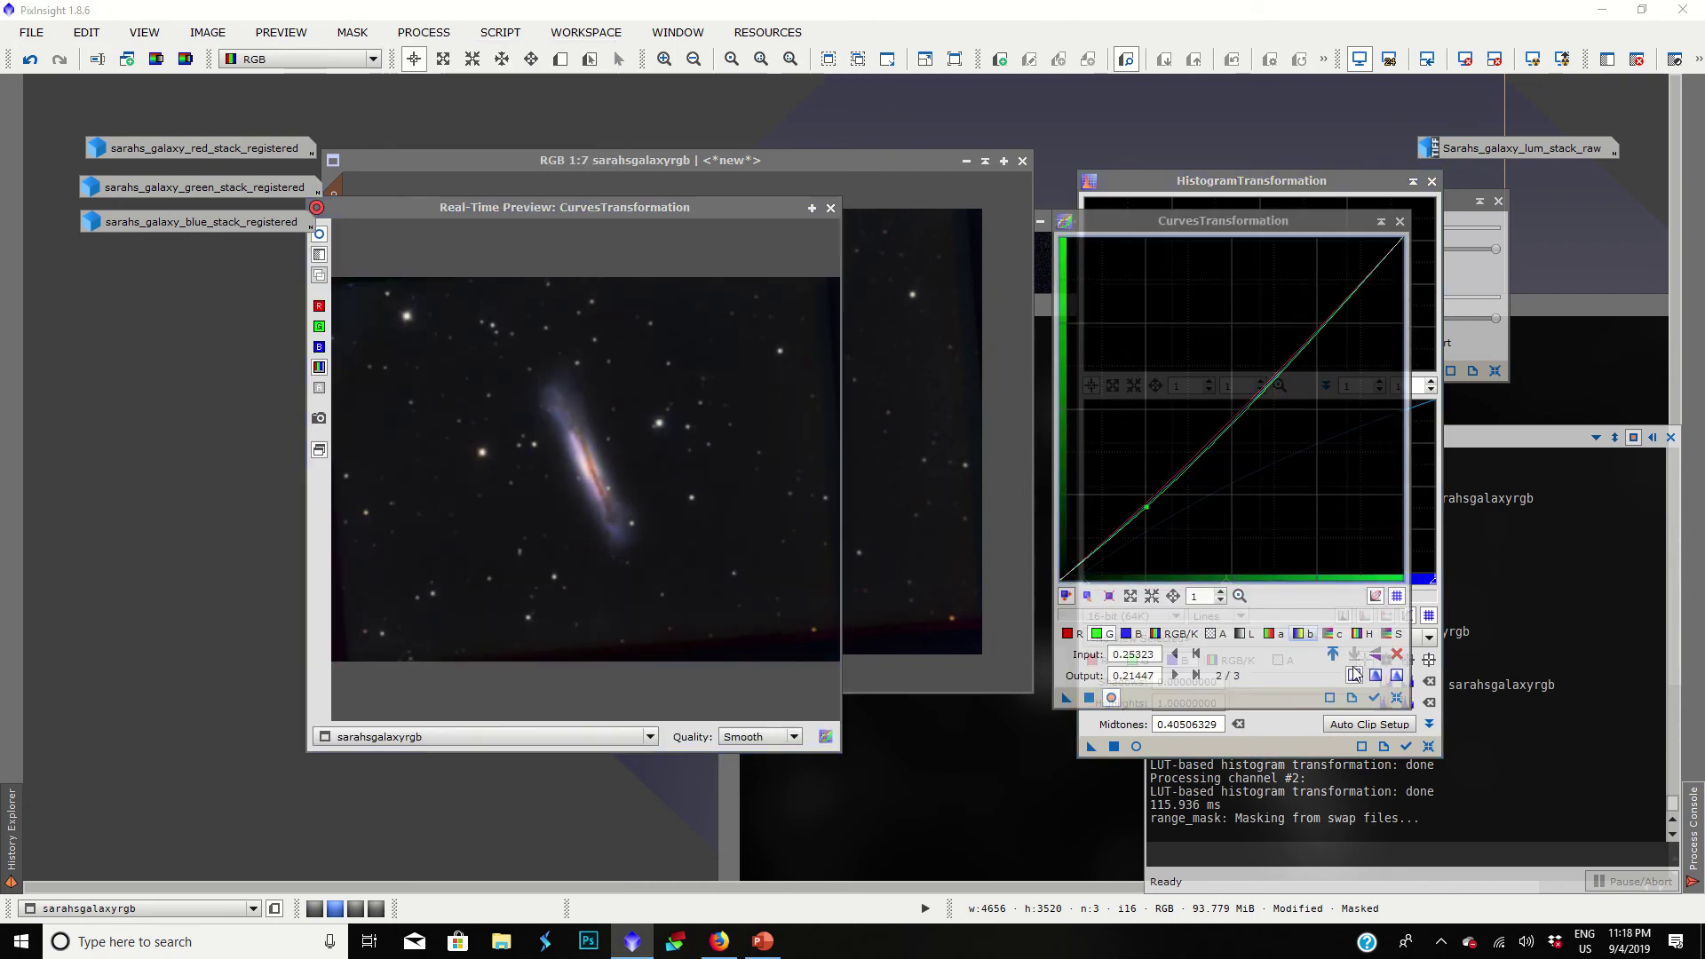
pyautogui.click(1396, 698)
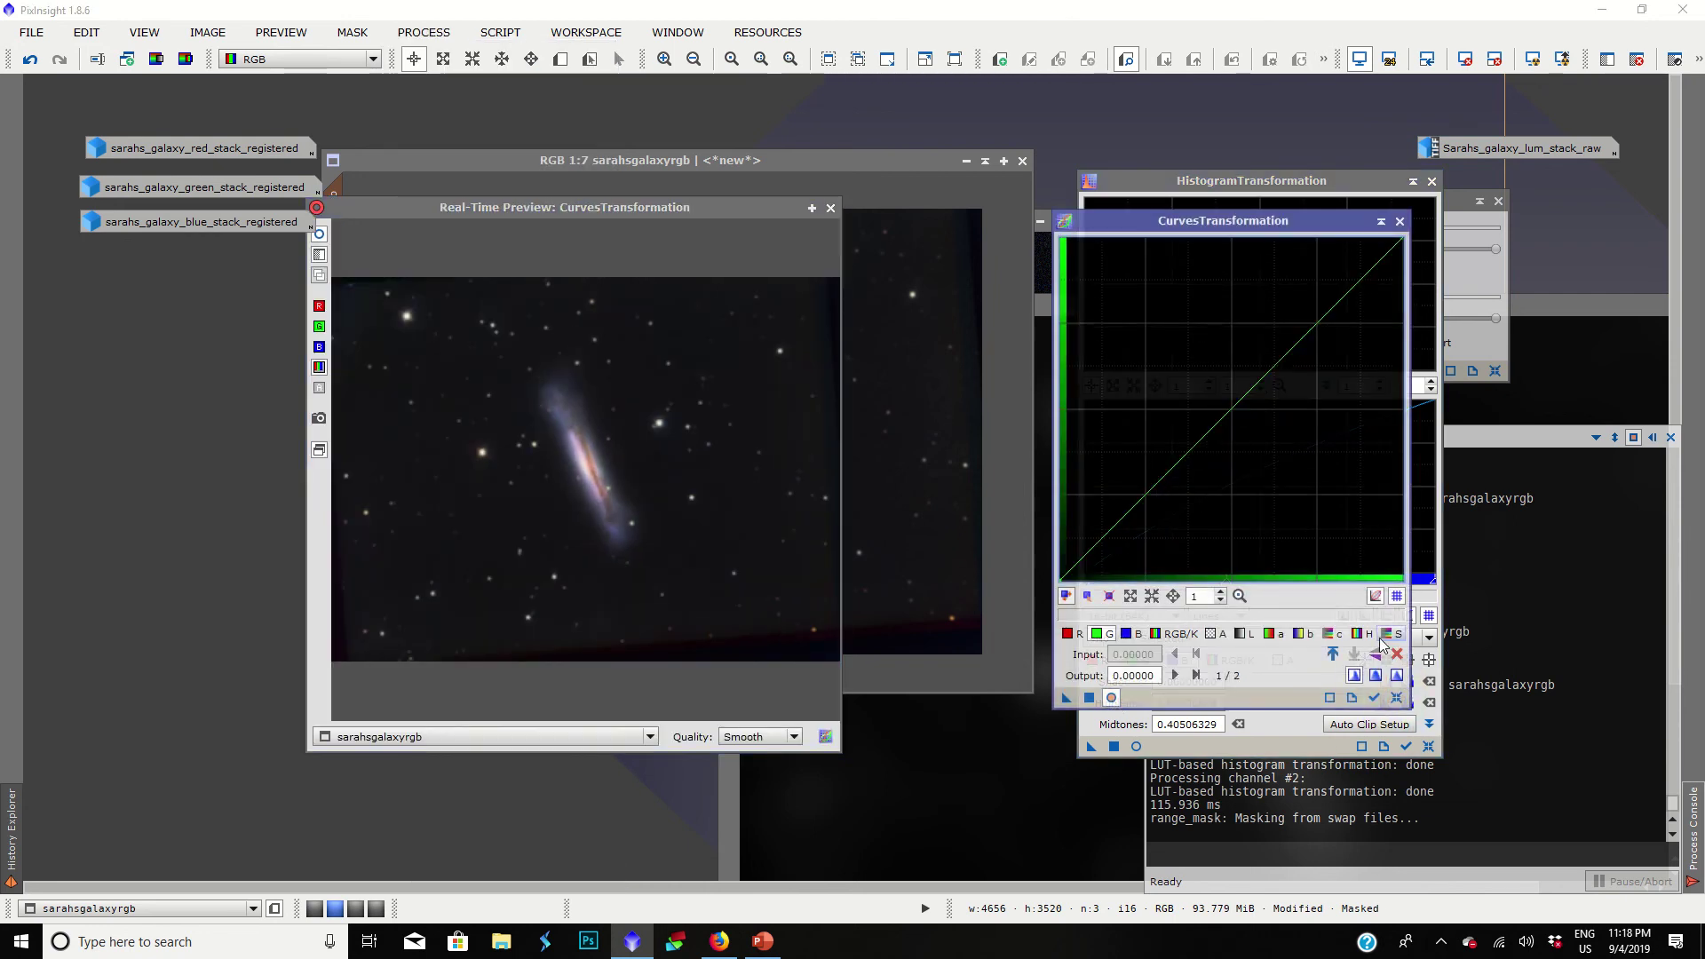
# Step: Boost the galaxy's saturation with a curve point at about input 0.527, output 0.806, apply it, and close the process windows
pyautogui.click(1241, 304)
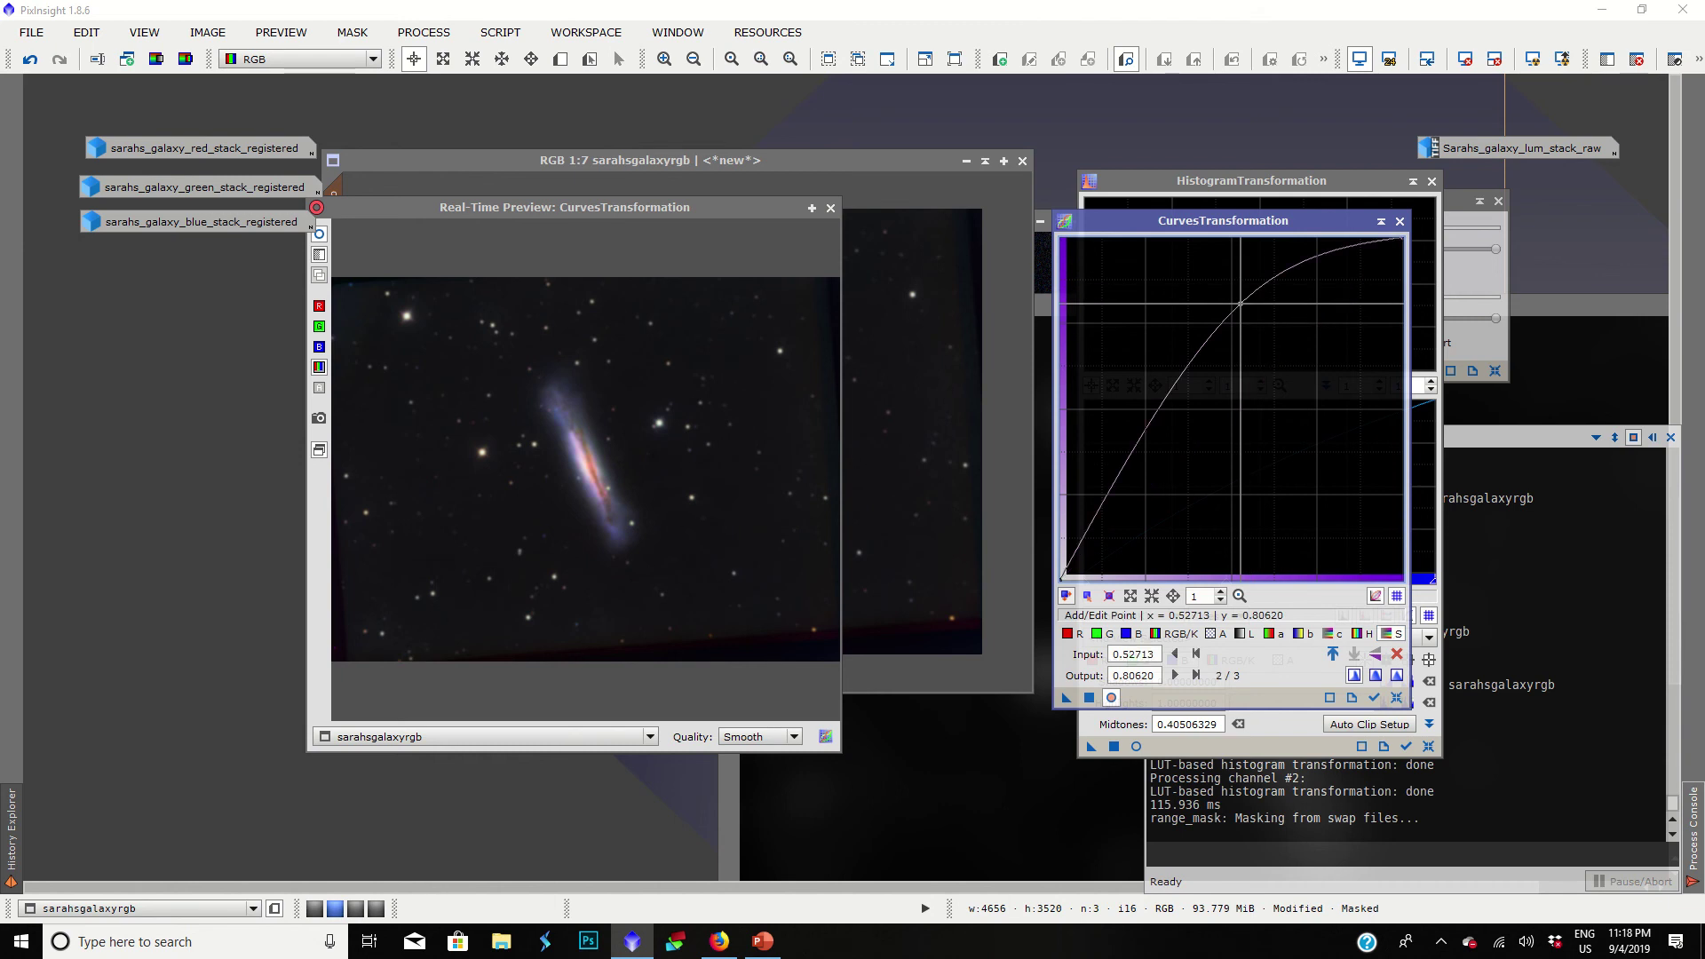
pyautogui.click(830, 208)
pyautogui.click(1088, 698)
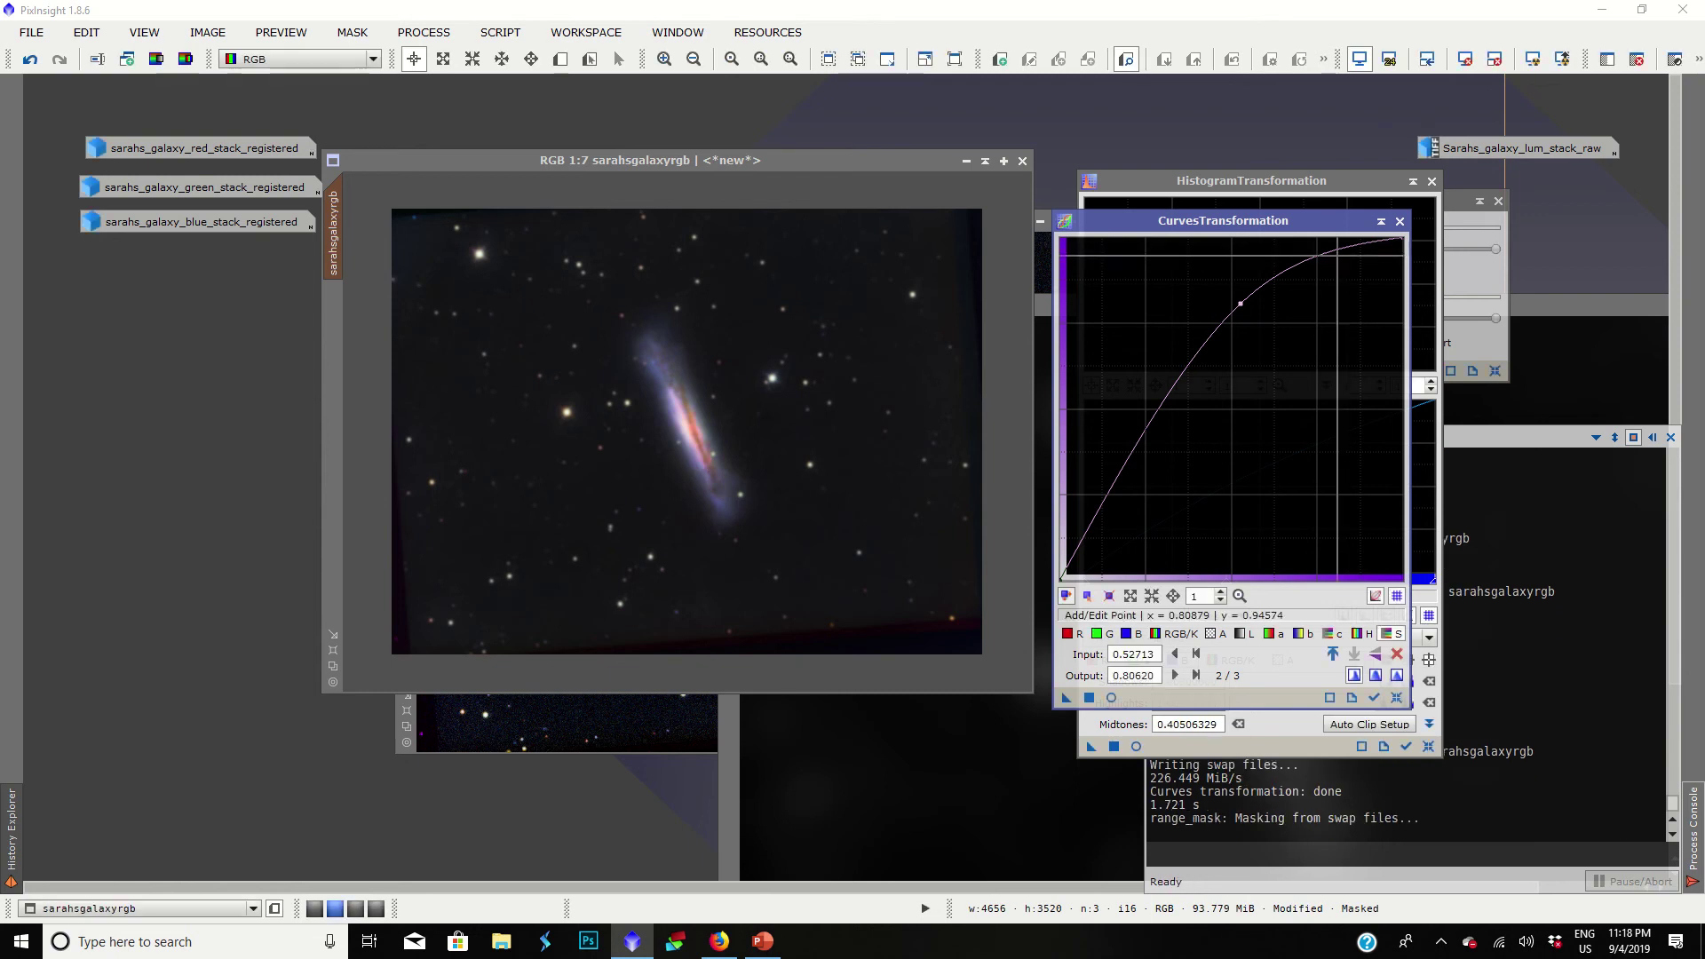
pyautogui.click(1399, 221)
pyautogui.click(1431, 182)
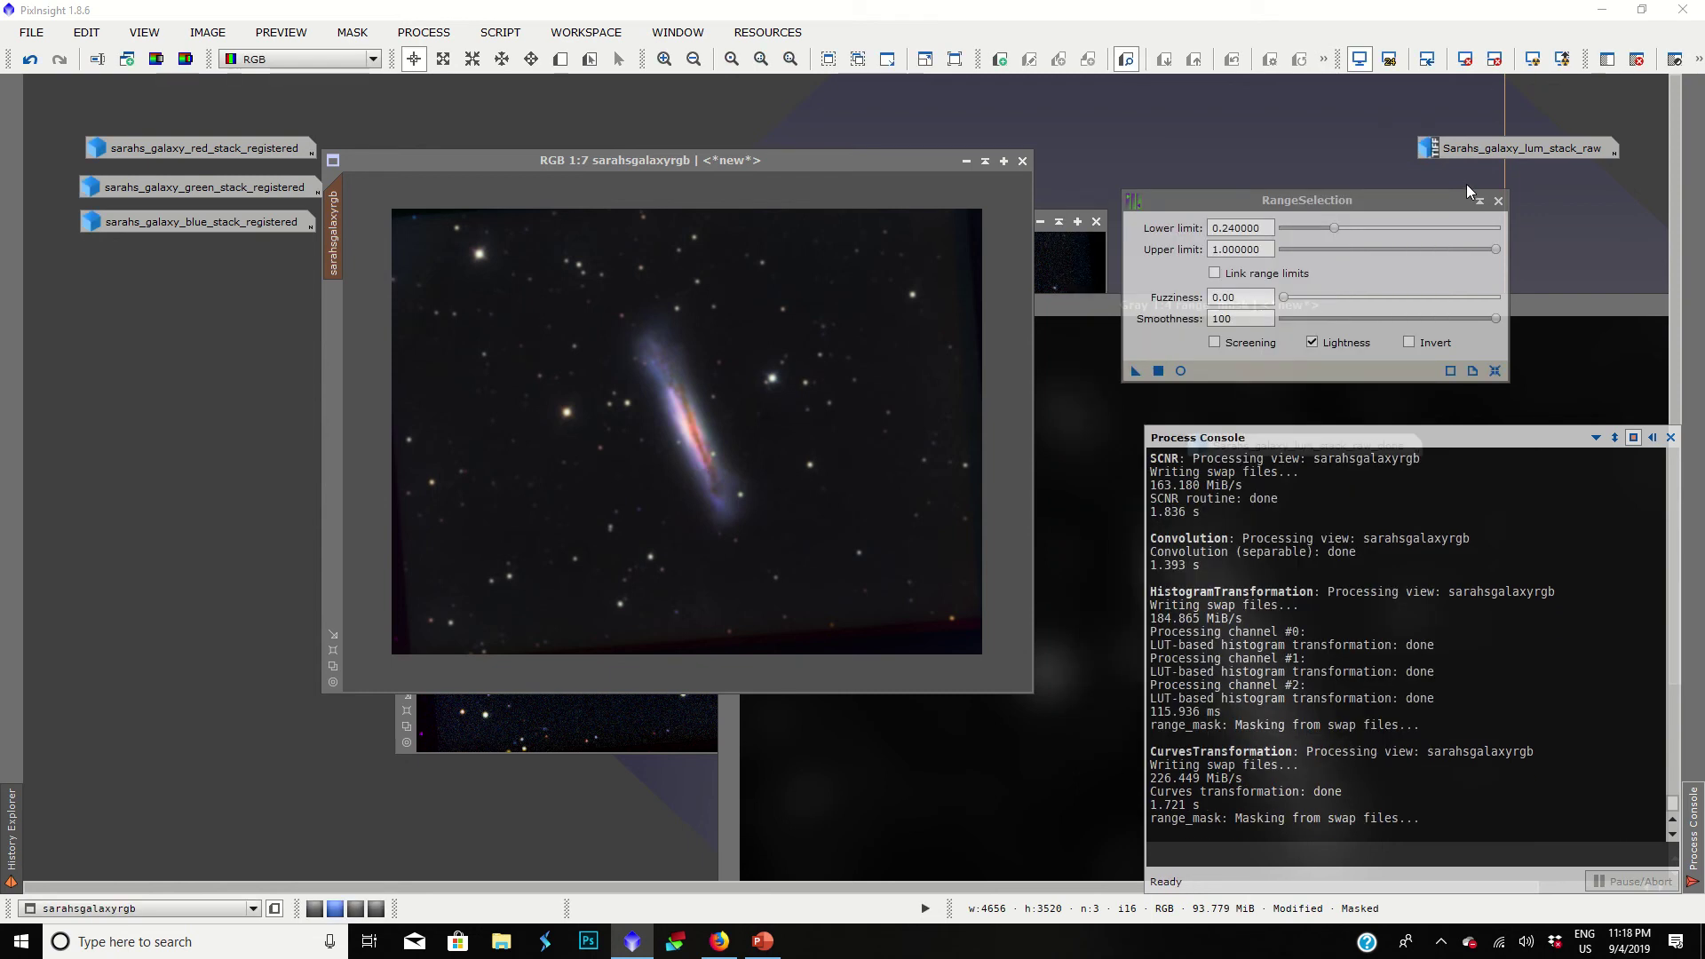
pyautogui.click(1498, 201)
# Step: Restore Sarahs_galaxy_lum_stack_raw, match the sarahsgalaxyrgb view to its 1:6 zoom, and make the colour image active
pyautogui.doubleClick(1515, 147)
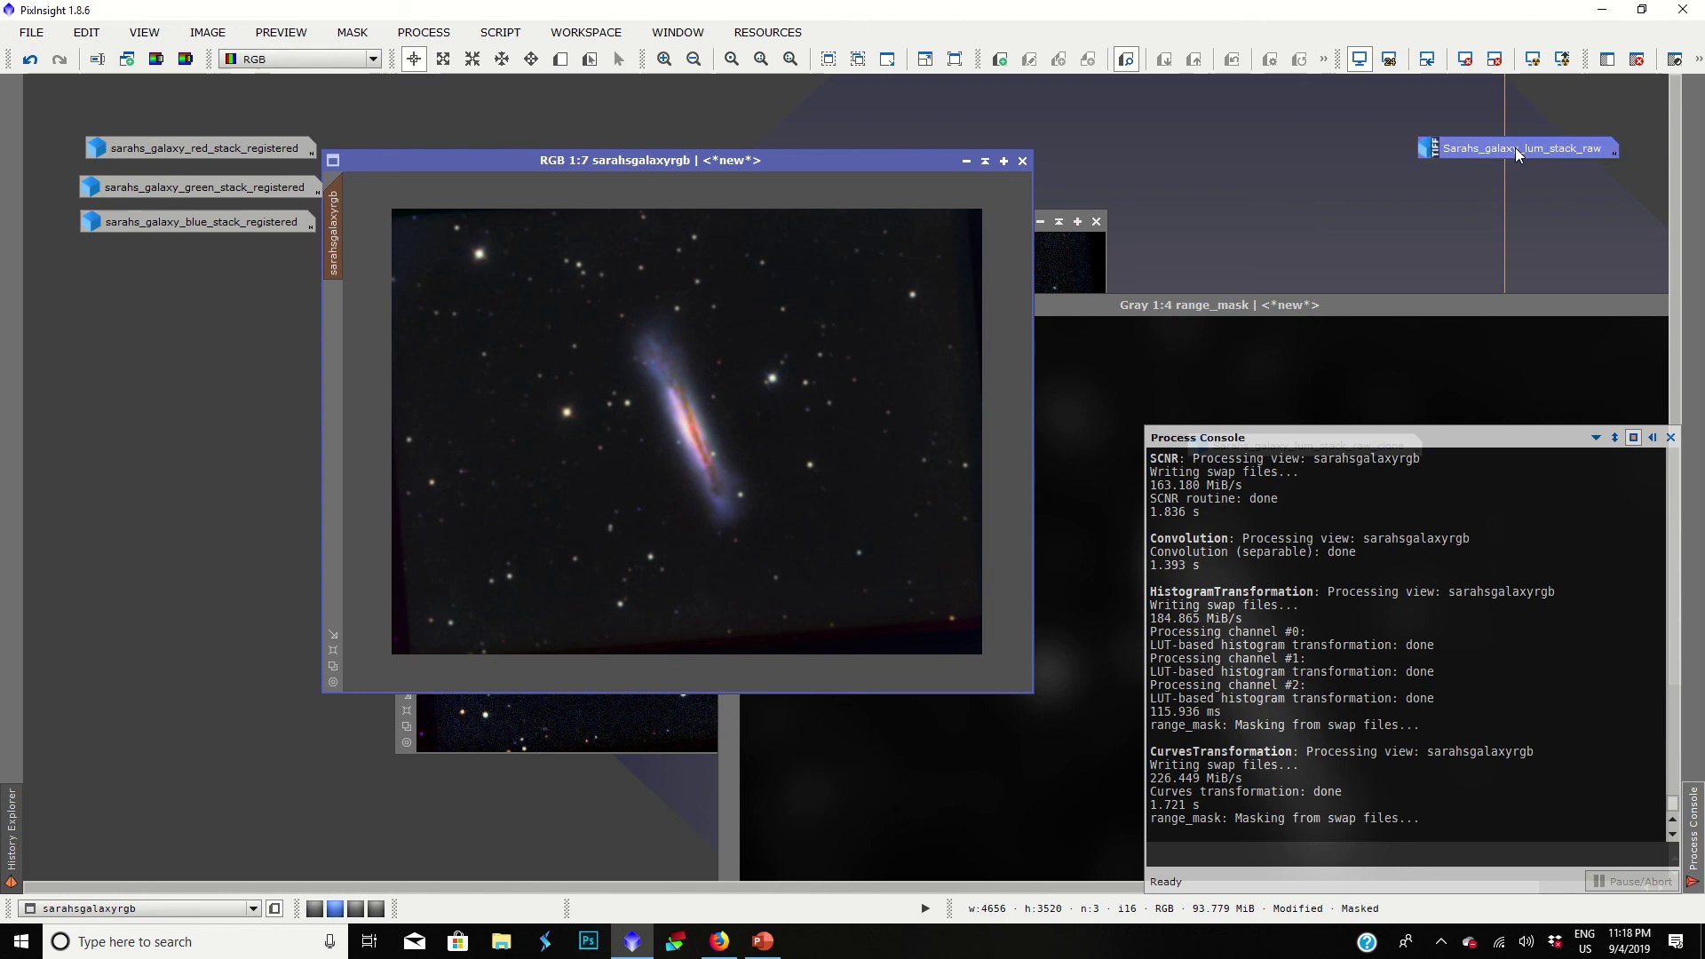
pyautogui.moveTo(732, 179); pyautogui.dragTo(931, 357)
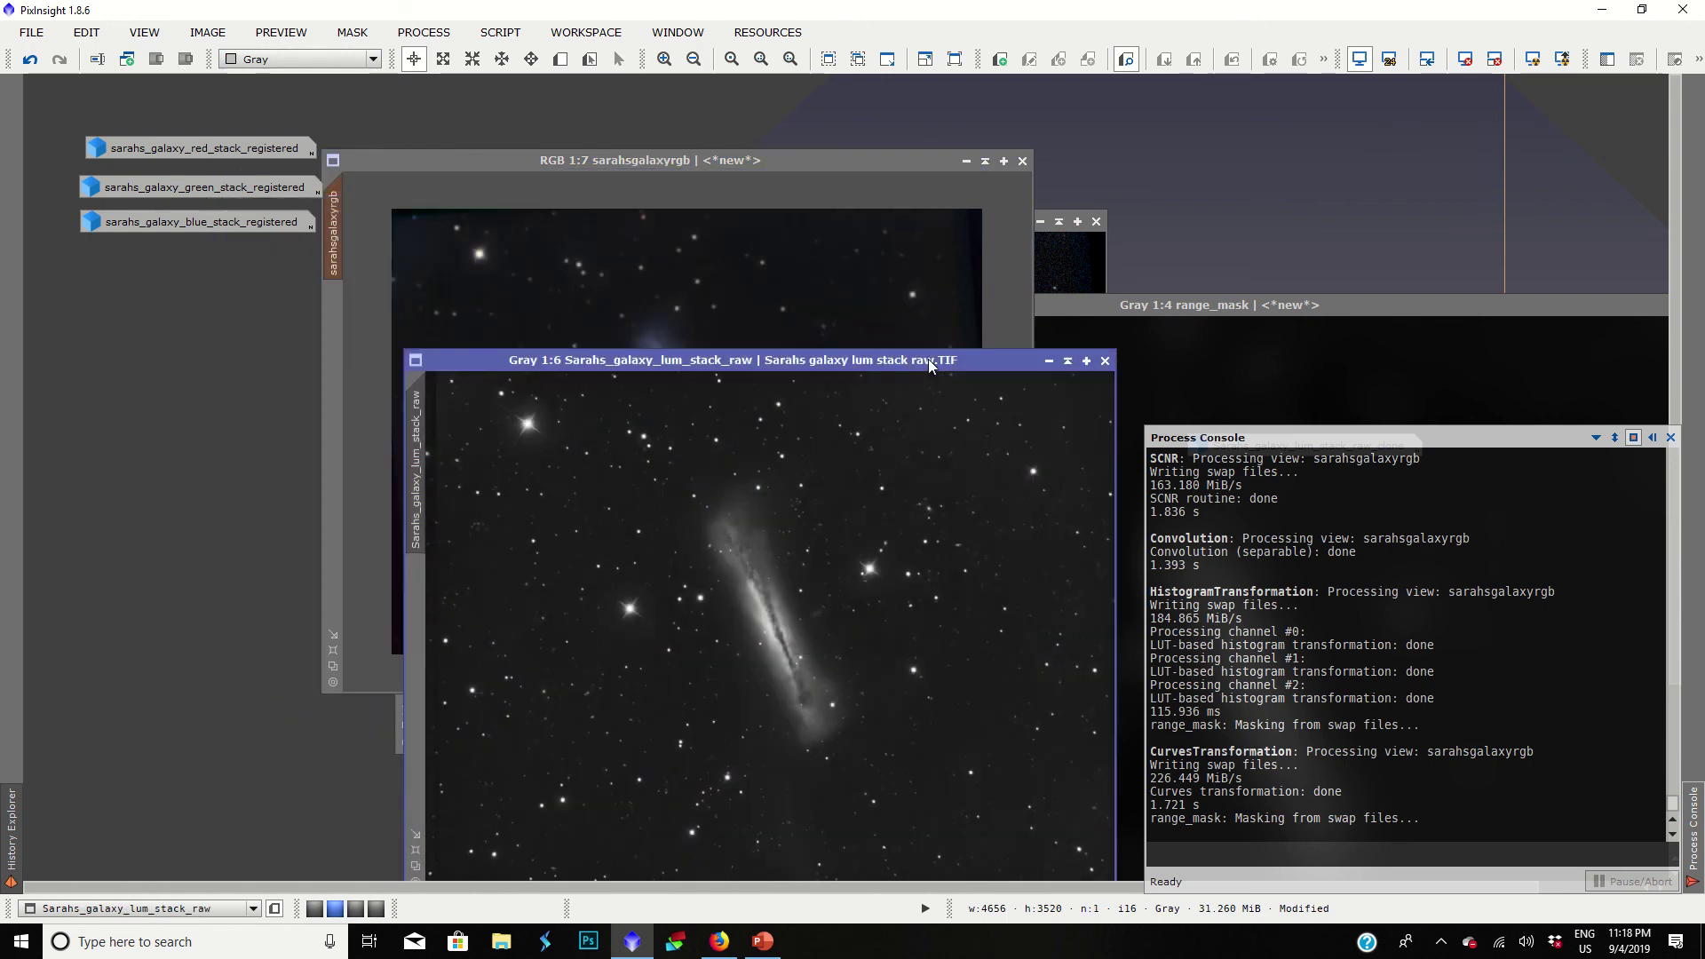
pyautogui.click(341, 667)
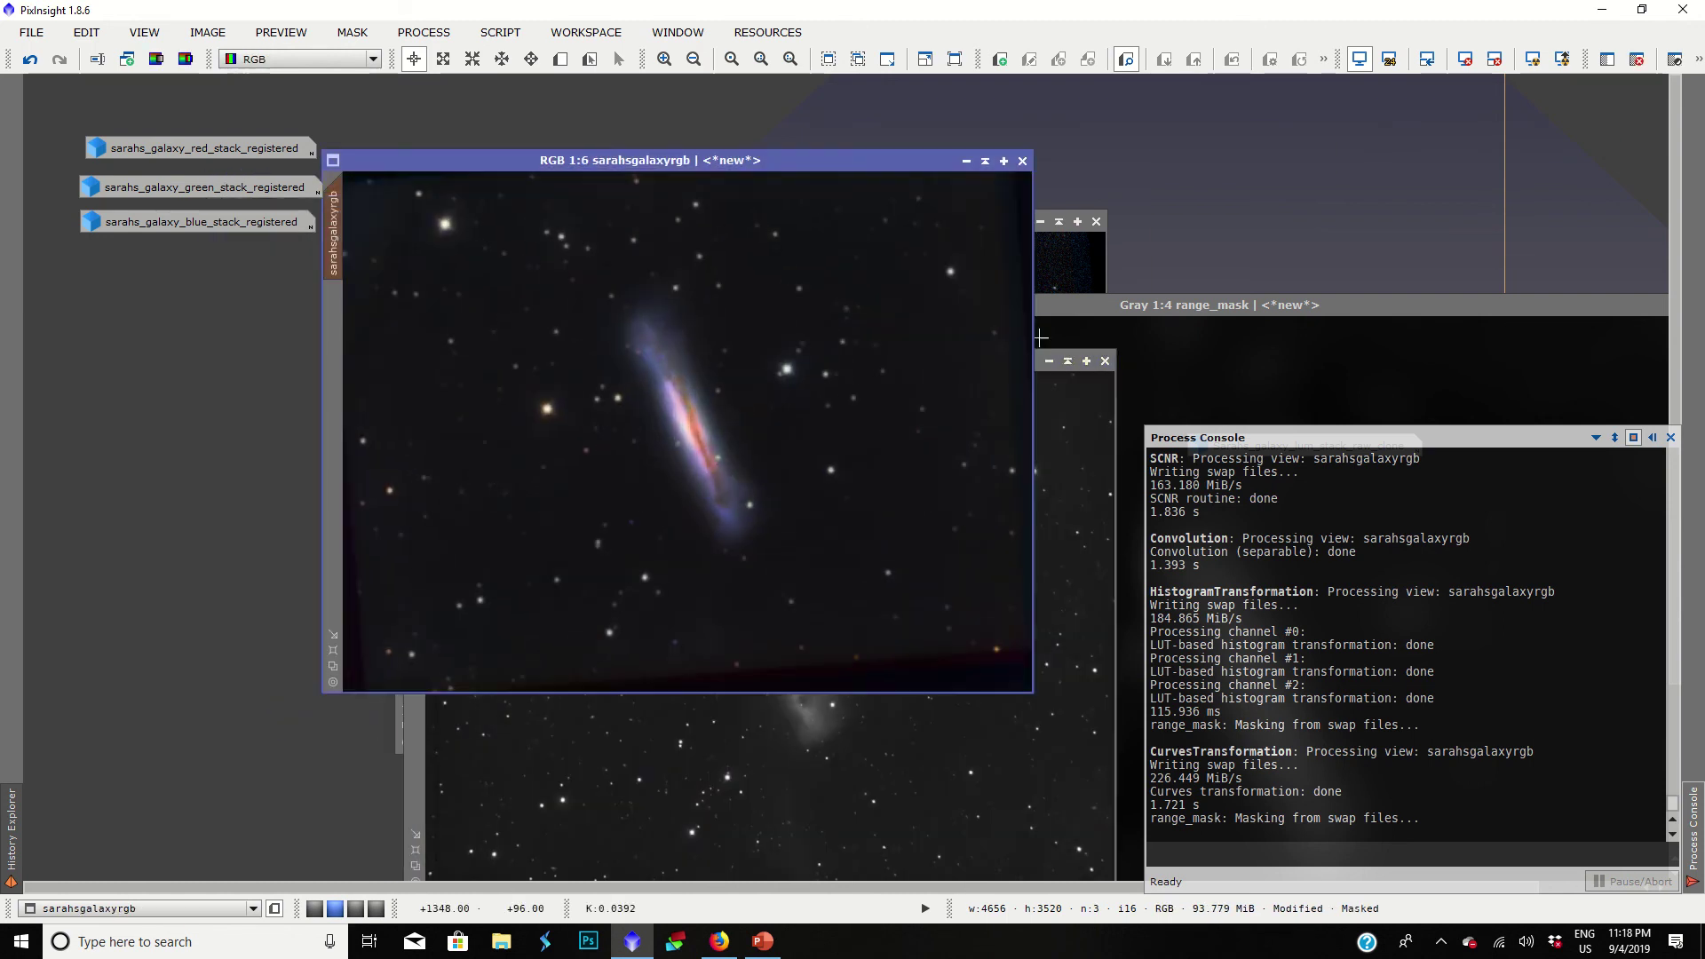
pyautogui.moveTo(1032, 357); pyautogui.dragTo(893, 236)
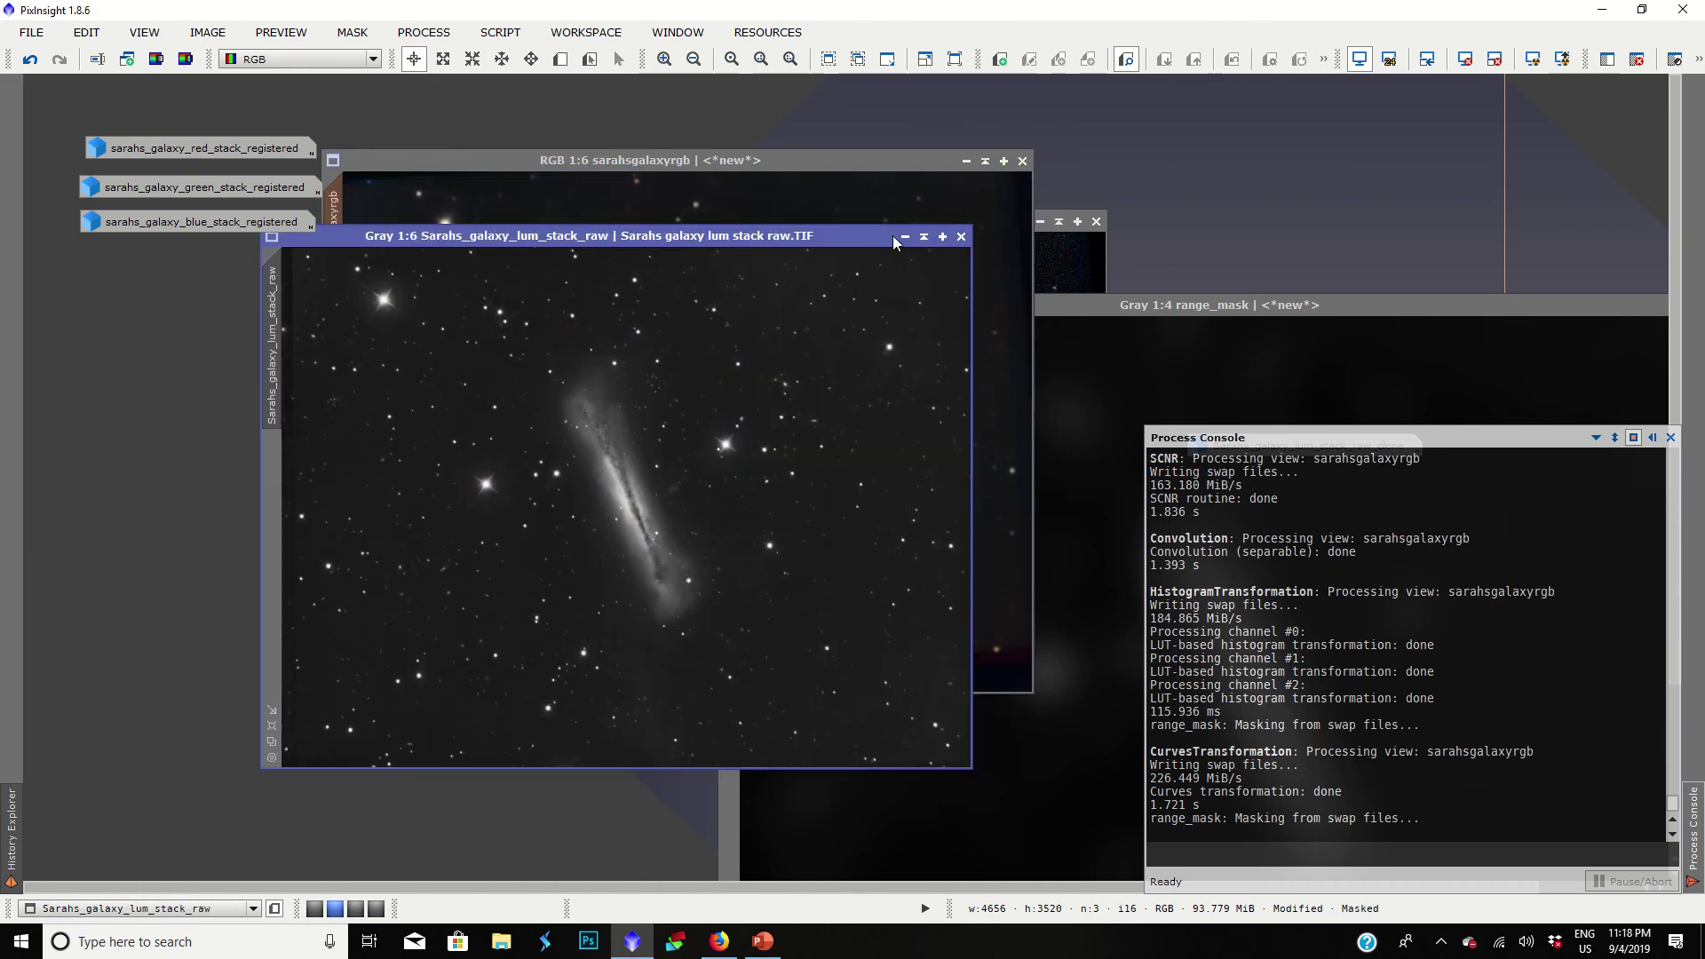
pyautogui.click(785, 175)
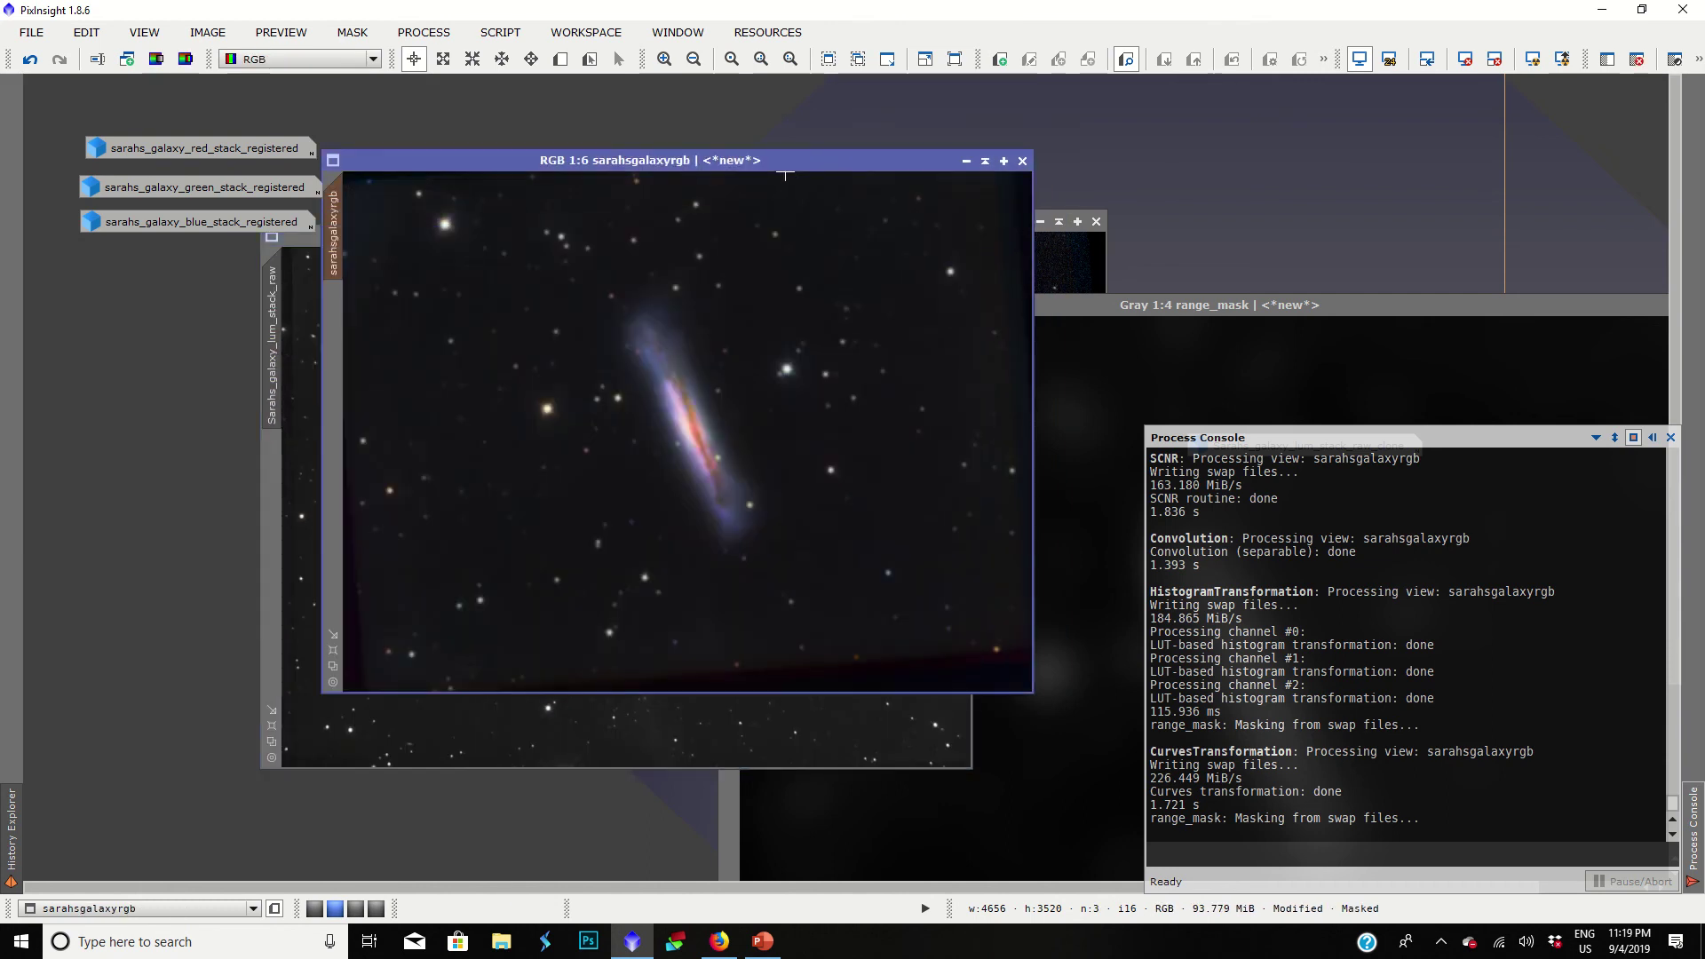
# Step: Open LRGBCombination and remove the mask from sarahsgalaxyrgb
pyautogui.click(424, 32)
pyautogui.moveTo(533, 59)
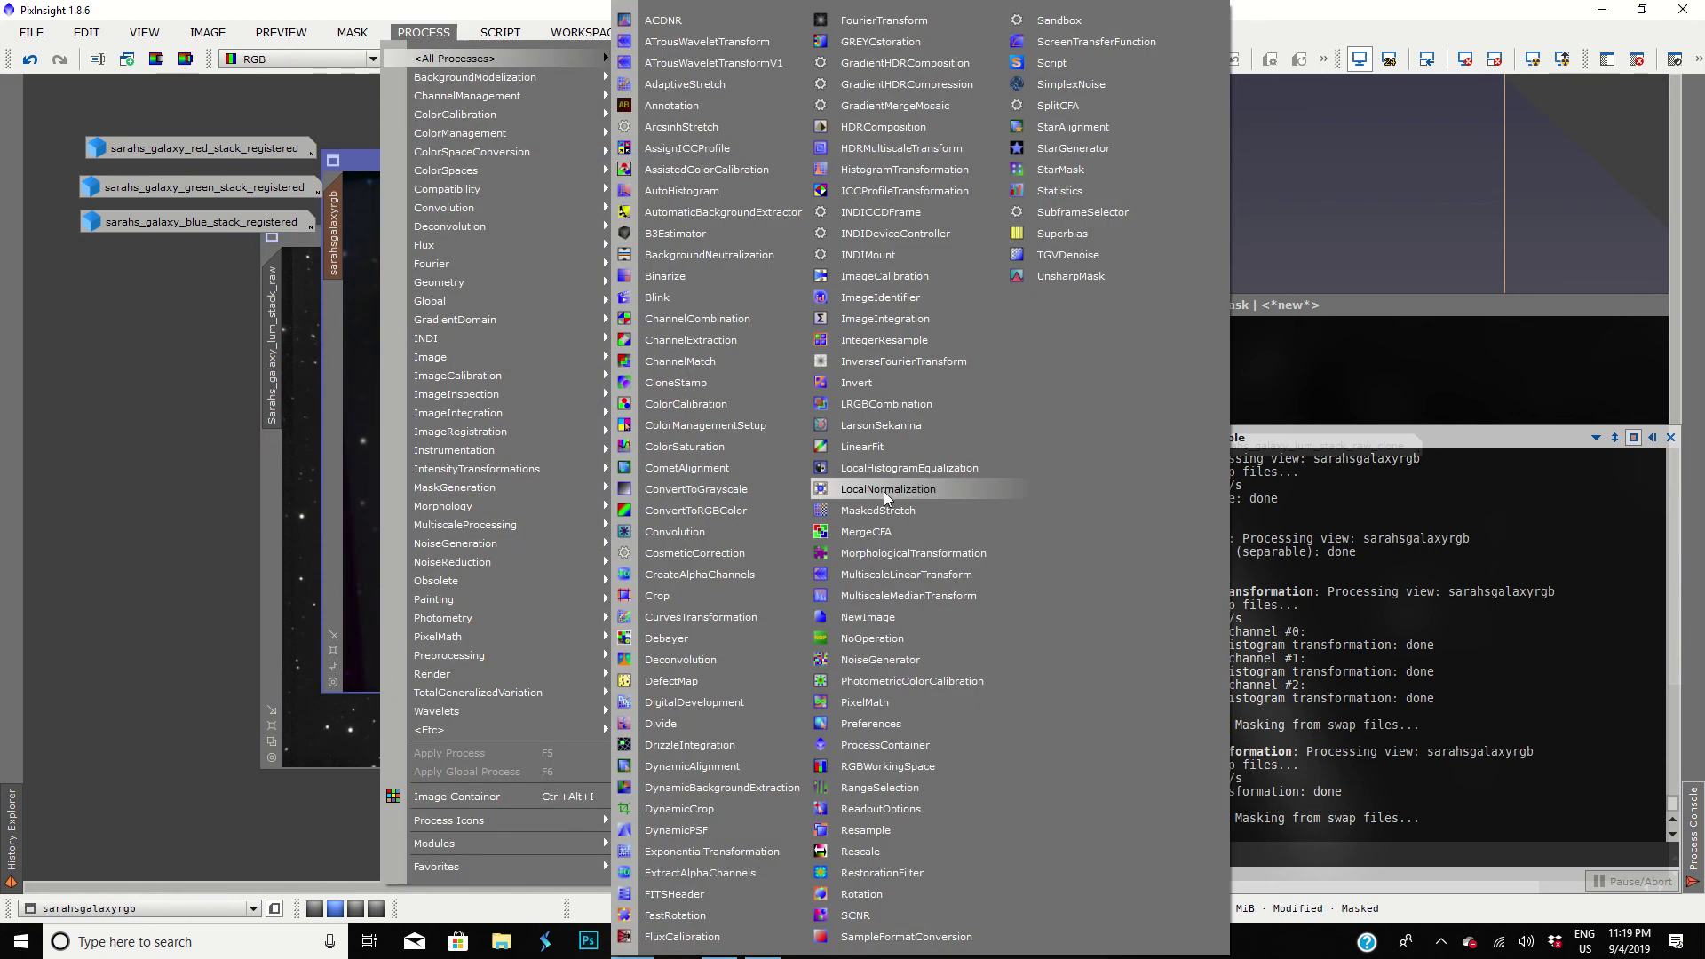
pyautogui.click(886, 405)
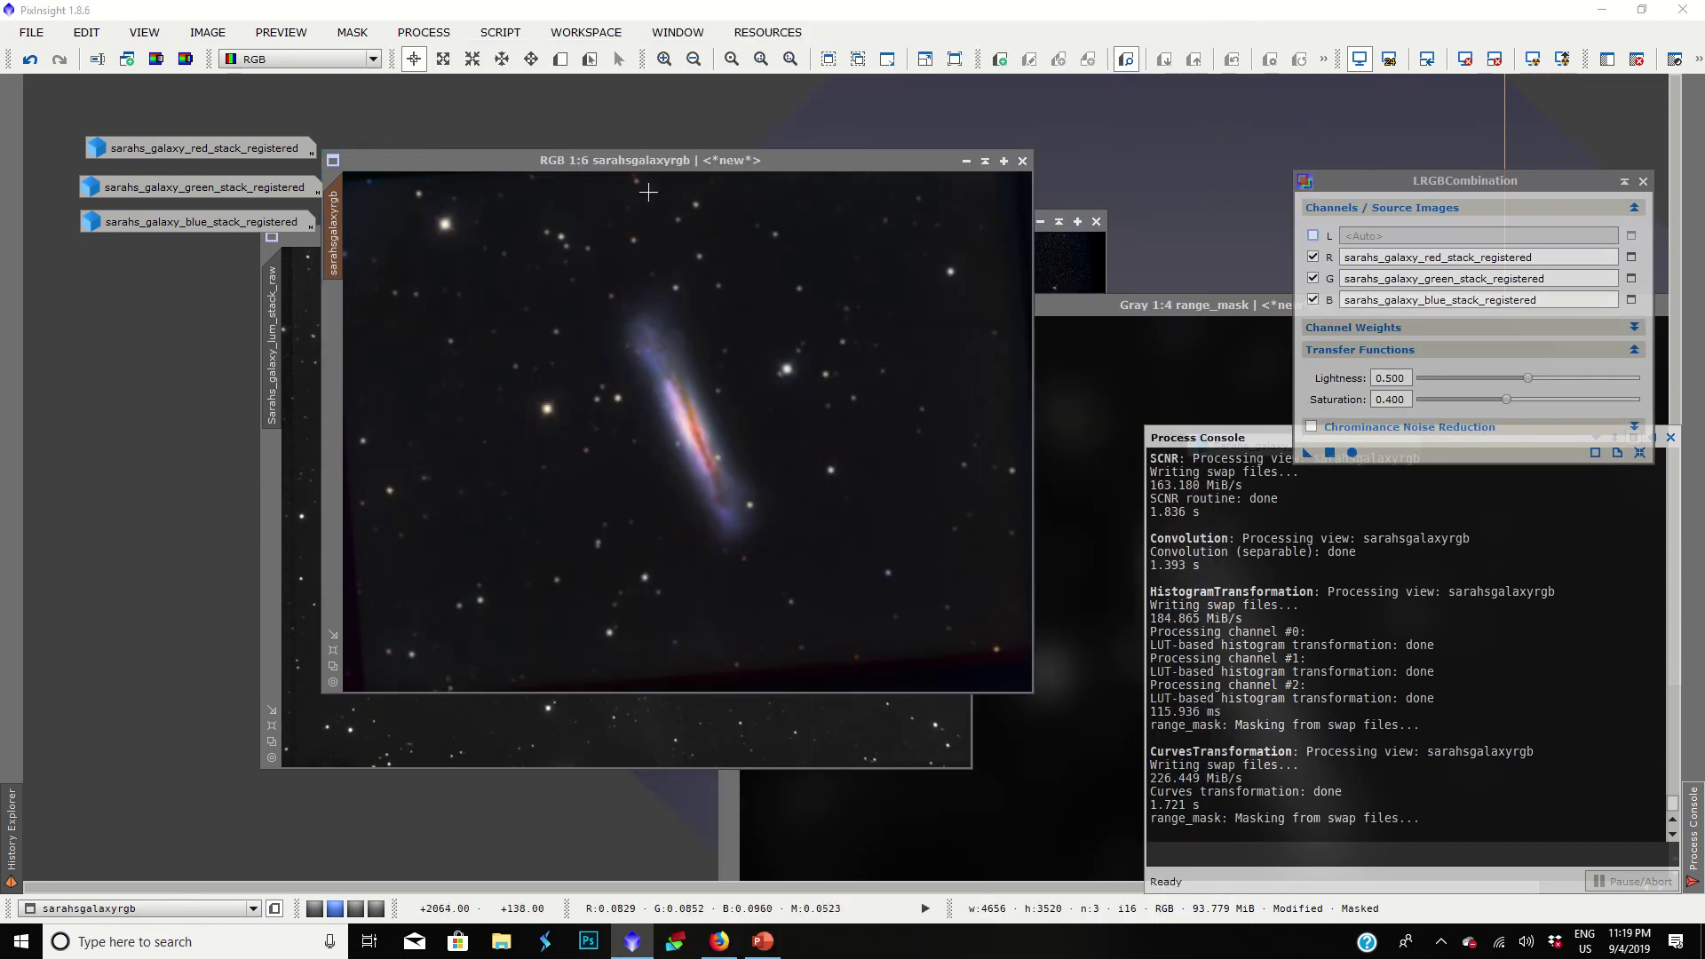
pyautogui.click(354, 32)
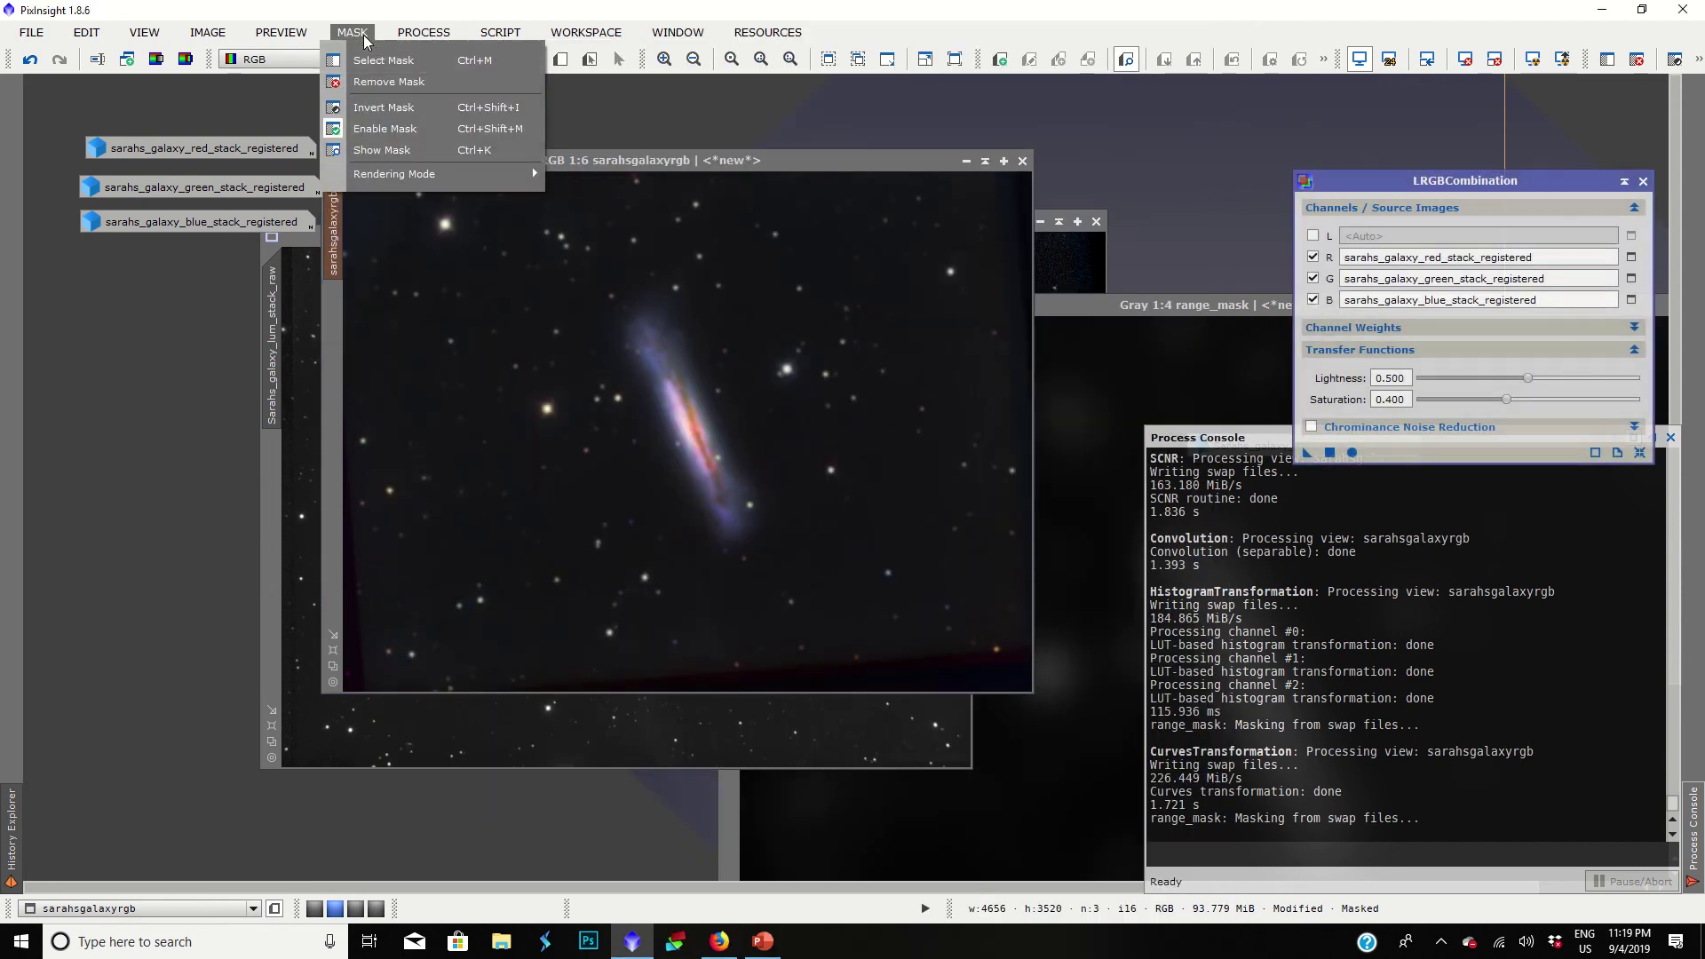
pyautogui.click(422, 87)
# Step: Enable the L channel in LRGBCombination and exclude the R, G and B channels
pyautogui.click(1313, 236)
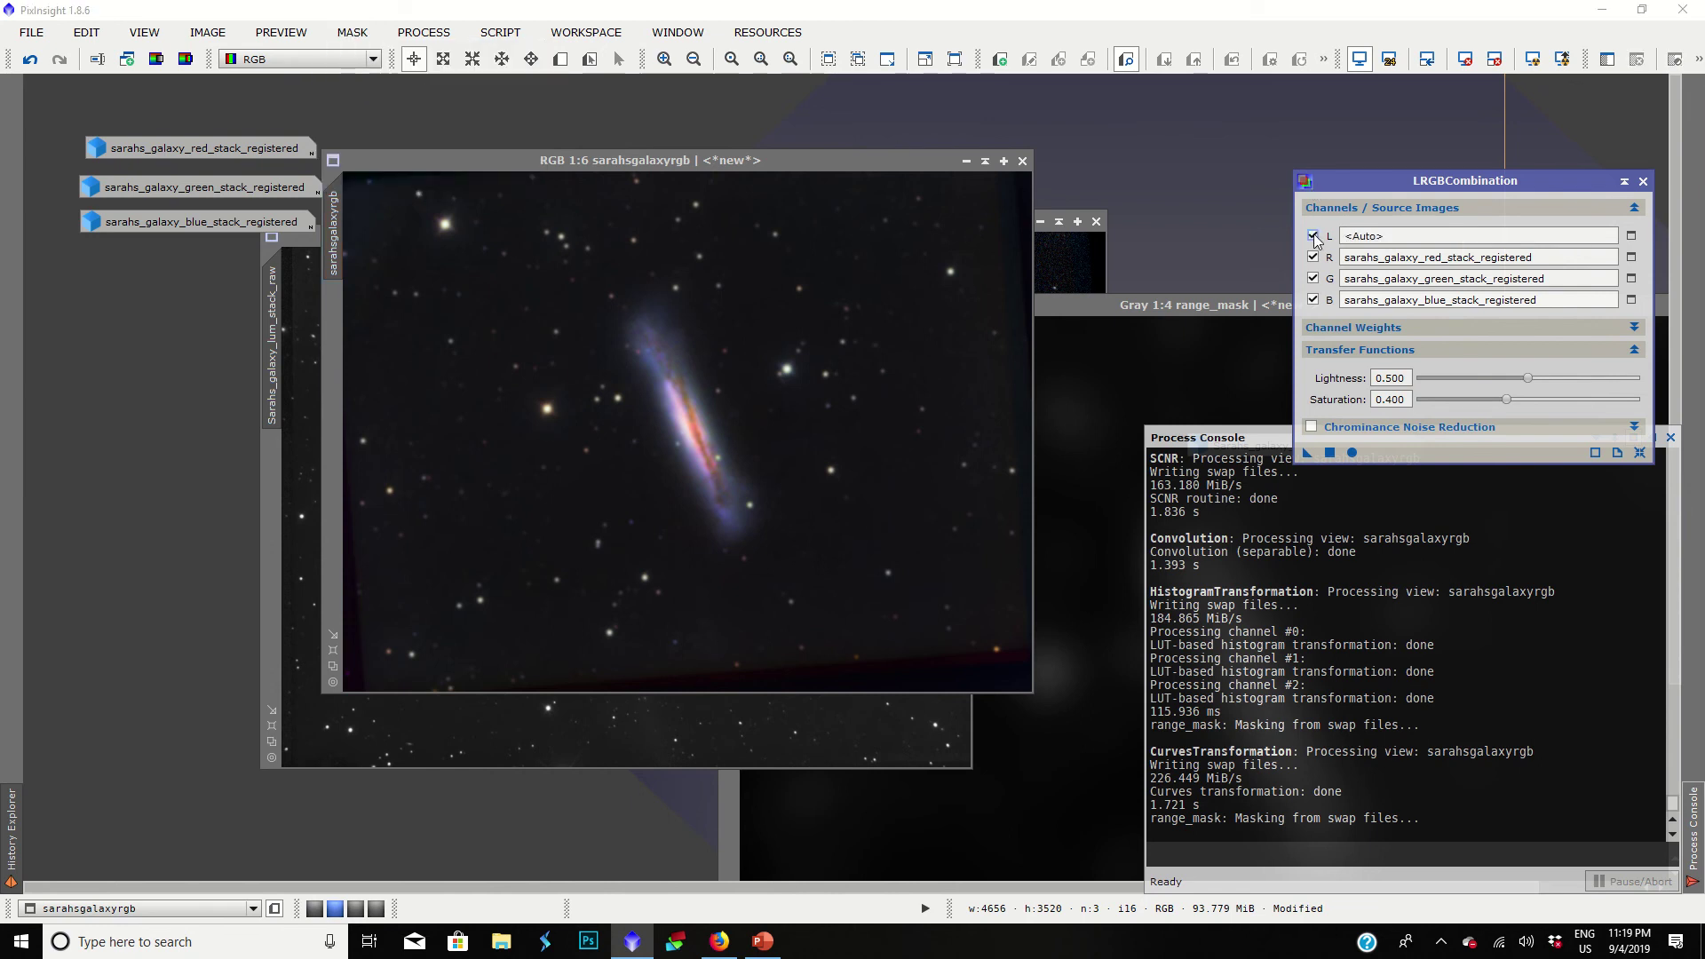
pyautogui.click(1313, 257)
pyautogui.click(1313, 299)
pyautogui.click(1314, 279)
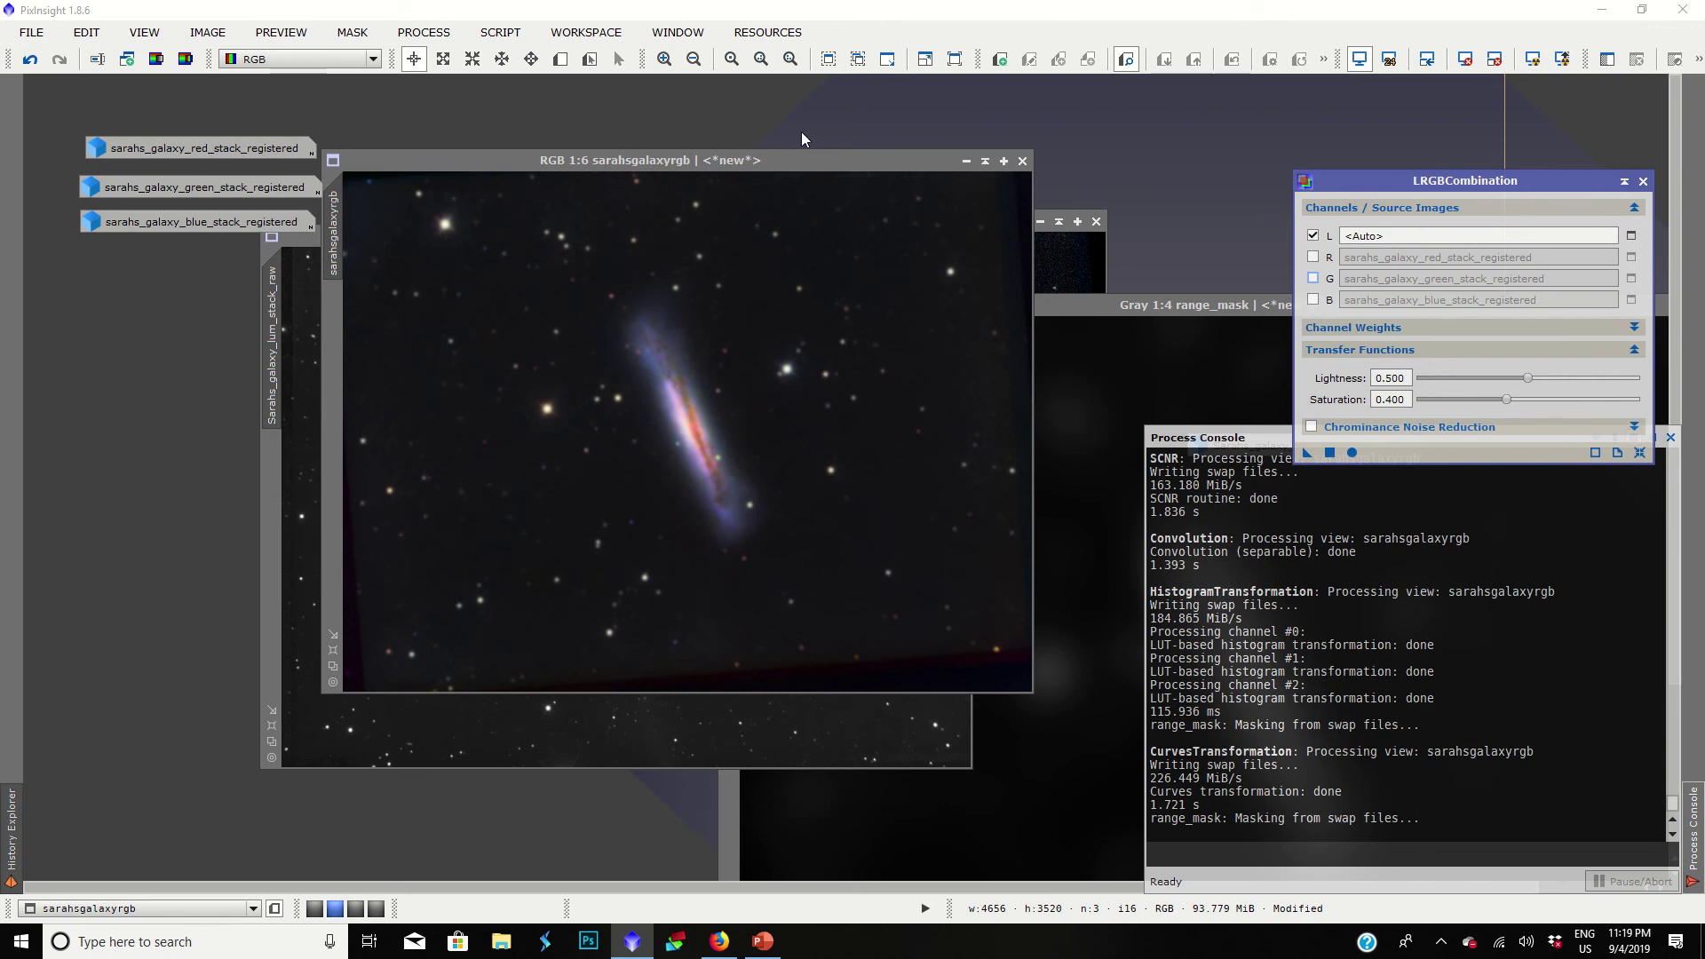
# Step: Arrange the luminance and colour images side by side and set Sarahs_galaxy_lum_stack_raw as the L source image
pyautogui.moveTo(652, 163); pyautogui.dragTo(971, 183)
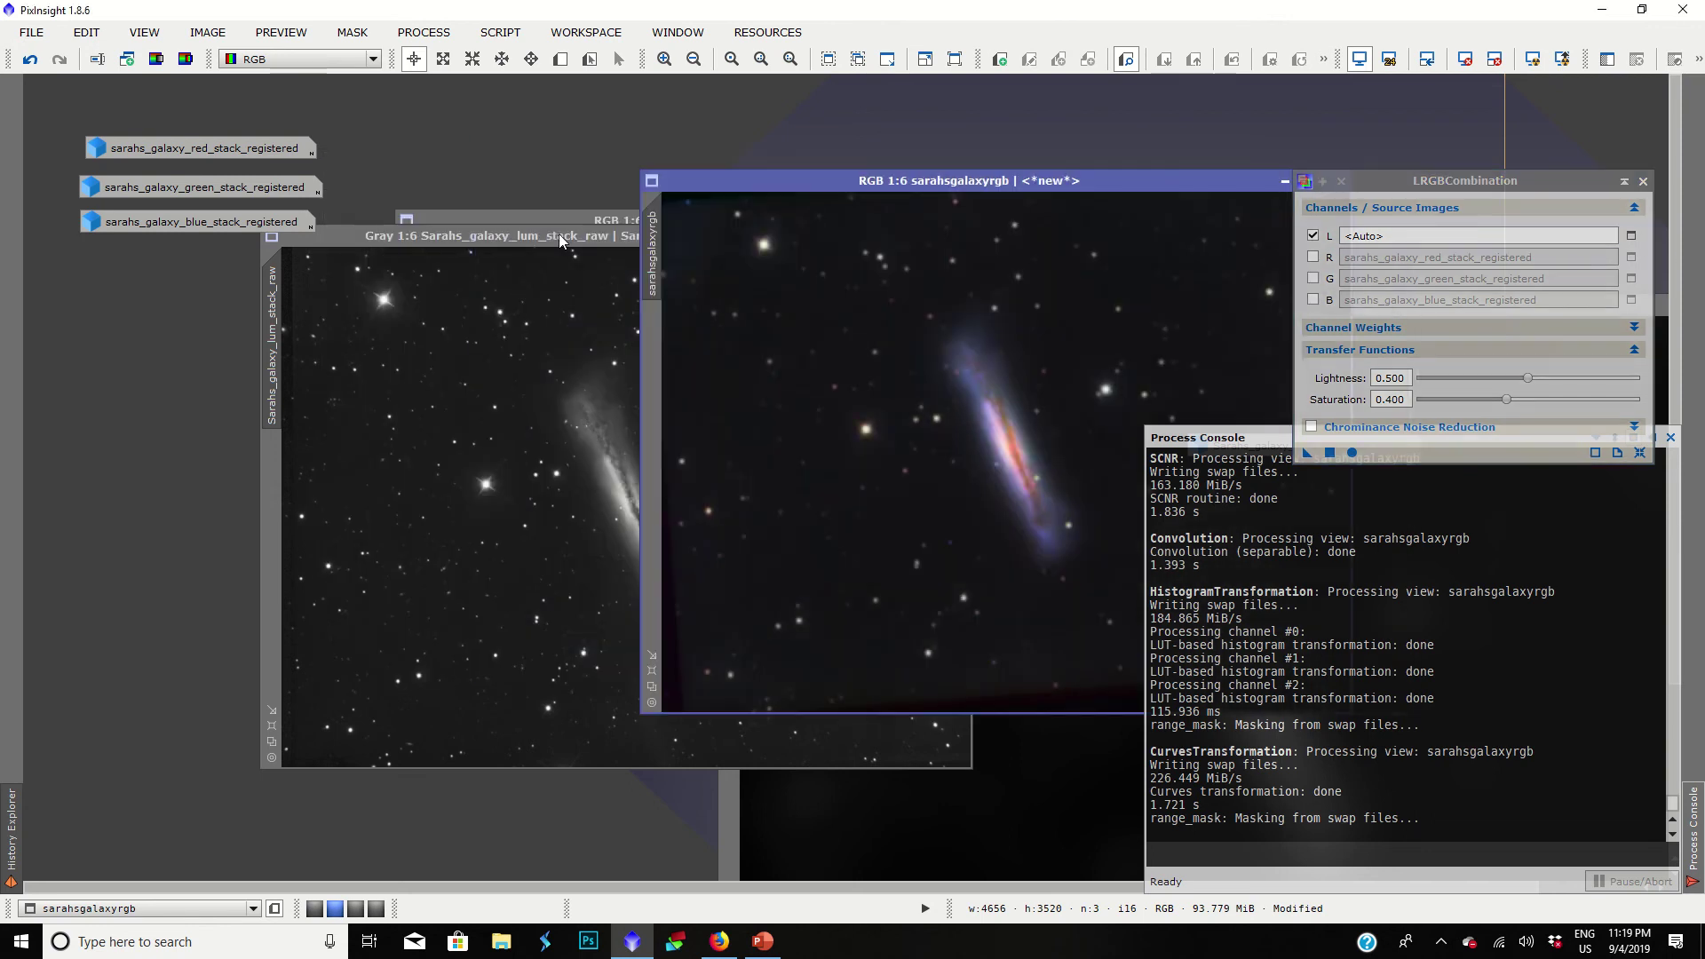
pyautogui.moveTo(558, 233); pyautogui.dragTo(524, 225)
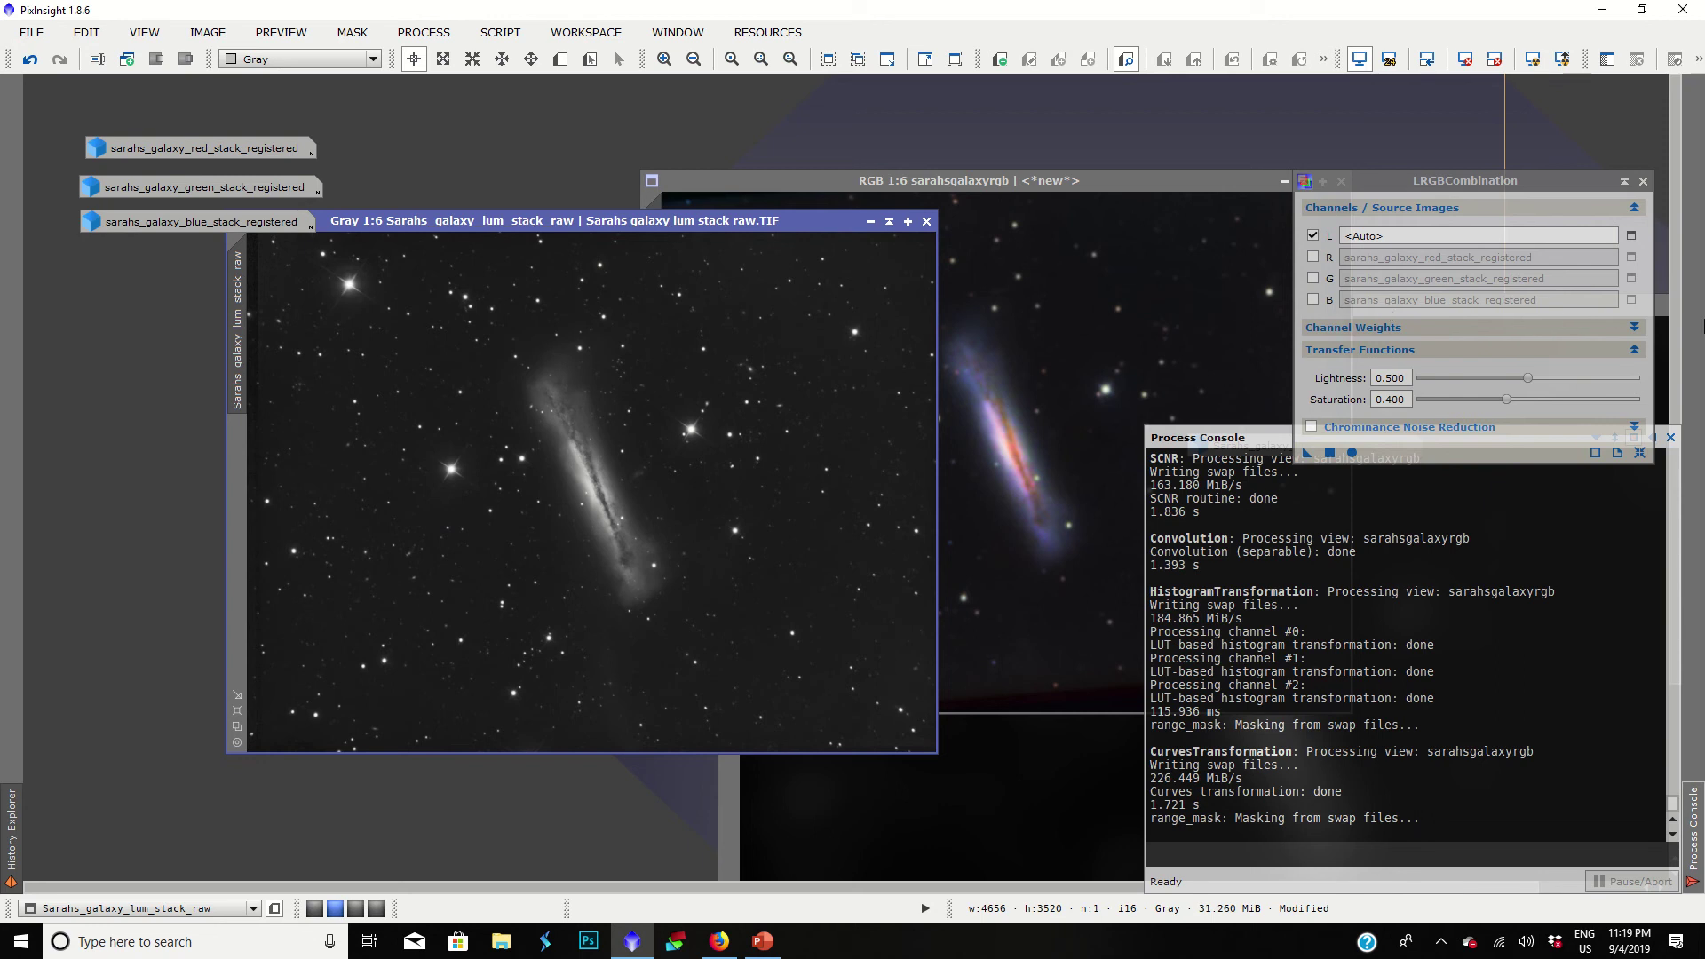
pyautogui.click(1631, 236)
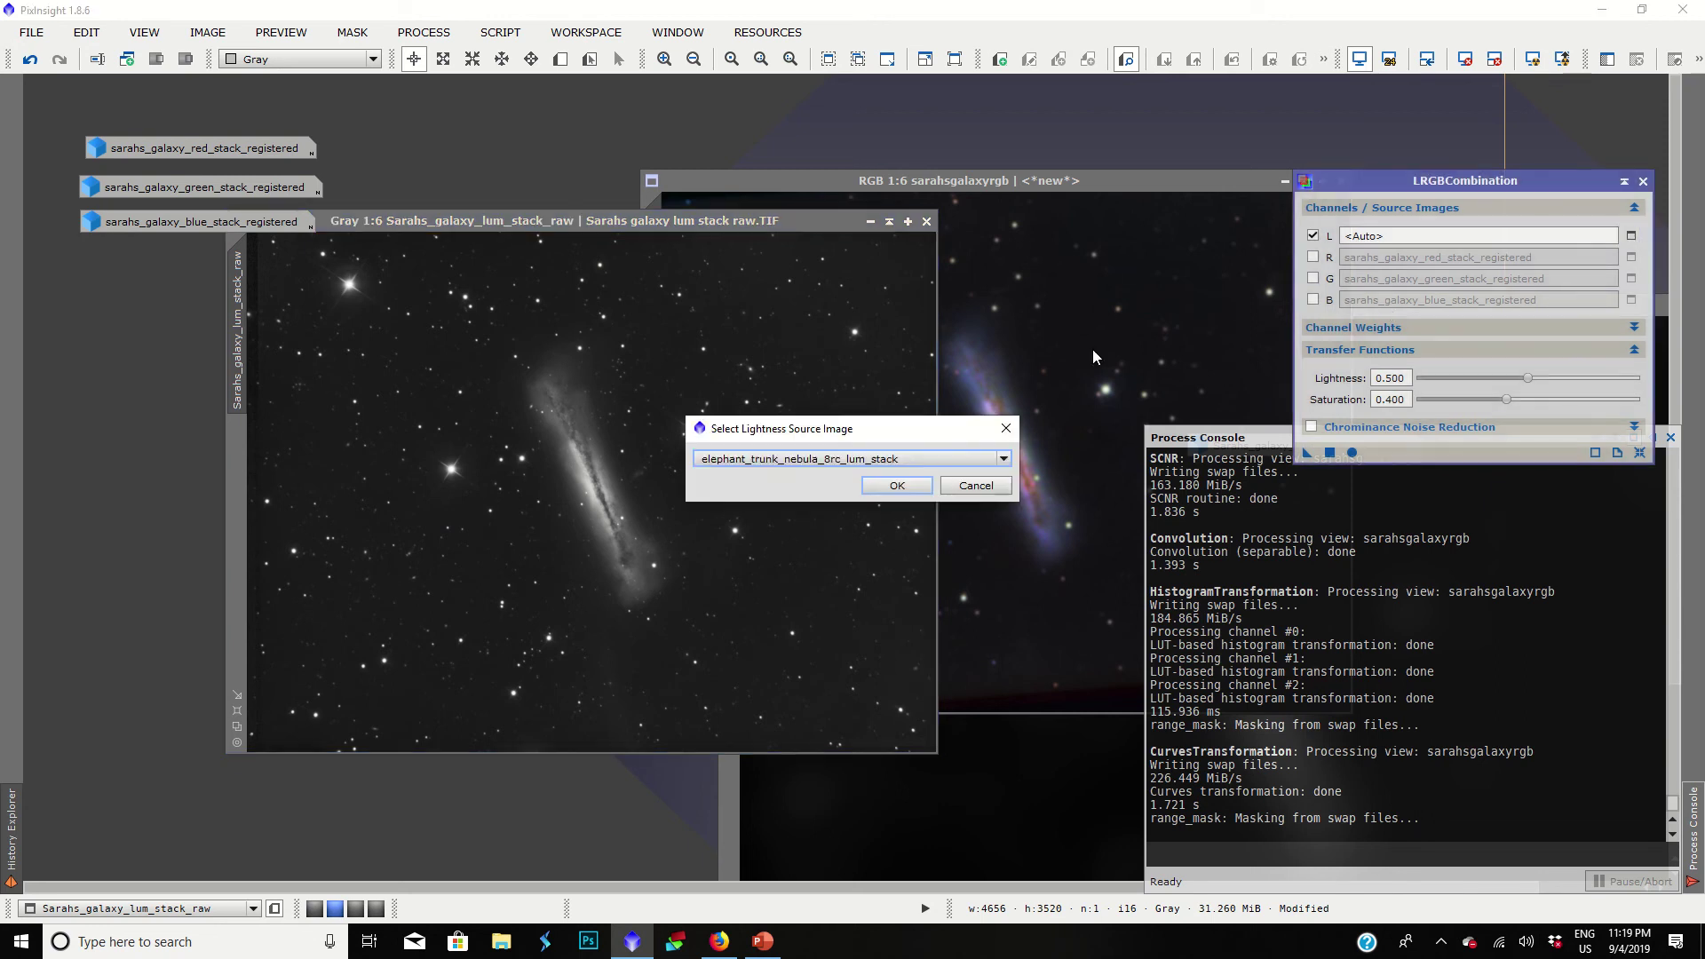
pyautogui.click(952, 455)
pyautogui.click(930, 473)
pyautogui.click(931, 460)
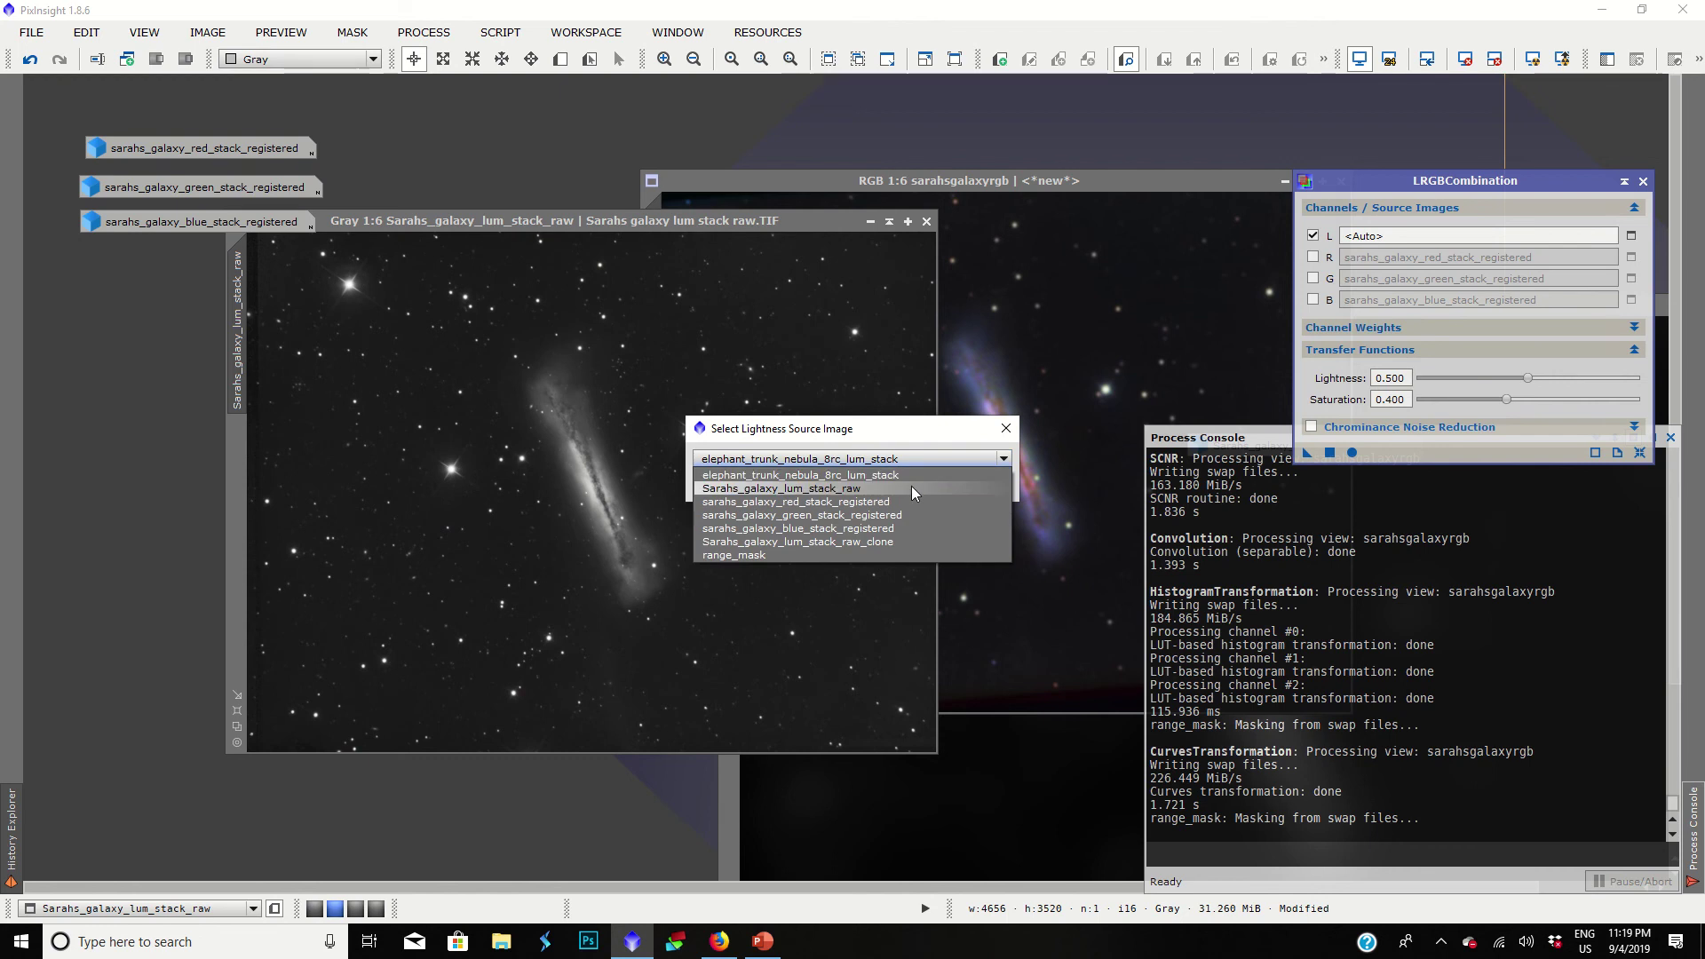
pyautogui.click(911, 487)
pyautogui.click(885, 485)
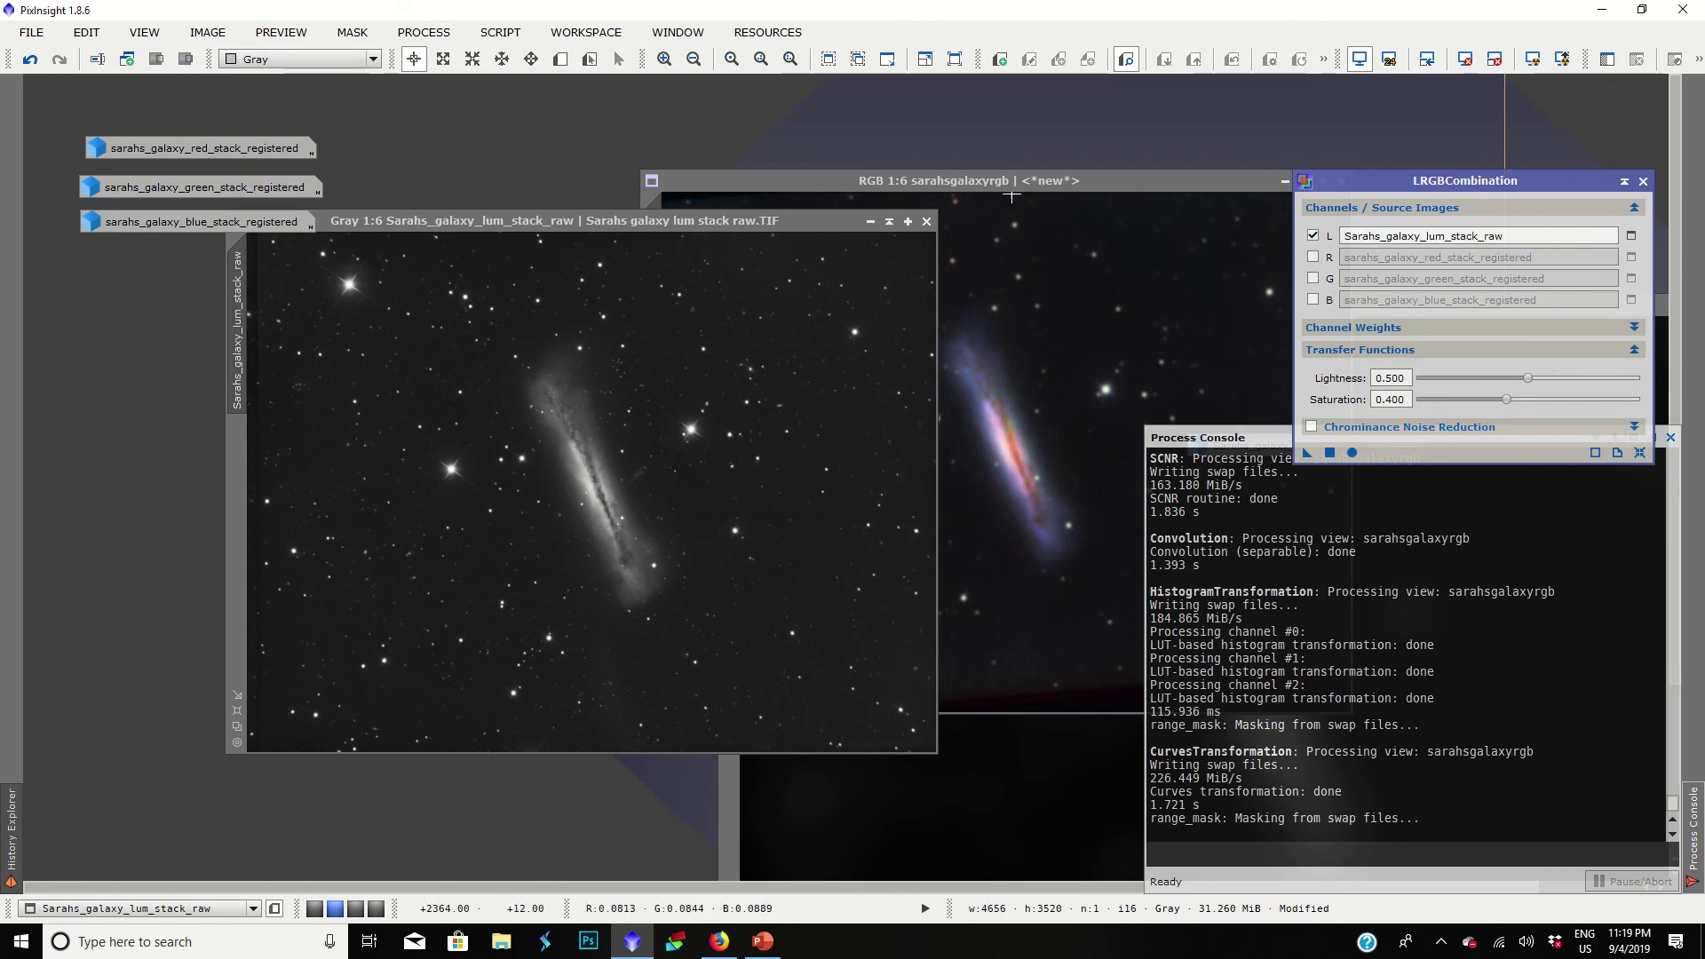
# Step: Reposition the galaxy image and LRGBCombination, enable Chrominance Noise Reduction, and check its wavelet layer settings
pyautogui.moveTo(1011, 195); pyautogui.dragTo(854, 184)
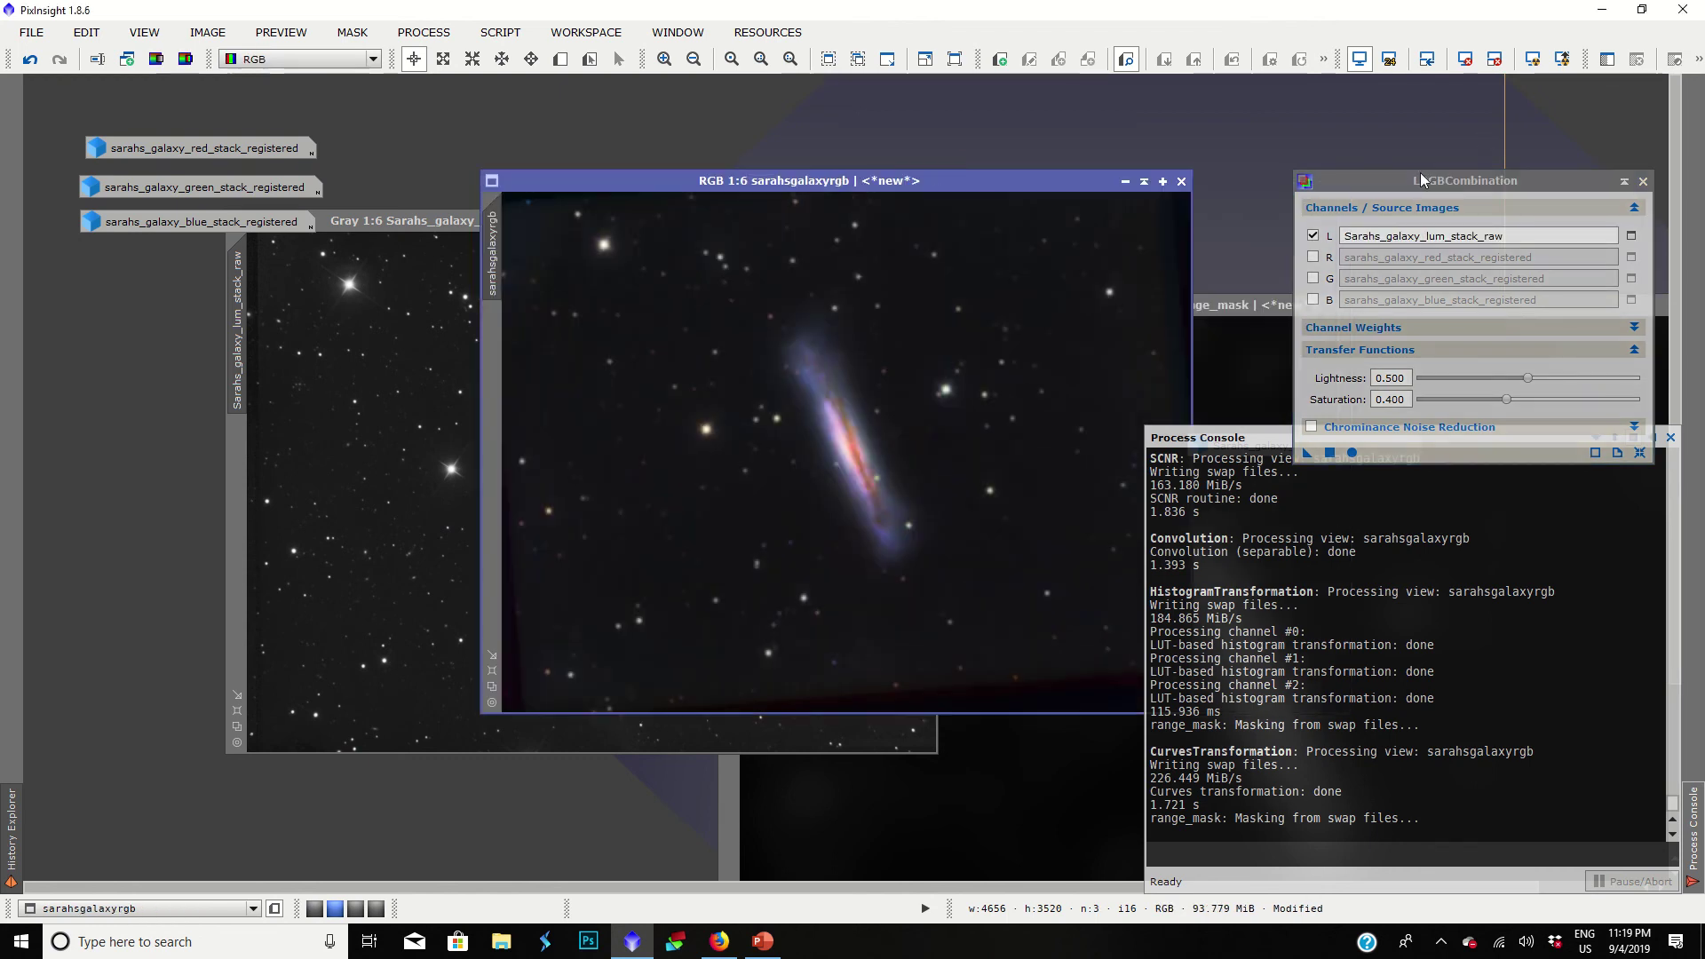
pyautogui.moveTo(1420, 172); pyautogui.dragTo(1347, 133)
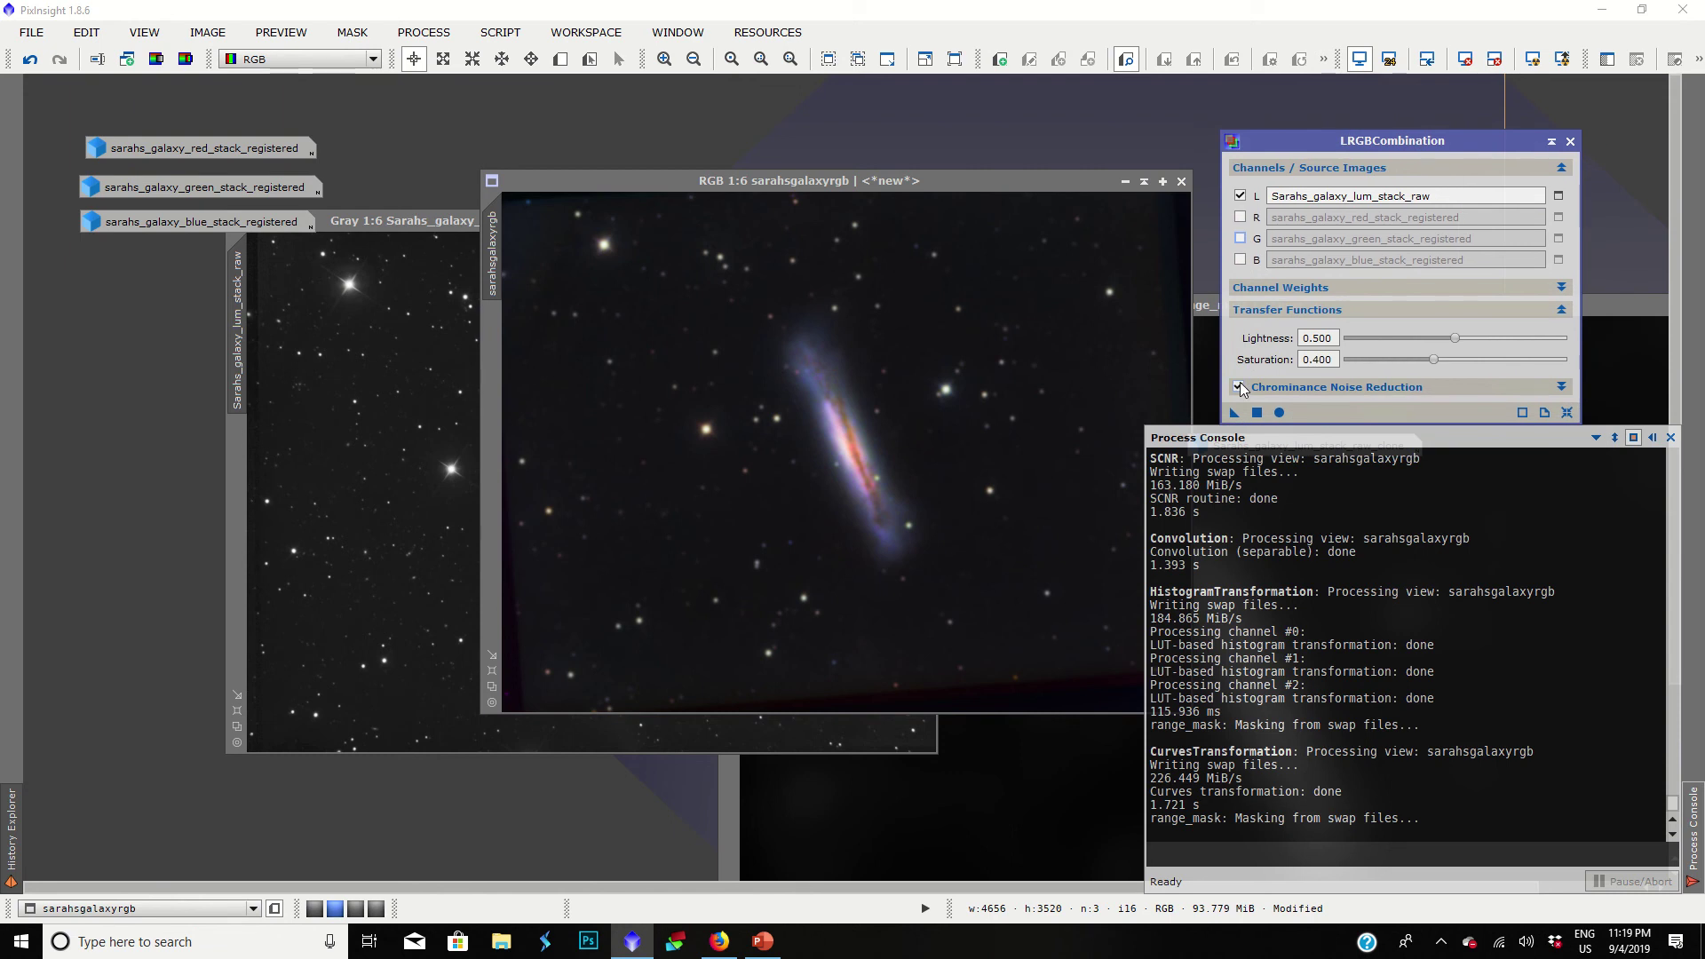
pyautogui.click(1561, 388)
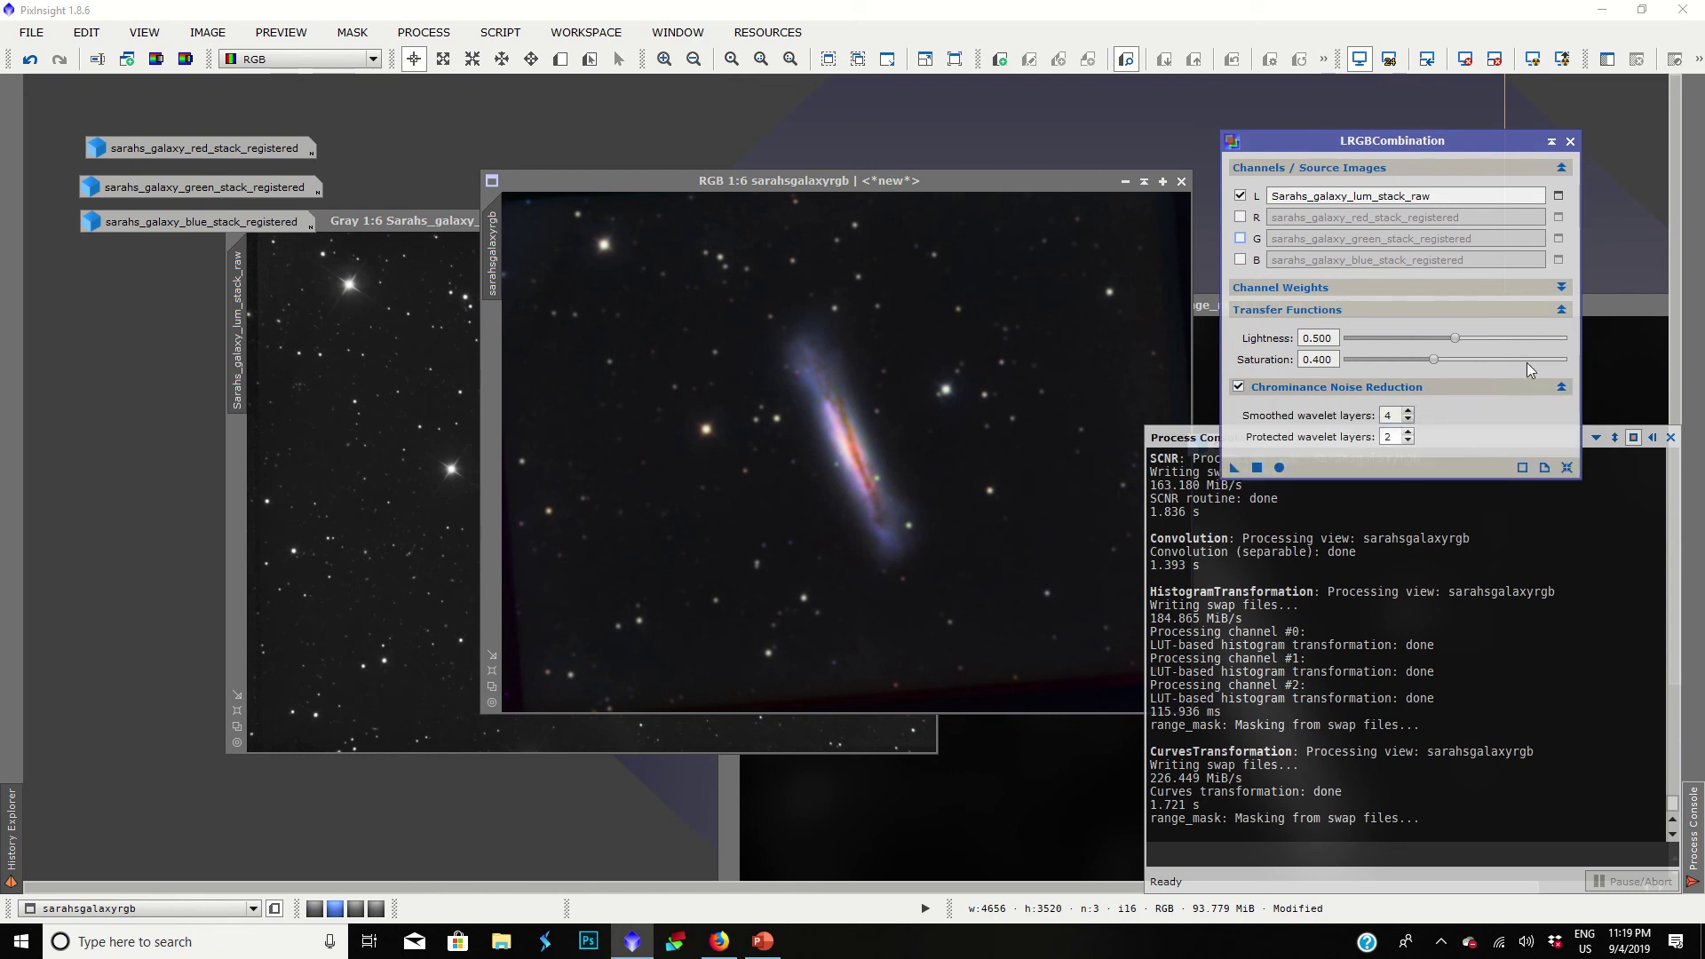
pyautogui.click(1561, 388)
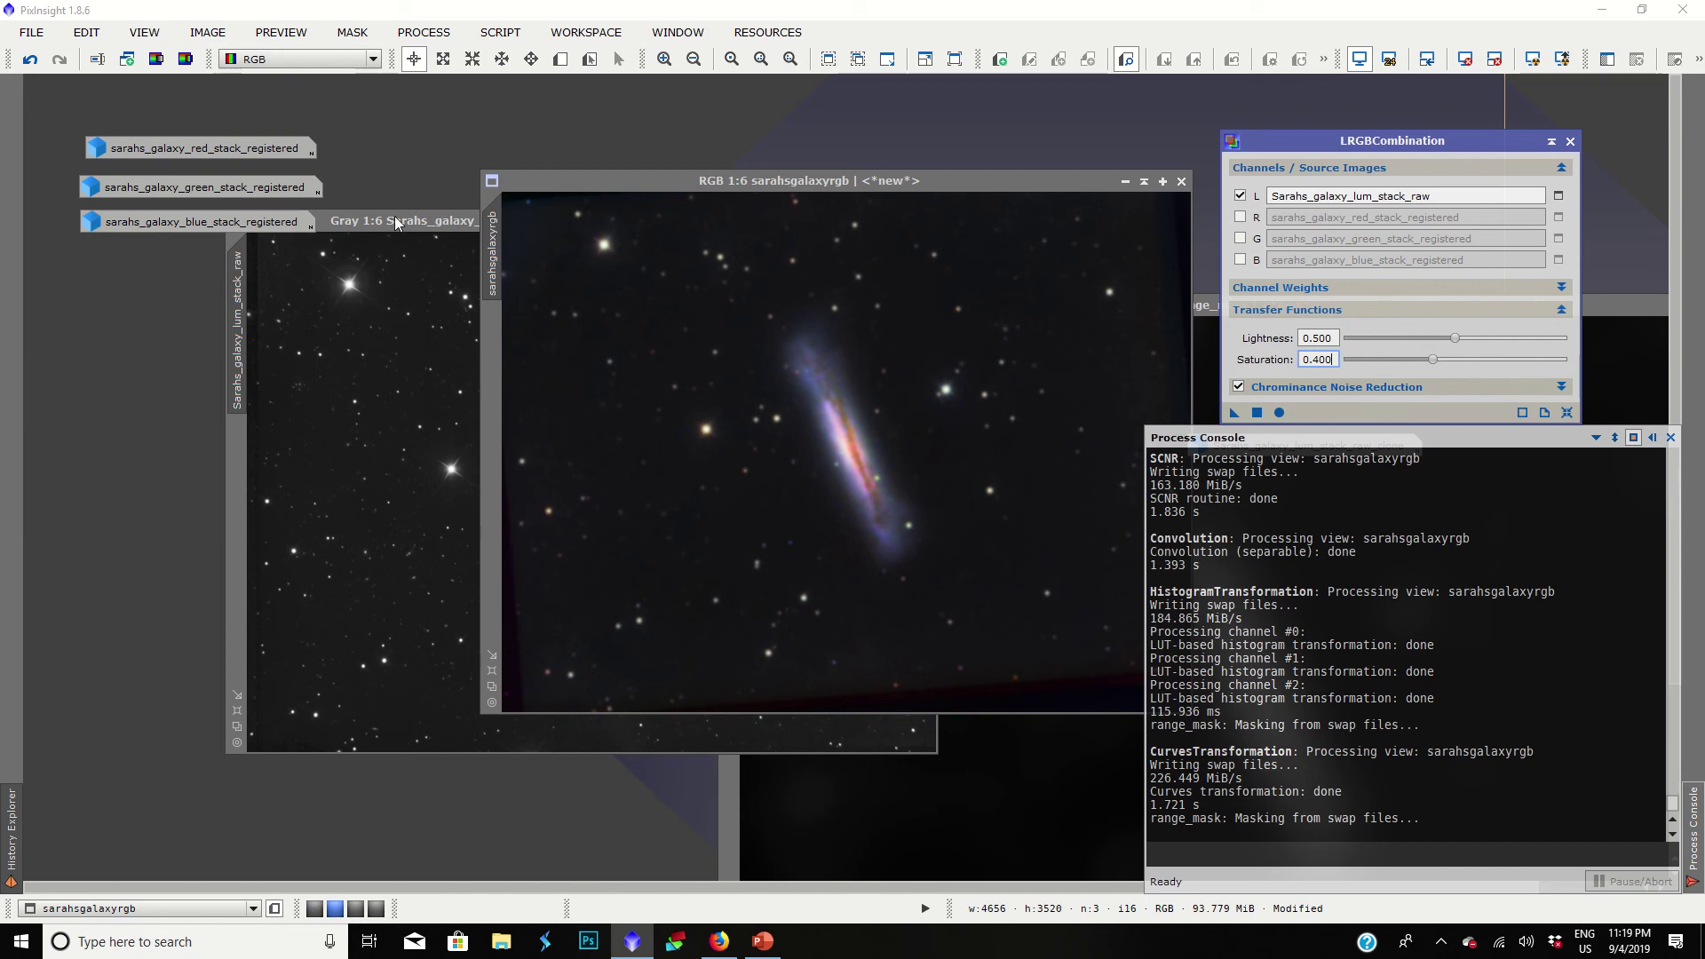
# Step: Overlay the luminance image on sarahsgalaxyrgb to compare them, move it aside, and apply LRGBCombination to the colour image
pyautogui.moveTo(392, 217); pyautogui.dragTo(645, 181)
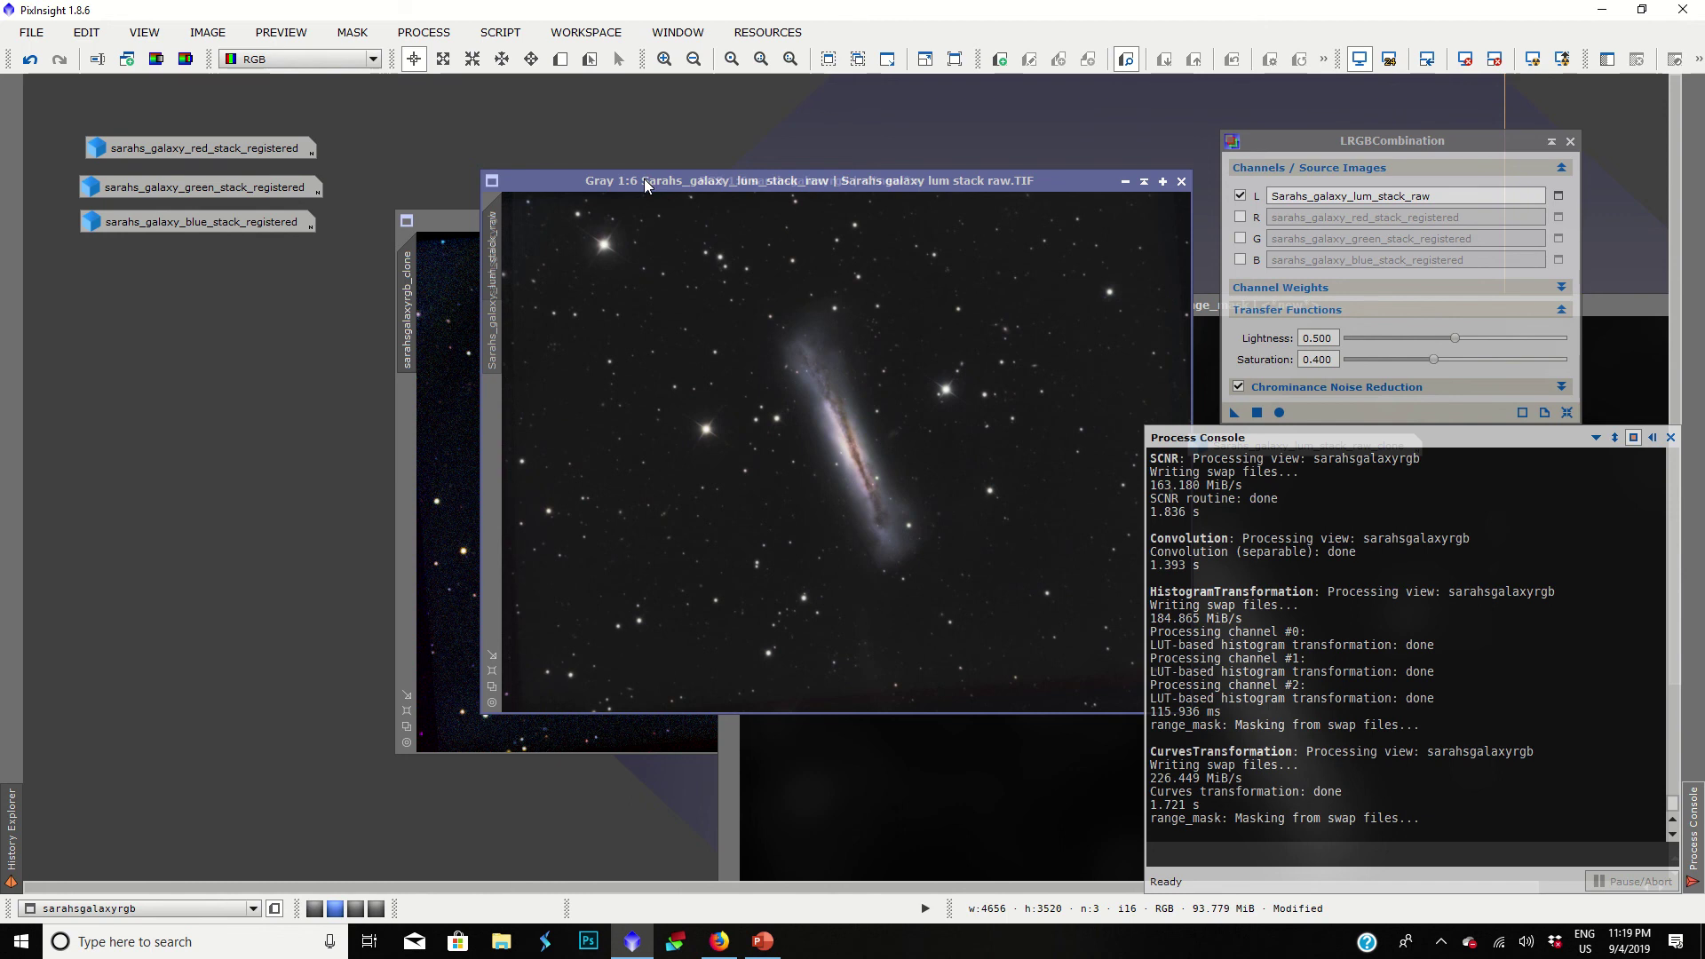
pyautogui.moveTo(642, 178); pyautogui.dragTo(274, 270)
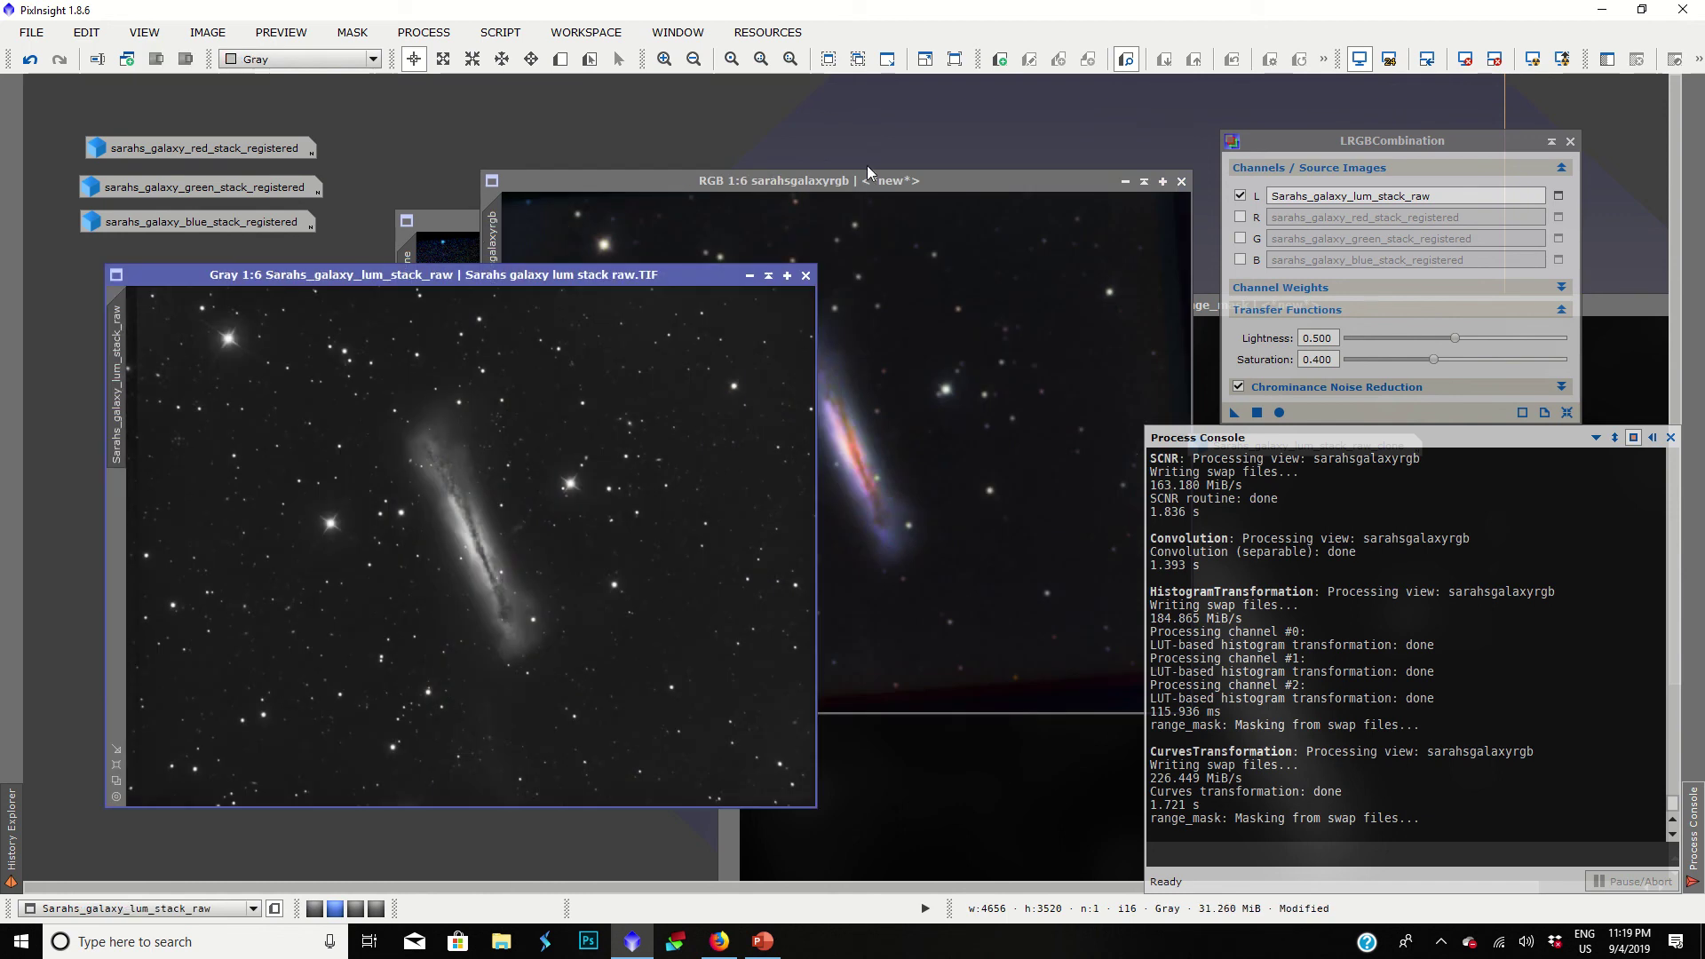
pyautogui.click(850, 189)
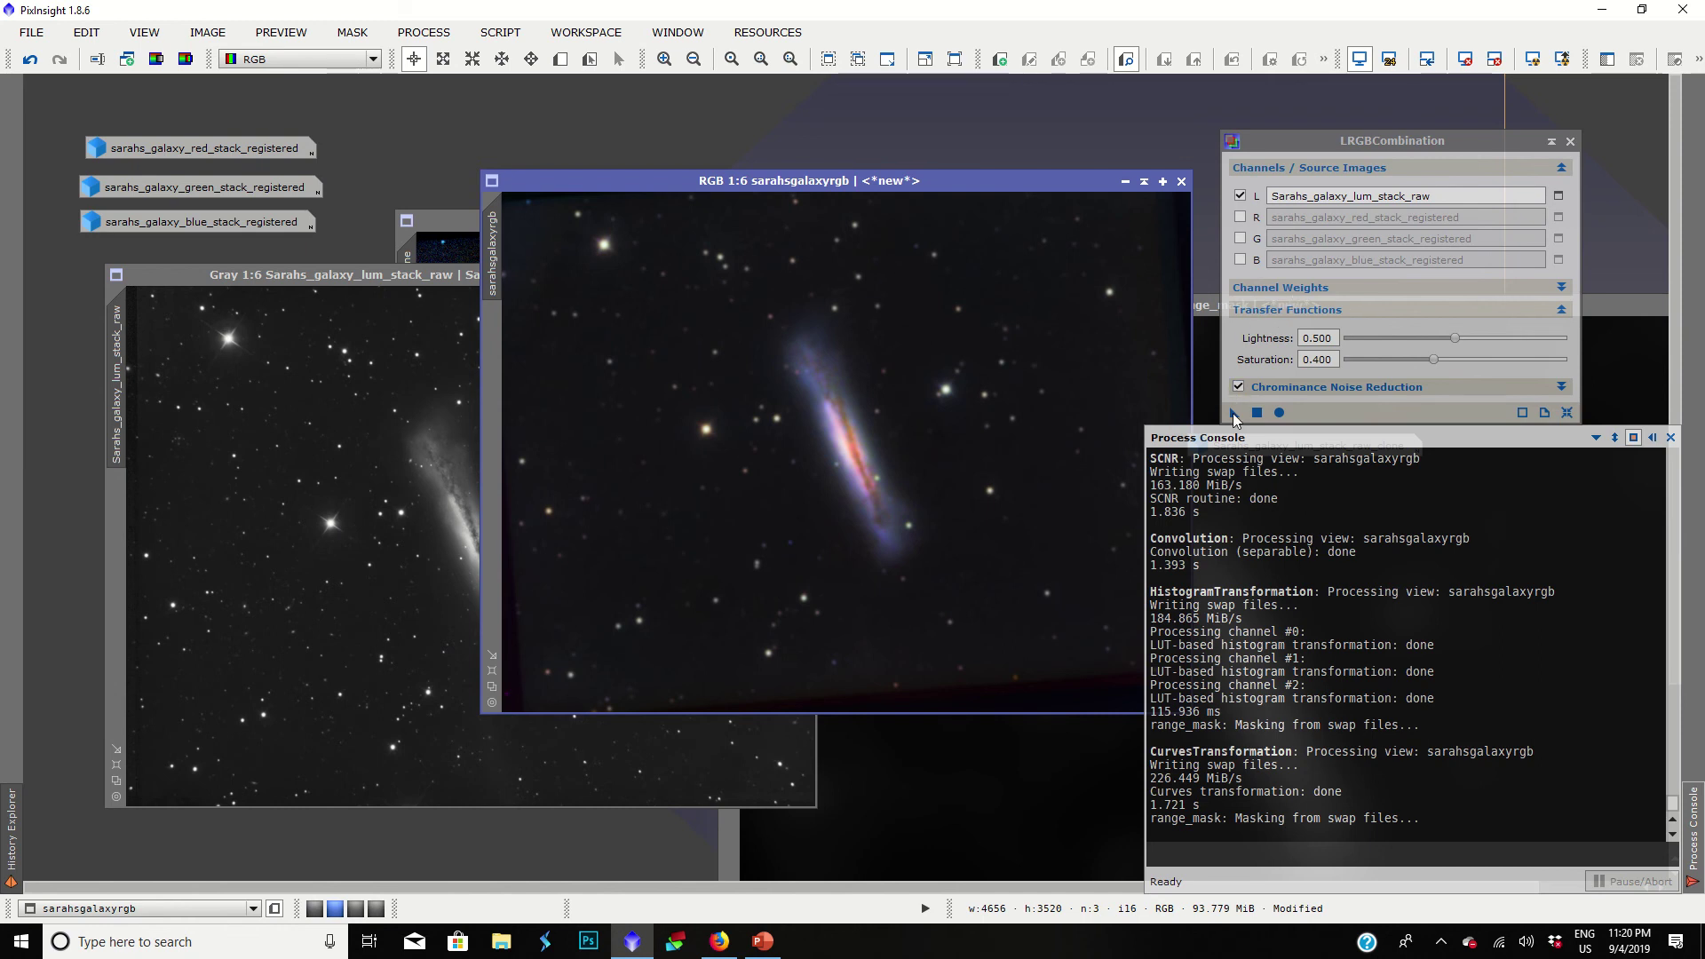
pyautogui.moveTo(1234, 412); pyautogui.dragTo(915, 427)
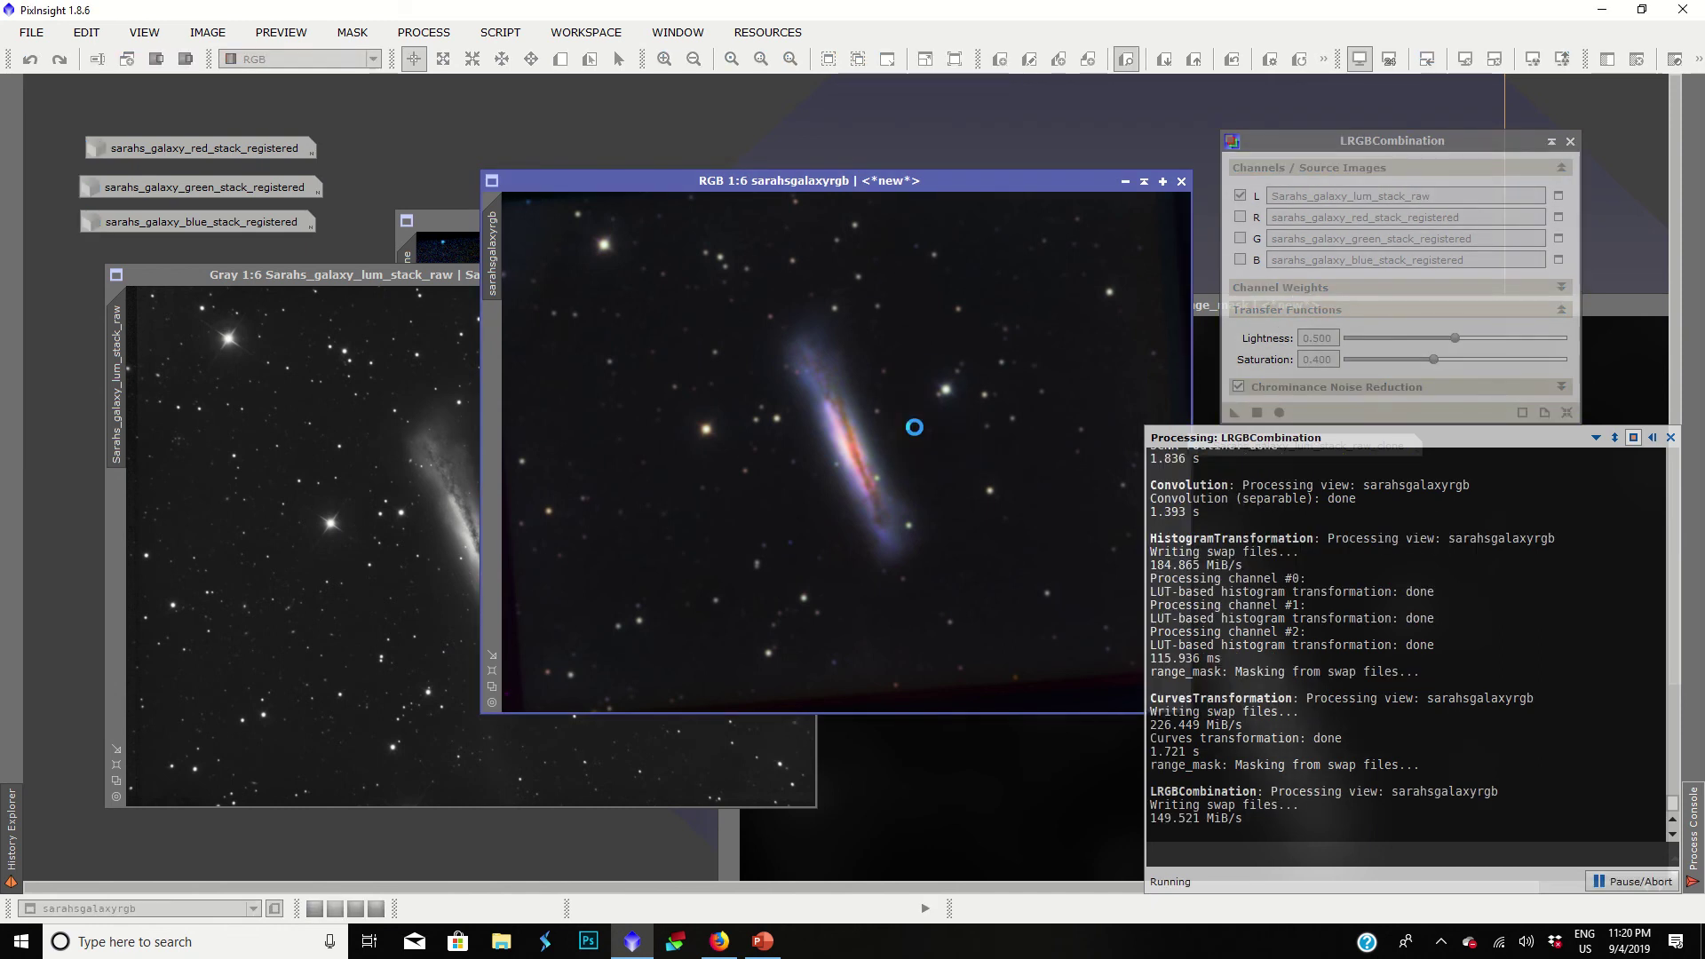
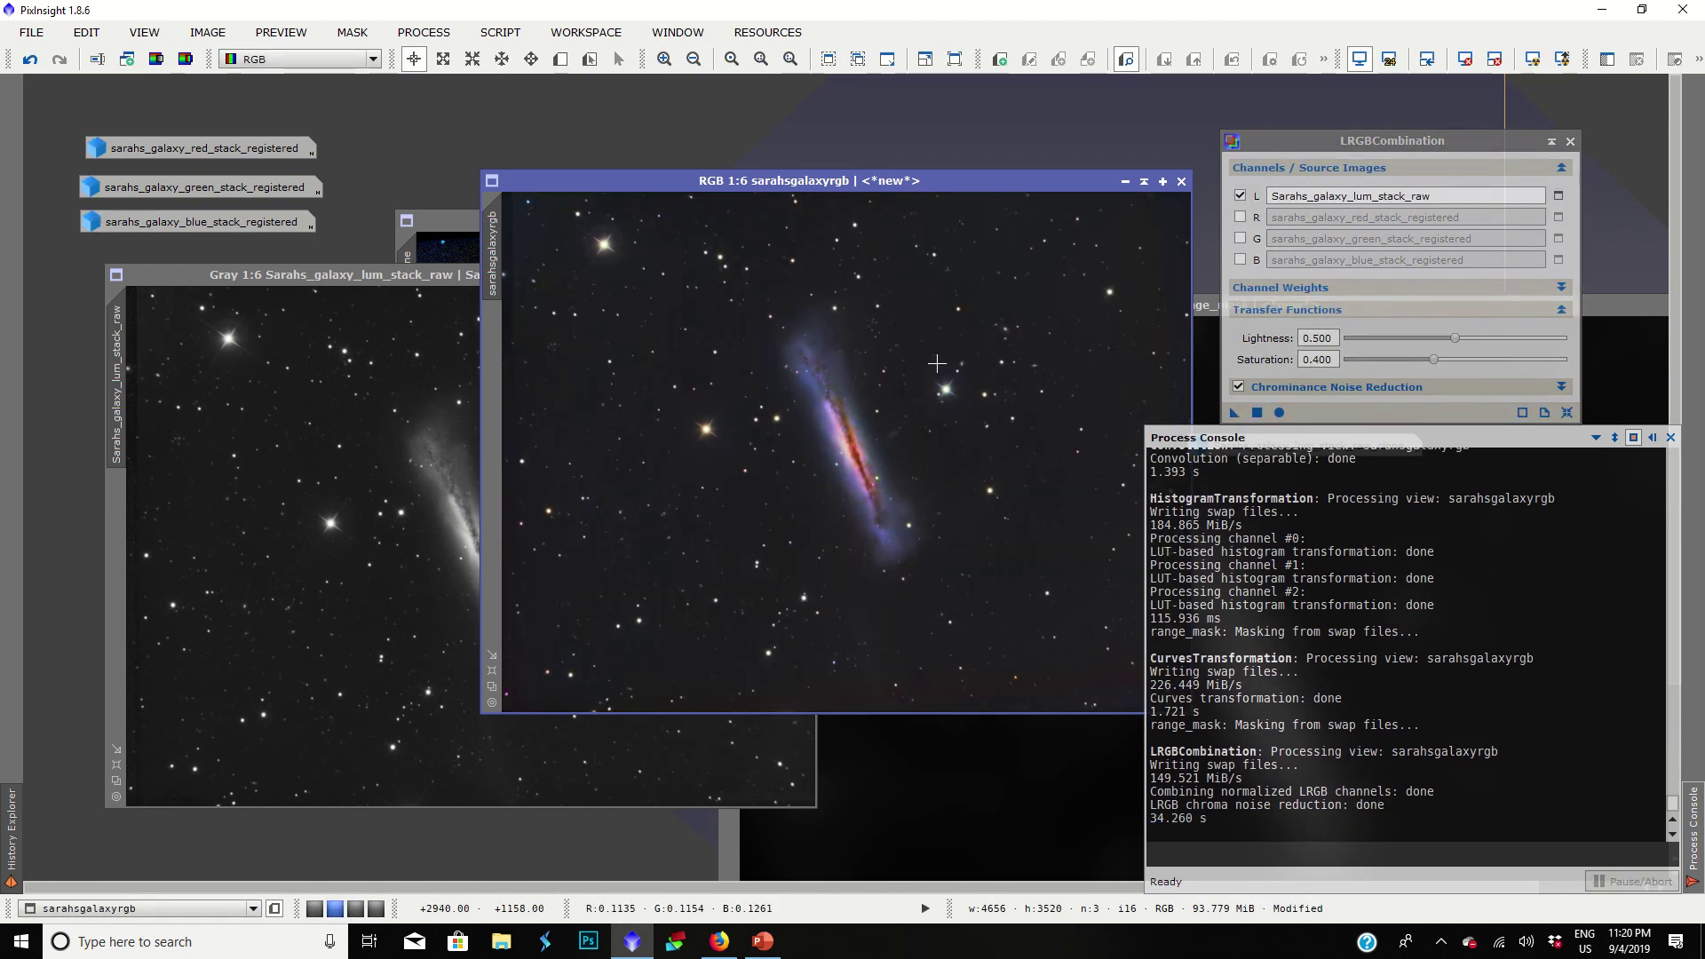
# Step: Examine the combined sarahsgalaxyrgb up close at 1:2, checking detail along the galaxy's dust lane and surrounding stars
pyautogui.scroll(1, 835, 344)
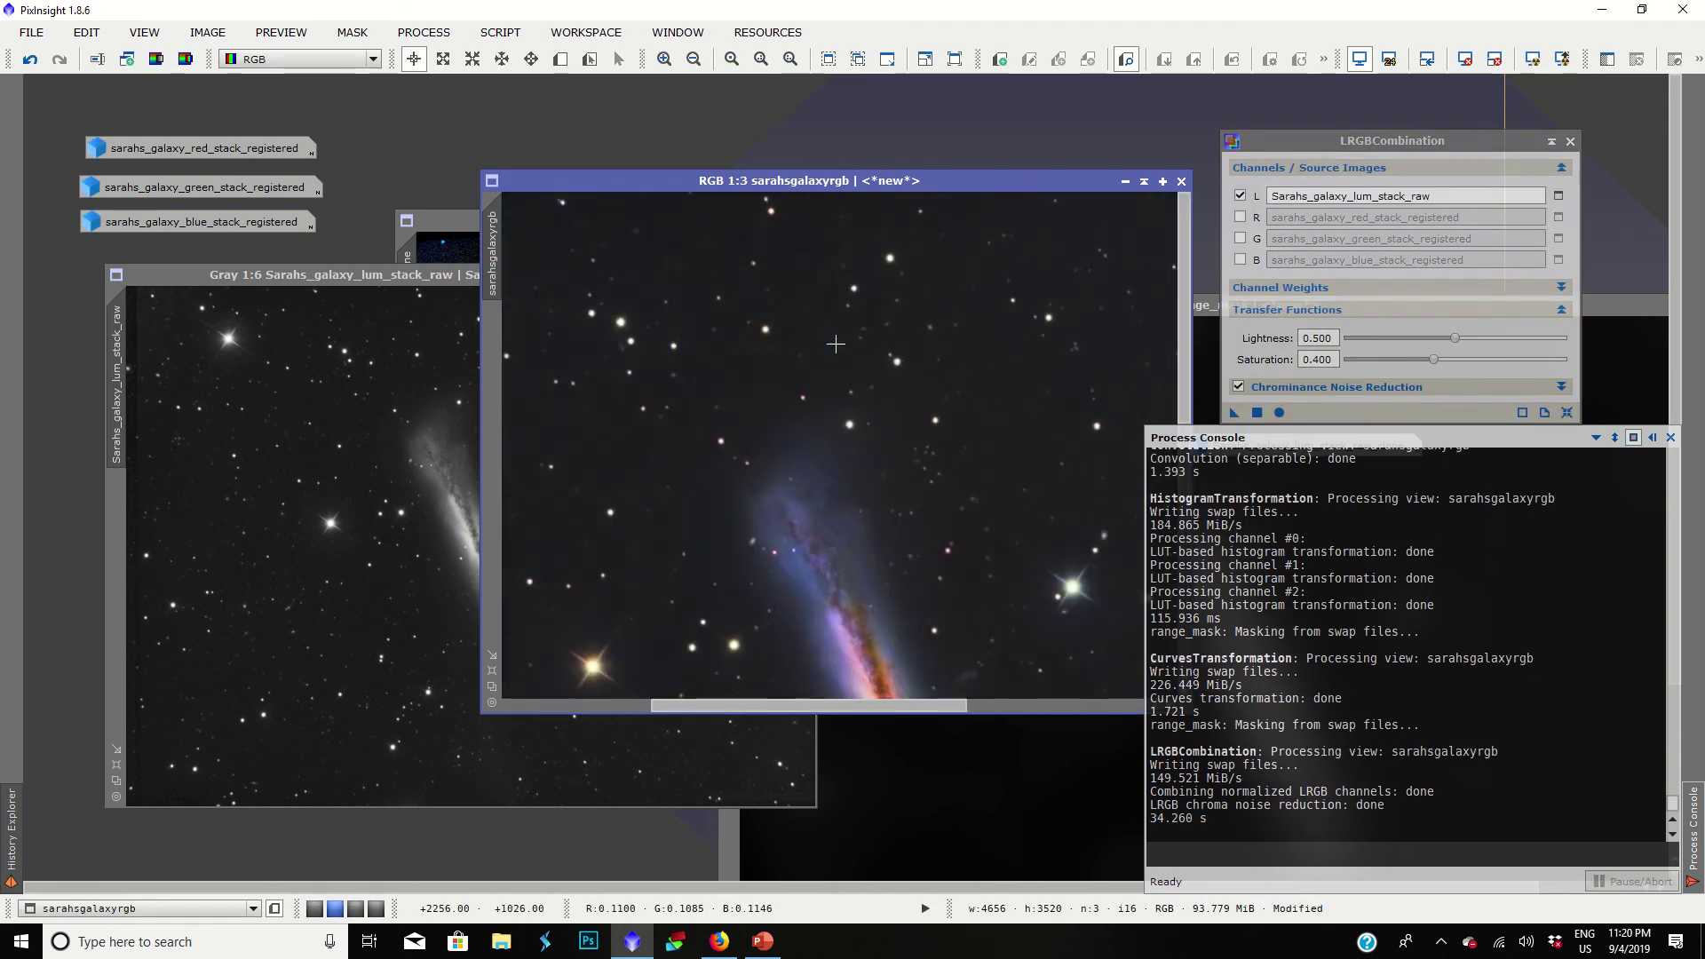
pyautogui.moveTo(818, 181); pyautogui.dragTo(699, 157)
pyautogui.scroll(3, 762, 480)
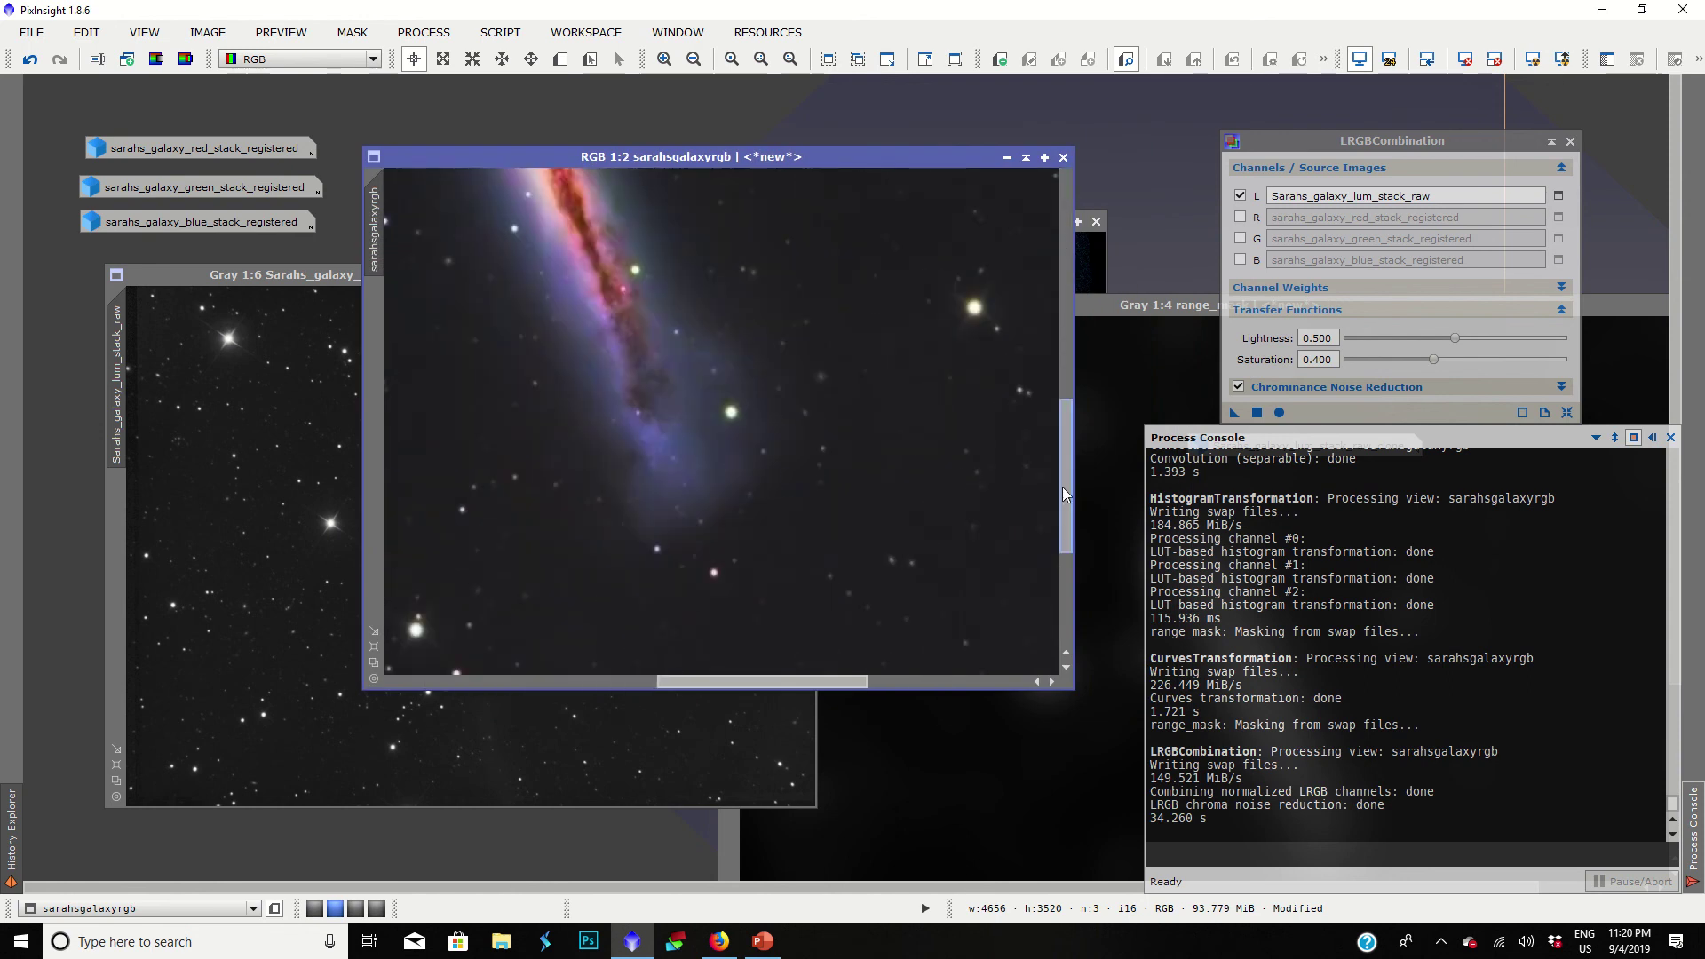
pyautogui.moveTo(1067, 486); pyautogui.dragTo(1057, 424)
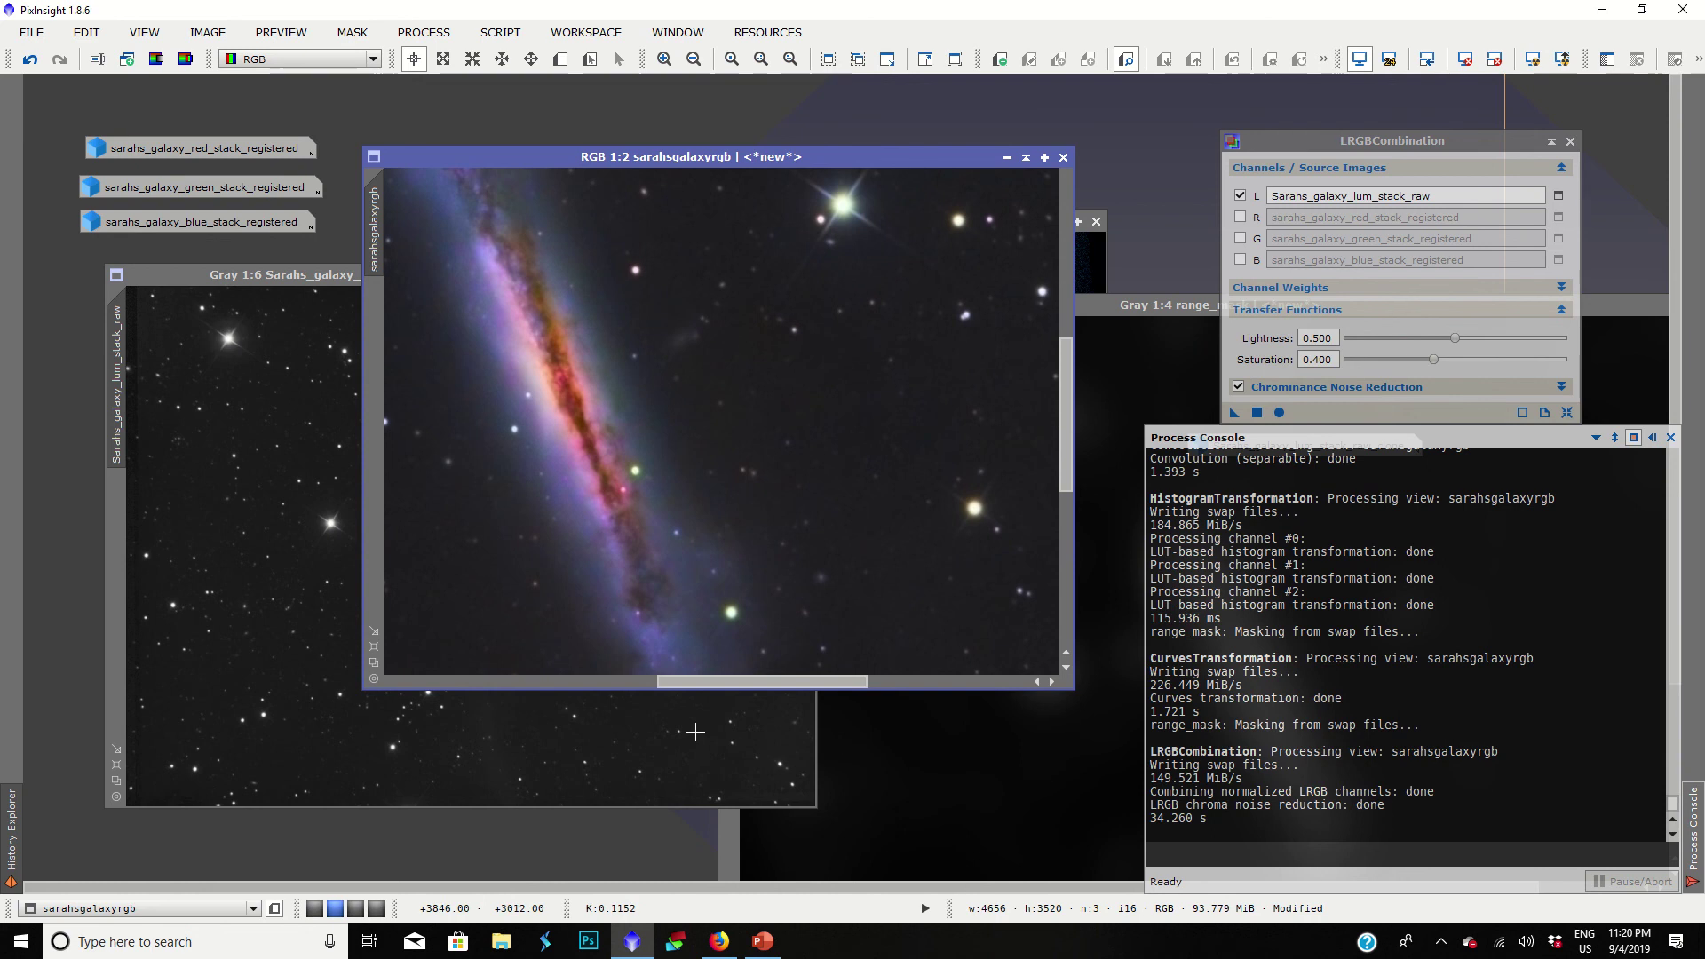
# Step: Examine the combined sarahsgalaxyrgb along the galaxy's lower tip and upper arm, including the surrounding stars and the whole frame
pyautogui.moveTo(762, 681); pyautogui.dragTo(675, 681)
pyautogui.hscroll(5, 891, 473)
pyautogui.scroll(-2, 890, 474)
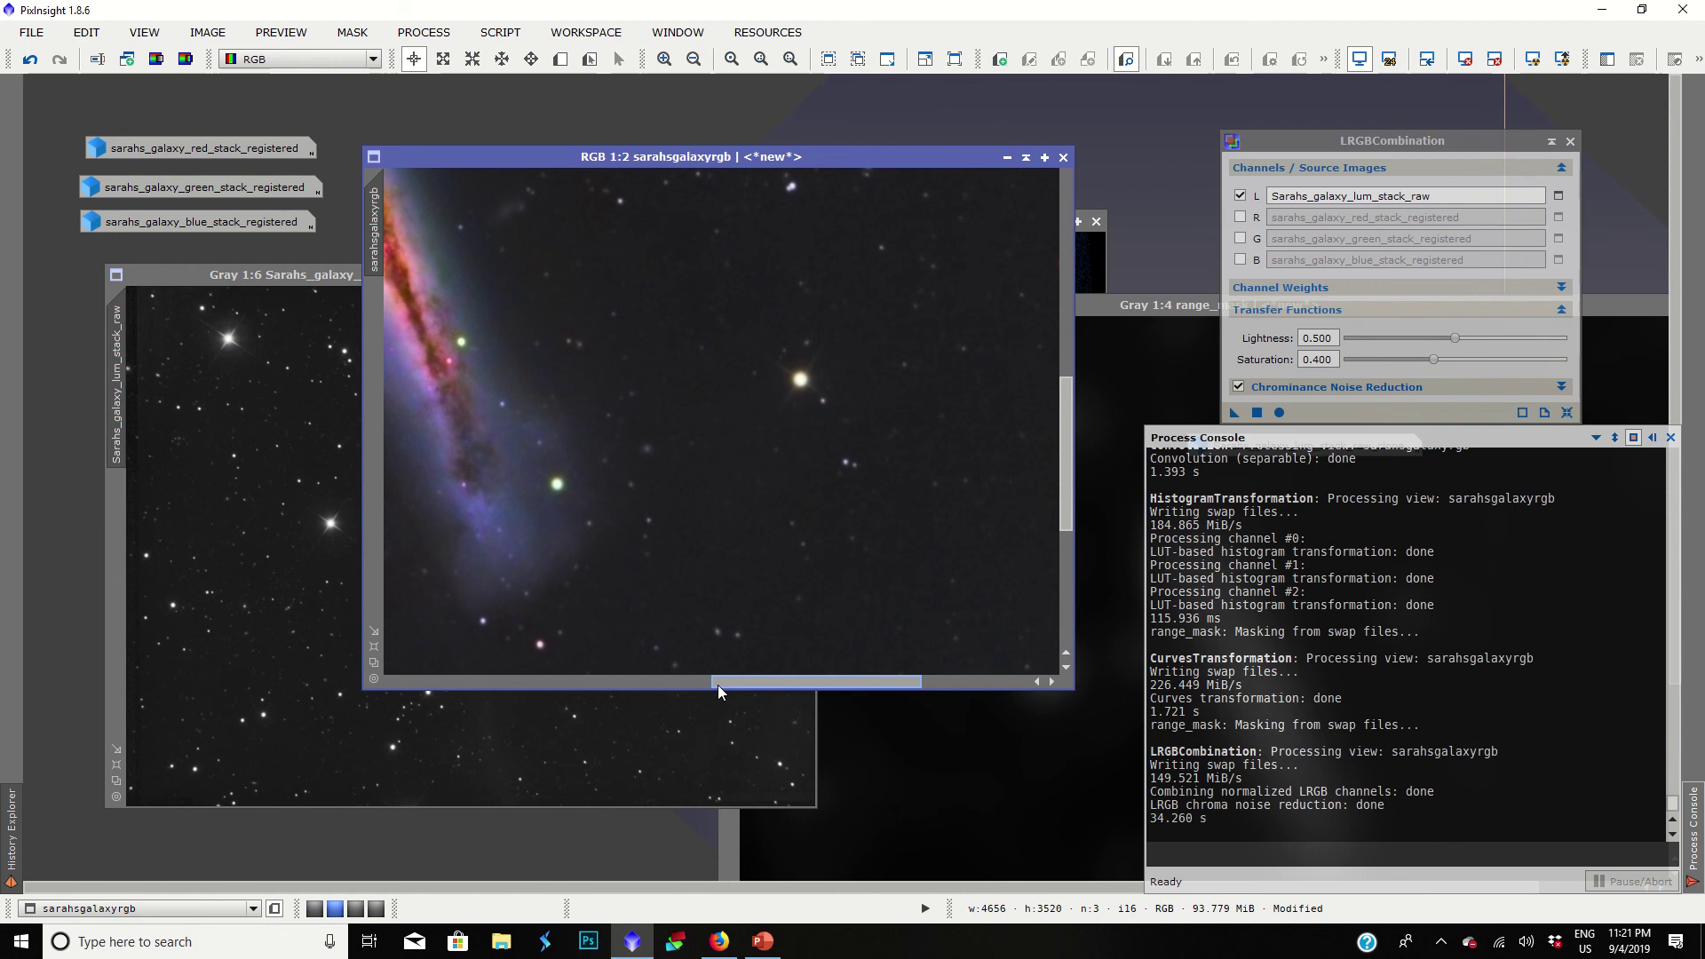
pyautogui.moveTo(718, 685); pyautogui.dragTo(664, 659)
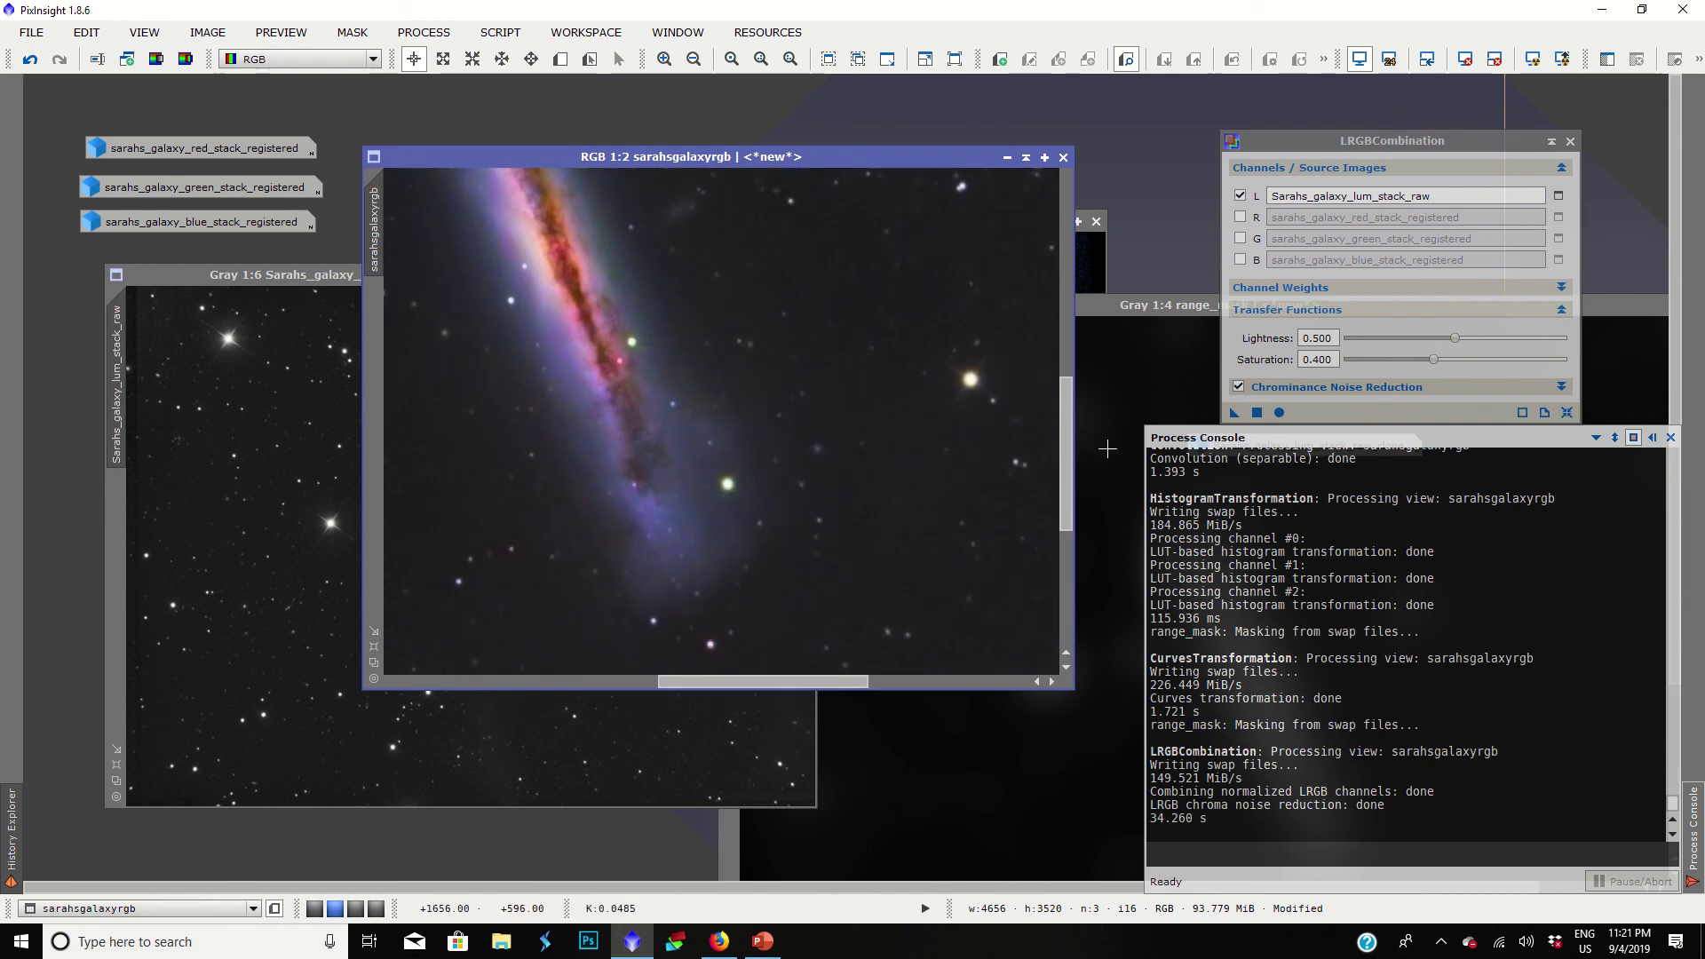
pyautogui.moveTo(1067, 450); pyautogui.dragTo(1062, 367)
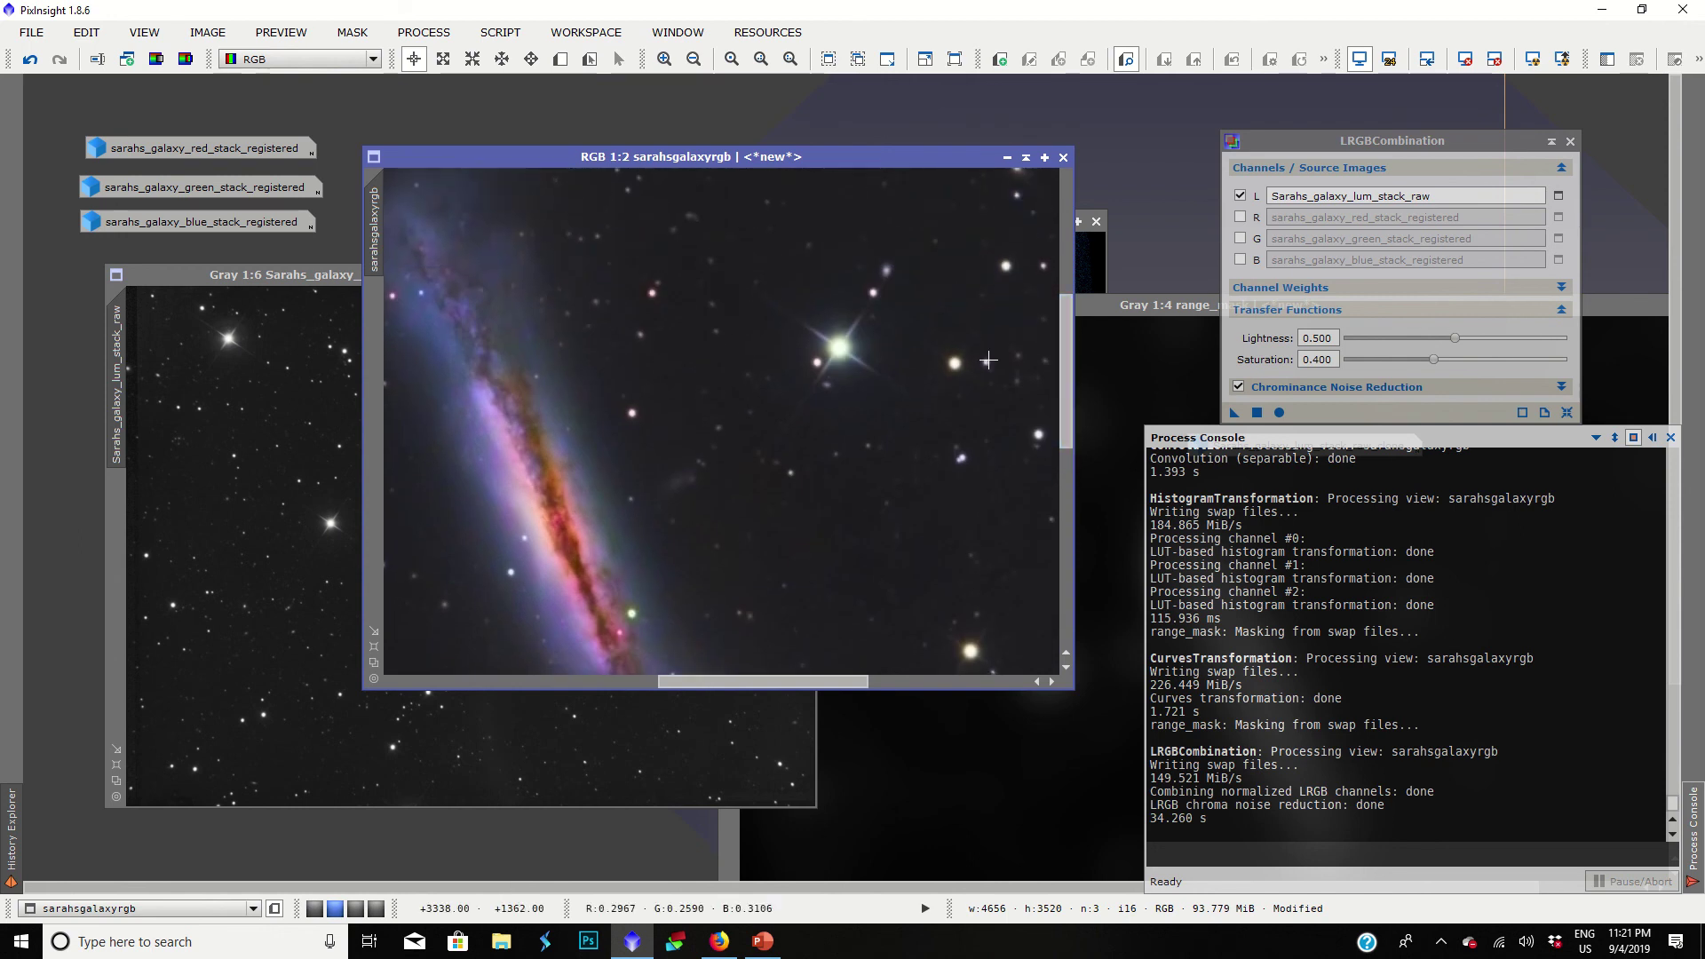
pyautogui.scroll(-2, 927, 368)
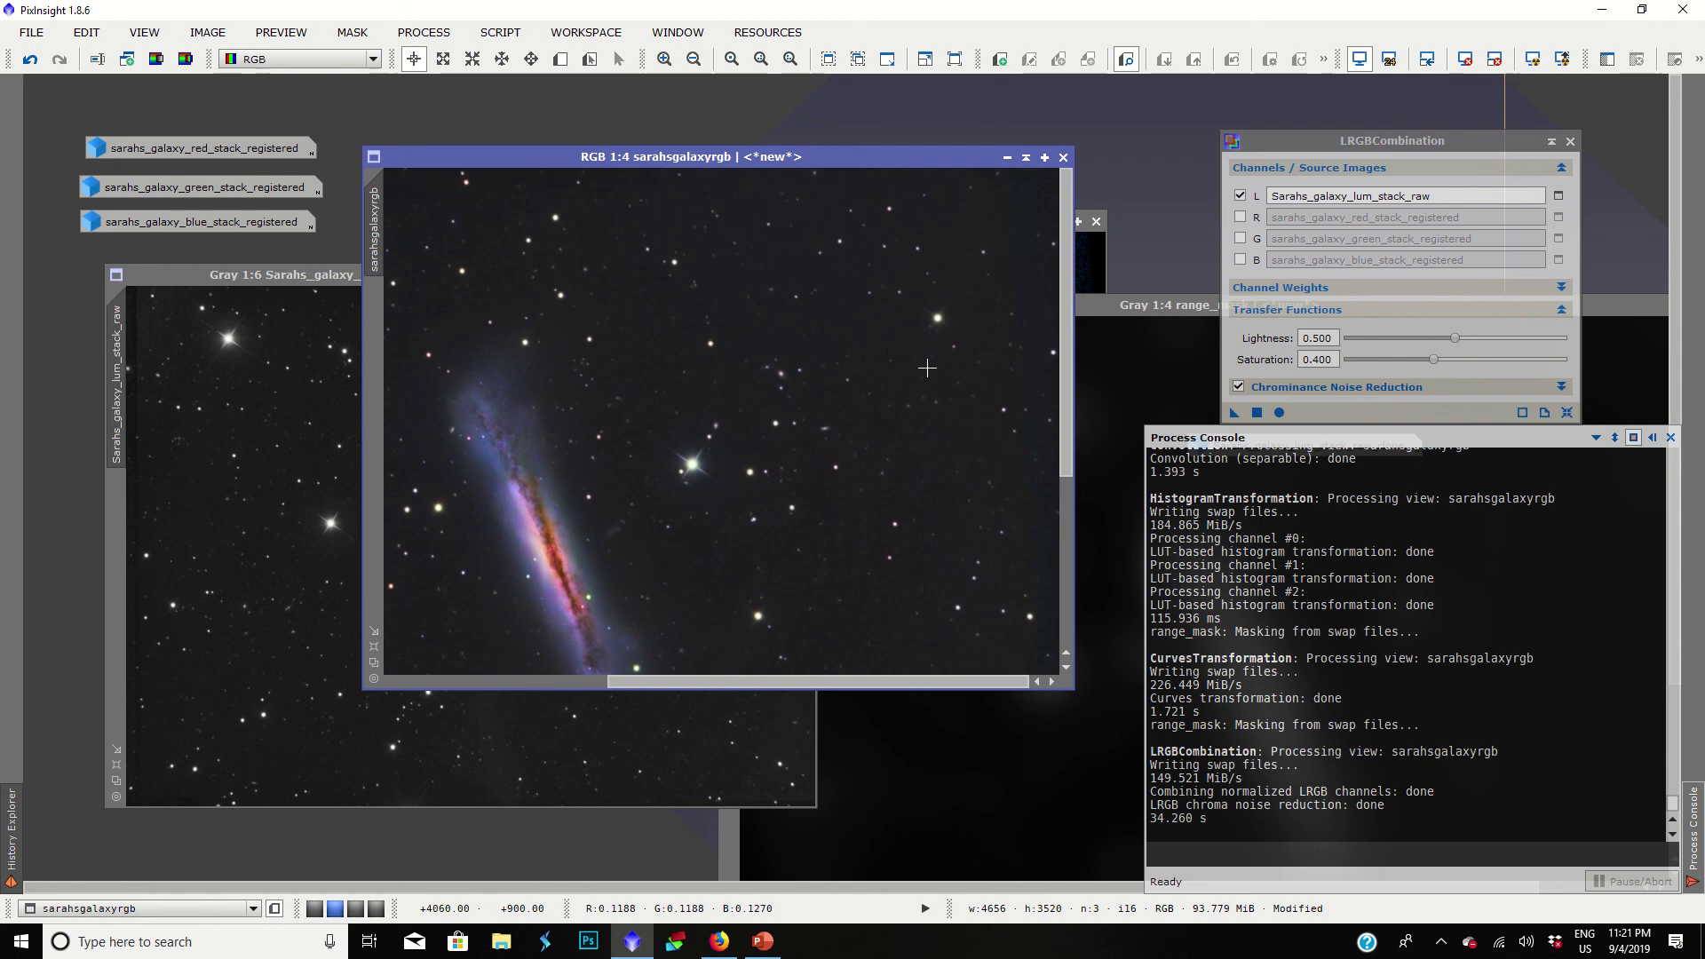
pyautogui.scroll(-3, 927, 368)
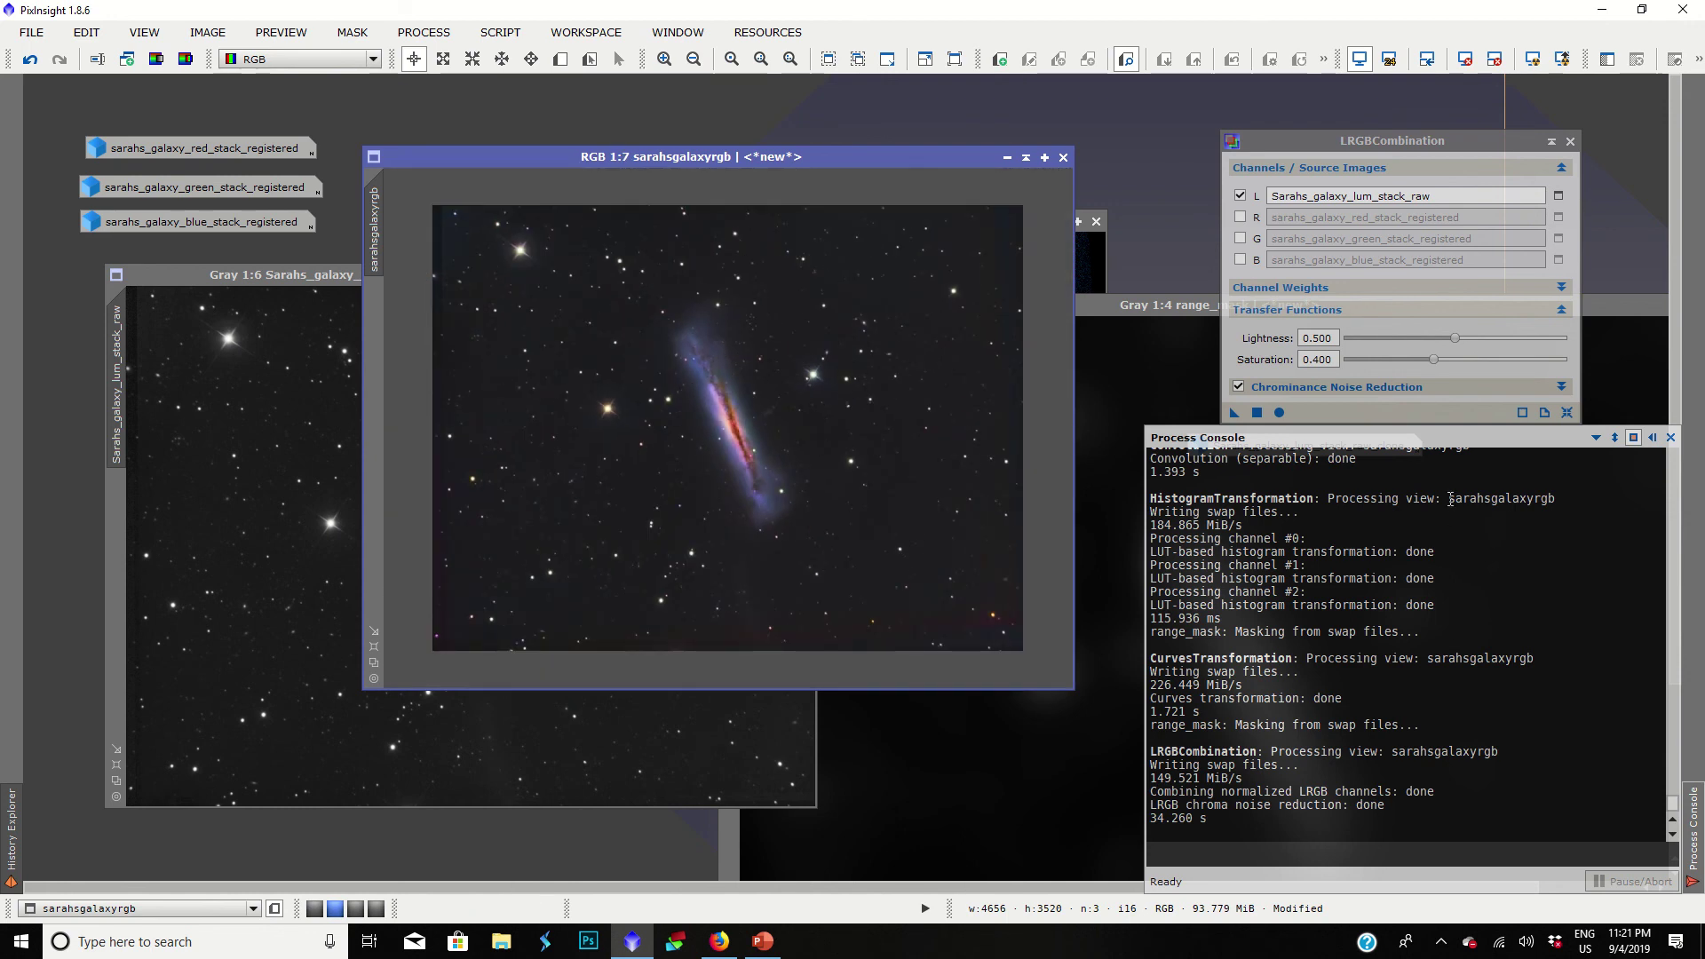
# Step: Set the LRGBCombination saturation to 0.490, disable Chrominance Noise Reduction, and apply the process to sarahsgalaxyrgb
pyautogui.click(1433, 358)
pyautogui.moveTo(1432, 358); pyautogui.dragTo(1456, 360)
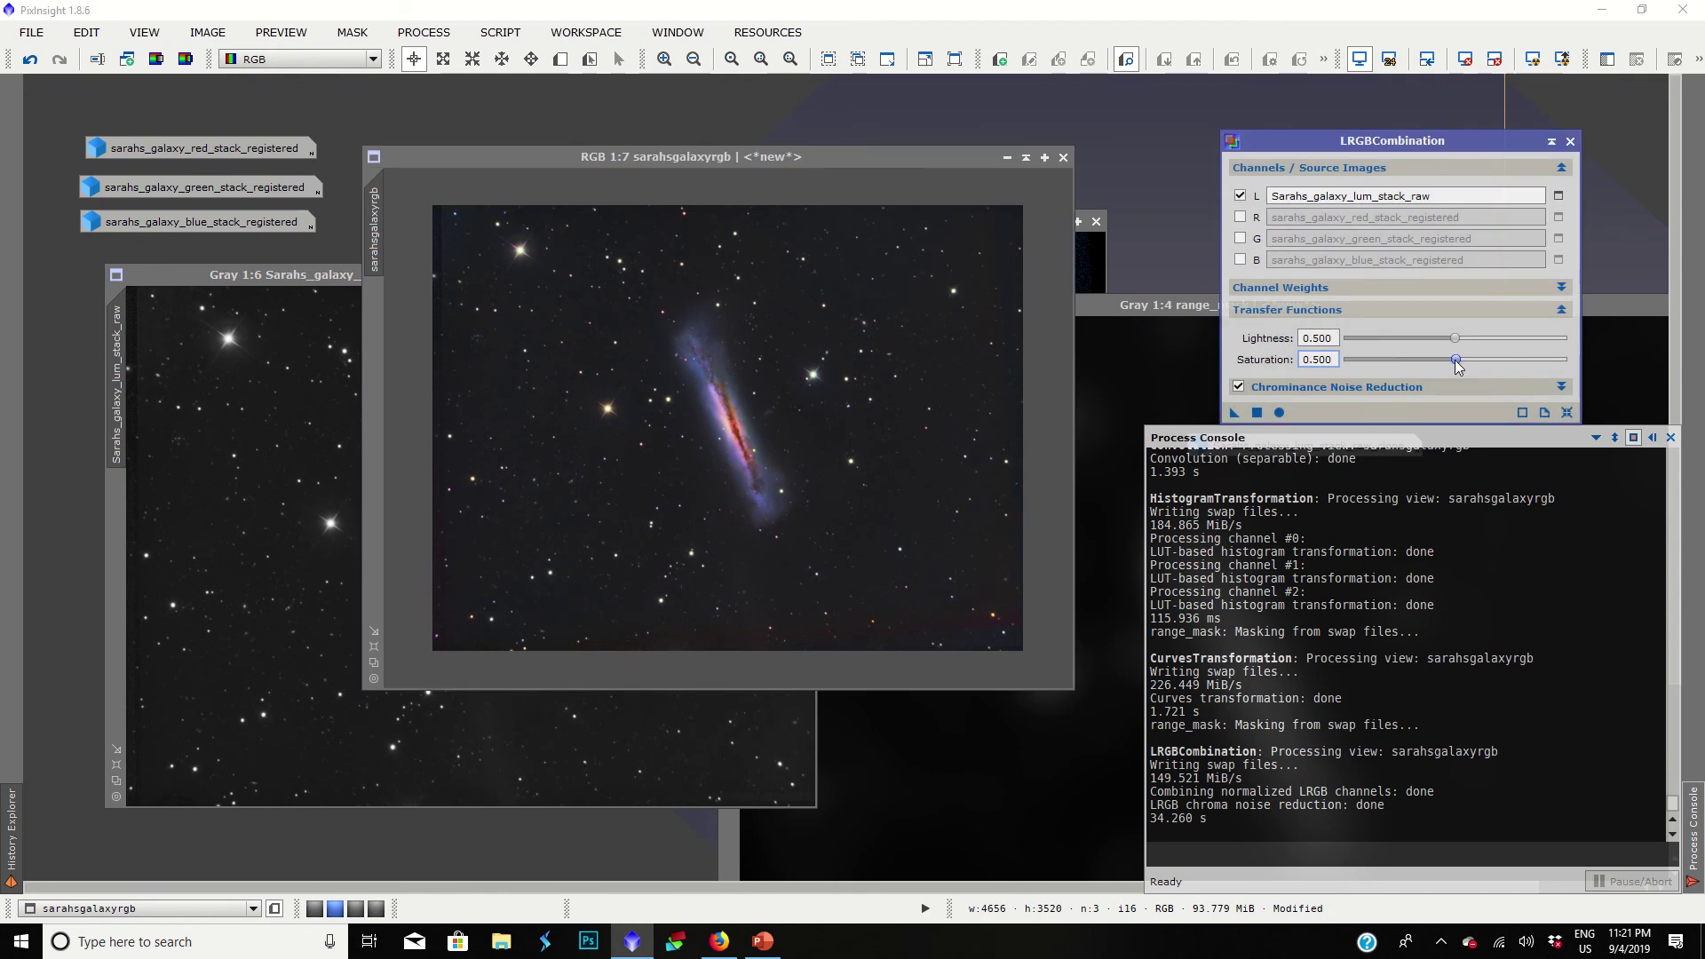
pyautogui.click(1238, 389)
pyautogui.click(1255, 413)
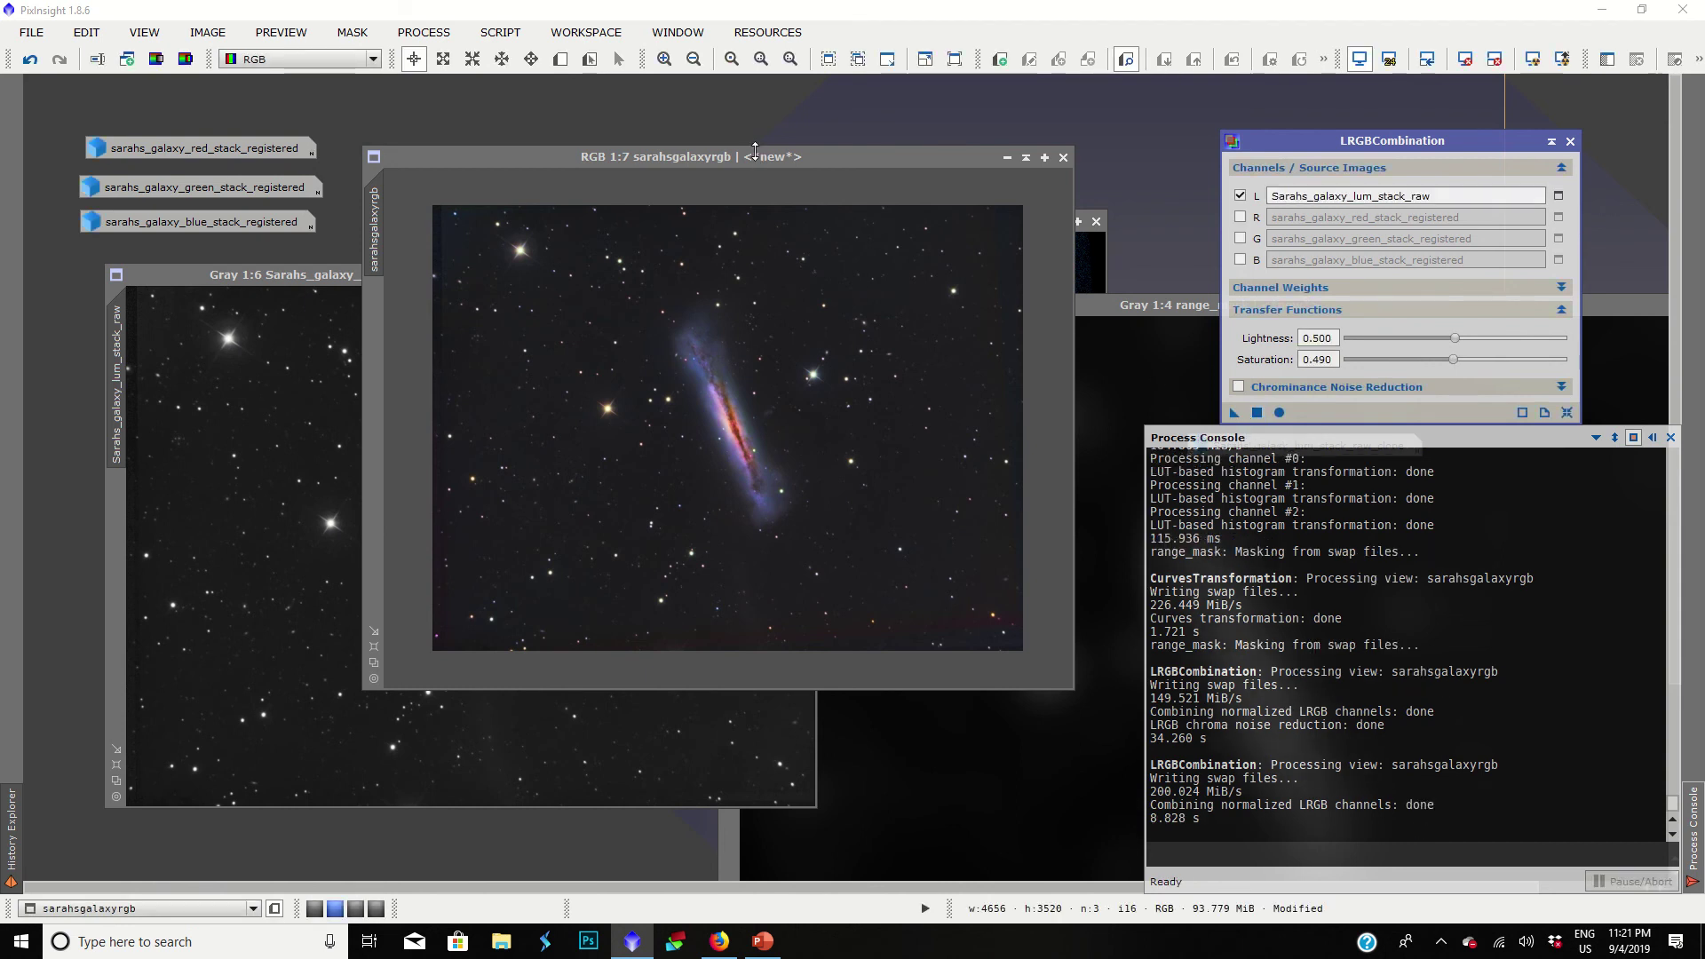
pyautogui.moveTo(755, 149)
pyautogui.mouseDown()
pyautogui.moveTo(658, 210)
pyautogui.moveTo(744, 359)
pyautogui.moveTo(739, 119)
pyautogui.moveTo(769, 199)
pyautogui.mouseUp()
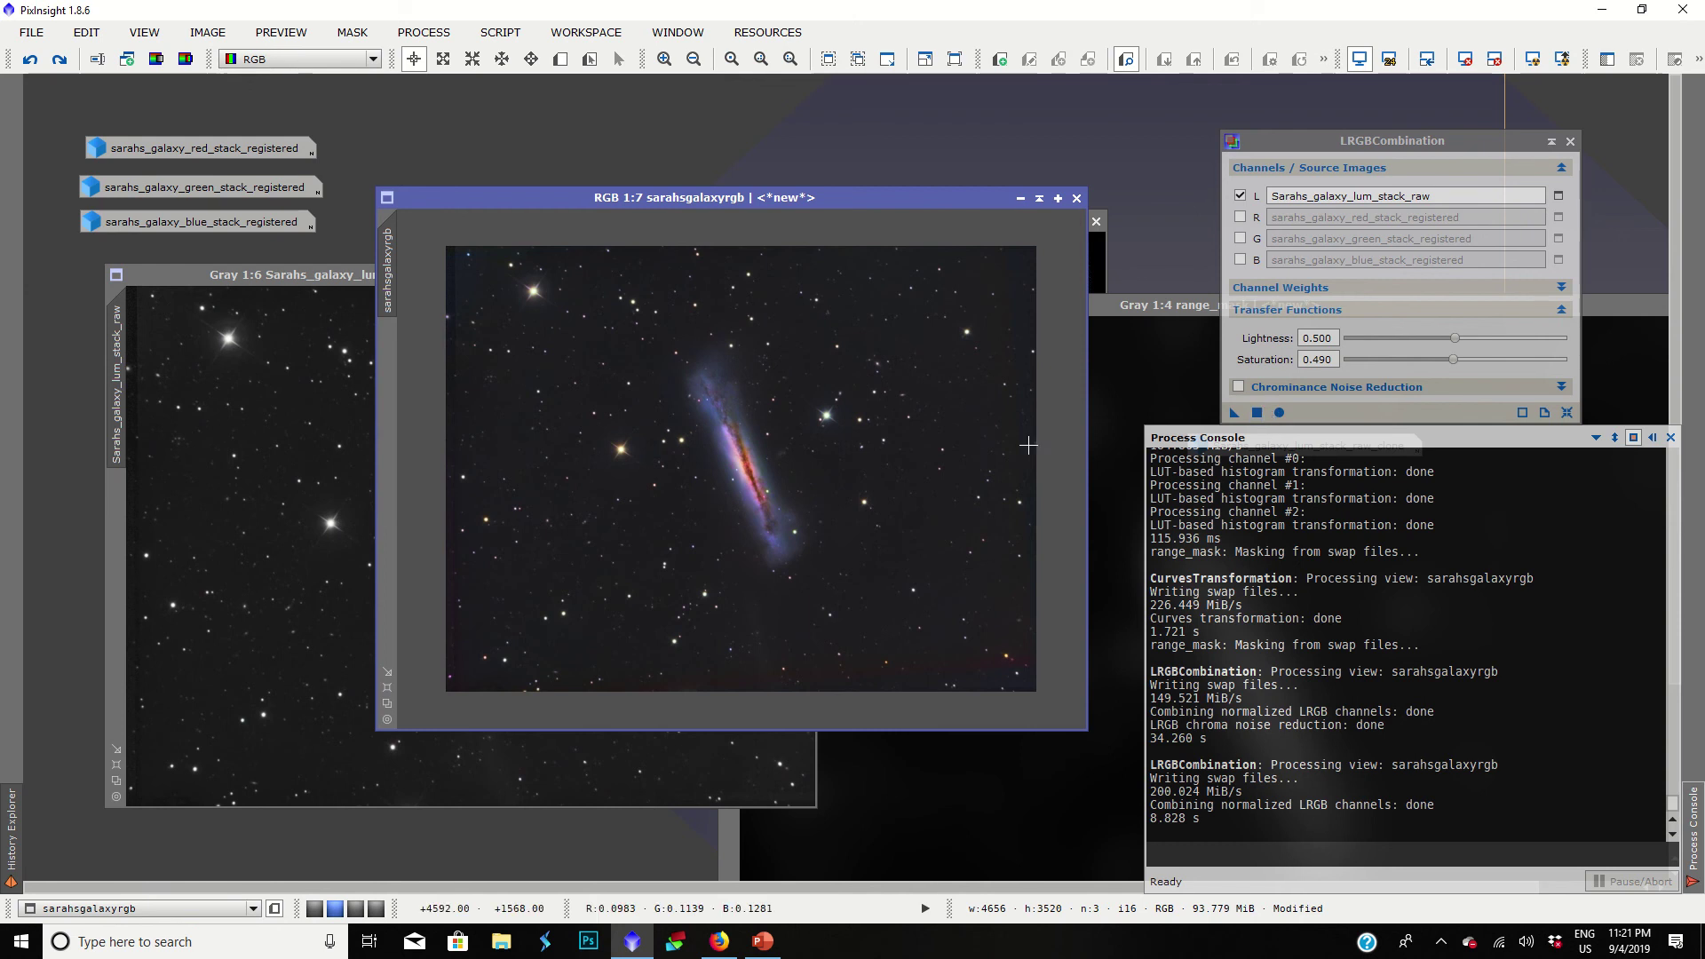
# Step: Compare sarahsgalaxyrgb before and after the combination, and run LRGBCombination on it once more without aborting the process
pyautogui.hotkey('ctrl', 'z')
pyautogui.hotkey('ctrl', 'y')
pyautogui.click(1257, 413)
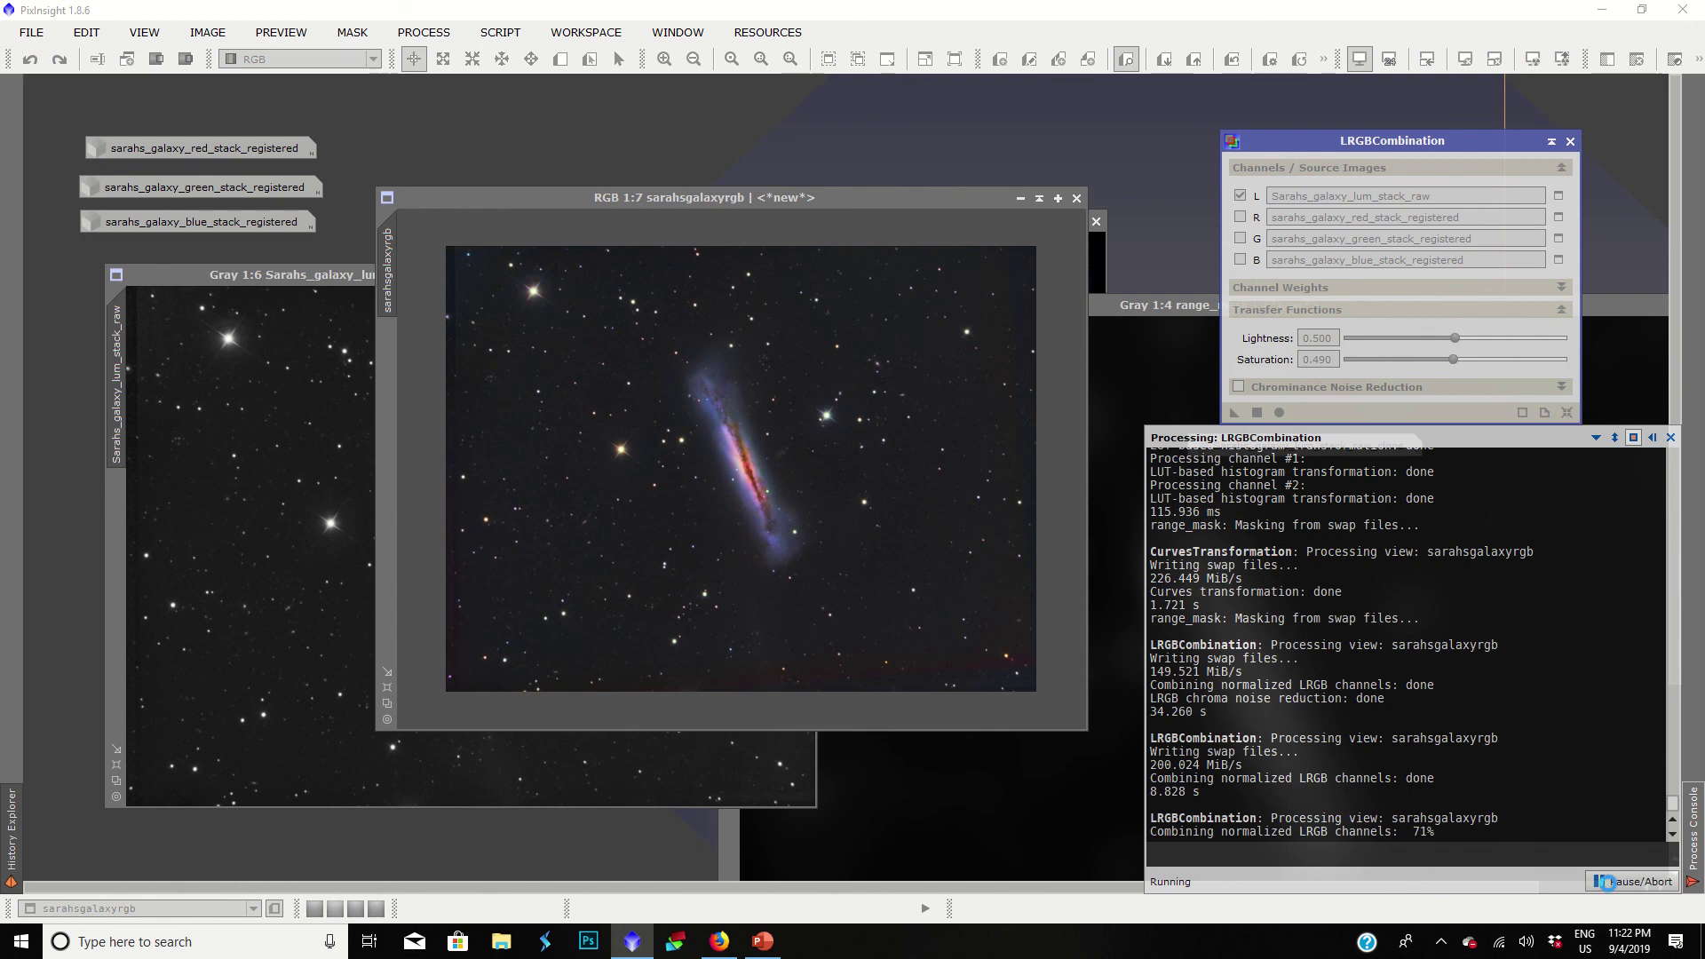
pyautogui.click(1612, 883)
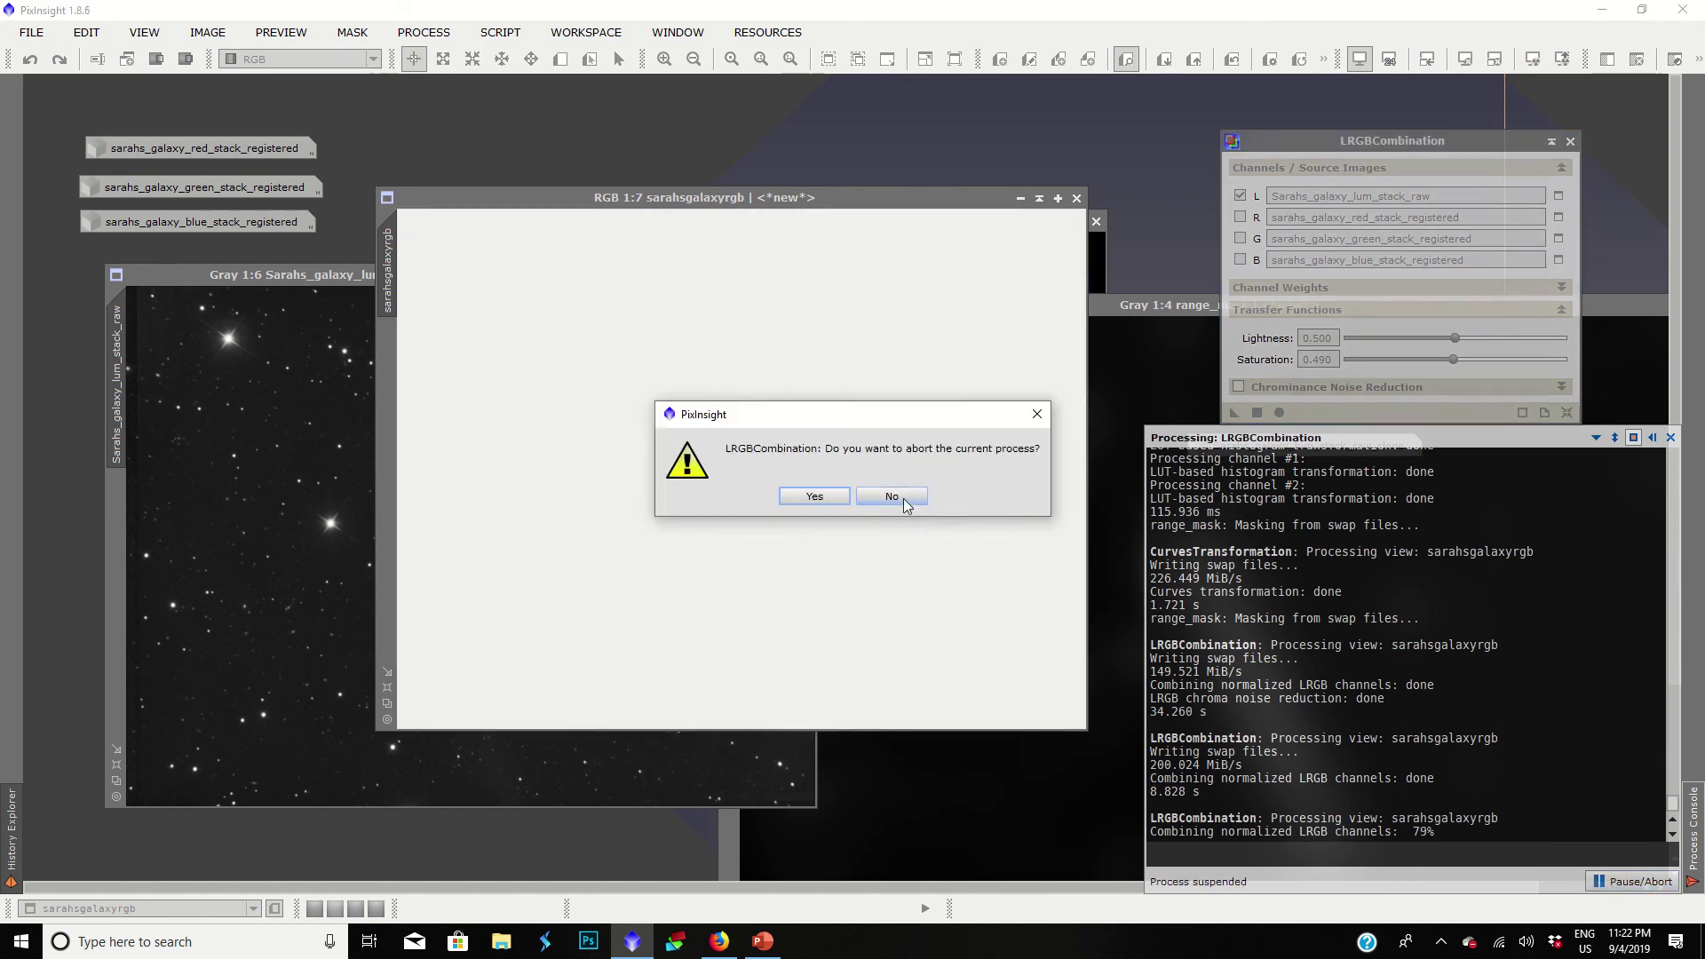
pyautogui.click(892, 496)
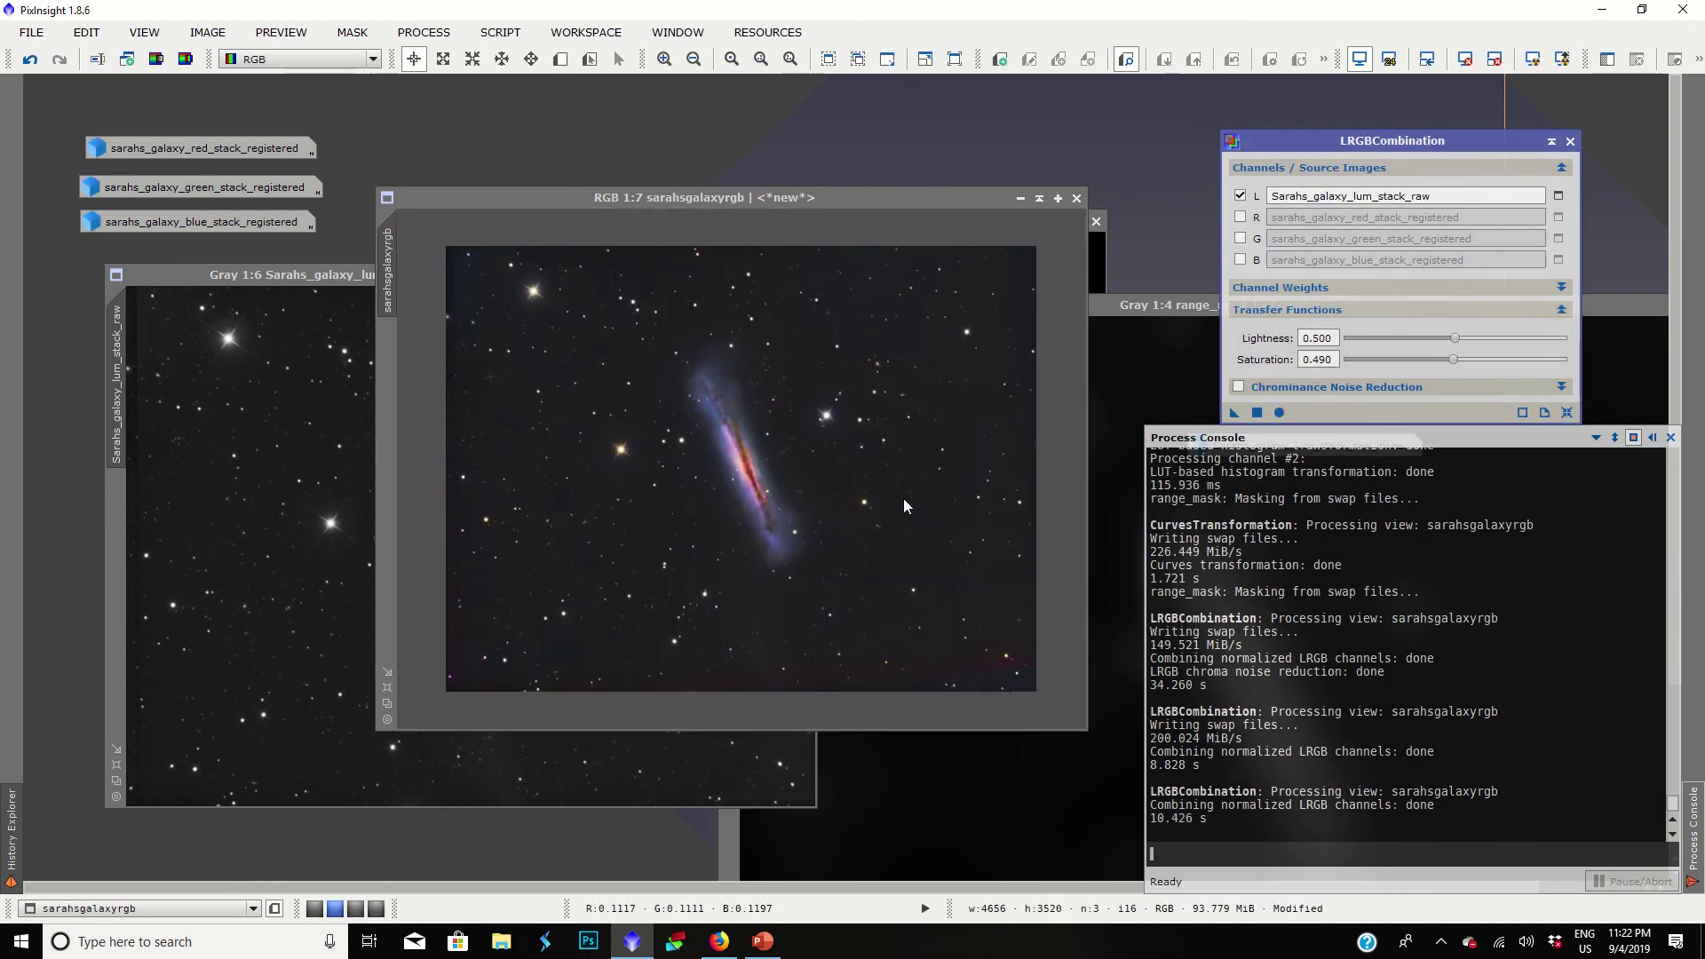
pyautogui.click(873, 499)
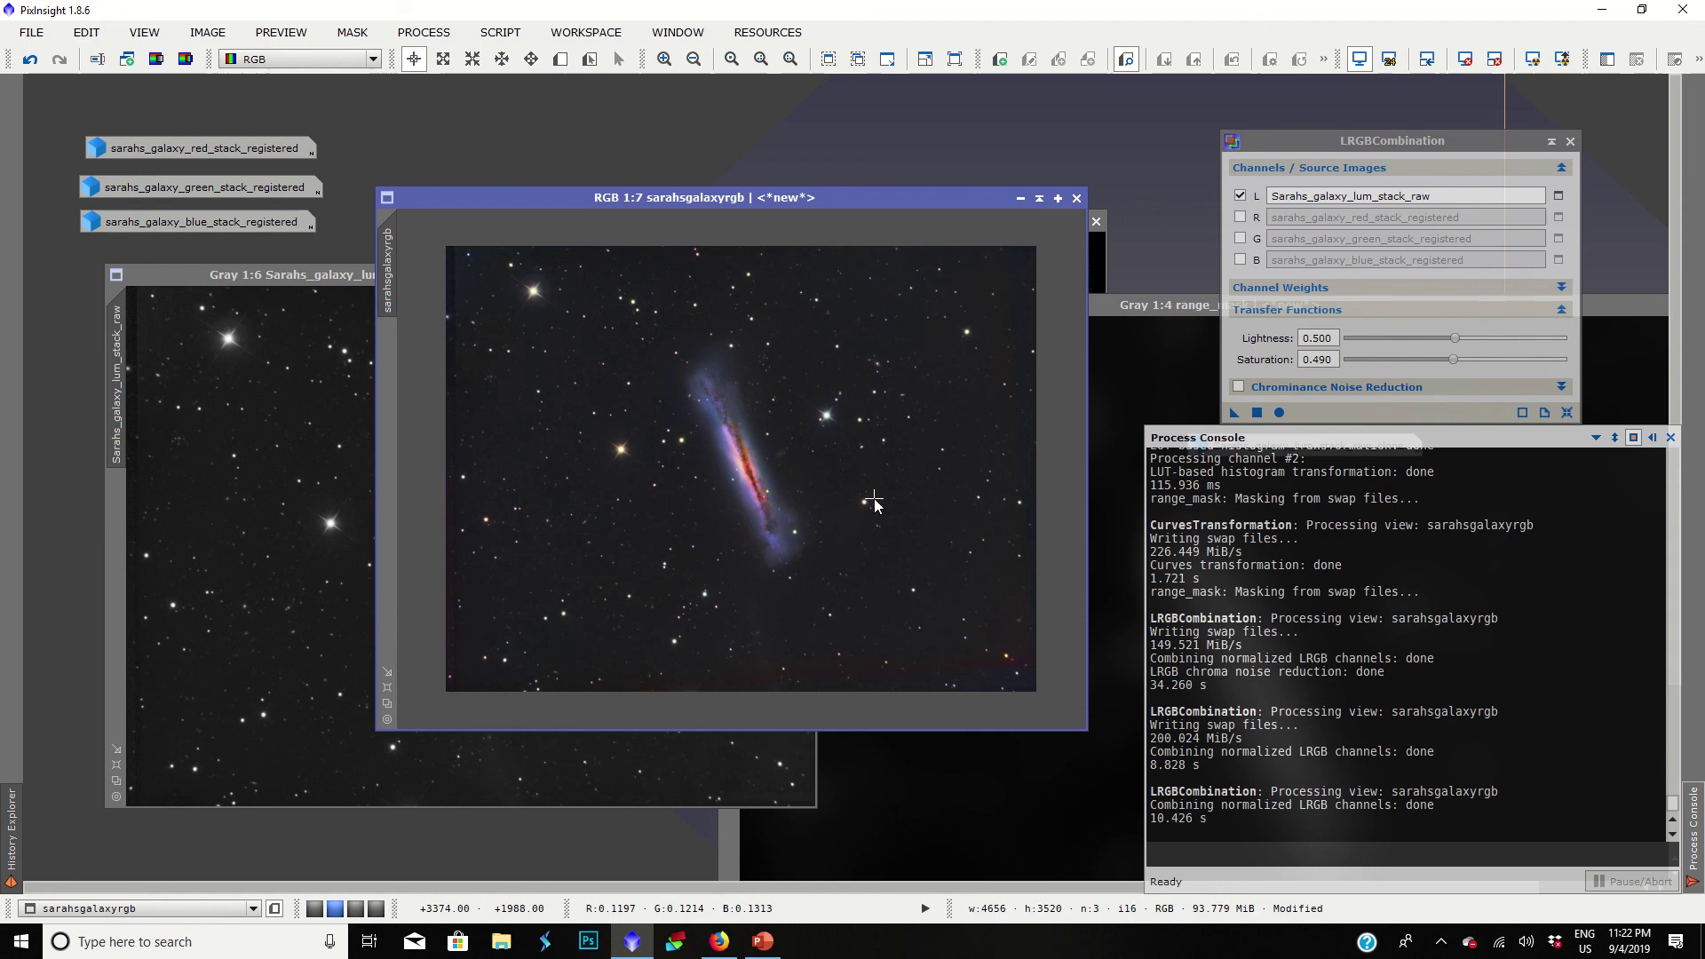
# Step: Revert sarahsgalaxyrgb to its state before any luminance combination, apply LRGBCombination to it again, and compare before and after
pyautogui.hotkey('ctrl', 'z')
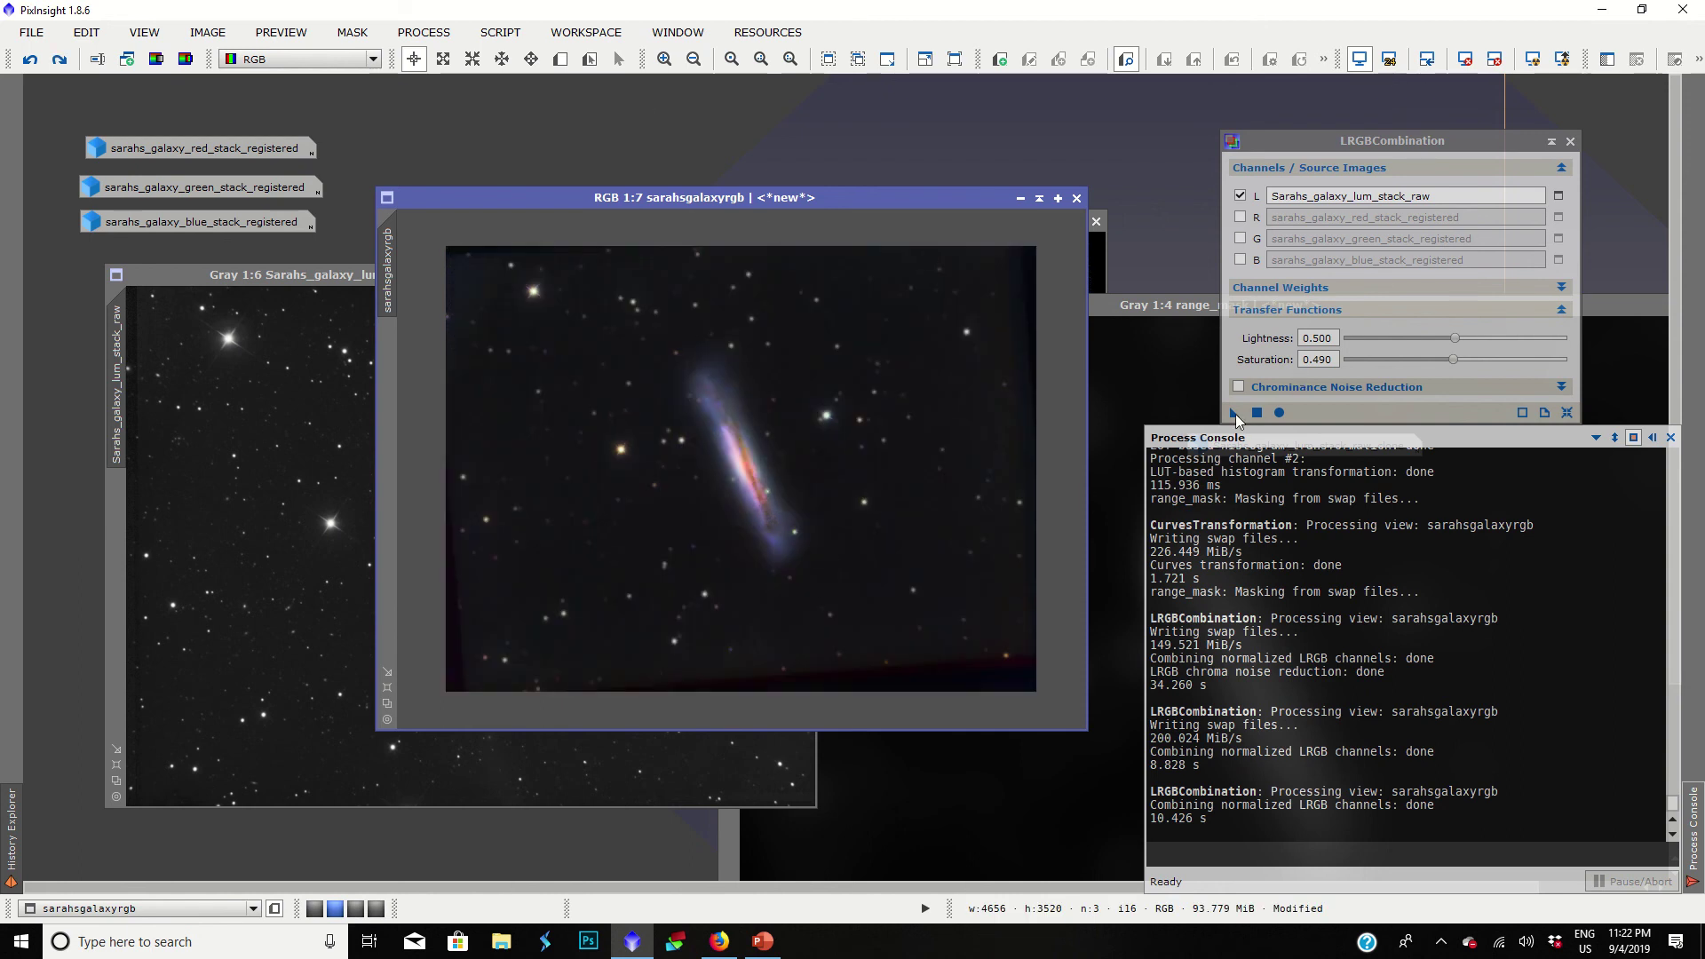
pyautogui.moveTo(1234, 413); pyautogui.dragTo(902, 427)
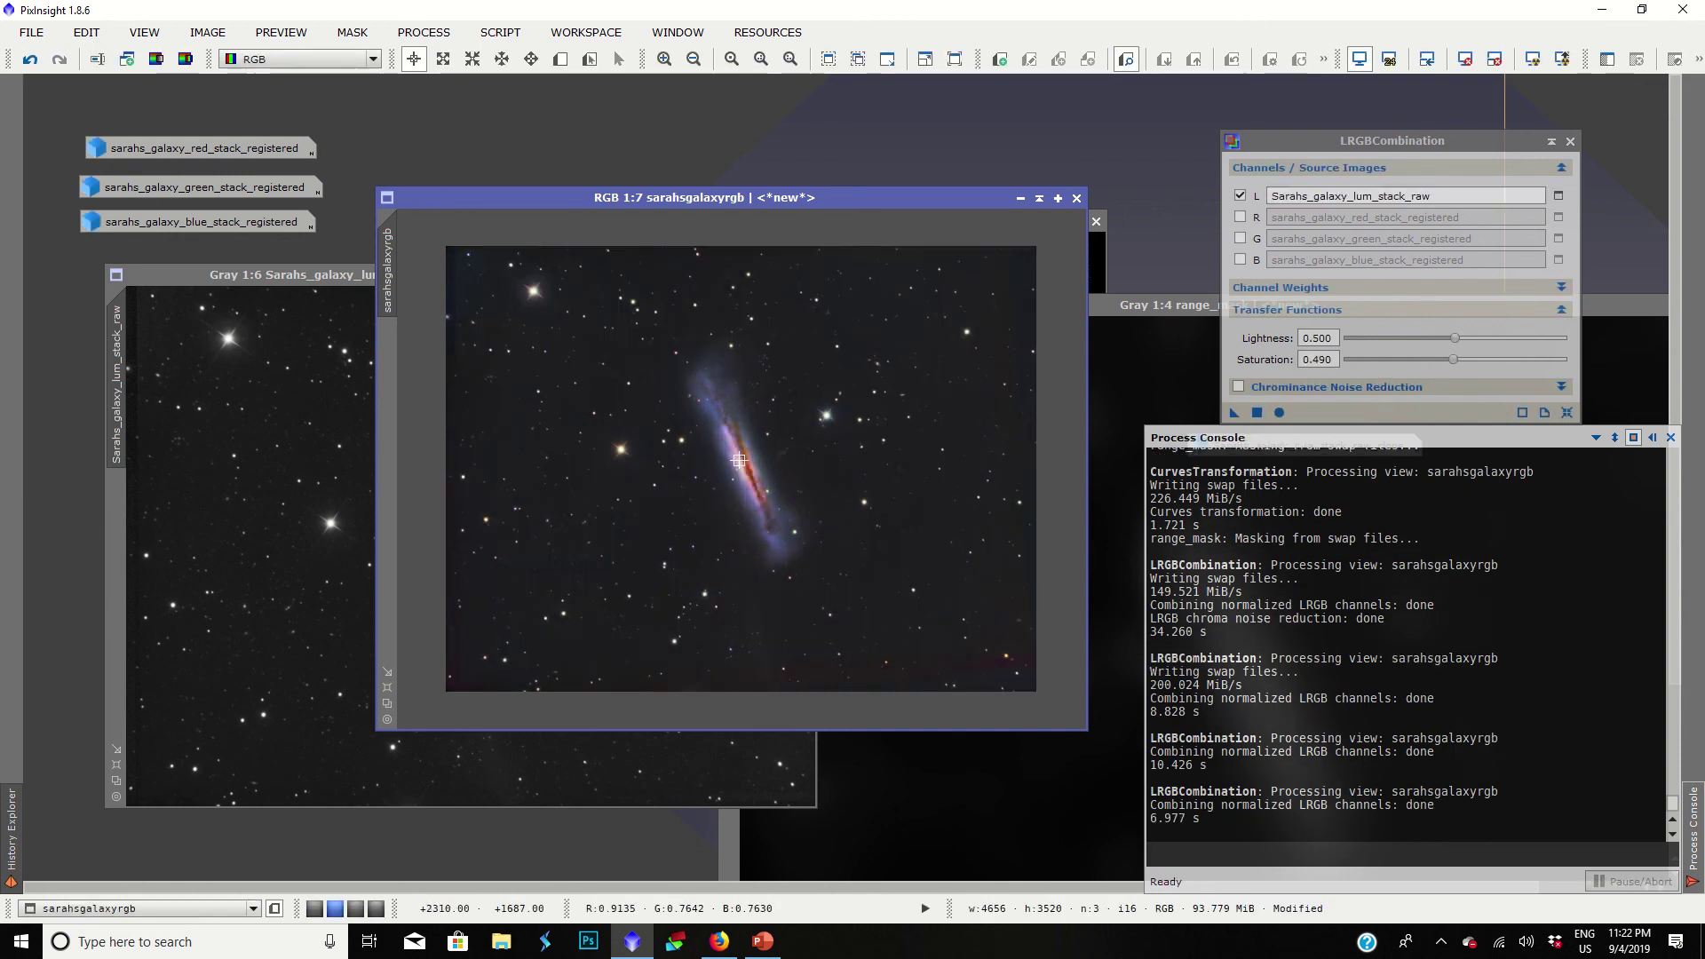
pyautogui.scroll(5, 739, 460)
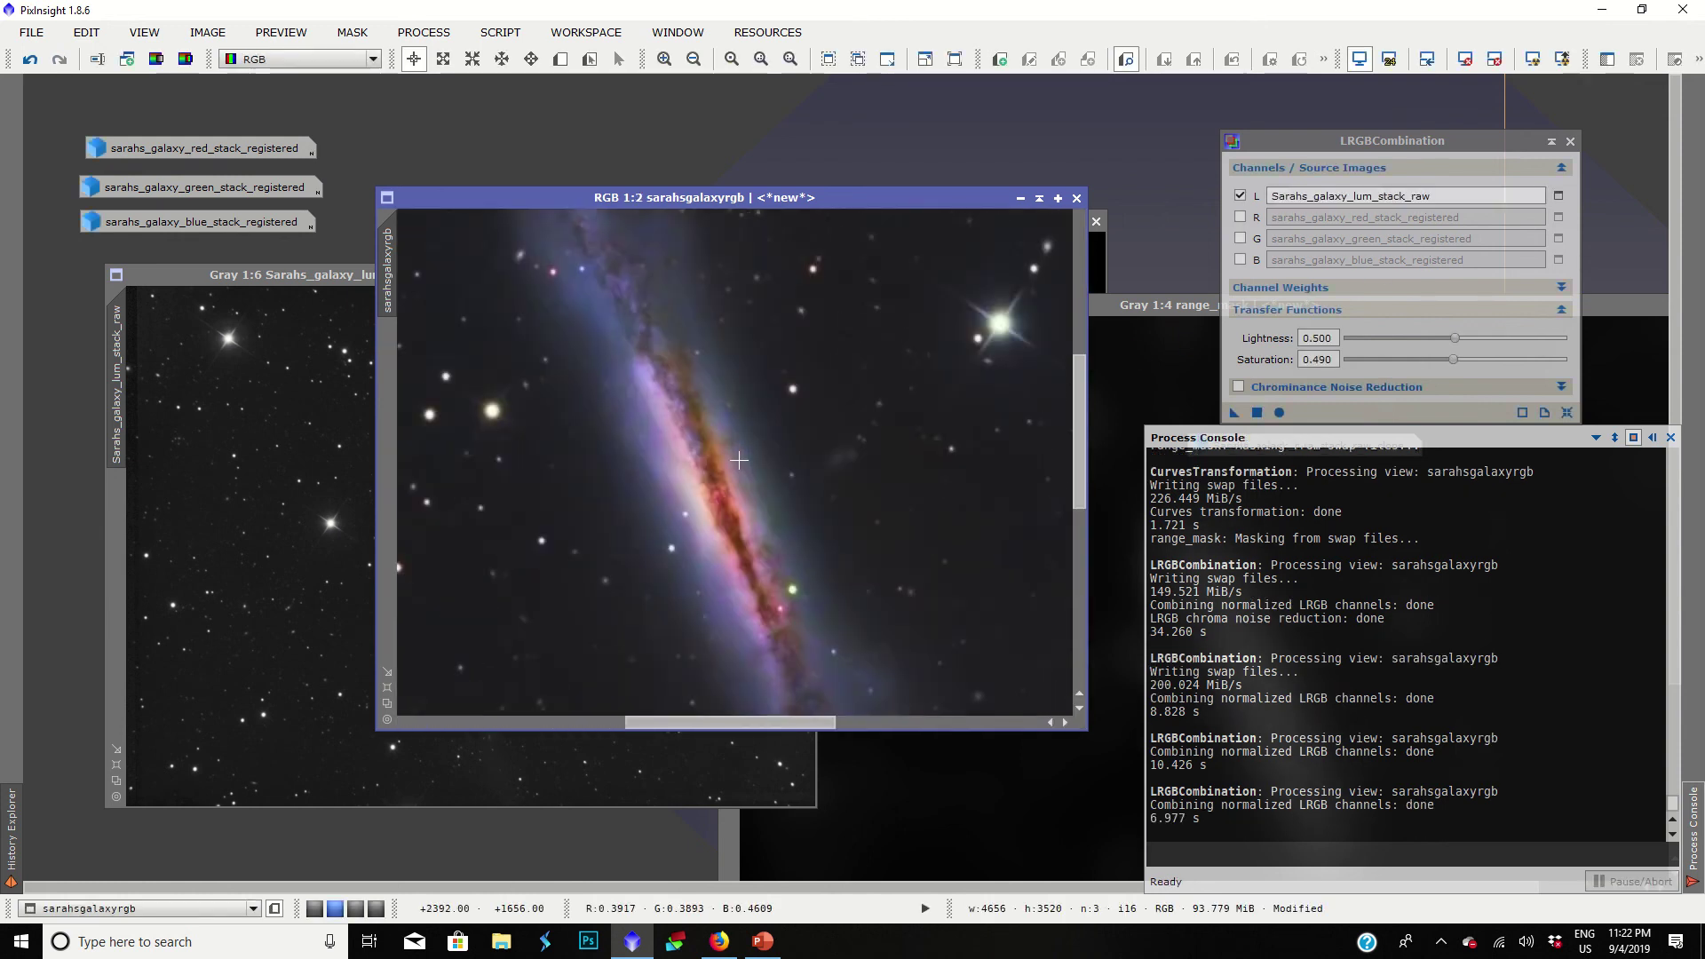
pyautogui.scroll(-5, 739, 460)
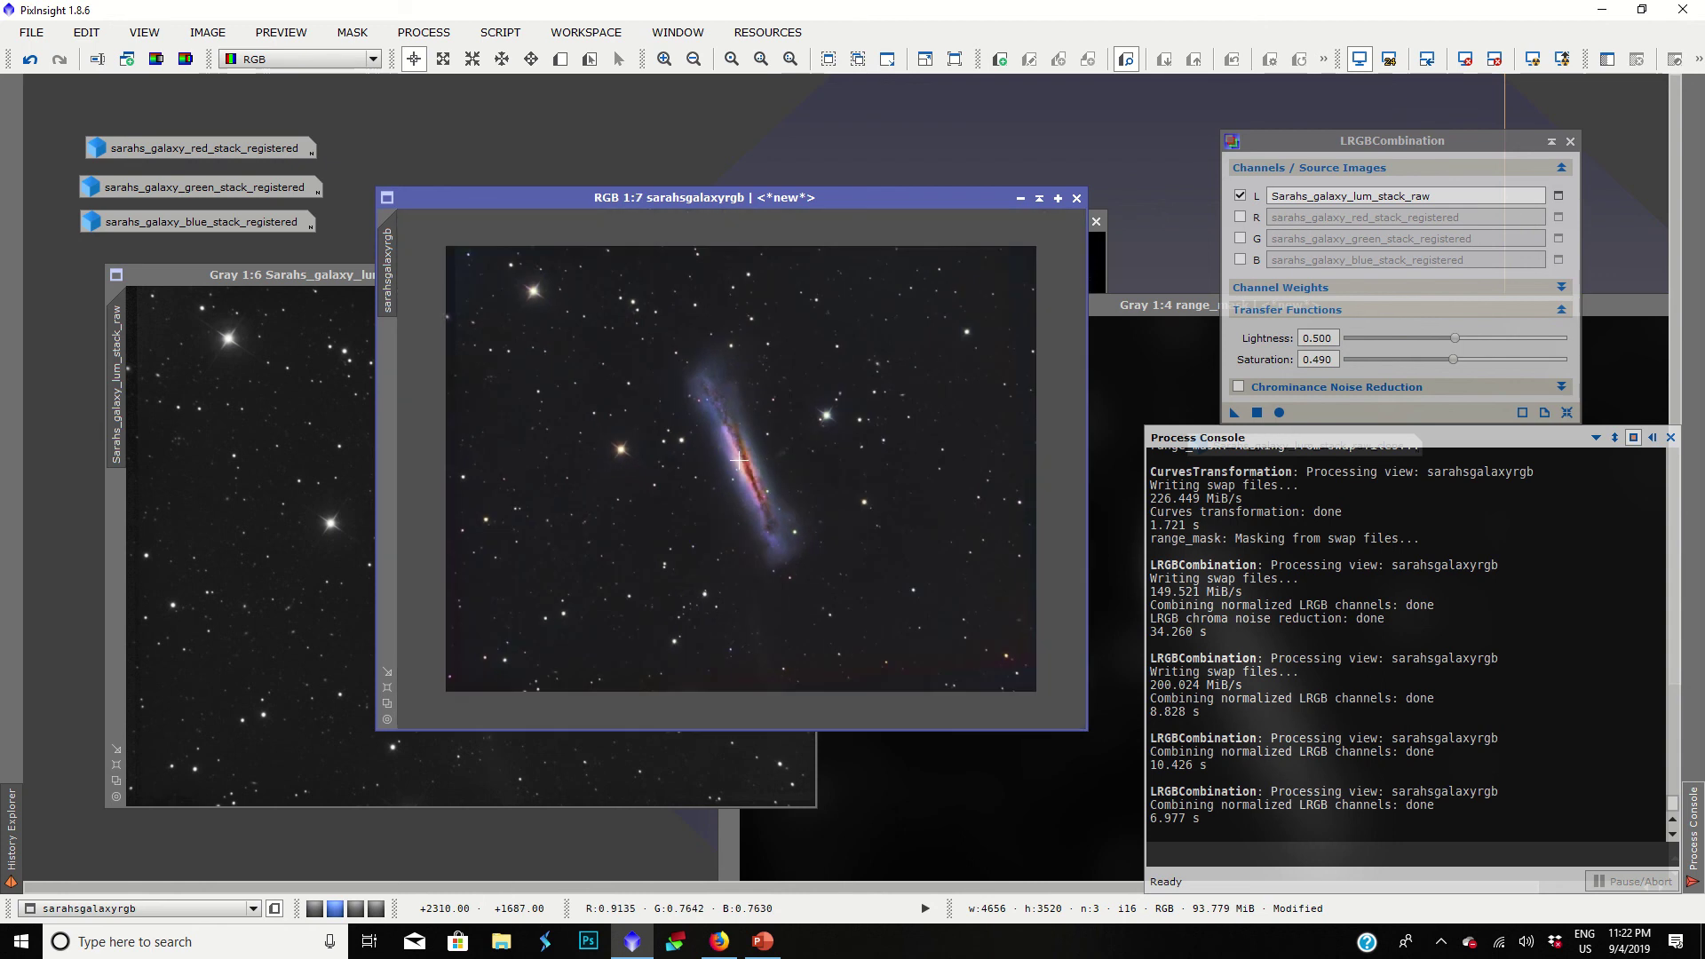
pyautogui.hotkey('ctrl', 'z')
pyautogui.hotkey('ctrl', 'y')
pyautogui.scroll(4, 739, 459)
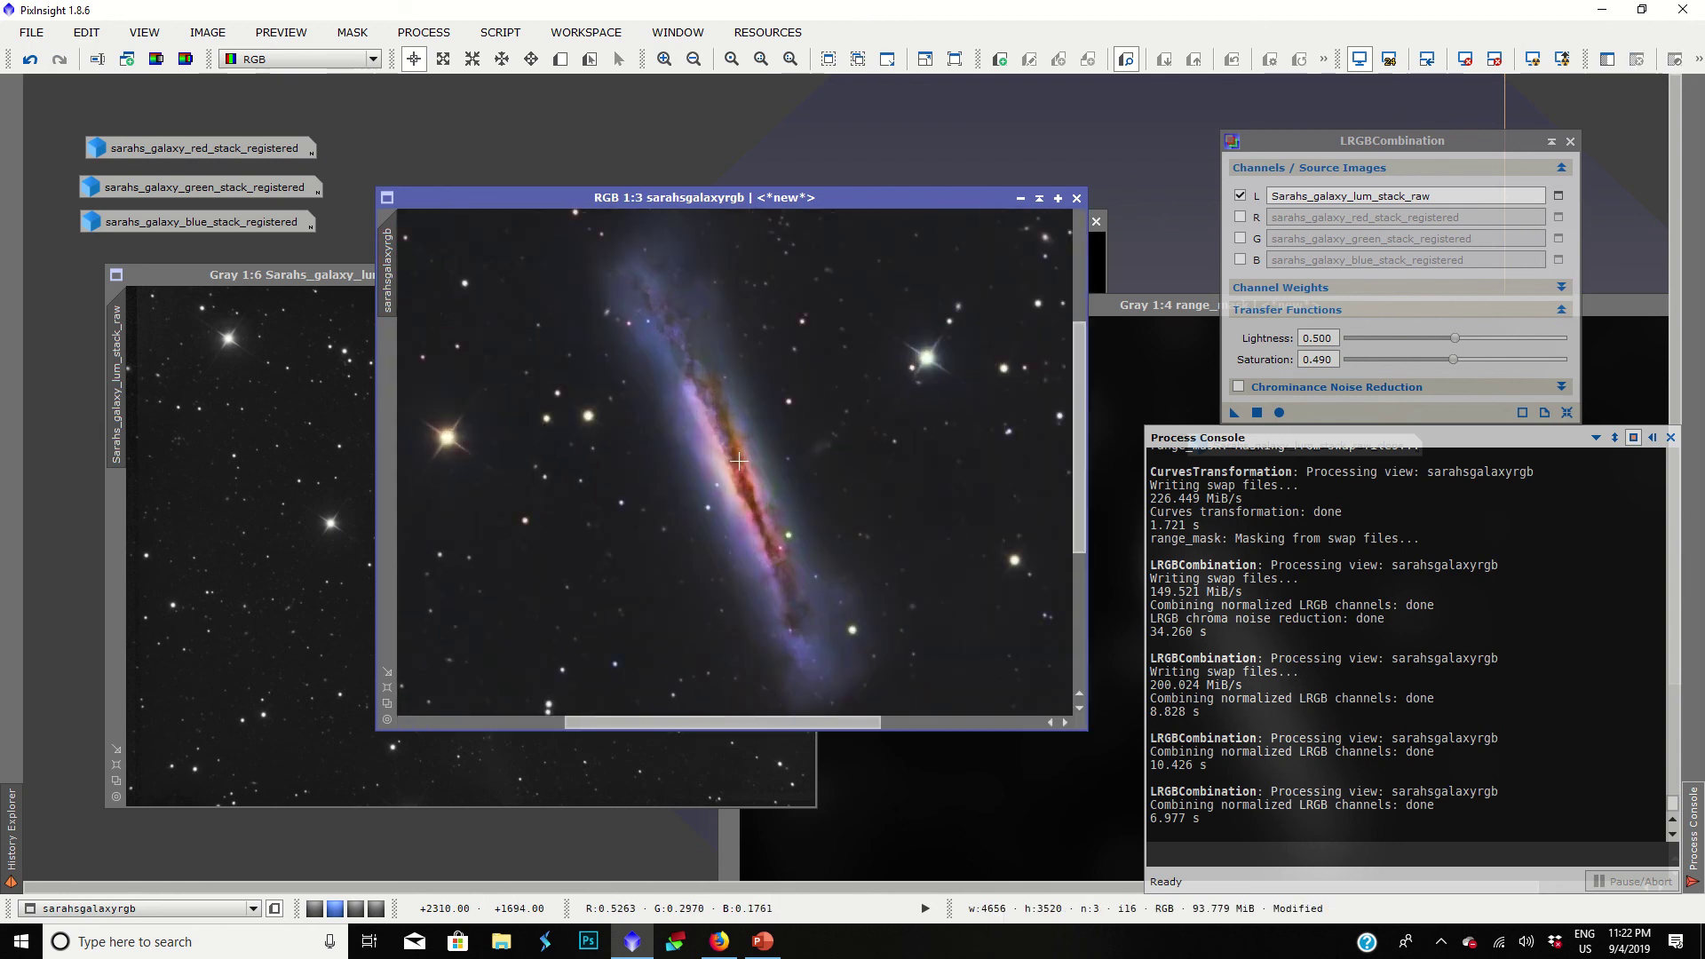
pyautogui.scroll(-3, 737, 466)
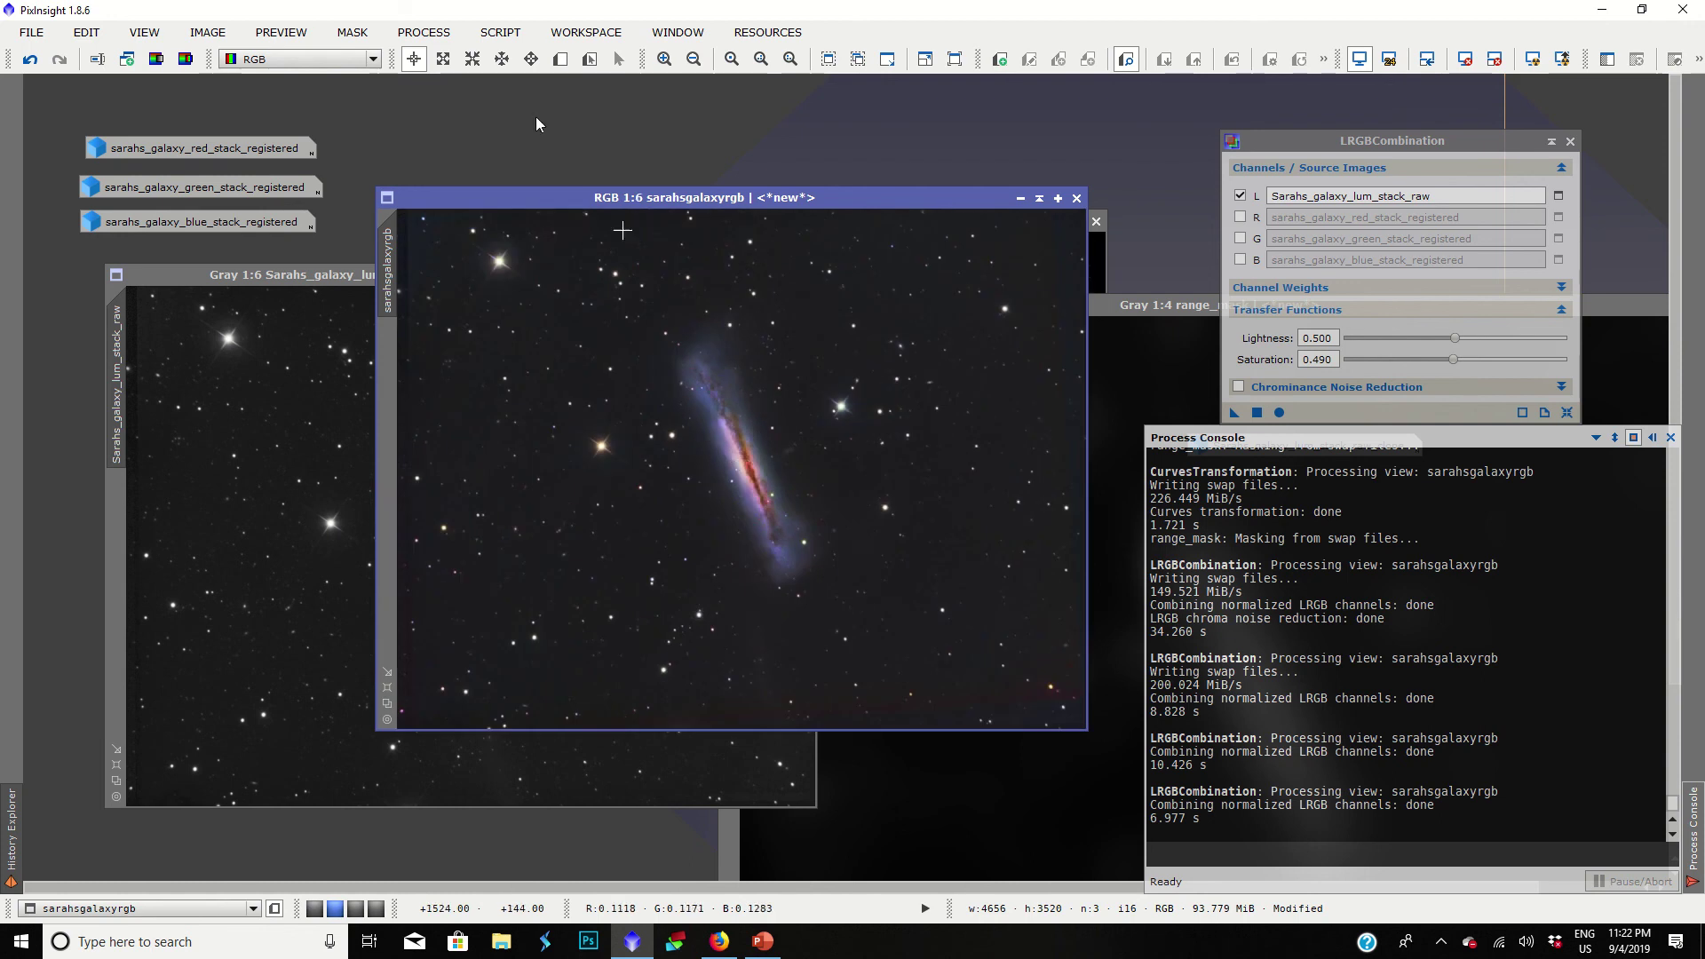
# Step: Remove green from sarahsgalaxyrgb using SCNR with Average Neutral protection, amount 1.00 and preserved lightness, and close SCNR
pyautogui.click(414, 34)
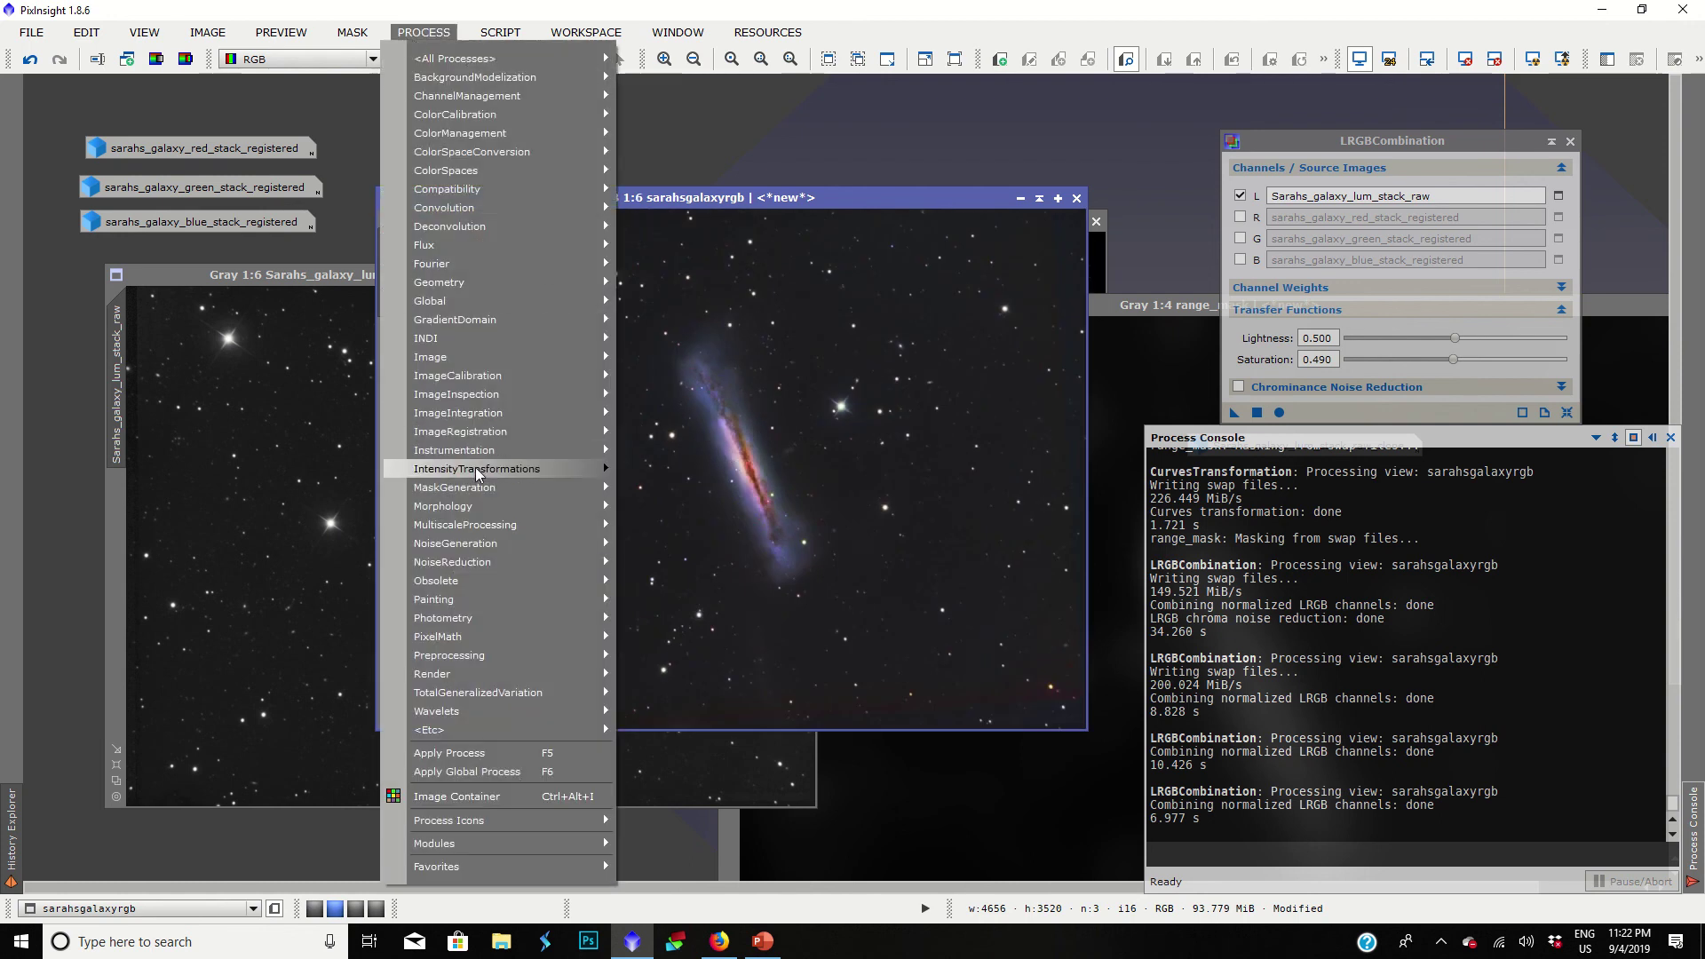
pyautogui.moveTo(450, 566)
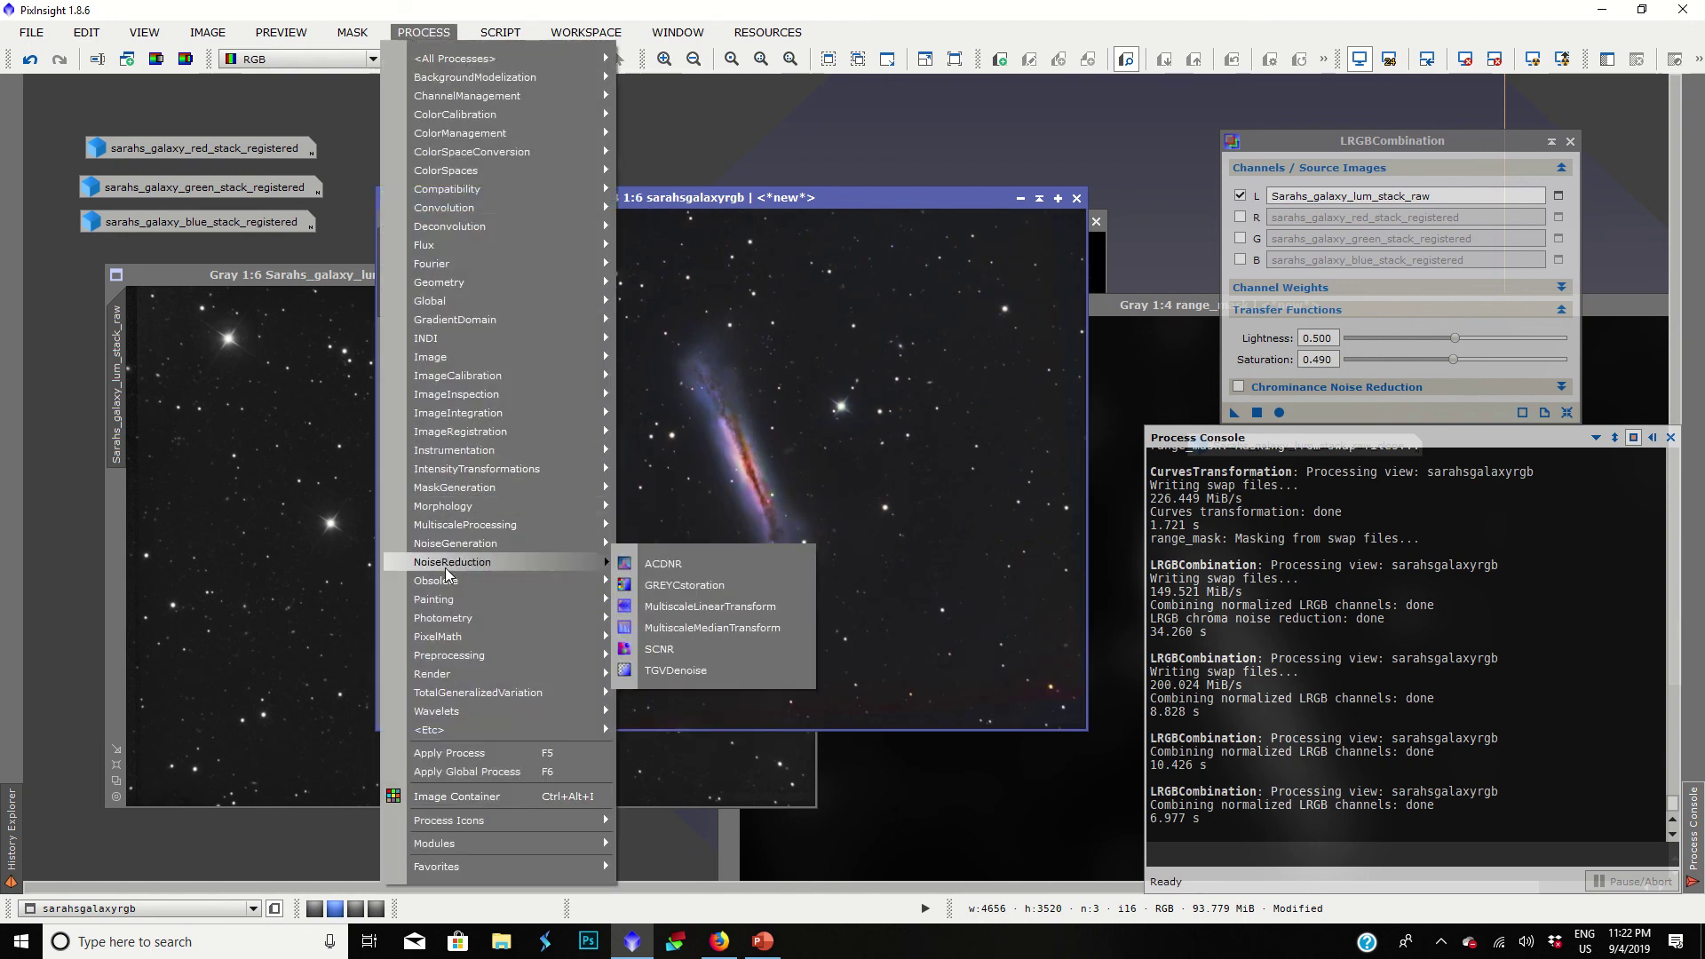
pyautogui.click(717, 657)
pyautogui.click(836, 275)
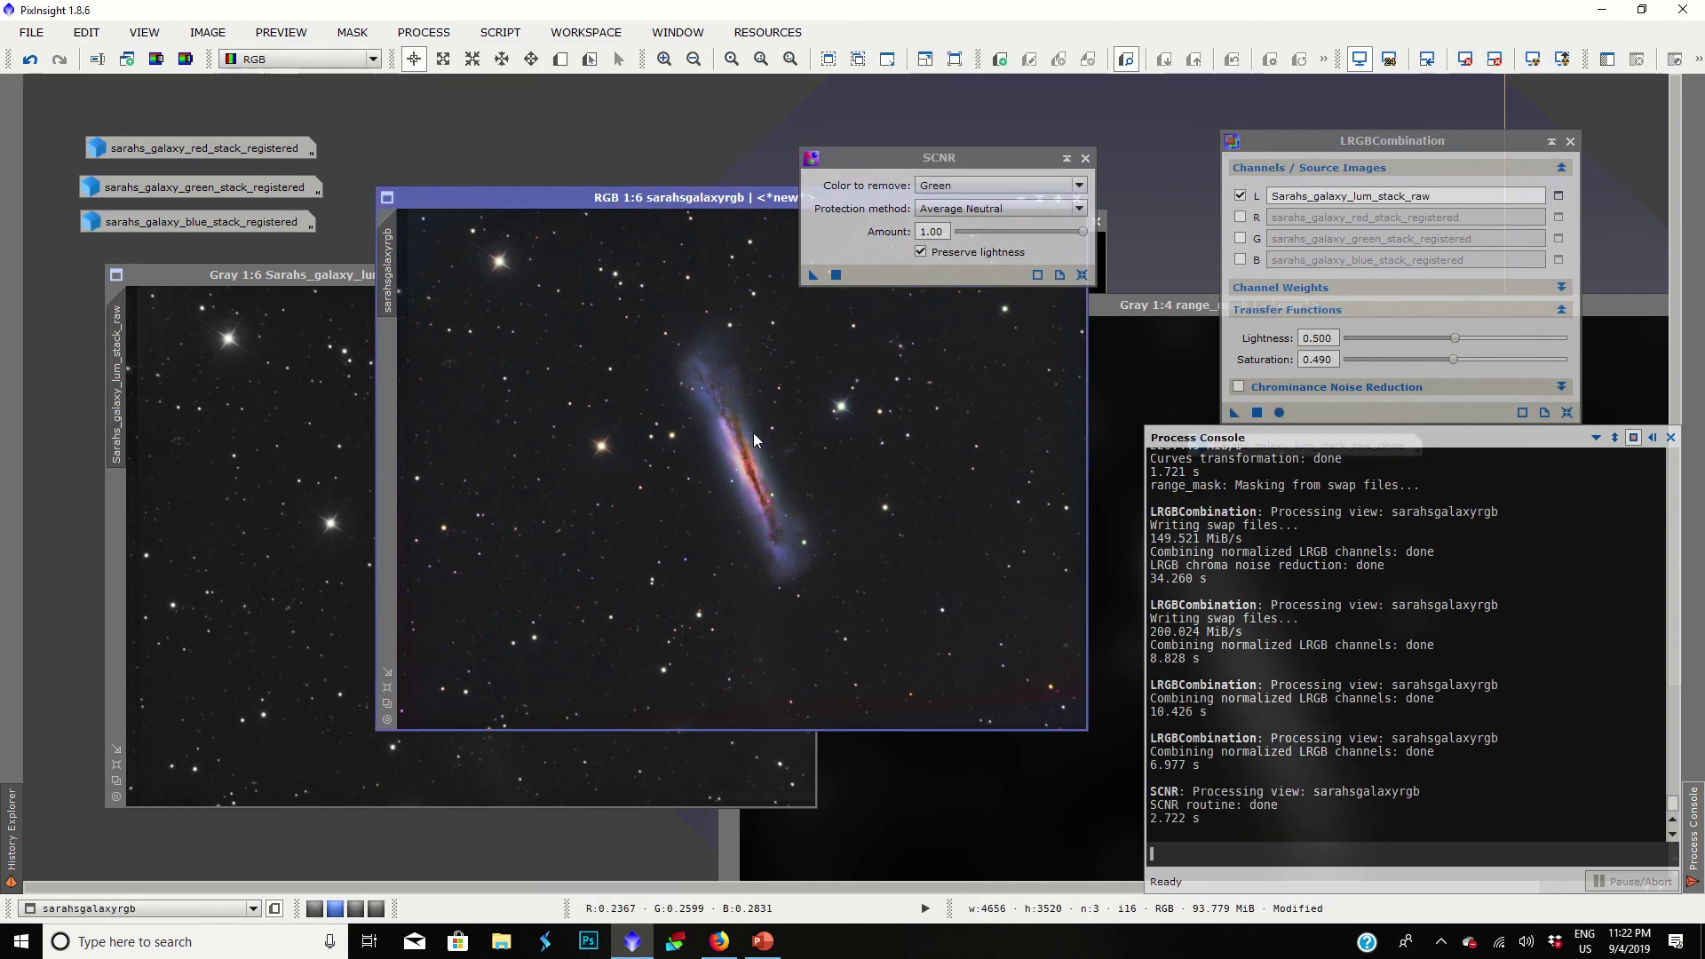
pyautogui.click(1085, 160)
pyautogui.scroll(1, 790, 436)
pyautogui.scroll(-2, 790, 436)
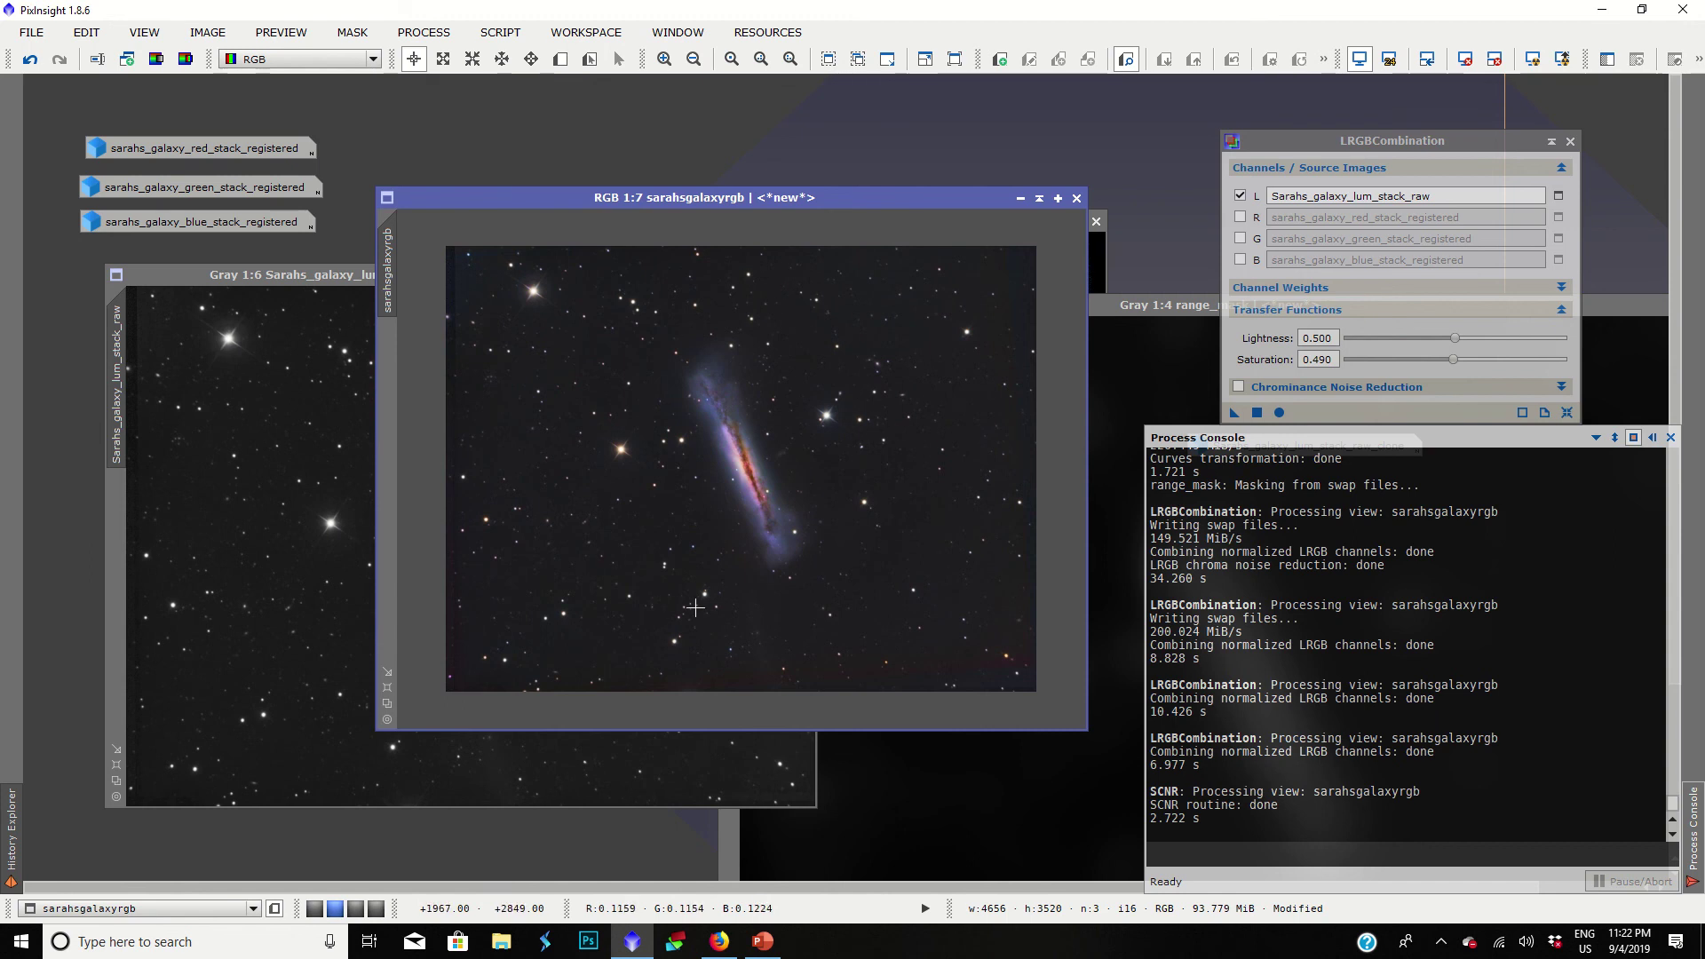
pyautogui.click(434, 35)
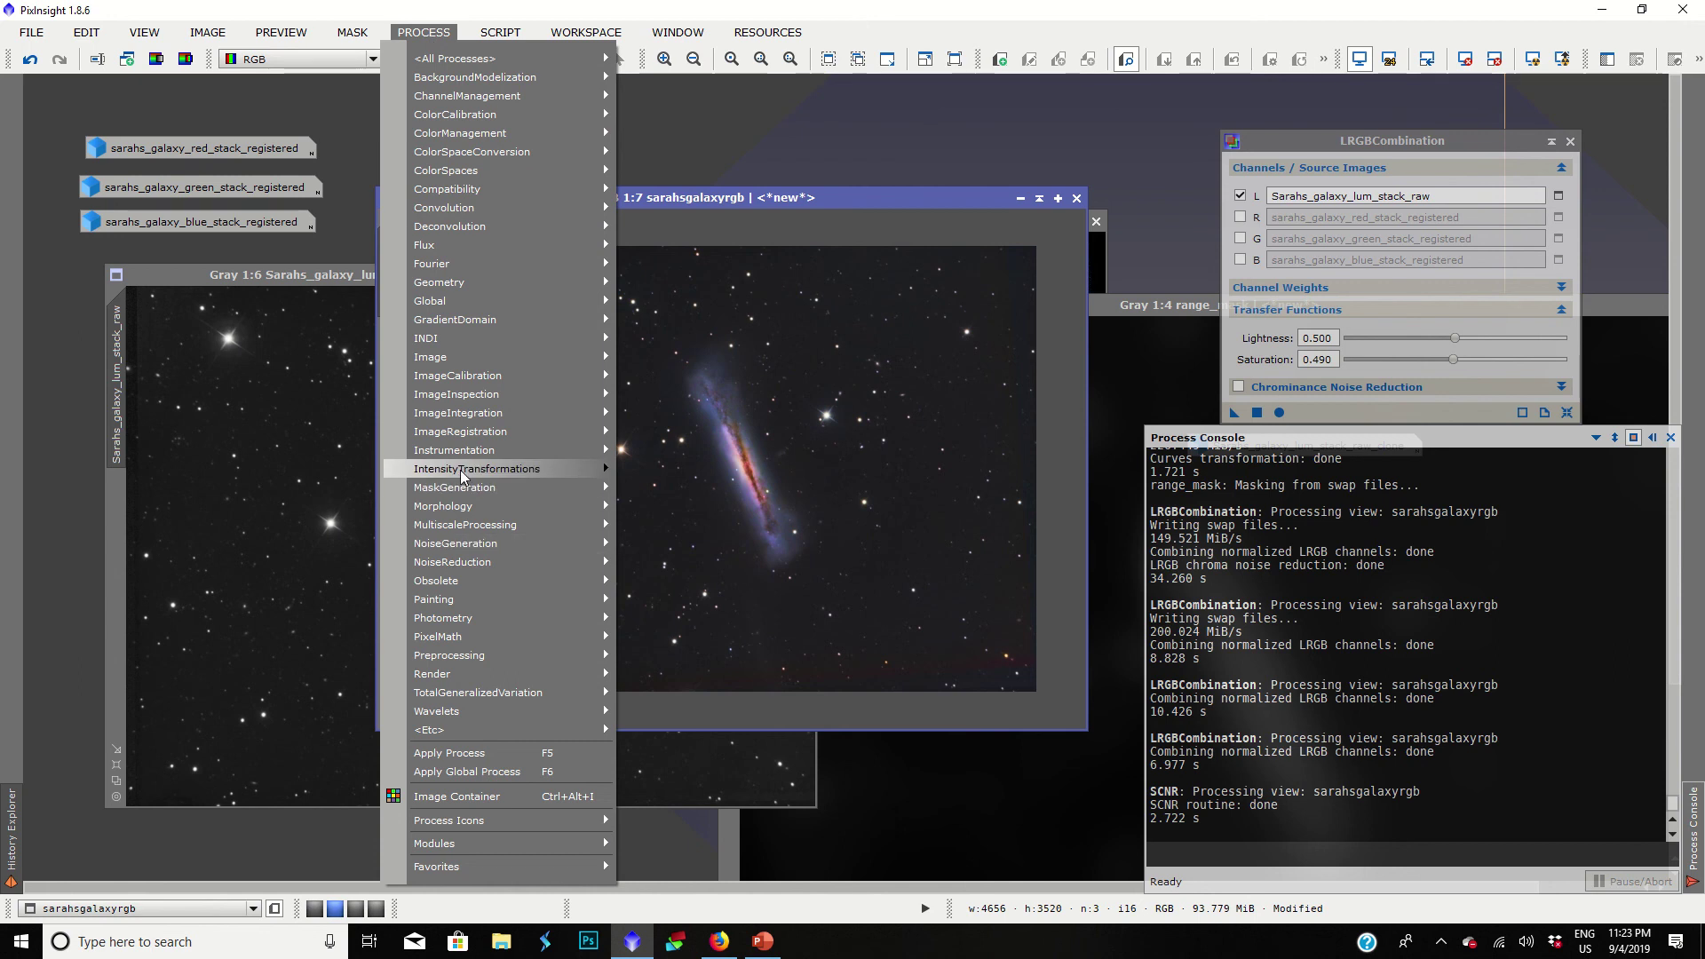
pyautogui.click(744, 151)
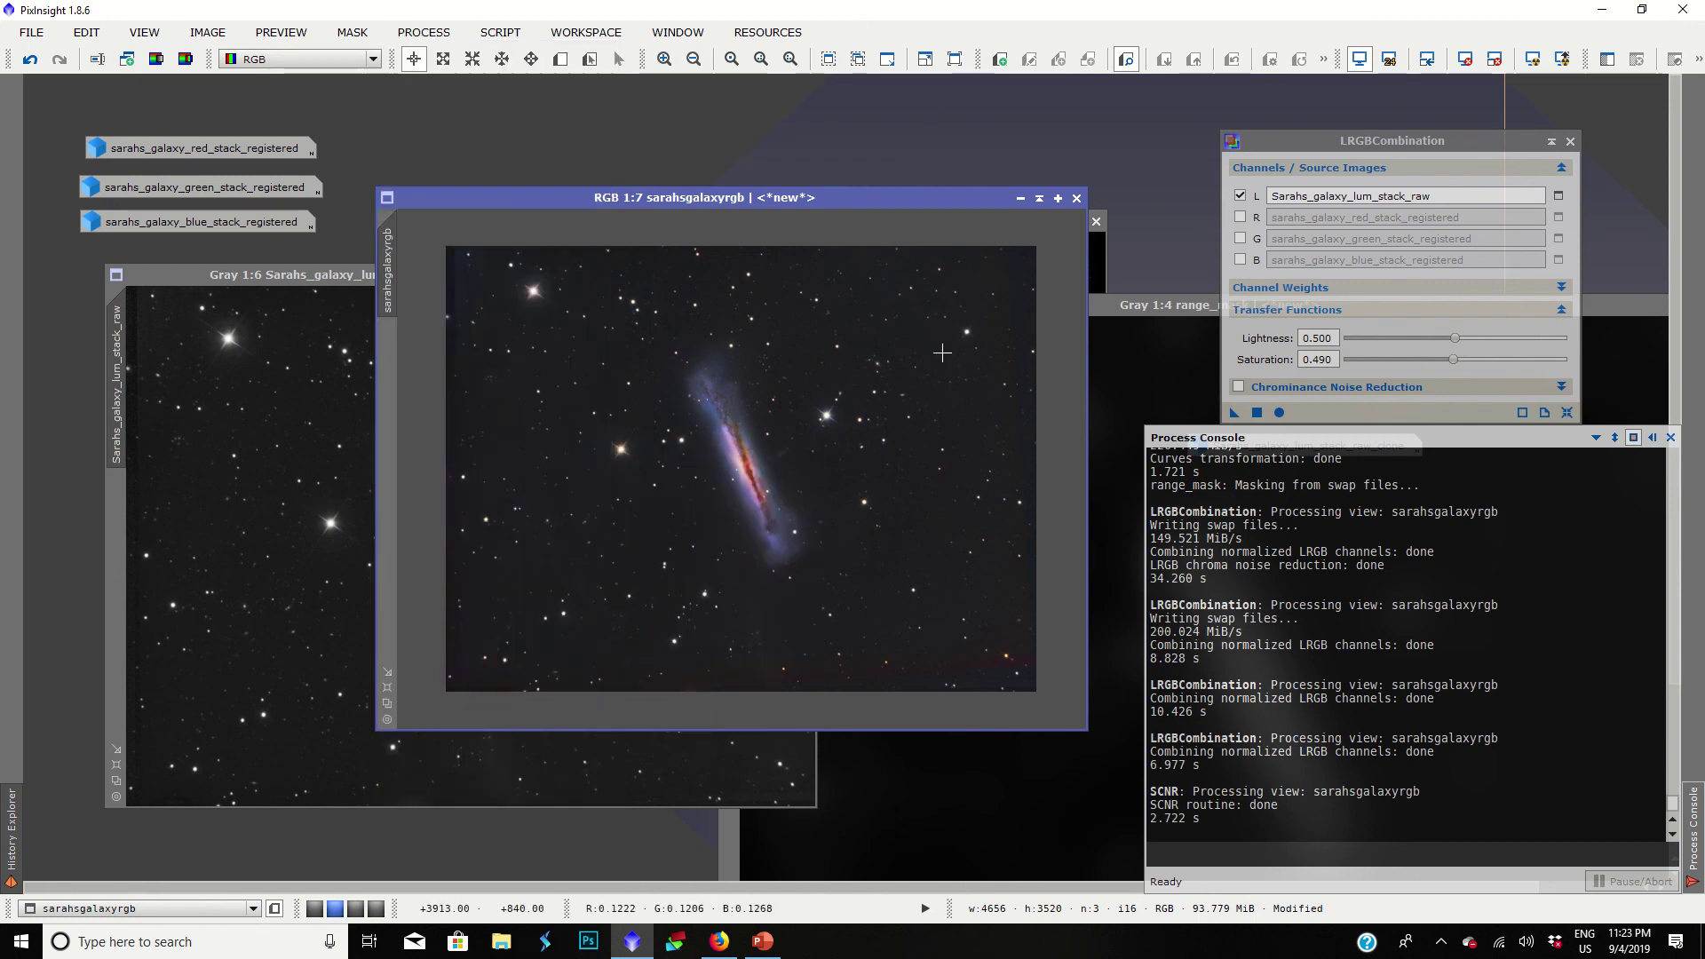
pyautogui.scroll(3, 975, 453)
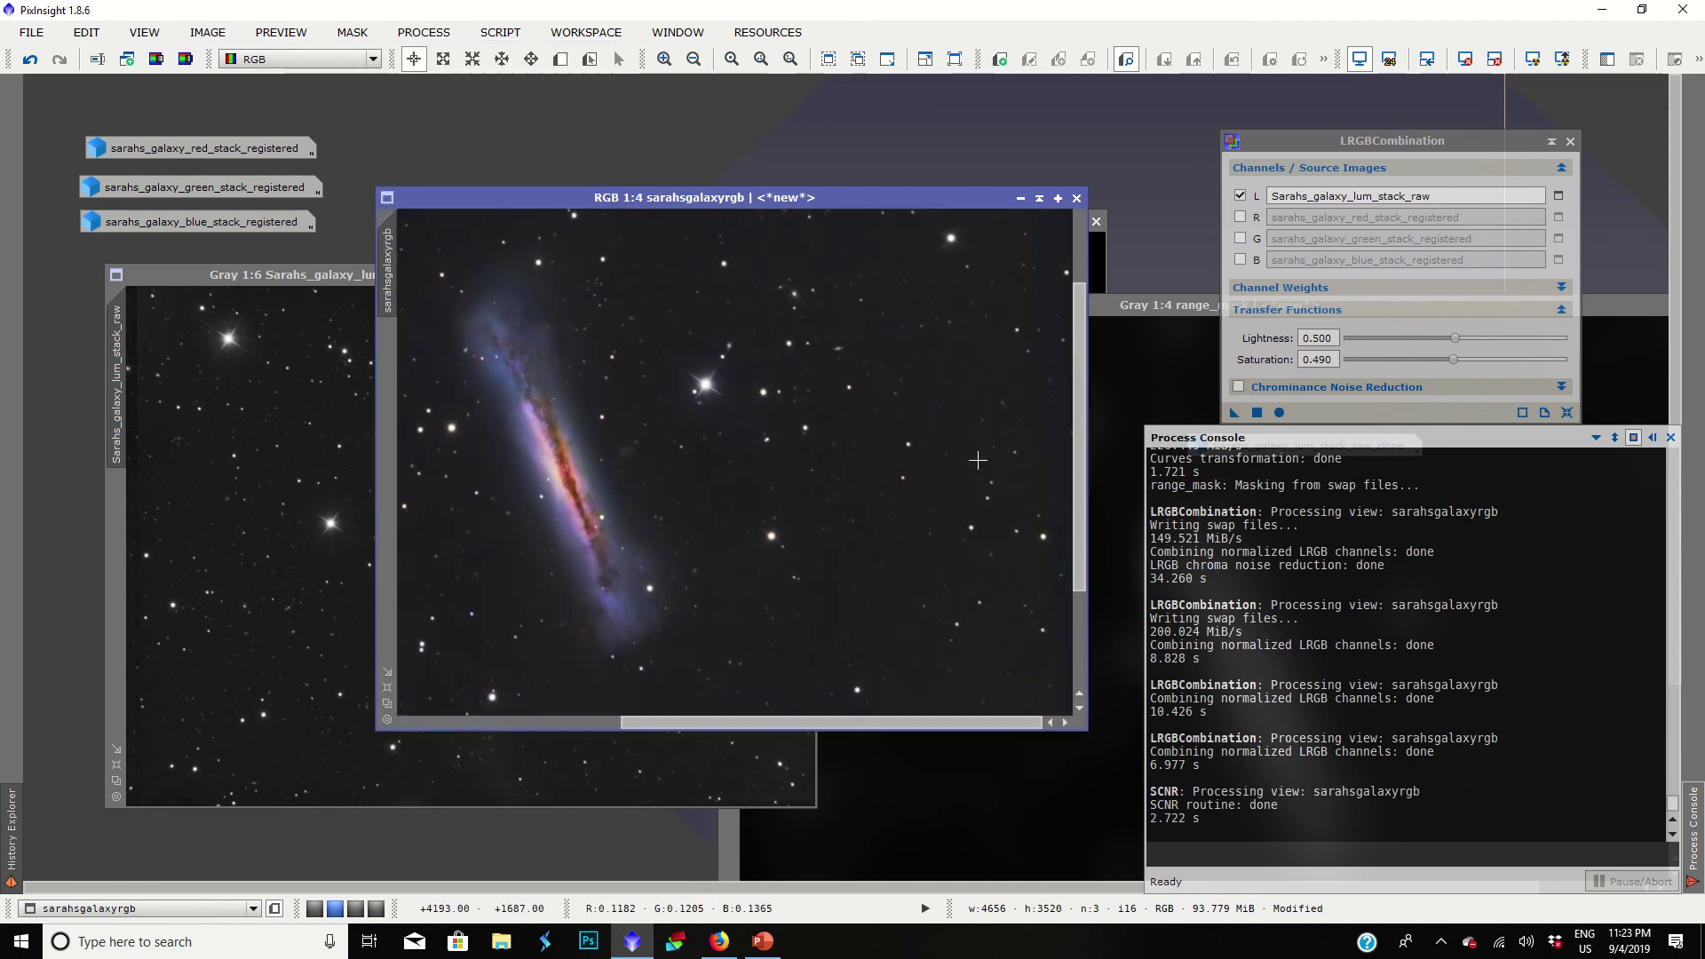
pyautogui.scroll(1, 977, 460)
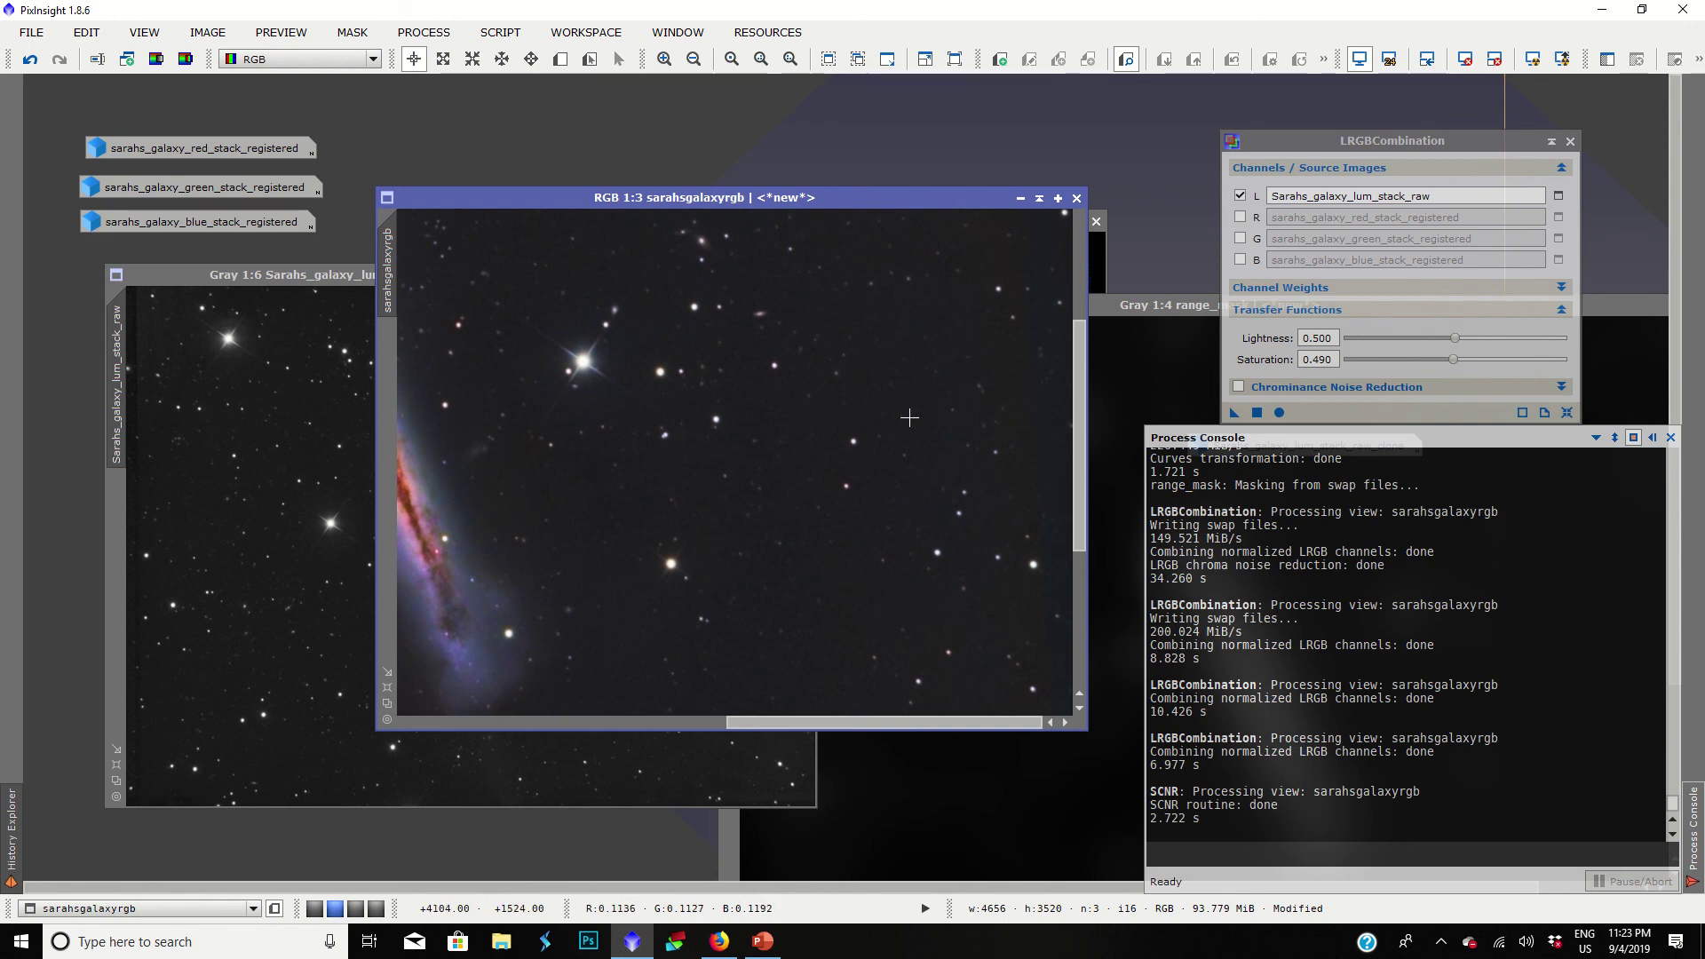
pyautogui.scroll(-3, 909, 417)
pyautogui.click(473, 58)
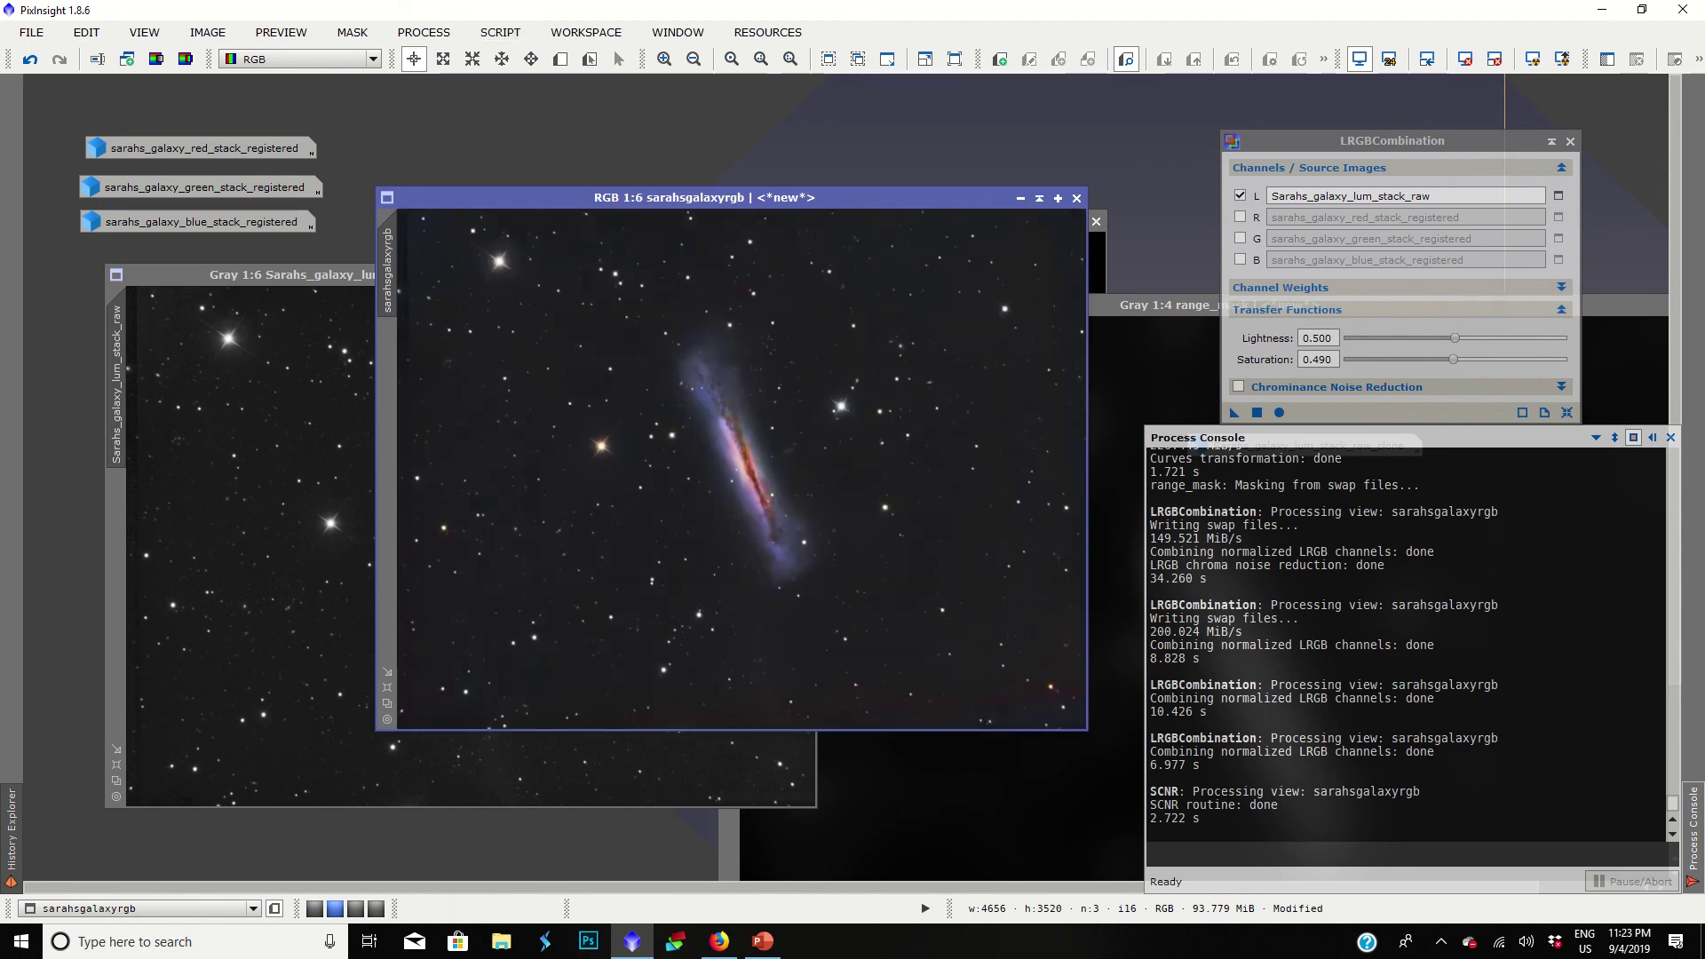
pyautogui.click(424, 32)
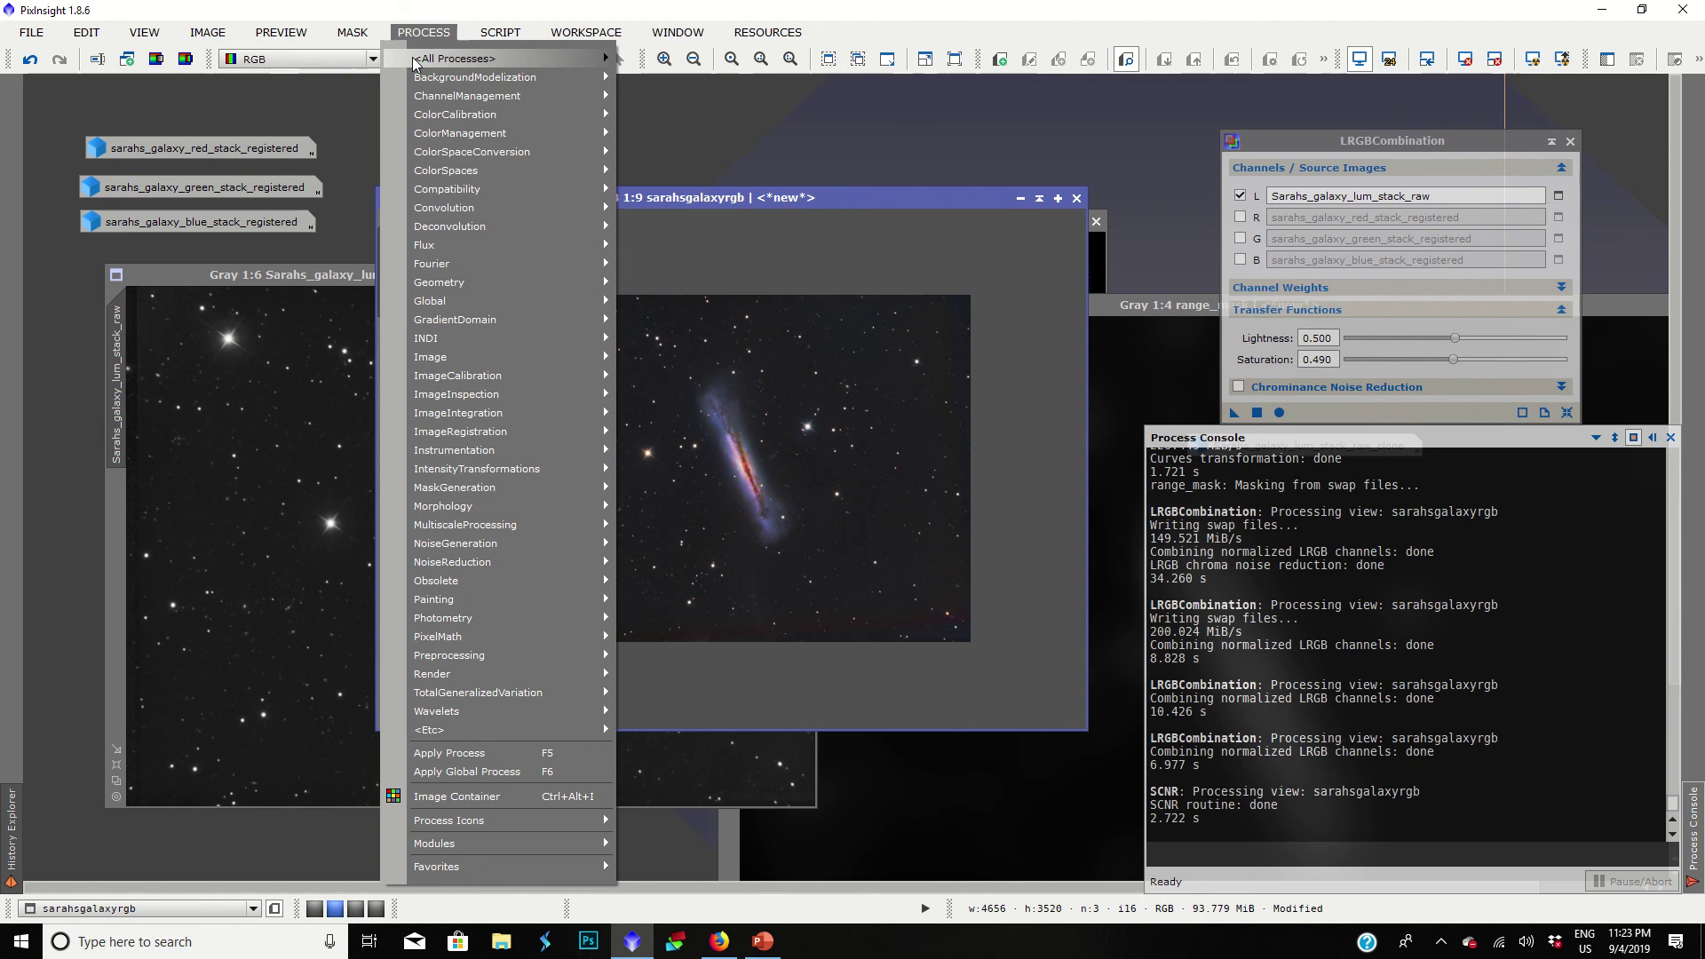
pyautogui.moveTo(461, 57)
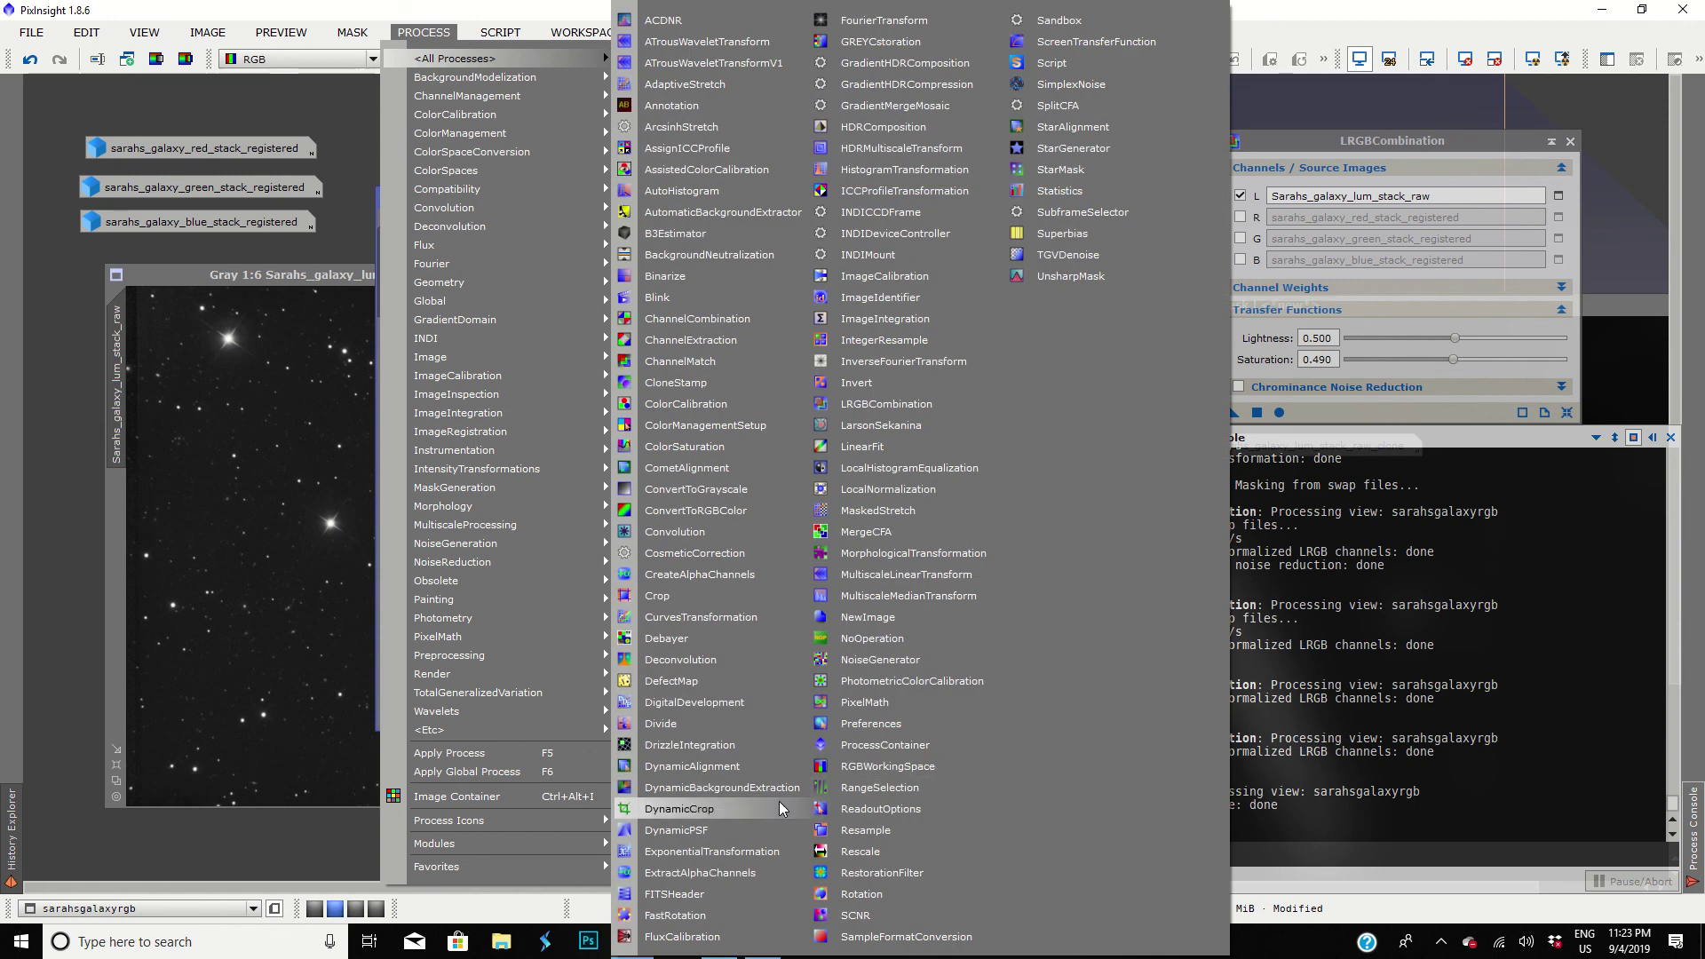
pyautogui.click(773, 830)
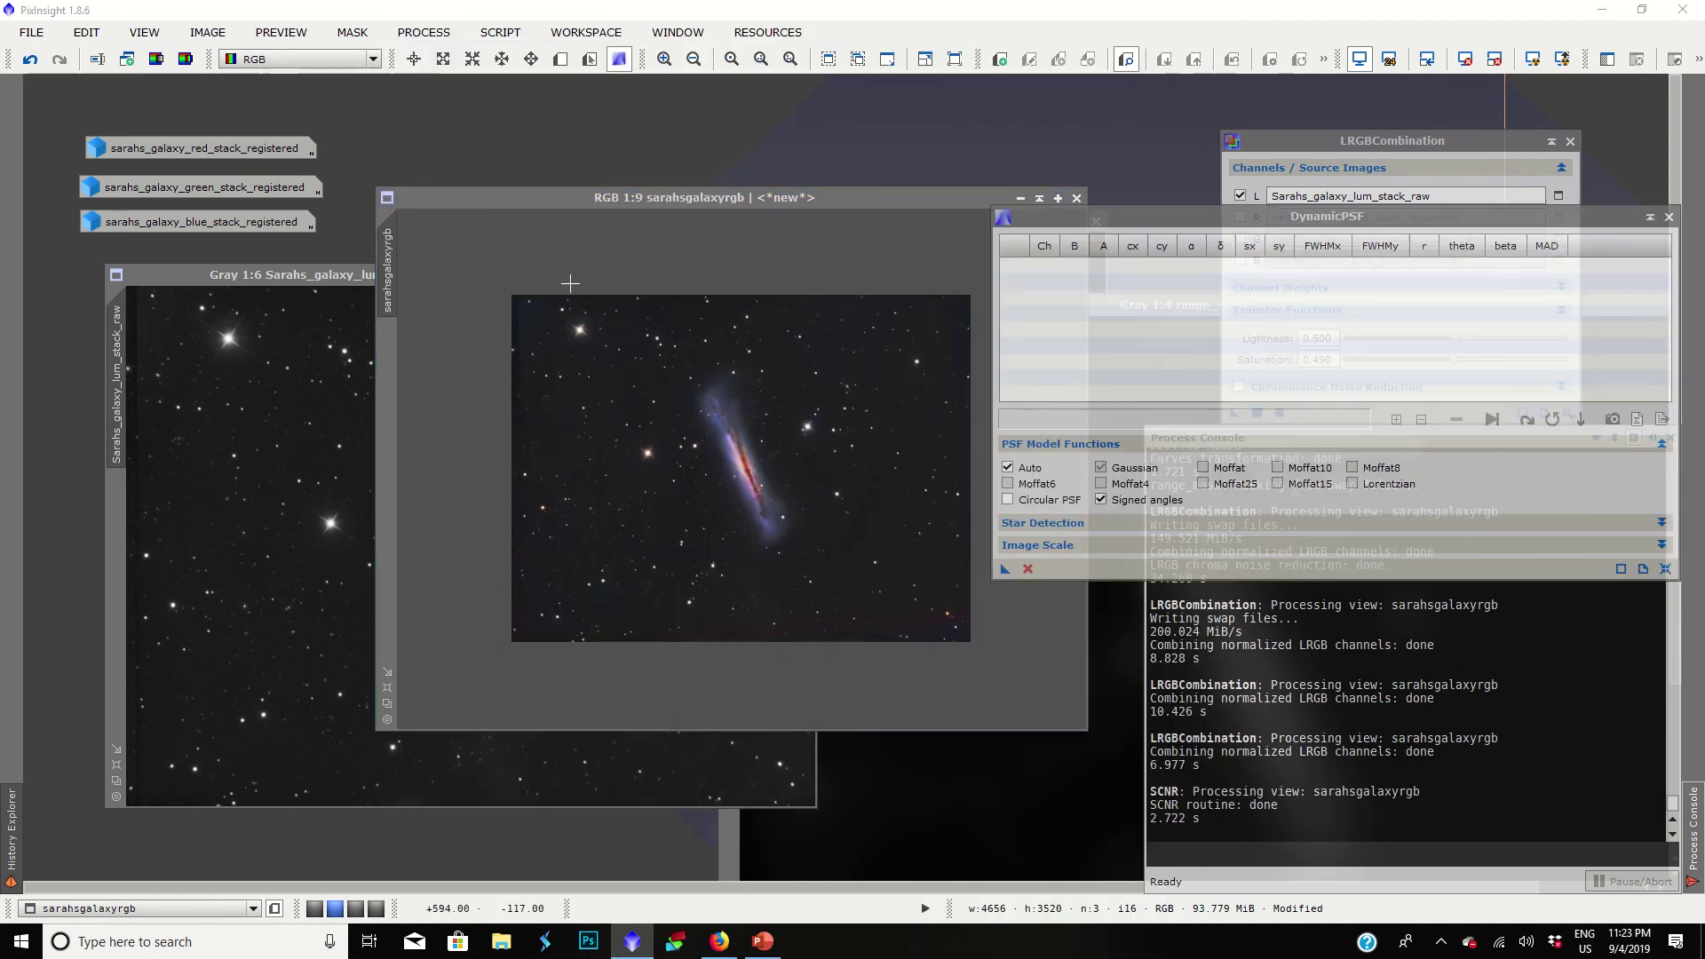
pyautogui.moveTo(566, 318); pyautogui.dragTo(922, 599)
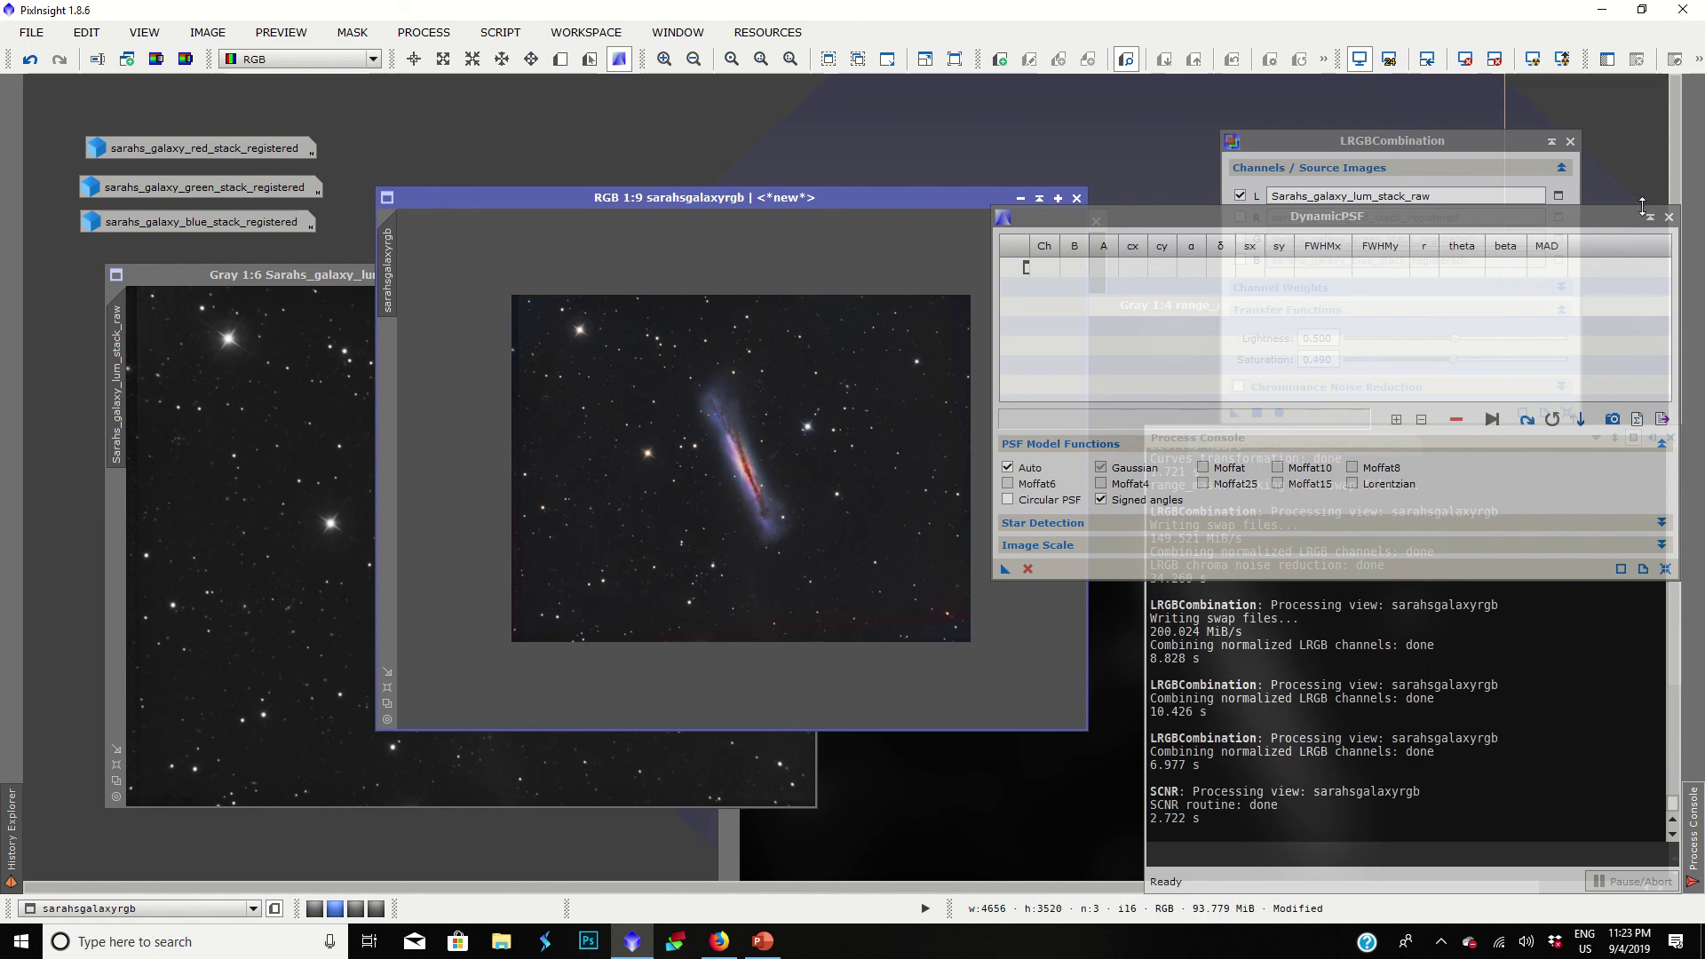
pyautogui.click(1668, 217)
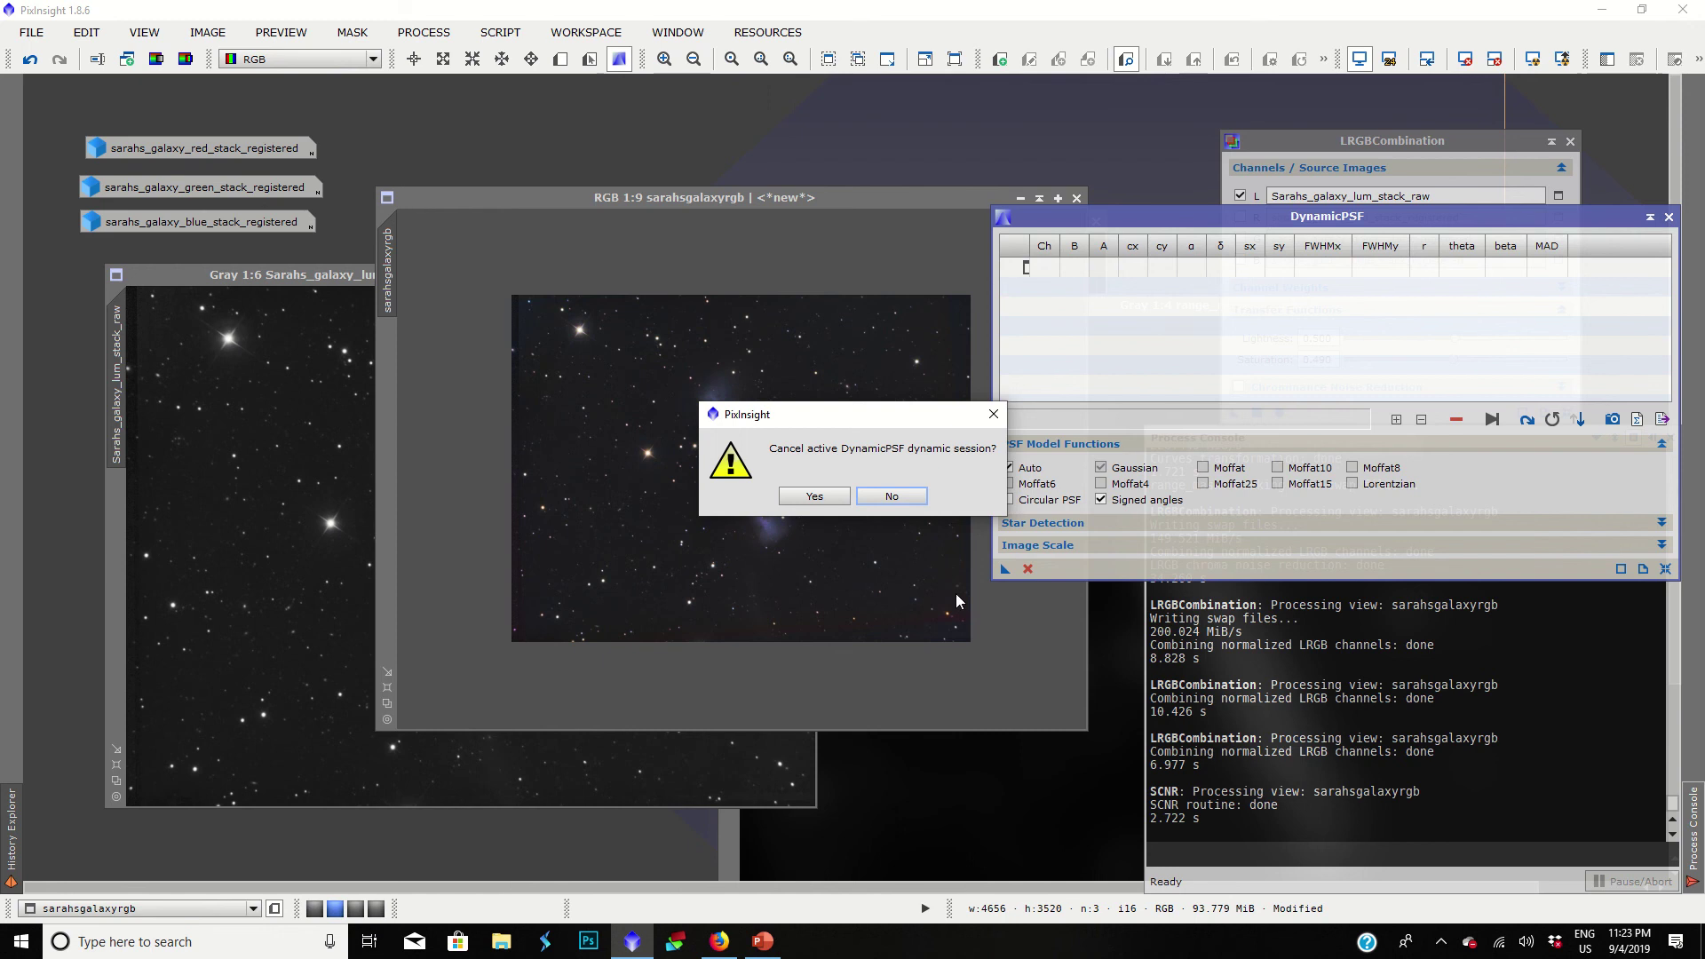
pyautogui.click(838, 502)
# Step: Crop the uneven edges off sarahsgalaxyrgb with DynamicCrop, keeping an area of about 4104 × 2943 pixels around the galaxy
pyautogui.click(423, 32)
pyautogui.moveTo(440, 61)
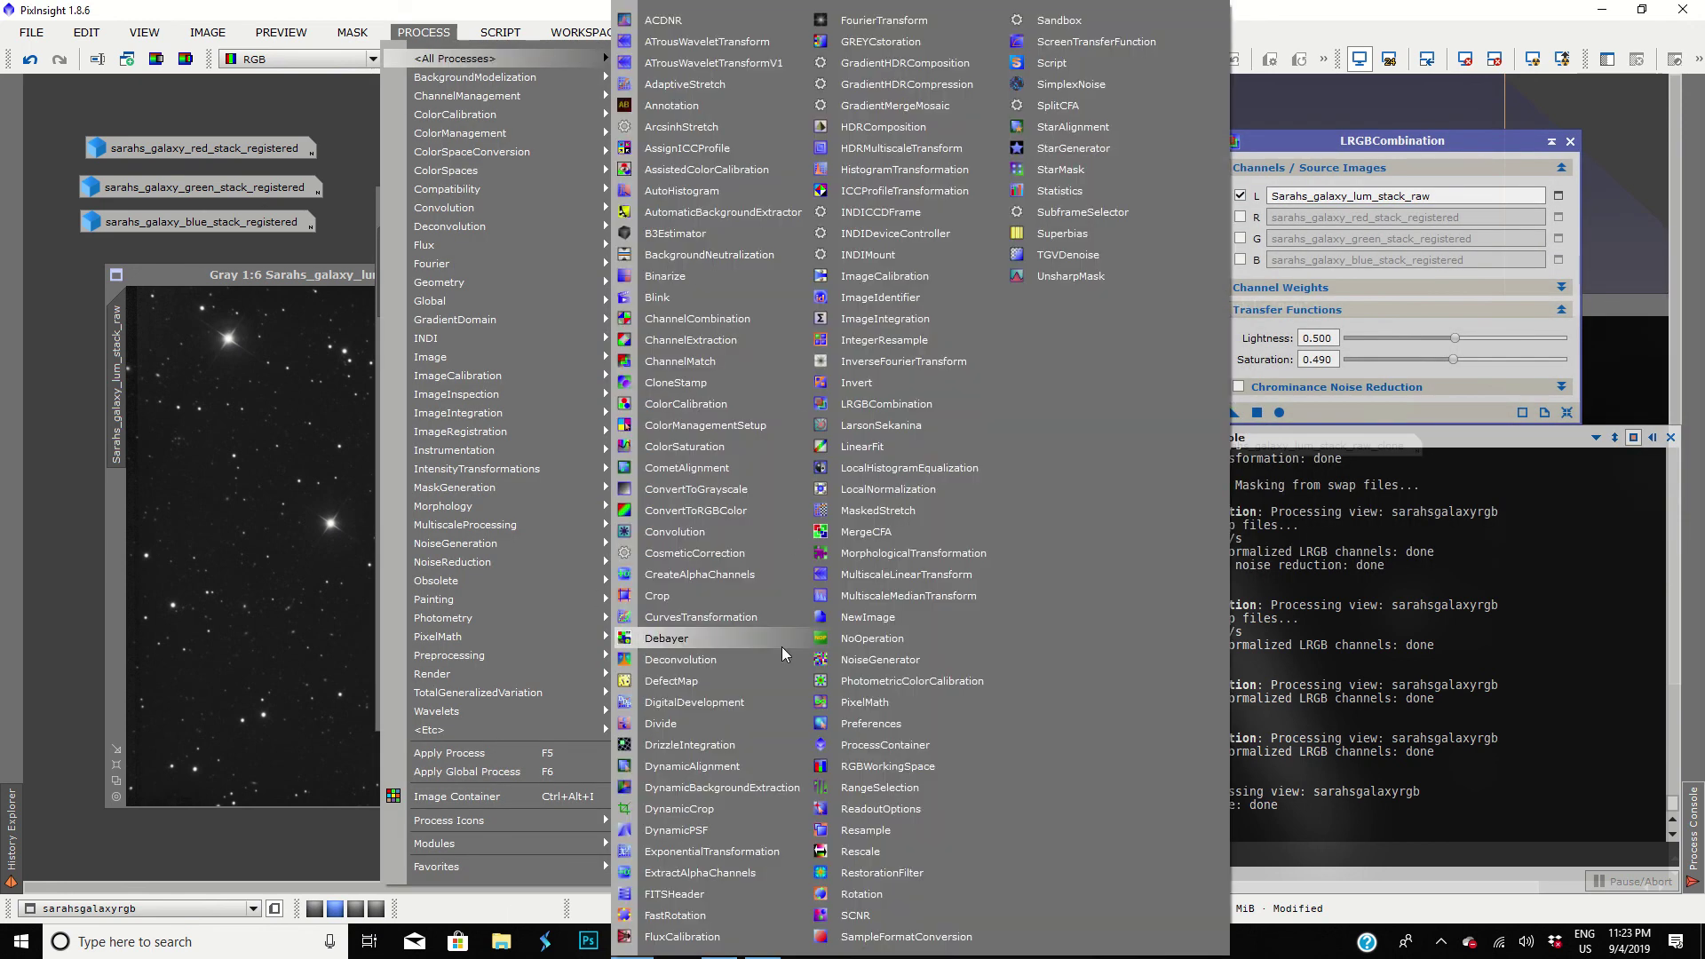
pyautogui.click(679, 809)
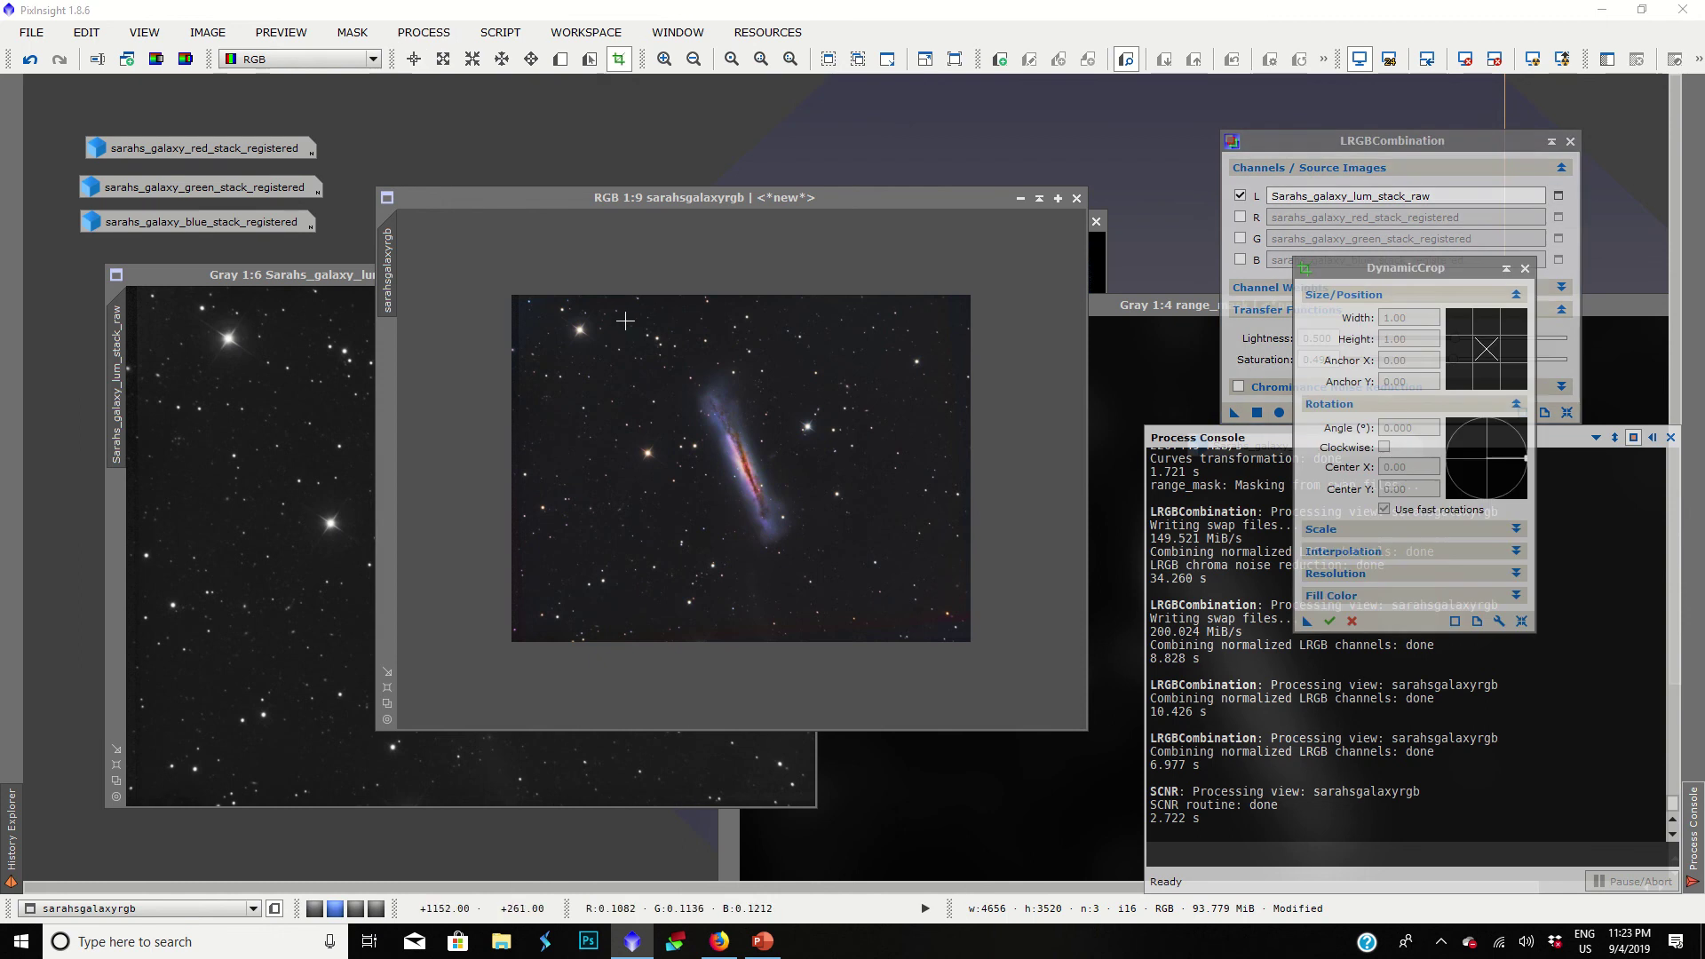
pyautogui.moveTo(535, 315); pyautogui.dragTo(940, 605)
pyautogui.press('Return')
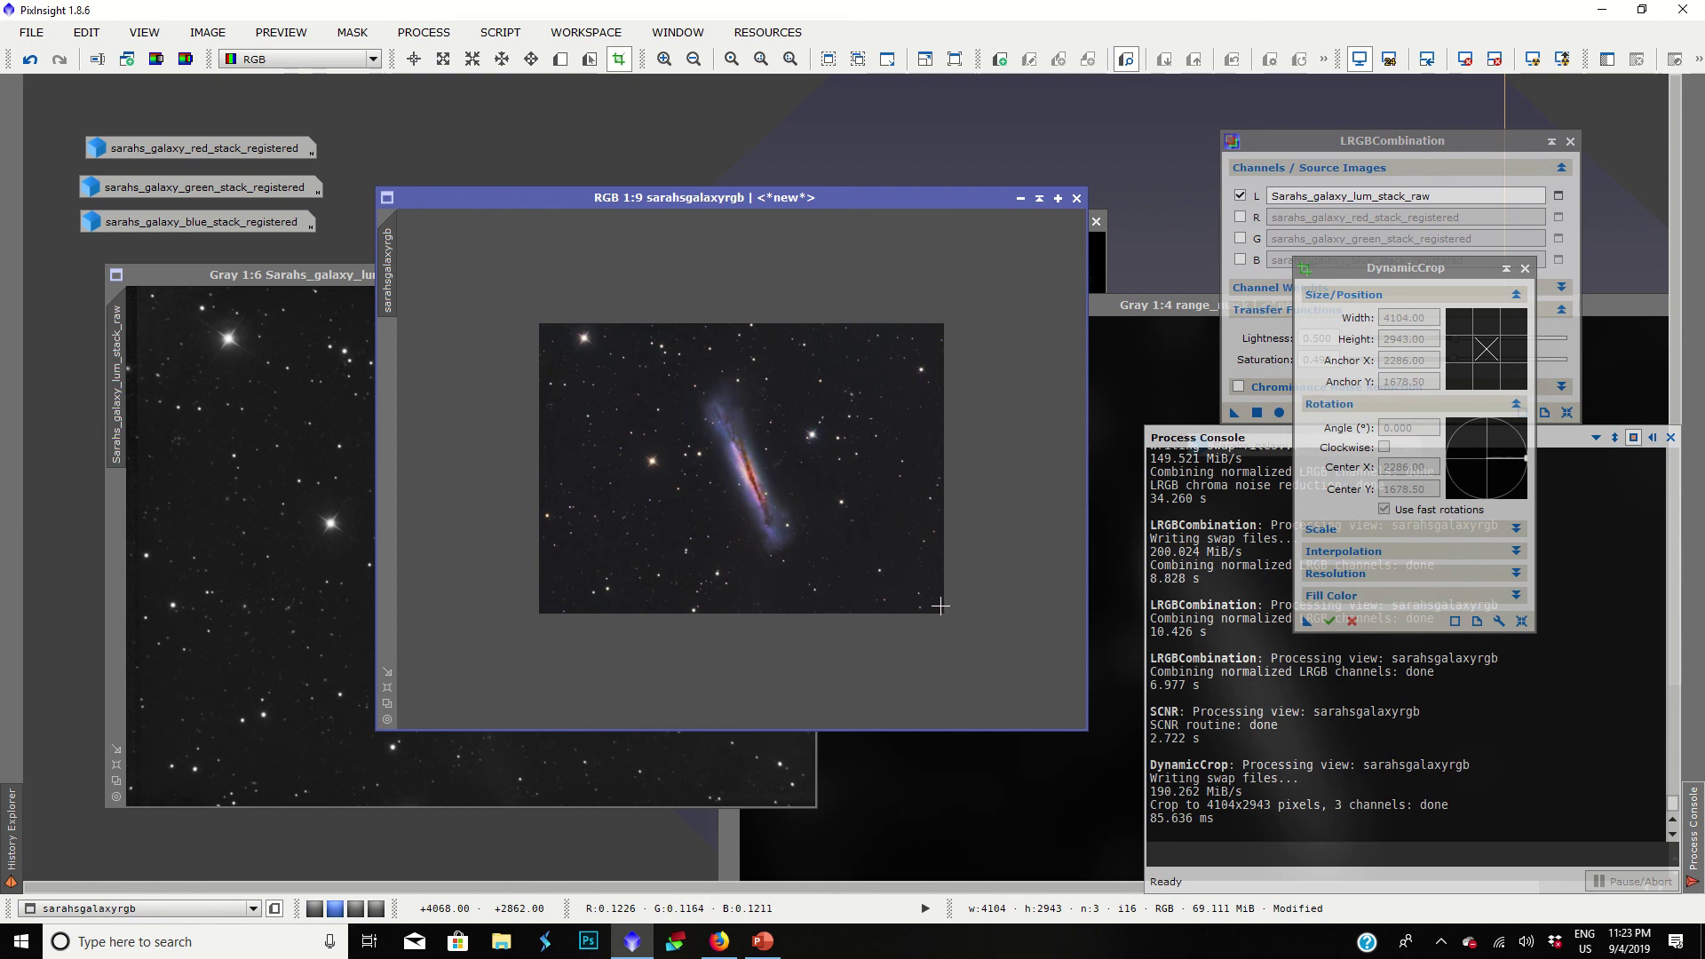
# Step: Close DynamicCrop and examine the cropped sarahsgalaxyrgb image up close and as a whole
pyautogui.click(1524, 268)
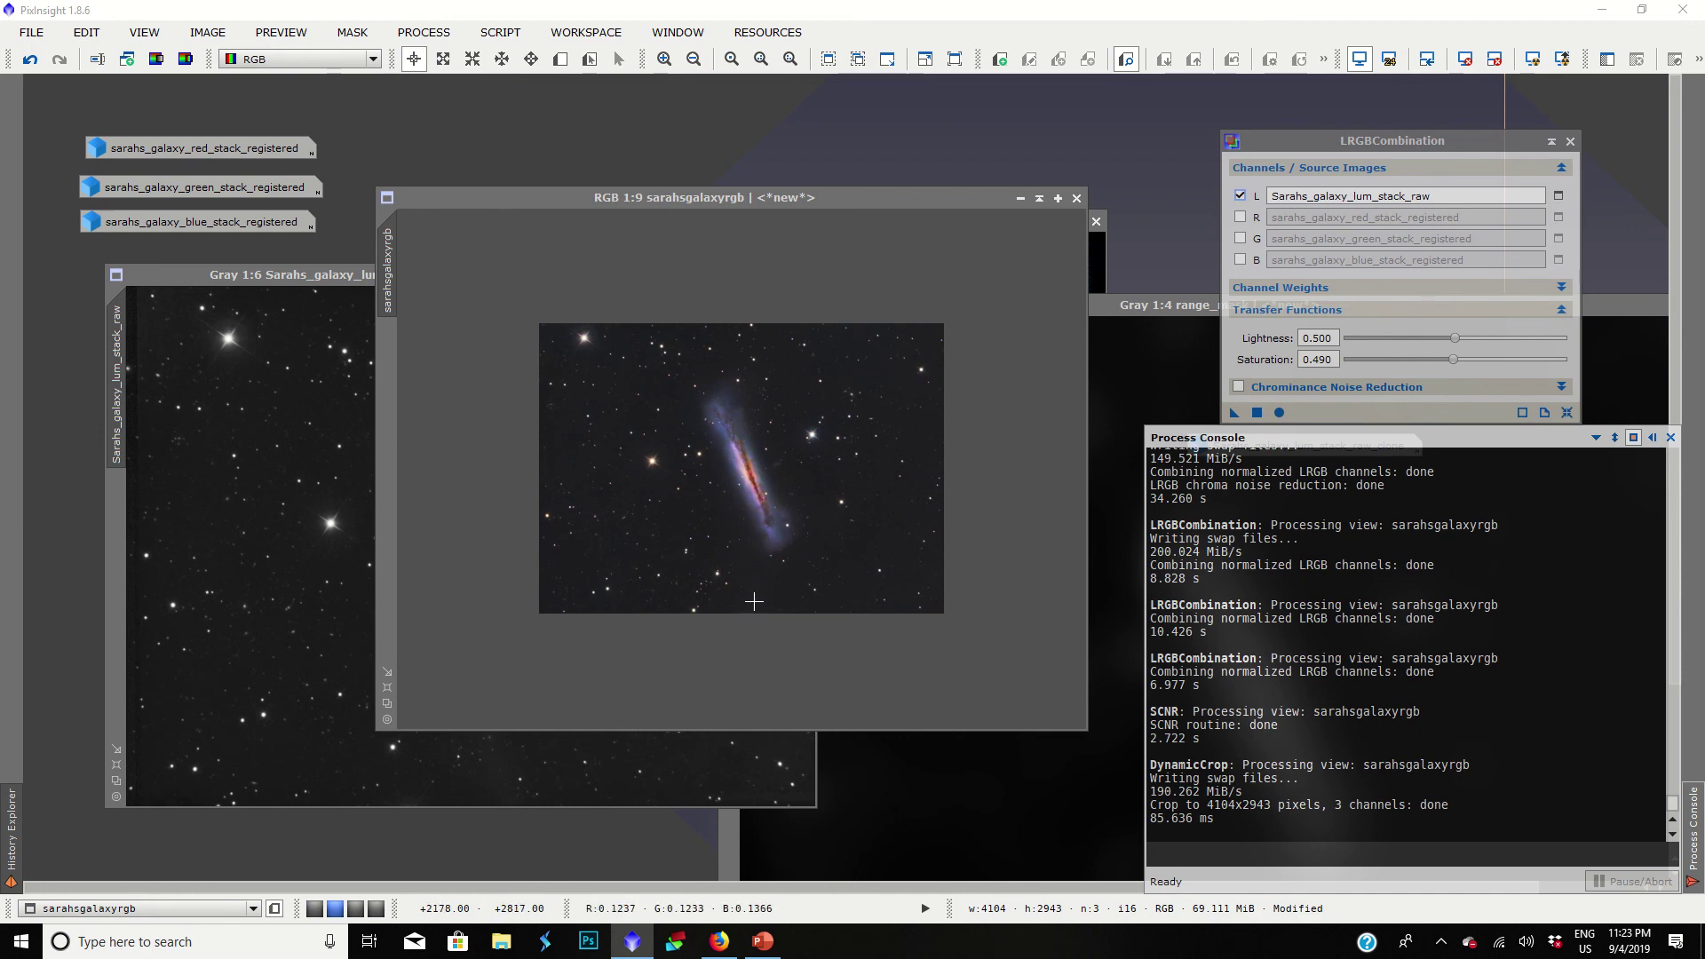
pyautogui.scroll(2, 759, 551)
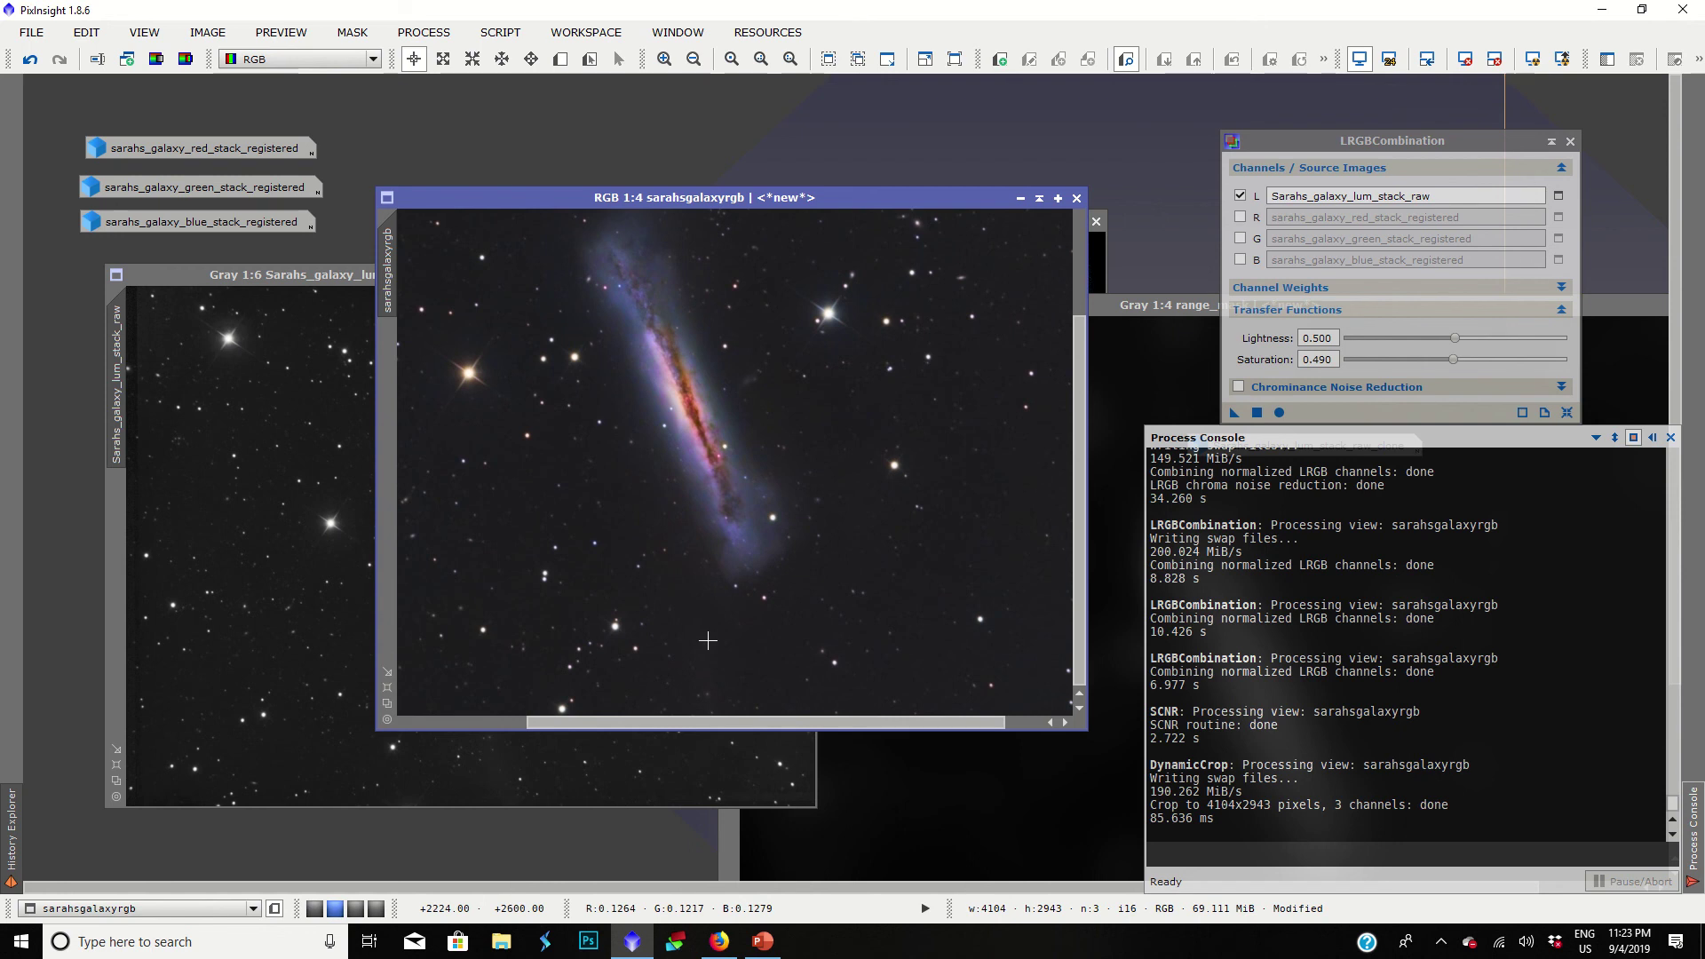
pyautogui.scroll(-1, 900, 513)
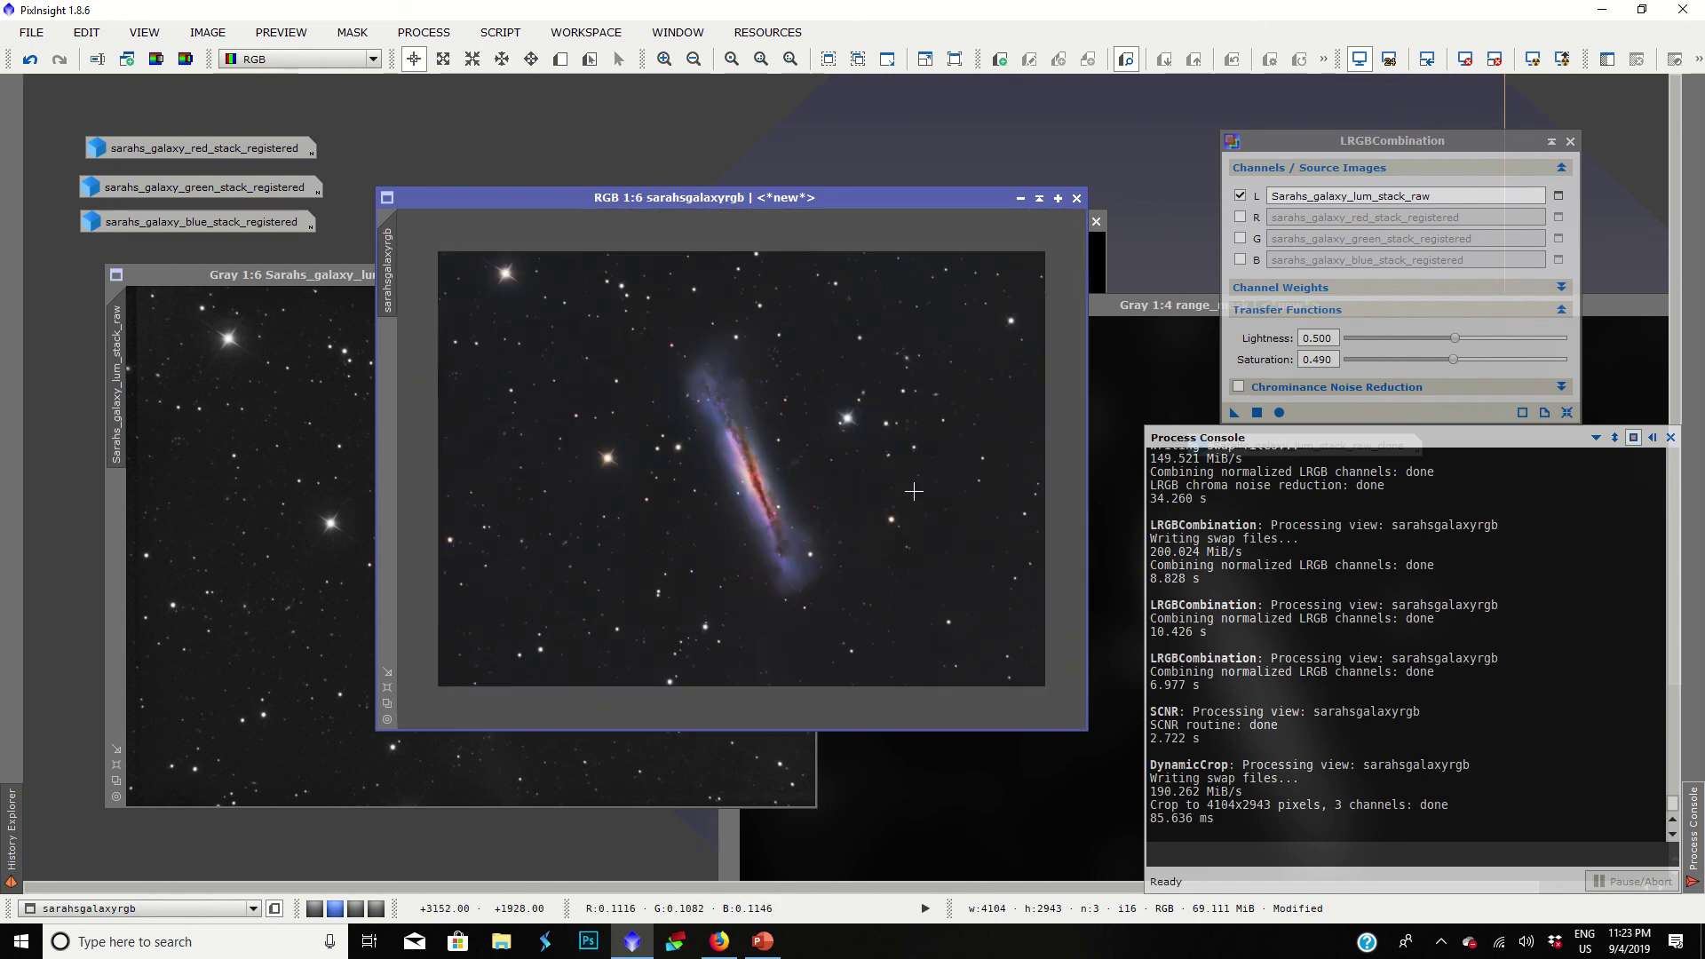
pyautogui.moveTo(700, 195); pyautogui.dragTo(641, 179)
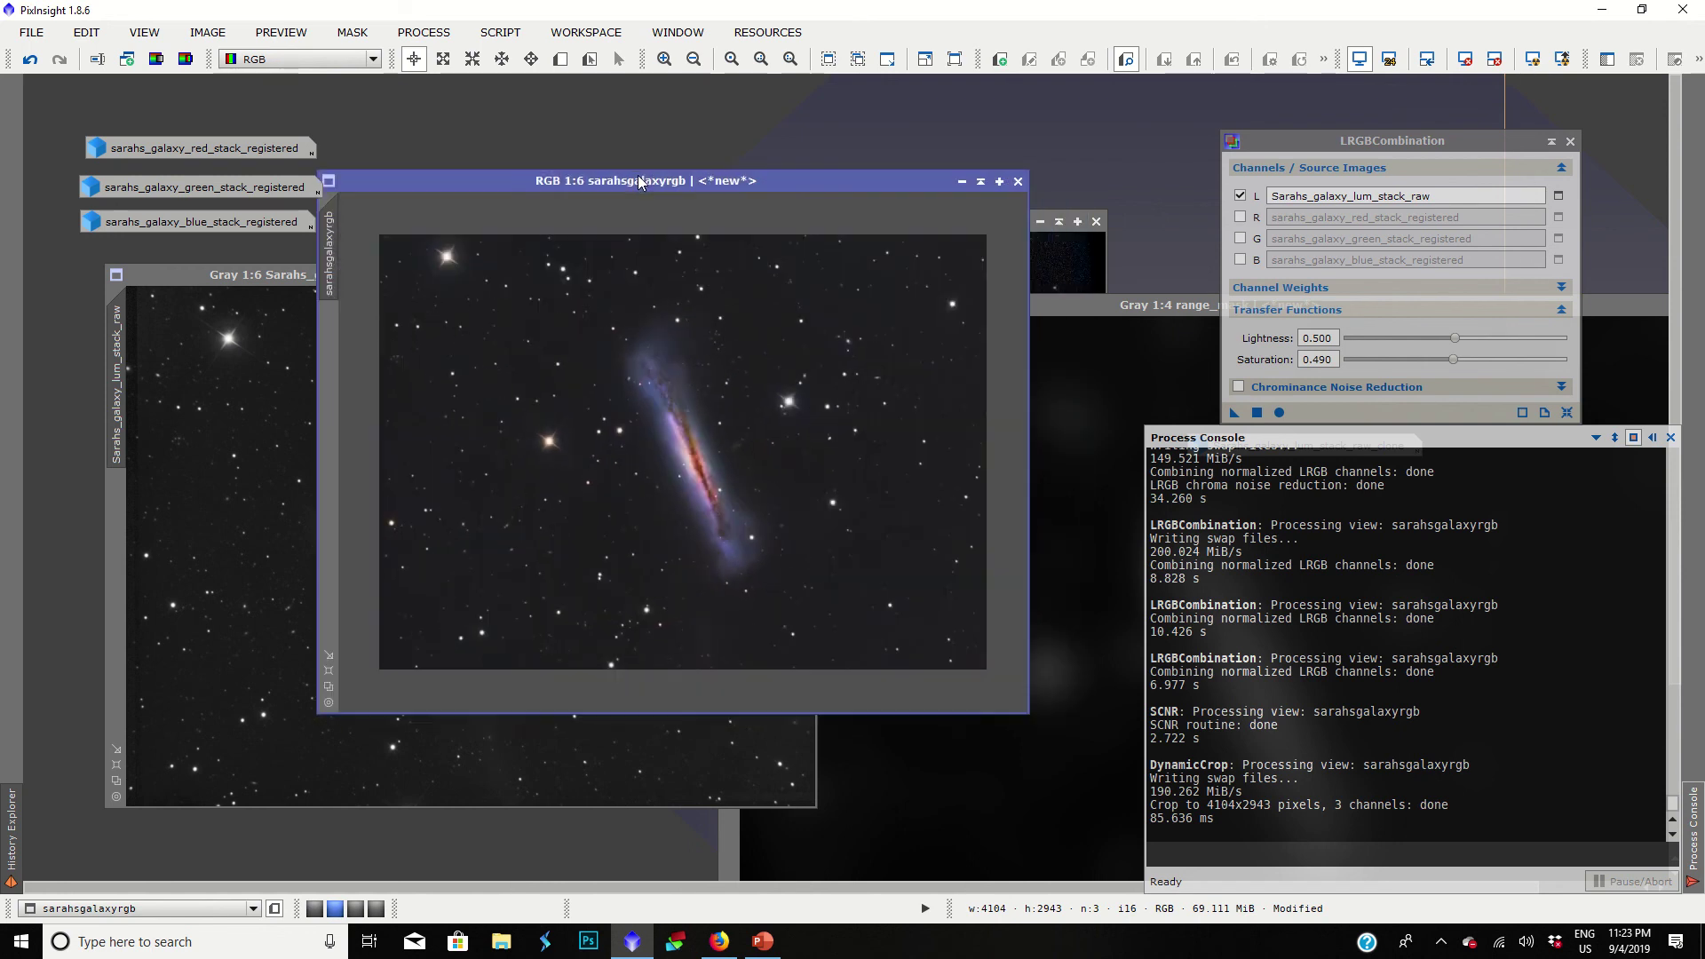
pyautogui.scroll(-1, 644, 340)
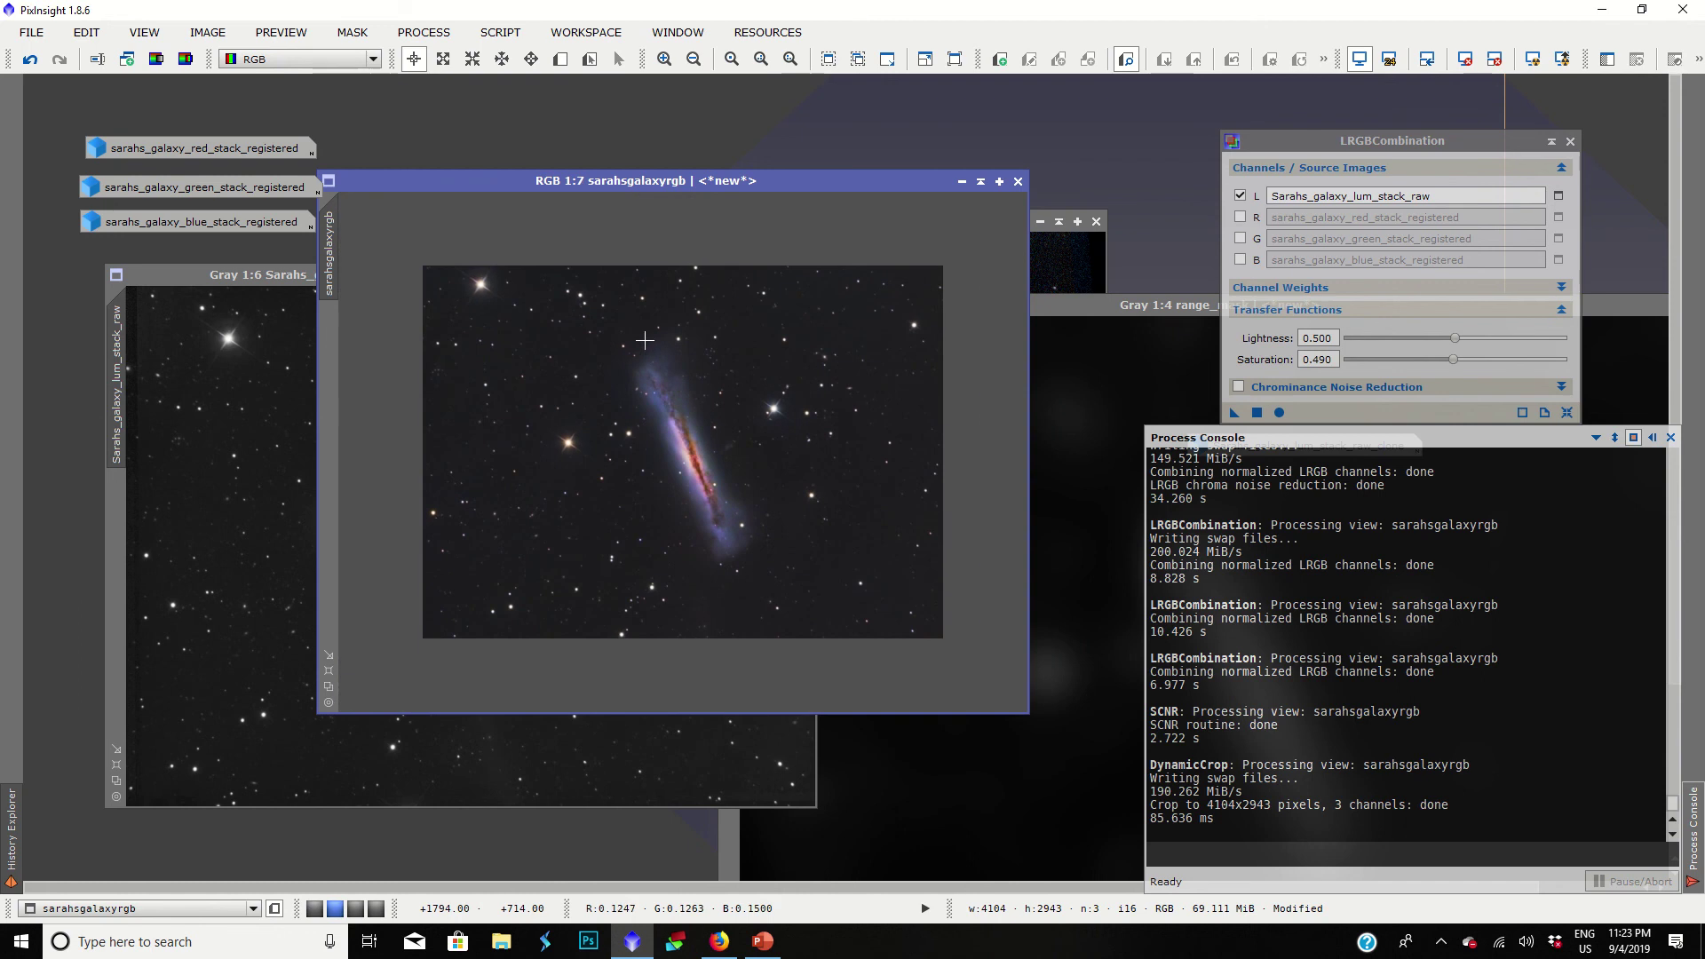
pyautogui.click(432, 34)
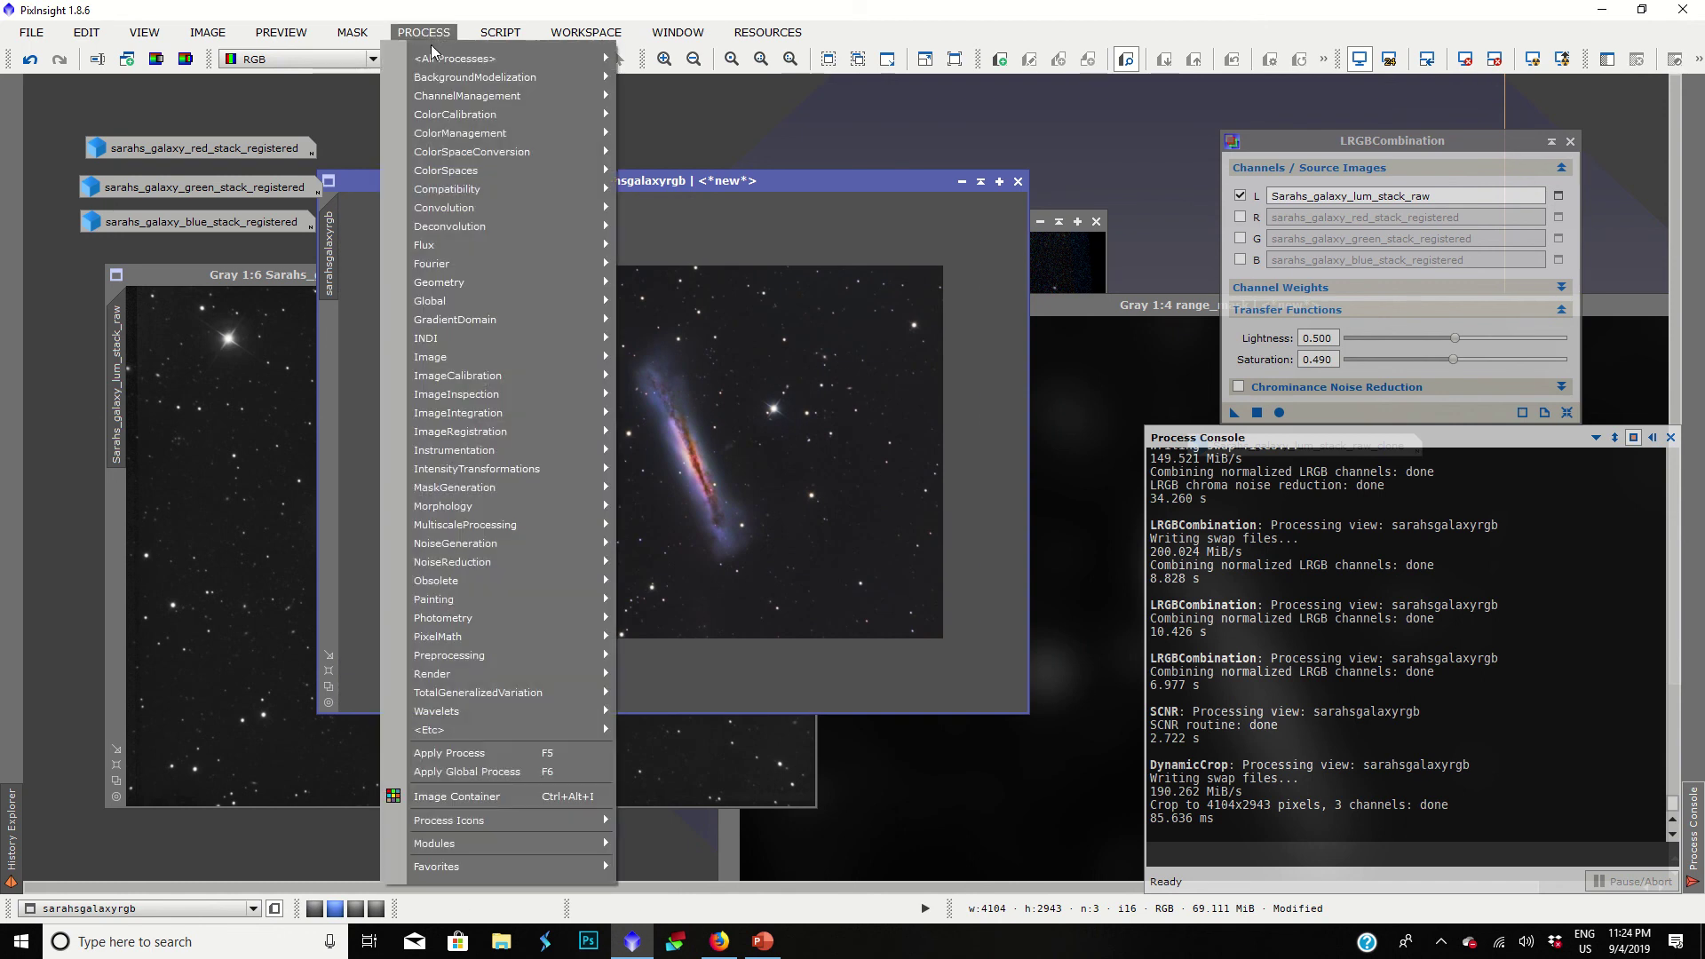
pyautogui.moveTo(595, 58)
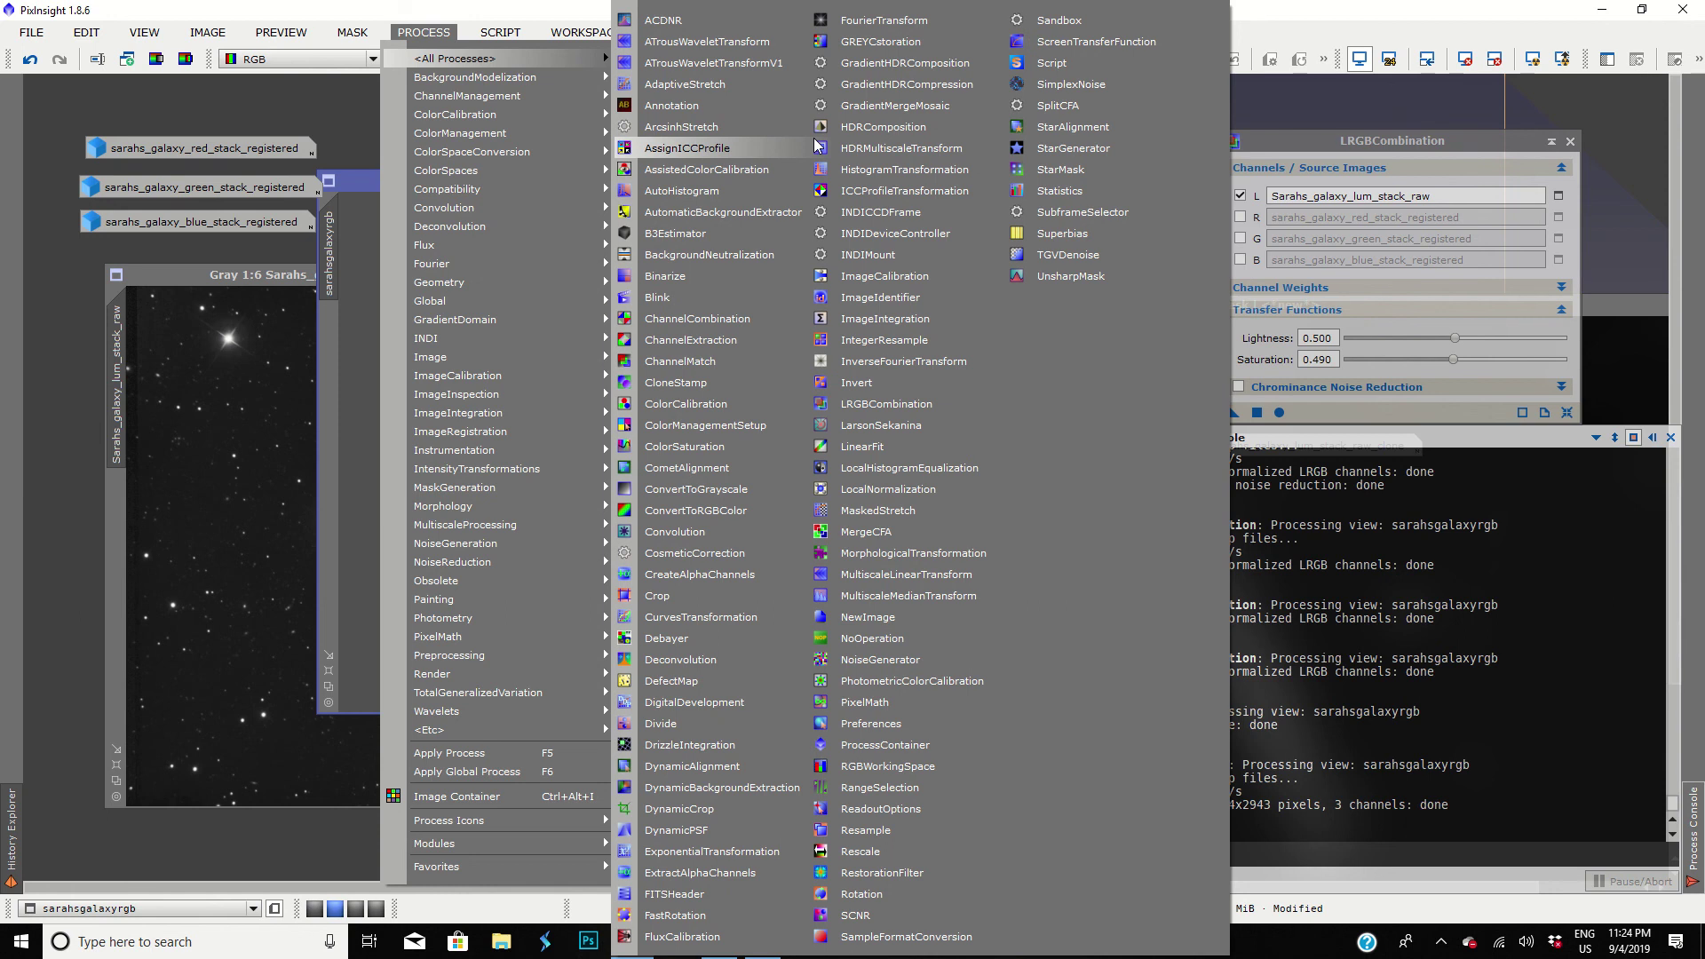
pyautogui.click(738, 615)
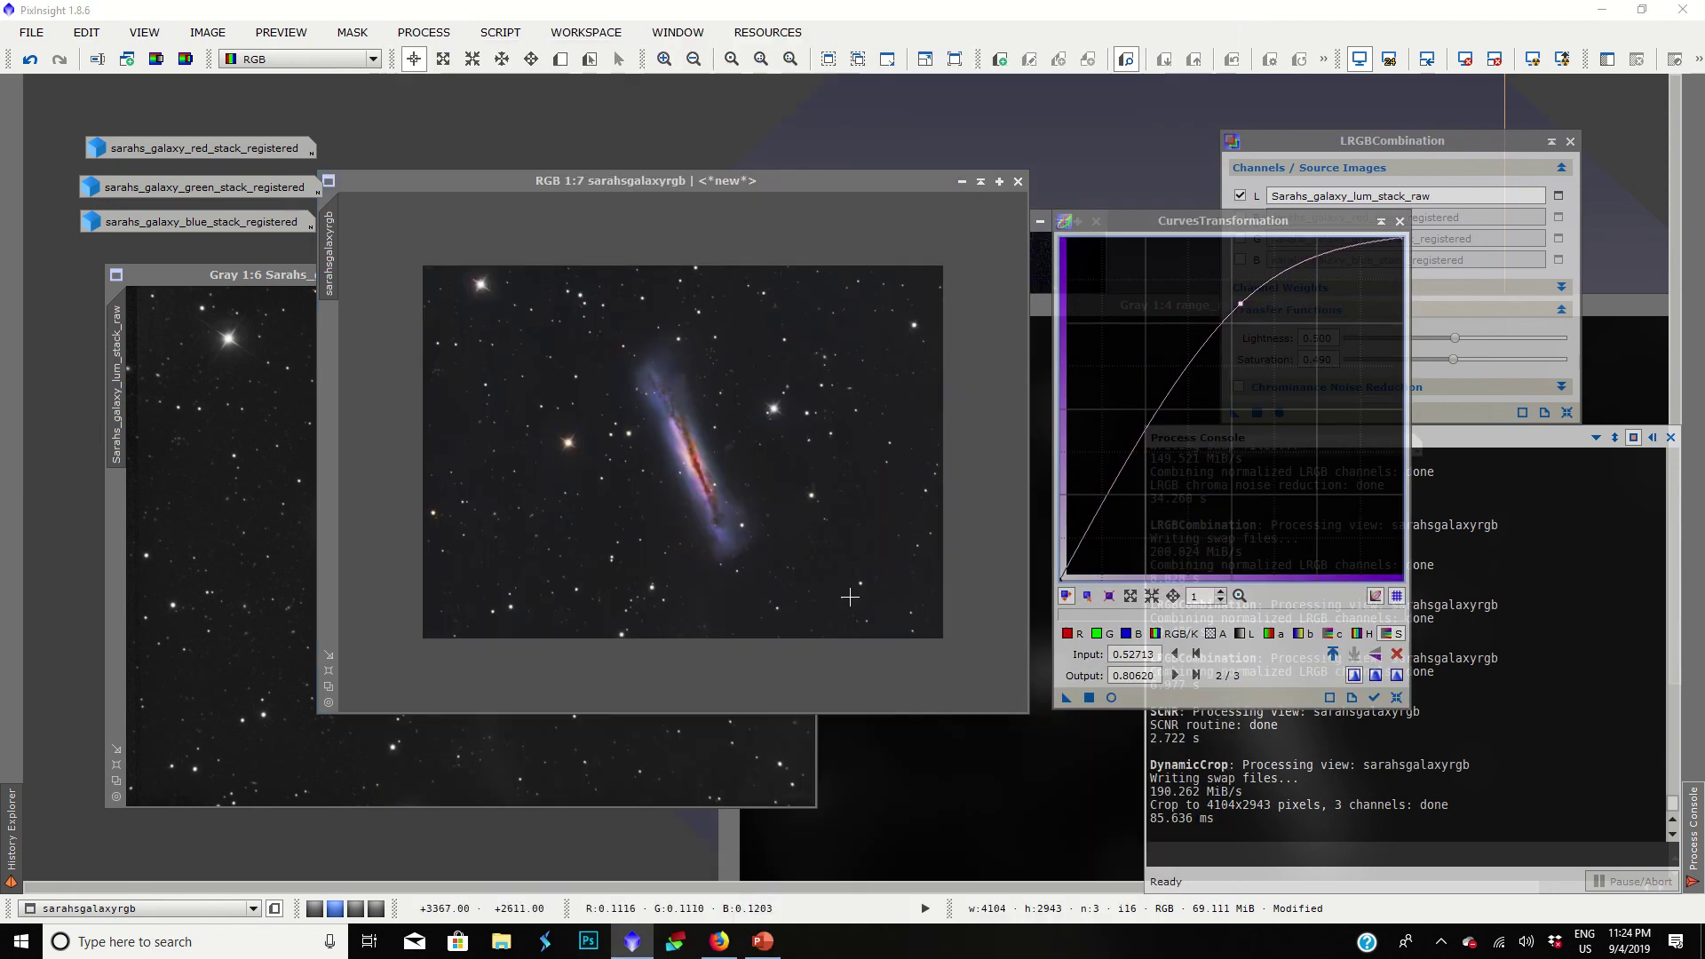
pyautogui.click(1111, 697)
pyautogui.click(1397, 698)
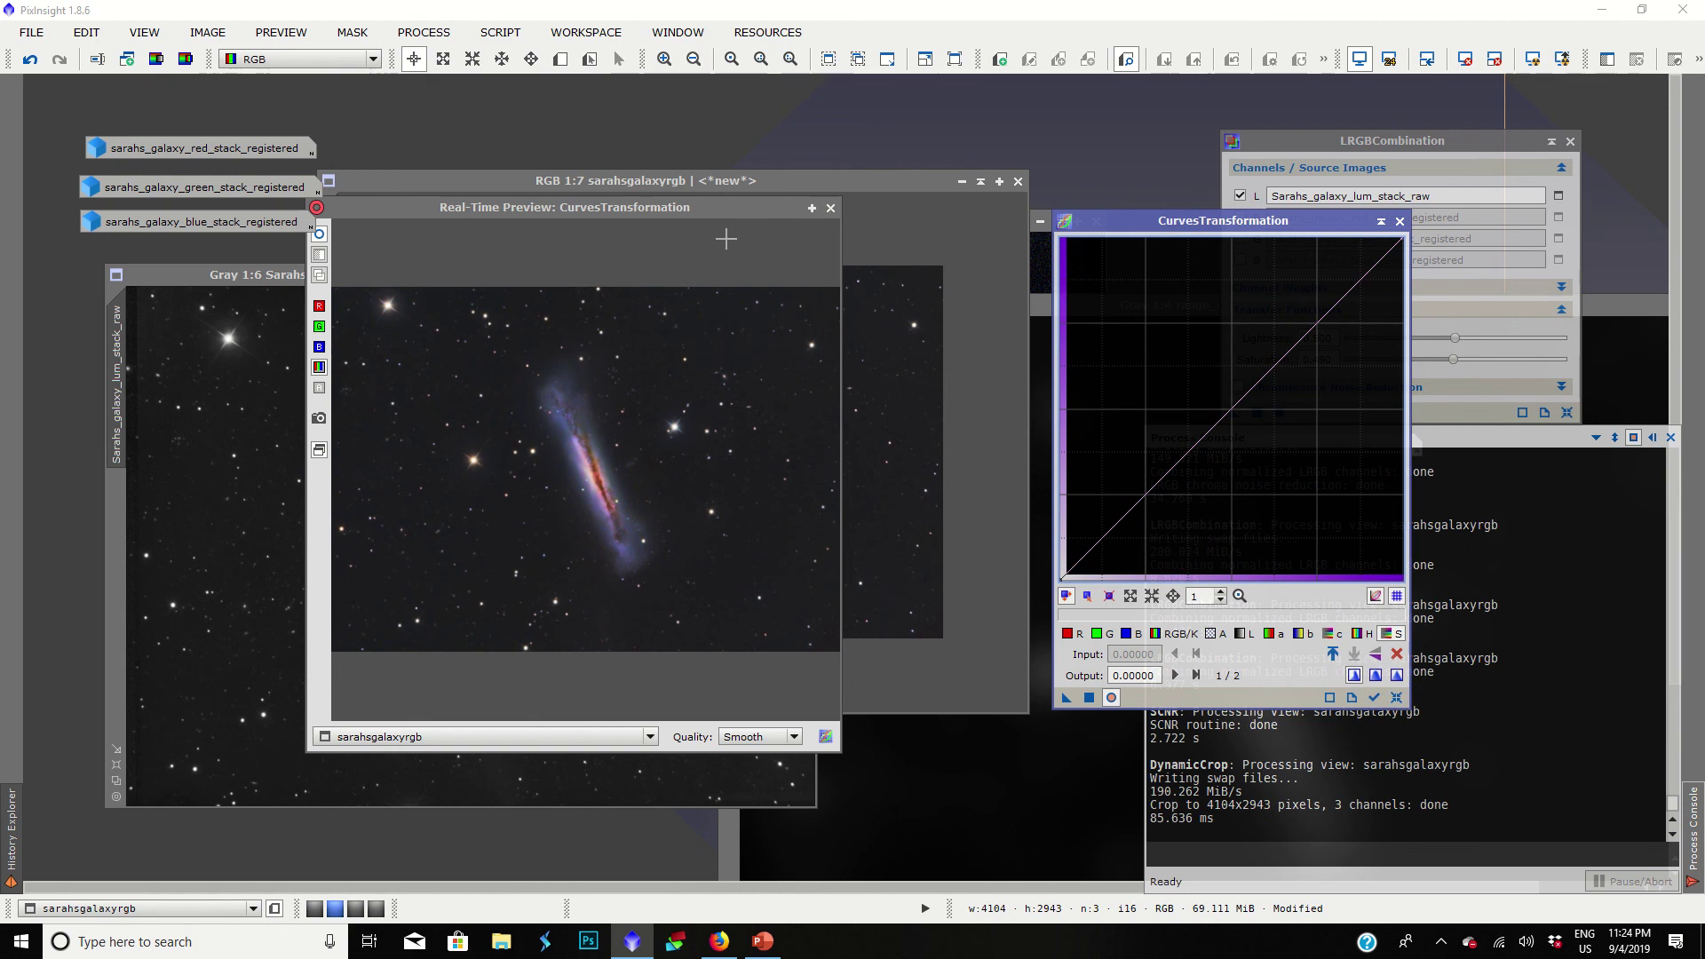
pyautogui.click(830, 208)
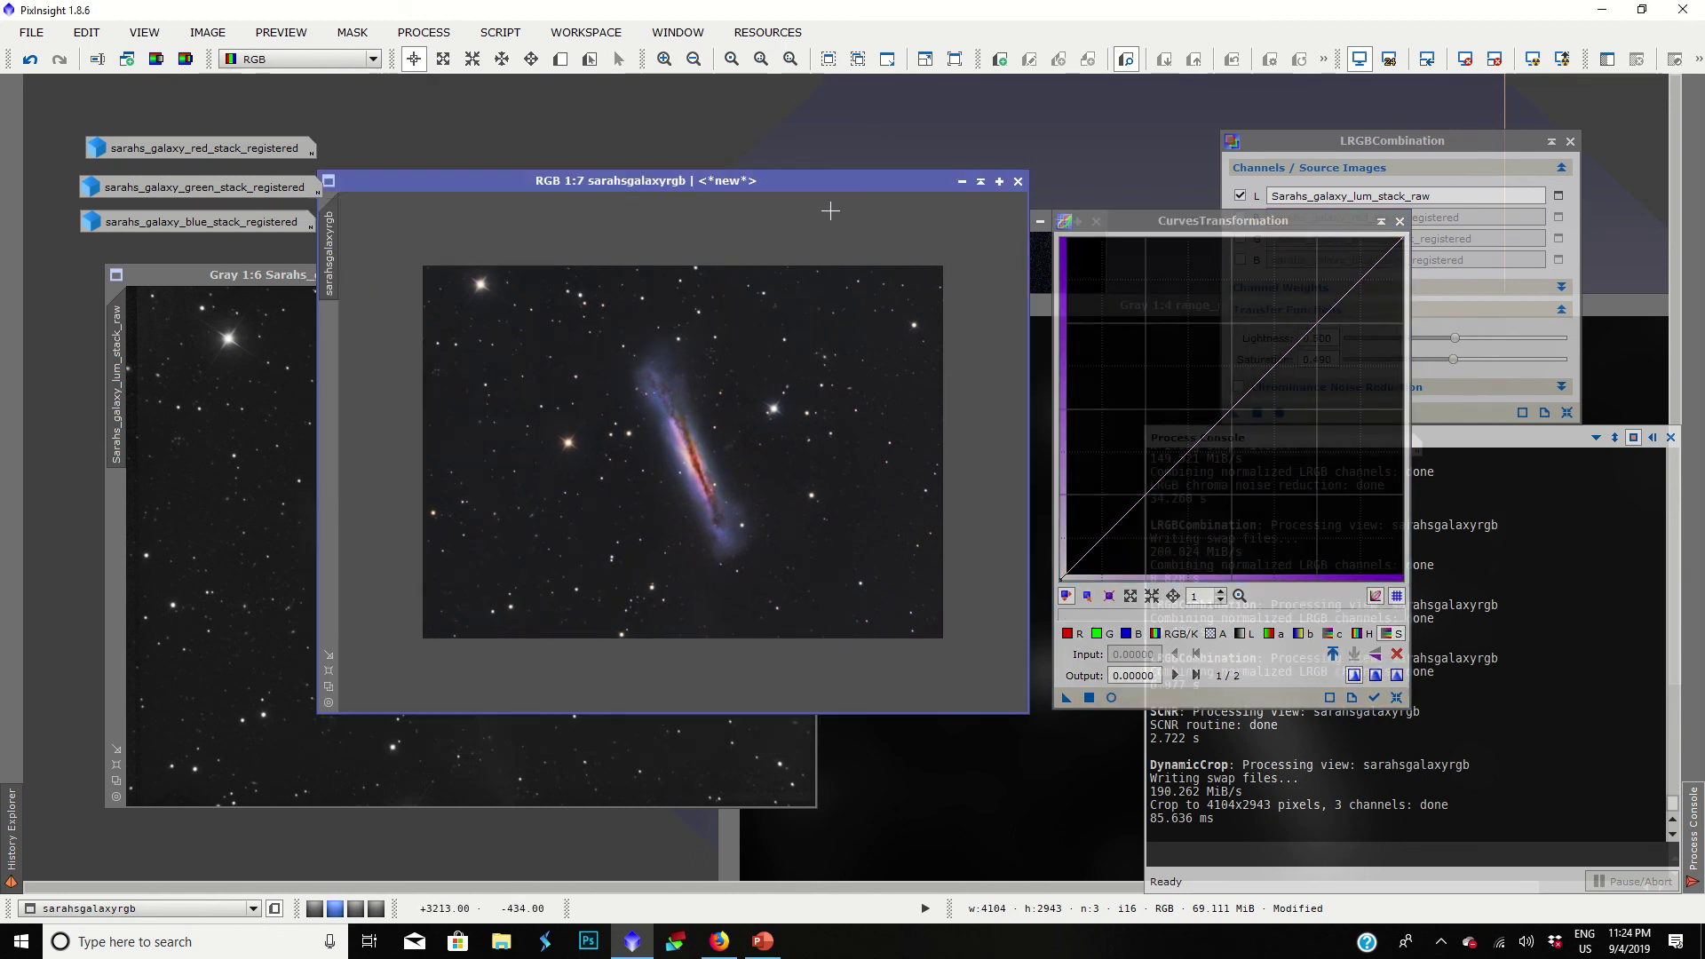
pyautogui.click(1399, 221)
# Step: Extract the lightness of sarahsgalaxyrgb as a separate grayscale image and move it so the color image's identifier stays accessible
pyautogui.moveTo(333, 262)
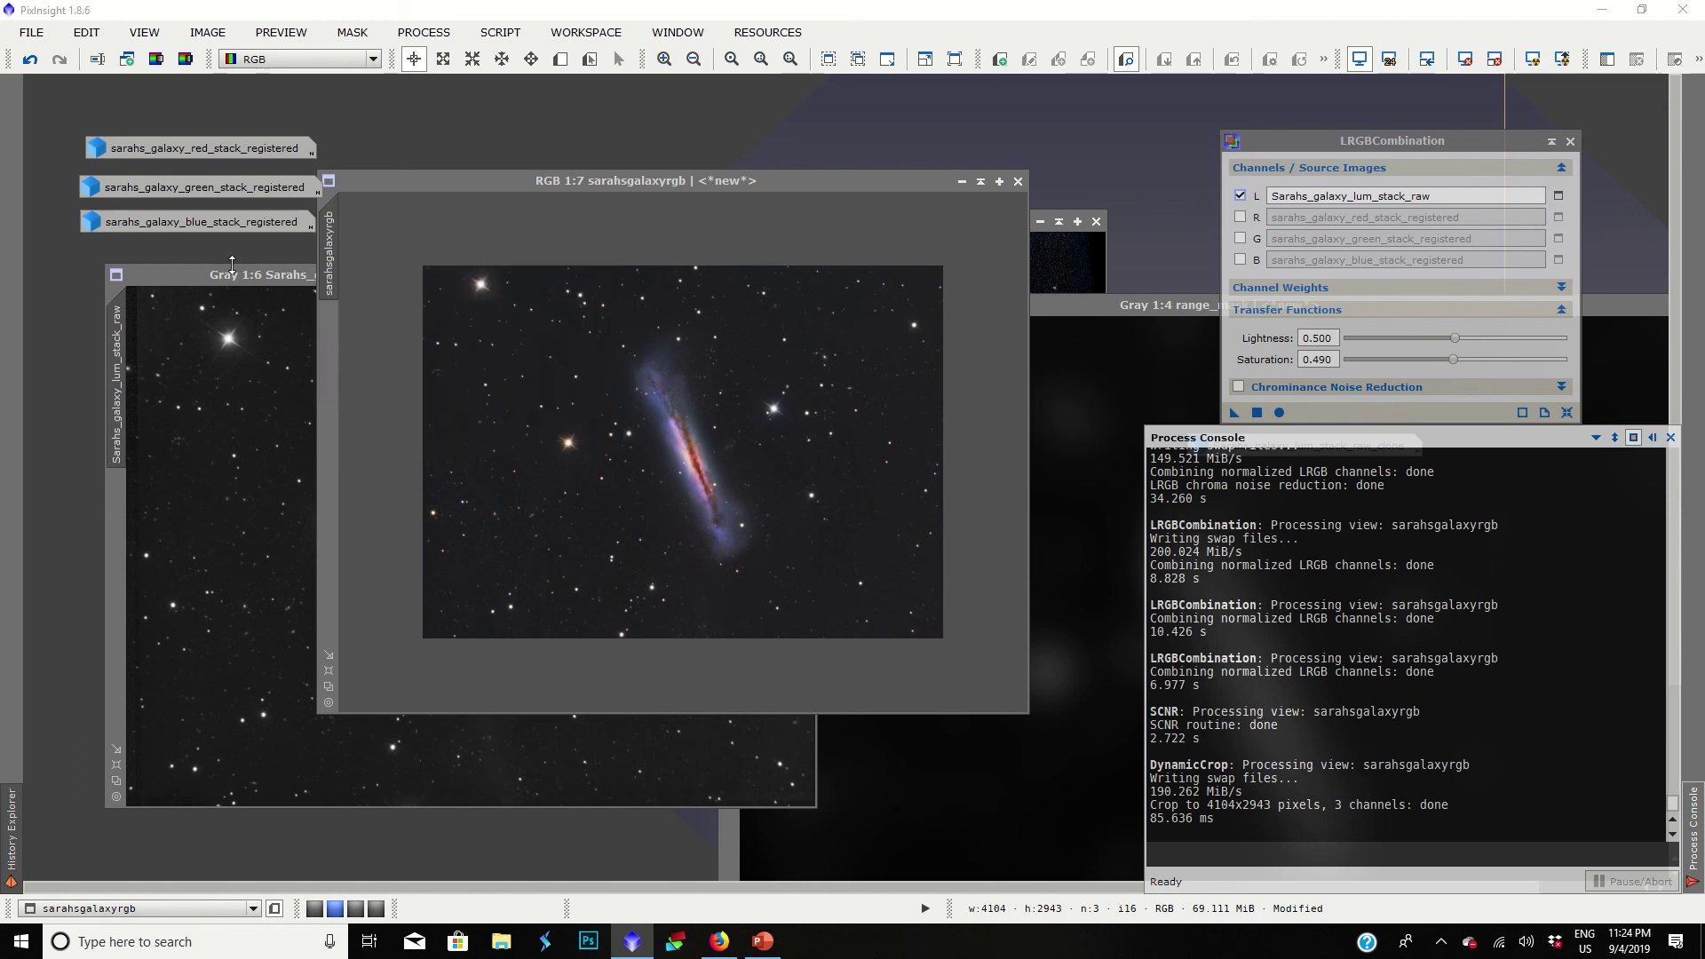
pyautogui.moveTo(232, 264); pyautogui.dragTo(133, 465)
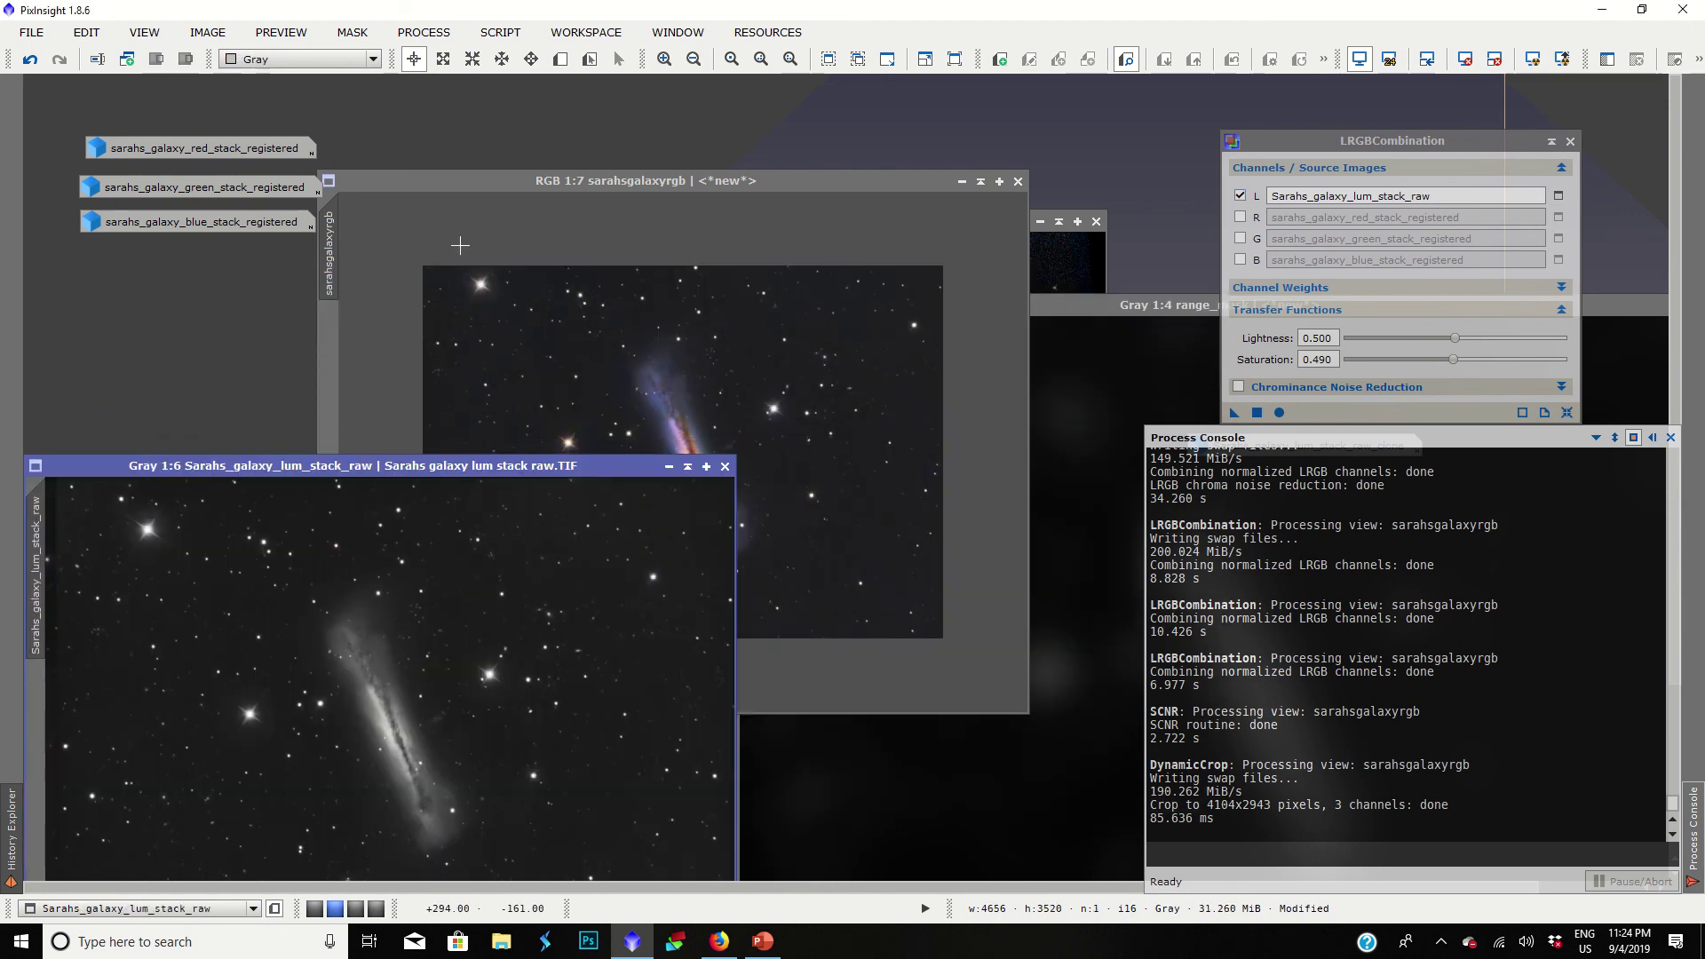
pyautogui.click(440, 188)
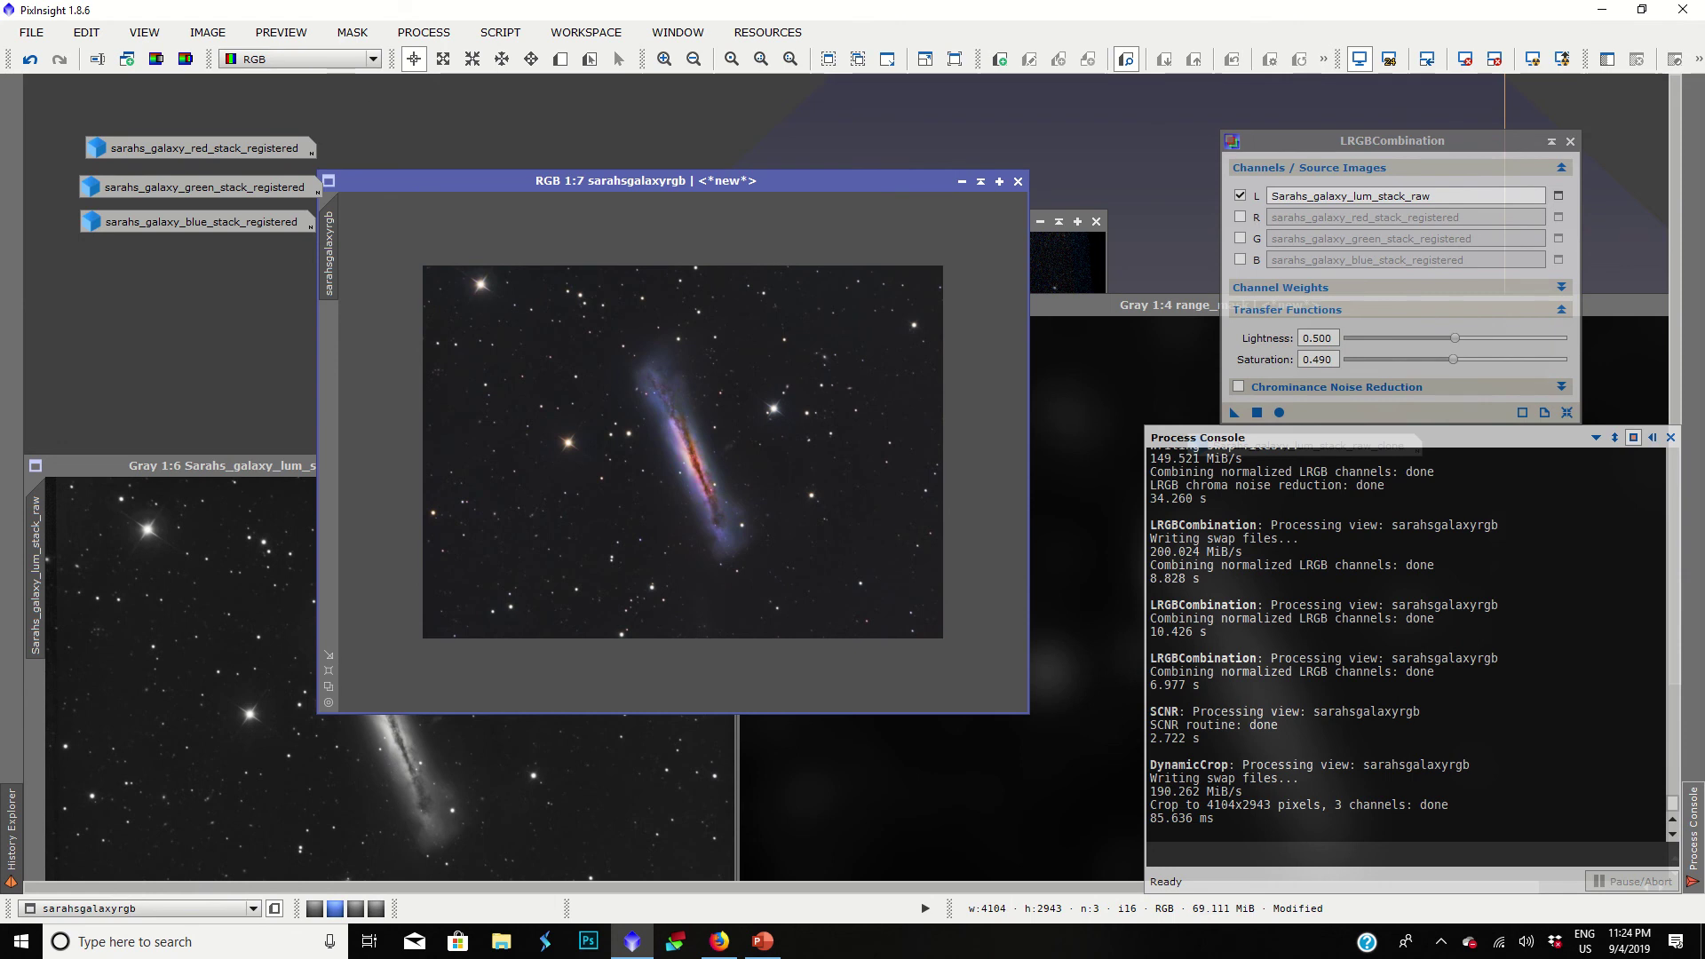
pyautogui.click(157, 59)
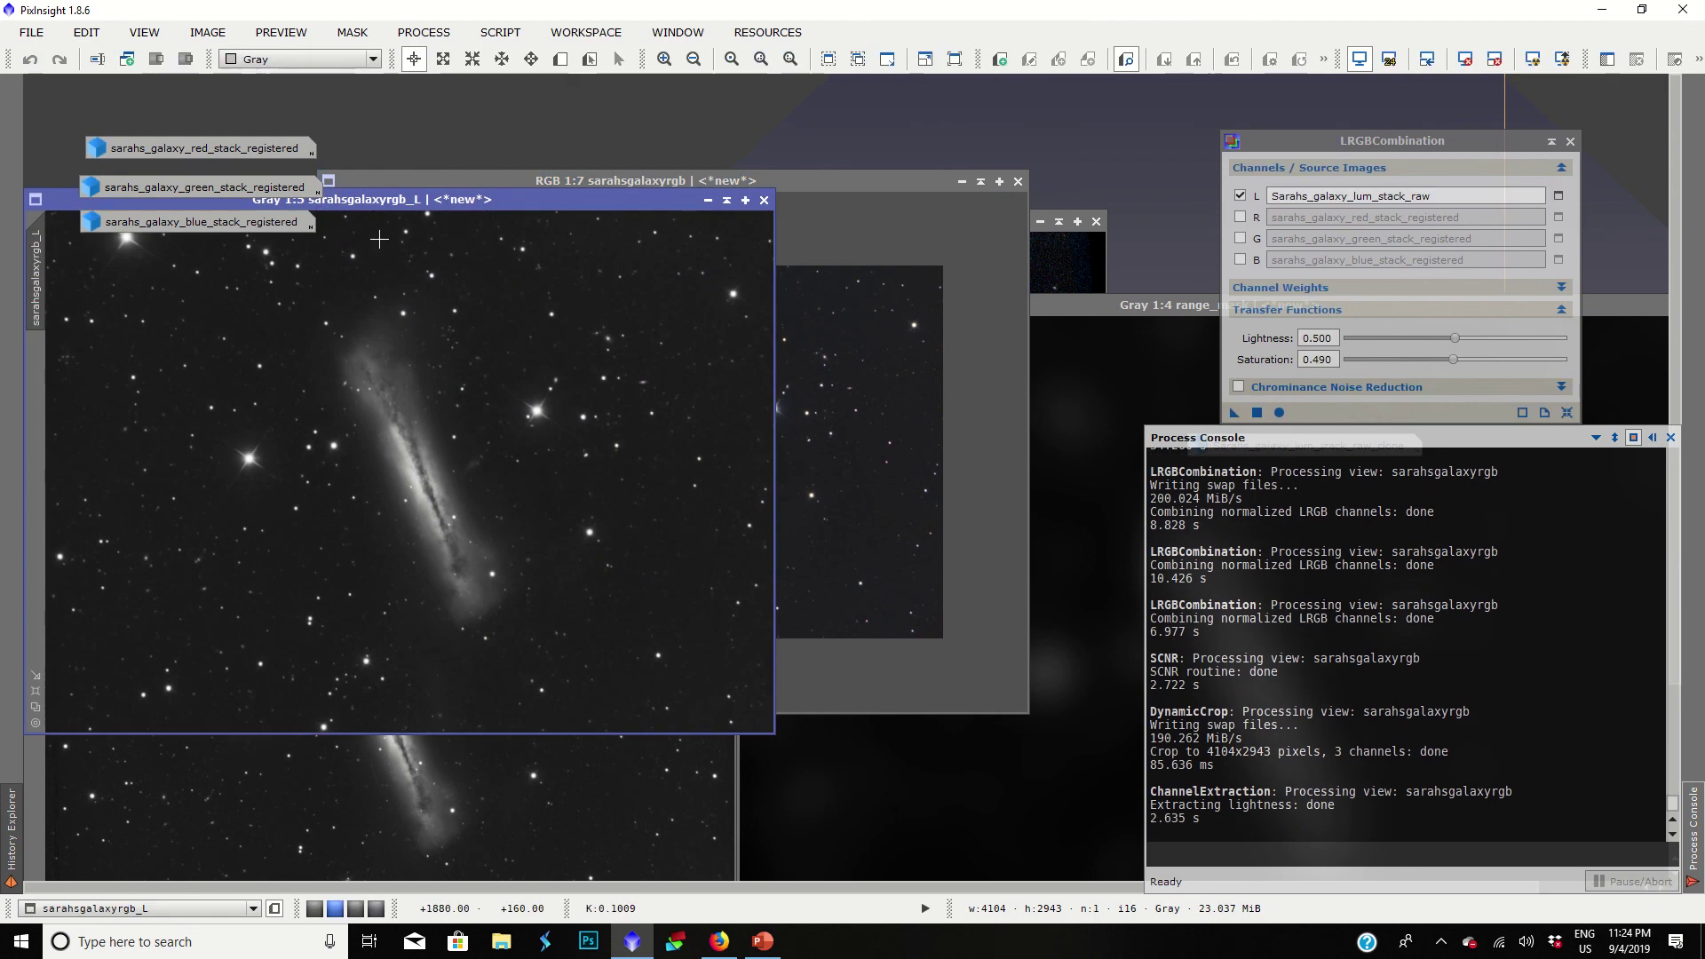
pyautogui.moveTo(401, 201); pyautogui.dragTo(761, 322)
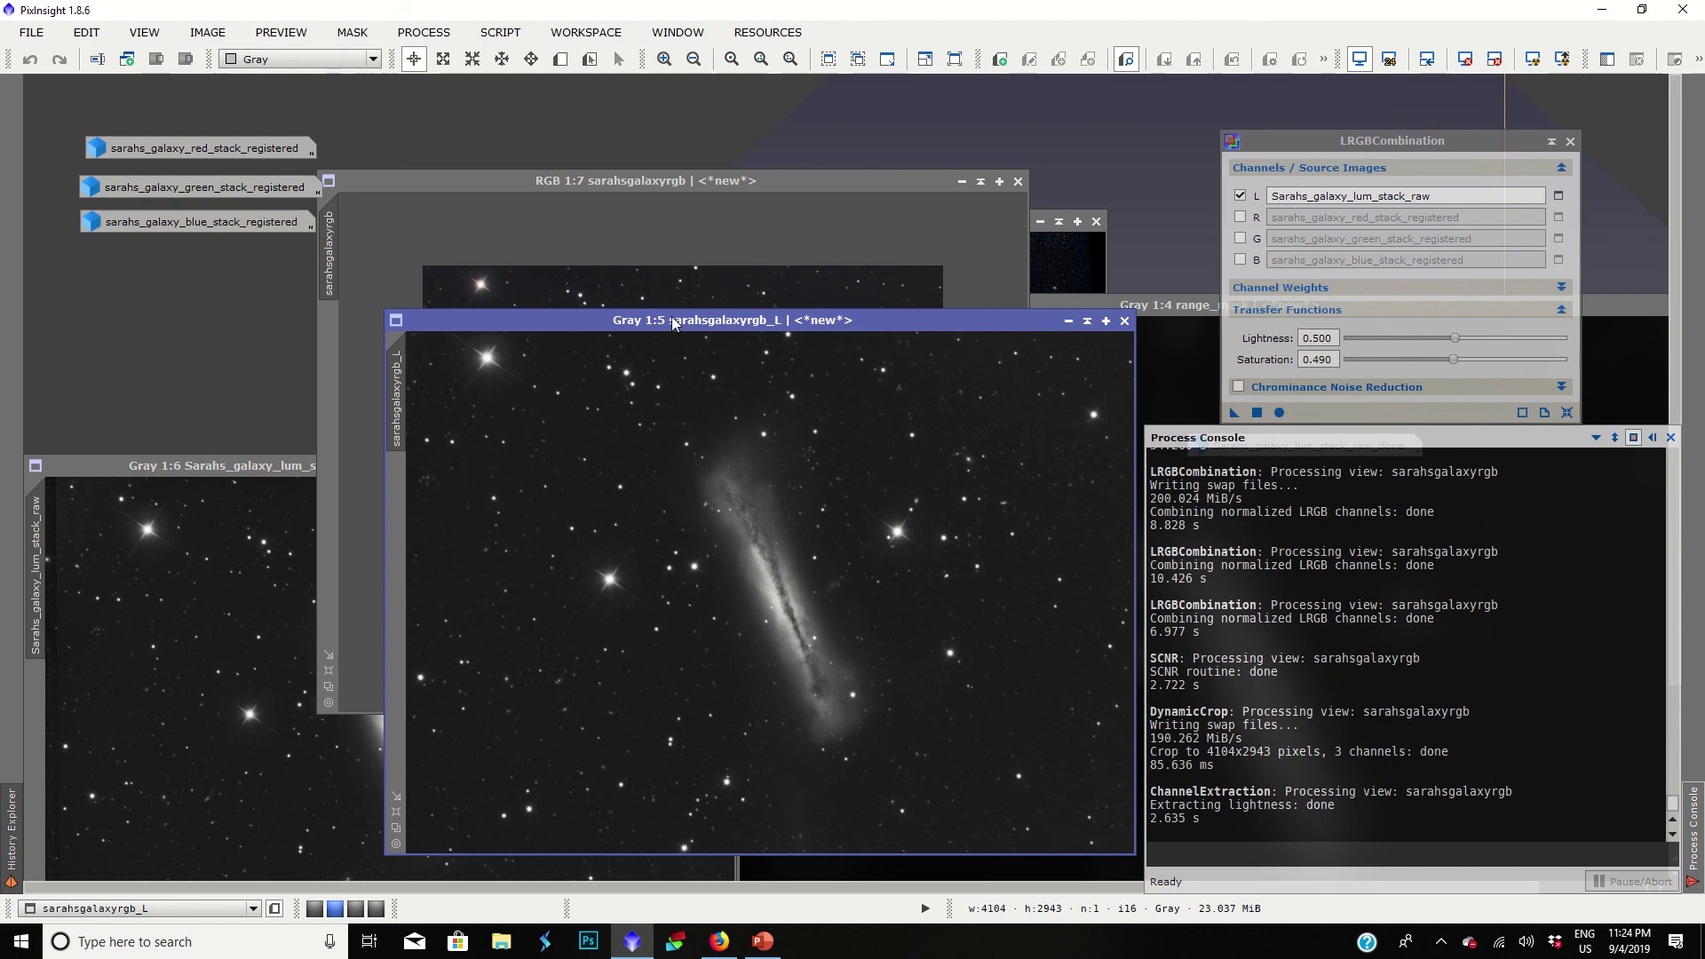
pyautogui.moveTo(671, 323); pyautogui.dragTo(807, 317)
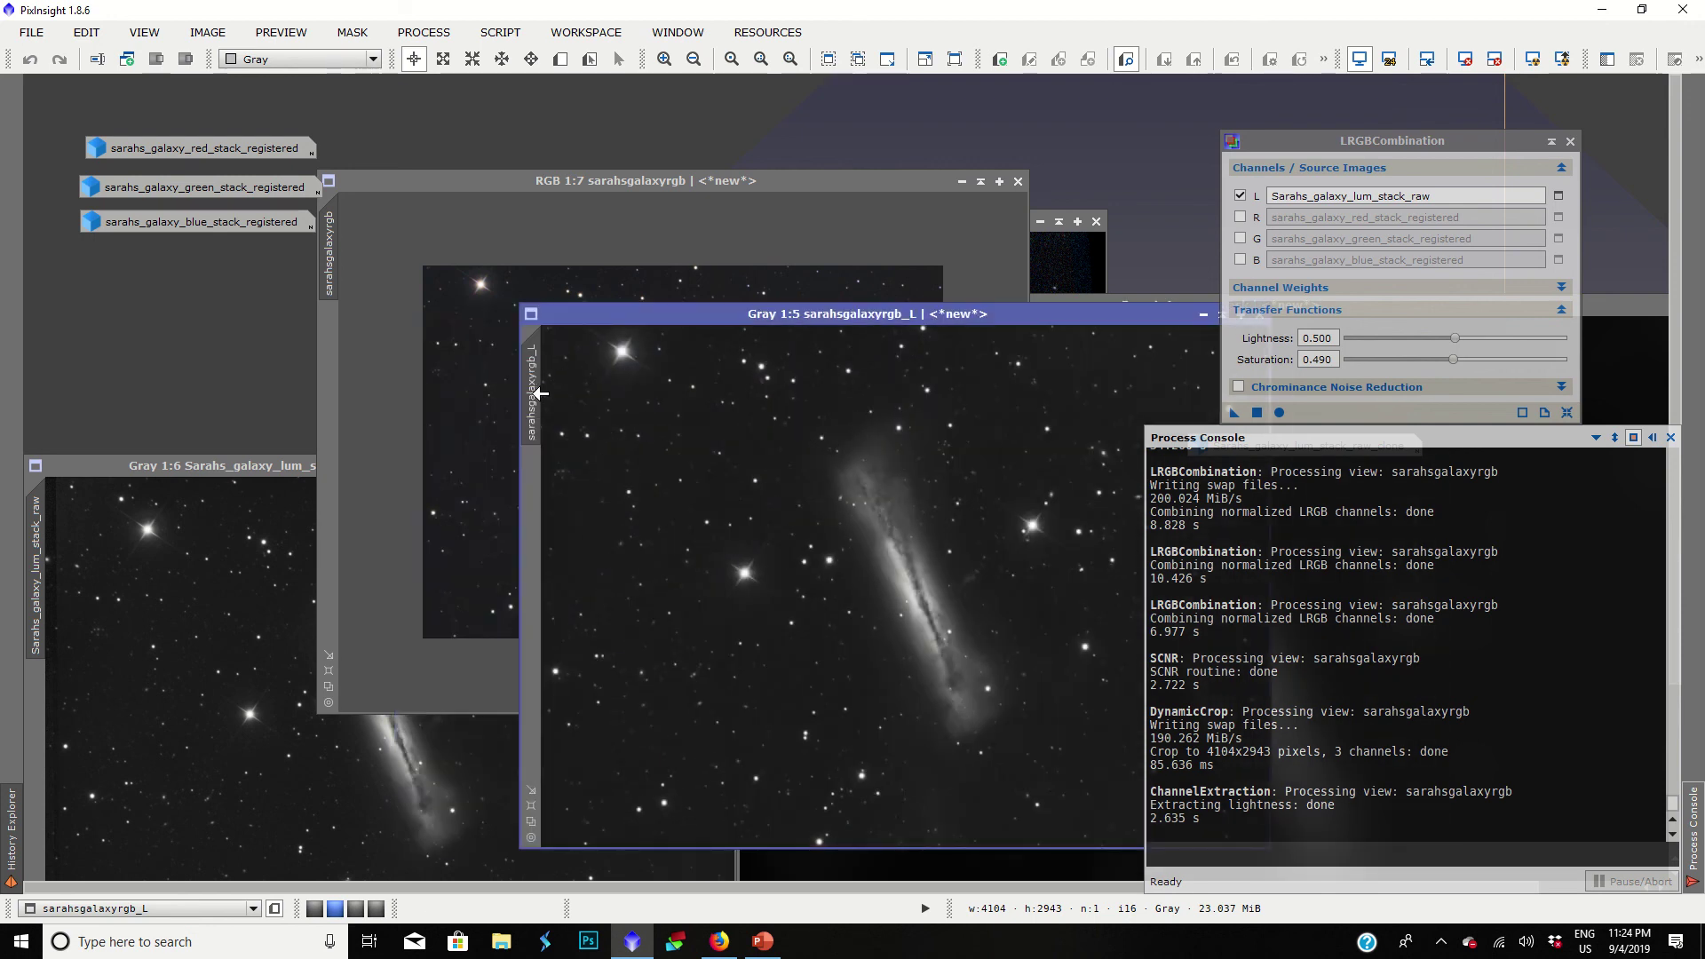
# Step: Apply the extracted lightness image as a mask to sarahsgalaxyrgb and invert it, leaving the mask overlay hidden
pyautogui.moveTo(540, 393); pyautogui.dragTo(328, 381)
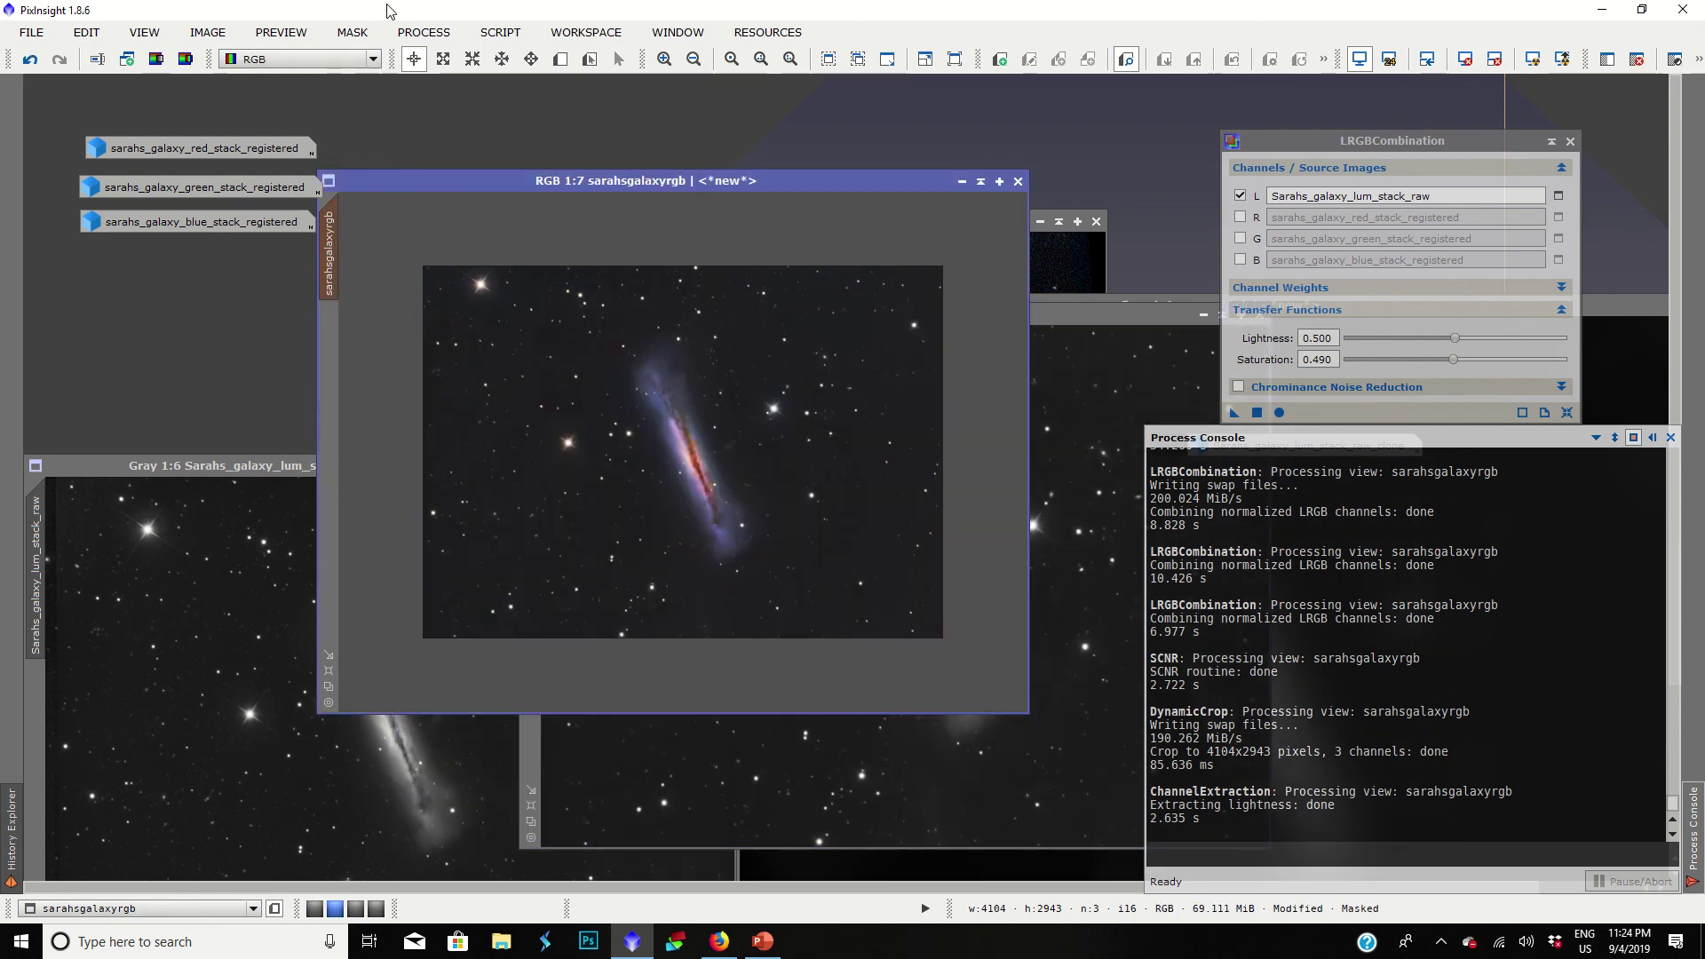
pyautogui.click(351, 33)
pyautogui.click(378, 151)
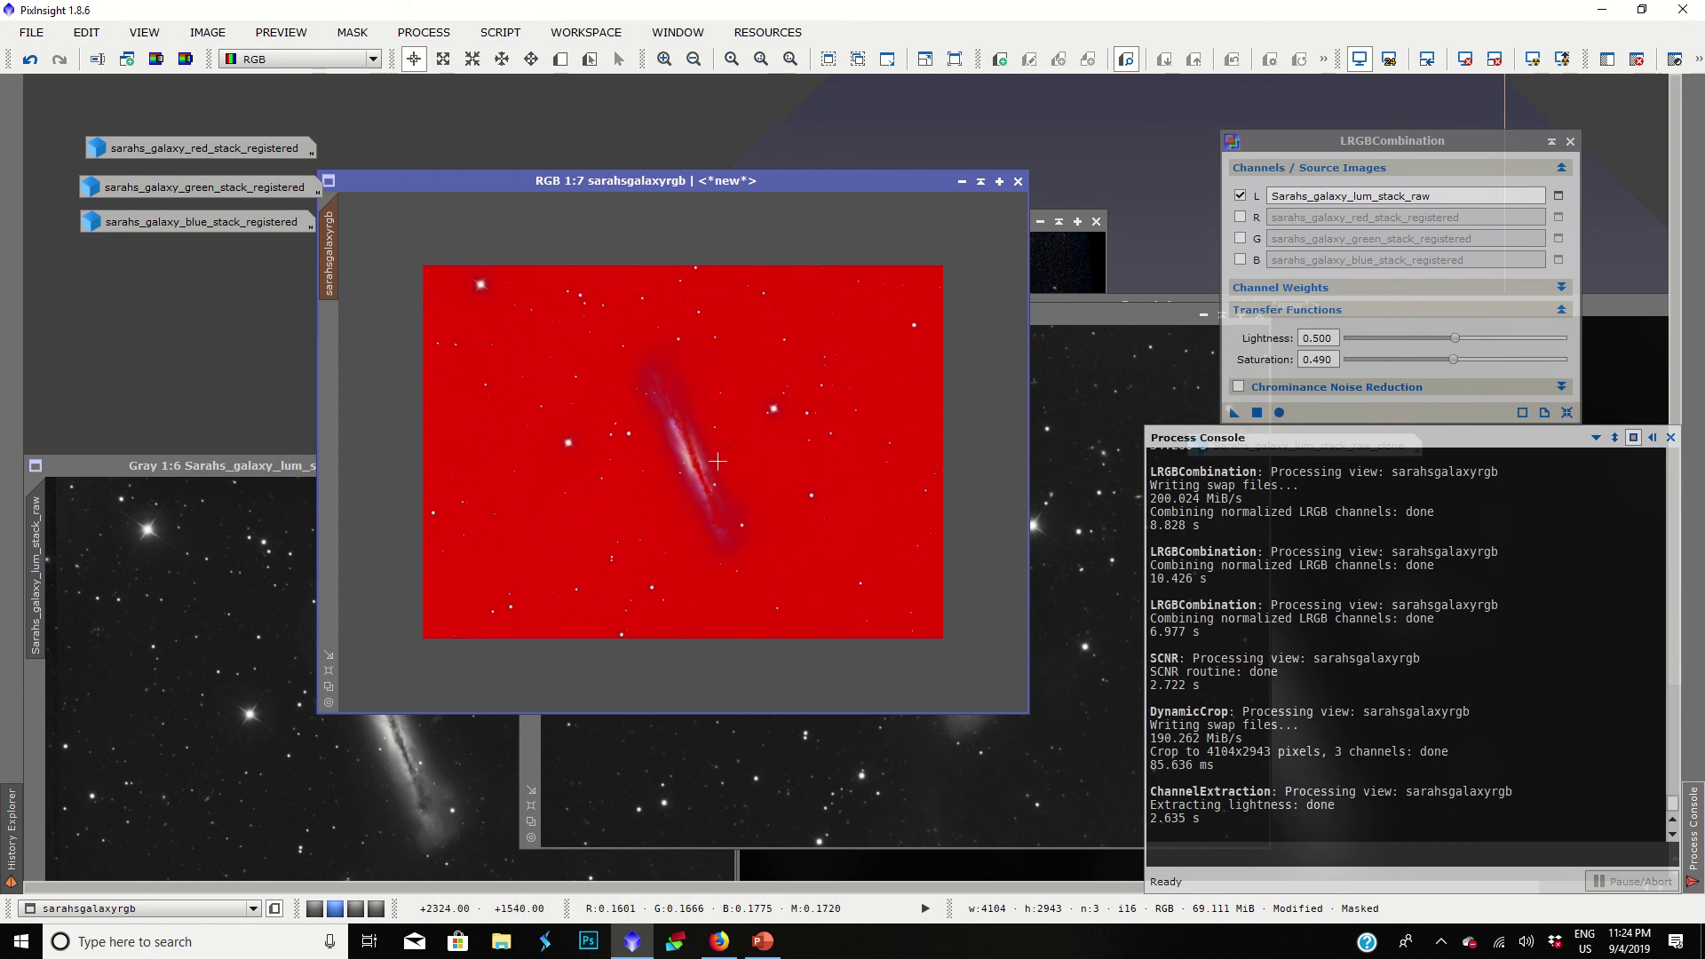
pyautogui.click(348, 33)
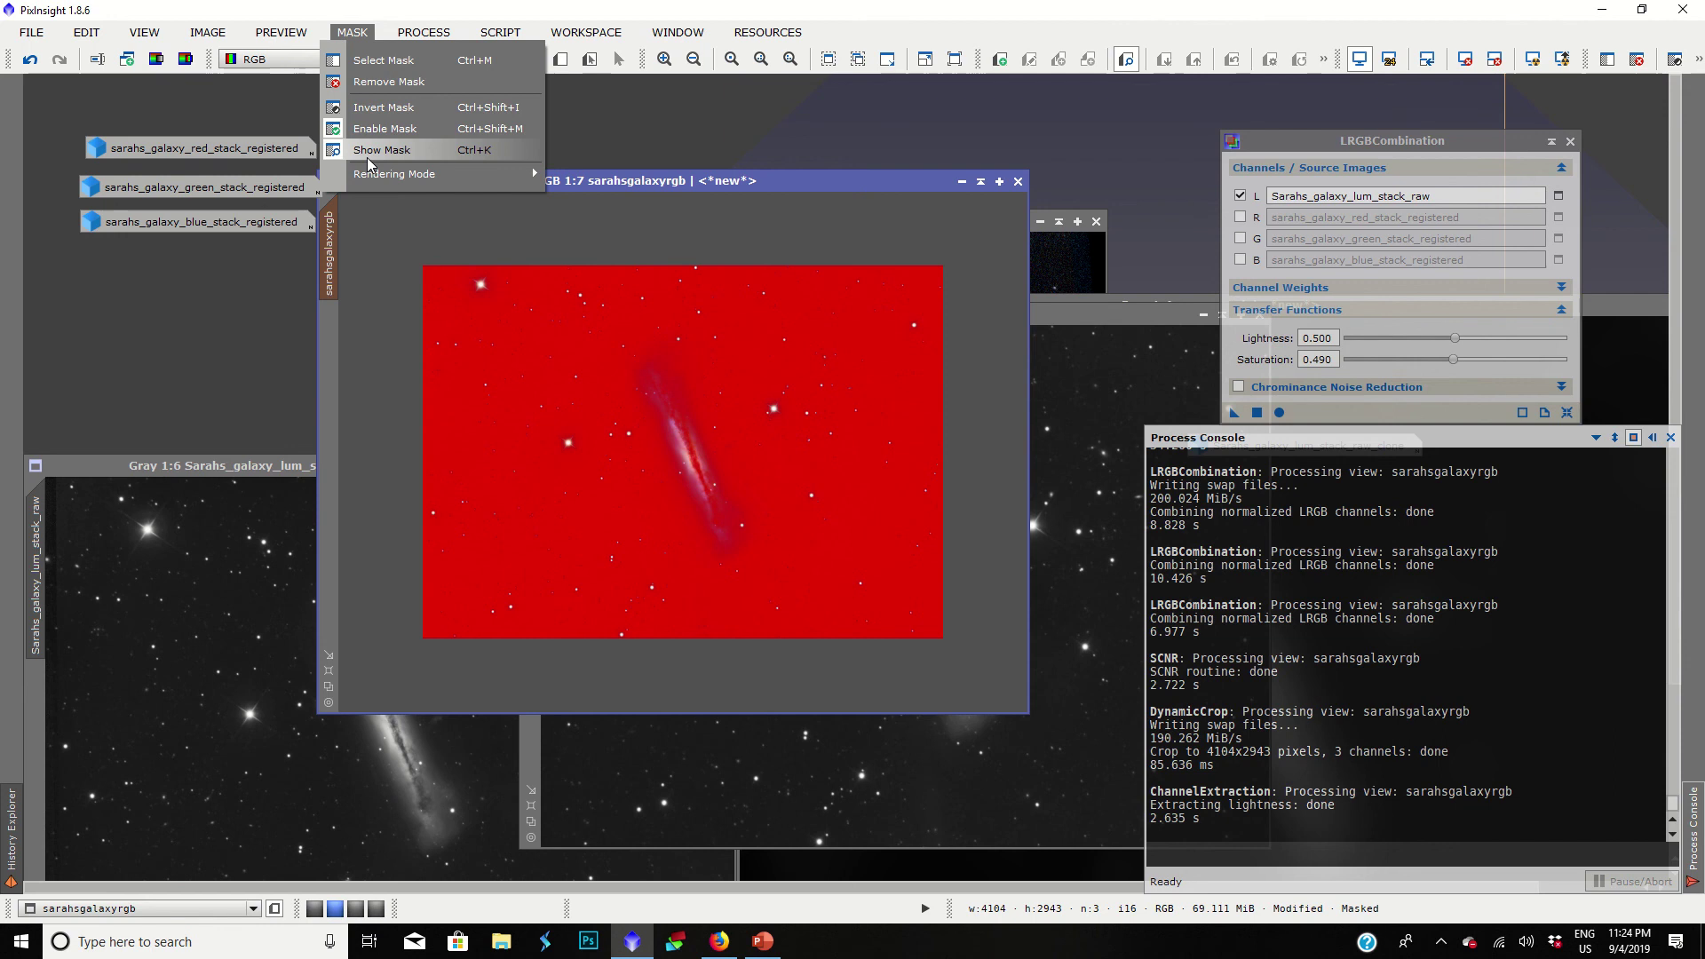
pyautogui.click(386, 107)
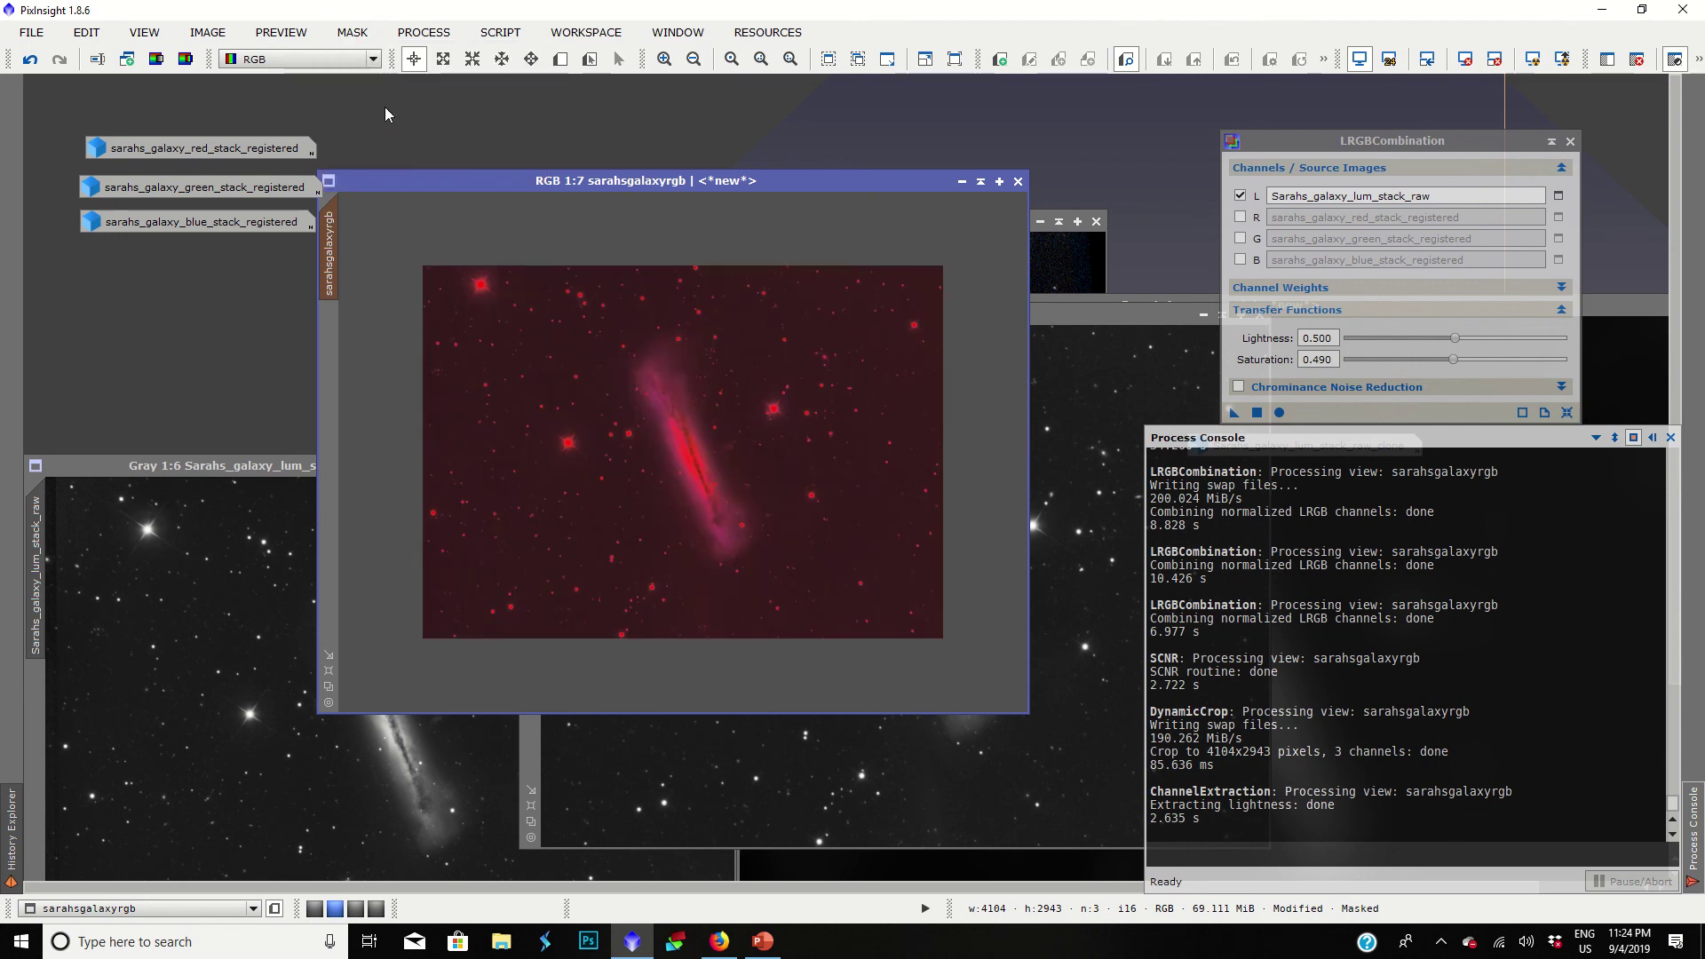
pyautogui.click(352, 33)
pyautogui.click(531, 166)
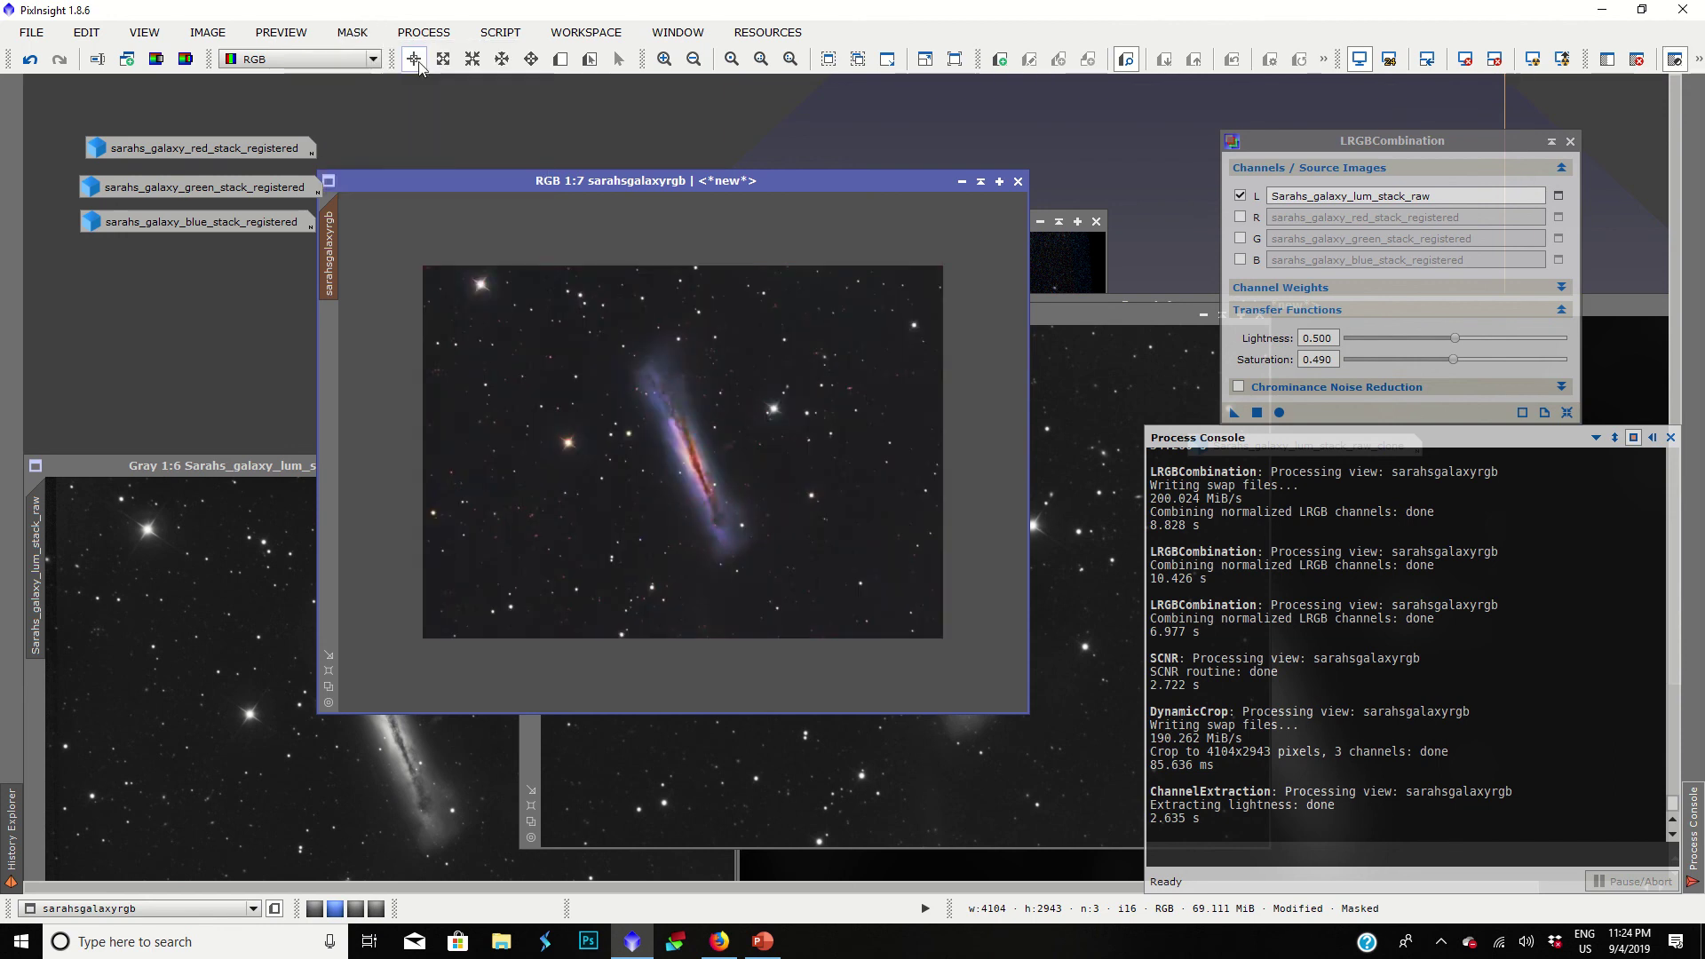
# Step: Open CurvesTransformation with a real-time preview of the masked sarahsgalaxyrgb
pyautogui.click(424, 34)
pyautogui.moveTo(477, 470)
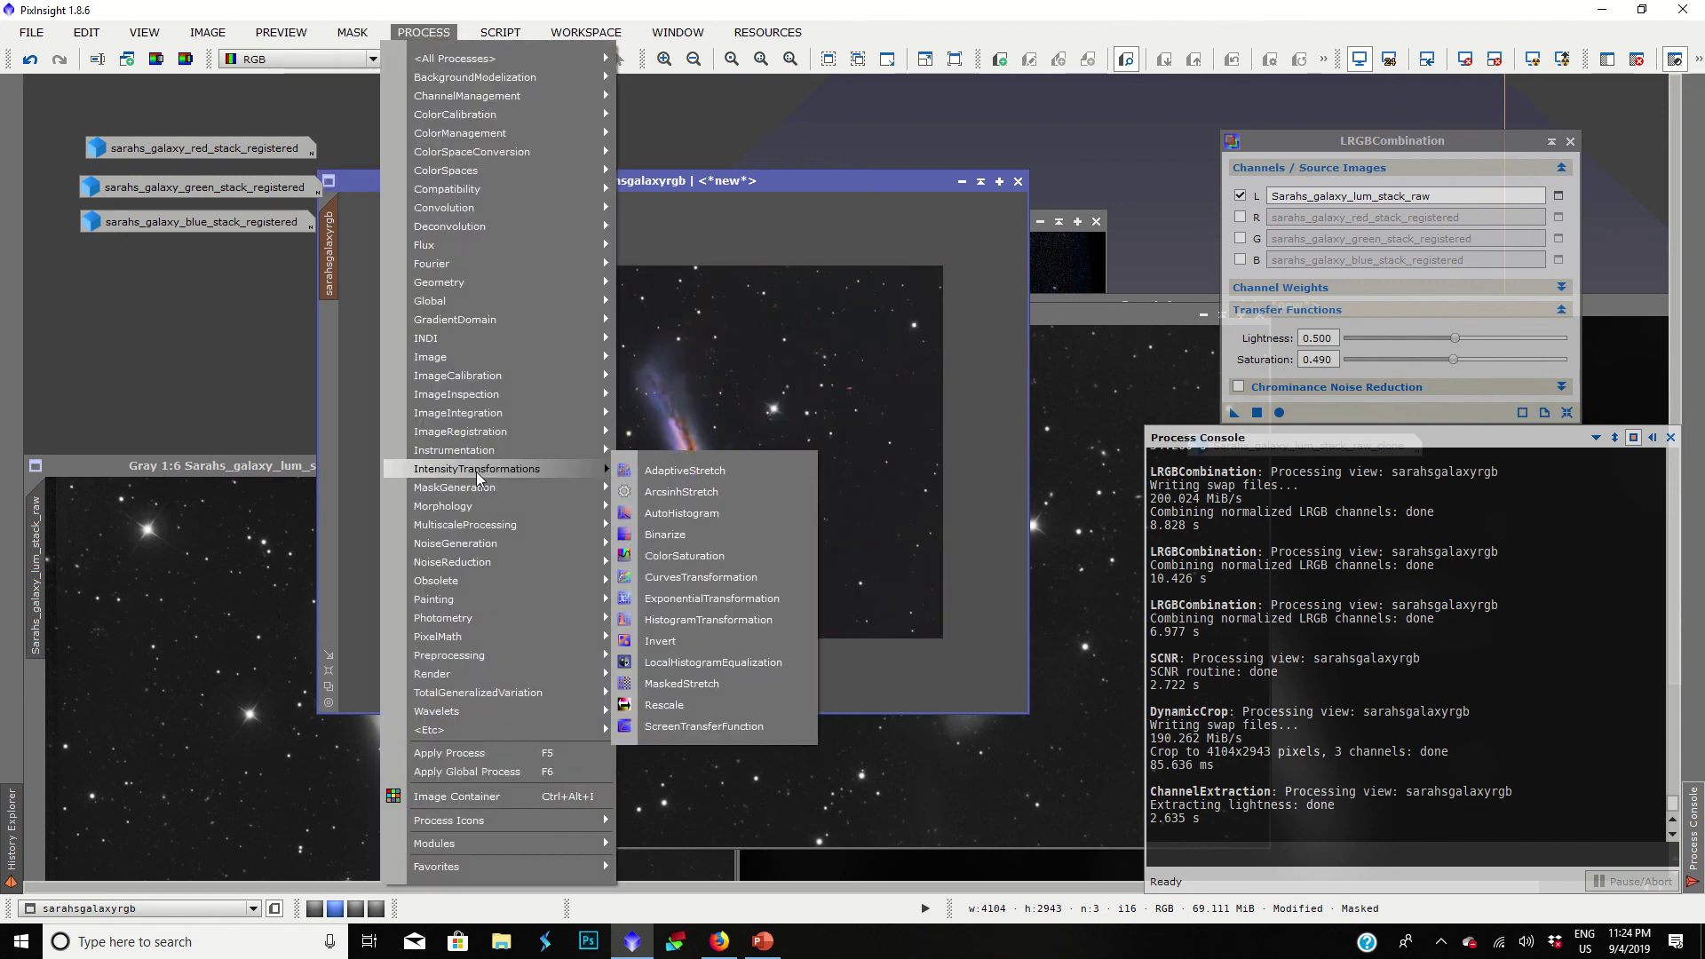
pyautogui.click(700, 577)
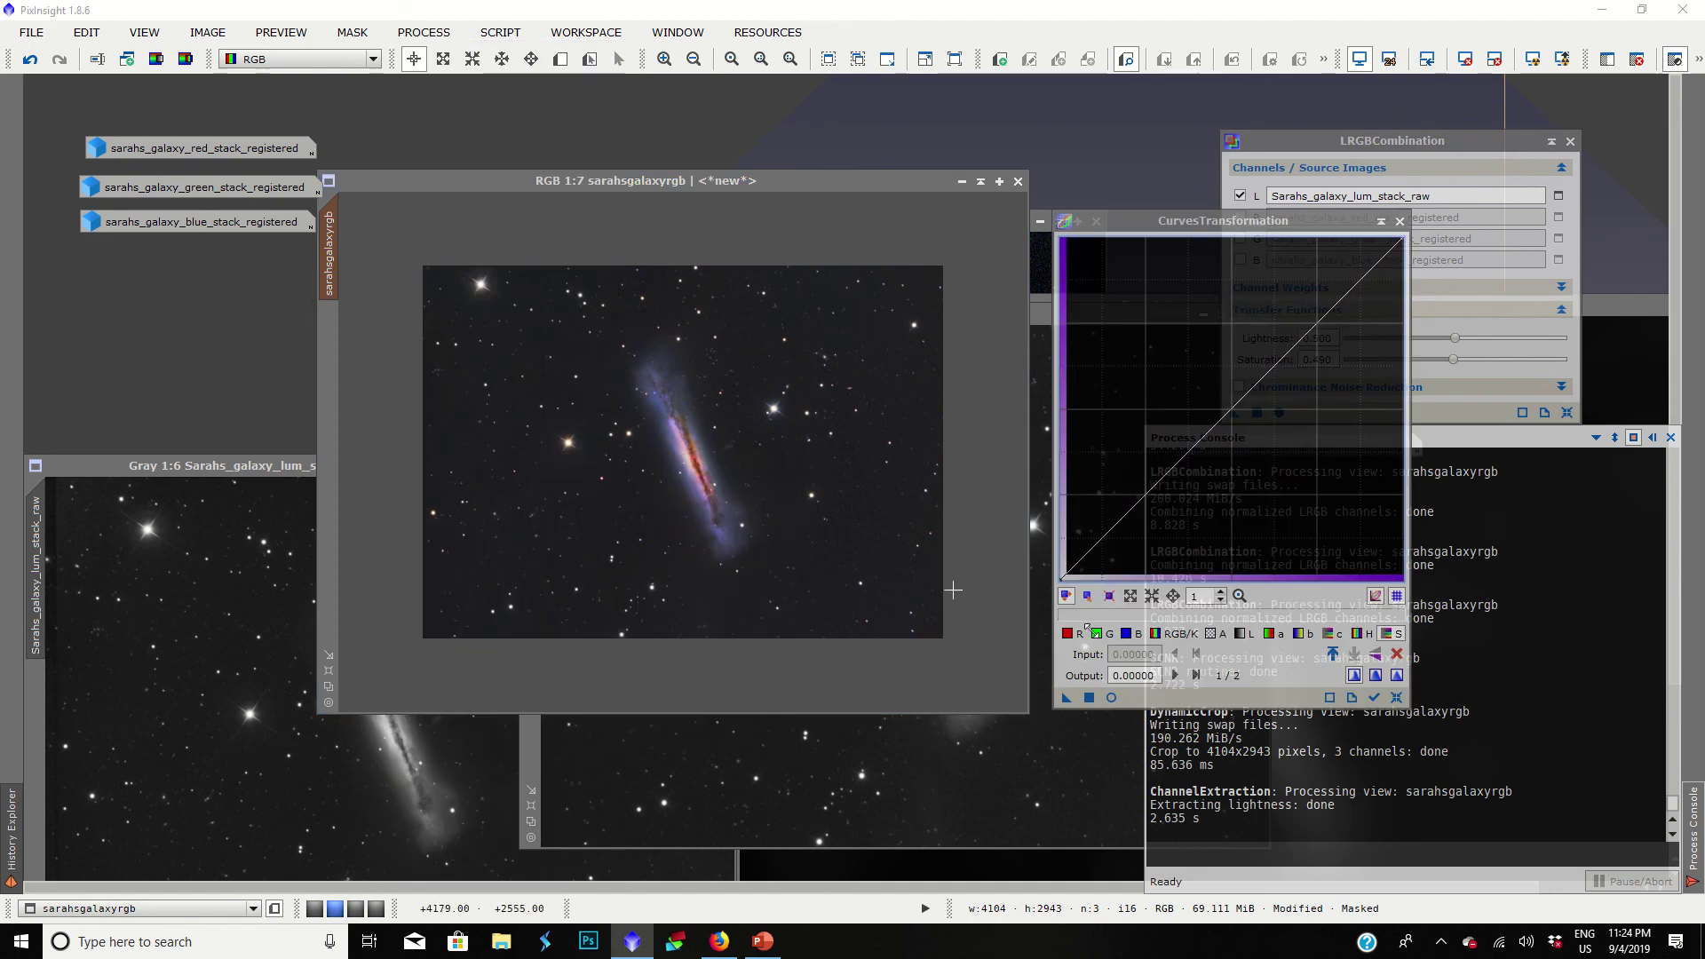
pyautogui.click(1111, 697)
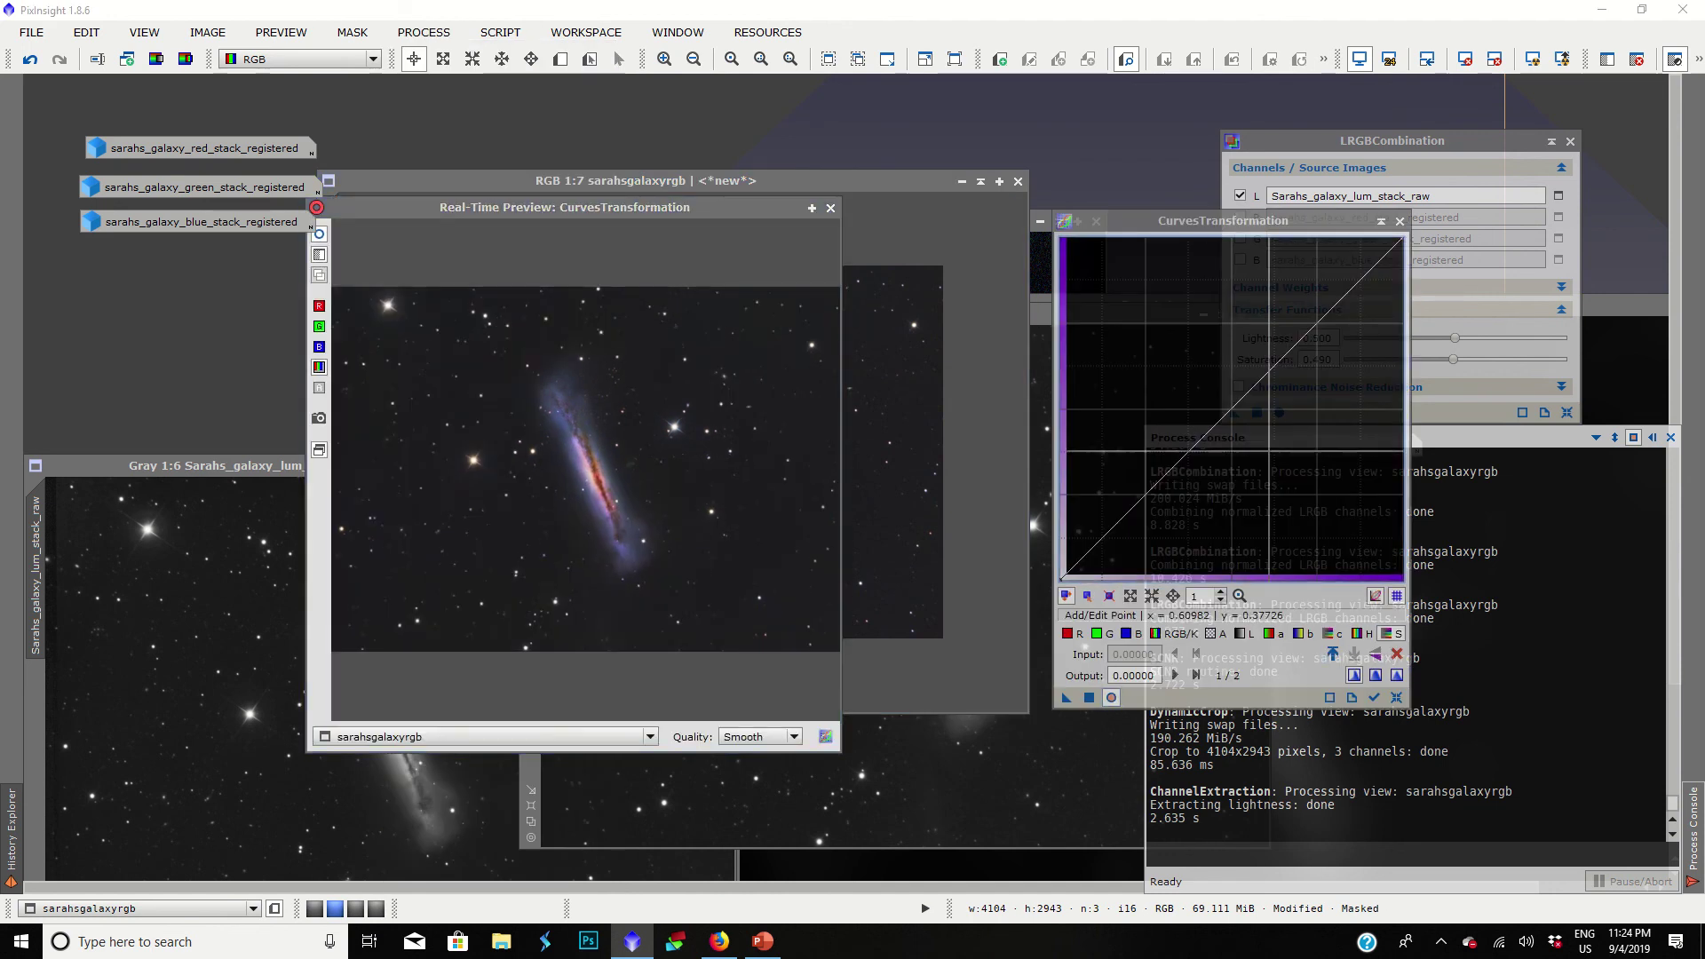
# Step: Try raising the saturation curve to output 0.82 at input 0.62 and nudging the blue, green and red curves near their midpoints
pyautogui.moveTo(1268, 449); pyautogui.dragTo(1273, 298)
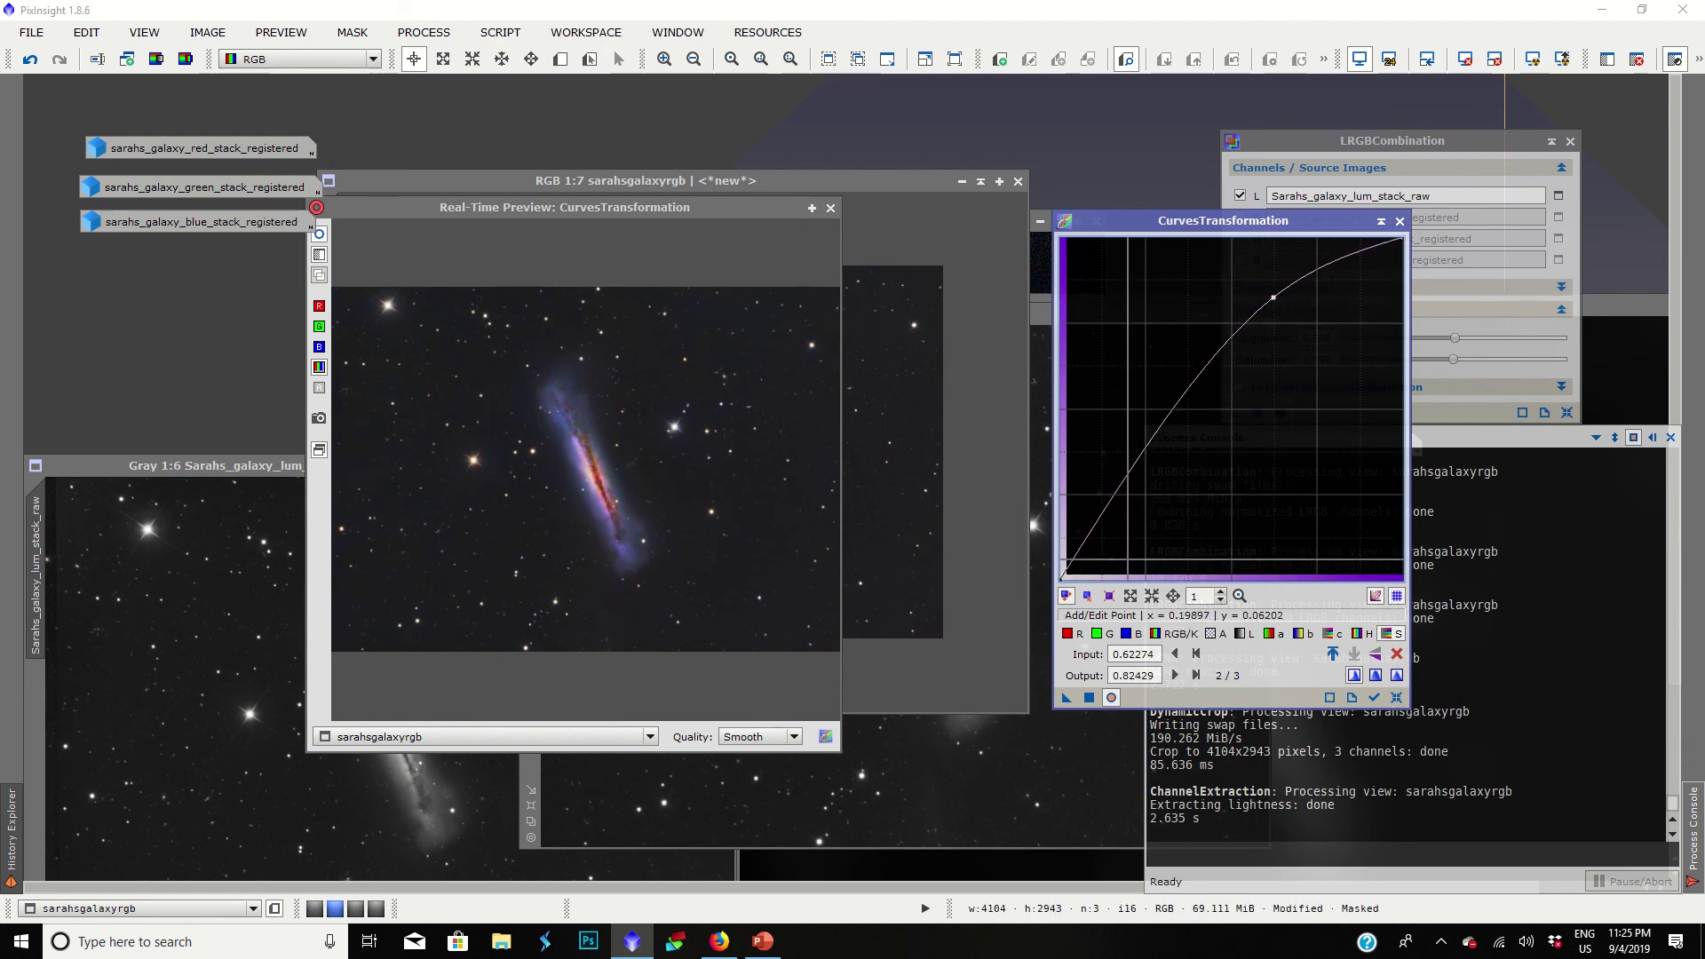
pyautogui.click(1125, 634)
pyautogui.click(1258, 389)
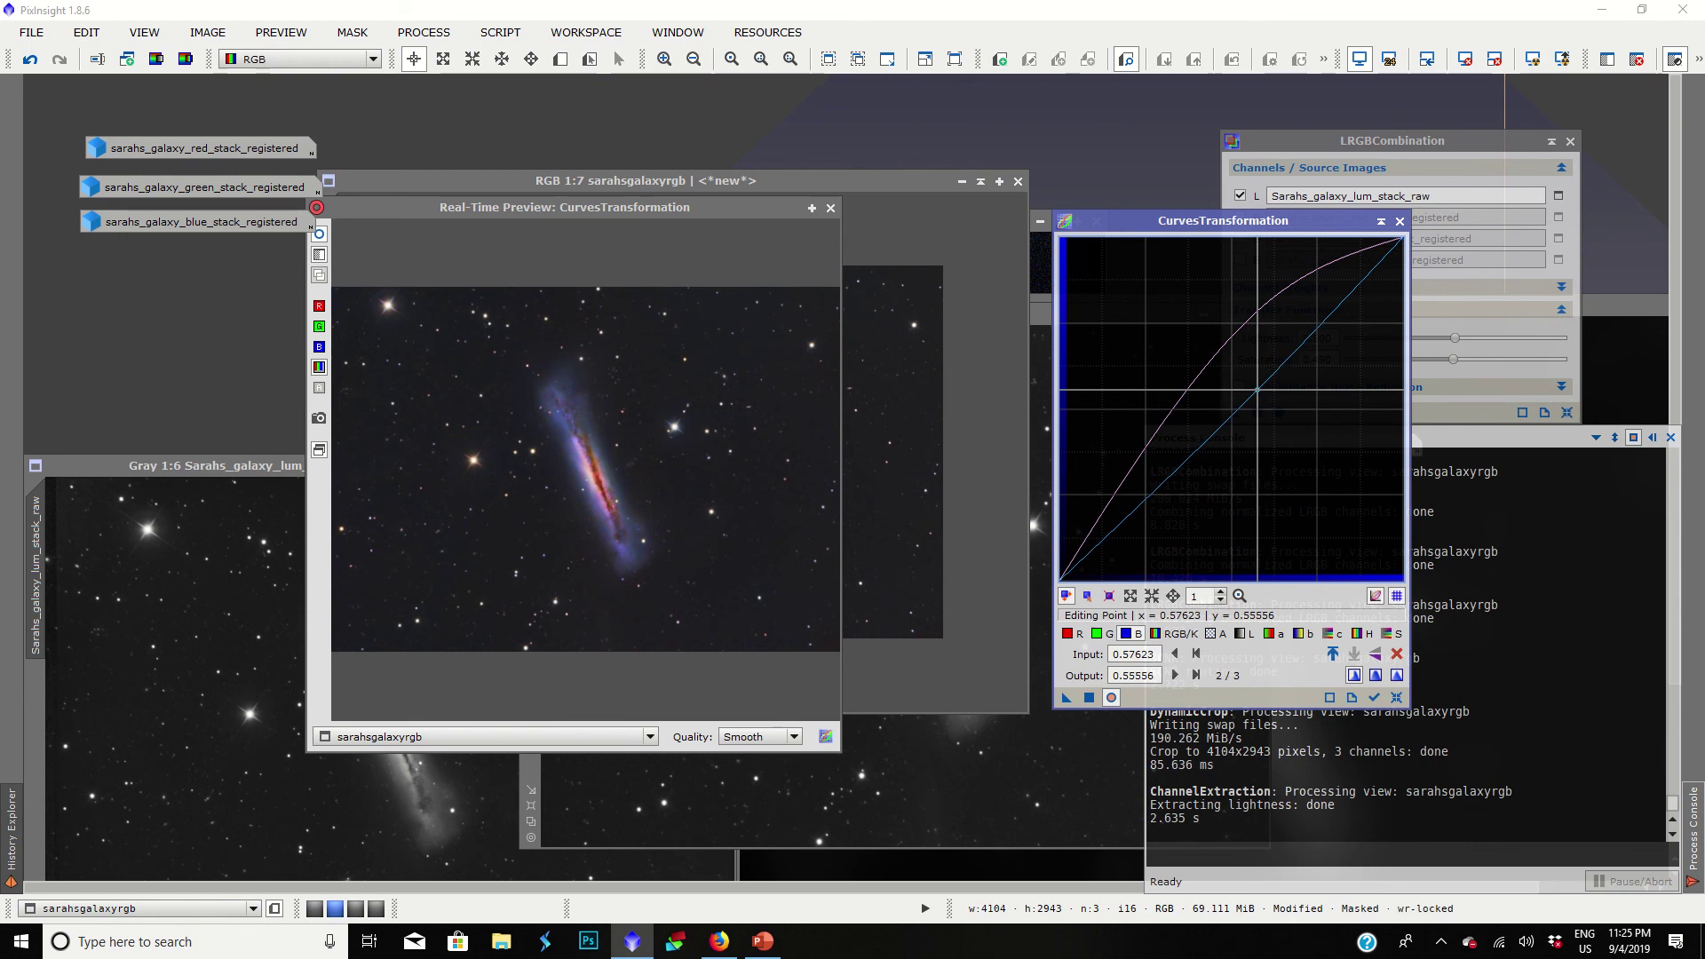
pyautogui.click(1097, 634)
pyautogui.moveTo(1229, 429); pyautogui.dragTo(1229, 417)
pyautogui.click(1067, 633)
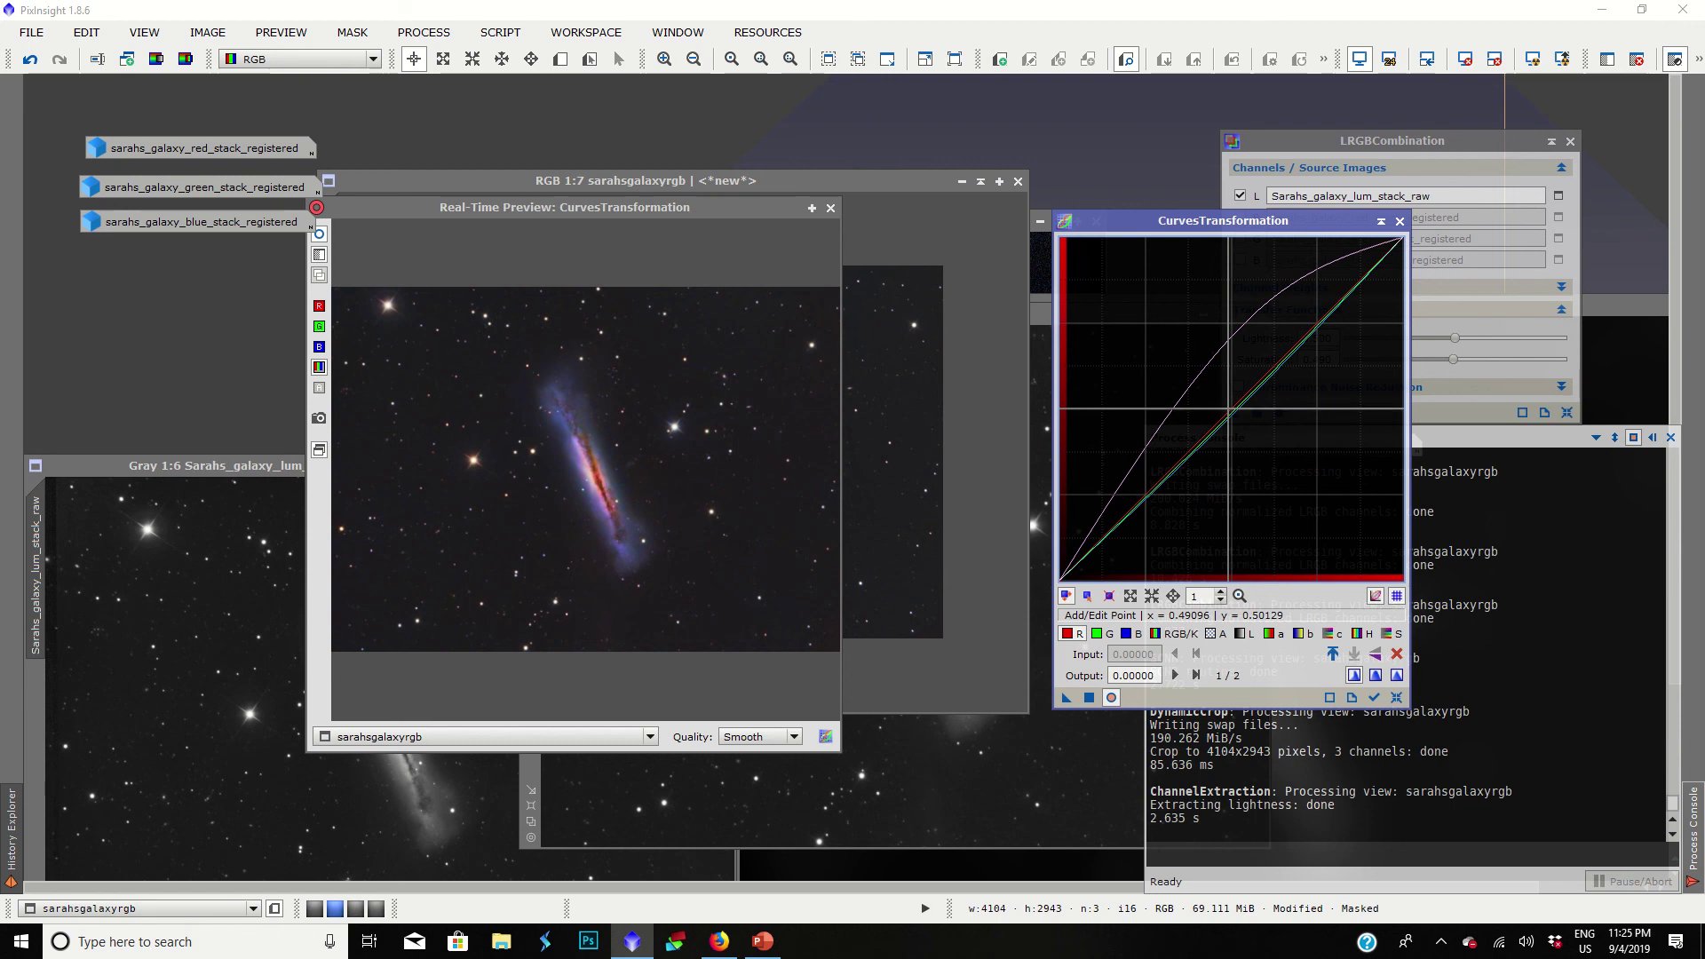
pyautogui.click(1231, 410)
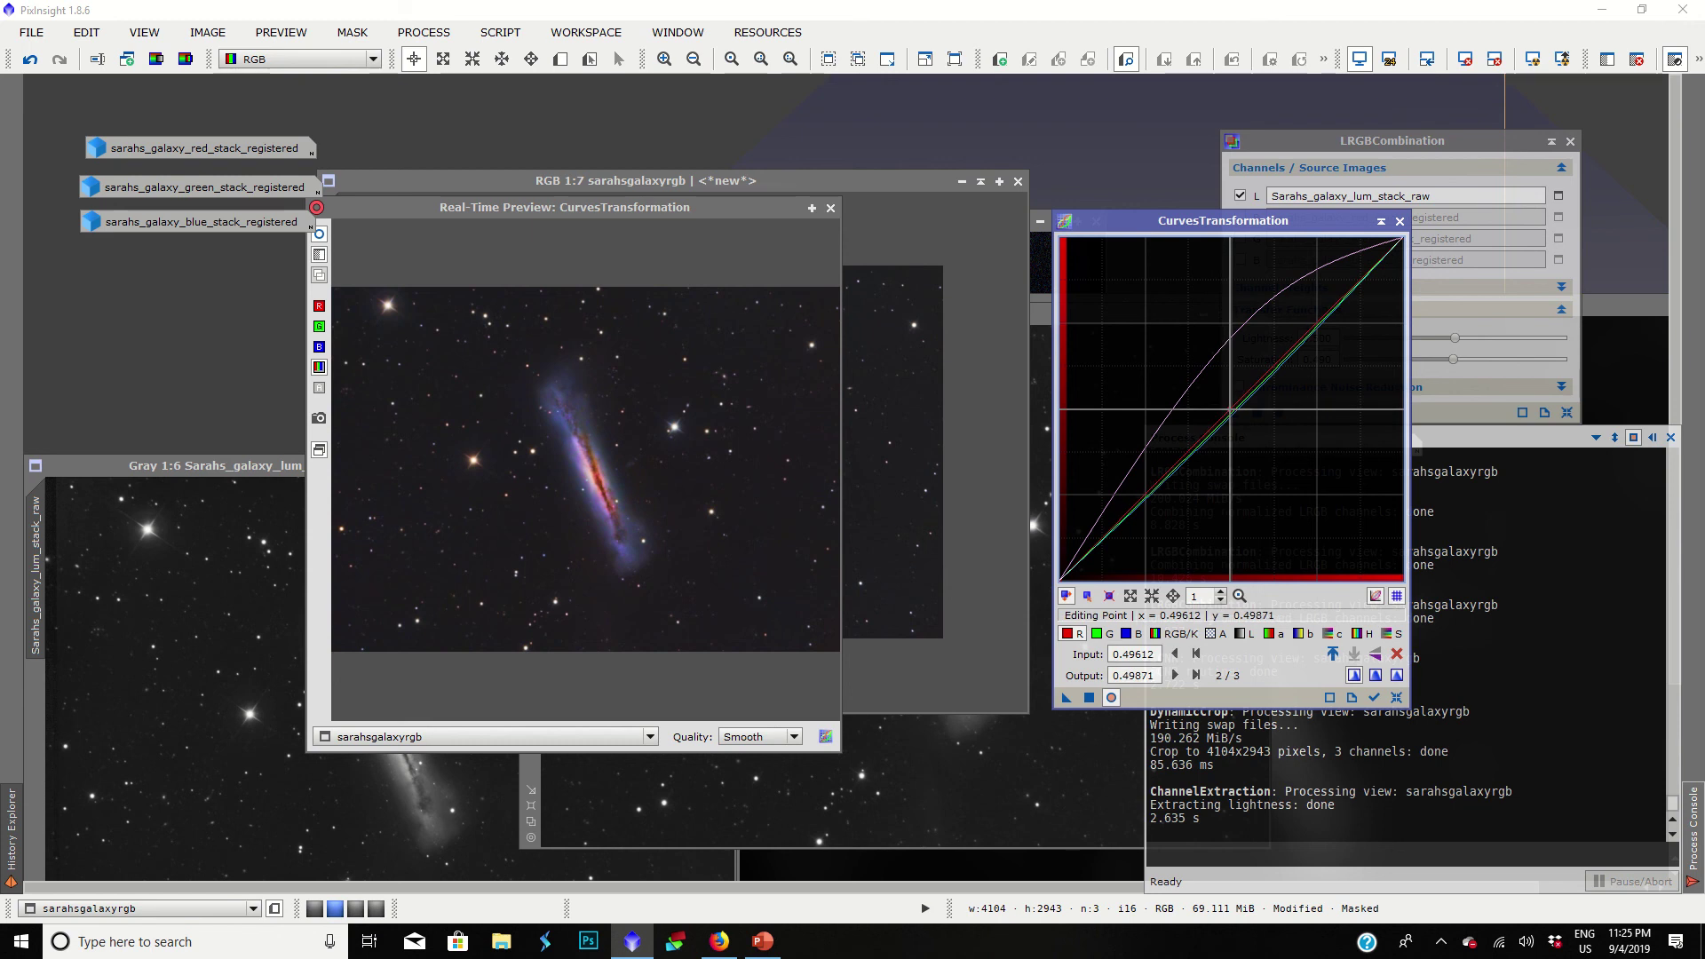
pyautogui.moveTo(1231, 411); pyautogui.dragTo(1231, 414)
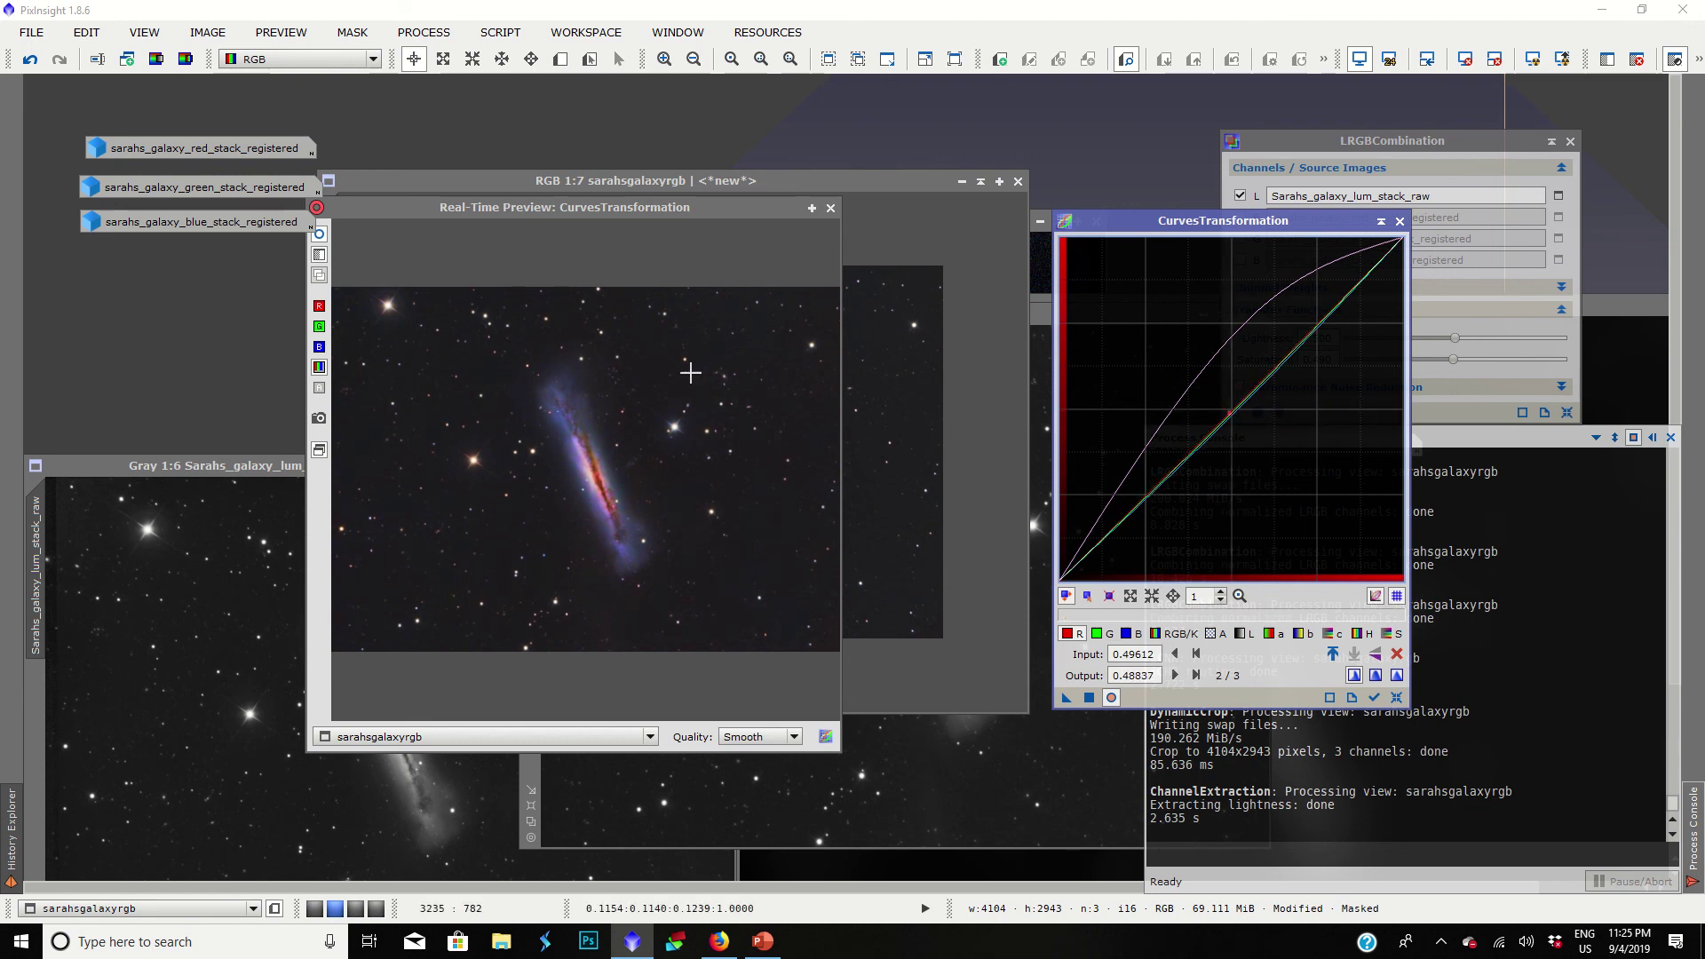
pyautogui.click(319, 236)
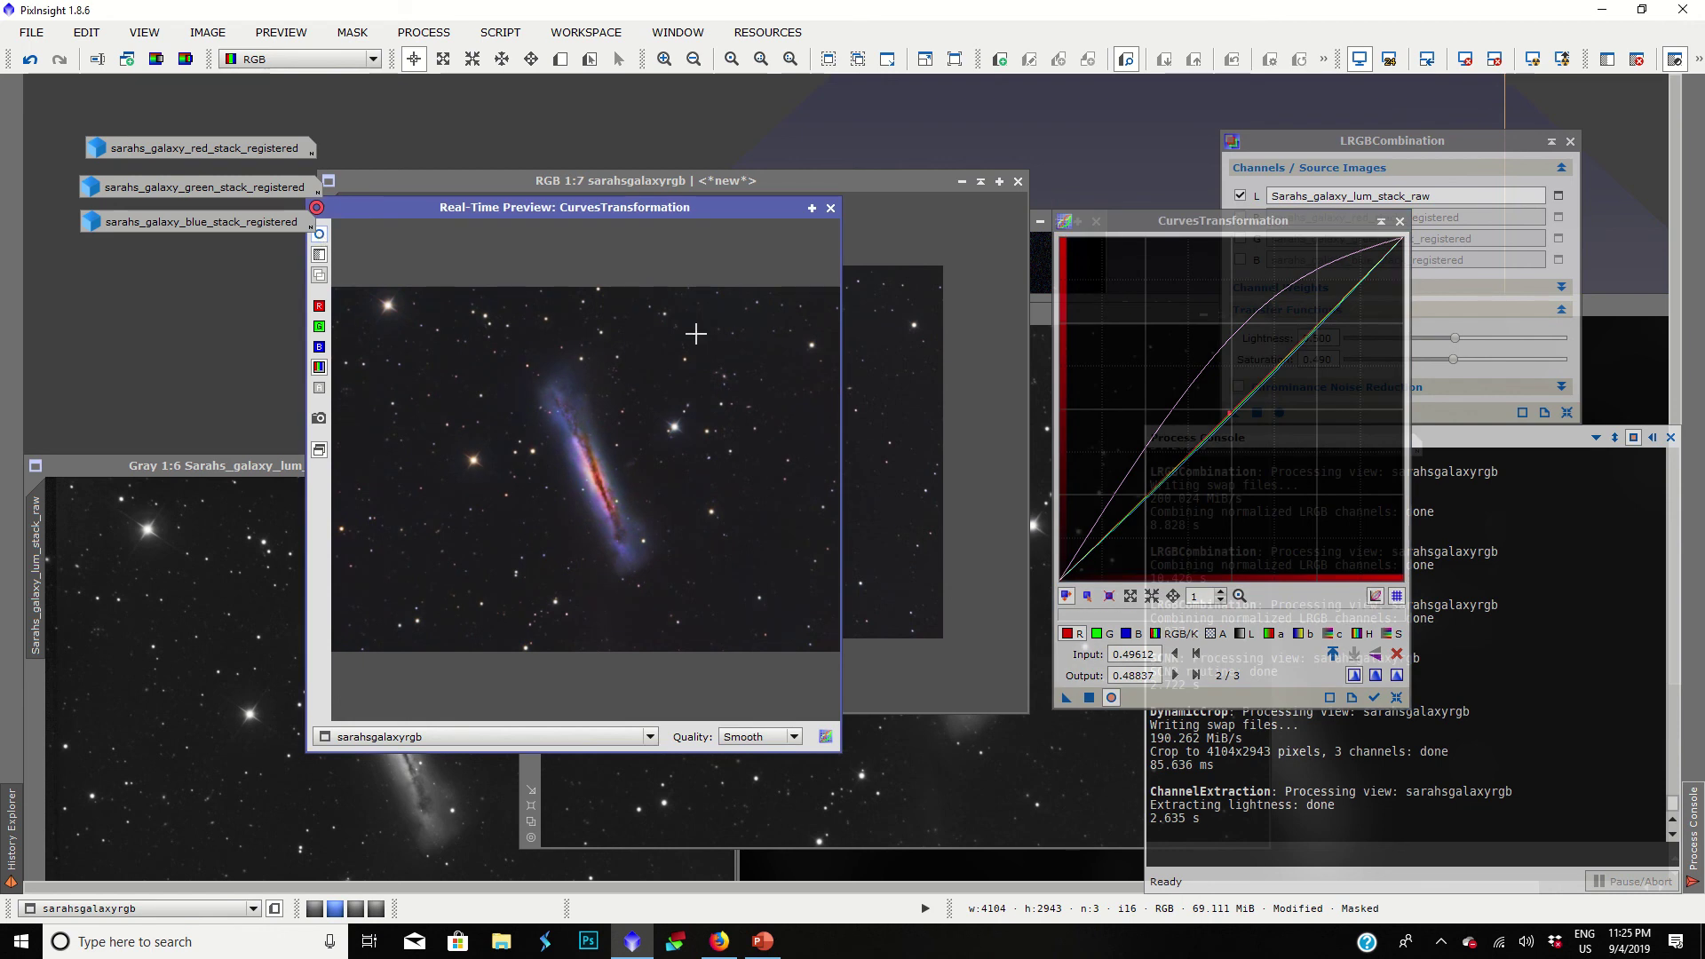
# Step: Try lowering the lightness curve to output 0.315 at input 0.357, and reset all curves
pyautogui.click(1237, 633)
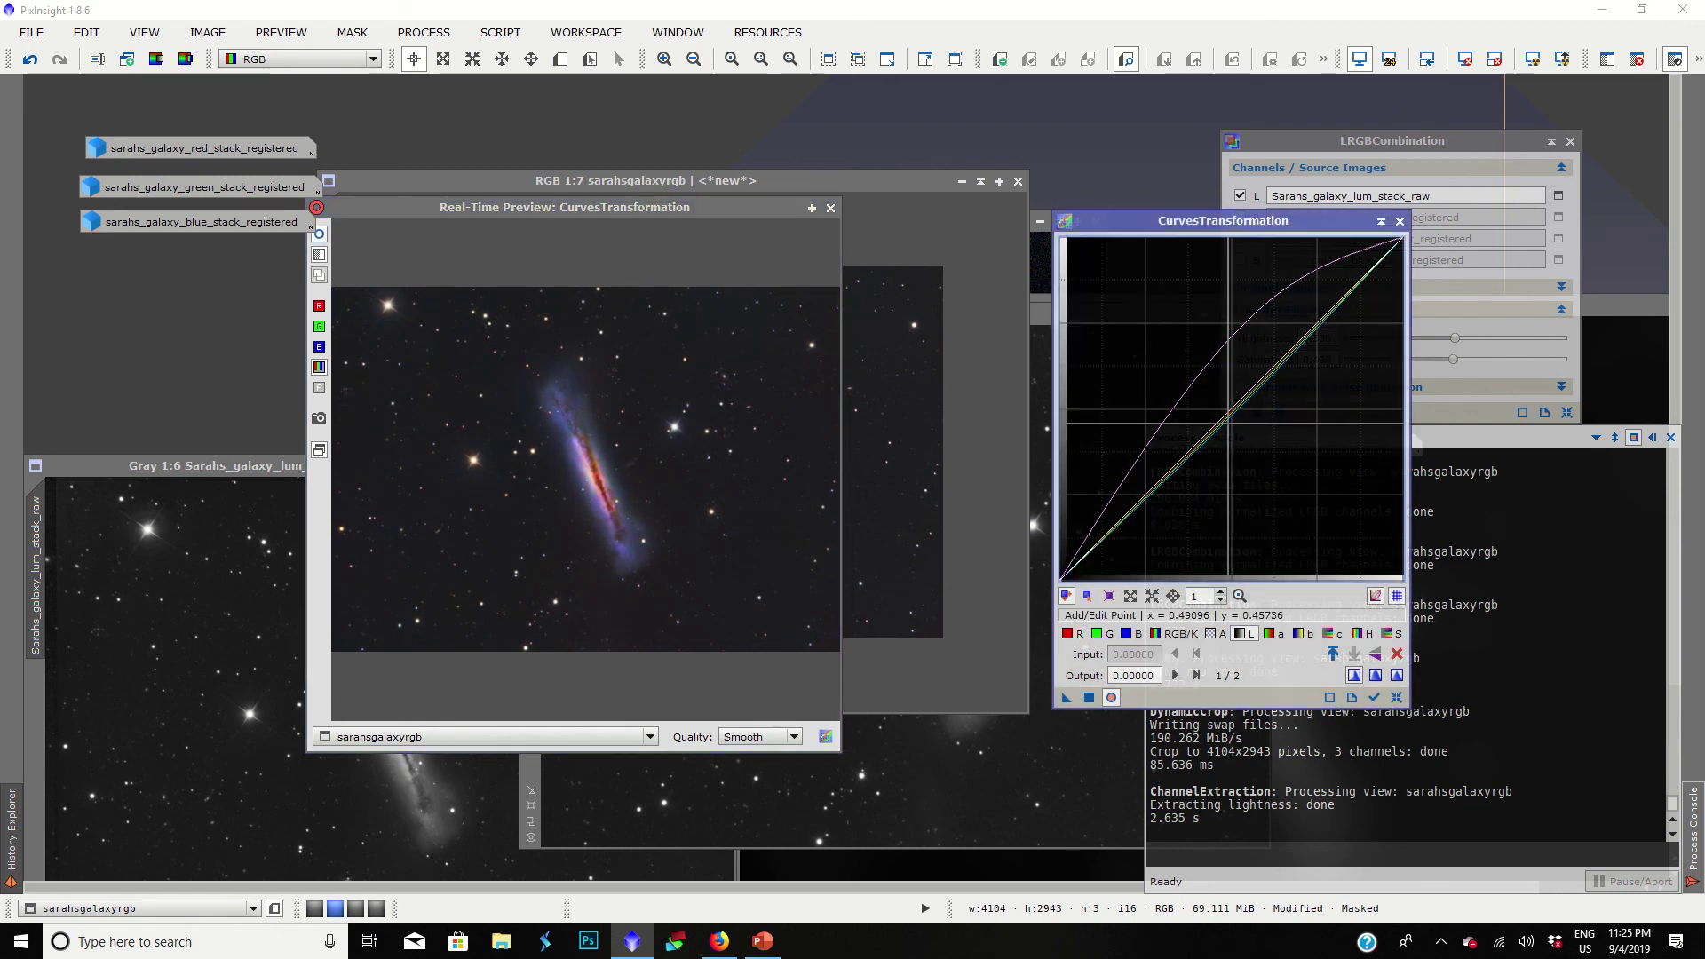
pyautogui.moveTo(1229, 422); pyautogui.dragTo(1181, 472)
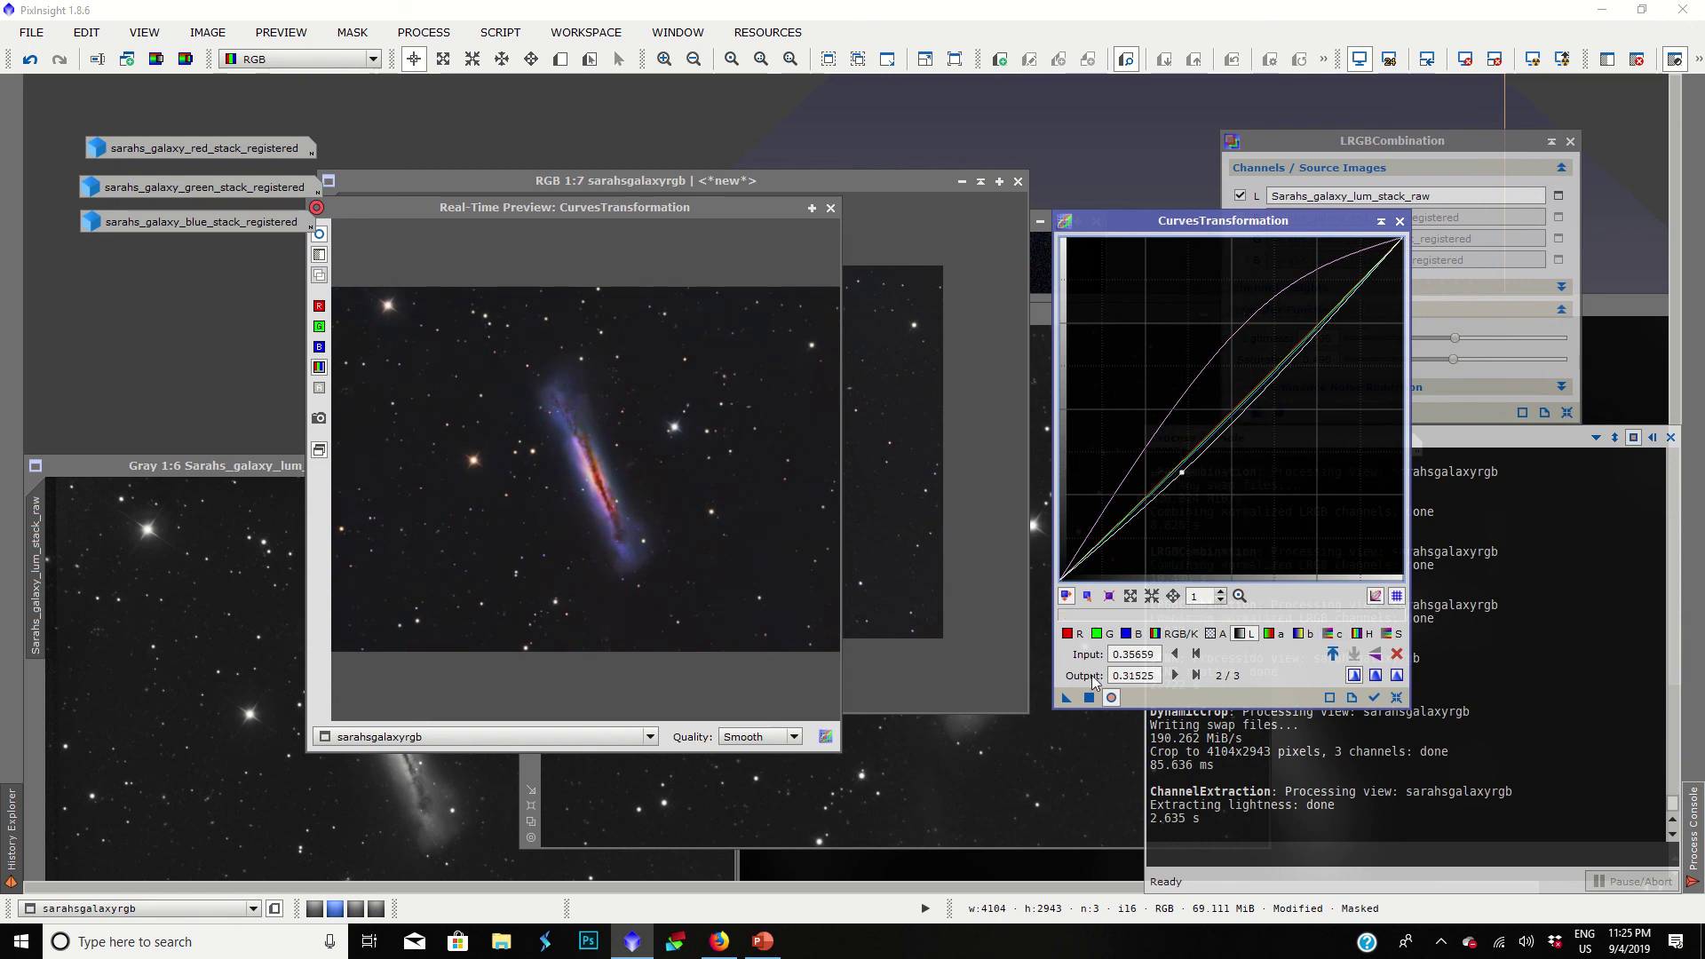
pyautogui.click(1397, 696)
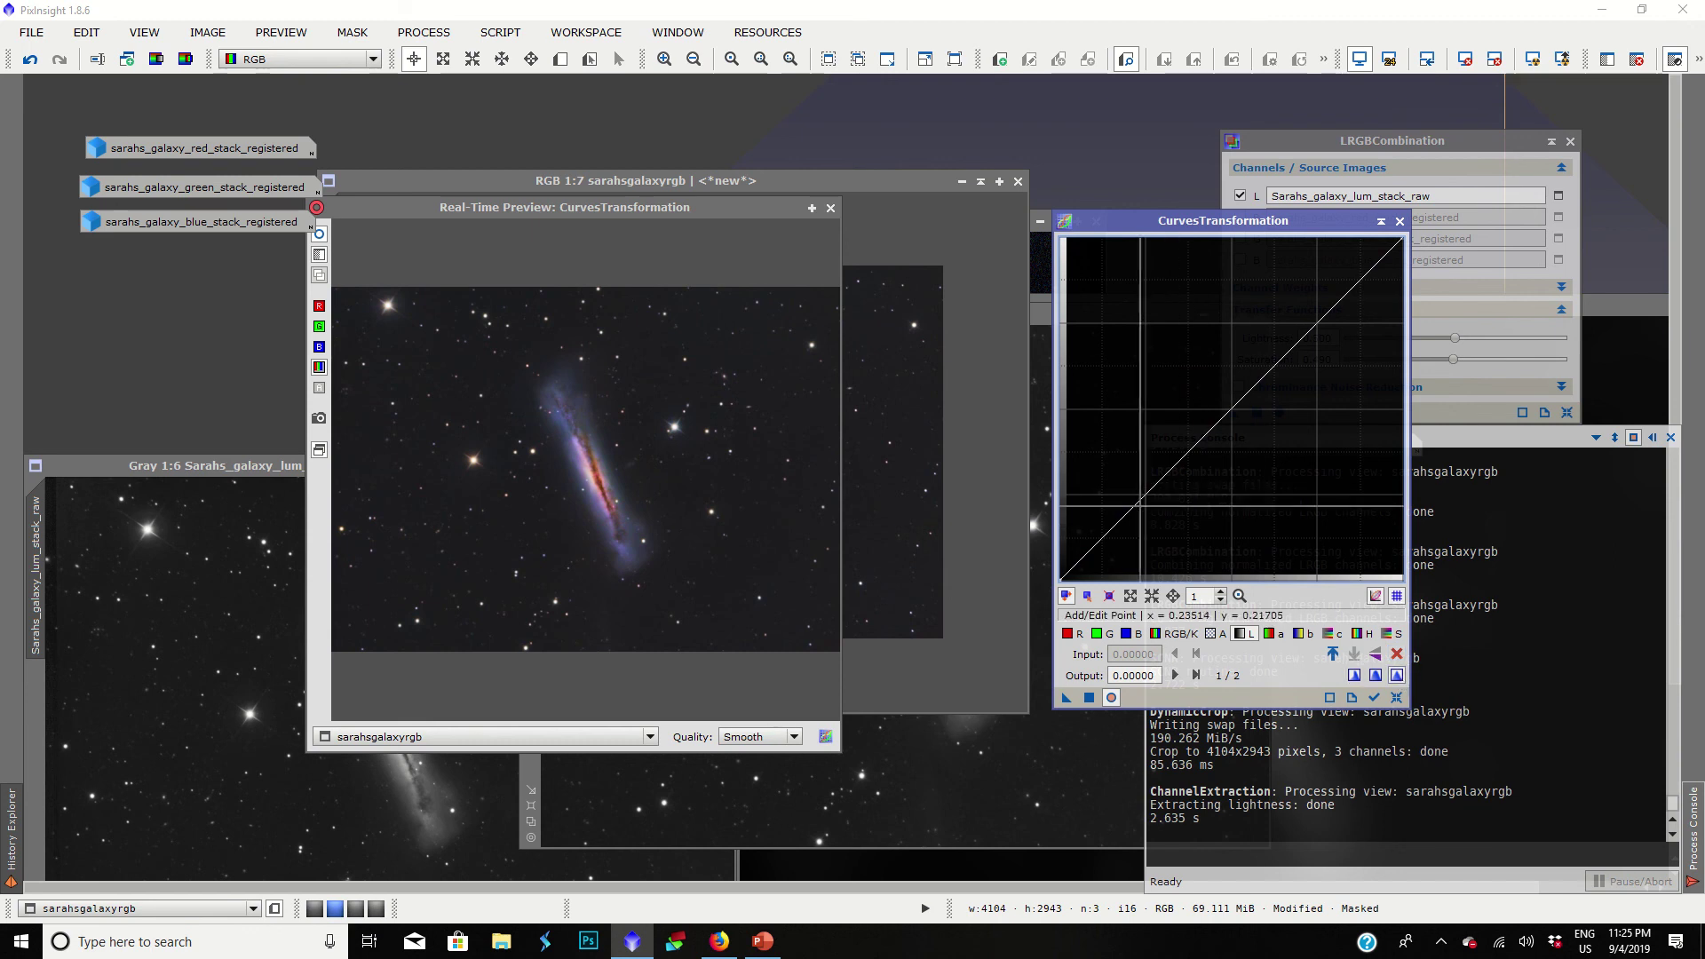
# Step: Try lowering the lightness curve to output 0.127 at input 0.189 with a second point at 0.463 for input 0.465, and reset it
pyautogui.moveTo(1134, 502); pyautogui.dragTo(1133, 513)
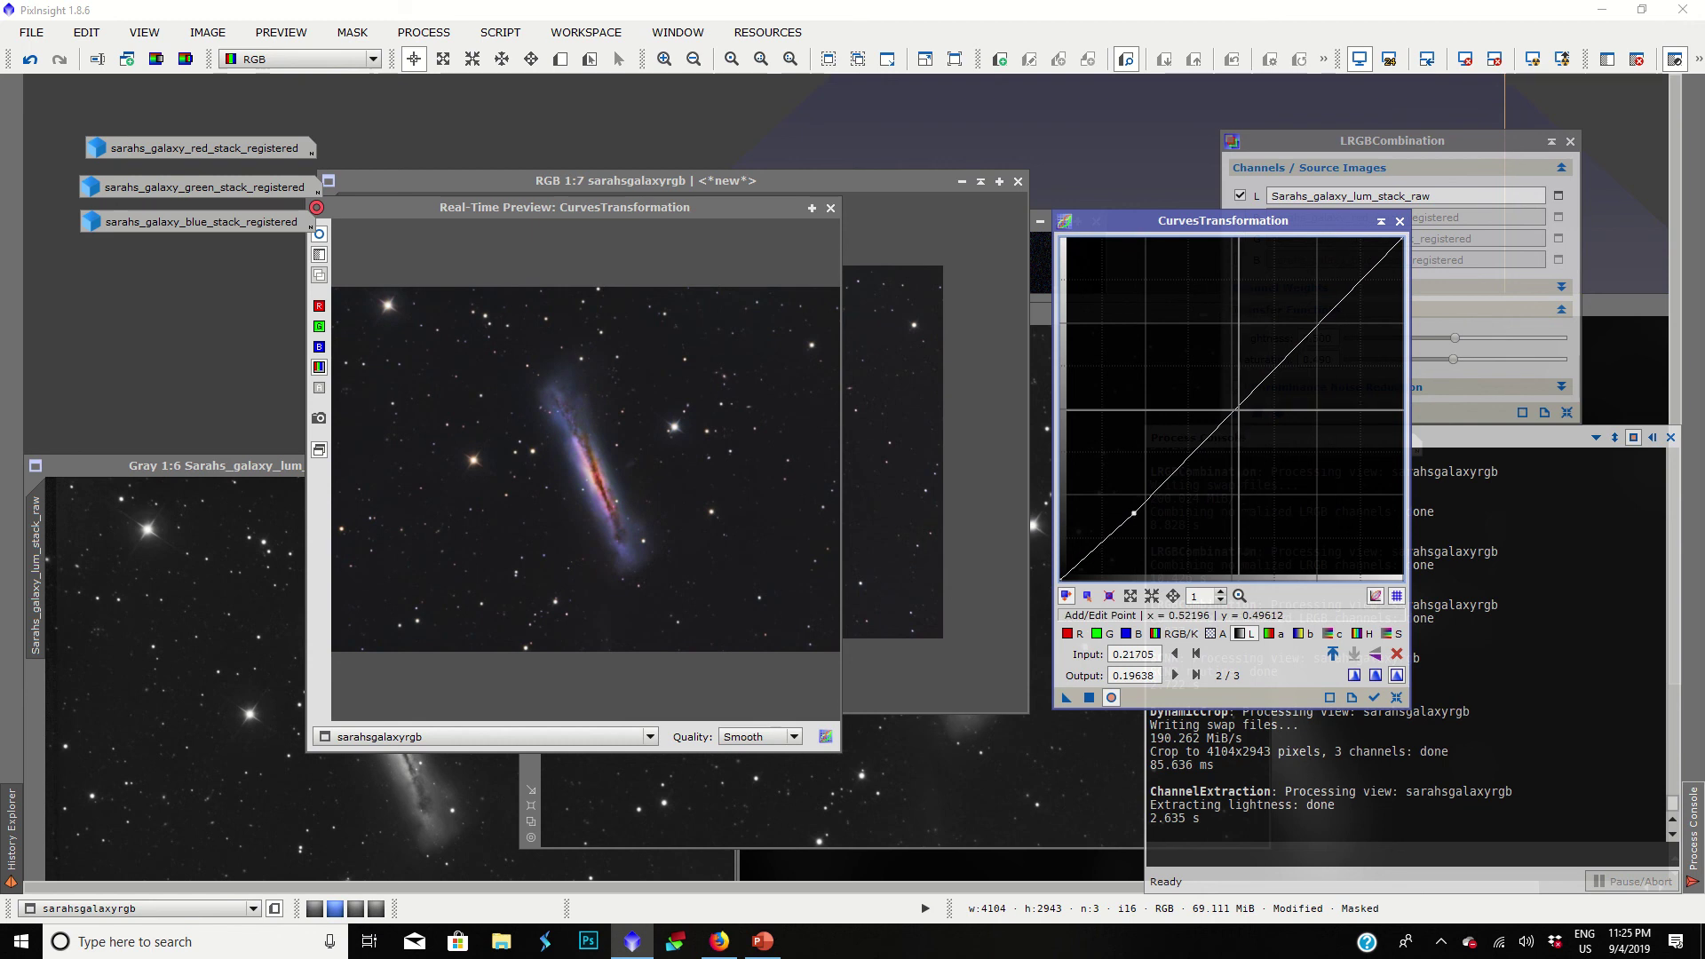
pyautogui.click(1233, 410)
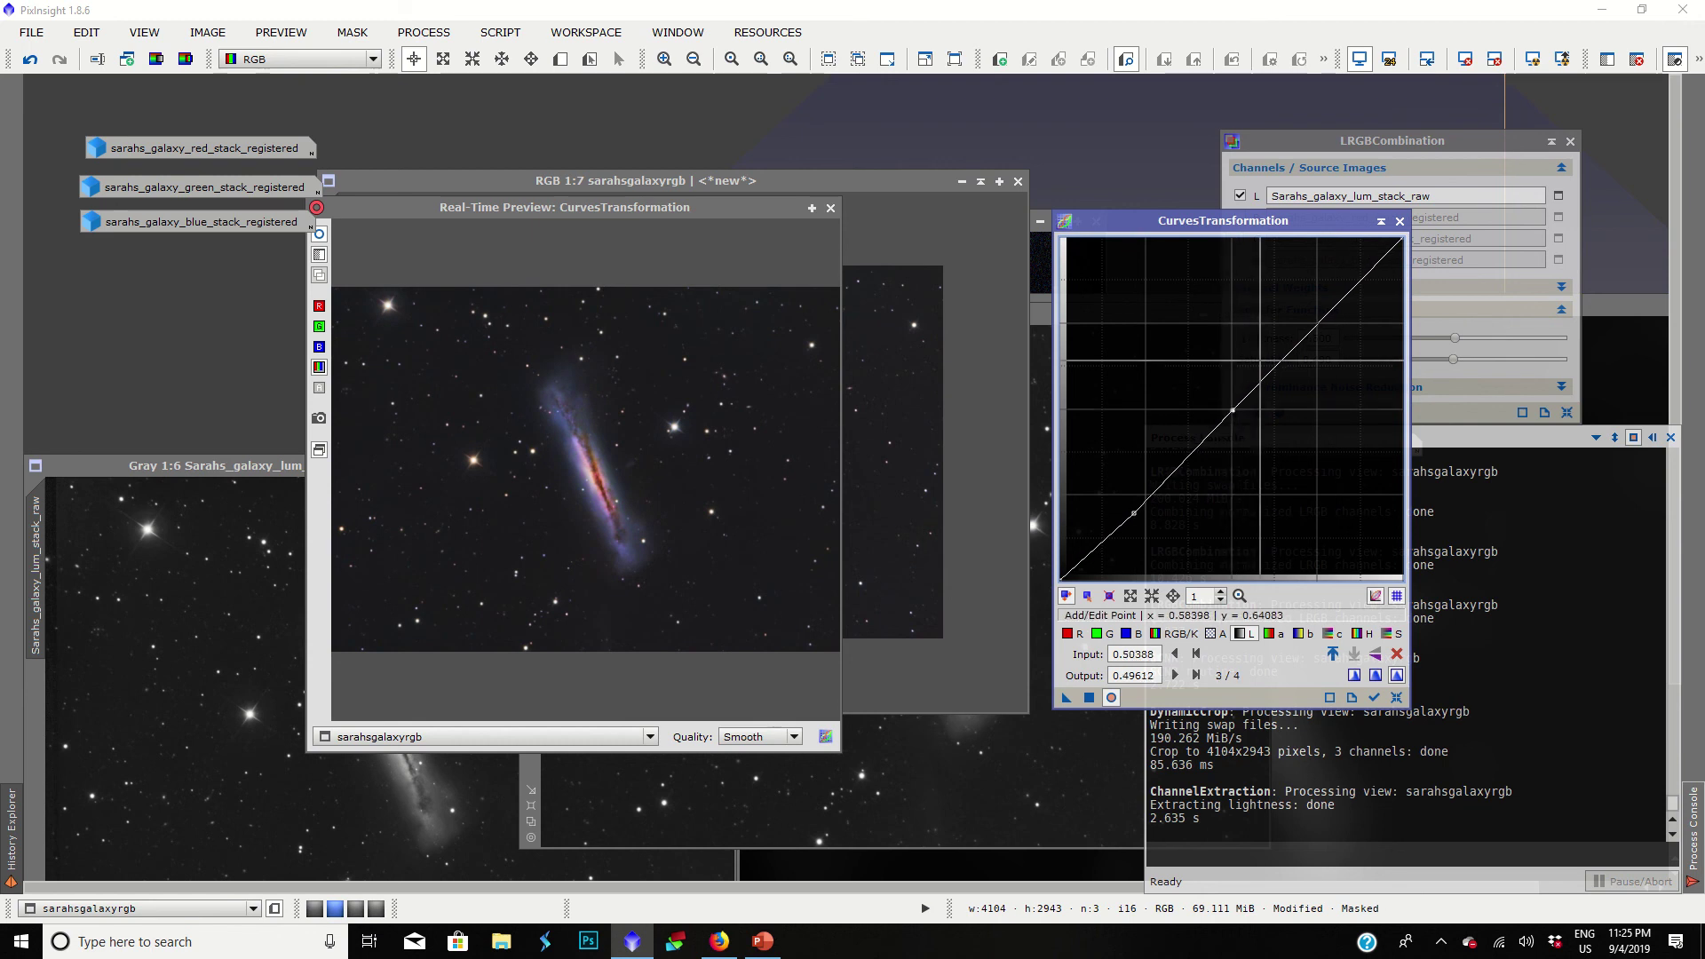
pyautogui.moveTo(1134, 512)
pyautogui.mouseDown()
pyautogui.moveTo(1144, 576)
pyautogui.moveTo(1105, 266)
pyautogui.moveTo(1098, 533)
pyautogui.moveTo(1124, 538)
pyautogui.mouseUp()
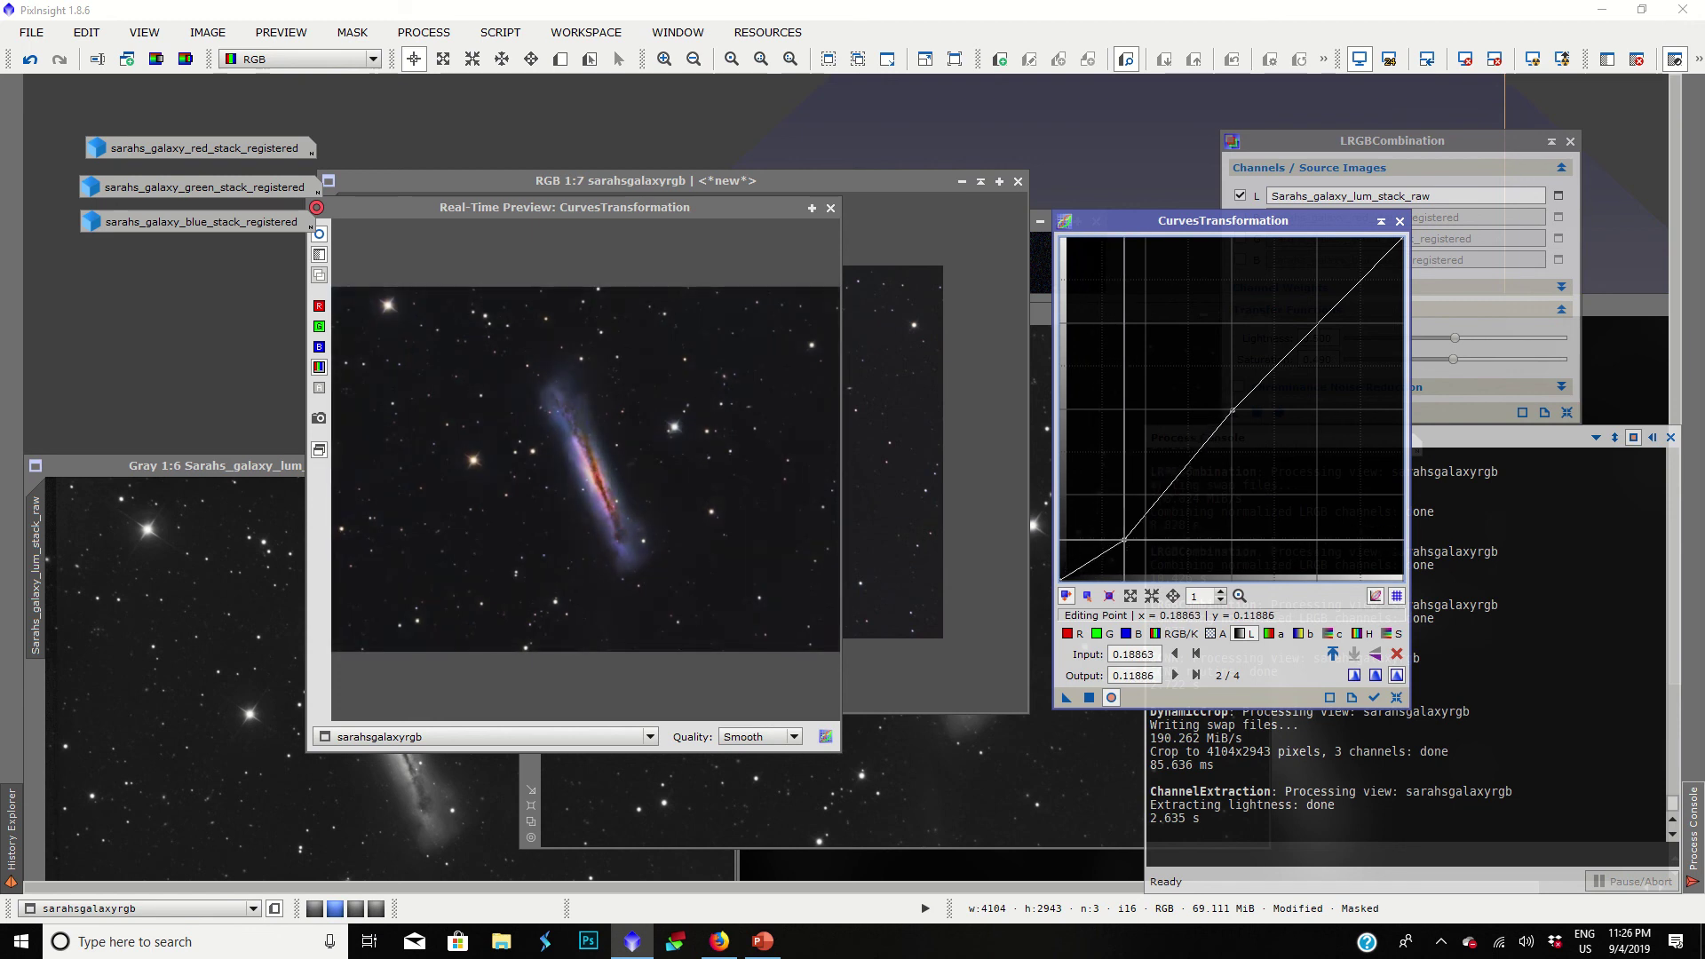
pyautogui.click(1232, 408)
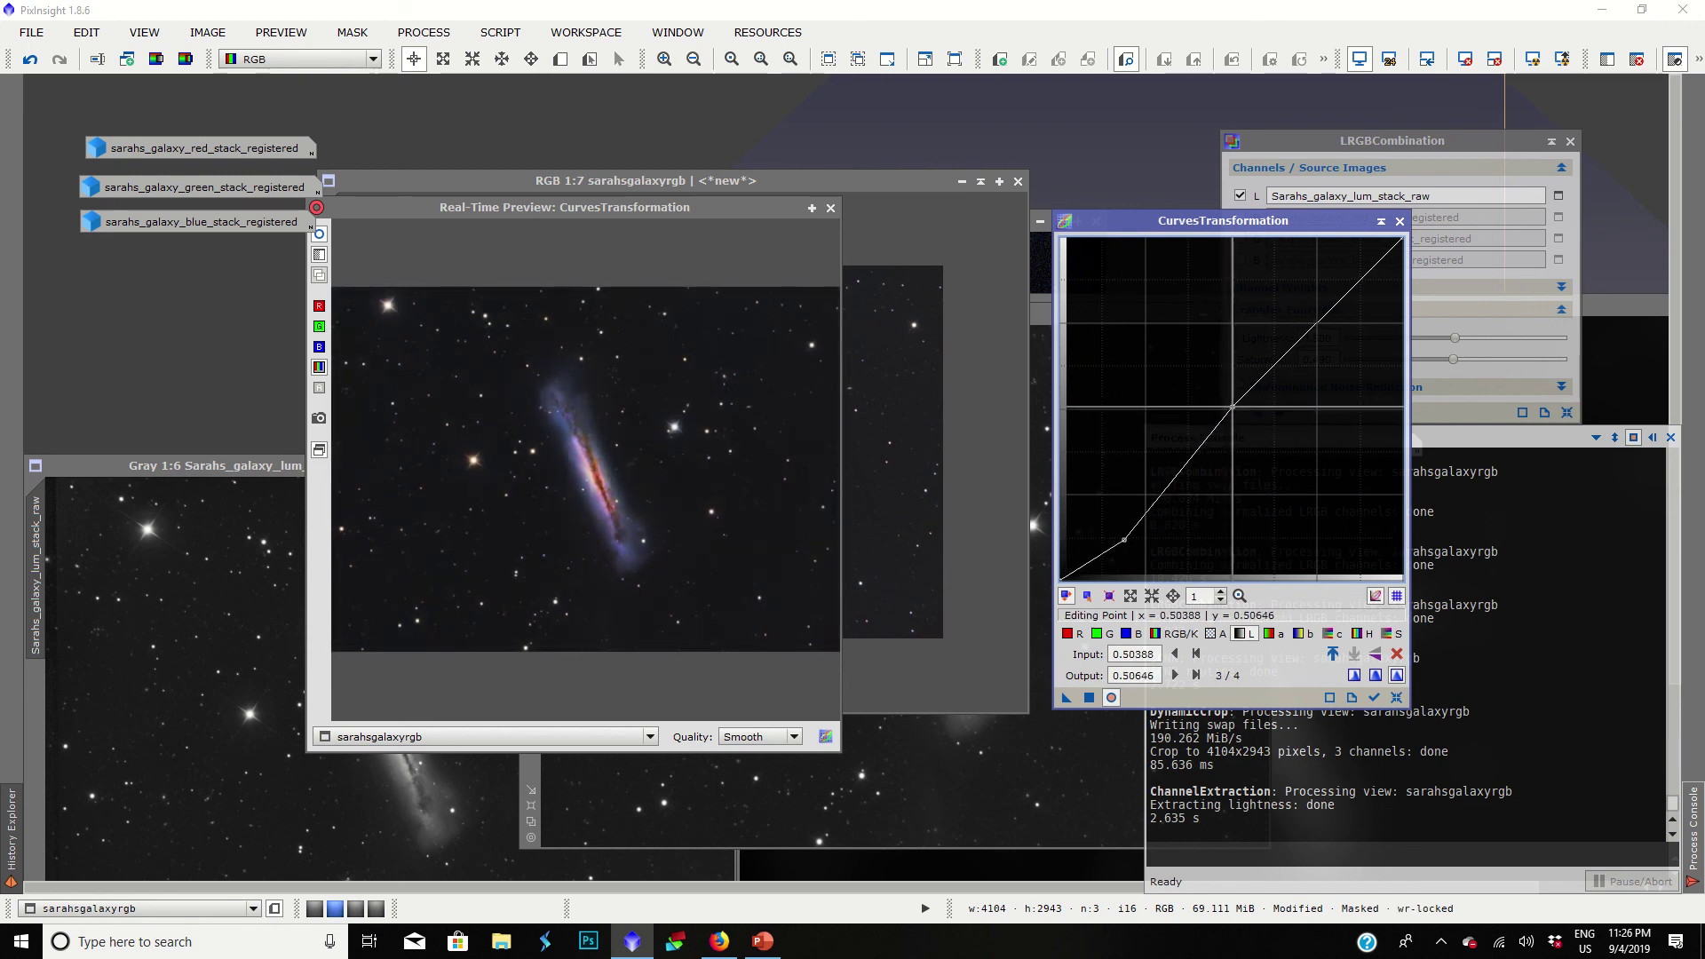
pyautogui.moveTo(1232, 408)
pyautogui.mouseDown()
pyautogui.moveTo(1225, 324)
pyautogui.moveTo(1220, 420)
pyautogui.mouseUp()
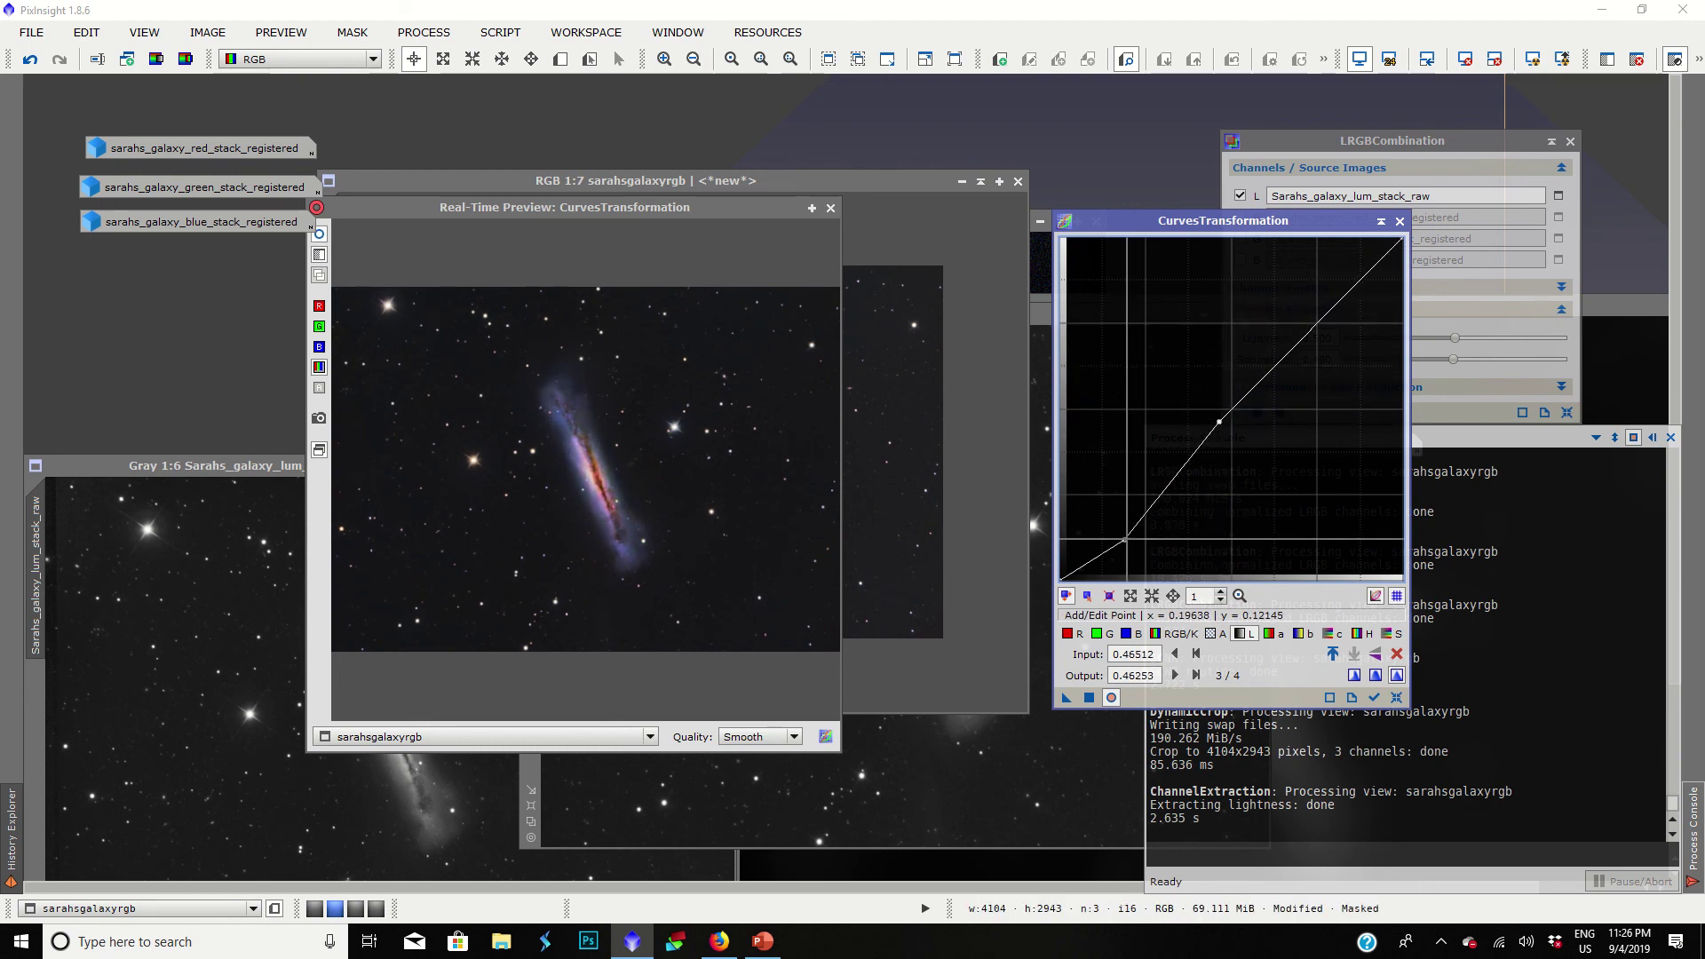
pyautogui.moveTo(1128, 537); pyautogui.dragTo(1124, 537)
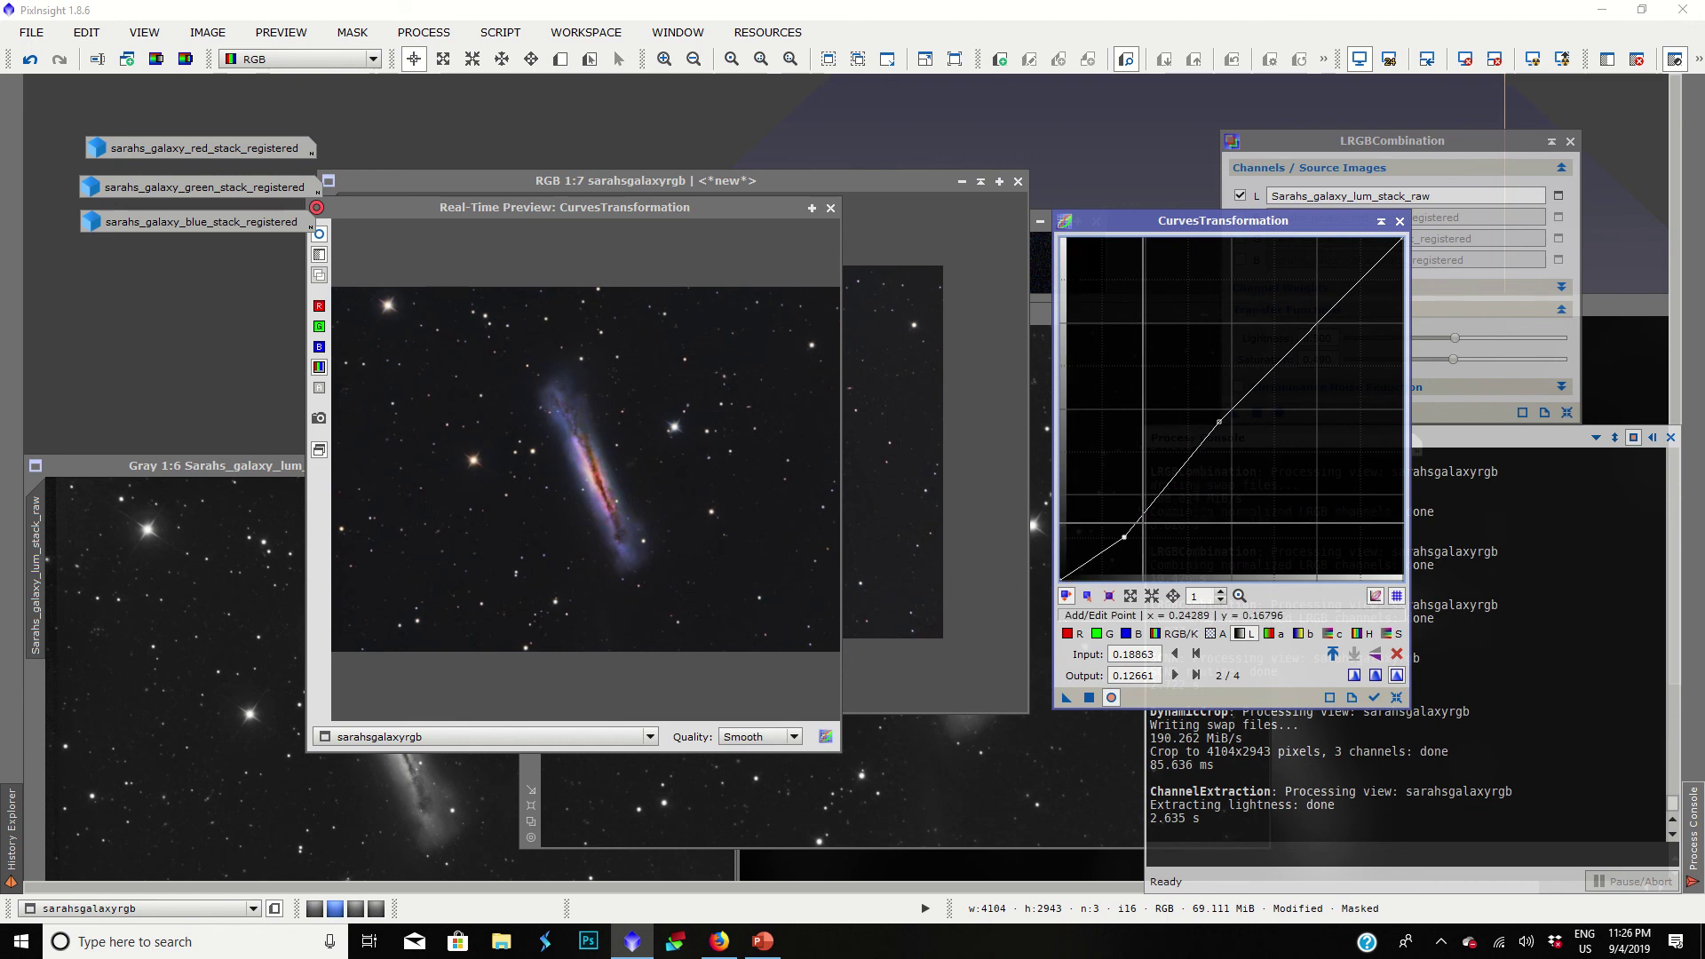
pyautogui.click(1397, 654)
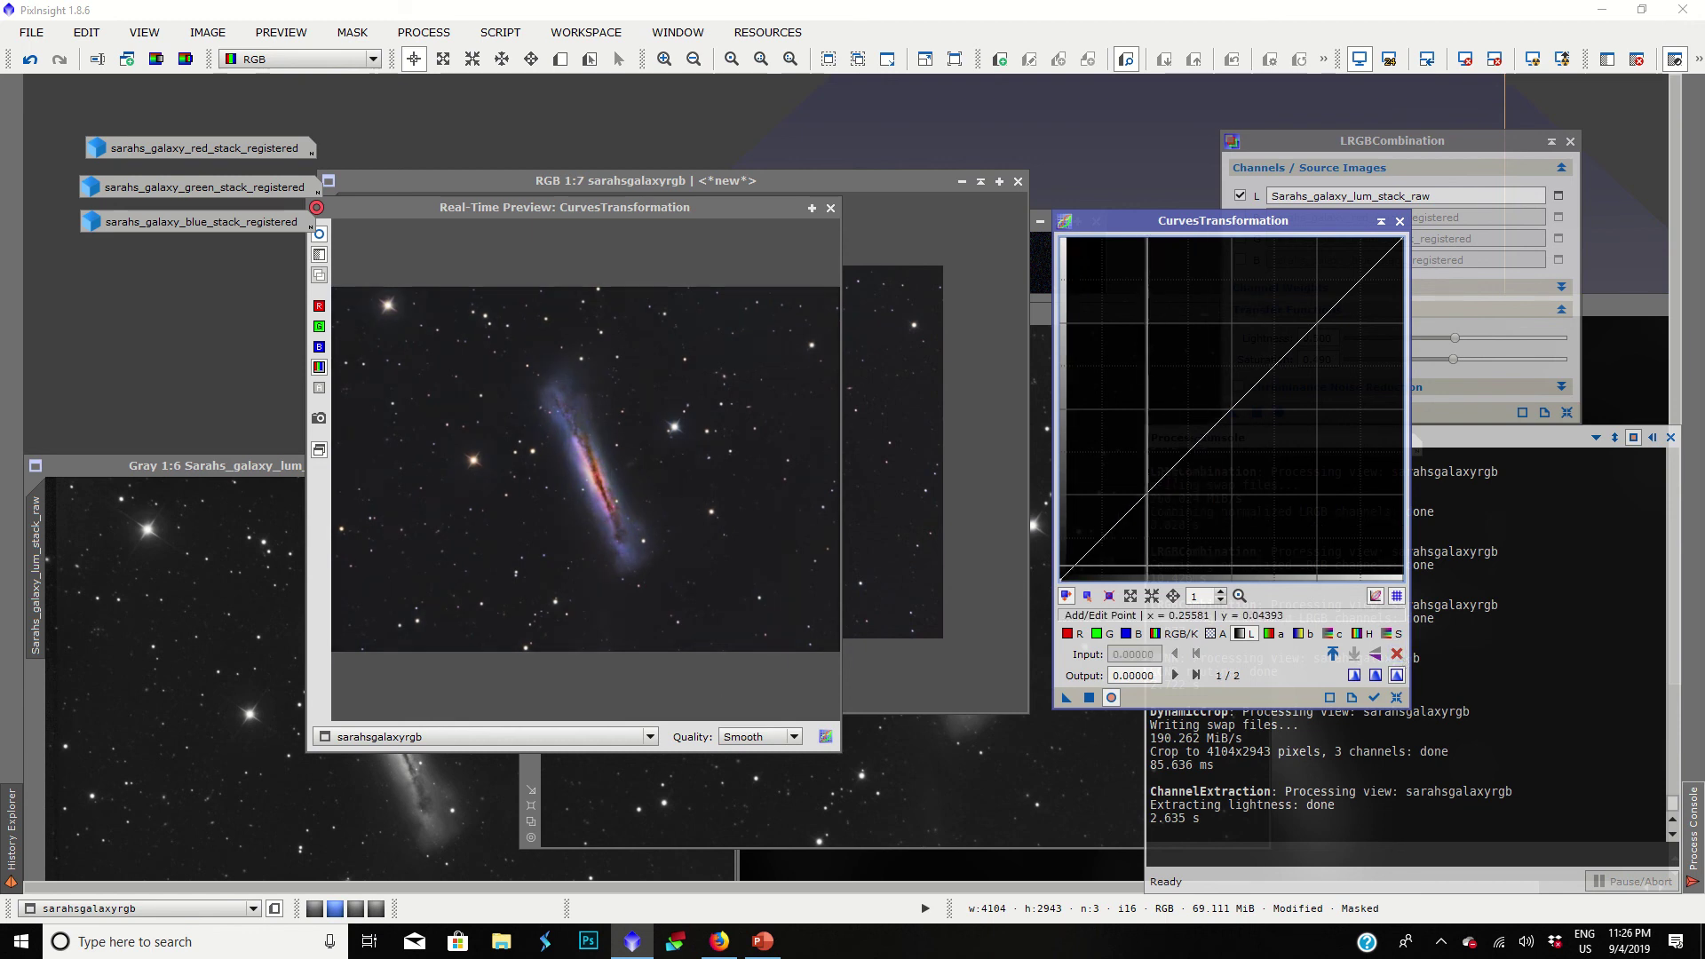
# Step: Darken the shadows on the lightness curve to output 0.039 at input 0.072, anchoring it at output 0.245 for input 0.251
pyautogui.moveTo(1138, 506); pyautogui.dragTo(1083, 557)
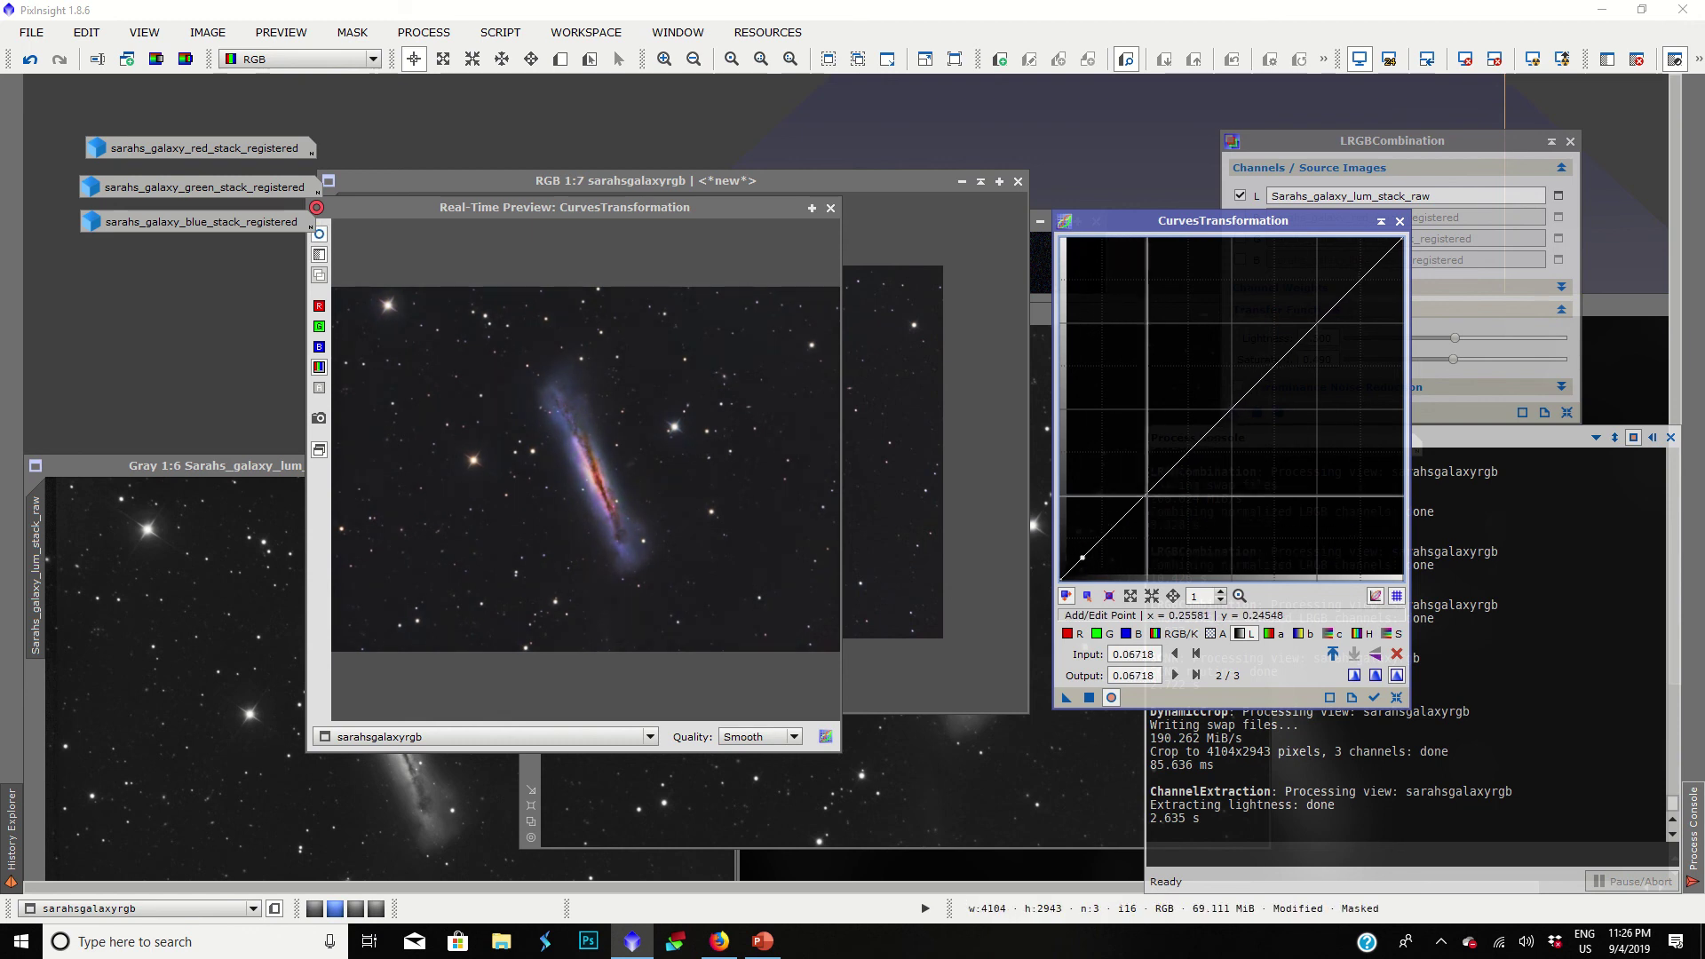
pyautogui.click(1145, 495)
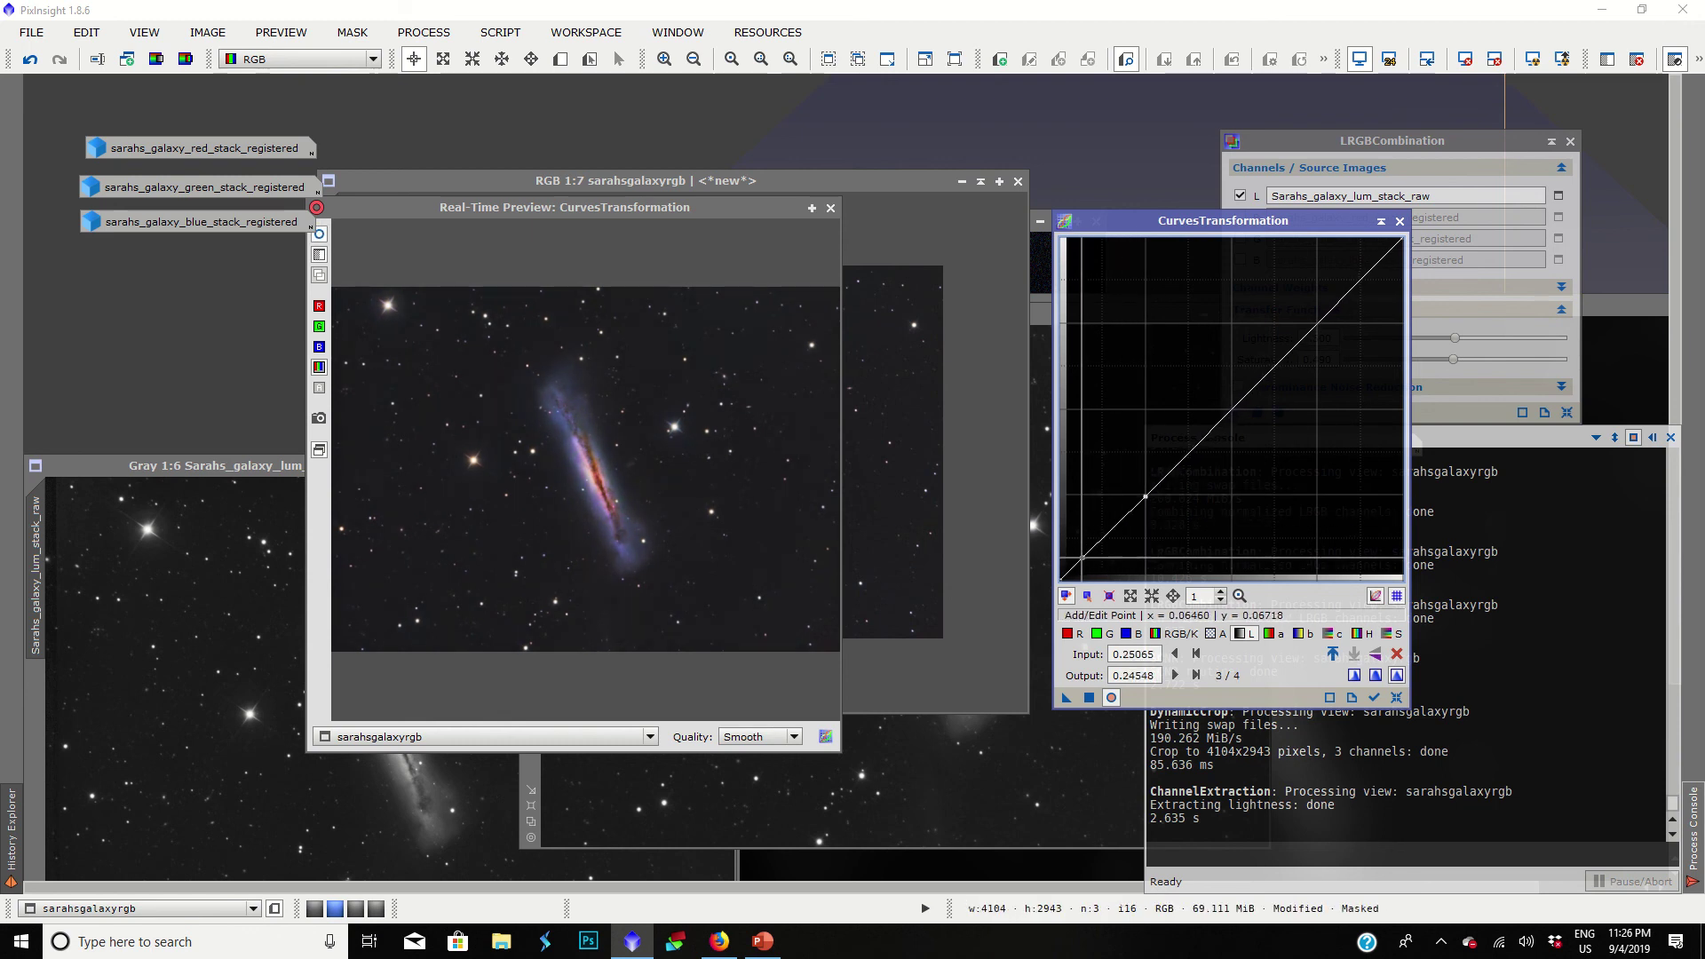
pyautogui.moveTo(1082, 556); pyautogui.dragTo(1084, 567)
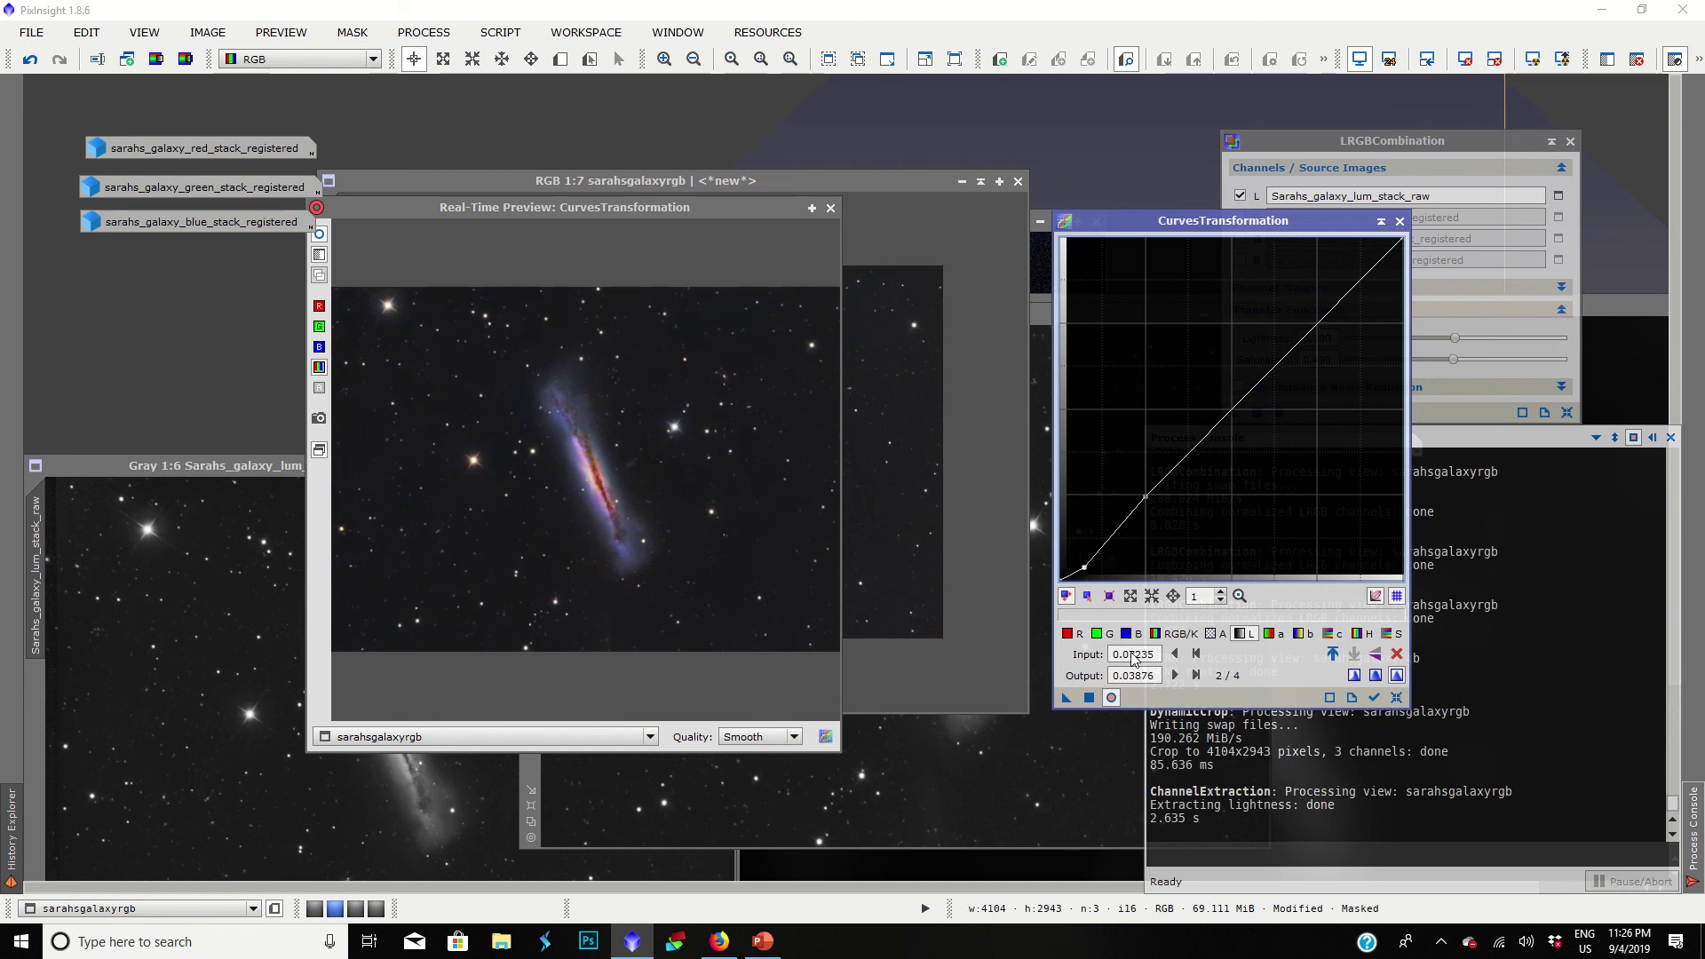
# Step: Raise the saturation curve to output 0.711 at input 0.556
pyautogui.click(1386, 633)
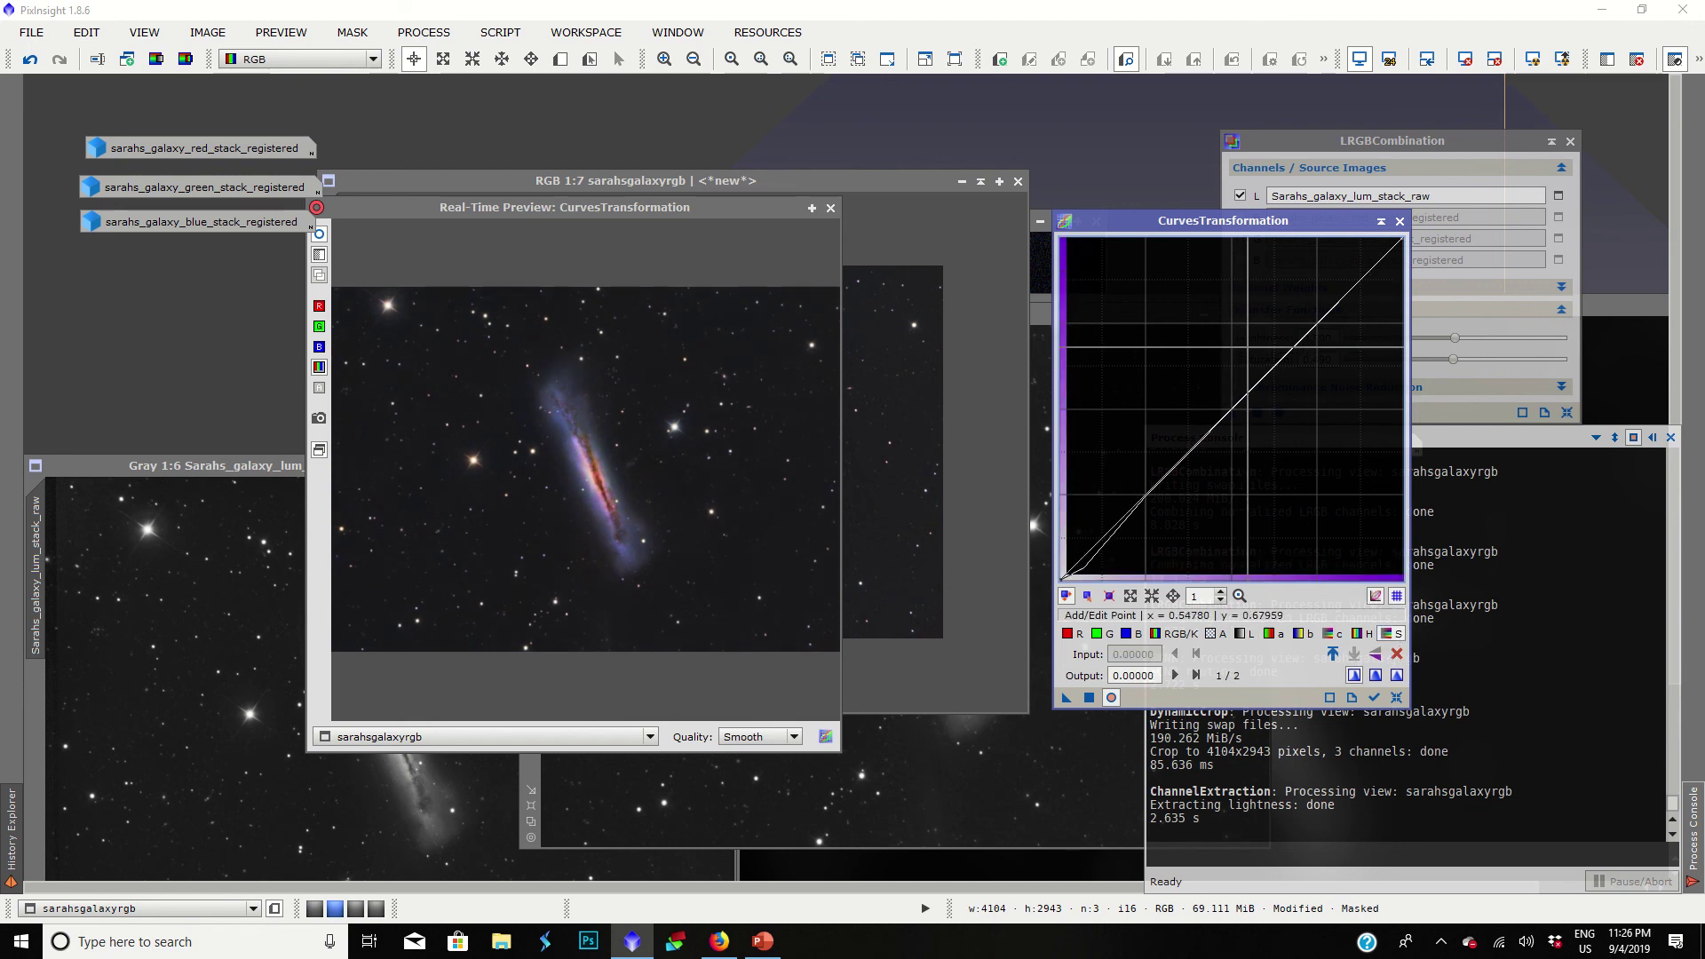
pyautogui.click(1248, 342)
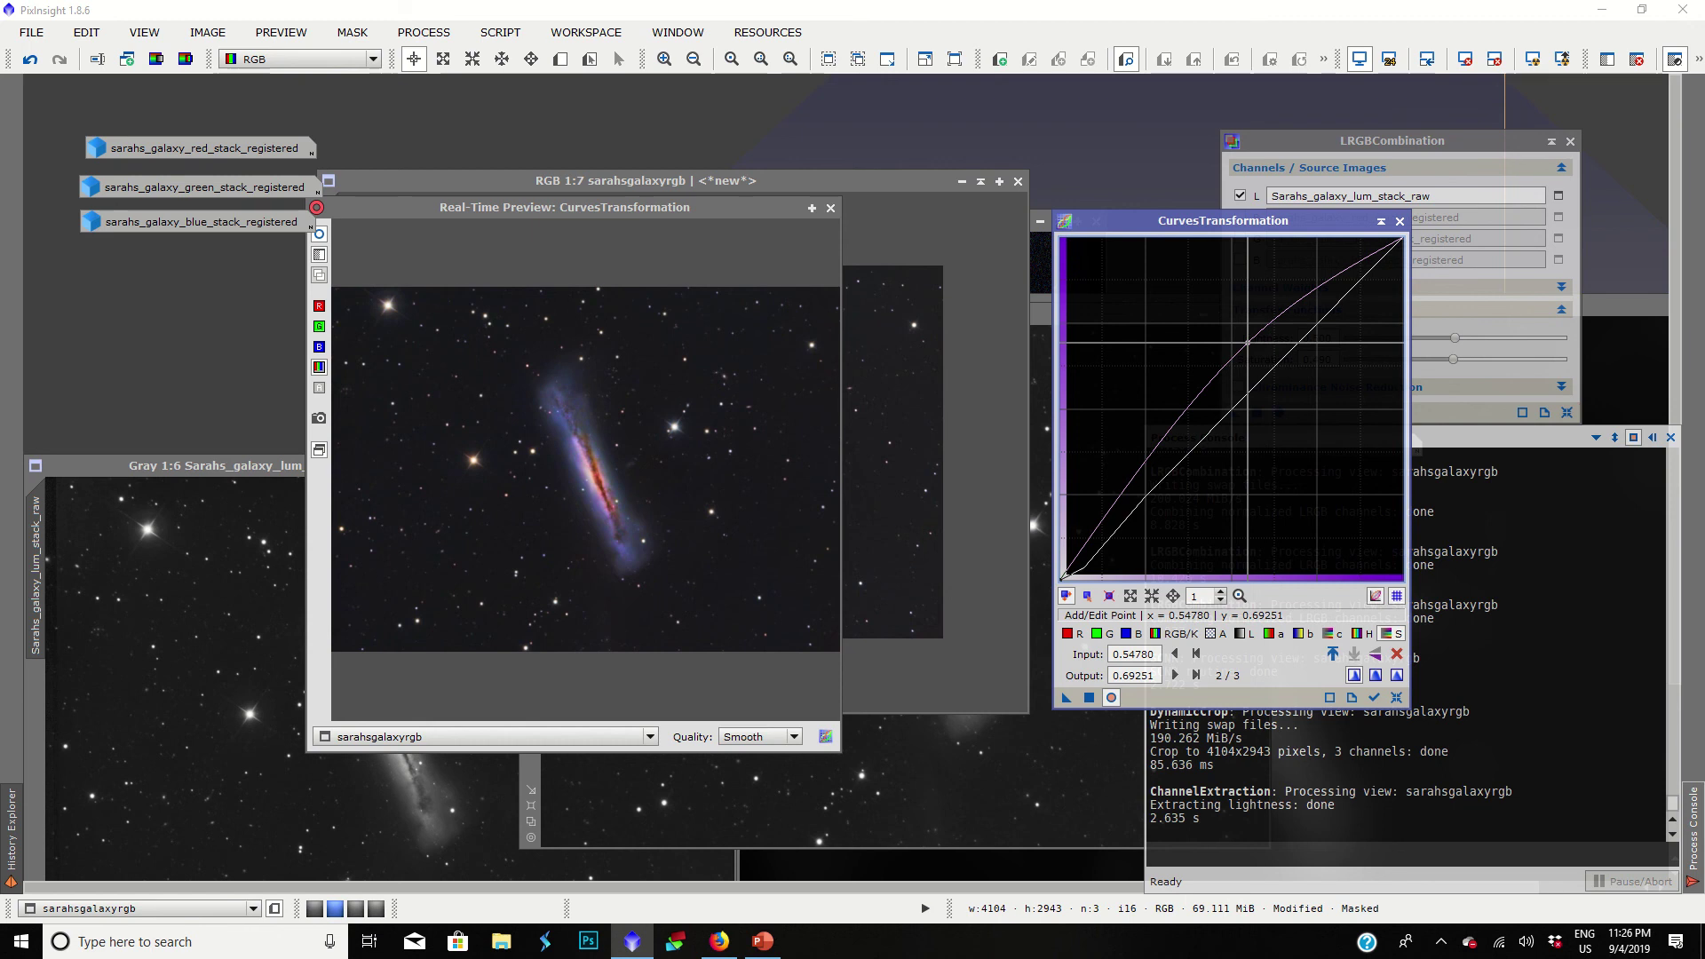
pyautogui.moveTo(1248, 342); pyautogui.dragTo(1251, 336)
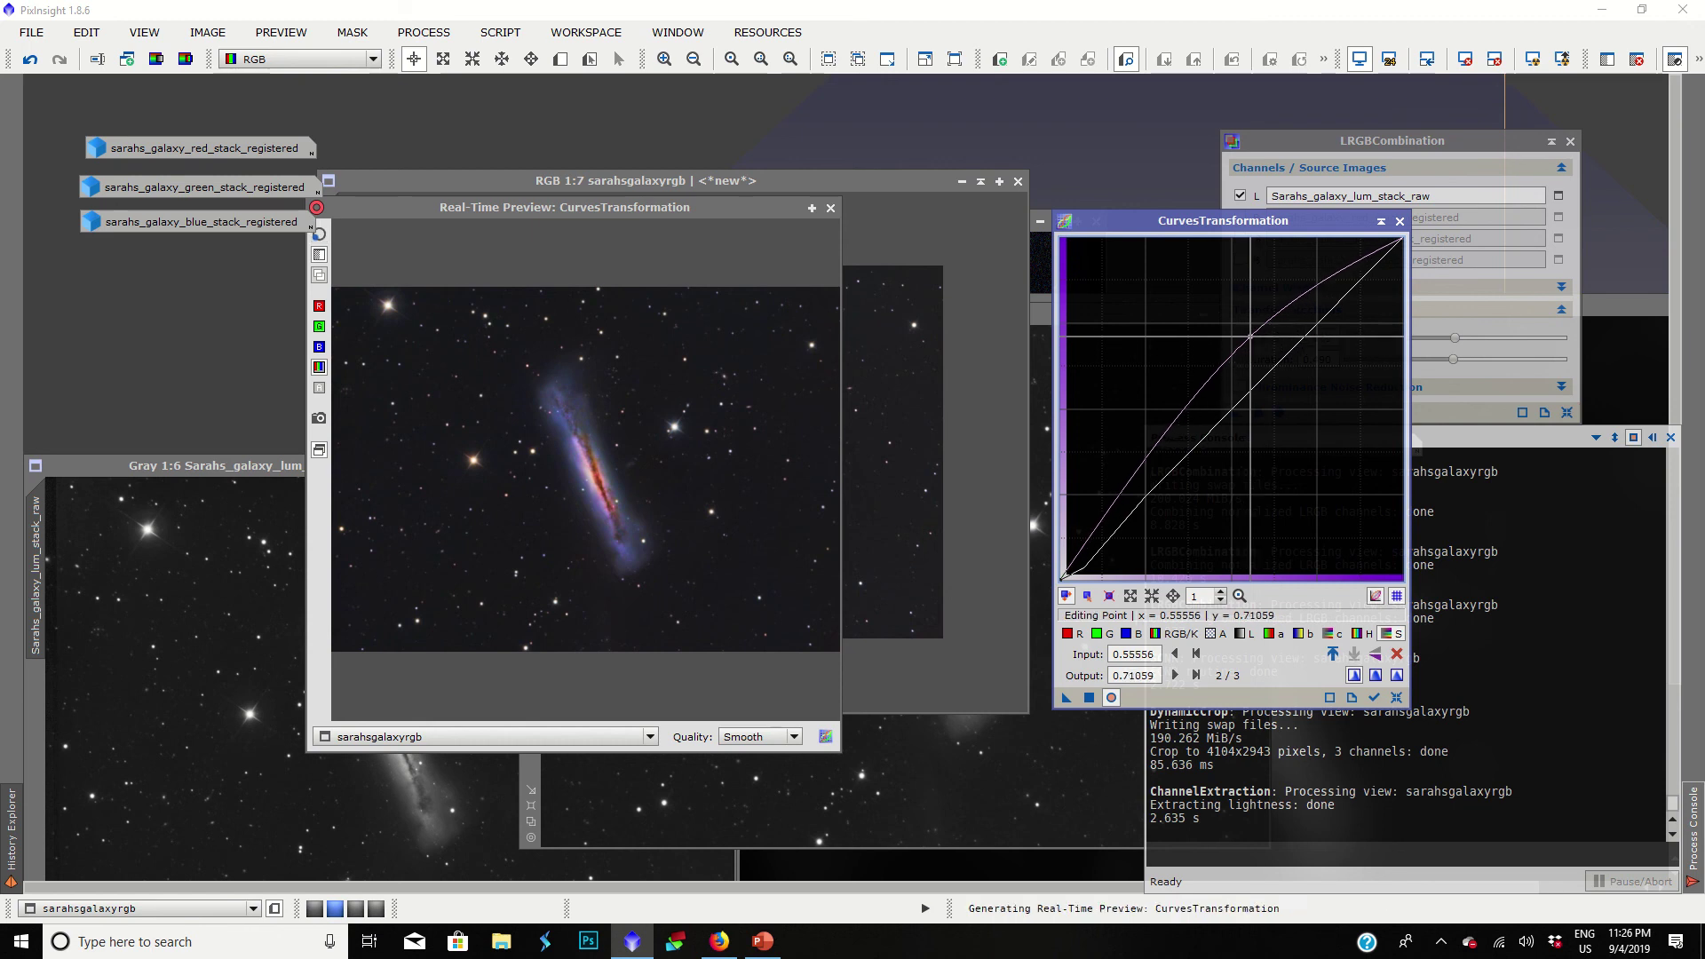
# Step: Lower the blue curve to output 0.491 at input 0.506, close the real-time preview, and apply the curves to sarahsgalaxyrgb
pyautogui.click(1125, 633)
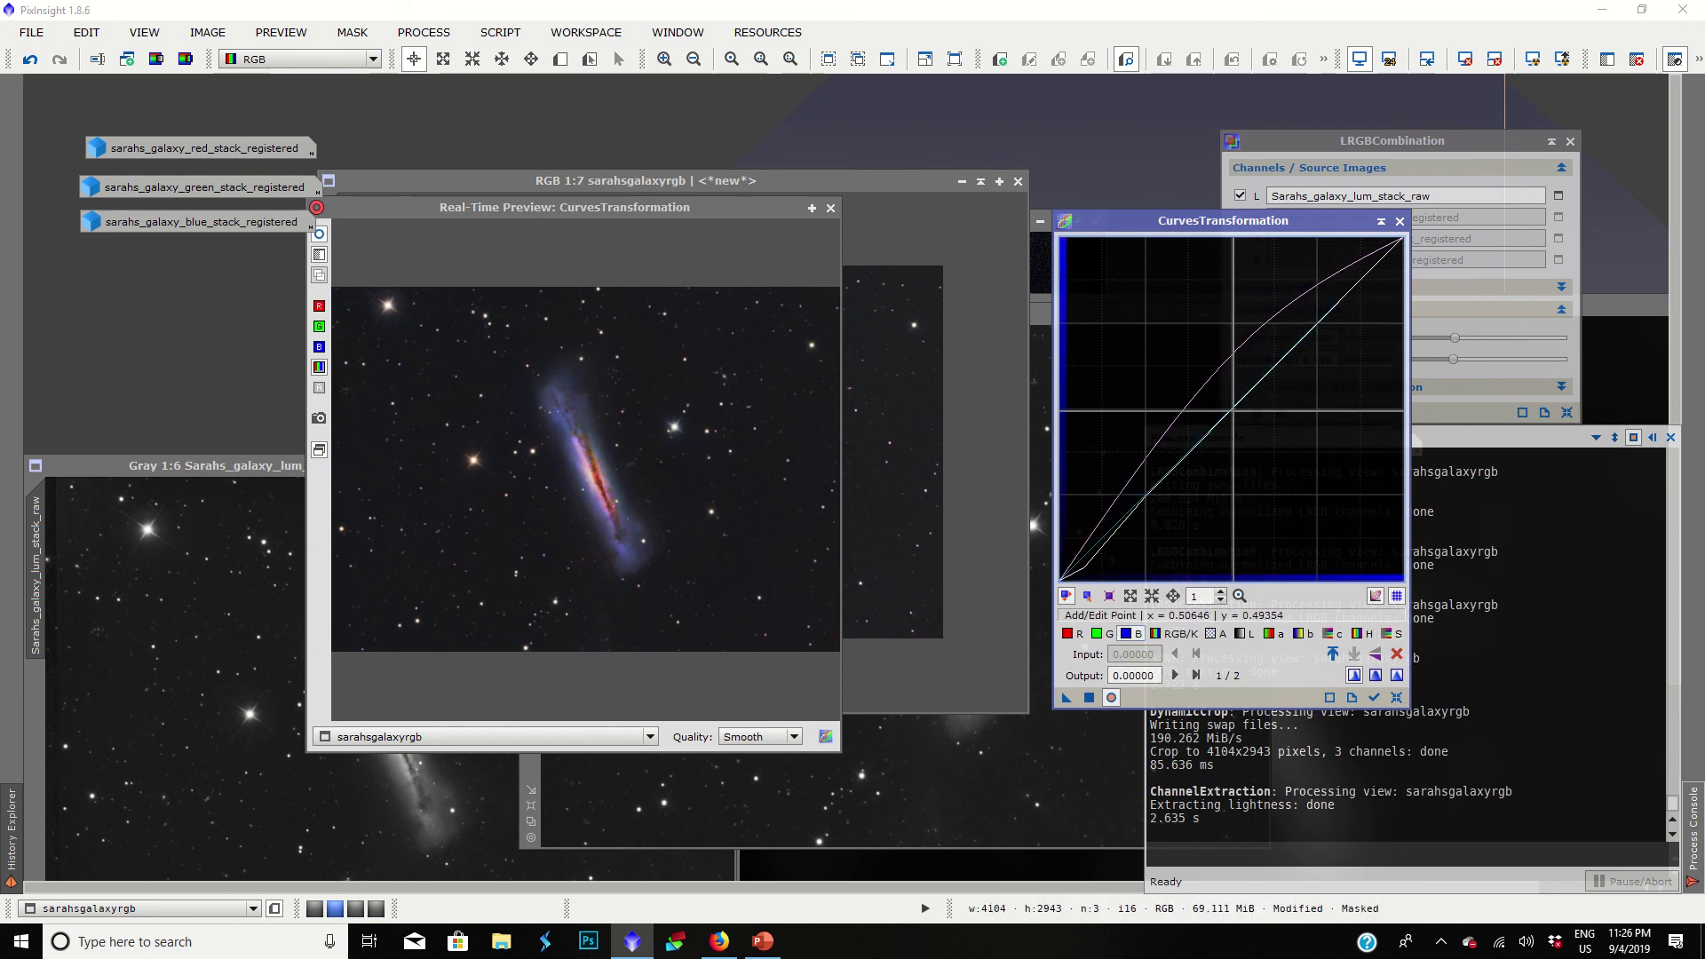
pyautogui.click(1233, 412)
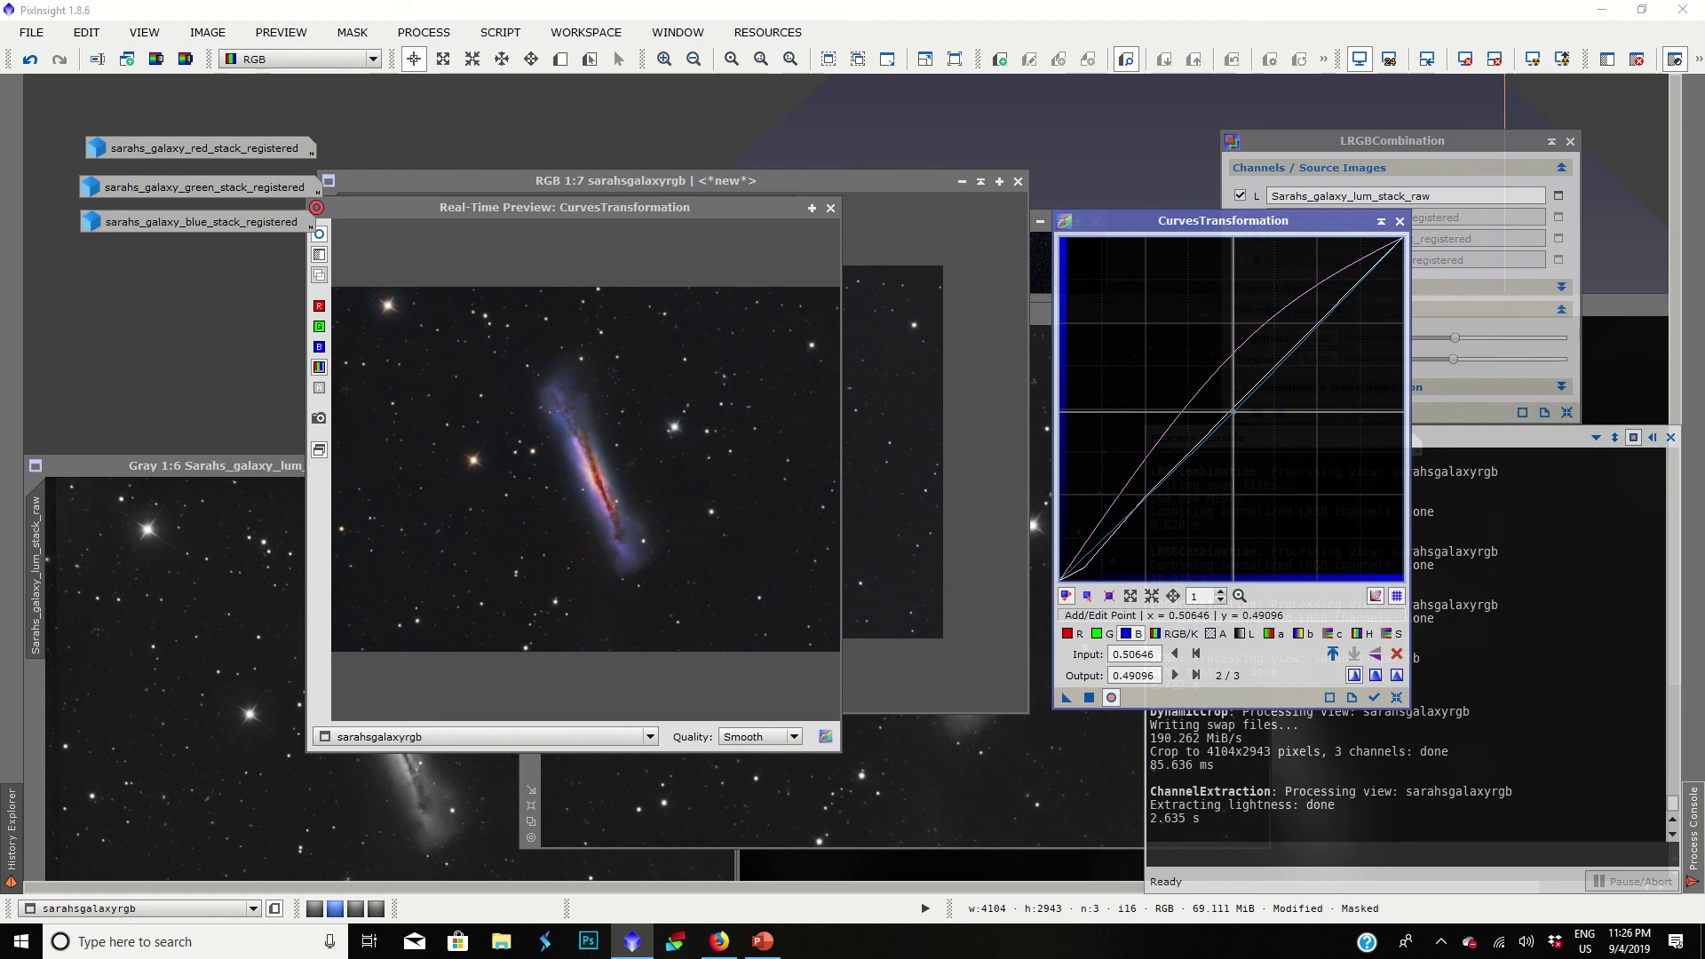
pyautogui.click(829, 209)
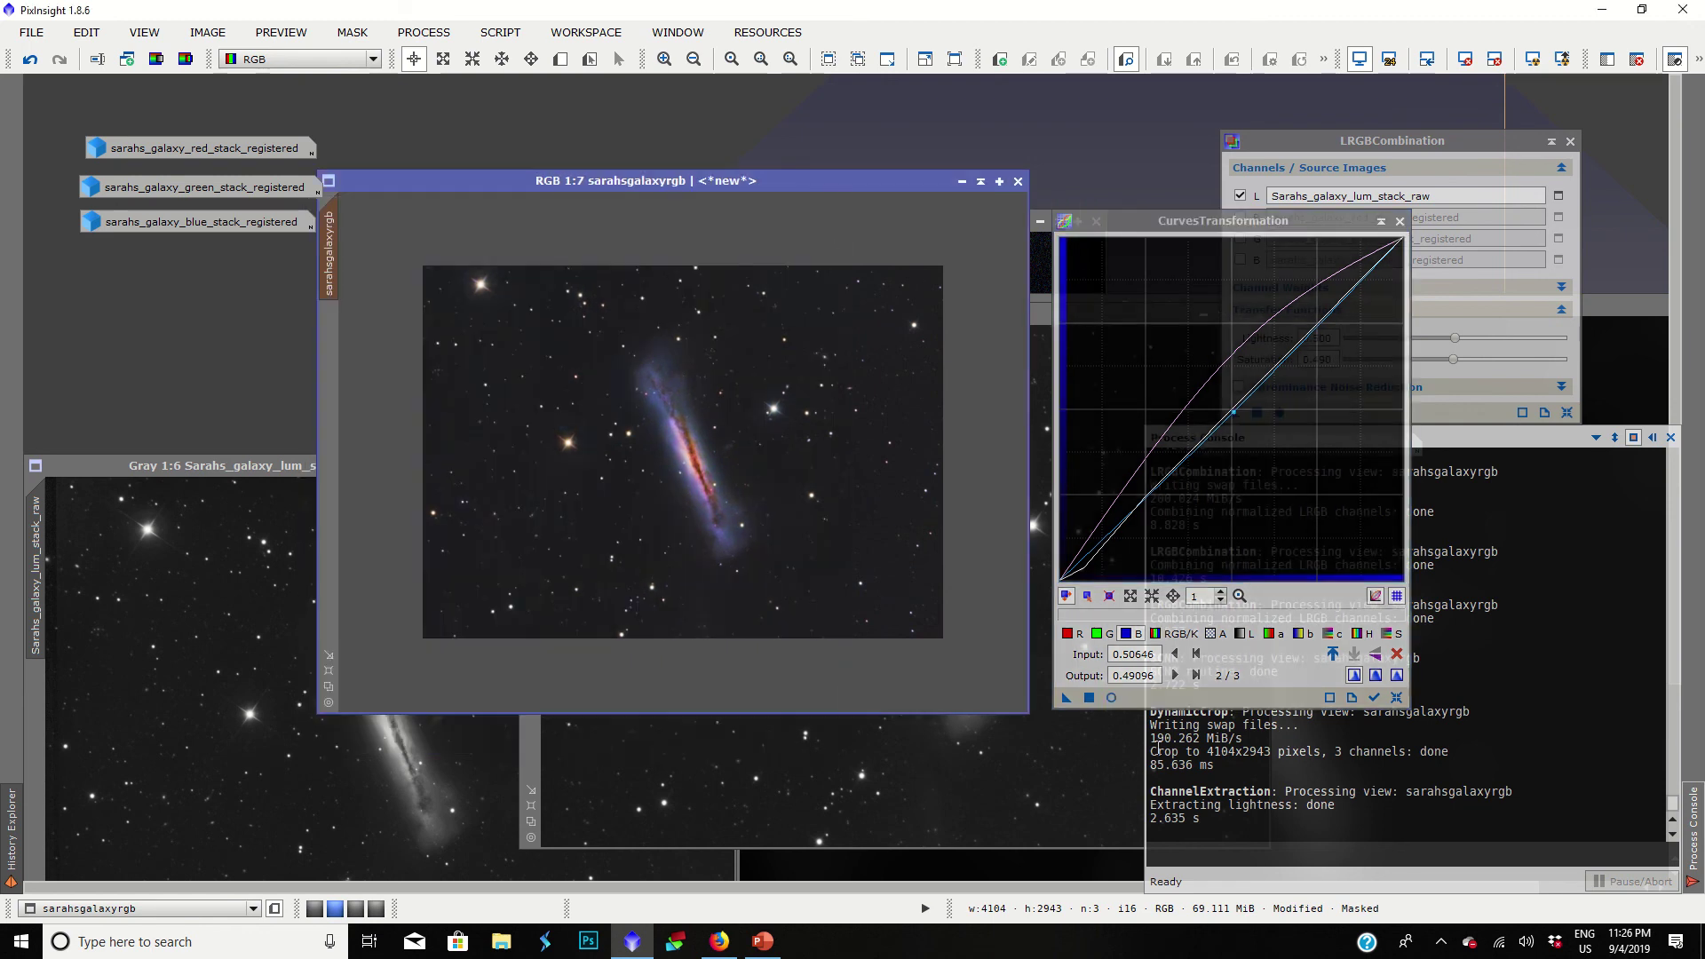
pyautogui.click(1088, 698)
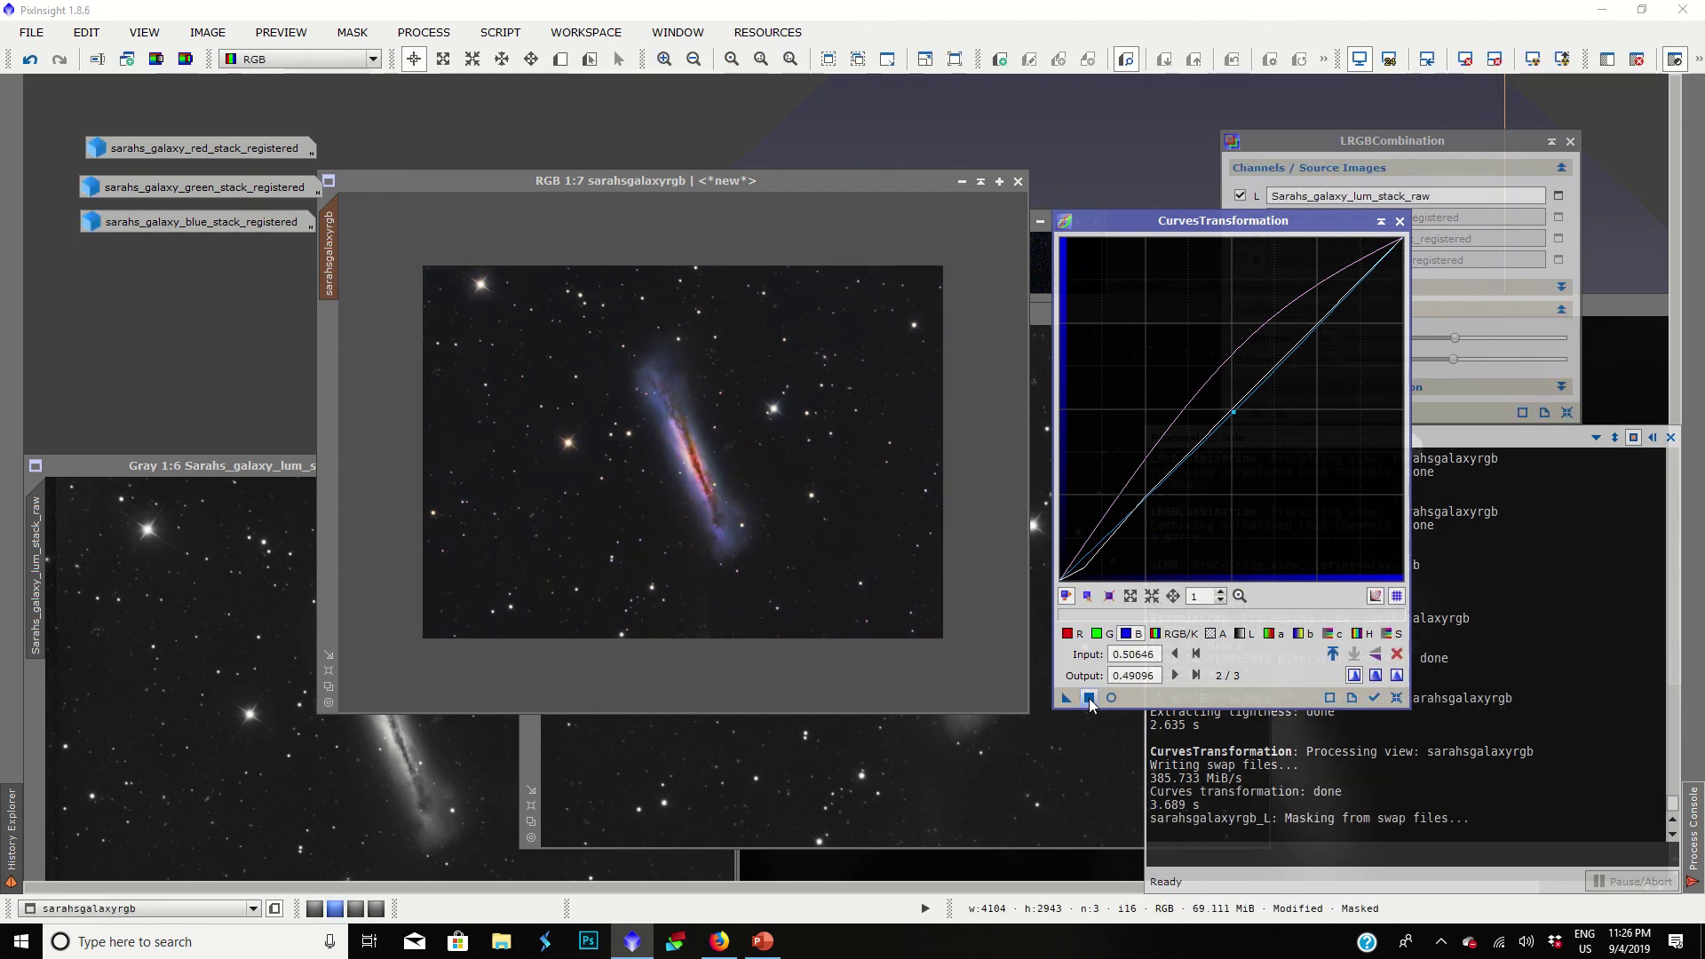
# Step: Examine the galaxy's core, dust lanes, outer halo and surrounding star field up close in the curve-adjusted sarahsgalaxyrgb
pyautogui.click(679, 417)
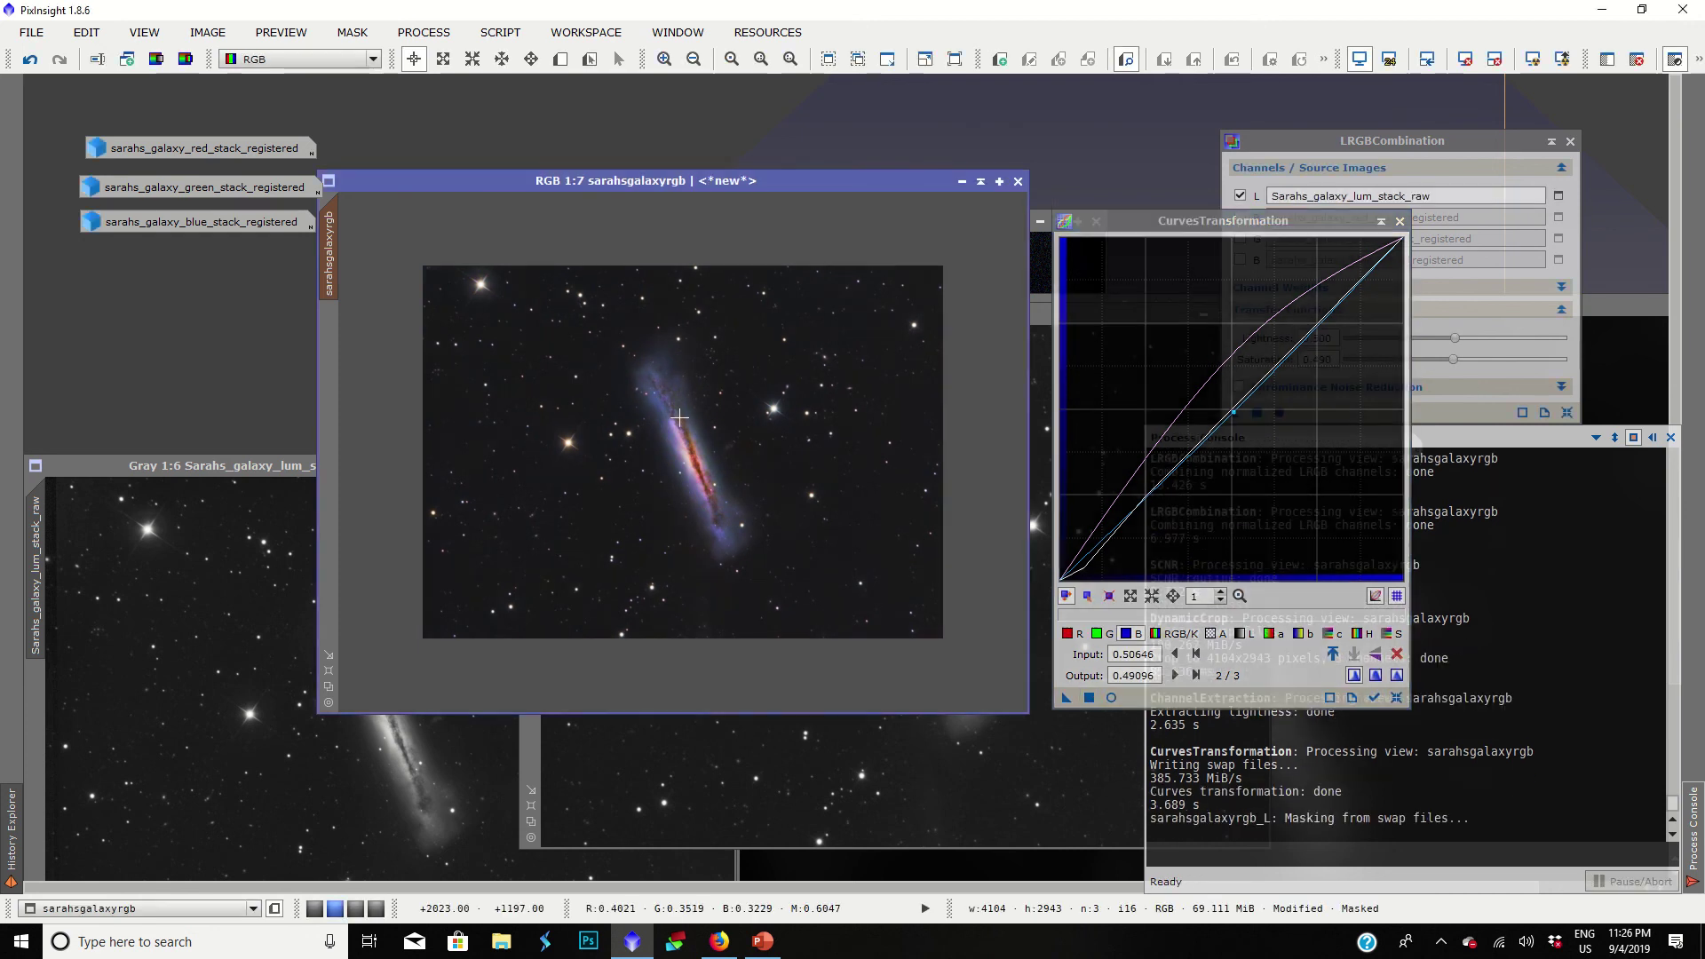
pyautogui.scroll(5, 679, 417)
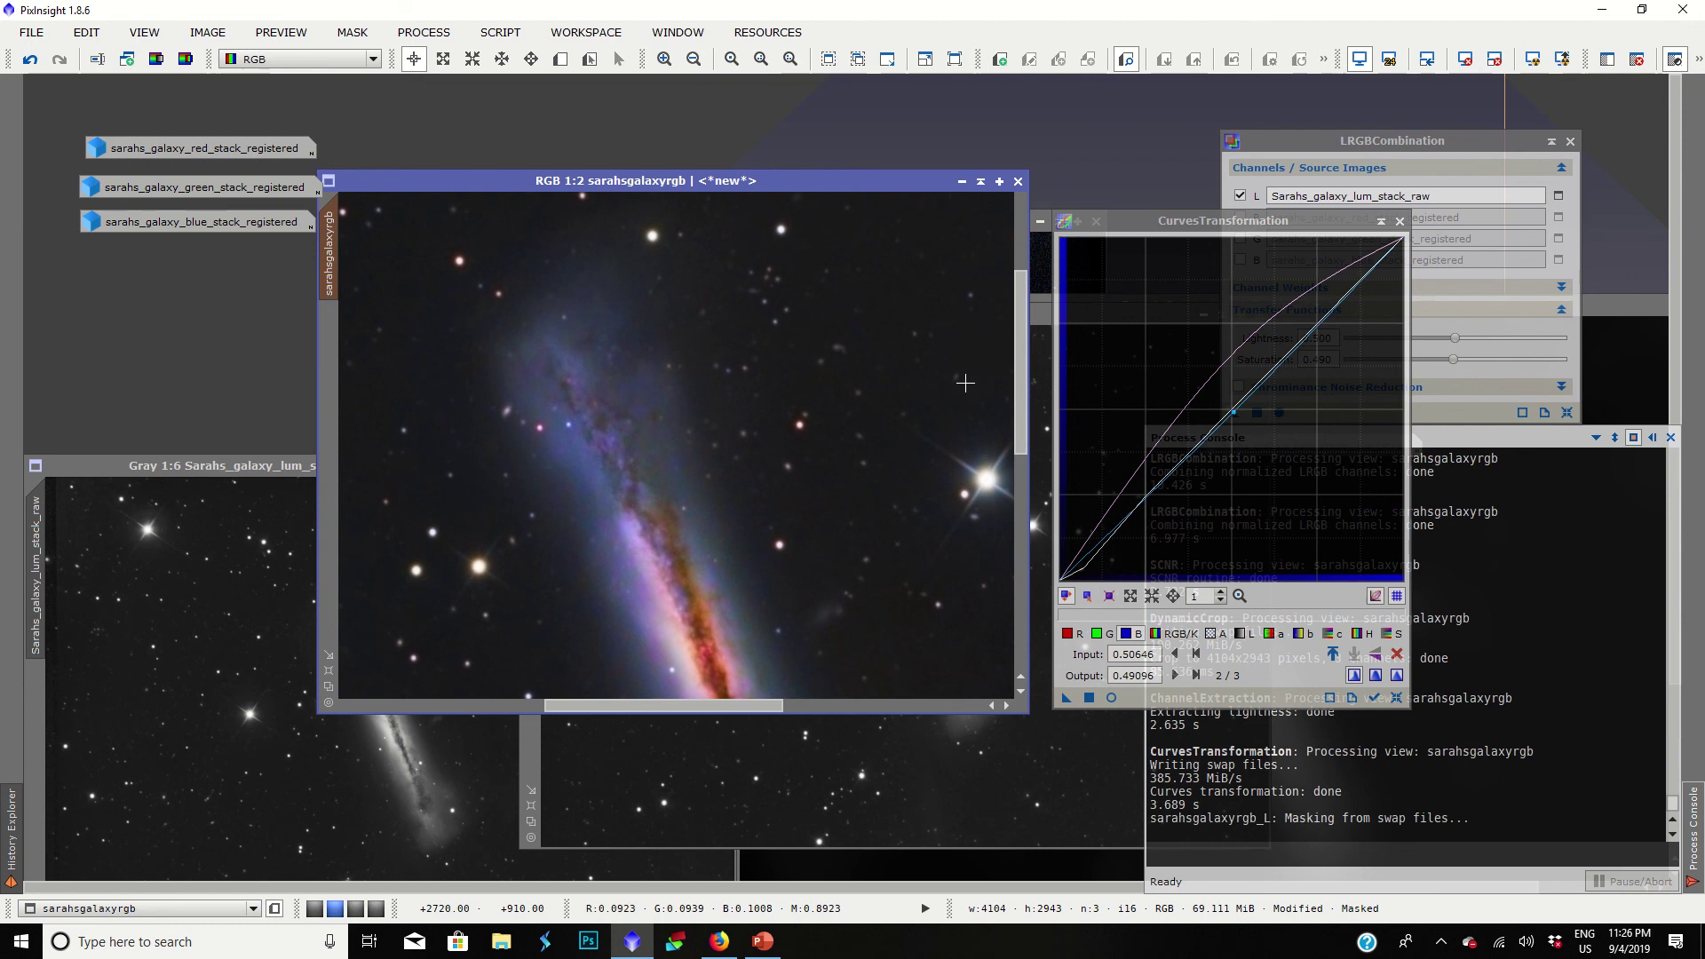
pyautogui.moveTo(1019, 370); pyautogui.dragTo(1014, 431)
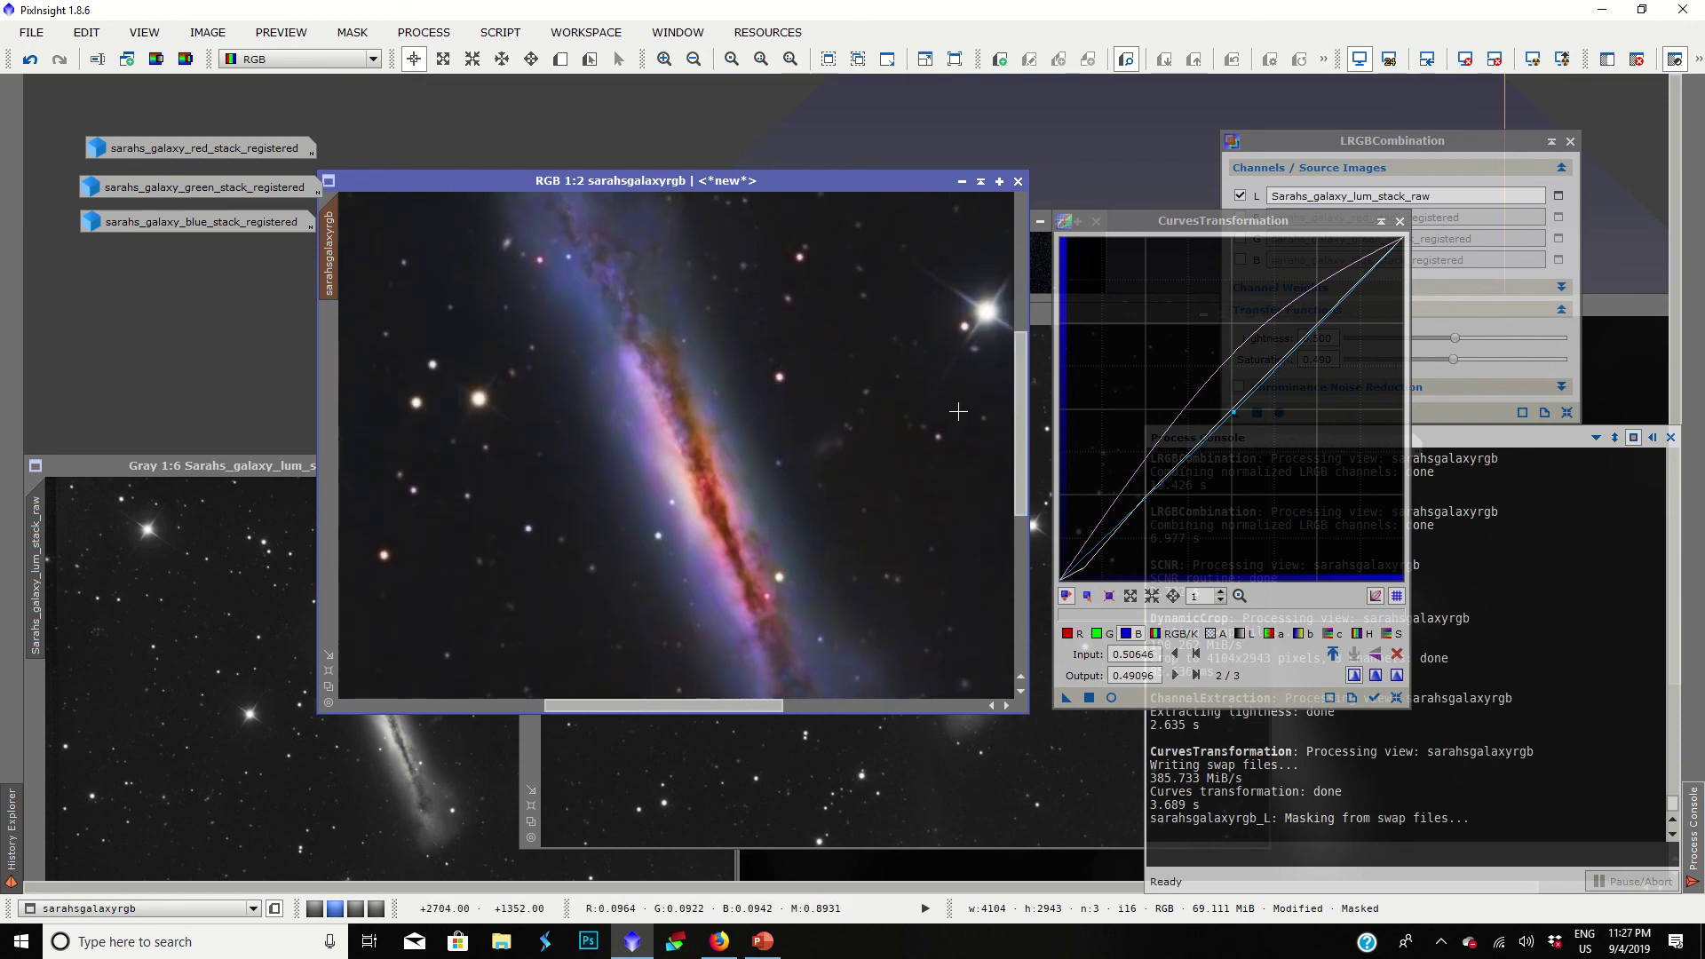
pyautogui.moveTo(1023, 413)
pyautogui.mouseDown()
pyautogui.moveTo(1020, 477)
pyautogui.moveTo(1008, 426)
pyautogui.mouseUp()
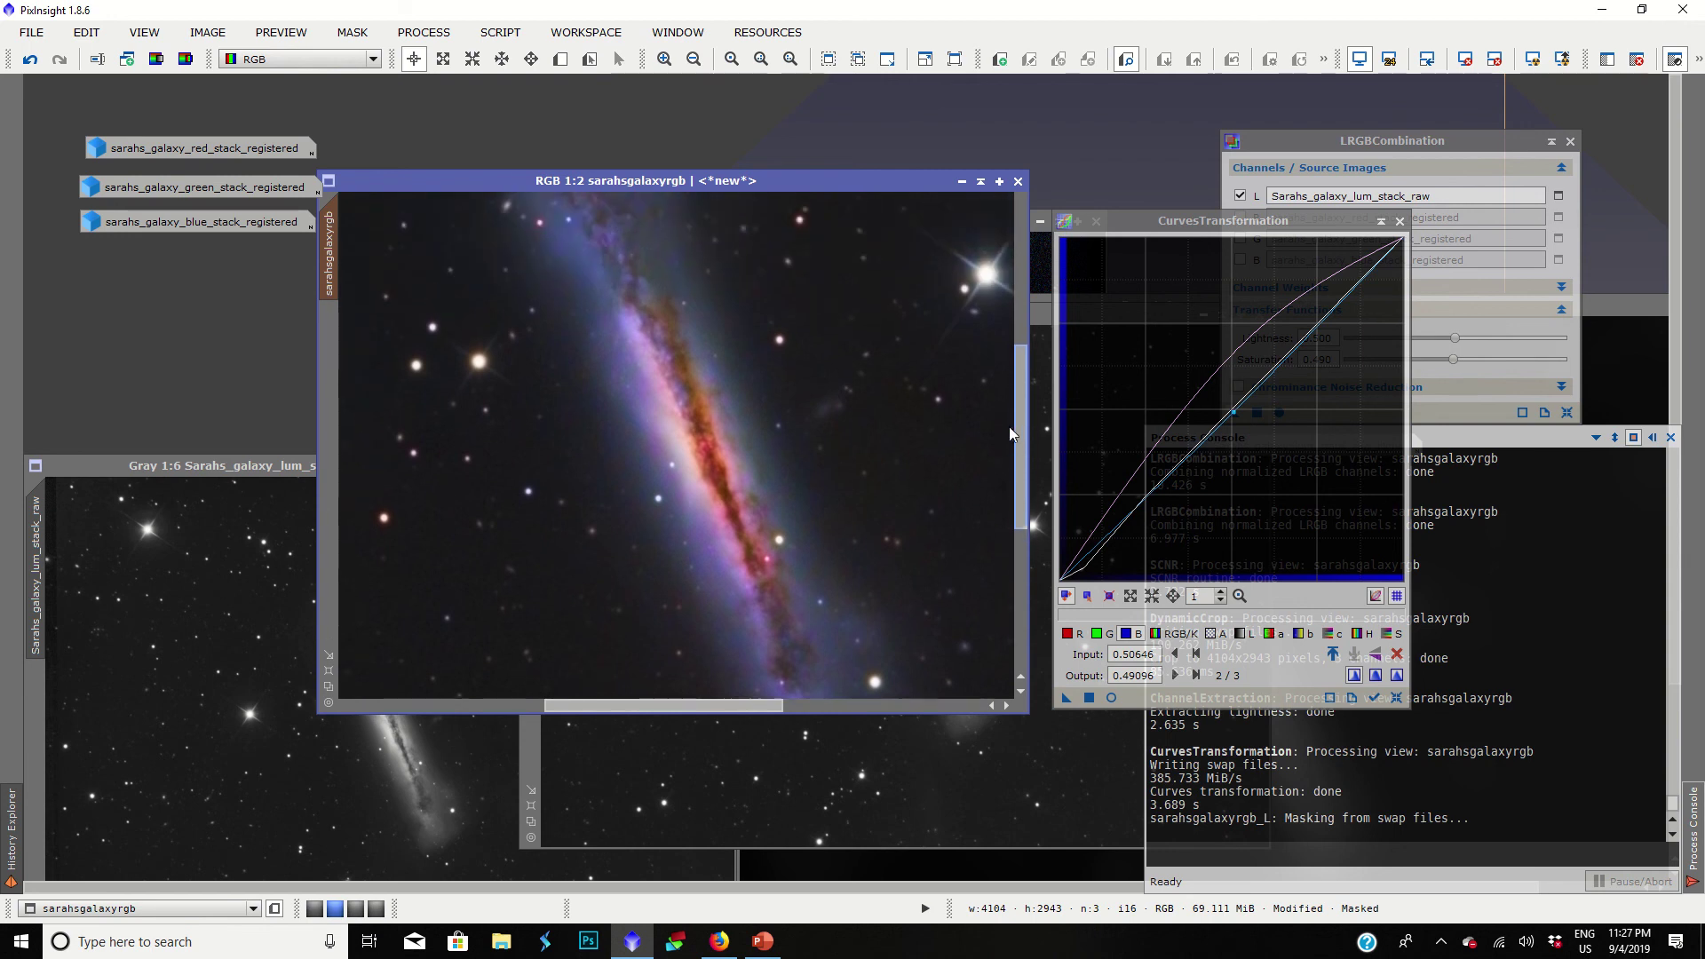
pyautogui.scroll(1, 619, 401)
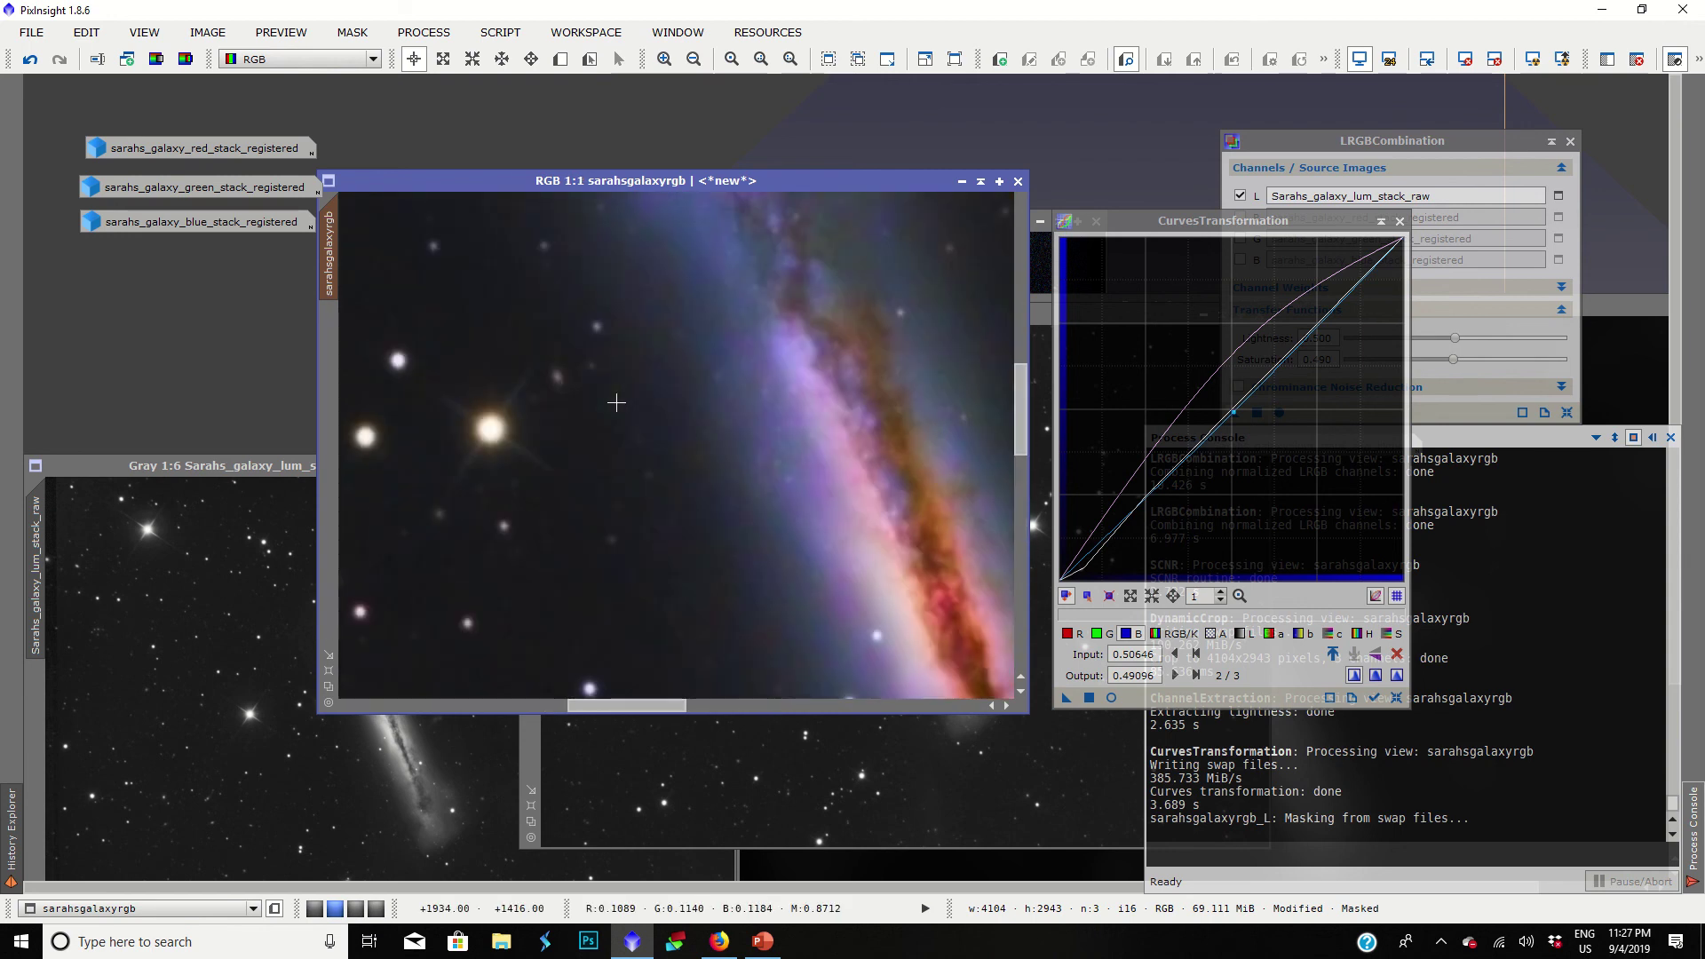
pyautogui.scroll(-2, 616, 402)
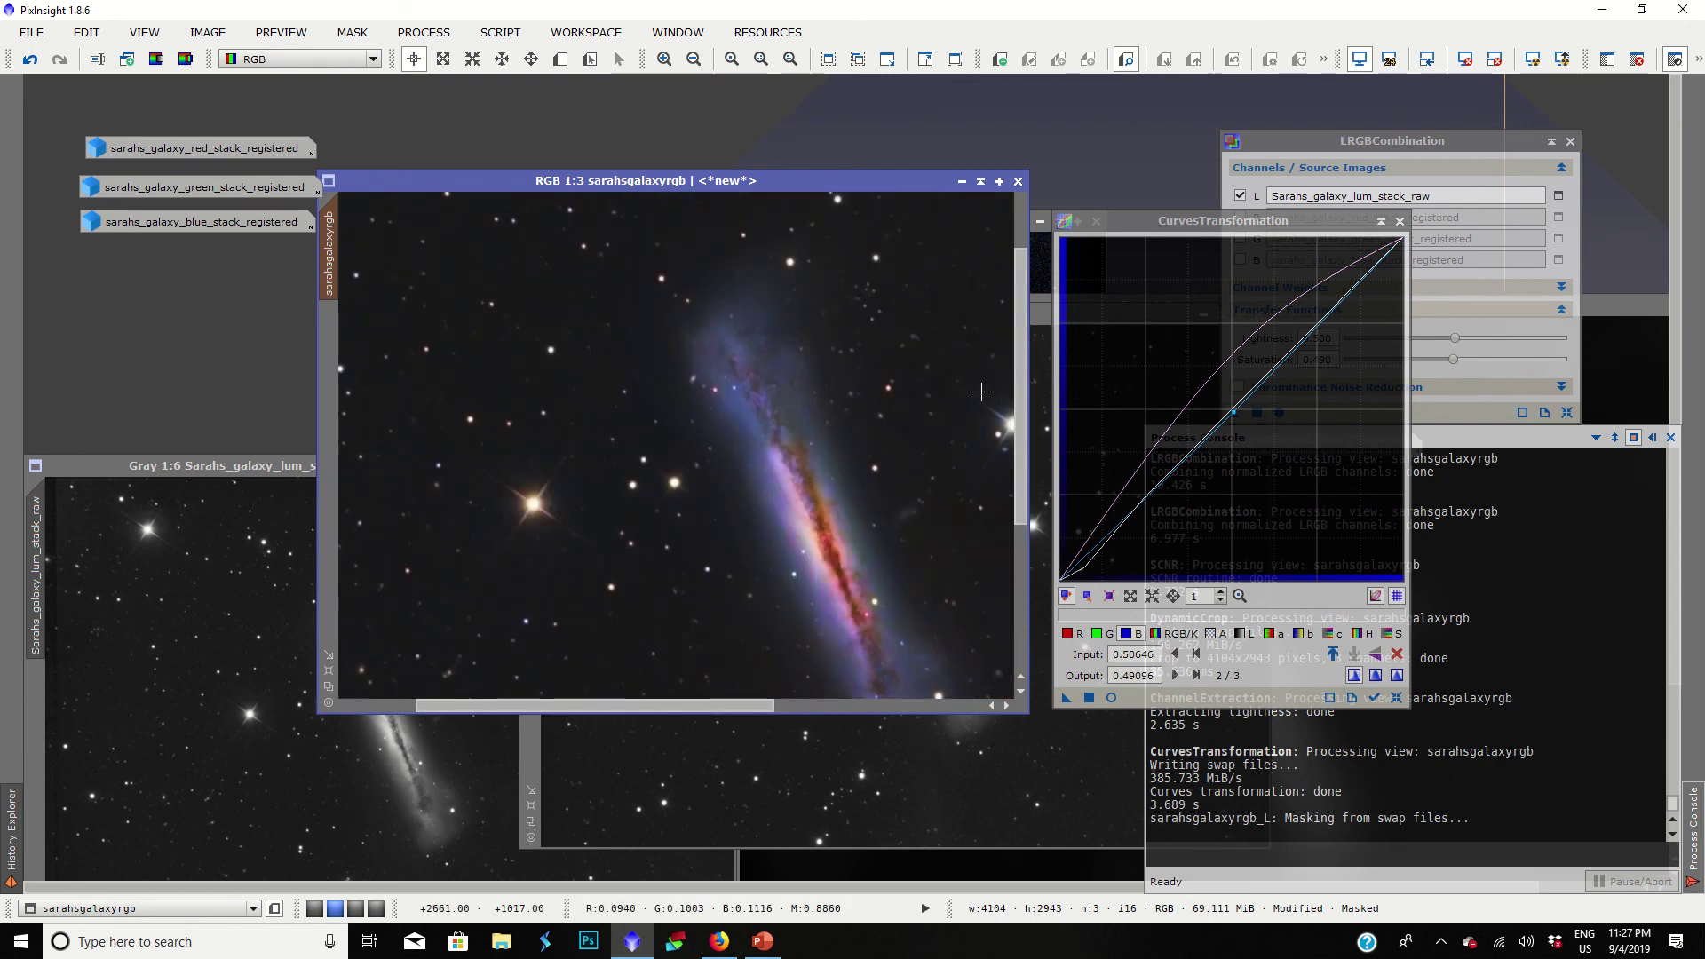
pyautogui.moveTo(1020, 412); pyautogui.dragTo(1023, 474)
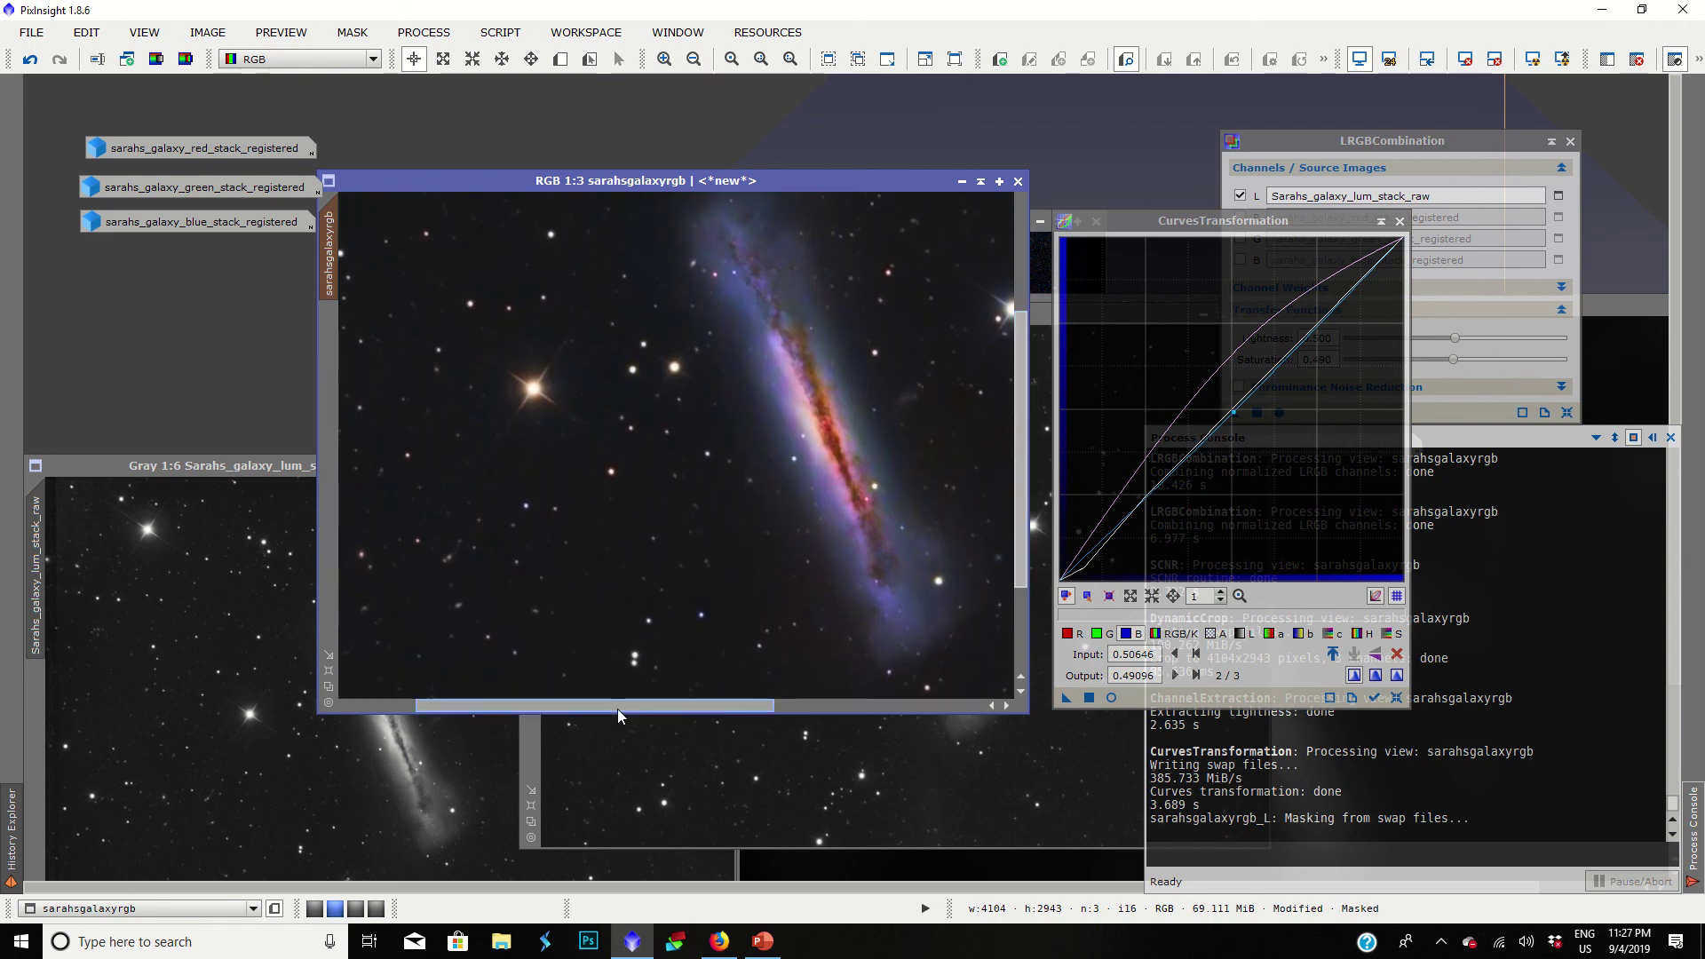
pyautogui.scroll(1, 765, 700)
pyautogui.hscroll(3, 727, 706)
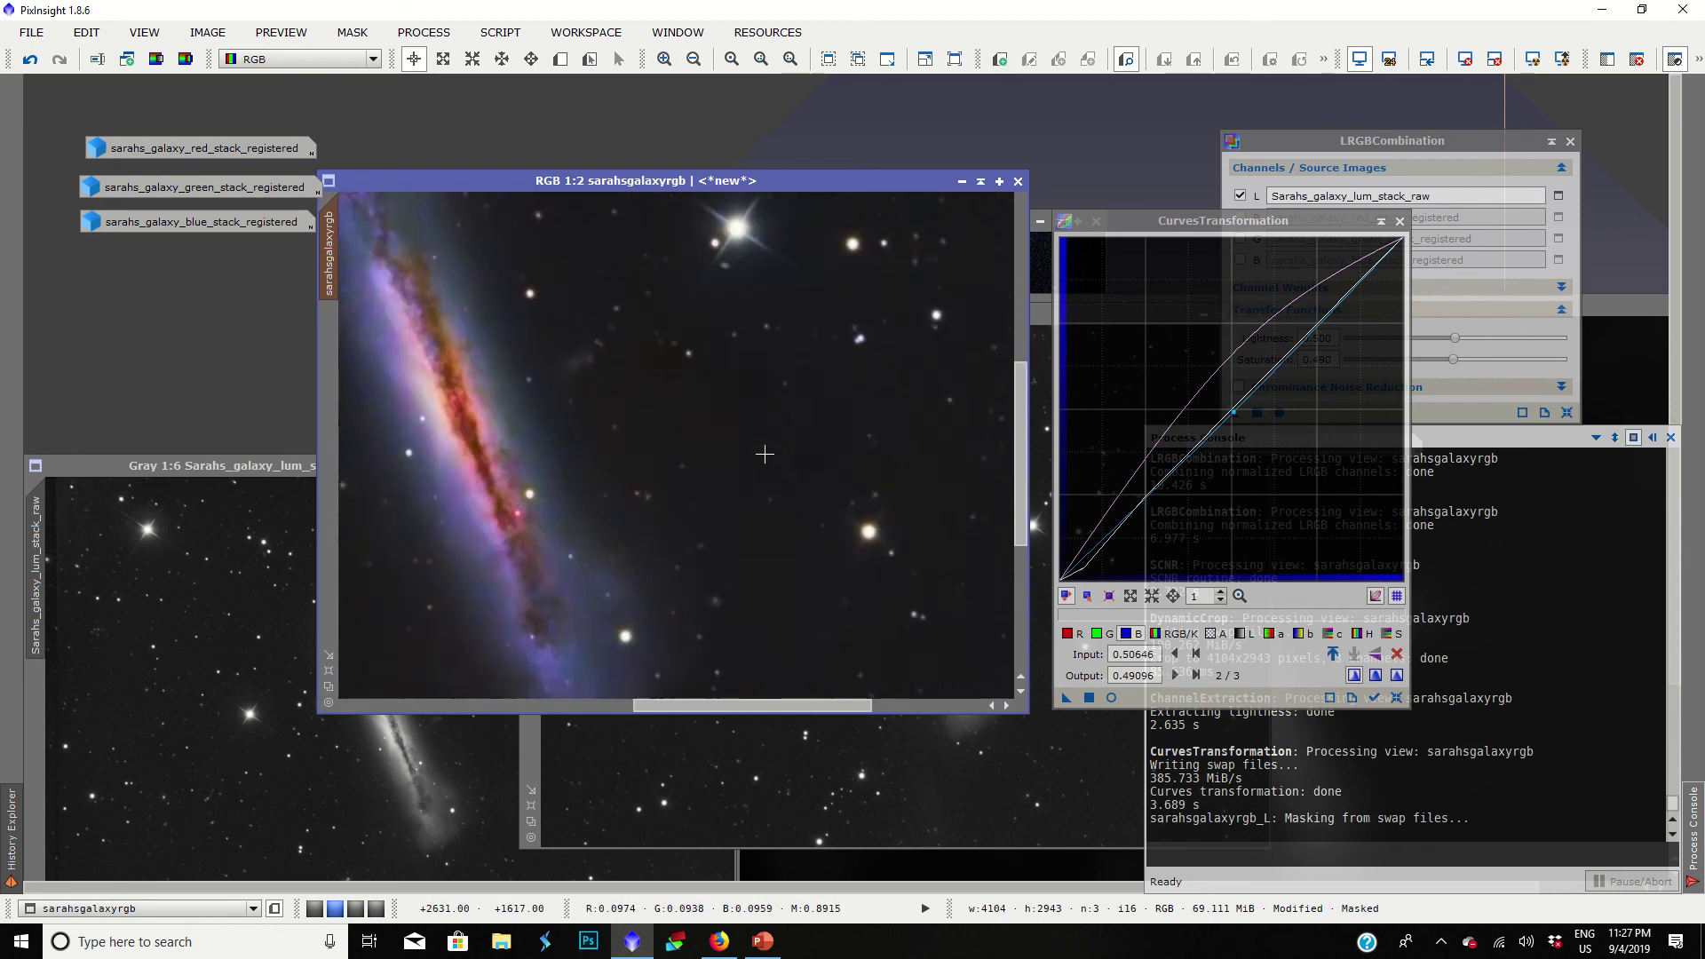
pyautogui.scroll(-3, 764, 454)
pyautogui.scroll(-1, 764, 454)
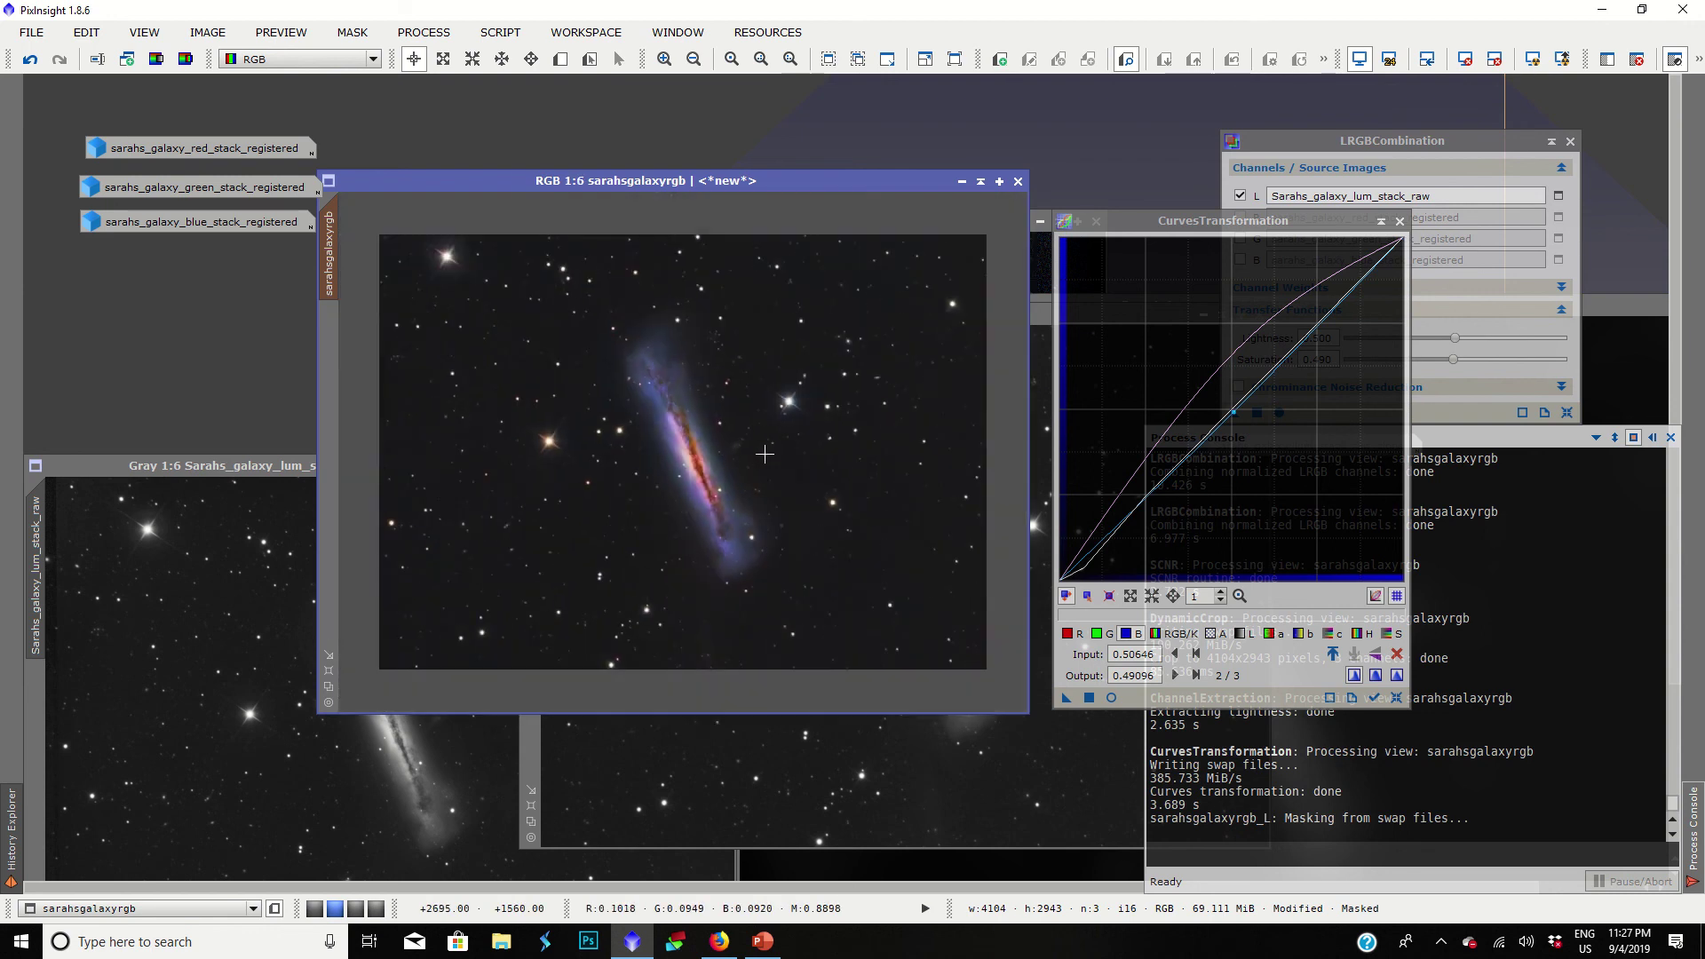
pyautogui.scroll(-1, 764, 454)
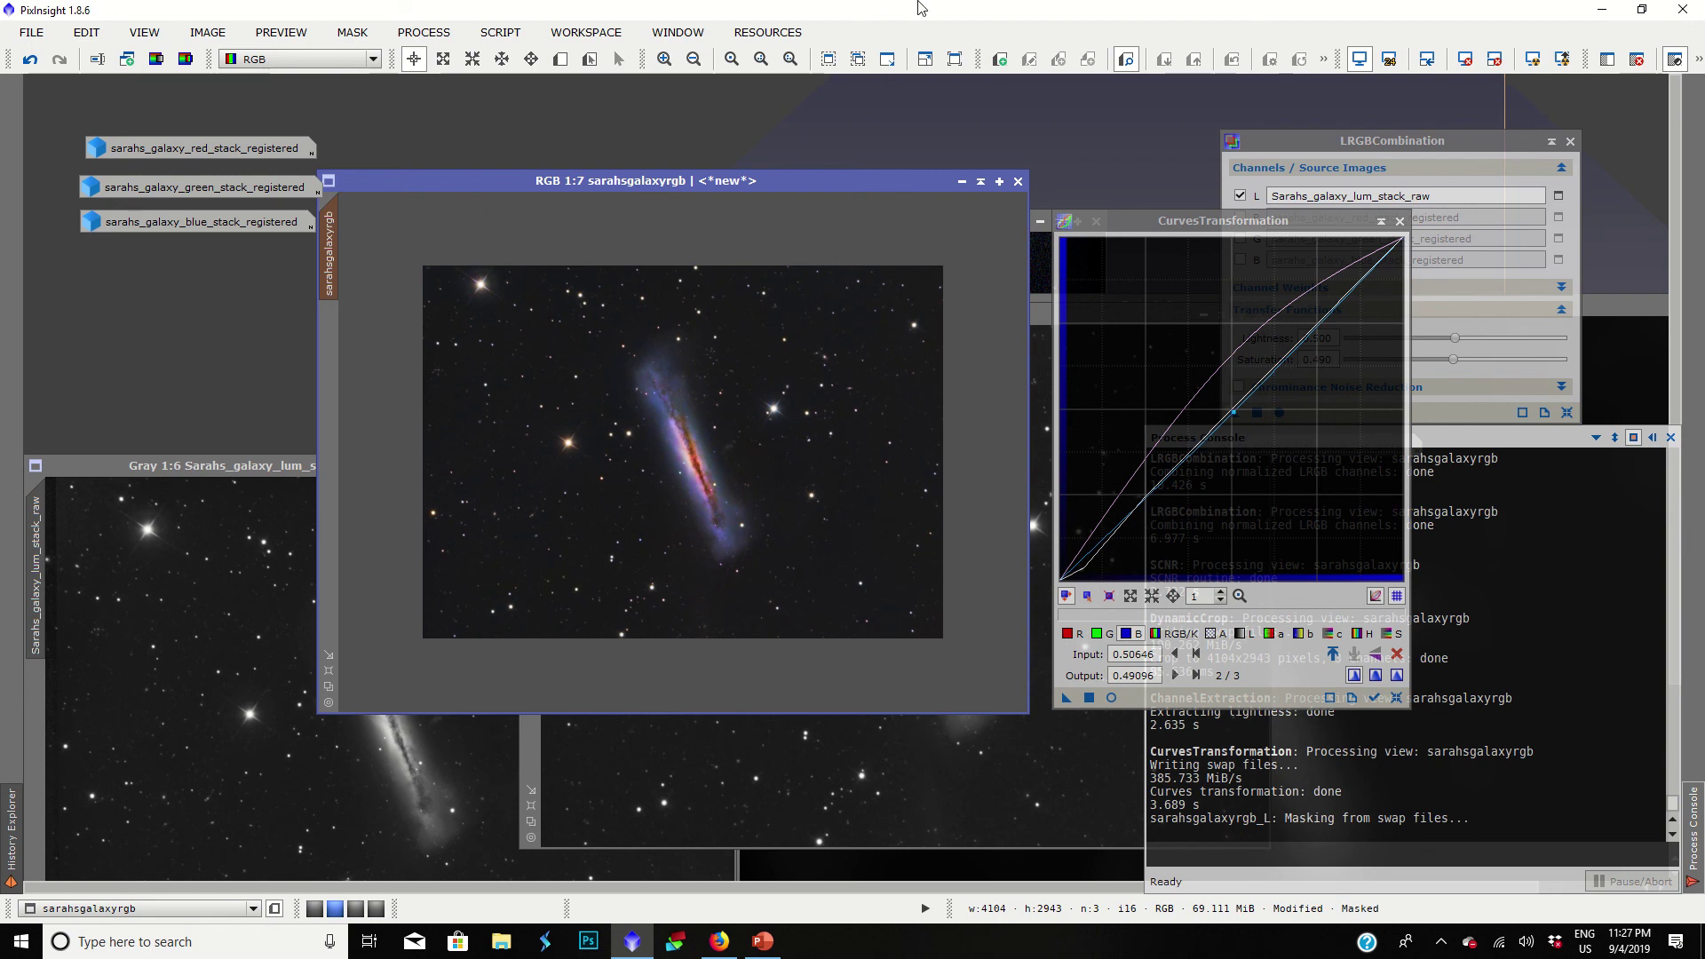
pyautogui.moveTo(906, 7)
pyautogui.moveTo(696, 182); pyautogui.dragTo(733, 184)
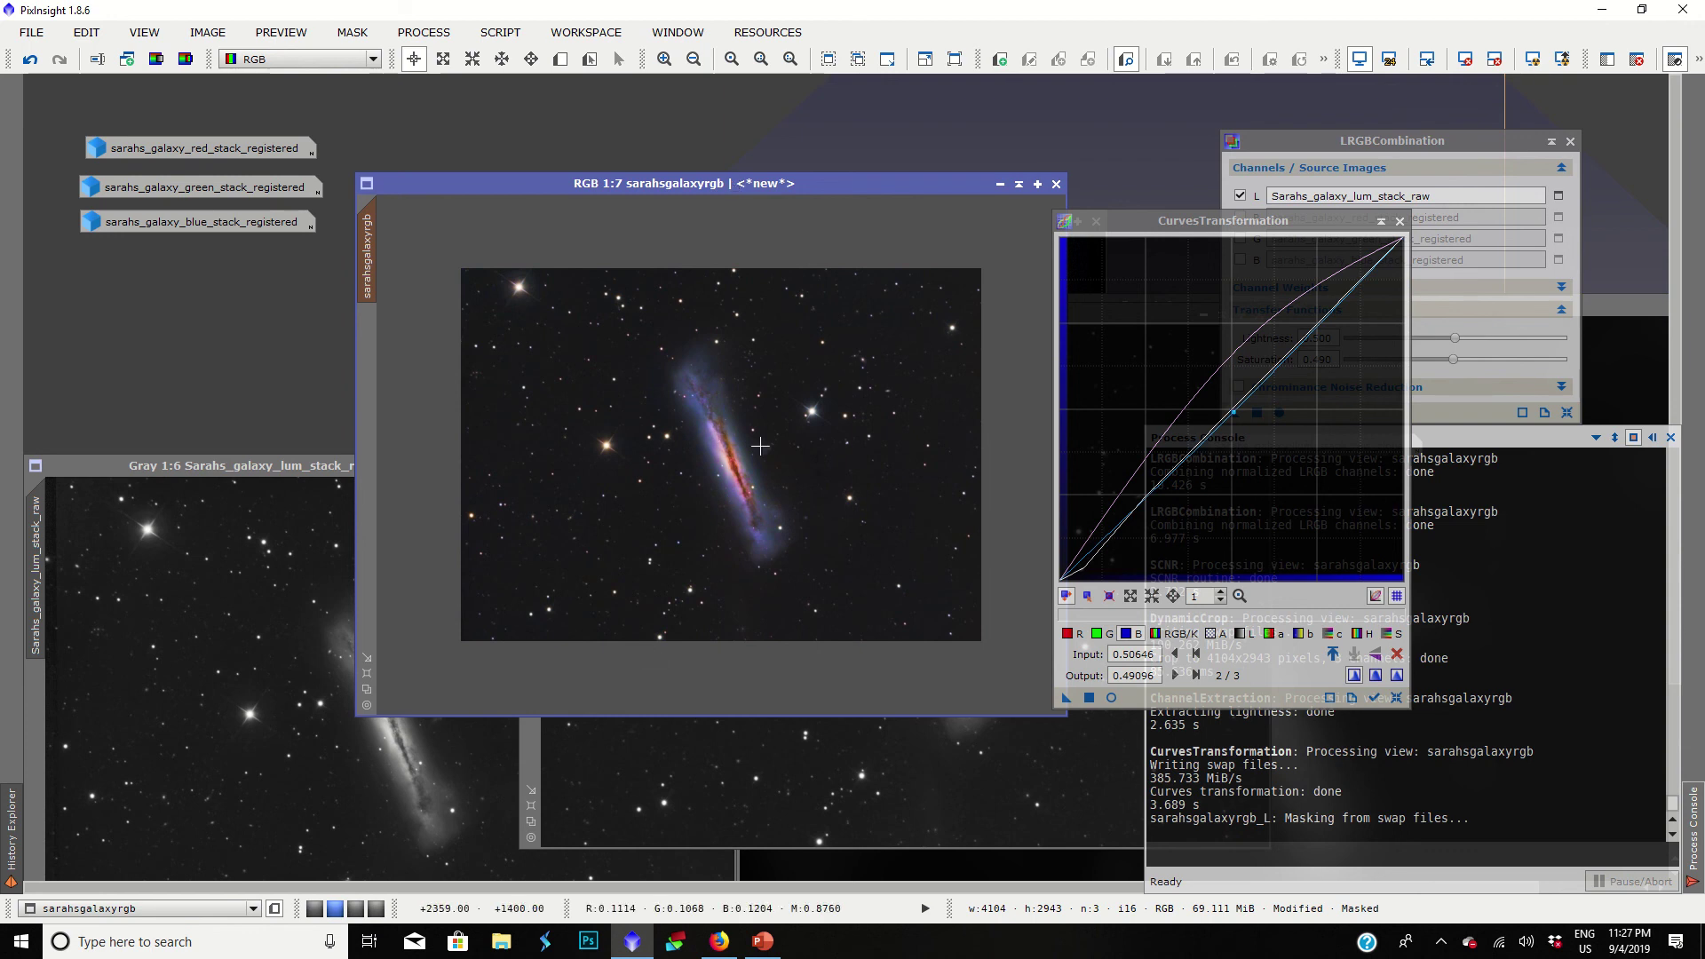
pyautogui.moveTo(744, 3)
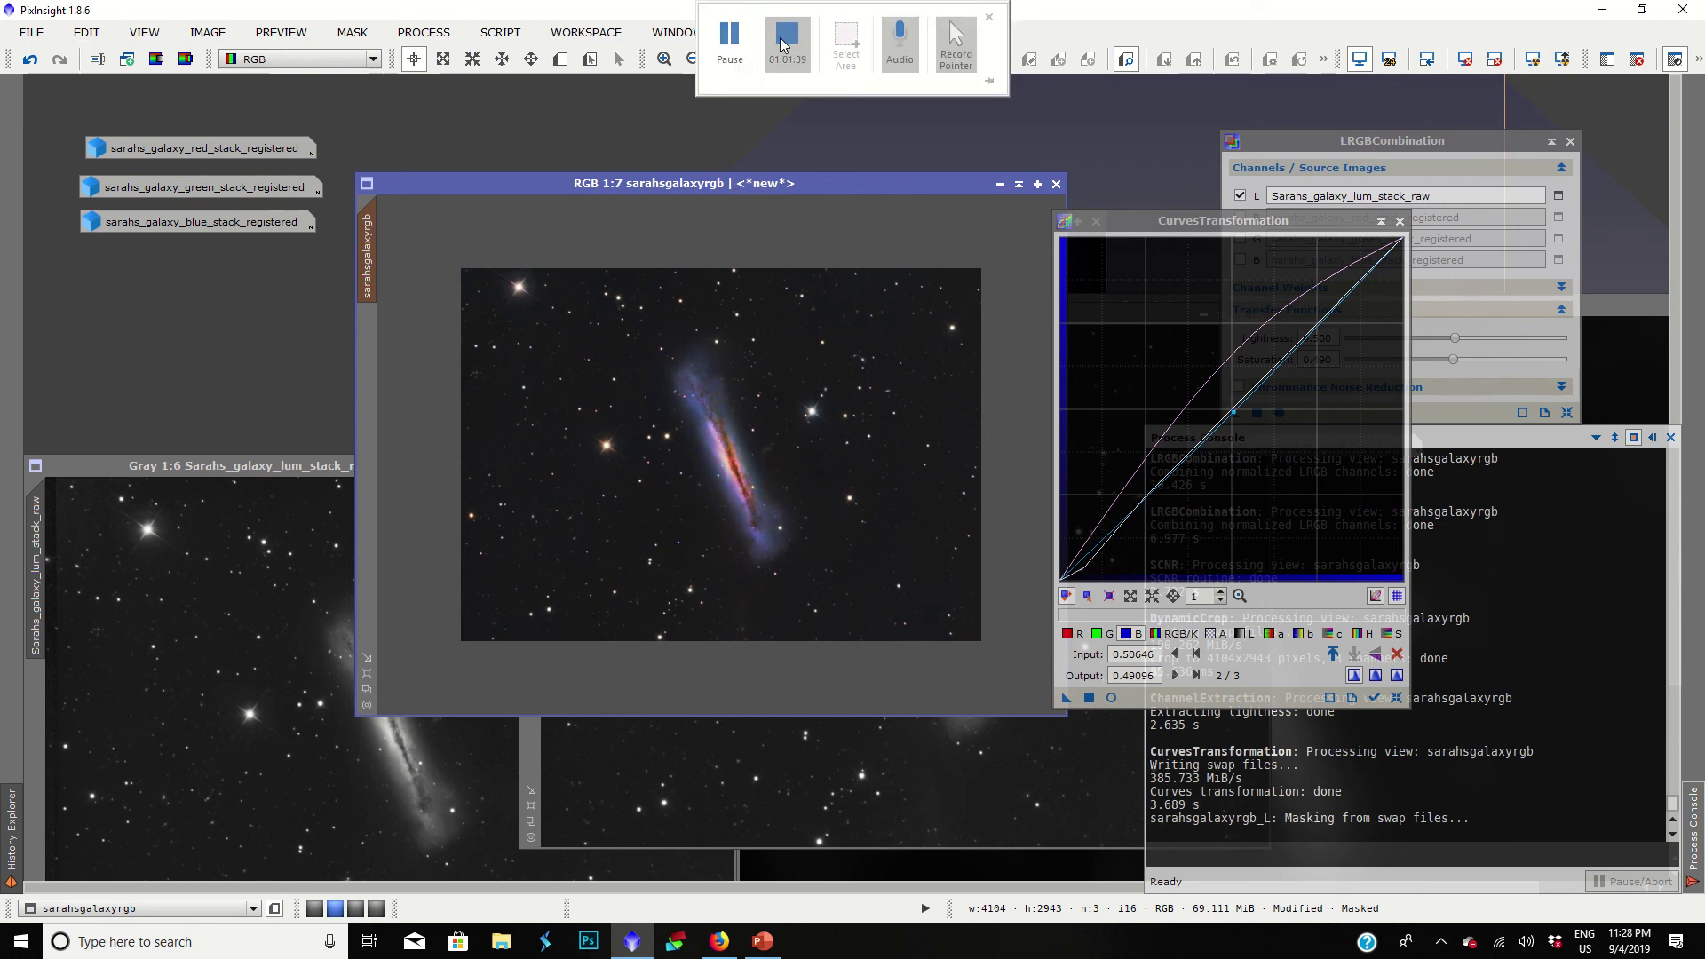